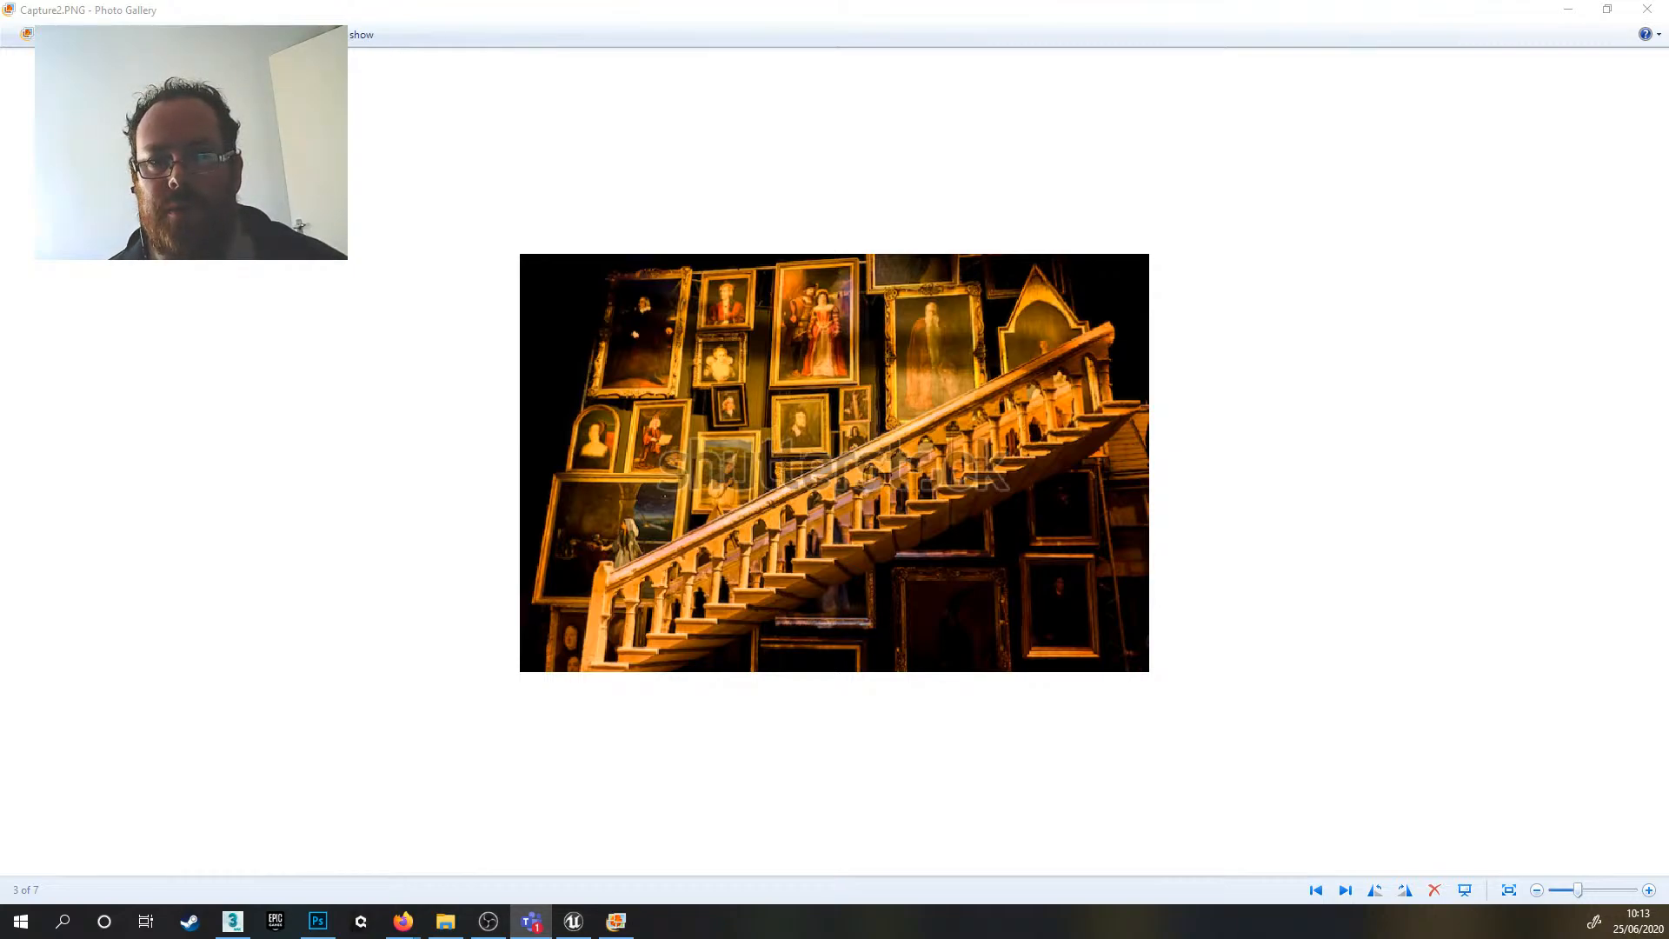
- Switch to the browser and view the marketplace page of the Animated Texture with GIF Importer plugin
click(1567, 9)
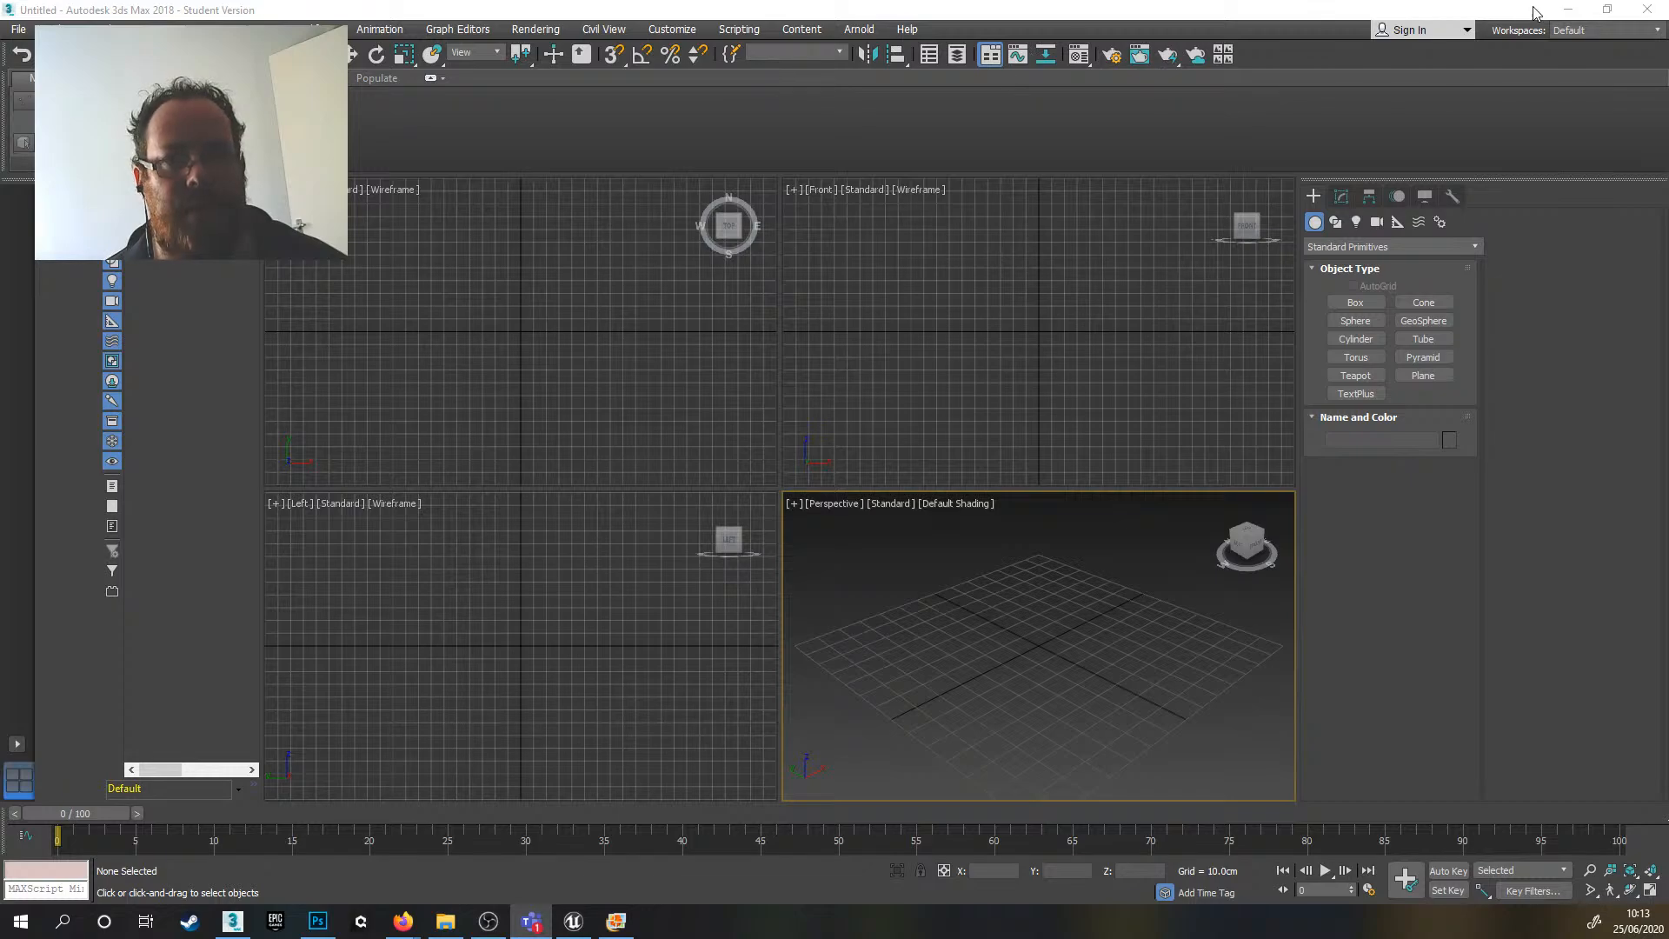
click(1568, 9)
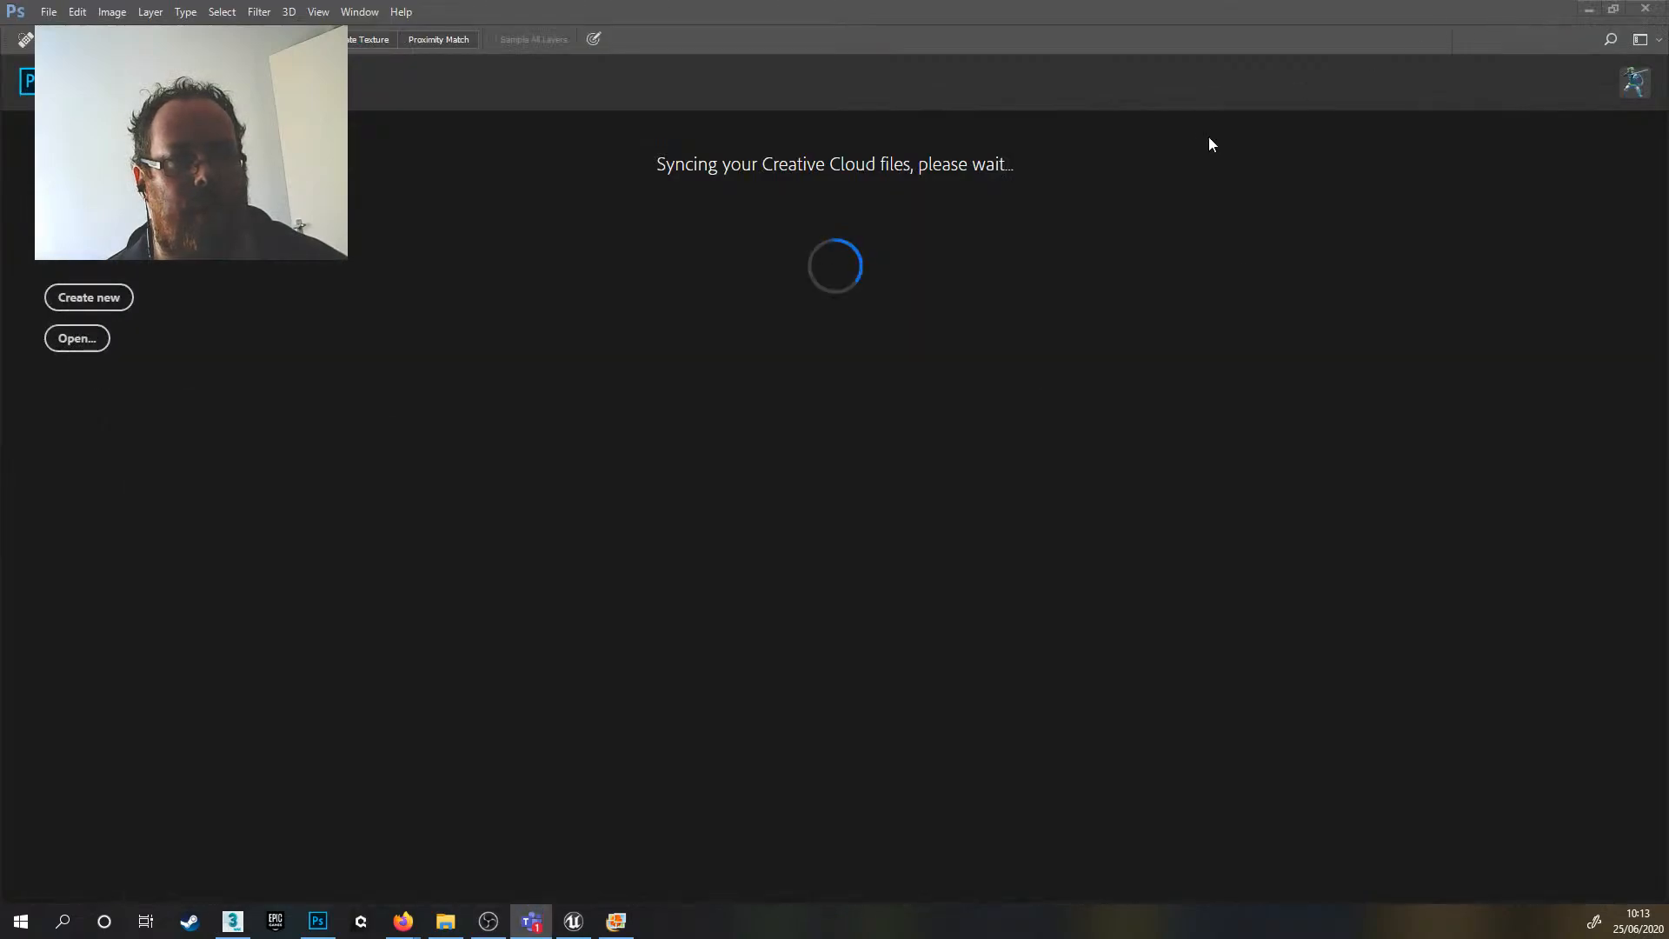
click(1589, 9)
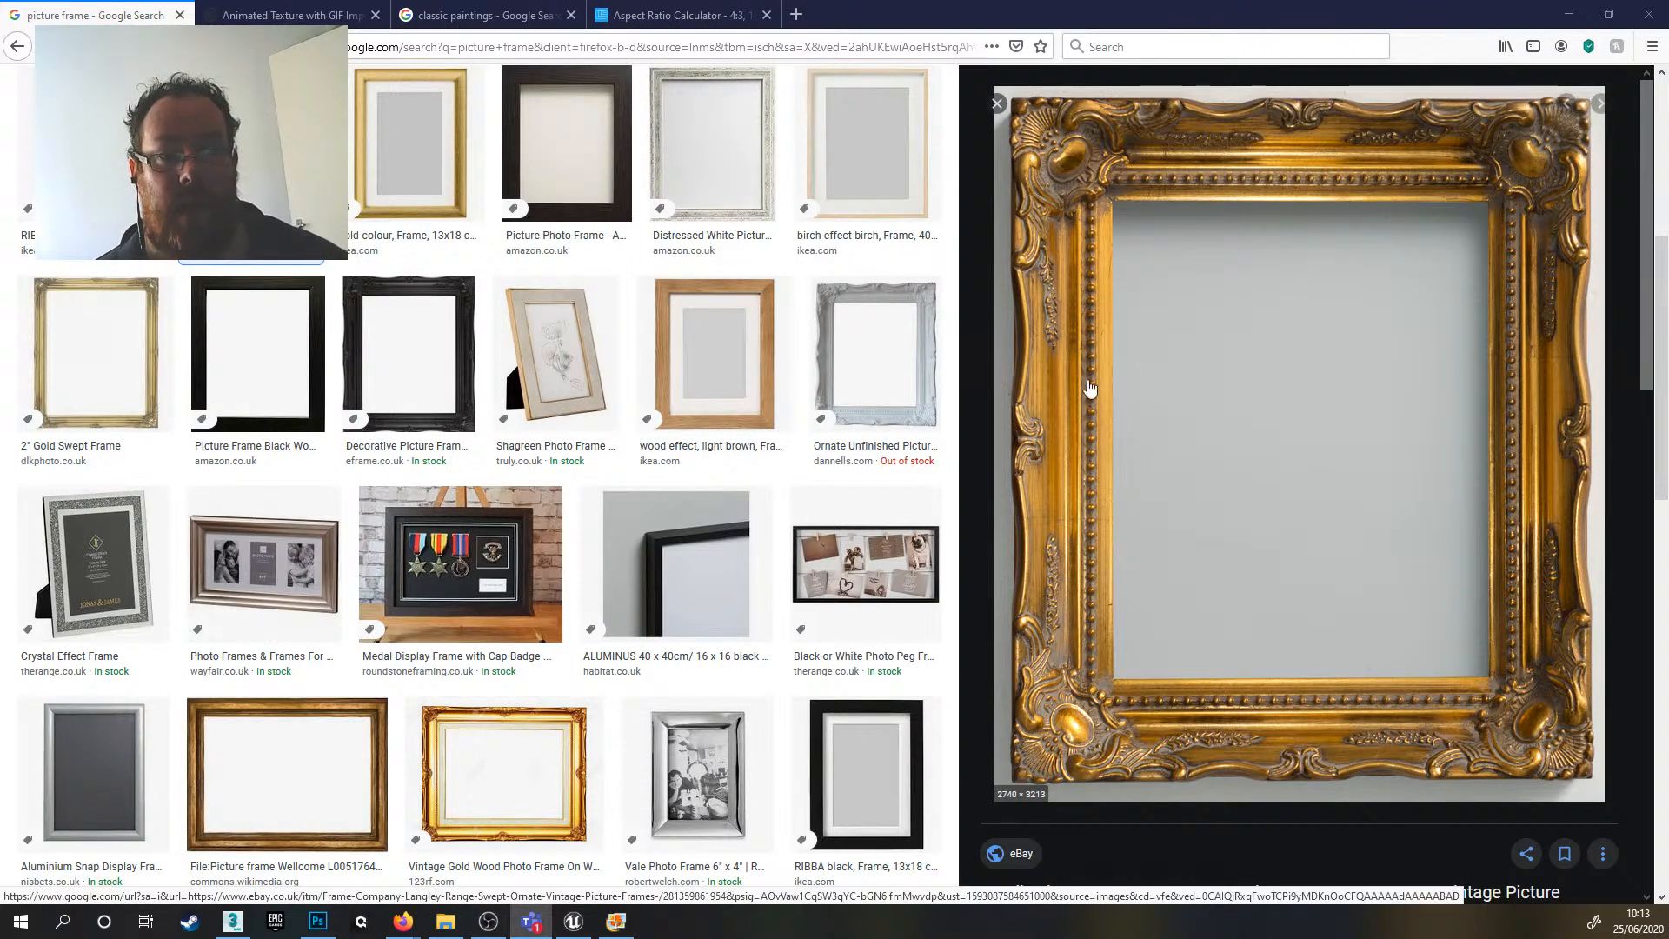
click(315, 12)
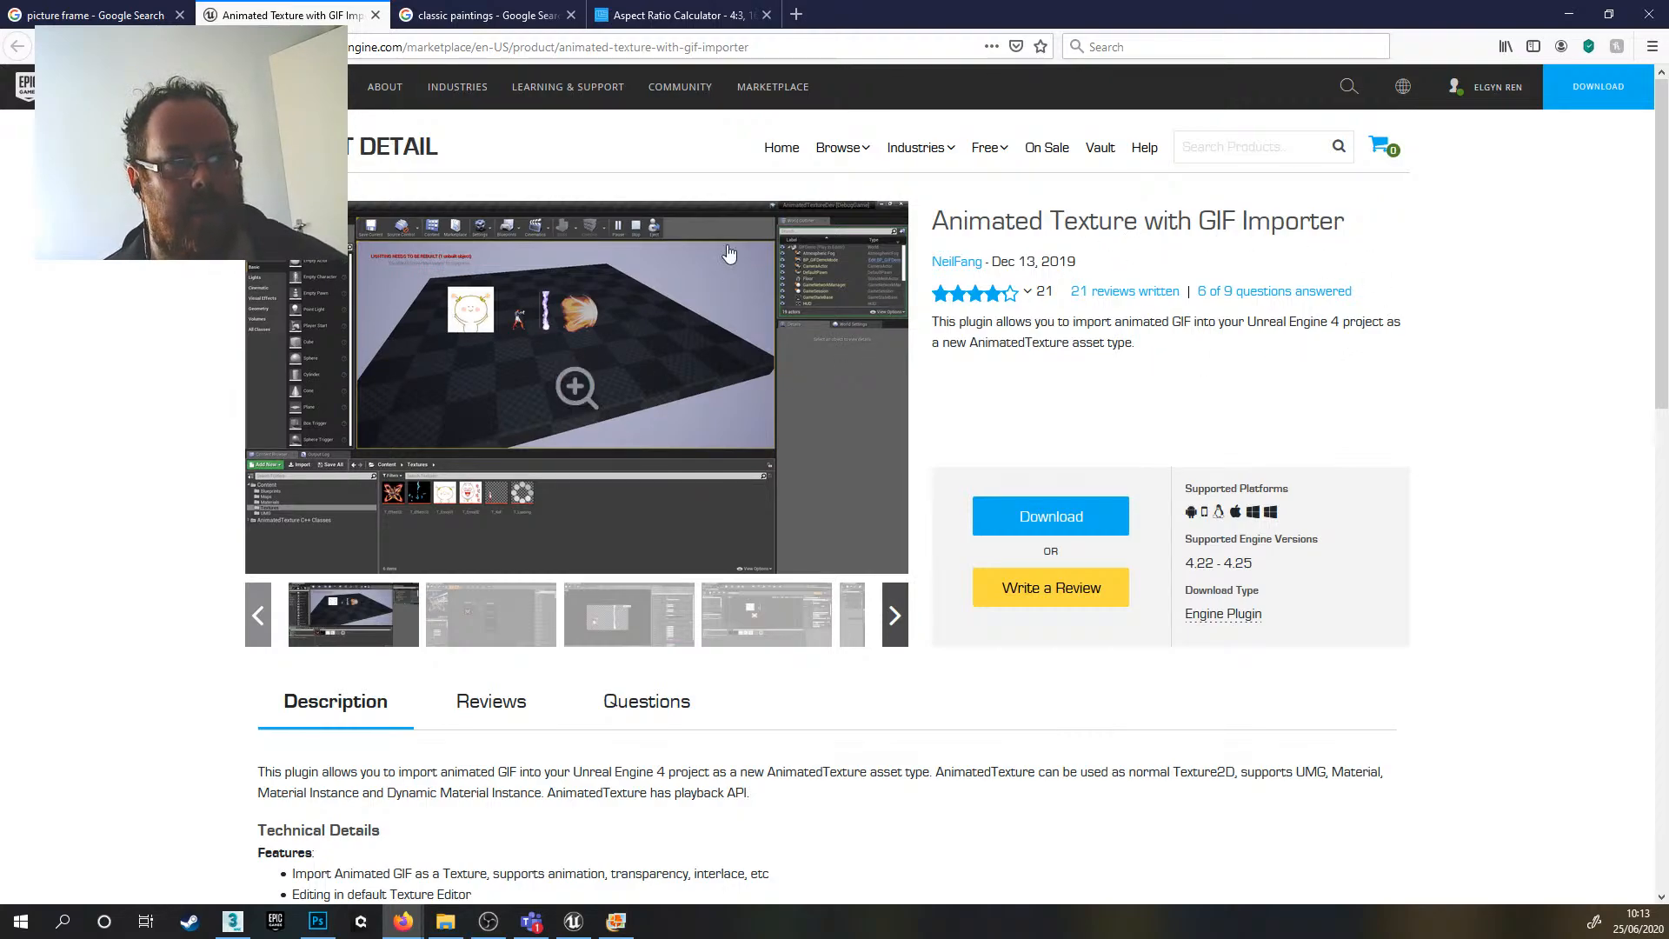
click(1020, 529)
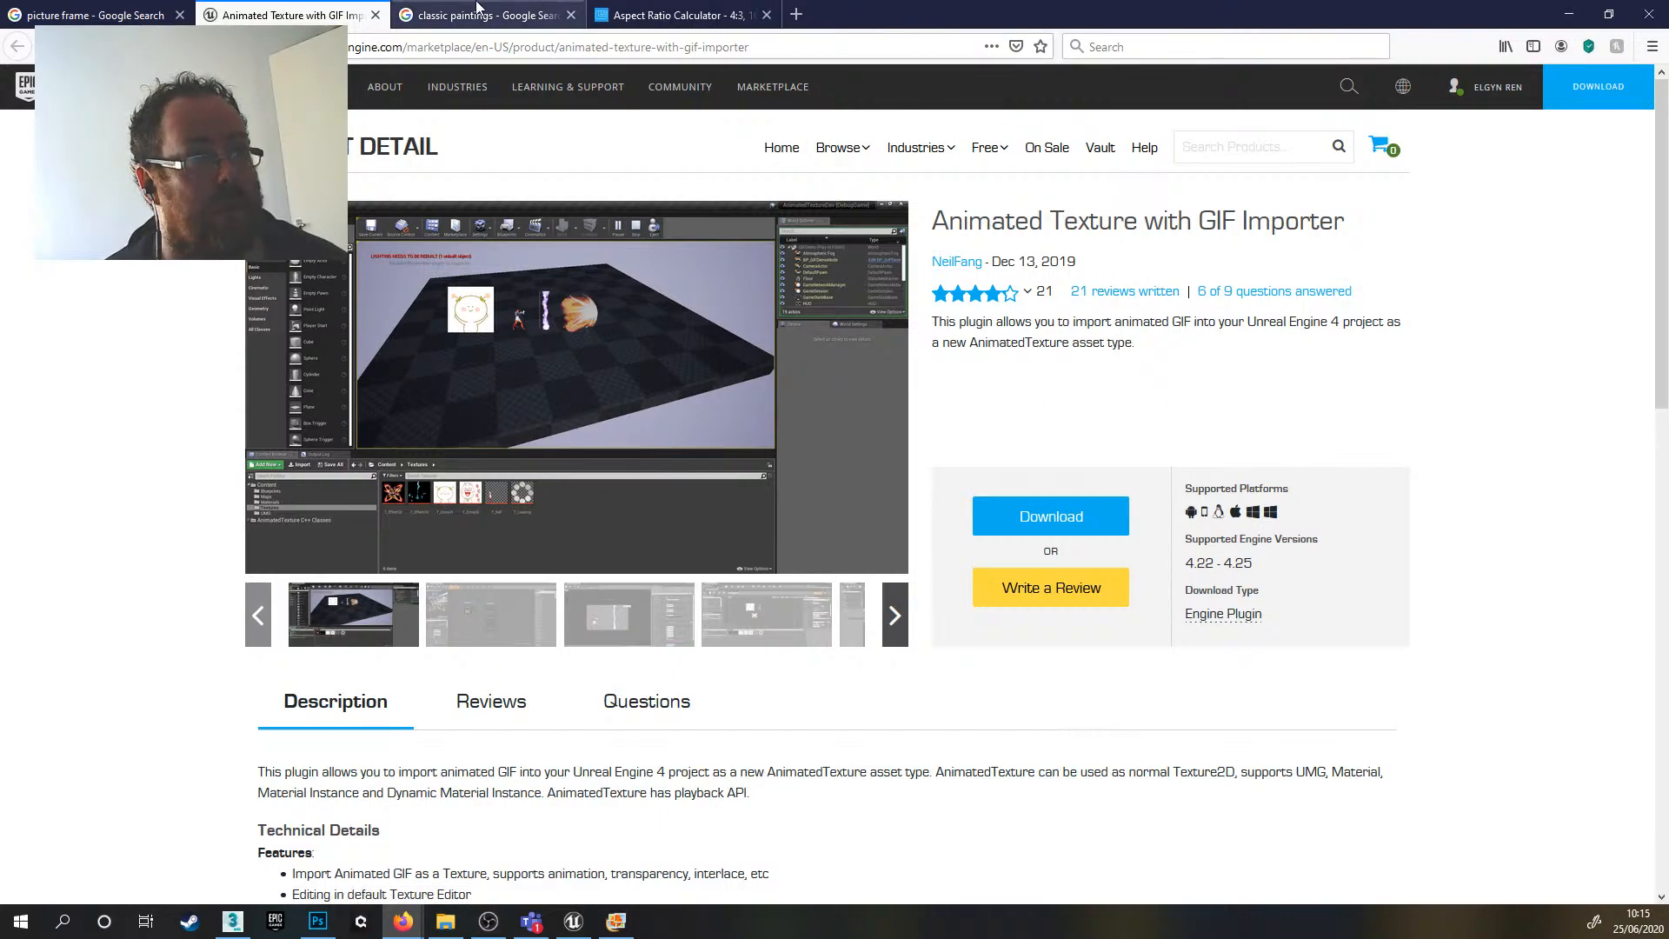
- Return to the picture frame image search and look through the results for ornate frame references
click(71, 16)
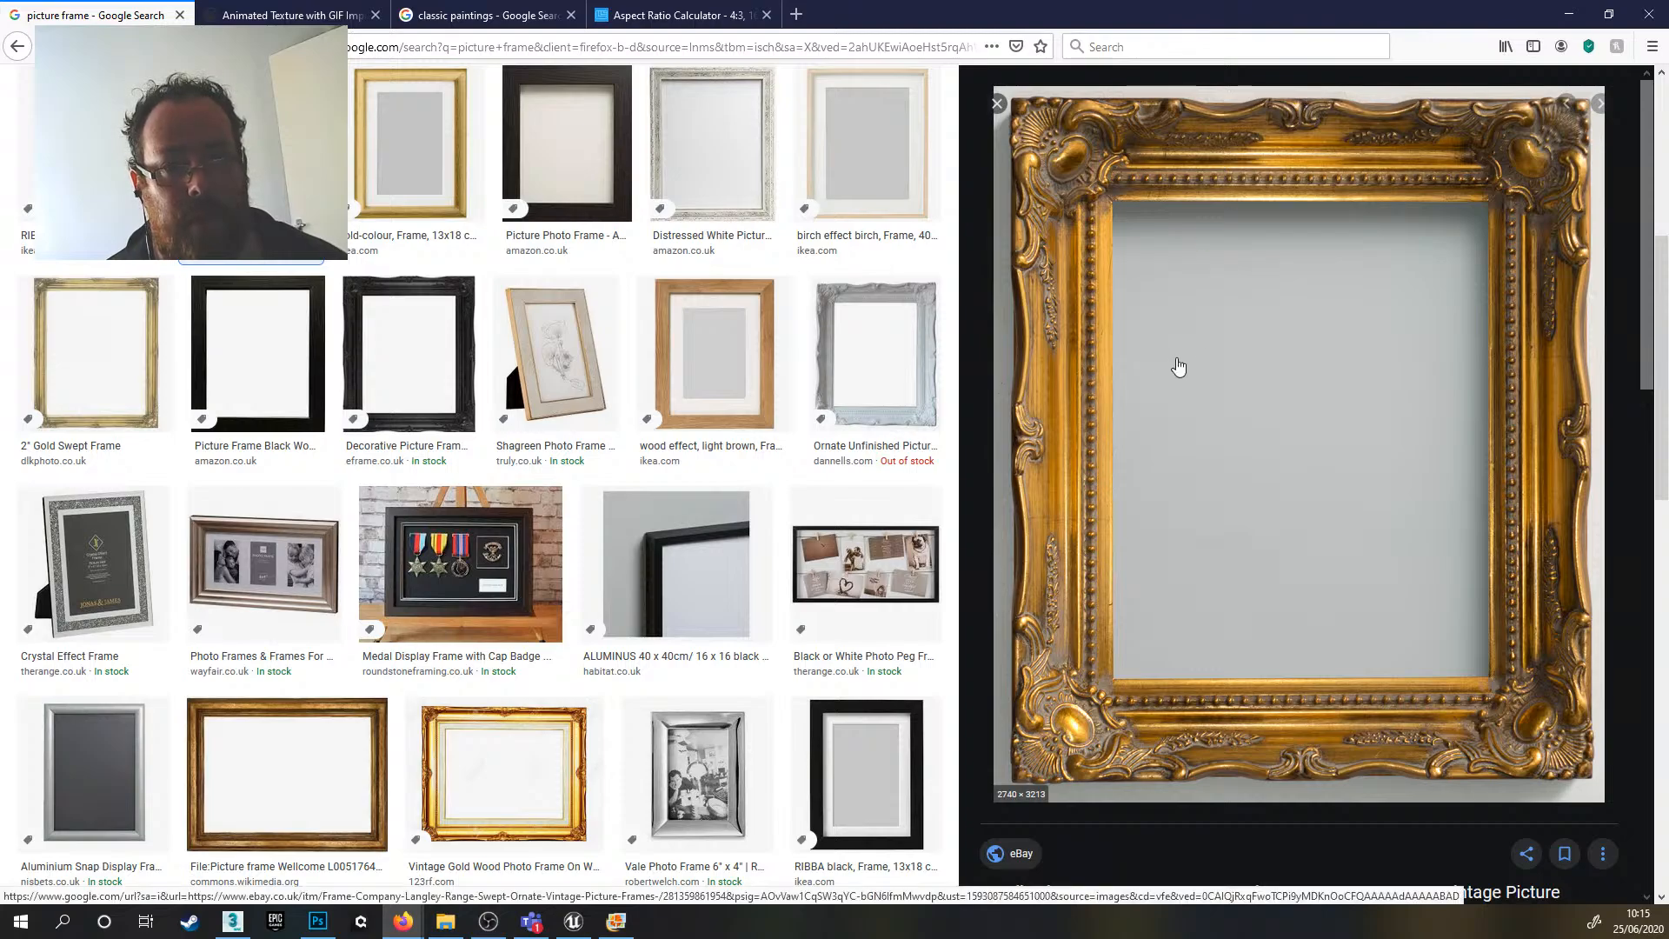
scroll(652, 328, up, 5)
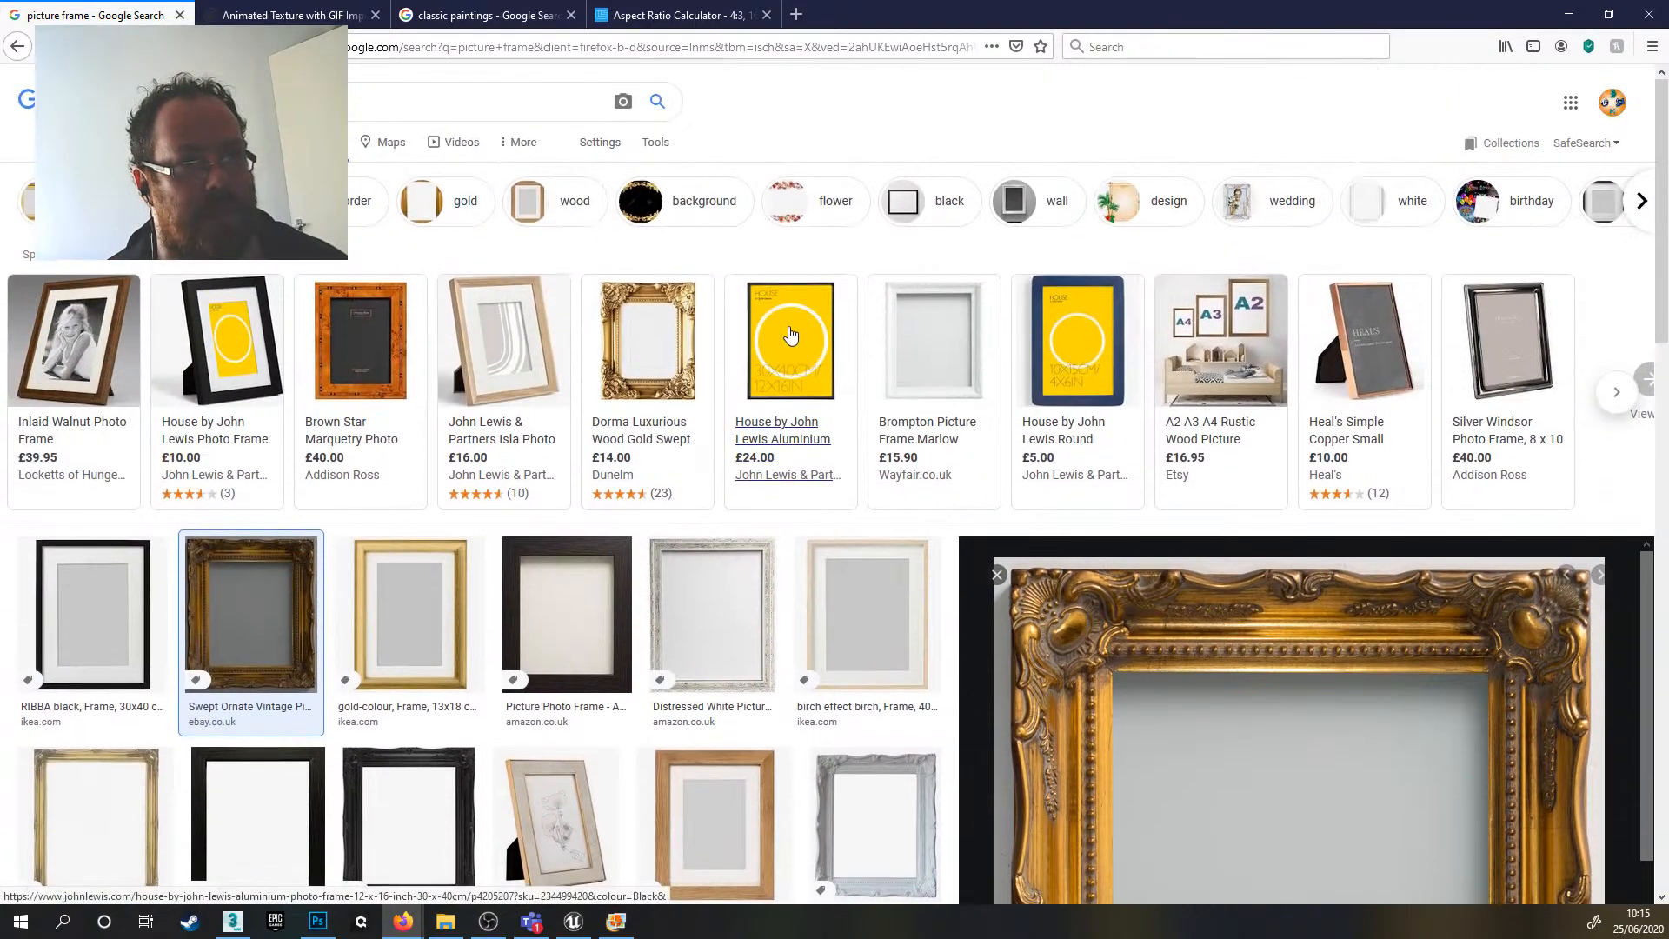
scroll(739, 331, down, 5)
scroll(817, 334, up, 5)
scroll(817, 335, down, 5)
scroll(817, 339, up, 5)
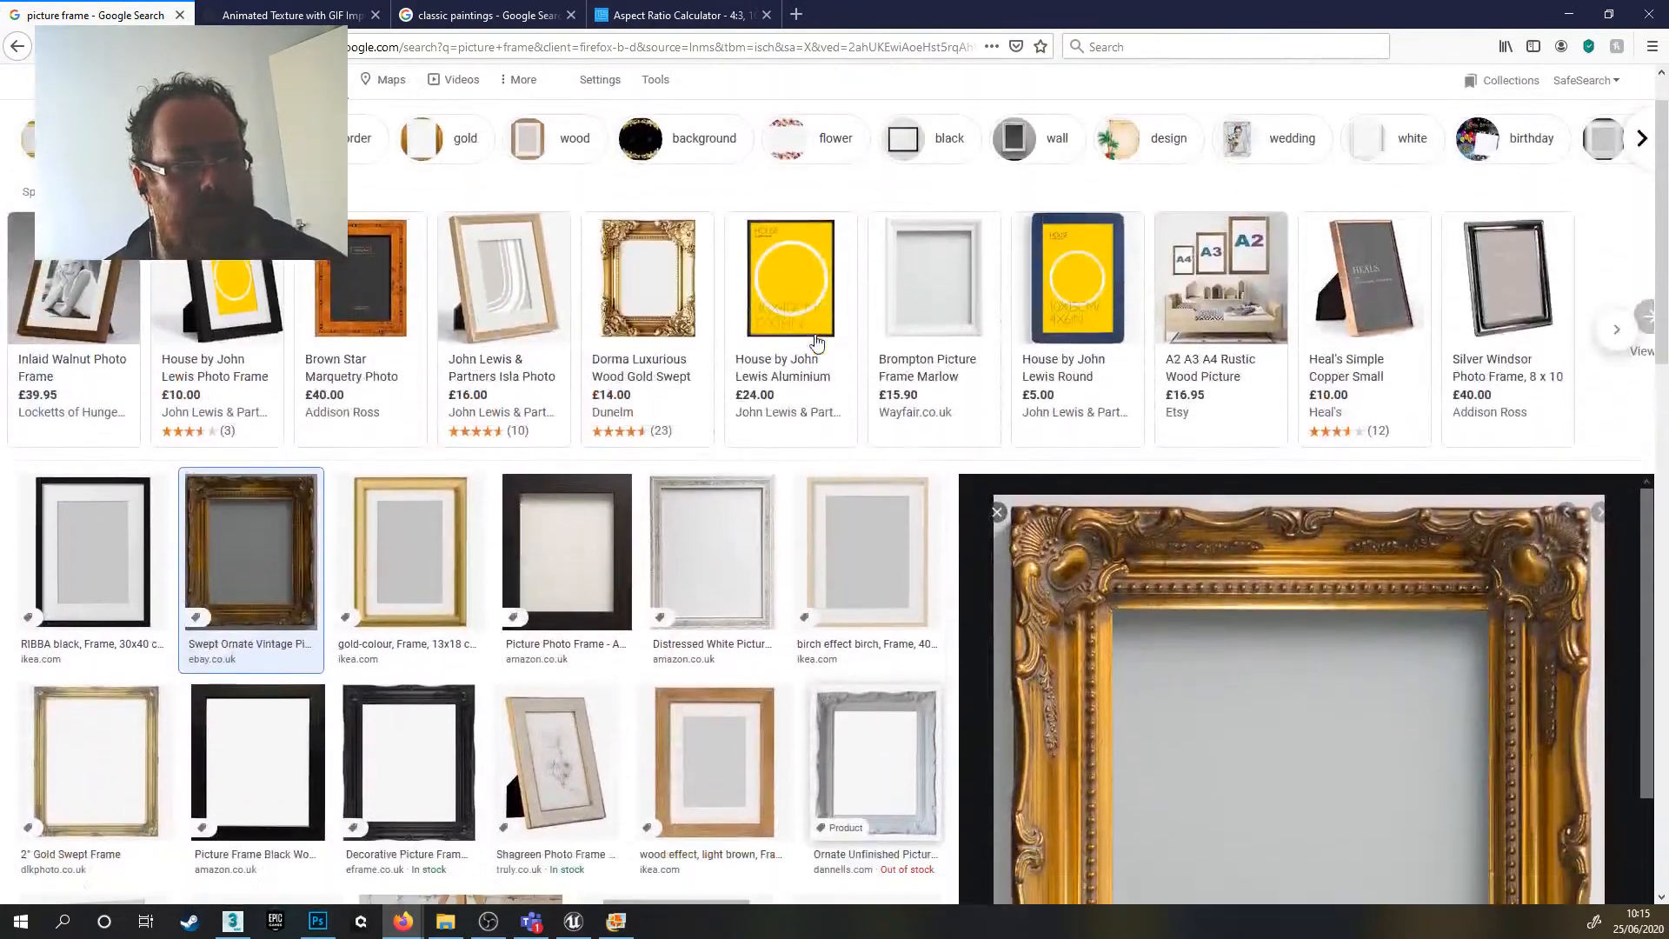
scroll(815, 344, down, 5)
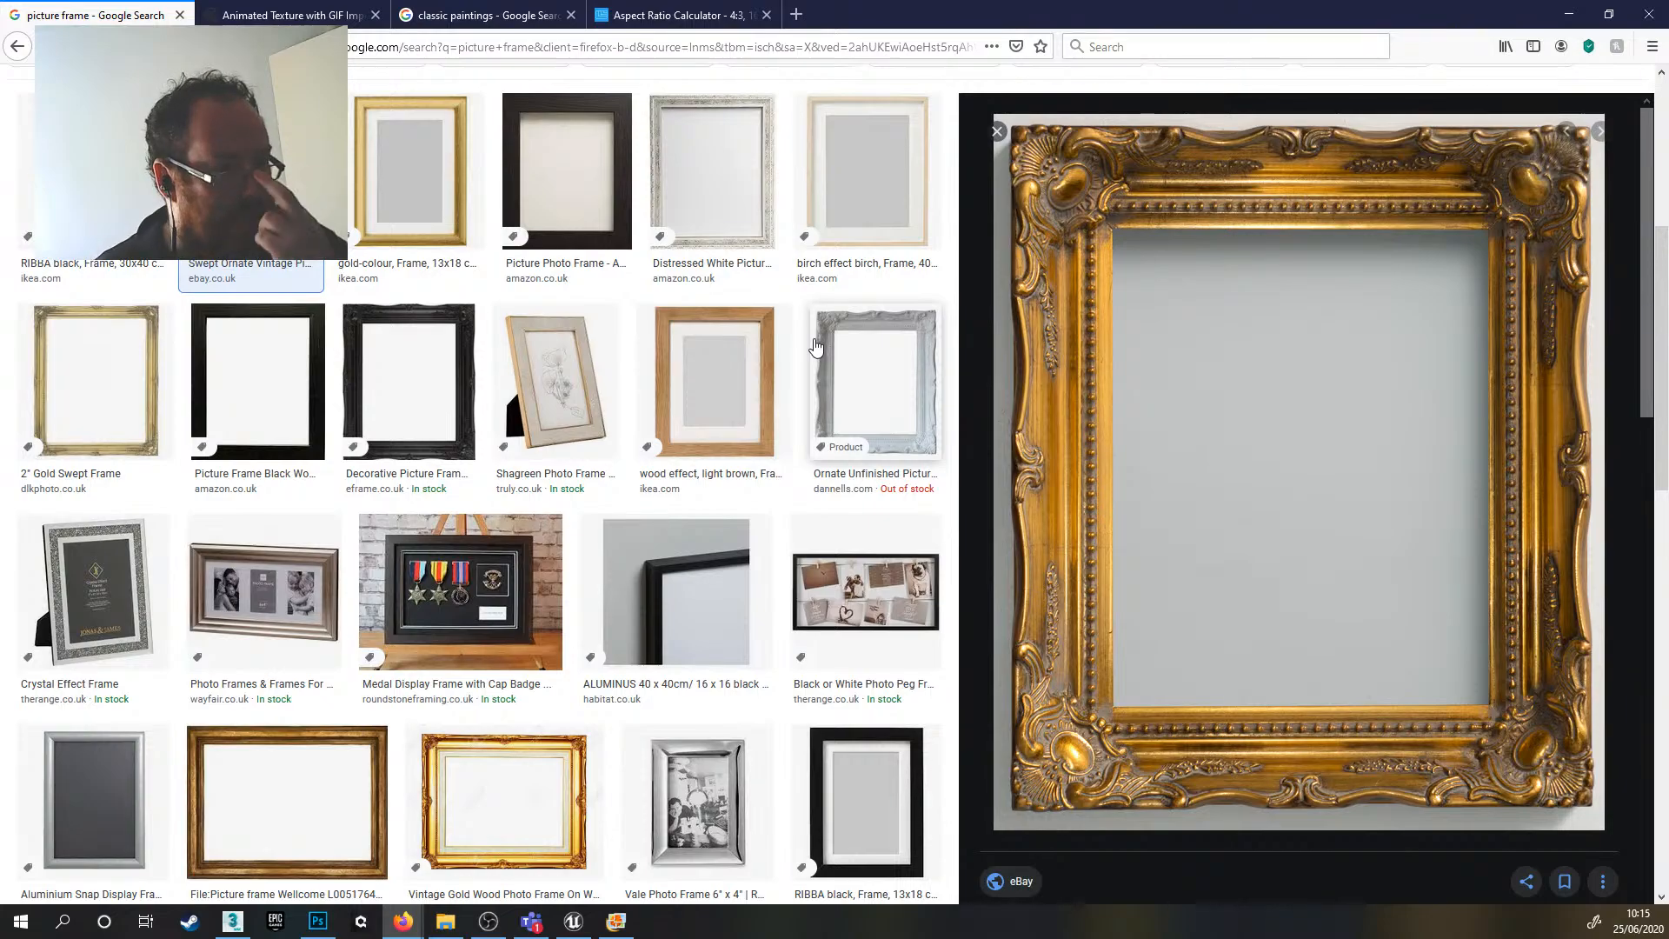
scroll(830, 344, down, 2)
scroll(827, 343, up, 4)
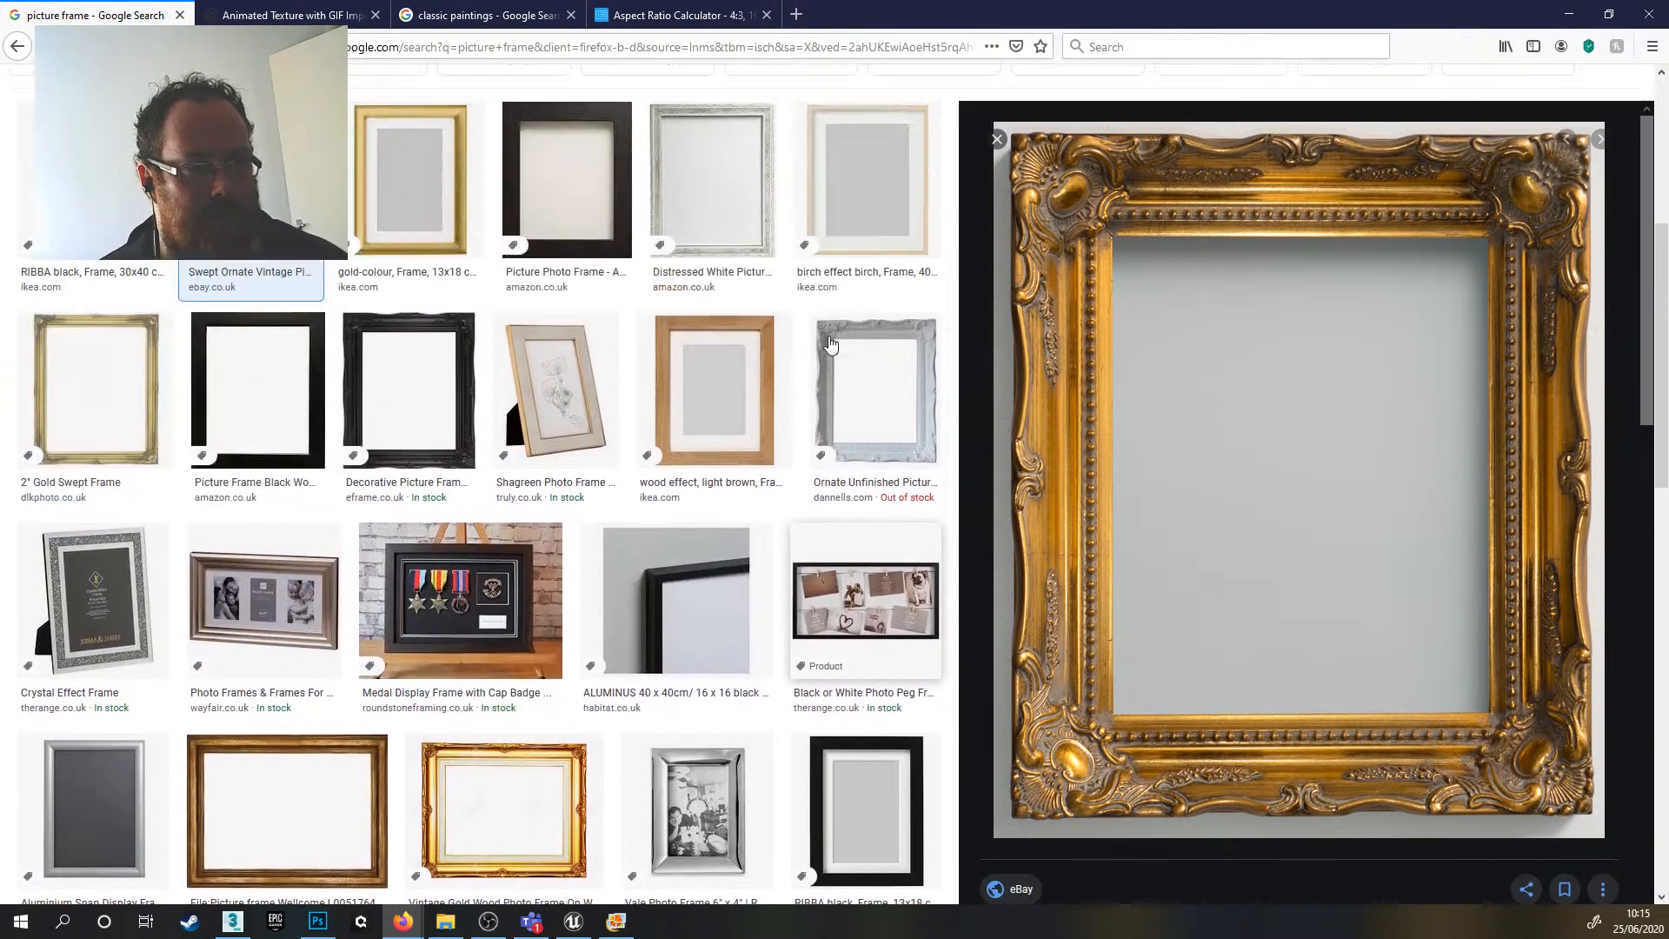
scroll(835, 340, down, 3)
scroll(848, 335, down, 4)
scroll(826, 352, up, 7)
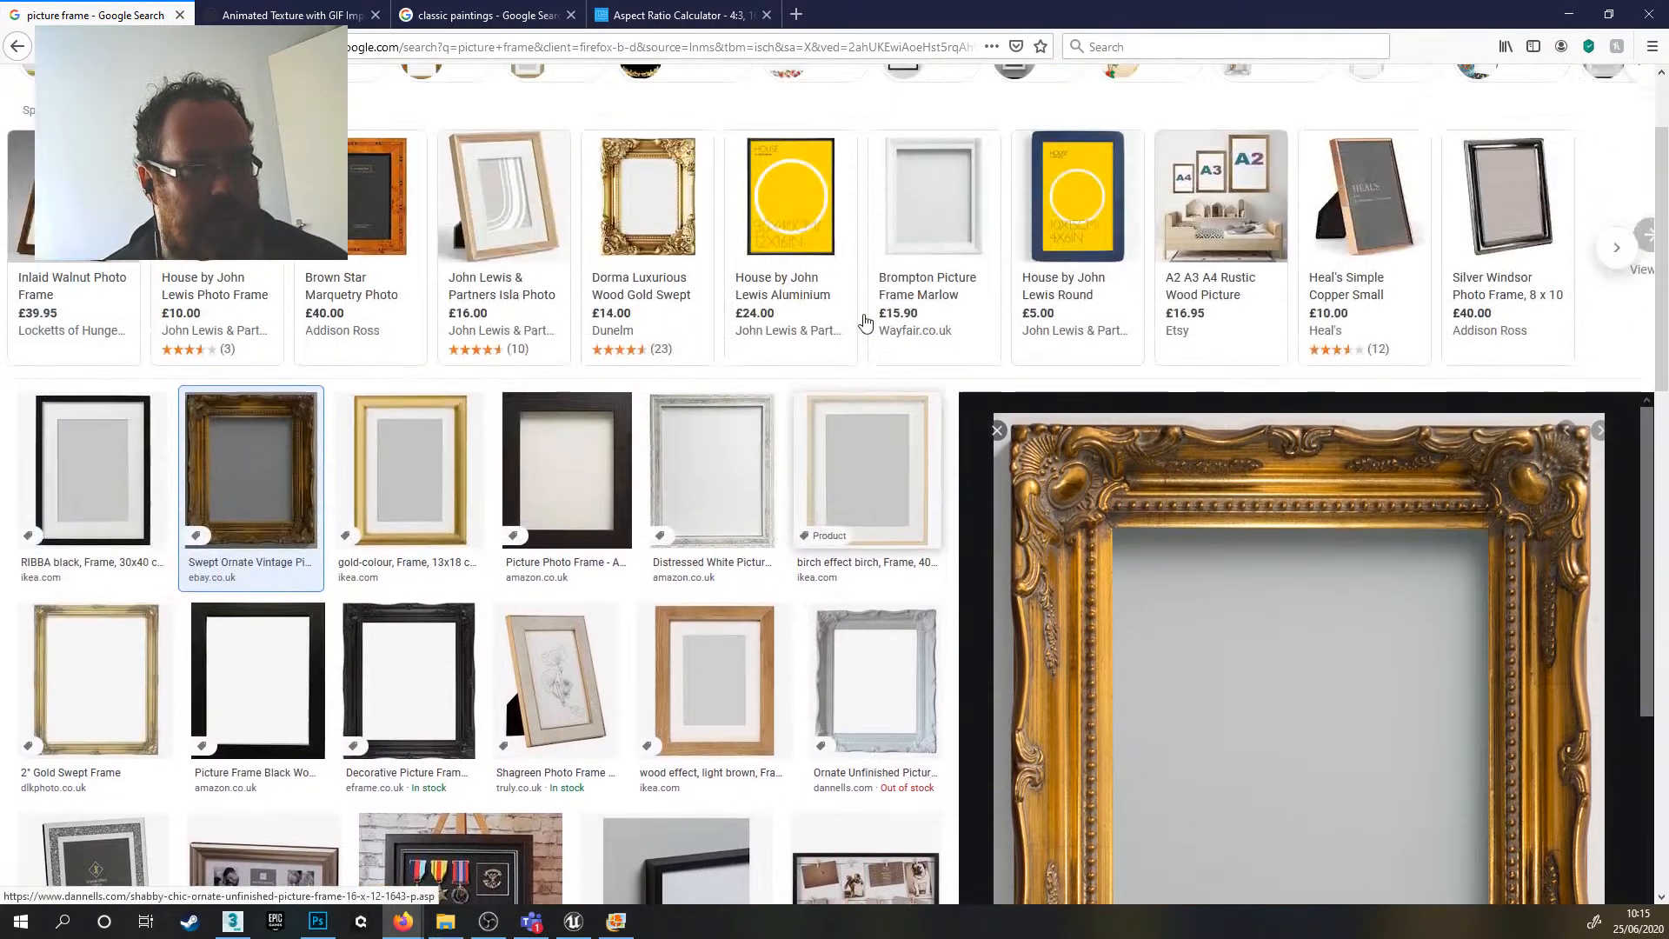
scroll(817, 387, down, 3)
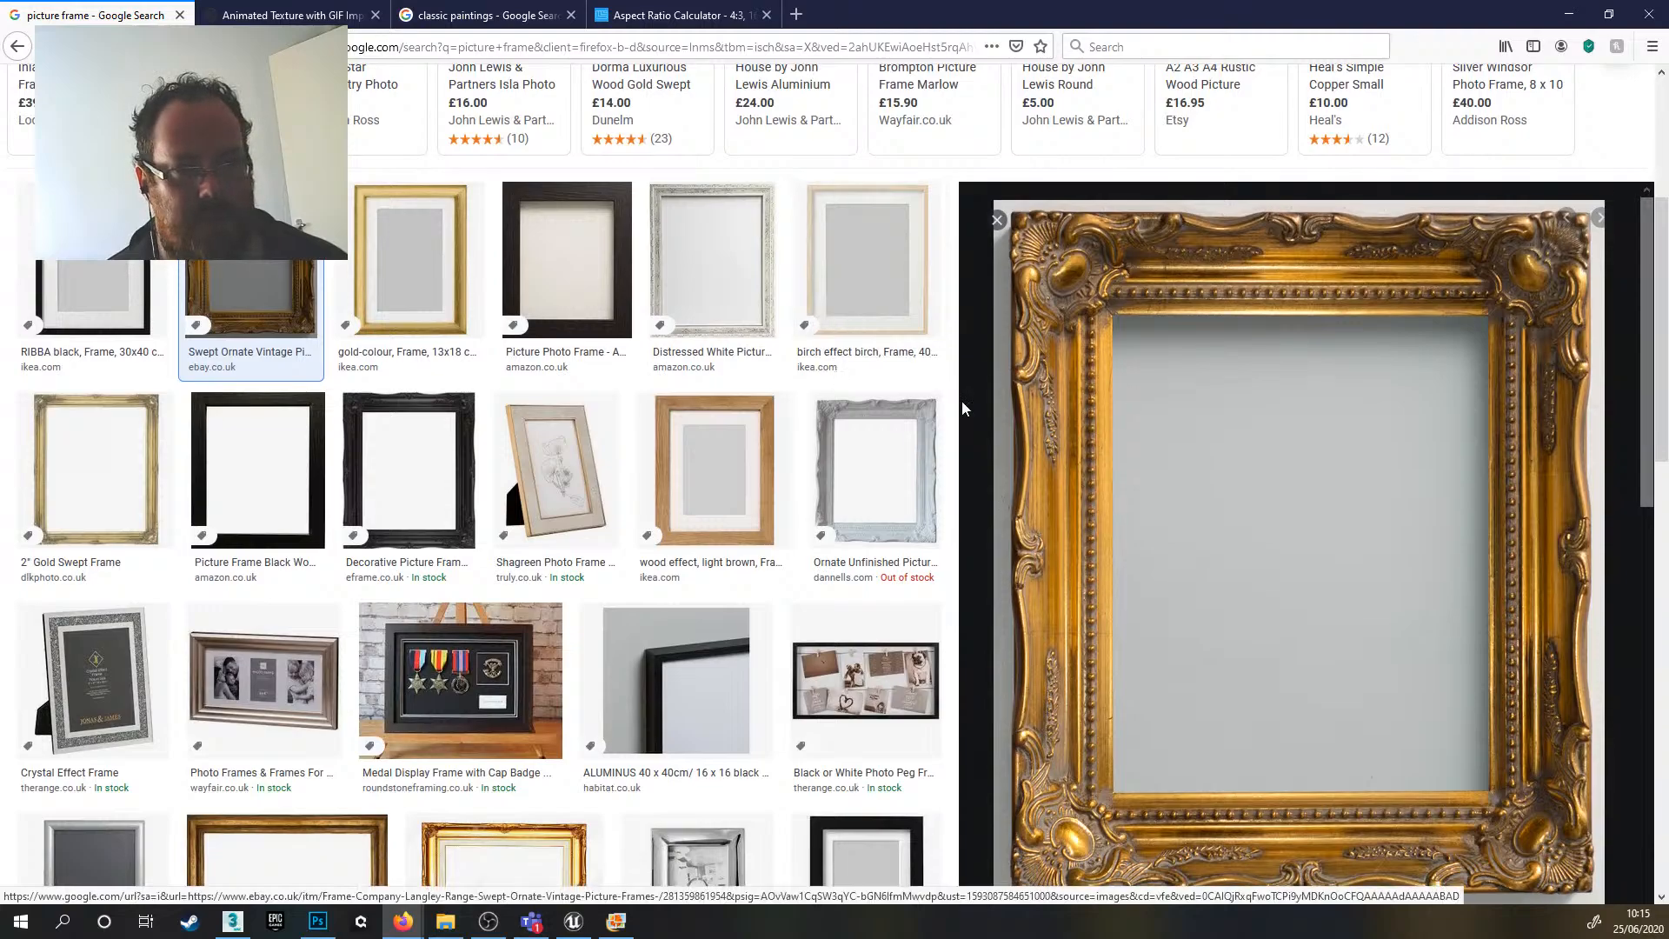
scroll(837, 414, up, 1)
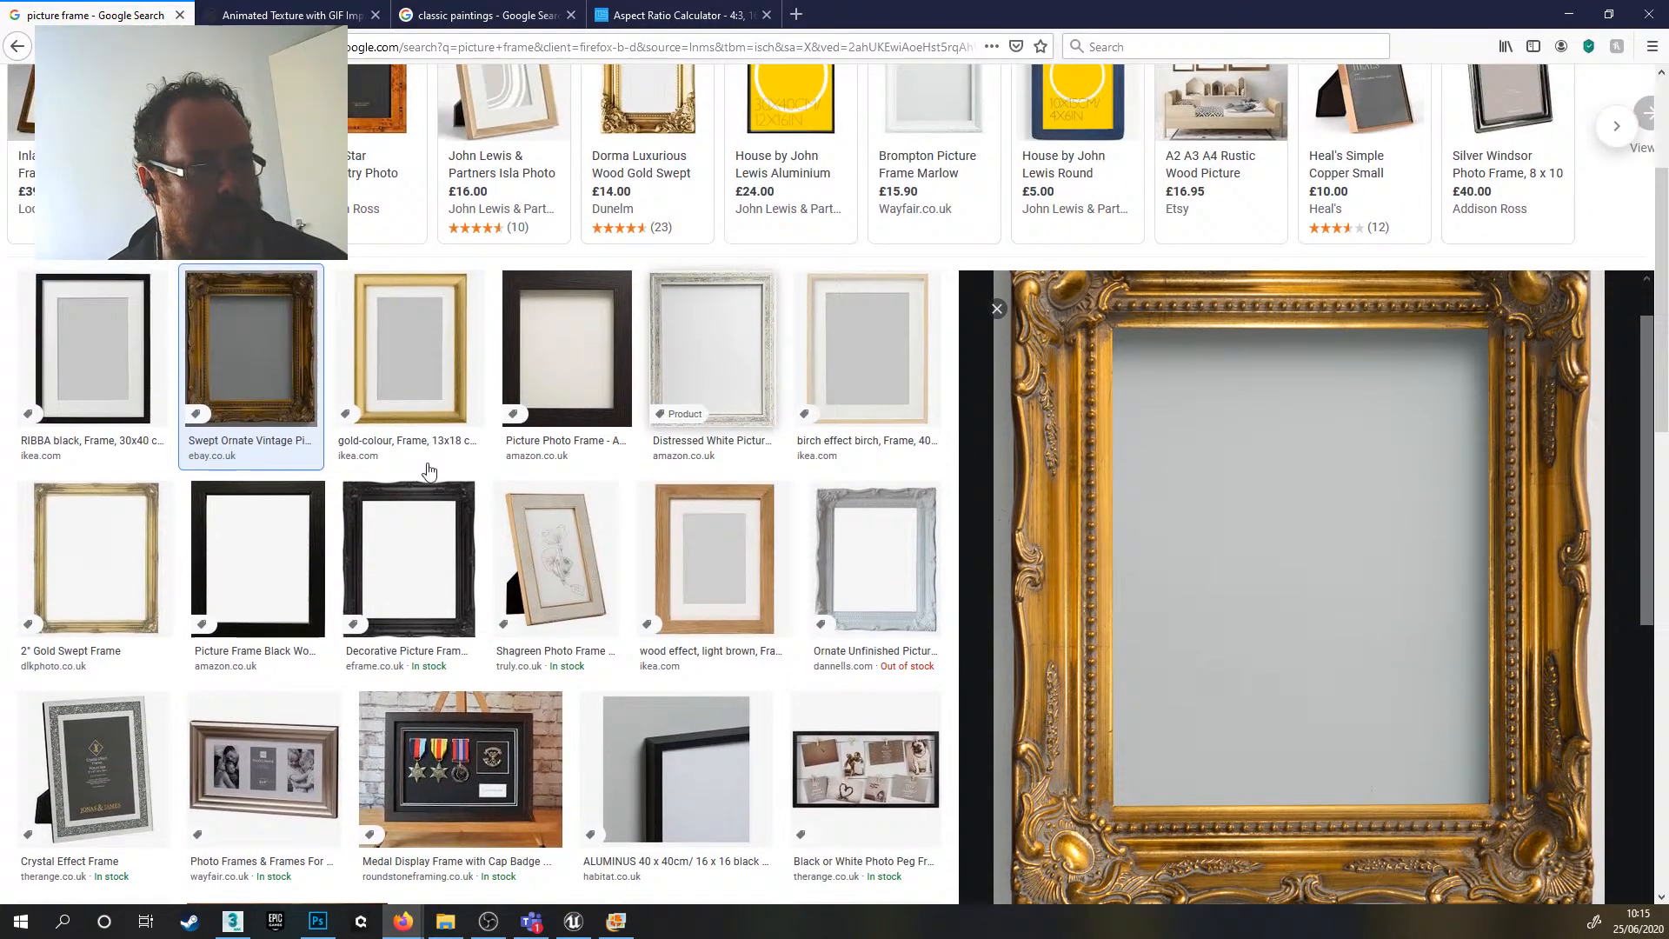
- Preview the 2" Gold Swept Frame and the Wikimedia Commons Wellcome picture frame from the image results
click(123, 567)
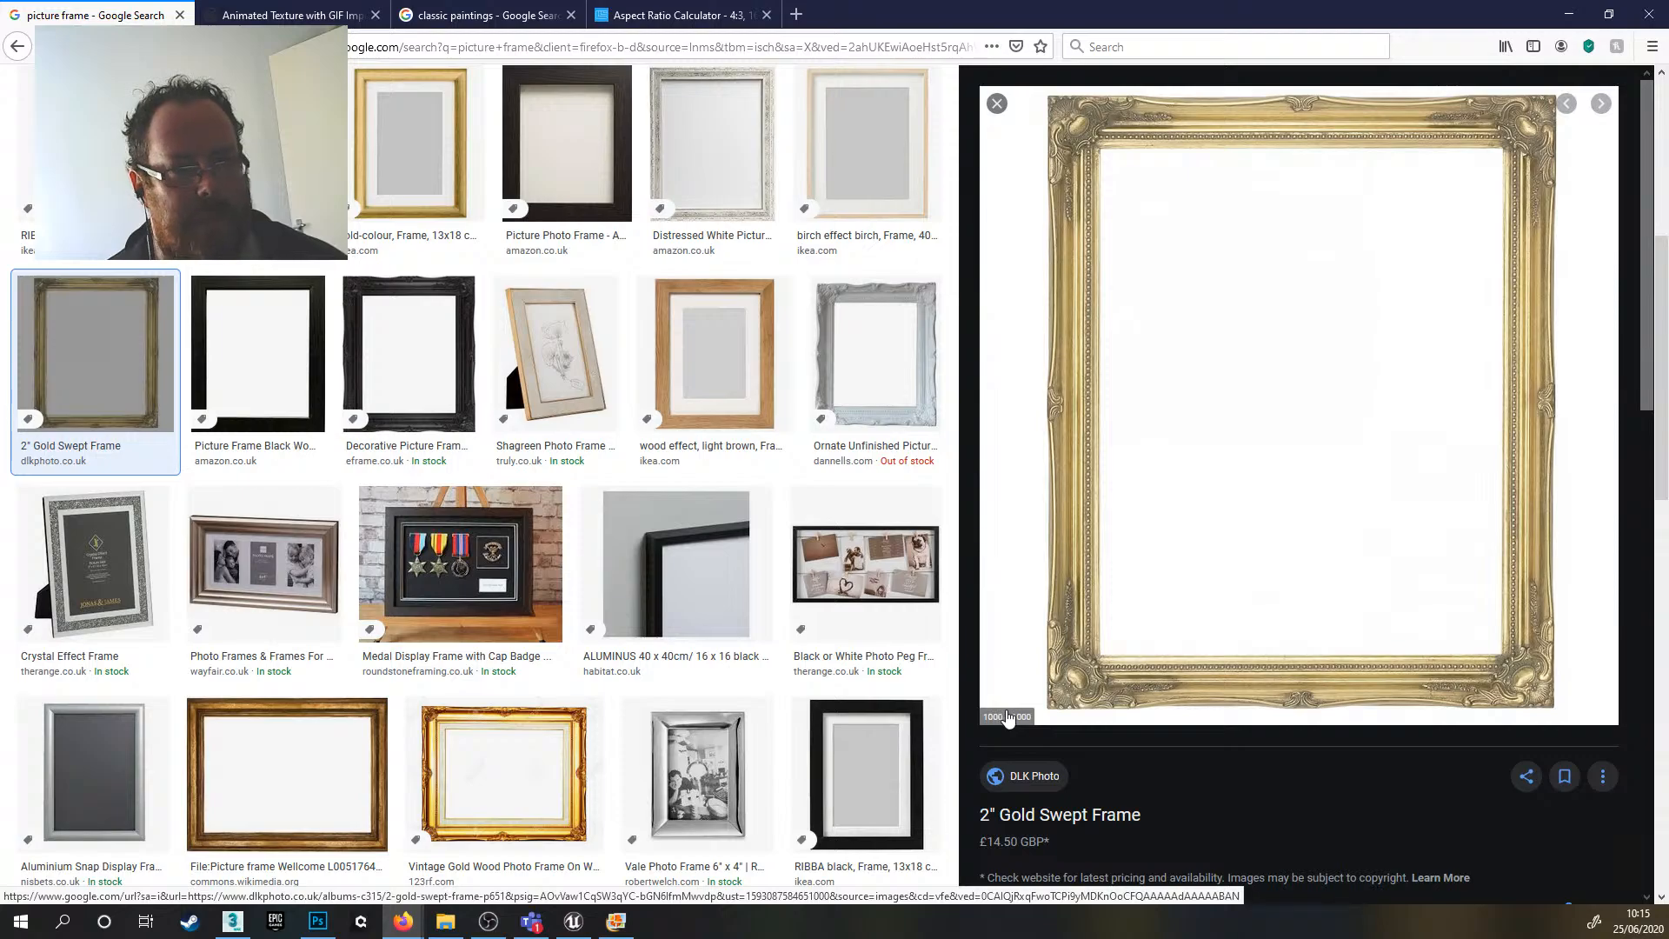
click(322, 780)
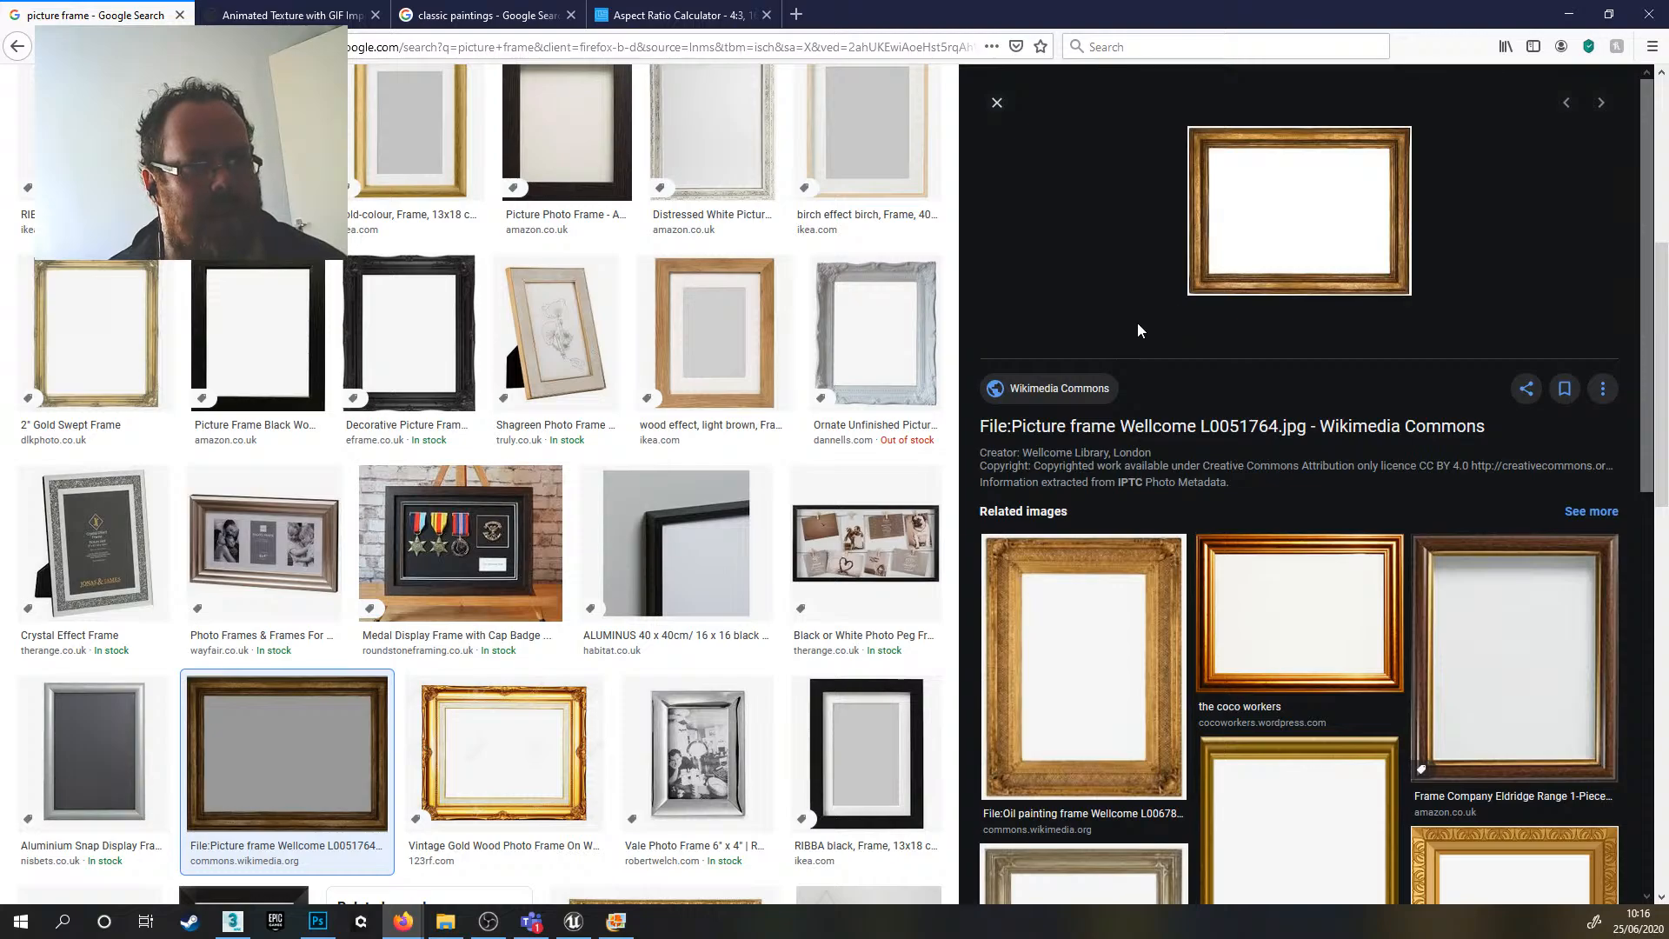
scroll(1137, 322, up, 3)
scroll(1186, 368, up, 3)
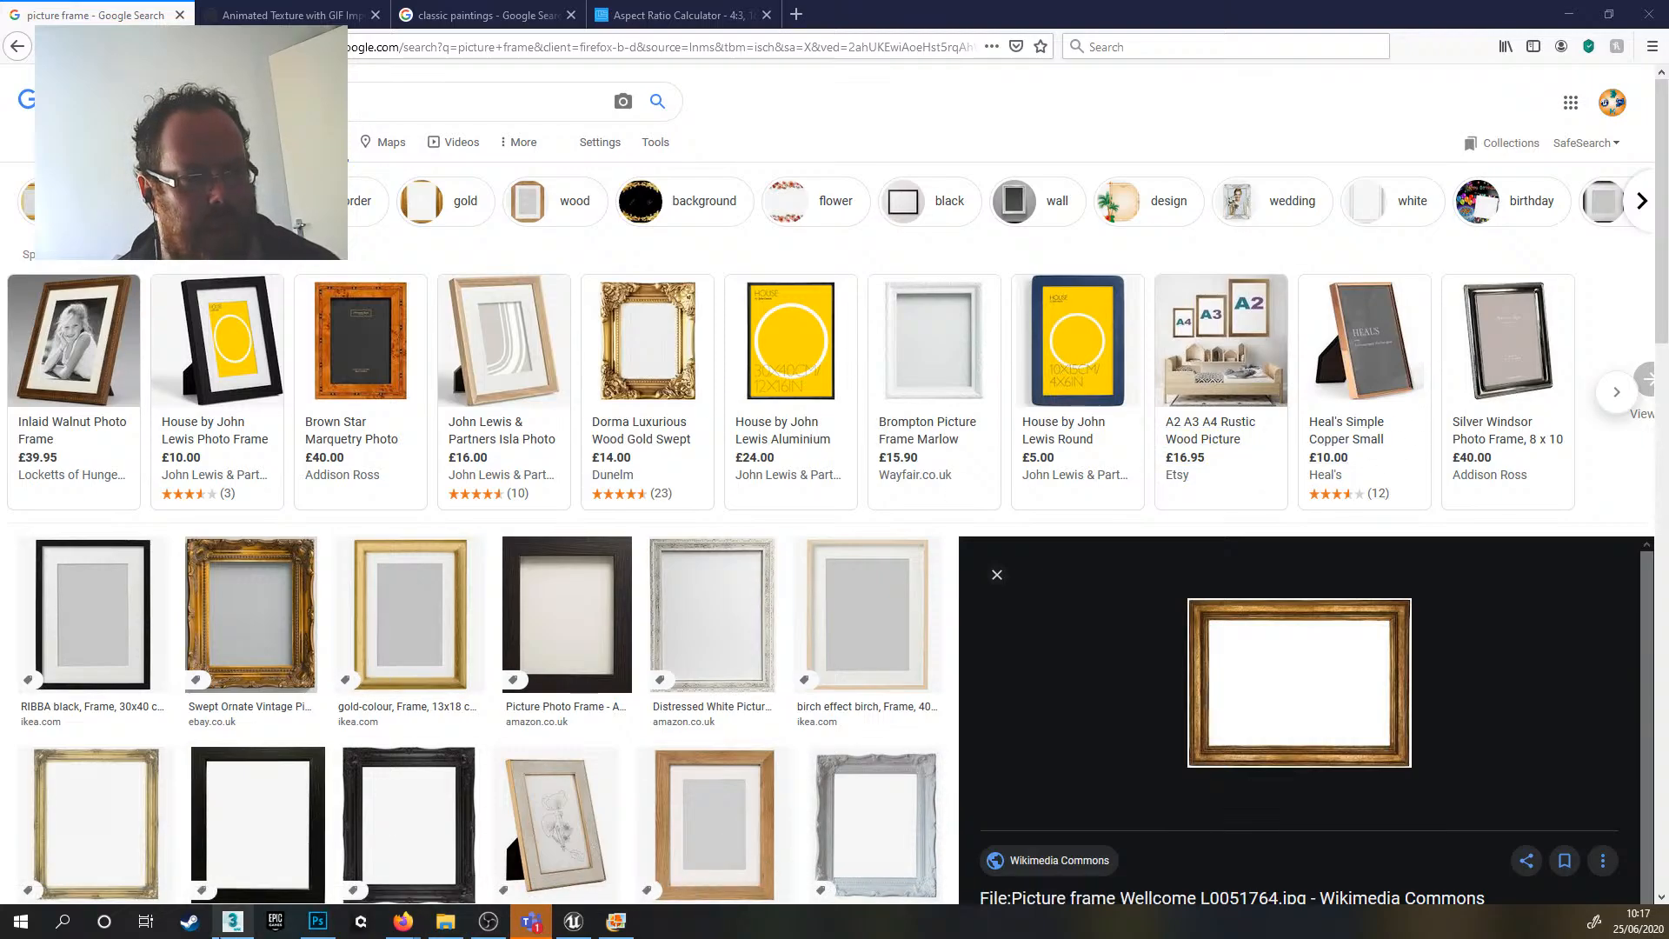
- Switch to 3ds Max and maximize the Perspective viewport
click(232, 921)
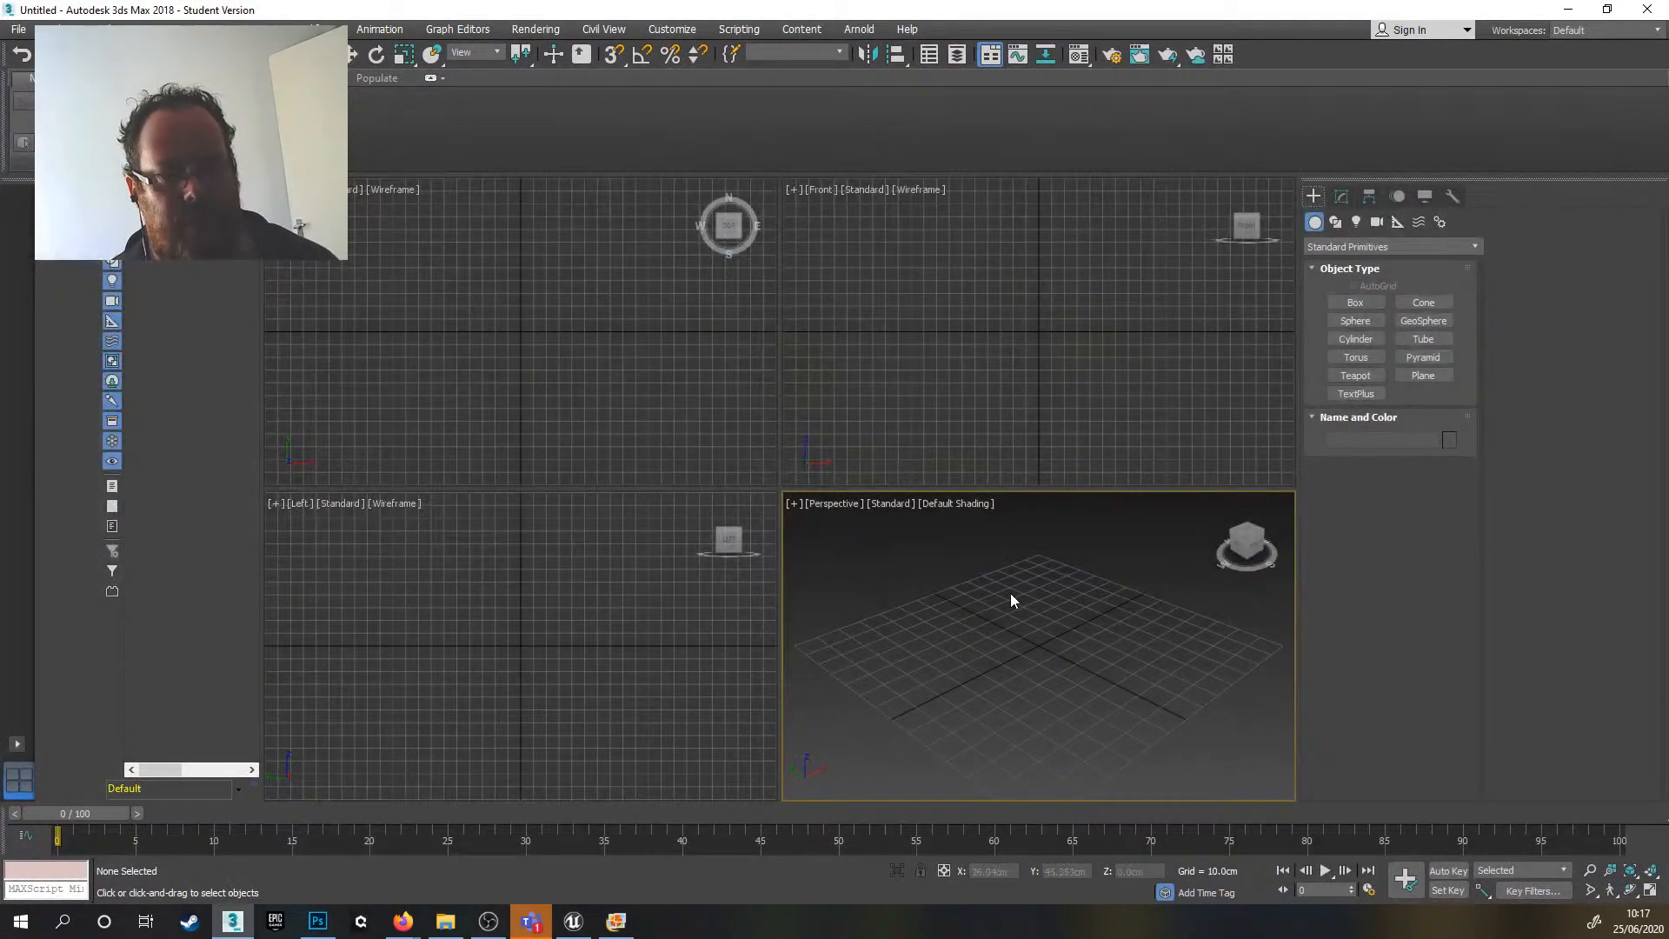
middle_drag(1010, 560, 1006, 595)
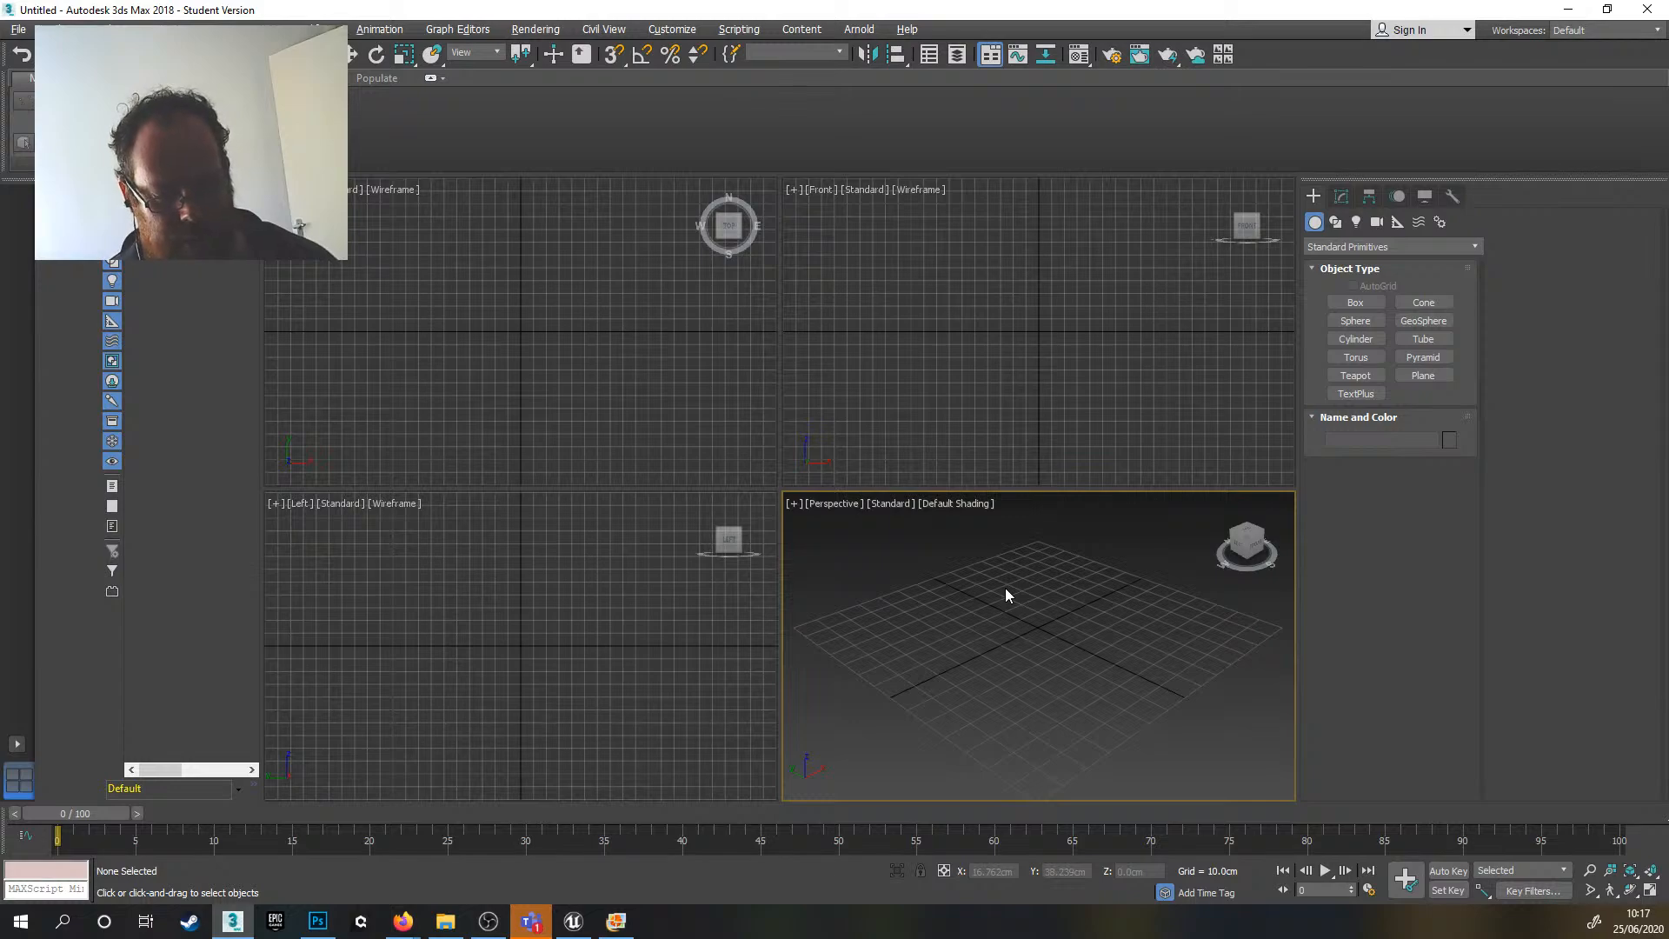
key(alt+w)
scroll(828, 491, down, 5)
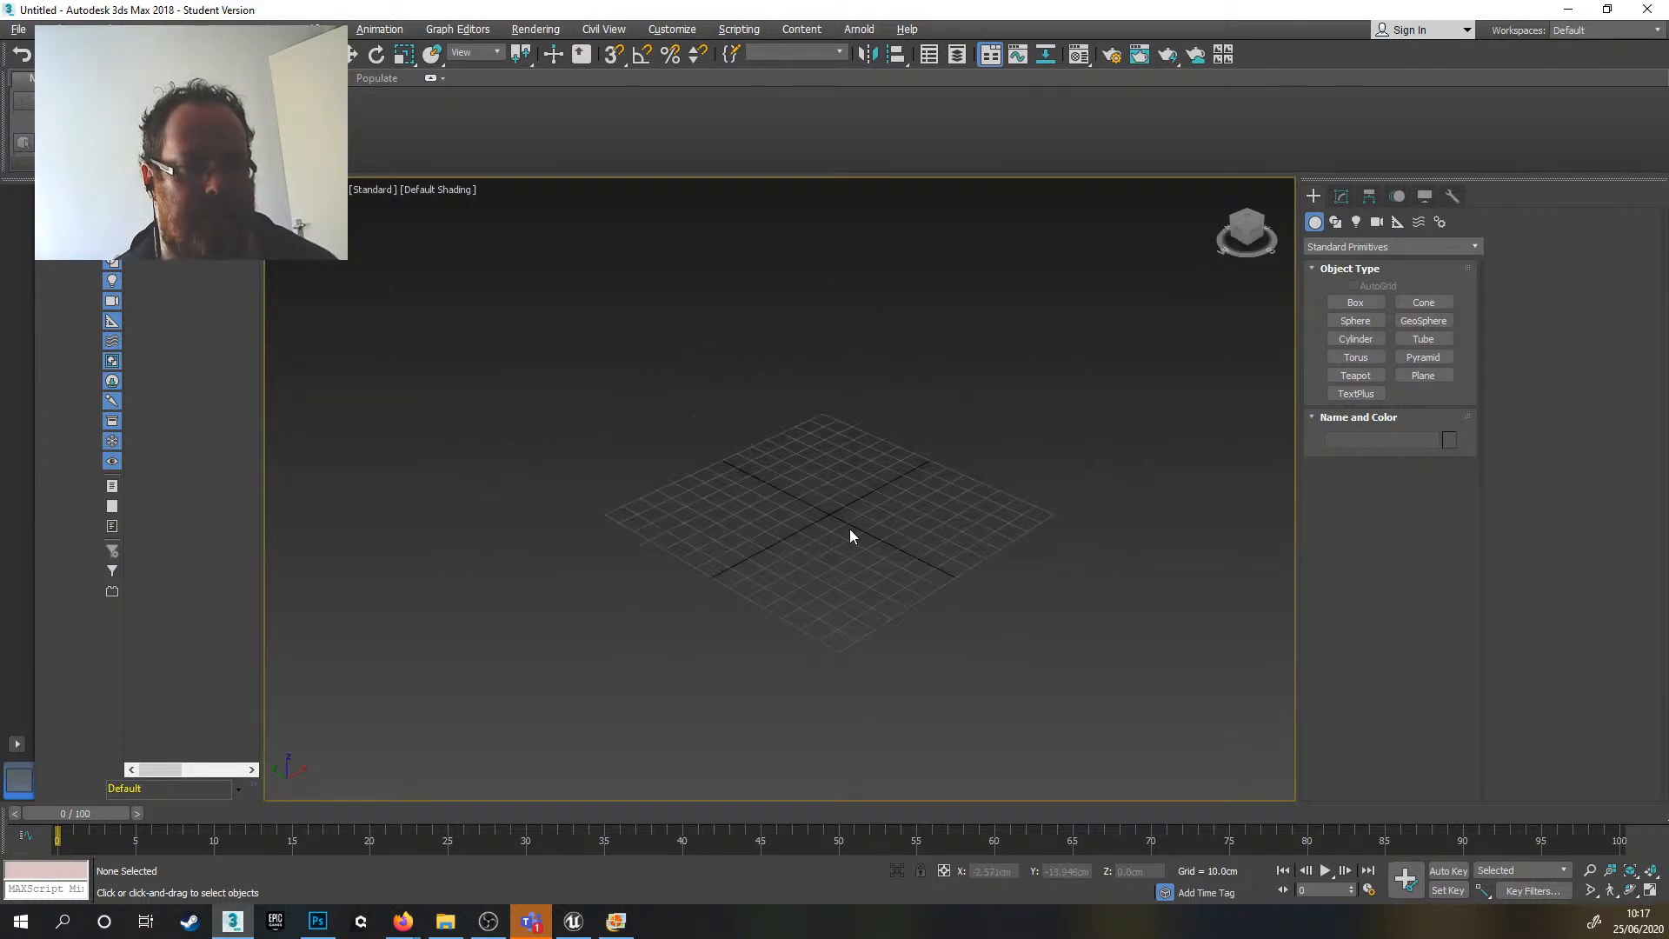
middle_drag(845, 514, 796, 532)
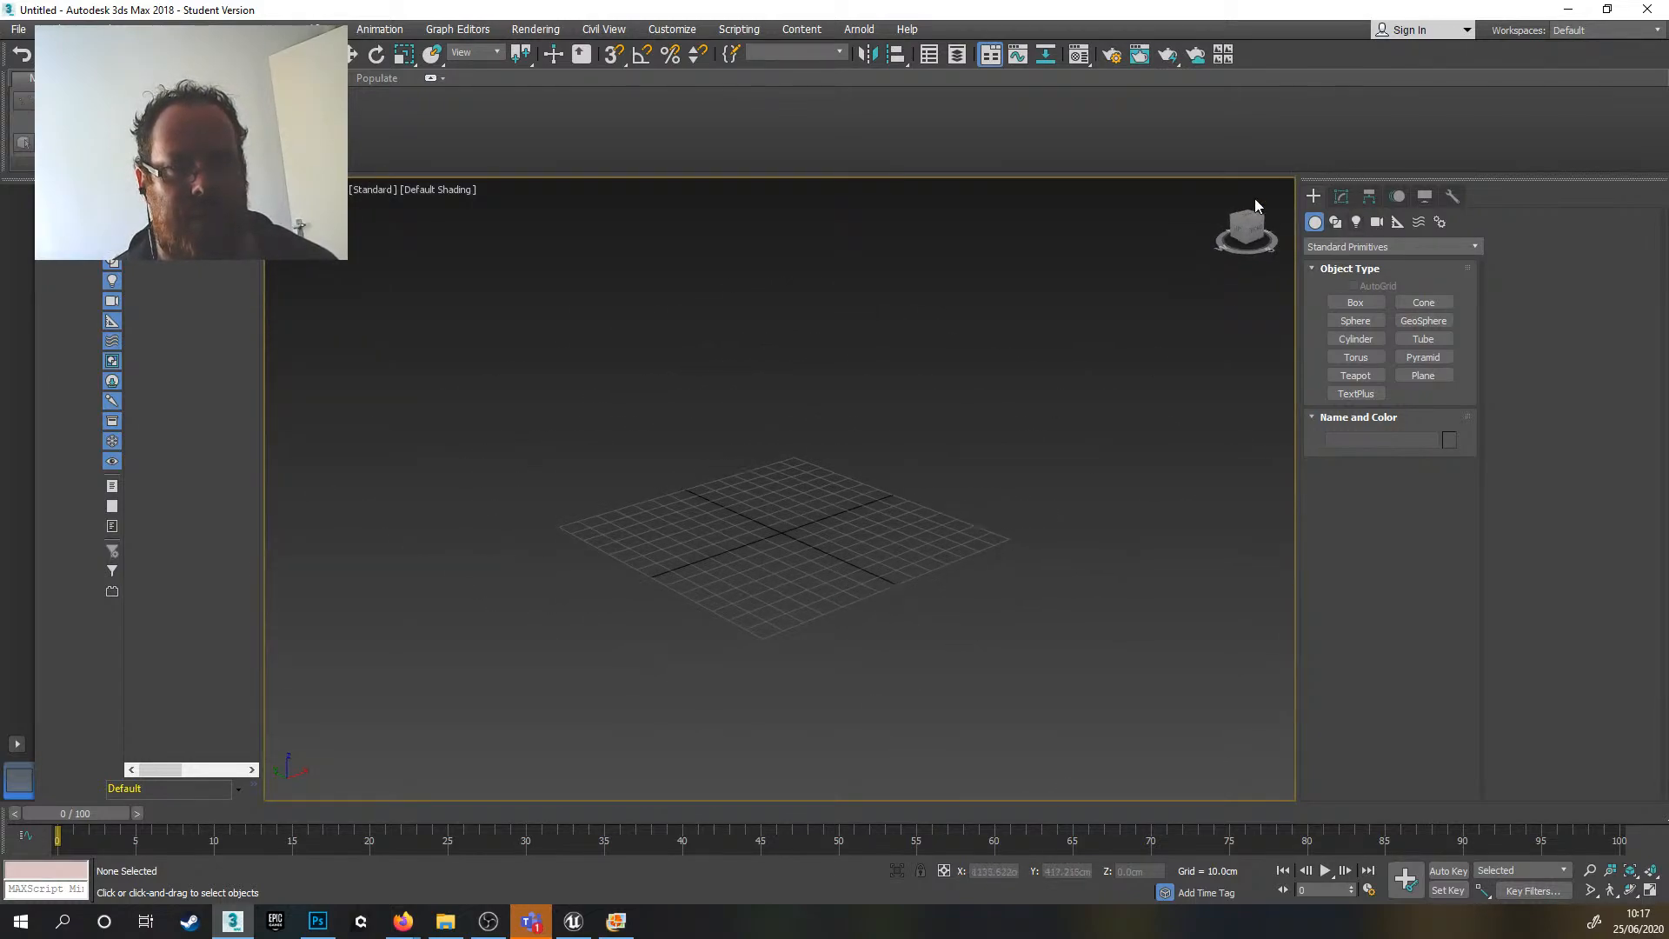
- Create a box in the Front view, centred near the origin, about 74 cm long, 169 cm wide and -13 cm high
click(1357, 303)
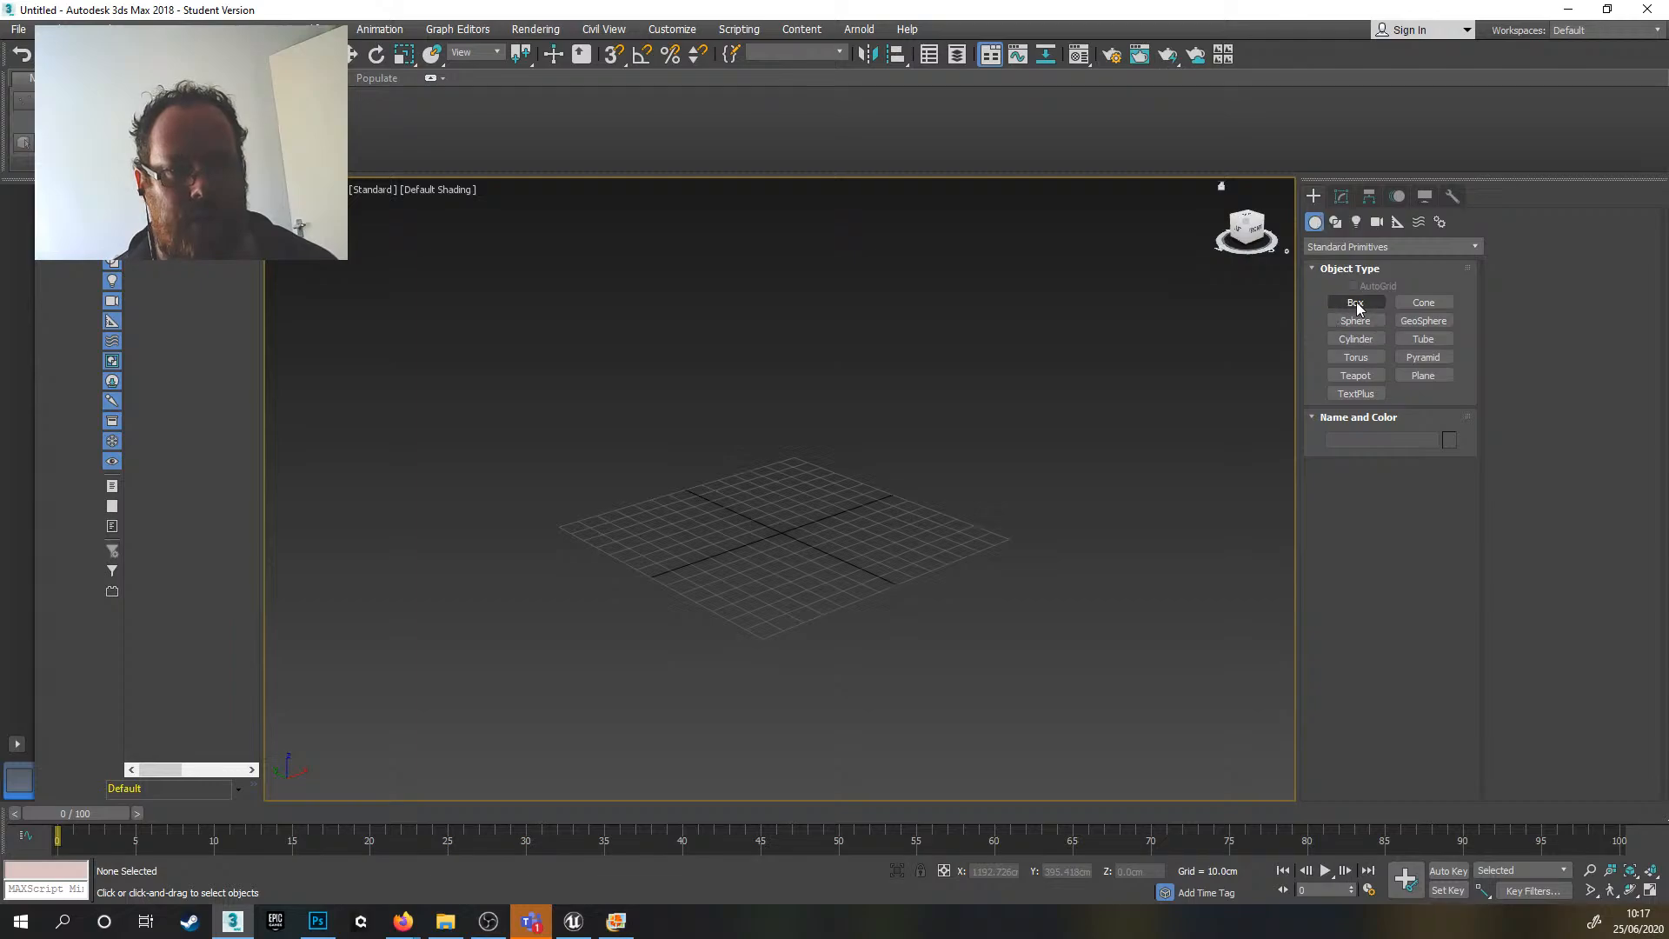
alt+middle_drag(999, 518, 858, 545)
alt+middle_drag(1226, 305, 1204, 264)
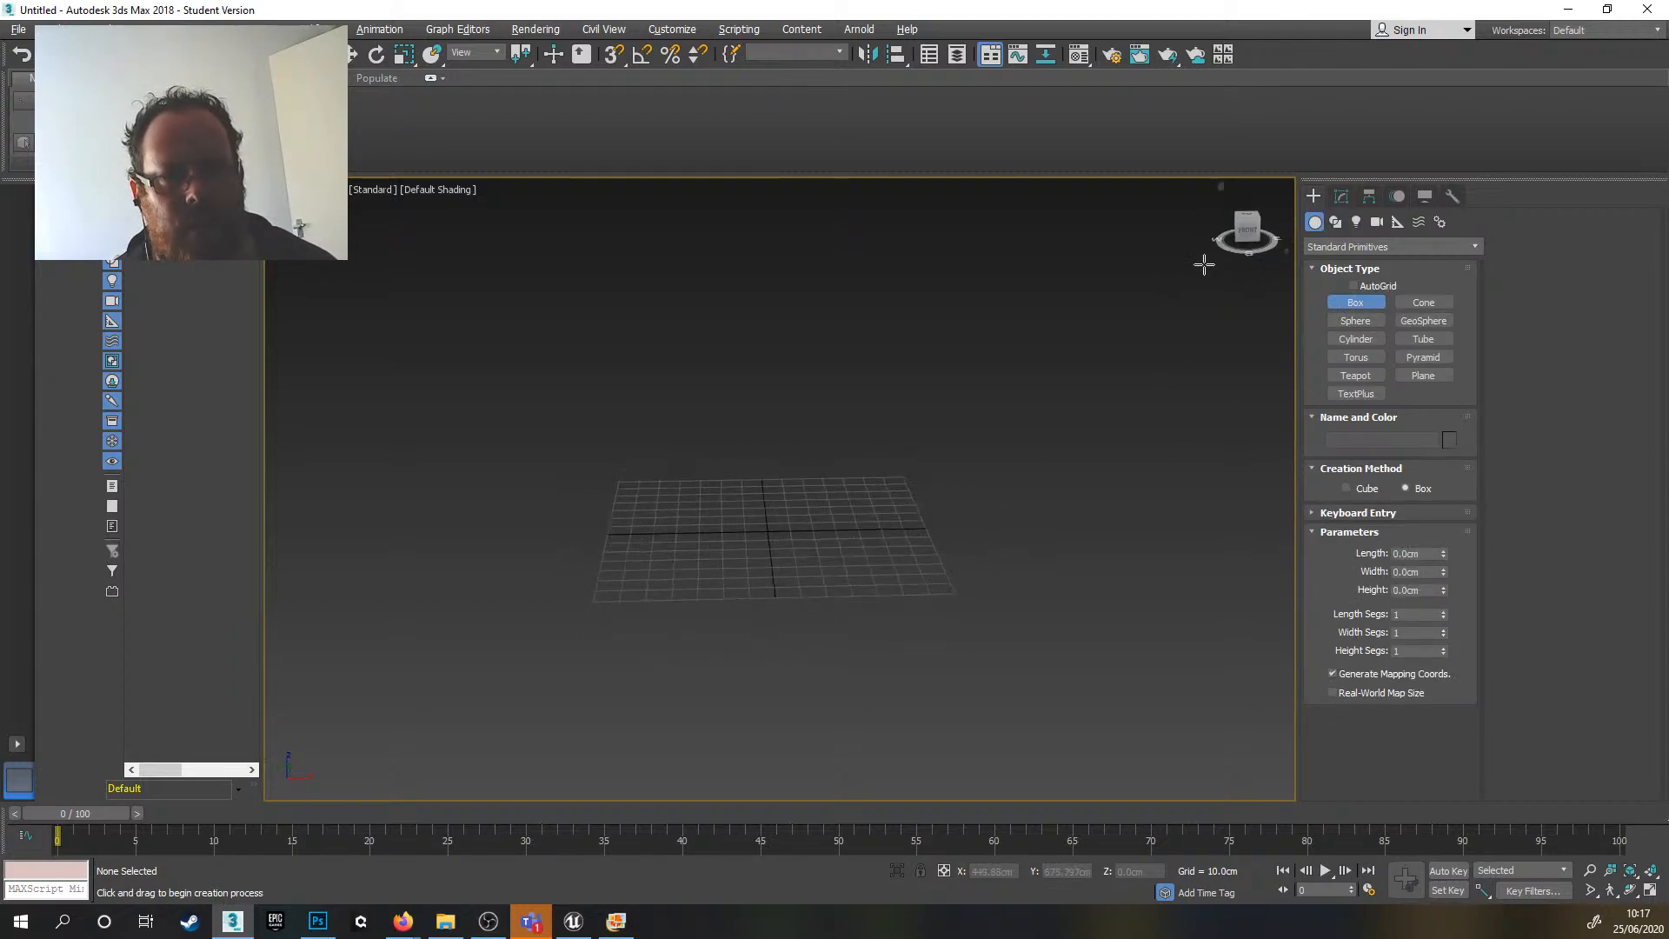
scroll(1204, 264, down, 5)
scroll(1058, 387, up, 3)
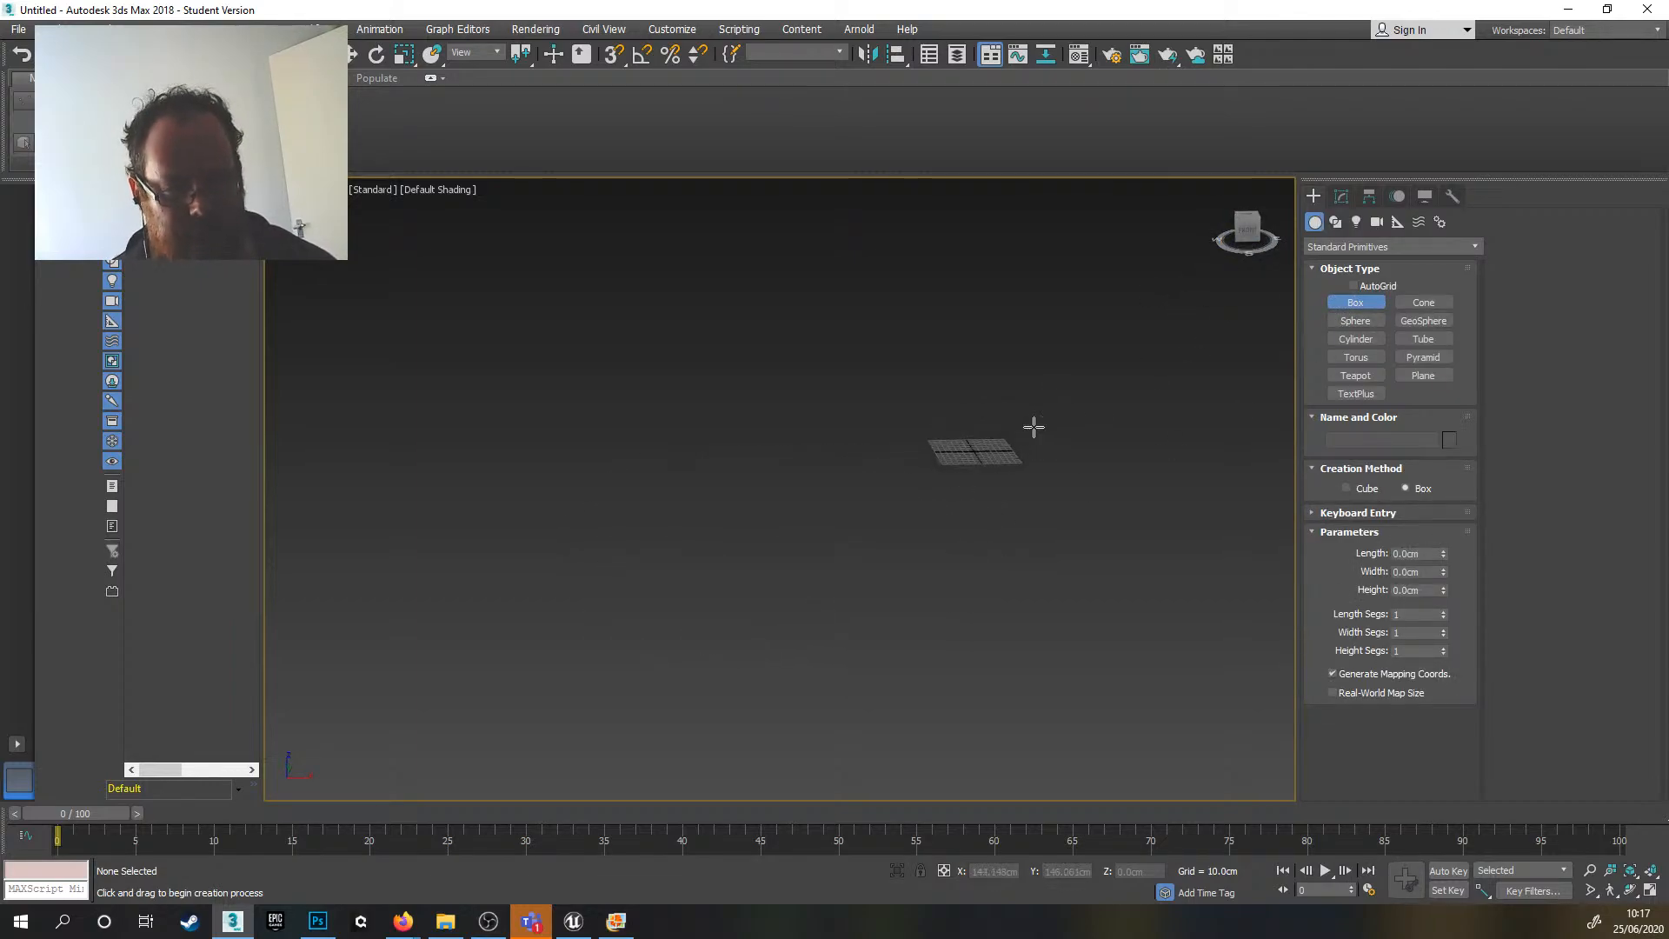
key(f)
middle_drag(890, 462, 836, 421)
drag(661, 423, 969, 559)
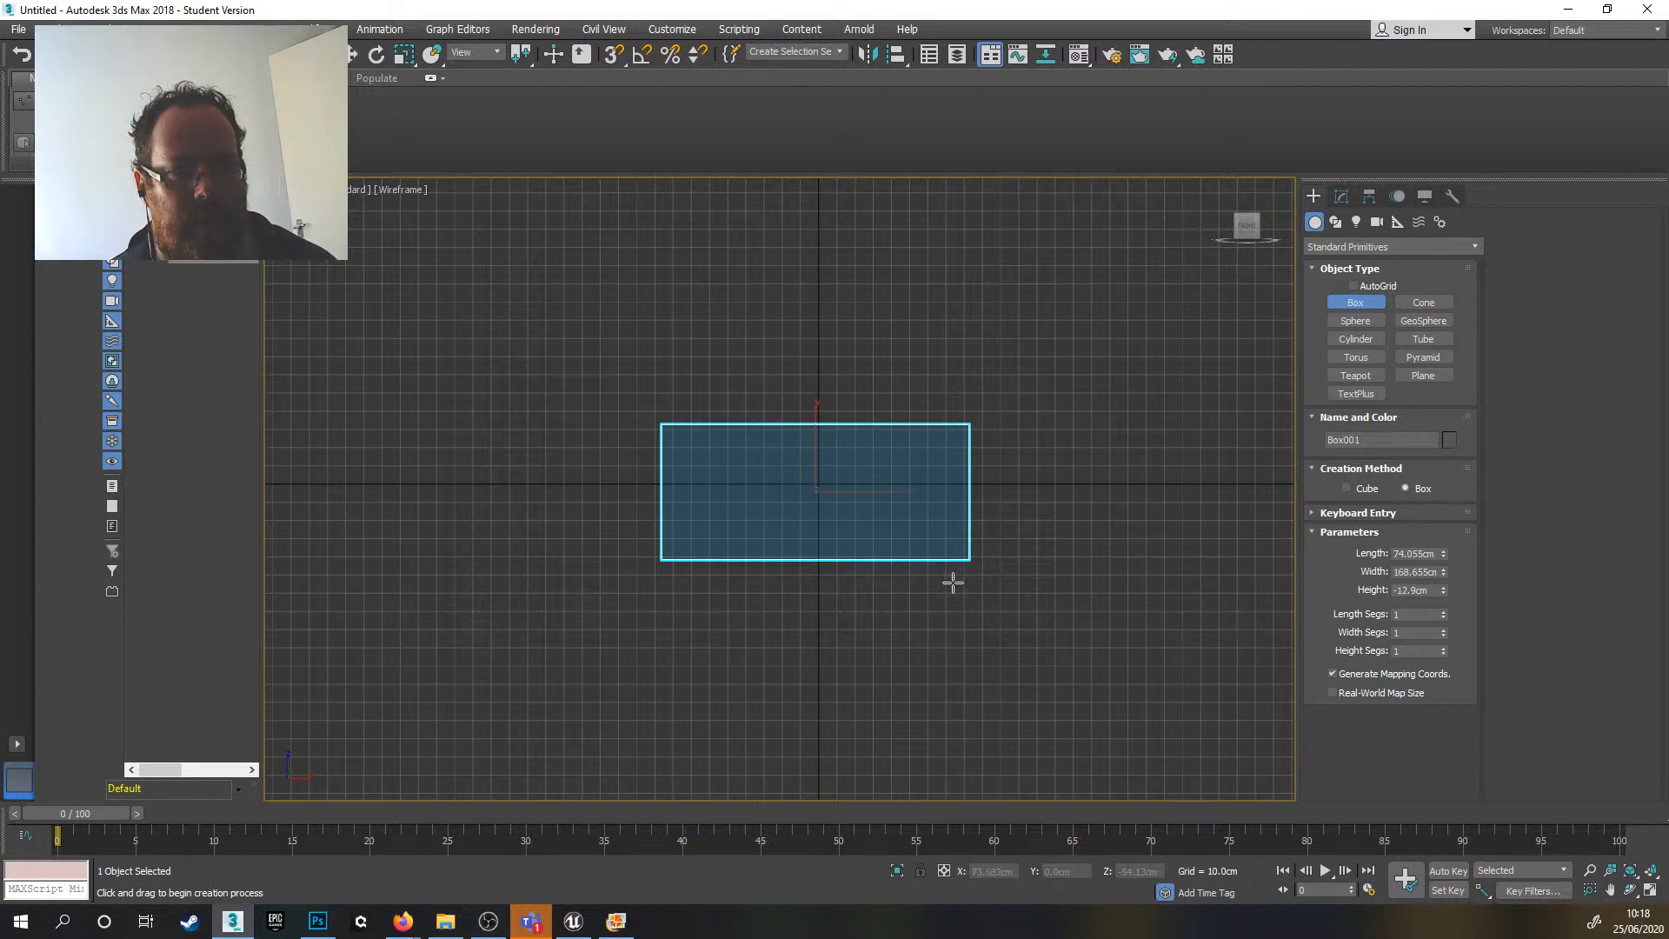
click(952, 583)
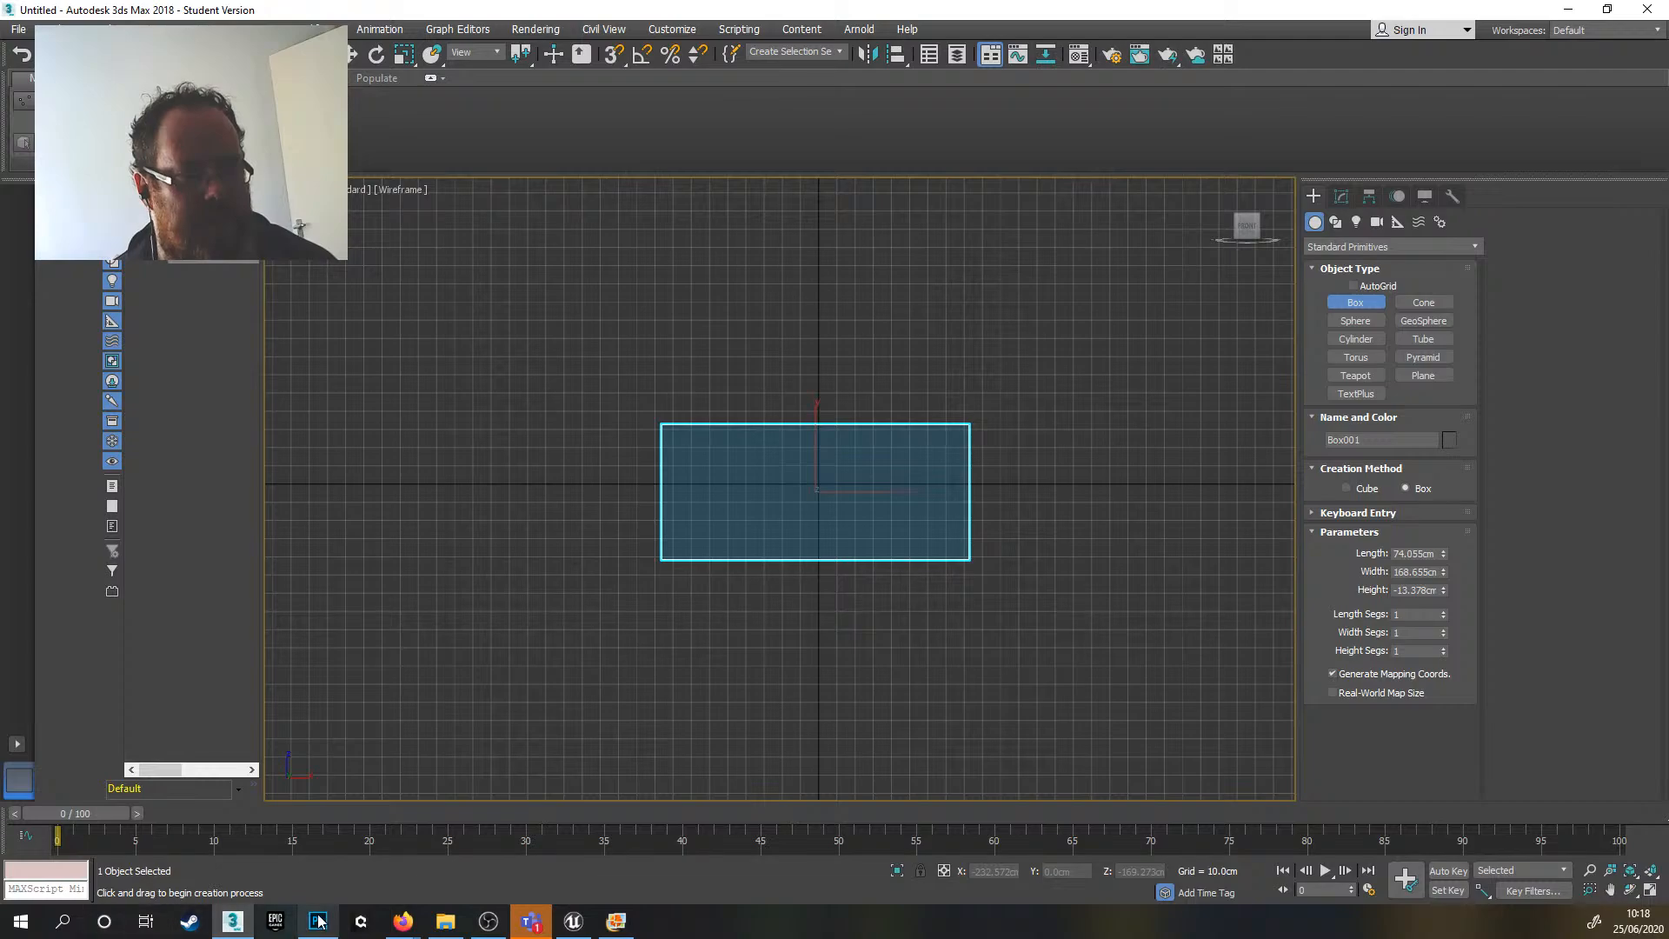
- Switch to the browser's classic paintings image search and filter the results by type GIF
mouse_move(406, 931)
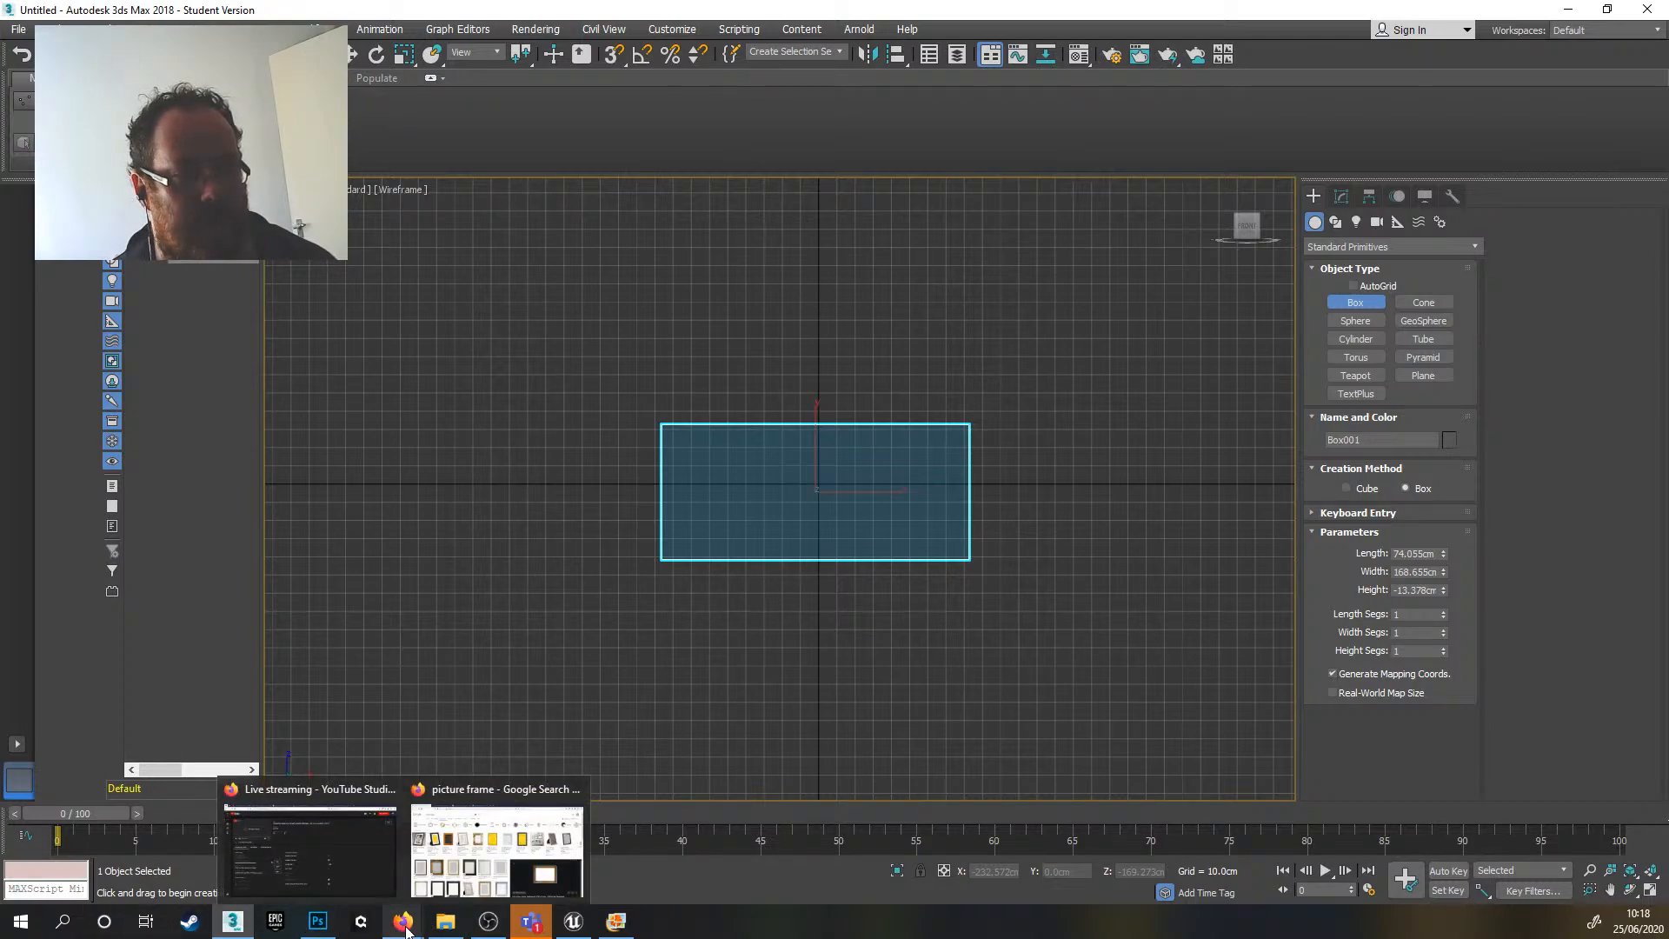
click(496, 847)
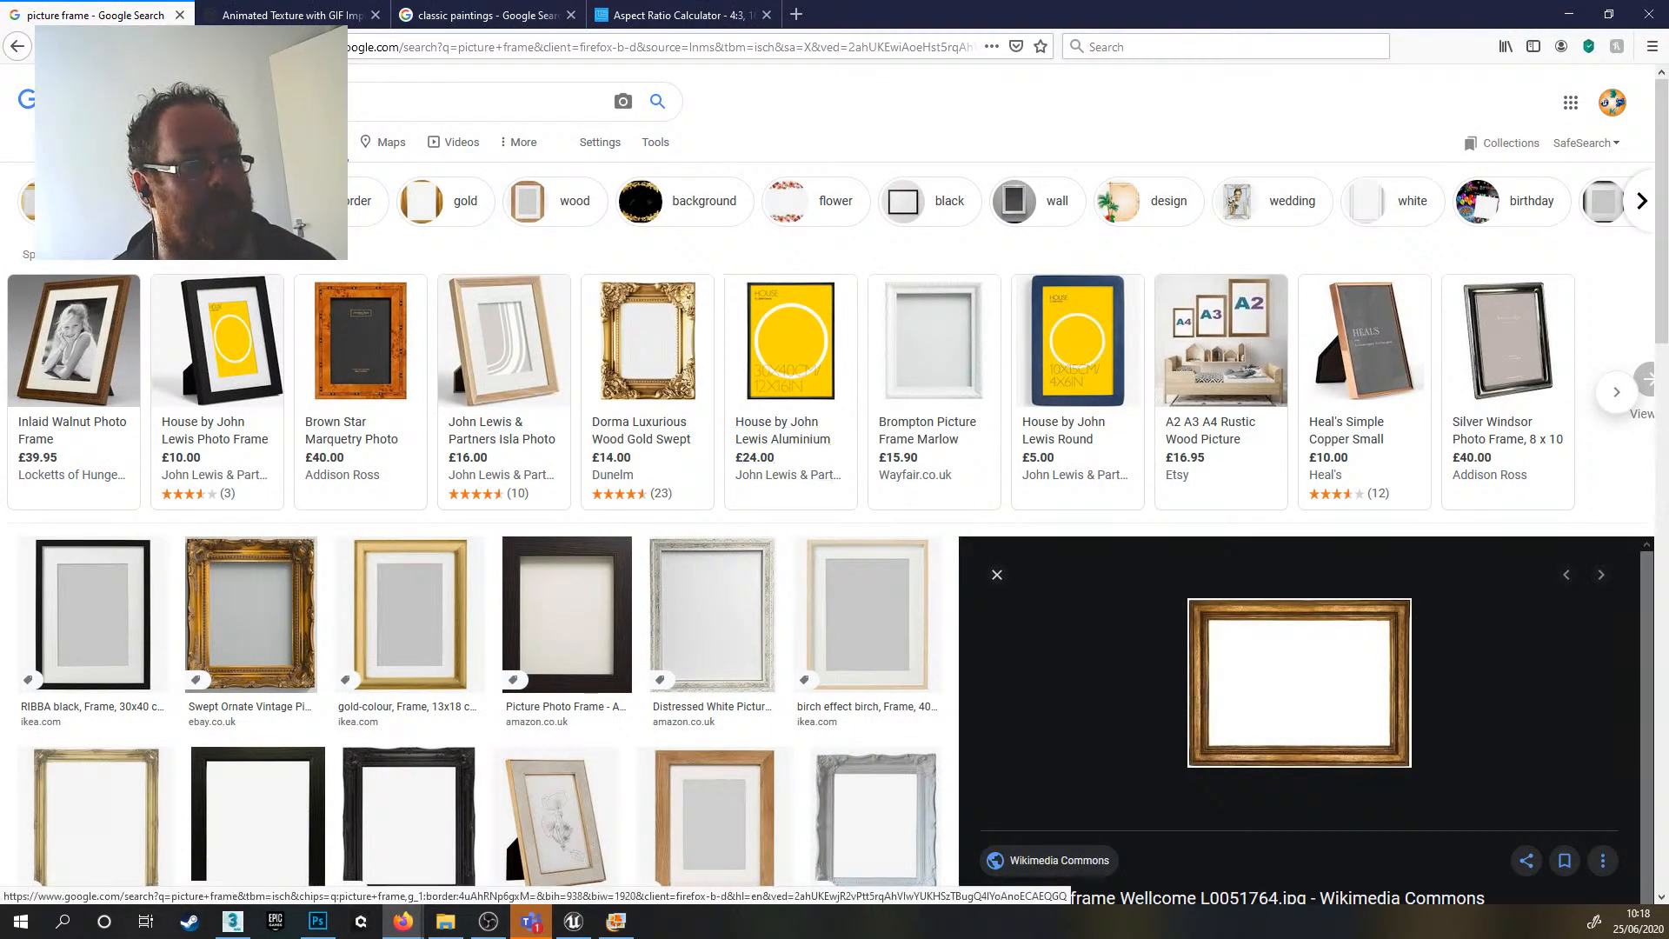
click(513, 15)
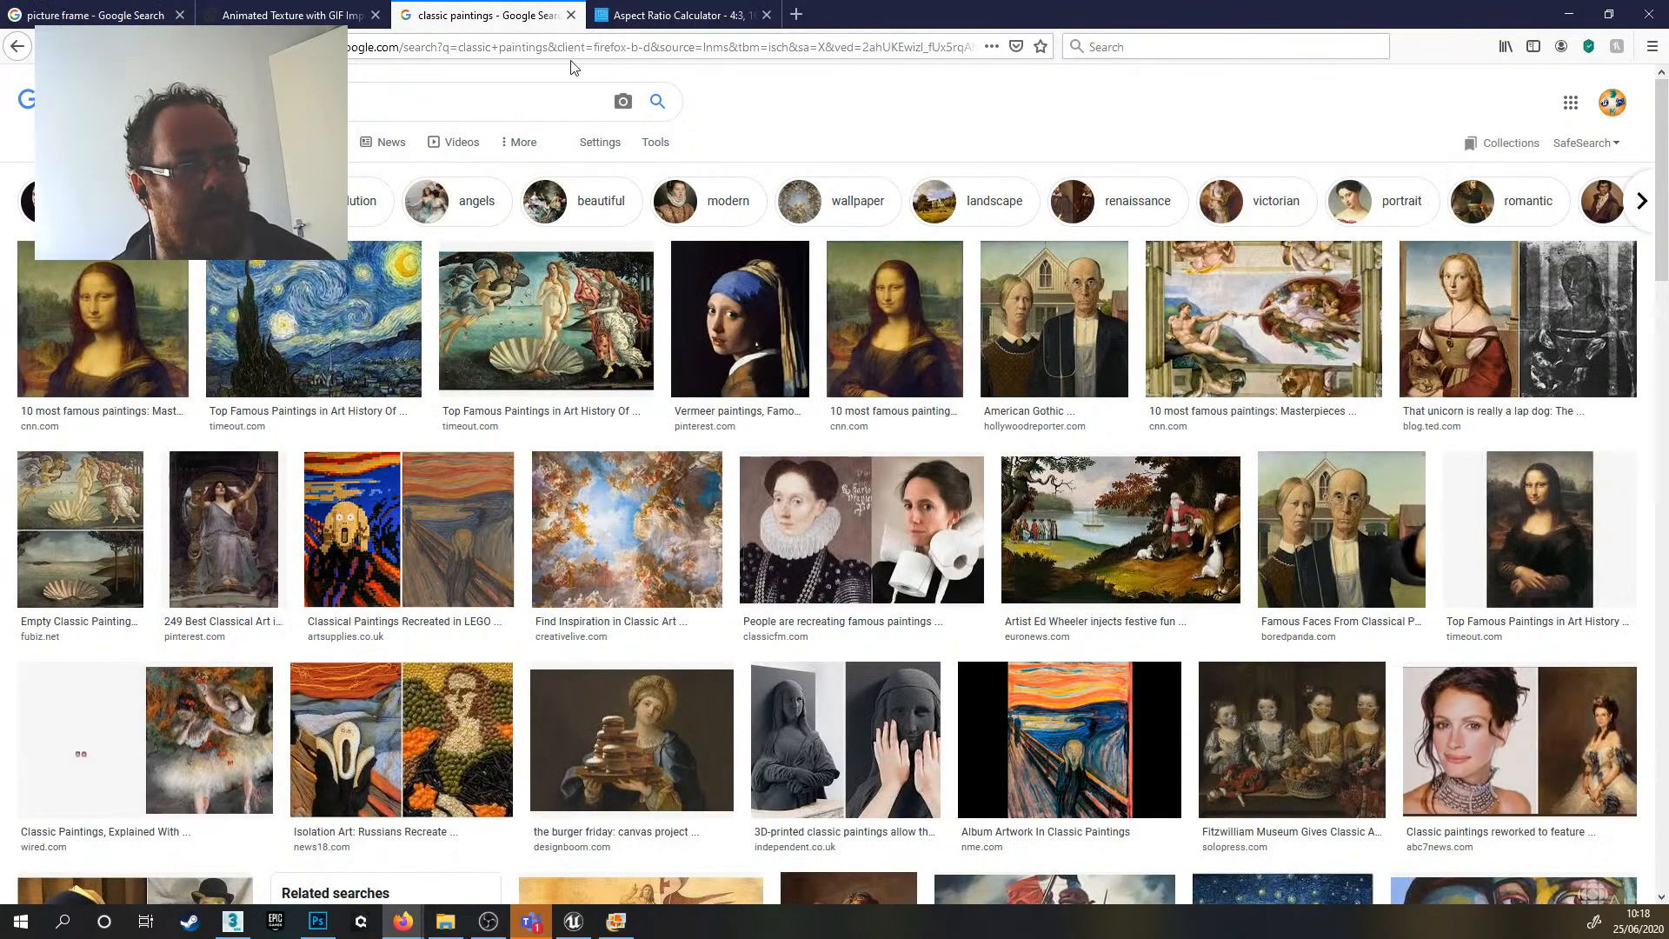
click(657, 148)
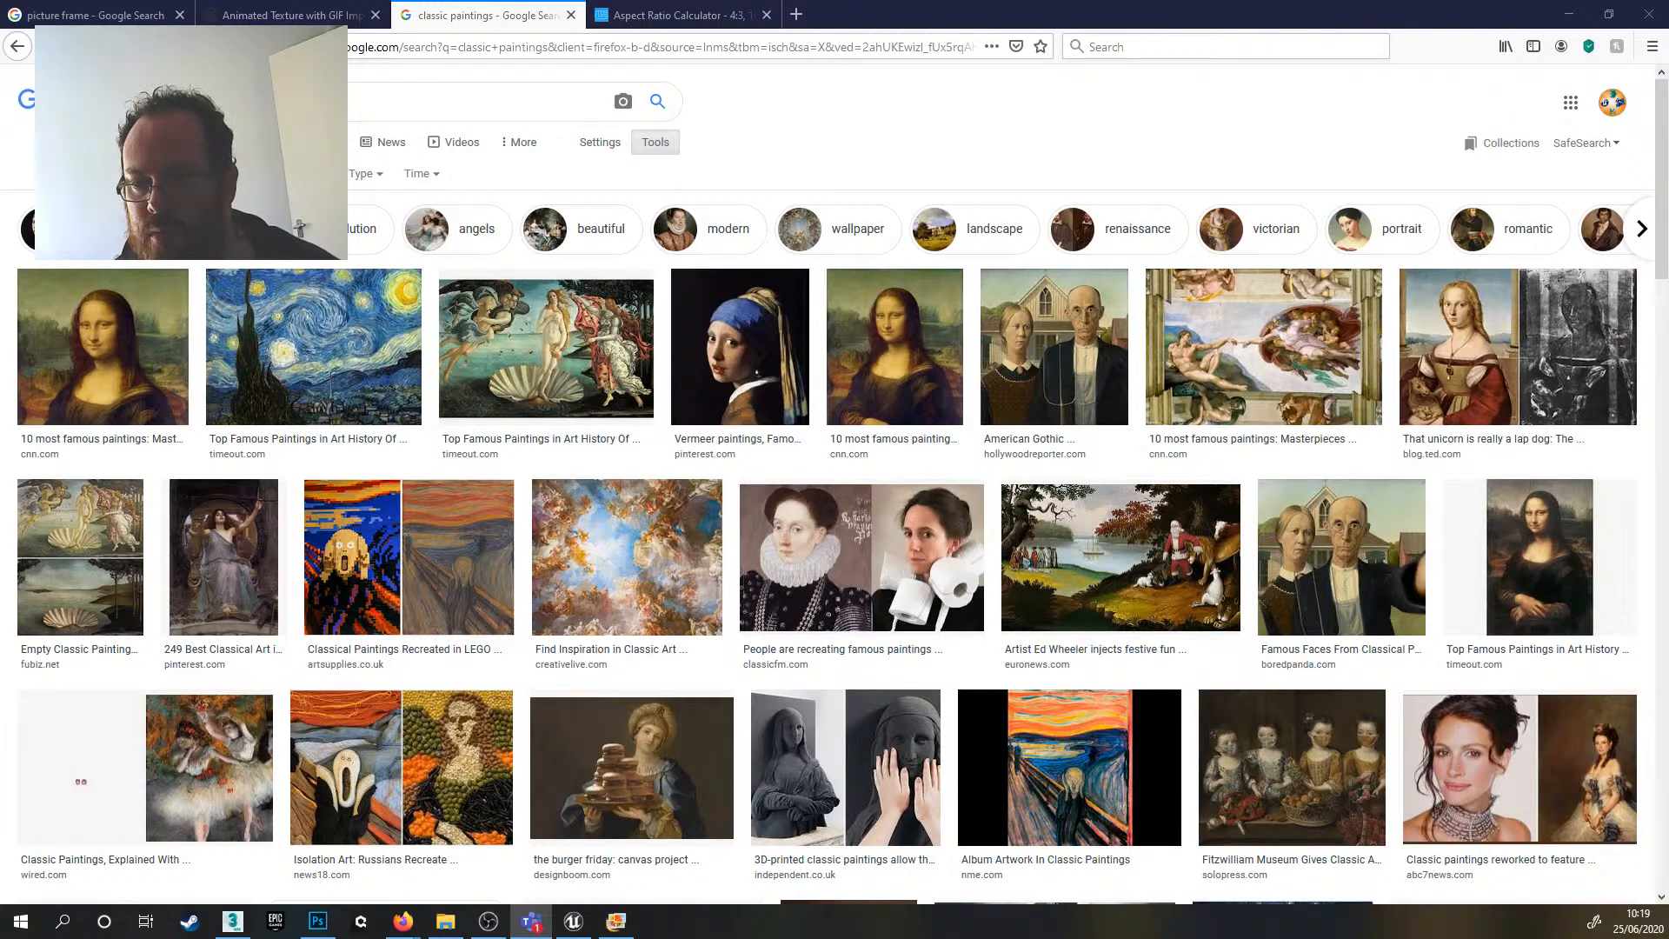
key(alt+Tab)
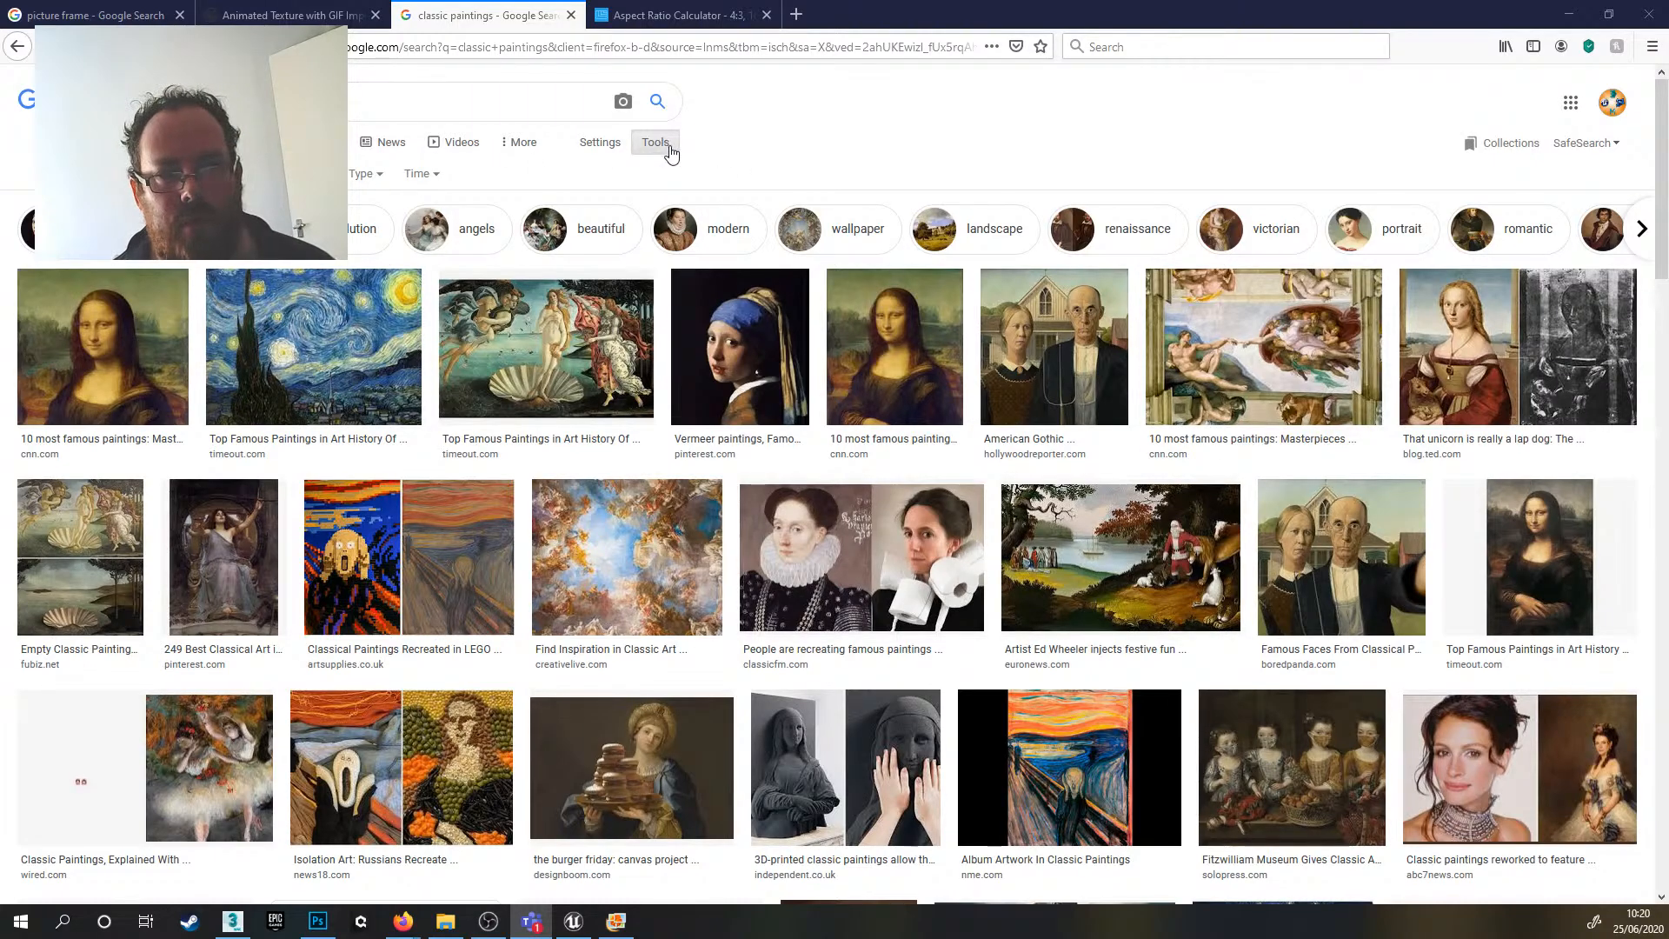
click(371, 176)
click(395, 280)
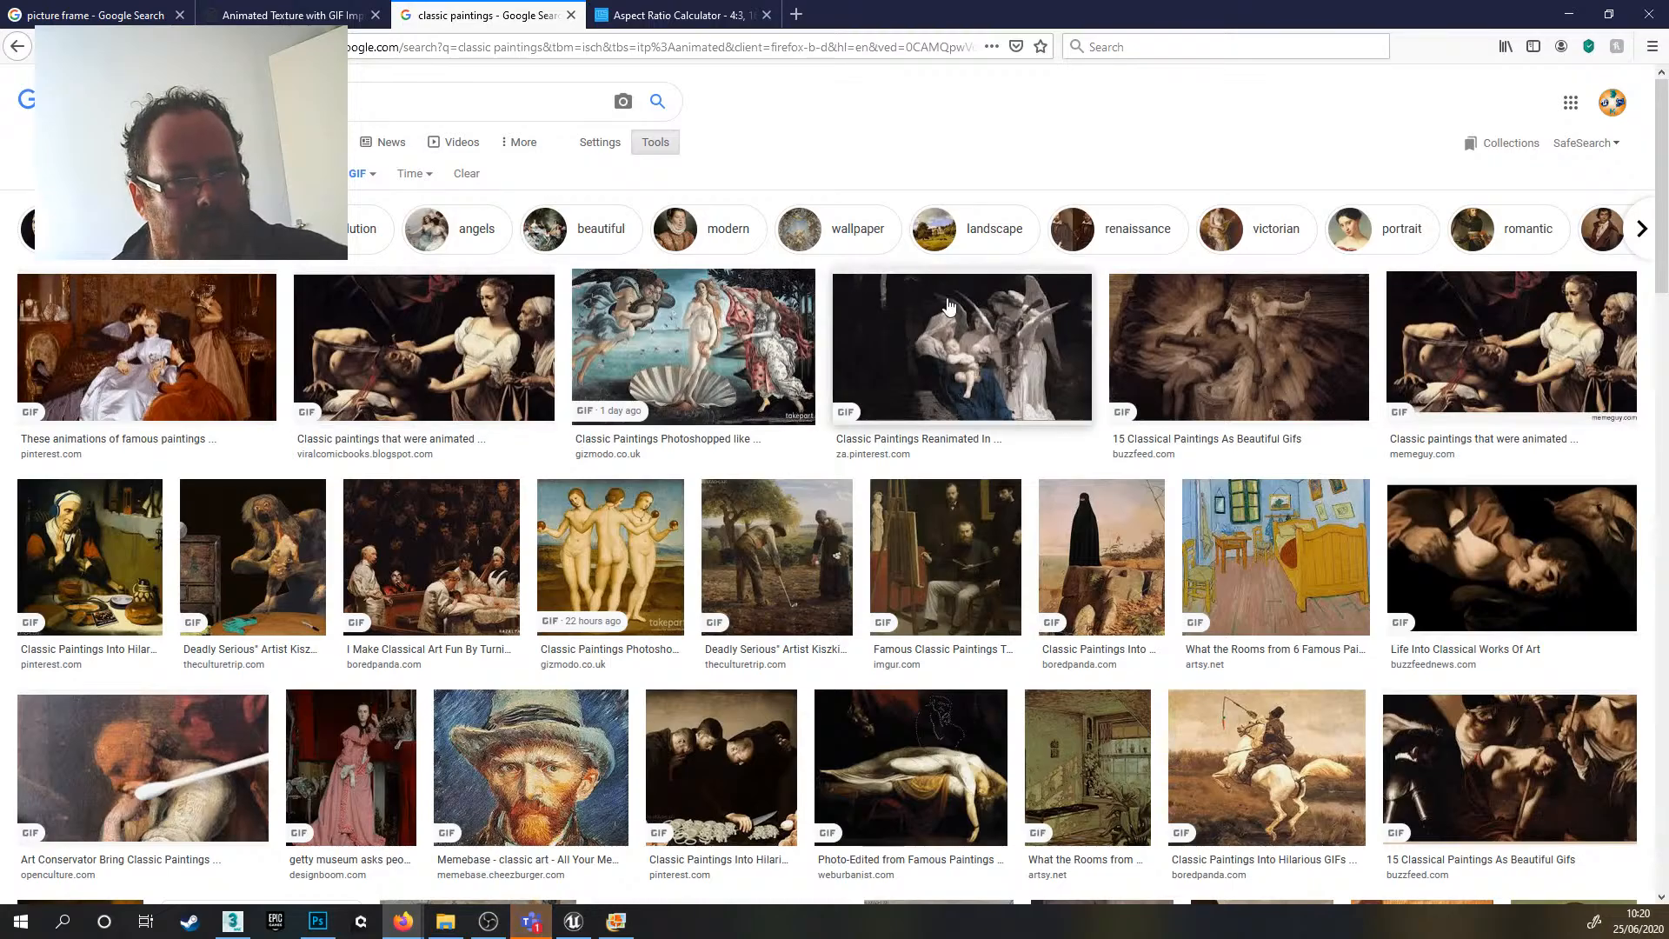
- Preview the Memebase classic art GIF and browse the GIF results for a suitable animated classic painting
click(530, 765)
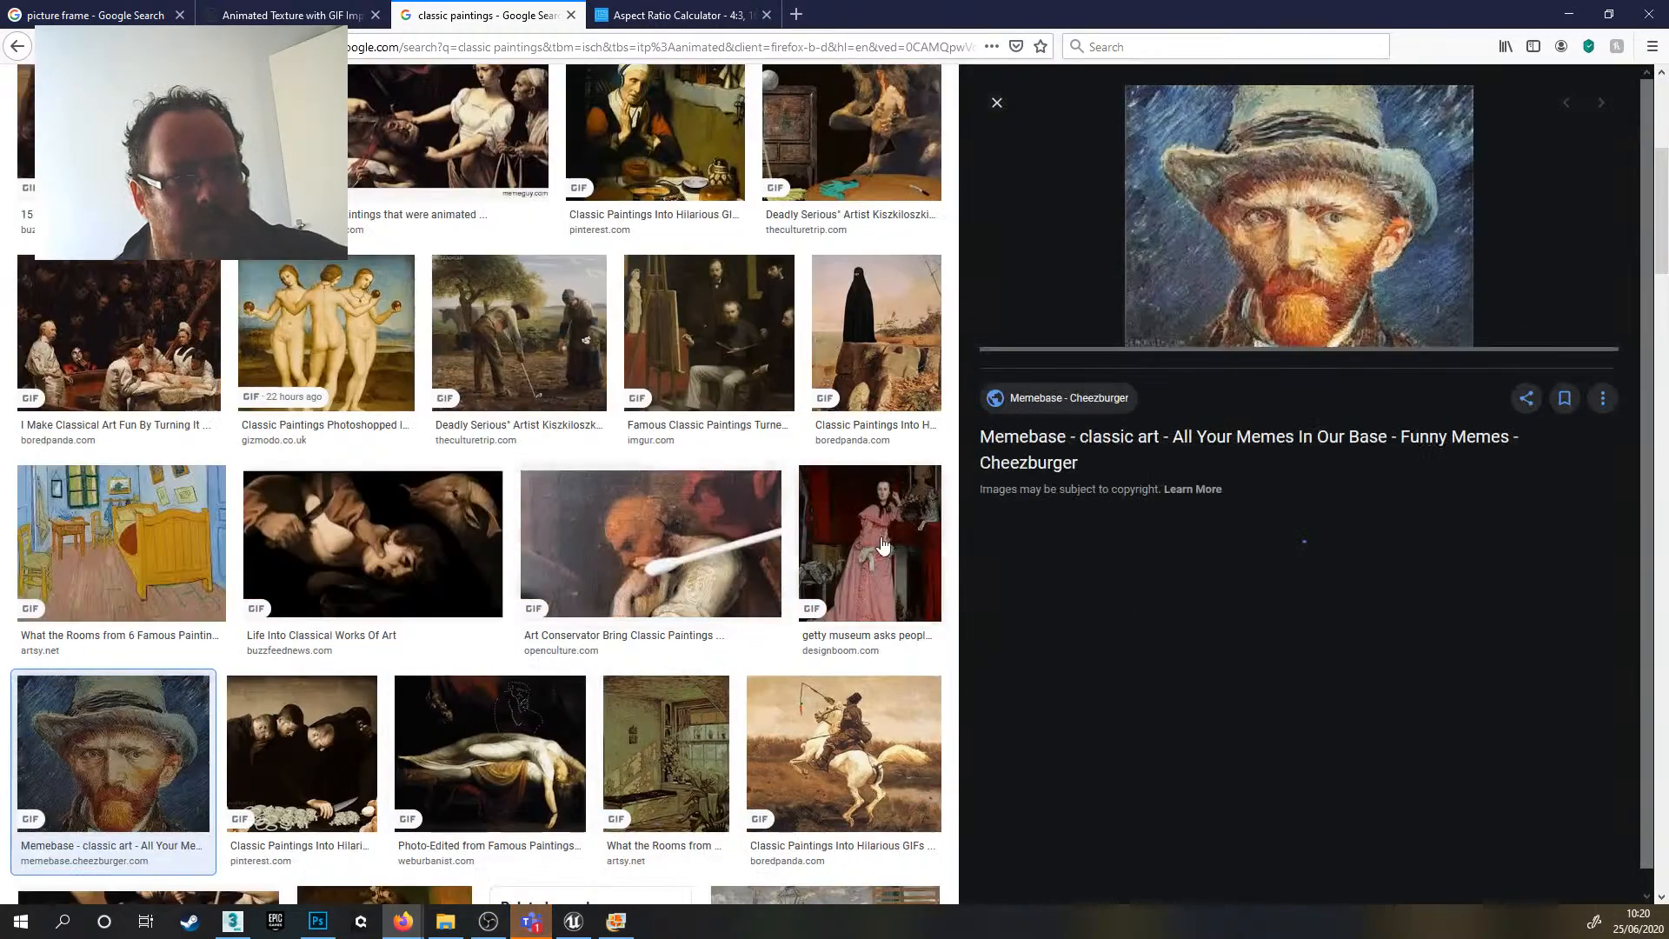
scroll(1165, 374, up, 2)
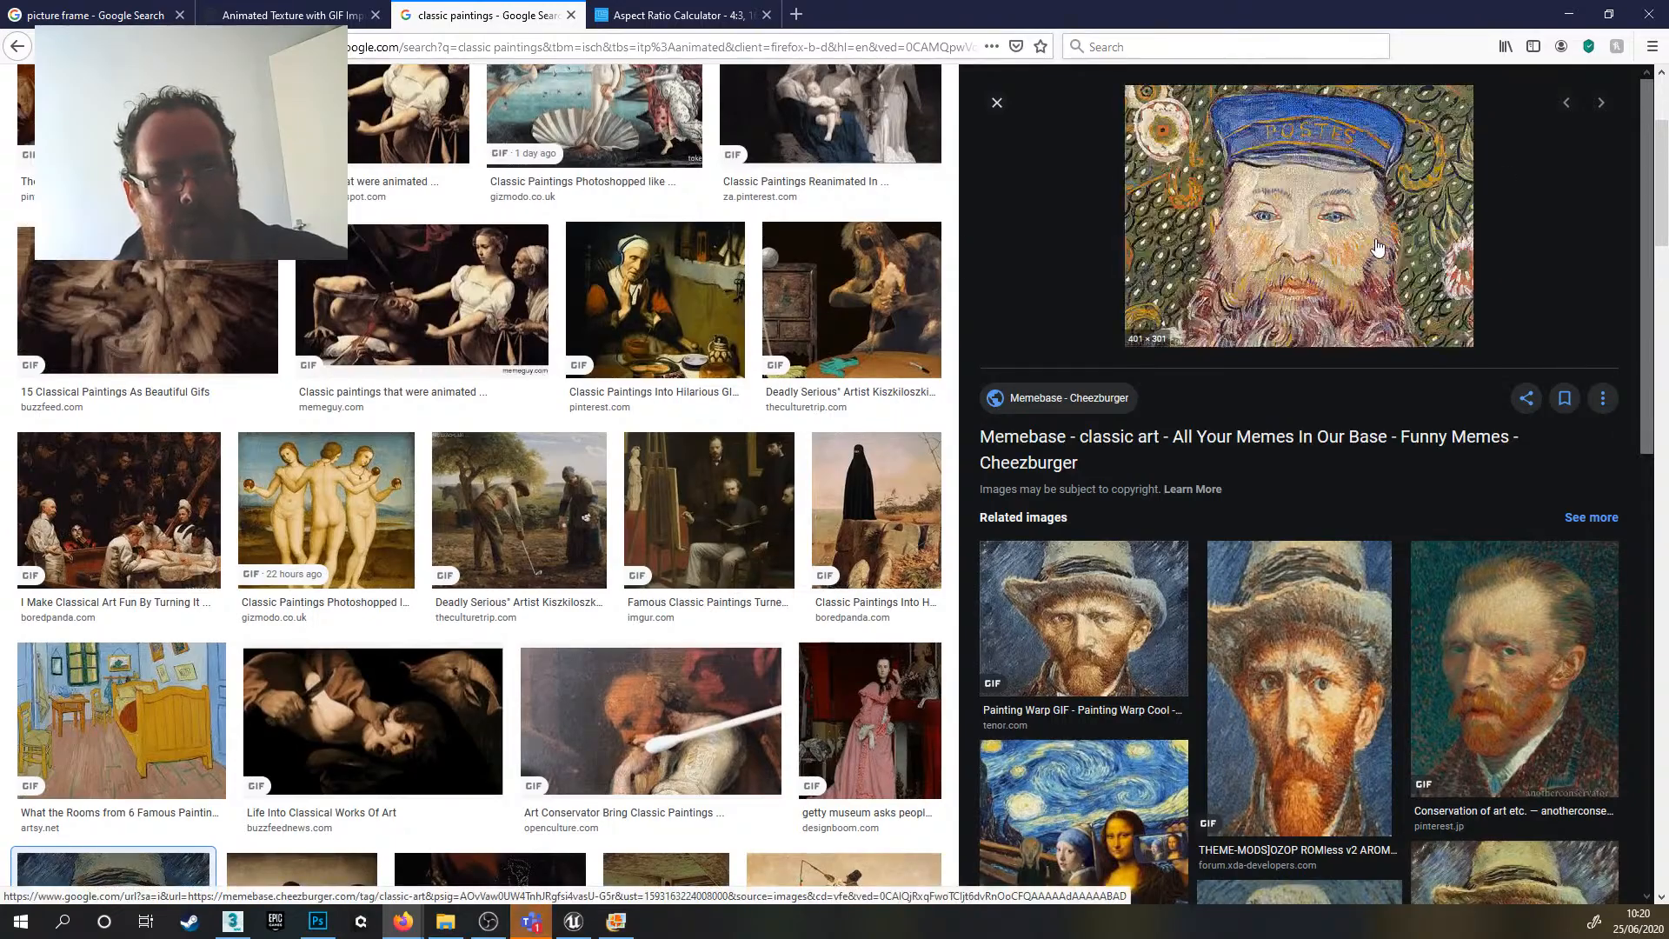
scroll(902, 412, down, 3)
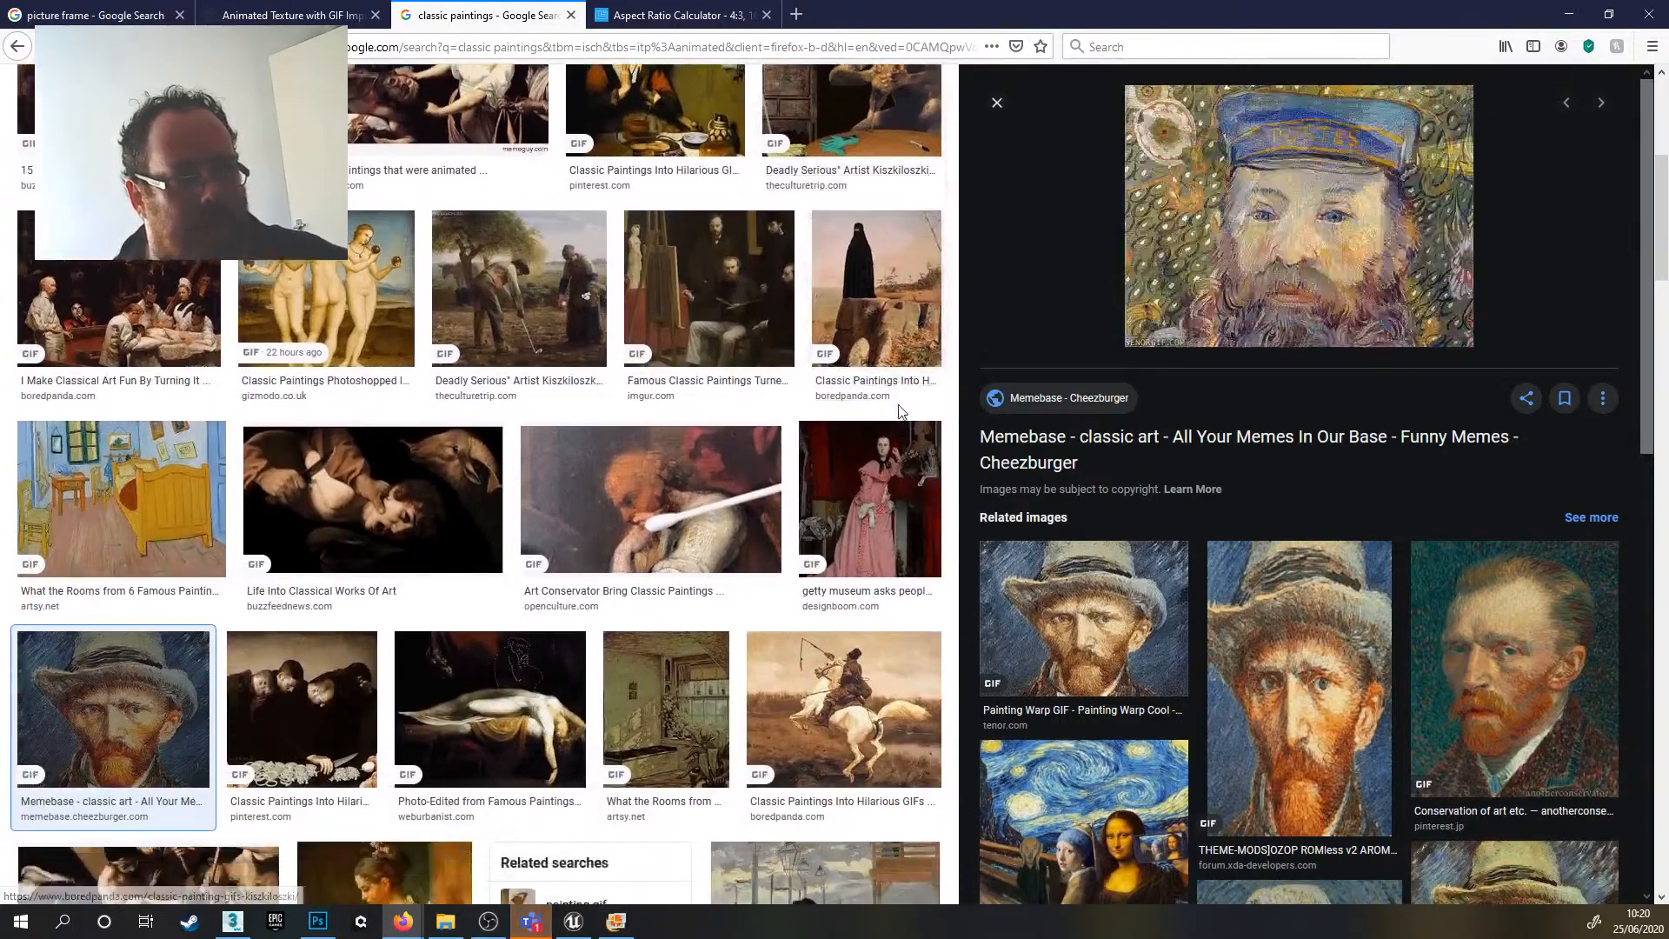
scroll(902, 412, down, 5)
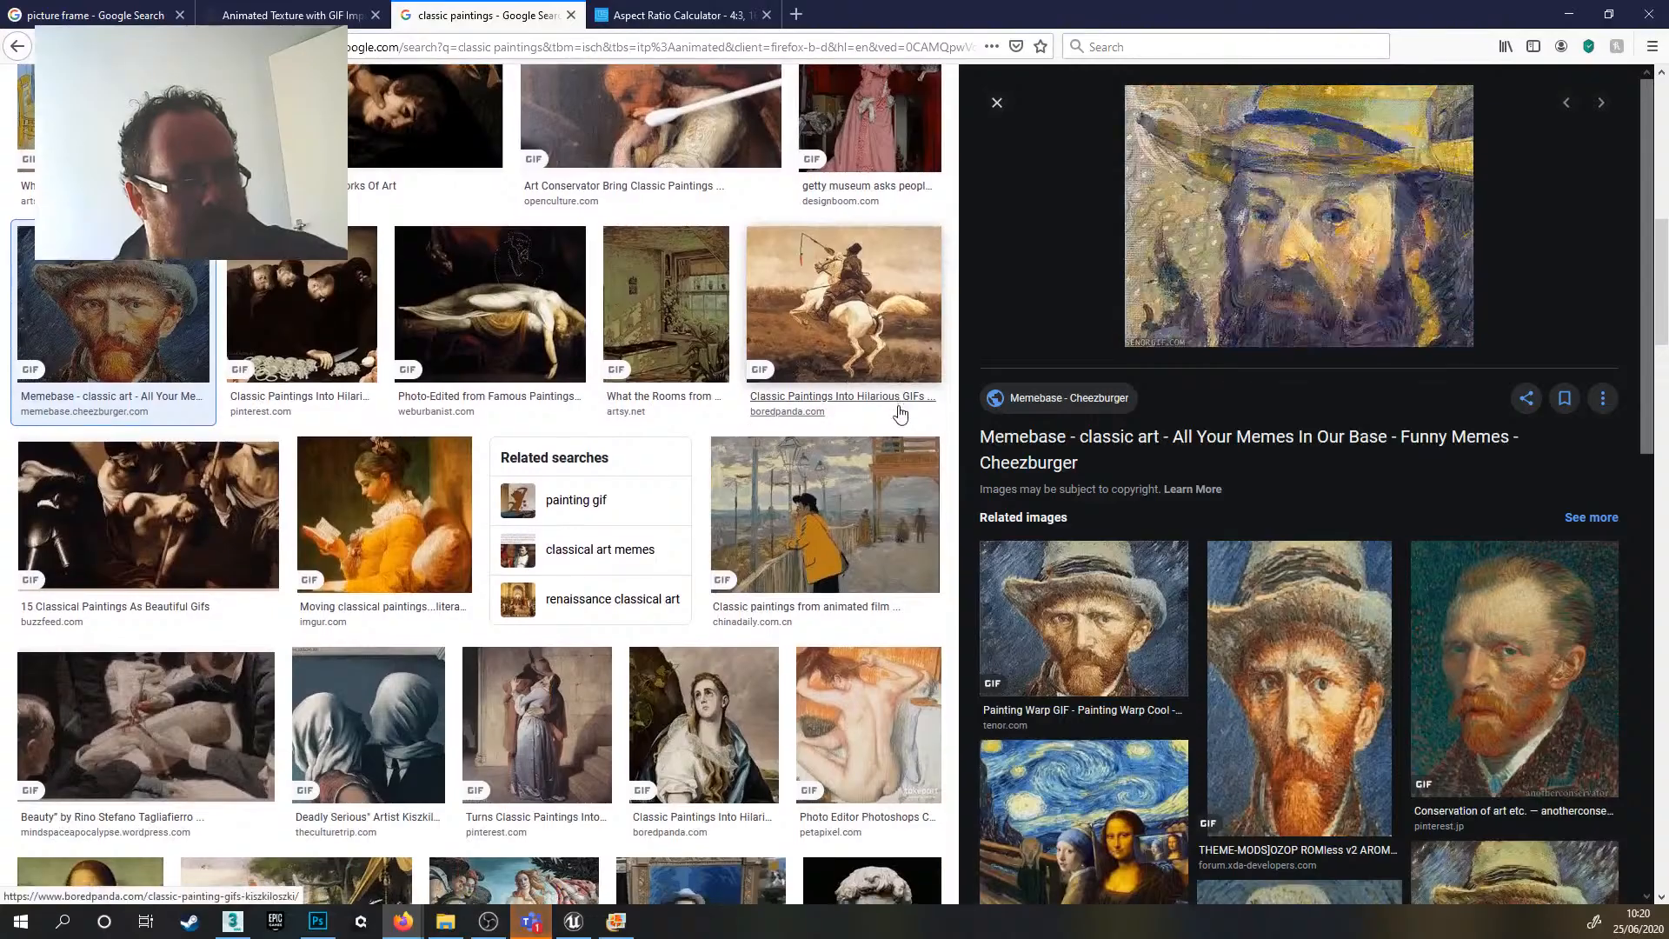
scroll(900, 413, down, 4)
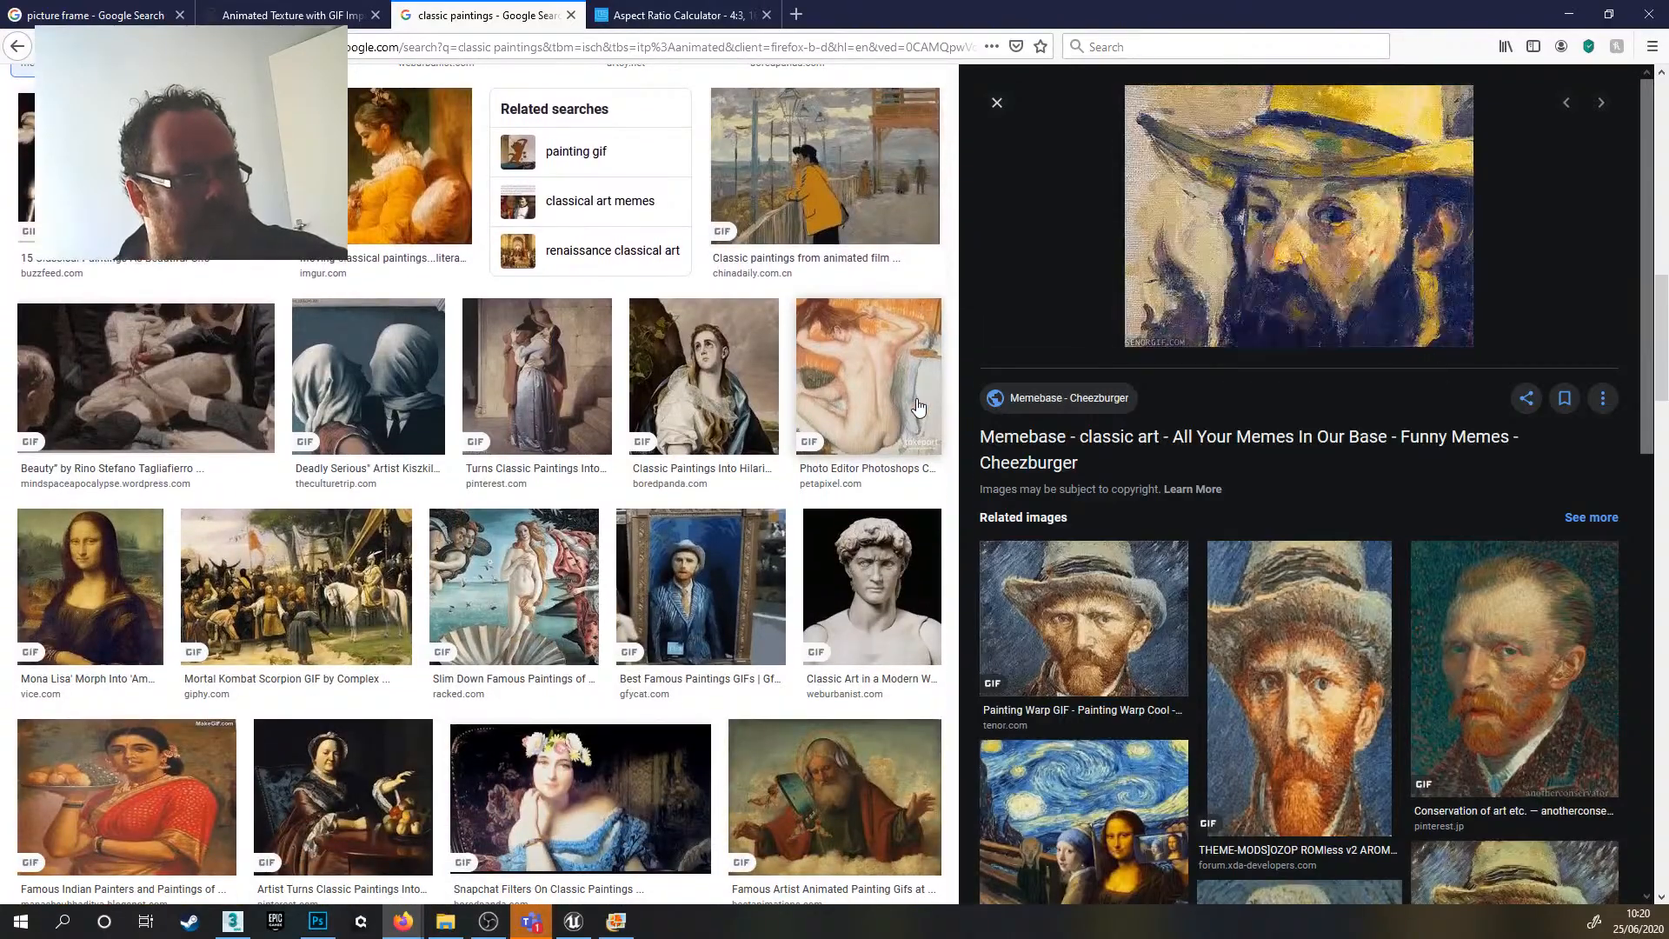
scroll(918, 407, up, 8)
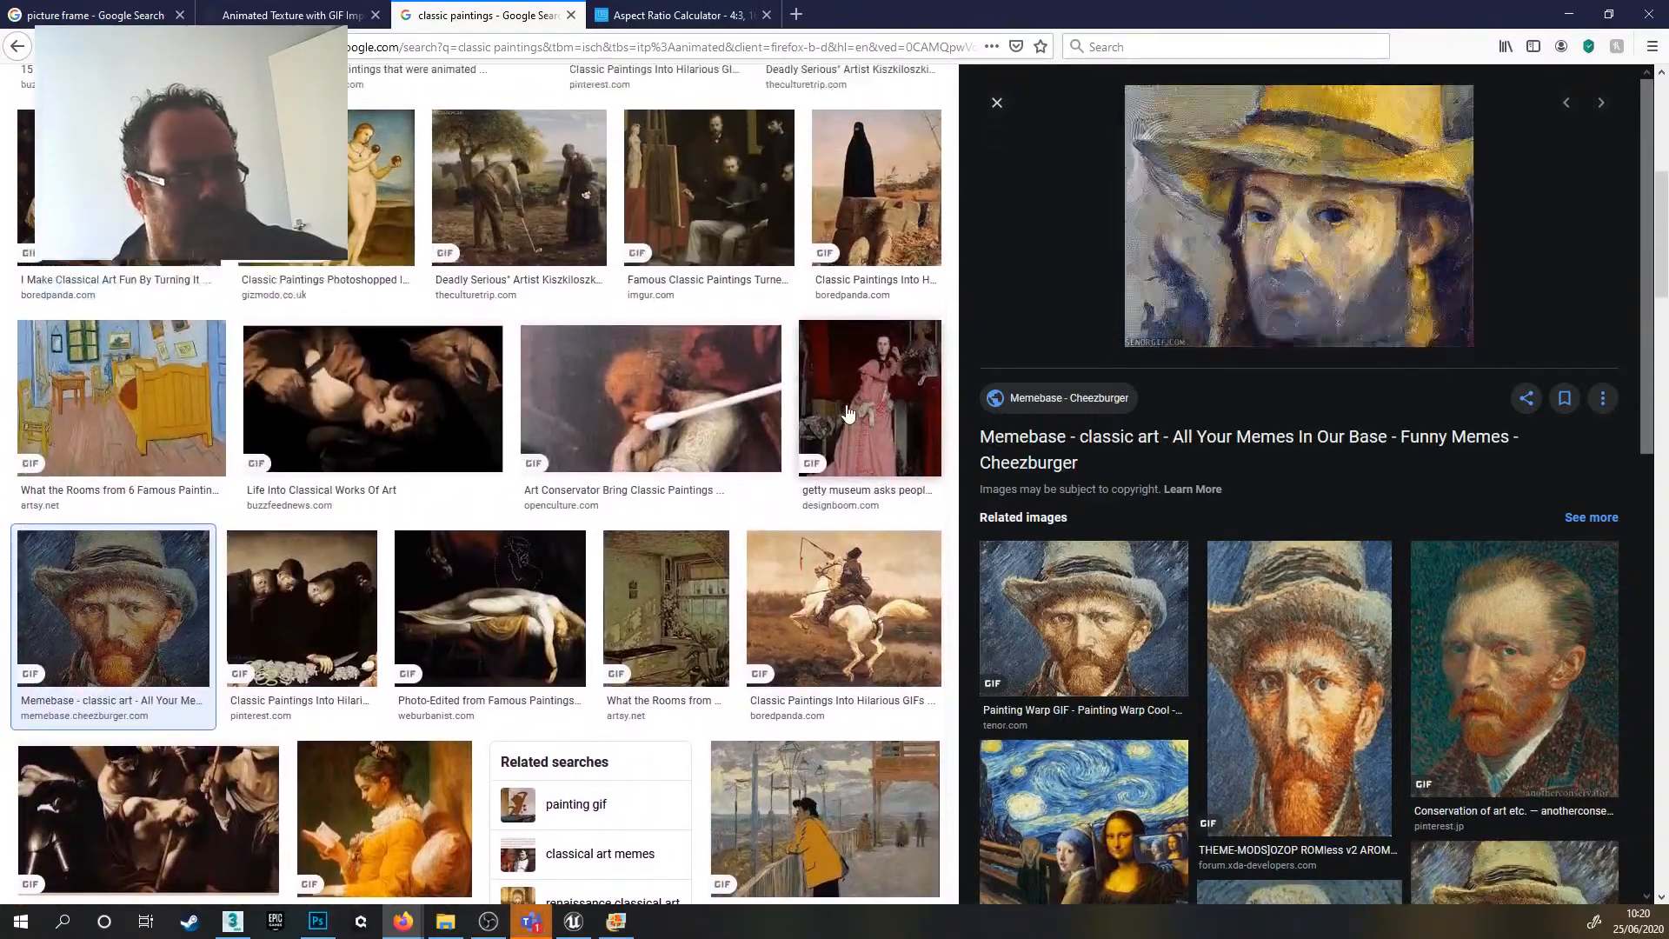
scroll(852, 414, up, 4)
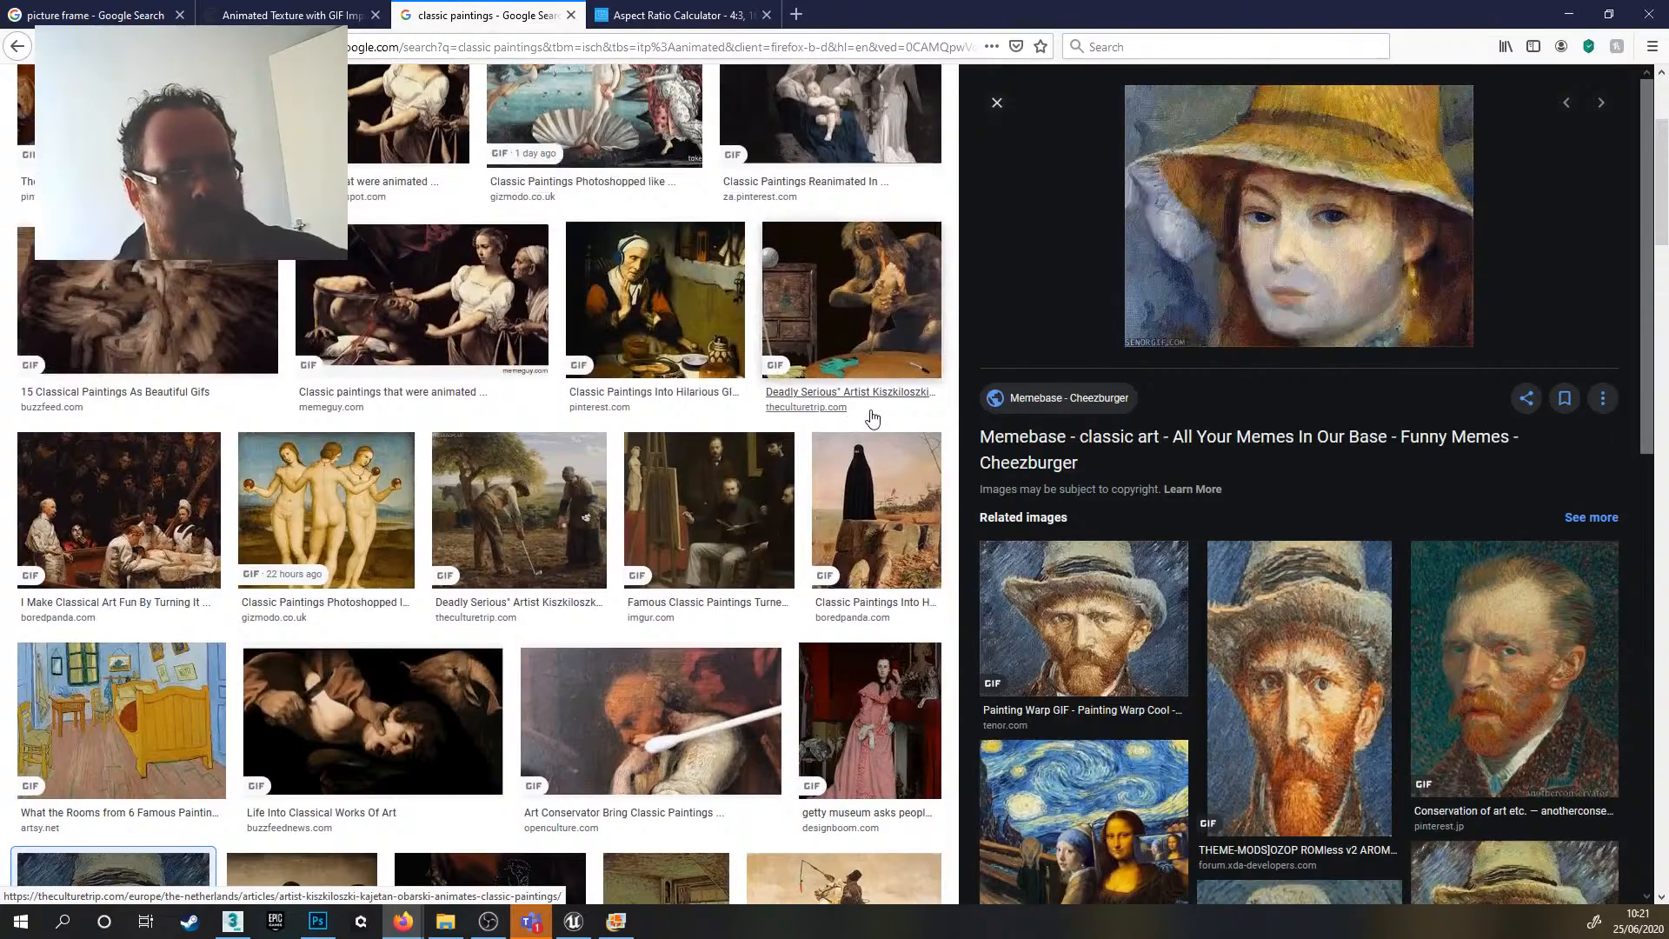
scroll(873, 418, up, 2)
scroll(876, 420, down, 4)
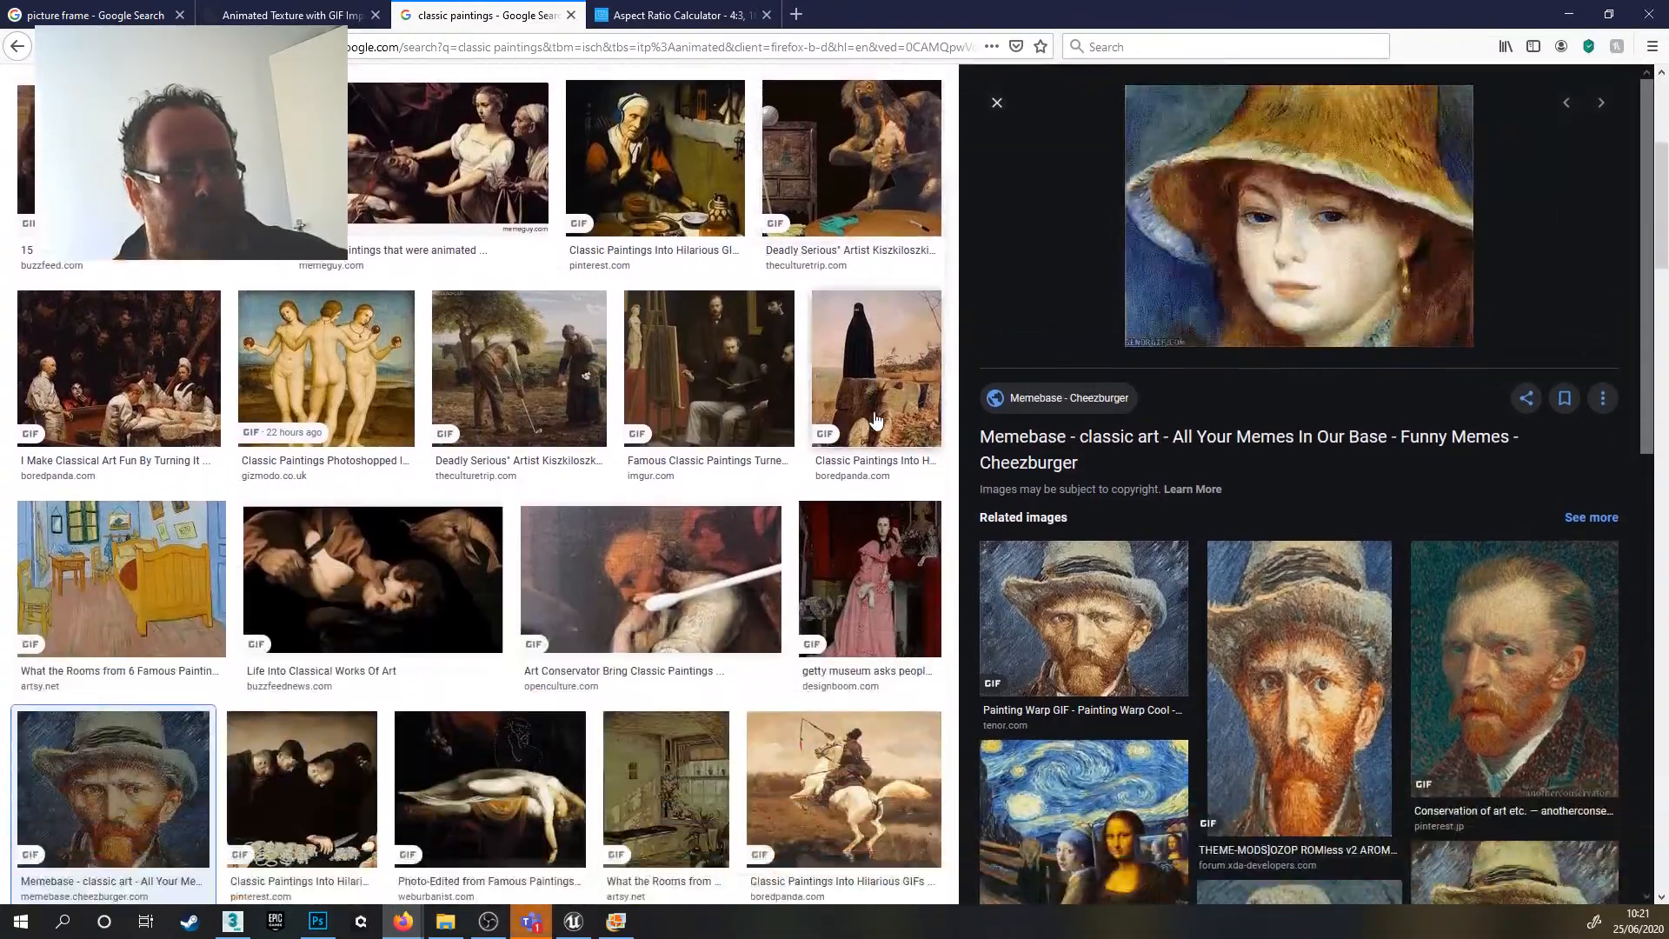
scroll(878, 419, down, 10)
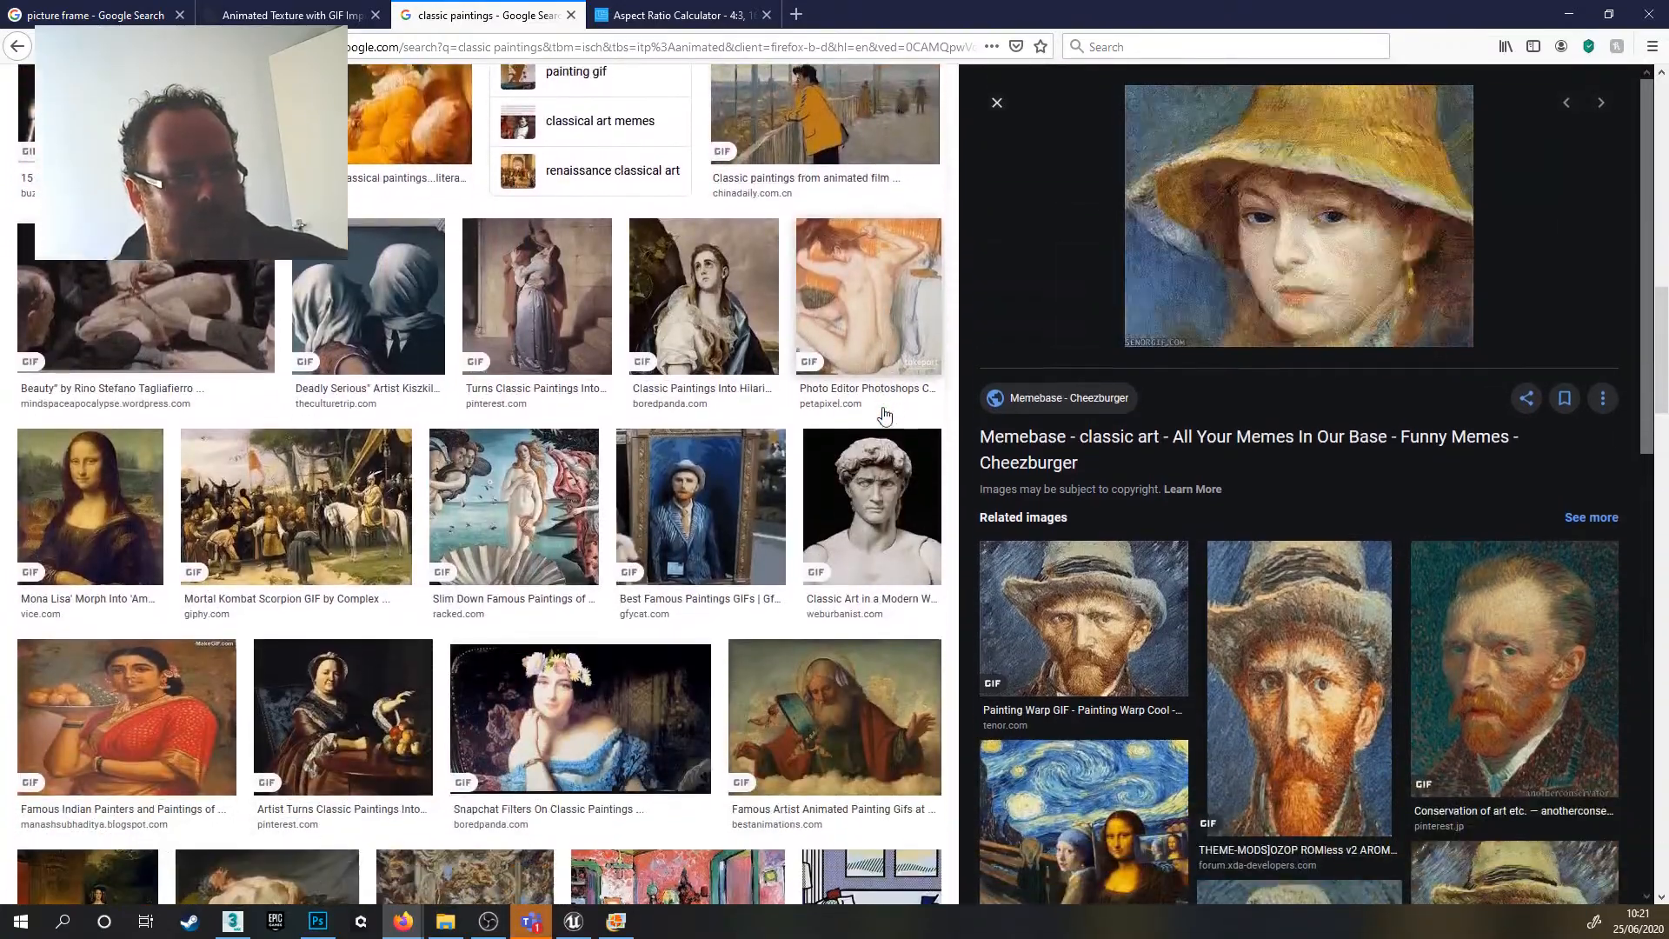
scroll(884, 416, down, 2)
- Preview the Gfycat famous paintings, BestAnimations and NeoGAF animated painting GIFs from the image results
click(721, 354)
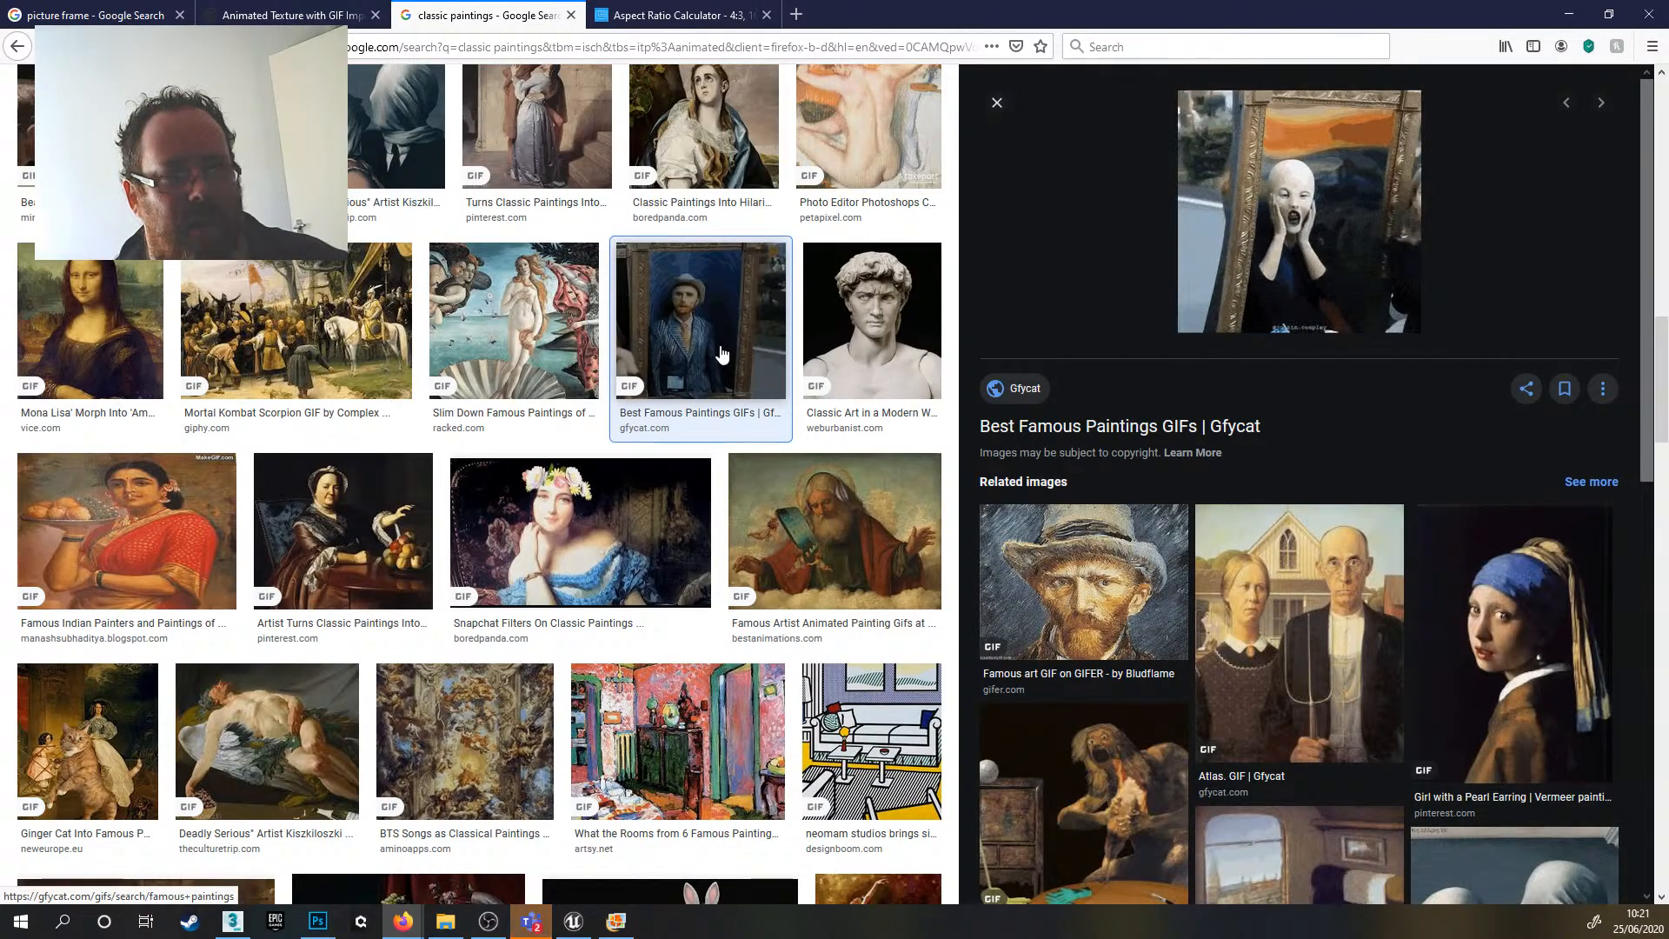
scroll(773, 358, down, 3)
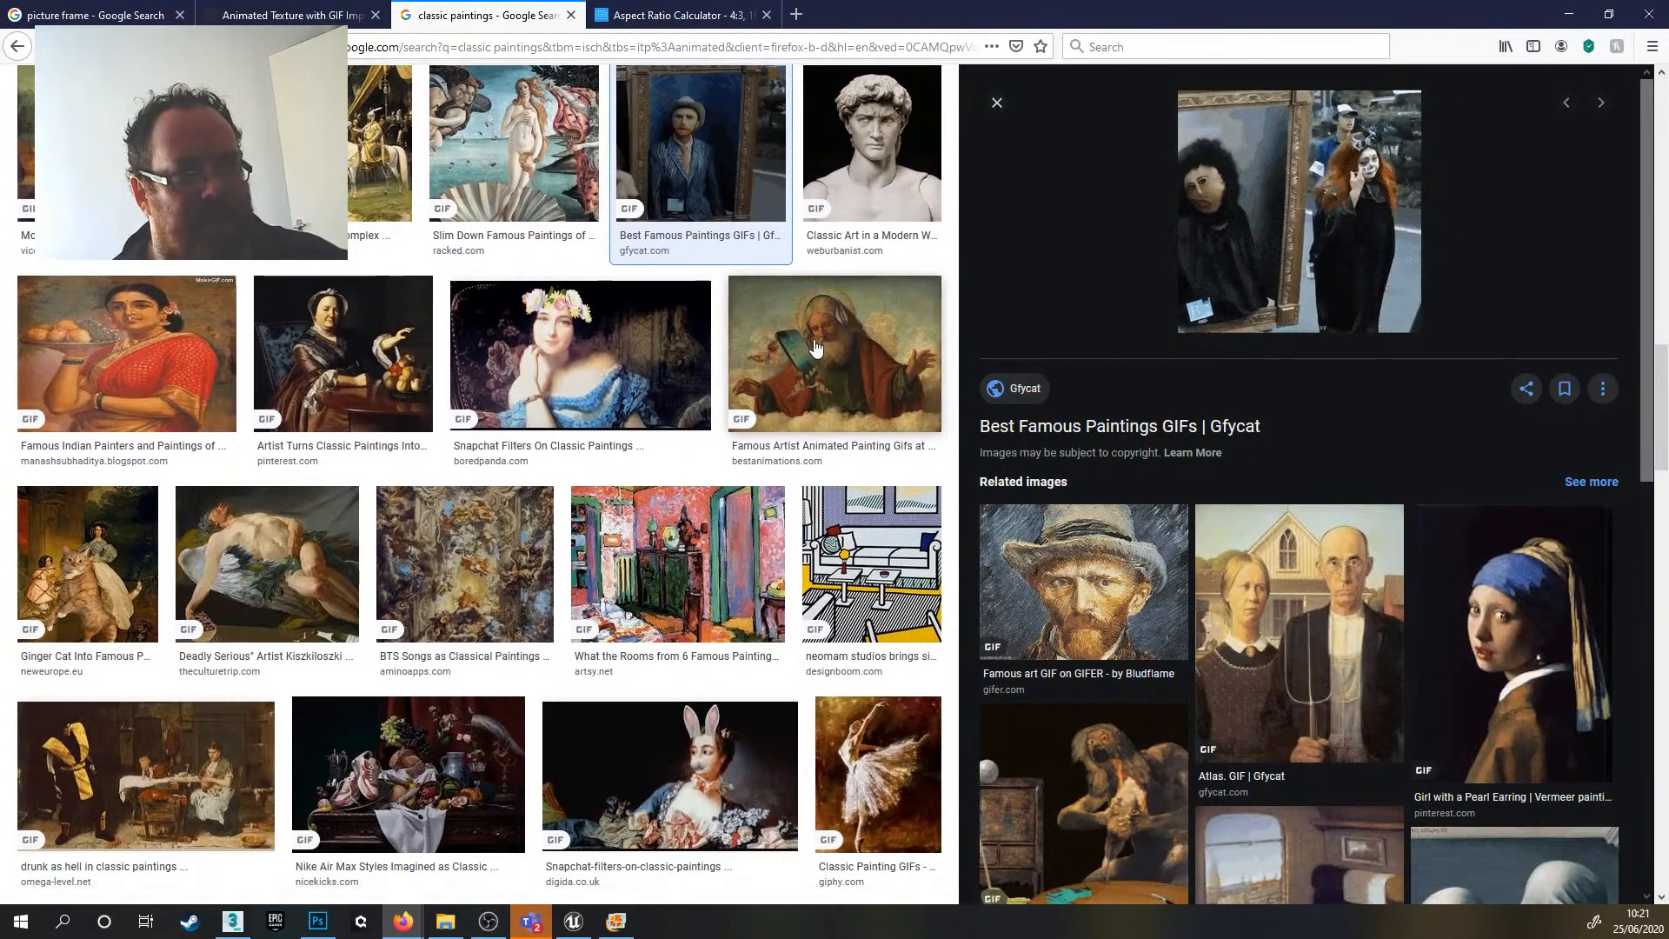
click(813, 348)
scroll(813, 348, down, 10)
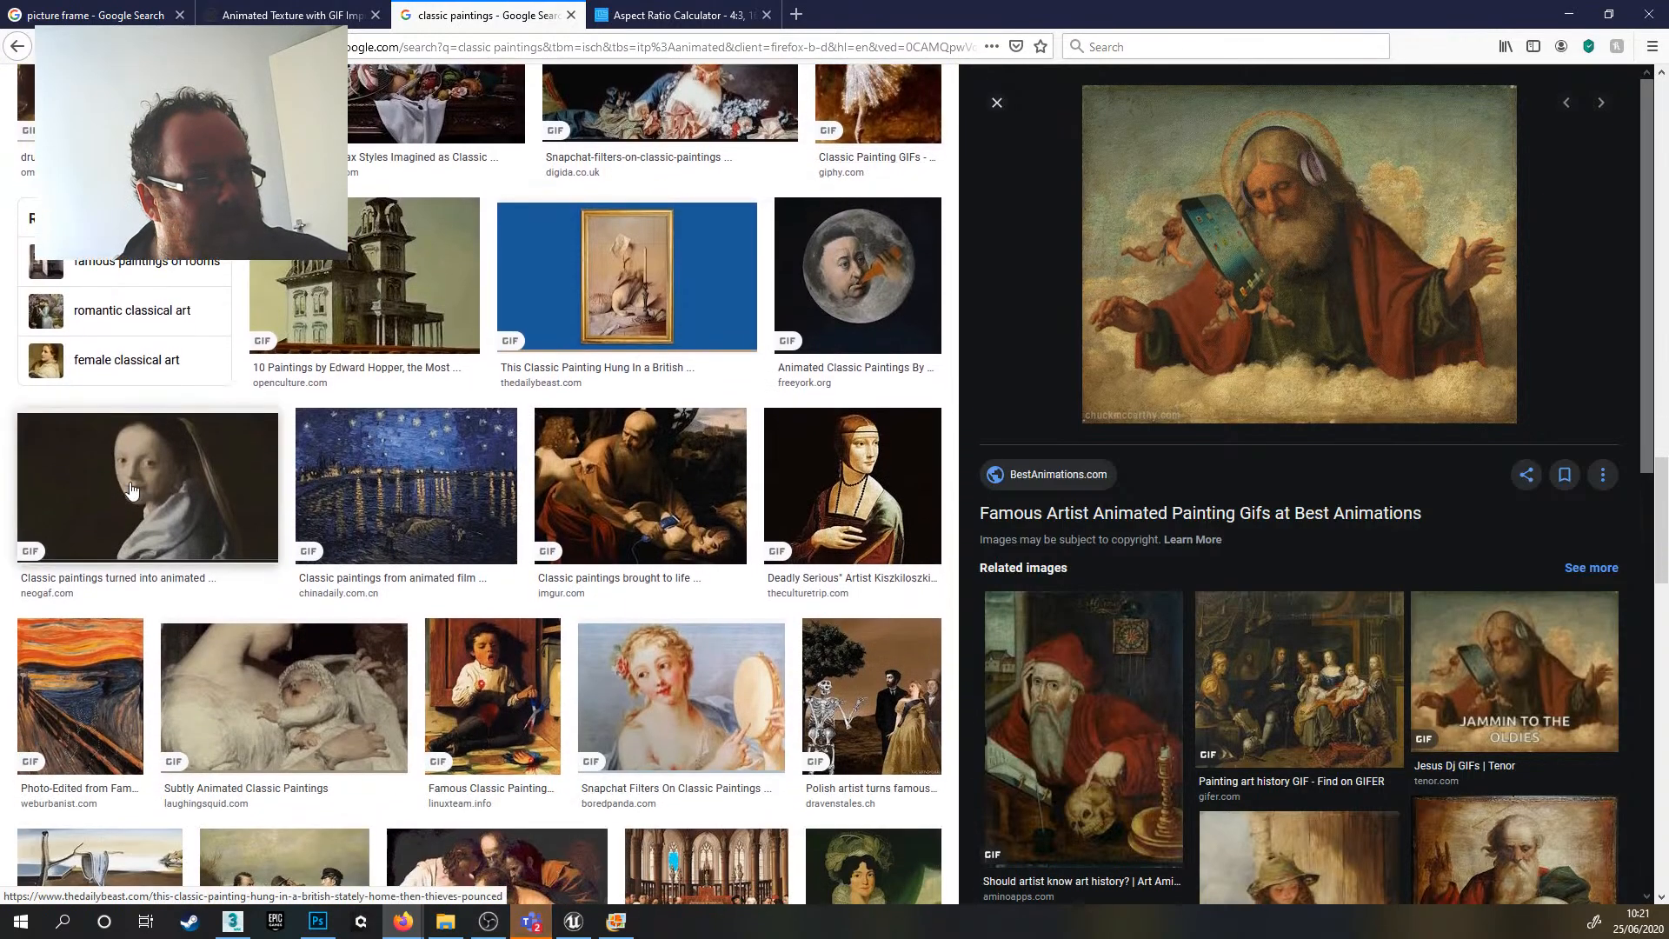
click(131, 490)
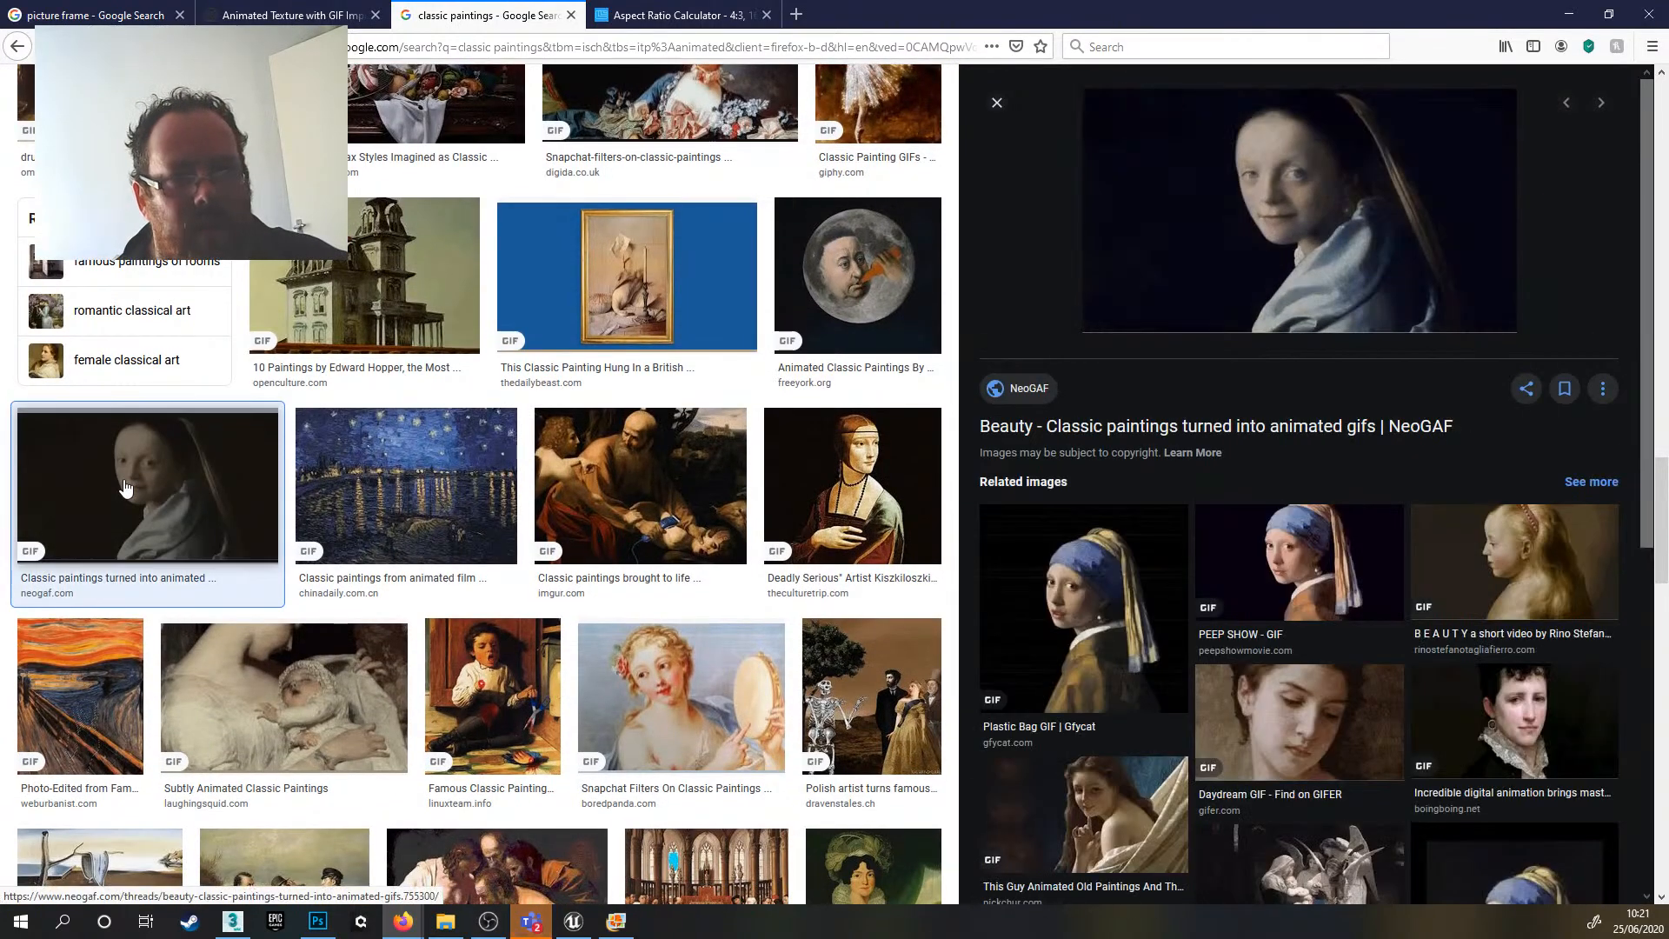
- Open the related Plastic Bag GIF of the girl in the blue headscarf and save it to the HPStairs folder as LittleBronzeBumblebee-size_restricted.gif
click(1057, 628)
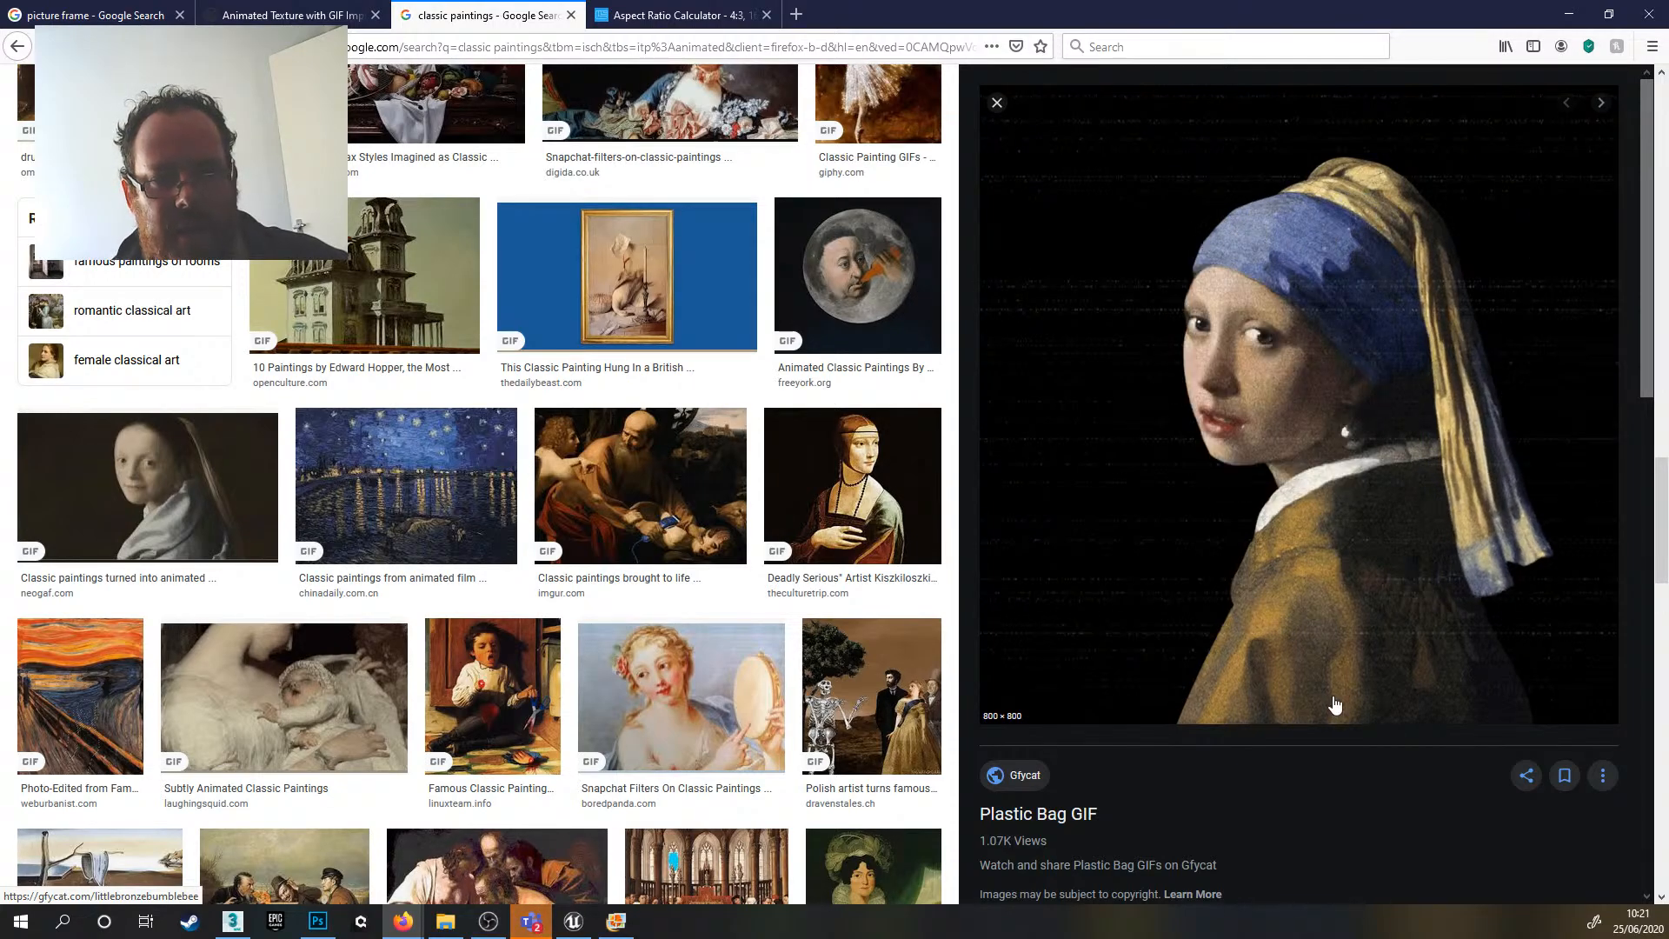
right_click(1258, 441)
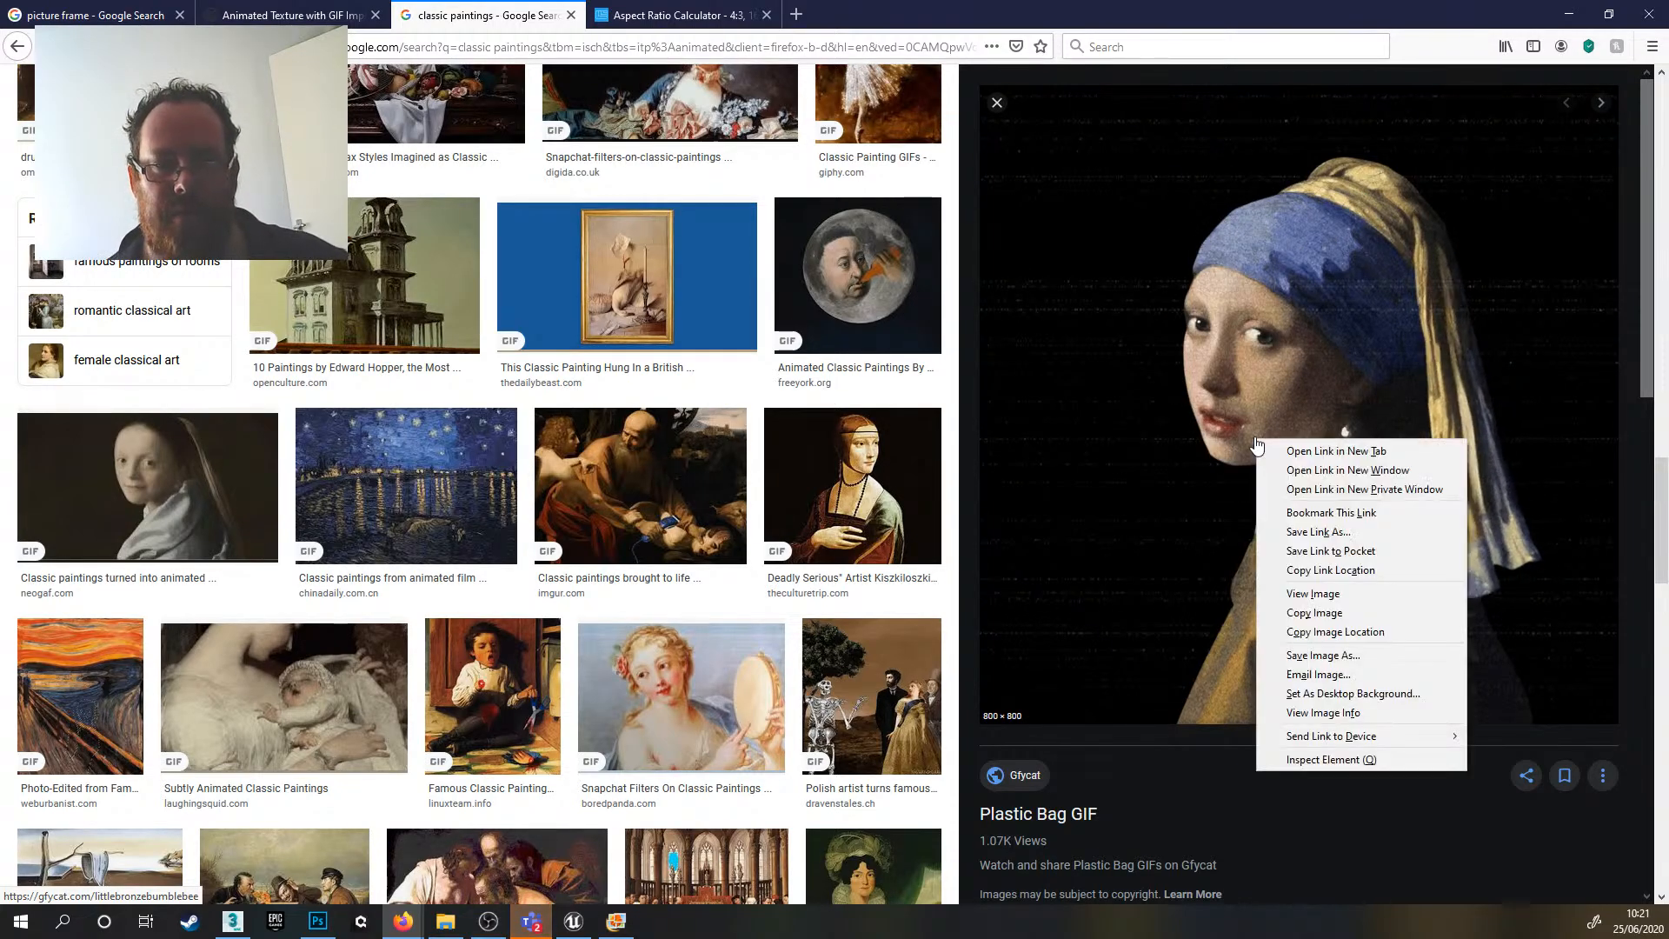
click(1346, 657)
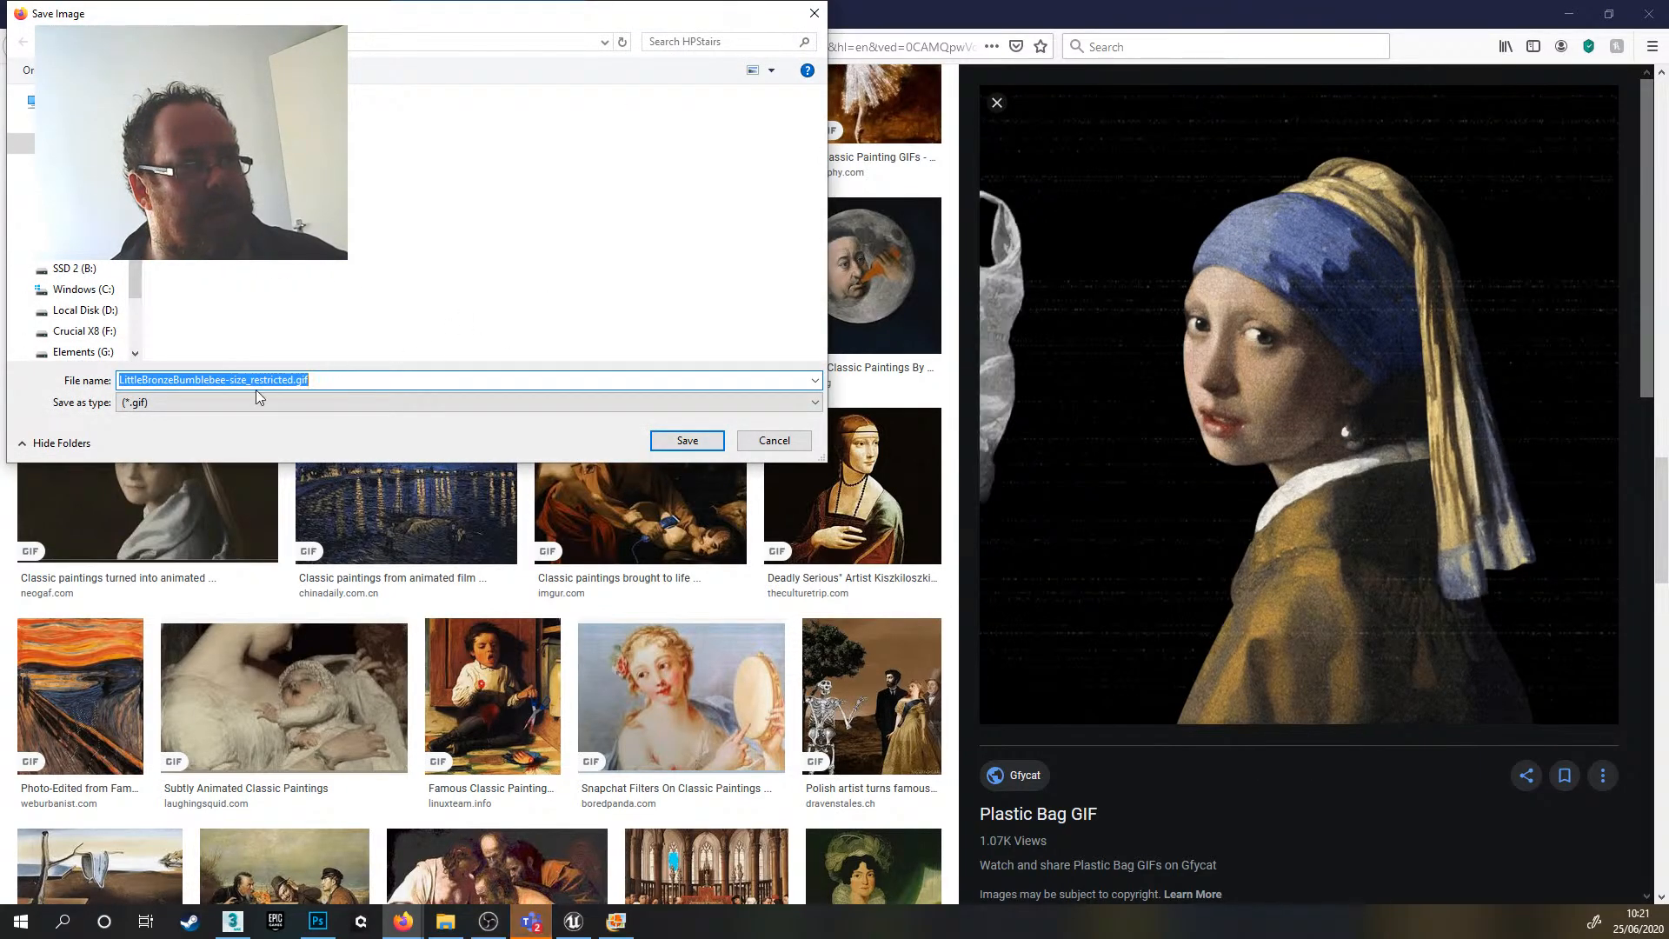
click(686, 441)
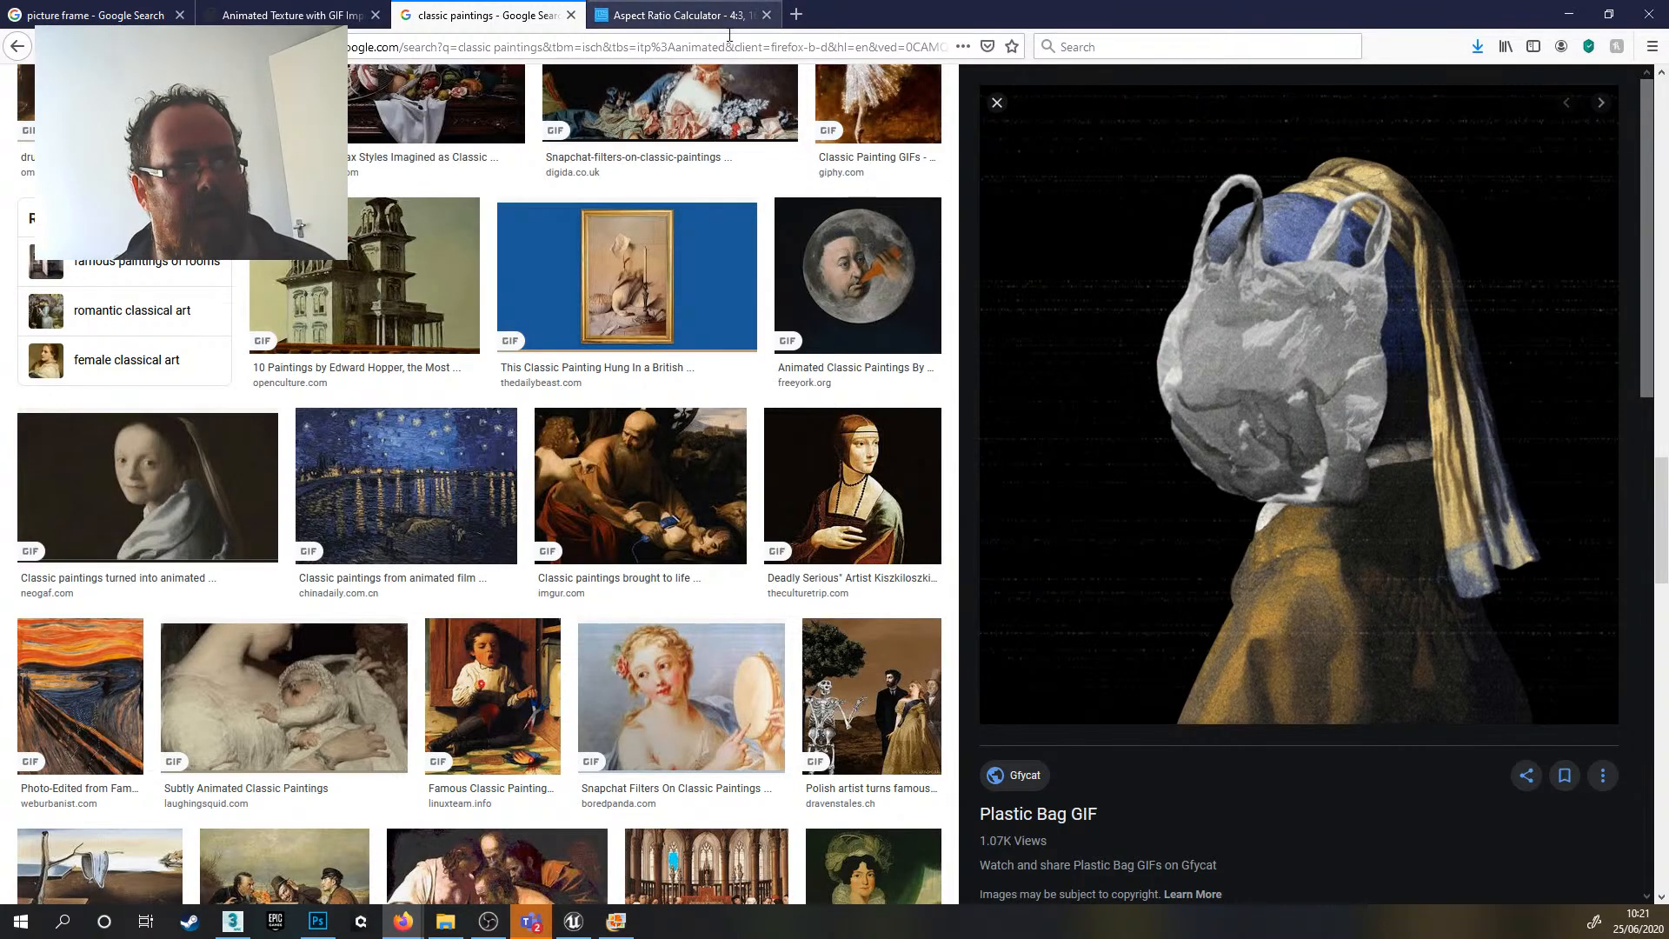
- Switch to the Aspect Ratio Calculator and calculate the 16:9 proportions for a pixel width of 800
click(712, 15)
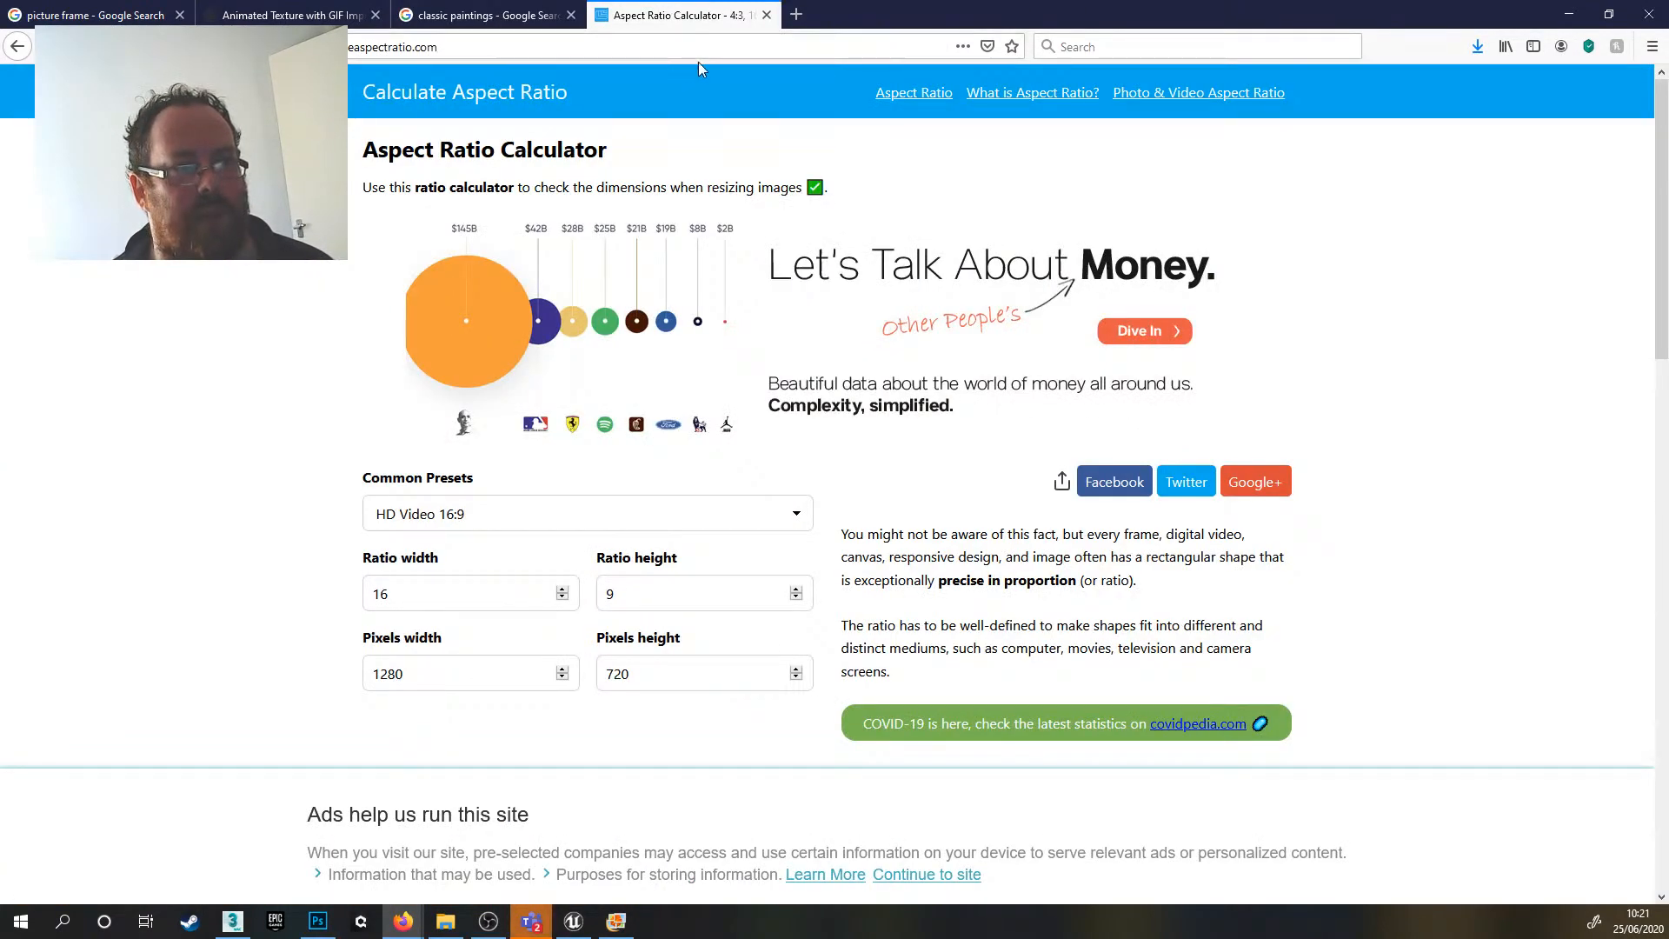
click(487, 14)
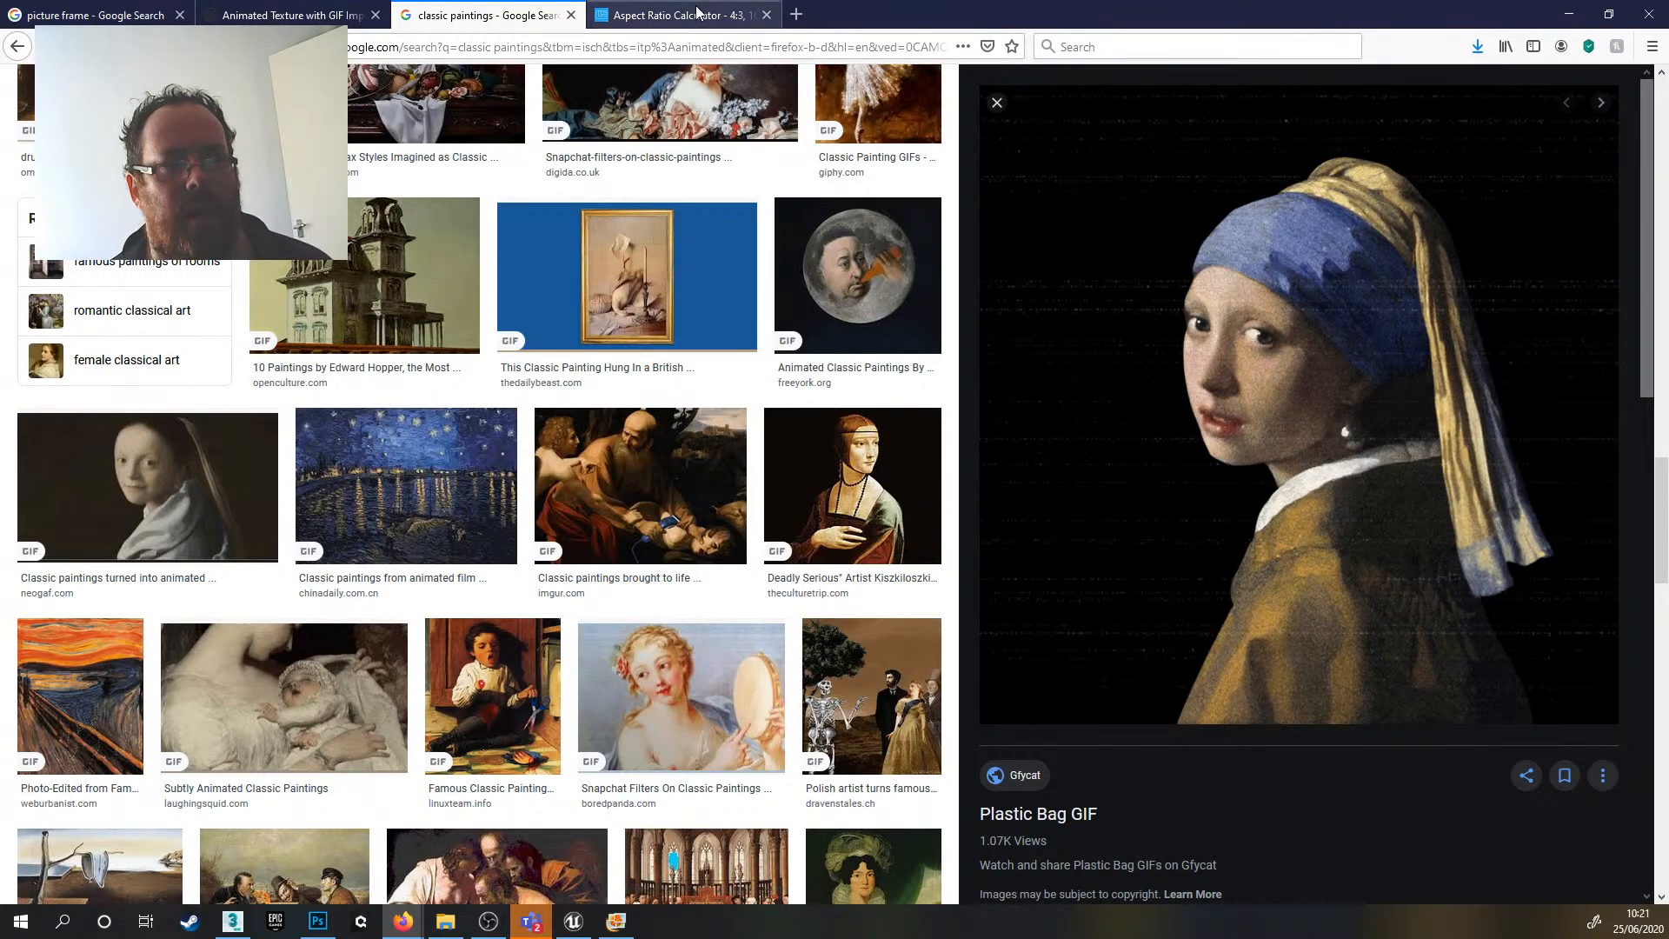
click(739, 17)
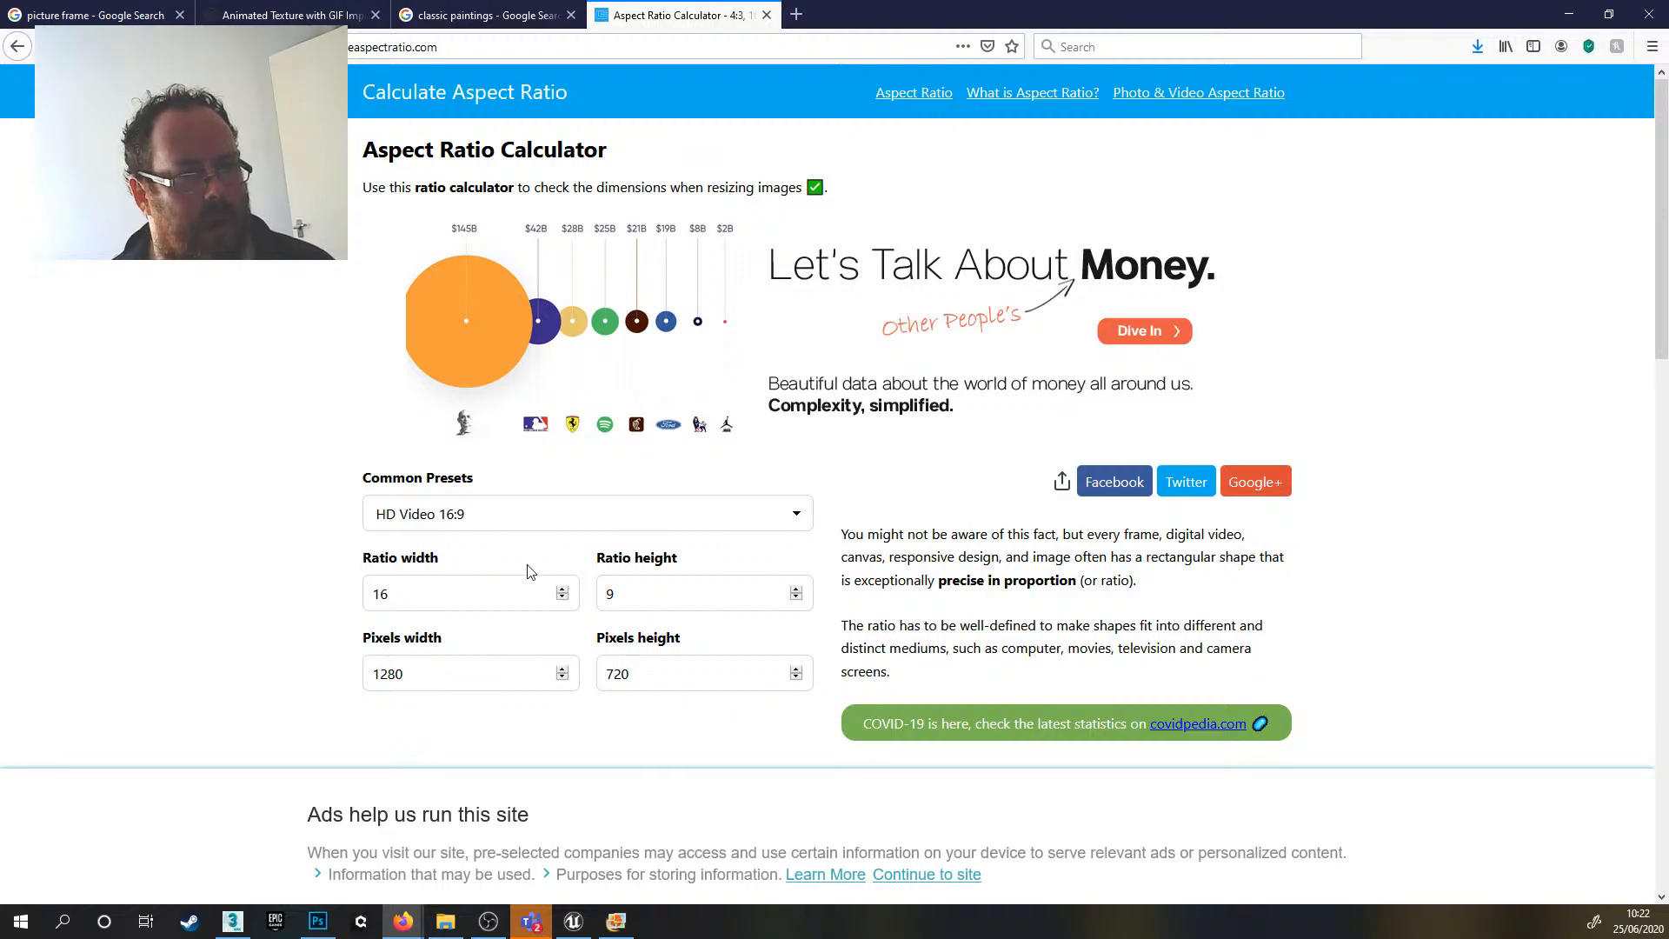
double_click(464, 682)
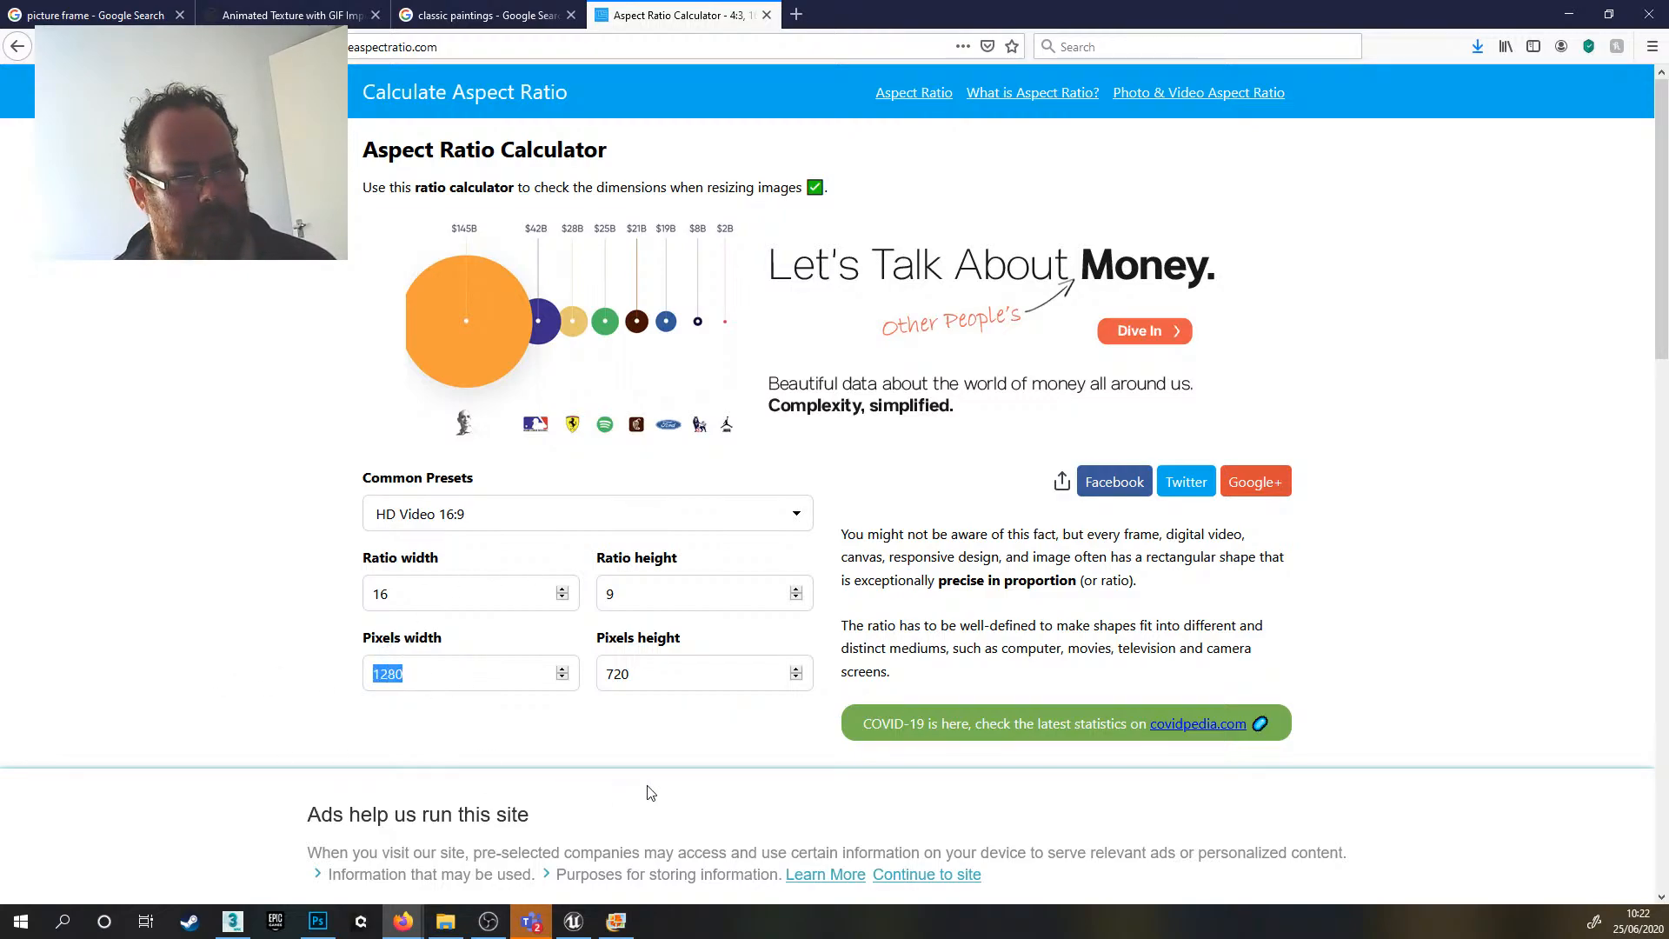
key(Tab)
text(800)
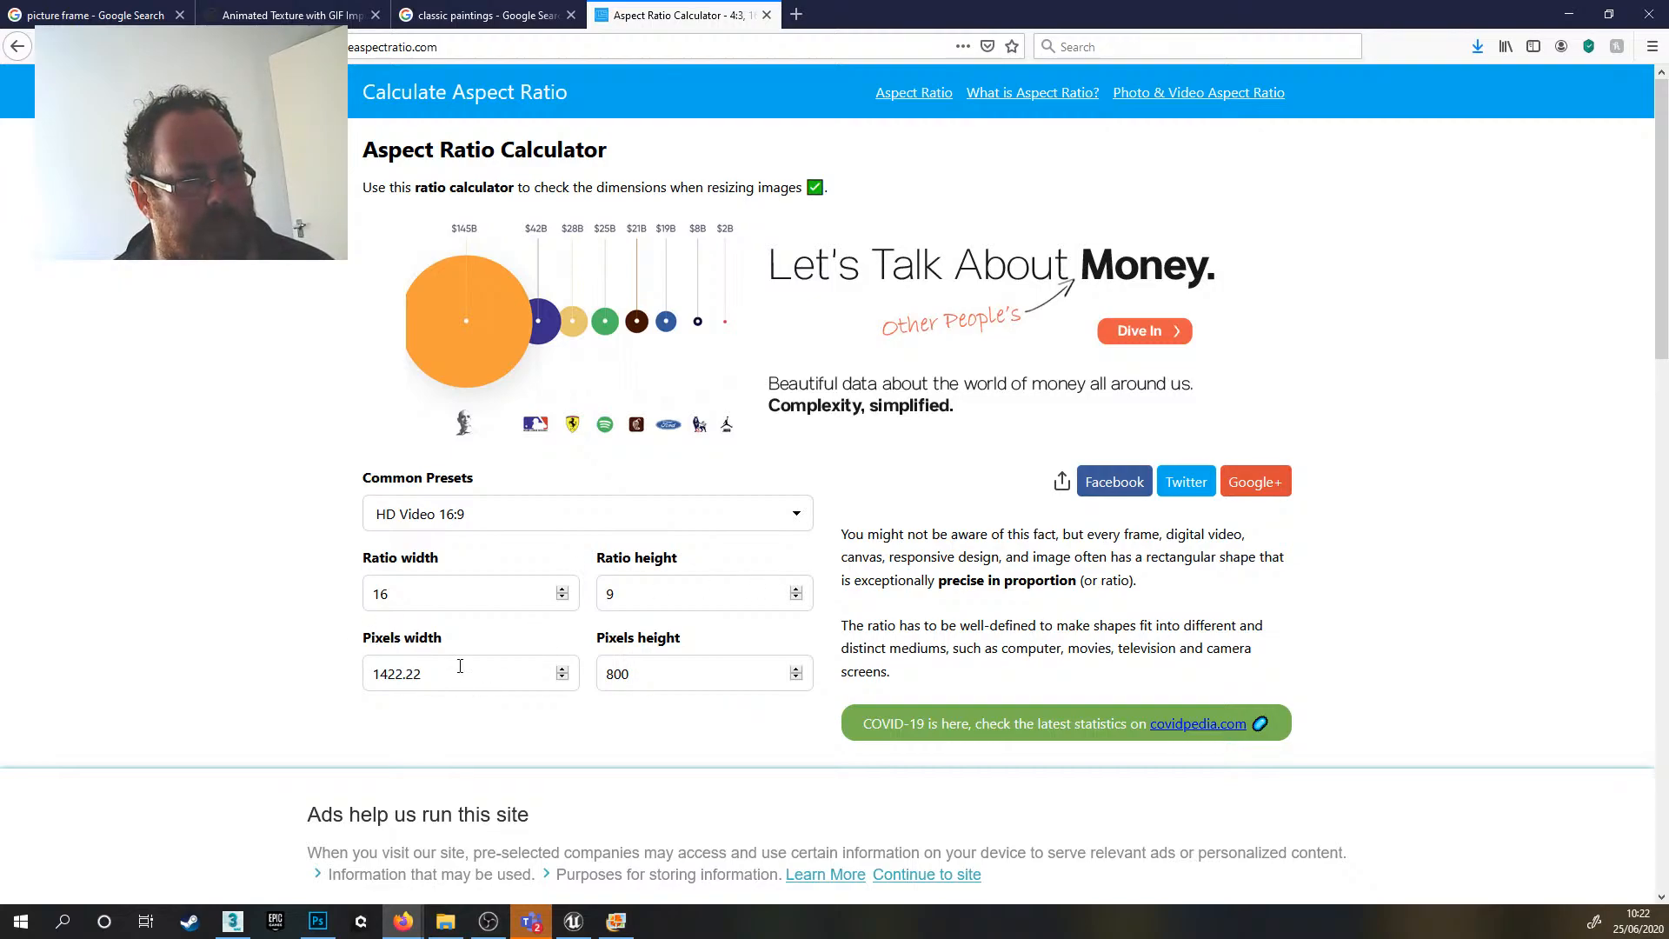
key(ctrl+a)
text(800)
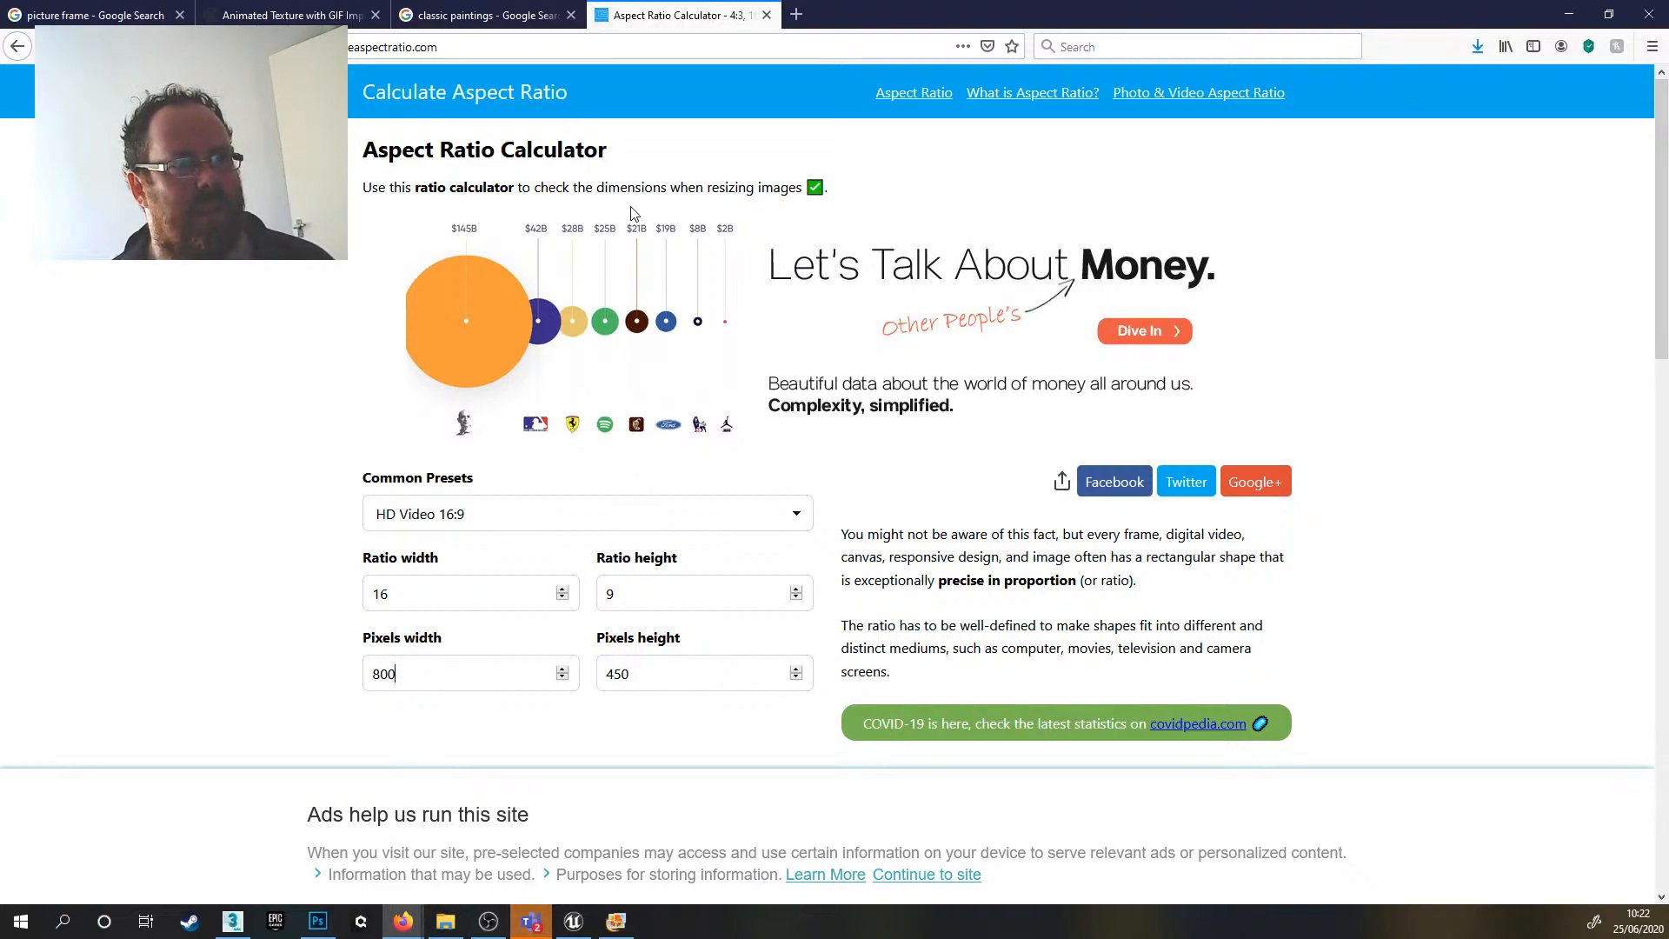
- Switch to Photoshop and open LittleBronzeBumblebee-size_restricted.gif from the HPStairs folder
click(317, 920)
click(49, 11)
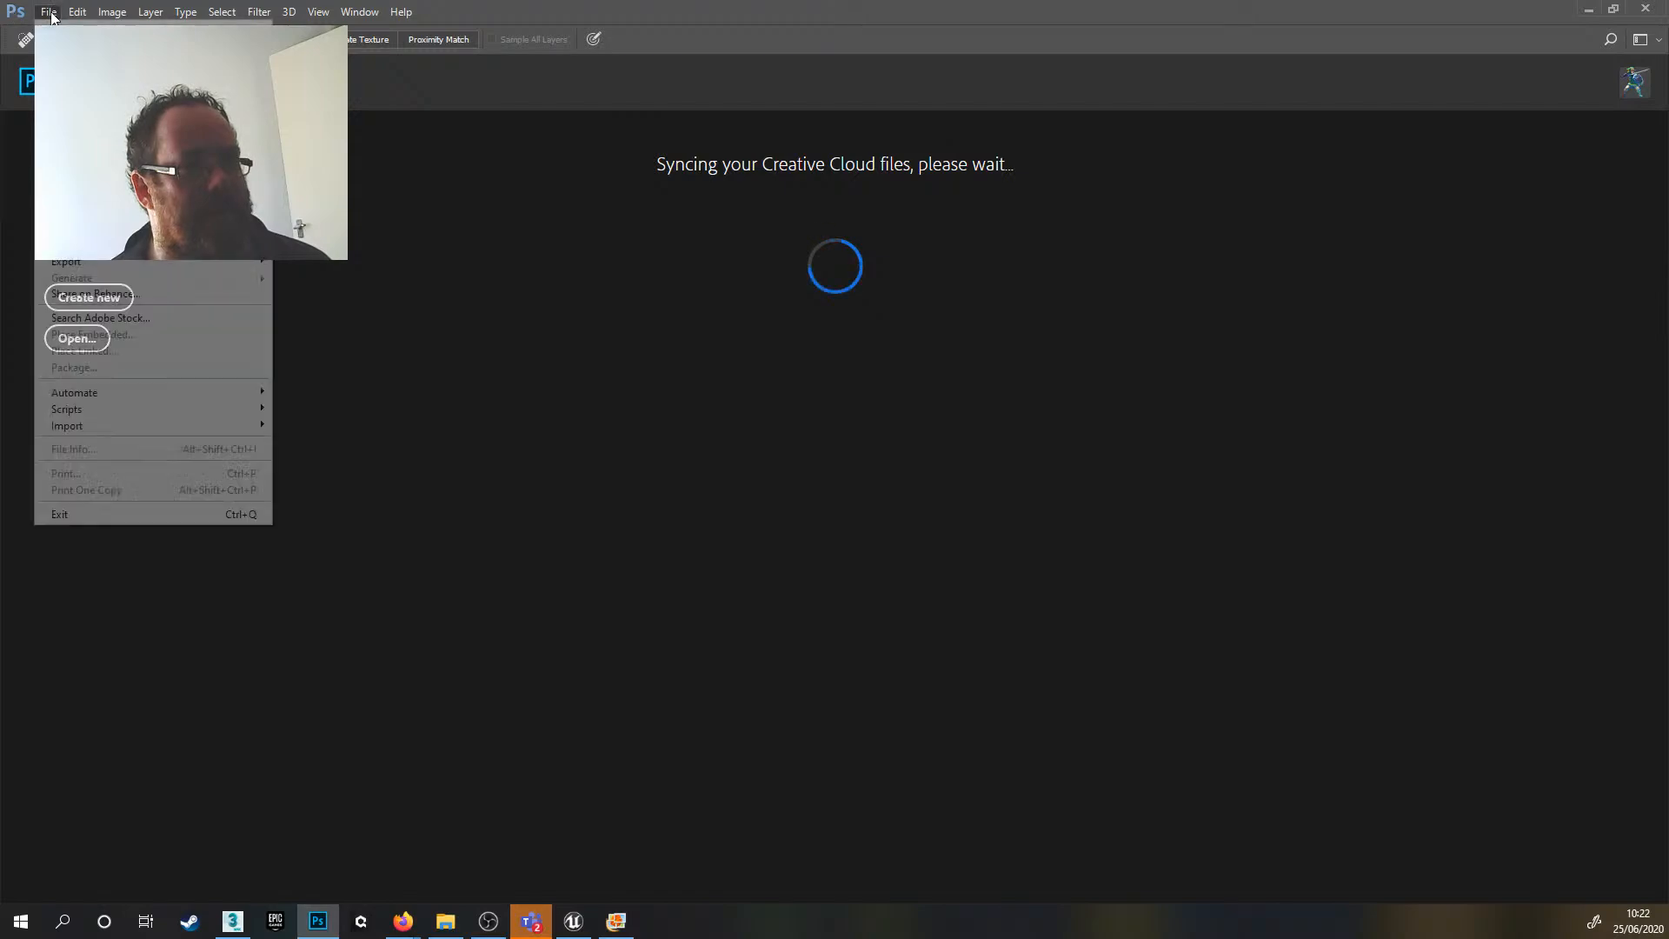
click(476, 382)
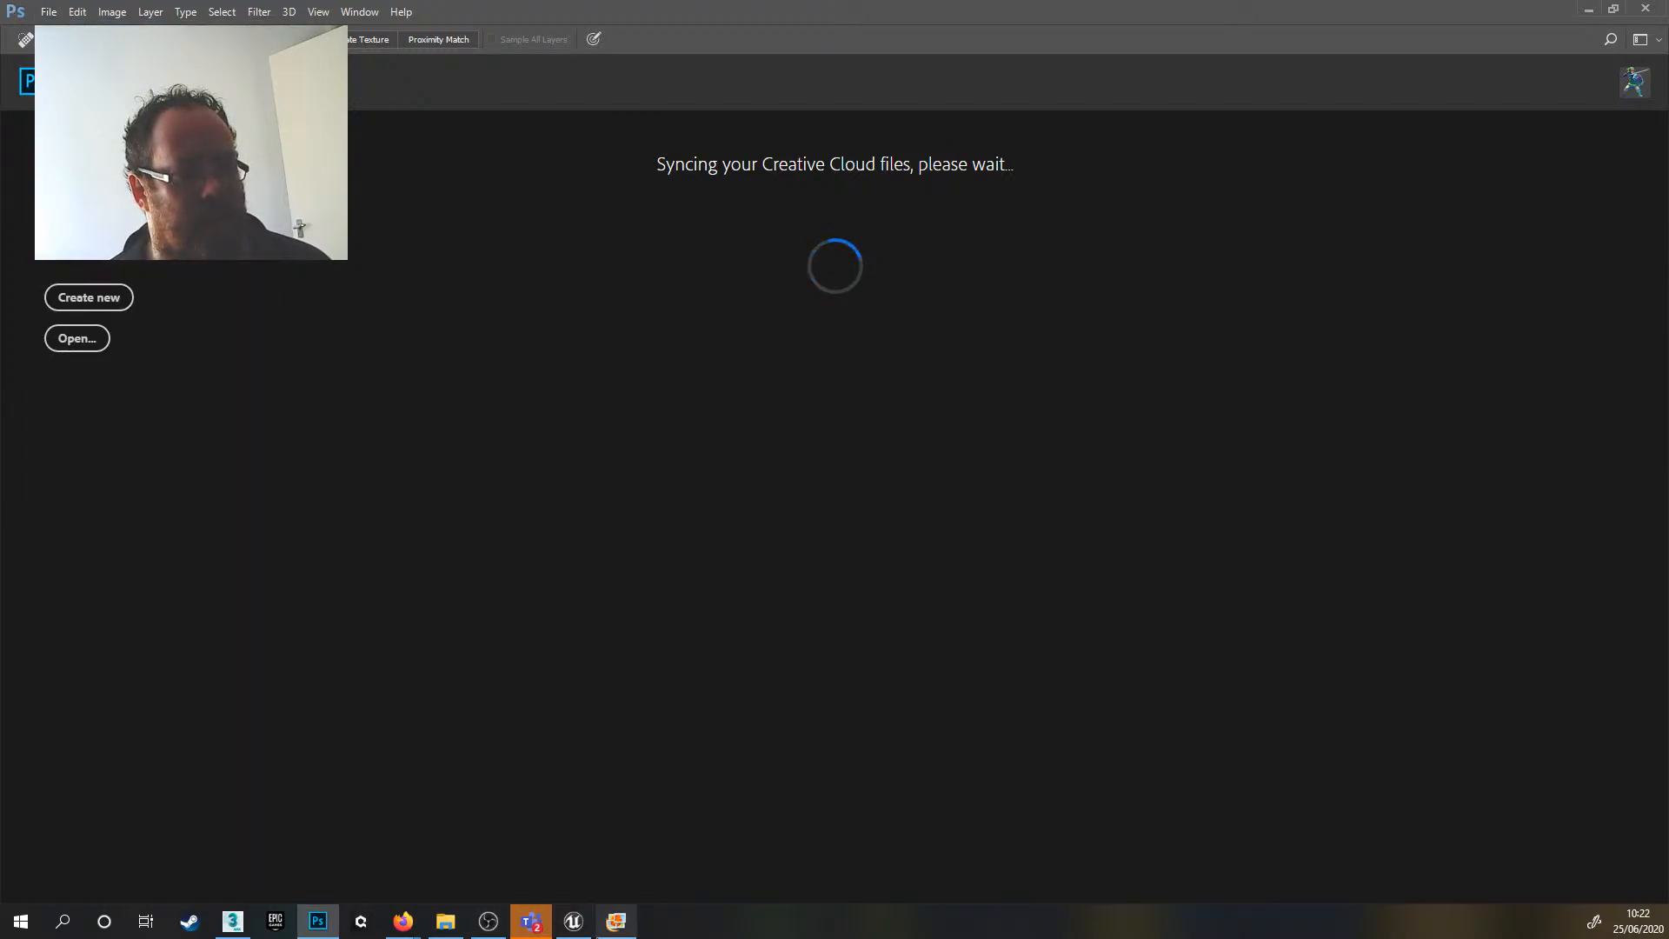
click(445, 920)
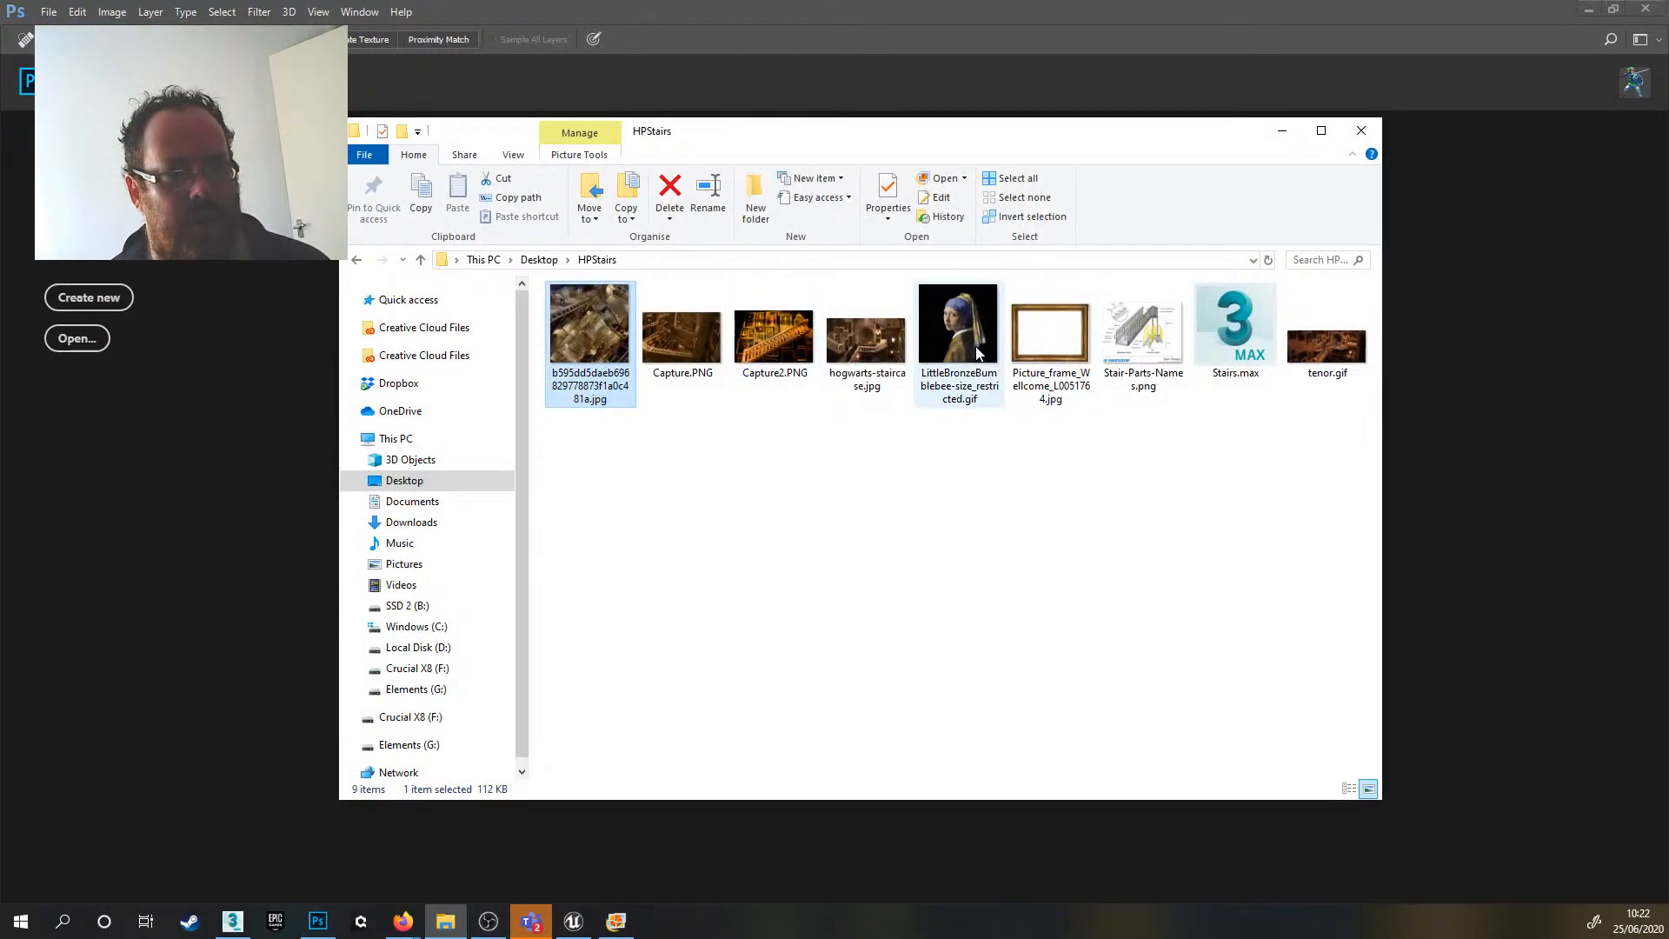
drag(957, 335, 311, 562)
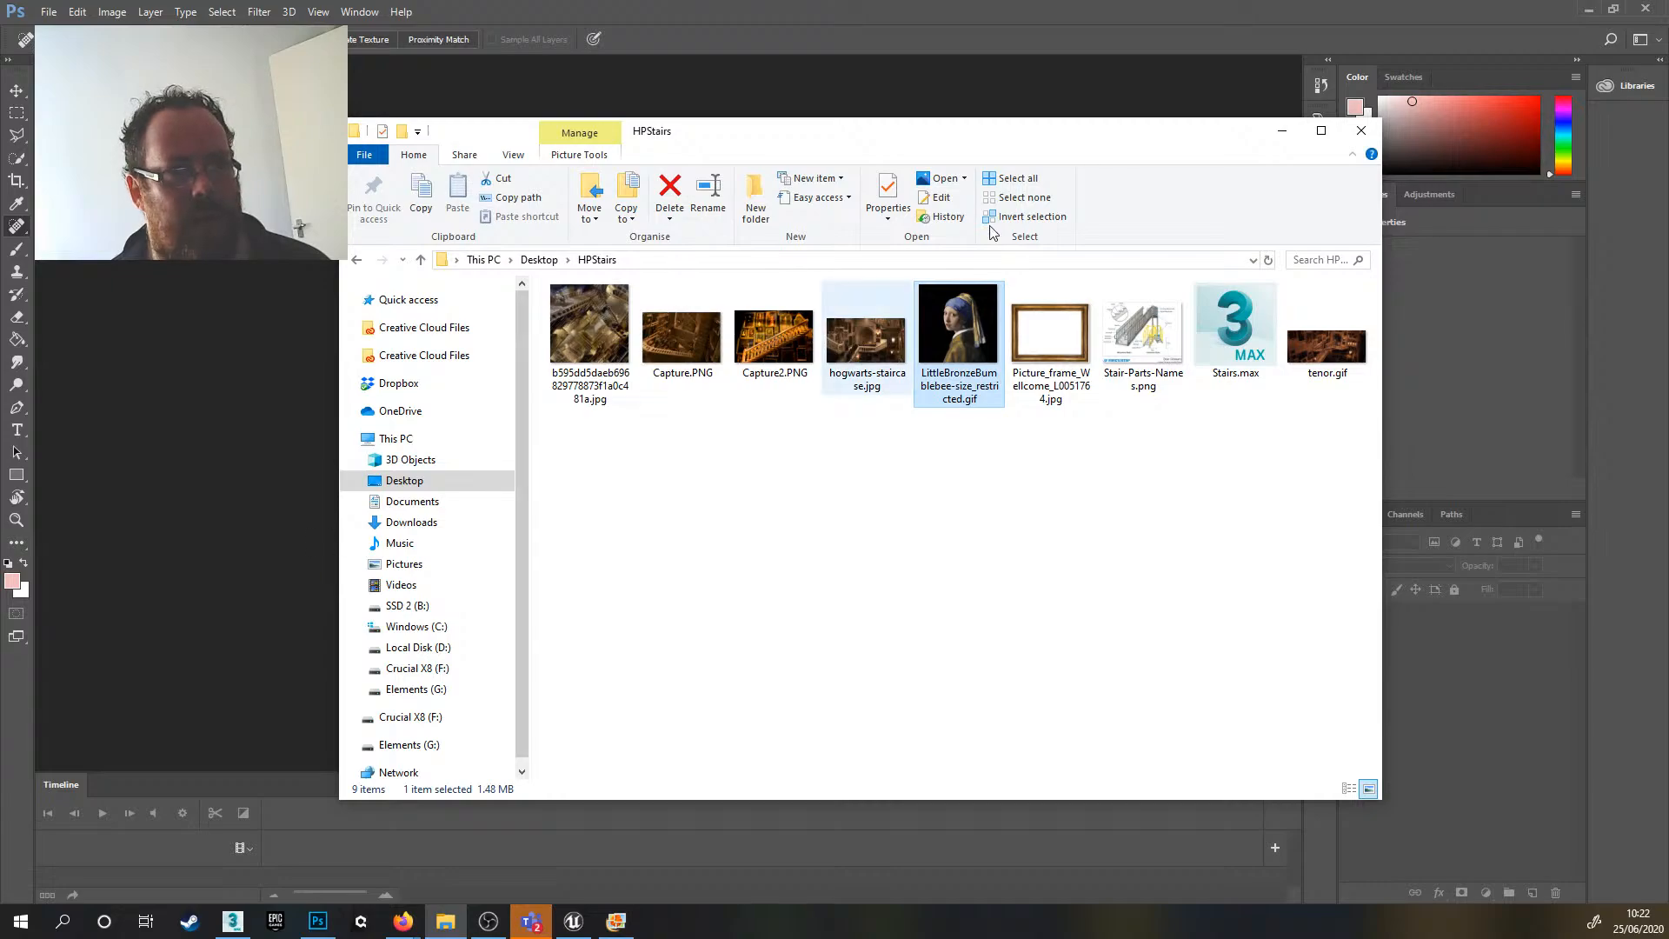
click(1281, 130)
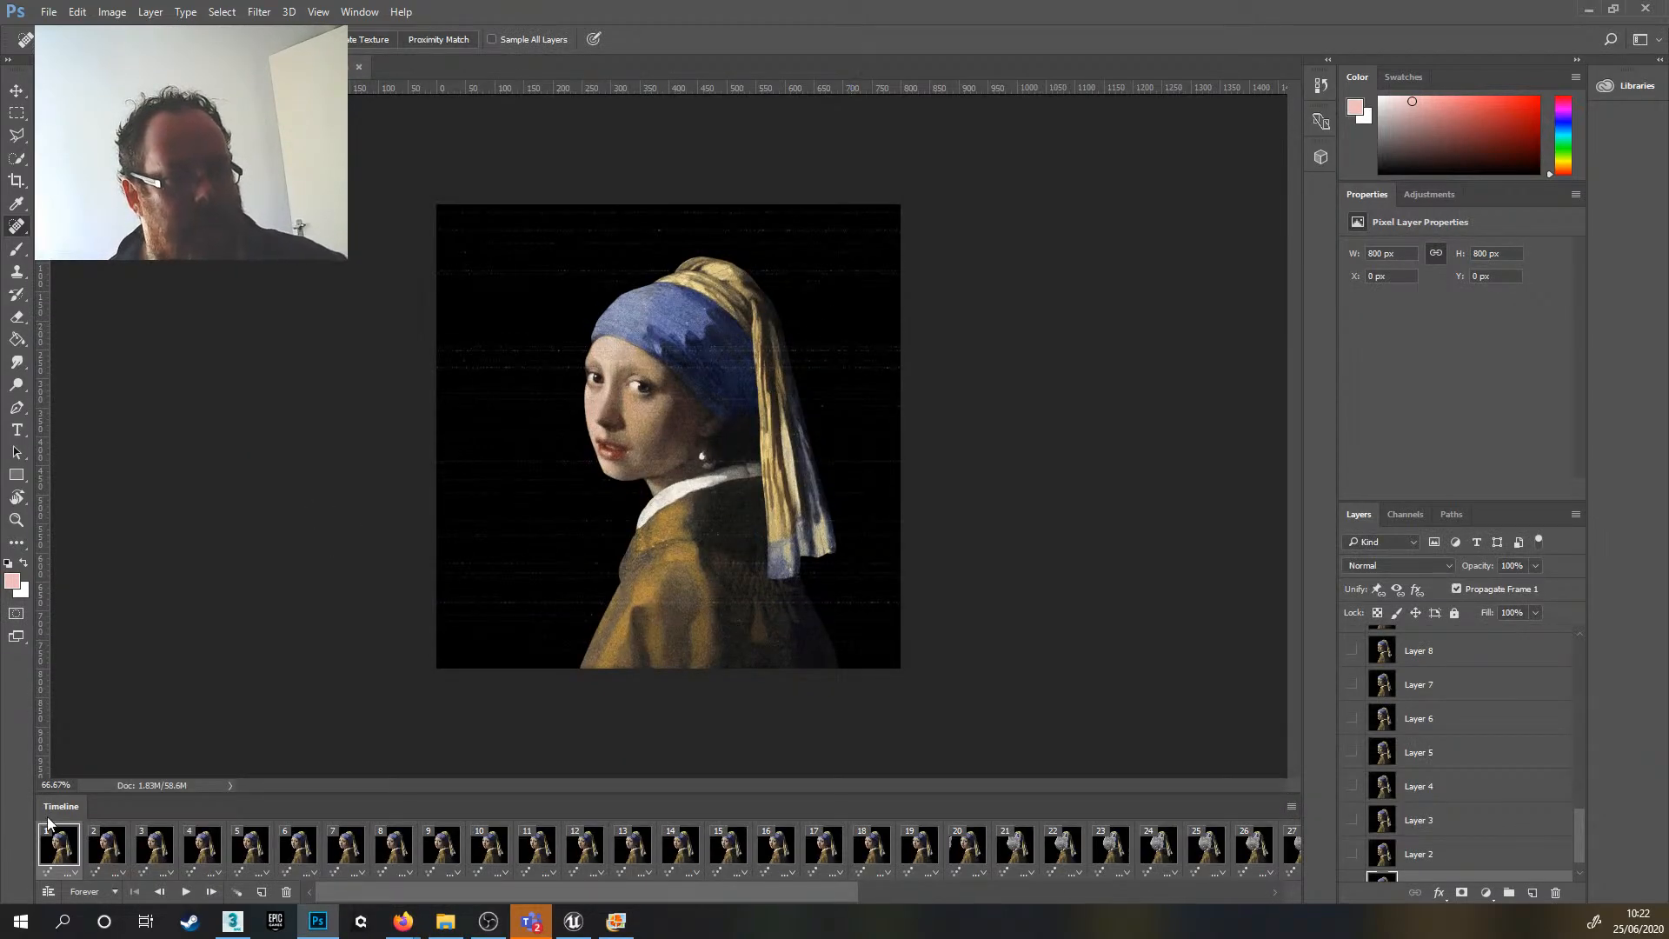
- Hide the Timeline and show it again
click(359, 11)
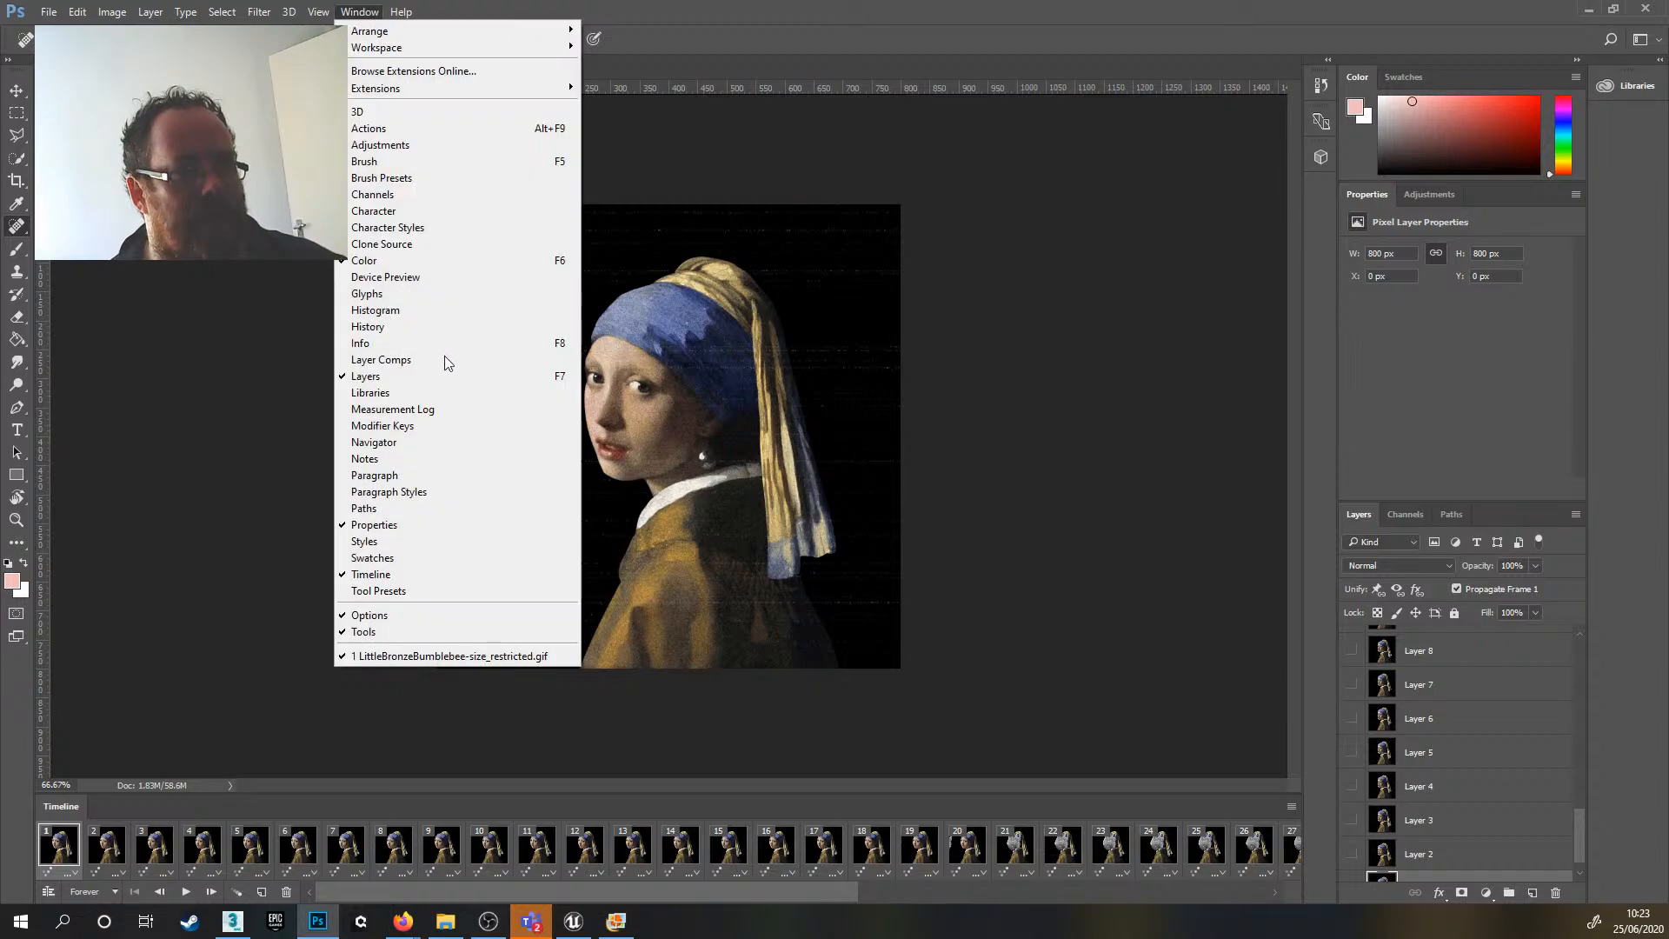
click(395, 573)
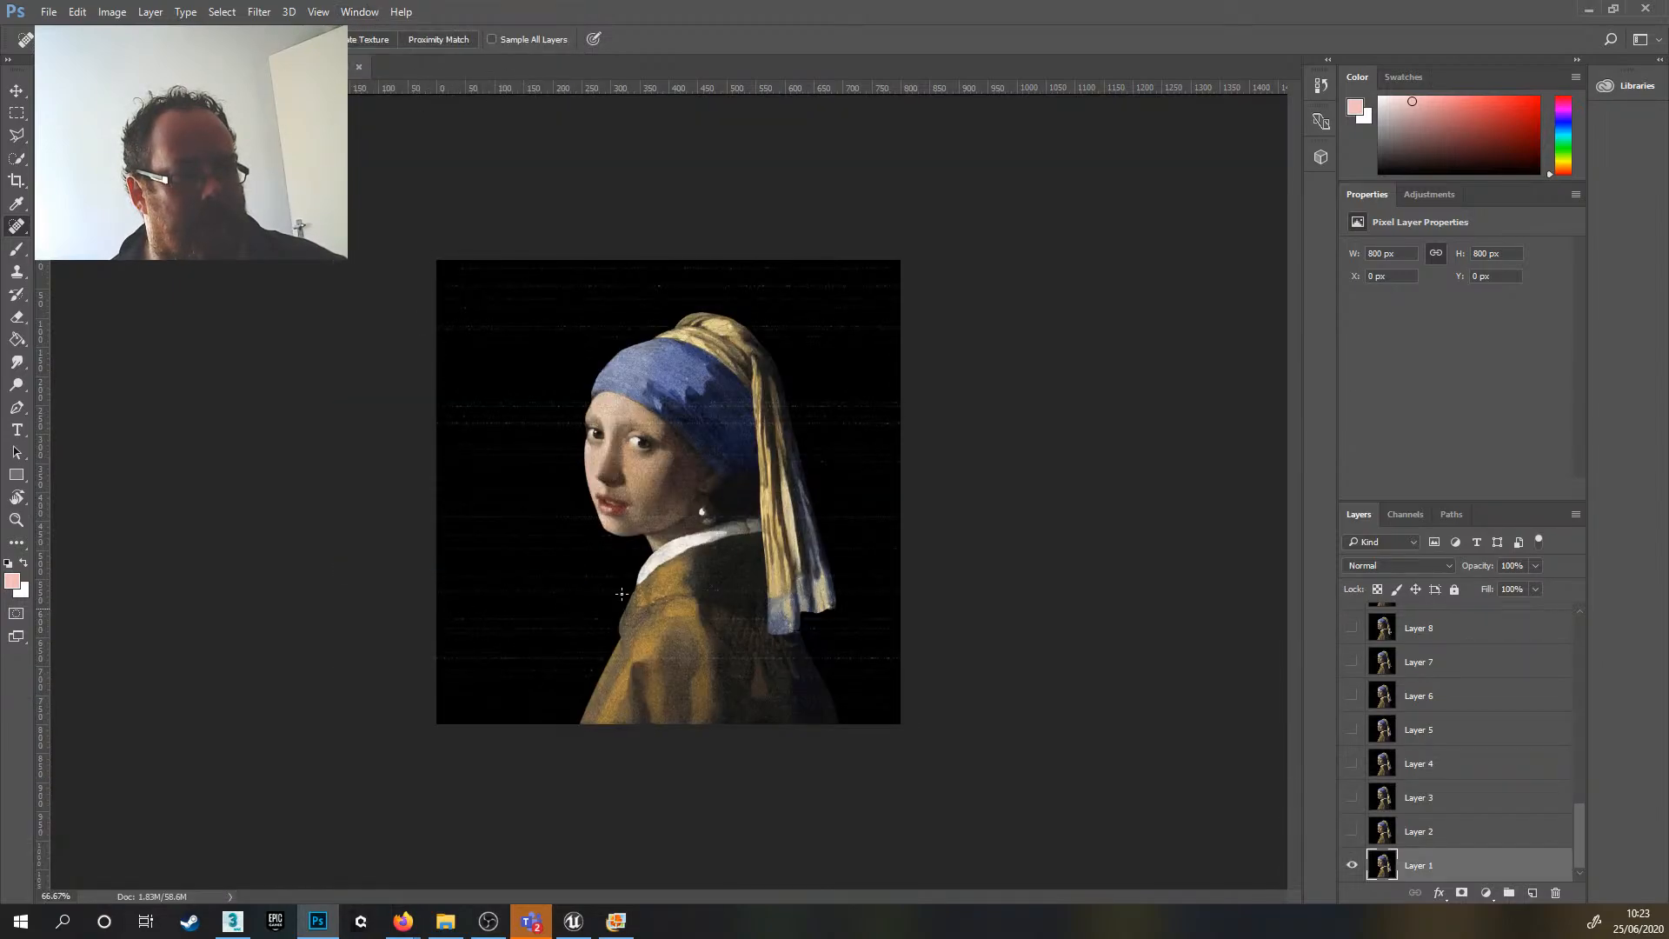
click(348, 17)
click(395, 573)
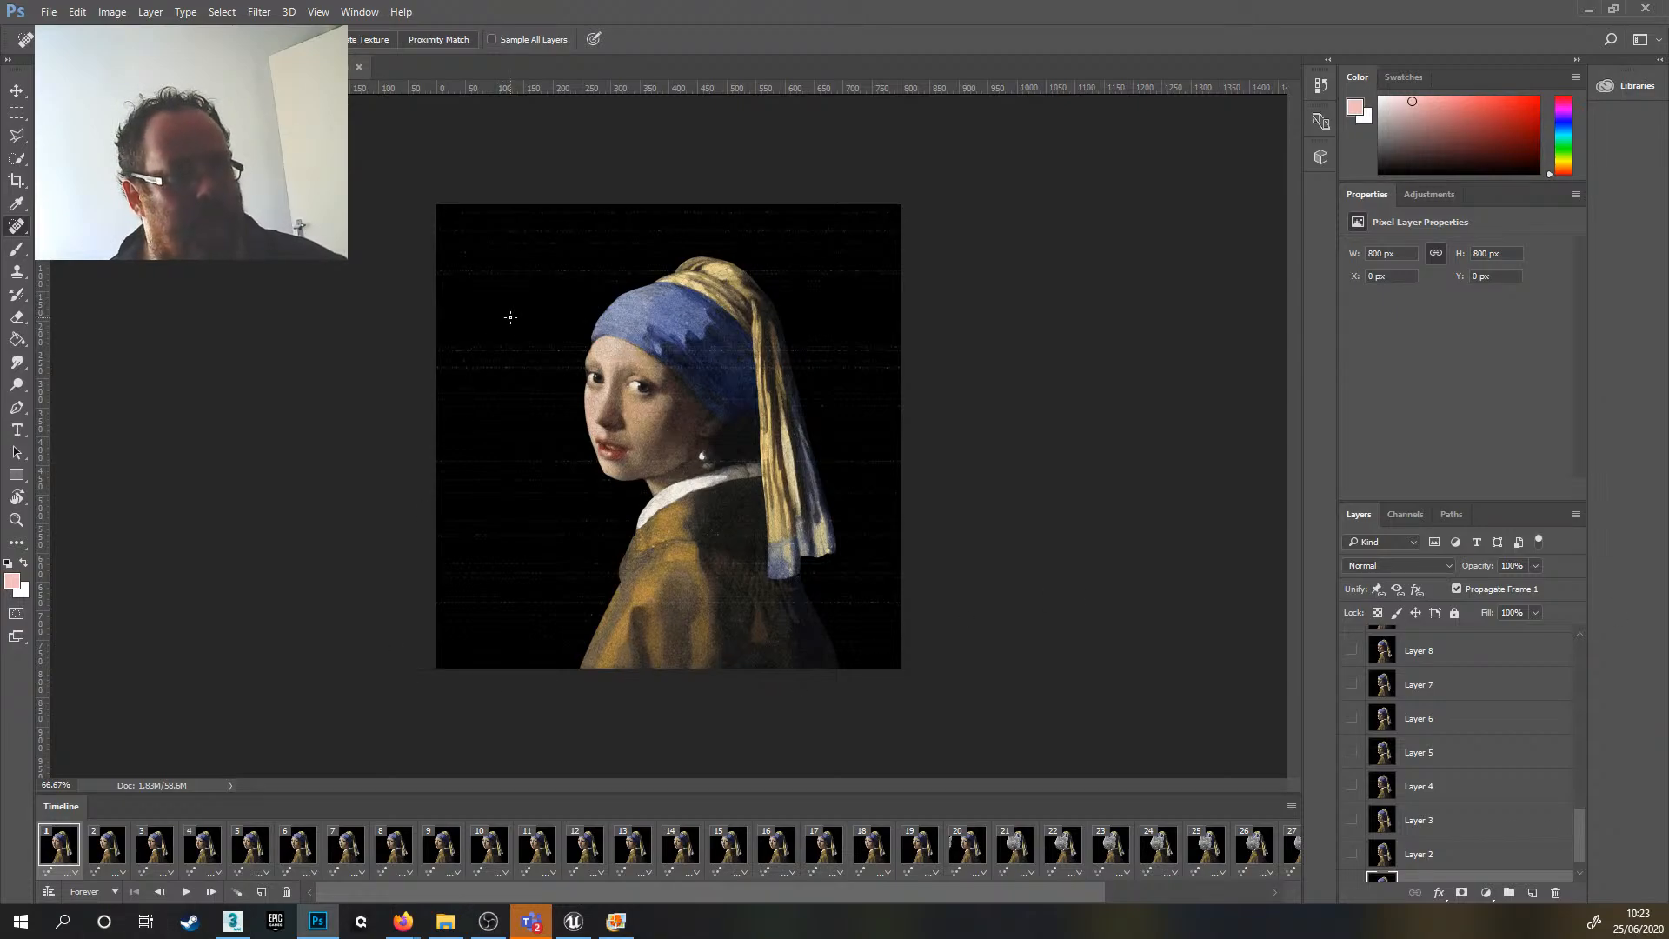
- Crop both sides of the animated painting to a narrow portrait format of about 479 × 800 px, keeping the girl in view
click(17, 91)
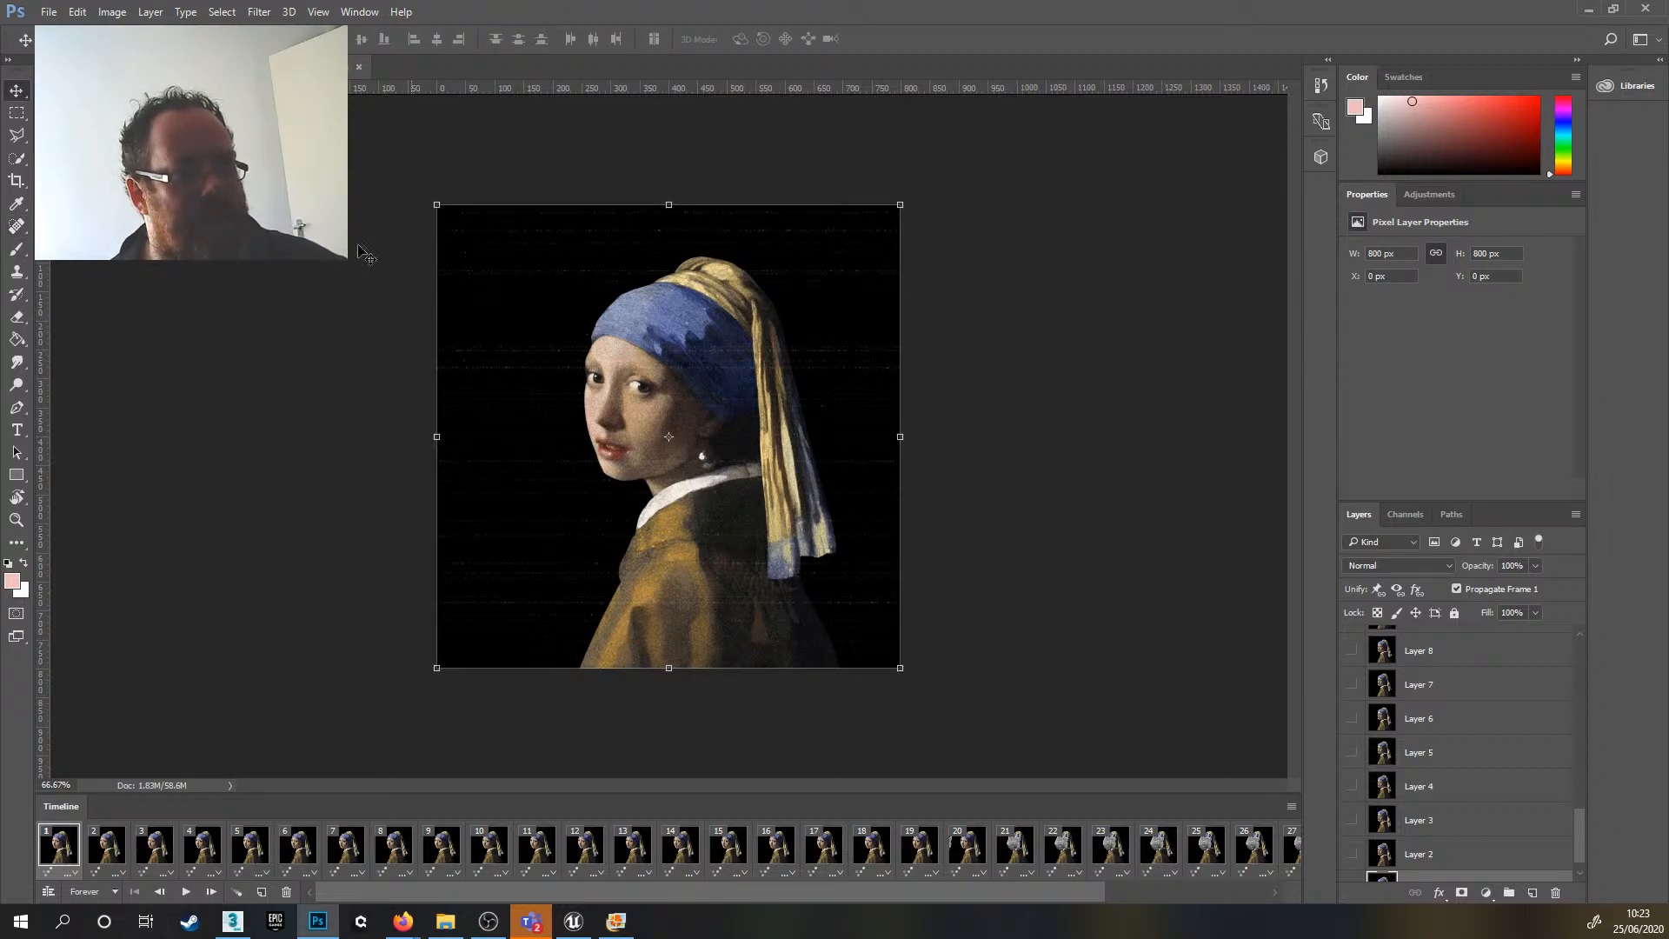
click(17, 180)
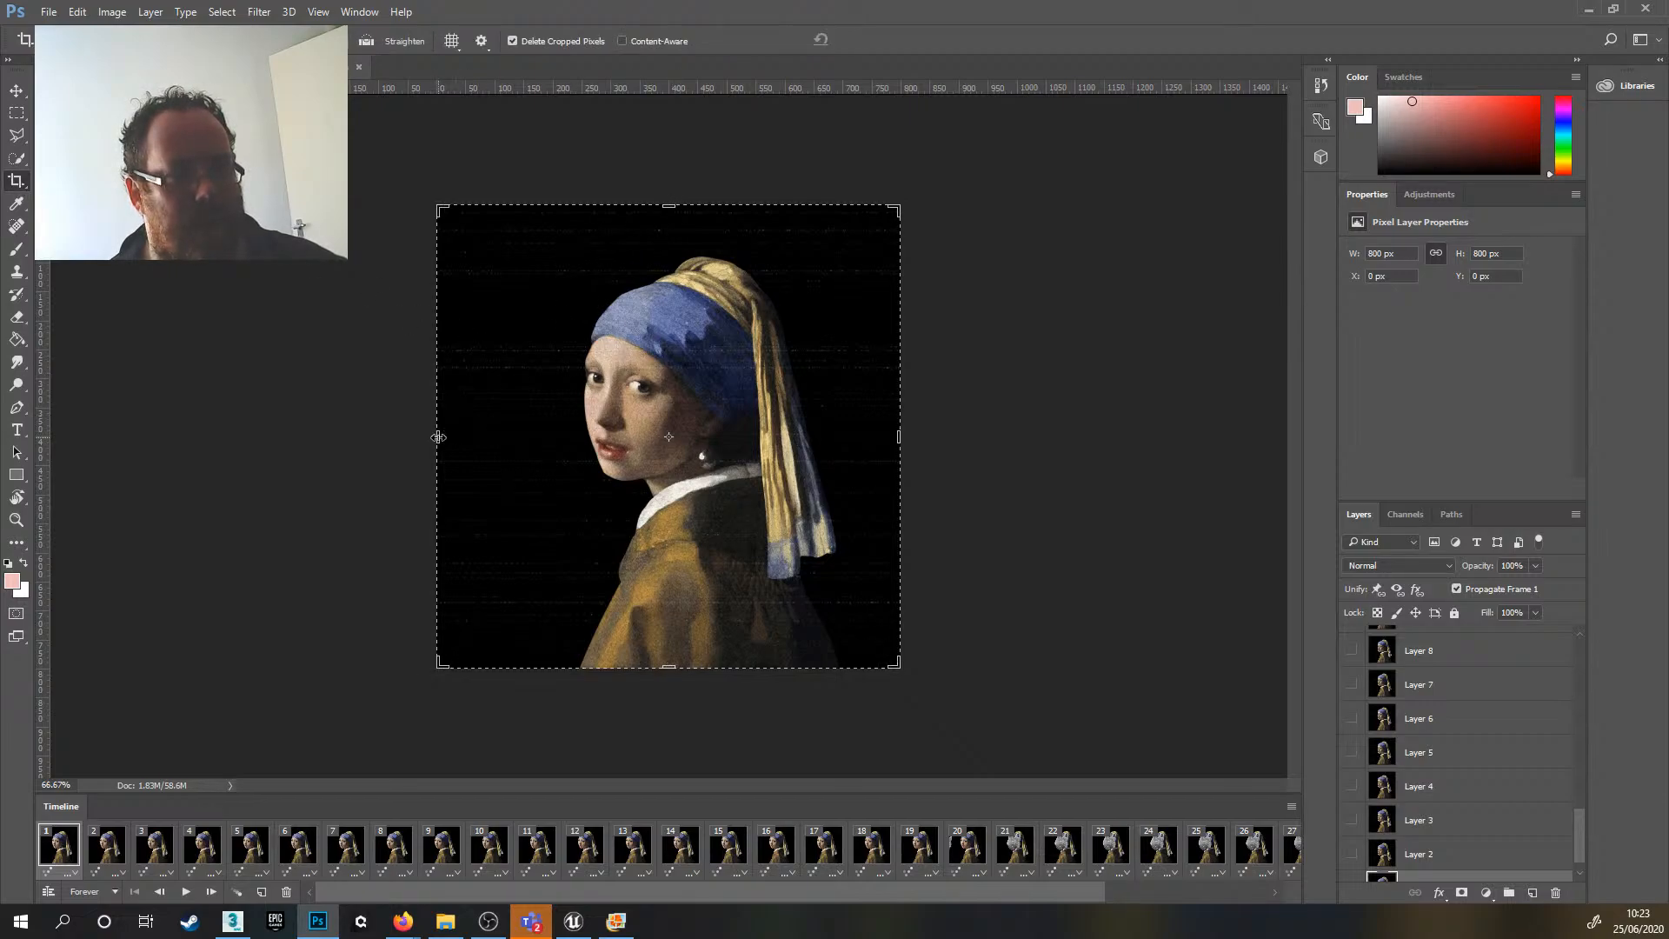
drag(438, 437, 504, 445)
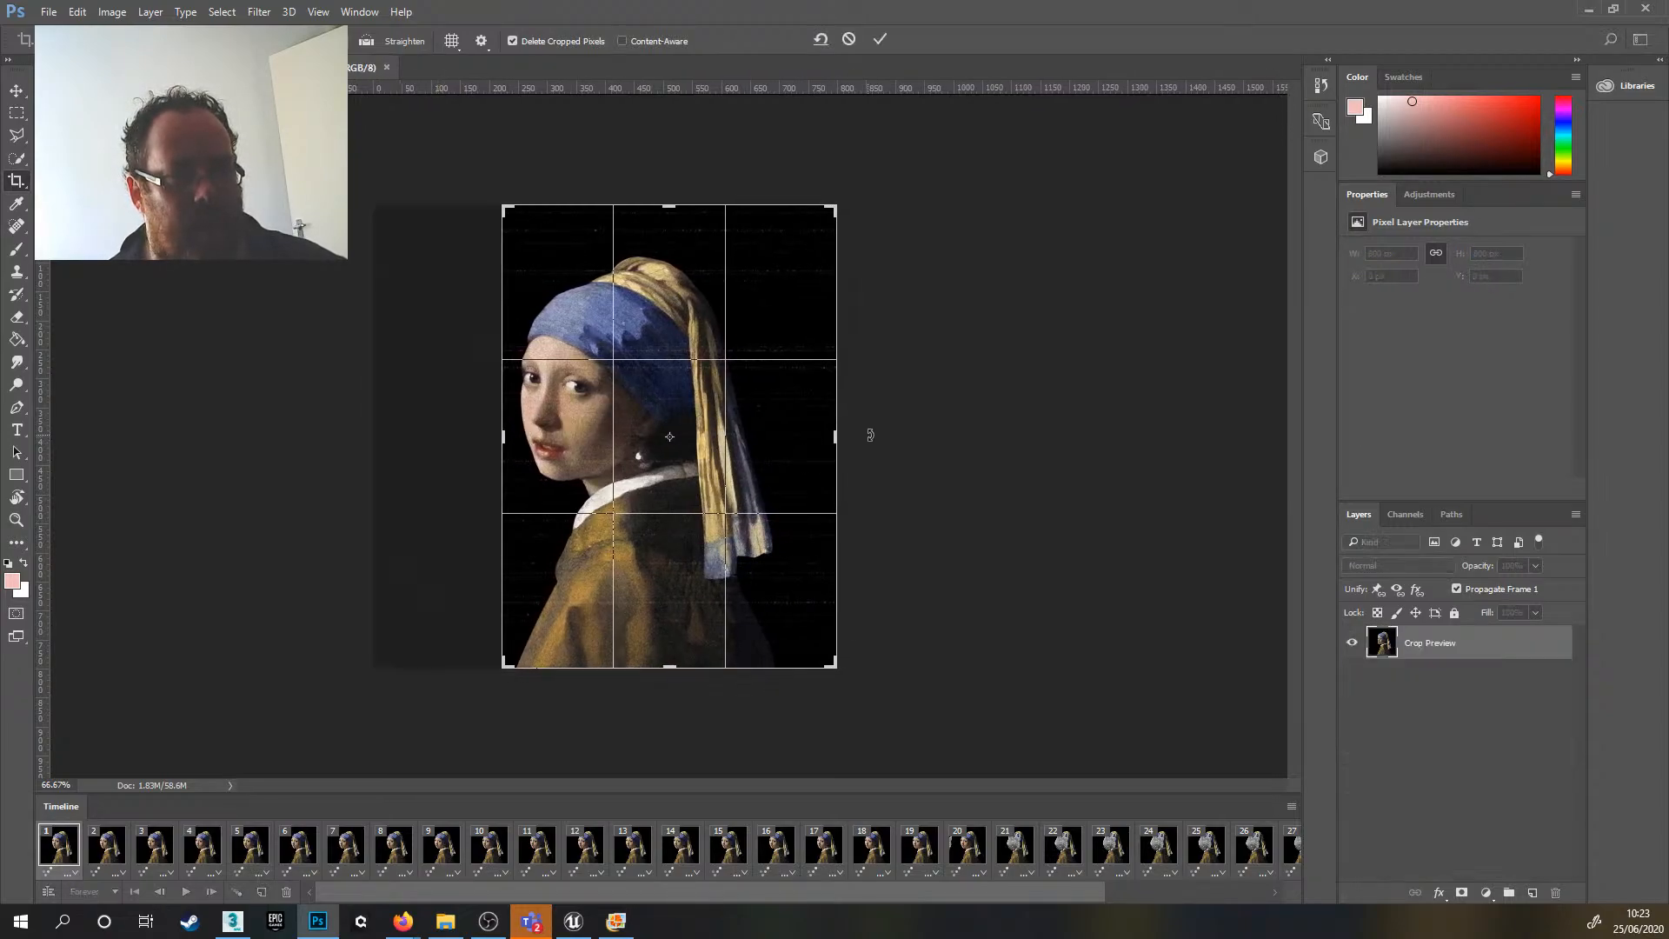
drag(832, 441, 807, 448)
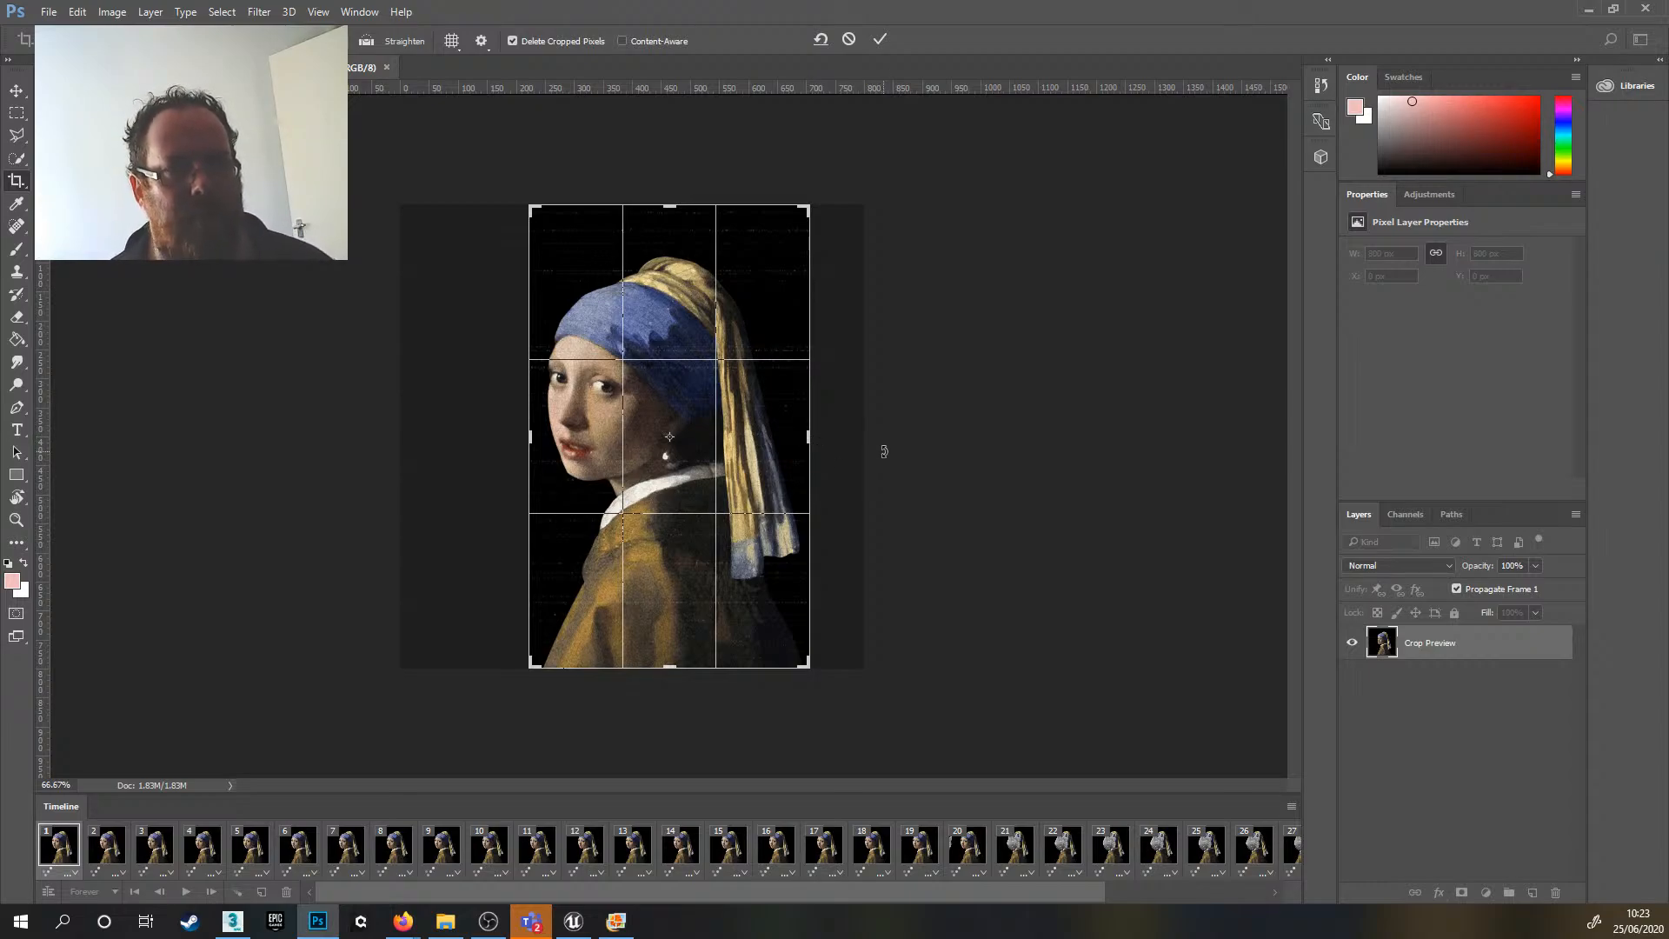
drag(808, 441, 804, 443)
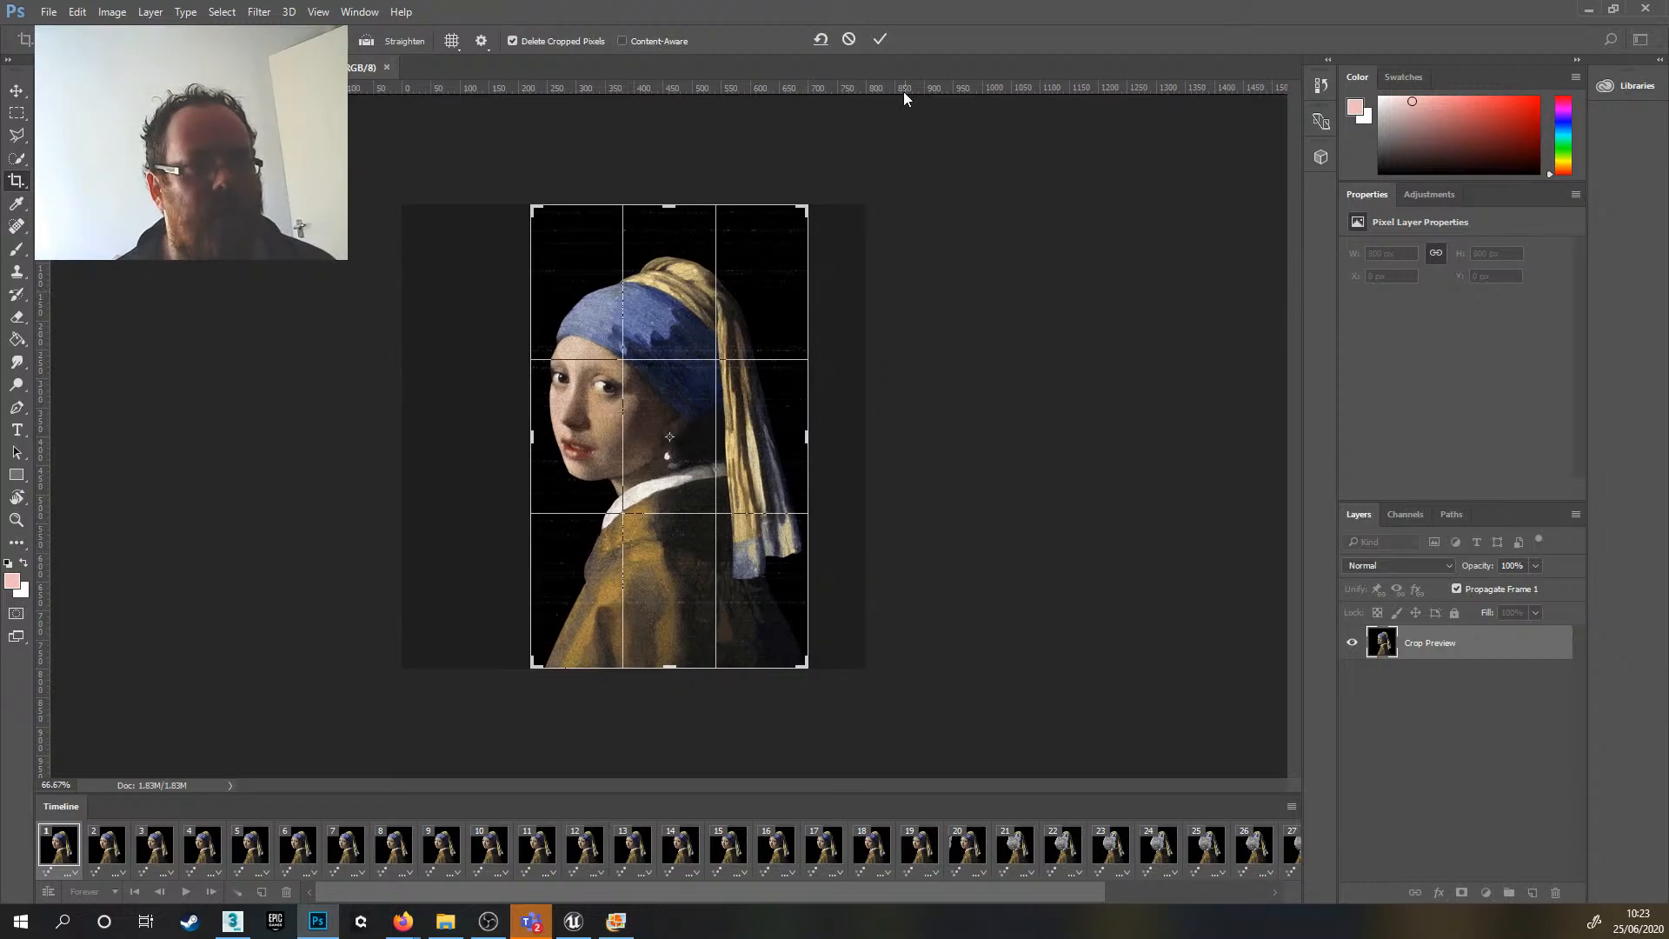
click(879, 40)
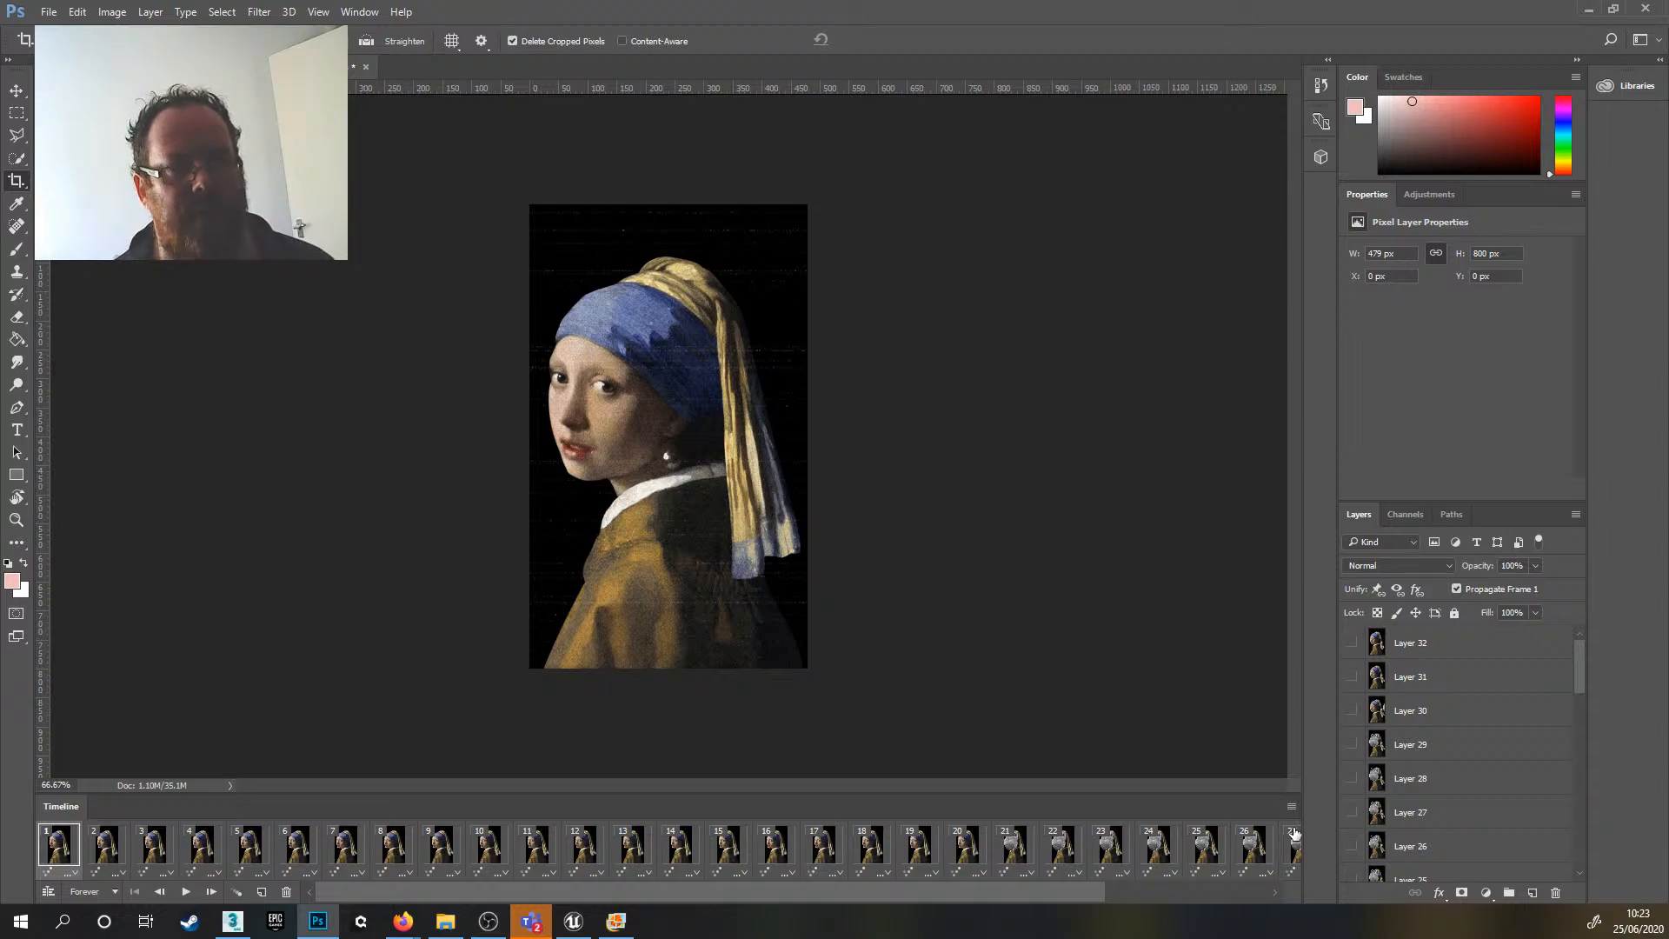
click(48, 12)
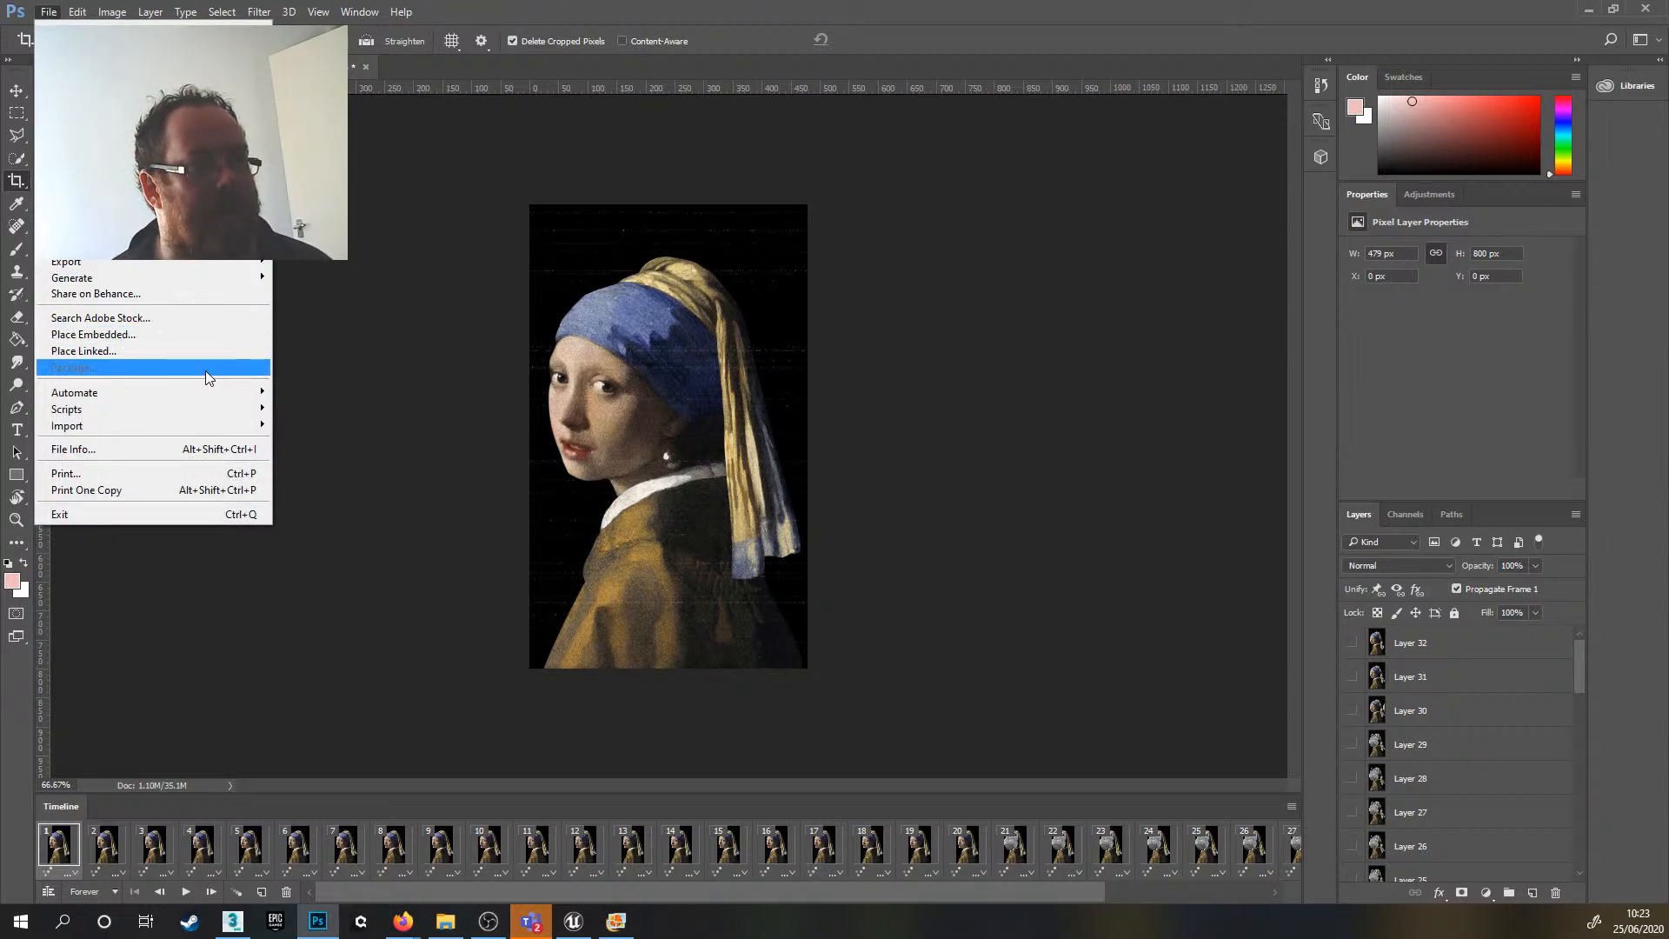
click(87, 204)
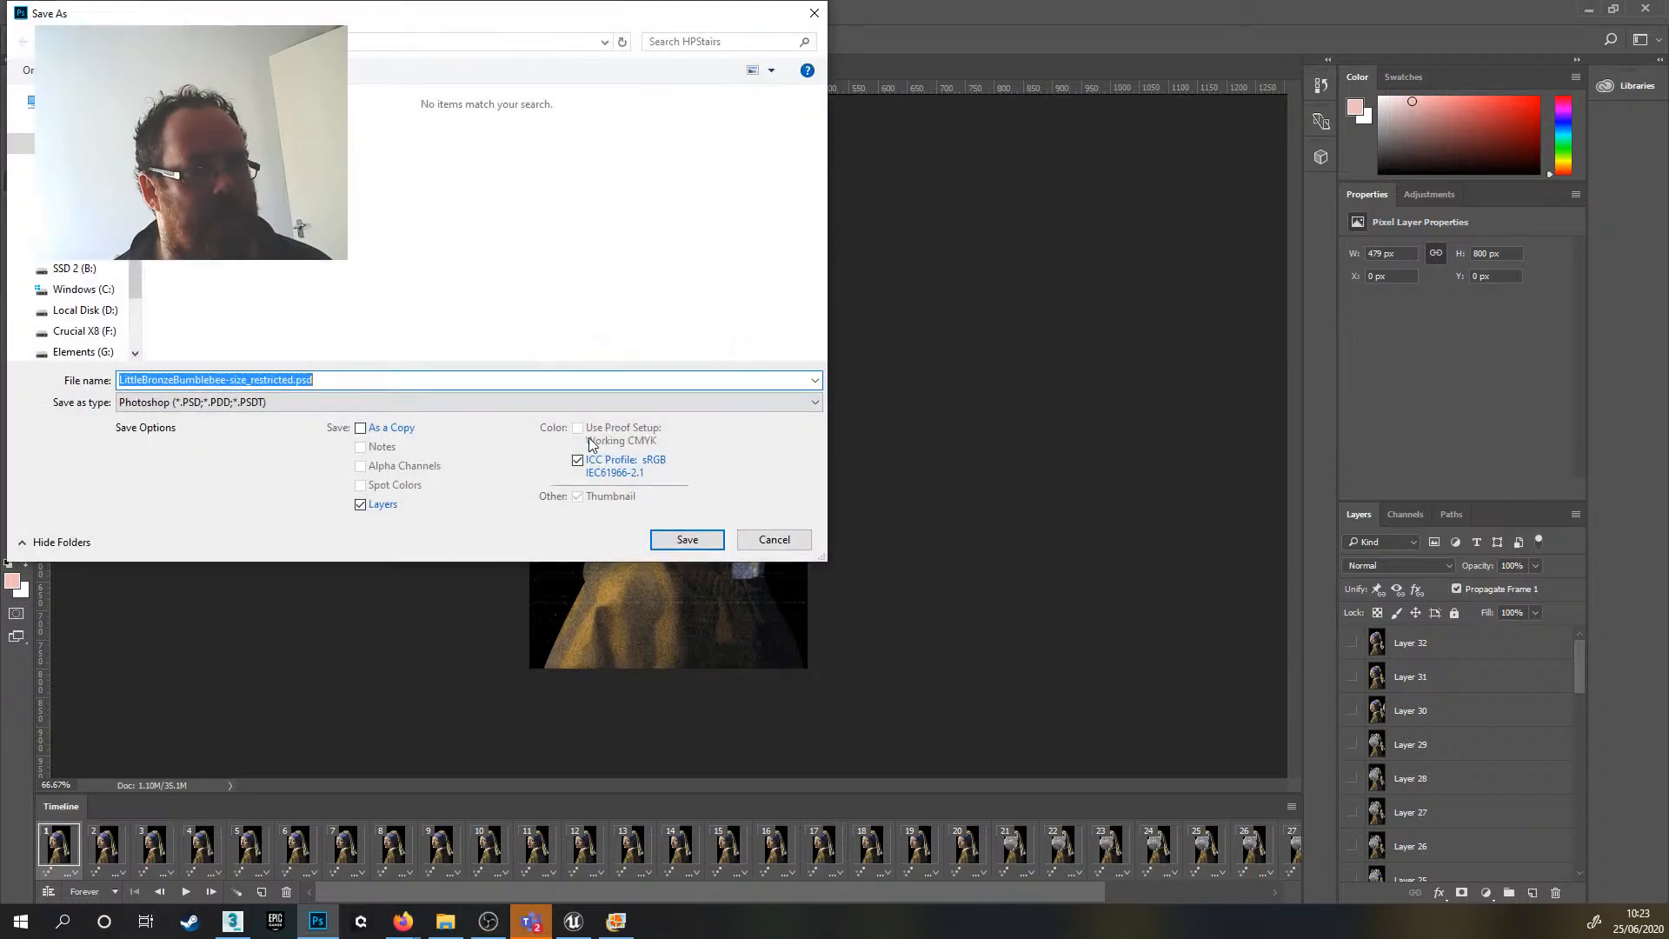
click(774, 540)
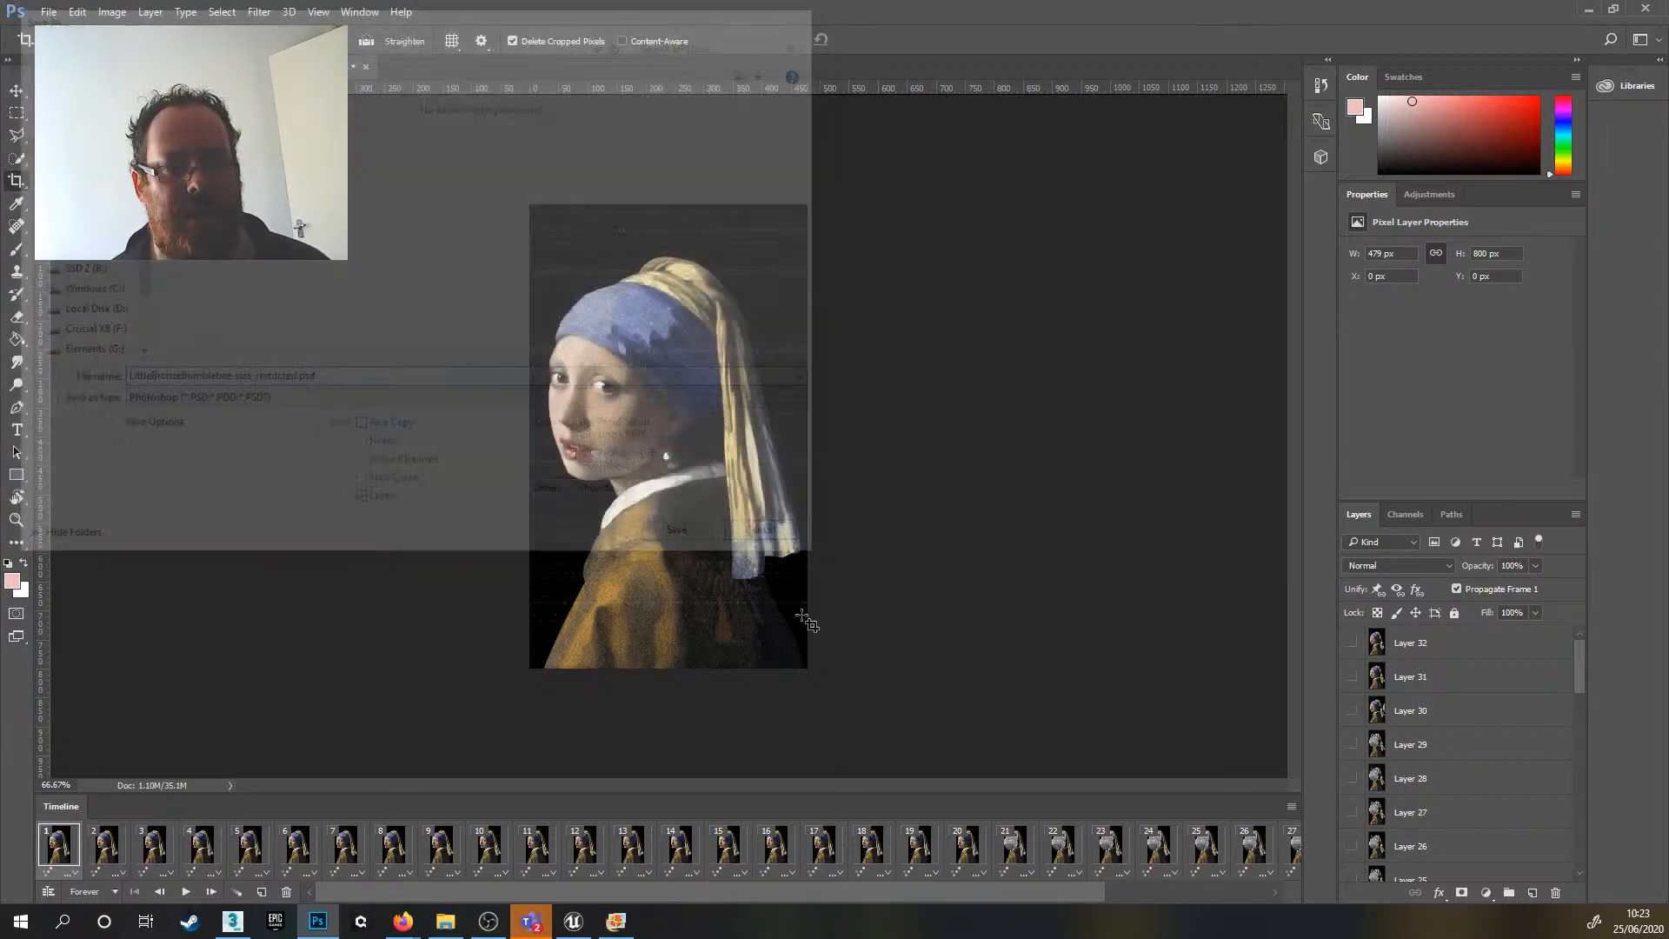
- Try to export the cropped animation as a 256-color GIF for web over LittleBronzeBumblebee-size_restricted.gif in the HPStairs folder
click(40, 13)
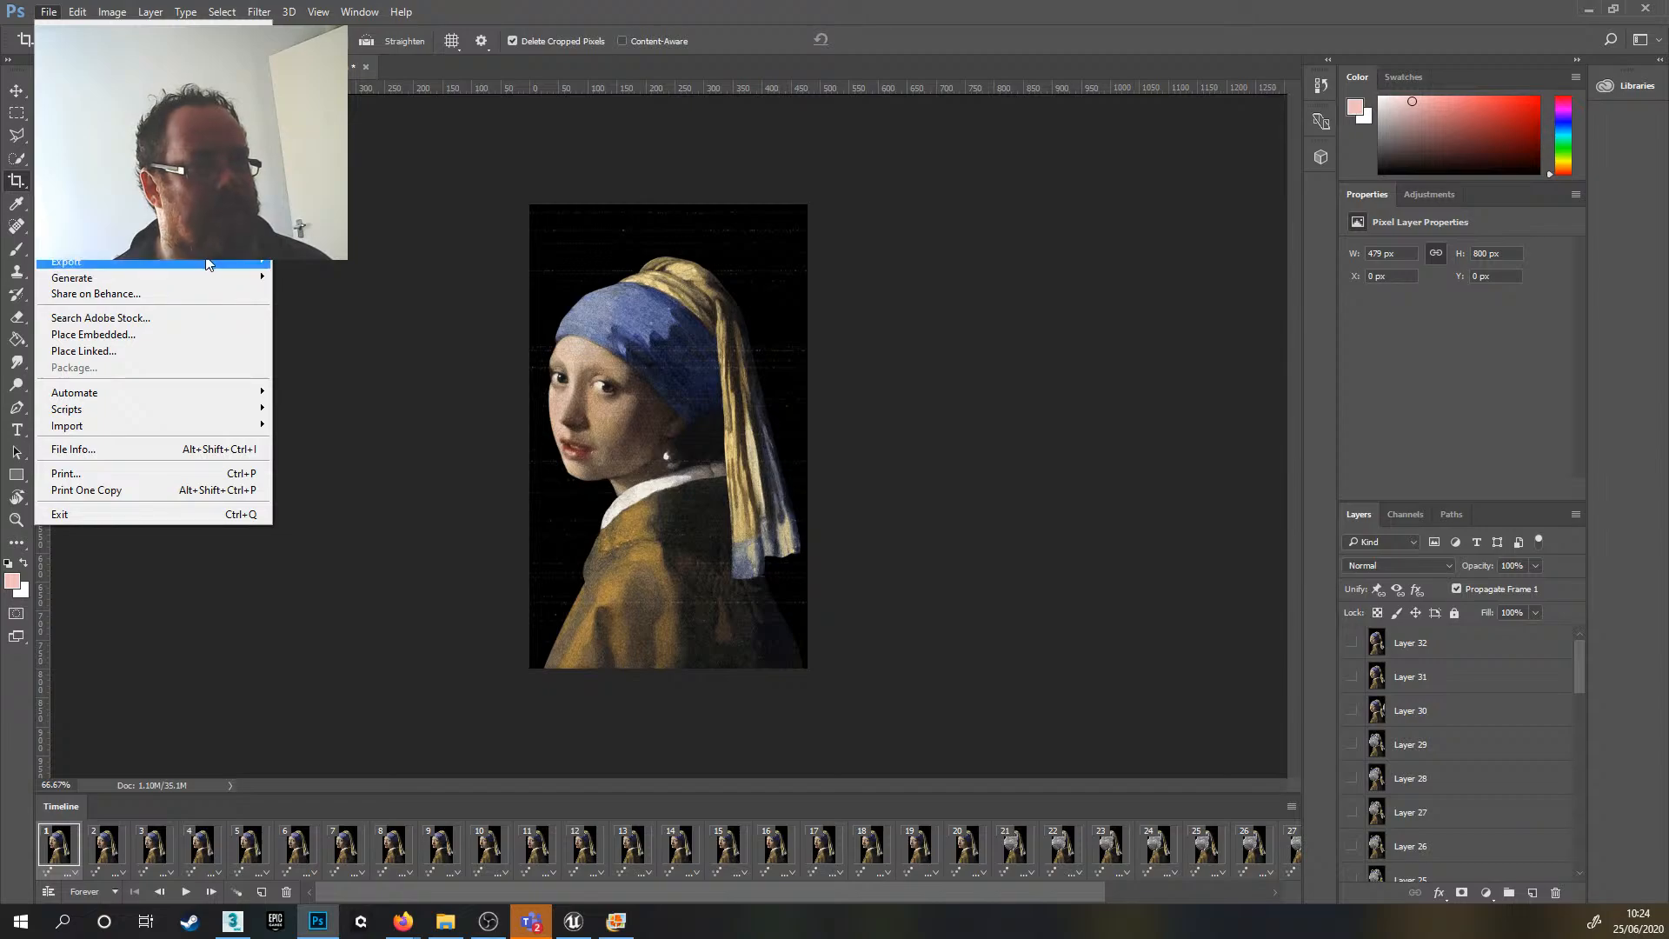
mouse_move(243, 261)
click(396, 327)
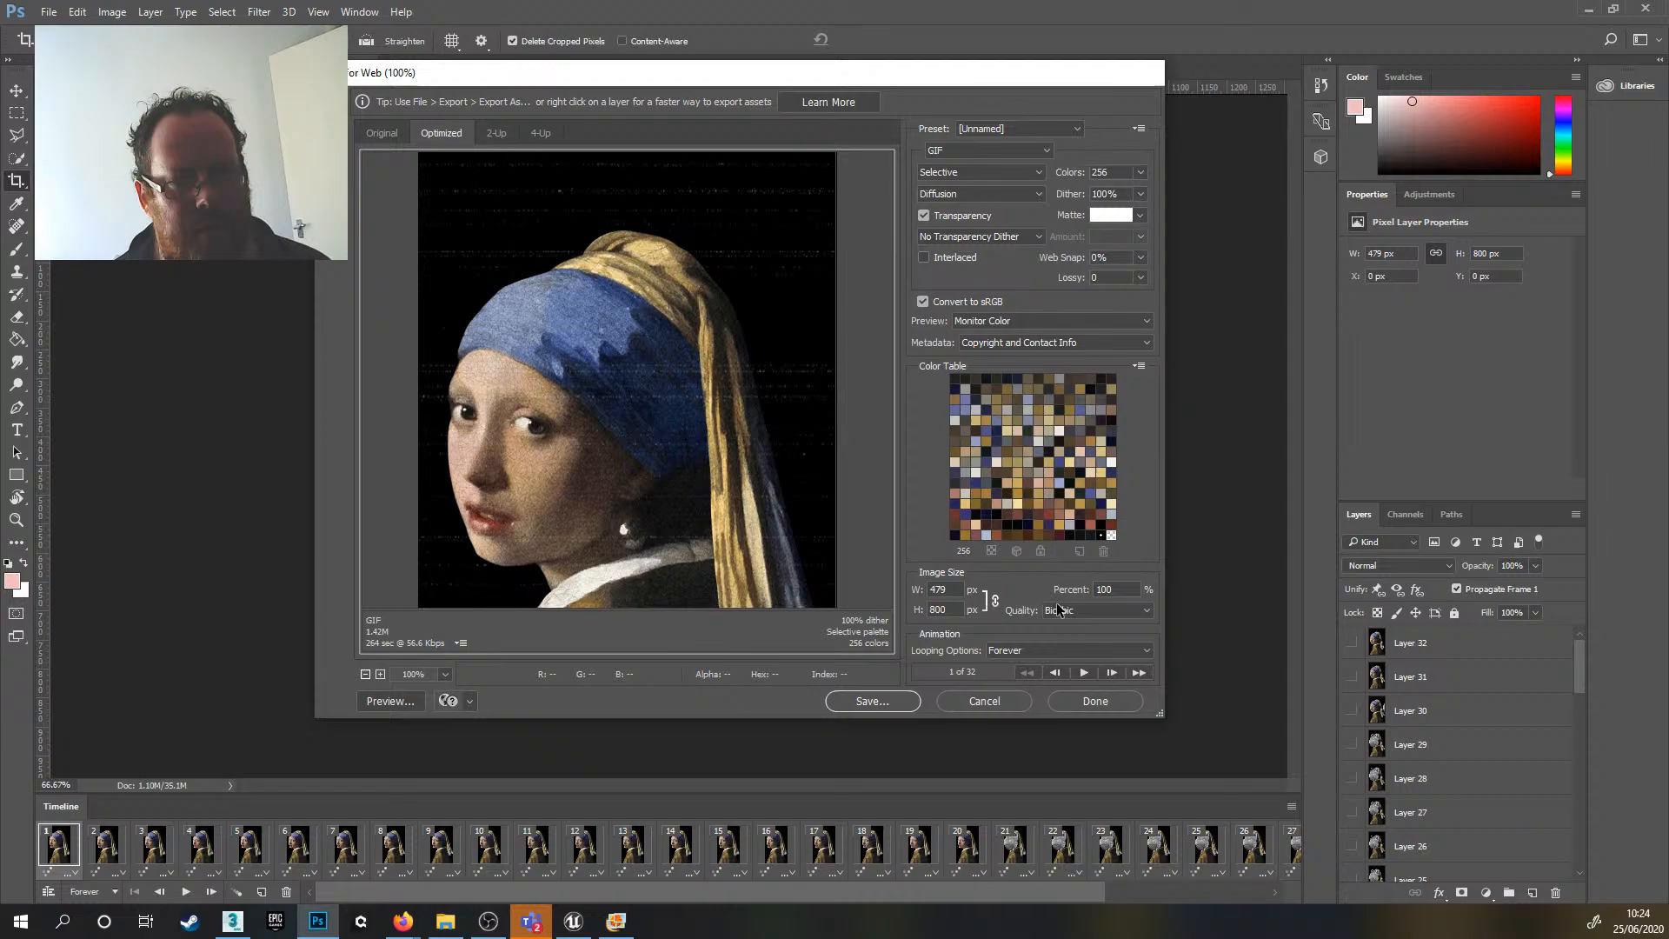
click(1095, 701)
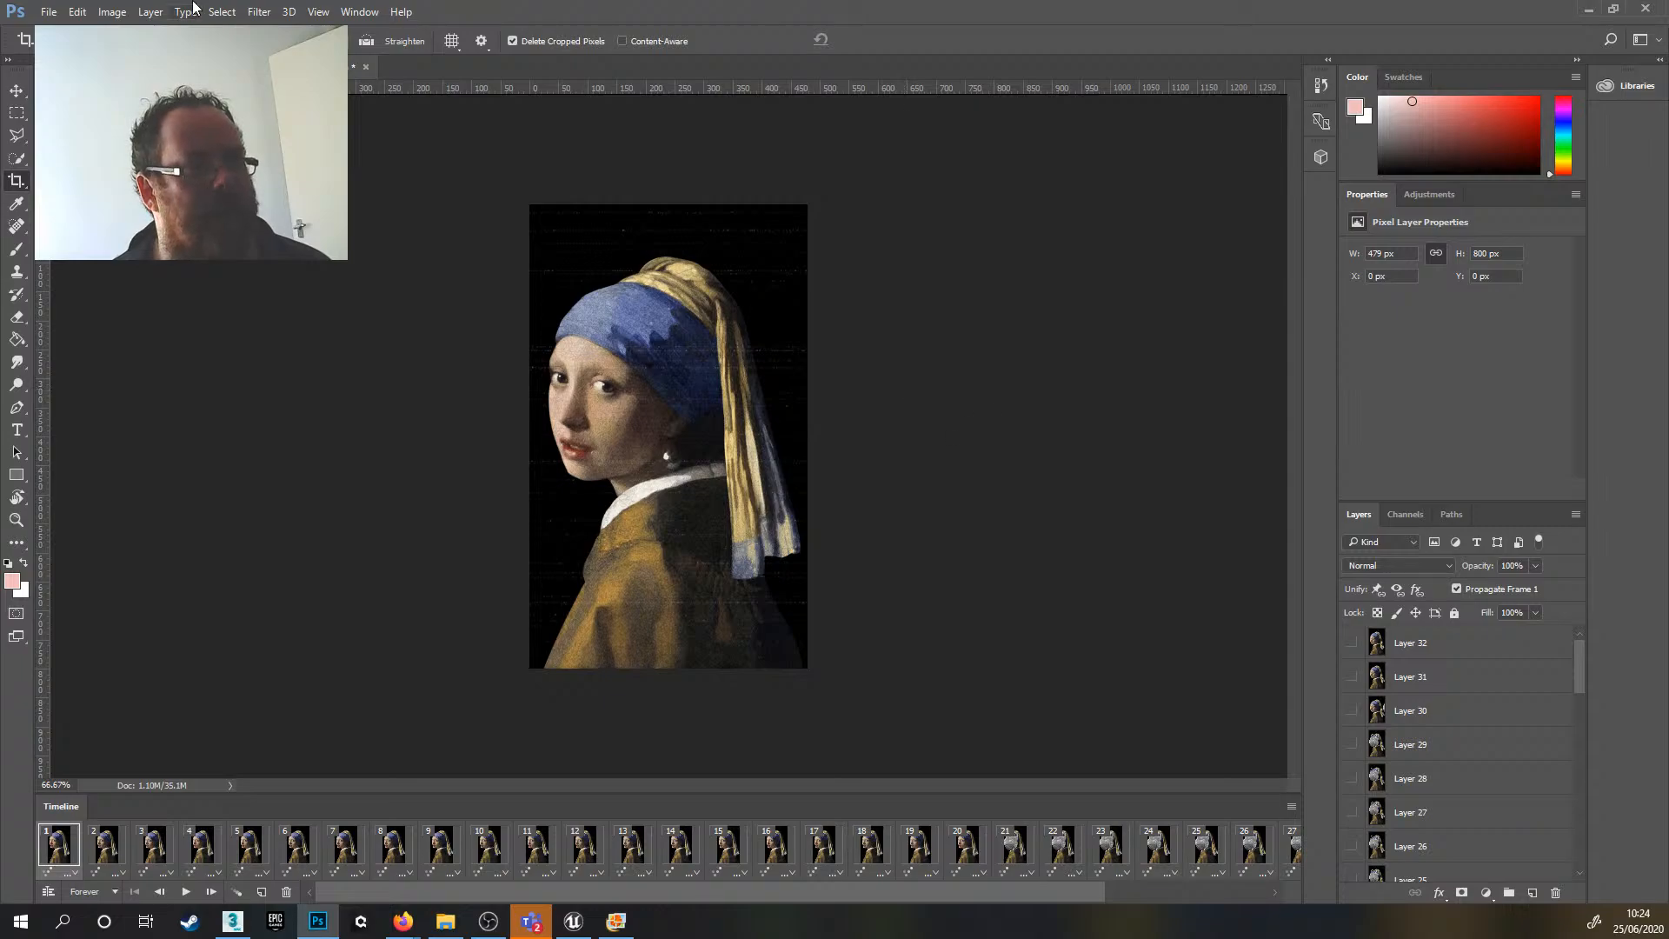
click(52, 12)
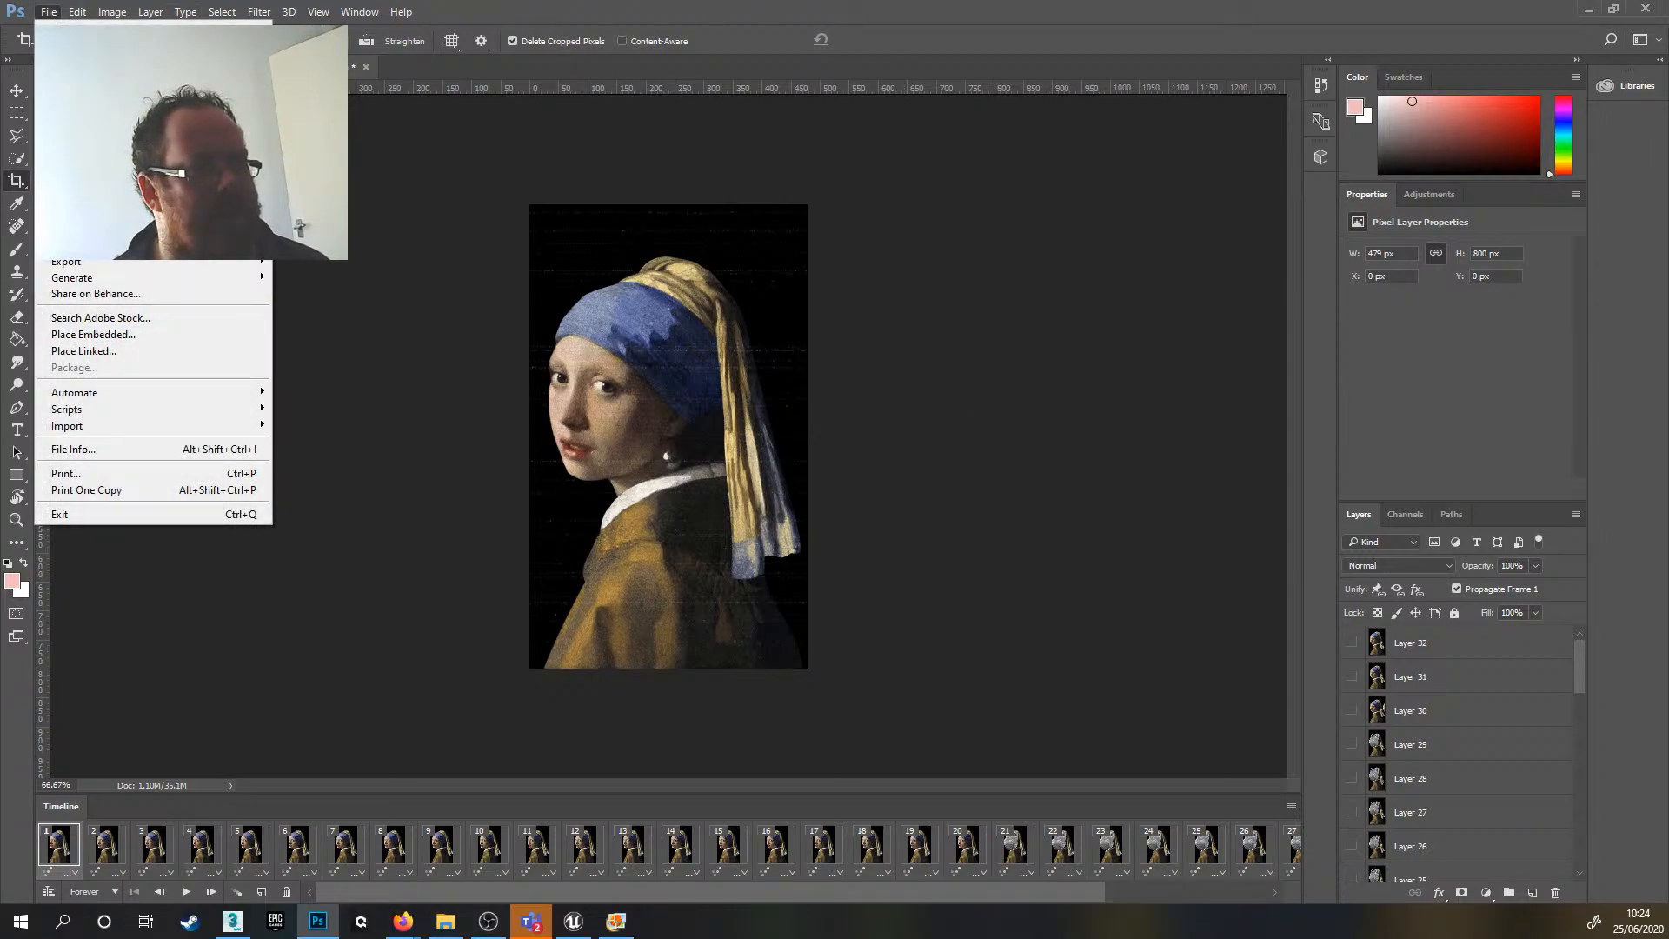
mouse_move(174, 262)
click(425, 329)
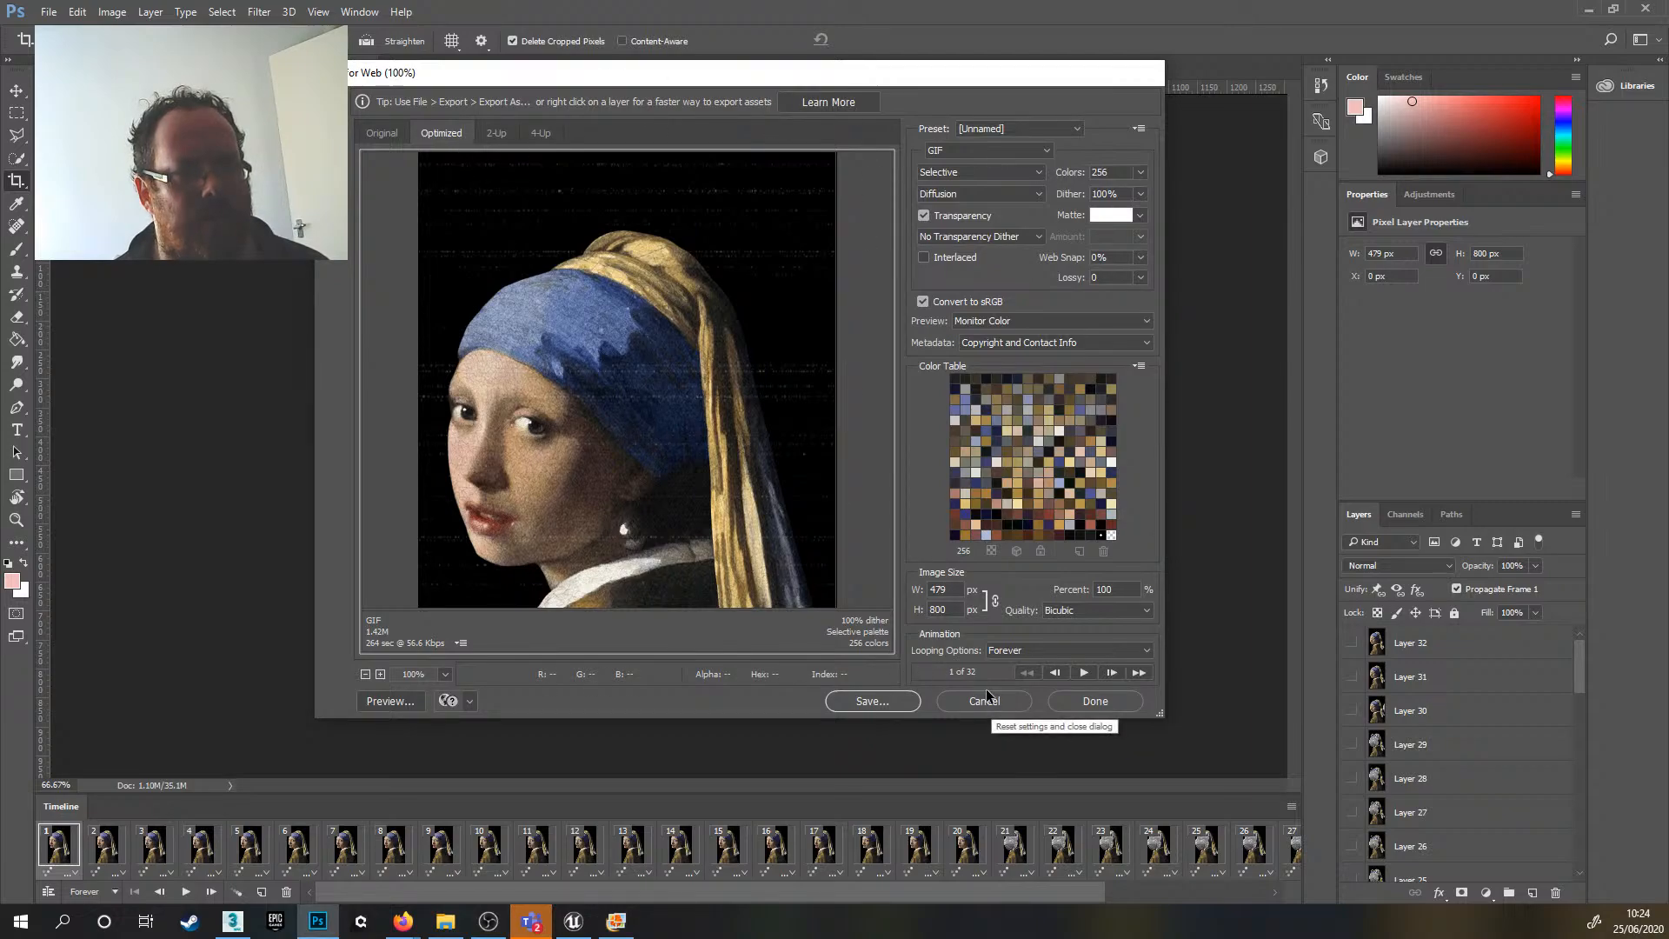
click(871, 702)
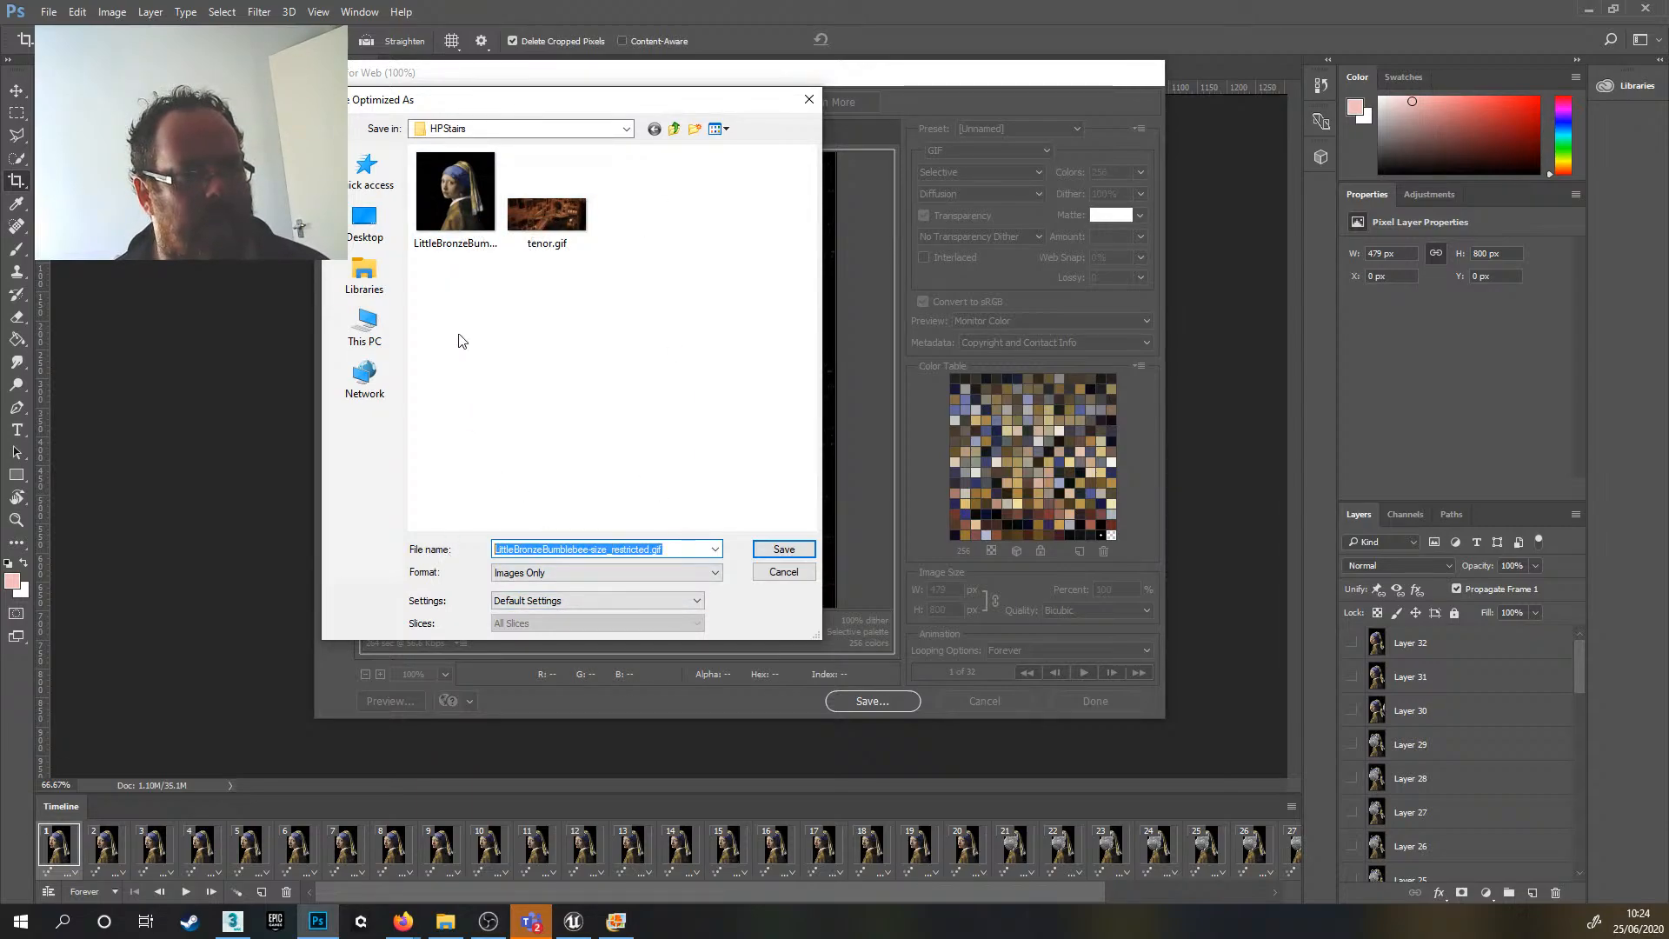
click(439, 210)
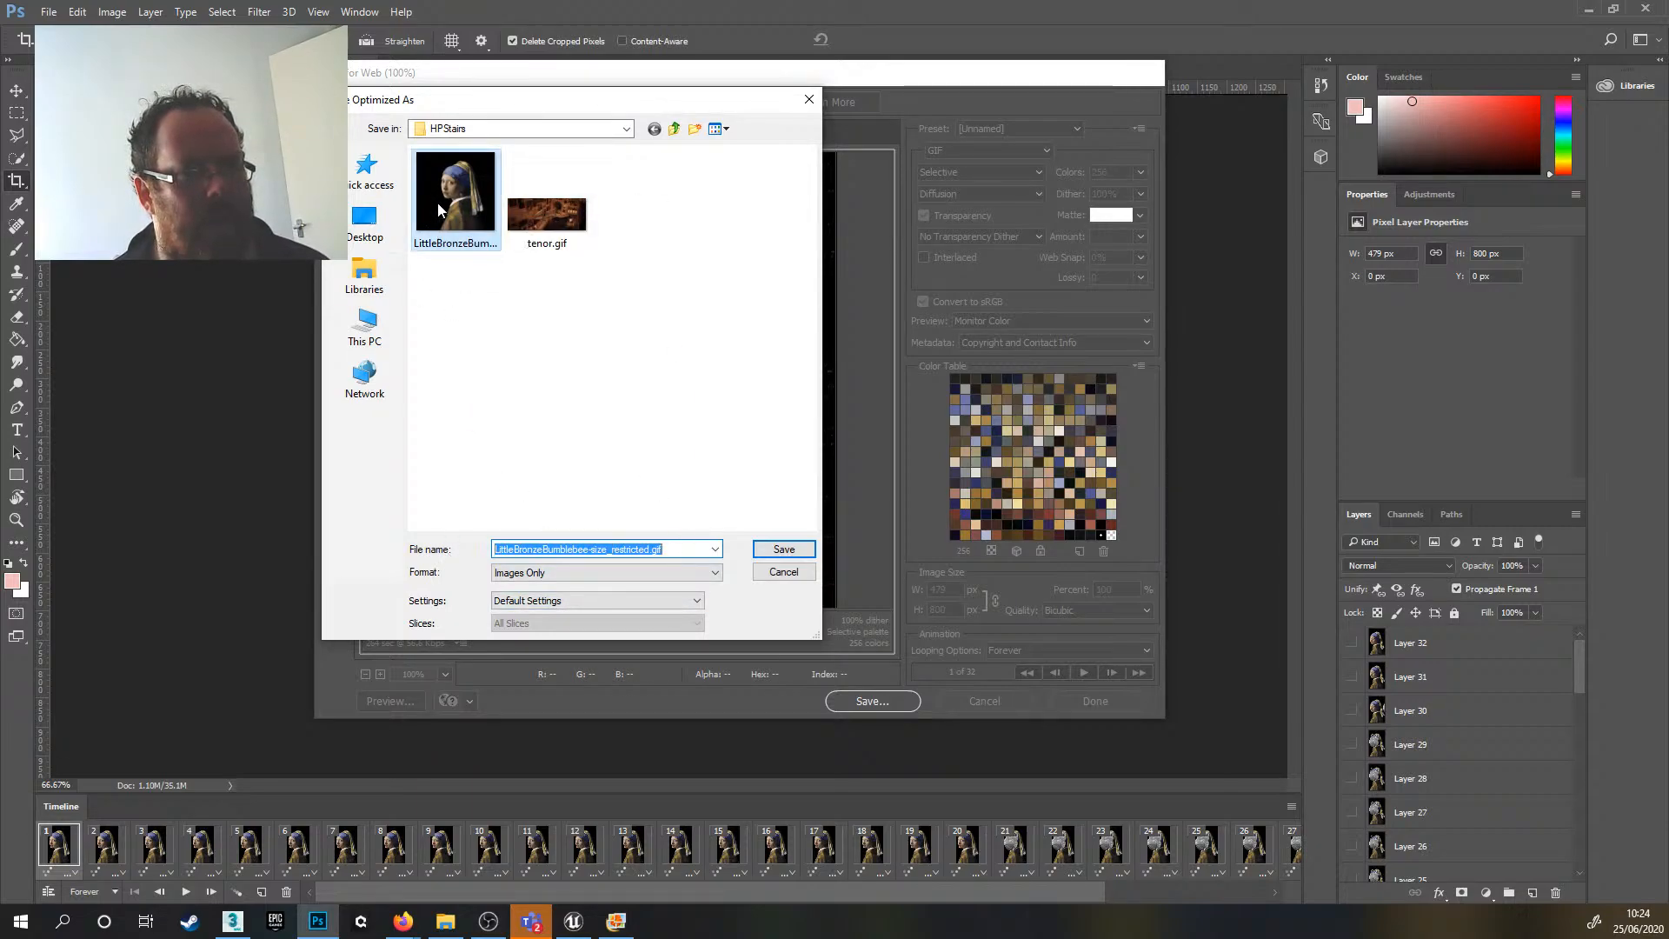
click(783, 572)
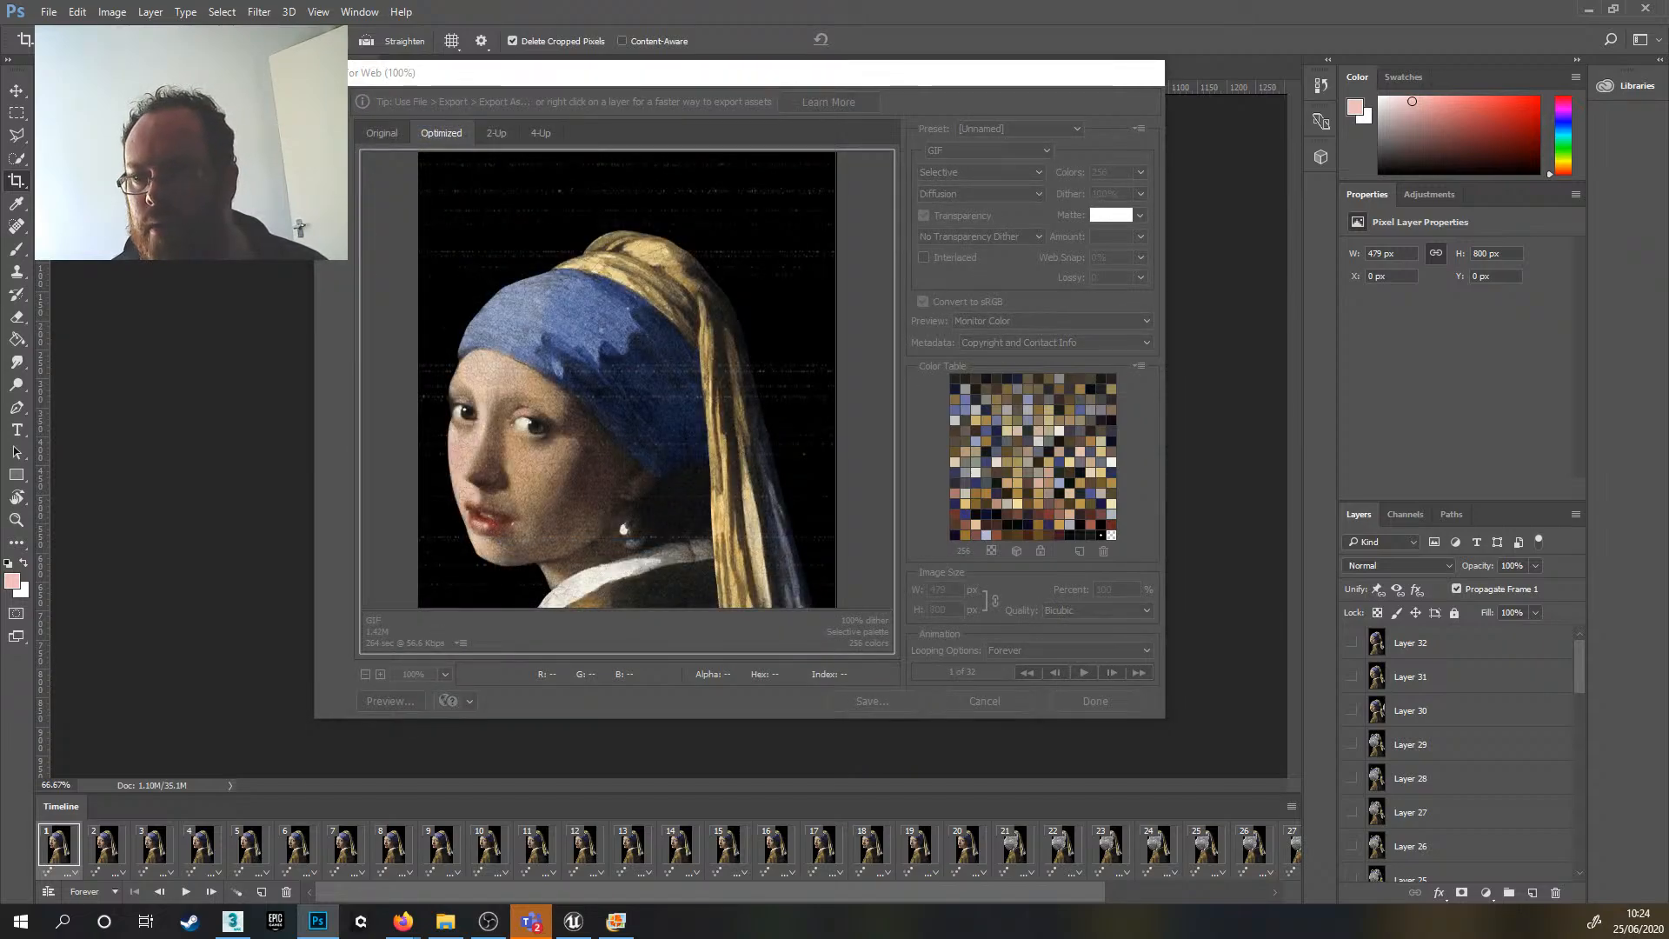
click(984, 701)
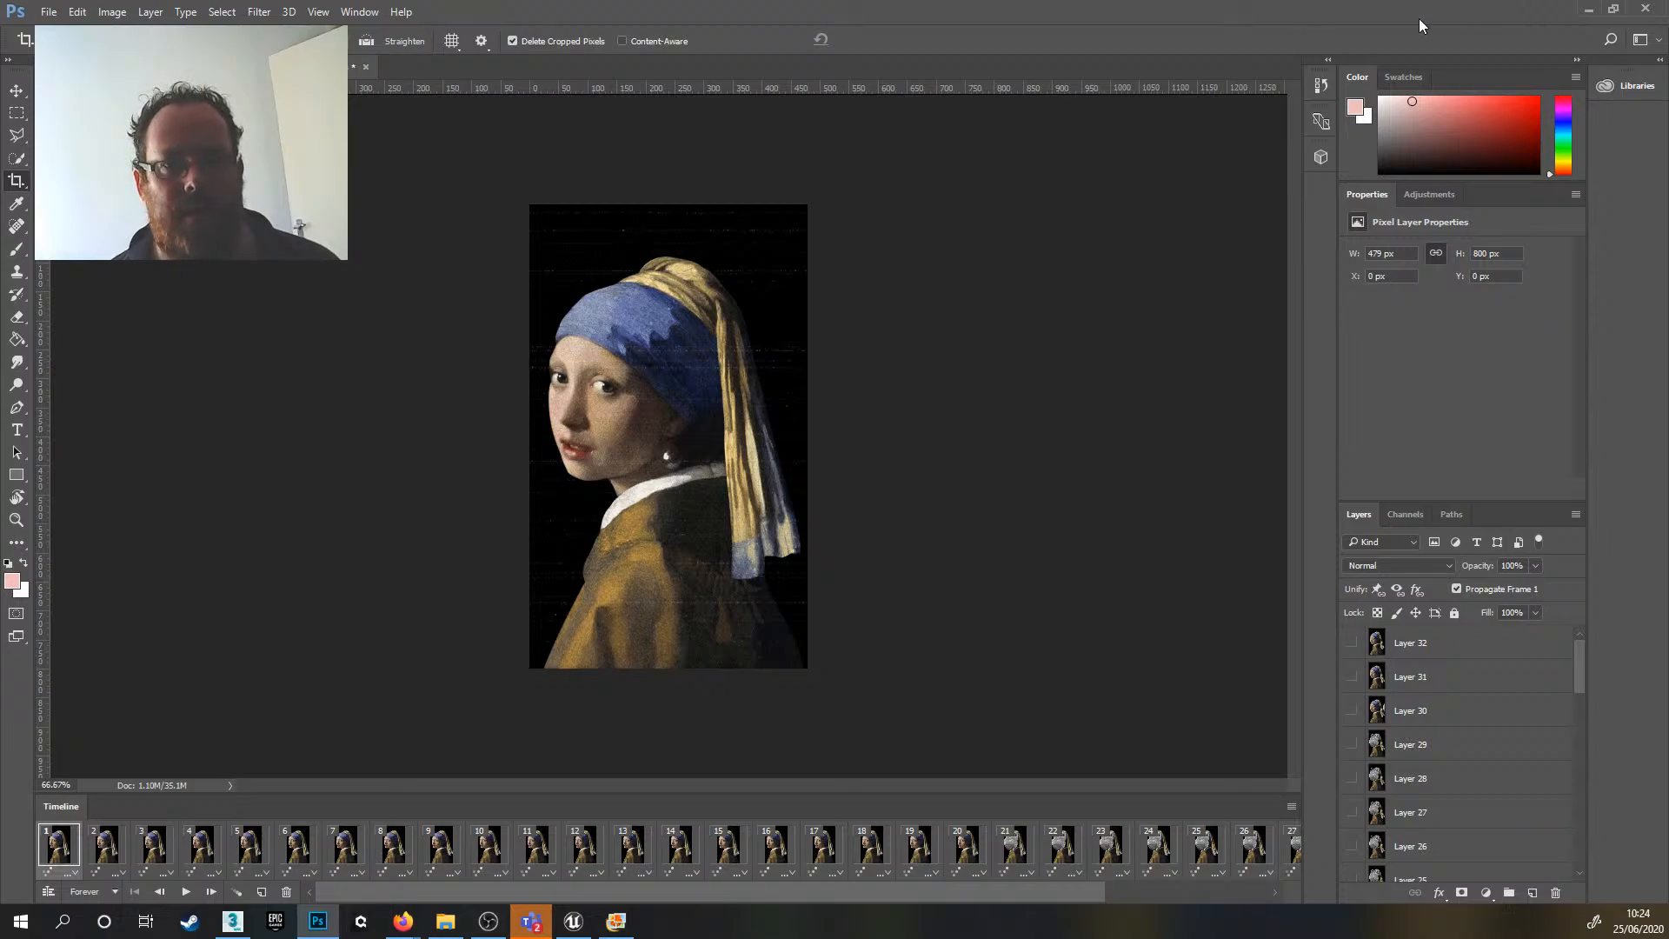
- Close the cropped GIF without saving its changes and switch to 3ds Max
click(366, 68)
click(843, 346)
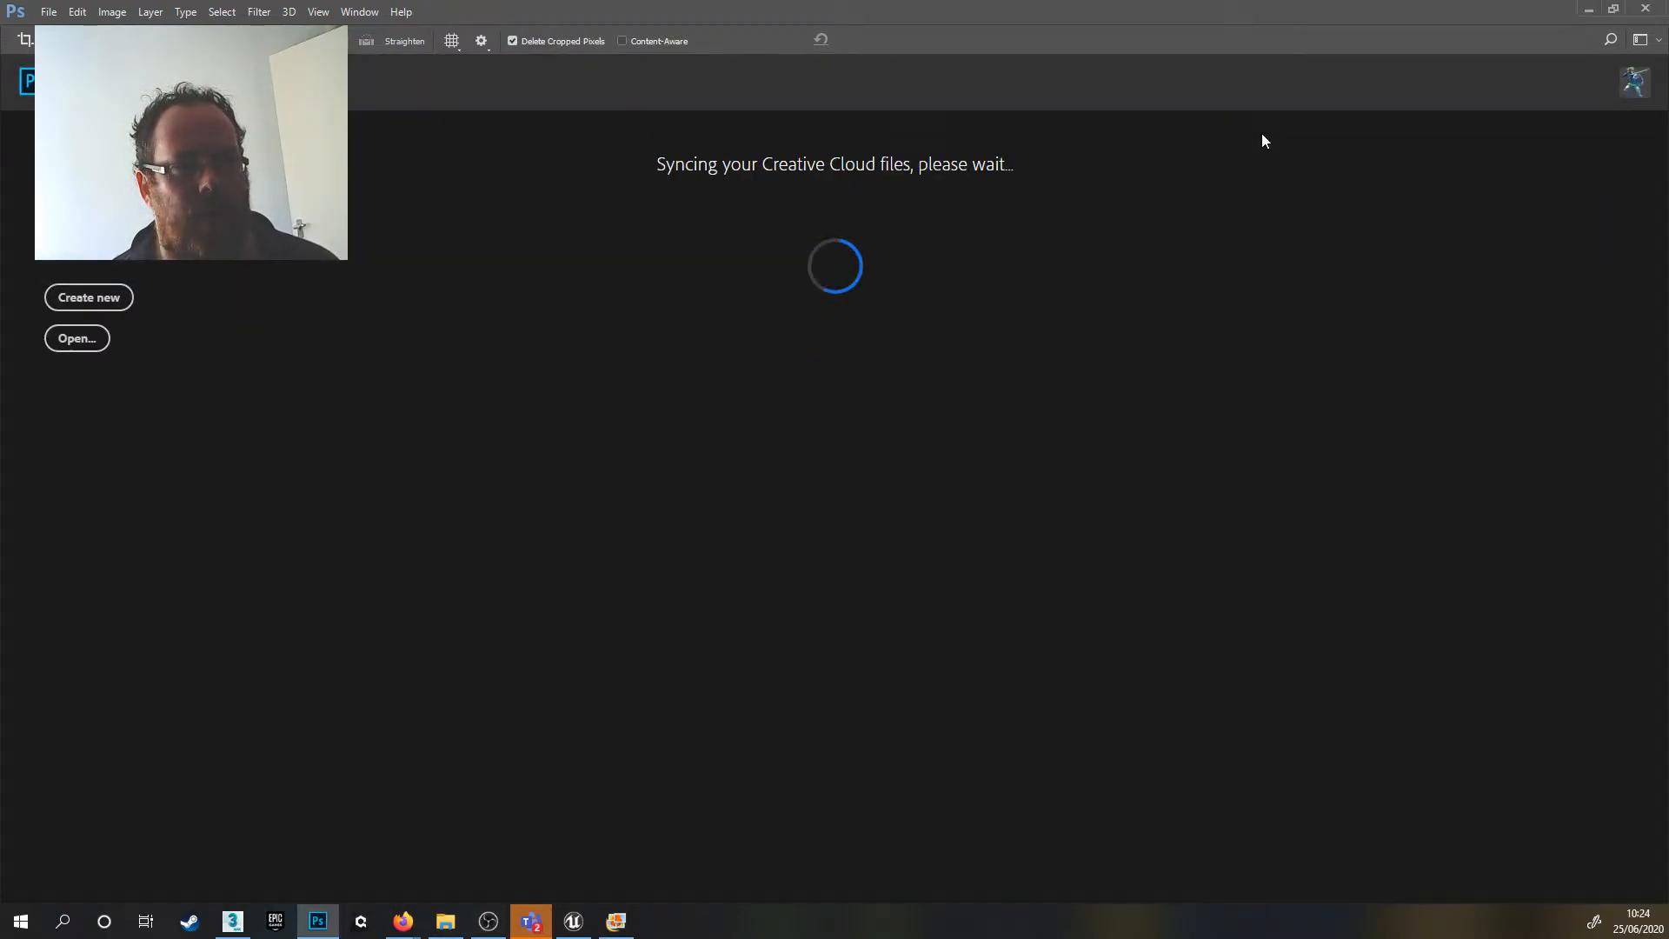
click(1591, 10)
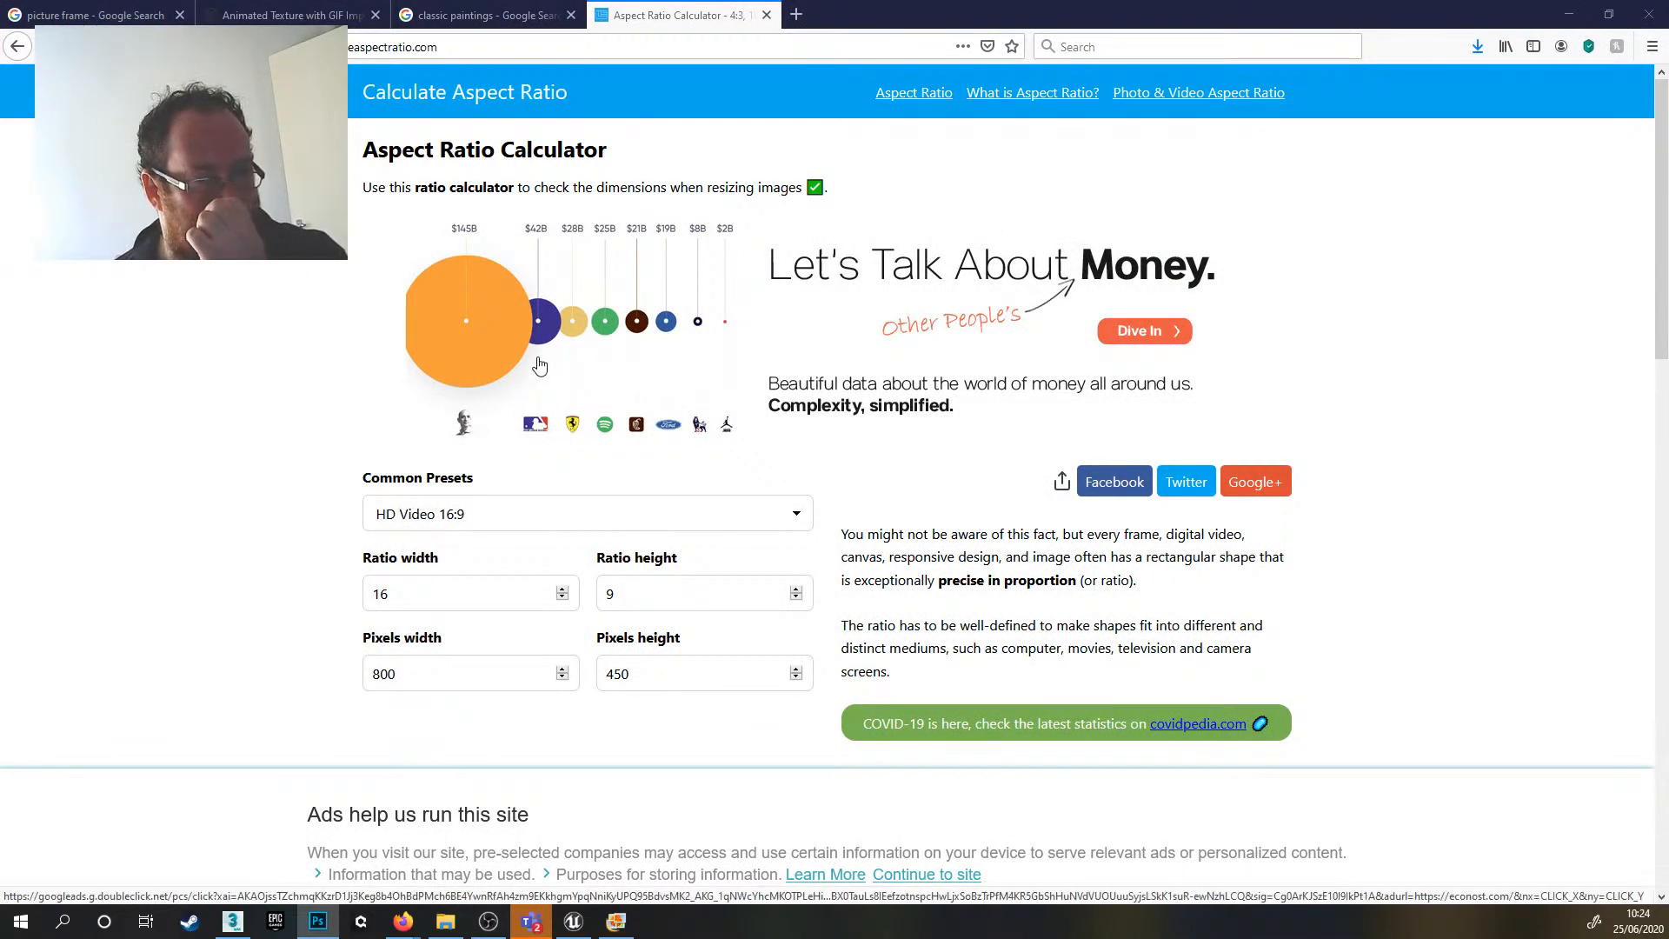
click(232, 920)
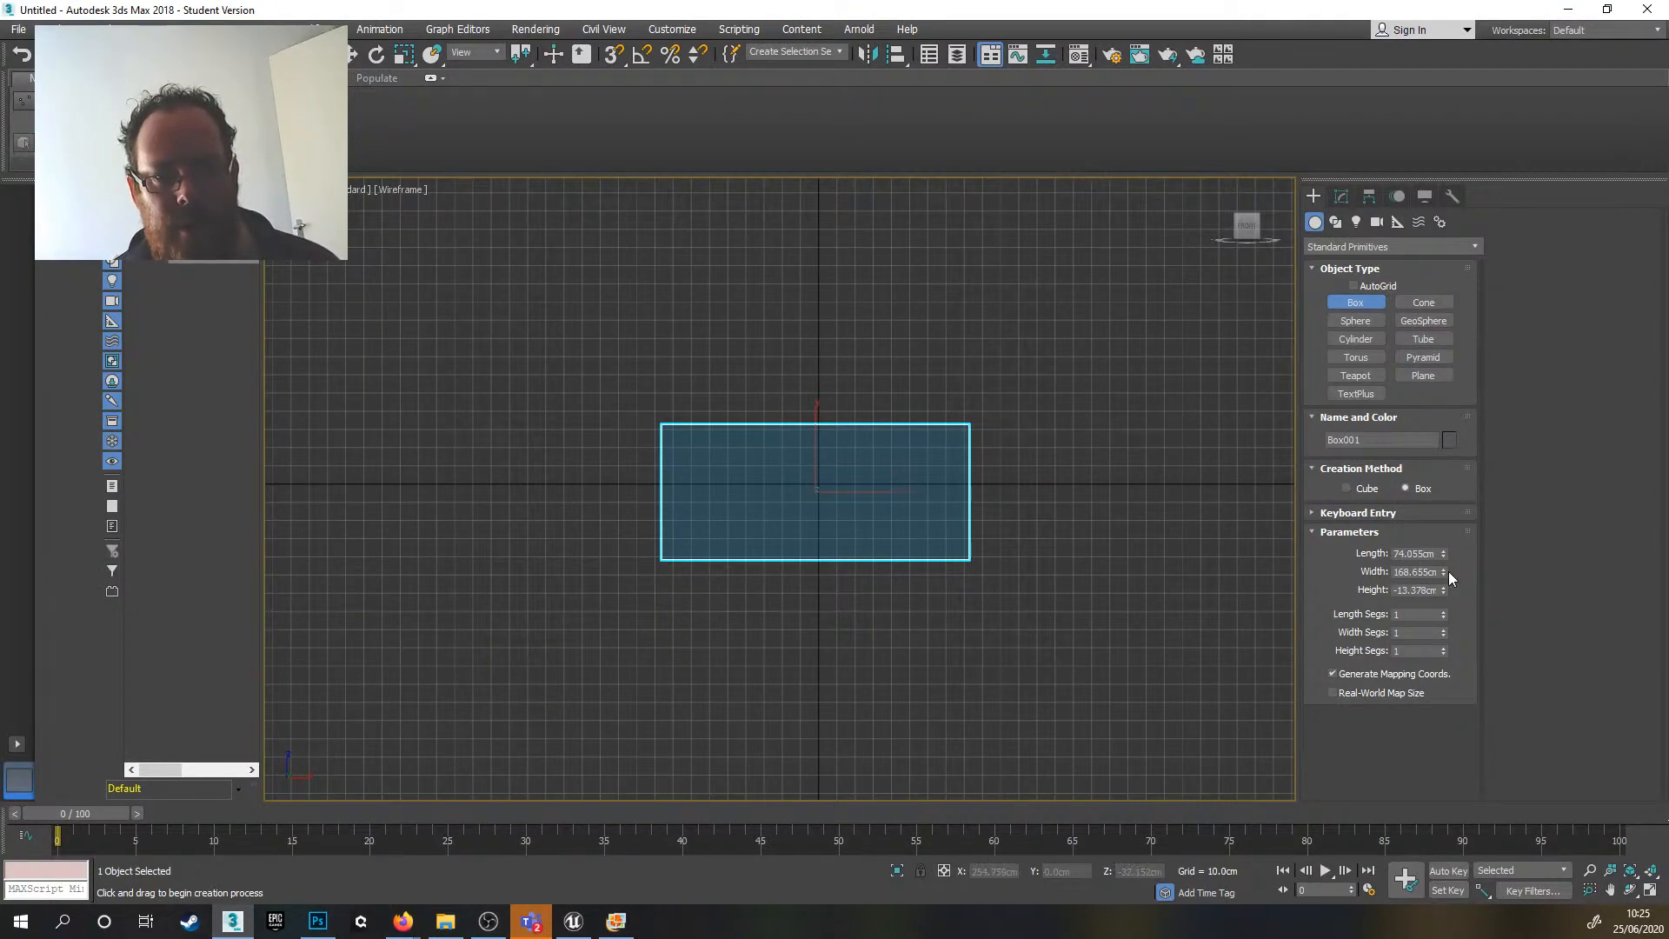
- Set the box's length to 160 cm, width to 90 cm and height to 10 cm
click(1414, 552)
double_click(1436, 553)
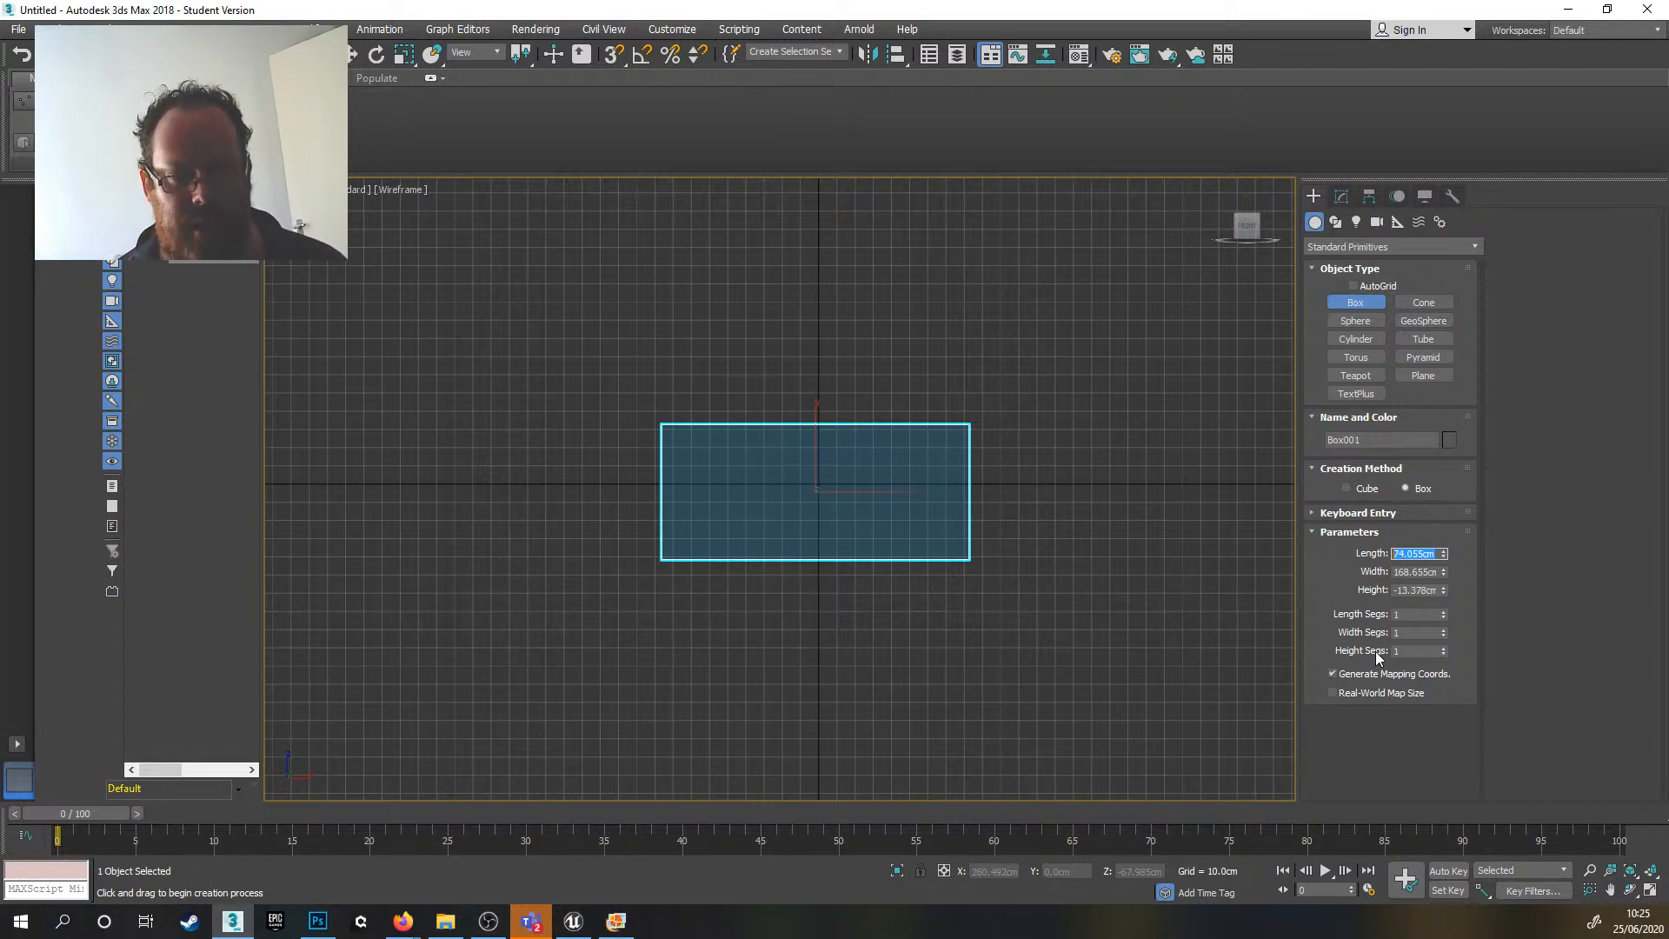
text(160)
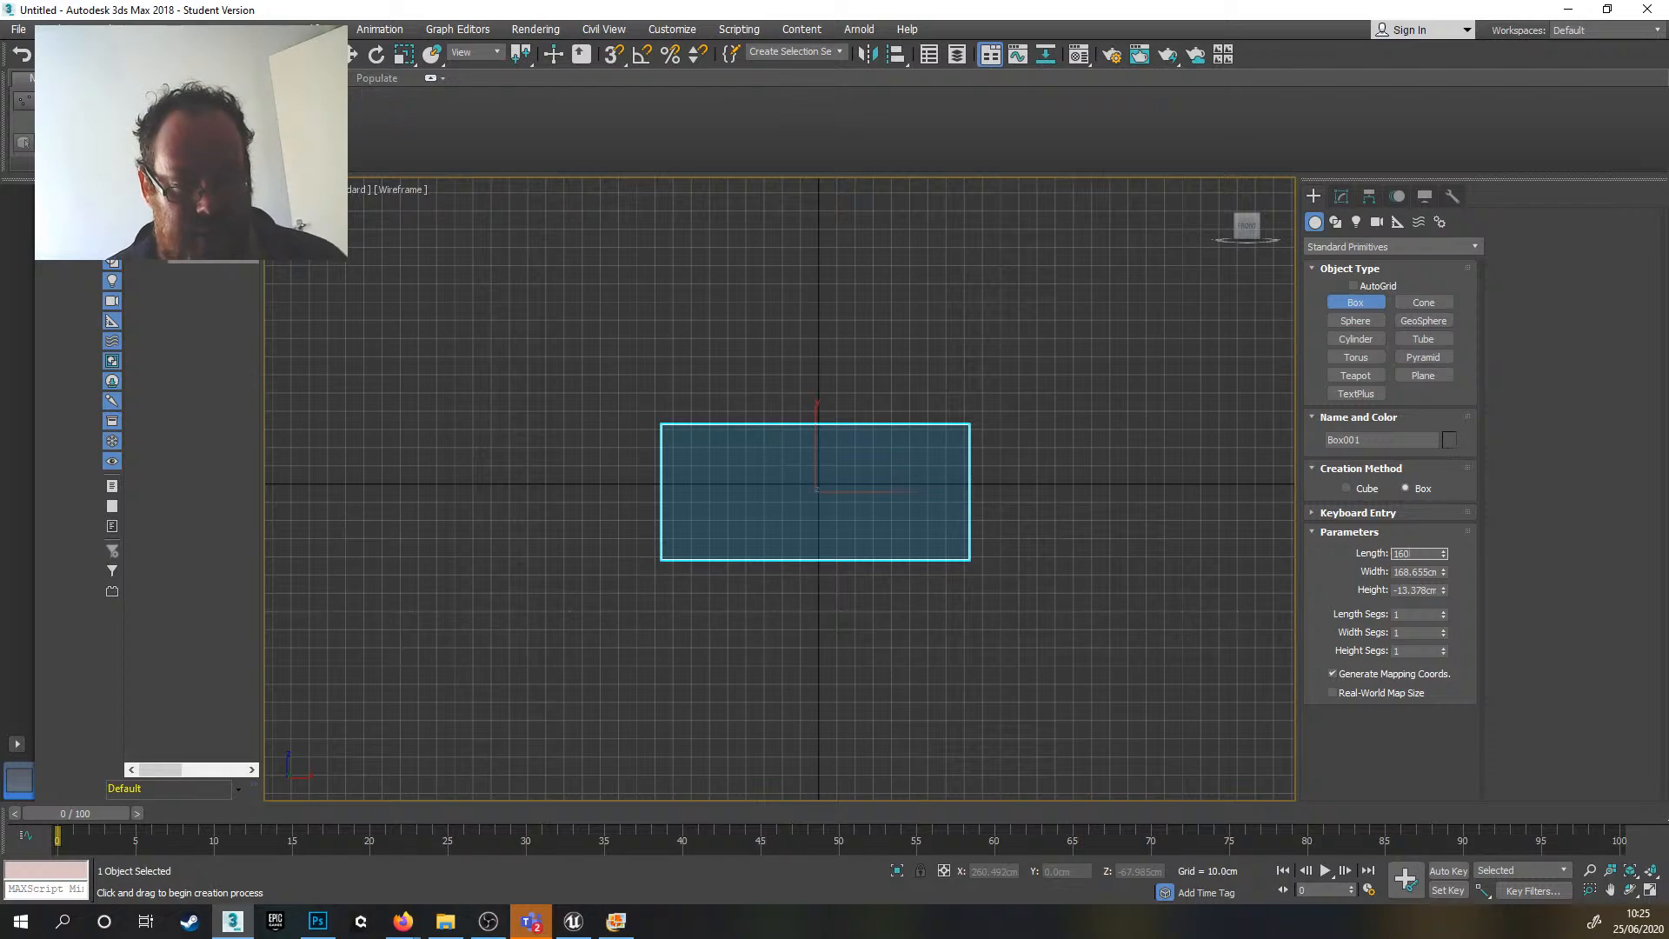
key(Tab)
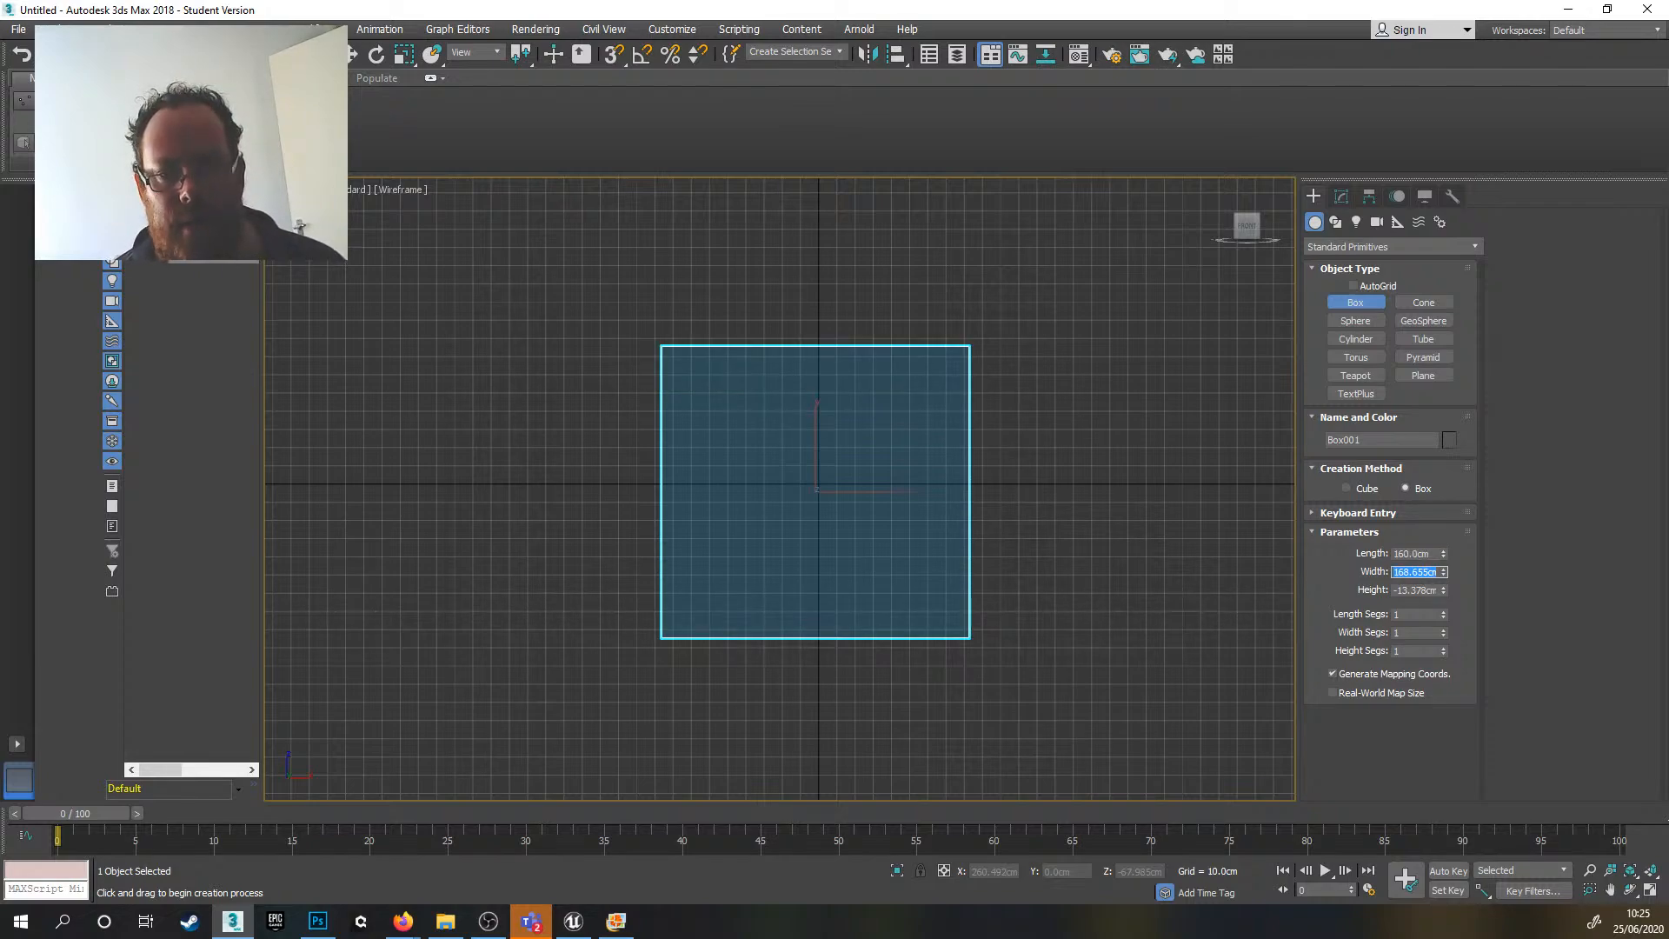
text(90)
key(Tab)
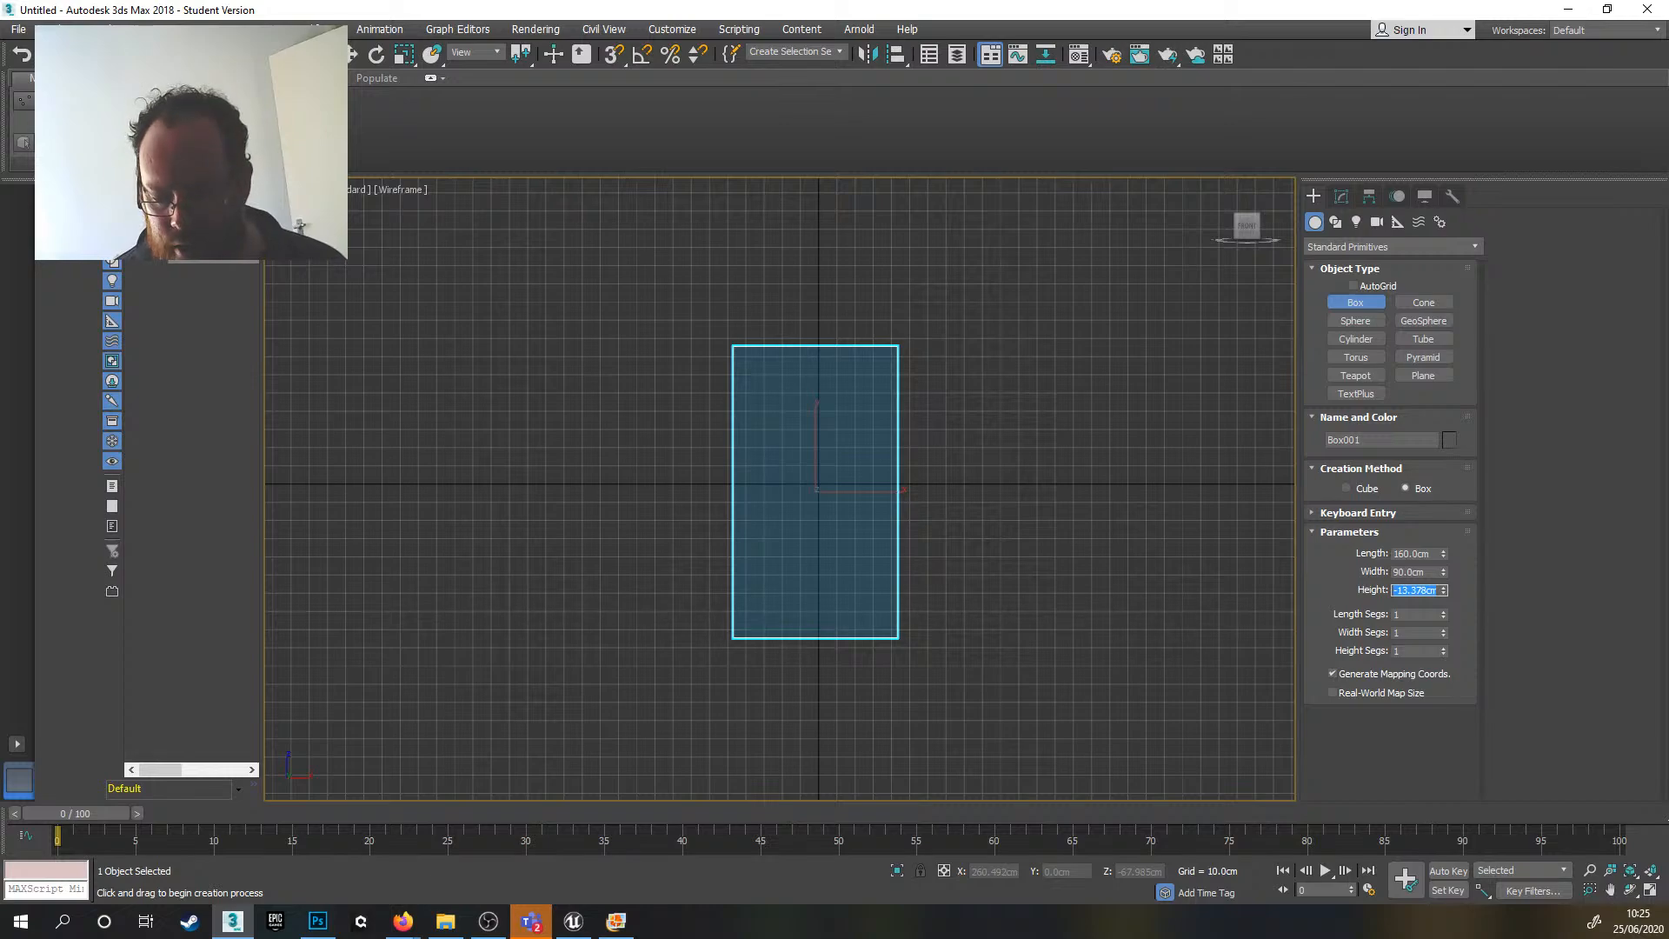
text(10)
key(Return)
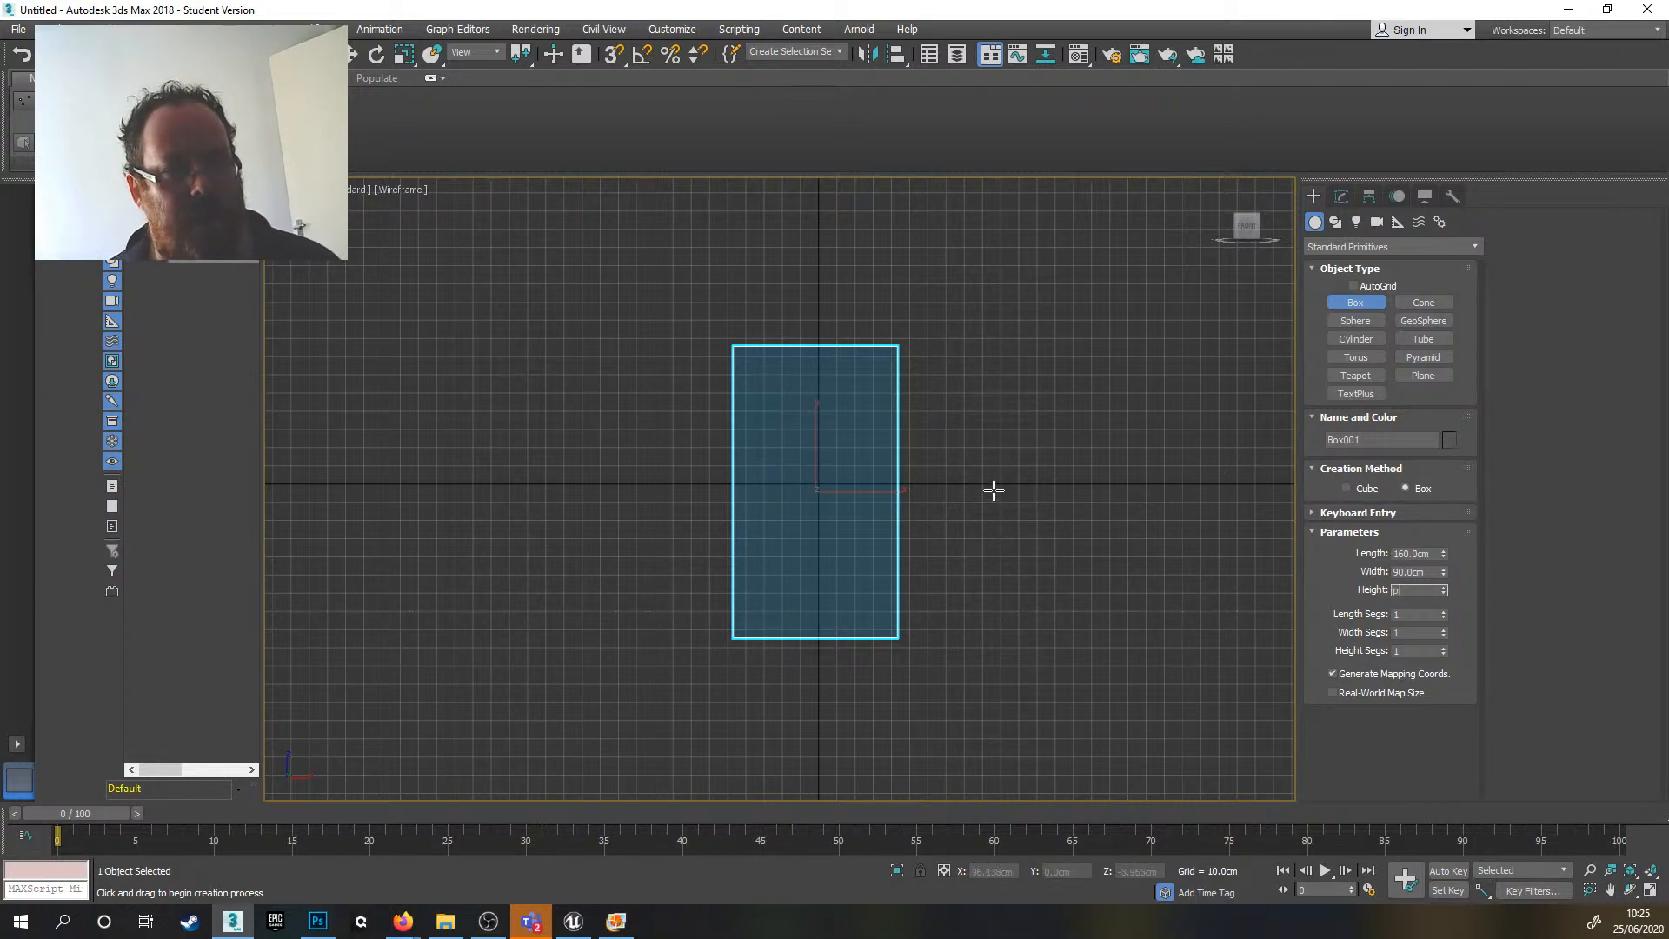
- Switch to the perspective view, leave box creation for the Move tool, and examine the box's proportions and depth from several angles
click(1039, 509)
key(p)
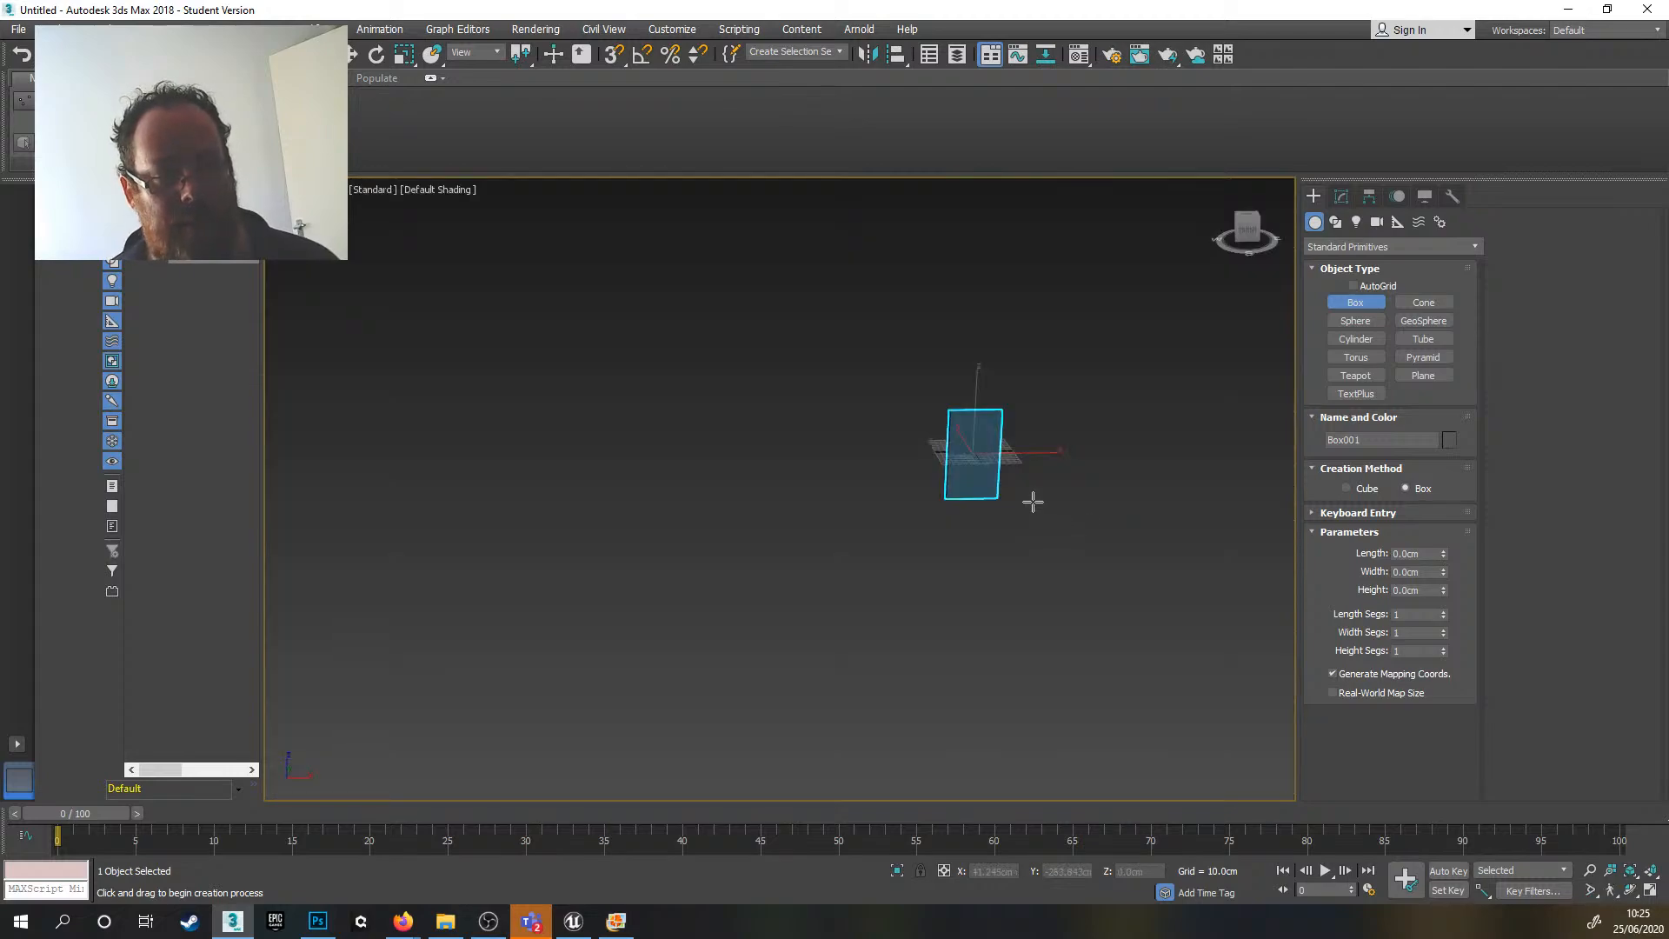
alt+middle_drag(1032, 496, 1062, 488)
scroll(999, 432, up, 3)
mouse_move(998, 432)
alt+middle_down()
mouse_move(1072, 458)
mouse_move(1005, 533)
mouse_move(1055, 518)
mouse_move(987, 538)
mouse_move(918, 489)
mouse_move(978, 566)
mouse_move(943, 546)
alt+middle_up()
key(w)
scroll(988, 541, down, 3)
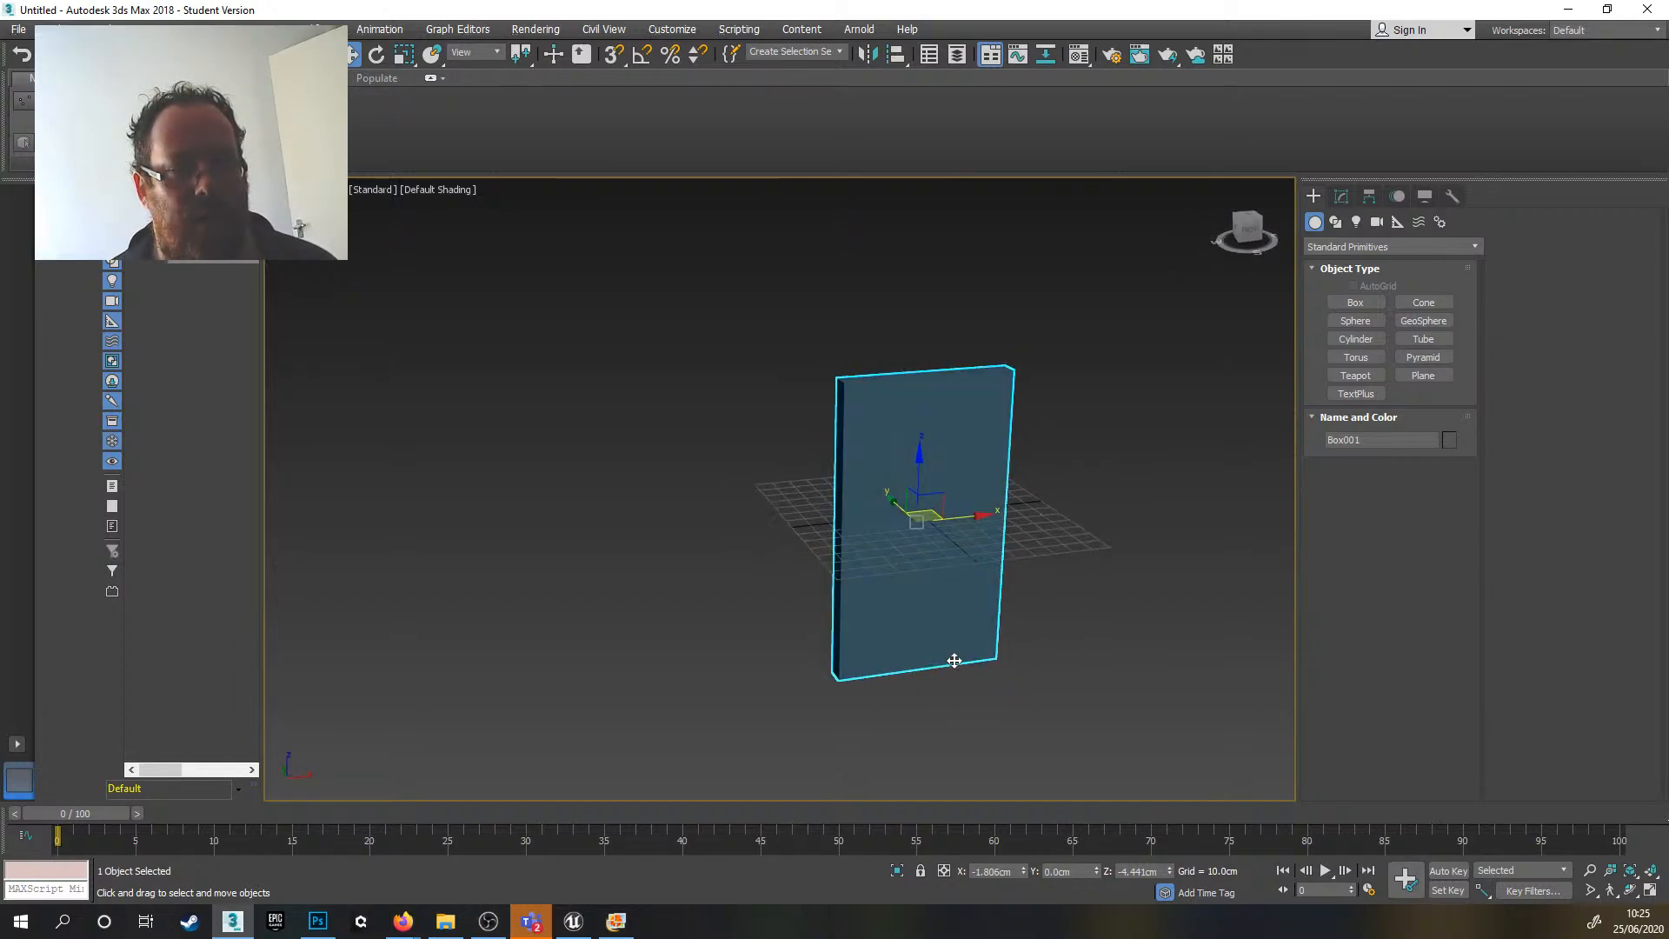
scroll(956, 660, up, 3)
alt+middle_drag(954, 611, 987, 589)
scroll(909, 466, up, 5)
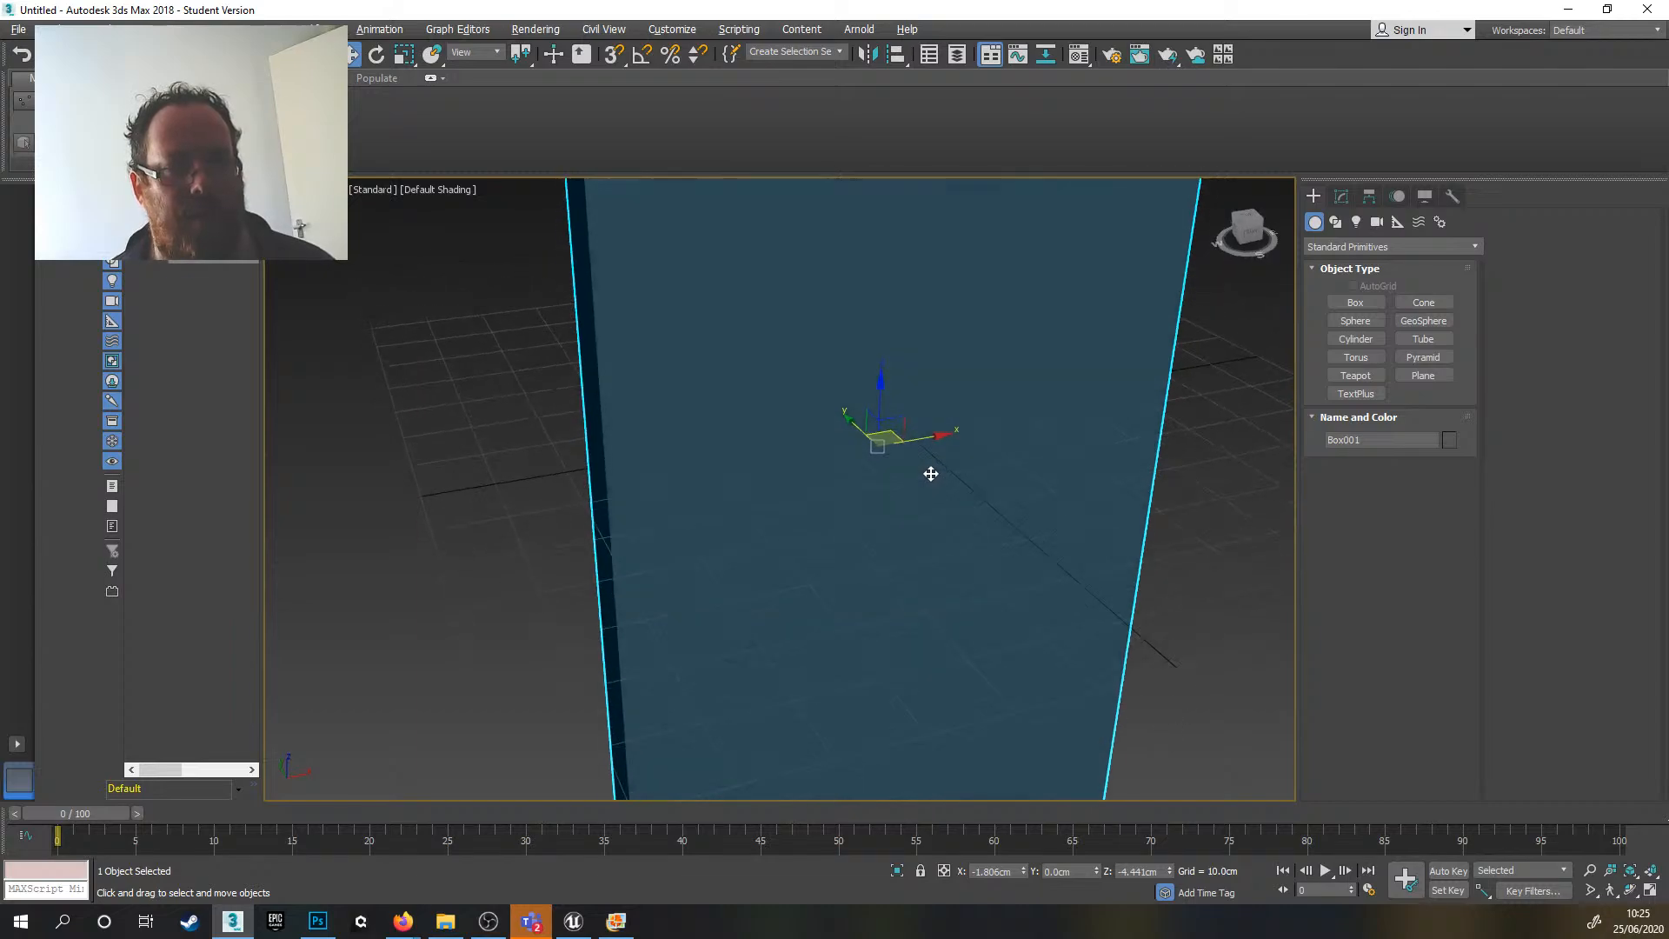
scroll(912, 428, down, 3)
alt+middle_drag(931, 451, 920, 507)
scroll(882, 470, down, 4)
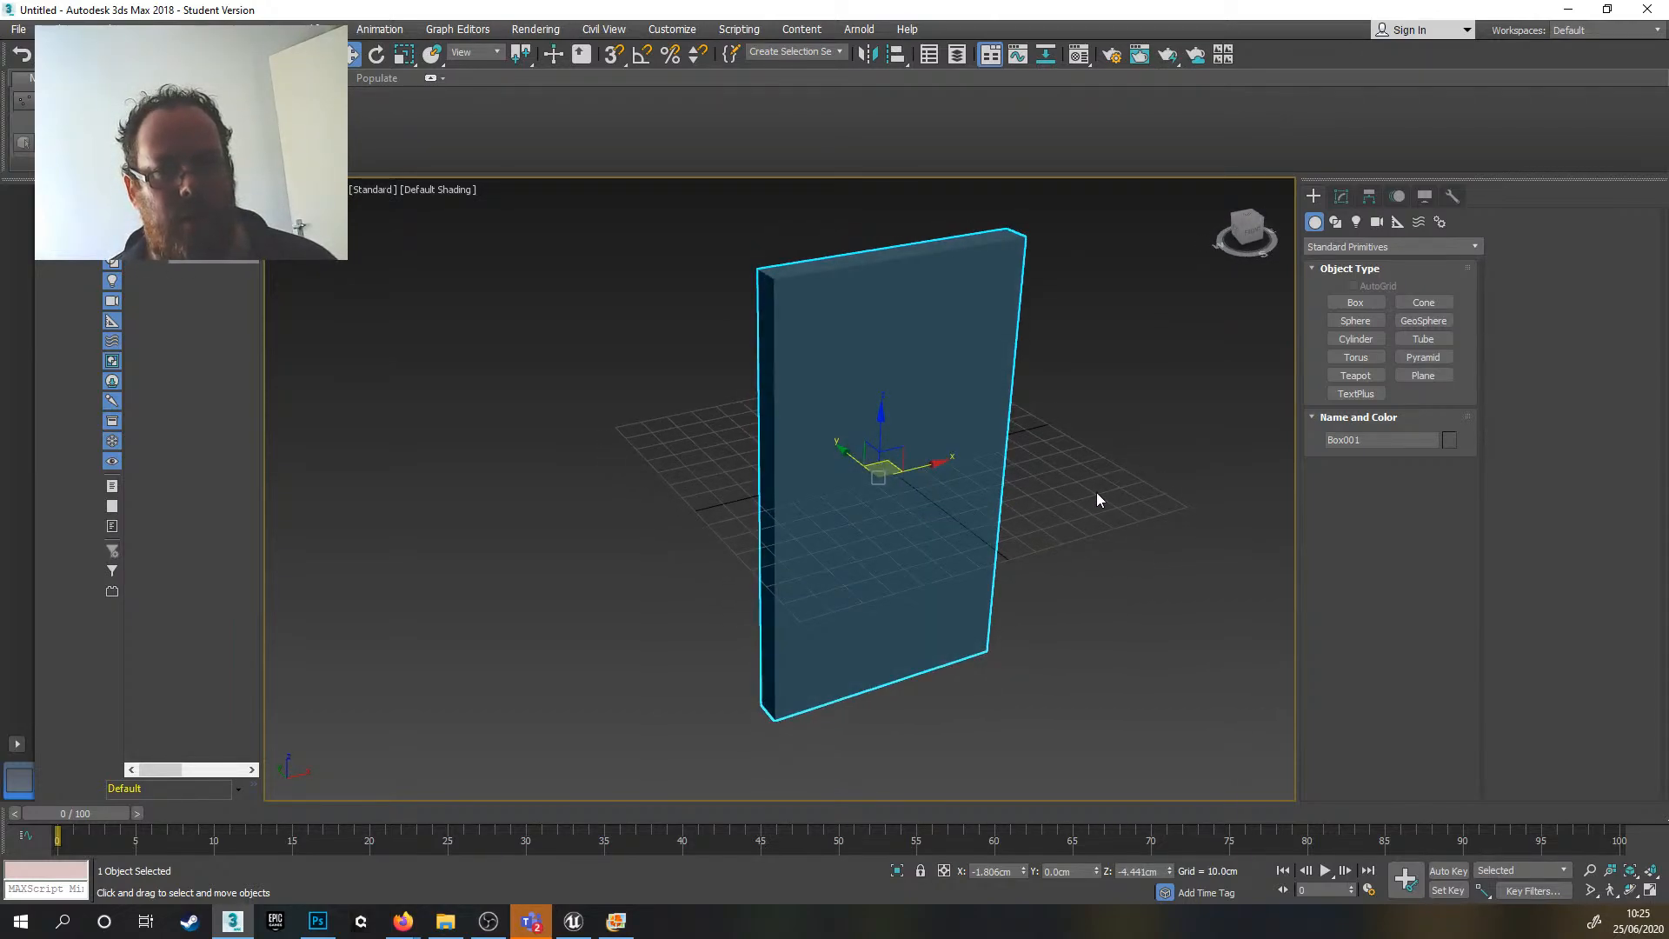
click(1378, 199)
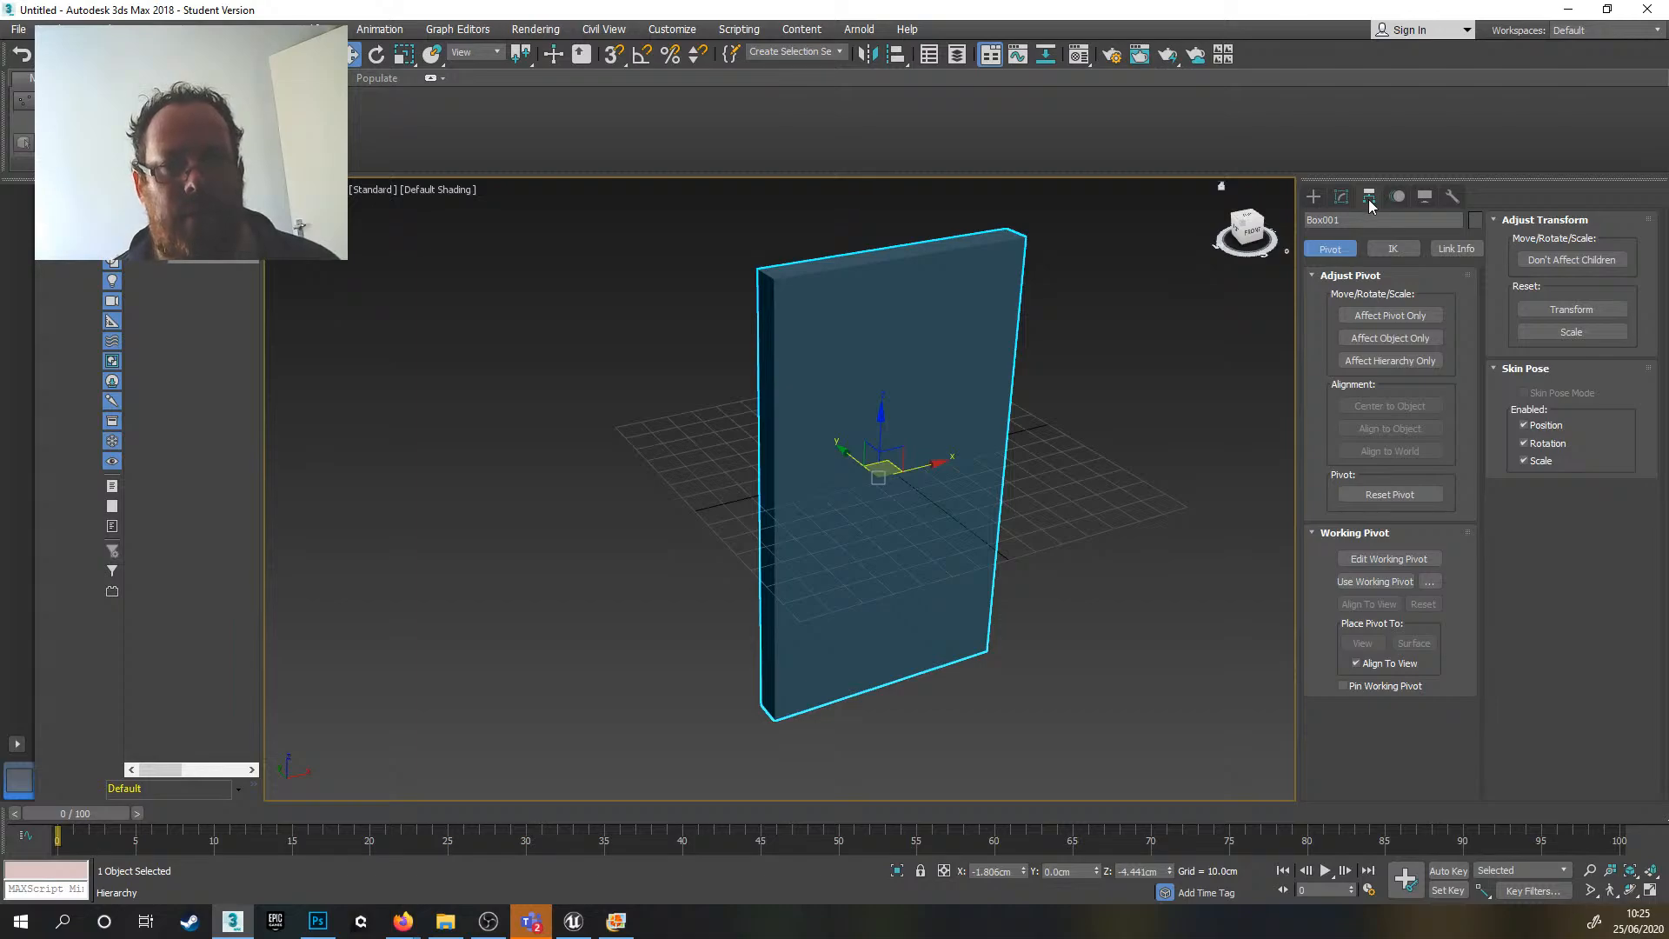
click(1381, 315)
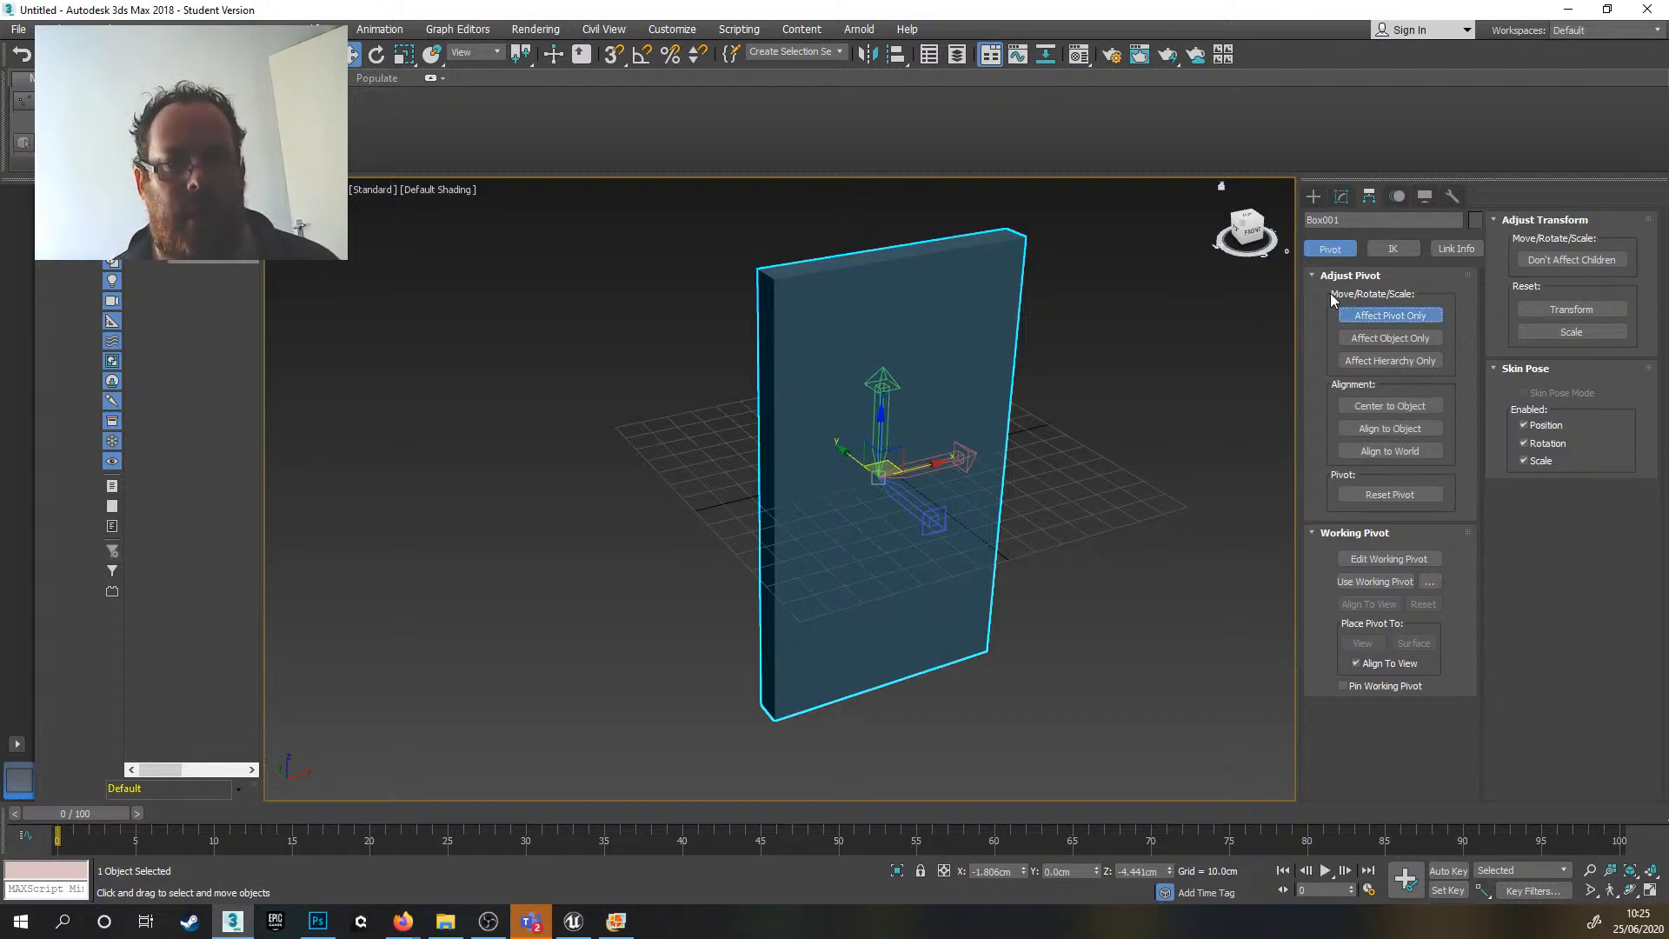
alt+middle_drag(968, 529, 1061, 504)
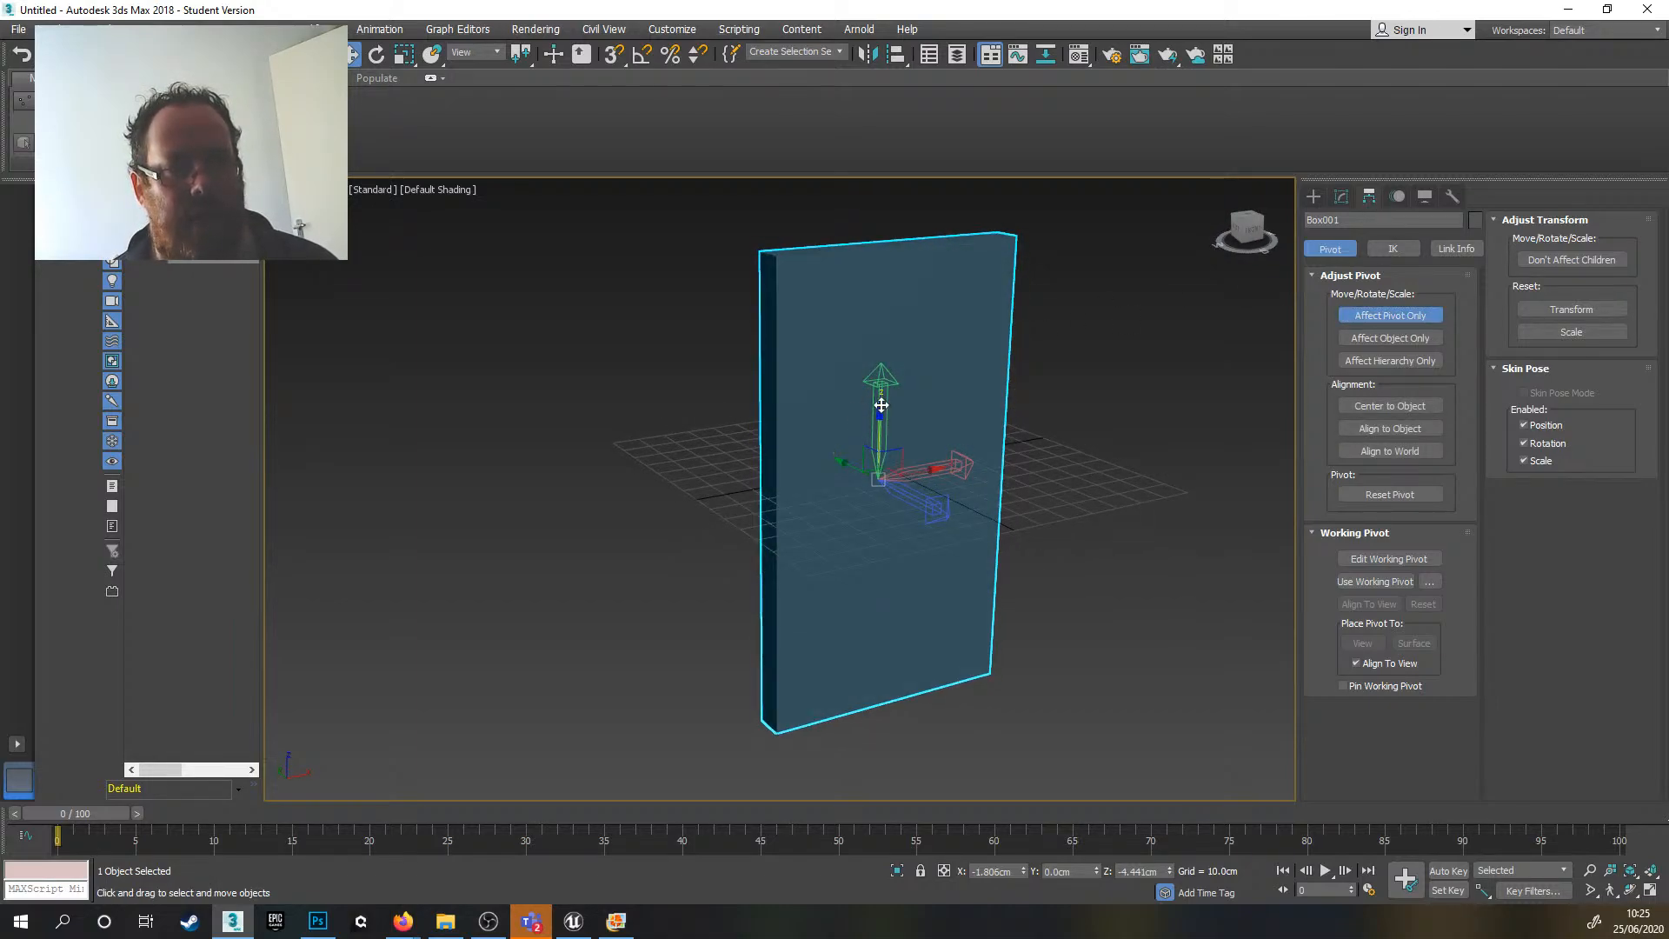
mouse_move(931, 695)
alt+middle_down()
mouse_move(931, 672)
mouse_move(931, 691)
alt+middle_up()
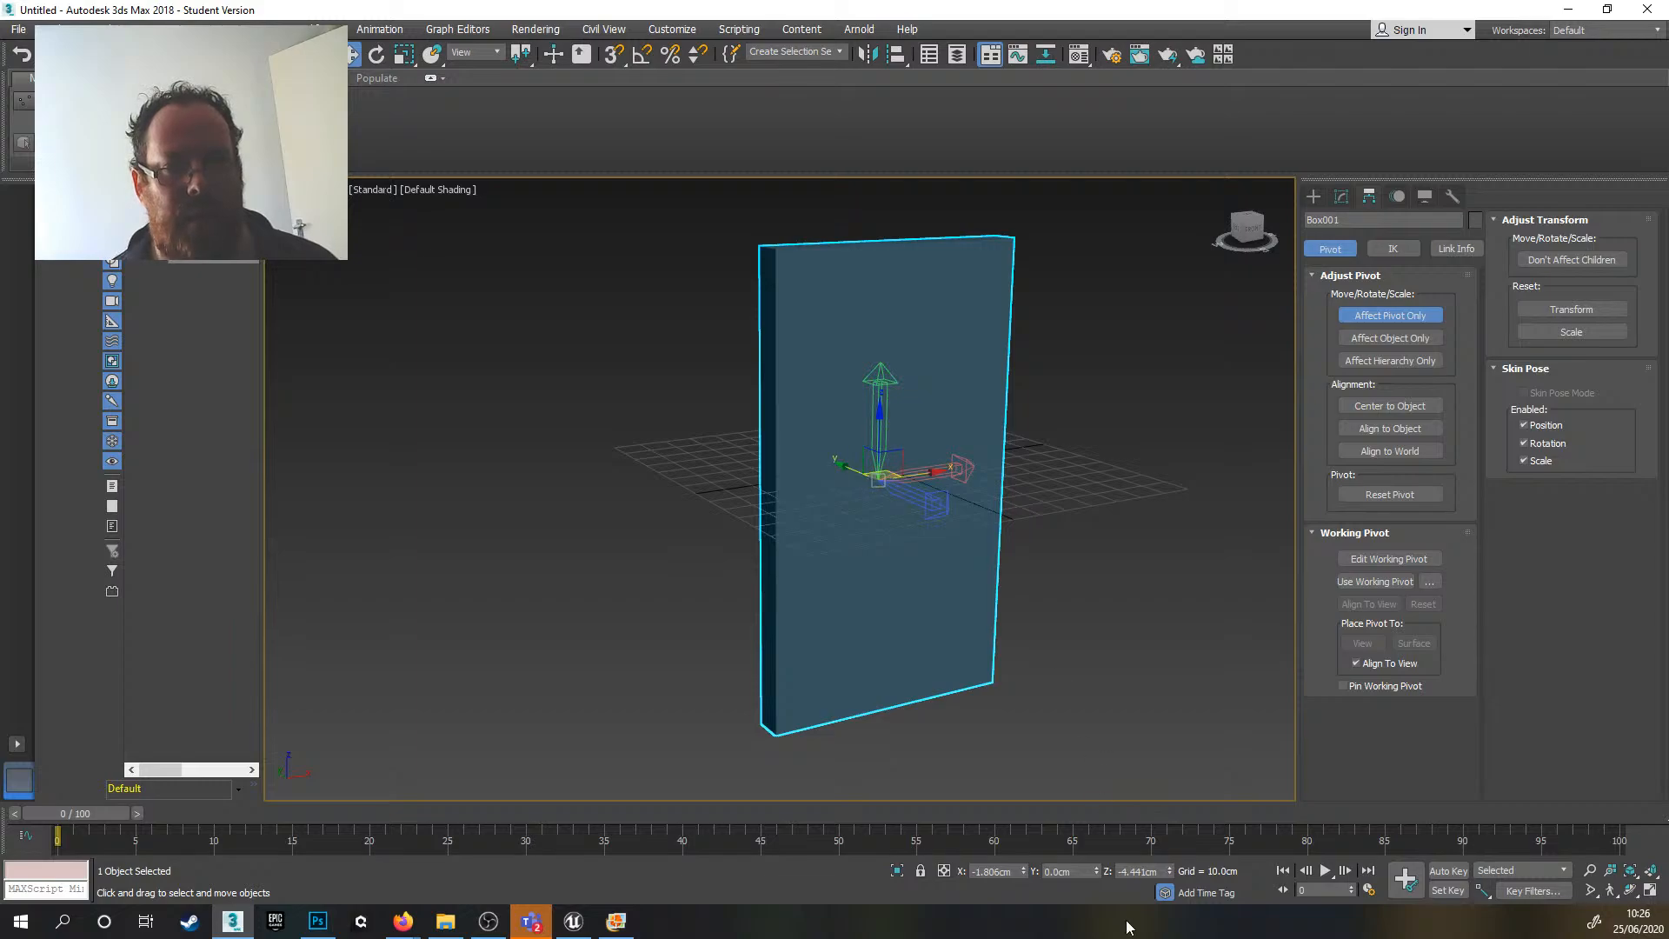
click(1160, 871)
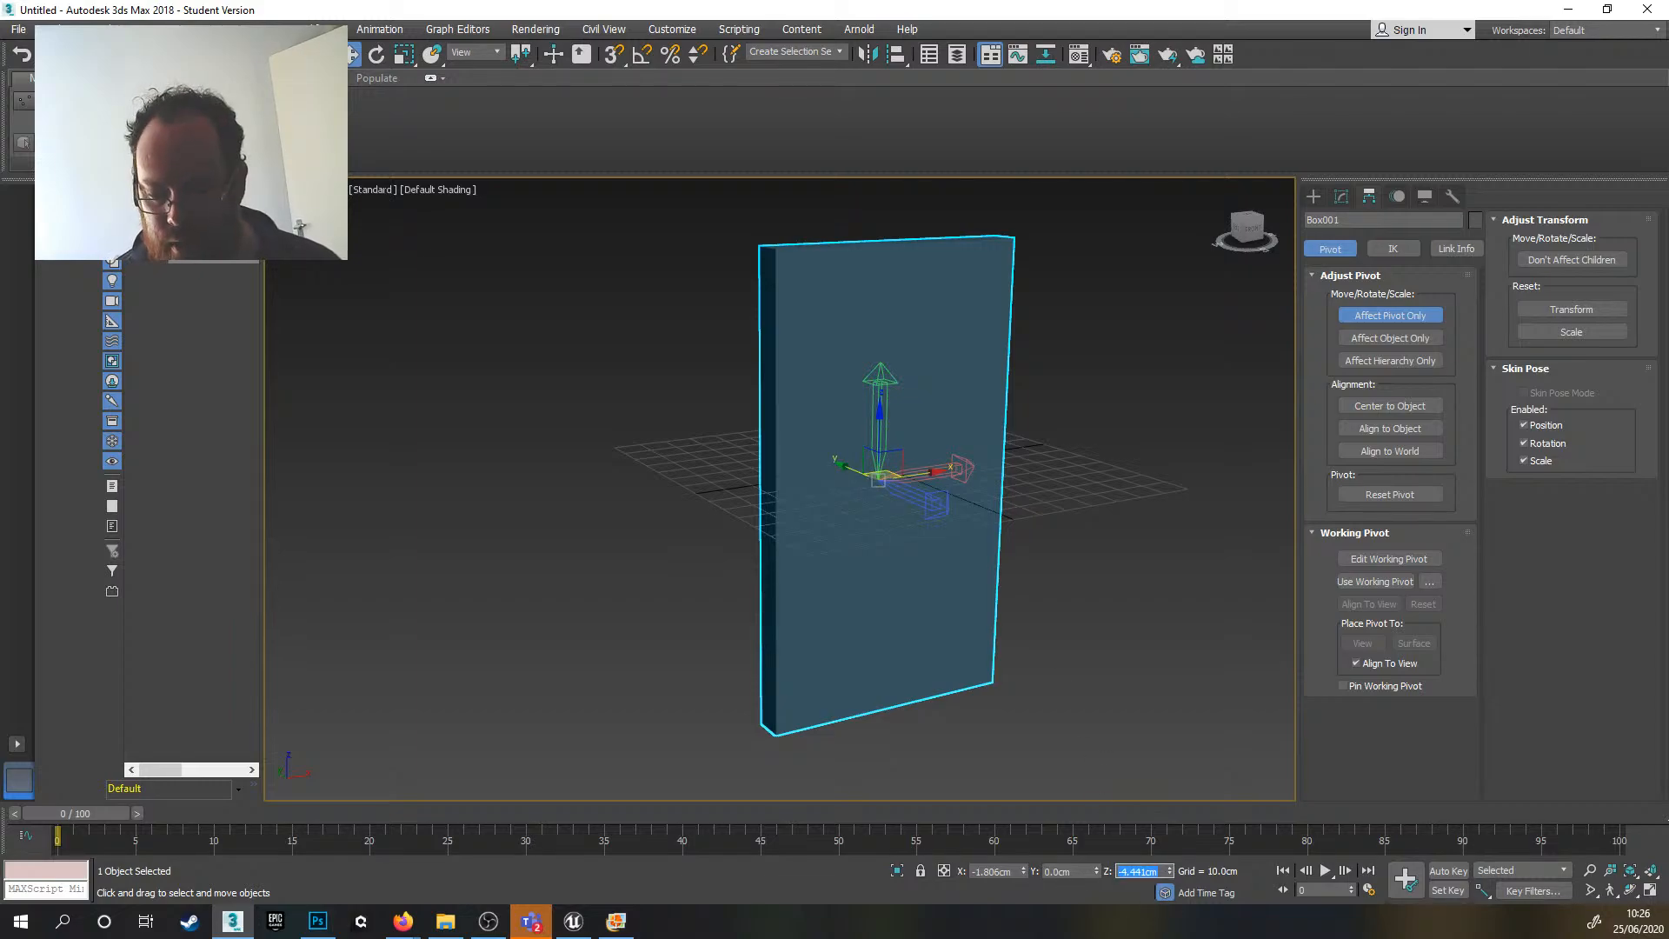
text(-)
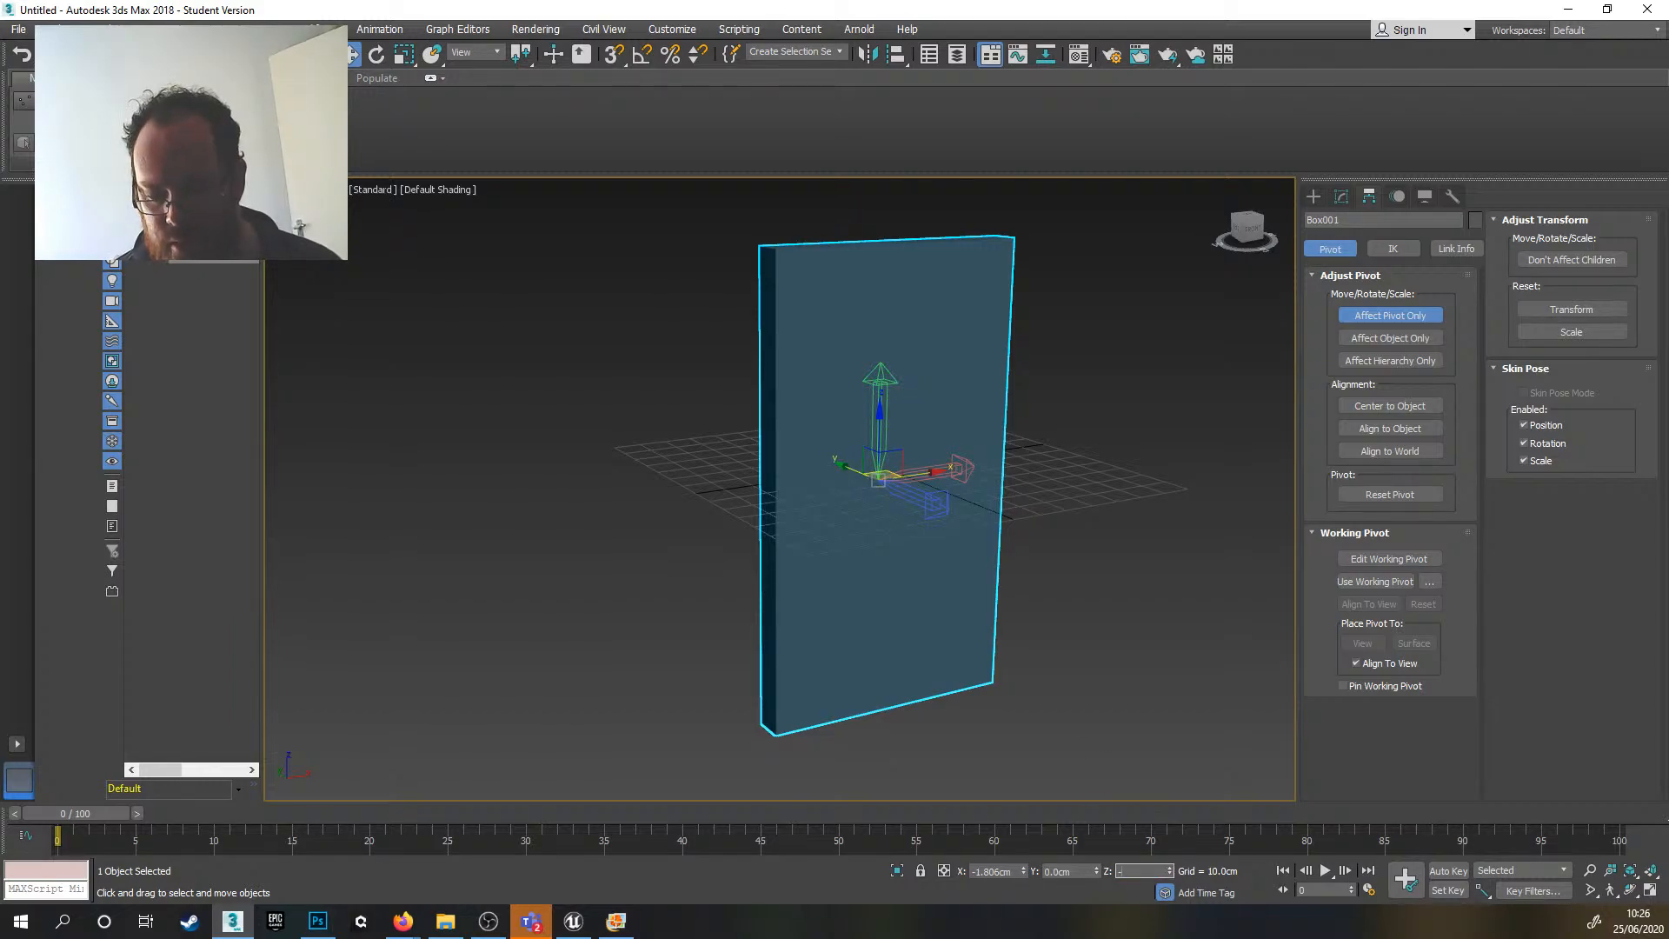
click(1166, 707)
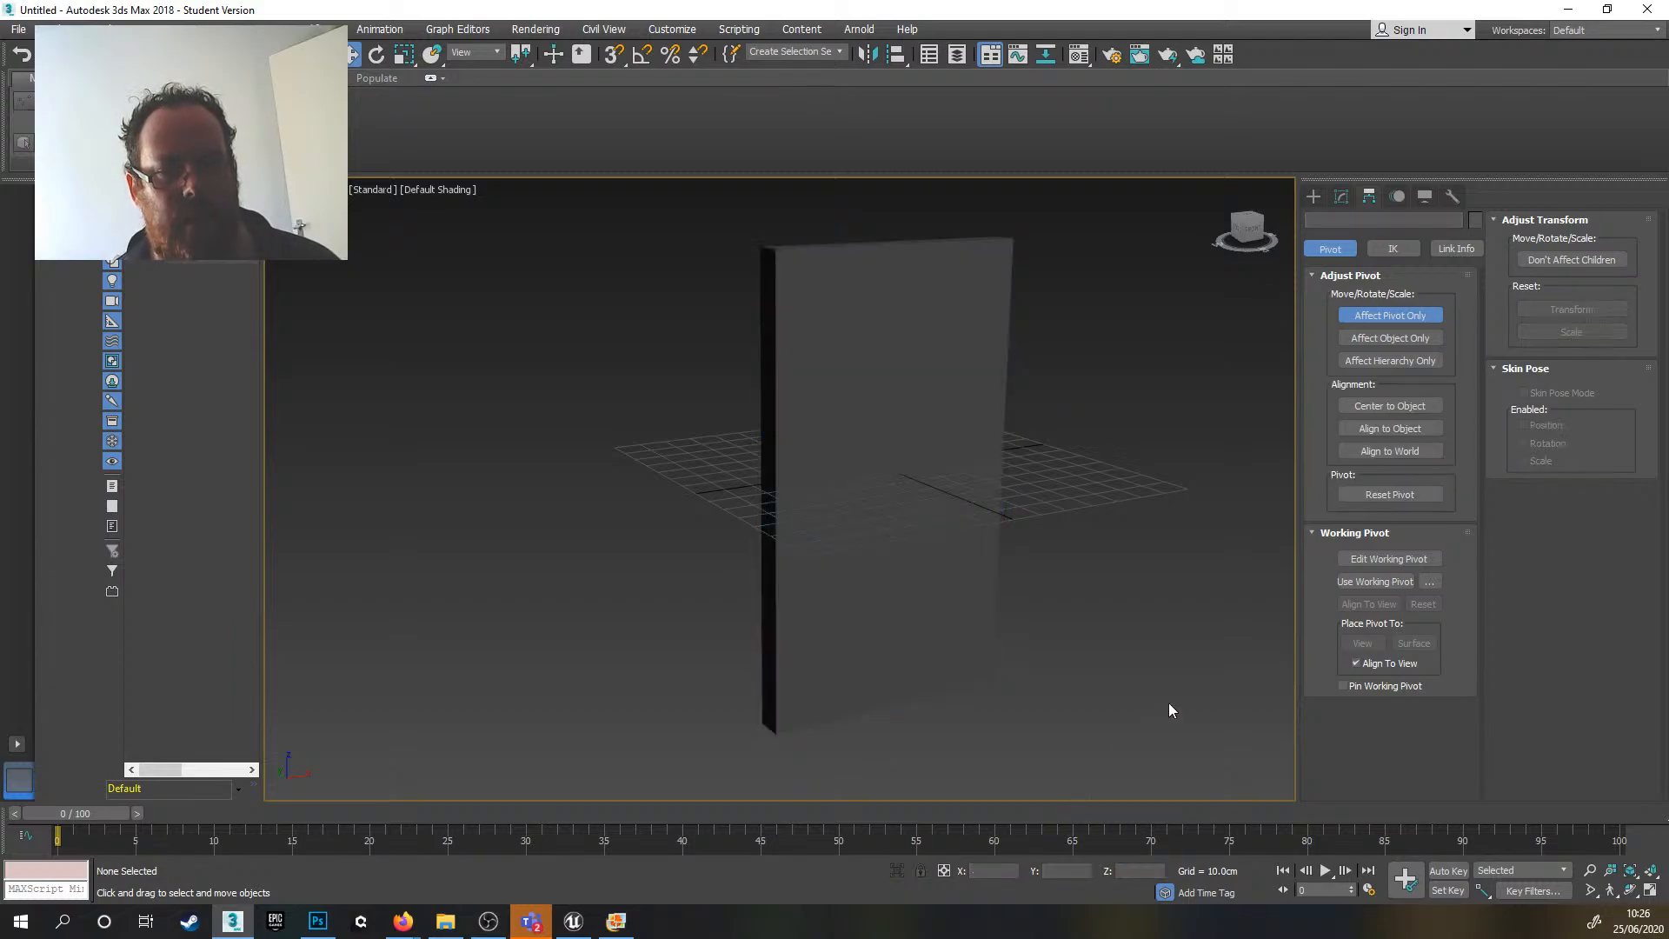
- Leave pivot-only editing, reselect the box, and reset its Z and X positions to 0 cm
click(1417, 316)
click(905, 417)
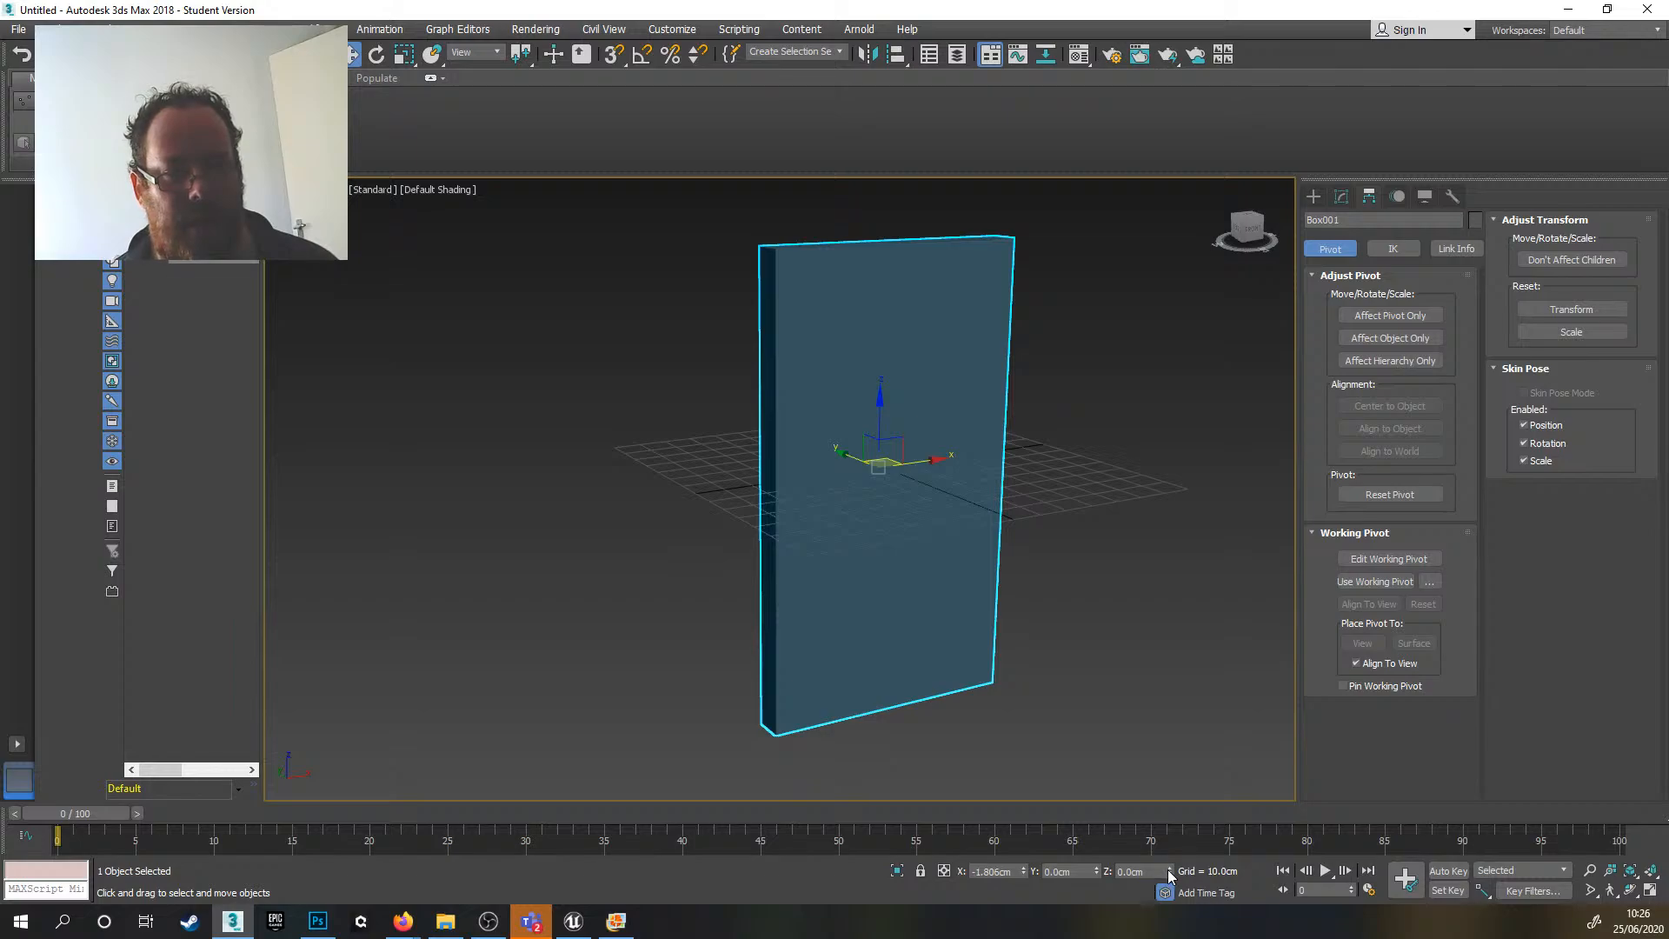
right_click(1024, 870)
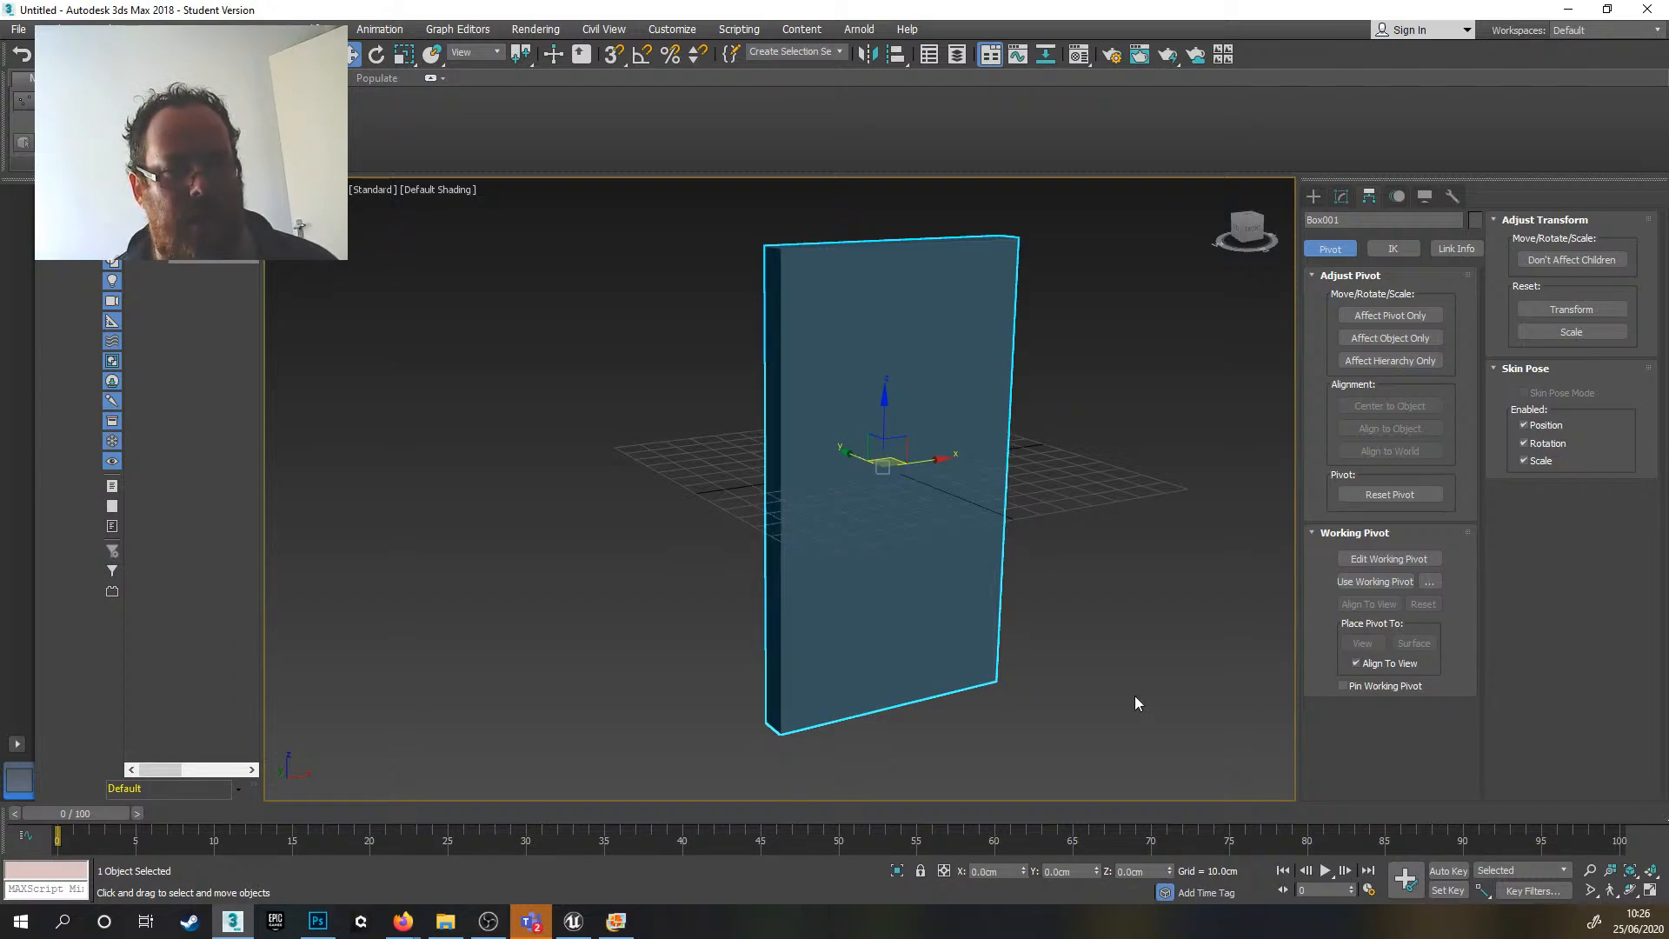
mouse_move(1134, 696)
alt+middle_down()
mouse_move(1115, 656)
mouse_move(1094, 708)
mouse_move(1119, 715)
alt+middle_up()
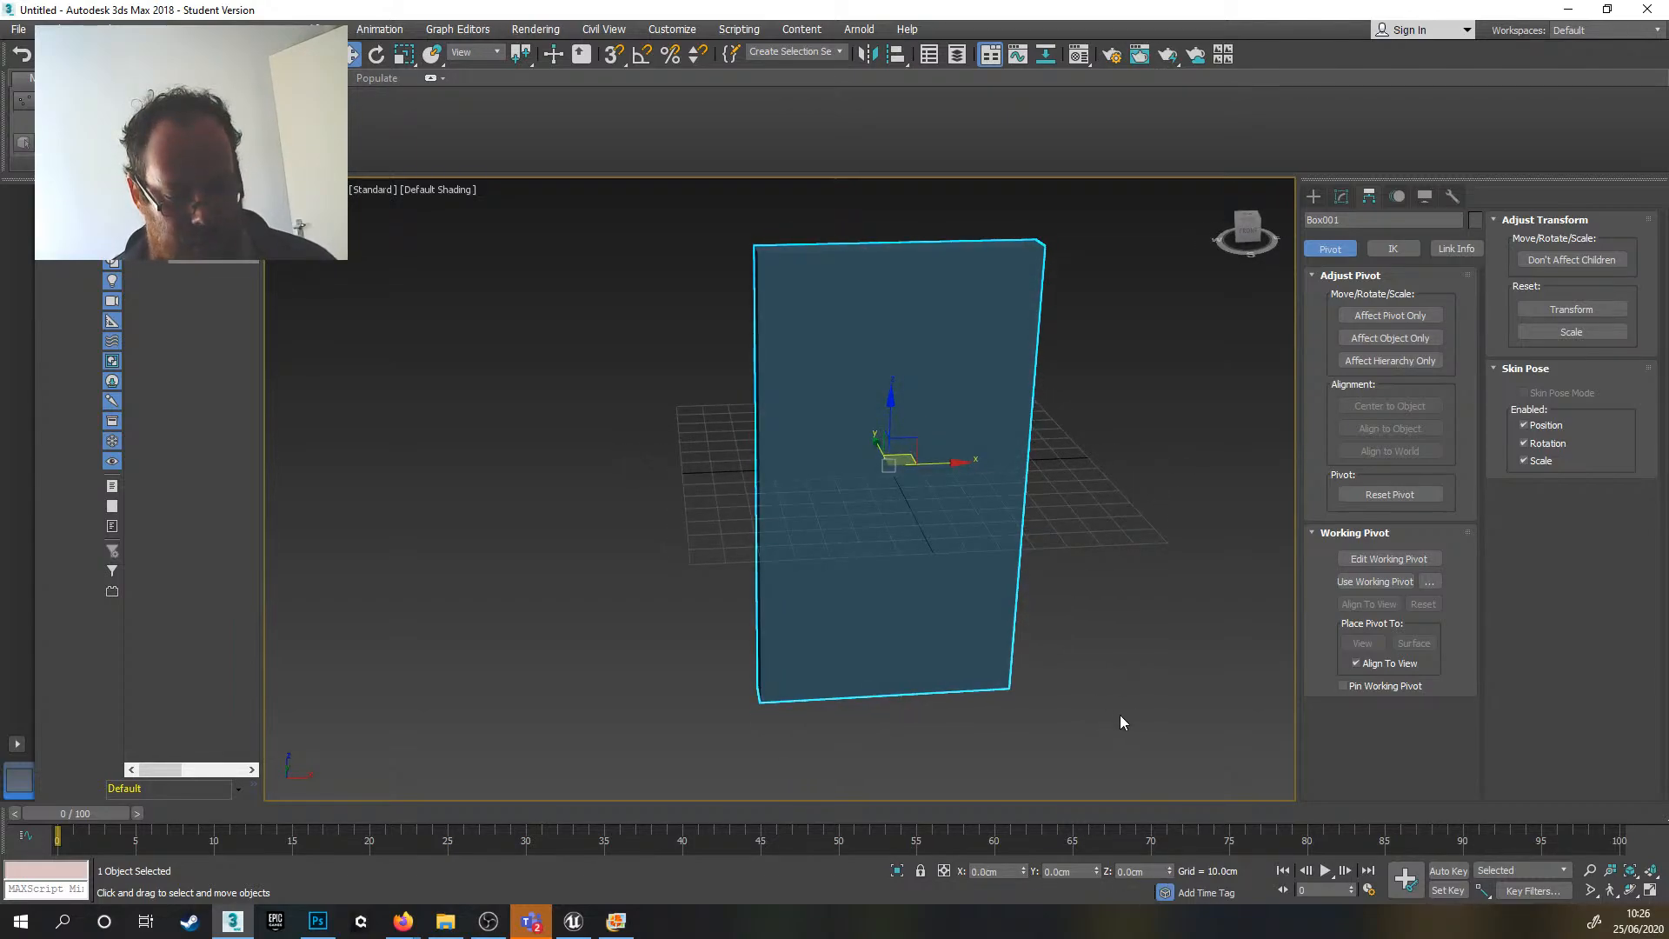
- Undo the box's position resets
key(ctrl+z)
click(1169, 716)
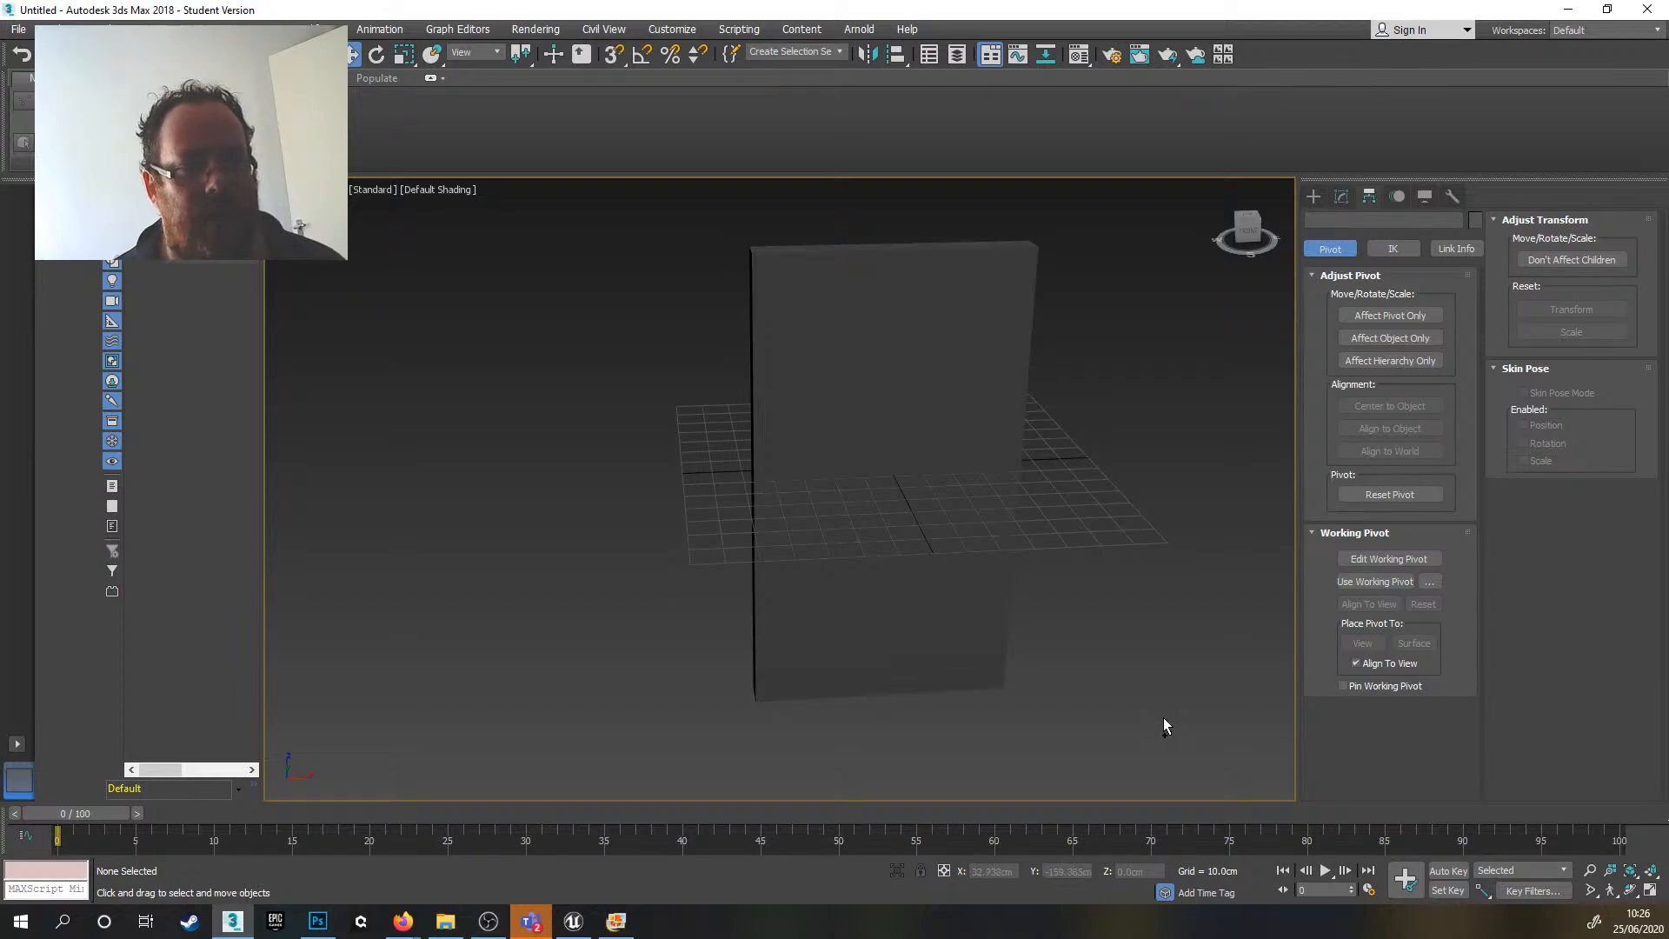
key(ctrl+z)
alt+middle_drag(1125, 706, 1052, 617)
key(ctrl+z)
alt+middle_drag(911, 526, 920, 492)
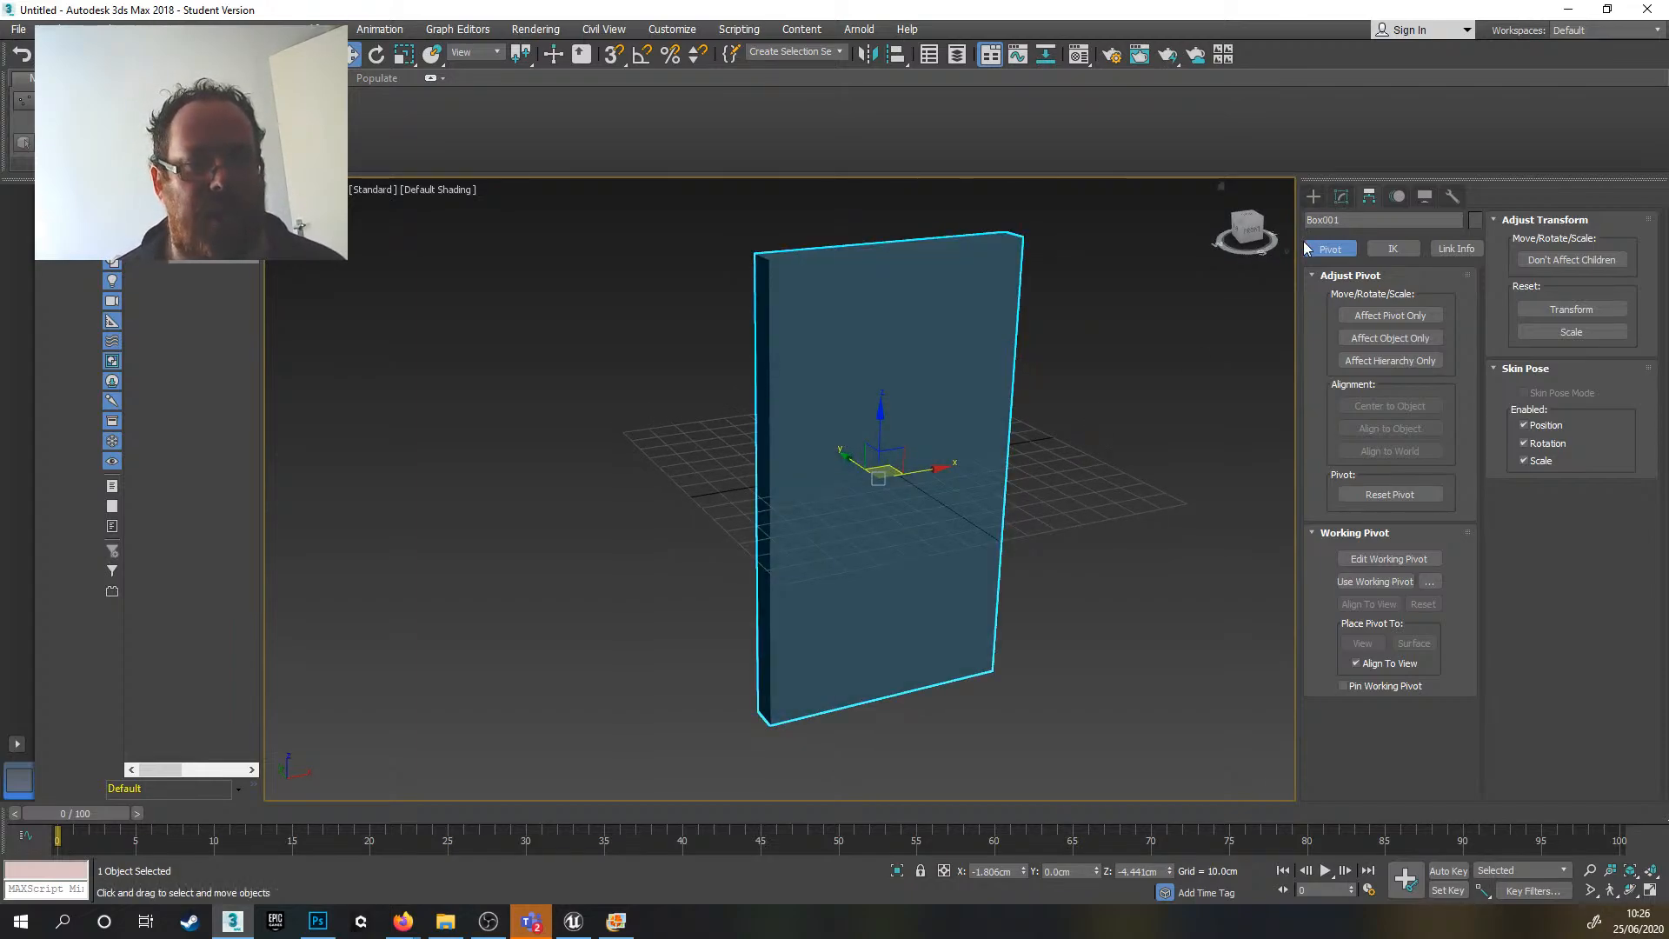
- Set the box's Z and X positions to 0 cm to centre it on the world origin
click(1341, 197)
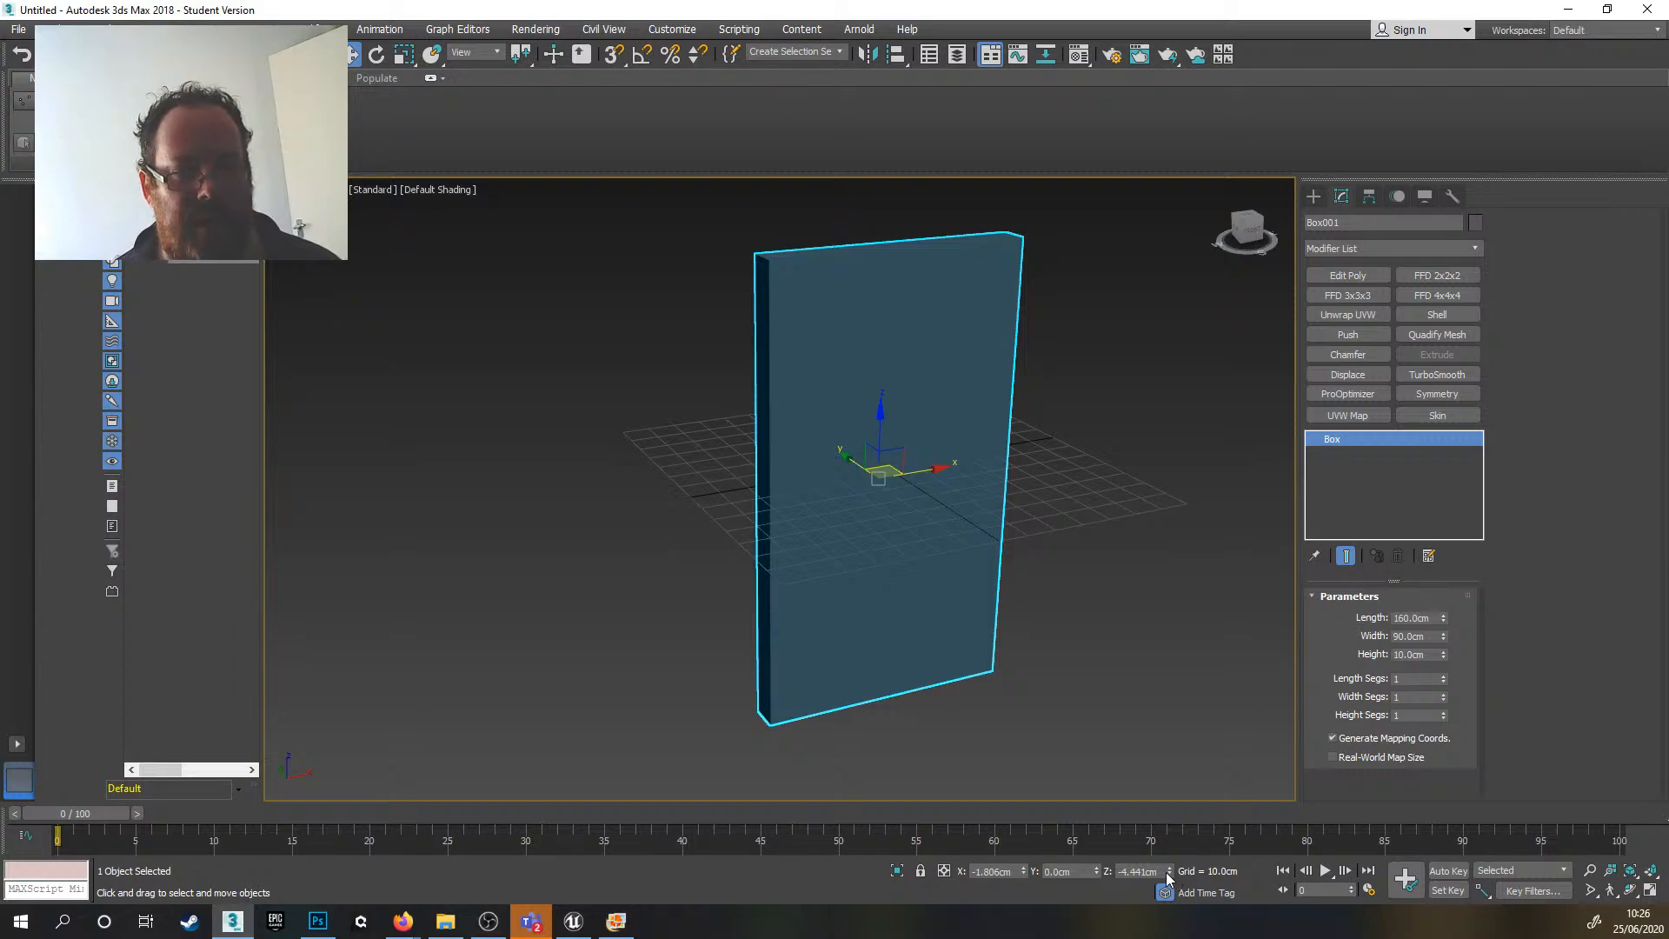
double_click(1139, 871)
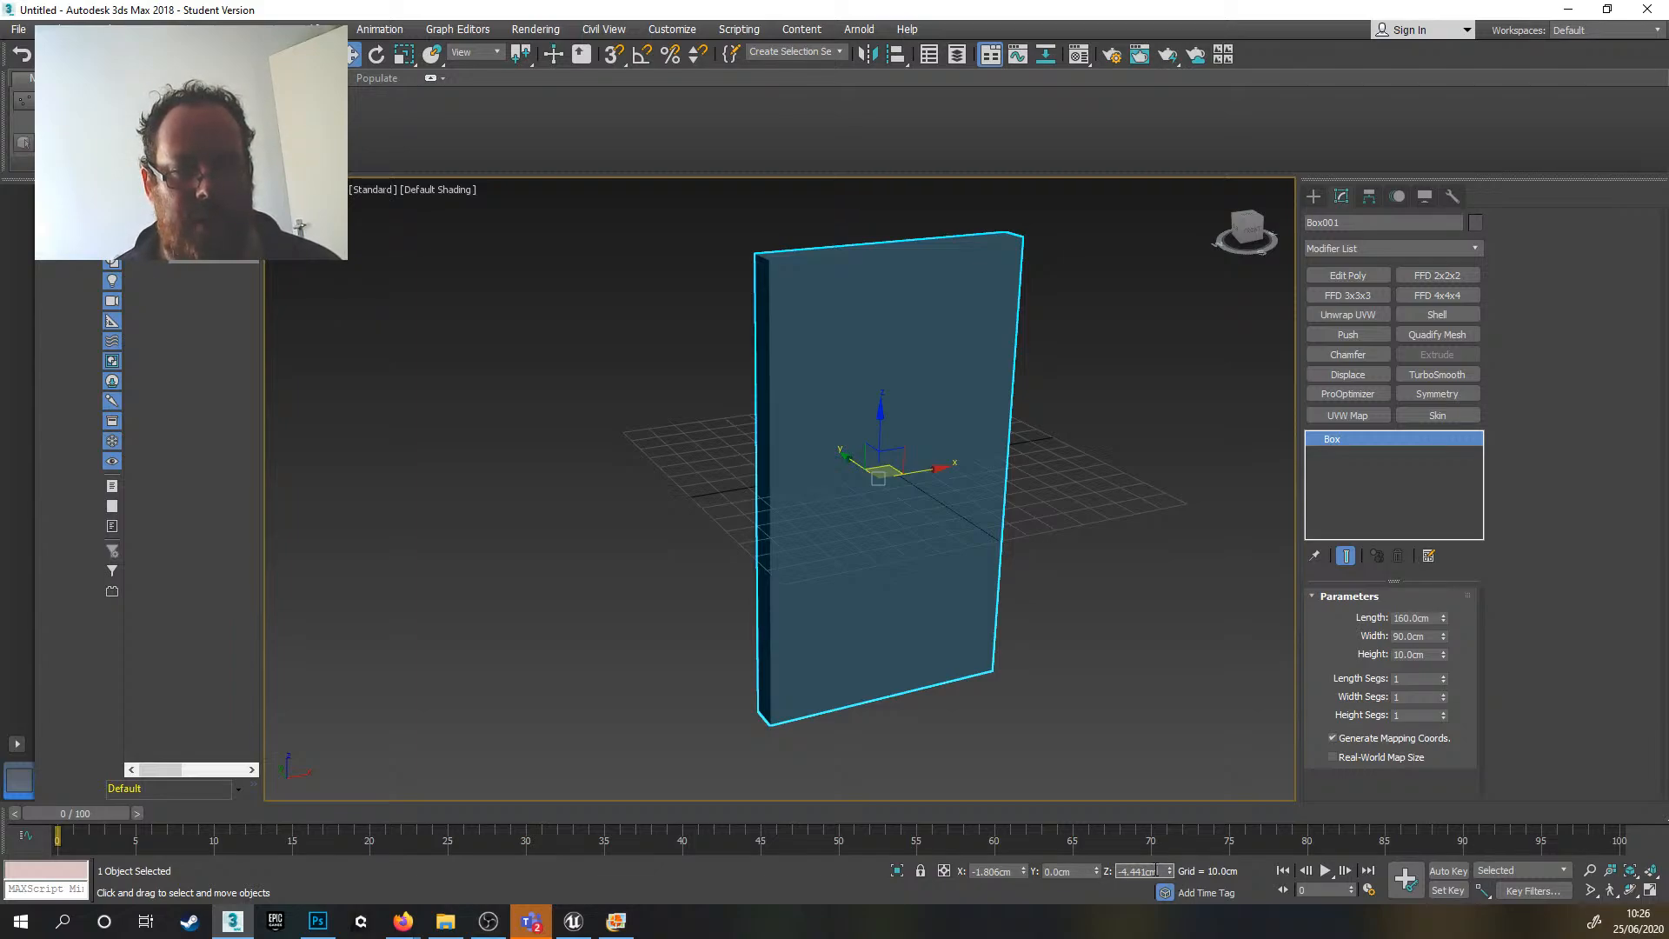
text(0)
key(Tab)
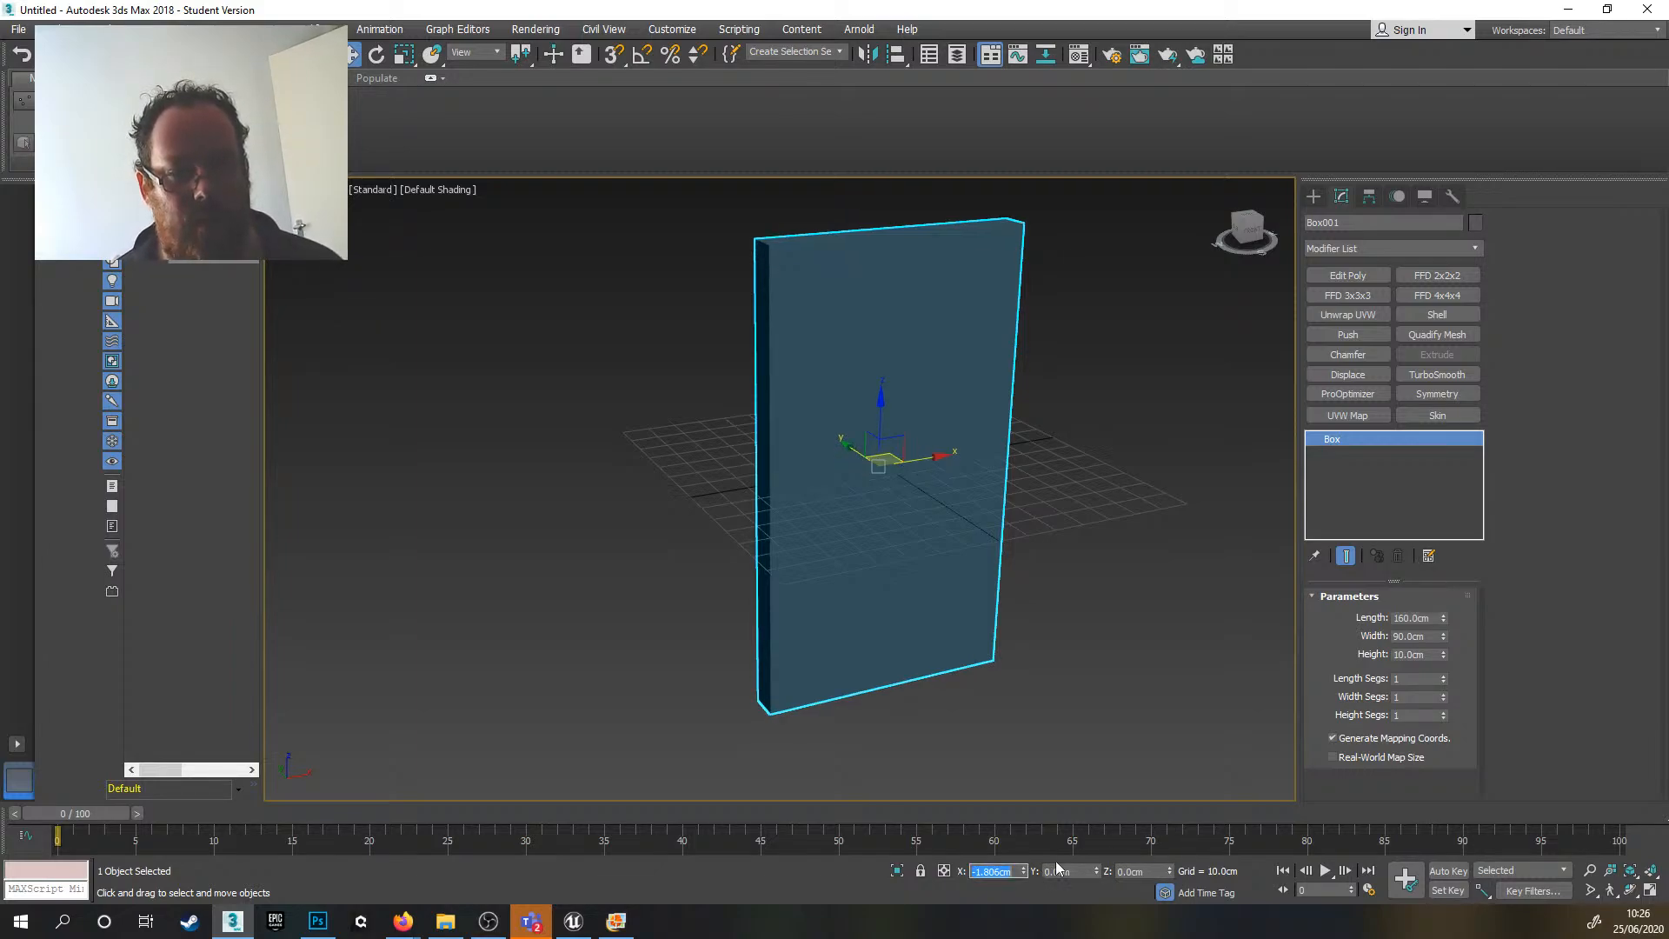
text(0)
key(Return)
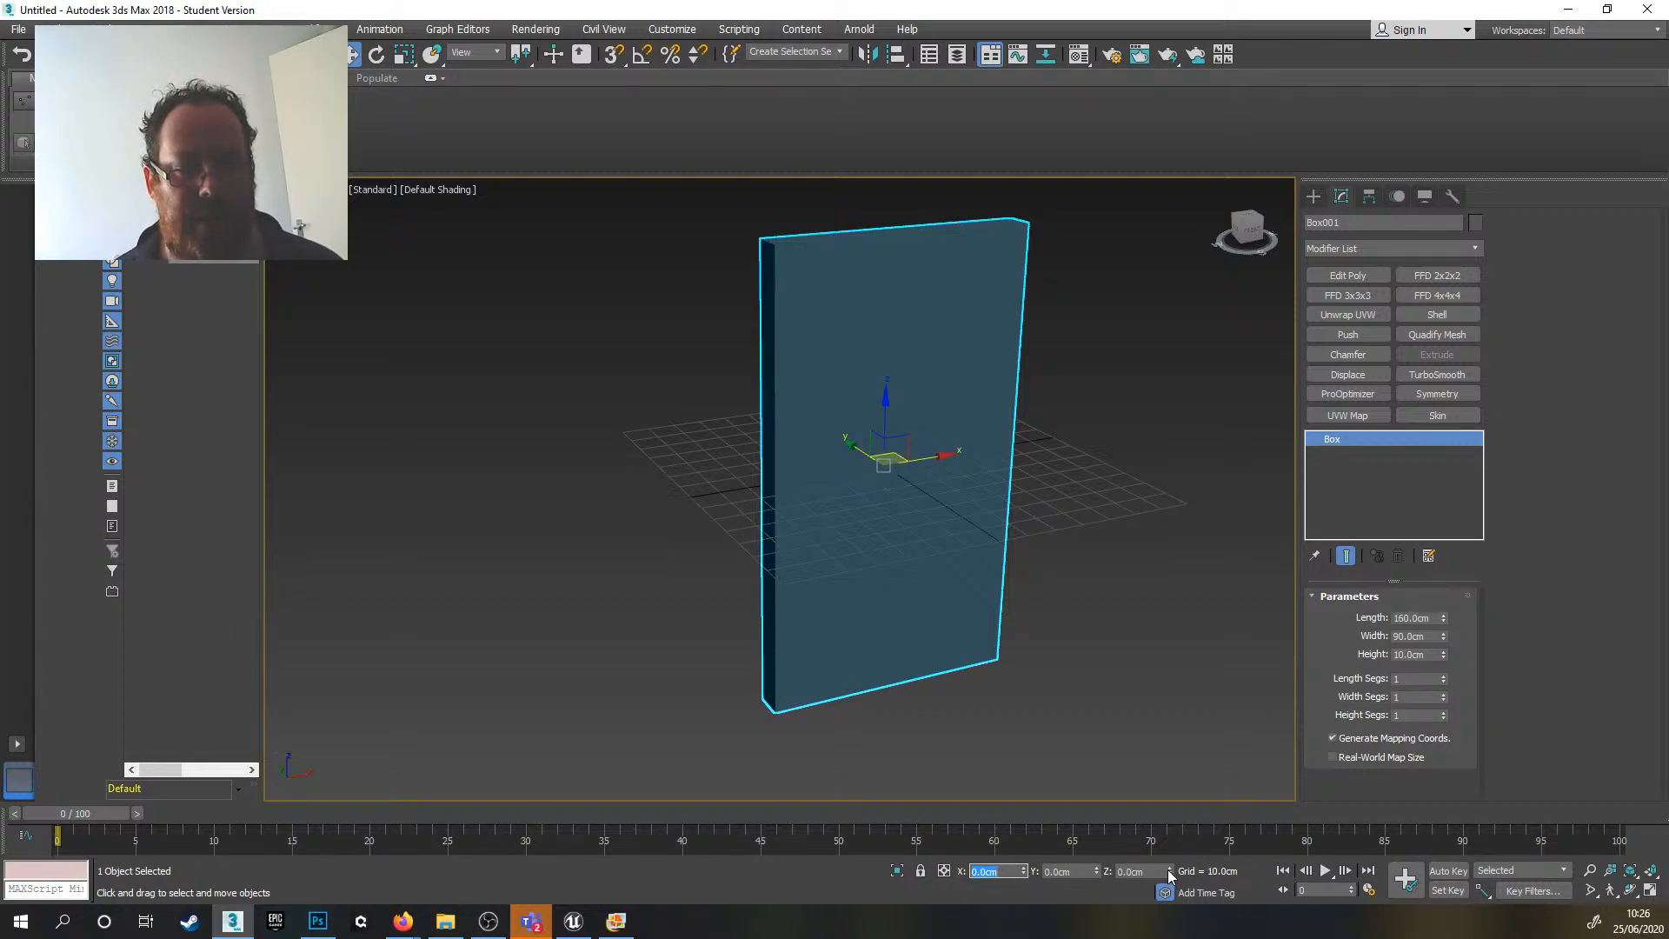
alt+middle_drag(1084, 648, 898, 484)
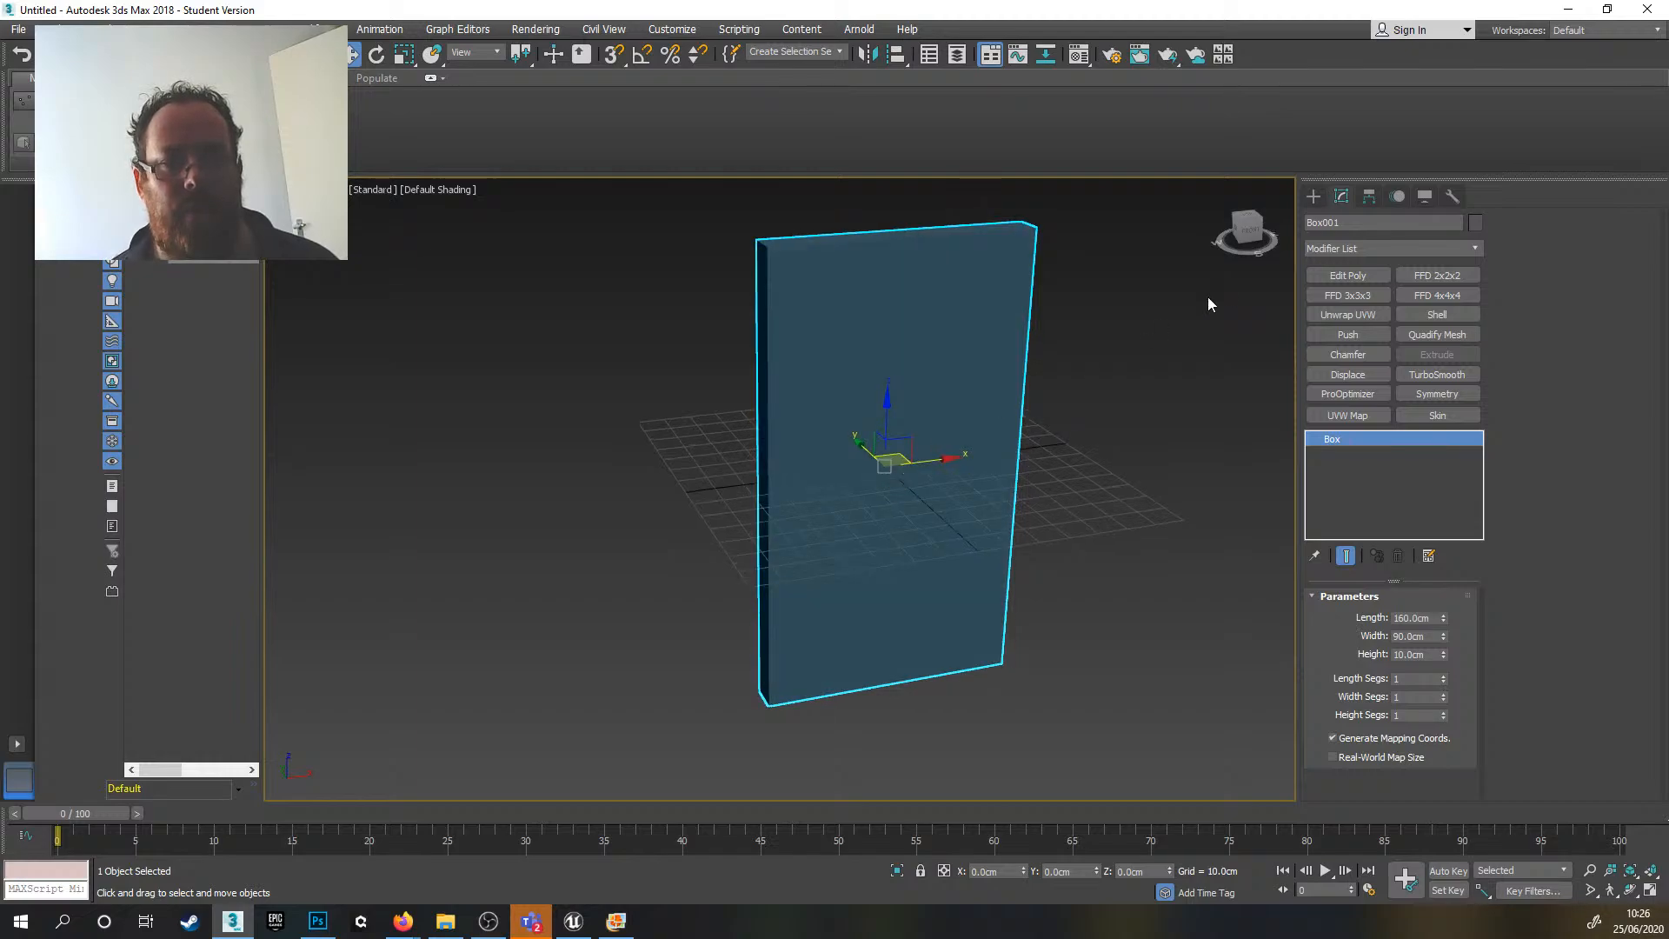
- Move only the box's pivot to Z -80 cm at its bottom edge, and leave pivot-only editing
click(1370, 199)
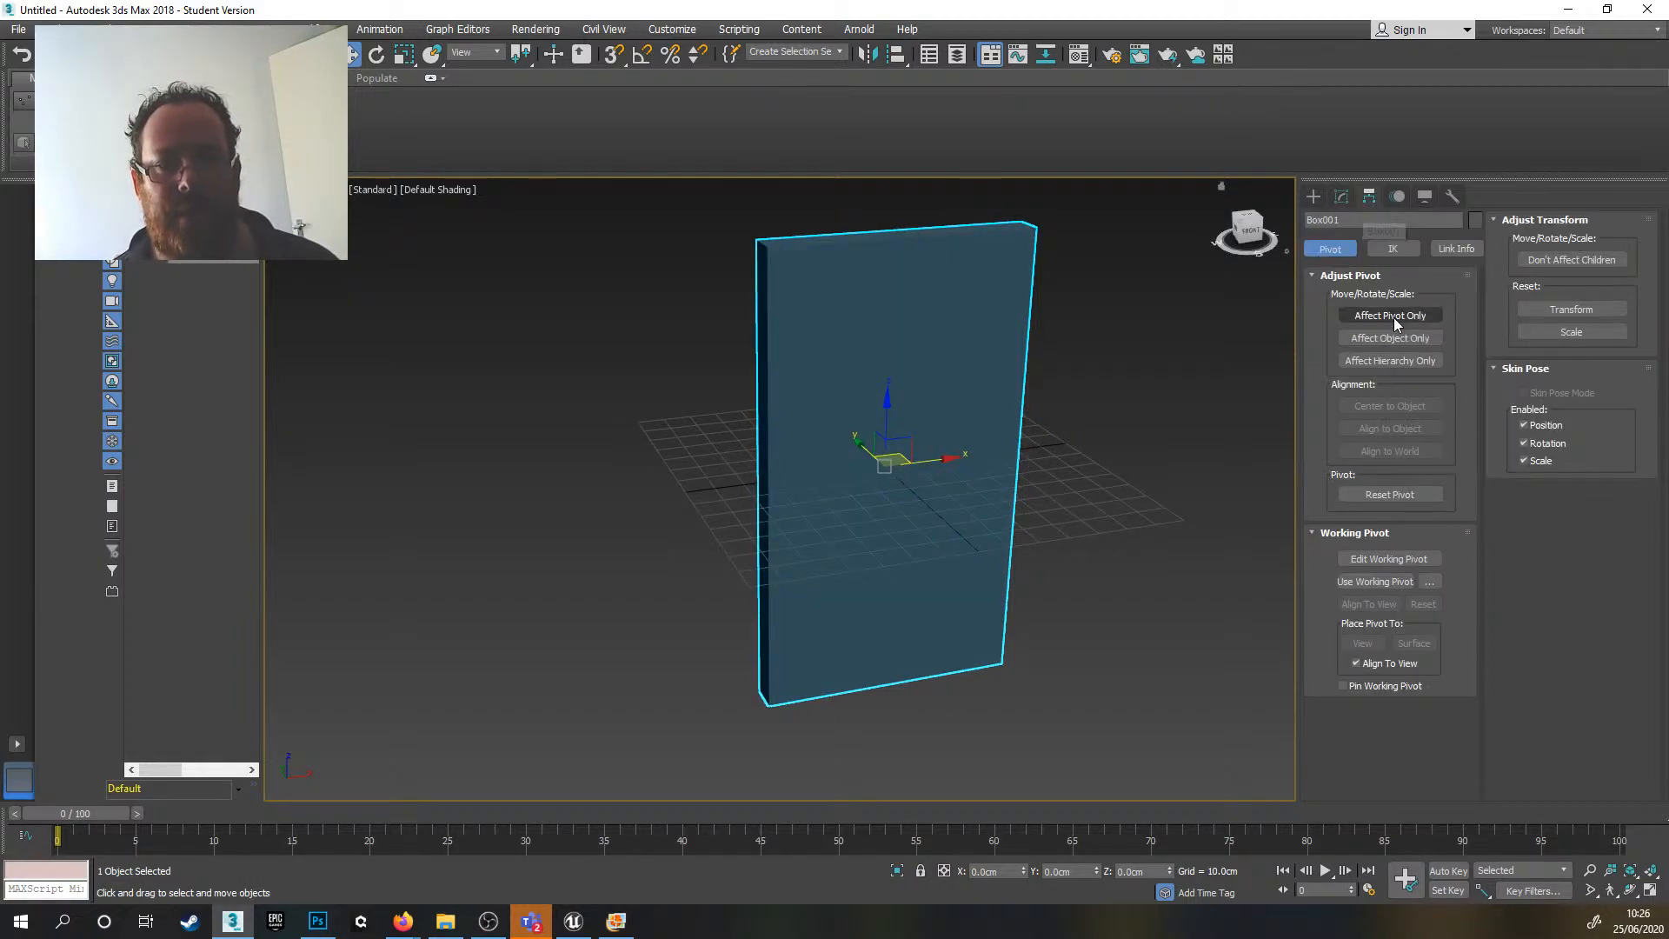
click(1390, 315)
drag(1159, 872, 1089, 885)
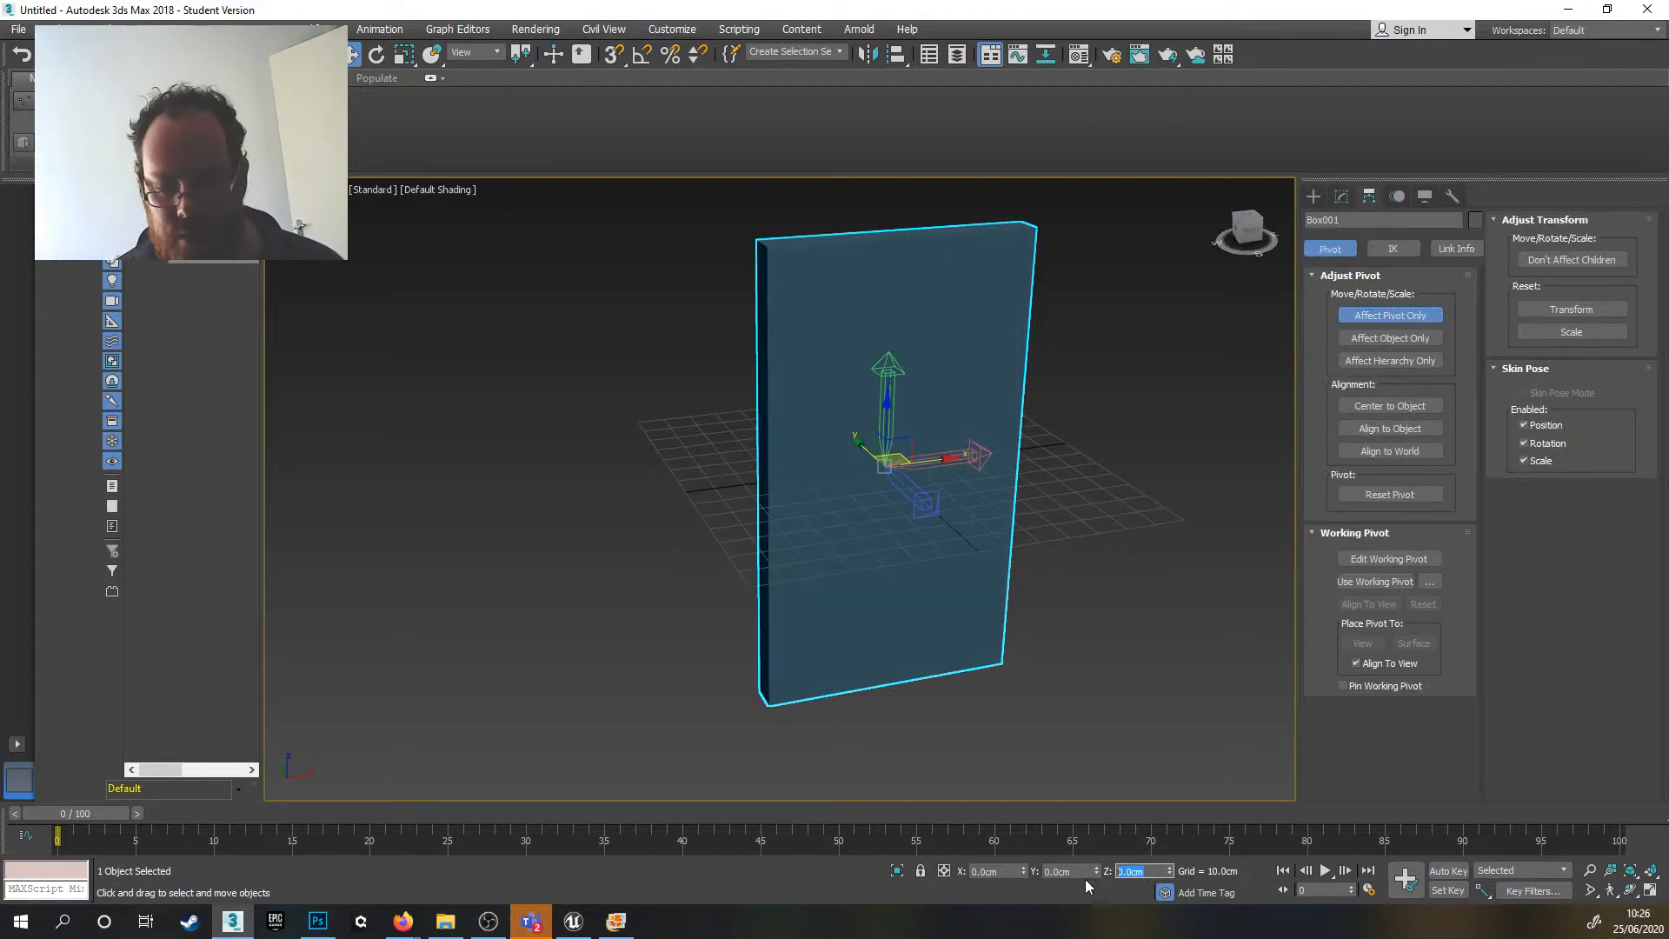
text(-80)
key(Return)
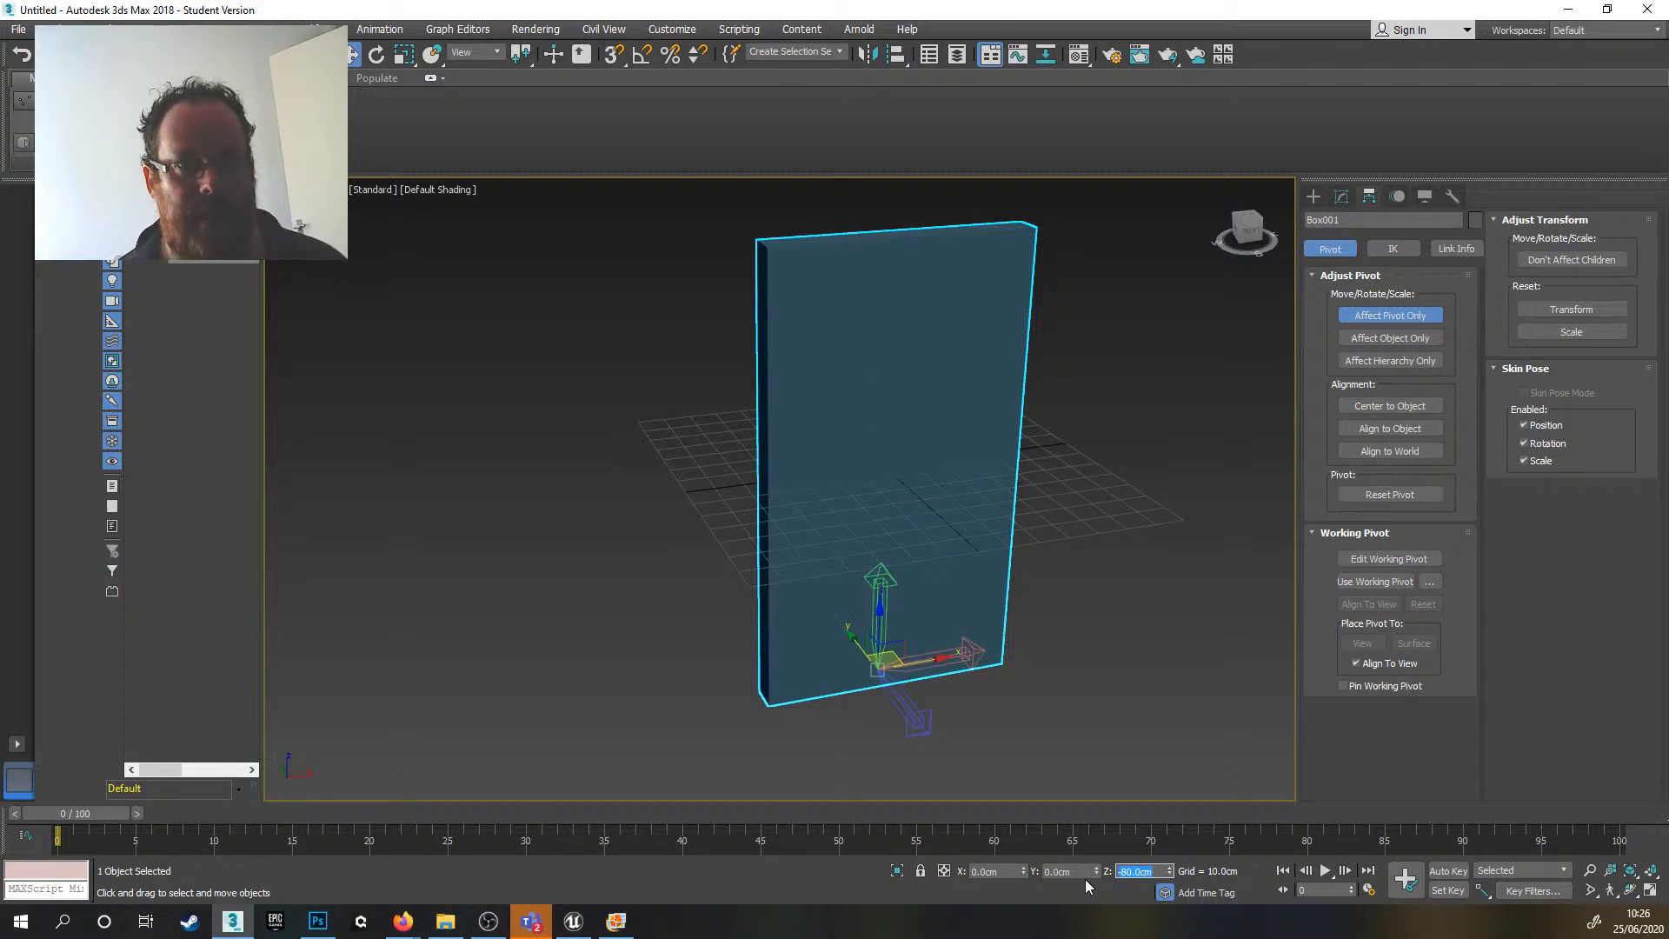
alt+middle_drag(1089, 765, 1043, 756)
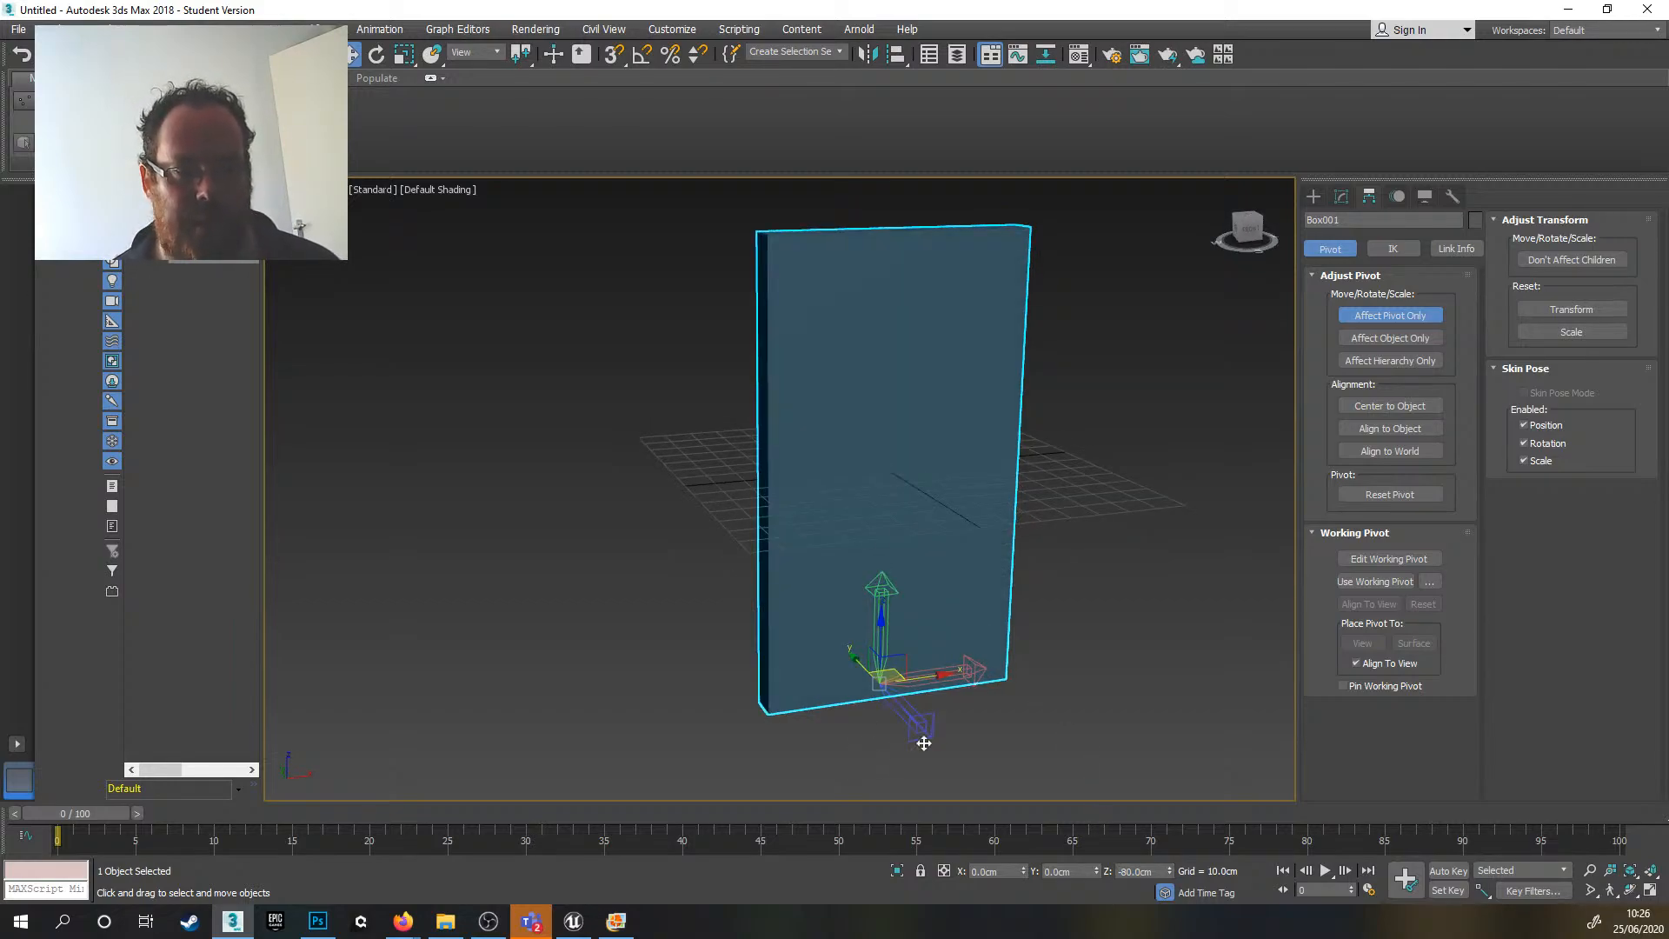
click(1387, 317)
alt+middle_drag(928, 663, 957, 689)
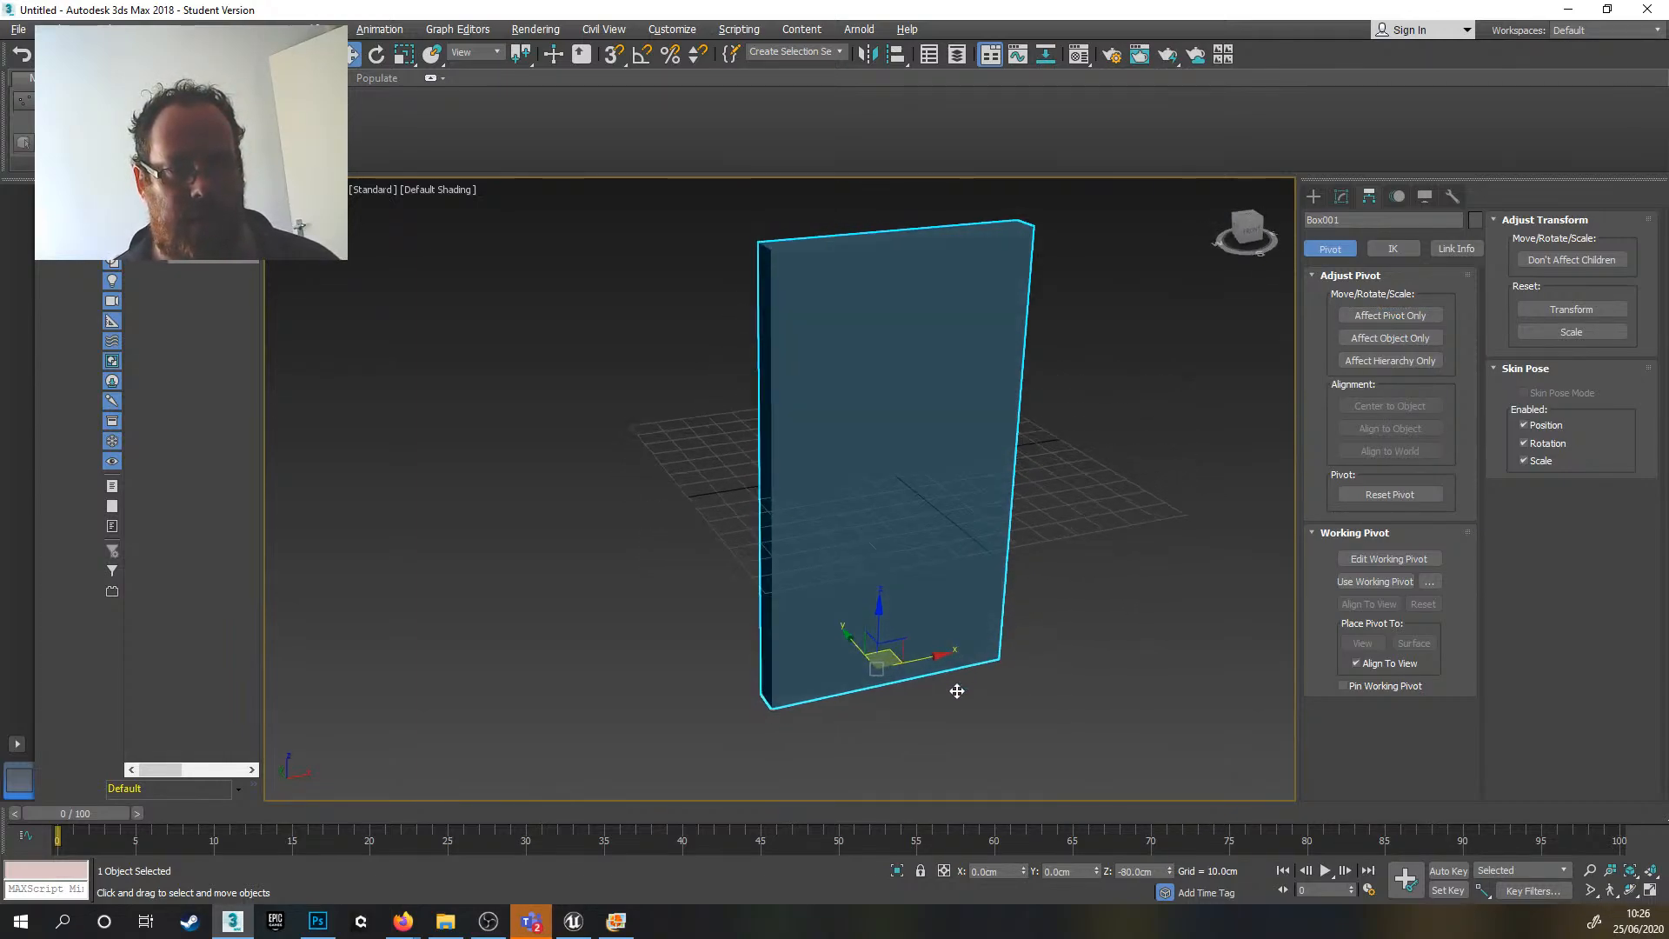
- Reset the box's Z position to 0 cm so that it stands on the grid
right_click(1168, 872)
mouse_move(1000, 634)
alt+middle_down()
mouse_move(991, 578)
mouse_move(979, 647)
alt+middle_up()
scroll(984, 557, down, 4)
alt+middle_drag(979, 648, 946, 629)
scroll(946, 633, up, 2)
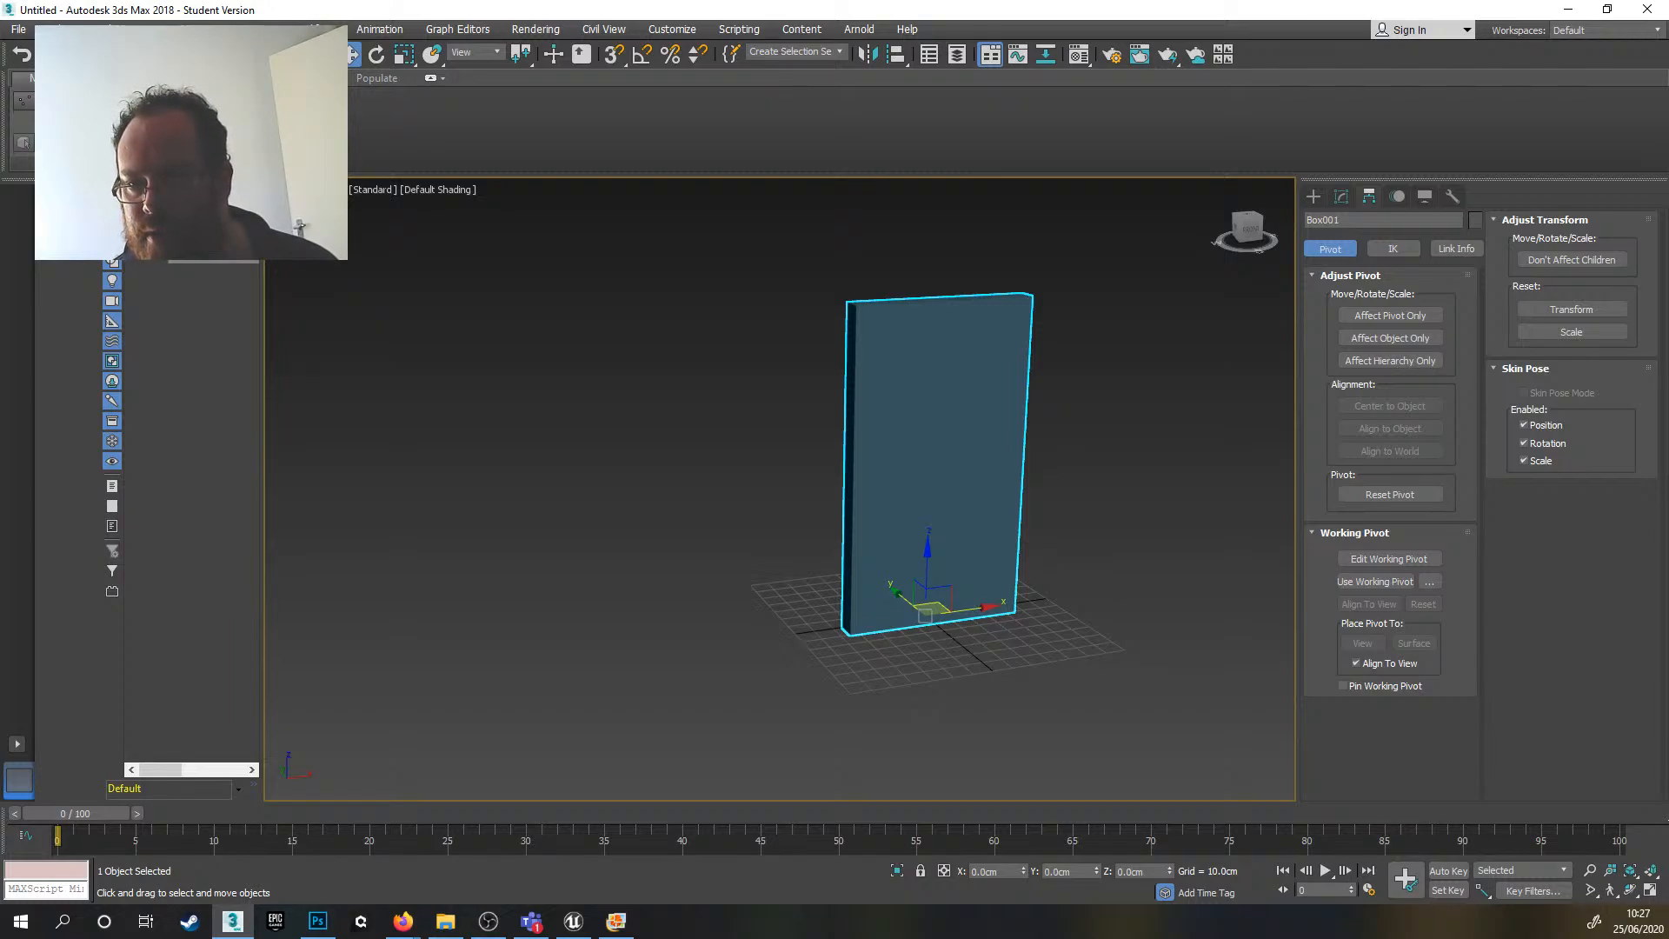
click(488, 921)
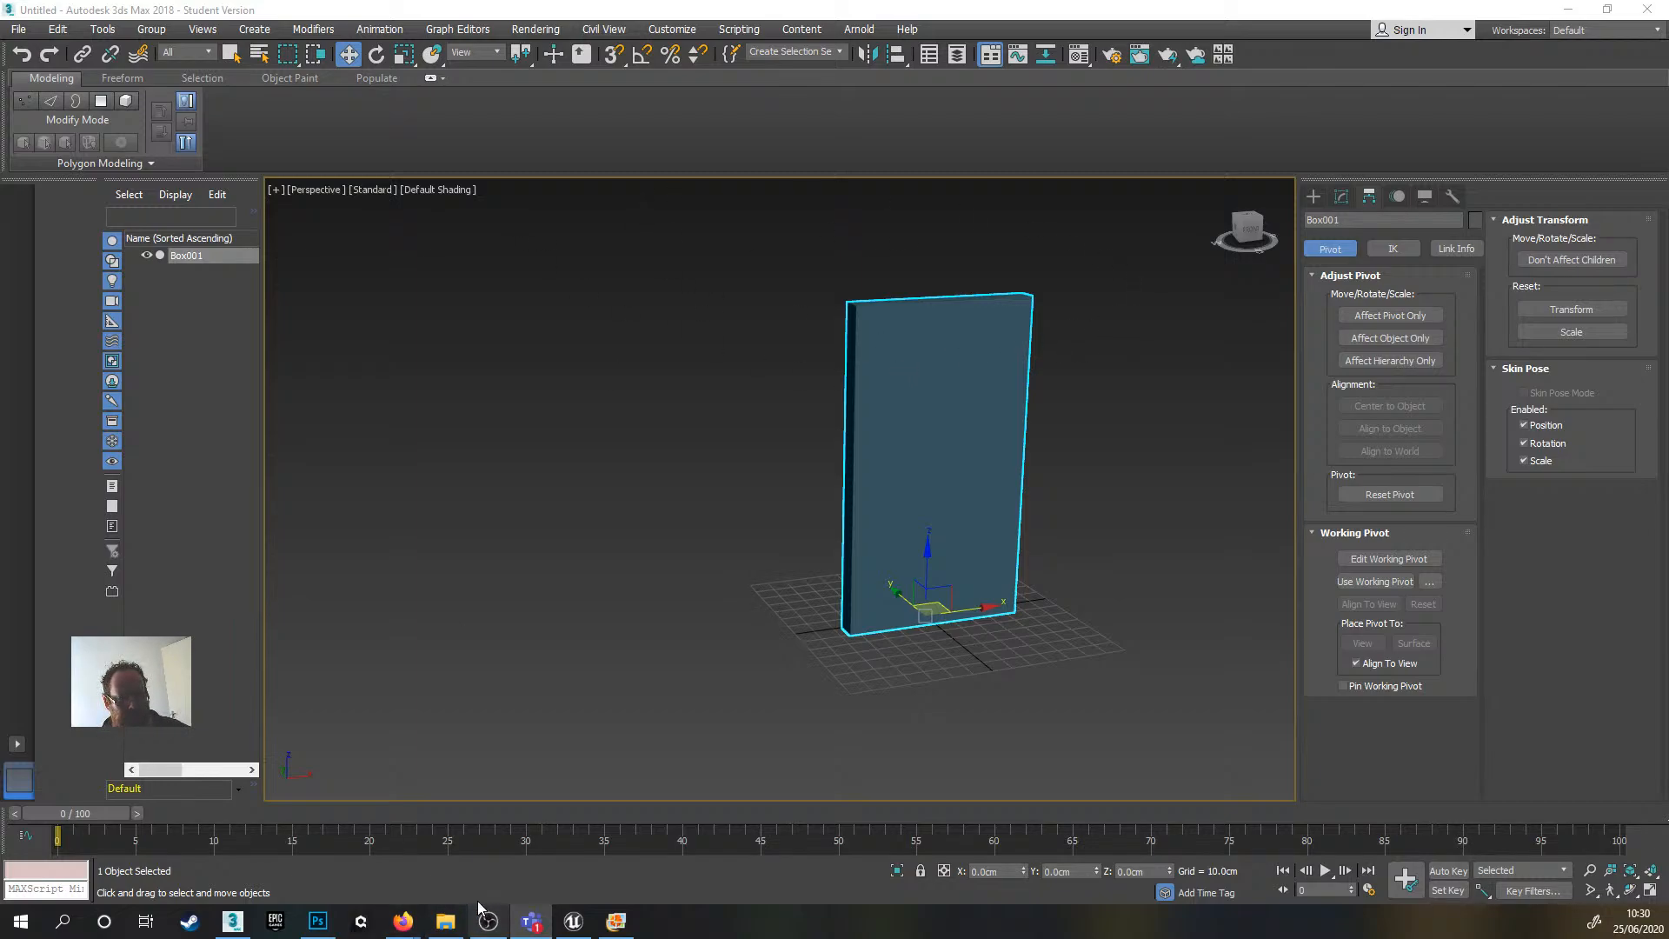
click(318, 921)
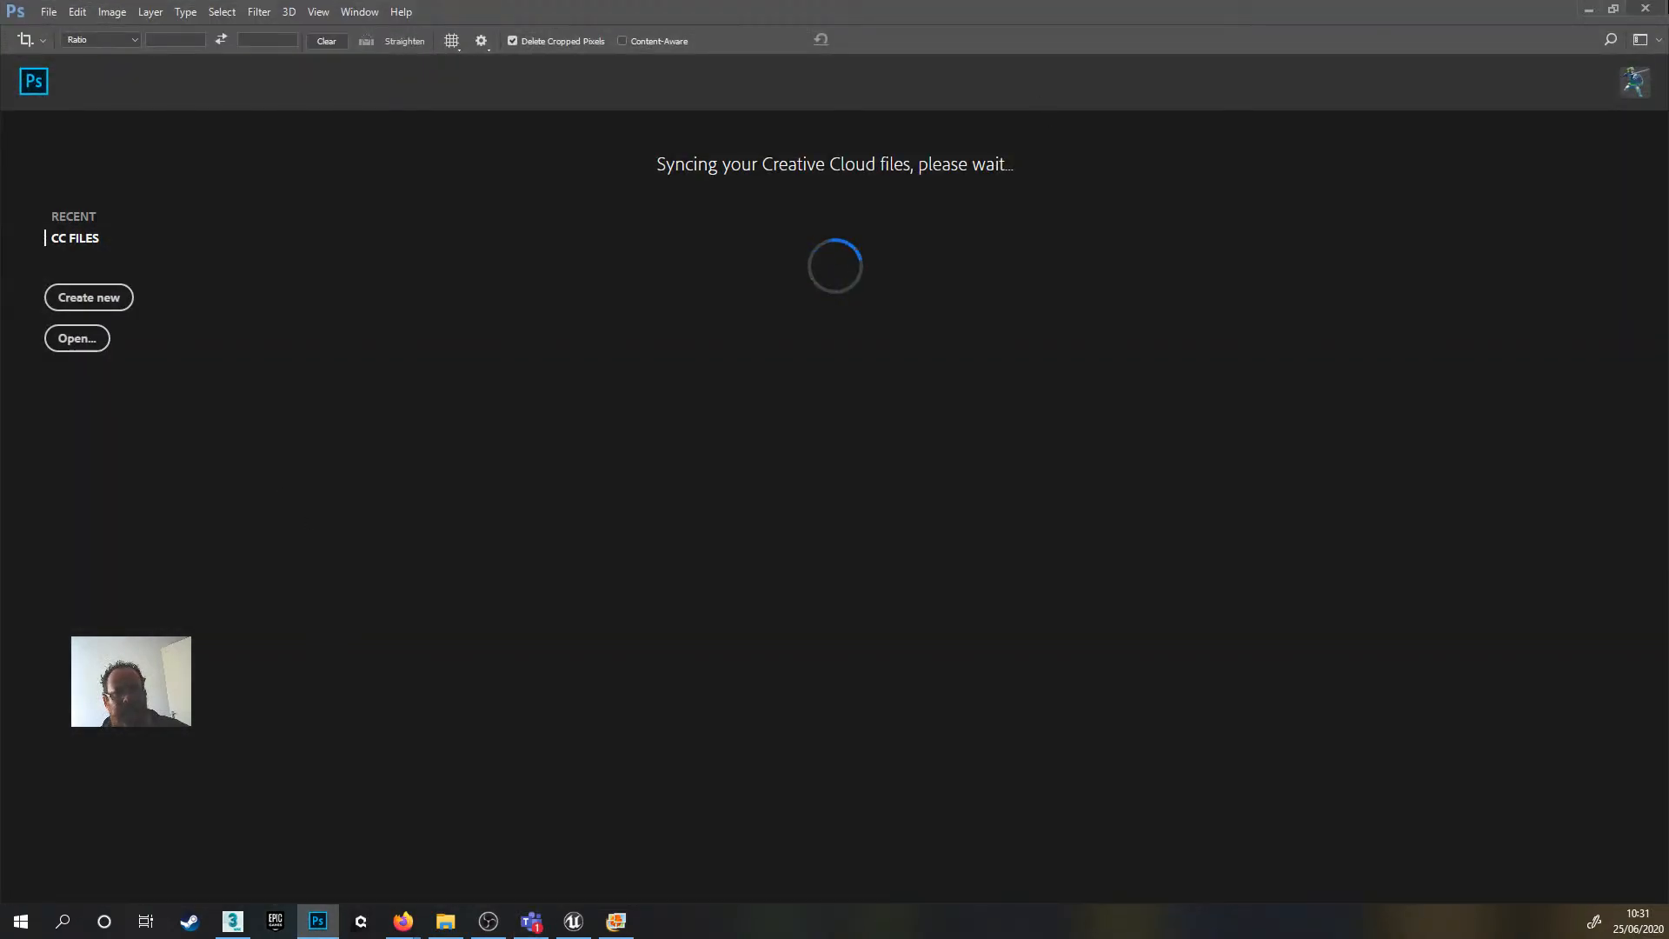
click(1589, 10)
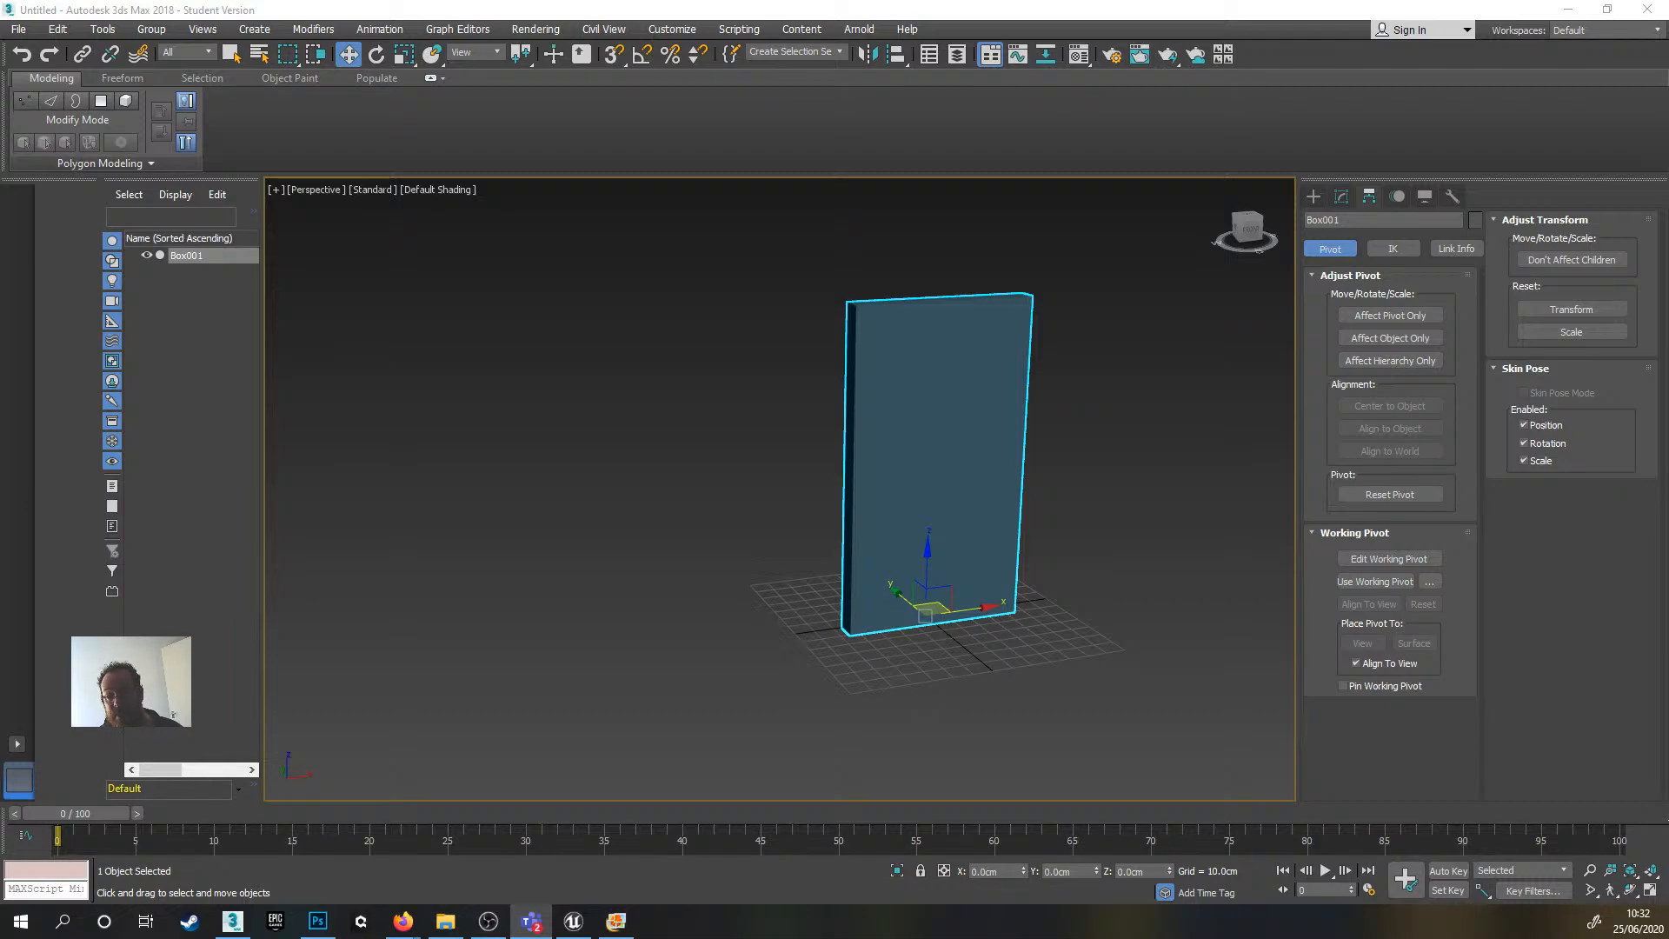
- Delete the existing box from the scene
alt+middle_drag(976, 507, 1015, 525)
click(1342, 196)
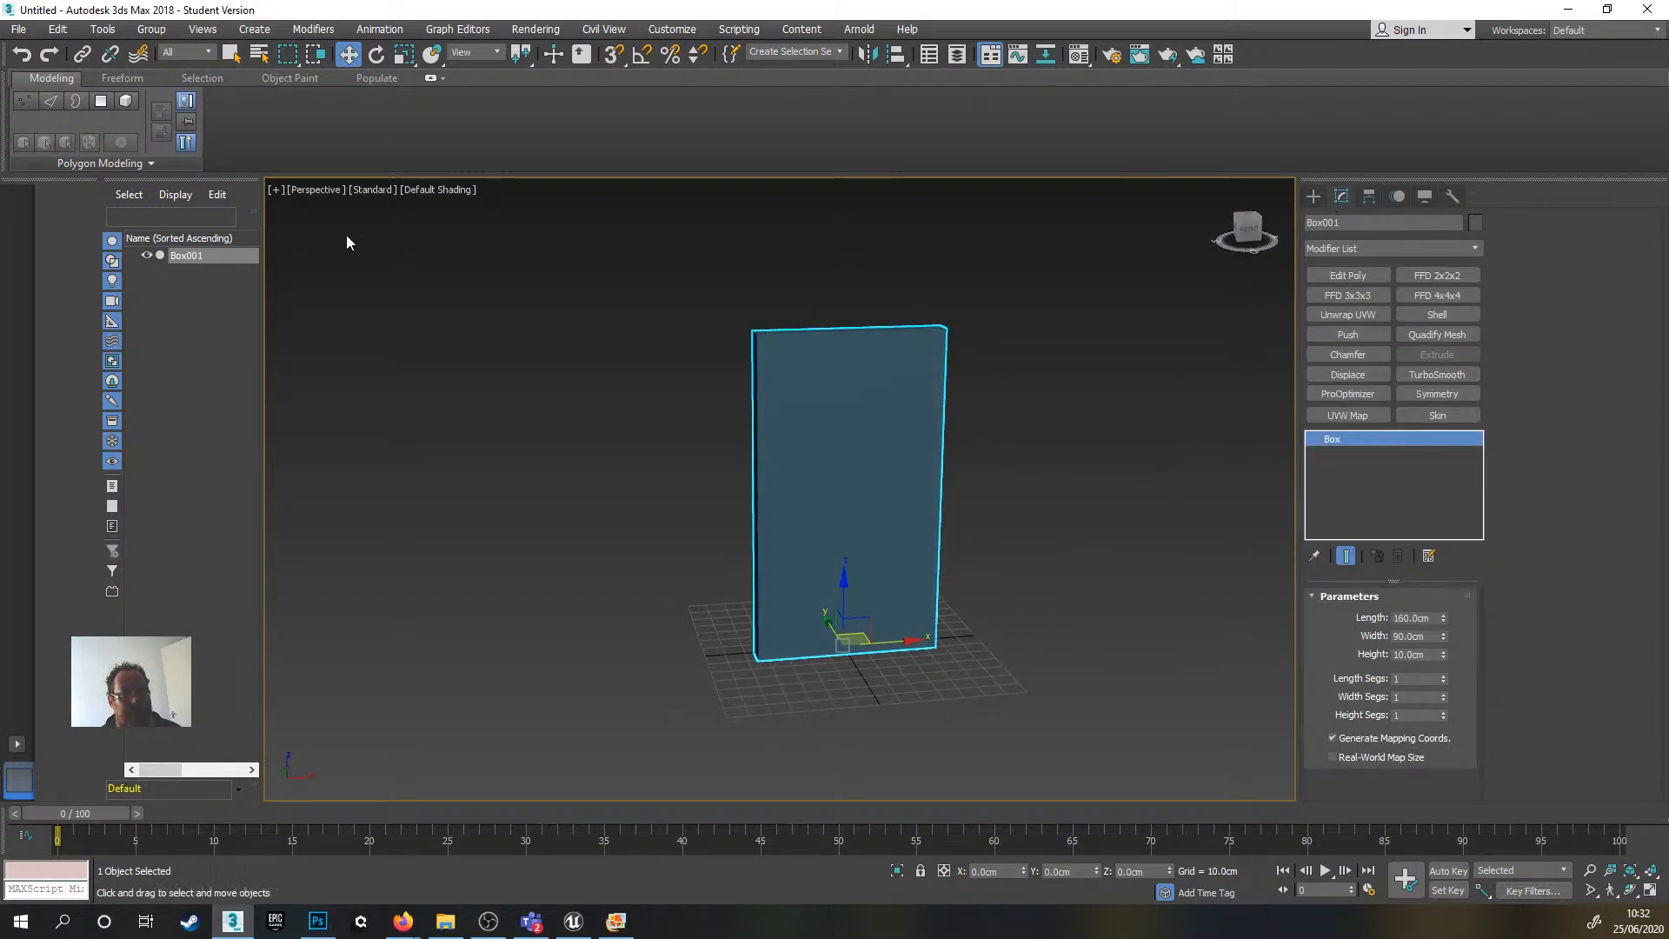
click(192, 290)
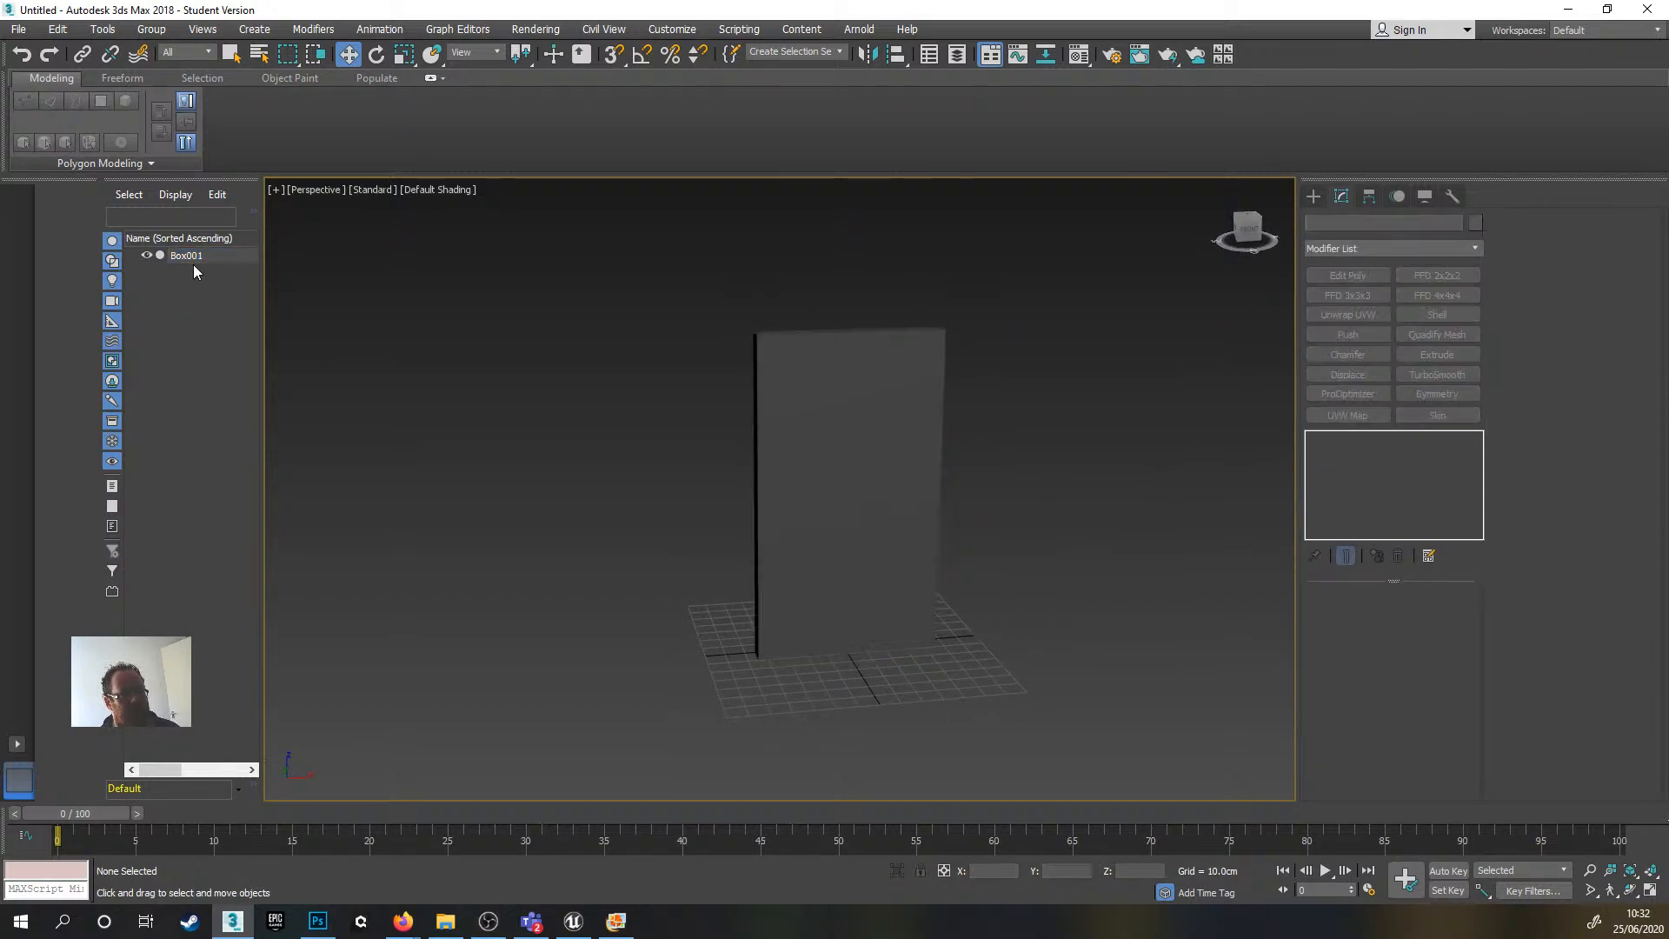
click(194, 255)
key(Delete)
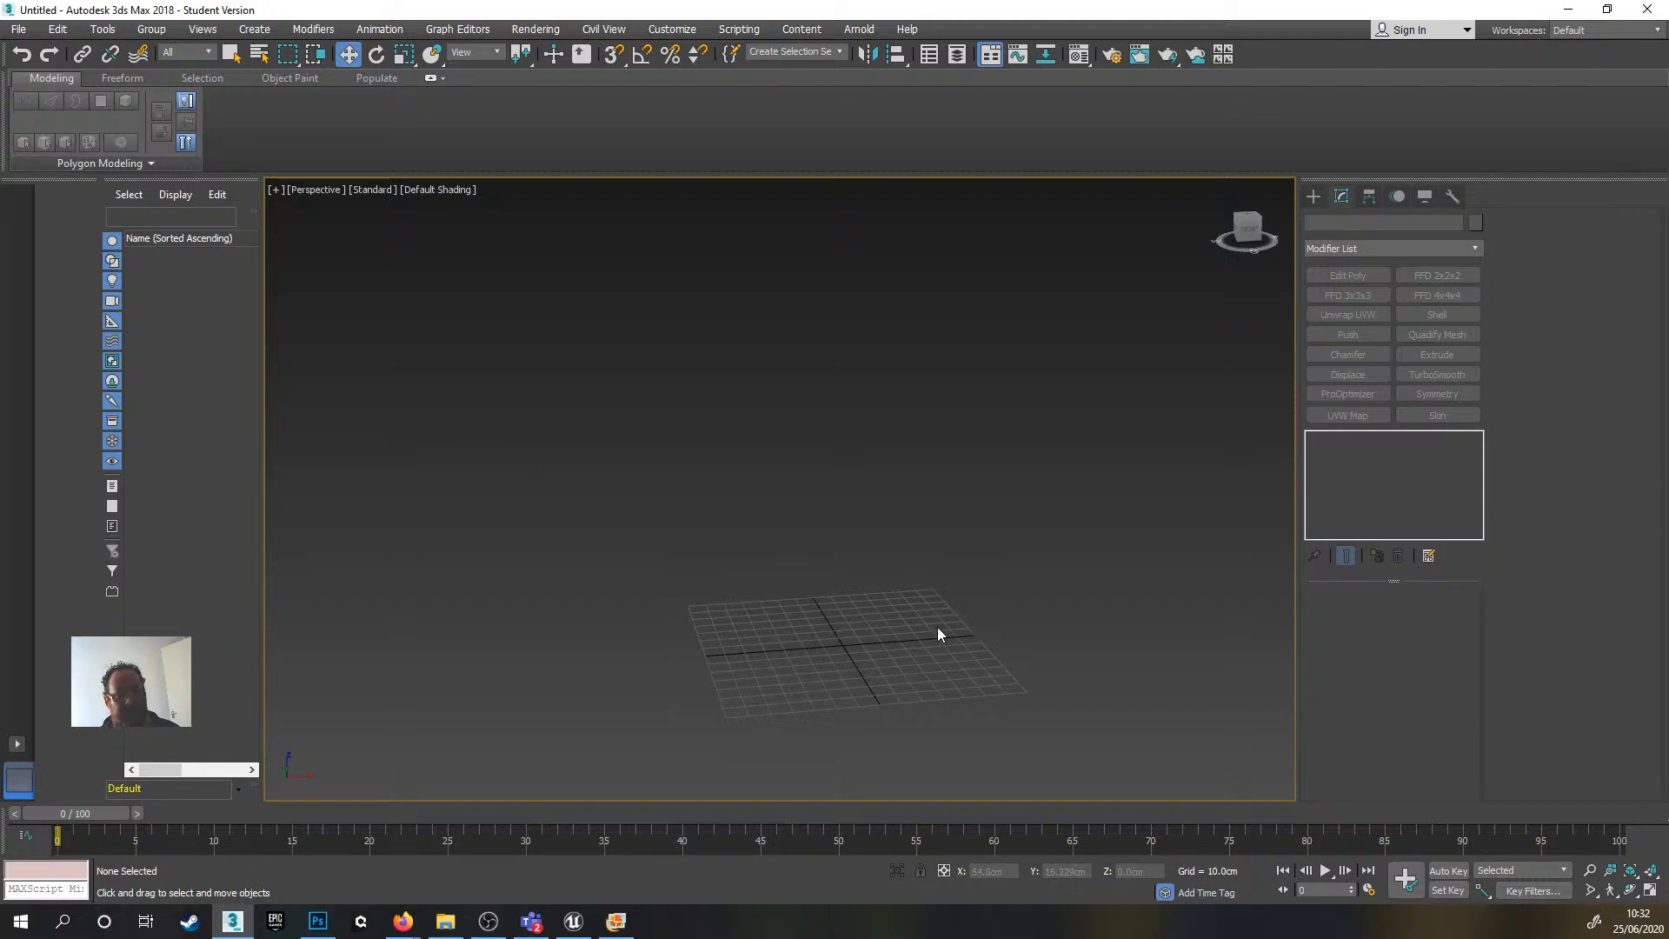
- Draw a new box in the front view over the origin, about 128 cm long, 392 cm wide and 27 cm deep
key(f)
scroll(979, 519, down, 2)
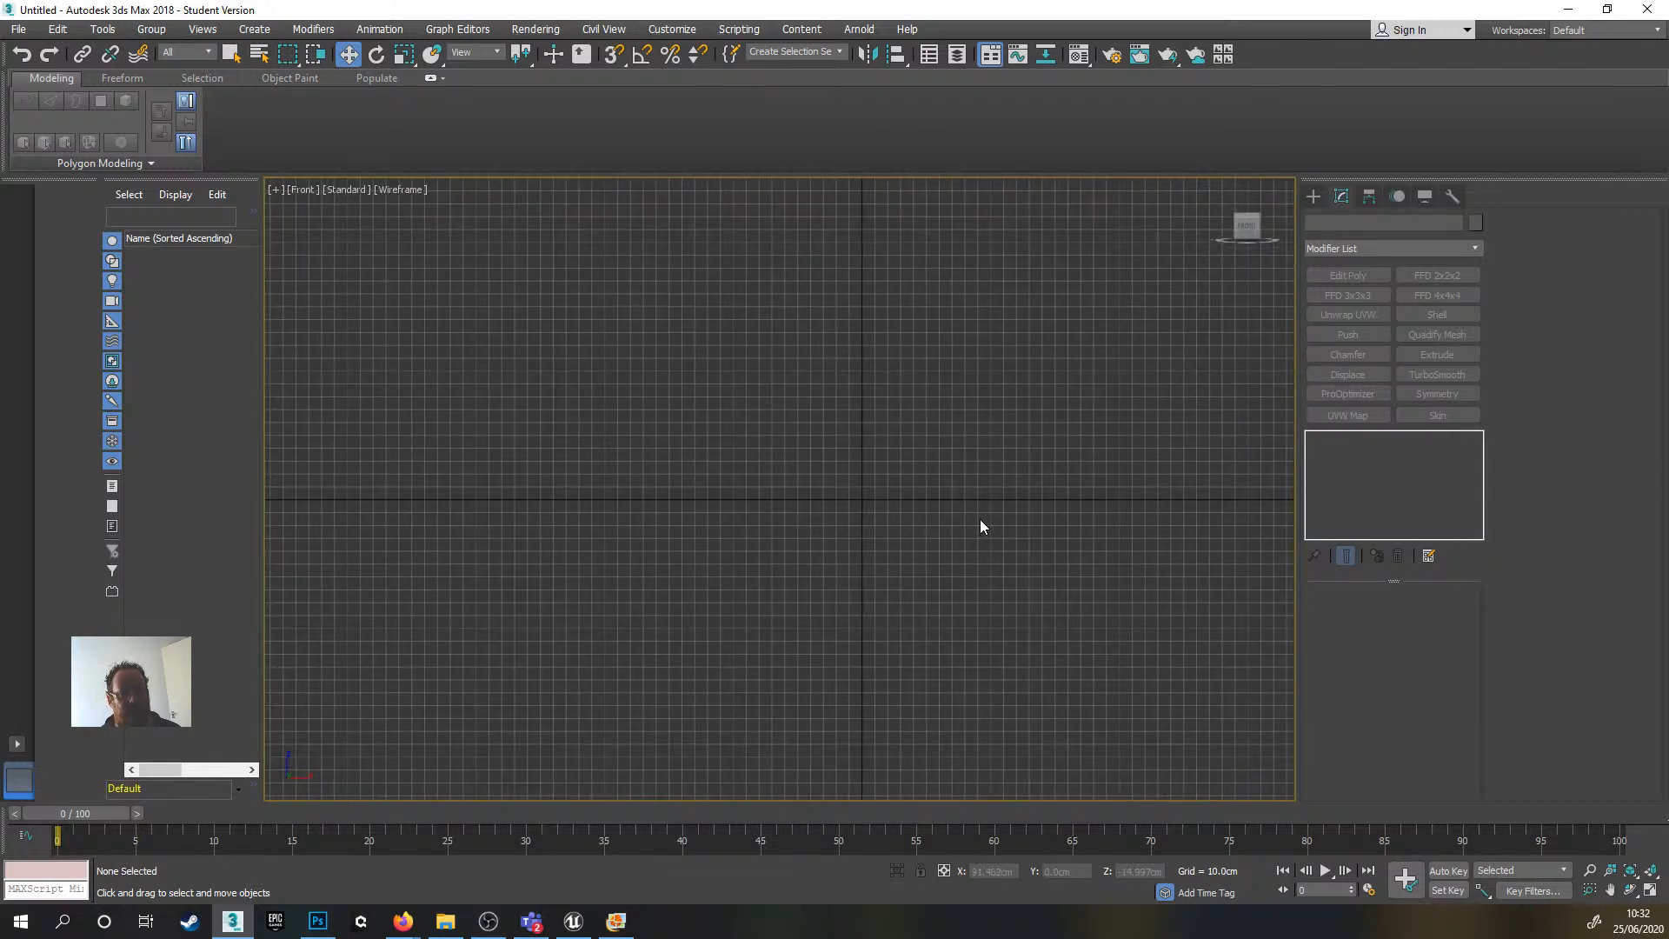
click(1313, 195)
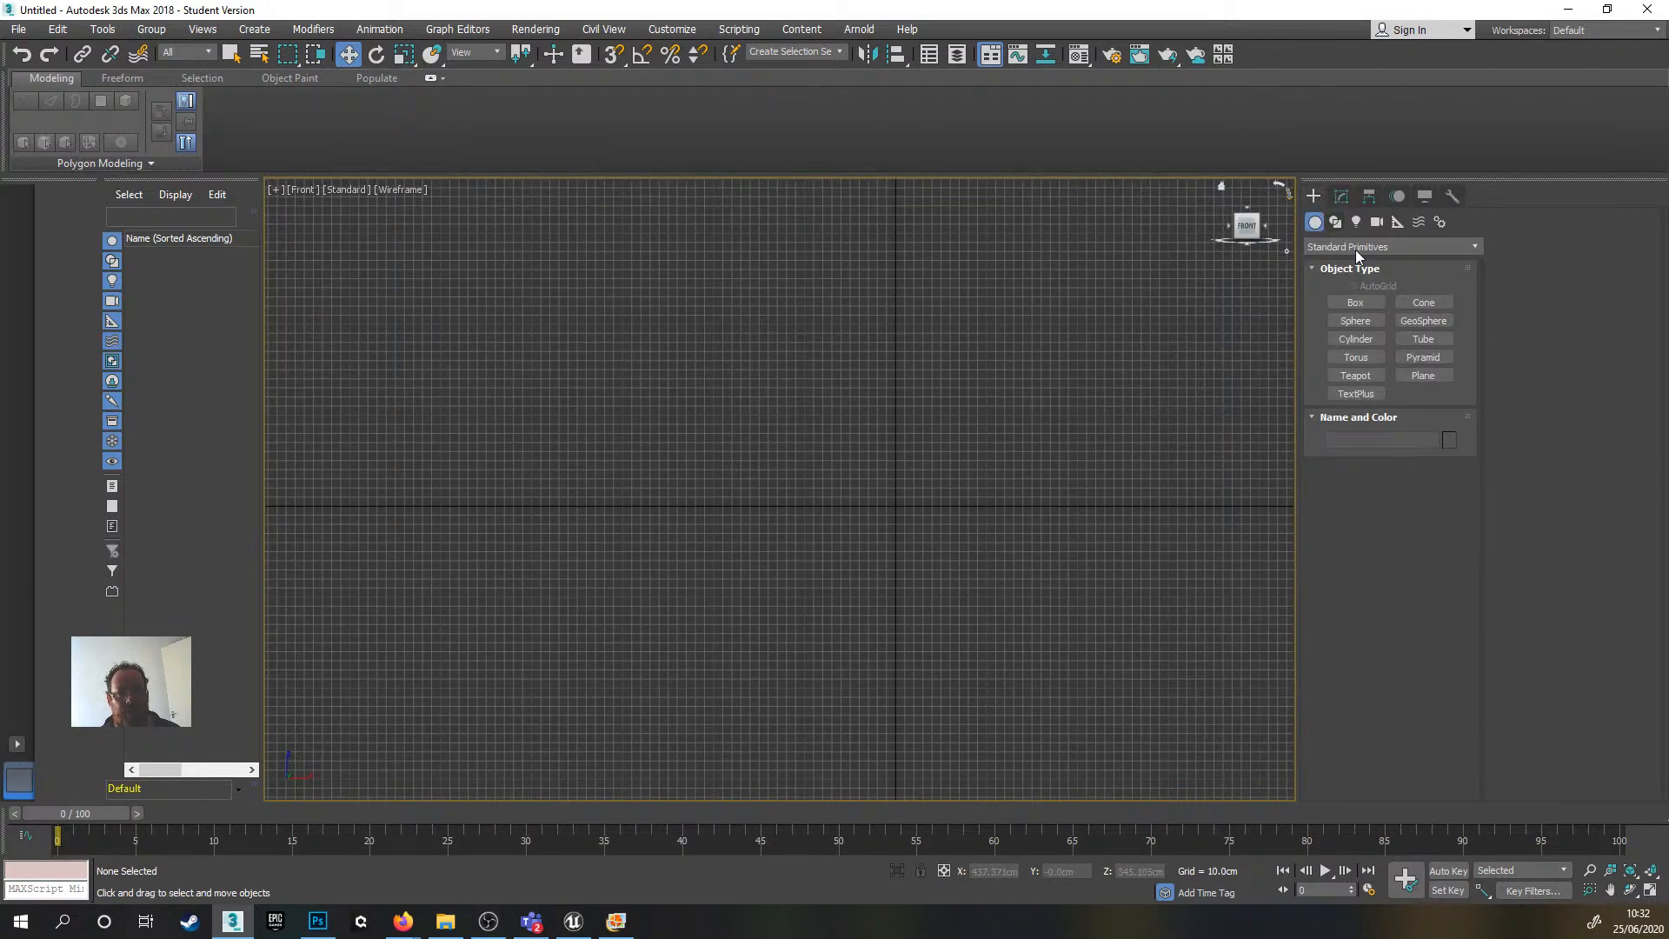
click(1371, 303)
drag(714, 448, 1073, 566)
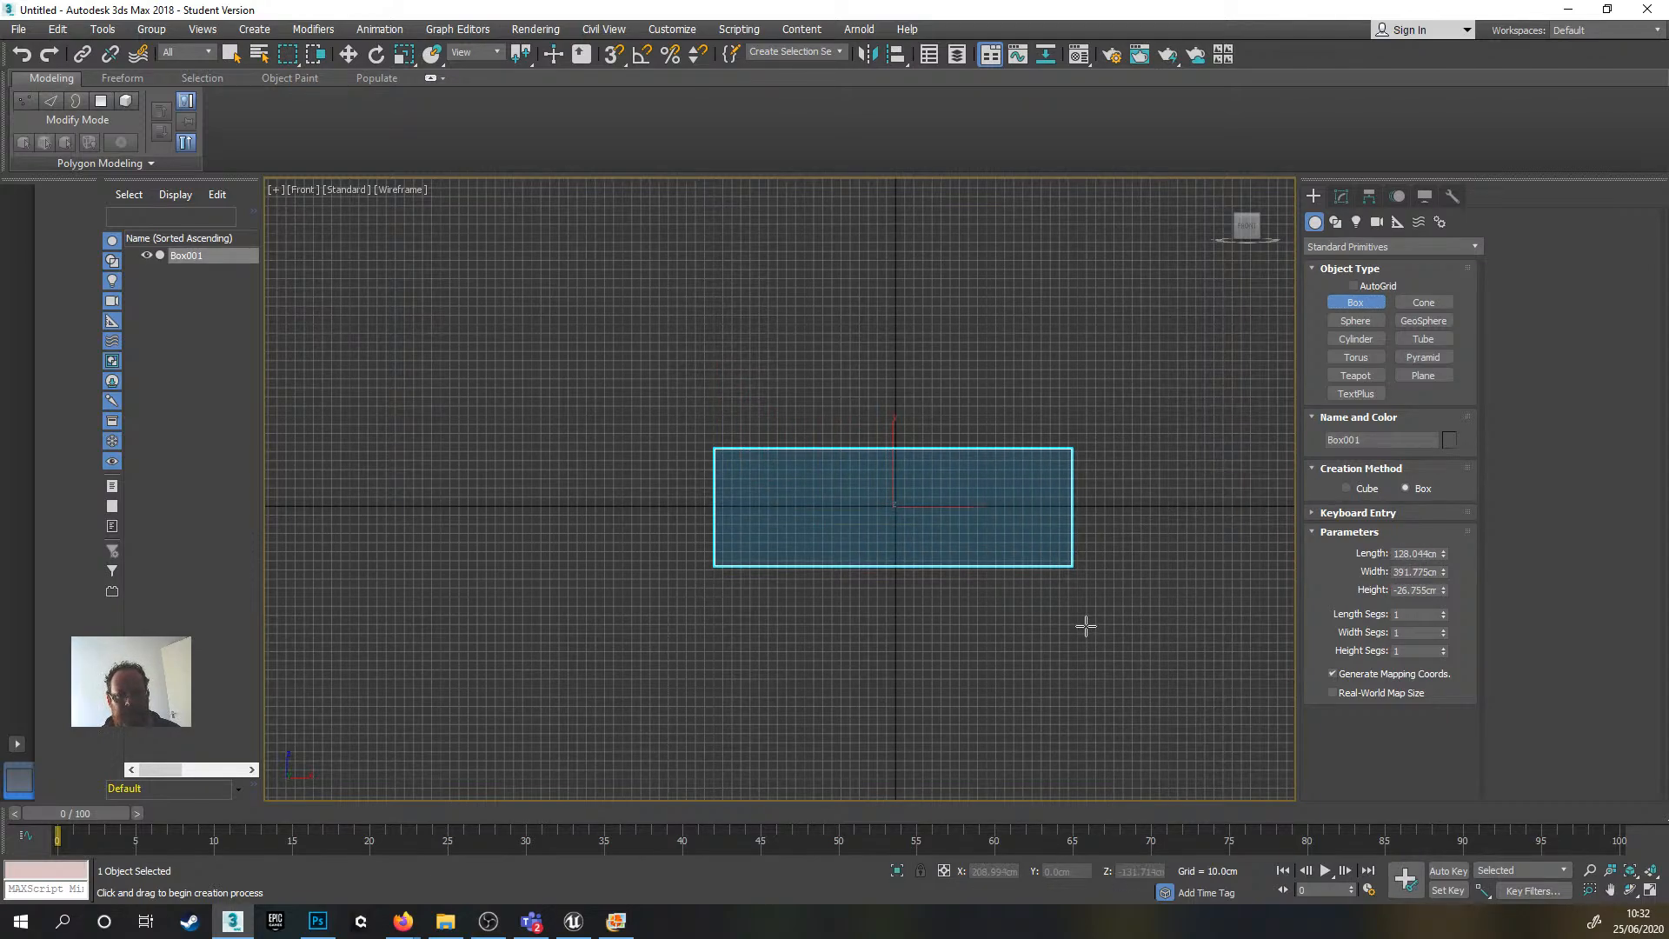
- In the perspective view, set the box's length to 160 cm, width to 90 cm and height to 10 cm
key(p)
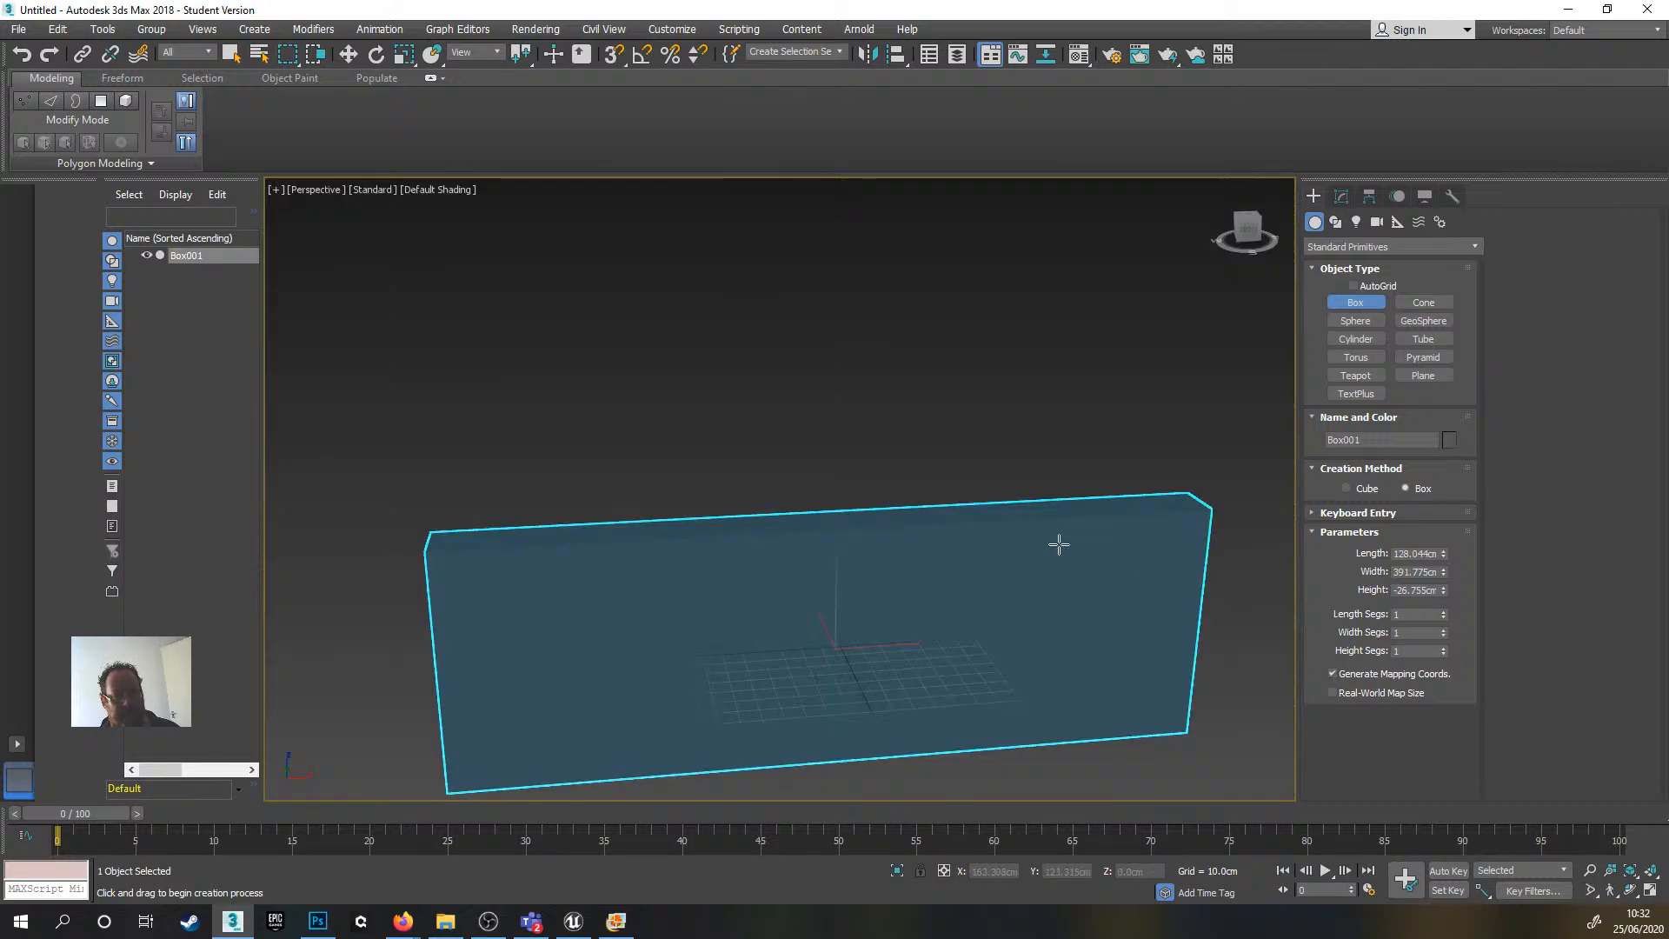
scroll(1061, 574, down, 5)
scroll(987, 570, up, 3)
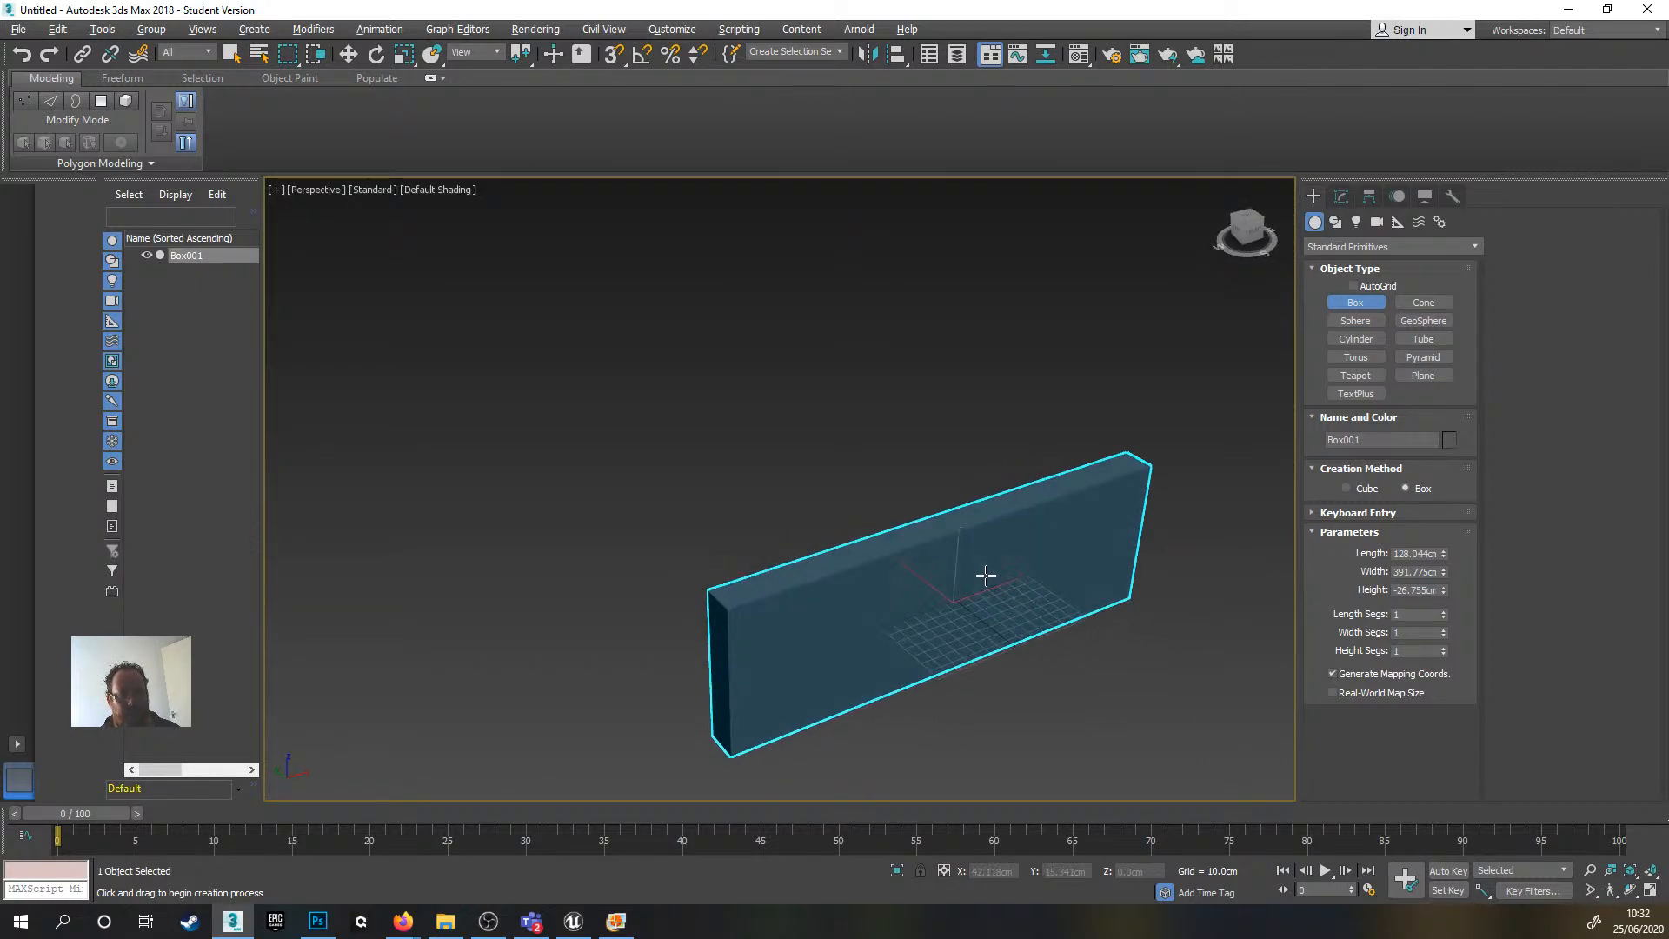
double_click(1420, 553)
text(160)
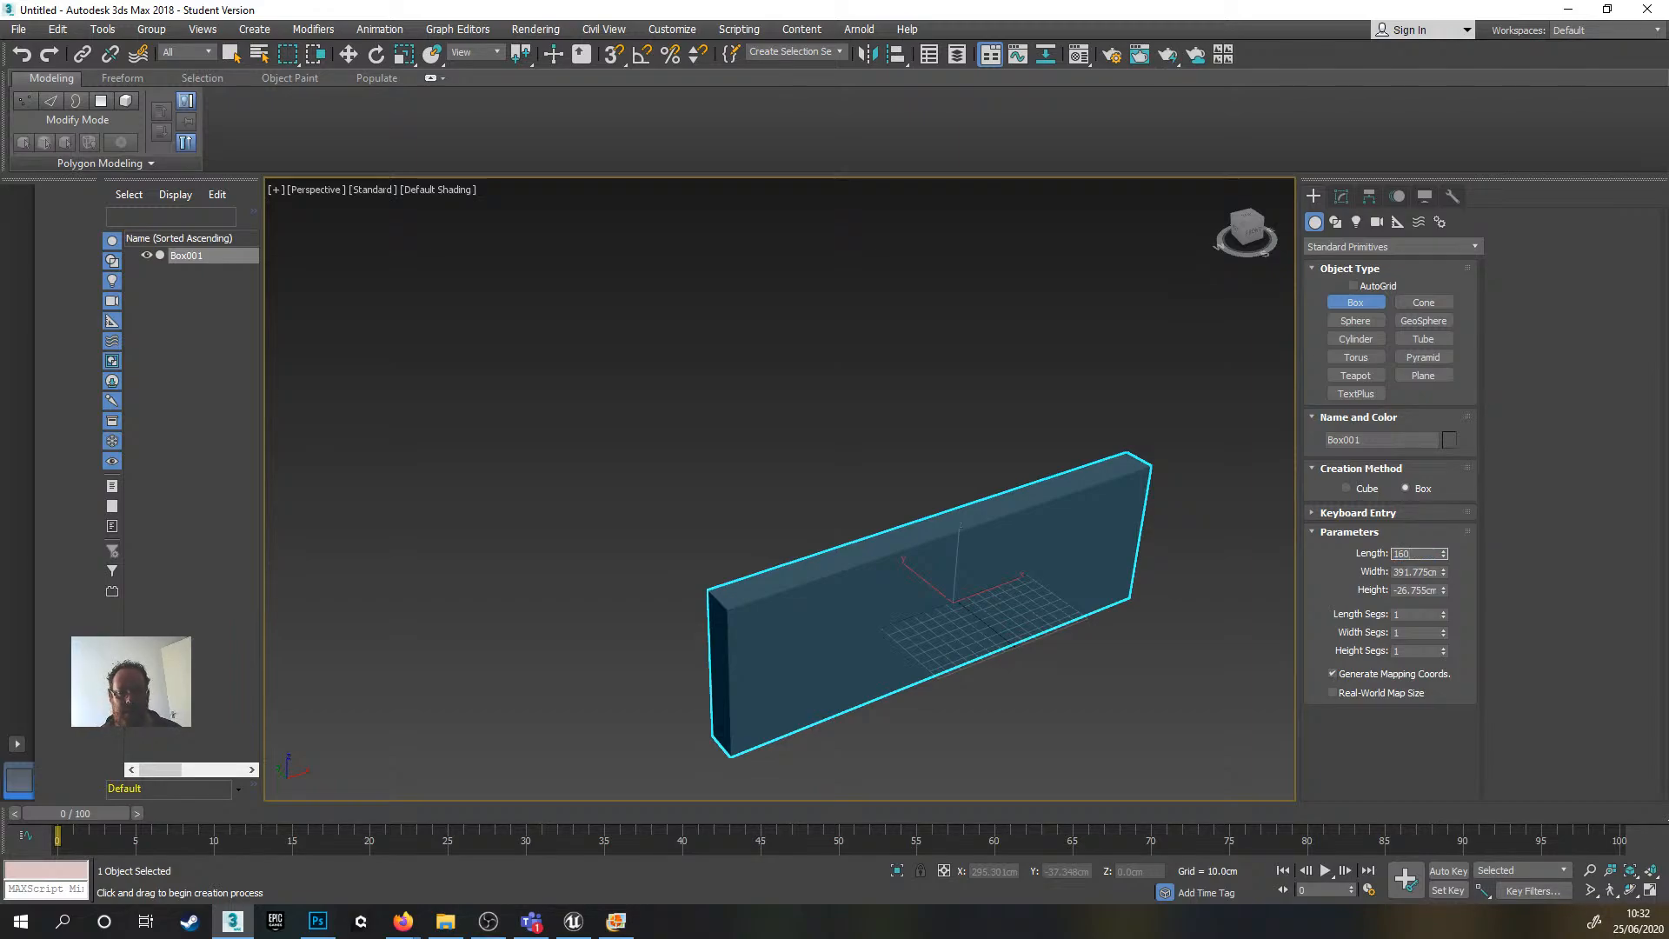
key(Tab)
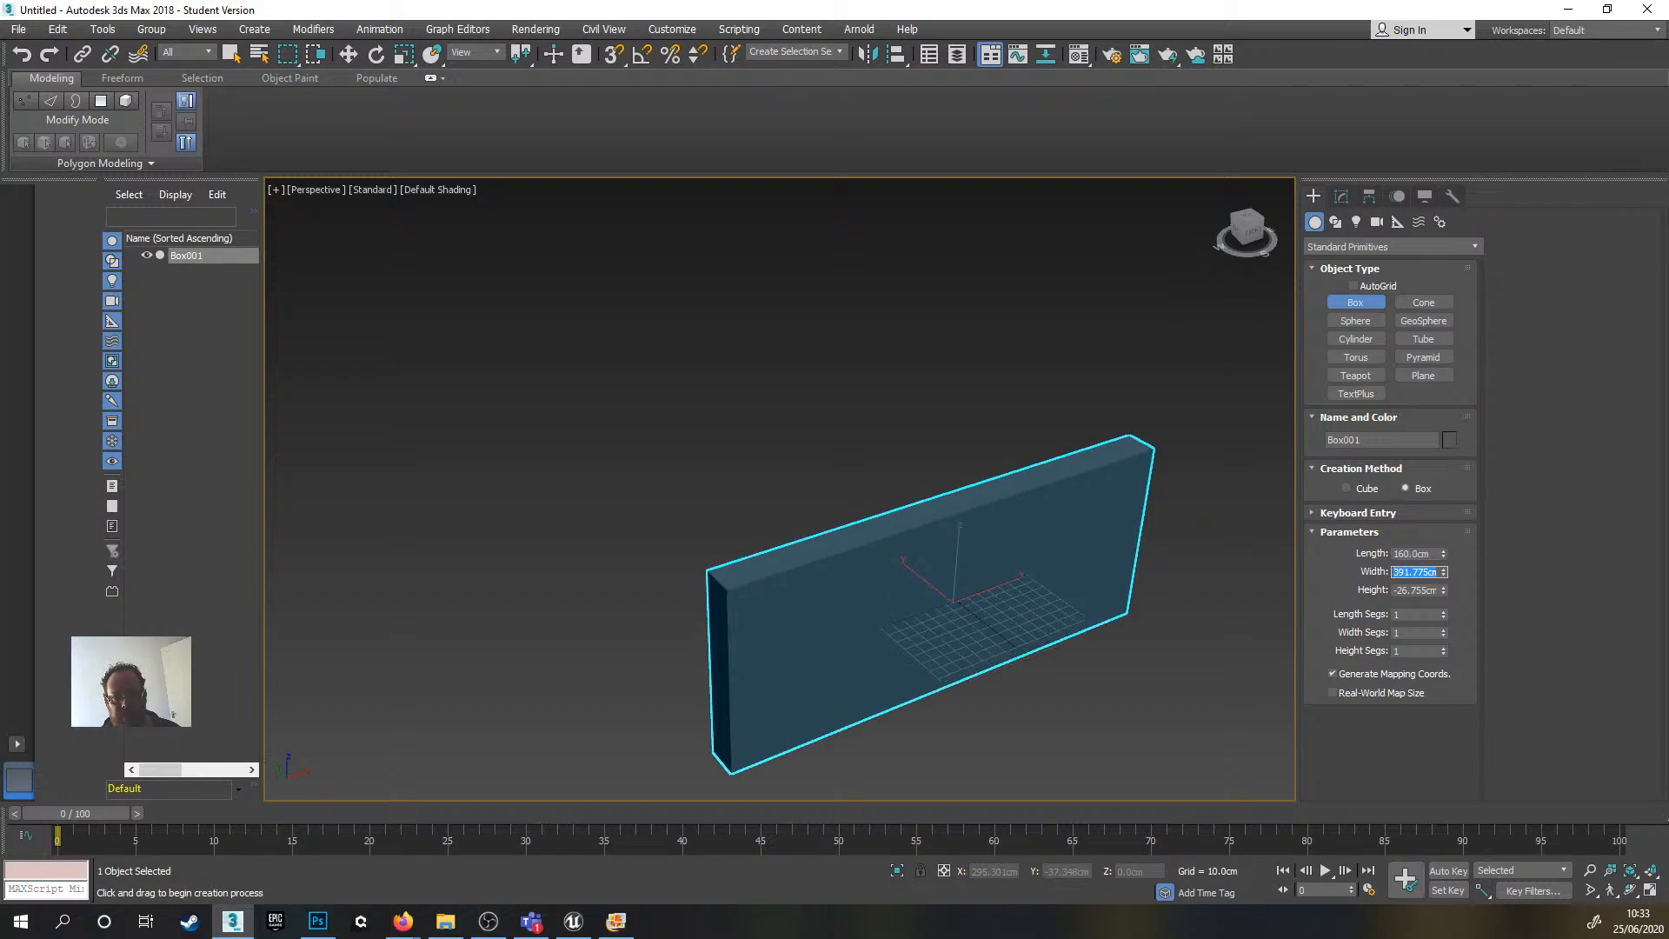
text(90)
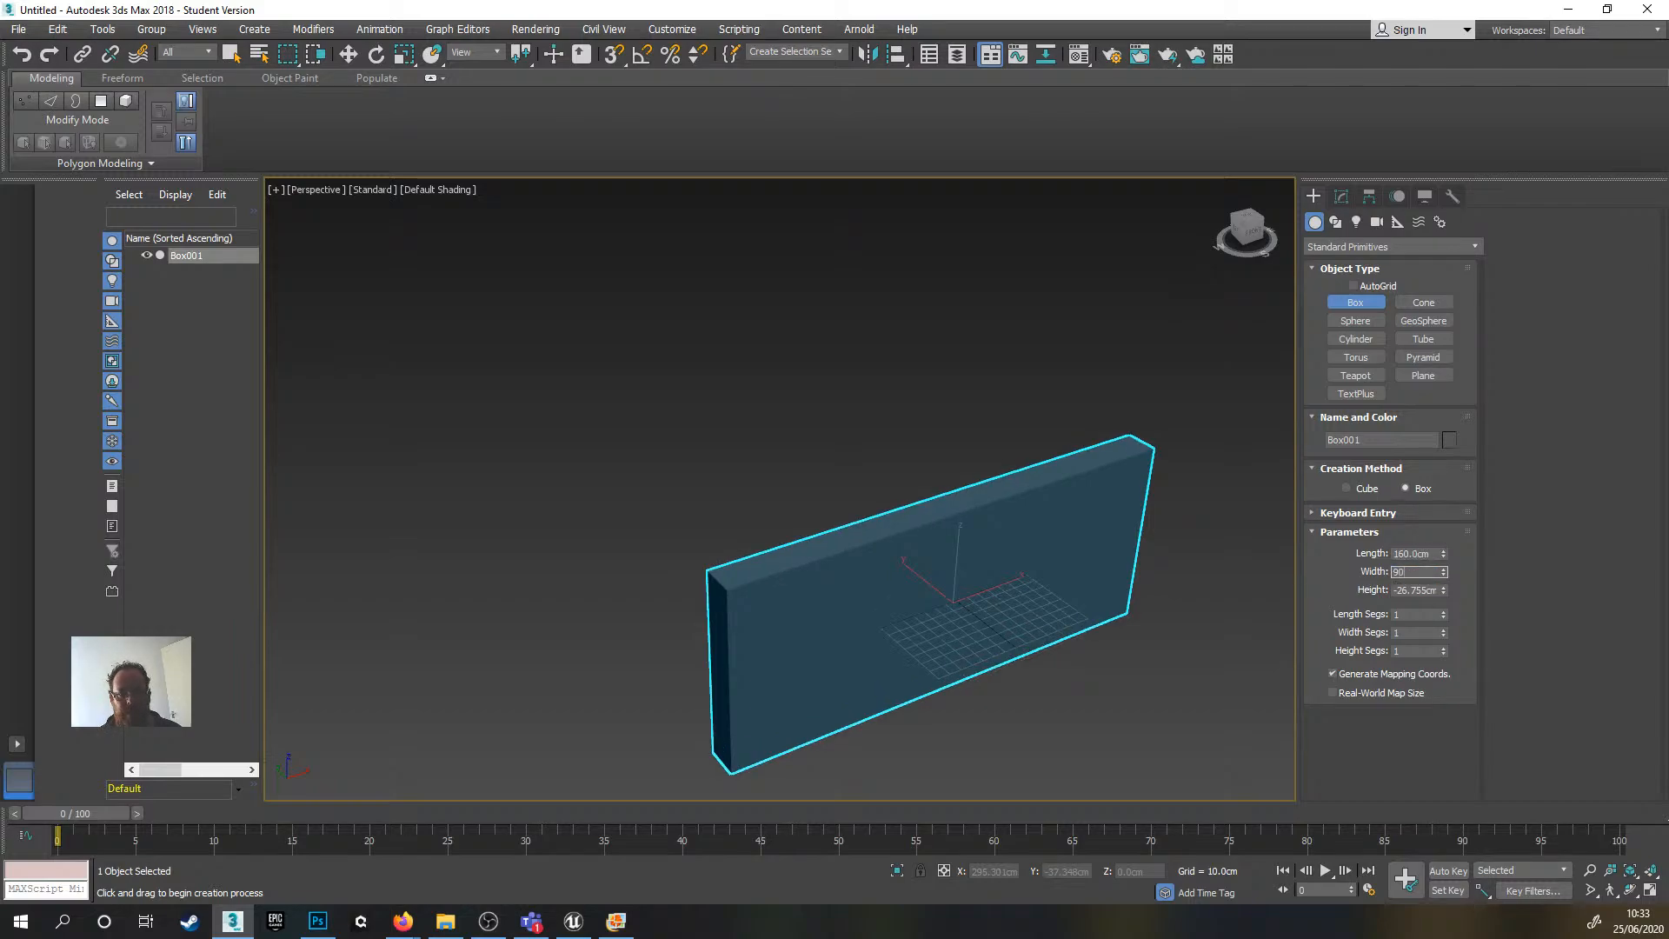
key(Return)
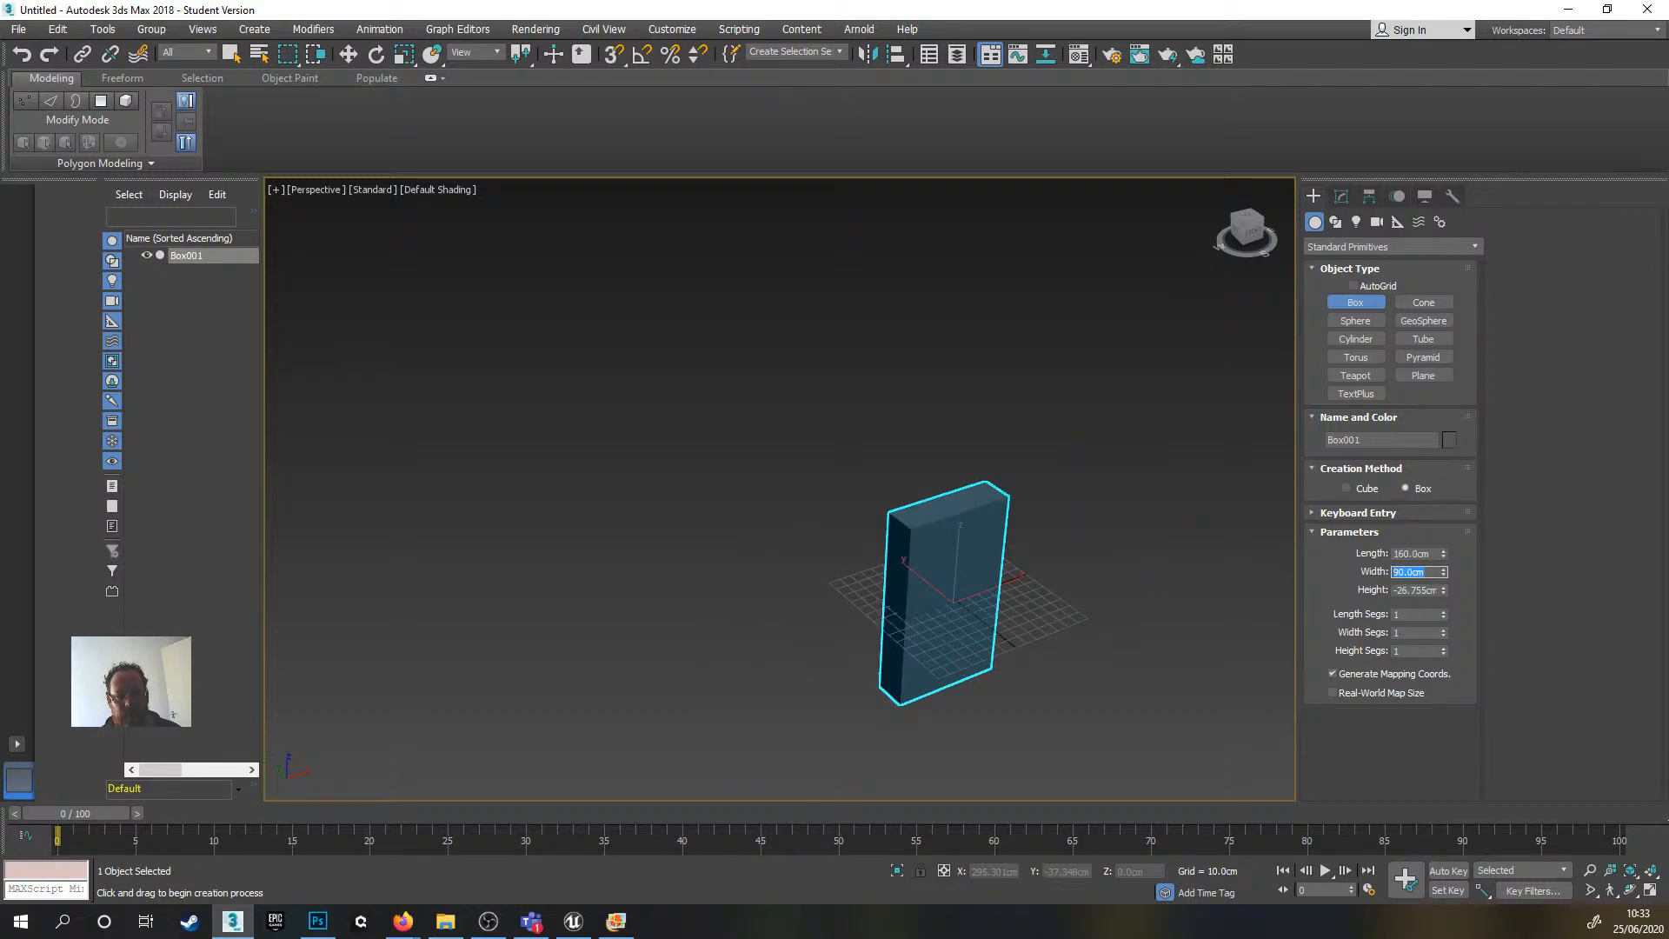
key(Tab)
text(10)
key(Return)
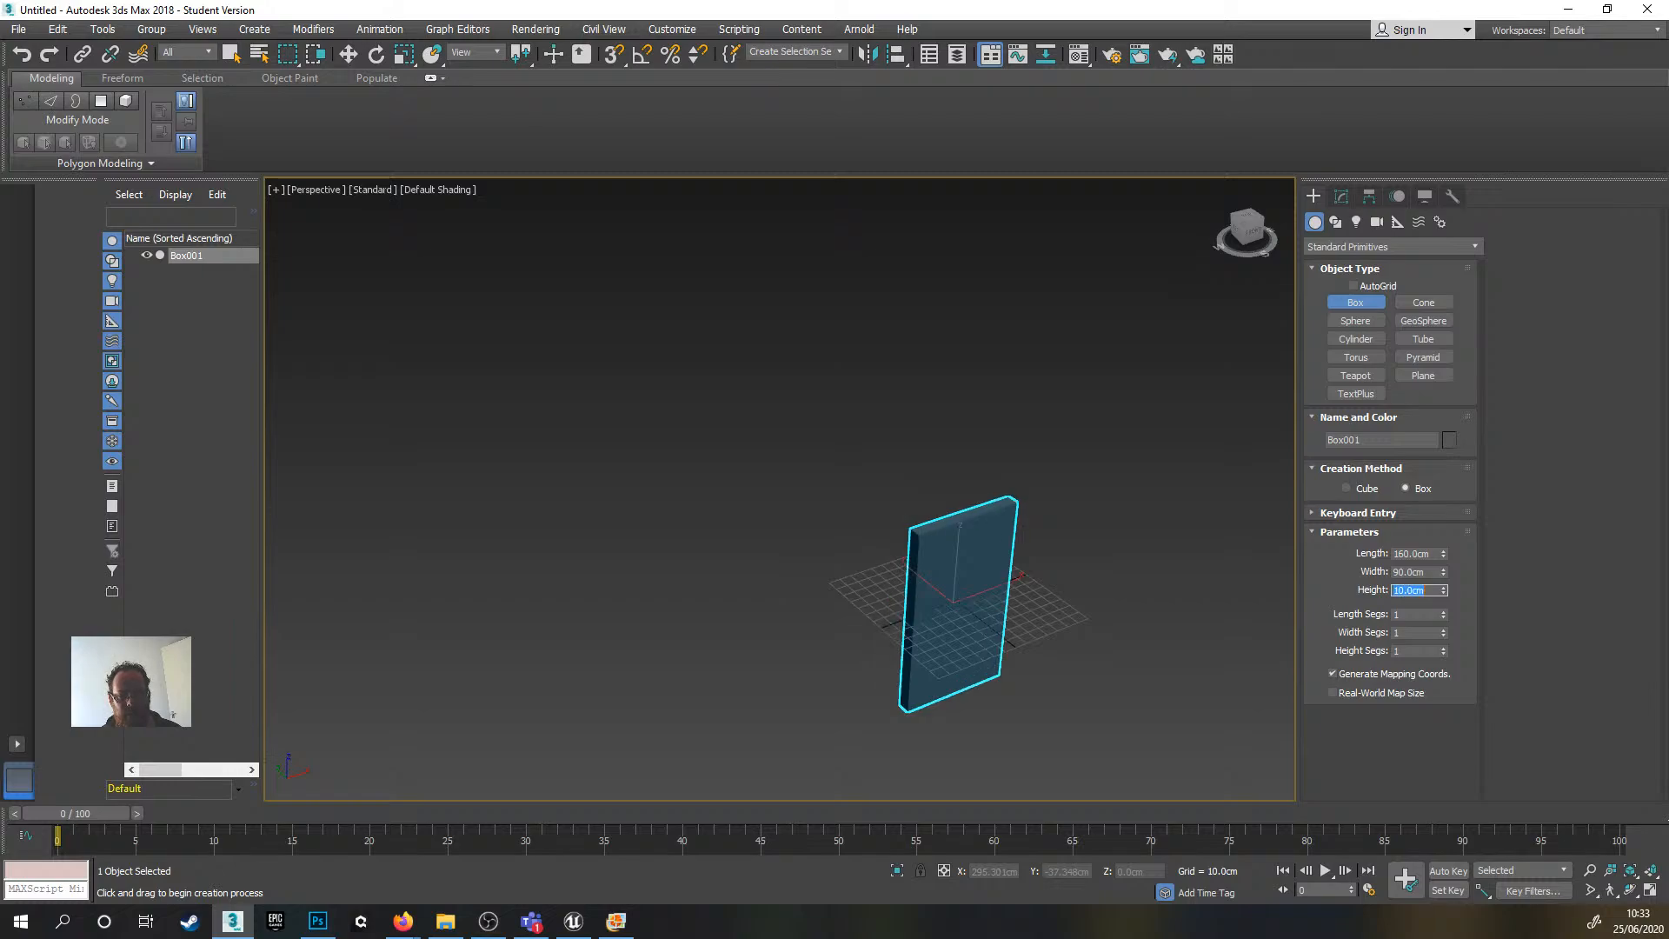
scroll(1002, 569, up, 4)
alt+middle_drag(968, 603, 977, 556)
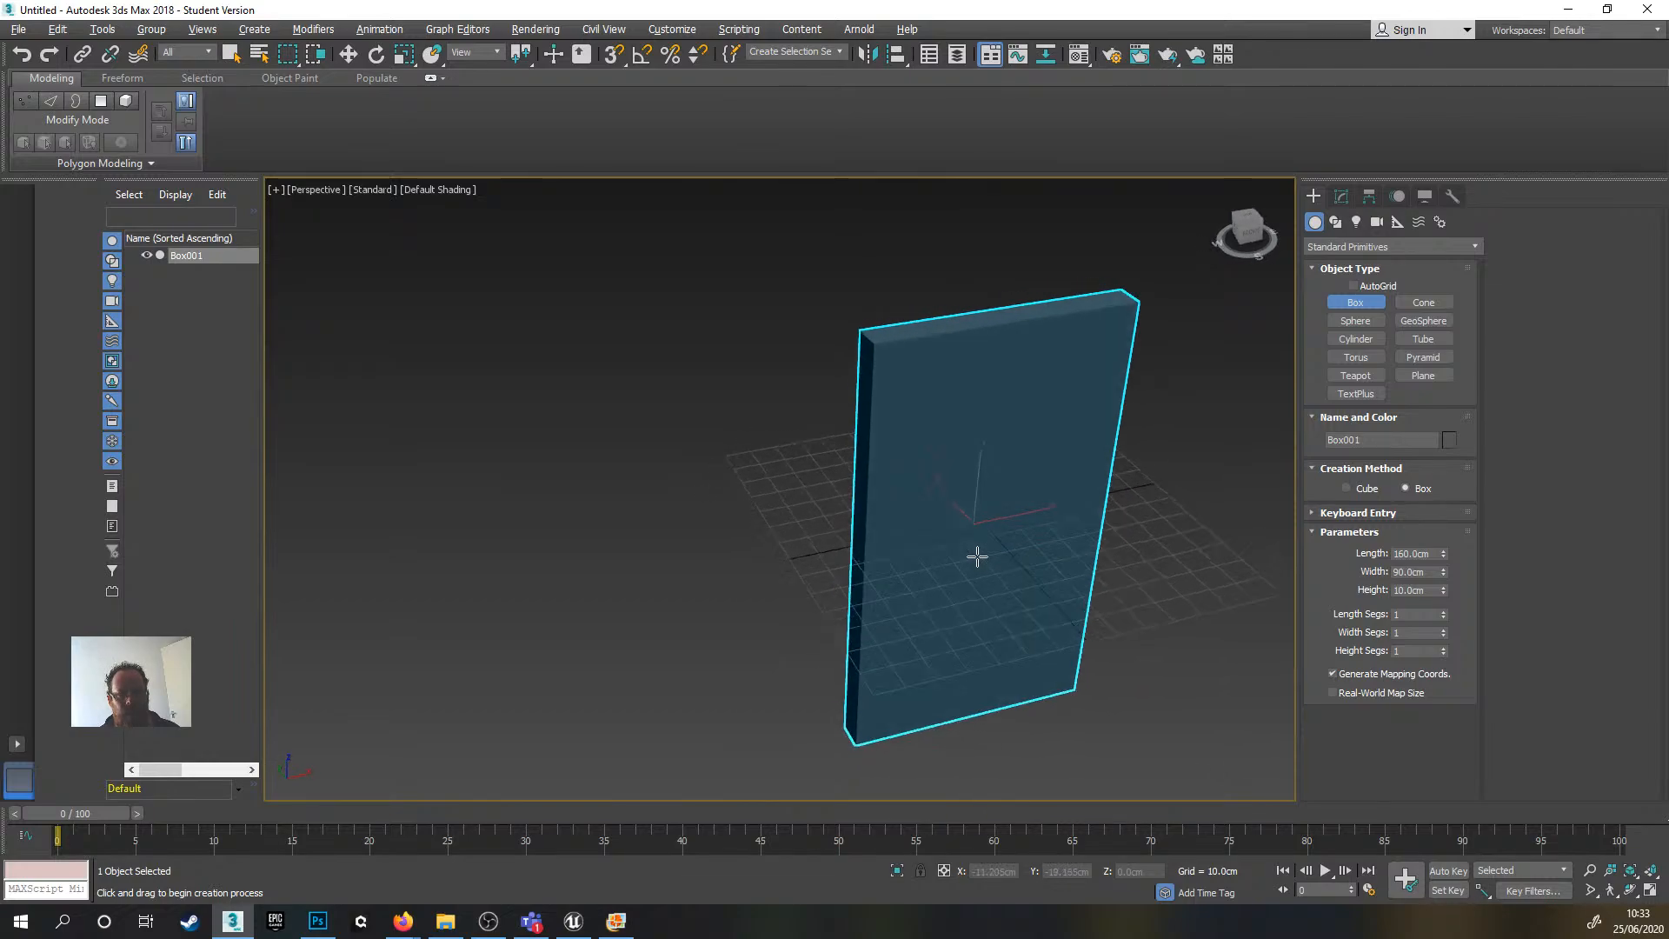
- With the Move tool active, reset the box's X and Z positions to 0 cm to centre it on the origin
key(w)
alt+middle_drag(1071, 580, 1014, 533)
scroll(1043, 527, up, 4)
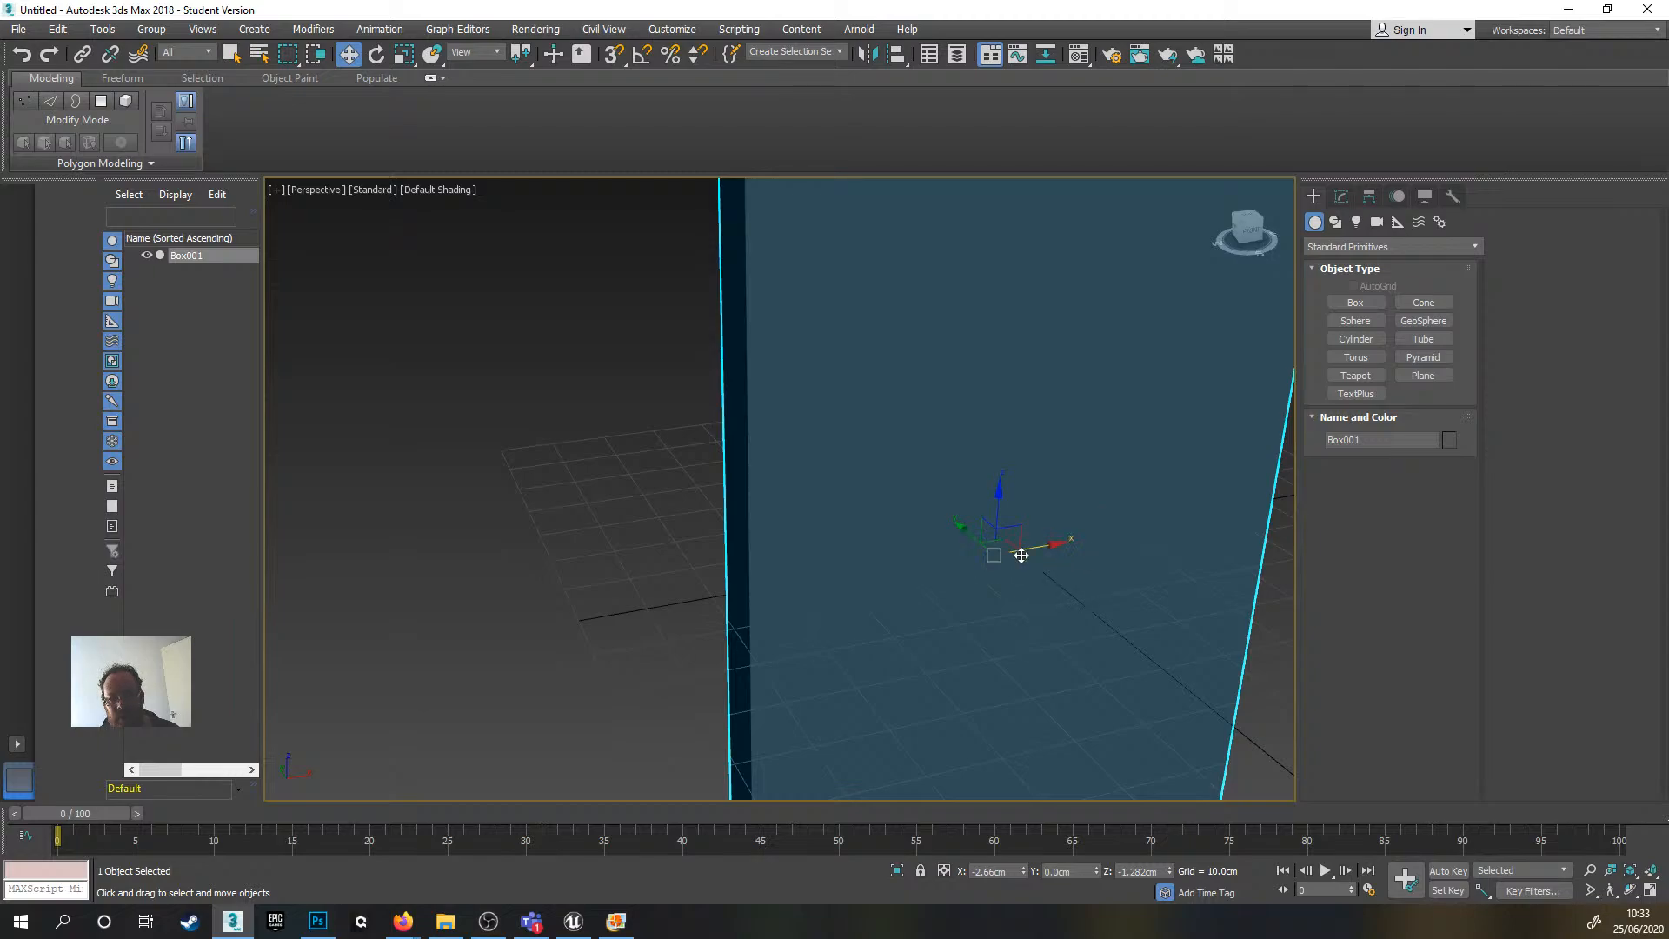
scroll(1021, 557, down, 5)
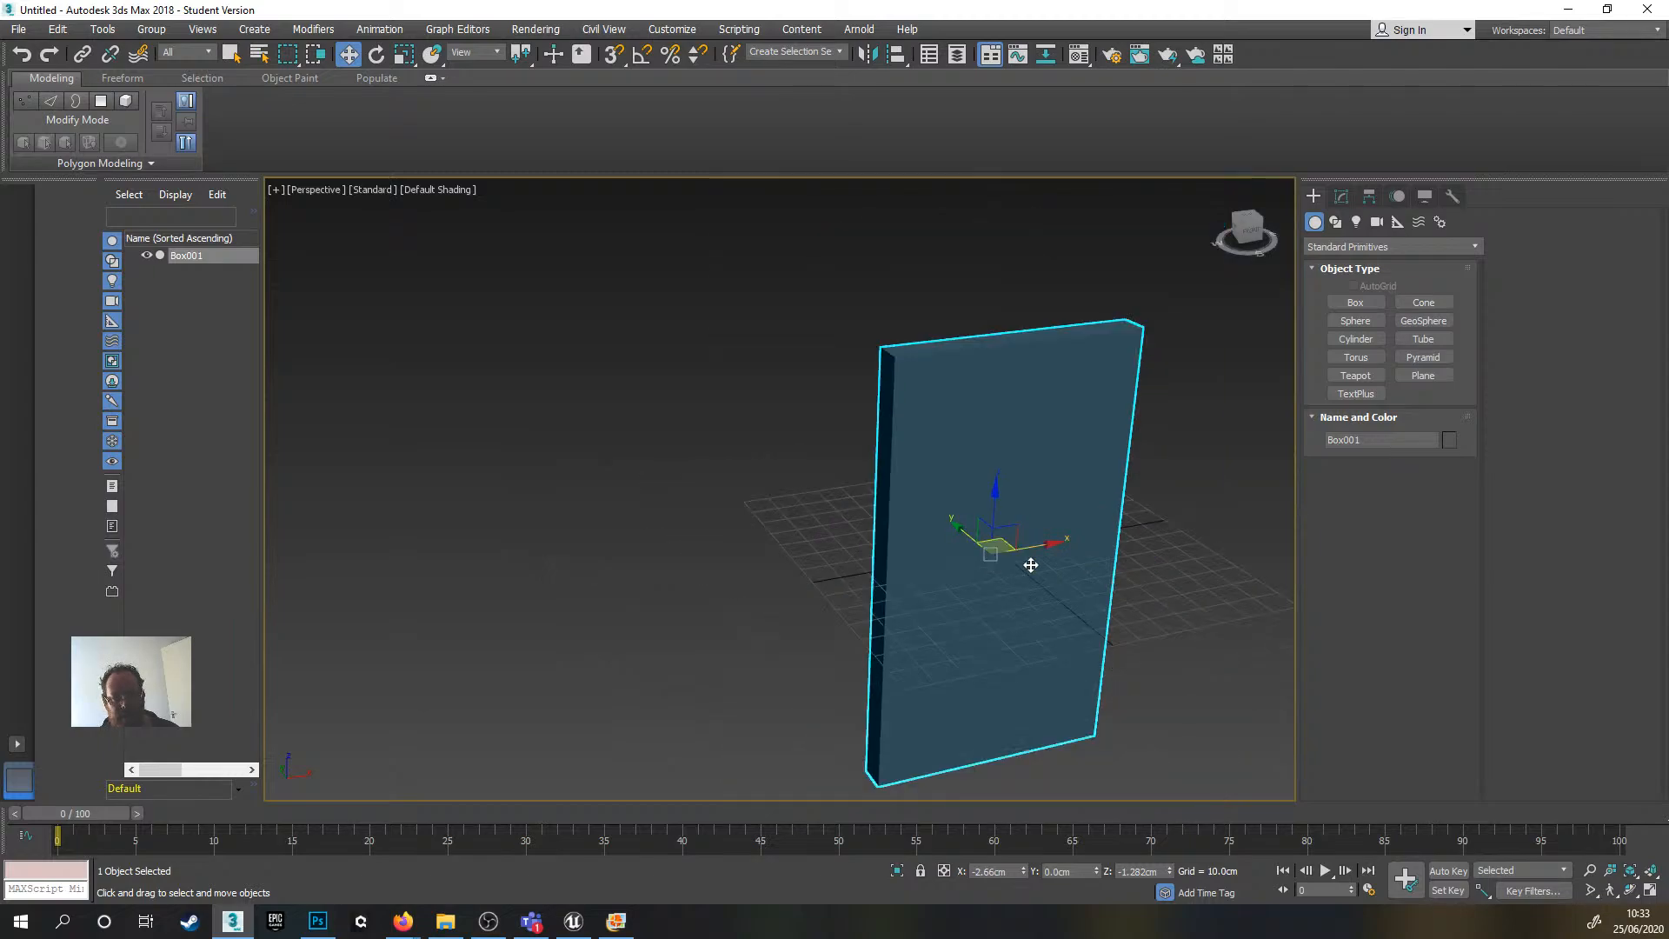
scroll(1009, 561, up, 5)
scroll(1003, 562, down, 6)
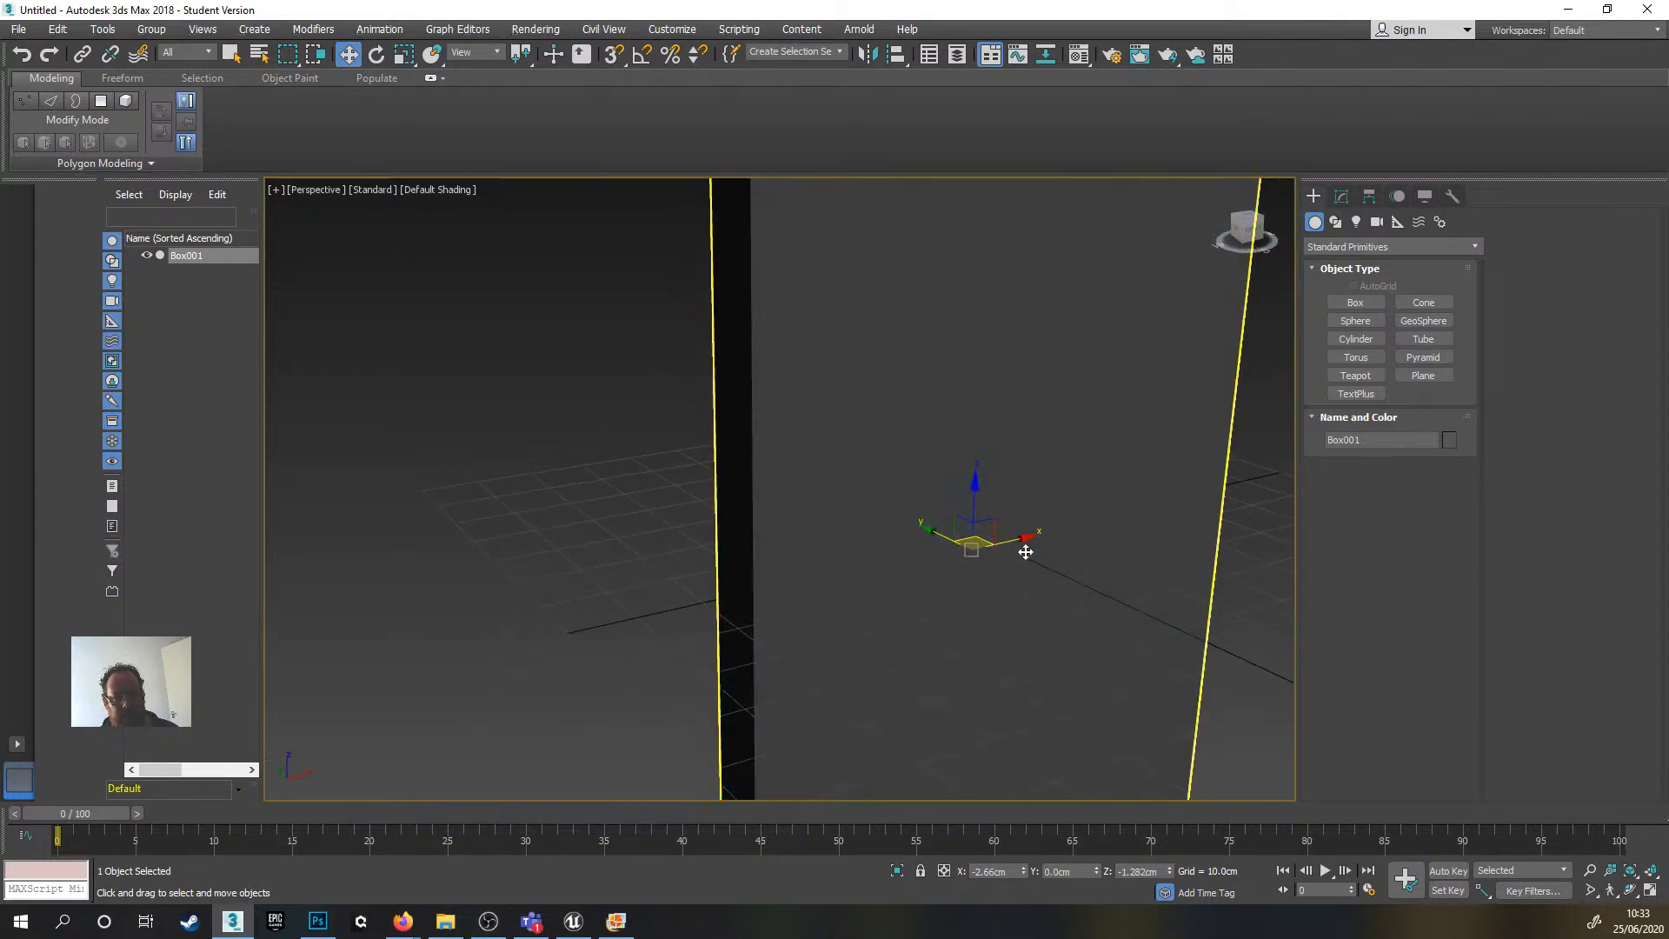
alt+middle_drag(1127, 534, 982, 464)
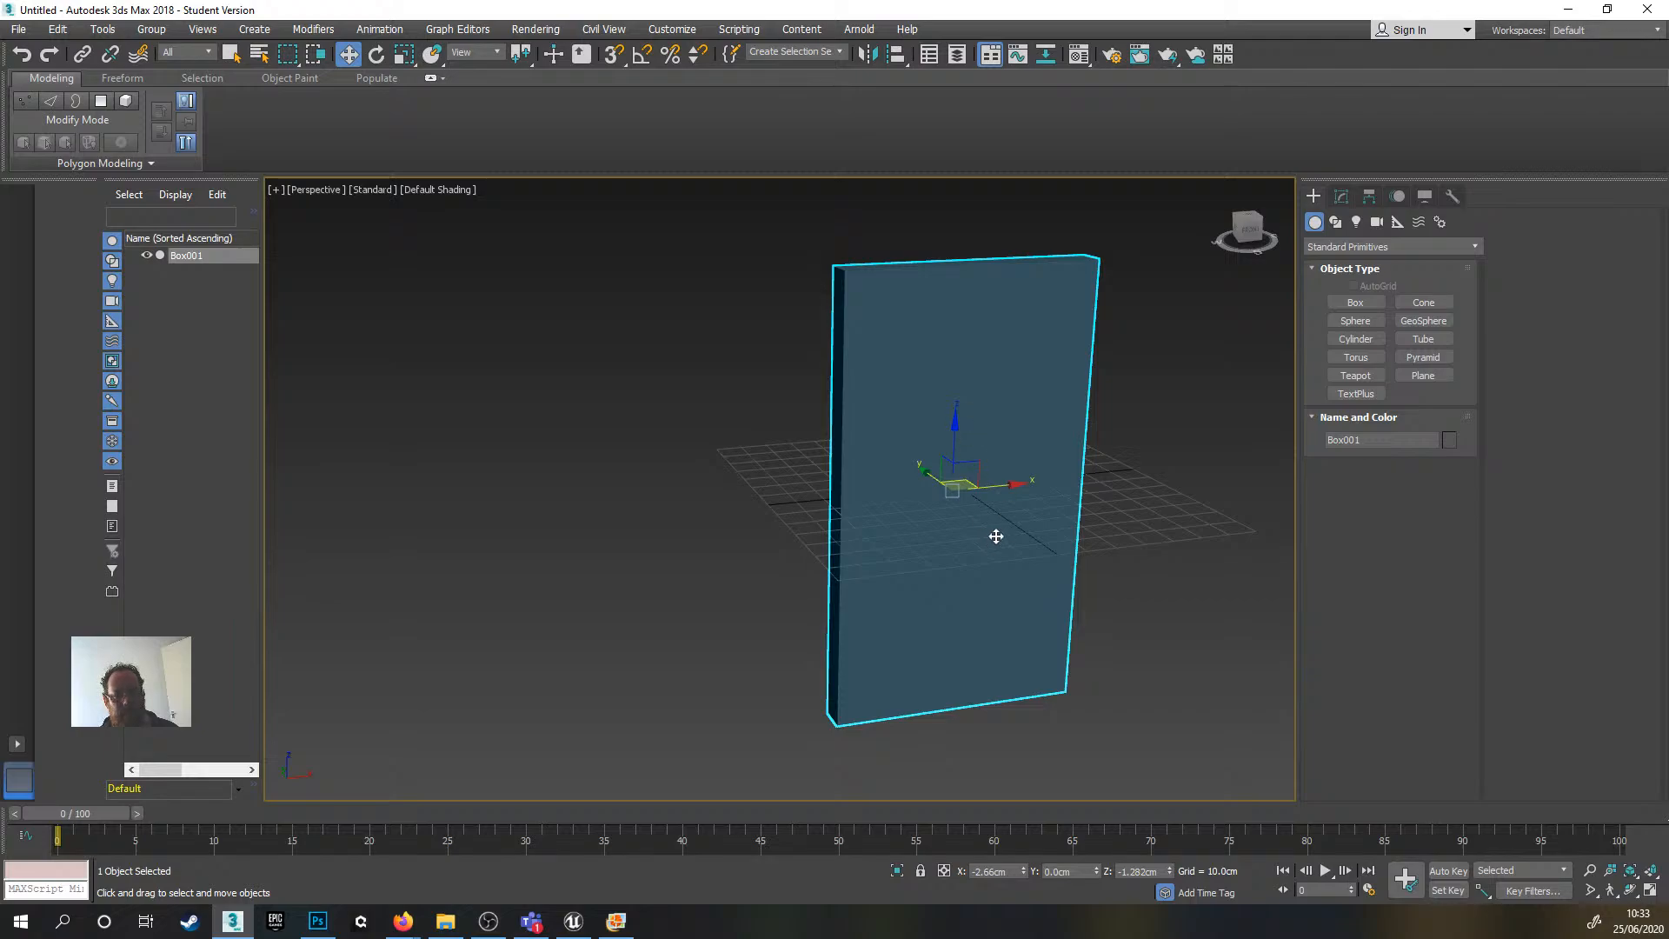
scroll(996, 478, down, 3)
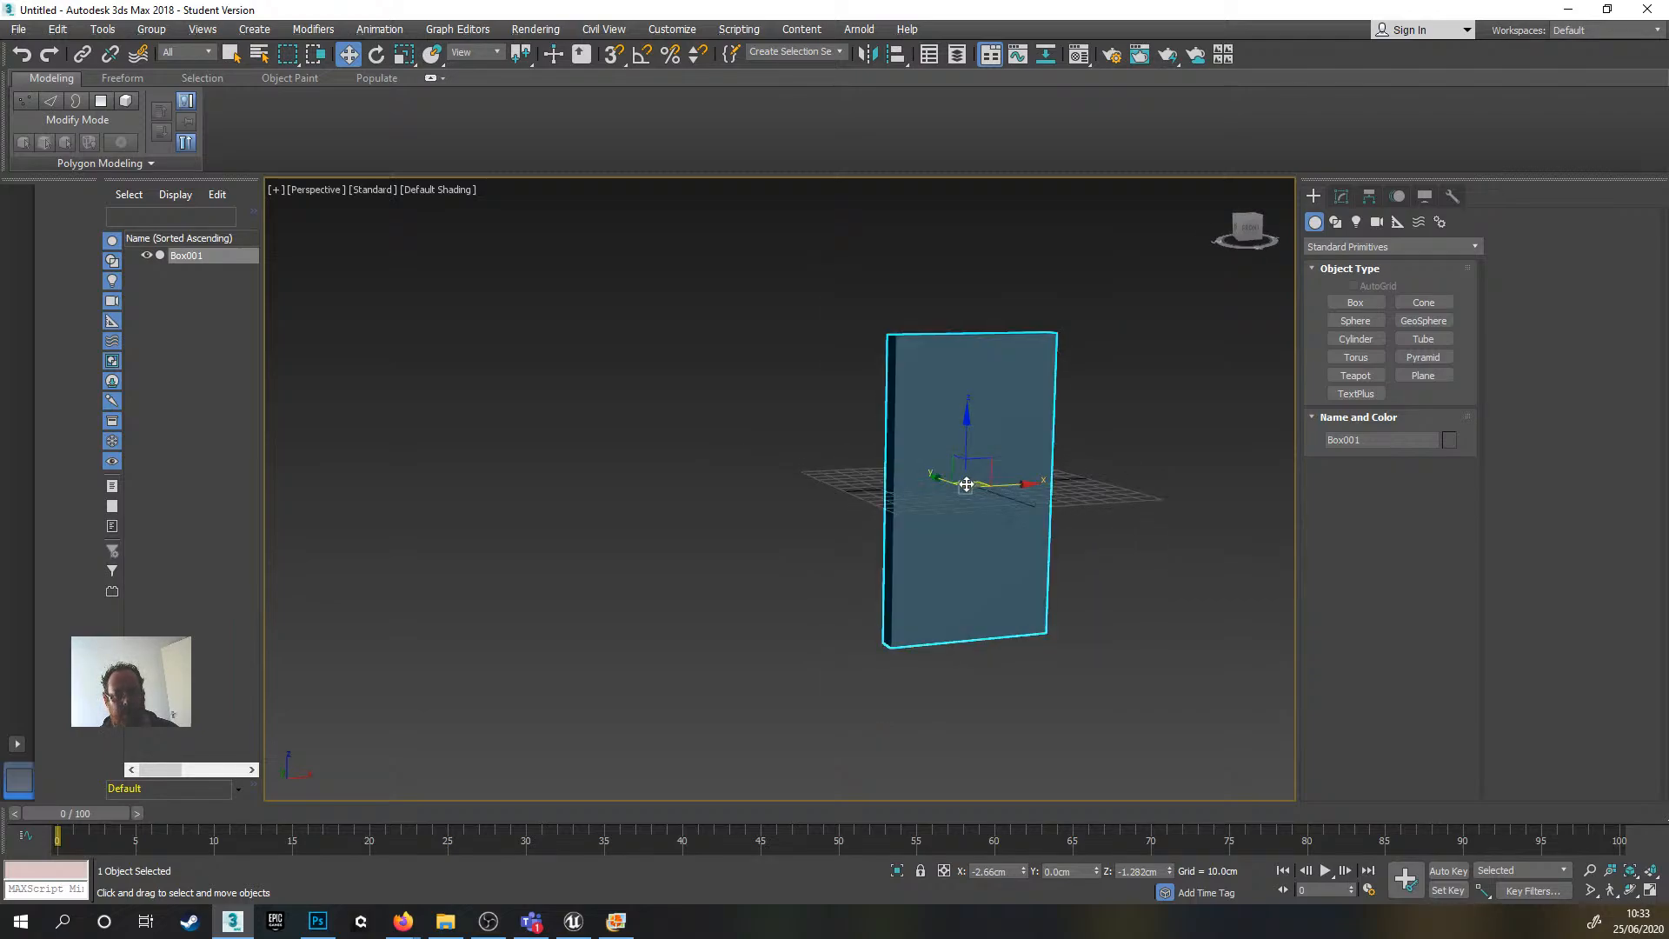
scroll(1009, 461, down, 3)
alt+middle_drag(1010, 440, 989, 506)
scroll(1006, 467, up, 5)
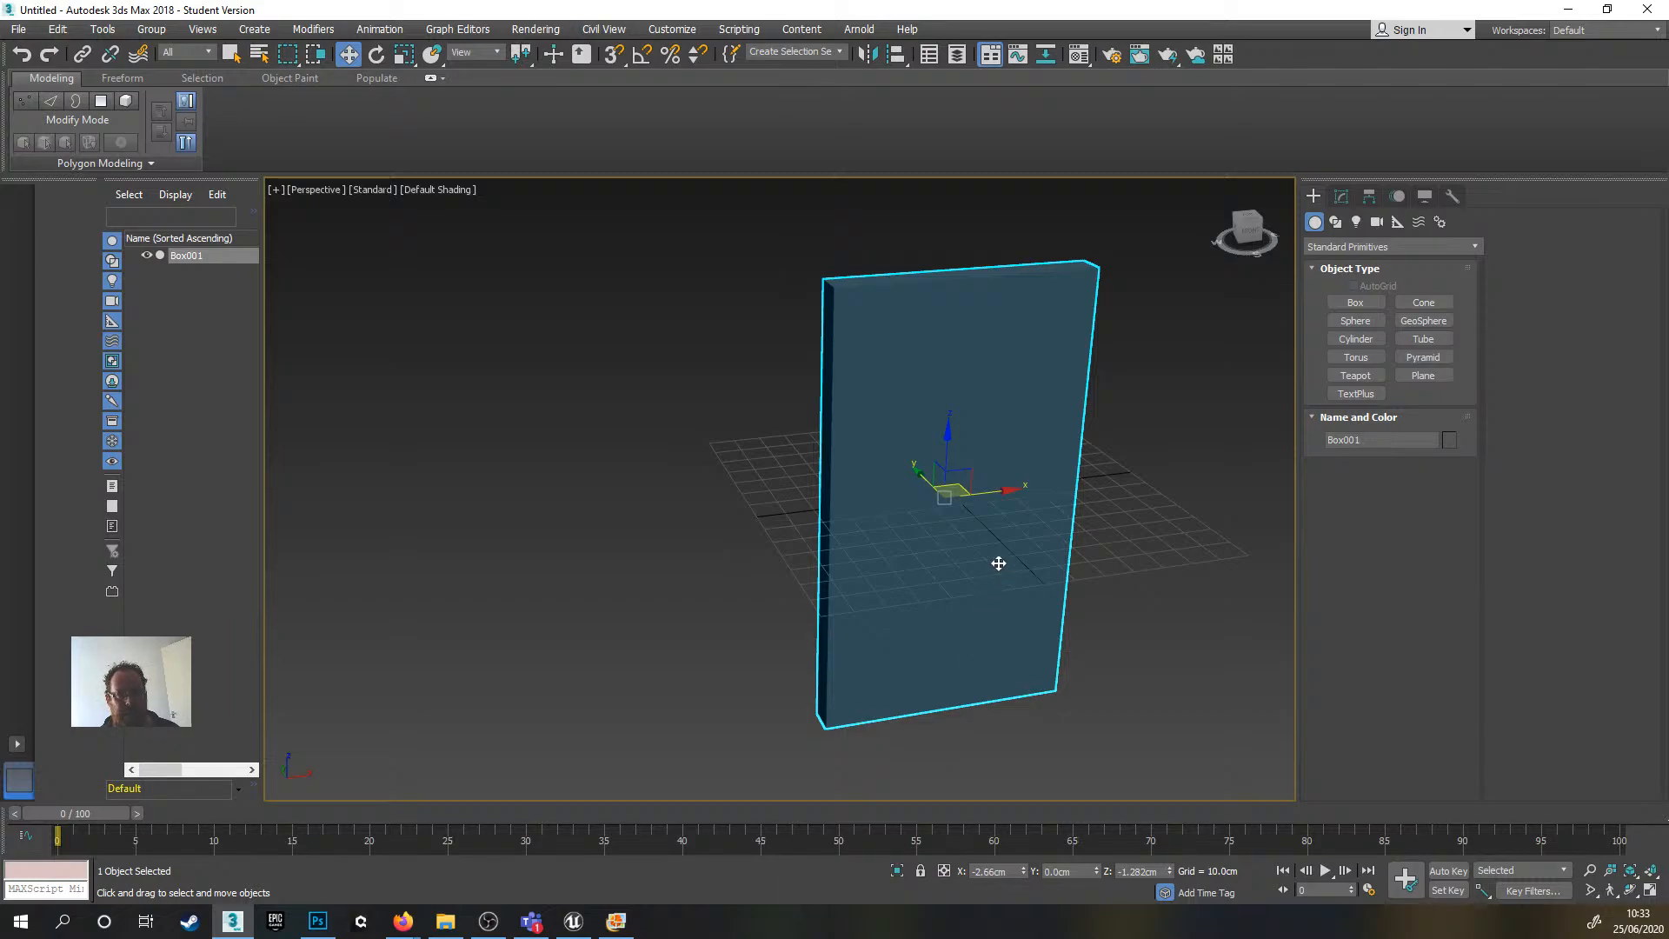
alt+middle_drag(1002, 564, 1002, 558)
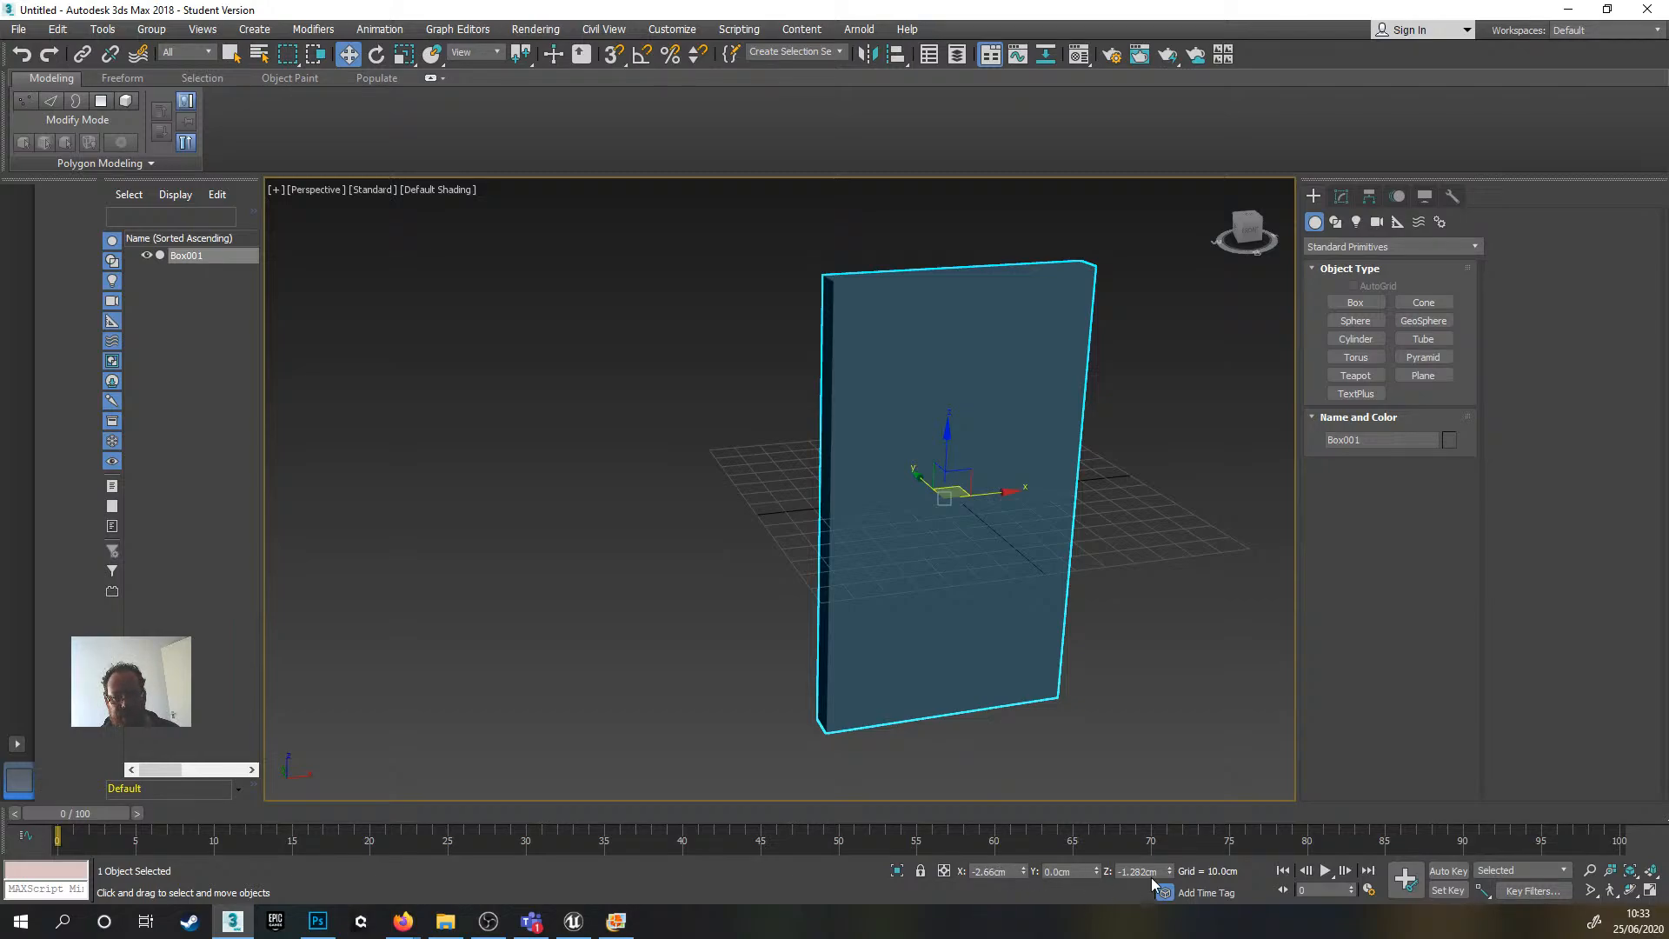
right_click(1023, 873)
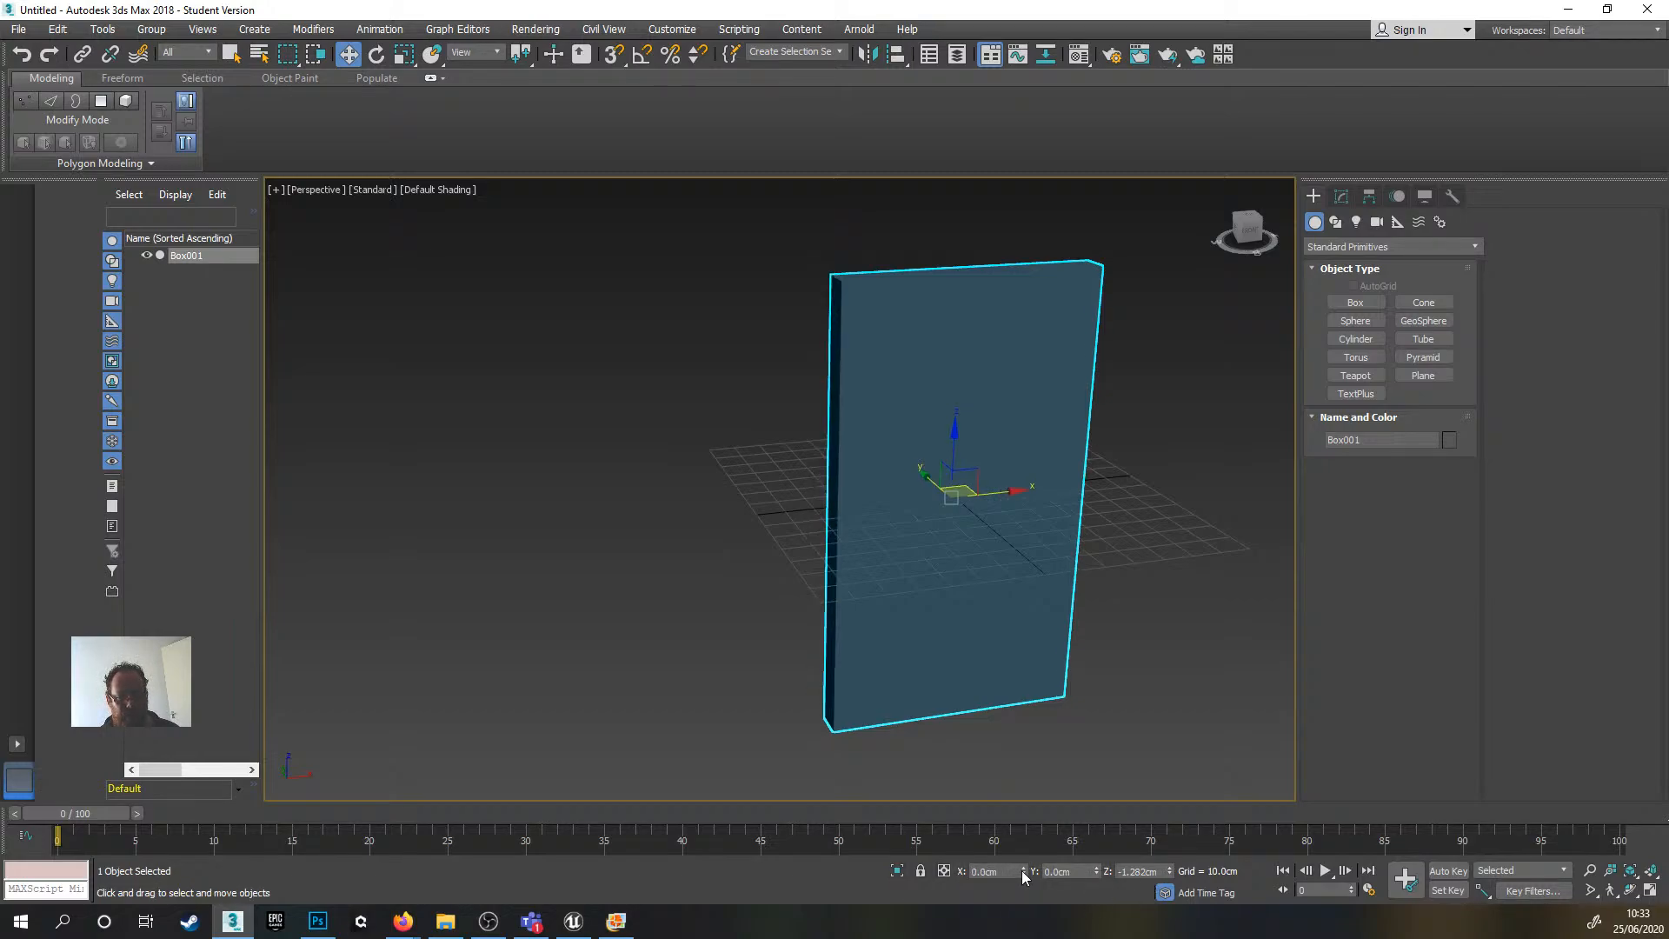
right_click(1169, 872)
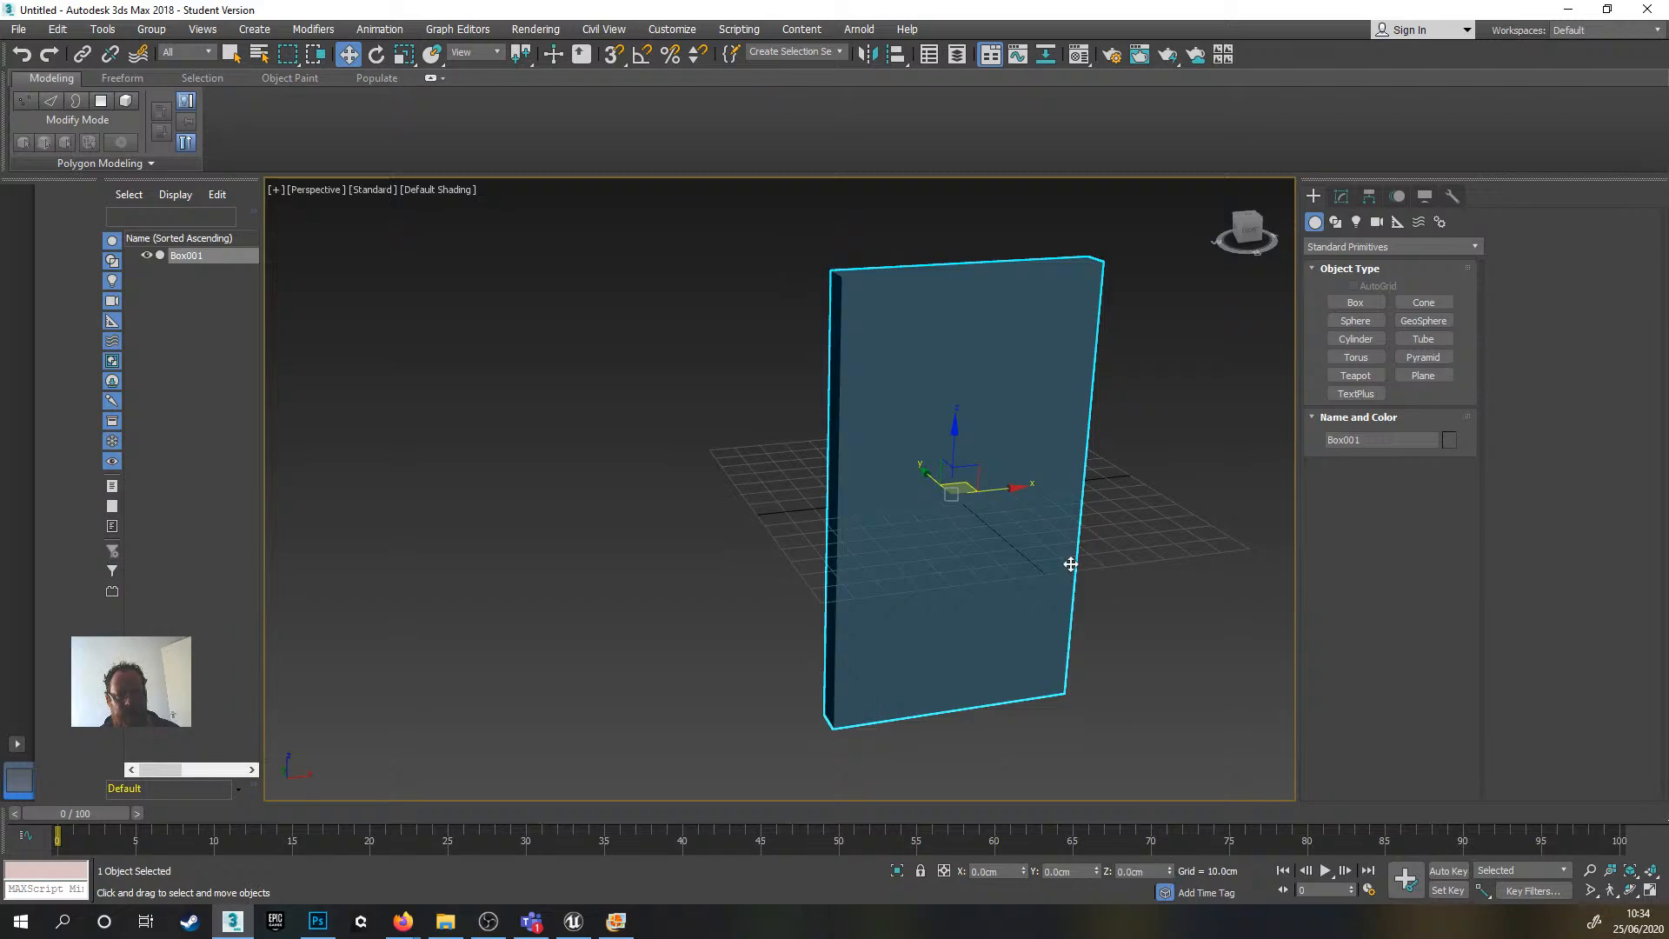
- Move only the box's pivot down to Z -80 cm at its bottom edge, then leave pivot-only editing
alt+middle_drag(1094, 559, 954, 521)
scroll(983, 502, up, 3)
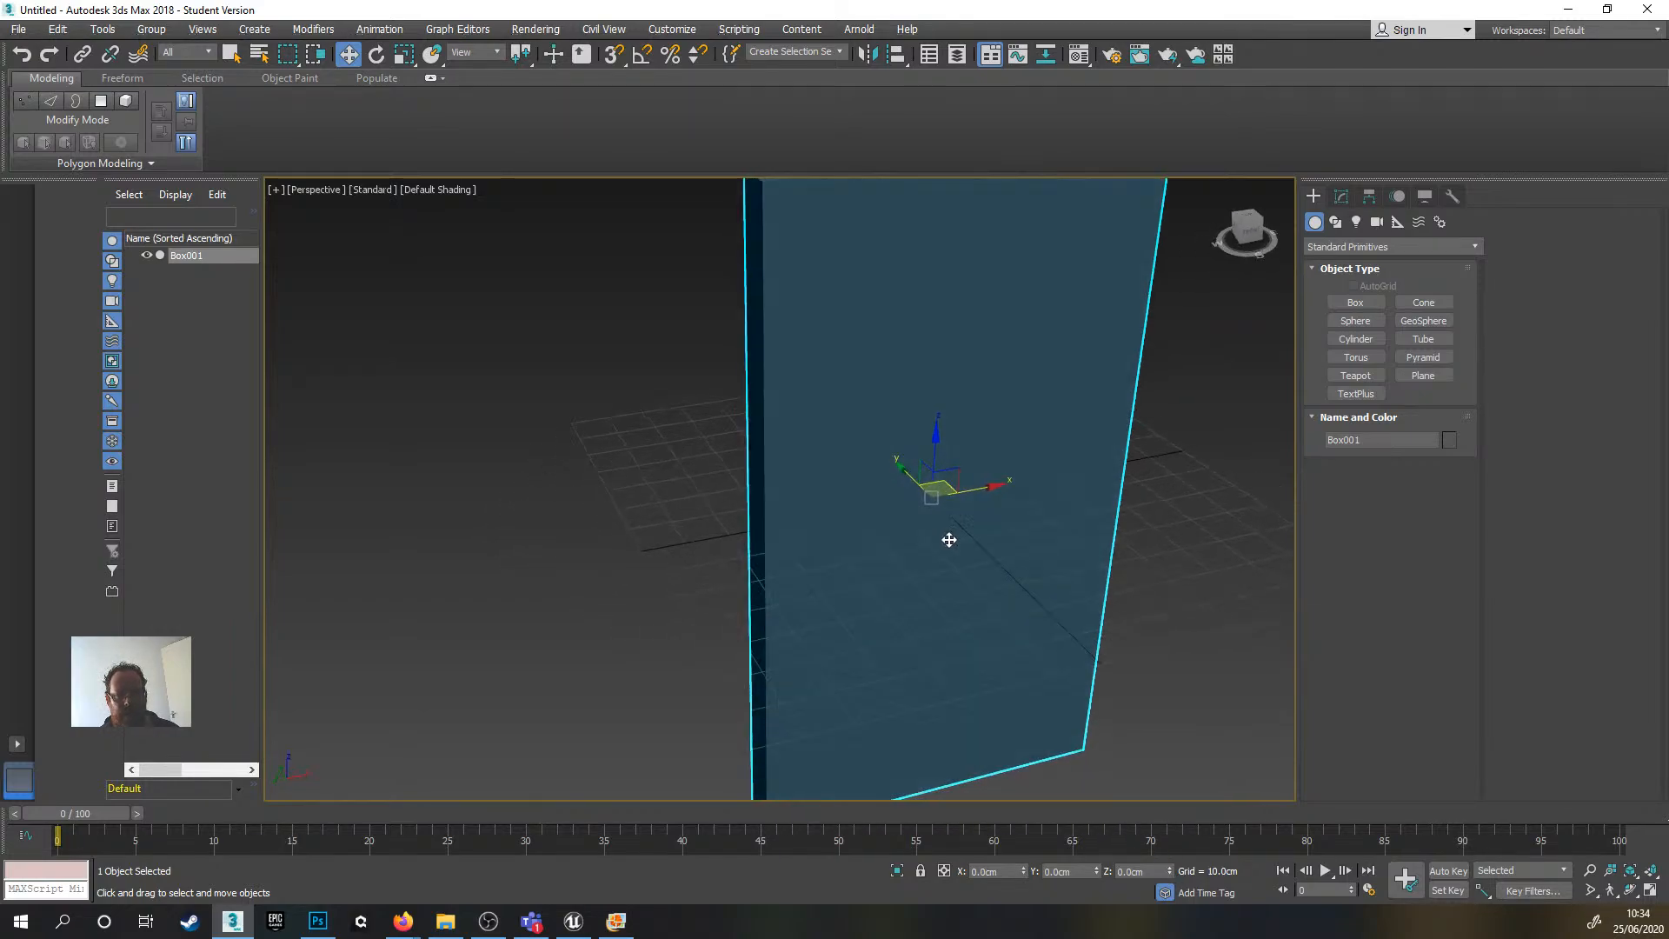
click(1371, 204)
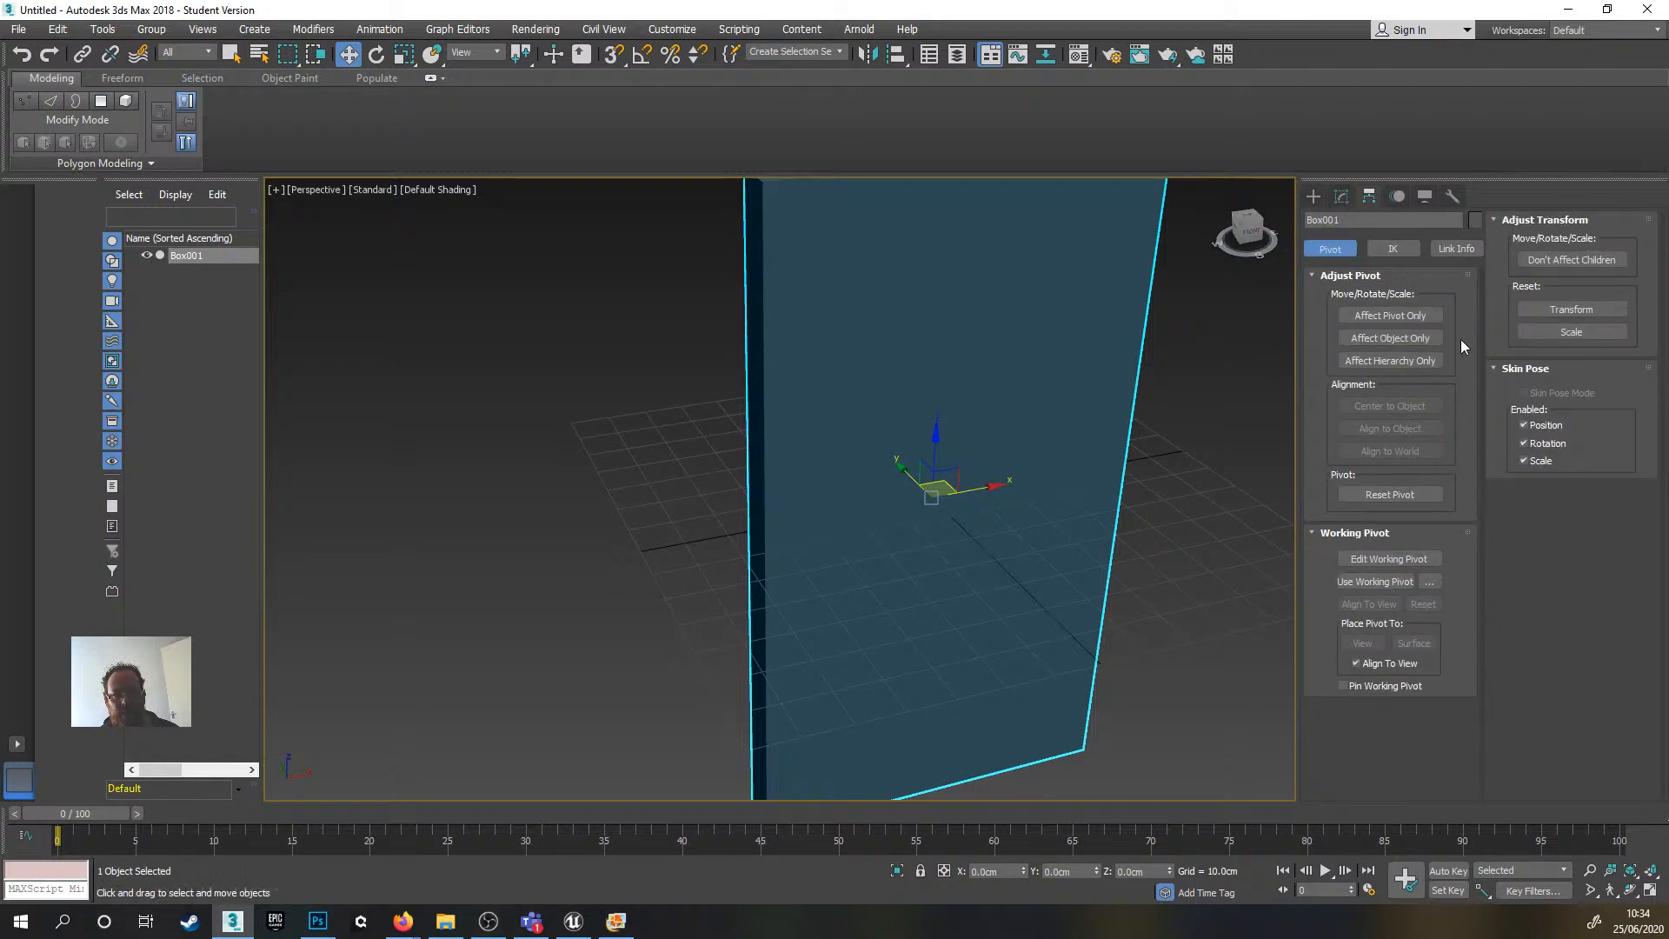
click(1415, 316)
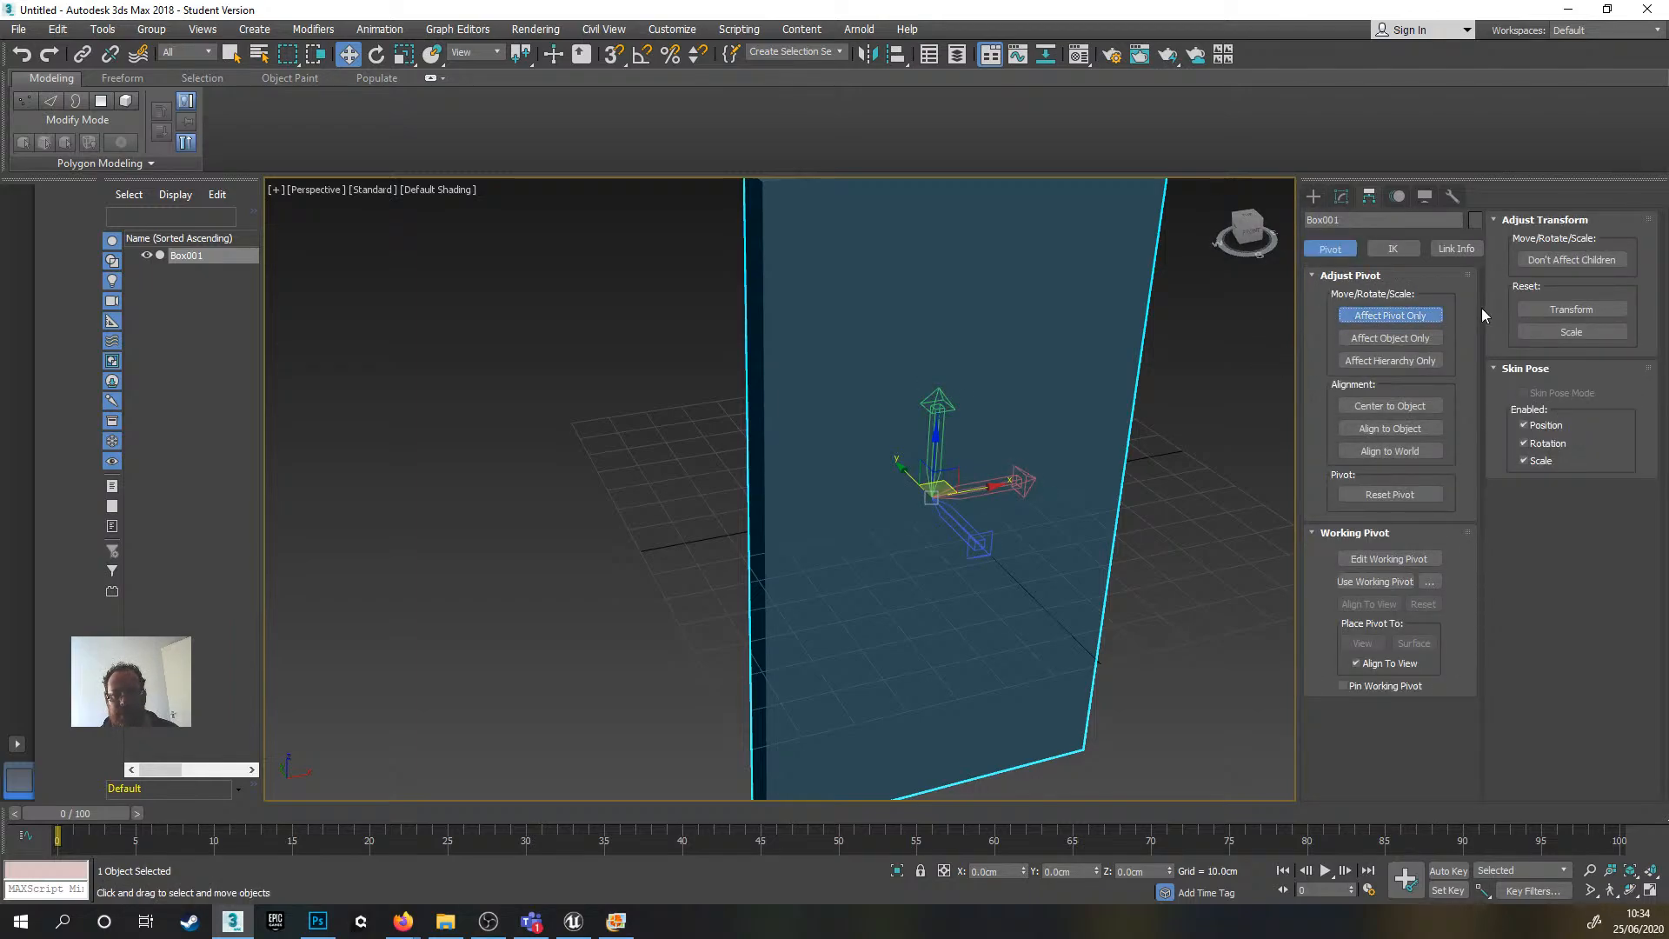
alt+middle_drag(972, 476, 909, 488)
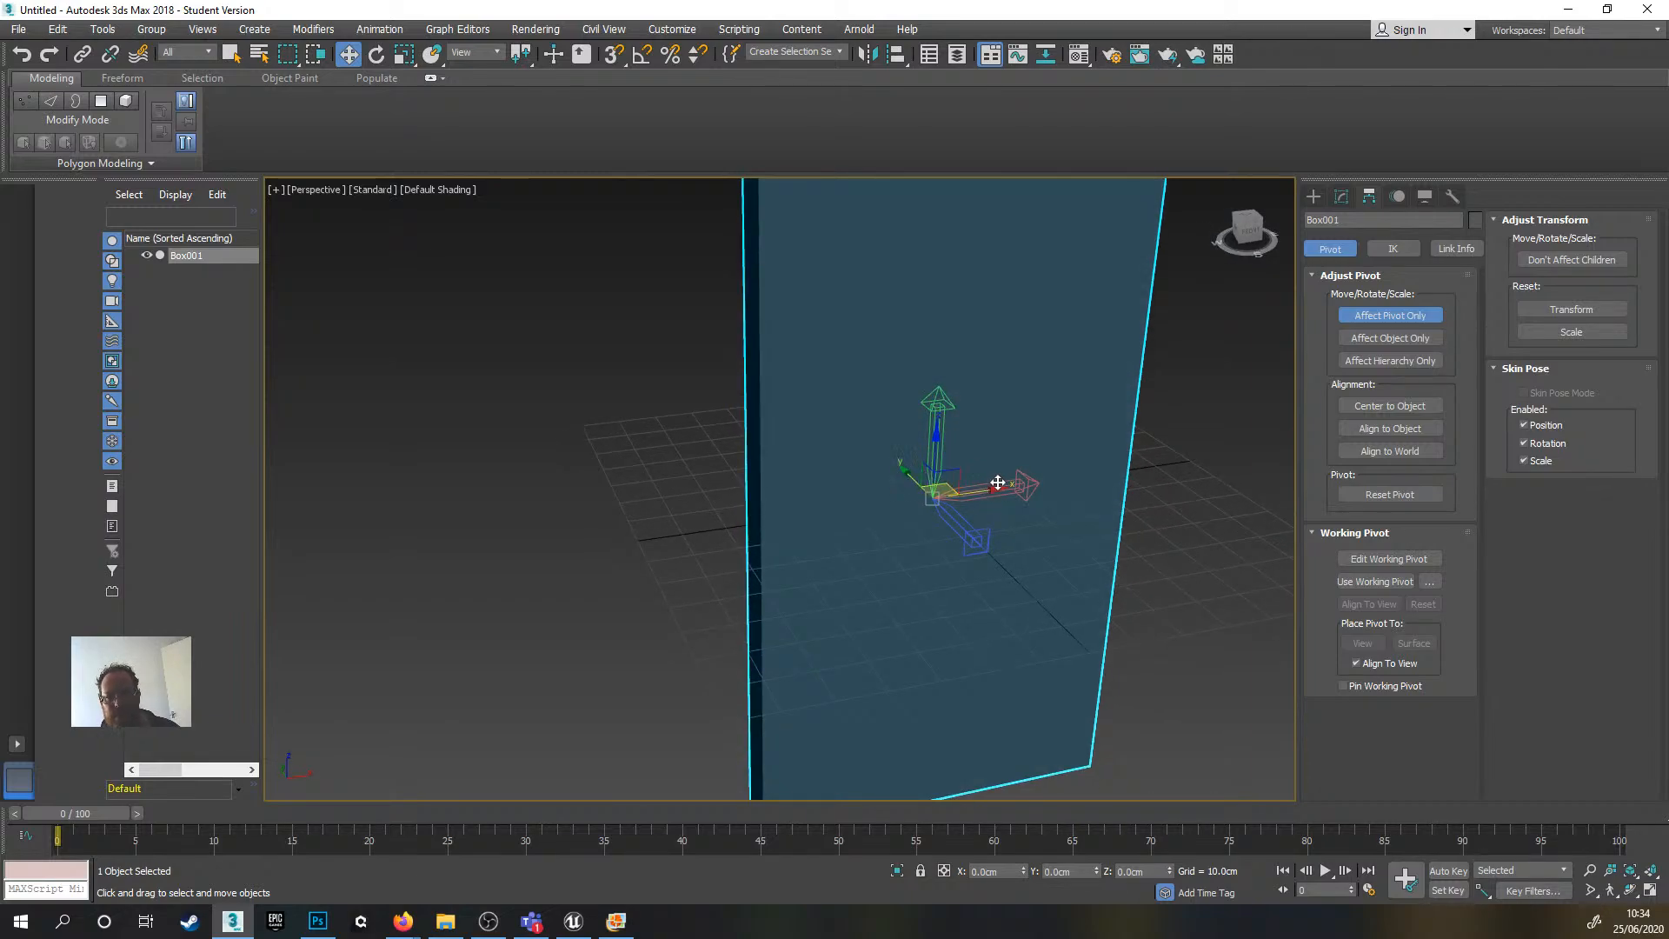
alt+middle_drag(962, 582, 993, 591)
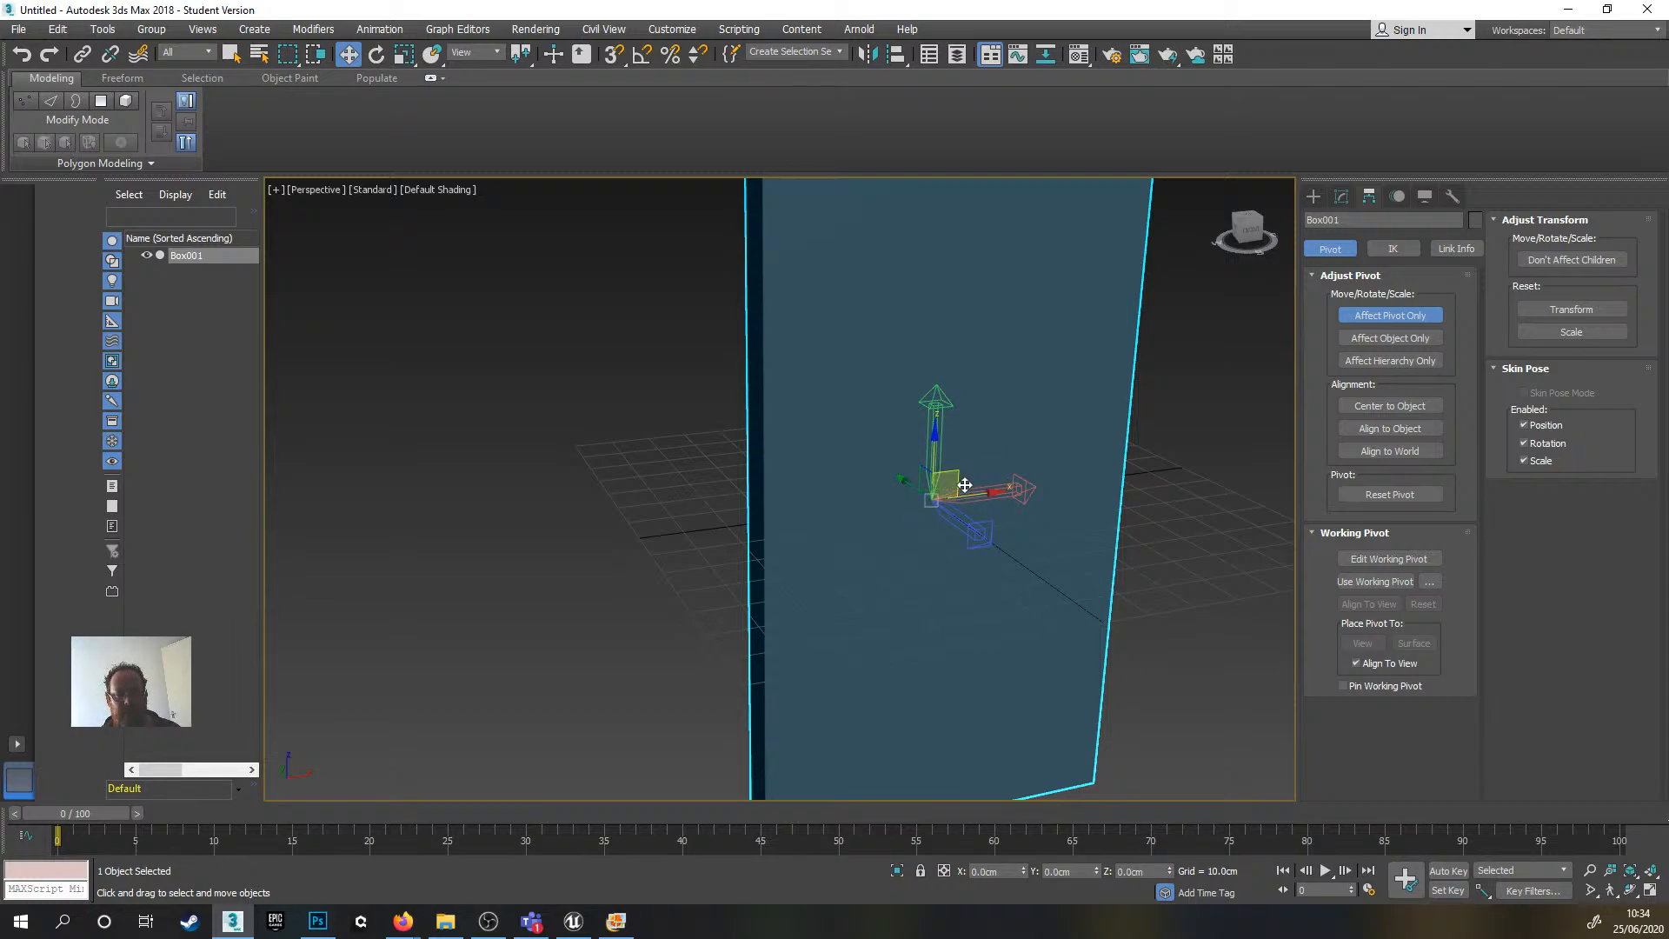
click(1152, 871)
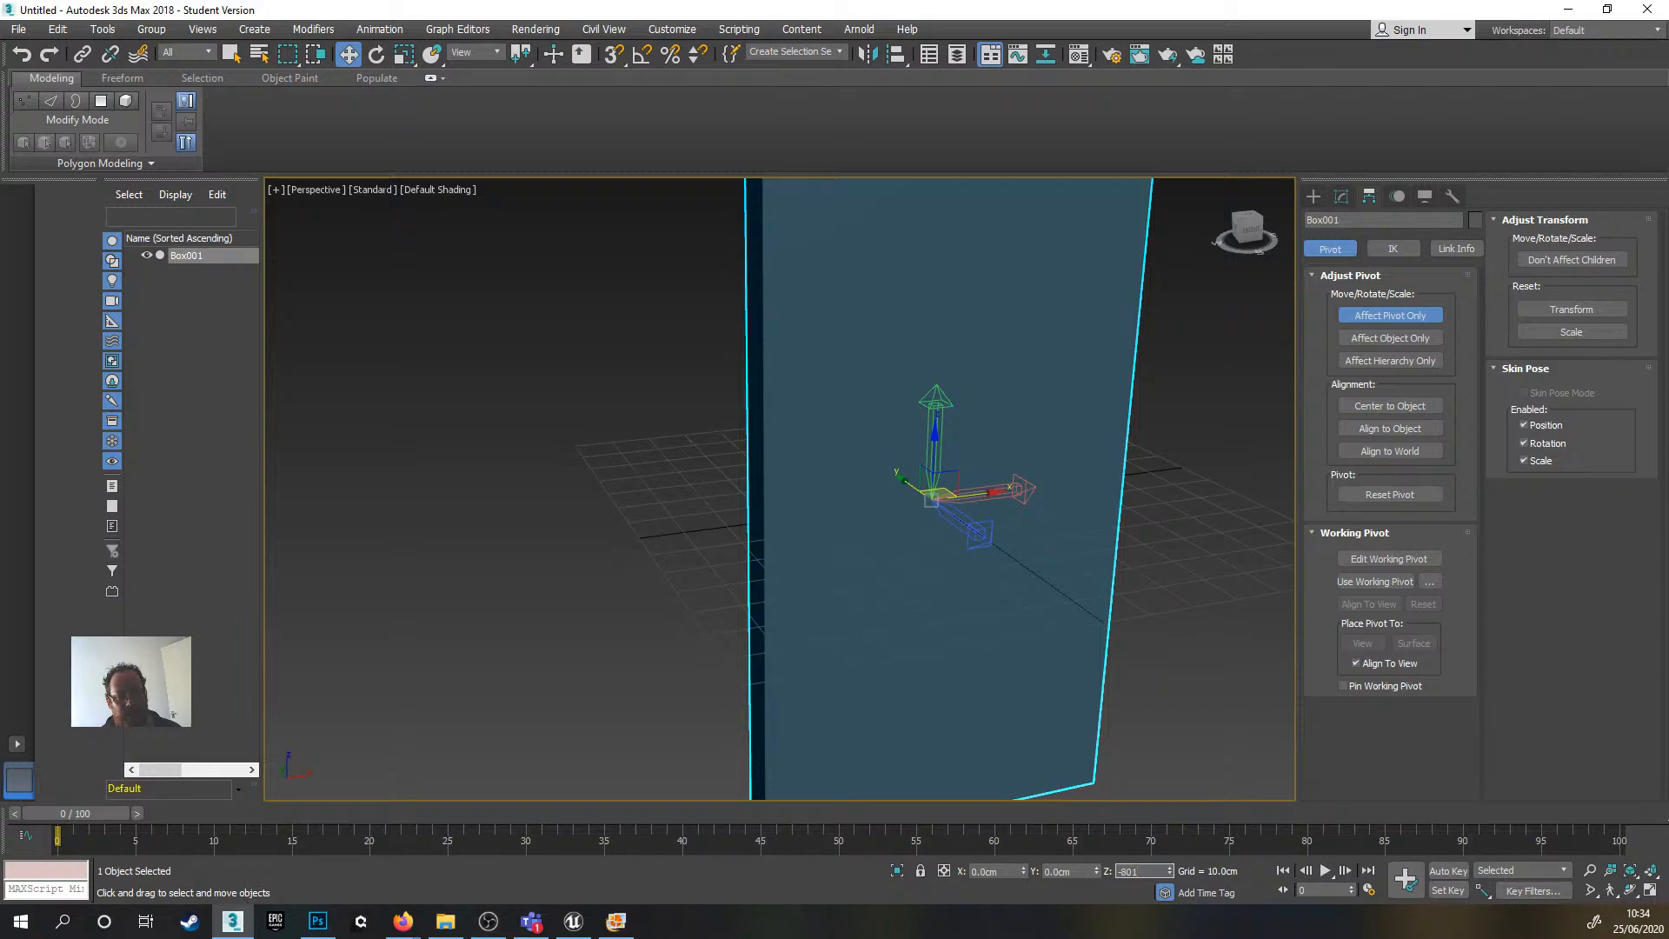
key(Return)
scroll(1055, 596, down, 6)
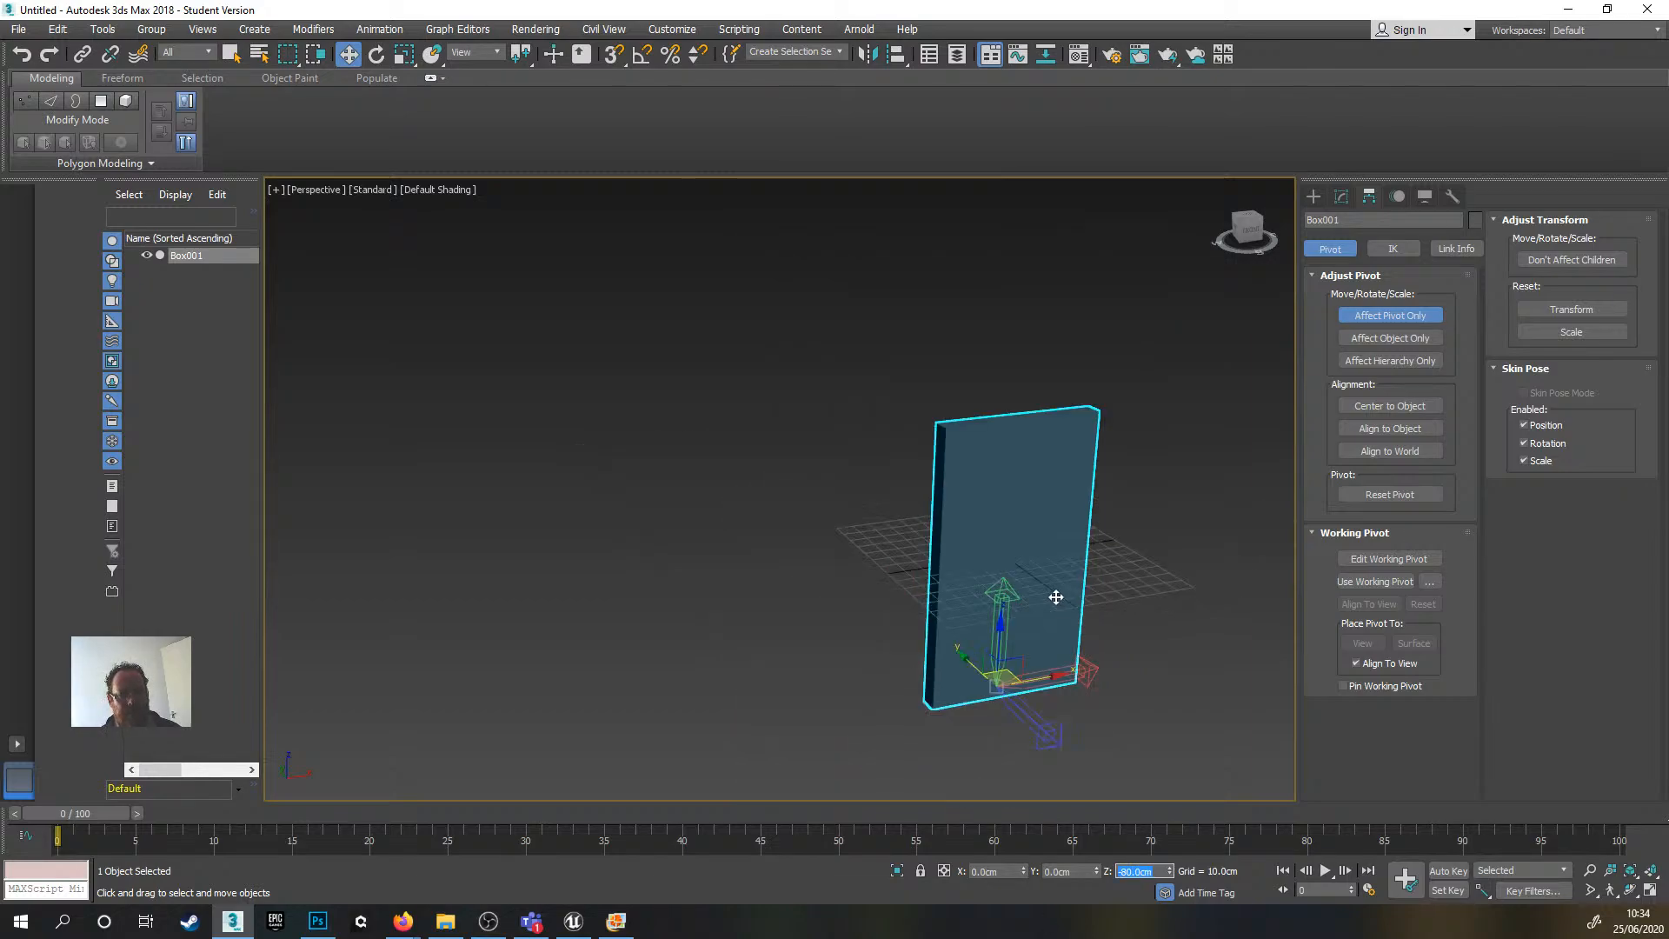
mouse_move(1055, 597)
alt+middle_down()
mouse_move(1055, 510)
mouse_move(1055, 599)
alt+middle_up()
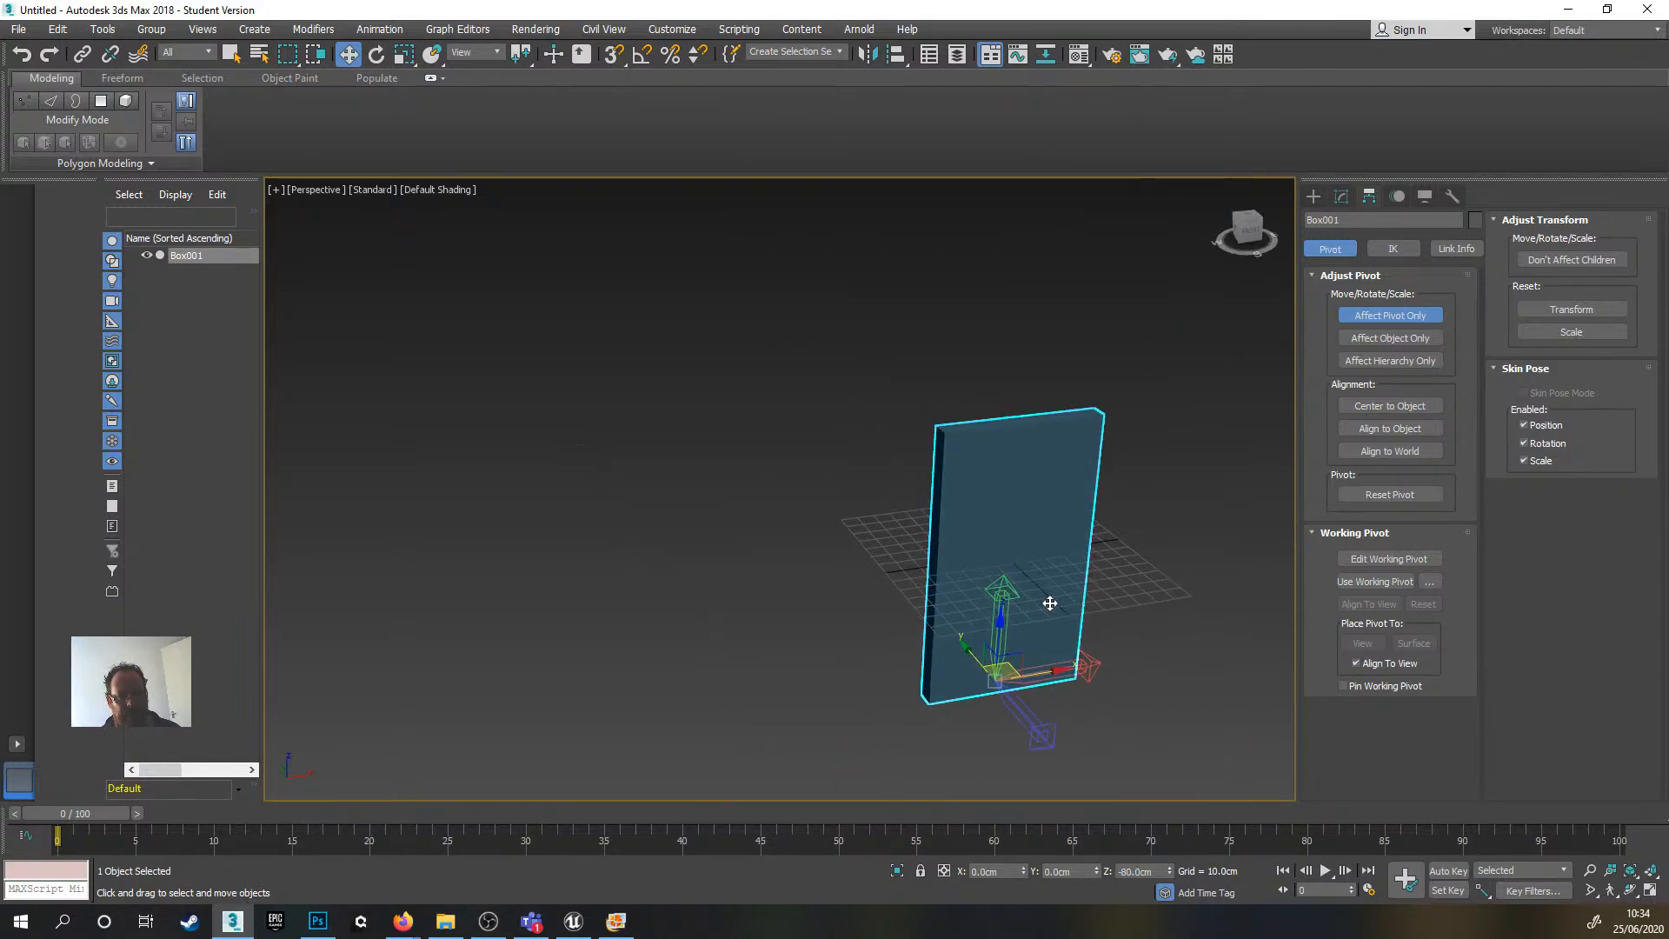
click(1380, 315)
- Reset the box's Z position to 0 cm so that its bottom edge rests on the grid
scroll(1017, 687, up, 5)
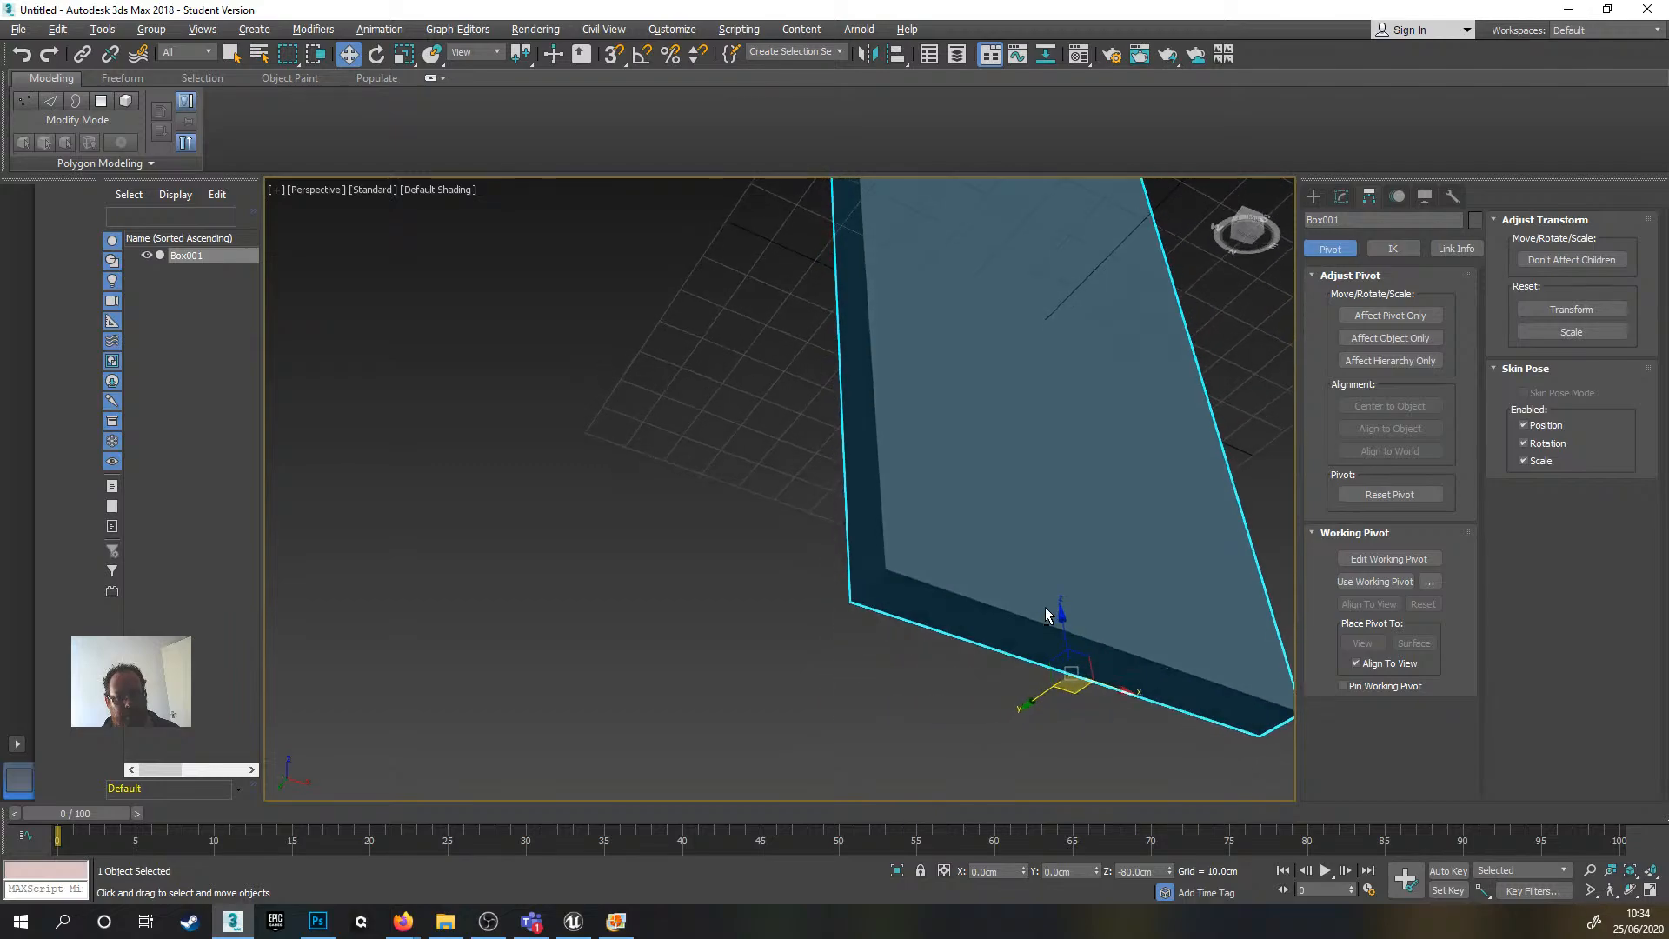
alt+middle_drag(1046, 615, 1075, 708)
scroll(1062, 713, down, 5)
alt+middle_drag(1077, 611, 1067, 669)
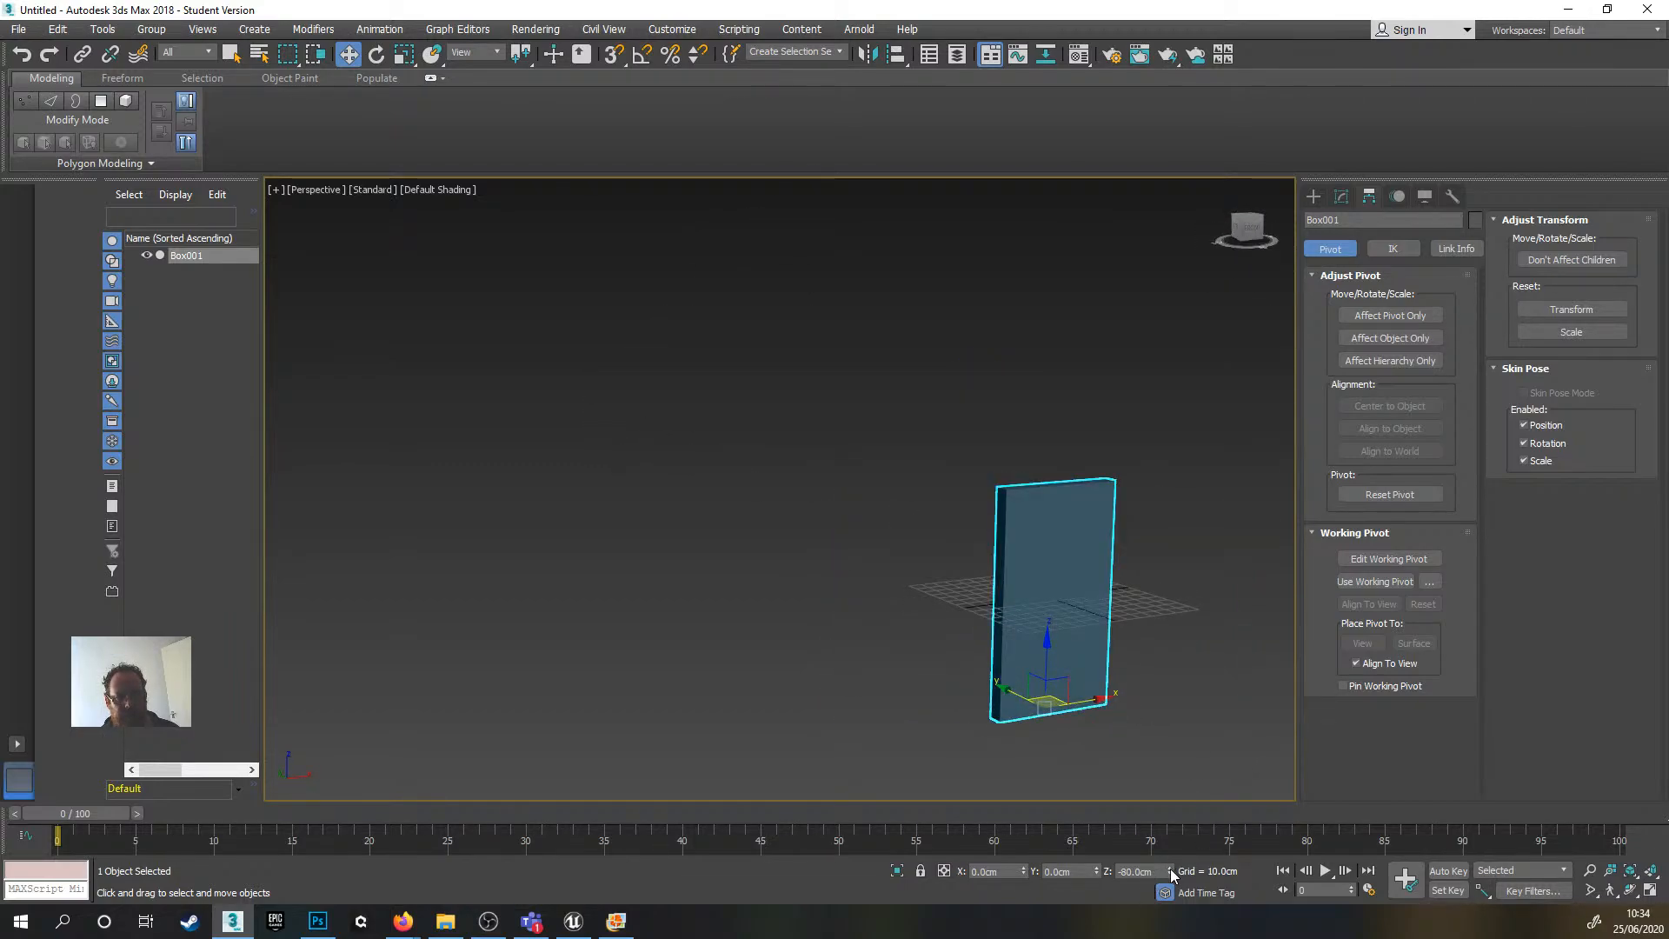
right_click(1171, 869)
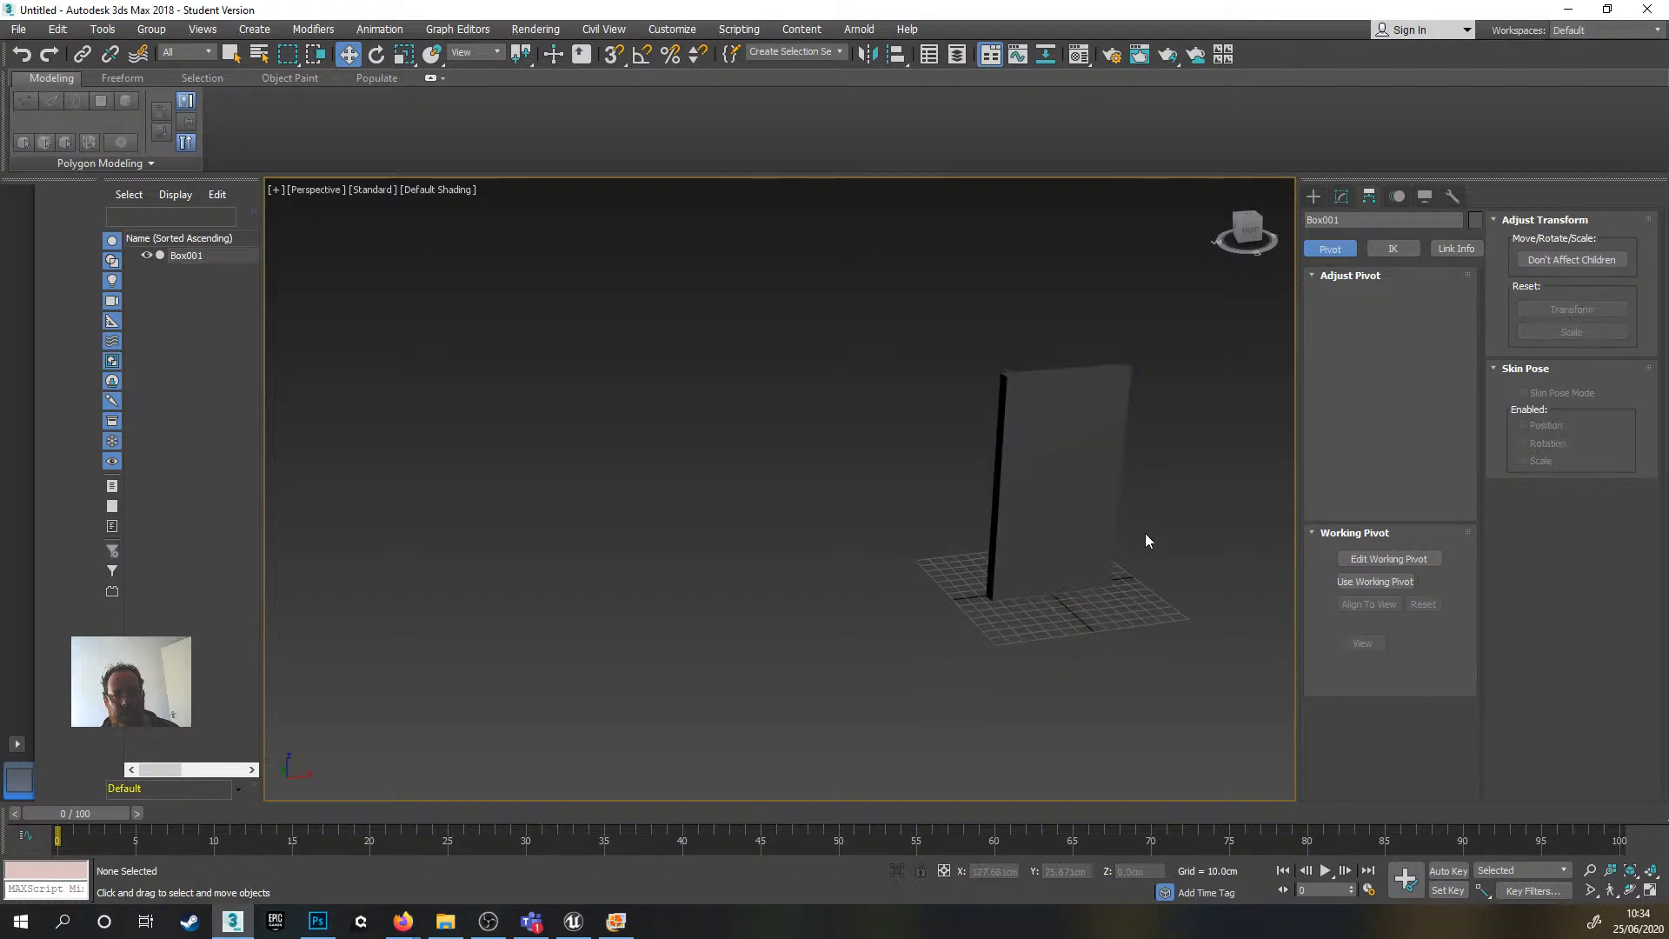
- Add an Edit Poly modifier to the box and switch to its polygon sub-object level
scroll(1145, 534, up, 5)
scroll(996, 599, down, 4)
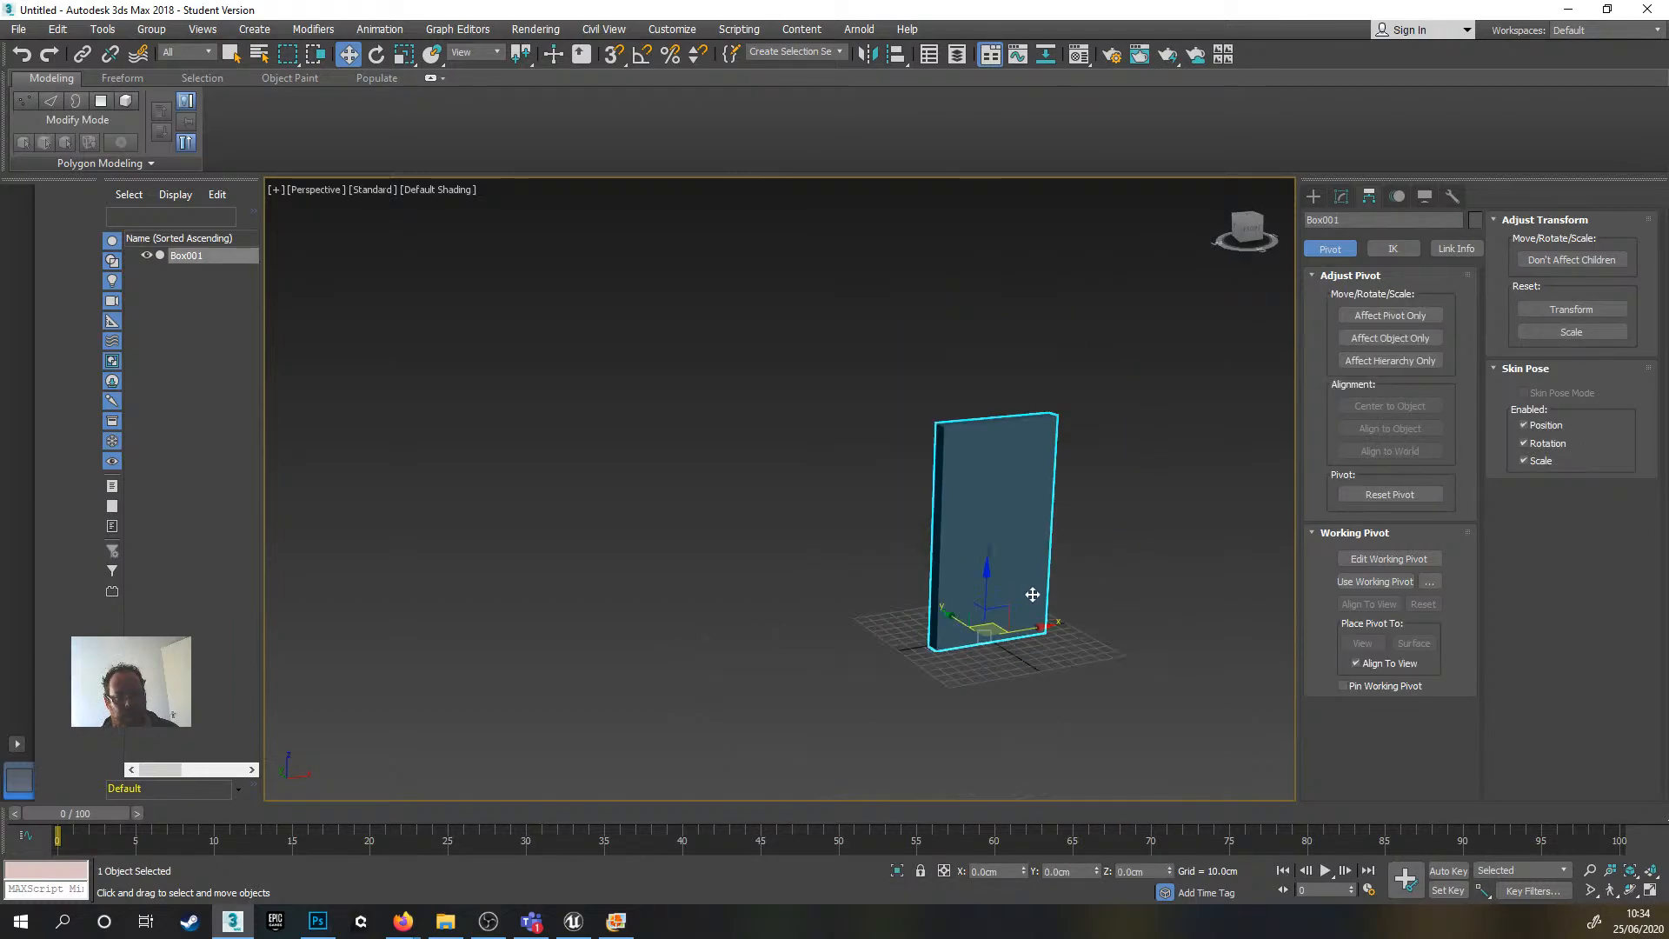
mouse_move(1032, 592)
alt+middle_down()
mouse_move(999, 533)
mouse_move(1025, 608)
alt+middle_up()
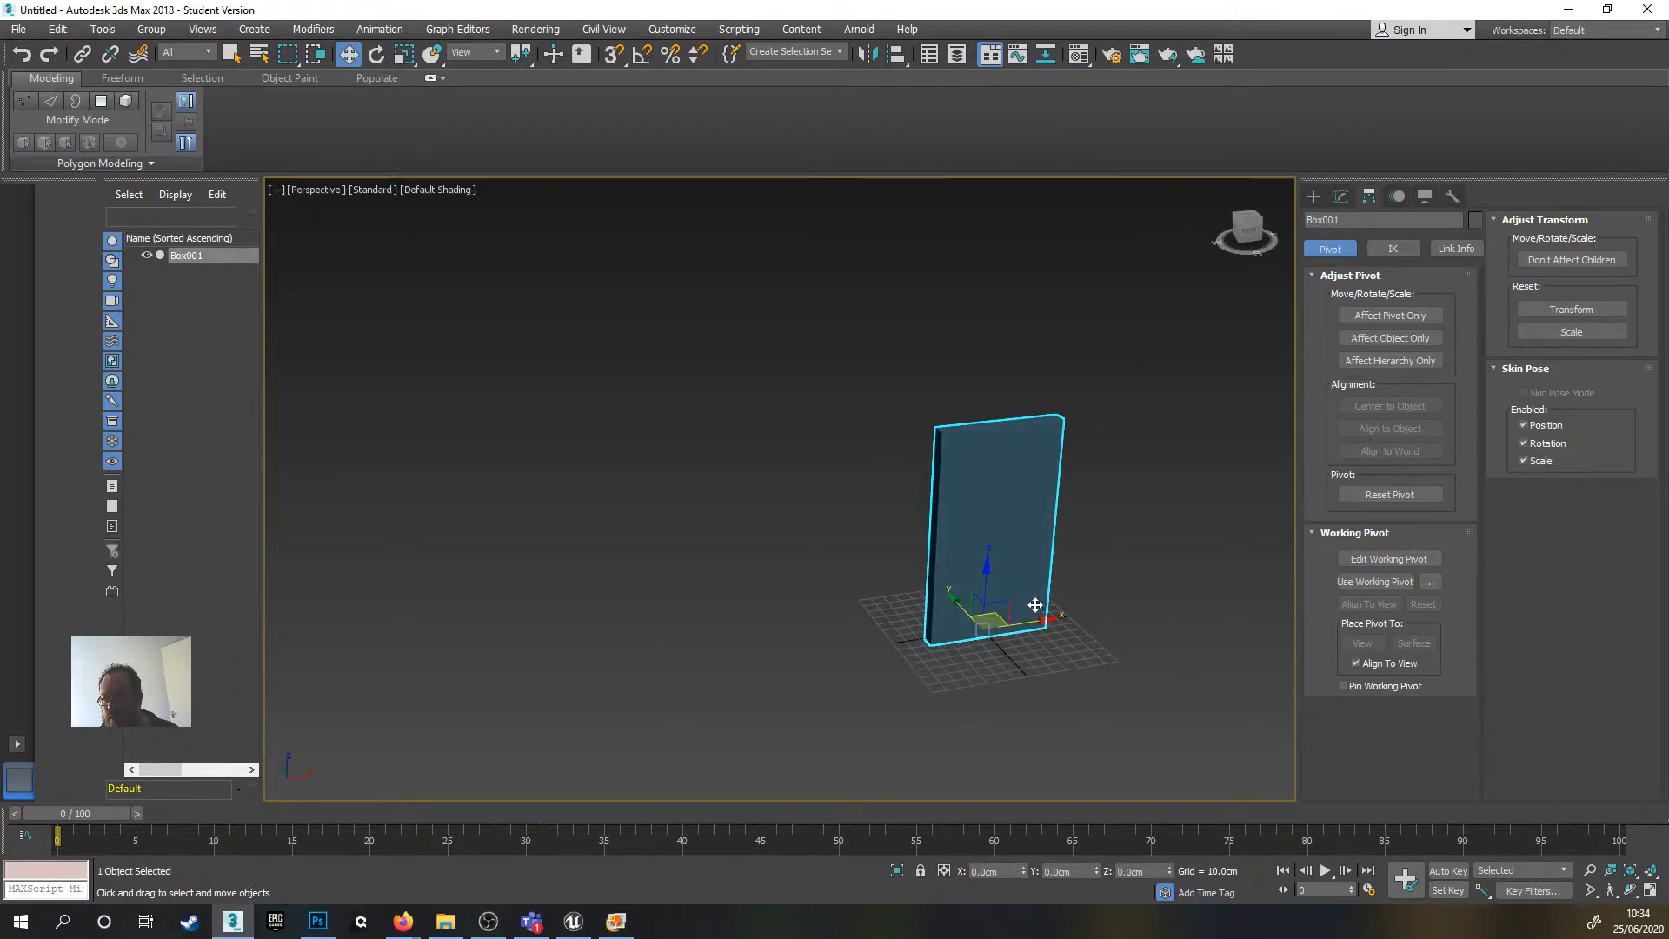
scroll(1042, 606, up, 6)
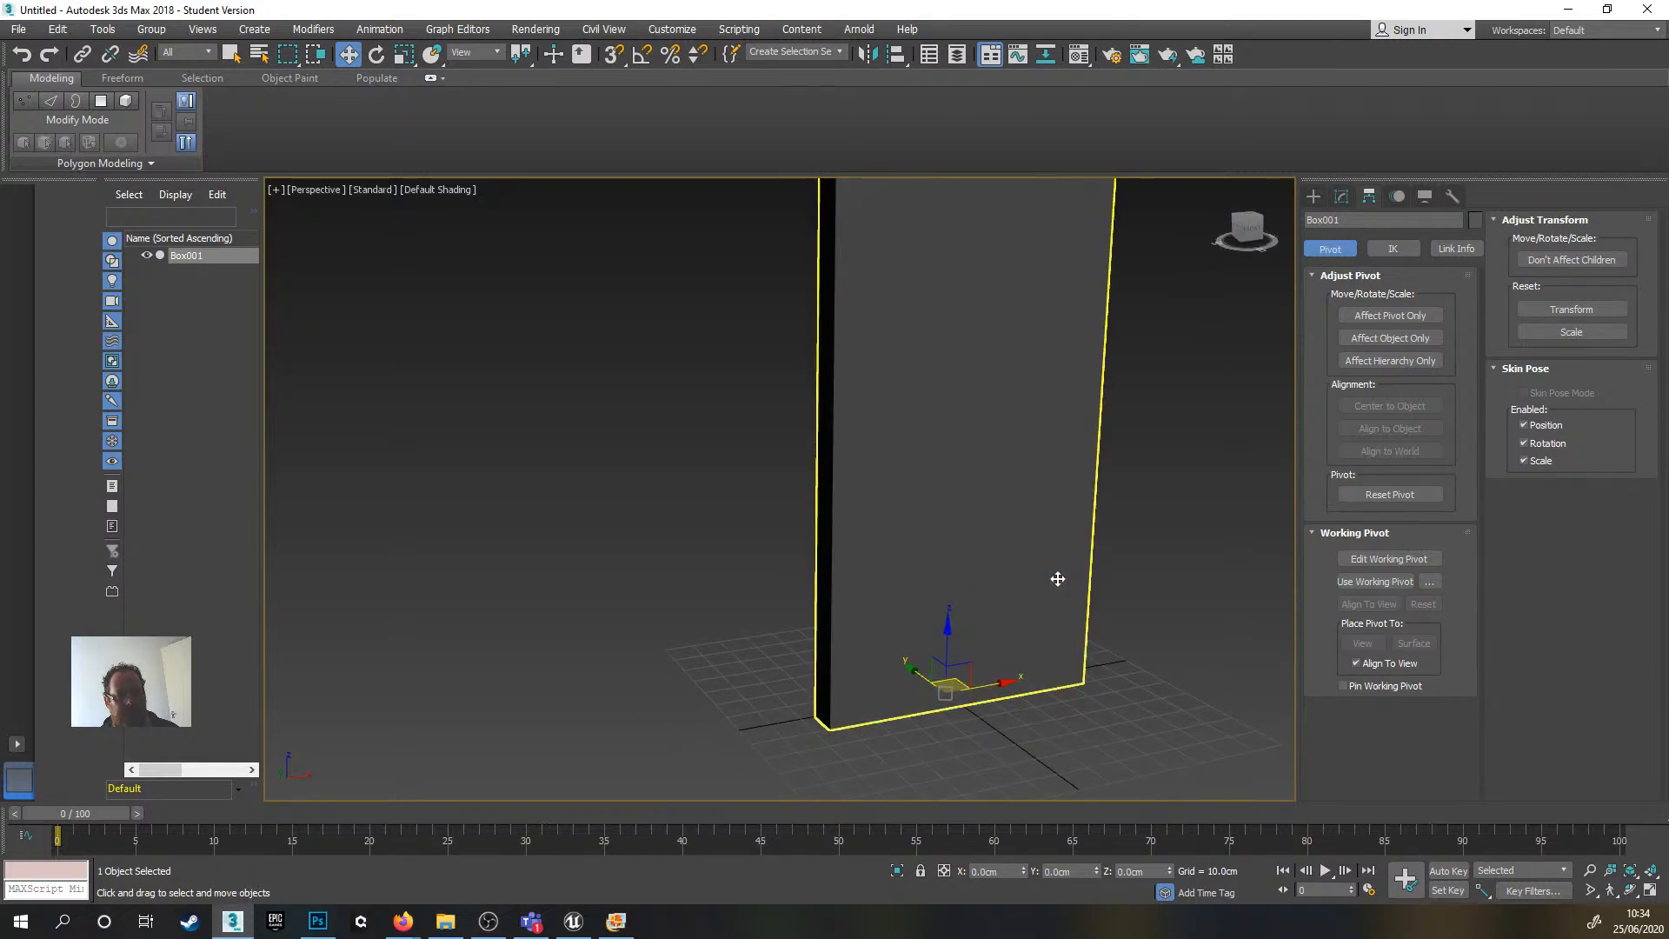
scroll(1055, 577, down, 6)
middle_drag(1055, 577, 1013, 546)
scroll(1010, 549, up, 4)
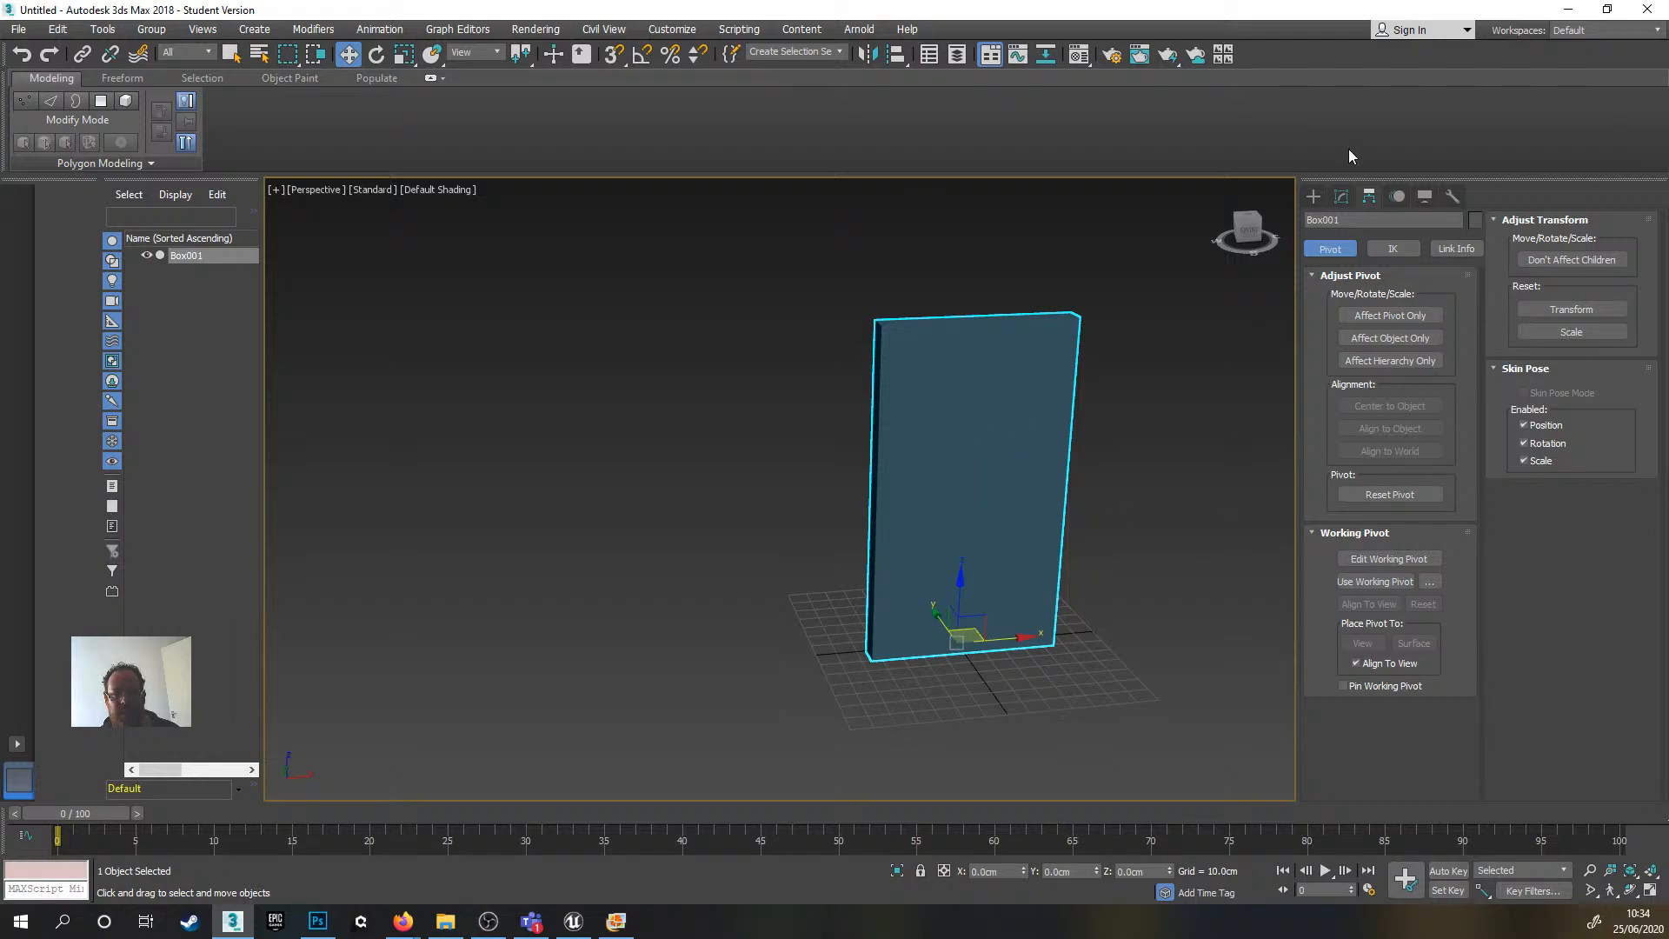
click(1342, 198)
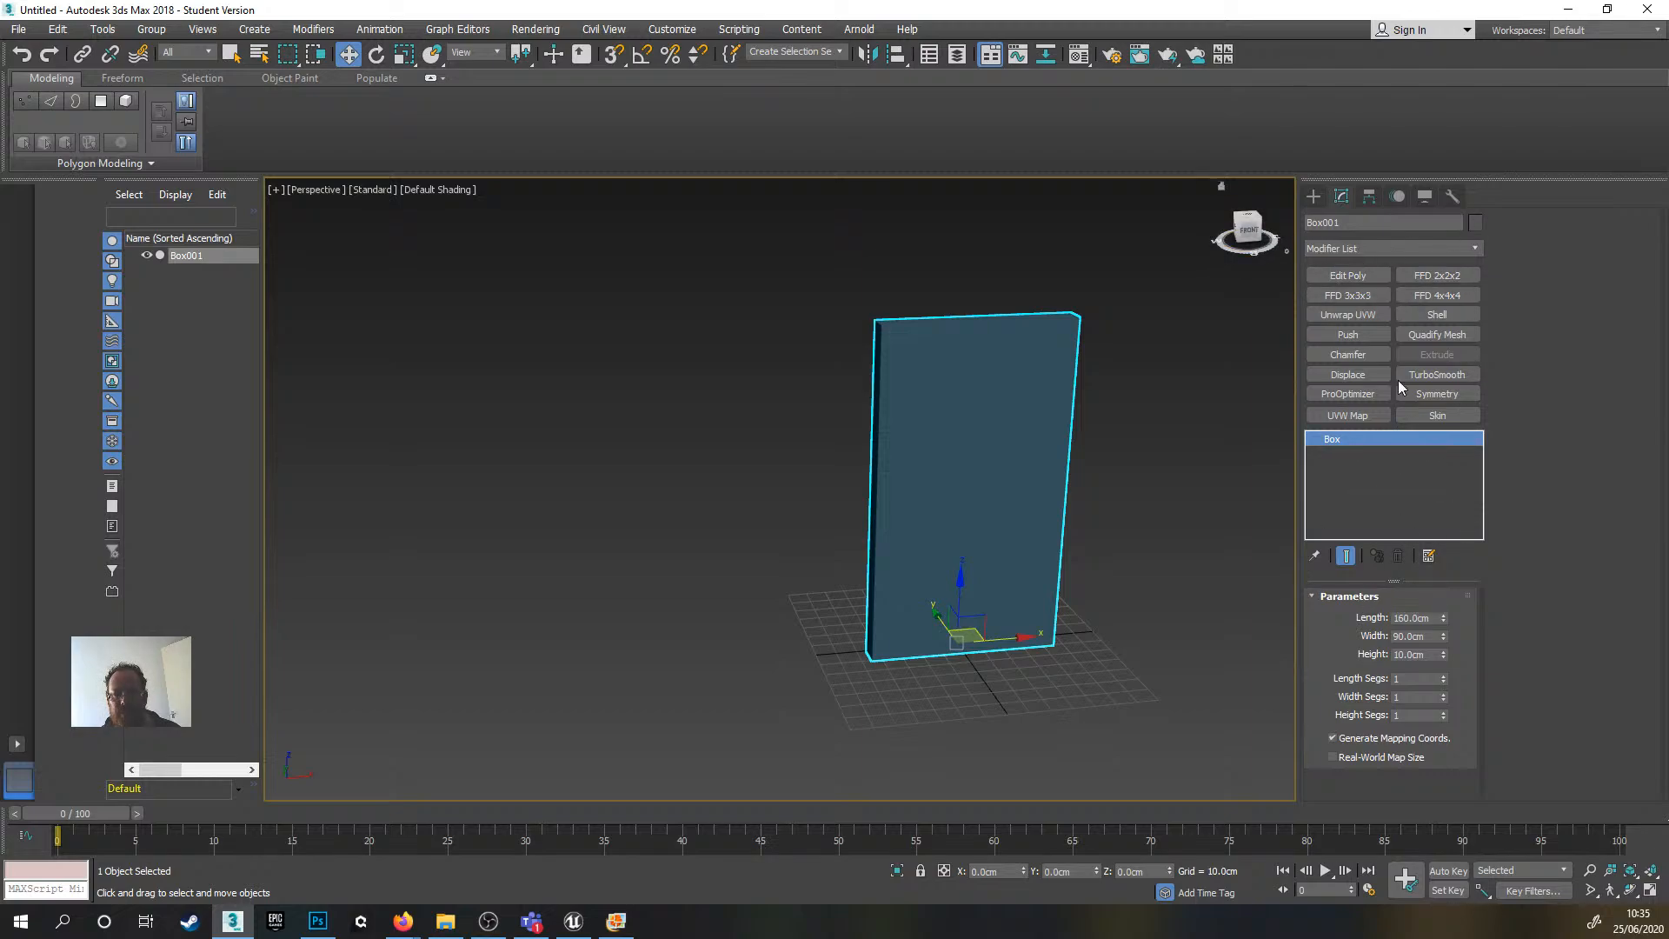
click(1361, 278)
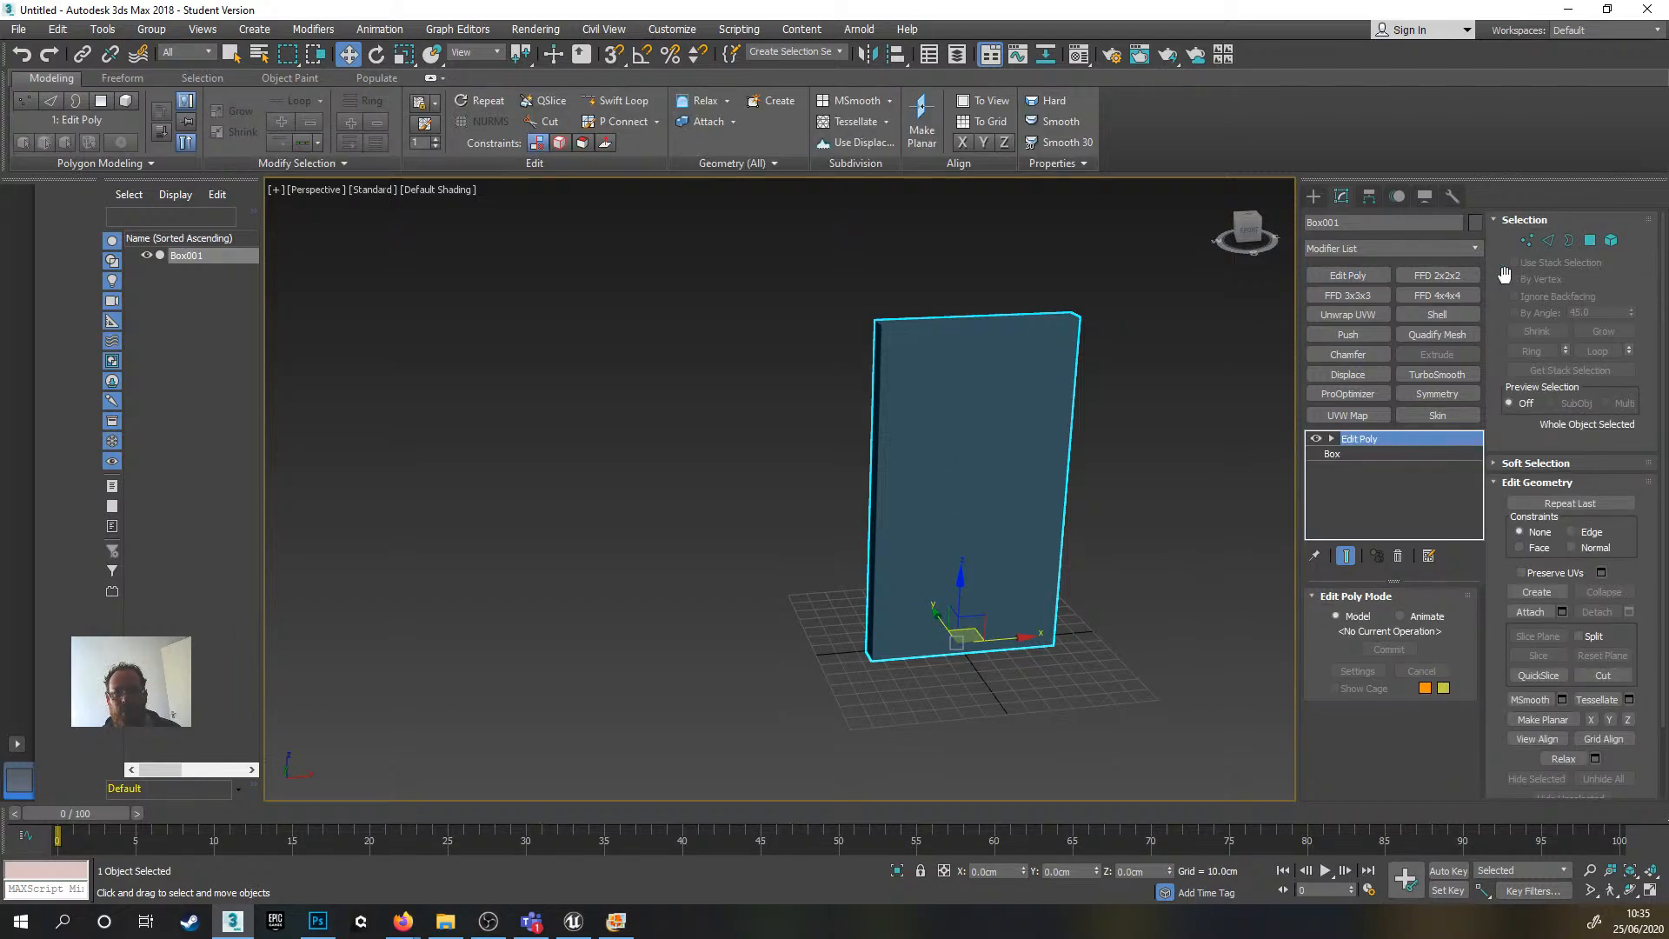
click(1589, 242)
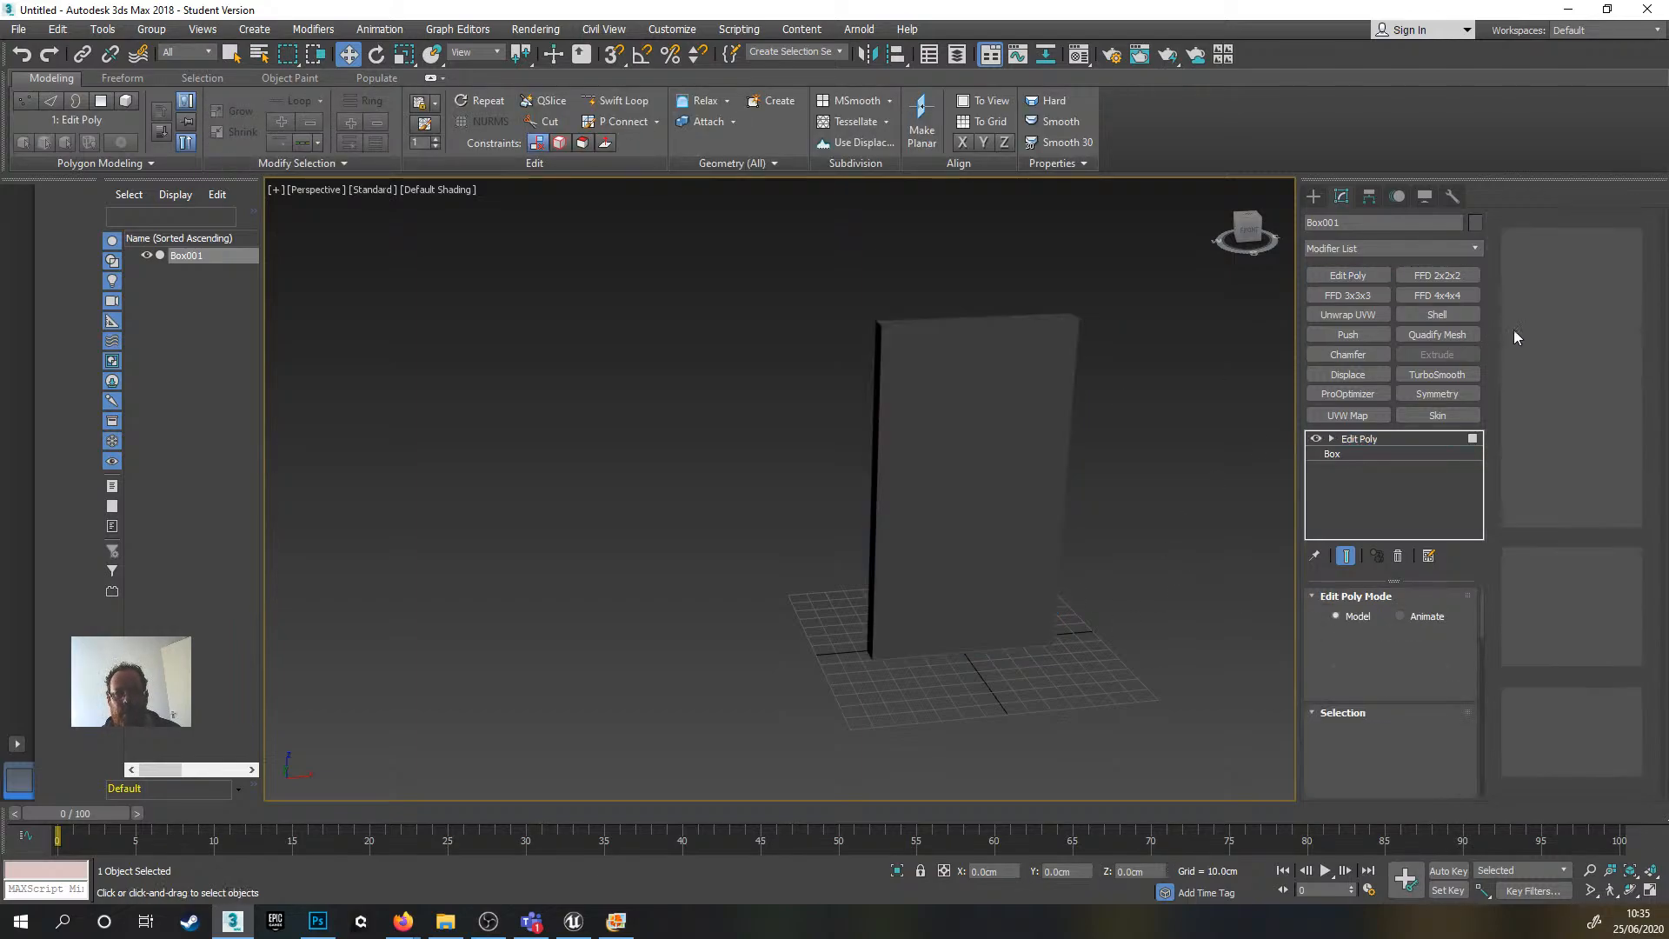
- Inset the box's large front polygon by 10 cm to outline the frame border
click(971, 466)
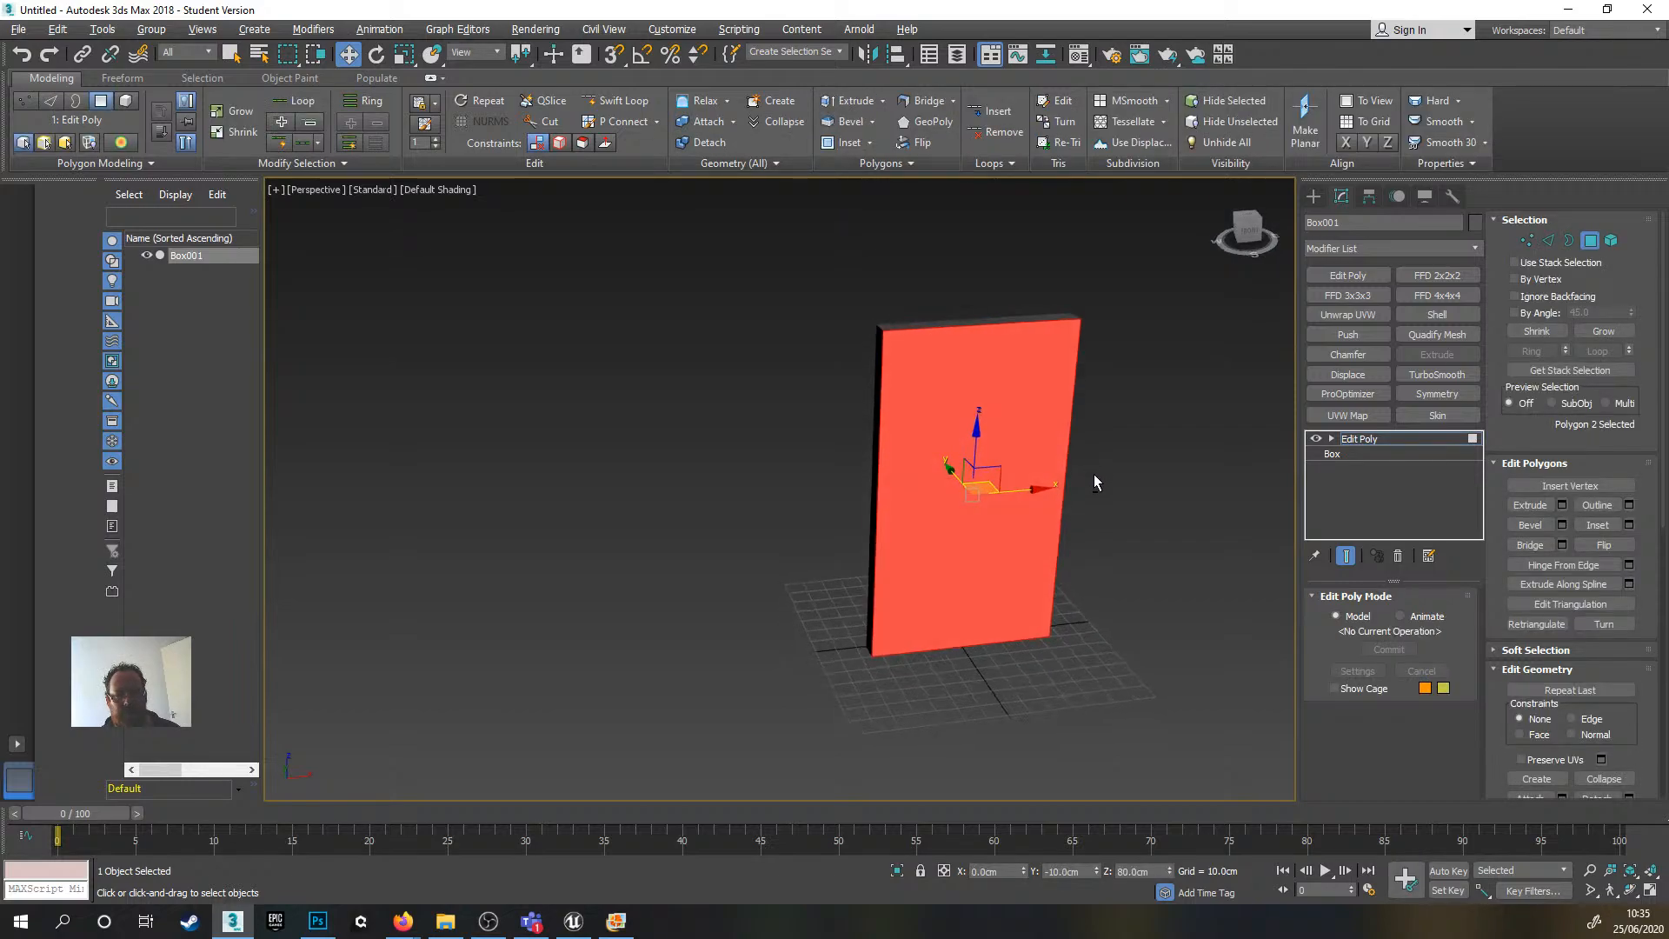
click(1629, 525)
click(834, 523)
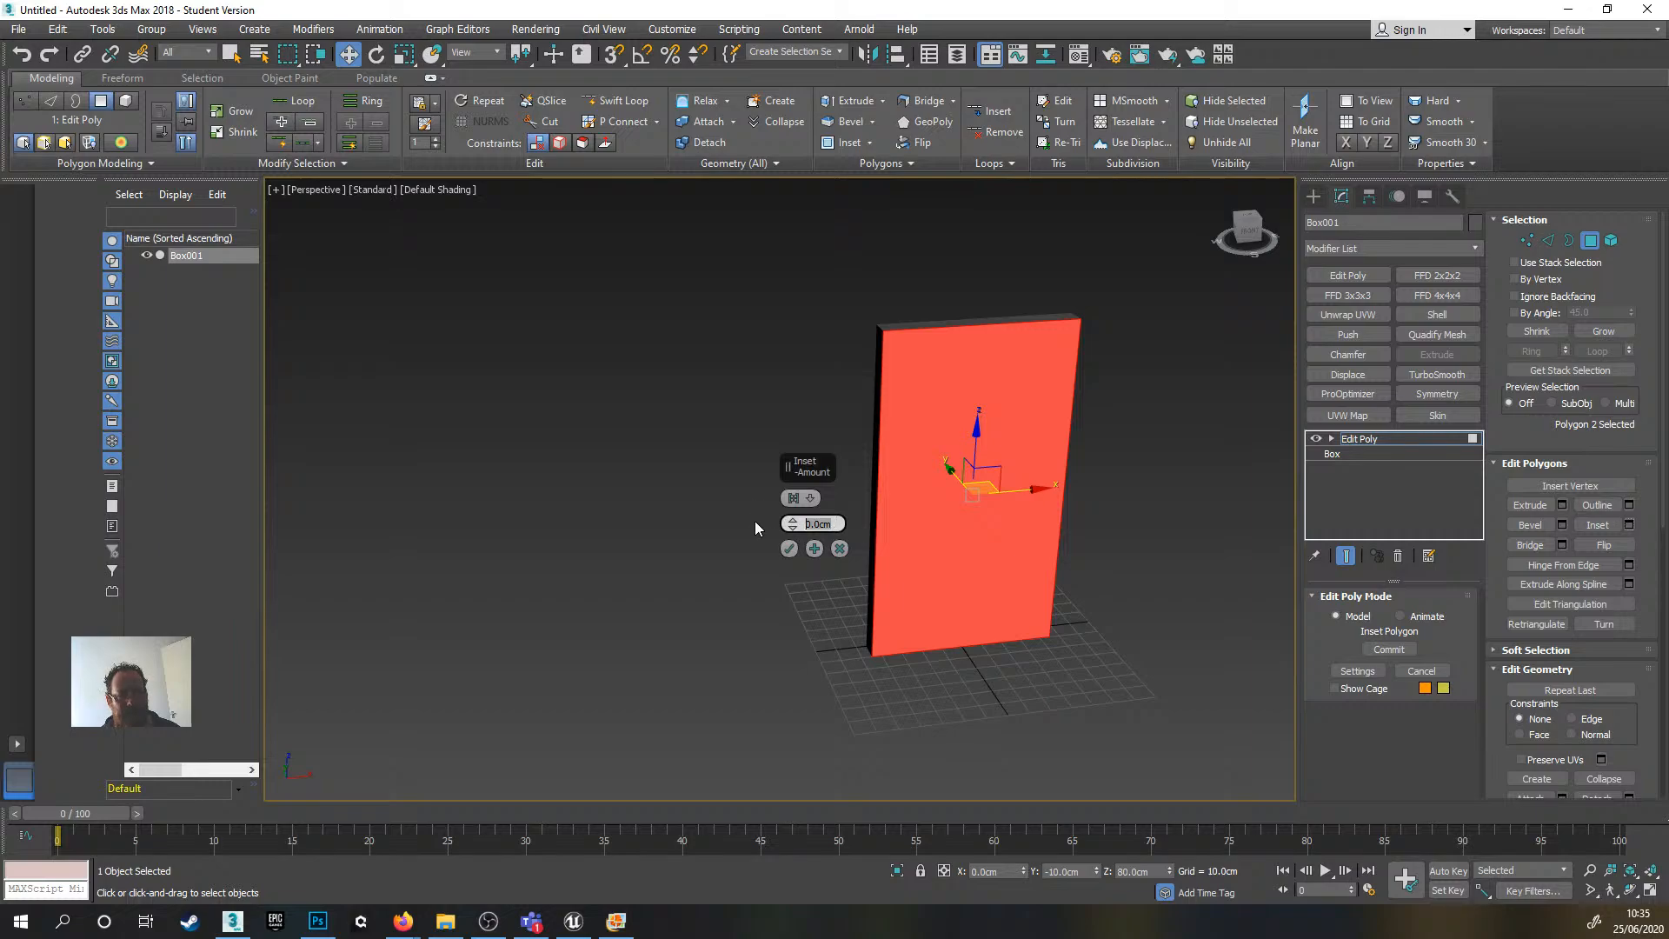
text(10)
key(Return)
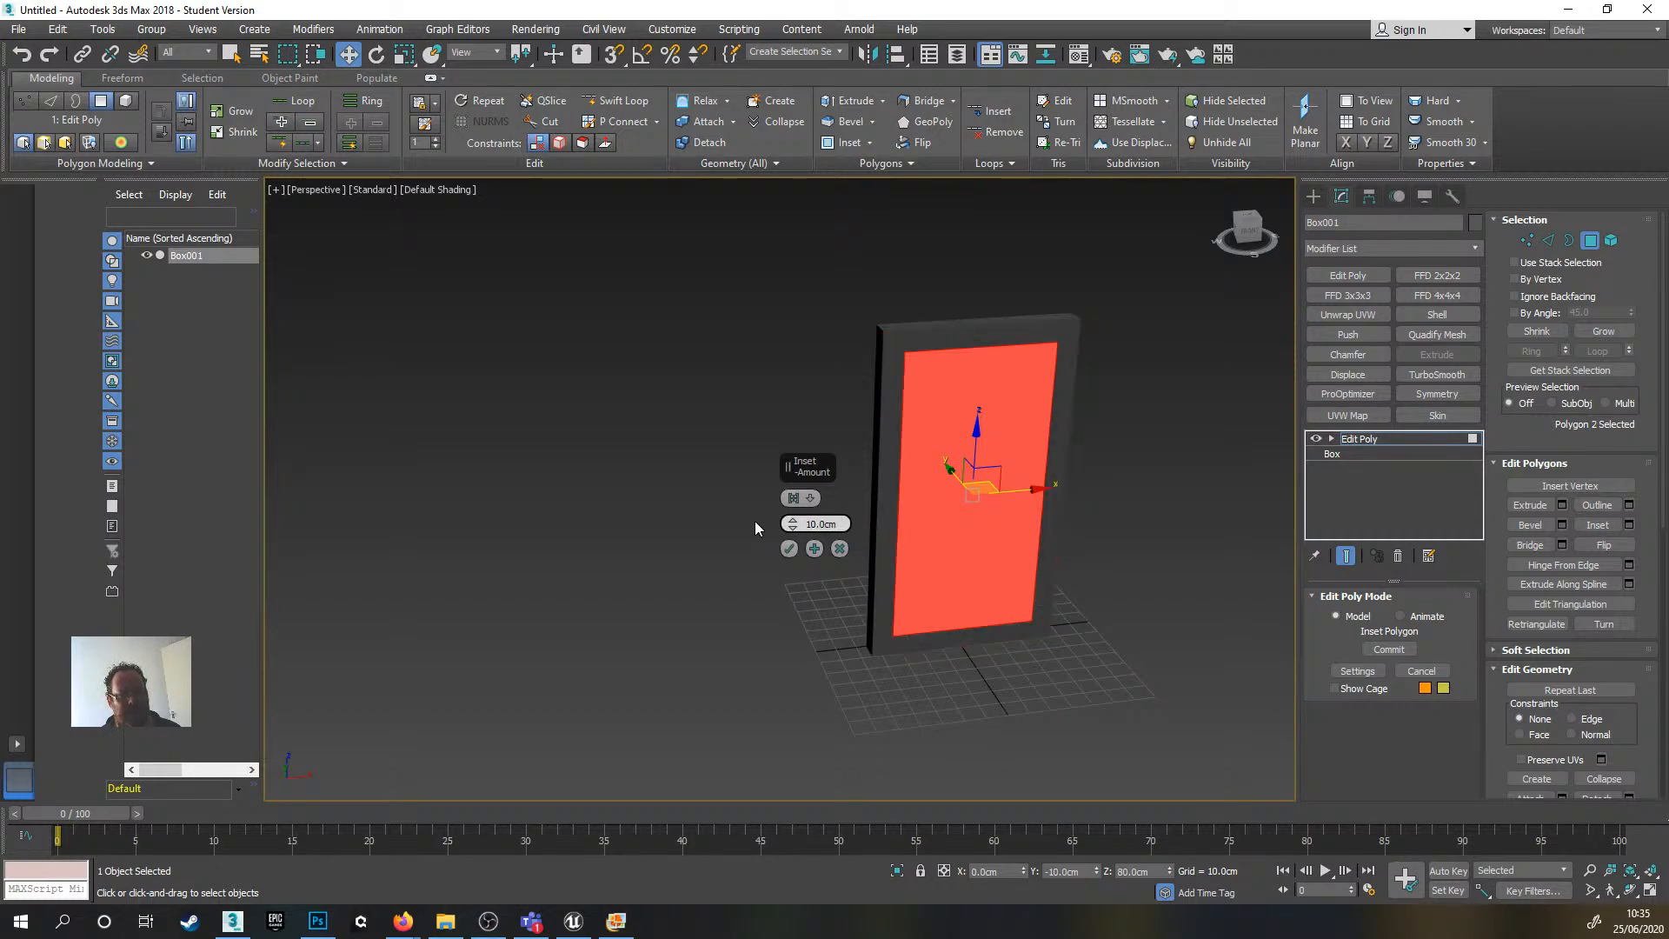
scroll(965, 451, up, 4)
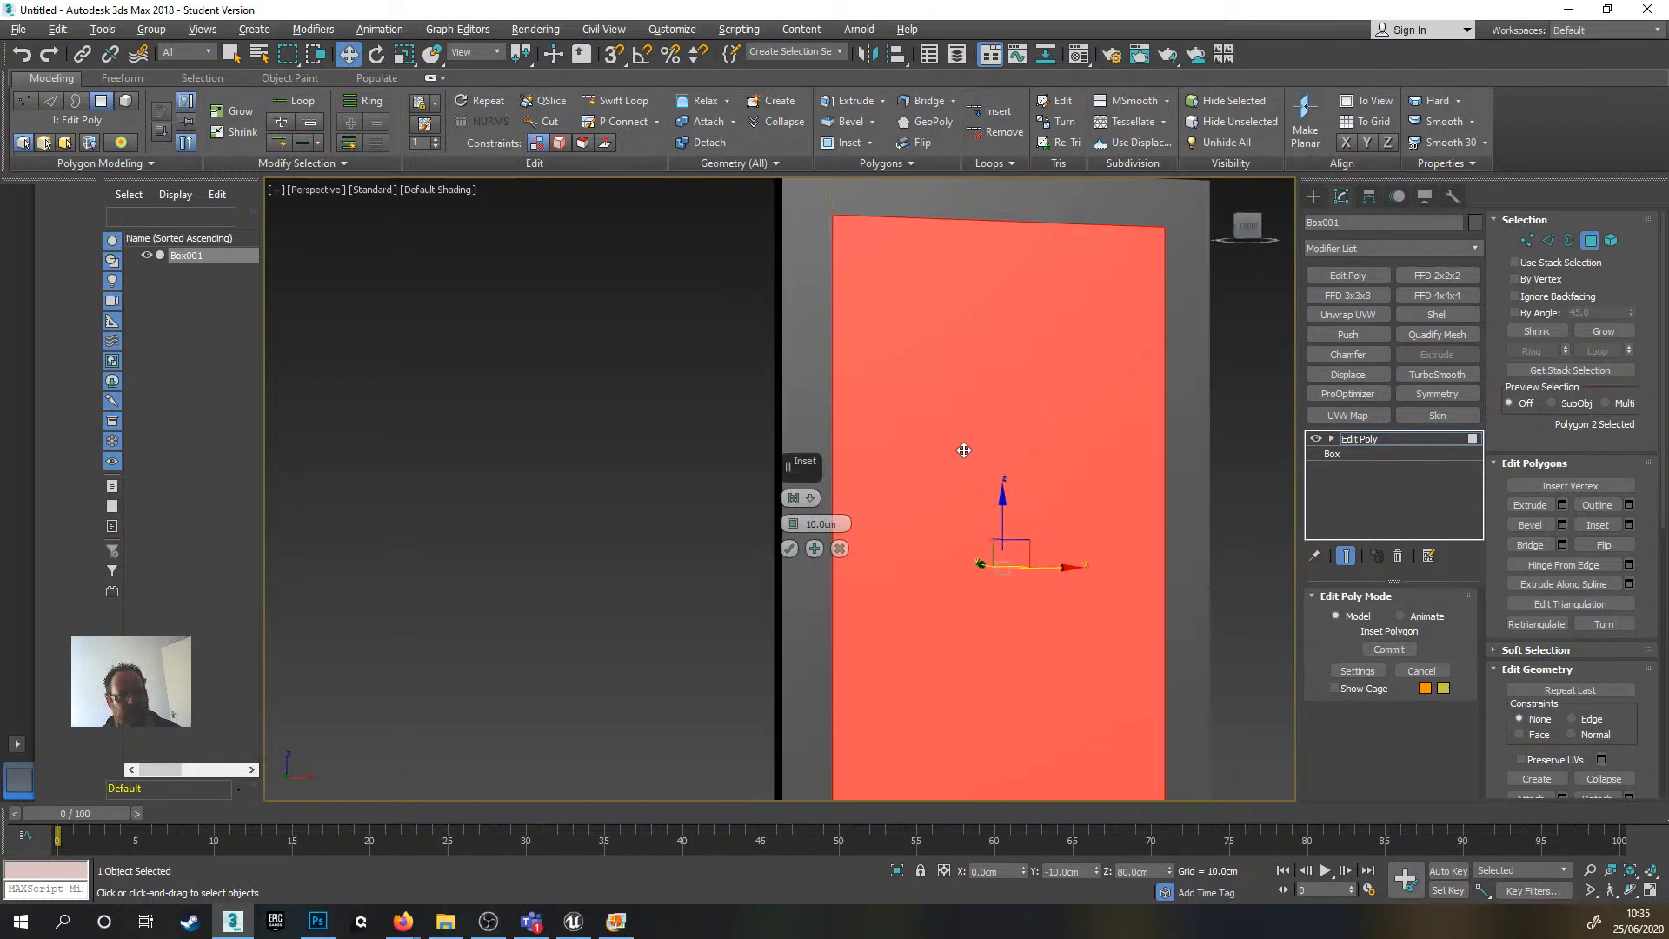
scroll(937, 500, down, 2)
mouse_move(937, 500)
alt+middle_down()
mouse_move(864, 451)
mouse_move(960, 478)
alt+middle_up()
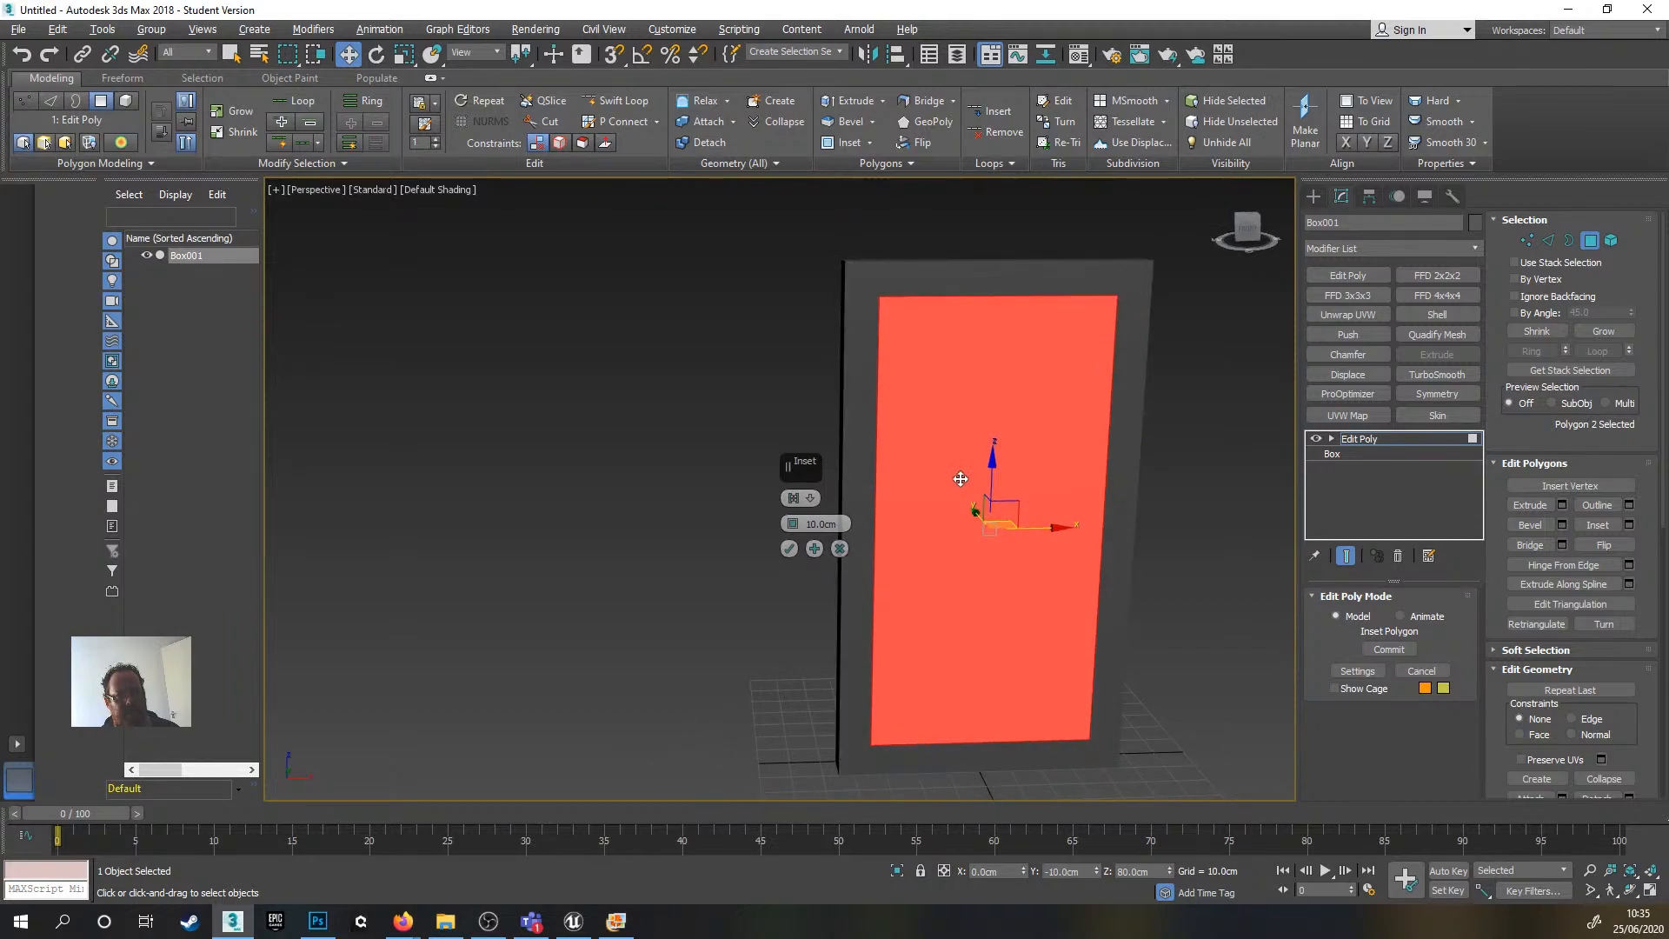
click(789, 548)
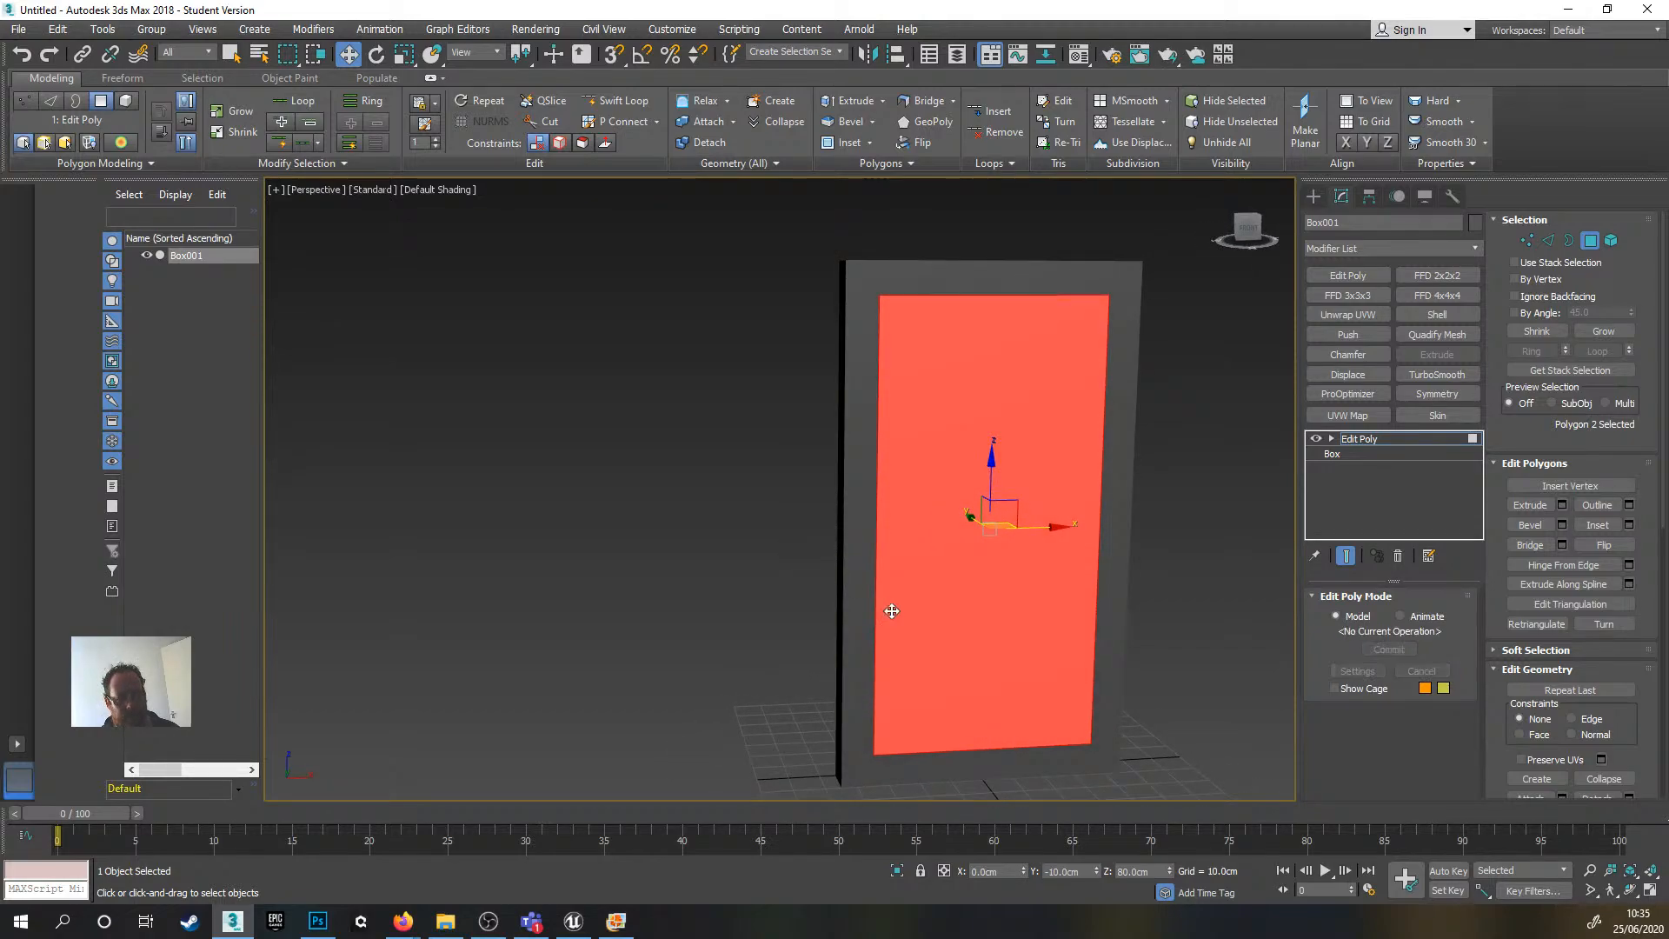
- Turn on edged-faces display in the perspective view and clear the polygon selection
key(F4)
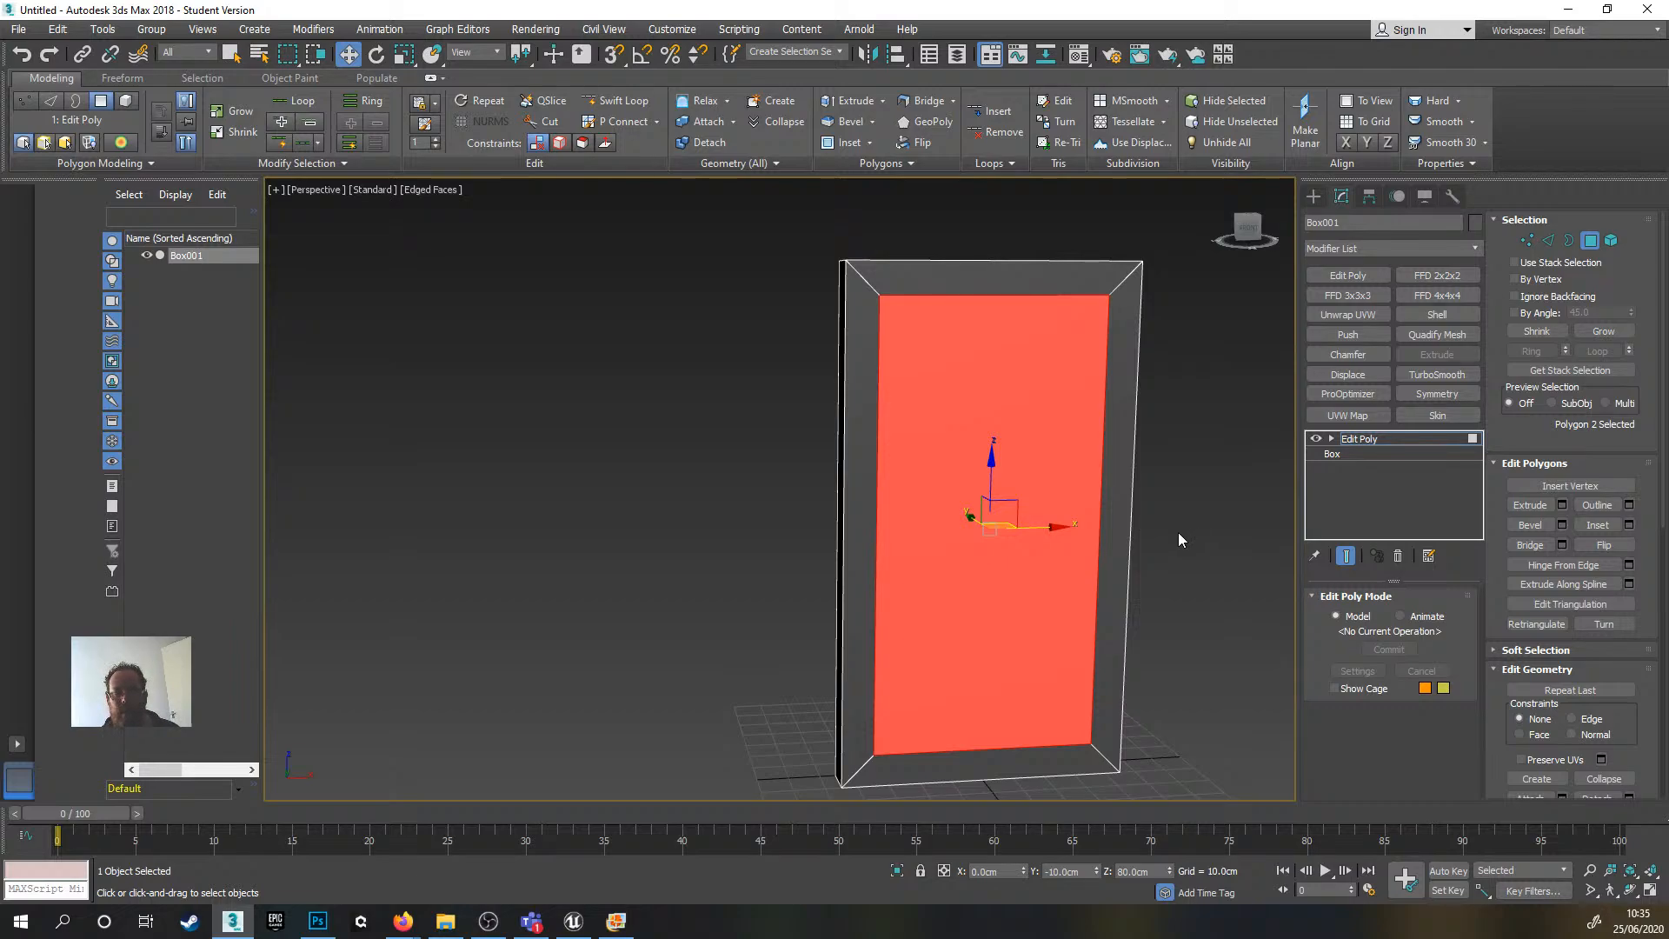
mouse_move(1173, 540)
alt+middle_down()
mouse_move(1173, 570)
mouse_move(1152, 523)
mouse_move(858, 532)
mouse_move(1424, 524)
mouse_move(1125, 544)
mouse_move(1181, 539)
mouse_move(1165, 573)
mouse_move(1158, 520)
mouse_move(1159, 553)
alt+middle_up()
click(1174, 559)
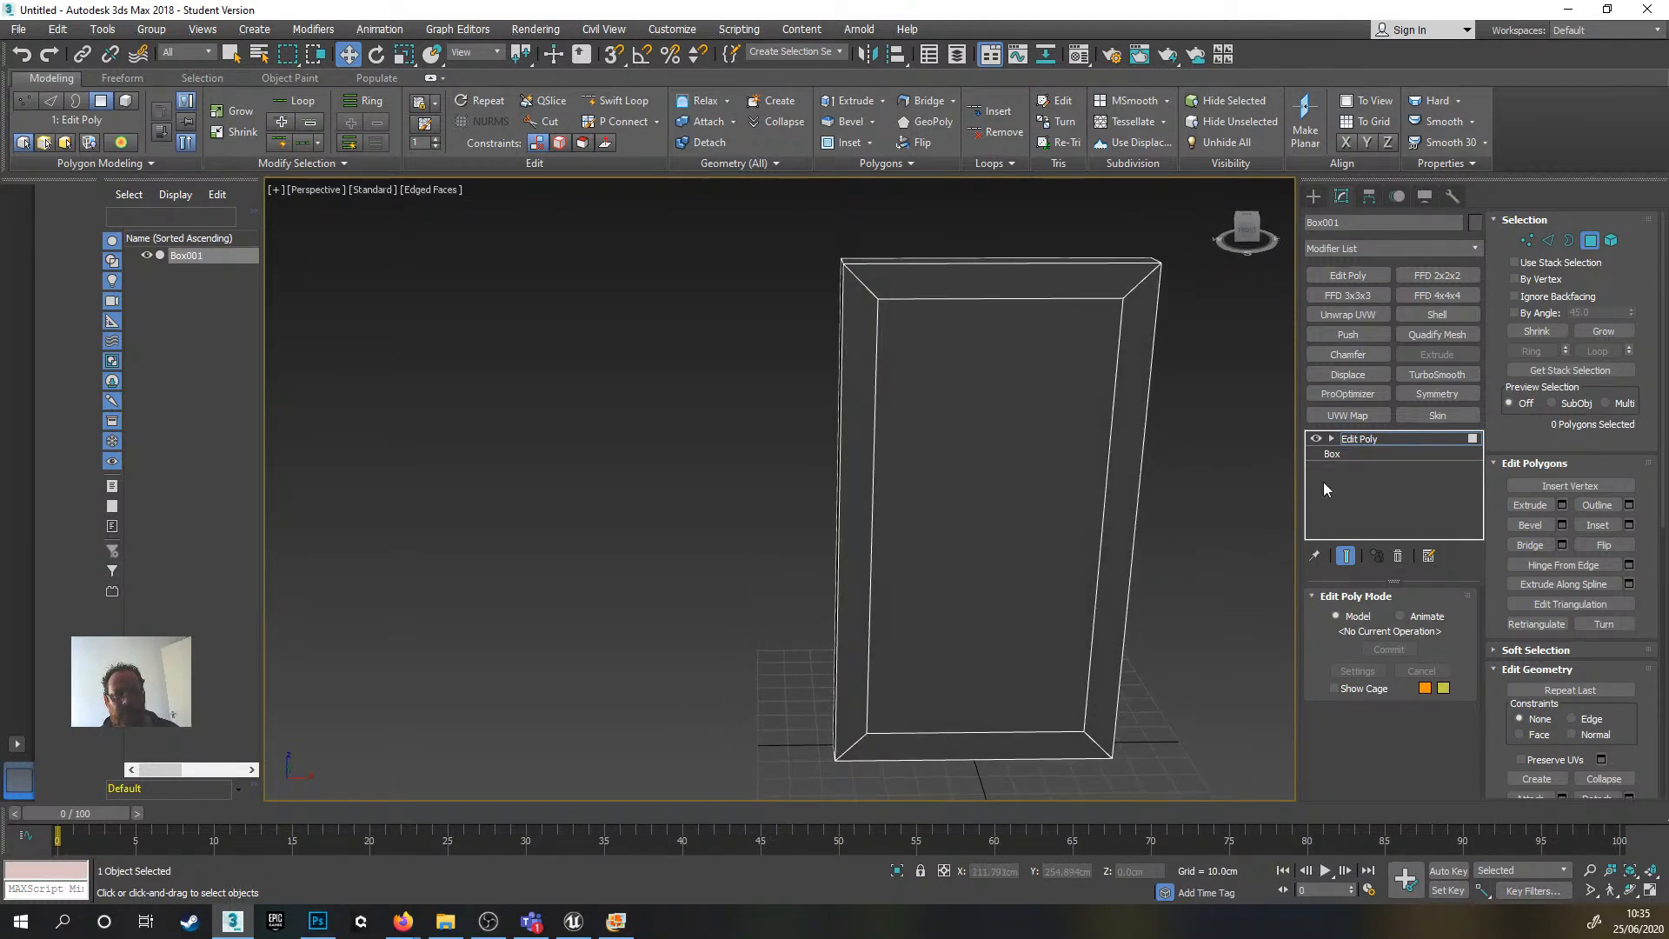
- Extrude the inset front polygon by -5 cm to recess the picture area, then clear the selection
click(991, 474)
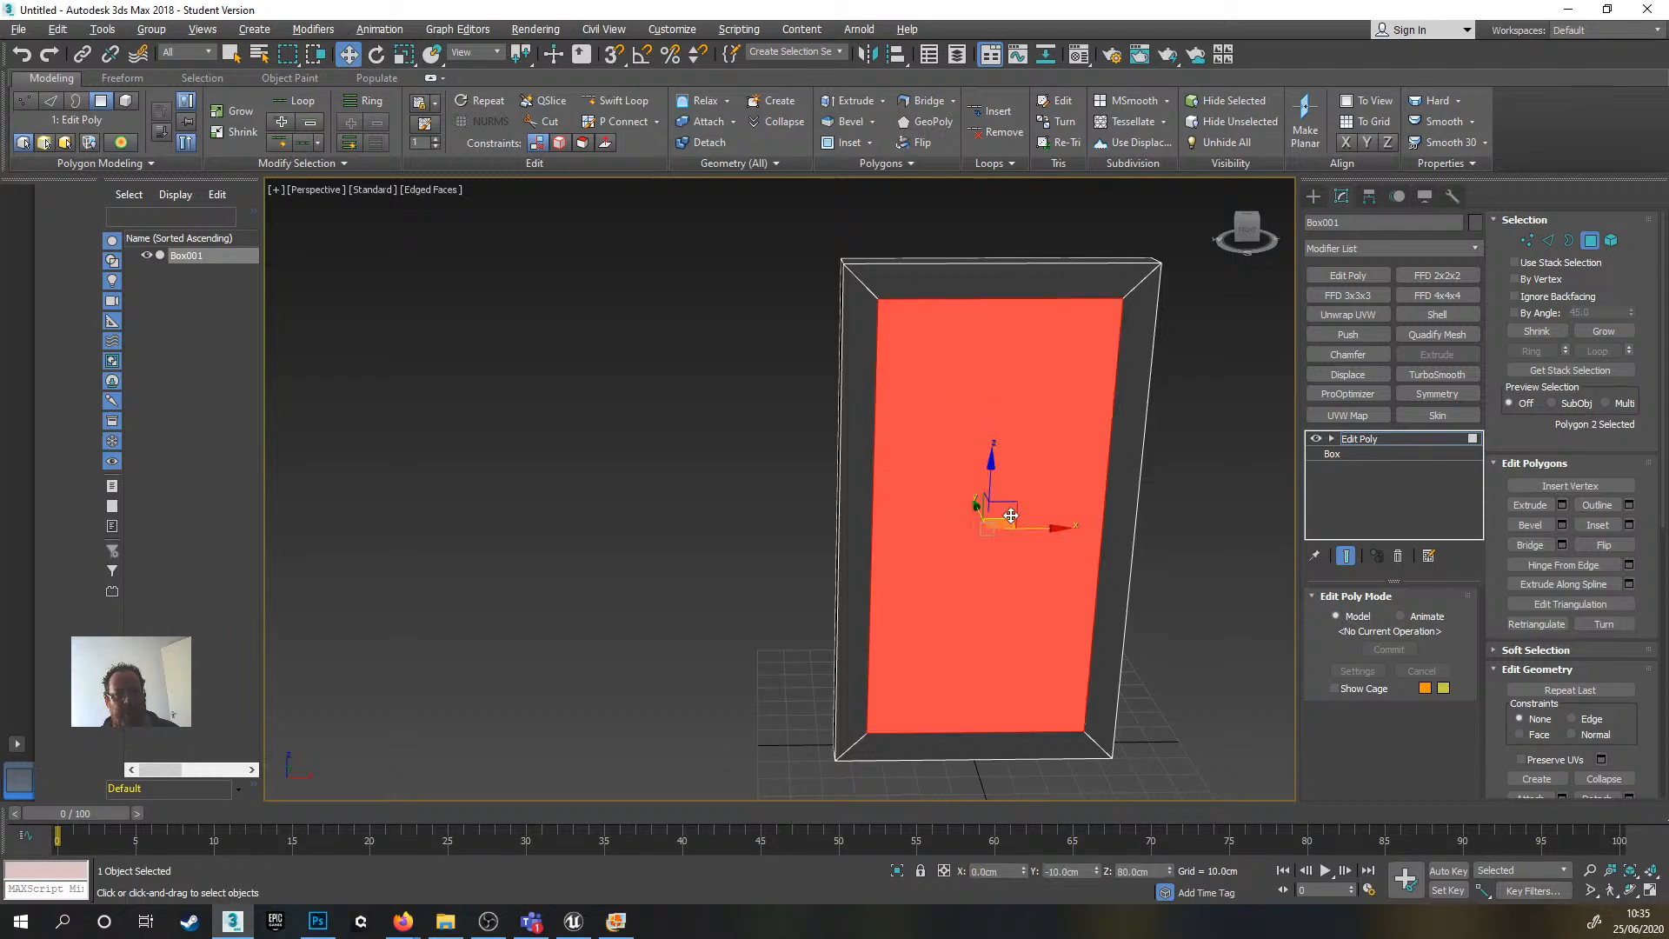
alt+middle_drag(1000, 486, 1035, 519)
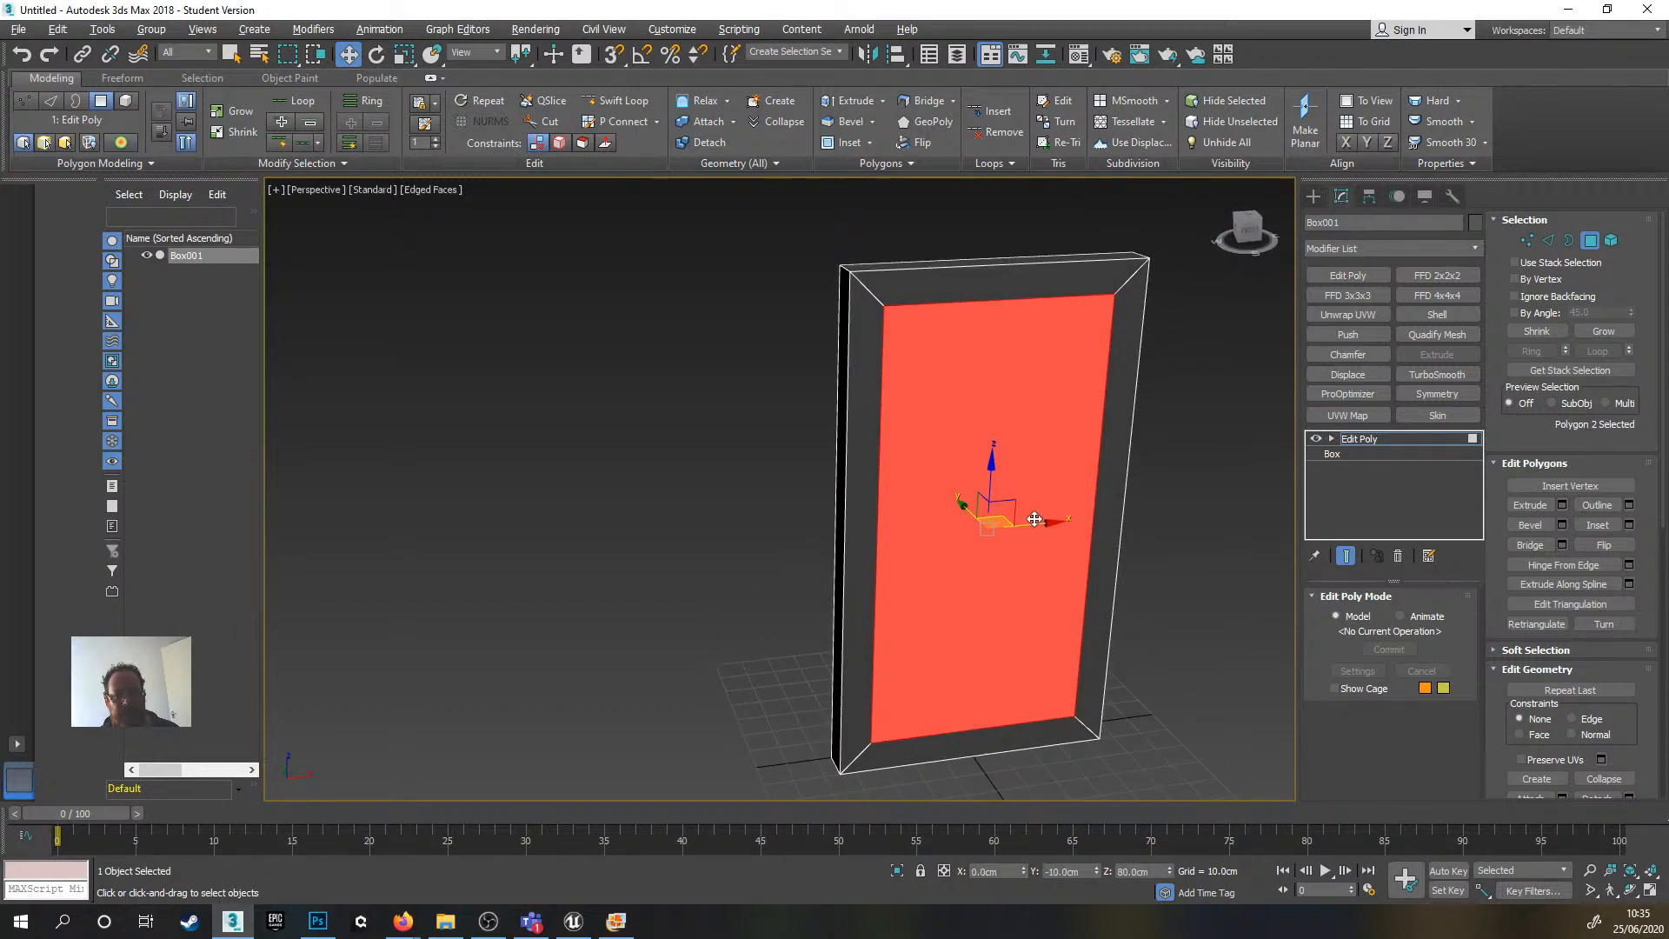
click(1562, 505)
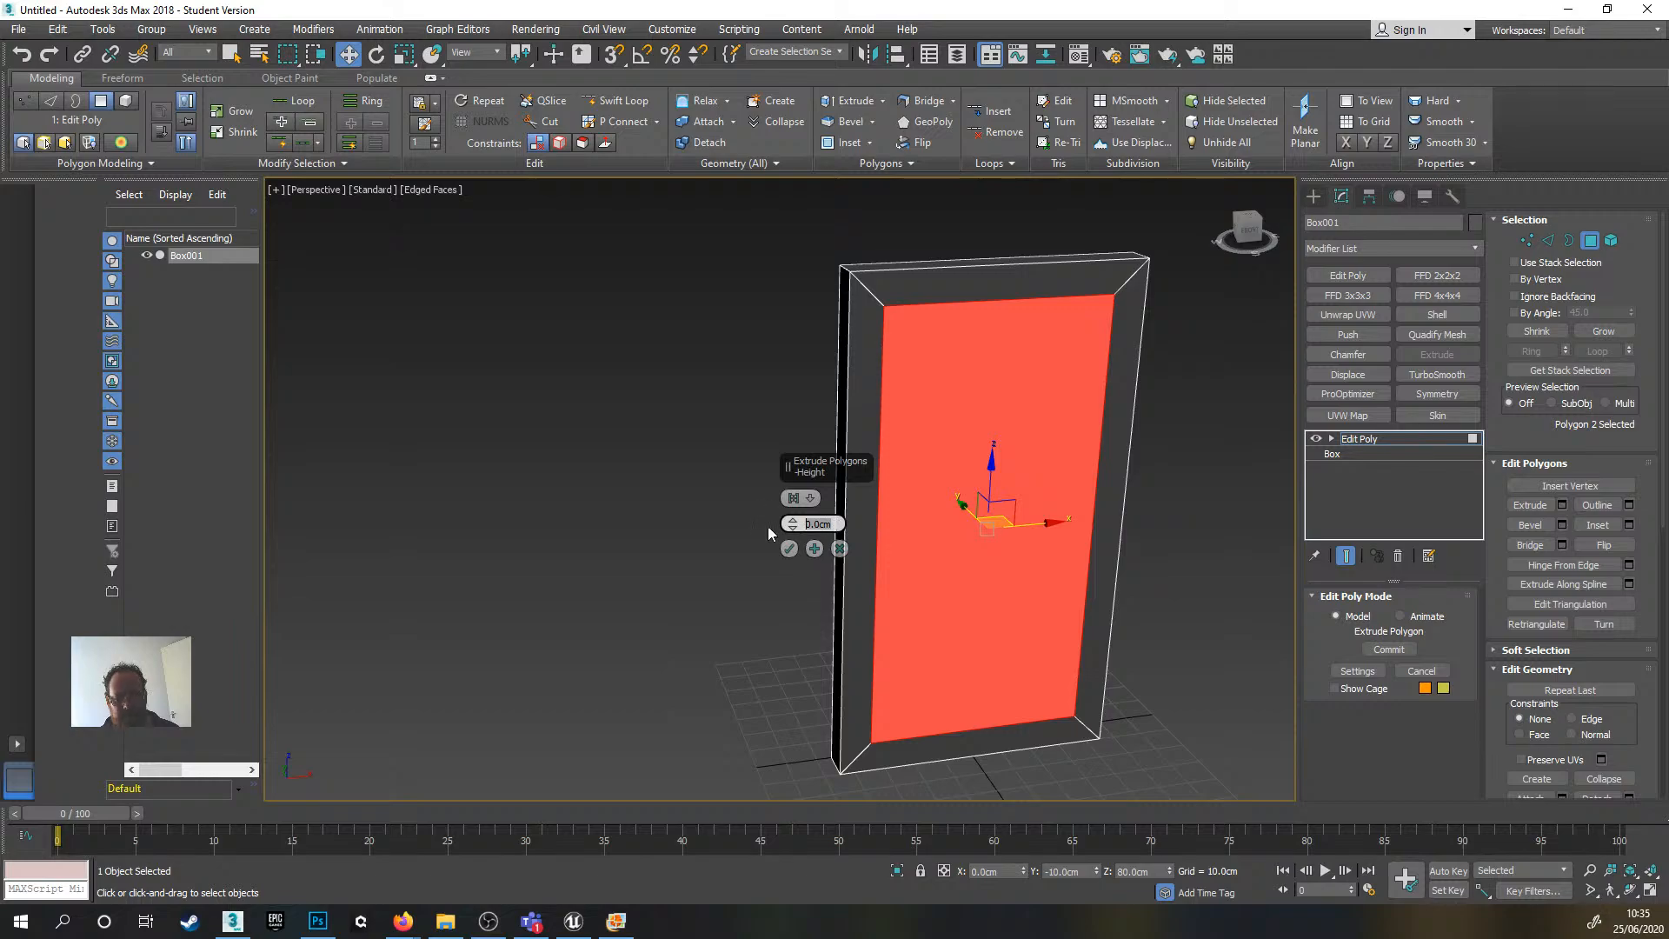
text(-5)
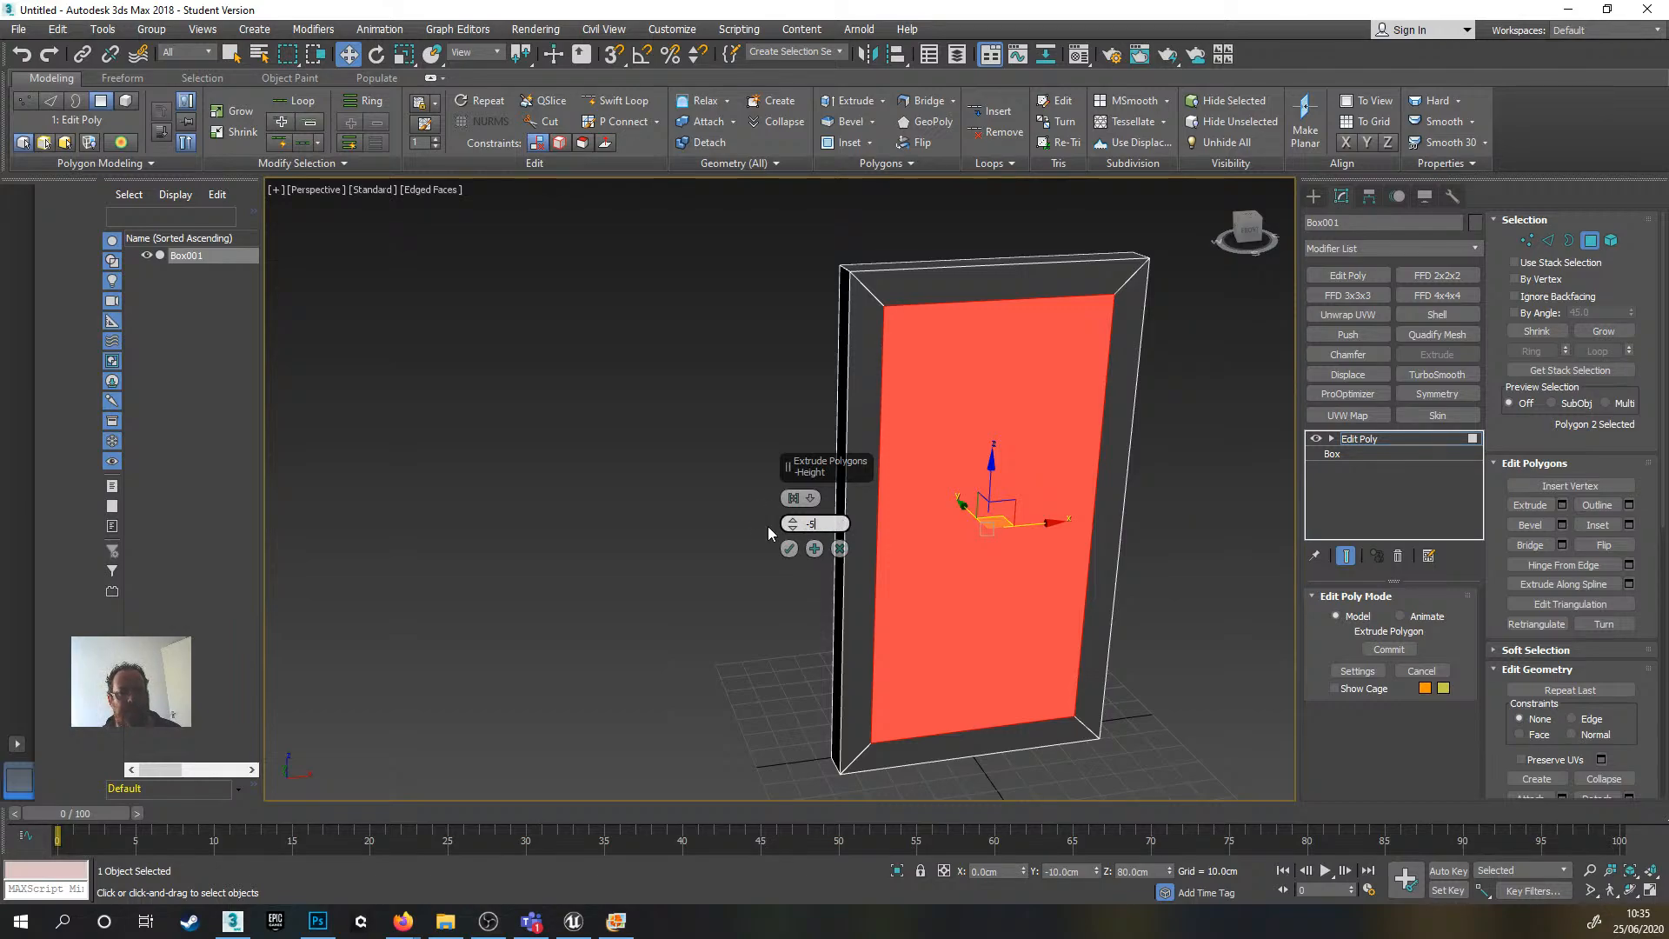
key(Return)
click(788, 548)
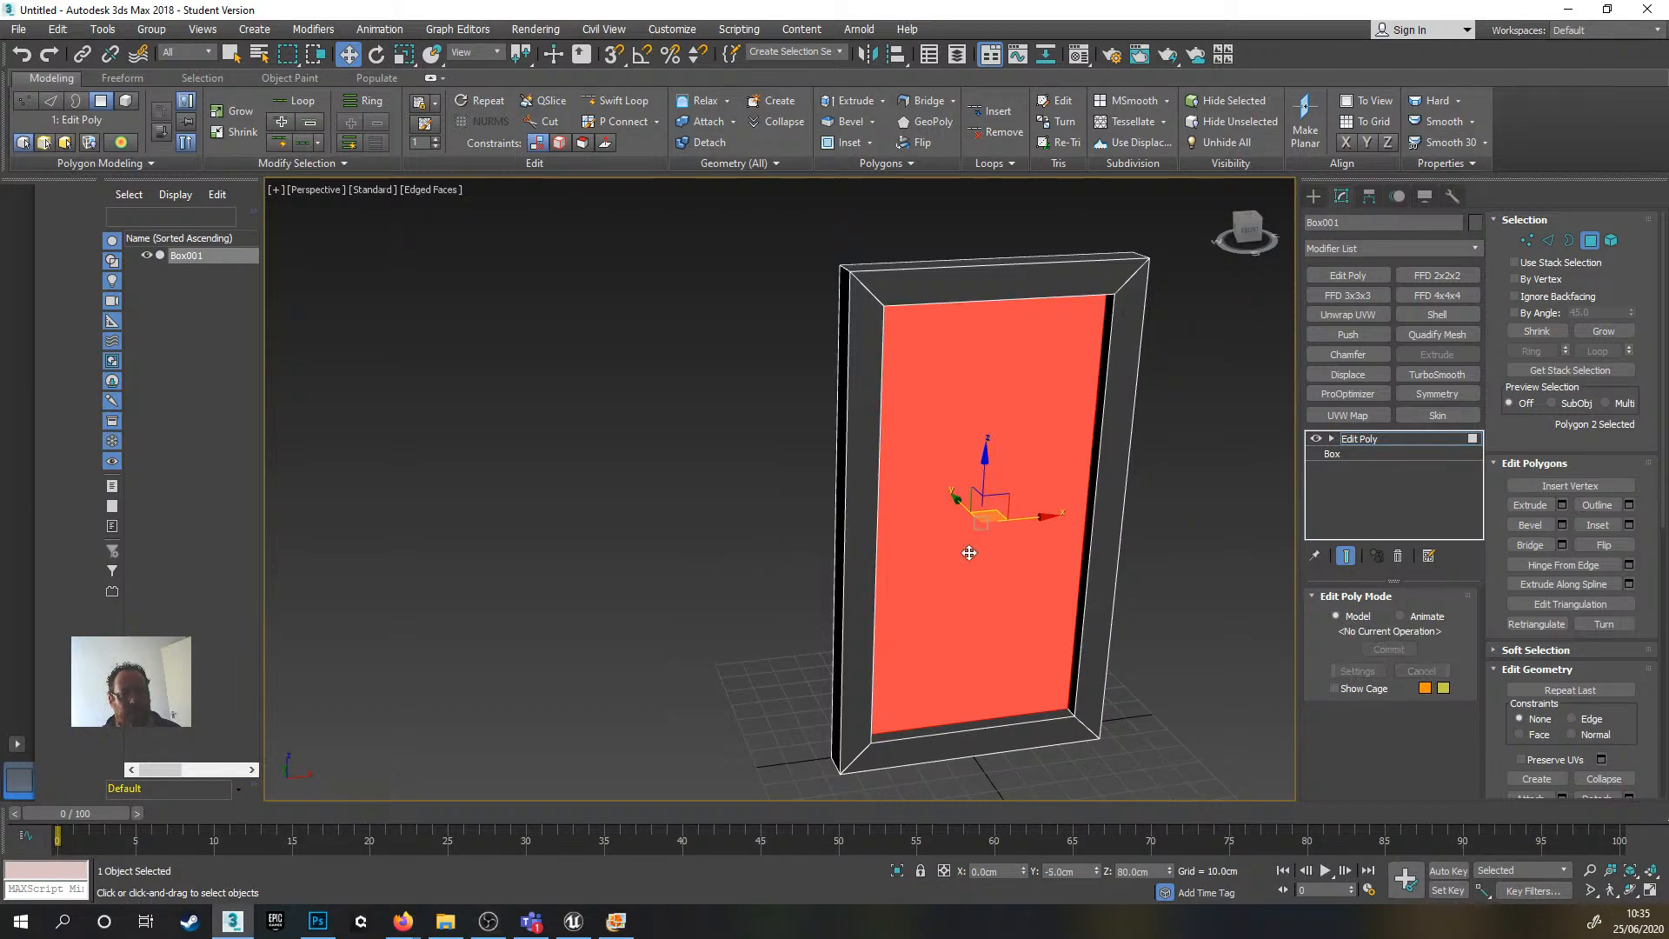
alt+middle_drag(965, 548, 1087, 570)
click(1144, 577)
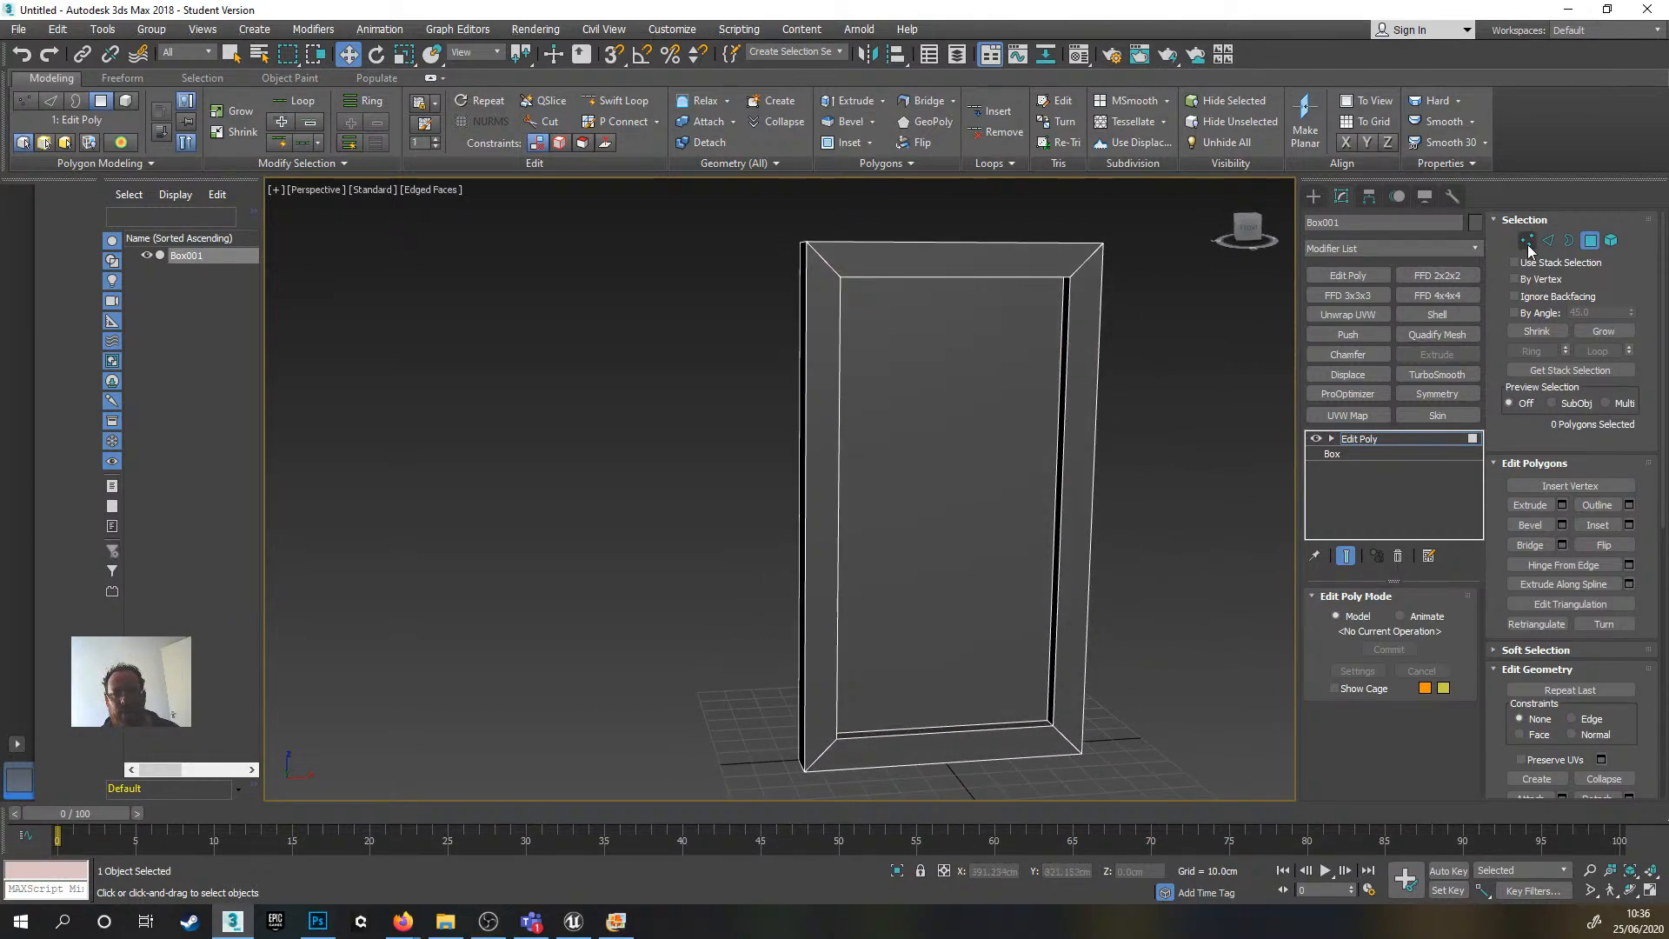
- At edge level, move the frame's inner front edge loop inwards along Y to about -6.6 cm, then deselect it
click(1548, 240)
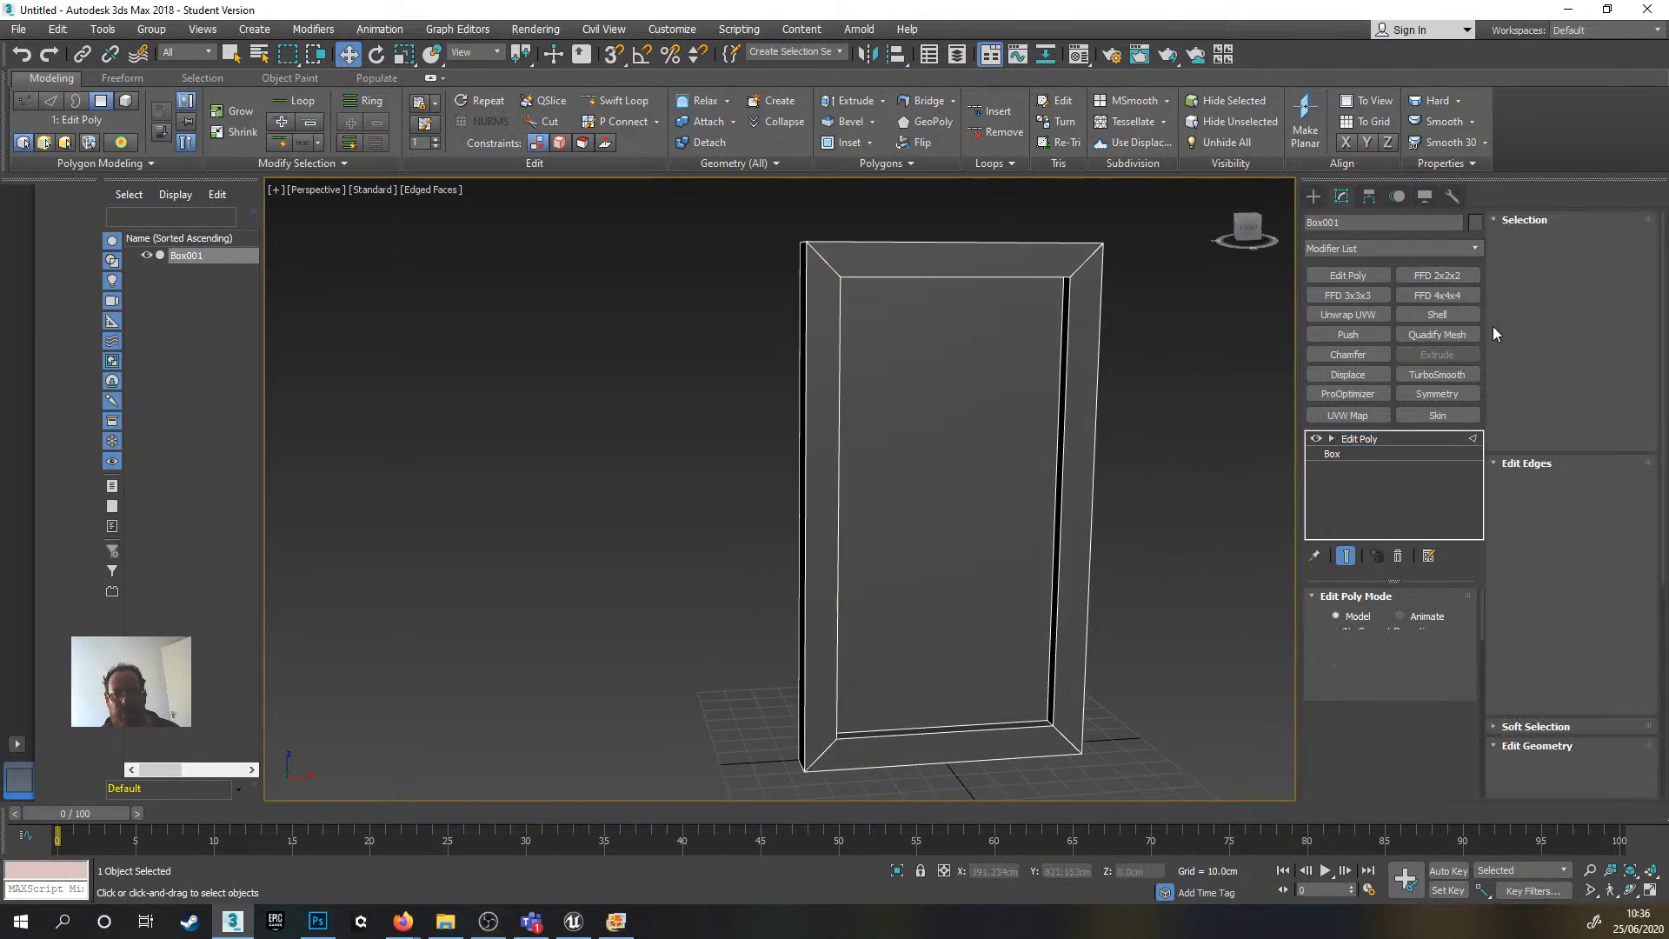
double_click(1068, 412)
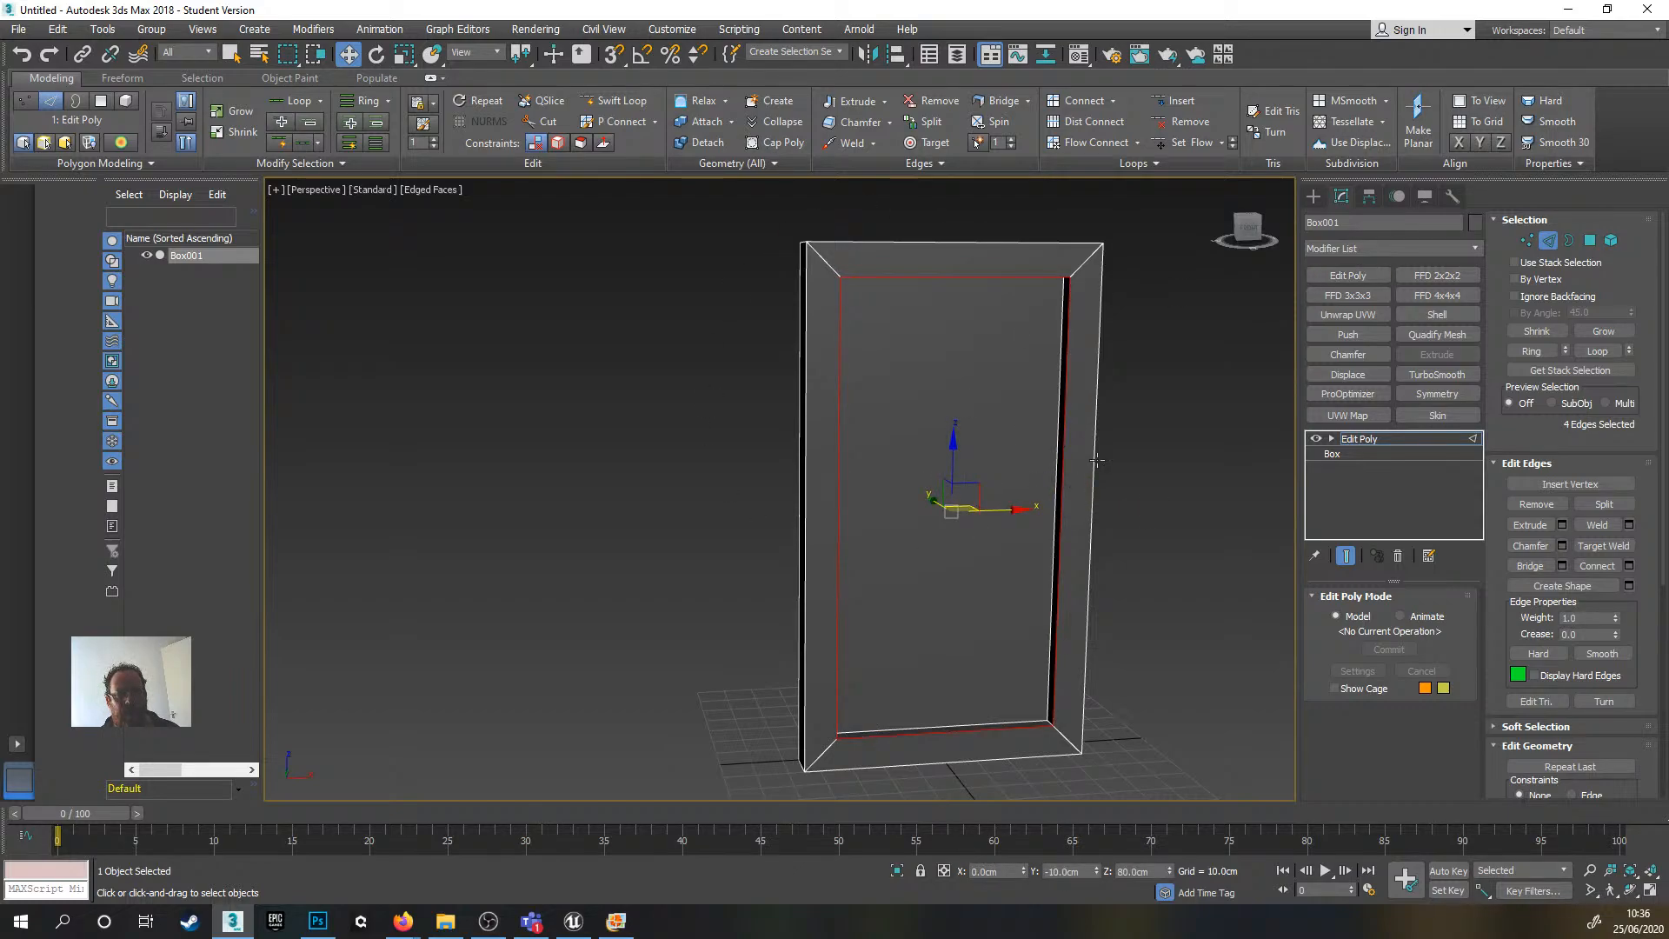
alt+middle_drag(998, 556, 931, 486)
drag(920, 482, 922, 479)
scroll(953, 513, up, 5)
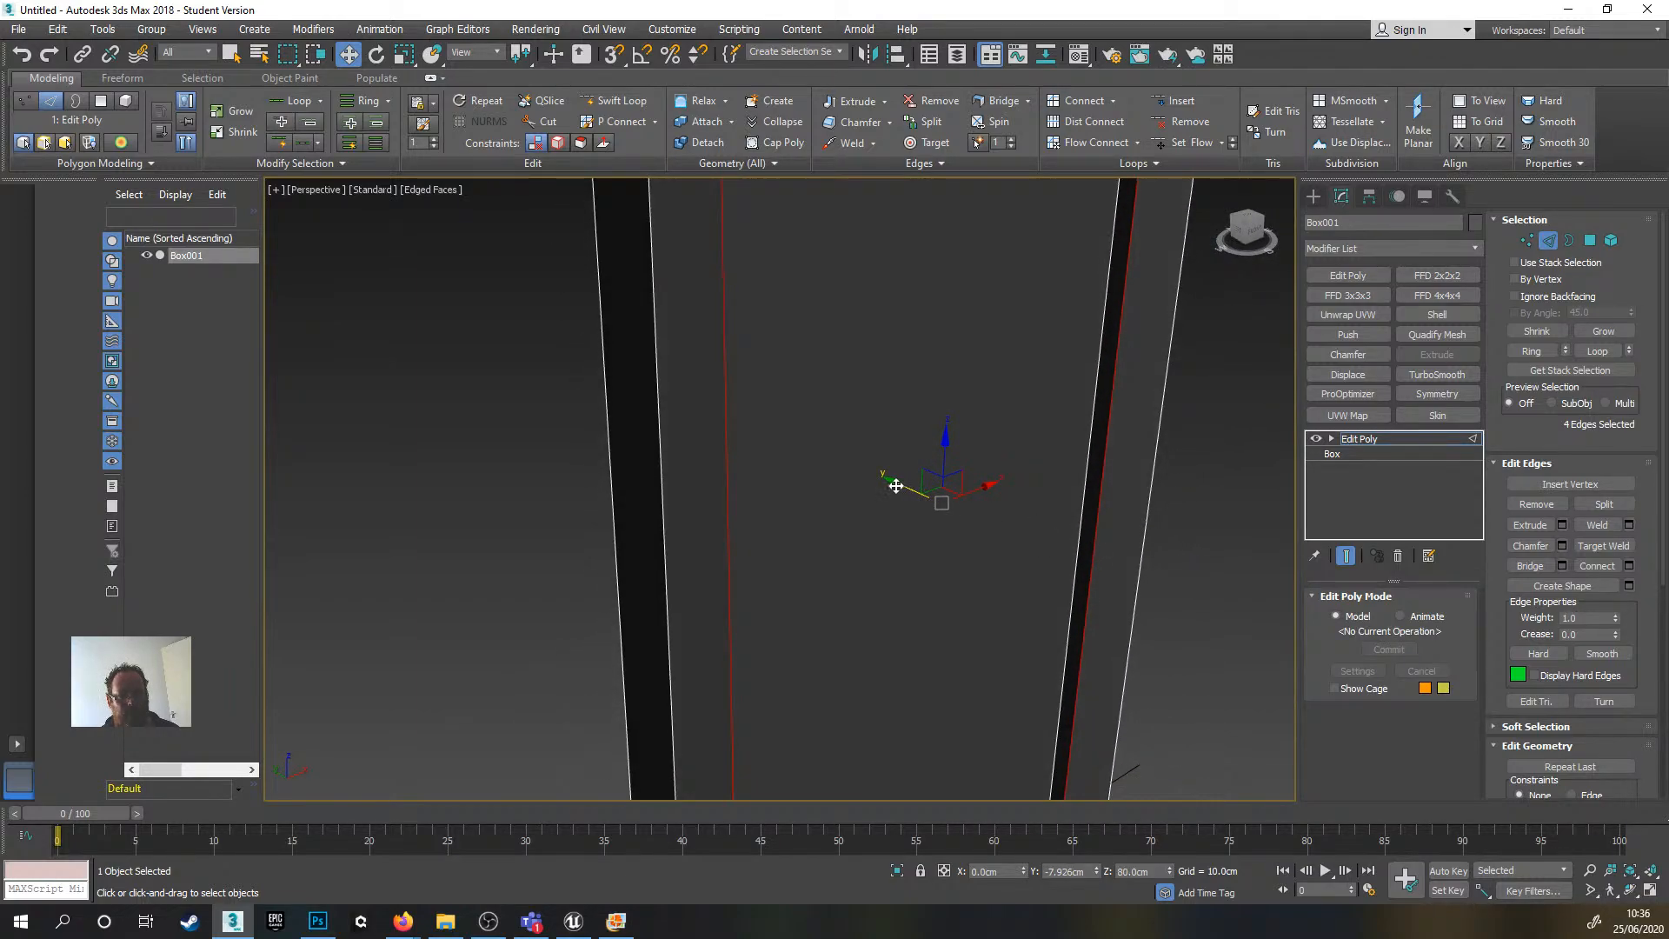
drag(896, 486, 886, 480)
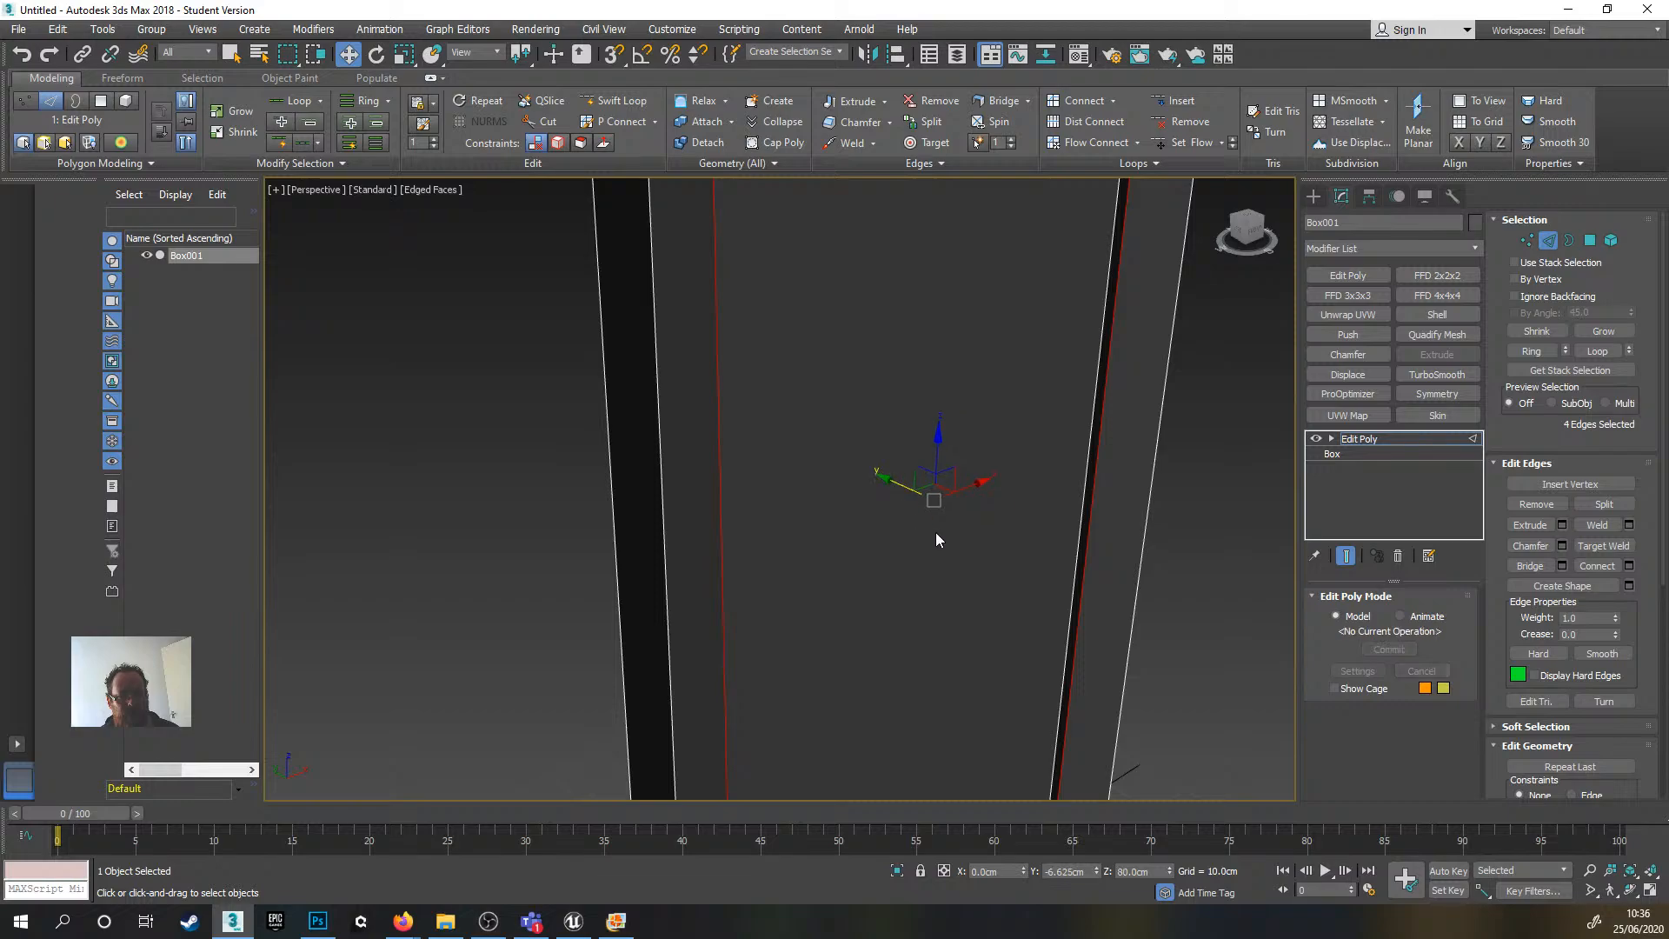
scroll(936, 534, down, 3)
click(1165, 530)
- Select the frame's outer front edge loop, adjust its depth along Y, and leave edge sub-object editing
scroll(858, 543, down, 2)
mouse_move(858, 542)
alt+middle_down()
mouse_move(905, 518)
mouse_move(880, 528)
alt+middle_up()
double_click(830, 527)
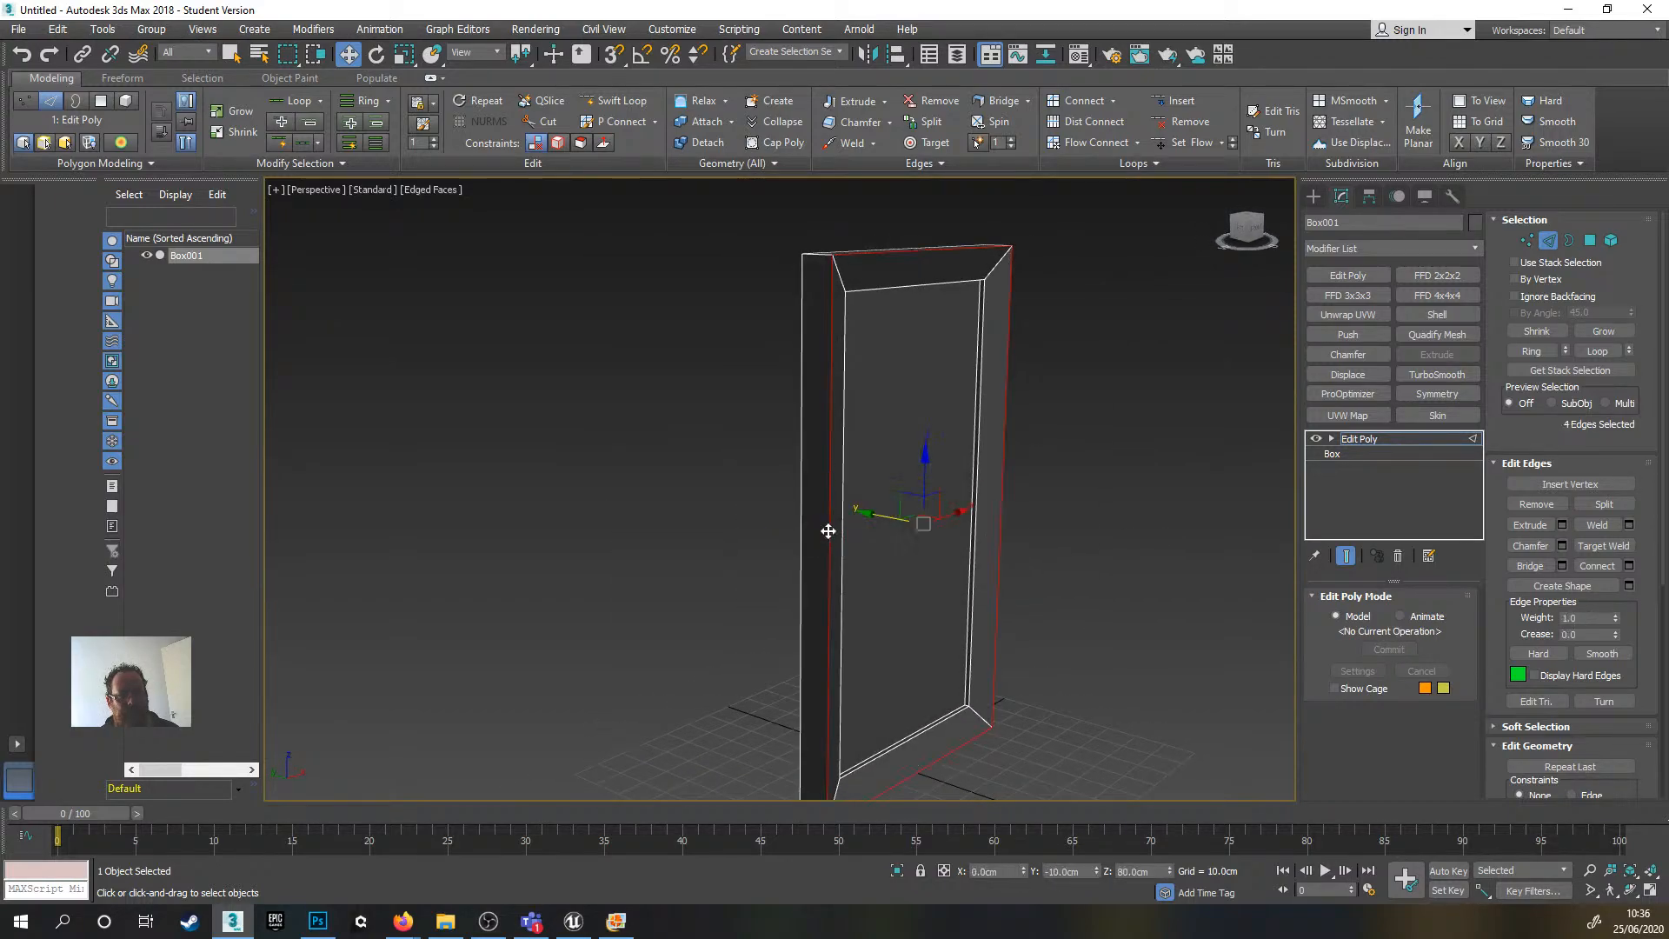
alt+middle_drag(946, 579, 941, 596)
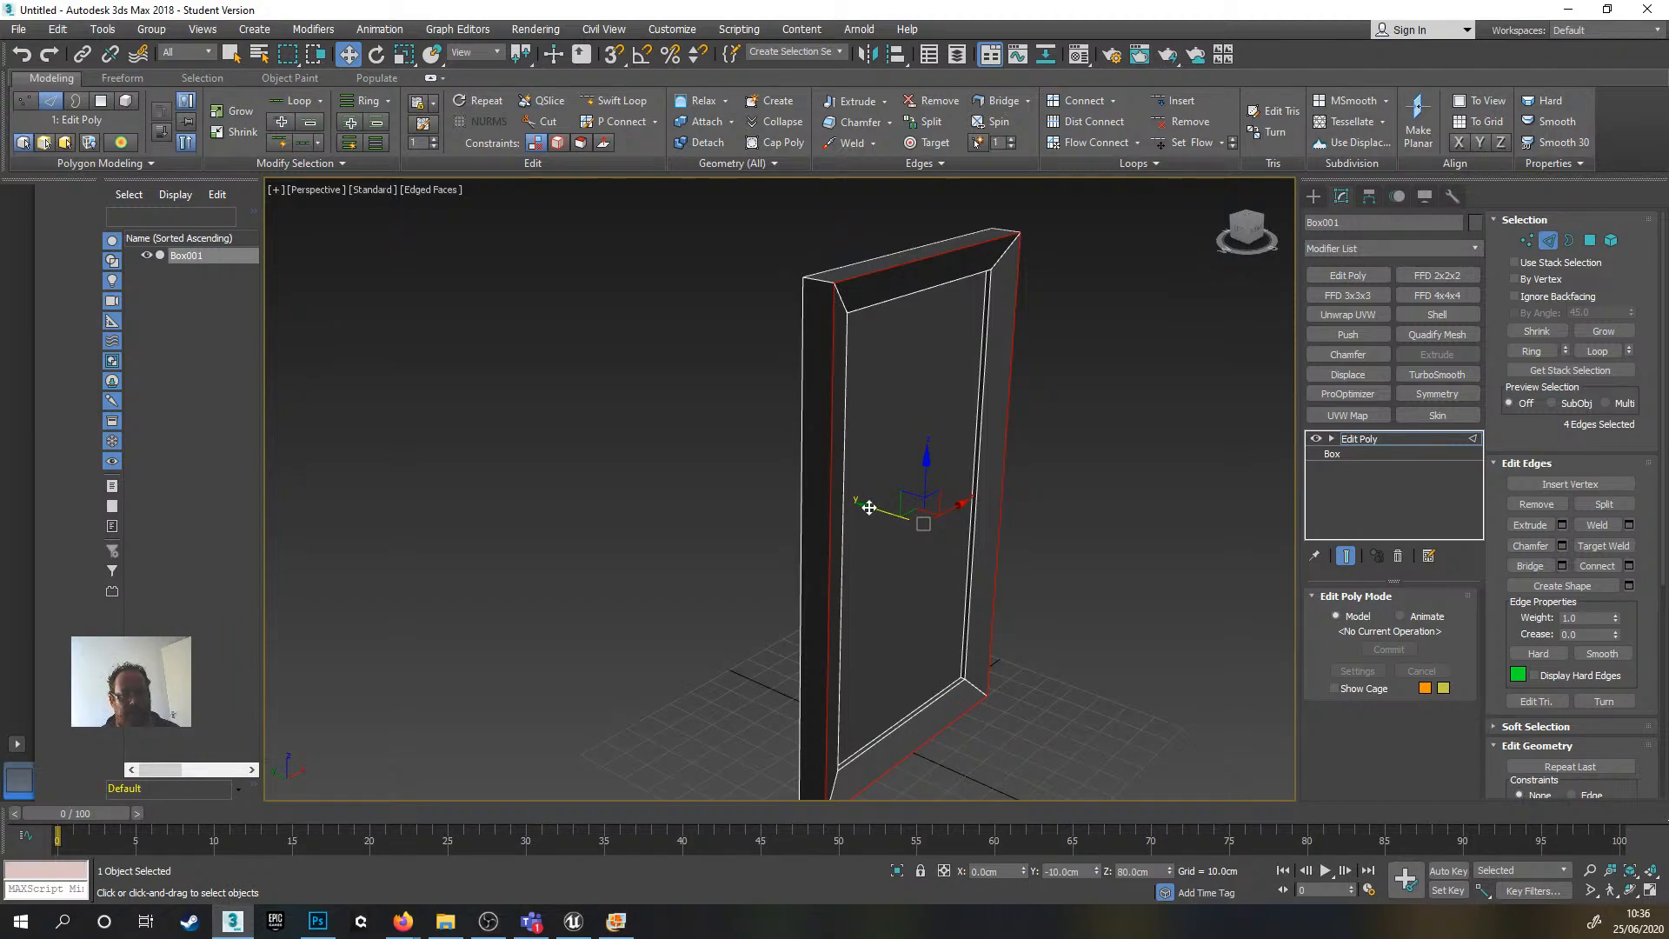
drag(868, 506, 1104, 534)
click(1166, 535)
alt+middle_drag(1087, 577, 1034, 582)
middle_drag(1022, 582, 928, 524)
mouse_move(927, 523)
alt+middle_down()
mouse_move(924, 567)
mouse_move(928, 524)
alt+middle_up()
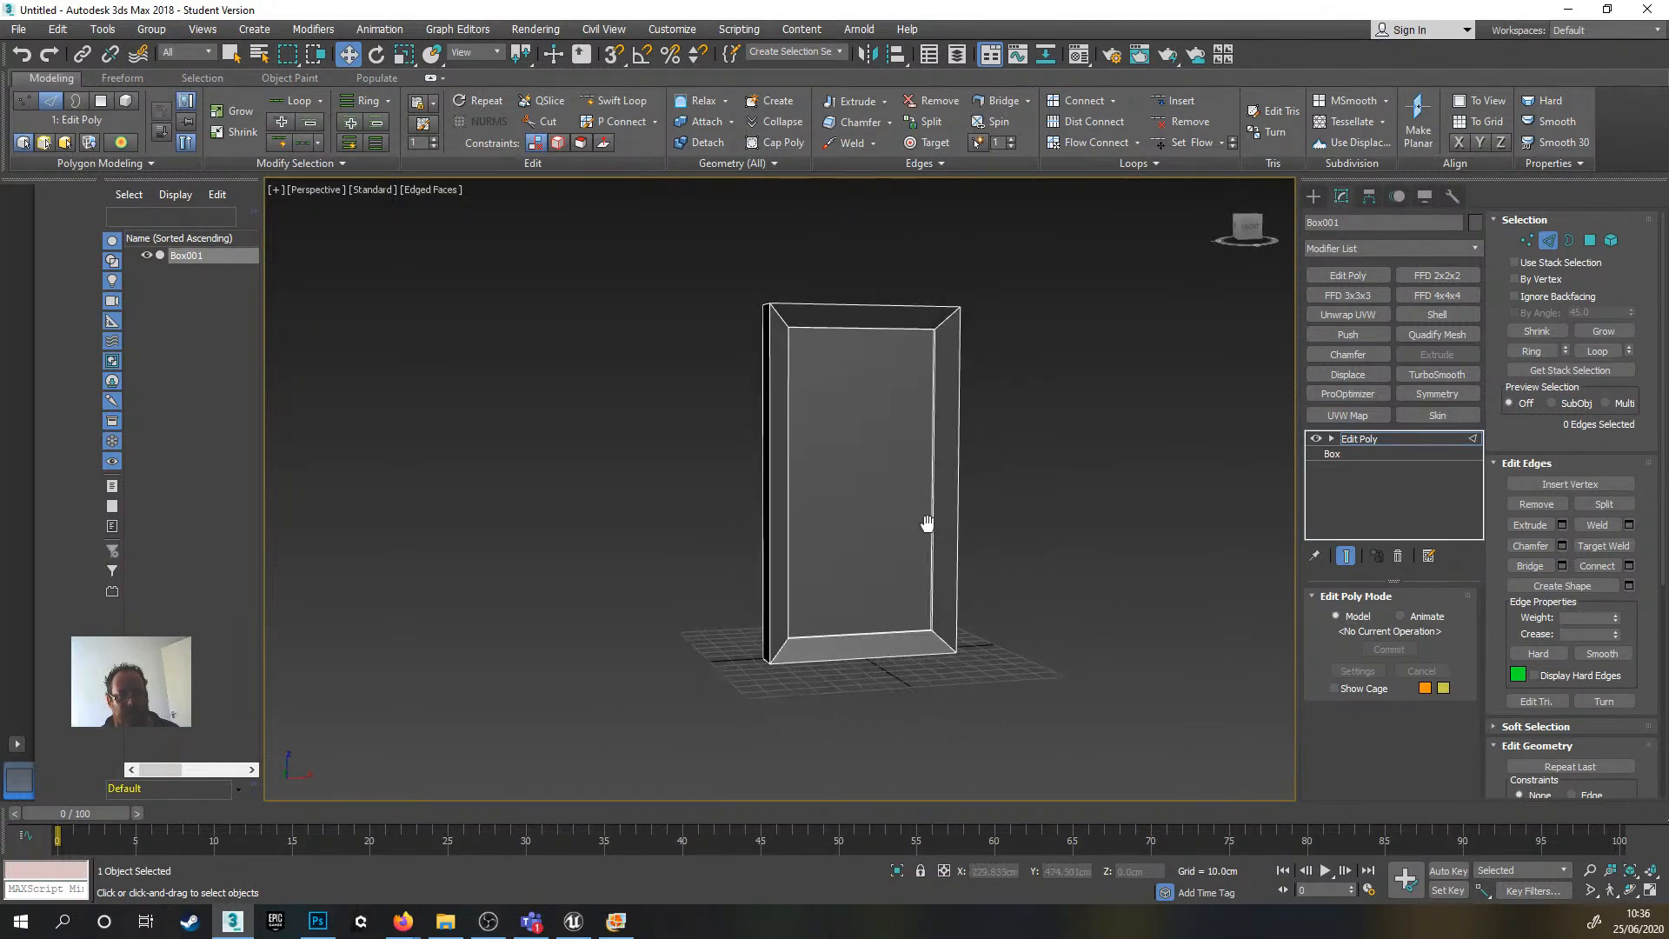
click(1380, 442)
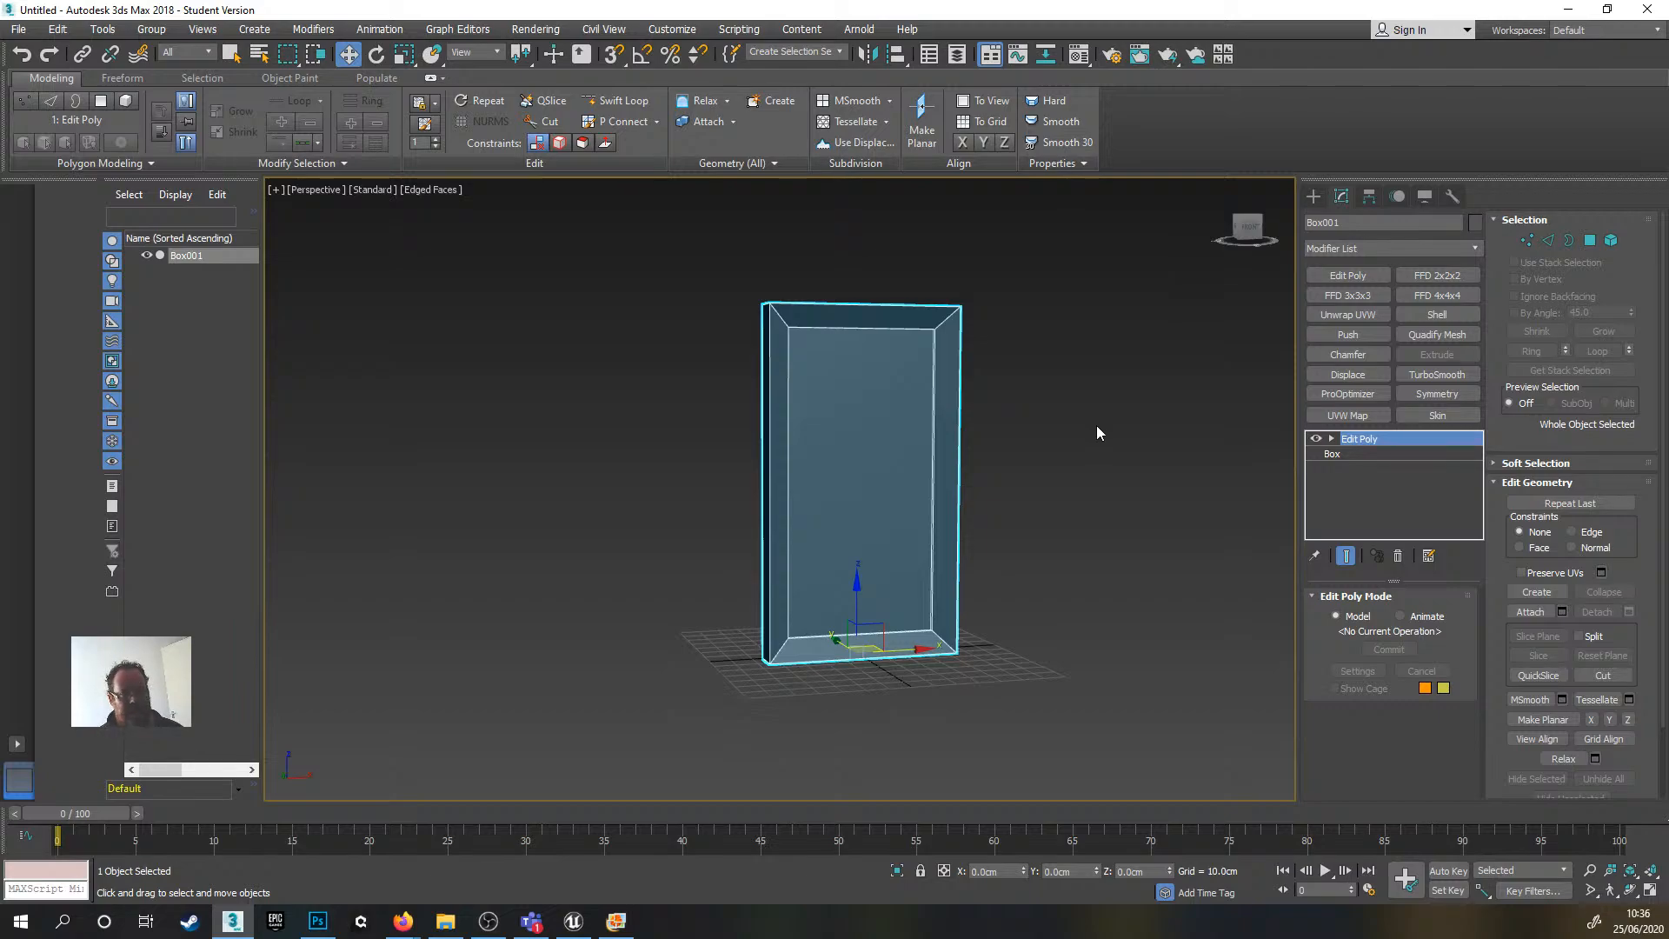
middle_drag(1034, 450, 1033, 478)
alt+middle_drag(1033, 479, 1016, 495)
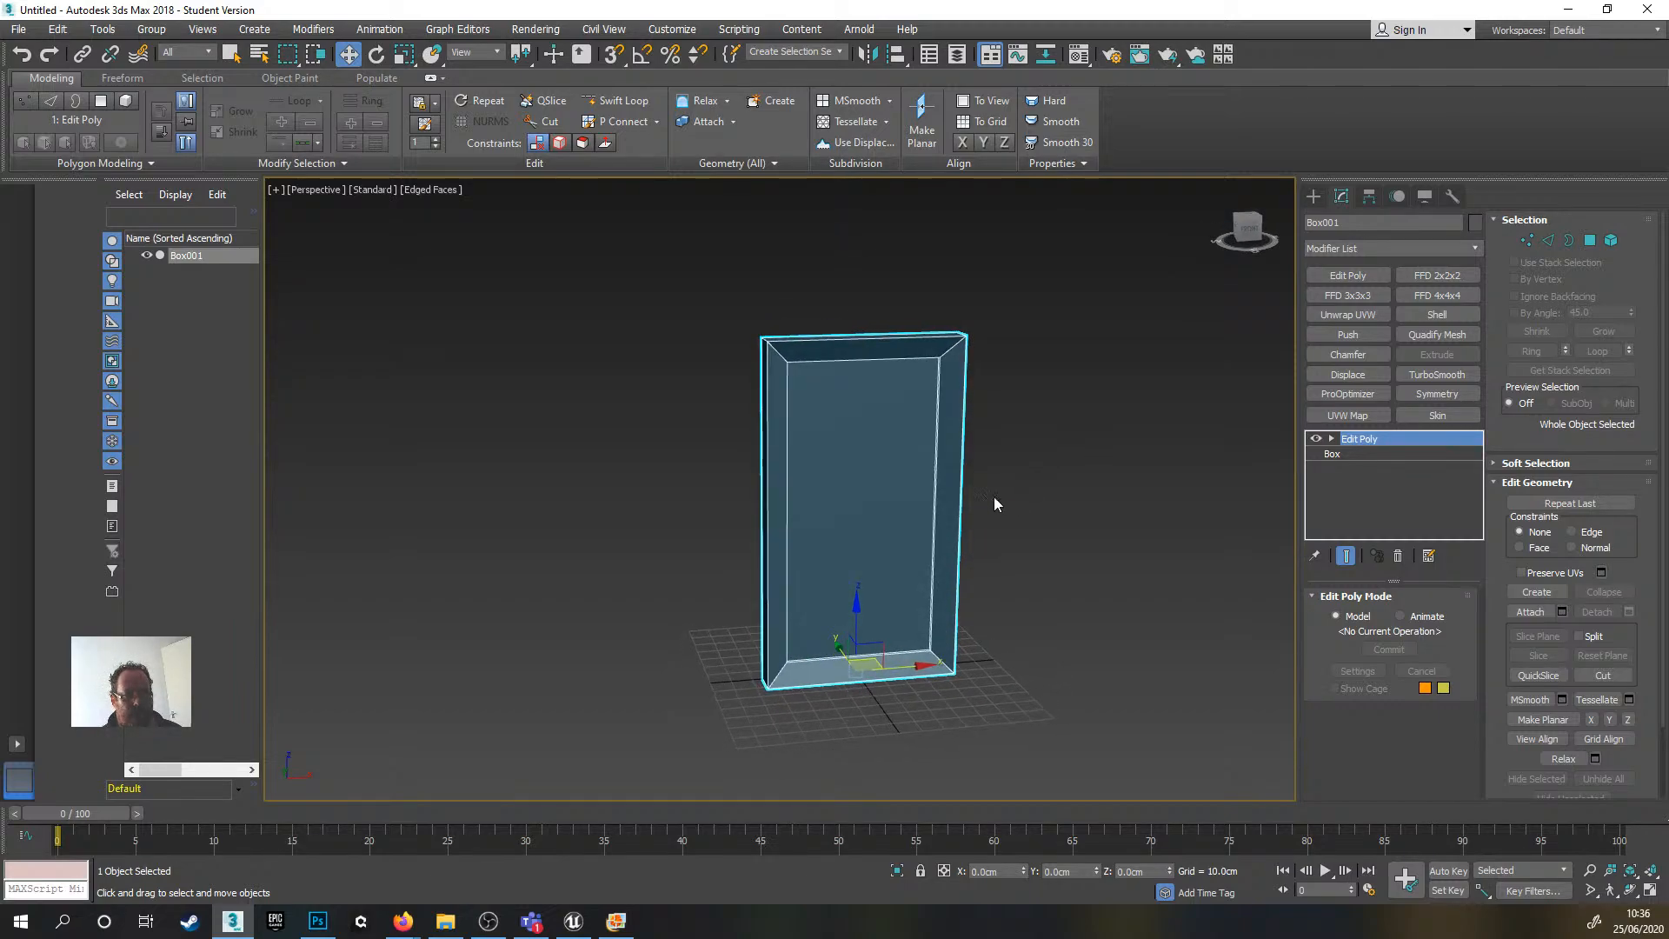
scroll(1009, 499, up, 3)
scroll(1010, 497, down, 5)
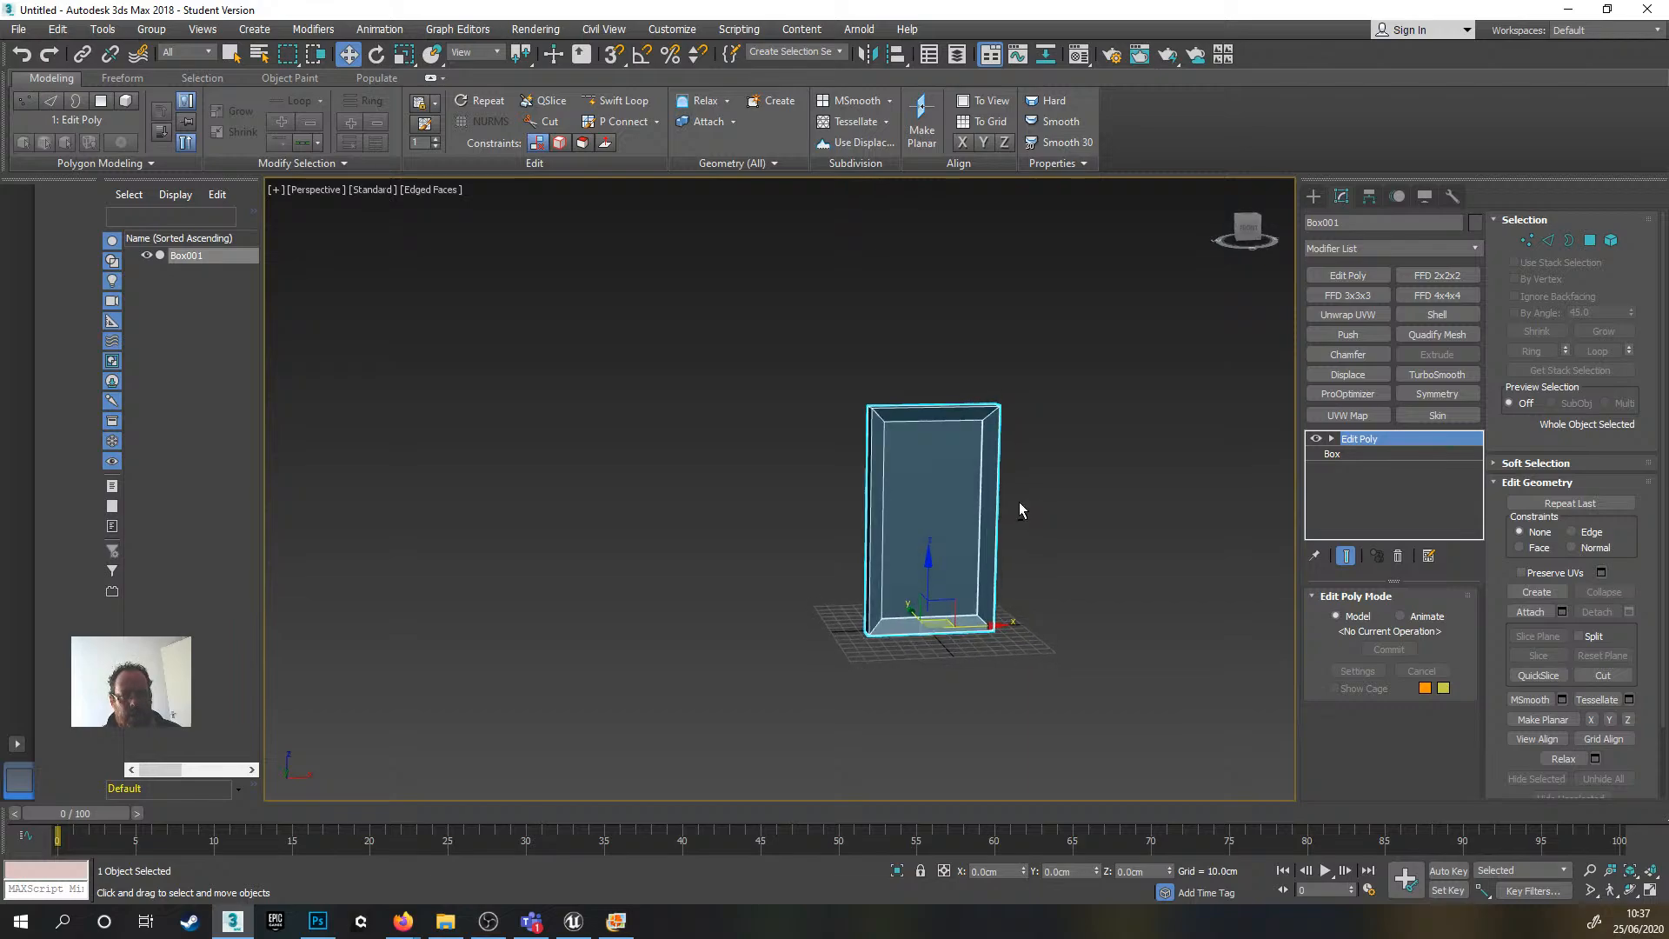
scroll(1019, 502, up, 2)
middle_drag(1018, 502, 1035, 467)
alt+middle_drag(1035, 466, 1022, 491)
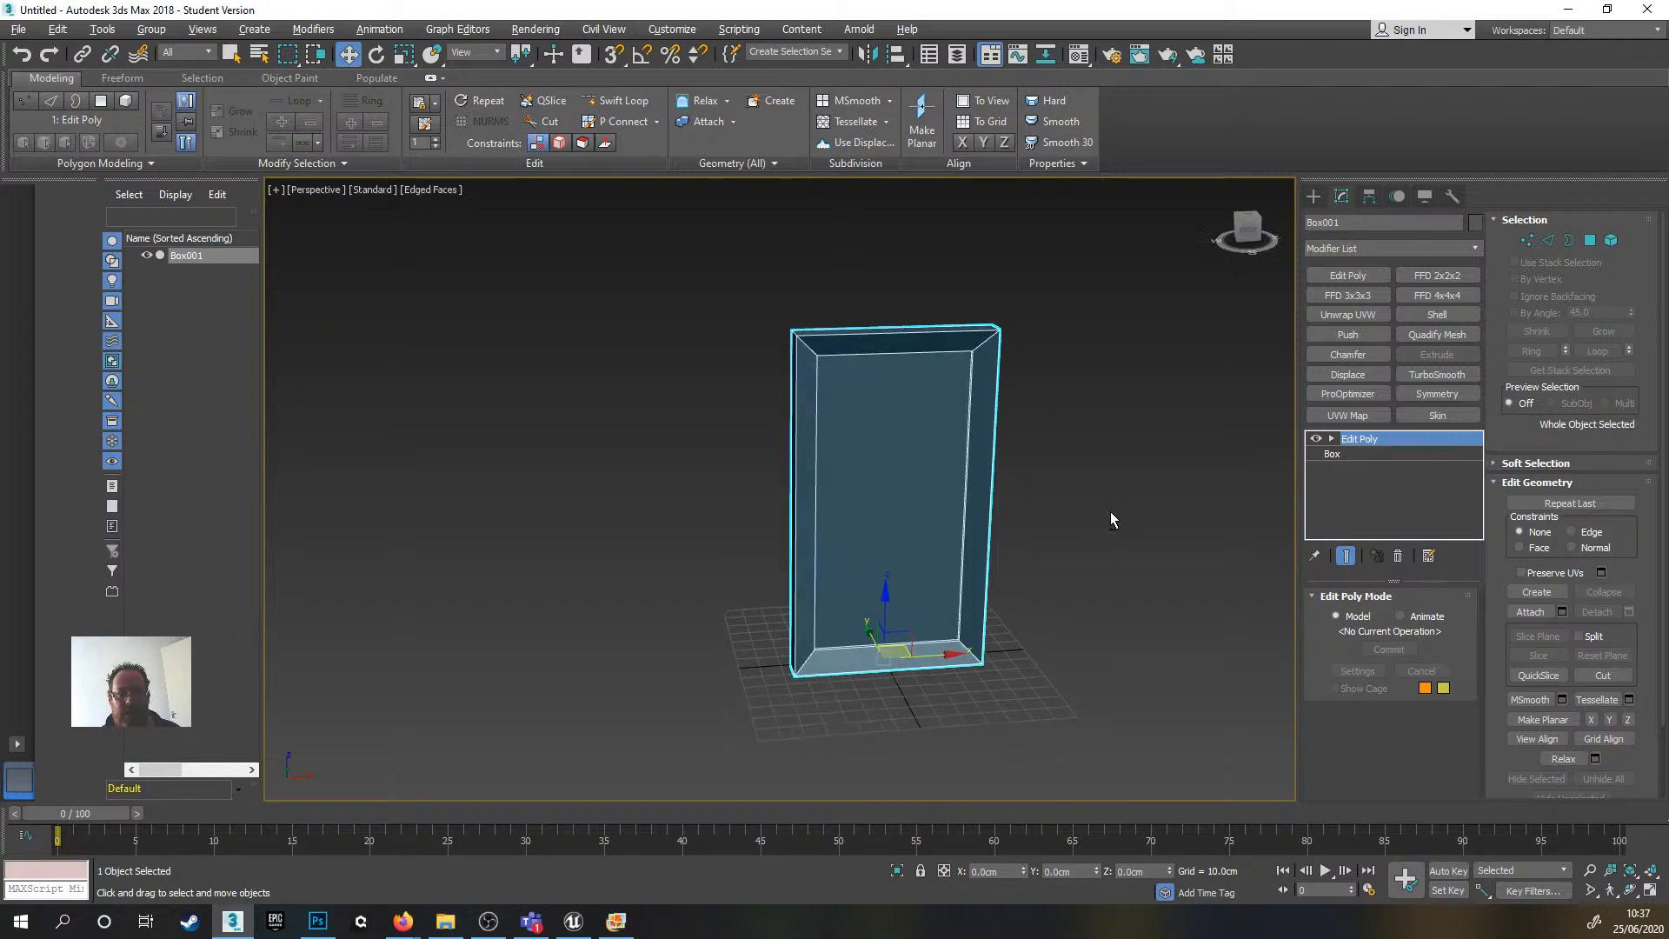
middle_drag(1110, 517, 1065, 520)
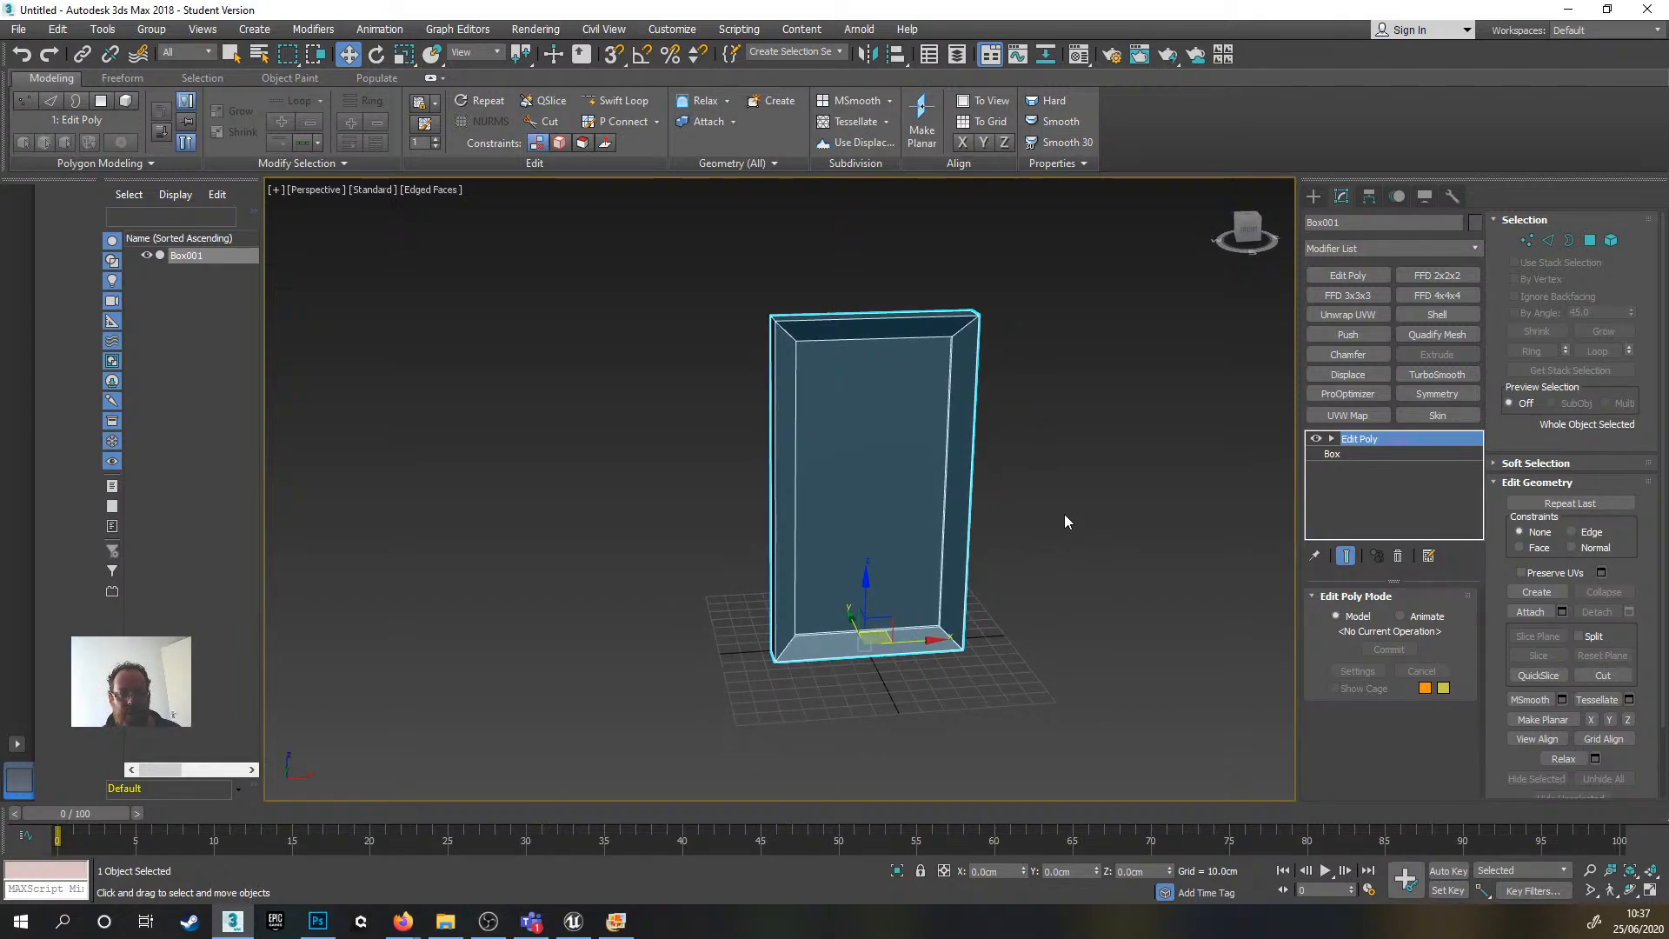
middle_drag(1062, 511, 1051, 516)
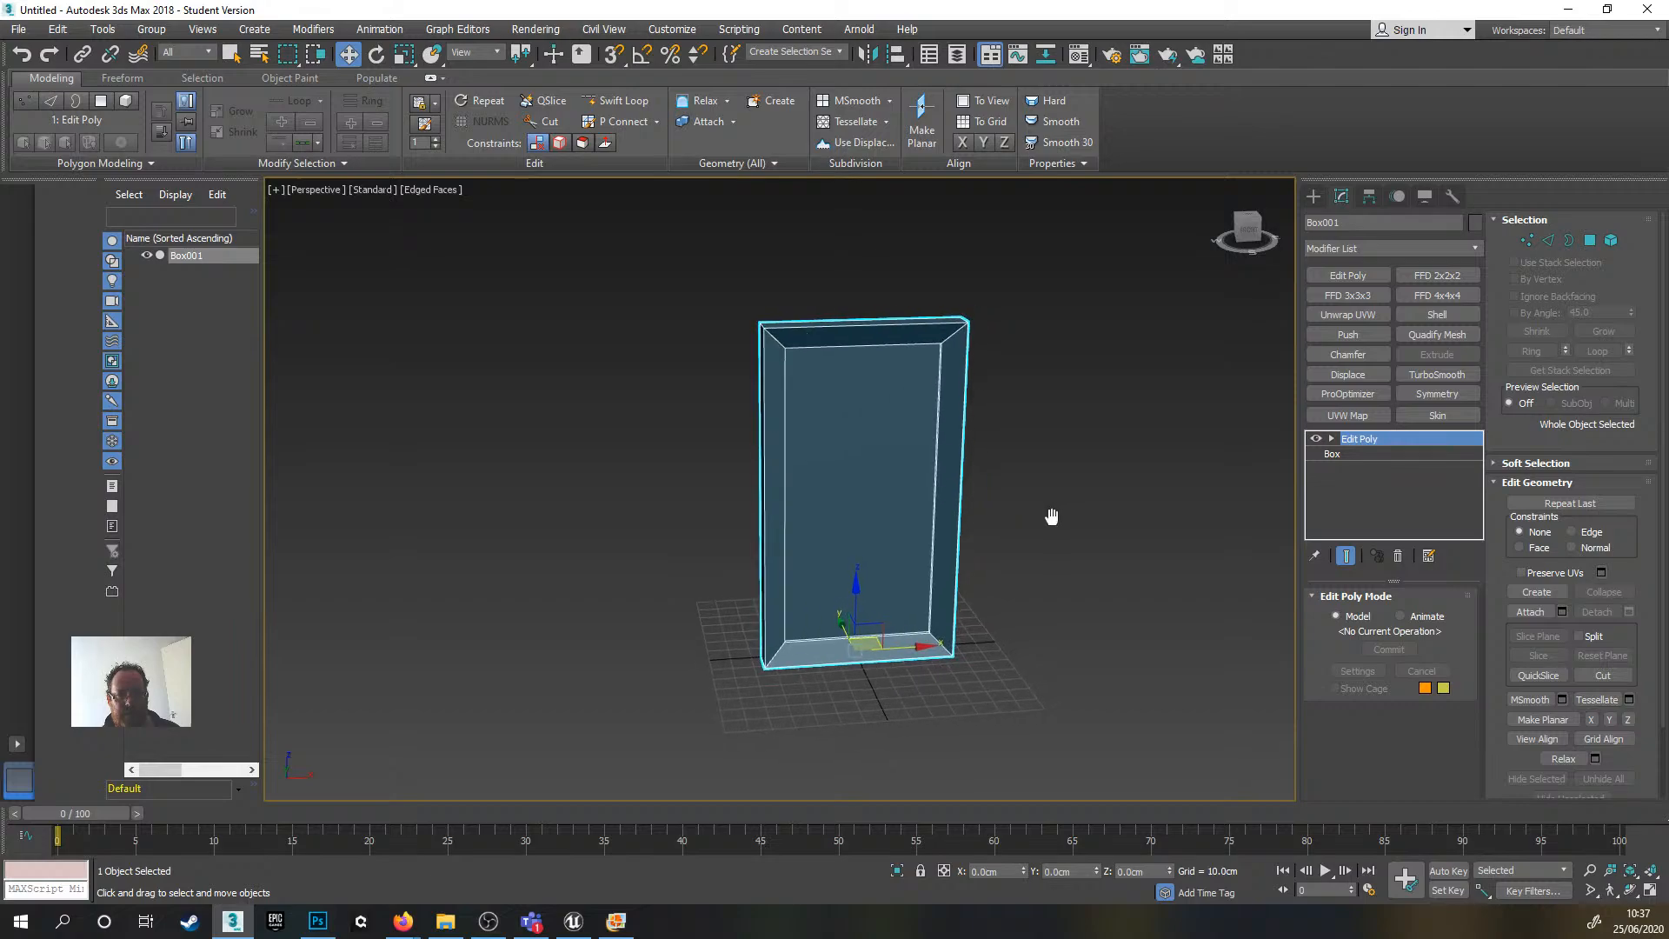
scroll(913, 455, up, 1)
scroll(912, 455, up, 2)
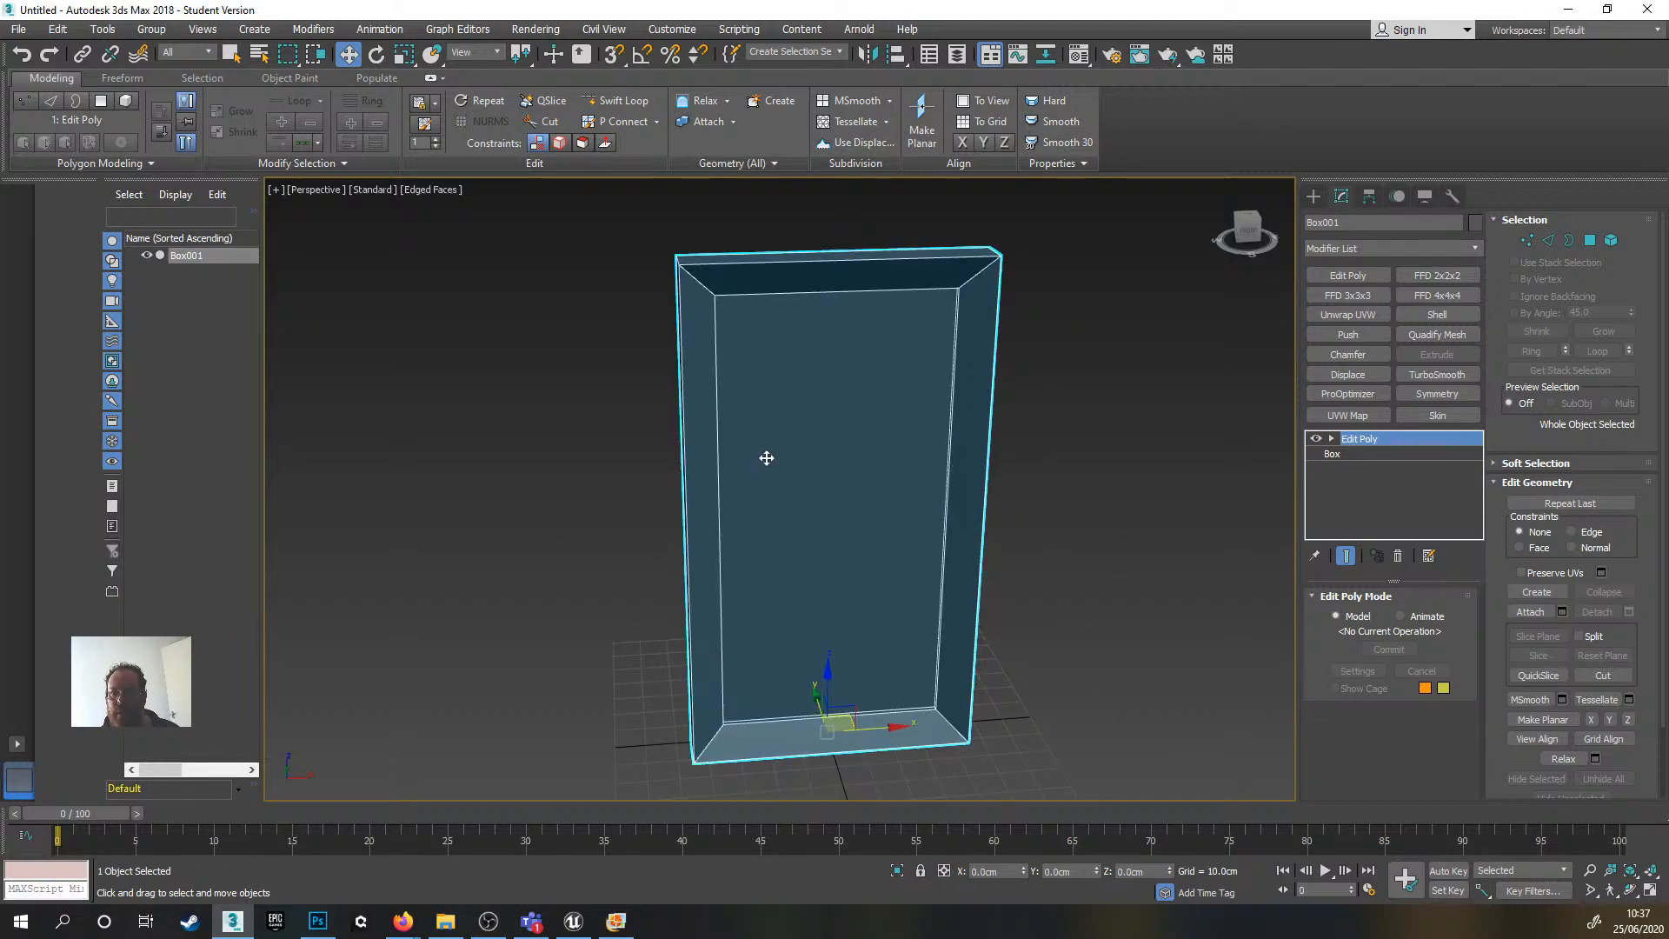
alt+middle_drag(765, 458, 1042, 487)
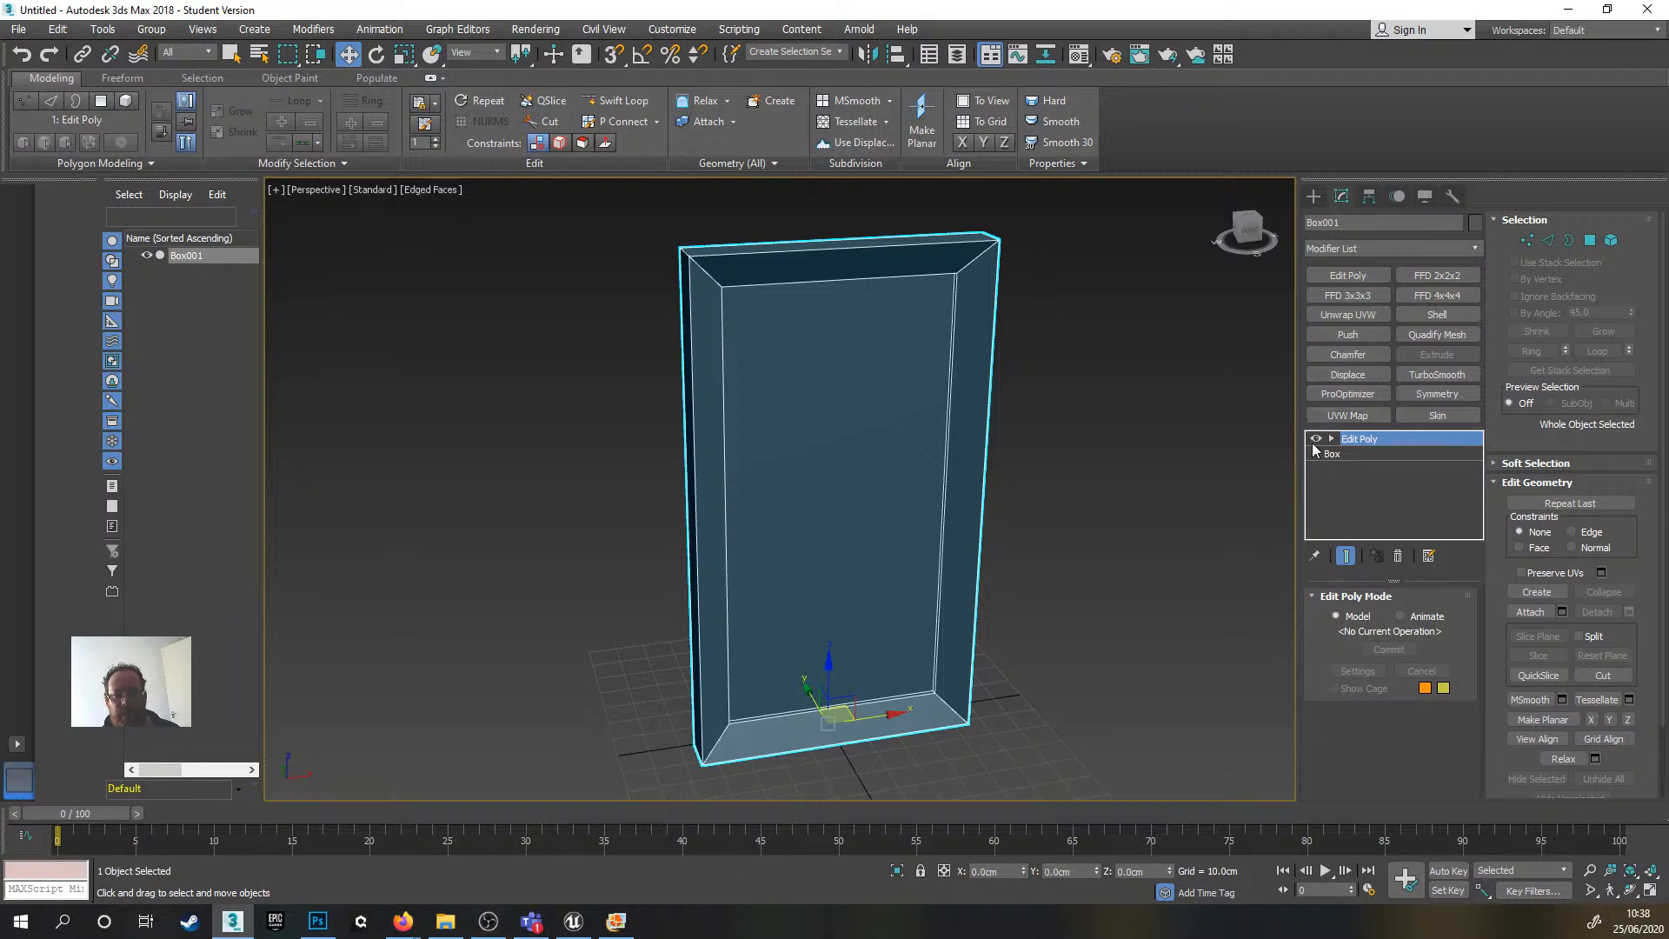
- Add an Unwrap UVW modifier to the frame and open its UV editor beside the model
click(1359, 315)
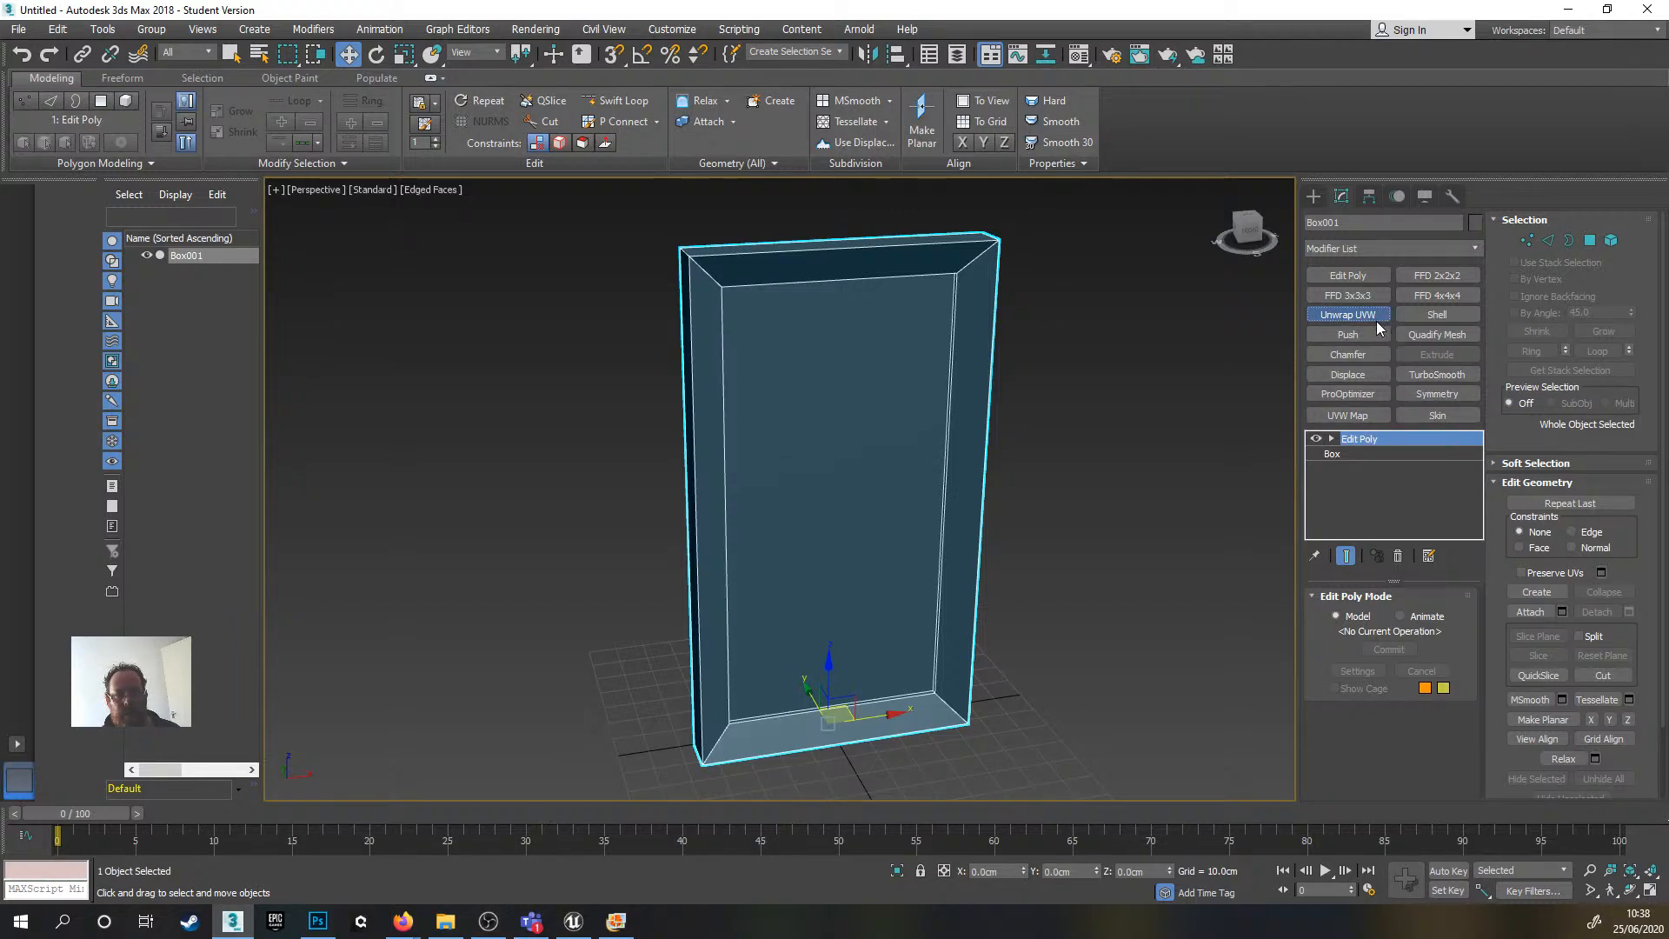
alt+middle_drag(998, 483, 1036, 463)
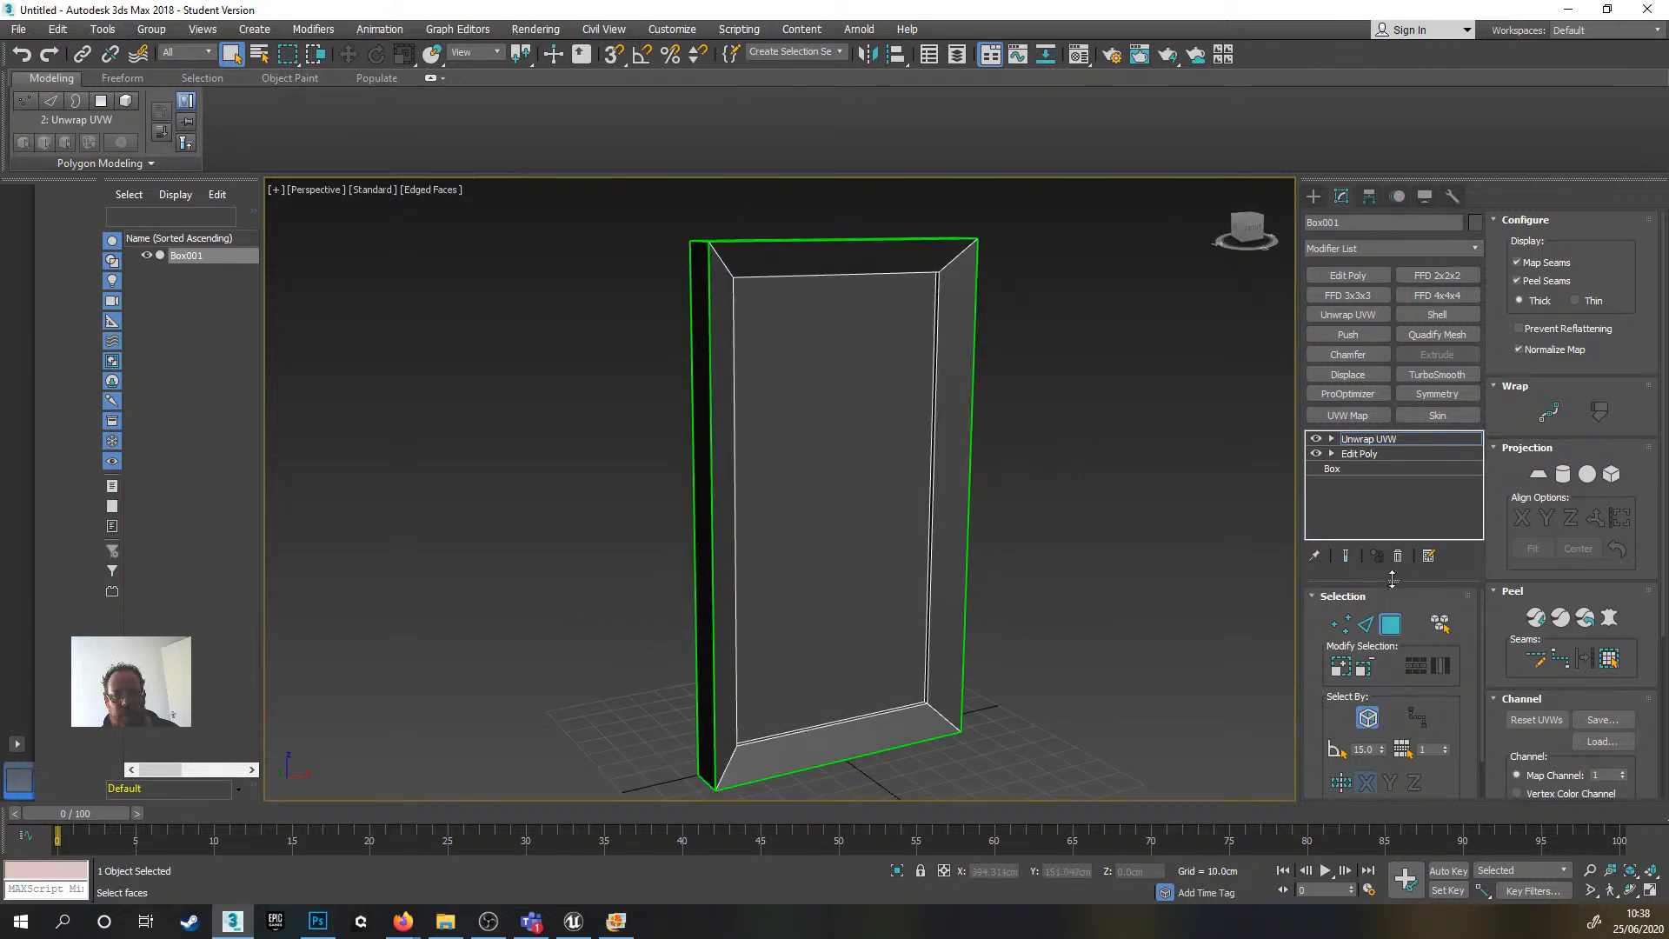
scroll(1541, 674, down, 2)
scroll(1540, 674, down, 2)
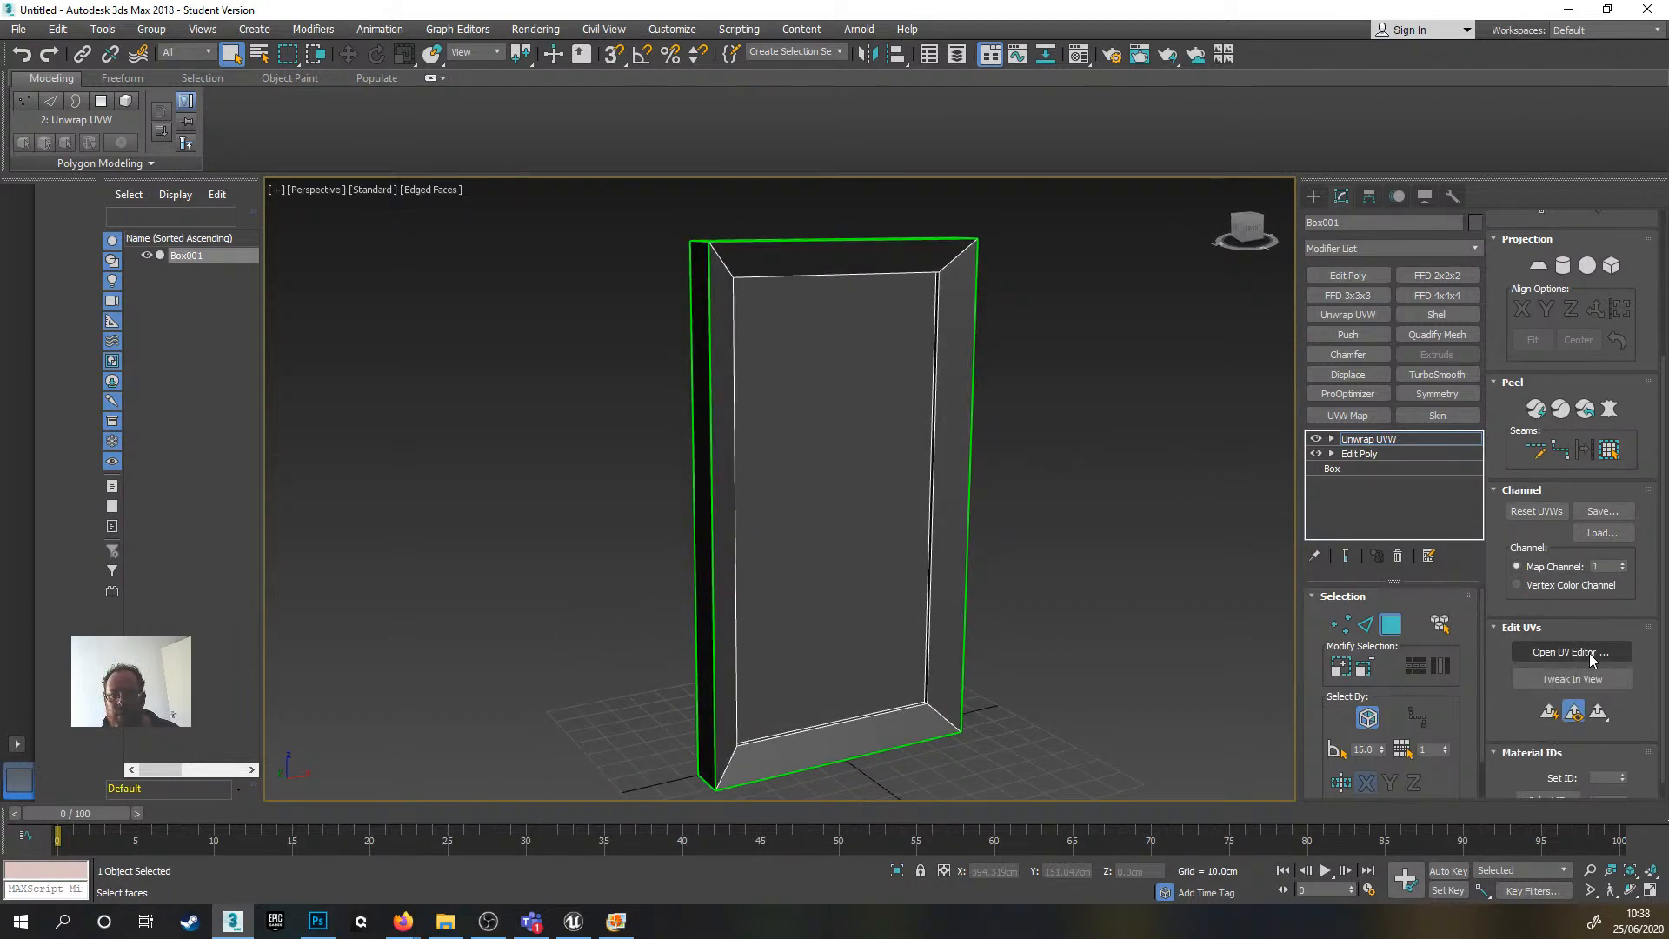
click(1575, 653)
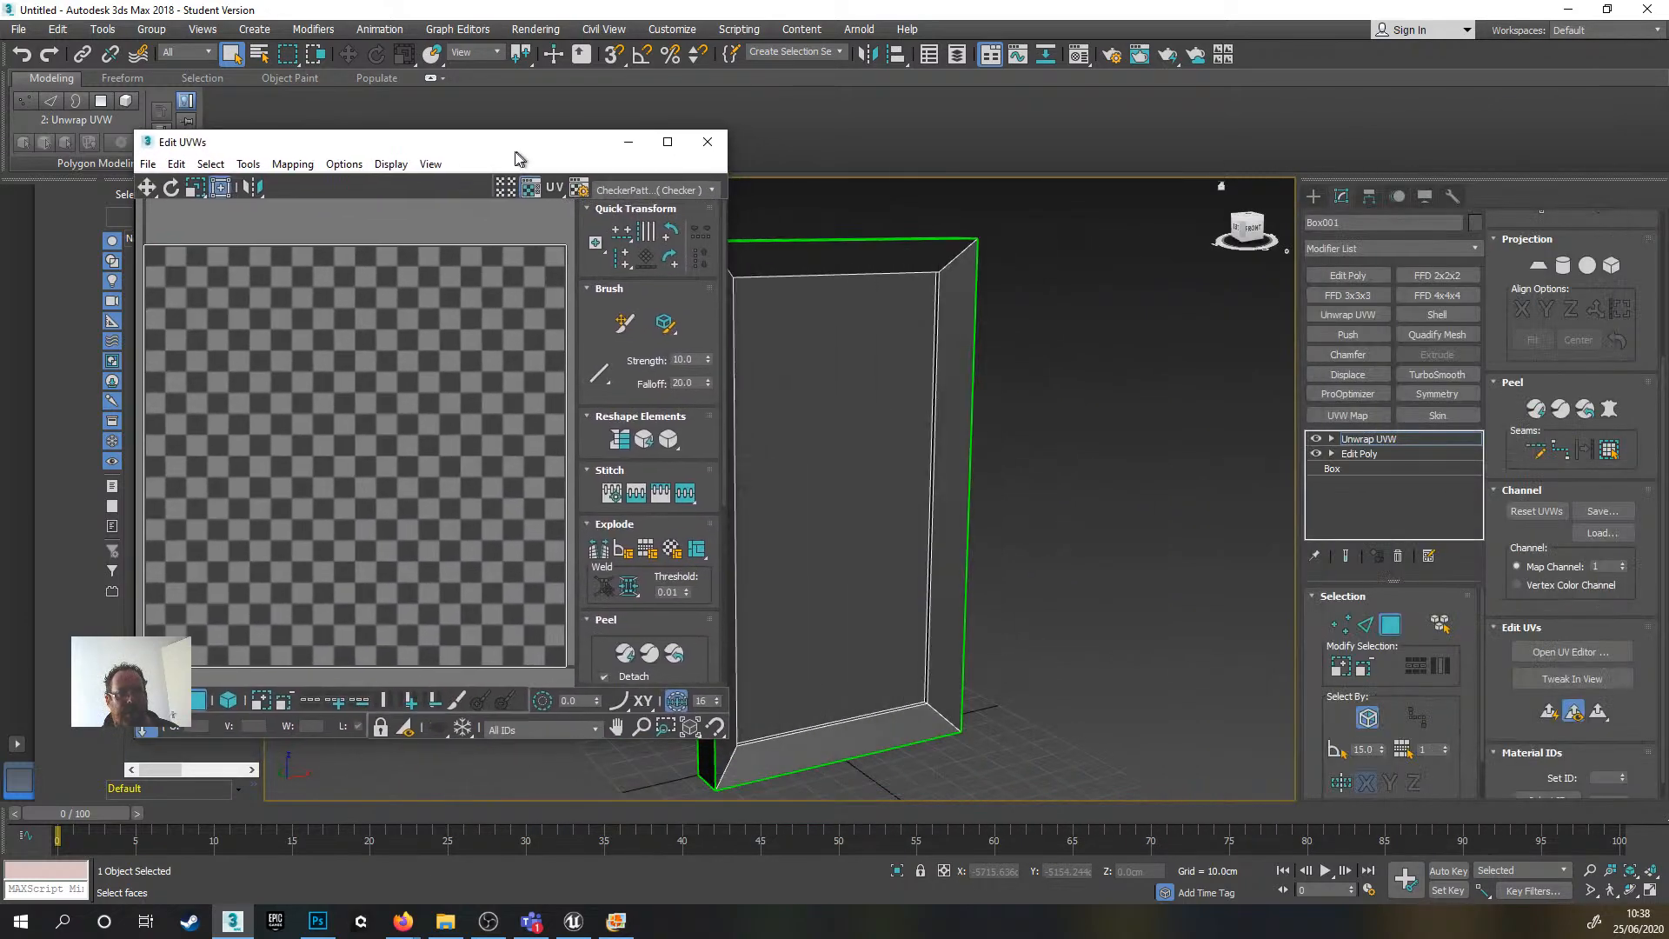
drag(519, 164, 488, 160)
scroll(1035, 332, down, 3)
middle_drag(1035, 332, 1093, 320)
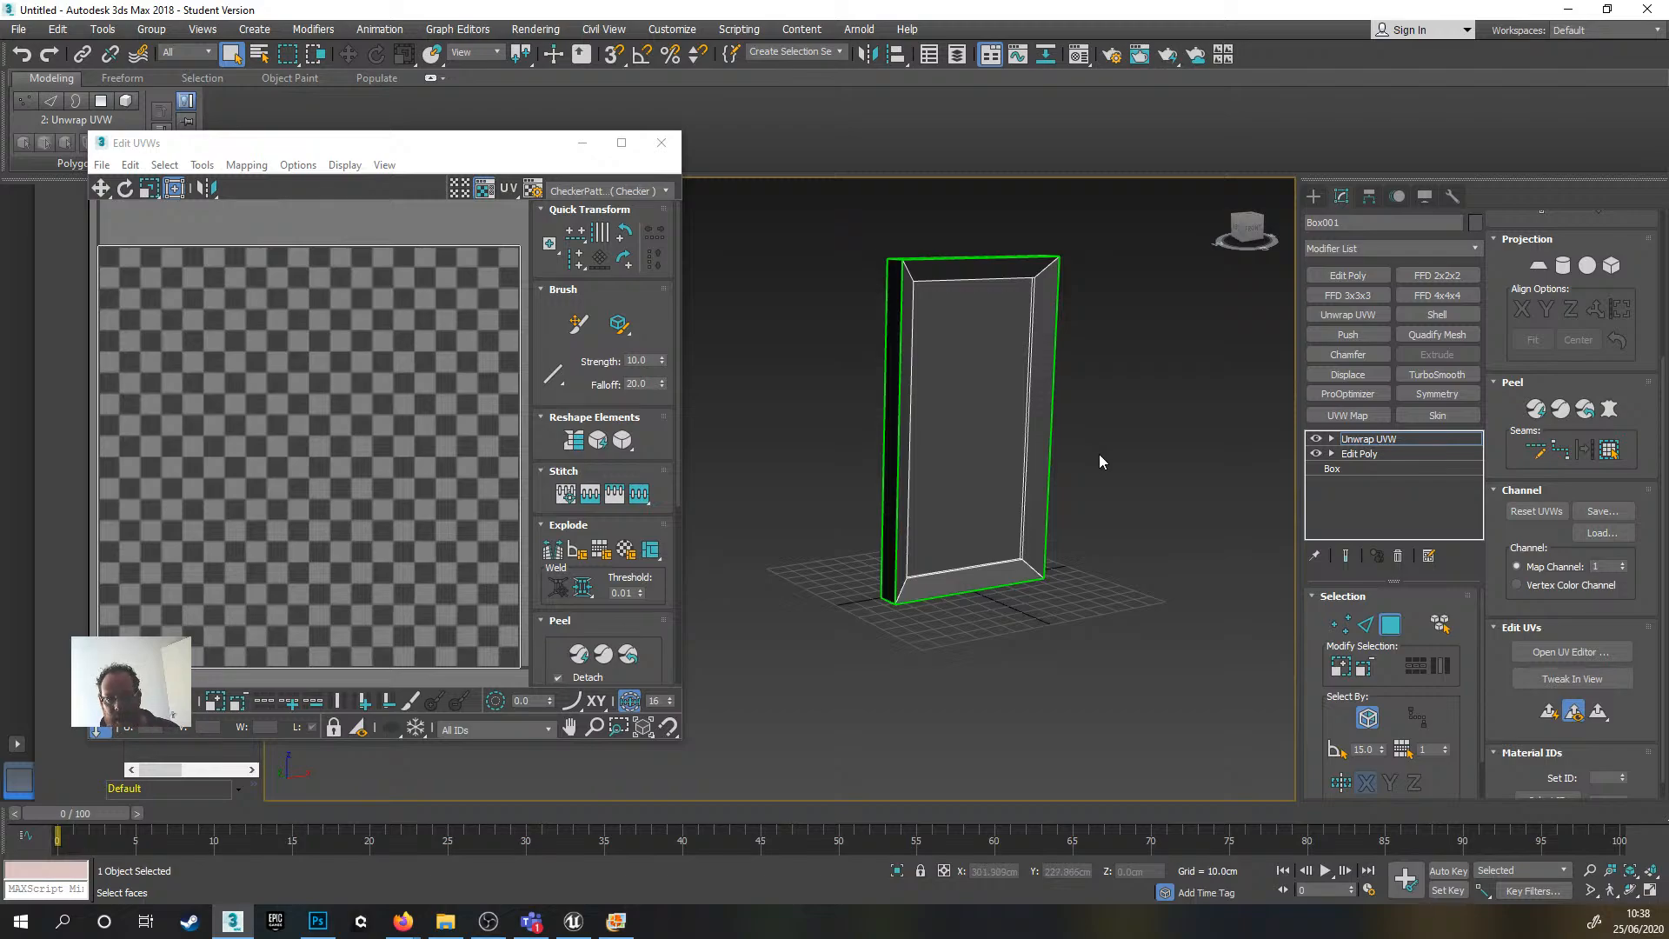
click(492, 507)
scroll(1051, 414, down, 2)
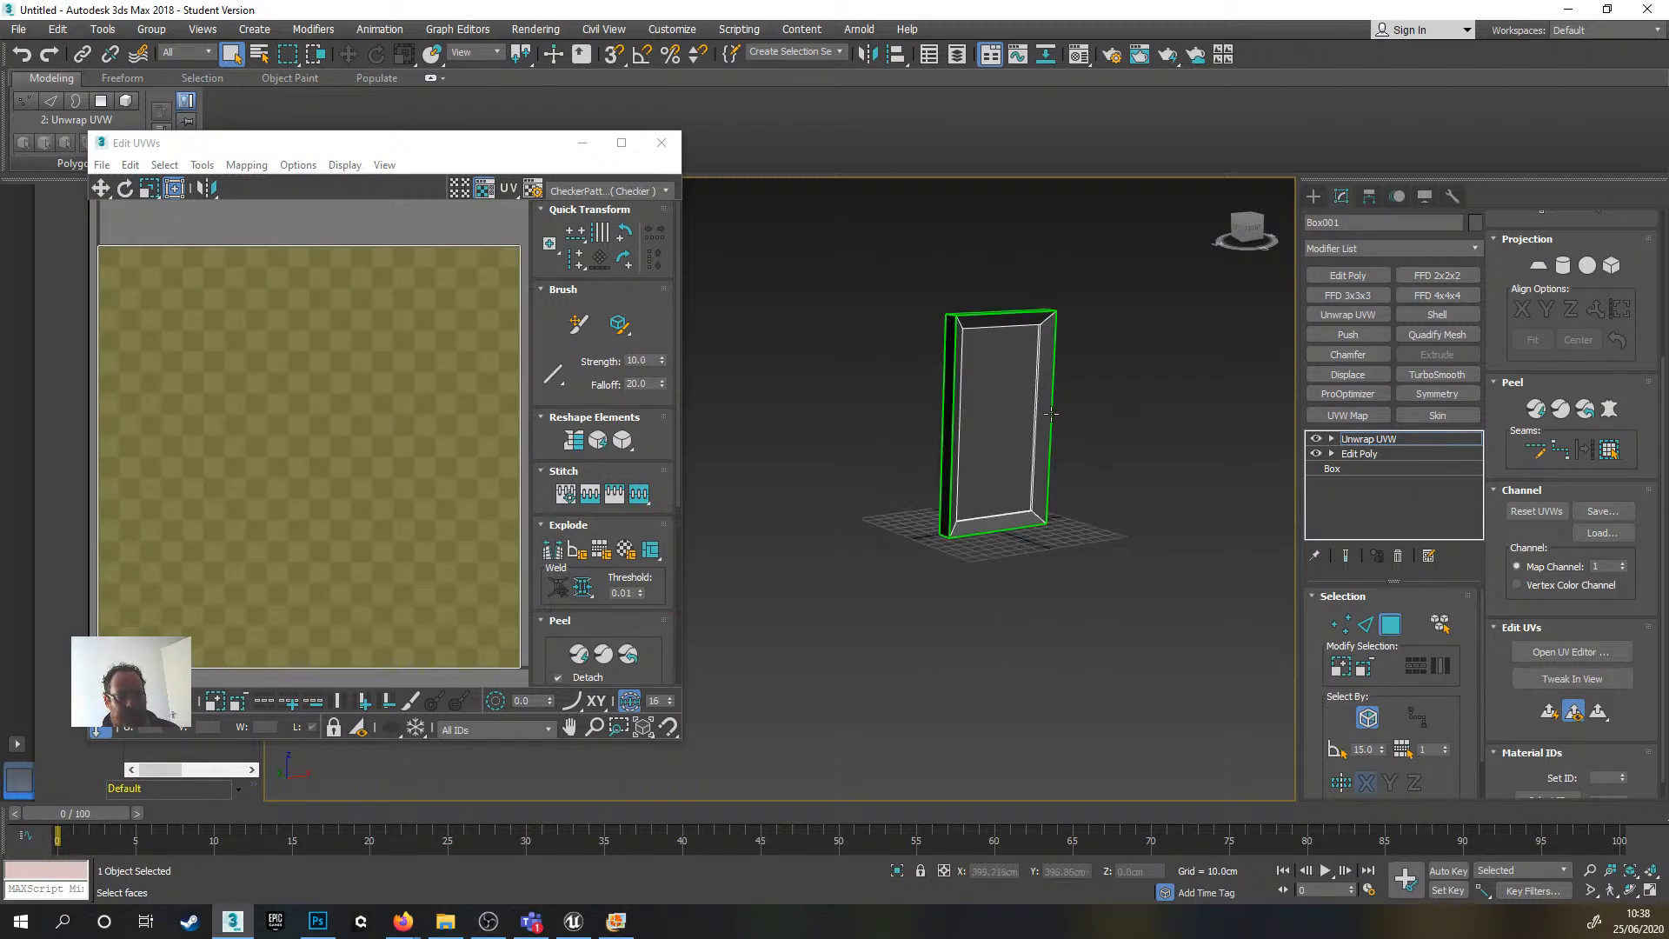
- Select all the frame's polygons to examine their default overlapping UV layout against the model, then clear the selection
drag(858, 257, 1162, 648)
scroll(229, 329, down, 3)
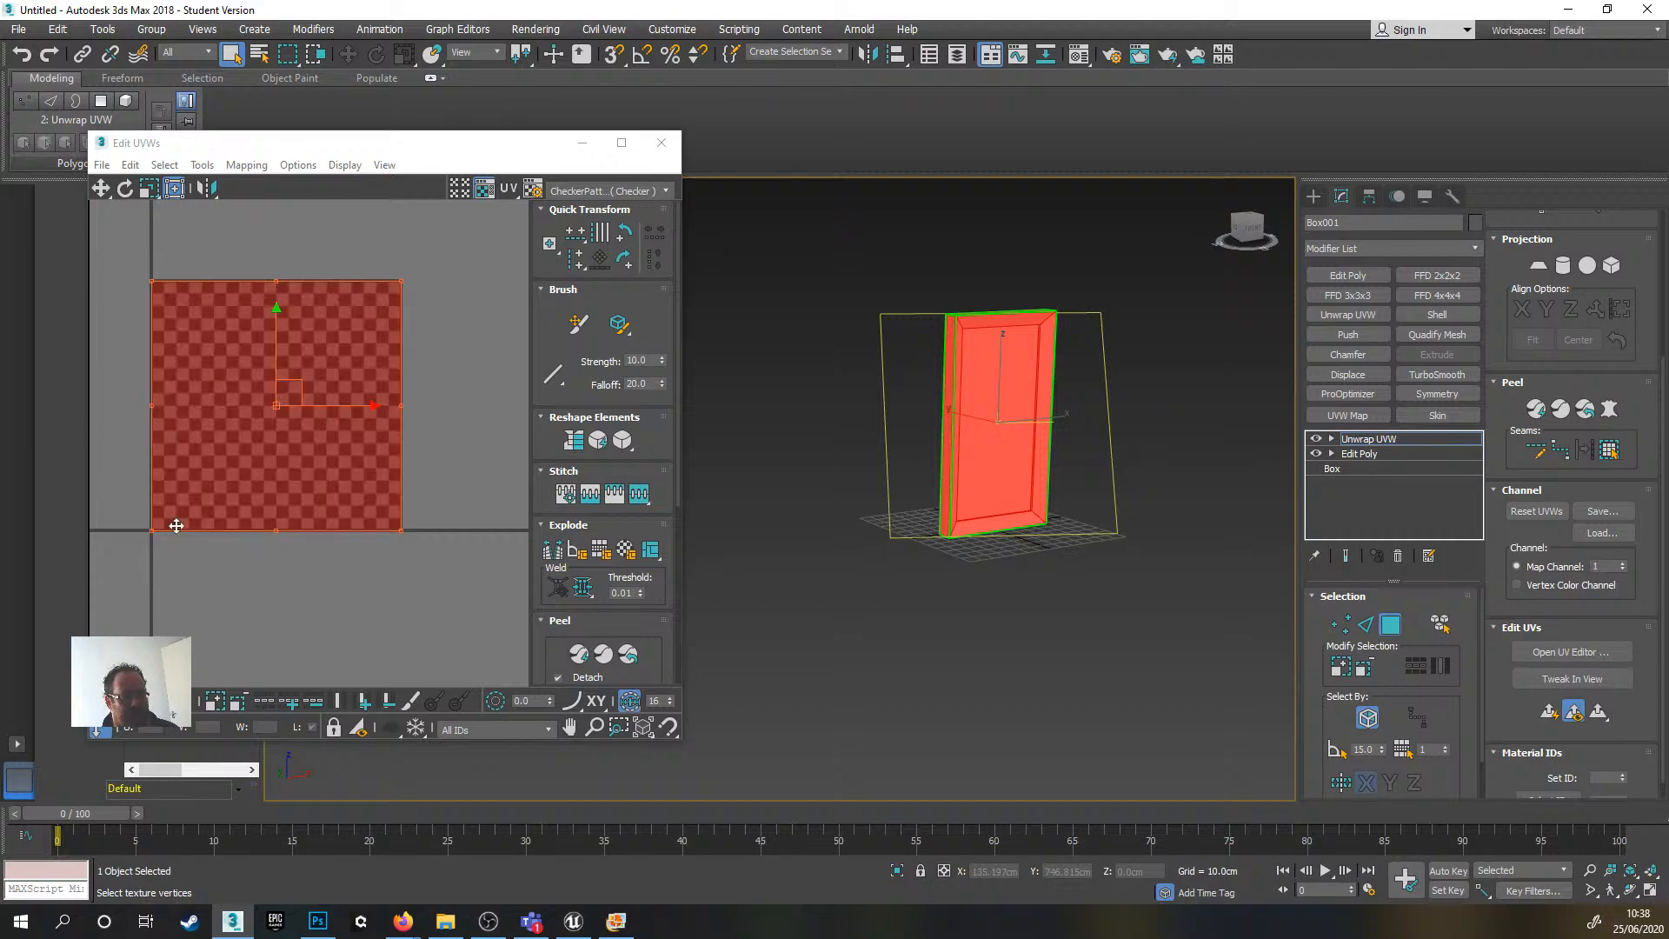
scroll(1072, 437, up, 4)
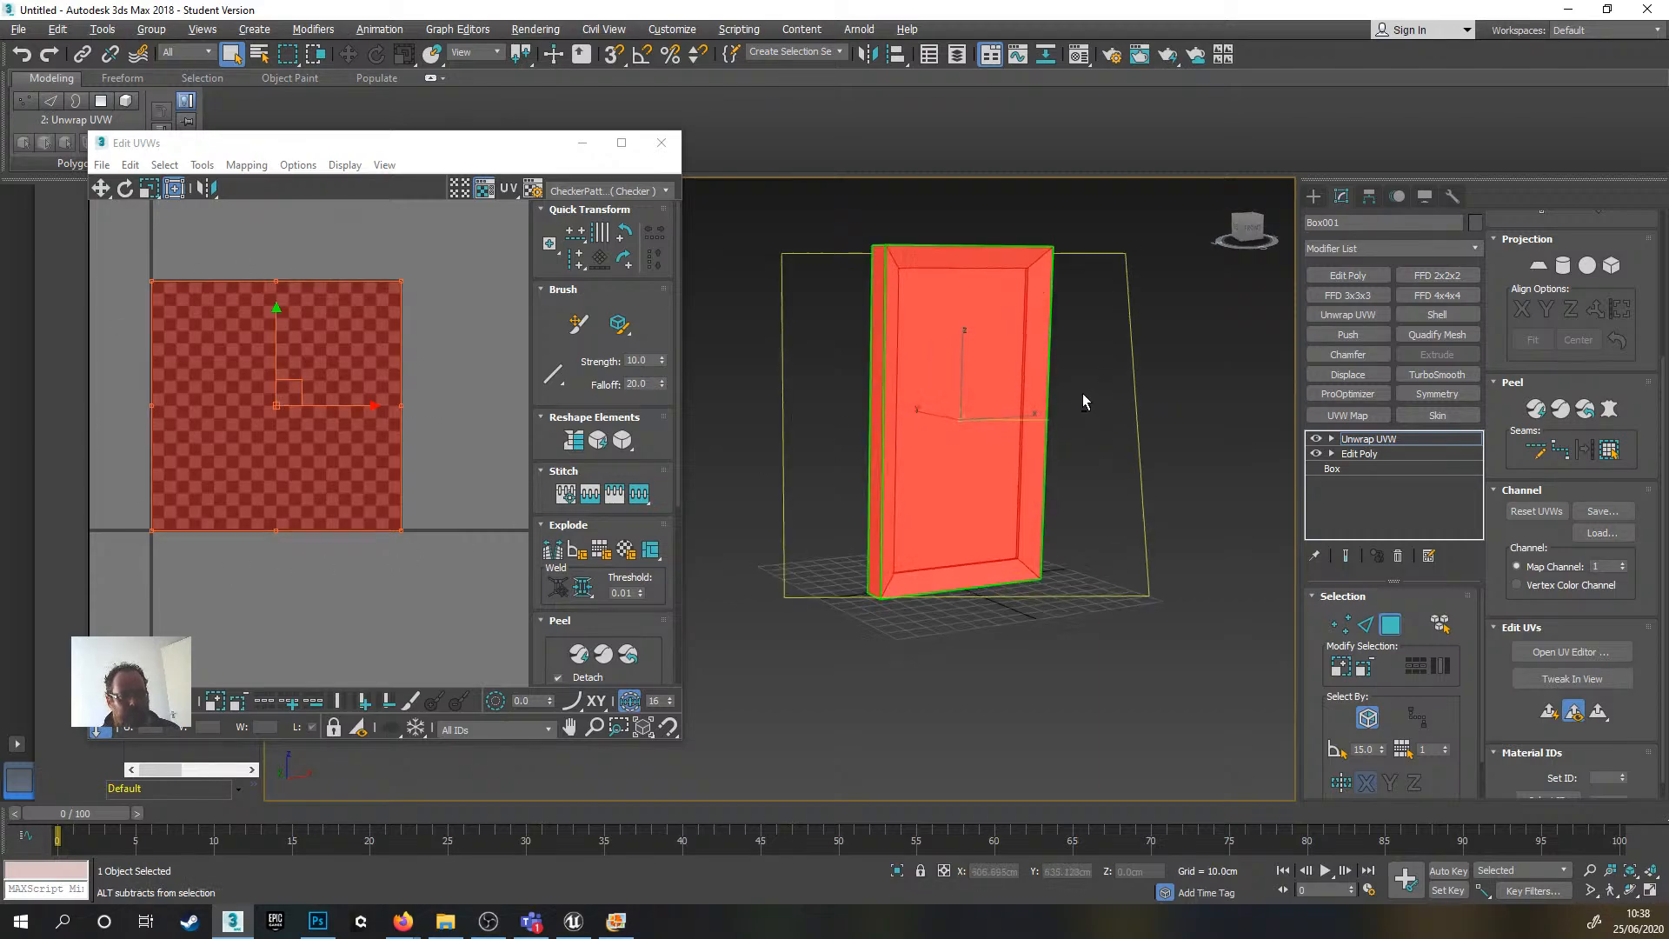
mouse_move(998, 364)
alt+middle_down()
mouse_move(991, 388)
mouse_move(957, 313)
mouse_move(867, 355)
mouse_move(1024, 298)
mouse_move(1019, 355)
alt+middle_up()
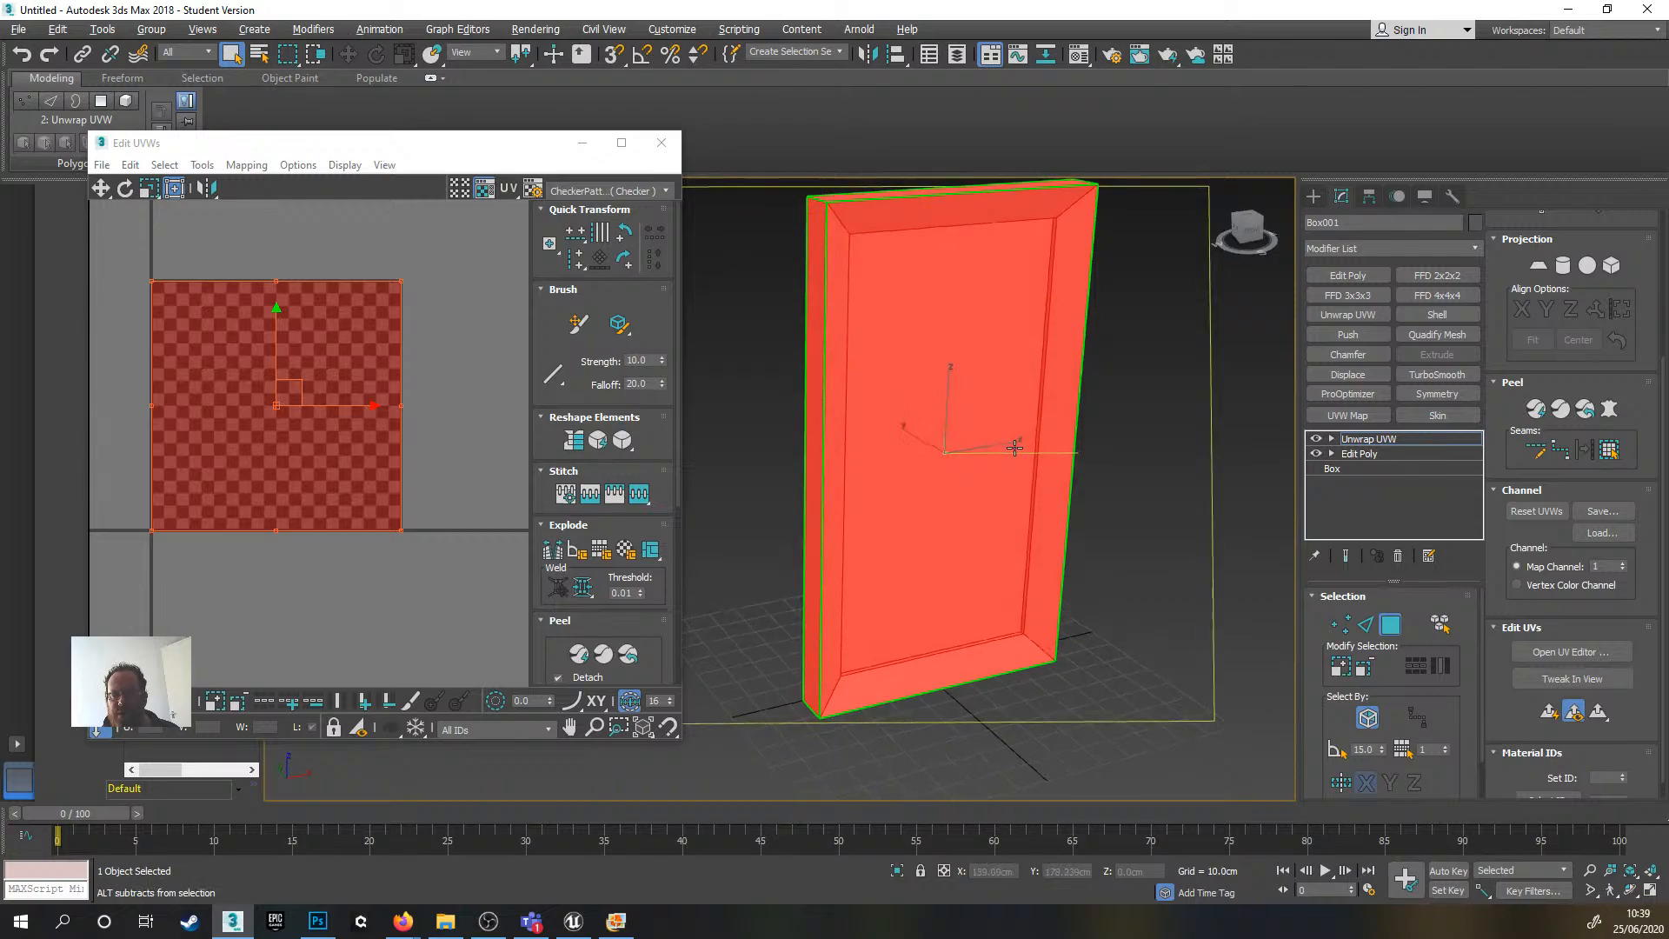
alt+middle_drag(1014, 447, 980, 436)
click(497, 365)
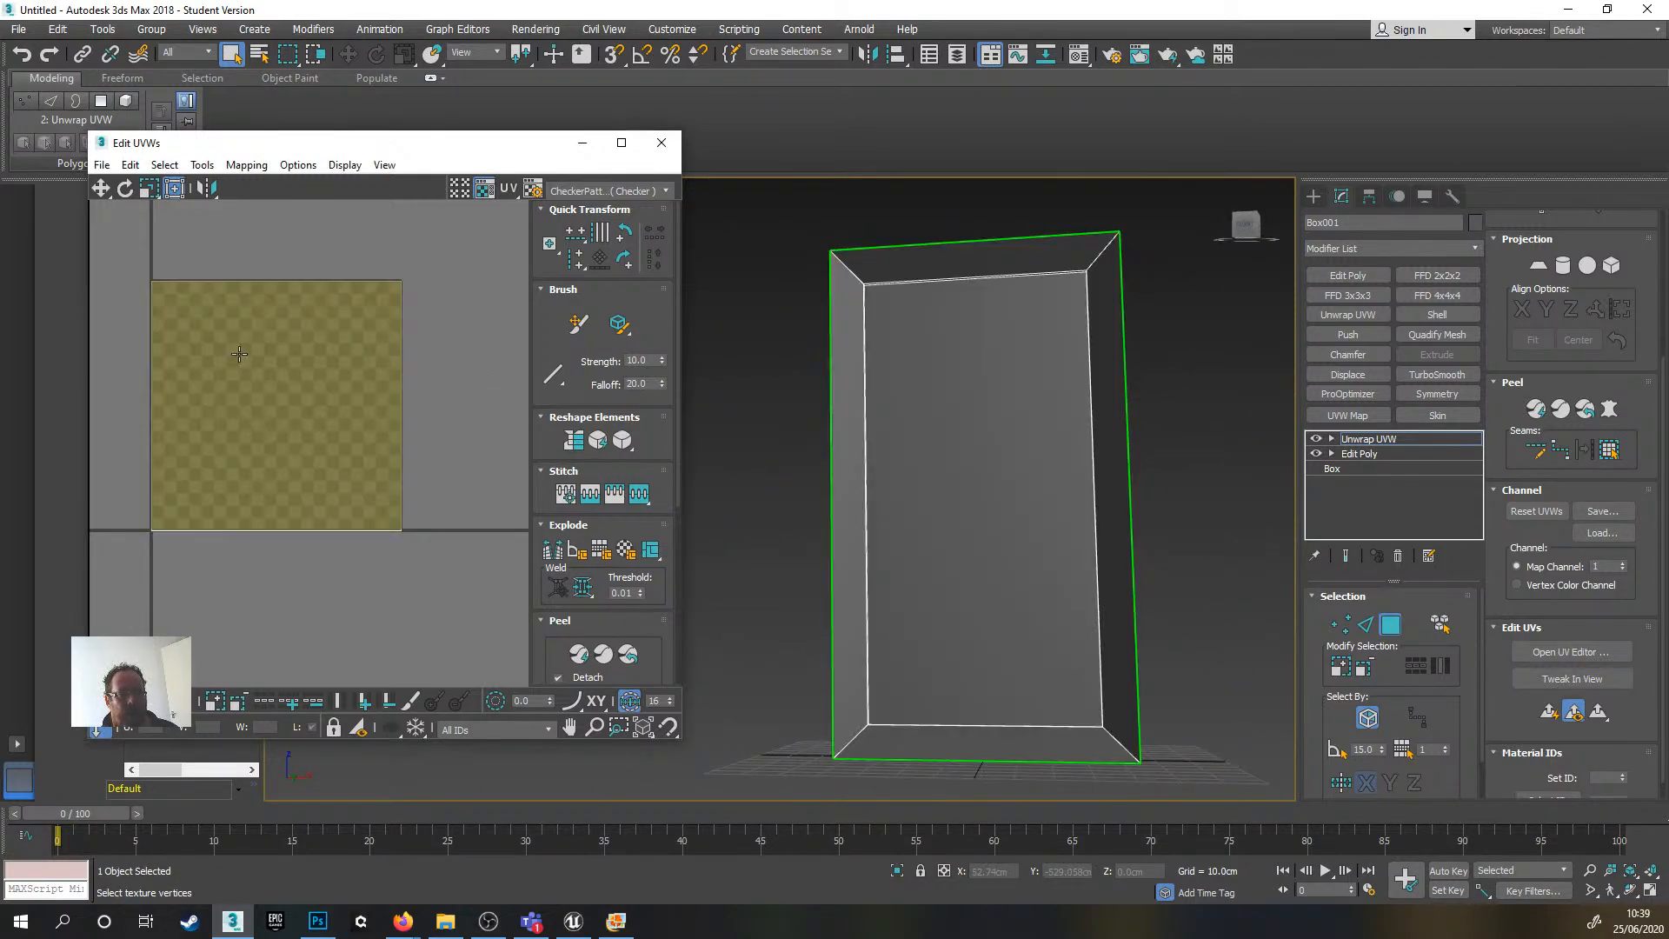
- Select all UV polygons and apply Unfold Mapping using Walk to closest face with Normalize Clusters enabled
drag(117, 248, 528, 612)
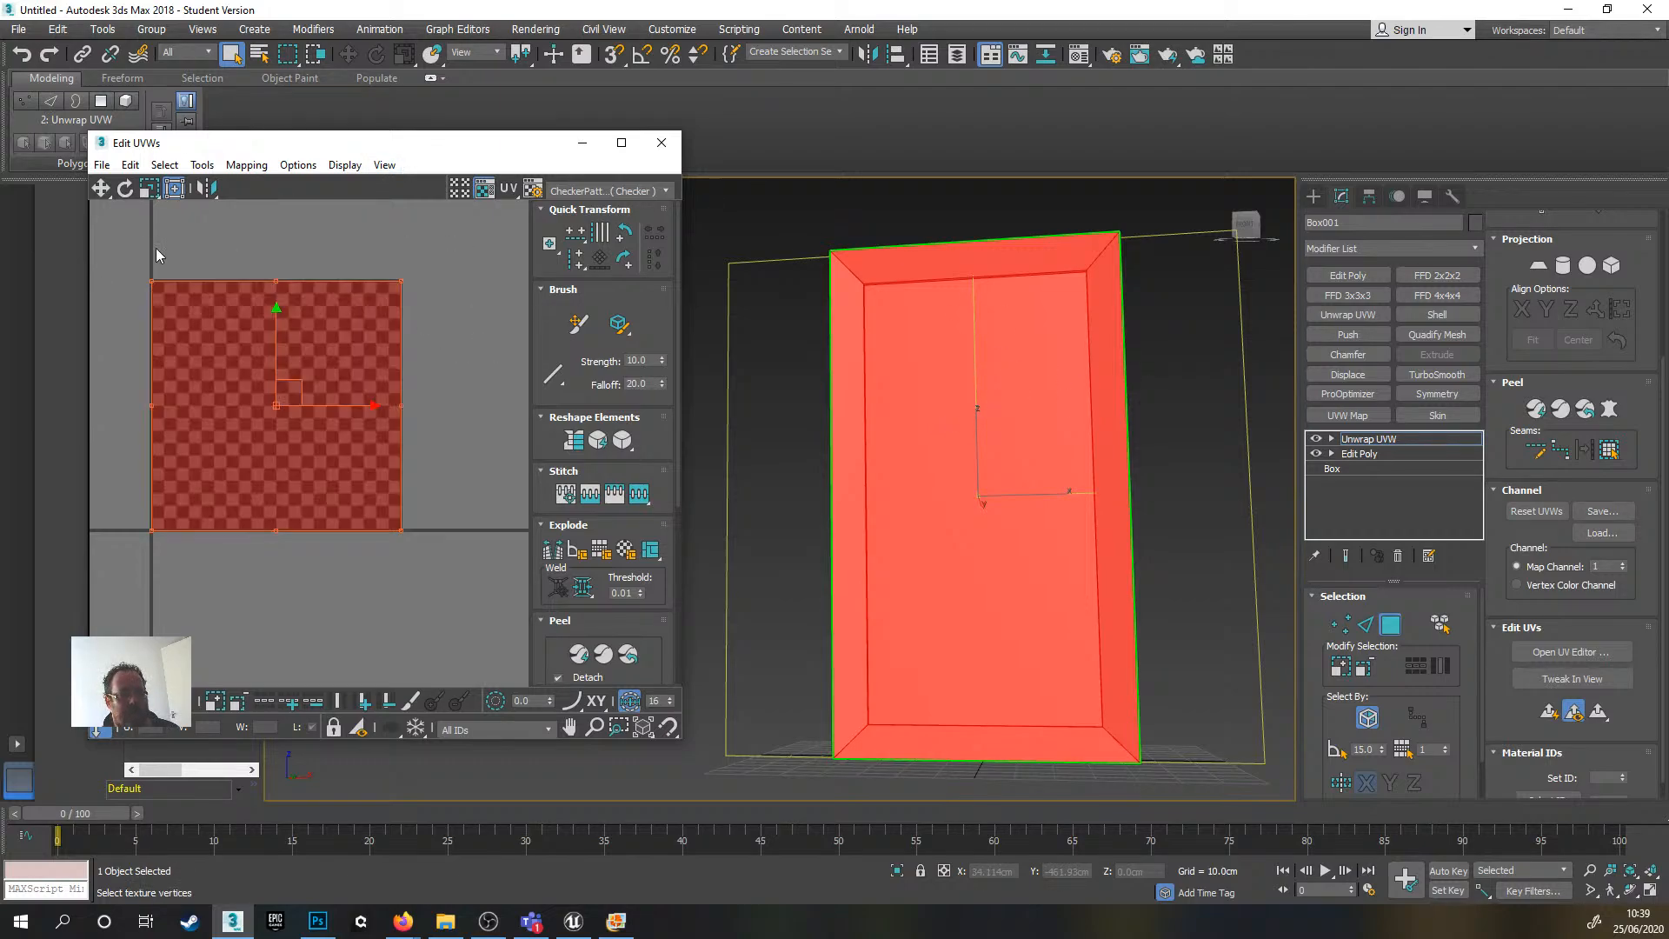
click(247, 166)
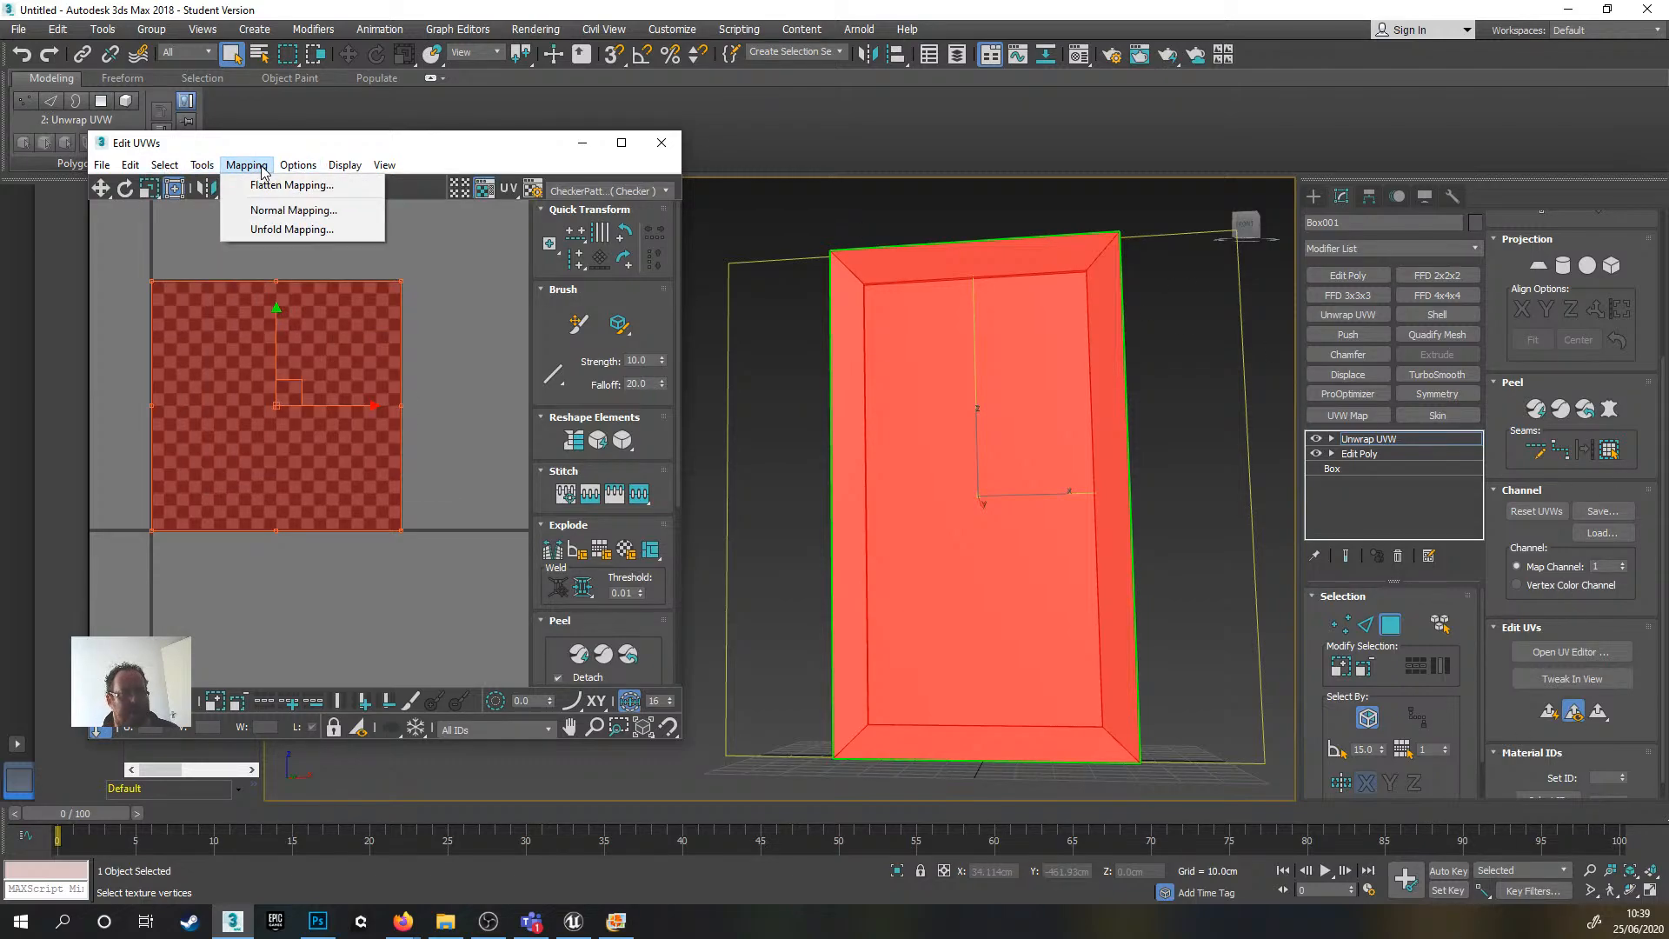
mouse_move(246, 165)
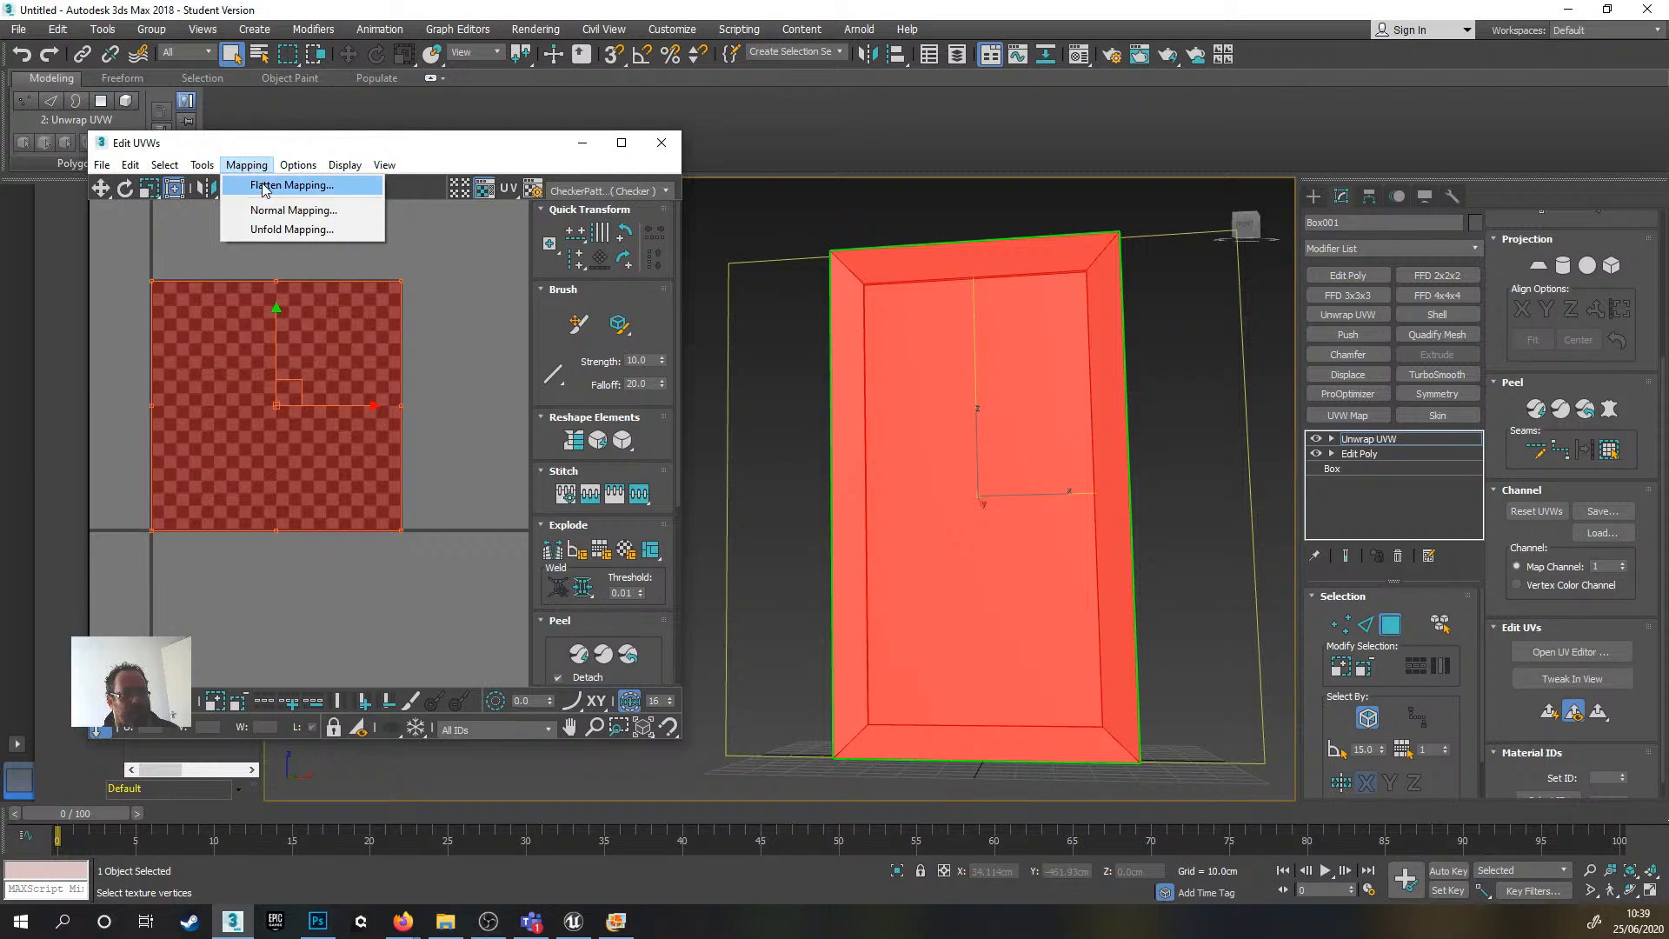
click(294, 229)
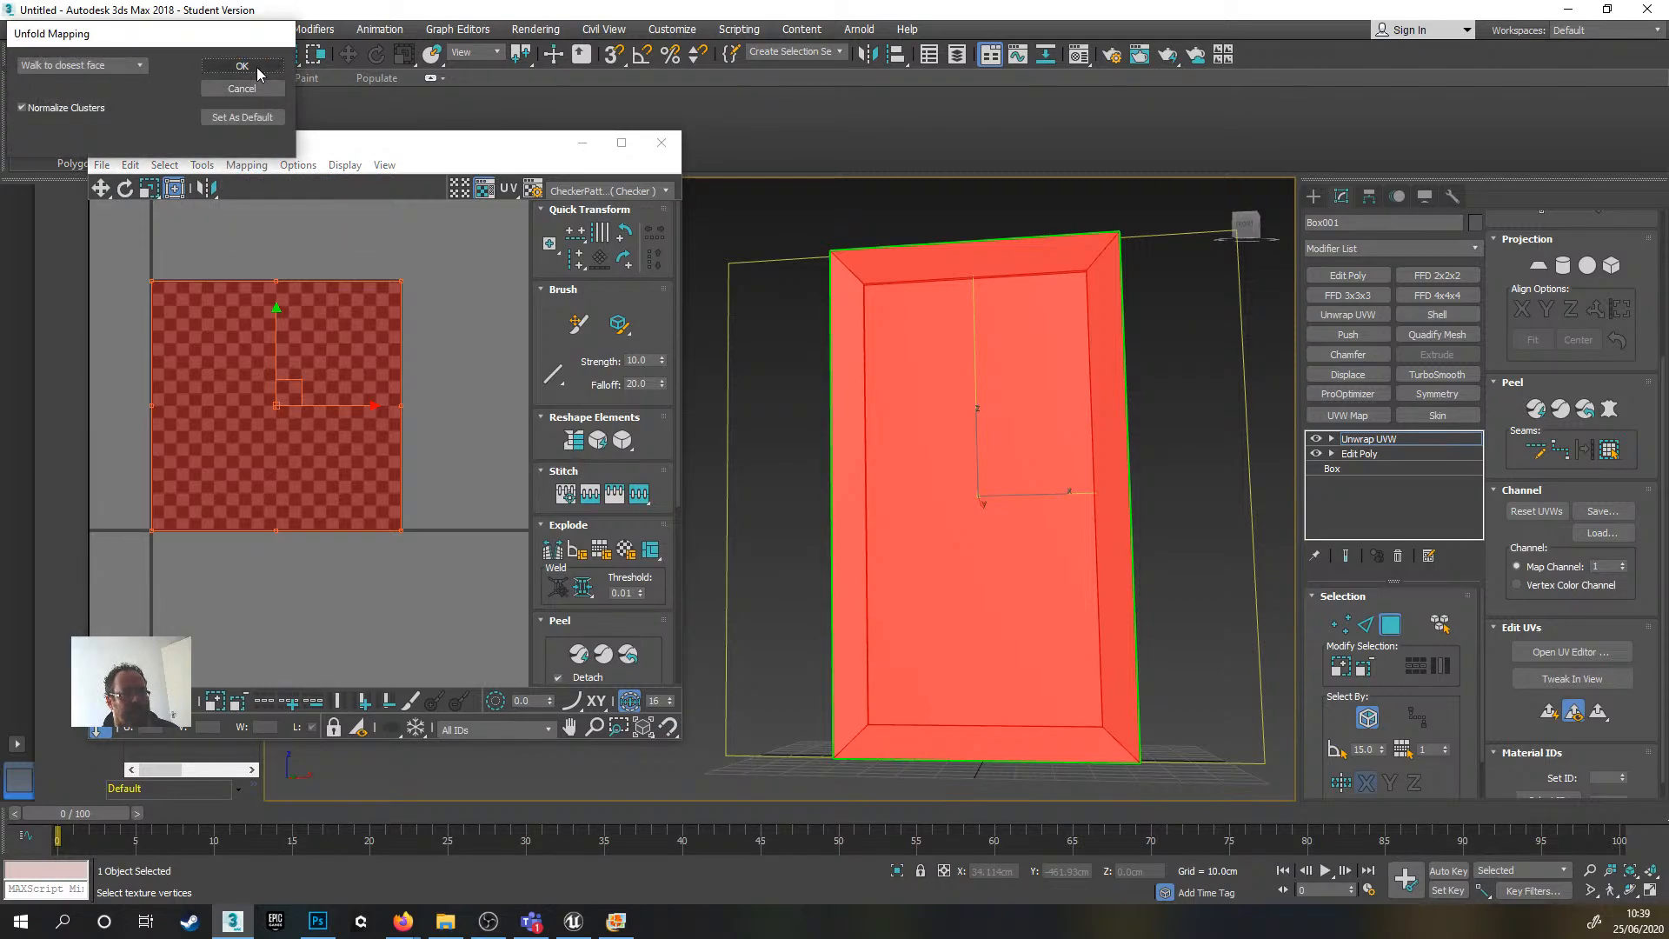
key(Return)
- Examine the unfolded UV layout, including the picture area and the surrounding frame strips, then clear the selection
scroll(283, 443, up, 2)
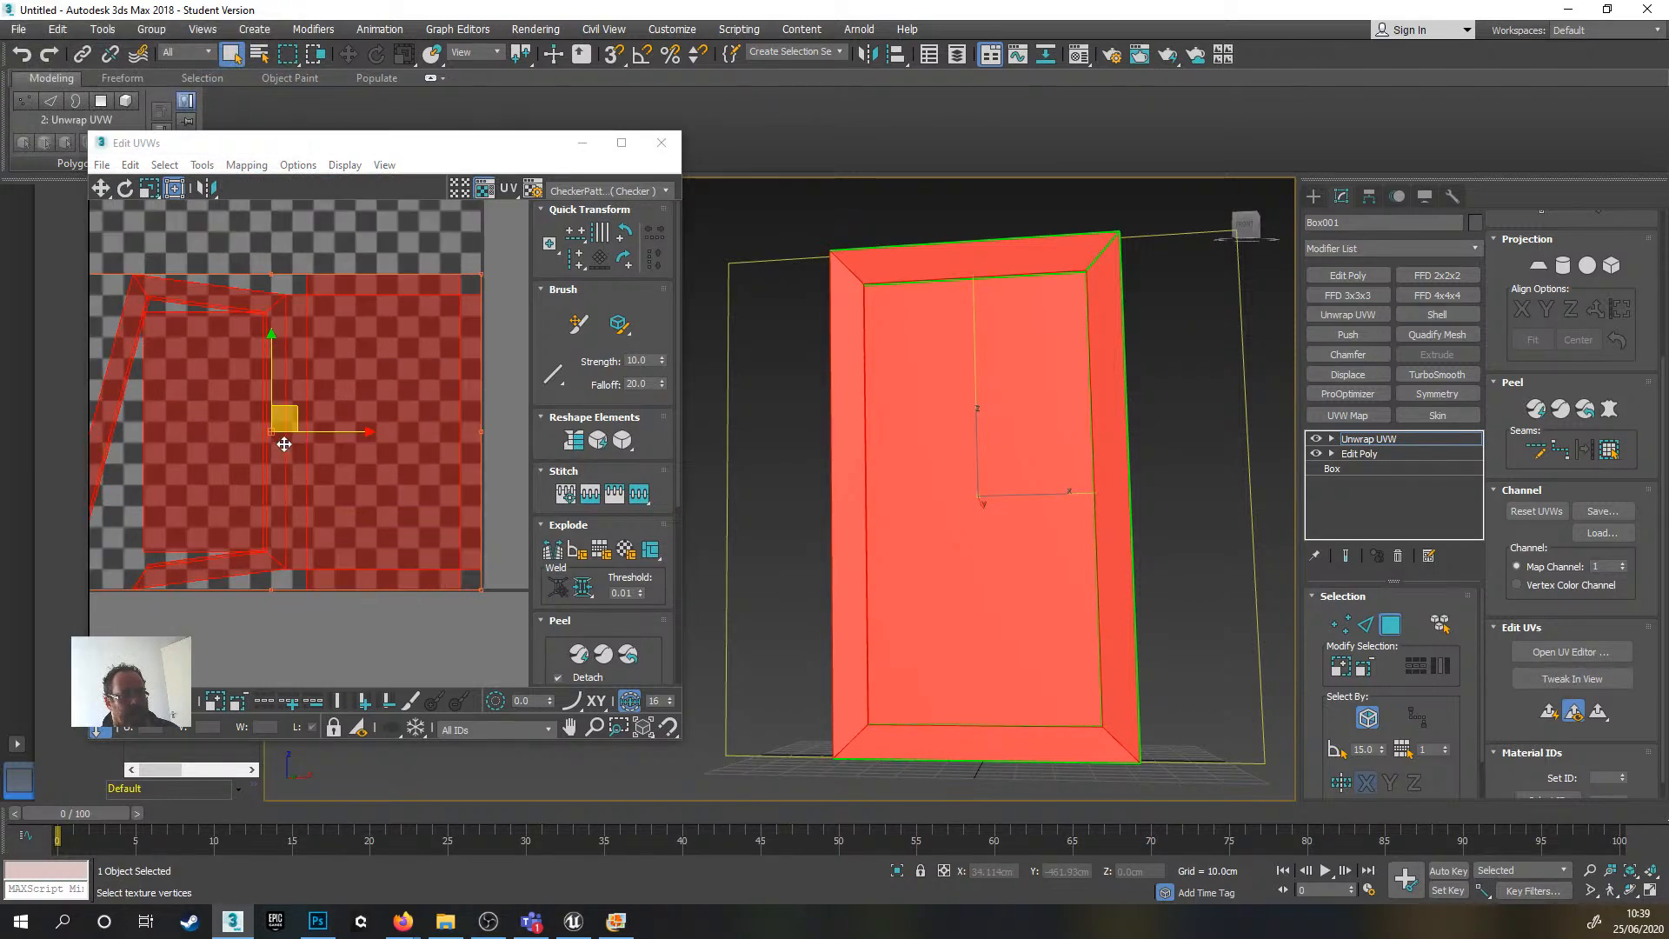
scroll(286, 444, down, 1)
middle_drag(309, 450, 365, 422)
scroll(335, 403, up, 2)
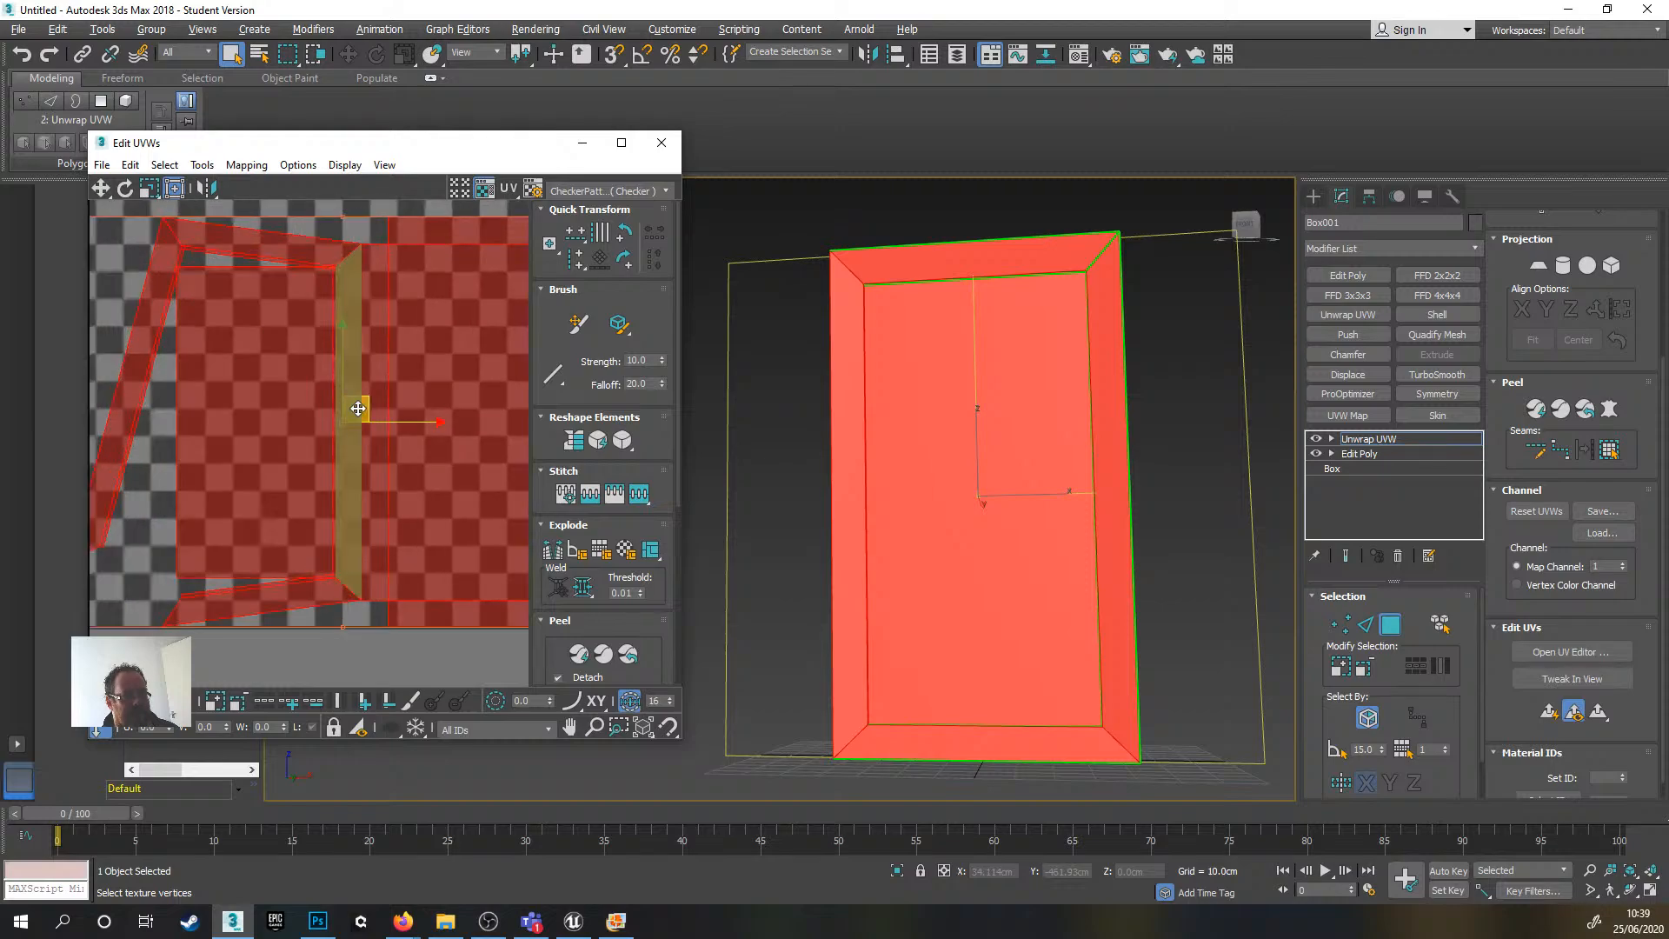
scroll(316, 367, down, 2)
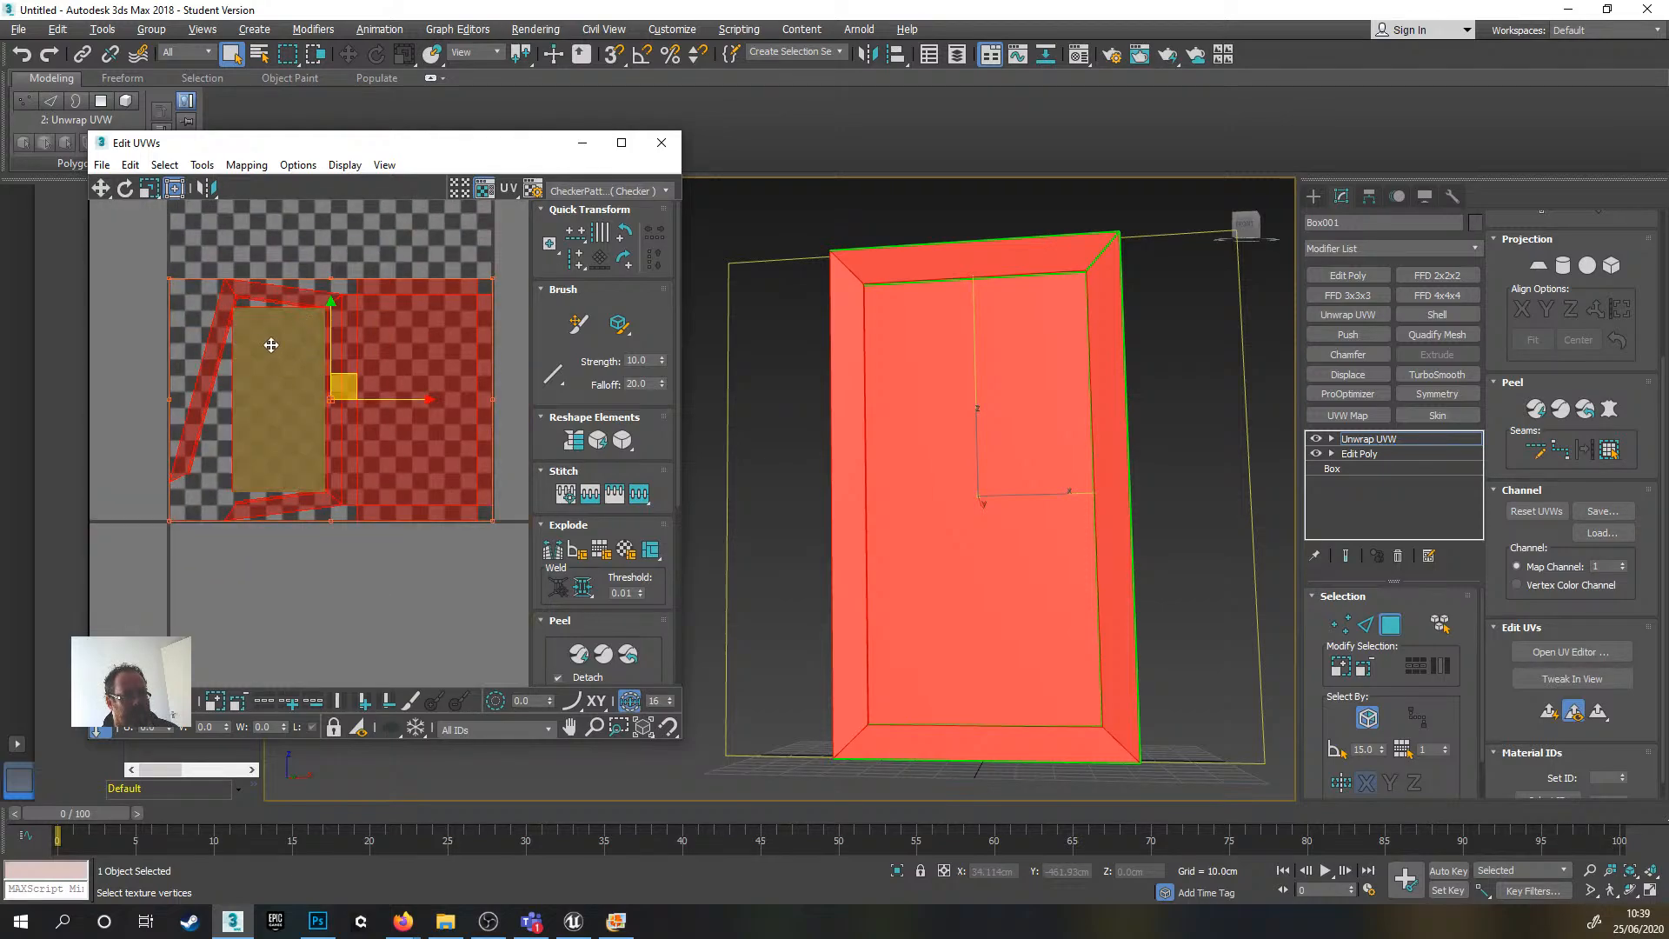
scroll(221, 313, up, 3)
scroll(217, 305, down, 3)
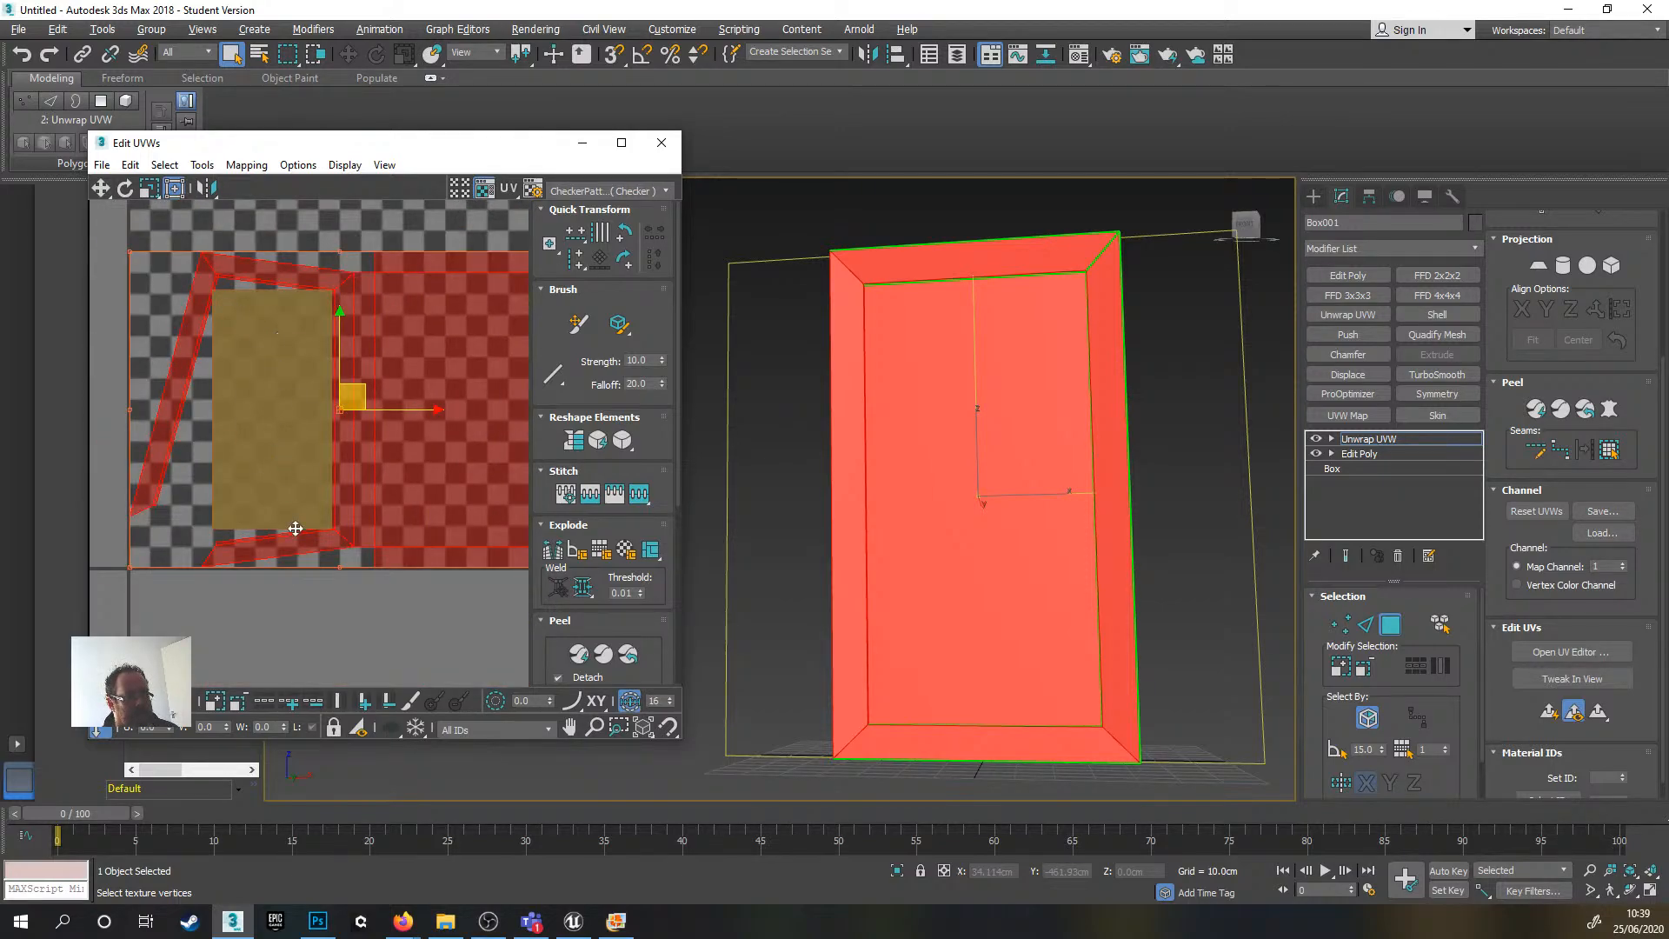
scroll(300, 500, up, 3)
middle_drag(294, 518, 333, 470)
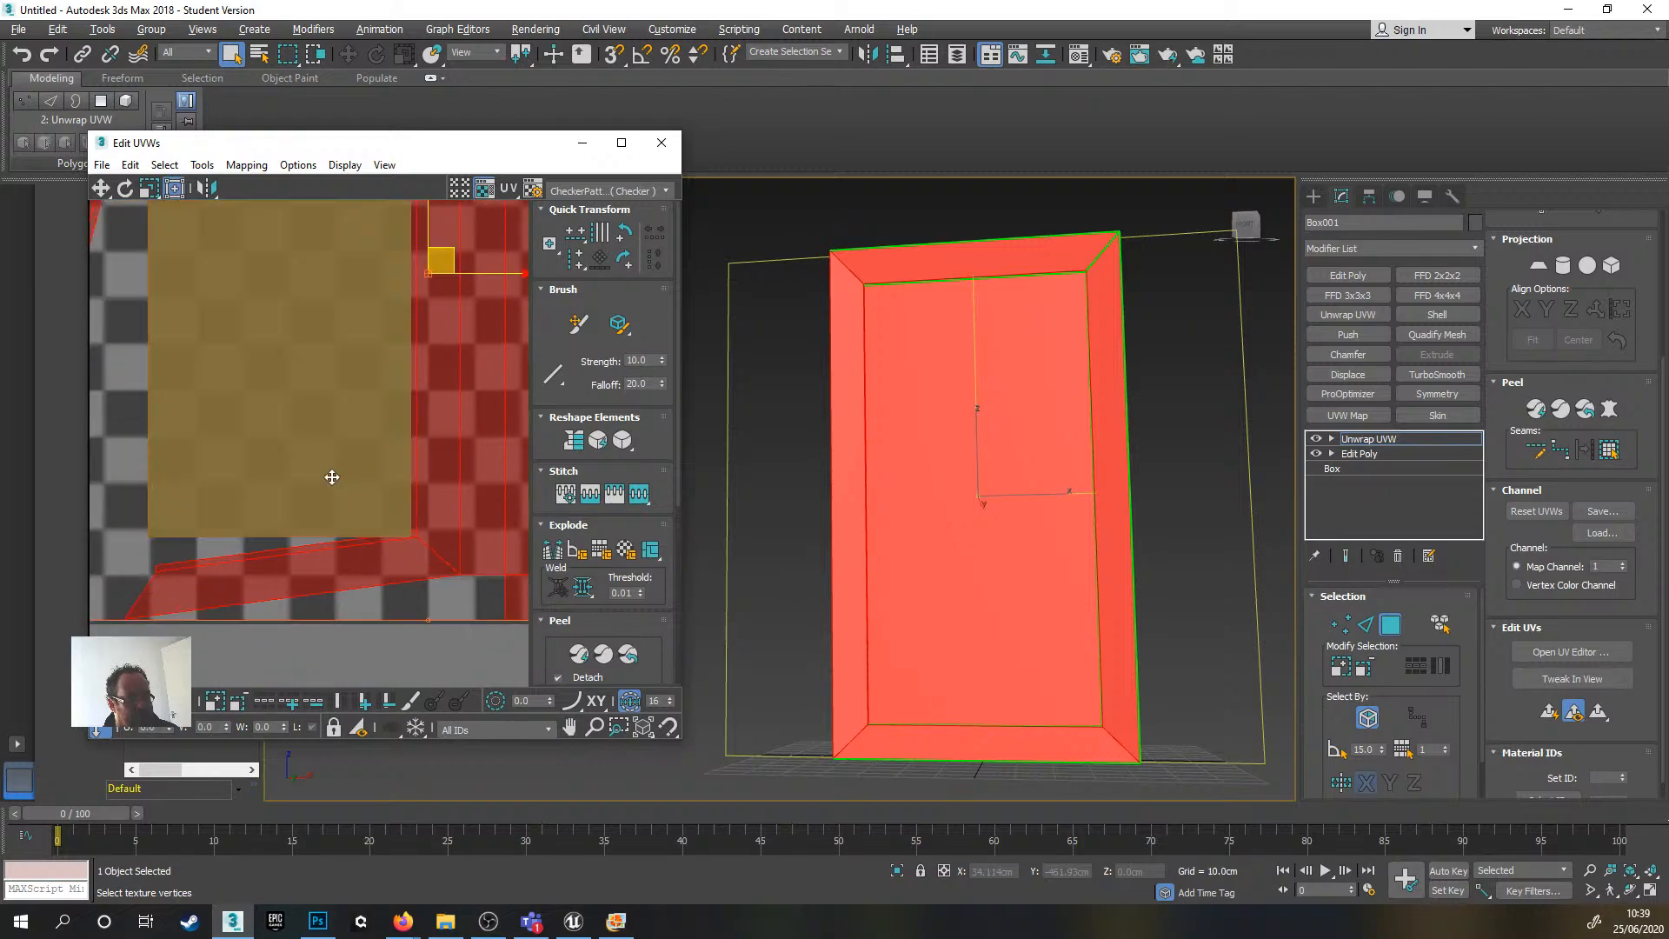
scroll(360, 551, up, 3)
scroll(217, 502, down, 3)
scroll(279, 477, up, 3)
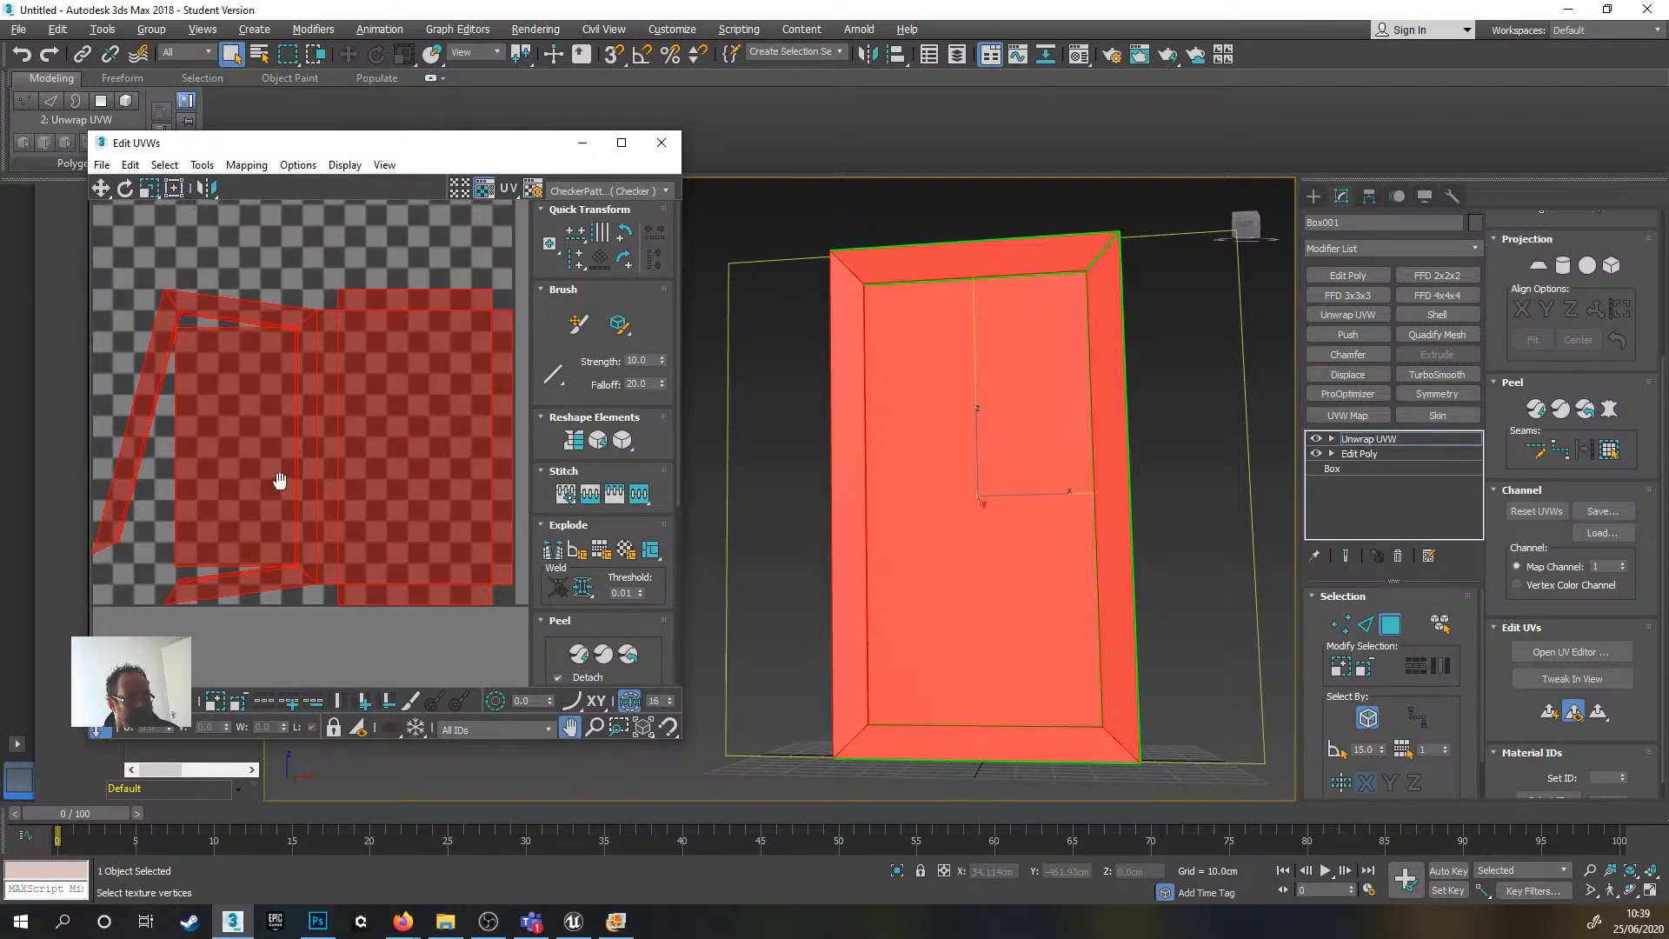
scroll(298, 465, down, 3)
middle_drag(205, 426, 247, 473)
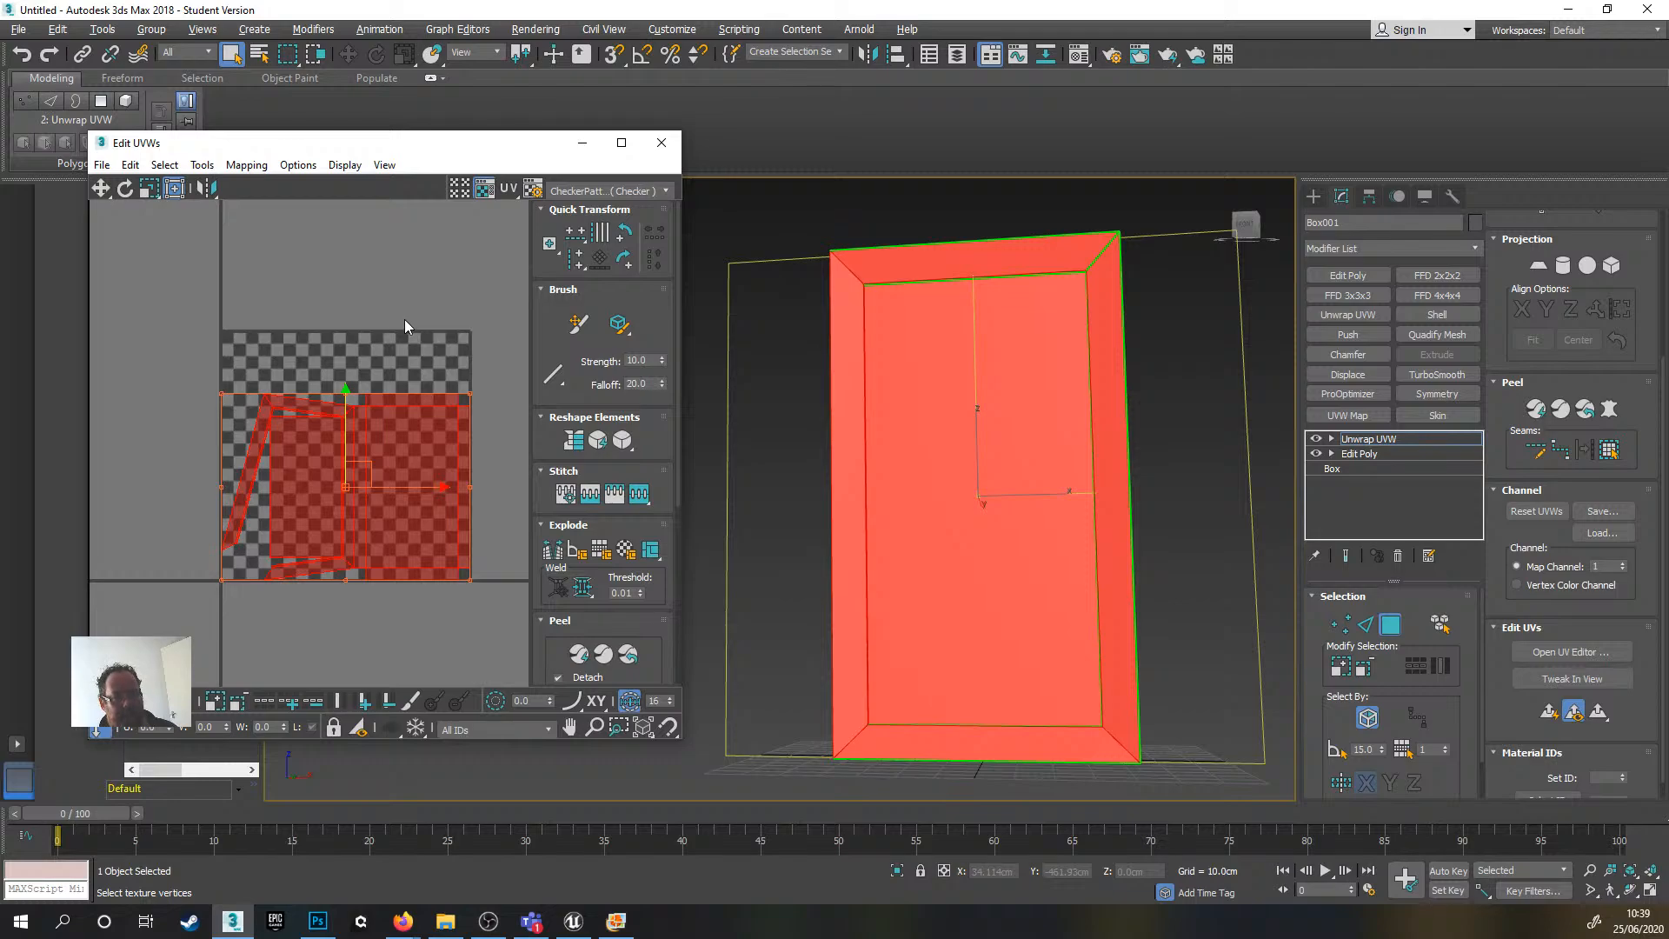
middle_drag(451, 348, 415, 316)
click(497, 354)
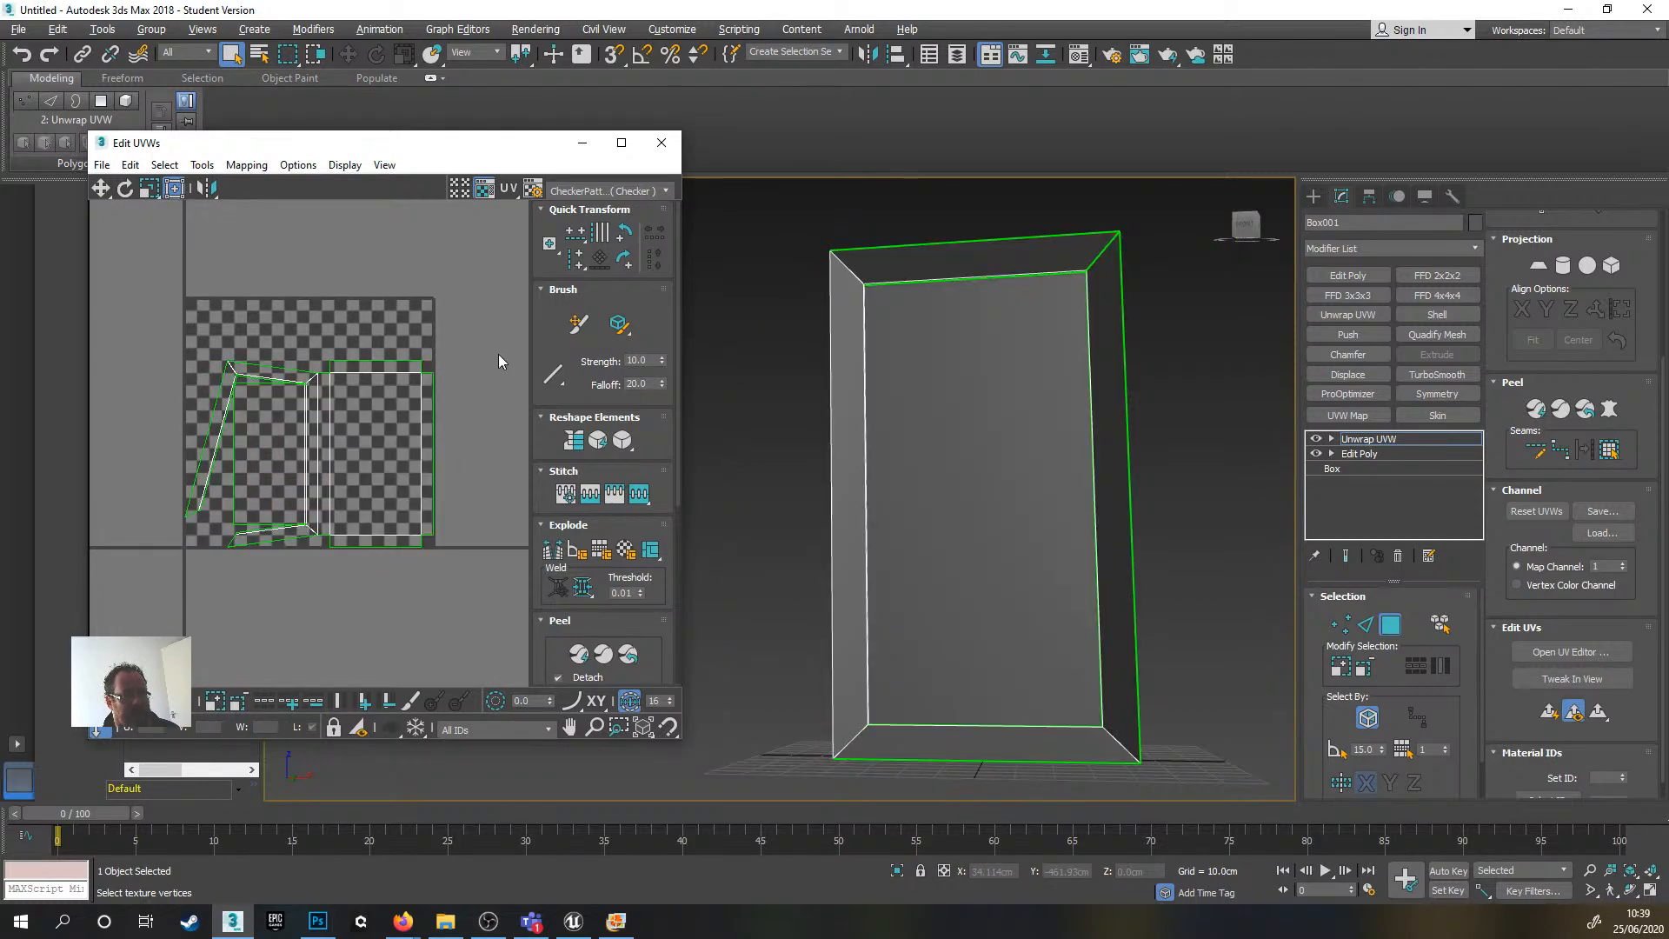
- Select the frame's outer side polygons on the model to identify their strips in the UV layout
drag(325, 342, 484, 581)
alt+middle_drag(1043, 452, 882, 403)
alt+middle_drag(996, 365, 992, 403)
scroll(925, 339, up, 4)
click(929, 388)
ctrl+click(871, 530)
alt+middle_drag(871, 530, 1087, 470)
ctrl+click(1013, 435)
ctrl+click(1101, 525)
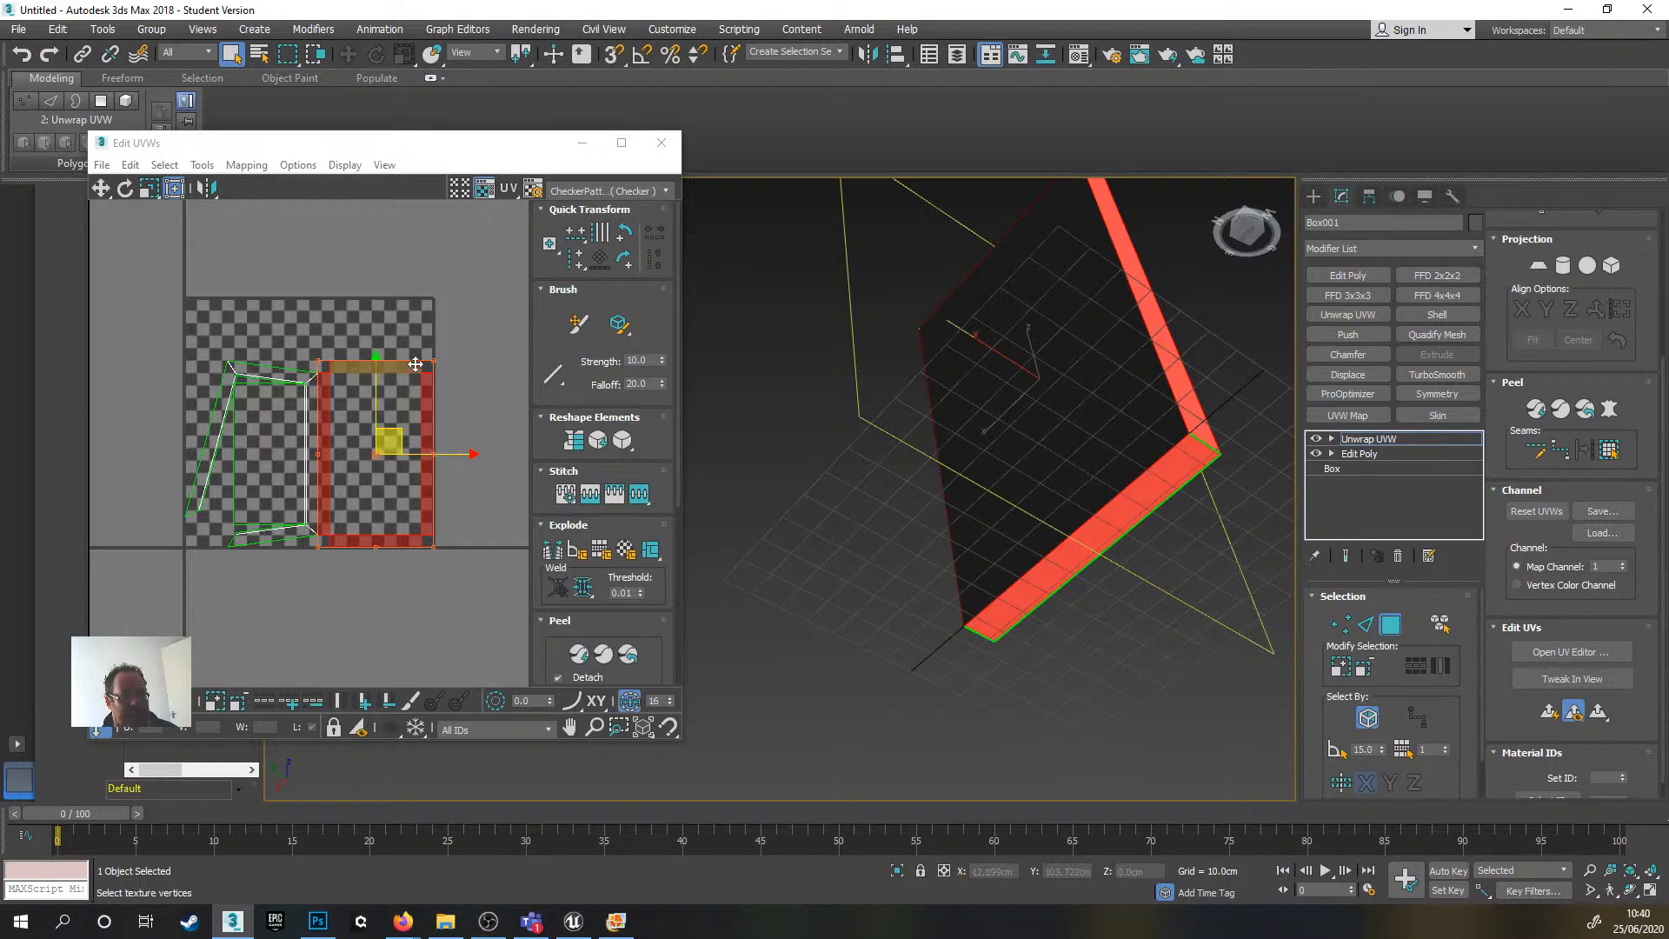
- Include the frame's back polygon in the selection and examine where its UV cluster meets the front frame strips
alt+middle_drag(913, 337, 1013, 384)
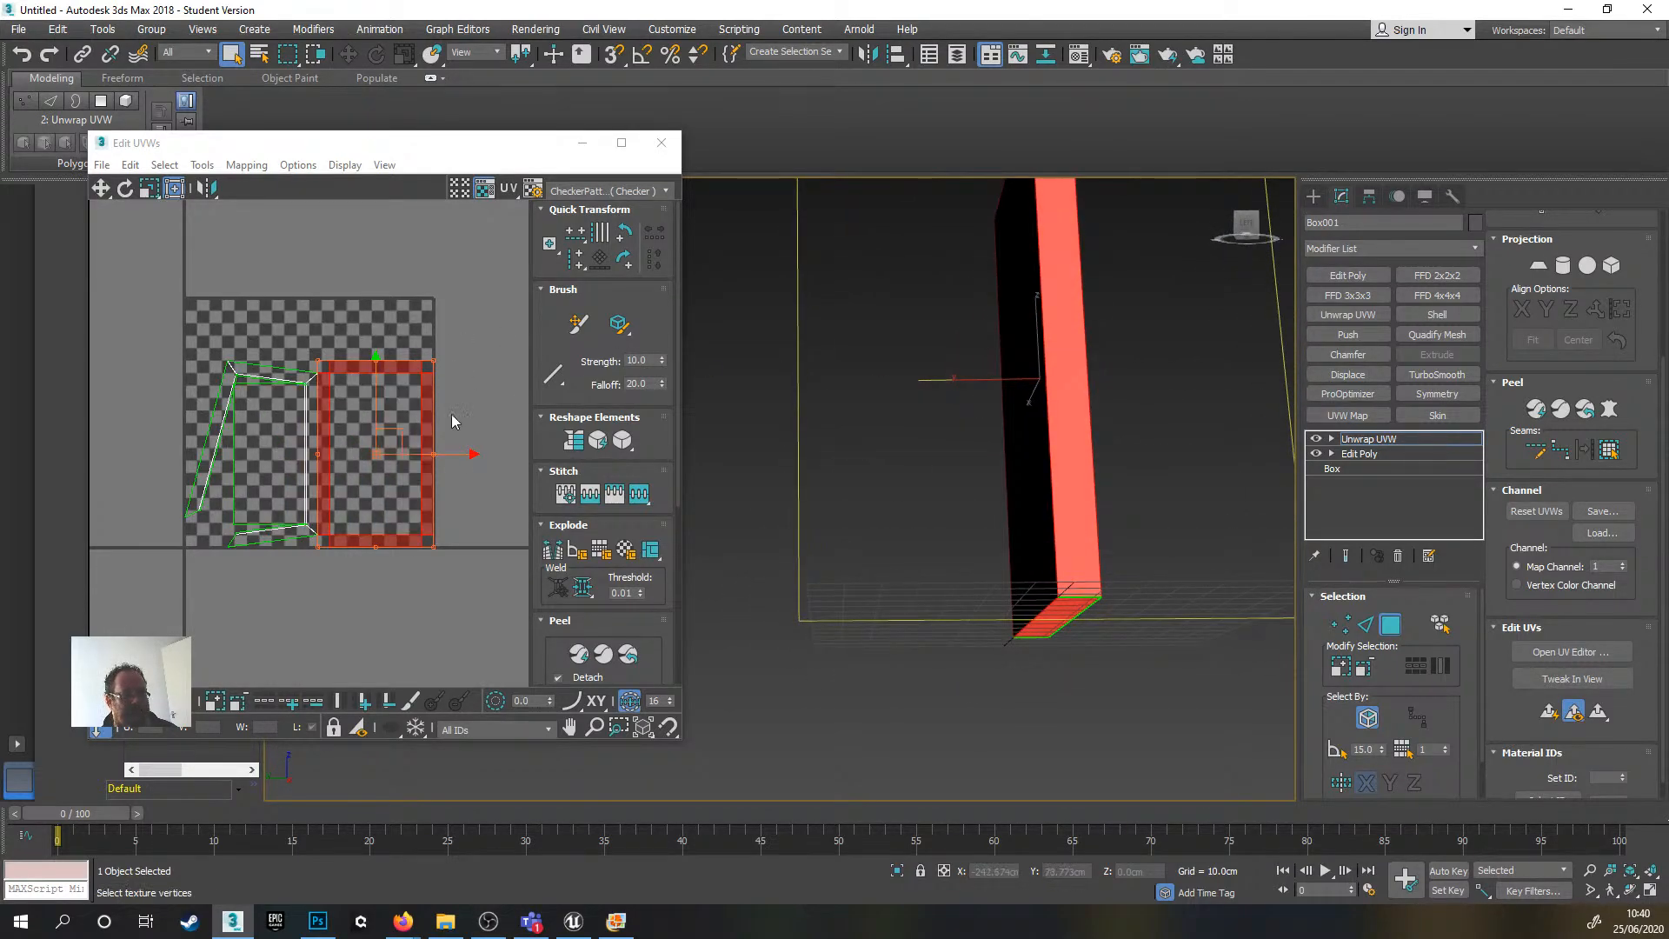
alt+middle_drag(917, 403, 1058, 388)
scroll(462, 380, down, 2)
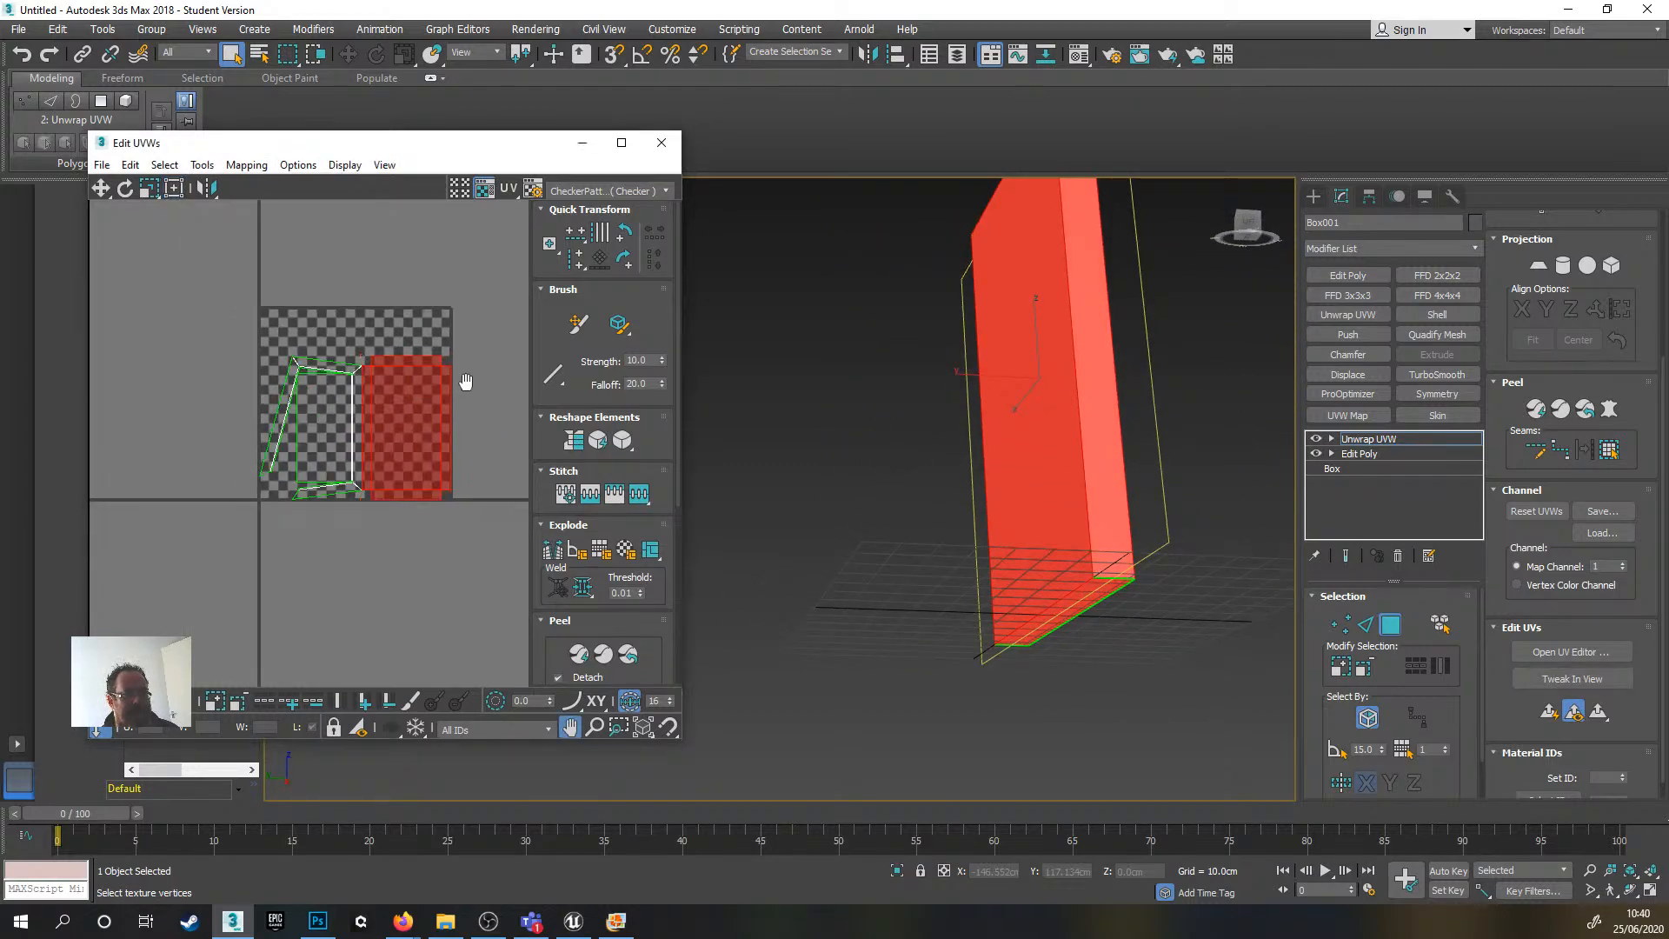
scroll(447, 365, up, 4)
scroll(218, 327, up, 6)
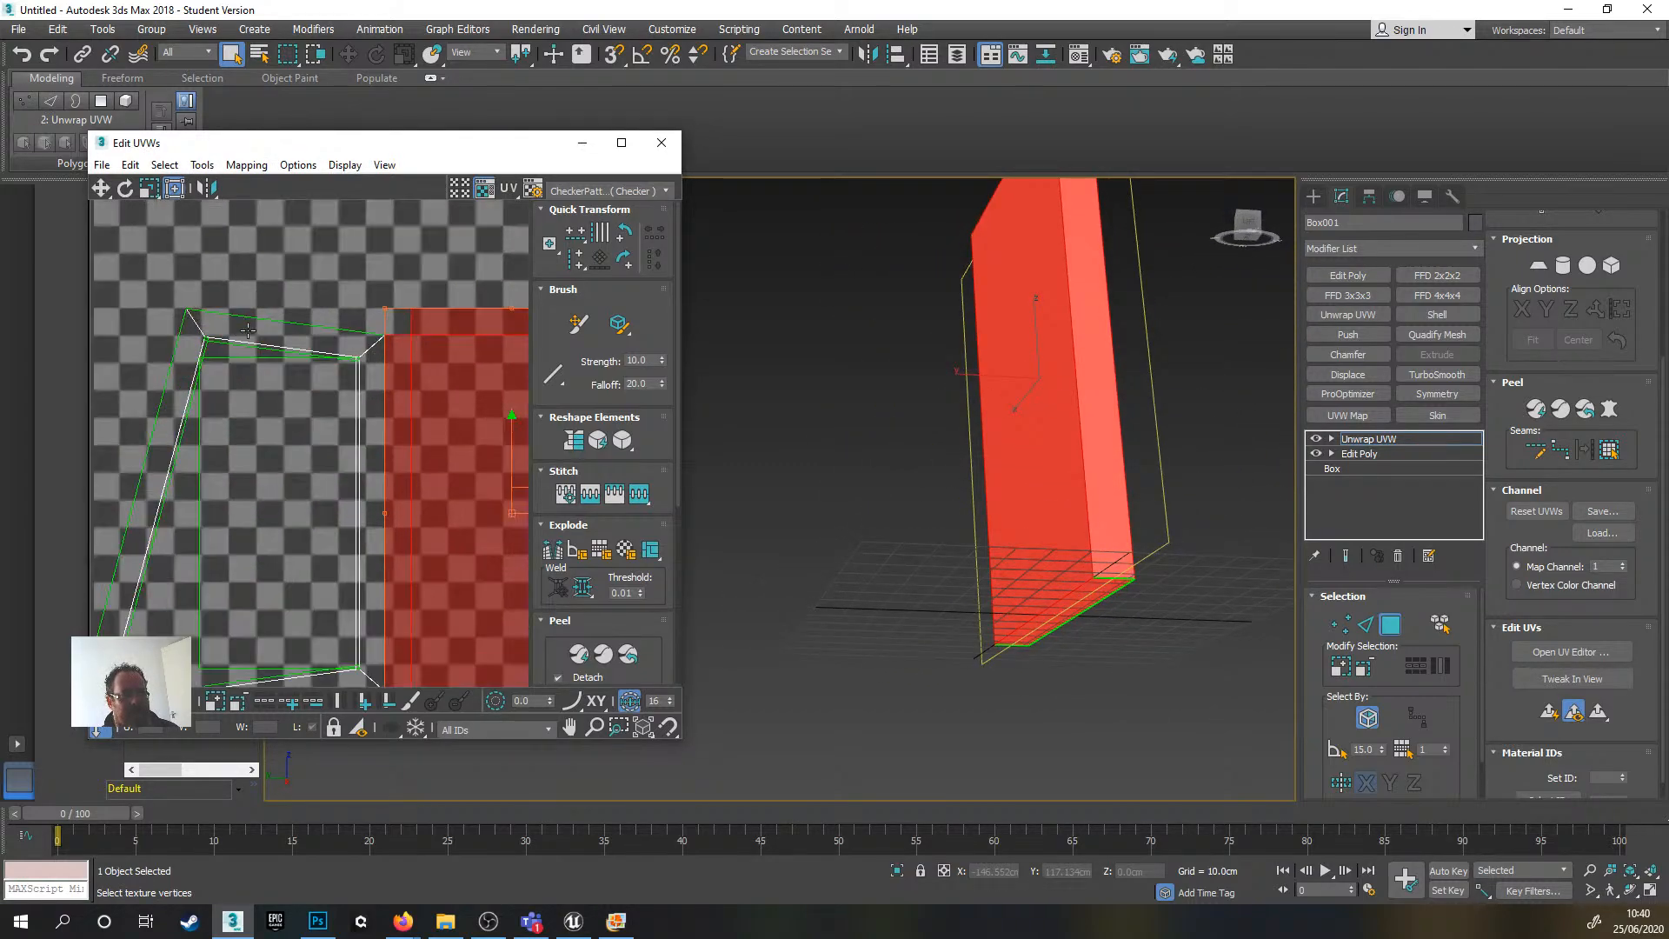
scroll(174, 326, down, 5)
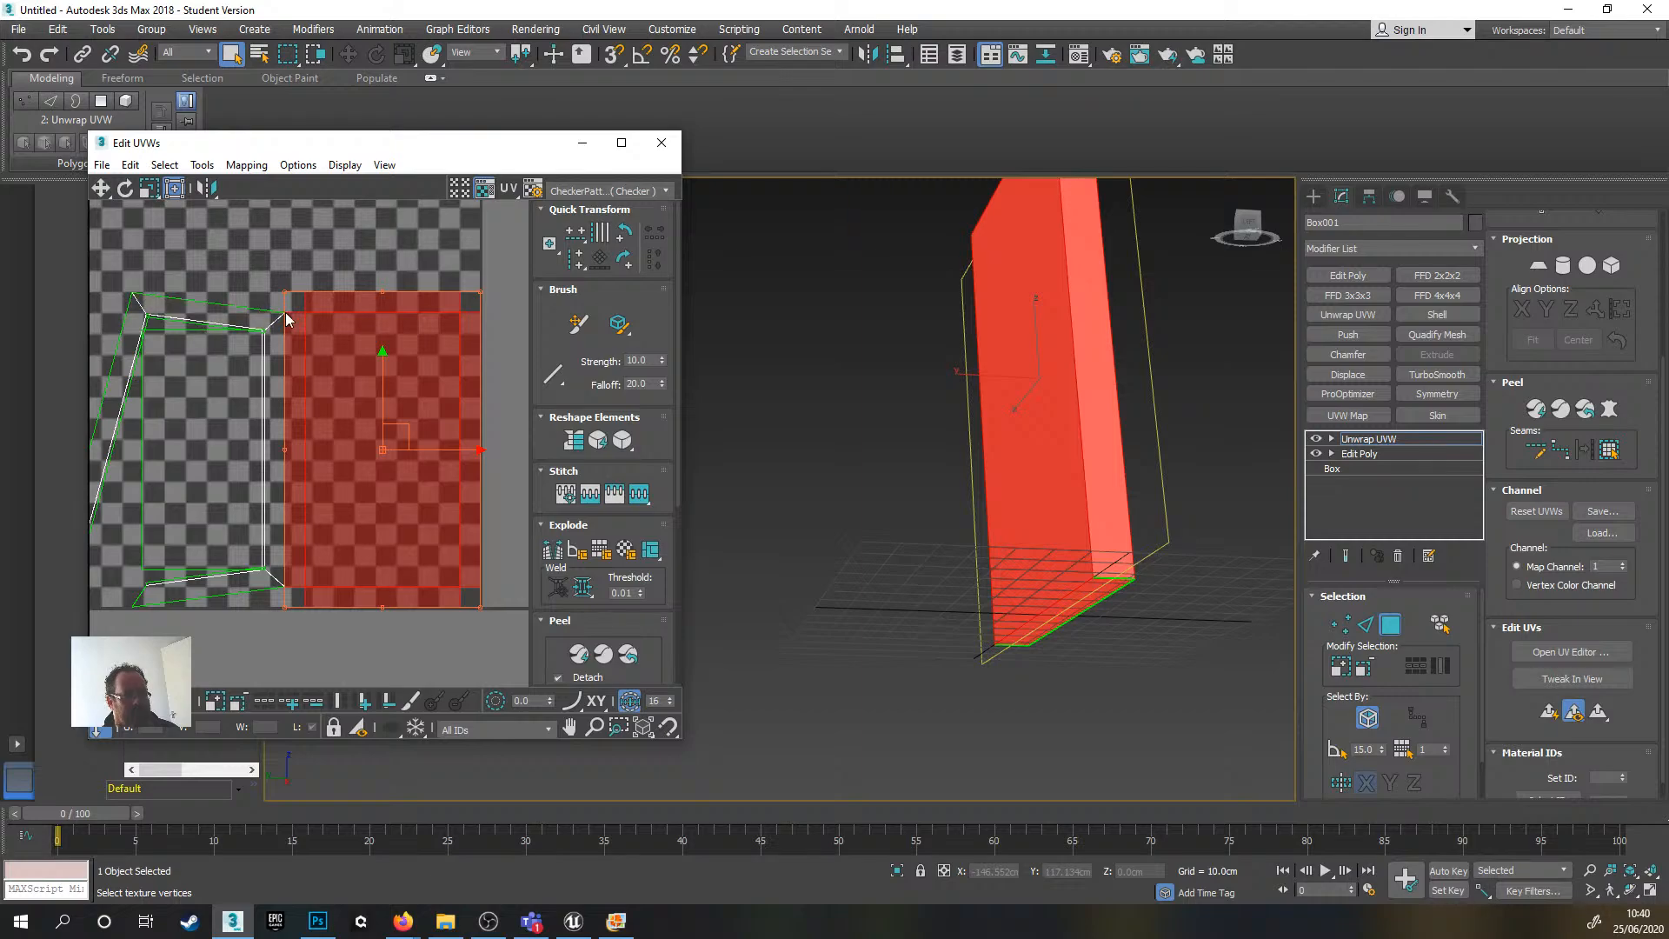
scroll(367, 328, down, 2)
middle_drag(498, 367, 508, 350)
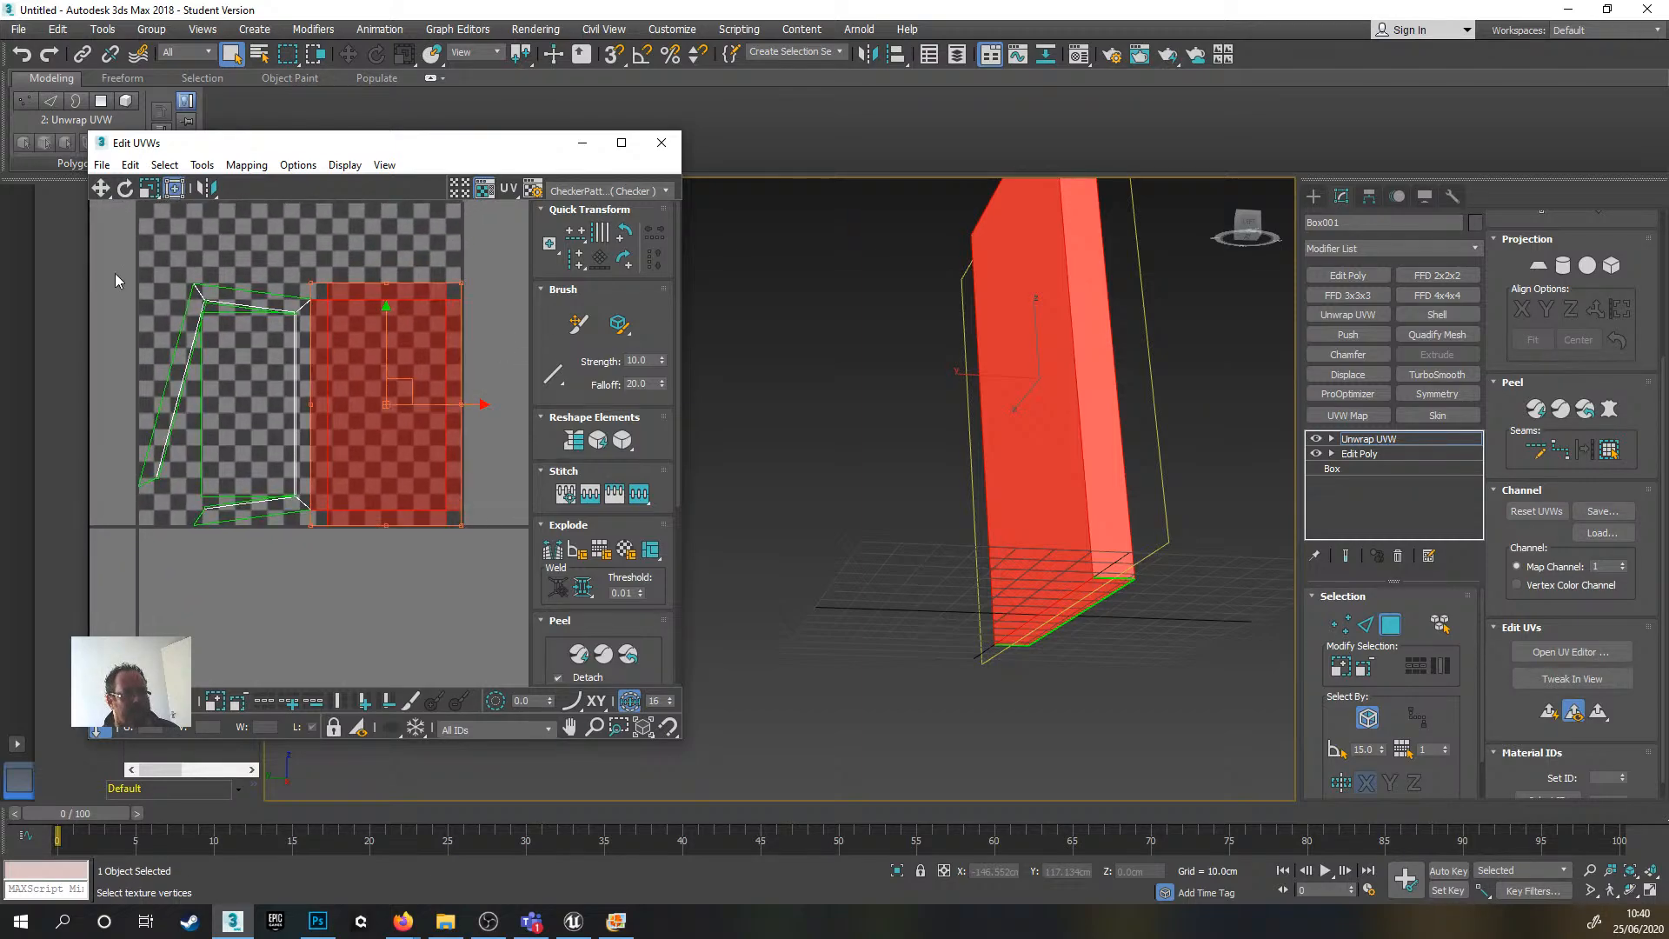
scroll(187, 296, up, 5)
- Select the large picture-area polygon in the UV layout and move it straight down, clear of the frame strips and below the UV tile
click(357, 391)
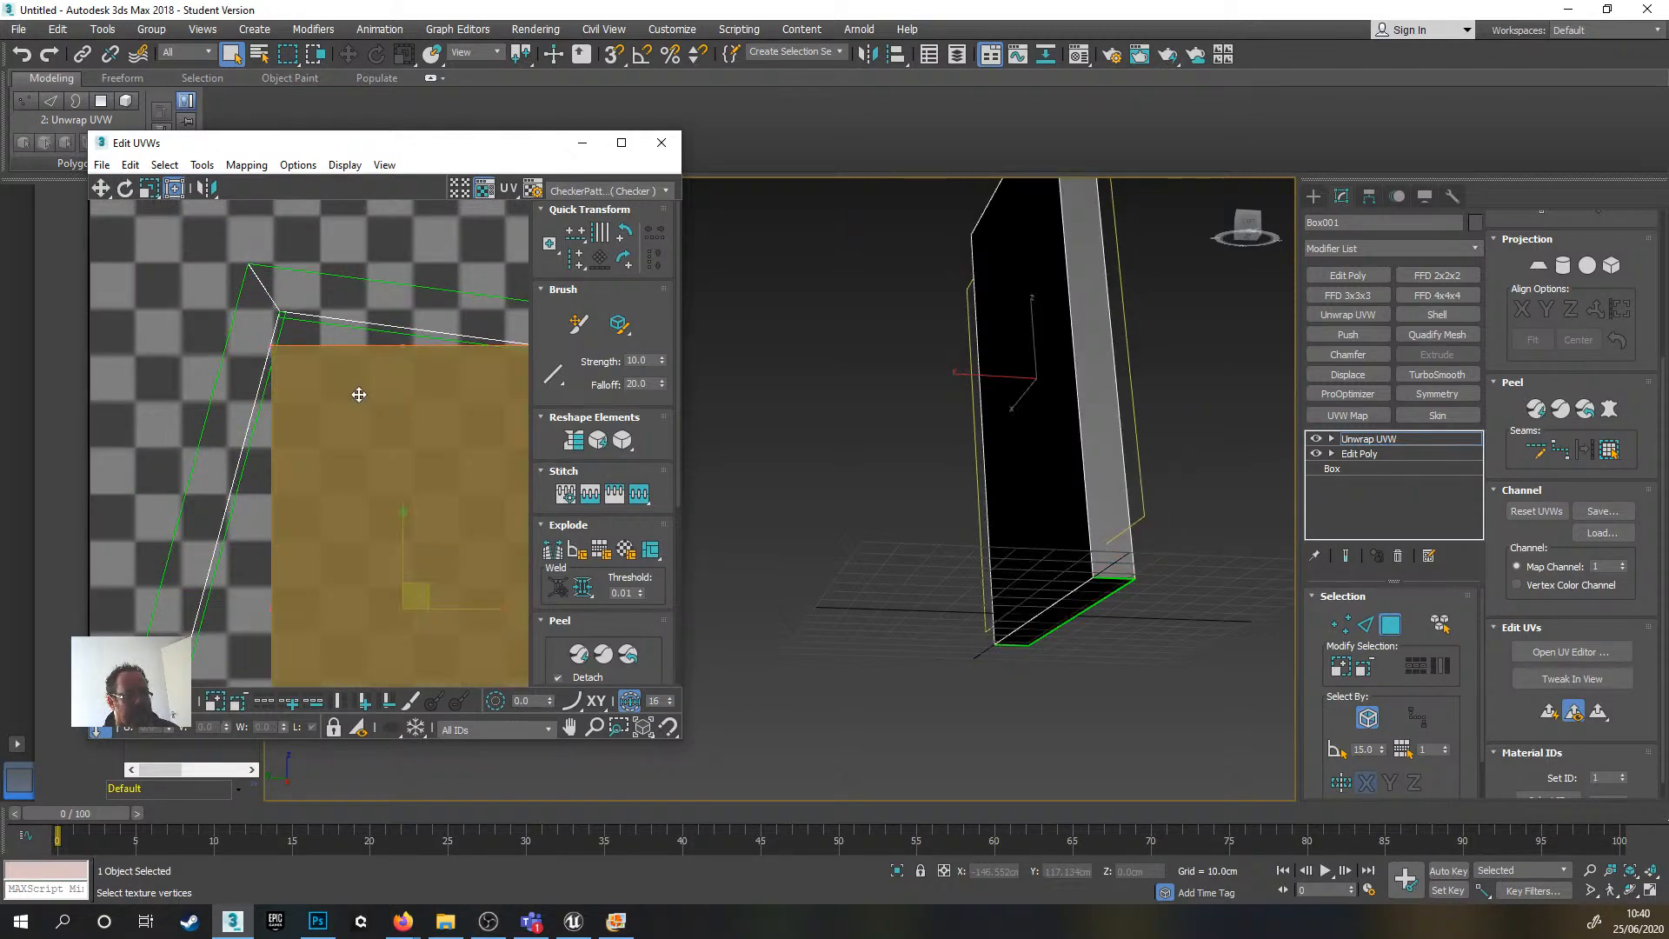
scroll(425, 417, down, 3)
scroll(383, 392, down, 4)
middle_drag(388, 391, 405, 351)
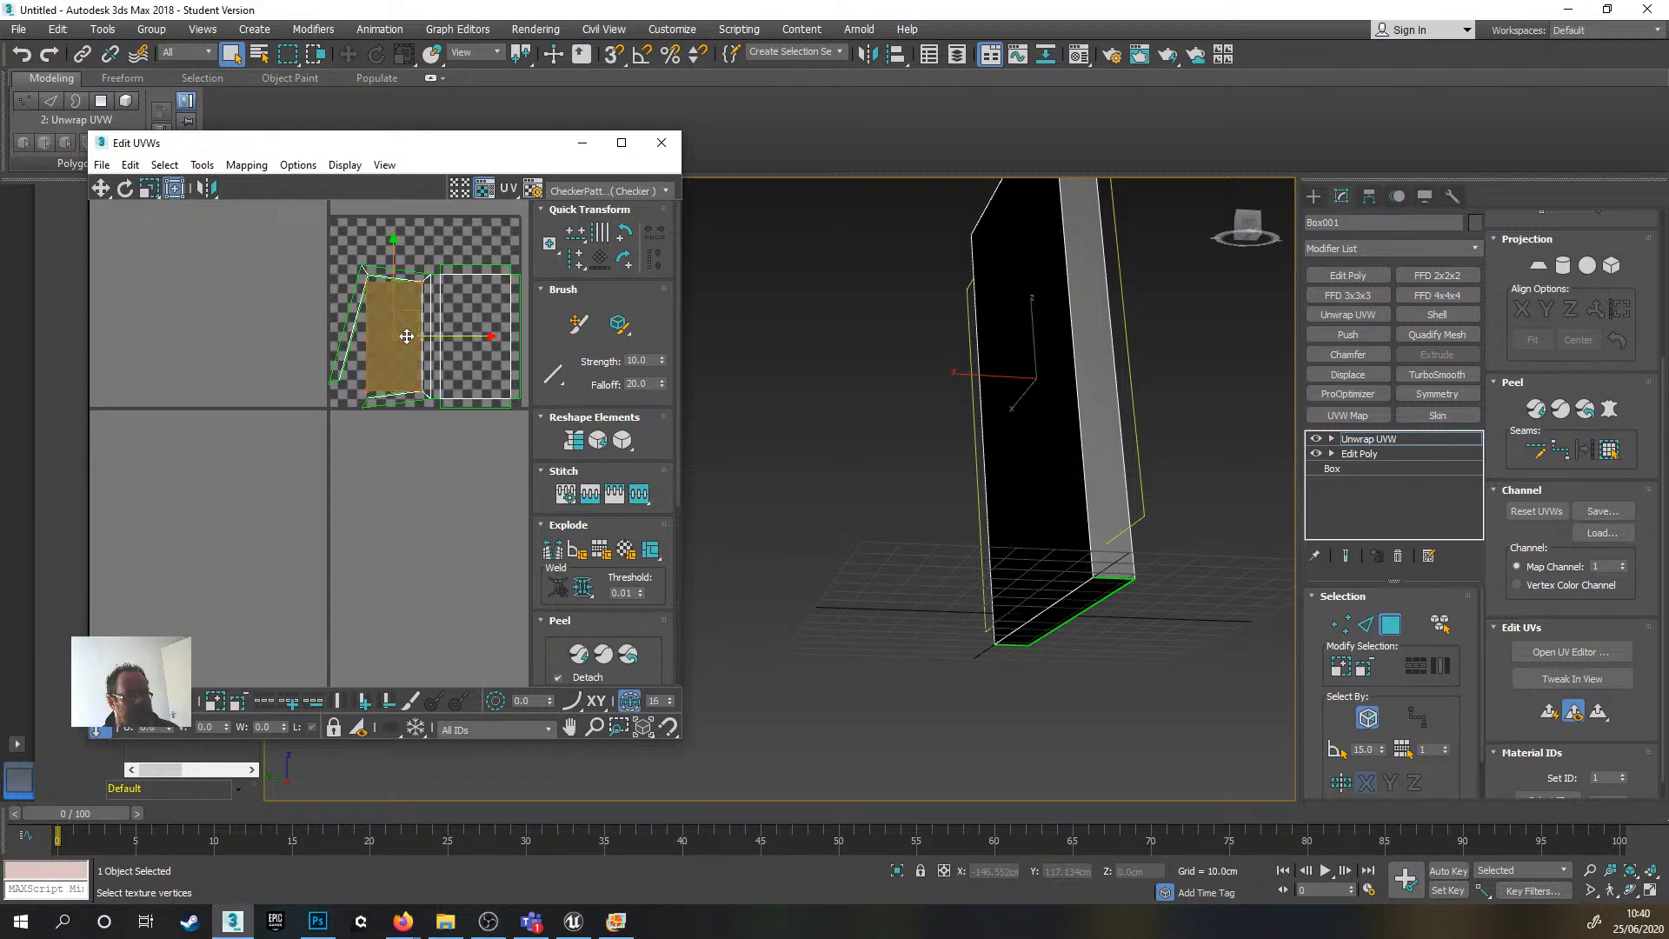
drag(408, 326, 387, 512)
key(ctrl+z)
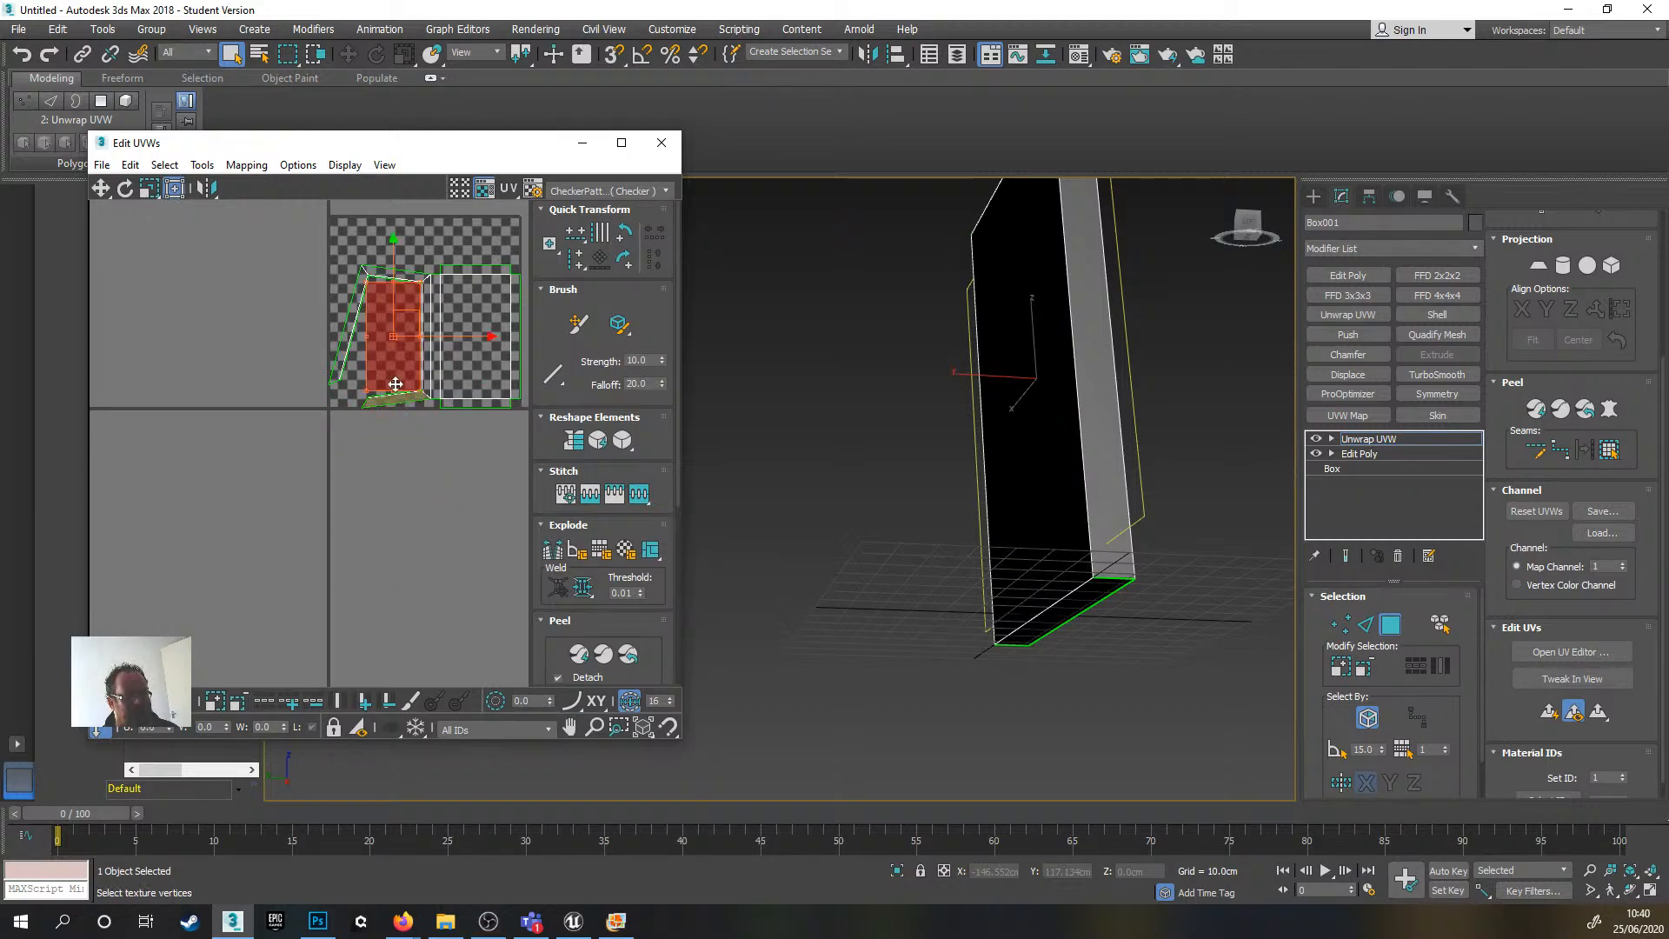
scroll(397, 330, up, 5)
mouse_move(397, 300)
middle_down()
mouse_move(344, 387)
mouse_move(251, 370)
middle_up()
scroll(346, 385, down, 3)
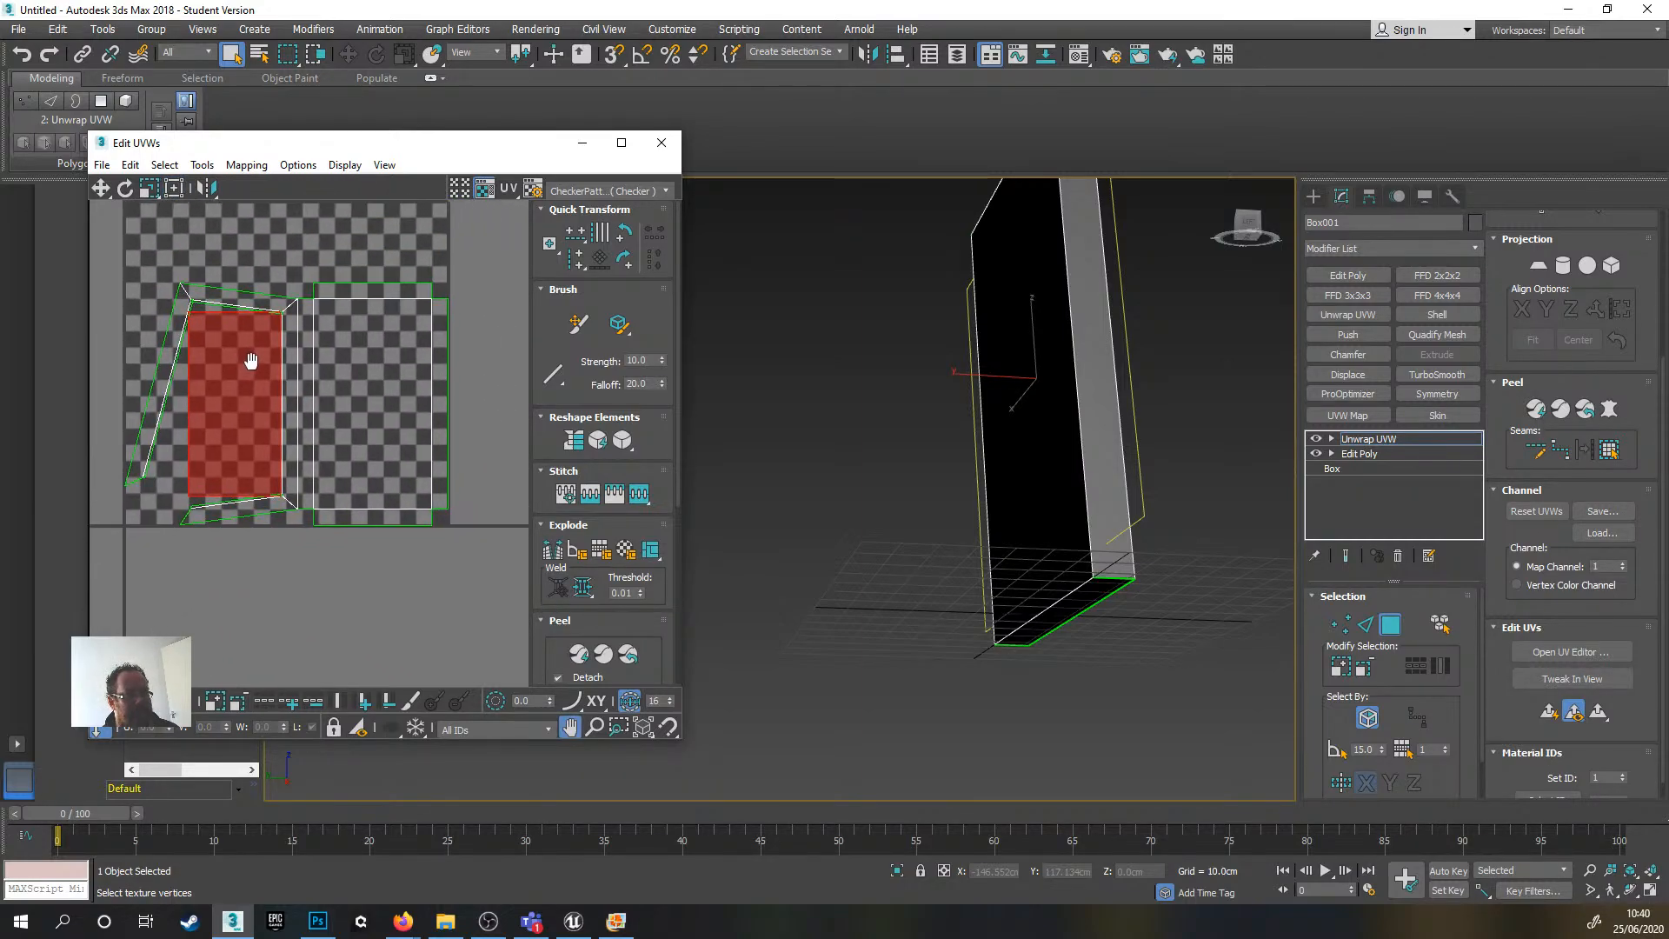
scroll(618, 426, down, 3)
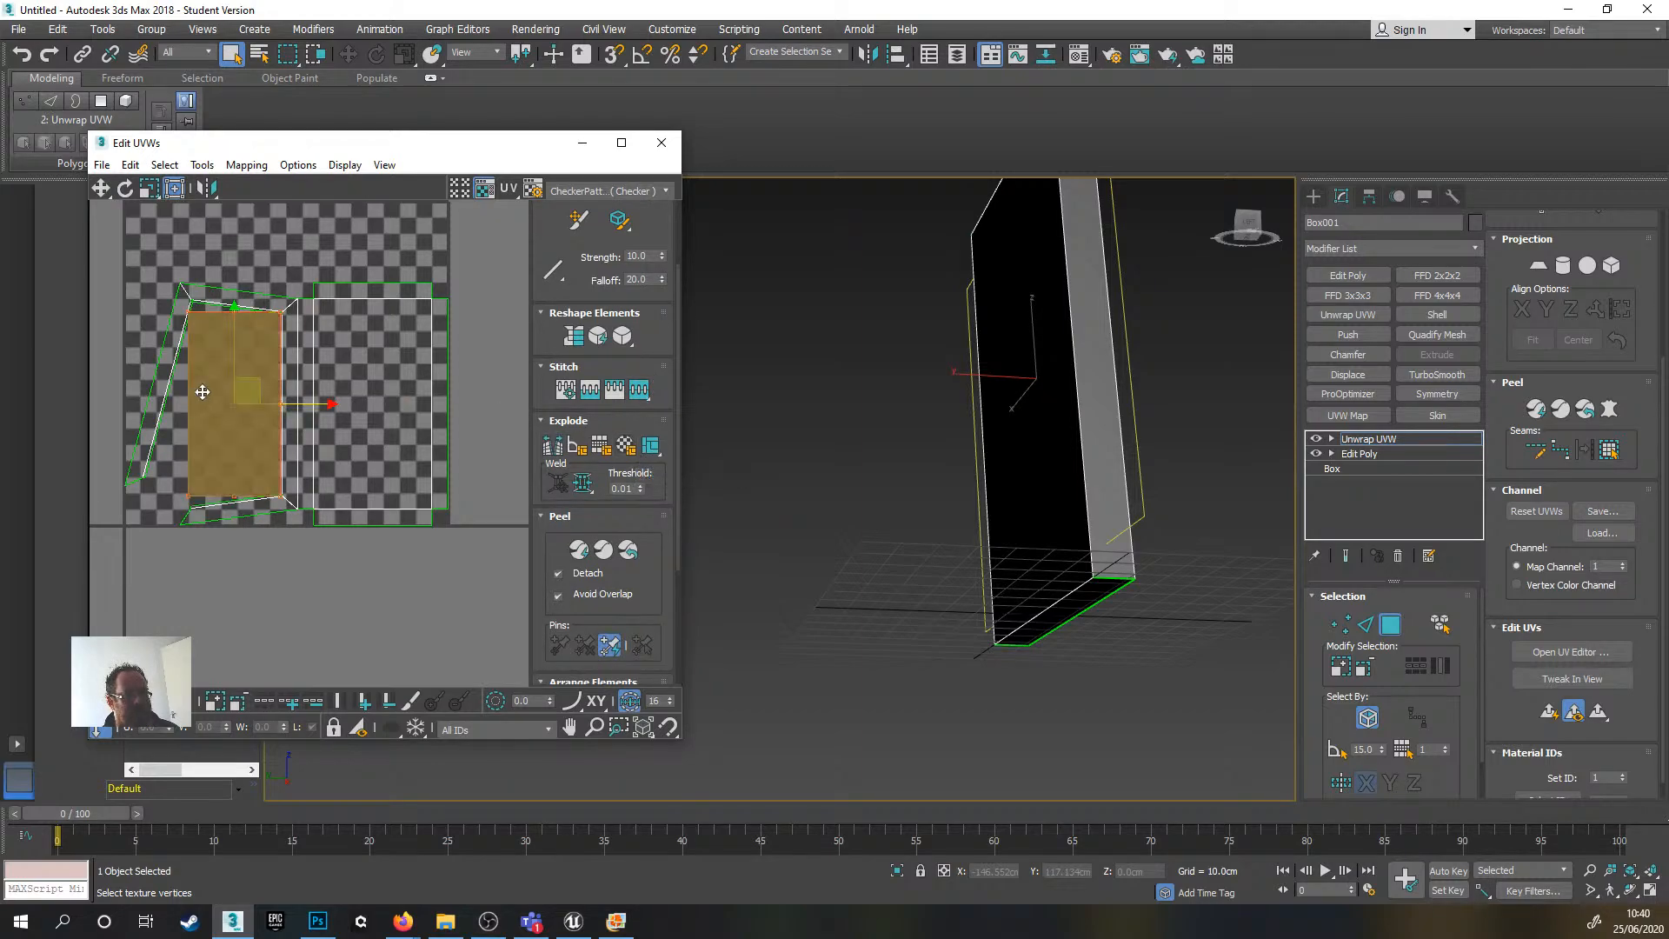
drag(242, 392, 244, 642)
- Check on the front of the model which polygon the separated UV piece belongs to, then clear the selection
alt+middle_drag(1187, 442, 983, 427)
scroll(983, 426, down, 5)
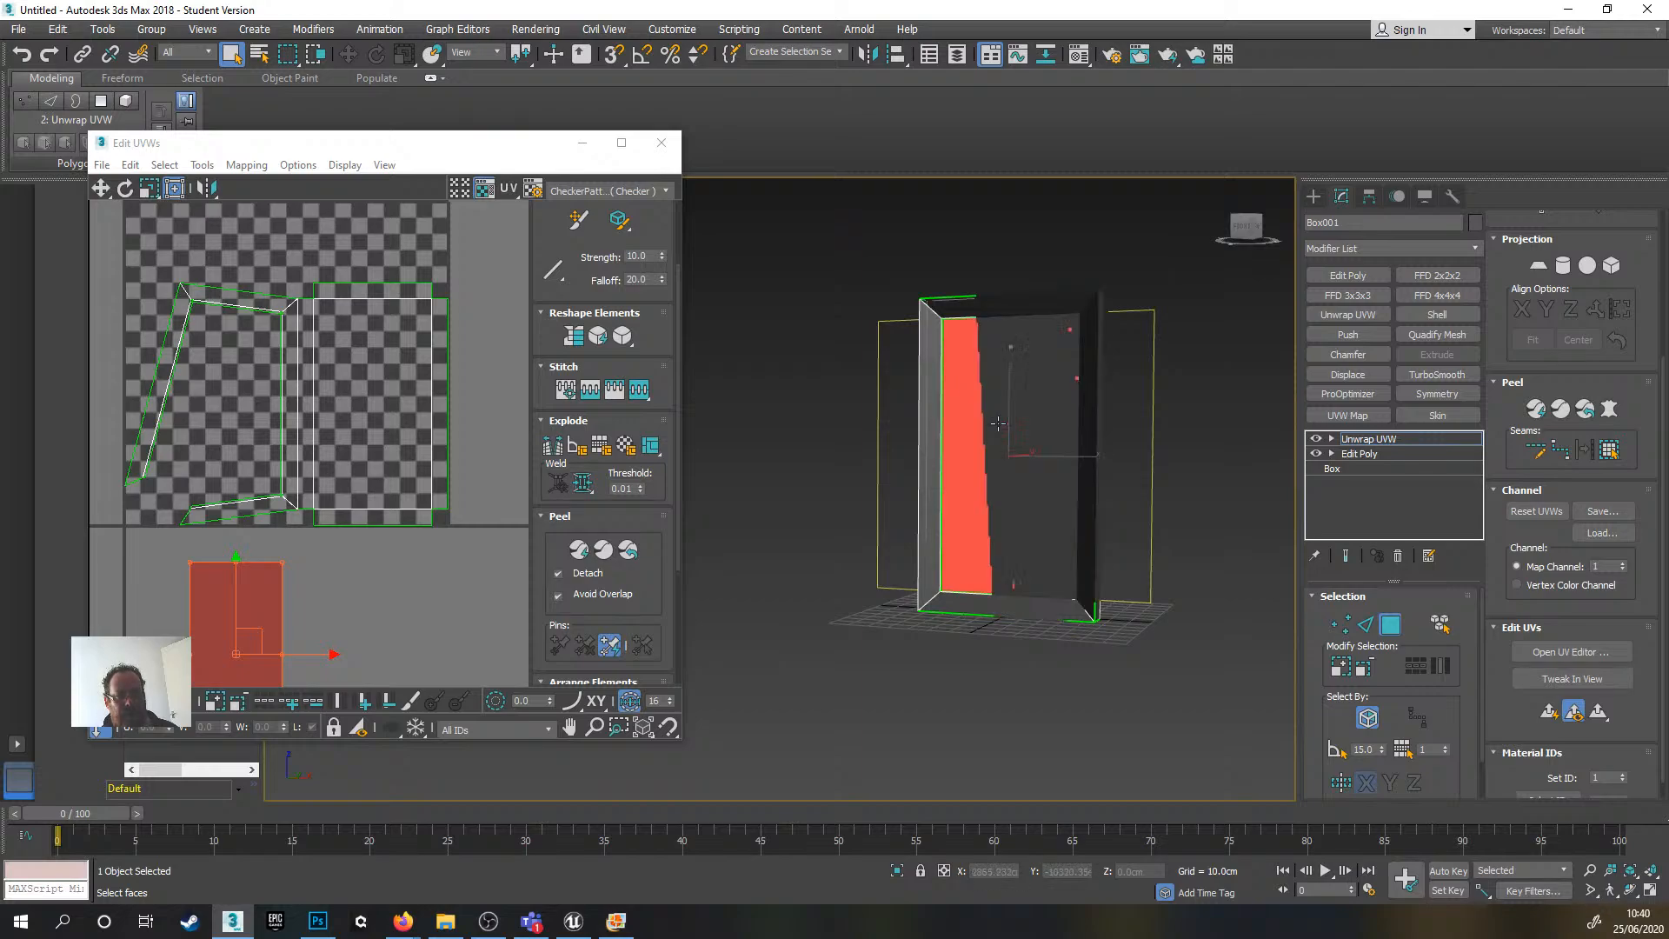
scroll(387, 498, down, 1)
scroll(254, 571, up, 2)
middle_drag(253, 571, 316, 492)
click(446, 466)
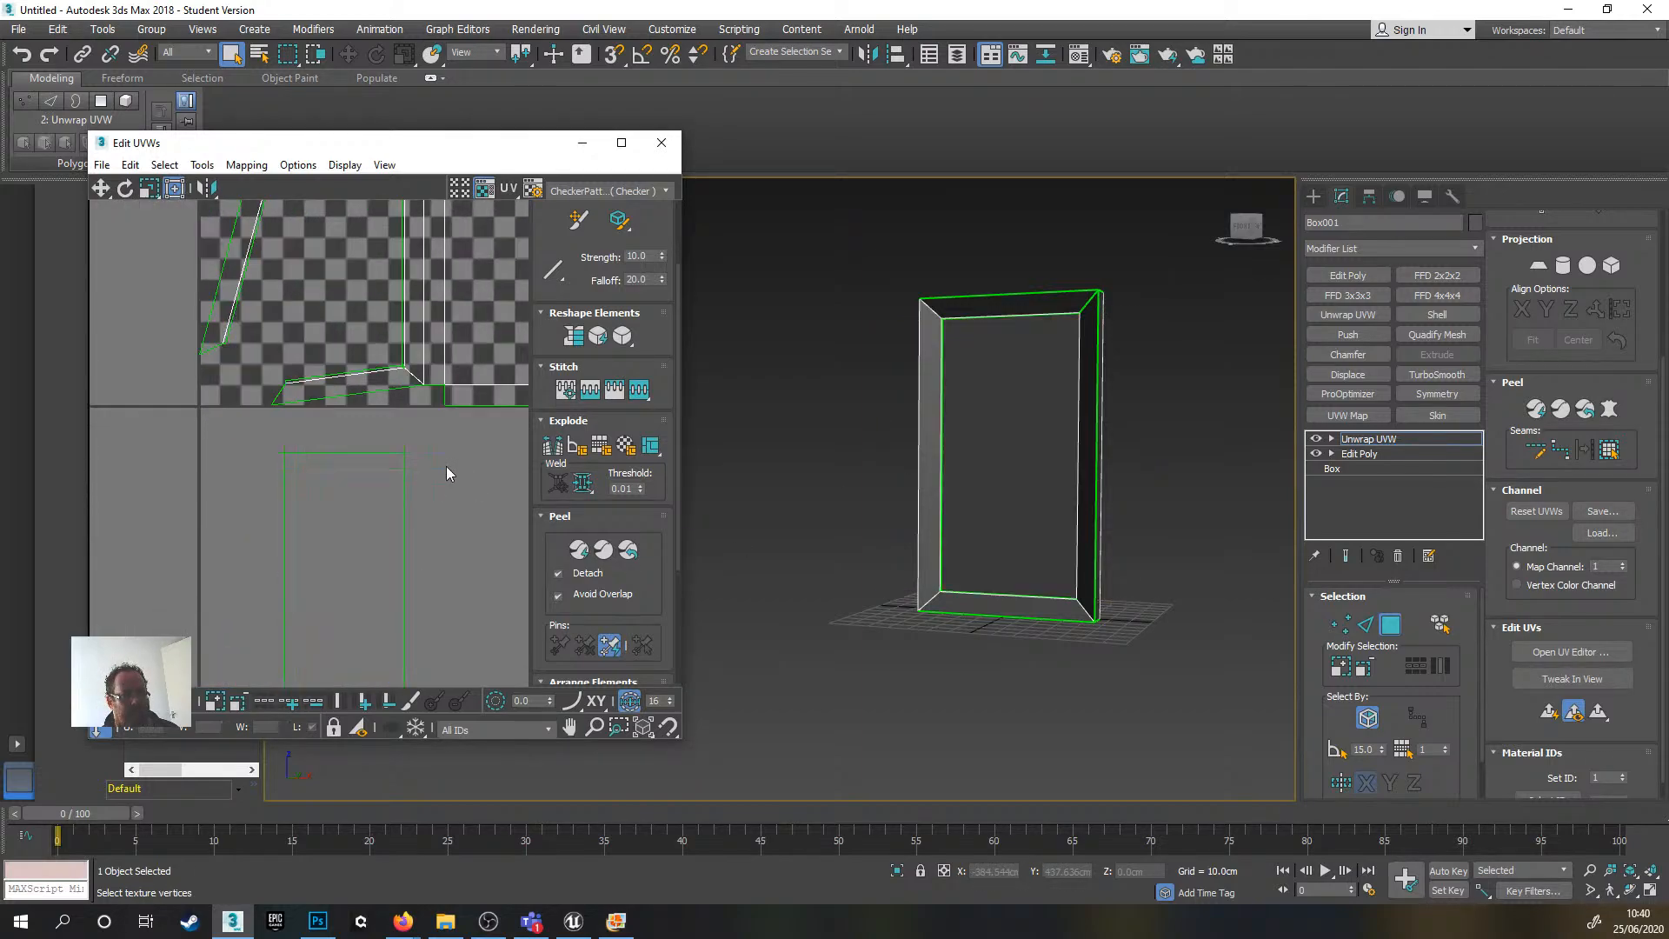
- At edge level, select the separated picture polygon's upper UV edge to locate it on the model, then deselect it and return to polygon level
scroll(430, 450, down, 1)
scroll(354, 399, up, 3)
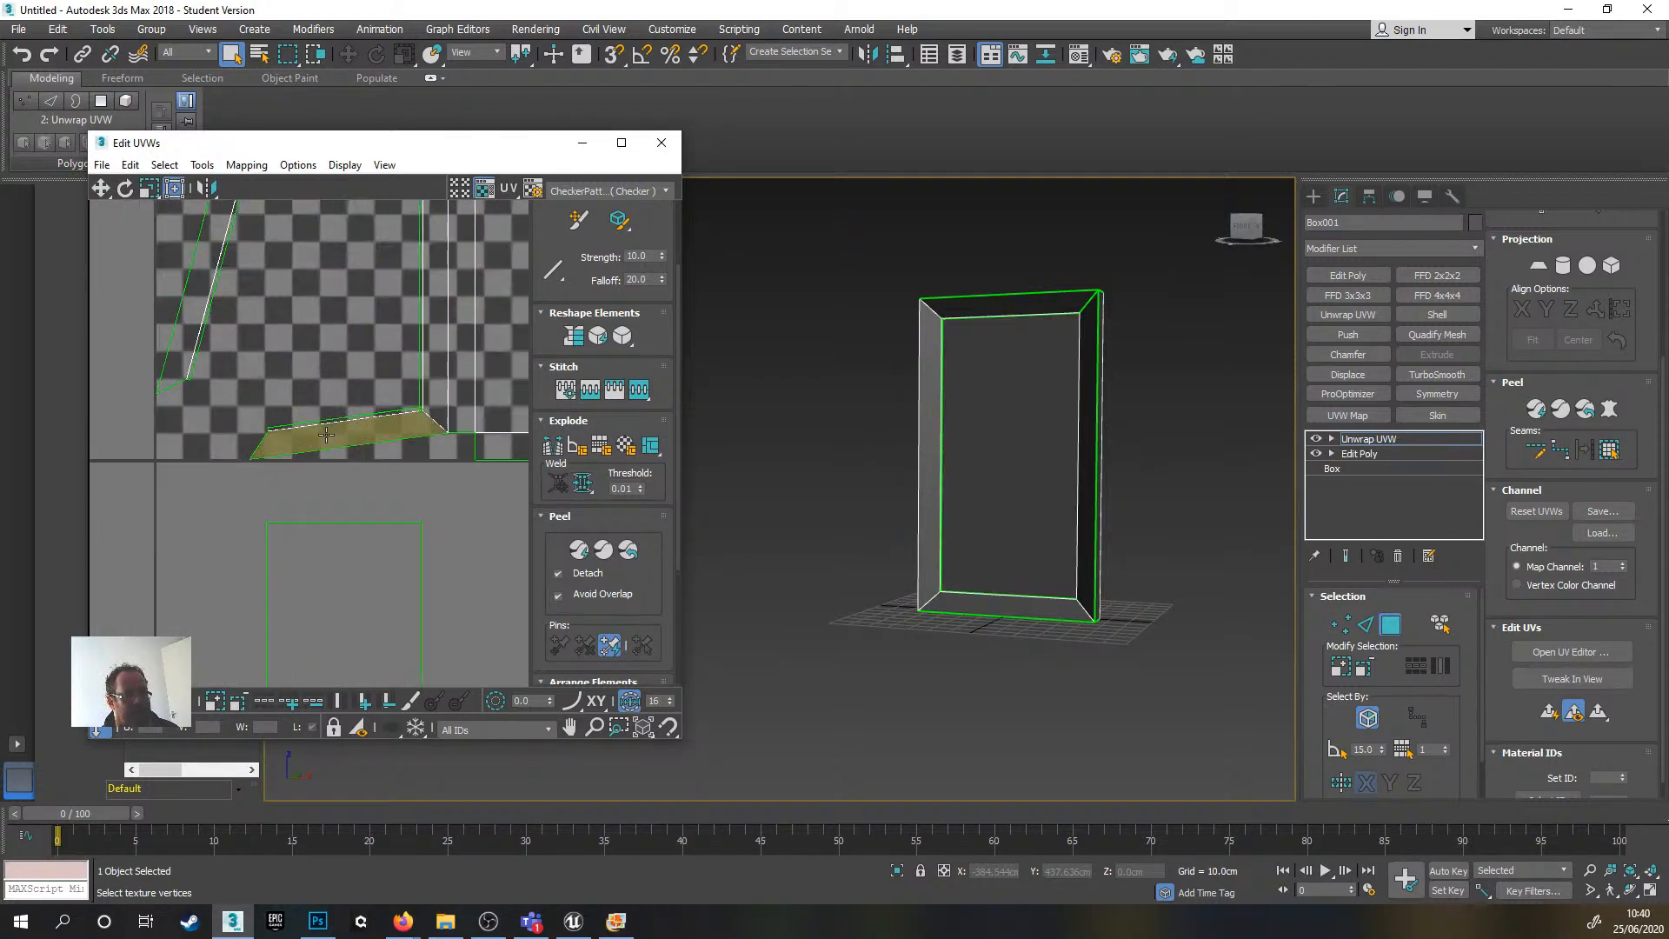
scroll(316, 438, down, 2)
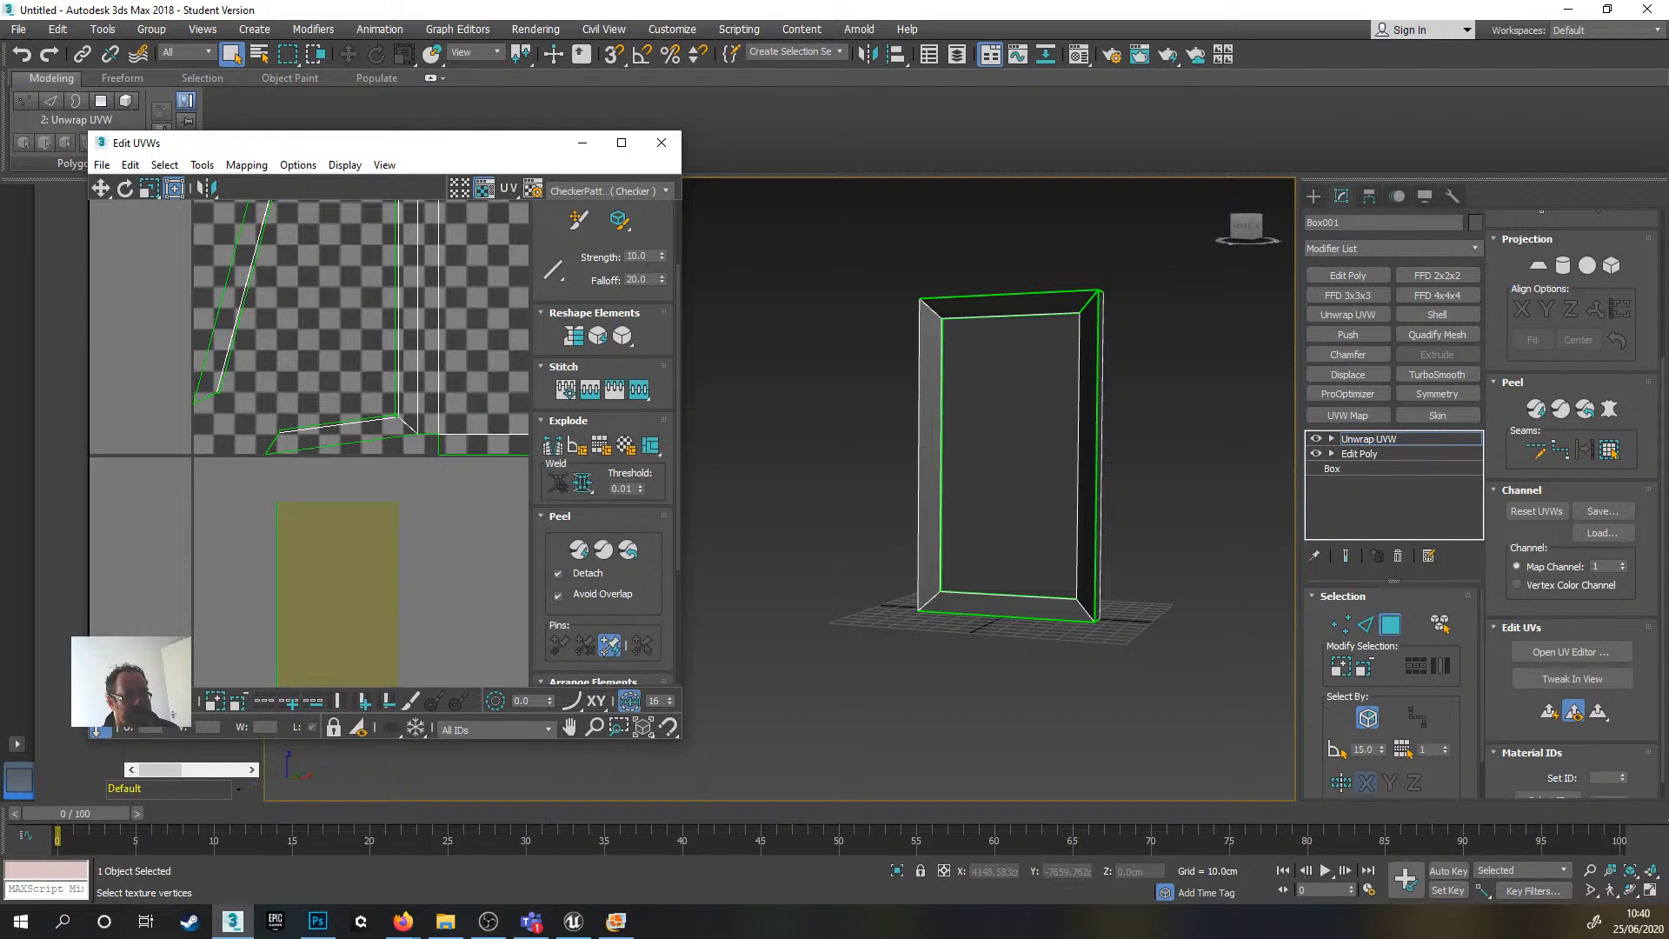
key(2)
scroll(321, 481, up, 2)
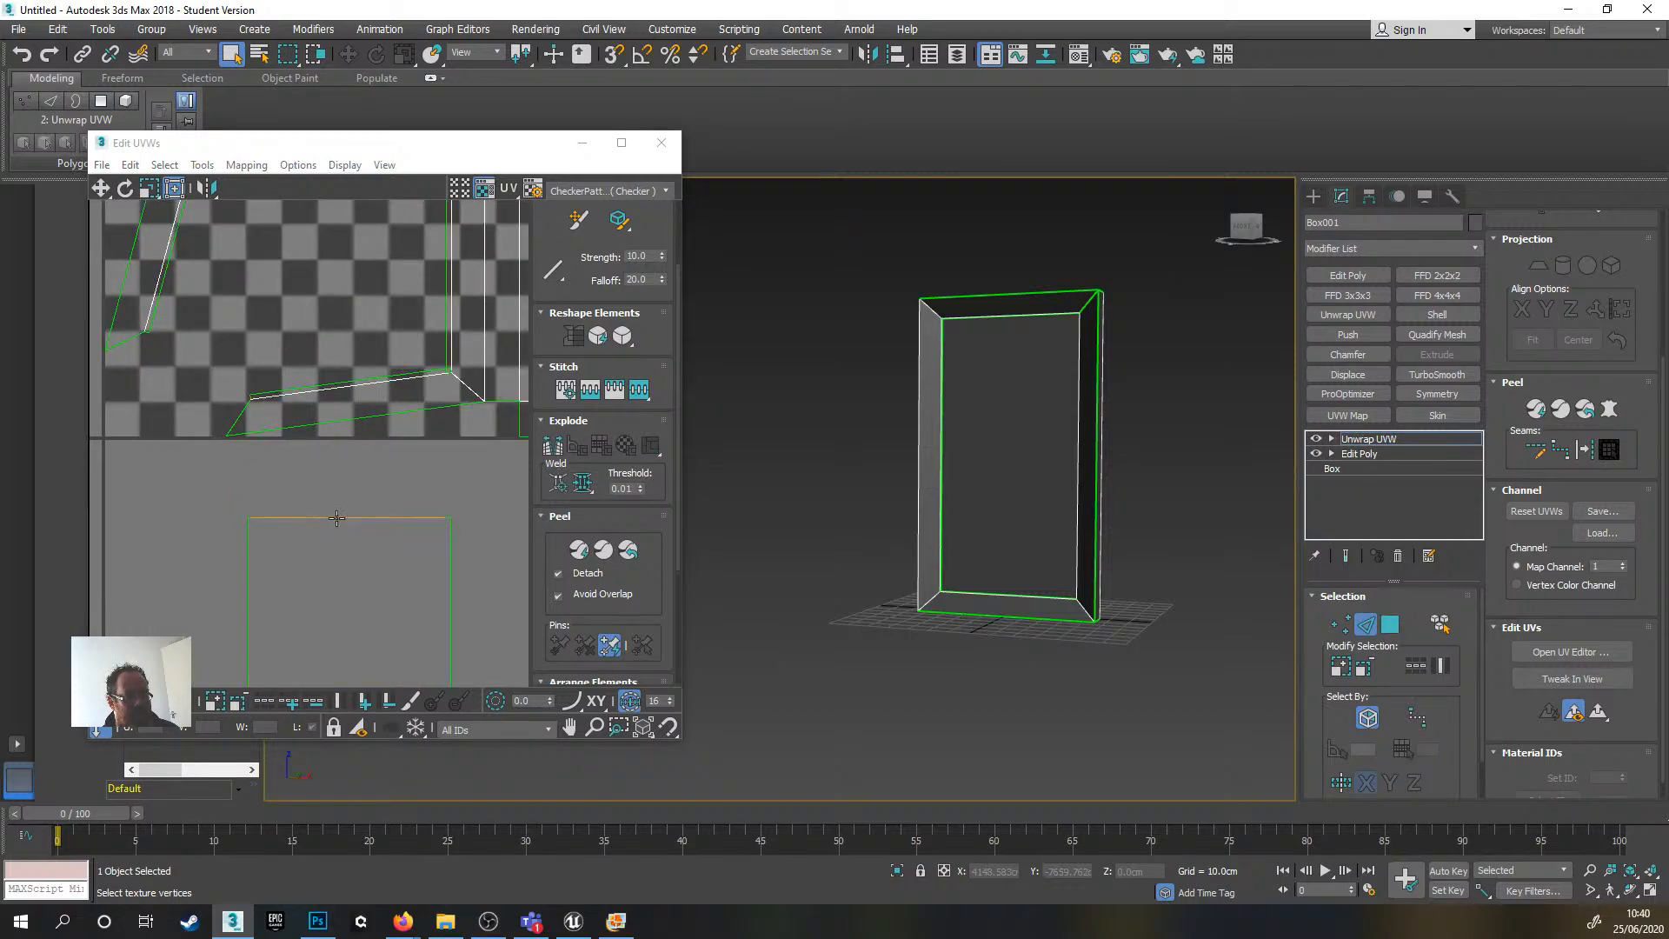
click(338, 518)
scroll(342, 351, up, 5)
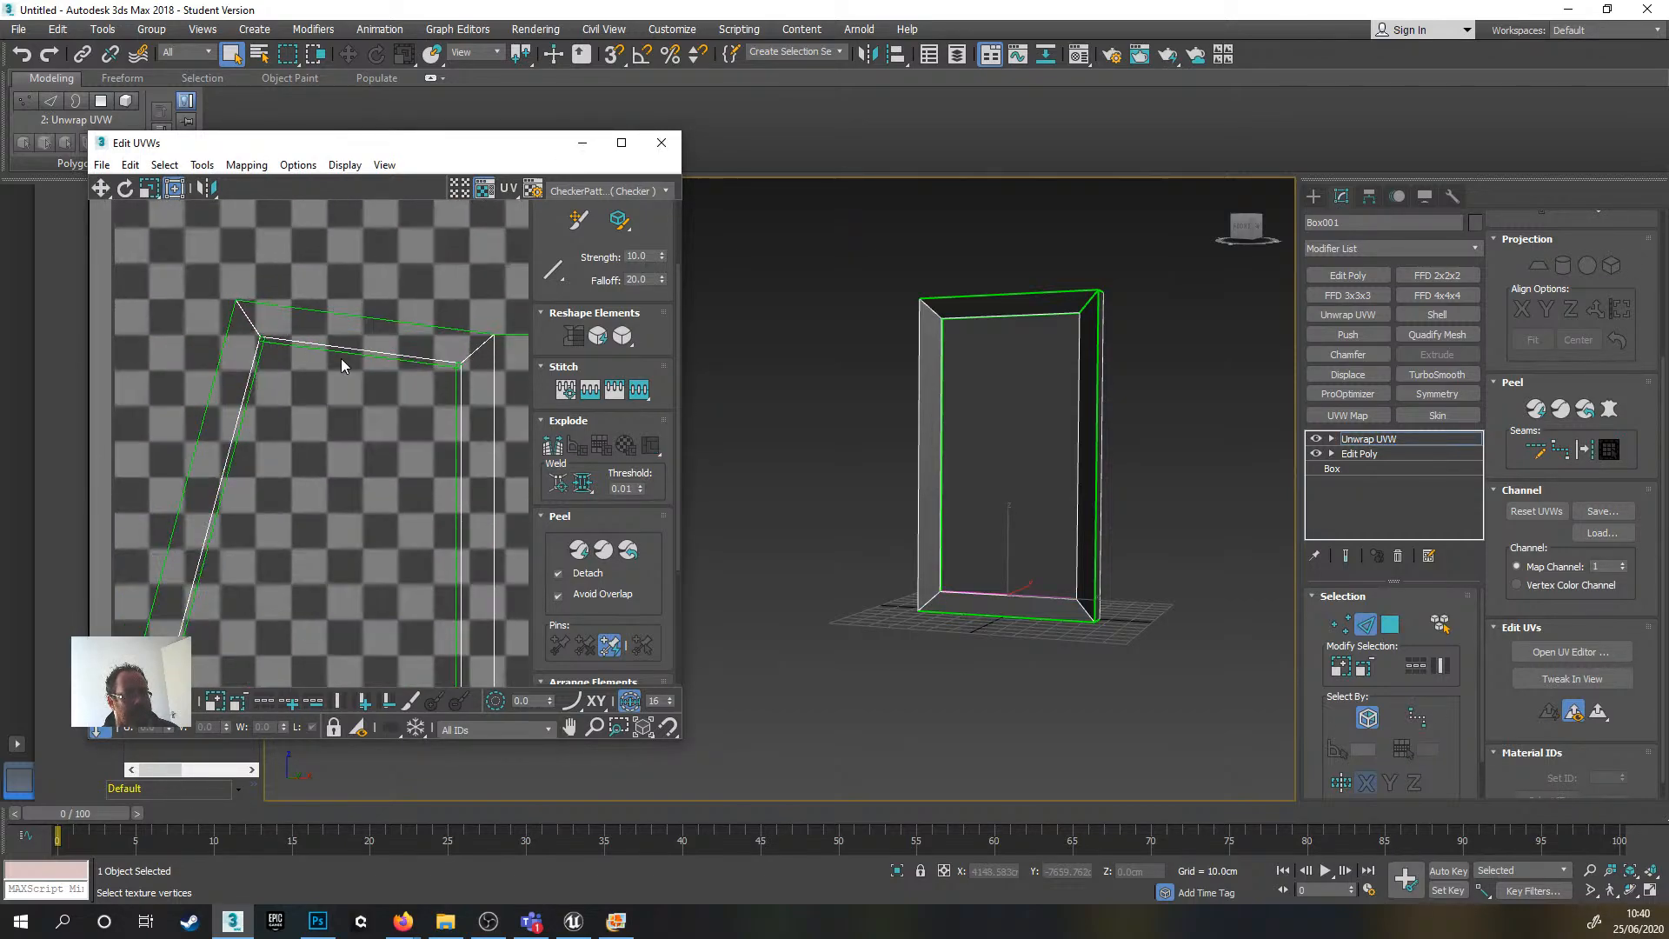
scroll(355, 352, down, 5)
middle_drag(360, 402, 299, 509)
click(448, 485)
scroll(368, 362, up, 4)
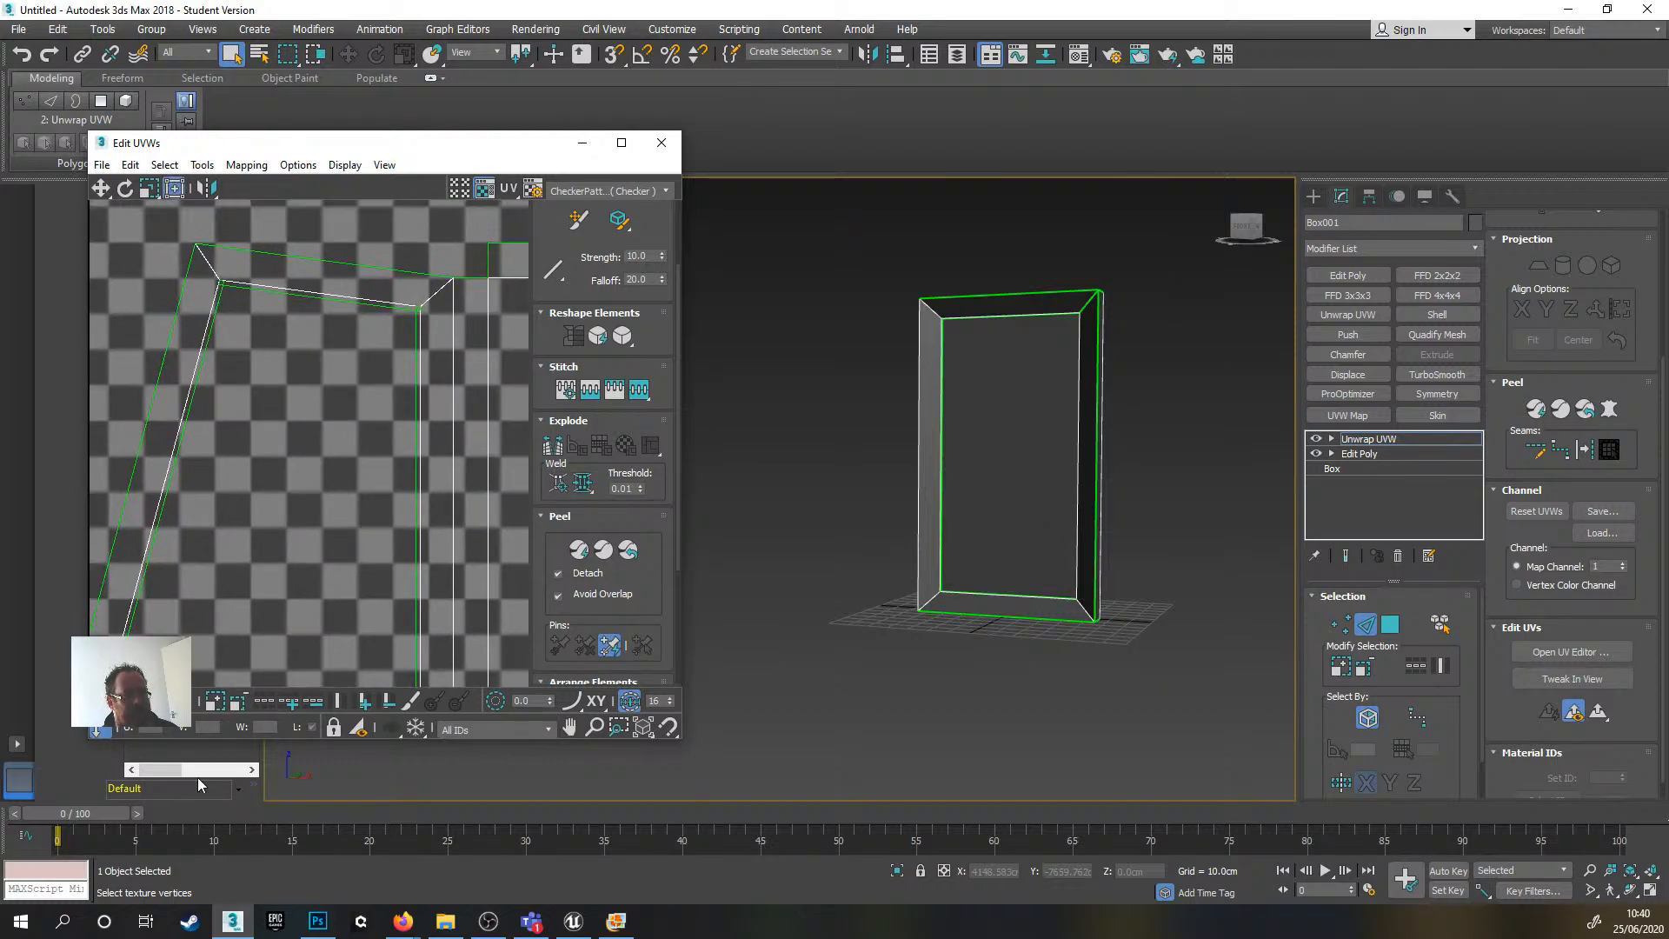
key(3)
scroll(263, 415, up, 4)
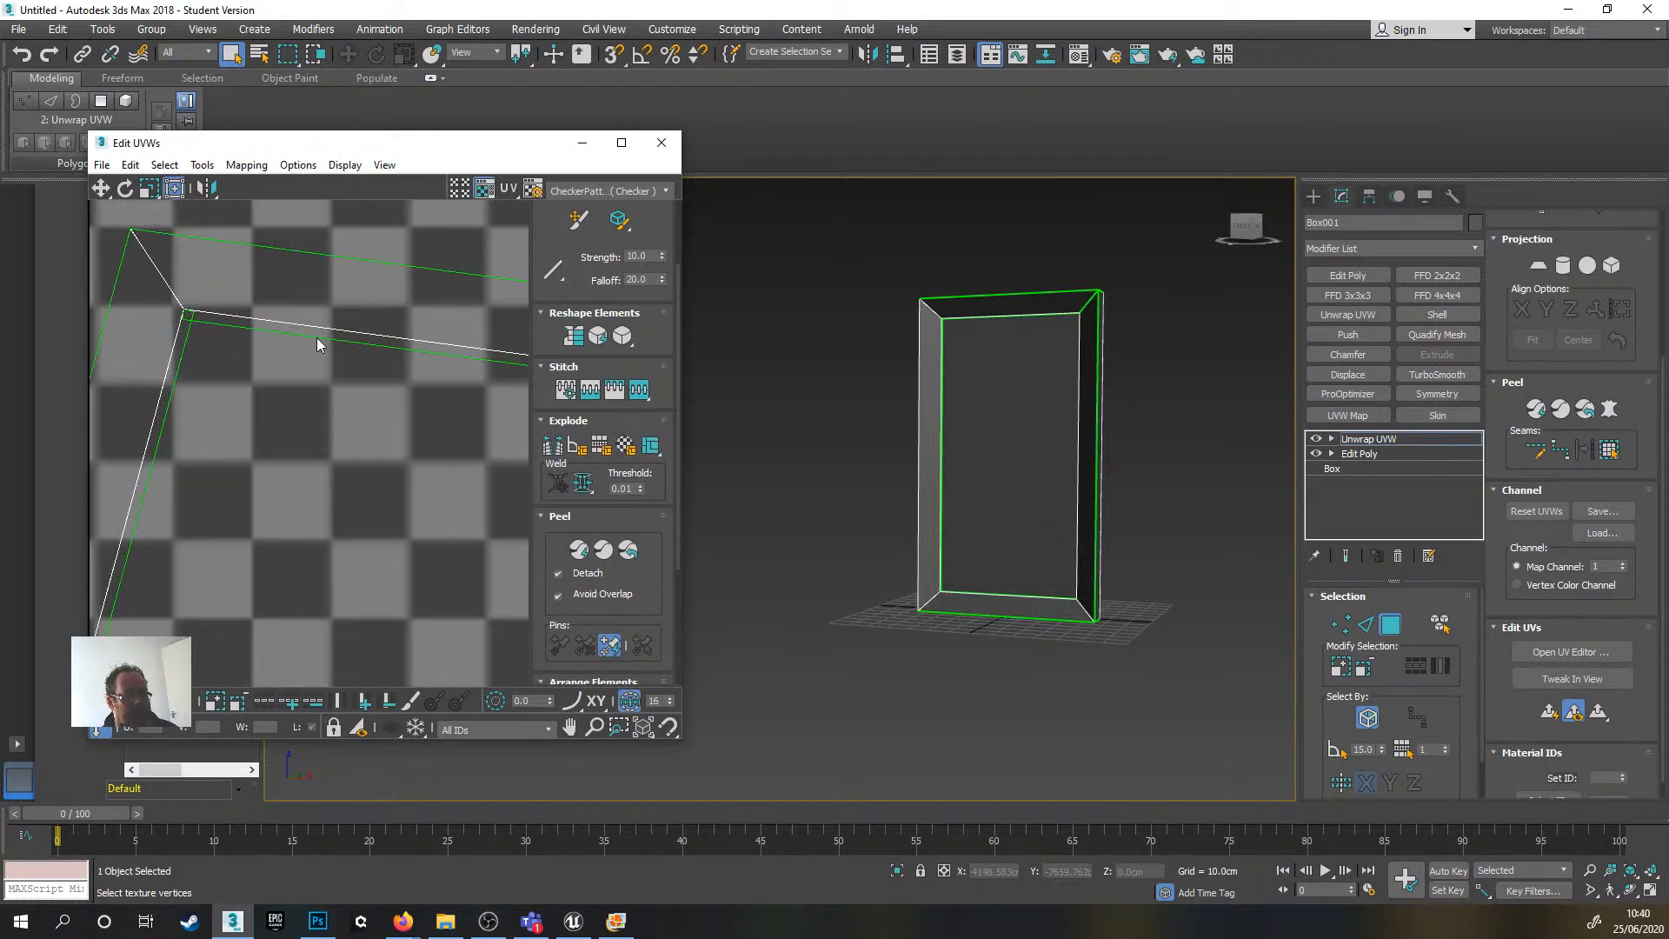
- Select the front frame strips and the picture-area polygon in the UV layout, leaving out the back polygon's cluster
click(320, 334)
scroll(287, 486, down, 5)
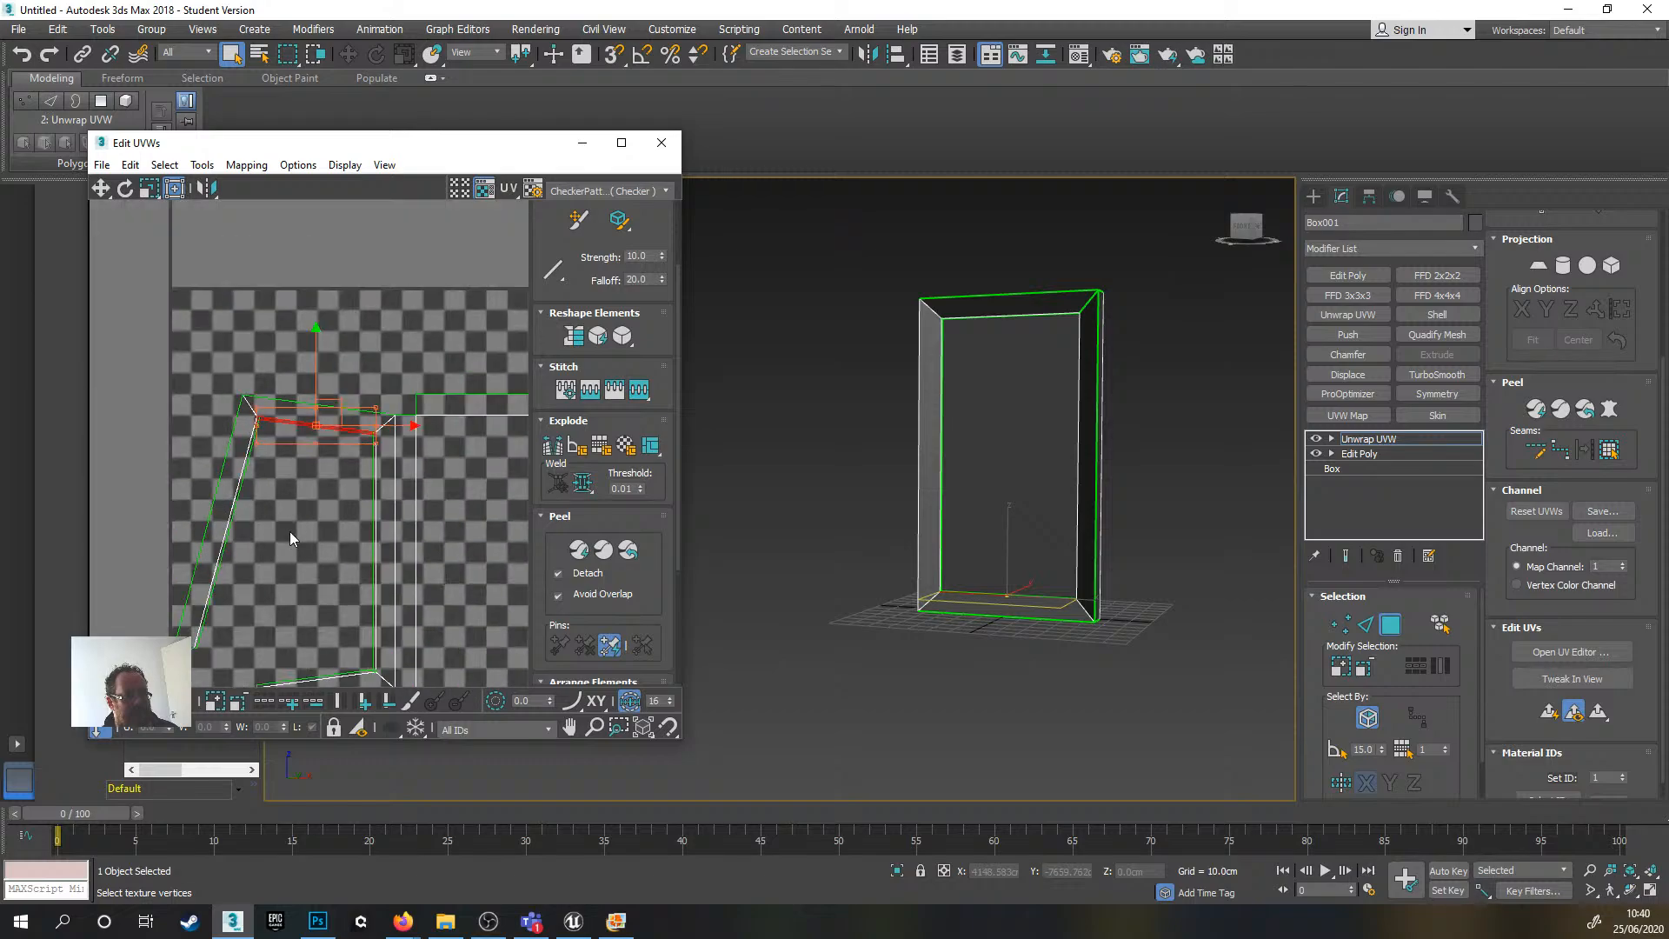
scroll(281, 515, down, 3)
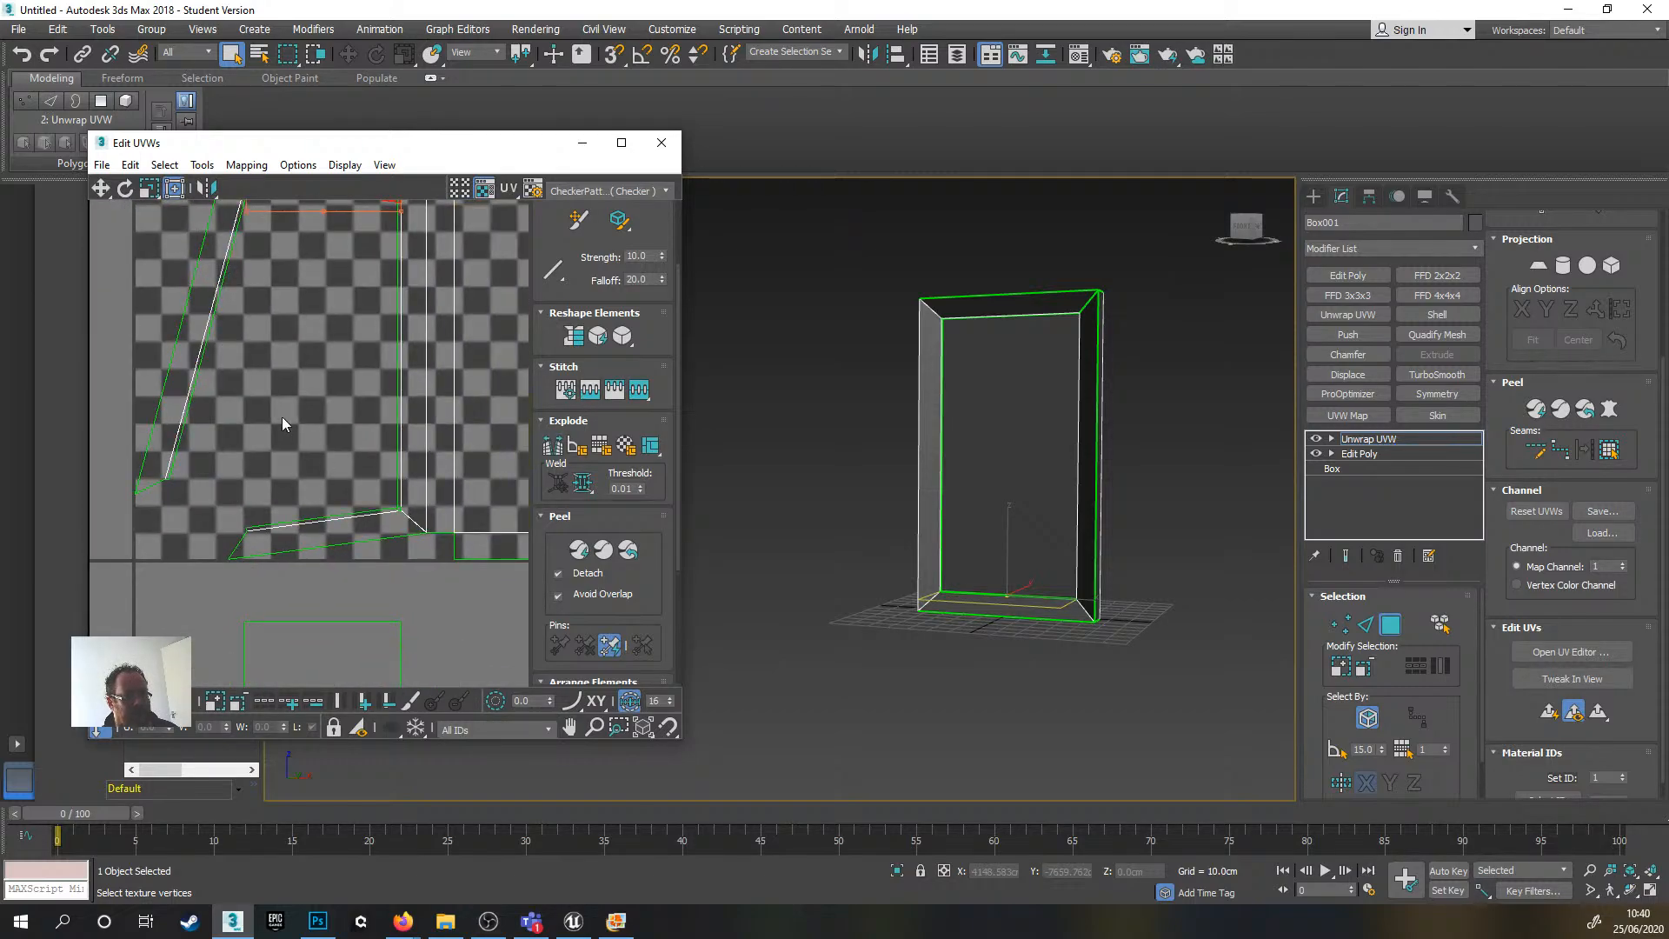
scroll(281, 416, down, 4)
drag(170, 284, 351, 648)
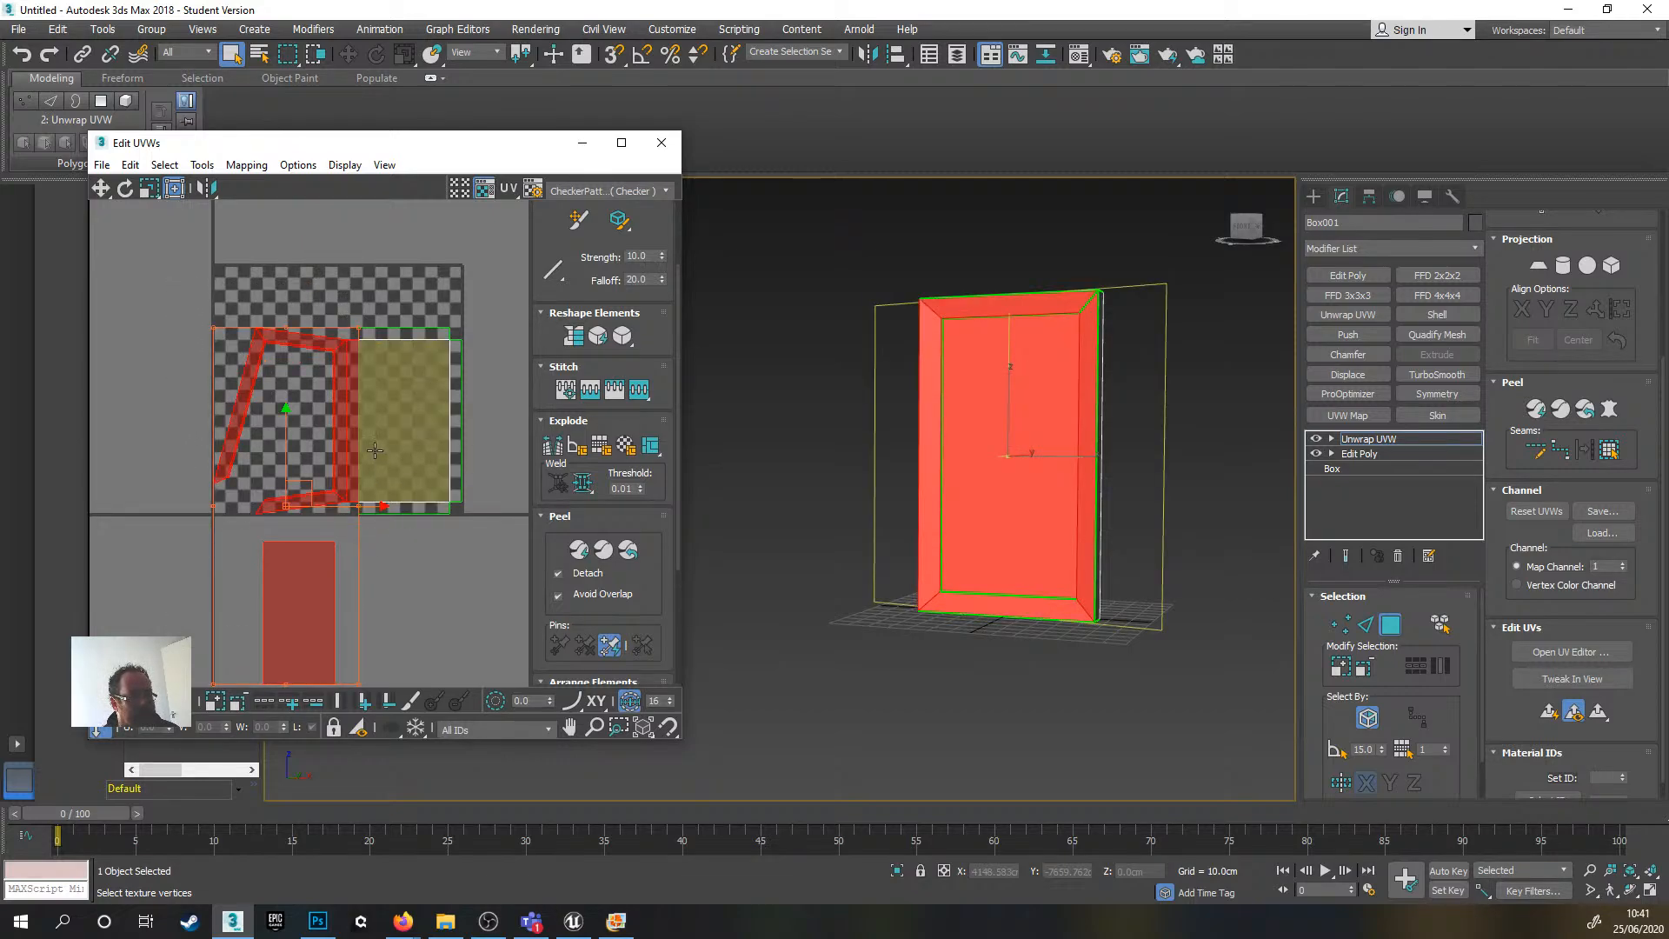
scroll(367, 440, up, 3)
alt+click(338, 377)
scroll(344, 418, down, 4)
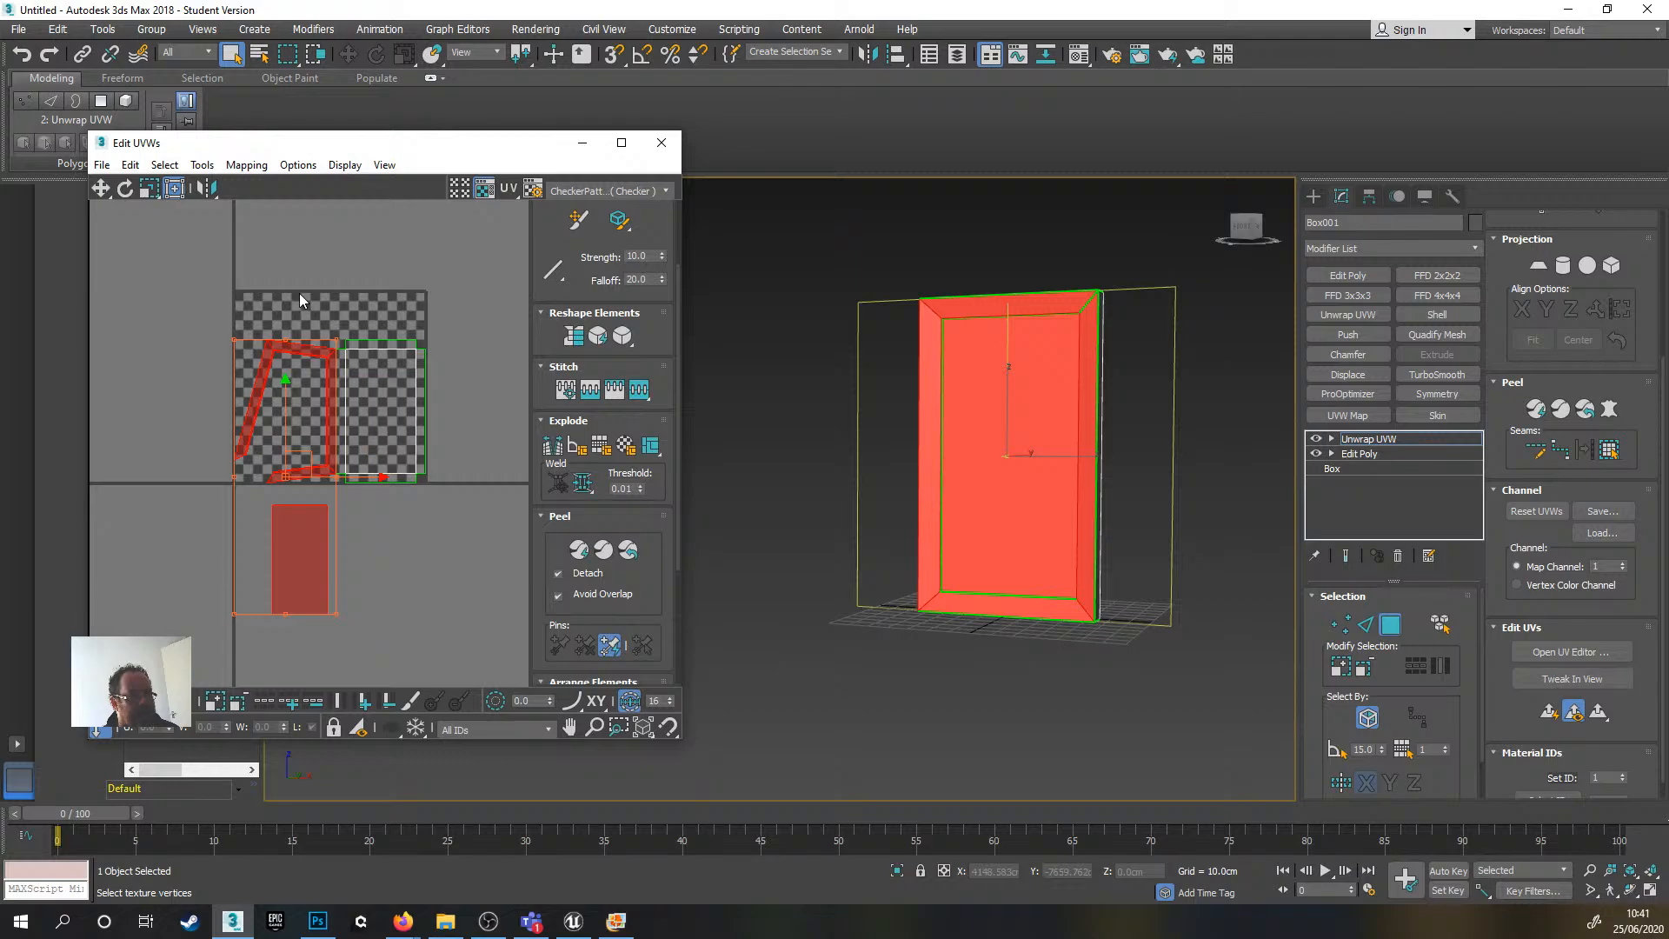
- Apply Flatten Mapping to the selected polygons with a 45 polygon angle threshold and 0.001 spacing
click(243, 165)
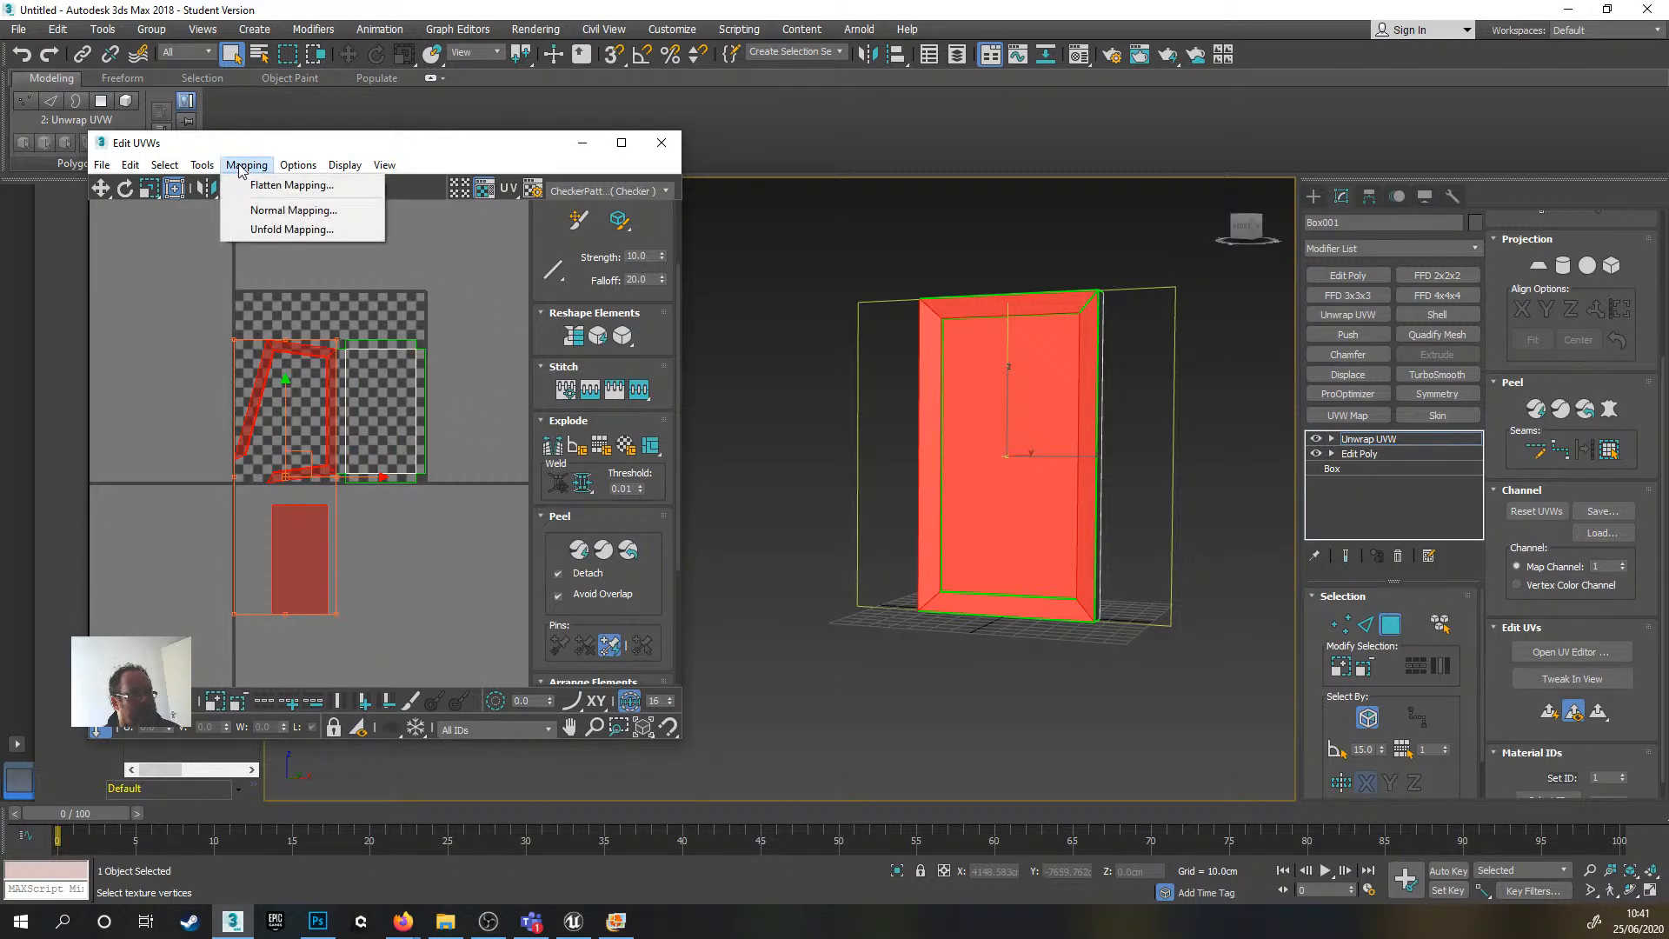
click(280, 184)
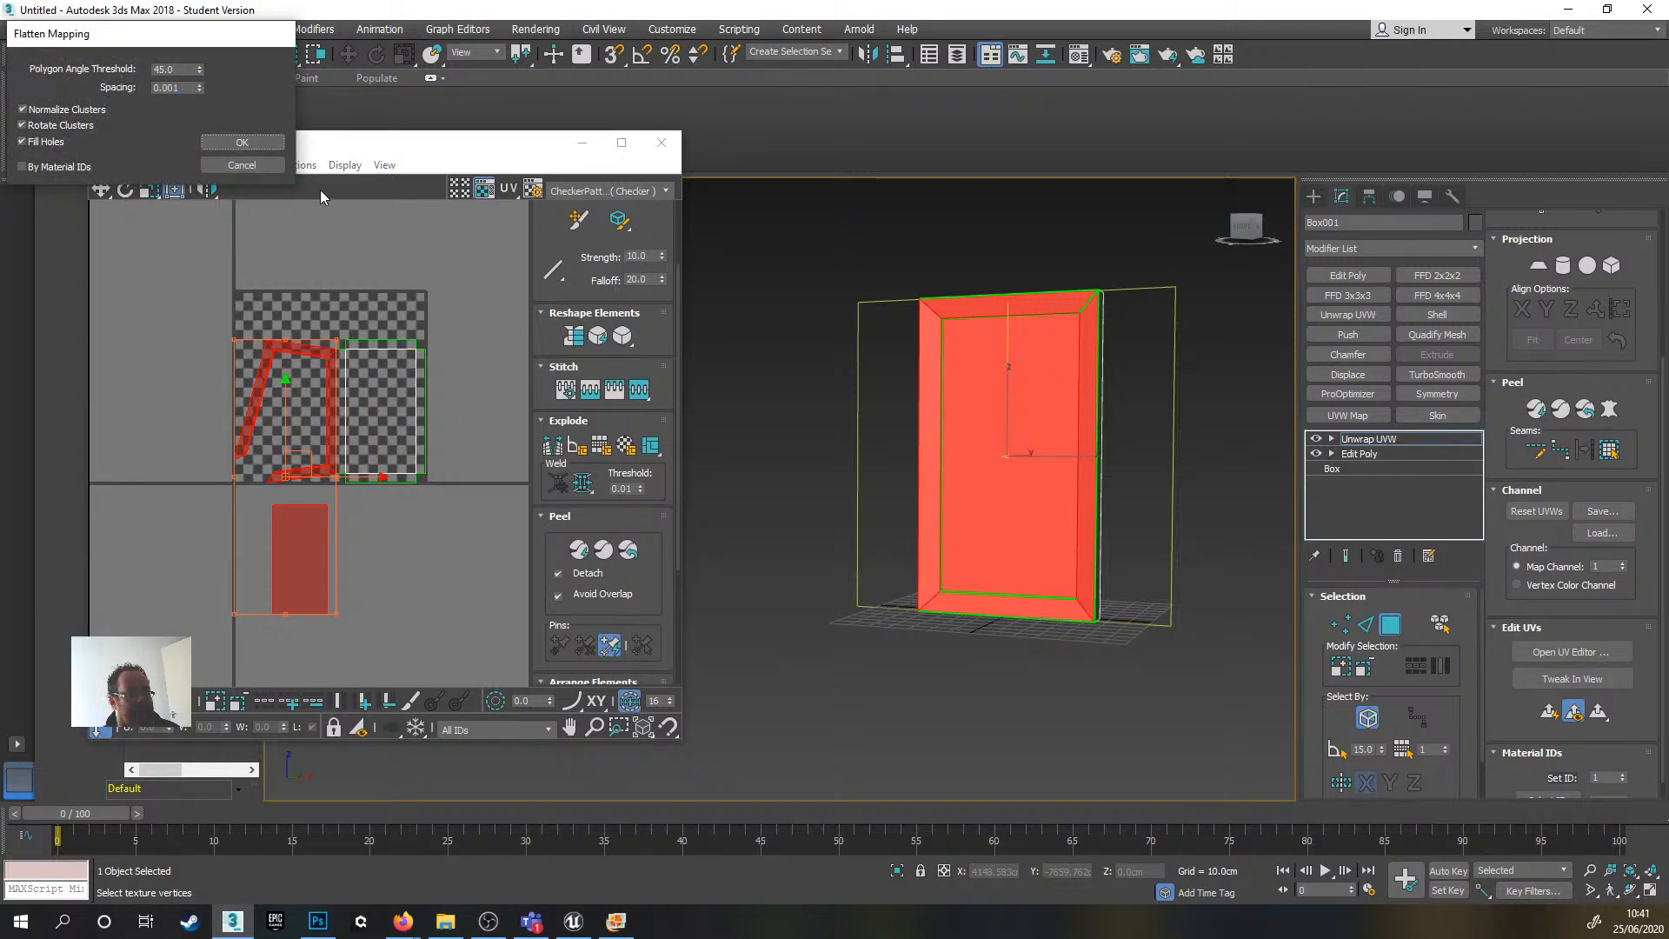
click(243, 145)
- Move the flattened UV clusters down below the UV tile and clear the selection
scroll(421, 359, down, 4)
middle_drag(438, 372, 435, 336)
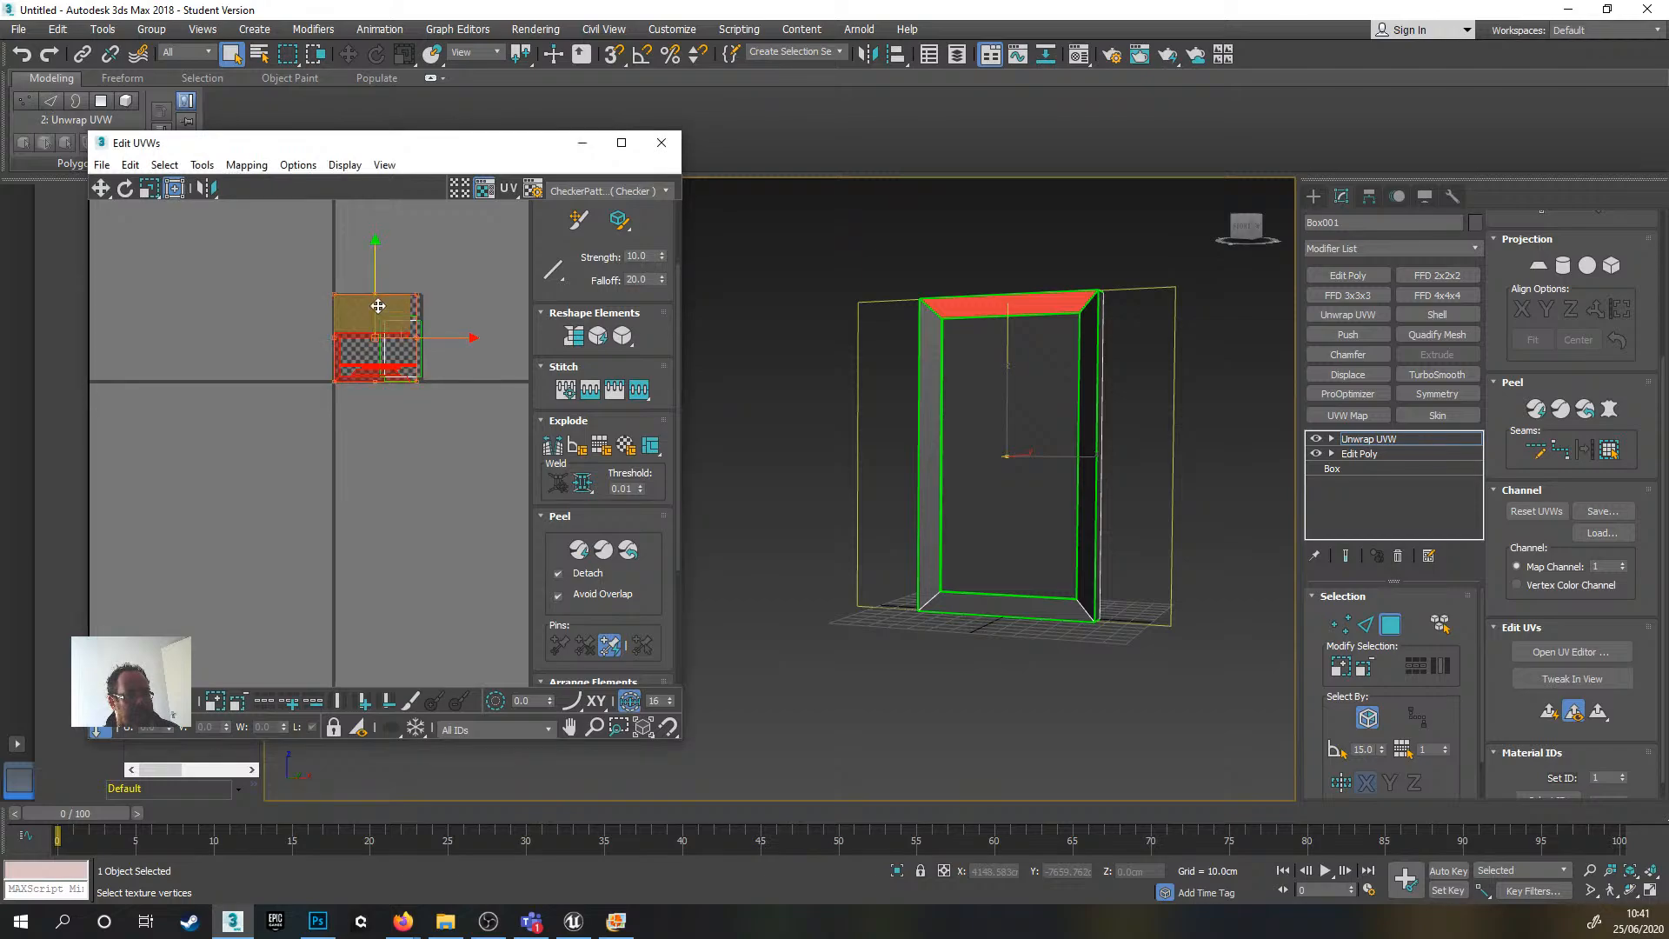
drag(392, 304, 379, 489)
click(409, 449)
scroll(409, 408, up, 5)
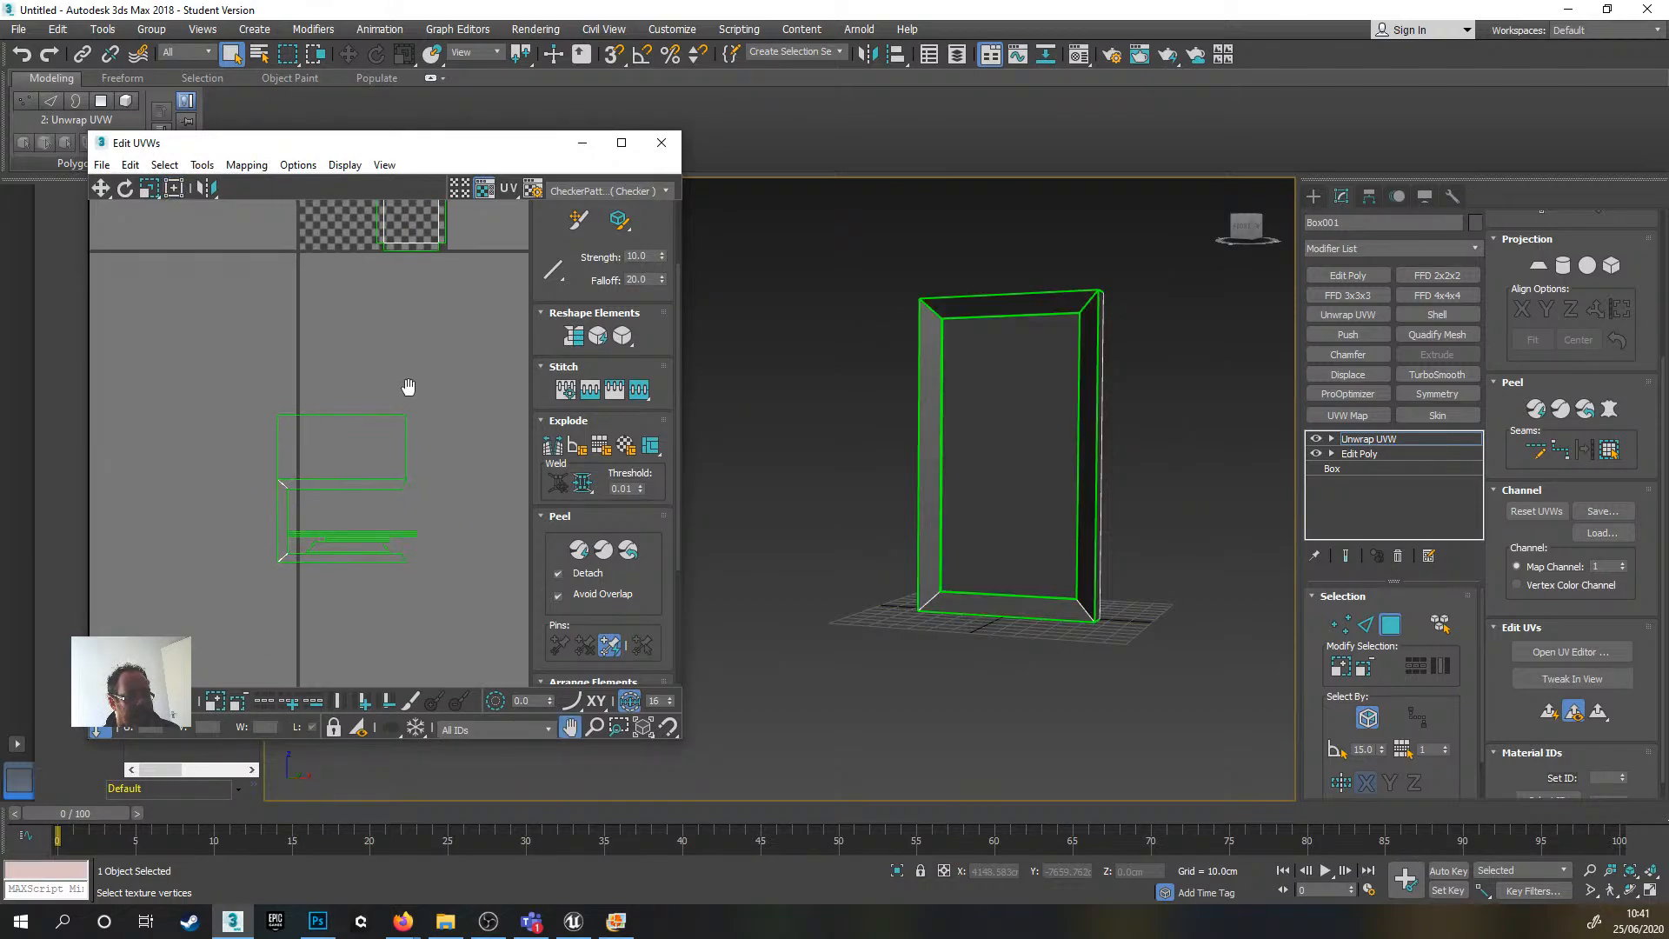
click(348, 452)
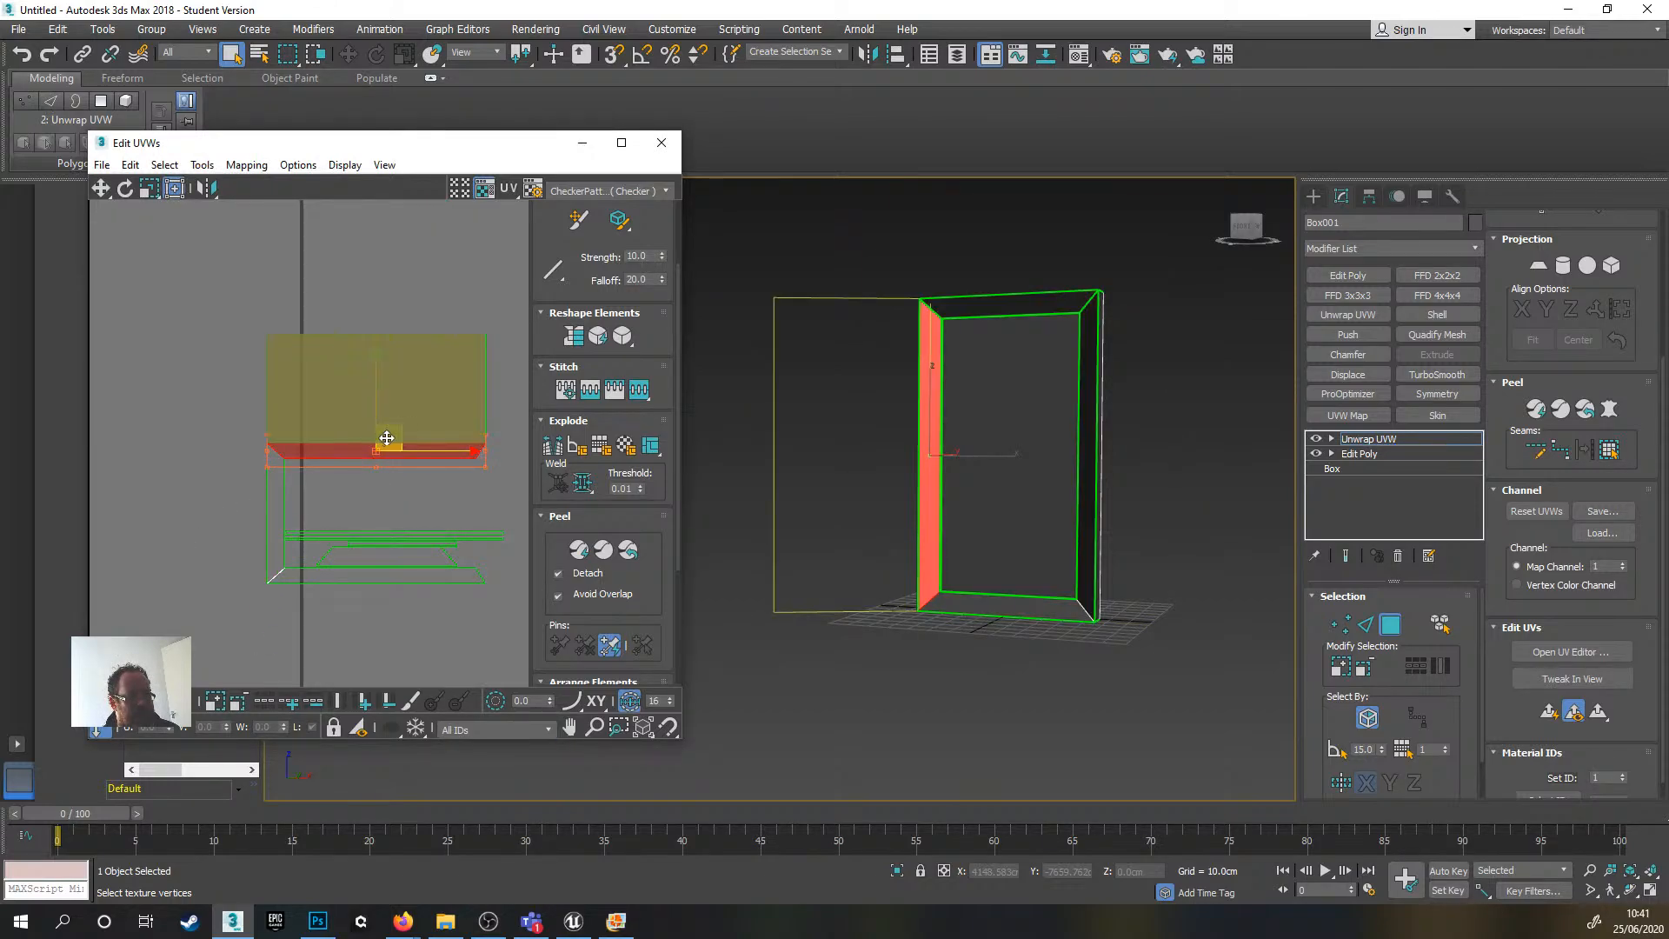
drag(387, 438, 324, 448)
key(ctrl+z)
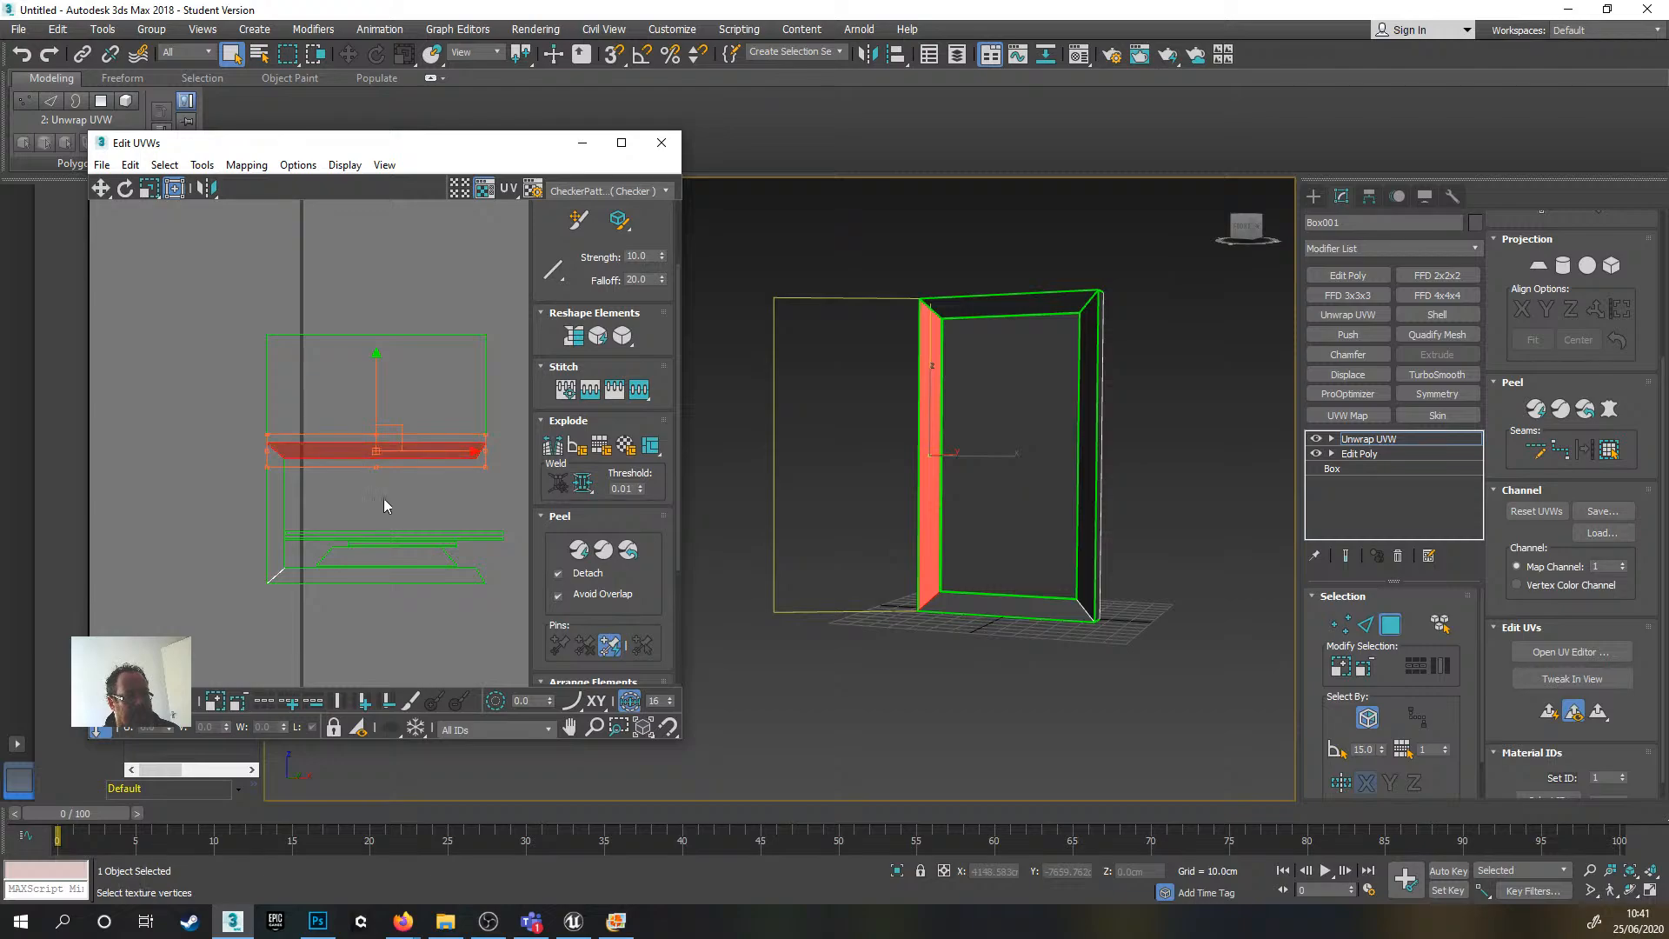
- Select the picture-area polygon among the flattened clusters and move it up, clear of the frame strips
middle_drag(384, 498, 327, 464)
scroll(388, 487, up, 3)
scroll(389, 472, down, 1)
scroll(349, 430, down, 2)
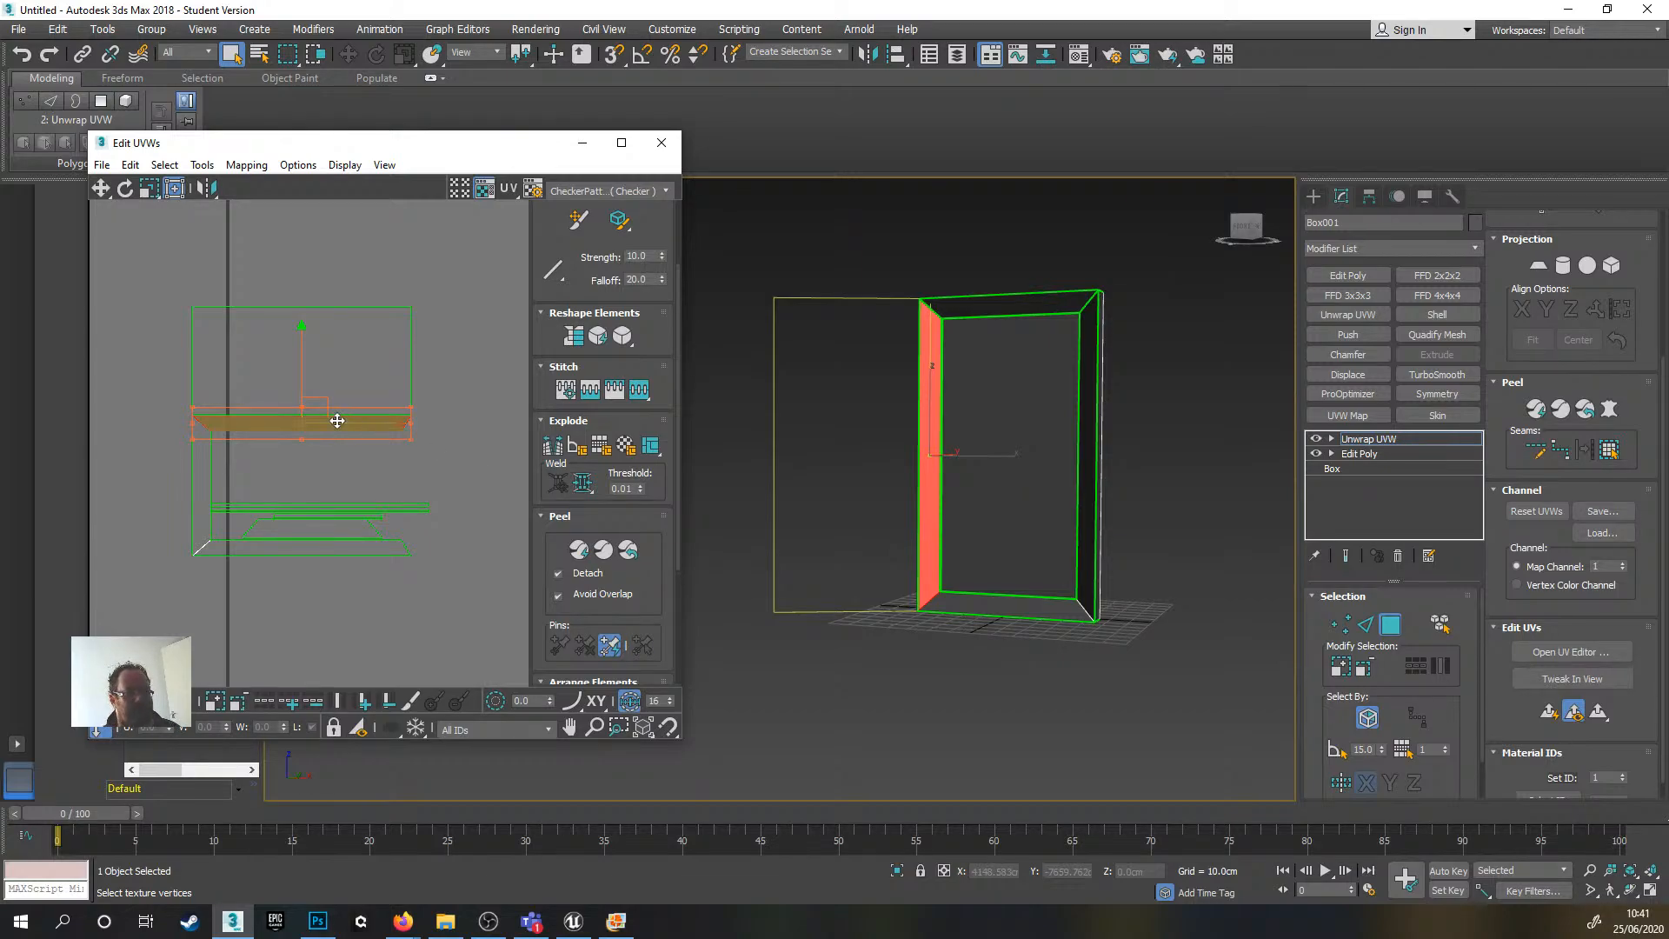
scroll(363, 456, down, 3)
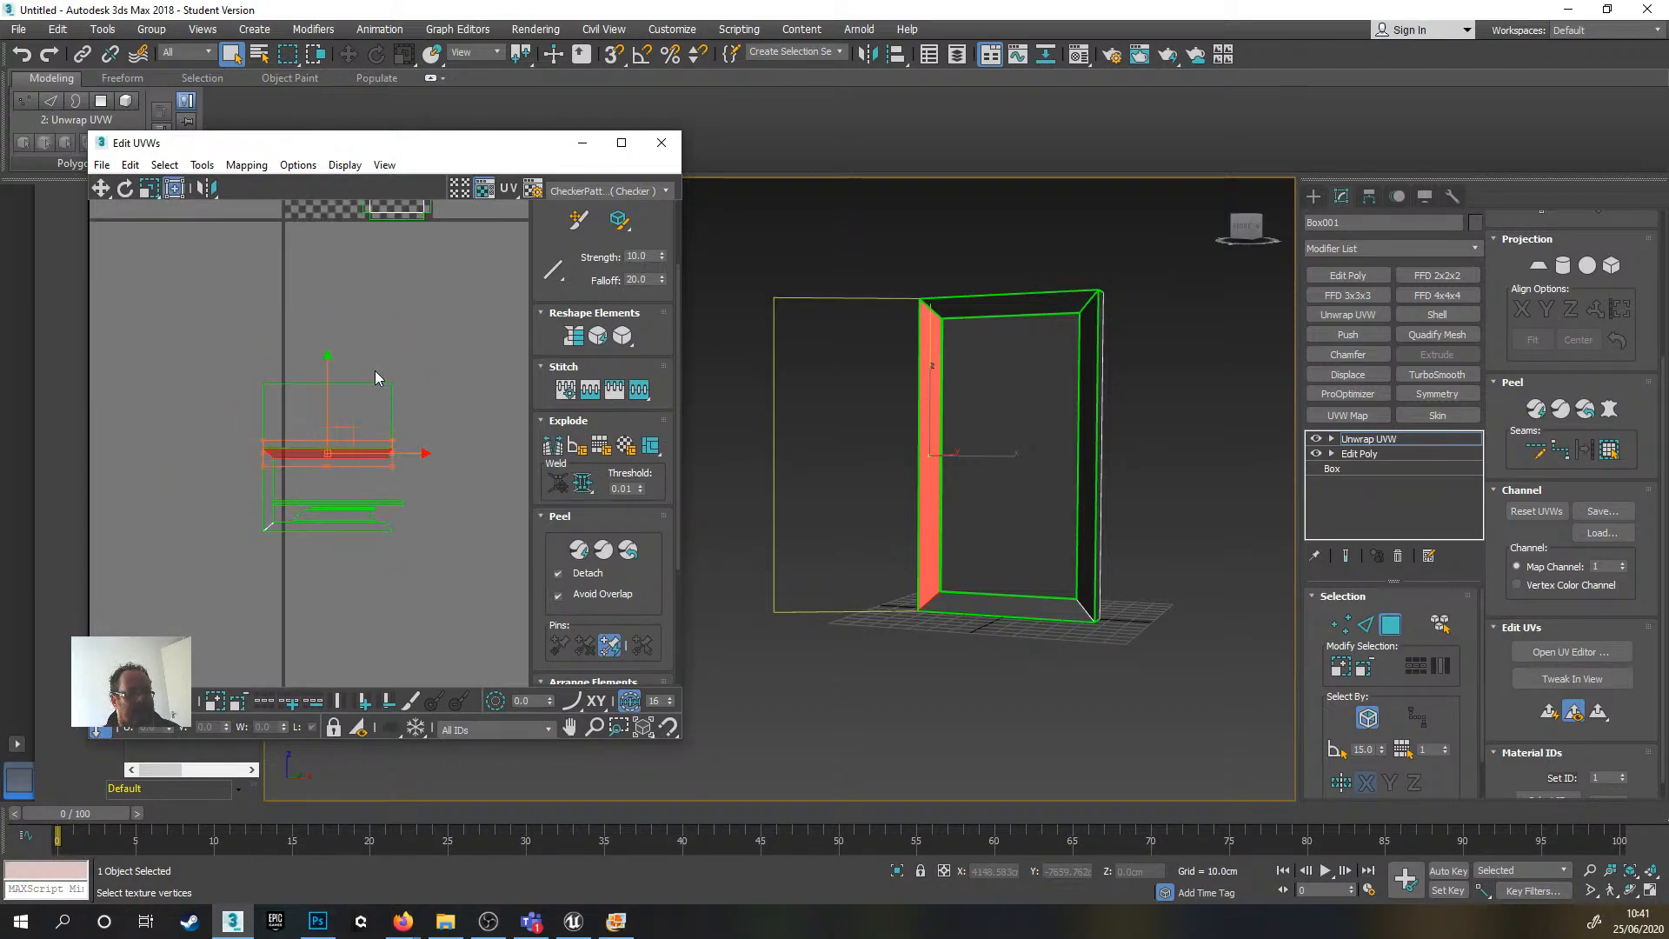
mouse_move(389, 346)
middle_down()
mouse_move(384, 458)
mouse_move(392, 370)
middle_up()
scroll(393, 369, up, 2)
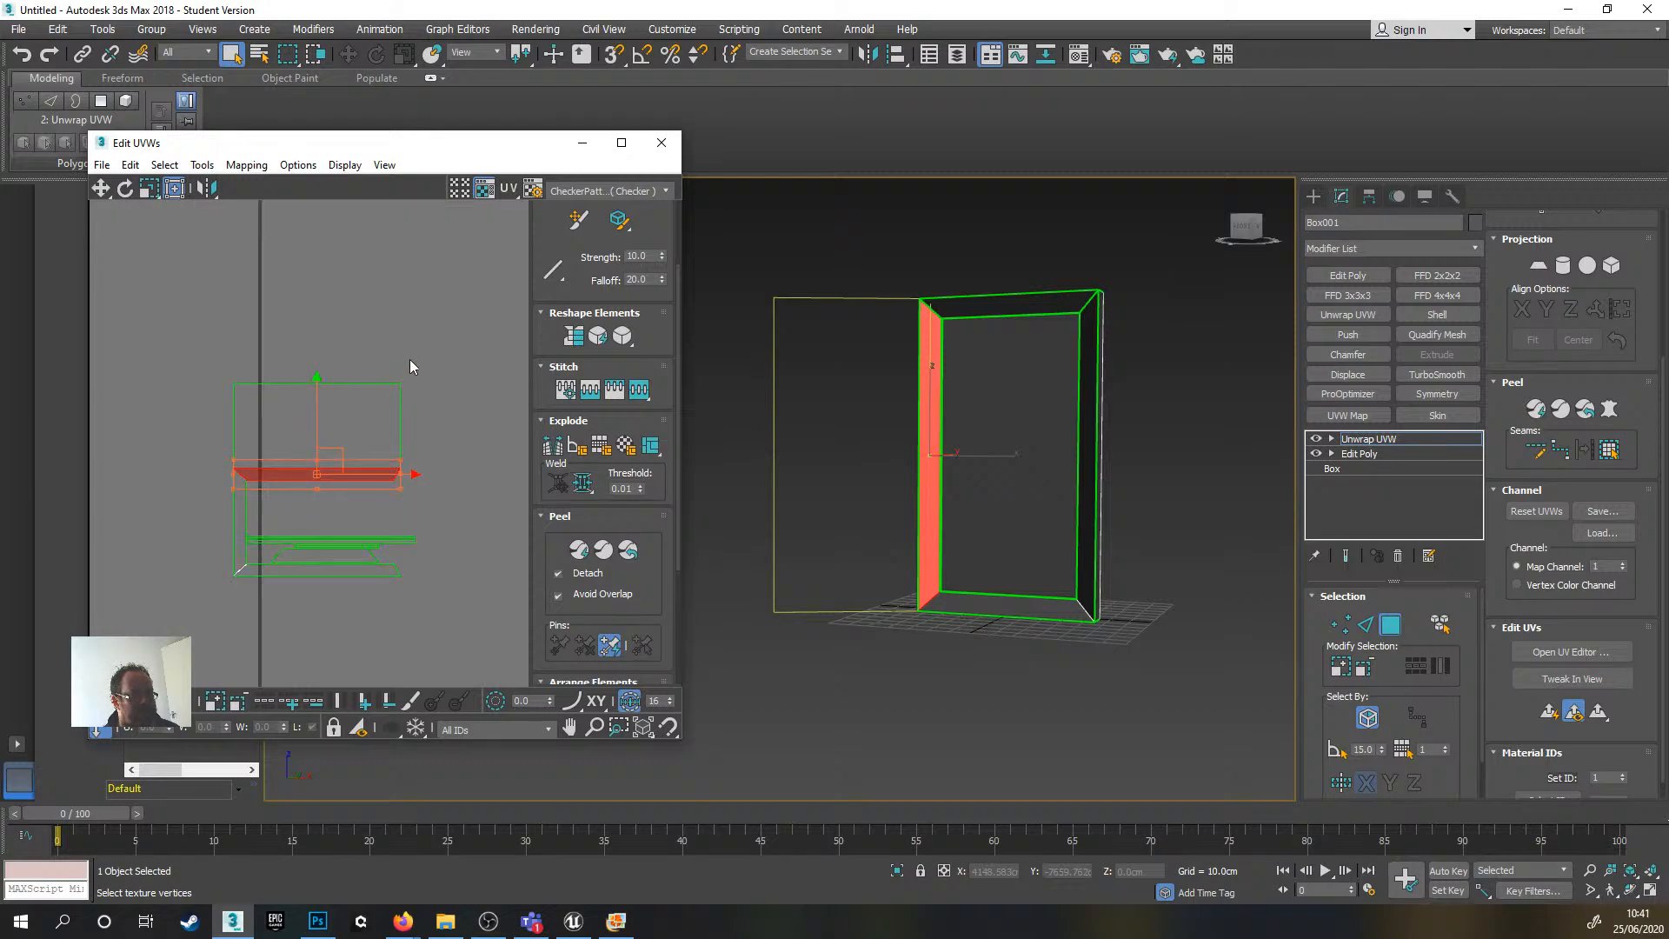
click(410, 352)
click(305, 421)
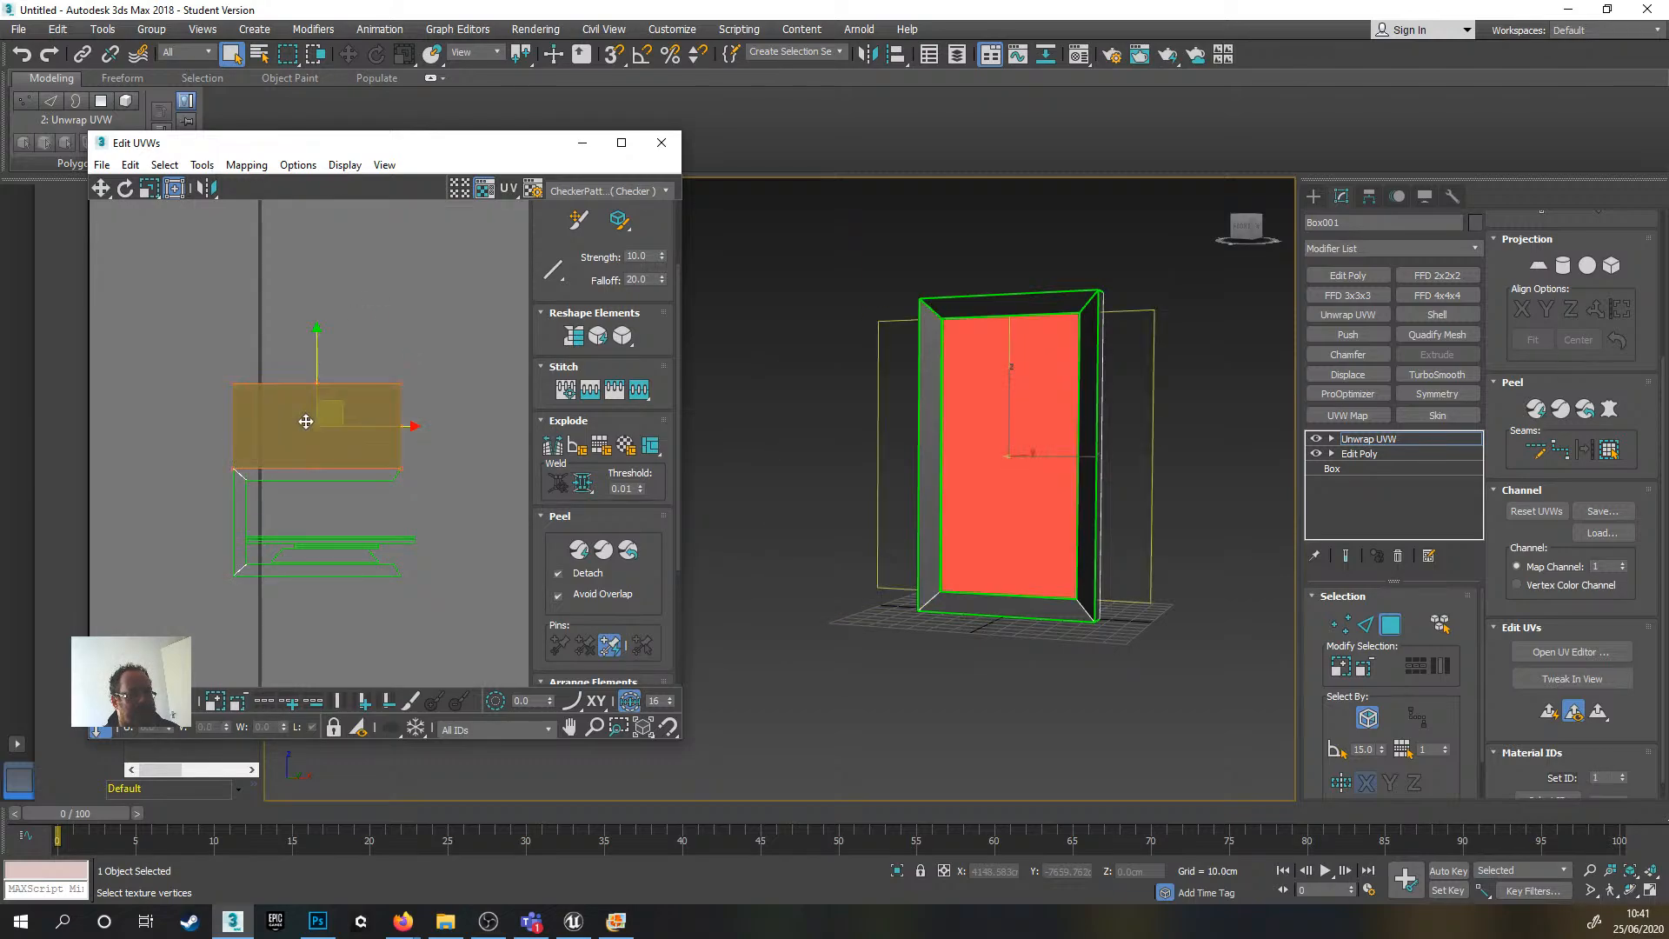
drag(323, 417, 346, 370)
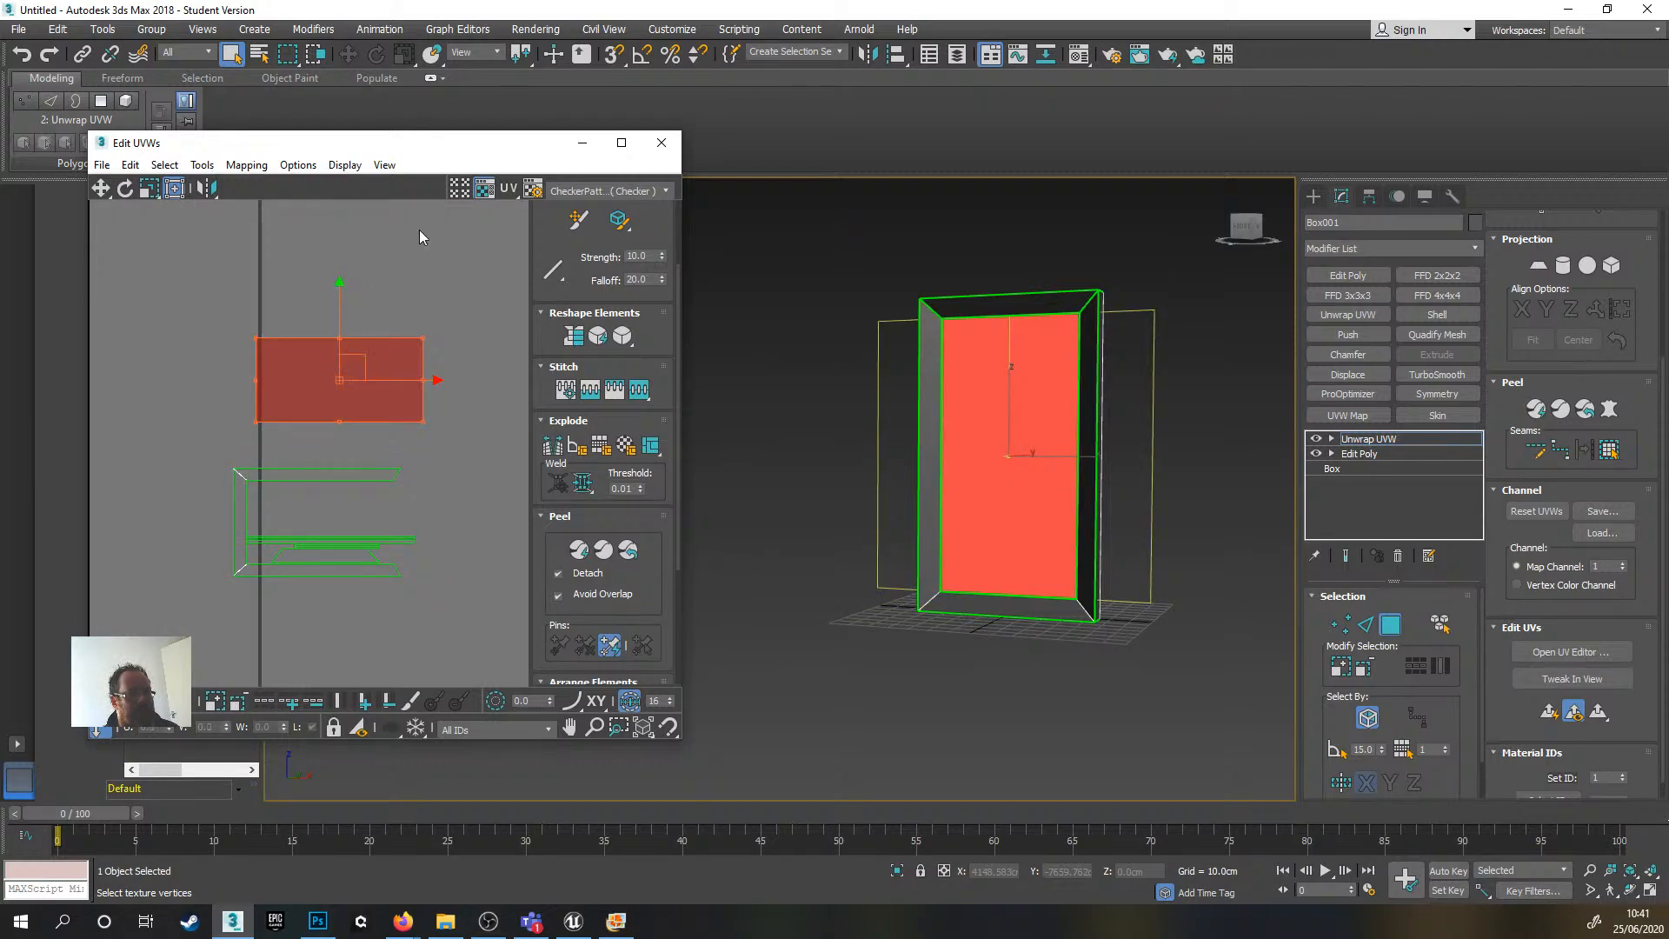
- Turn on angle snap, rotate the picture-area polygon by -90 degrees in the UV layout, and deselect it
click(643, 56)
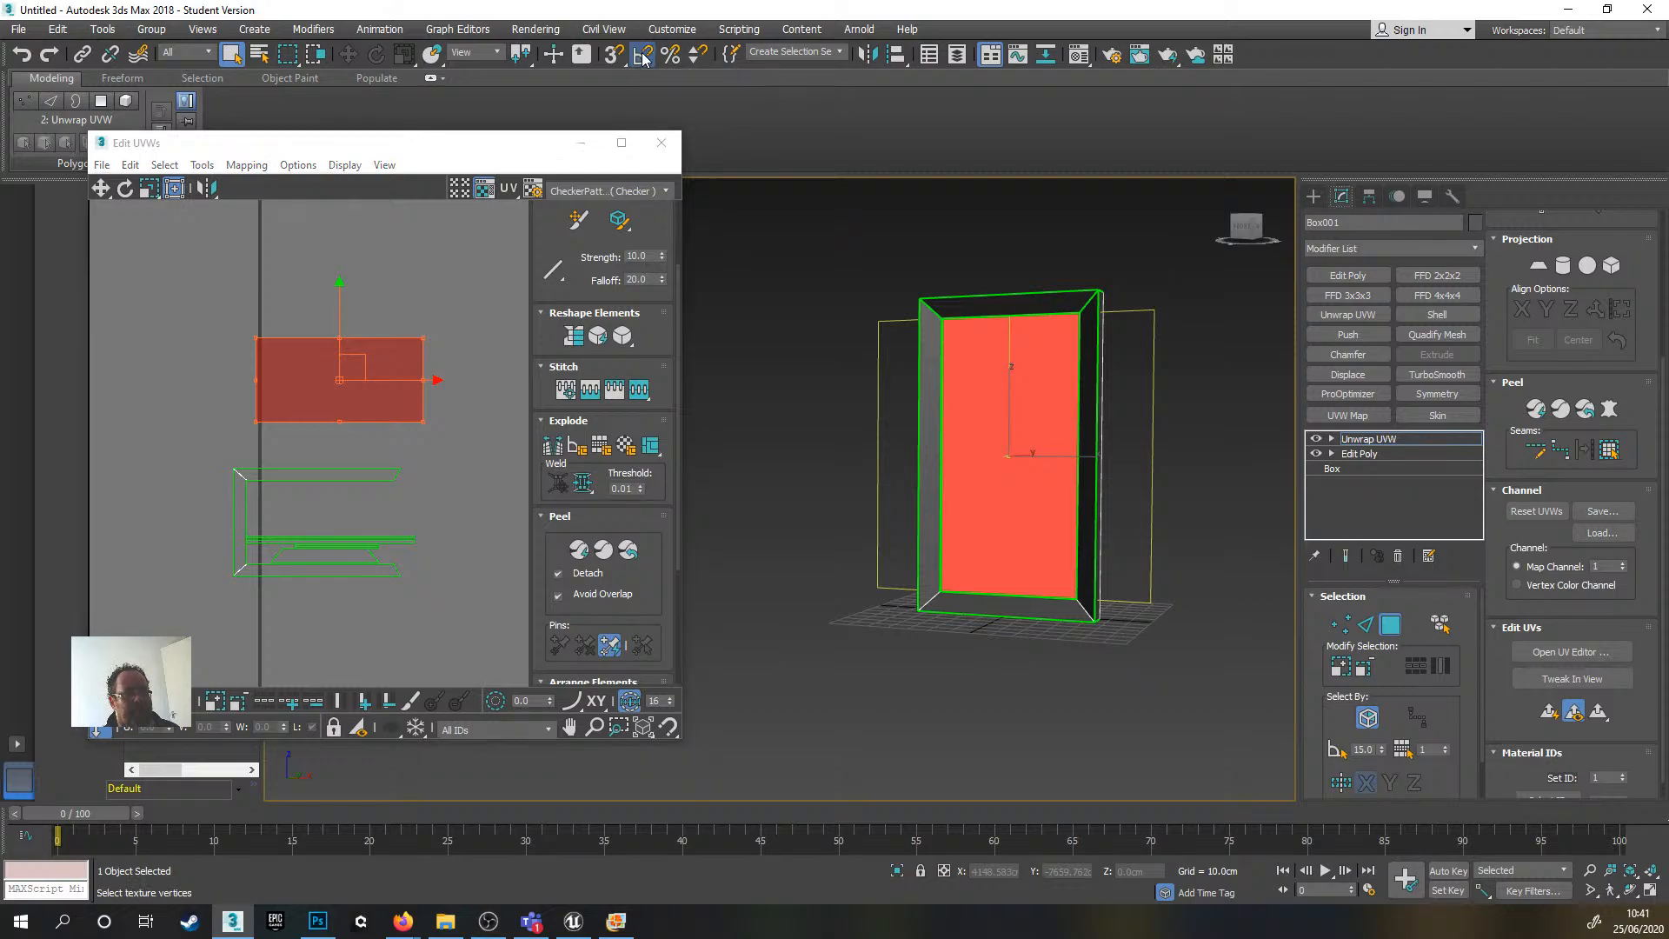
click(123, 196)
drag(329, 335, 385, 329)
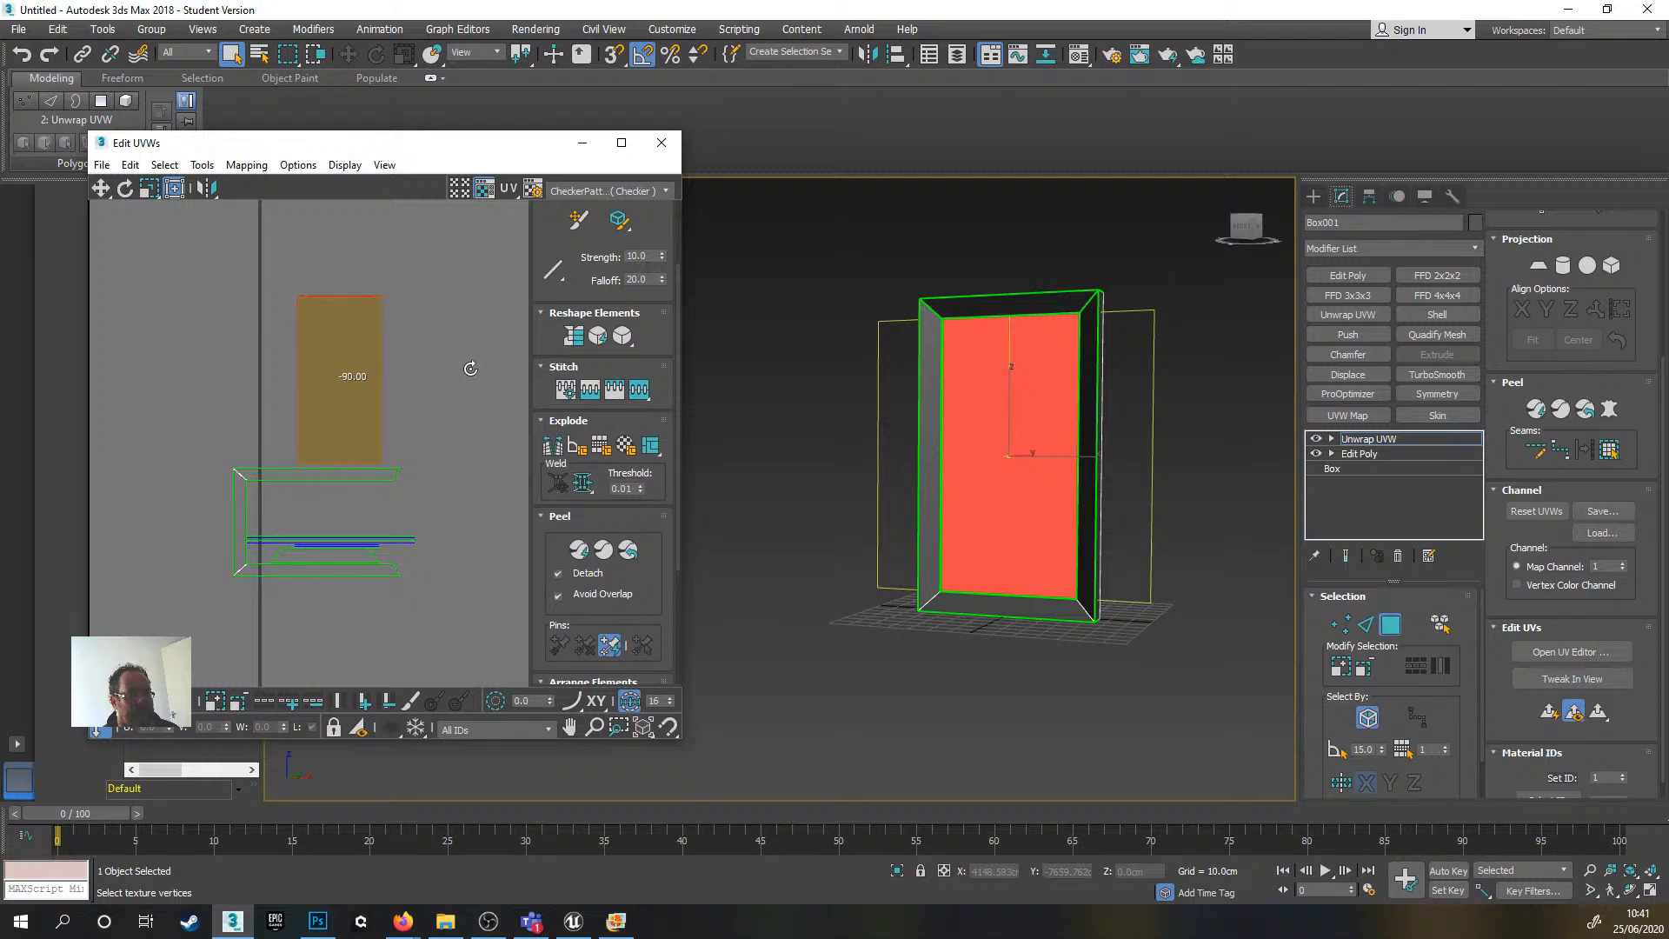
drag(470, 369, 464, 372)
scroll(421, 379, down, 3)
click(456, 327)
scroll(422, 328, up, 3)
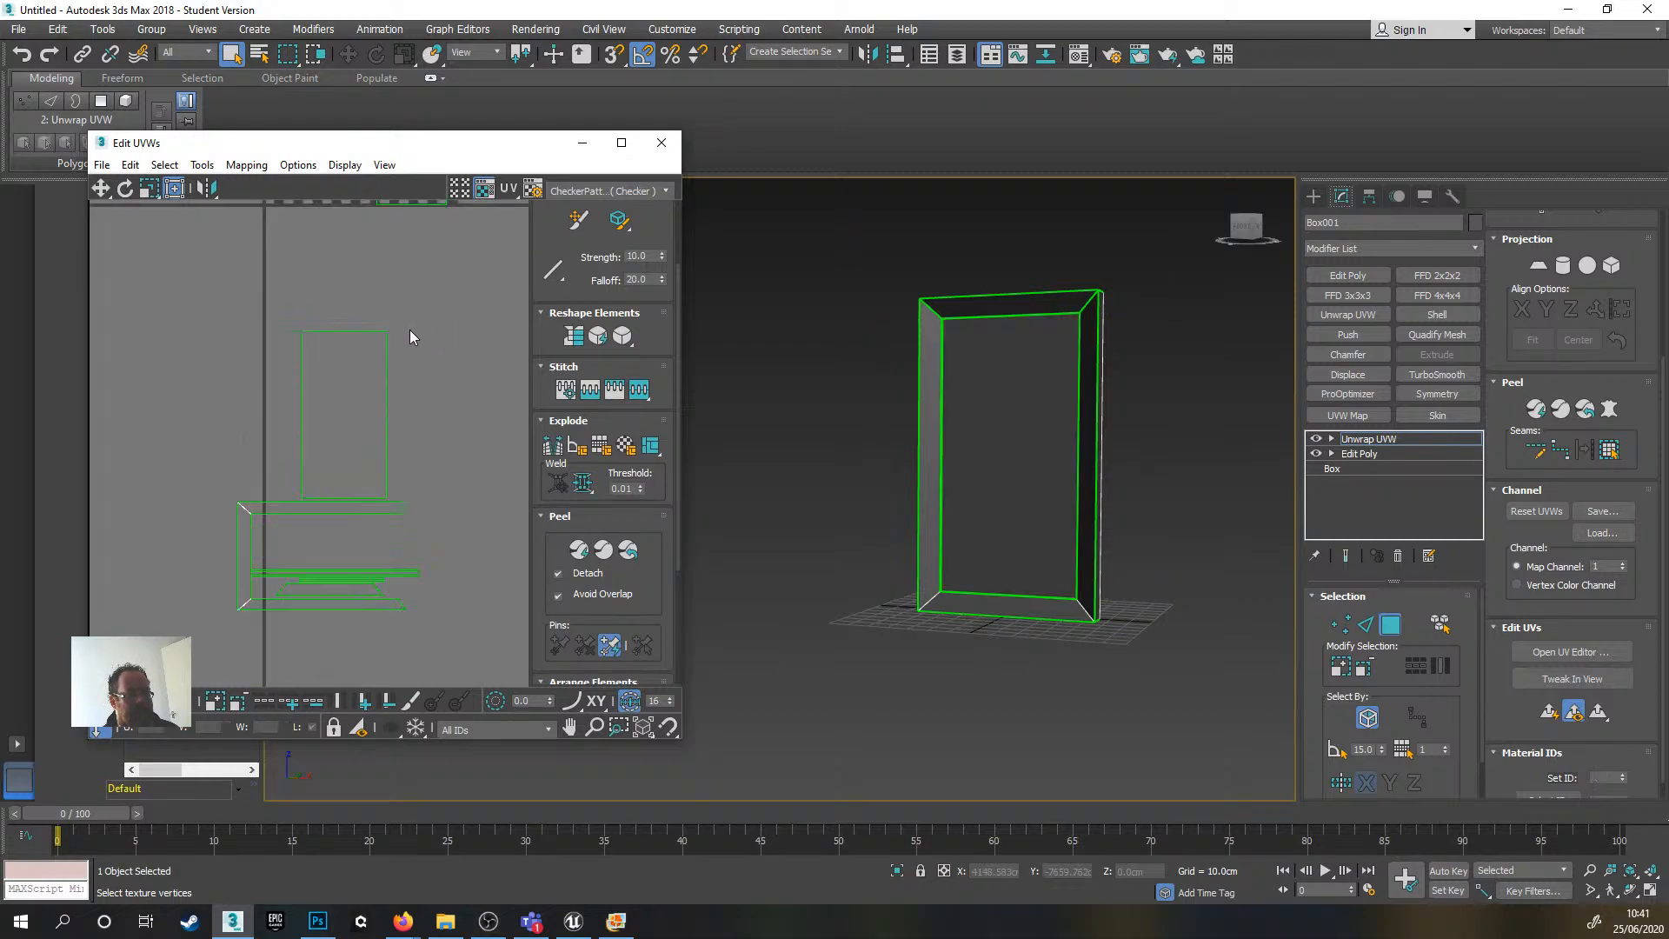
- At edge level, select the upper UV edge of the upright picture polygon and stitch its matching inner rim strip to it
click(331, 386)
click(439, 311)
key(2)
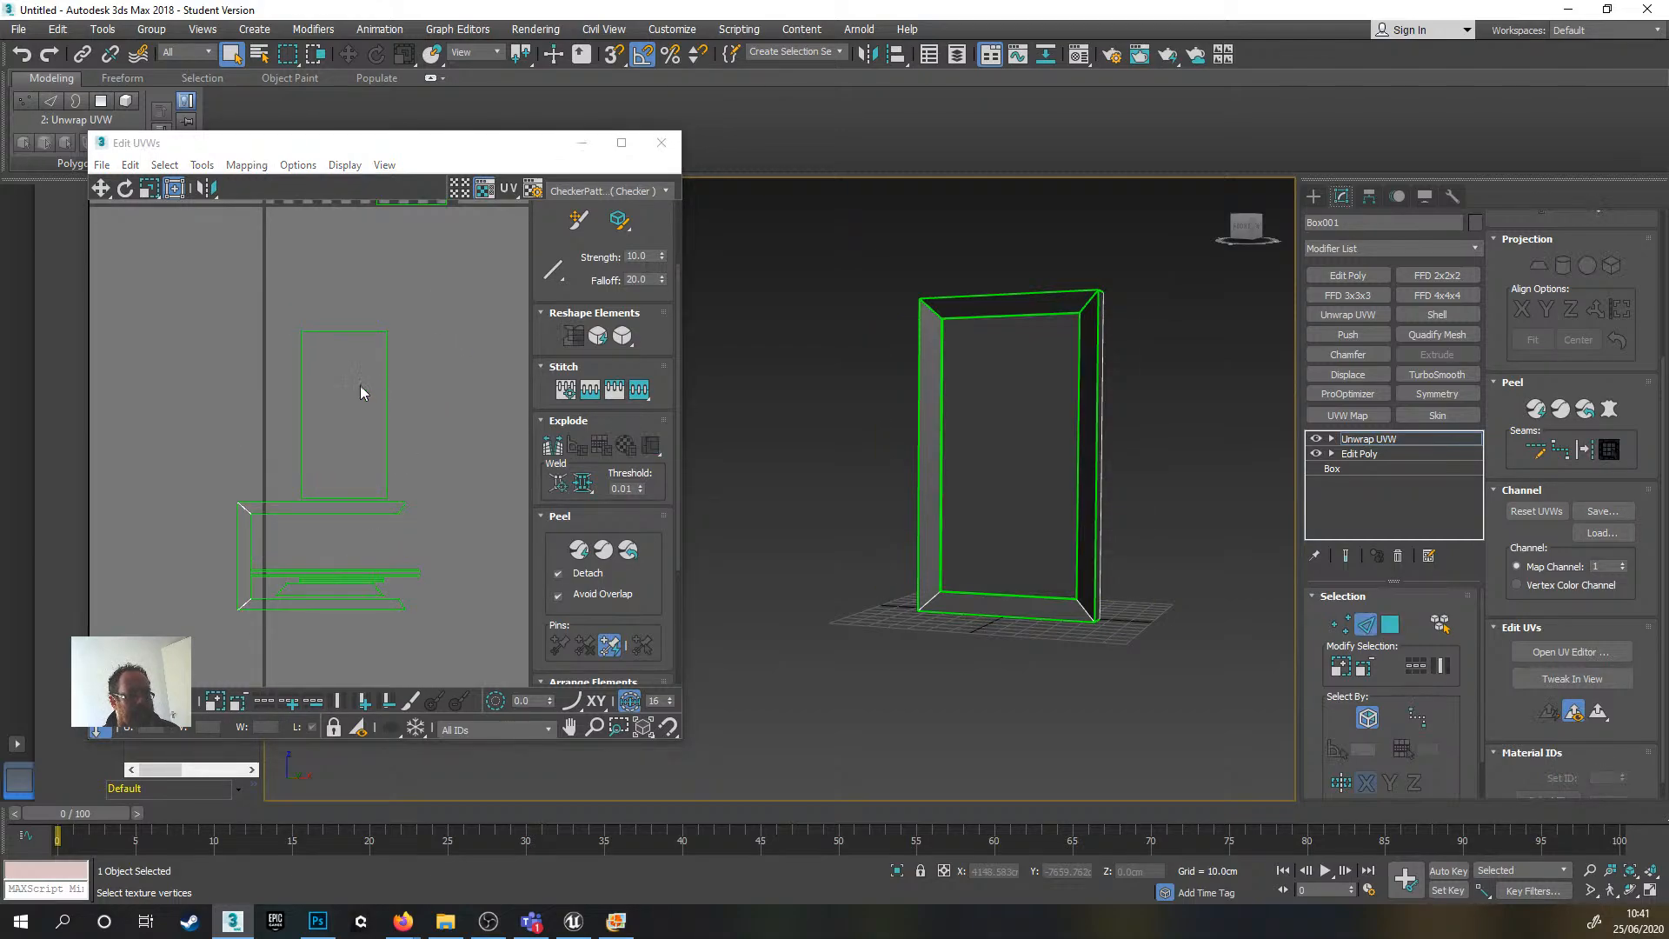
click(343, 330)
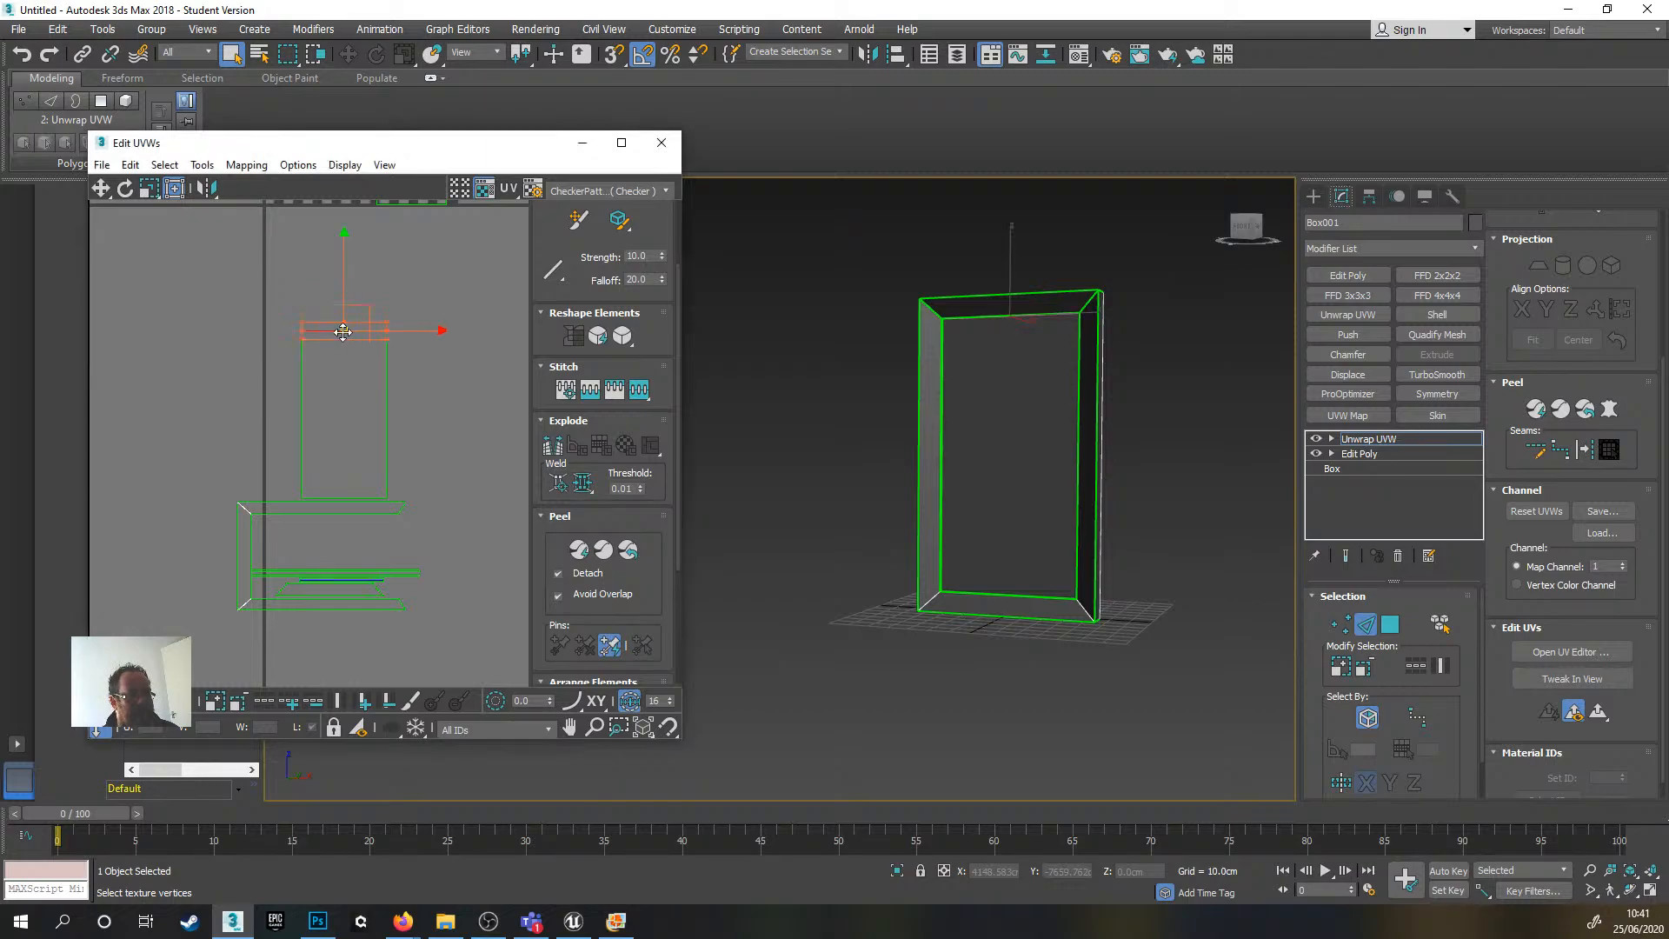
click(639, 391)
scroll(392, 328, up, 10)
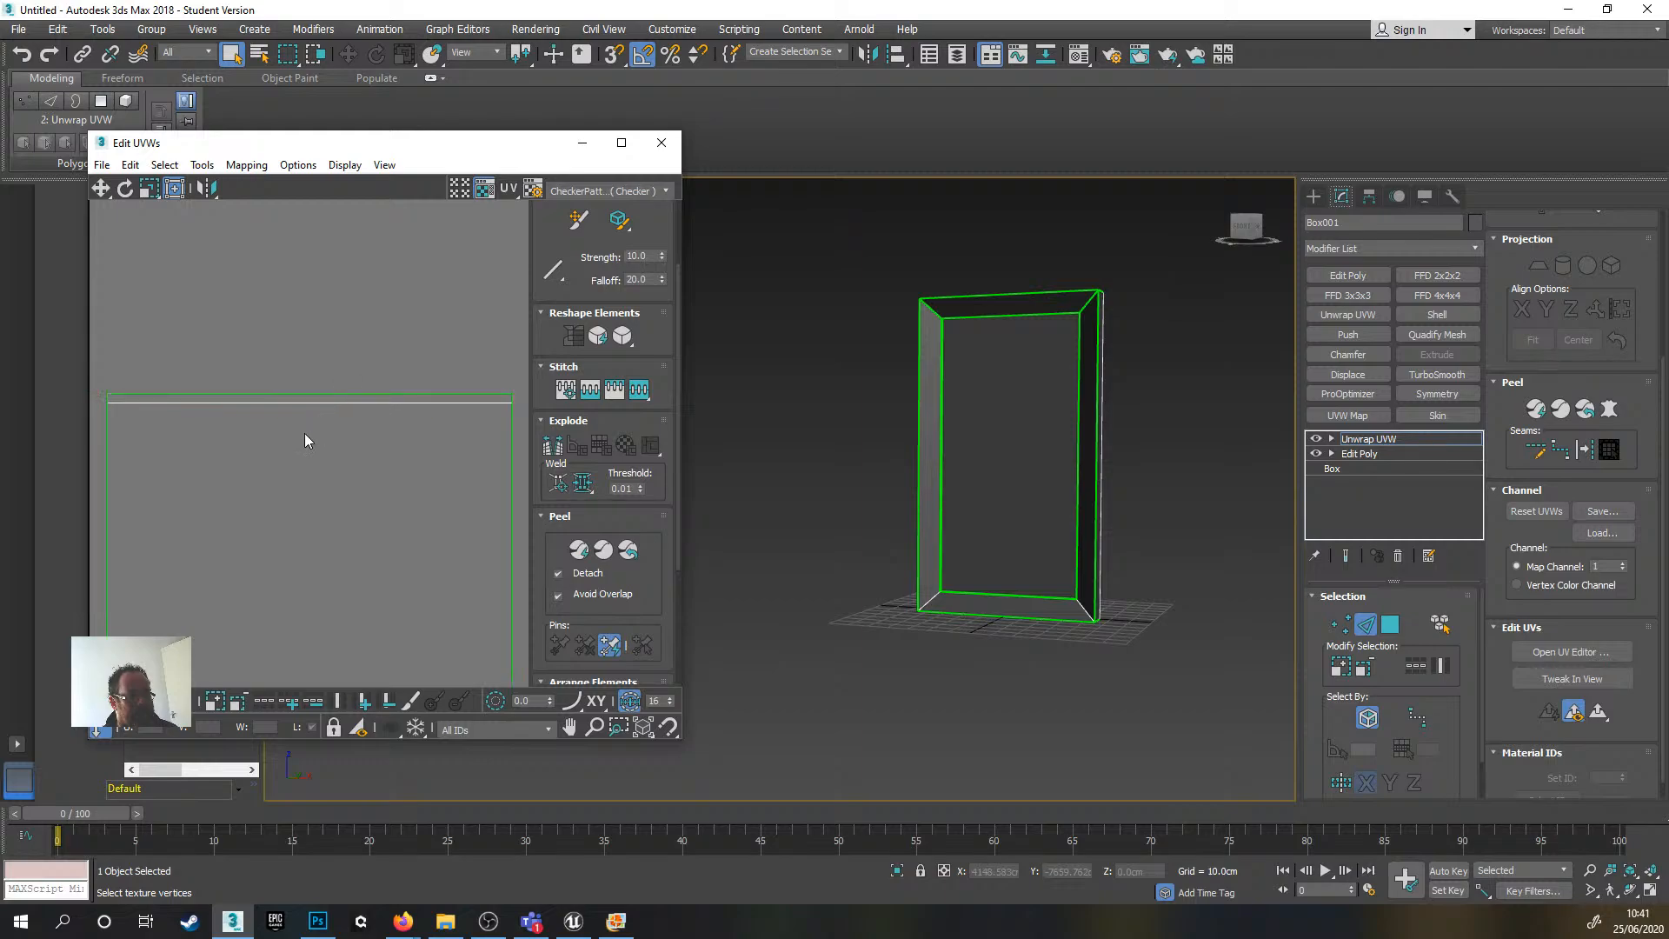
scroll(268, 370, down, 3)
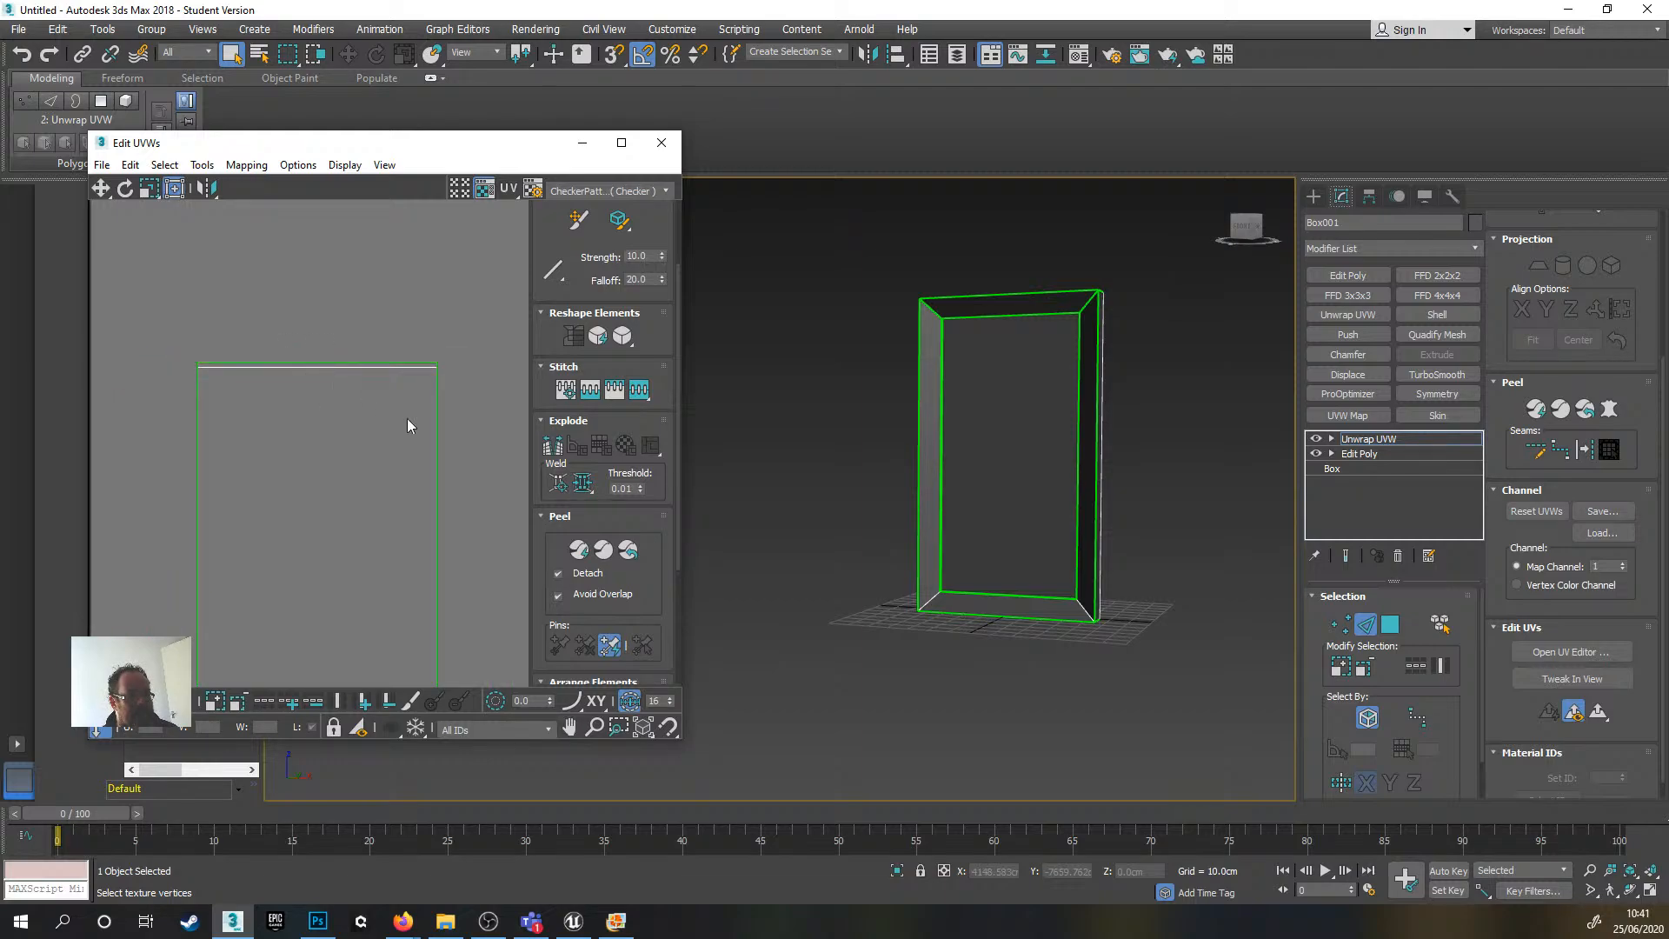
- At polygon level, select the strip stitched to the picture's upper edge, check its place on the model, and deselect it
key(3)
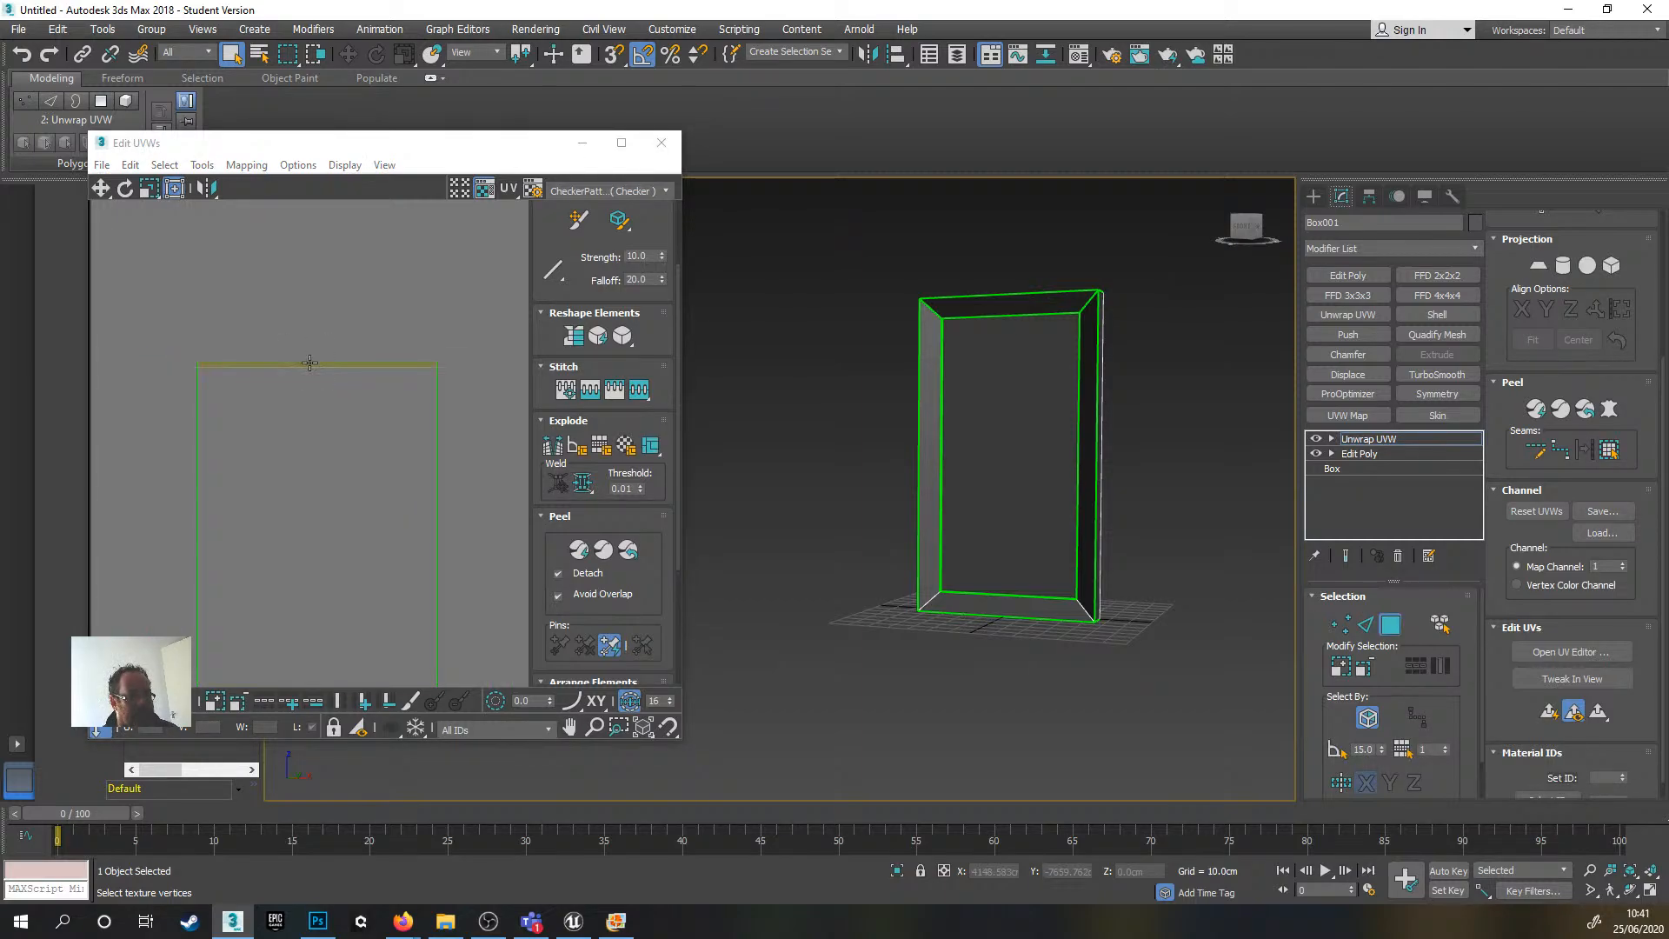
click(311, 363)
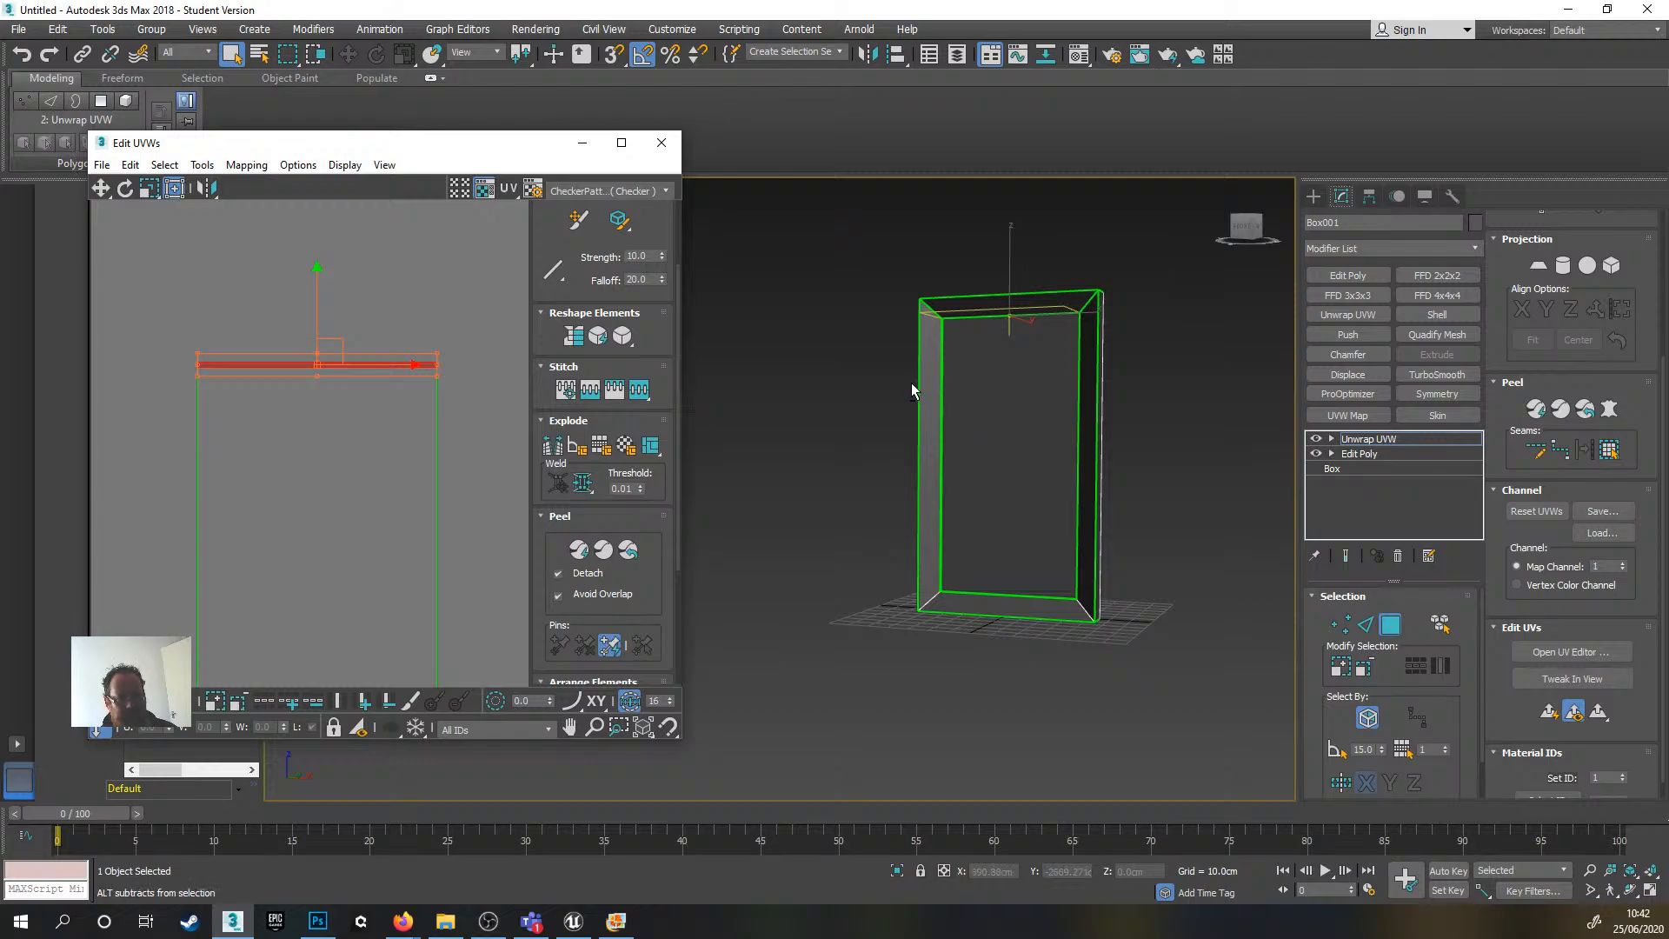
alt+middle_drag(942, 395, 948, 348)
scroll(948, 348, up, 6)
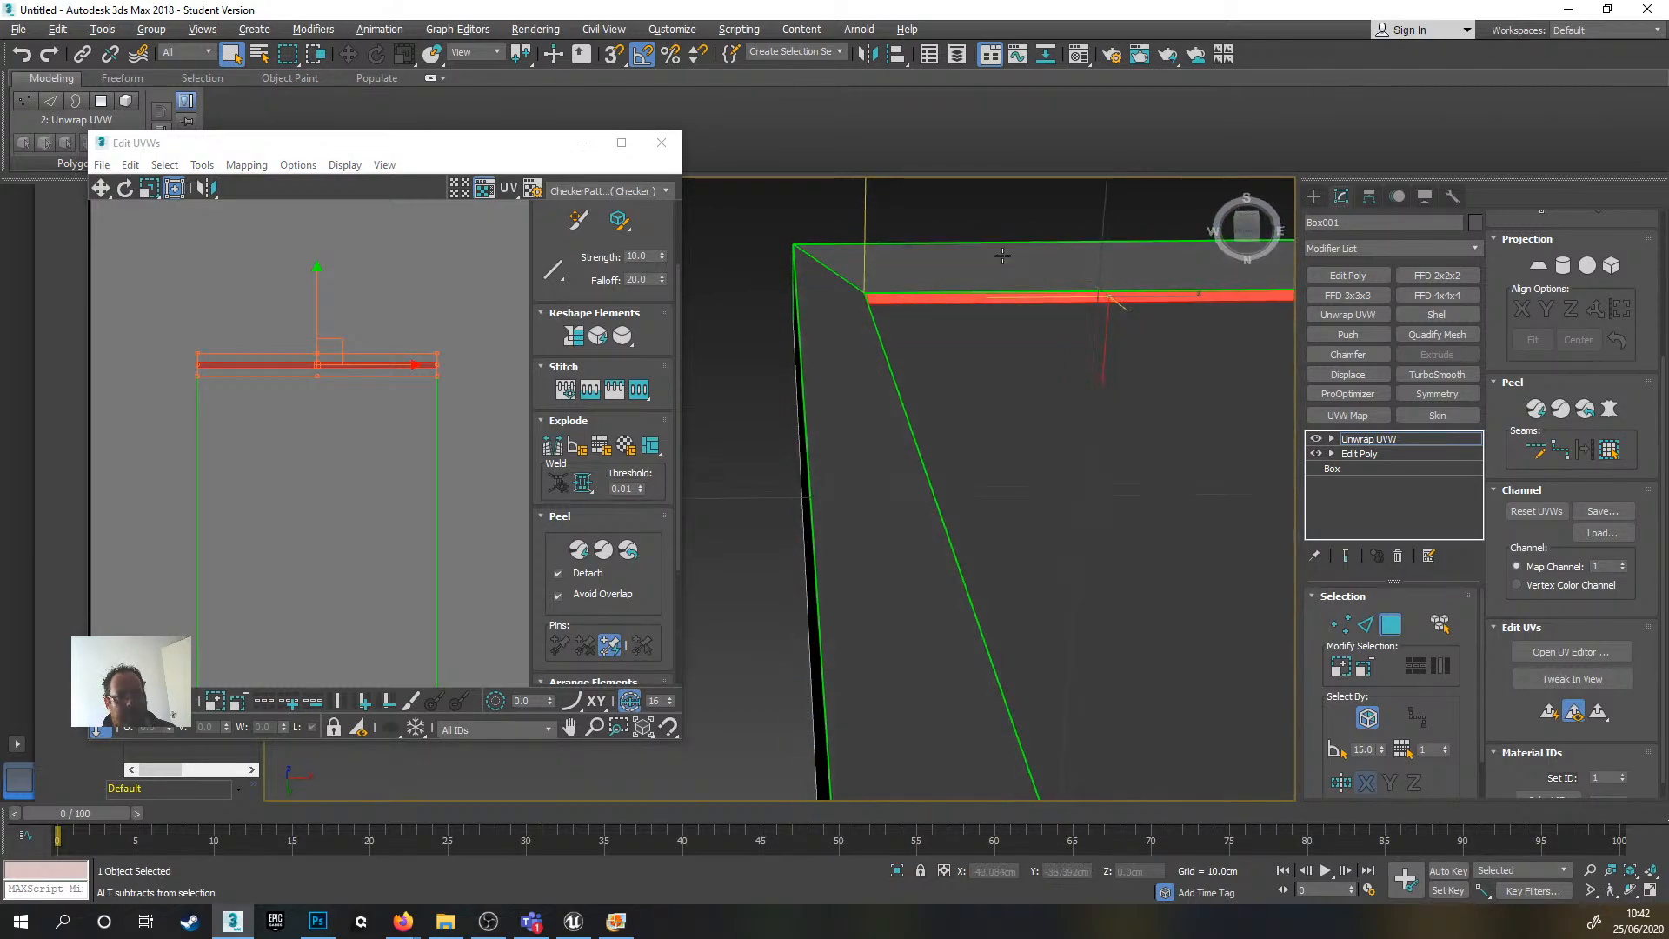
scroll(991, 301, down, 8)
alt+middle_drag(999, 372, 852, 404)
click(852, 399)
scroll(271, 421, down, 1)
- Select all the frame strip clusters beneath the picture polygon, move them further down for more space, and deselect them
middle_drag(346, 456, 410, 249)
scroll(345, 428, up, 1)
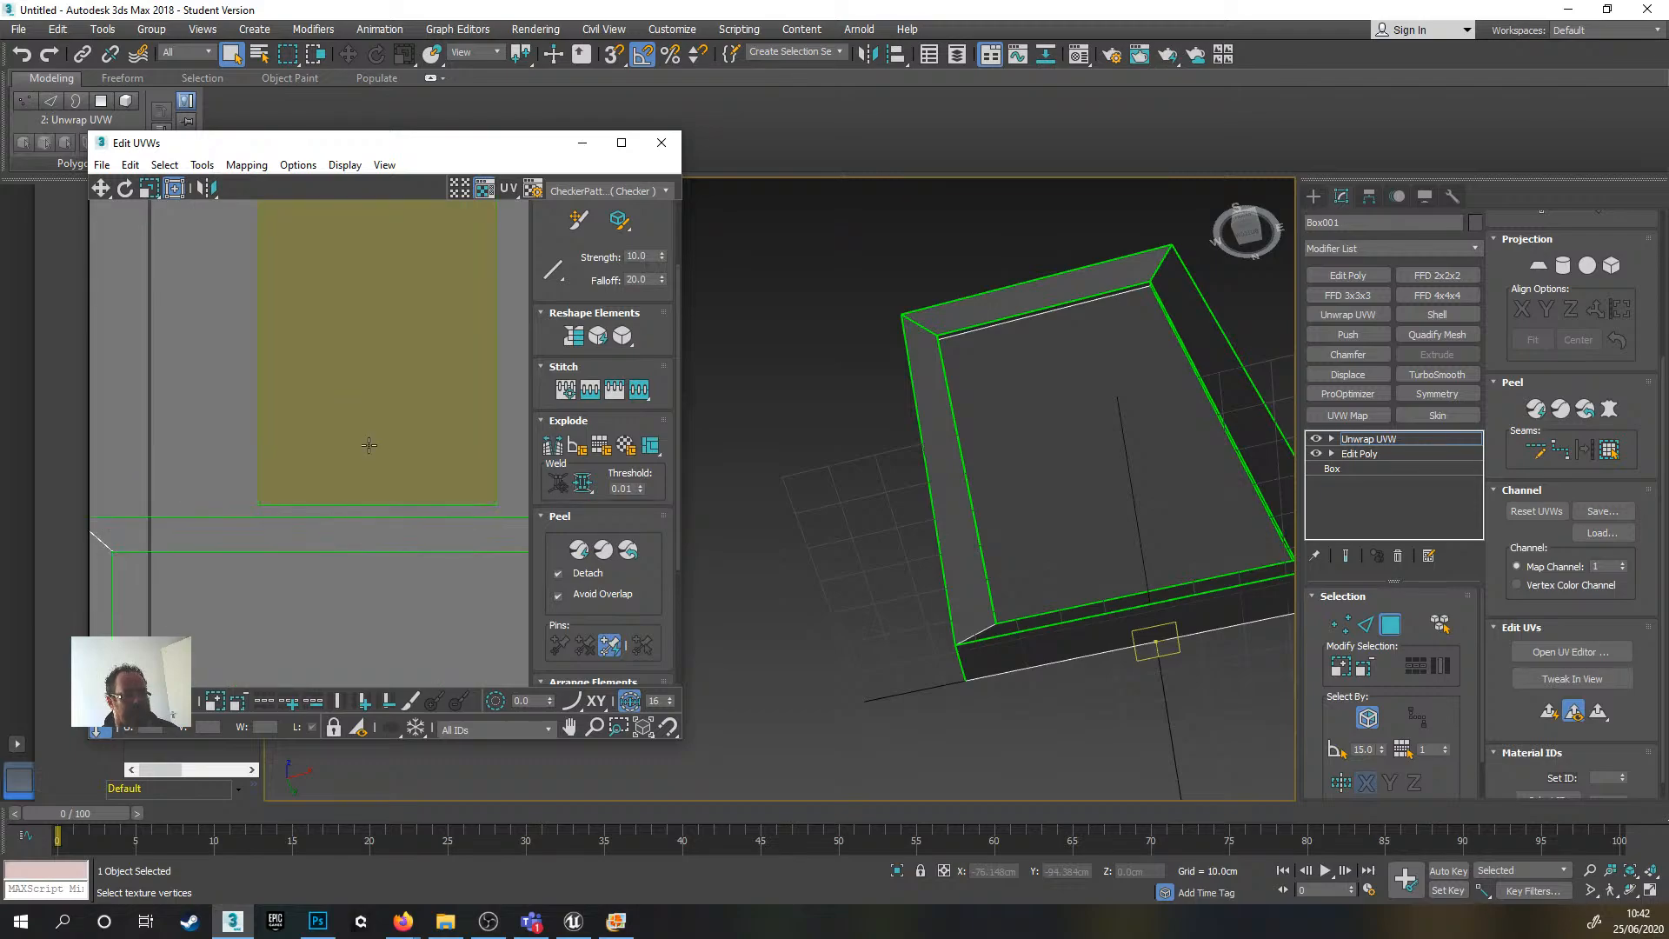
middle_drag(349, 509, 346, 414)
scroll(346, 414, down, 1)
drag(132, 418, 480, 647)
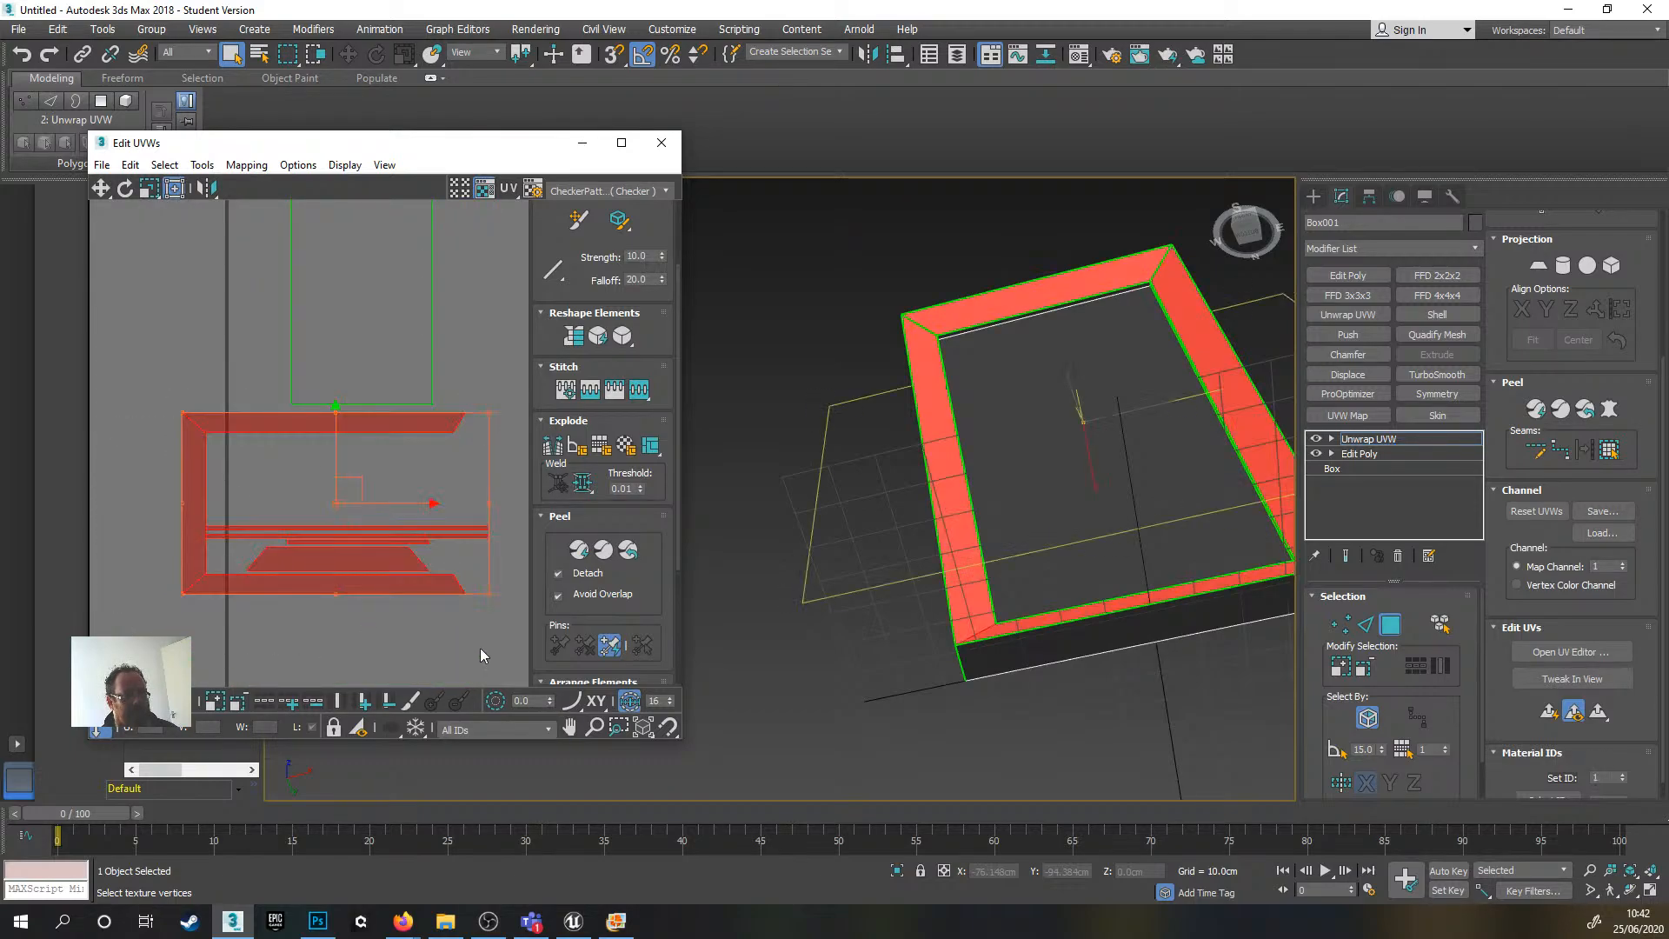
scroll(433, 582, down, 3)
drag(384, 530, 391, 610)
click(264, 479)
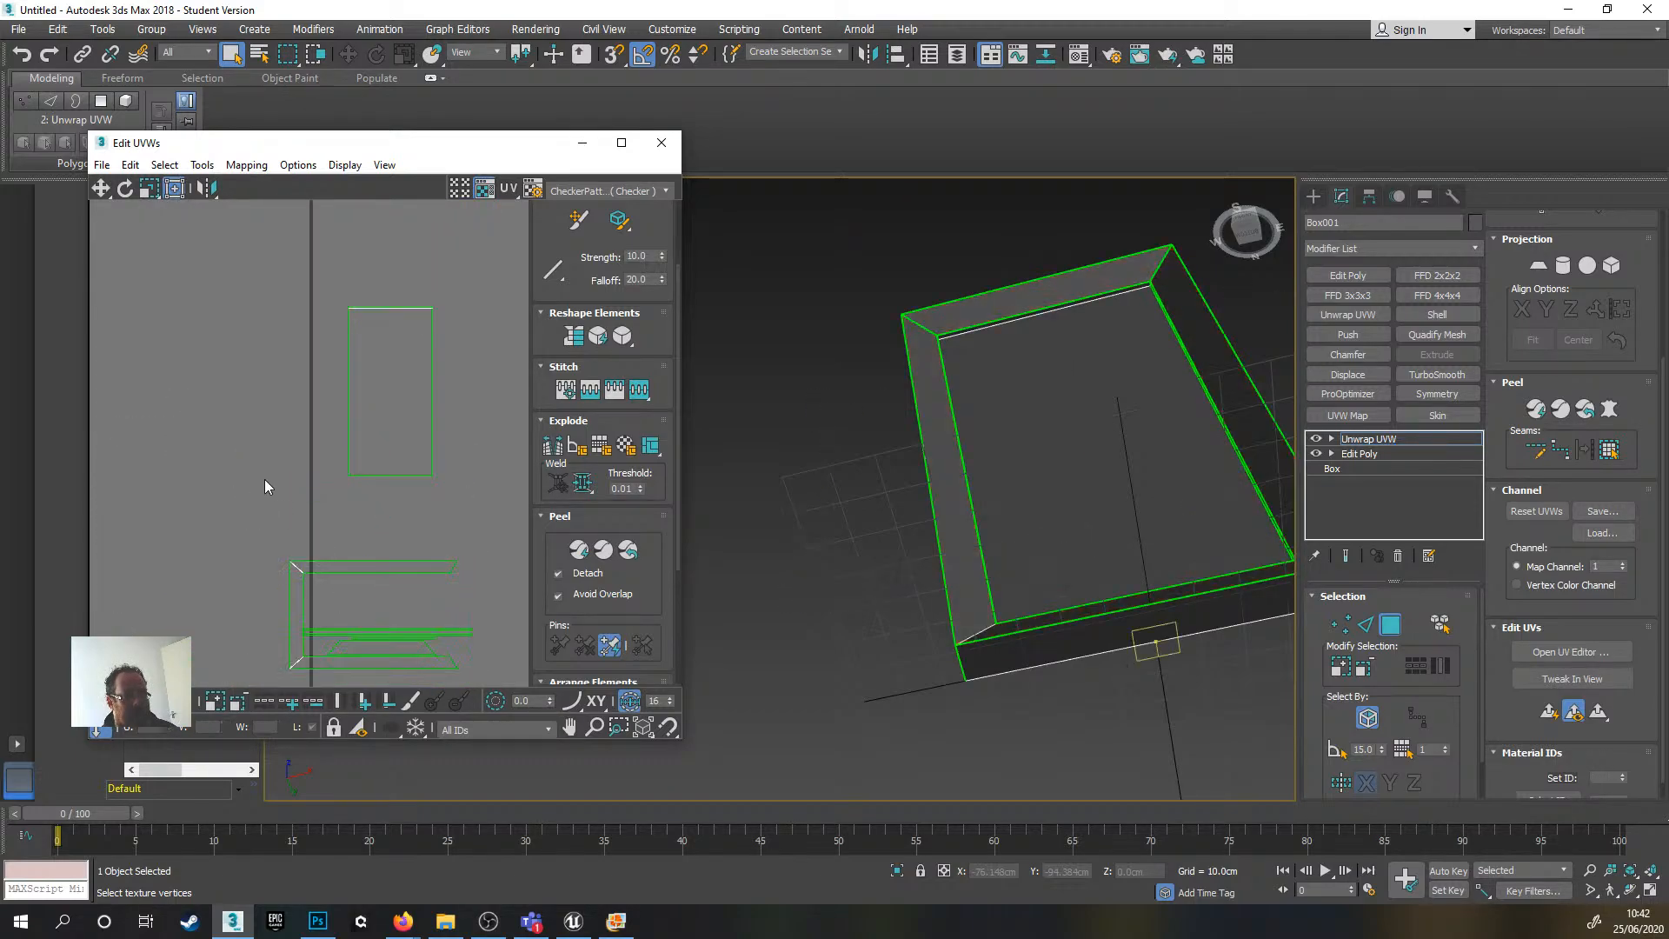
- At edge level, select the picture polygon's lower UV edge and stitch the matching inner rim strip to it
scroll(388, 563, up, 2)
scroll(346, 444, up, 2)
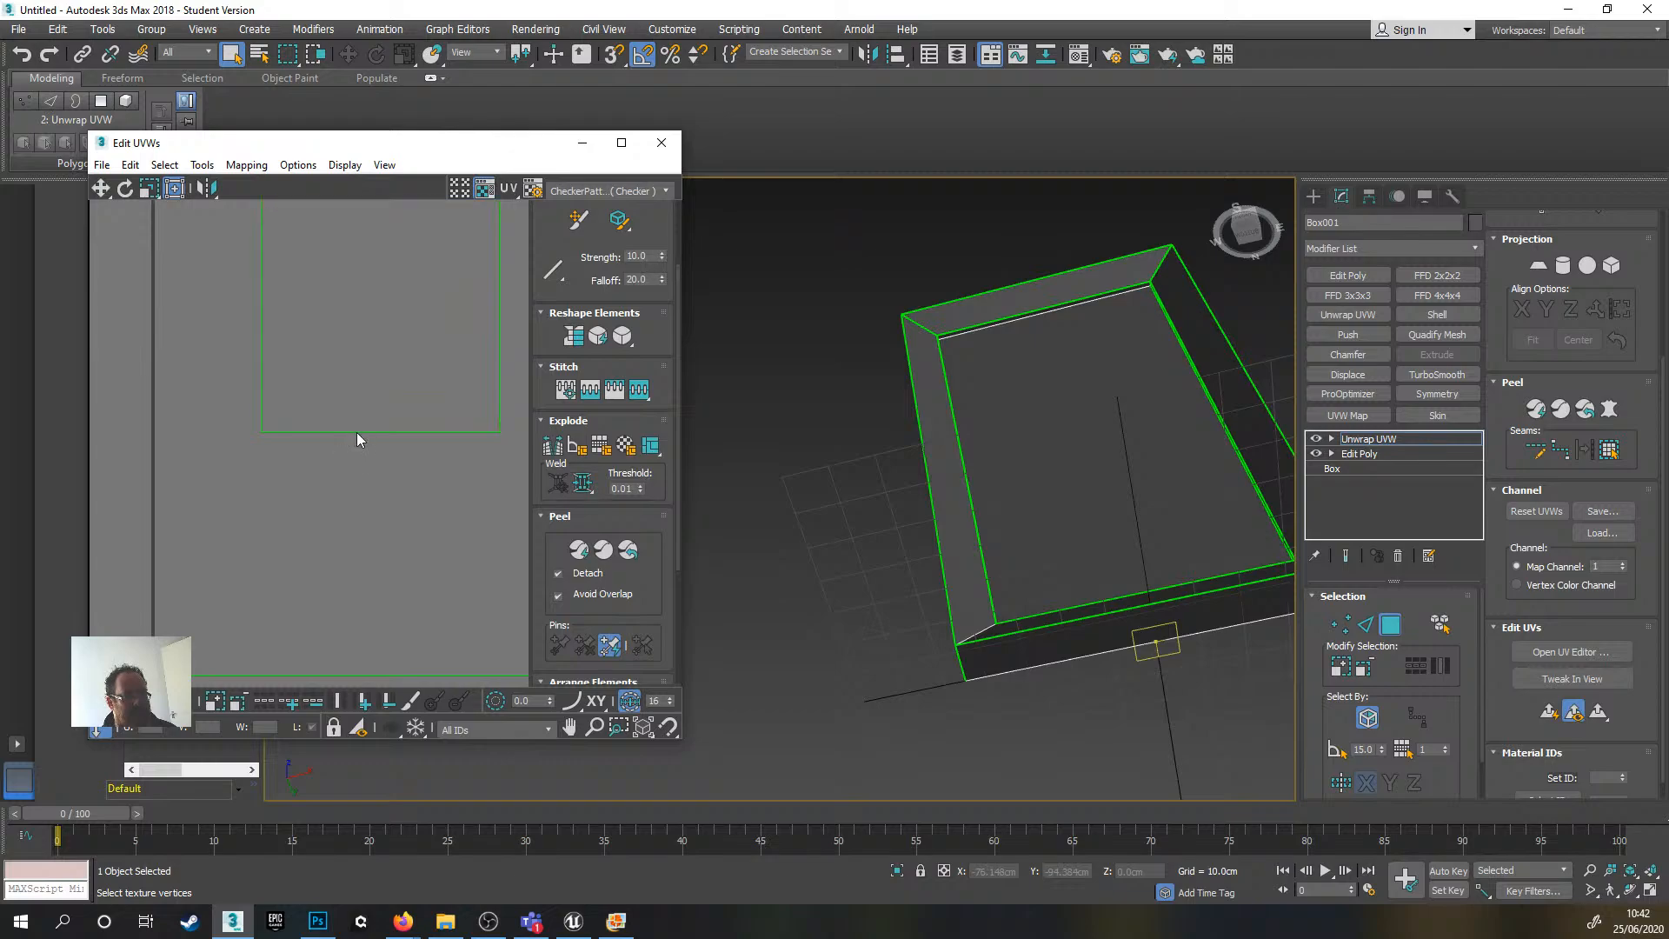
click(125, 701)
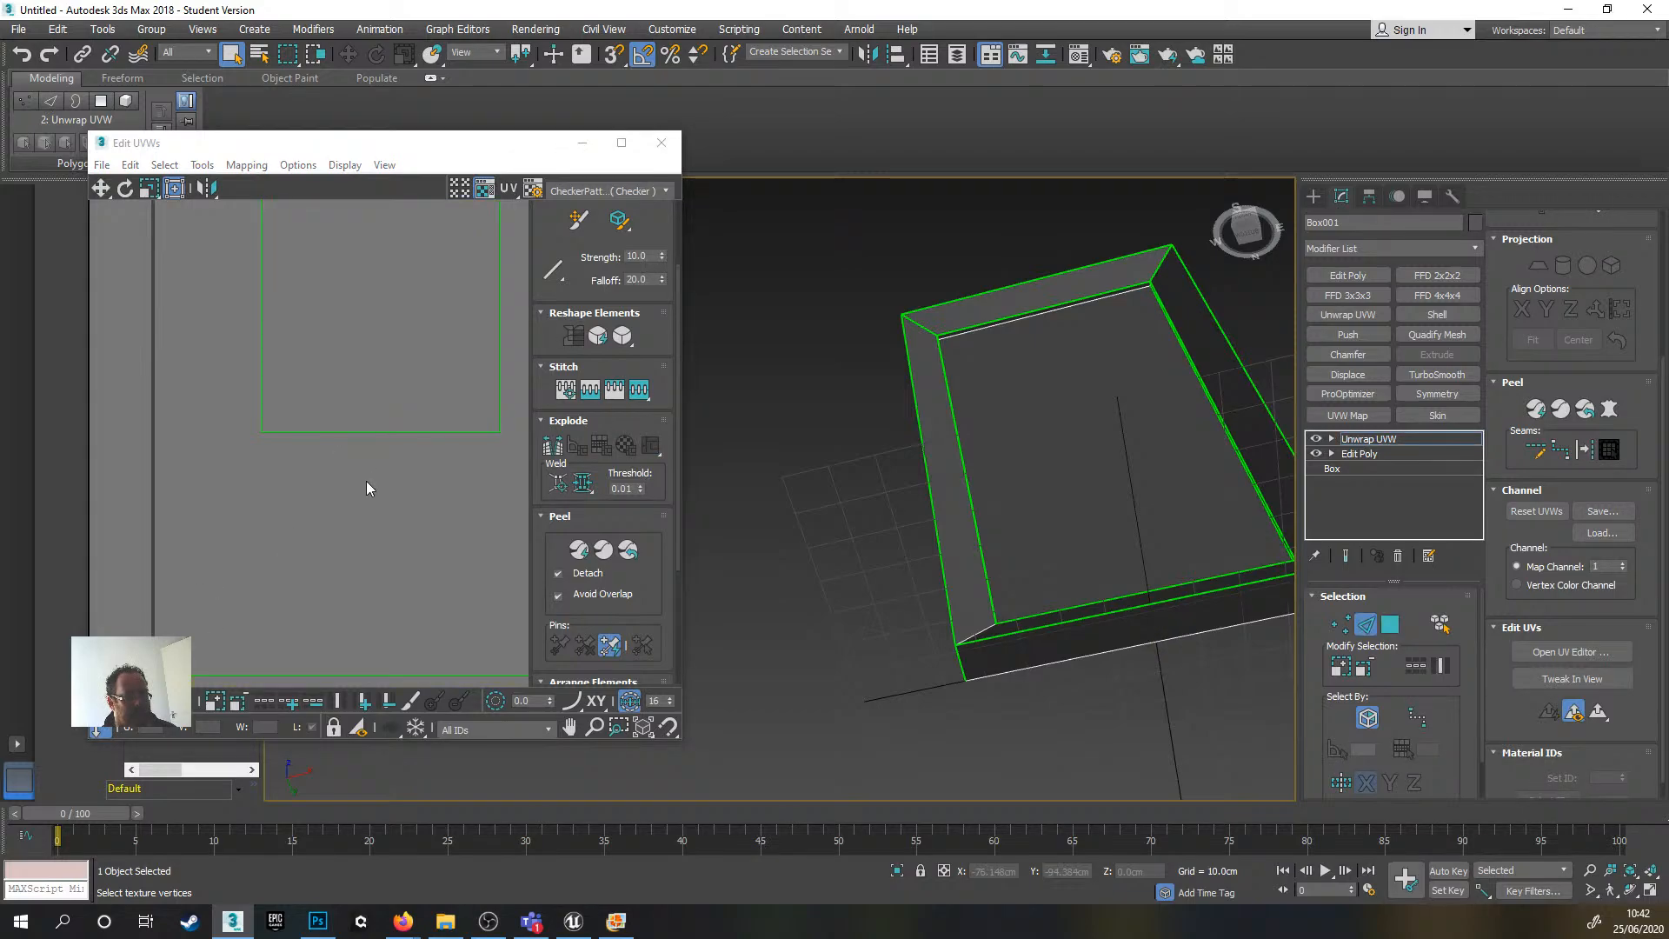
click(412, 432)
click(640, 392)
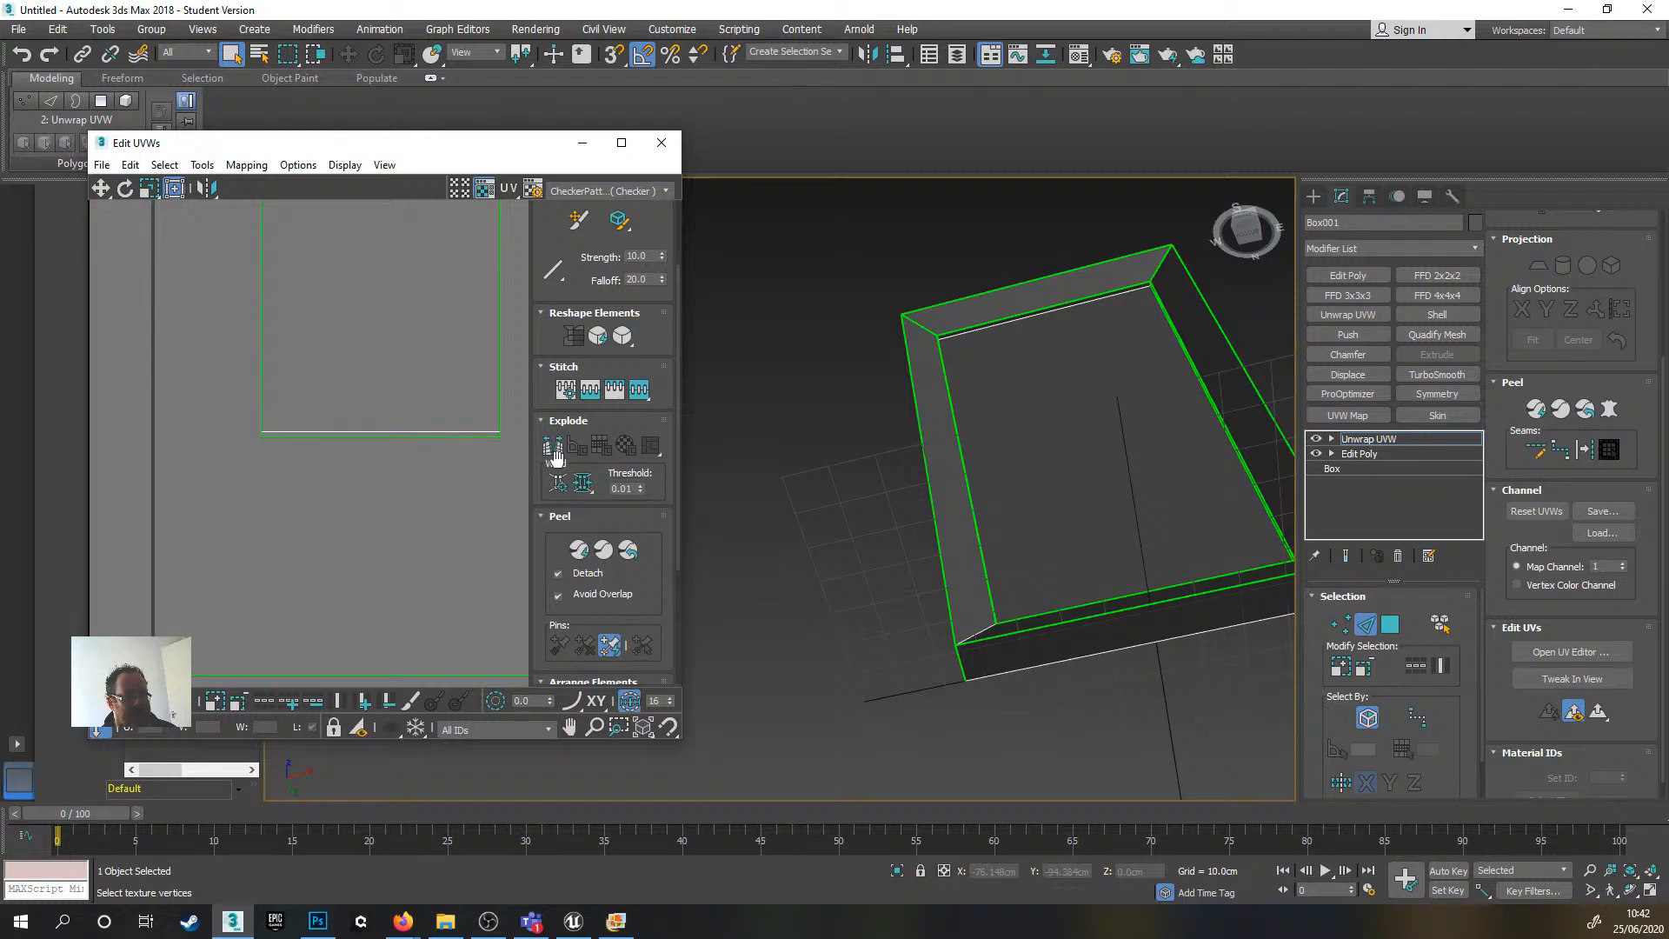
- At polygon level, select the strip stitched to the picture's lower edge, inspect it on the model, and clear the selection
click(150, 701)
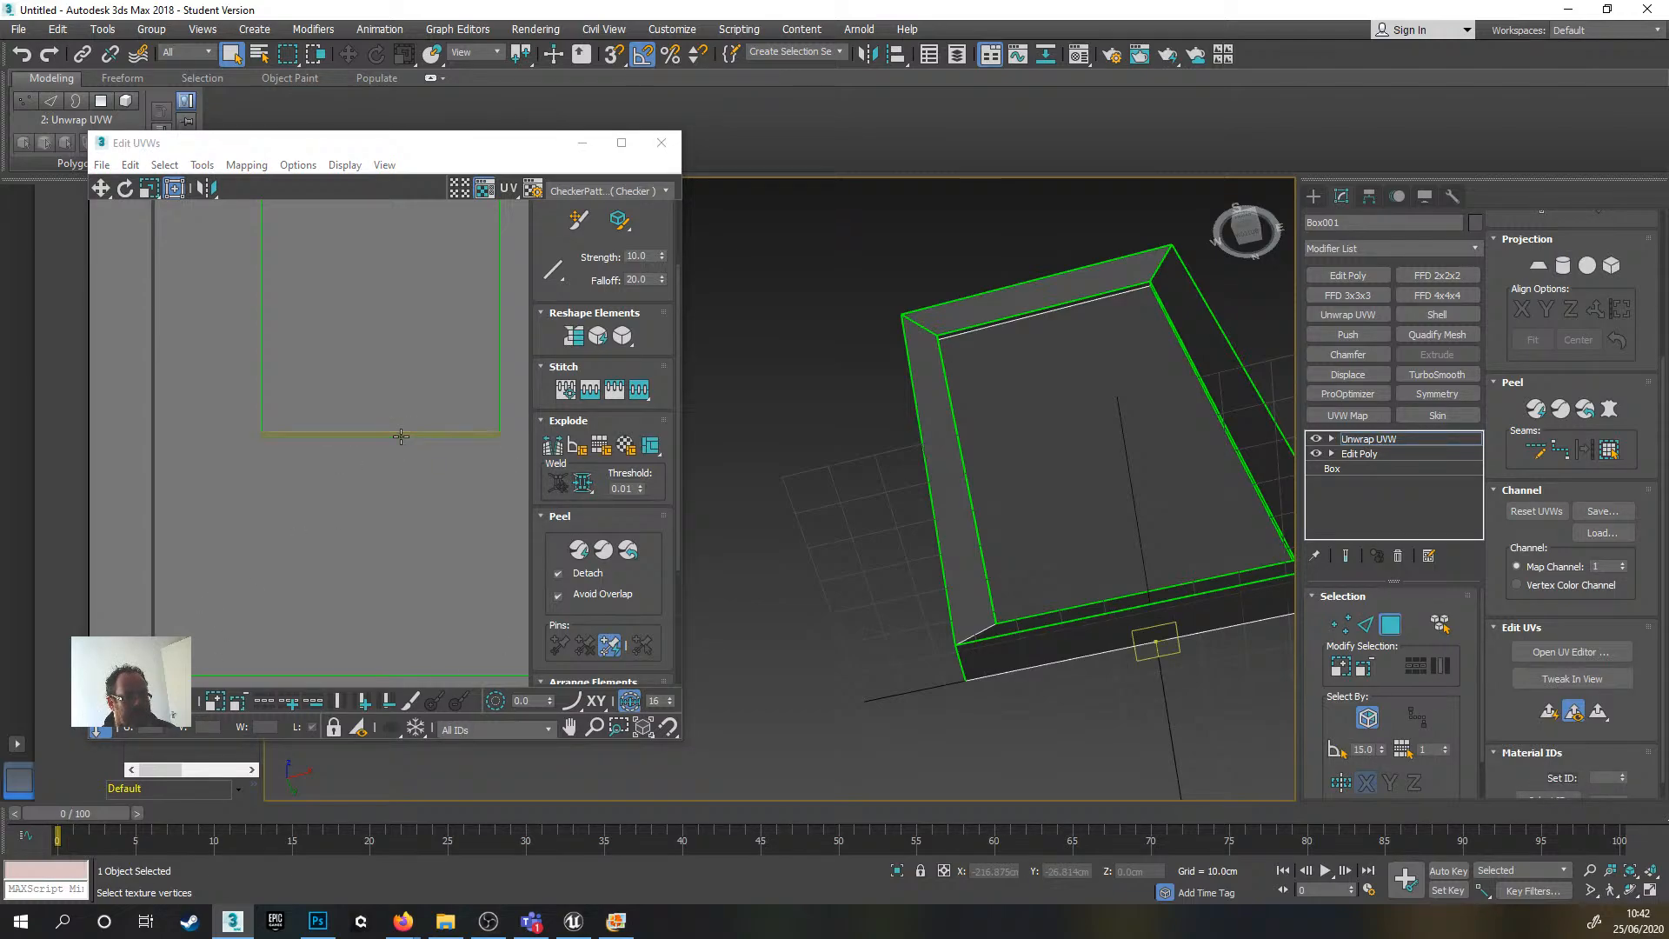
click(401, 437)
alt+middle_drag(1078, 496, 1061, 600)
click(341, 525)
scroll(341, 524, down, 3)
middle_drag(358, 499, 356, 557)
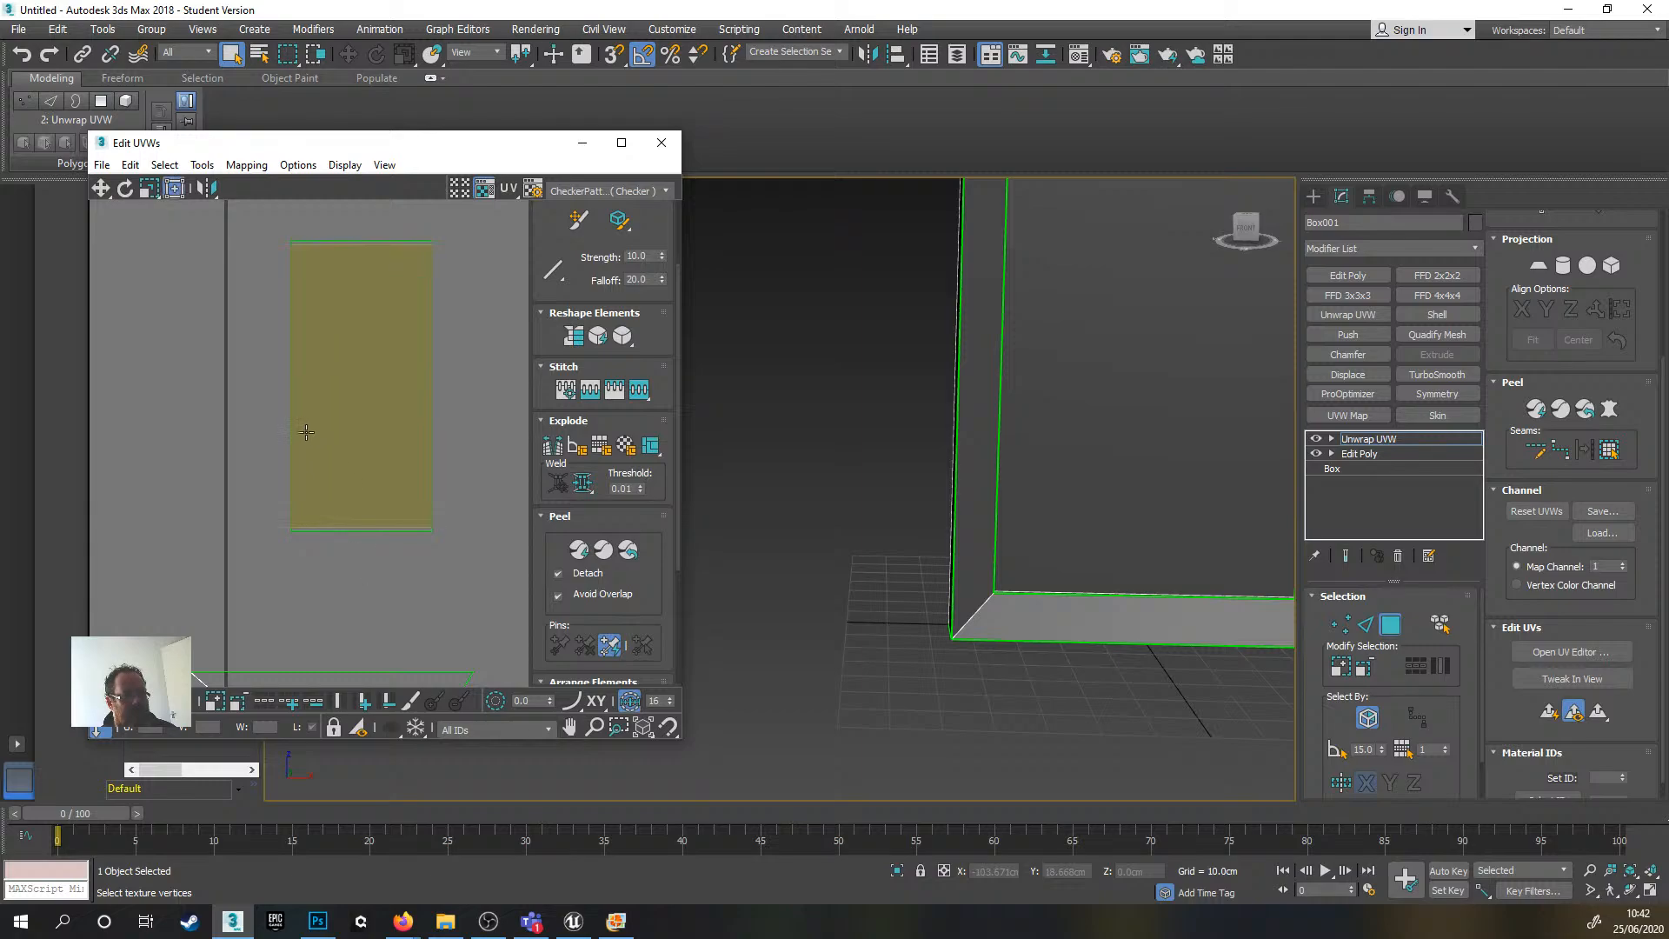
- At edge level, stitch the matching inner rim strips to the picture polygon's left and right UV edges
key(2)
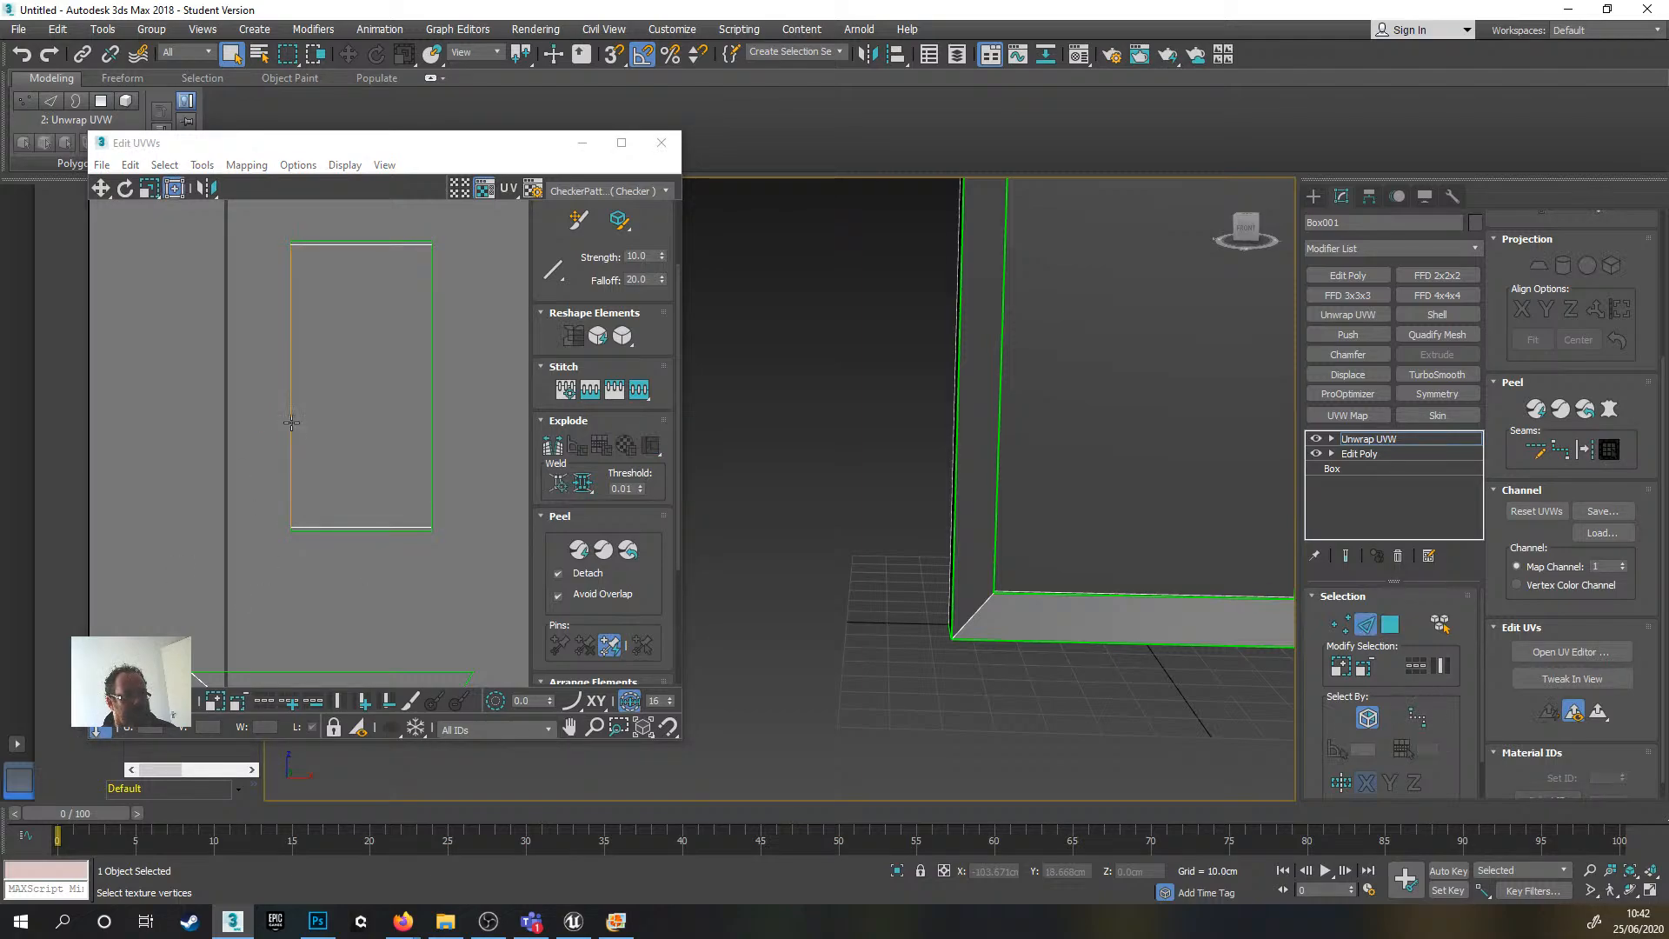
click(291, 408)
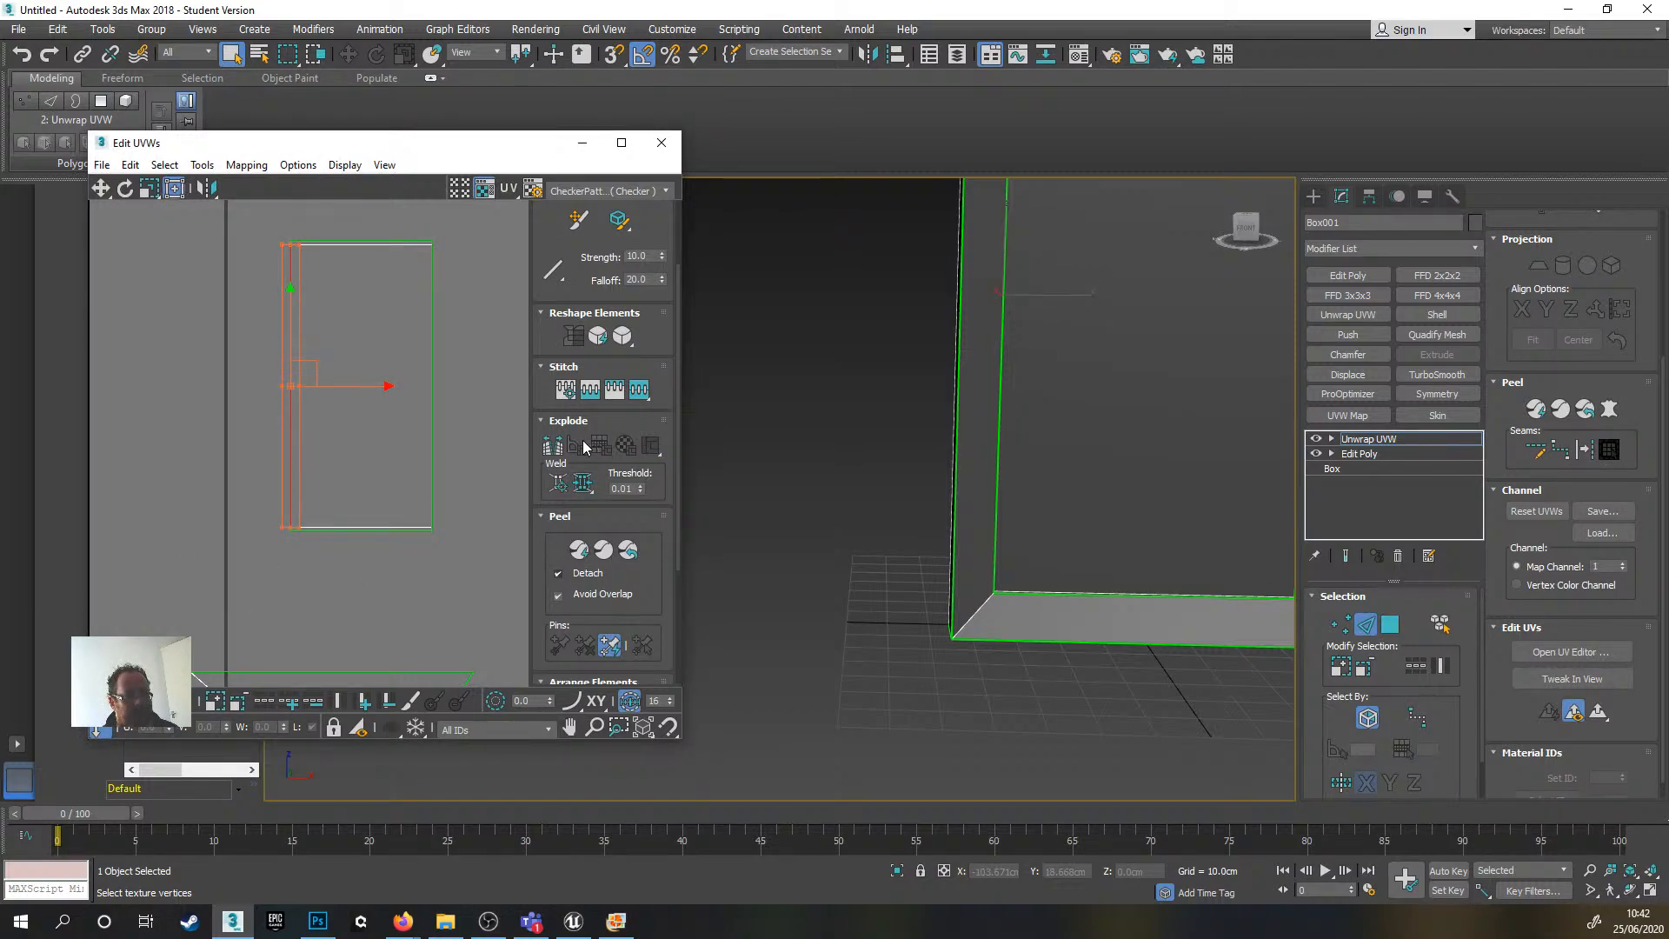
click(153, 415)
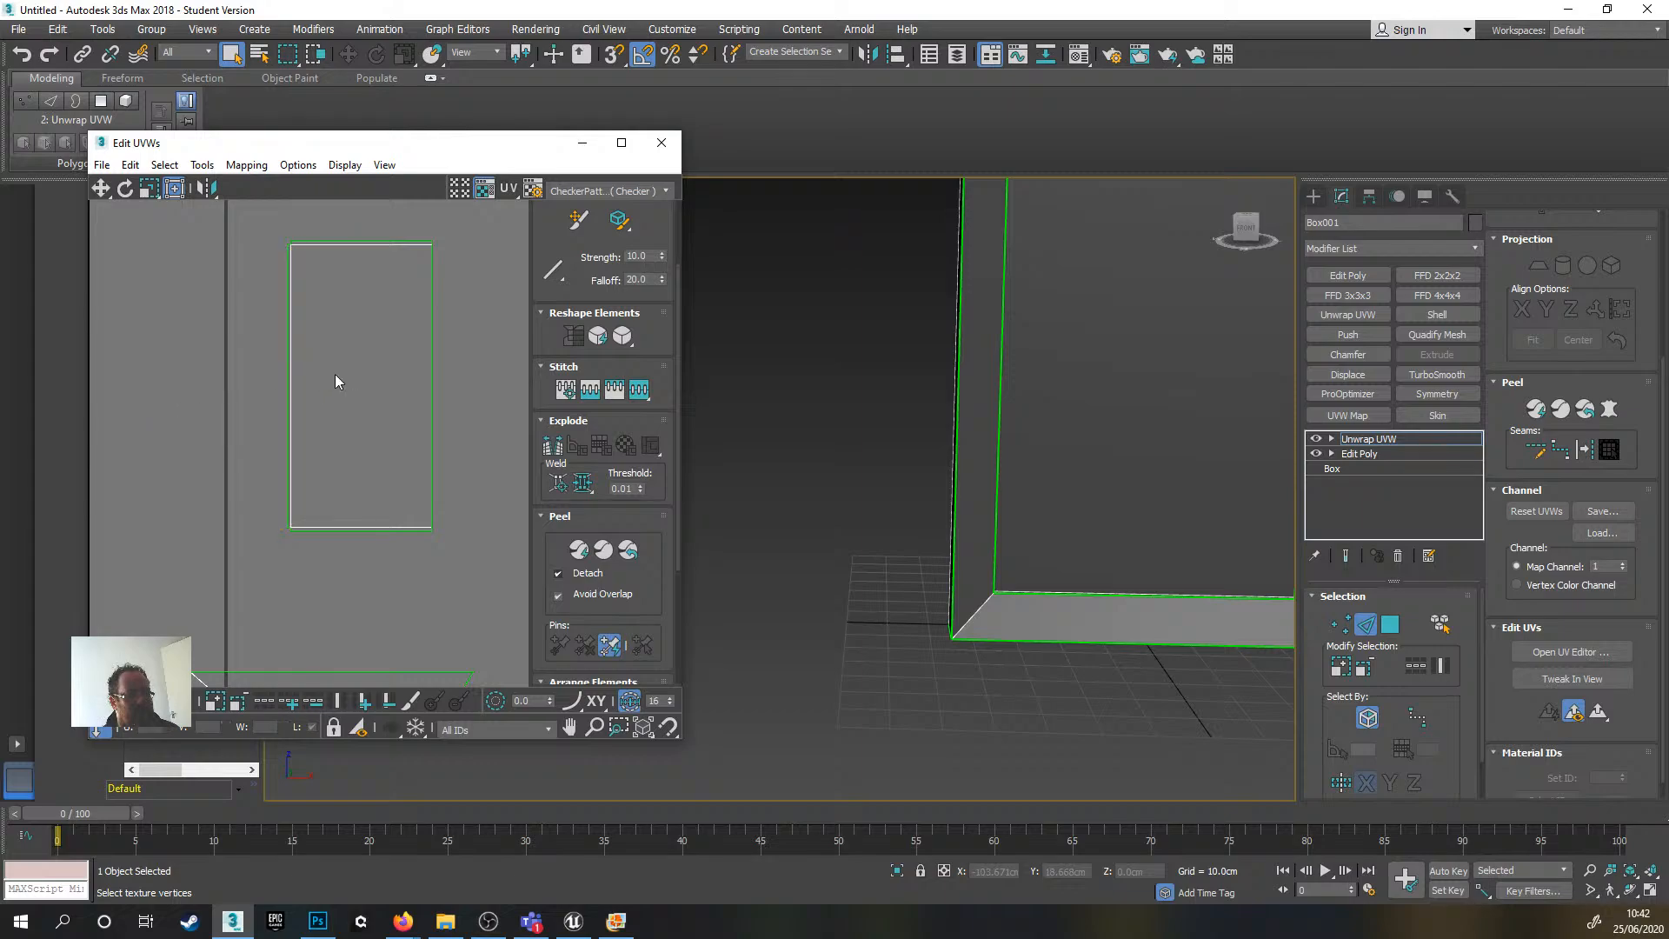
click(429, 356)
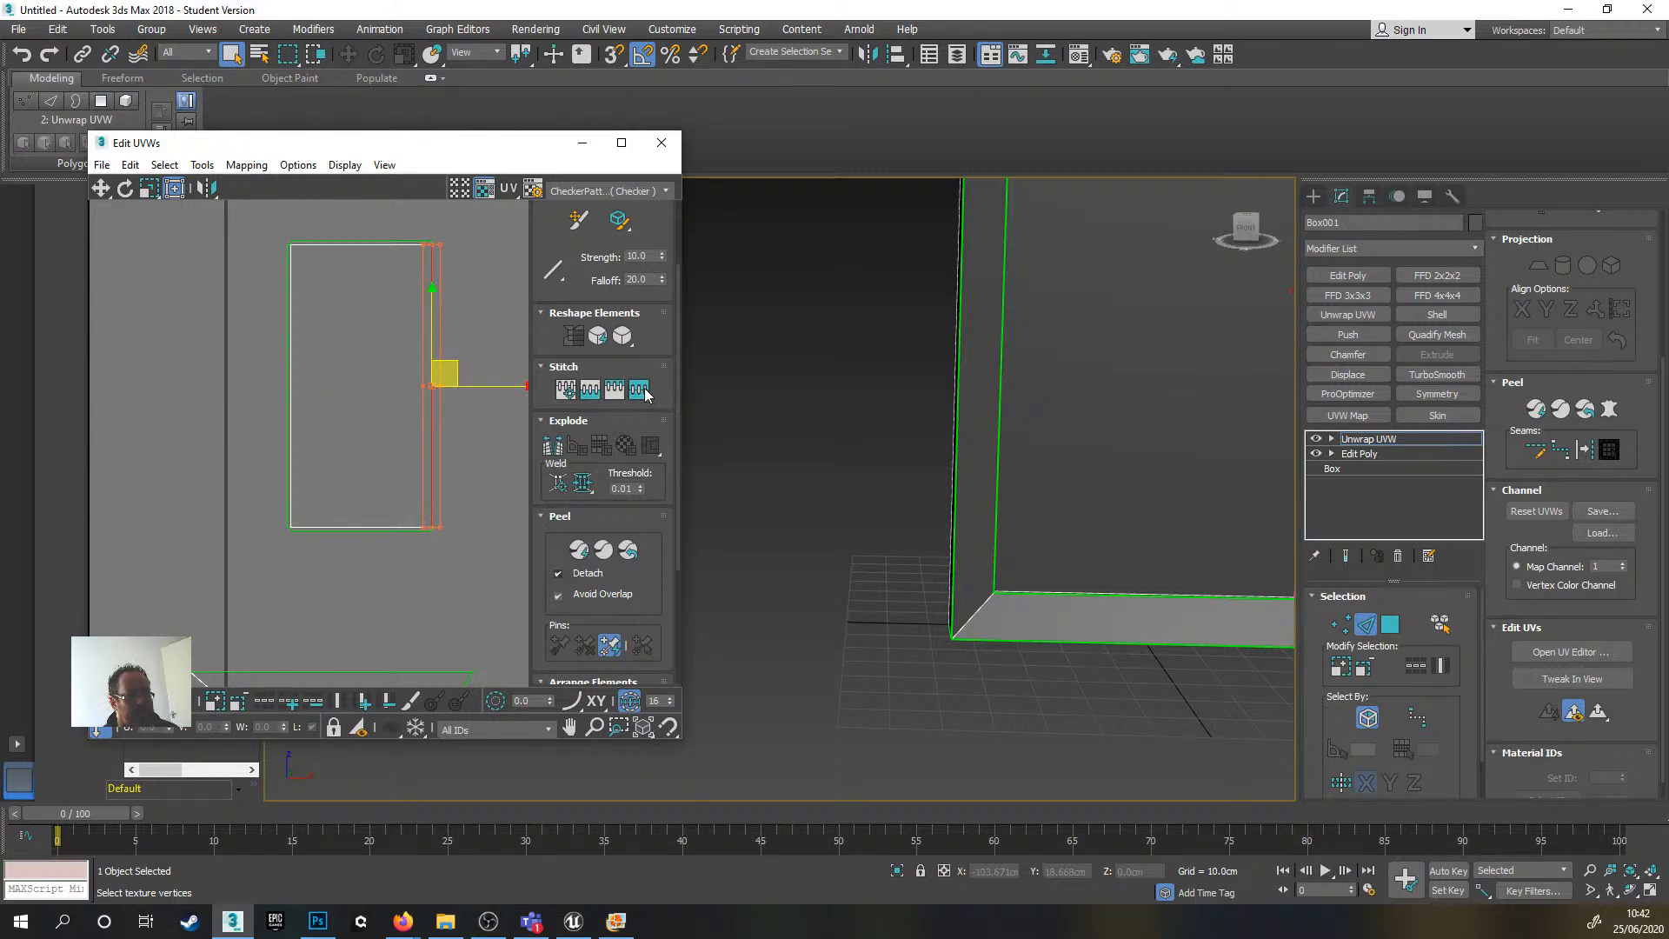
scroll(434, 485, down, 3)
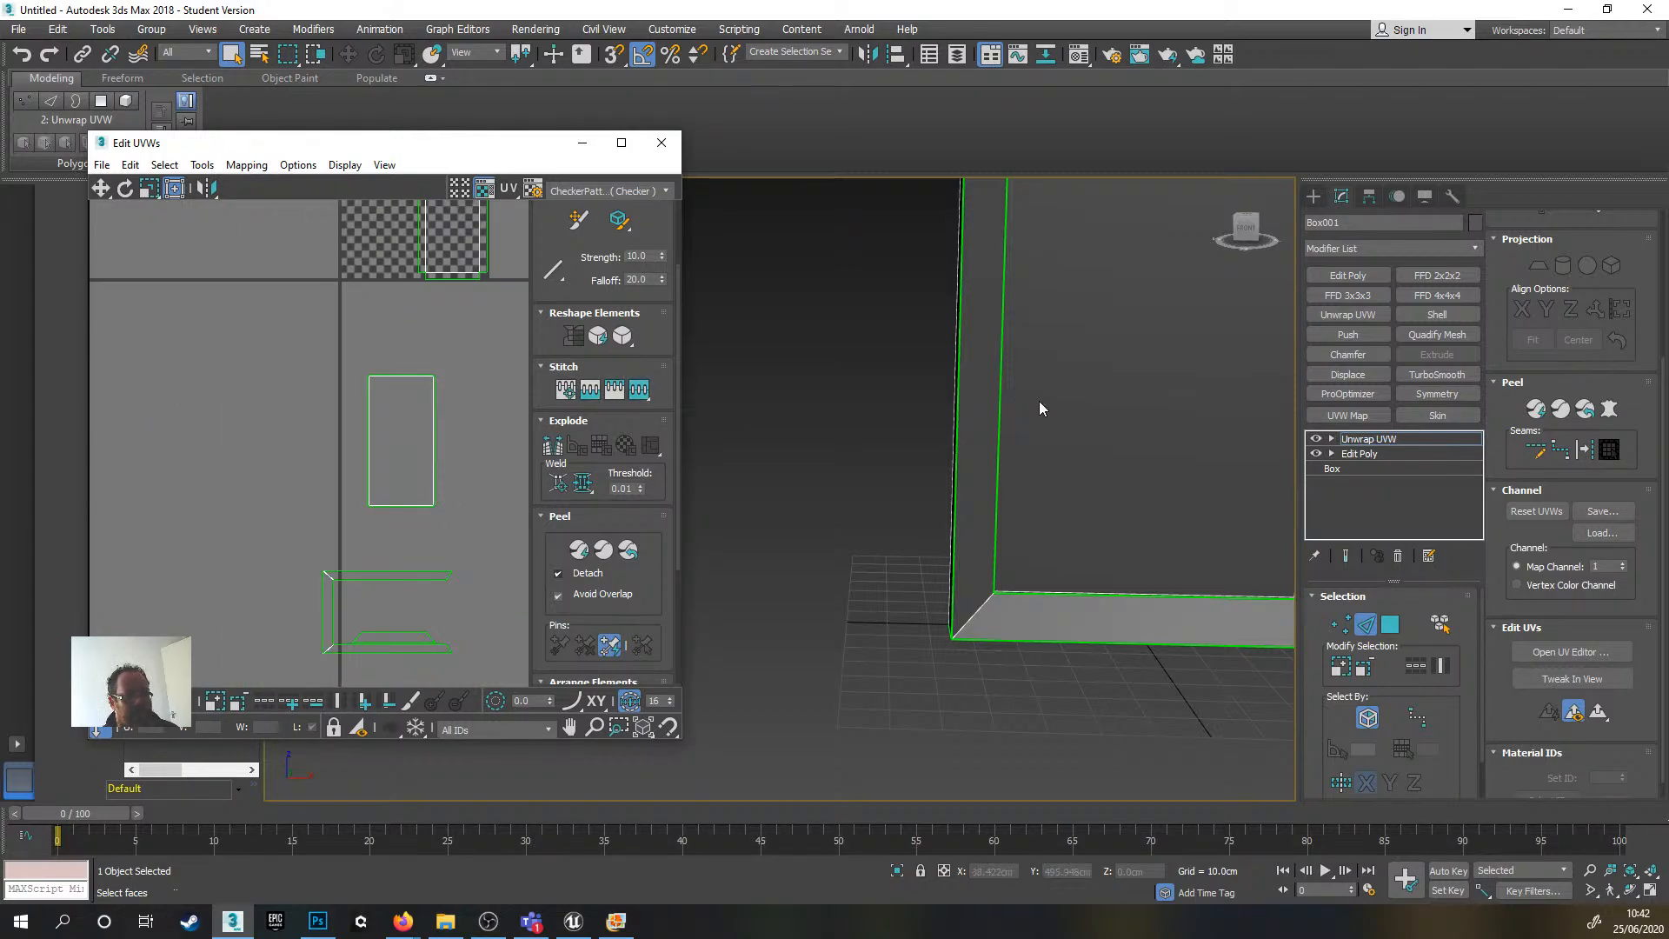
- Select the outer UV edge of the lower rim strip, stitch the adjoining front frame faces to it, and deselect
middle_drag(1040, 401, 887, 384)
scroll(435, 470, down, 1)
middle_drag(385, 524, 414, 447)
scroll(347, 445, up, 1)
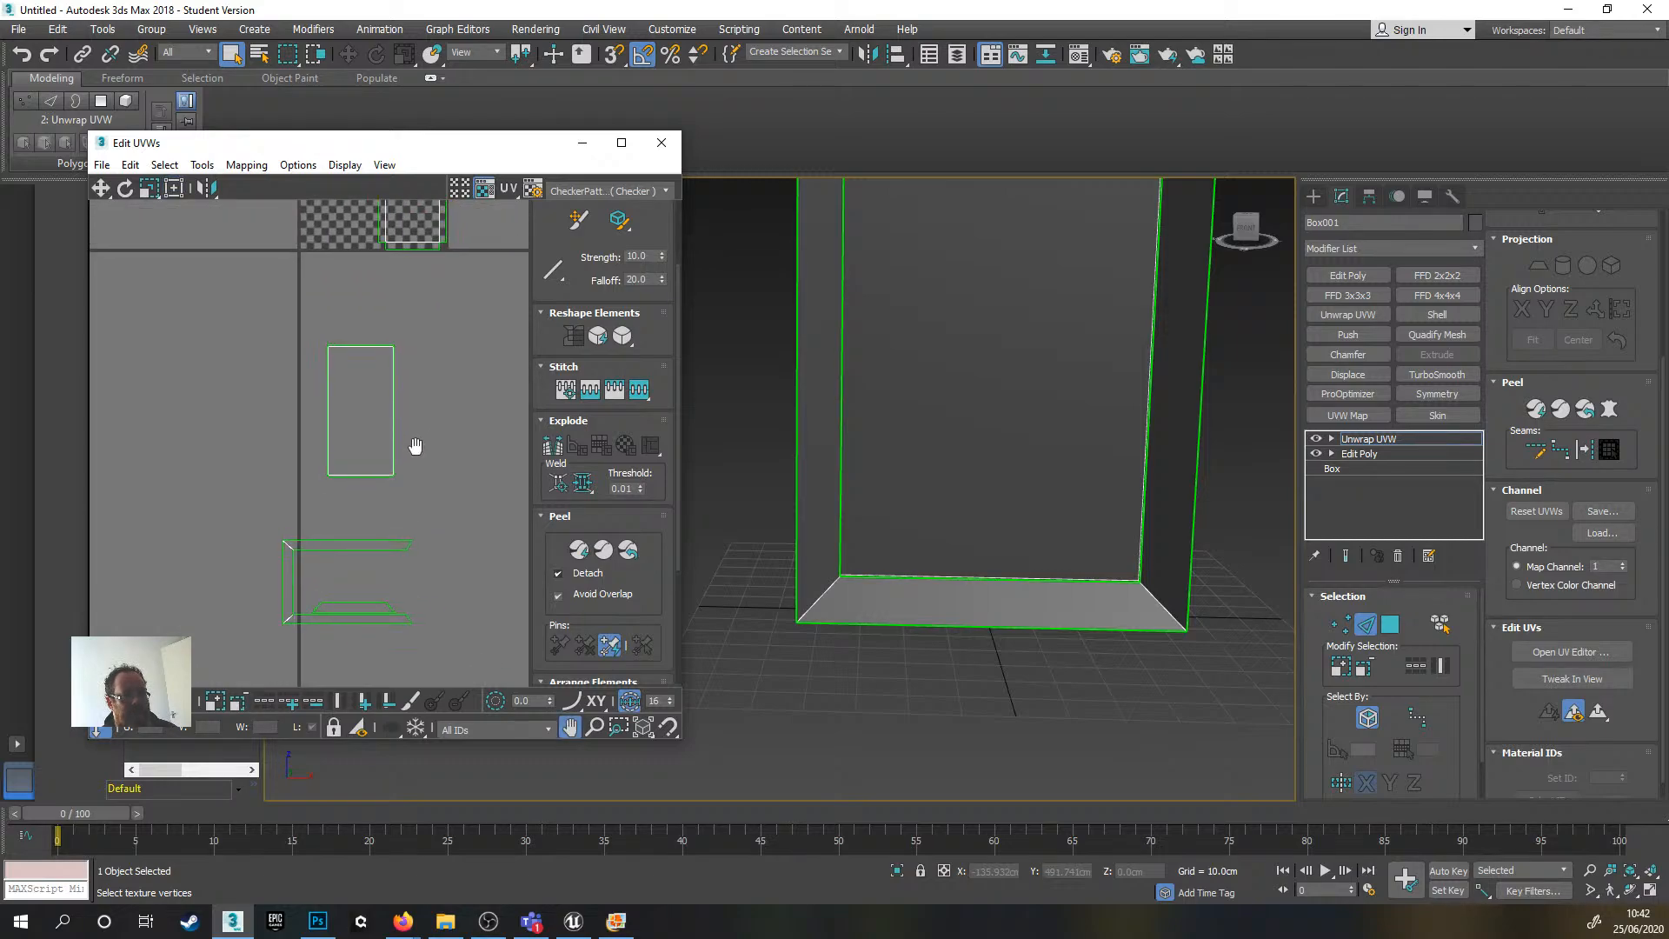
scroll(400, 389, up, 3)
scroll(400, 388, down, 3)
scroll(347, 469, up, 2)
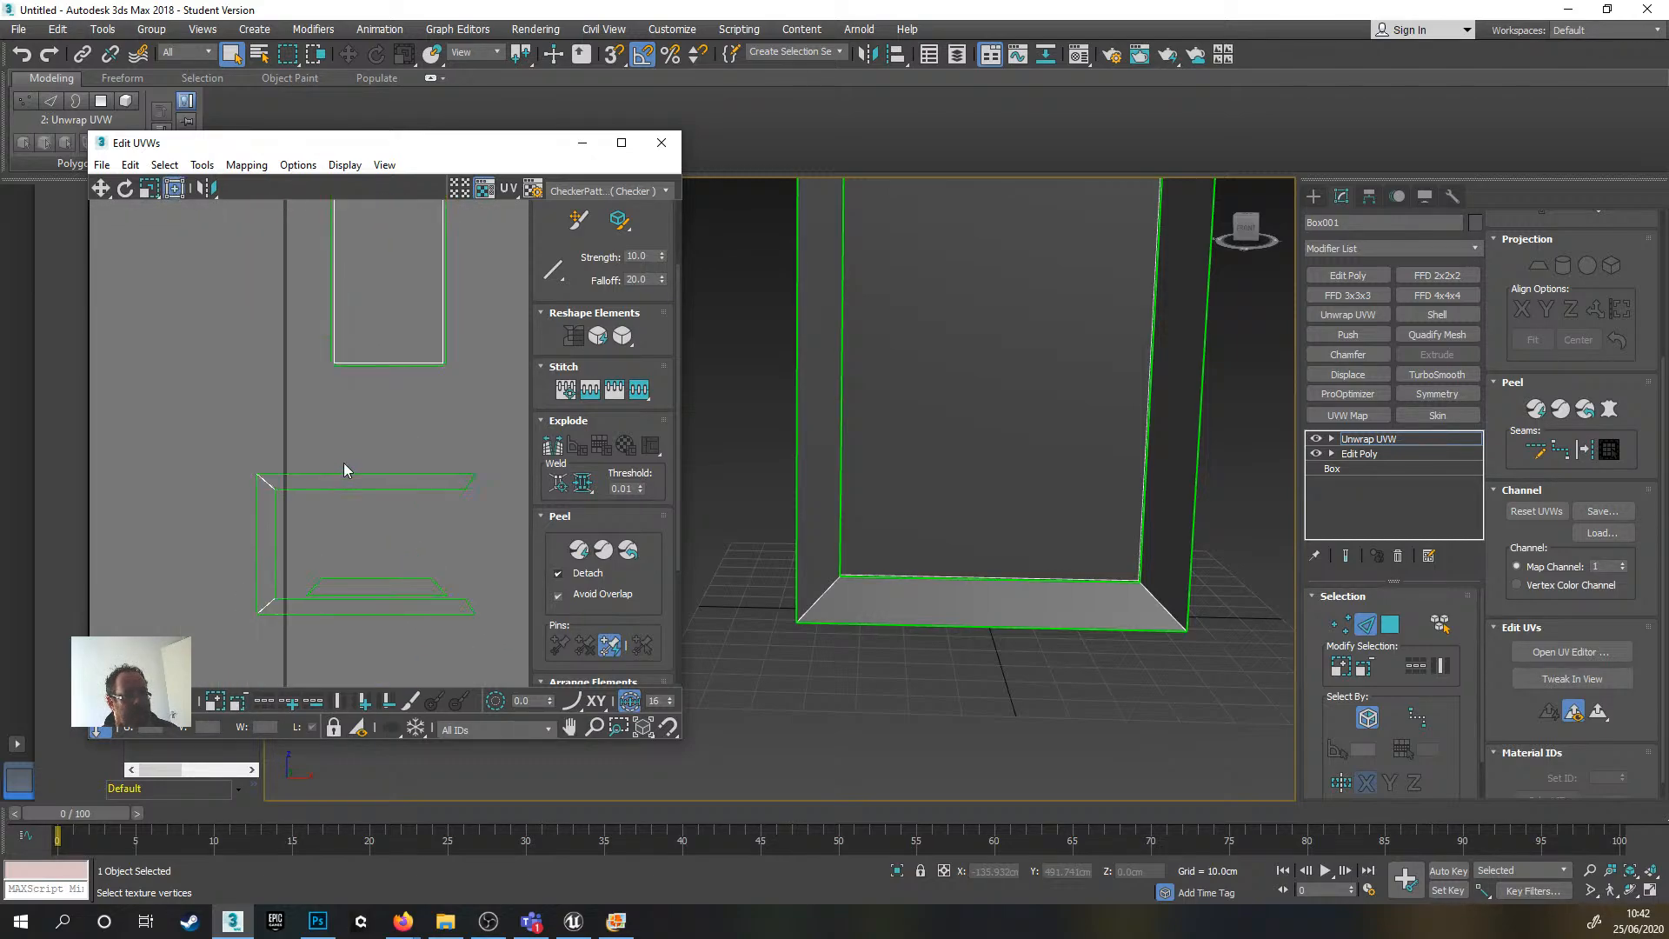
middle_drag(413, 403, 398, 437)
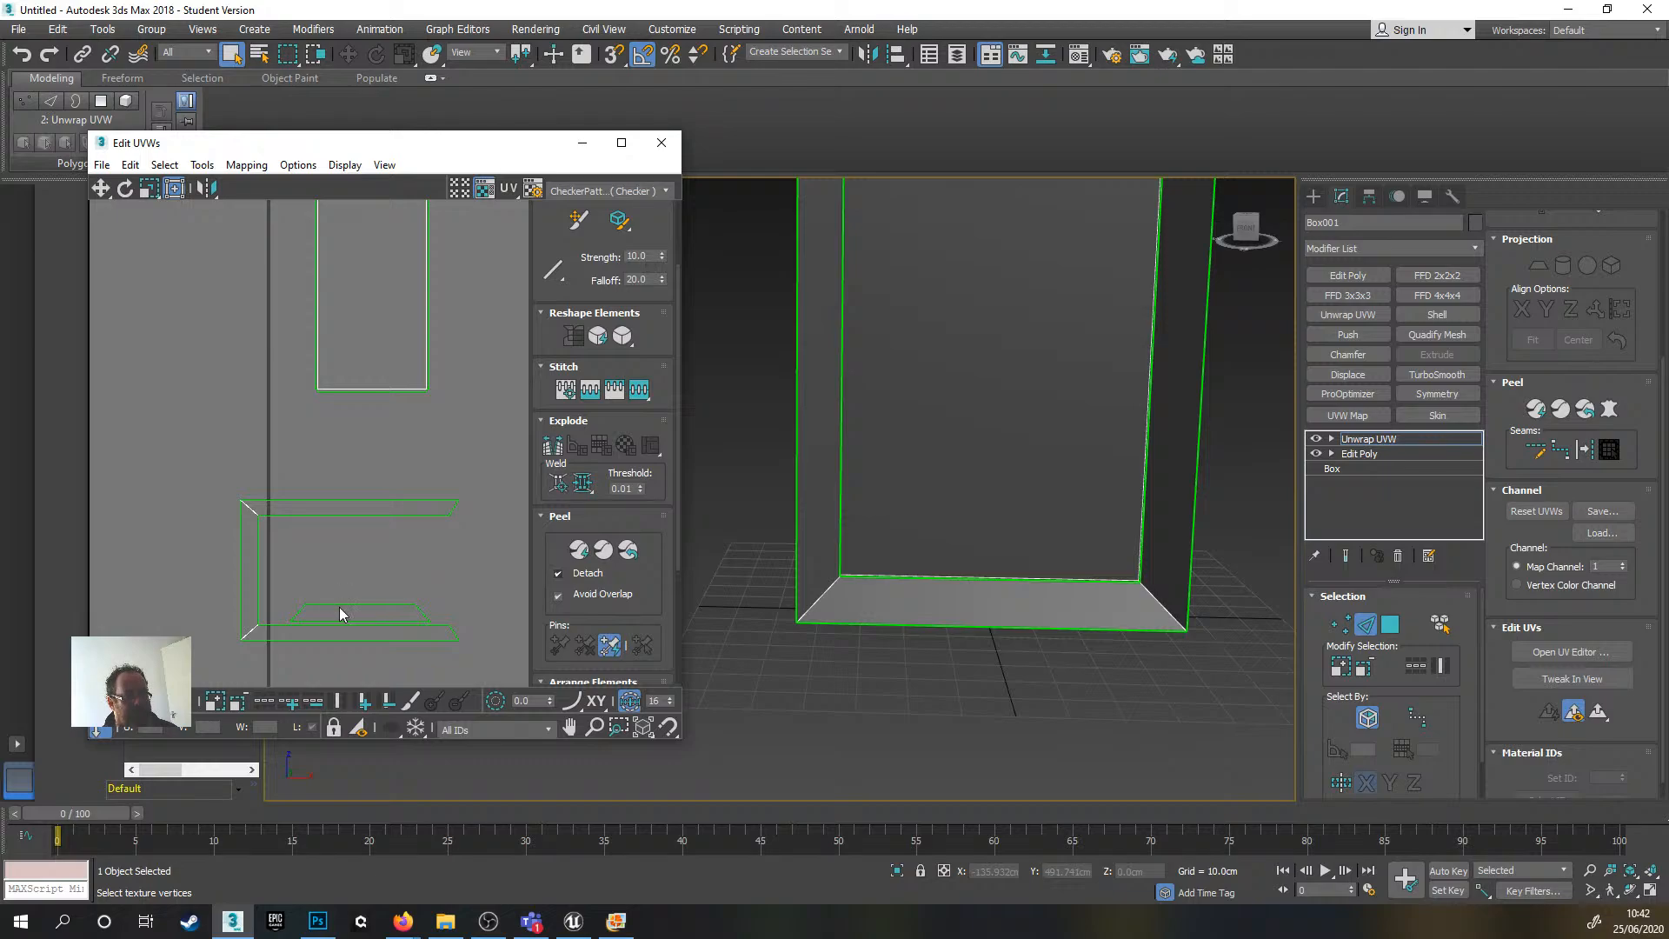
scroll(382, 398, up, 3)
click(386, 385)
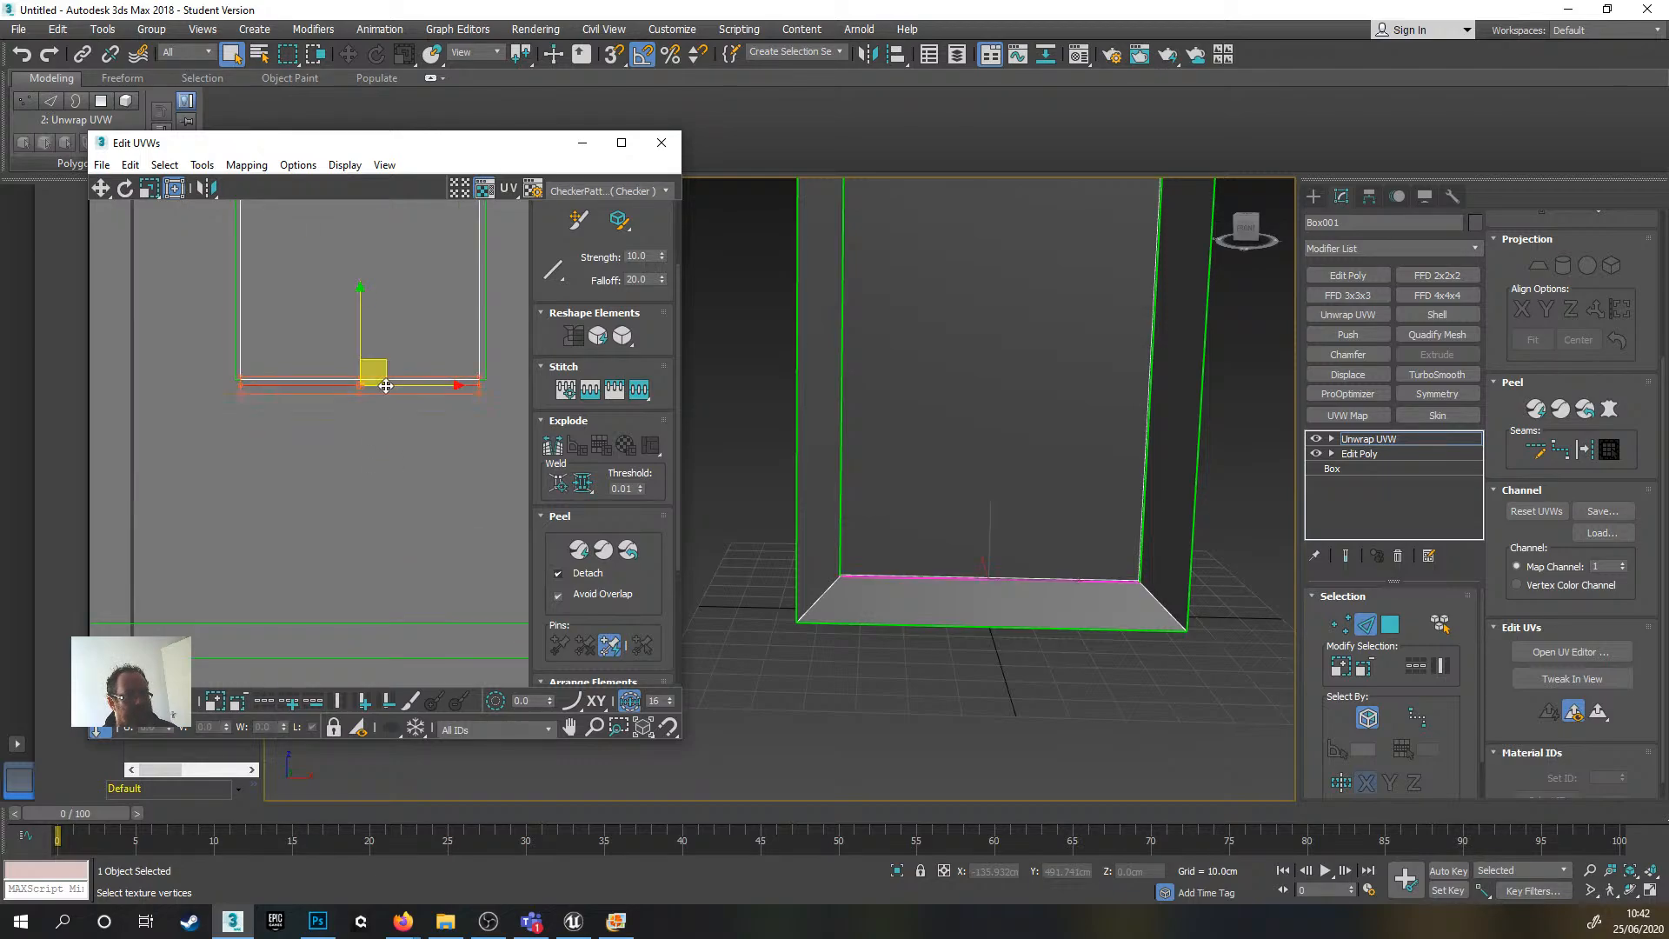
click(638, 389)
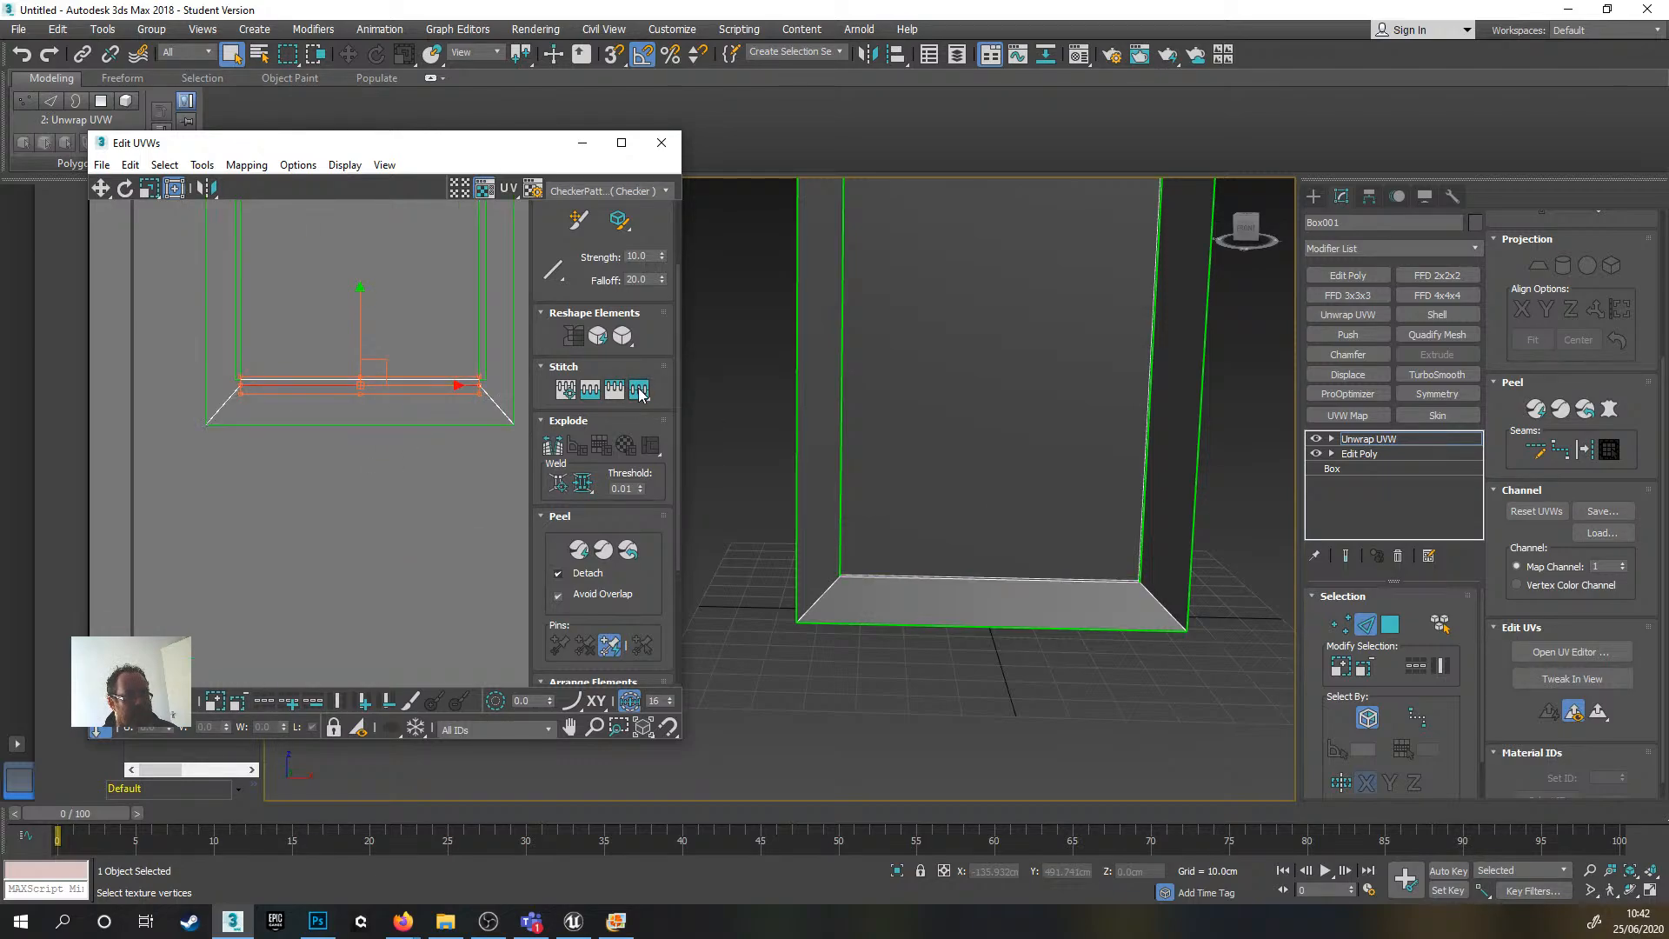
click(416, 468)
- At polygon level, break the left front frame face off the stitched cluster and move it out to the left
scroll(343, 419, down, 6)
middle_drag(359, 332, 337, 403)
scroll(337, 403, up, 6)
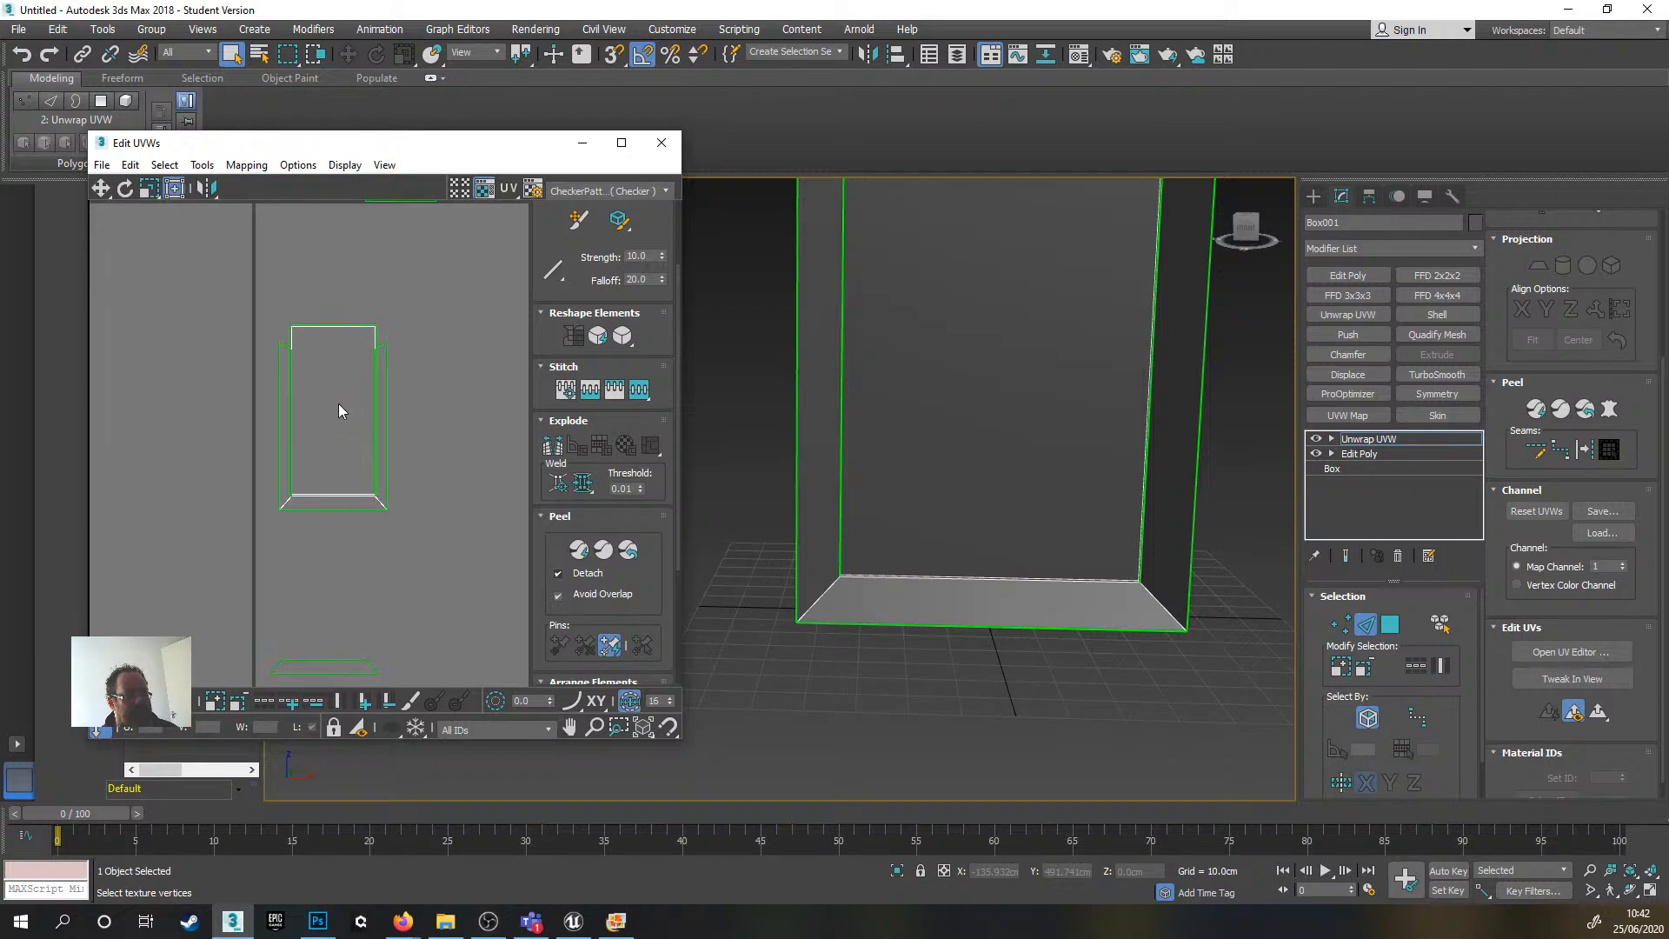
middle_drag(253, 461, 357, 349)
scroll(379, 417, down, 3)
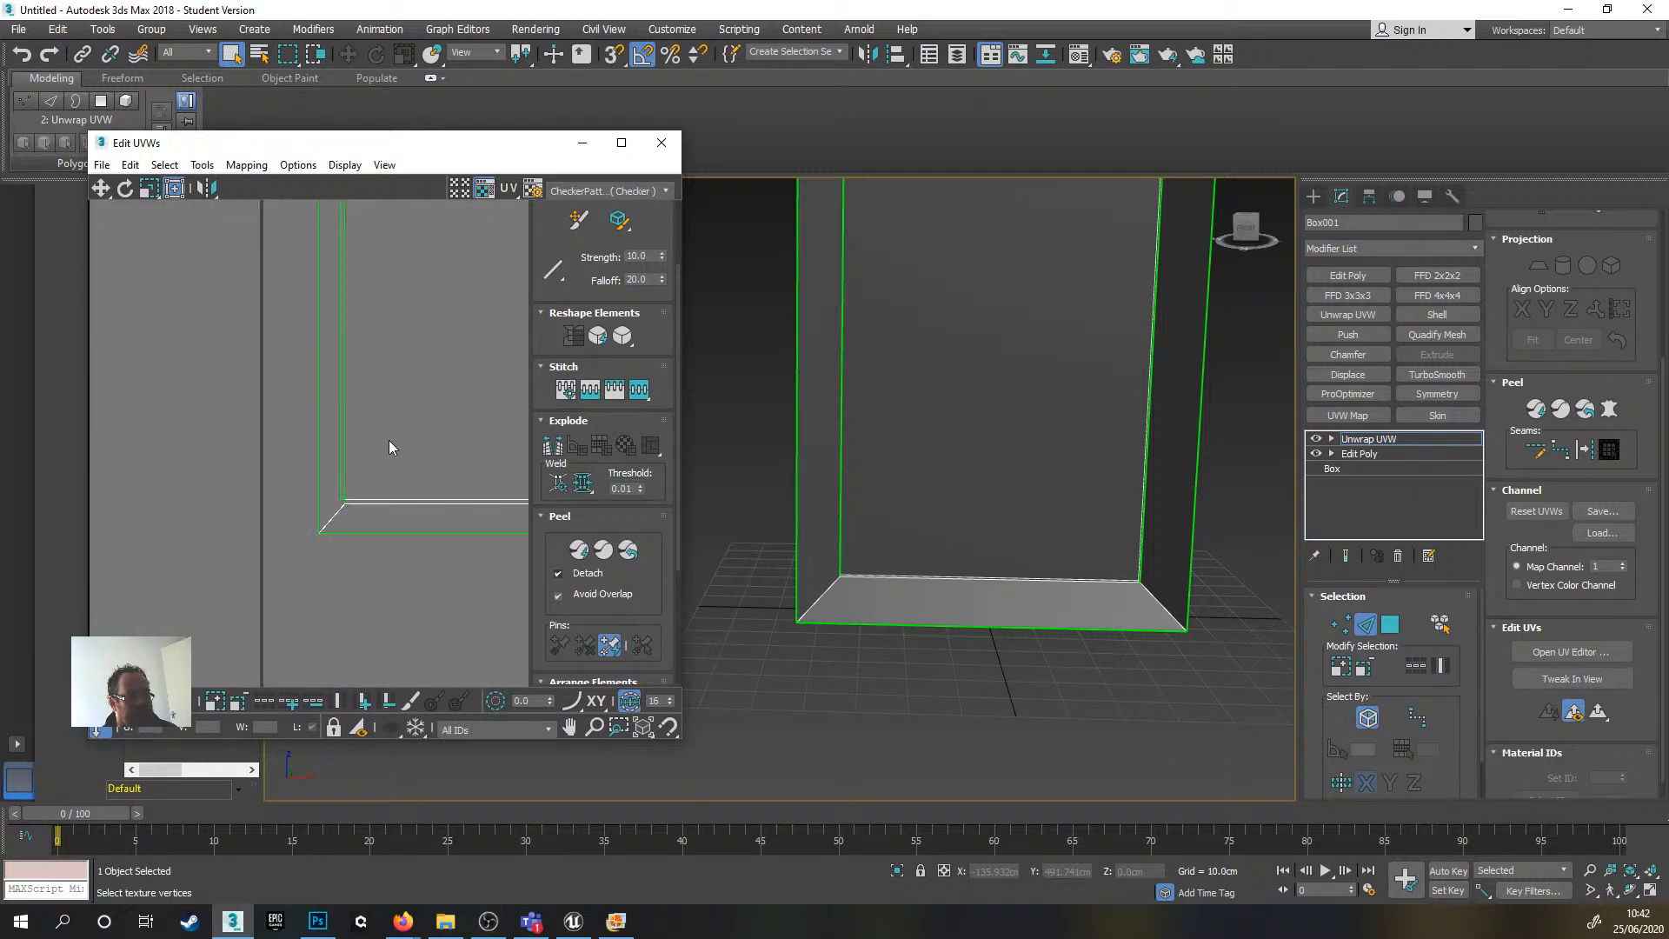
middle_drag(389, 440, 307, 478)
scroll(305, 419, up, 2)
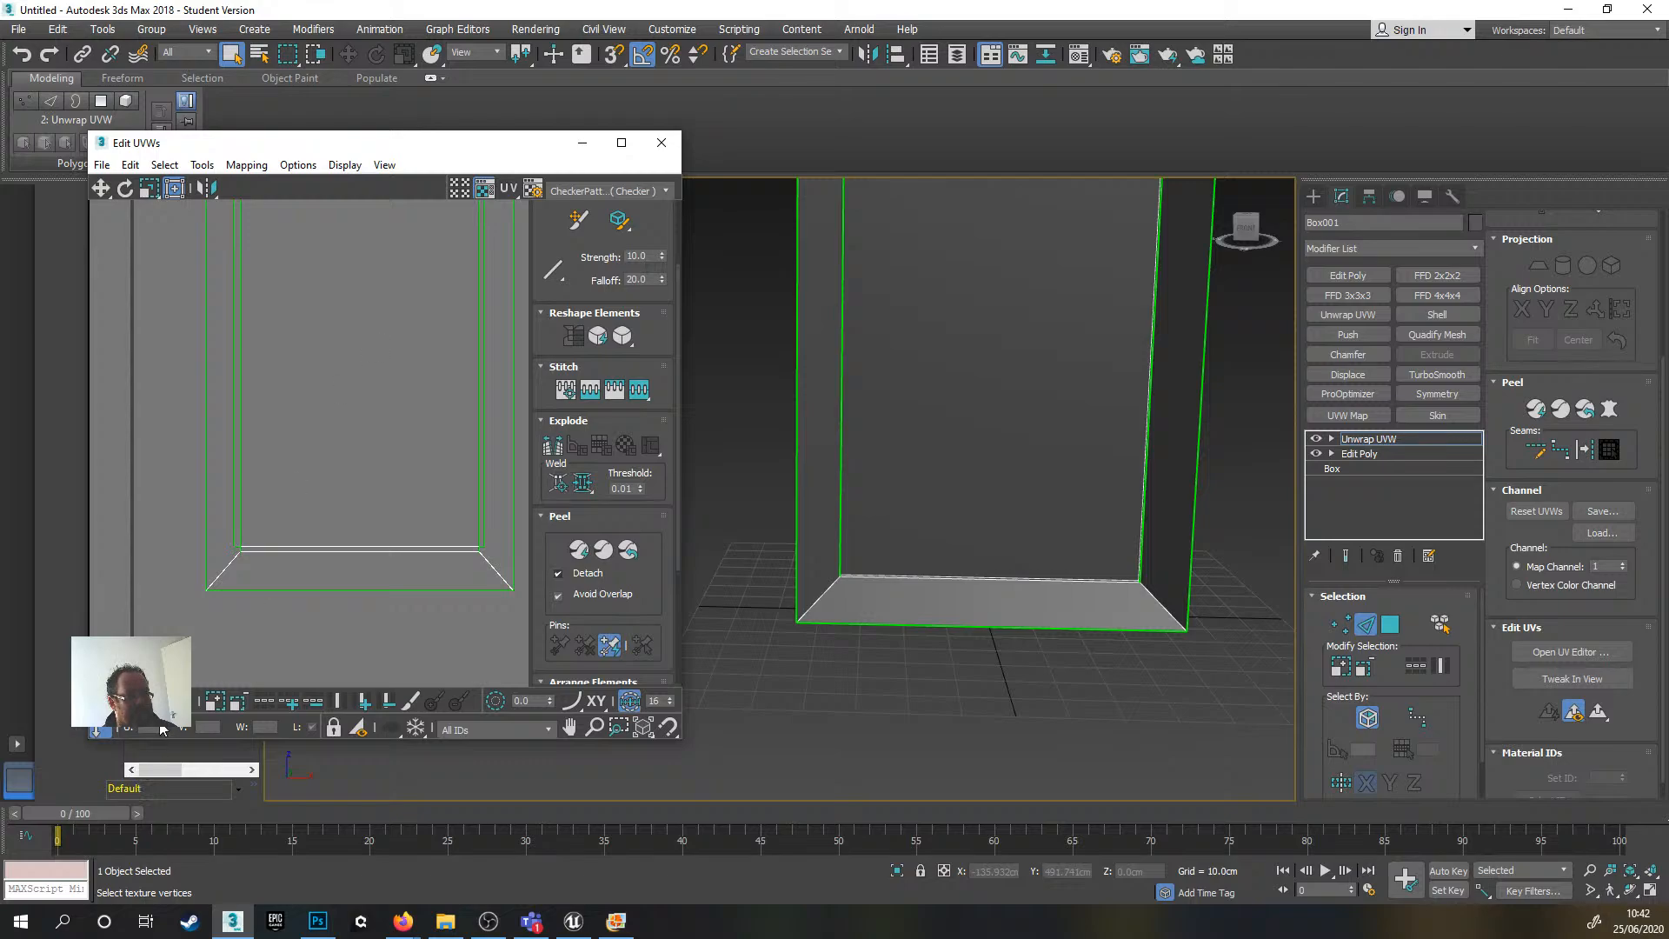
key(3)
click(224, 442)
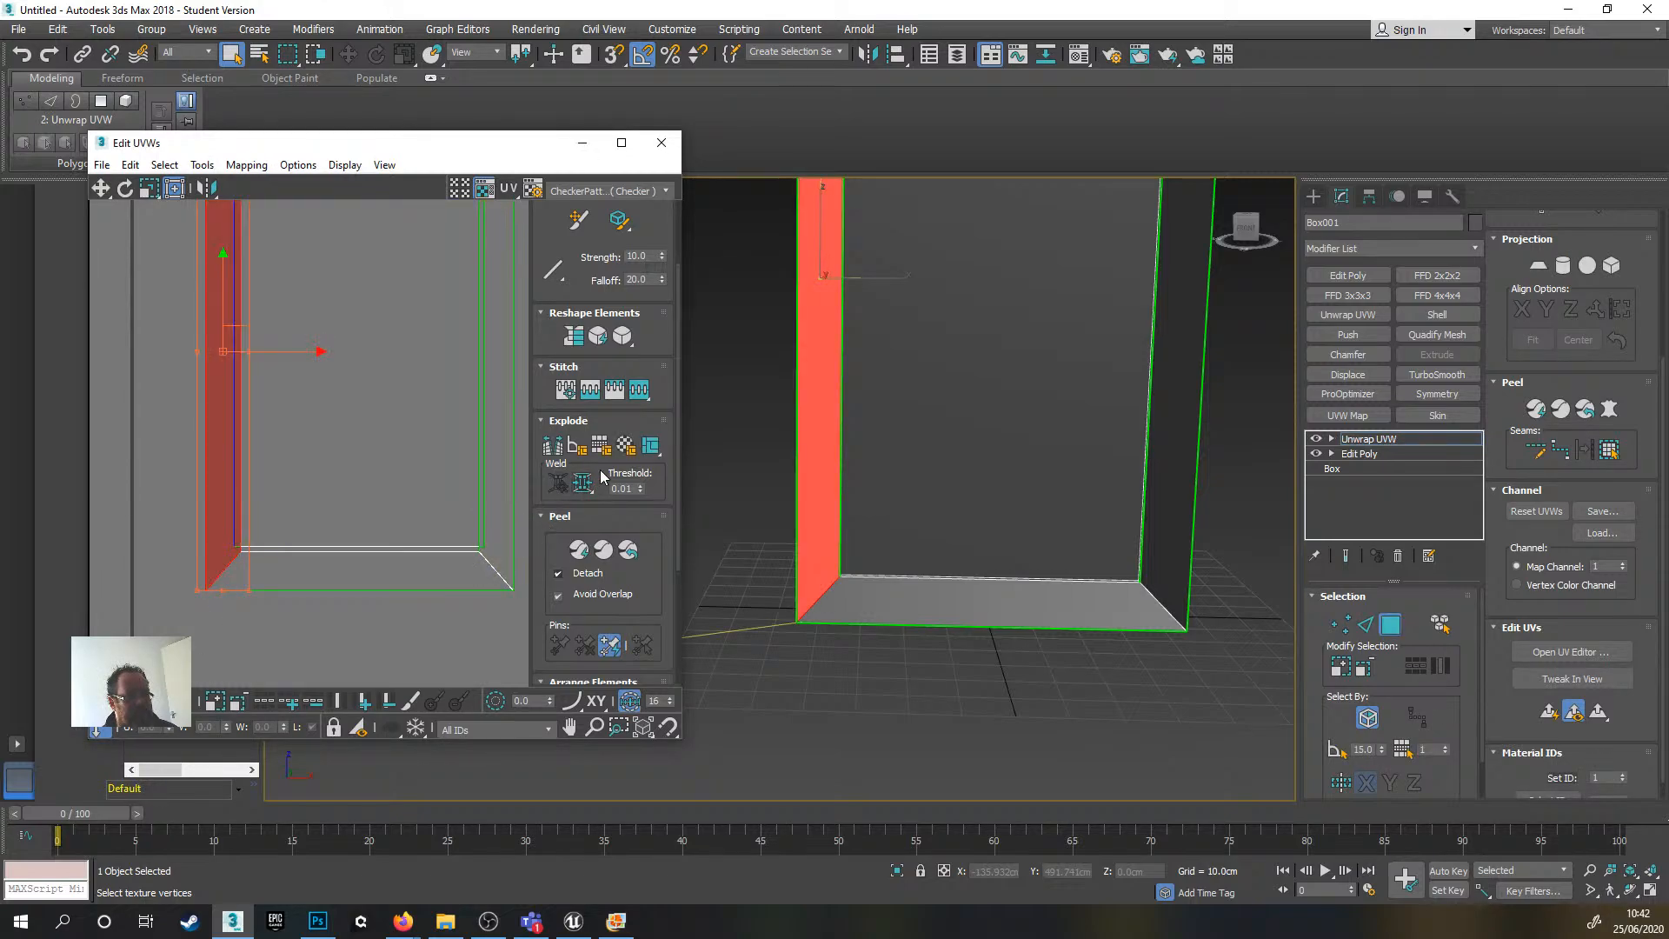
drag(228, 337, 131, 360)
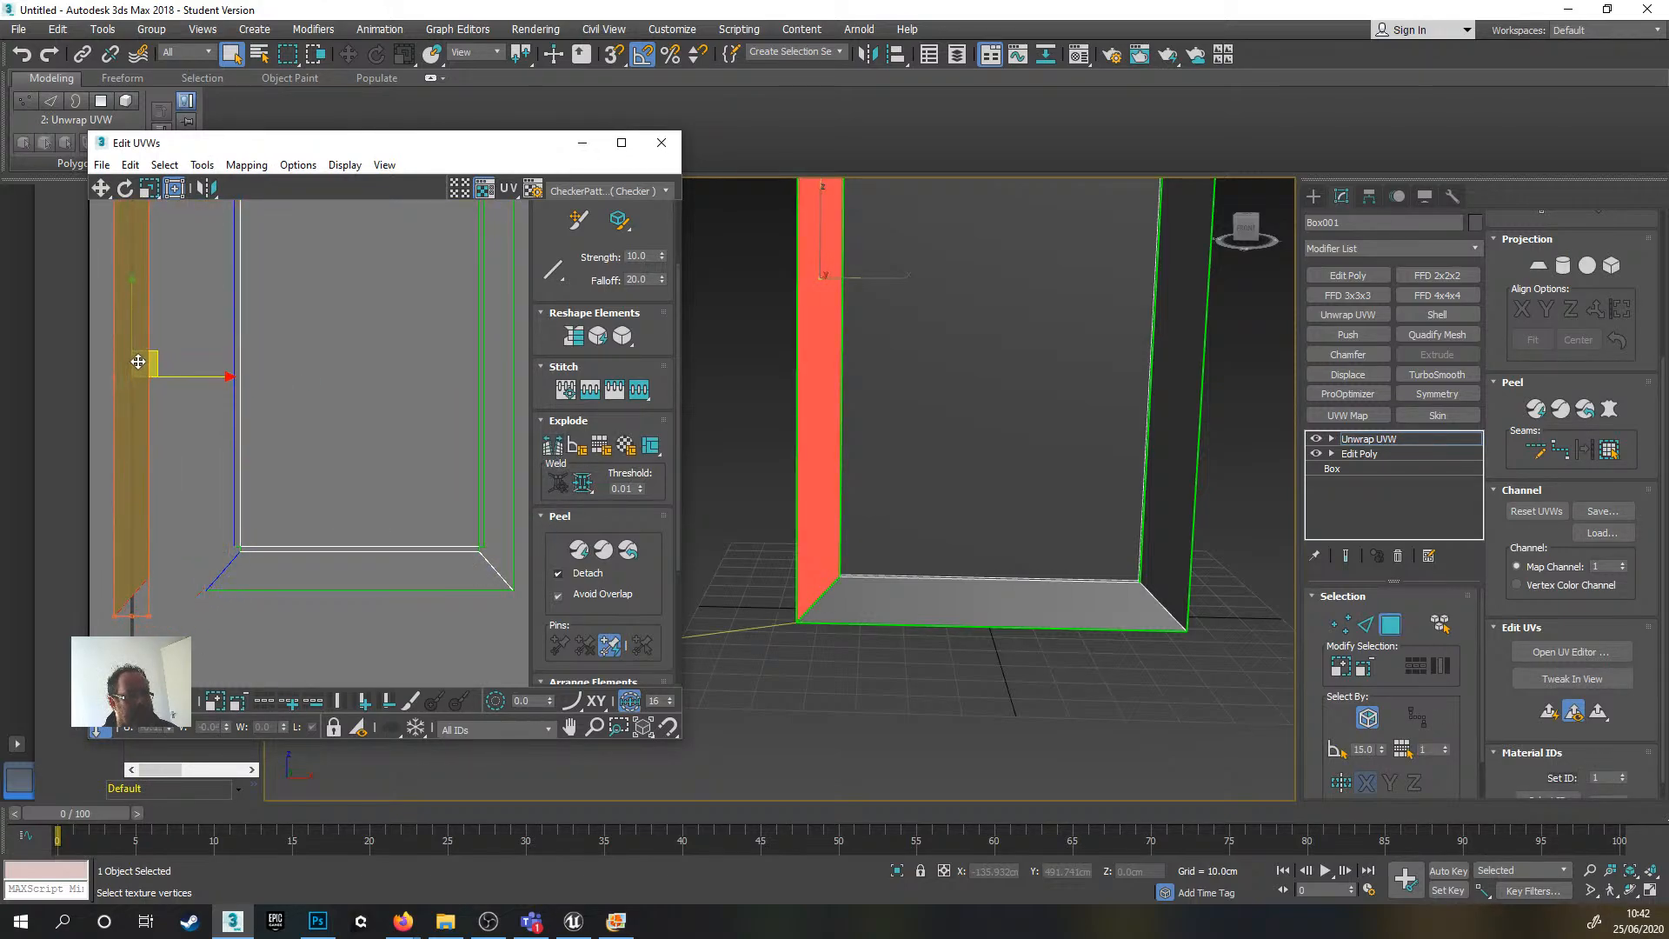
- Break the right front frame face off the stitched cluster and move it out to the right of the picture
scroll(291, 381, down, 3)
middle_drag(382, 337, 316, 394)
scroll(316, 395, up, 3)
click(316, 395)
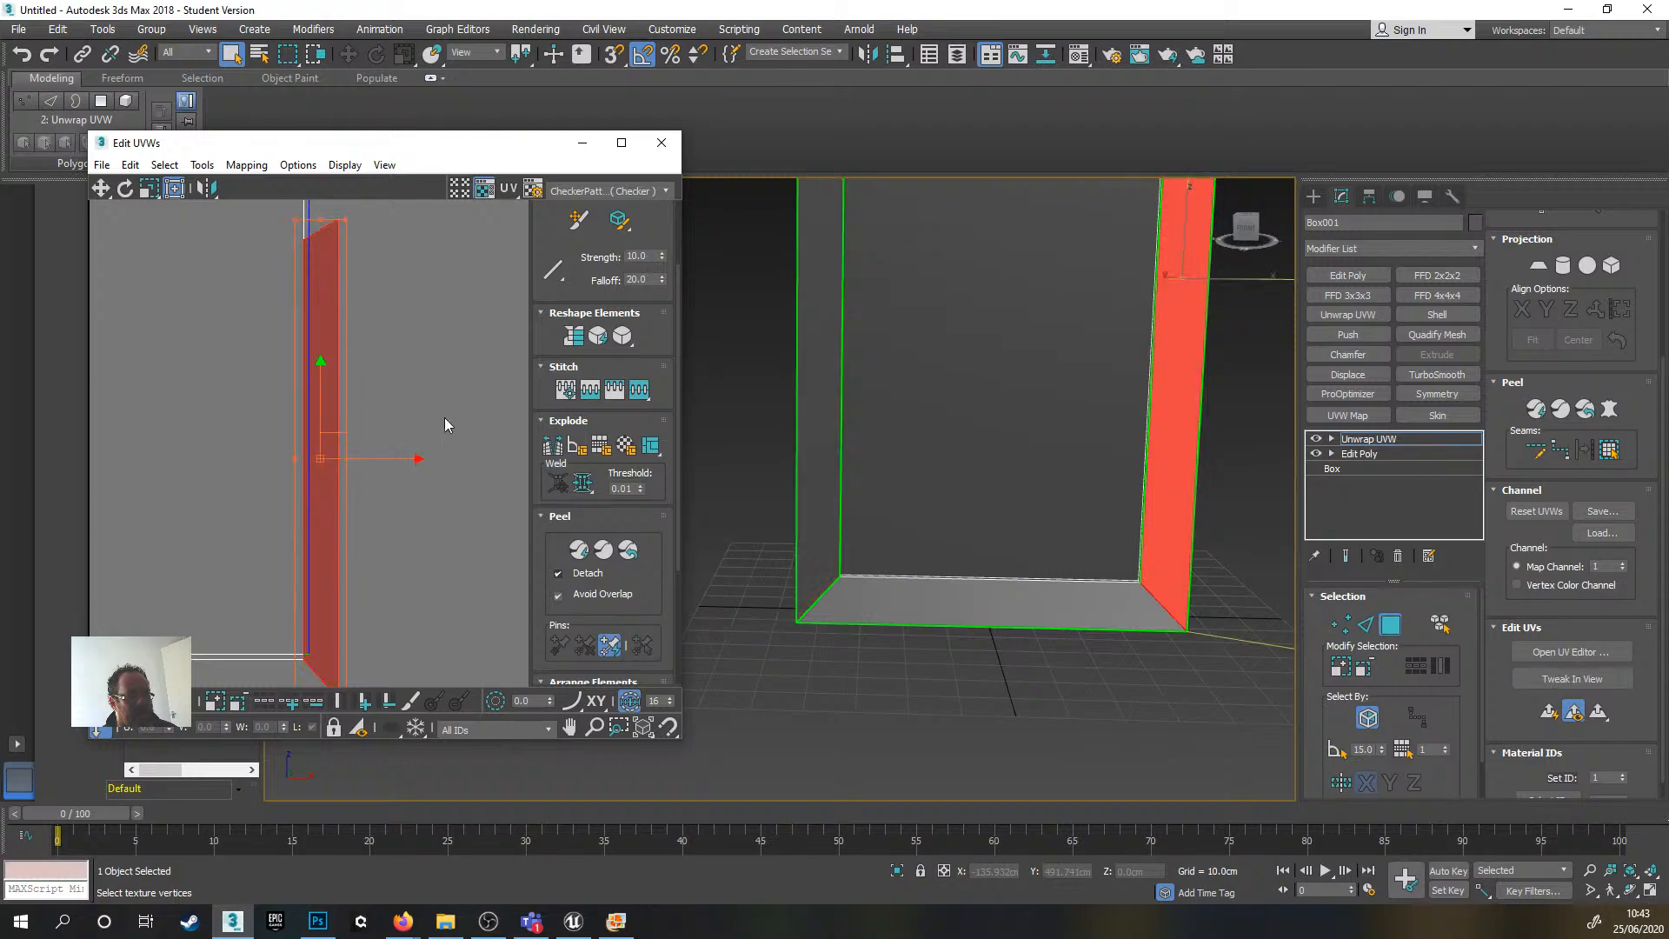
drag(346, 454, 458, 434)
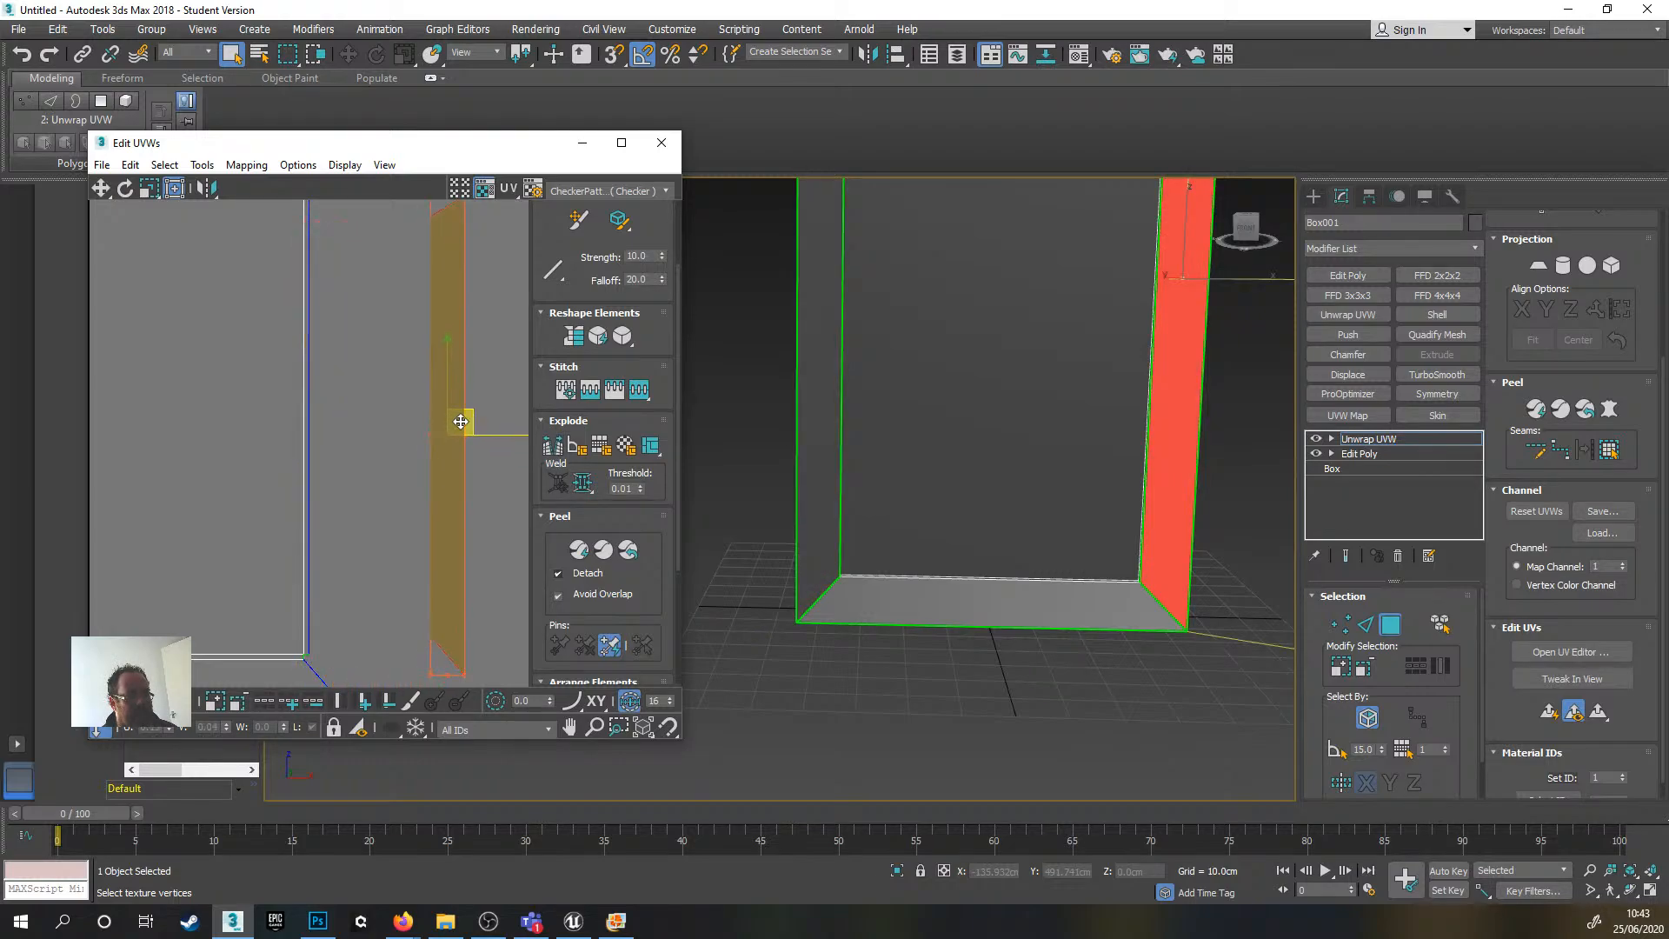
scroll(404, 441, down, 2)
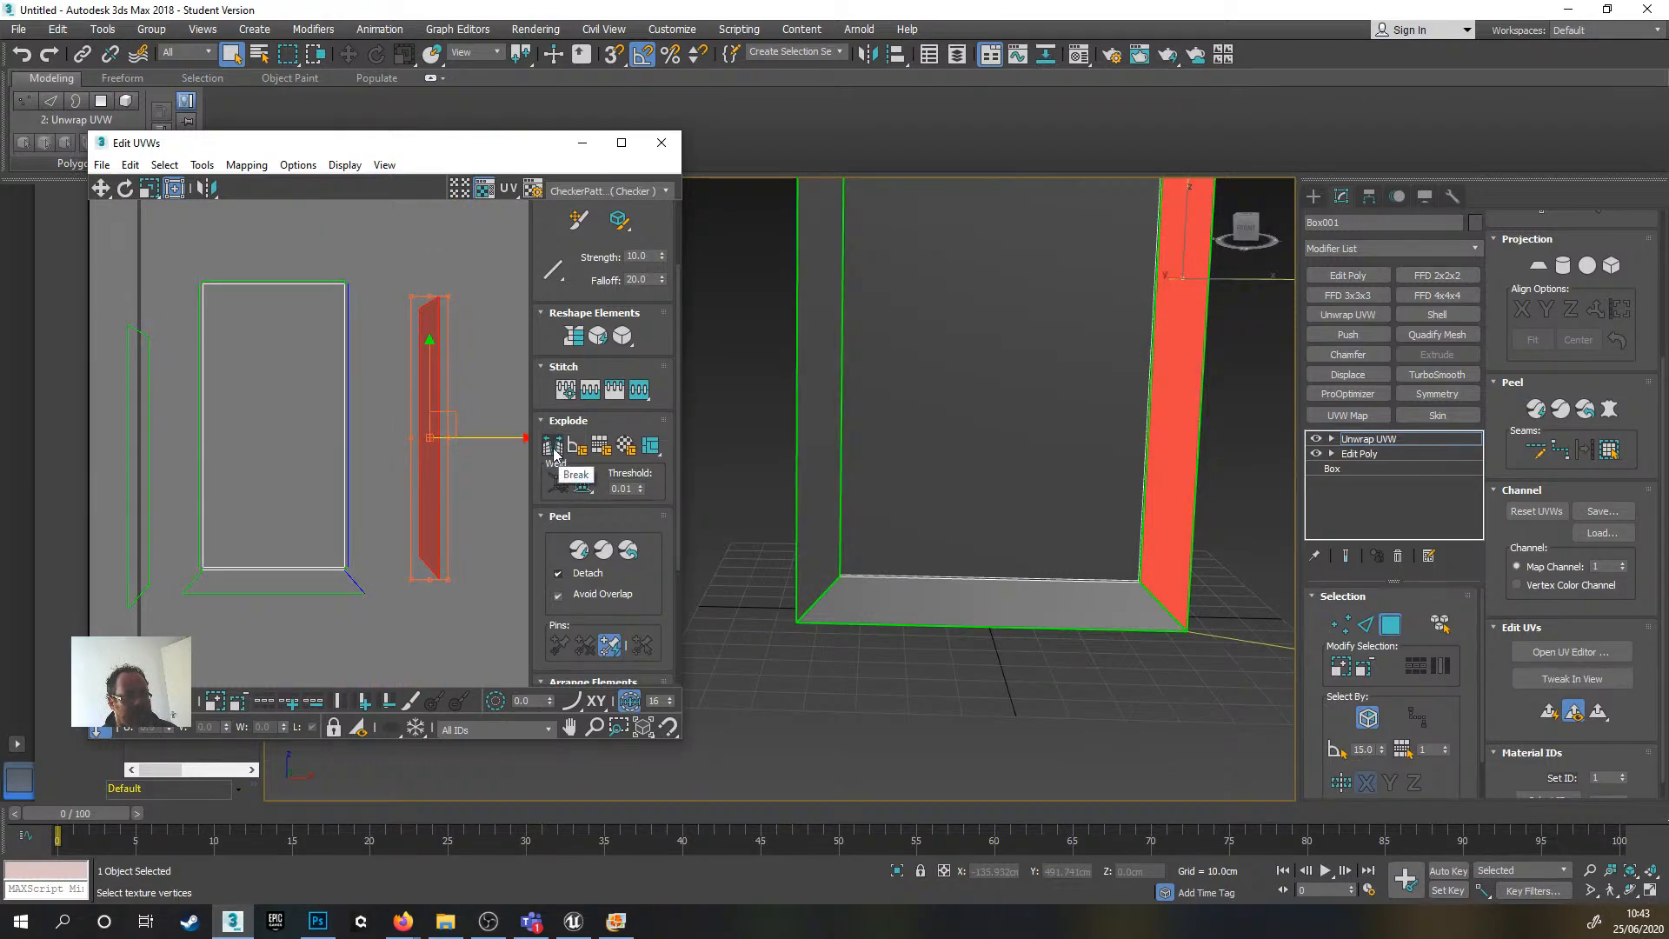
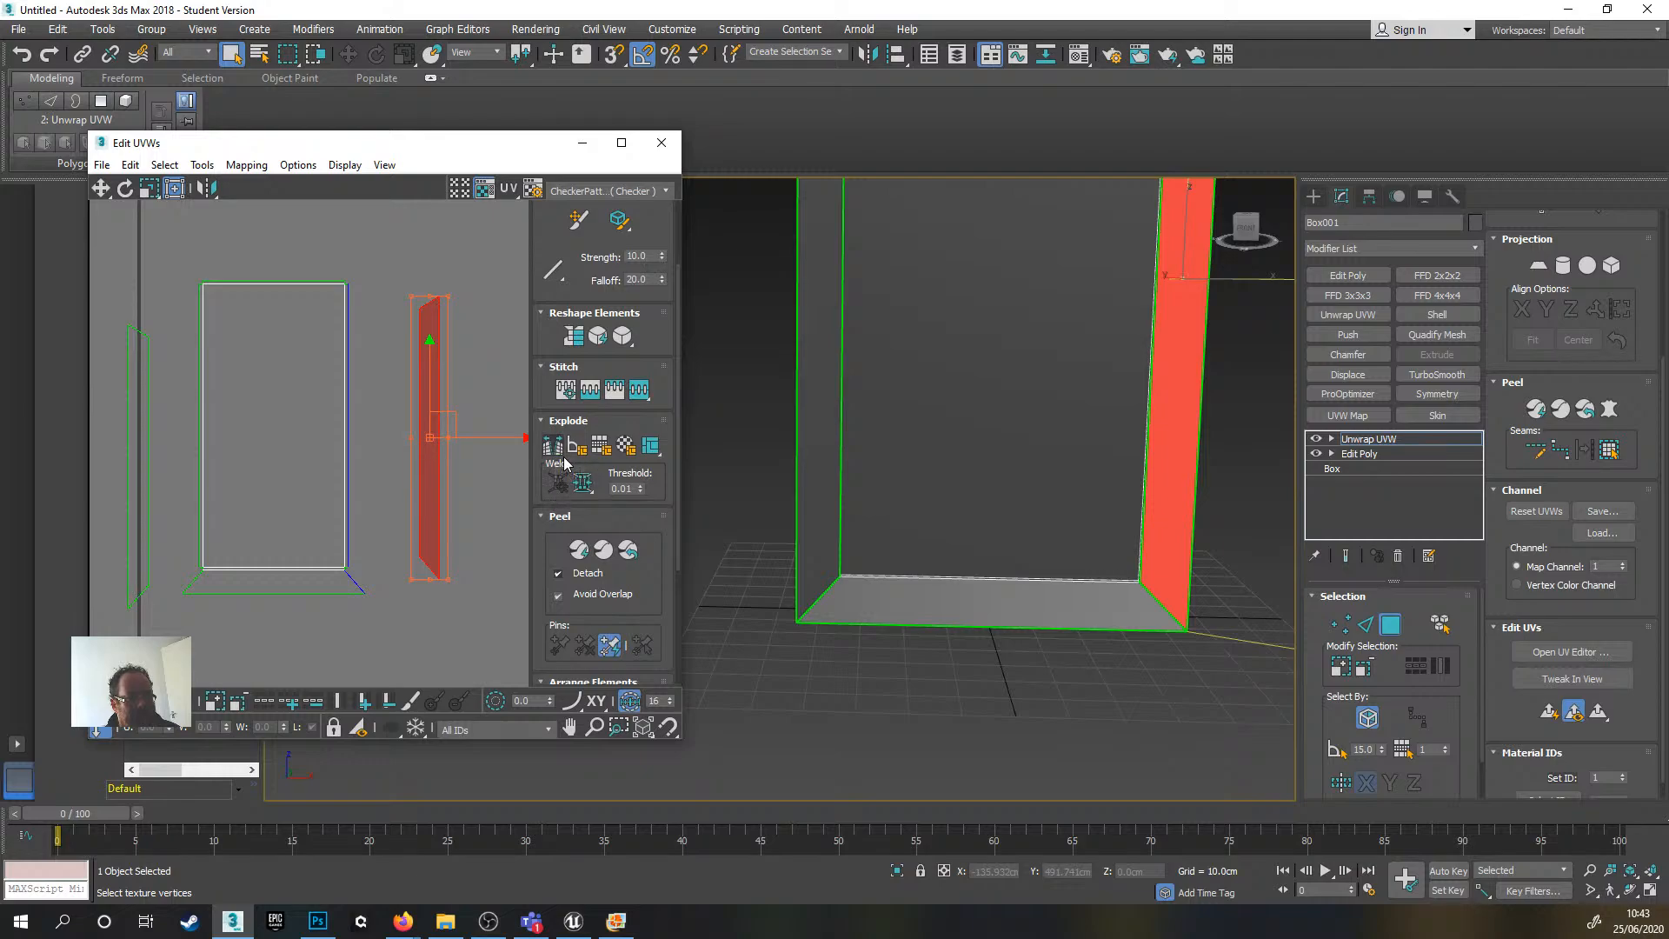
- At edge level, select the left rim strip's outer UV edge and stitch the detached left front frame face to it
scroll(435, 466, down, 2)
middle_drag(436, 466, 384, 458)
scroll(446, 414, down, 1)
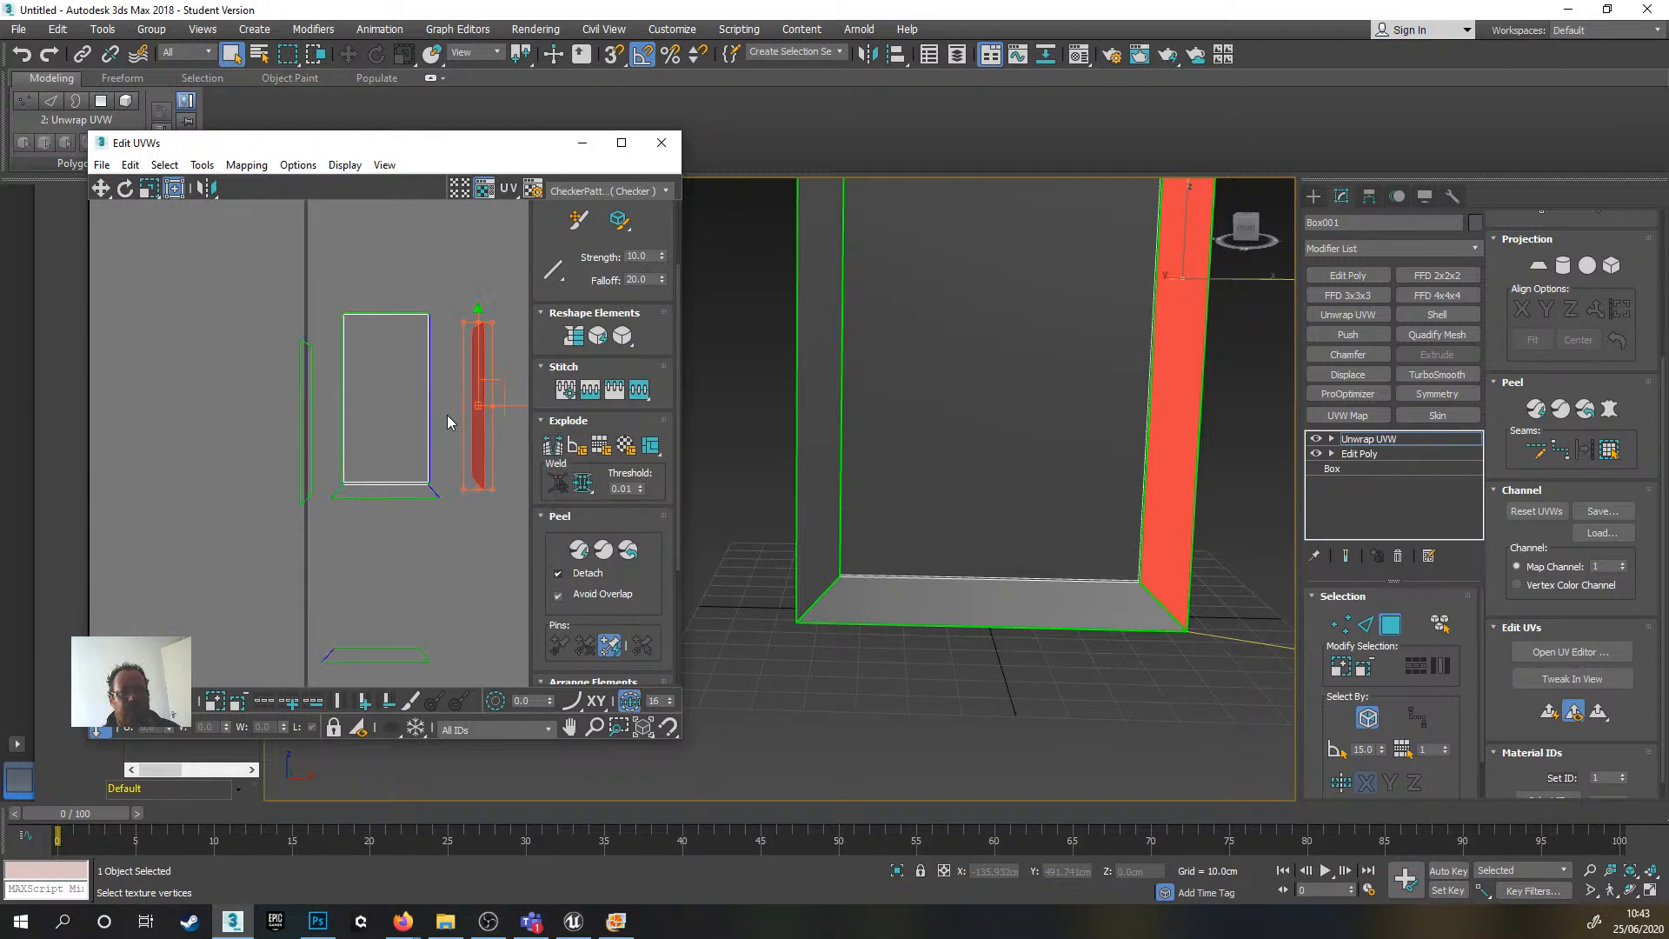
scroll(315, 419, up, 2)
scroll(228, 424, down, 1)
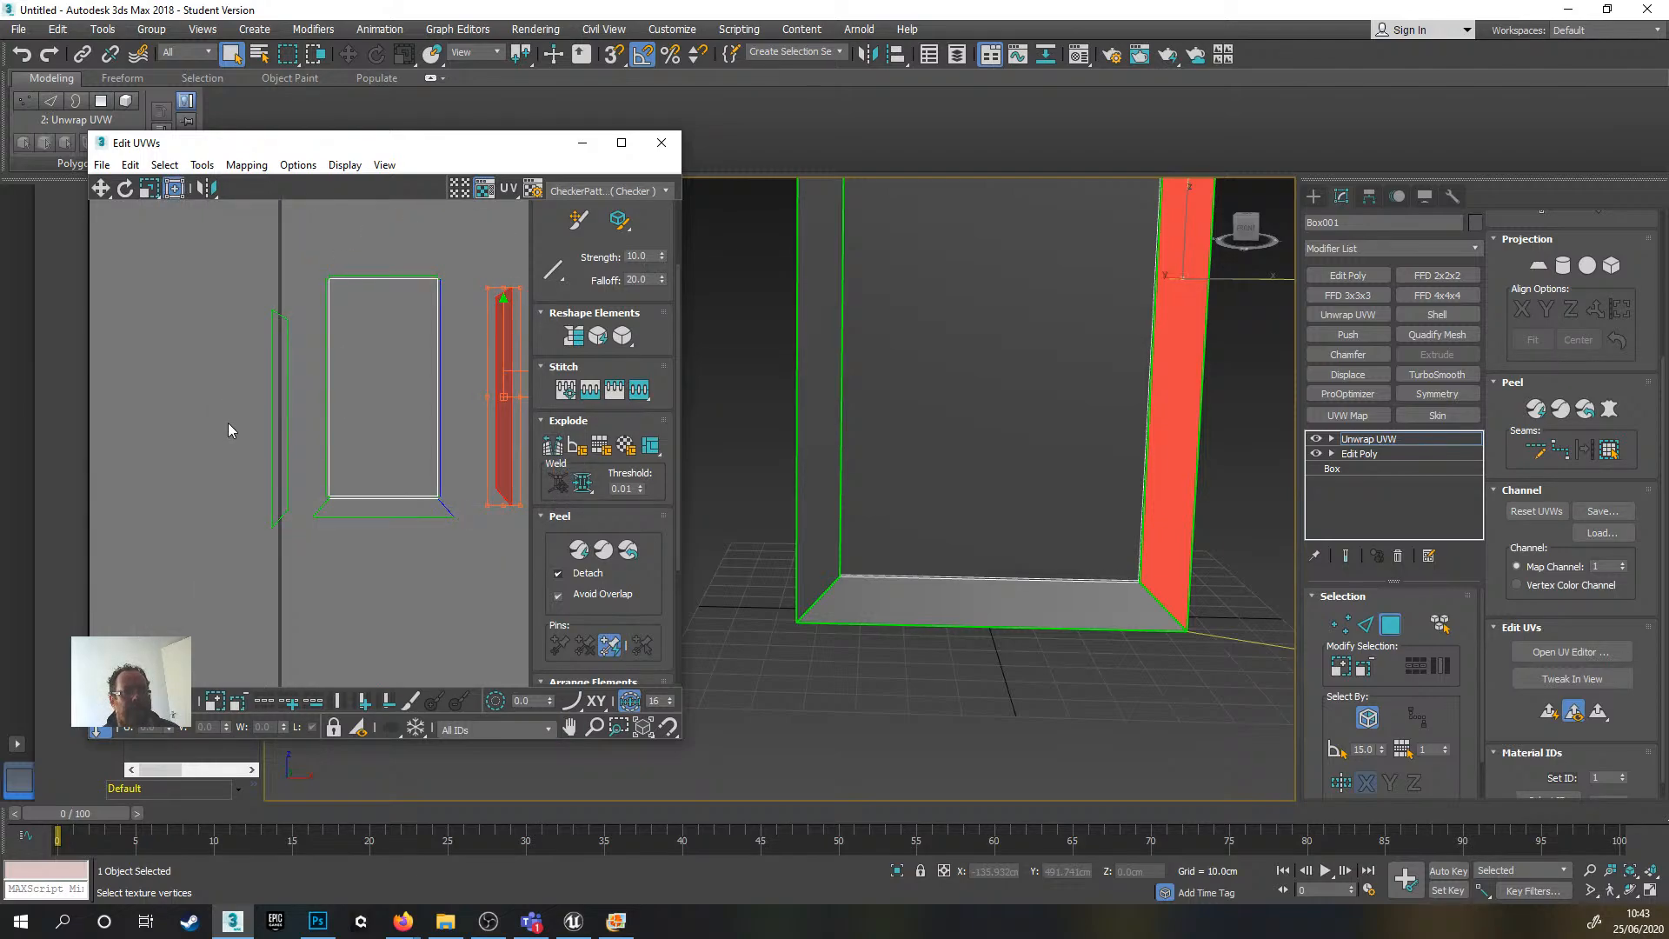
scroll(298, 362, up, 1)
click(299, 373)
scroll(327, 391, up, 2)
scroll(328, 399, up, 1)
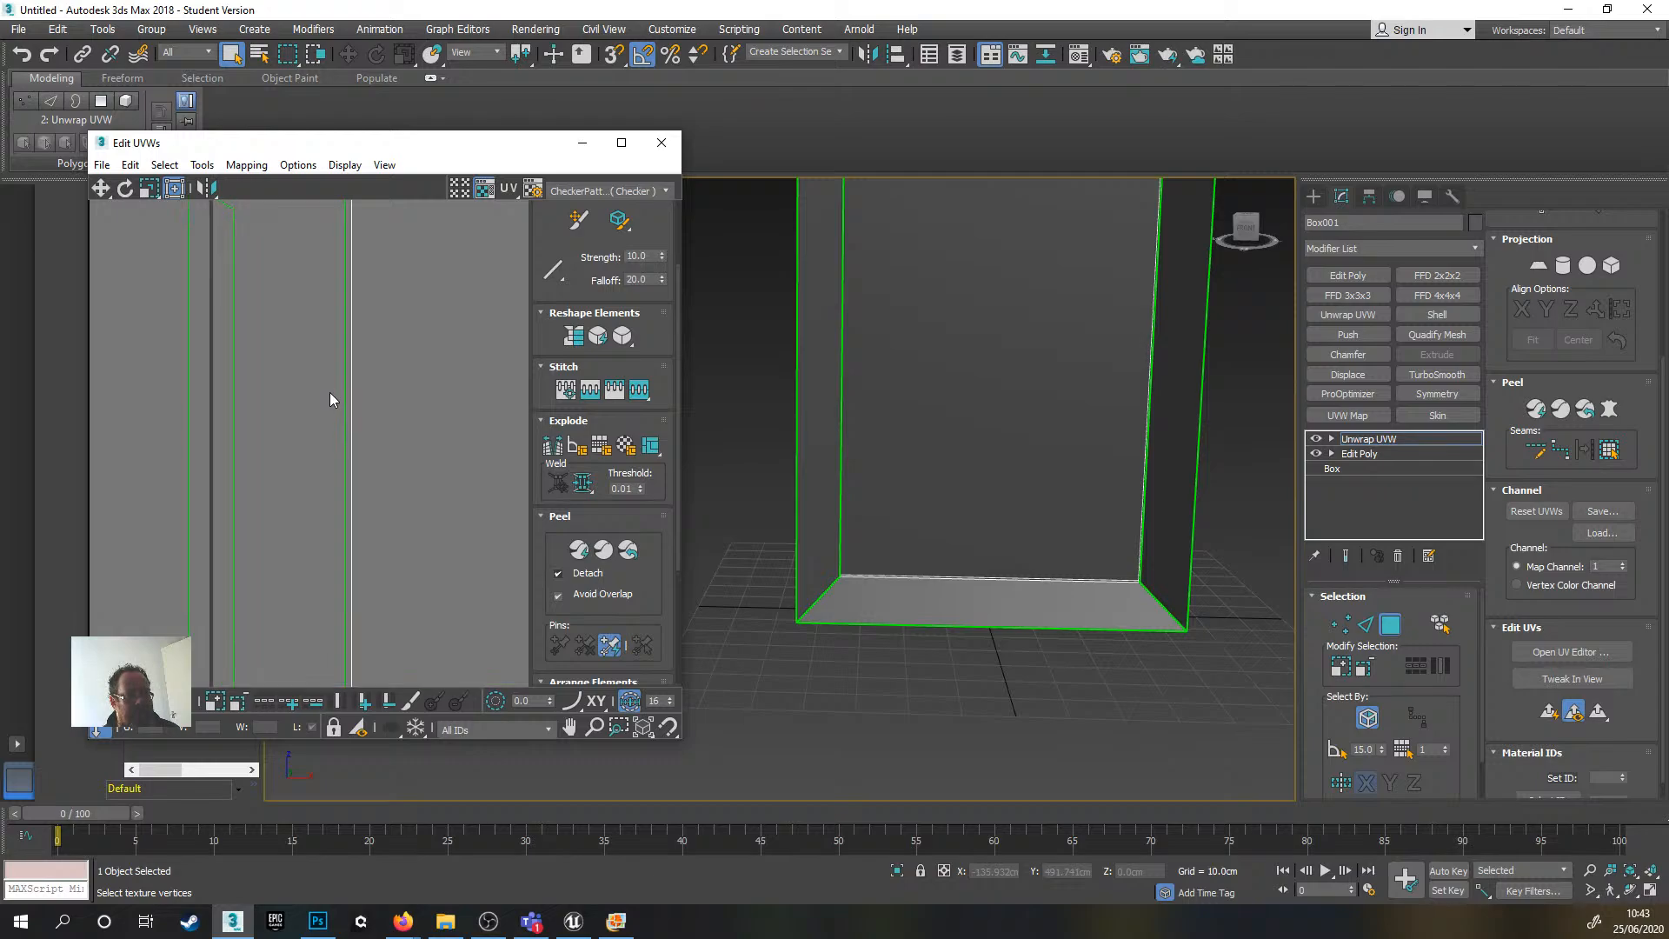
key(2)
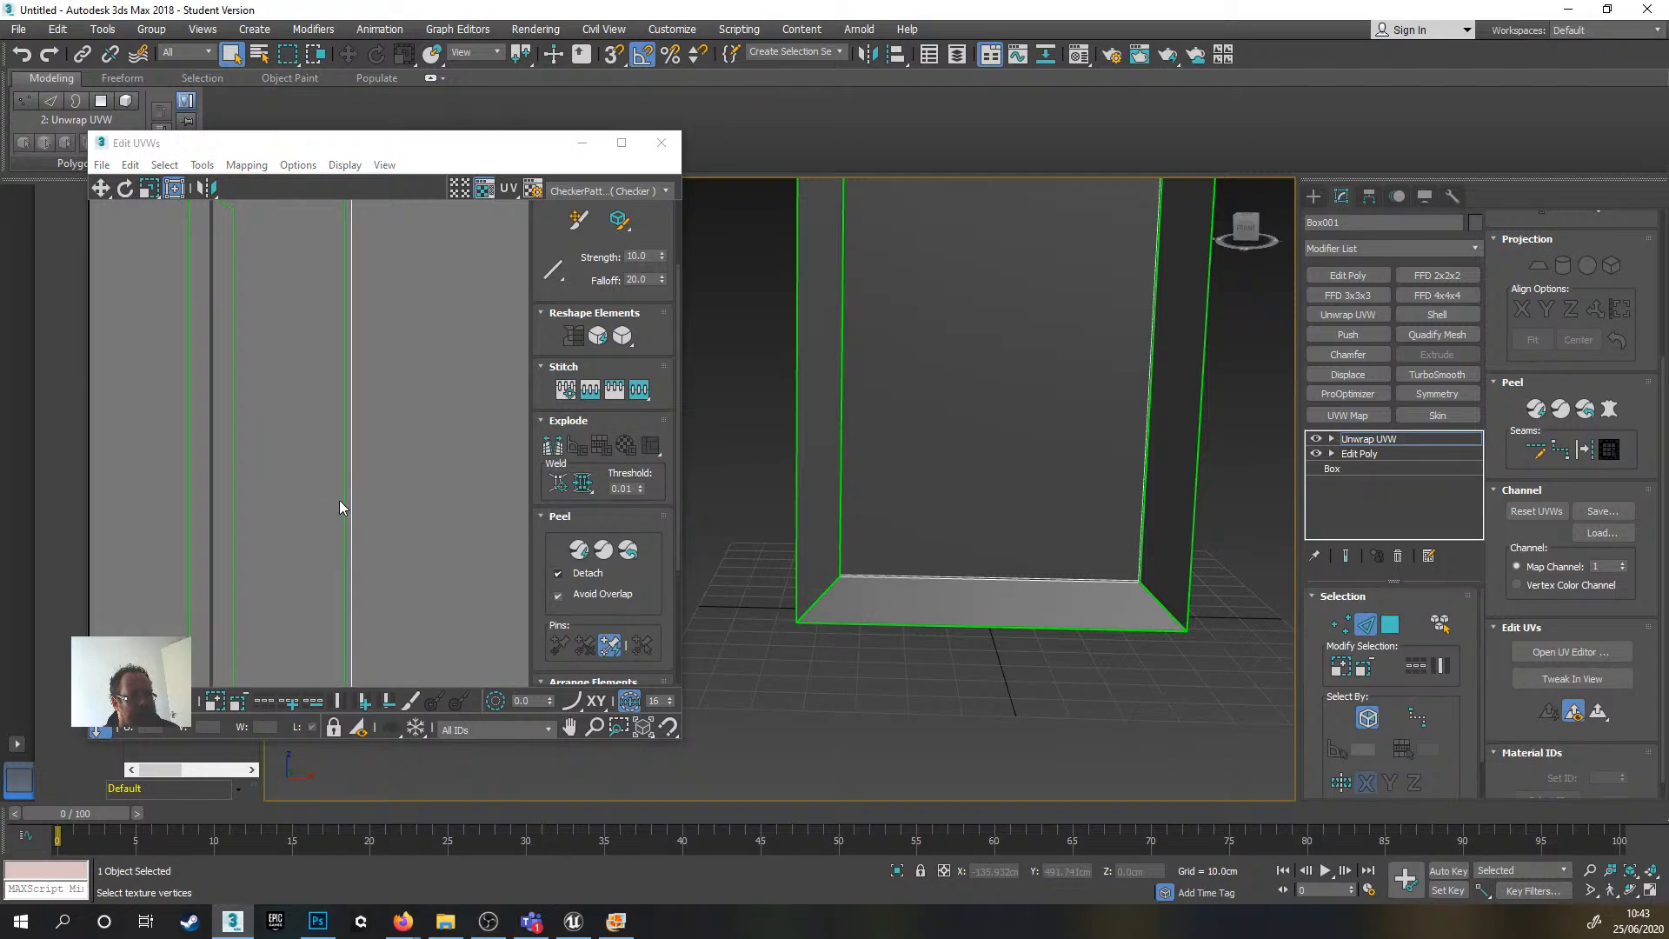
click(344, 501)
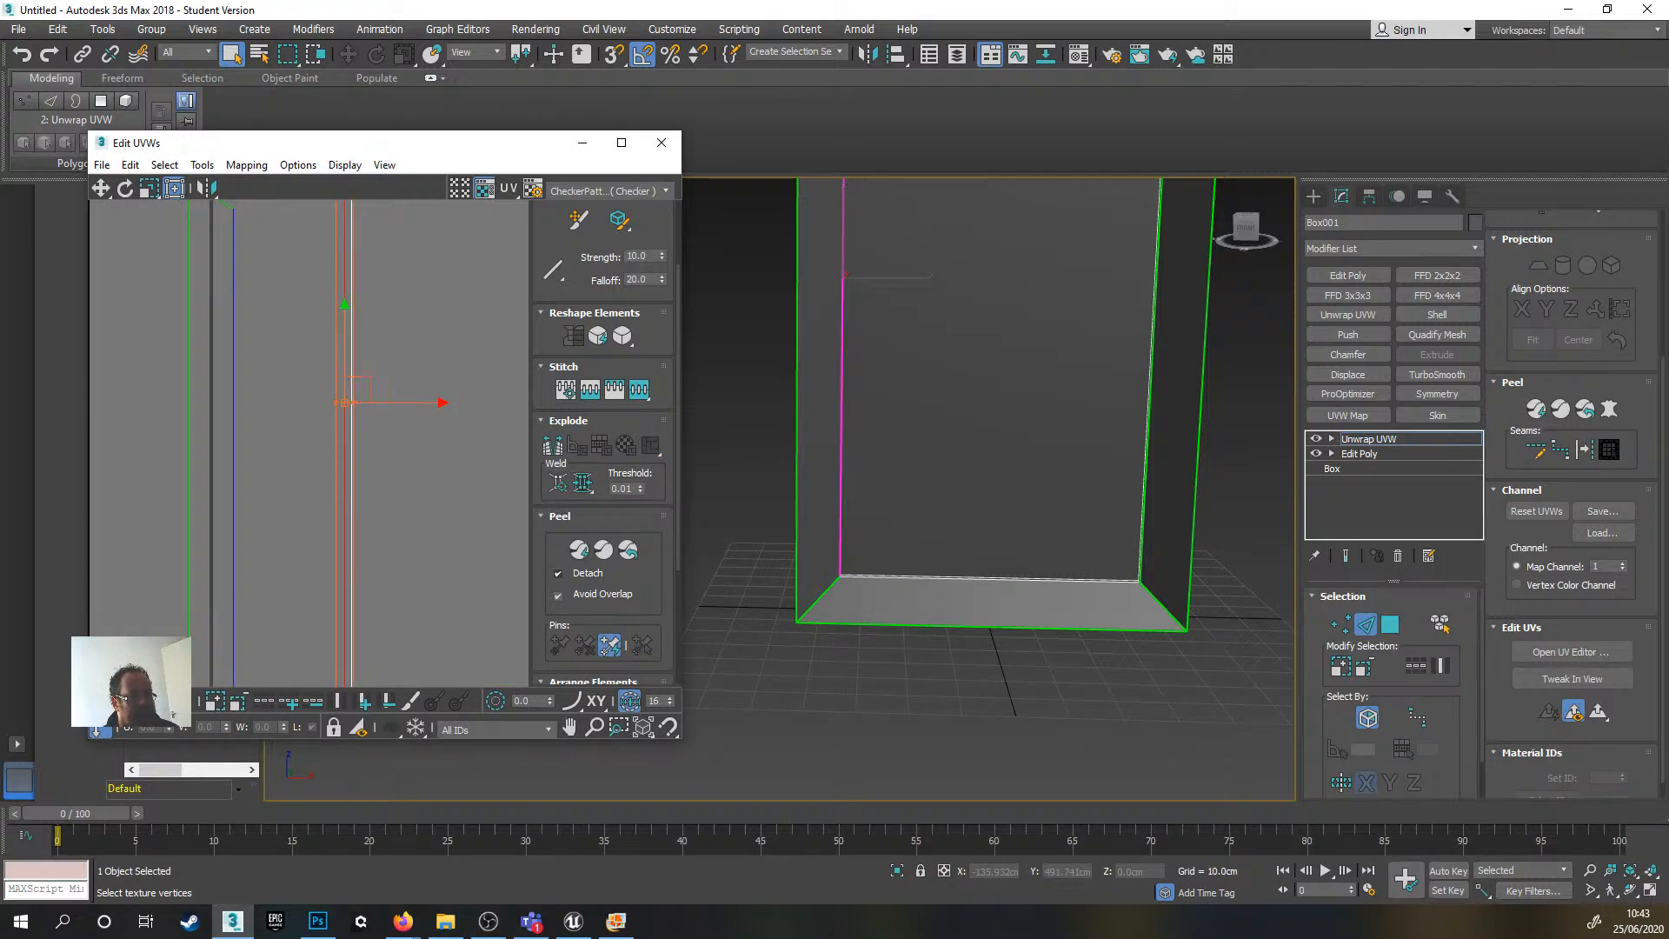
click(619, 388)
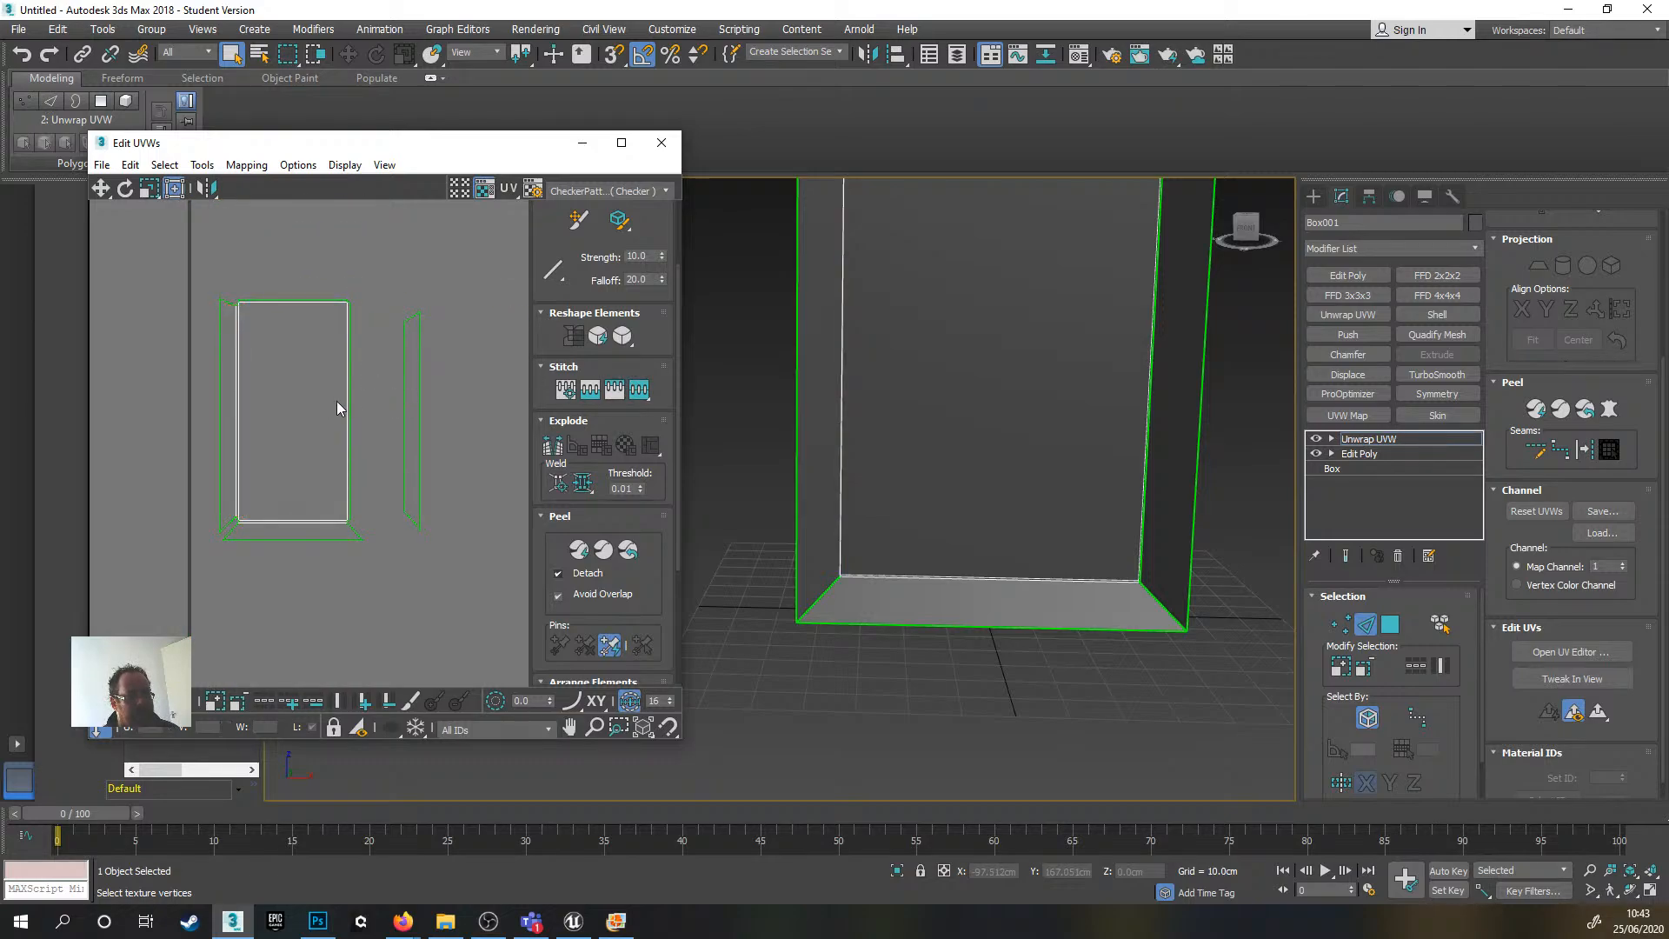
- Stitch the matching front frame faces to the outer UV edges of the right and upper rim strips, and clear the selection
scroll(337, 400, up, 5)
click(378, 438)
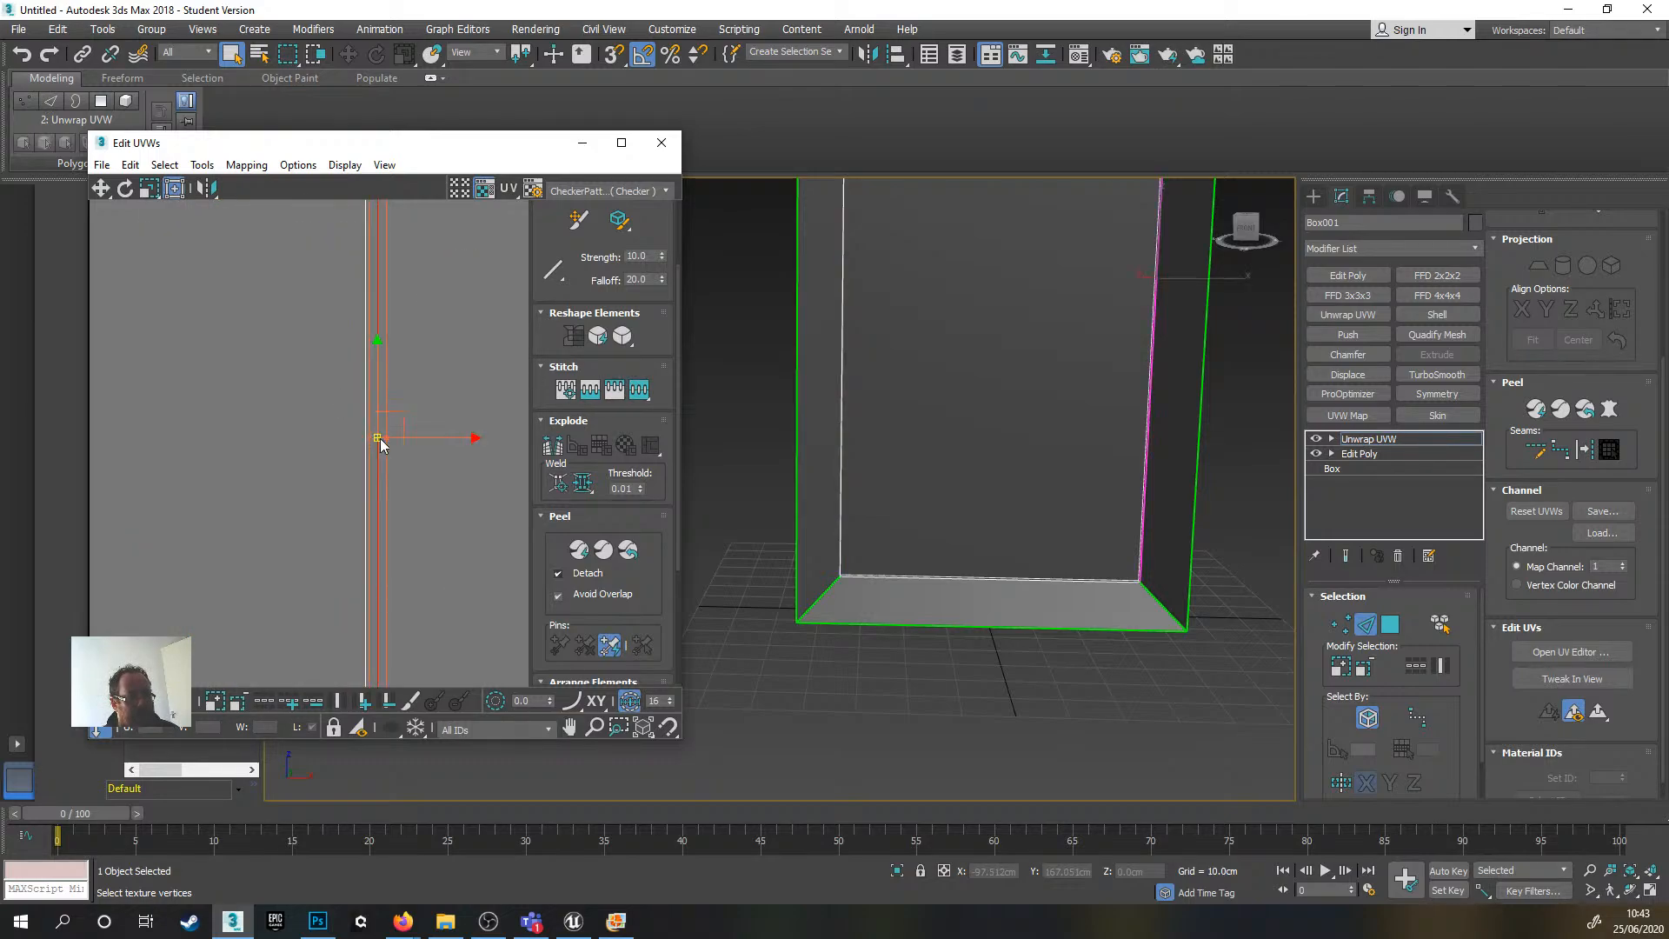
click(639, 389)
scroll(390, 450, down, 5)
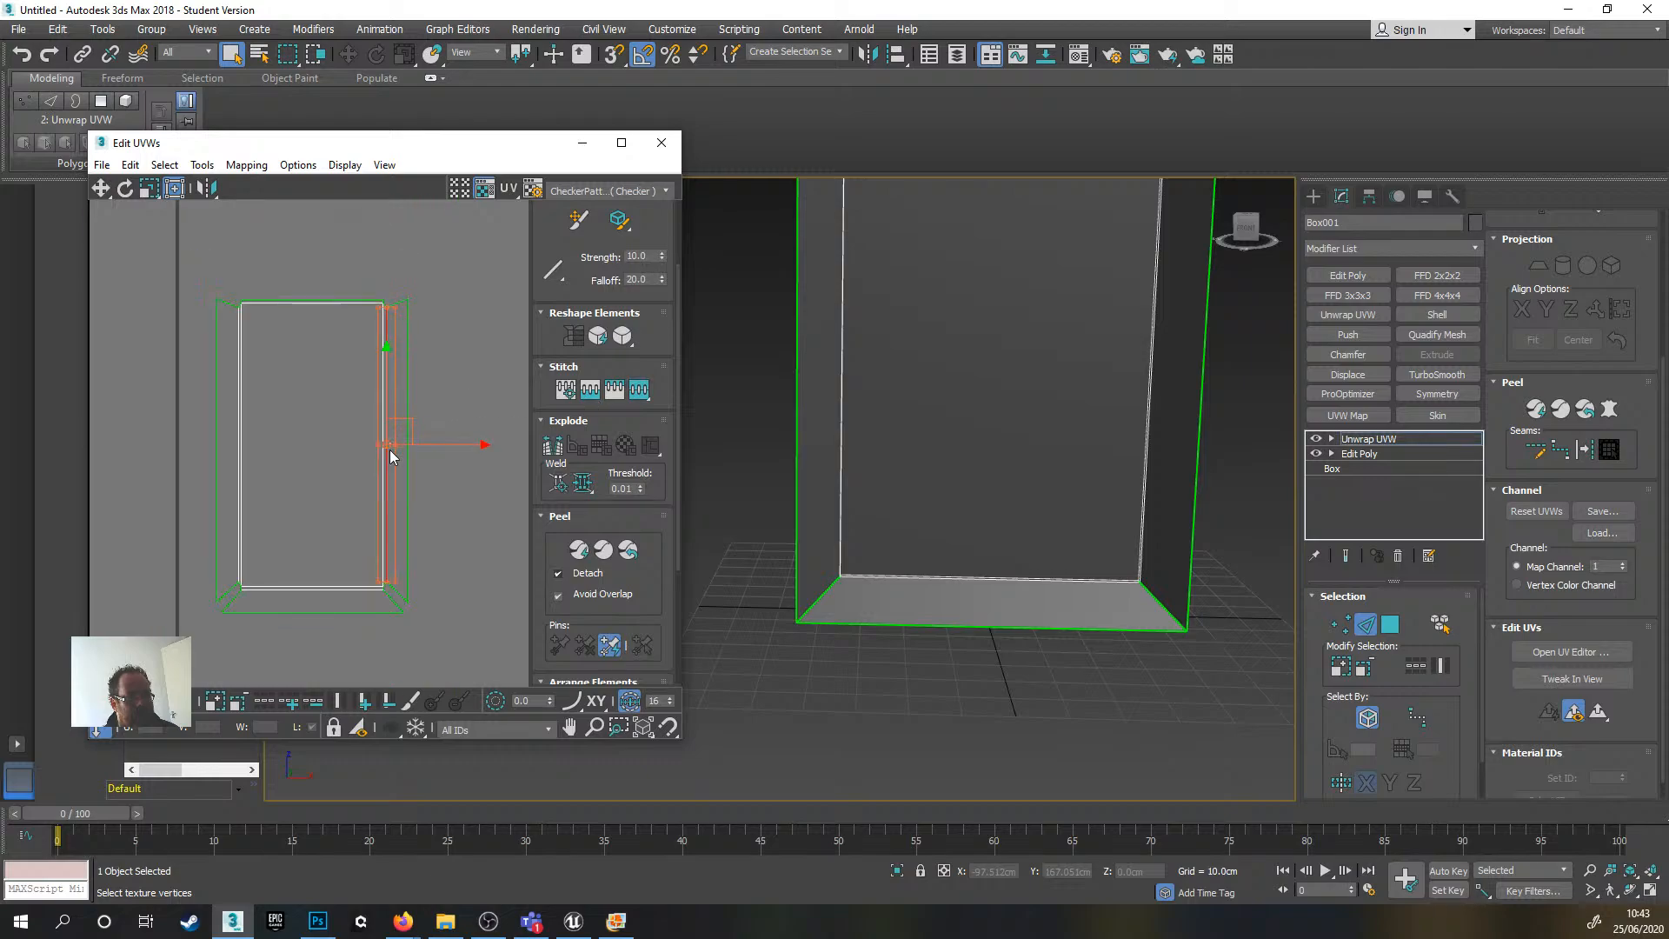
scroll(271, 409, up, 4)
click(282, 400)
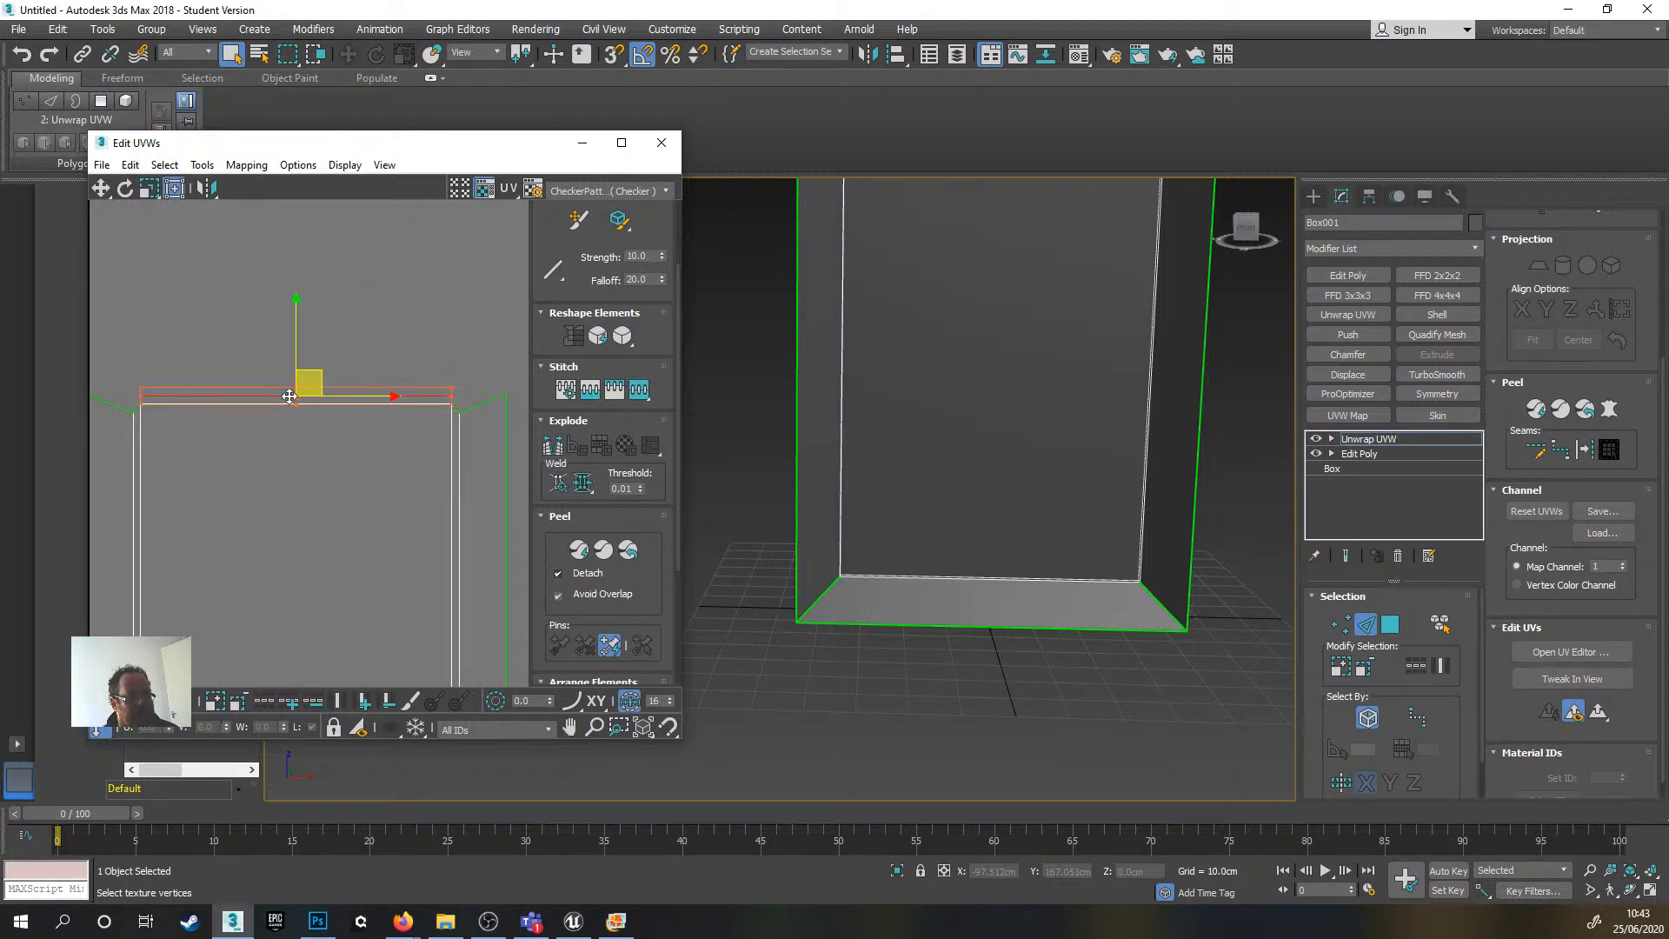
click(639, 389)
click(231, 294)
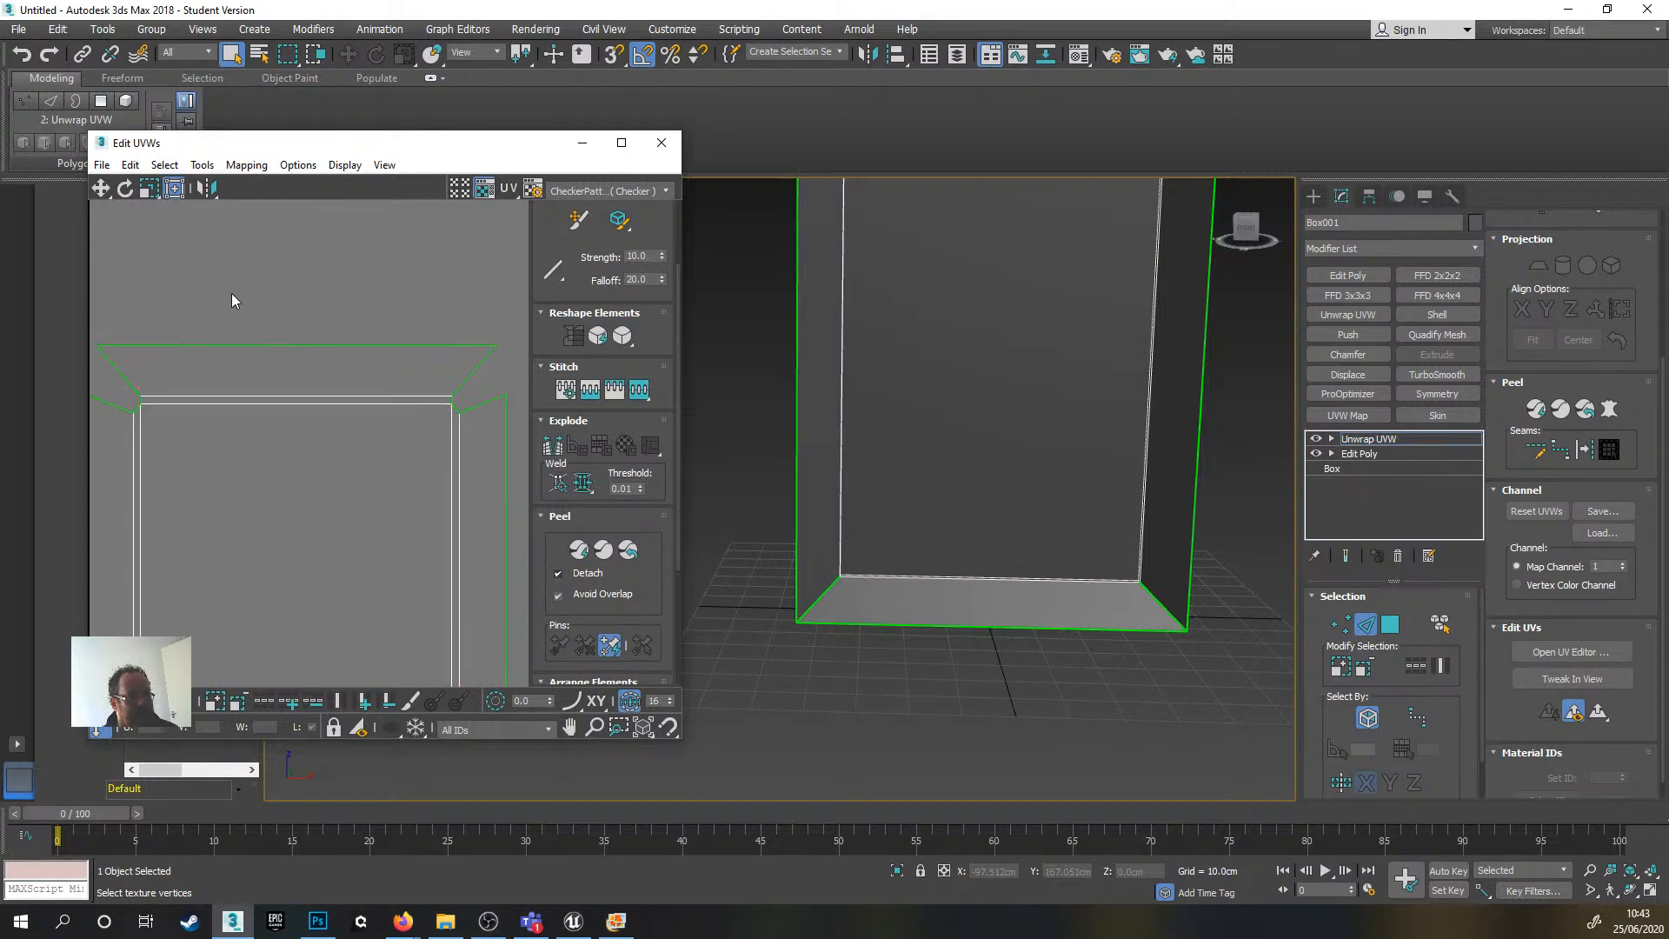
- Examine the corners and overall layout of the frame faces stitched around the picture polygon in the UV editor
scroll(231, 294, down, 4)
scroll(317, 434, down, 4)
scroll(374, 387, up, 8)
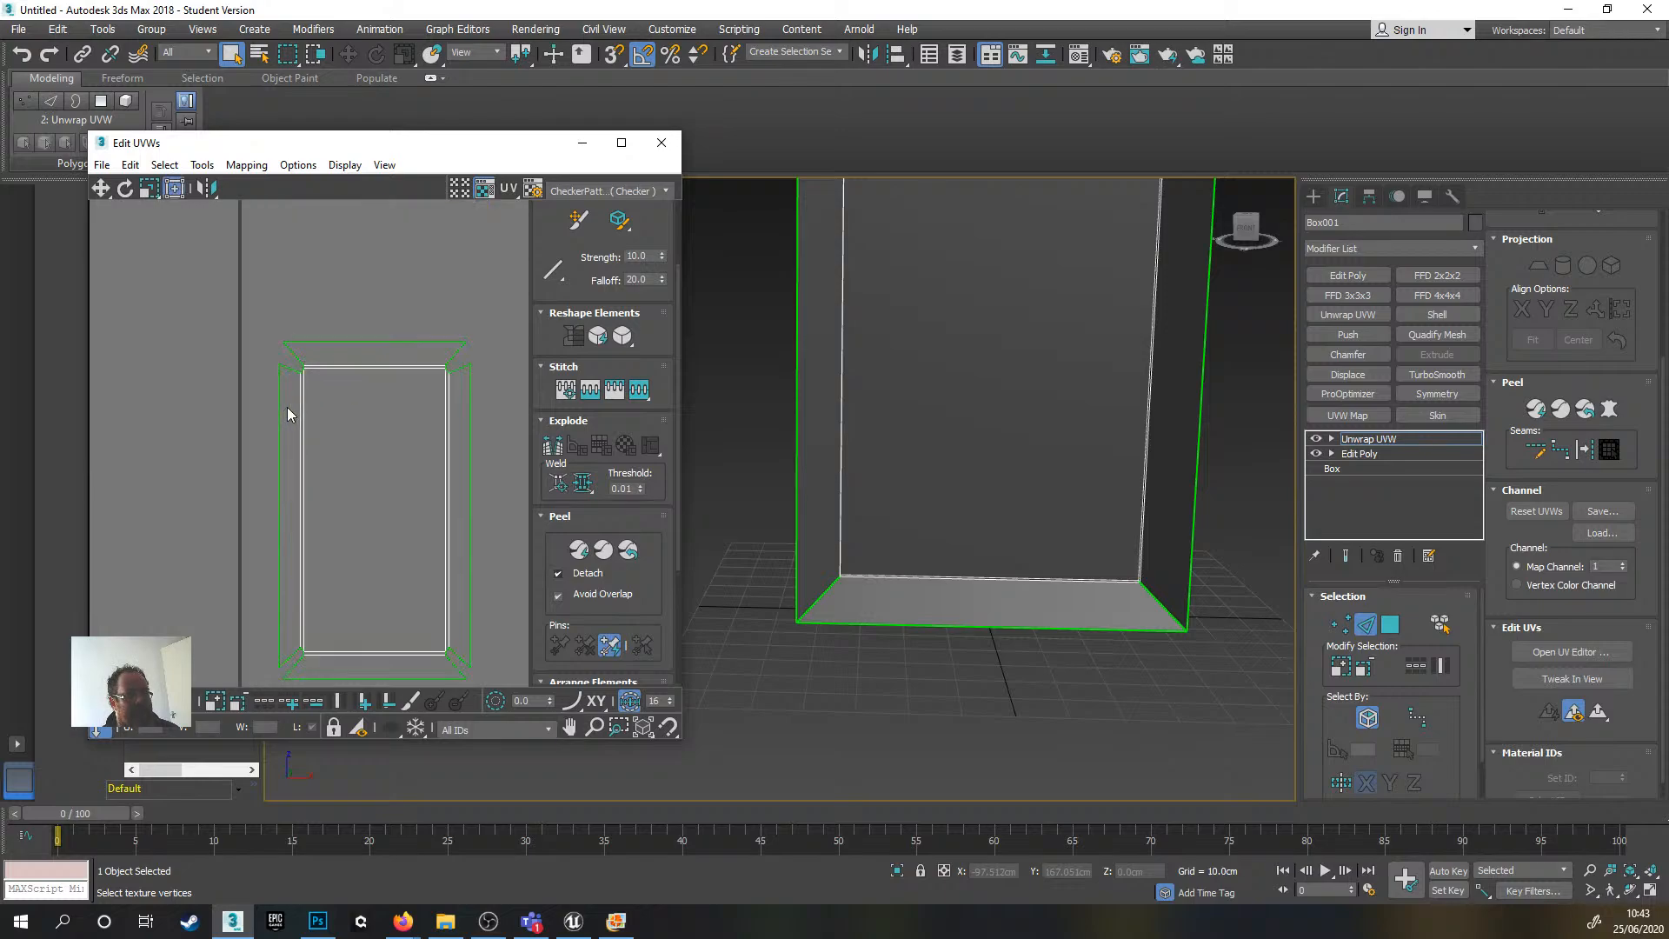
middle_drag(335, 382, 319, 407)
scroll(311, 395, up, 3)
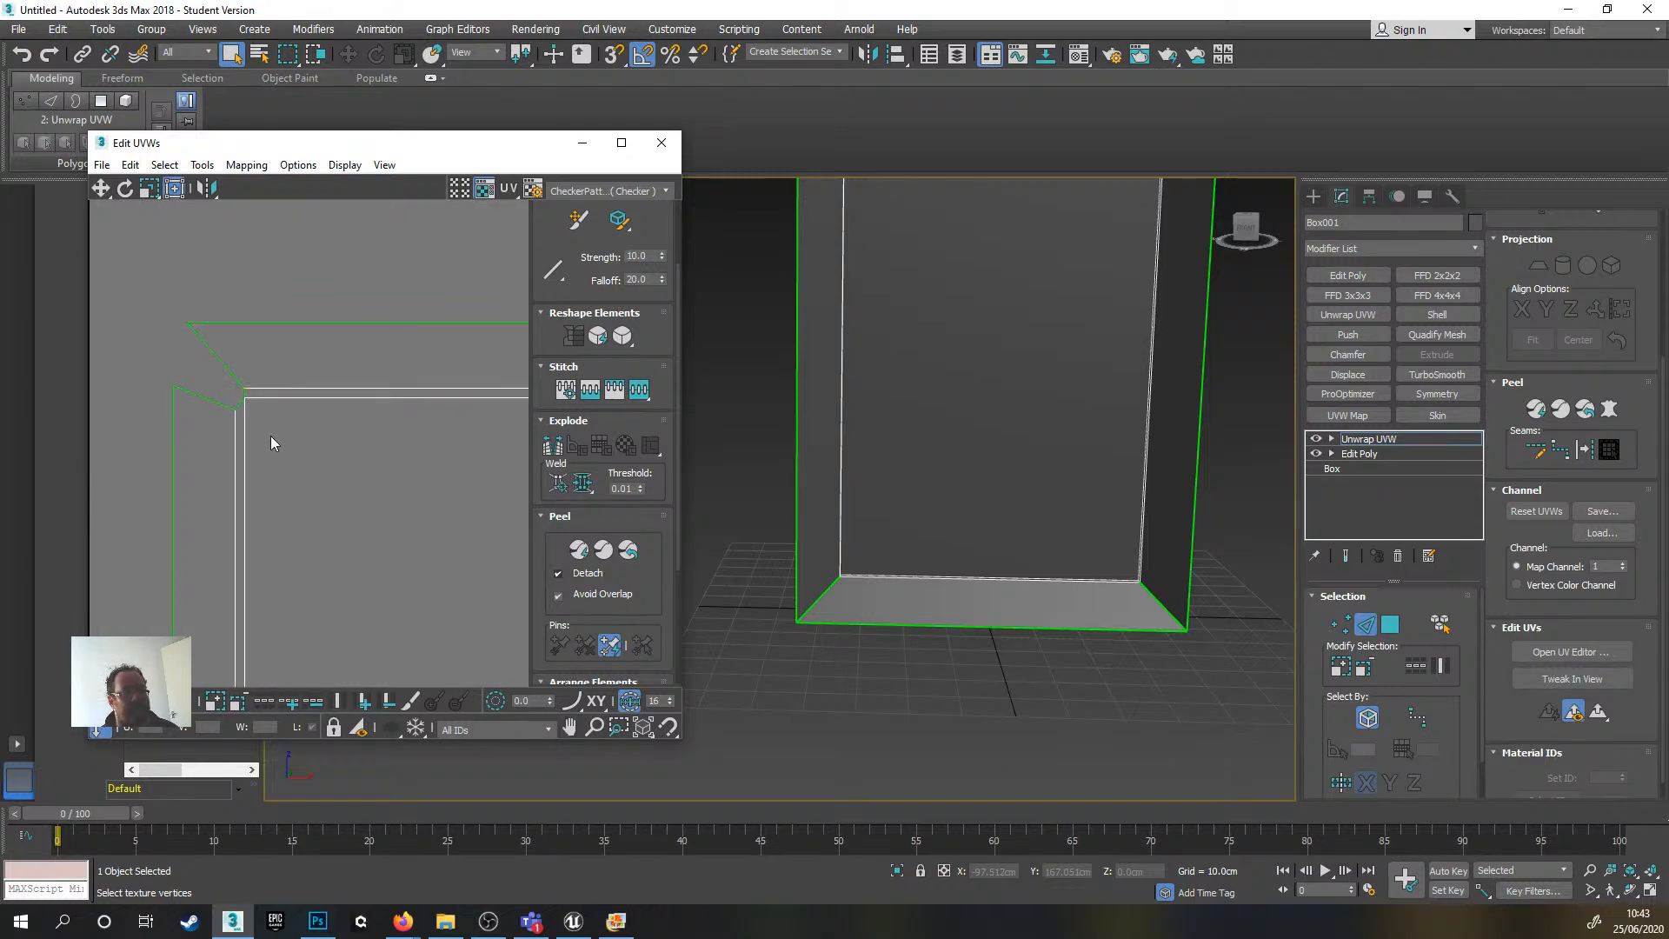
scroll(302, 432, down, 5)
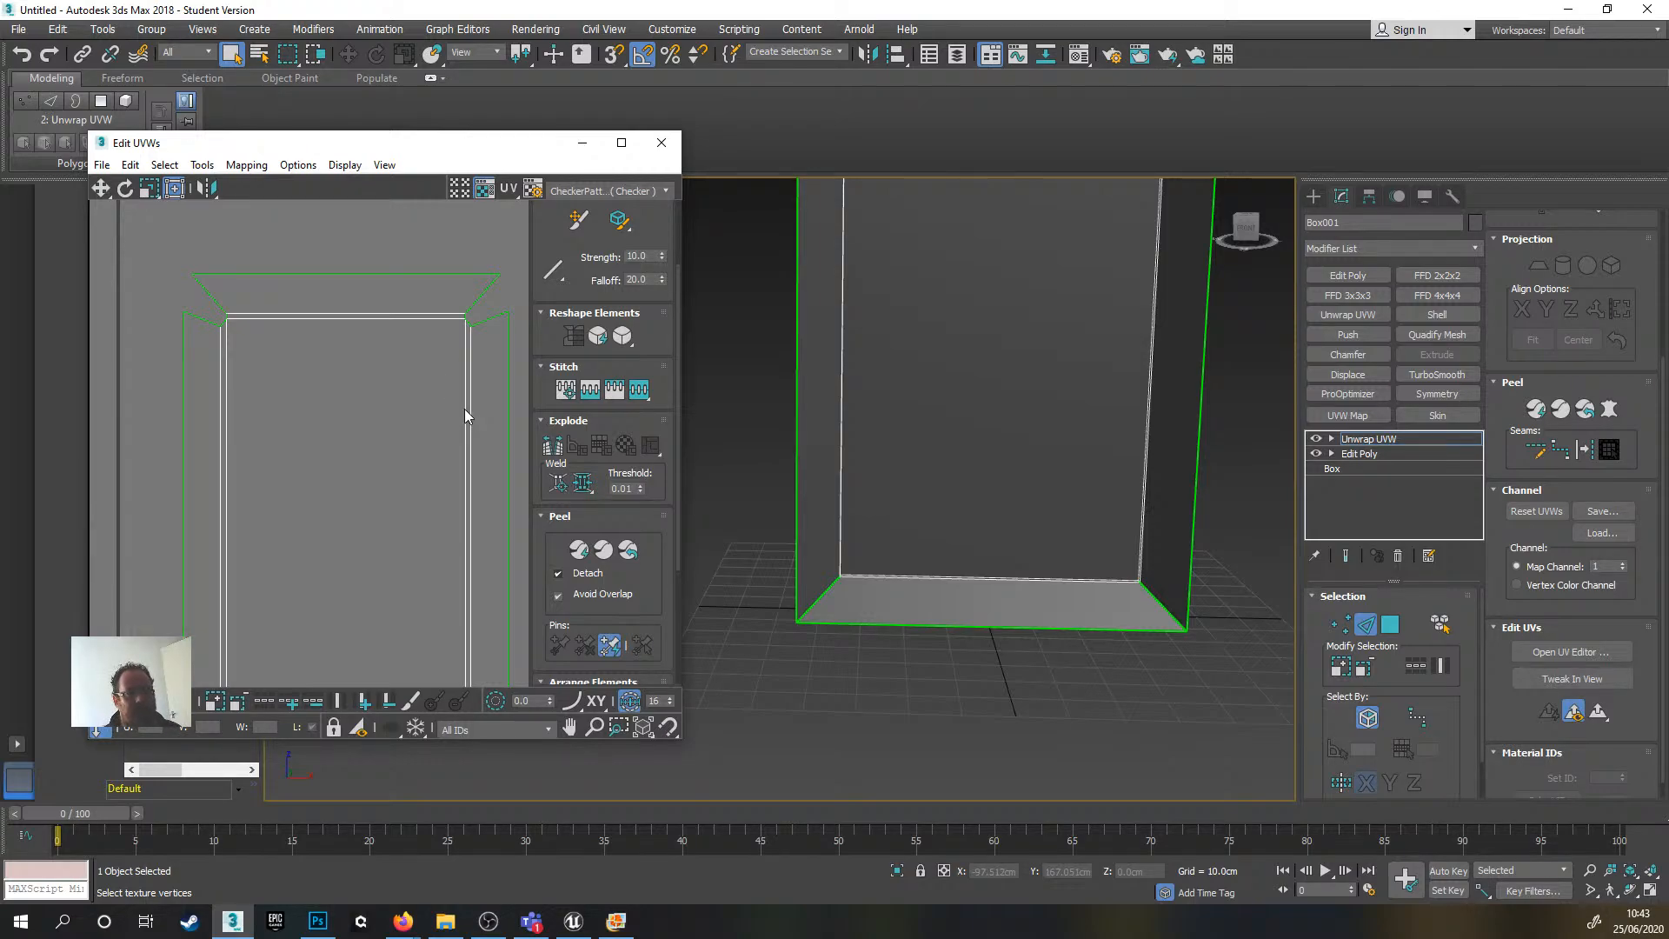
scroll(464, 408, down, 3)
scroll(365, 430, up, 6)
scroll(344, 429, down, 4)
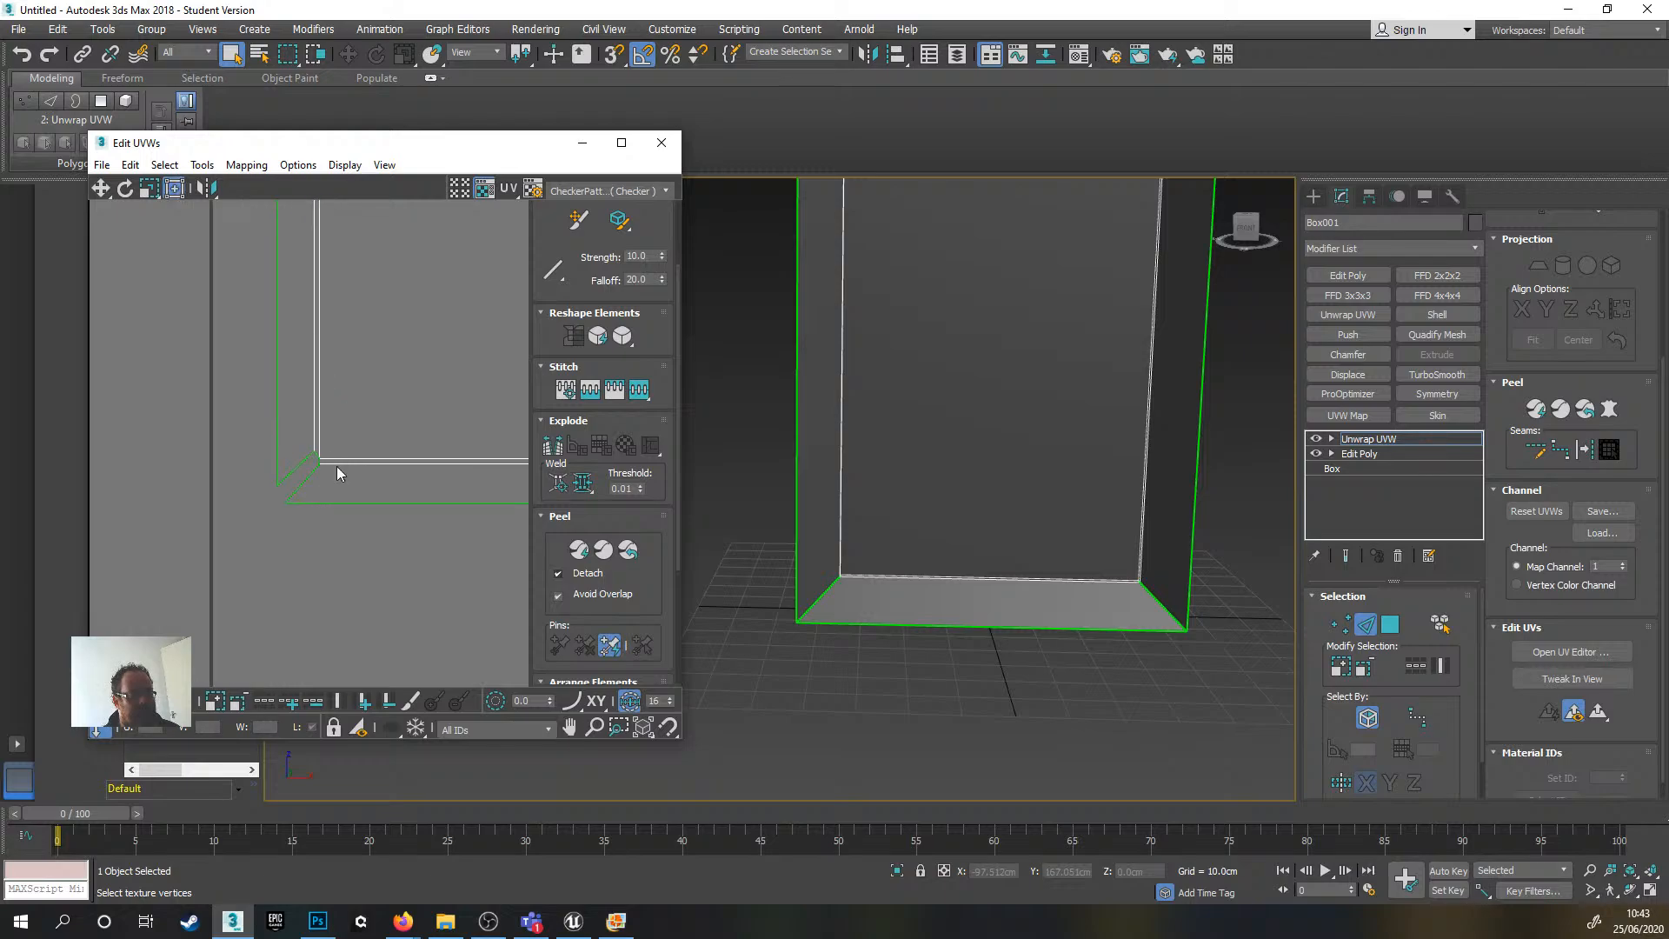
middle_drag(385, 425, 363, 485)
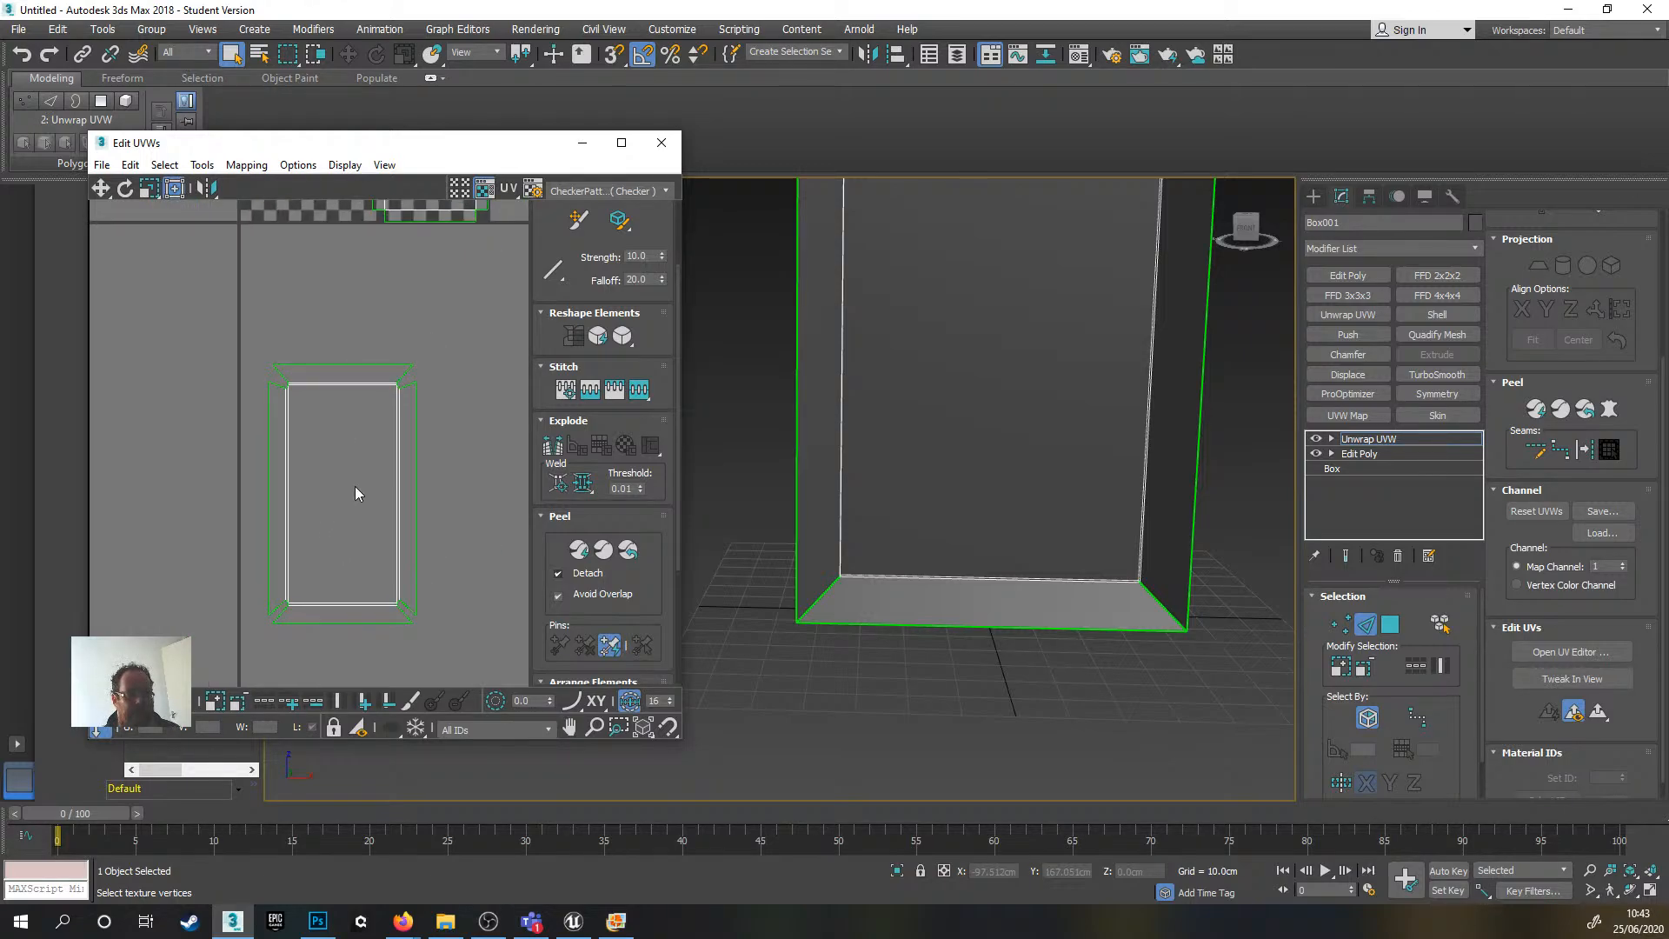
scroll(353, 489, up, 2)
scroll(334, 408, down, 1)
middle_drag(336, 396, 323, 506)
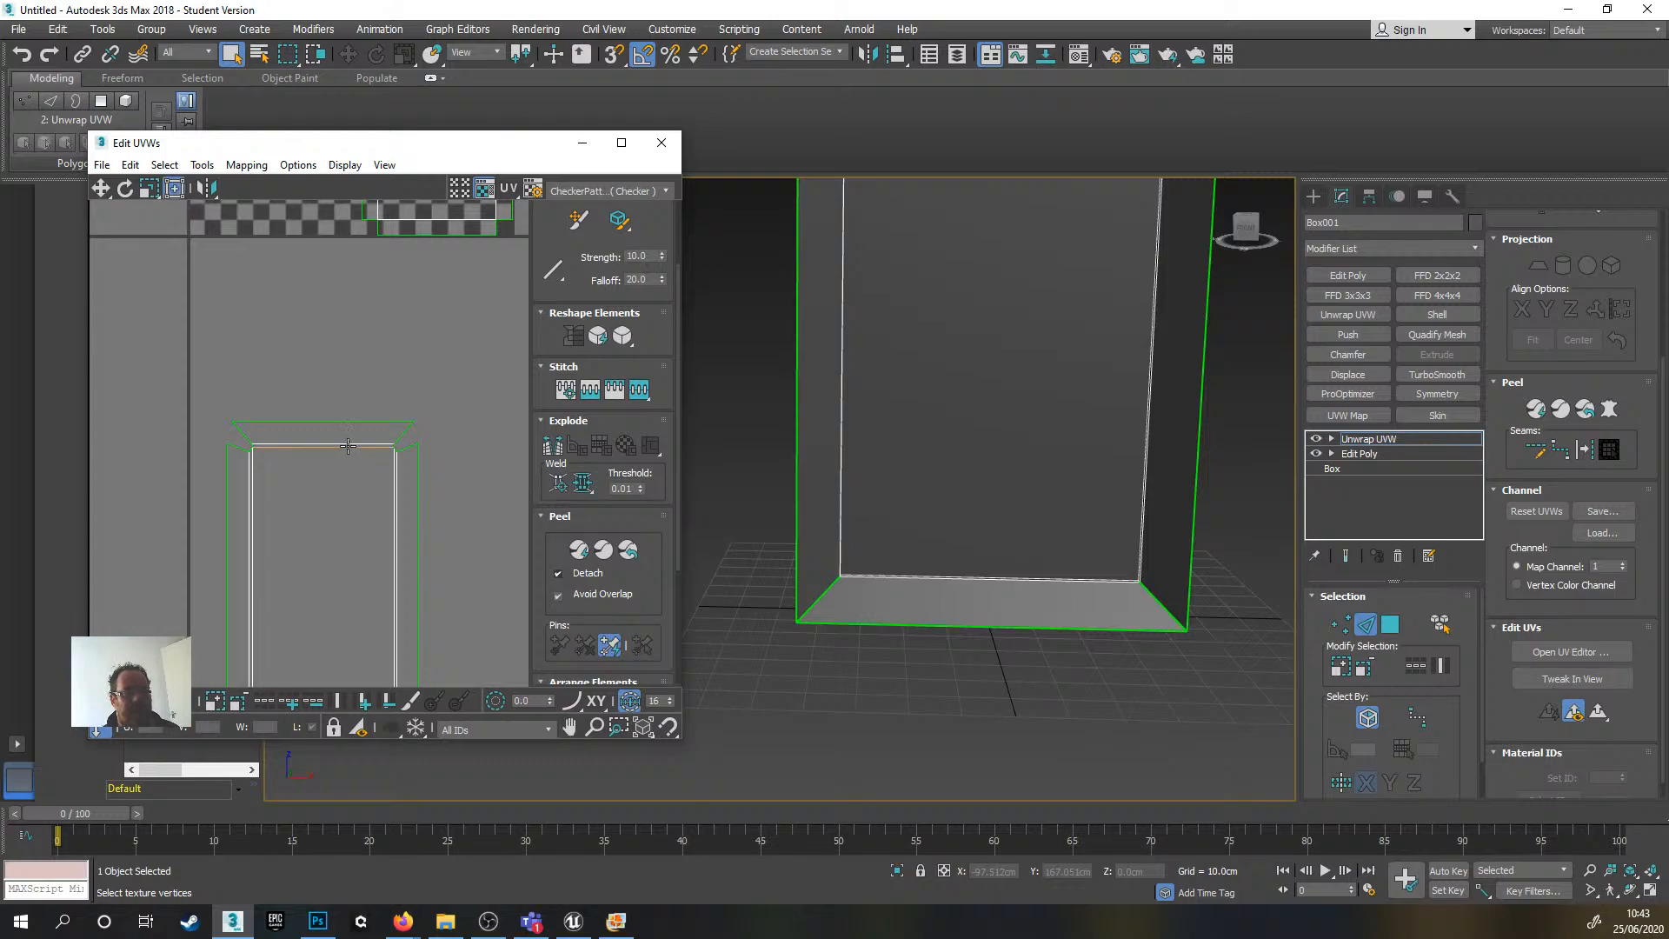
- Compare the frame's lower-left corner in the 3D model with the matching corner of the stitched UV cluster
middle_drag(383, 337, 373, 451)
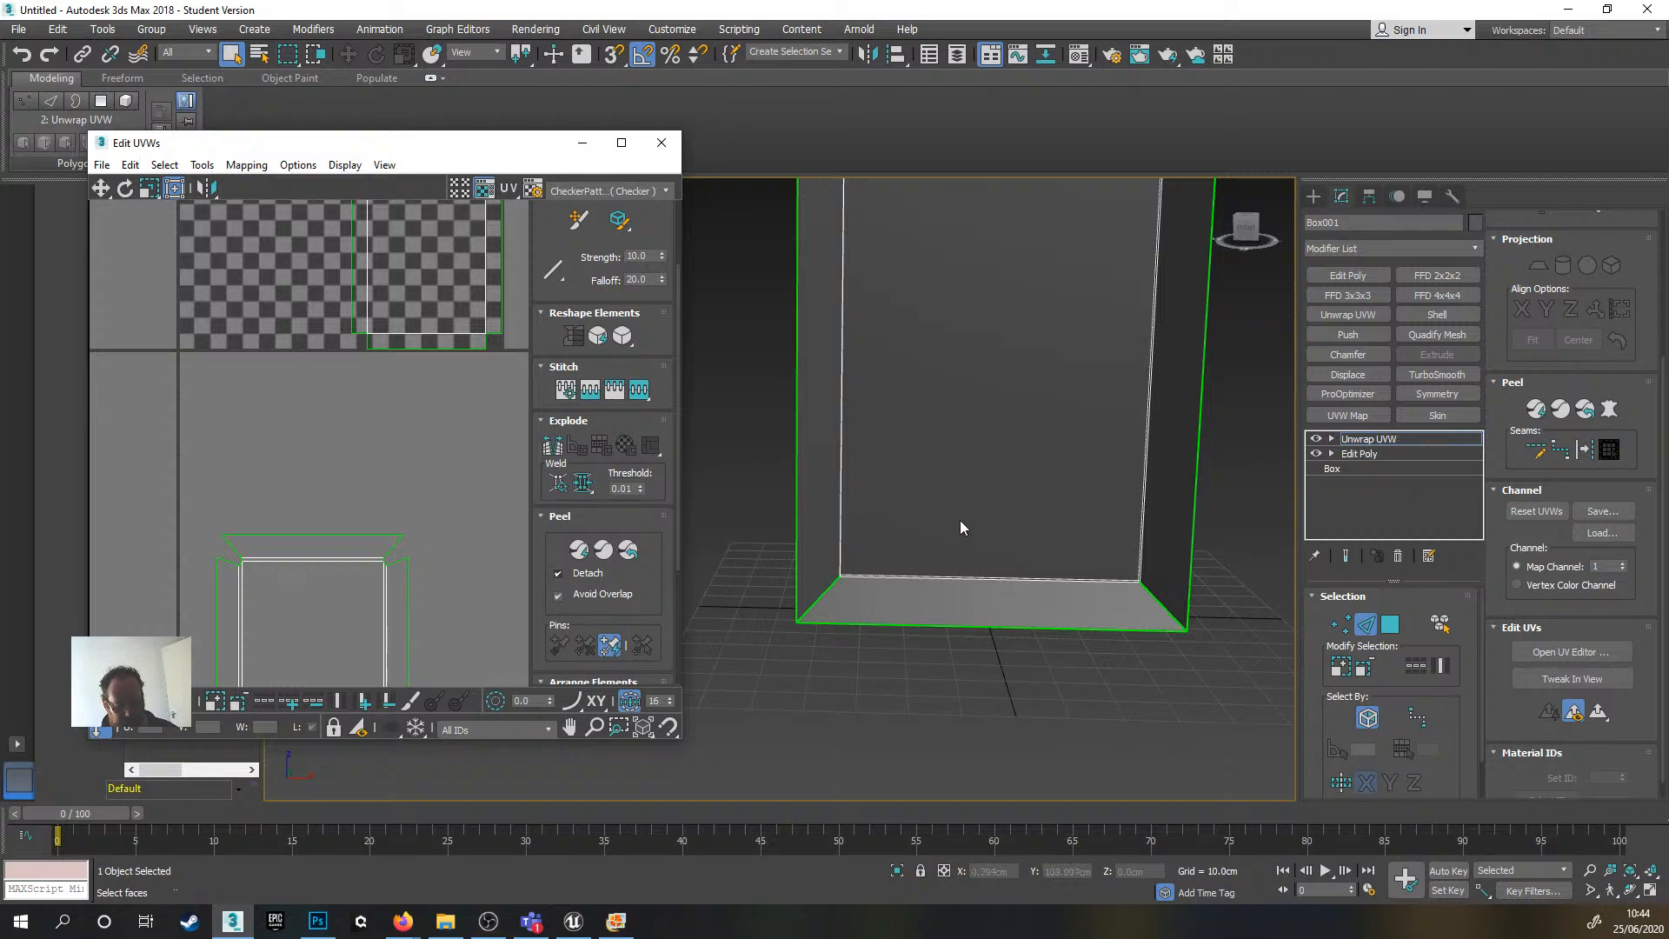
alt+middle_drag(940, 532, 808, 498)
alt+middle_drag(920, 536, 824, 582)
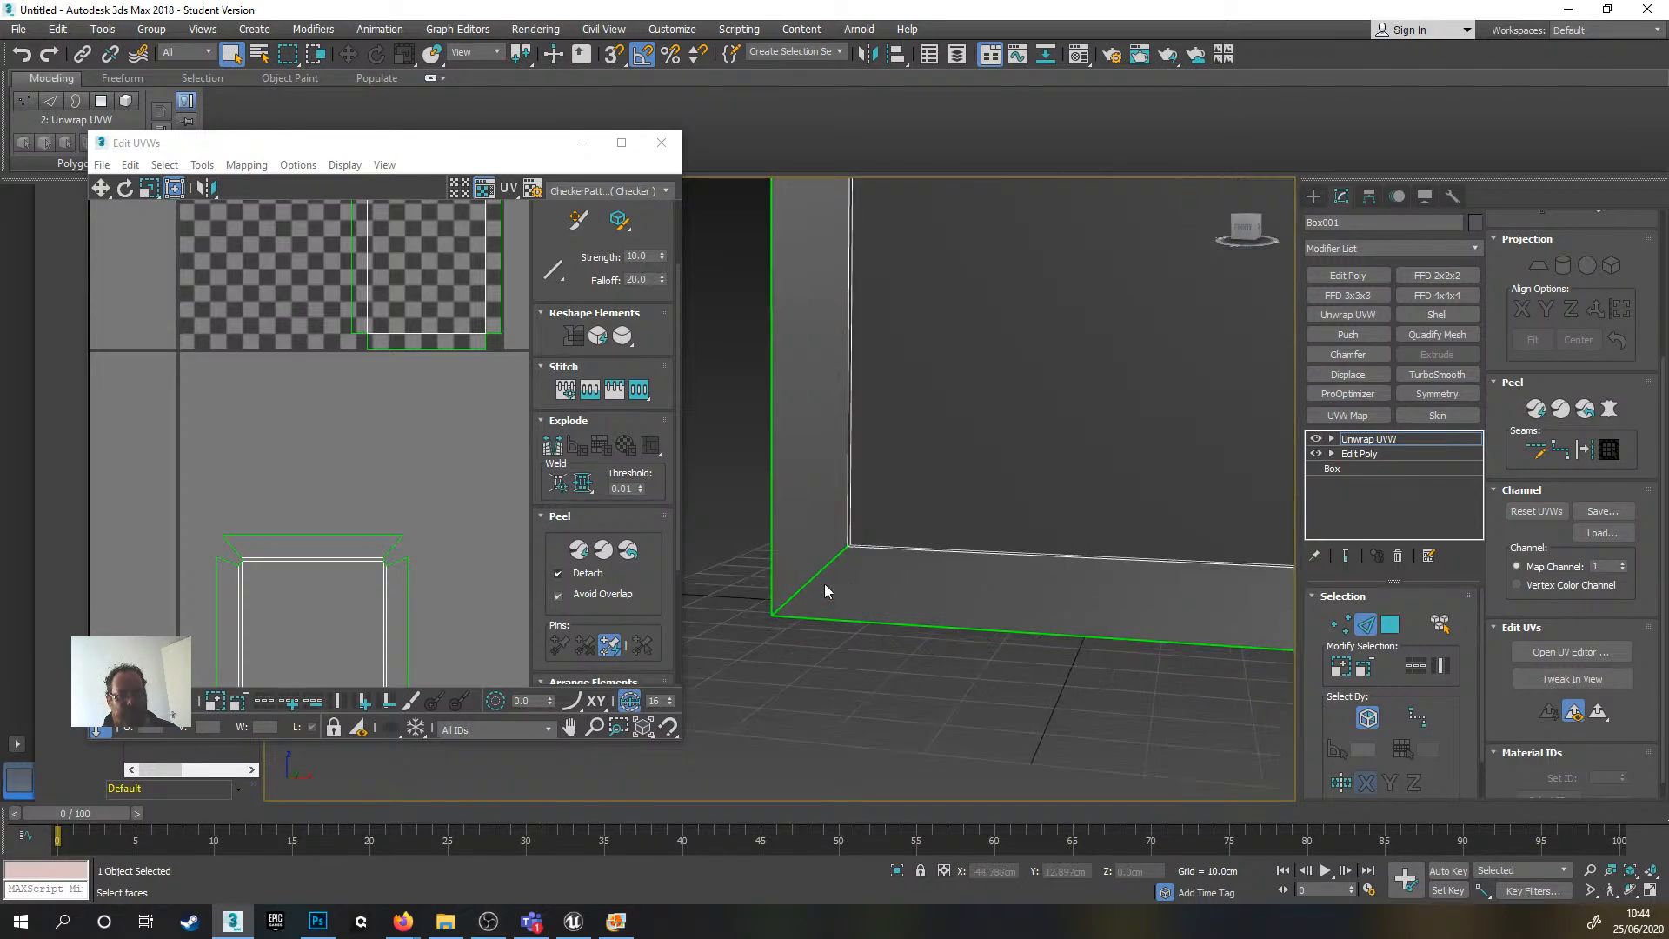
scroll(840, 576, up, 2)
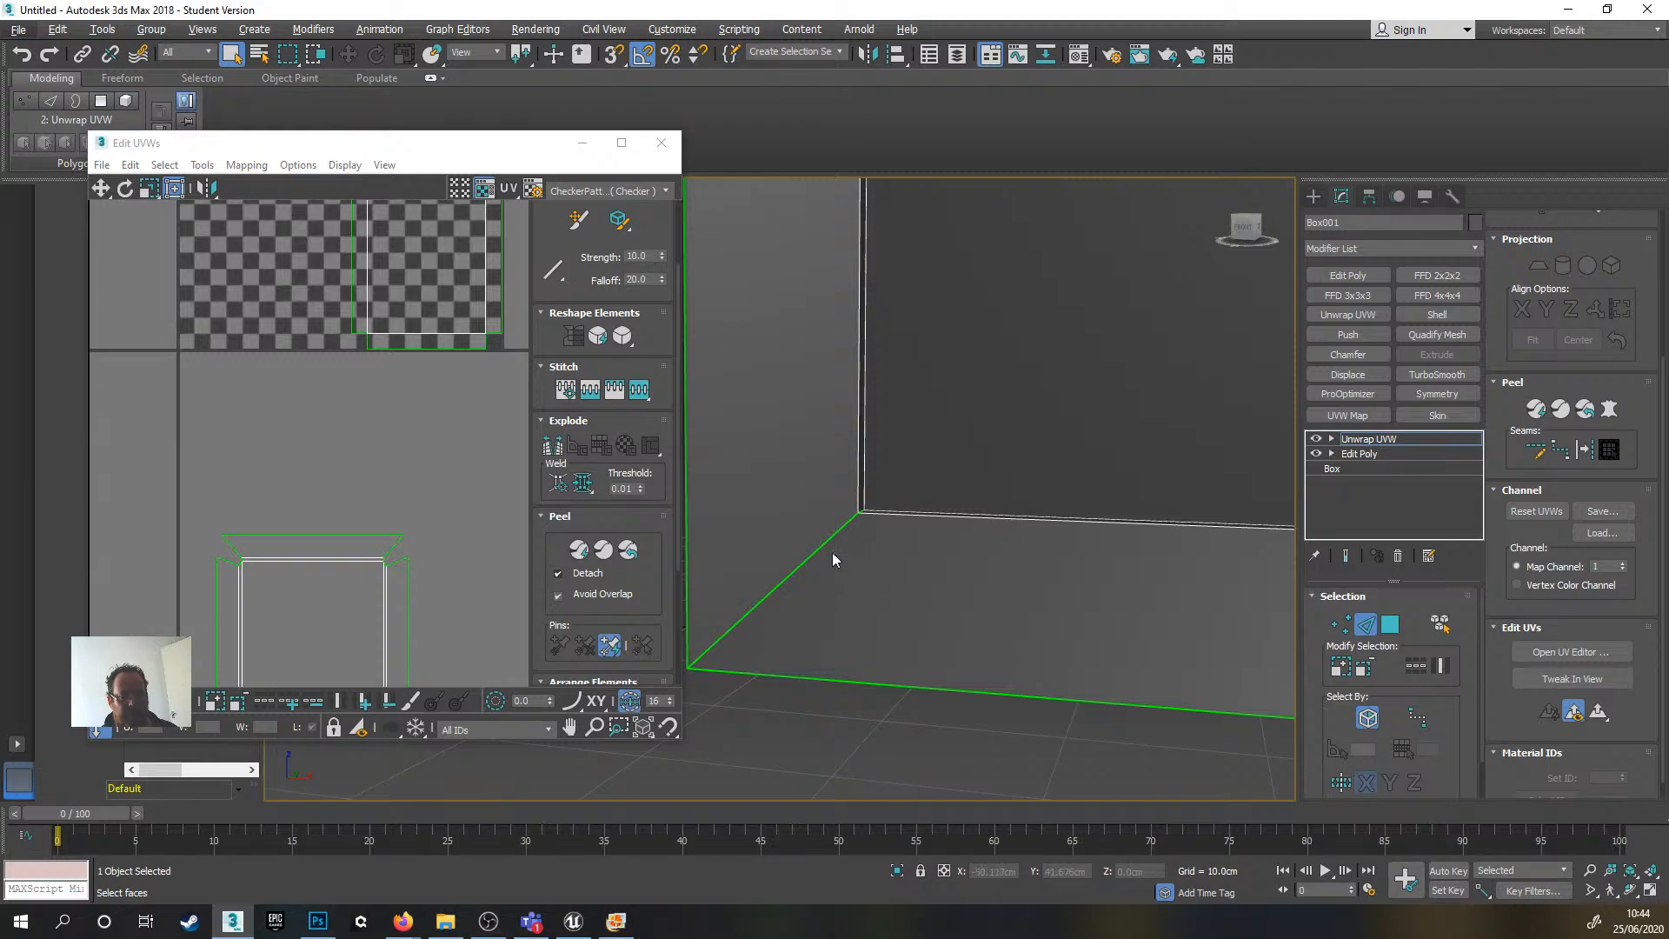
middle_drag(836, 605, 984, 543)
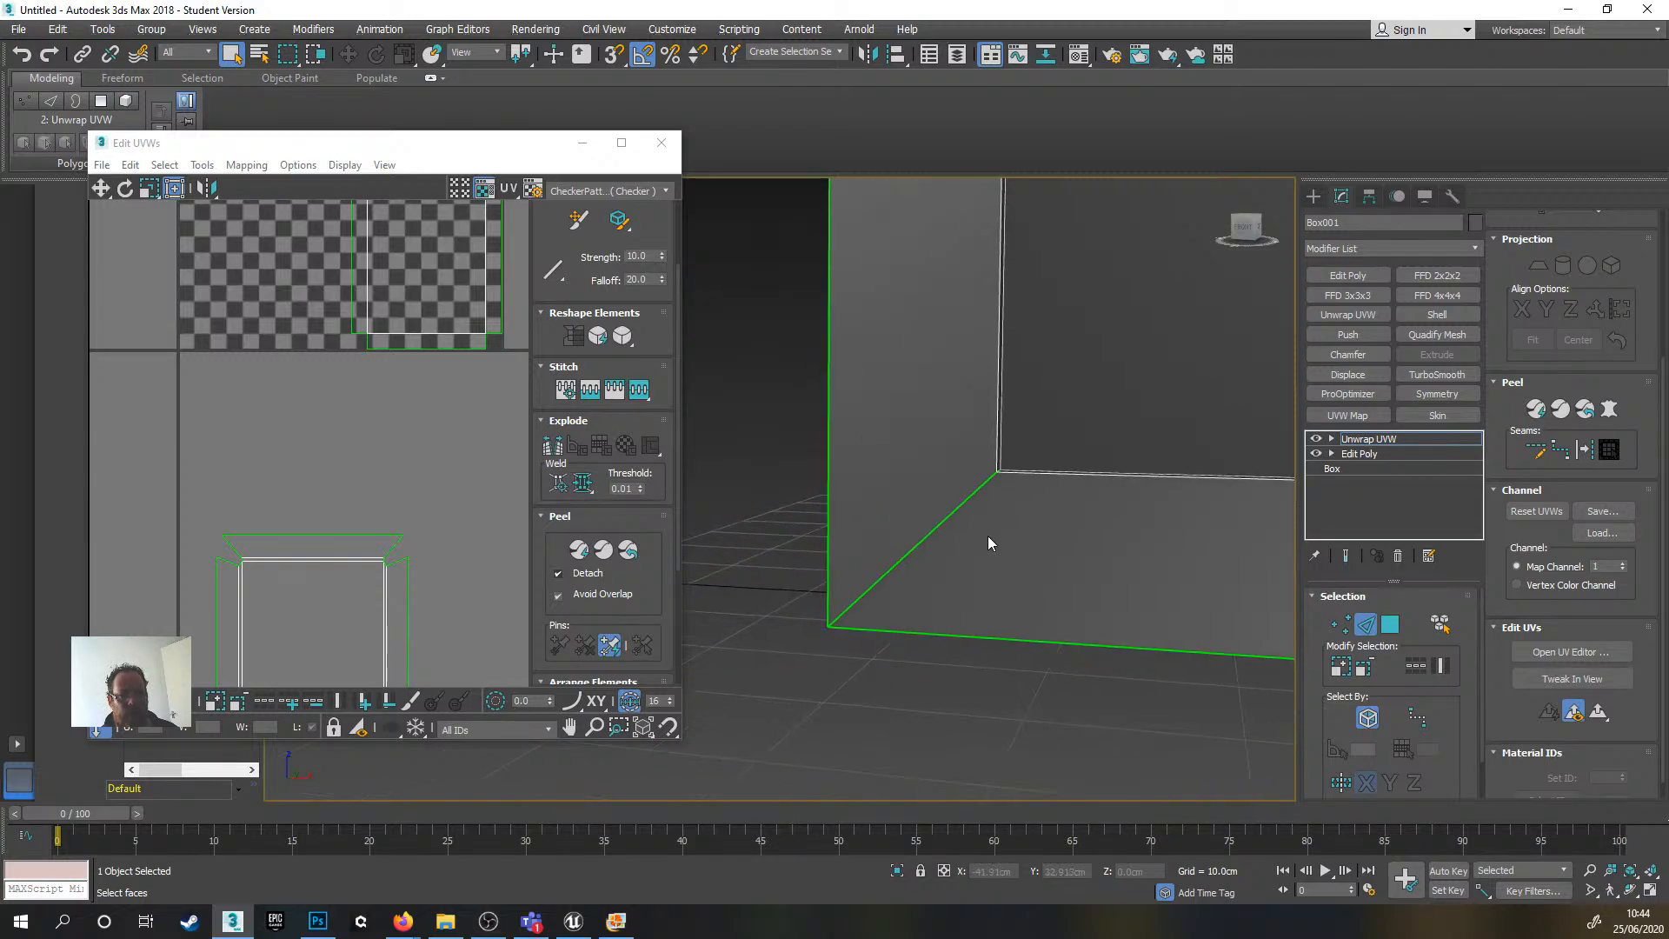
scroll(975, 523, up, 3)
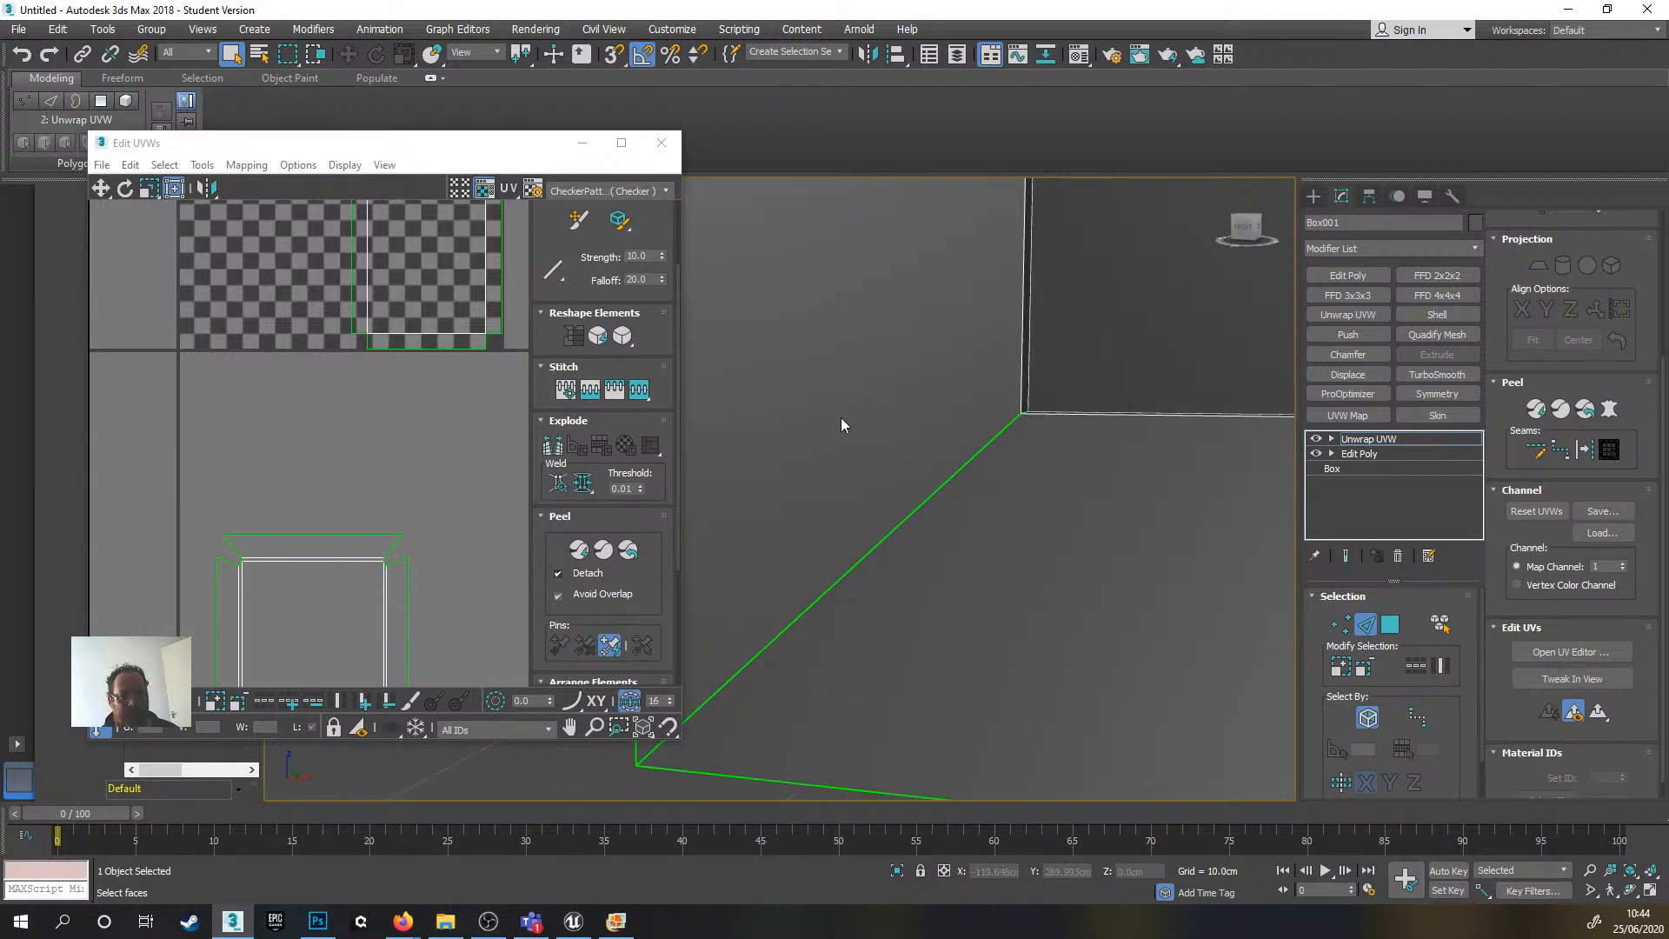
scroll(834, 503, down, 3)
scroll(487, 596, down, 2)
middle_drag(488, 597, 591, 423)
scroll(441, 598, up, 5)
scroll(273, 511, up, 2)
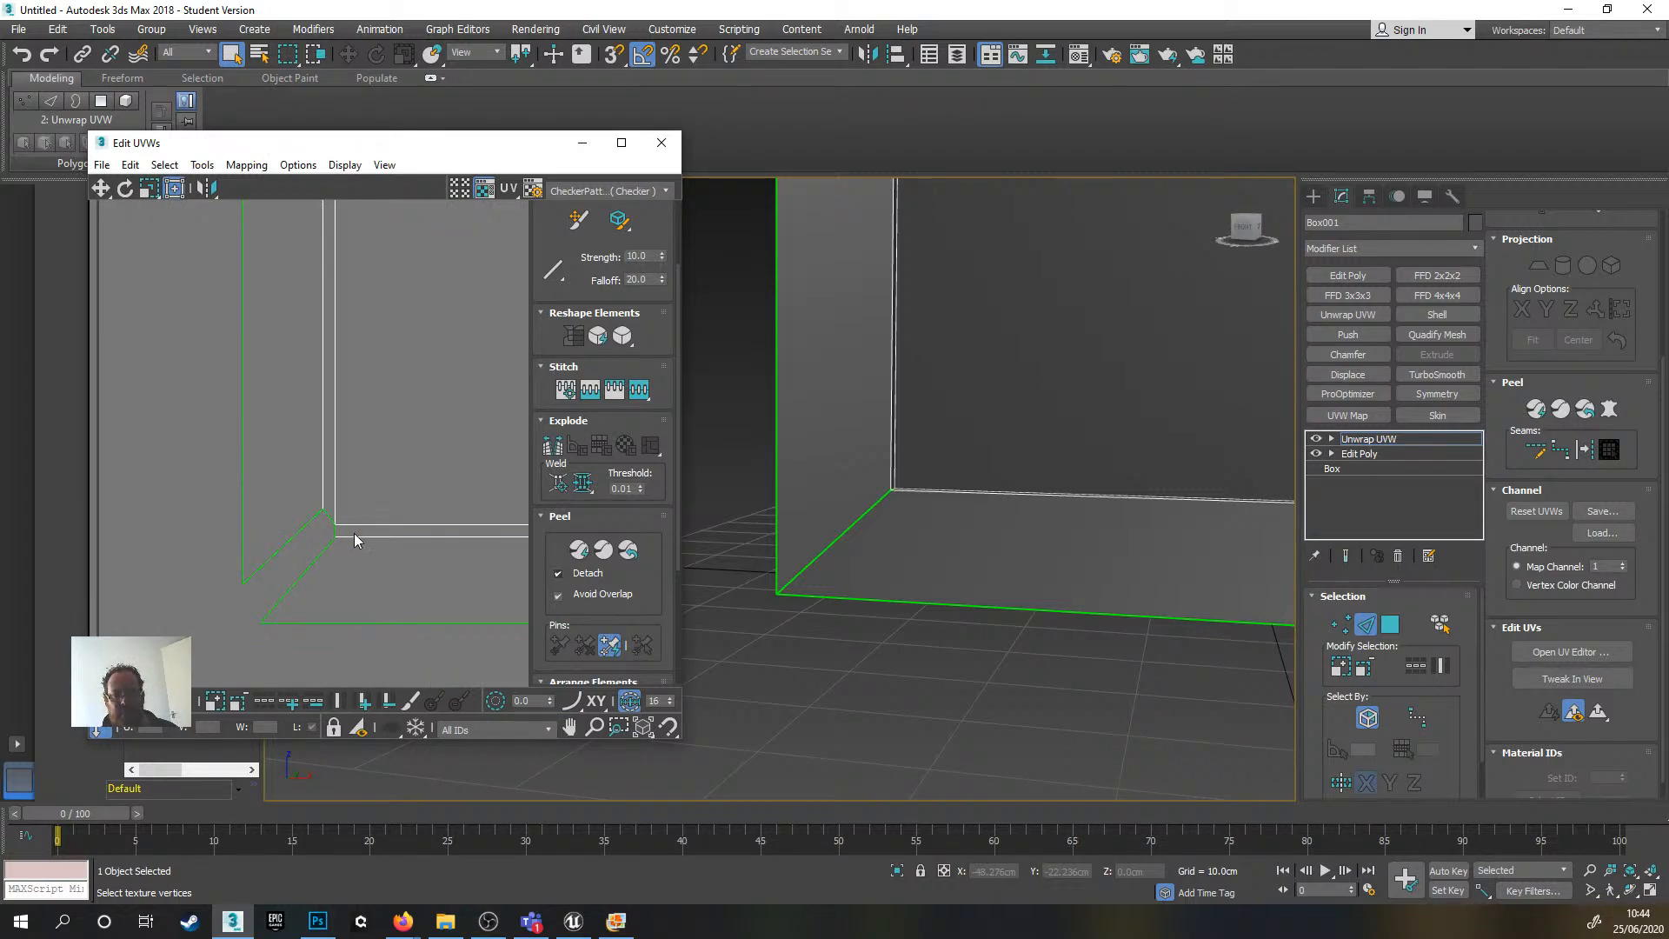
scroll(298, 552, up, 1)
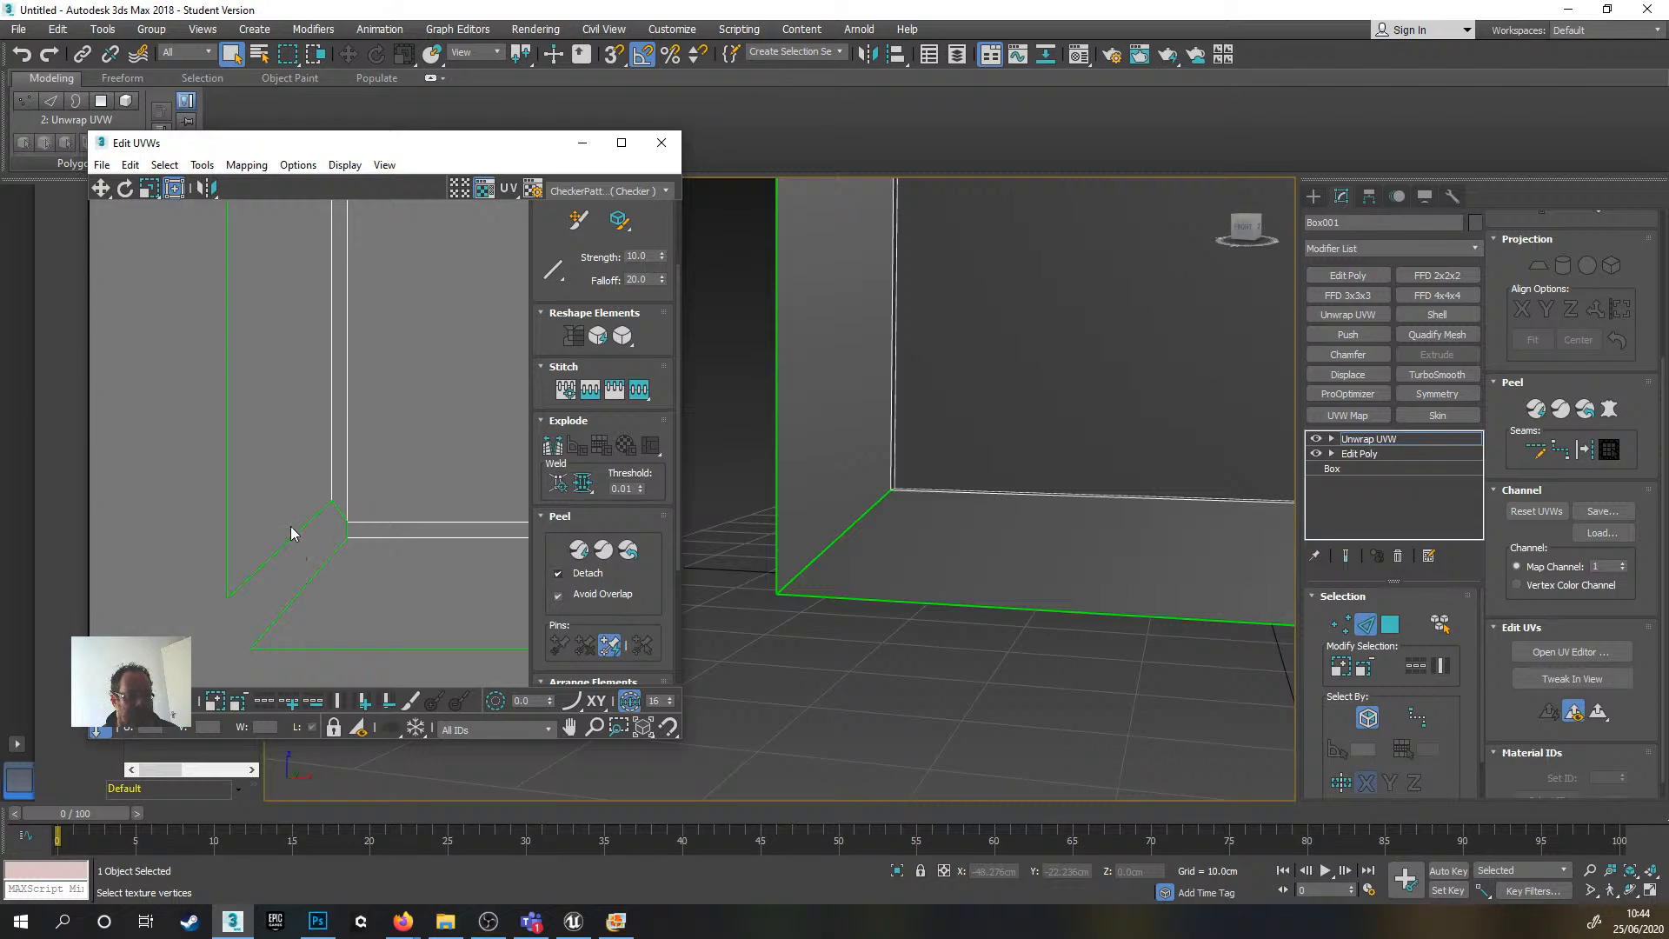
- Examine the stitched frame cluster's corners and its placement and size relative to the cluster on the checker tile
scroll(383, 562, down, 3)
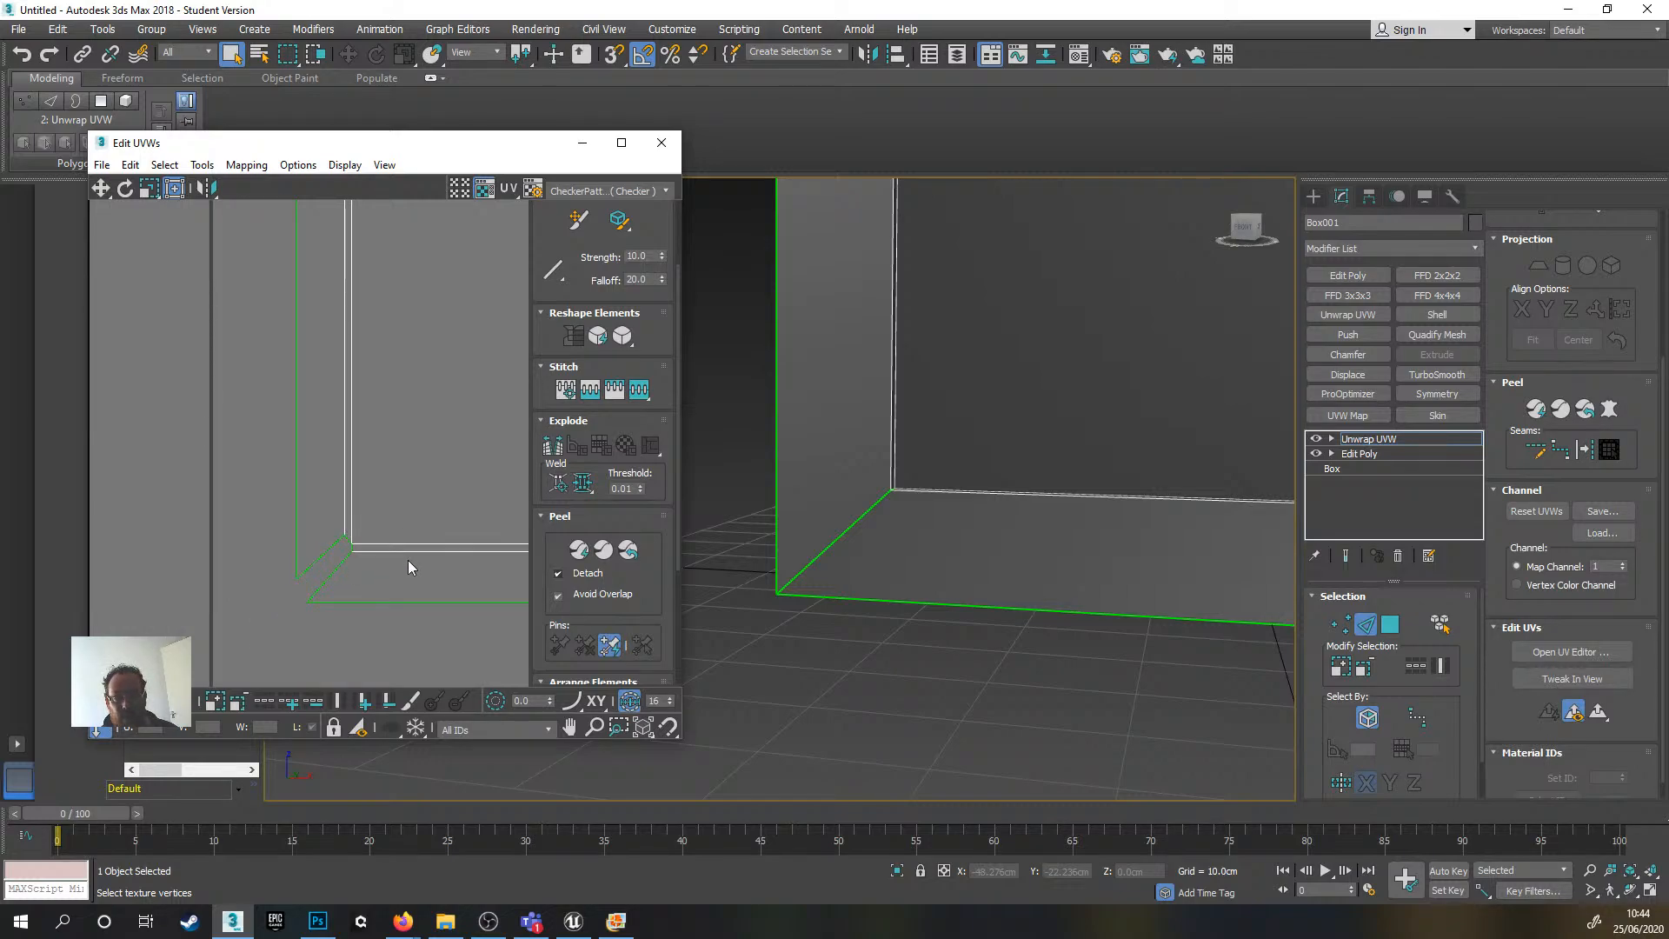
scroll(409, 560, down, 5)
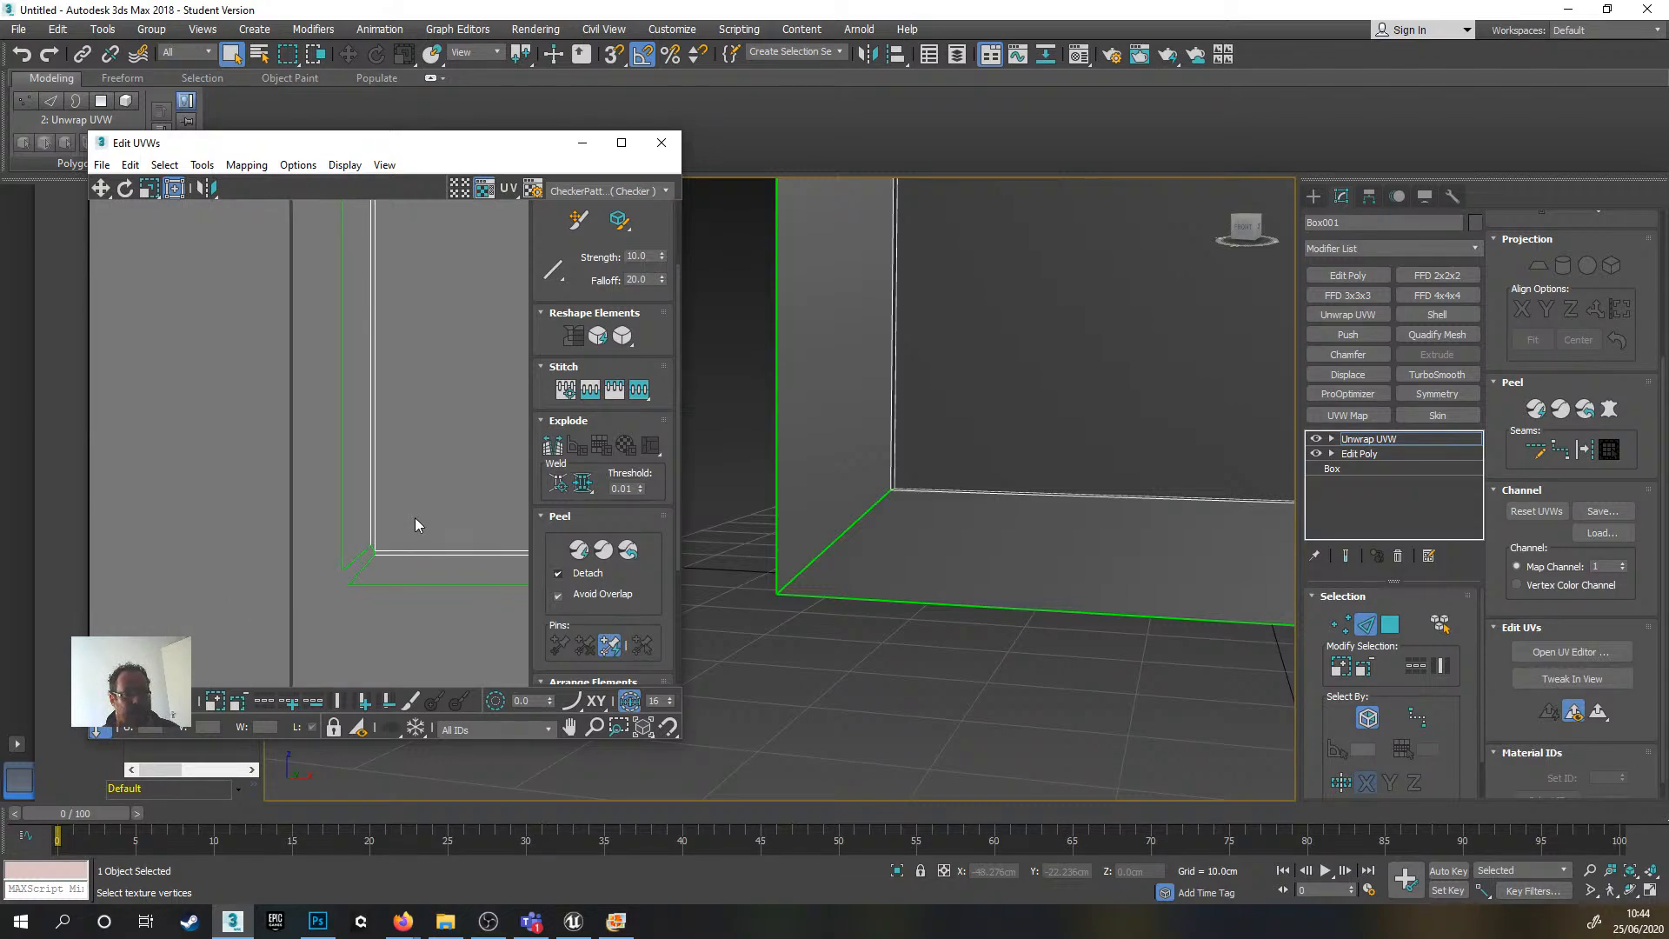
scroll(421, 394, up, 4)
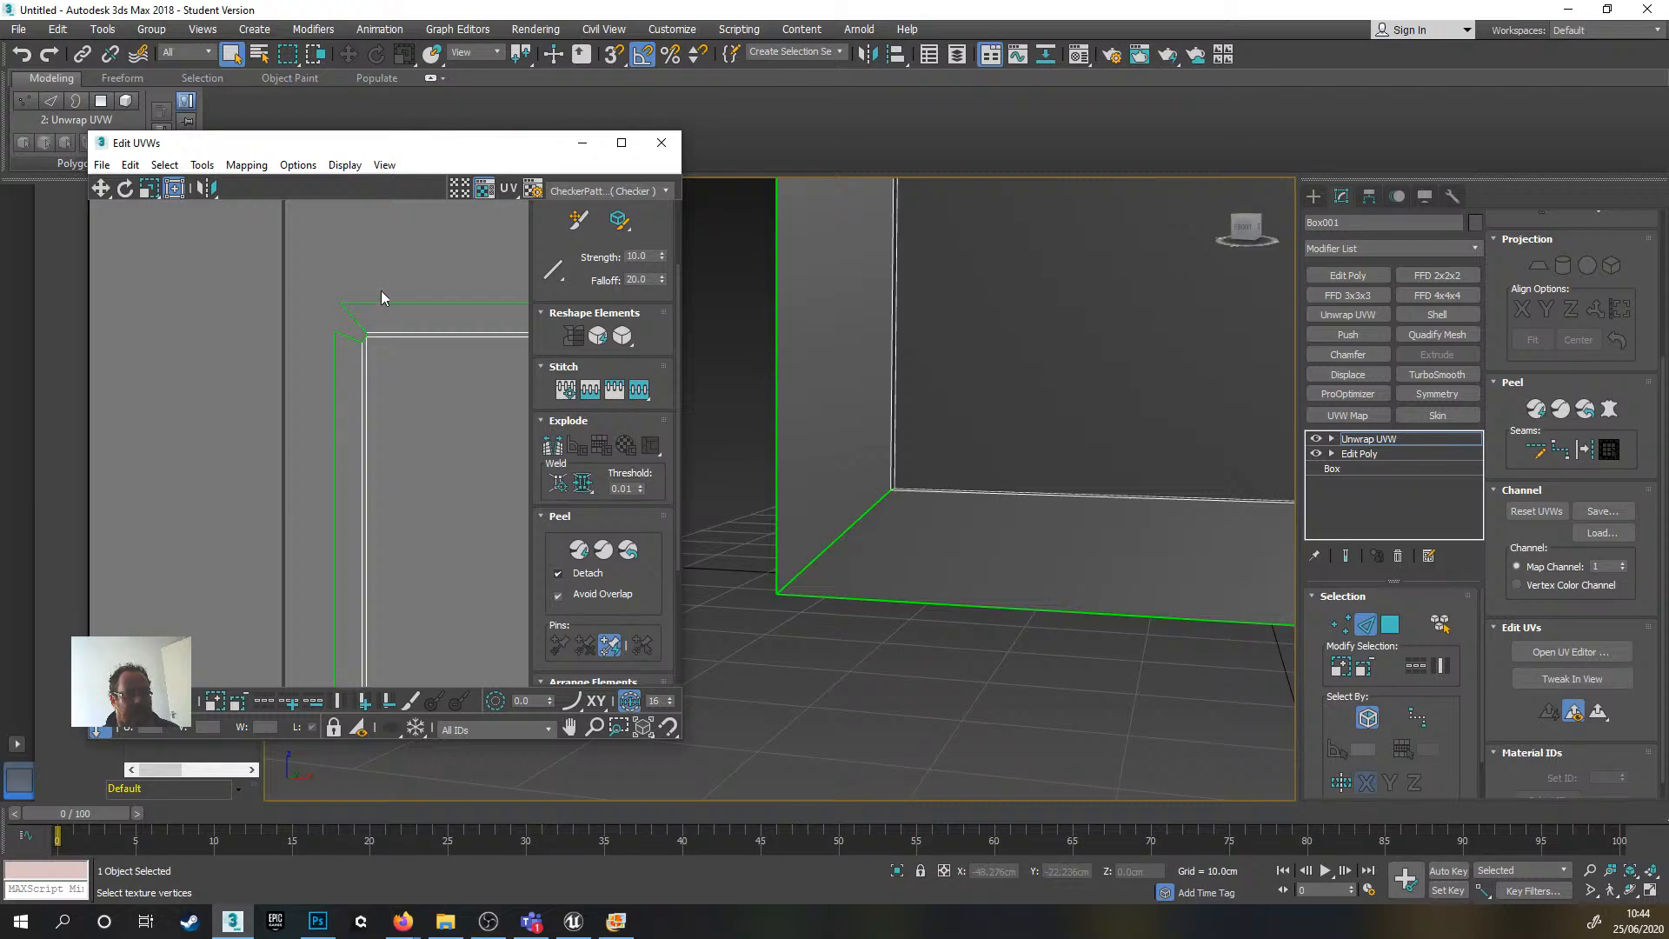
scroll(447, 488, down, 4)
scroll(370, 348, up, 1)
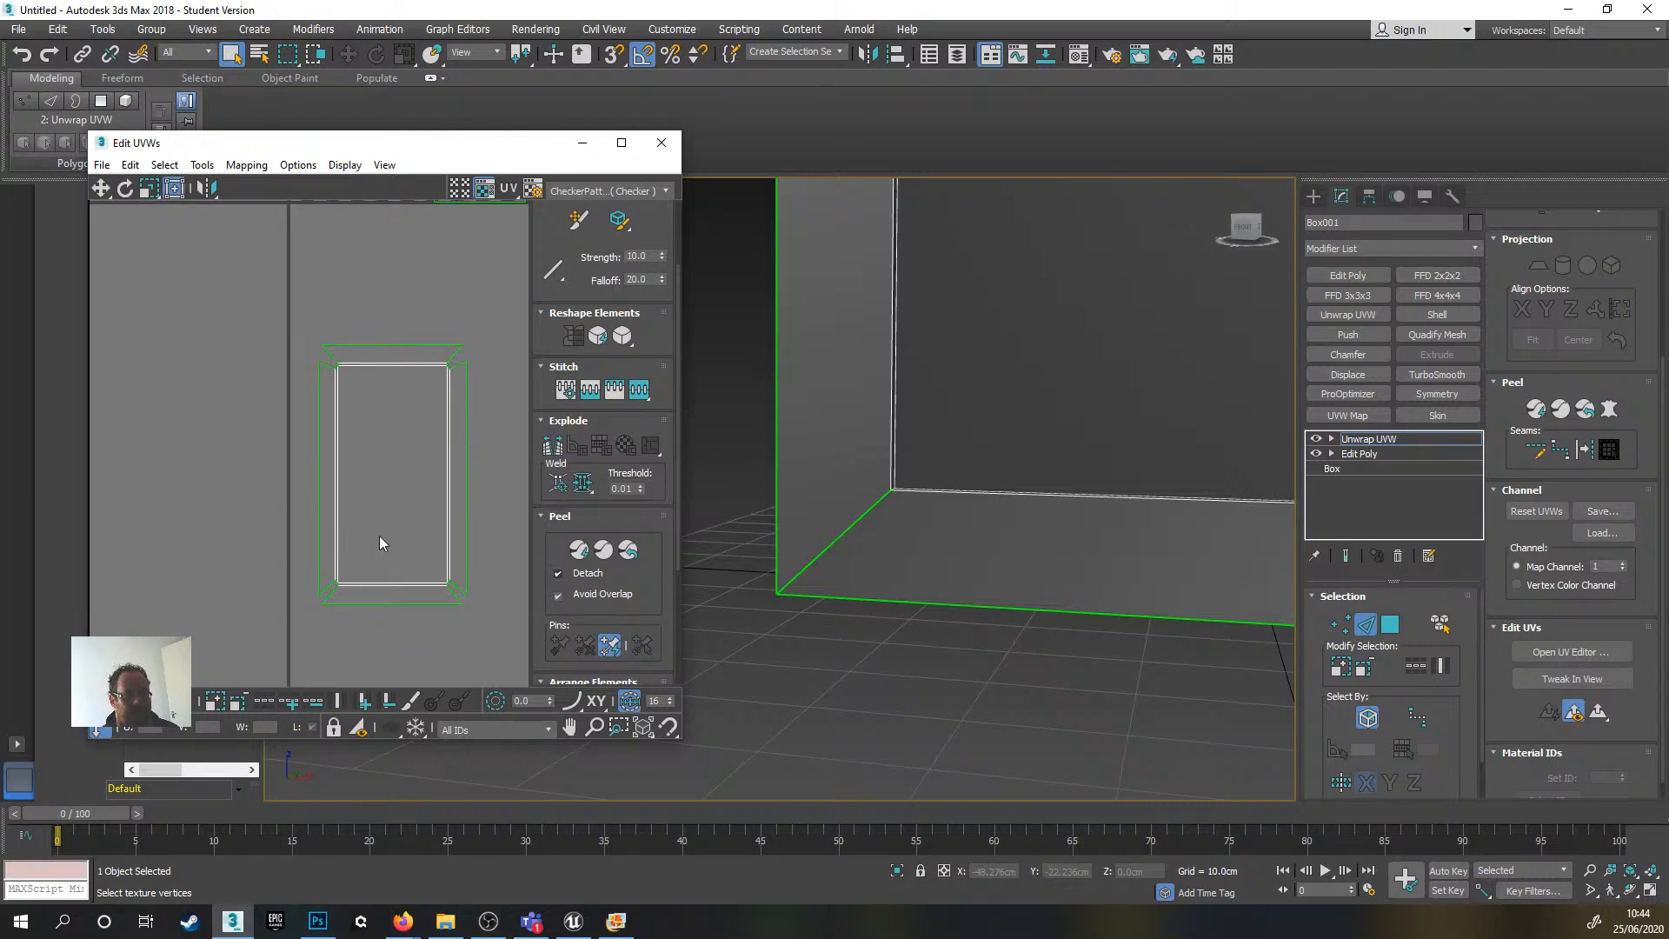
scroll(379, 536, up, 3)
scroll(370, 449, down, 3)
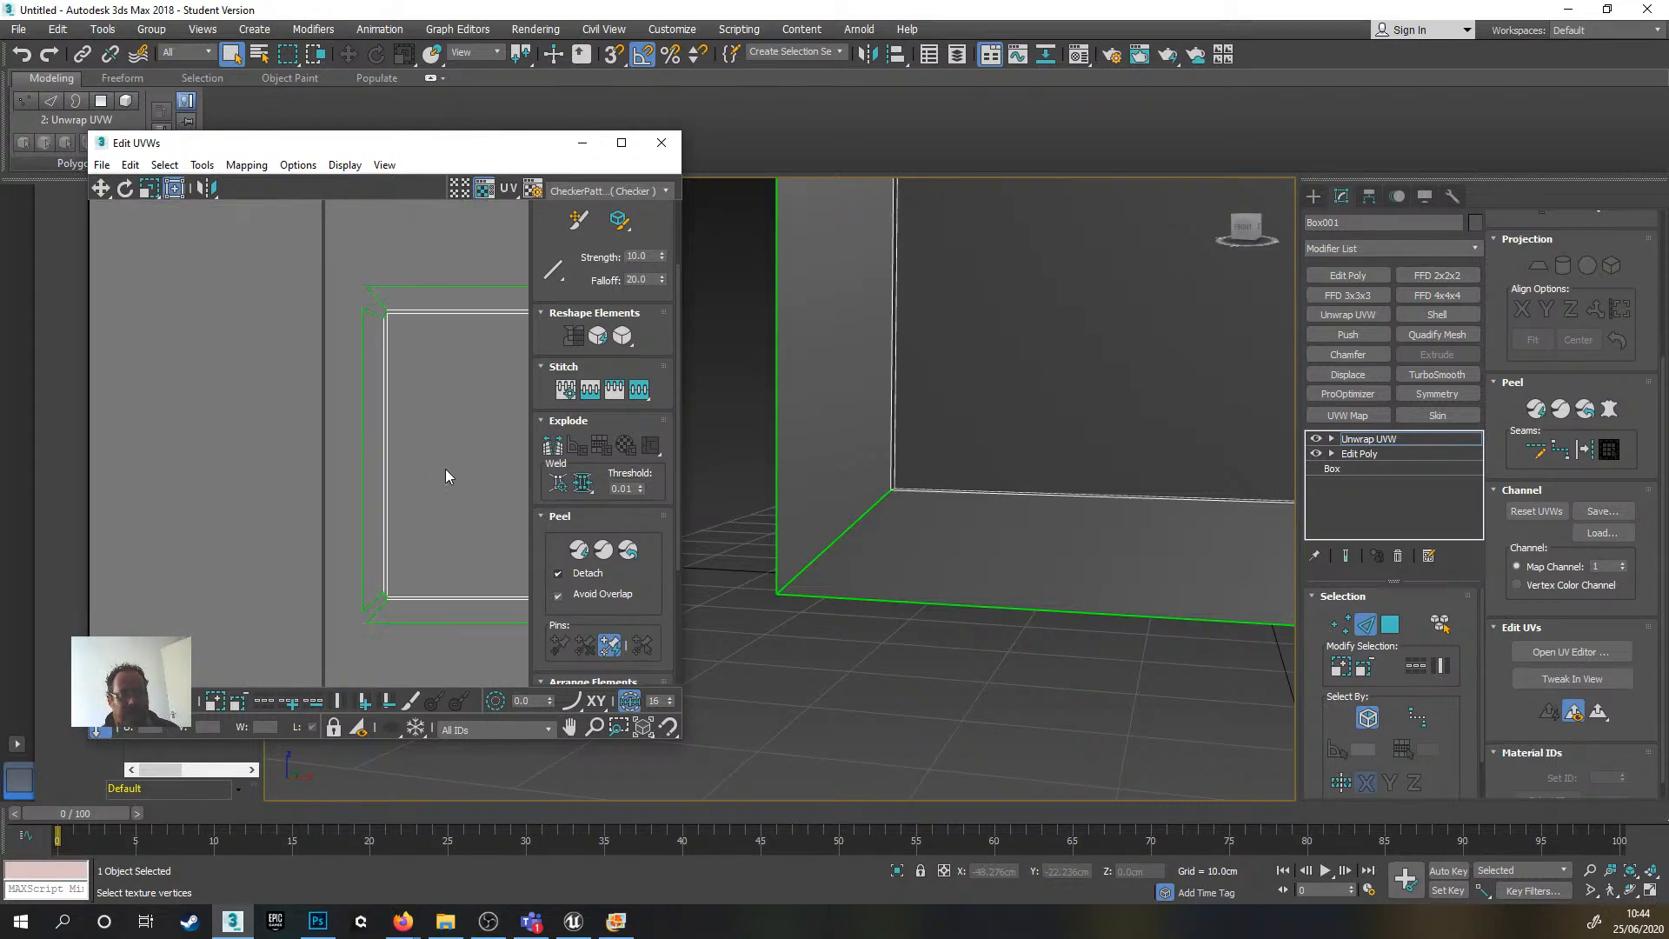
scroll(362, 386, down, 4)
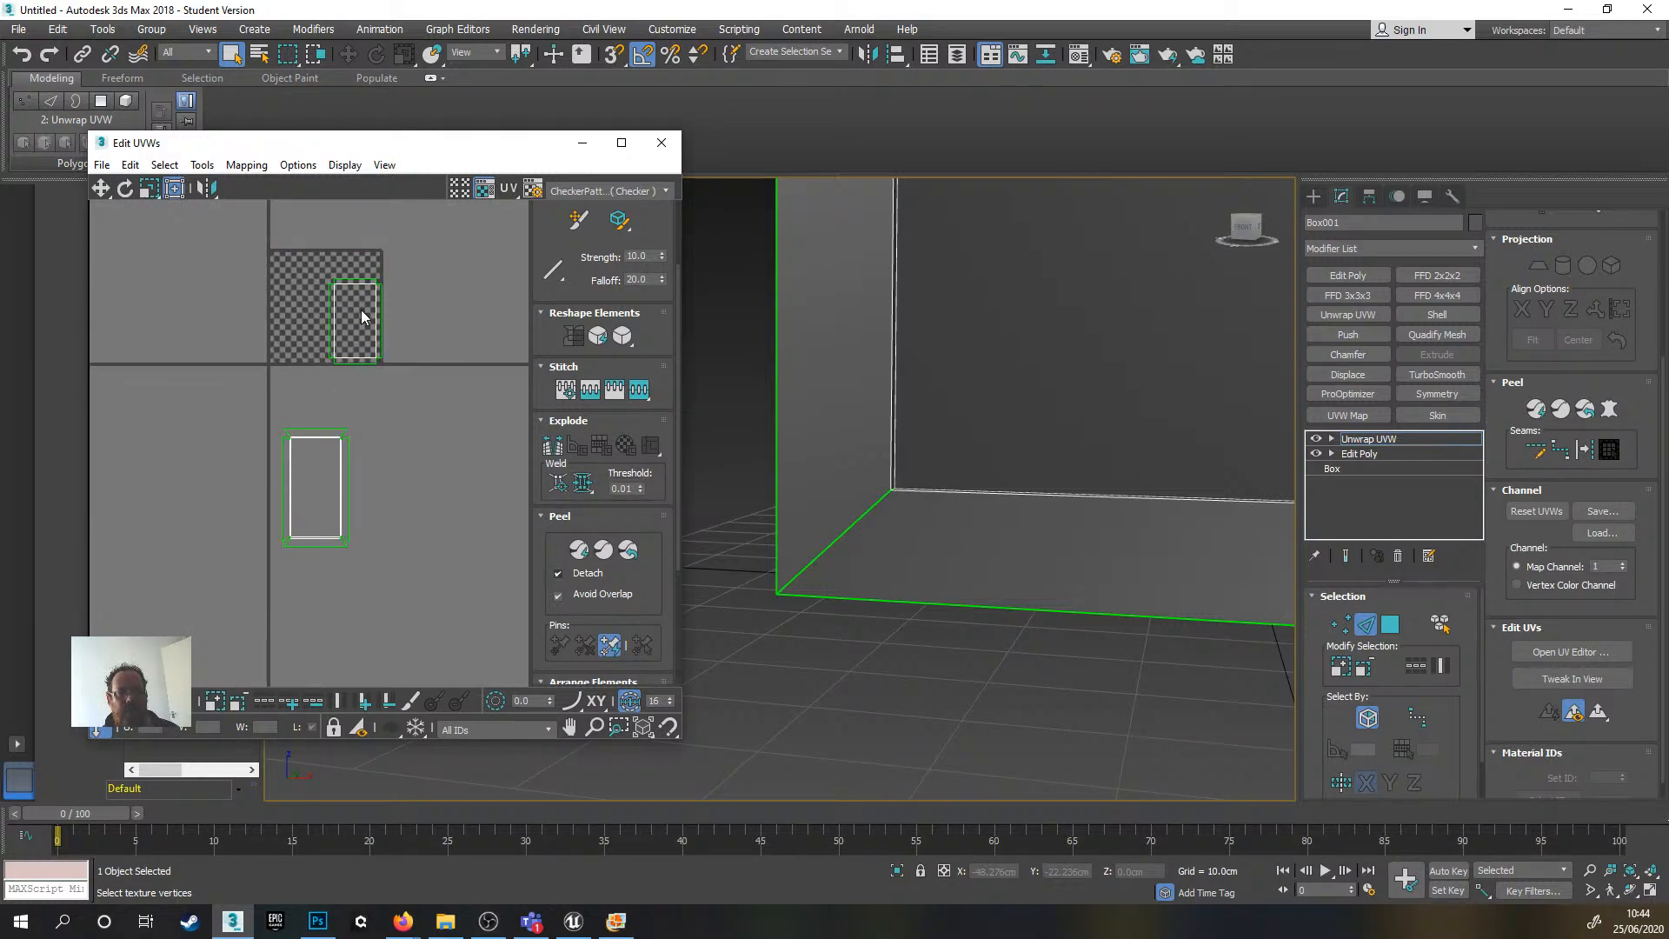
scroll(348, 456, up, 2)
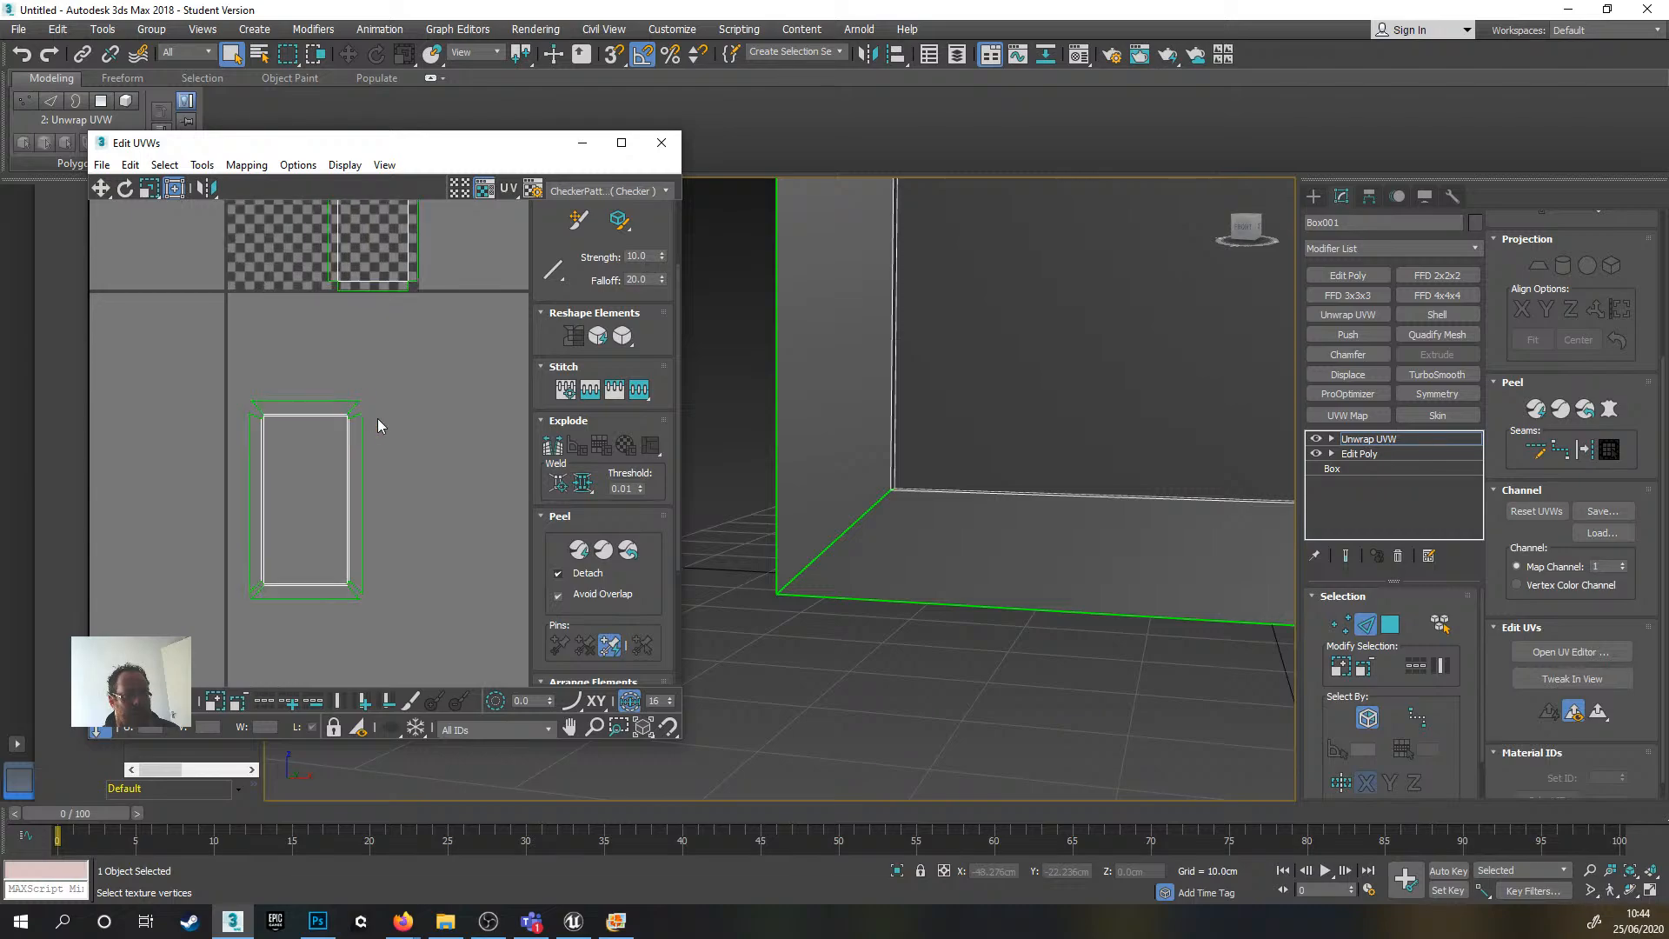
scroll(413, 444, down, 2)
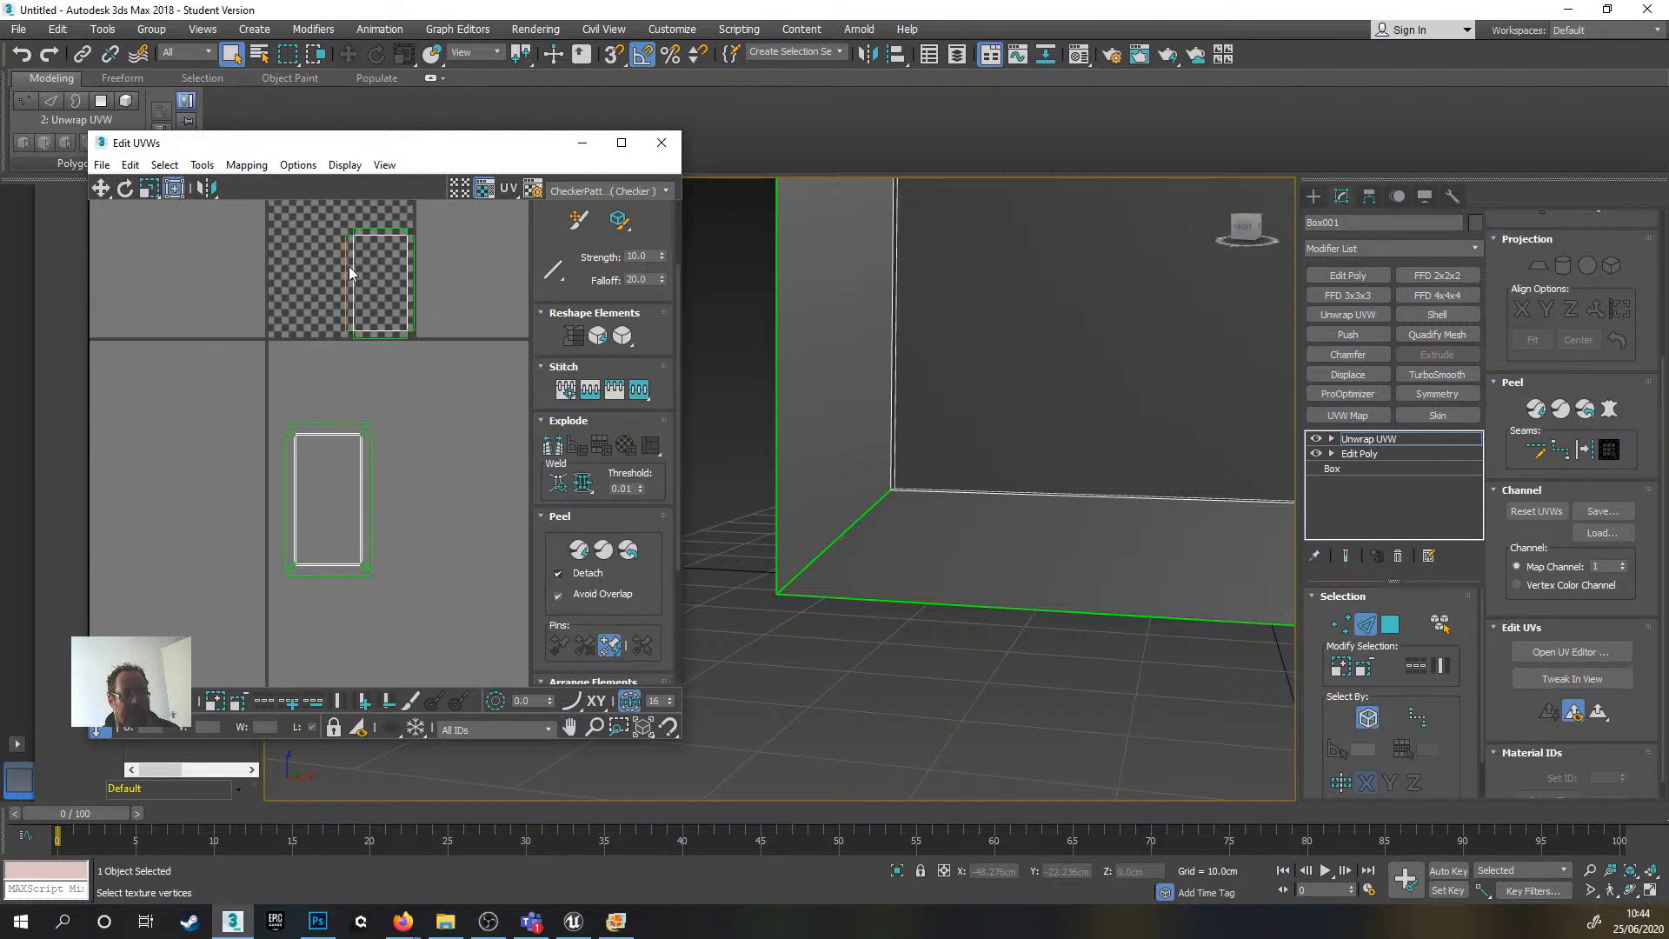
scroll(335, 461, up, 3)
scroll(351, 532, down, 2)
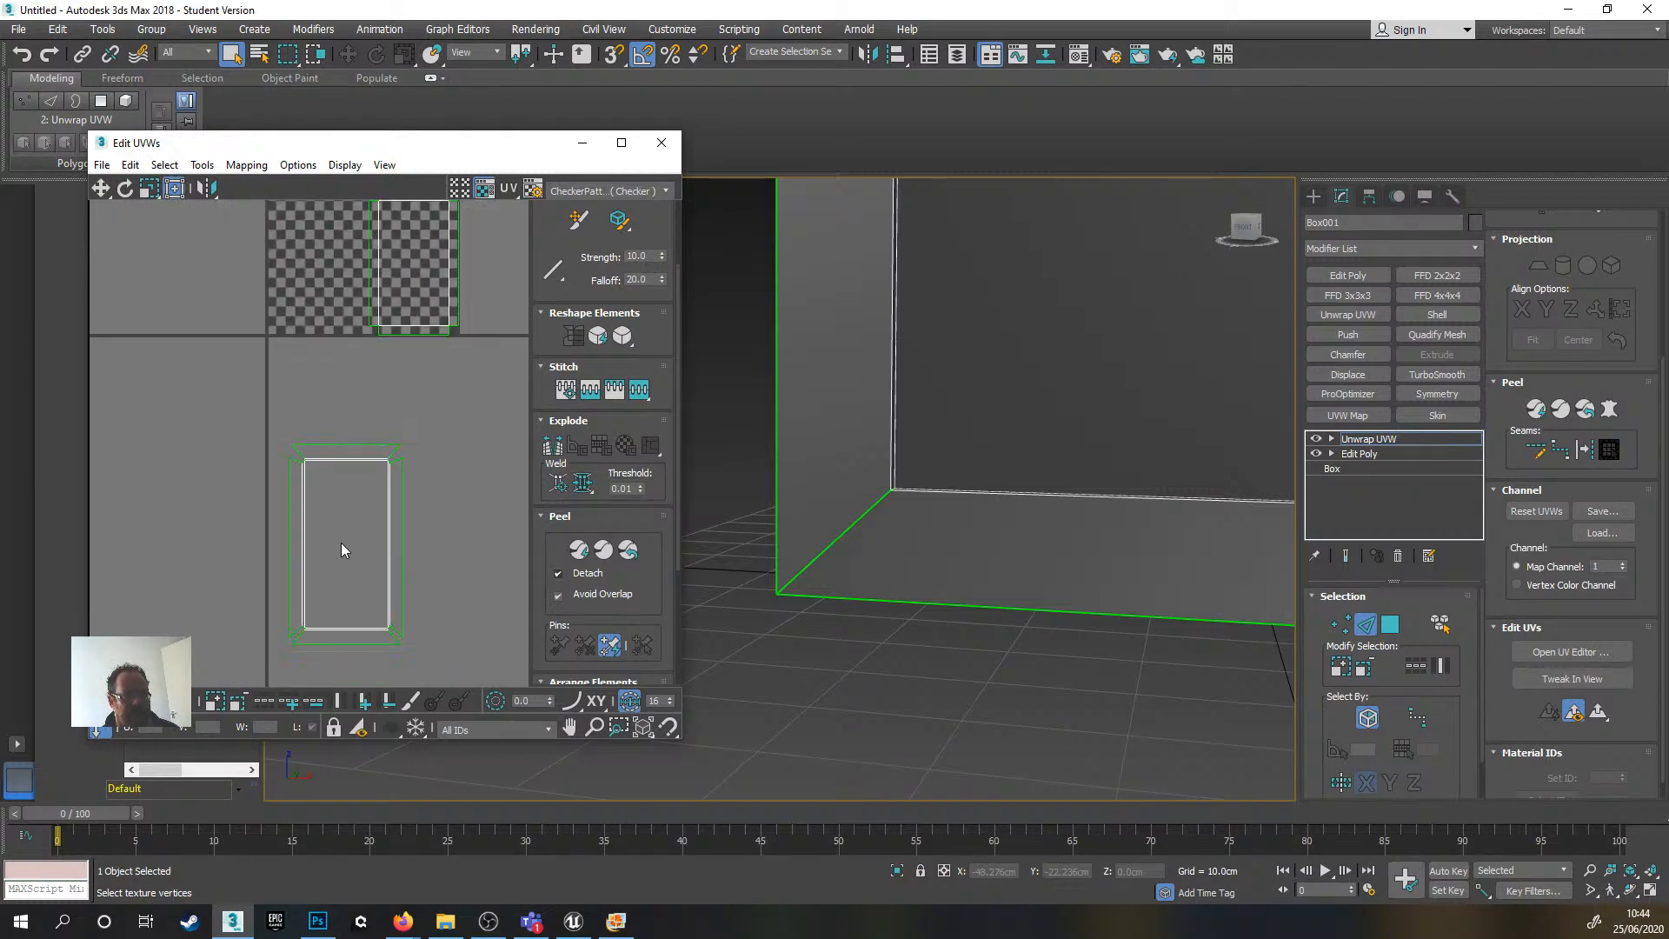
middle_drag(342, 551, 403, 441)
scroll(319, 421, down, 1)
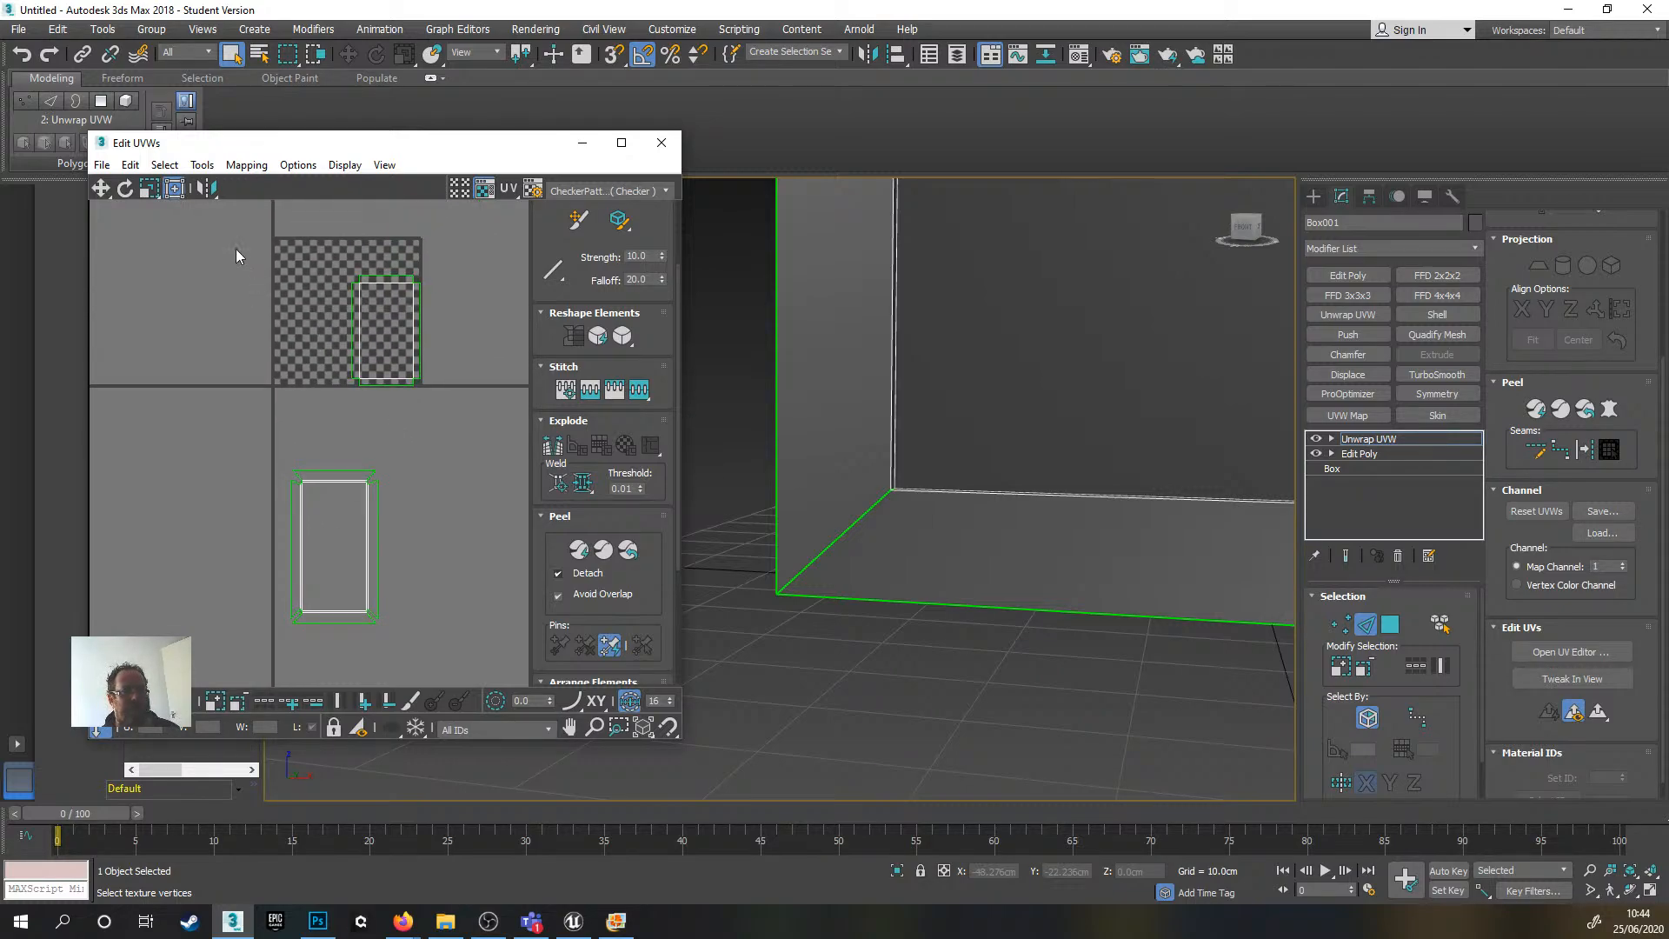
- Select all UV elements, rescale them to matching proportions and pack them side by side inside the checker tile
drag(220, 232, 480, 658)
scroll(599, 526, down, 2)
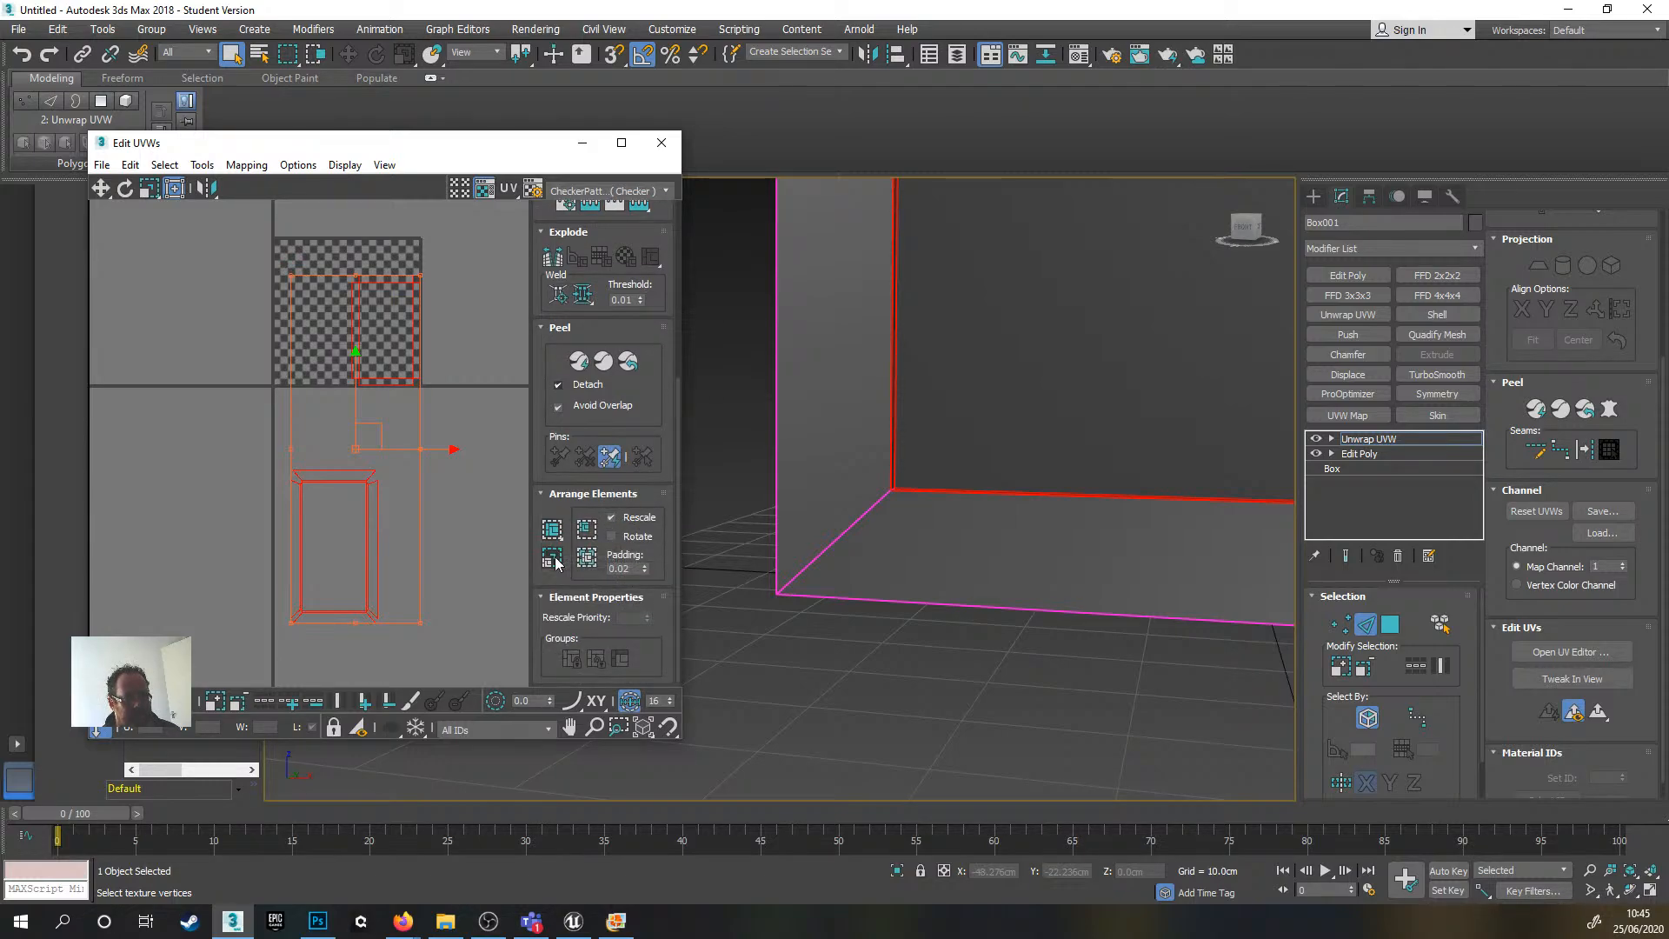
click(555, 562)
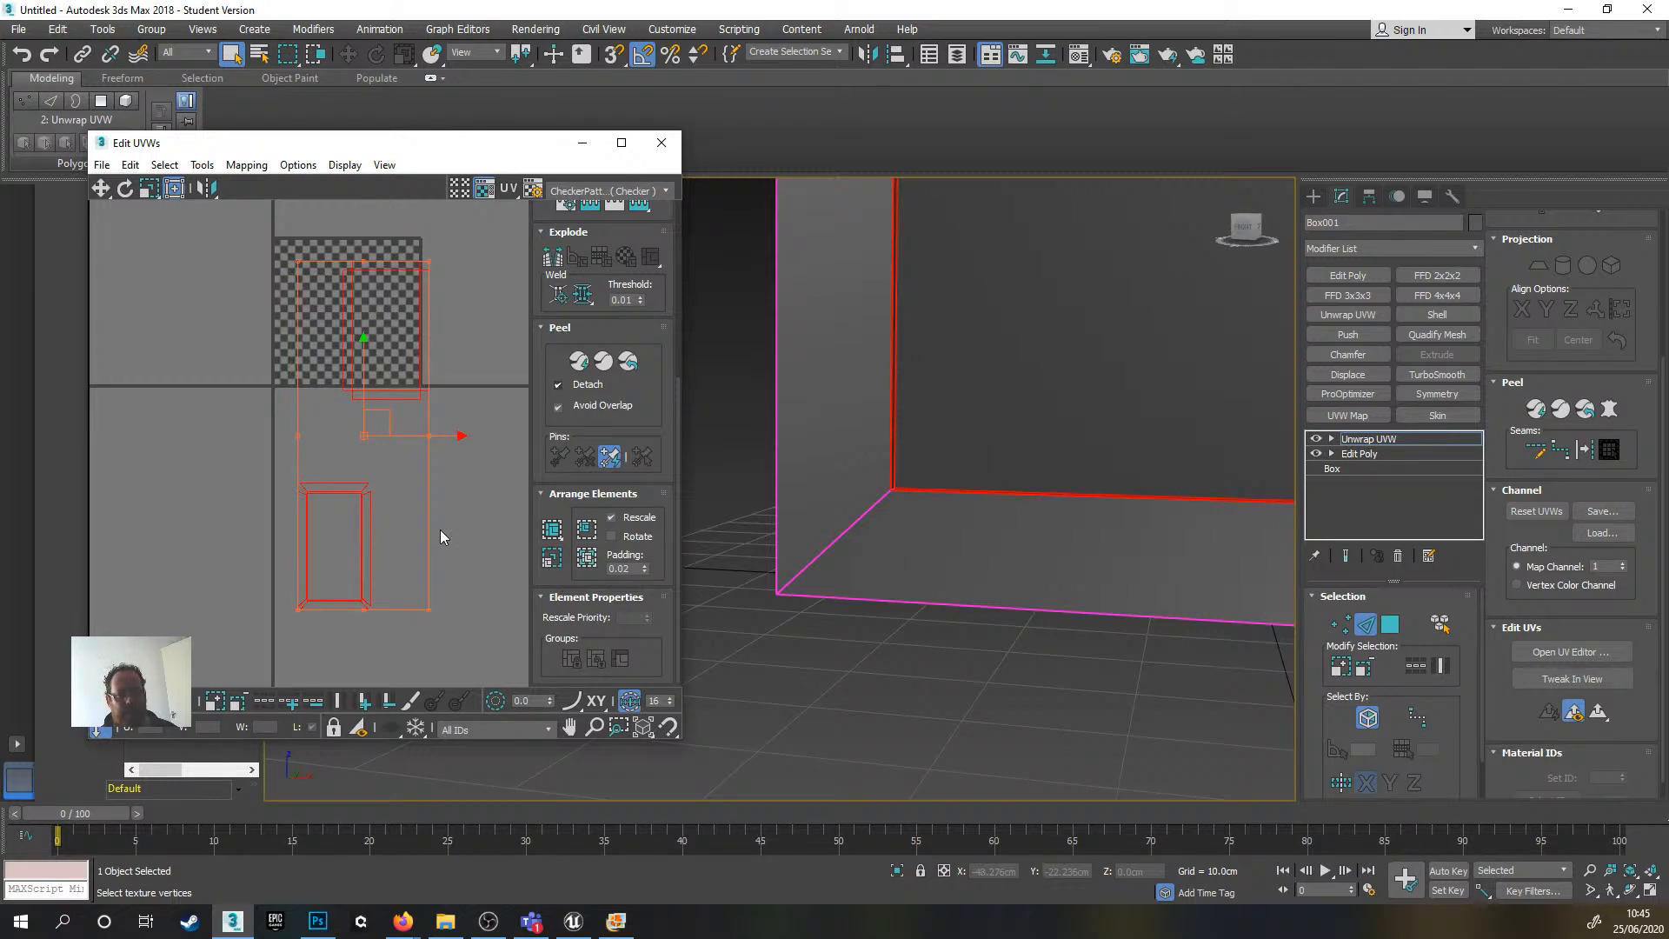
click(551, 531)
click(329, 457)
scroll(377, 248, up, 6)
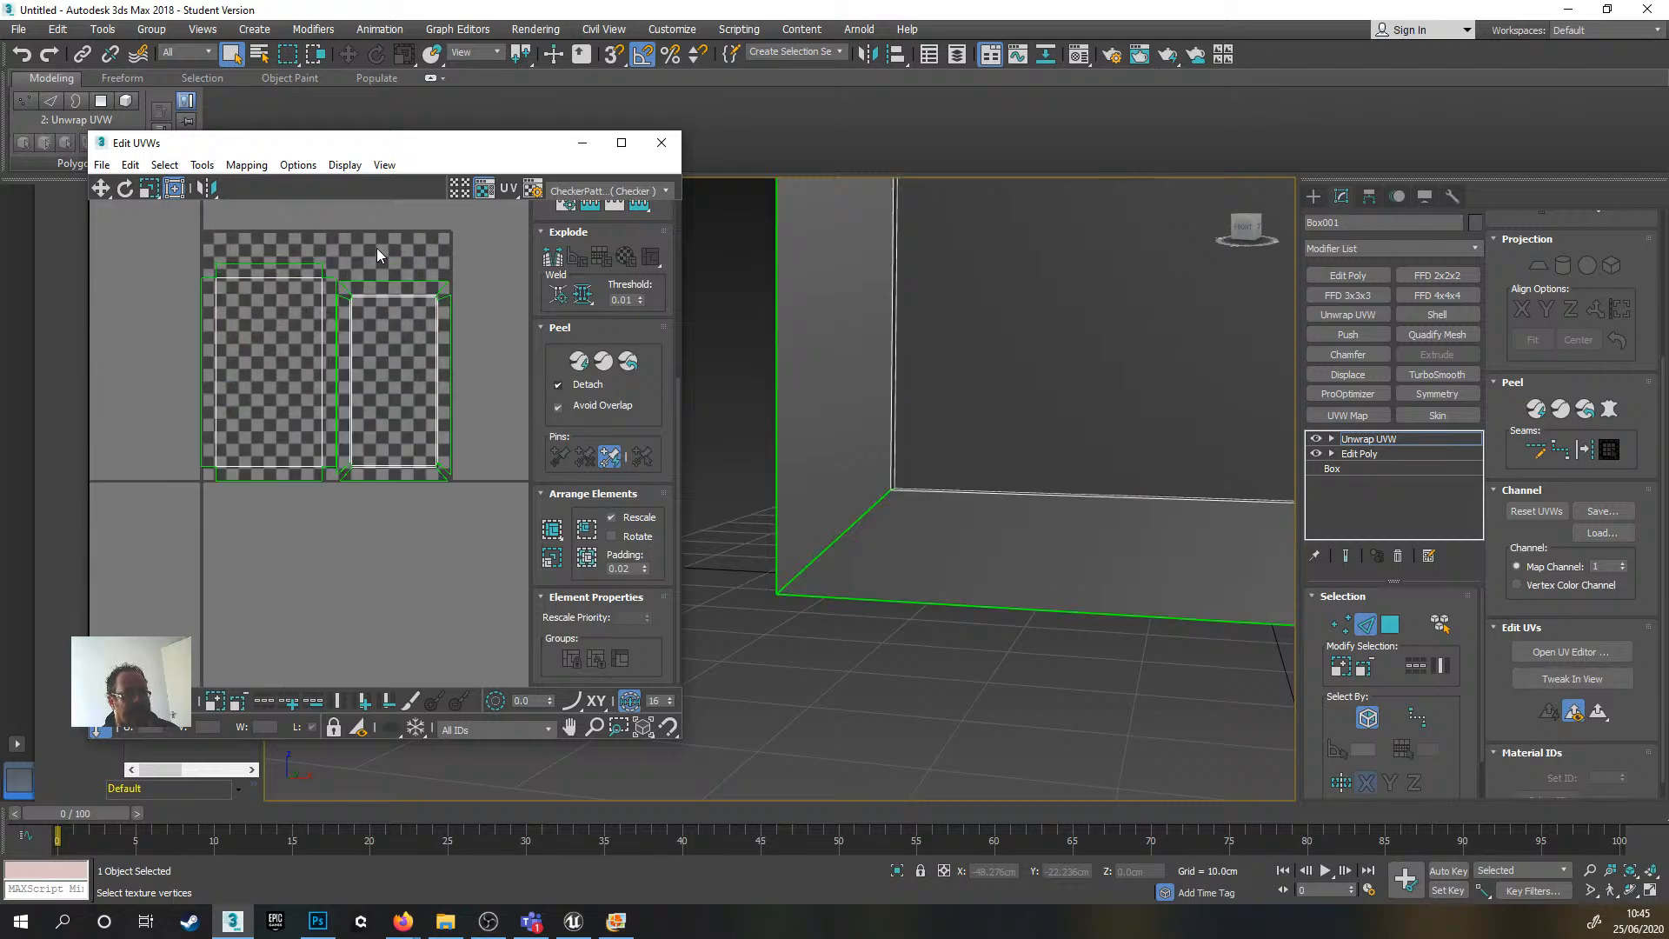
scroll(342, 361, down, 3)
scroll(300, 323, up, 3)
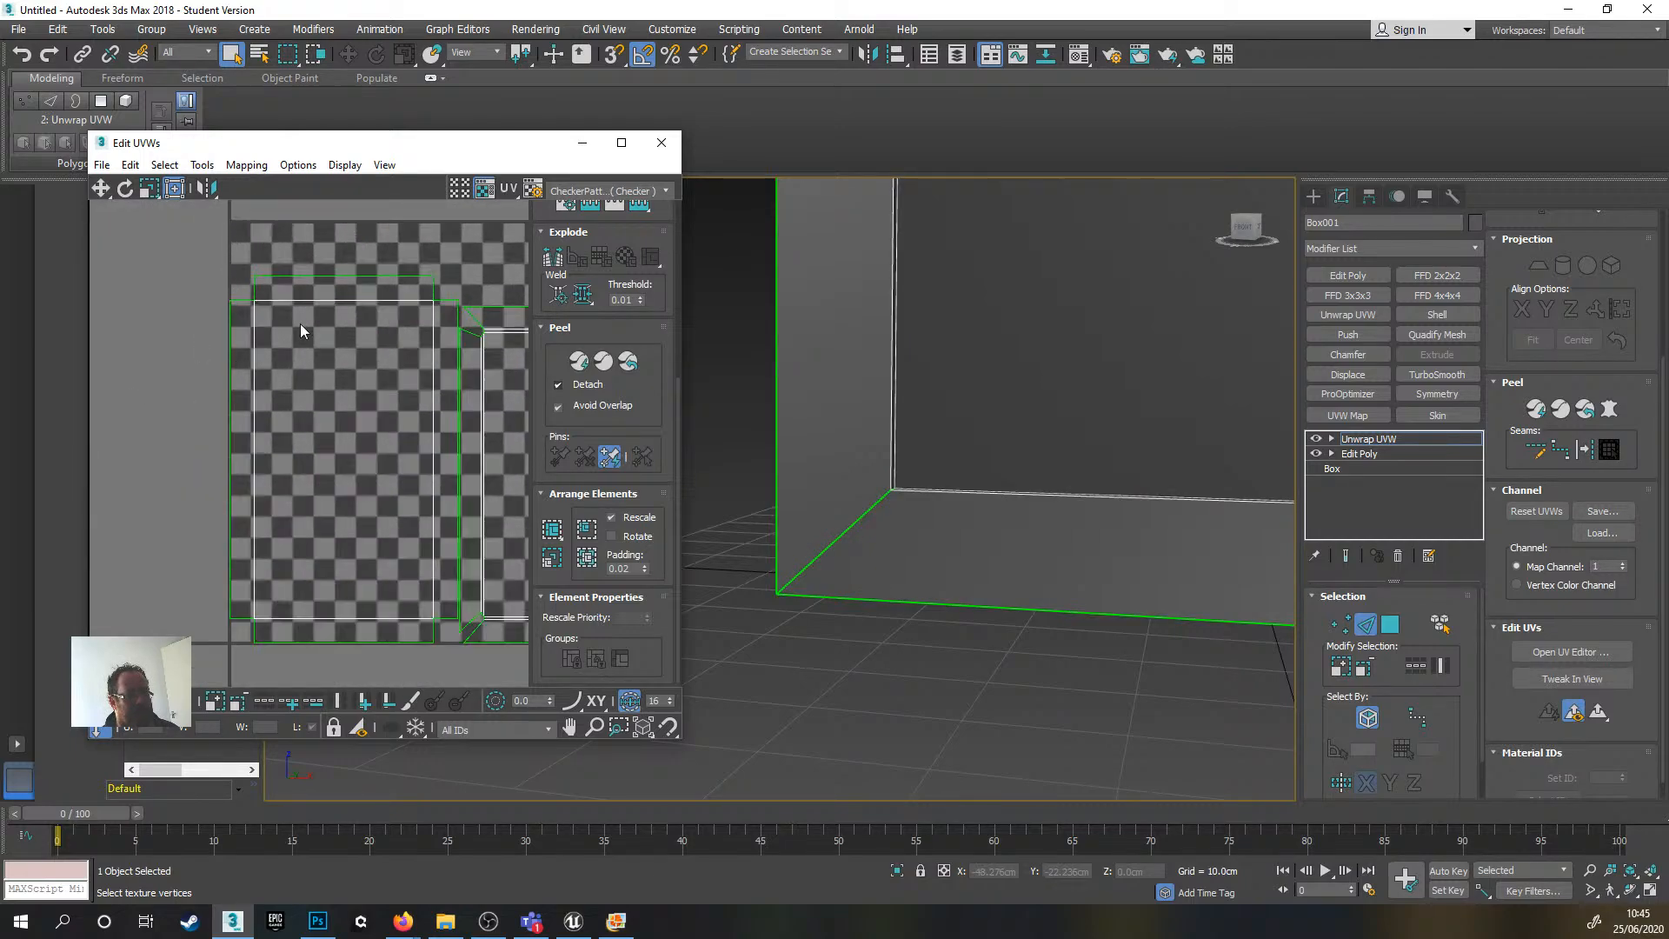
scroll(217, 304, down, 2)
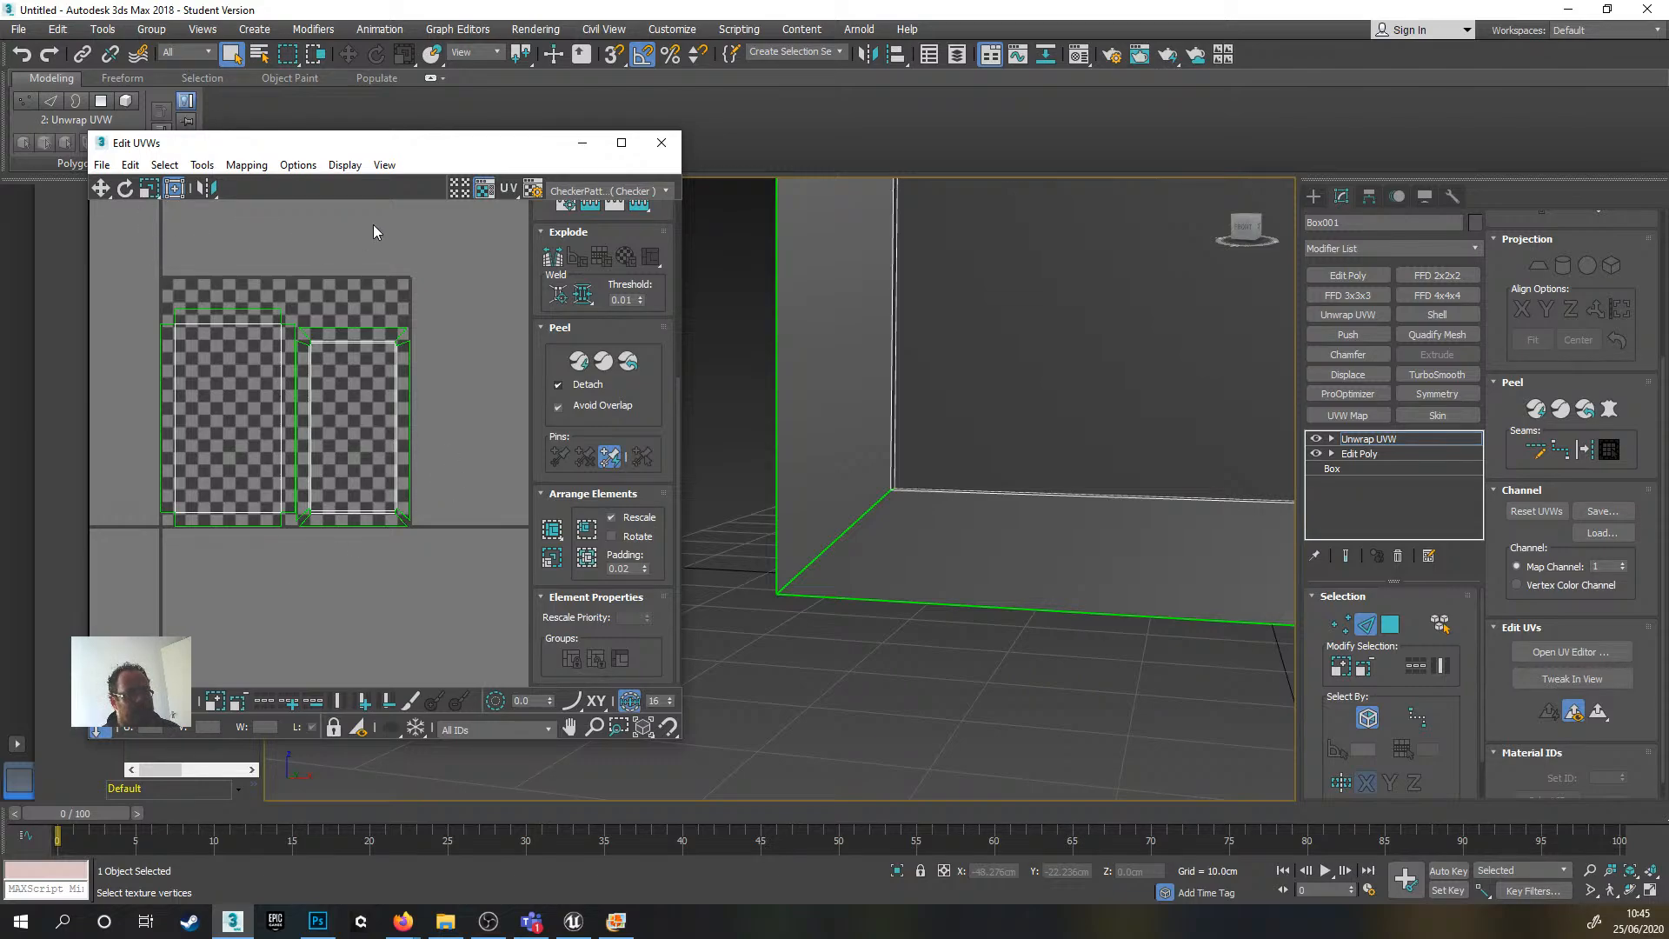
- Open the UVW template rendering settings and set the output size to 2048 × 2048
drag(429, 145, 549, 118)
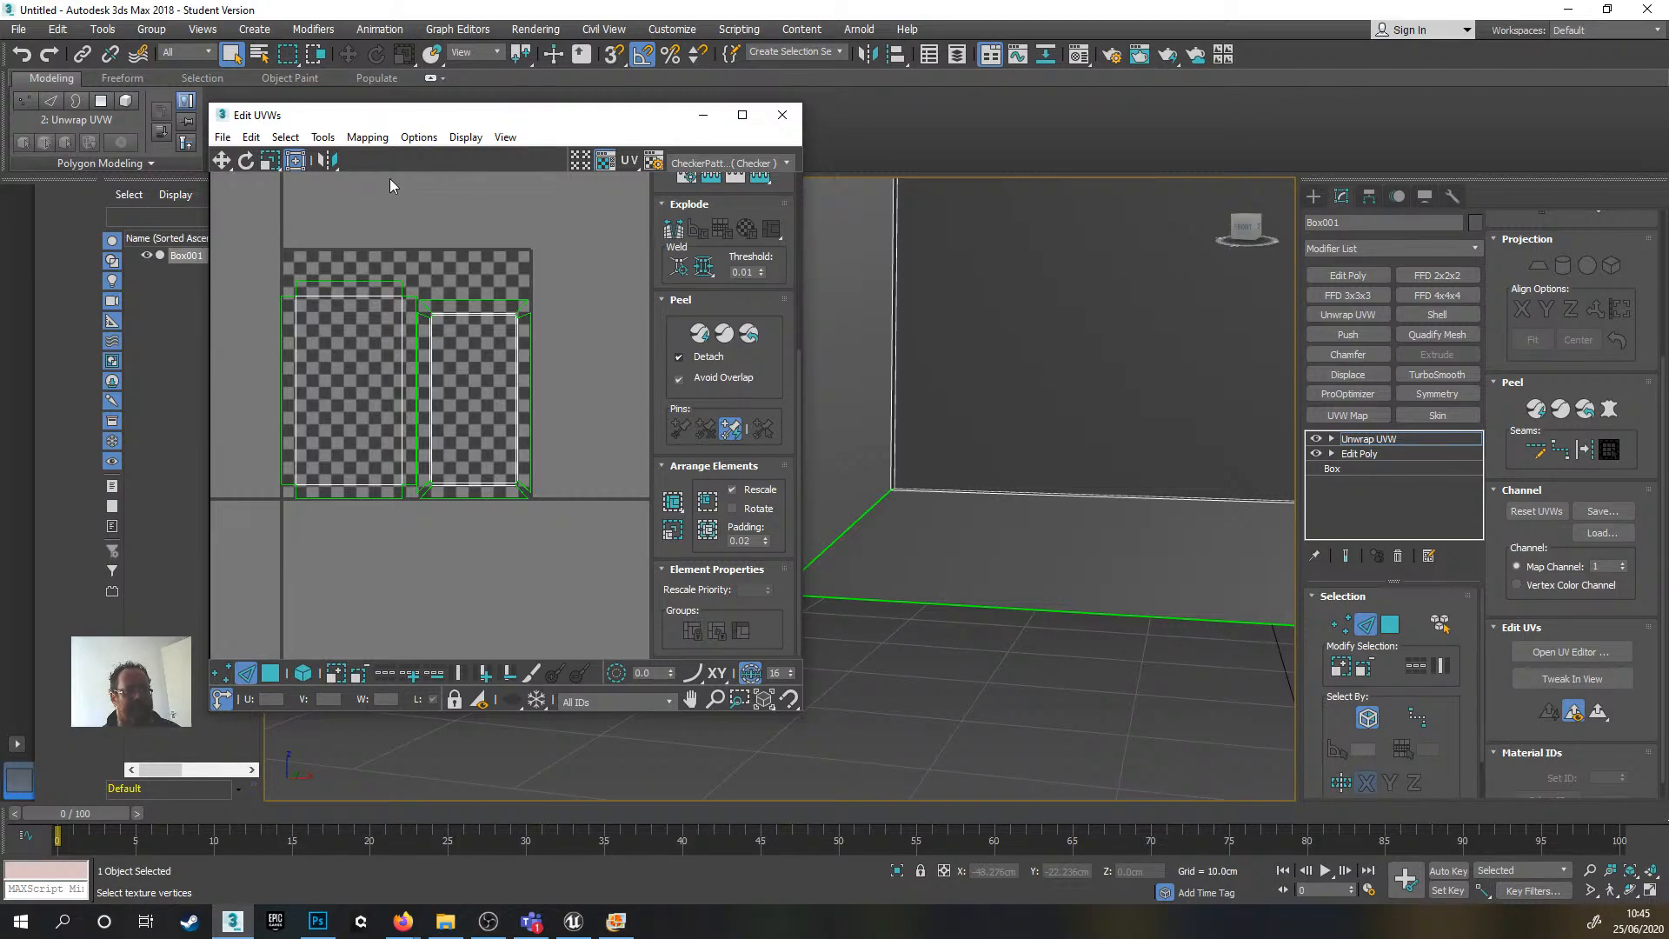
click(329, 139)
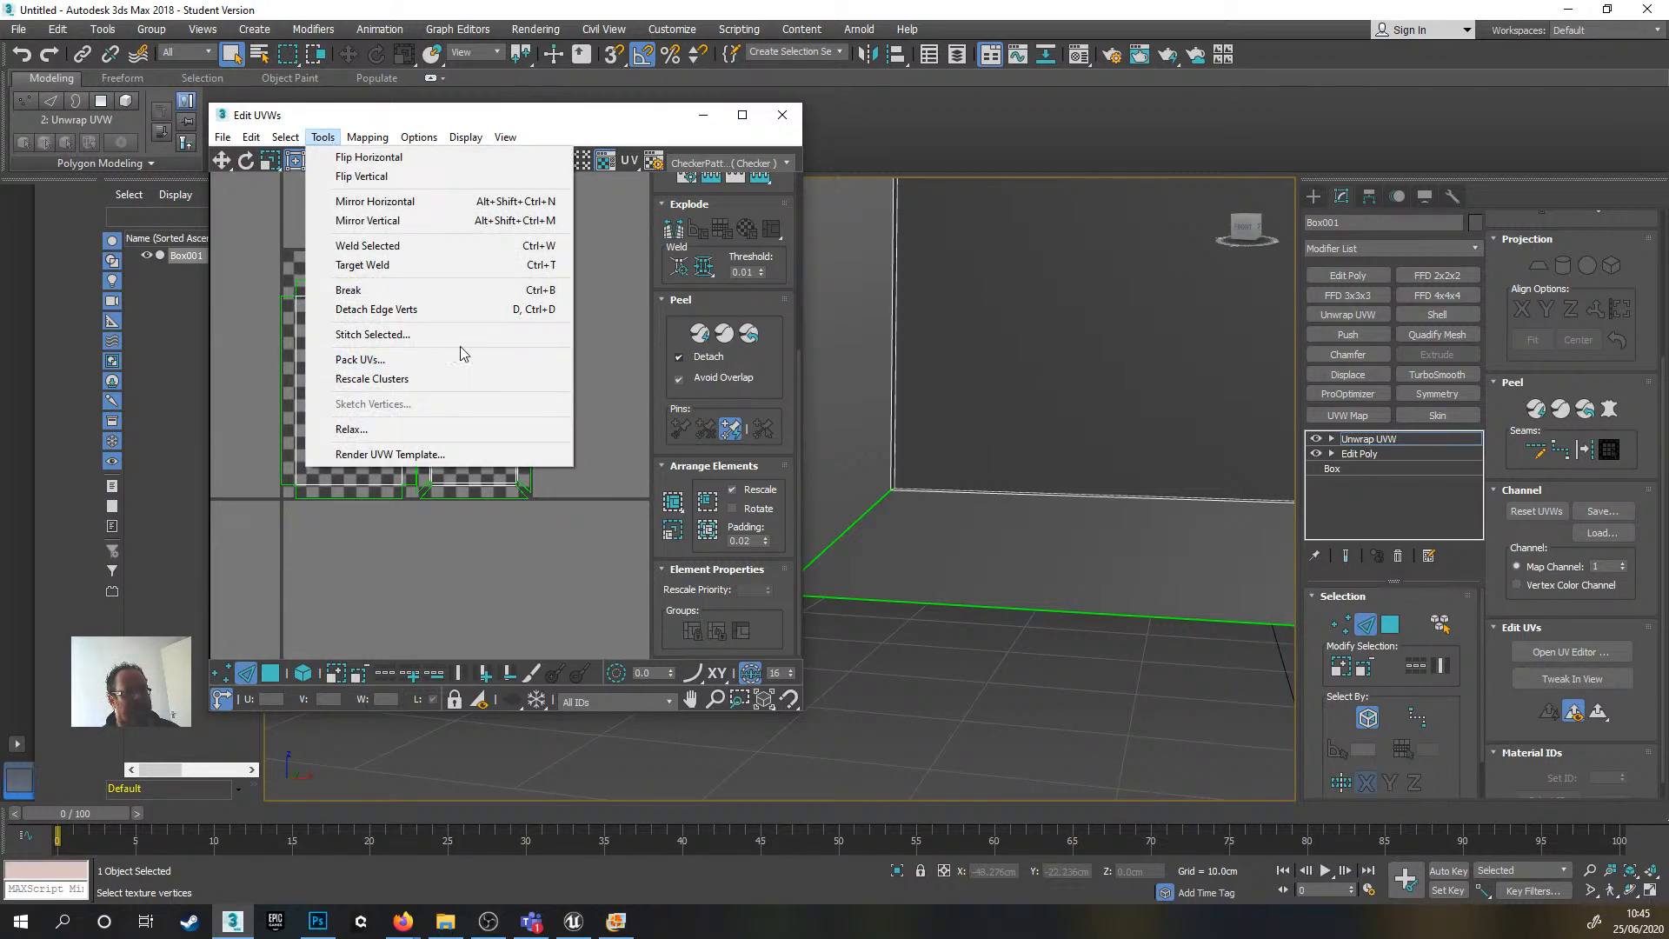
click(418, 455)
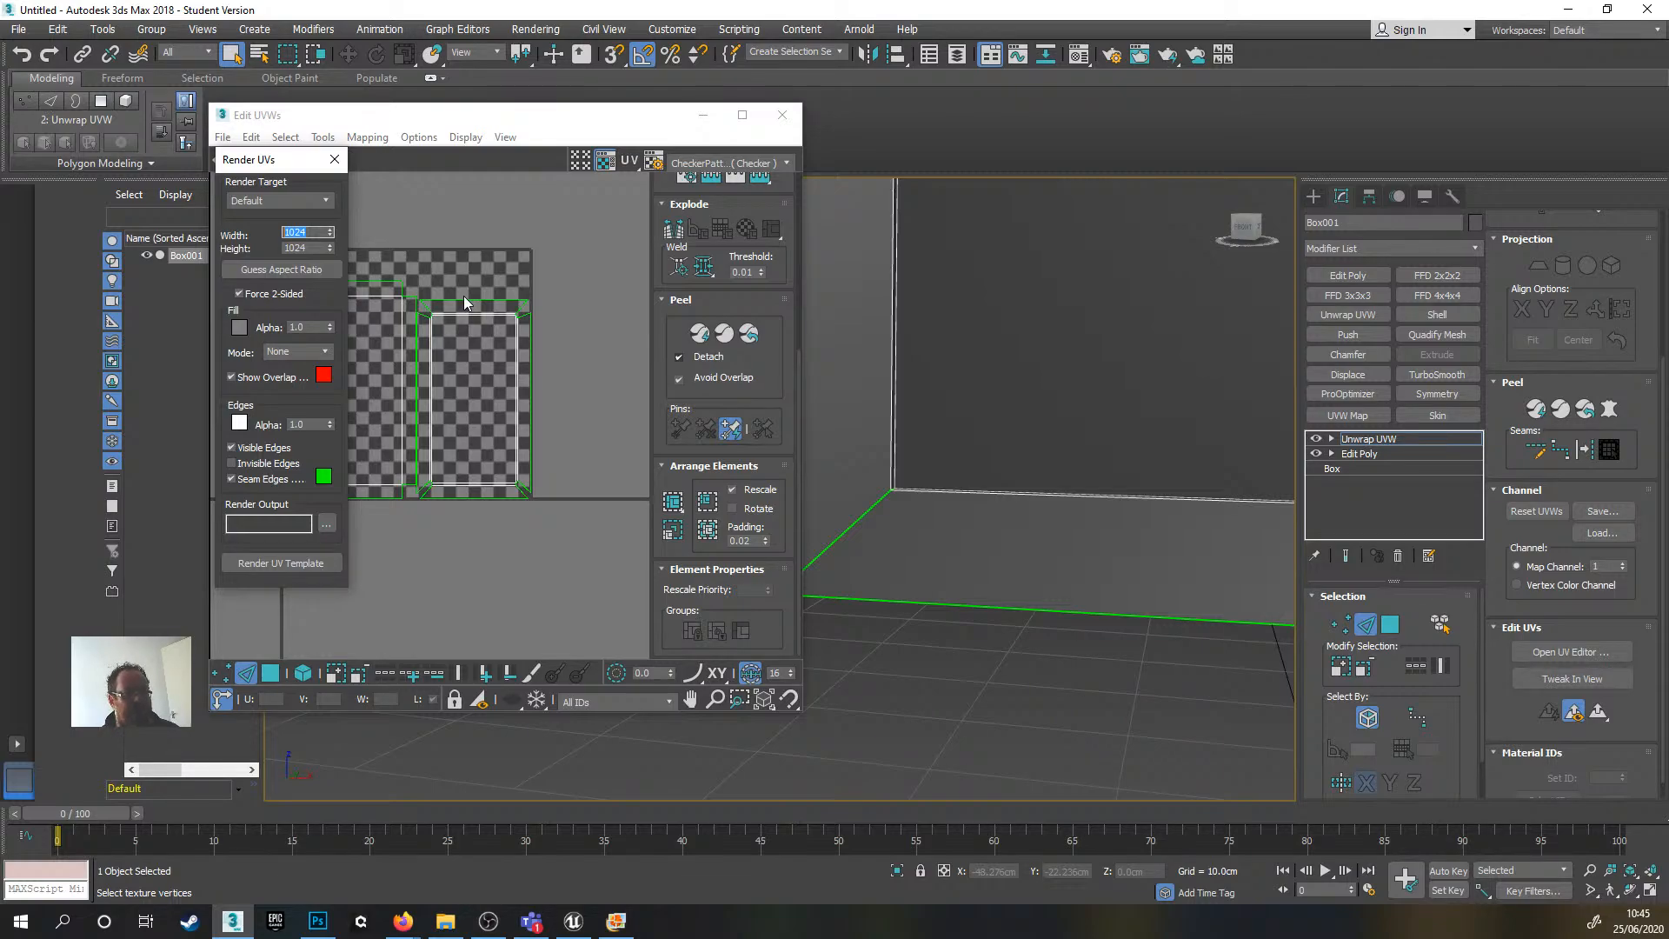
text(2048)
key(Tab)
text(20)
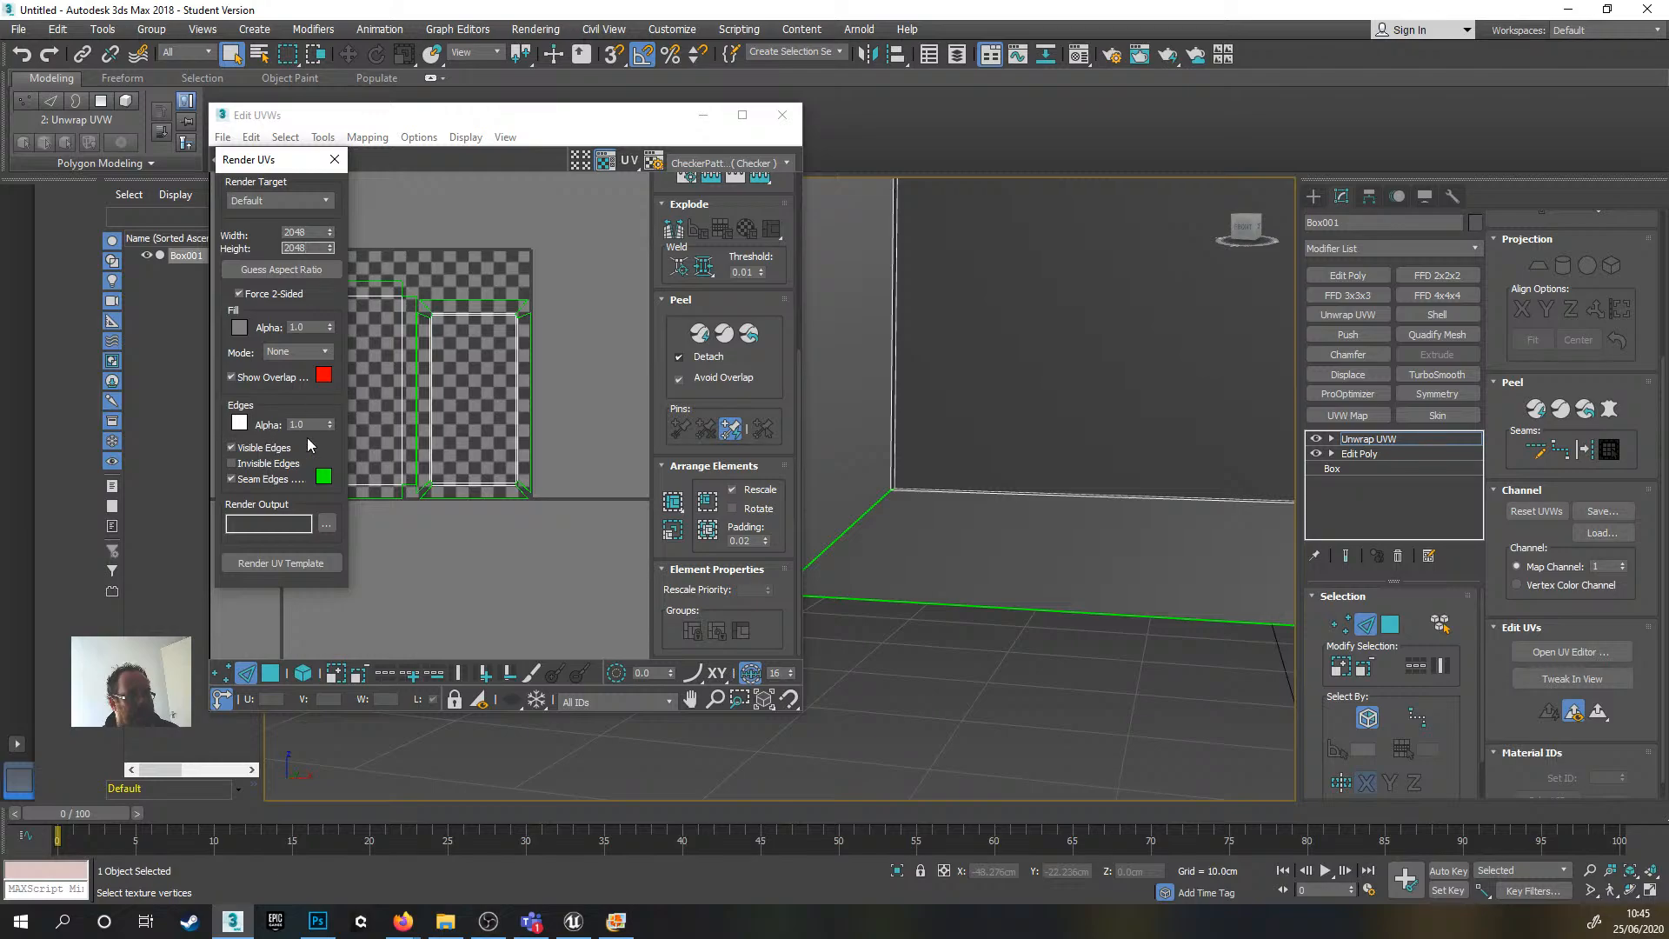
- Set the template's fill mode to Solid, render the UV template and inspect the resulting map
click(325, 352)
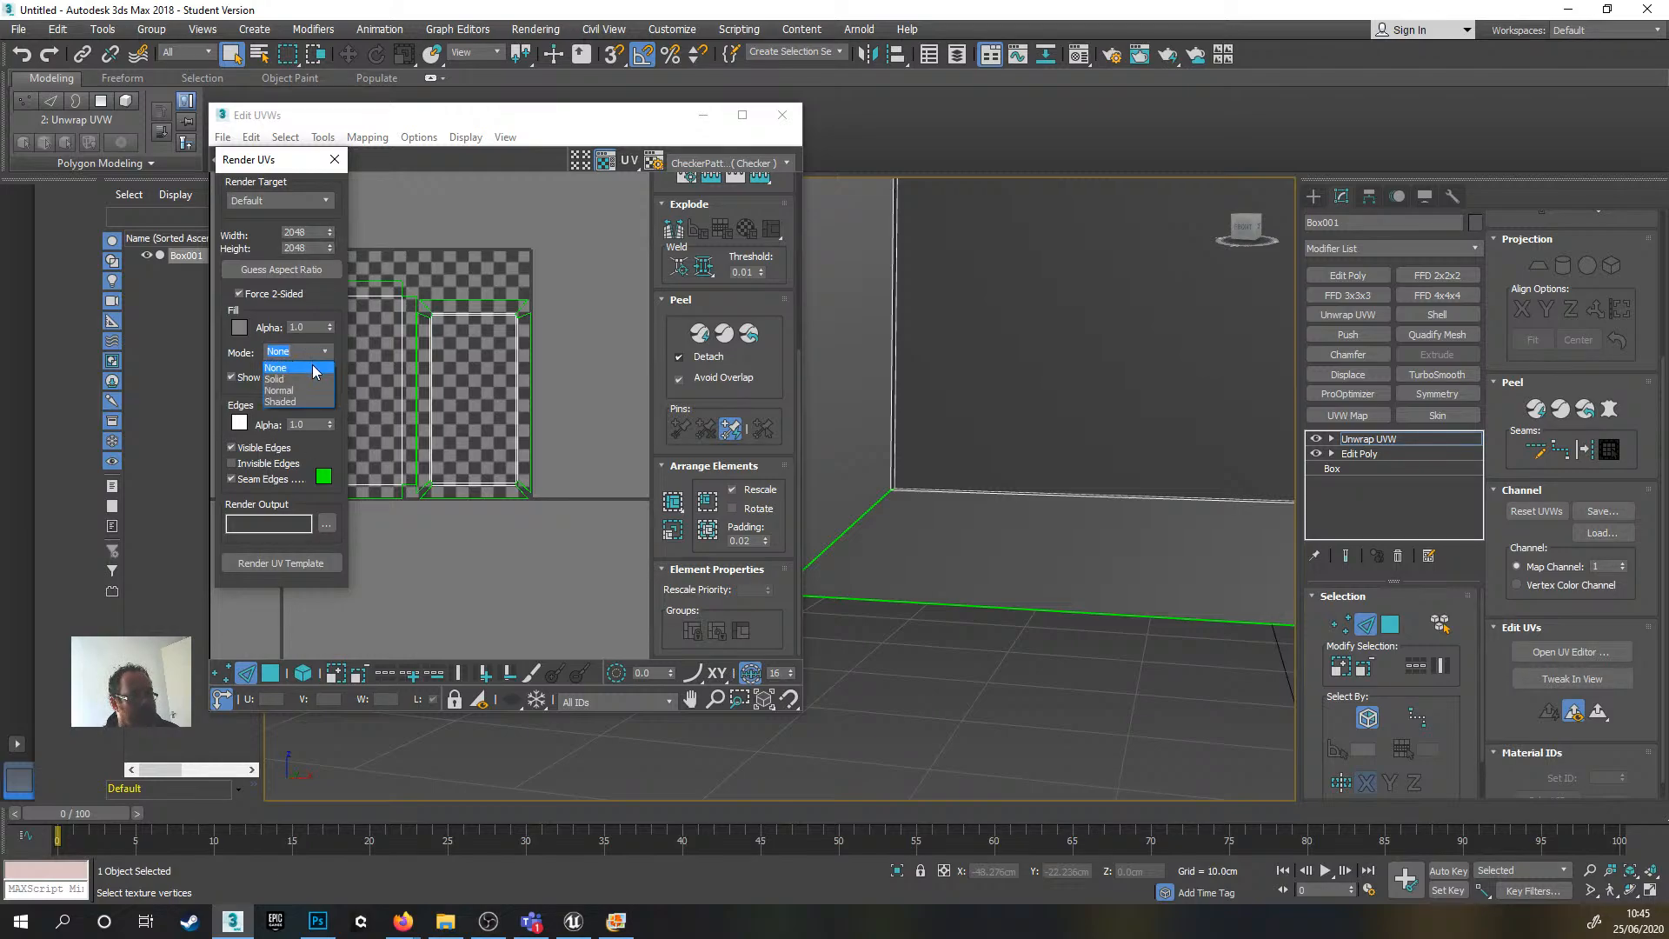
click(311, 364)
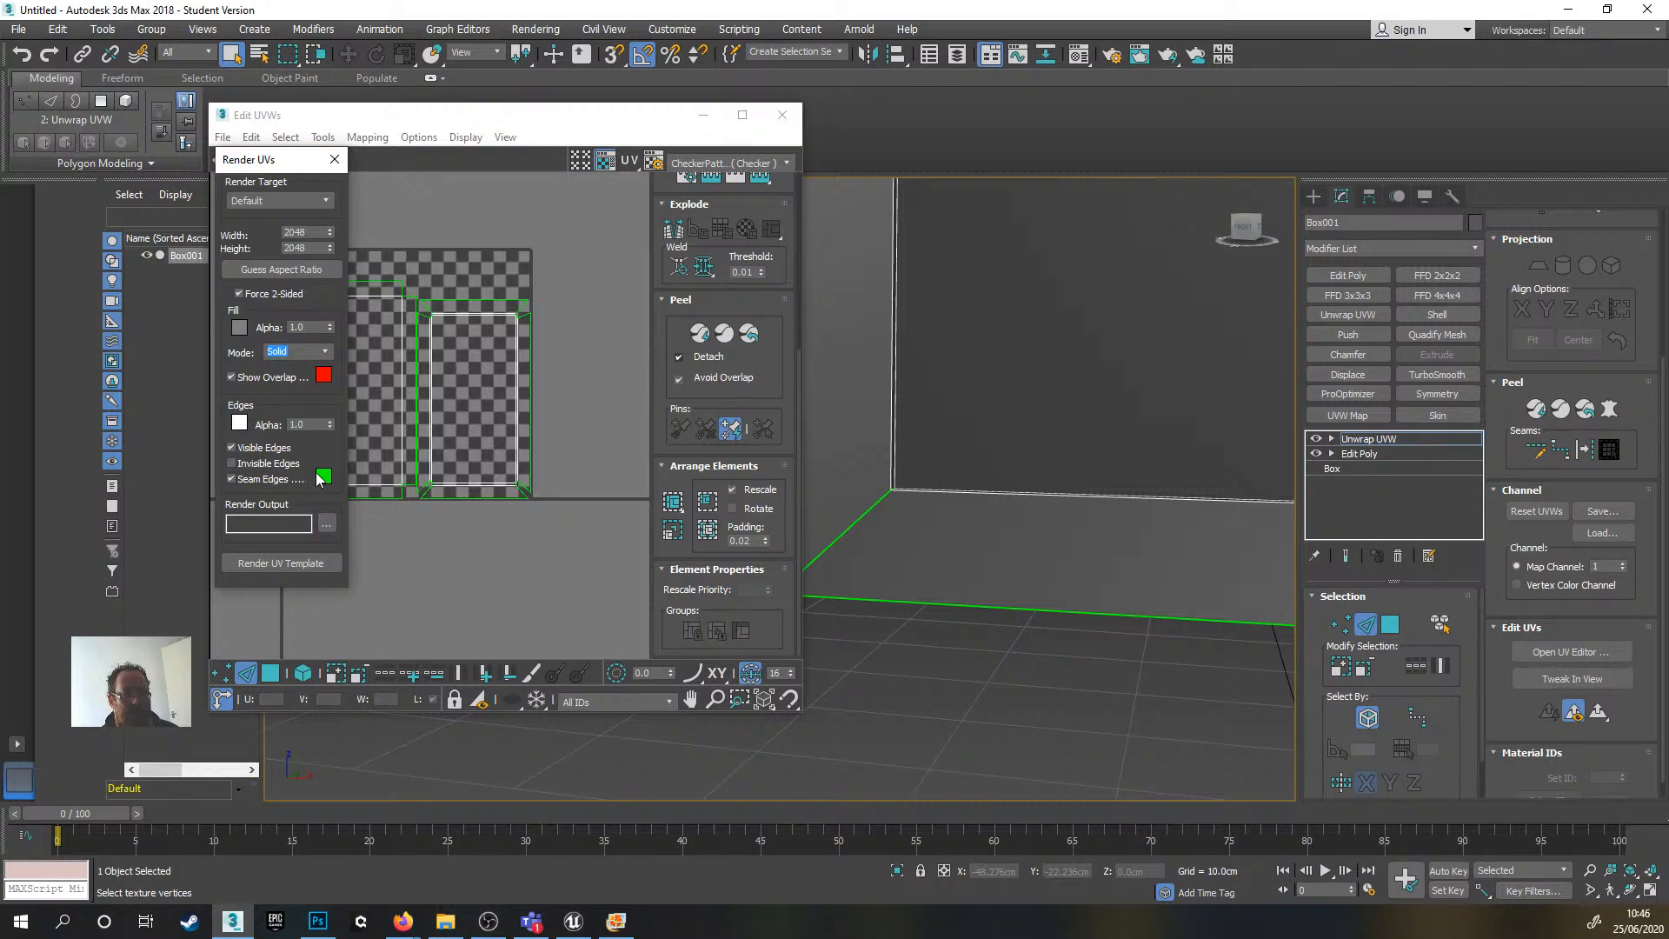
click(283, 562)
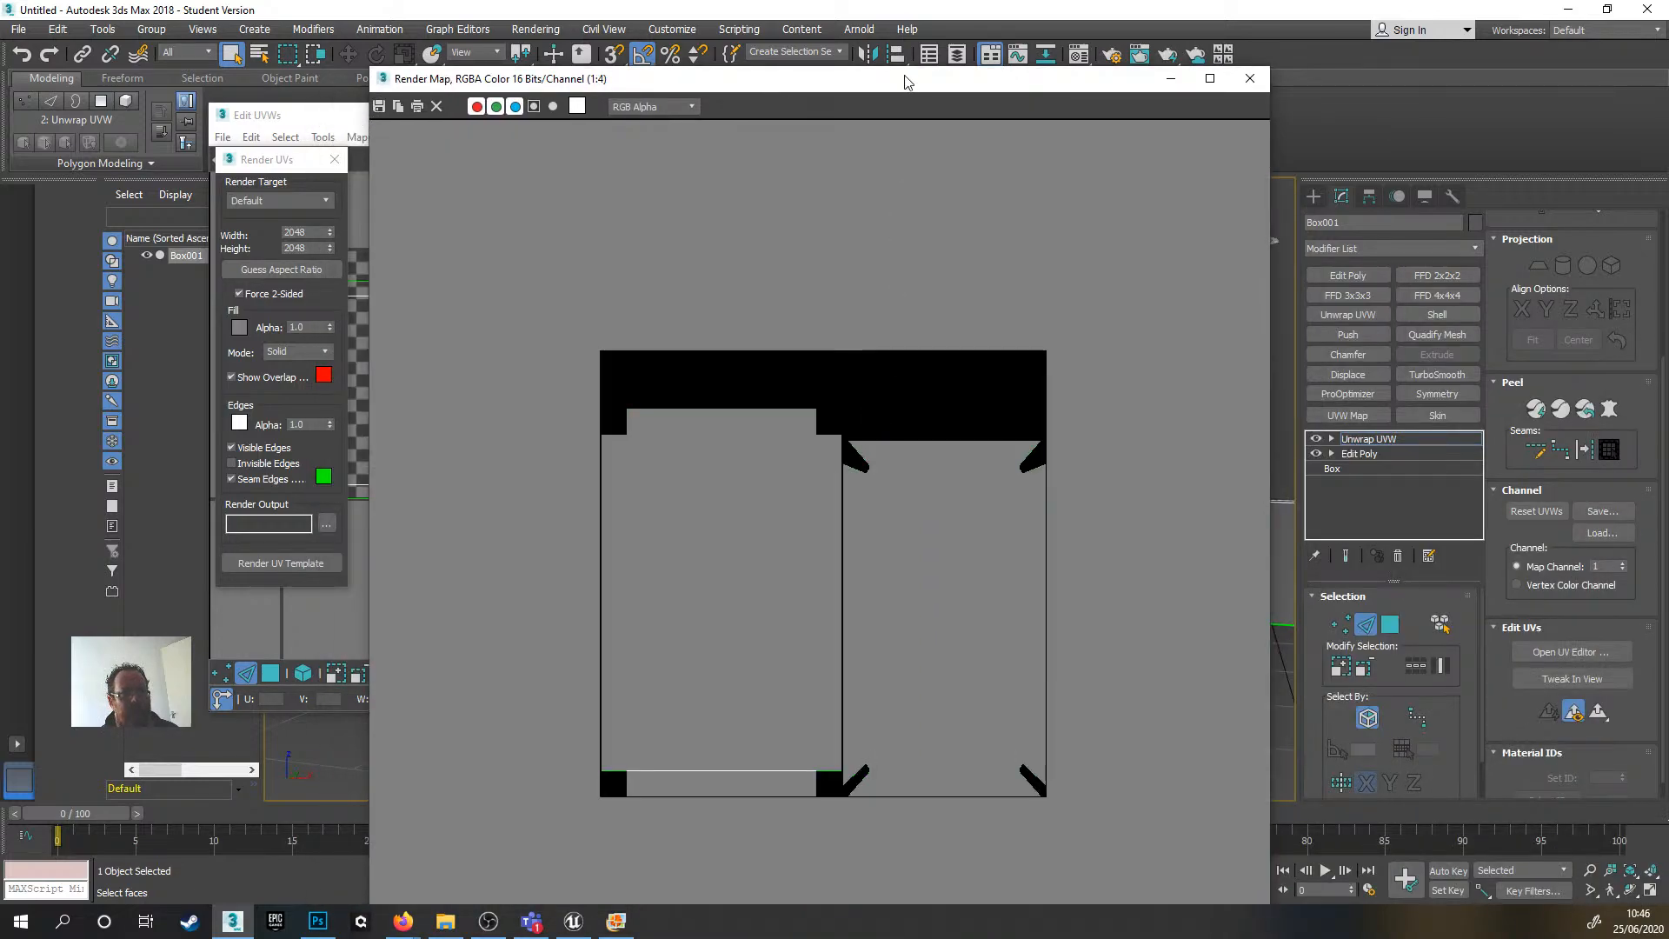
scroll(812, 521, up, 1)
scroll(812, 521, down, 2)
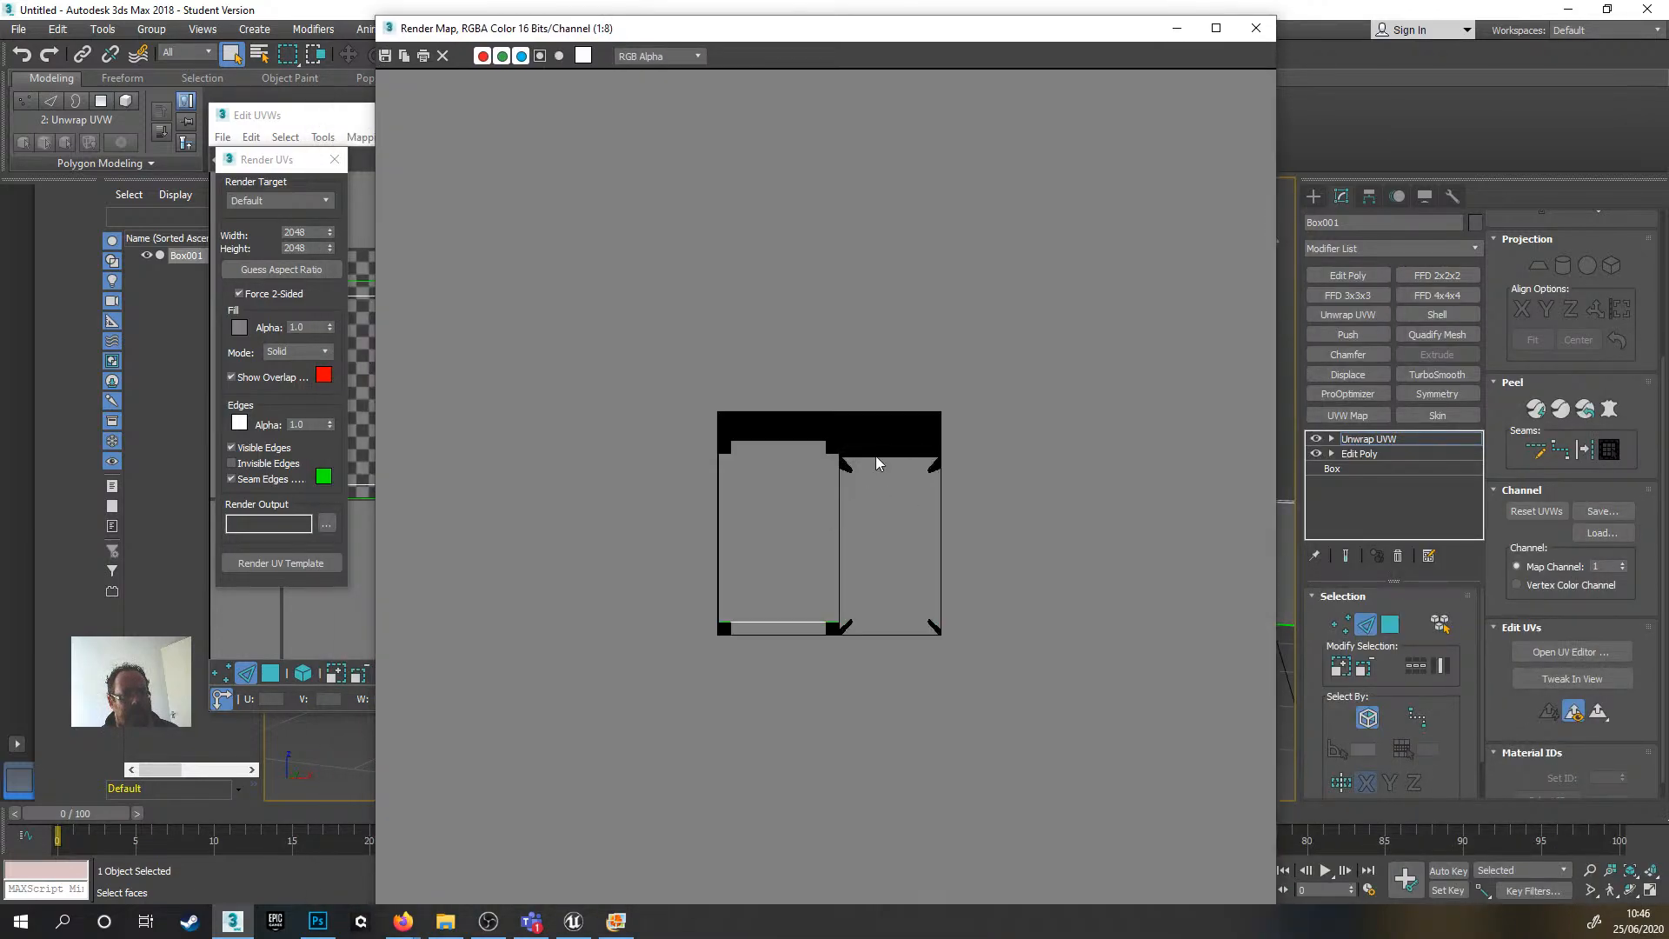
scroll(827, 495, up, 1)
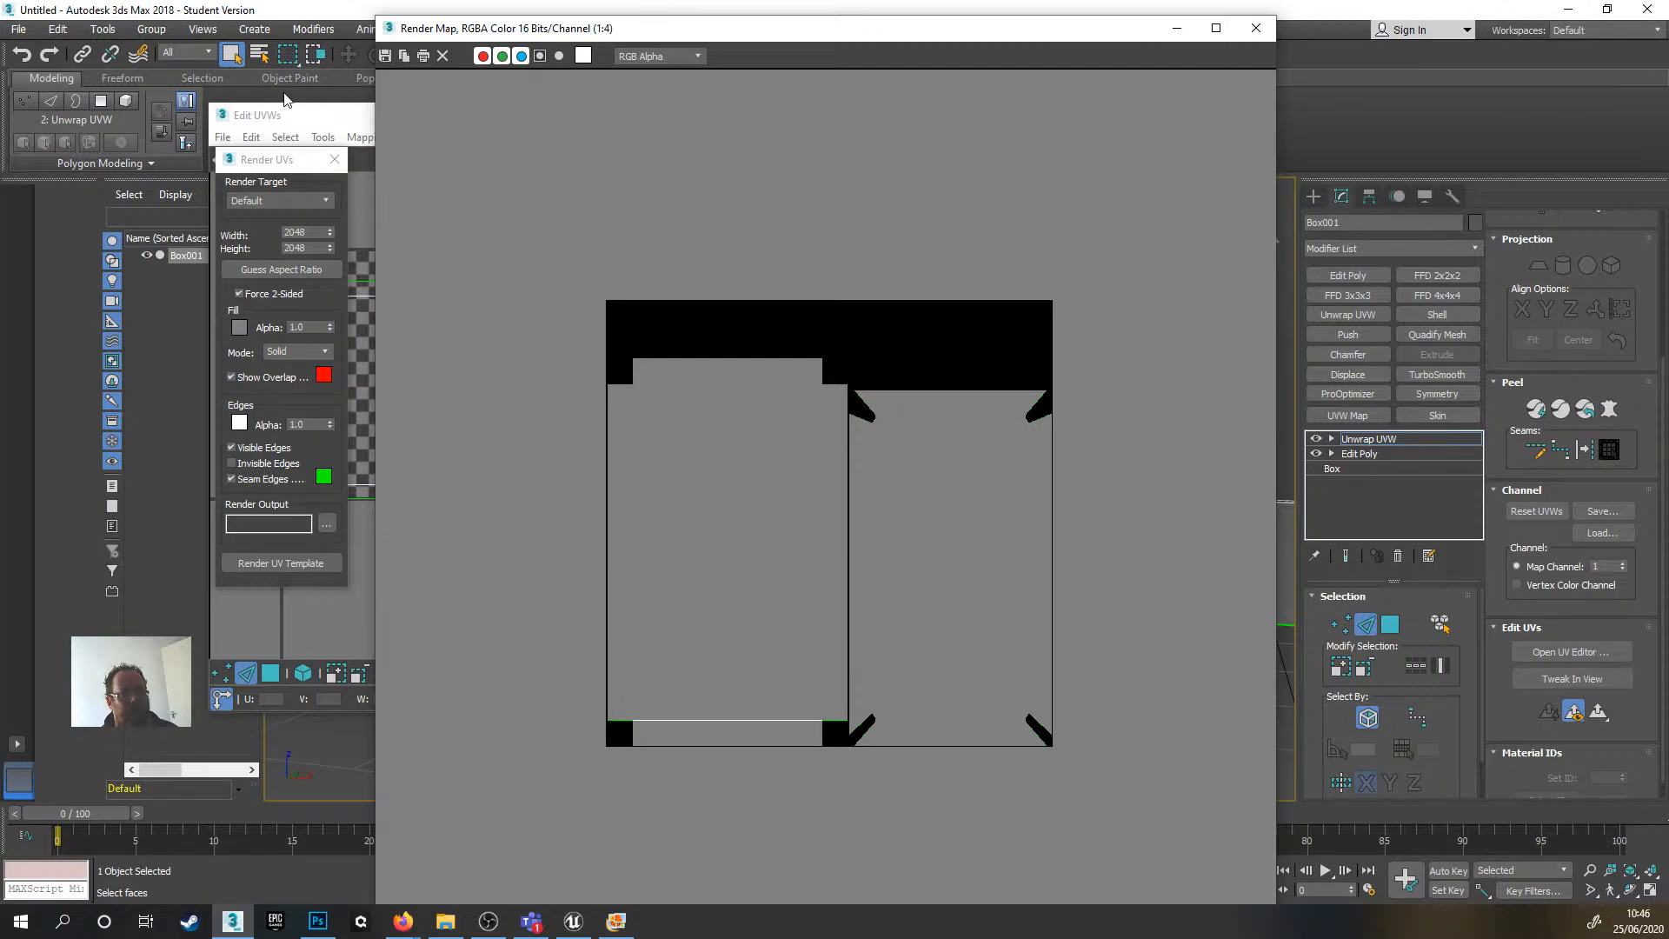
- Save the rendered UV map as Picture_UVW in PNG format in the HPStairs folder, then close the map and template rendering windows
click(385, 57)
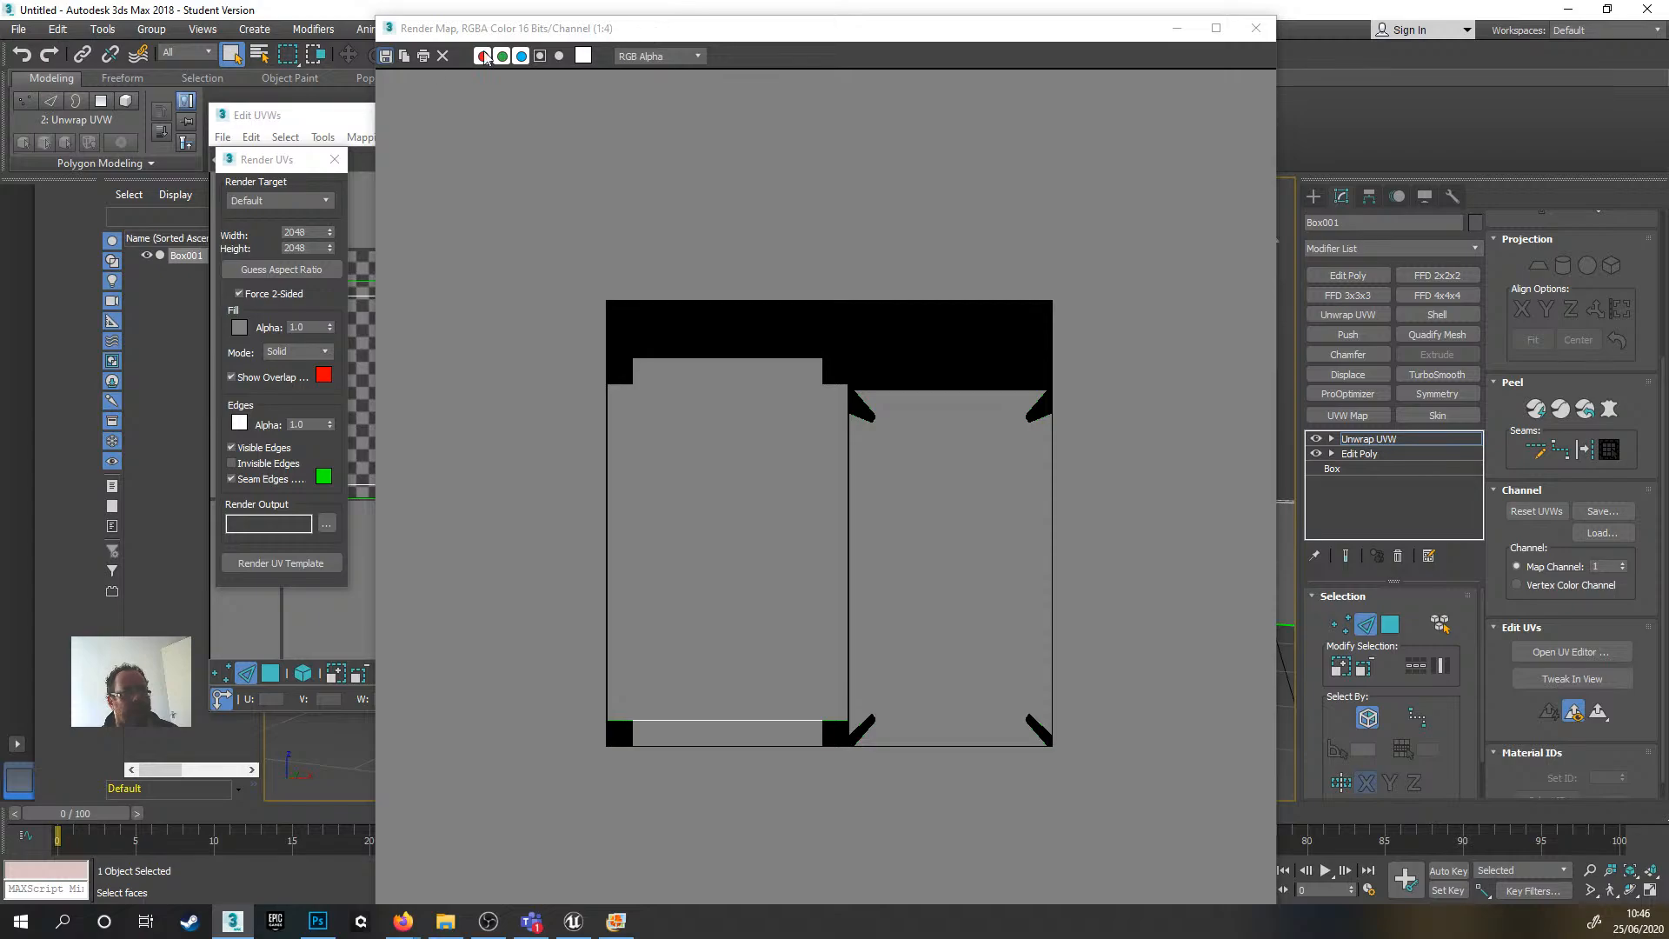
click(386, 57)
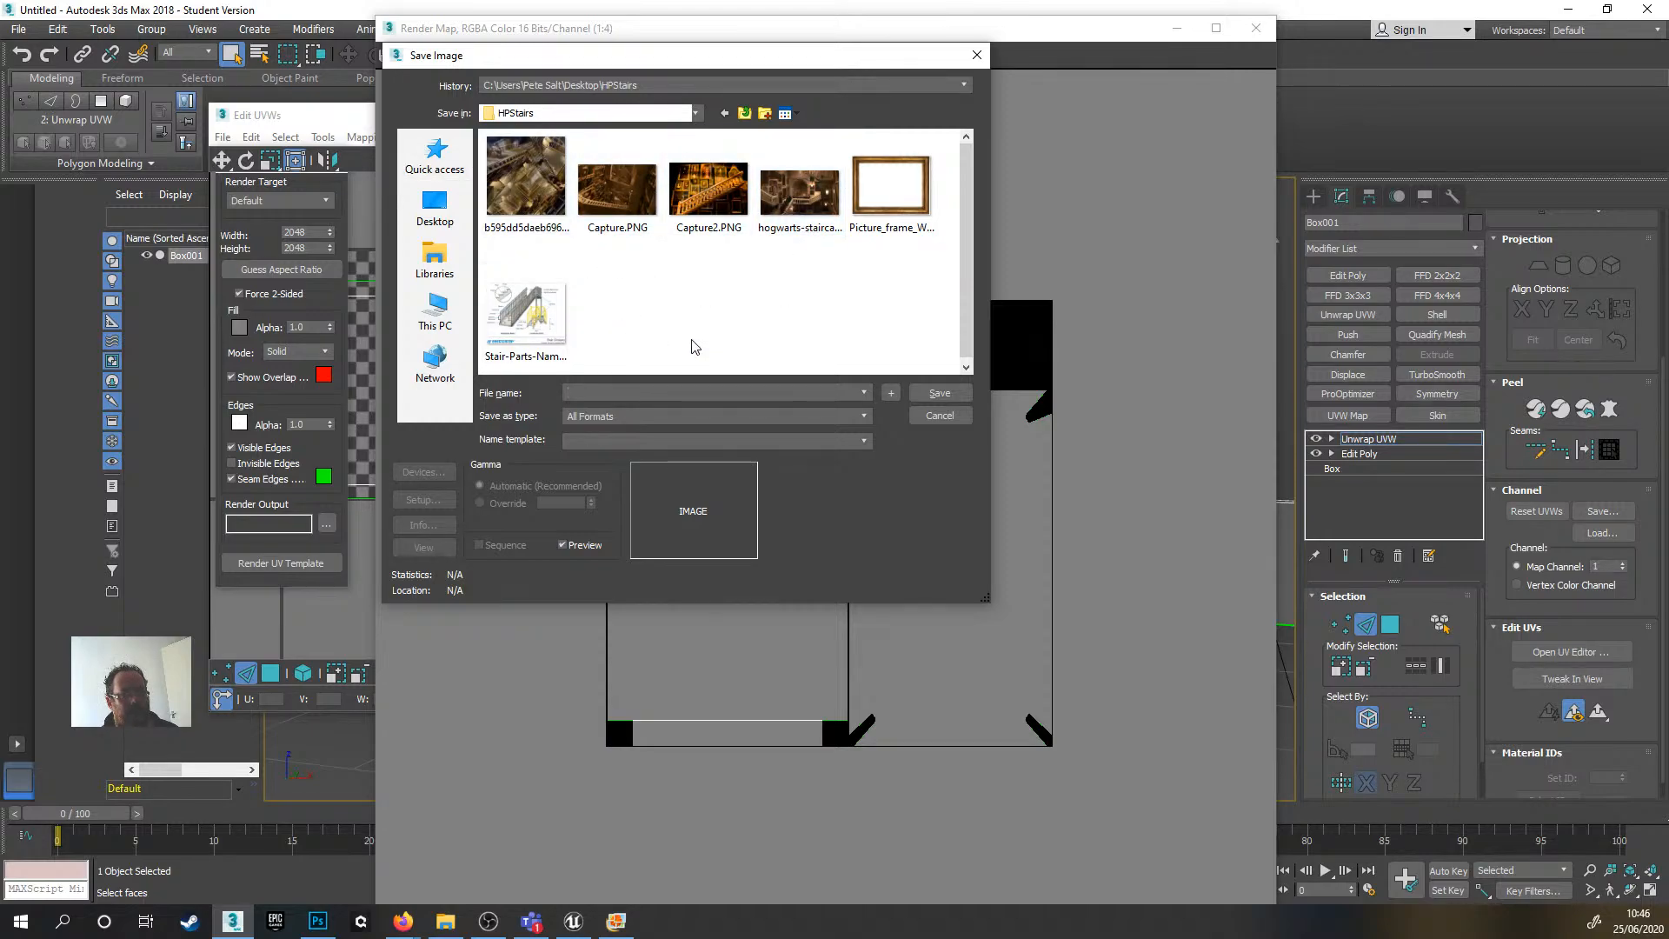
click(627, 391)
text(Picture_)
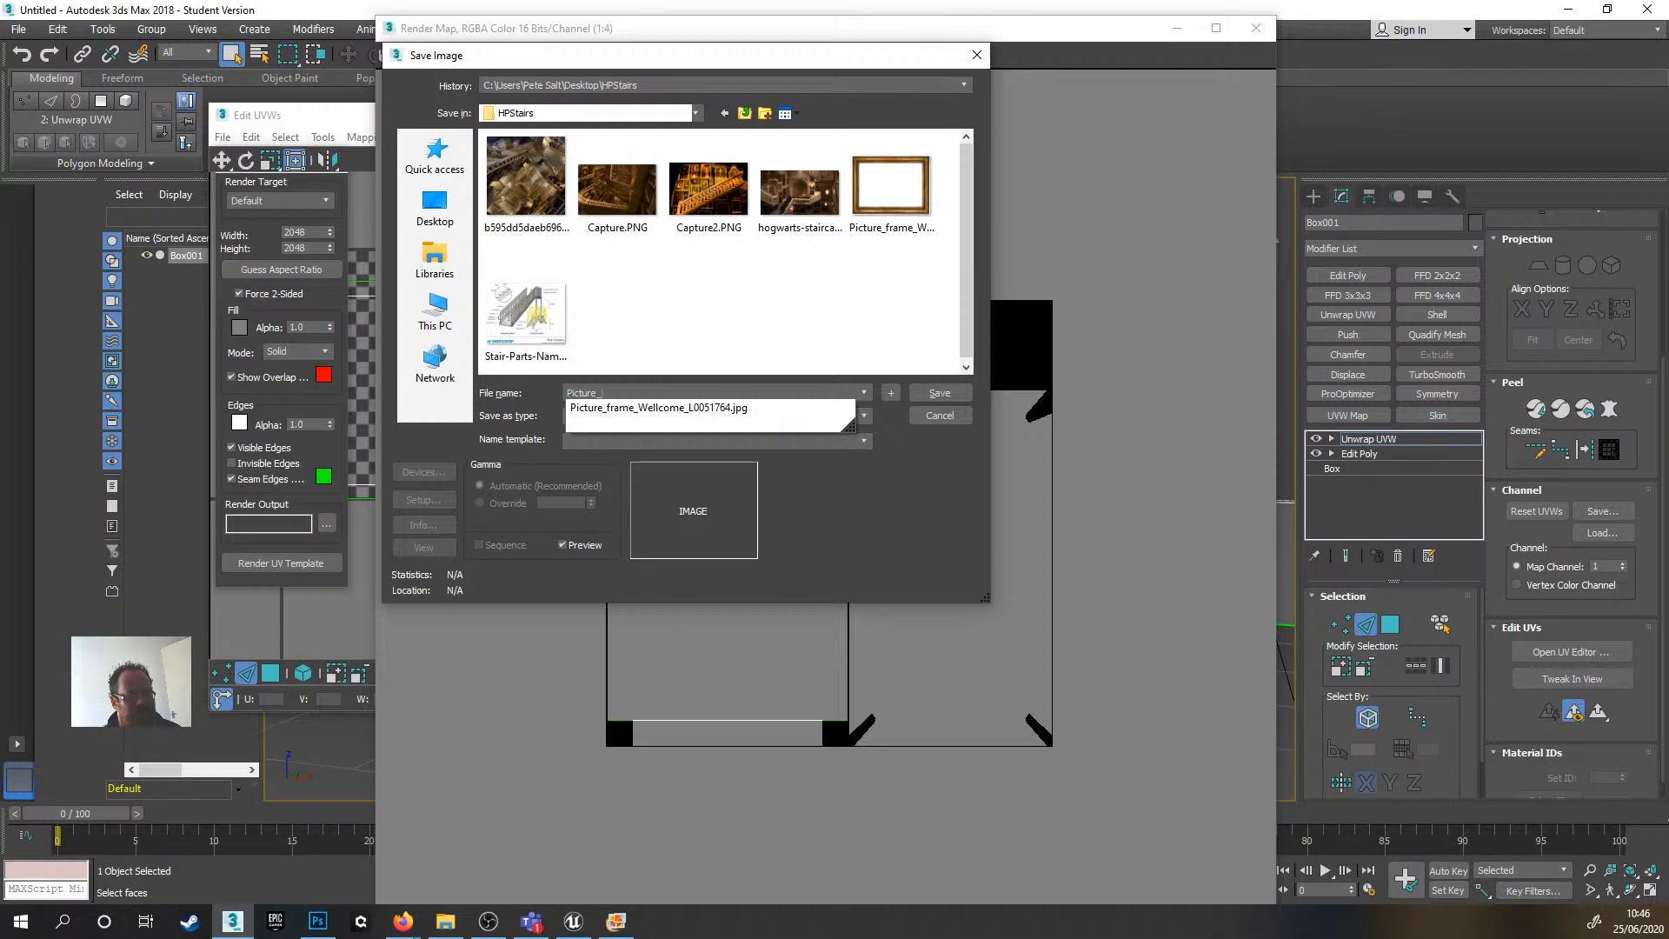
text(UVW)
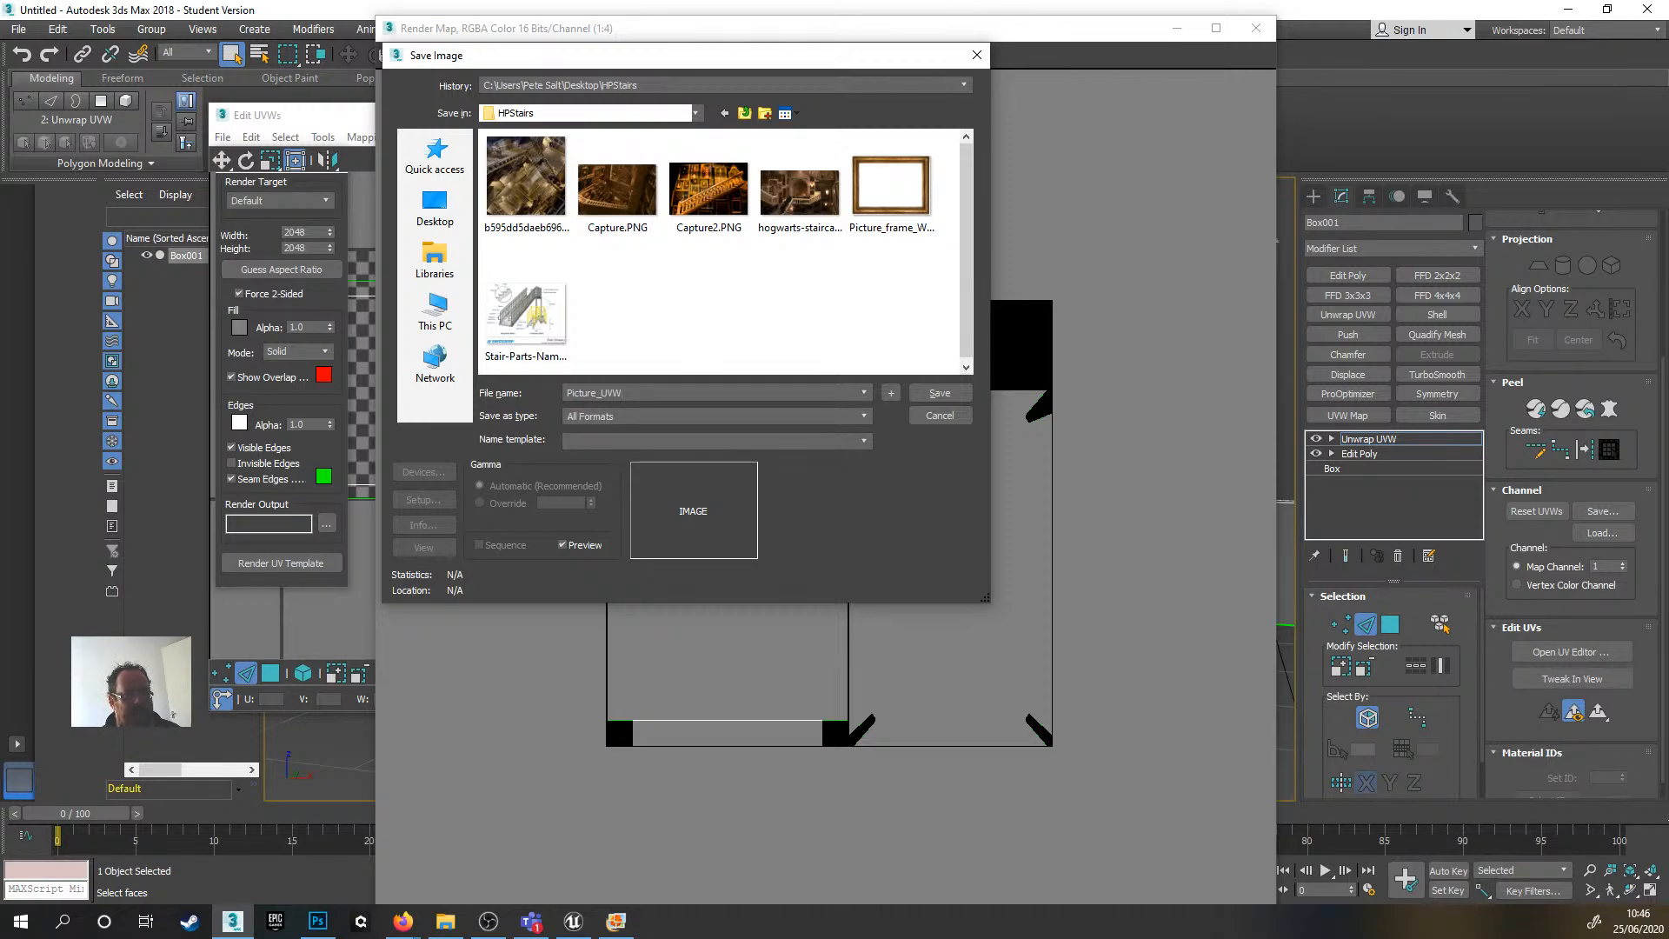
click(626, 415)
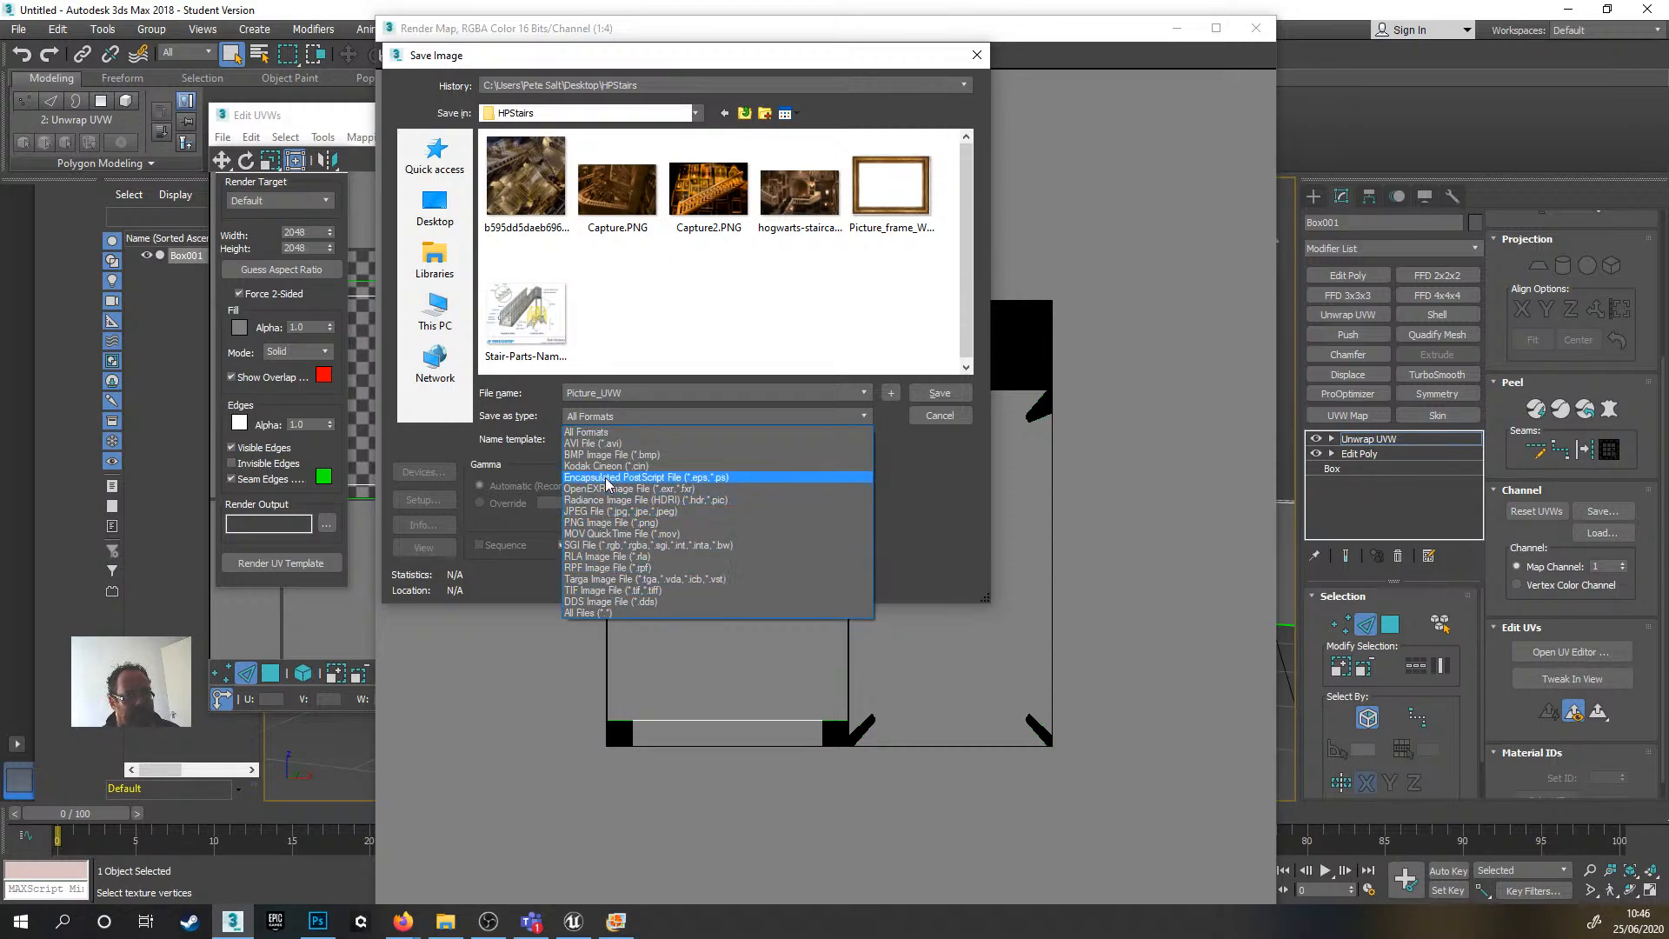
click(597, 522)
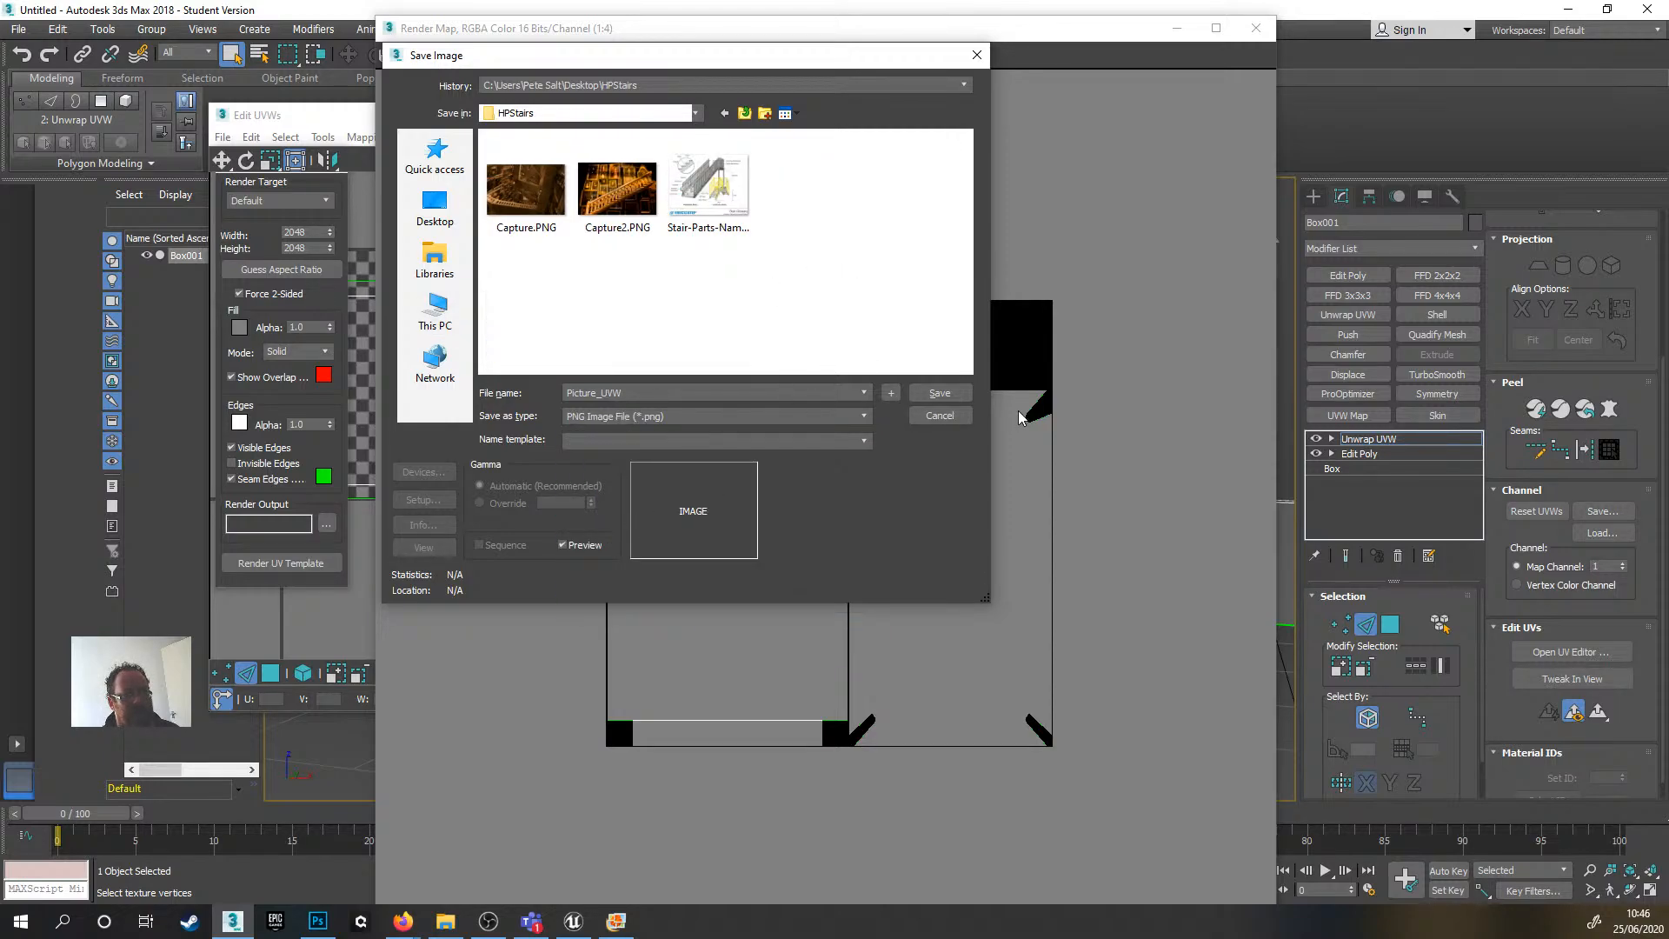
click(953, 395)
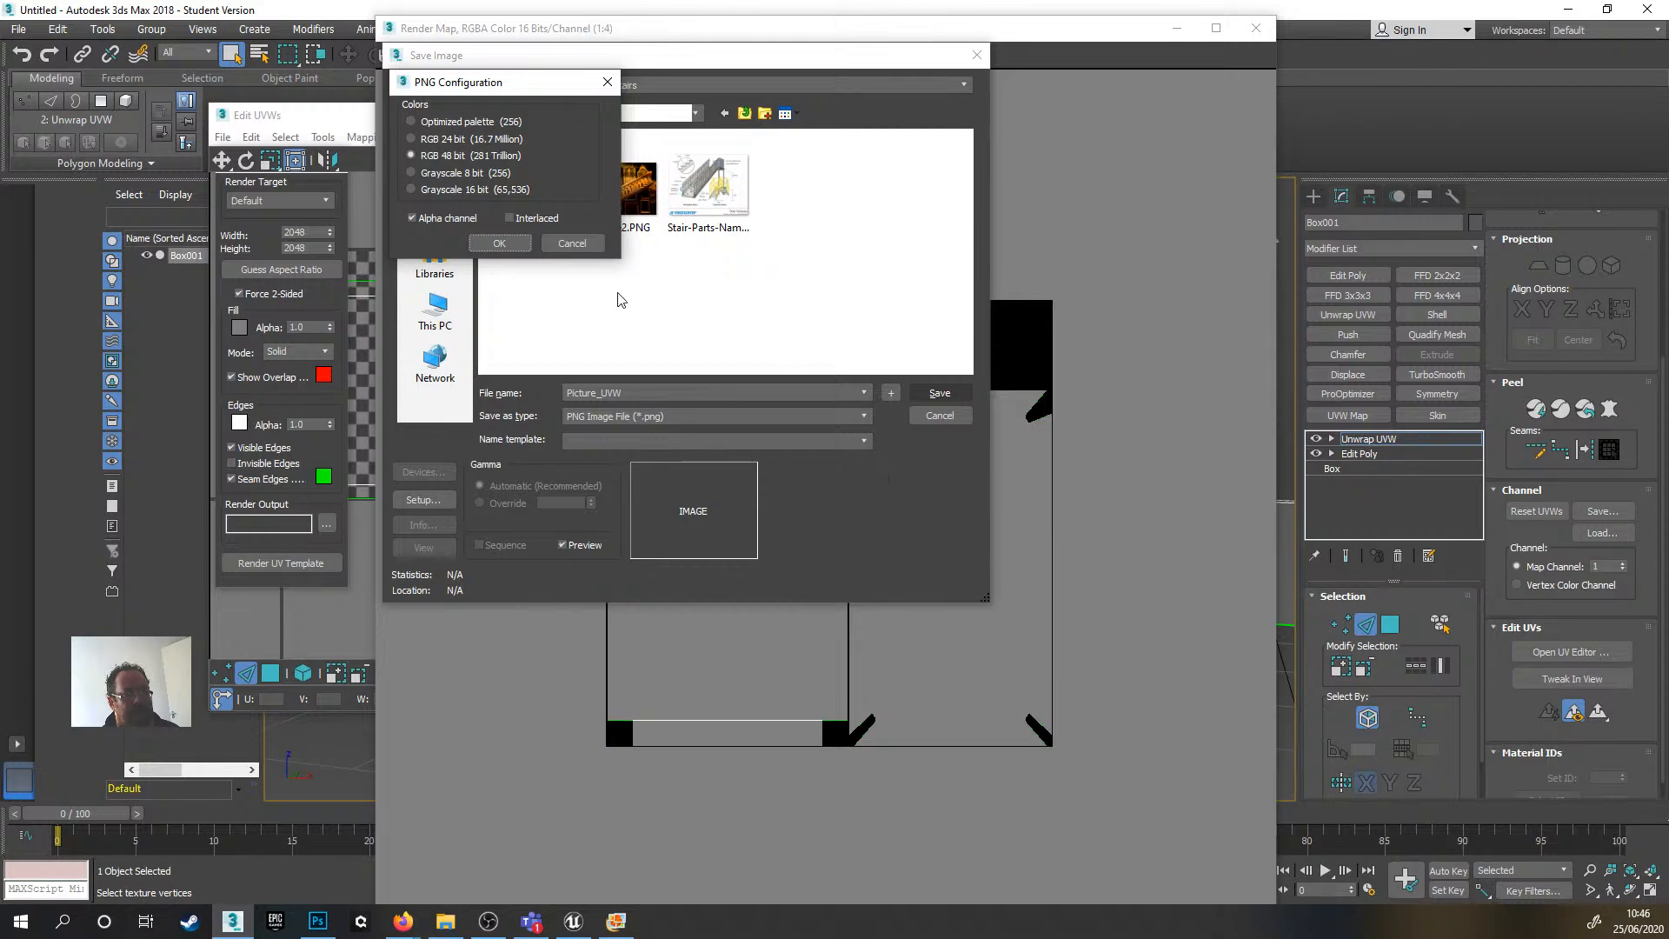
click(499, 243)
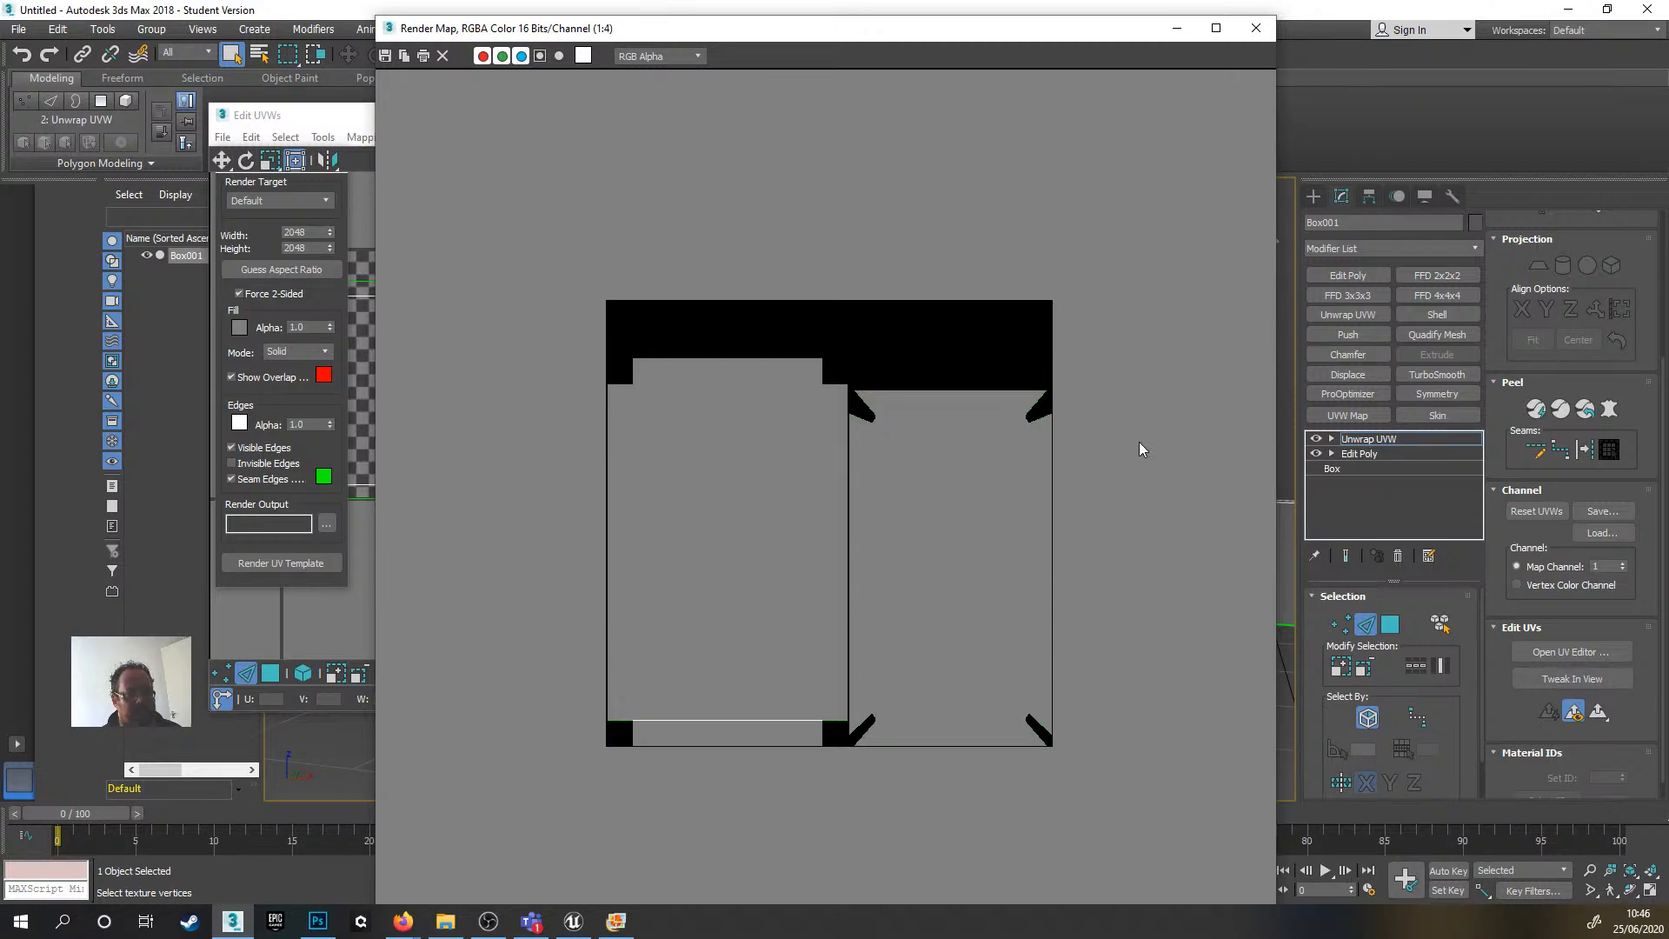
click(1257, 29)
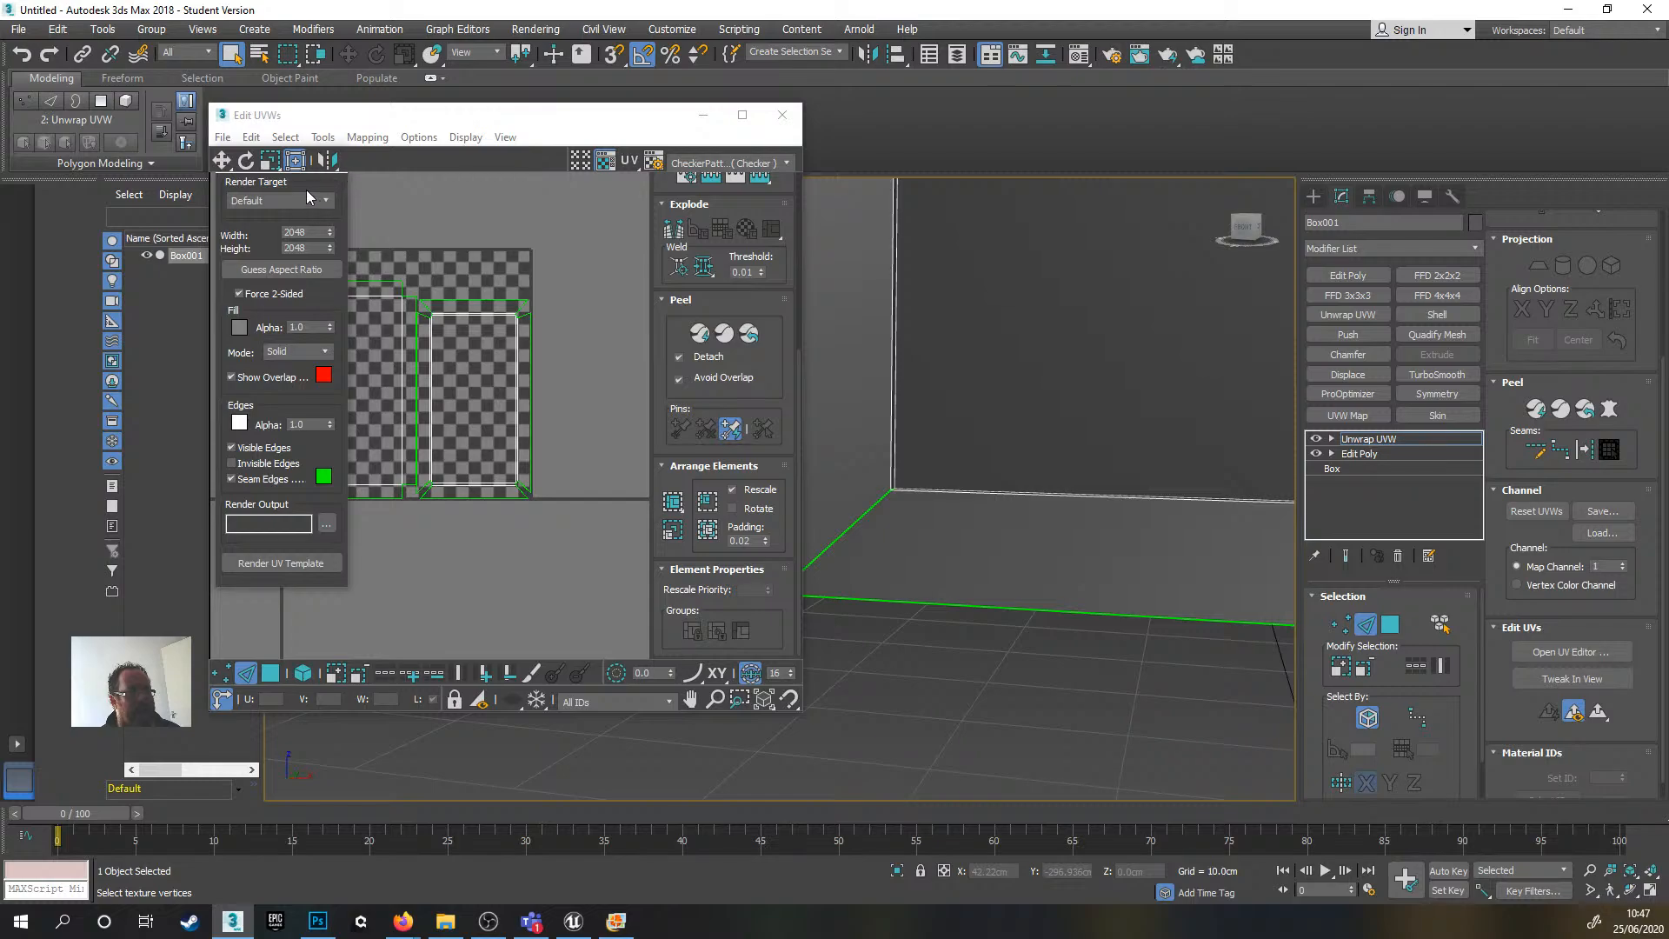
click(338, 160)
- Select the recessed front panel face in polygon mode and compare its place on the frame with the UV layout
drag(465, 112, 433, 104)
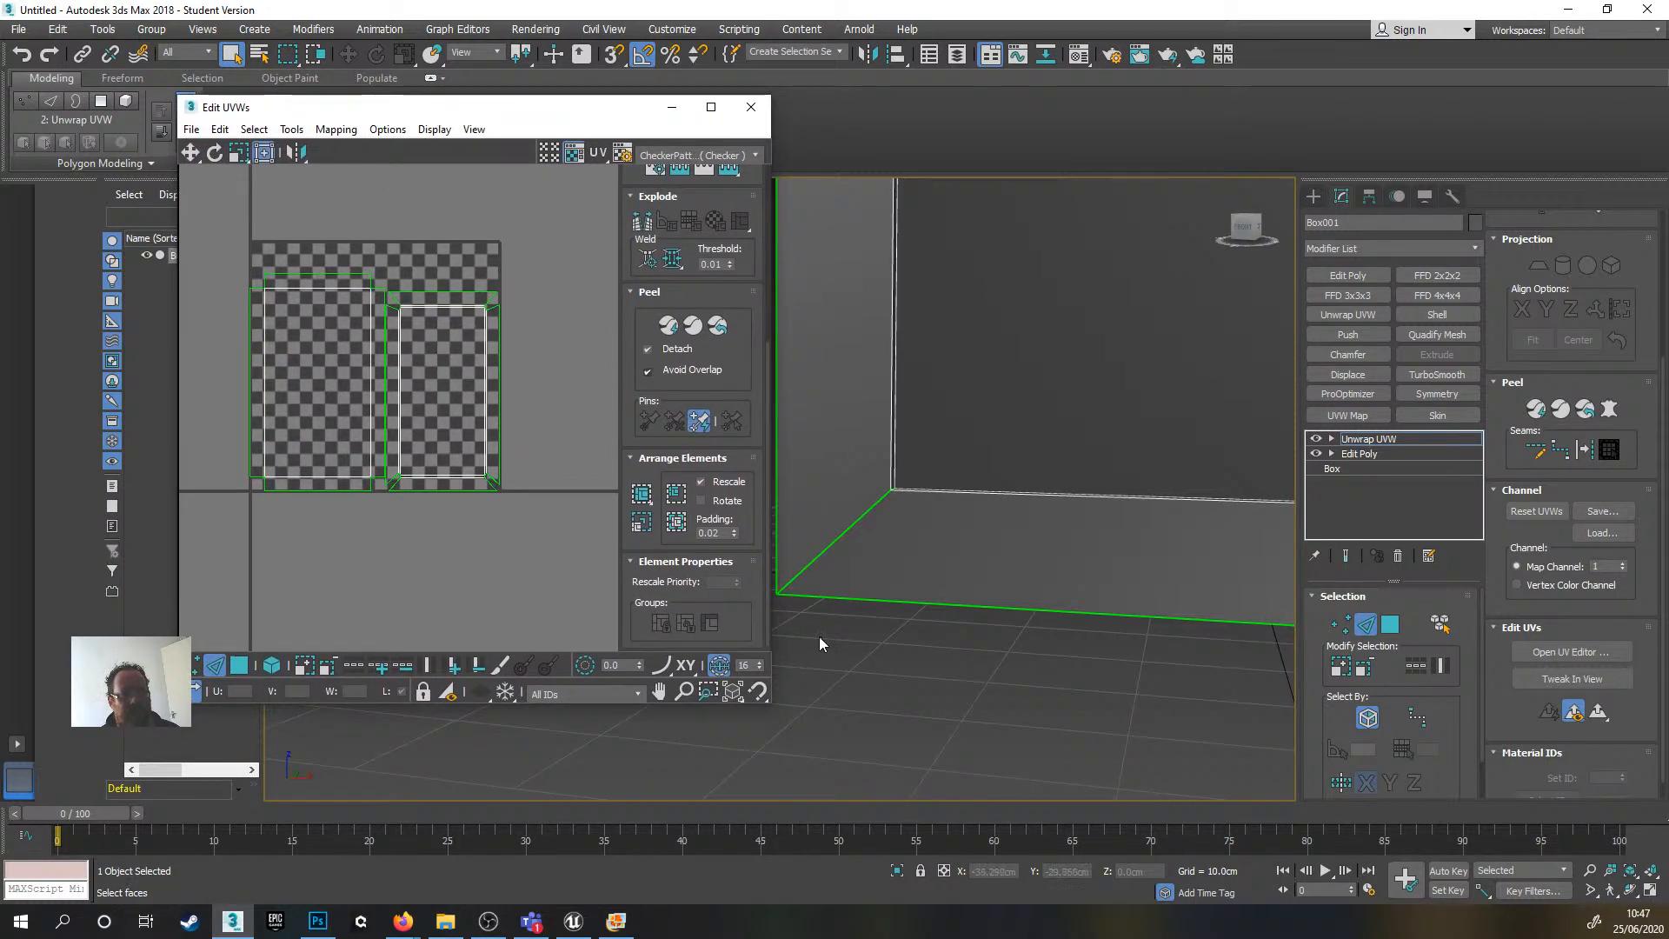
click(1386, 631)
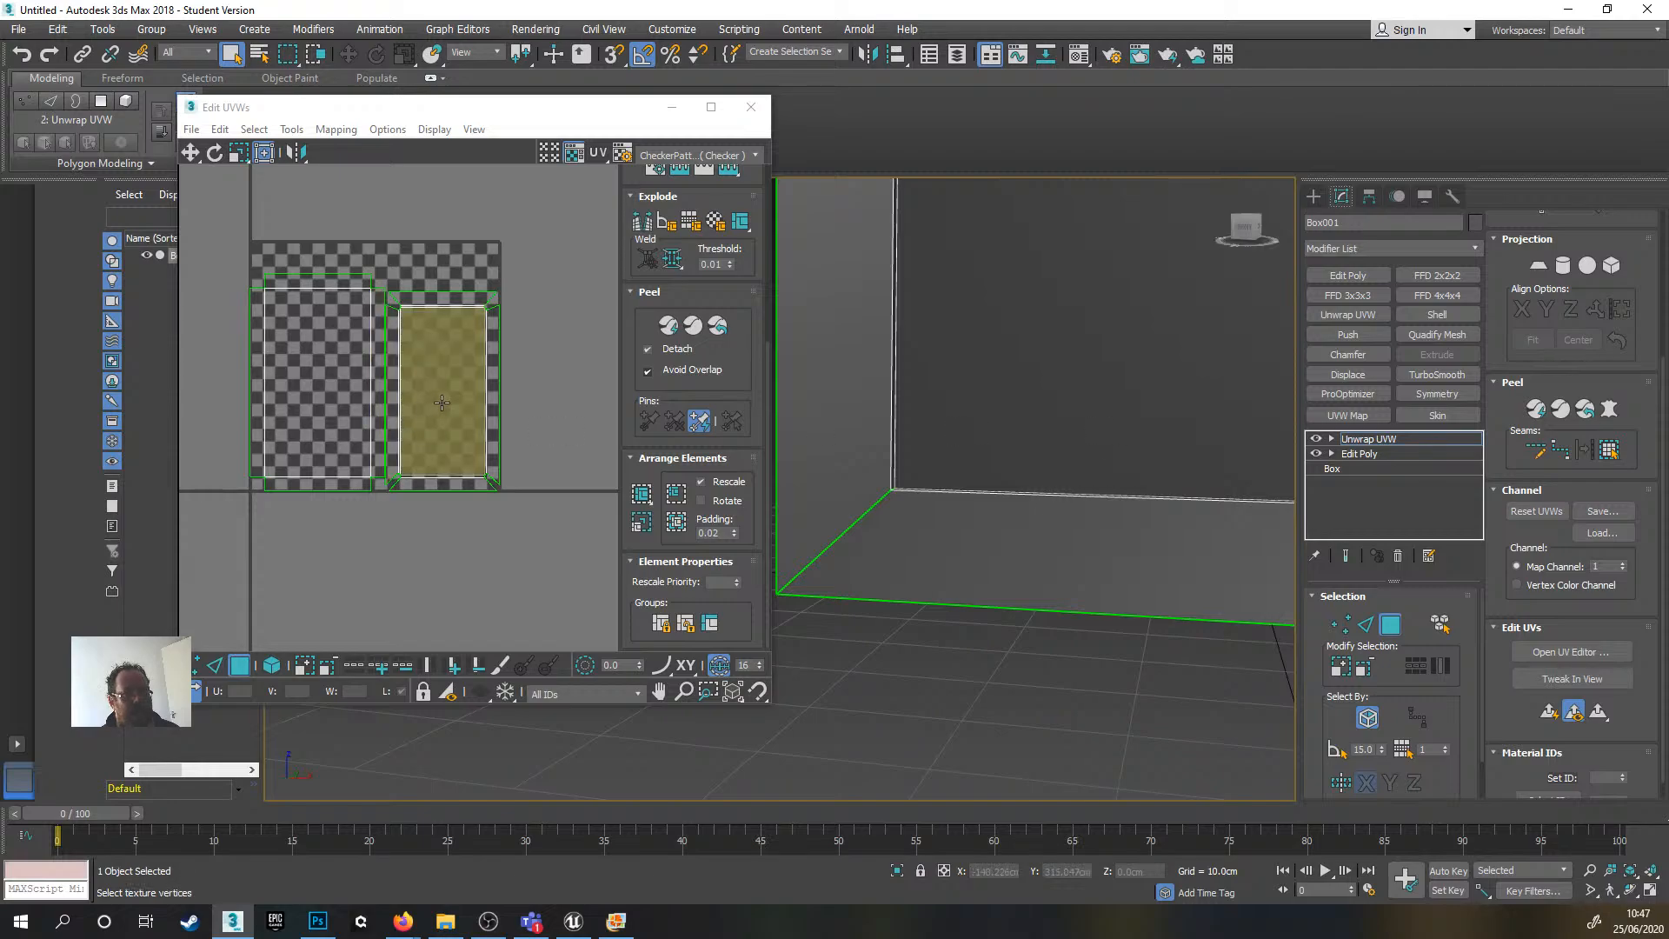
click(1000, 365)
scroll(998, 365, down, 8)
alt+middle_drag(1075, 364, 1021, 457)
drag(538, 117, 466, 112)
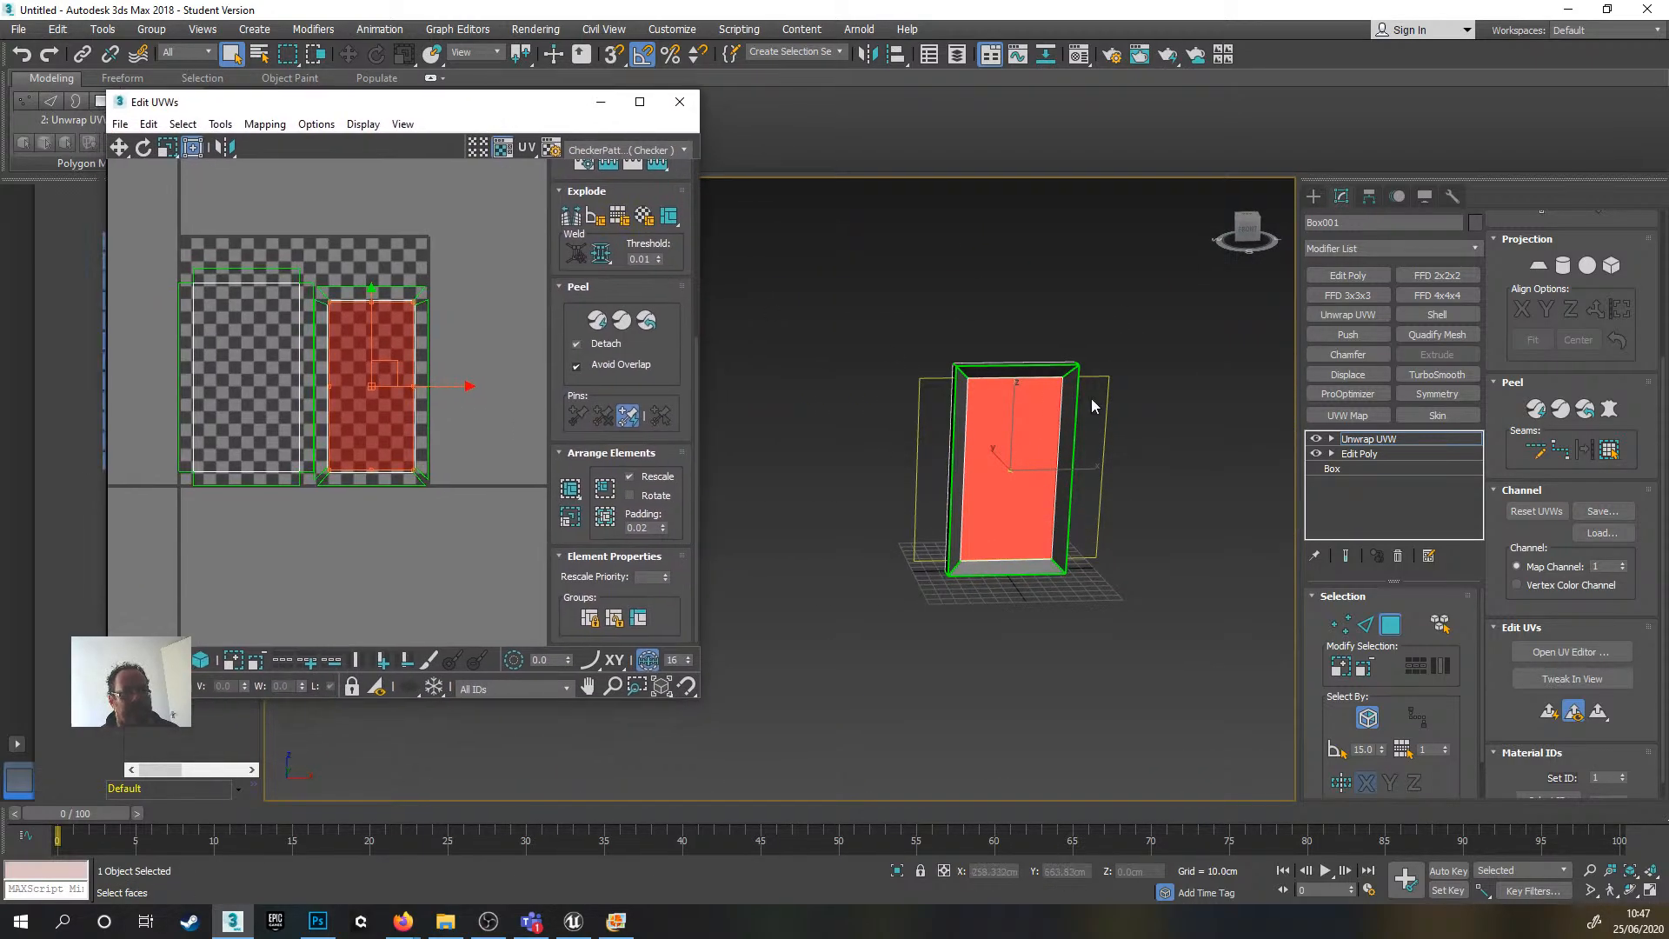
scroll(1001, 365, up, 8)
scroll(1000, 365, down, 8)
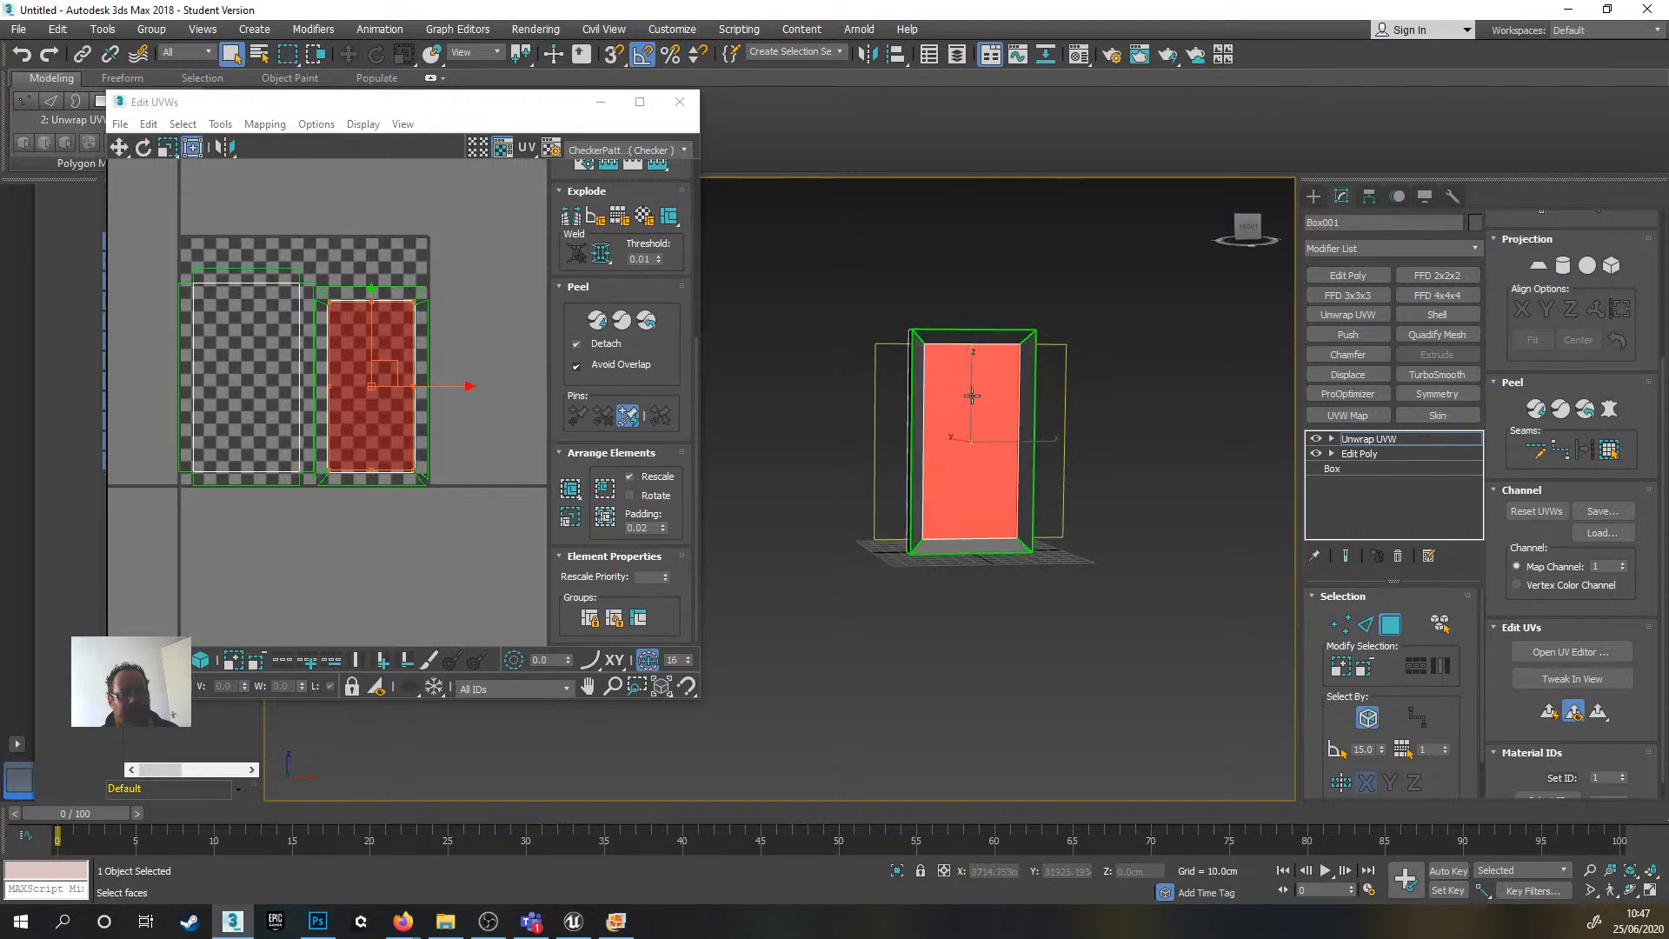
mouse_move(978, 420)
alt+middle_down()
mouse_move(967, 361)
mouse_move(970, 409)
alt+middle_up()
scroll(967, 361, up, 3)
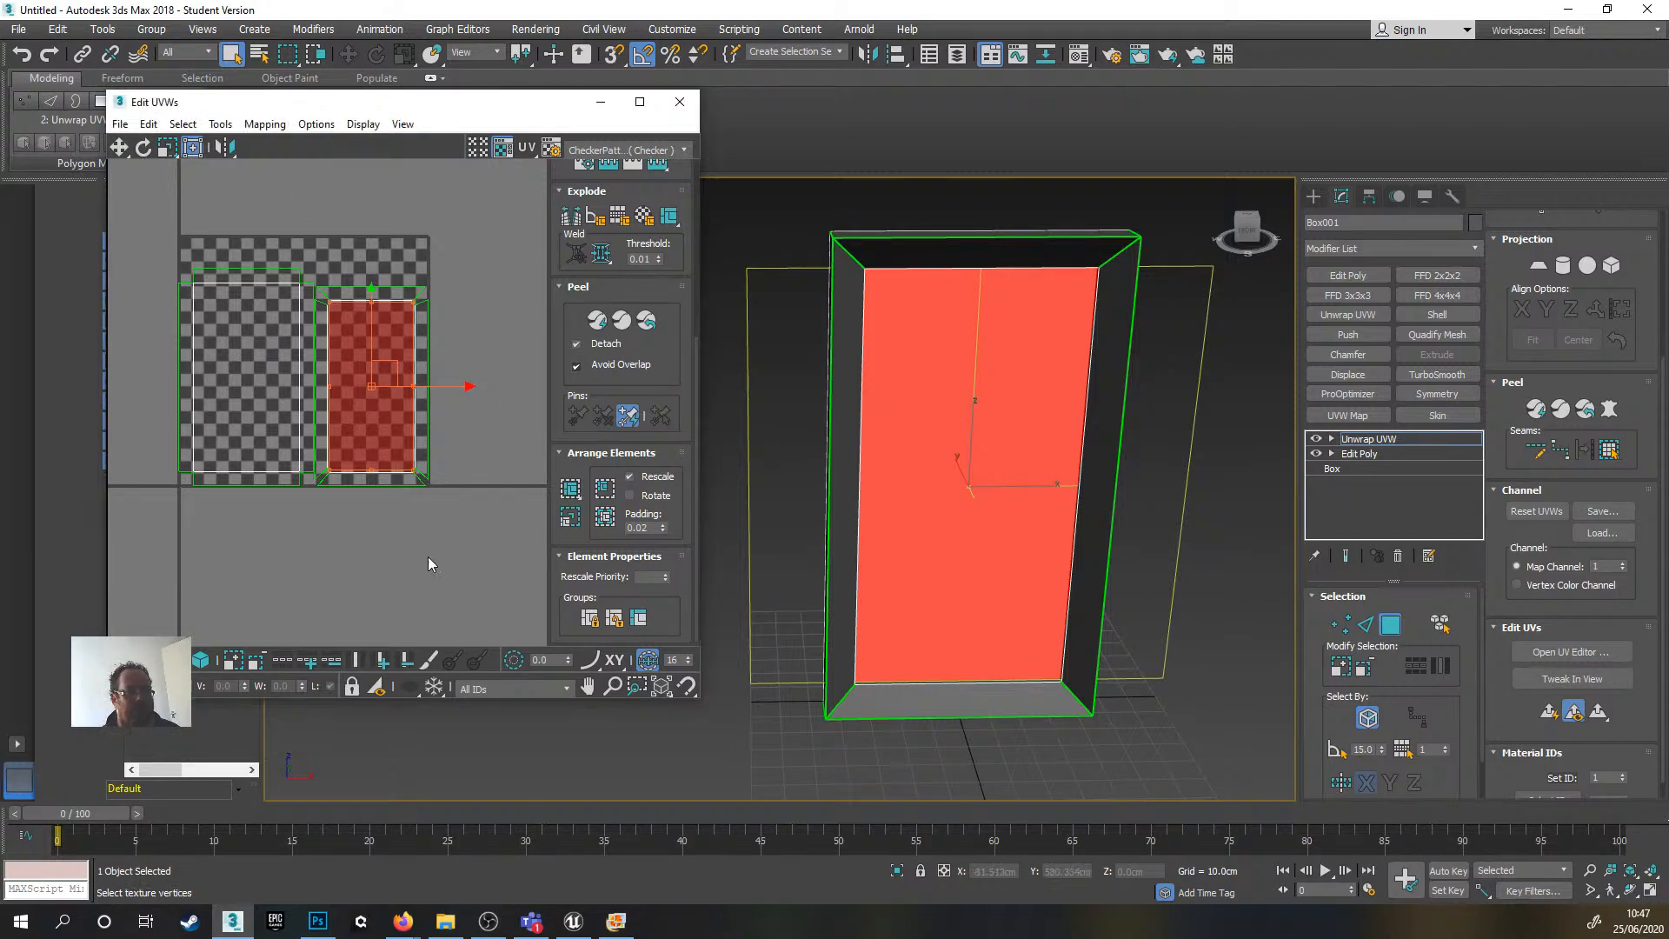
mouse_move(934, 449)
alt+middle_down()
mouse_move(931, 425)
mouse_move(895, 435)
mouse_move(935, 425)
alt+middle_up()
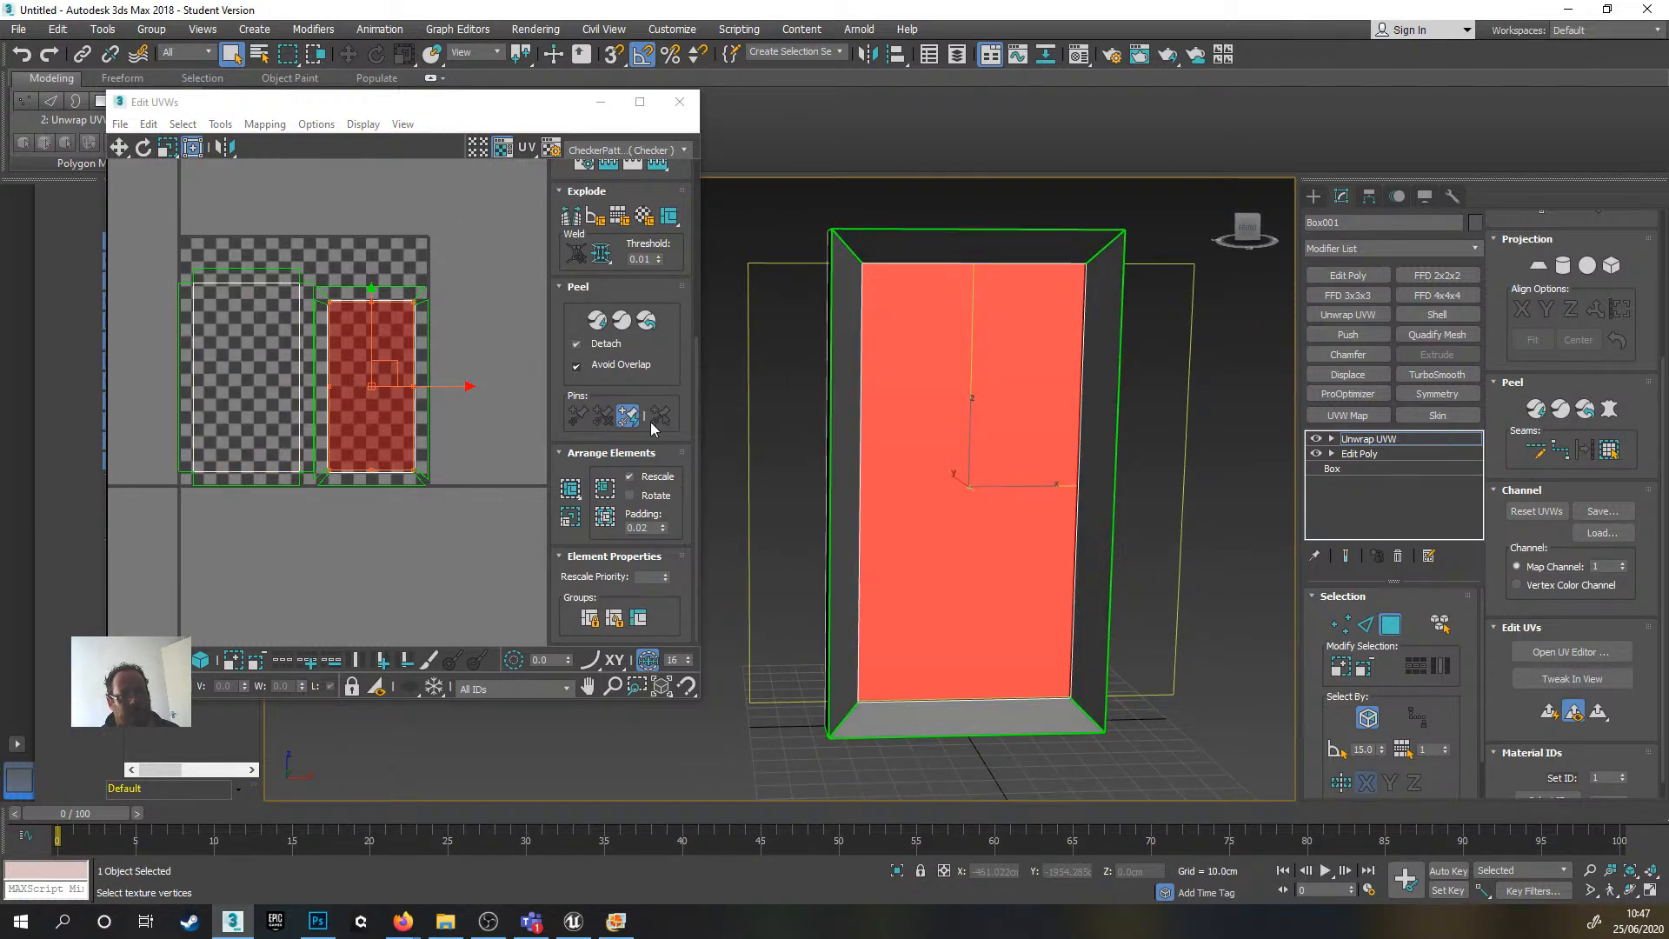
- Select the back, top, side and upper front bevel faces in turn to check where each sits in the UV layout
click(244, 365)
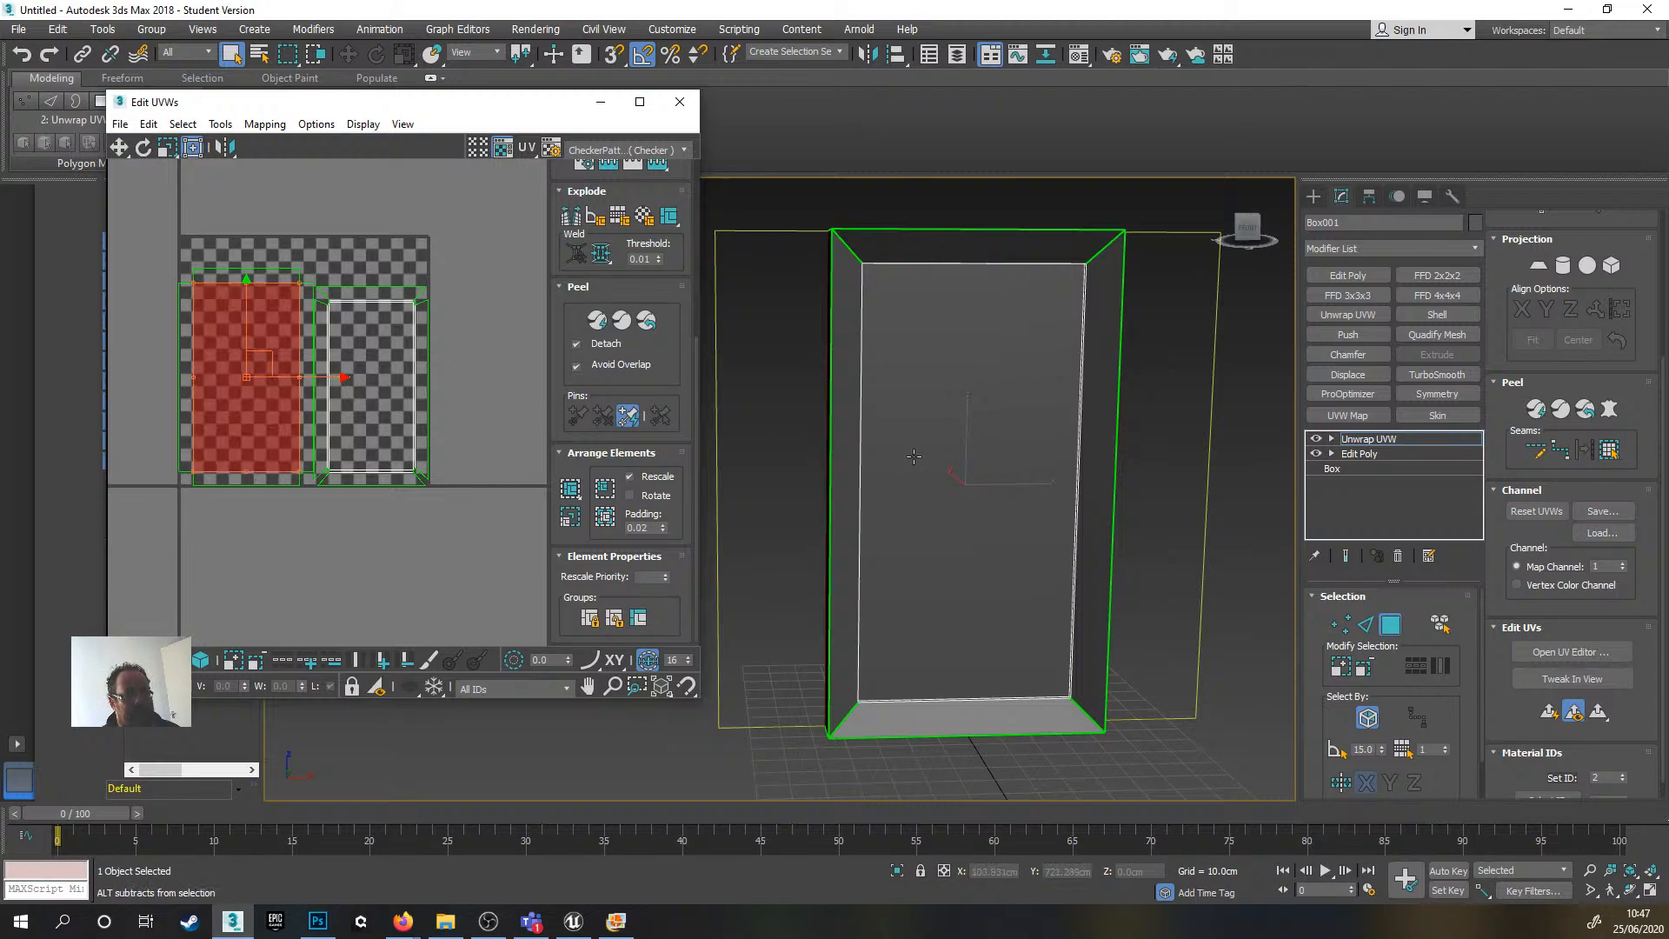
alt+middle_drag(913, 456, 996, 477)
click(987, 337)
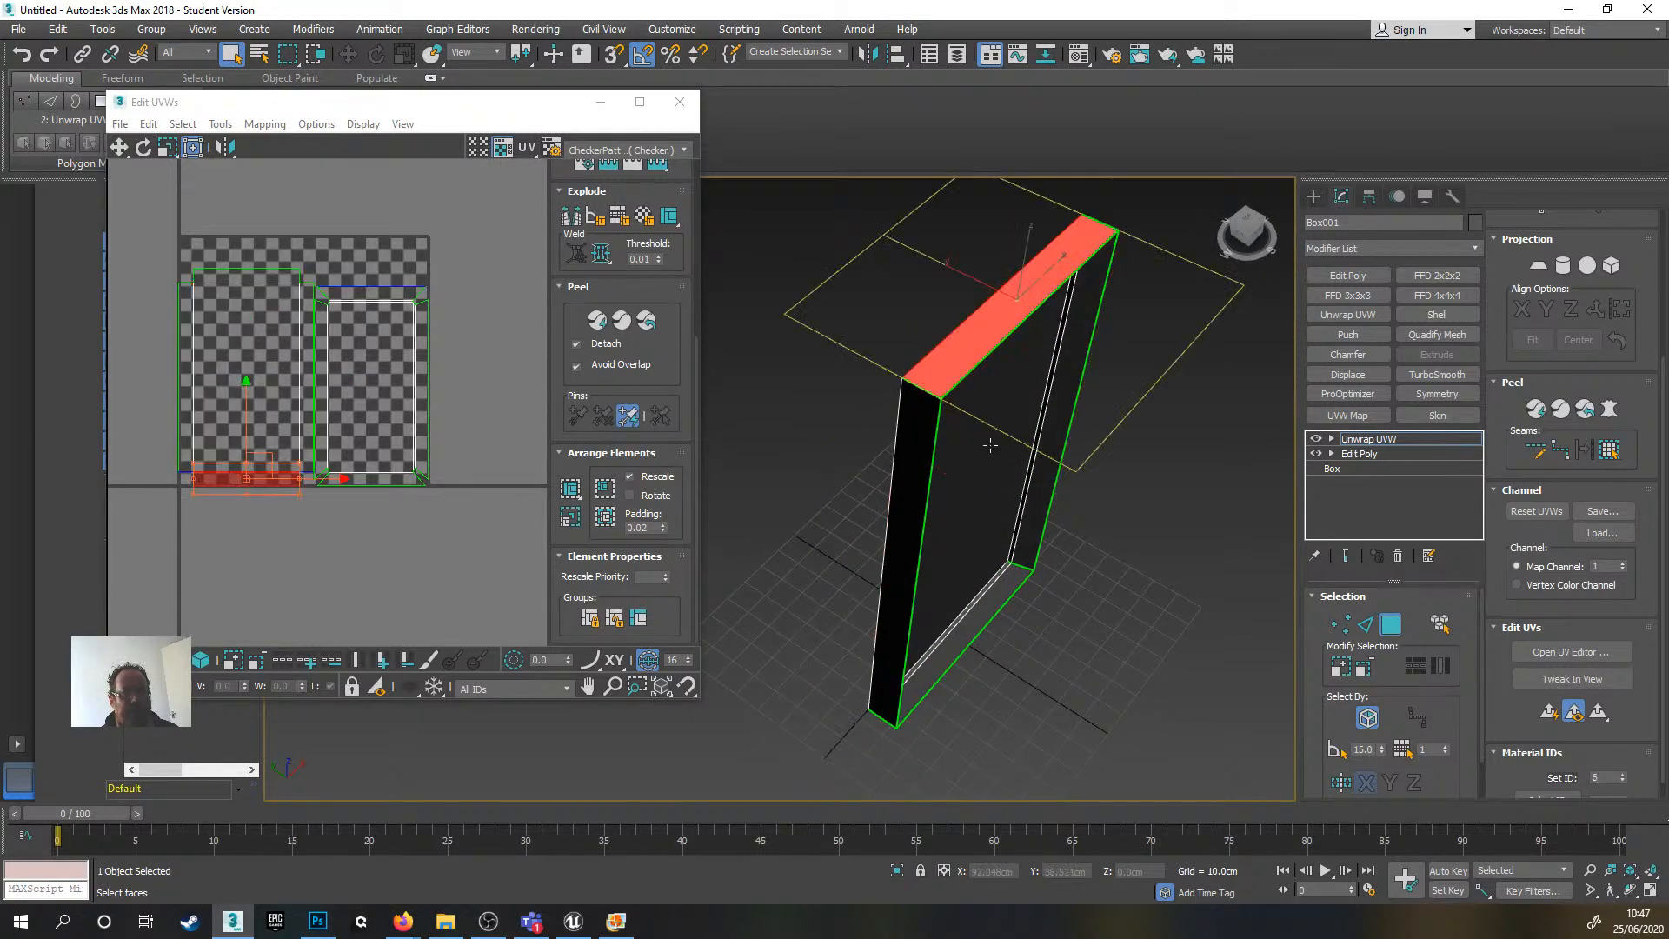
alt+middle_drag(988, 337, 1008, 412)
click(946, 486)
alt+middle_drag(946, 486, 889, 470)
alt+middle_drag(1235, 467, 993, 439)
scroll(1138, 449, up, 3)
scroll(1138, 448, down, 3)
click(975, 355)
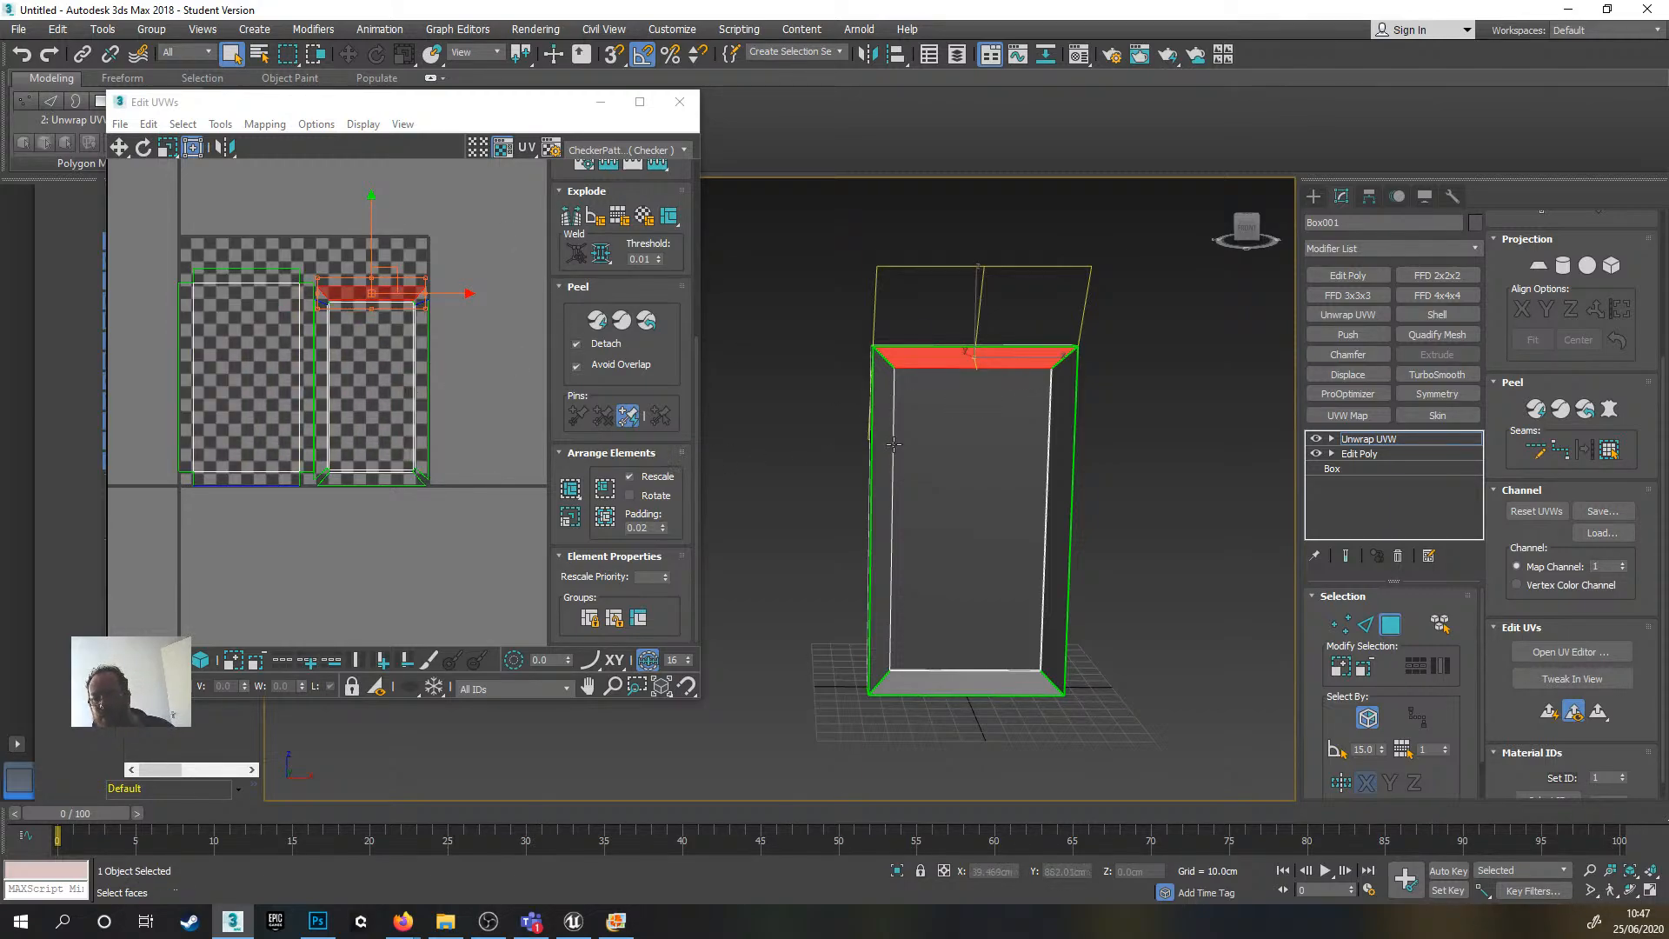
- Switch to Photoshop, open Picture_UVW.png from the HPStairs folder and hide the Timeline
click(317, 920)
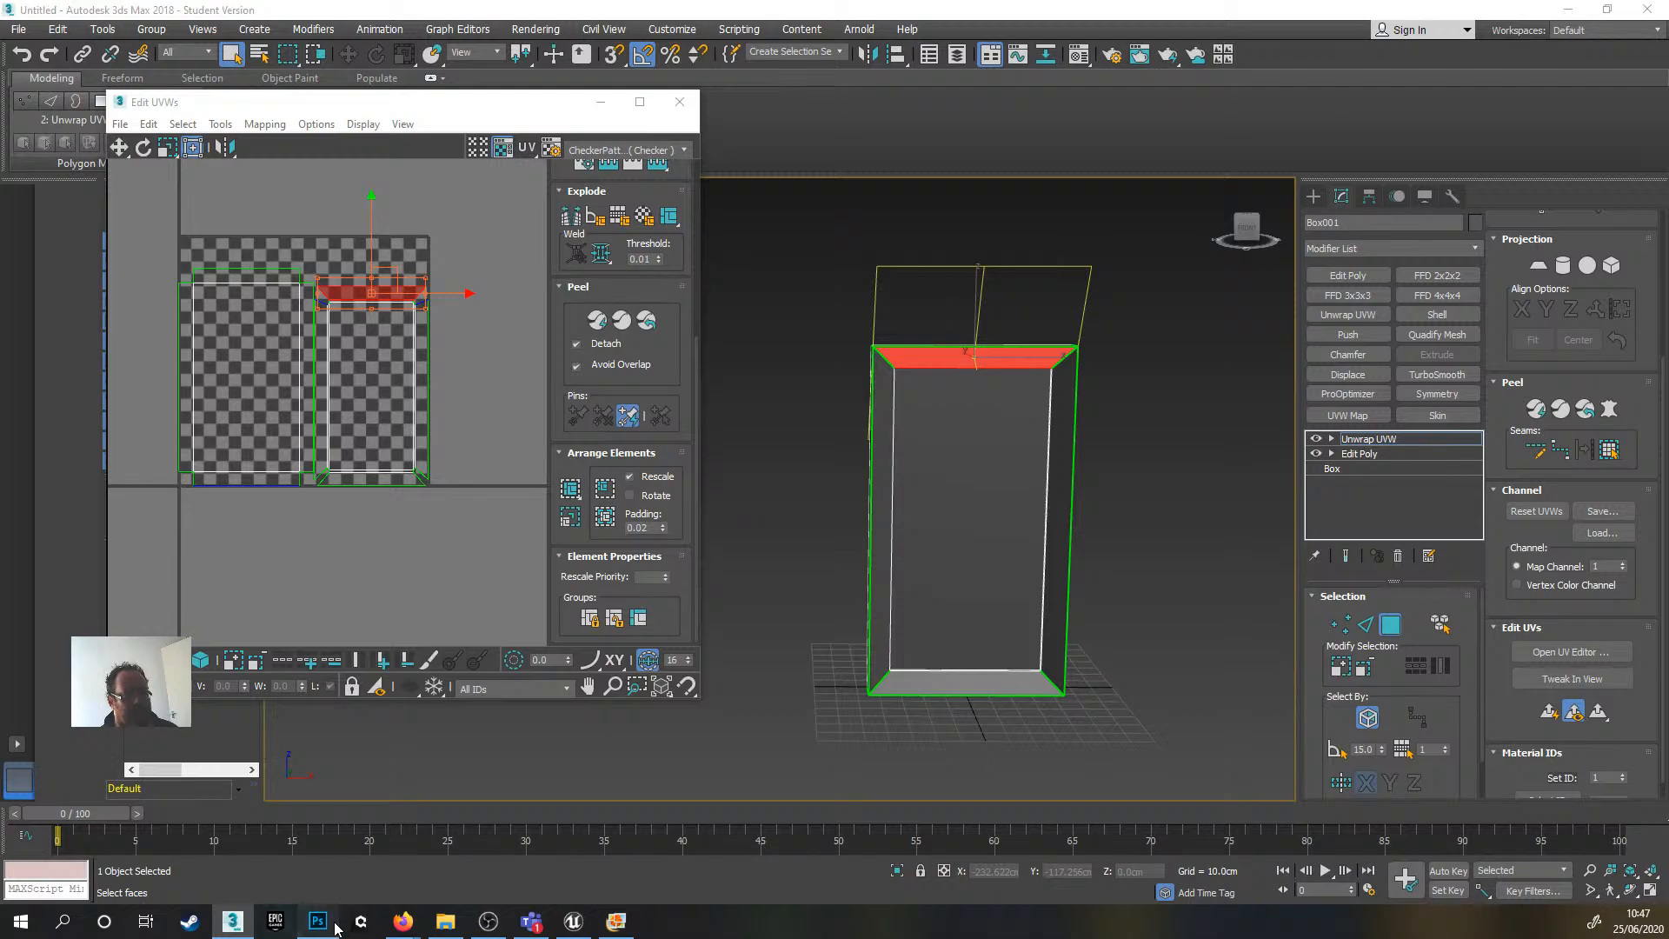
click(89, 340)
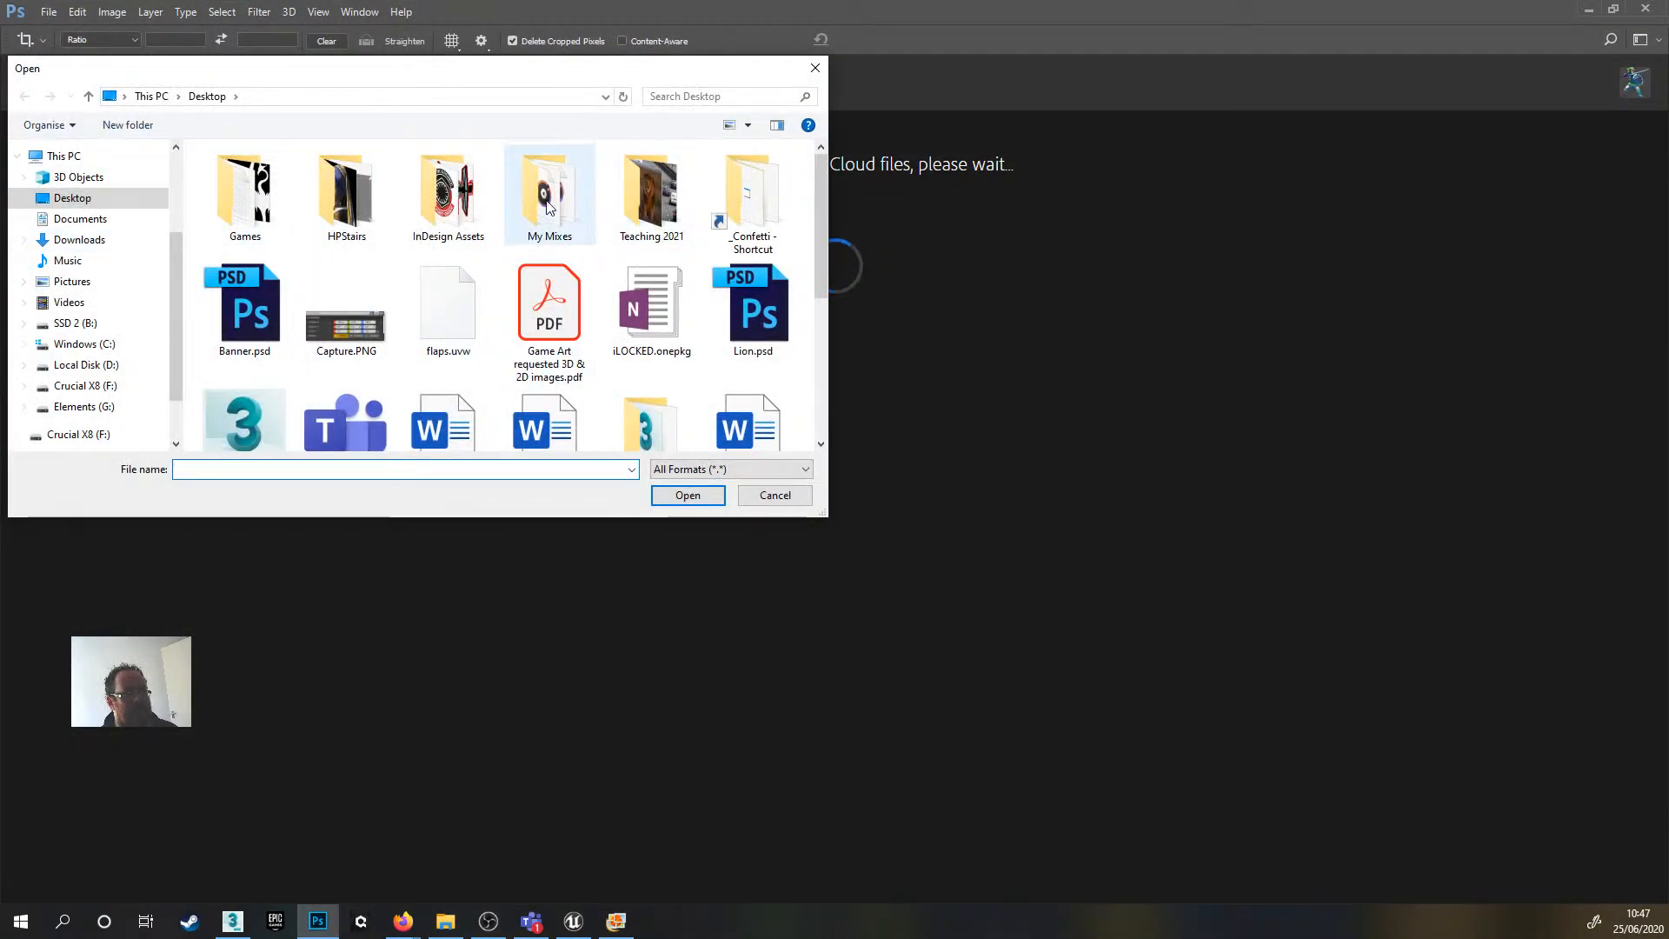
double_click(347, 193)
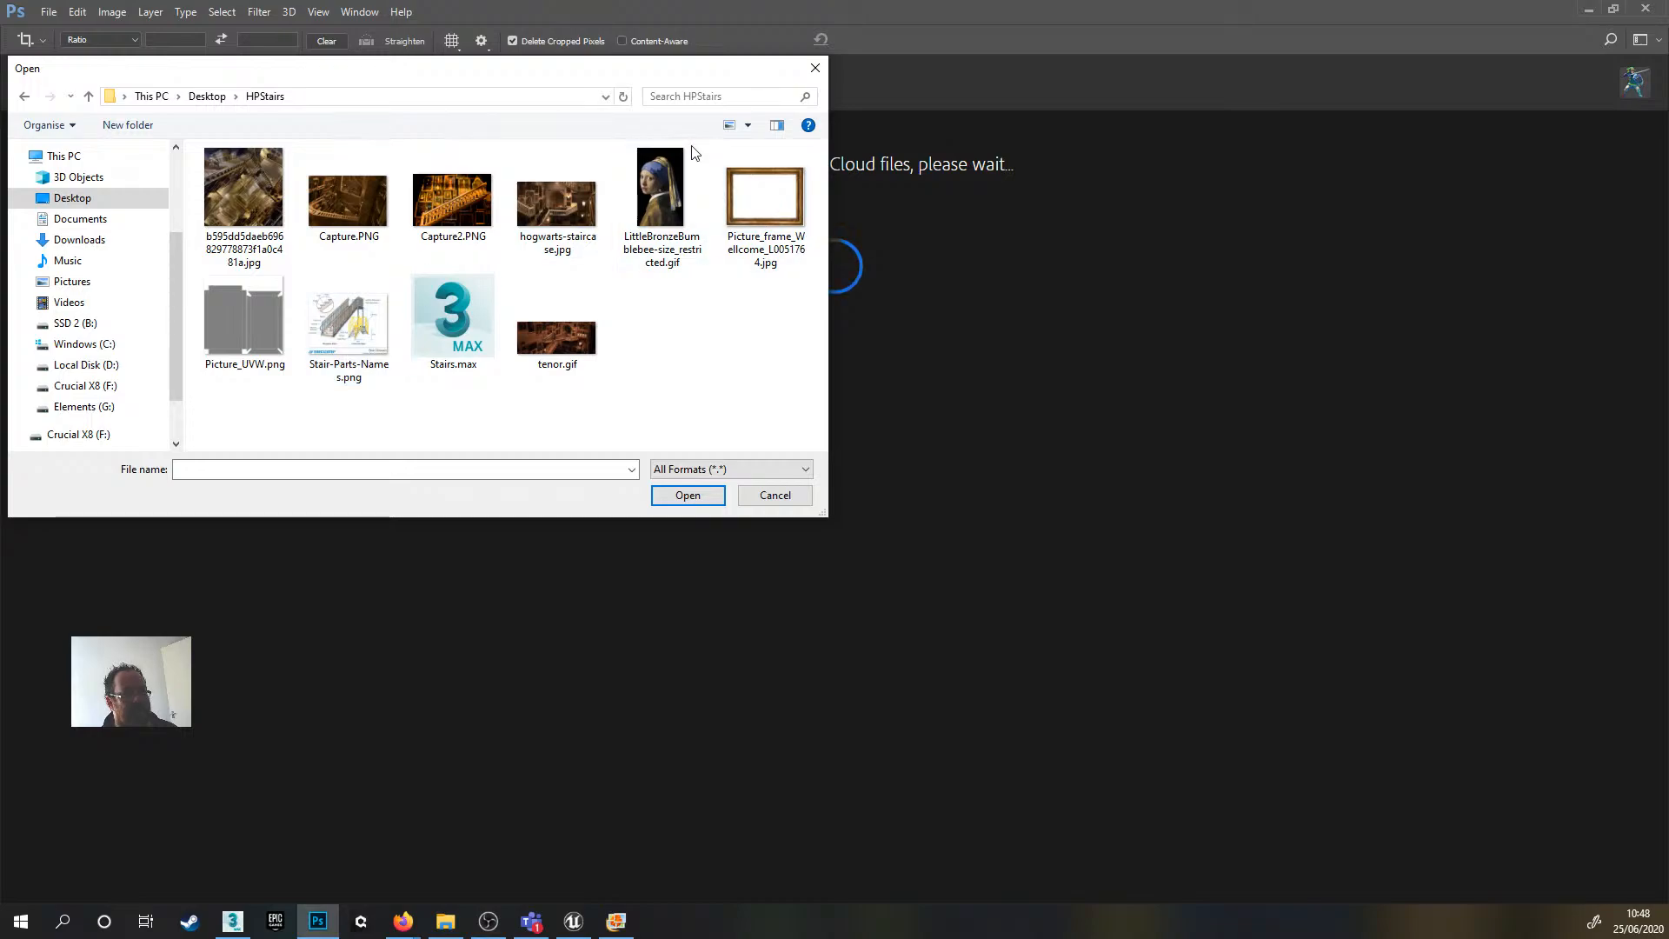
click(261, 333)
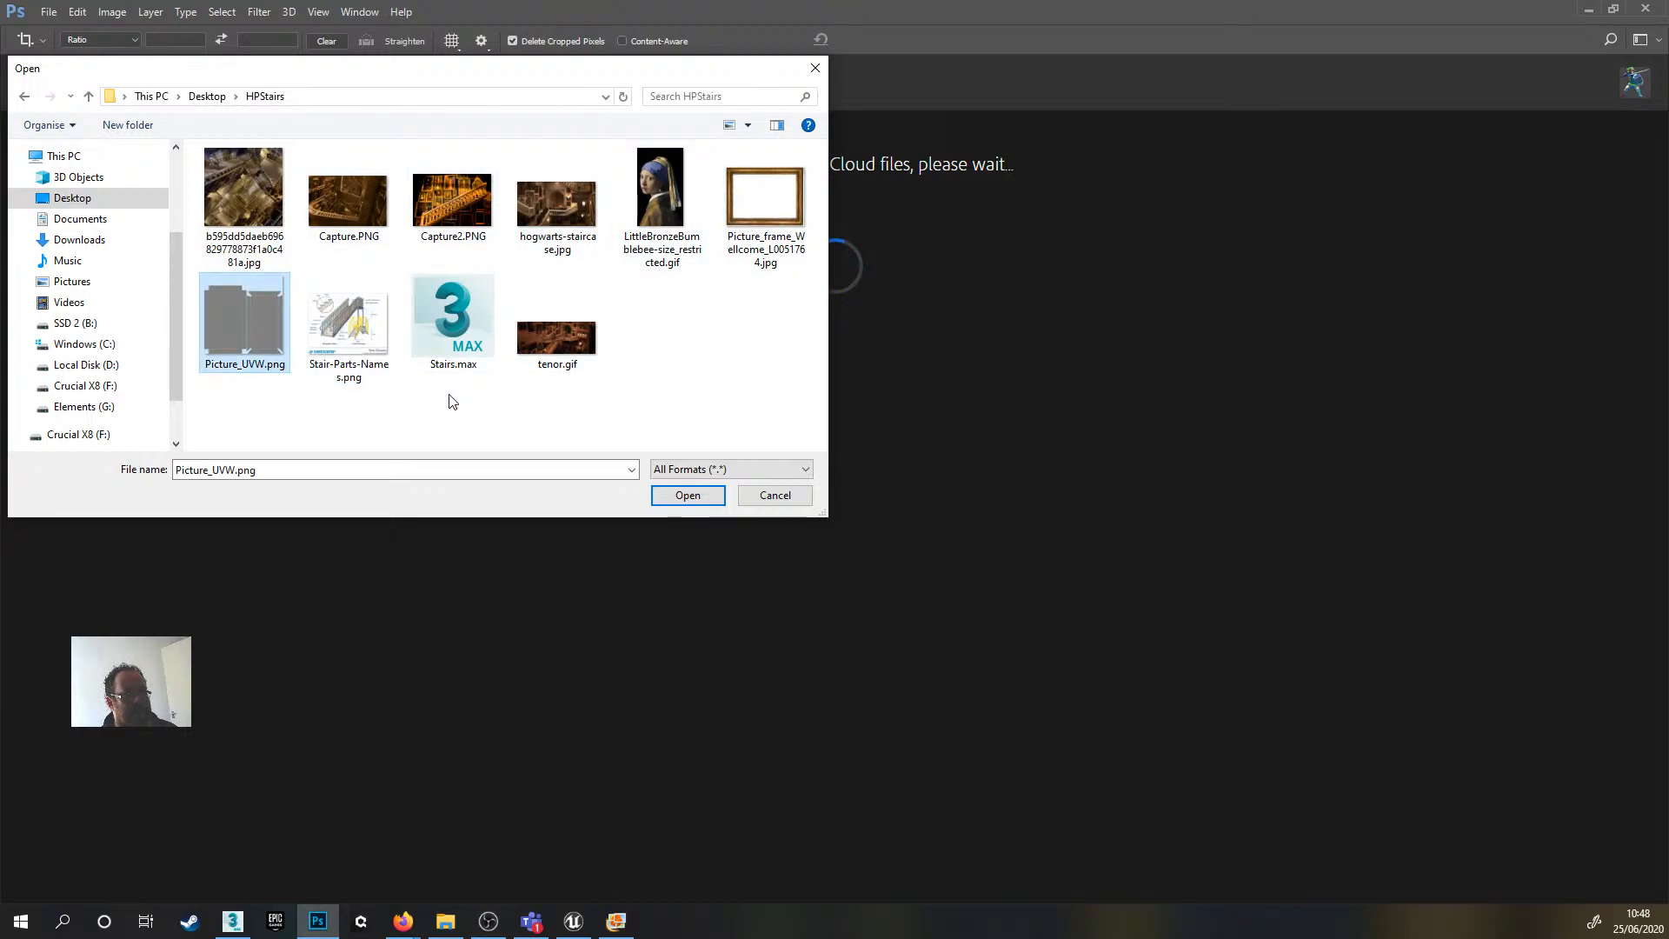
click(686, 492)
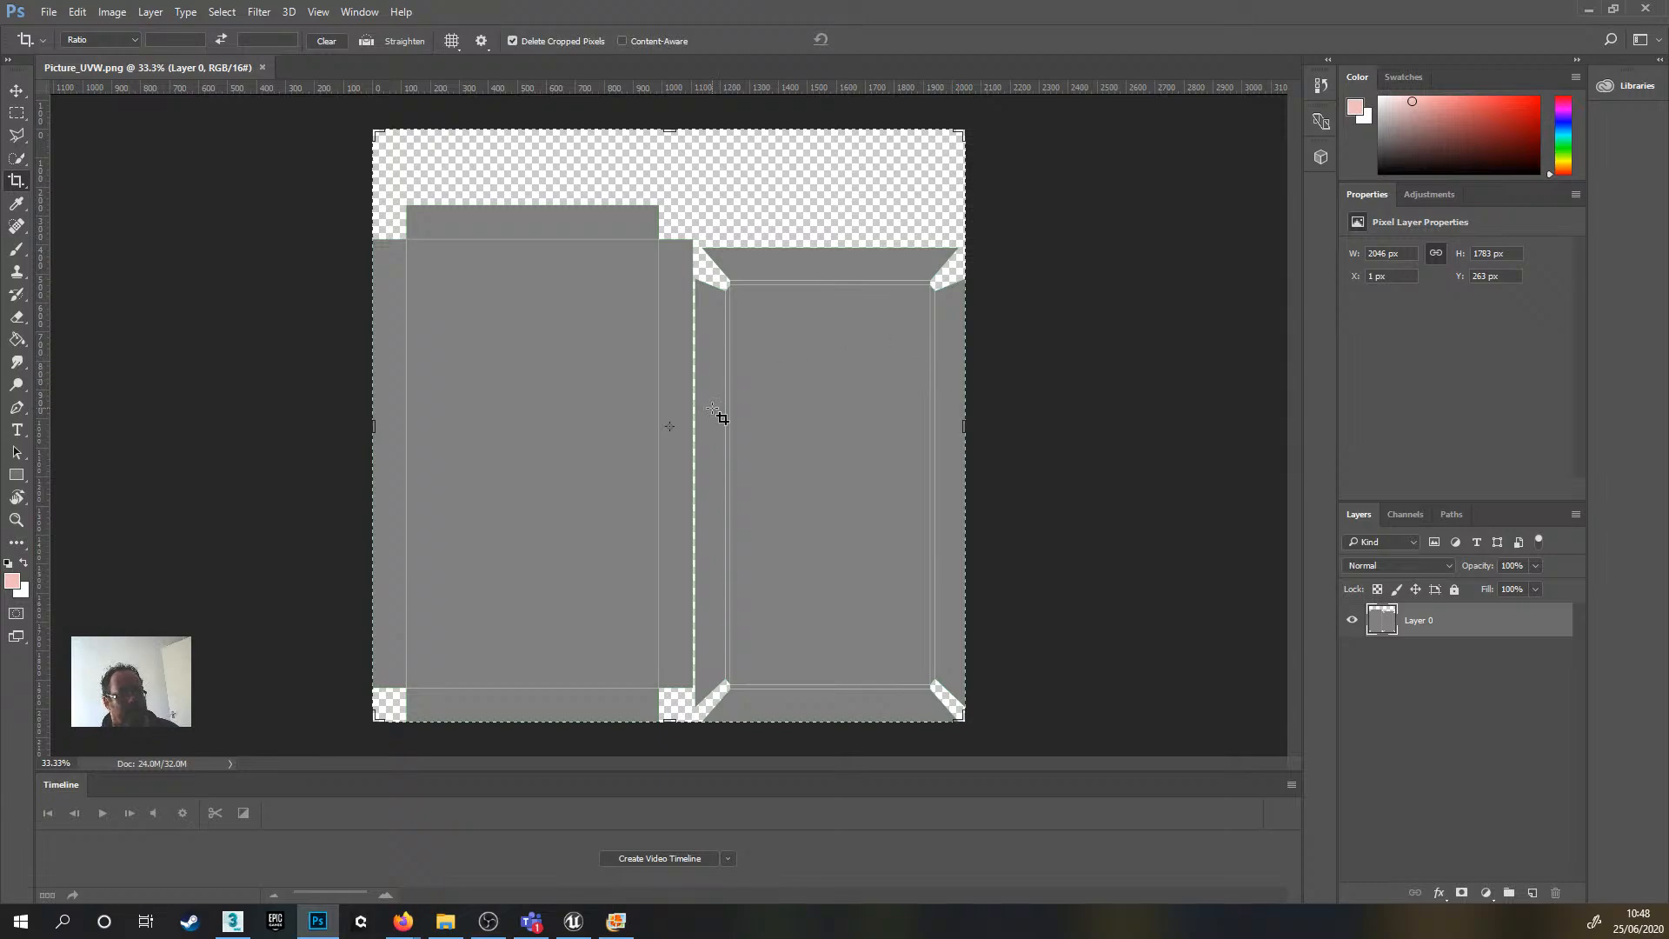
click(359, 11)
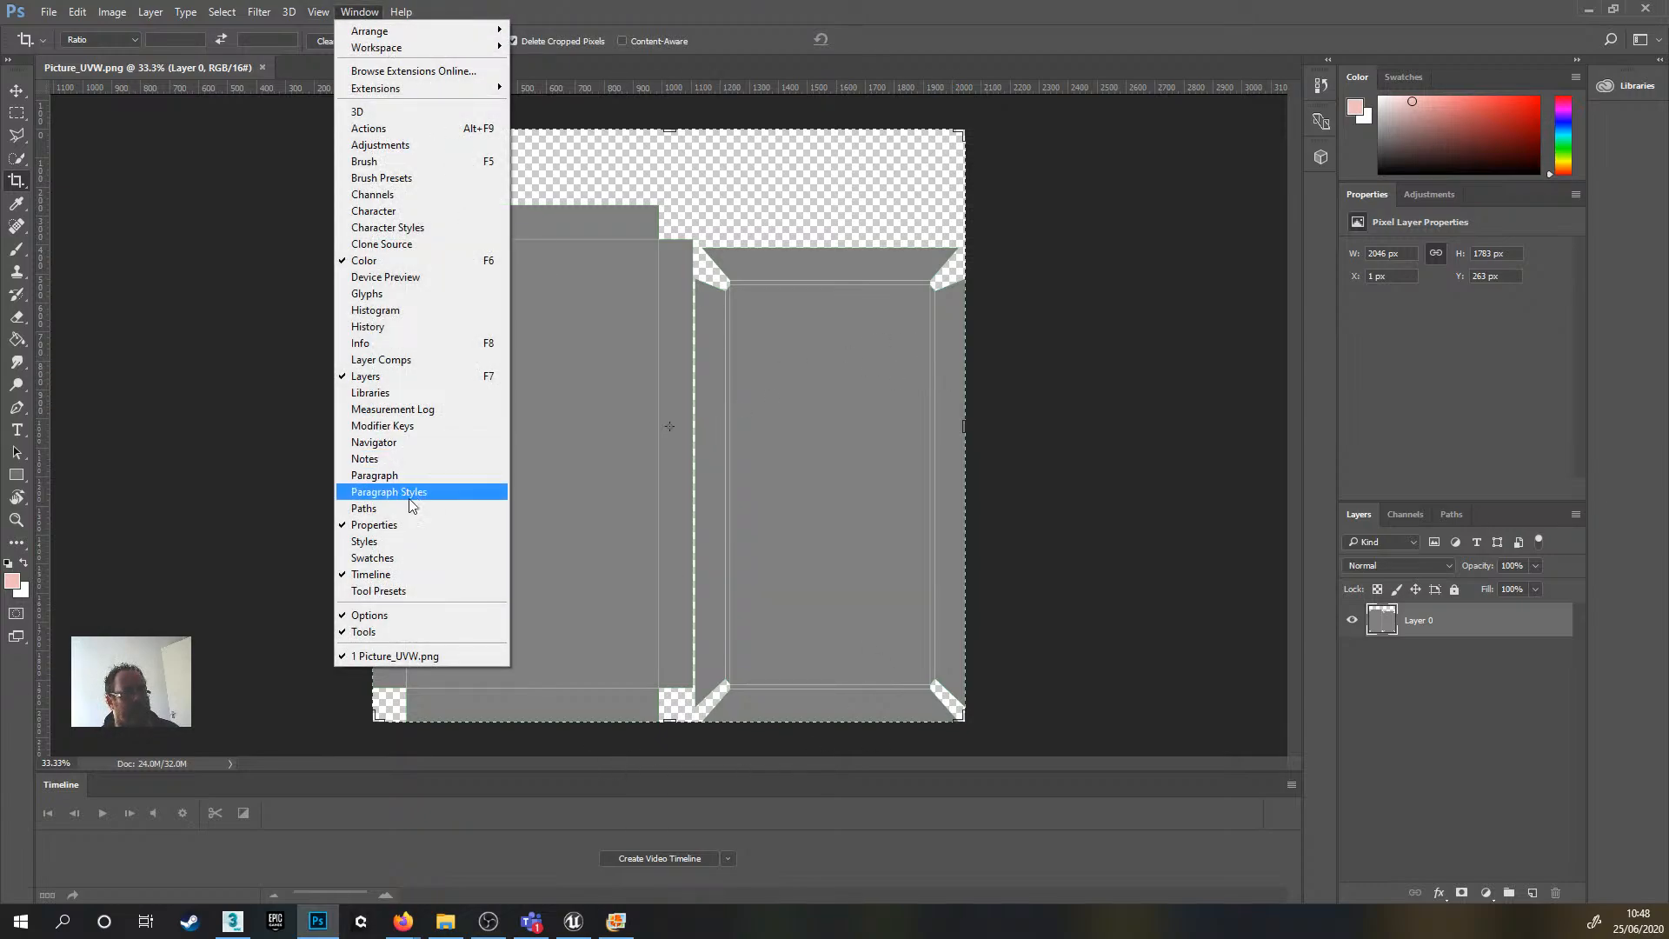
click(388, 563)
- Examine the UV template's mitred corners, border lines and seams around the front panel, and the overall layout
alt+scroll(644, 451, up, 1)
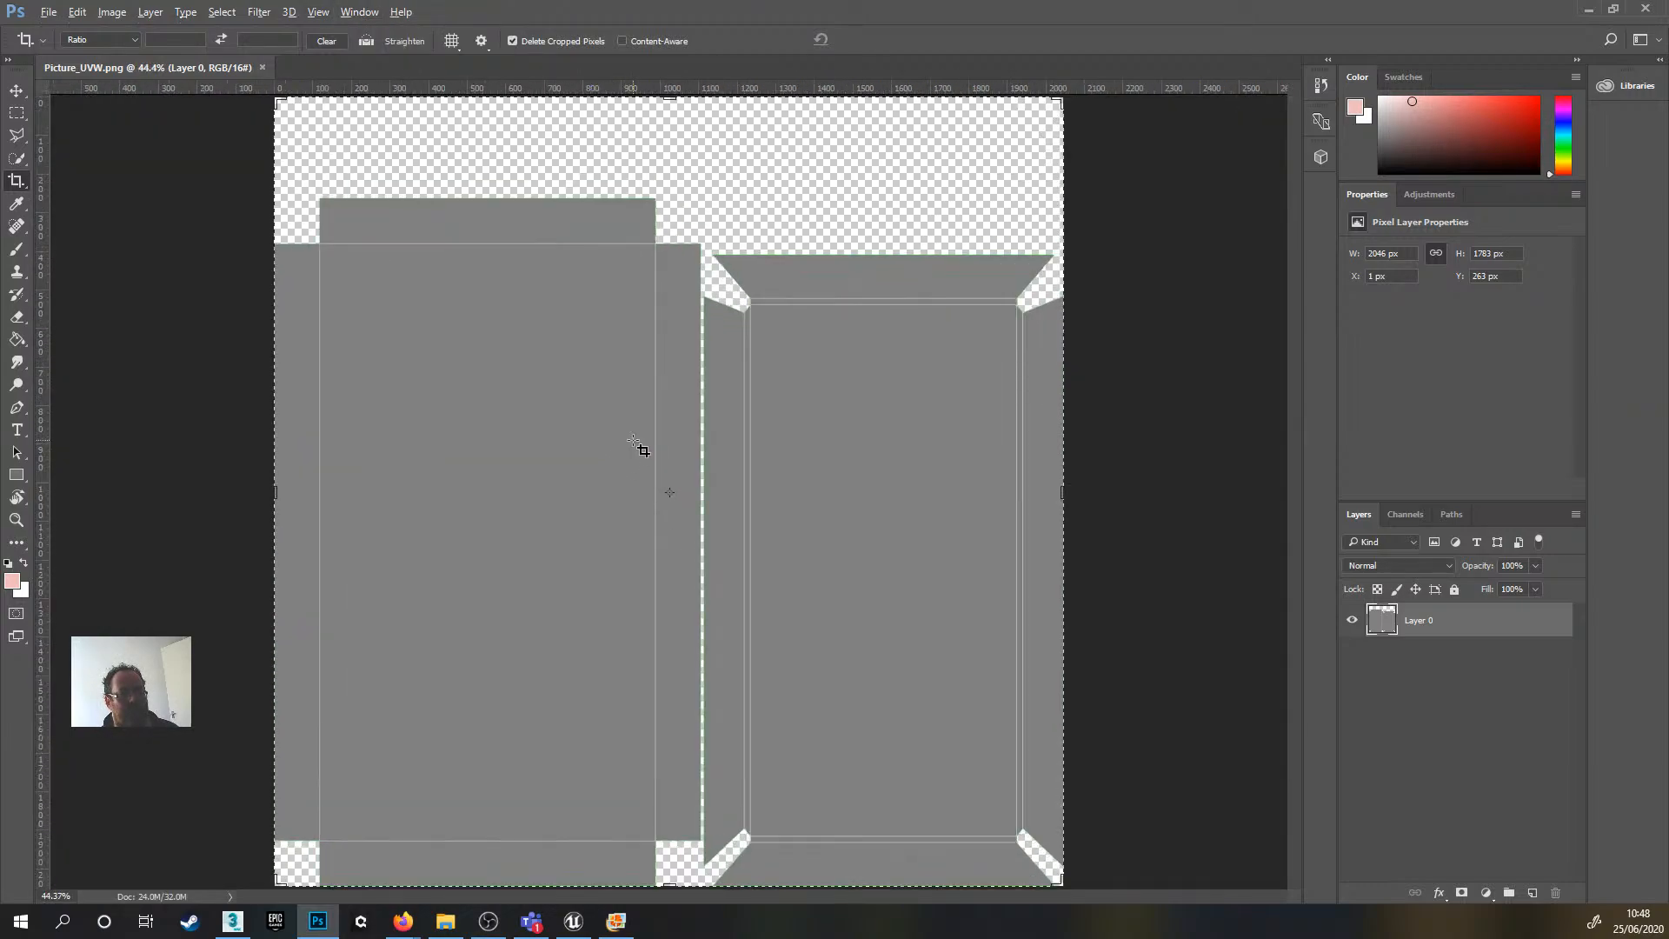
alt+scroll(864, 376, down, 1)
alt+scroll(727, 321, up, 5)
alt+scroll(722, 326, up, 2)
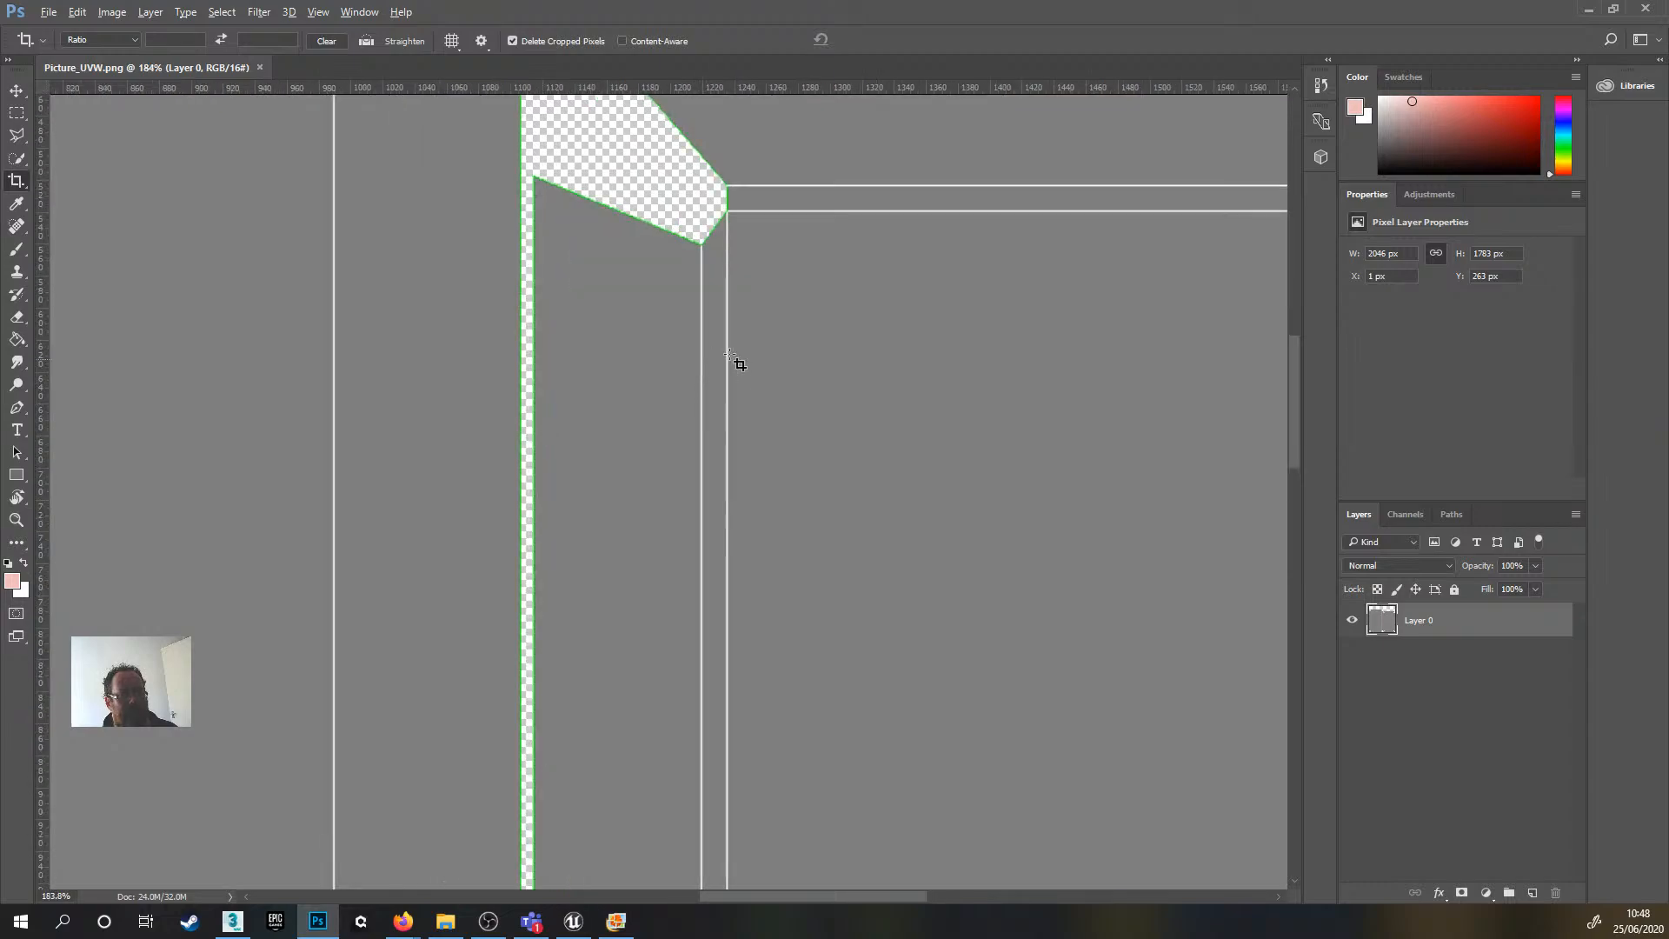
alt+scroll(708, 346, down, 3)
alt+scroll(719, 388, down, 6)
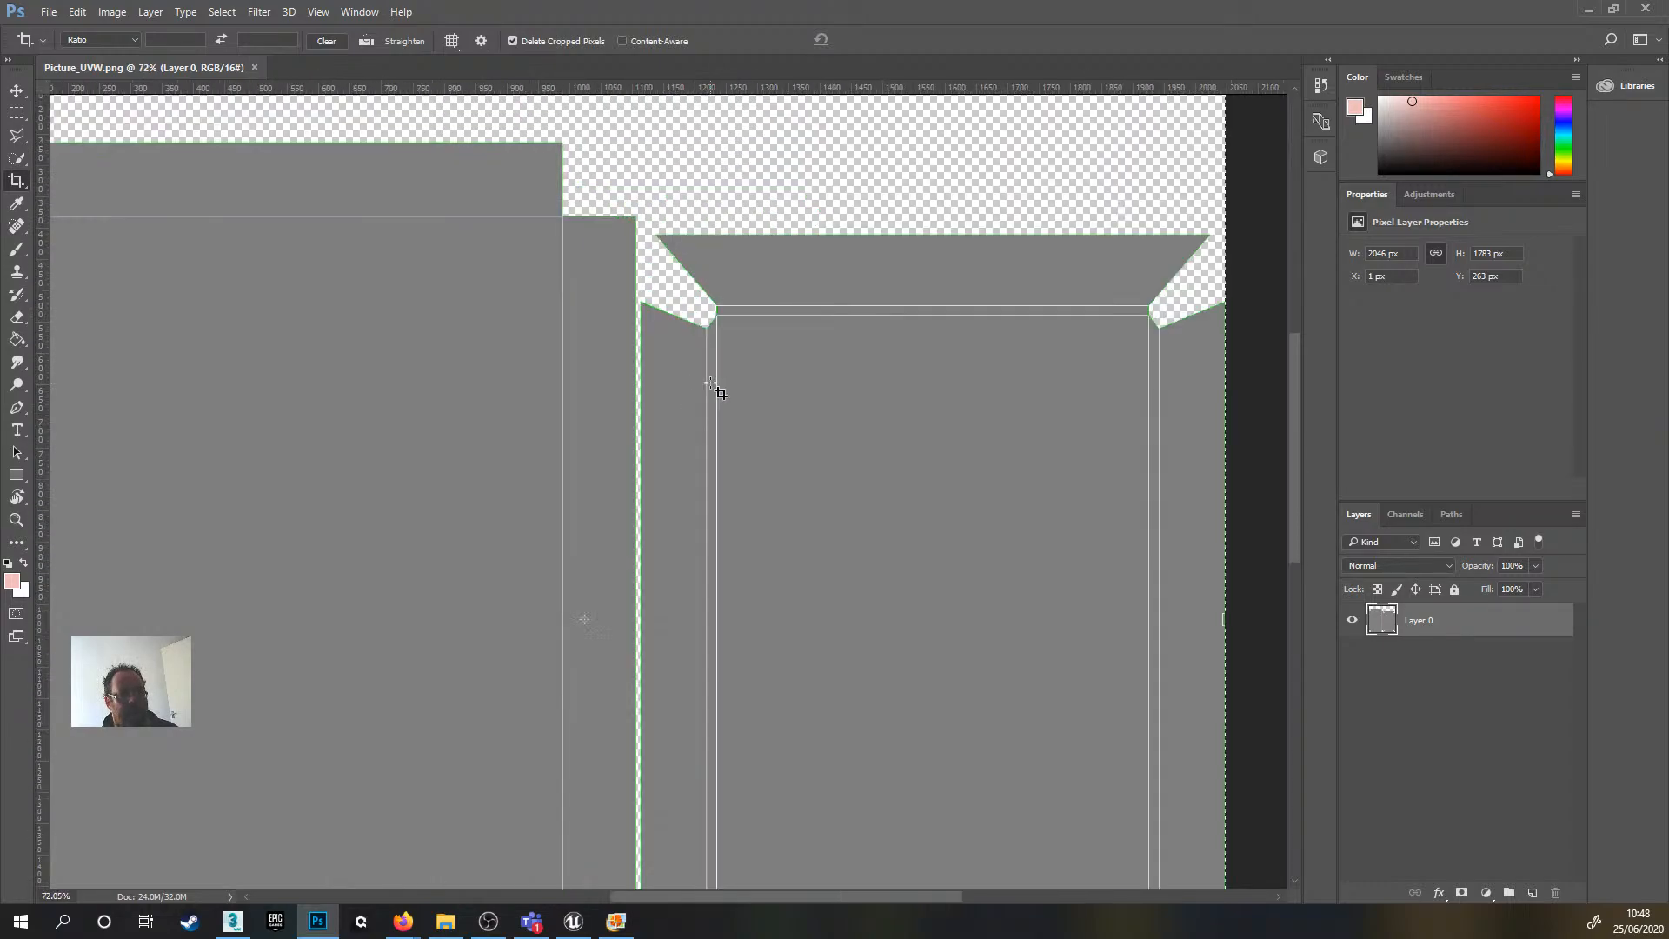
alt+scroll(720, 393, up, 7)
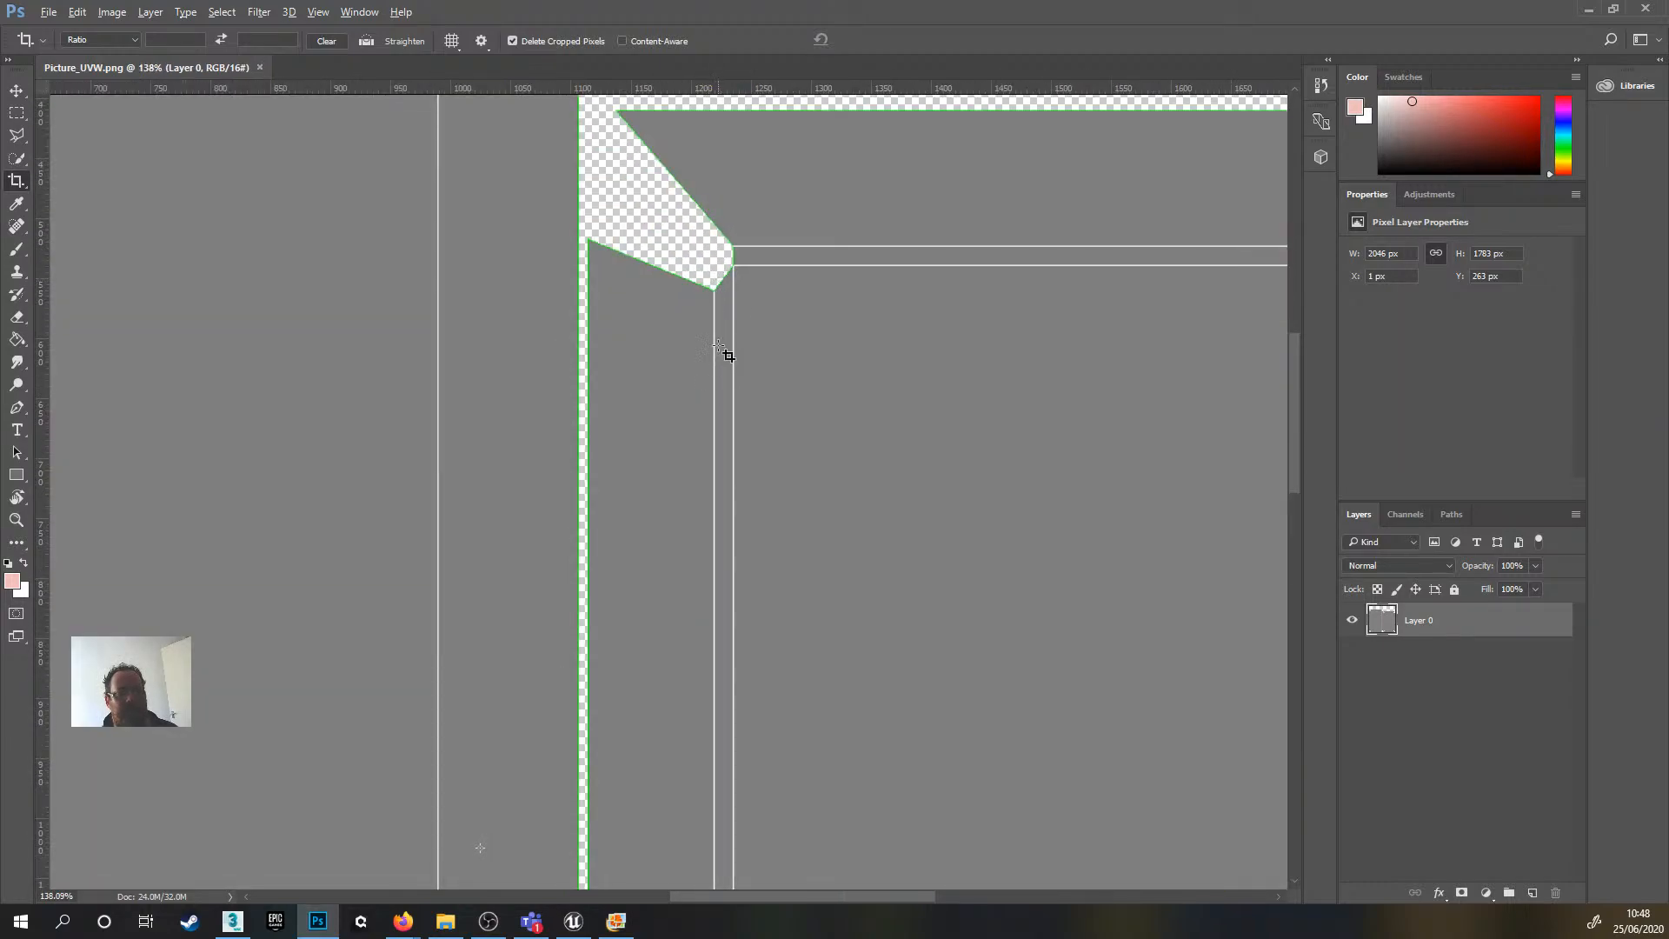
alt+scroll(708, 387, down, 6)
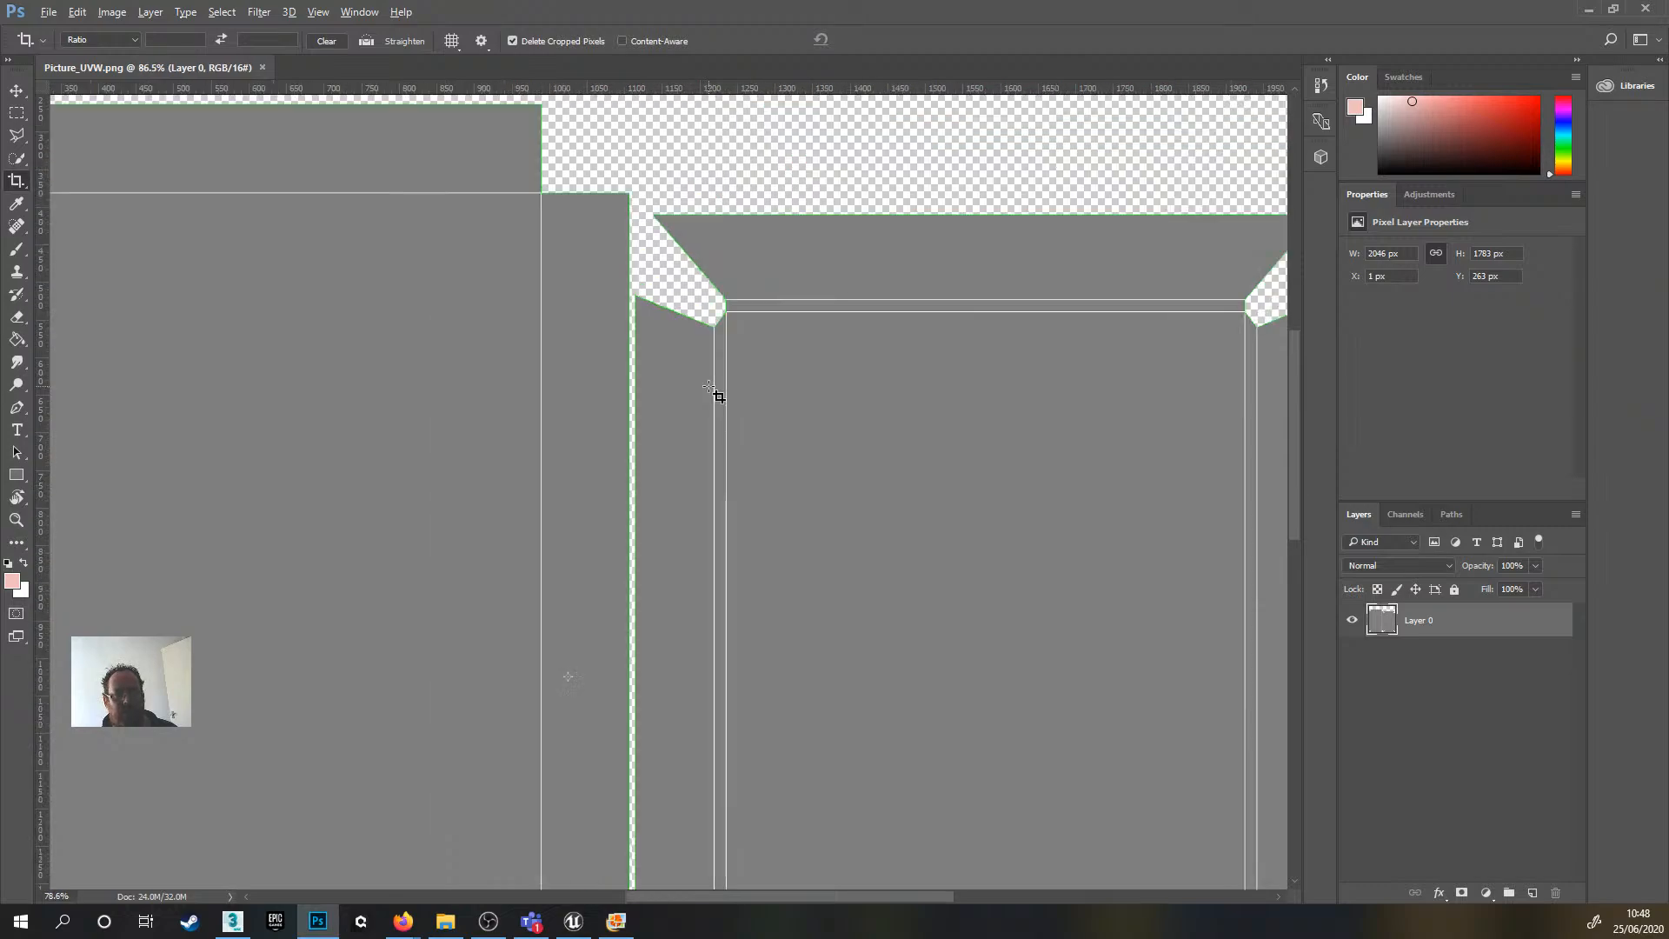
alt+scroll(721, 393, up, 1)
alt+scroll(741, 435, down, 1)
alt+scroll(767, 591, up, 1)
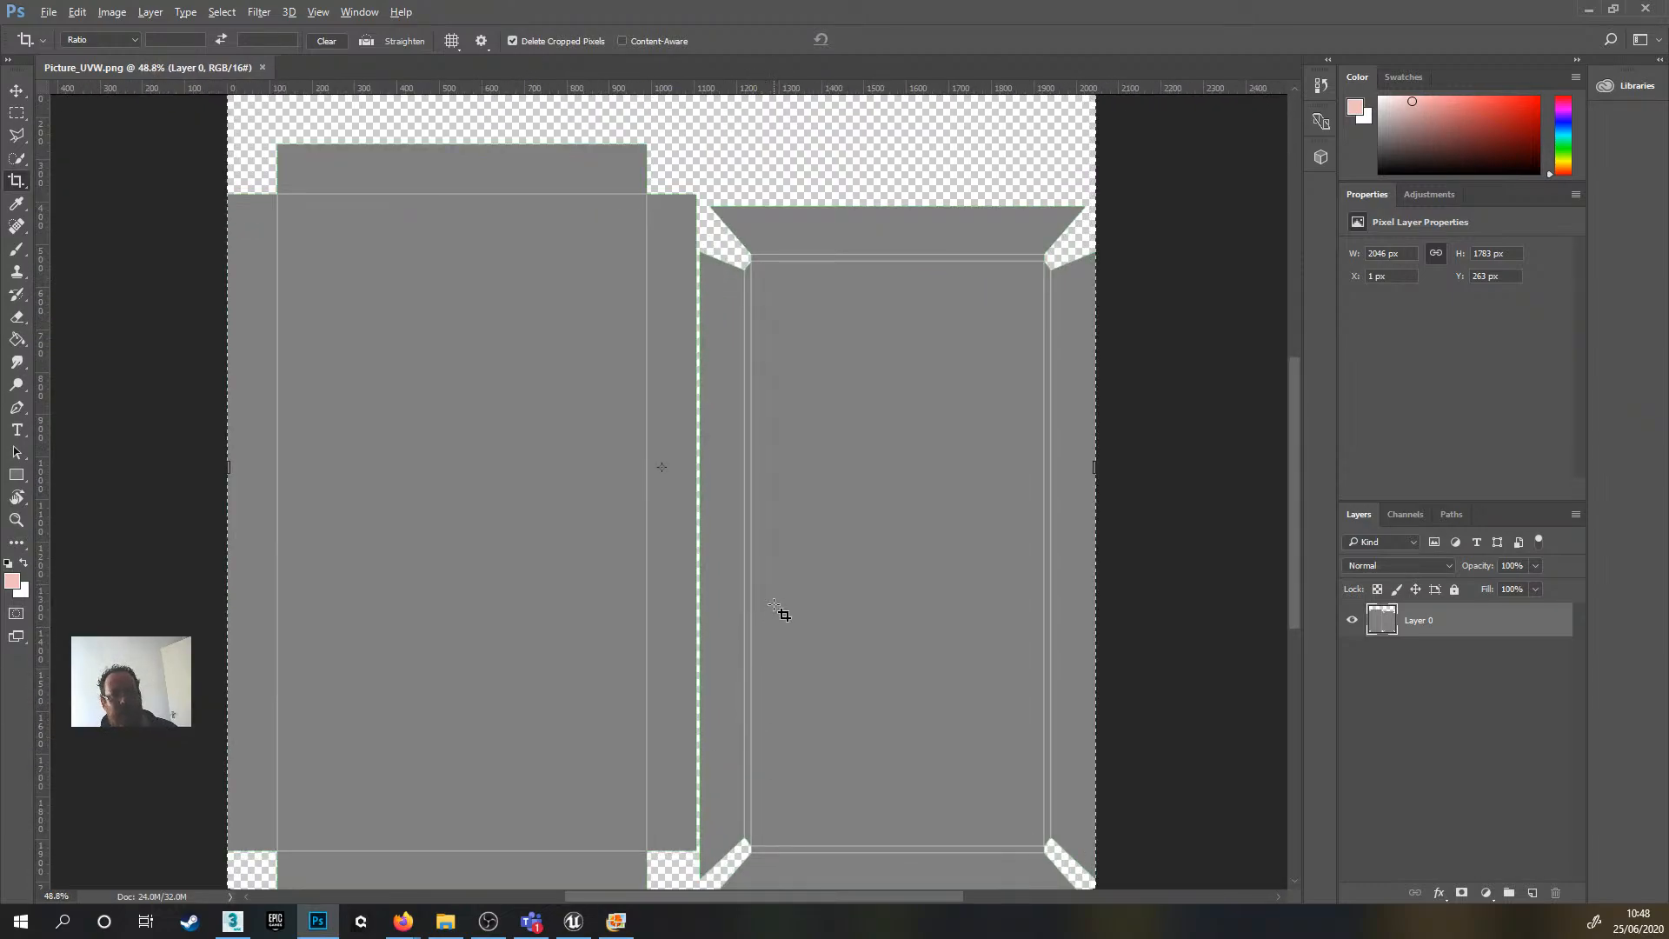
alt+scroll(794, 472, down, 1)
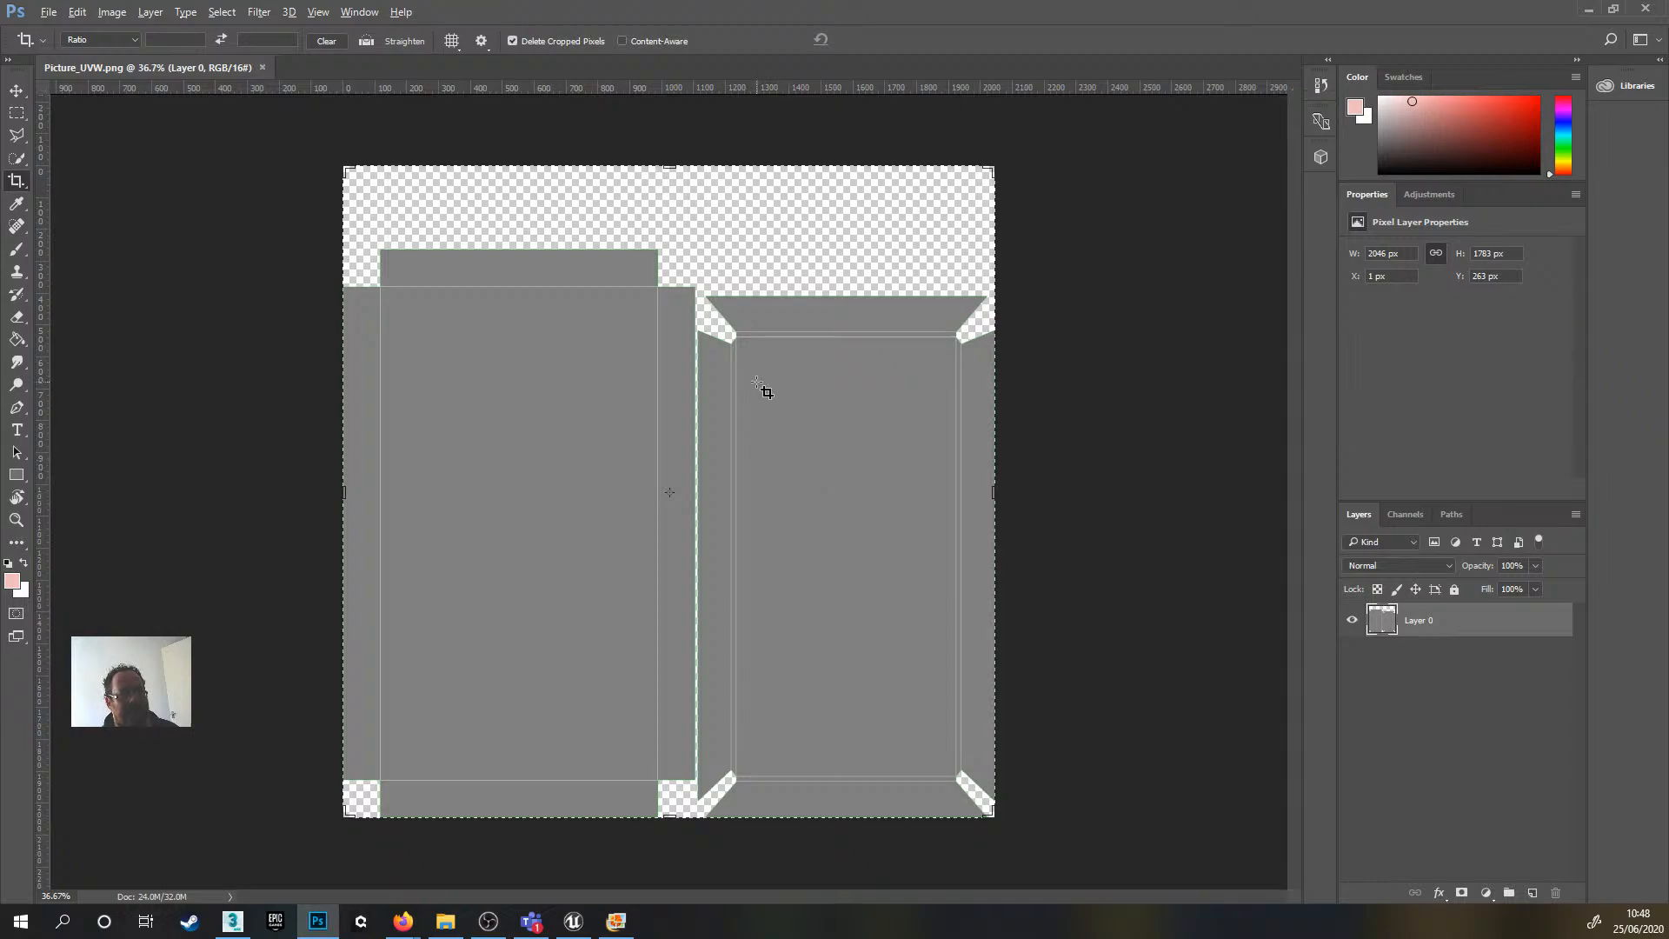
alt+scroll(760, 389, up, 1)
alt+scroll(756, 396, down, 1)
alt+scroll(756, 396, up, 1)
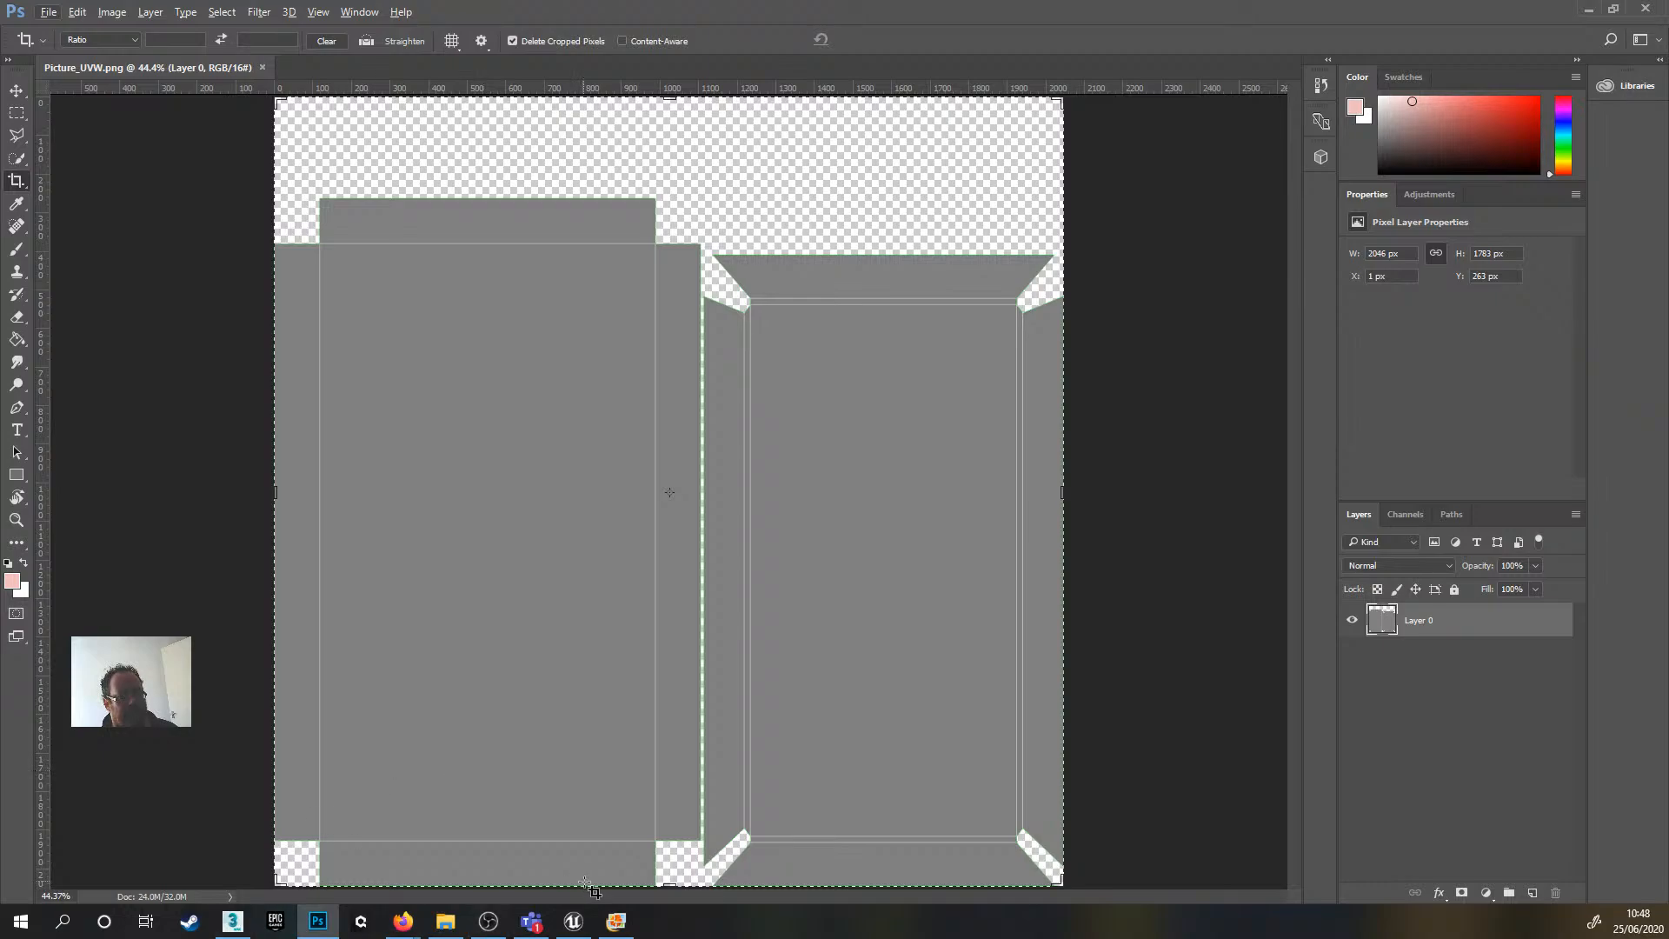
- Switch to Firefox and open the original-size Wikimedia Commons image of the gold picture frame from the picture frame search
mouse_move(617, 920)
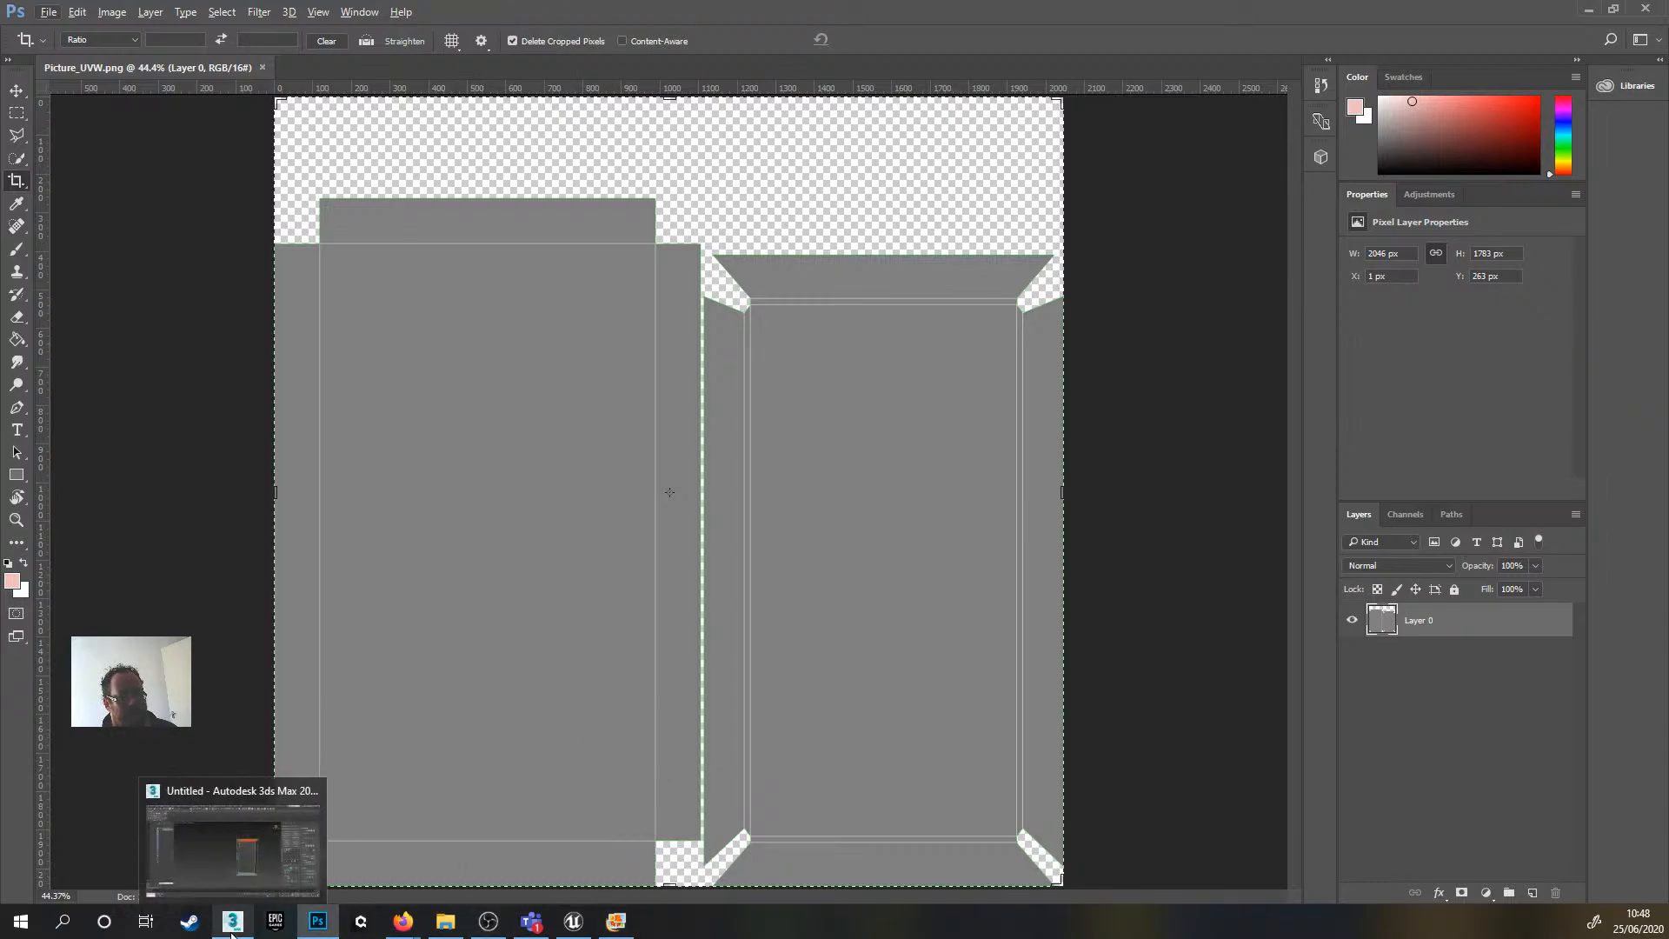
mouse_move(403, 923)
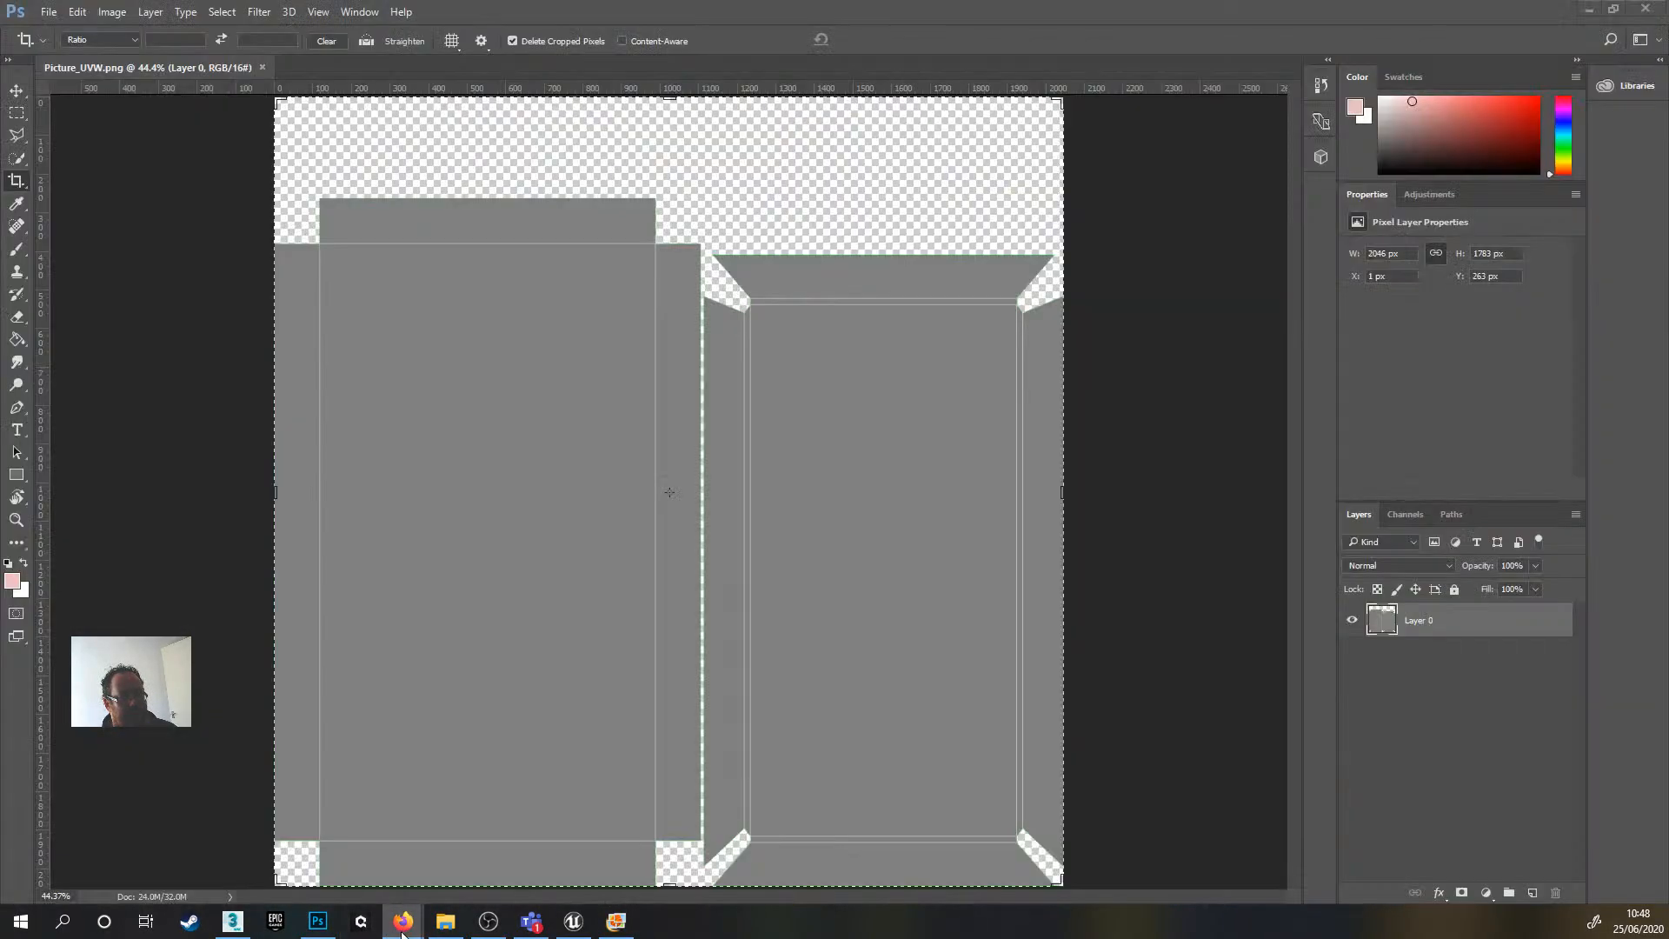
click(463, 869)
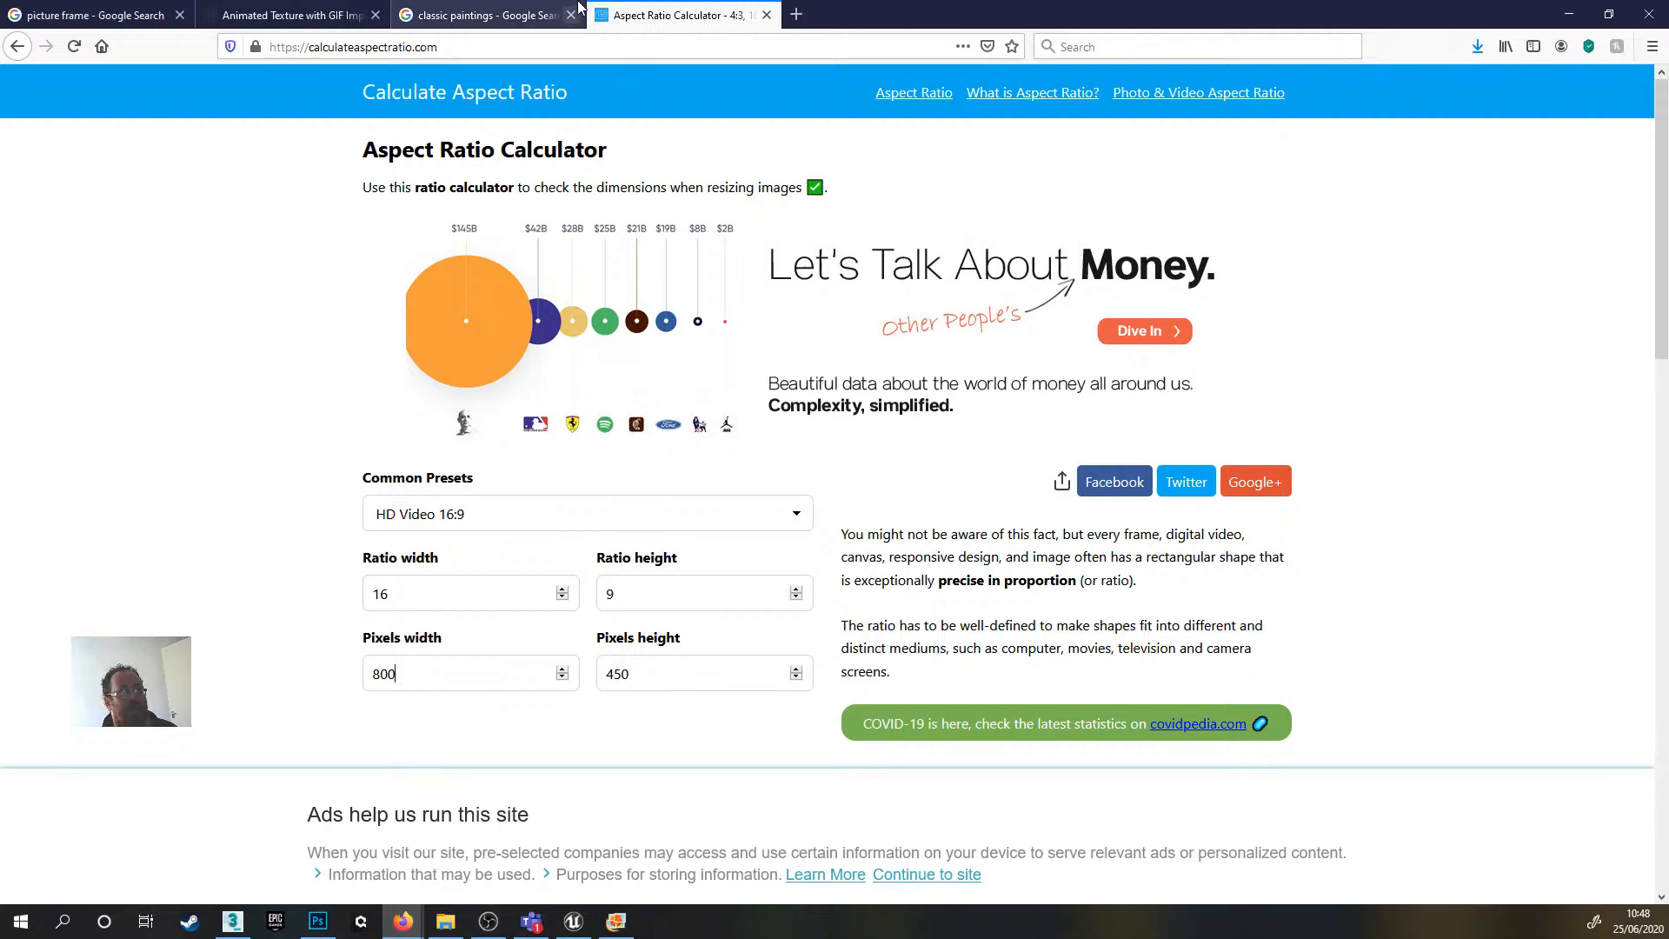
click(487, 15)
click(144, 15)
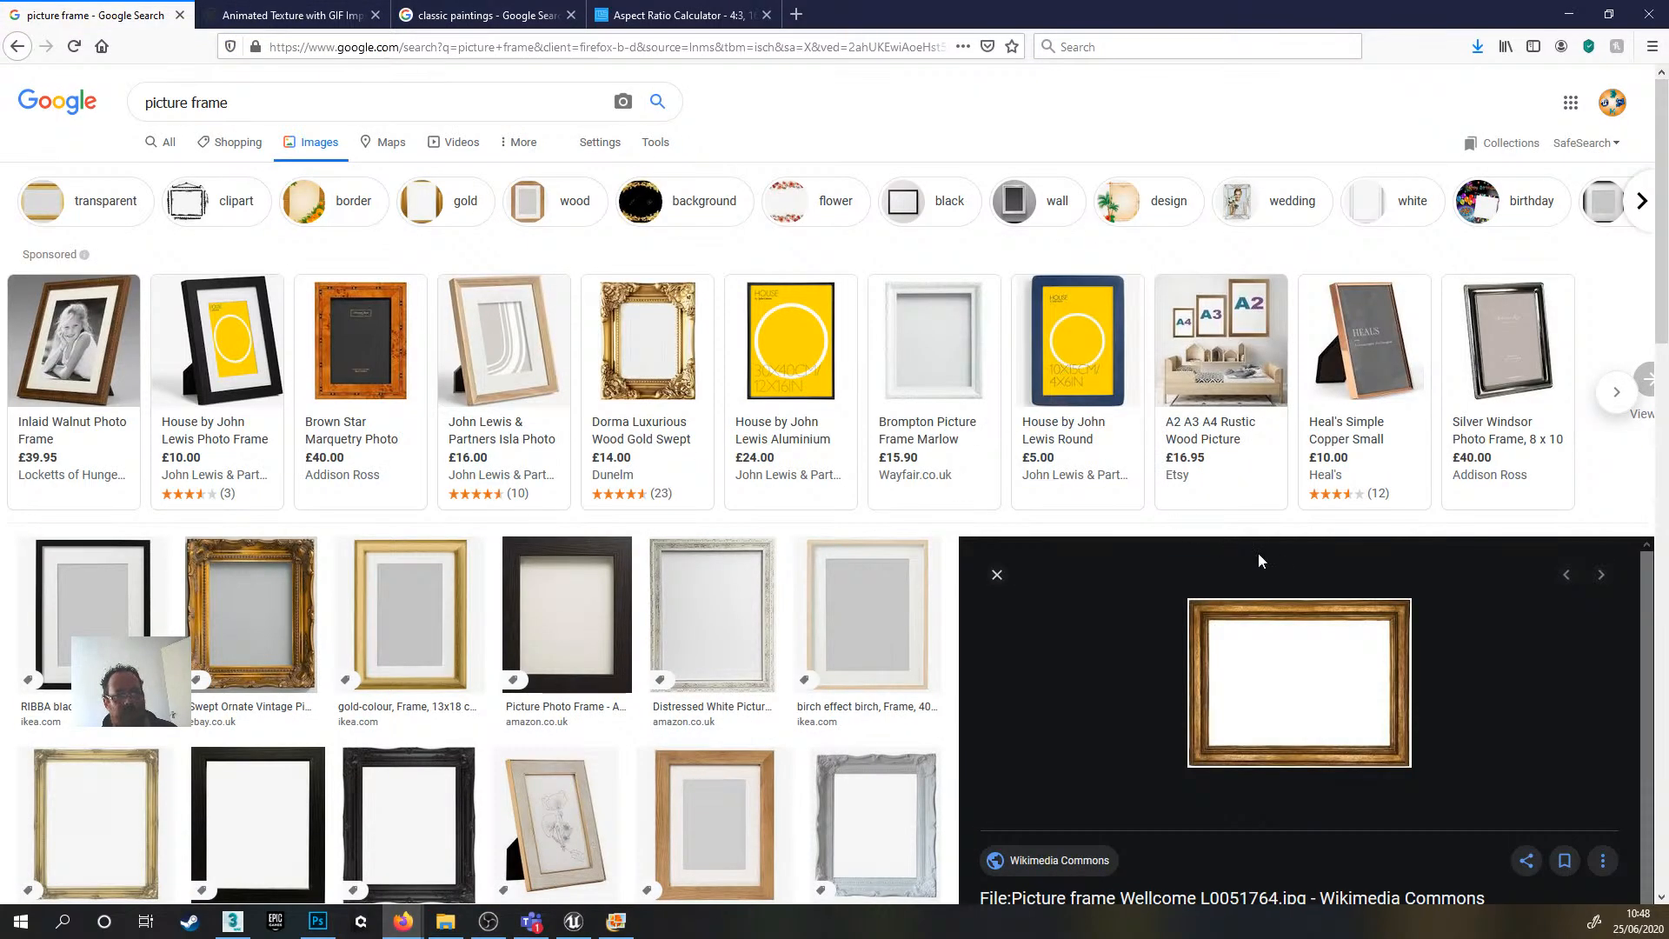
scroll(1259, 553, down, 5)
click(1330, 552)
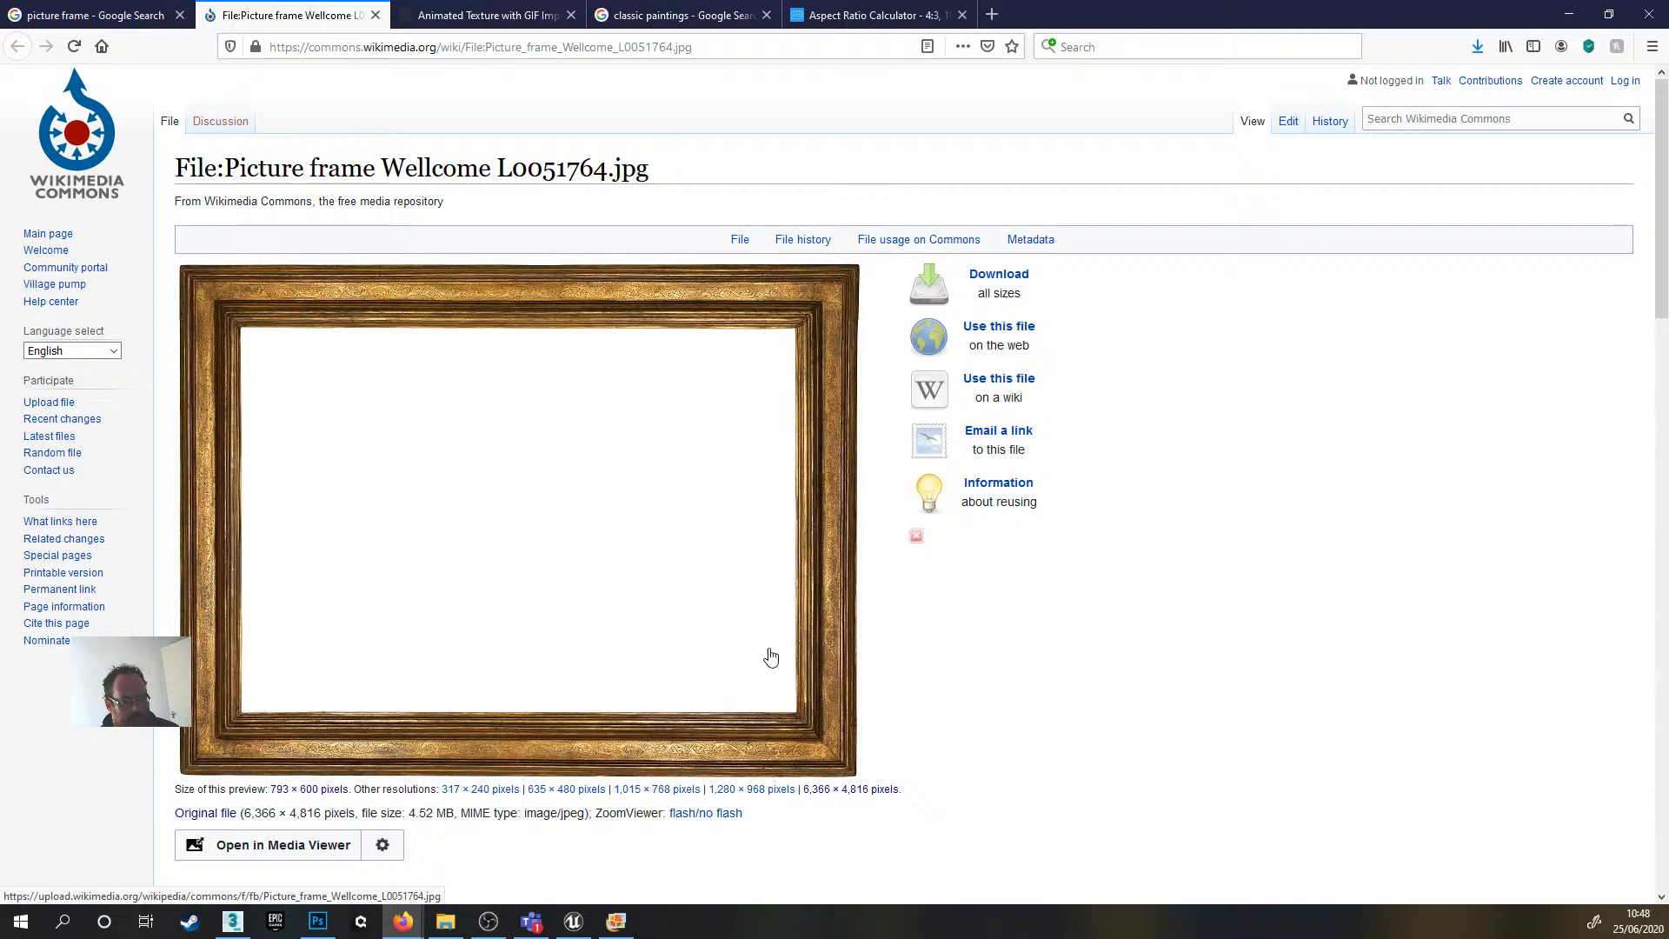
click(846, 791)
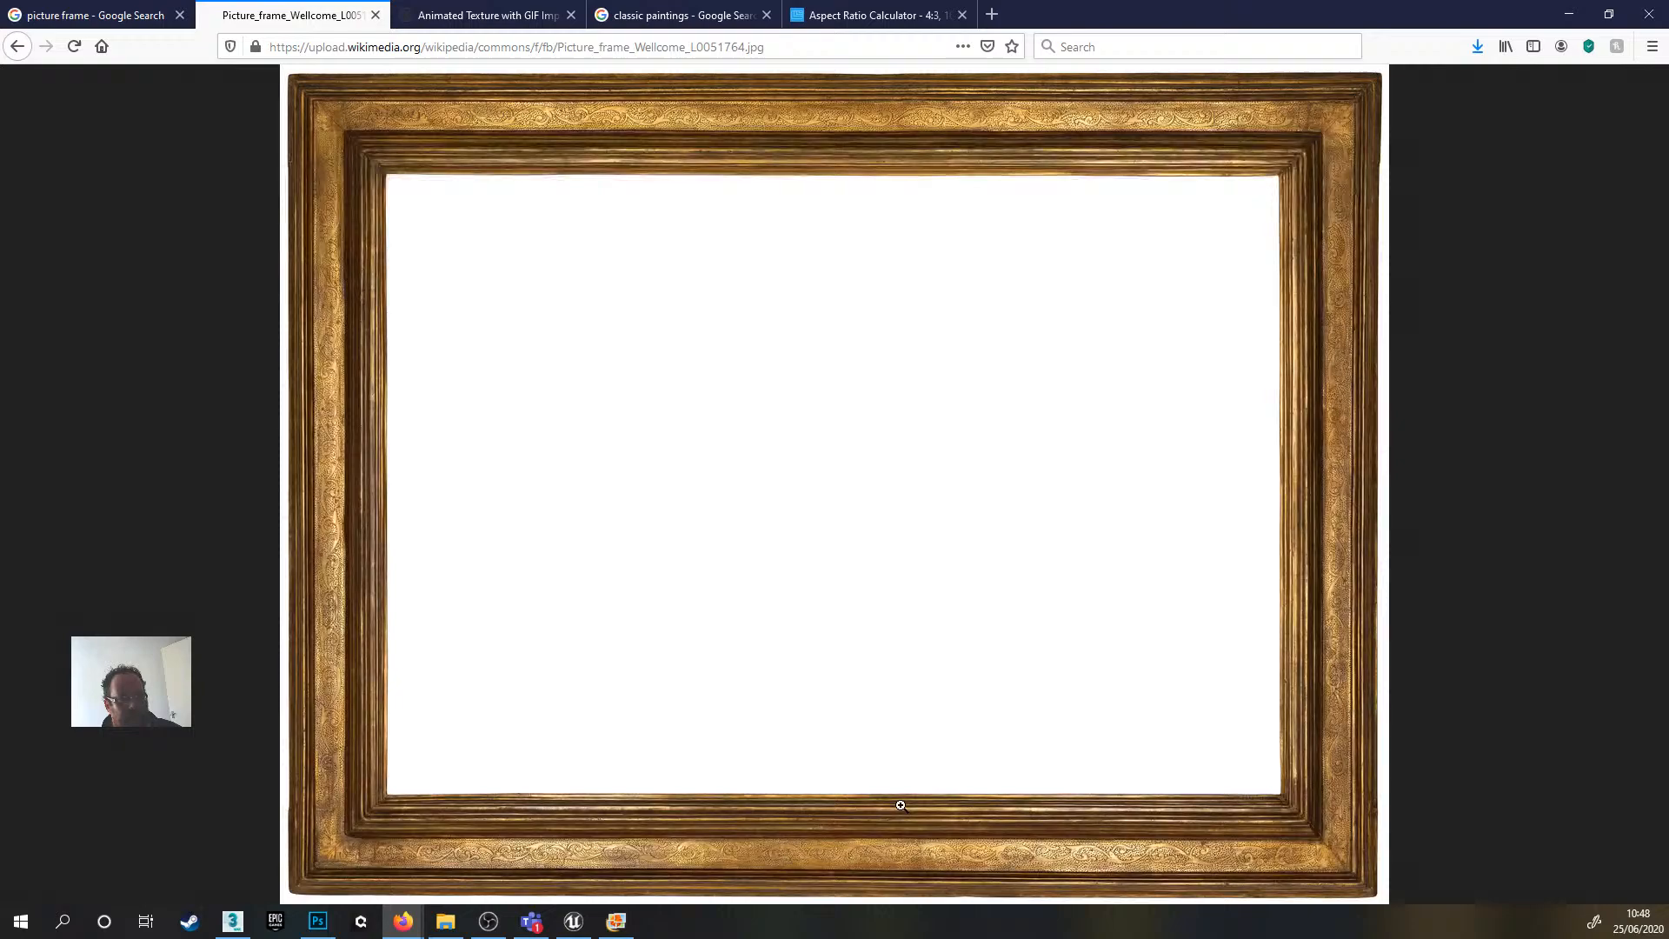
- Save the frame image in the HPStairs folder as Picture_frame_Wellcome_L0051764.jpg, overwriting the existing copy, and return to Photoshop
right_click(883, 460)
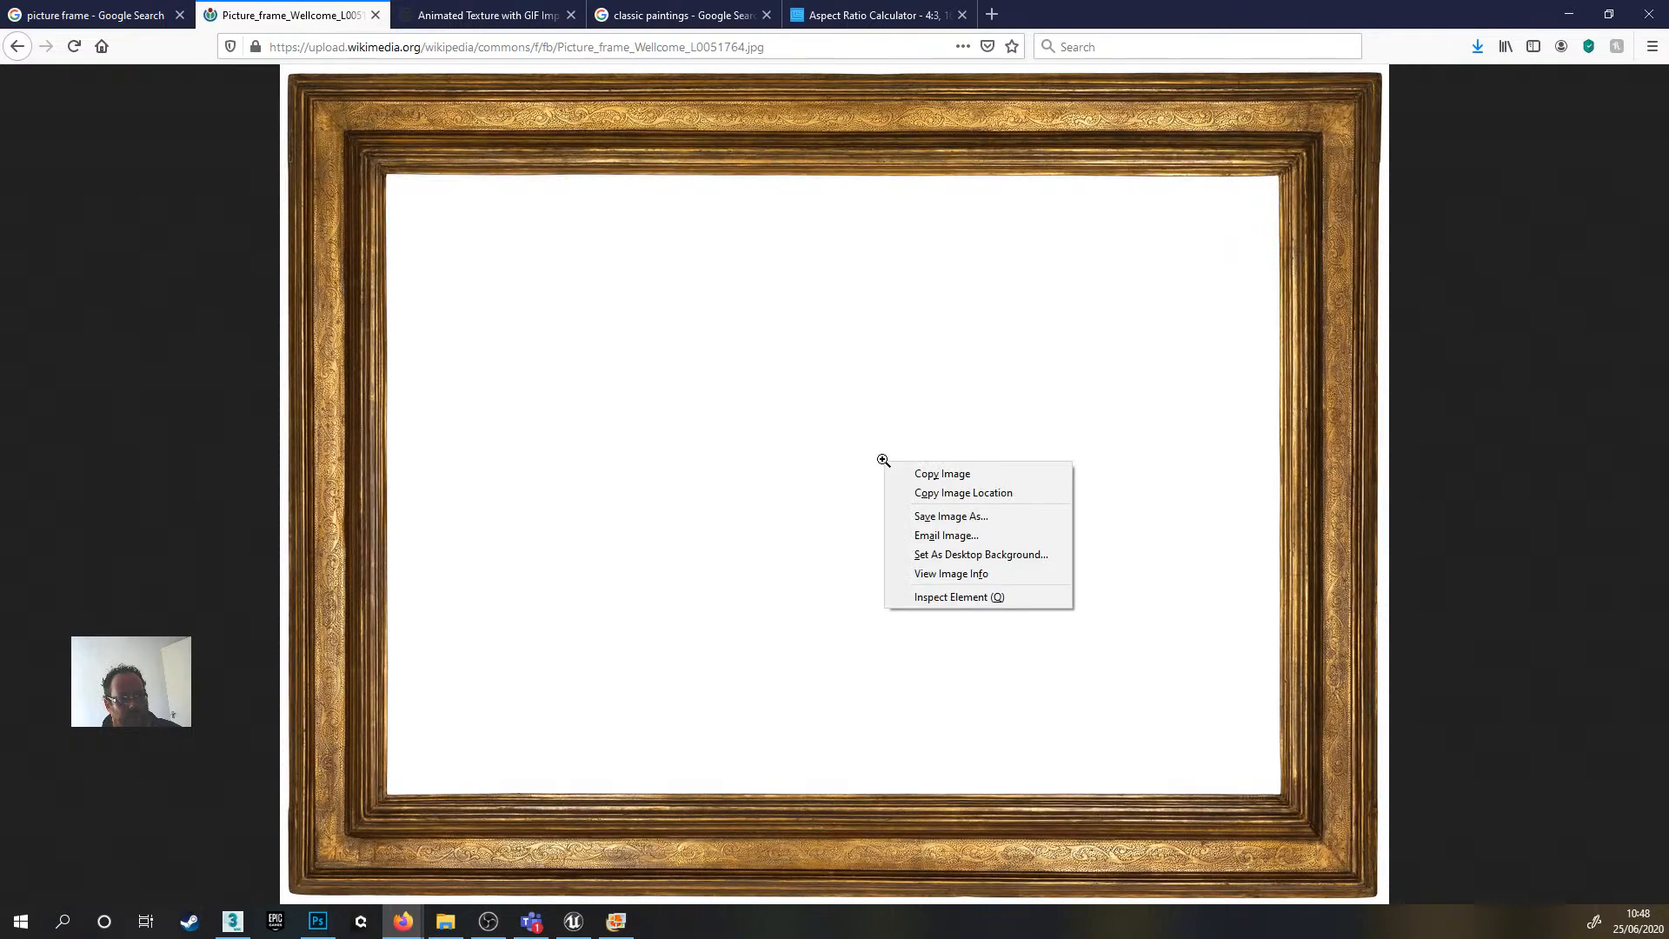
click(971, 520)
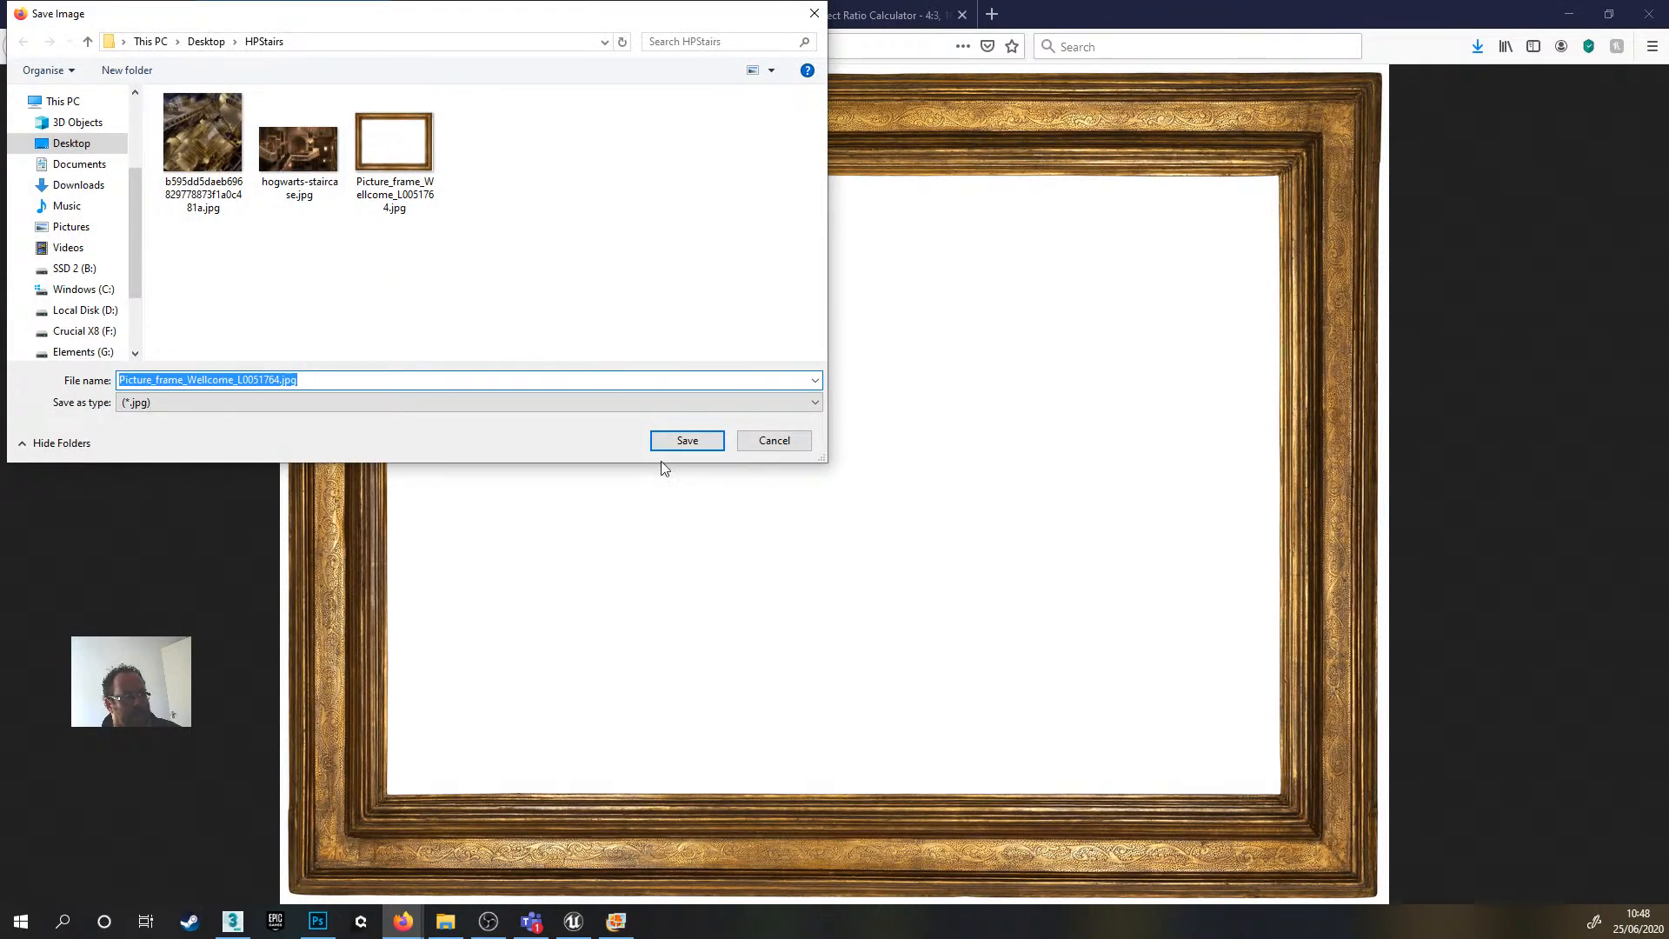
click(405, 164)
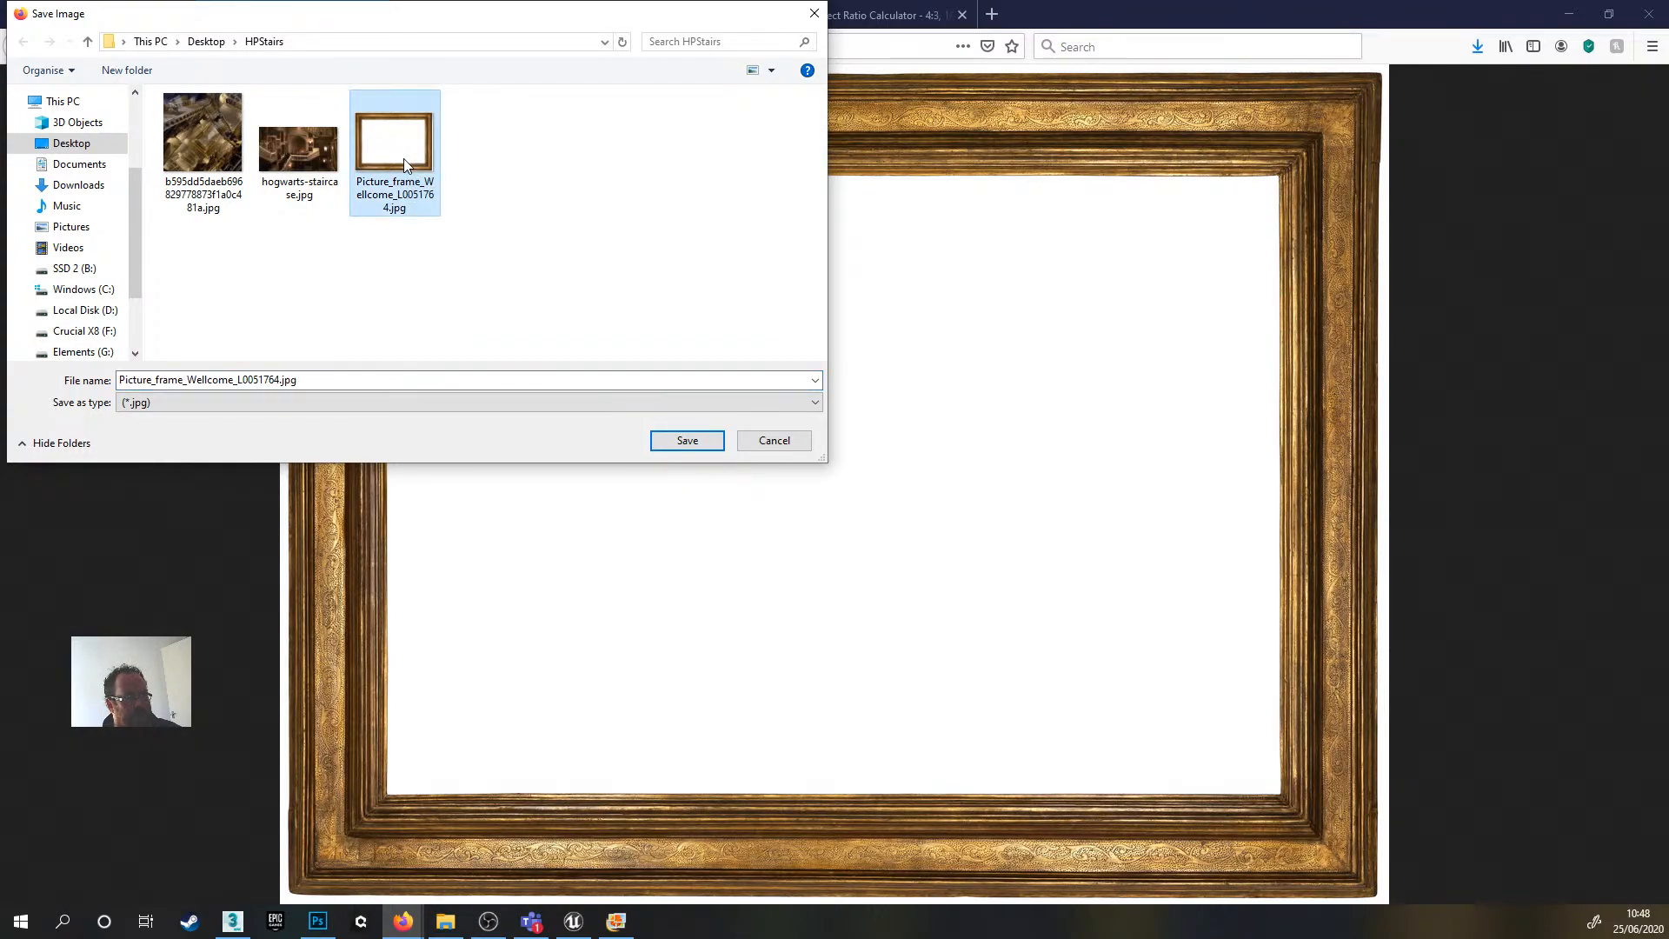
click(706, 441)
click(871, 462)
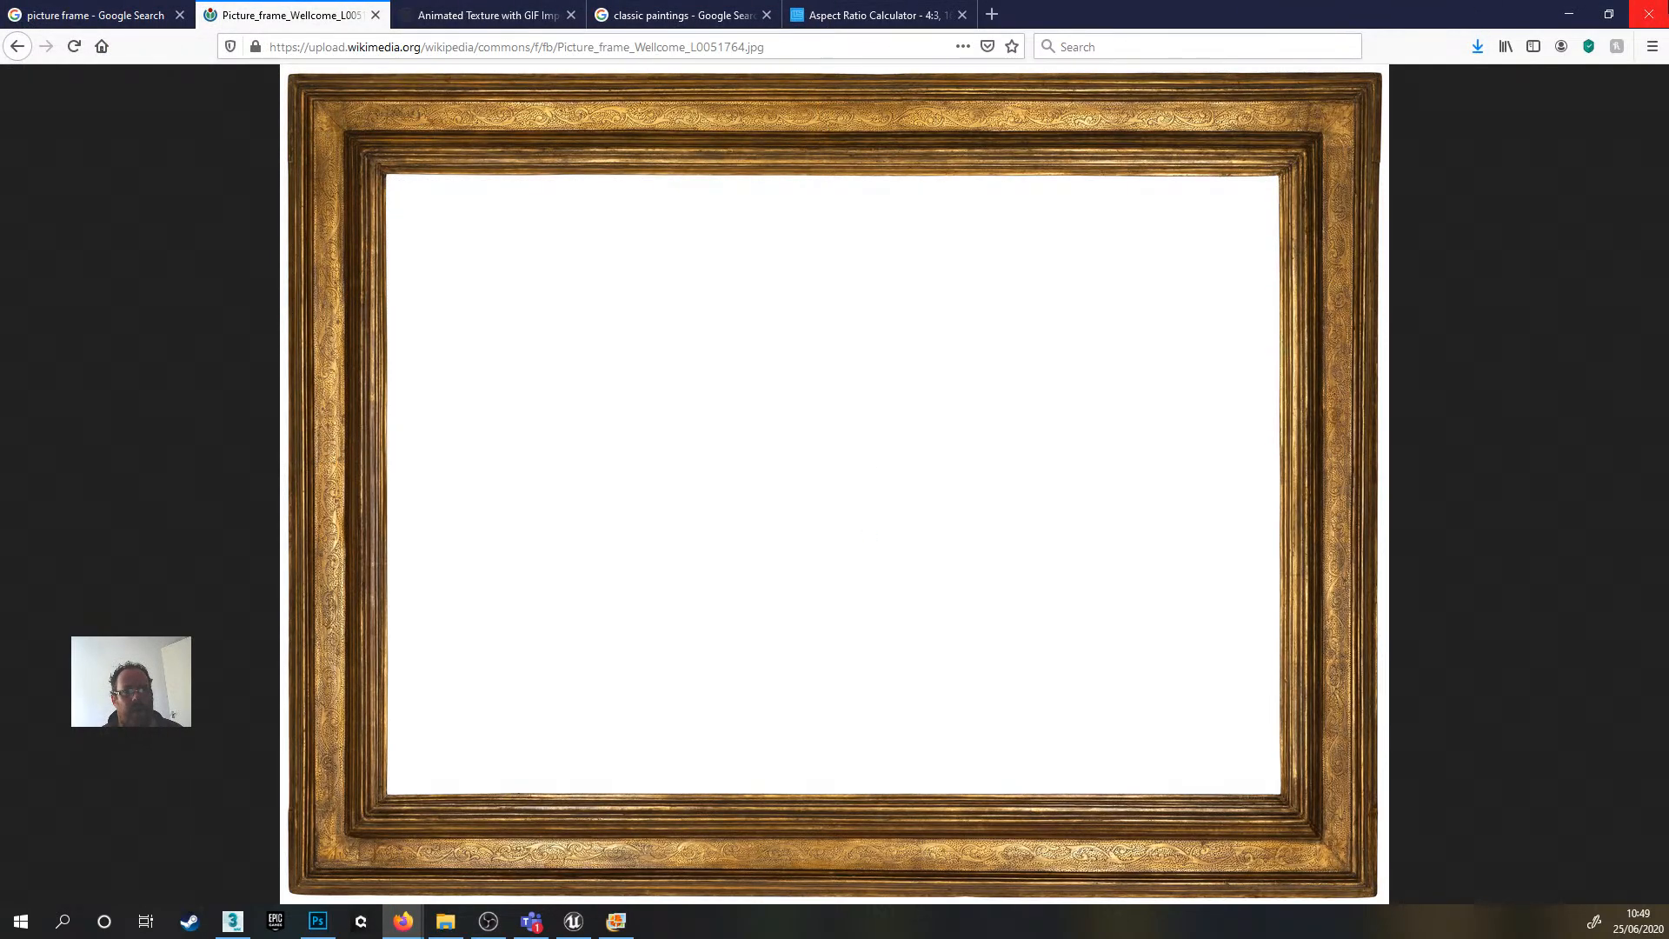
click(1569, 14)
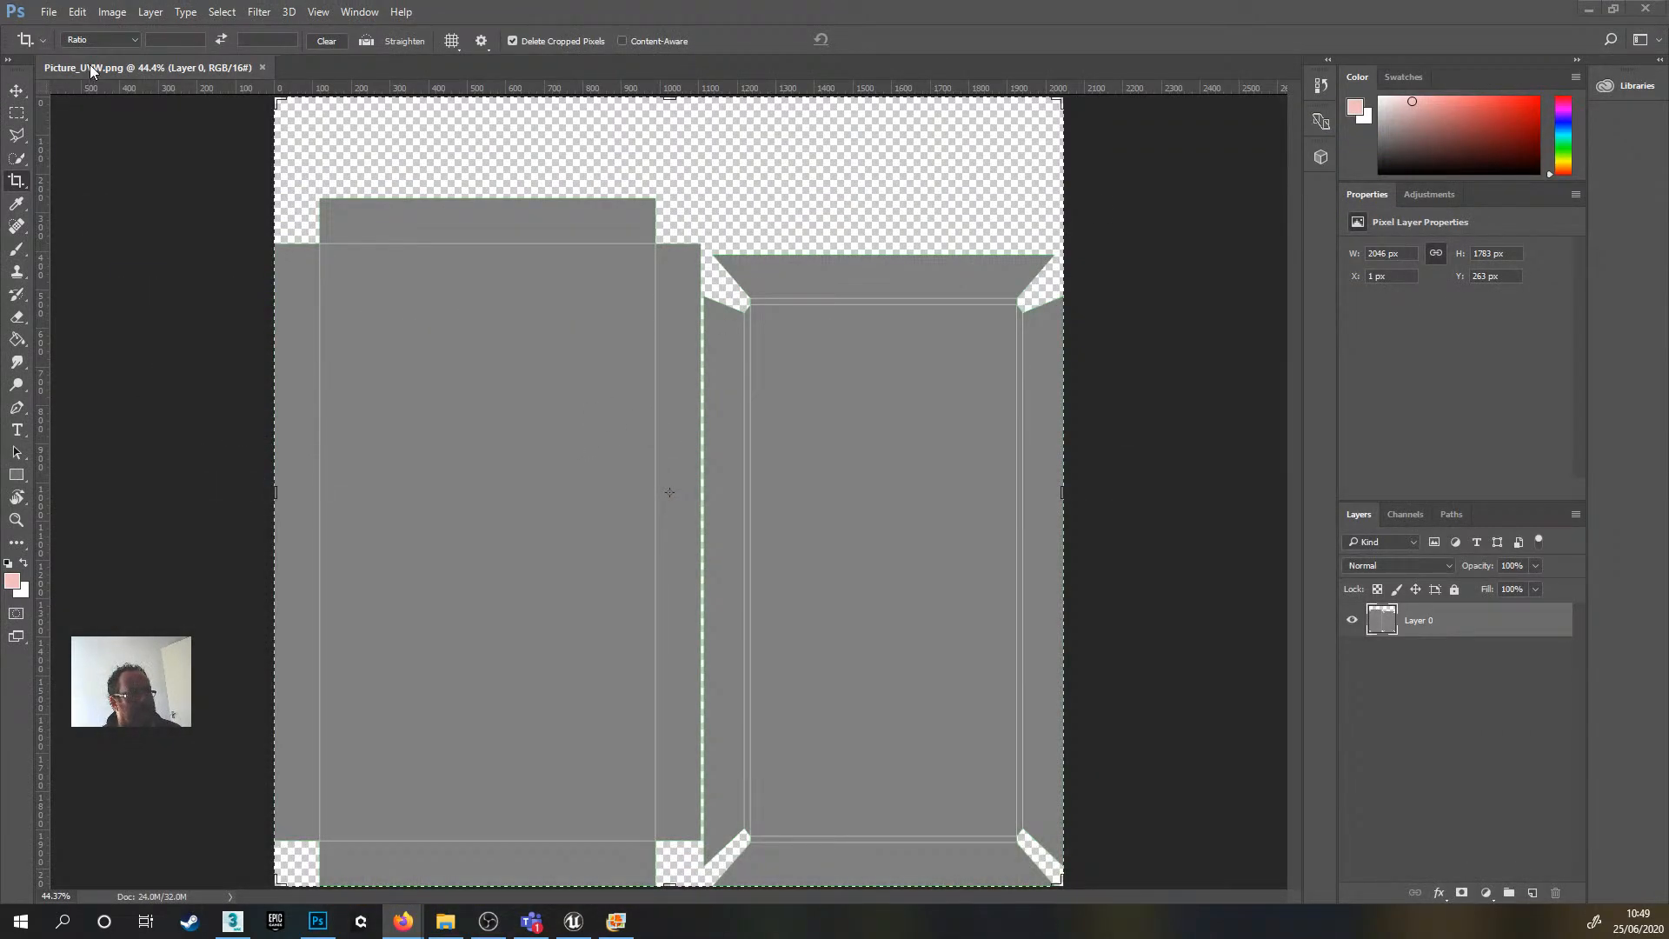
- Place Picture_frame_Wellcome_L0051764.jpg as an embedded image over the UV template at its default size
click(47, 11)
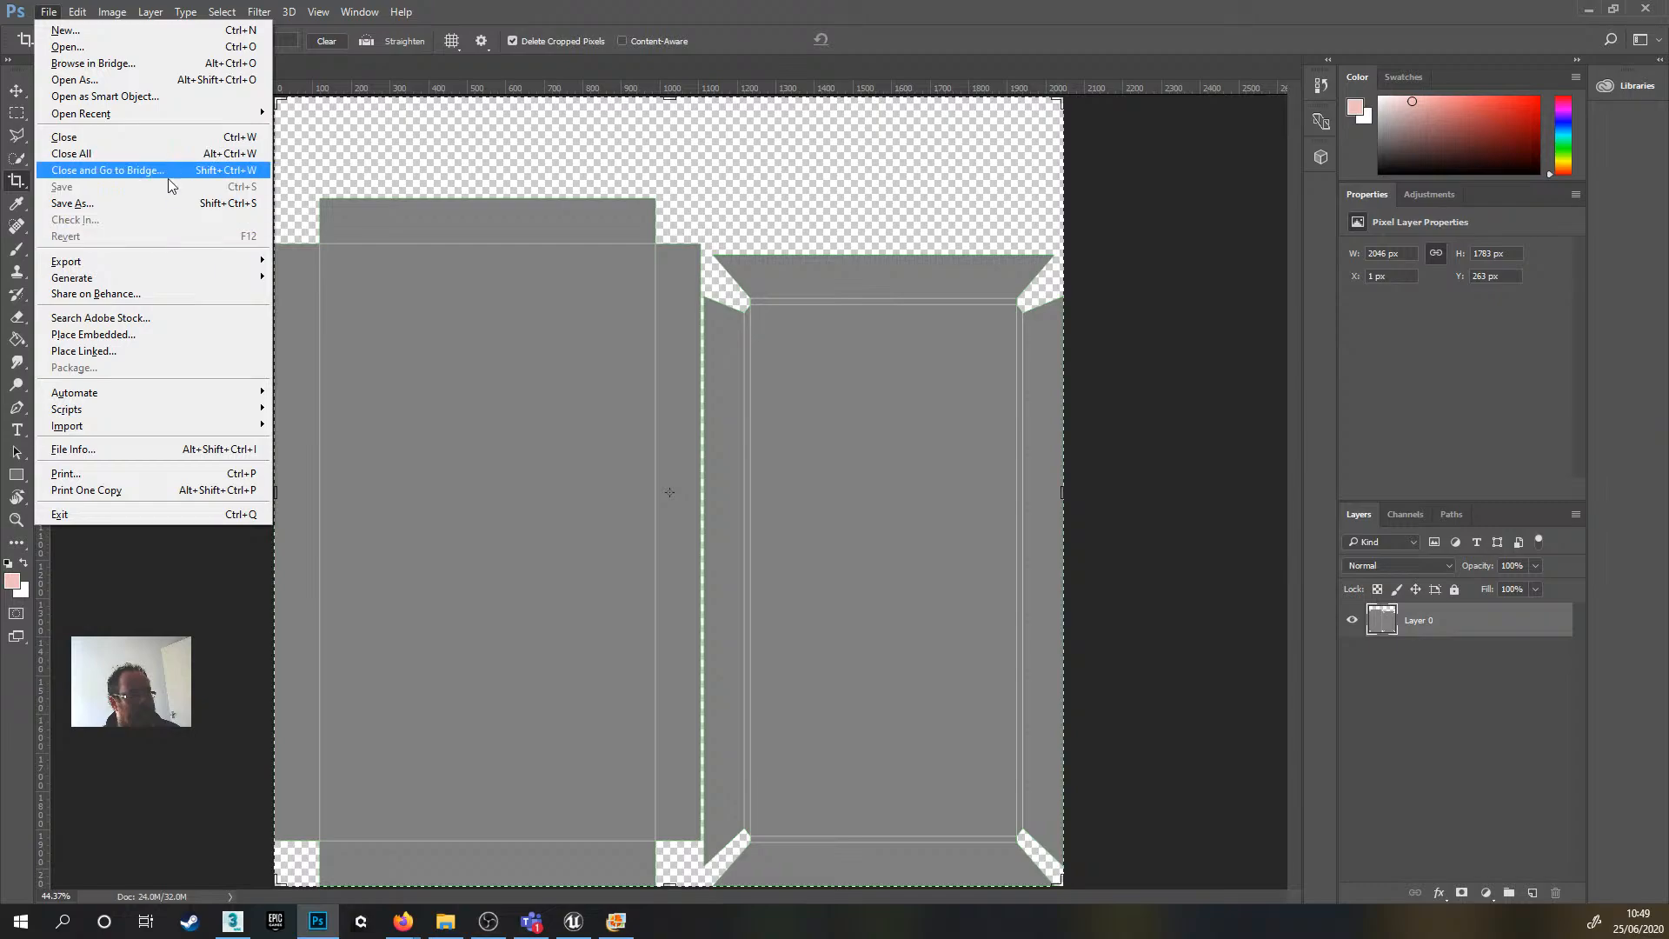
click(244, 338)
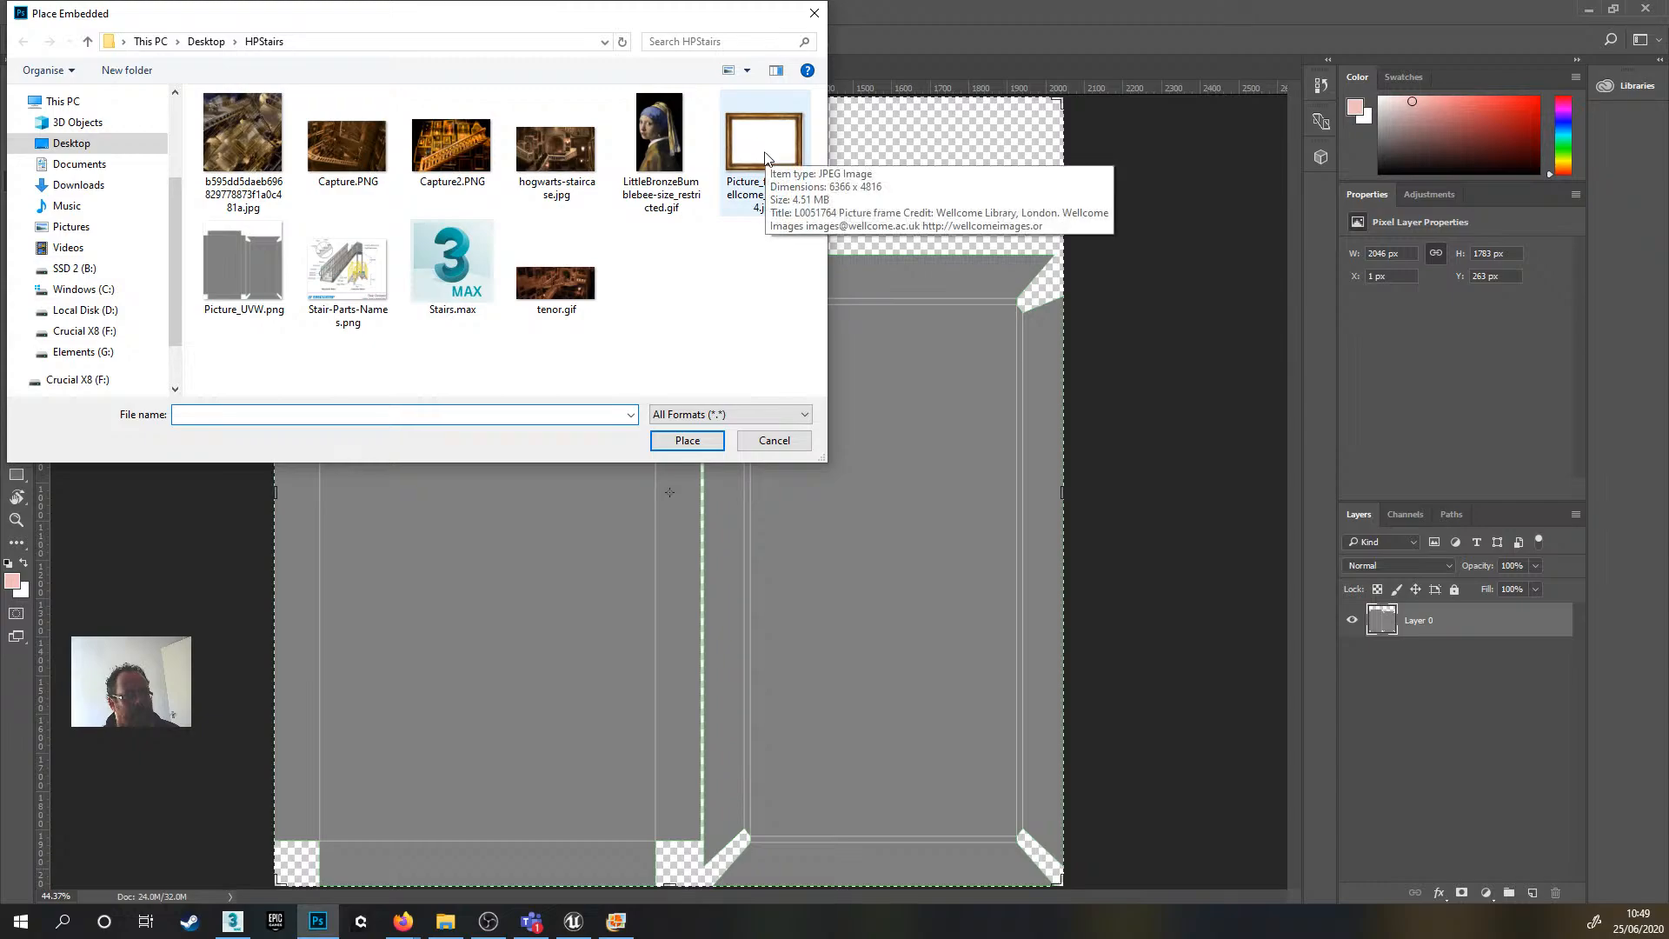
click(742, 161)
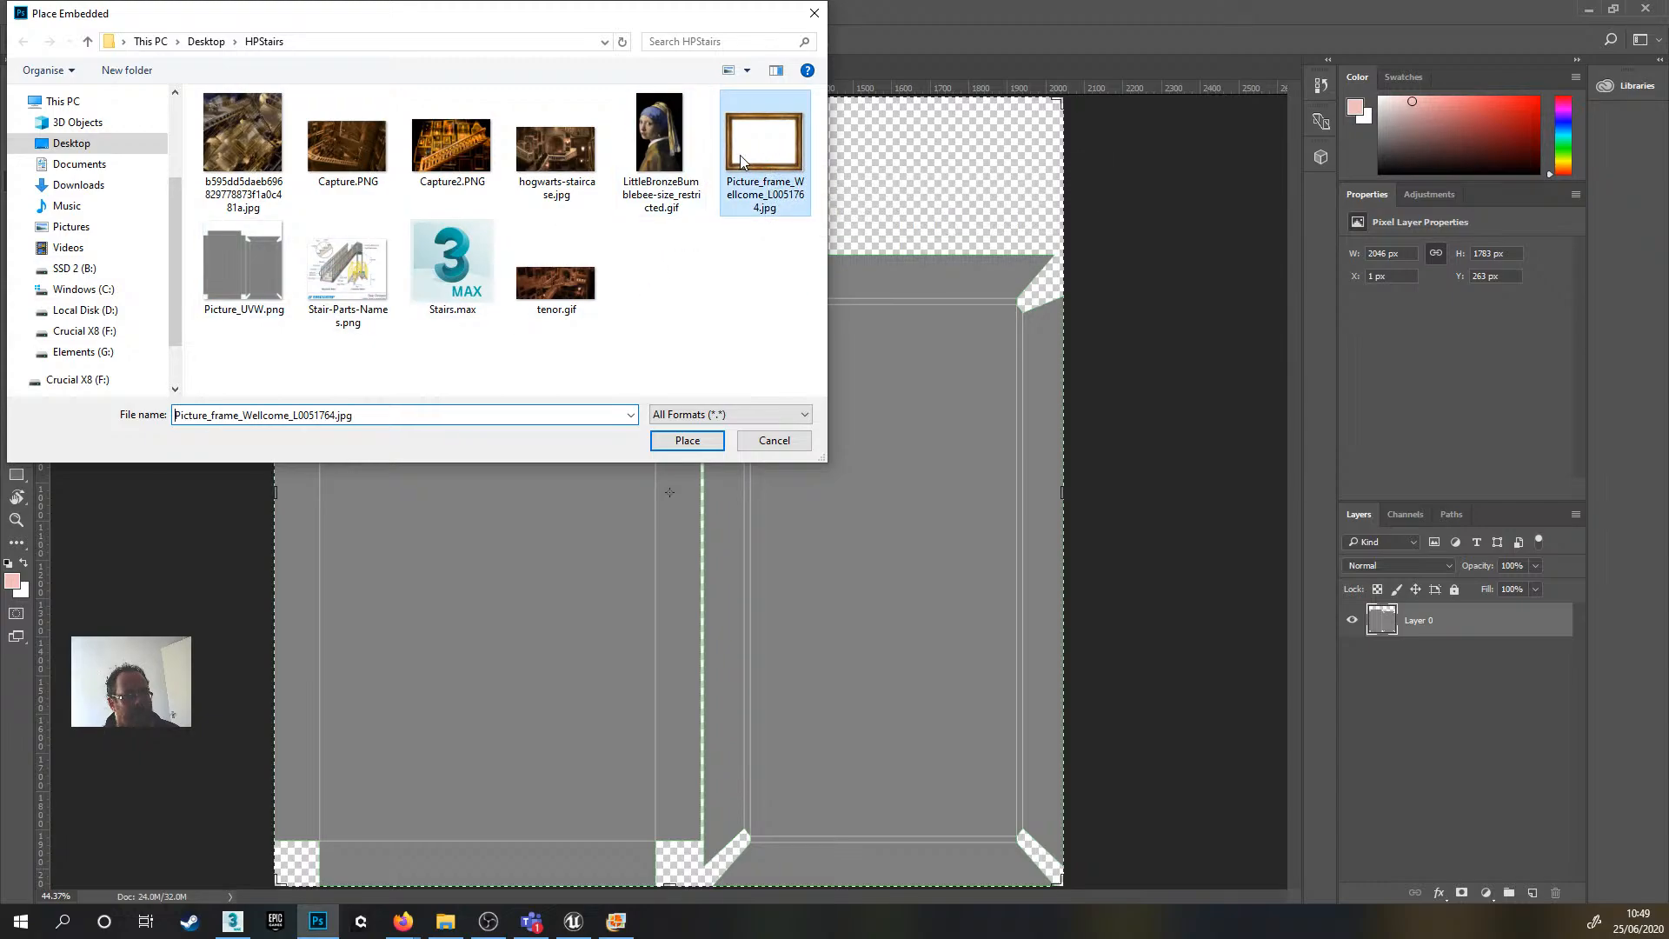
click(687, 447)
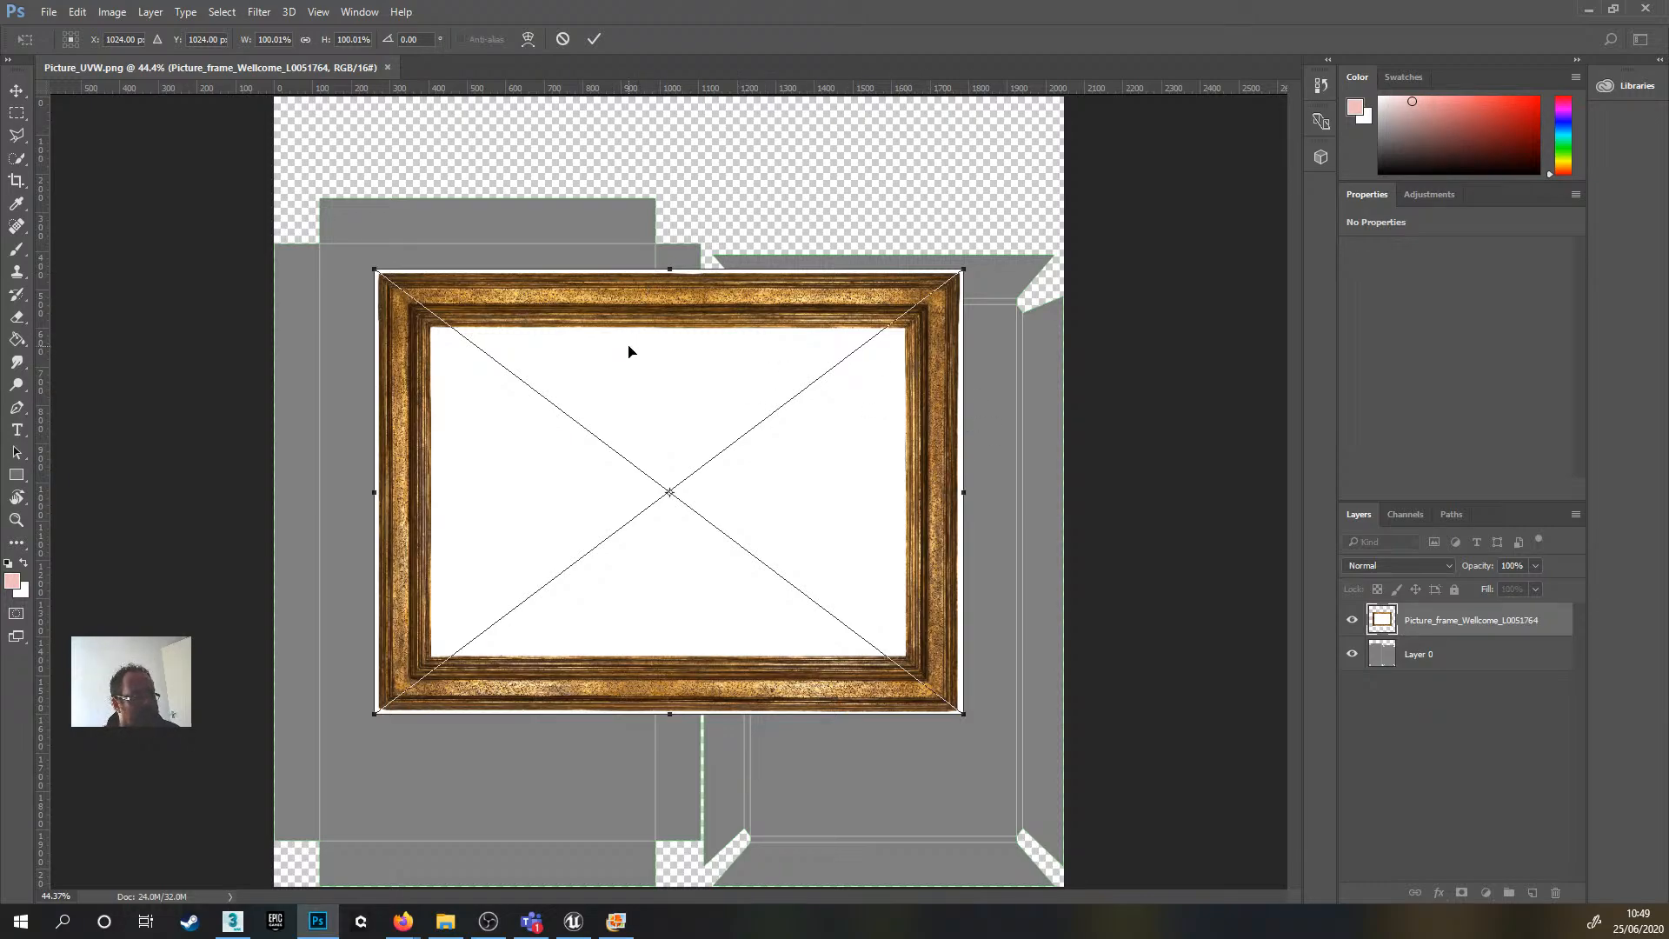
key(Return)
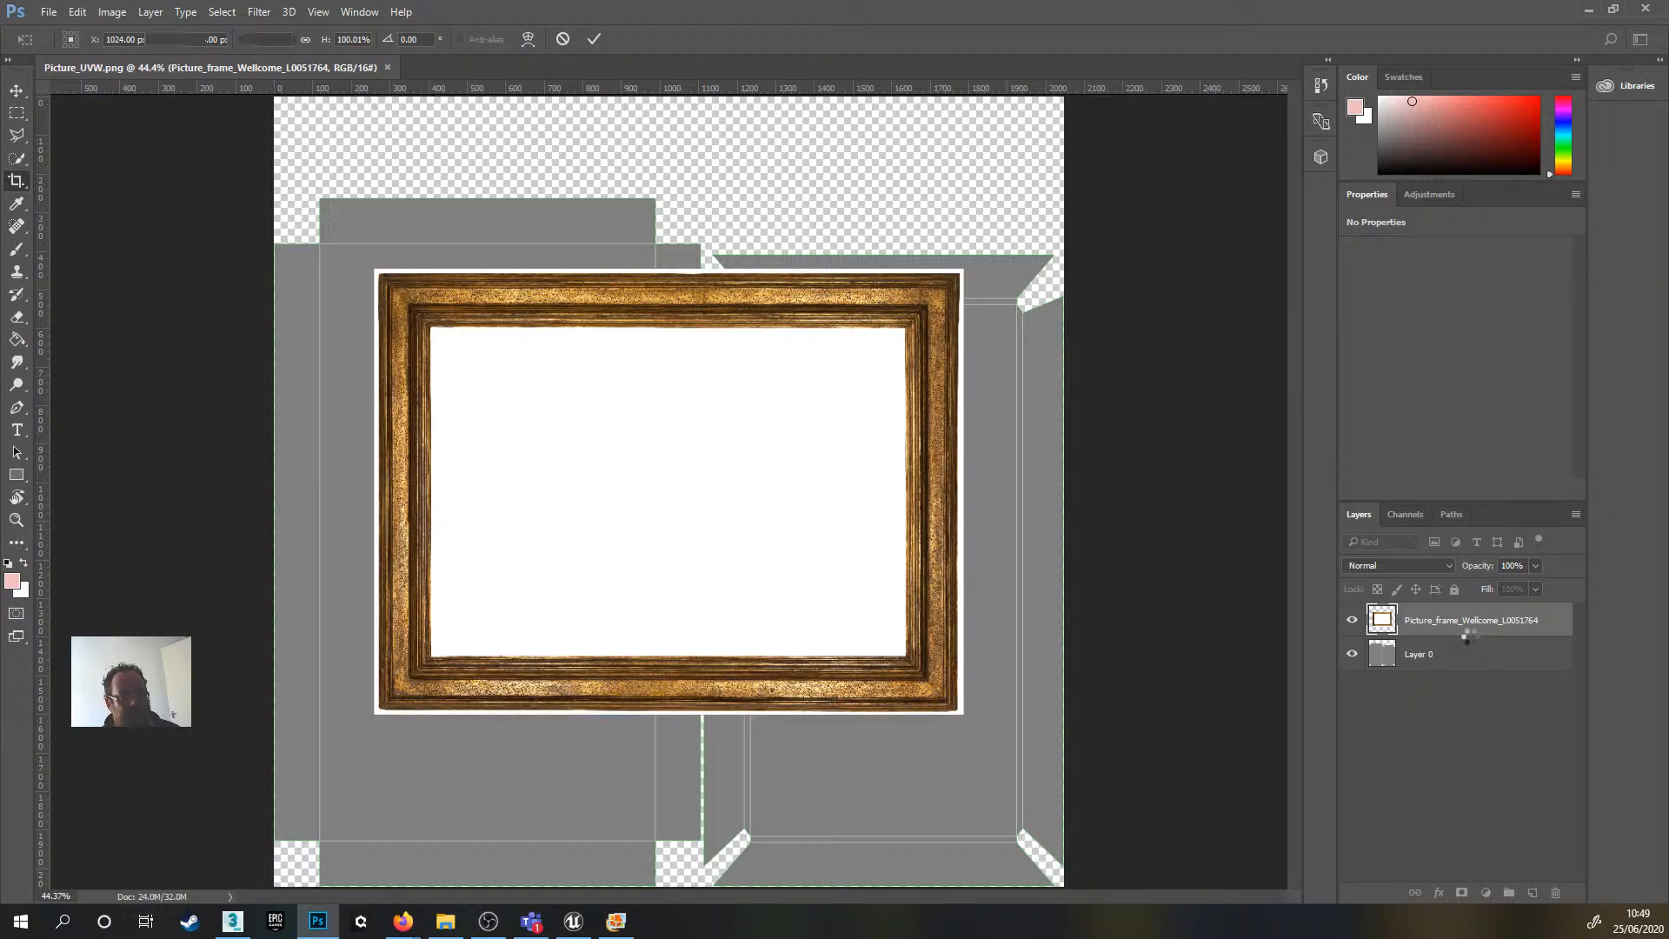
- Rasterize the placed frame layer and erase the white area inside the frame with the Magic Eraser
key(c)
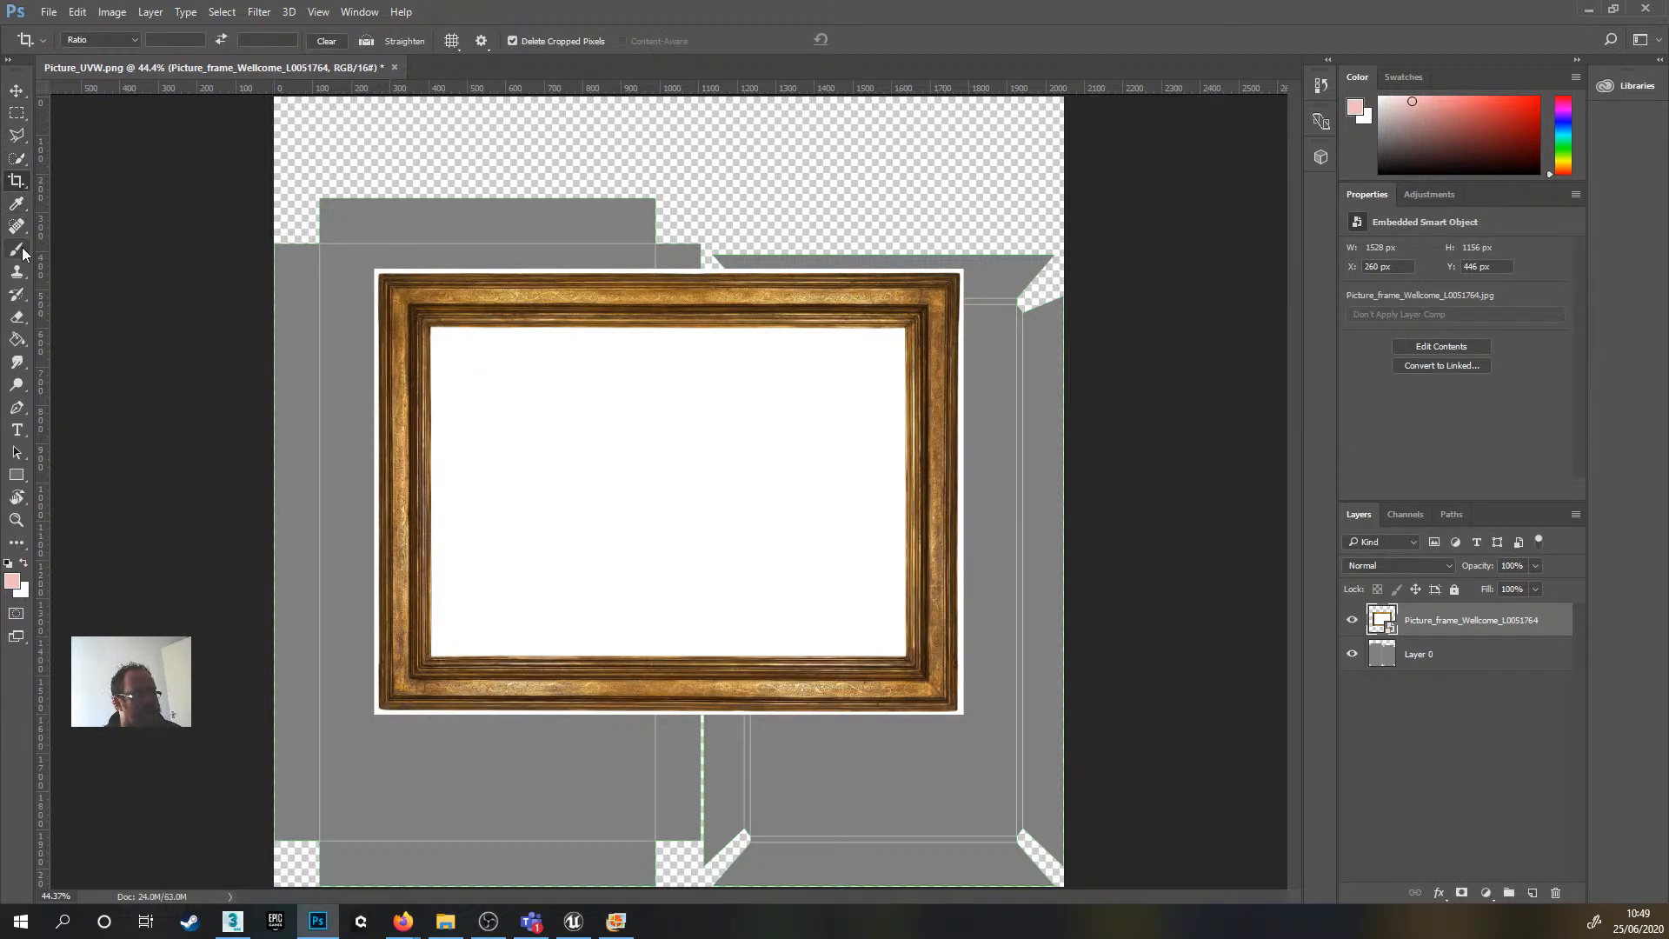
click(18, 318)
right_click(18, 318)
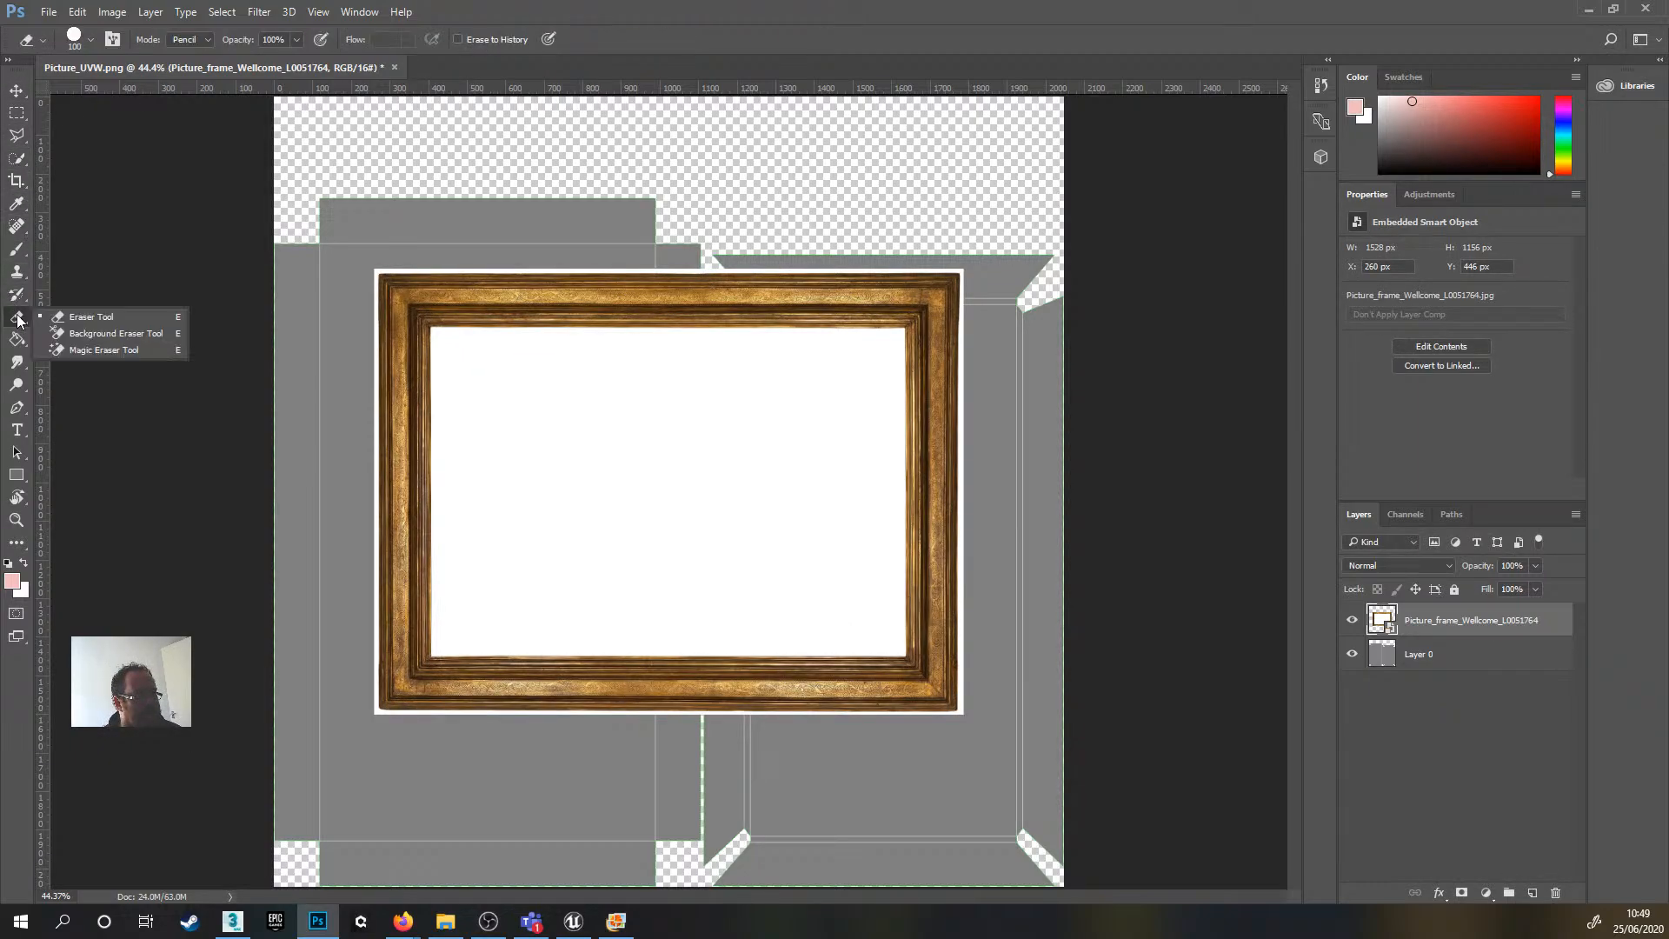
click(130, 351)
click(743, 476)
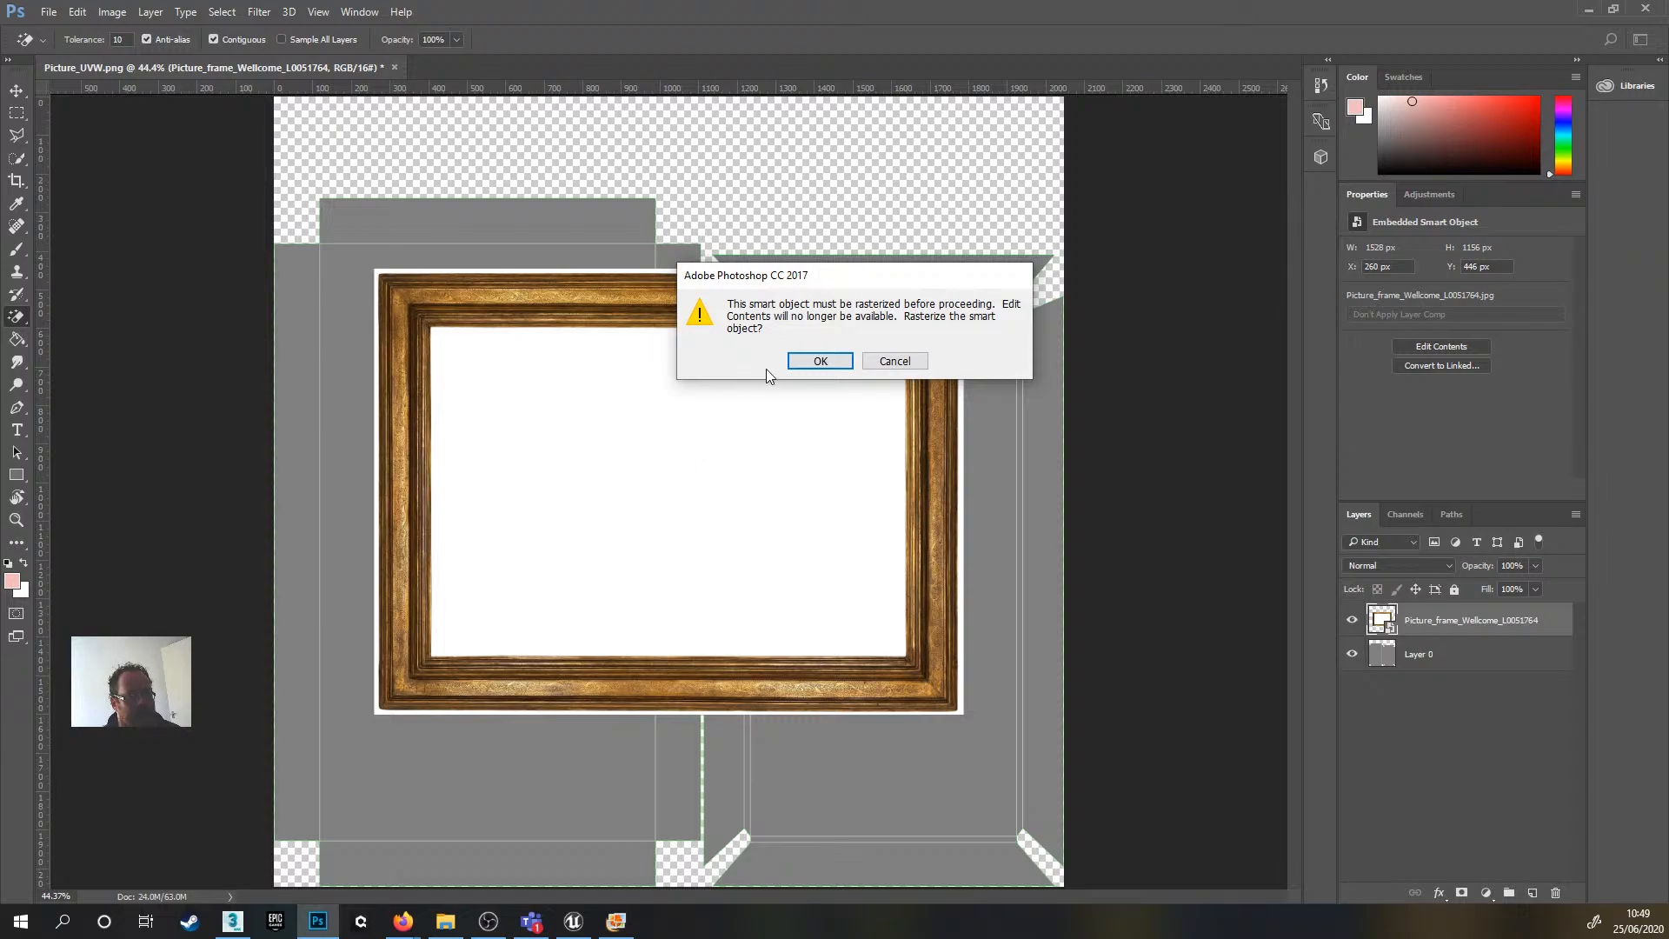
click(819, 361)
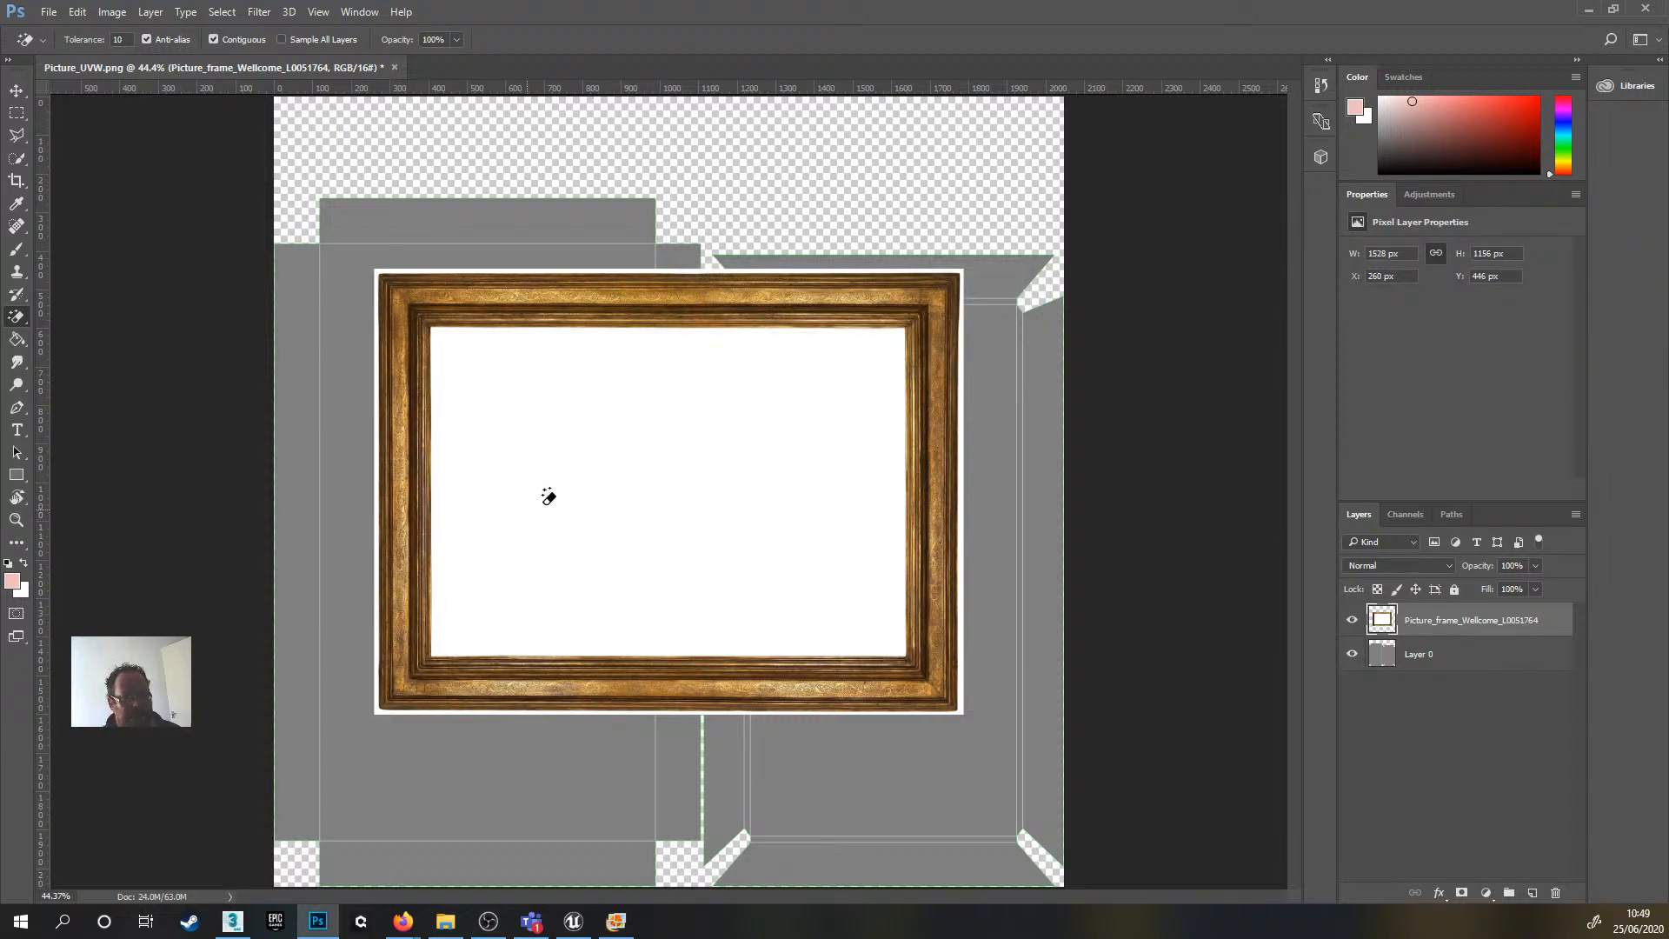
click(648, 488)
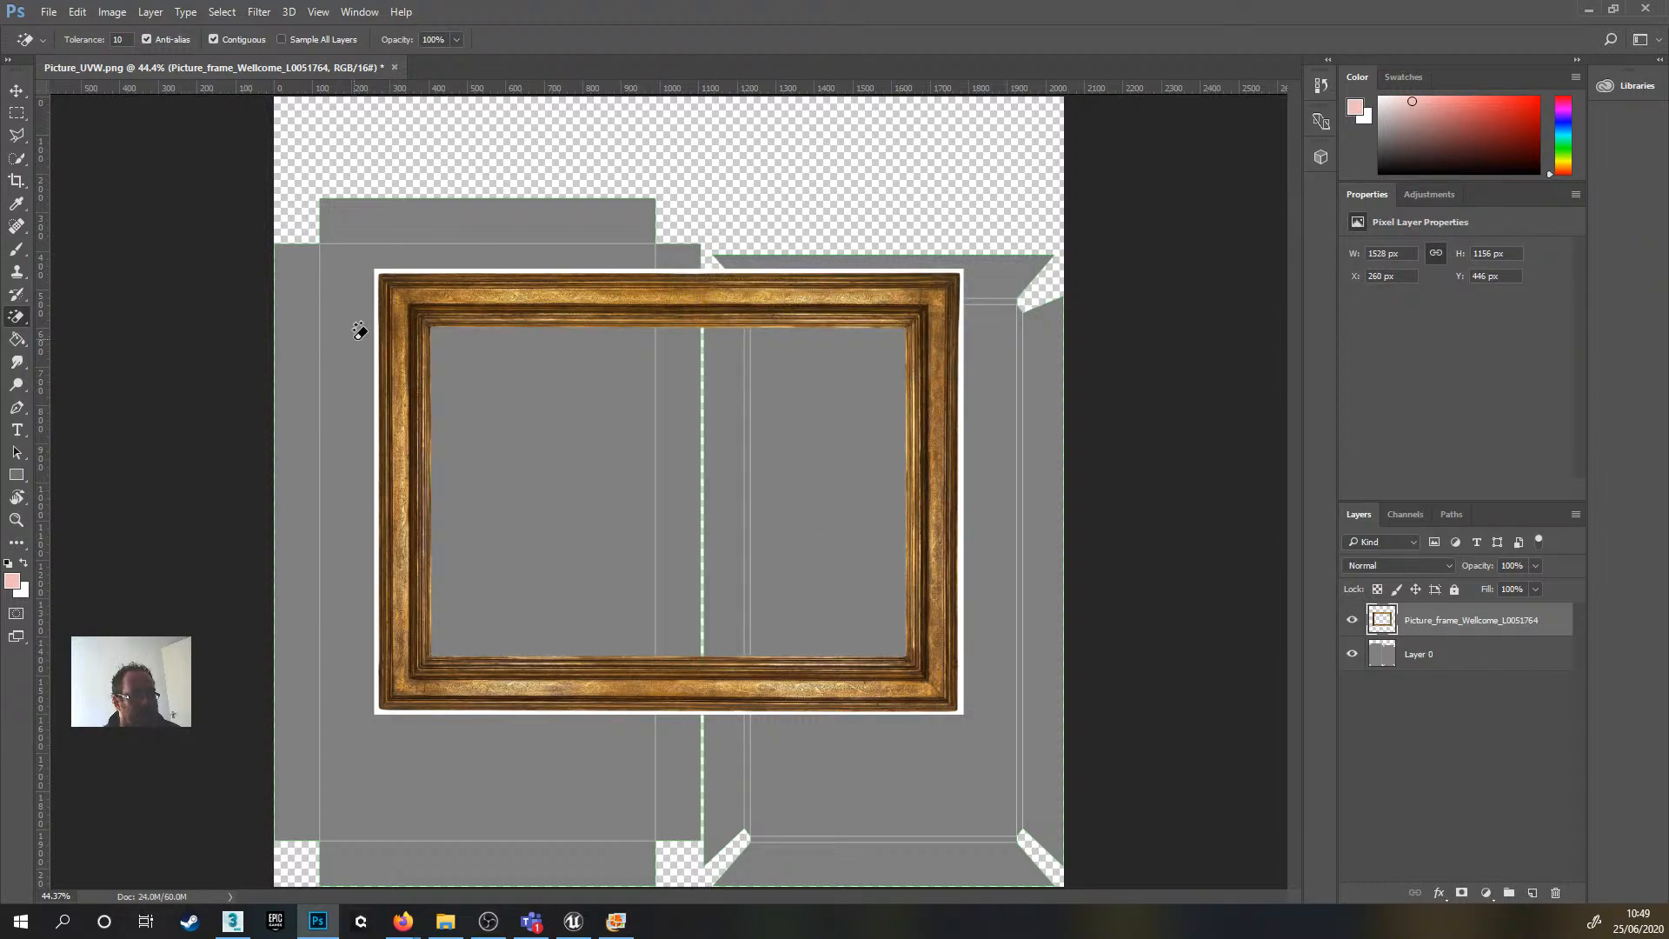
- Erase the white border around the outside of the frame with the Magic Eraser
alt+scroll(371, 333, up, 5)
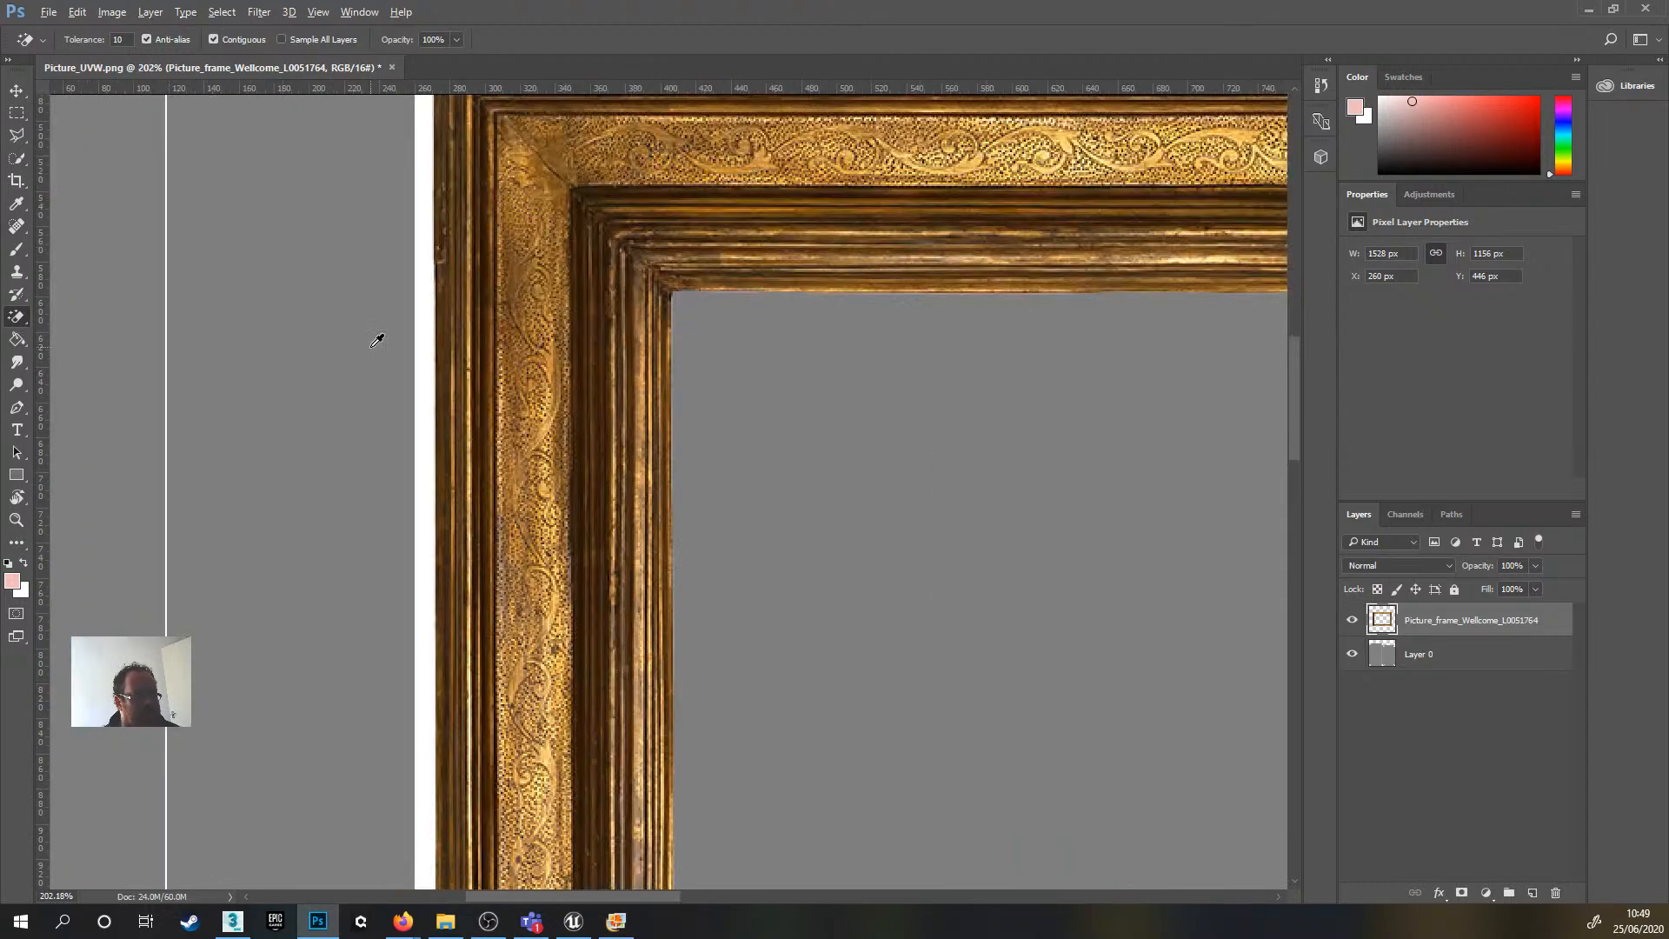
click(421, 346)
alt+scroll(1107, 552, down, 5)
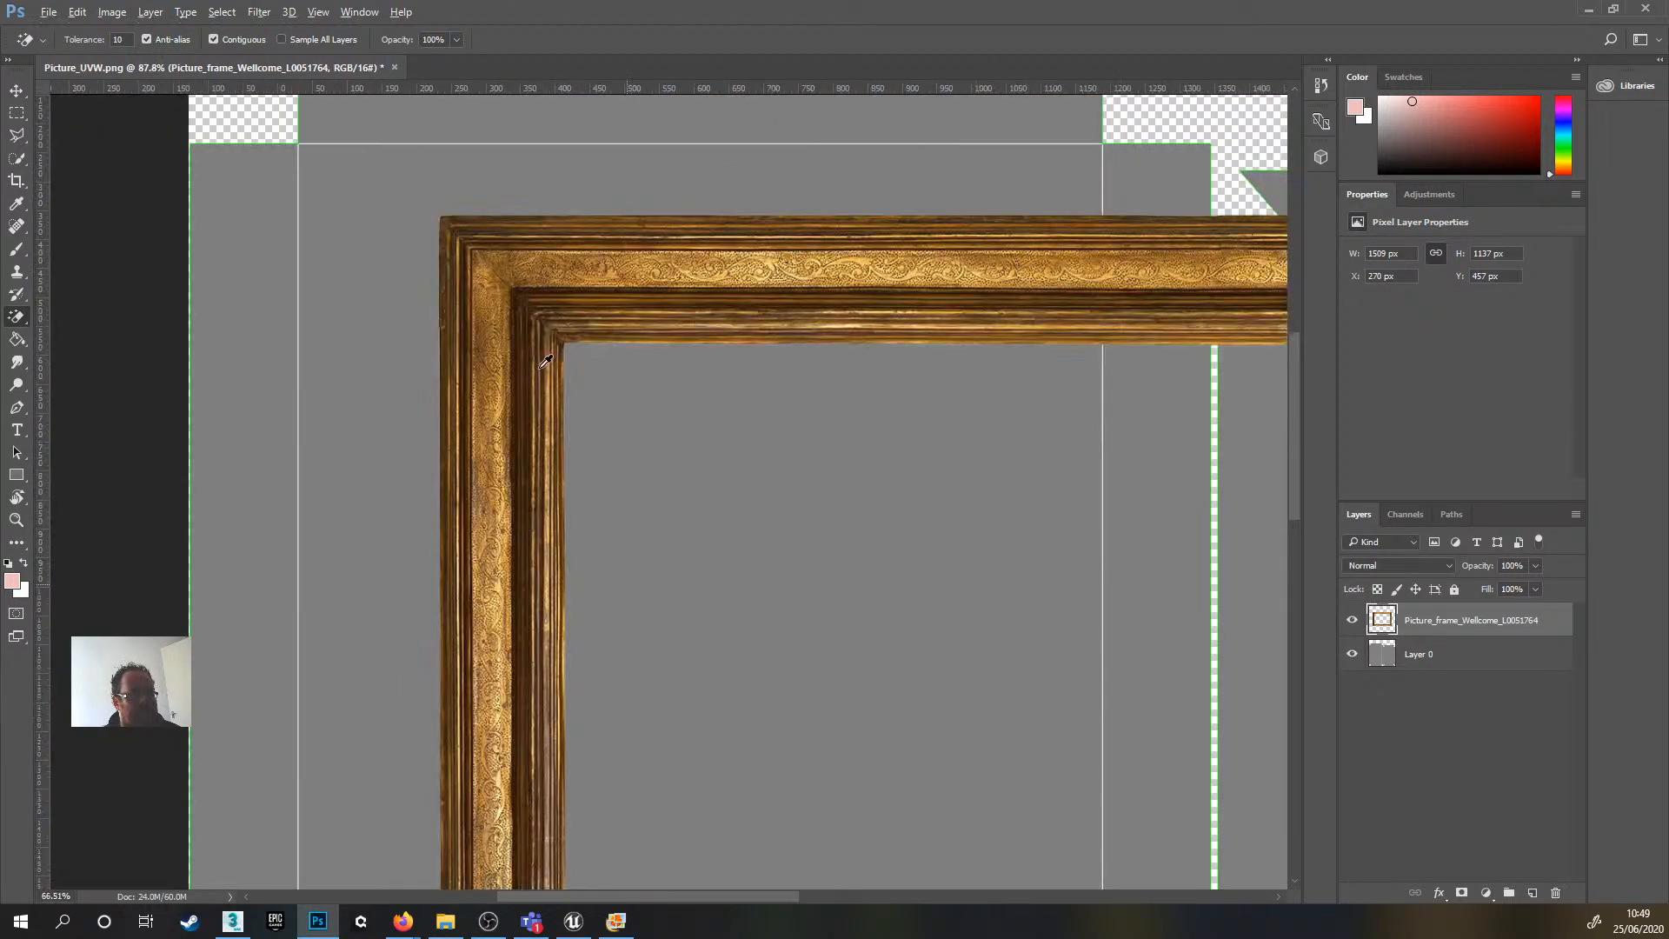
alt+scroll(826, 507, down, 2)
alt+scroll(813, 495, up, 2)
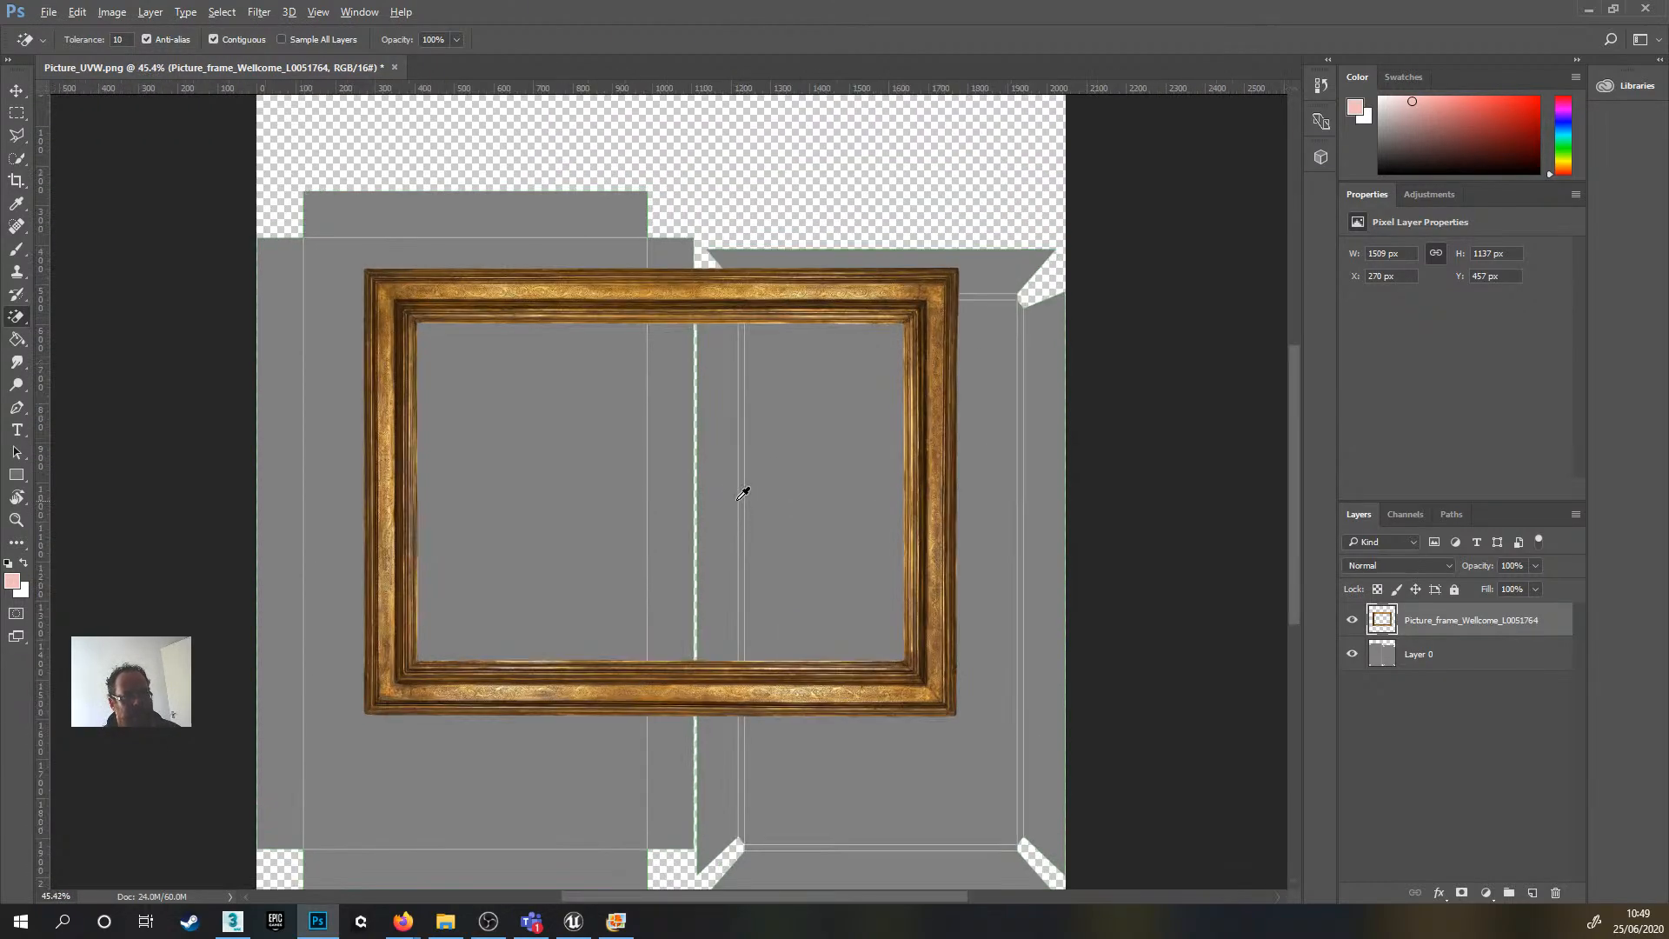
- Rotate the frame image 90° clockwise into portrait orientation
click(17, 90)
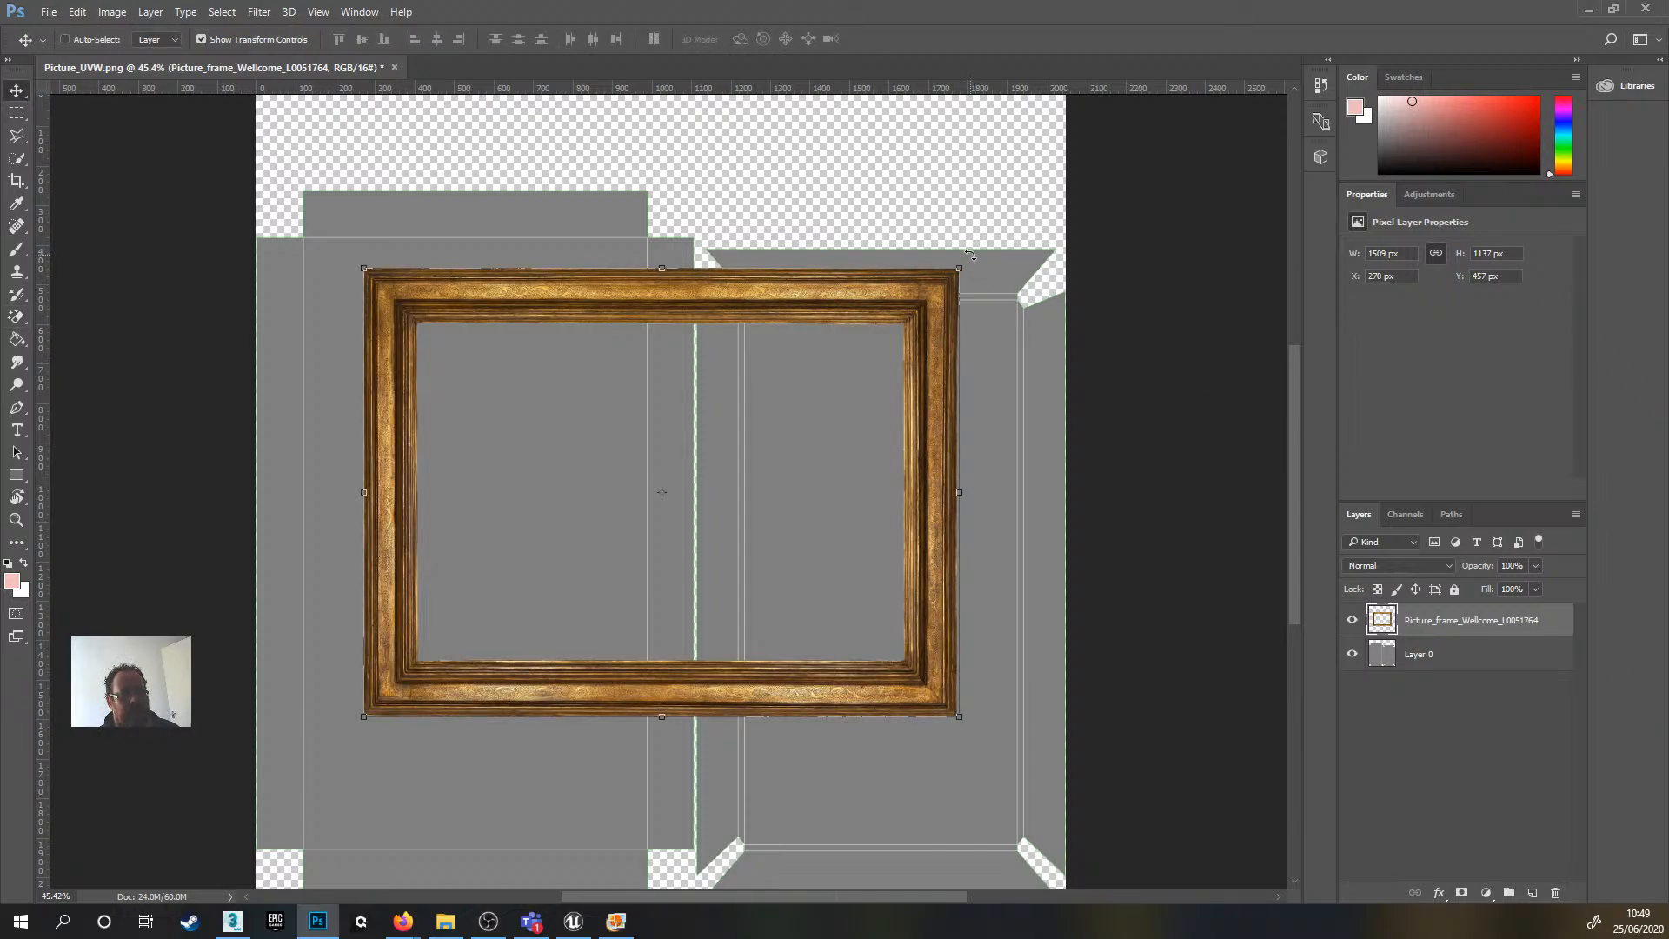
shift+drag(970, 255, 859, 742)
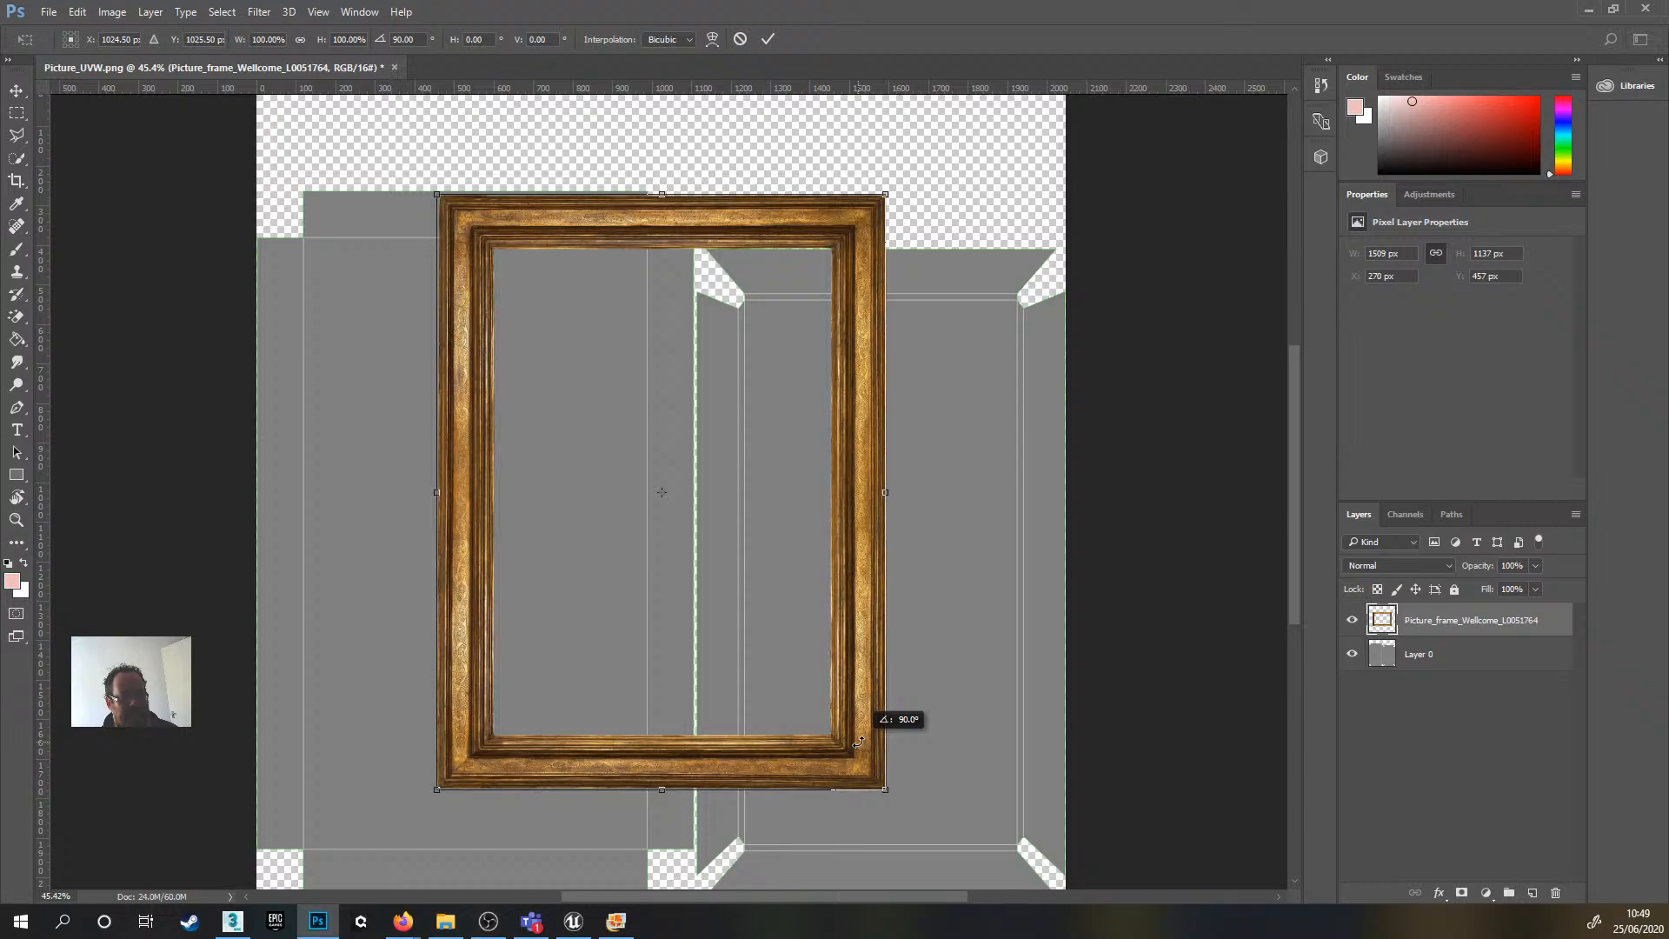
shift+drag(859, 742, 857, 745)
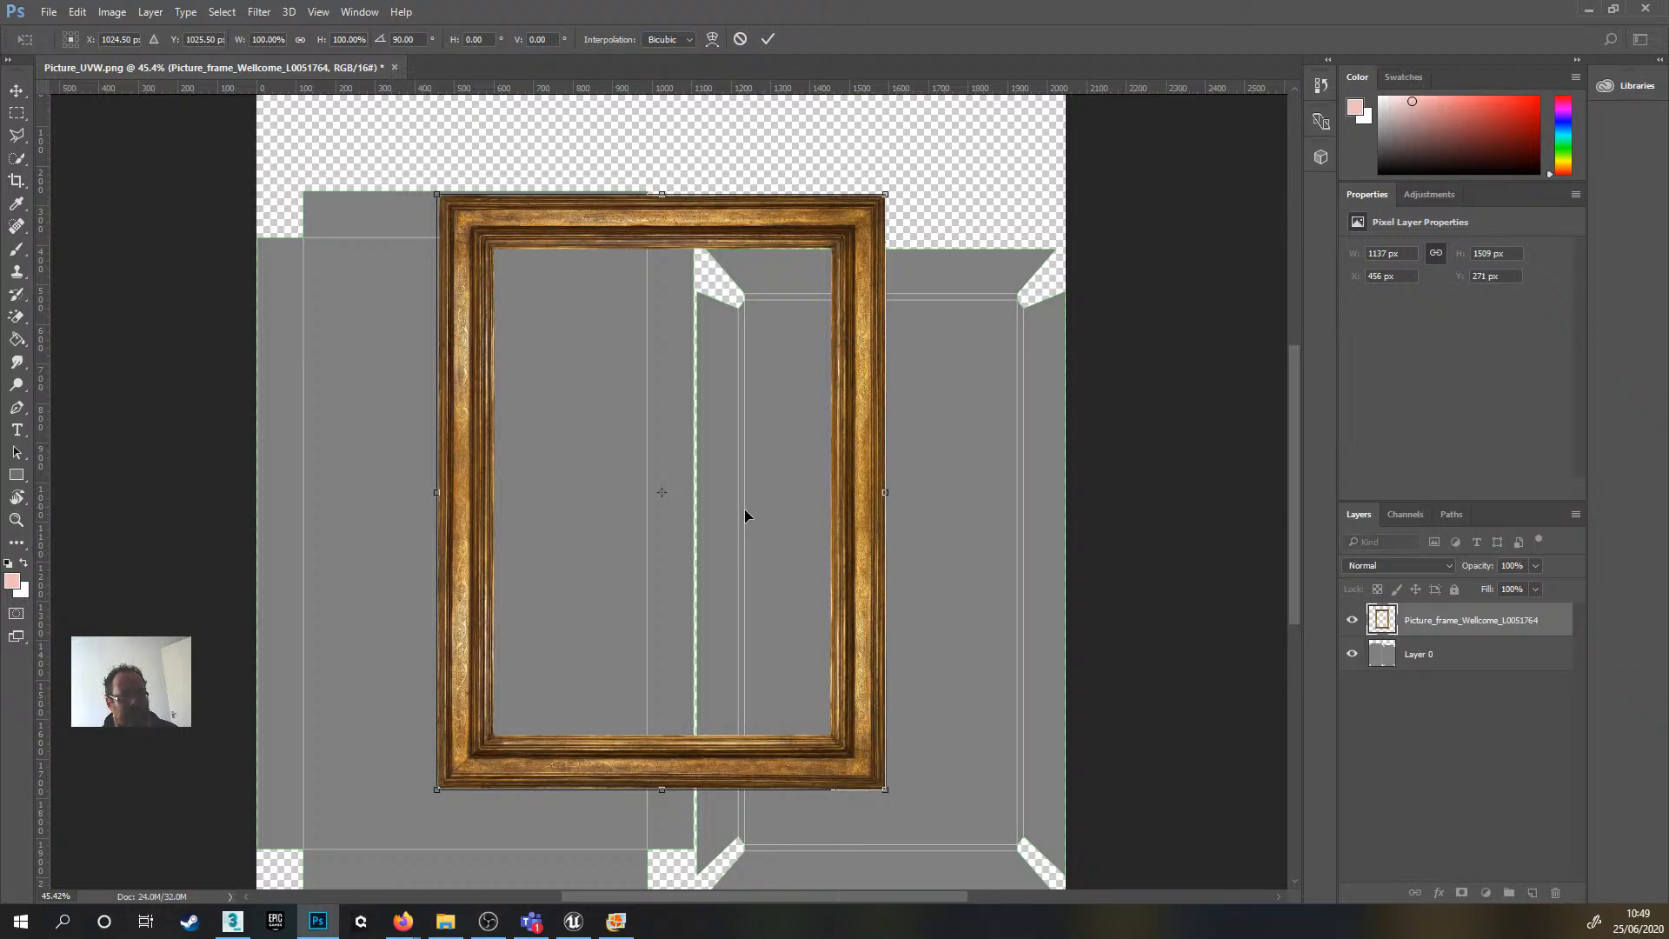
- Move the picture frame image over the right-hand UV island, aligning its right edge with the canvas's right edge
drag(631, 217, 847, 339)
drag(852, 296, 801, 269)
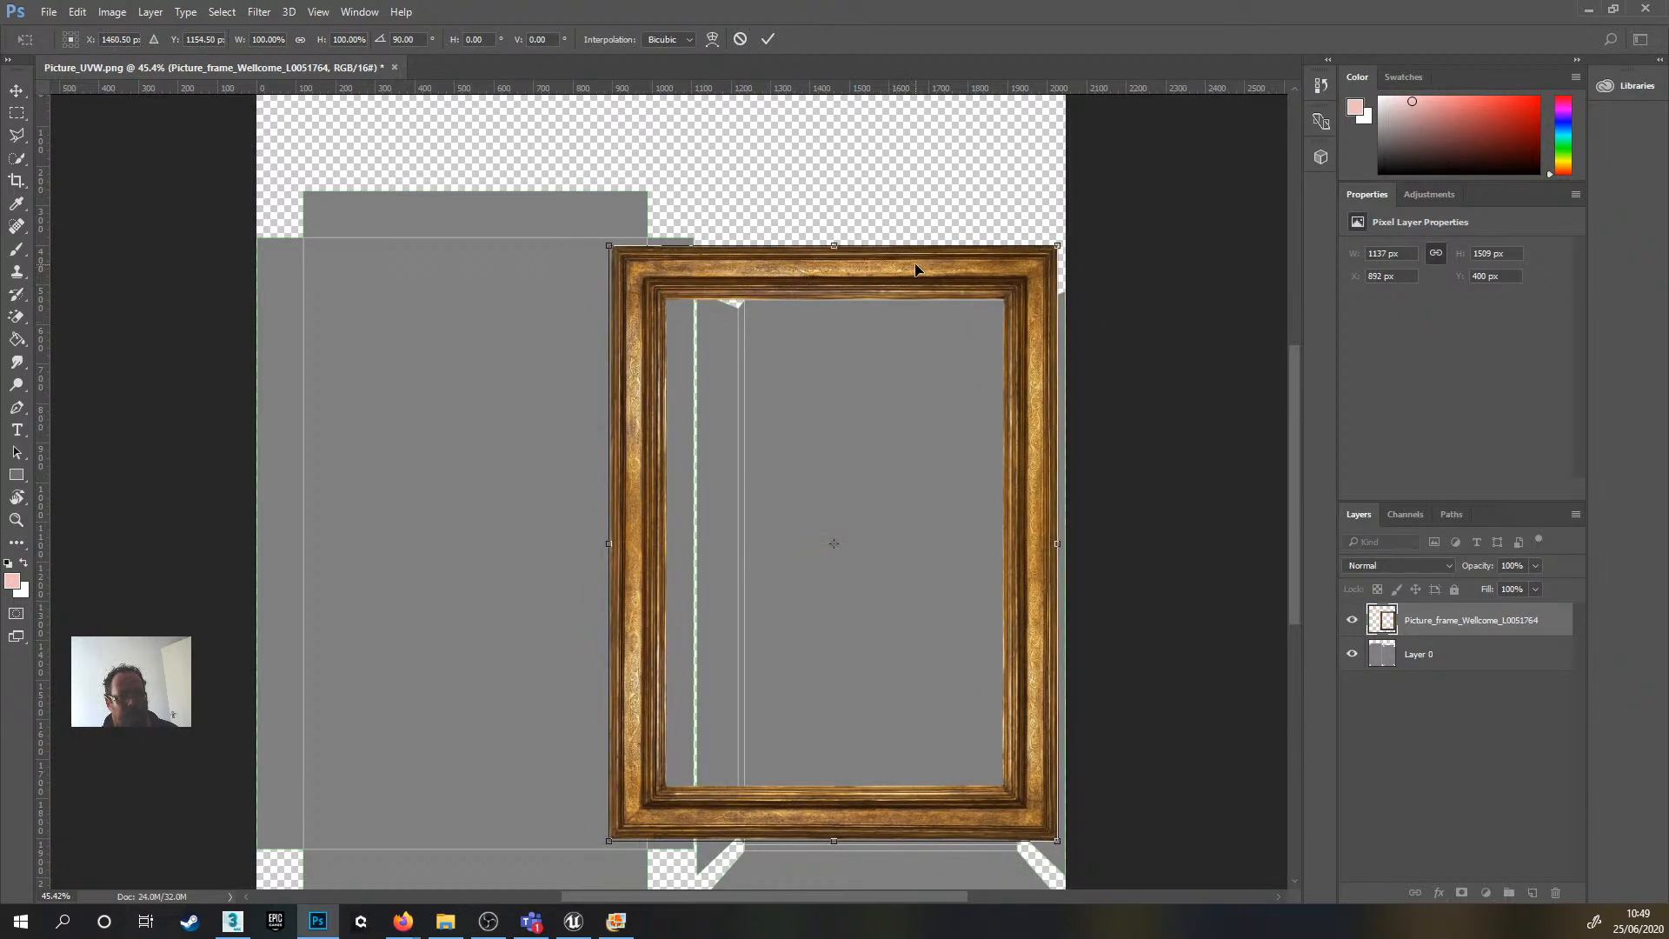
drag(916, 269, 923, 269)
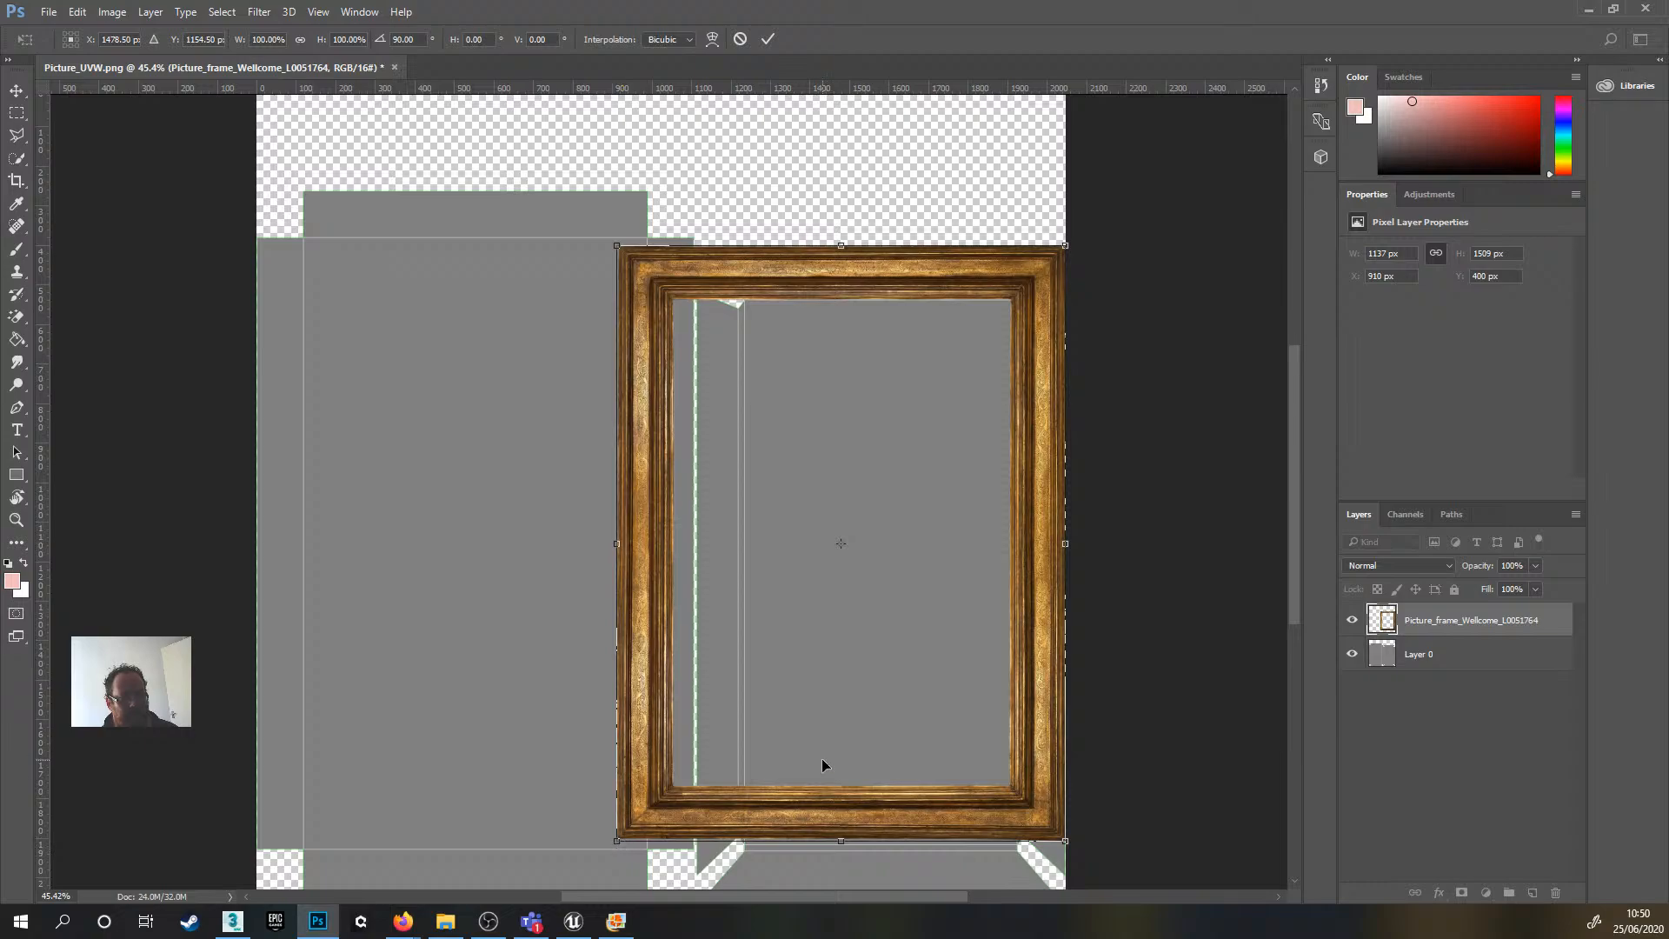
- Stretch the frame down to the canvas's bottom edge and narrow it from its left side to fit the right-hand UV island, about 935 × 1648 px
scroll(823, 763, down, 1)
scroll(943, 708, down, 2)
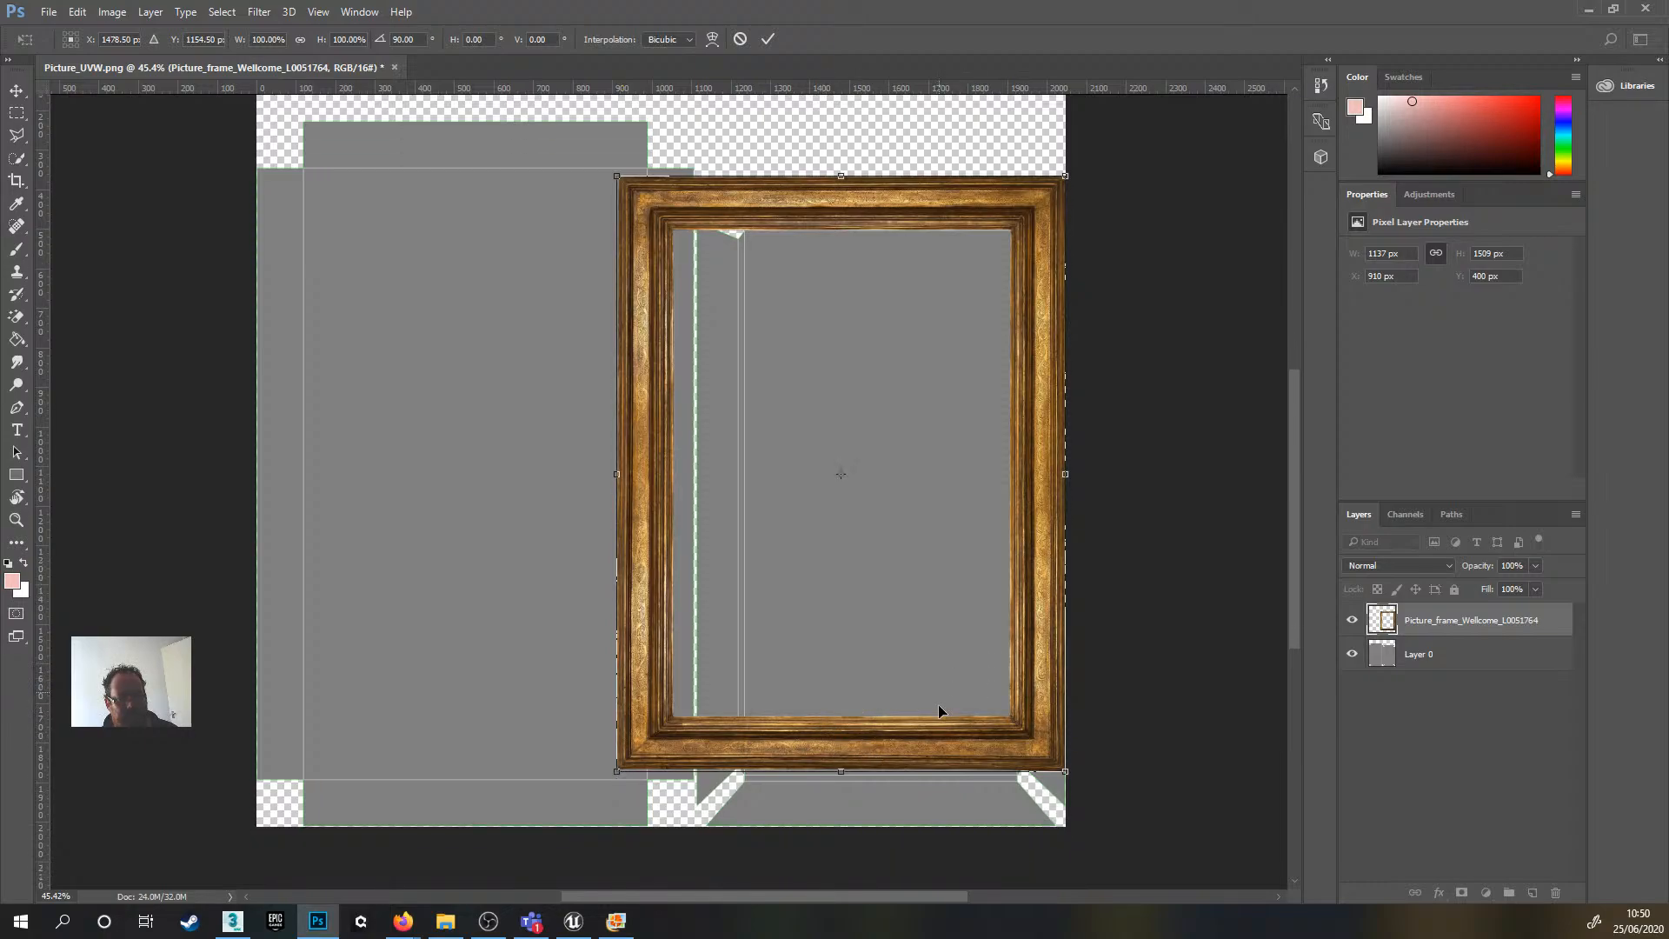
drag(841, 759, 844, 814)
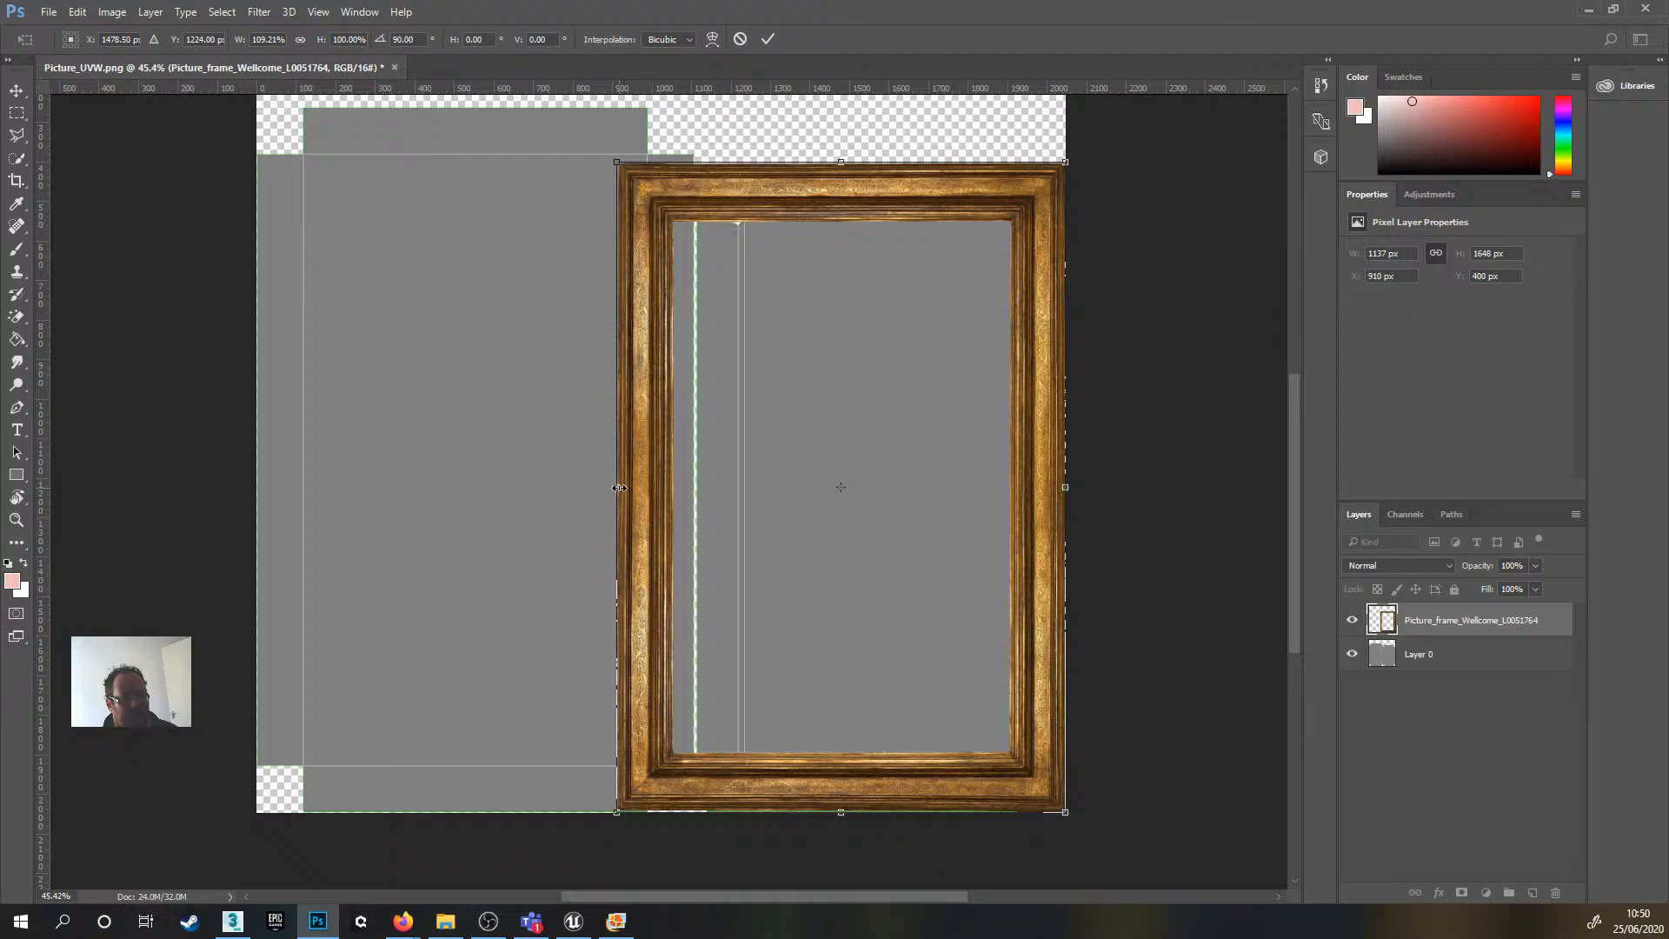
drag(618, 488, 696, 505)
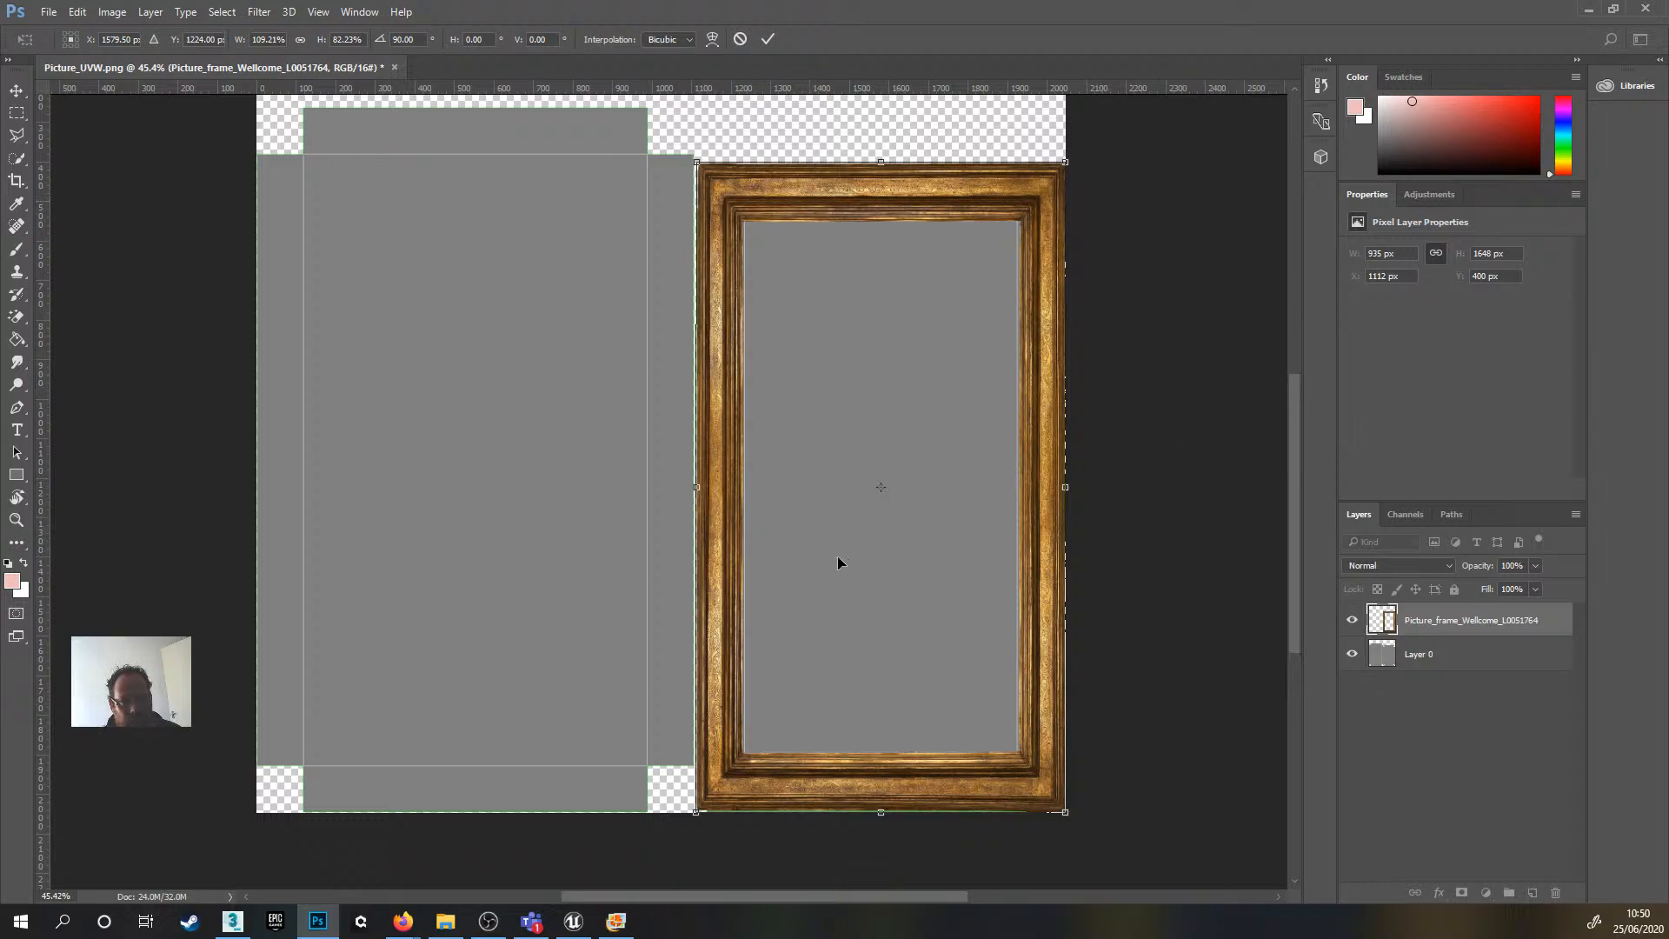
alt+scroll(912, 817, up, 3)
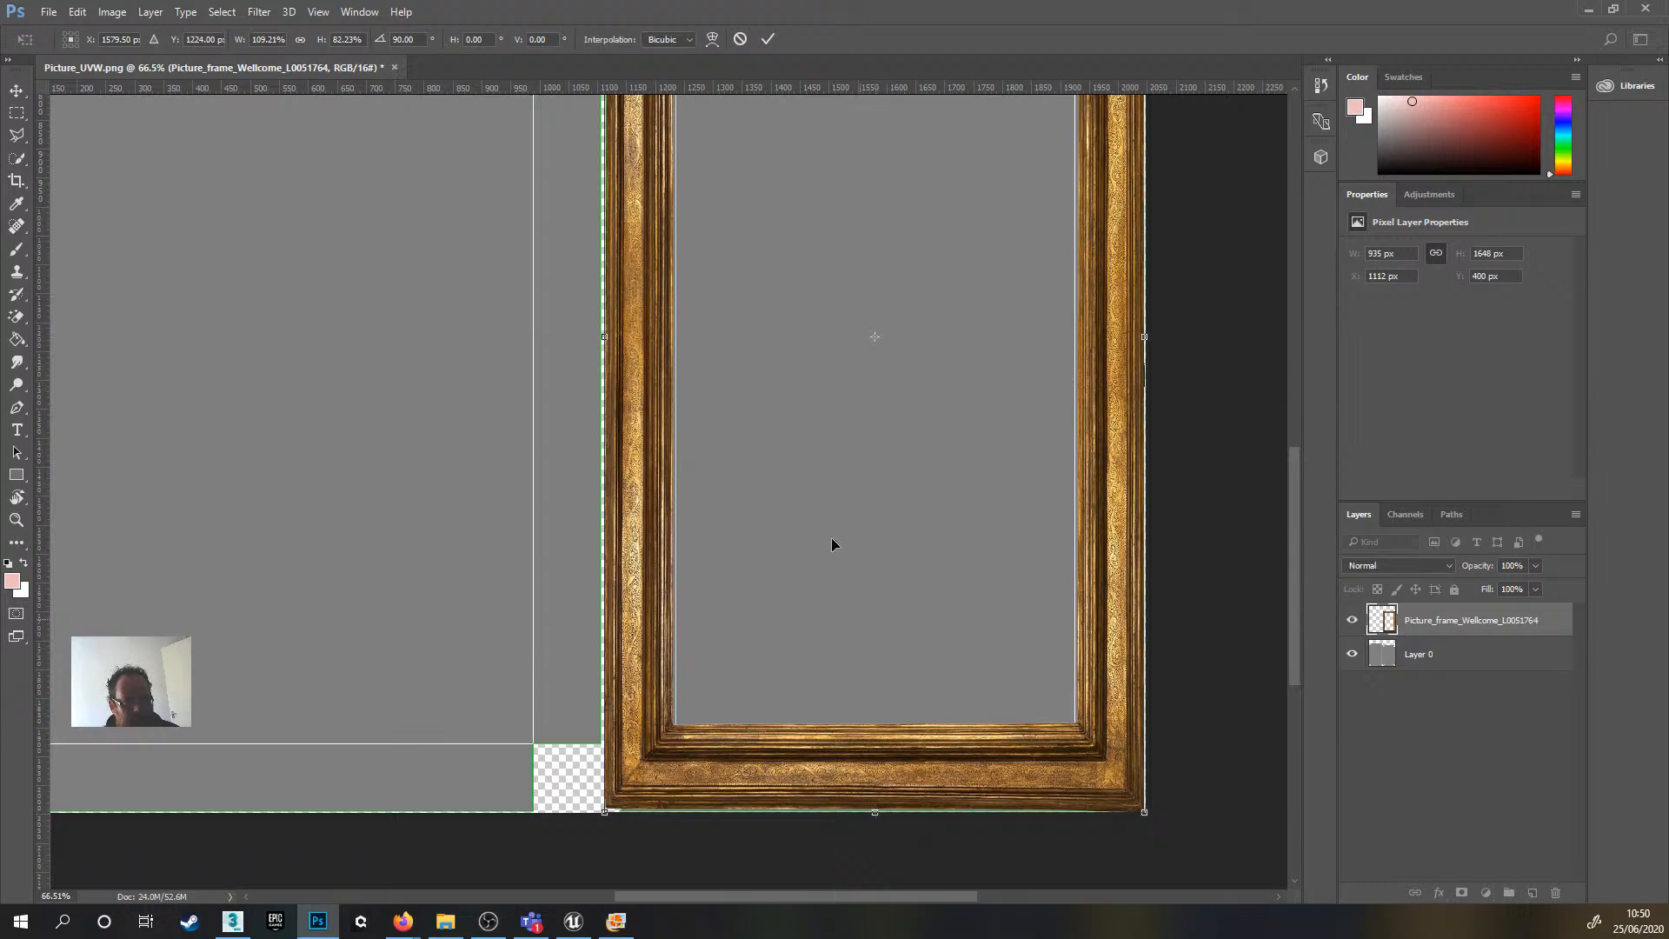
click(768, 39)
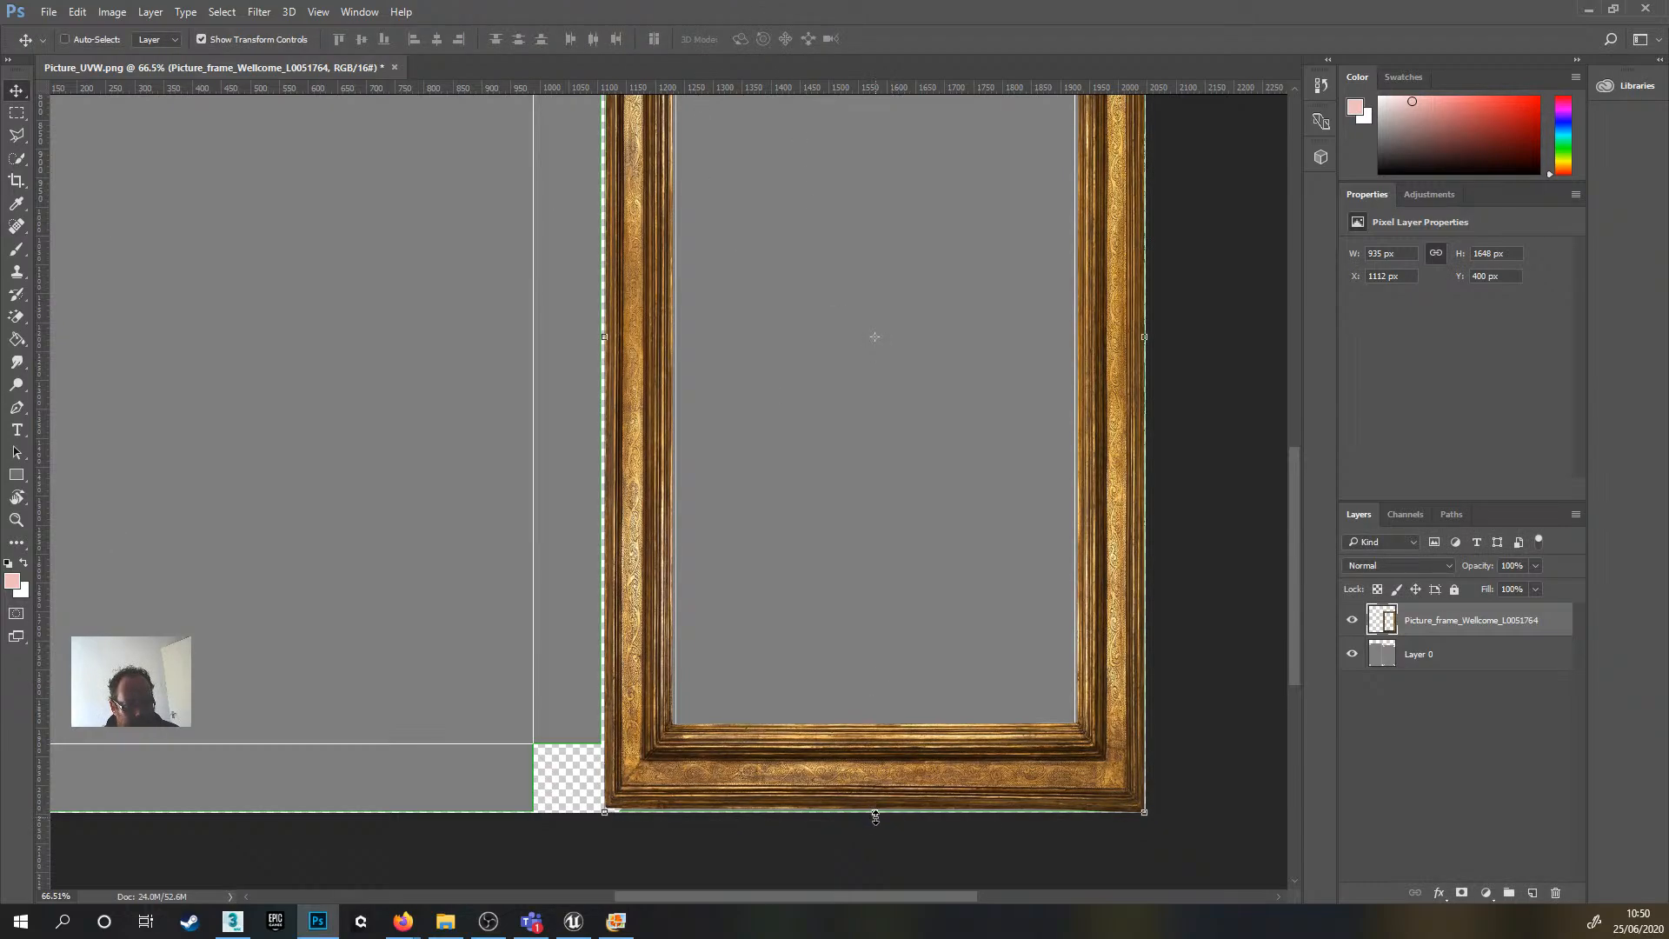
- Extend the frame slightly past the canvas's bottom edge, to a height of about 1668 px, and apply the transform
drag(874, 810, 834, 826)
scroll(926, 550, down, 1)
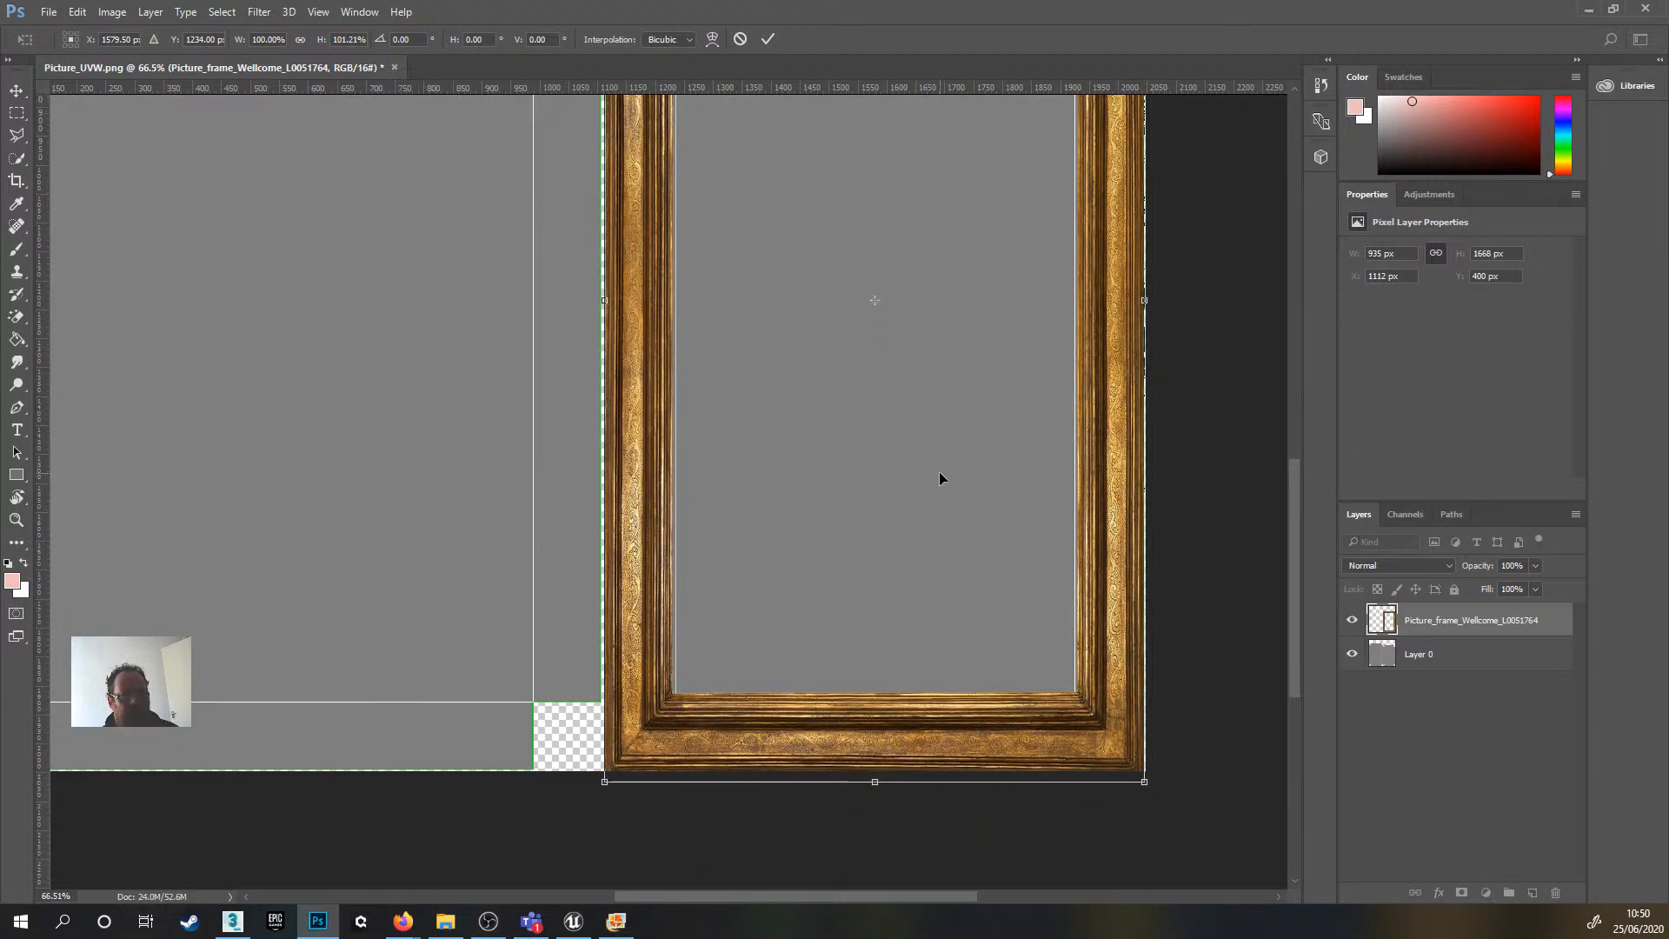
key(ctrl+0)
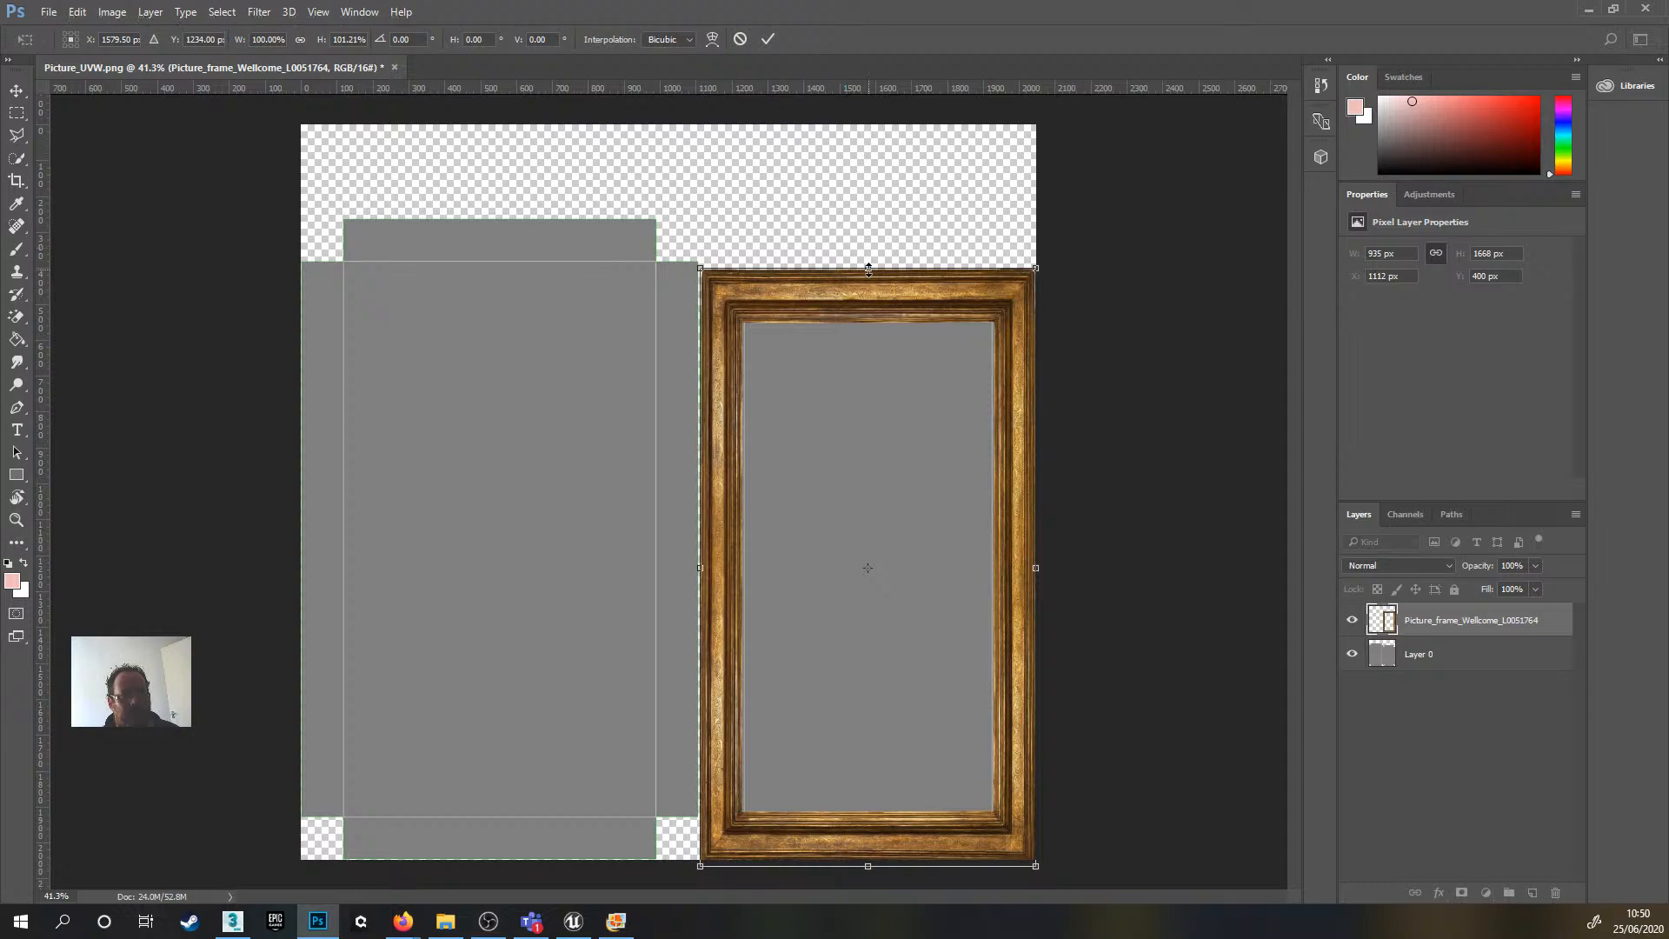
alt+scroll(869, 269, up, 3)
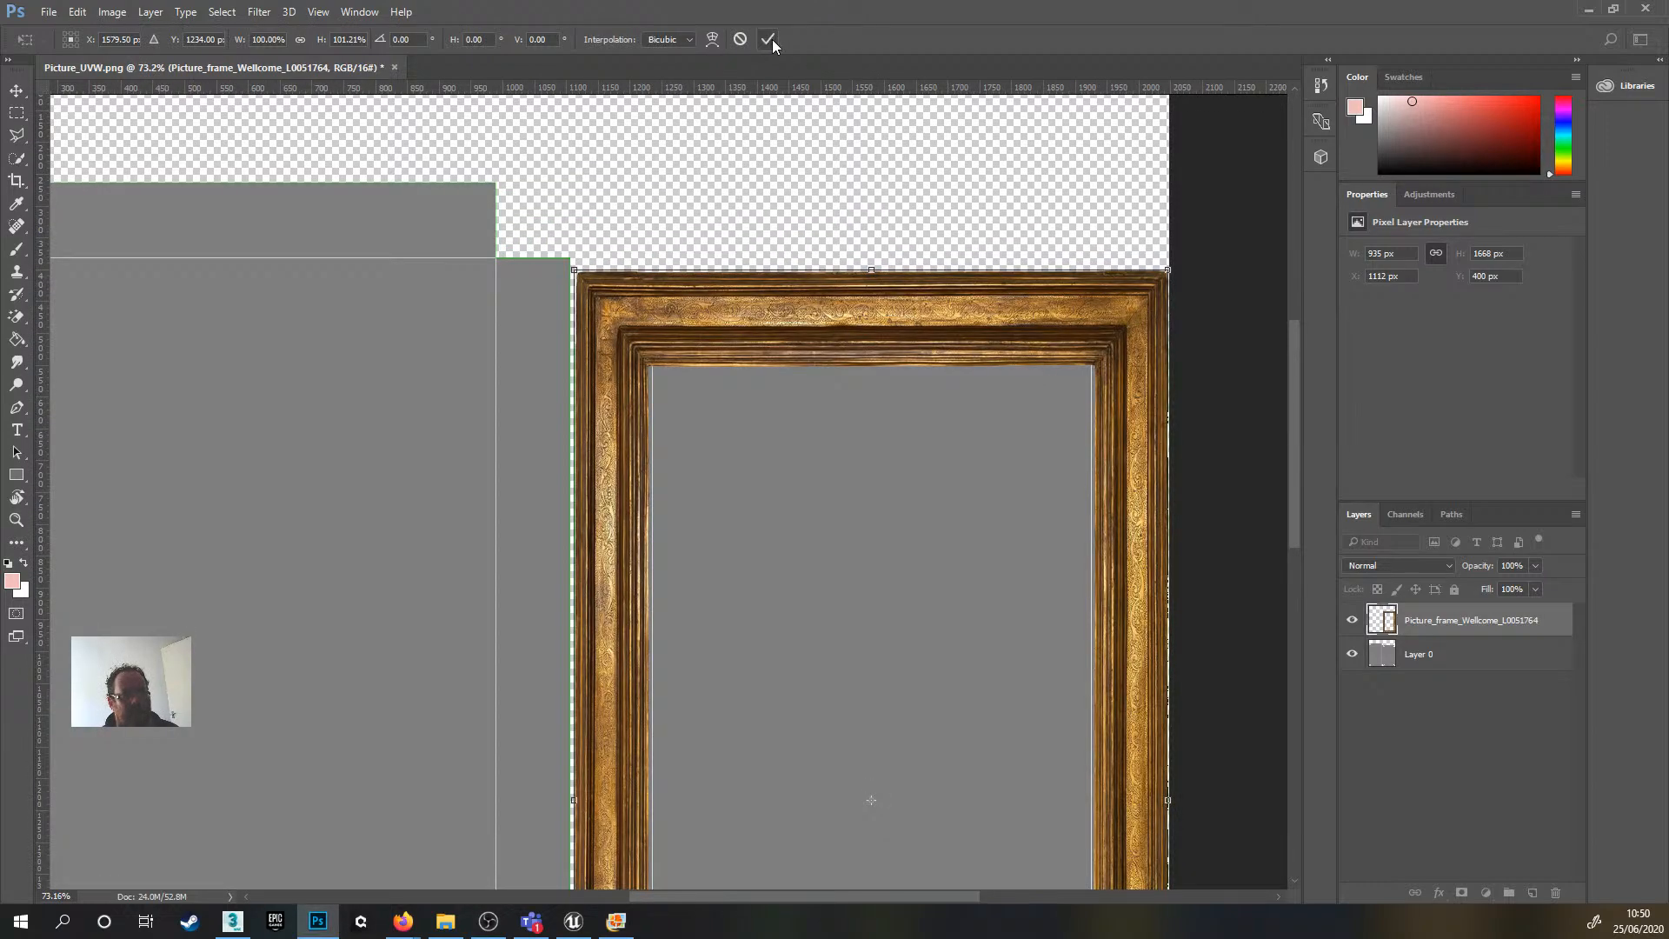
click(769, 40)
- Hide Layer 0 and save a PNG copy as Picture2_UVW.png in the HPStairs folder
click(1352, 654)
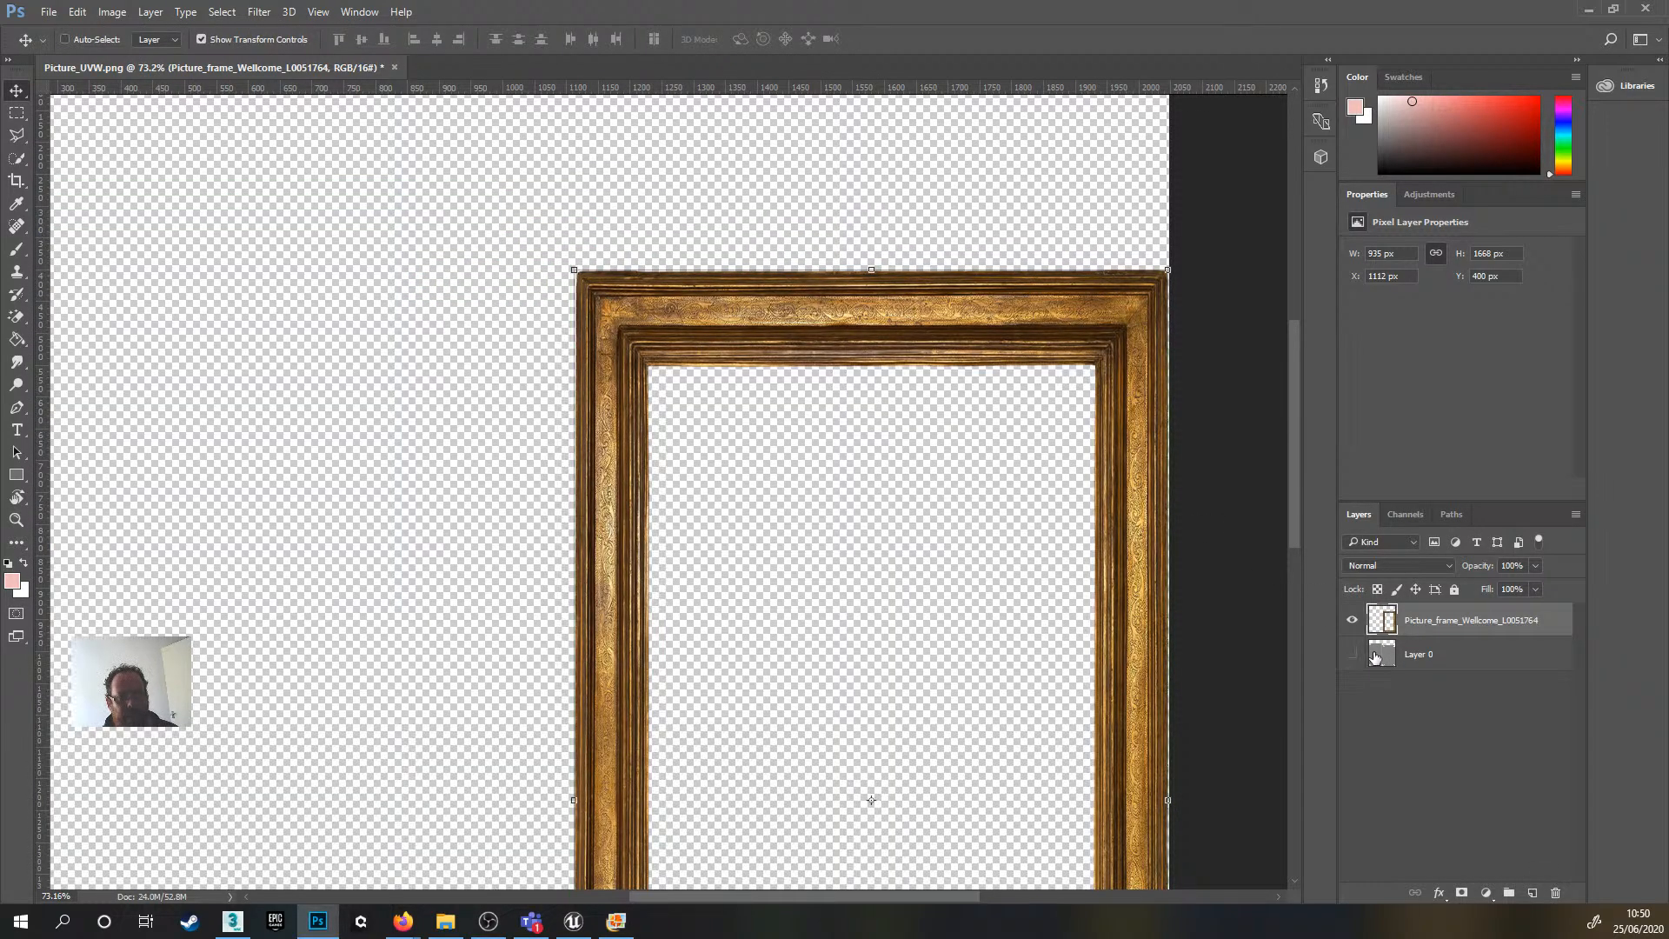
click(49, 12)
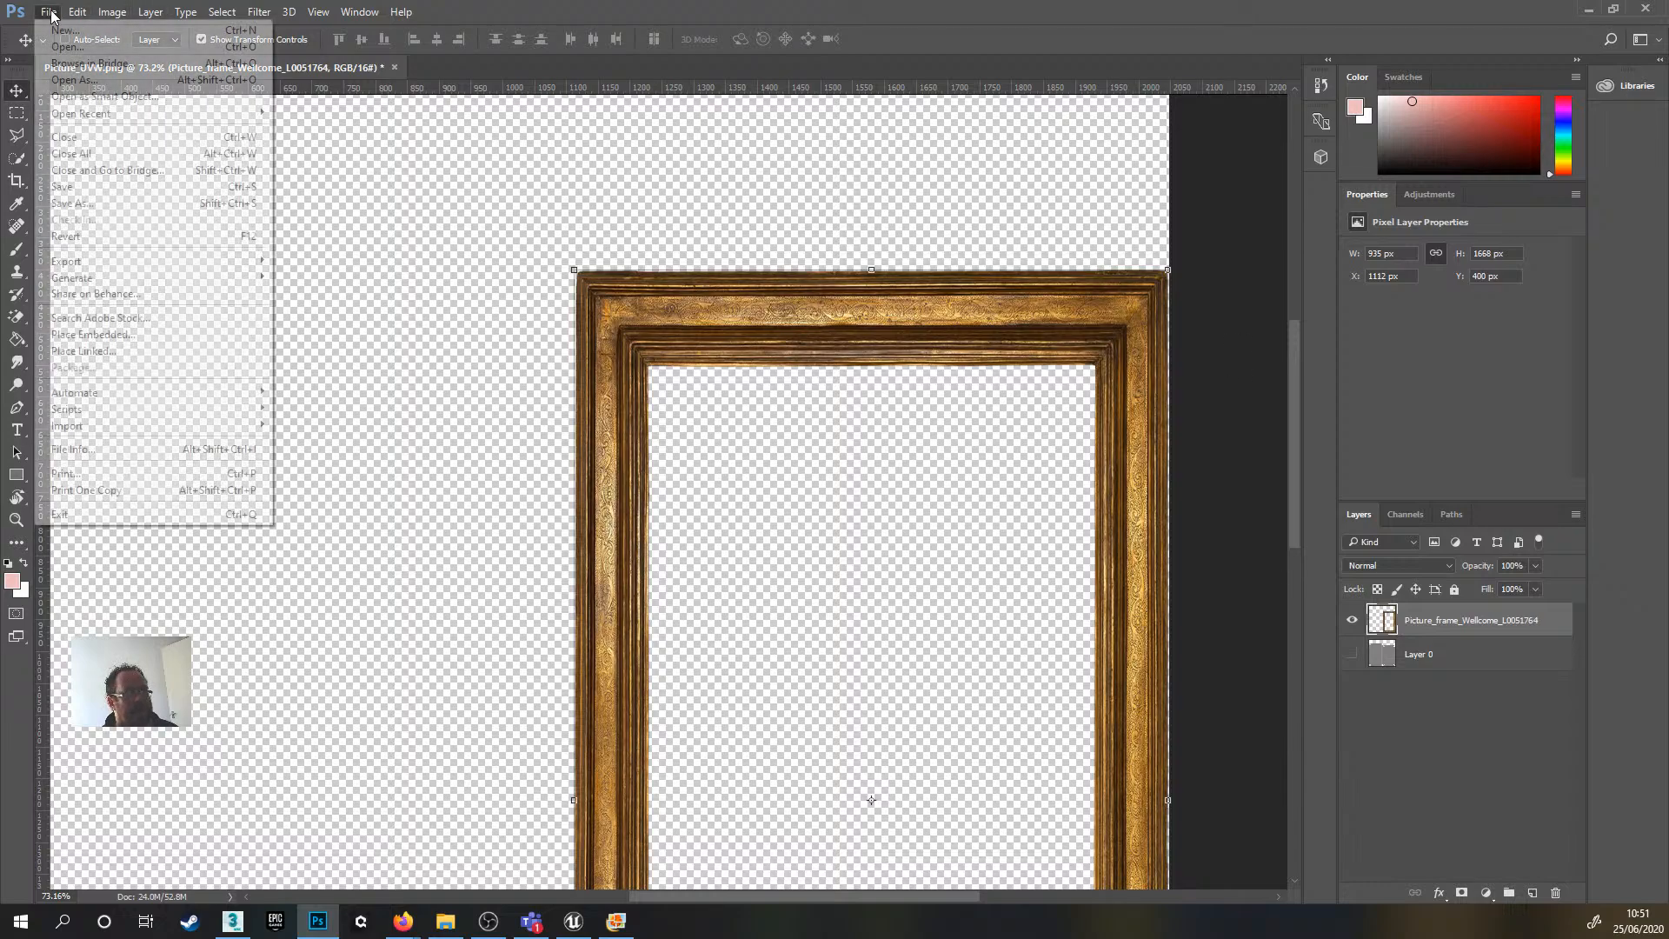
click(139, 203)
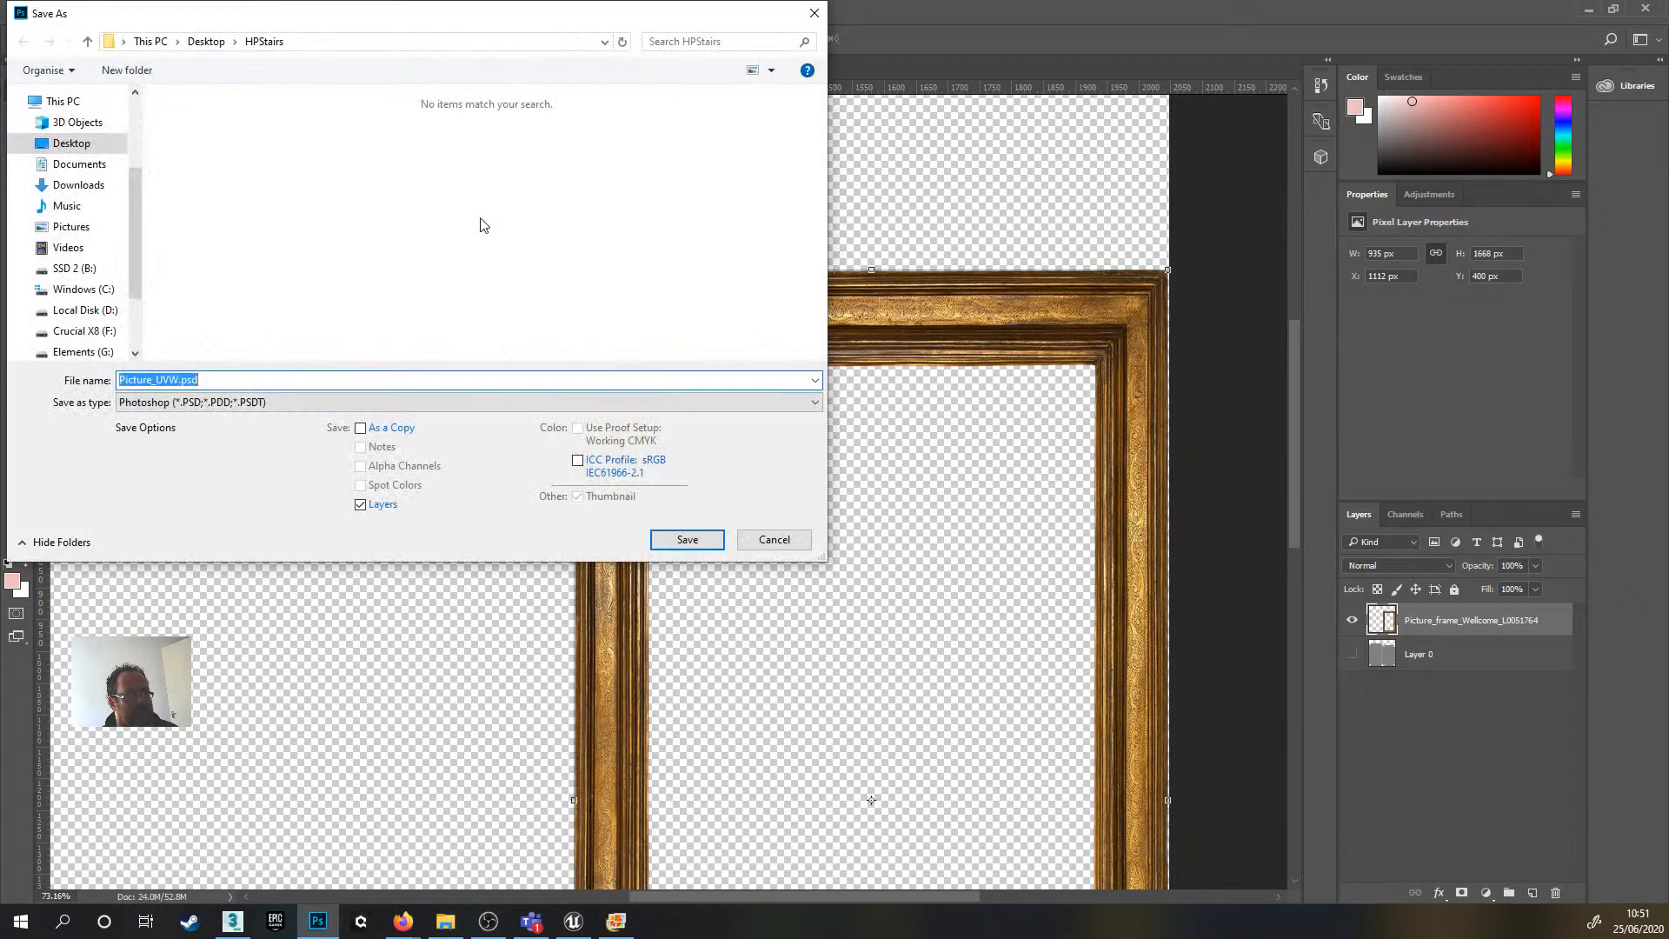
click(228, 403)
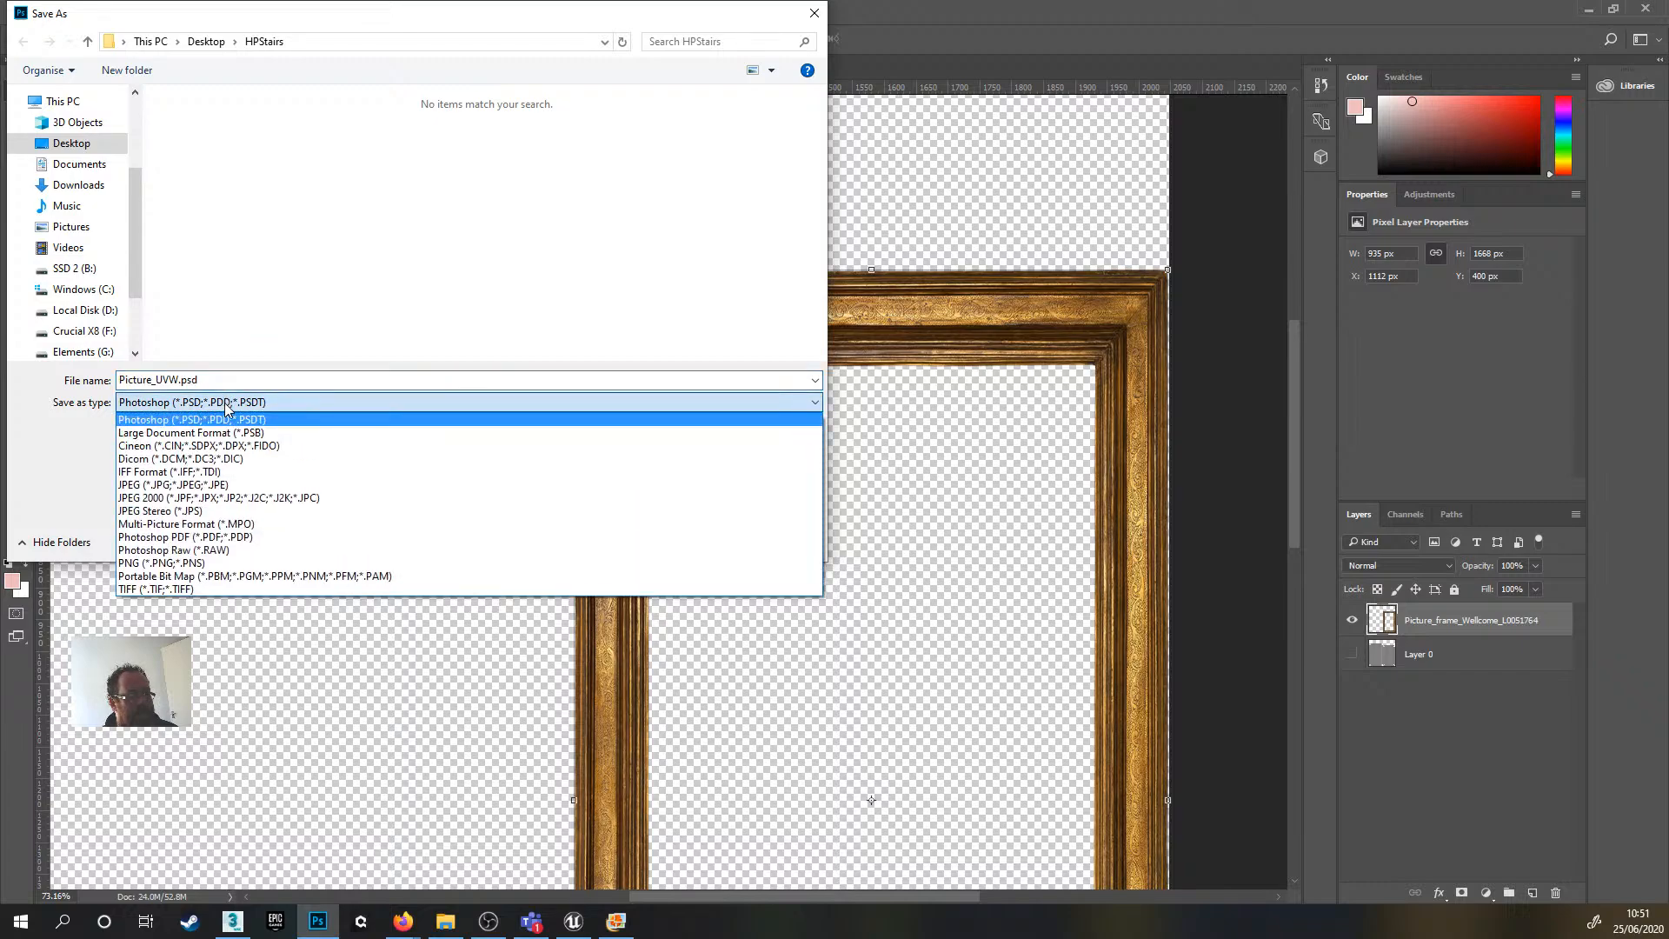
click(165, 562)
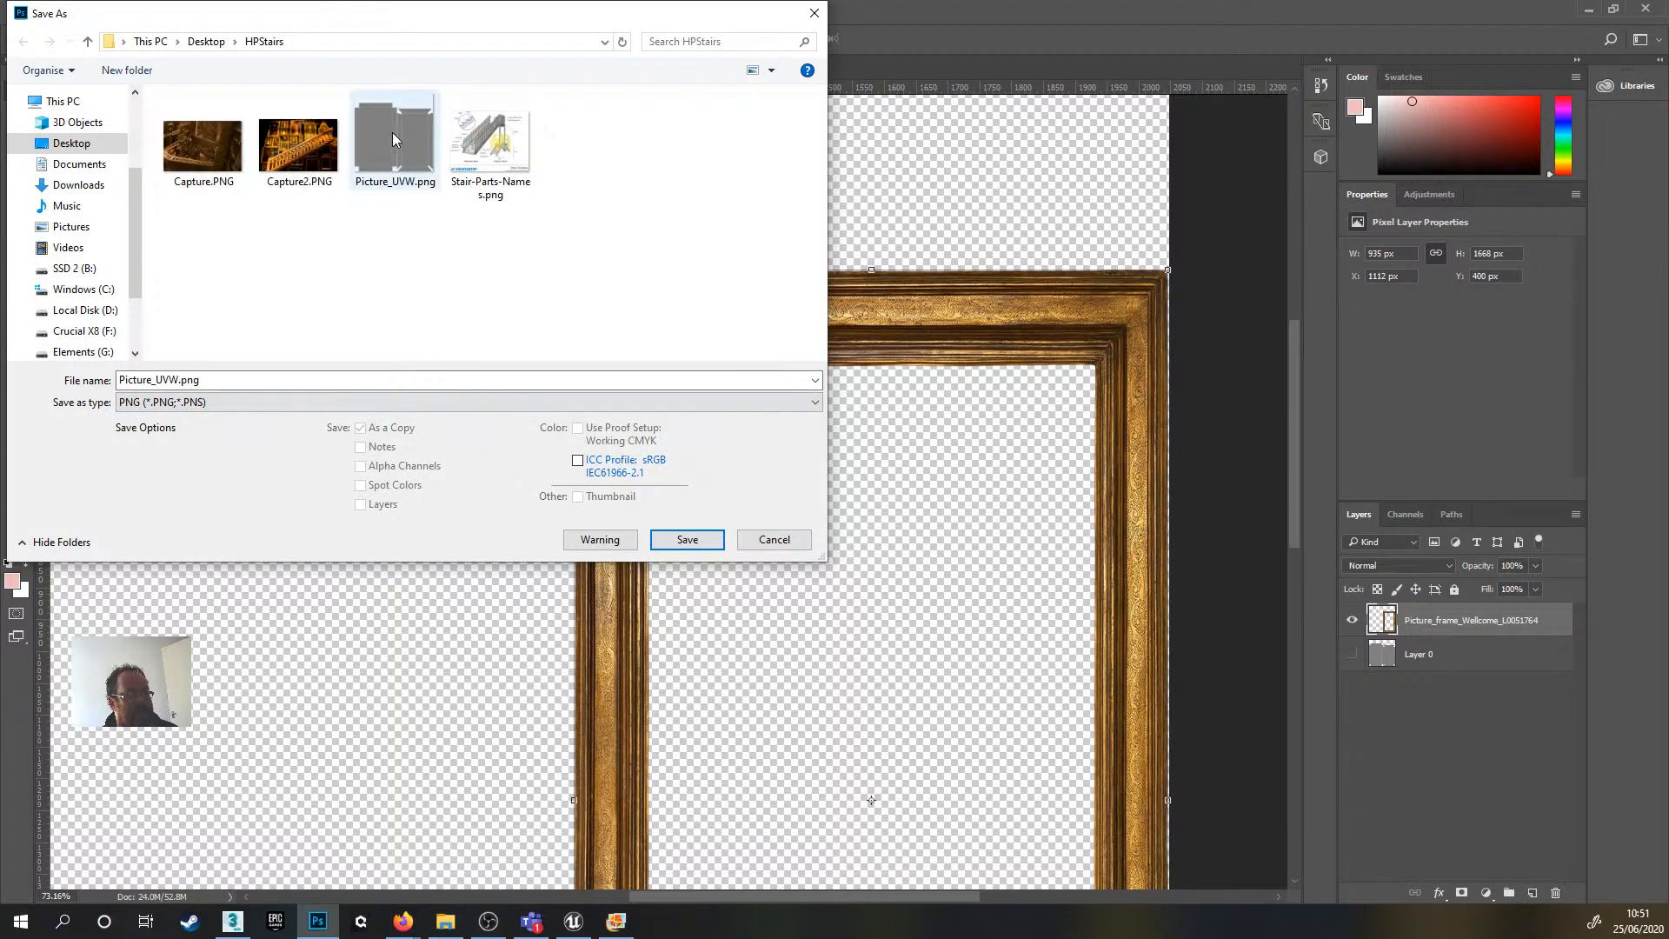
click(174, 382)
click(152, 380)
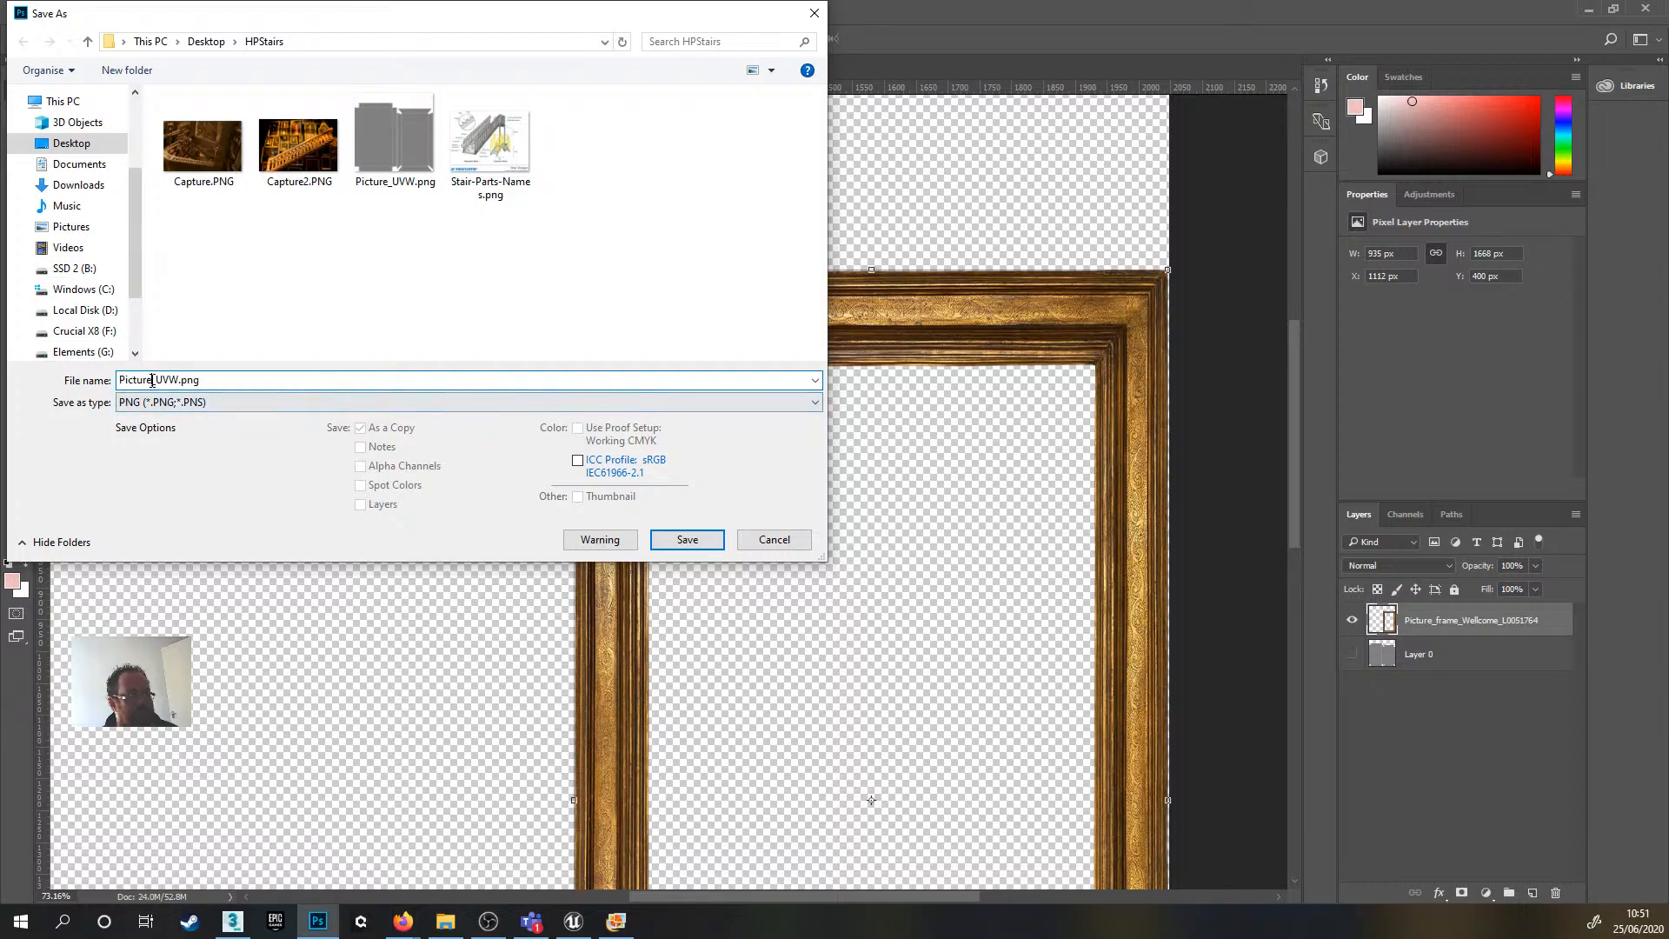
text(2)
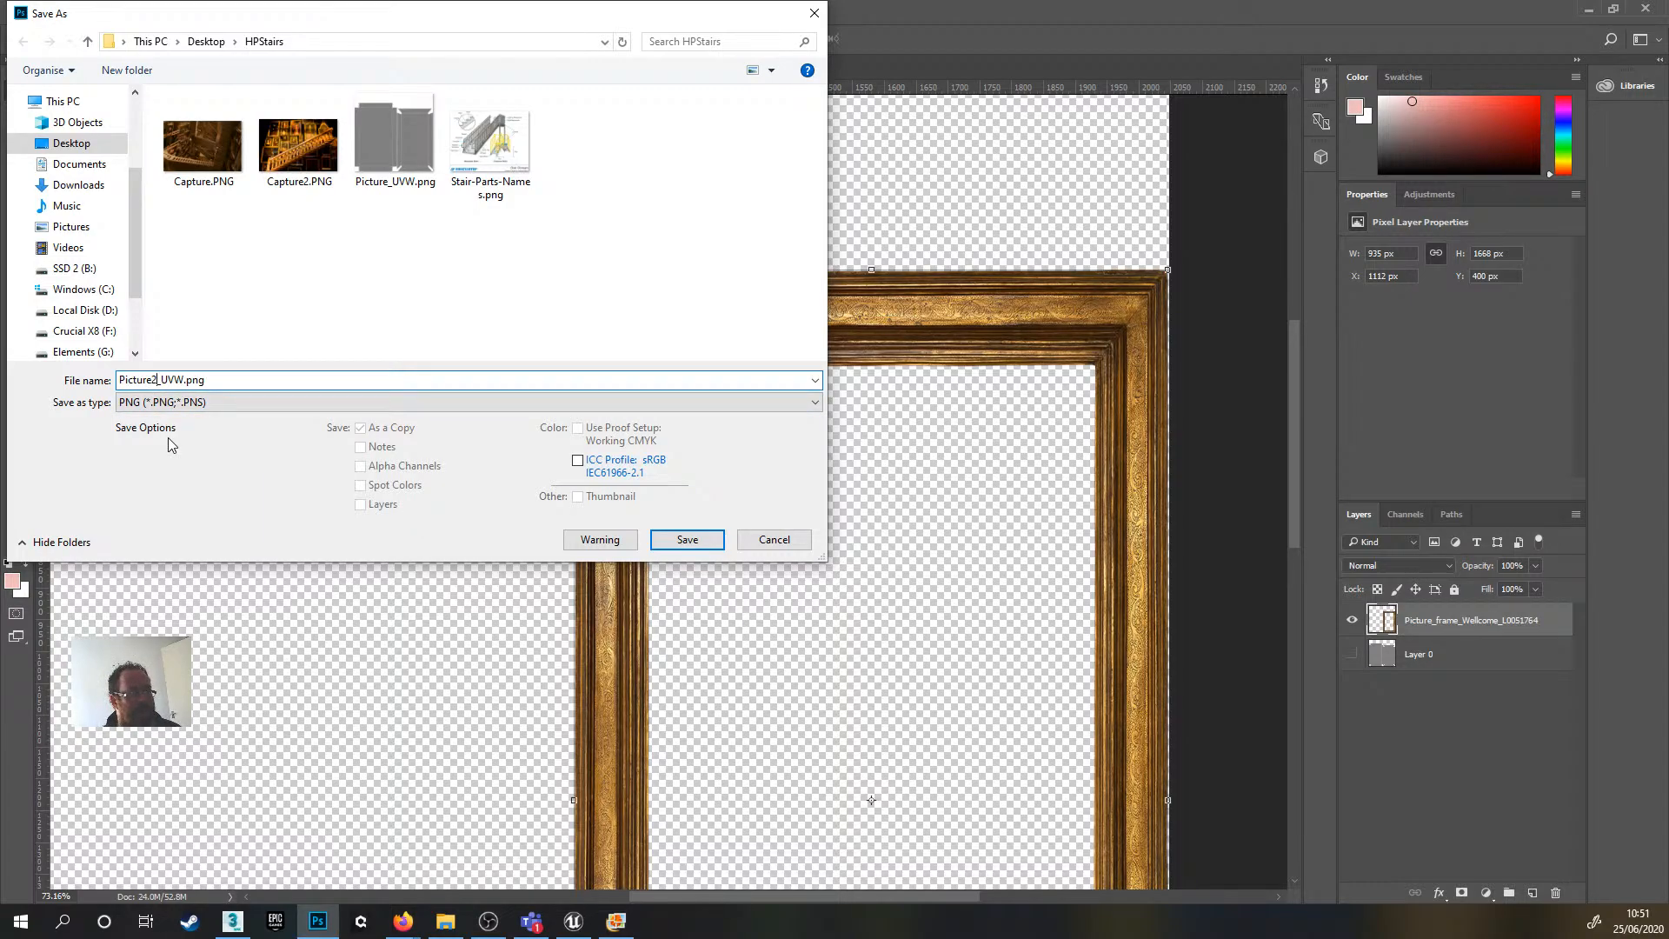
key(Return)
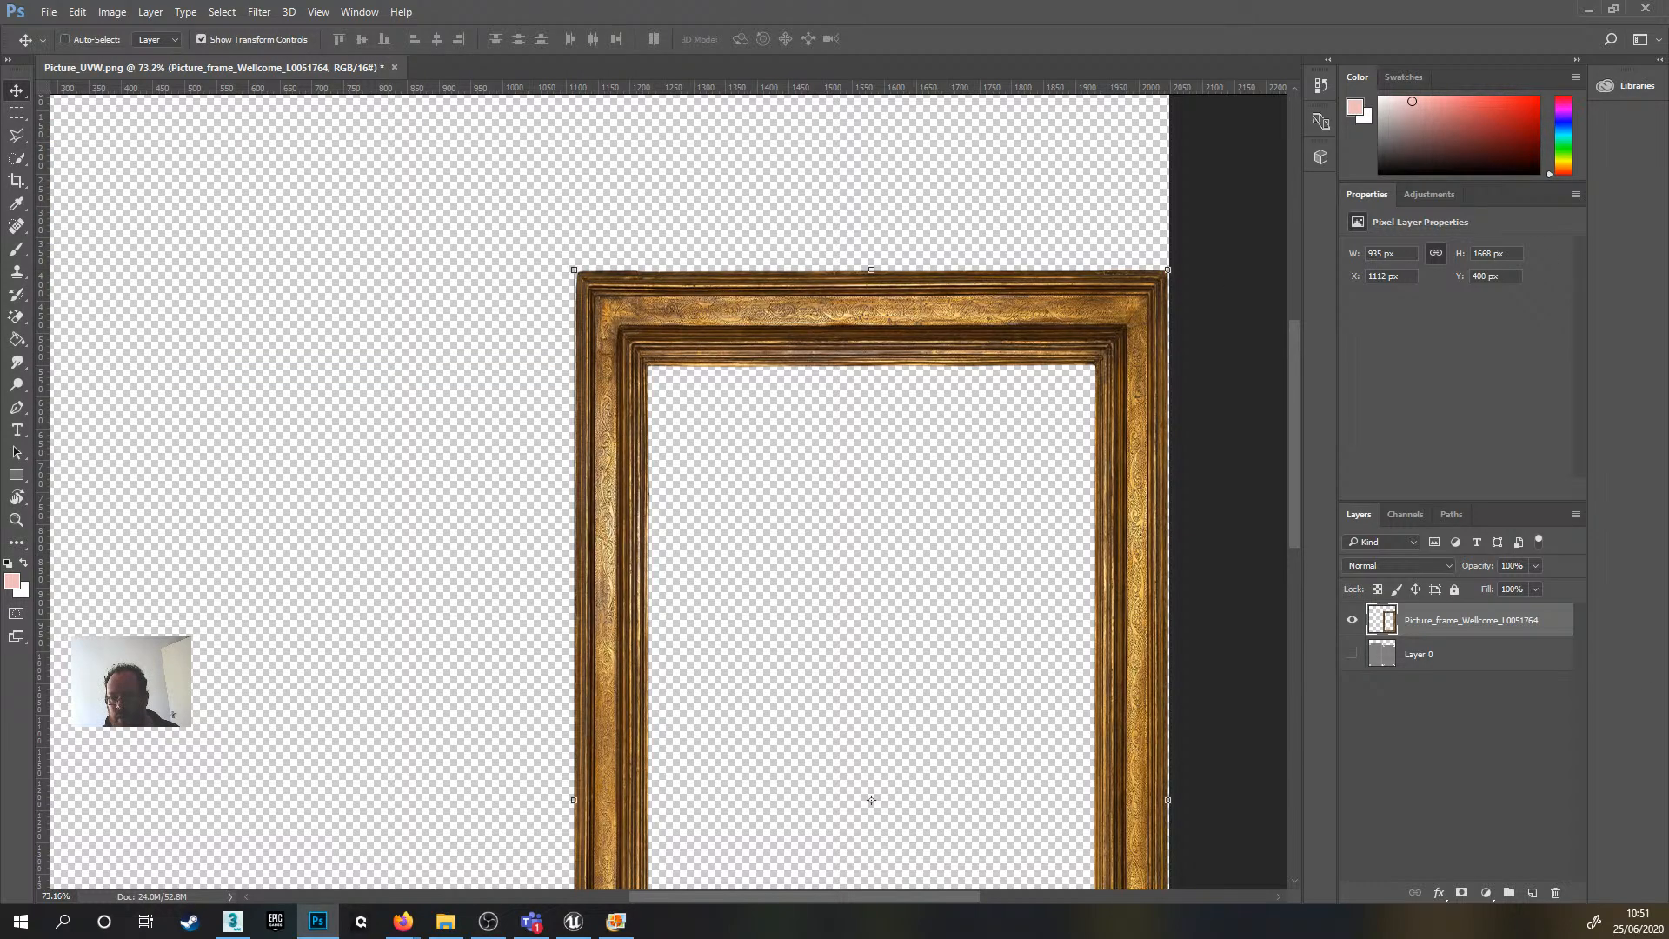
- Switch to 3ds Max, close the UV editor and collapse the box's whole modifier stack into an Editable Poly
key(alt+Tab)
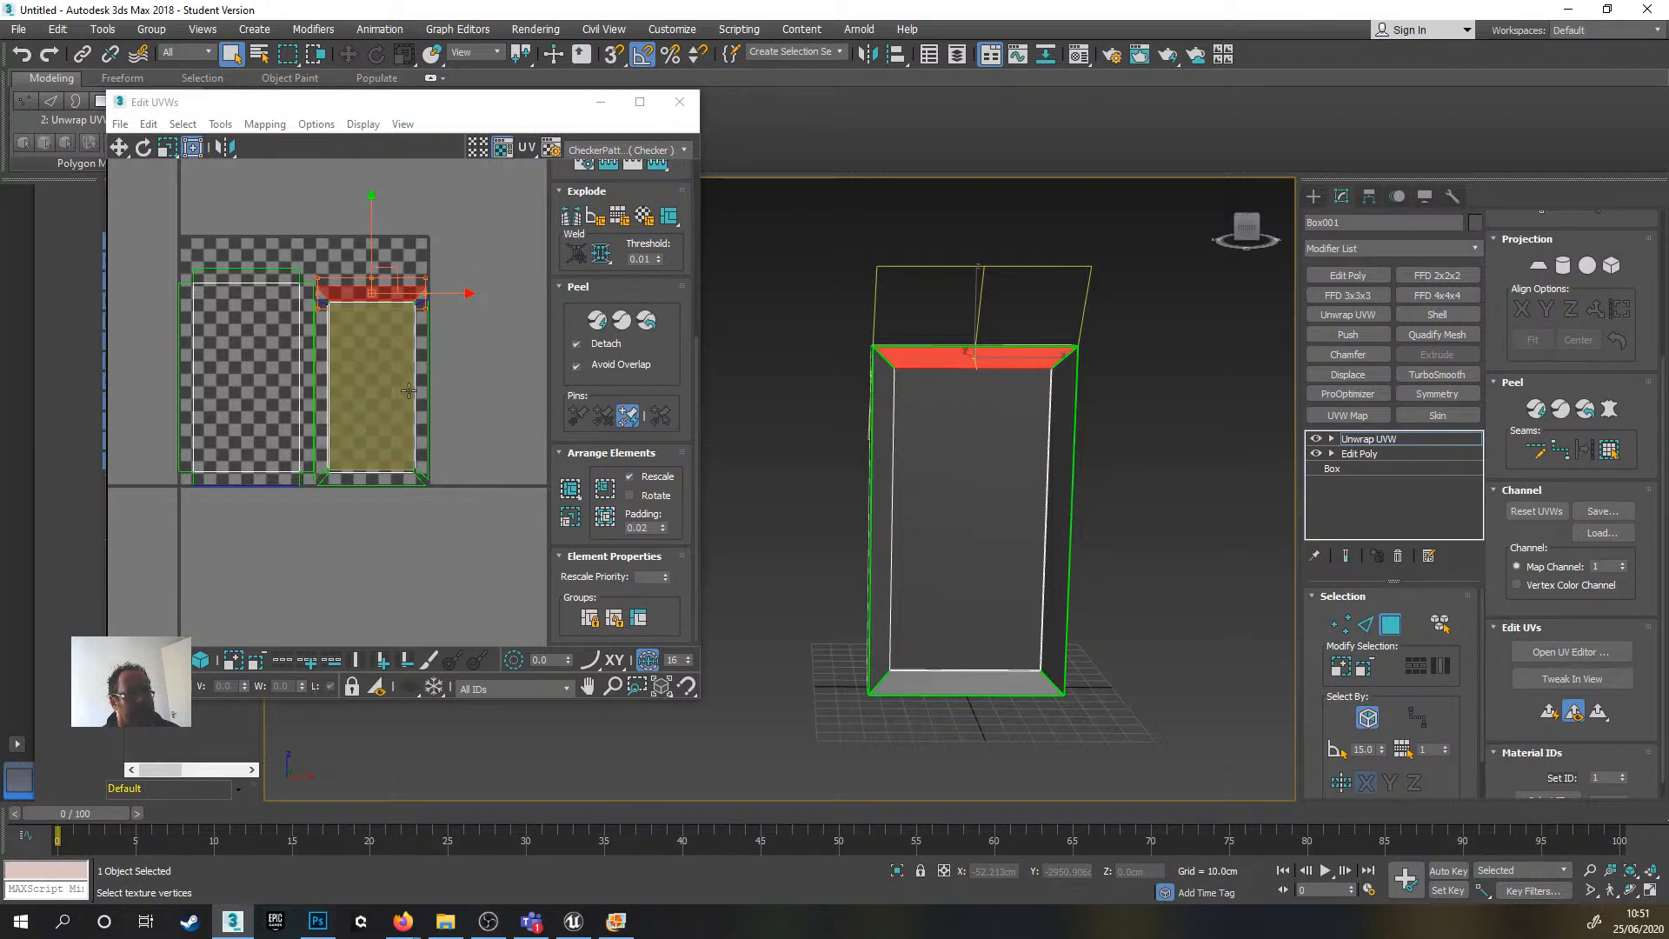
click(678, 102)
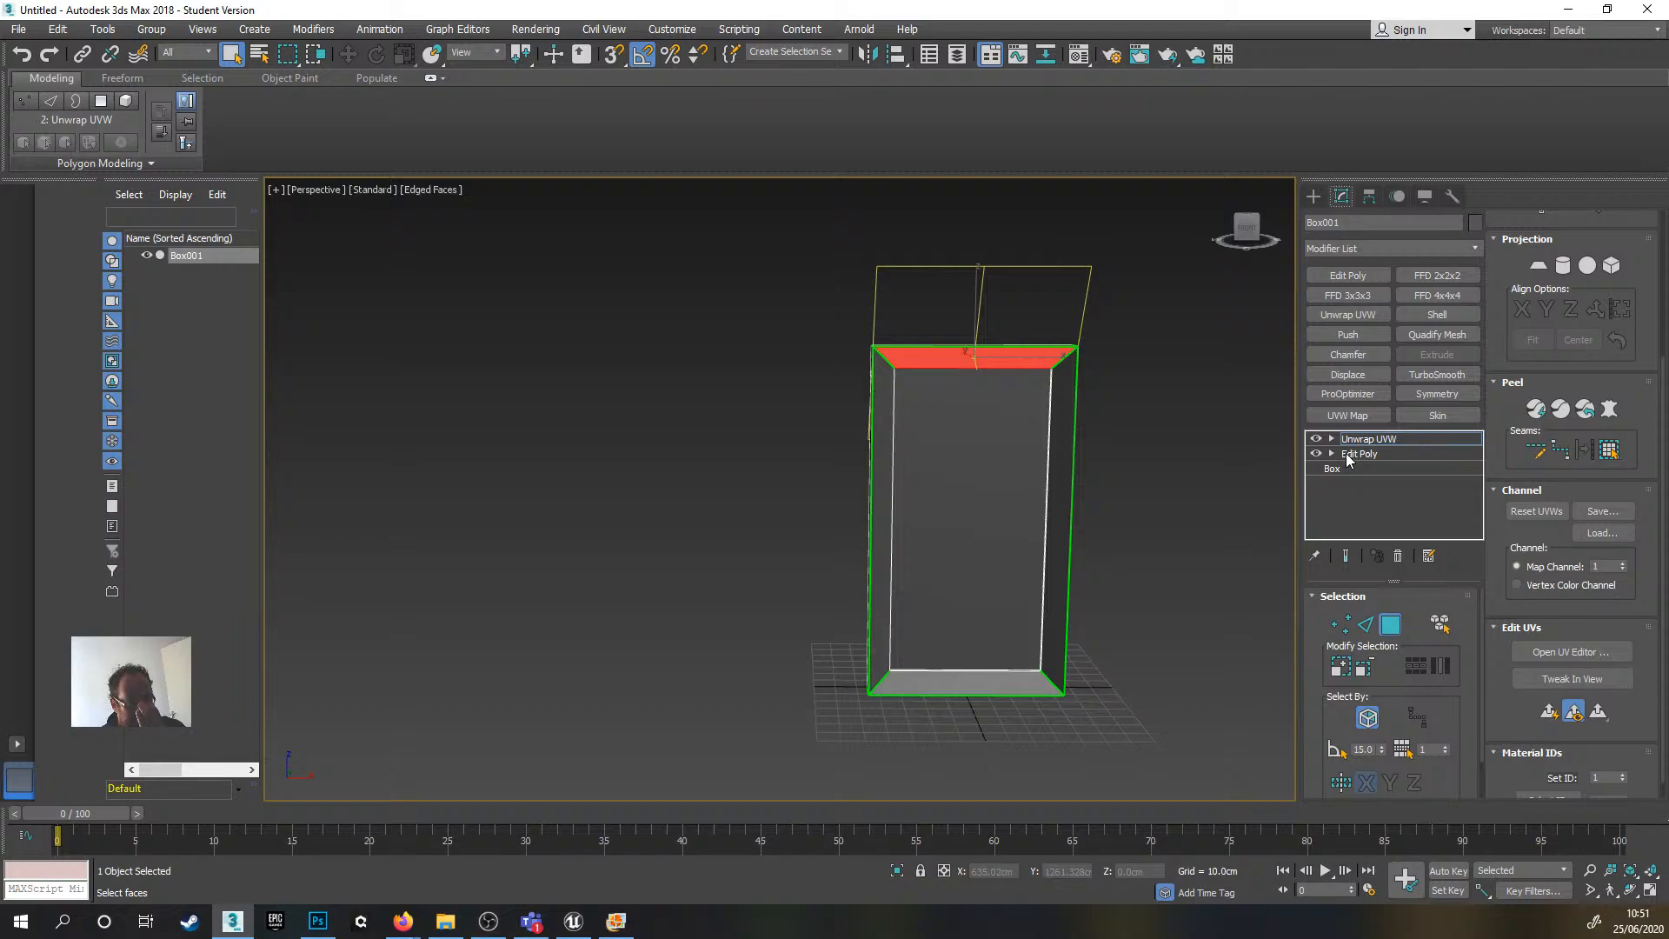
right_click(1367, 446)
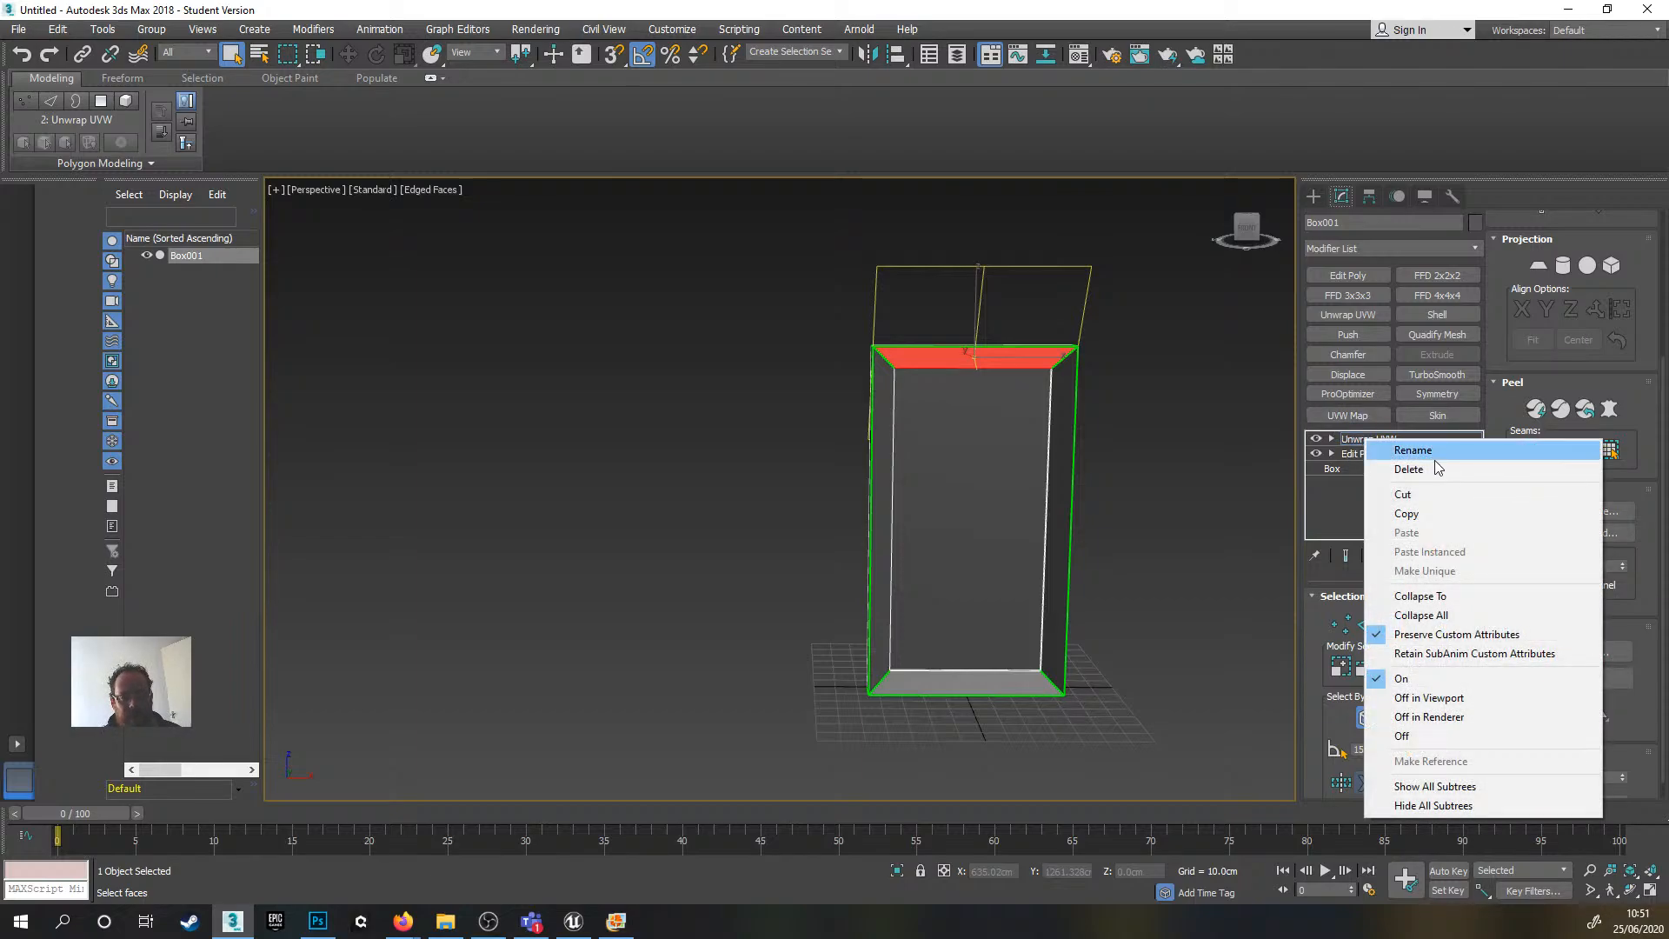
click(1457, 616)
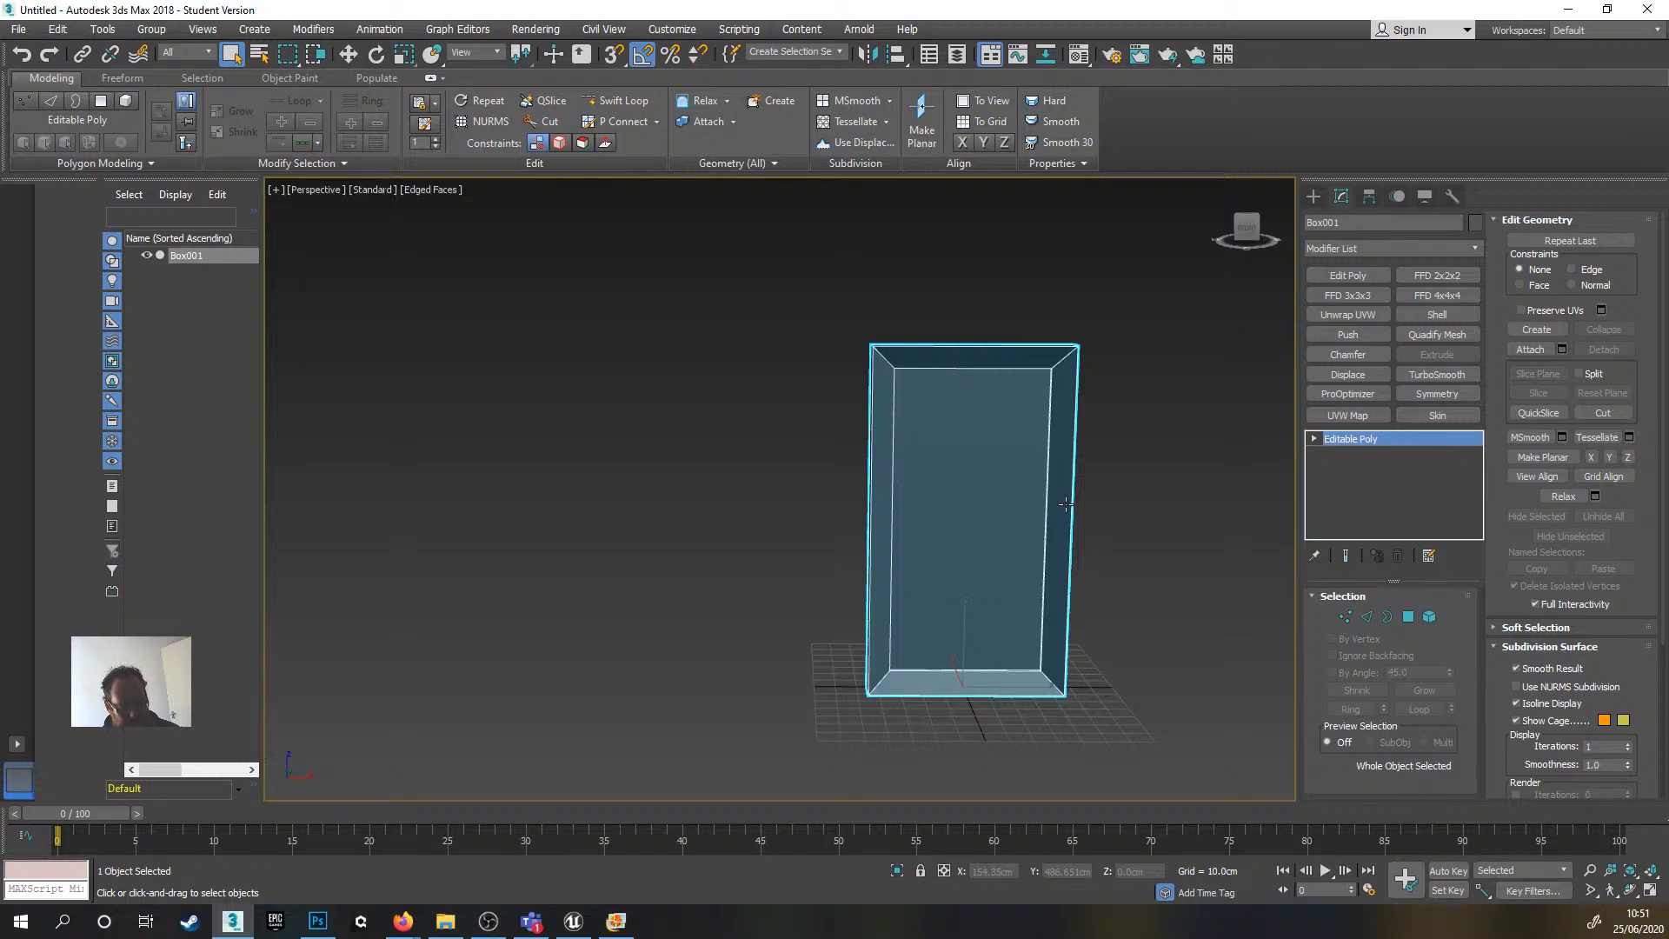
- Examine the collapsed picture frame model from the front and at an angle
click(1102, 459)
alt+middle_drag(1125, 484, 955, 516)
click(1117, 504)
scroll(955, 516, up, 8)
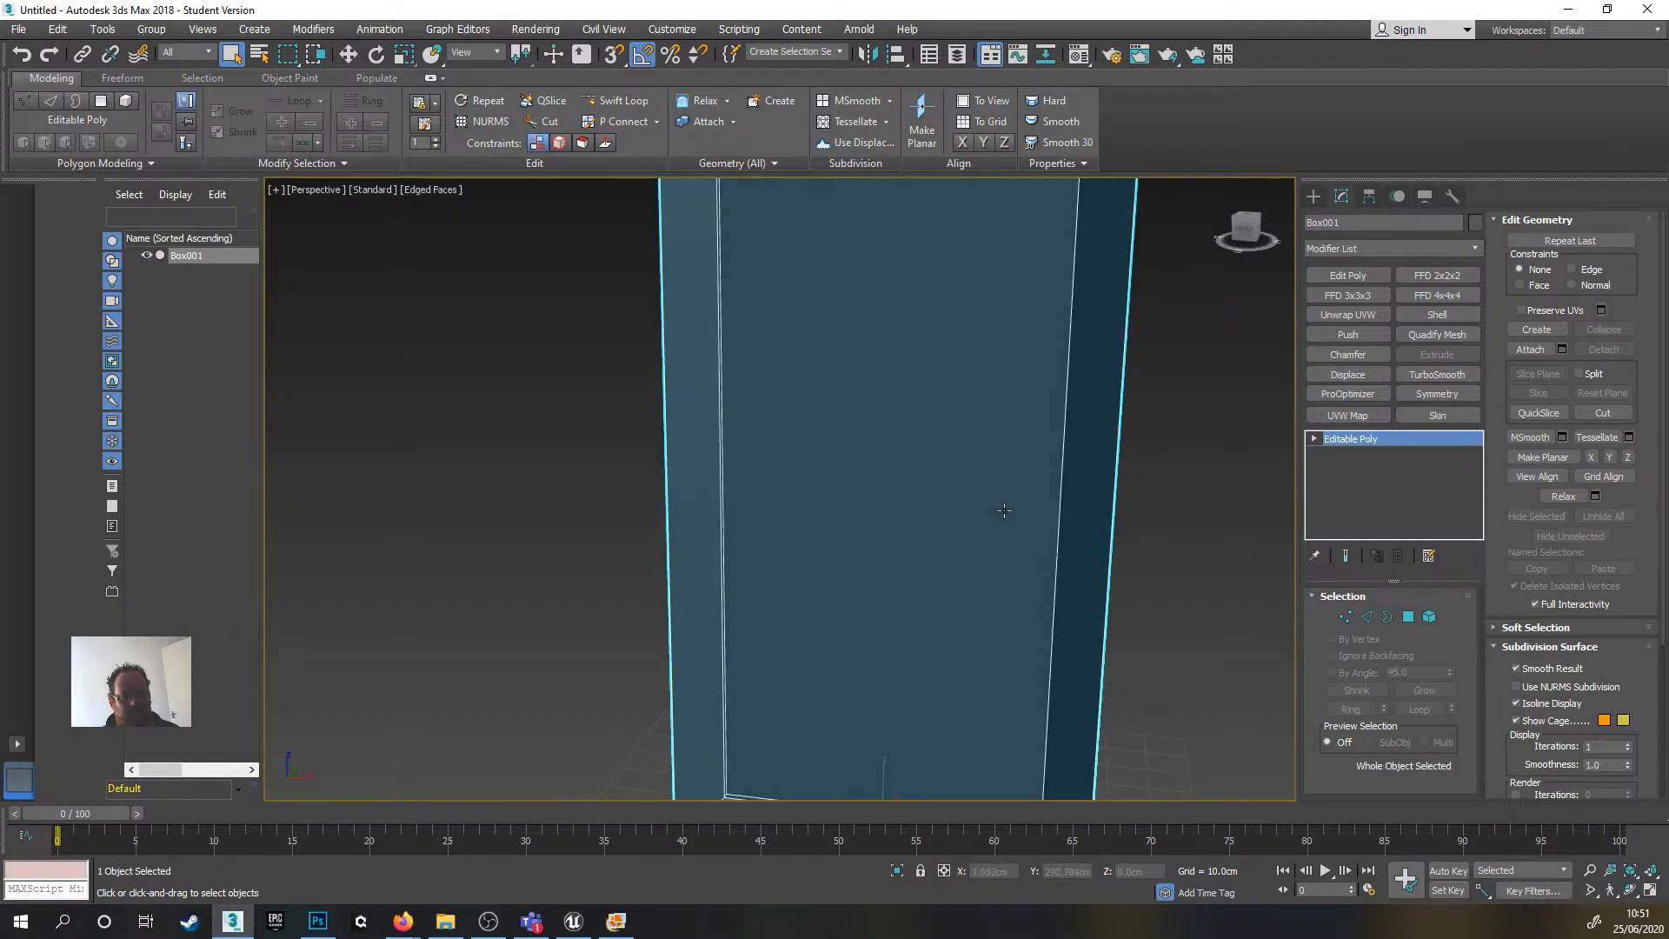
scroll(998, 510, down, 6)
scroll(1091, 522, up, 3)
middle_drag(1076, 521, 1071, 518)
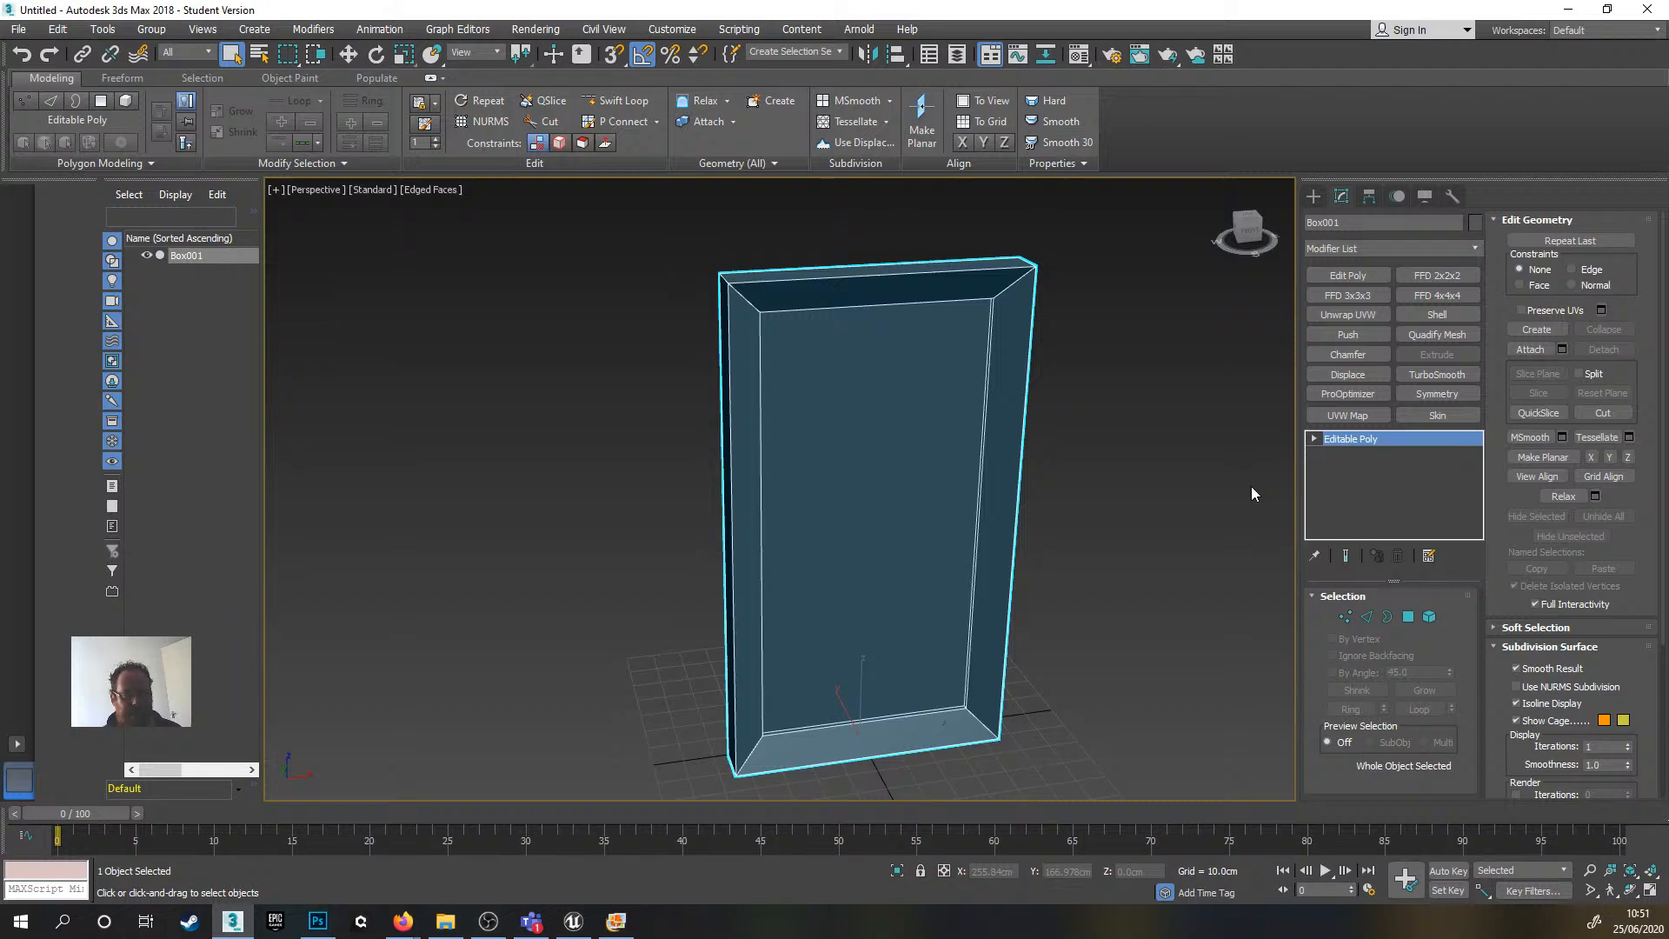
alt+middle_drag(1057, 504, 1018, 498)
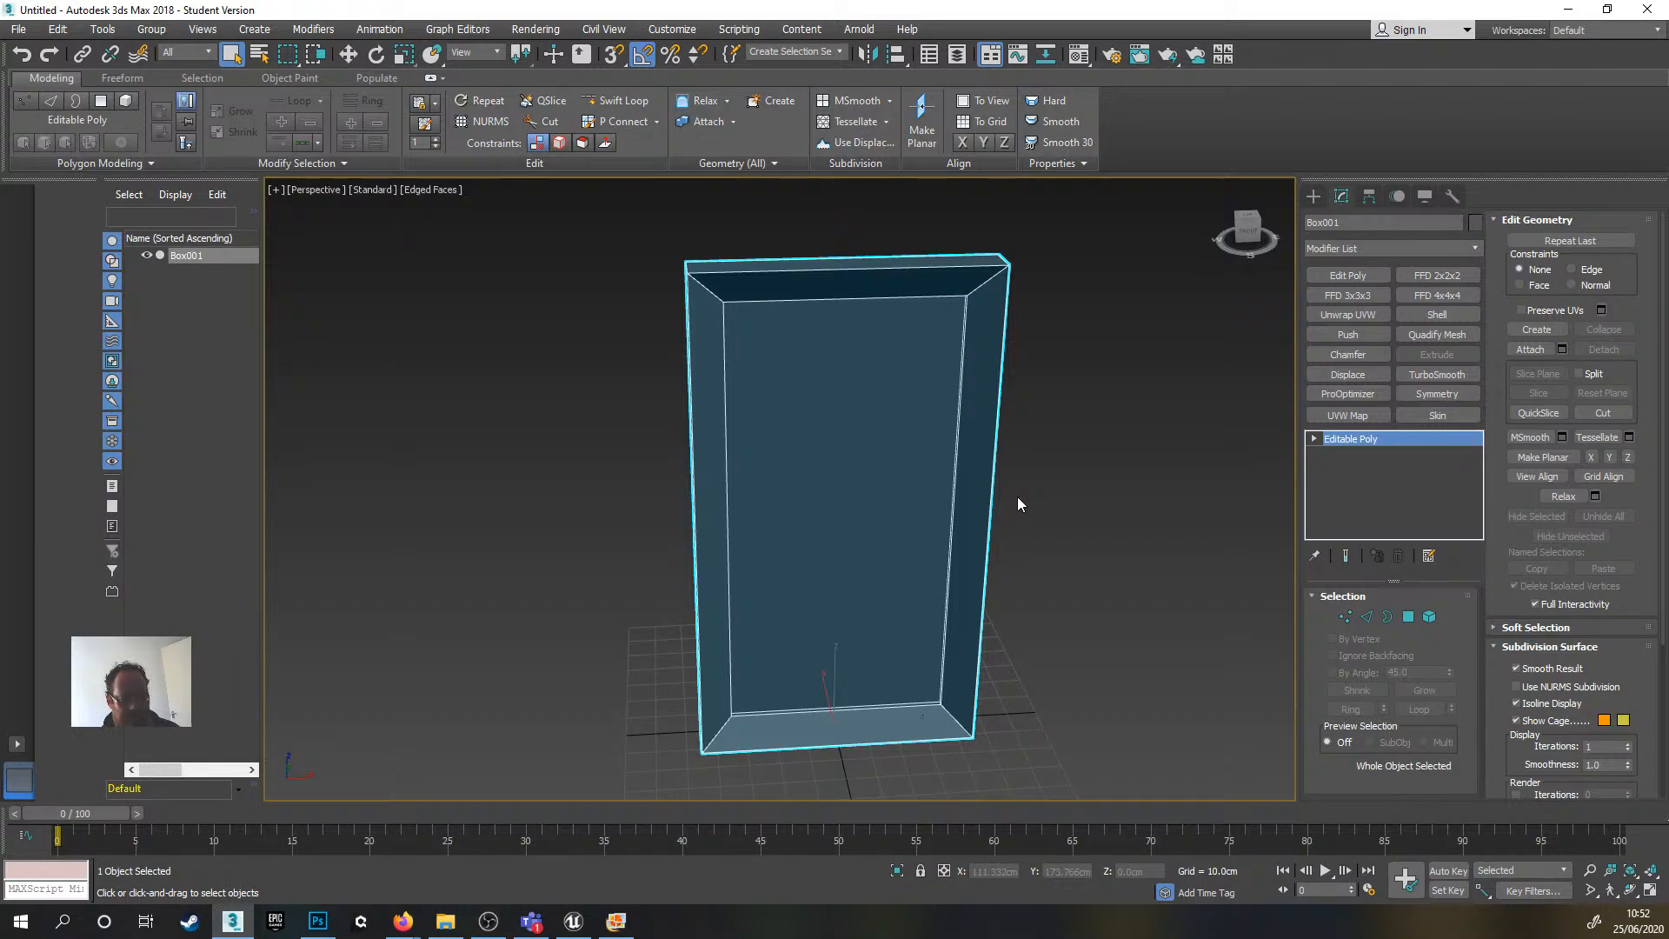
alt+middle_drag(1032, 495, 1017, 493)
- Open the Material Editor and apply the 01 - Default material to the box
key(m)
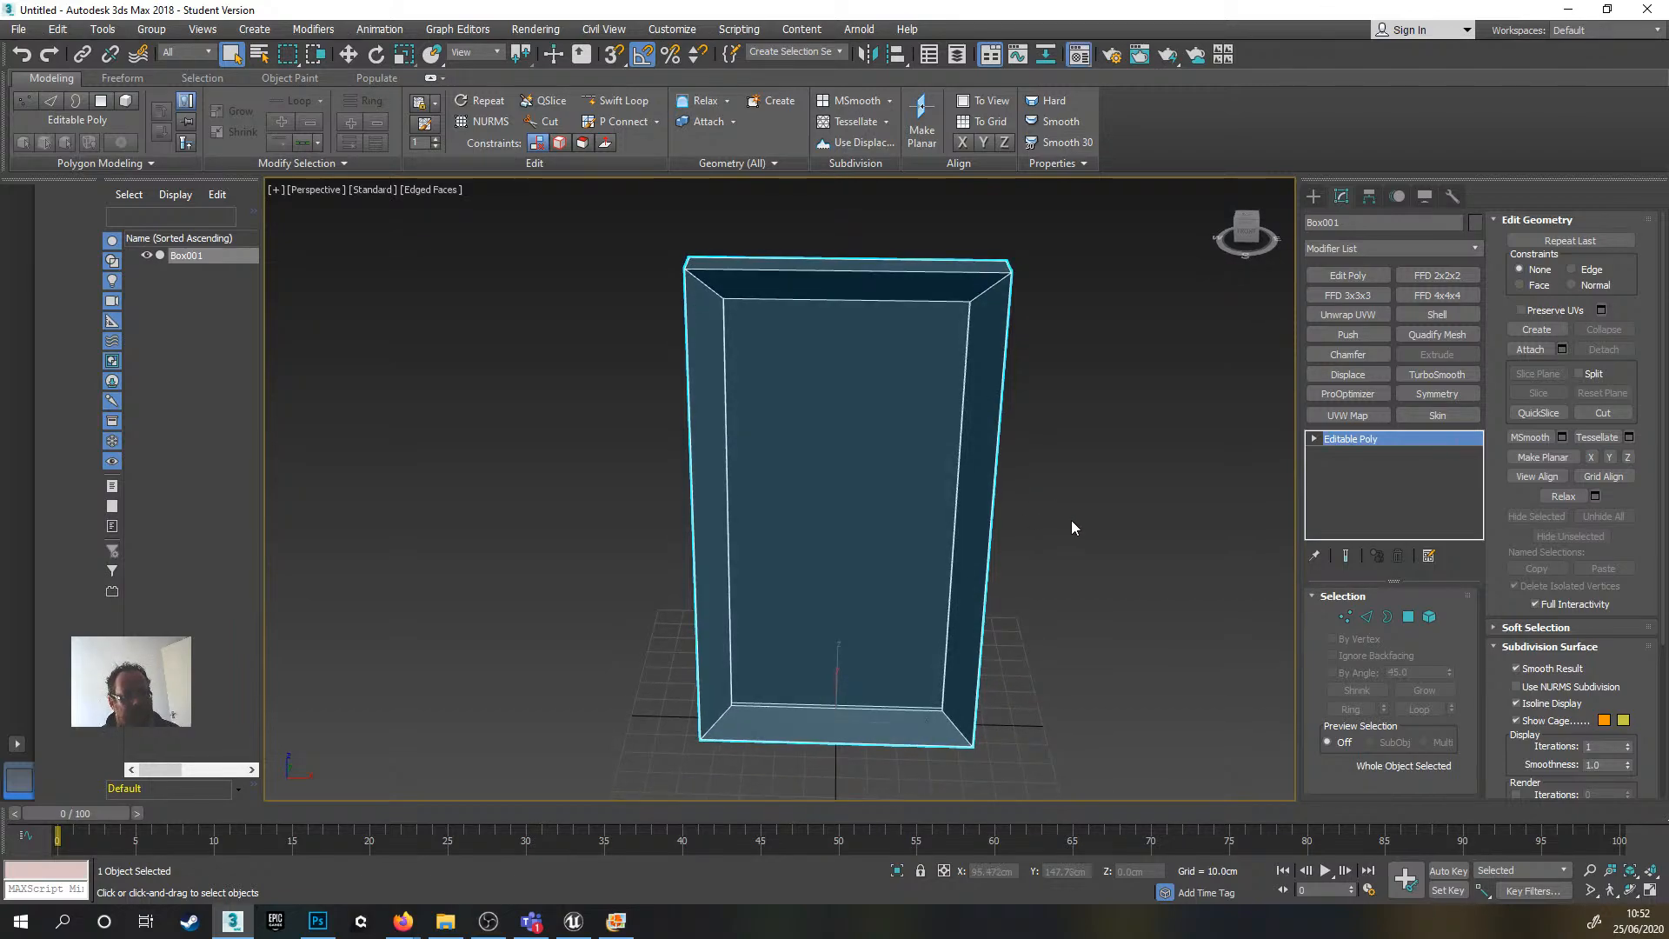
drag(593, 259, 292, 138)
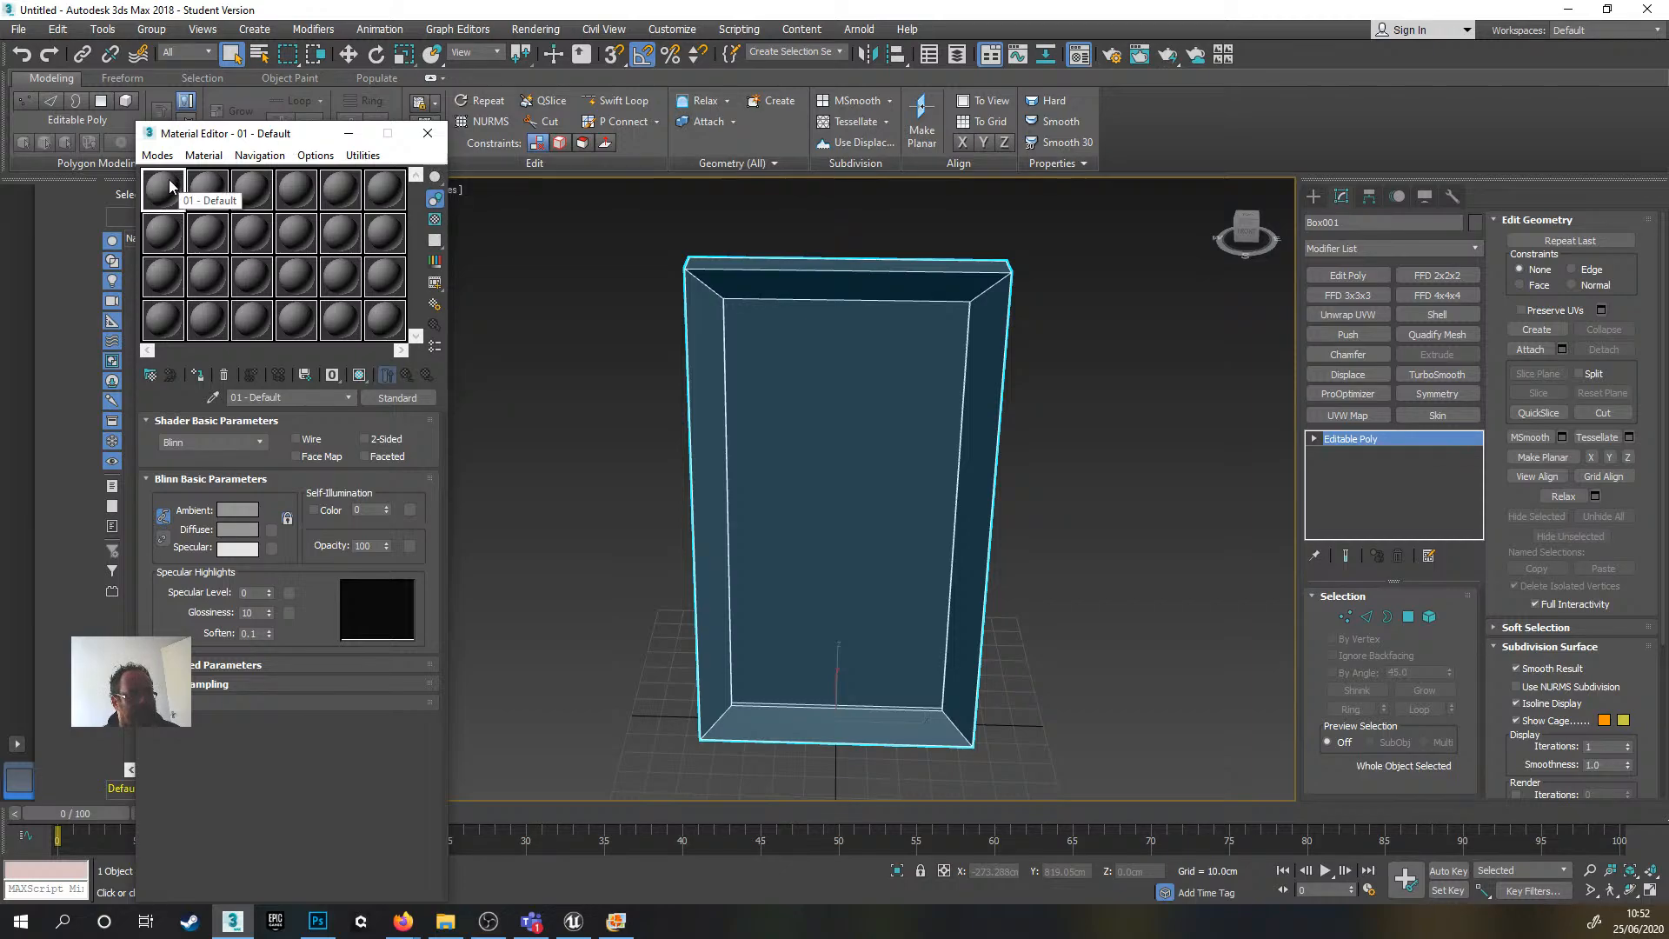
drag(160, 195, 824, 409)
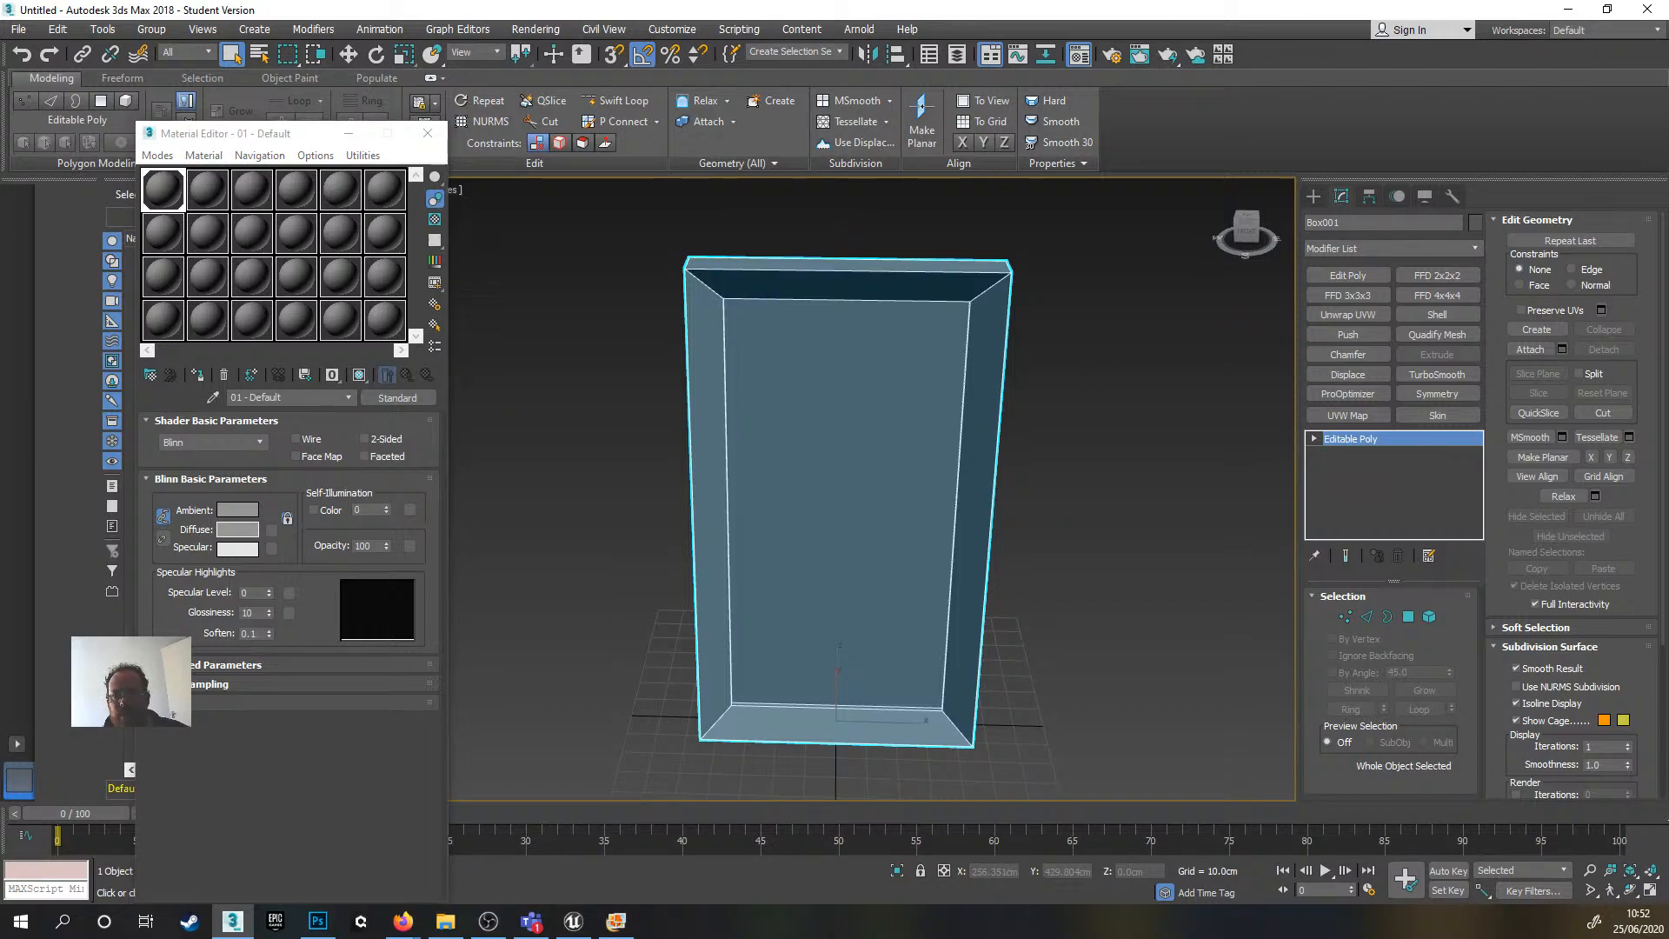
- Set the material's diffuse colour to light purple, RGB 194, 151, 222
click(237, 529)
drag(452, 122, 625, 52)
click(671, 122)
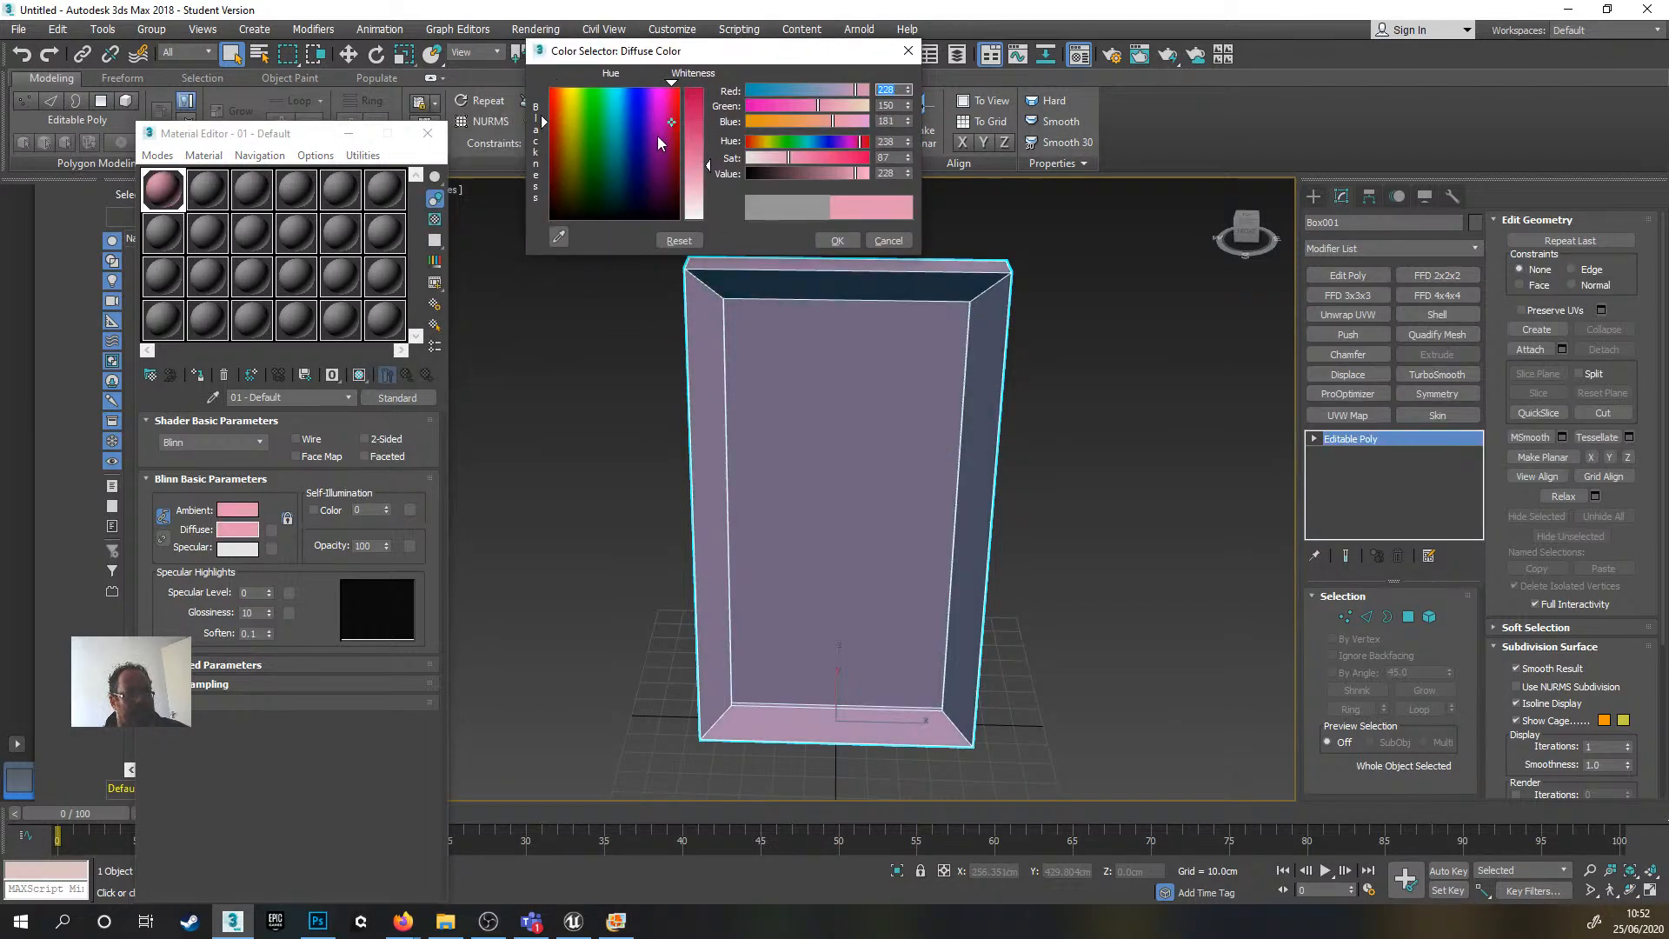
mouse_move(657, 135)
mouse_down()
mouse_move(577, 116)
mouse_move(617, 153)
mouse_move(635, 121)
mouse_move(614, 130)
mouse_move(649, 129)
mouse_up()
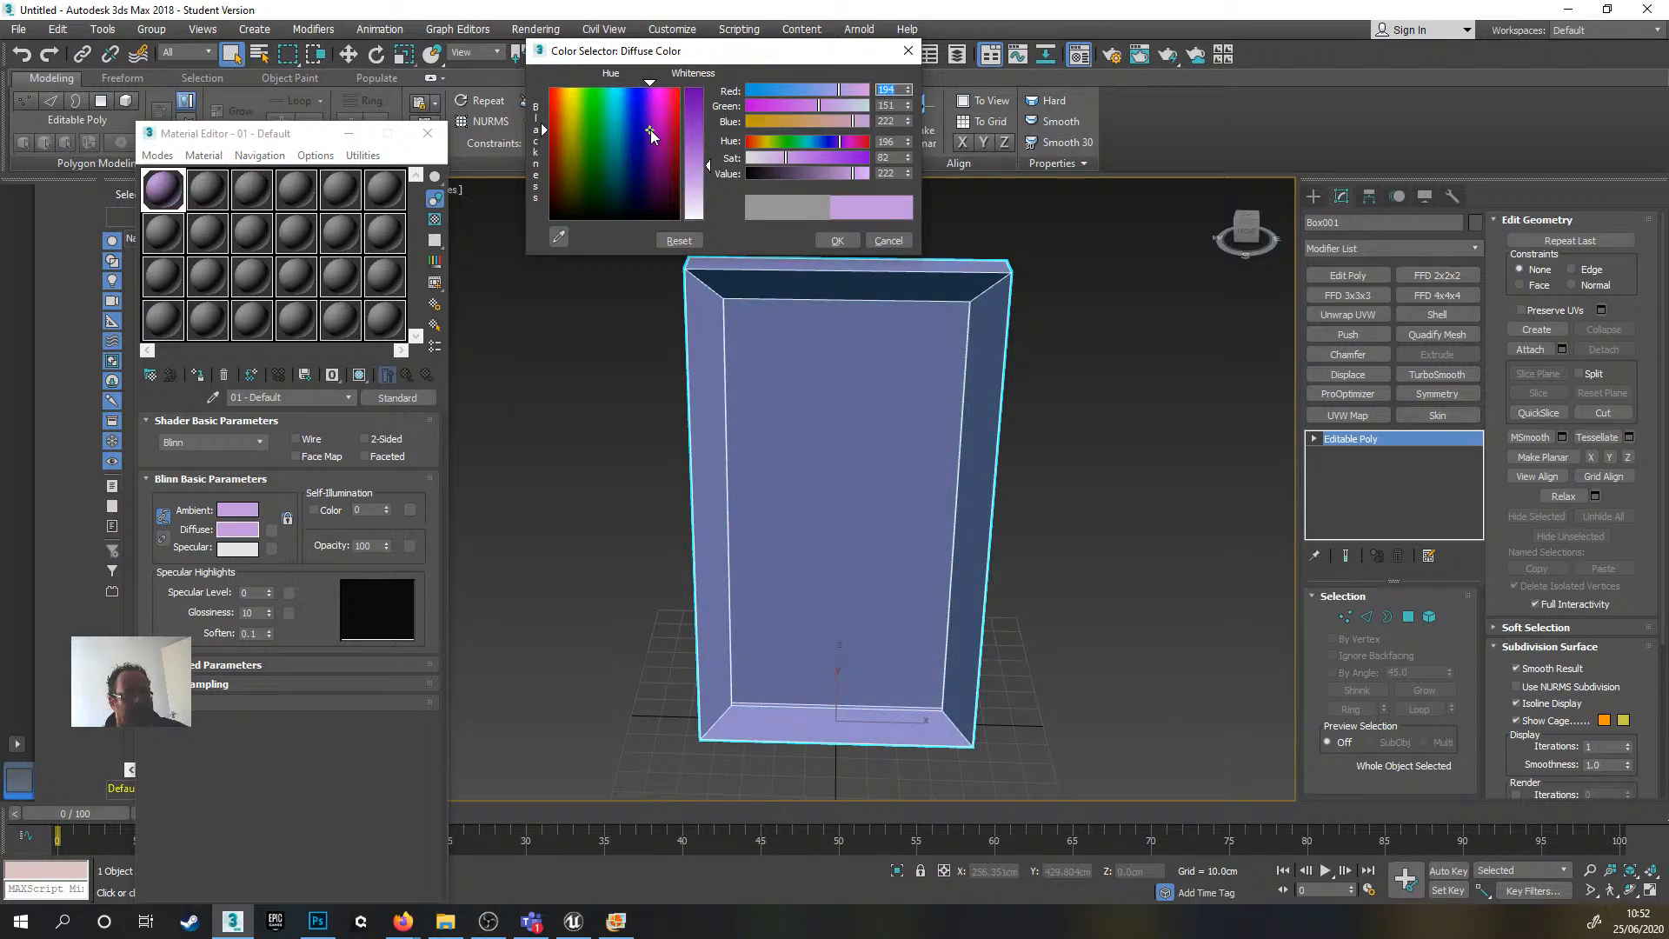
click(835, 241)
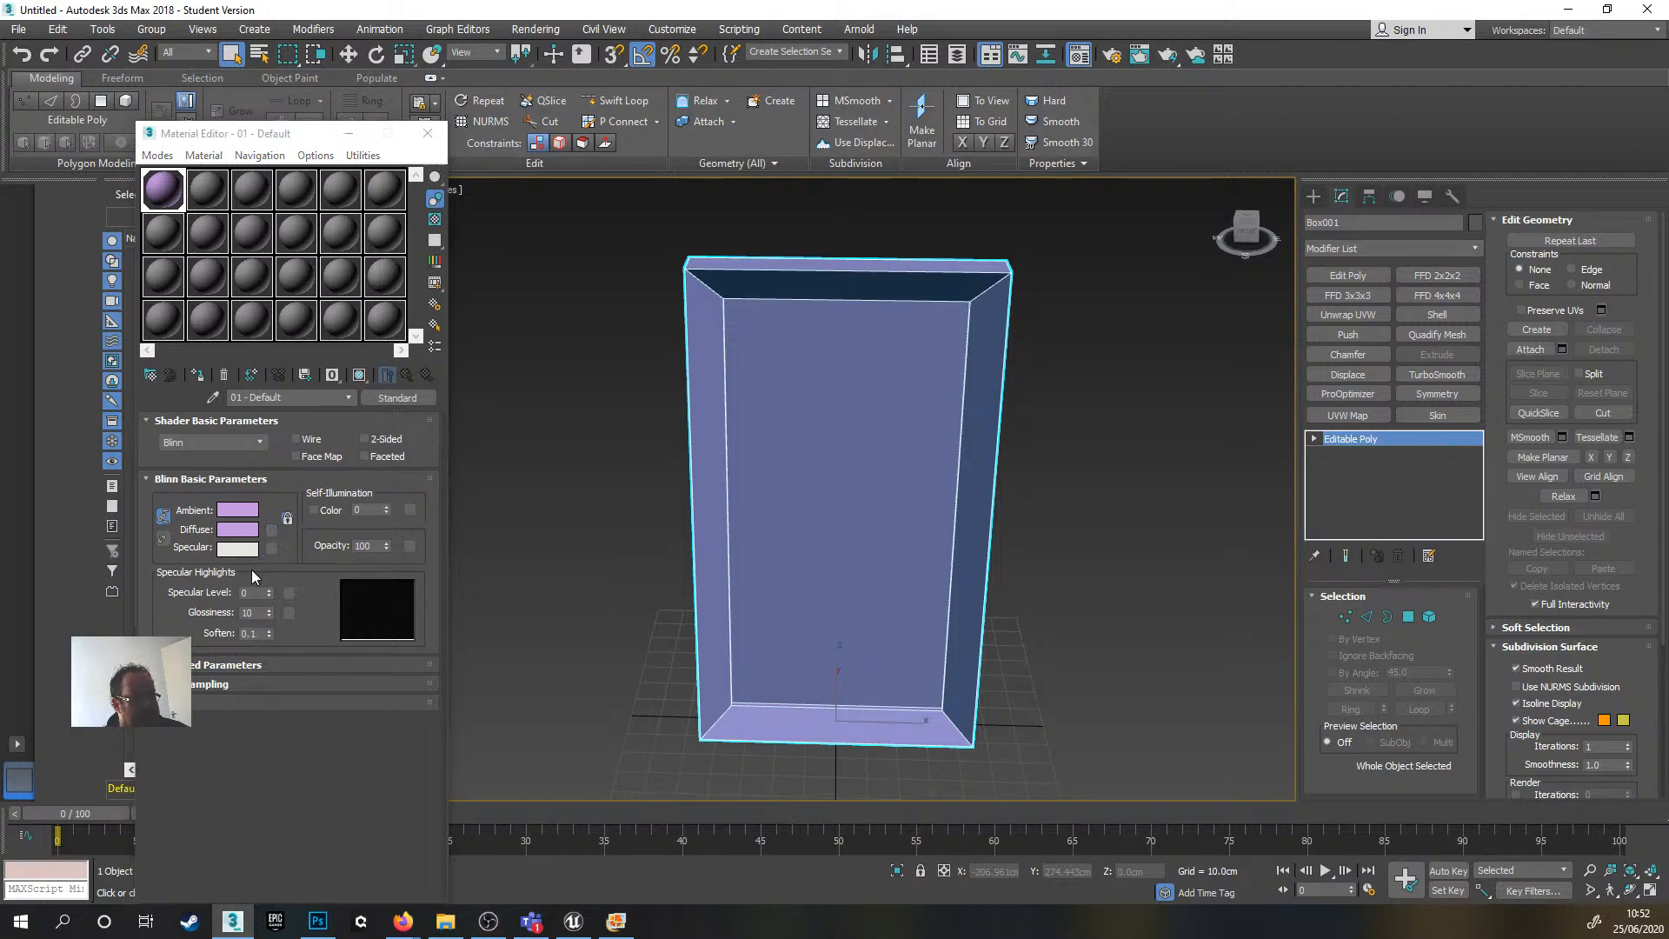
- Load Picture2_UVW.png from the Desktop's HPStairs folder as the material's diffuse bitmap and display the map on the model
drag(1668, 252, 1362, 100)
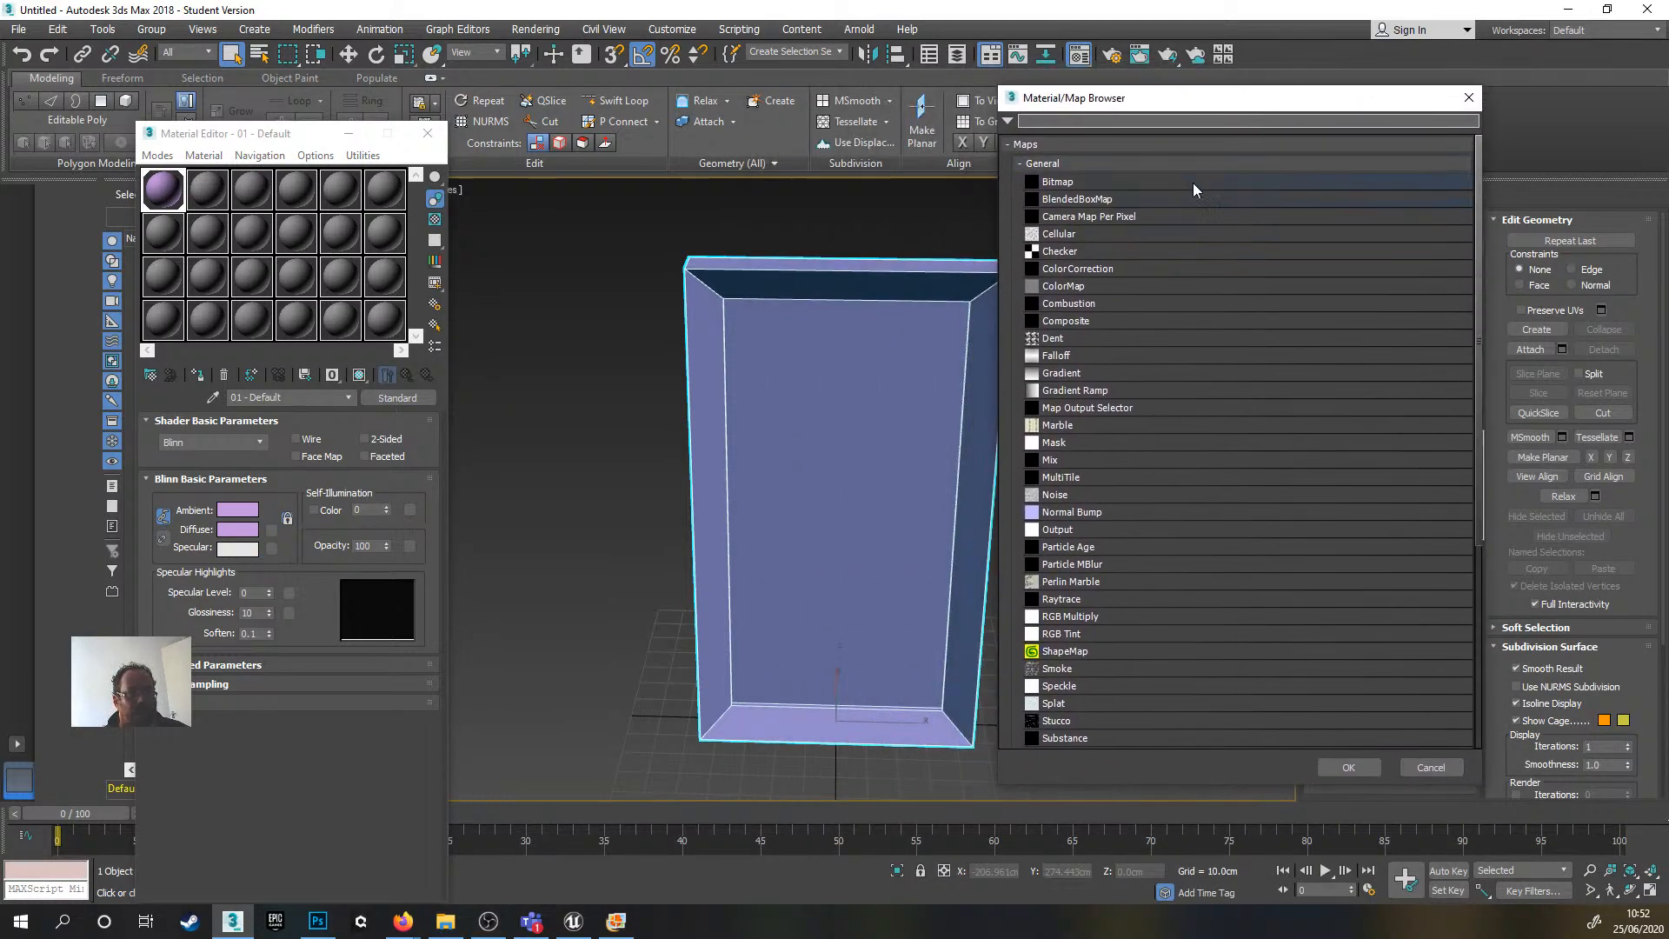
double_click(1059, 181)
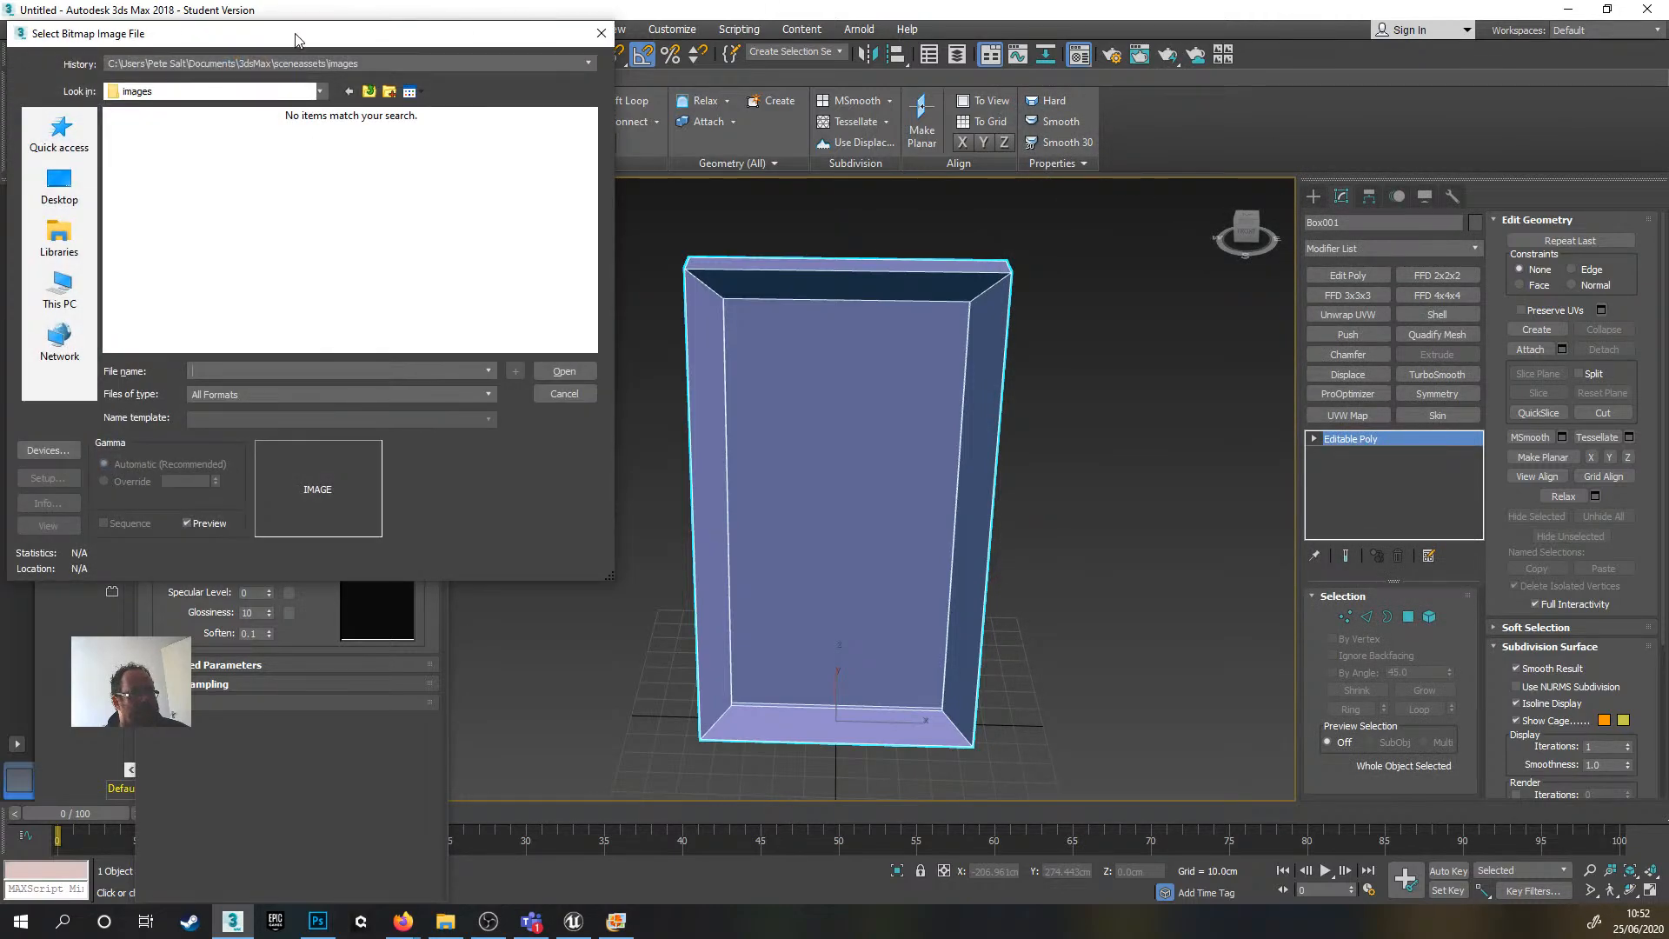
click(47, 197)
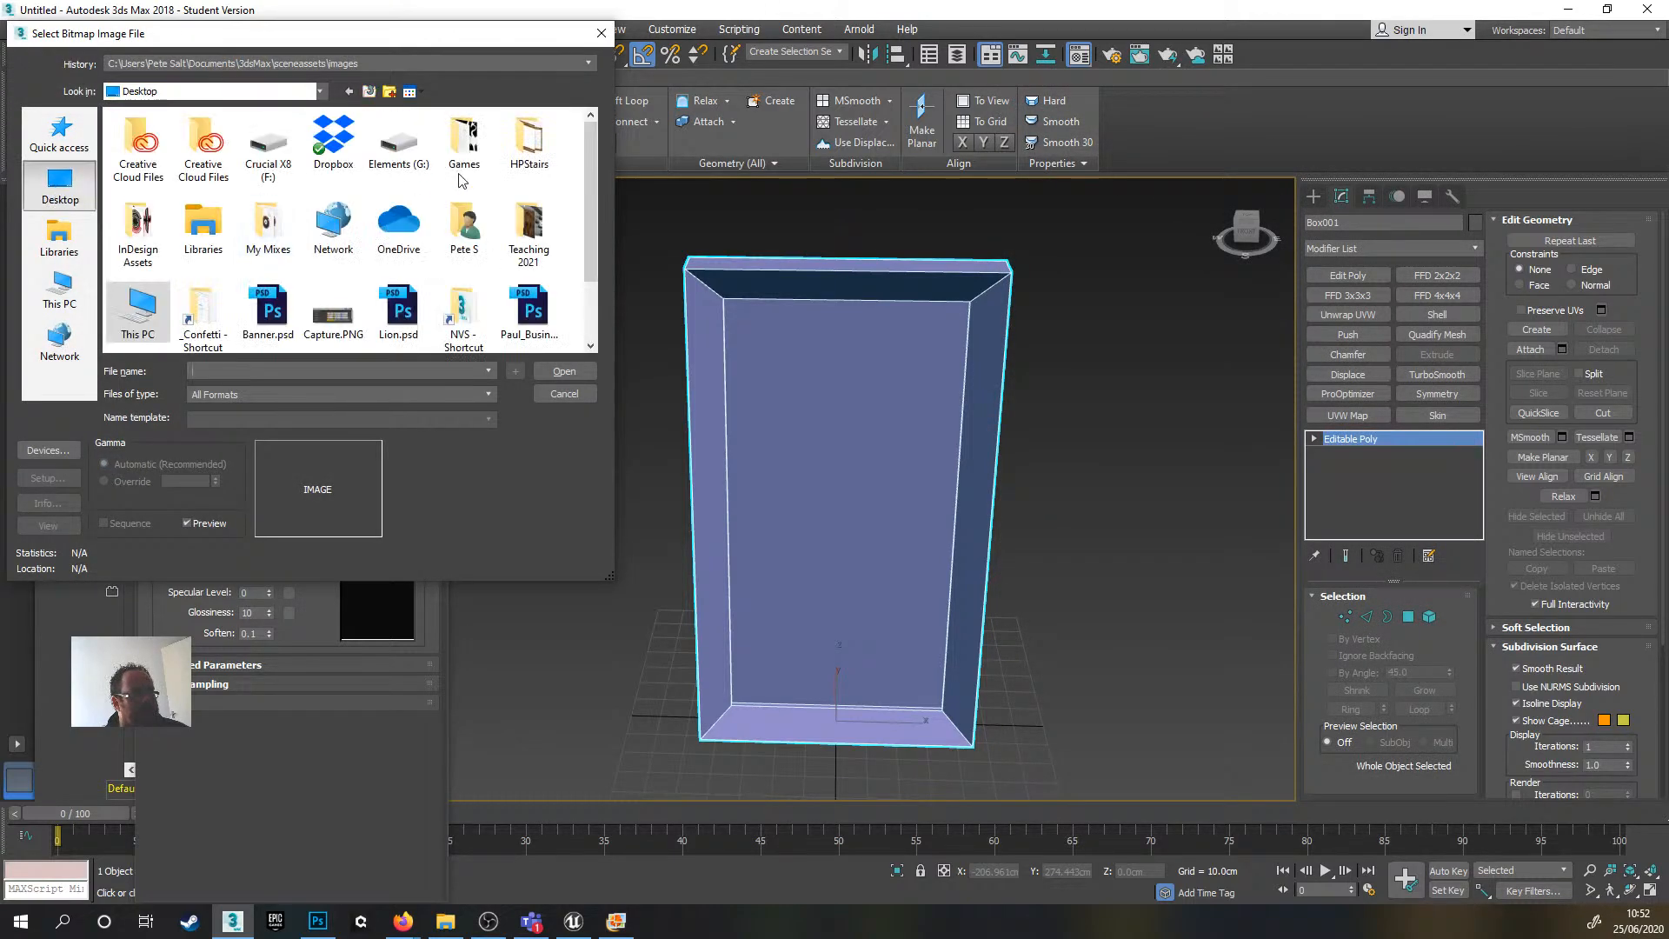
double_click(539, 146)
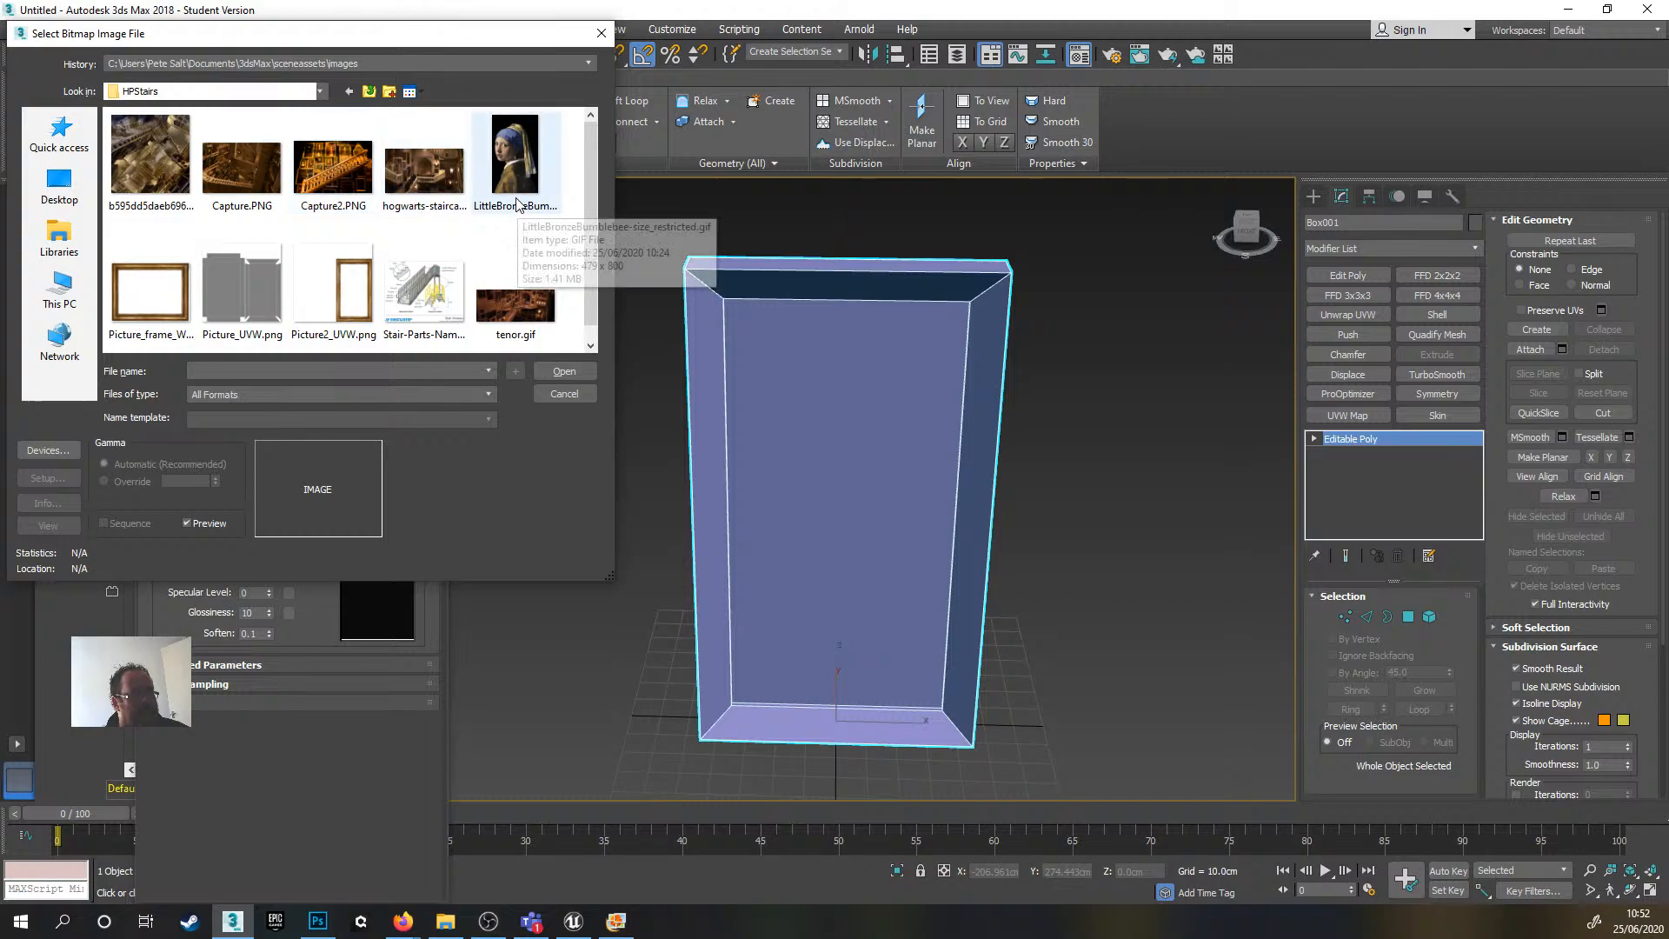
click(339, 291)
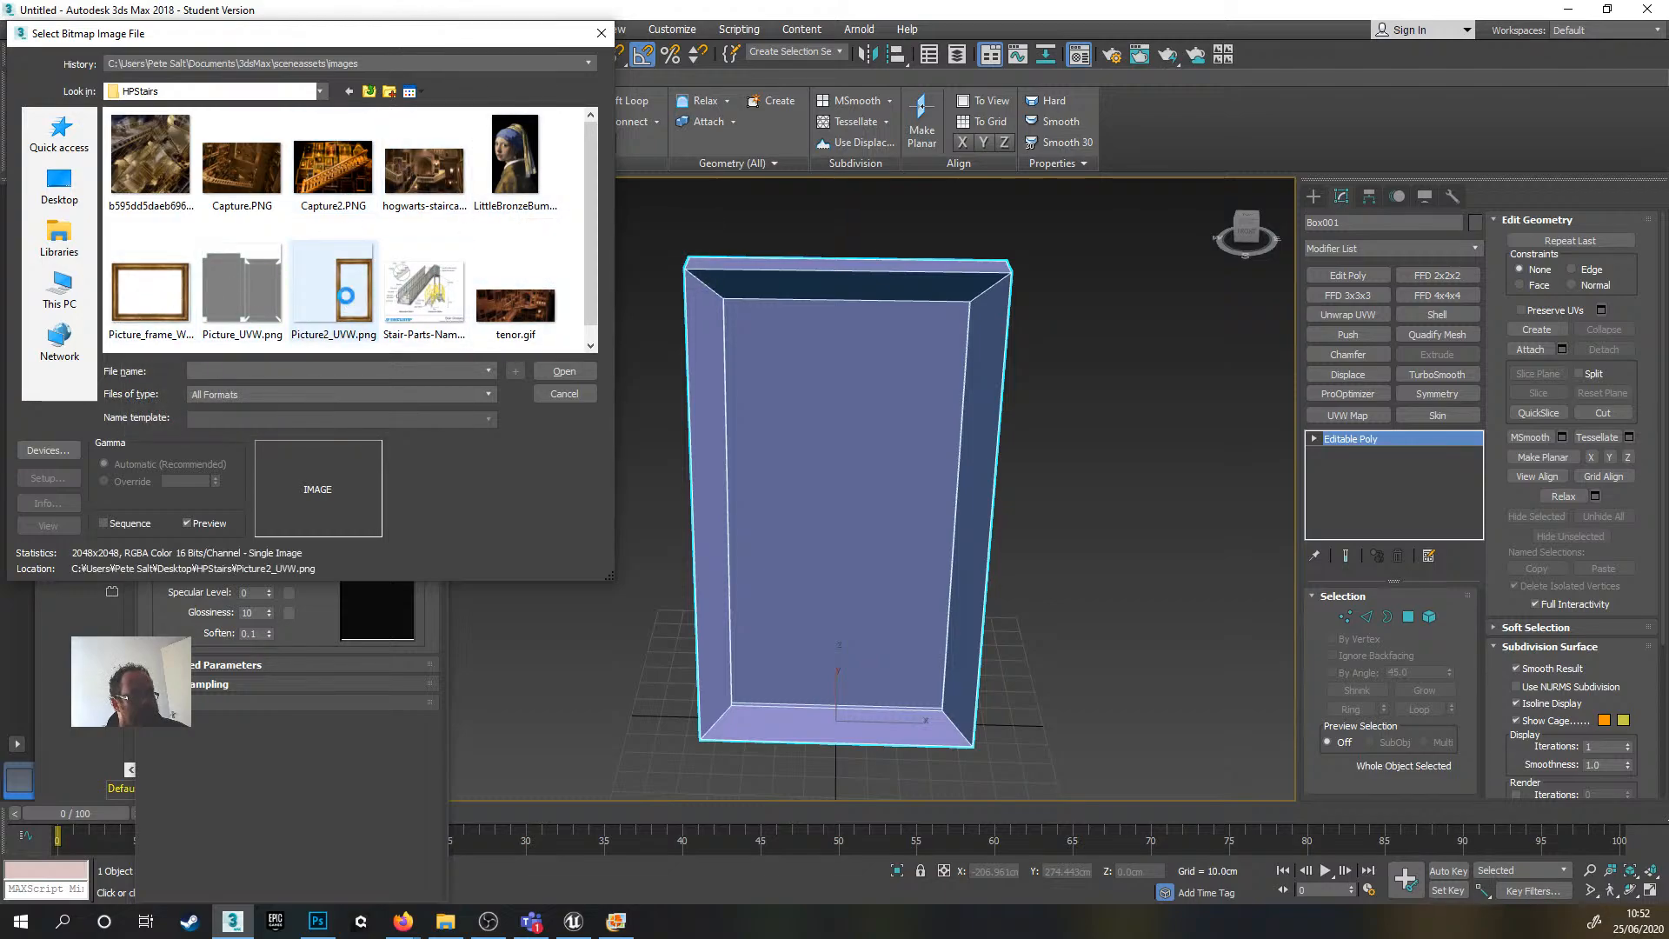
click(564, 372)
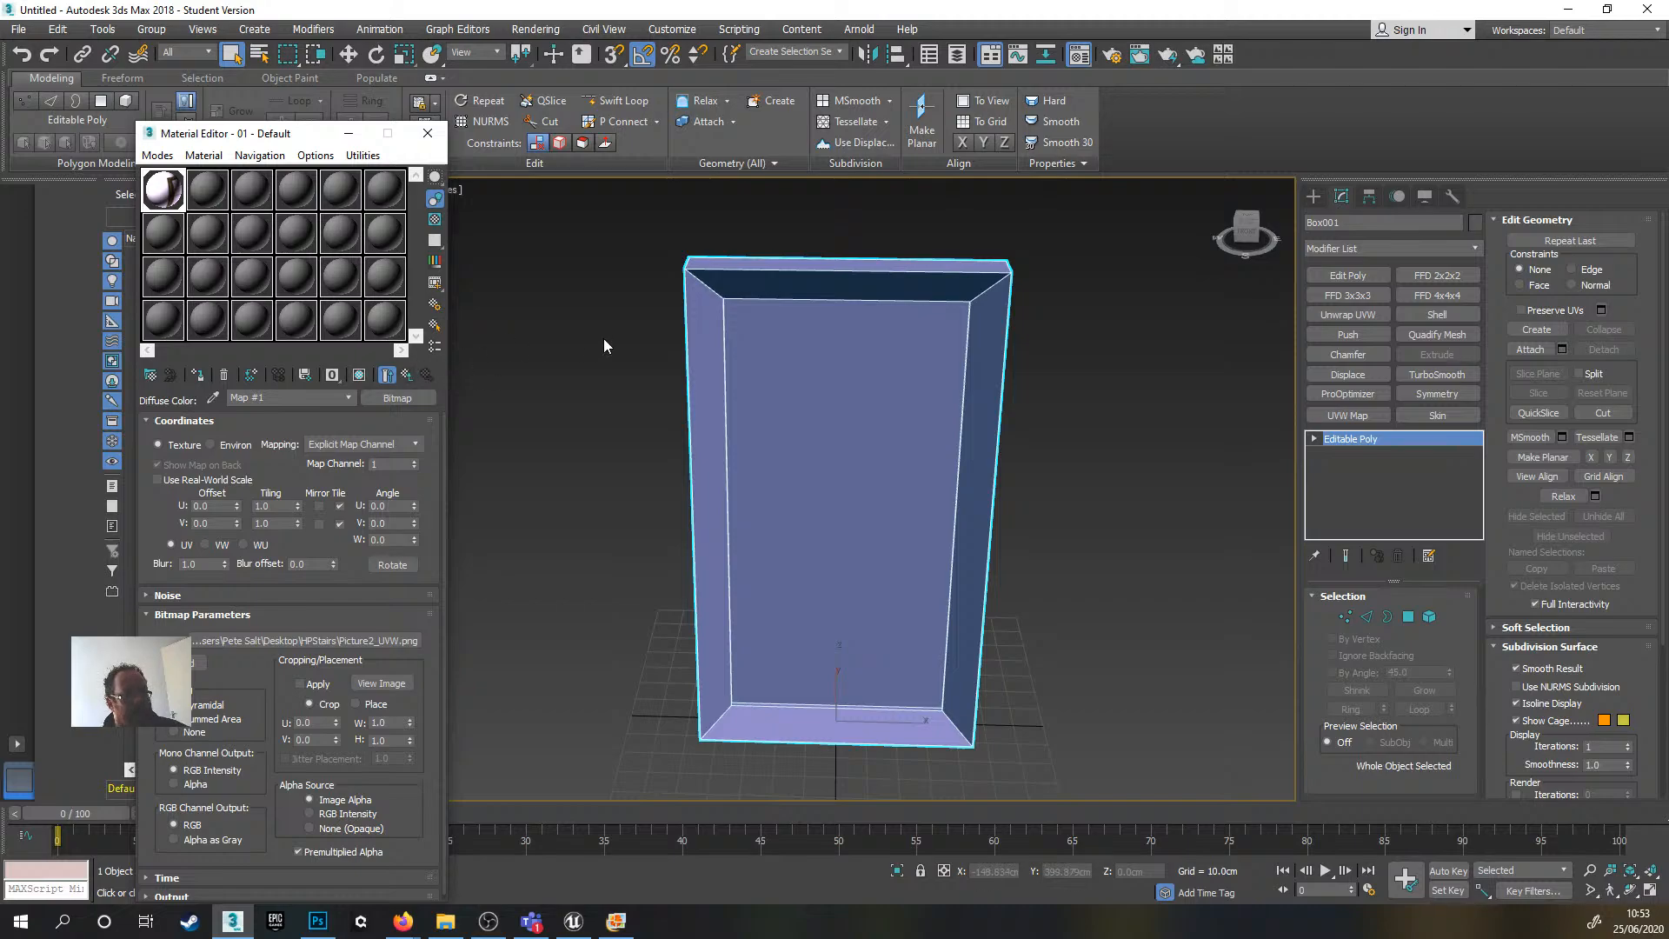
click(359, 376)
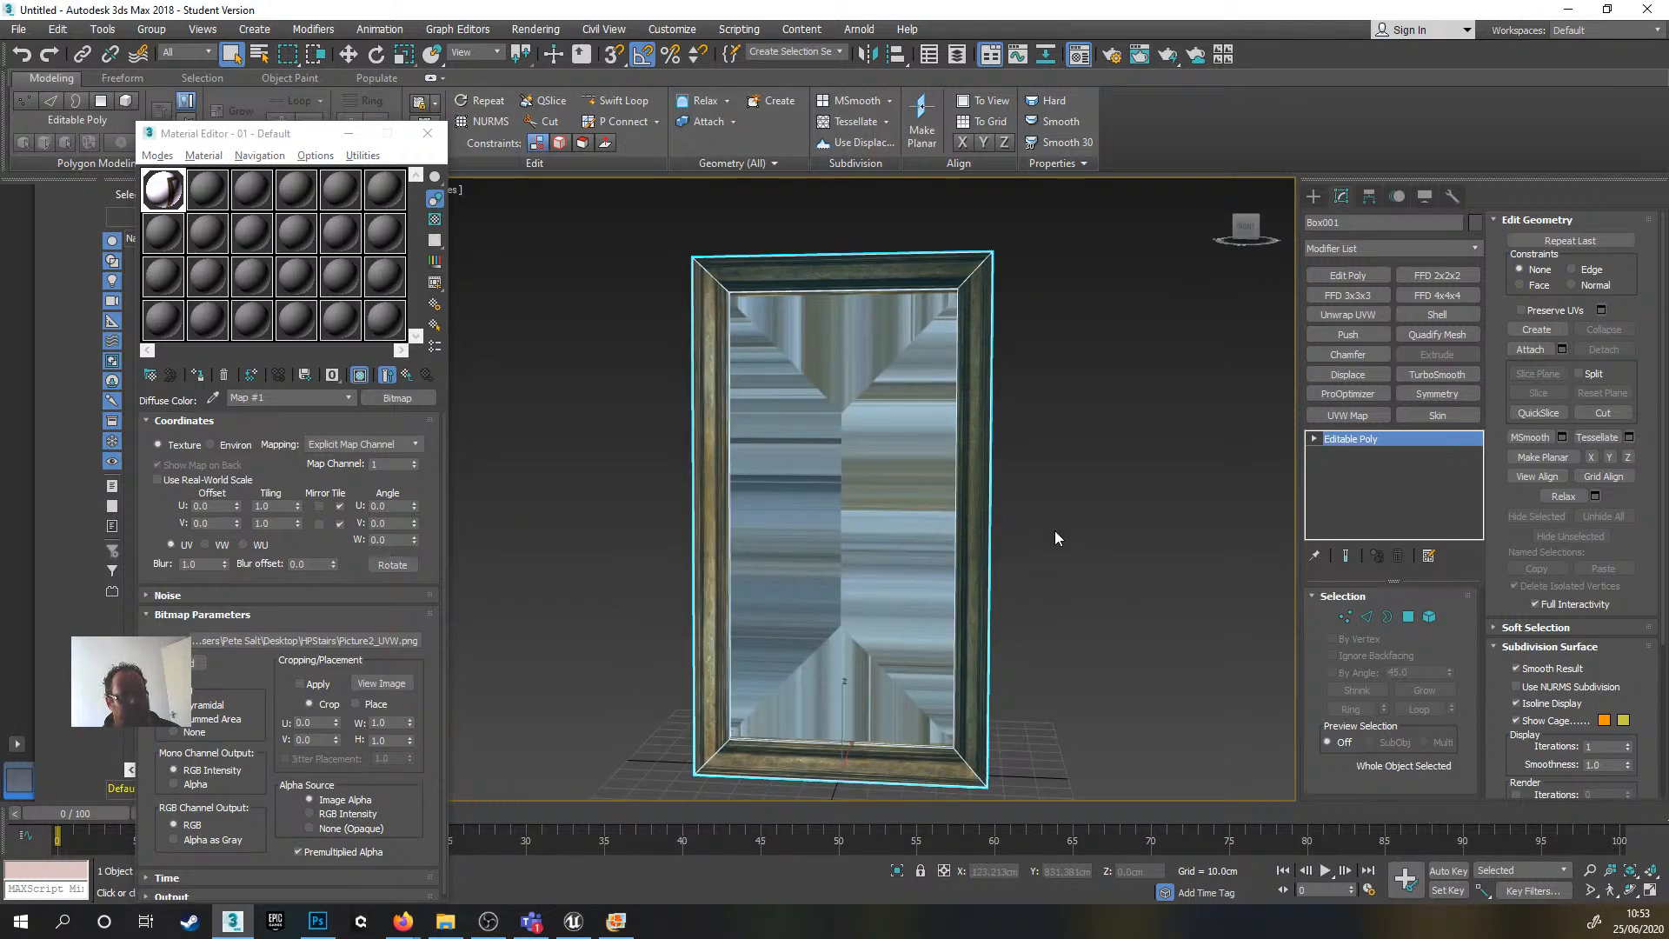
- Examine how the gold frame texture lines up at the model's lower-right corner mitre
alt+middle_drag(1055, 530, 1036, 576)
scroll(1037, 576, up, 10)
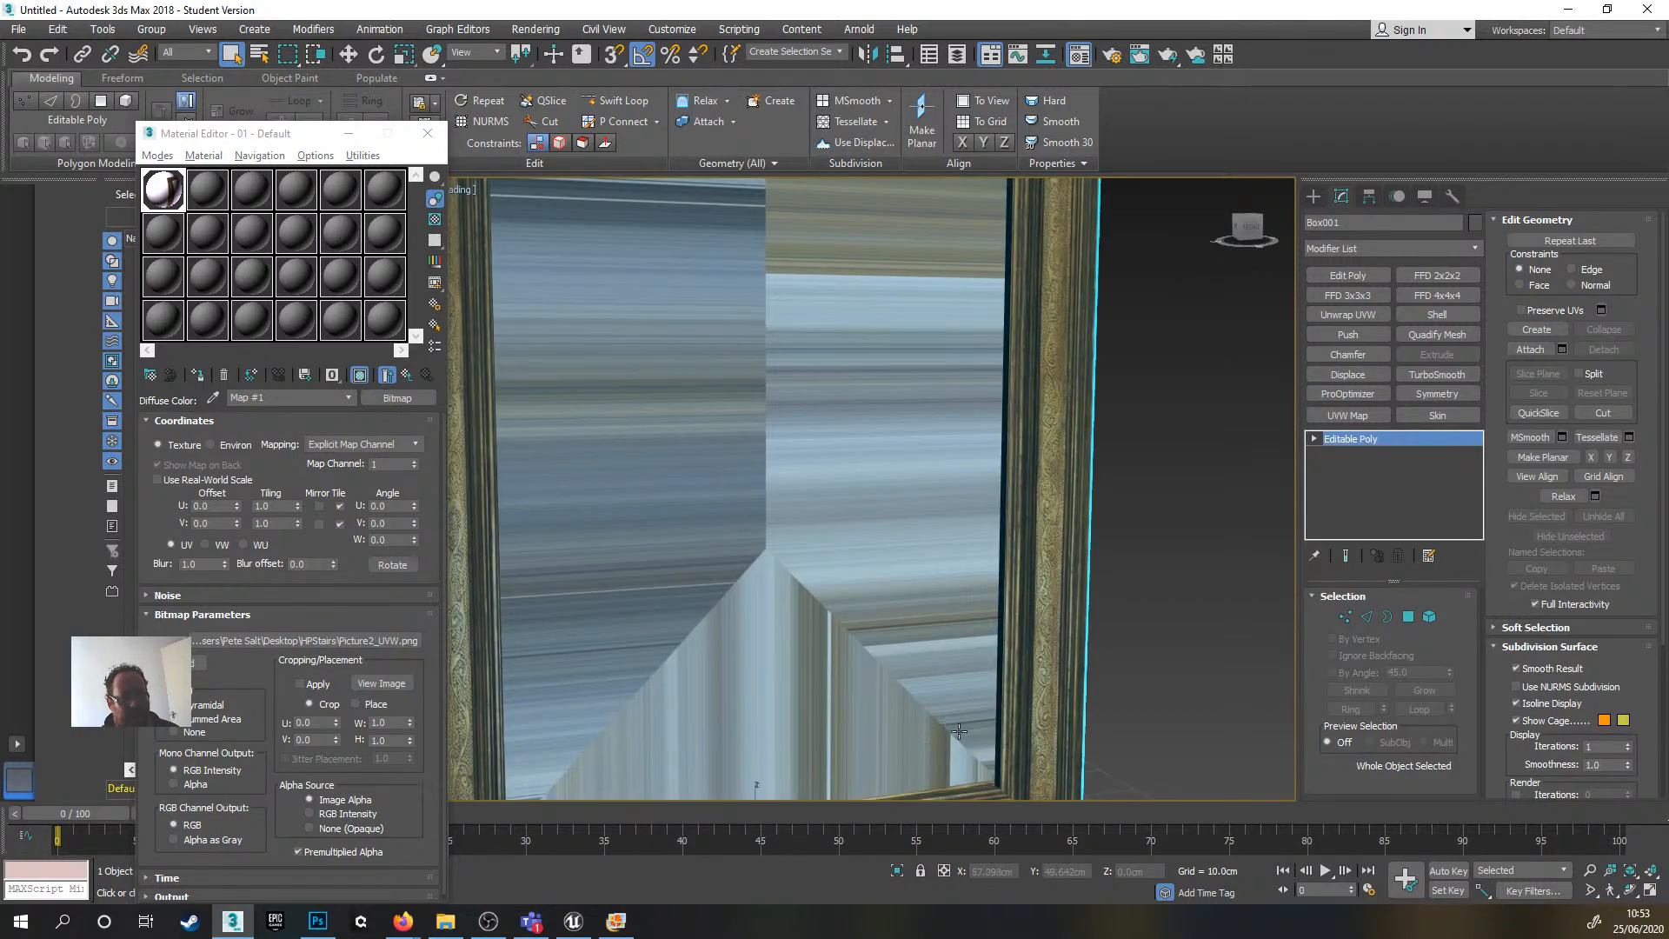
scroll(1007, 658, down, 5)
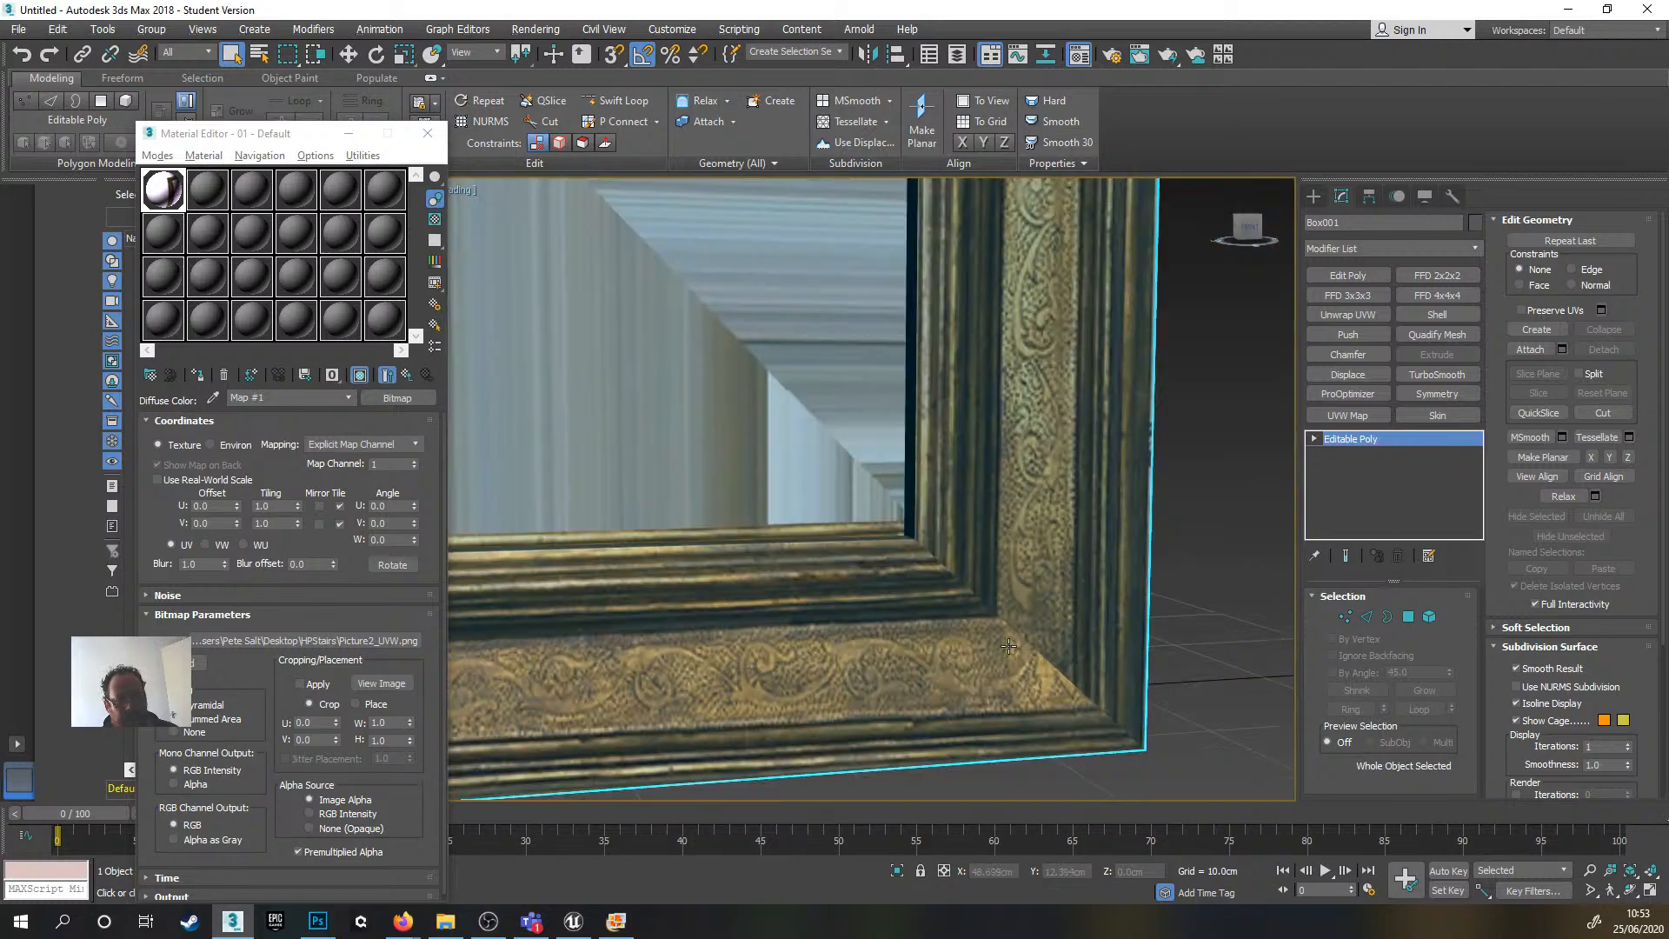
scroll(867, 571, up, 6)
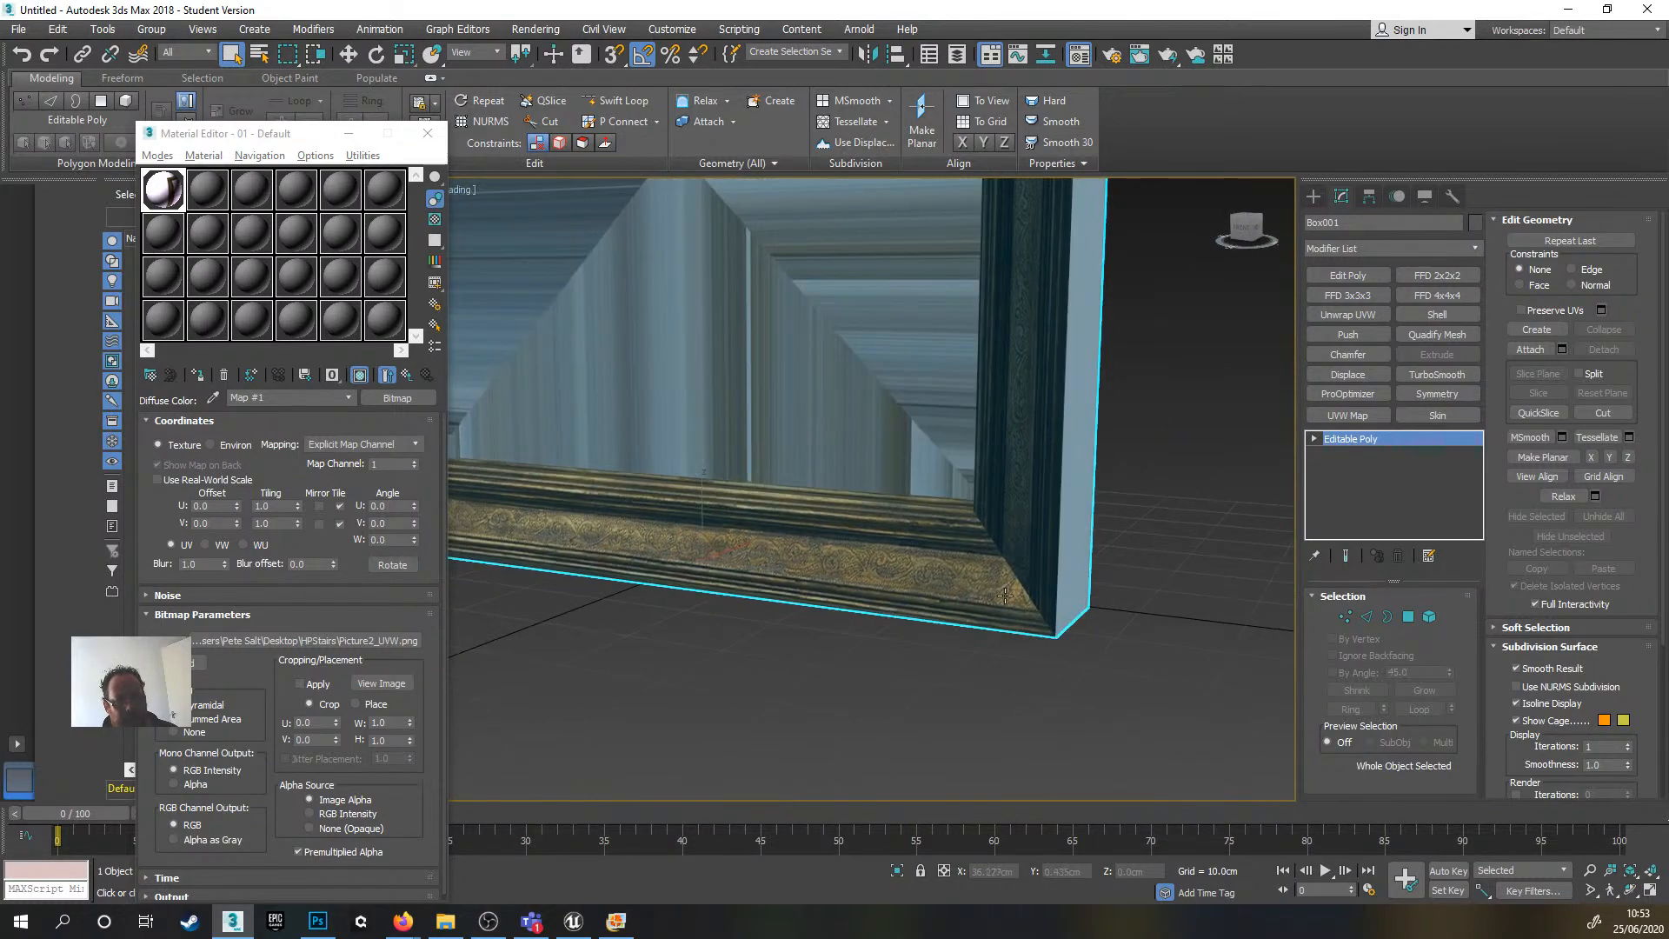
scroll(1074, 541, up, 4)
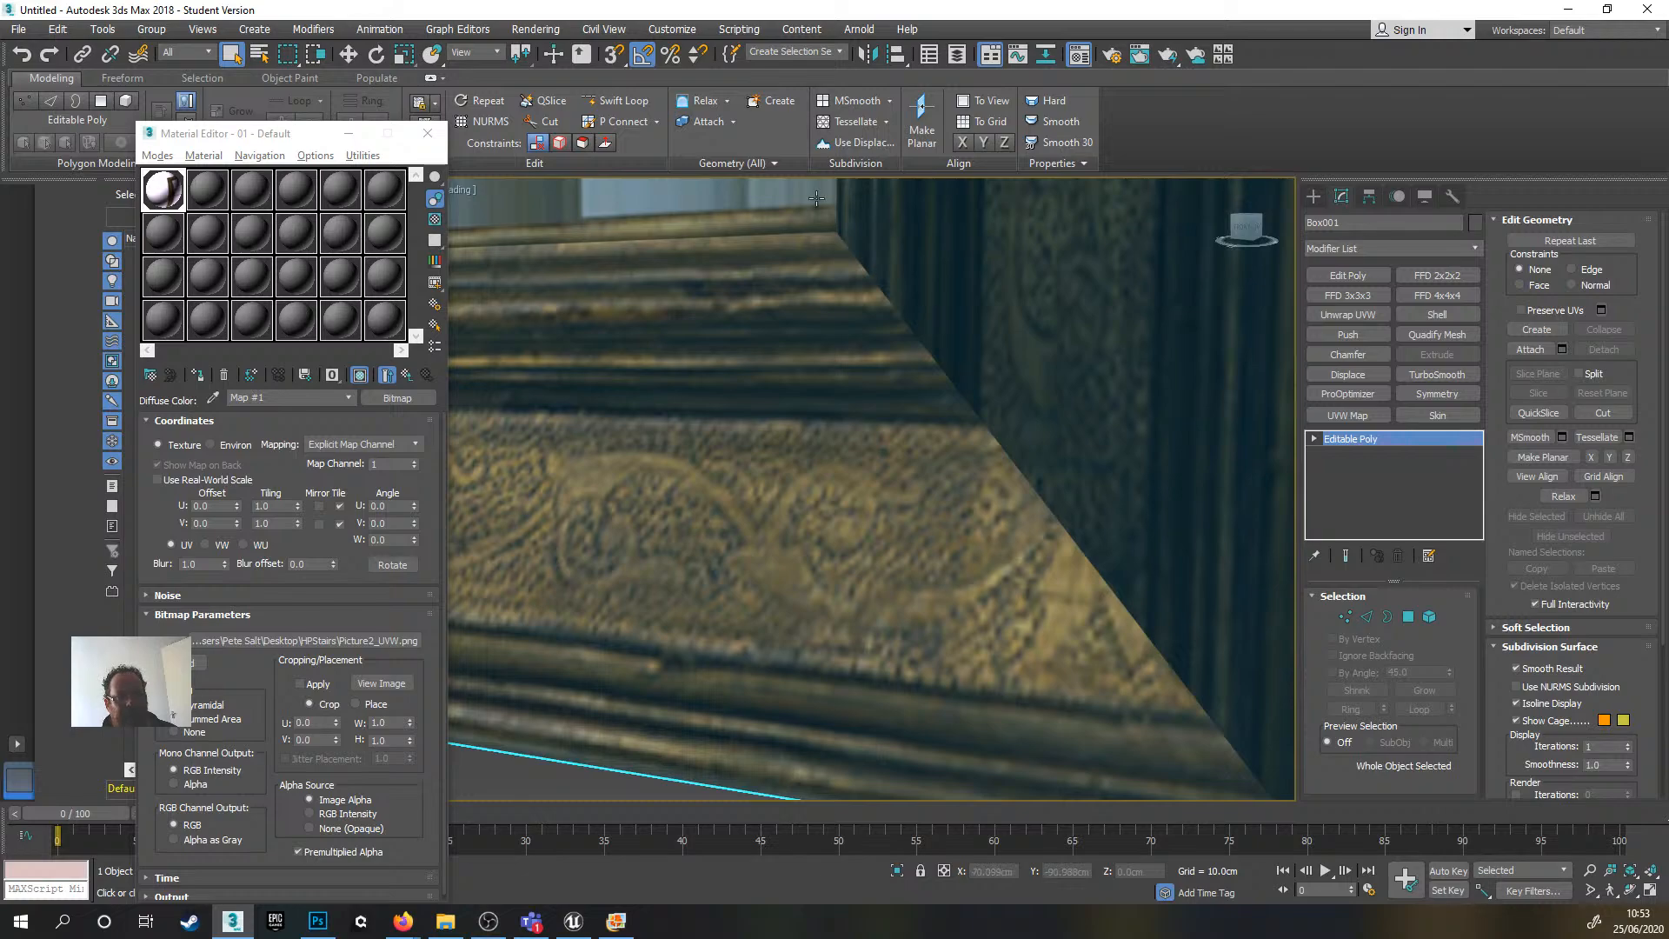
scroll(1034, 456, down, 4)
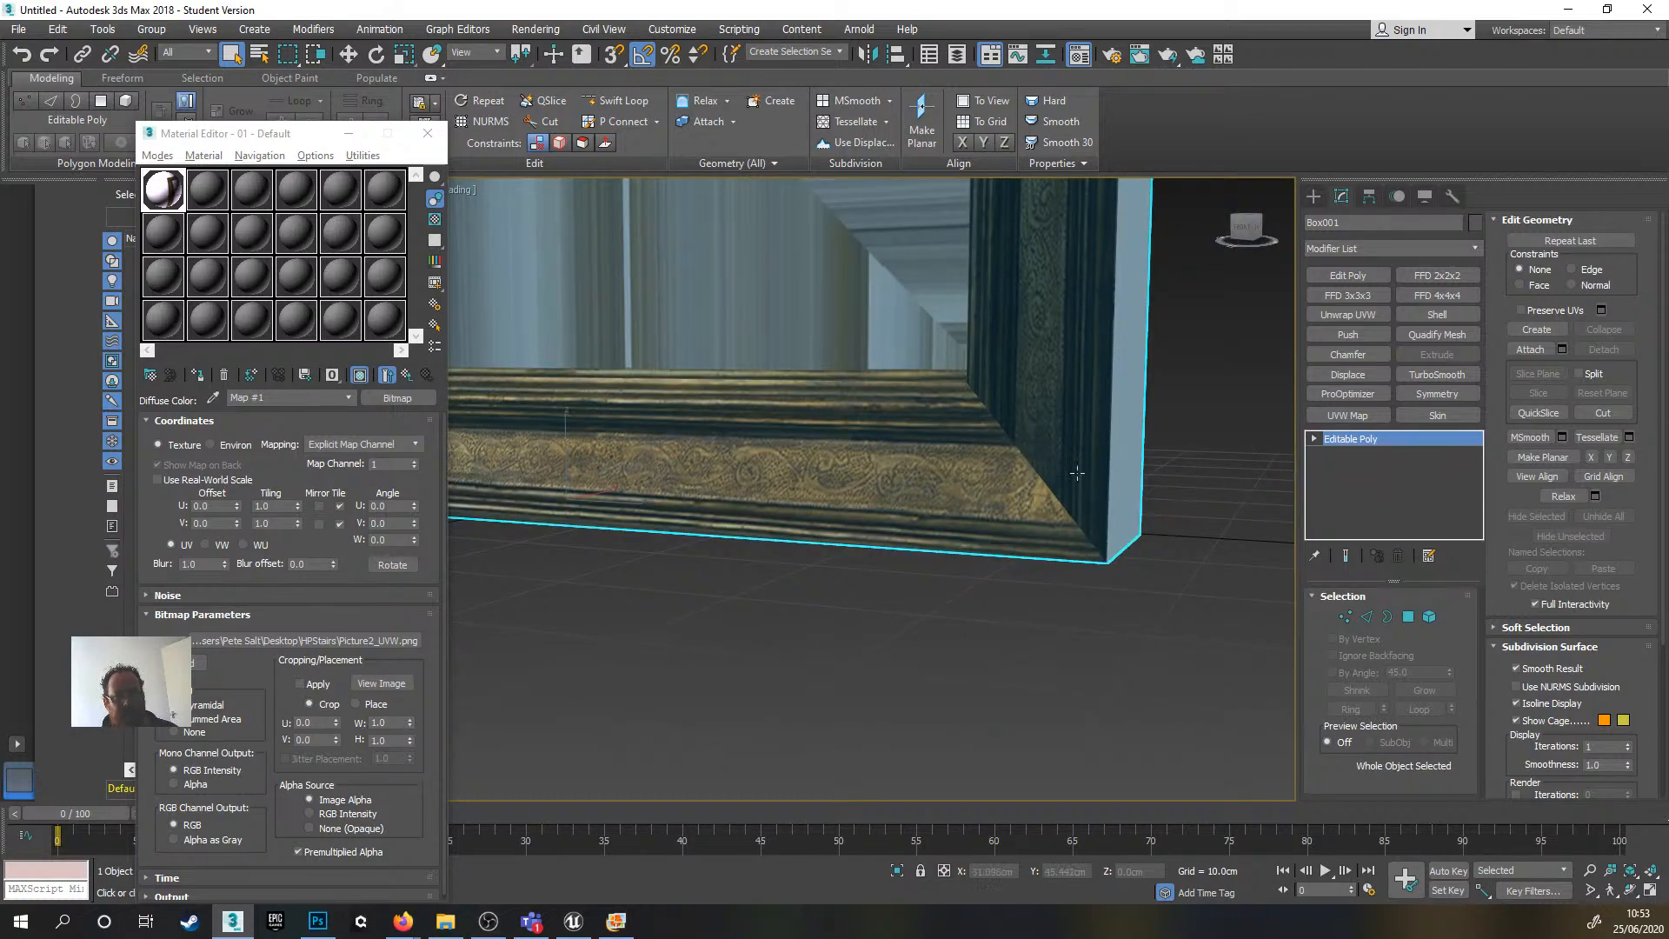
scroll(1069, 456, up, 4)
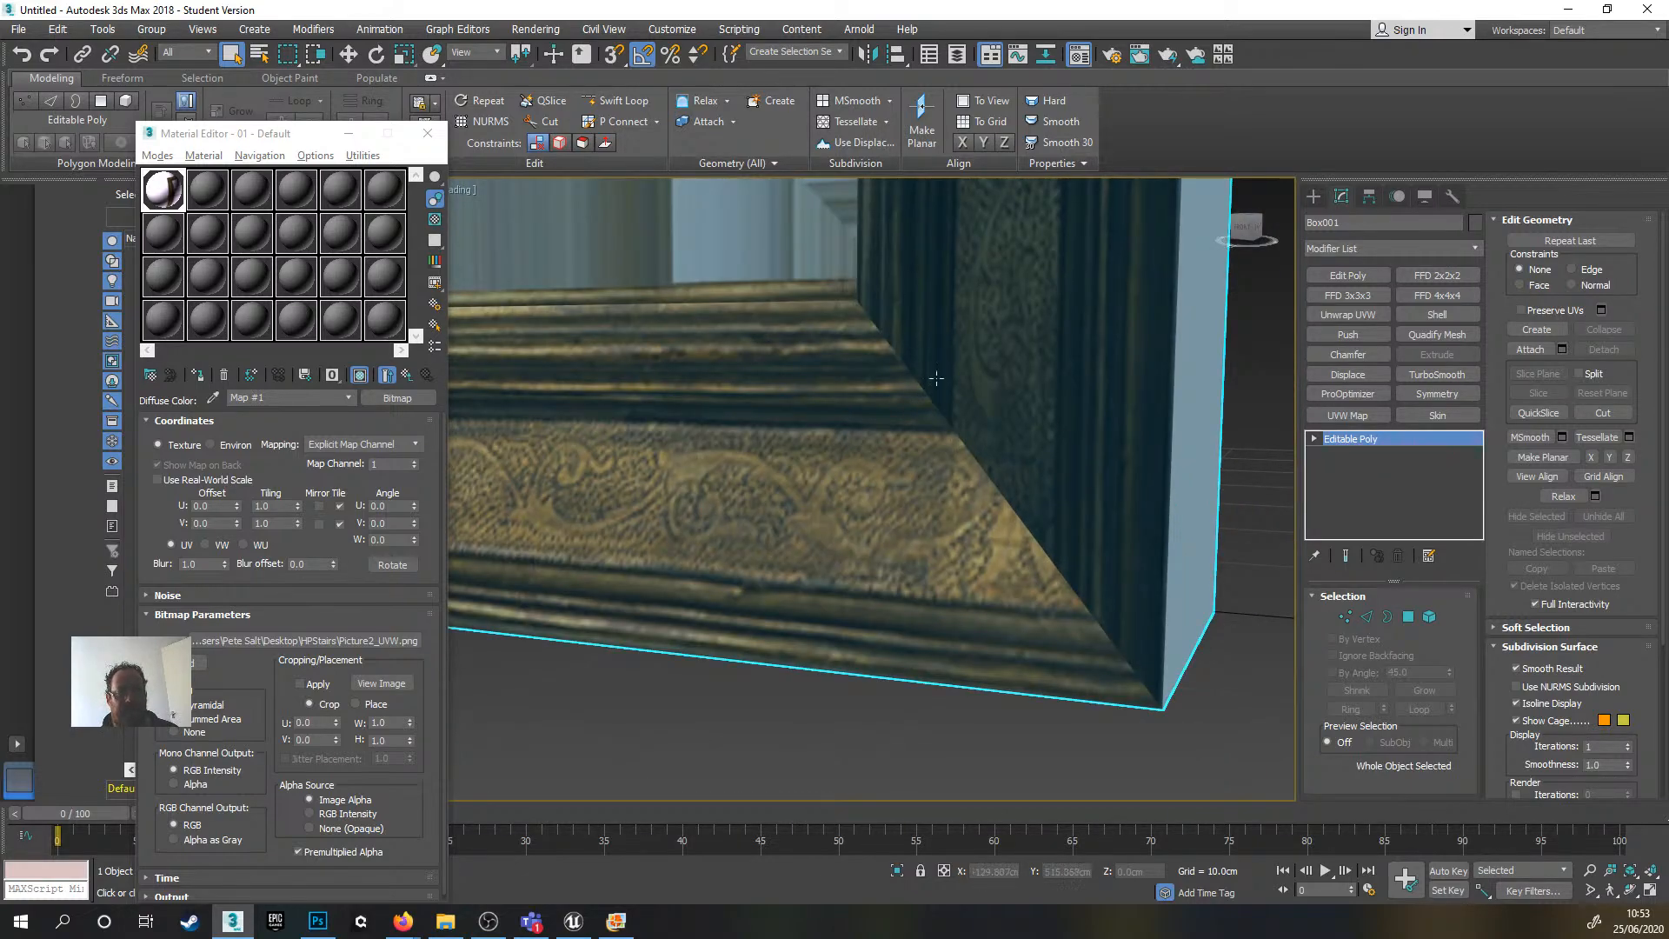
scroll(990, 491, down, 5)
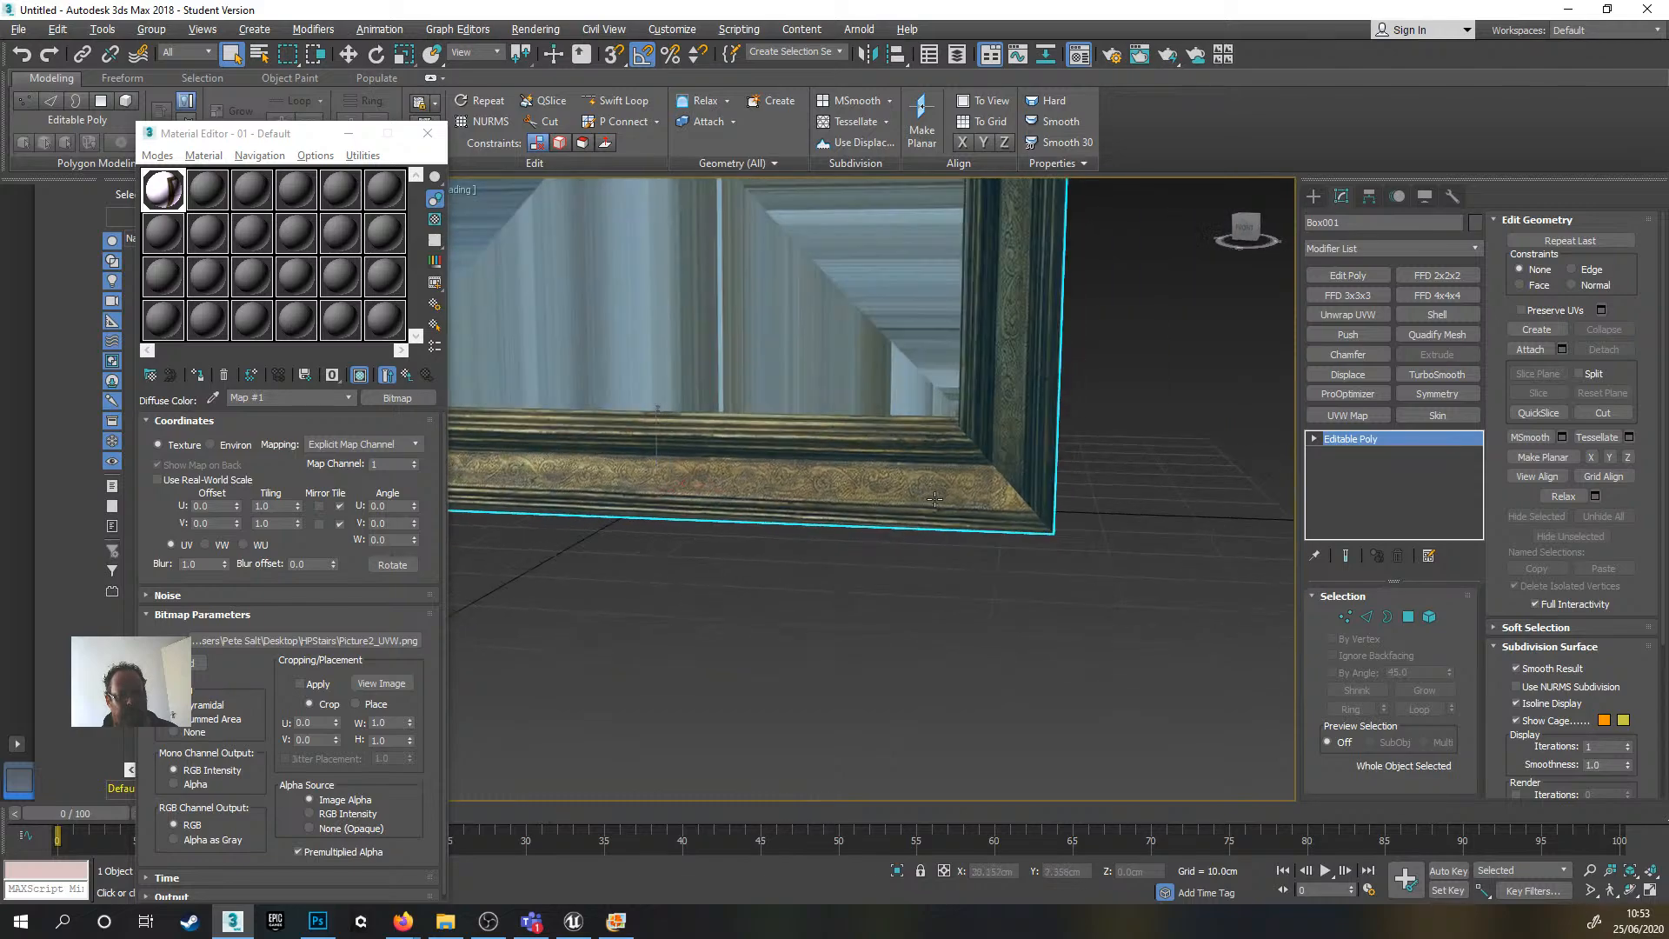
- Deselect the box and inspect the texture alignment at the frame's lower-left corner
click(955, 599)
alt+middle_drag(954, 600, 809, 737)
scroll(1124, 598, down, 3)
scroll(864, 663, down, 3)
scroll(837, 620, up, 2)
scroll(838, 621, up, 5)
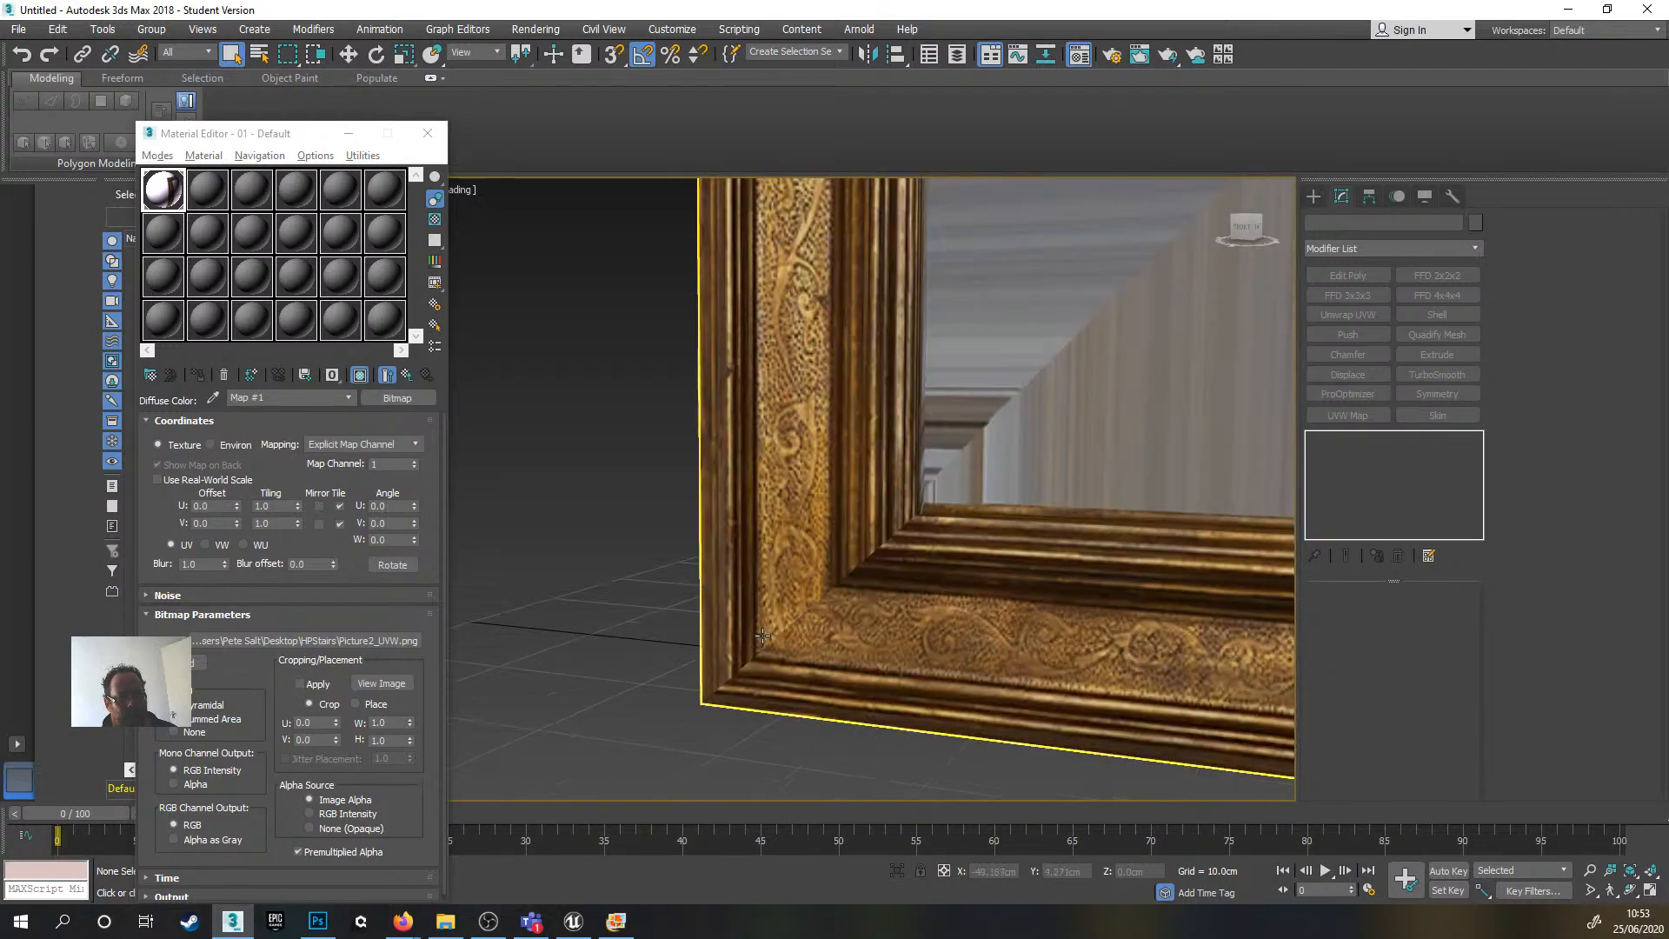
scroll(859, 574, up, 3)
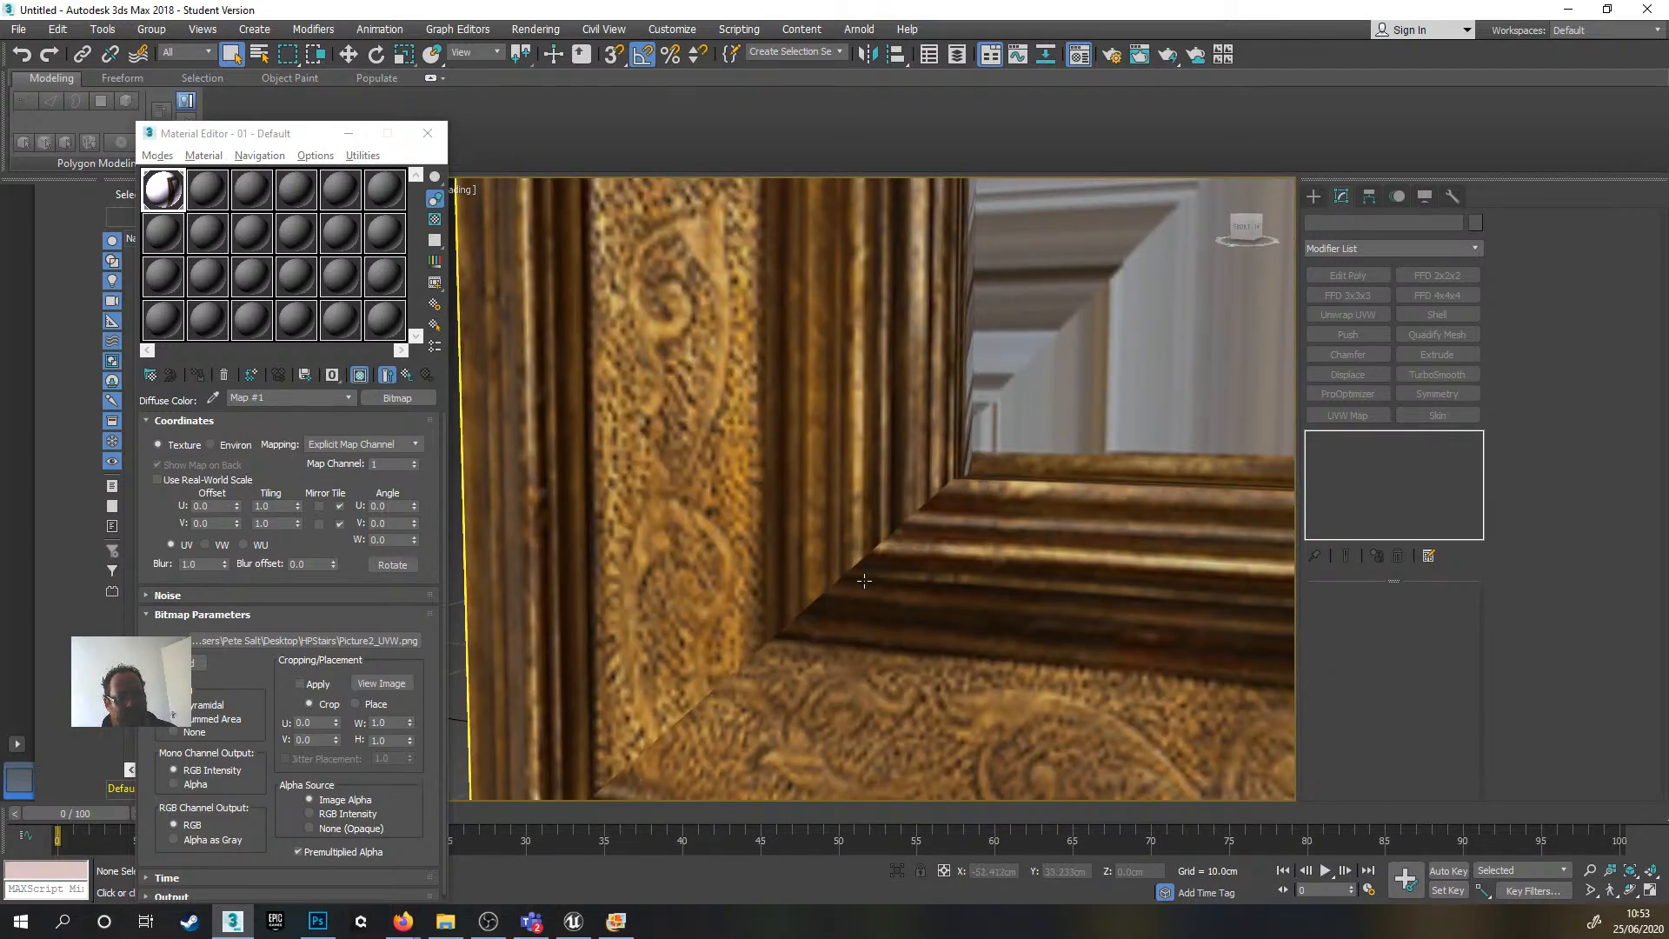
scroll(1057, 600, down, 6)
middle_drag(1059, 600, 838, 745)
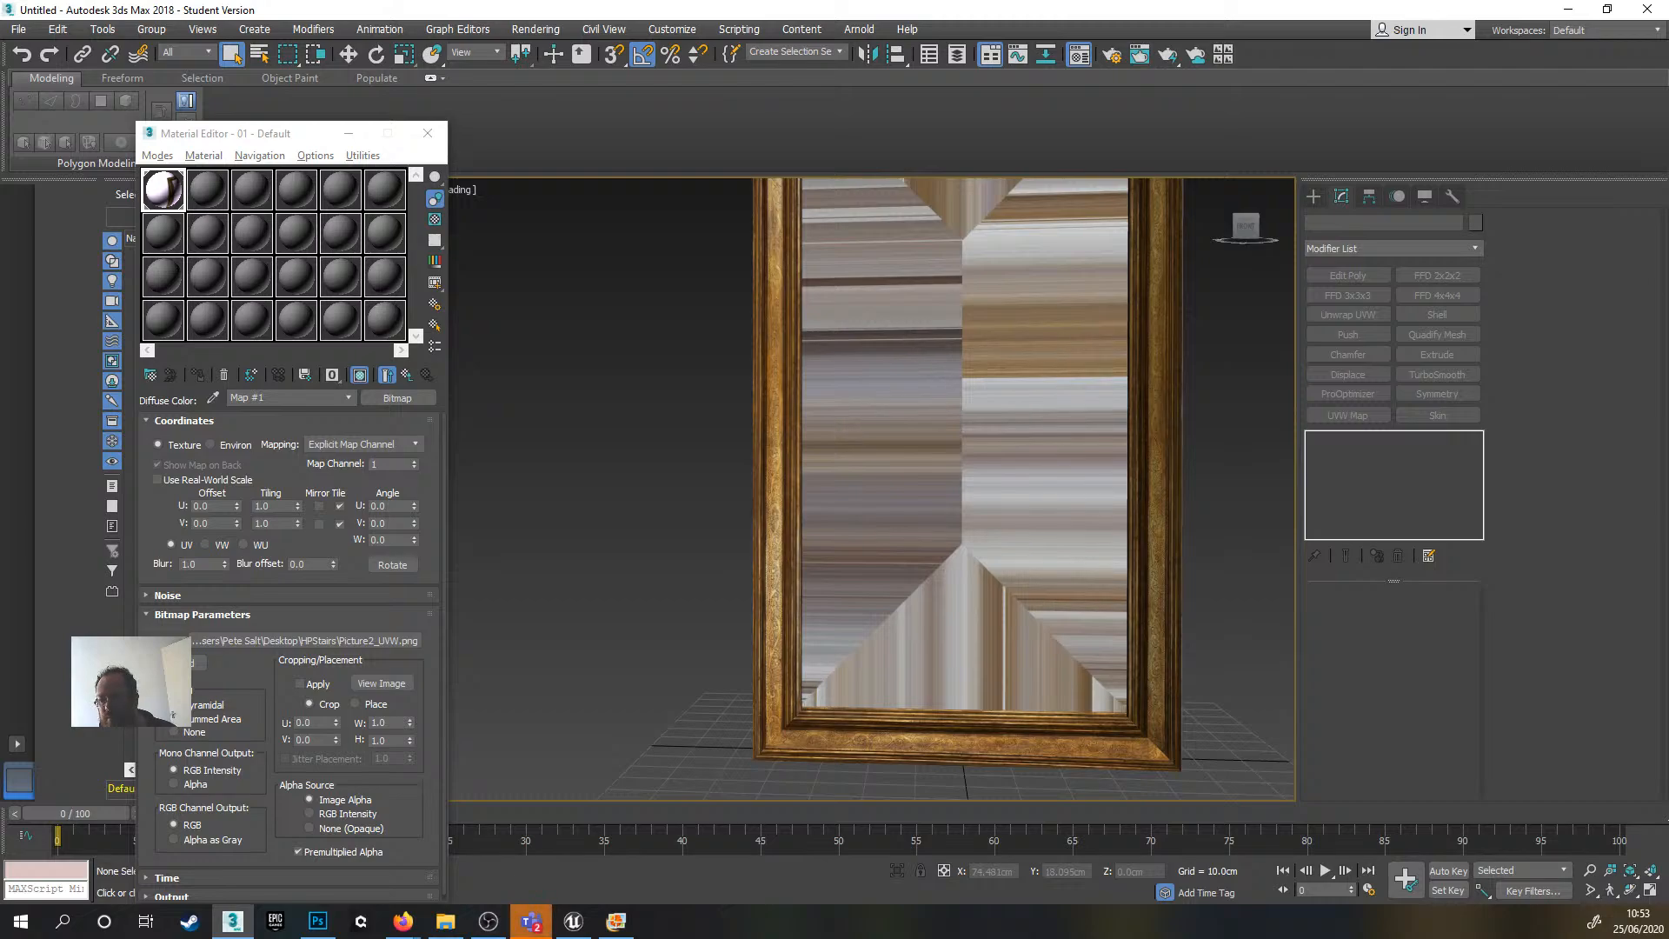
- Inspect the texture along the frame's upper-left corner and its top inner edge for alignment faults
scroll(910, 543, down, 5)
middle_drag(910, 542, 902, 618)
scroll(888, 447, up, 5)
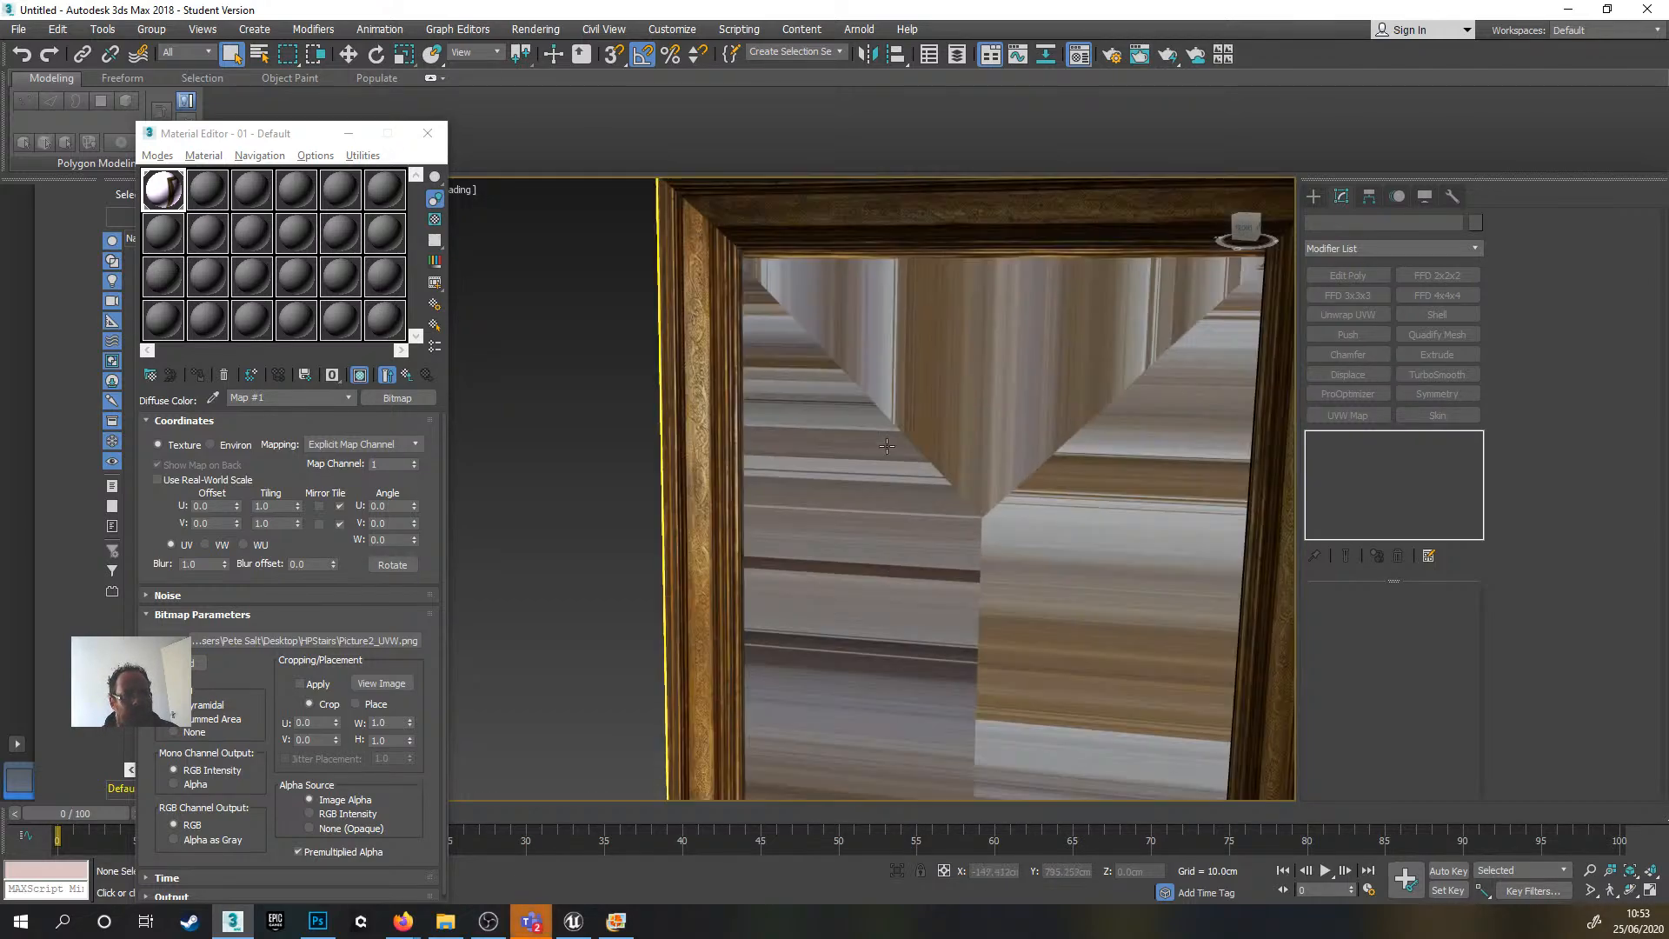
middle_drag(887, 446, 669, 323)
scroll(897, 415, down, 3)
scroll(669, 323, up, 5)
scroll(668, 324, up, 4)
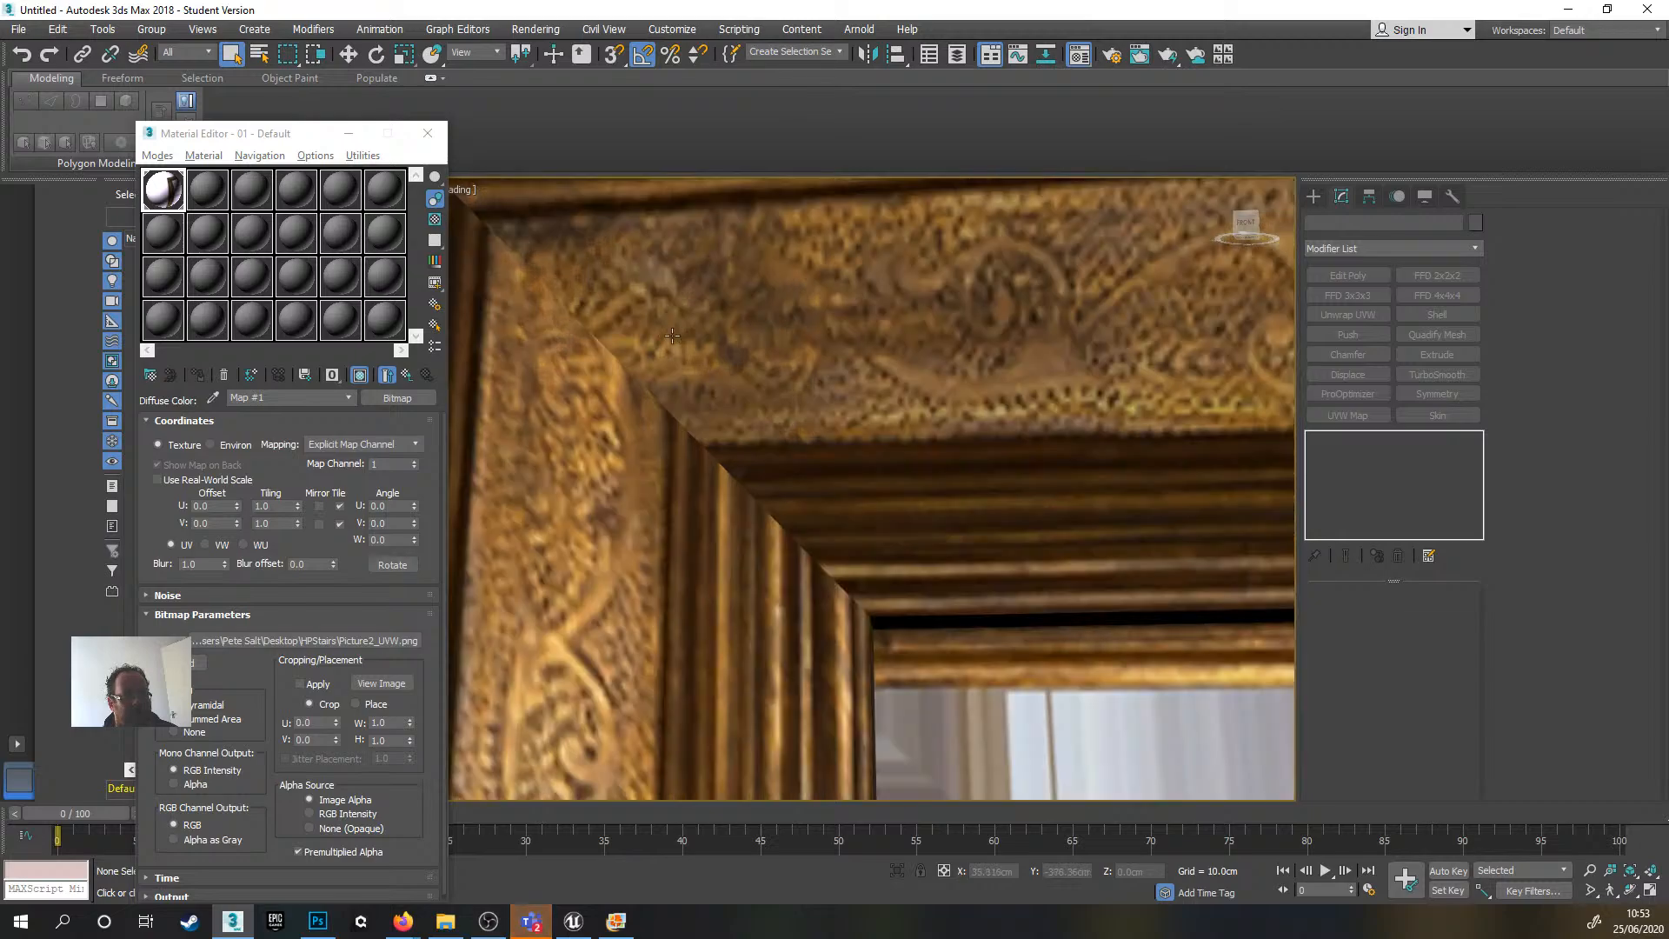
scroll(560, 331, up, 2)
scroll(560, 331, down, 5)
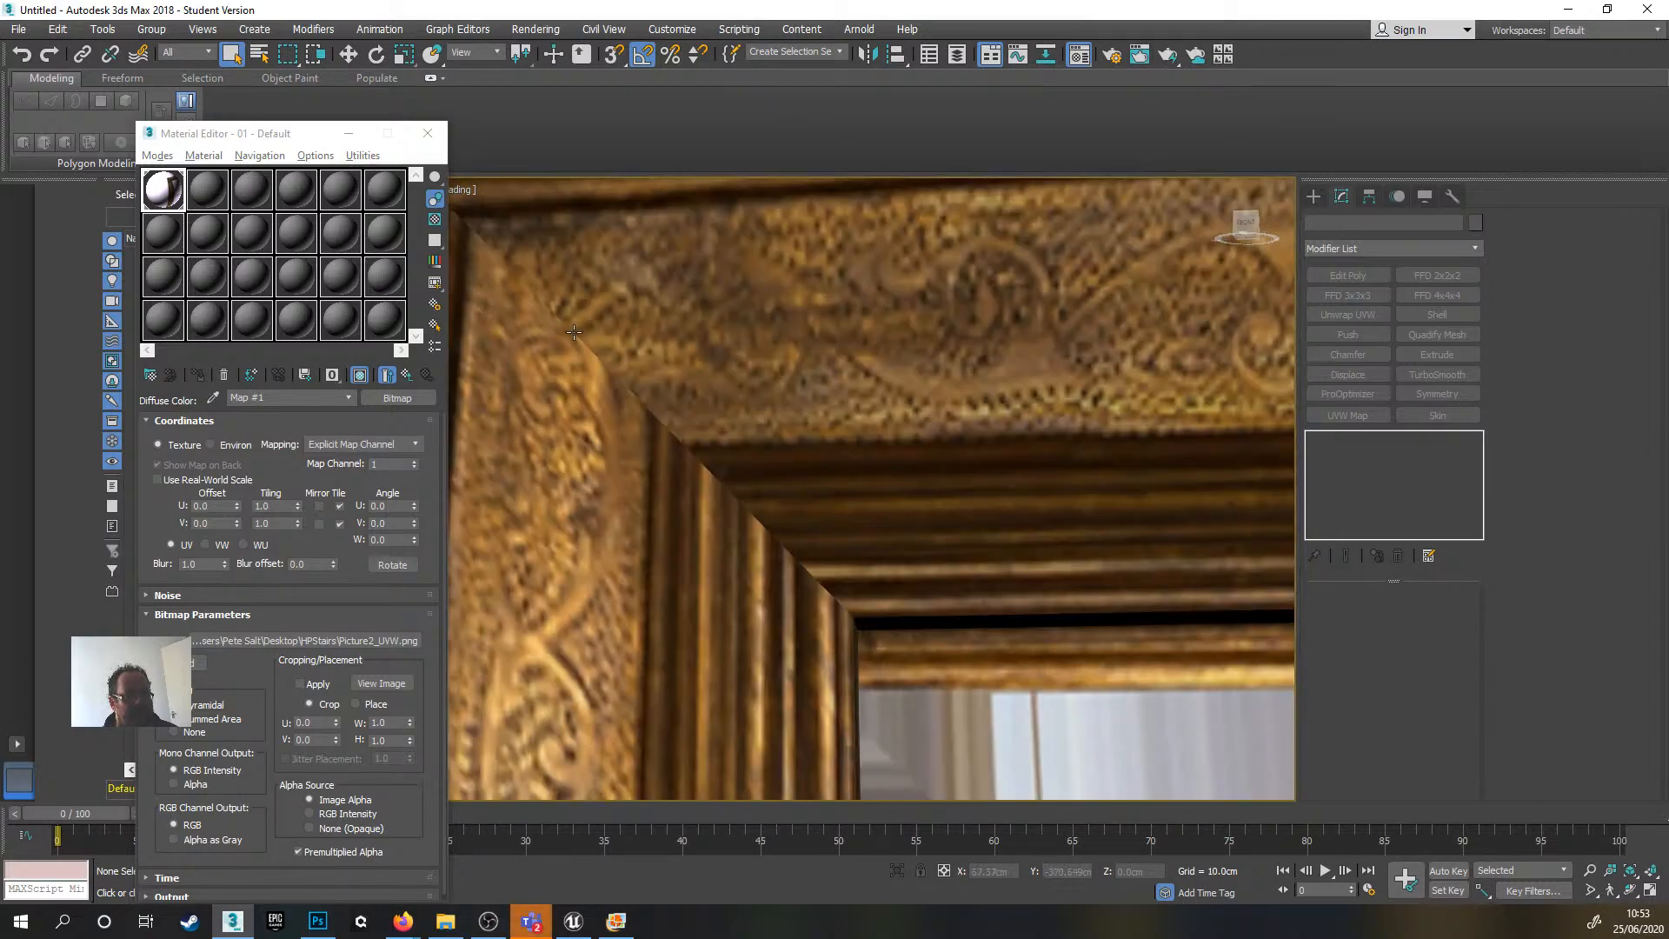
scroll(669, 423, up, 3)
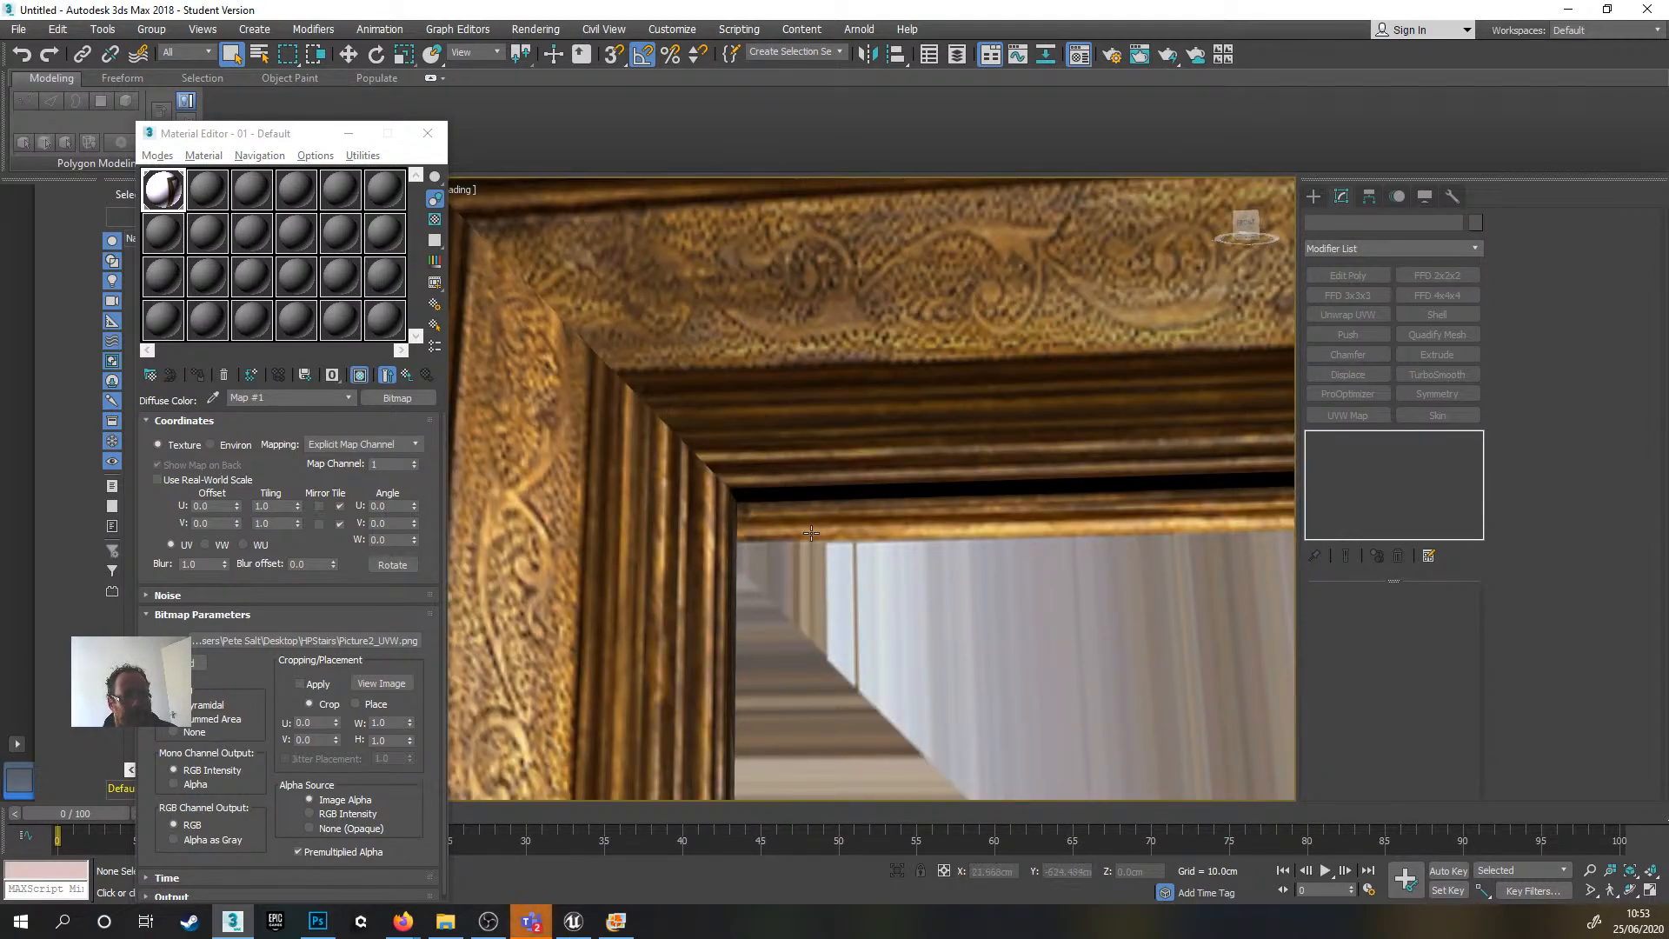
scroll(811, 533, down, 6)
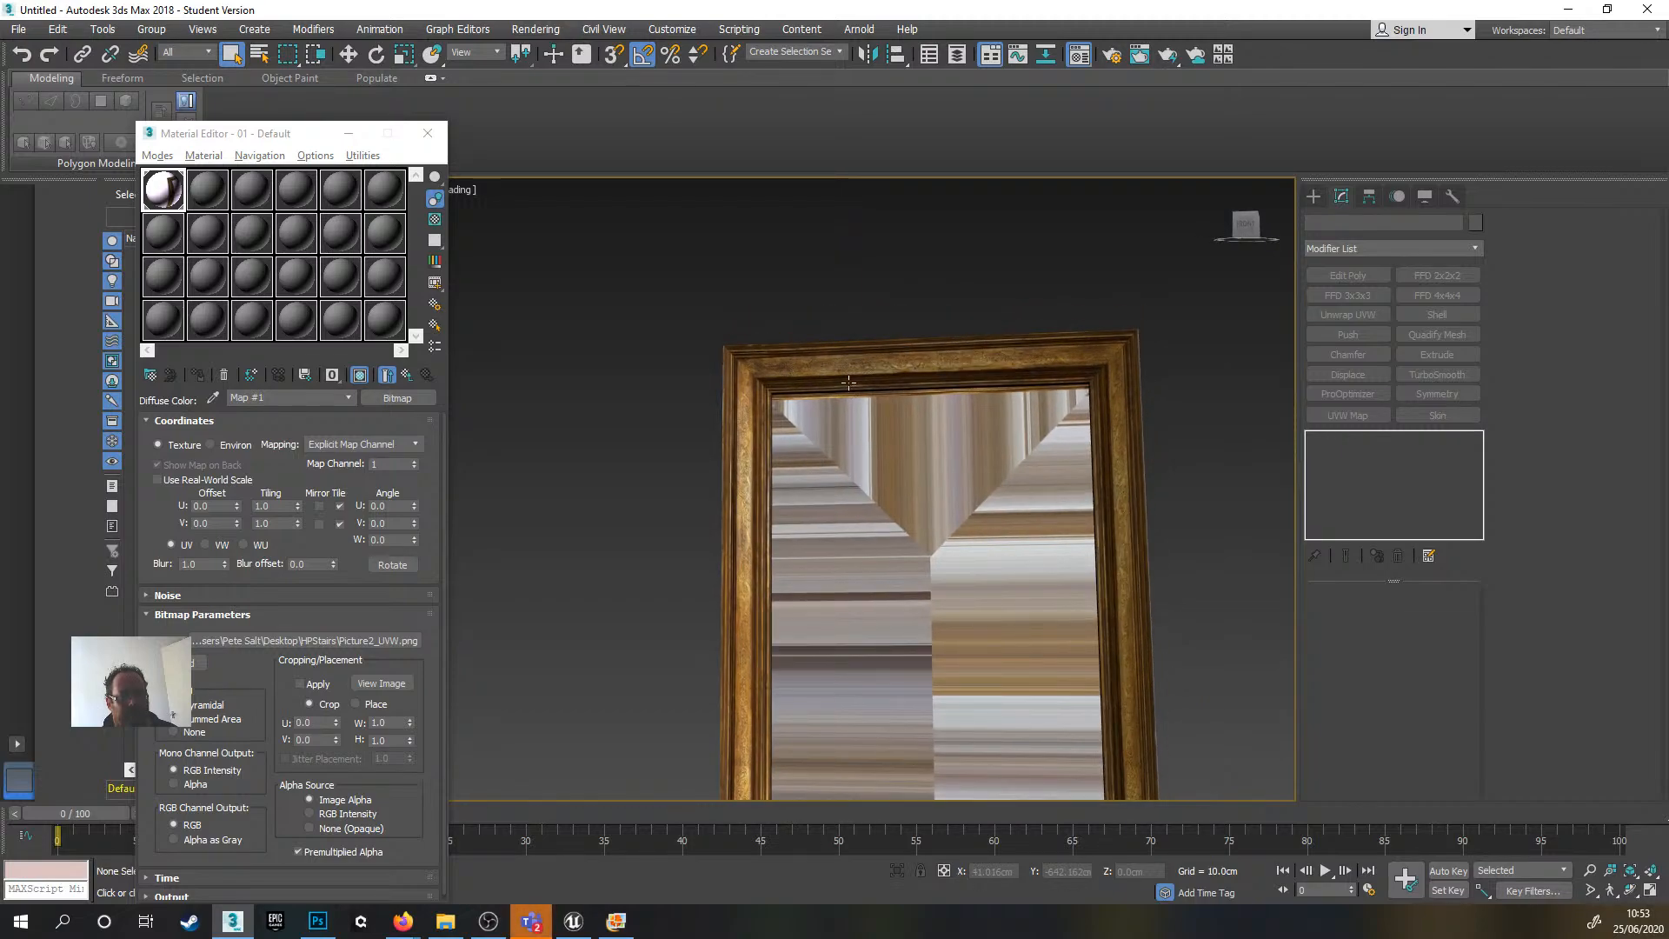
scroll(848, 383, up, 3)
scroll(849, 382, down, 3)
scroll(967, 394, up, 4)
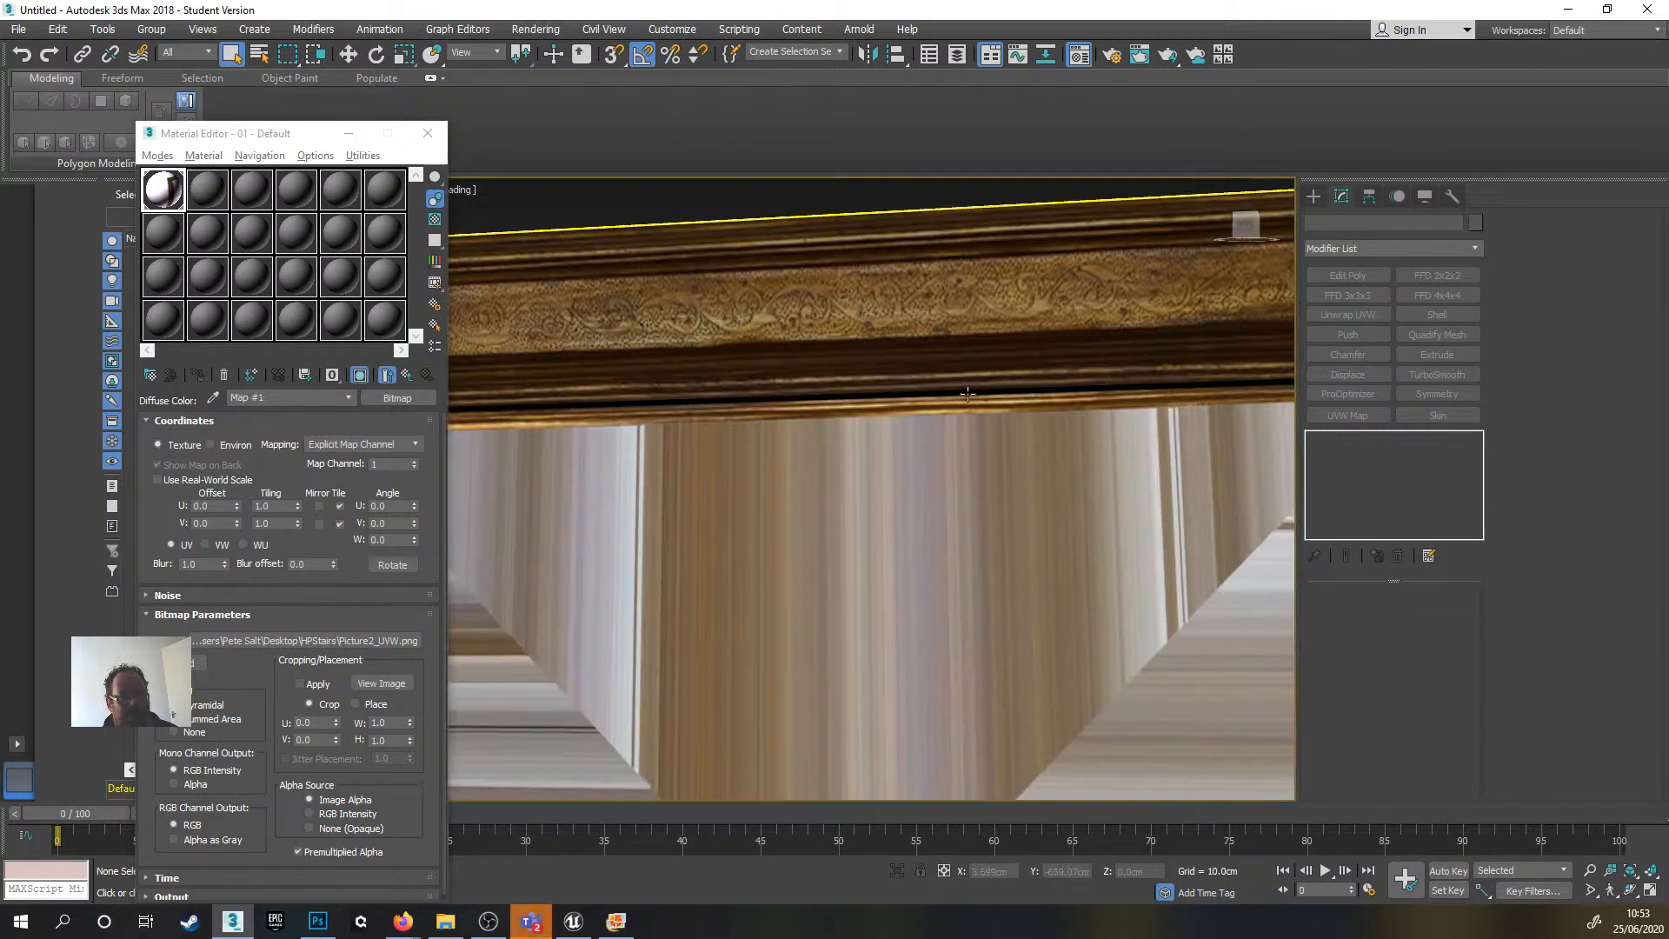
scroll(968, 394, down, 6)
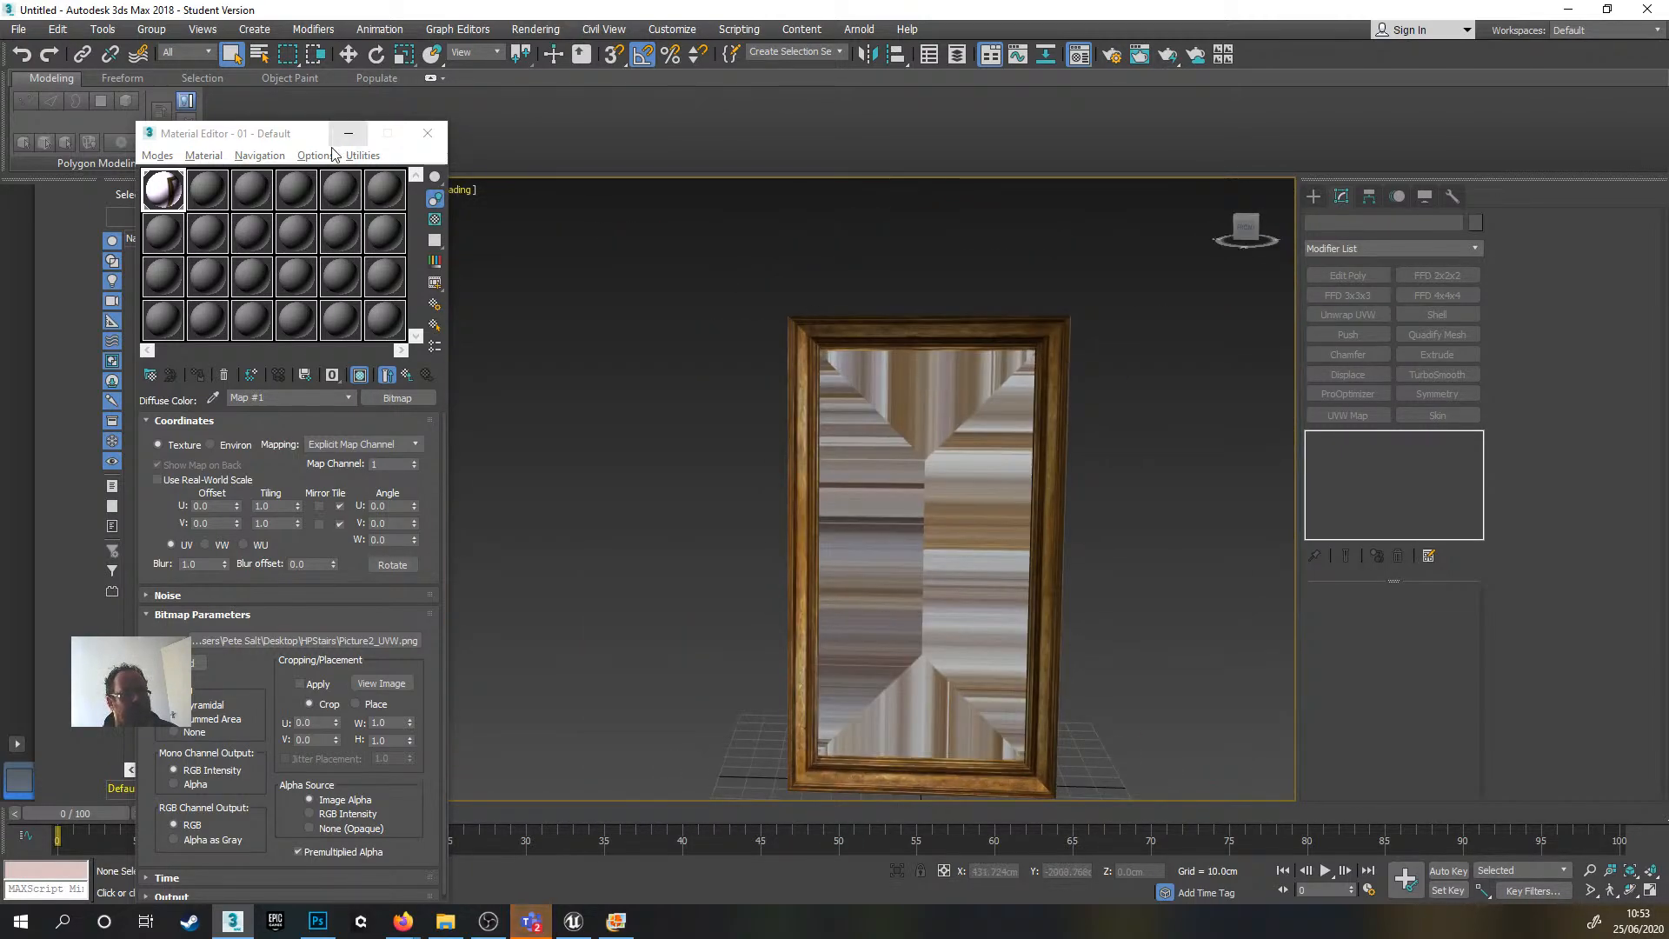
- Check the whole textured frame at an angle and minimise the Material Editor
drag(287, 133, 289, 98)
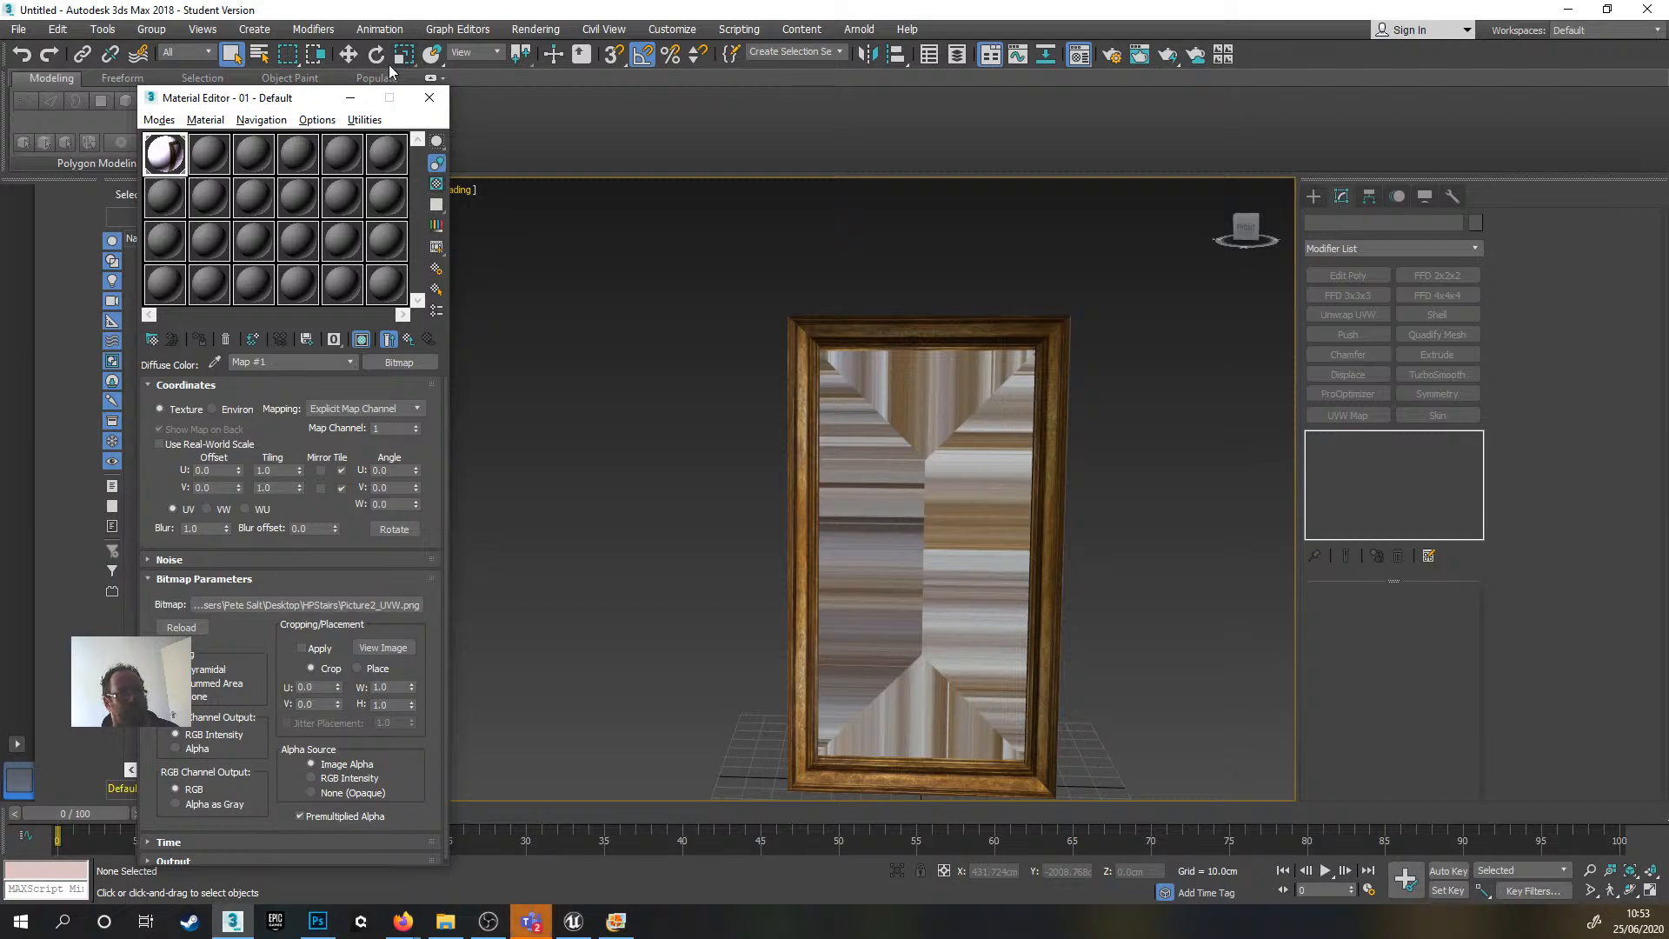
alt+middle_drag(591, 295, 642, 299)
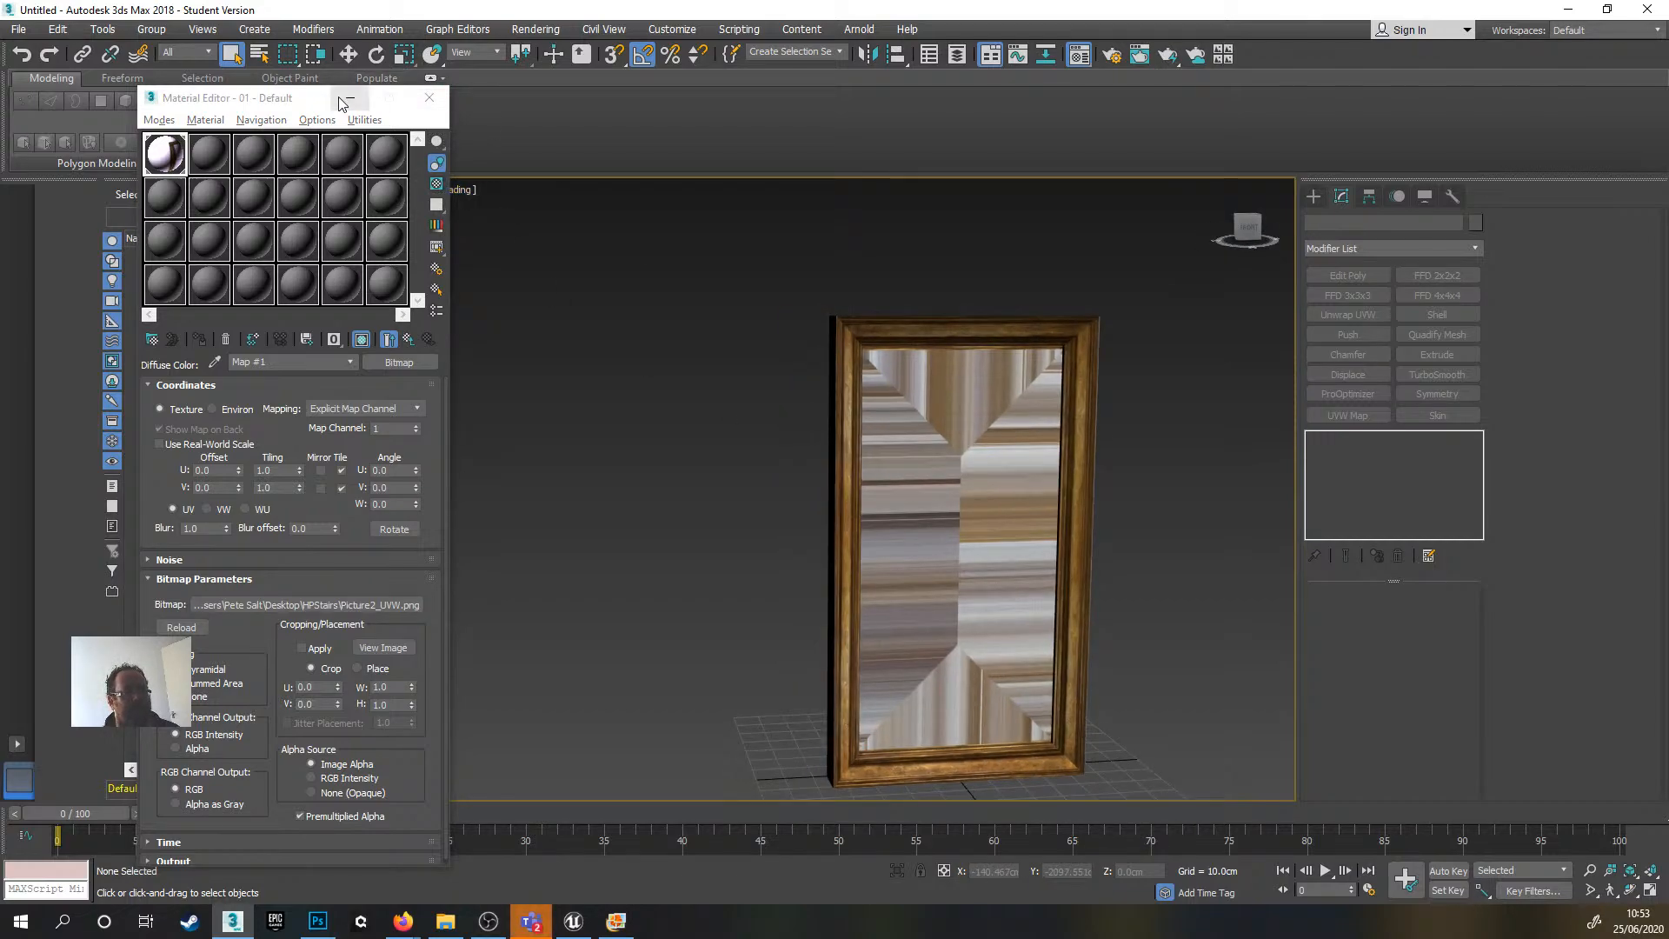
scroll(939, 434, up, 3)
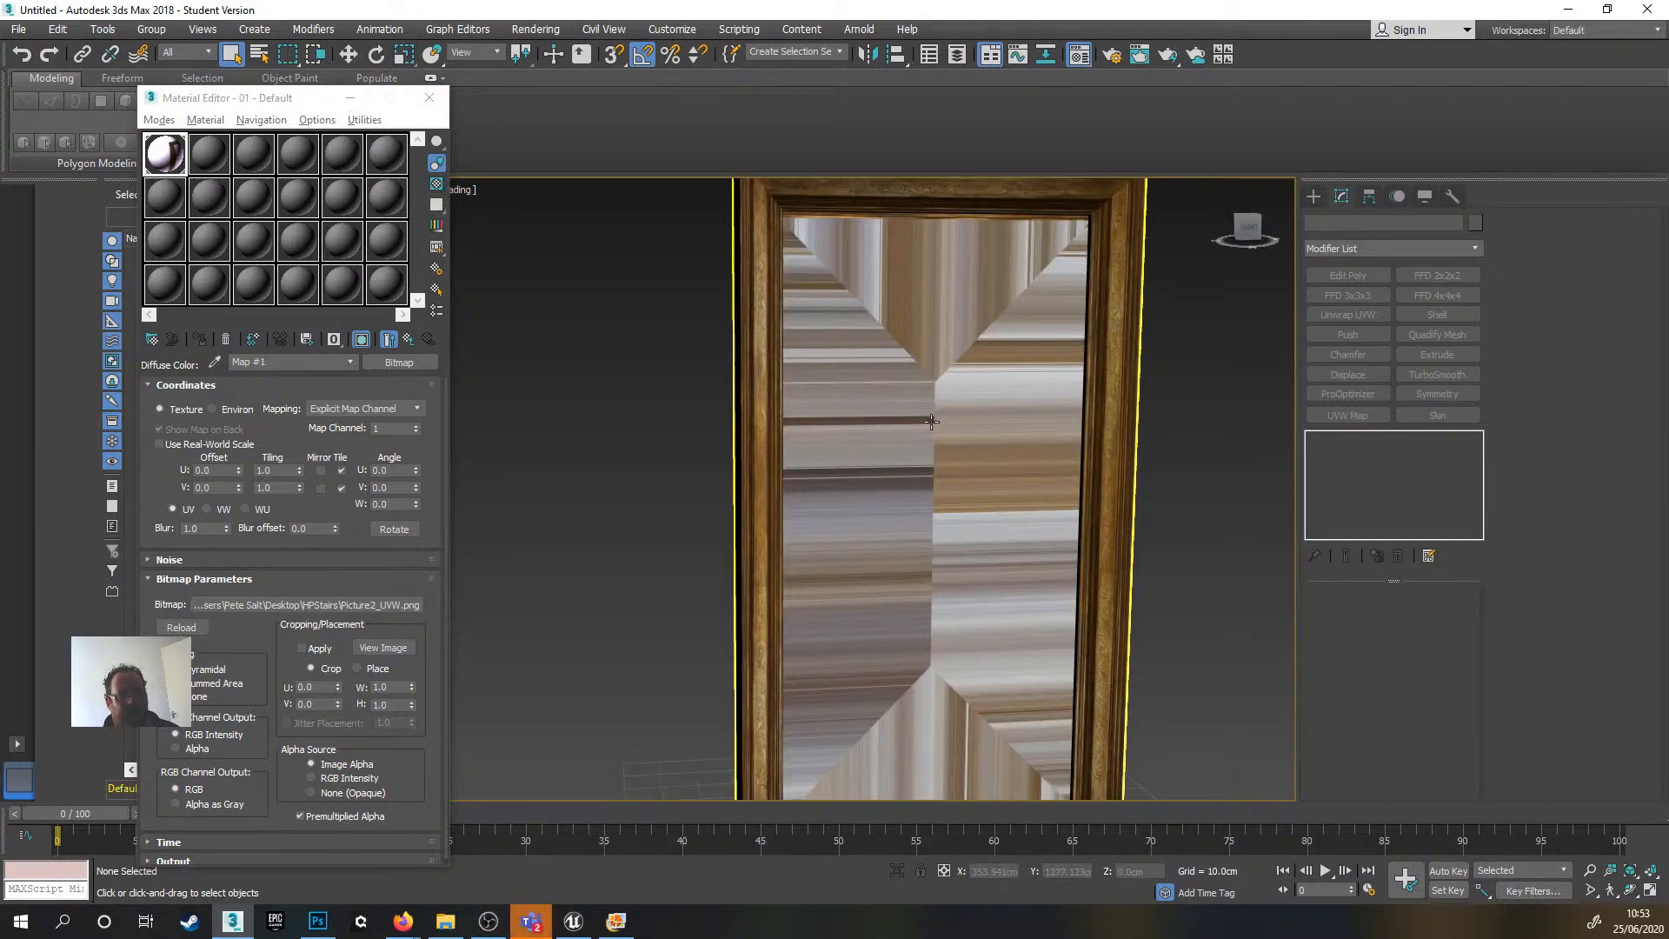
scroll(913, 430, down, 3)
middle_drag(914, 431, 902, 444)
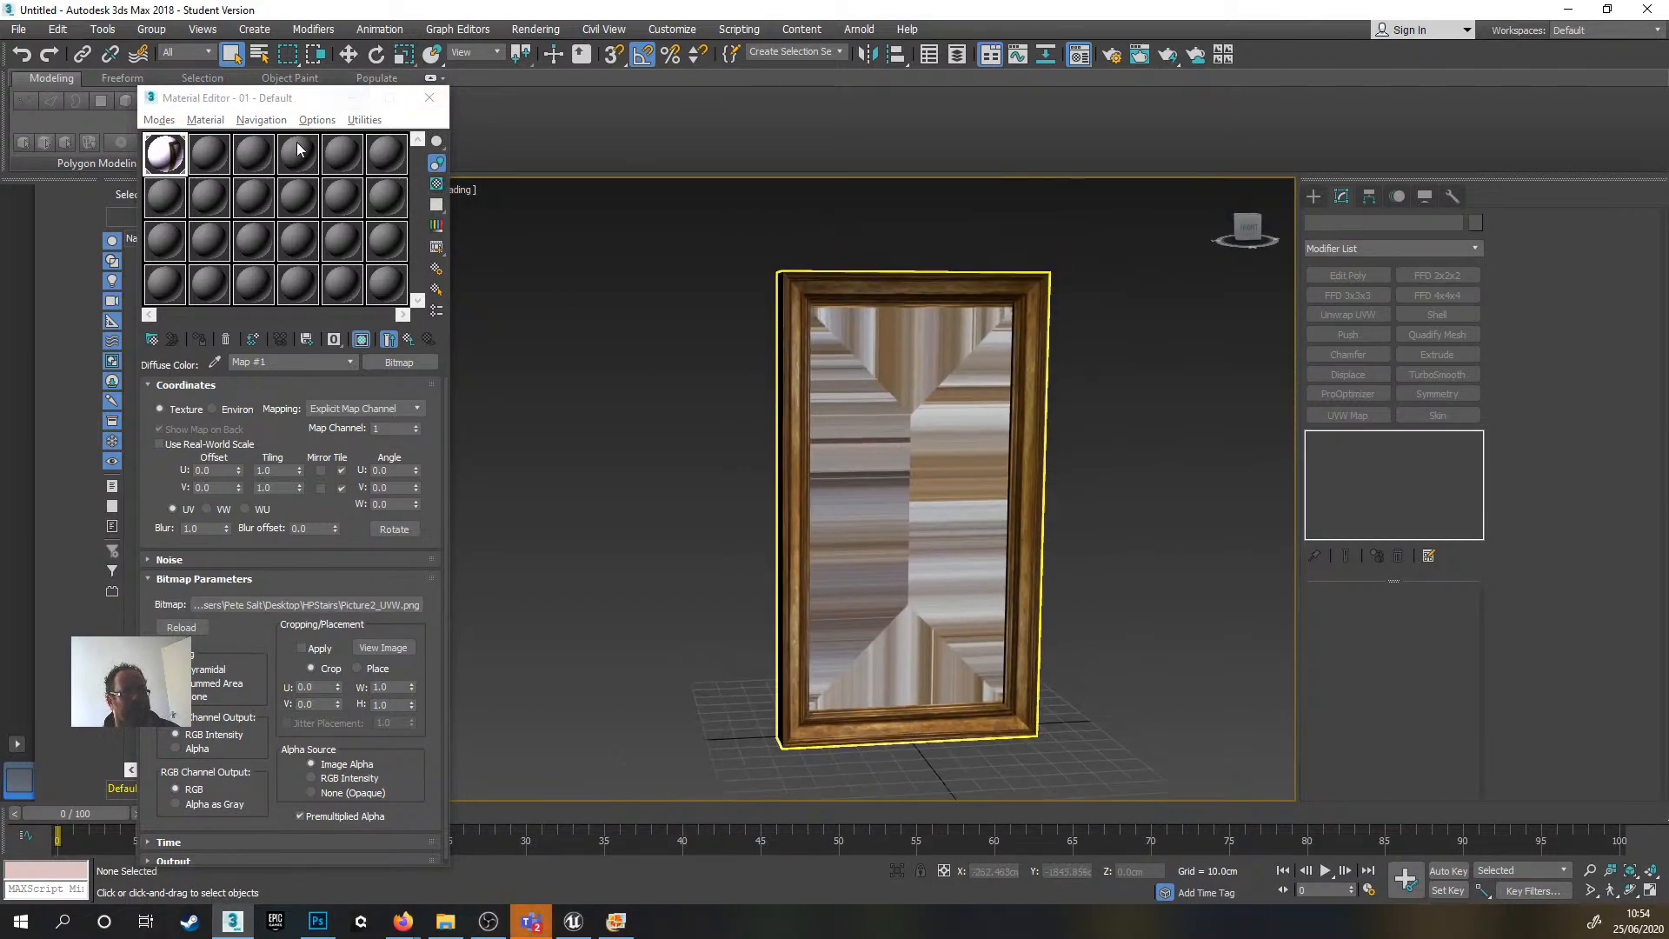
click(352, 100)
- Select the picture frame box and, at polygon level, pick its large recessed front face
click(1039, 347)
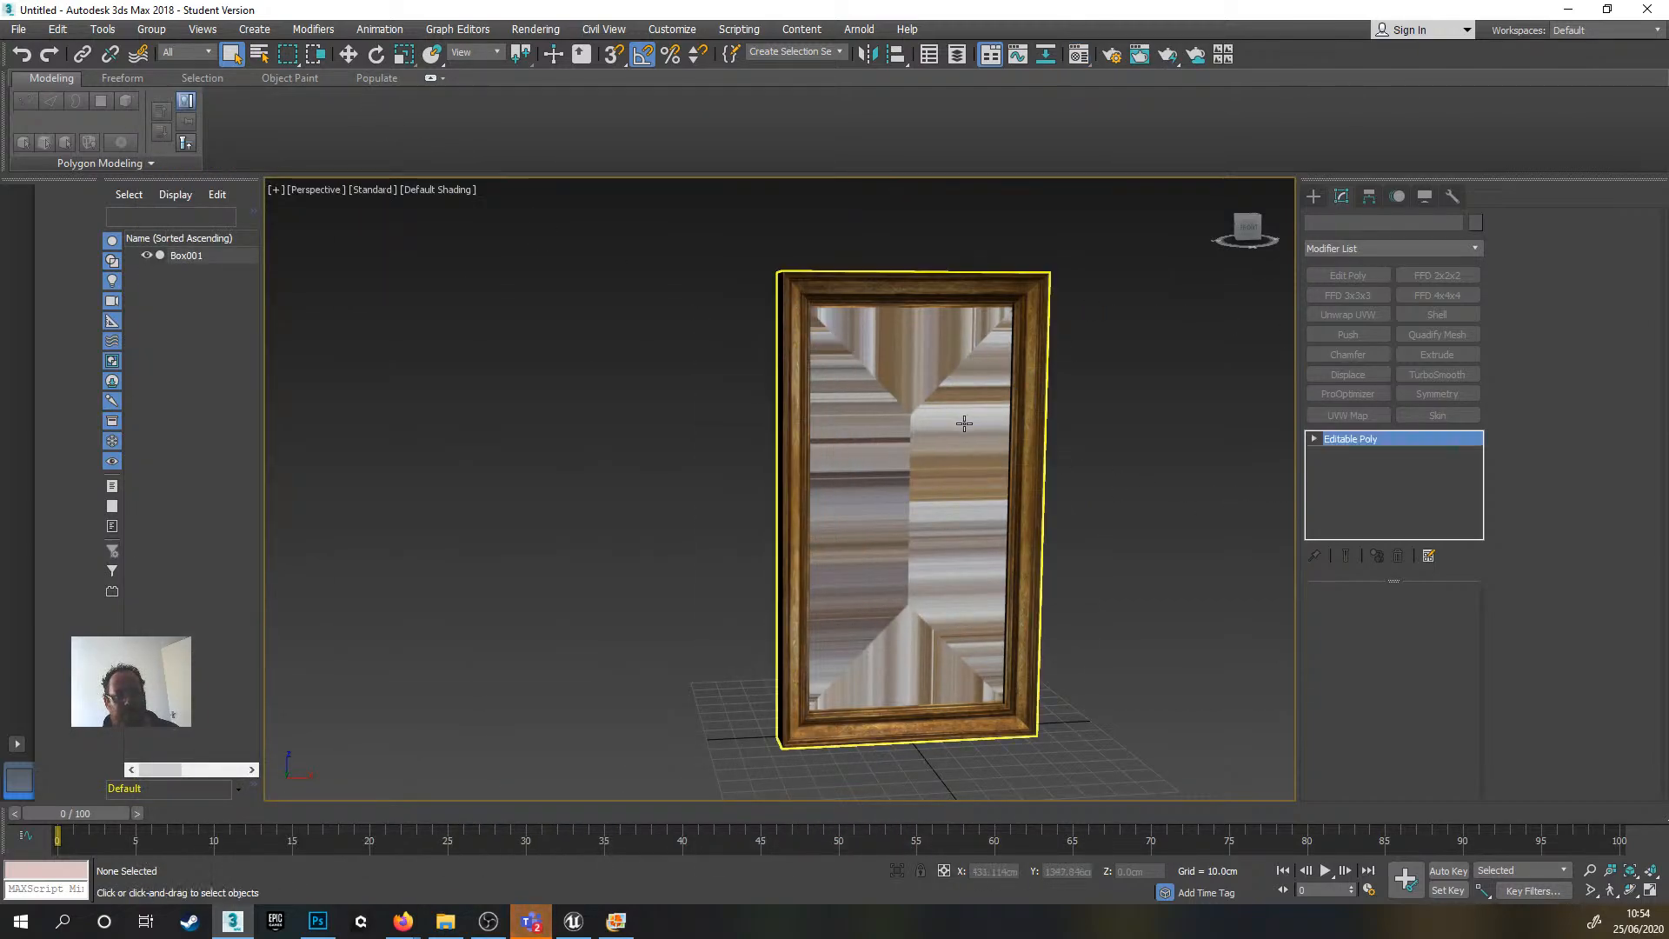
scroll(967, 423, down, 3)
scroll(882, 443, up, 4)
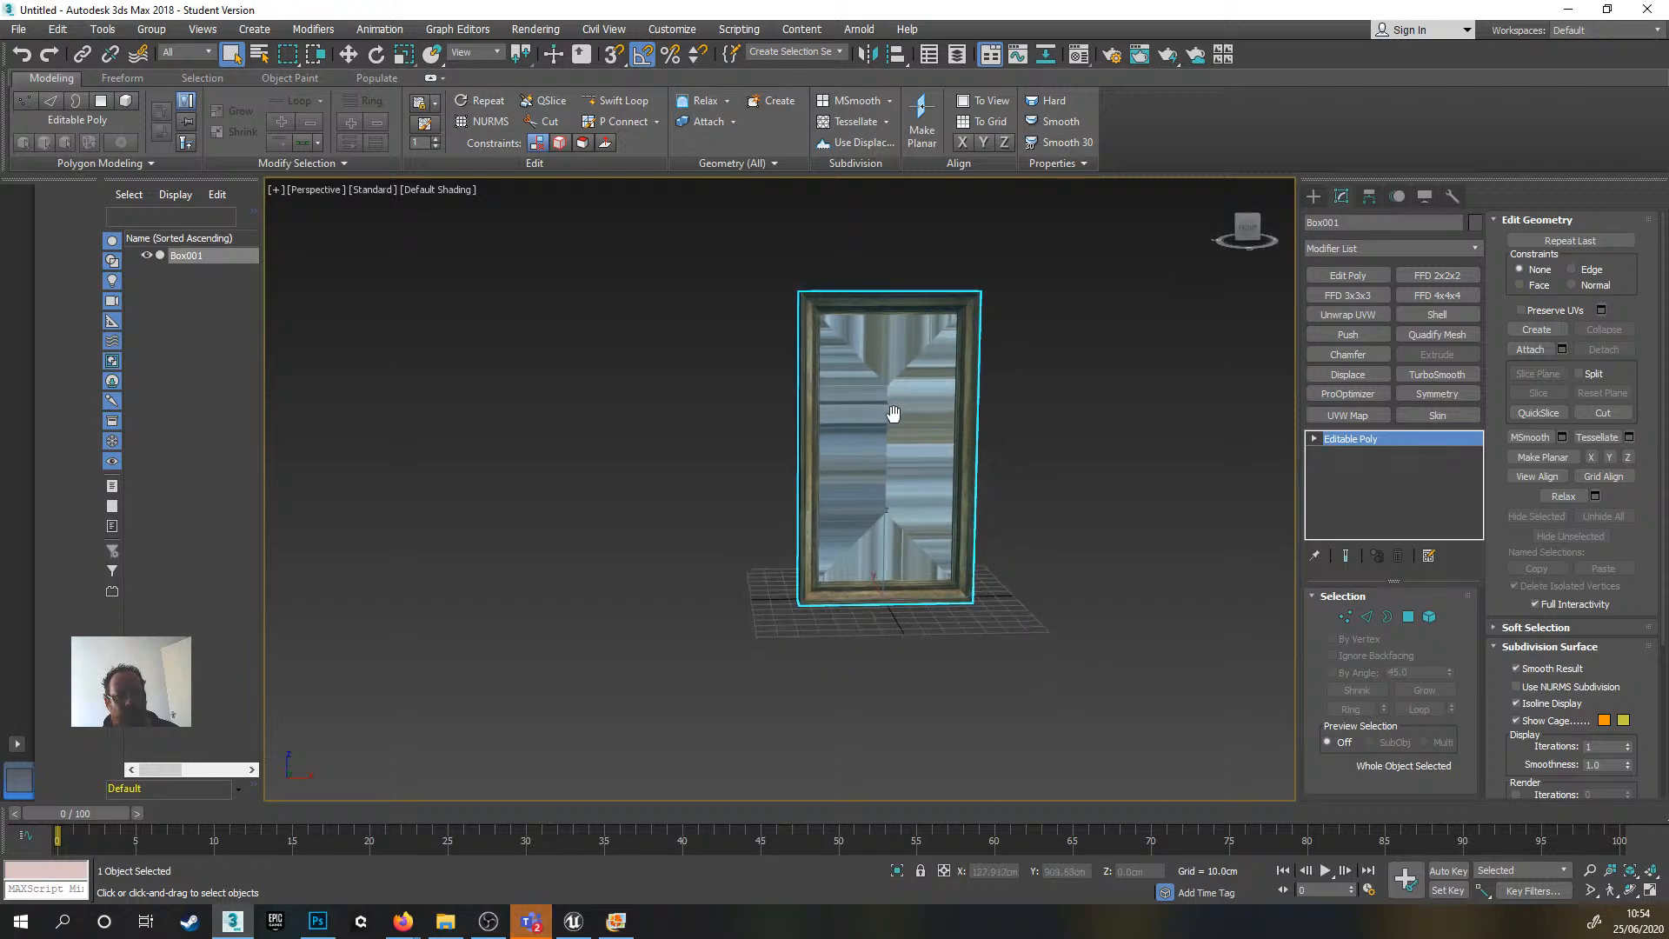
alt+middle_drag(881, 444, 885, 447)
middle_drag(941, 325, 930, 386)
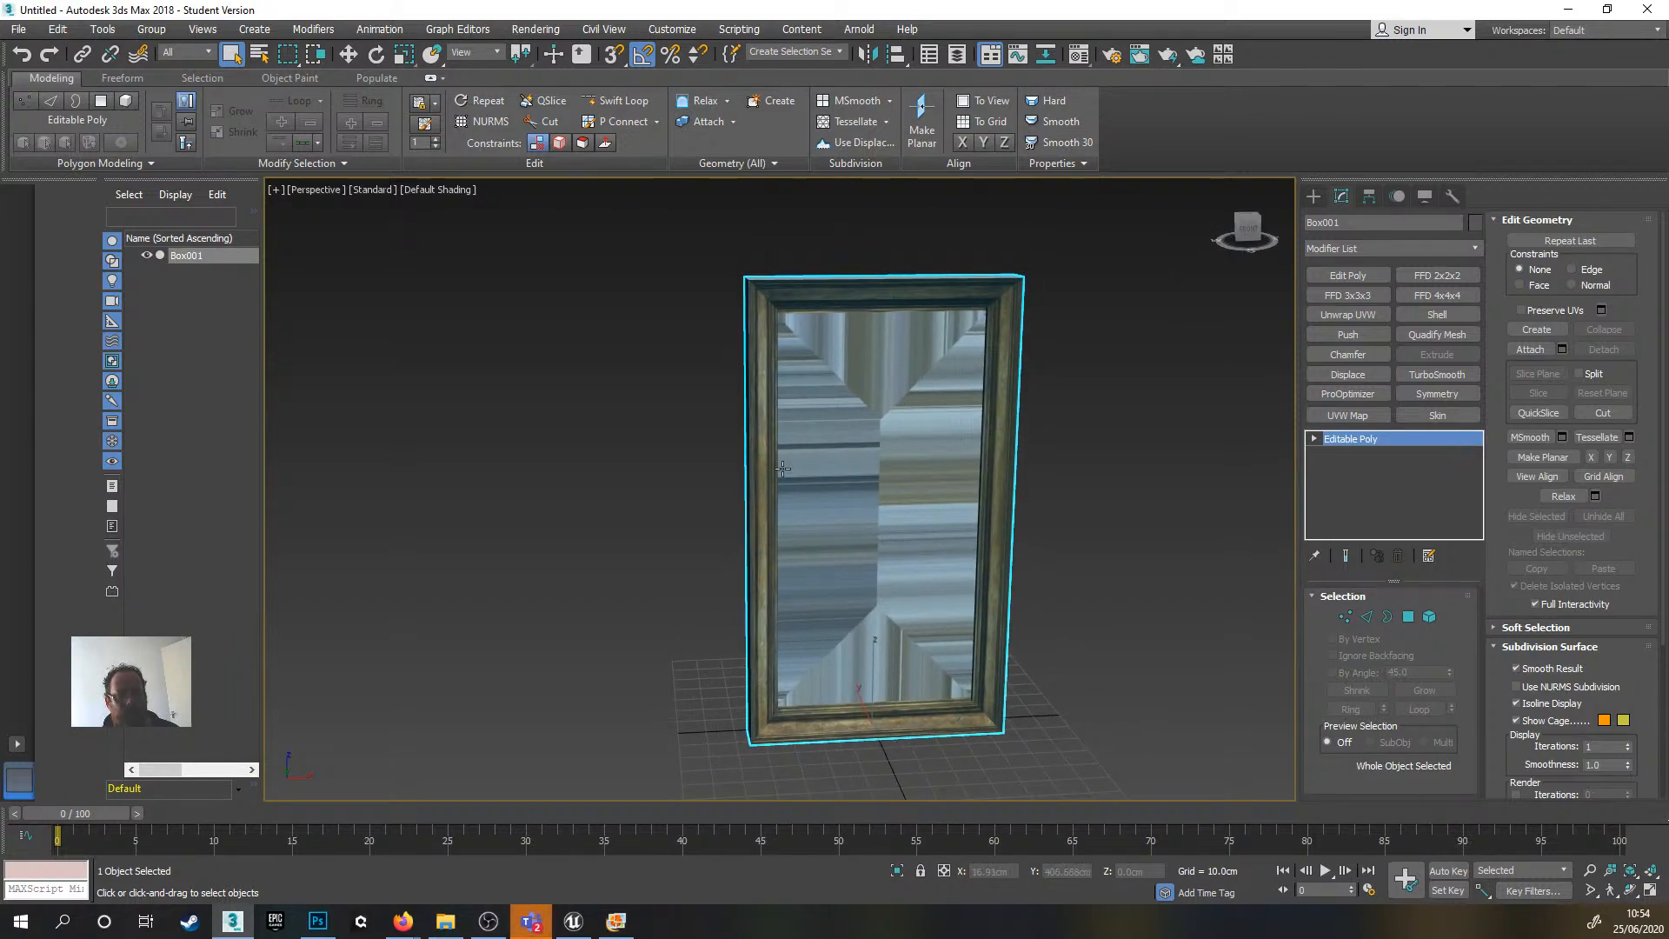
alt+middle_drag(861, 494, 873, 501)
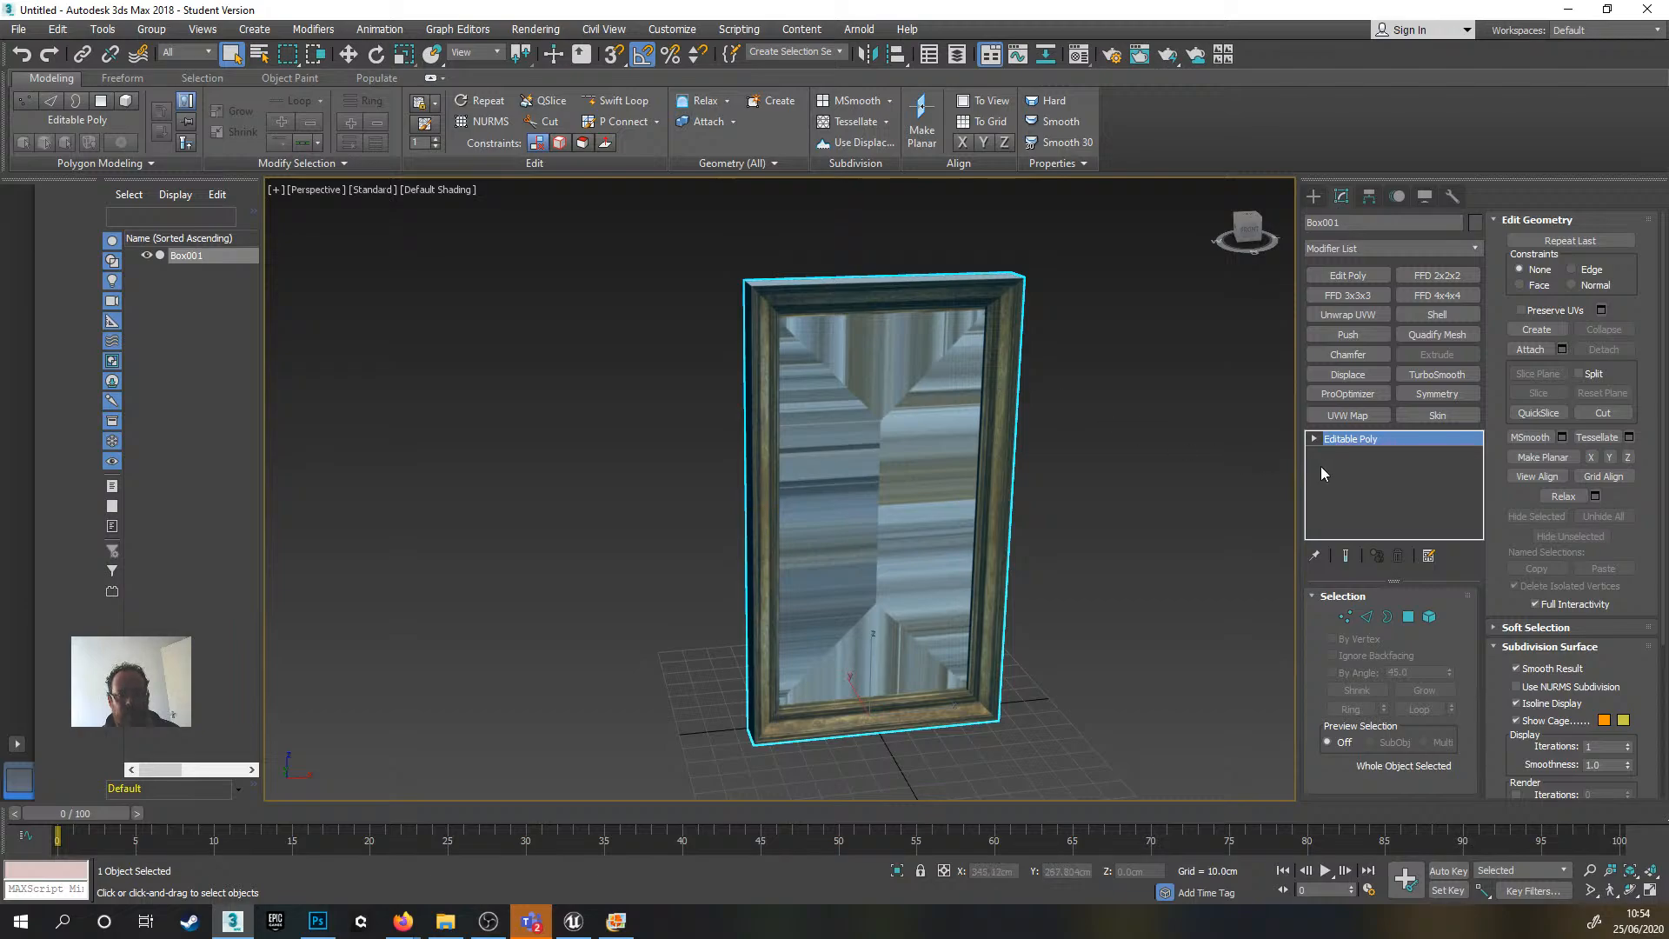
middle_drag(1013, 473, 1009, 461)
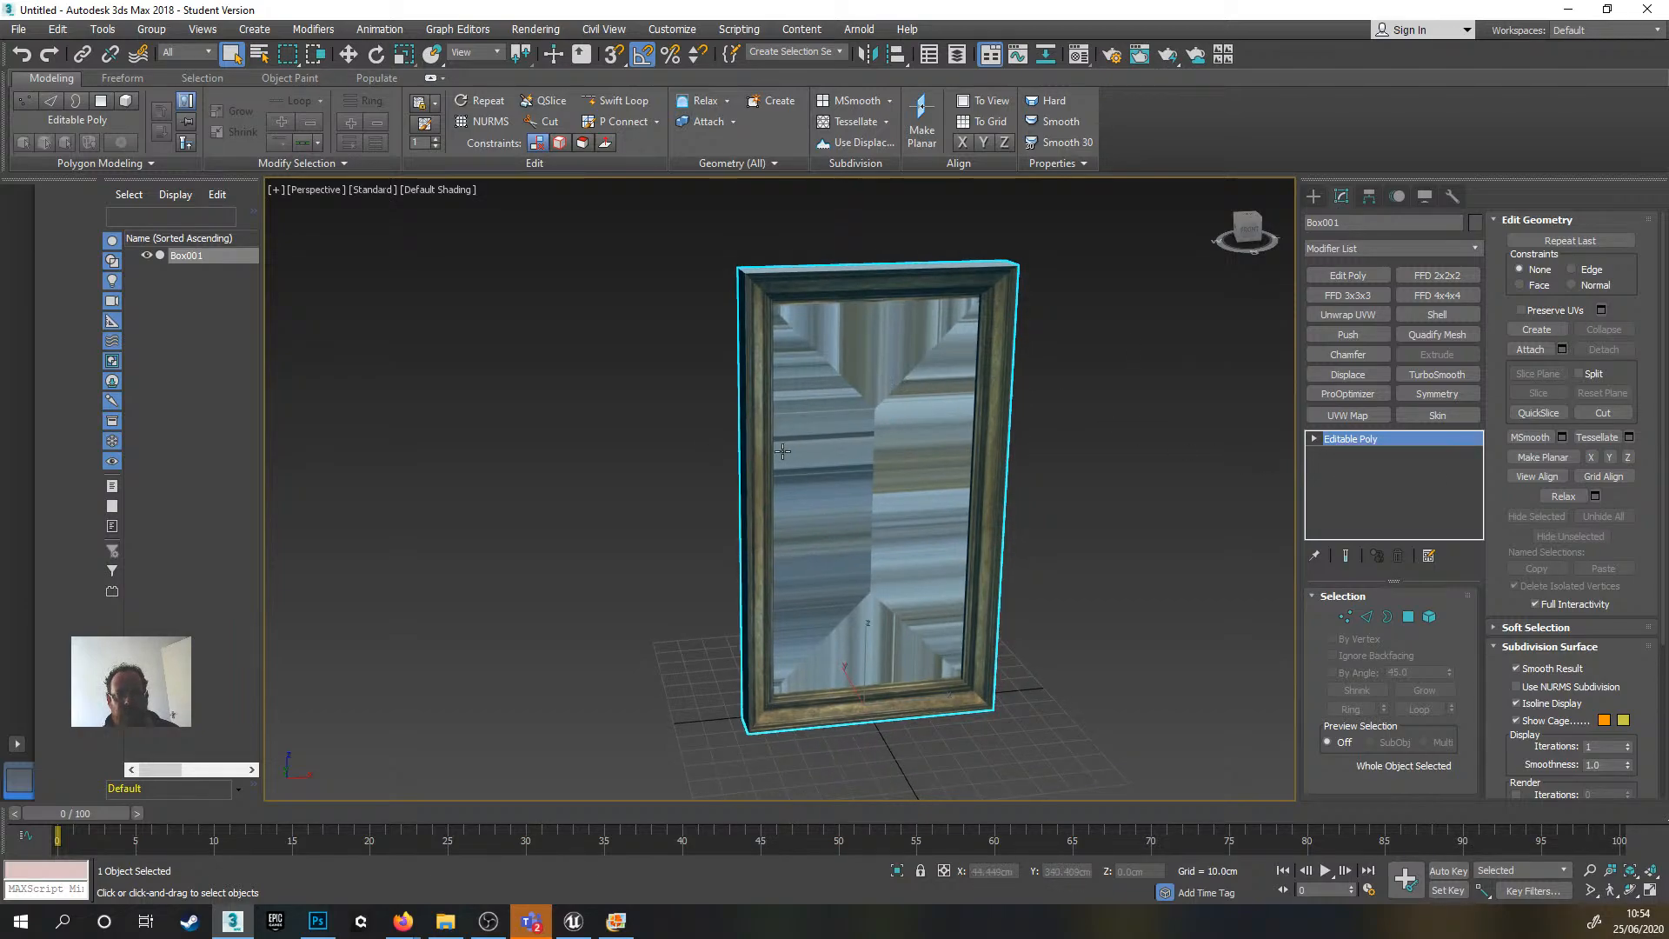
alt+middle_drag(912, 422, 919, 418)
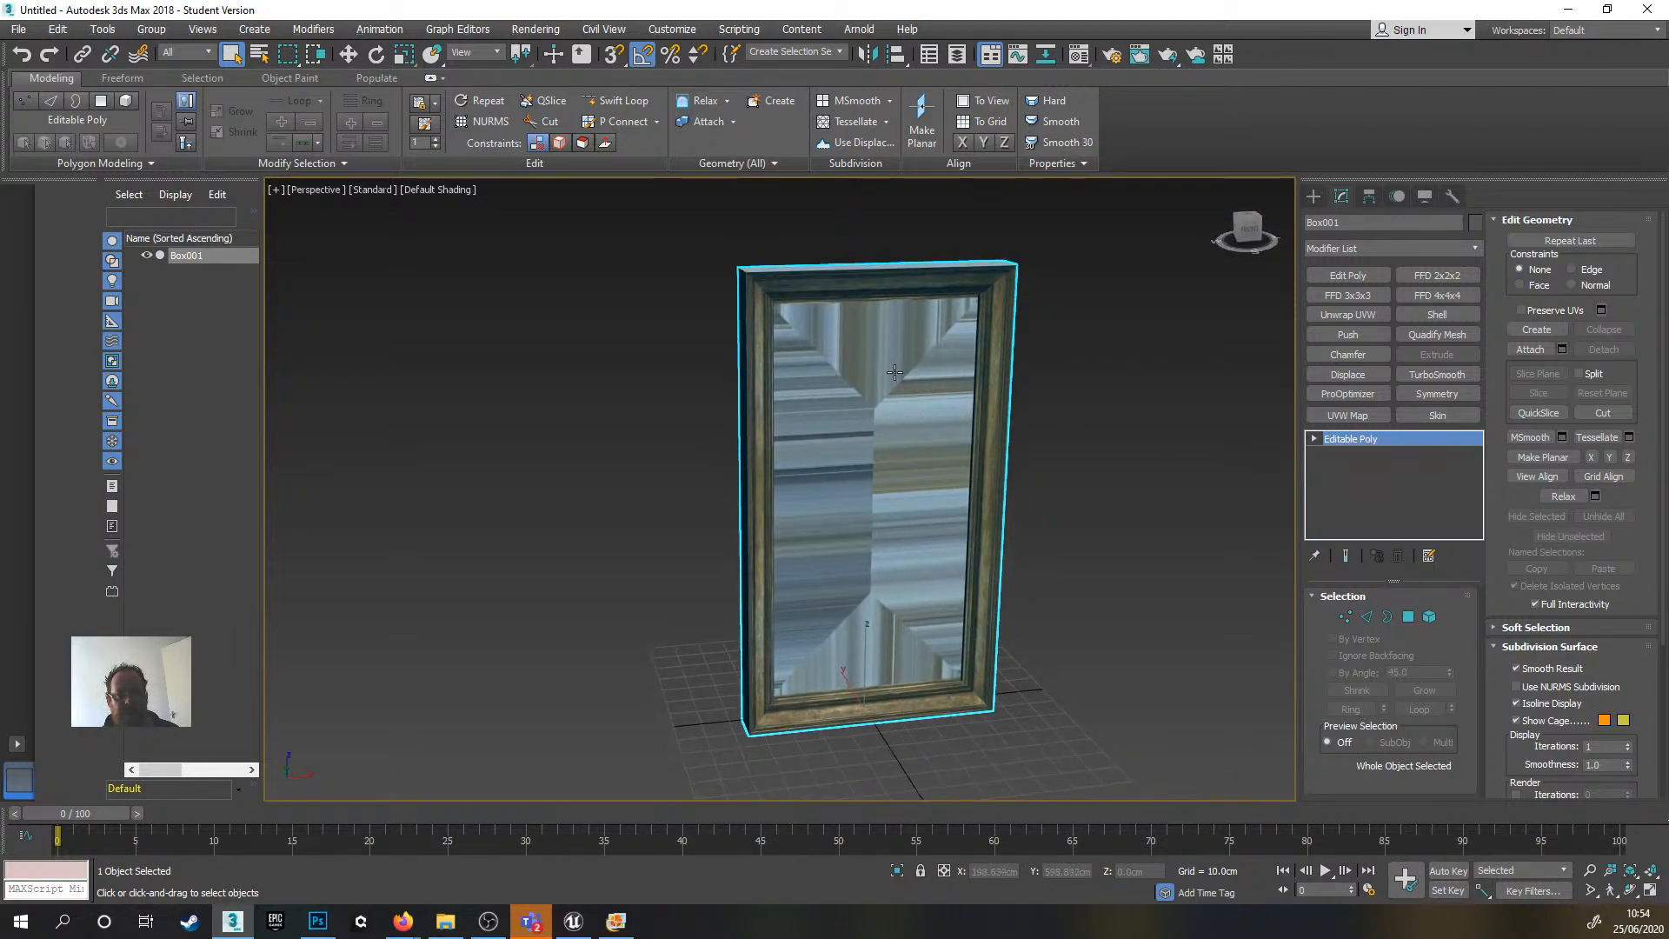
click(1408, 616)
click(878, 482)
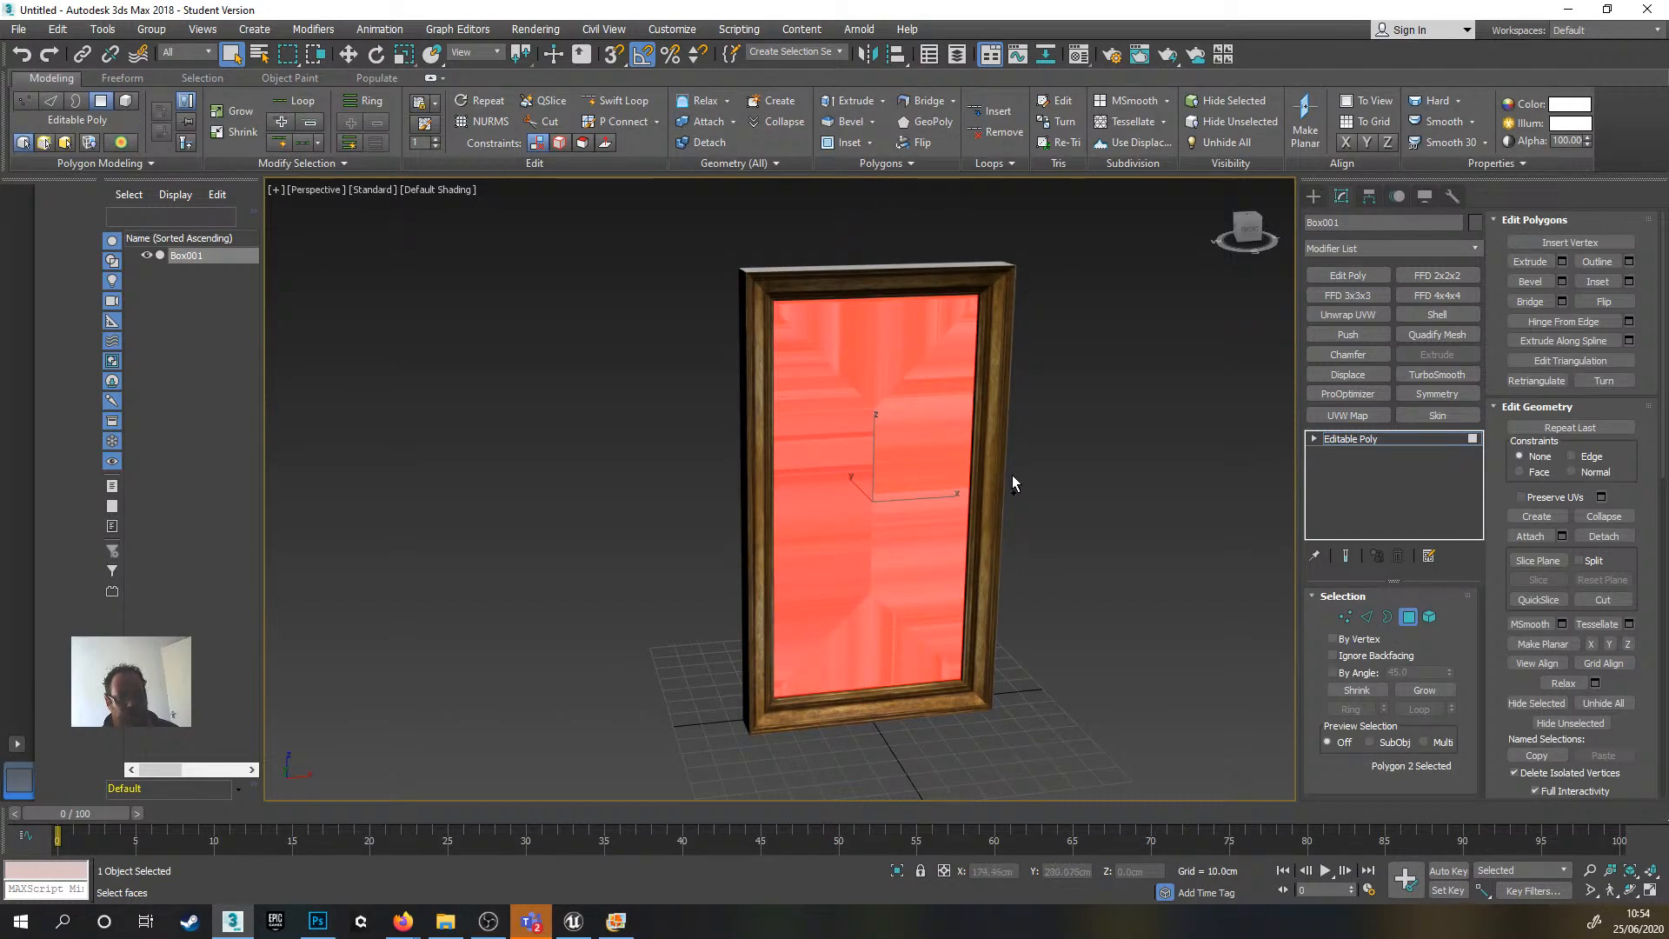
- Assign material ID 1 to all polygons of the frame and material ID 2 to the large recessed front face
key(ctrl+a)
scroll(1601, 606, down, 5)
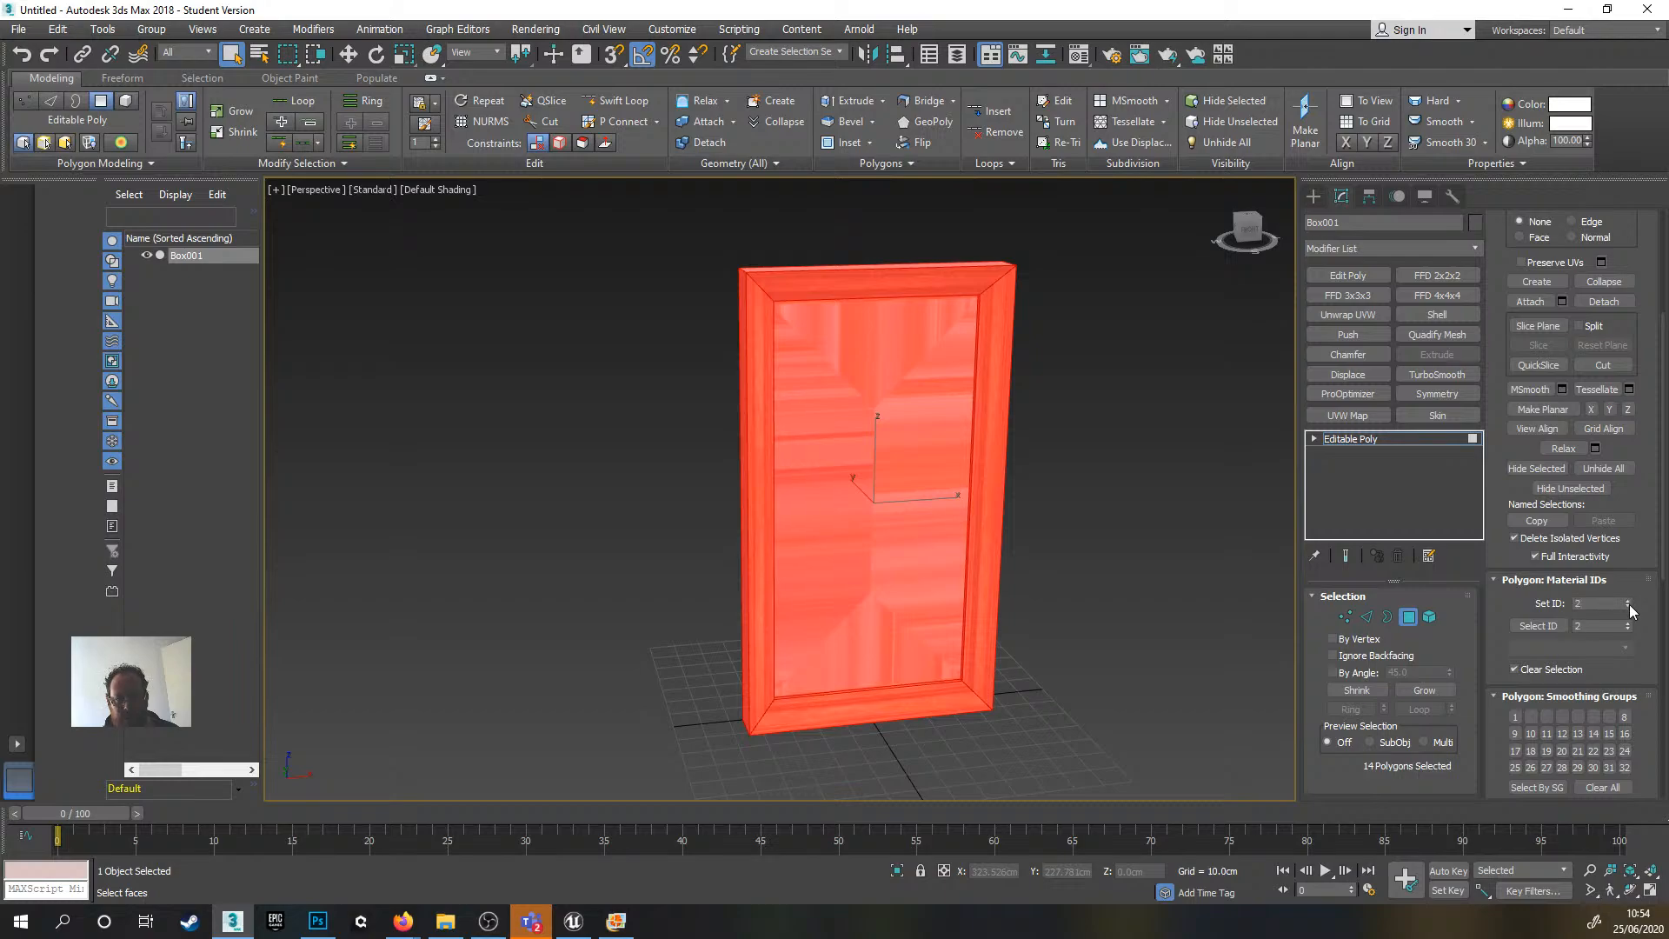
click(1628, 607)
click(1180, 521)
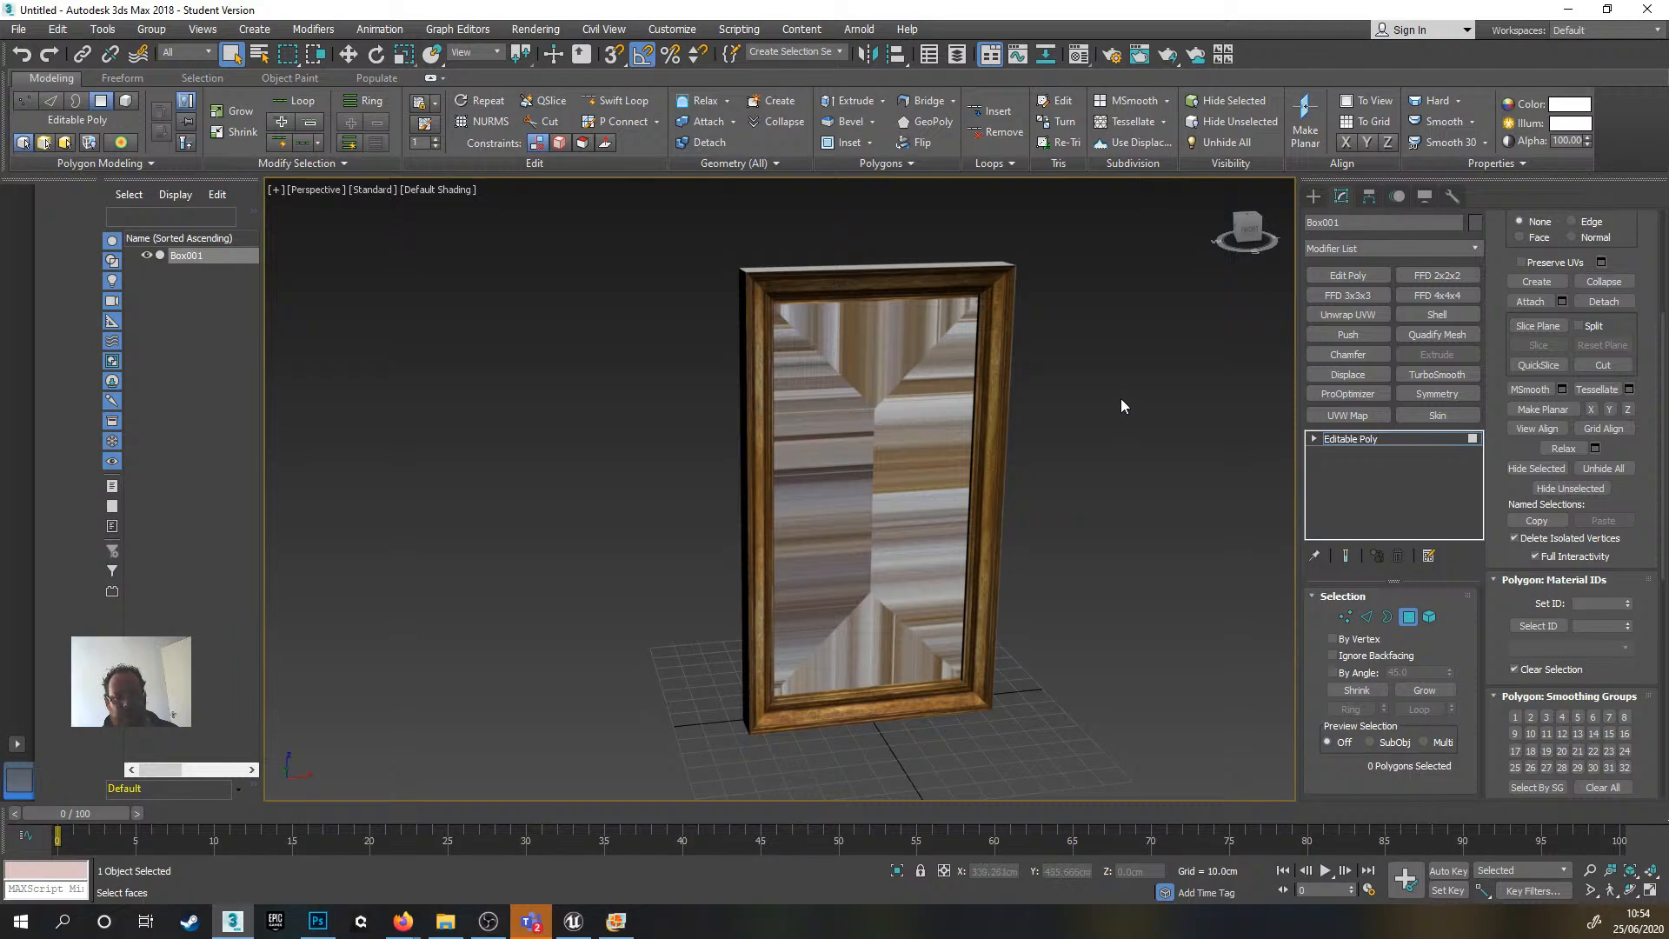
click(875, 429)
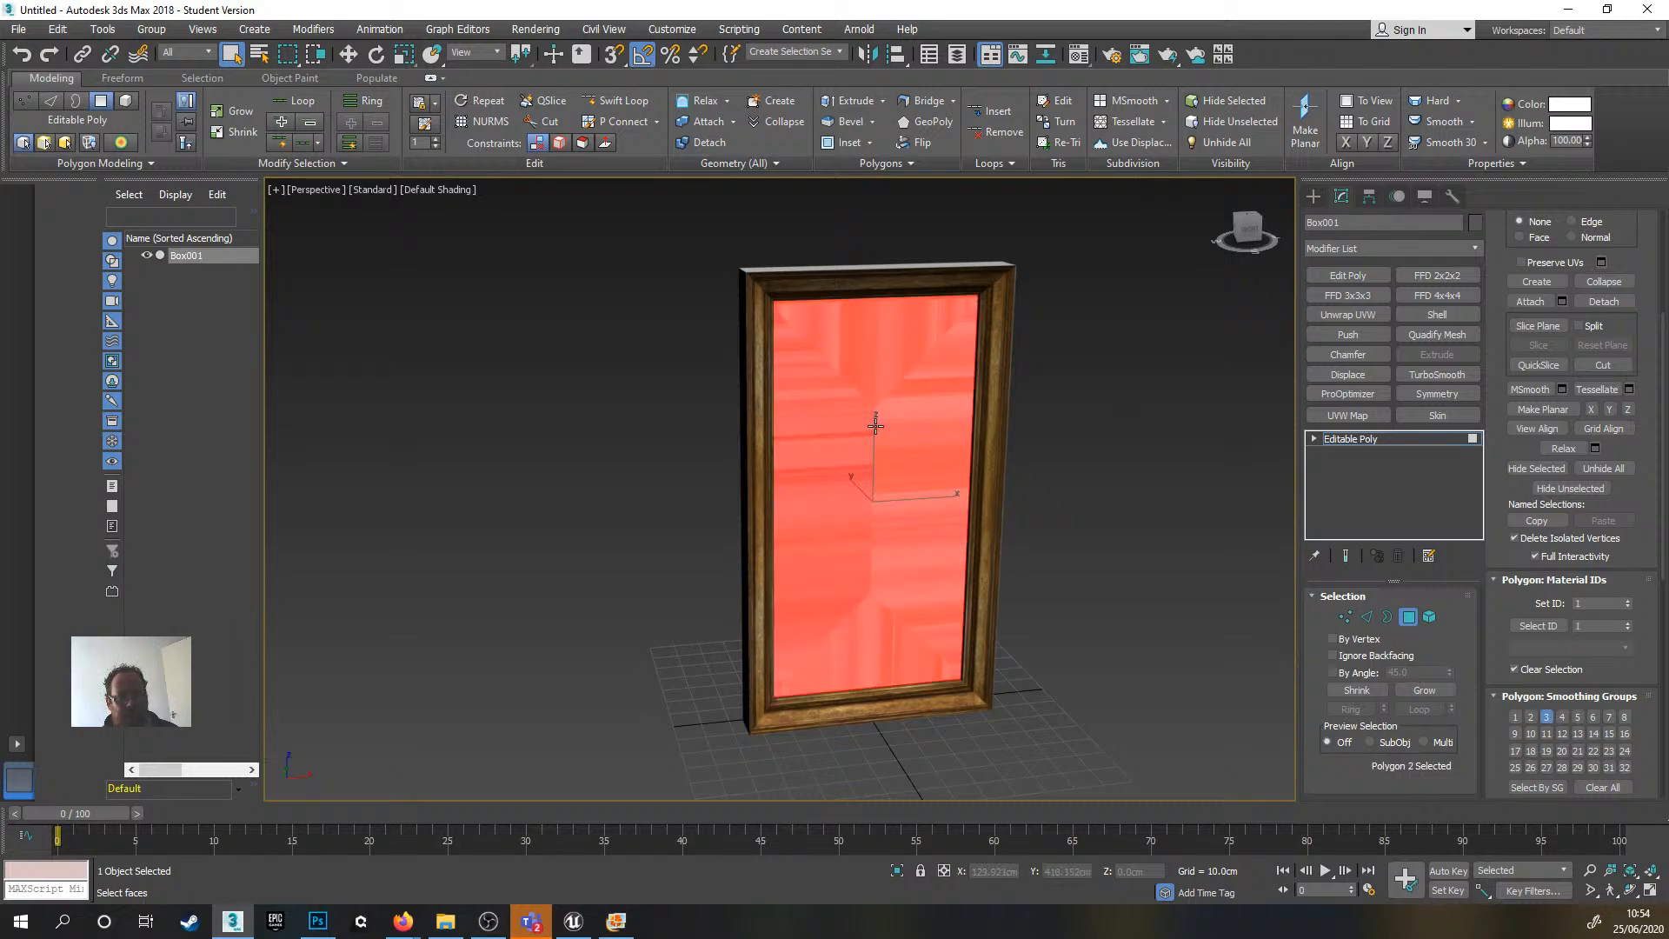
click(1629, 601)
click(1082, 515)
- Convert the frame's Standard material to Multi/Sub-Object, keeping the old material as a sub-material
key(m)
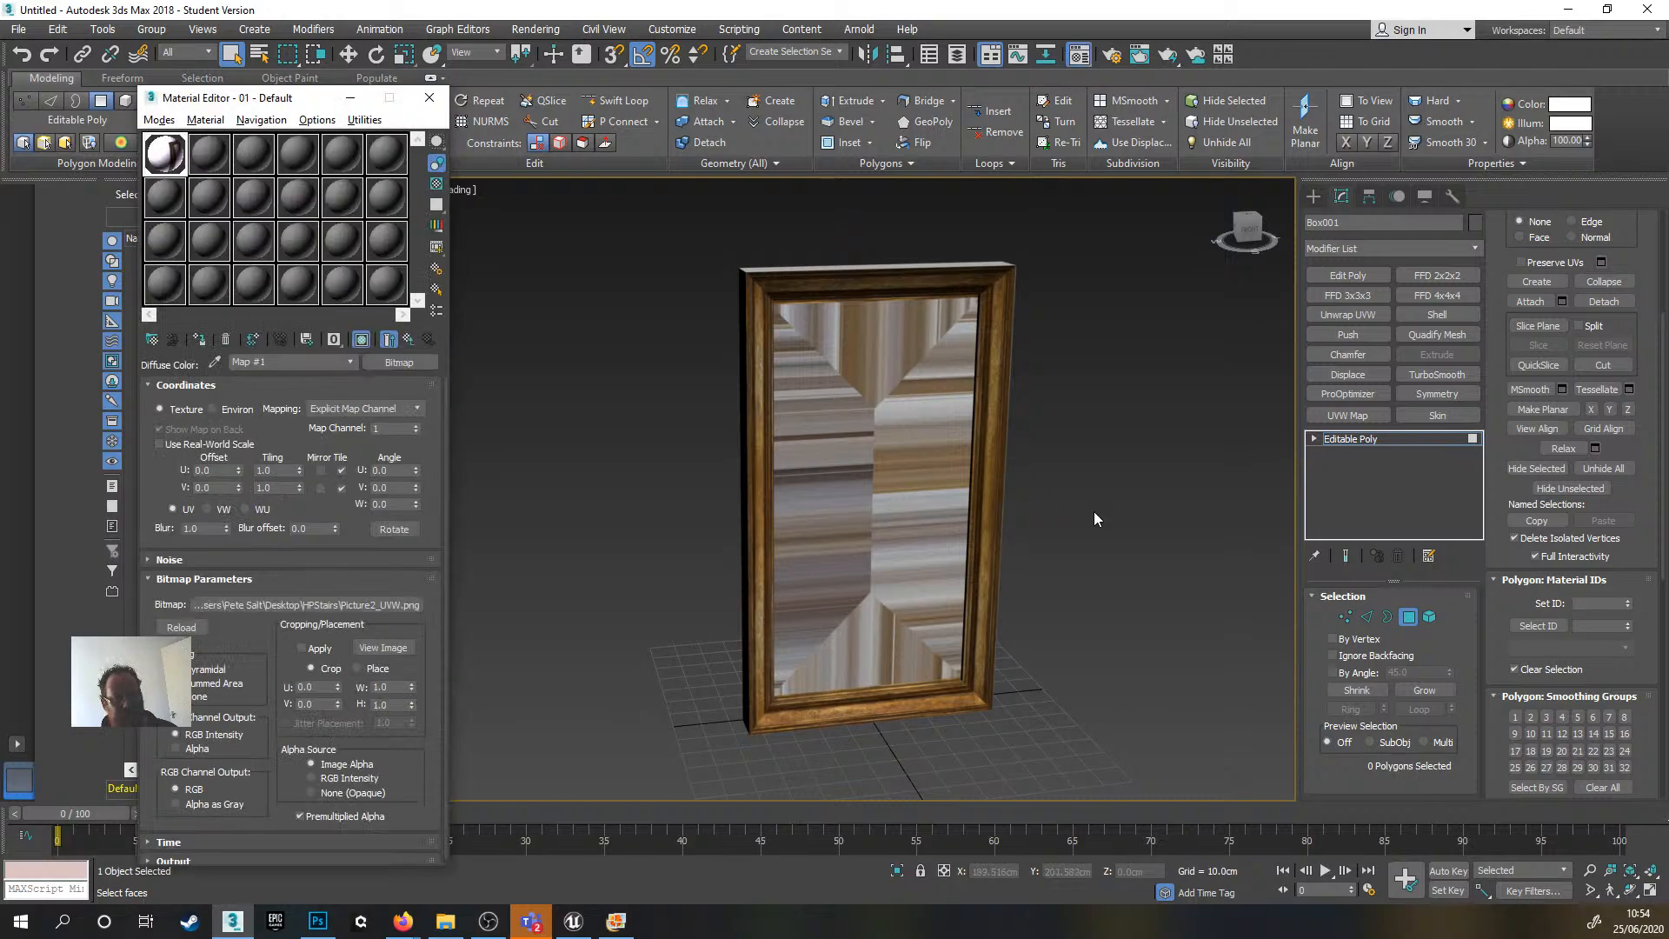
click(409, 338)
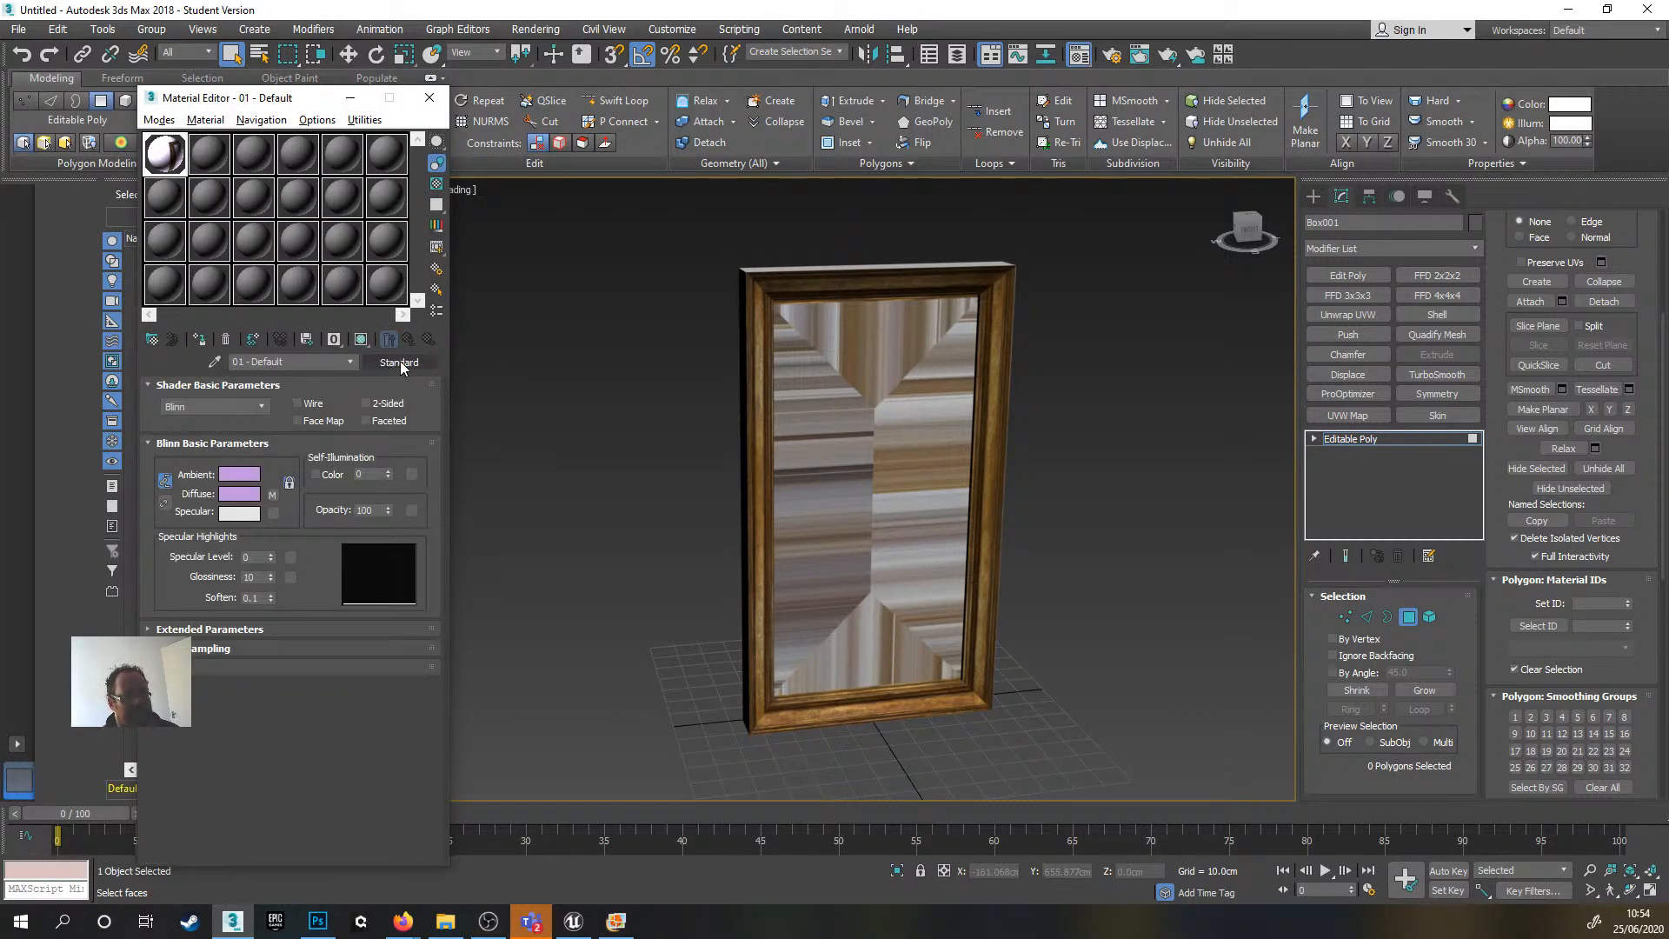
click(399, 362)
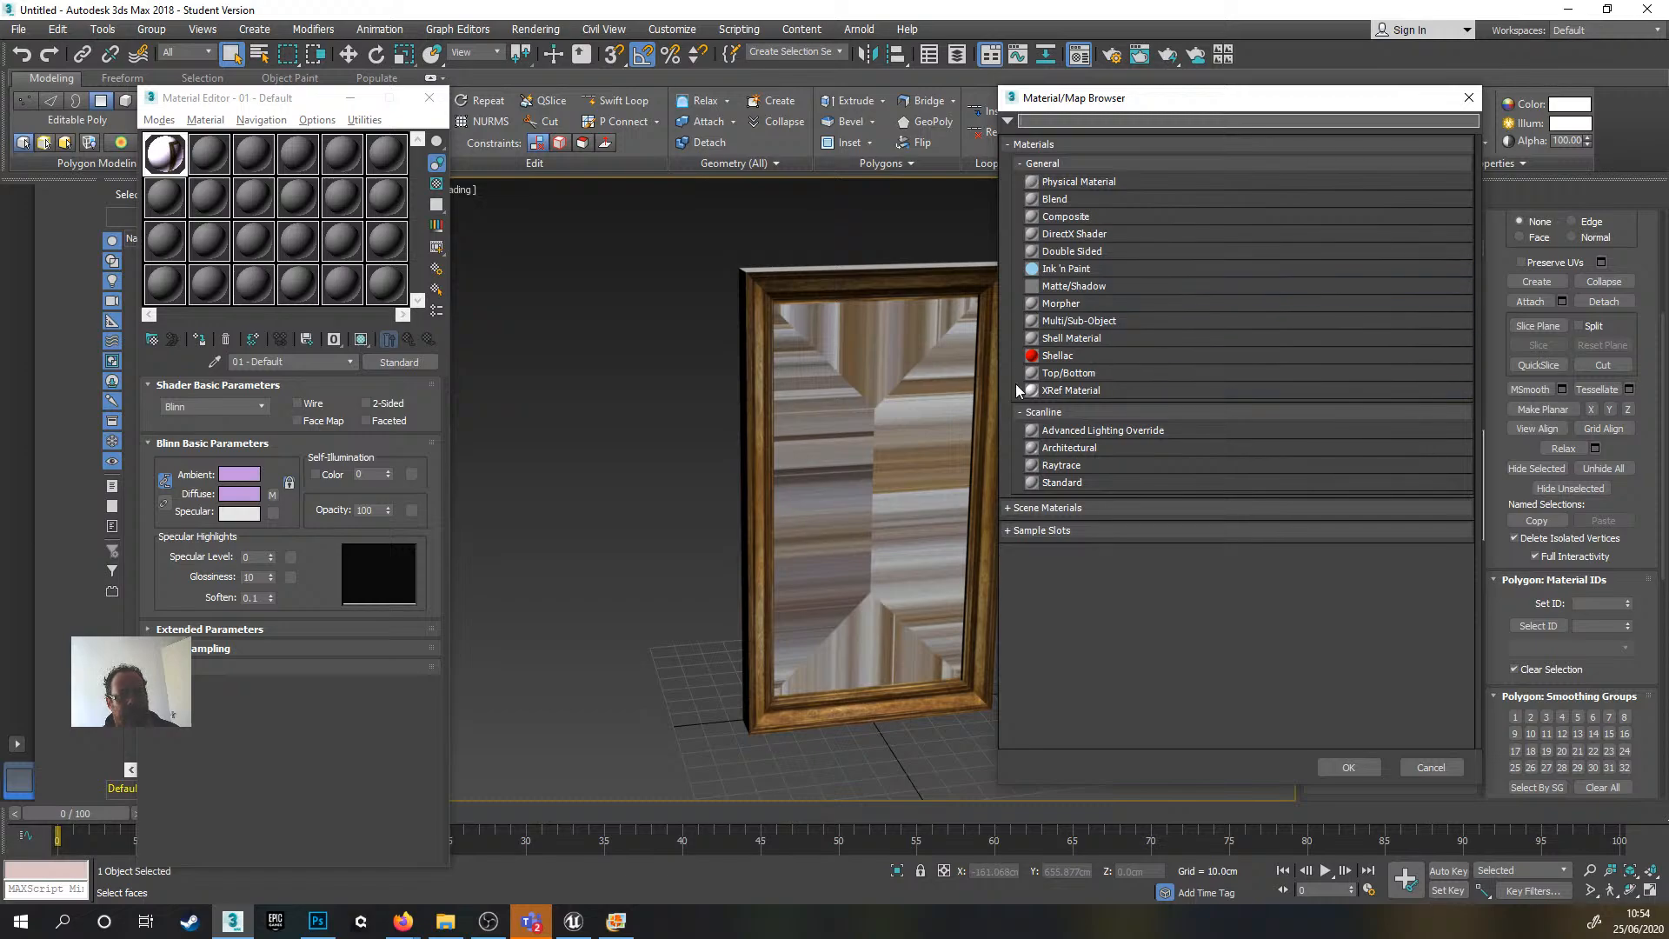
double_click(1094, 320)
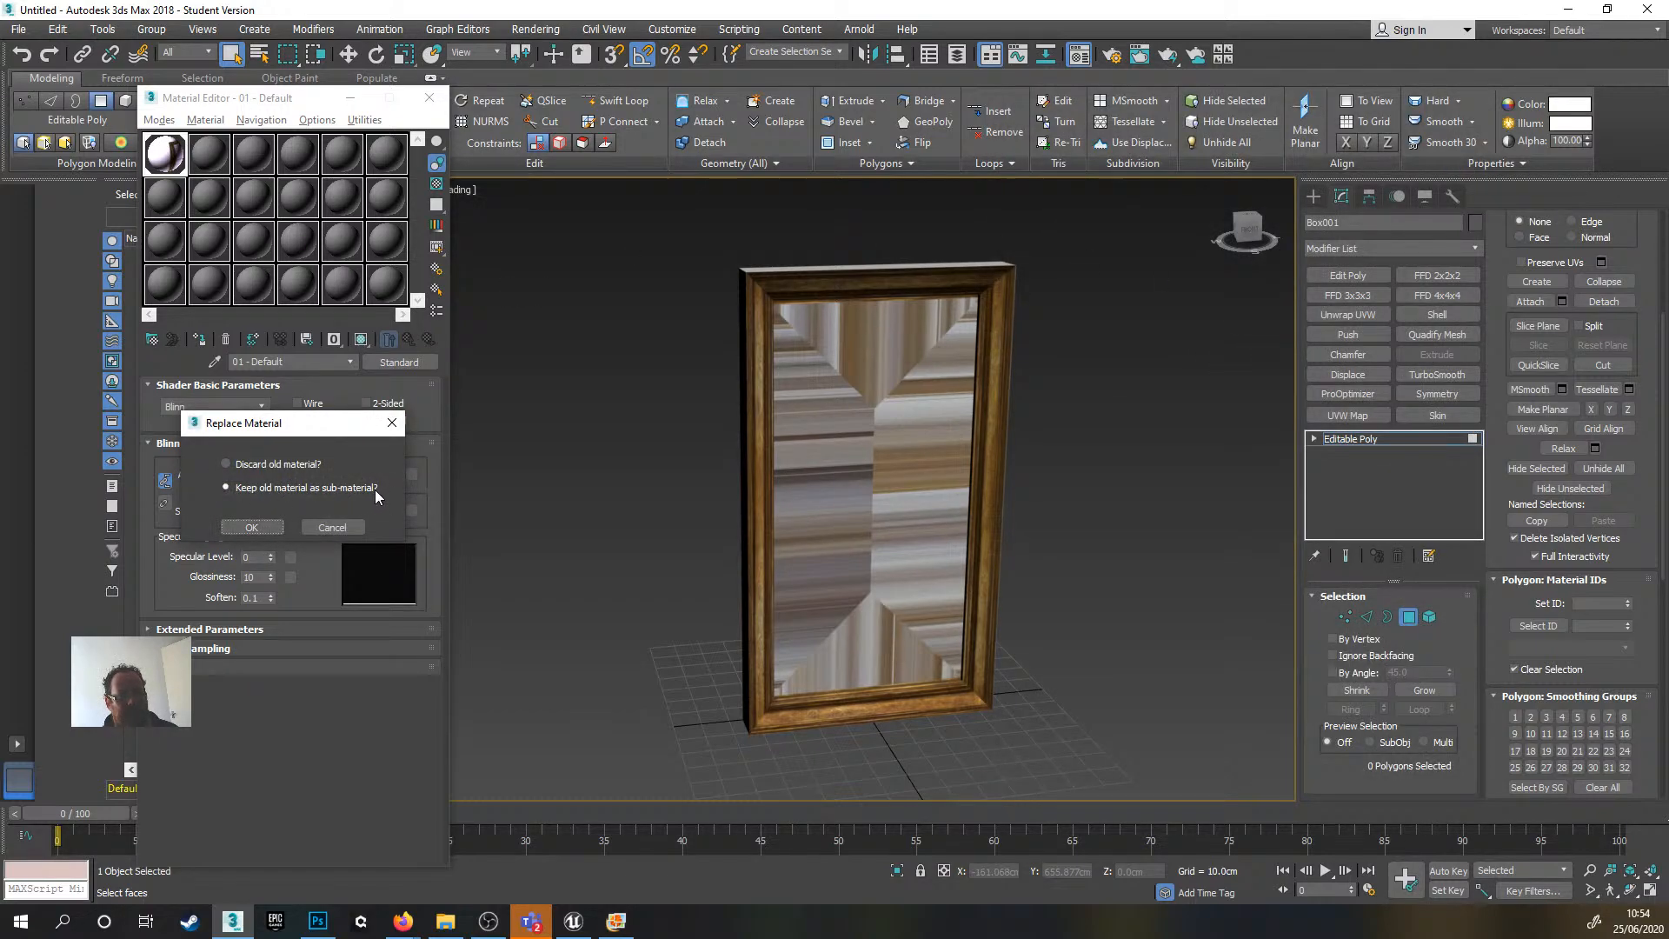
click(252, 528)
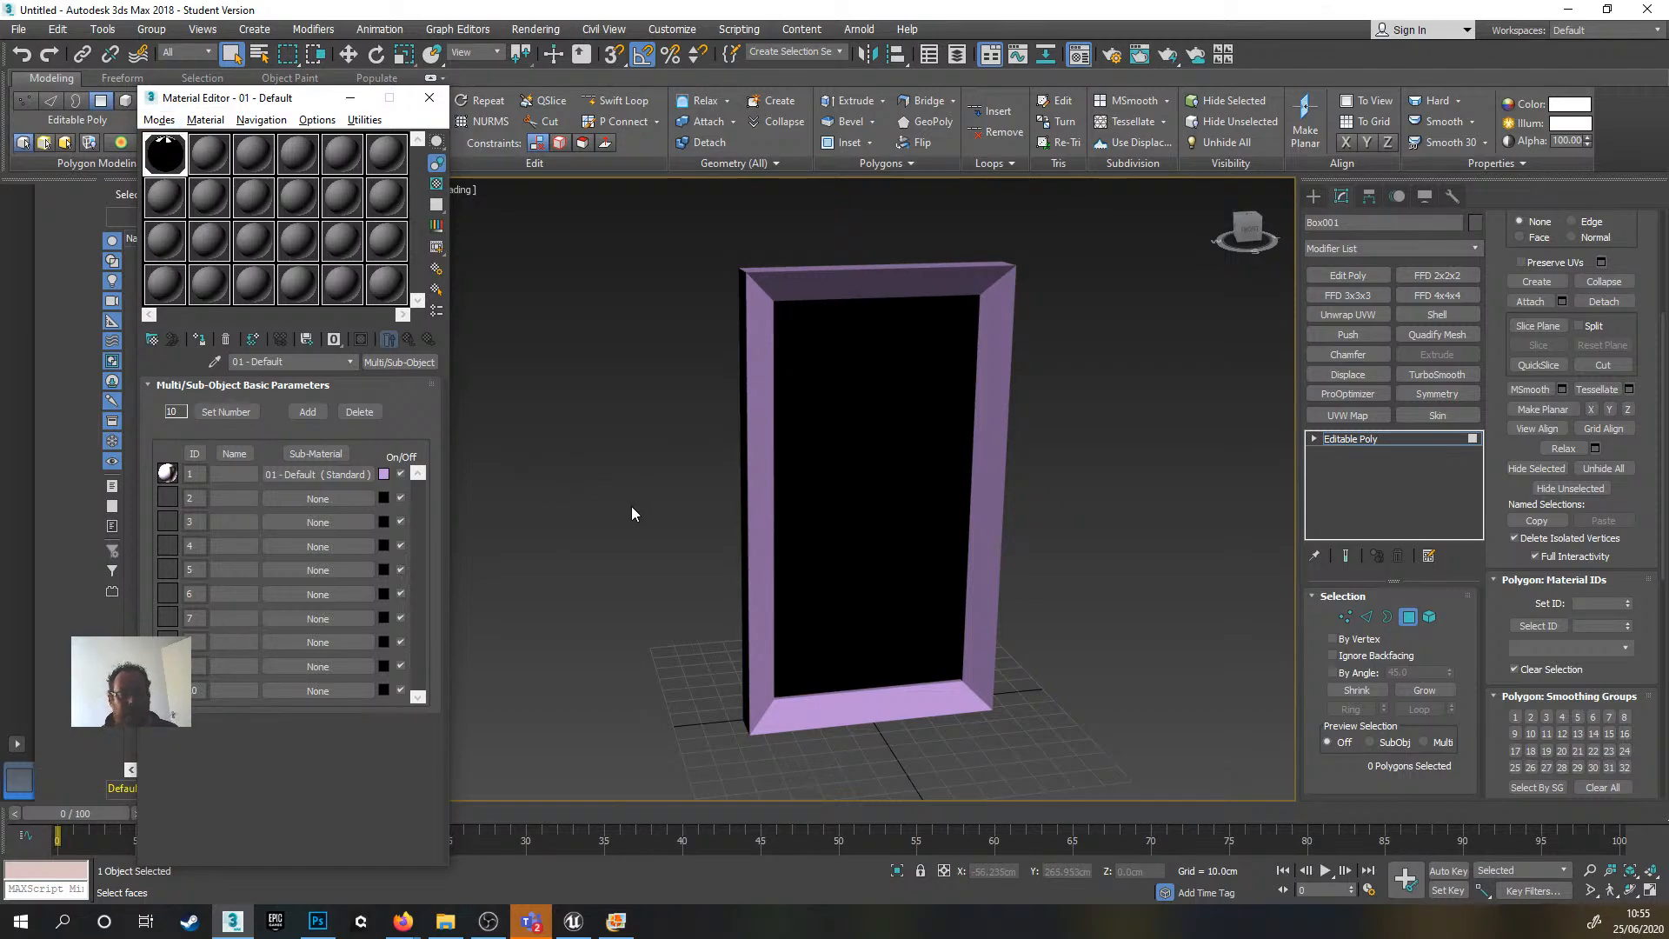
- Show the frame texture of sub-material 1 in the viewport
mouse_move(927, 566)
alt+middle_down()
mouse_move(841, 519)
mouse_move(897, 563)
mouse_move(945, 557)
mouse_move(909, 554)
alt+middle_up()
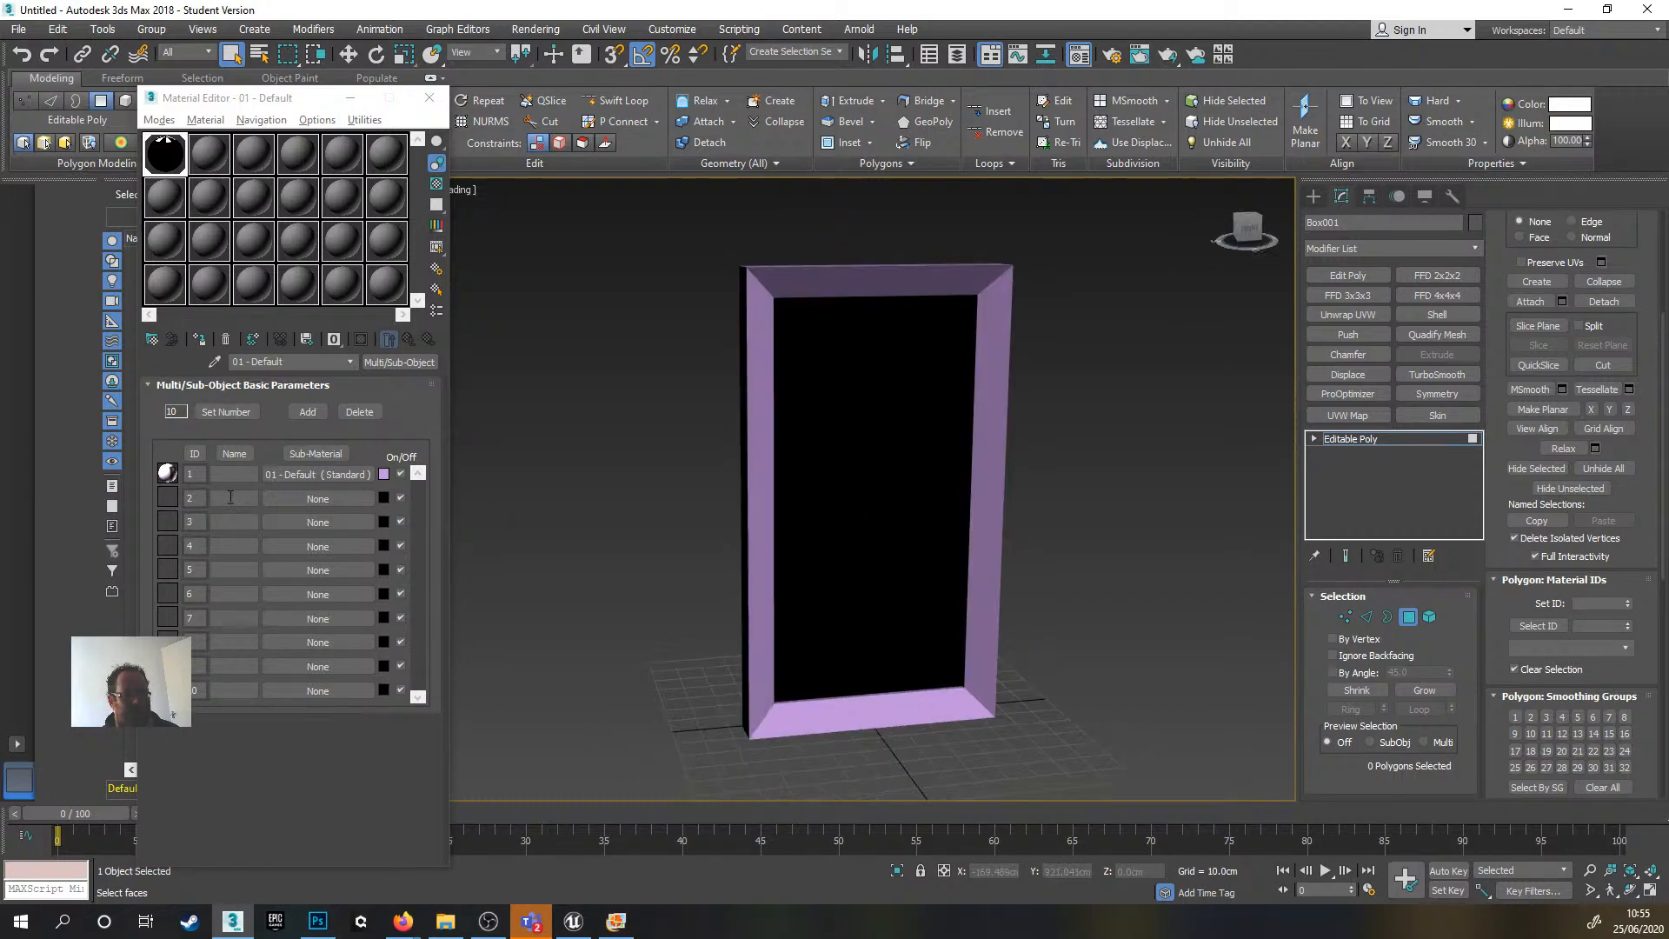
click(308, 474)
click(359, 342)
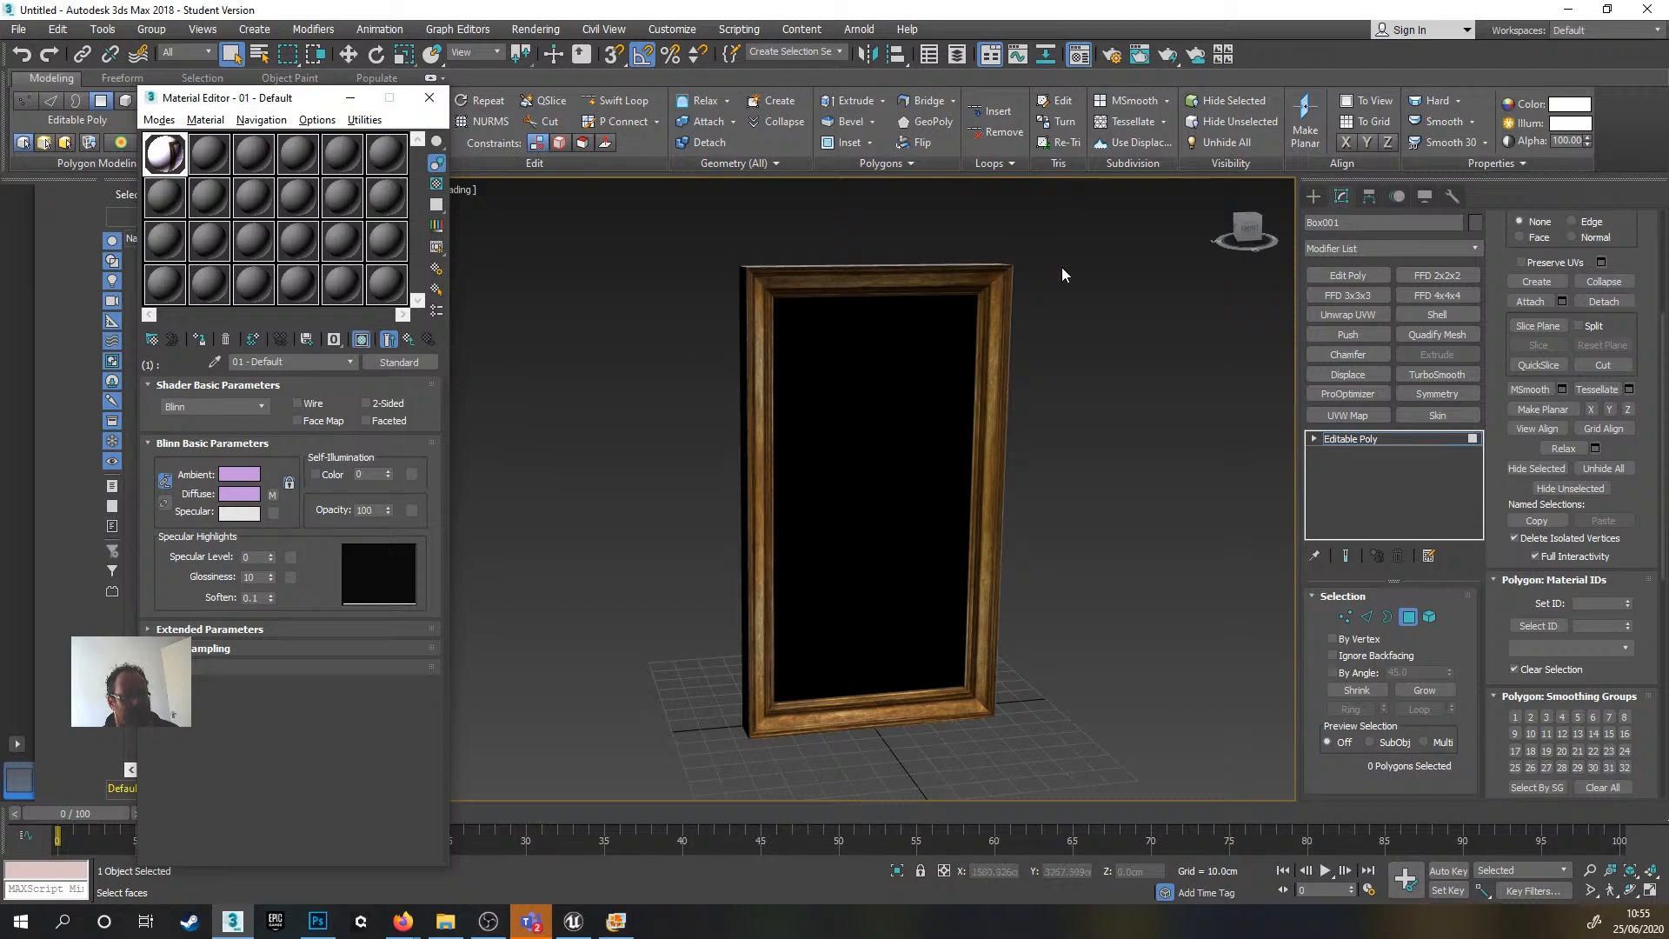
alt+middle_drag(728, 422, 763, 436)
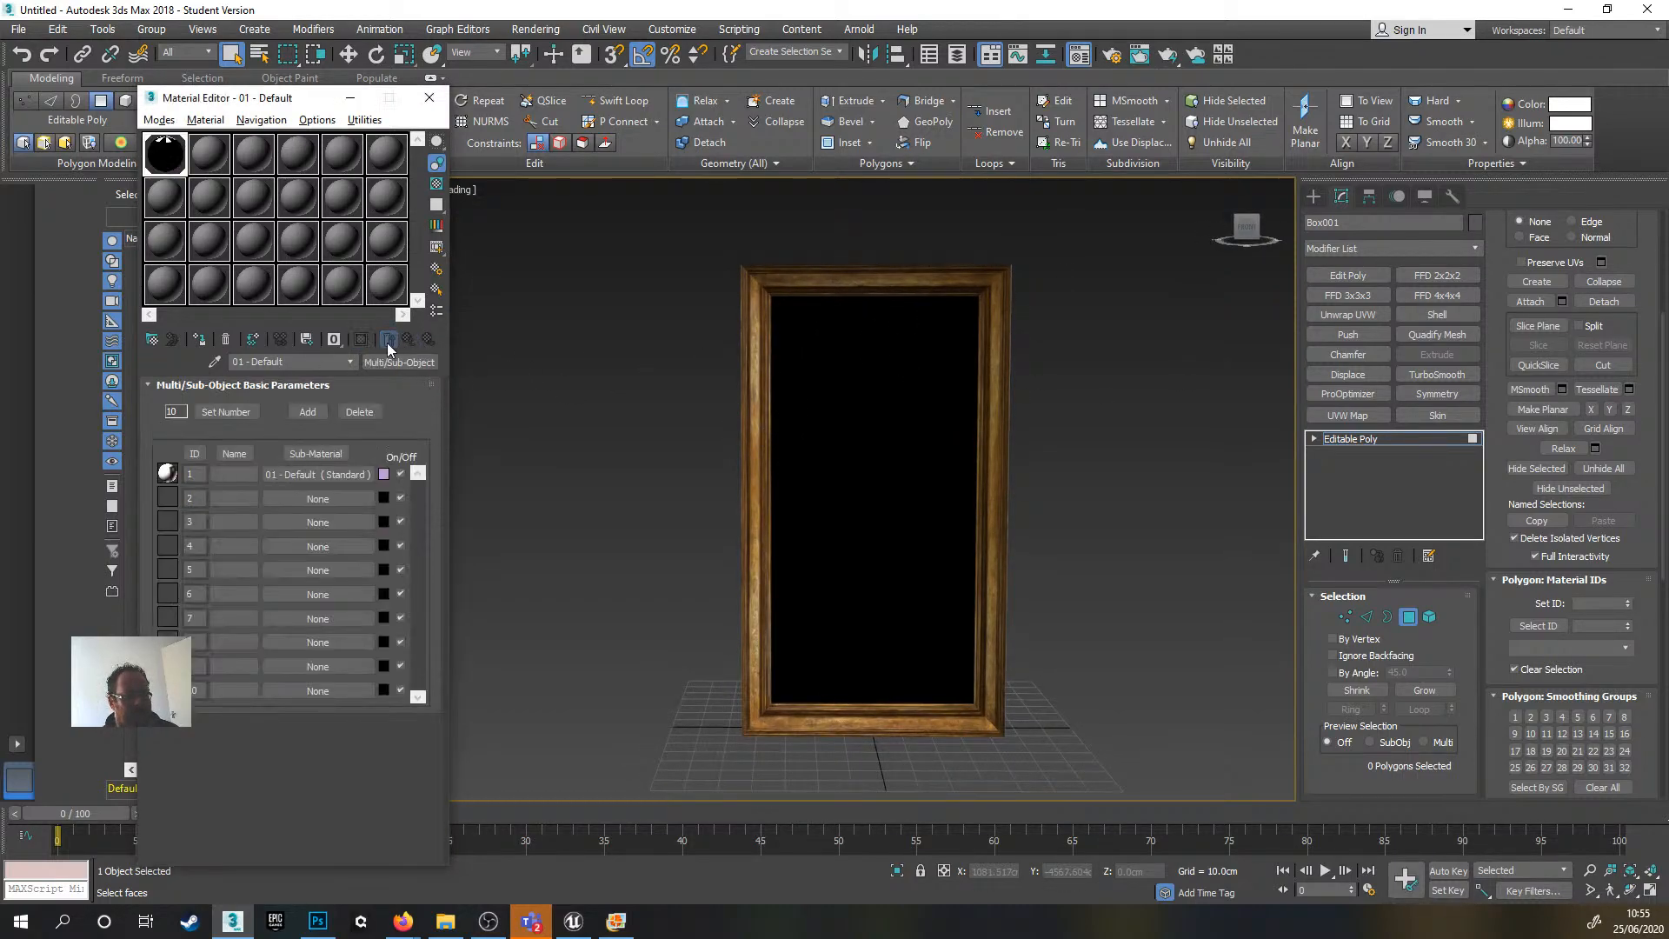
click(326, 472)
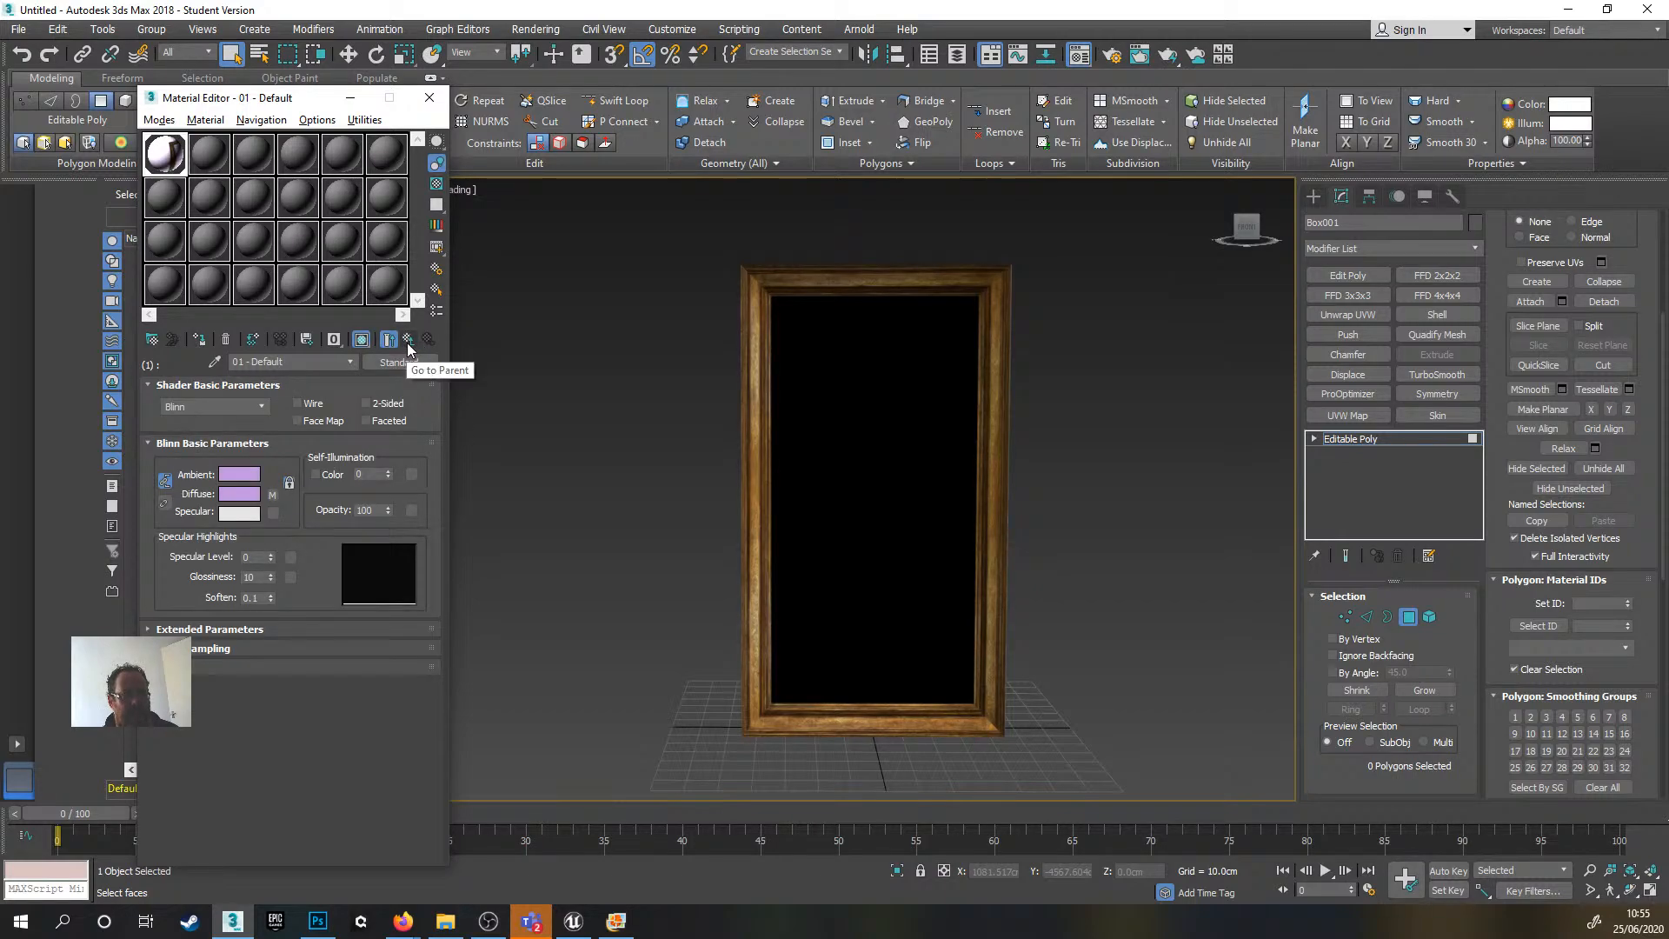
click(408, 340)
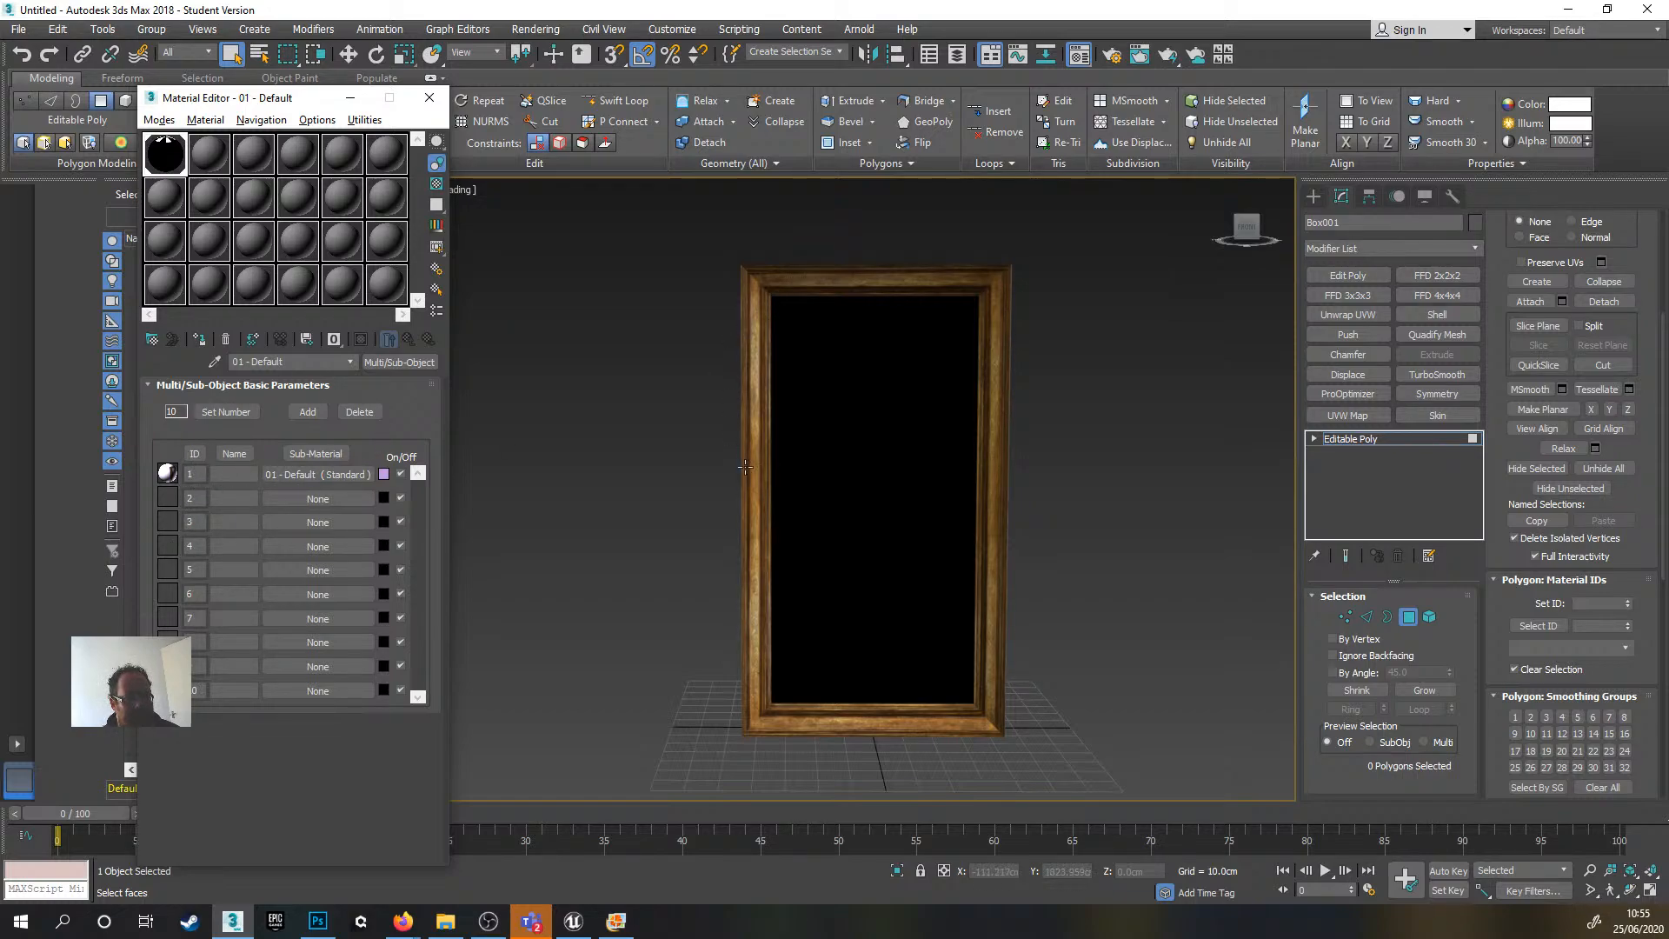
alt+middle_drag(1035, 551, 784, 514)
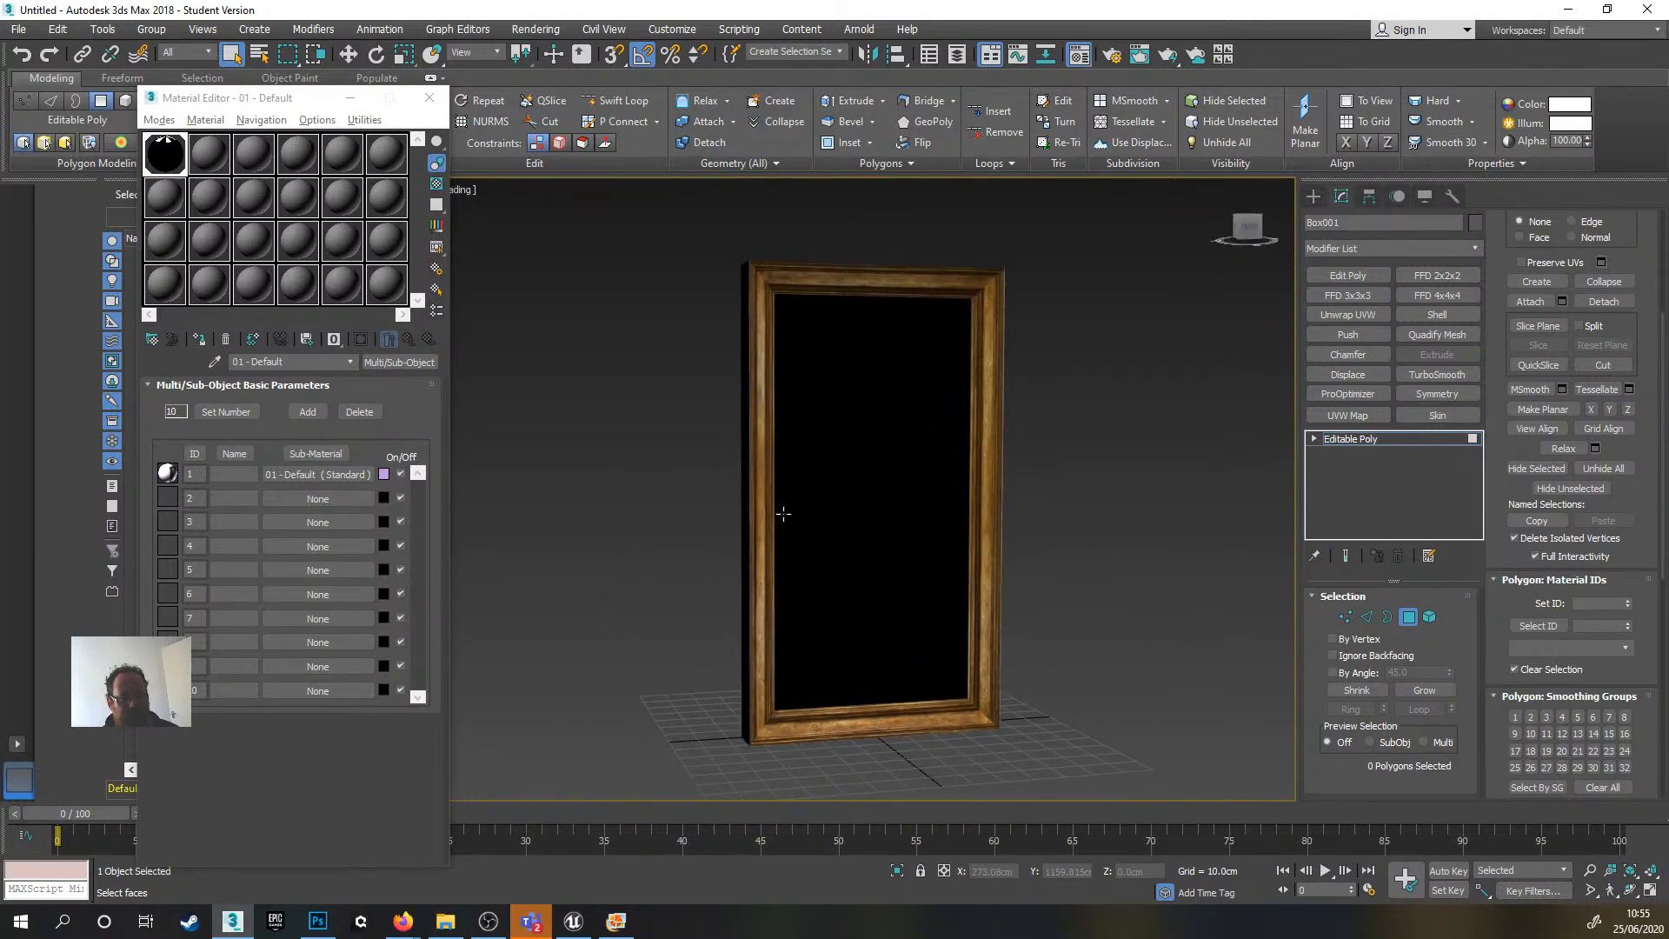
click(318, 921)
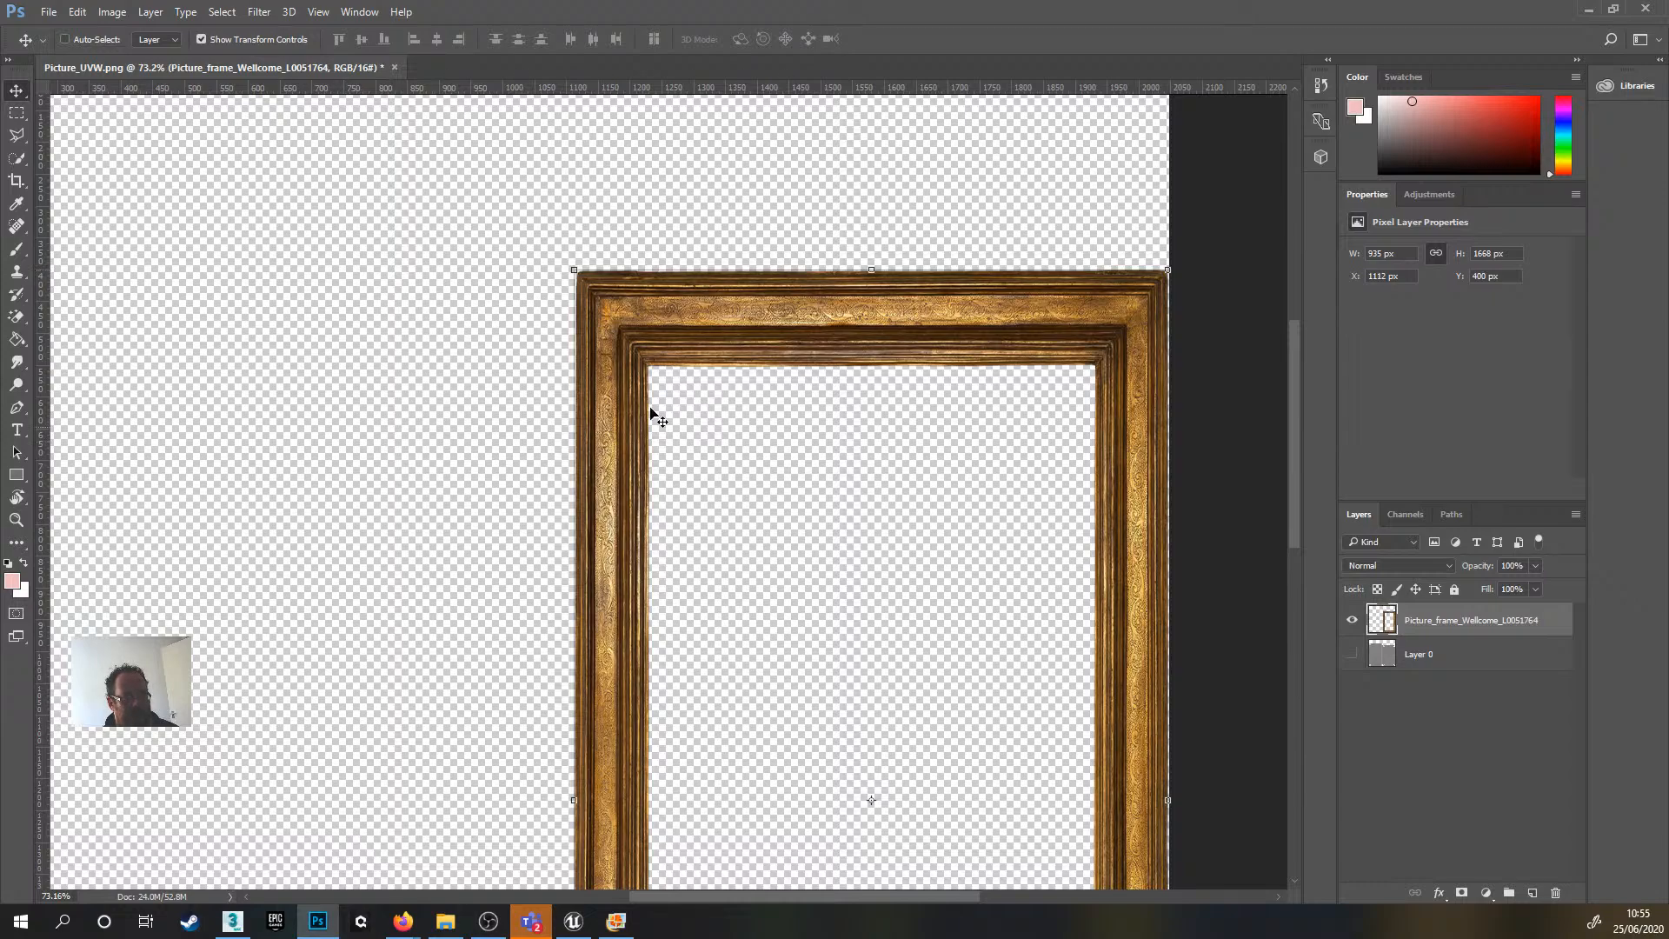
click(1588, 10)
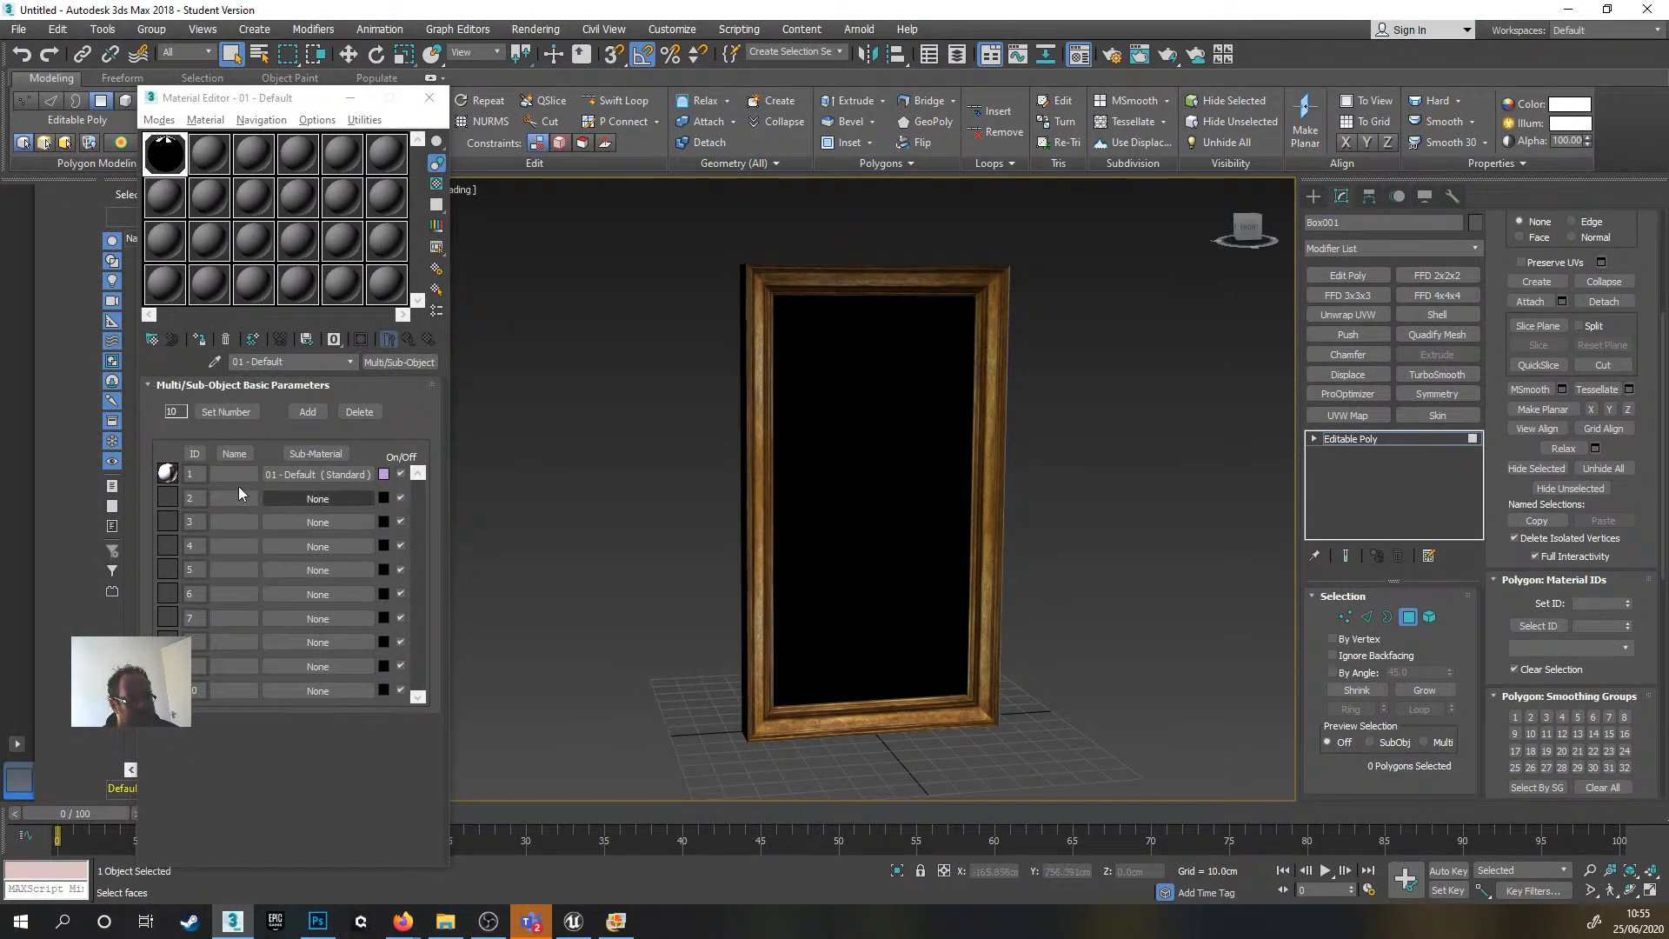
- Create a Standard sub-material for ID 2 with LittleBronzeBumblebee-size_restricted.gif as diffuse bitmap, show it in the viewport and close the Material Editor
click(334, 497)
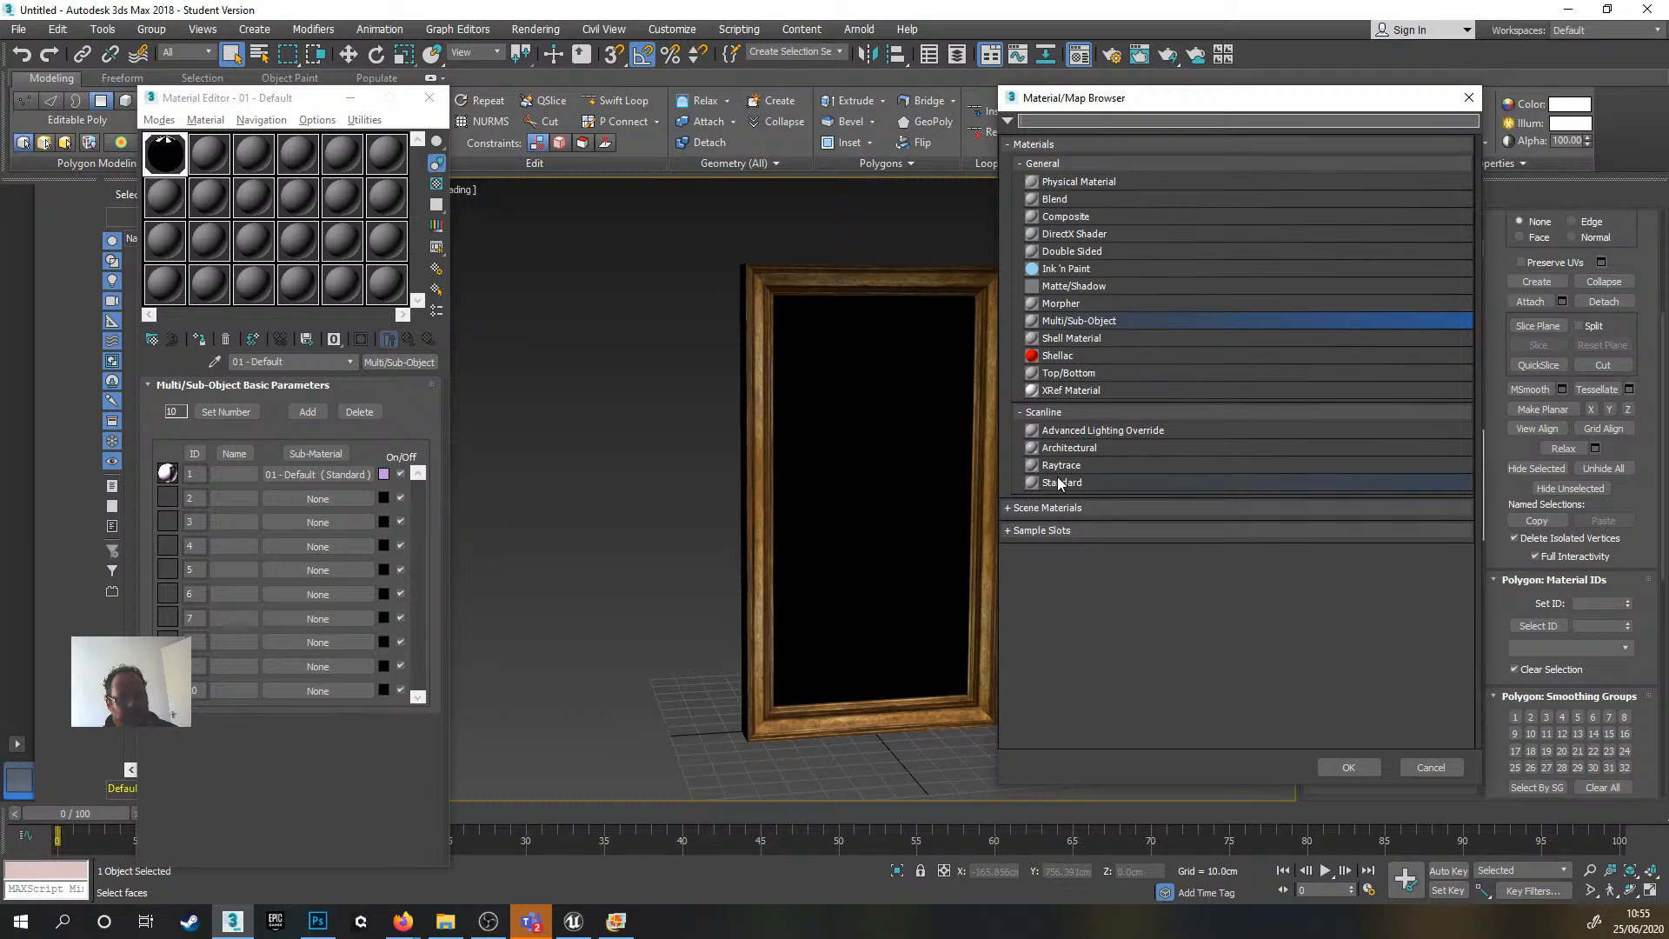
double_click(1078, 483)
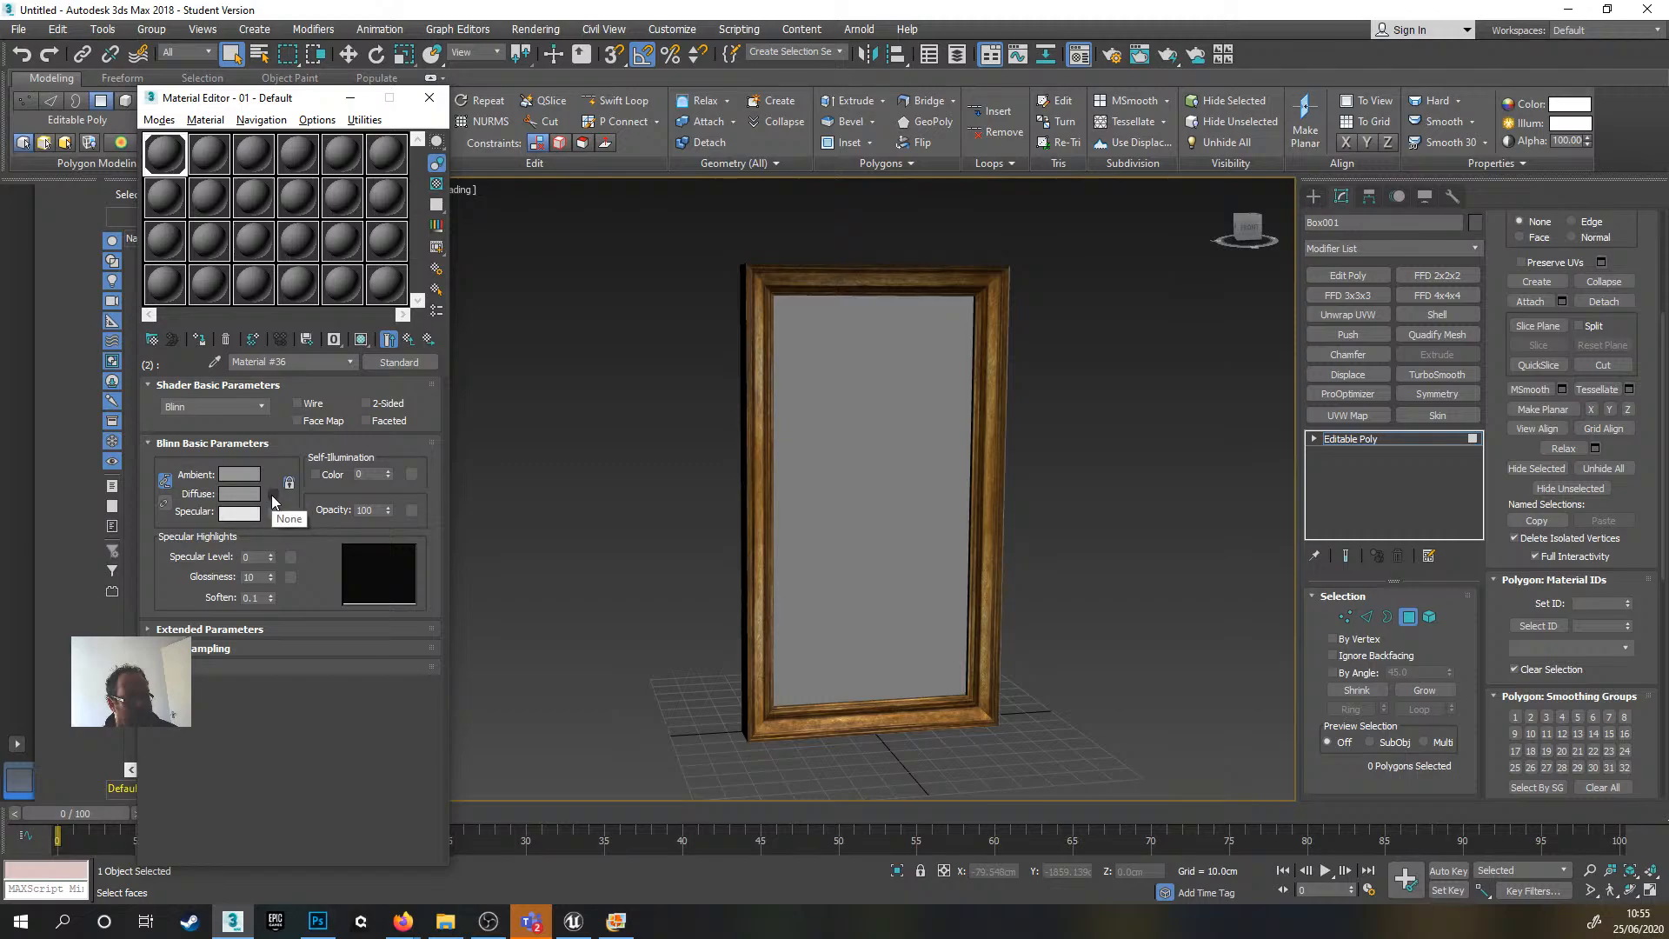
click(273, 494)
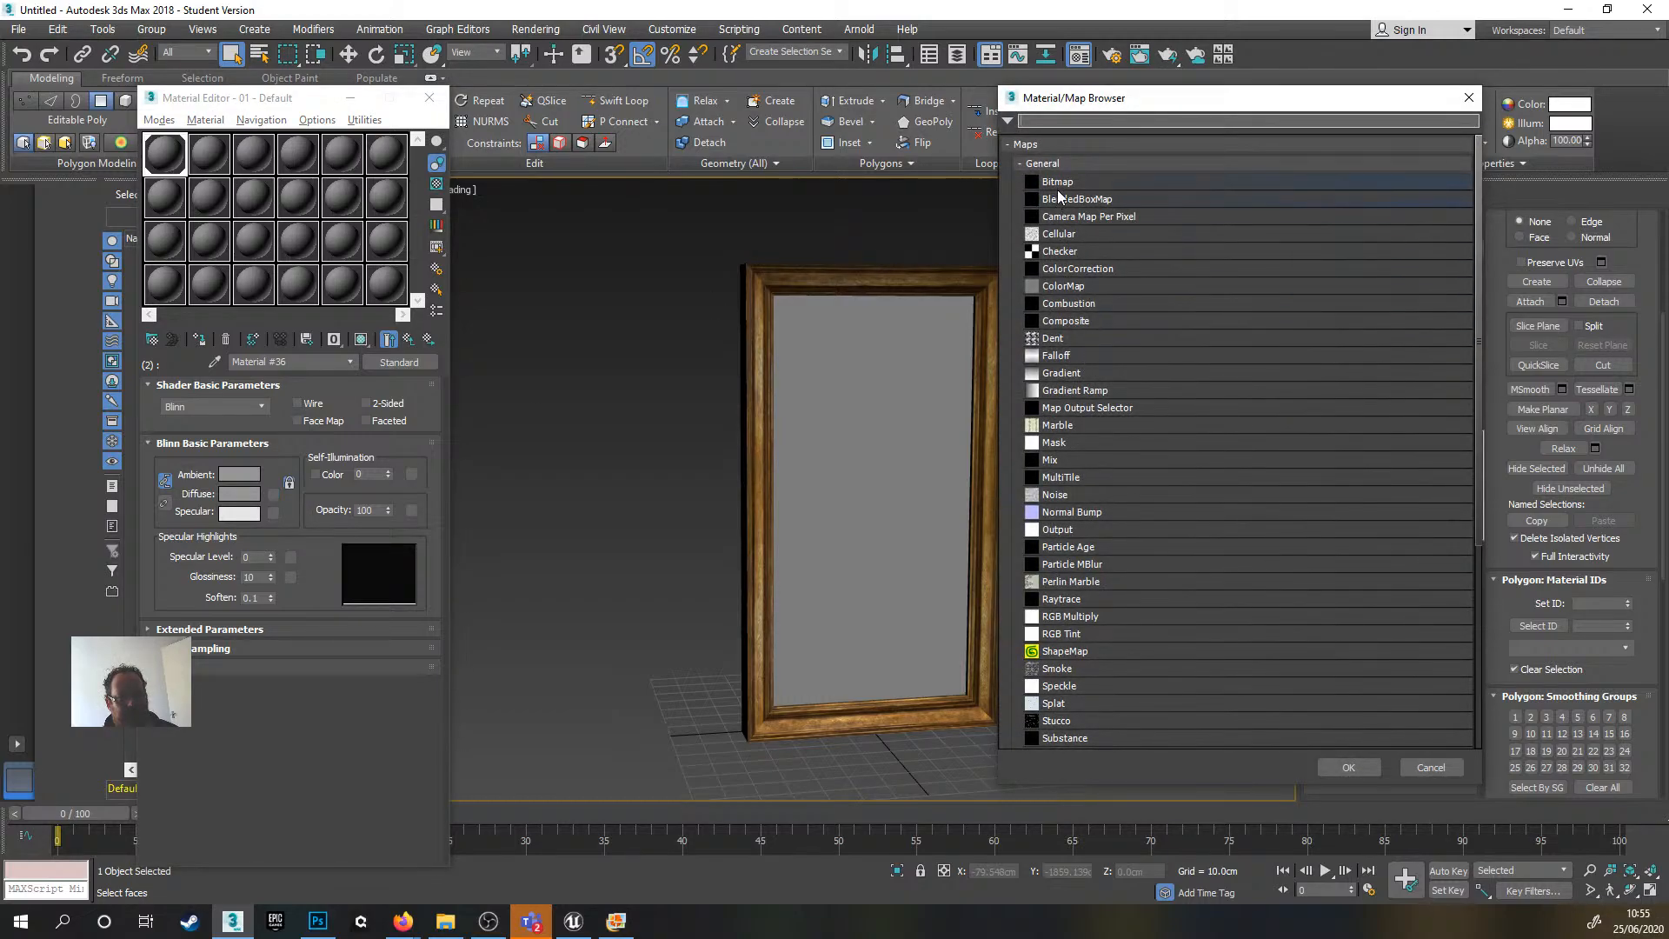
double_click(1058, 182)
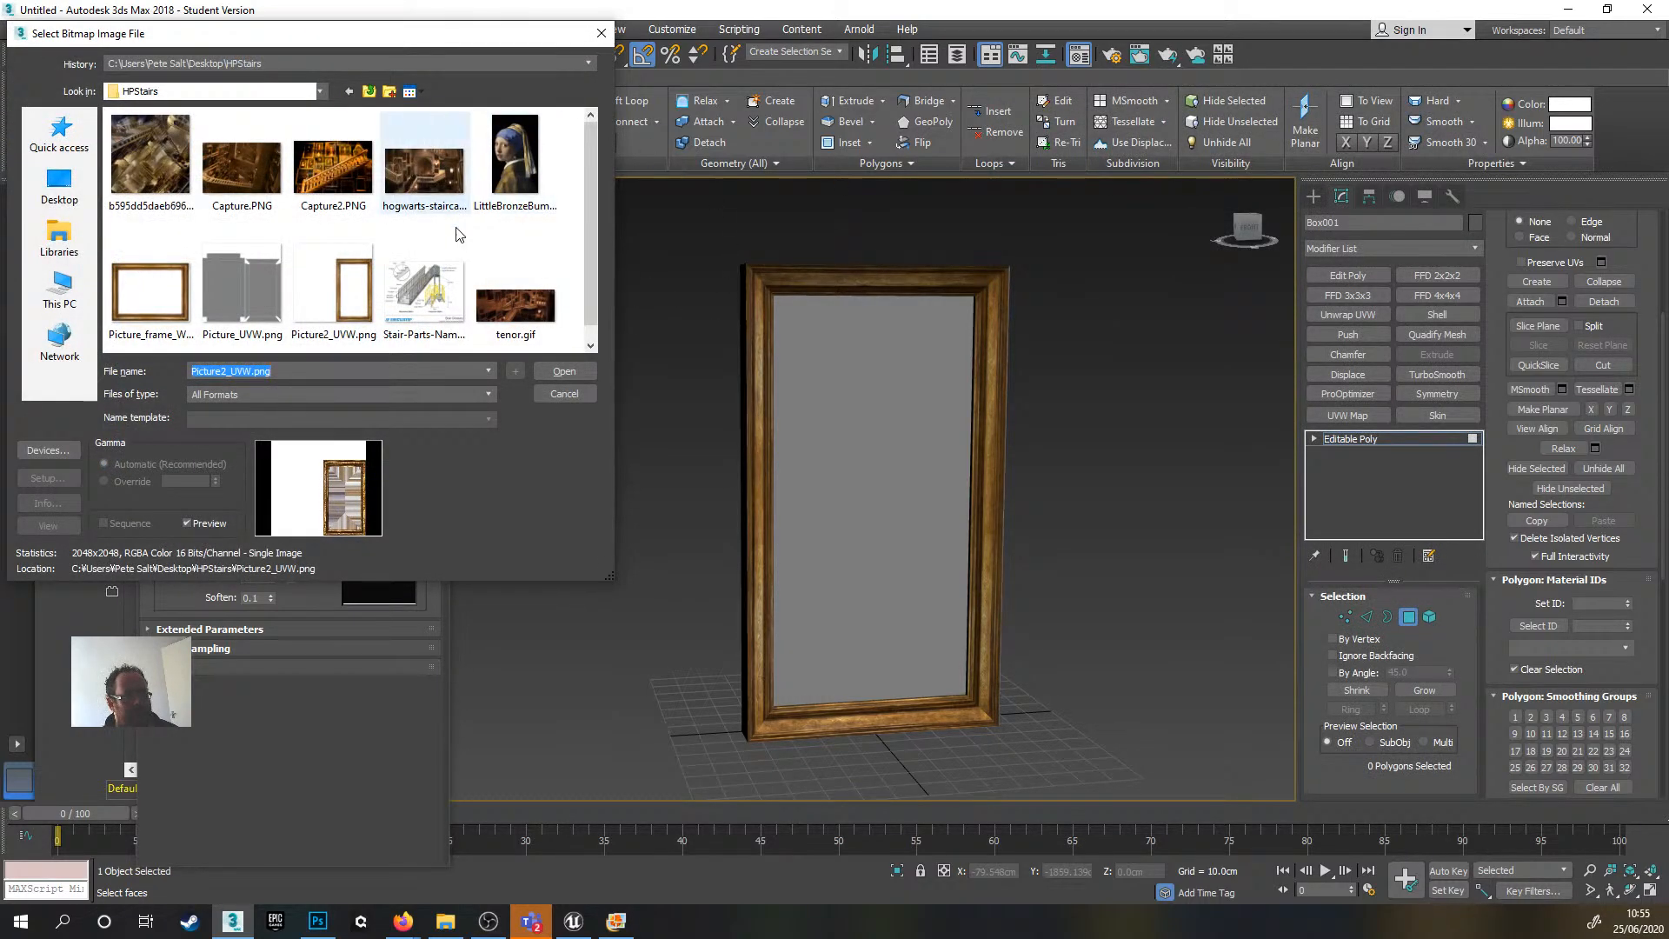
click(516, 157)
click(564, 371)
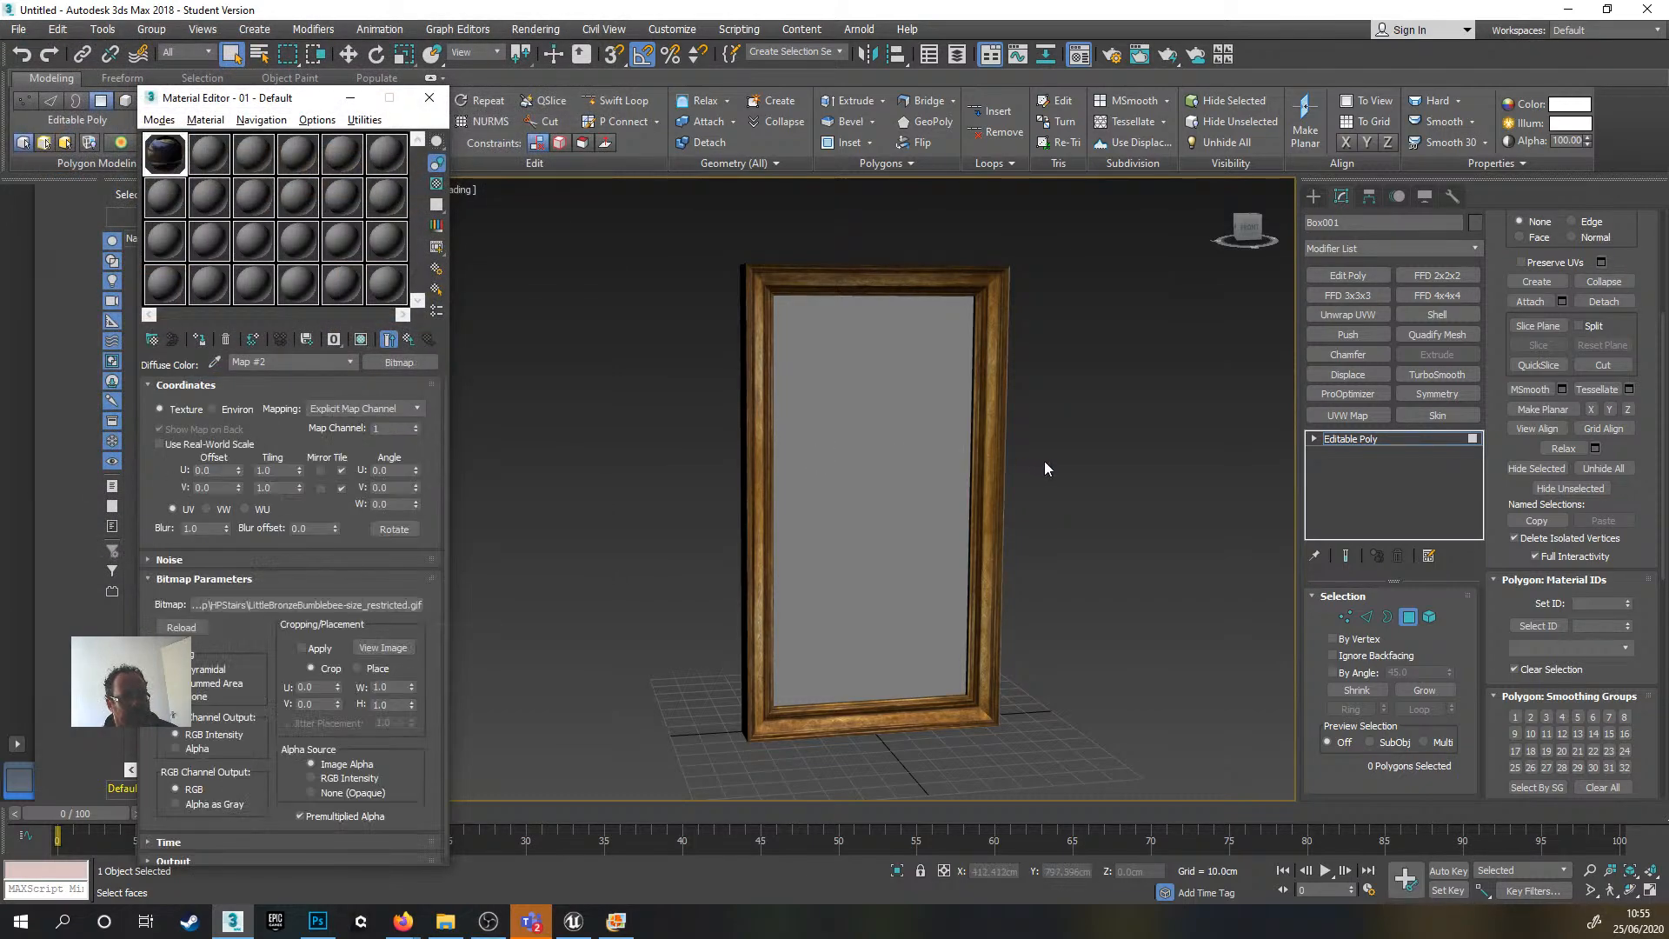
click(361, 339)
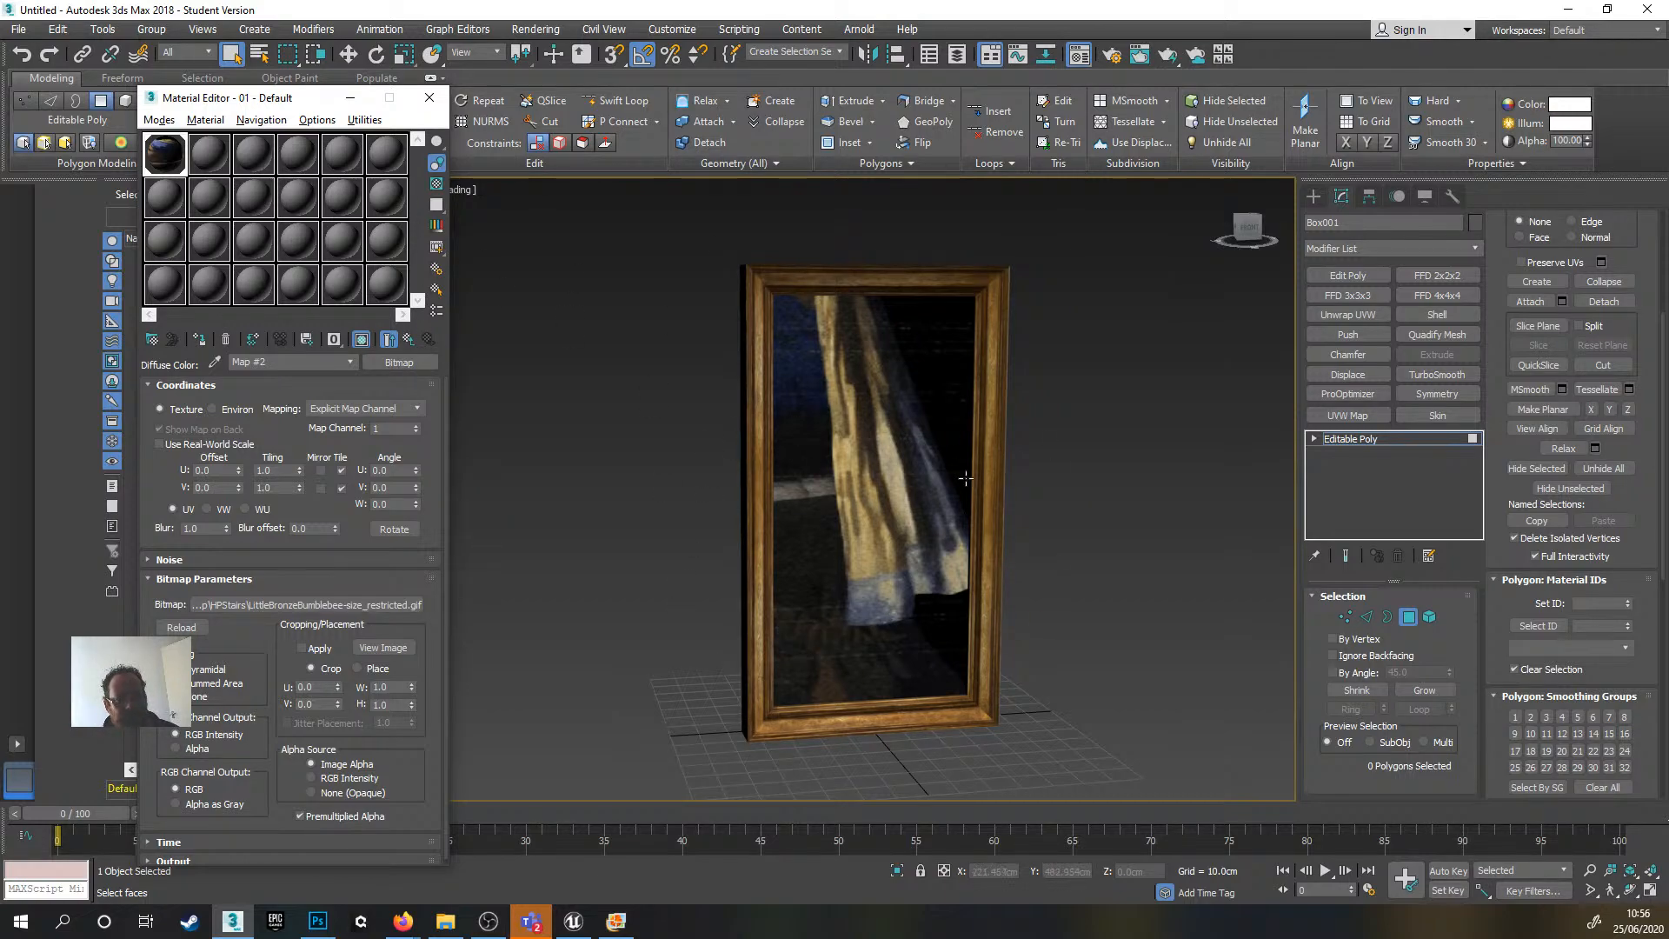
click(427, 103)
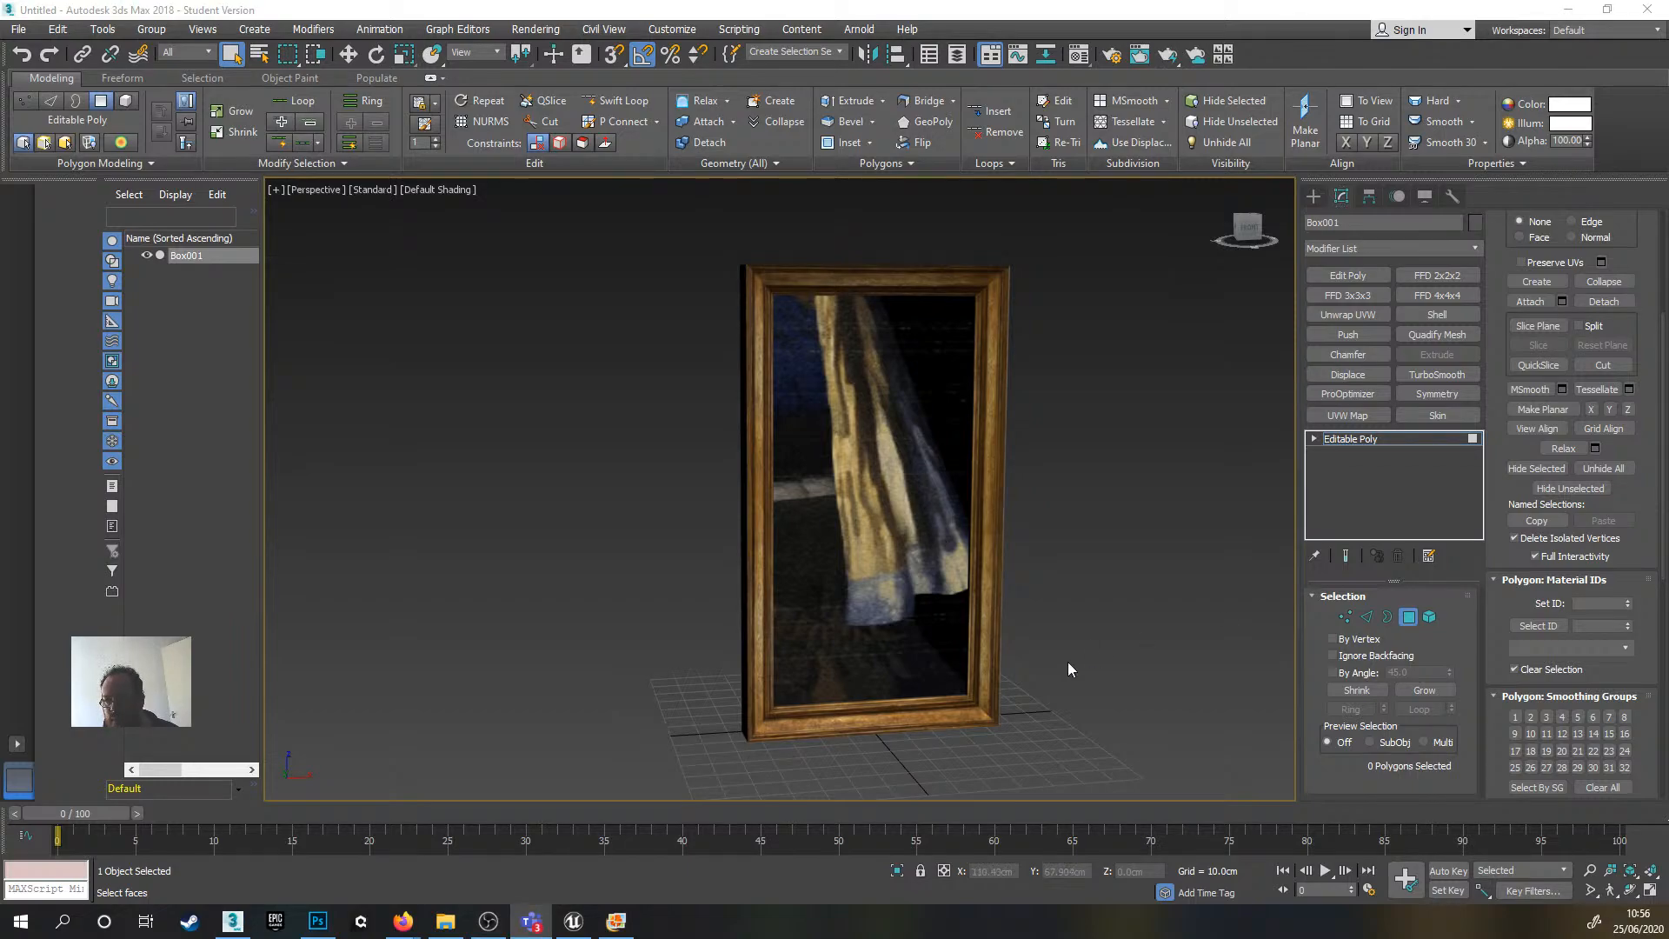
- Try a UVW Map modifier on the whole picture frame object and undo it
middle_drag(1126, 503, 1085, 529)
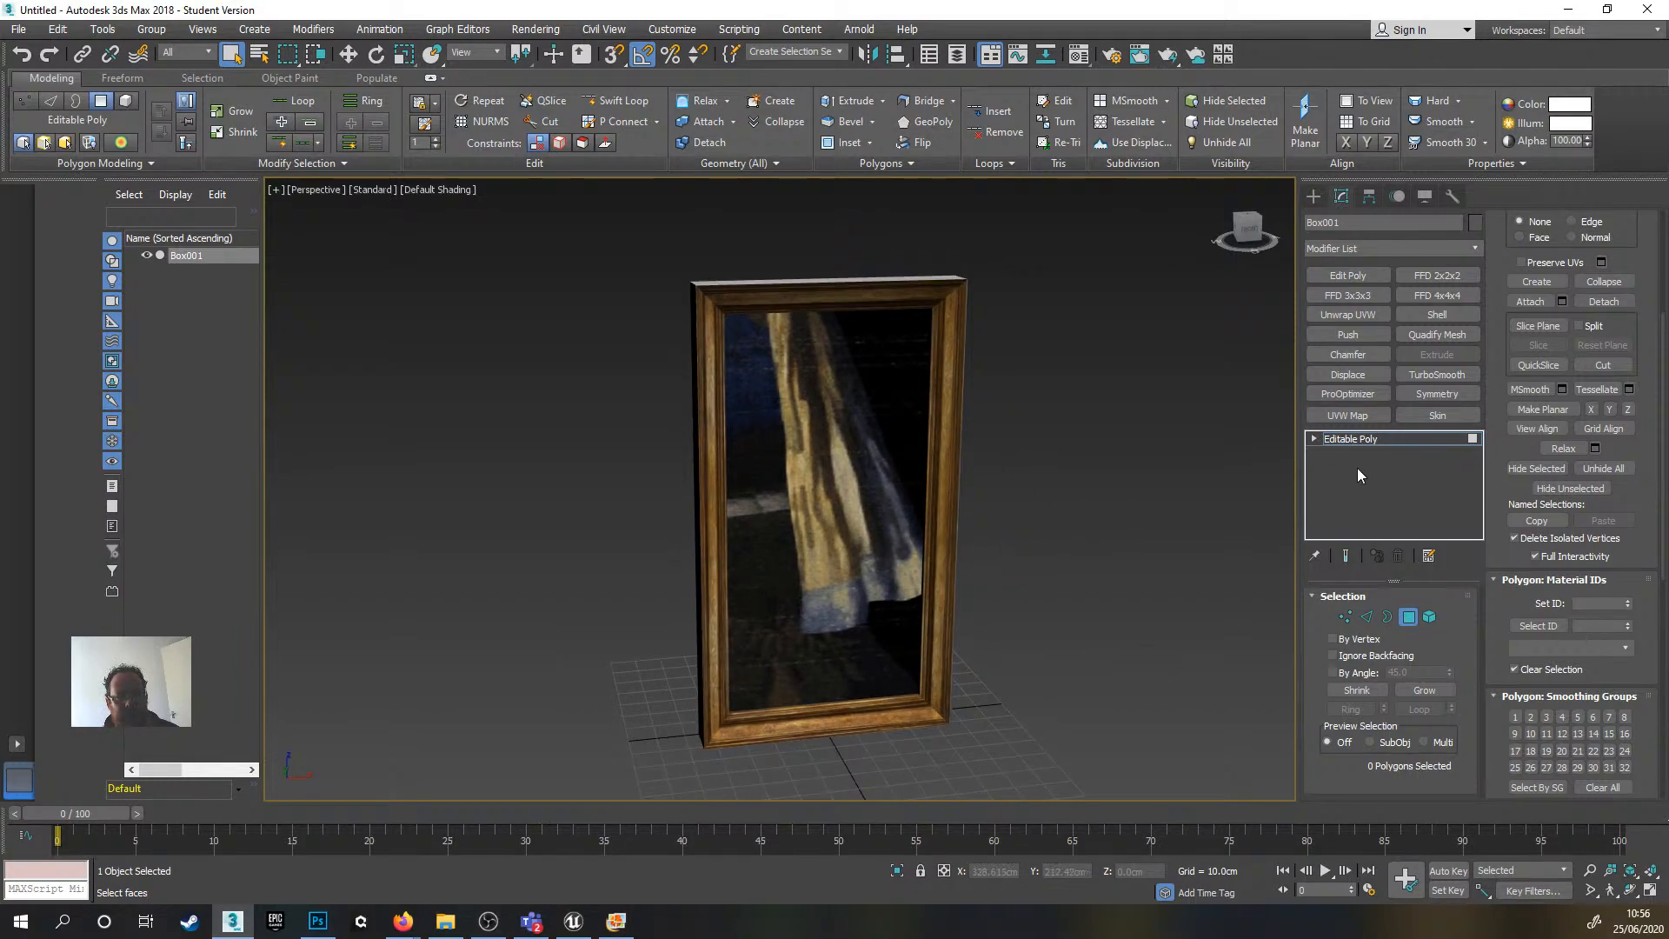
click(1361, 445)
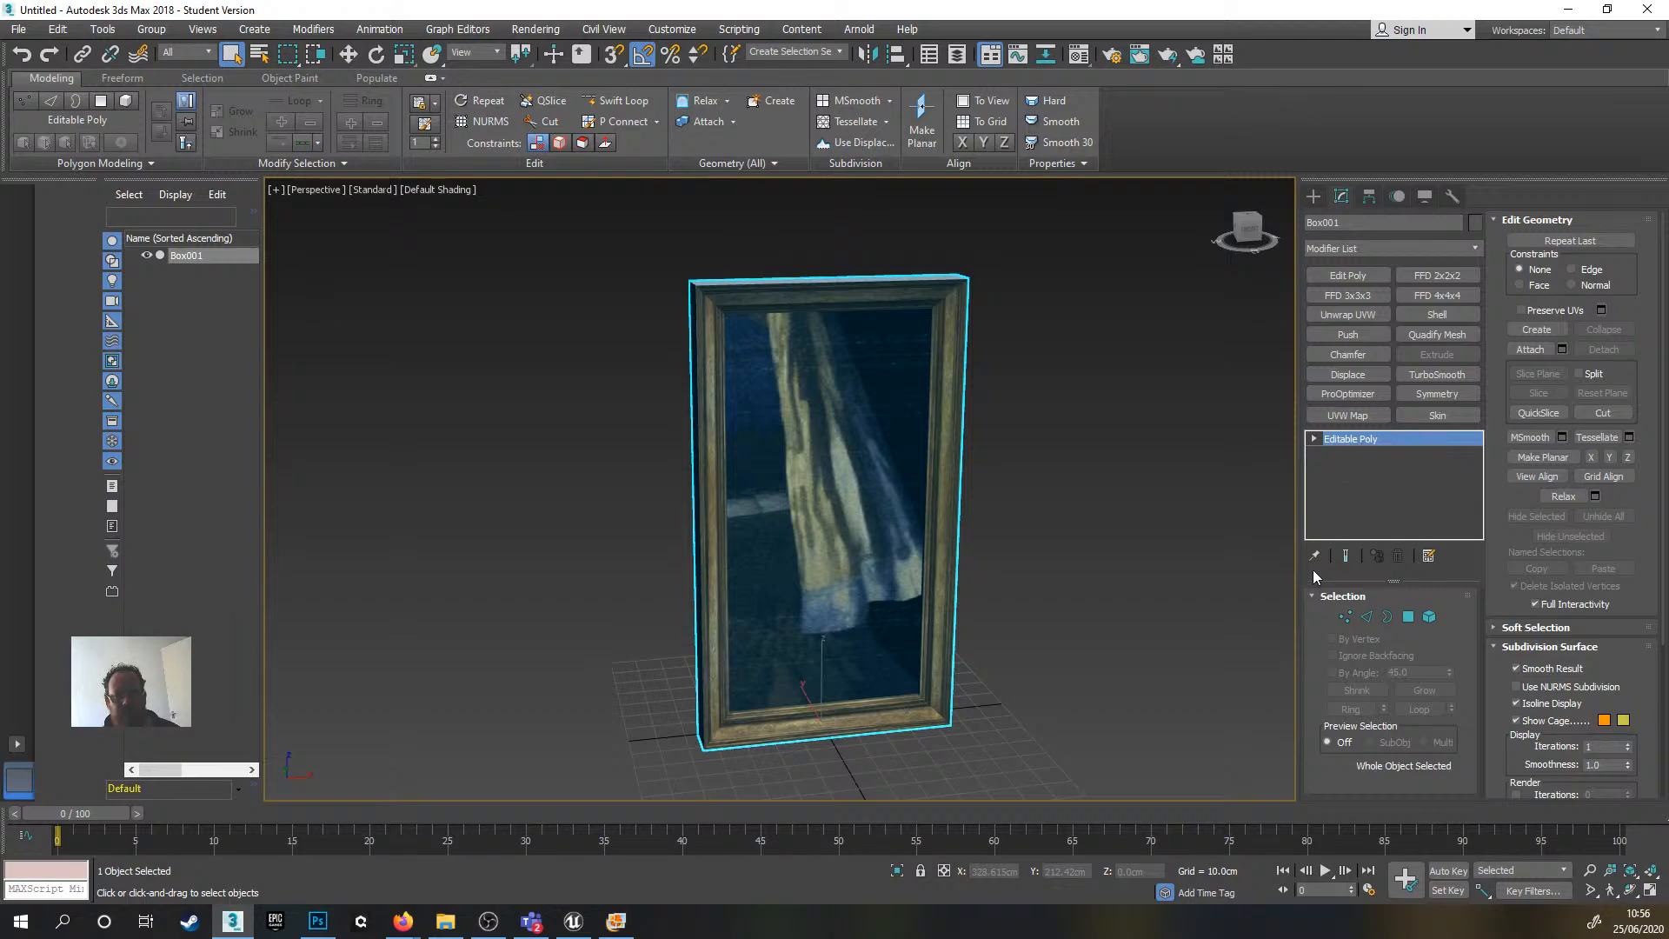
click(1176, 462)
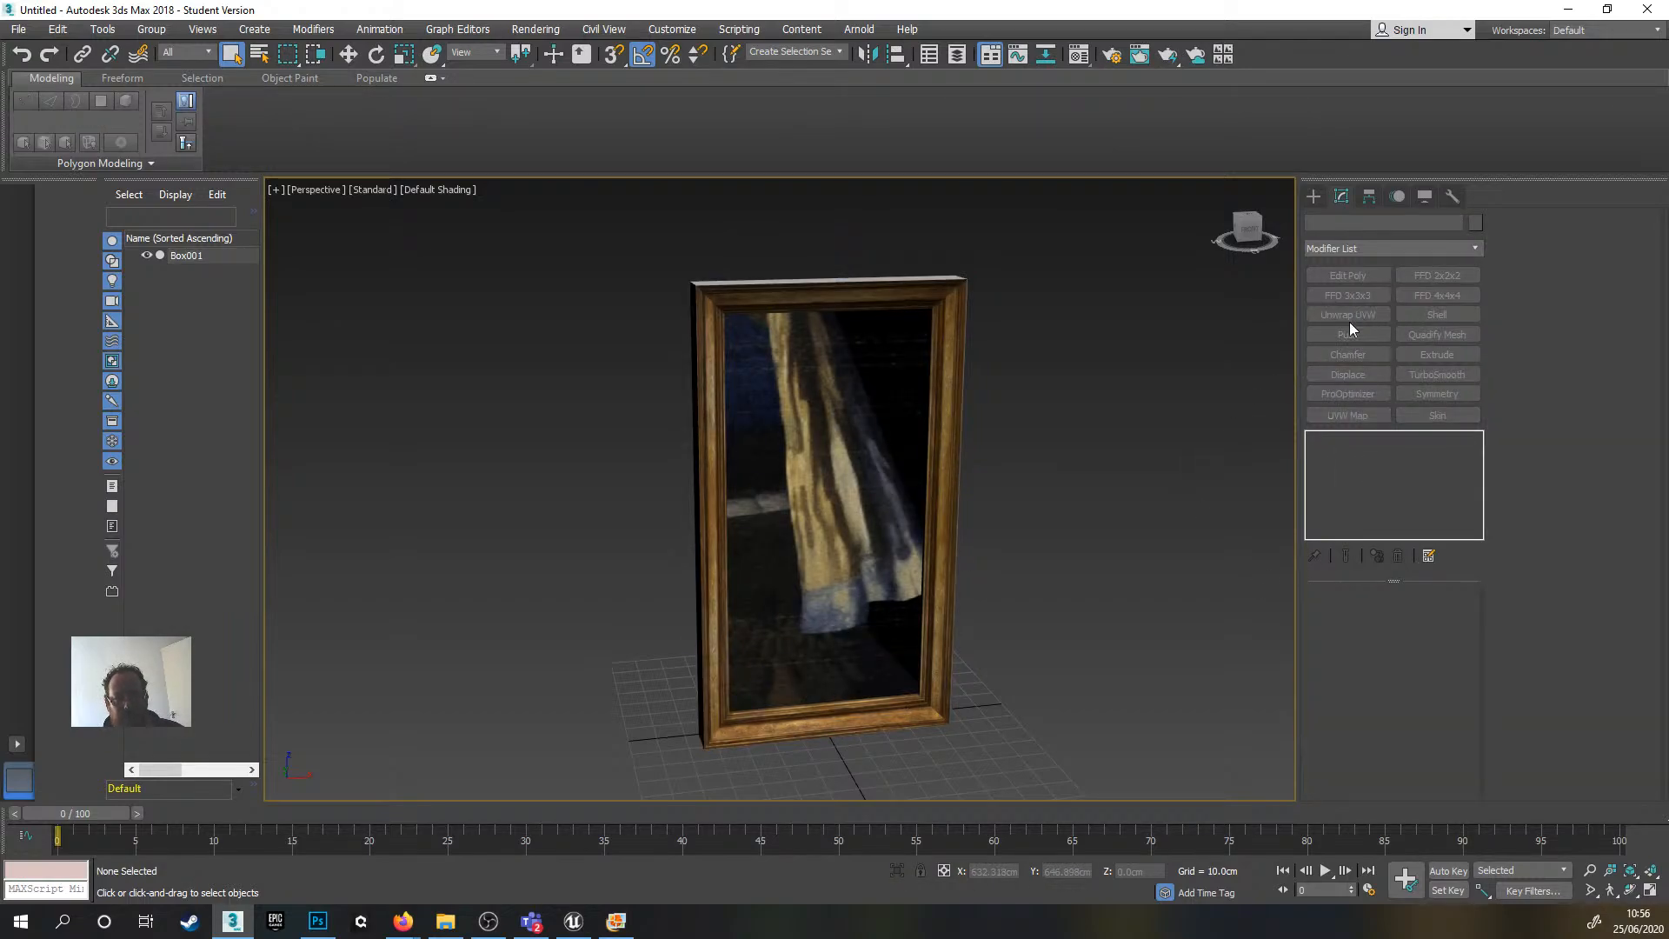
click(945, 432)
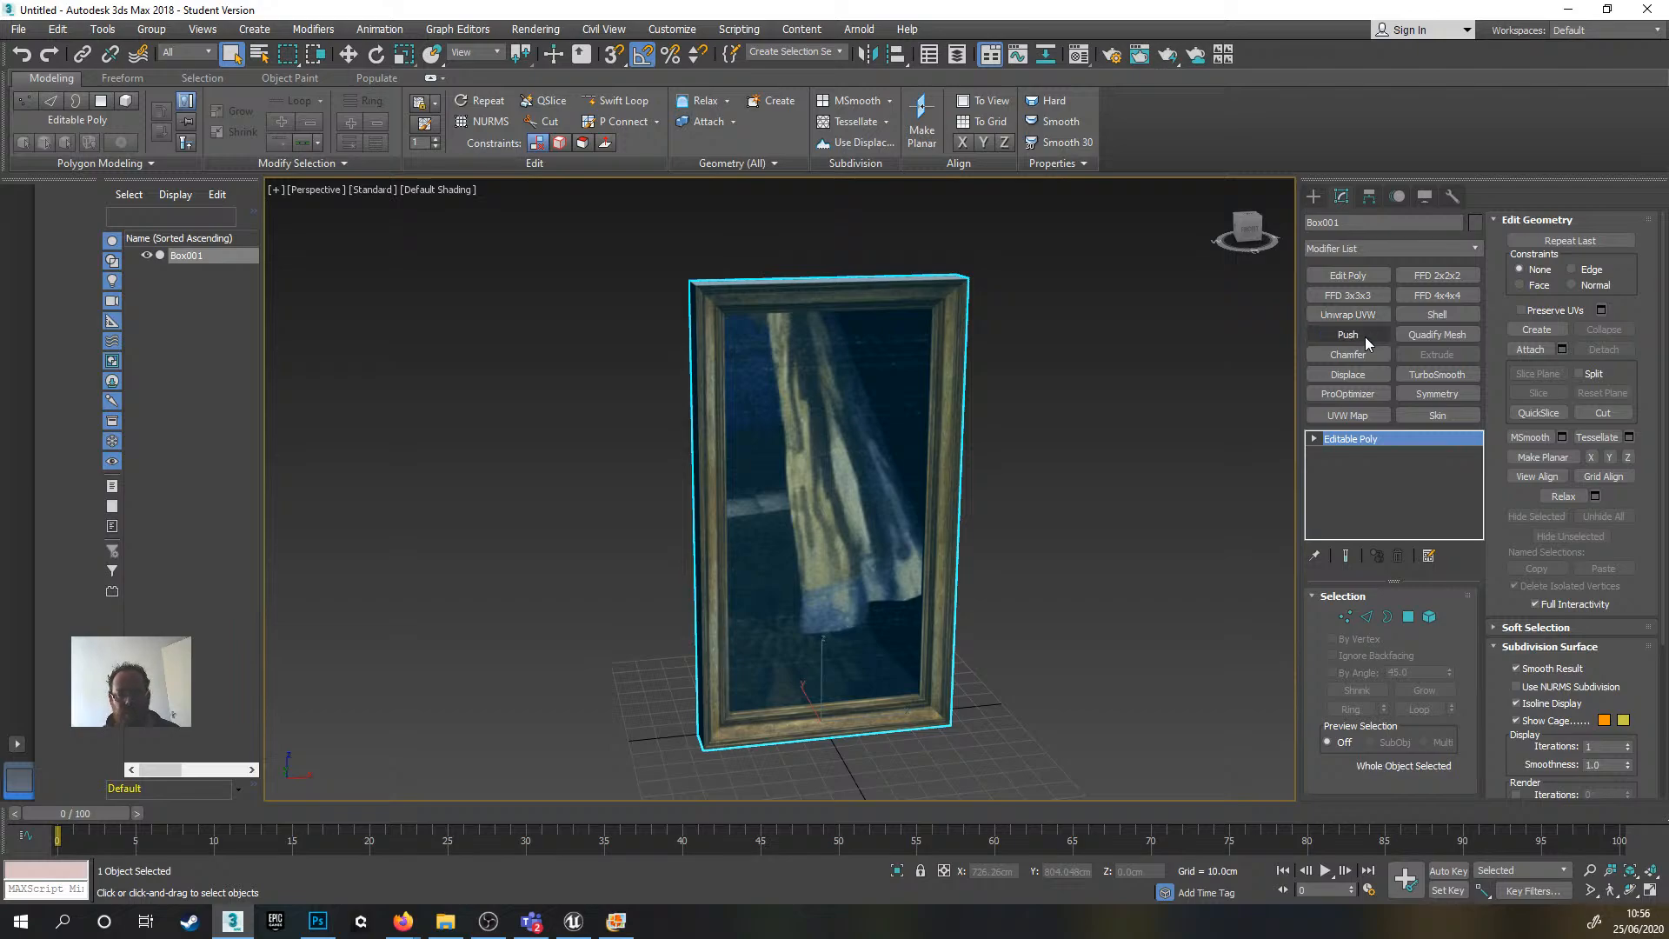
click(1364, 417)
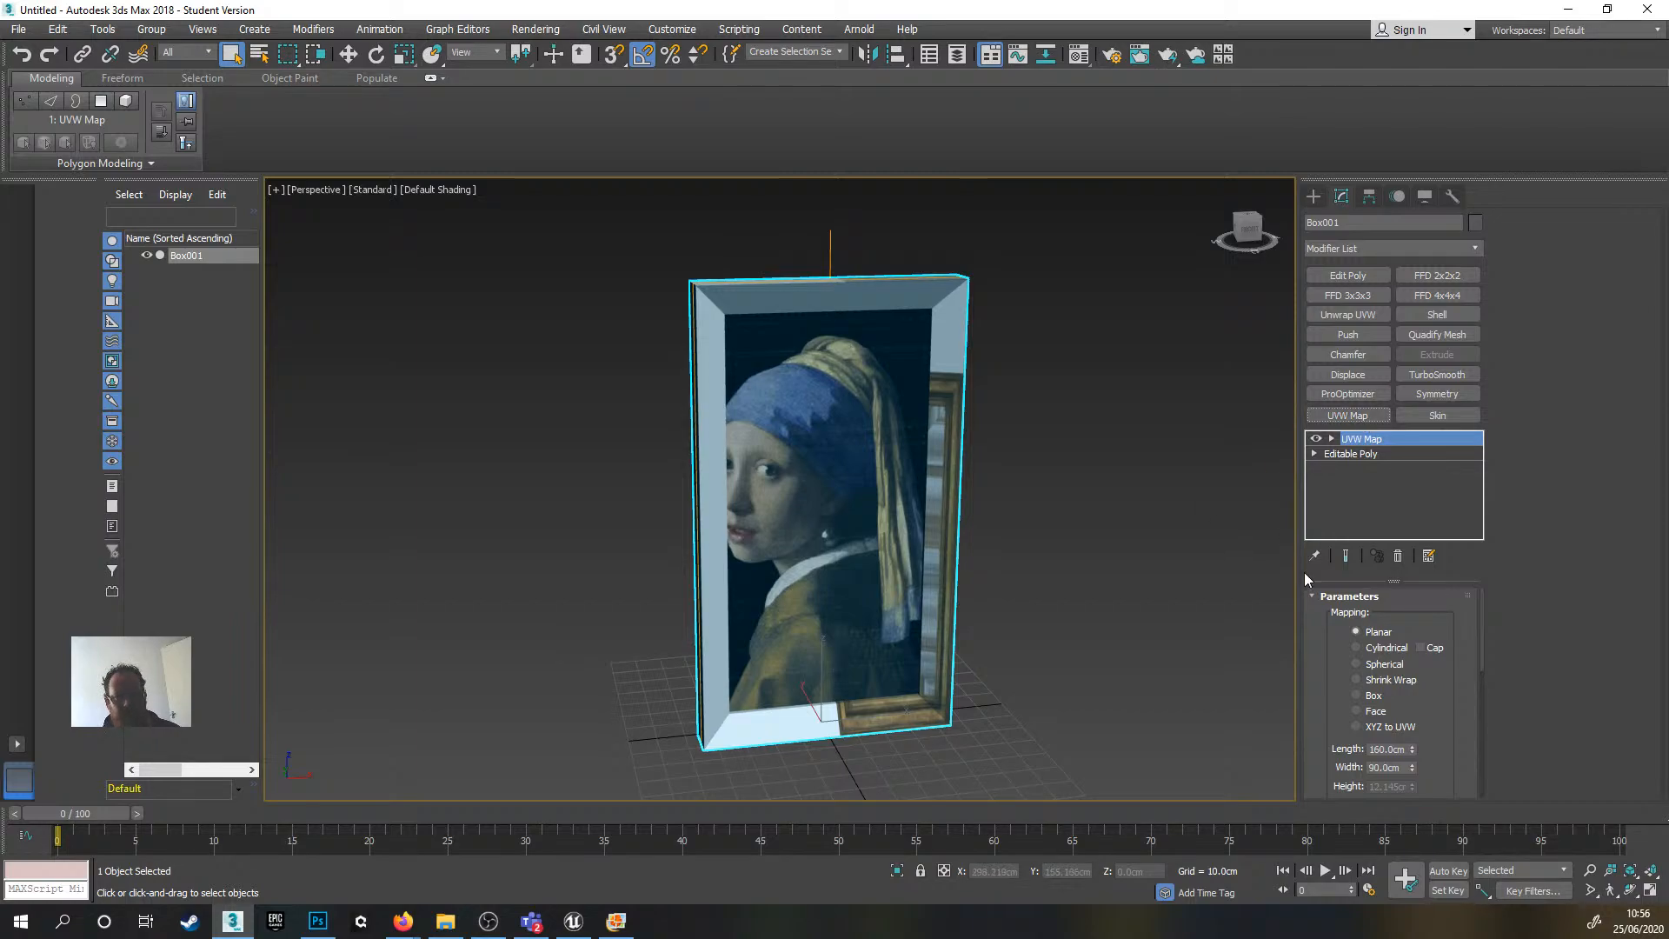
key(ctrl+z)
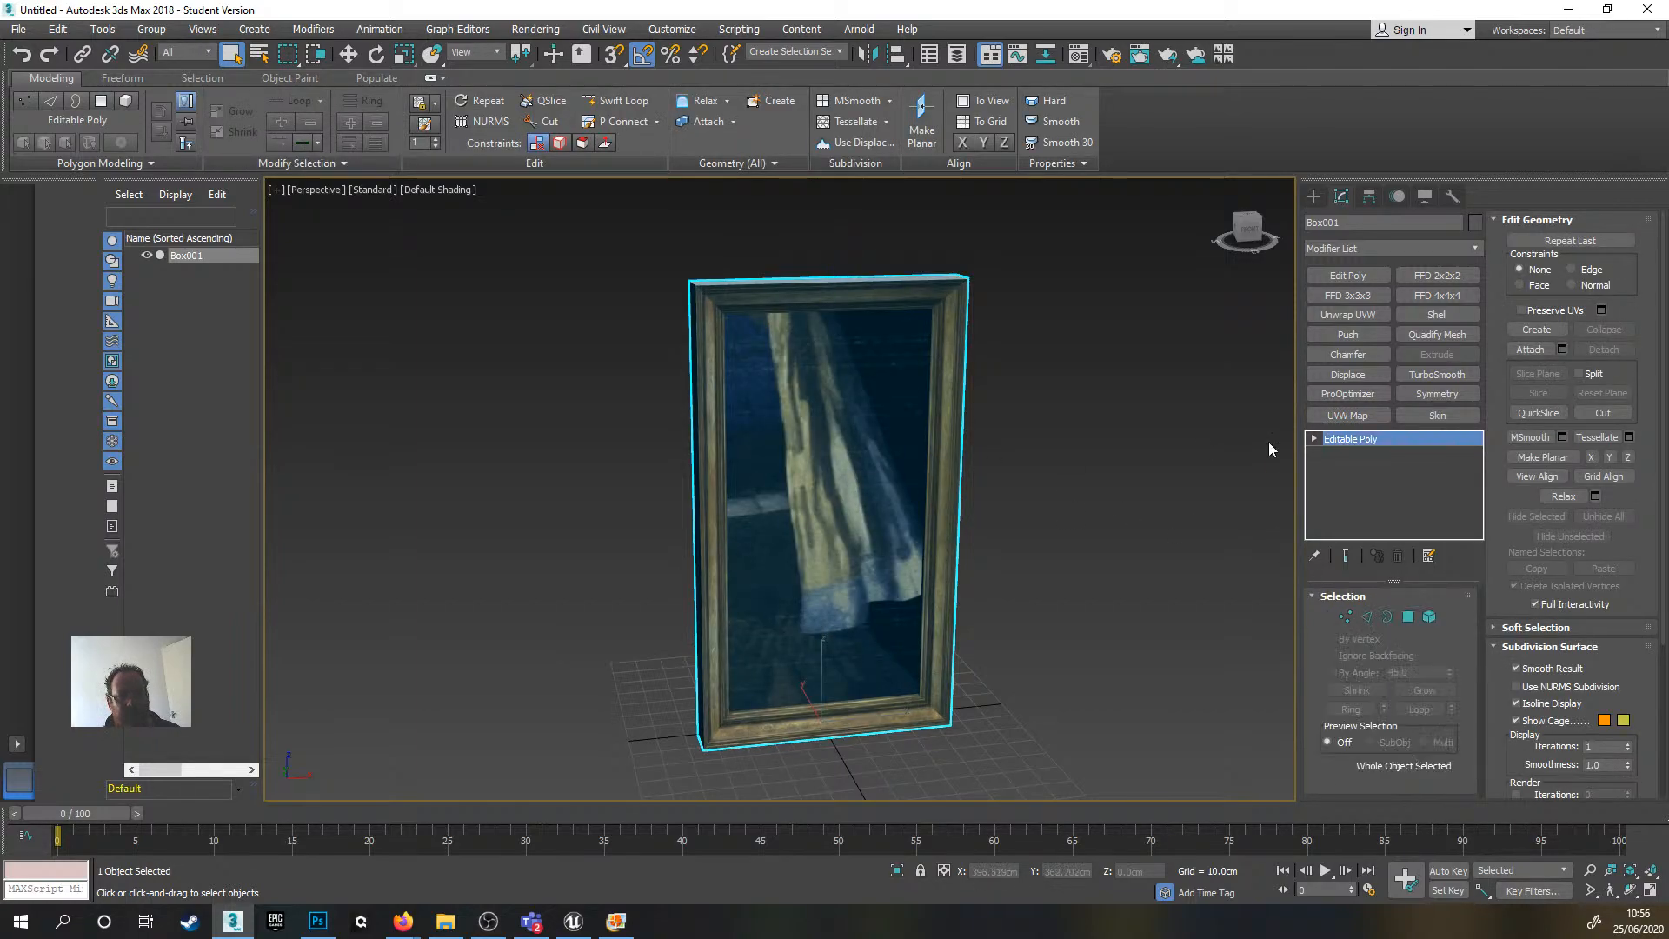
- Apply a planar UVW Map to only the recessed picture face and collapse the modifier stack
click(1412, 619)
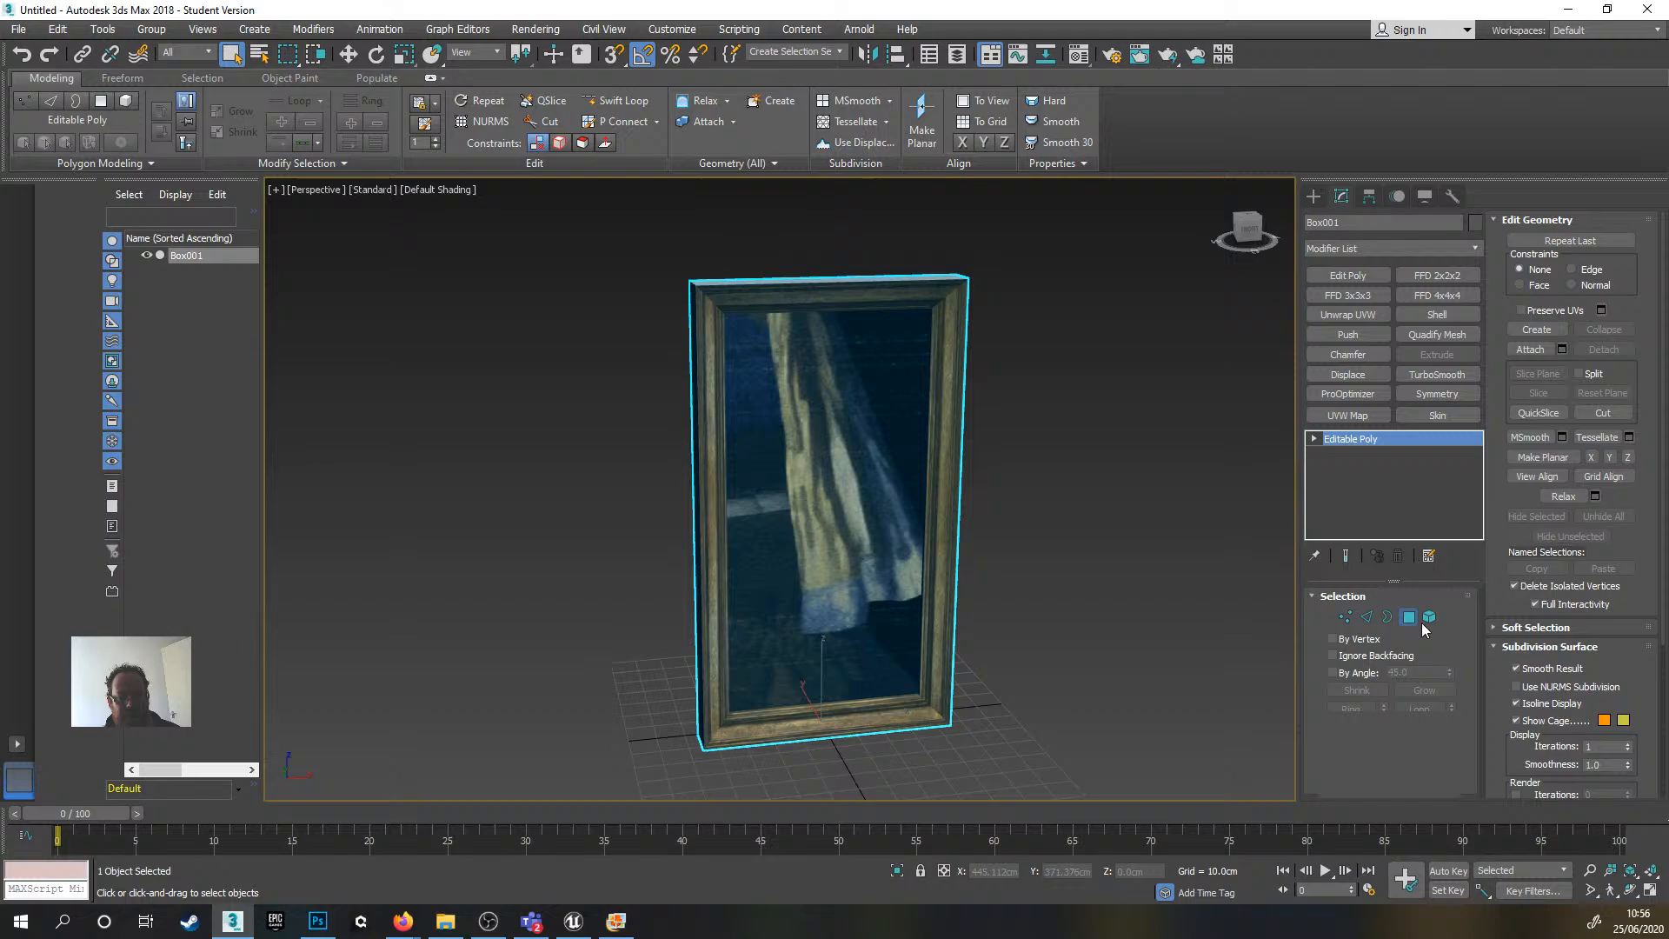
click(819, 447)
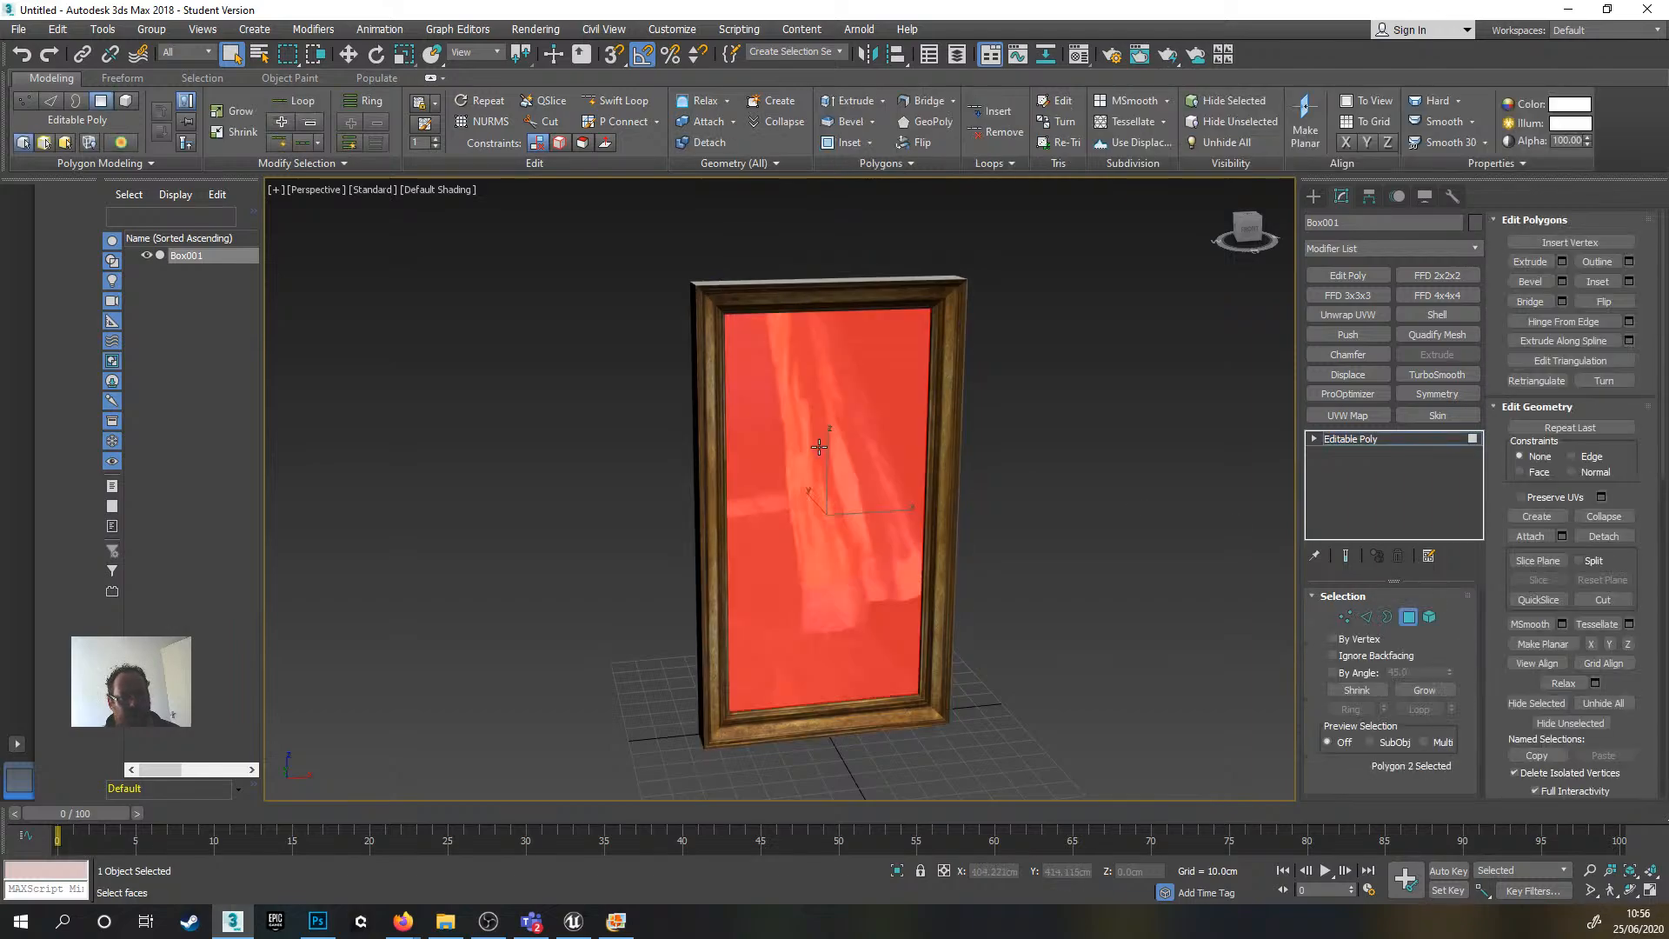
click(1353, 416)
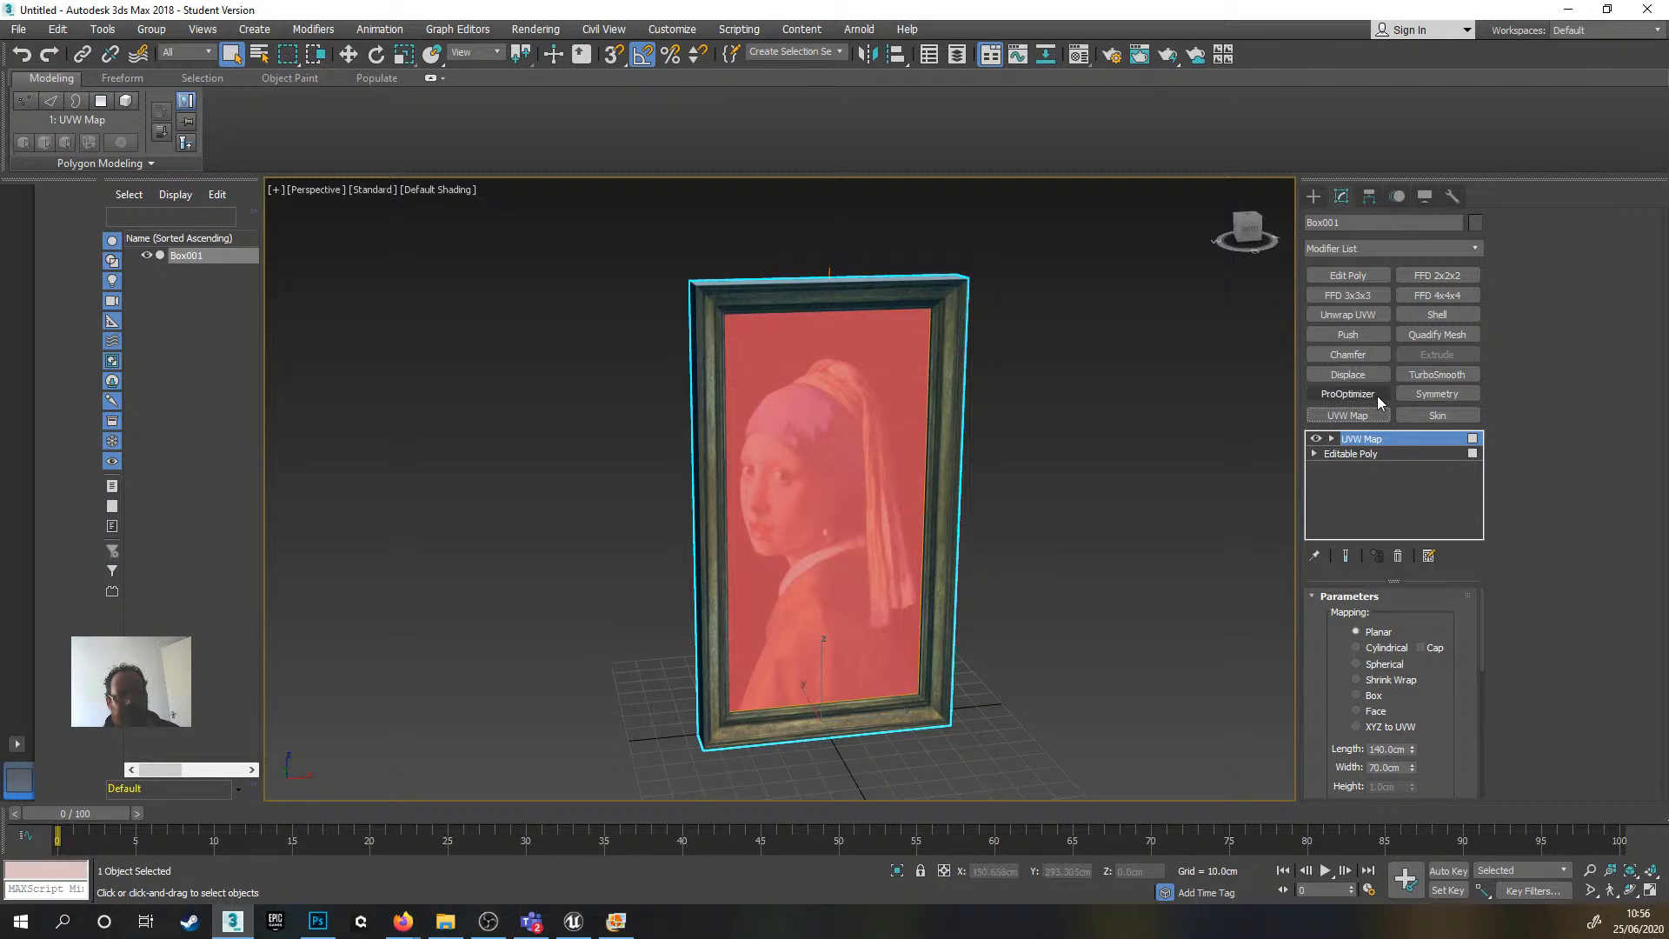
right_click(1393, 440)
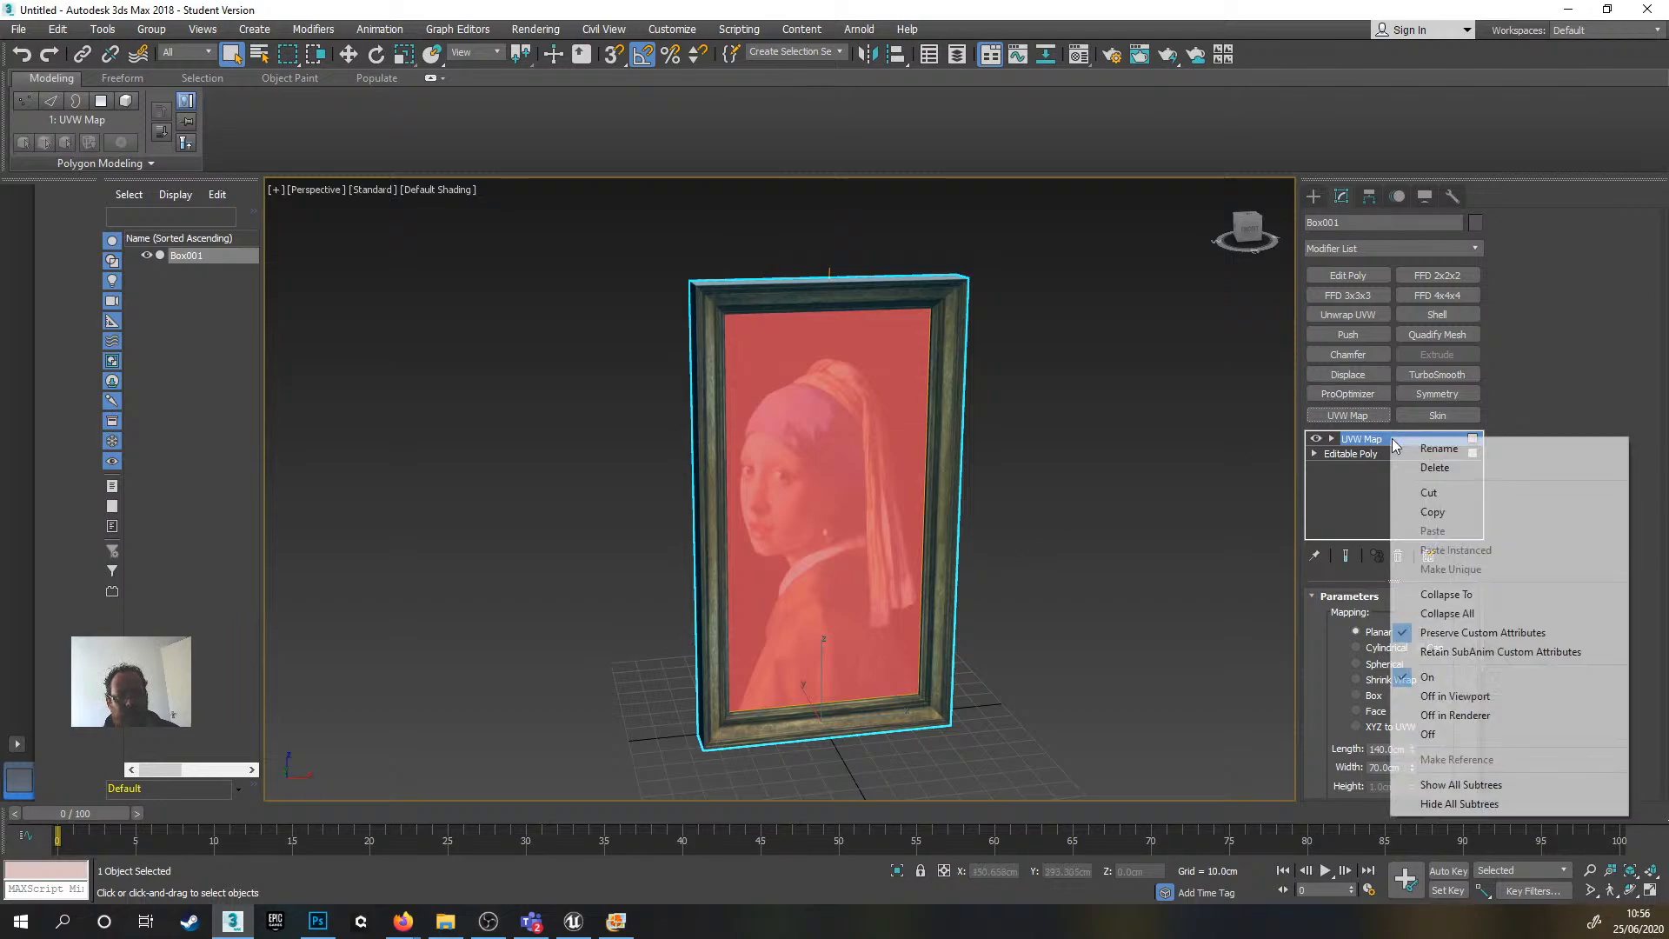
click(1509, 611)
- Deselect the frame and inspect the portrait and the frame's top outer side up close
mouse_move(1182, 499)
alt+middle_down()
mouse_move(1128, 452)
mouse_move(1064, 488)
mouse_move(1207, 471)
mouse_move(1132, 486)
mouse_move(1165, 509)
mouse_move(1188, 489)
mouse_move(1157, 469)
alt+middle_up()
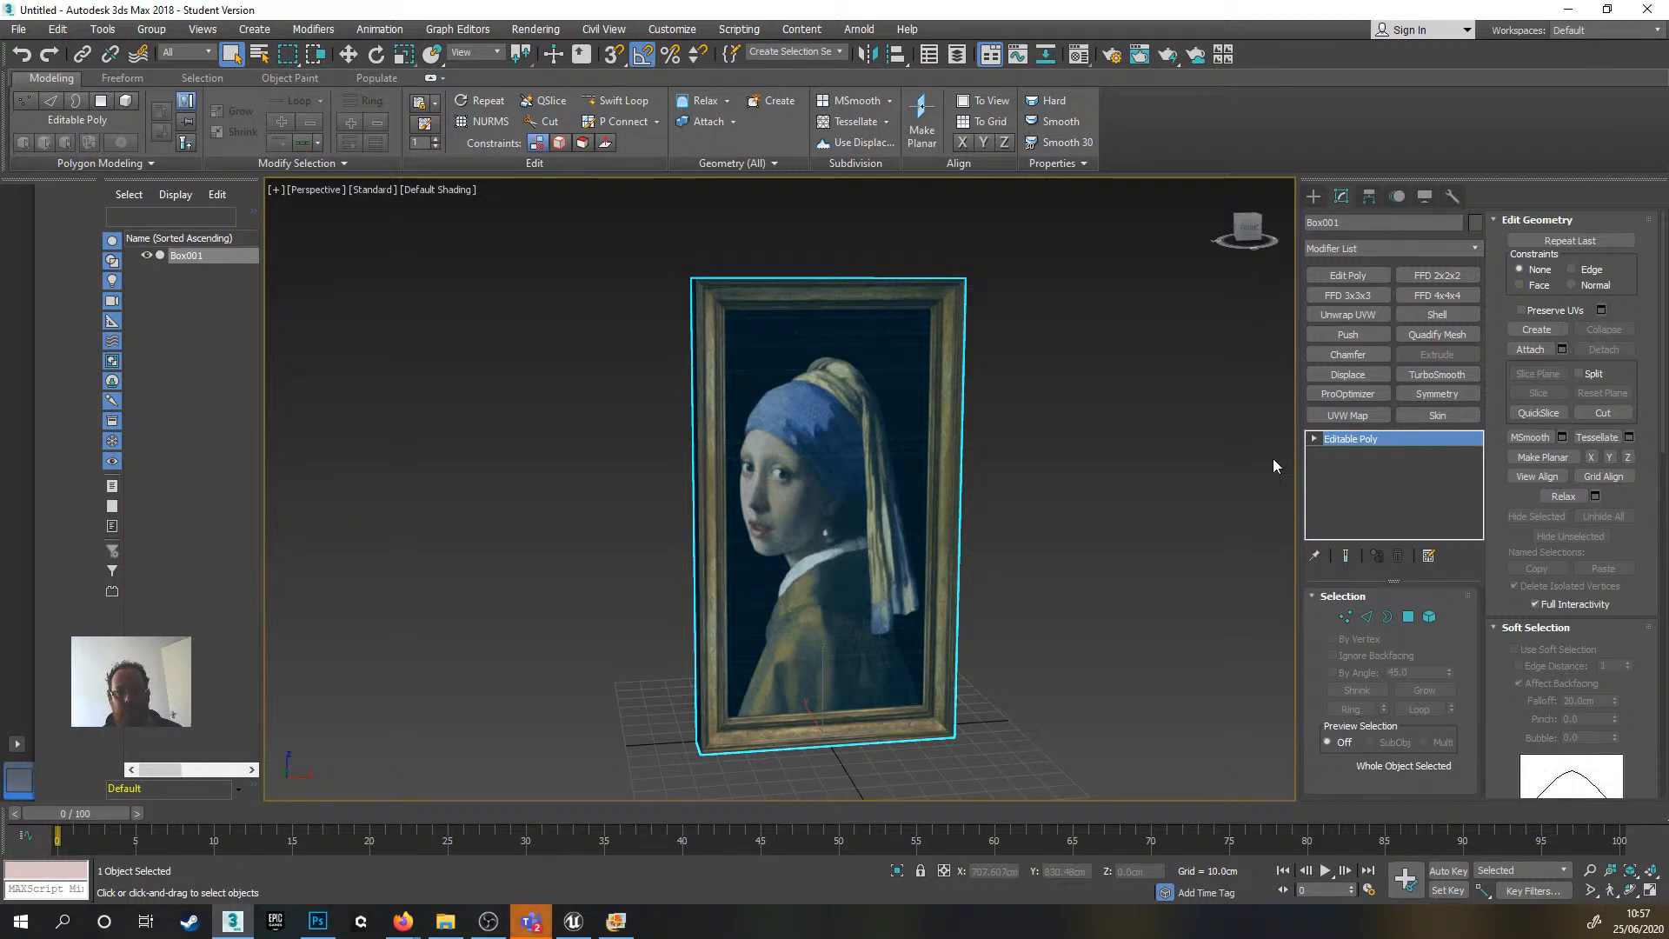
mouse_move(1108, 491)
alt+middle_down()
mouse_move(1092, 492)
mouse_move(1158, 458)
mouse_move(1051, 513)
mouse_move(1080, 540)
alt+middle_up()
click(1059, 508)
scroll(870, 374, up, 3)
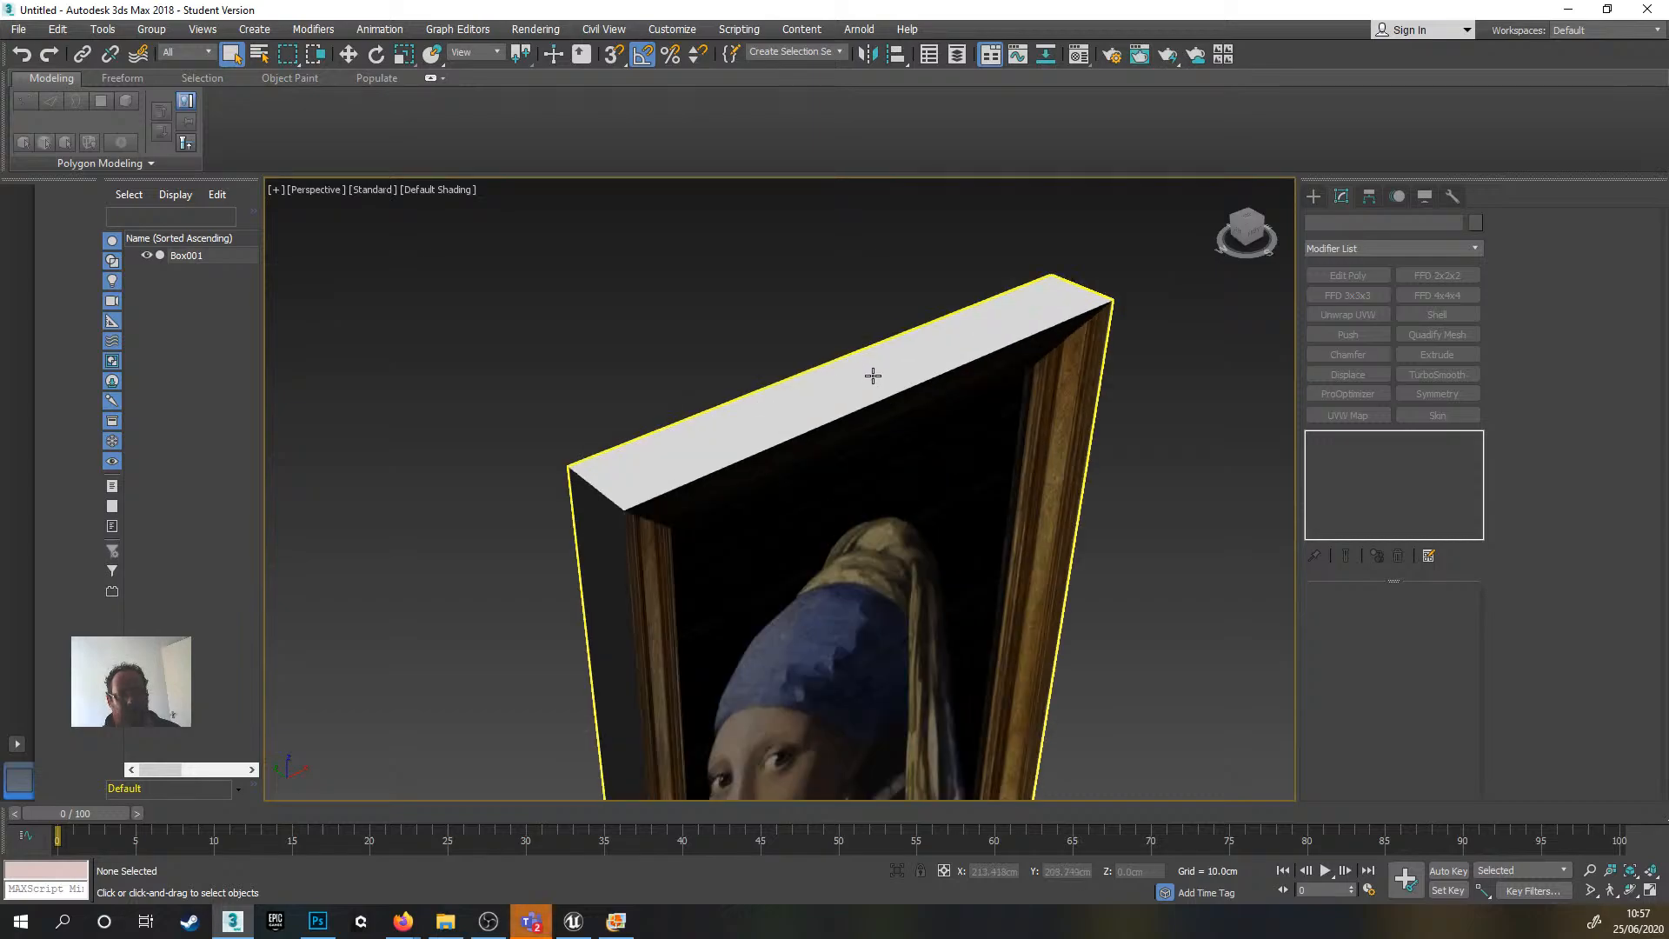
- Examine the framed portrait and the frame's untextured outer sides from several distances and angles
scroll(870, 374, down, 3)
scroll(842, 396, up, 2)
scroll(841, 396, down, 5)
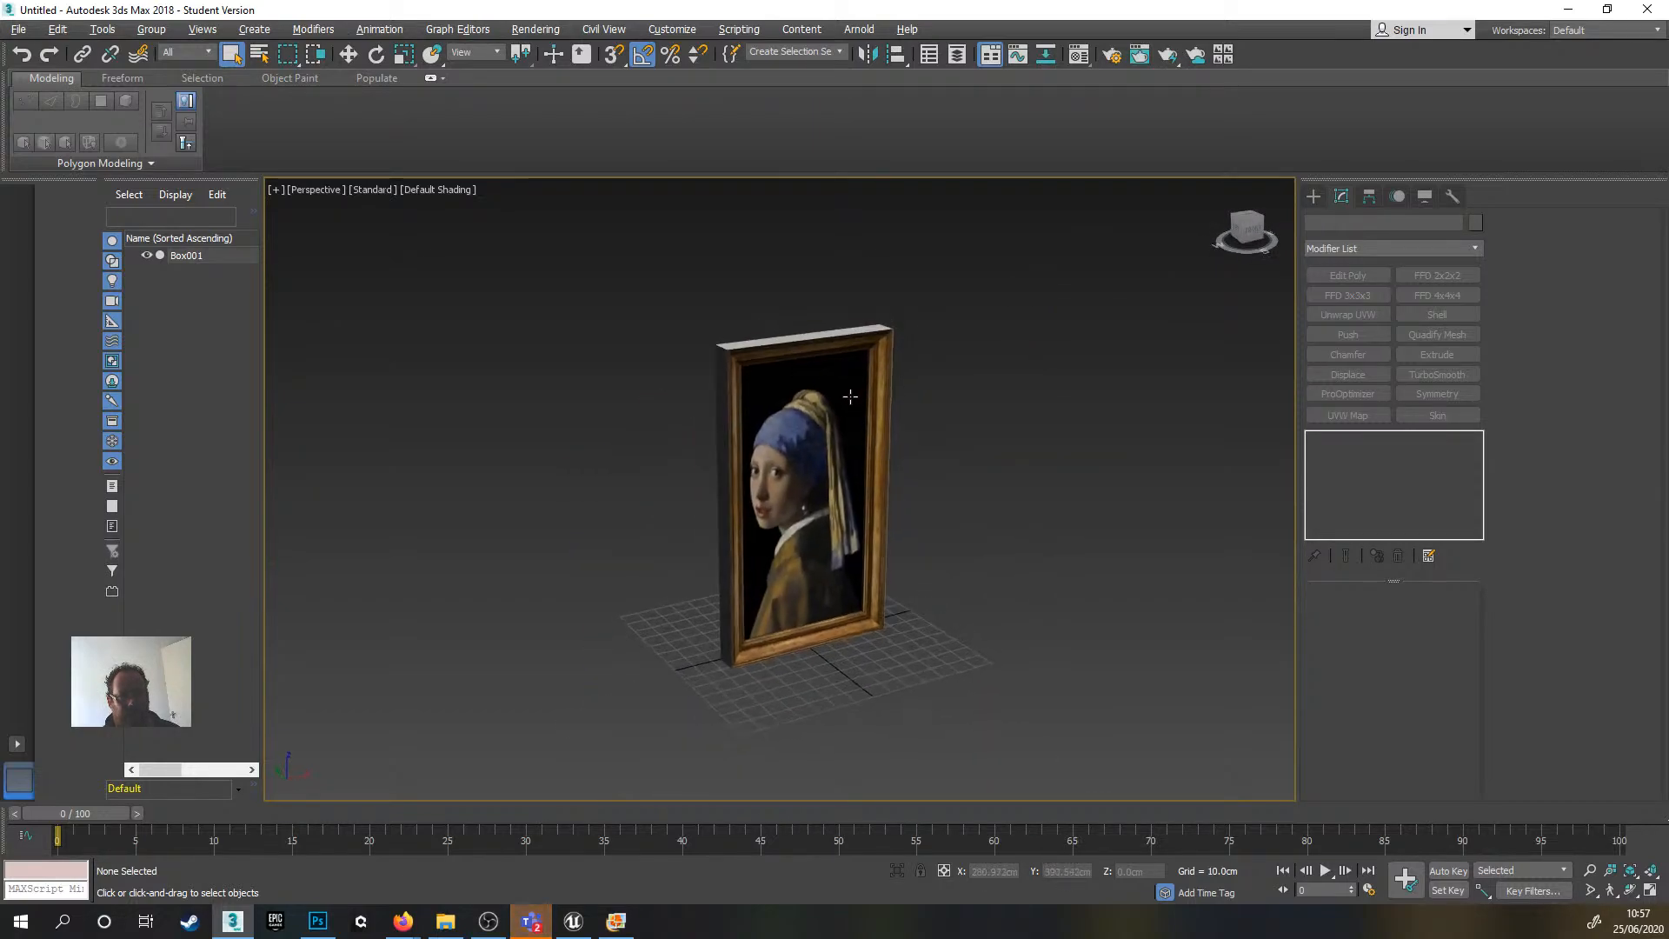
alt+middle_drag(878, 428, 892, 414)
scroll(775, 401, up, 4)
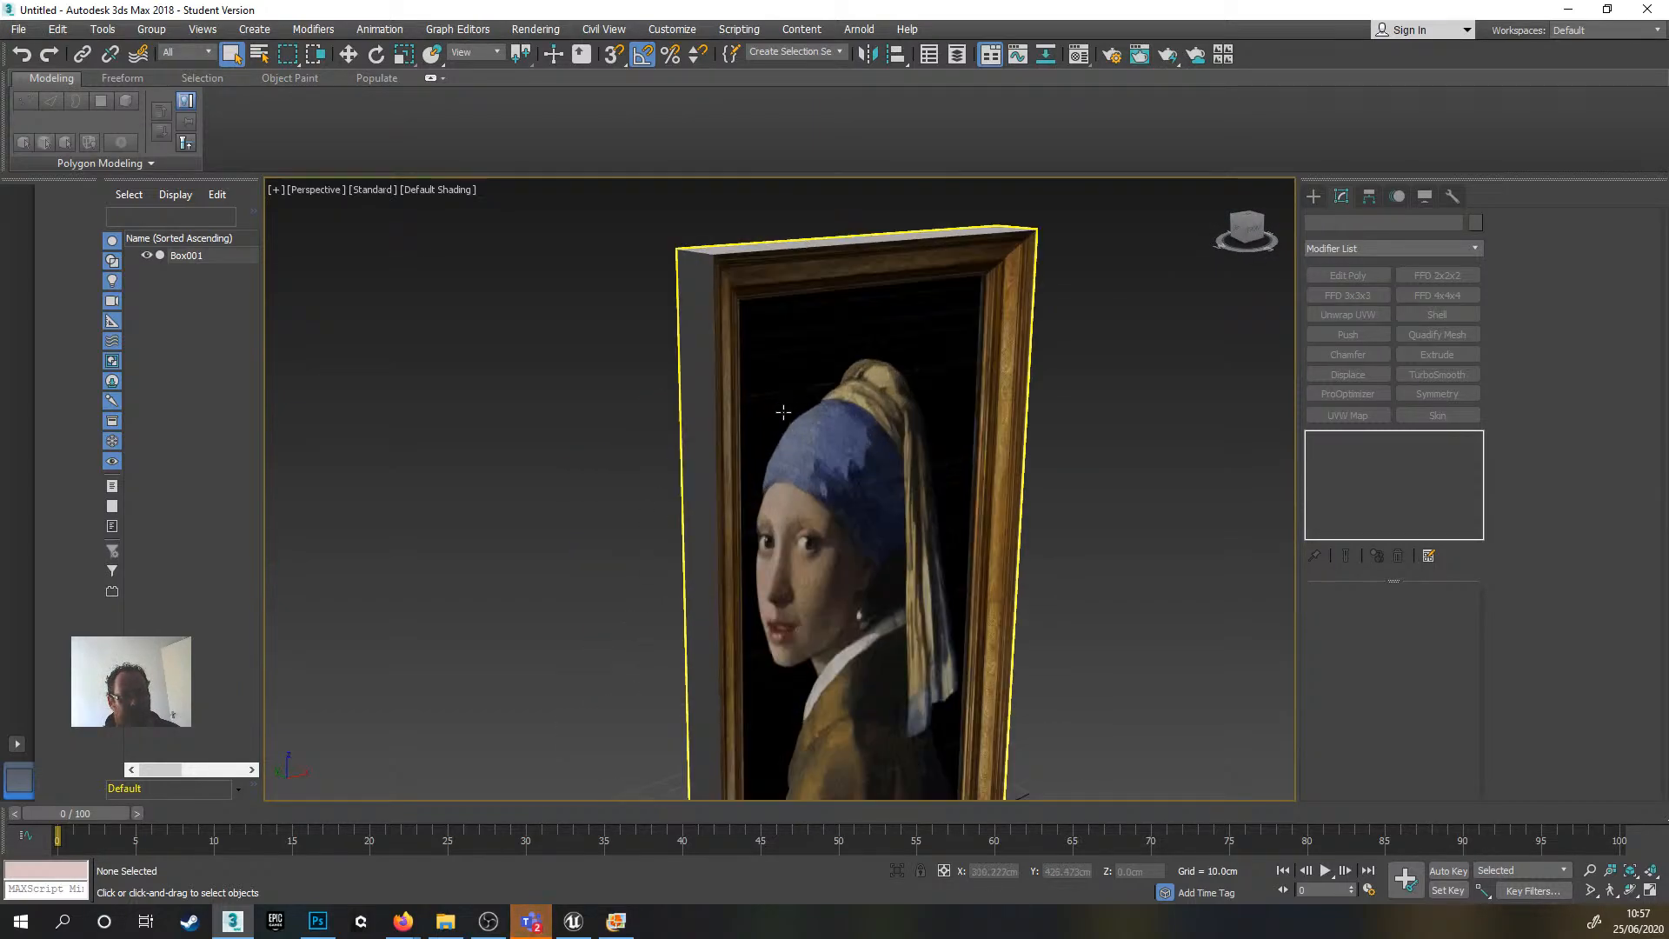
scroll(782, 412, down, 2)
alt+middle_drag(783, 413, 789, 411)
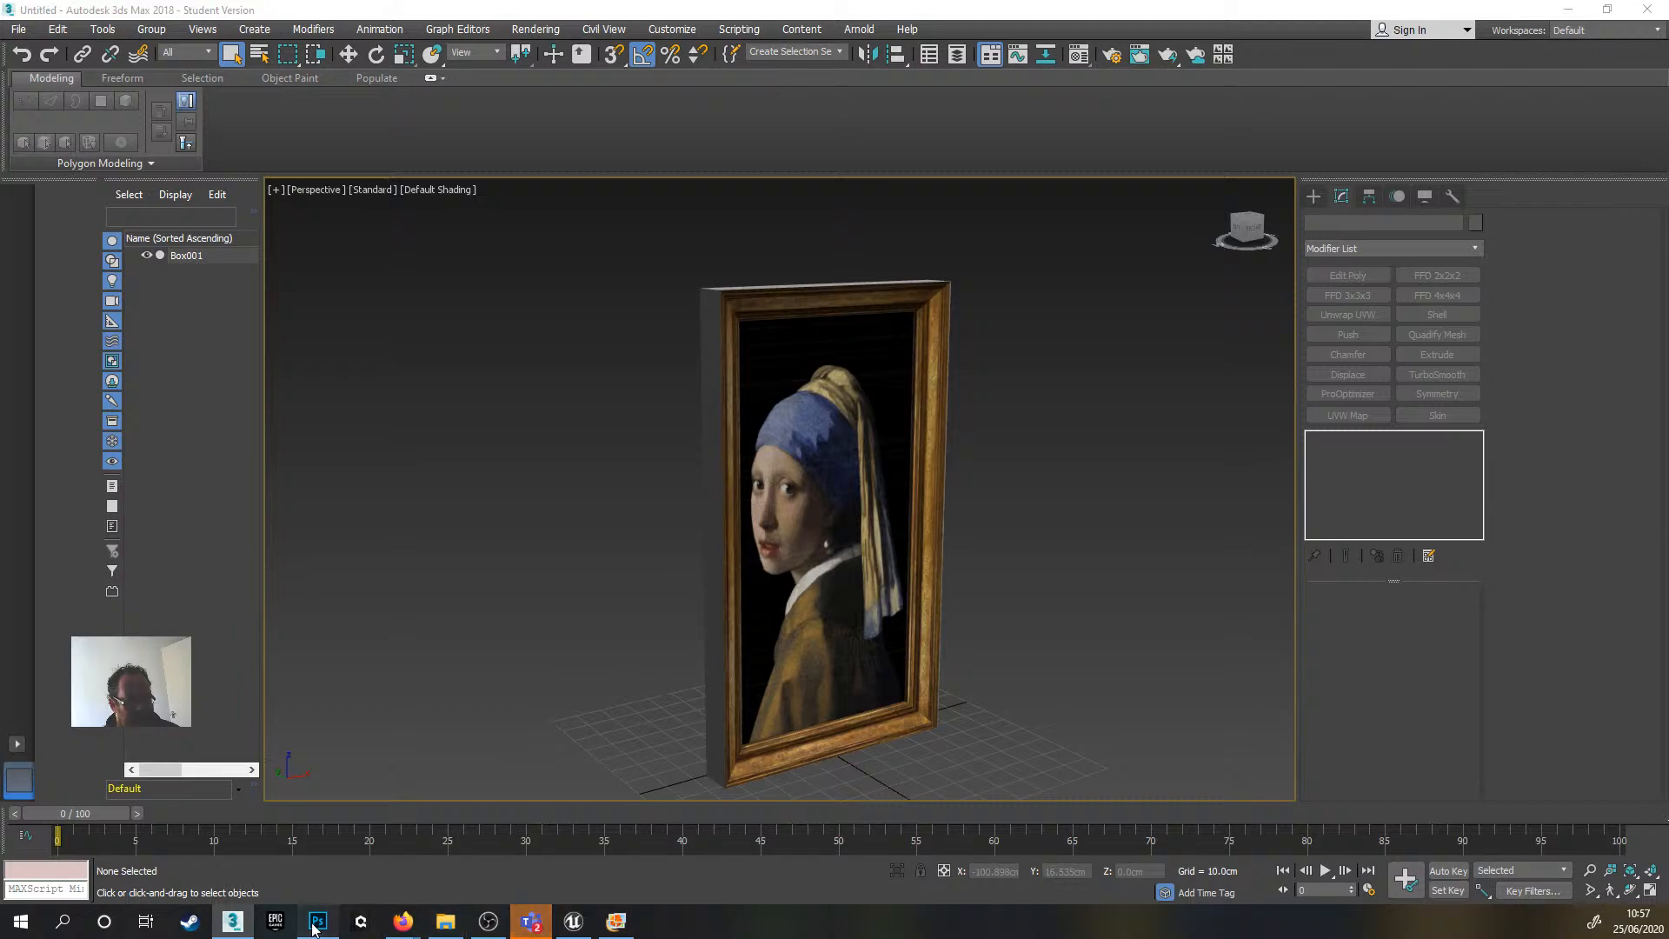
- Switch to Photoshop and show the UV template on Layer 0 beneath the frame image
click(317, 921)
scroll(858, 525, down, 2)
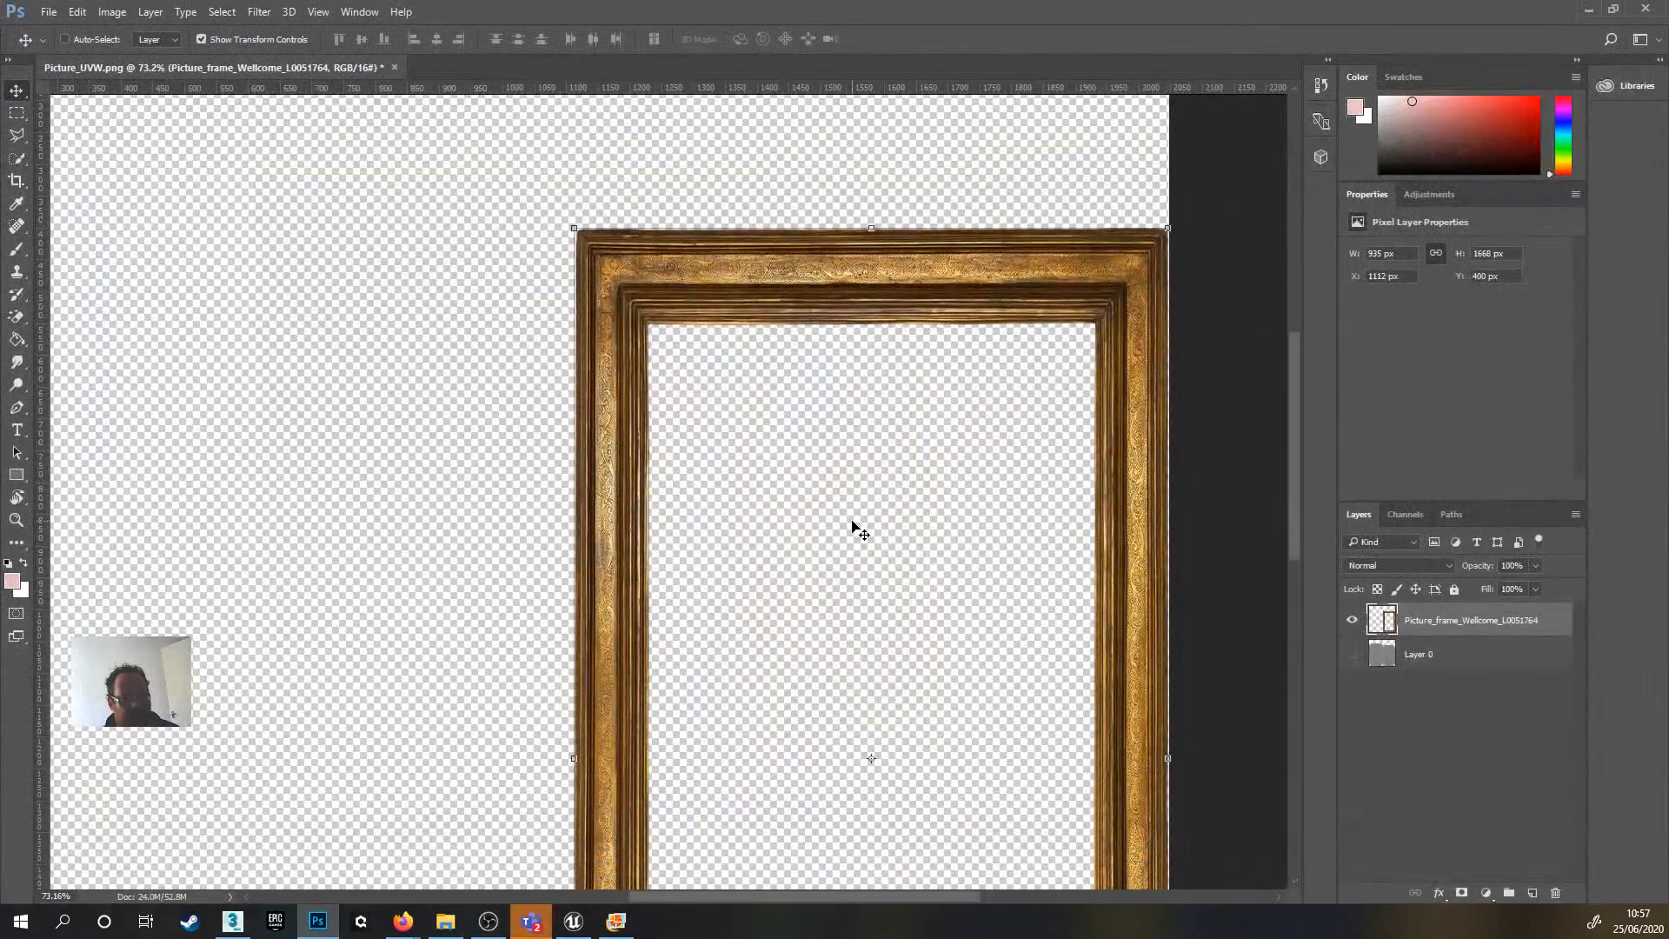
click(1351, 654)
alt+scroll(518, 458, down, 4)
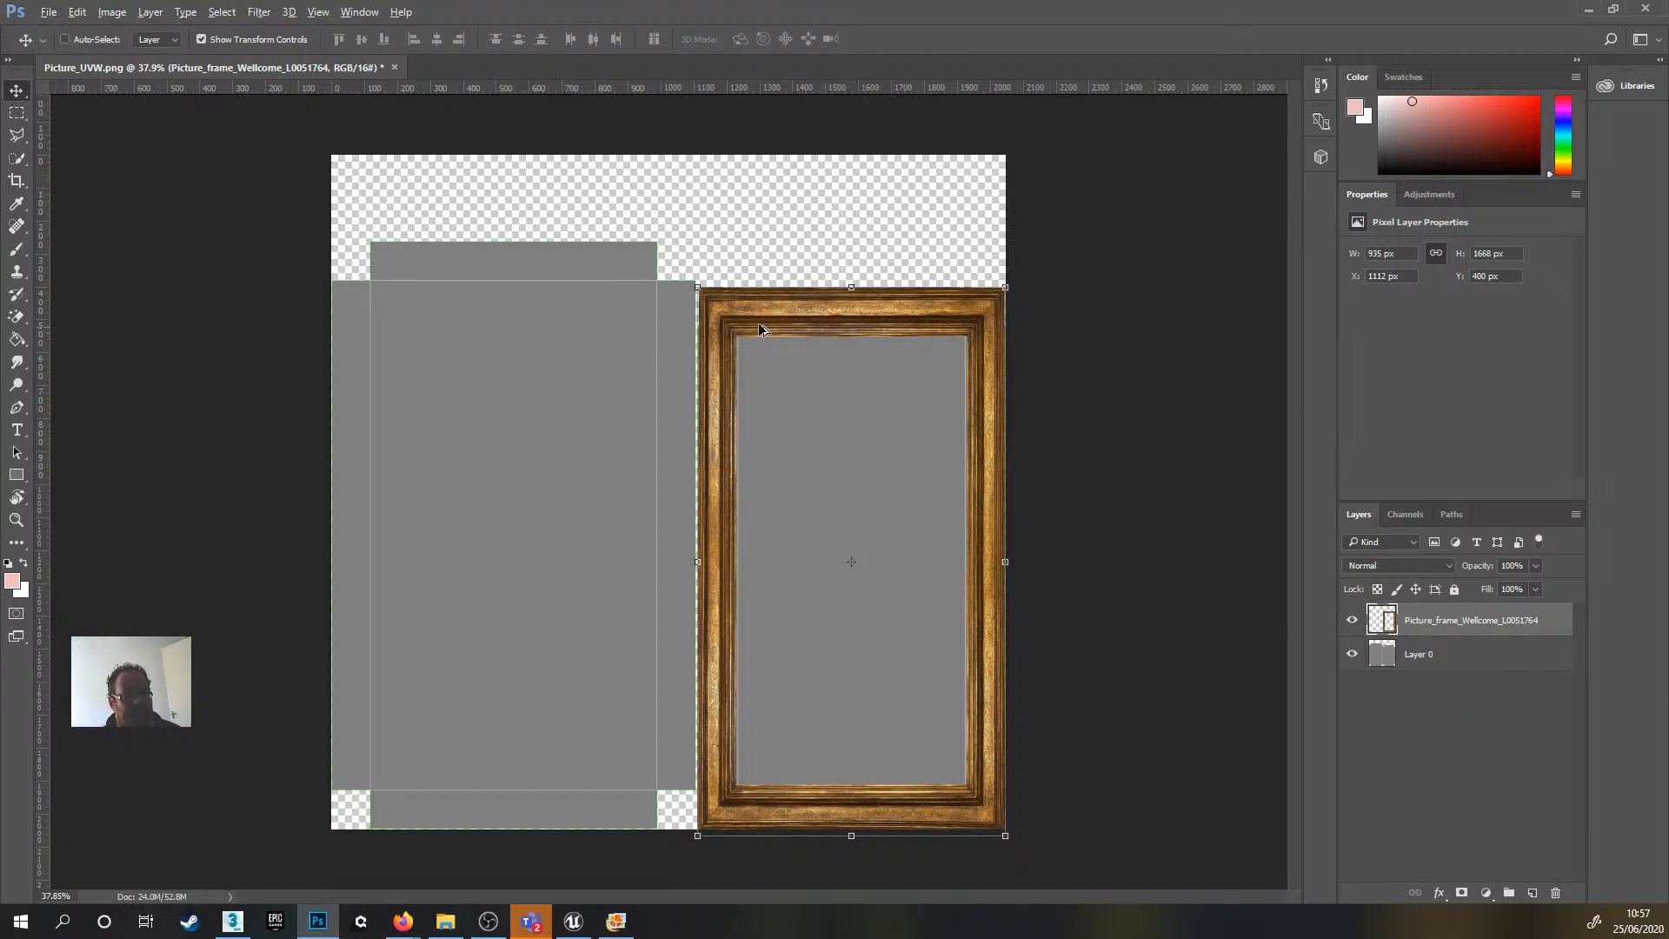
- Try covering the UV shell beside the frame with a duplicate of the frame image, extending its upper moulding with the Clone Stamp
alt+drag(790, 303, 451, 296)
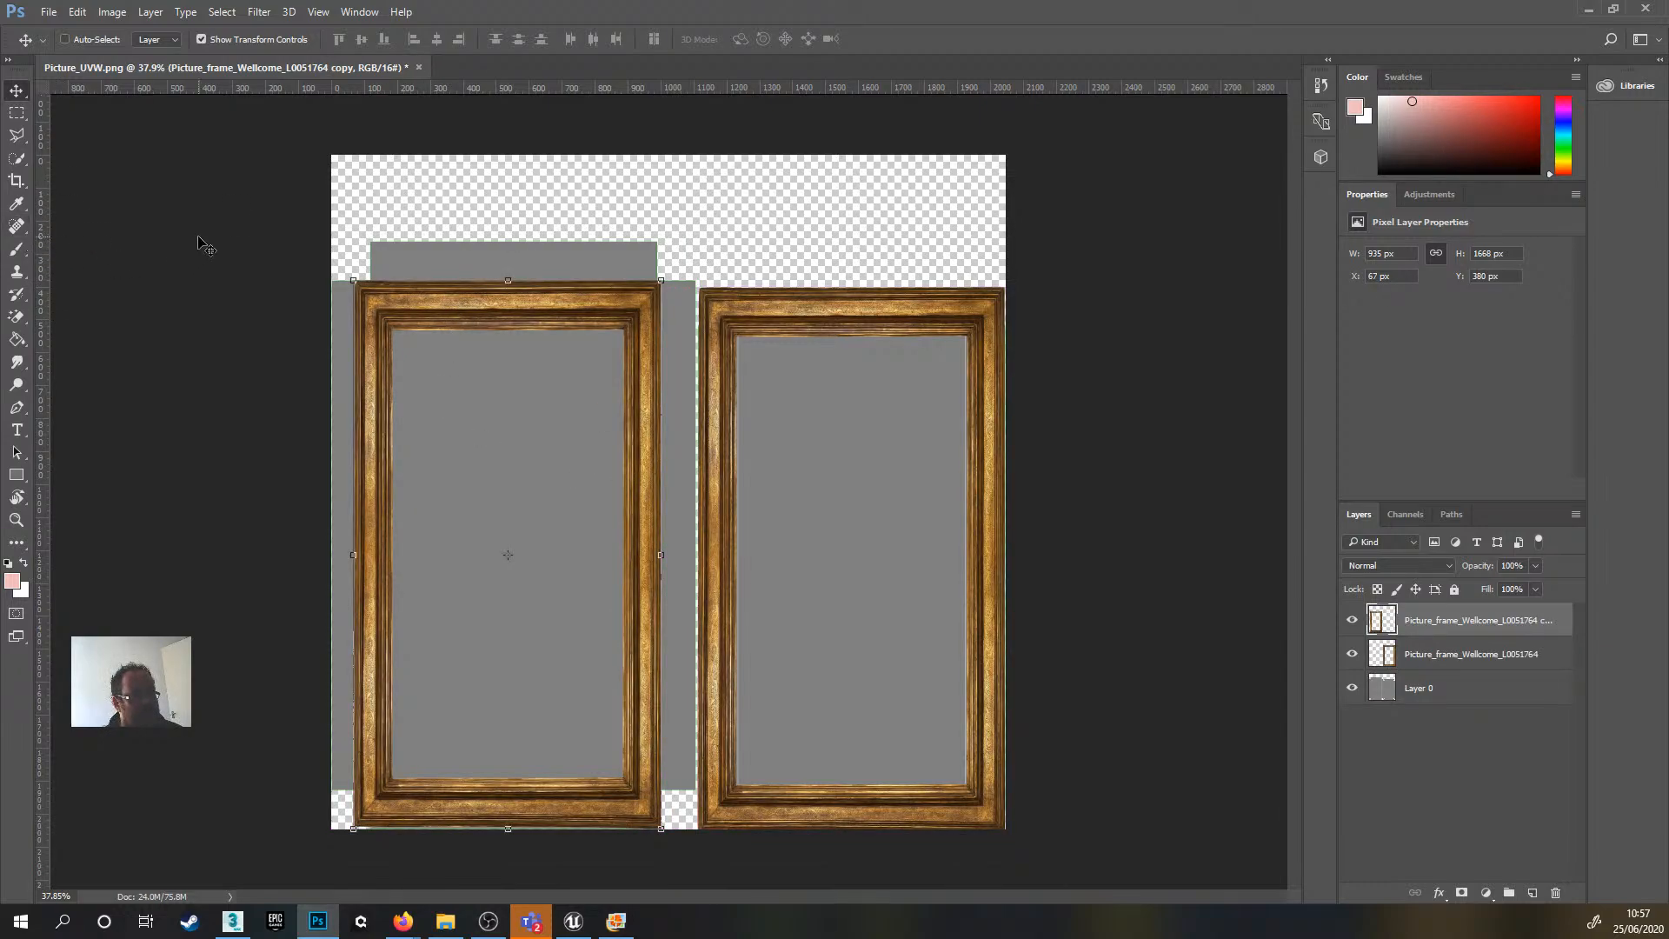
click(18, 272)
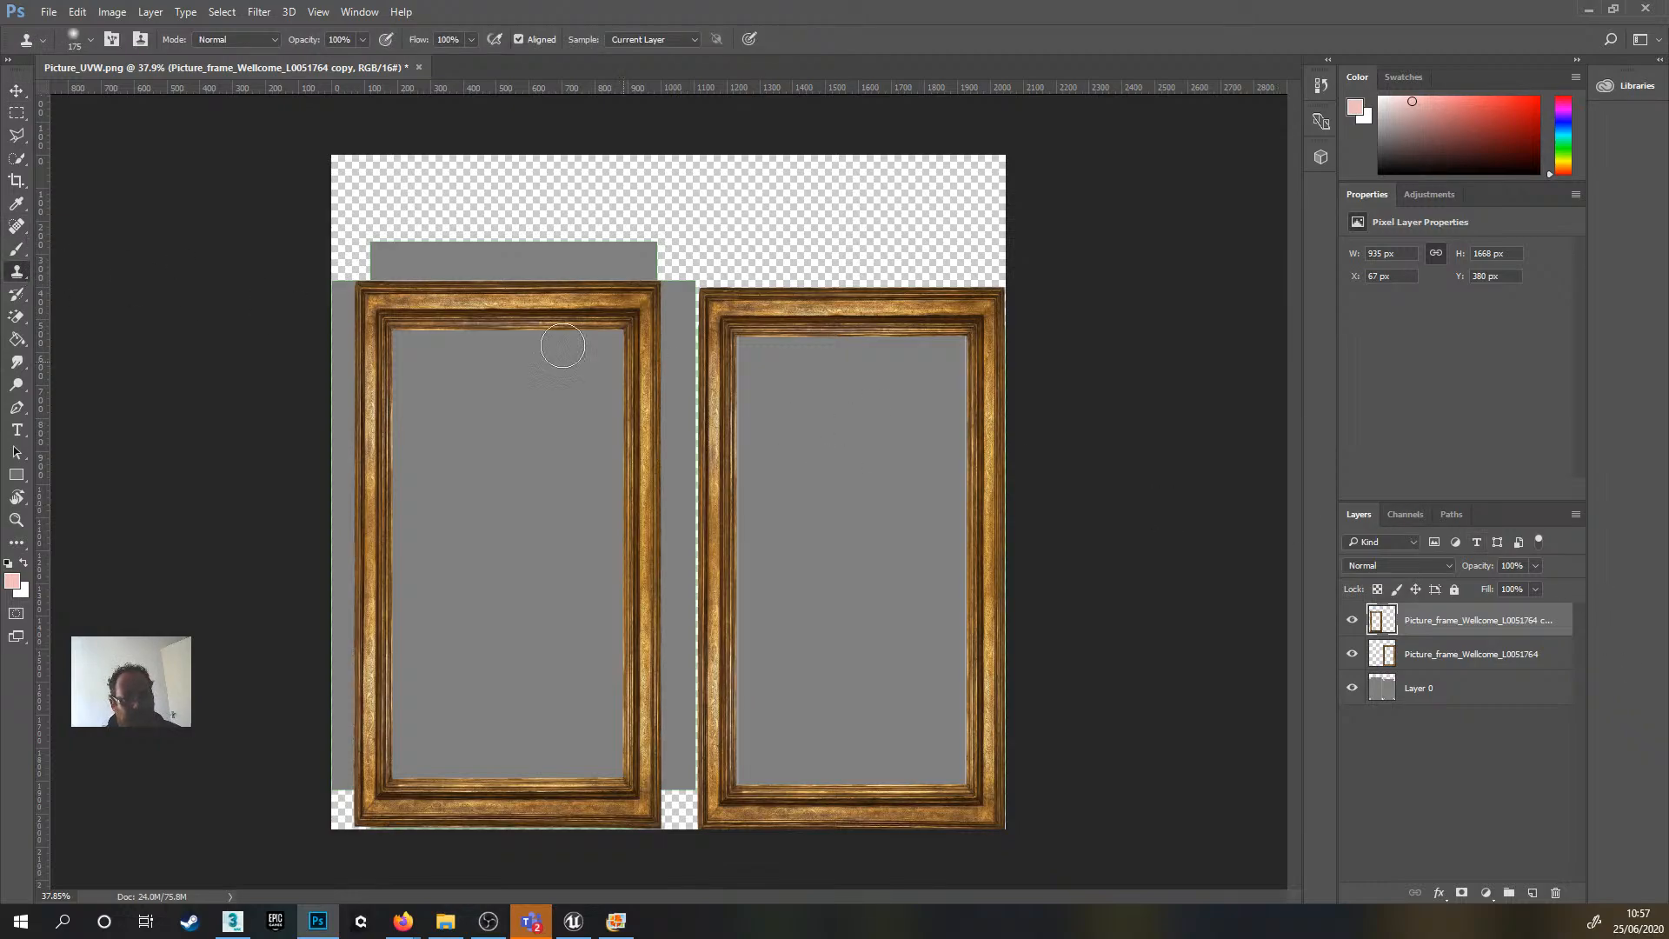
alt+click(464, 301)
mouse_move(470, 319)
mouse_down()
mouse_move(413, 343)
mouse_move(477, 361)
mouse_move(501, 337)
mouse_move(610, 334)
mouse_move(459, 372)
mouse_move(399, 265)
mouse_move(365, 254)
mouse_move(471, 261)
mouse_move(441, 282)
mouse_move(520, 266)
mouse_move(462, 257)
mouse_move(643, 256)
mouse_move(591, 280)
mouse_move(644, 252)
mouse_move(600, 256)
mouse_up()
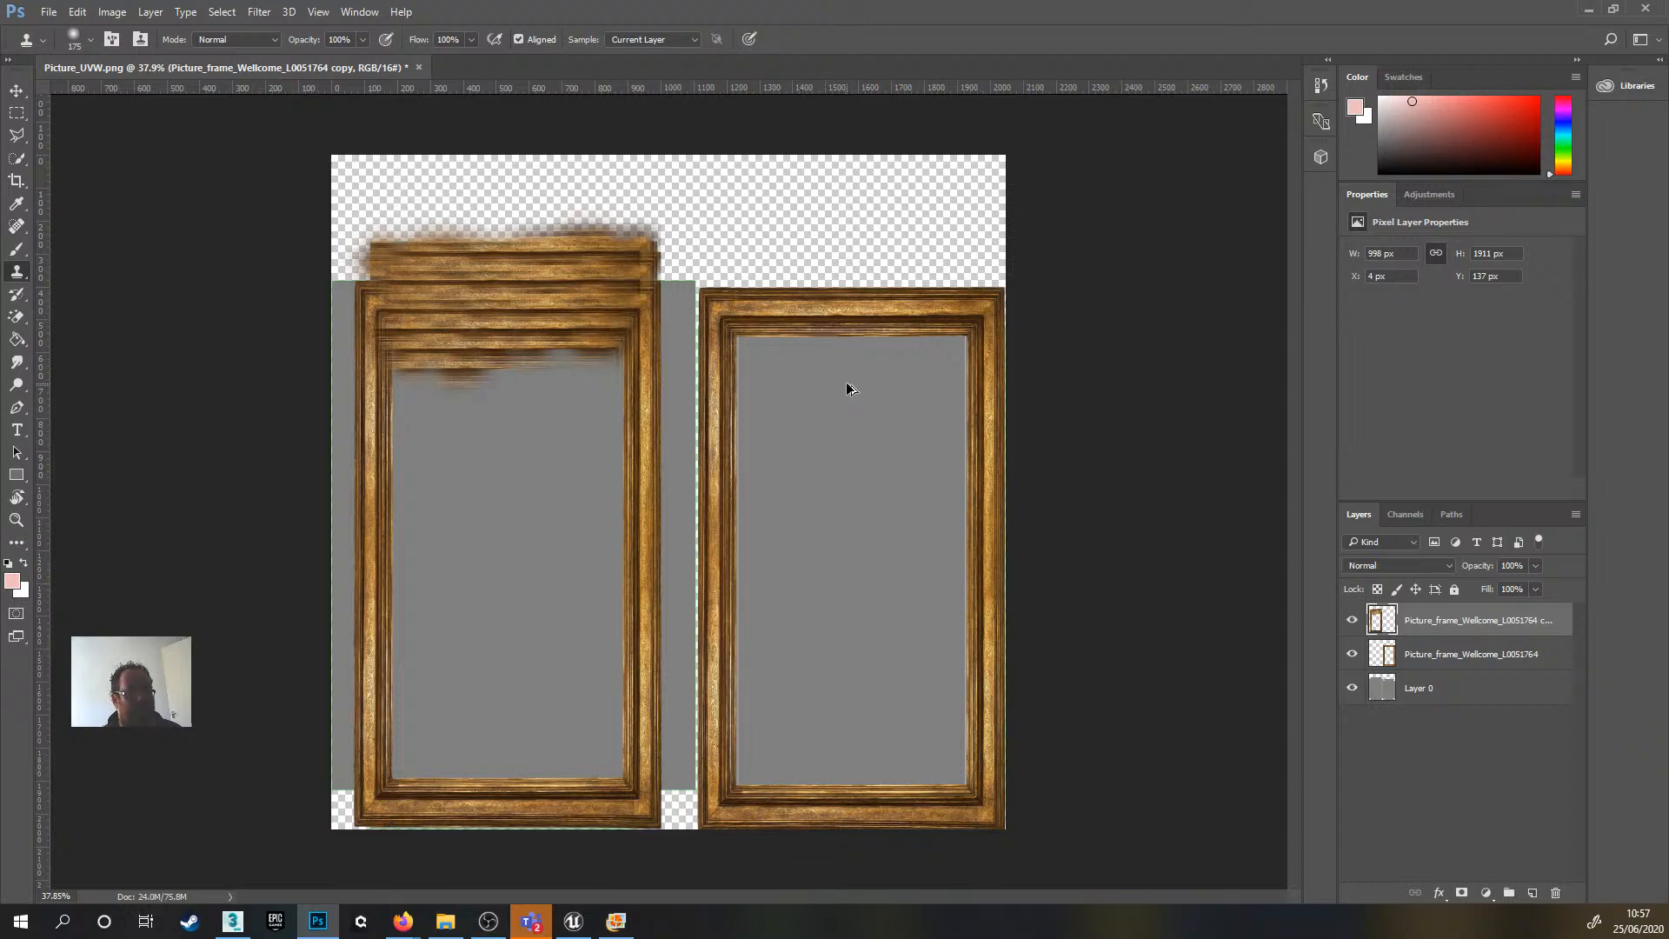
- Undo the Clone Stamp strokes on the duplicated frame and delete the duplicate layer
key(ctrl+z)
key(ctrl+z)
key(ctrl+z)
key(ctrl+z)
key(ctrl+z)
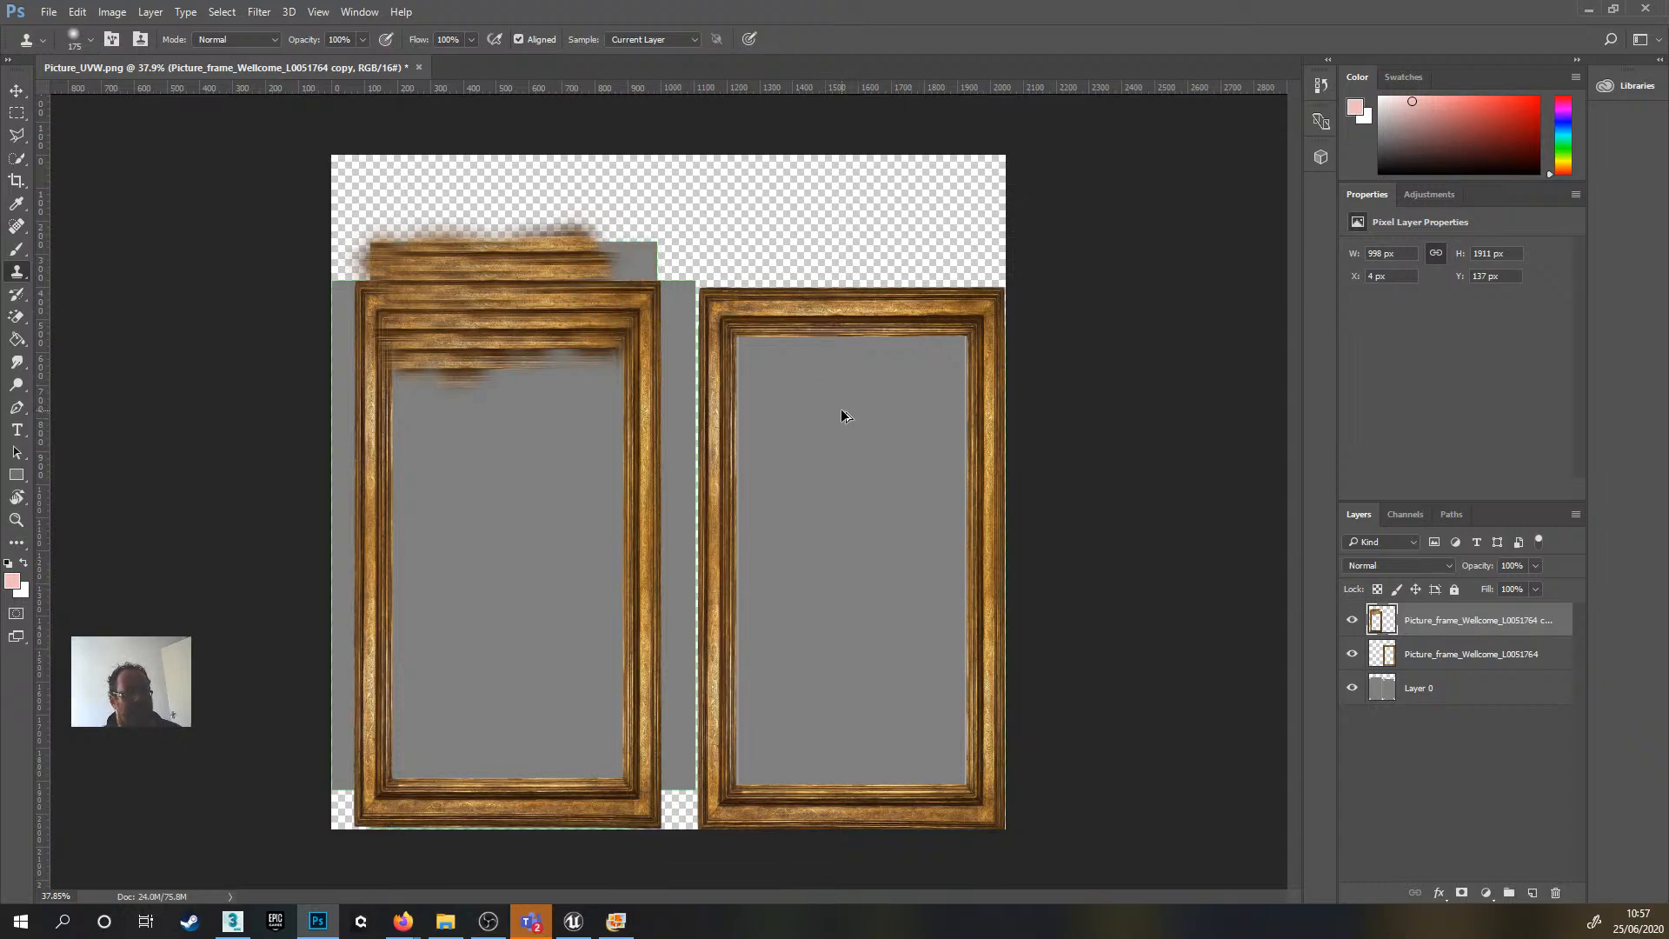
key(ctrl+z)
key(ctrl+z)
key(ctrl+z)
key(ctrl+z)
key(ctrl+z)
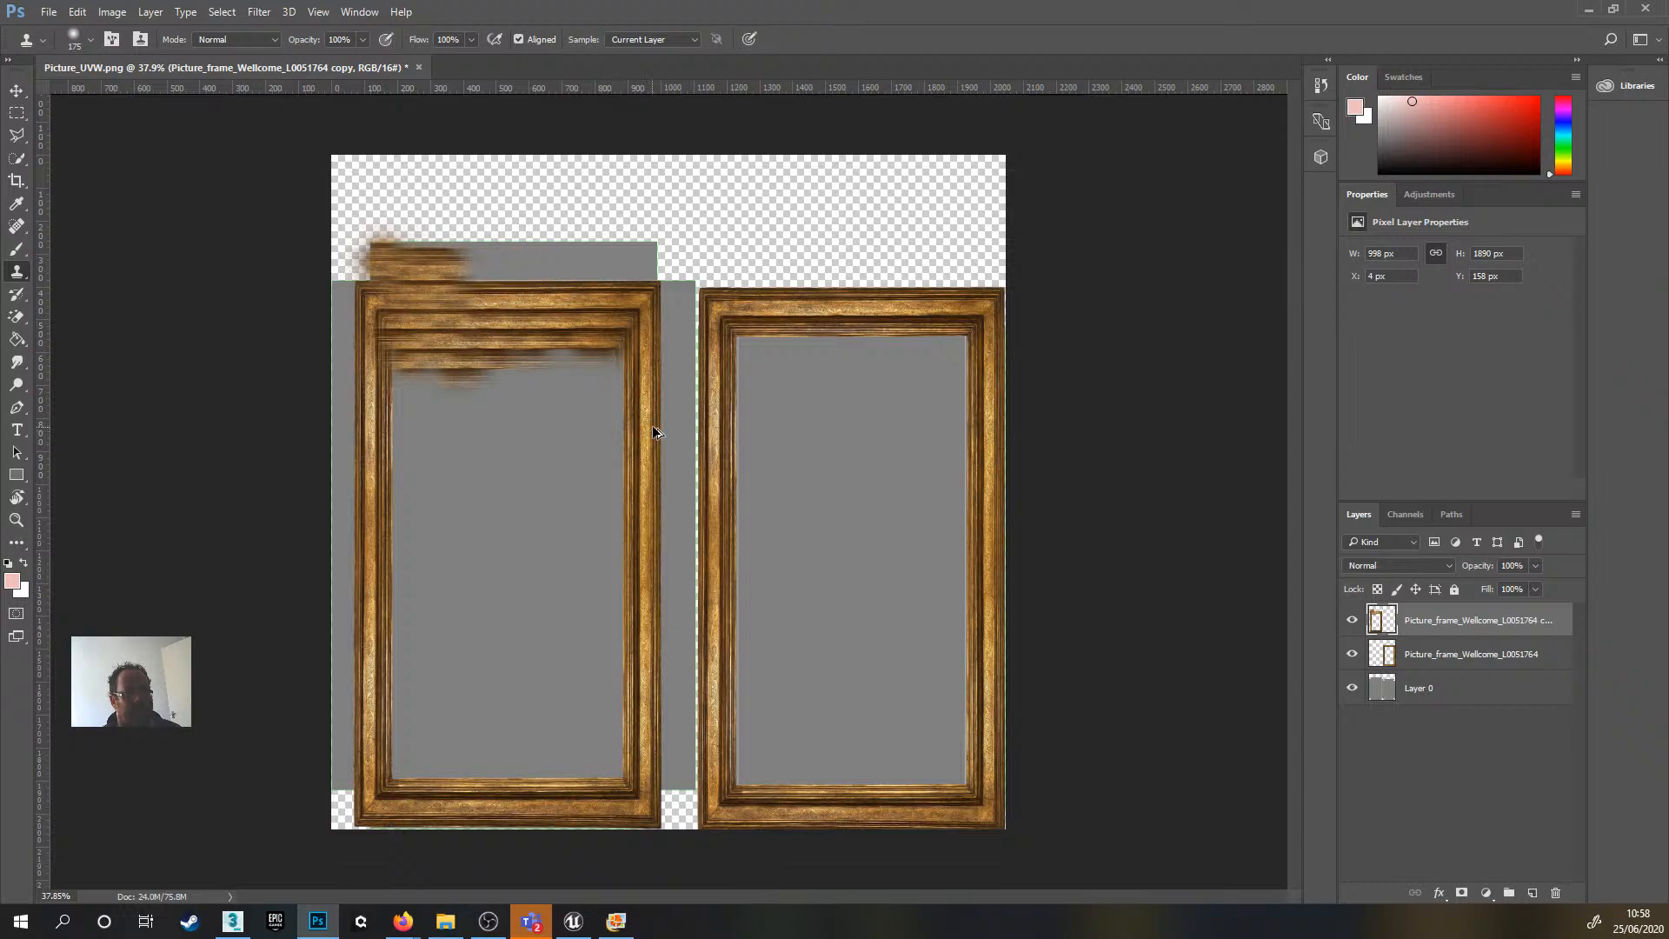
key(ctrl+z)
key(ctrl+z)
key(ctrl+z)
key(ctrl+z)
key(ctrl+z)
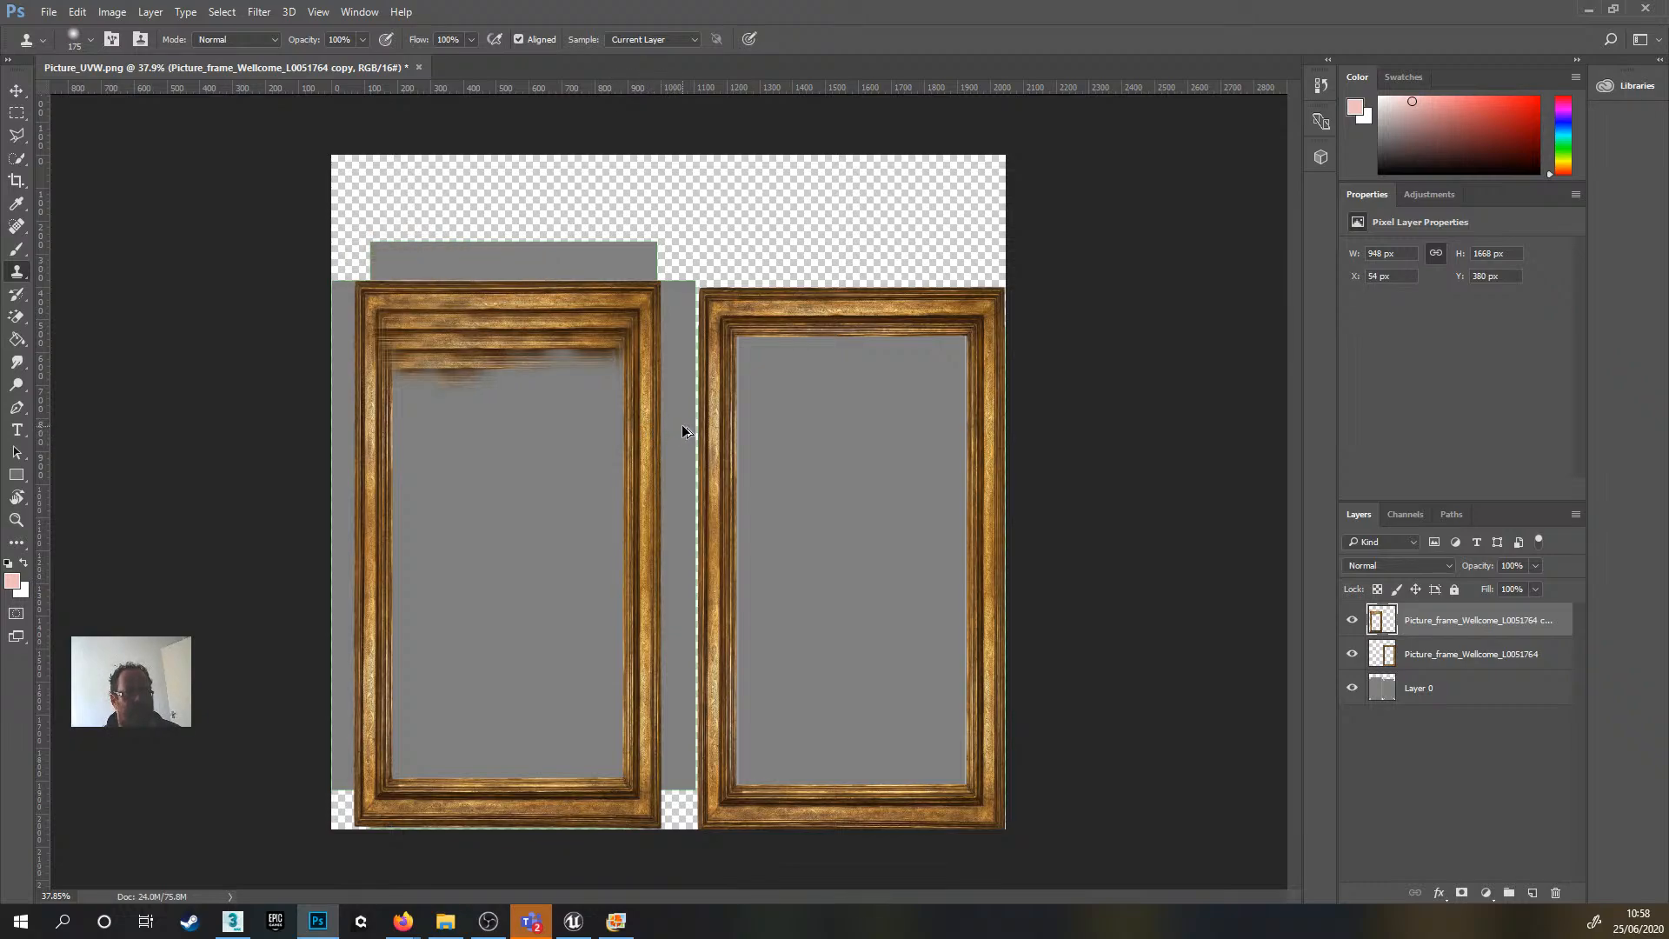
key(ctrl+z)
key(ctrl+z)
key(ctrl+z)
key(ctrl+z)
key(ctrl+z)
key(ctrl+z)
key(ctrl+z)
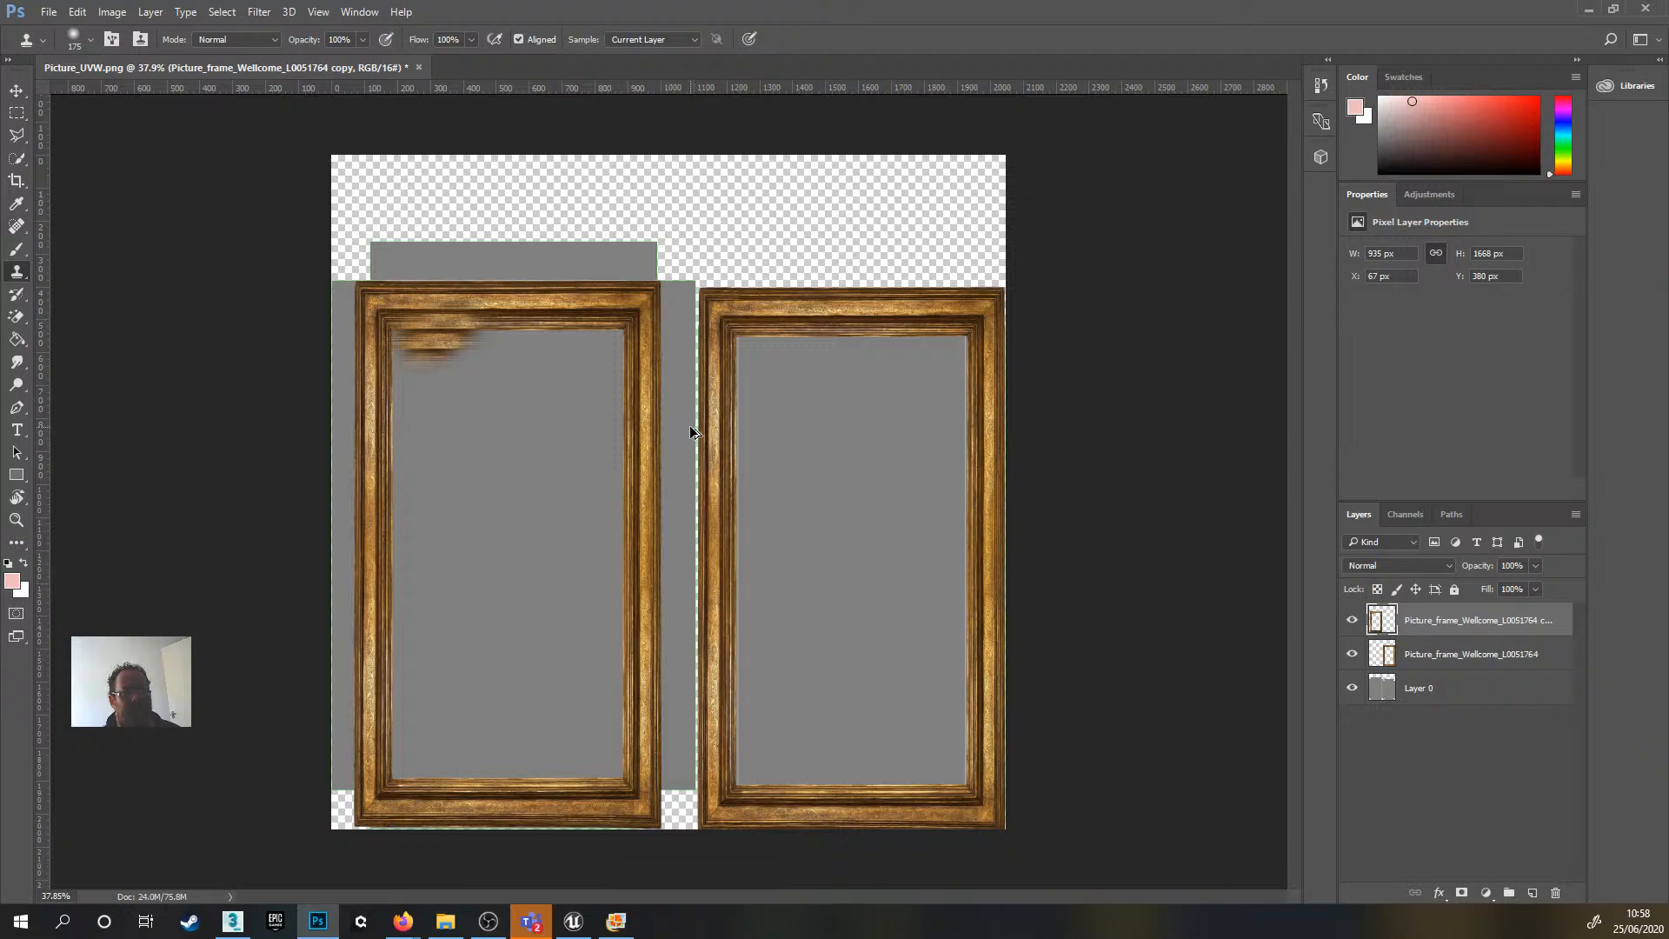
drag(1495, 623, 1556, 893)
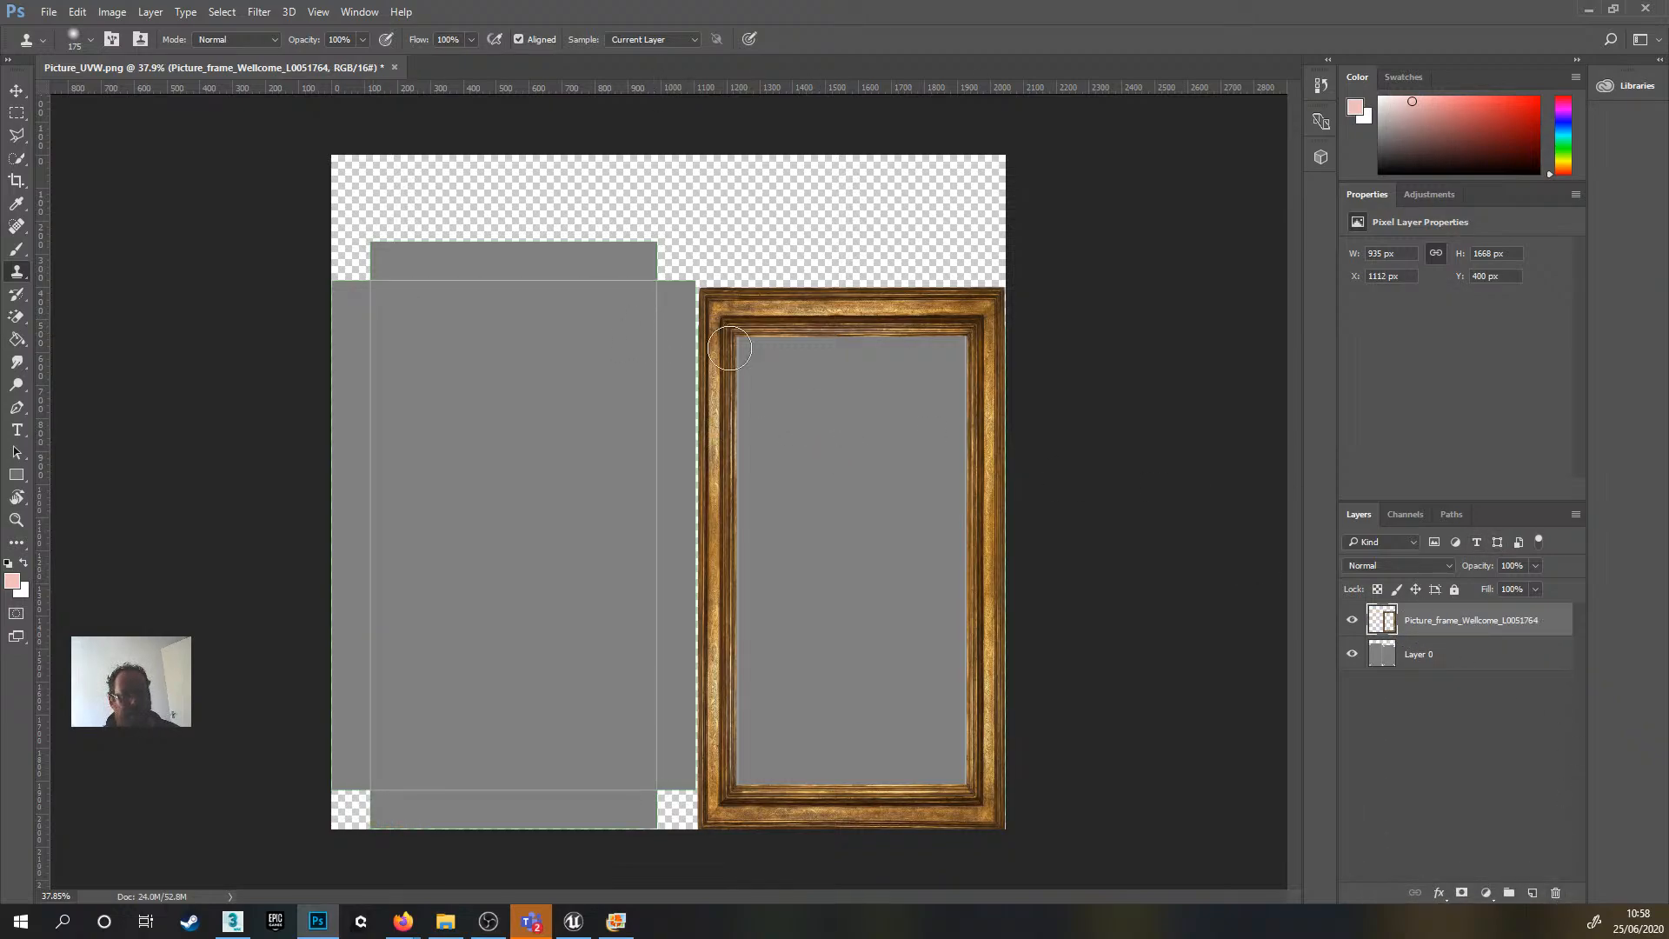
- Duplicate the frame layer and place the copy level with the original over the empty UV shell beside it
key(v)
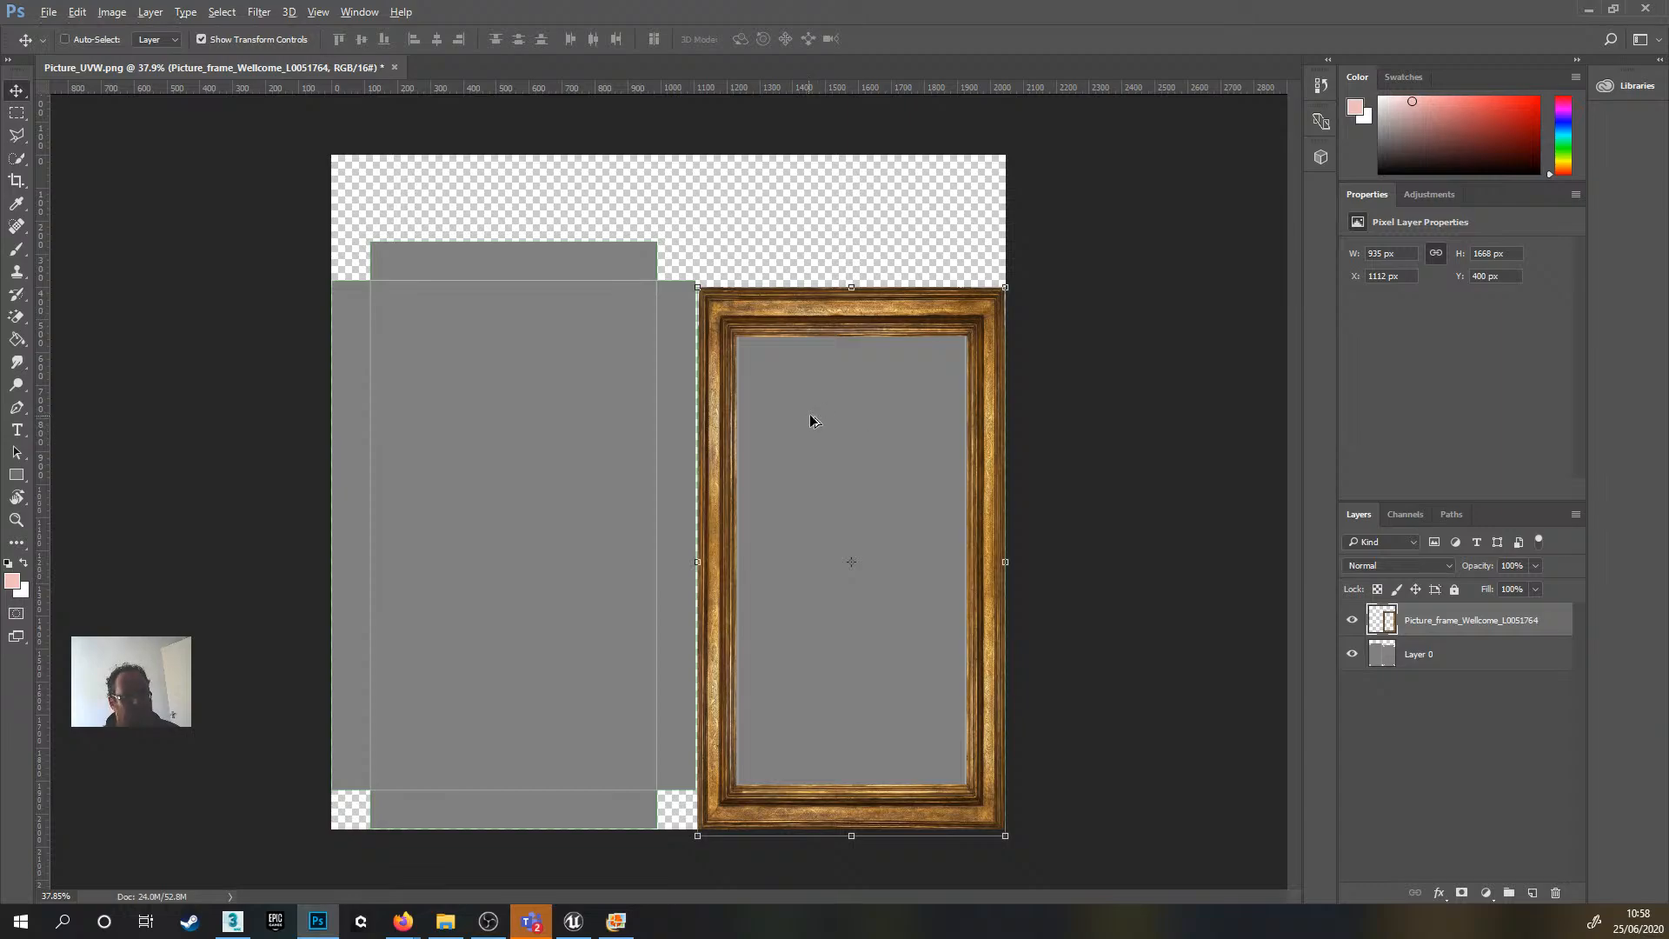
alt+drag(822, 313, 479, 315)
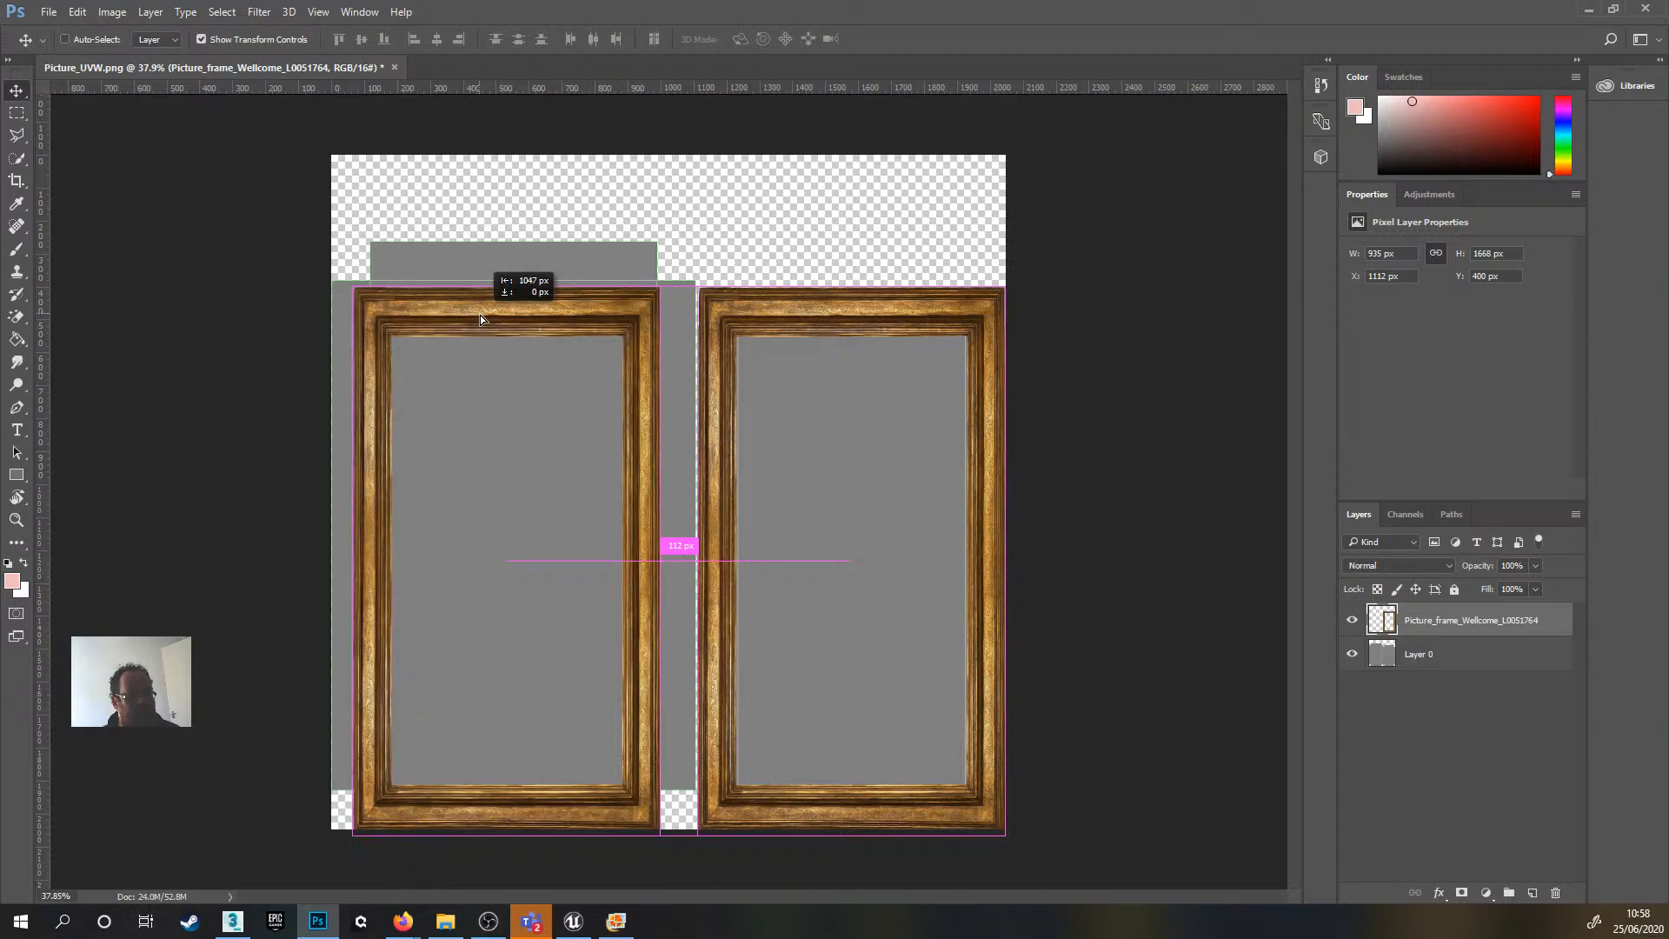
alt+drag(480, 314, 488, 314)
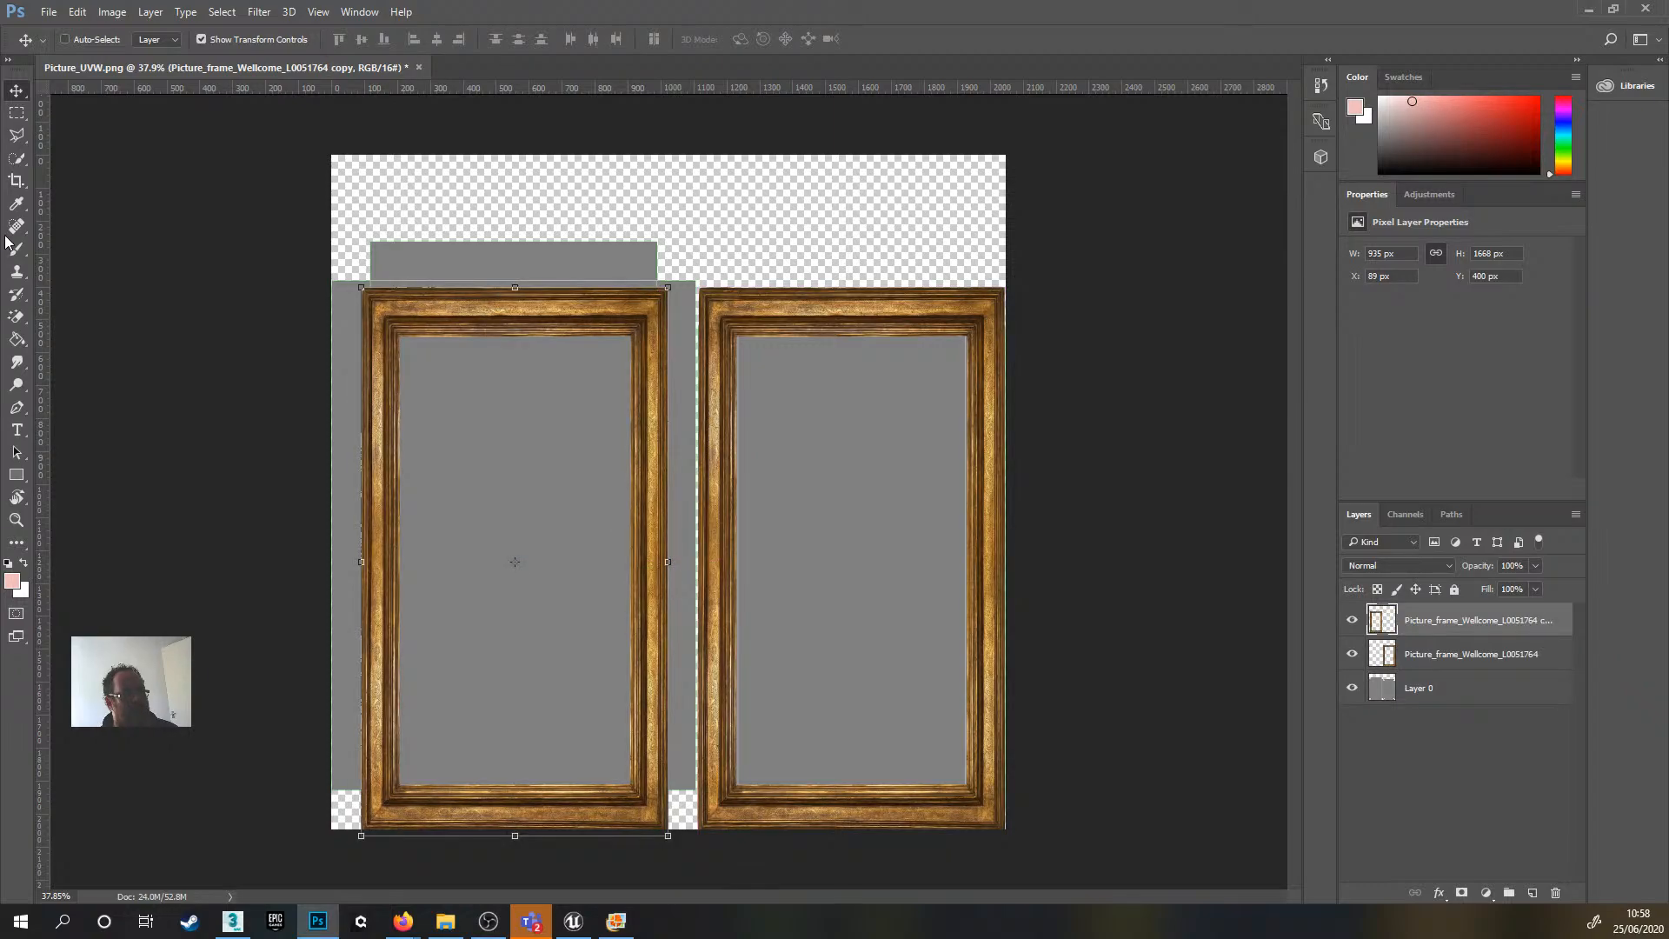
- Select the entire UV shell beneath the frame copy on Layer 0 with the Quick Selection tool
click(16, 160)
key(alt+comma)
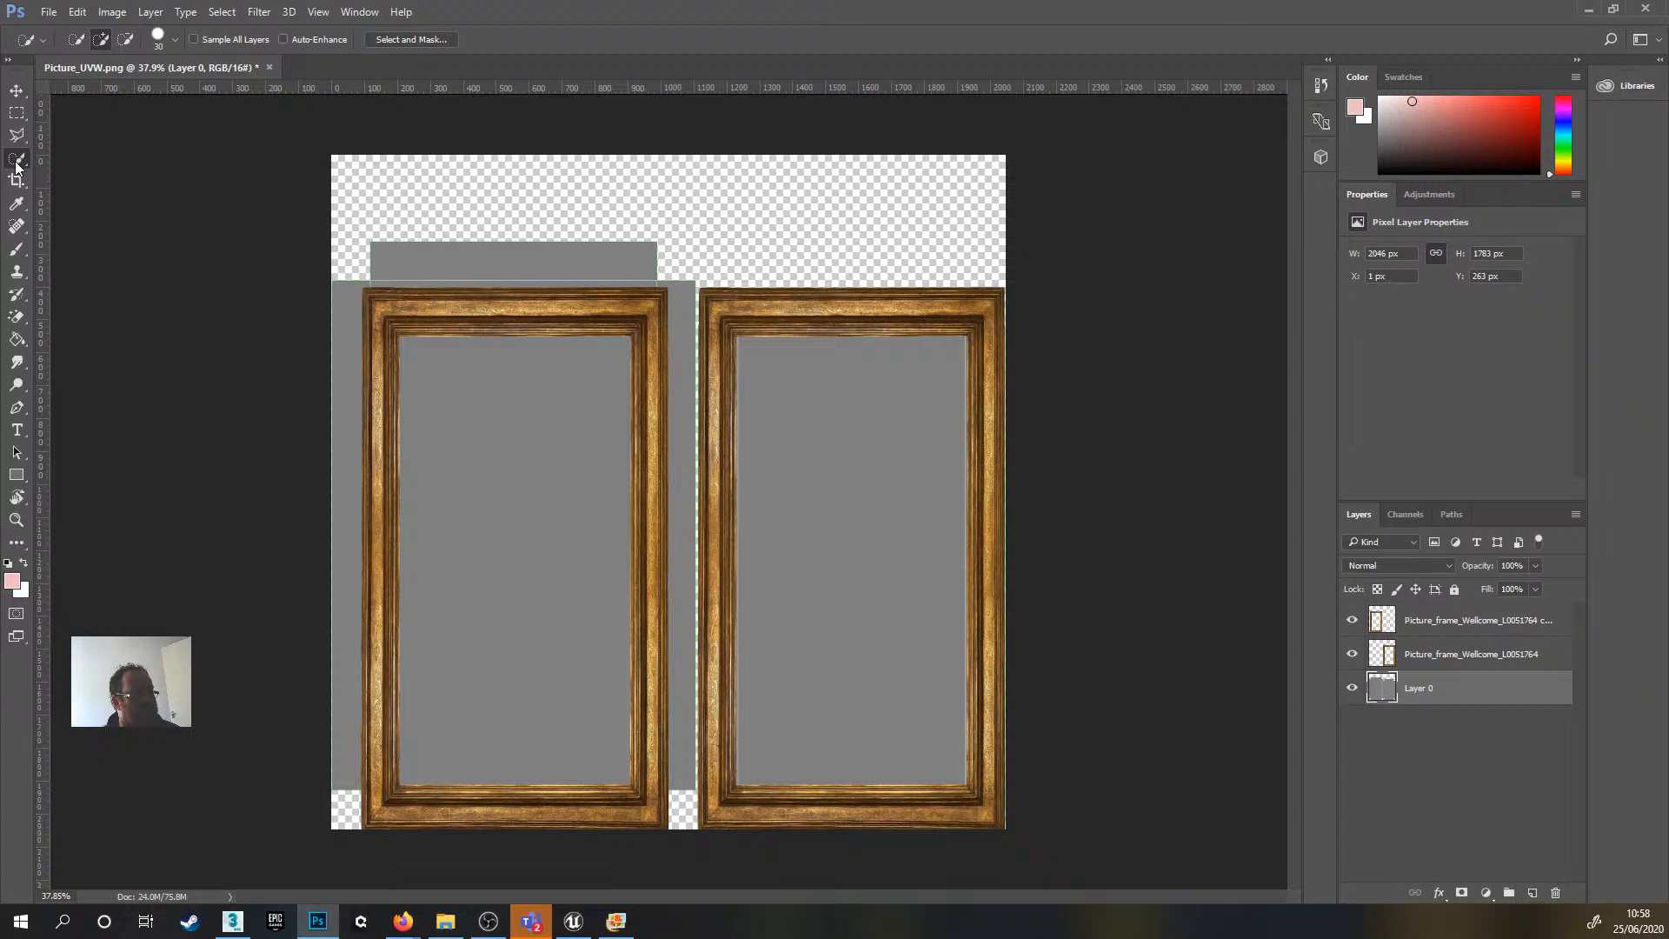
click(643, 703)
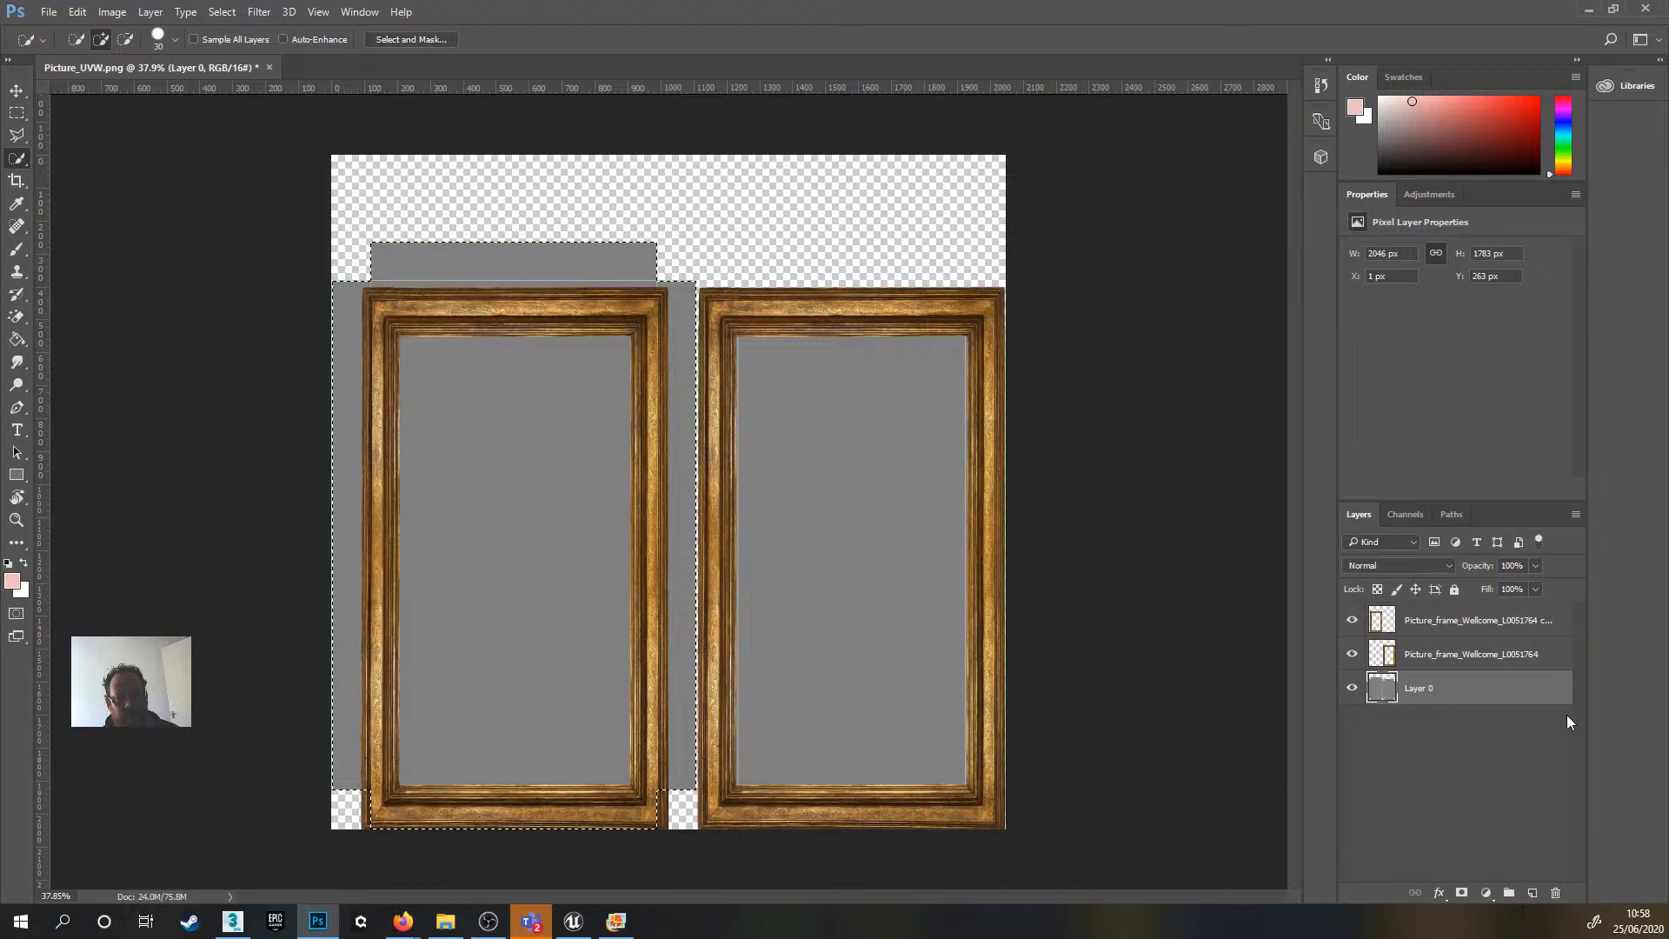
- Fill the selected shell area on the frame copy layer with Content-Aware contents at 100% opacity and deselect it
click(1478, 620)
click(76, 11)
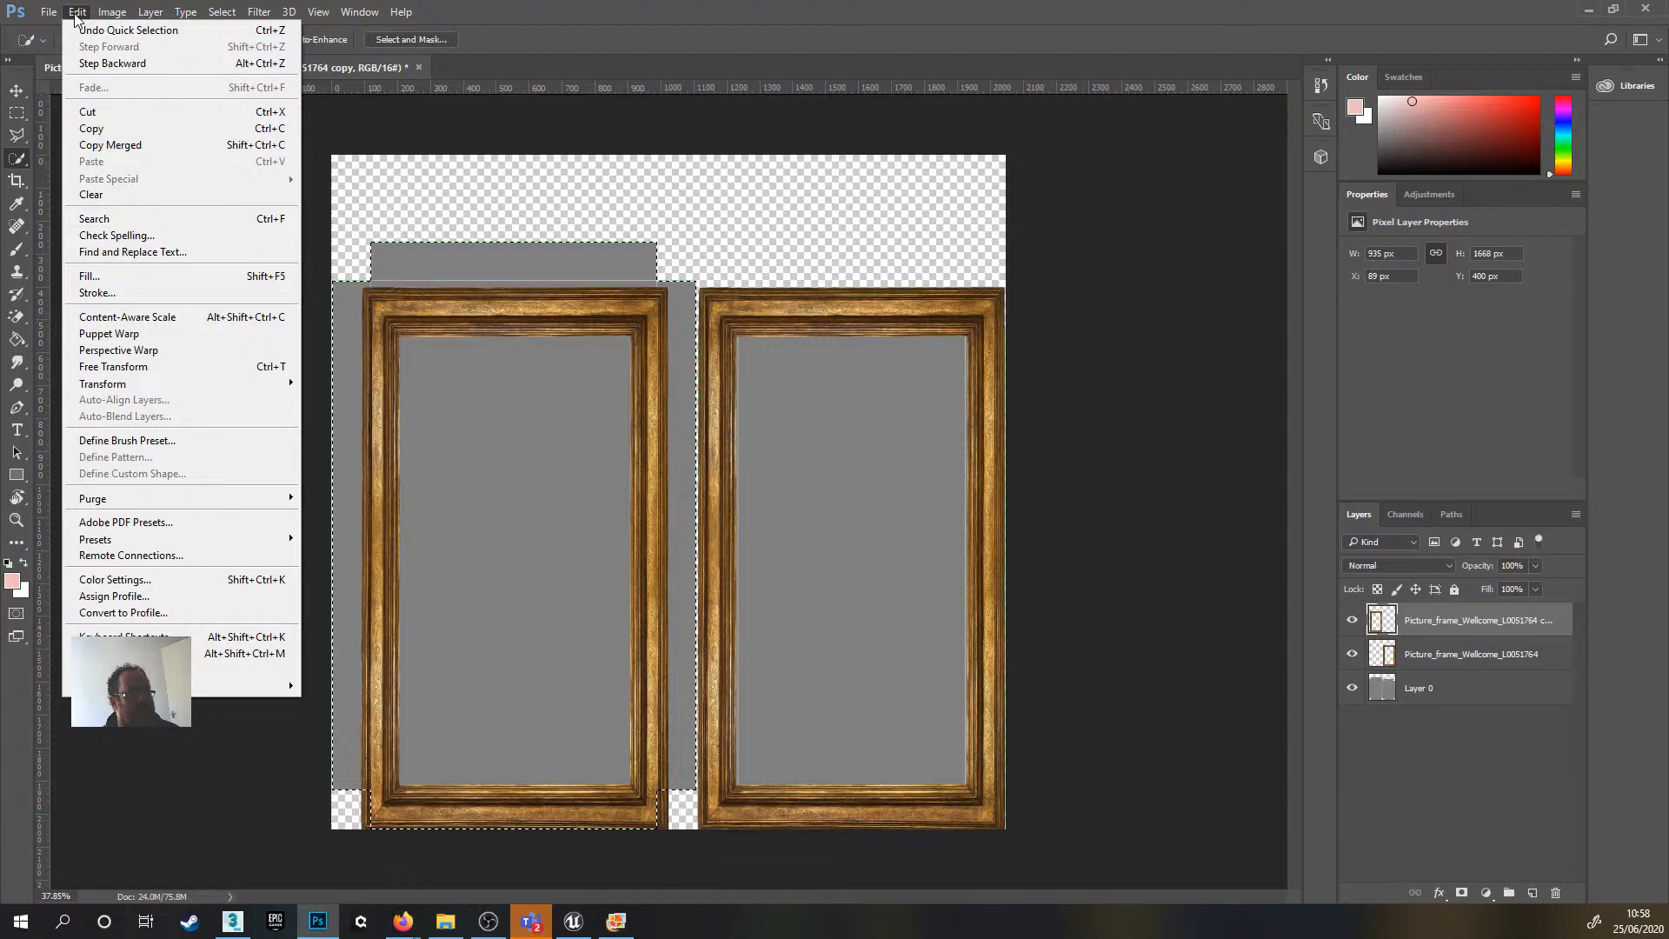
click(88, 275)
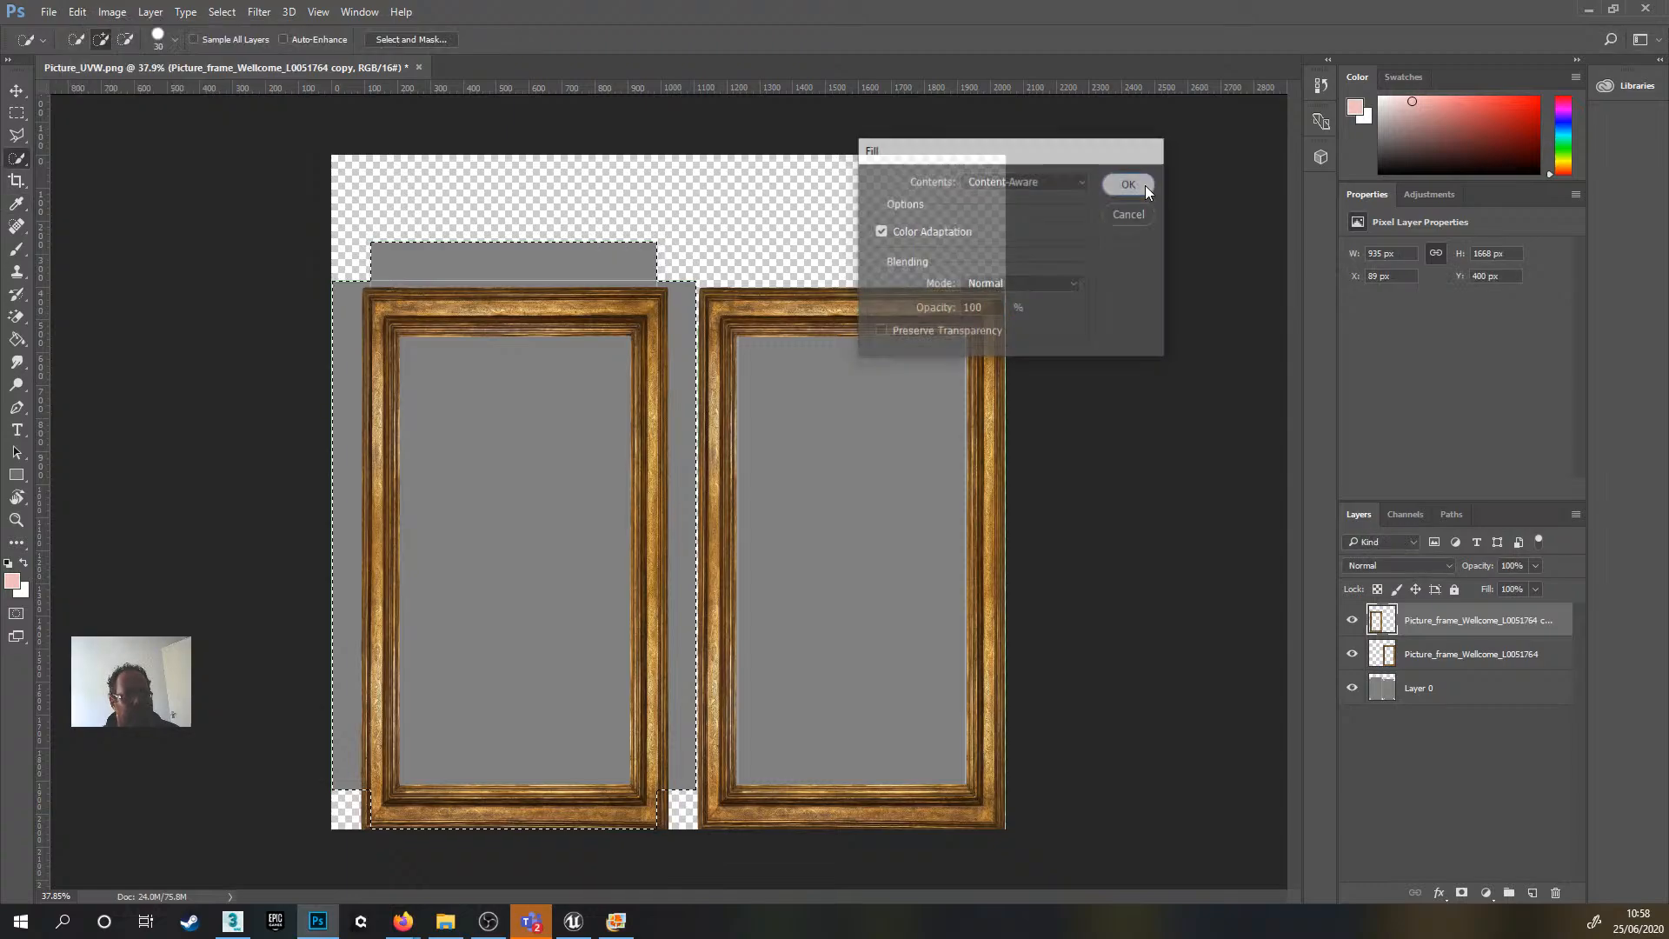
key(Return)
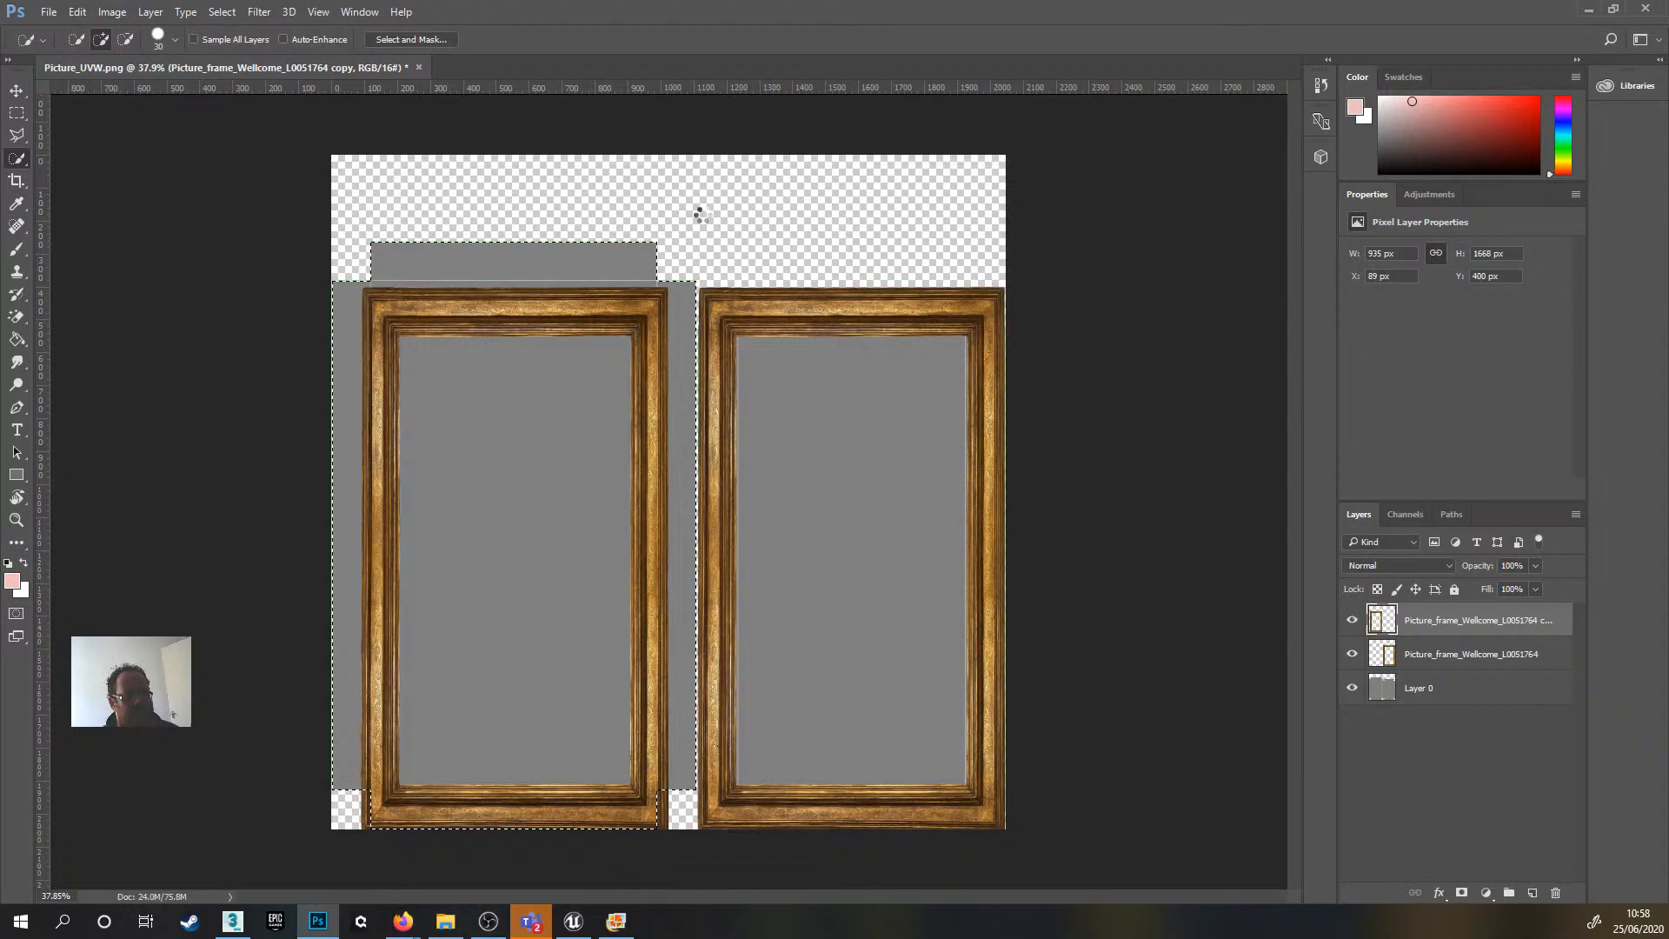
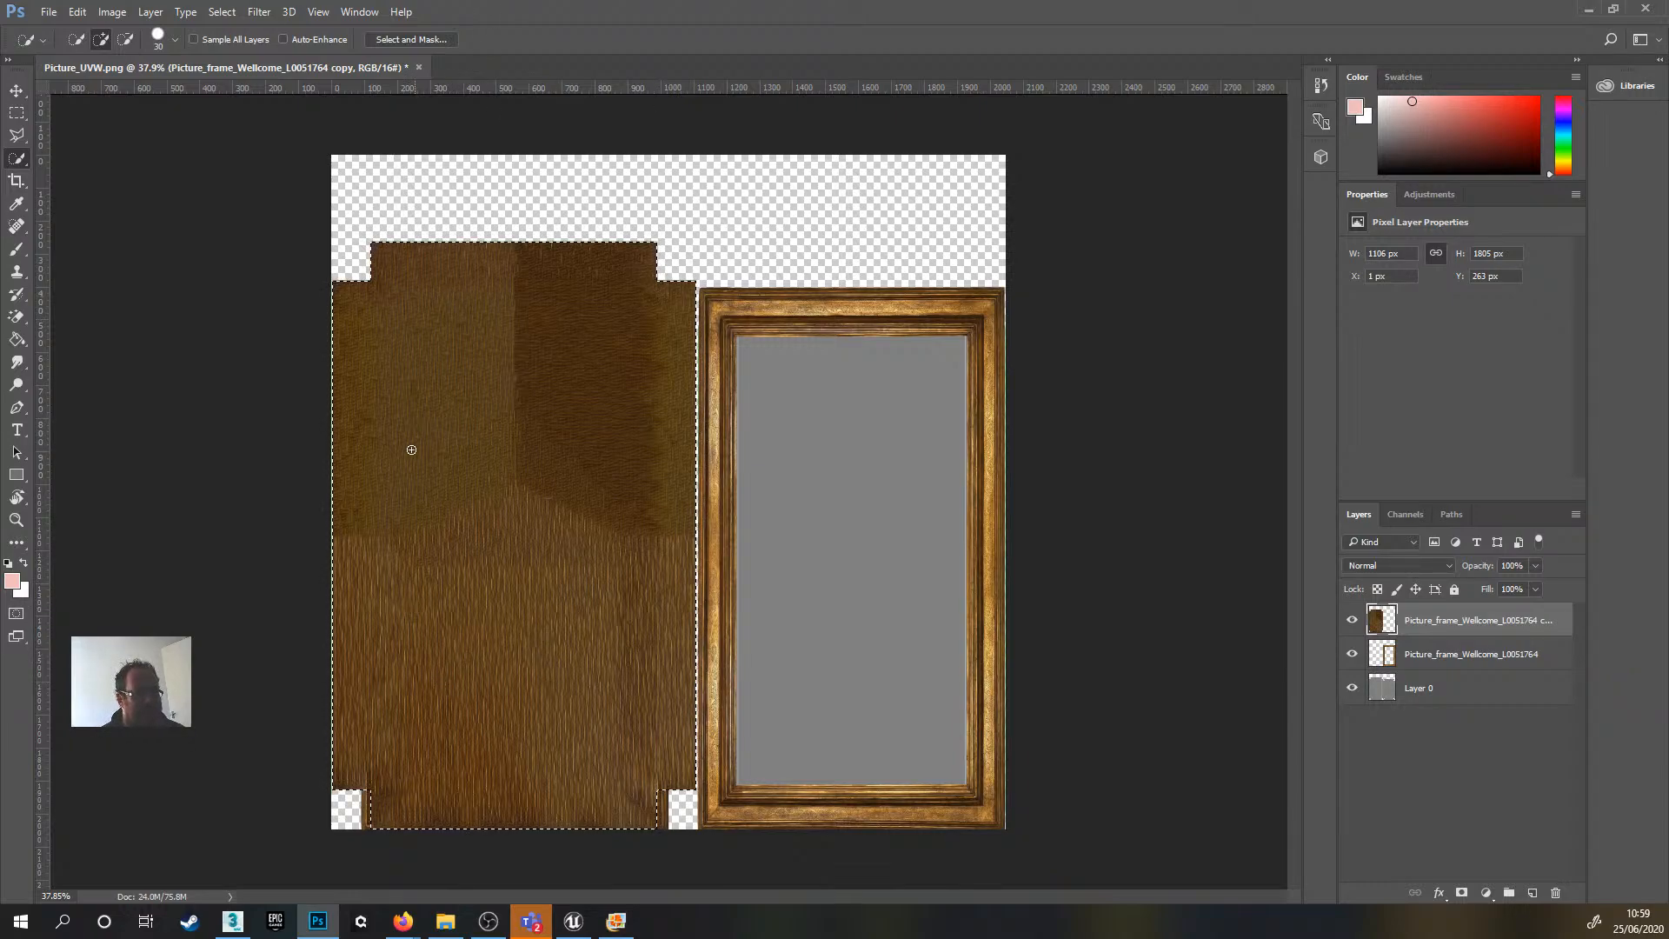
key(ctrl+d)
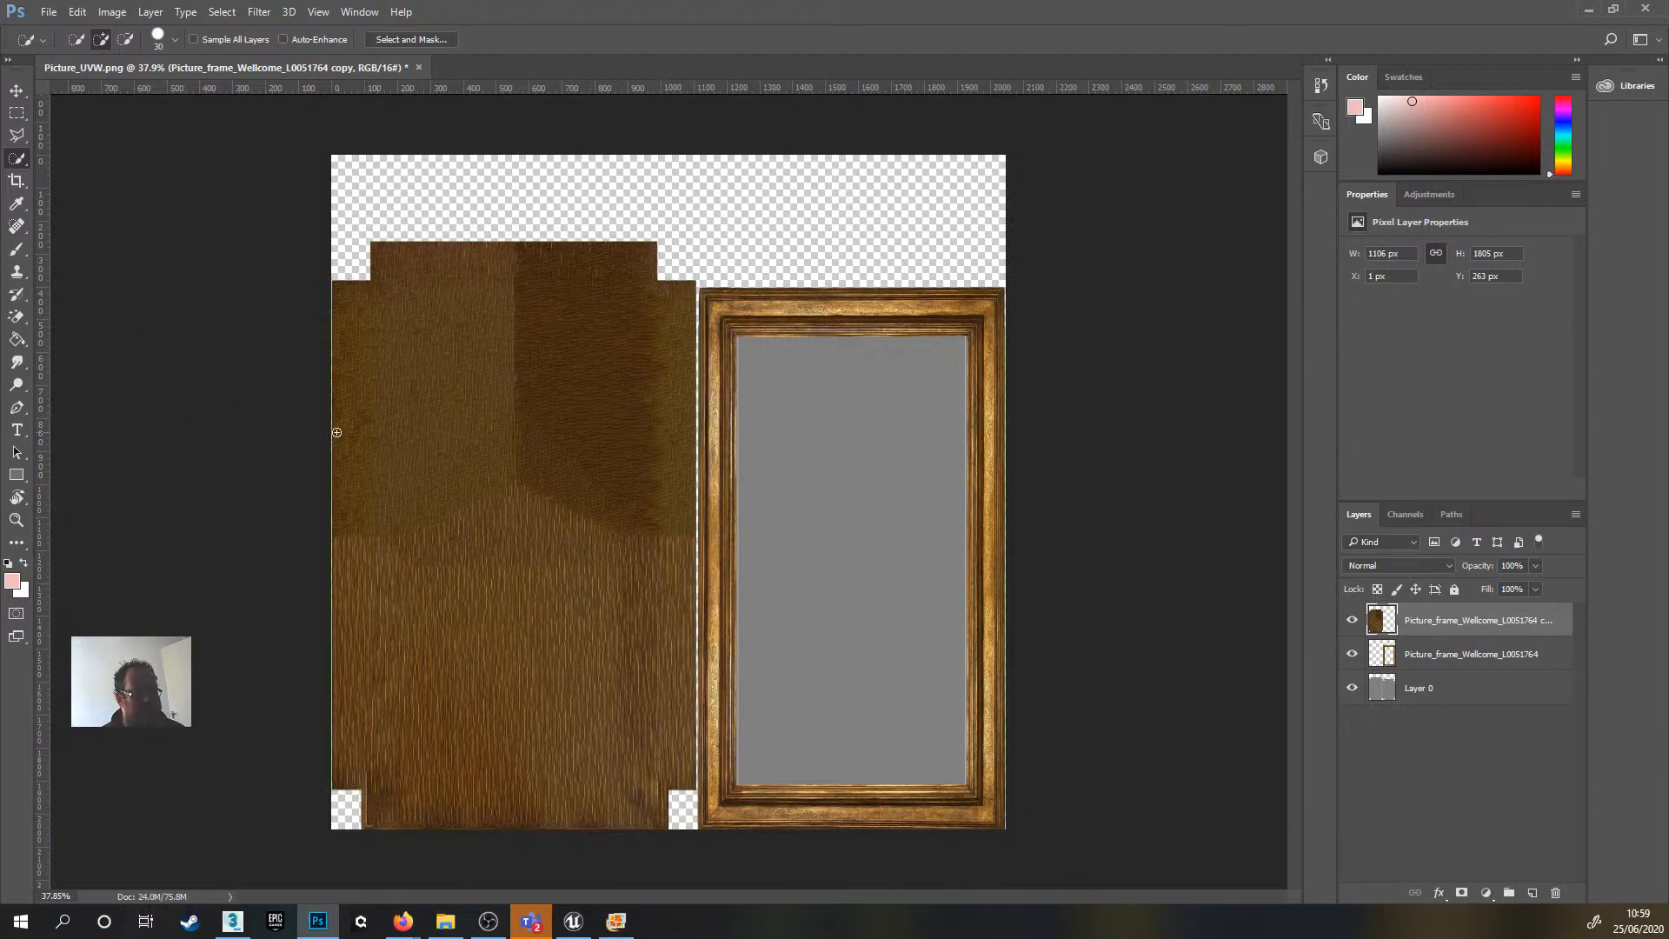
- Patch two discoloured areas in the shell's upper half with the lighter wood grain below, using the content-aware Patch tool
click(16, 226)
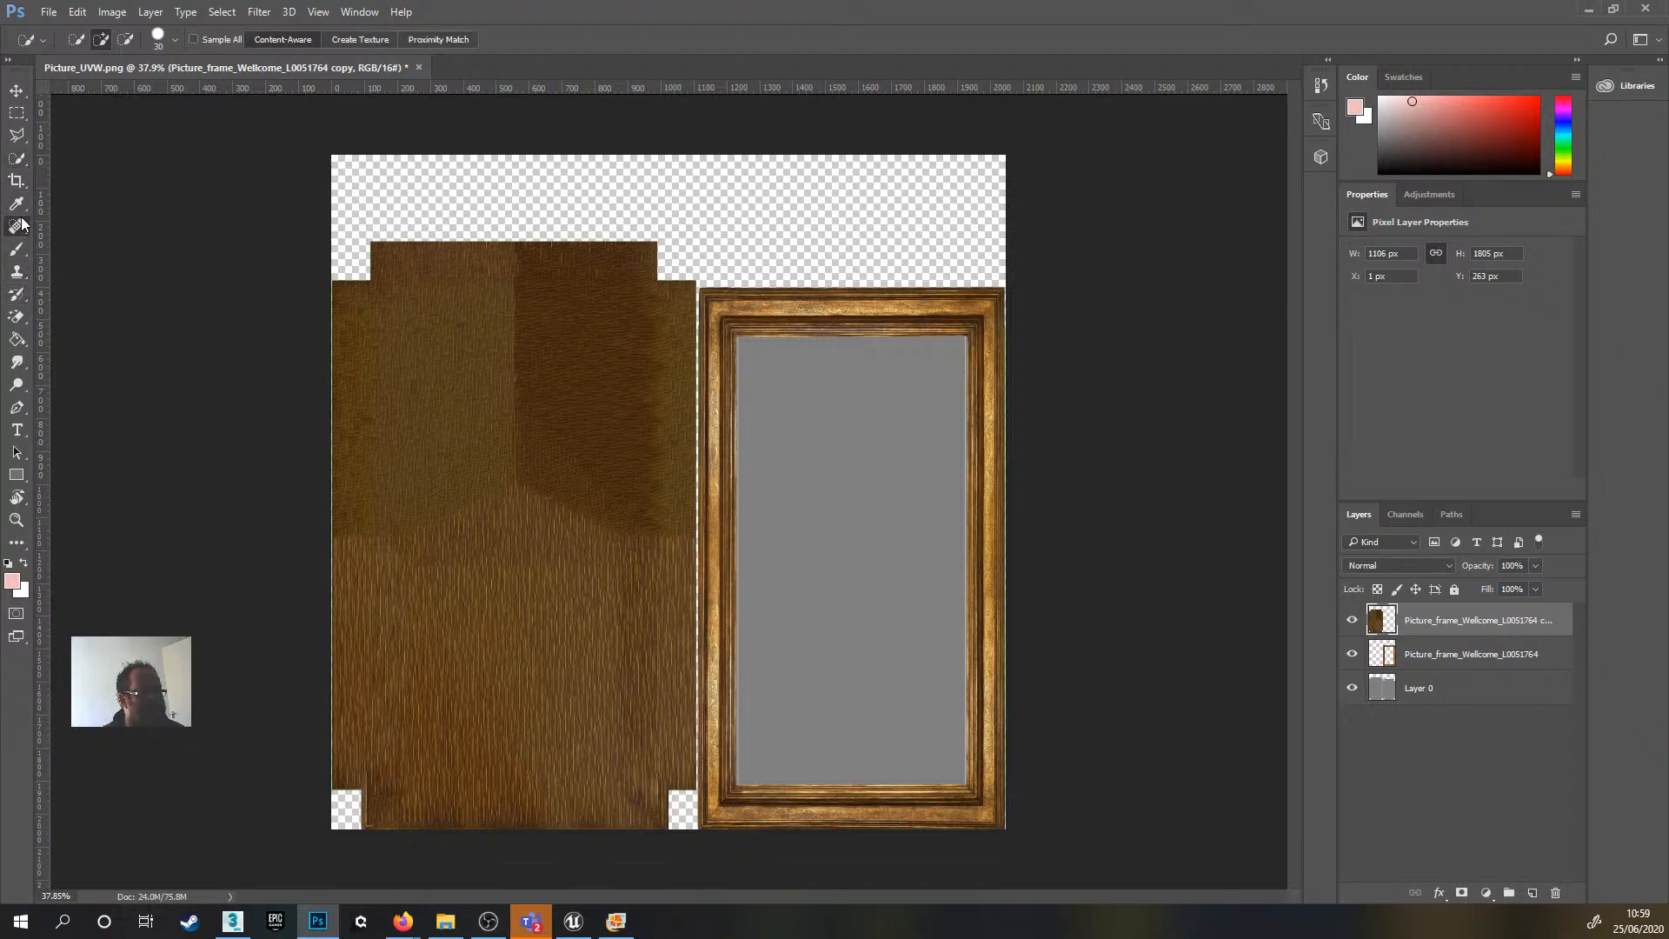
click(84, 259)
mouse_move(421, 351)
mouse_down()
mouse_move(432, 324)
mouse_move(447, 630)
mouse_up()
key(ctrl+d)
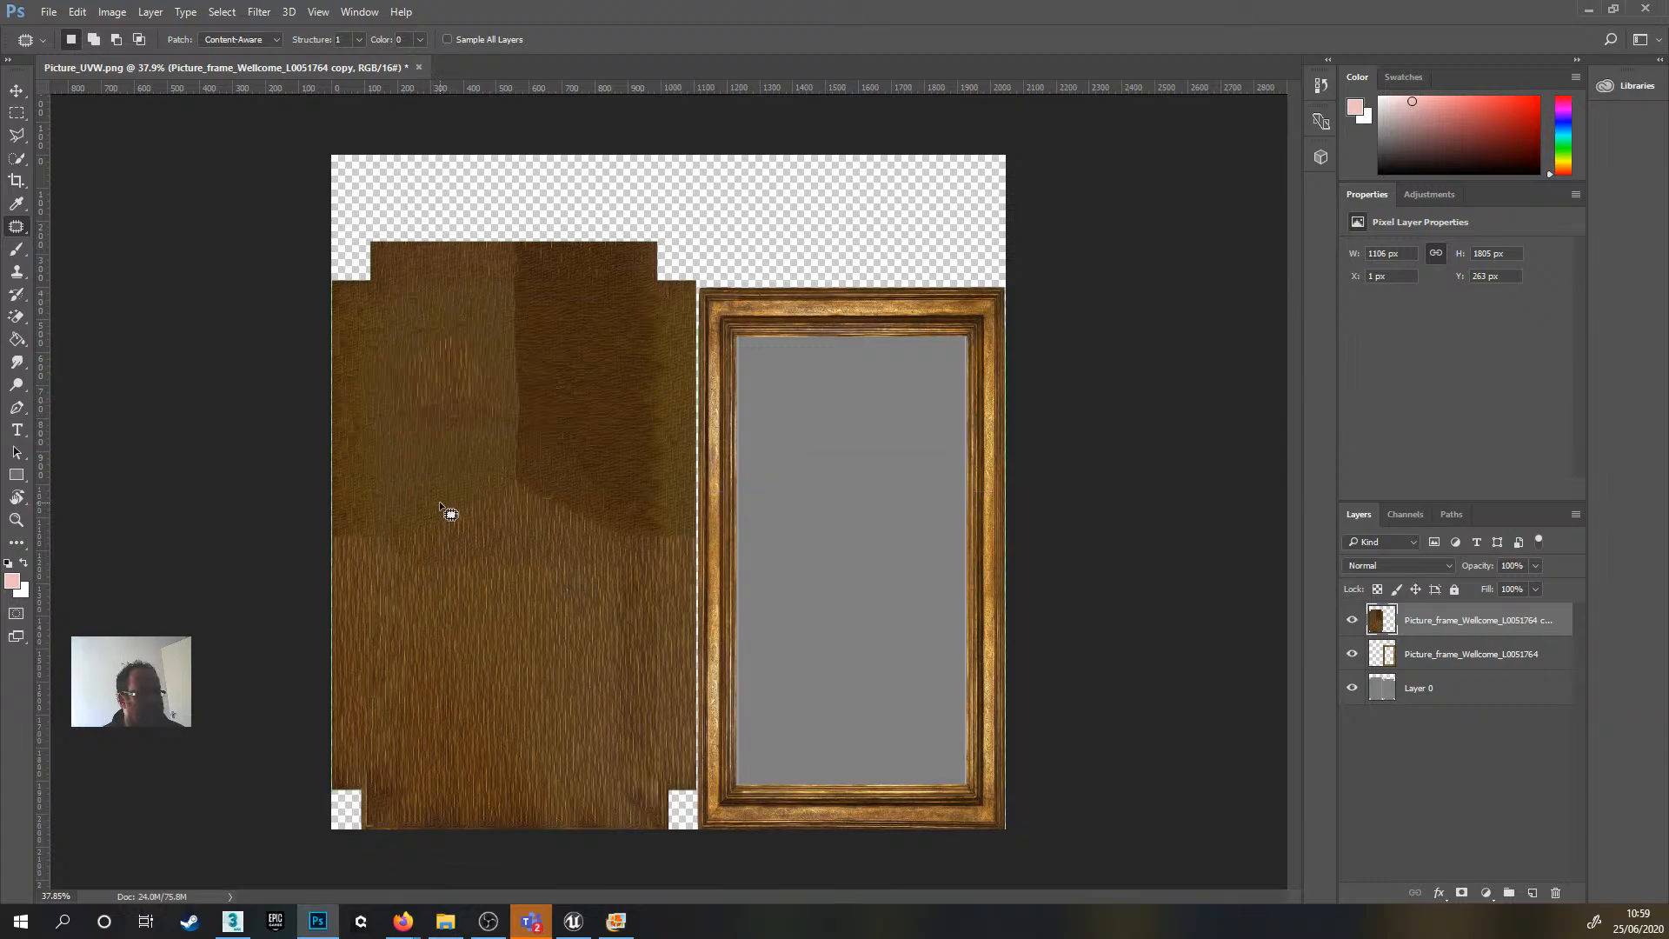
mouse_move(439, 391)
mouse_down()
mouse_move(485, 392)
mouse_move(439, 393)
mouse_up()
drag(450, 455, 455, 644)
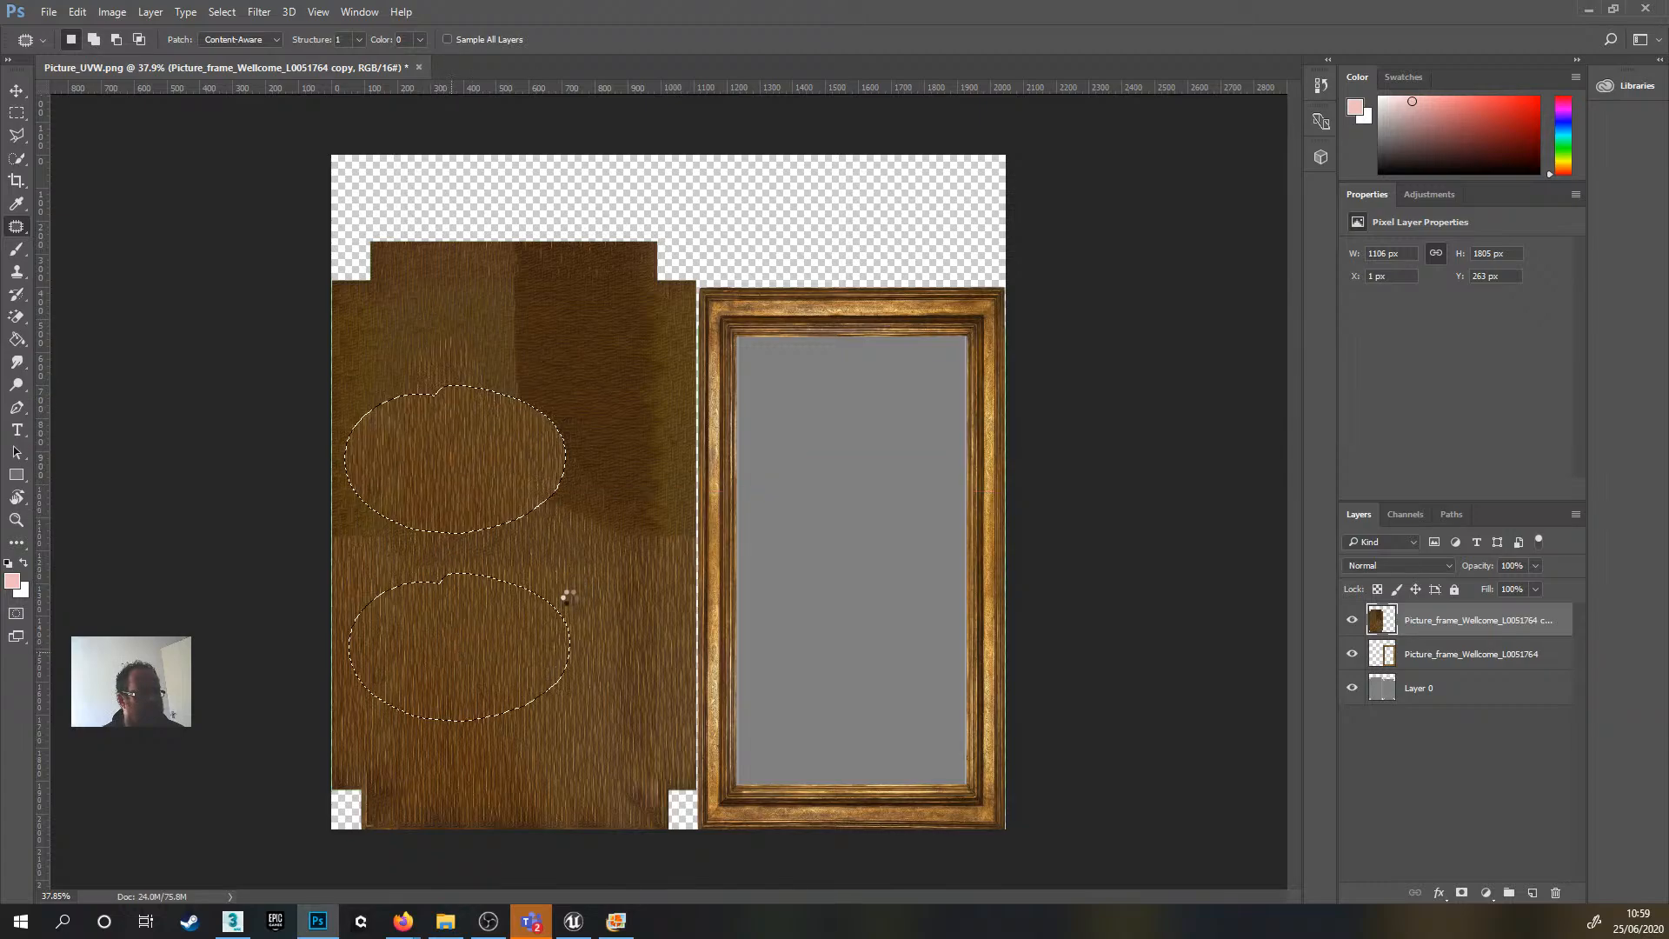
key(ctrl+d)
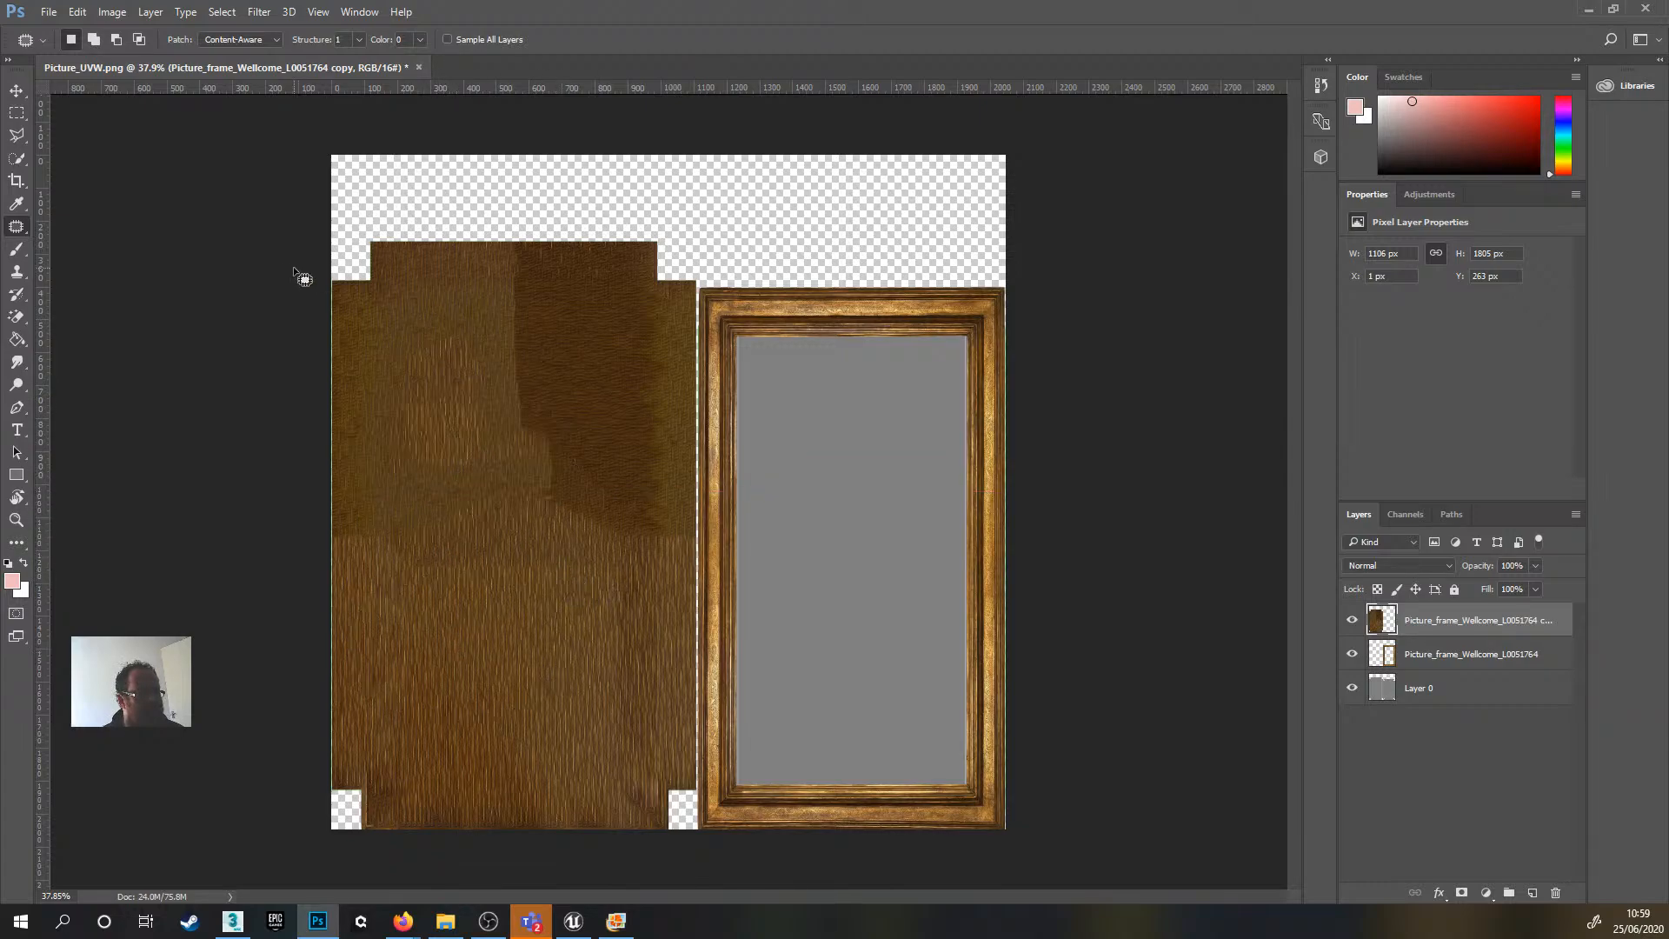
- Clone wood grain over the lower edge of the shell's dark patch with a 500 px Clone Stamp brush
click(17, 271)
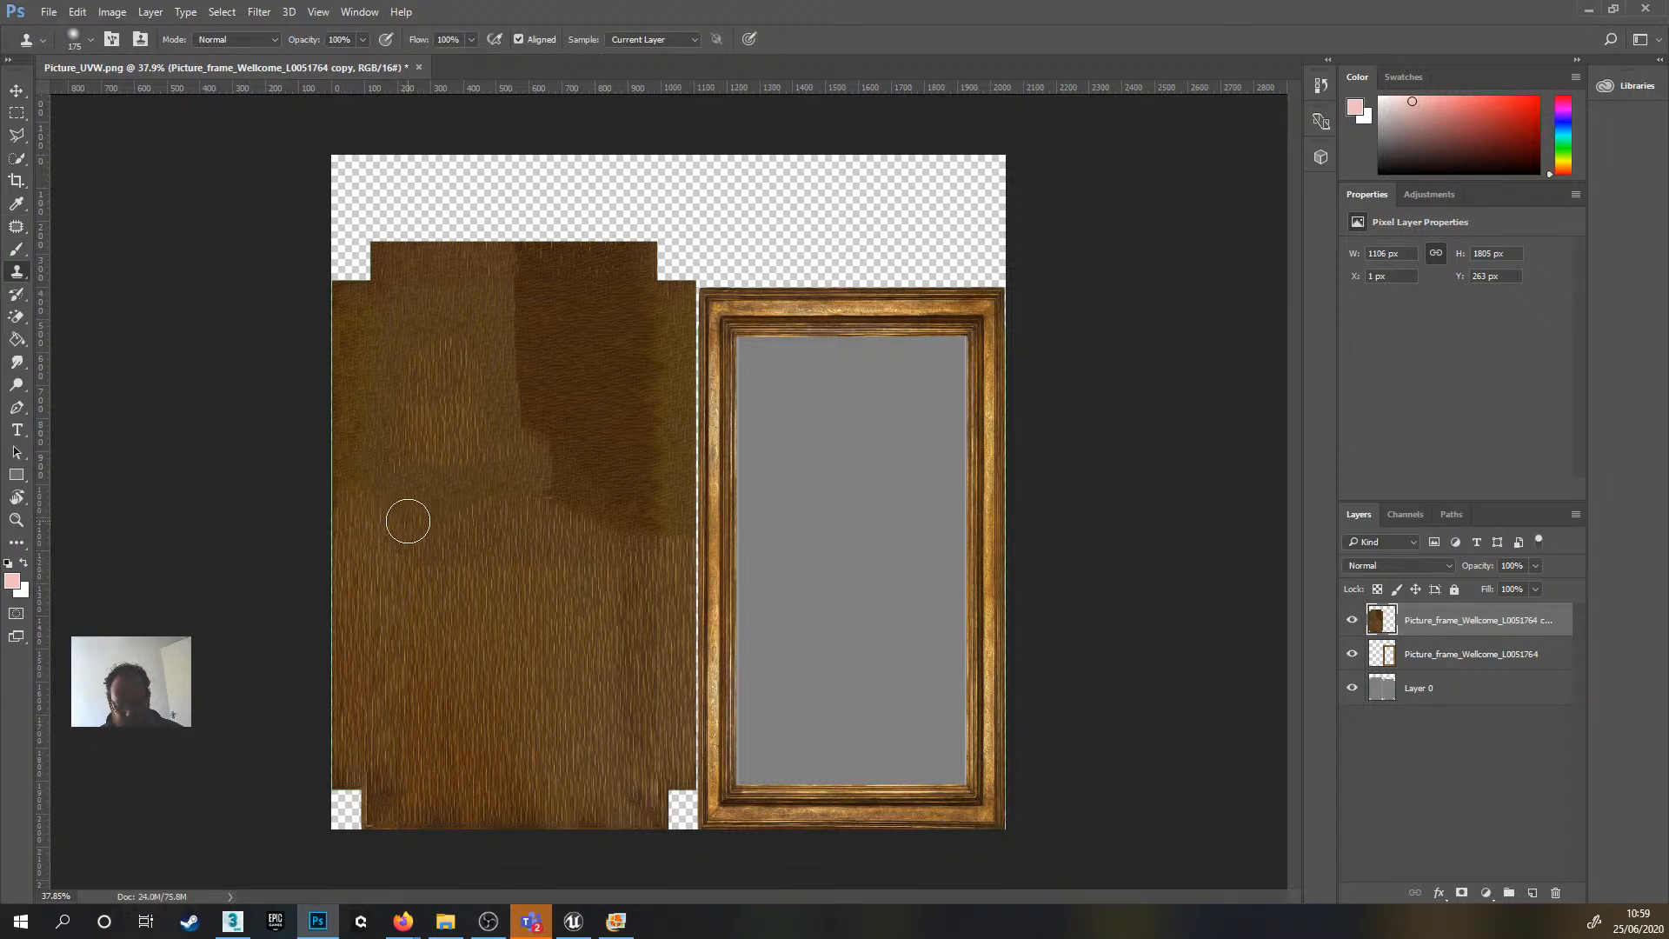
key(bracketright)
key(bracketright)
key(bracketright)
key(bracketright)
key(bracketright)
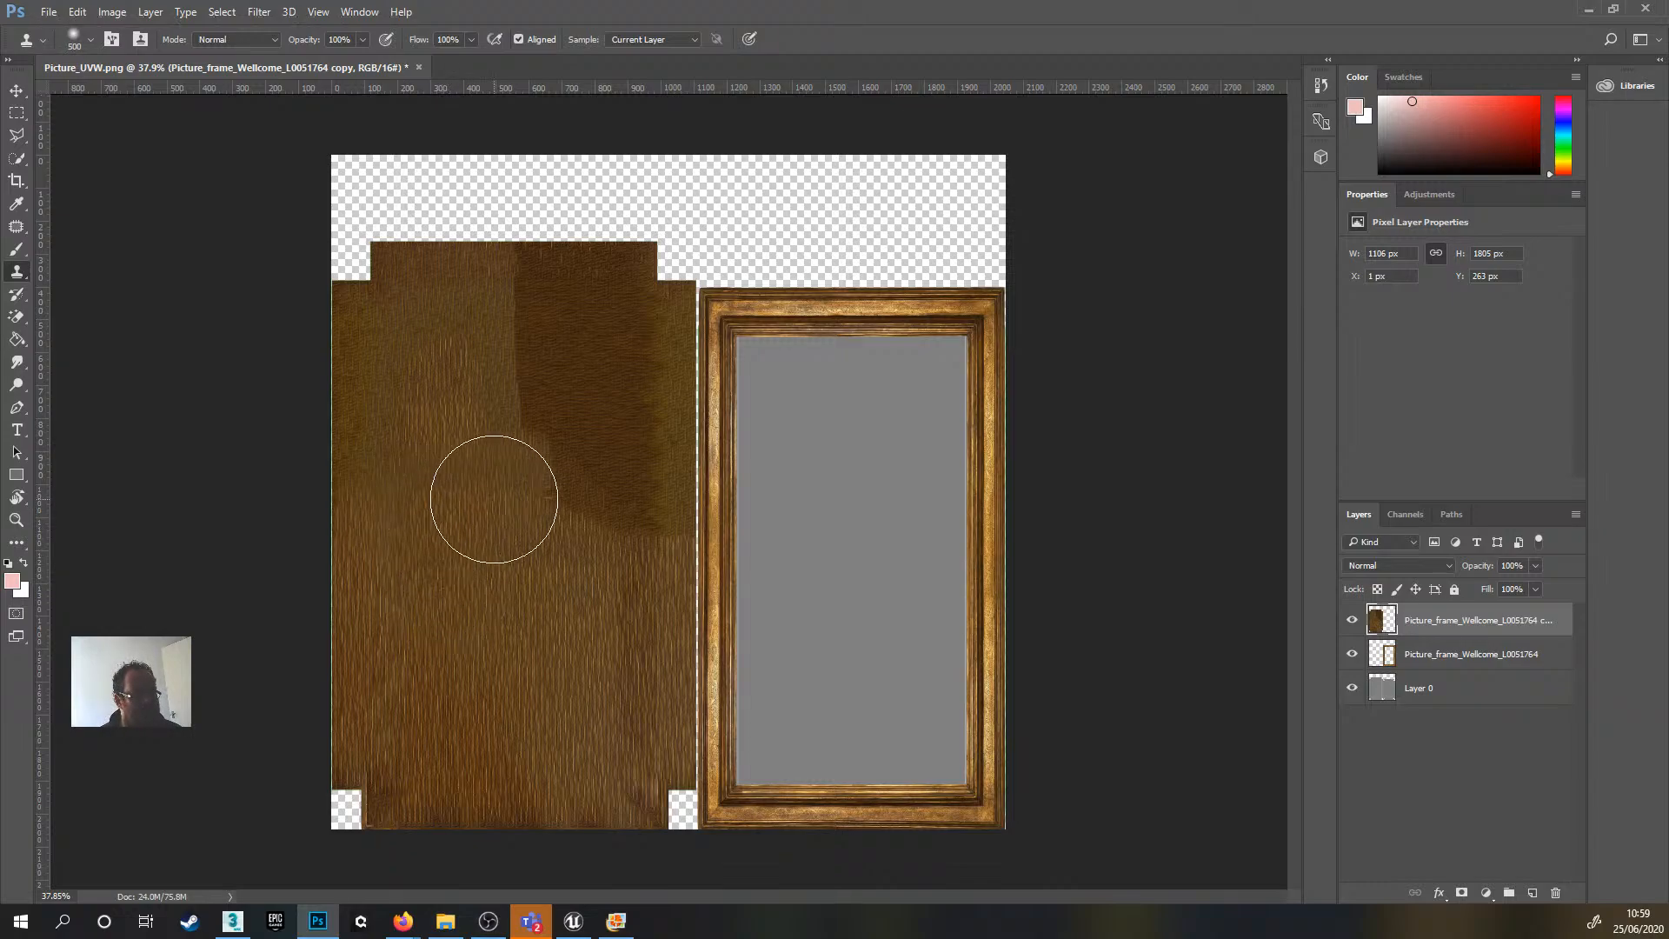
drag(550, 509, 600, 511)
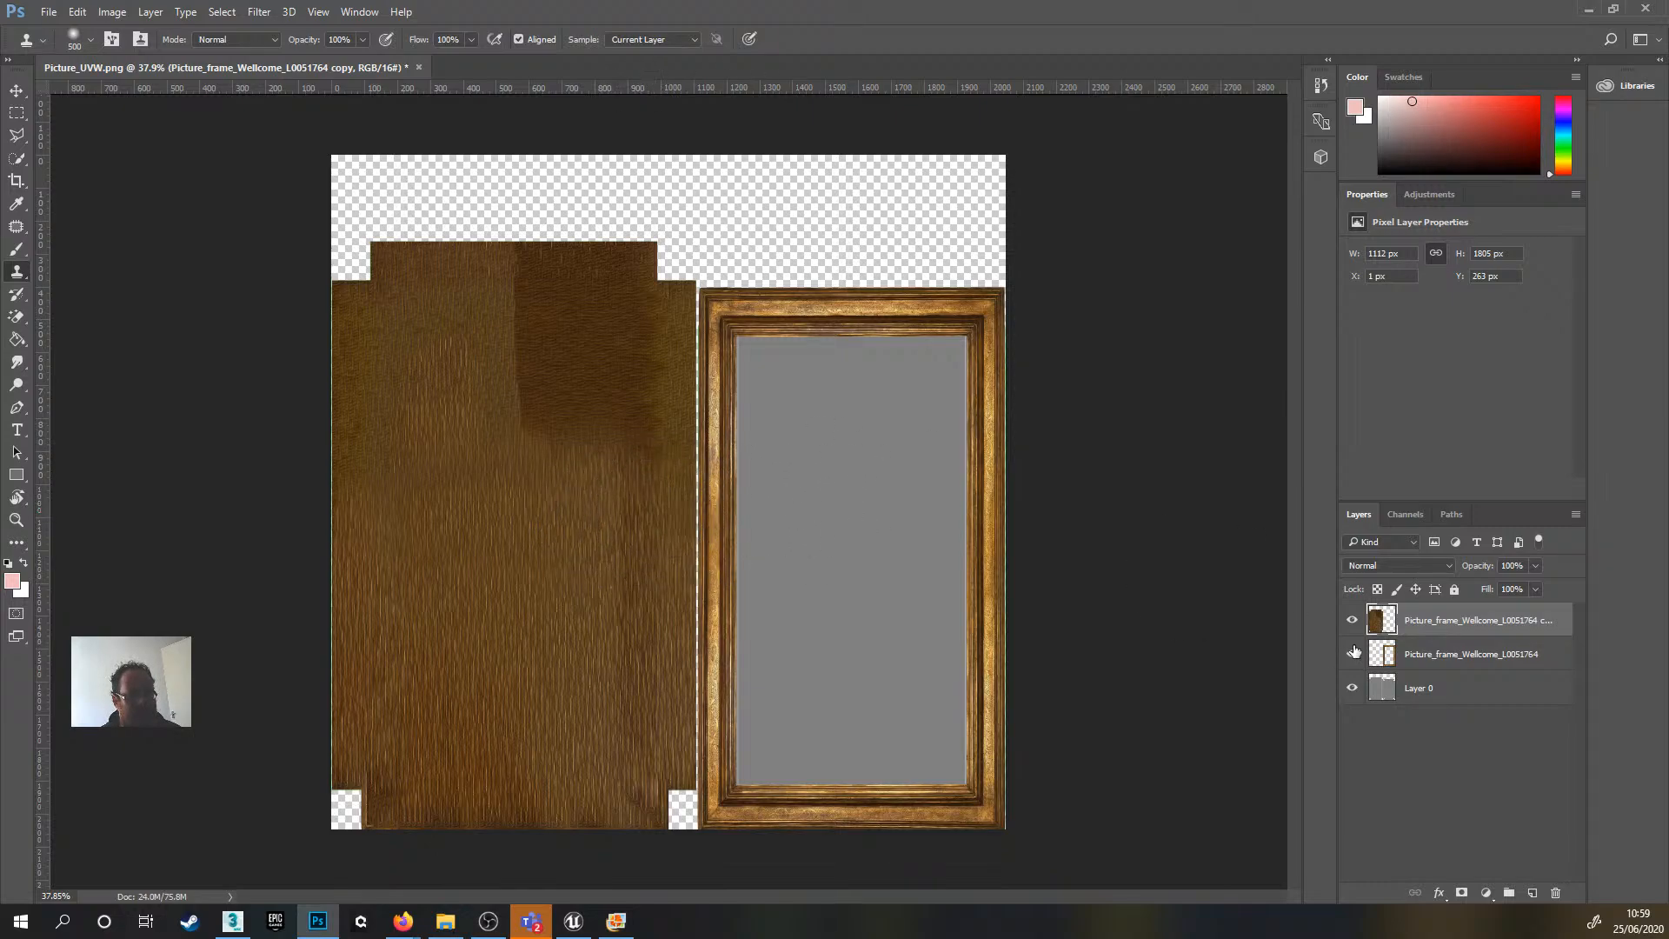
- Hide Layer 0 and the original frame layer, and clone even wood grain over the shell's remaining dark and discoloured areas
click(1353, 688)
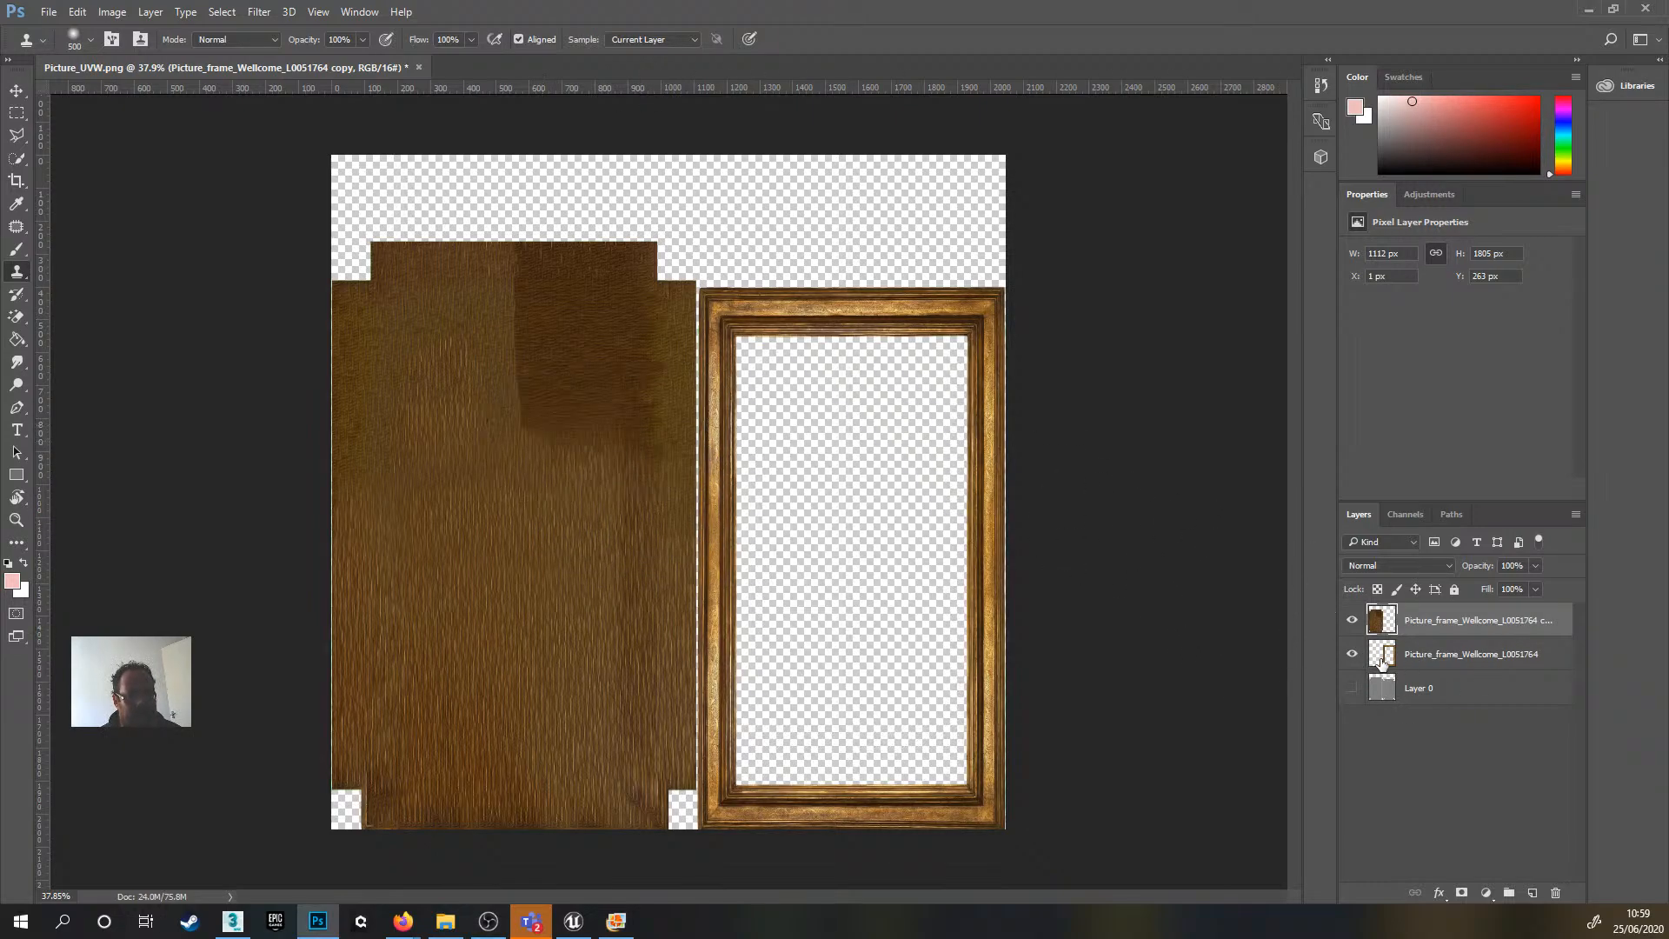
click(1354, 658)
mouse_move(678, 504)
mouse_down()
mouse_move(629, 514)
mouse_move(632, 452)
mouse_move(543, 395)
mouse_move(385, 453)
mouse_move(364, 431)
mouse_move(386, 423)
mouse_move(354, 387)
mouse_up()
drag(365, 313, 429, 365)
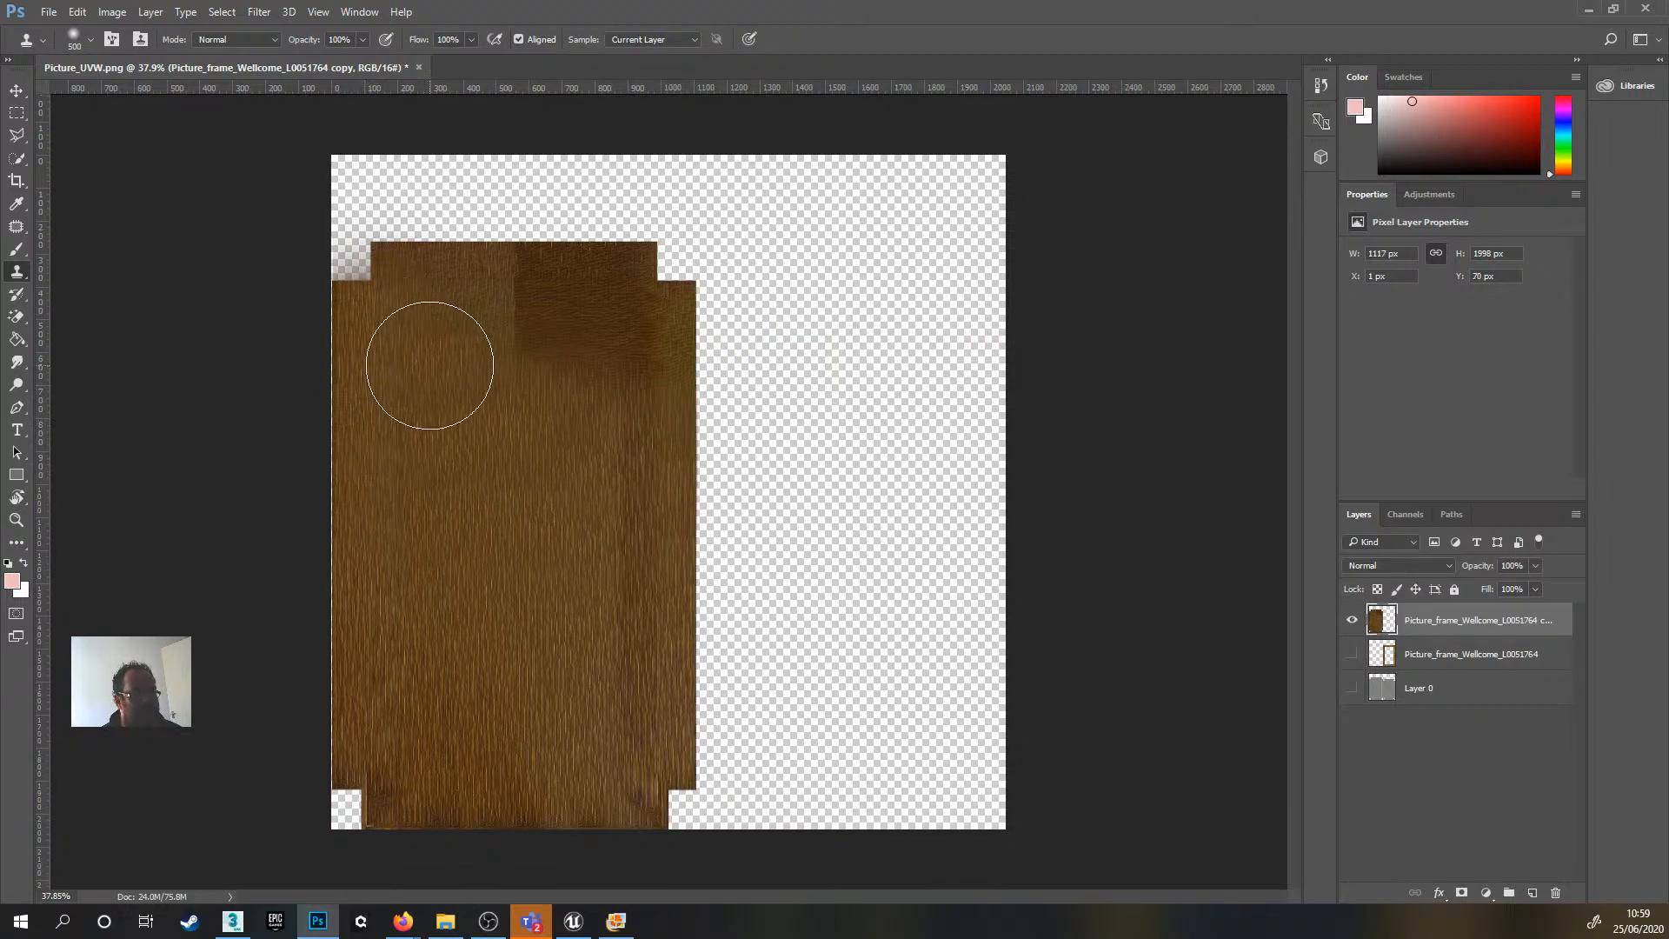
mouse_move(457, 687)
mouse_down()
mouse_move(650, 732)
mouse_move(653, 330)
mouse_move(637, 356)
mouse_move(626, 287)
mouse_move(706, 280)
mouse_up()
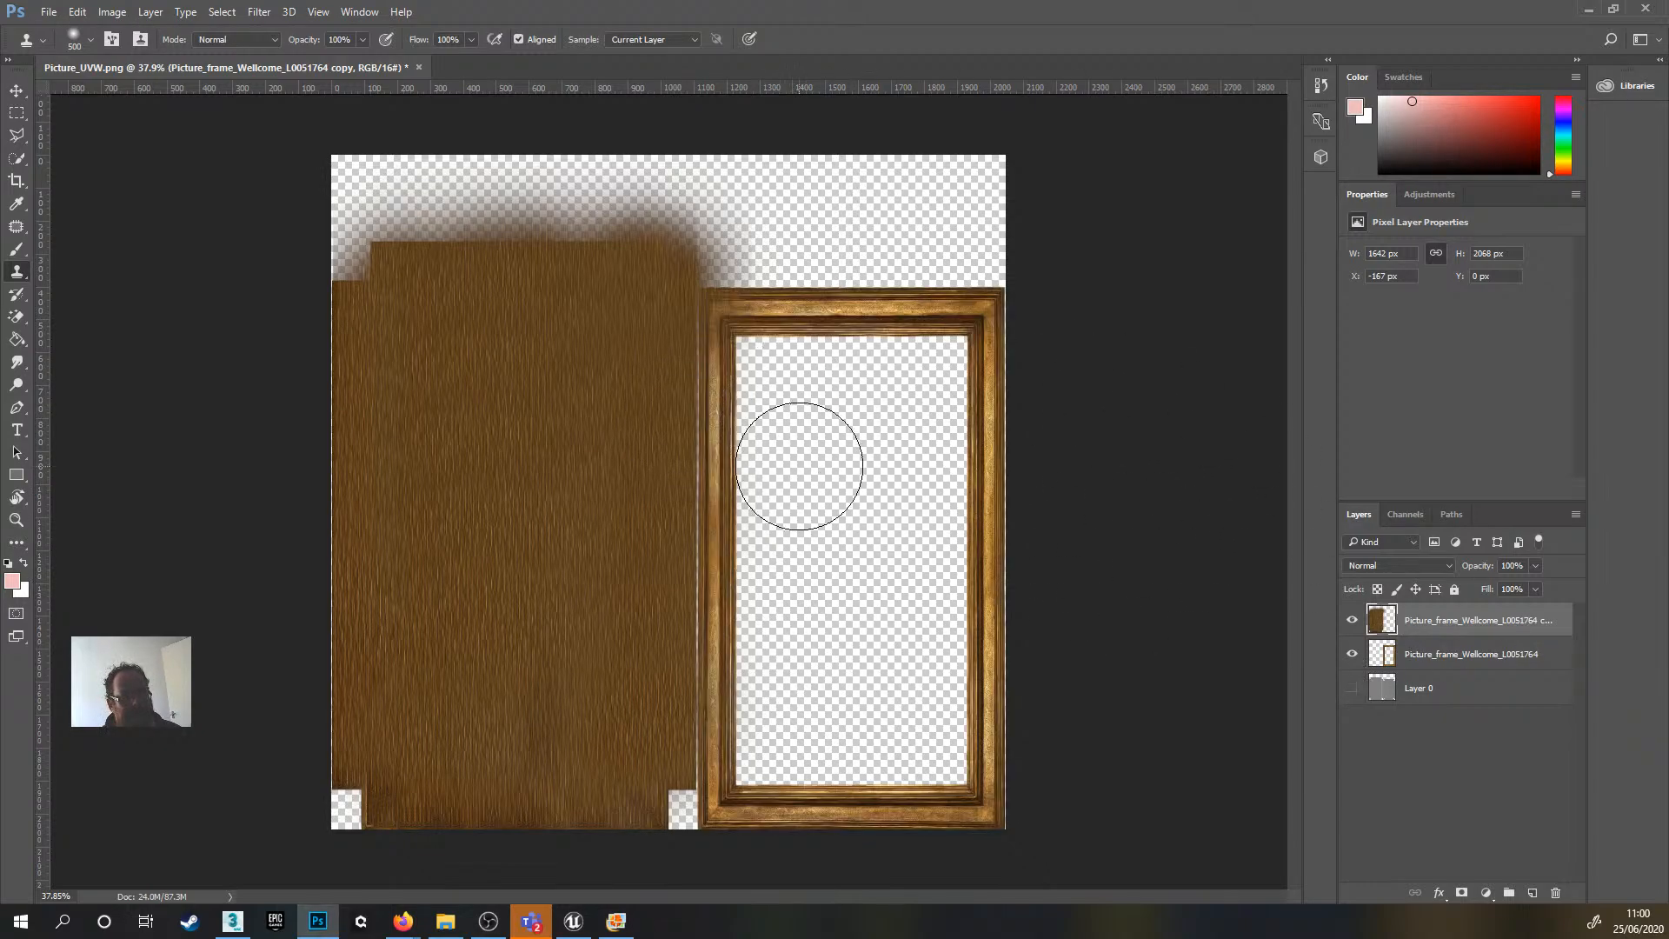
- Move the wood-grain copy layer below the gold frame layer and erase its overspill above and down the frame's left edge with the 100 px Eraser
drag(1477, 622, 1482, 665)
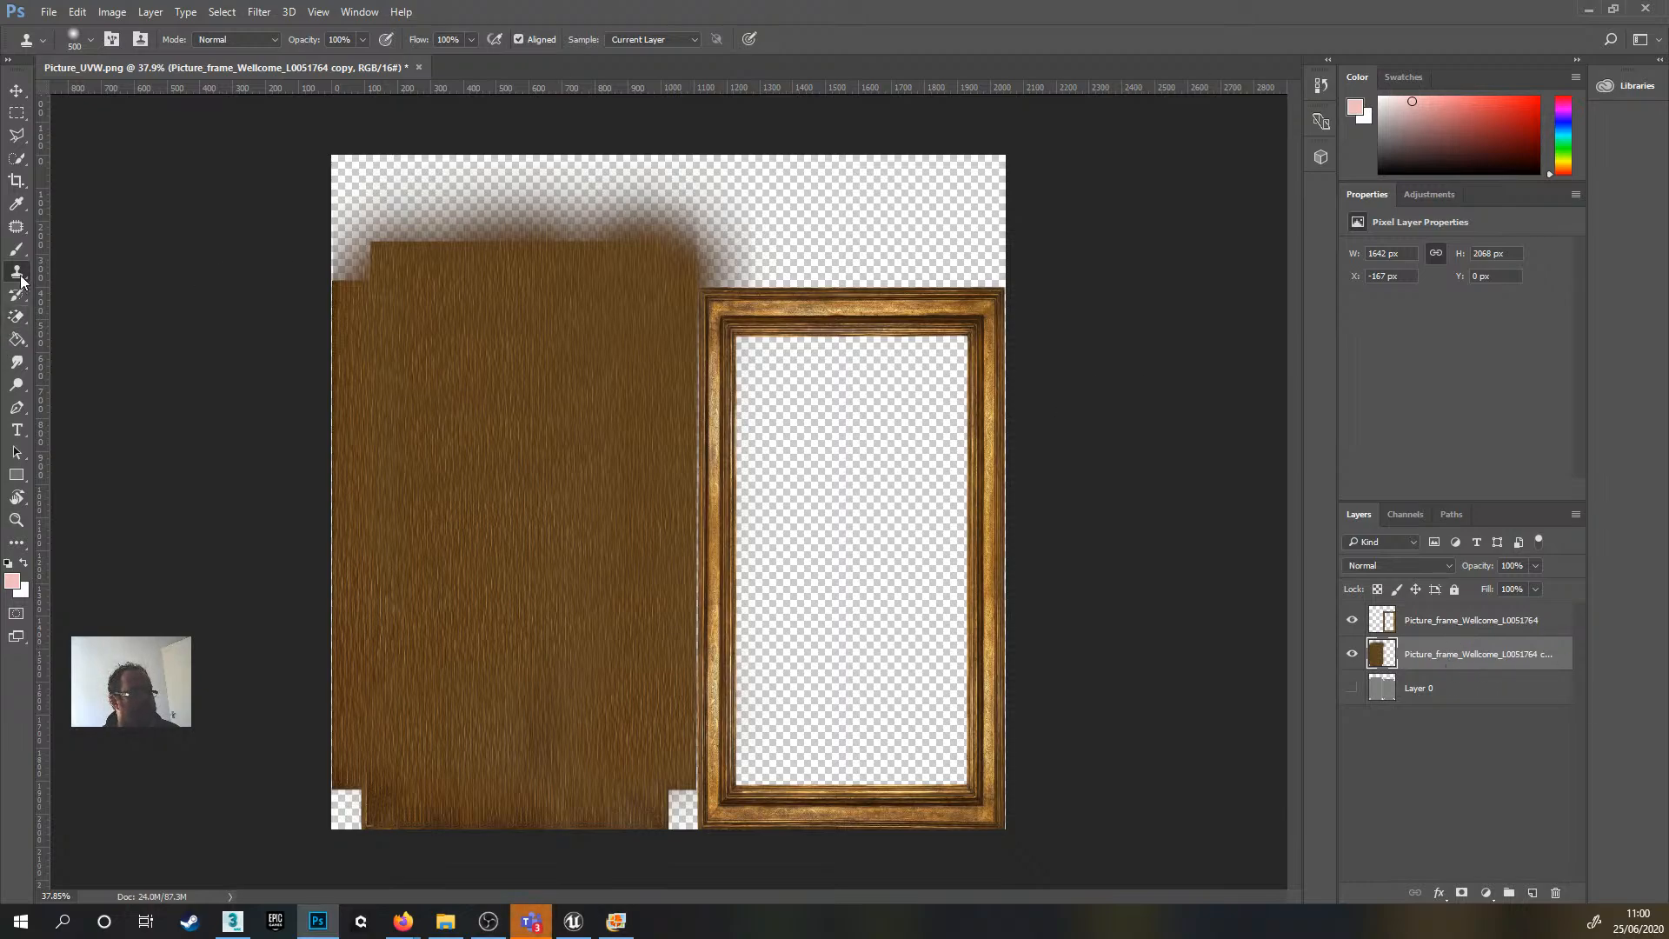
click(17, 317)
click(83, 314)
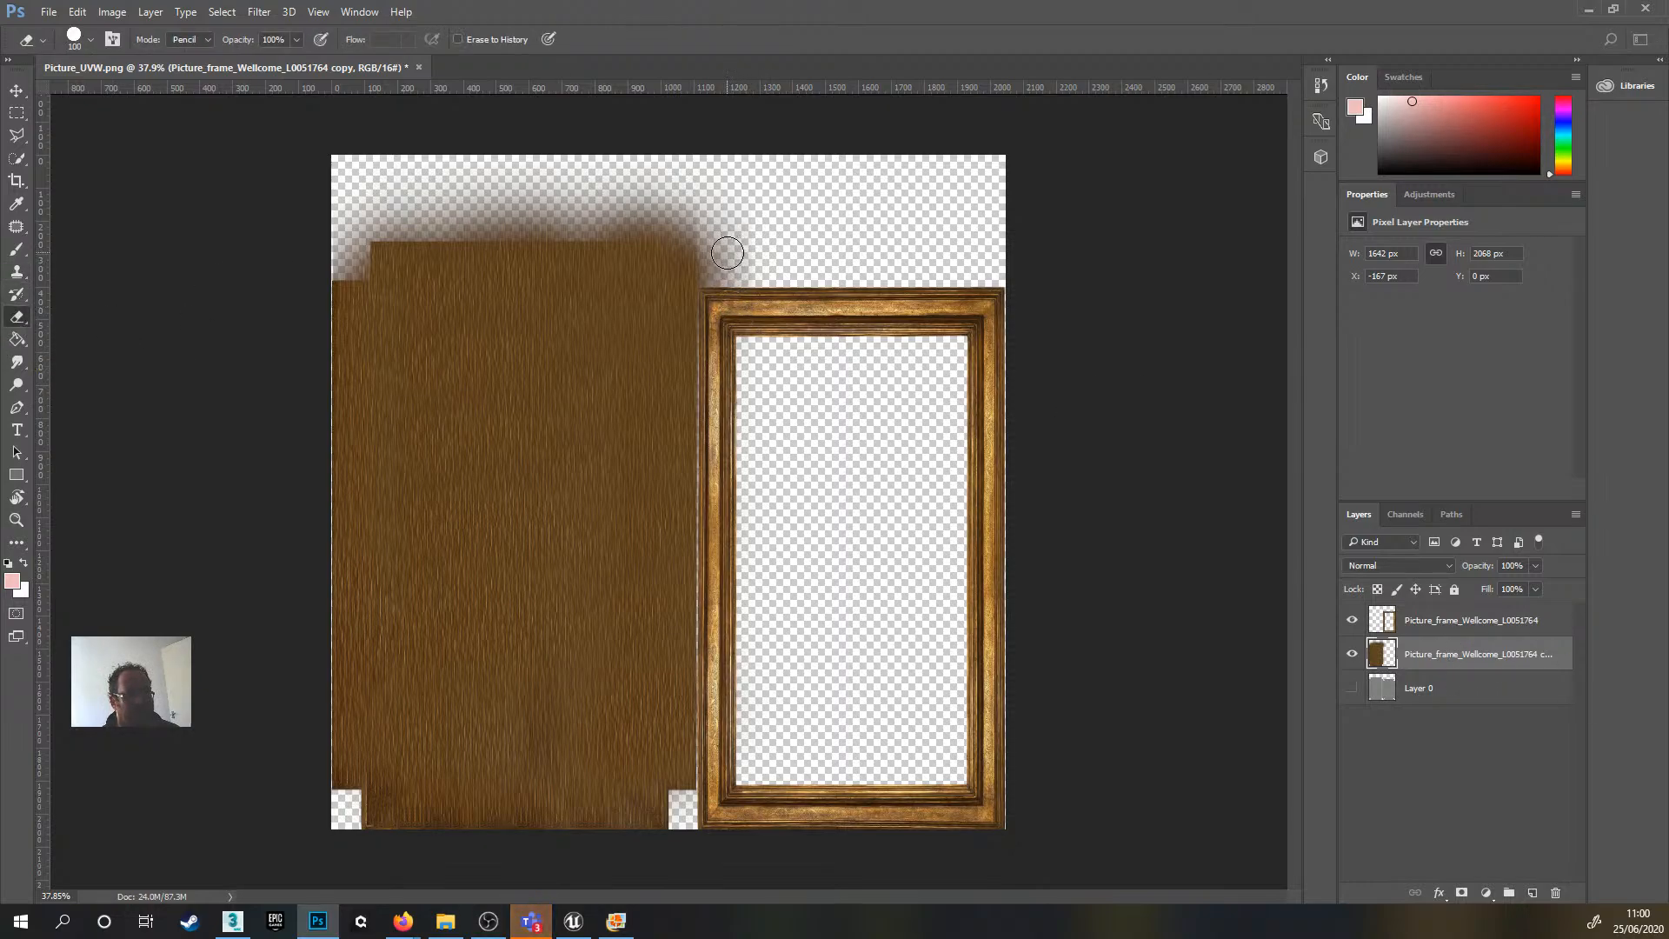
drag(727, 252, 745, 354)
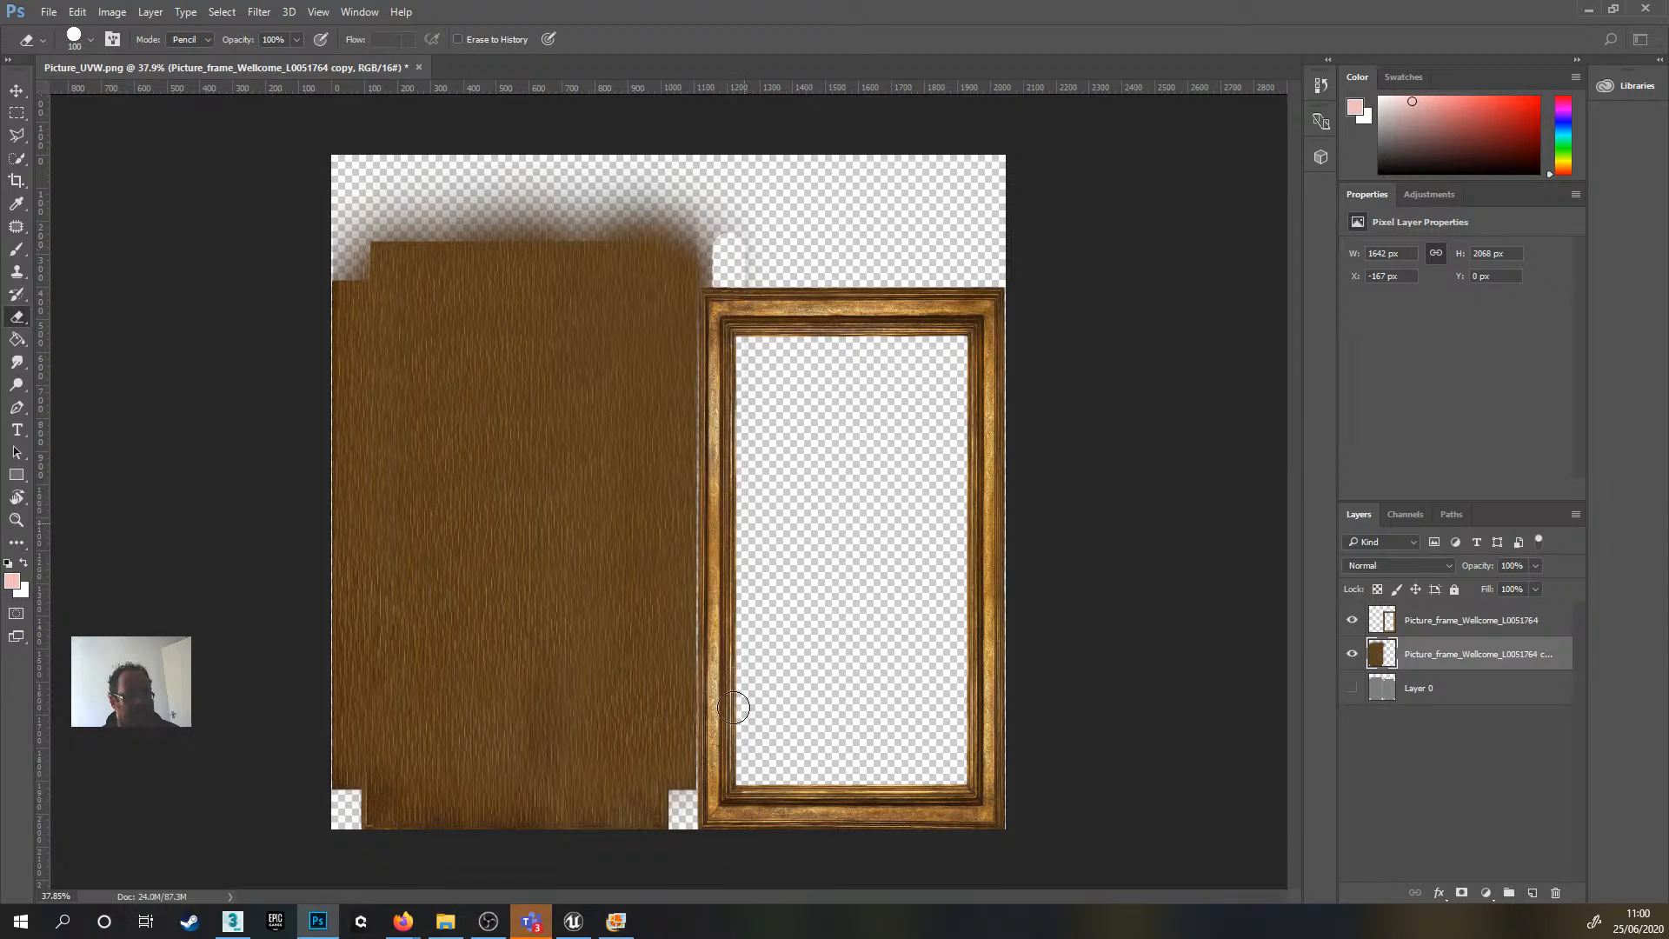
mouse_move(734, 708)
shift+mouse_down()
mouse_move(721, 180)
mouse_move(739, 307)
shift+mouse_up()
drag(748, 202, 753, 337)
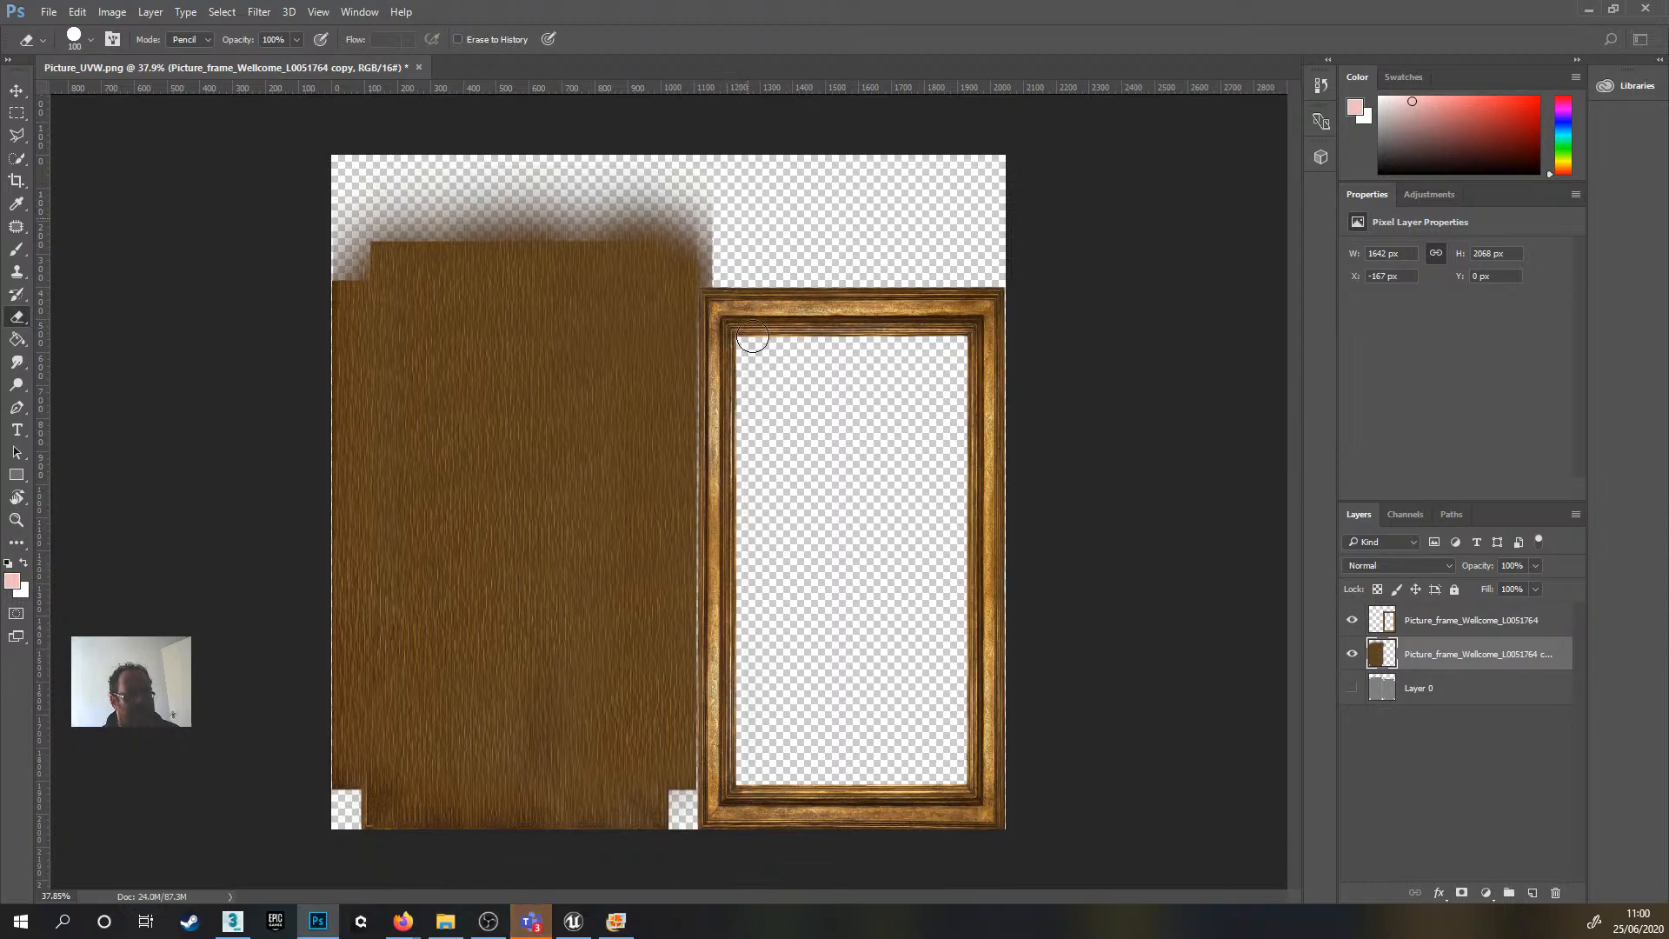
shift+drag(725, 225, 755, 829)
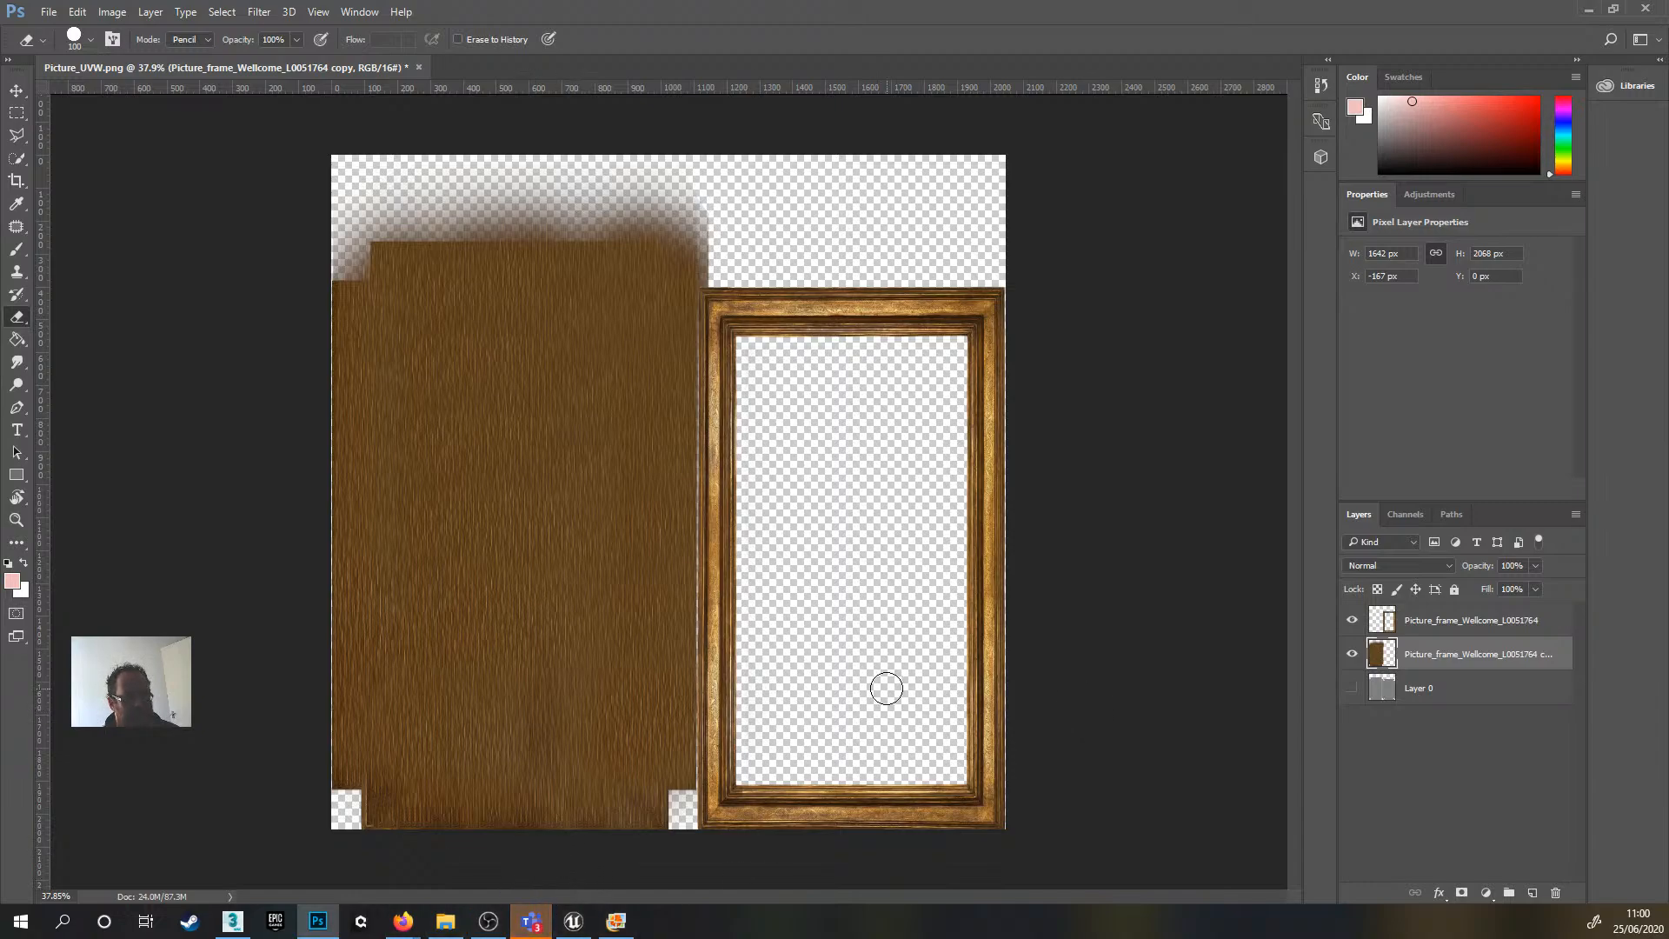
- Save the texture as a PNG in the HPStairs folder, overwriting Picture_UVW.png
click(49, 12)
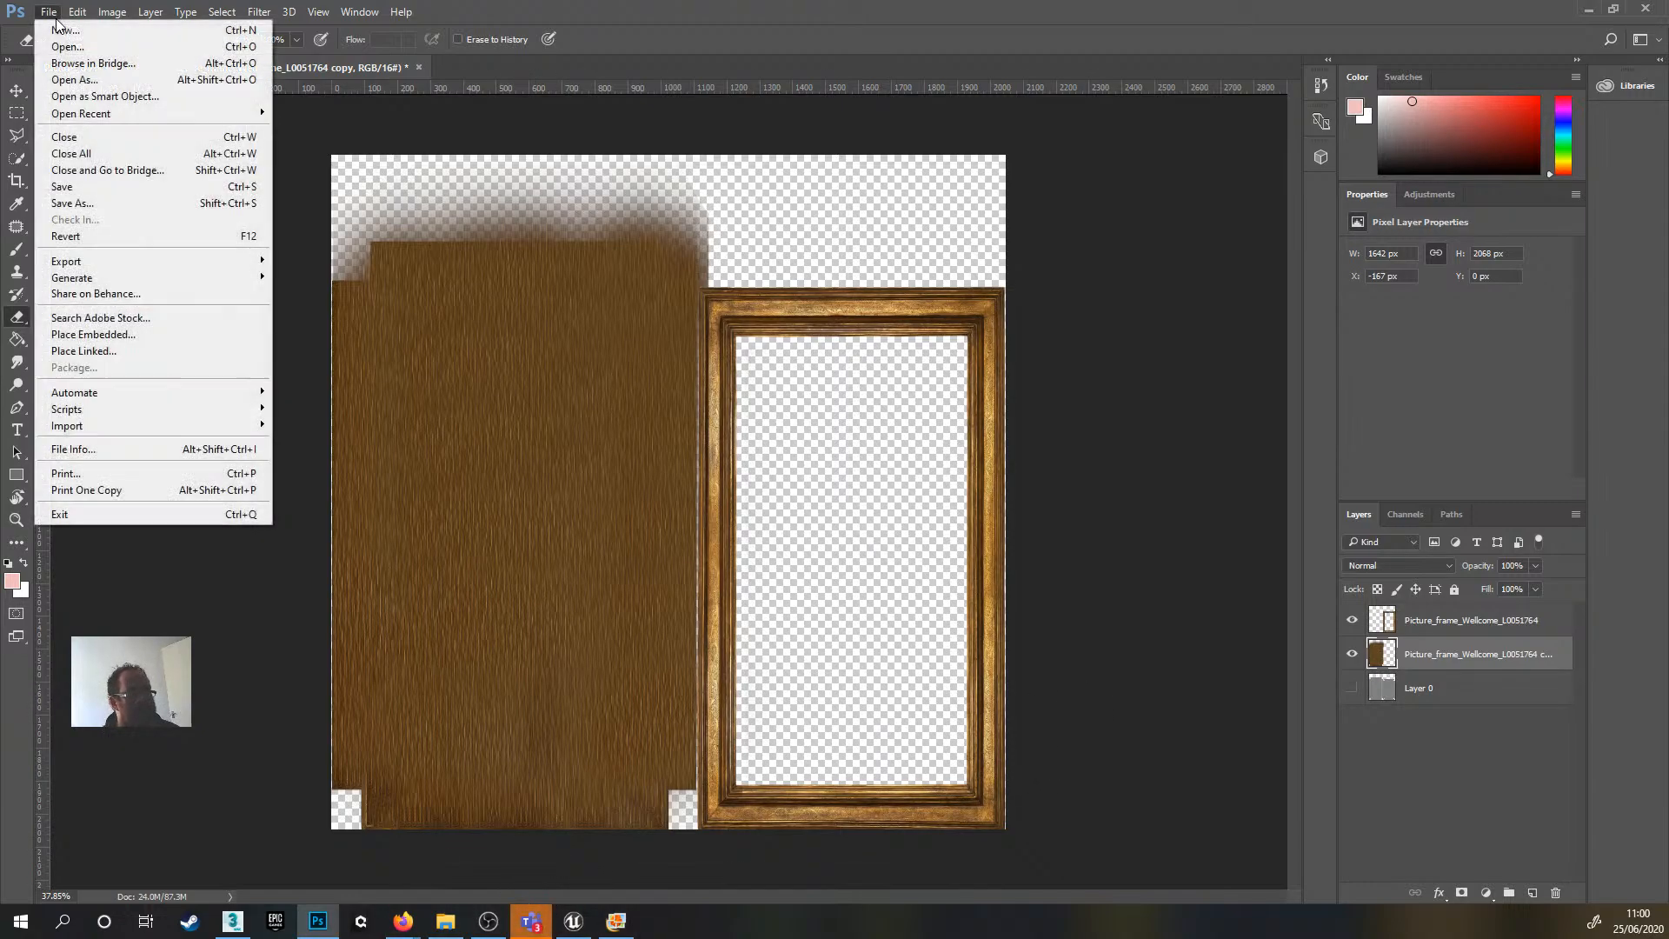
click(80, 203)
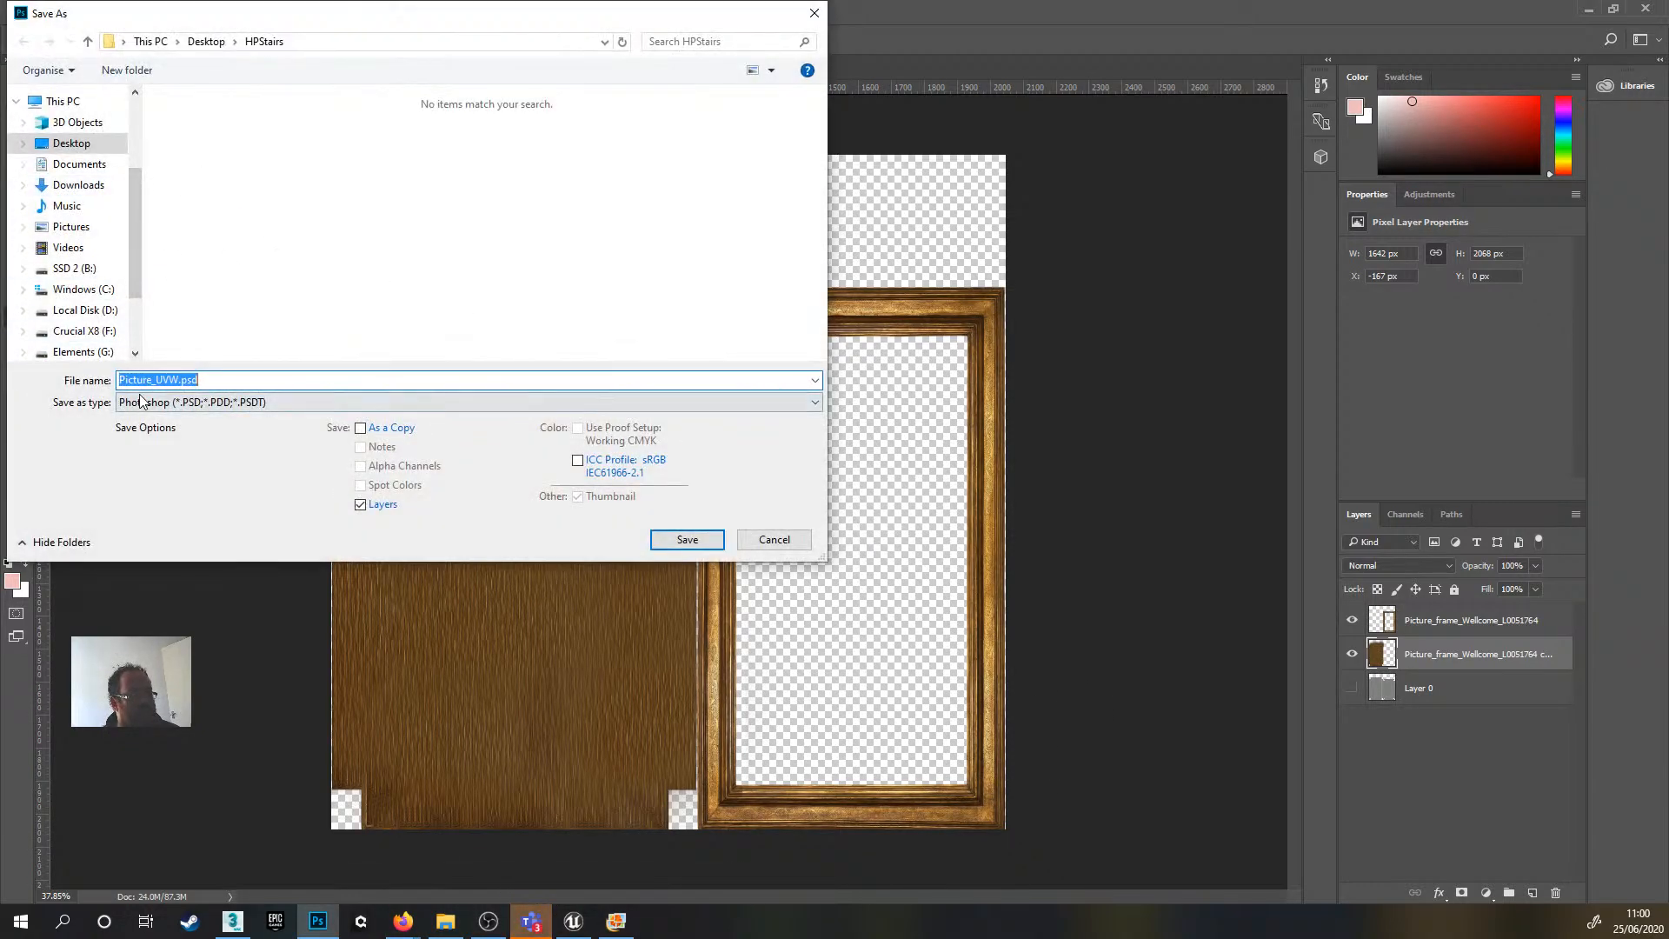
click(140, 400)
click(160, 561)
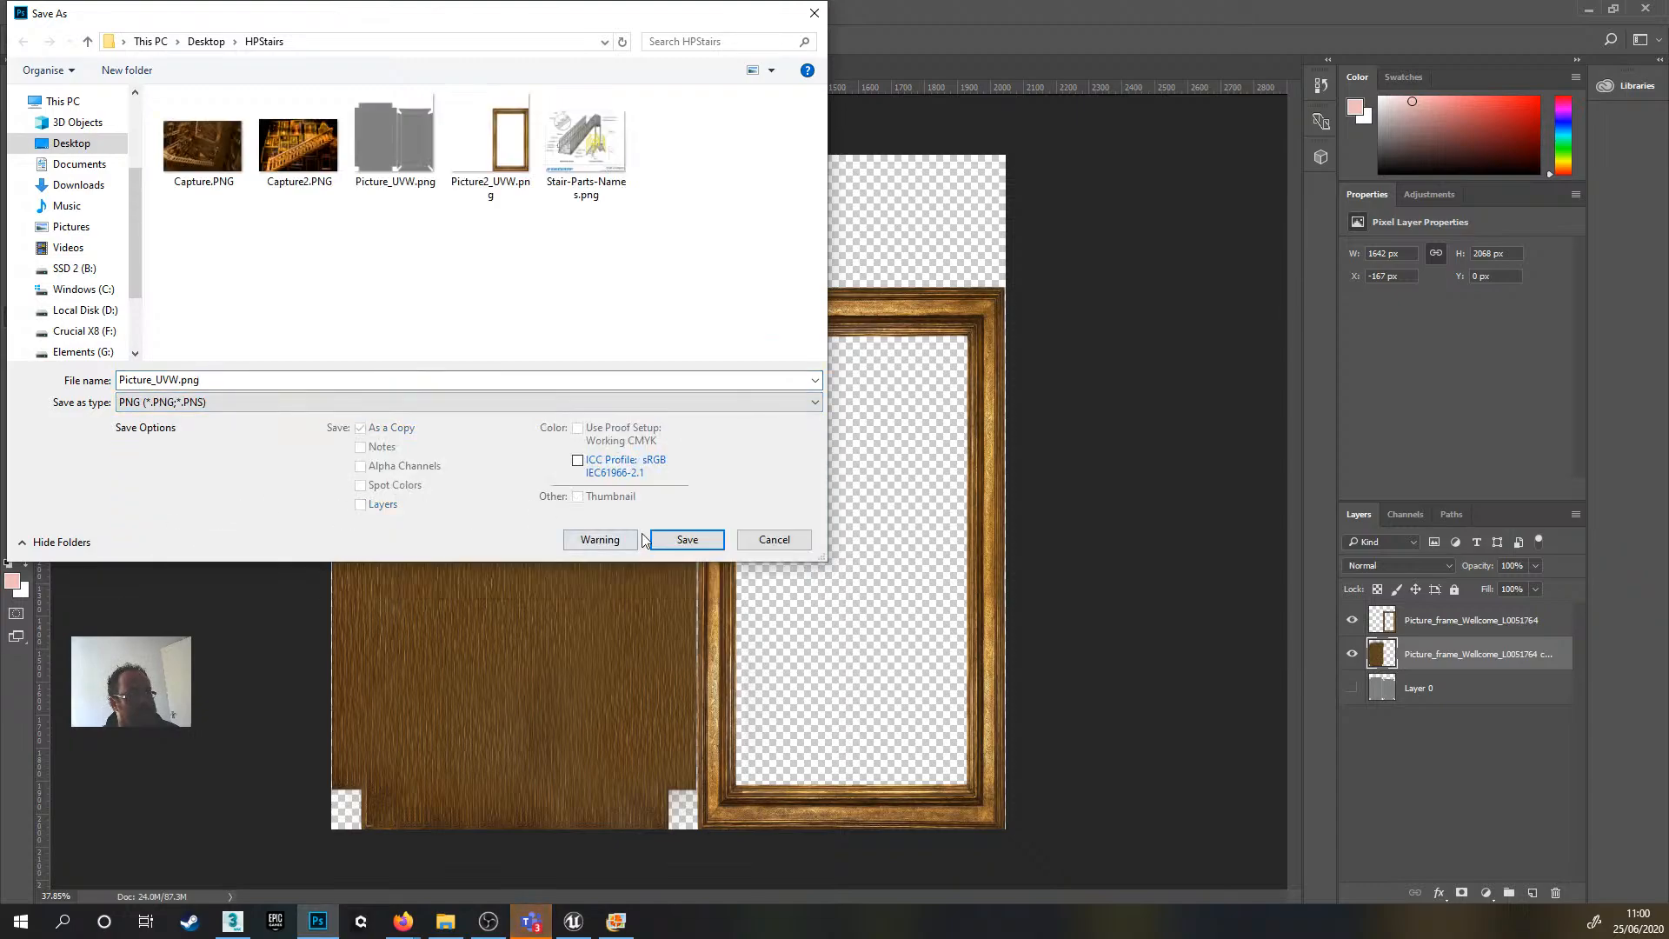
click(684, 540)
click(873, 461)
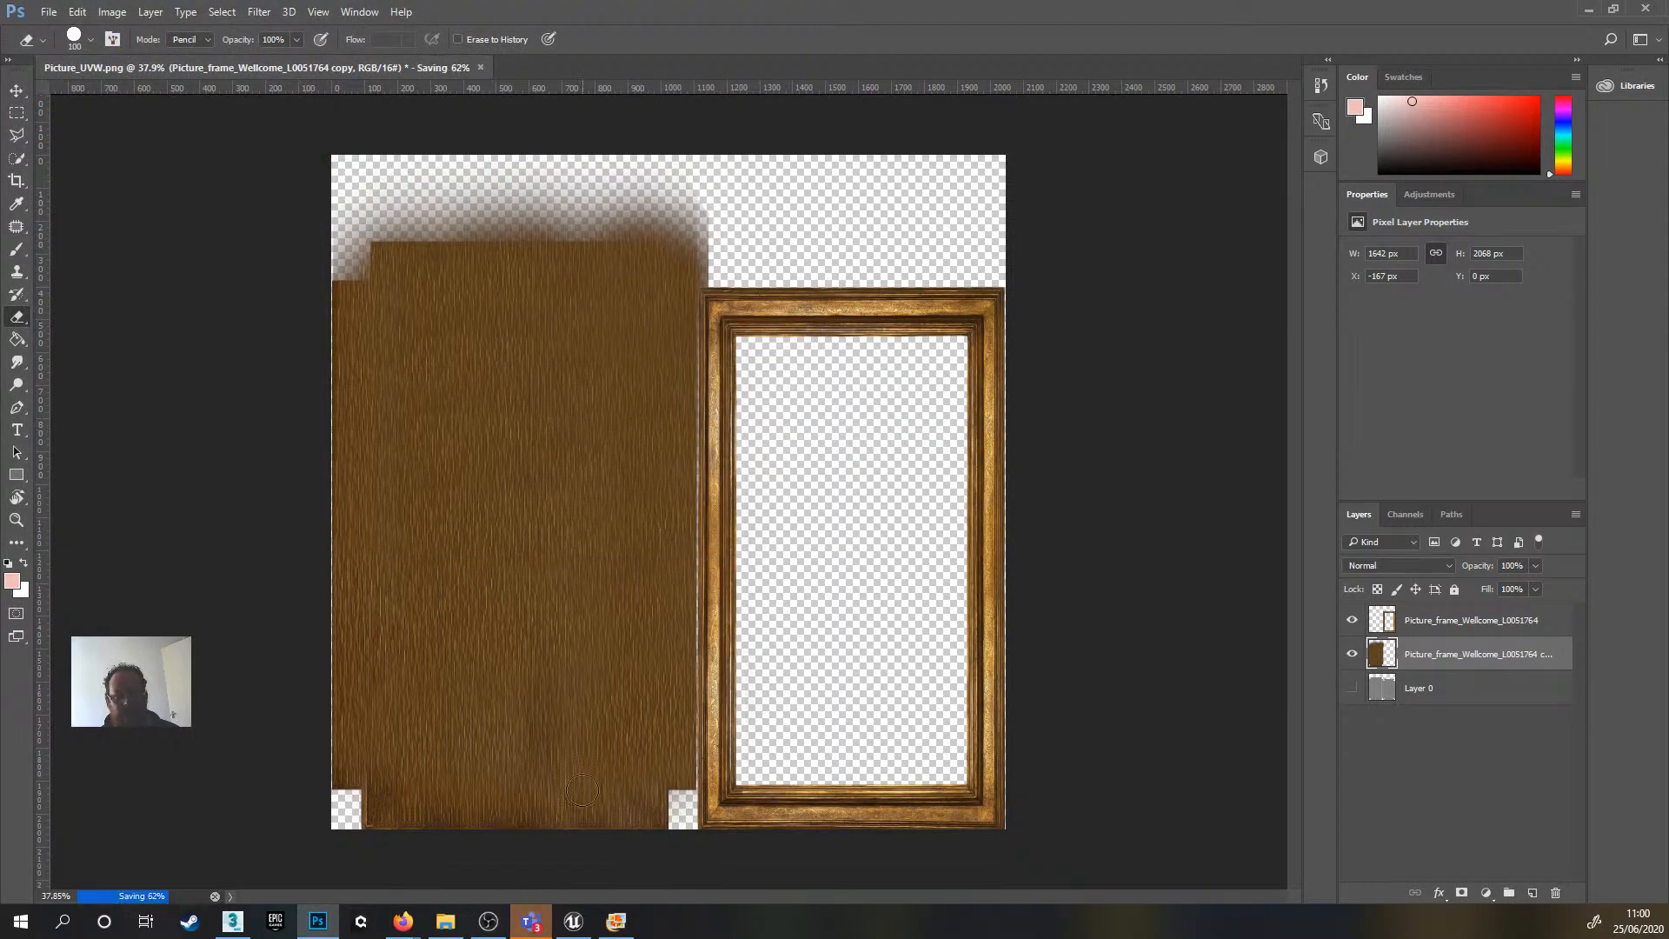
click(233, 923)
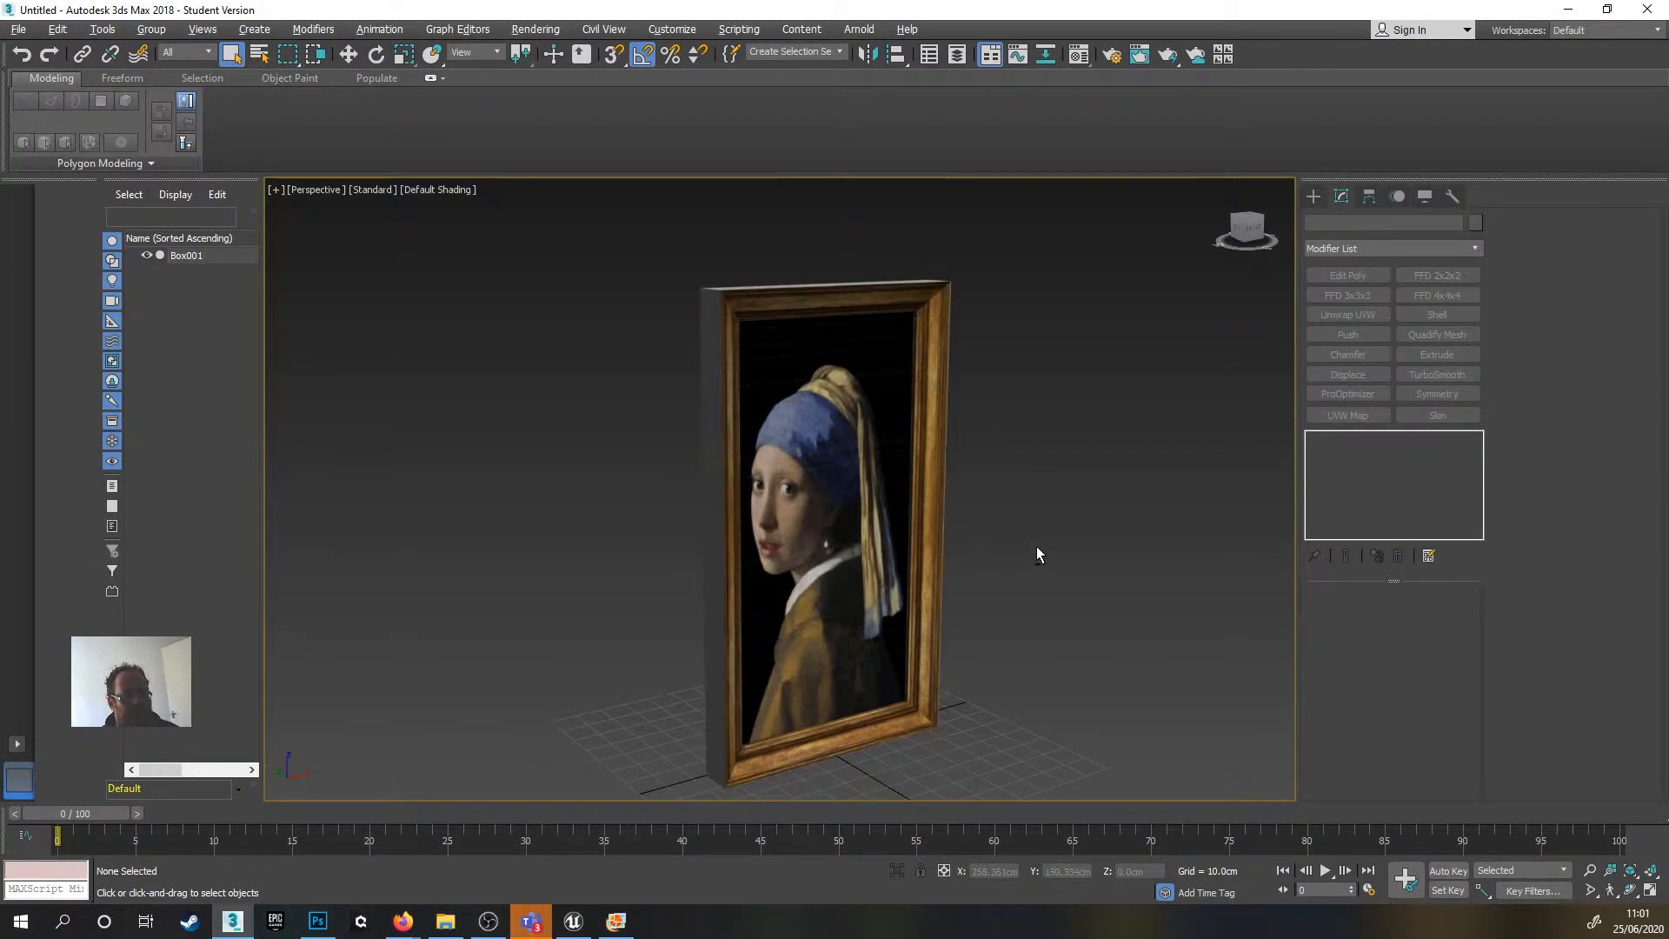
alt+middle_drag(1037, 547, 1055, 577)
key(alt+Tab)
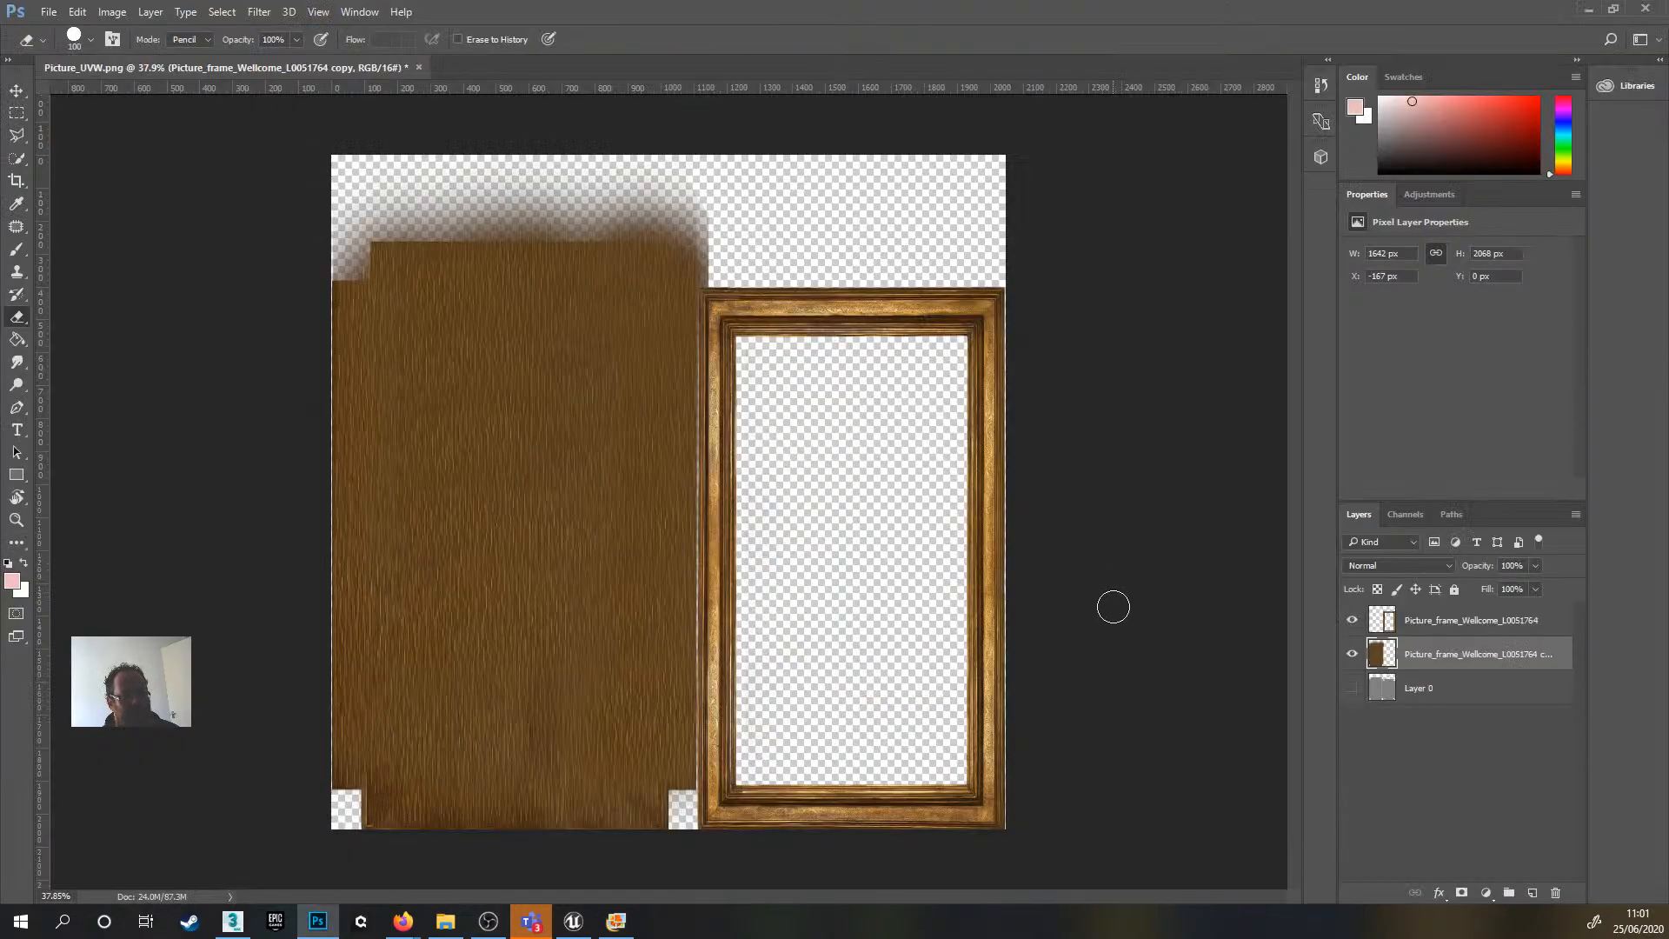
click(48, 11)
click(129, 202)
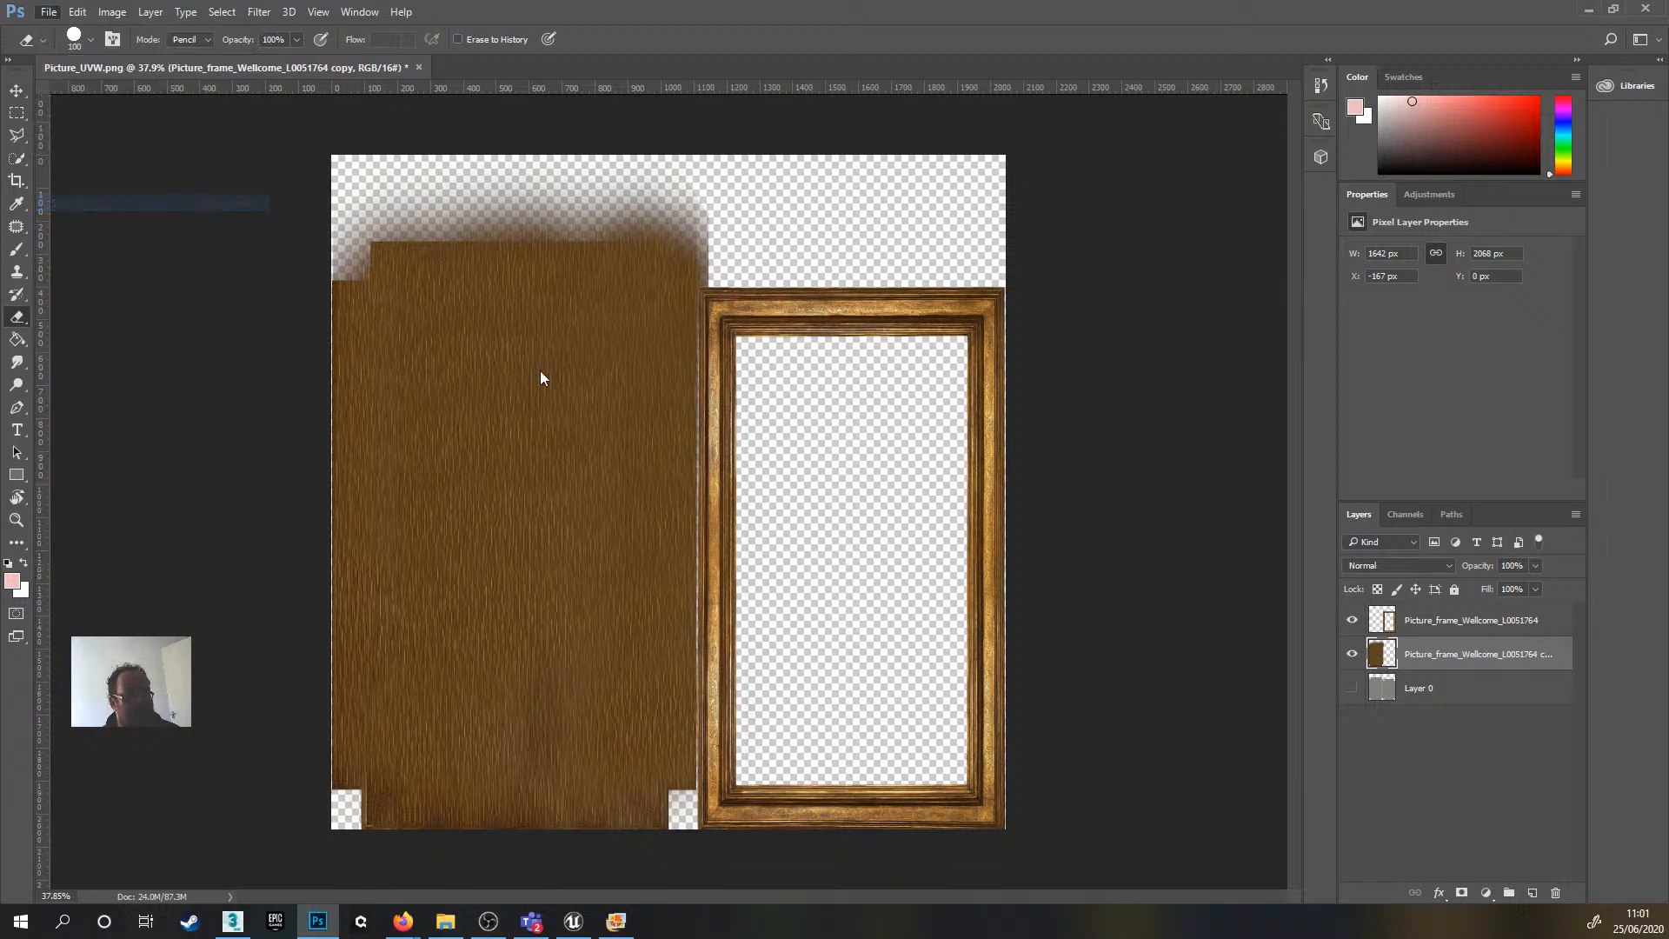
click(193, 402)
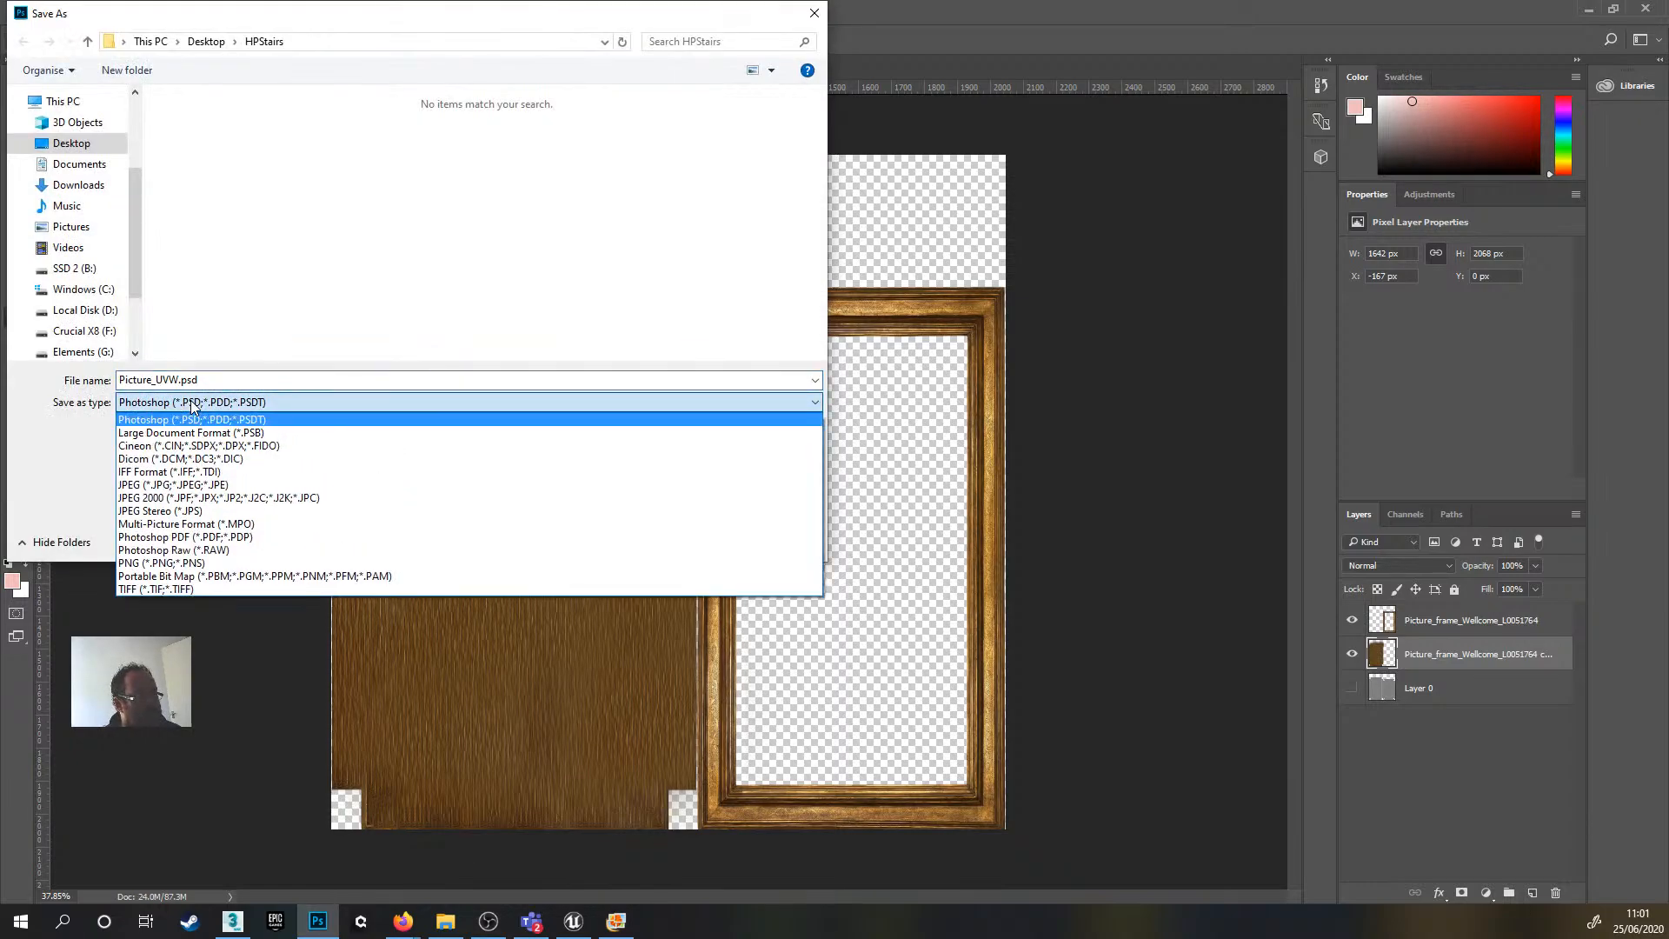
click(812, 13)
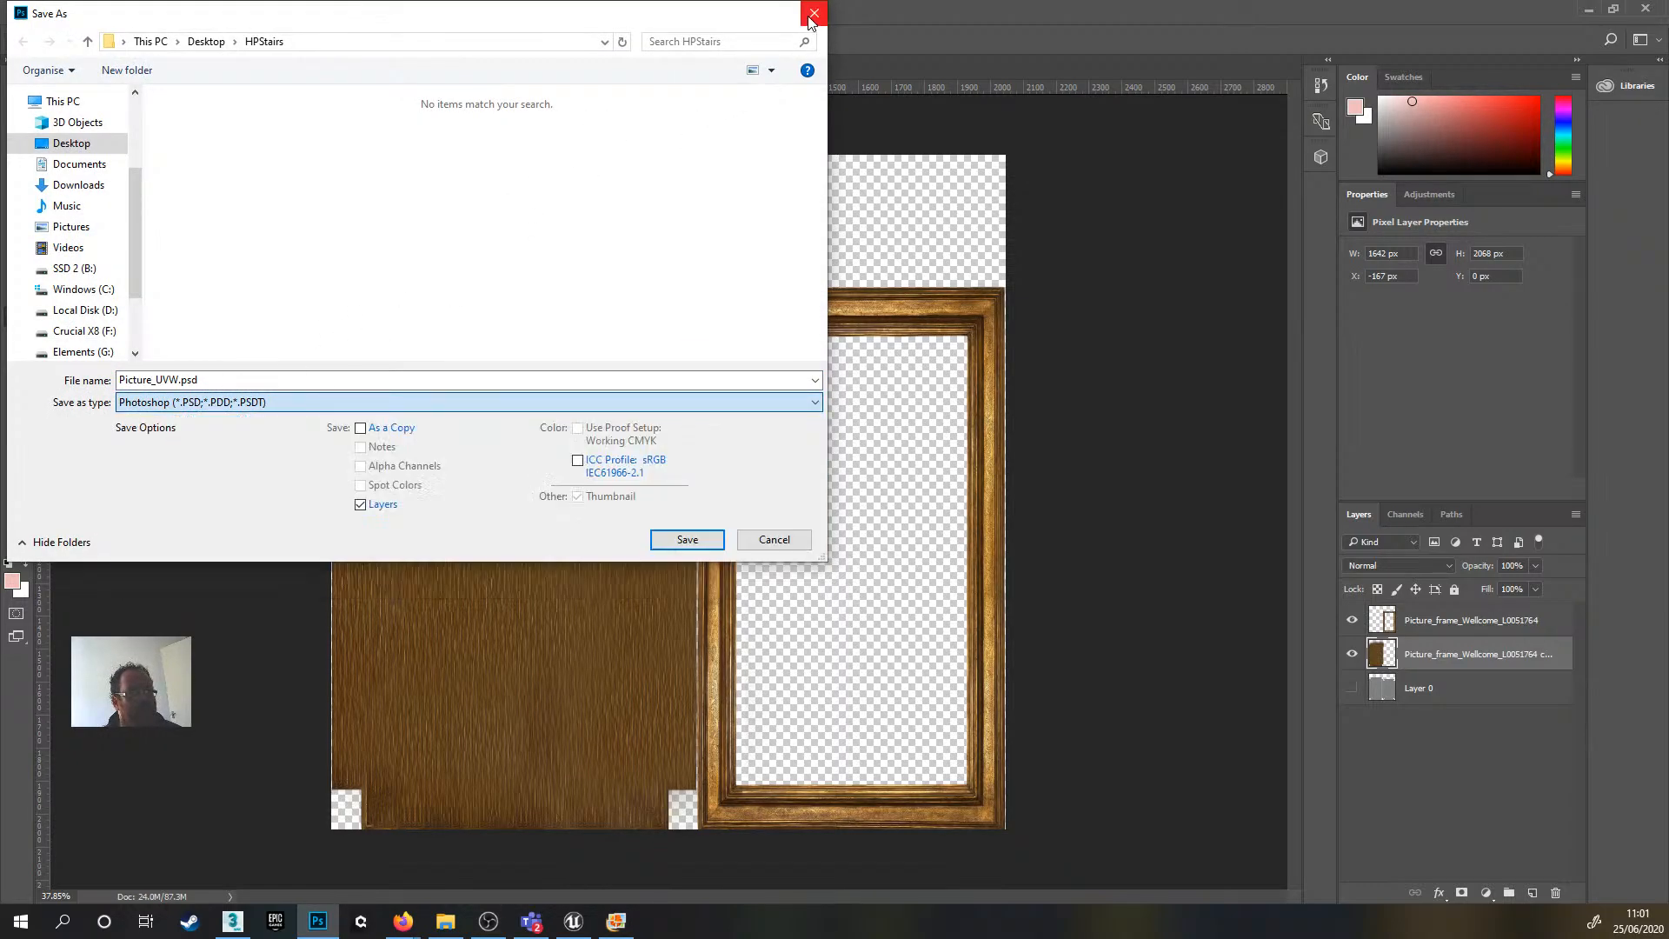
click(814, 14)
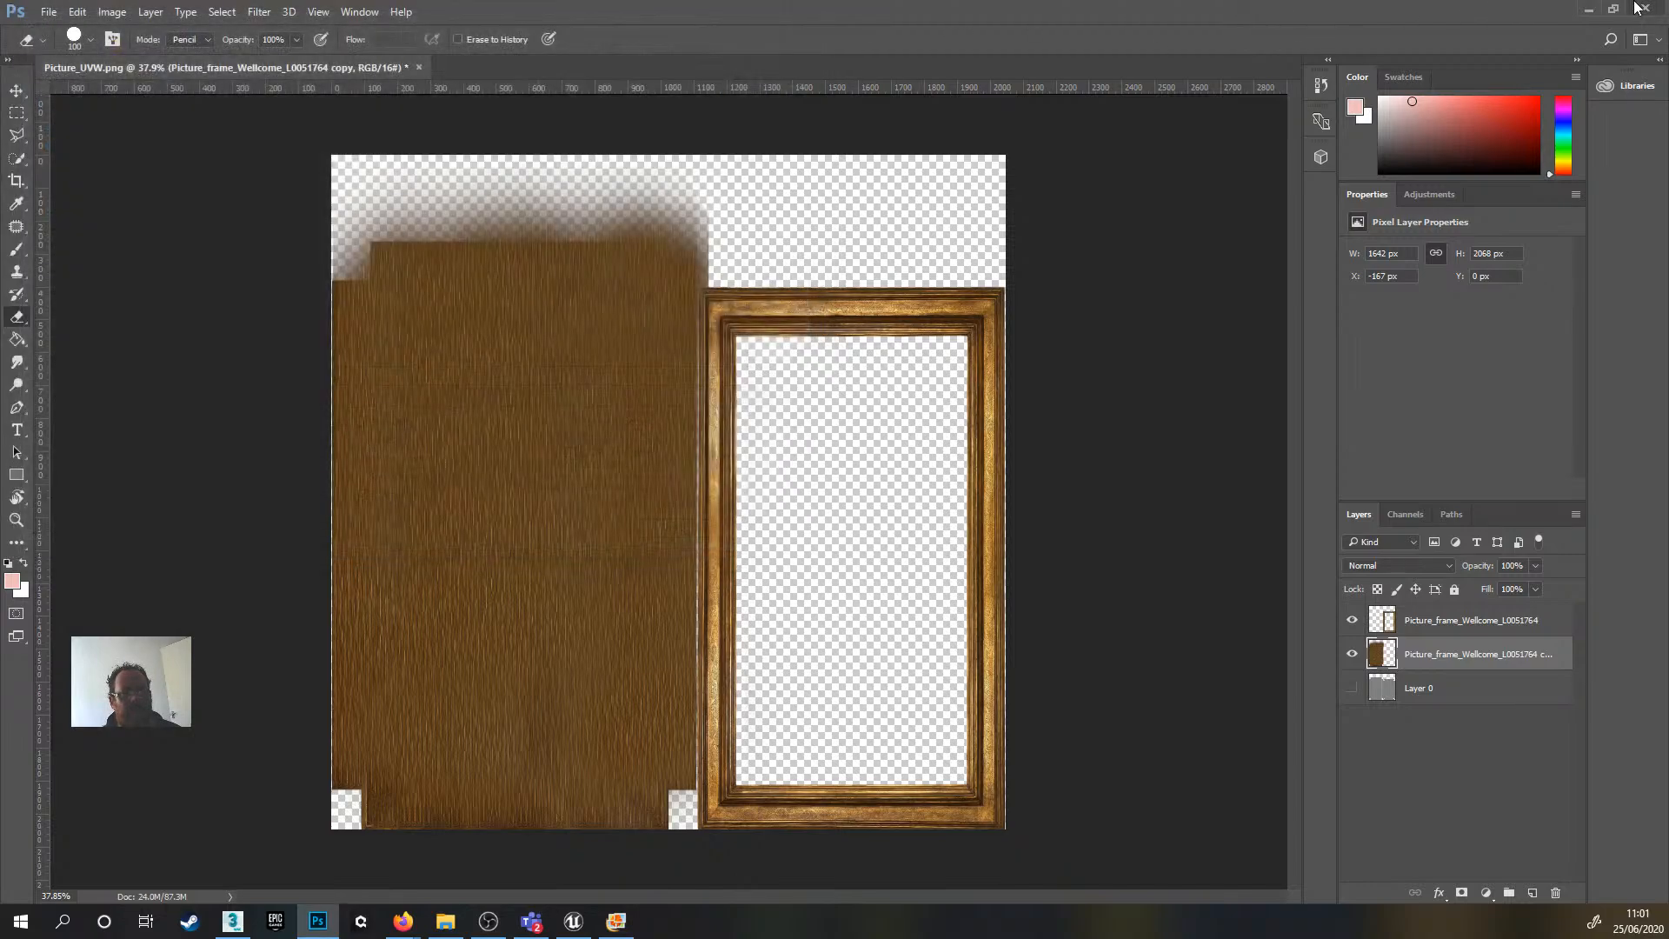
- Switch to 3ds Max and replace the diffuse bitmap of sub-material 1 in the 01 - Default material with Picture_UVW.png
click(1589, 9)
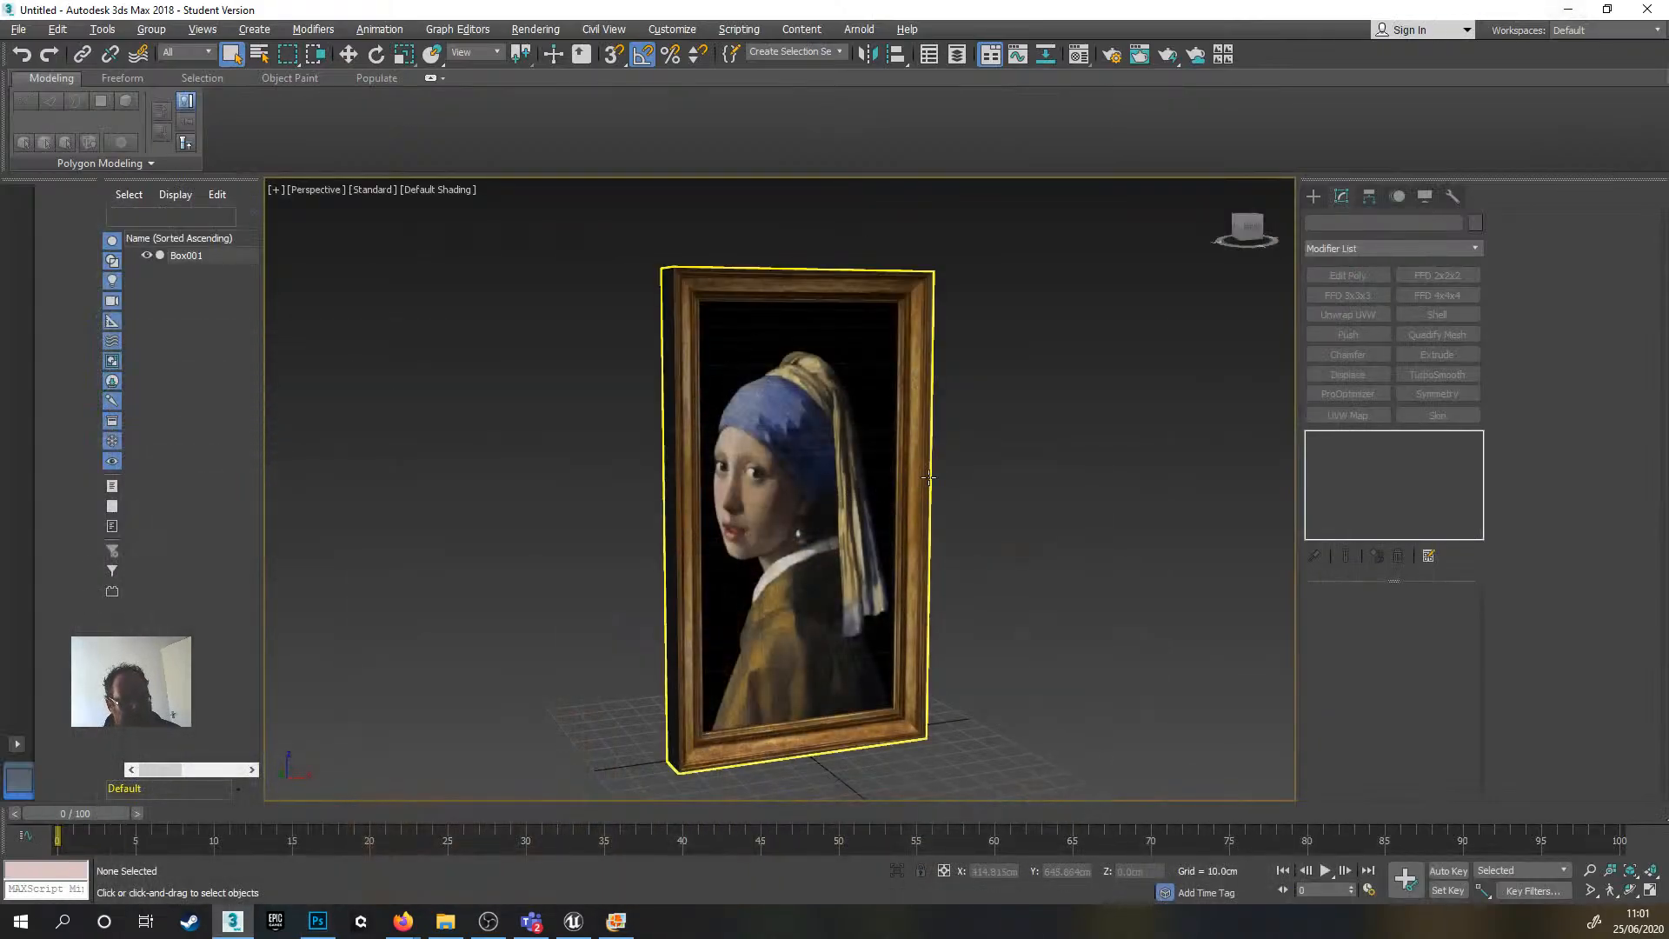
key(m)
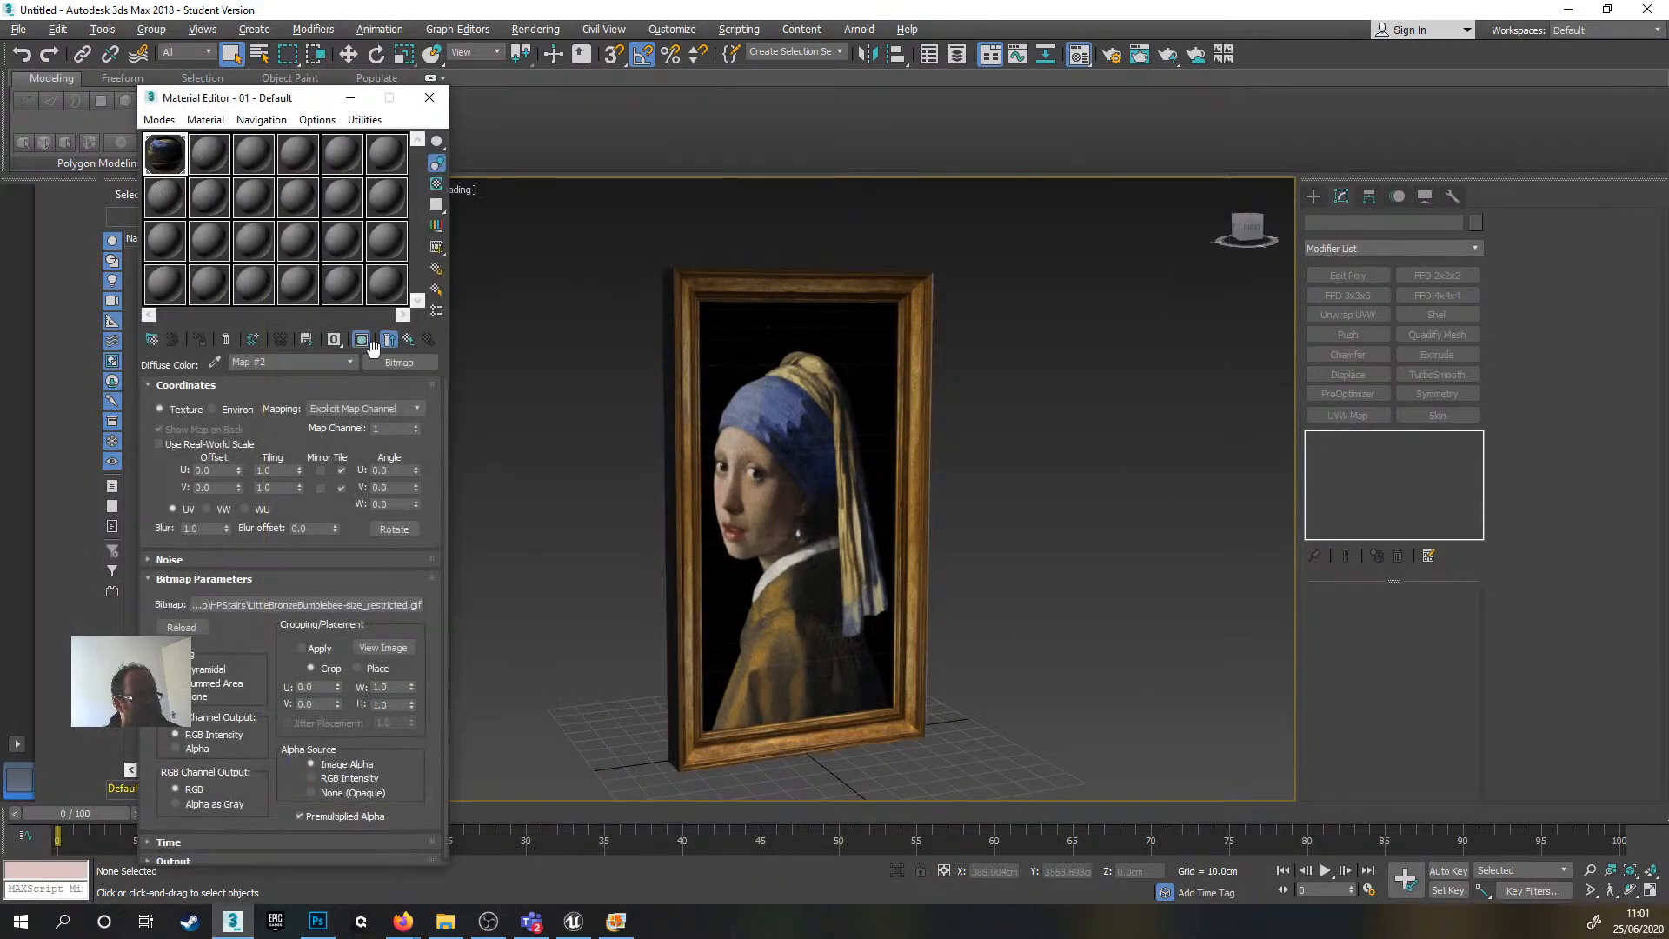
click(409, 339)
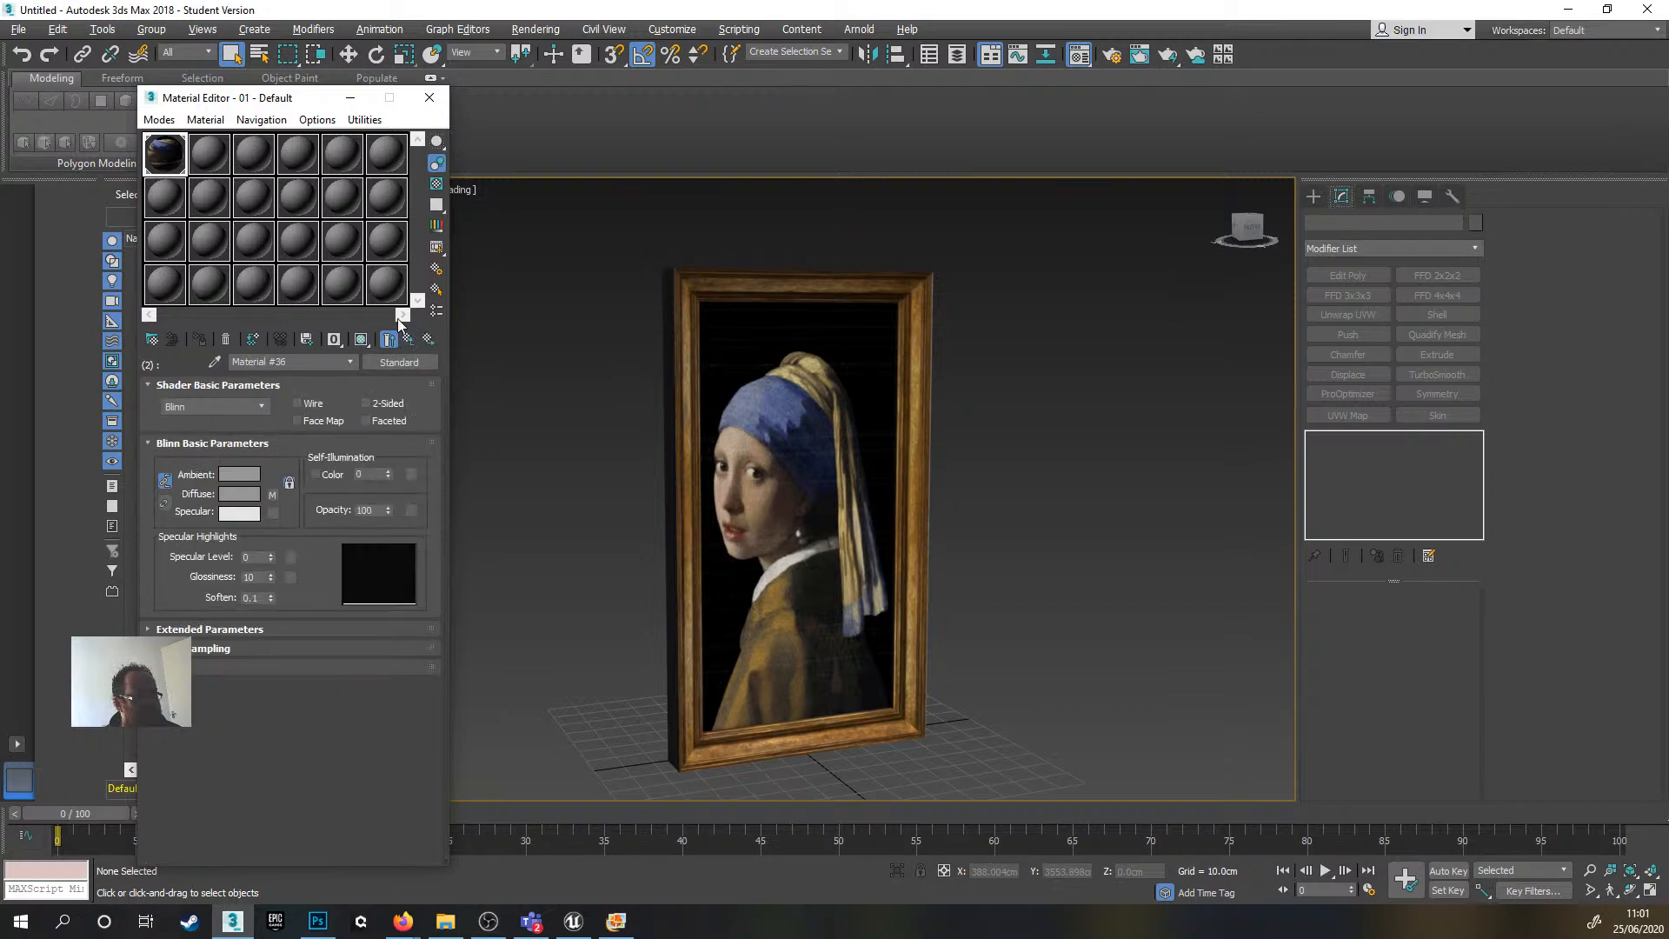
click(410, 339)
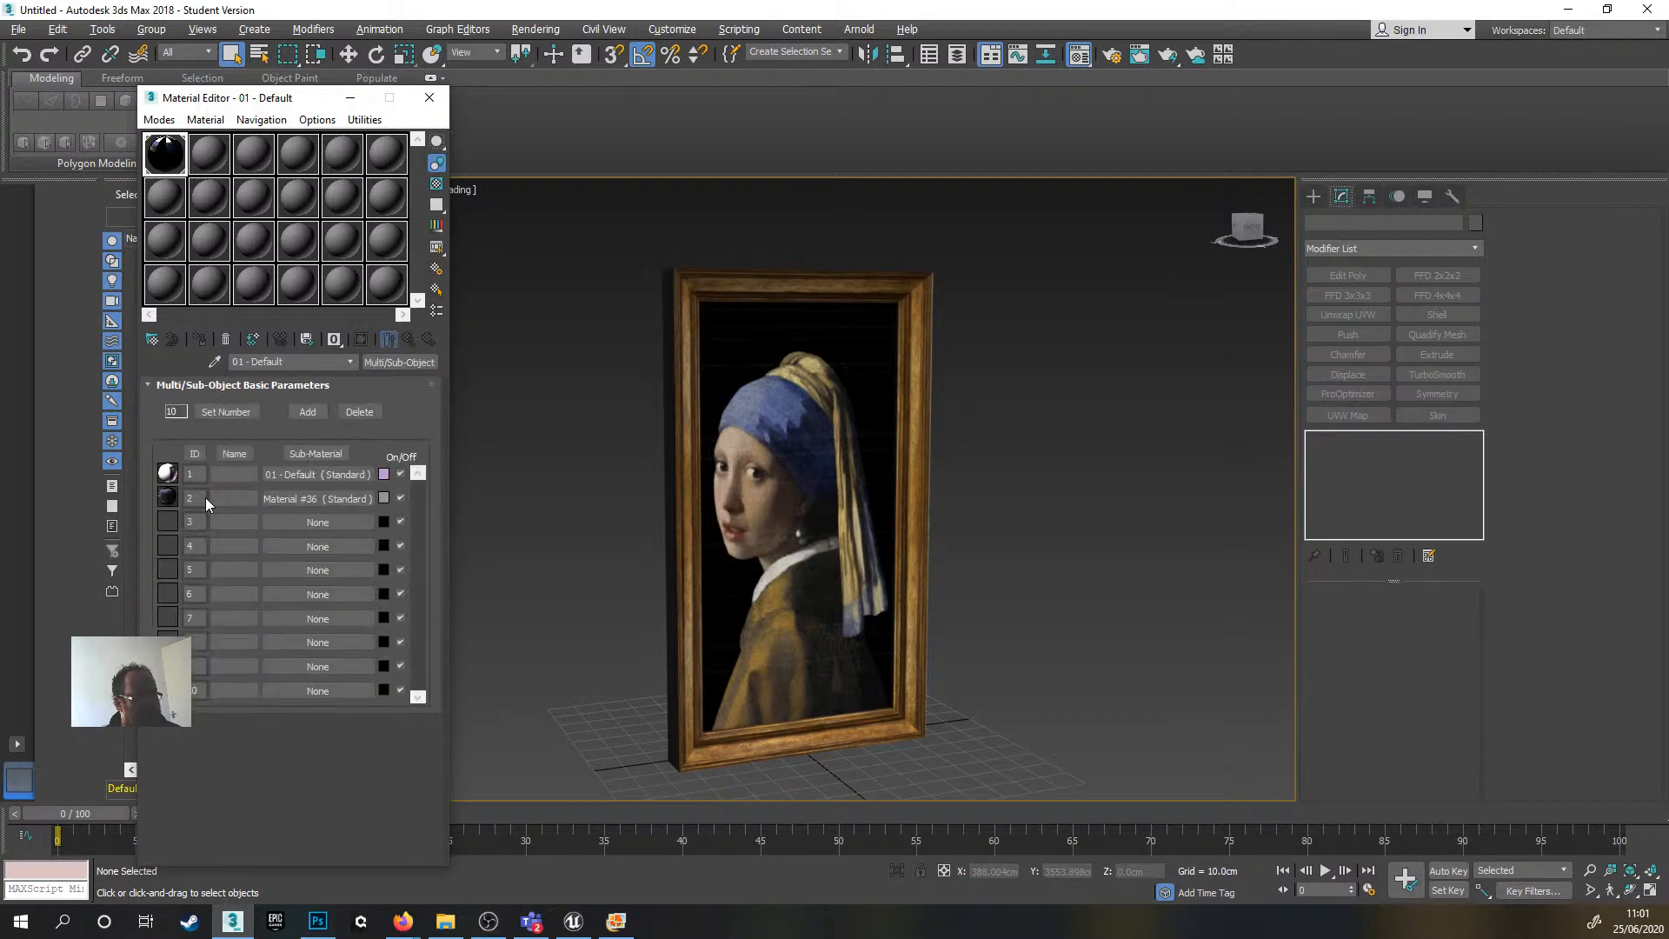
click(321, 475)
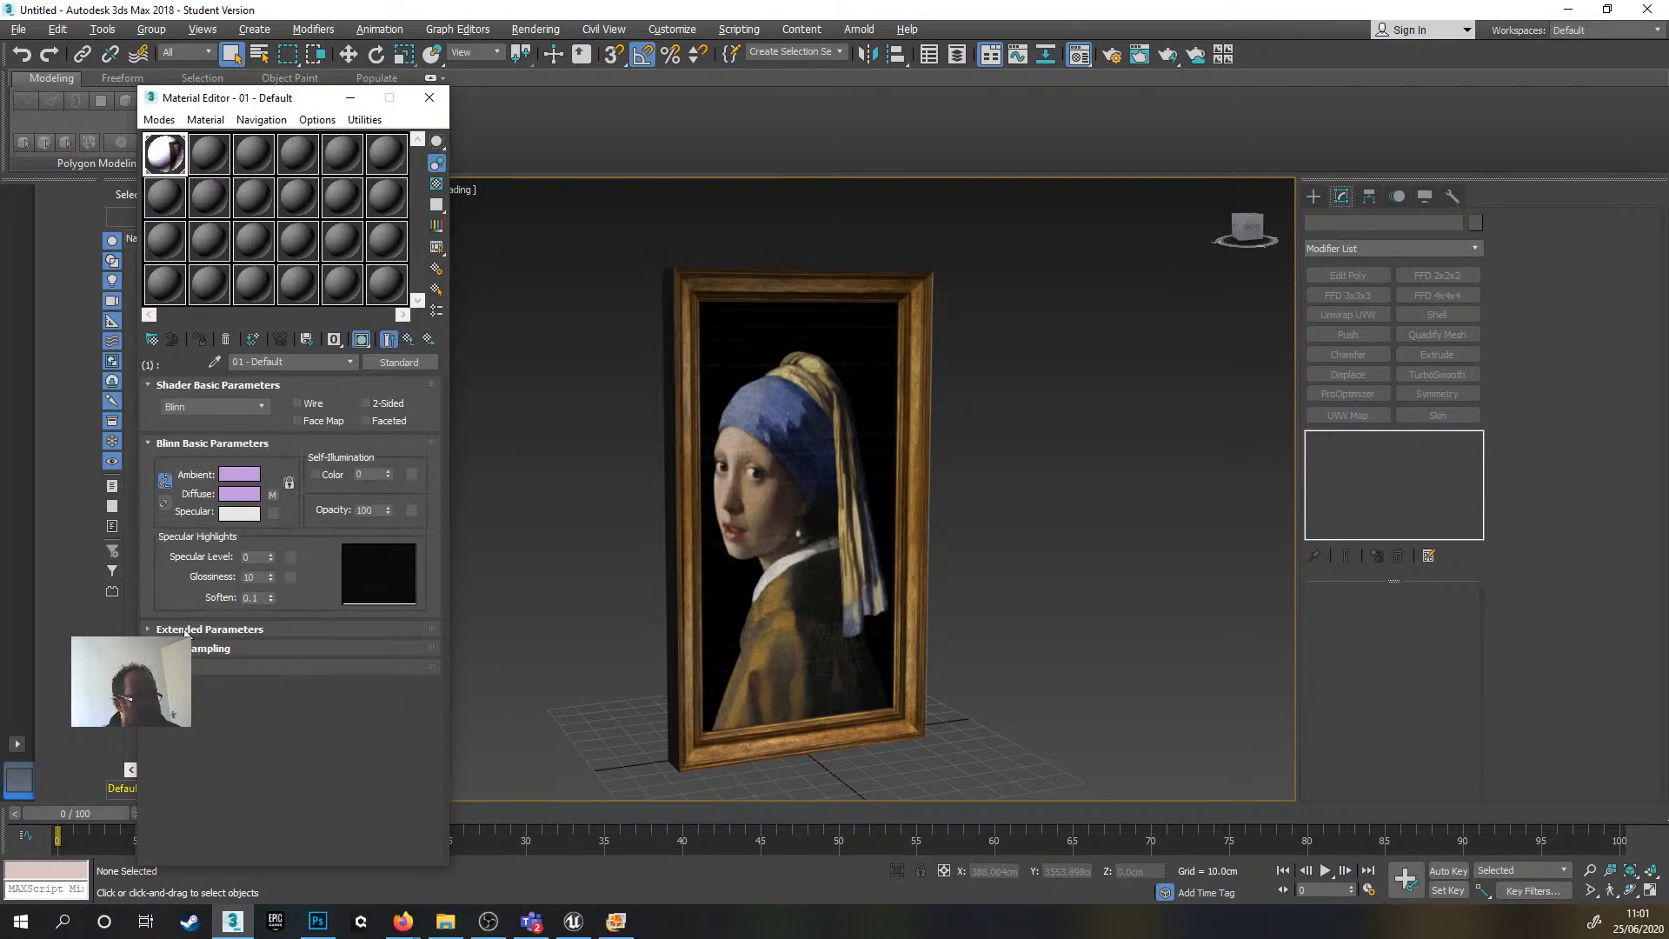
click(271, 494)
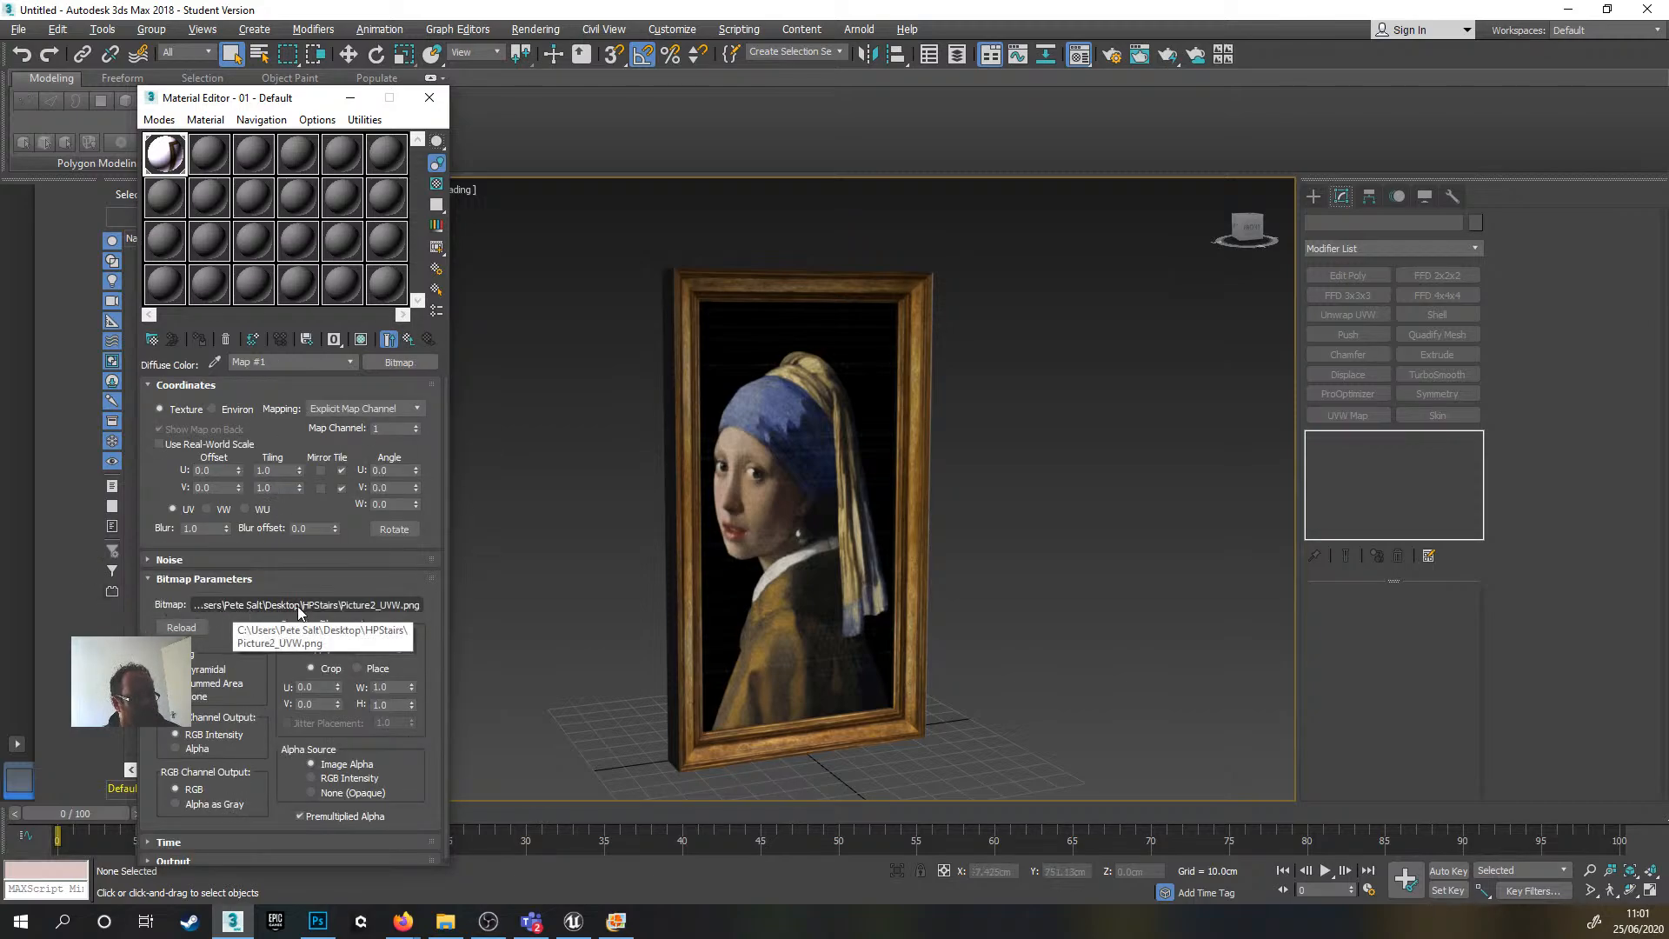
click(295, 605)
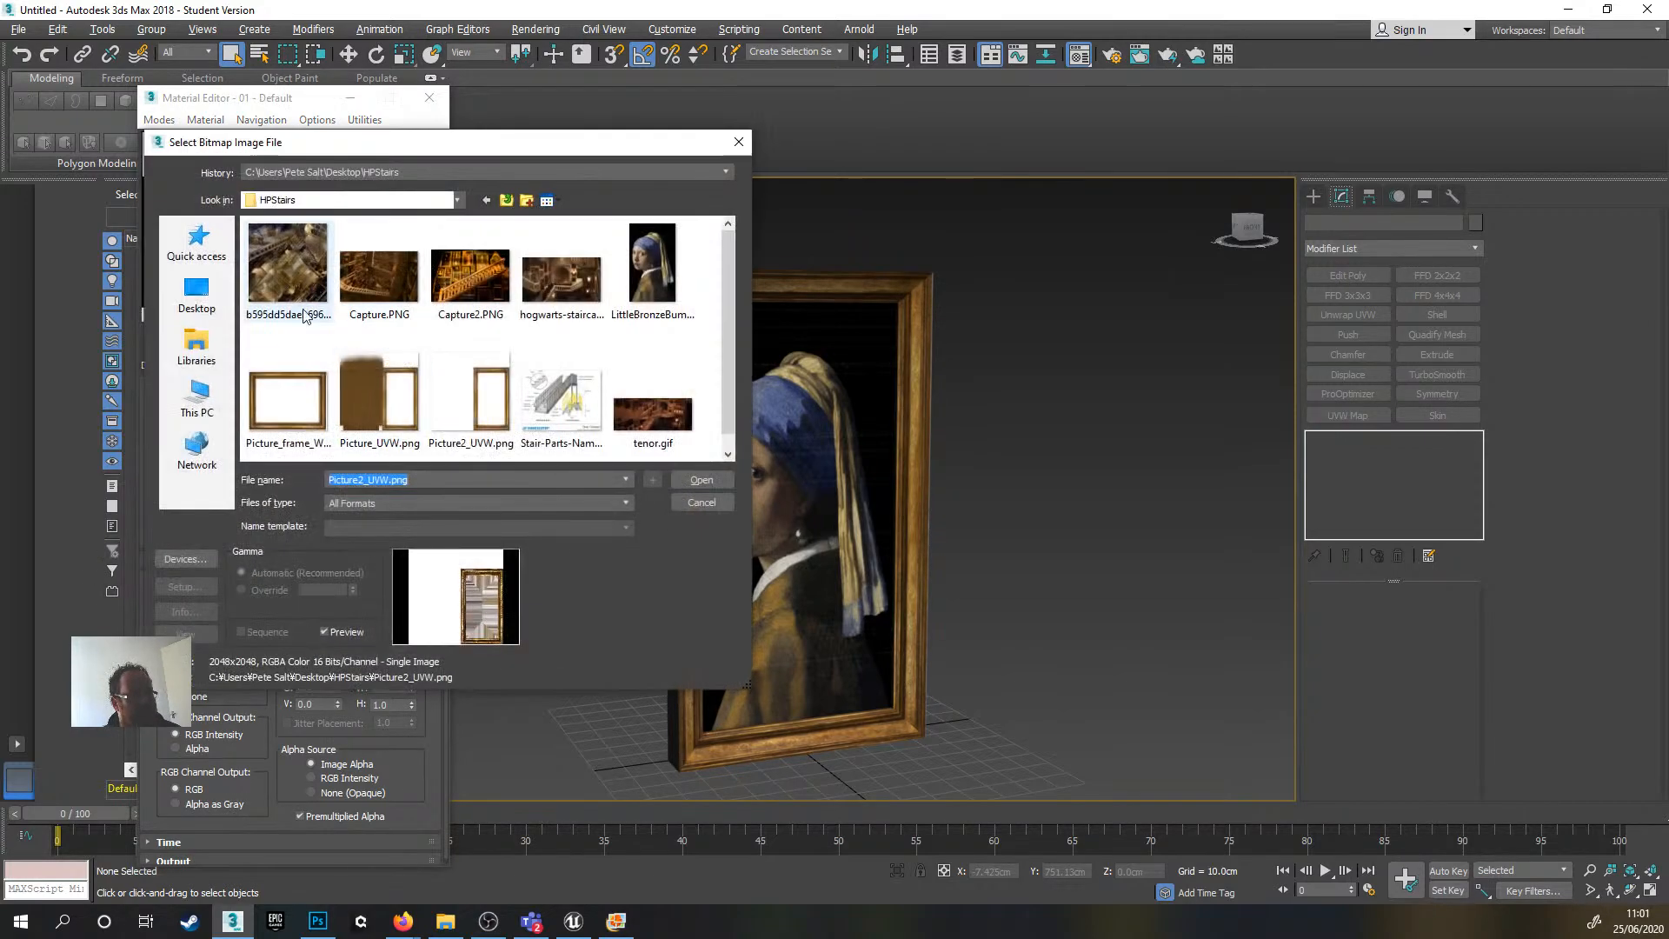
click(399, 410)
click(702, 480)
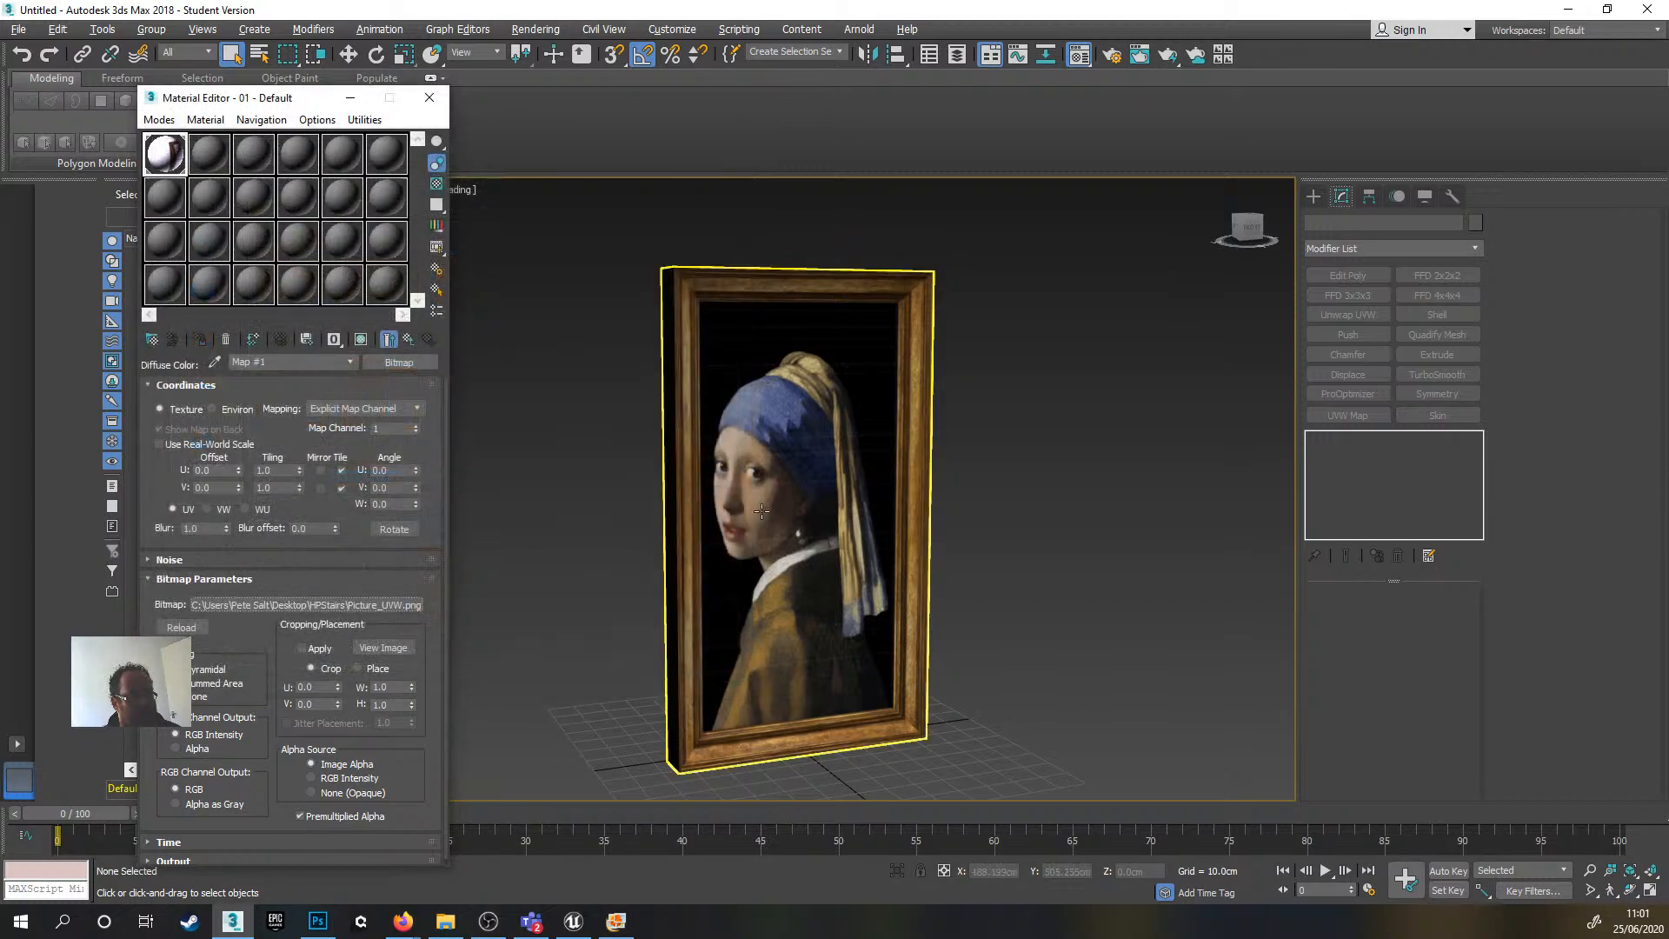
- Close the Material Editor and examine the wood grain on the frame's sides up close and from a distance
click(430, 97)
mouse_move(912, 409)
alt+middle_down()
mouse_move(805, 410)
mouse_move(790, 361)
alt+middle_up()
scroll(878, 414, up, 5)
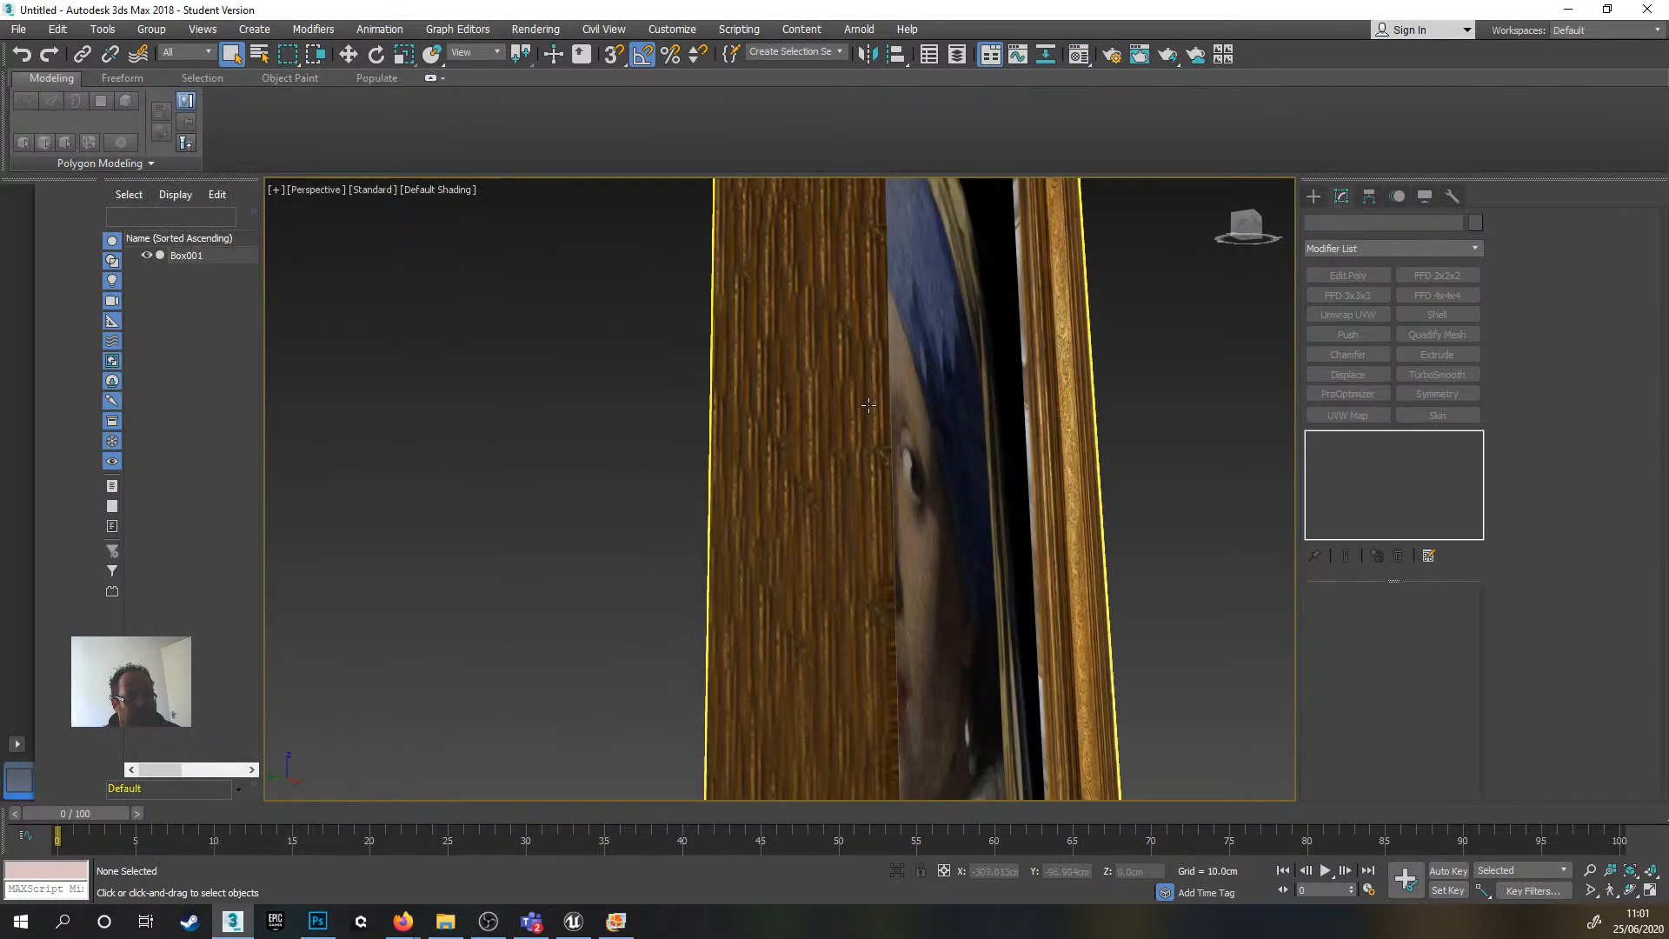
mouse_move(878, 414)
alt+middle_down()
mouse_move(693, 447)
mouse_move(781, 518)
mouse_move(798, 383)
mouse_move(804, 421)
mouse_move(1005, 433)
mouse_move(835, 461)
mouse_move(887, 451)
mouse_move(788, 488)
alt+middle_up()
scroll(1007, 444, down, 5)
scroll(783, 483, up, 4)
scroll(783, 484, down, 4)
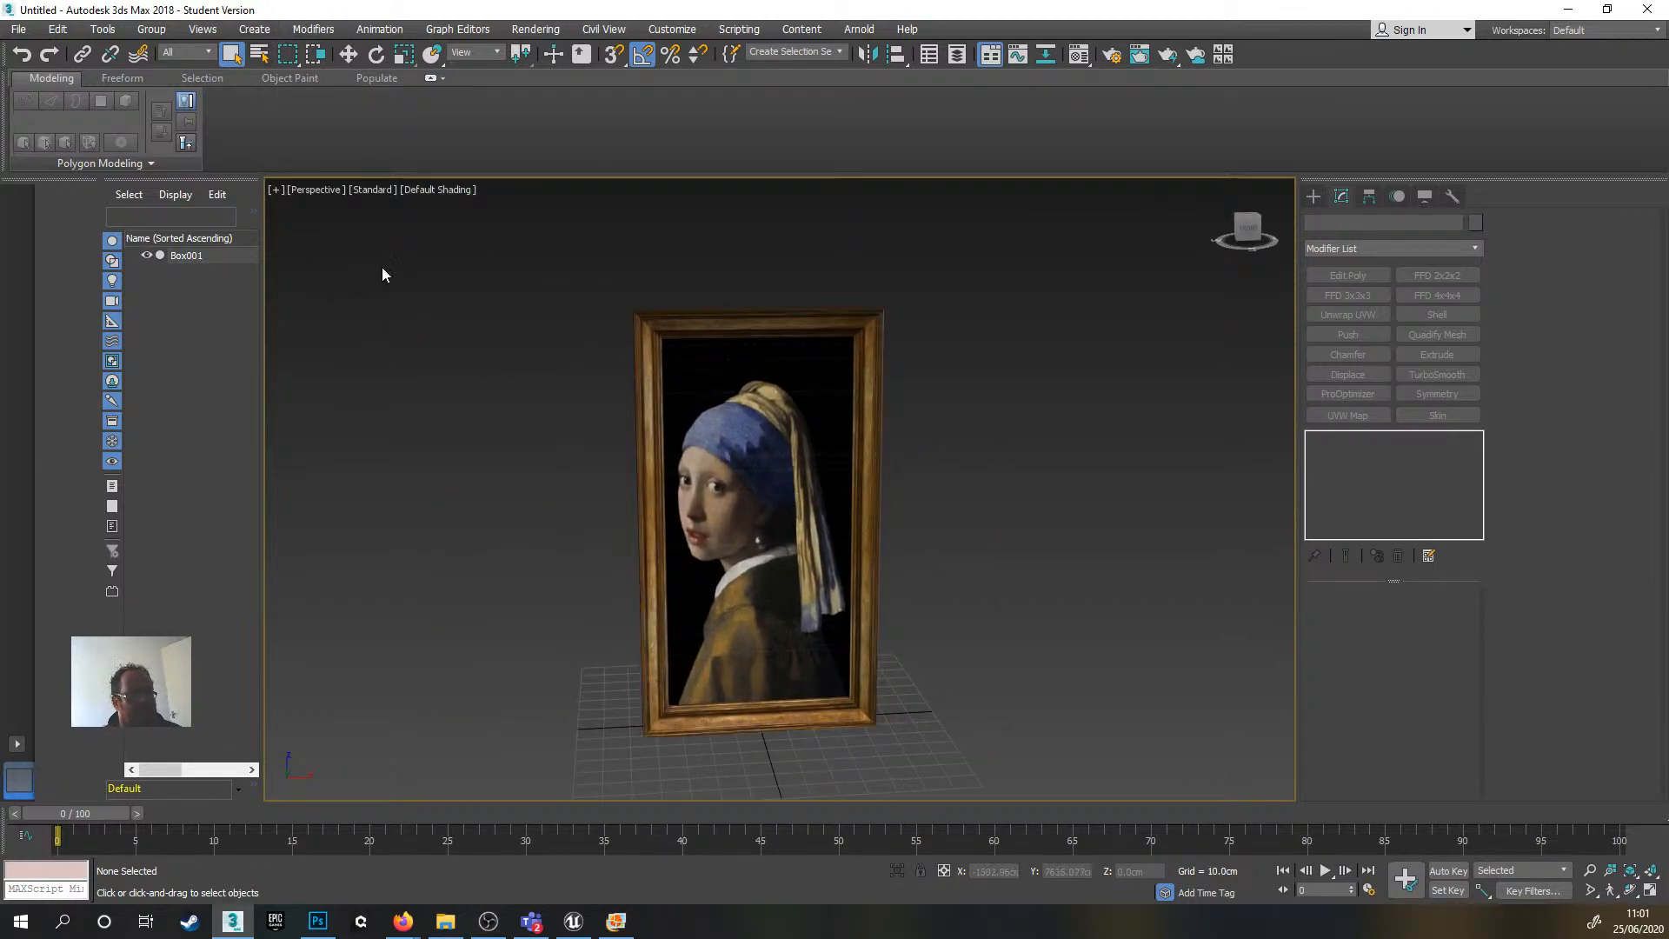
- Rename the framed portrait object as PictureFrame
click(778, 398)
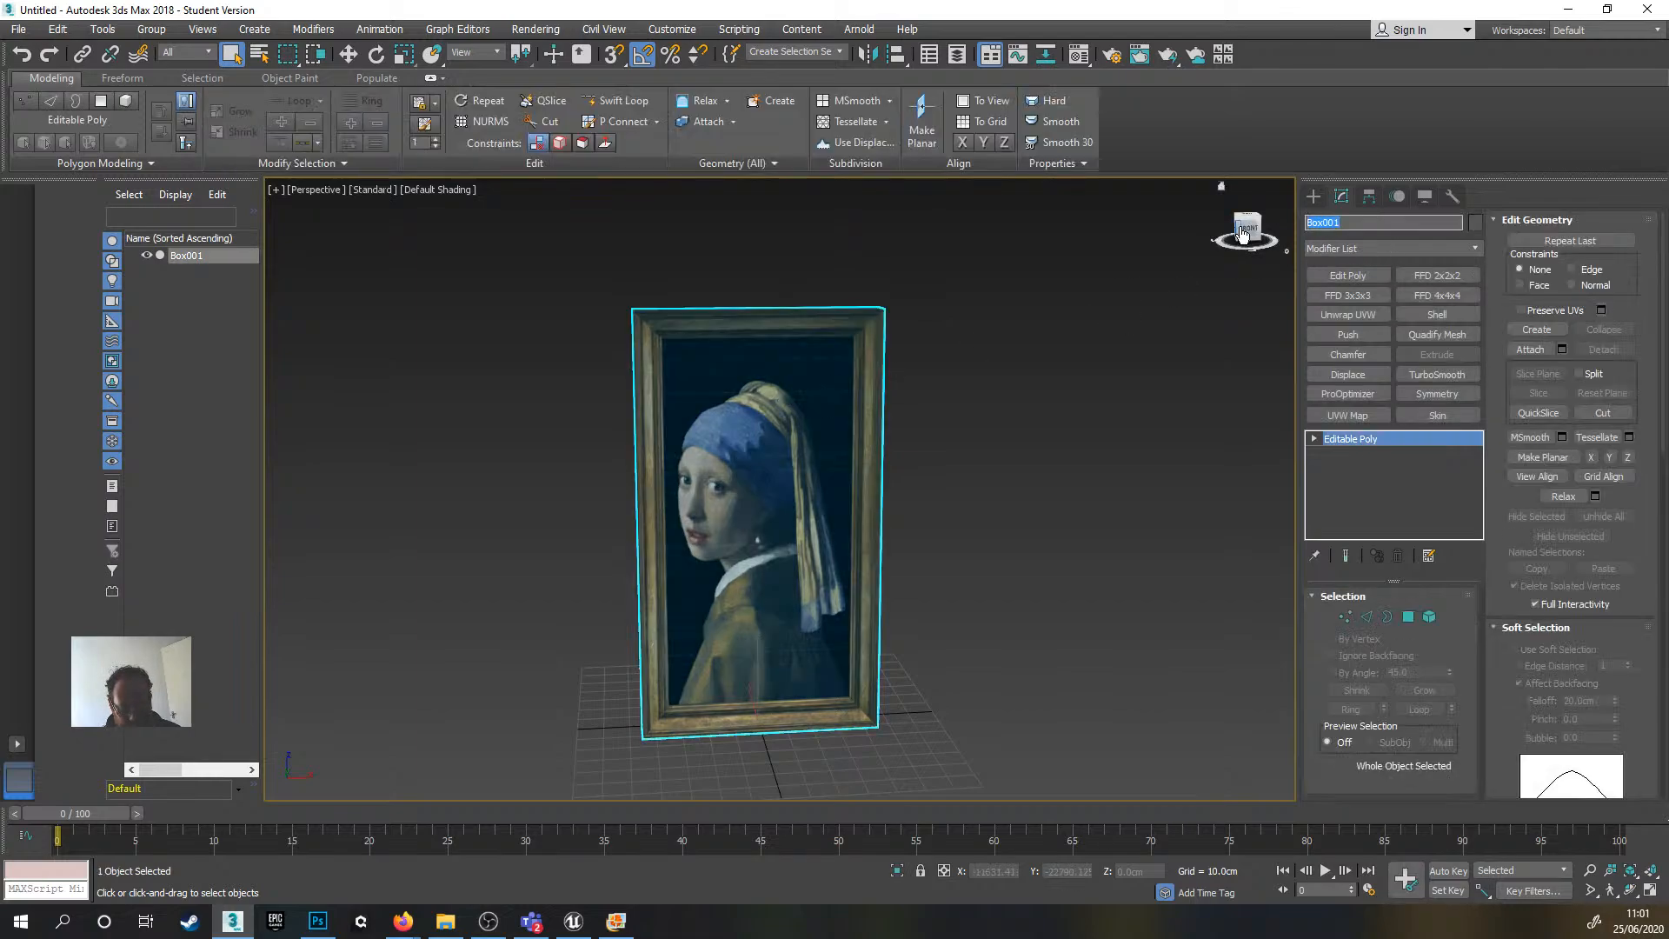
text(PictureFrame)
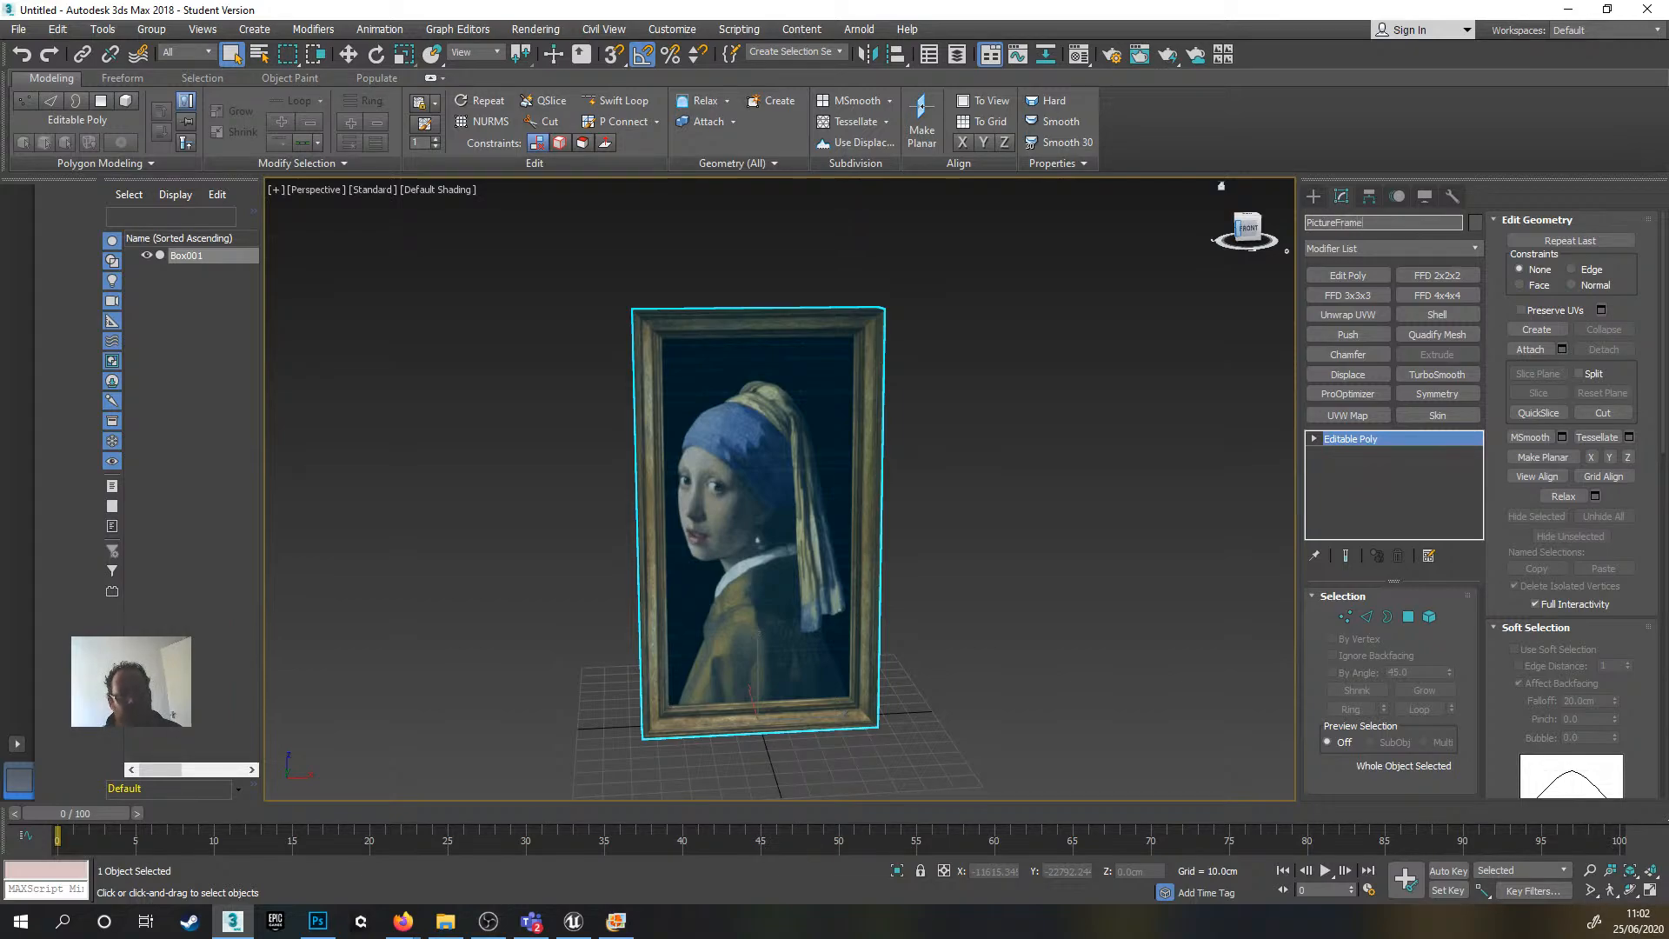
key(Return)
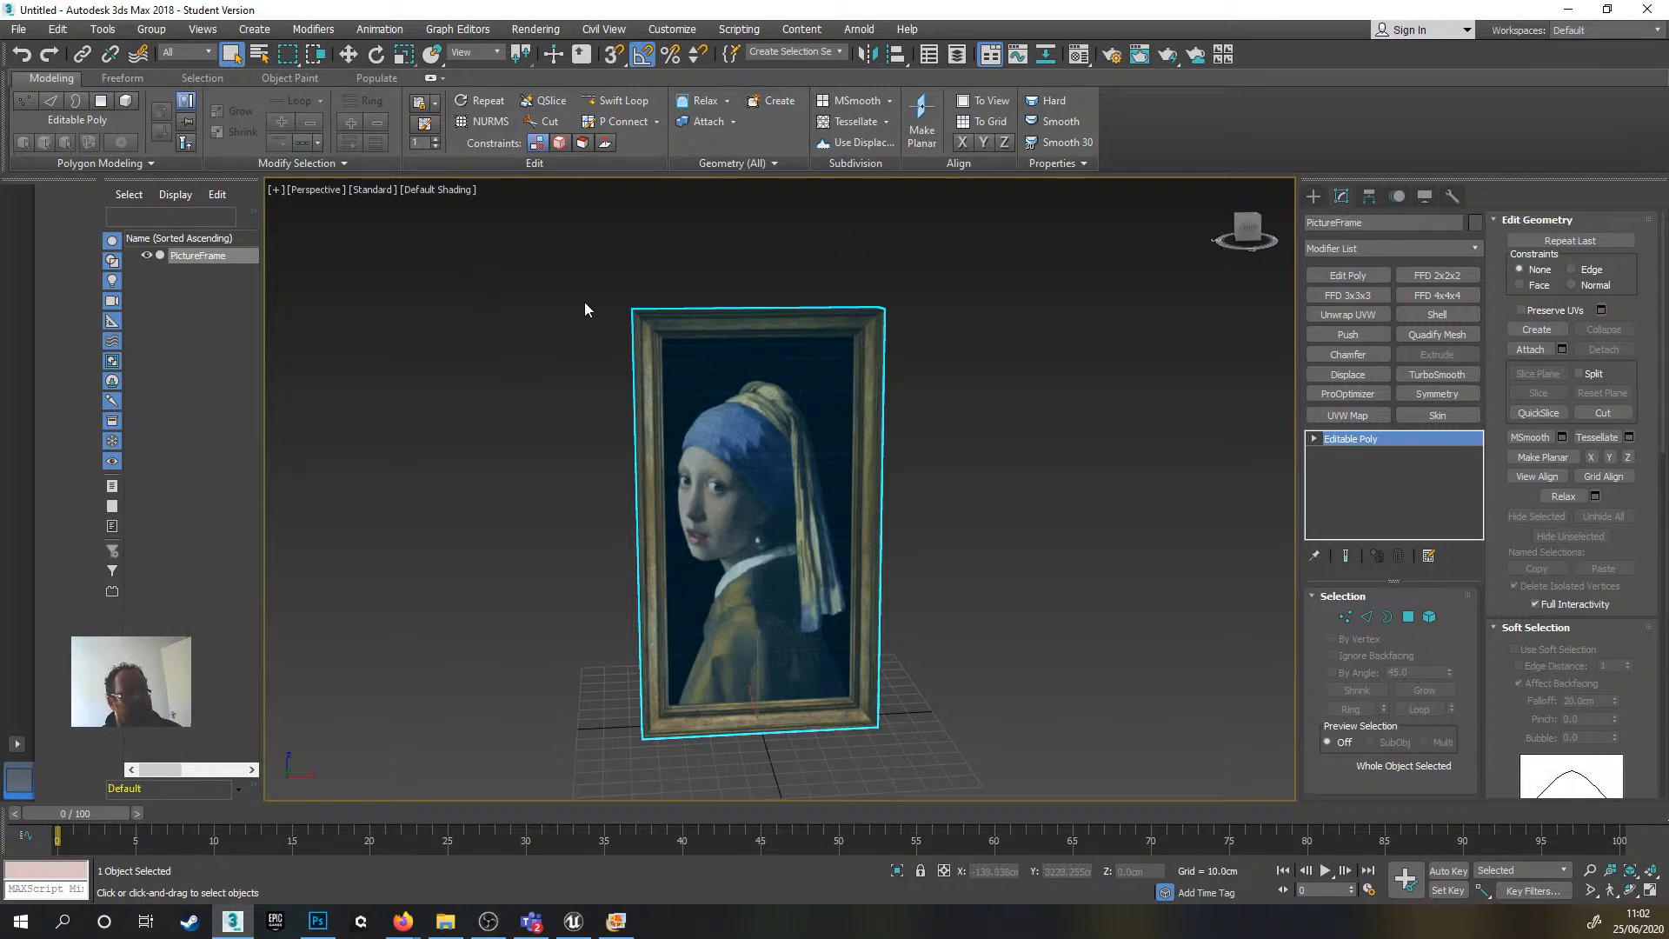
scroll(703, 344, down, 3)
middle_drag(756, 424, 801, 396)
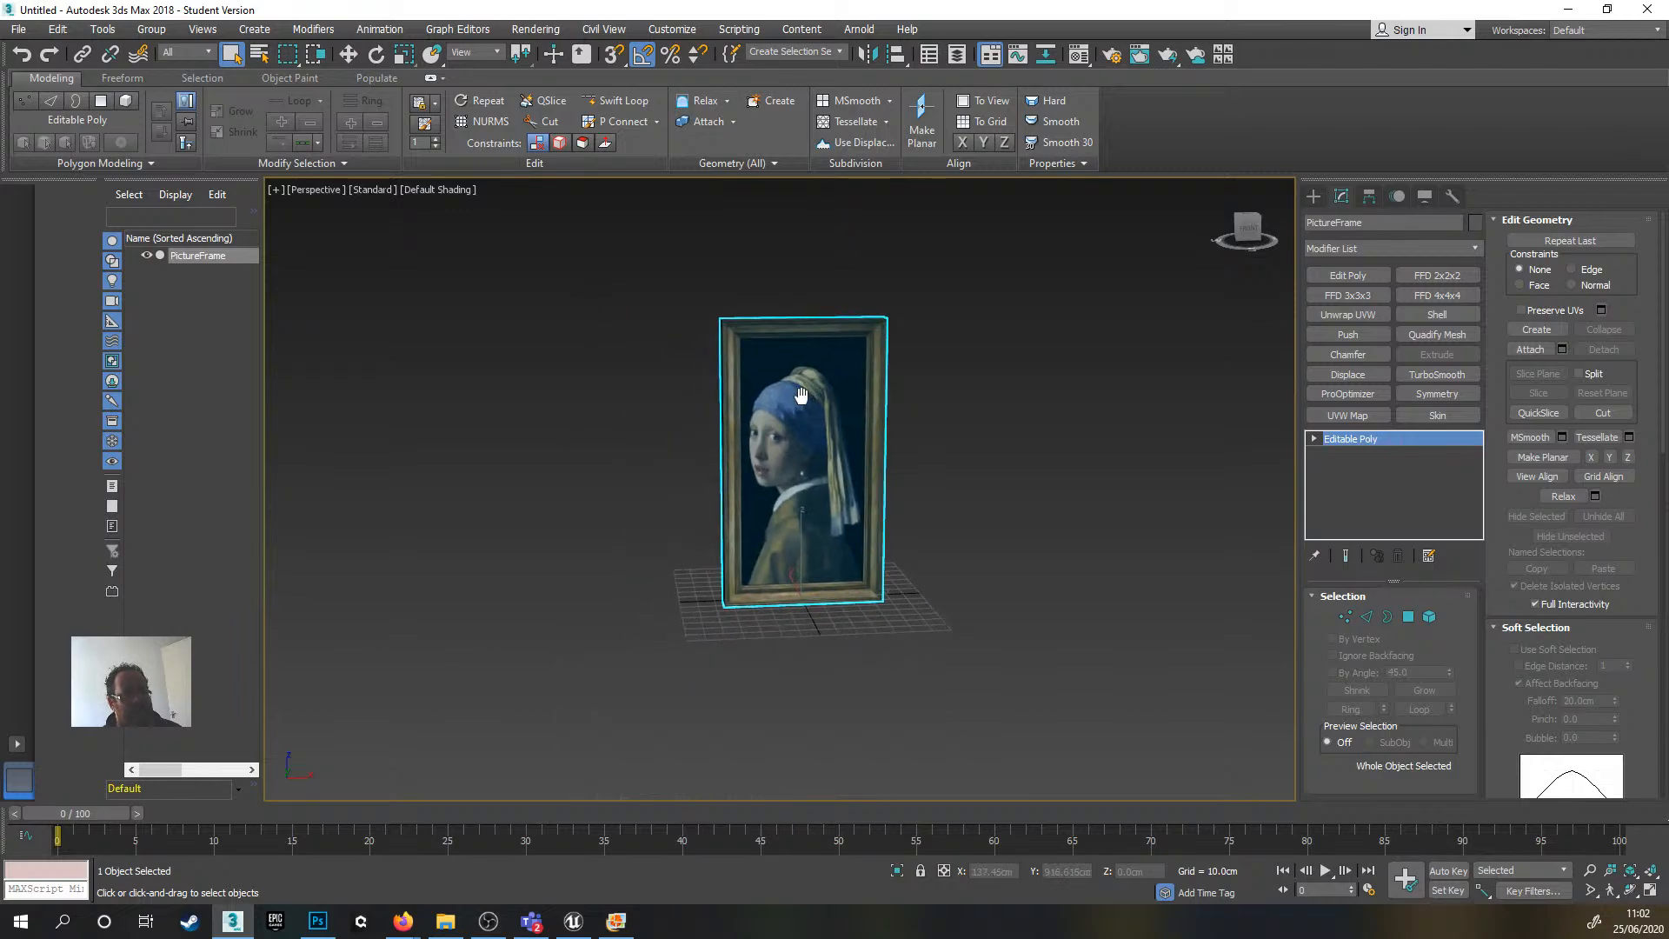
- Switch to Photoshop, delete the hidden Layer 0 and merge the visible wood-grain and frame layers
click(317, 920)
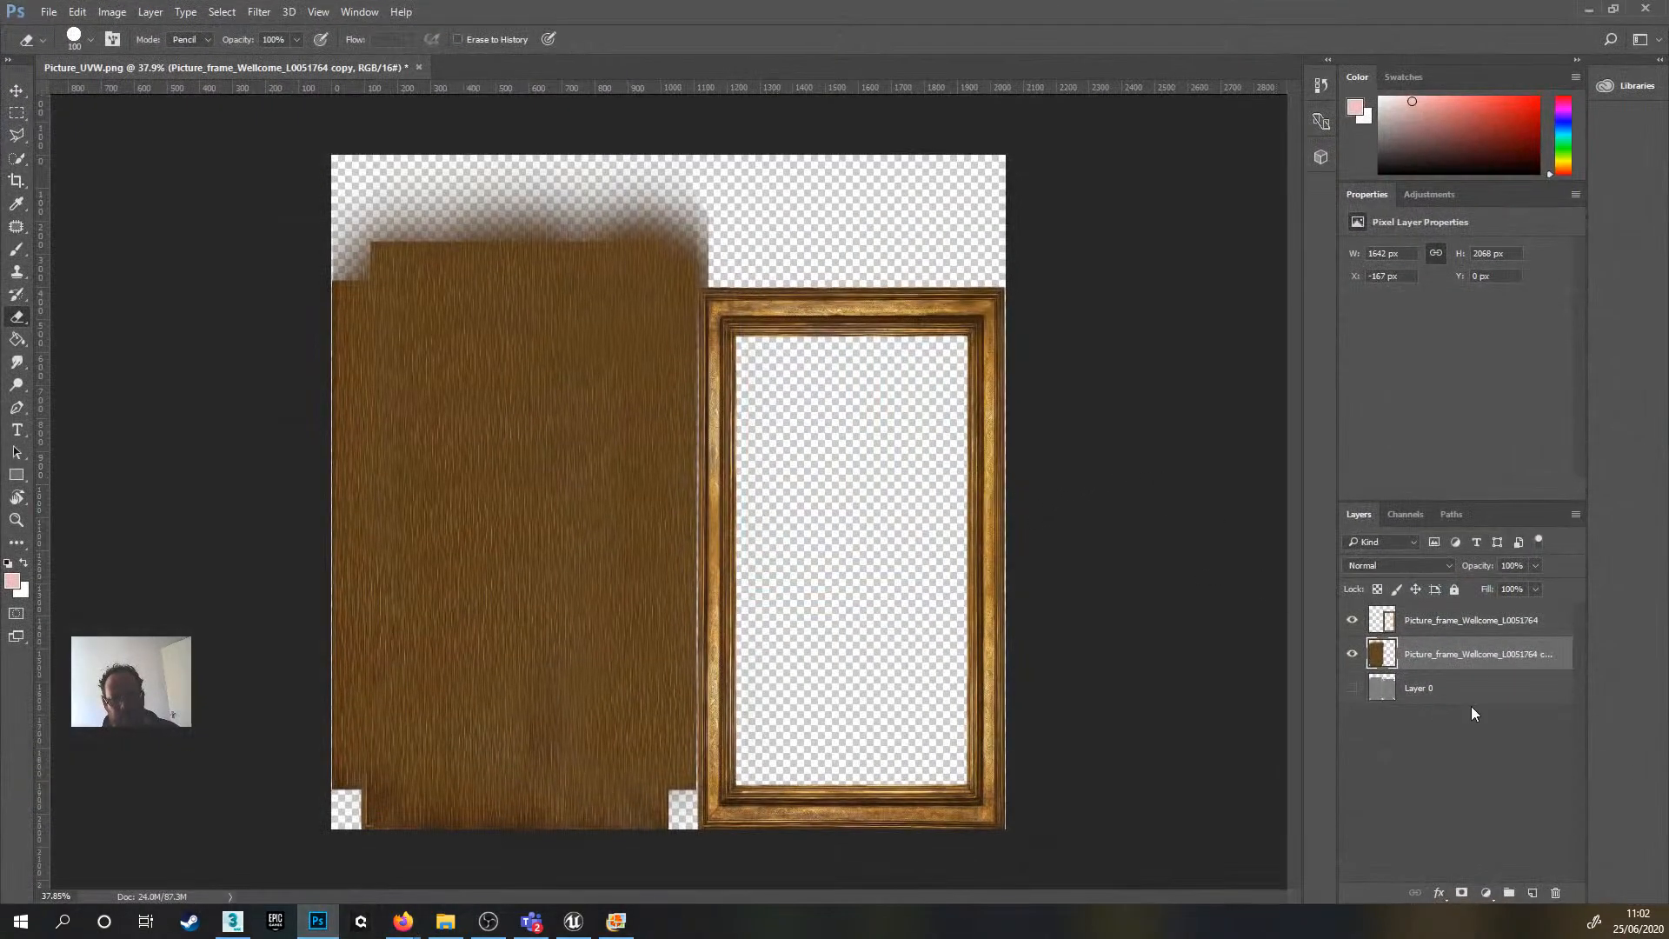
click(1400, 695)
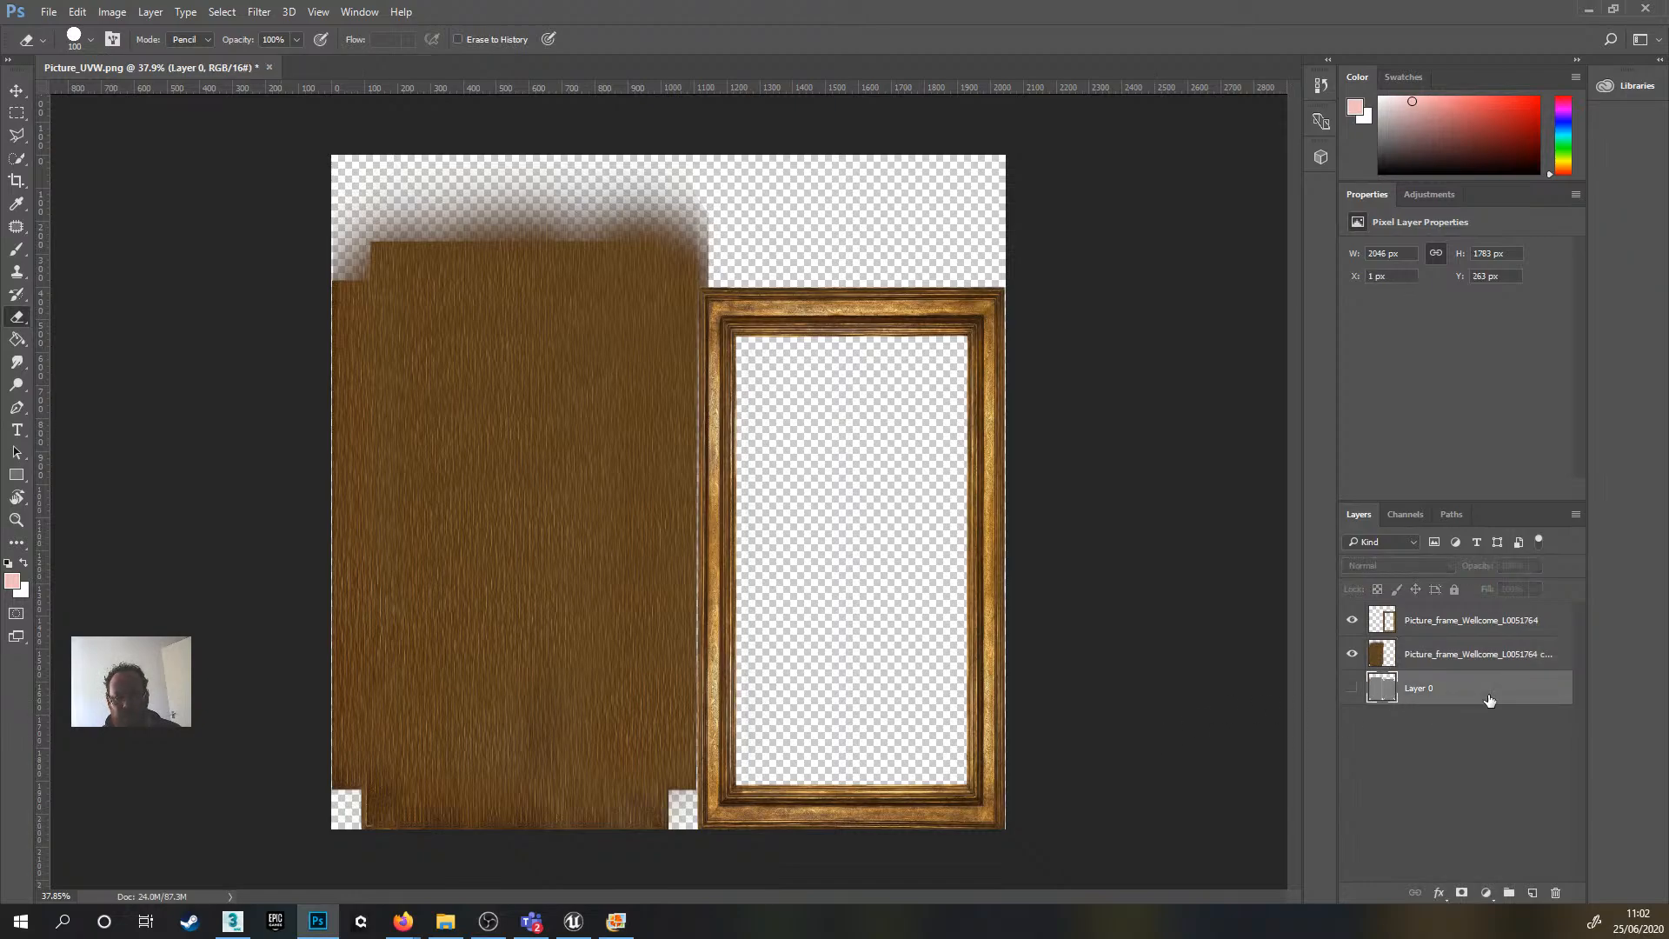
drag(1489, 701, 1556, 894)
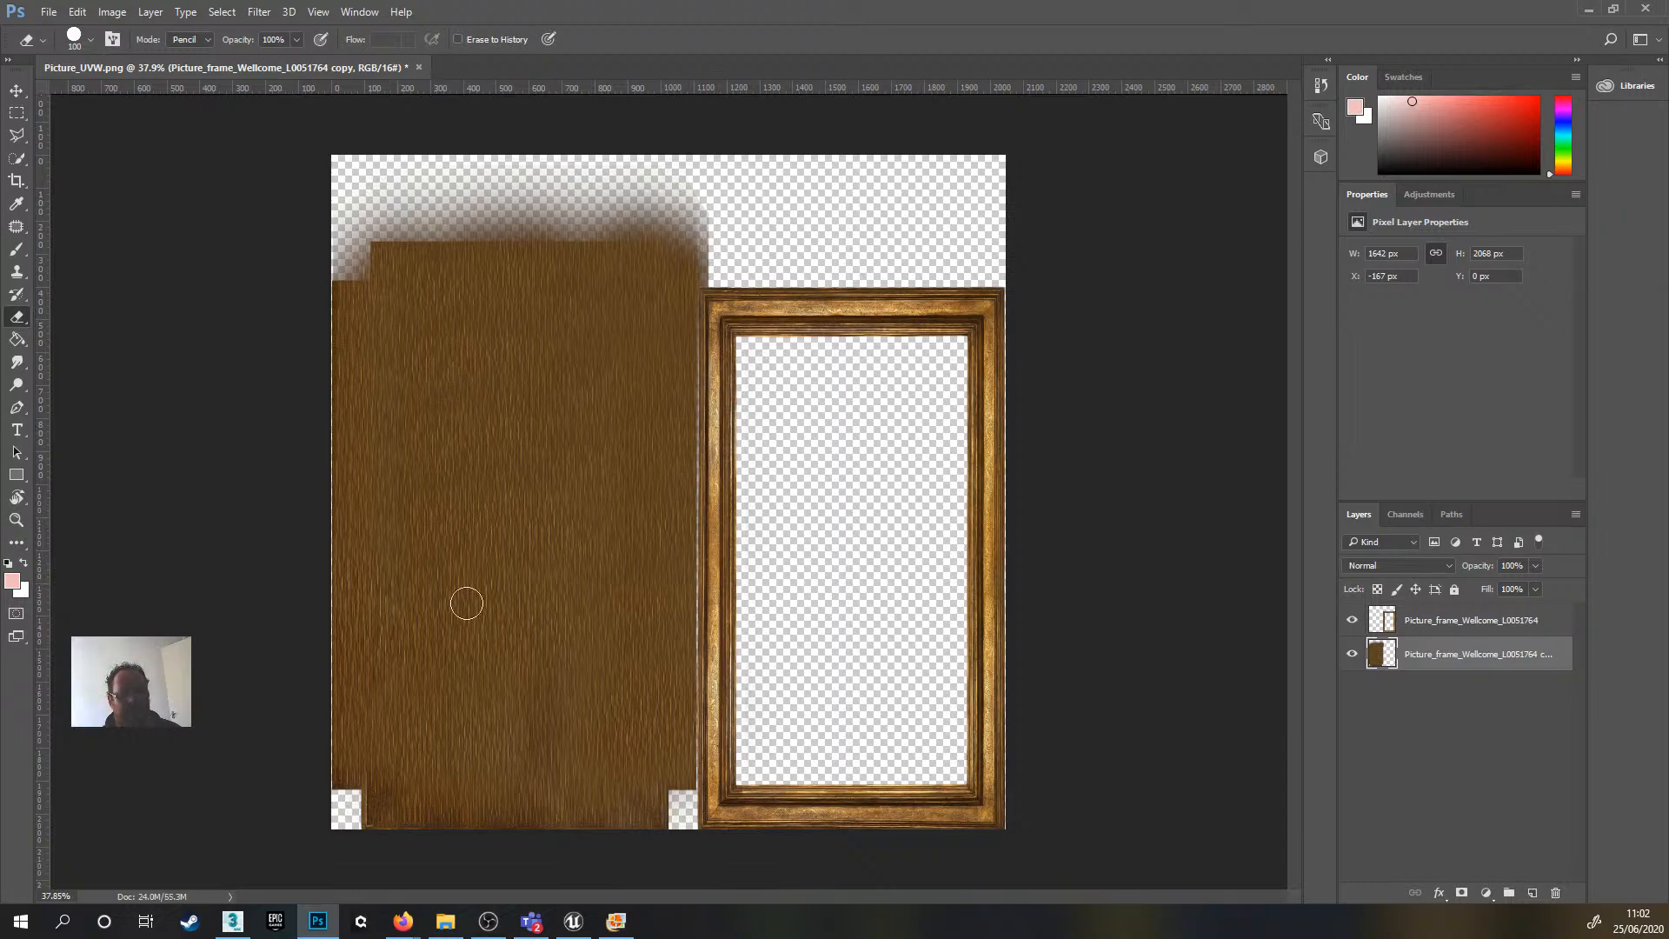
click(1416, 620)
right_click(1447, 632)
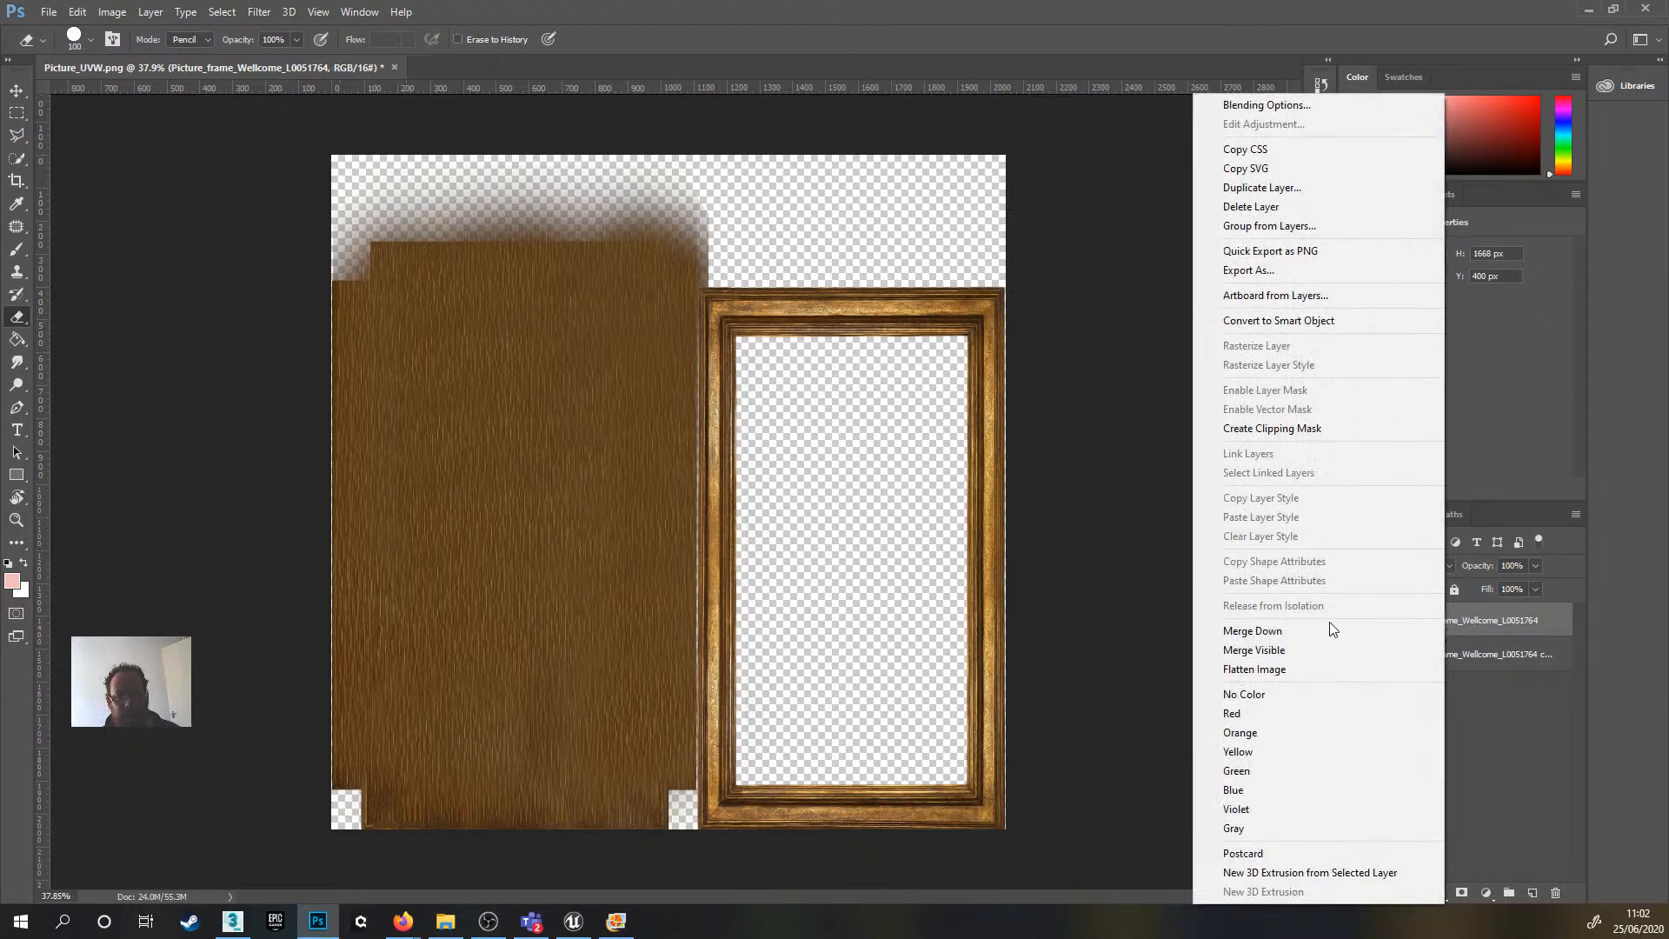
click(1276, 652)
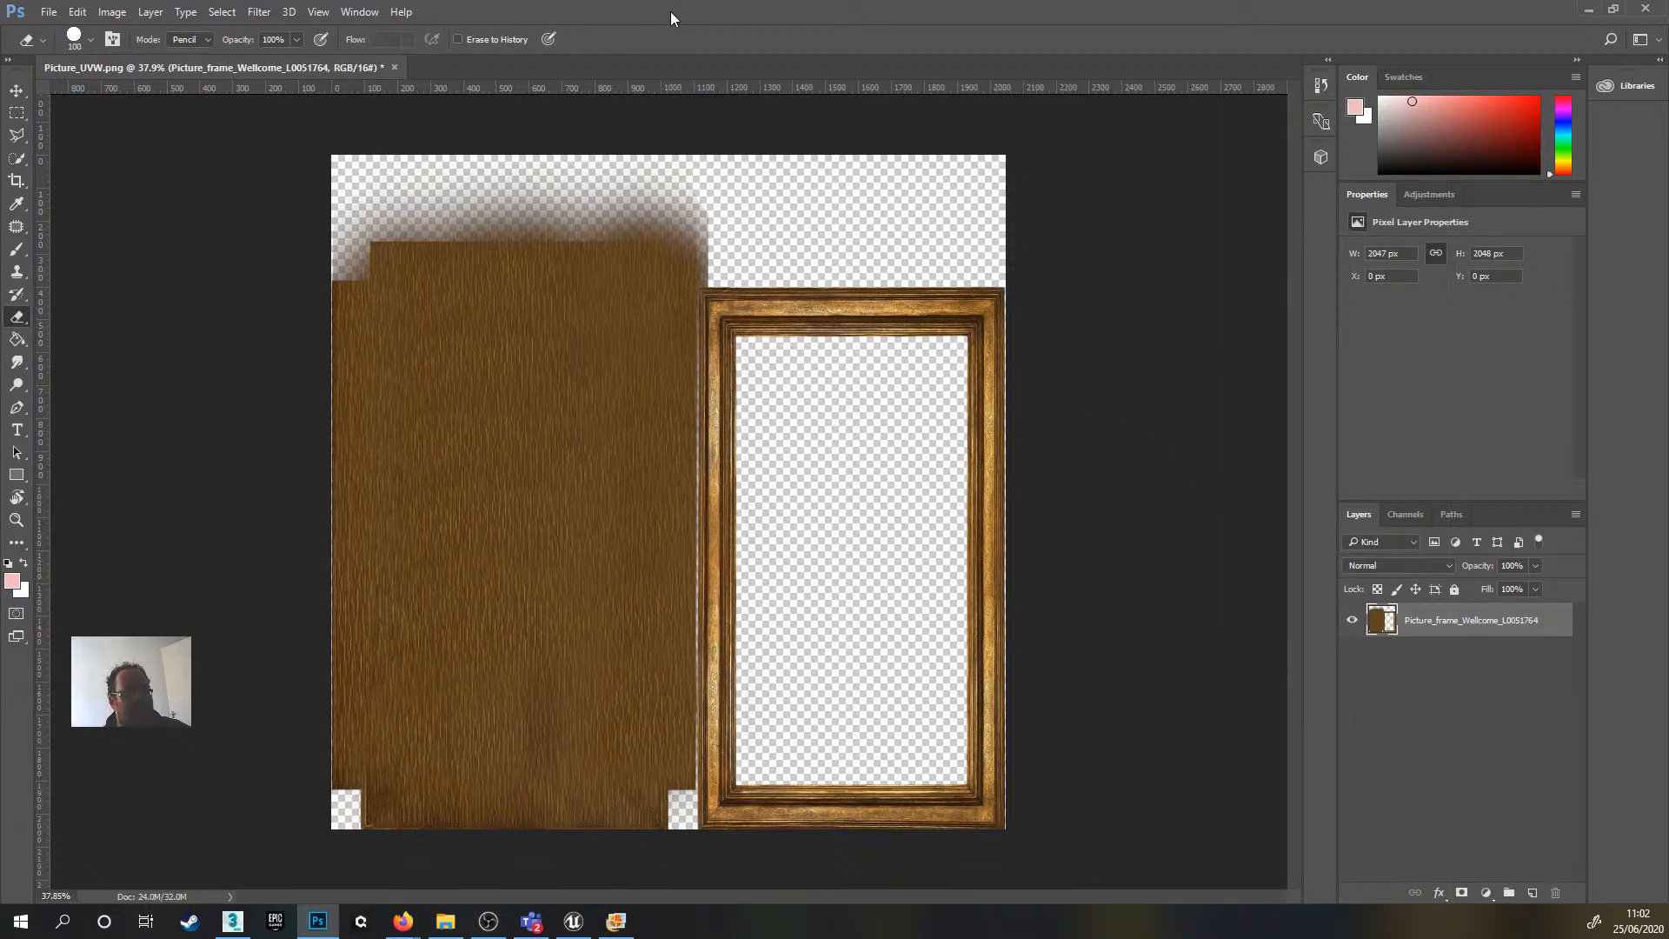
- Start the Generate Normal Map filter on the merged Picture_frame_Wellcome_L0051764 layer
click(264, 14)
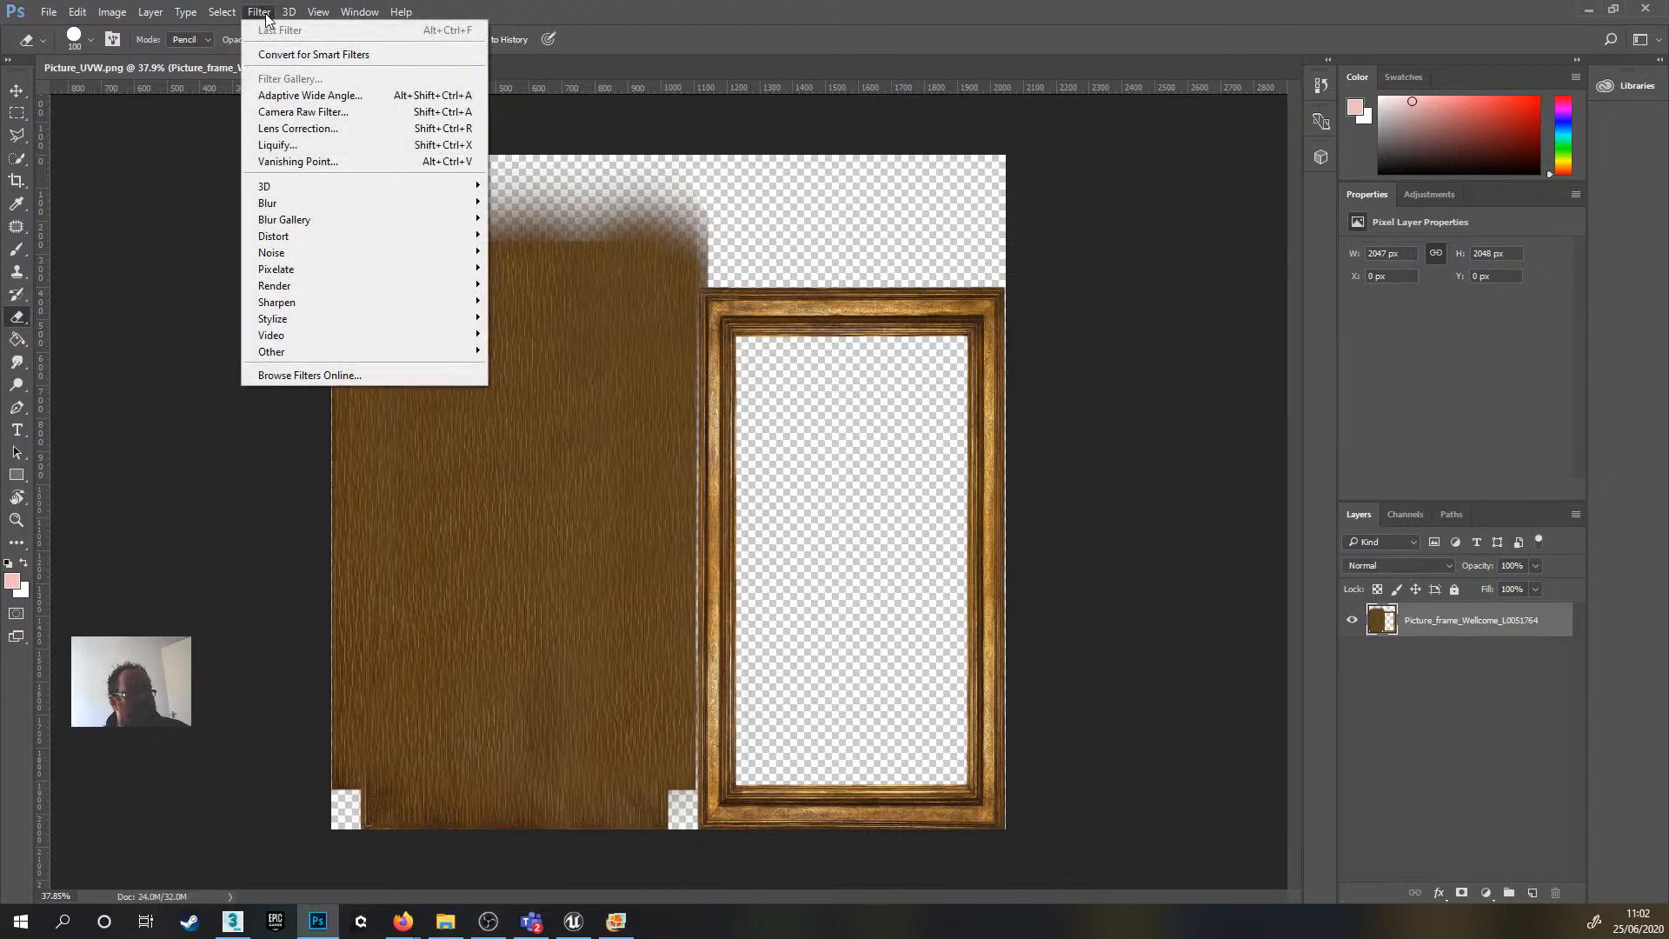
mouse_move(379, 190)
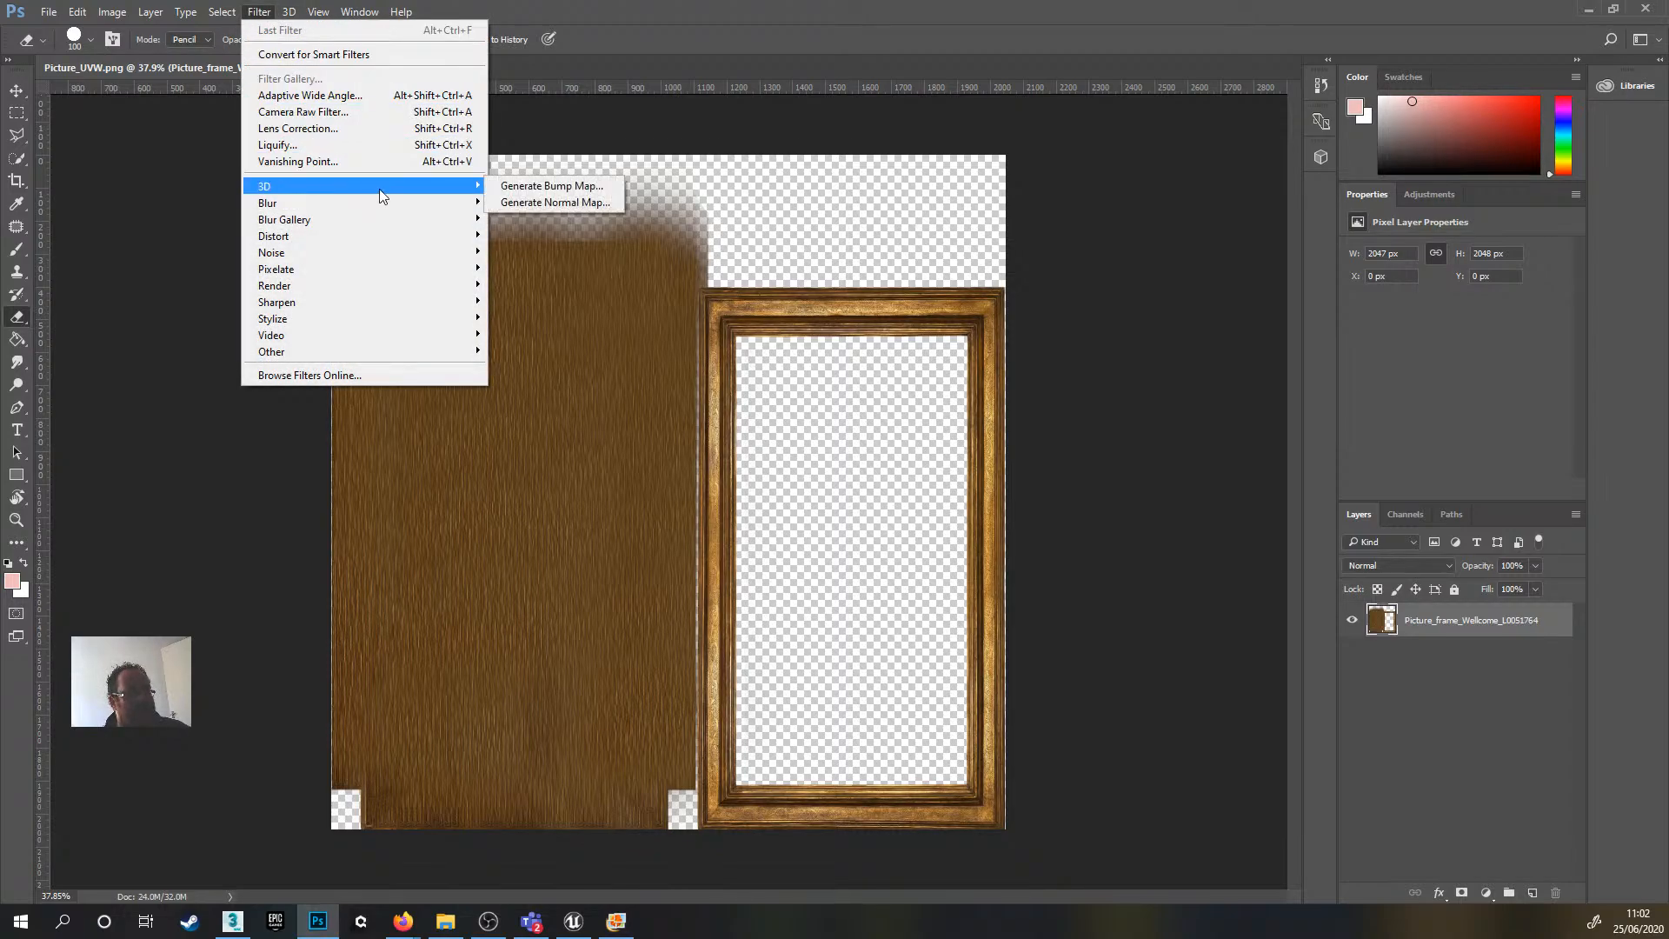
click(577, 202)
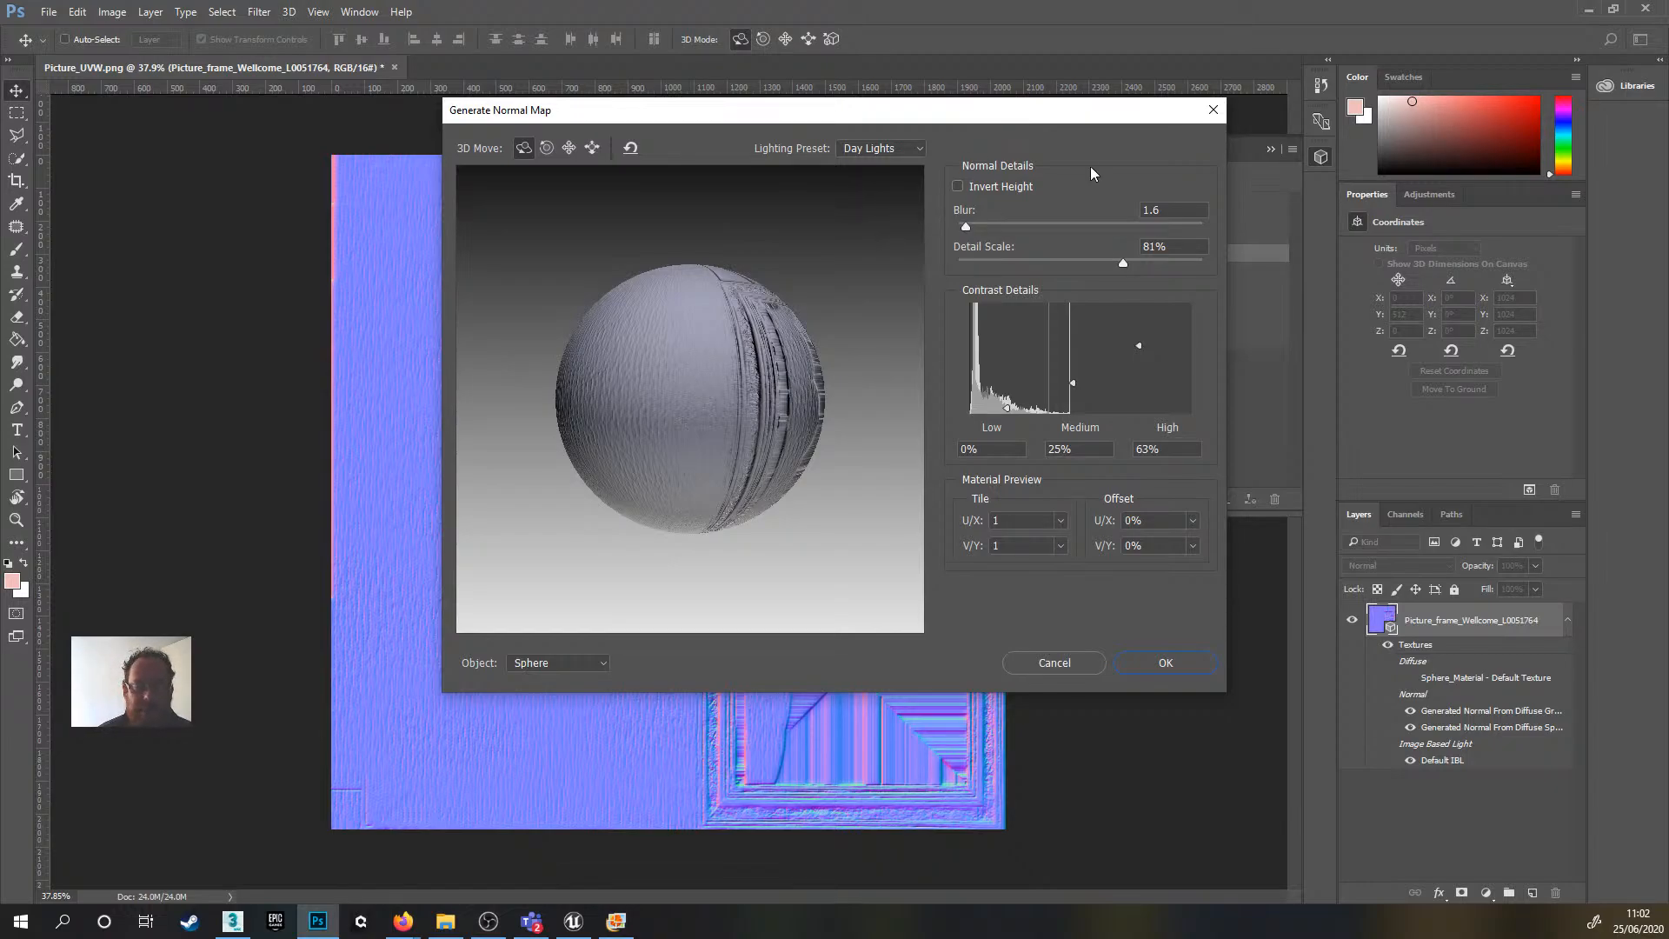
- Switch to 3ds Max and examine the carved relief on the picture frame up close and from a distance
click(232, 921)
scroll(746, 398, up, 10)
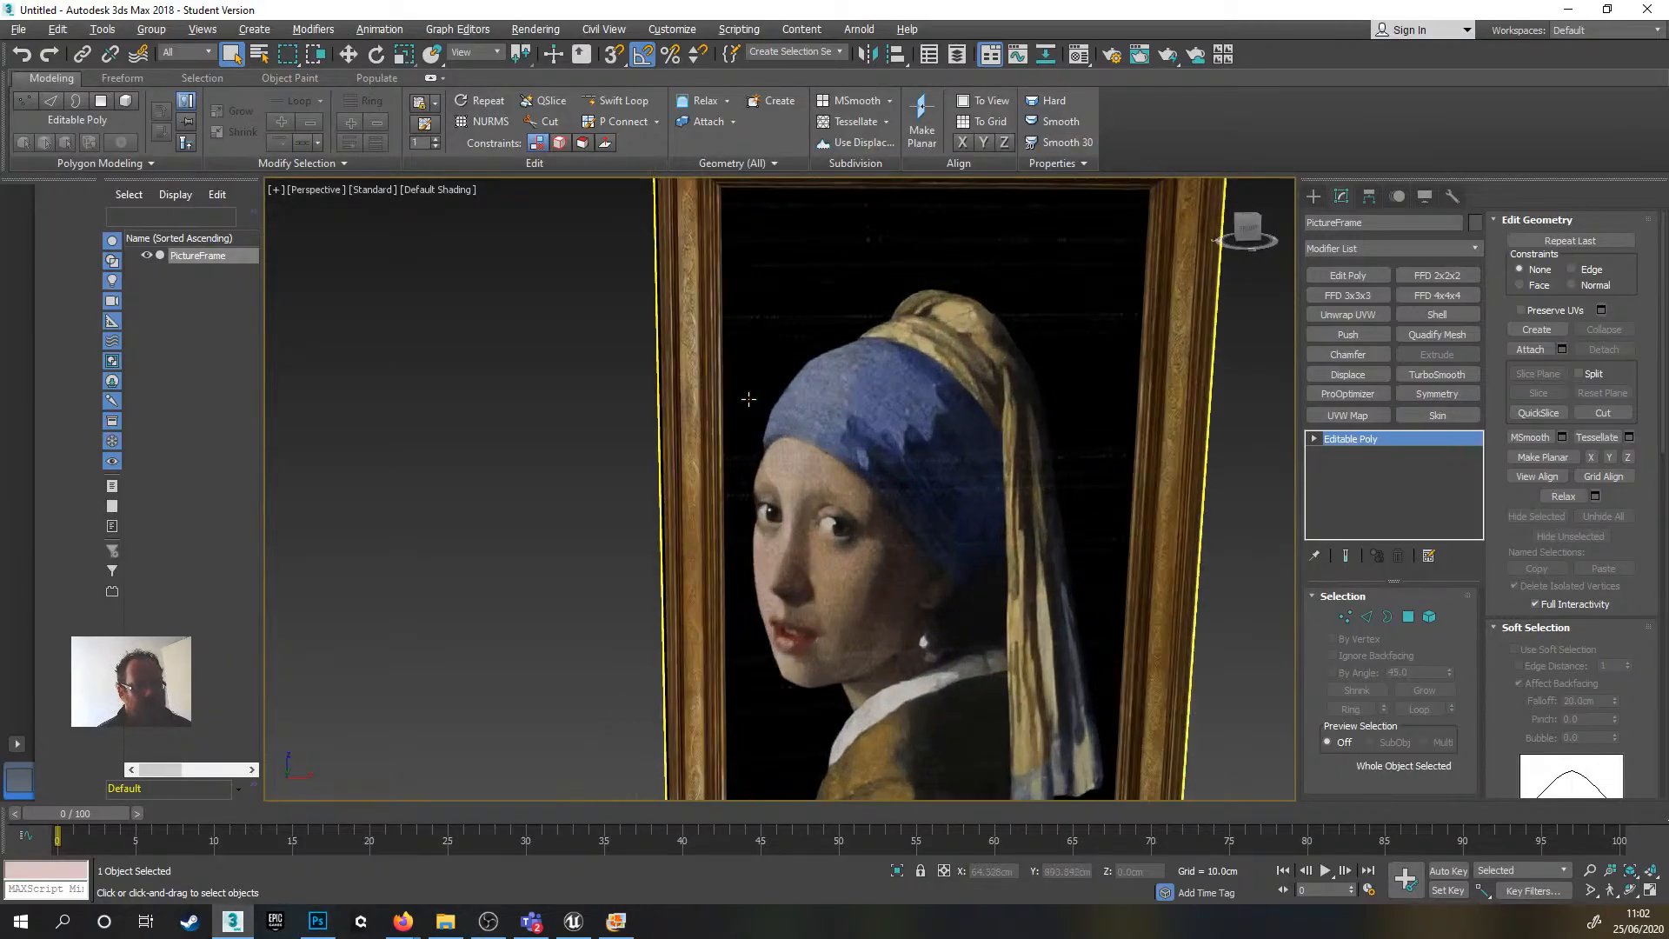
scroll(732, 366, up, 4)
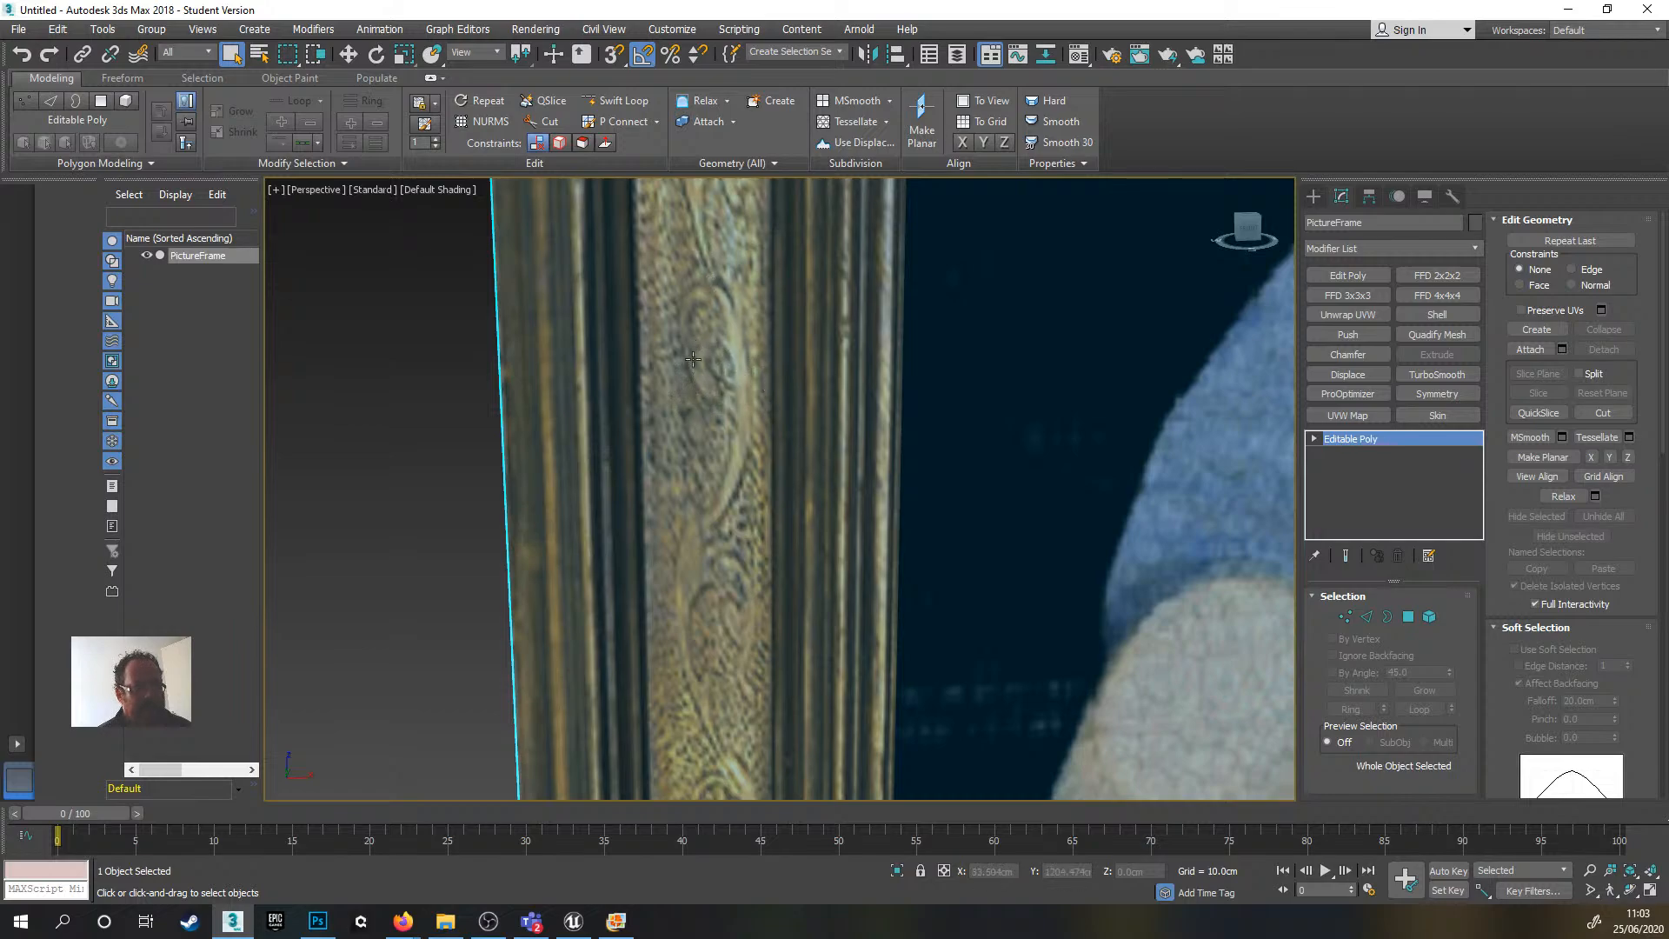
scroll(747, 392, down, 12)
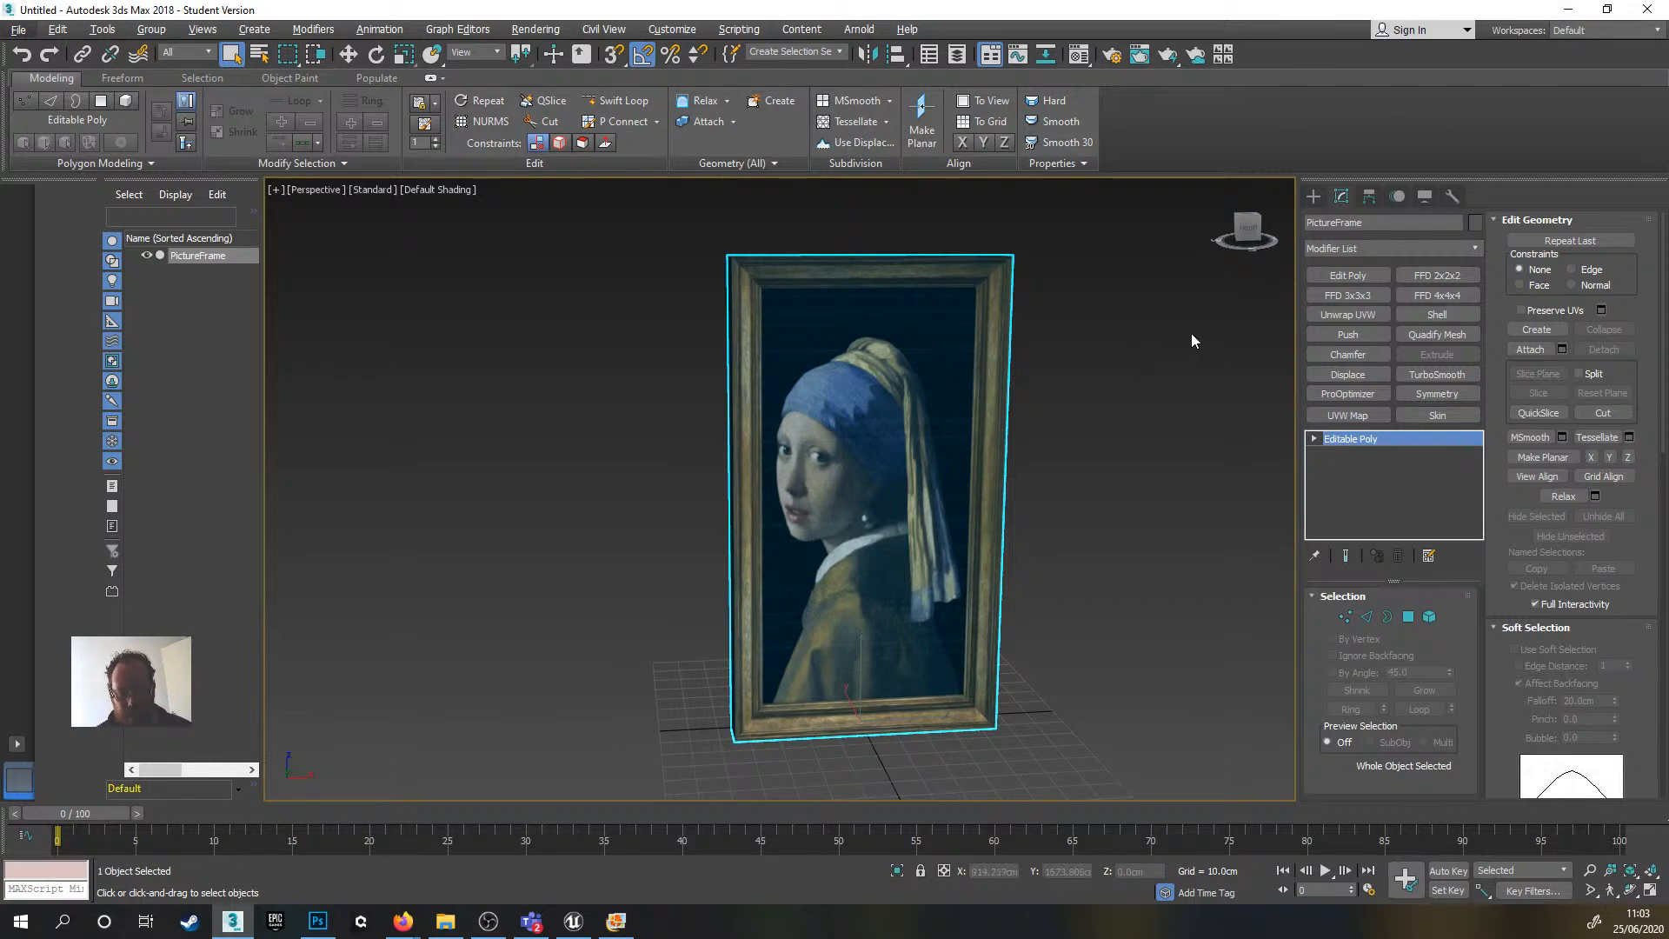
- Deselect the PictureFrame object, show the viewport polygon and vertex statistics, and examine the frame's relief from several angles and distances
click(508, 324)
key(7)
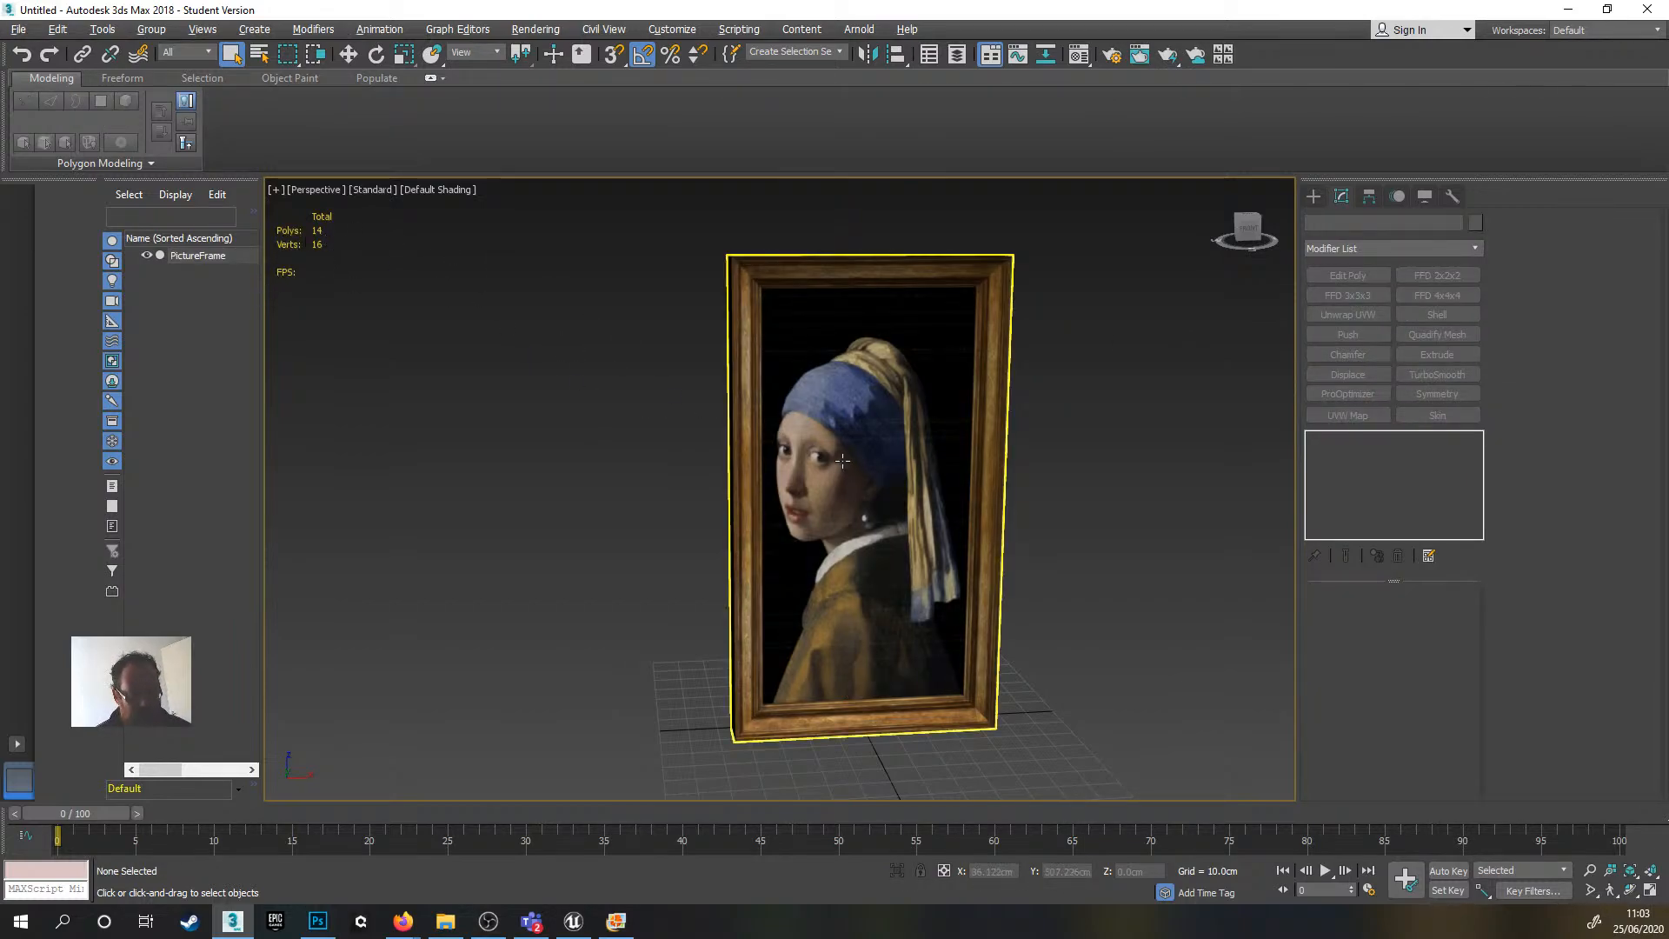
alt+middle_drag(843, 461, 998, 492)
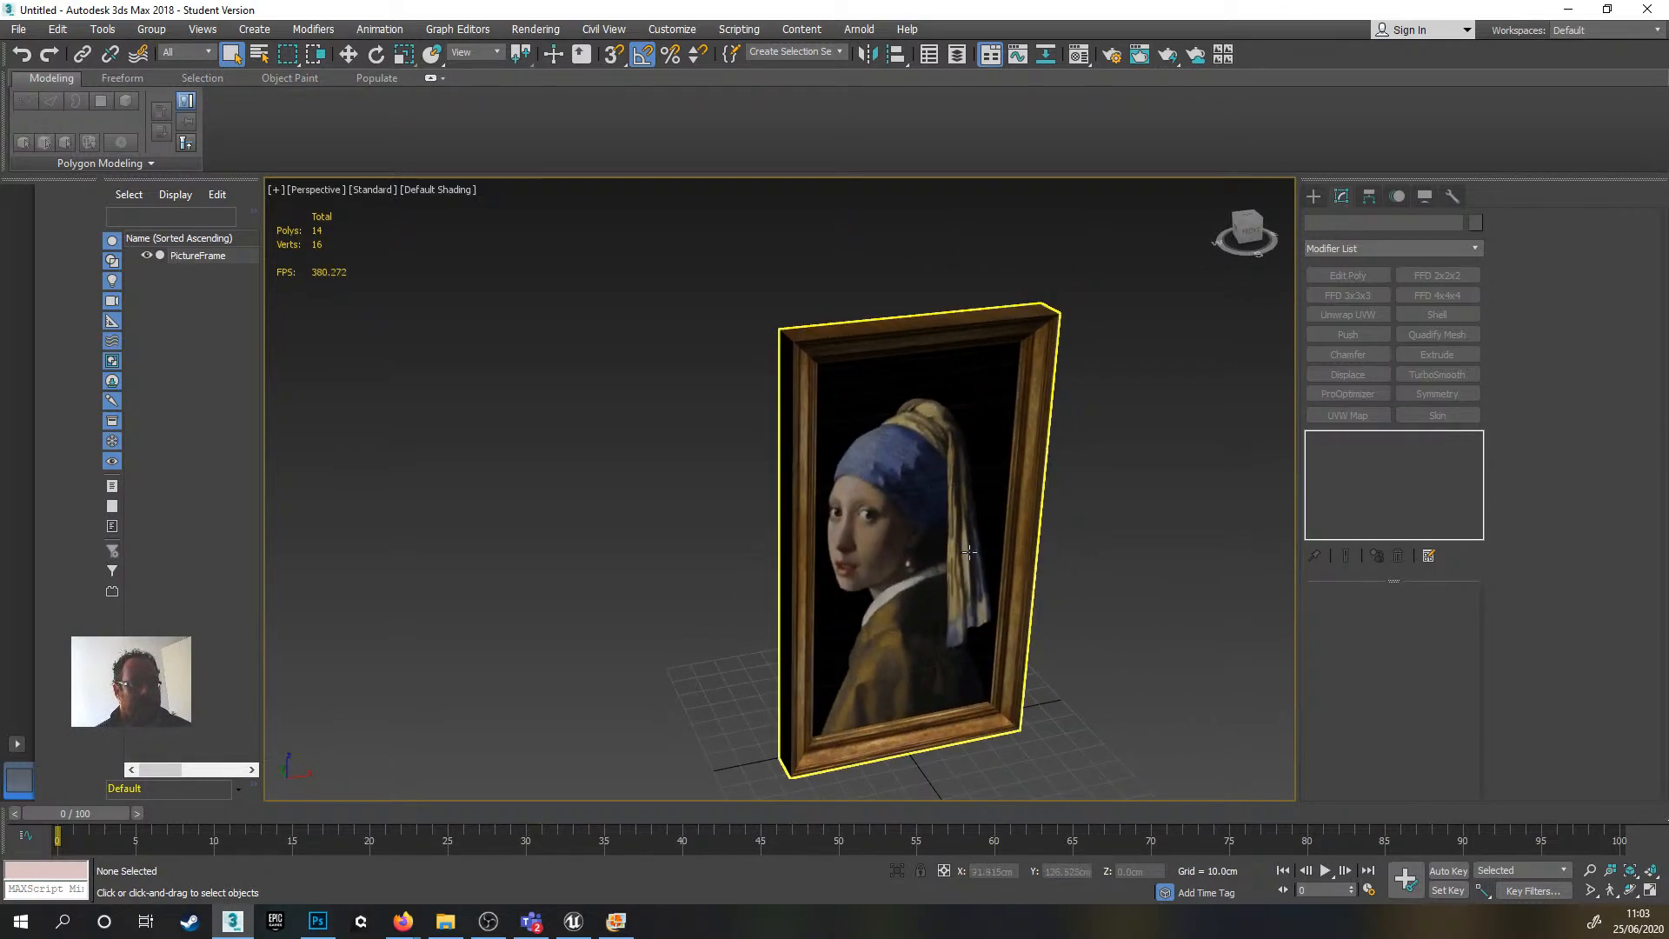
scroll(932, 458, up, 6)
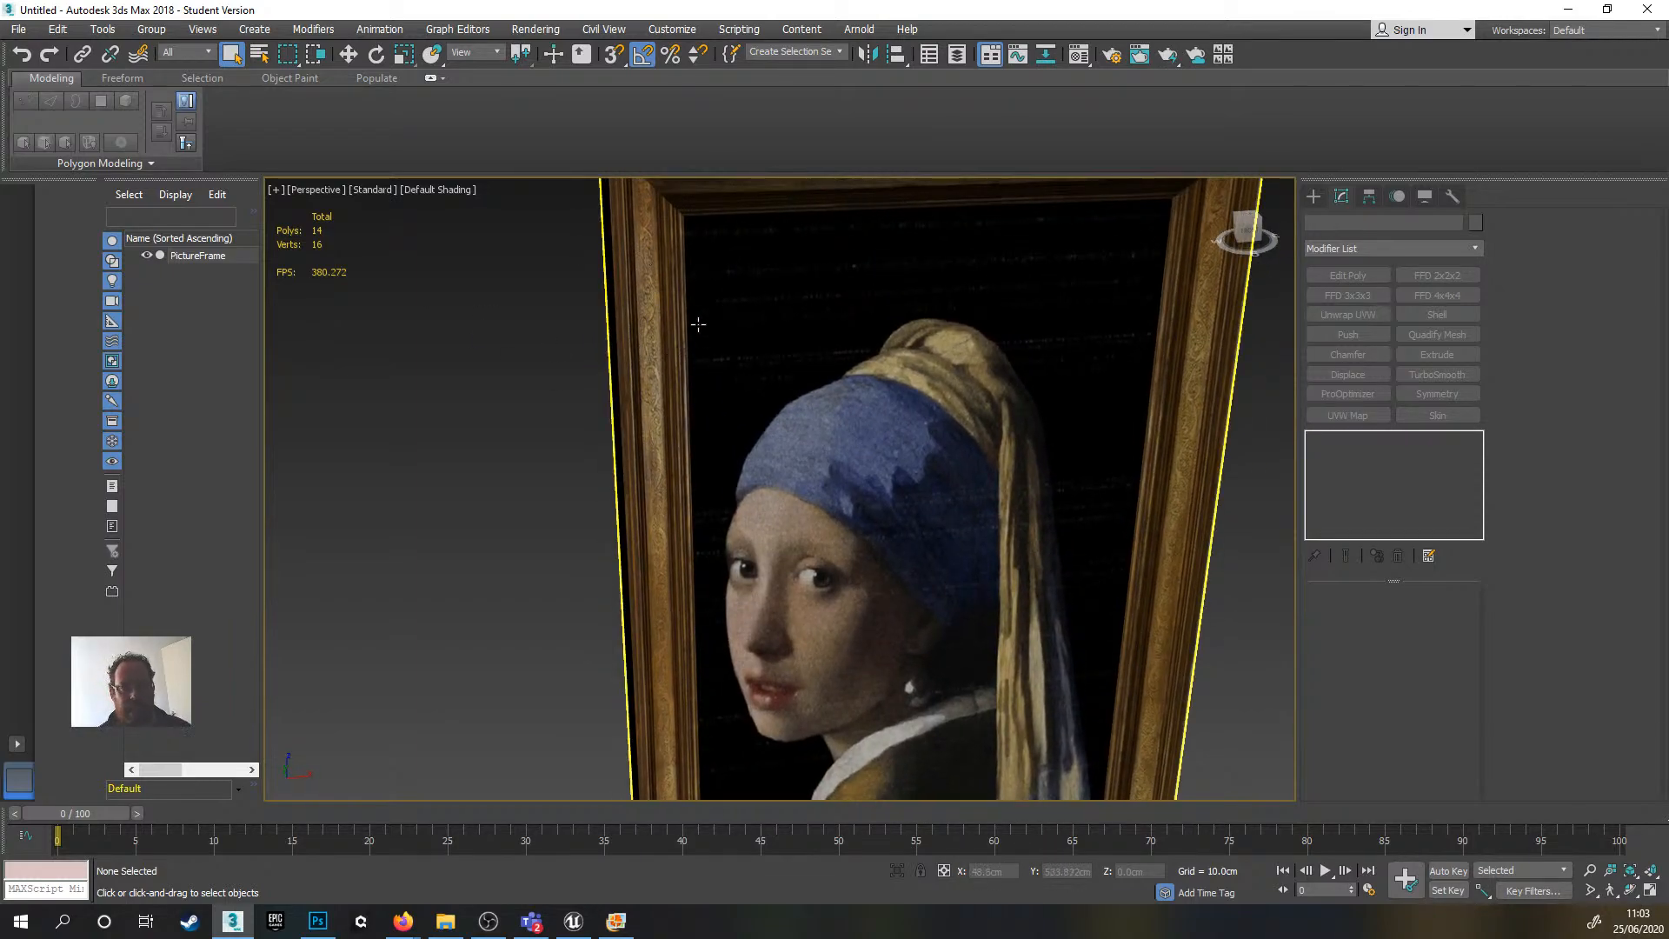
scroll(708, 335, down, 5)
alt+middle_drag(731, 393, 808, 363)
scroll(828, 352, up, 4)
scroll(829, 352, down, 4)
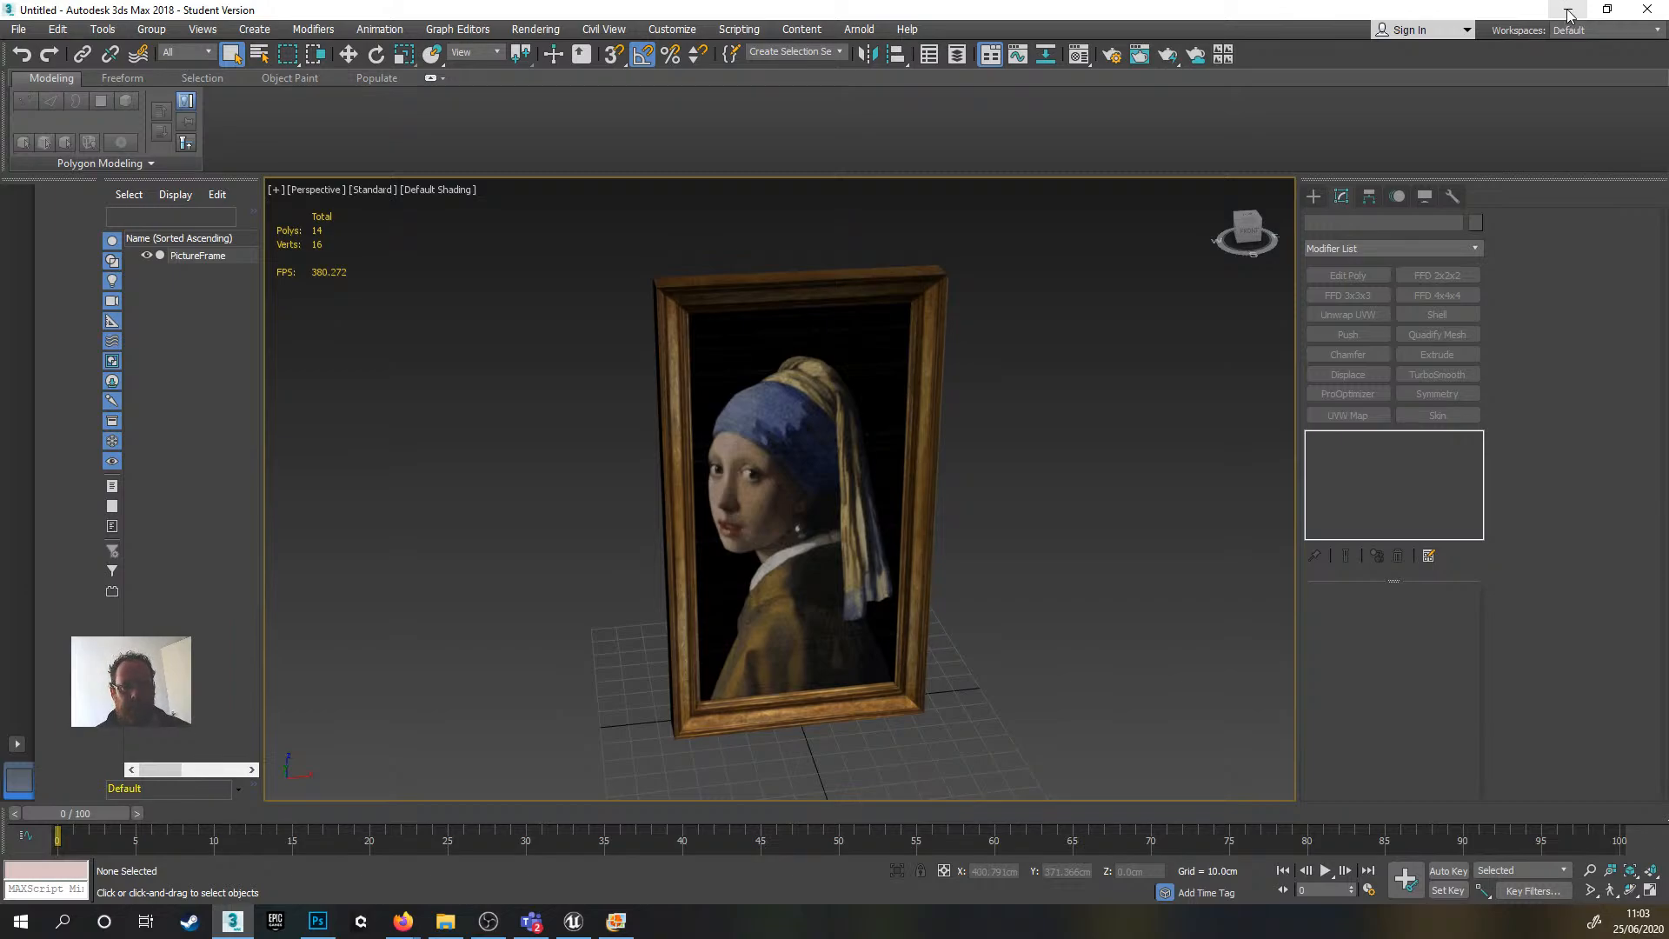
- Return to Photoshop and compare the frame's normal map preview with Invert Height on and off, leaving it off
click(1567, 15)
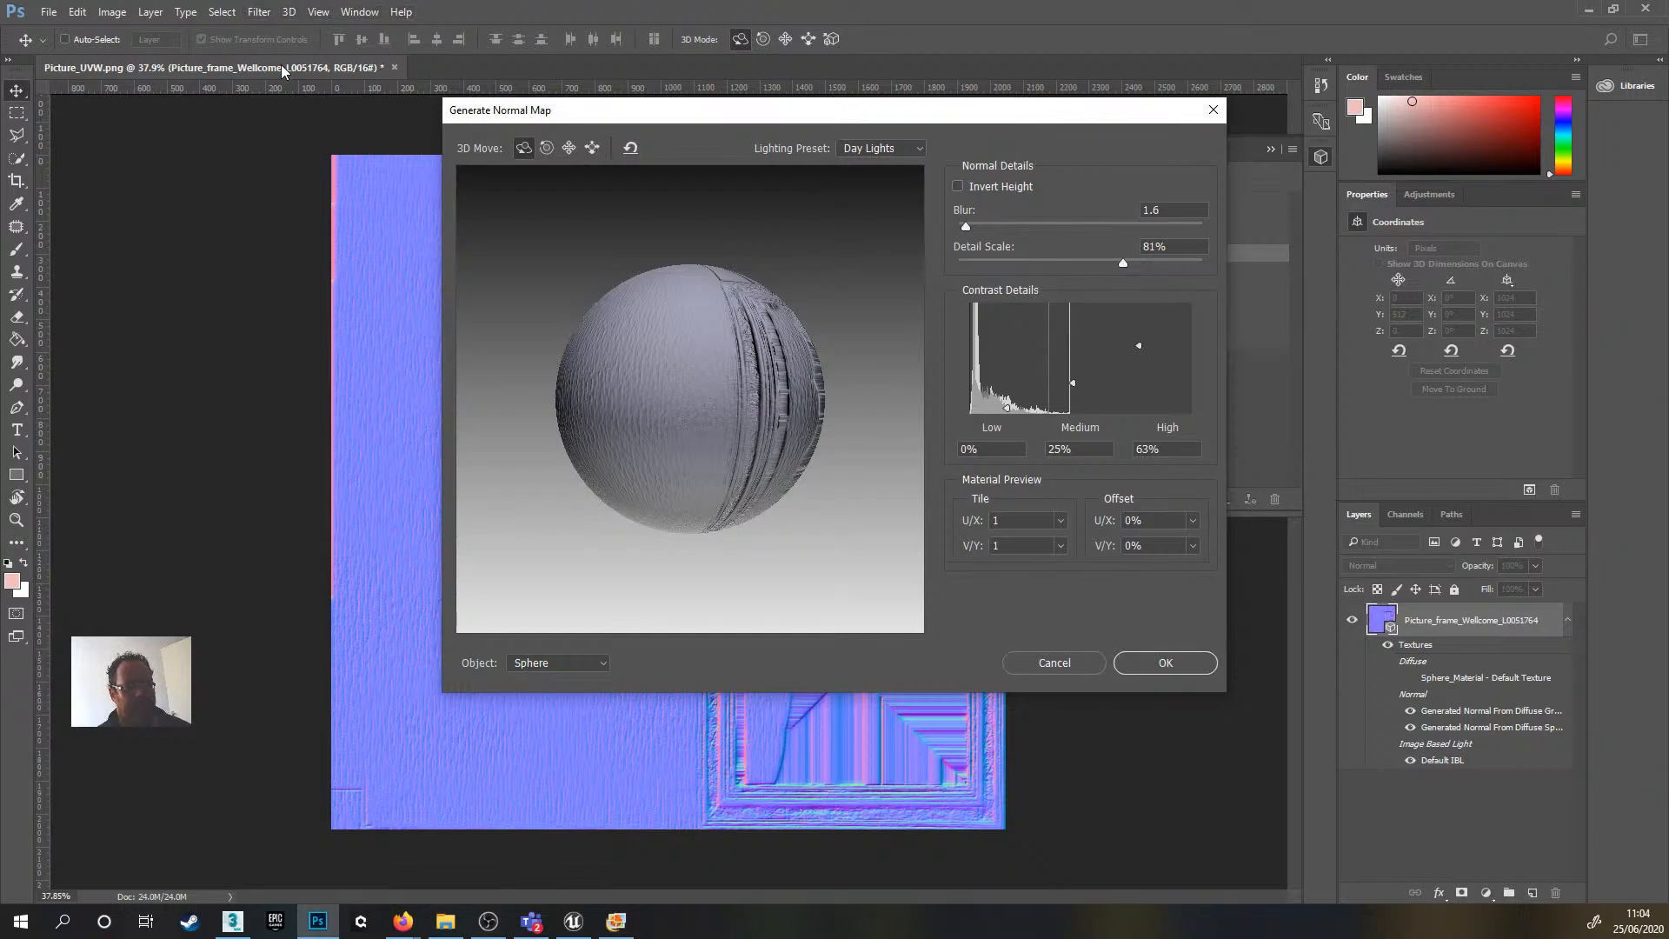
drag(986, 111, 410, 257)
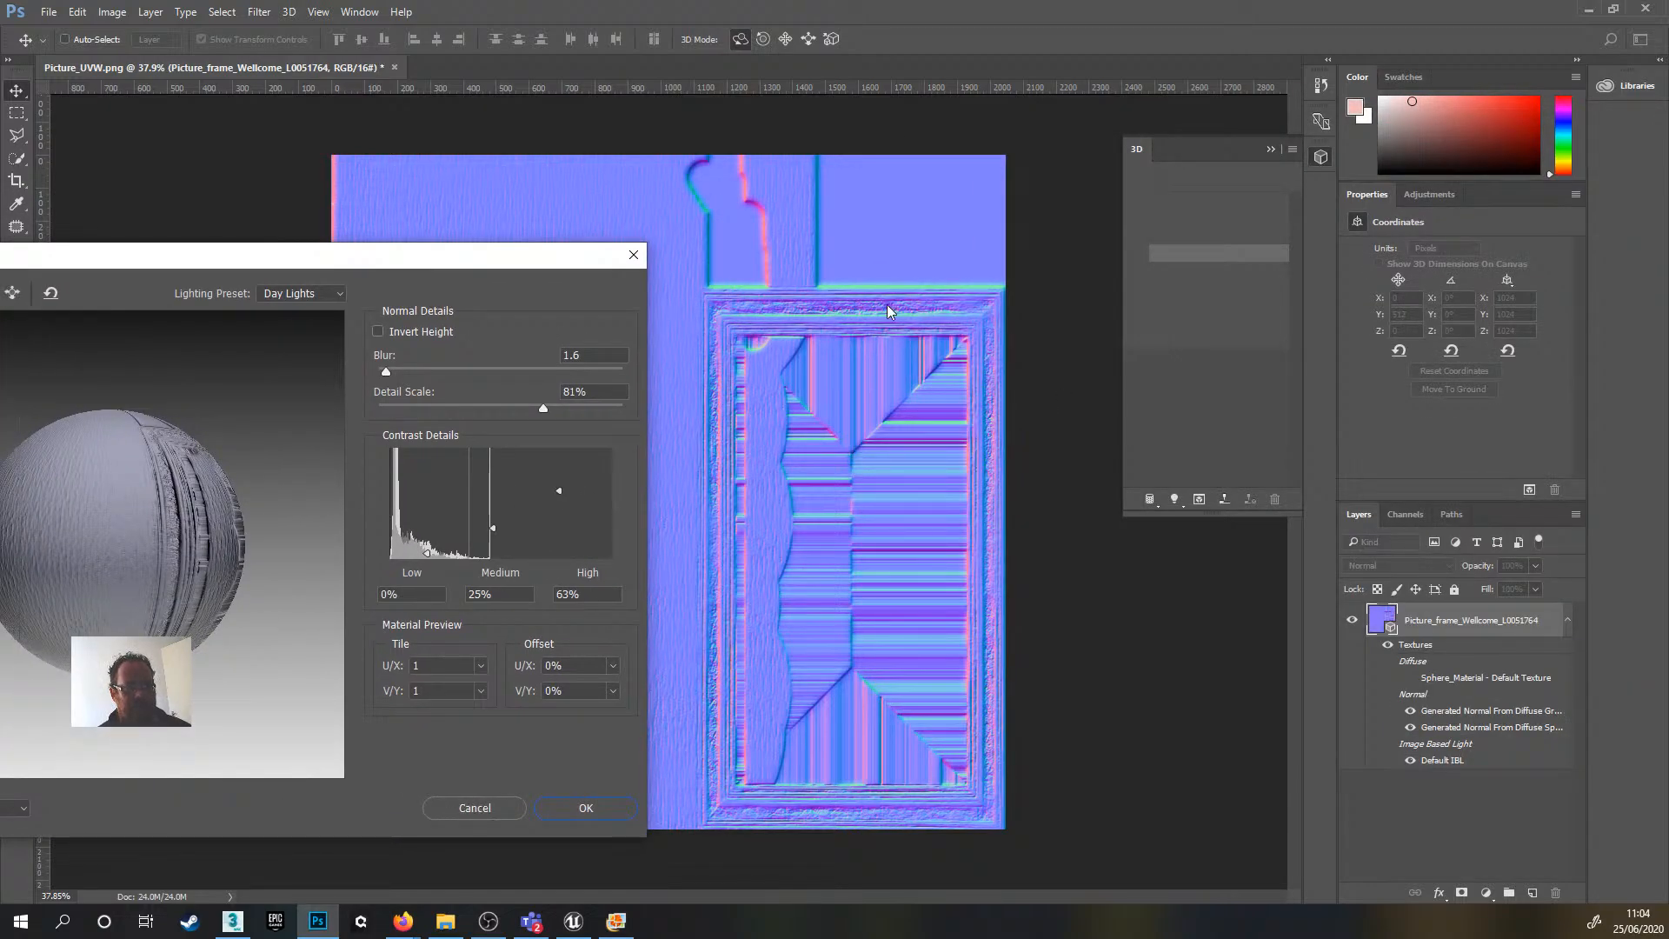
drag(498, 263, 547, 225)
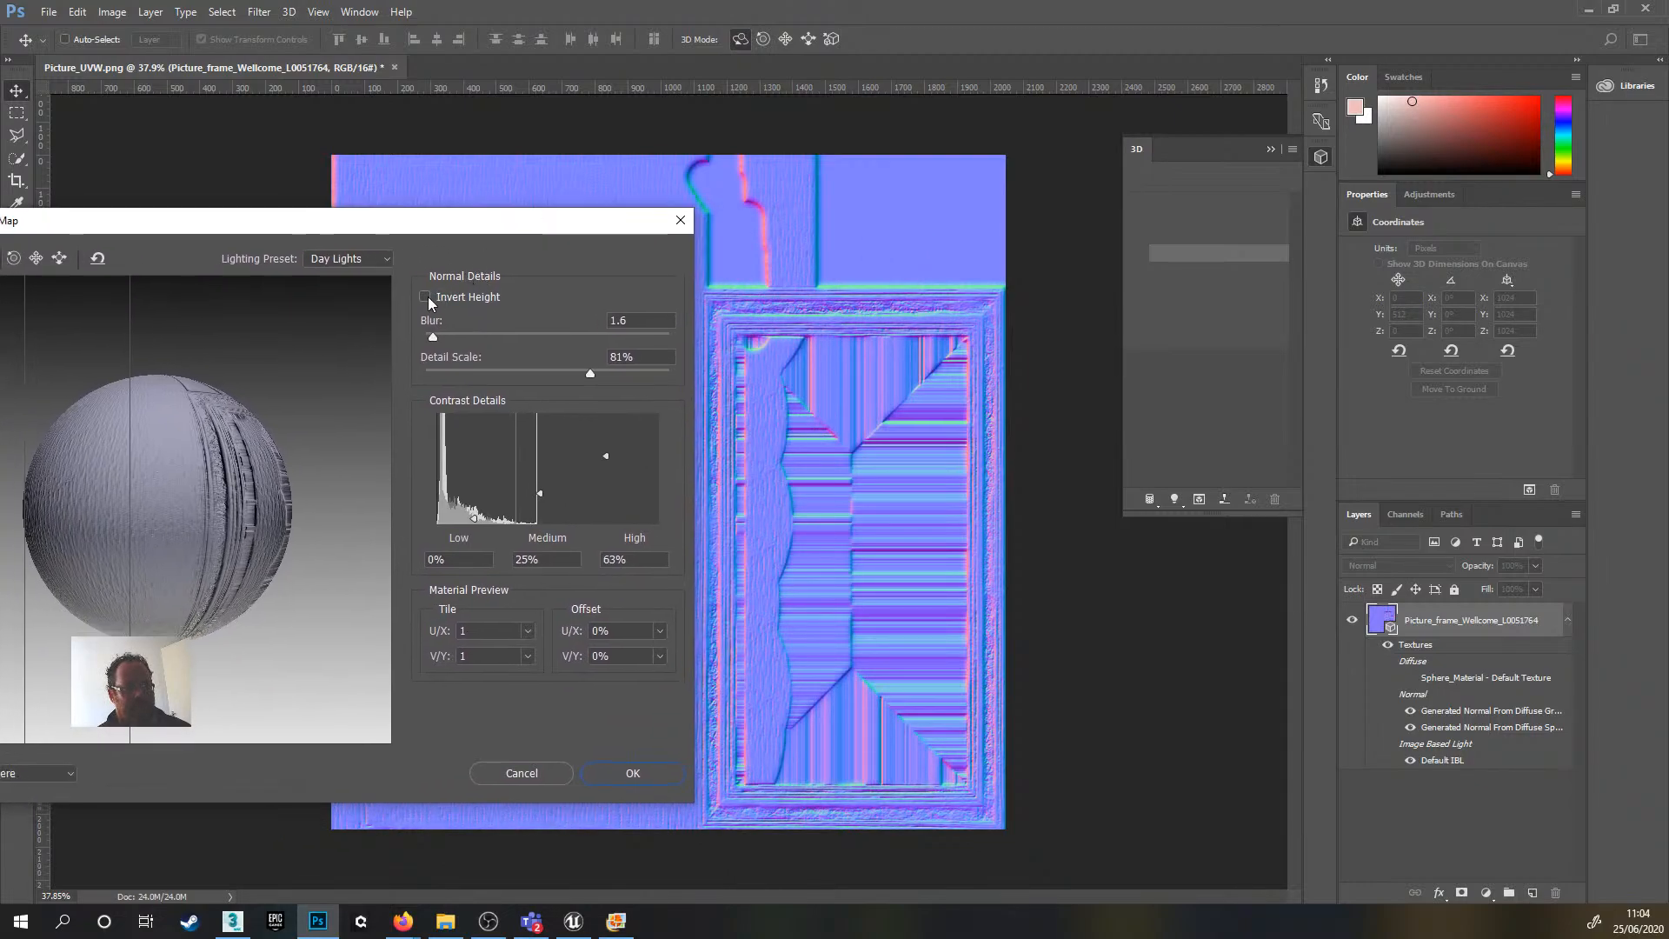
alt+scroll(816, 309, up, 2)
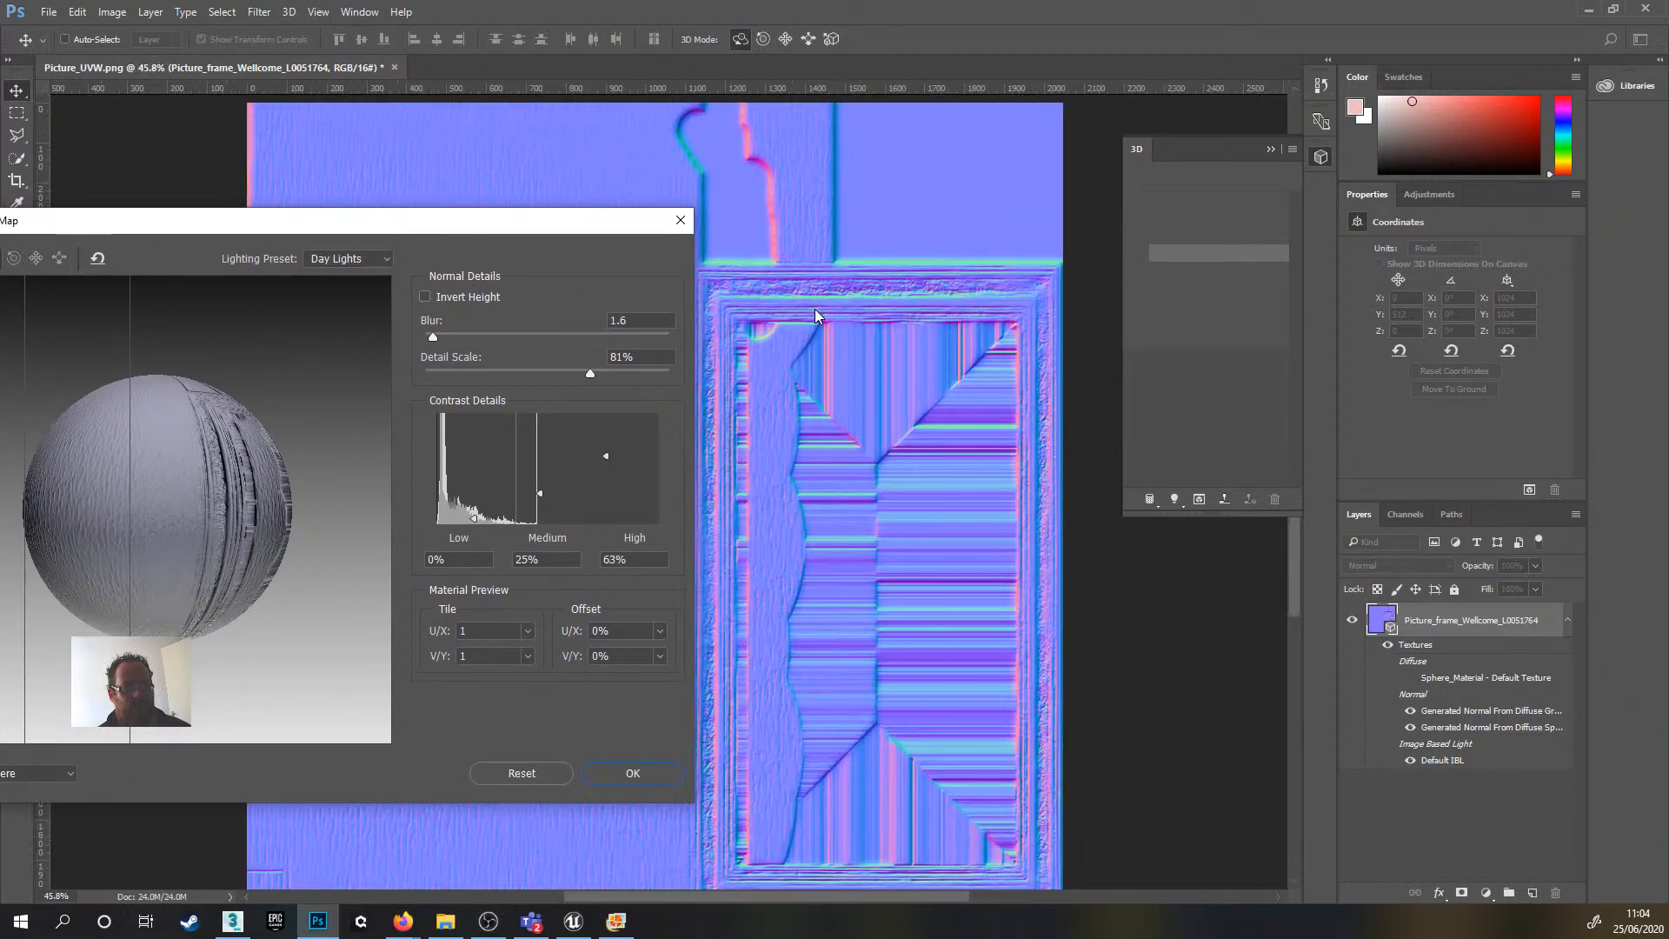
drag(518, 233, 464, 214)
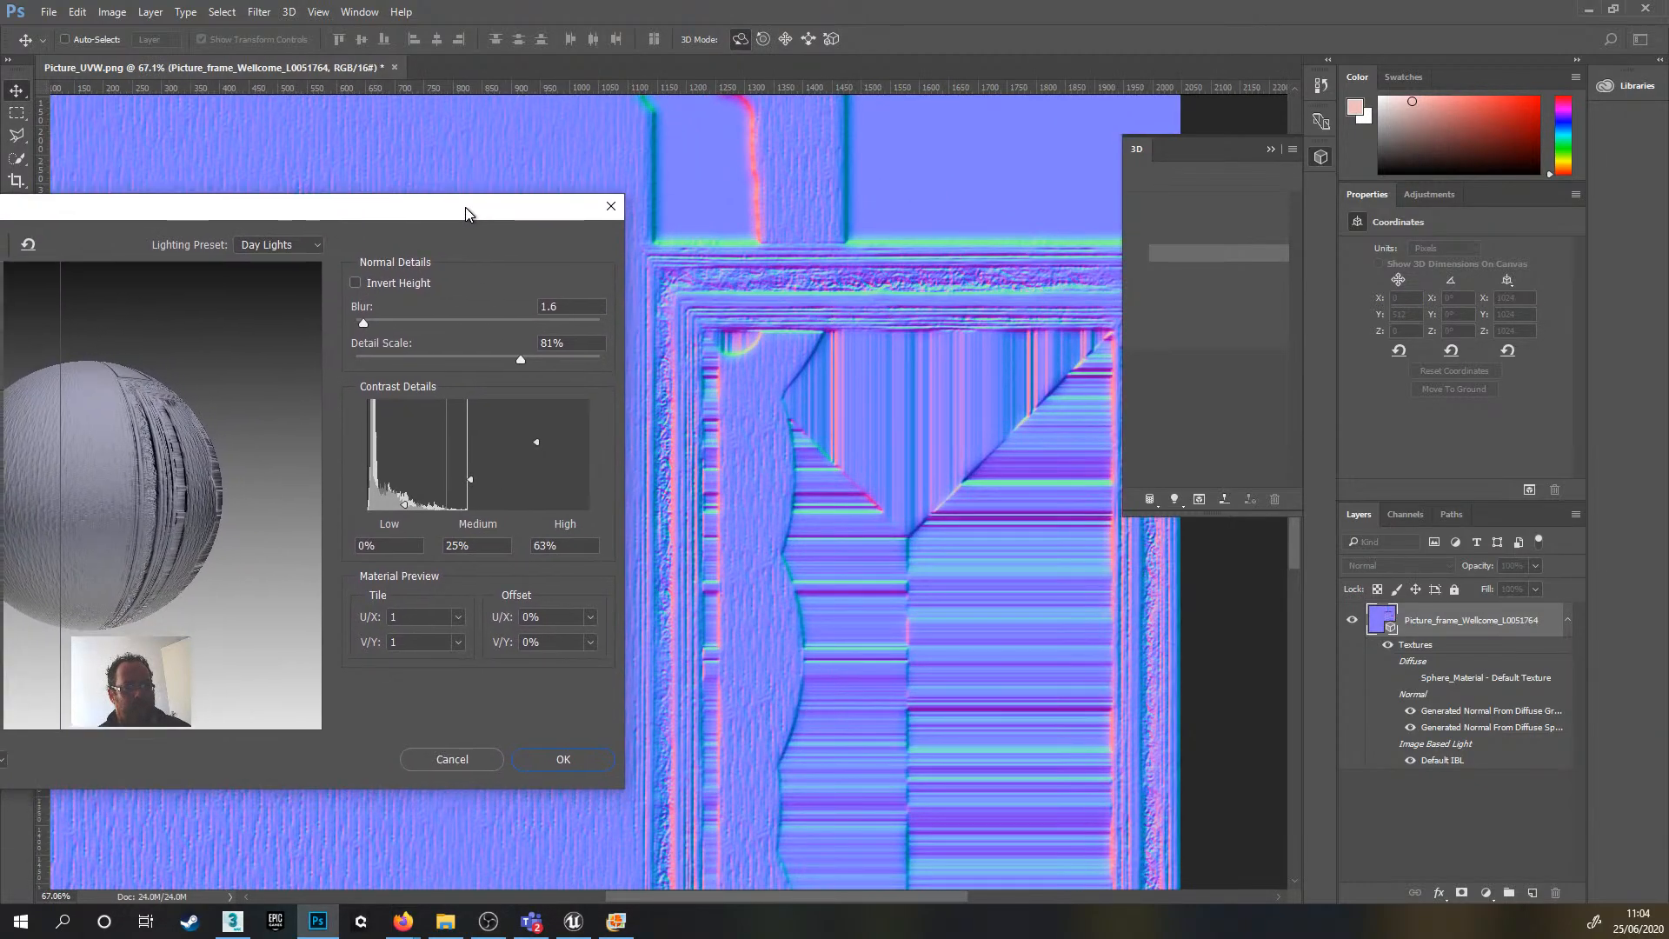
click(356, 283)
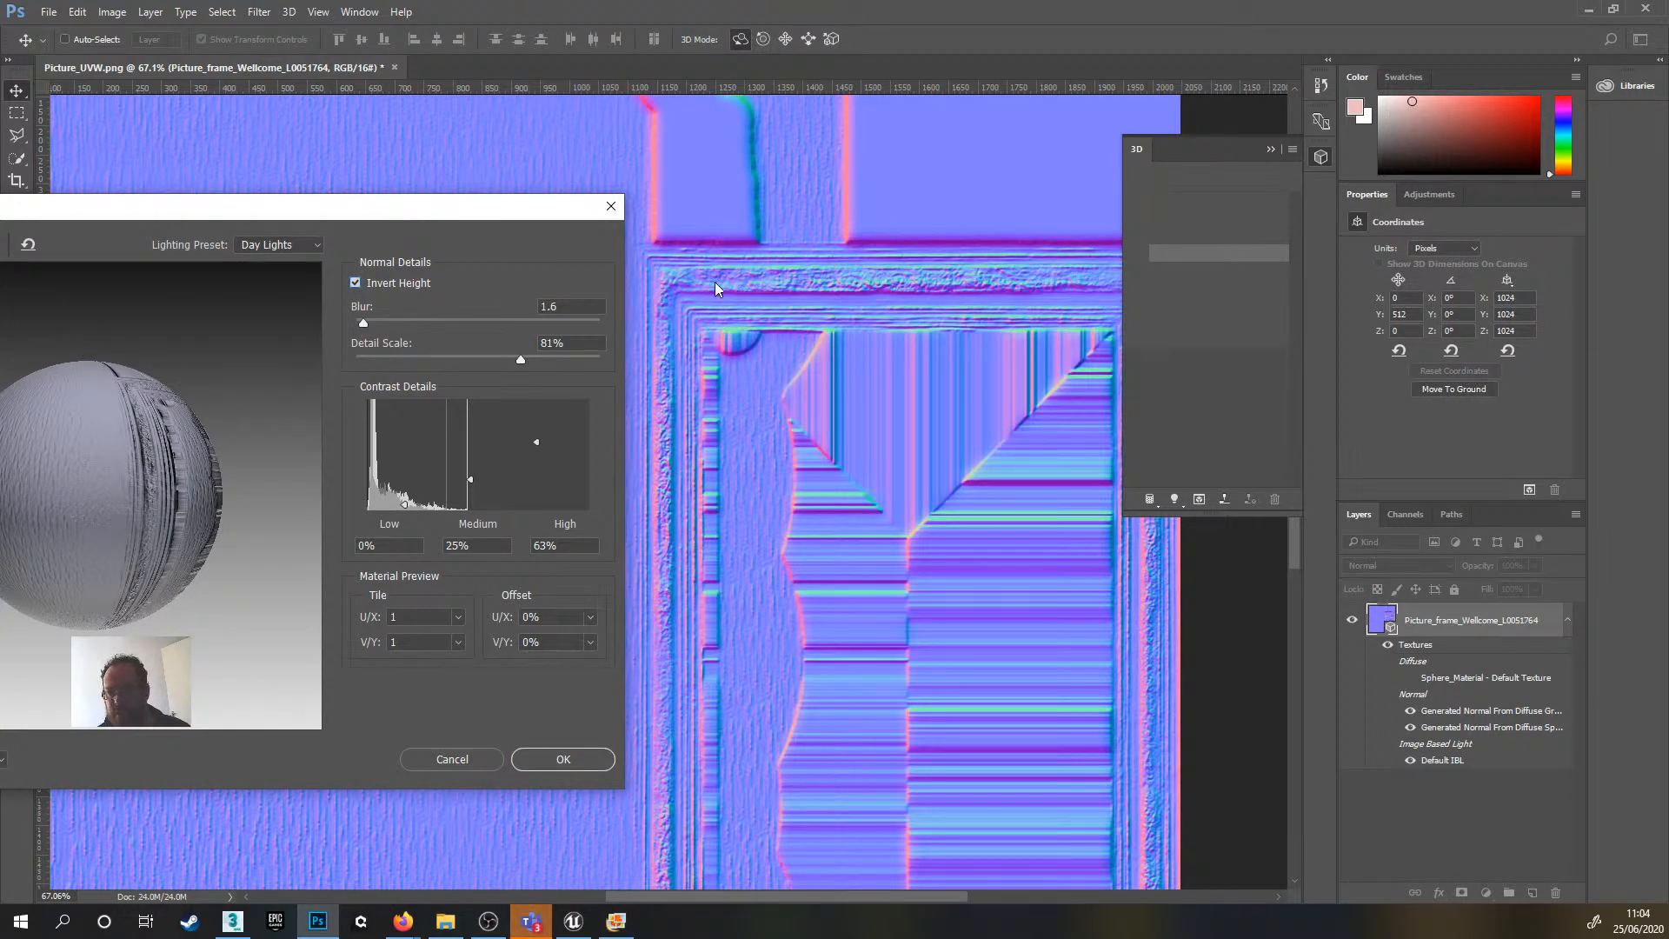
click(355, 283)
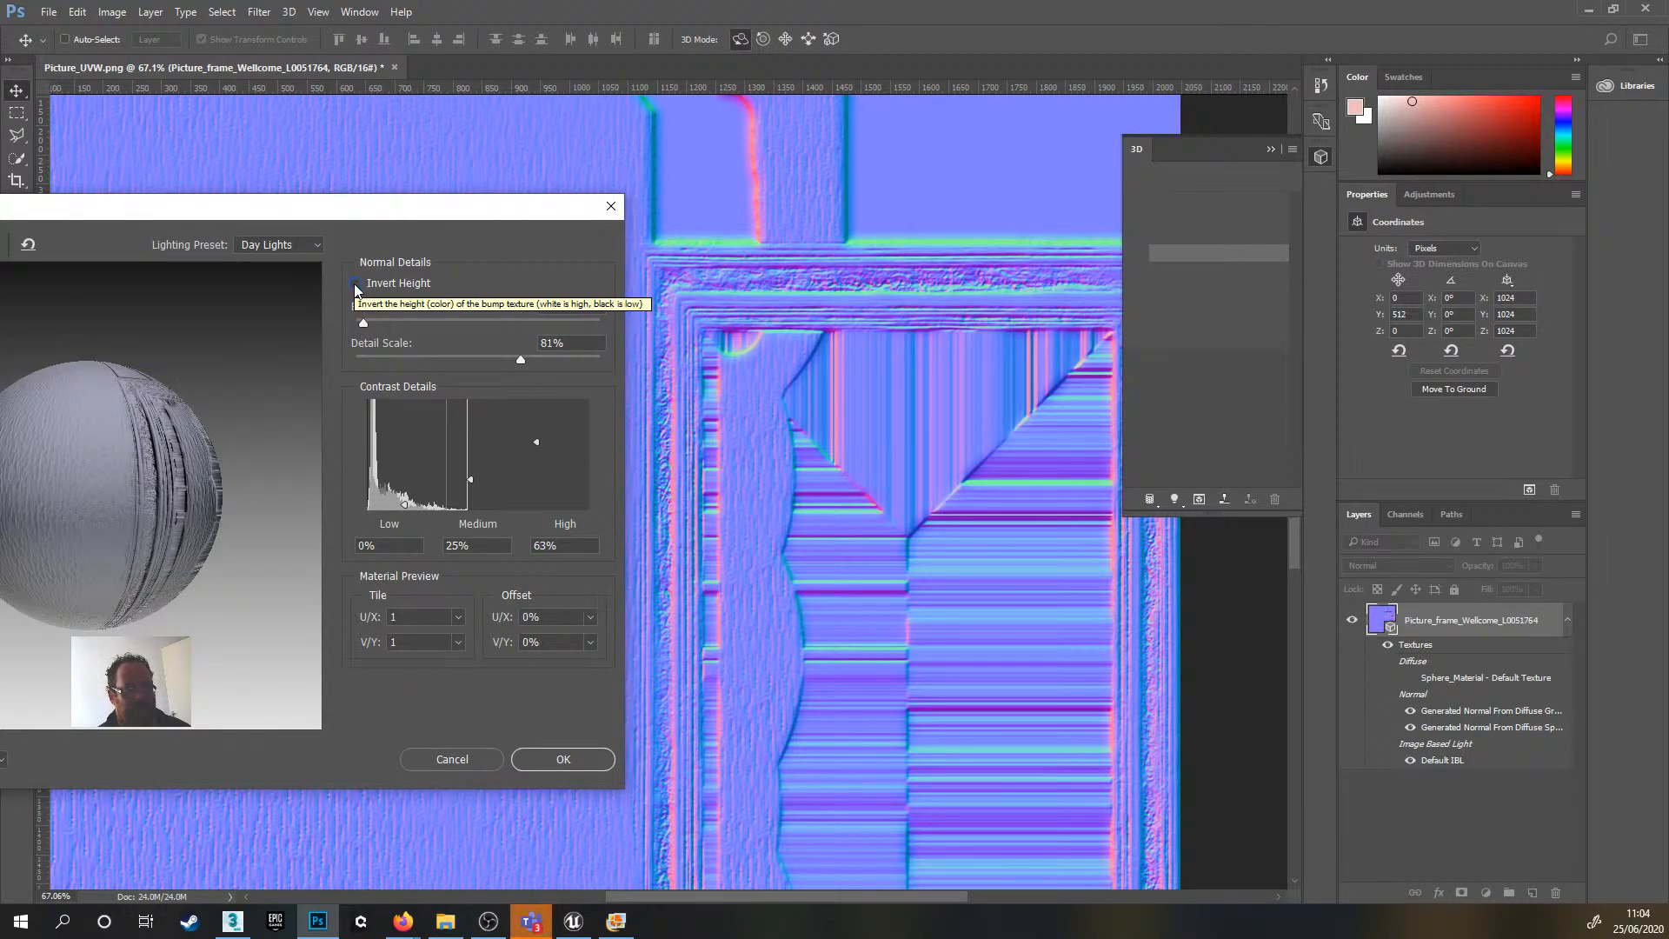
- Set the normal map's Detail Scale to 87% while keeping the whole texture preview in view
alt+scroll(870, 574, down, 2)
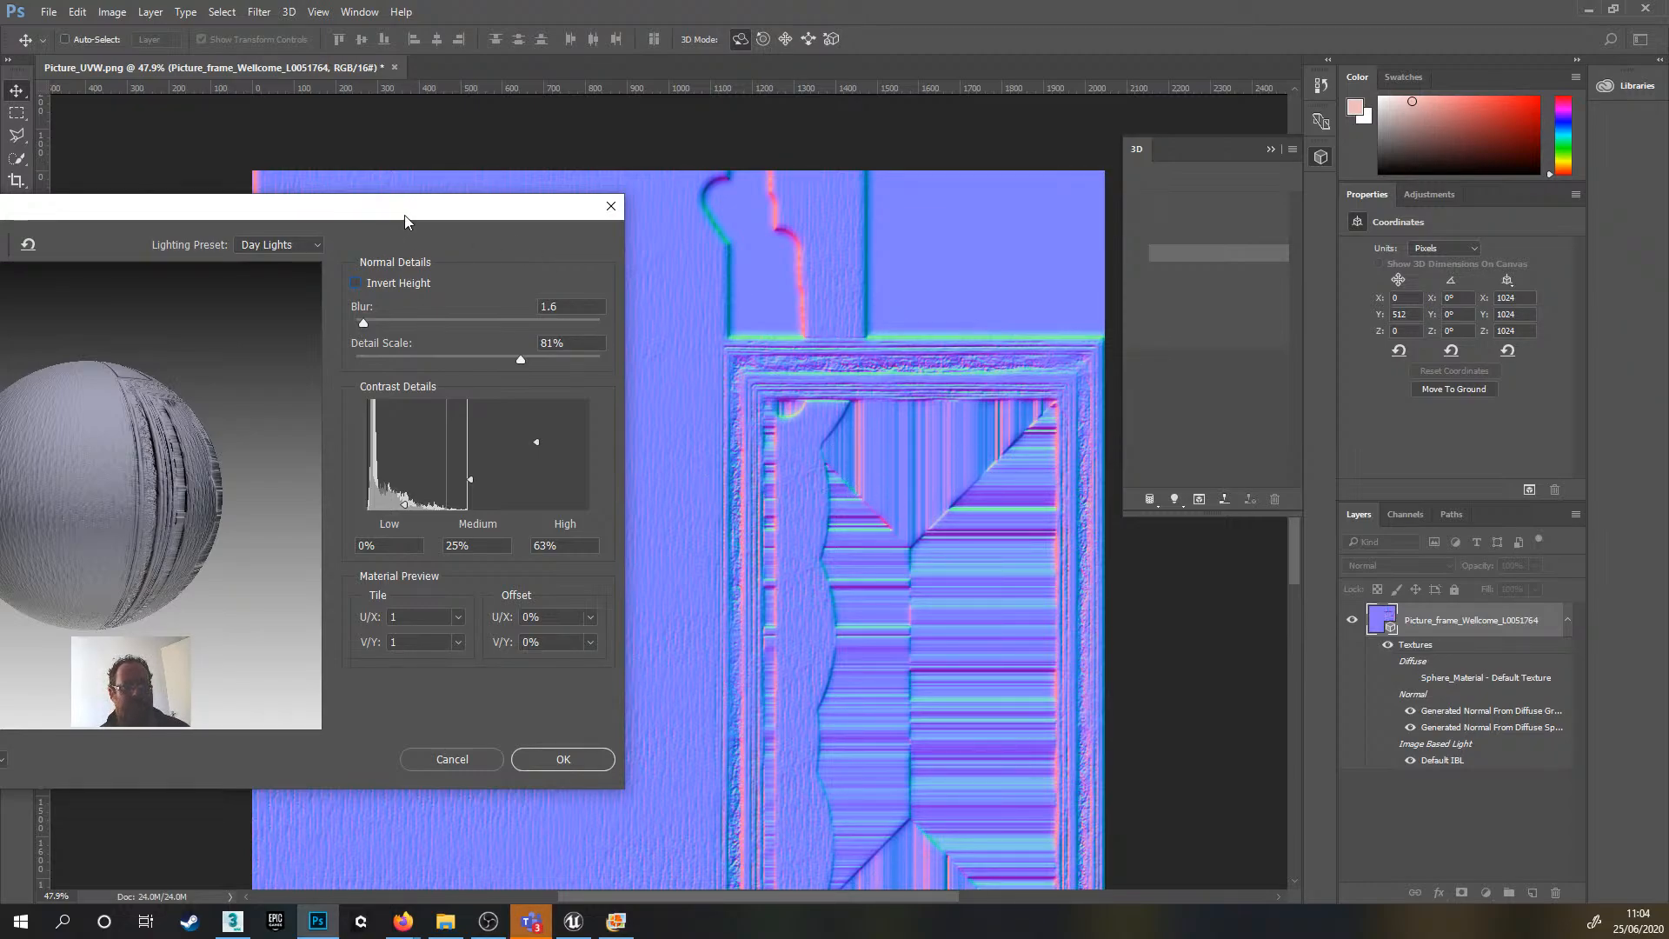
mouse_move(404, 217)
mouse_down()
mouse_move(457, 209)
mouse_move(404, 225)
mouse_up()
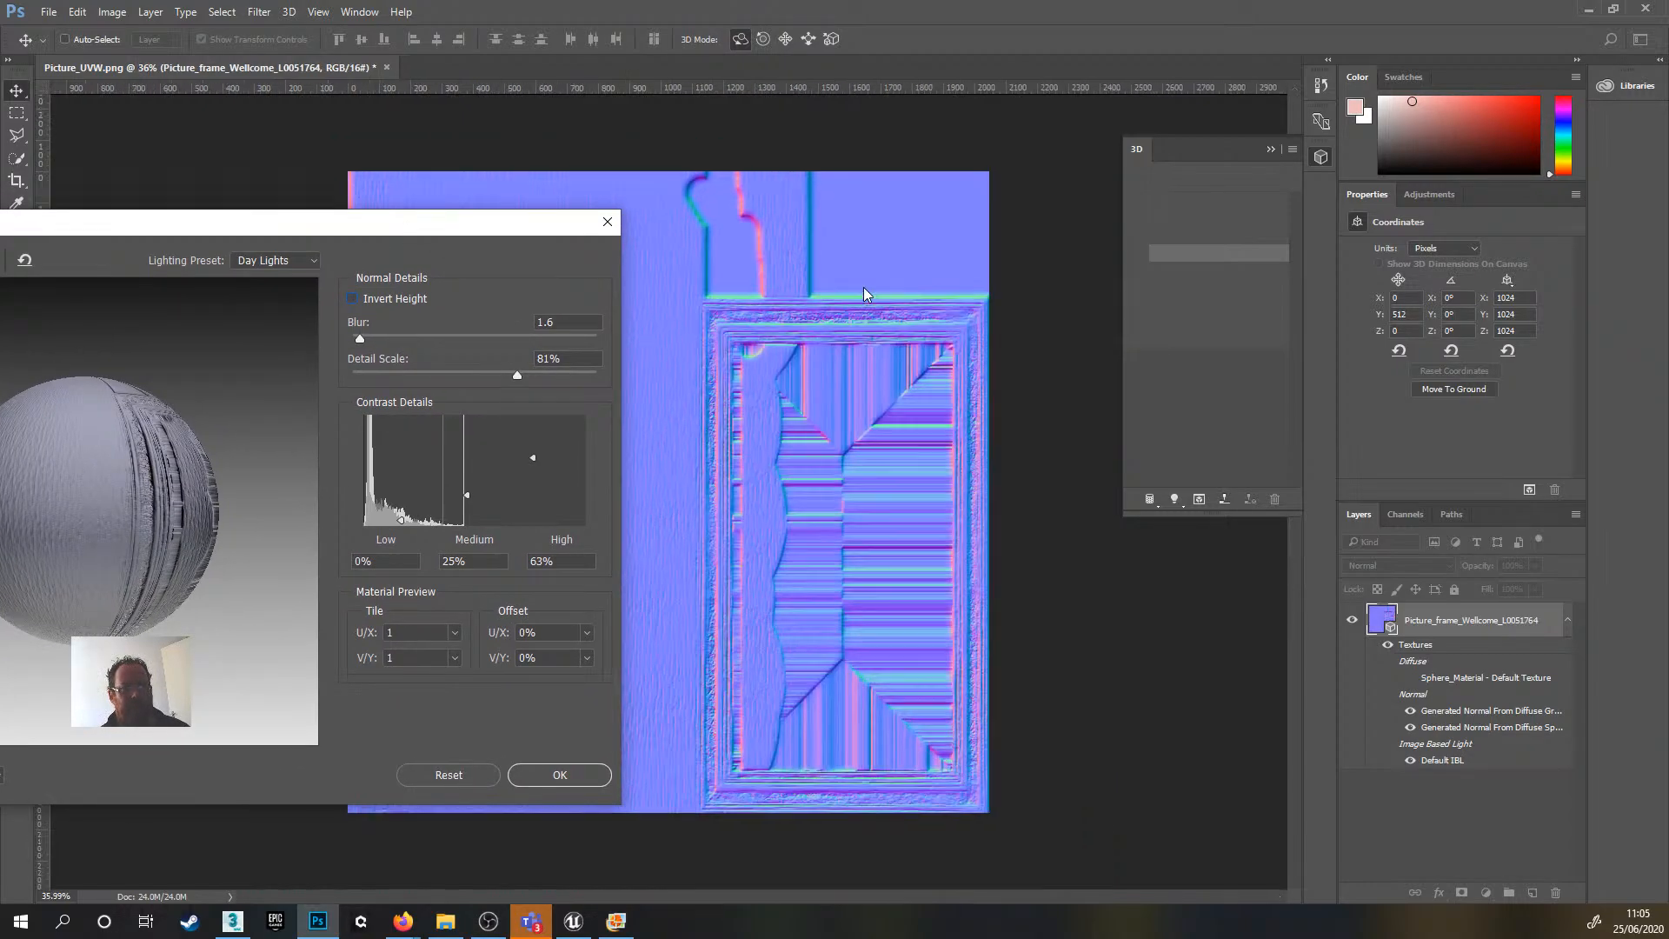
alt+scroll(864, 287, down, 5)
alt+scroll(732, 321, up, 3)
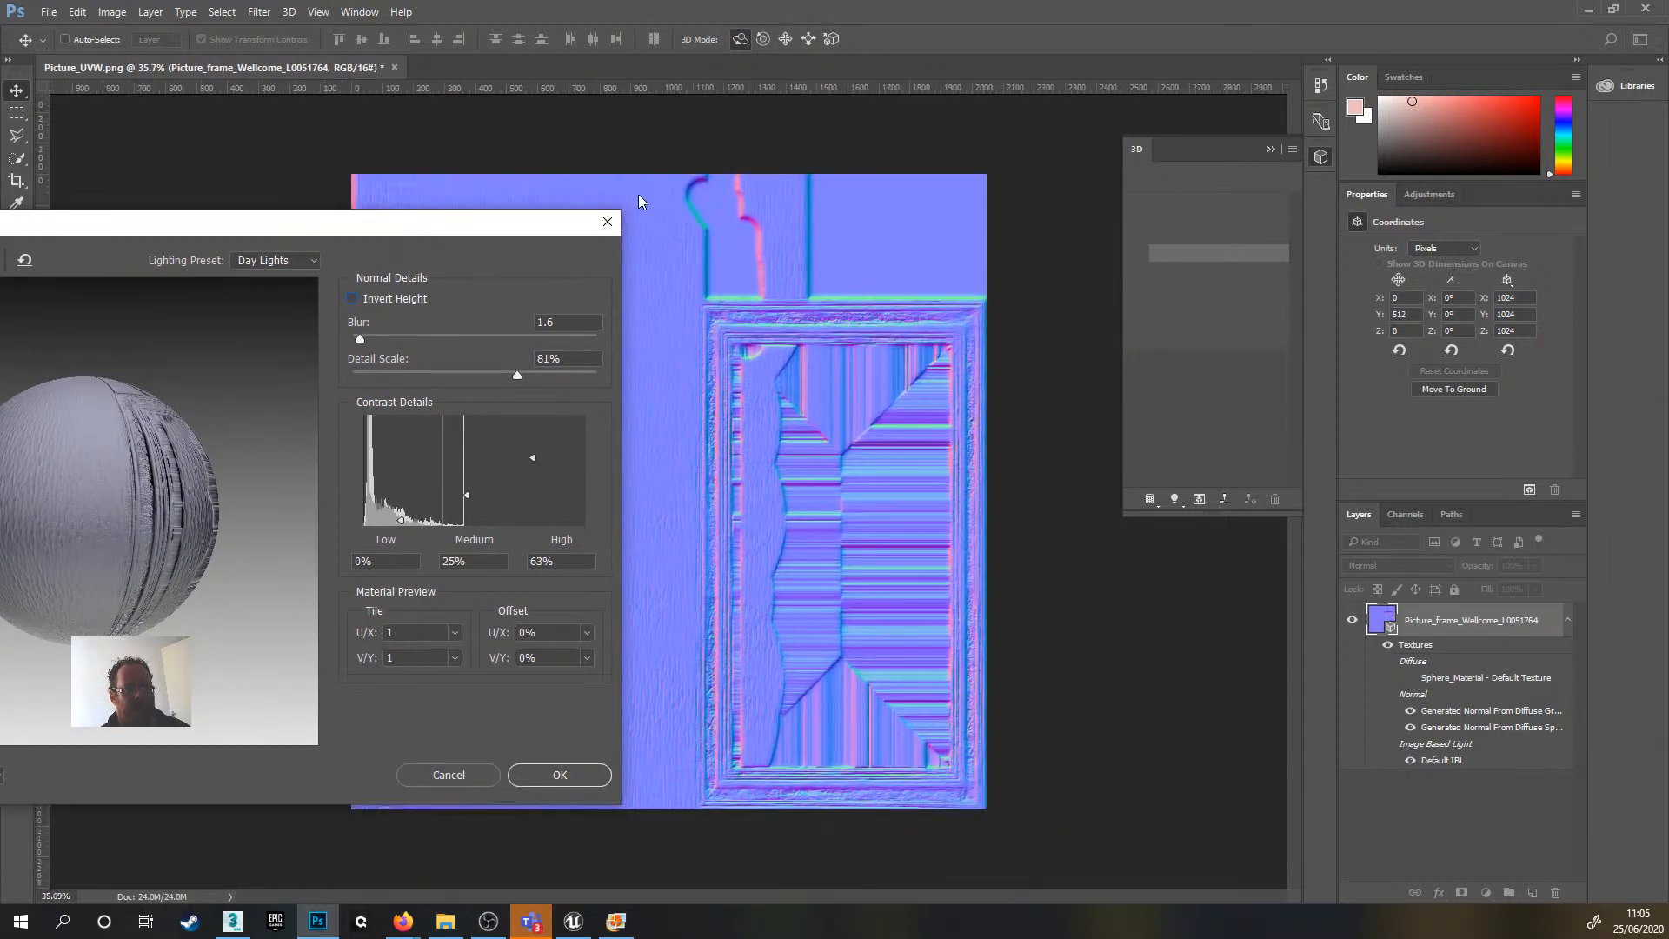
drag(502, 226, 247, 313)
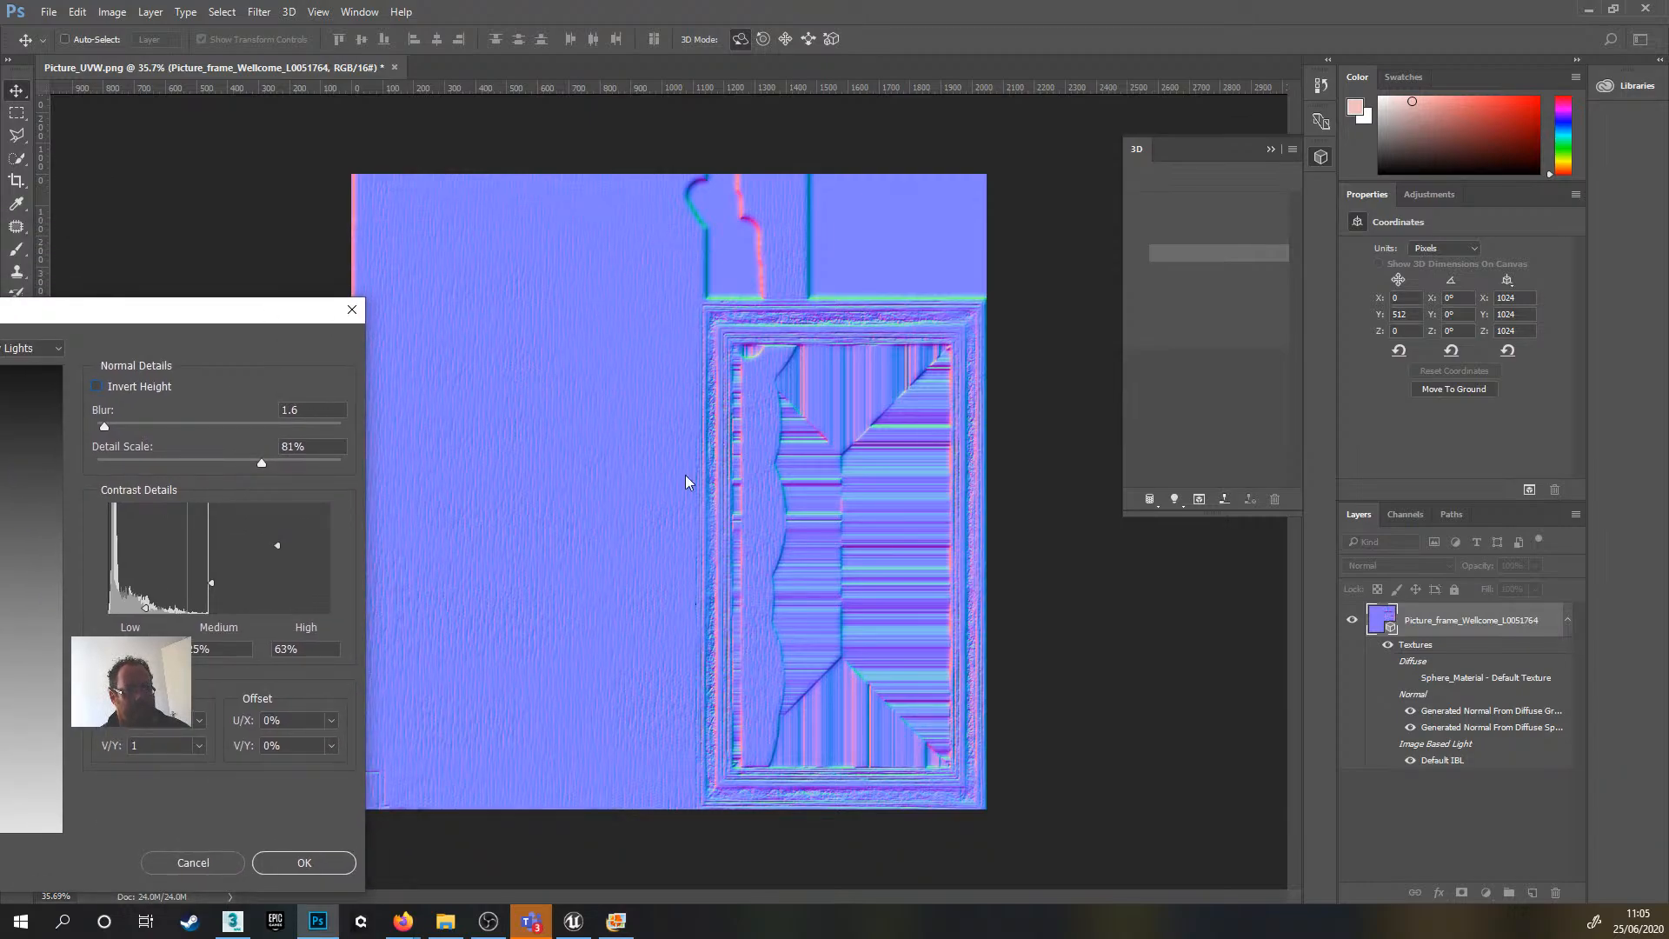
drag(186, 318, 266, 228)
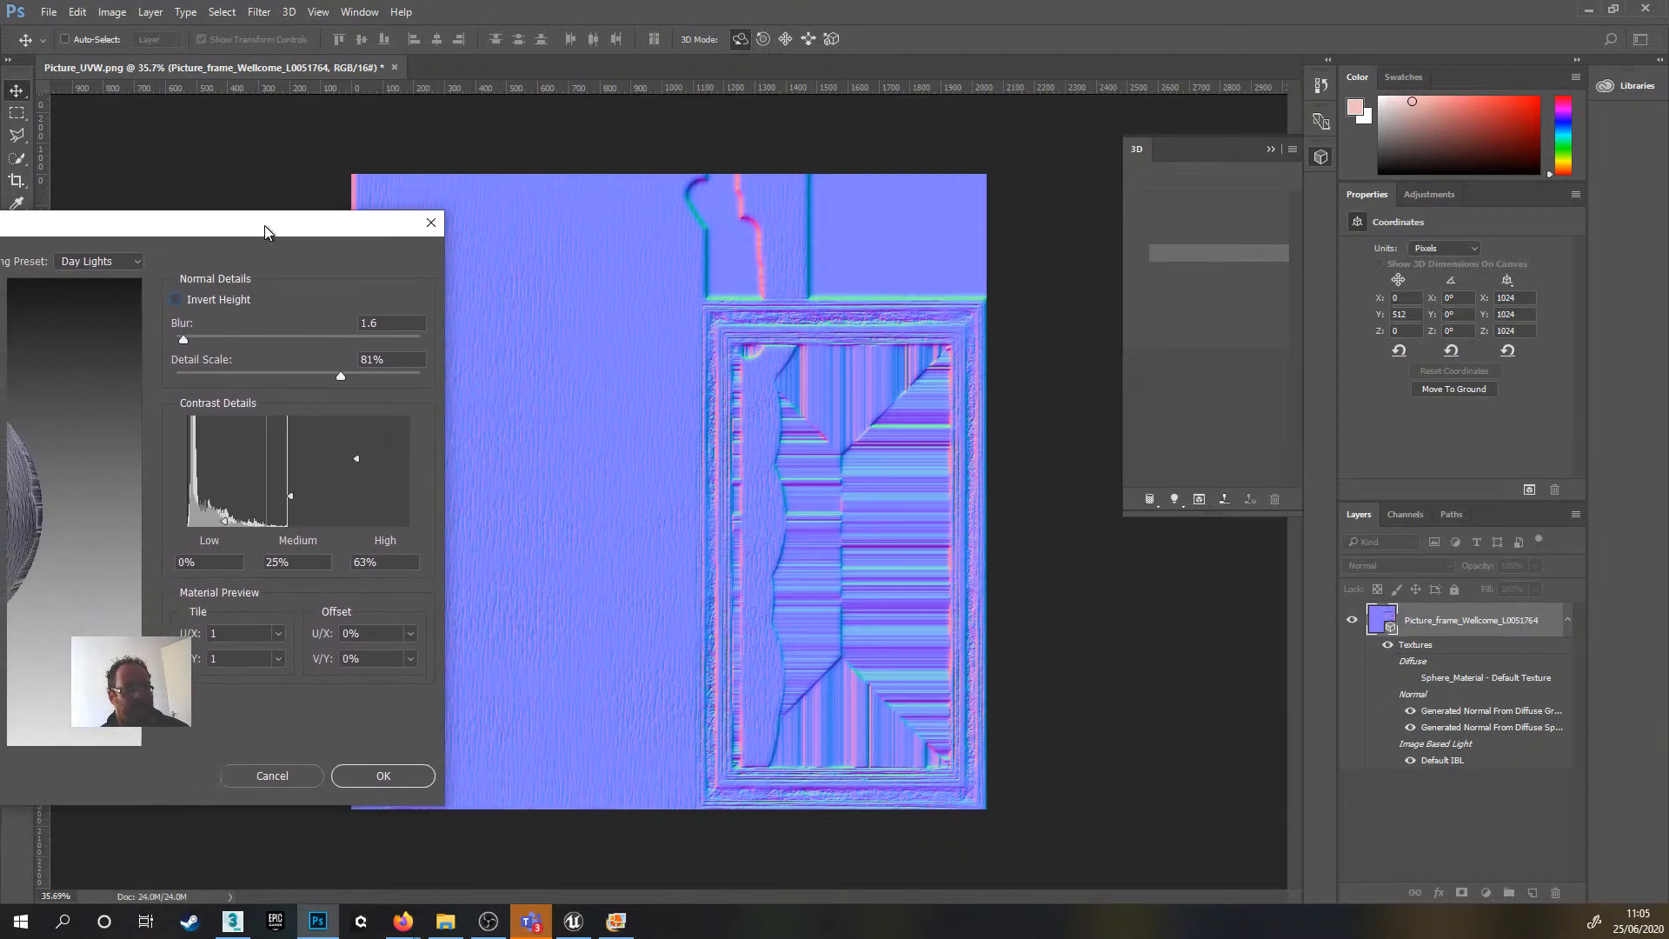
drag(341, 372, 367, 376)
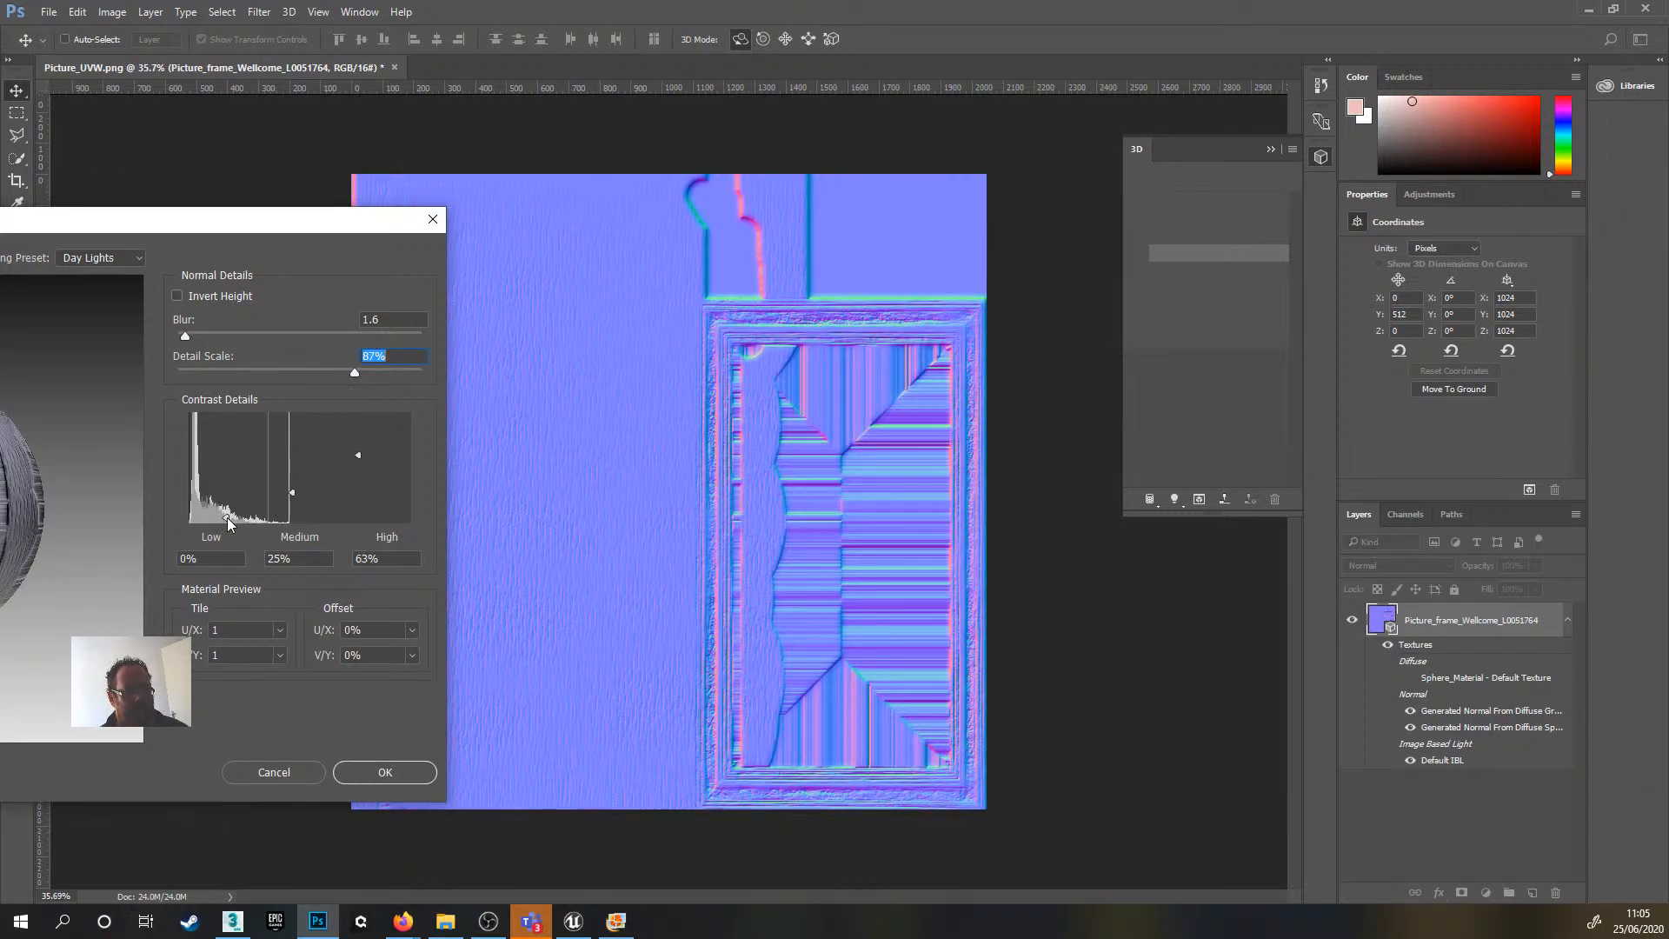
- Set the normal map's contrast details to Low 1%, Medium 14% and High 32%, and generate the map
mouse_move(229, 520)
mouse_down()
mouse_move(233, 491)
mouse_move(227, 517)
mouse_up()
drag(294, 489, 294, 503)
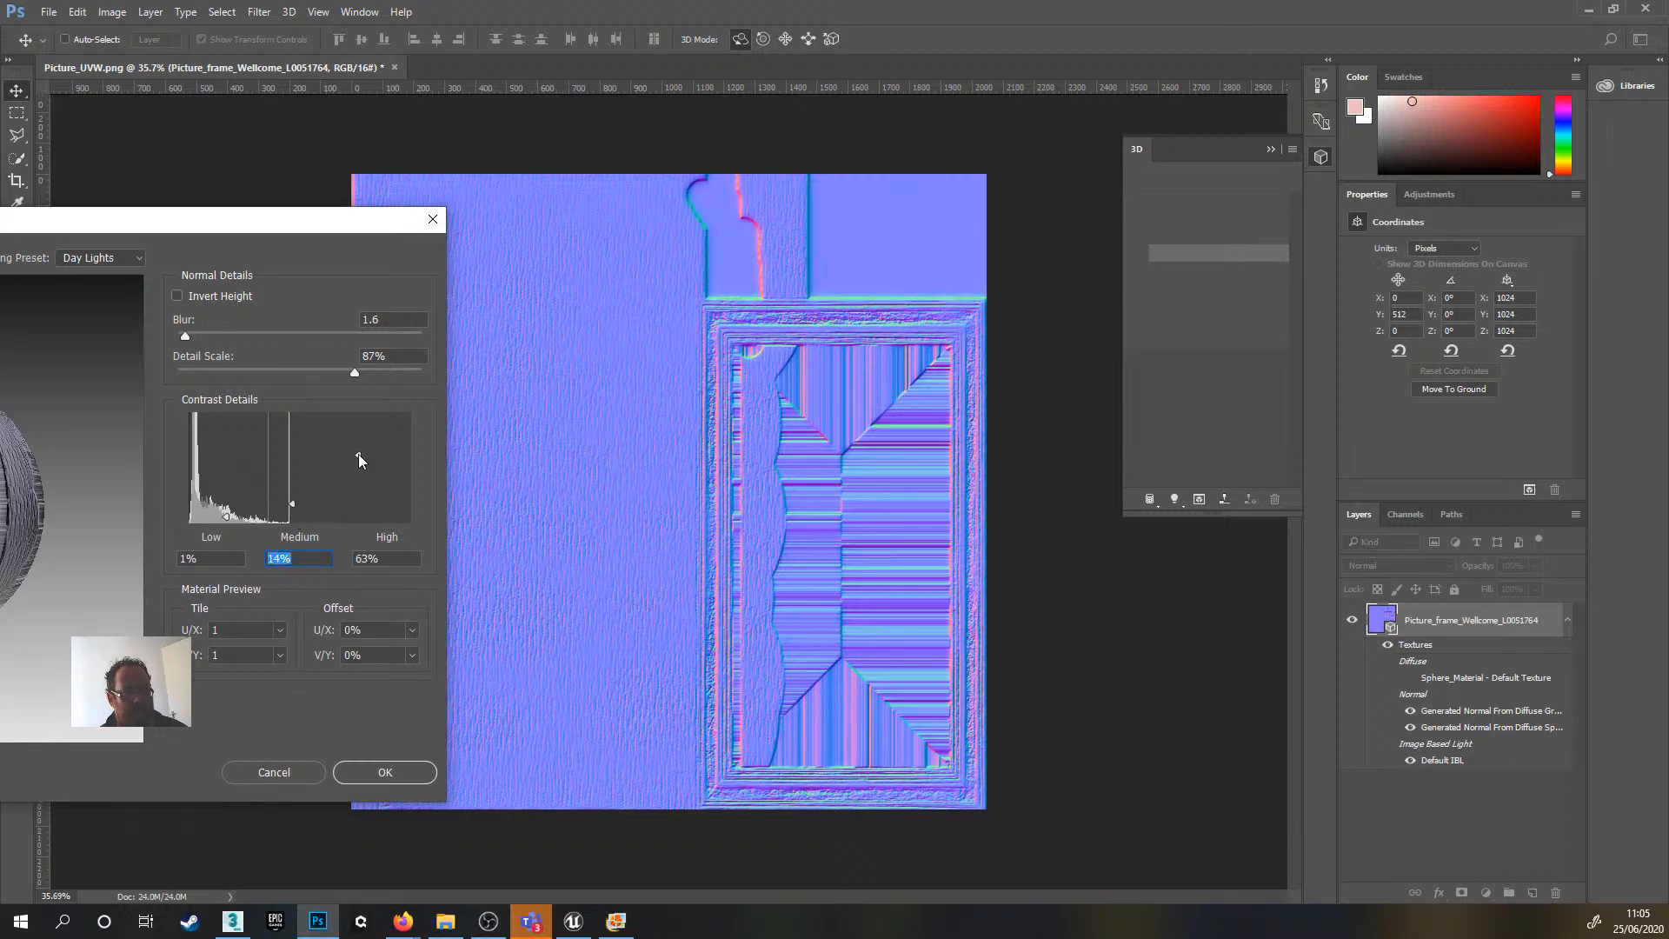
mouse_move(358, 453)
mouse_down()
mouse_move(358, 431)
mouse_move(361, 490)
mouse_up()
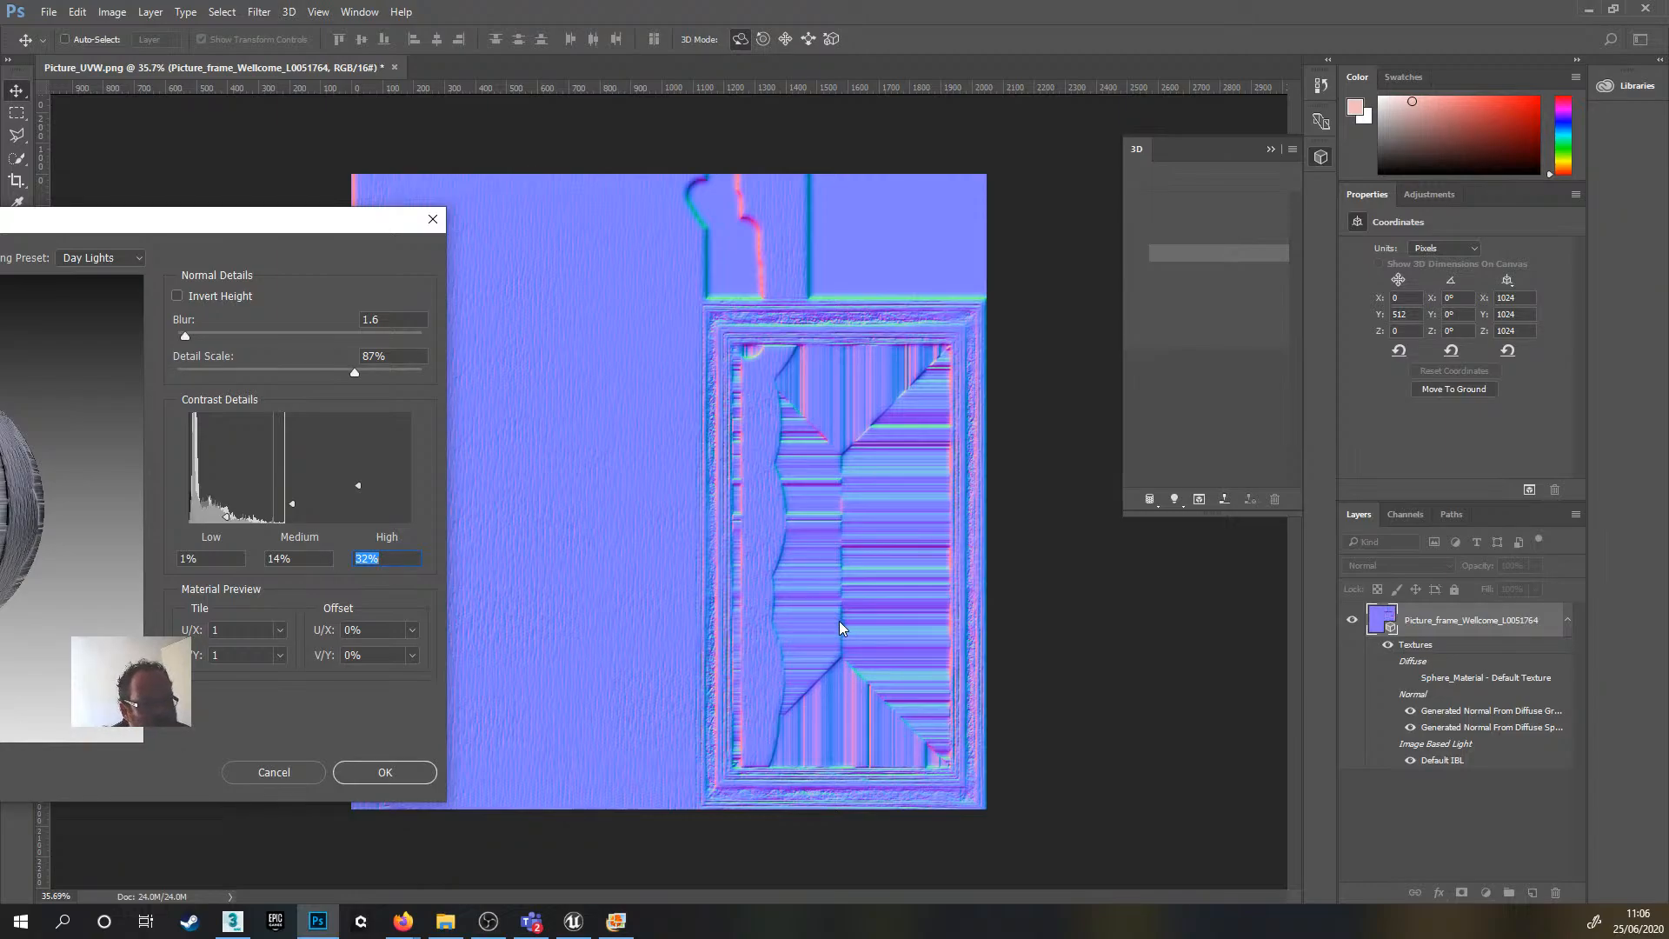
drag(264, 221, 487, 182)
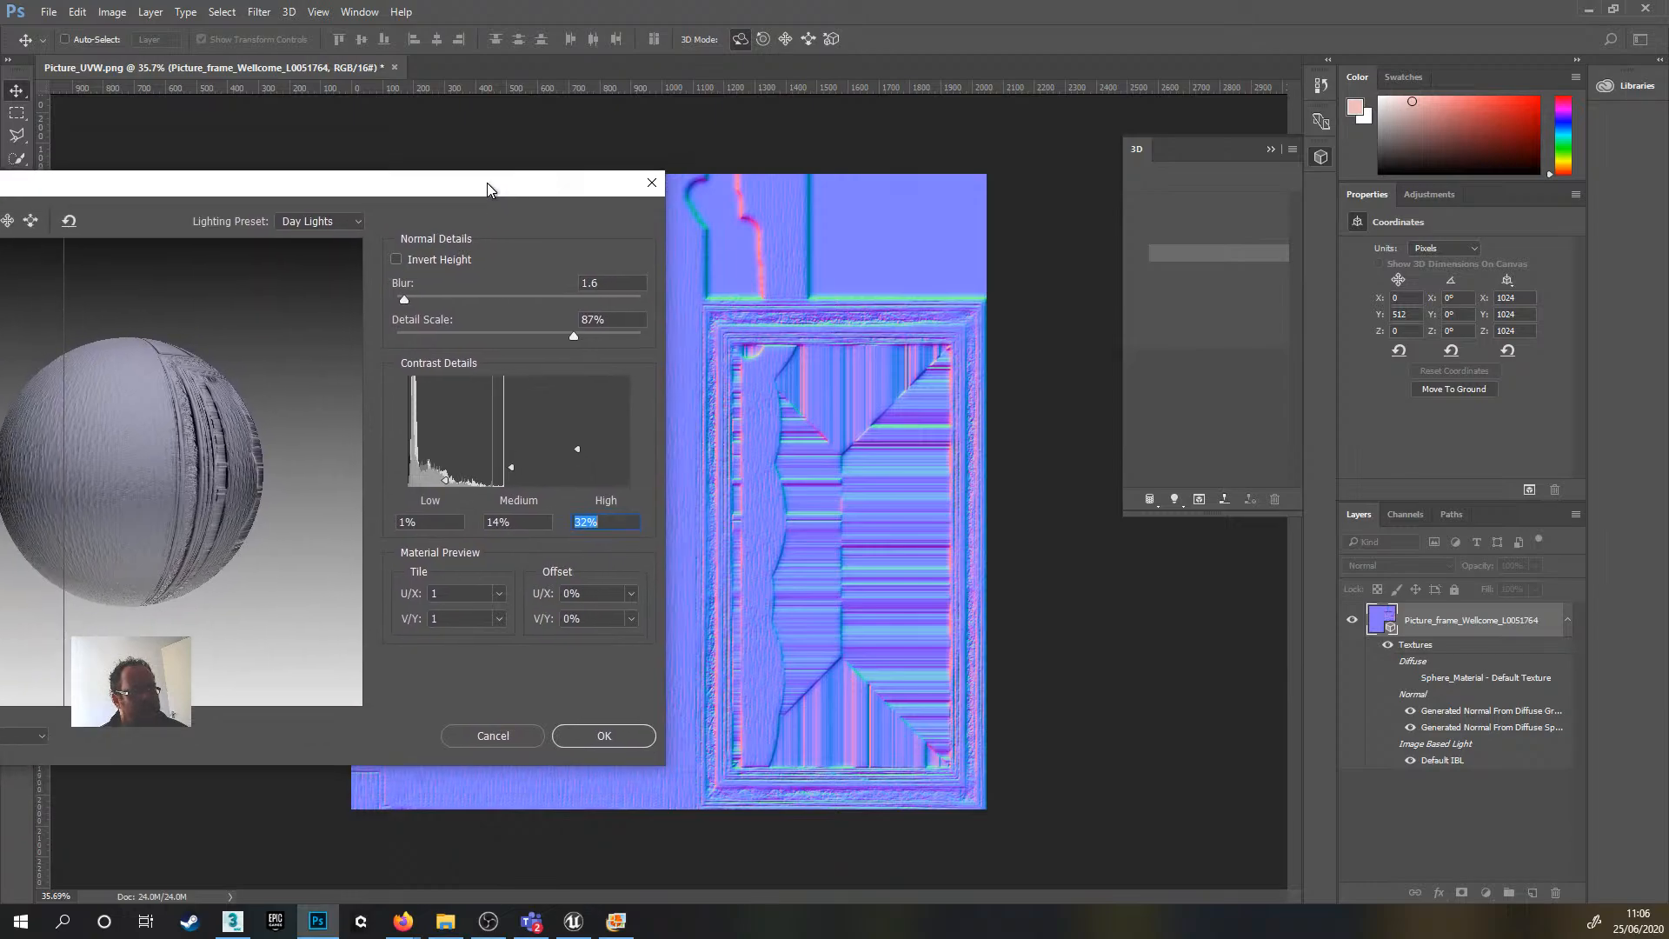
click(600, 736)
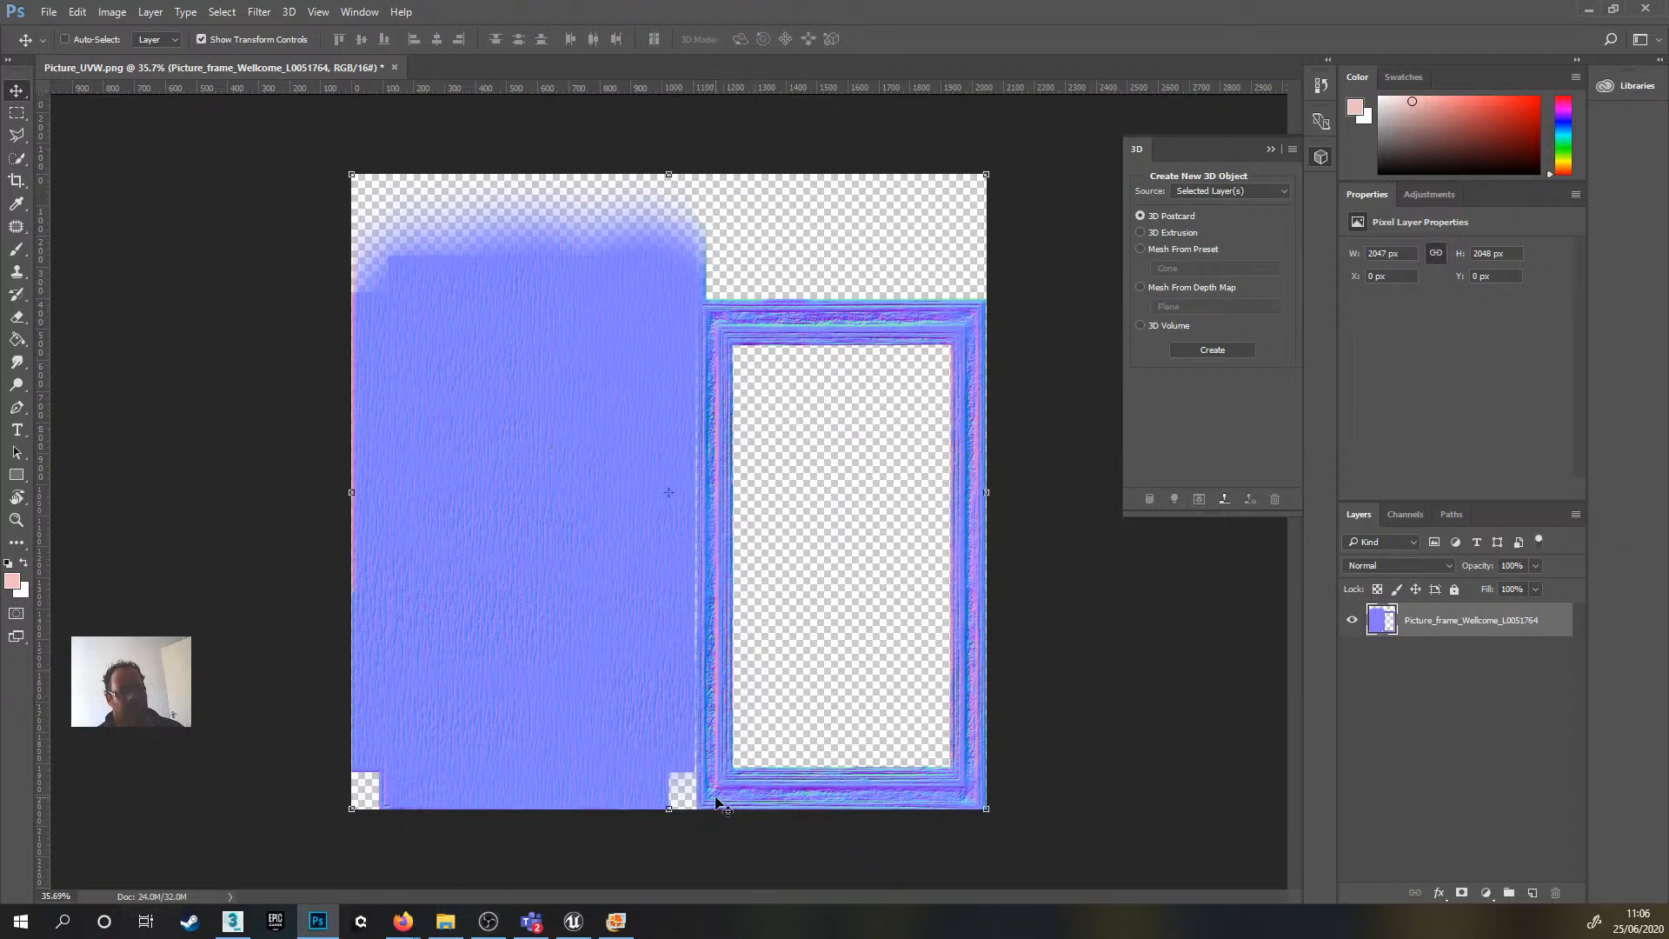
- Check the normal map around the frame's lower corner and save a PNG copy as Picture_UVW_N.png in the HPStairs folder
alt+scroll(720, 804, up, 5)
drag(858, 764, 914, 457)
alt+scroll(753, 660, up, 7)
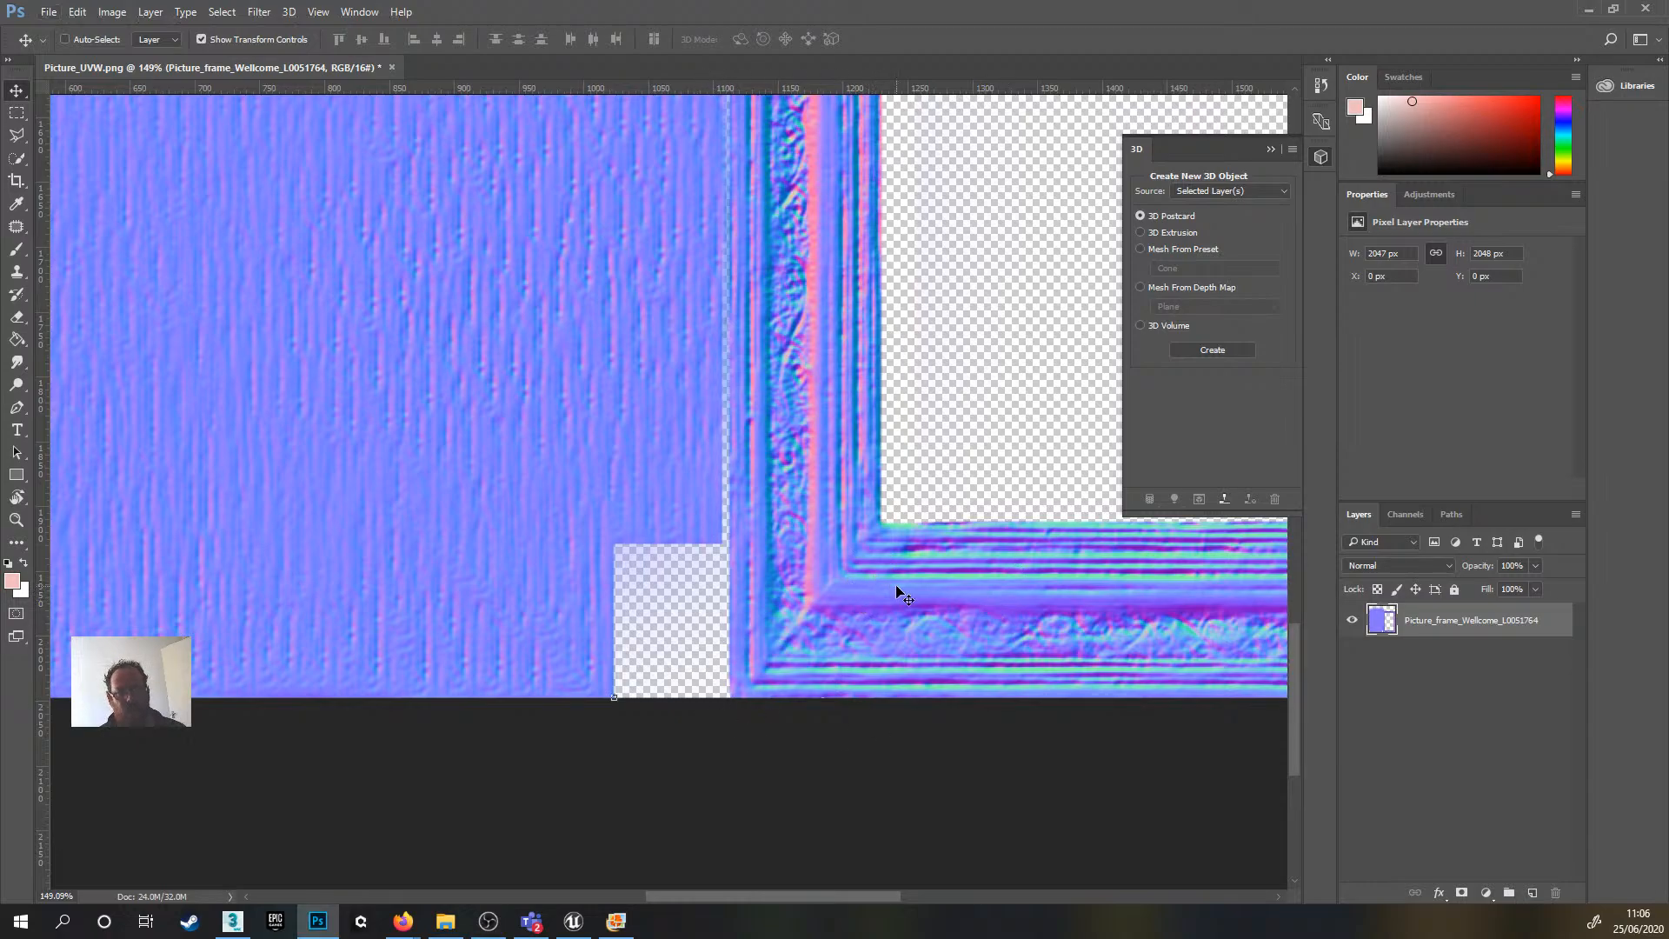
alt+scroll(896, 584, down, 2)
alt+scroll(895, 584, down, 3)
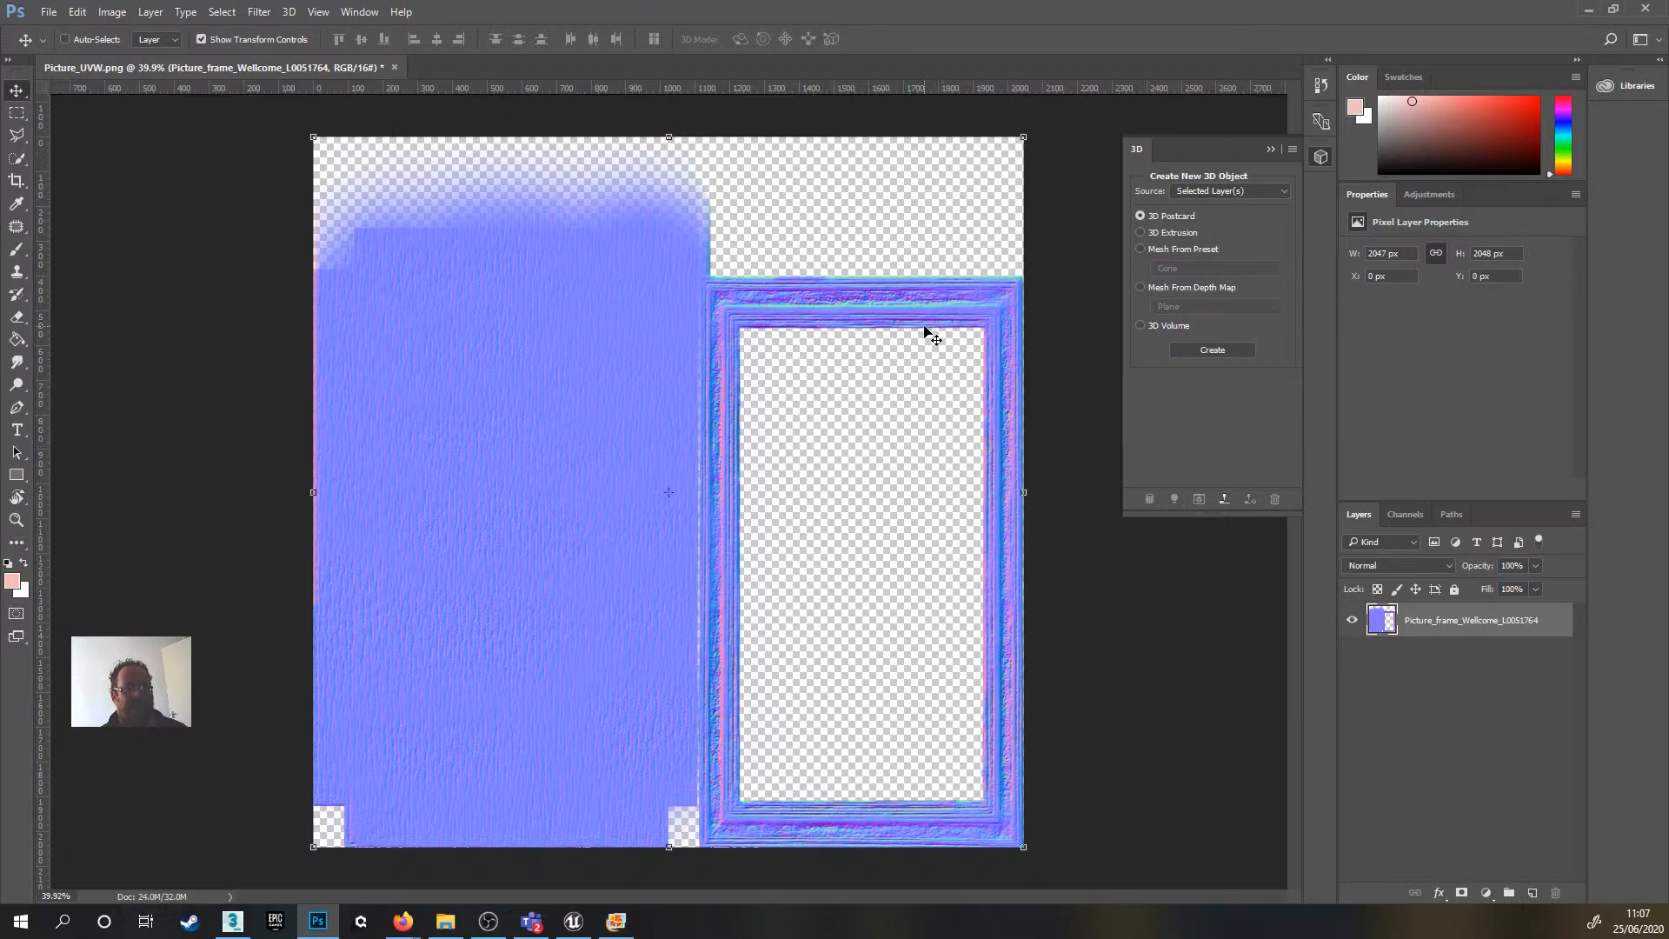
click(48, 12)
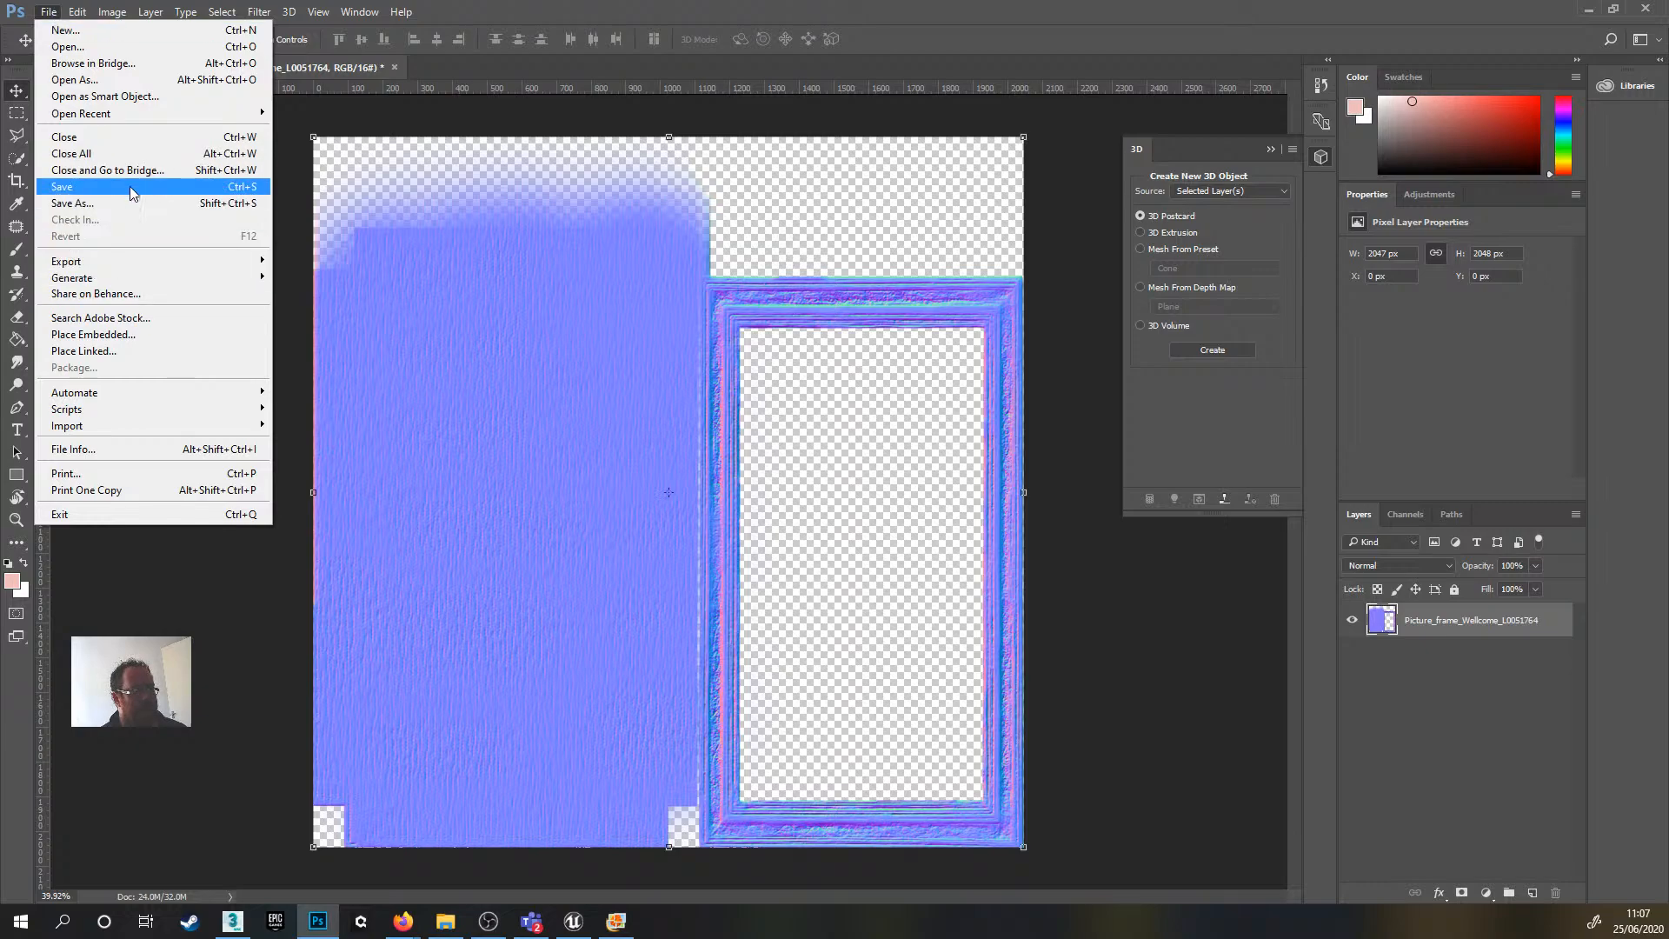
click(94, 203)
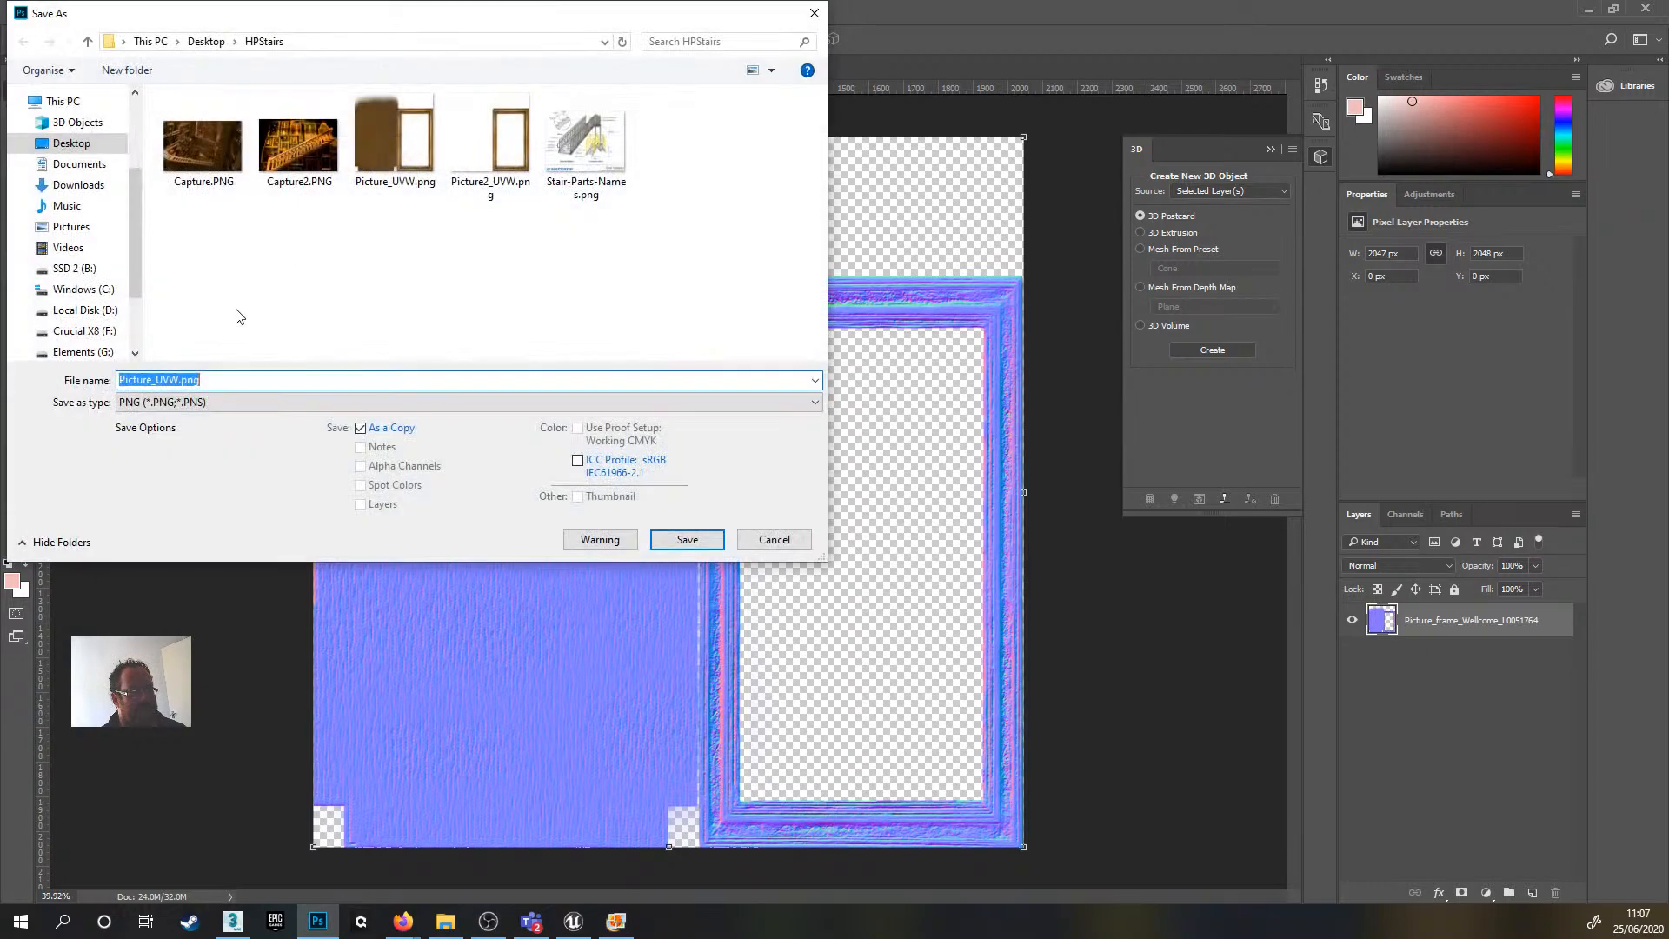
click(245, 386)
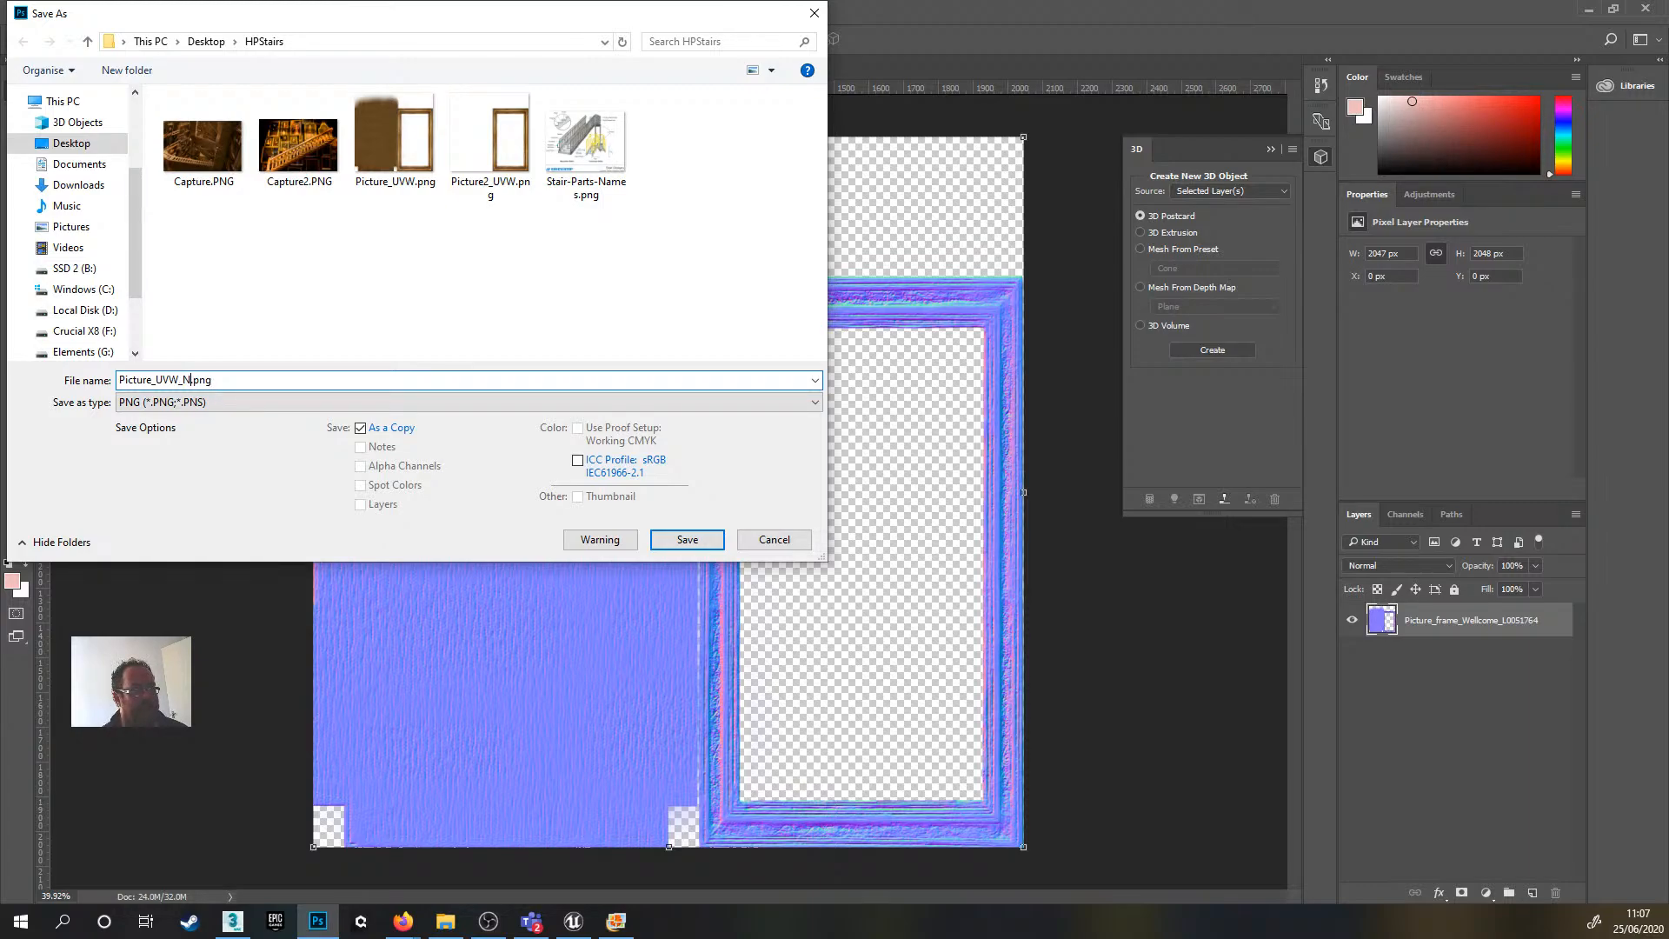
key(Return)
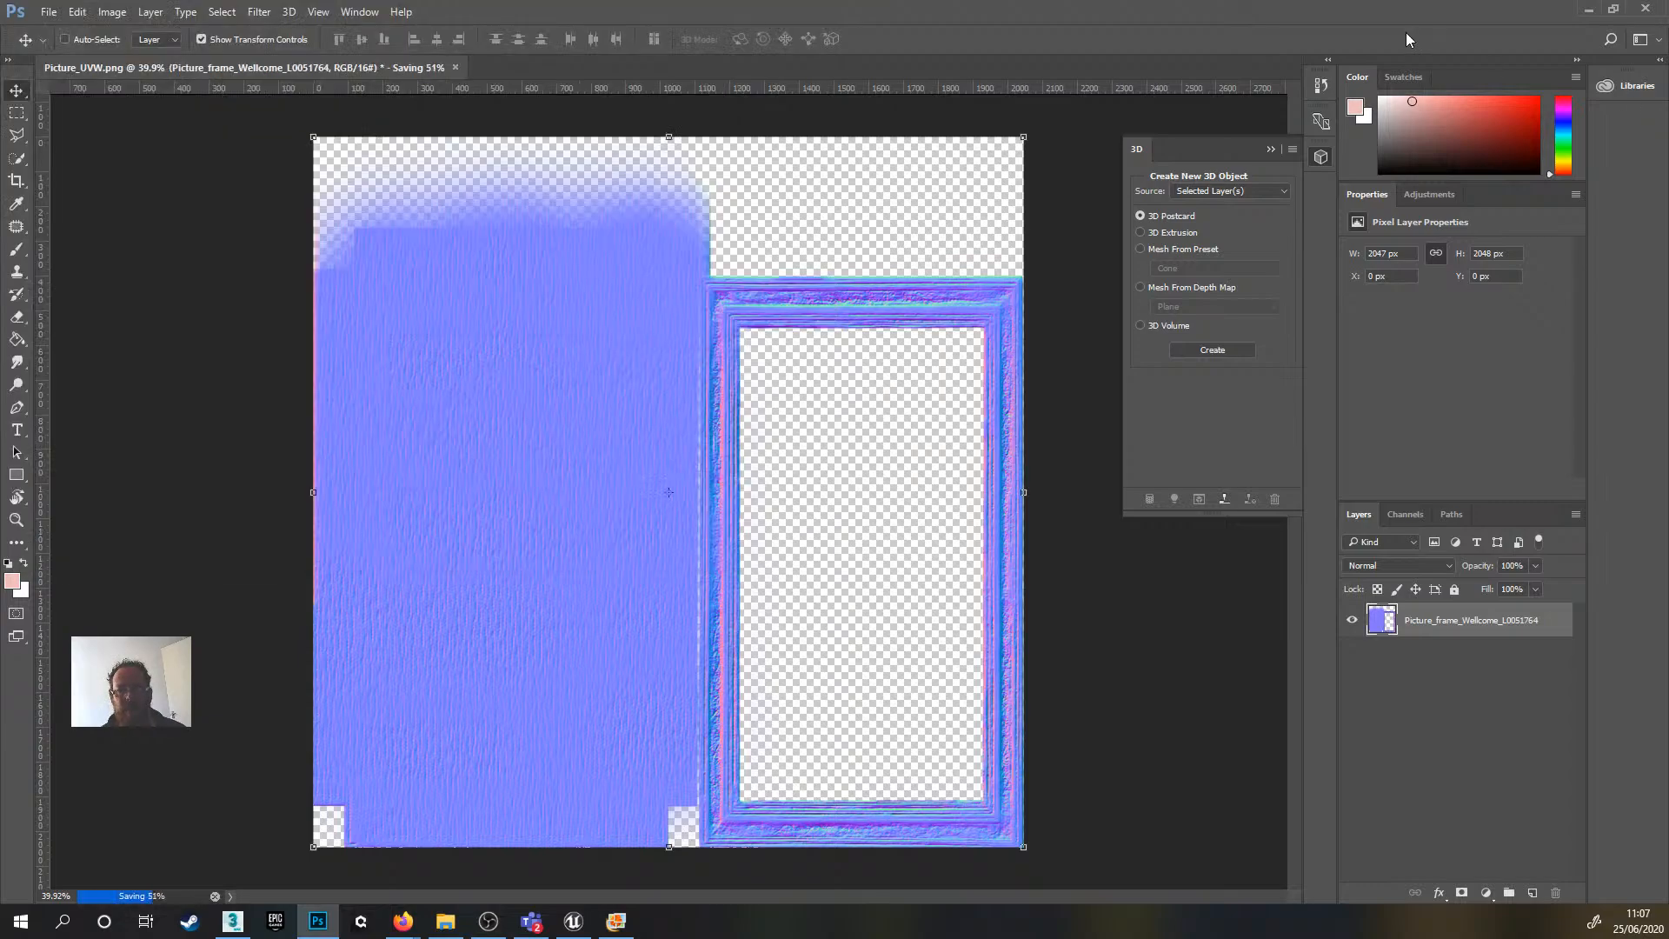
- Switch to 3ds Max and open sub-material 1 (01 - Default) of the frame's Multi/Sub-Object material in the Material Editor
click(1590, 11)
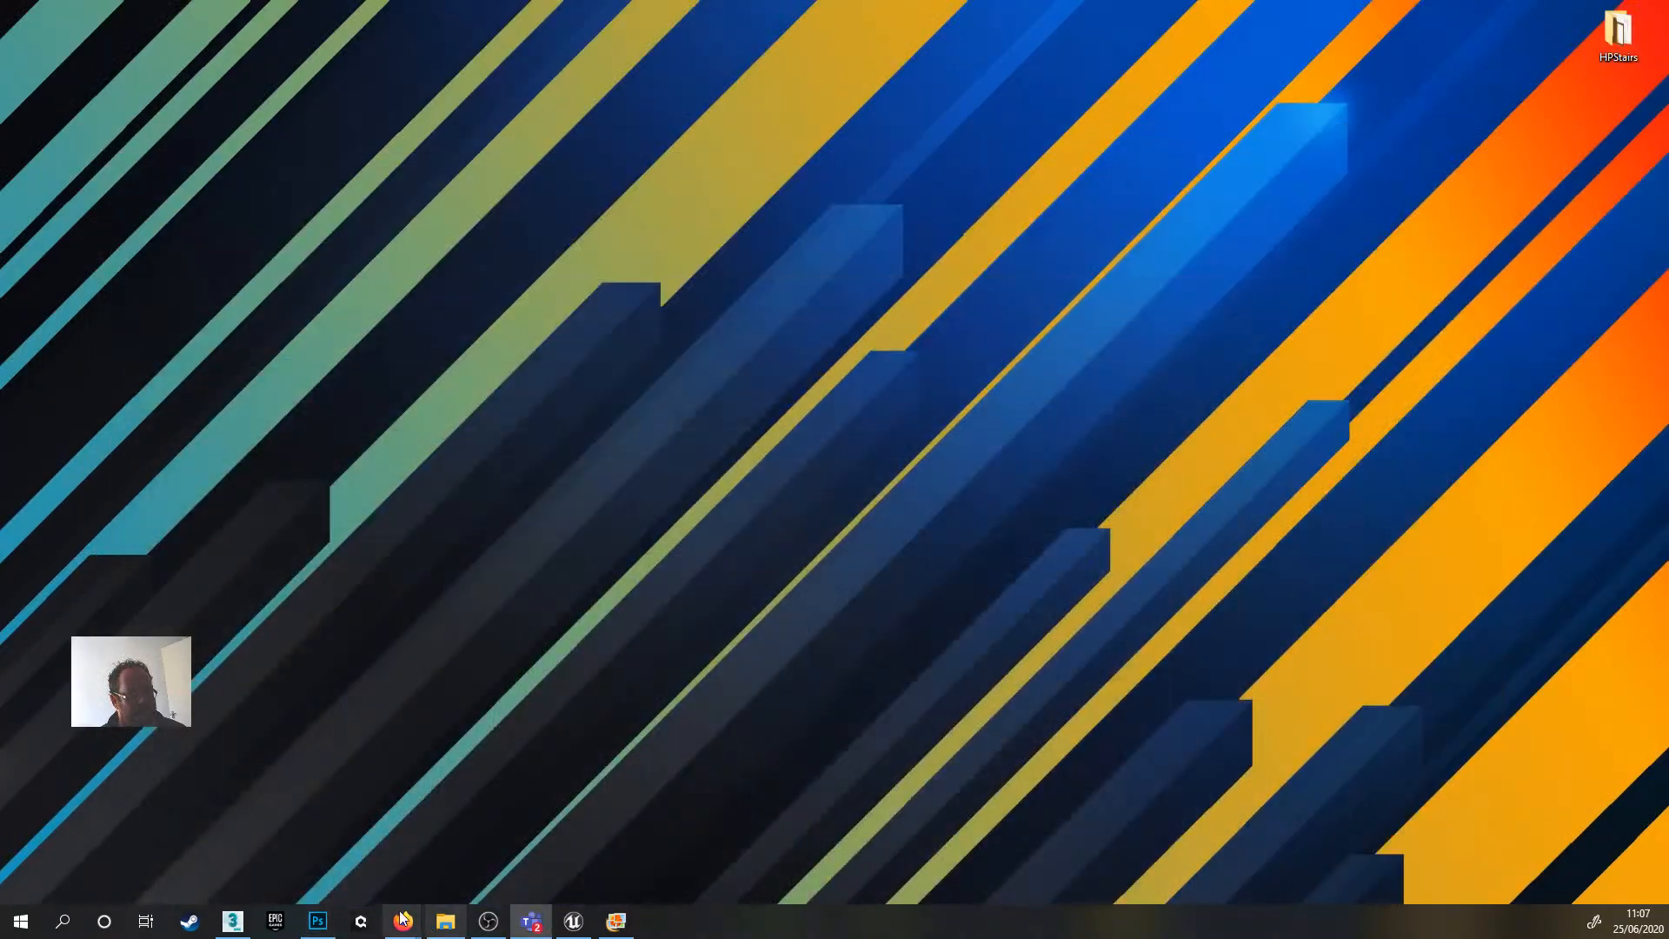
click(234, 923)
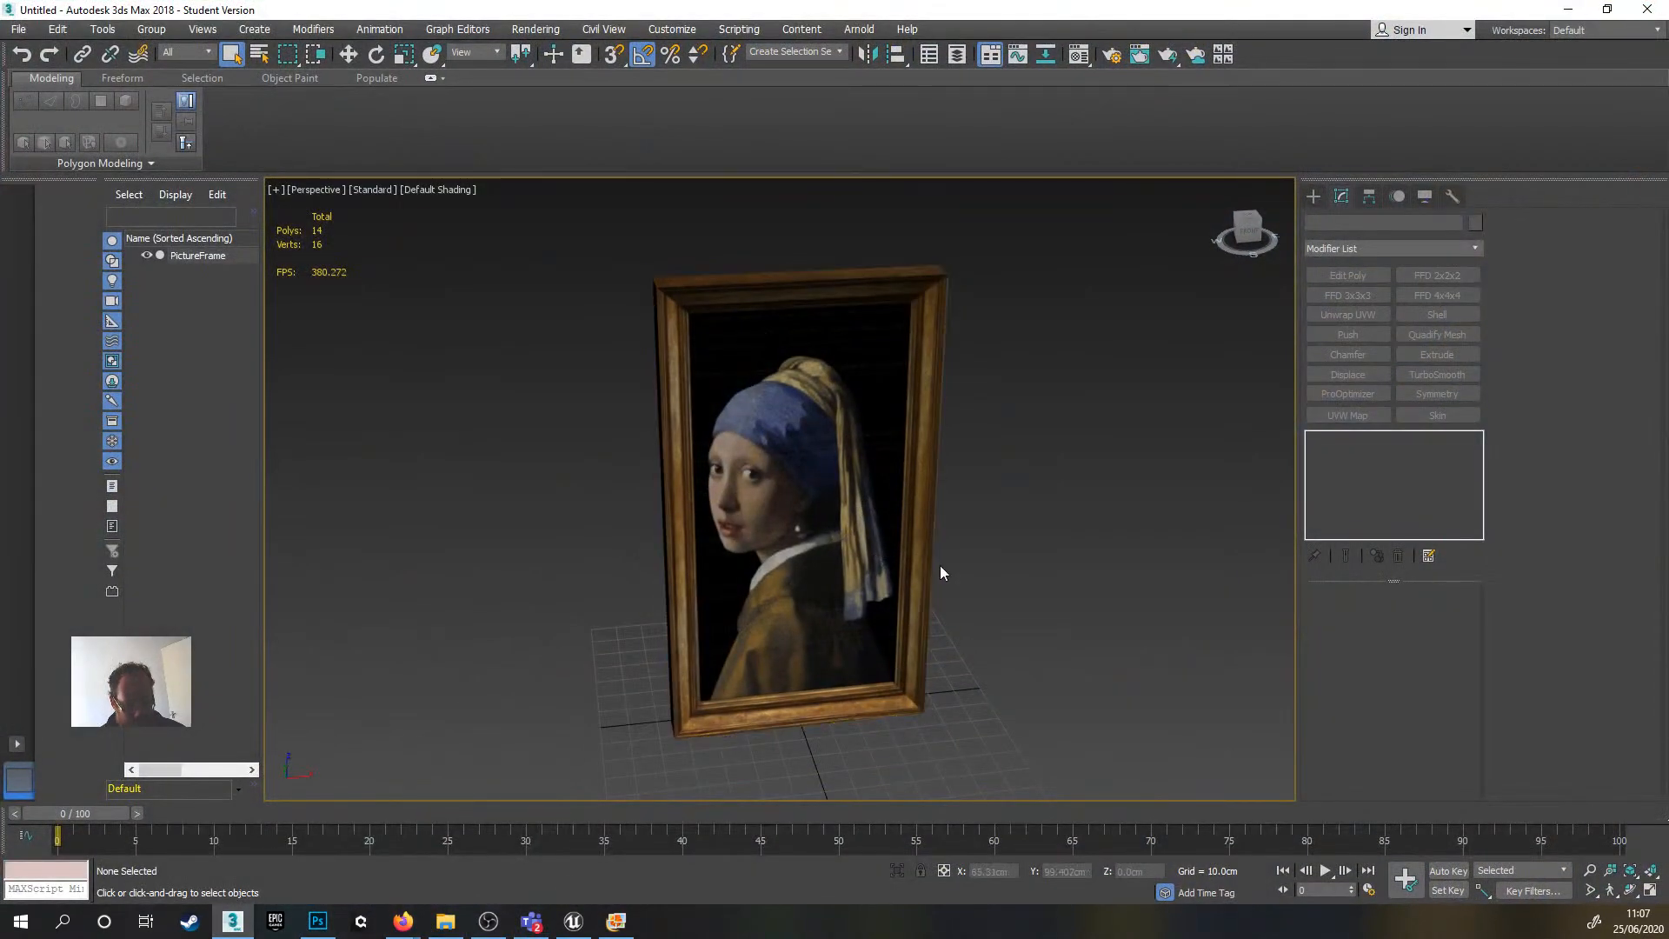
alt+middle_drag(944, 566, 945, 559)
key(m)
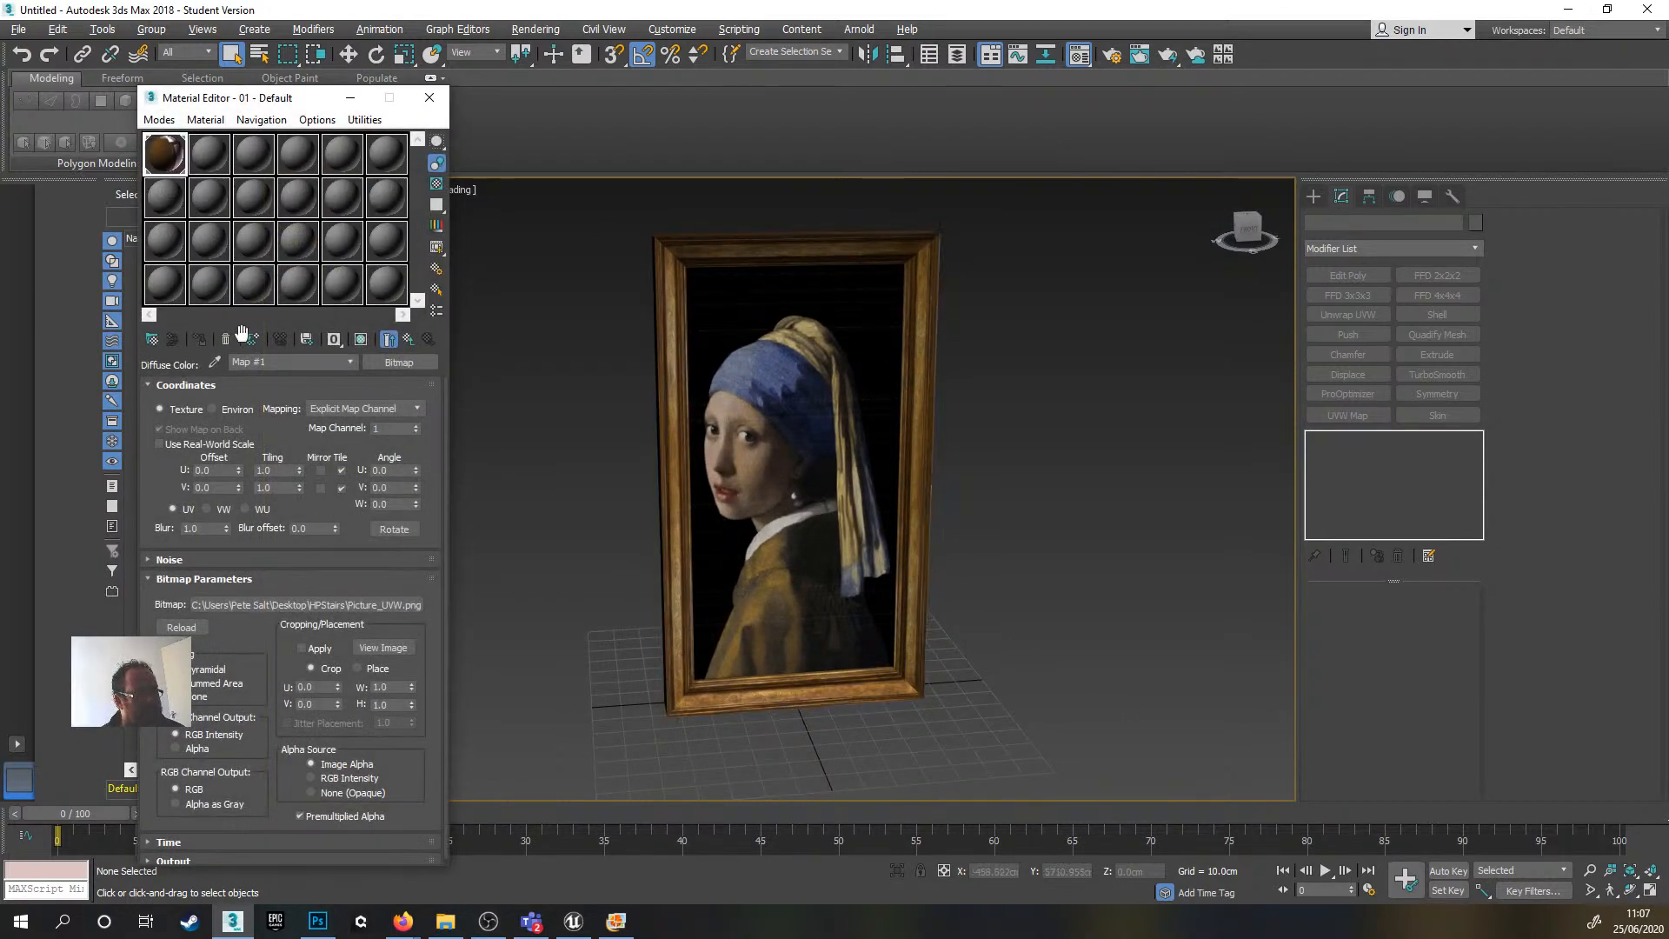
click(408, 339)
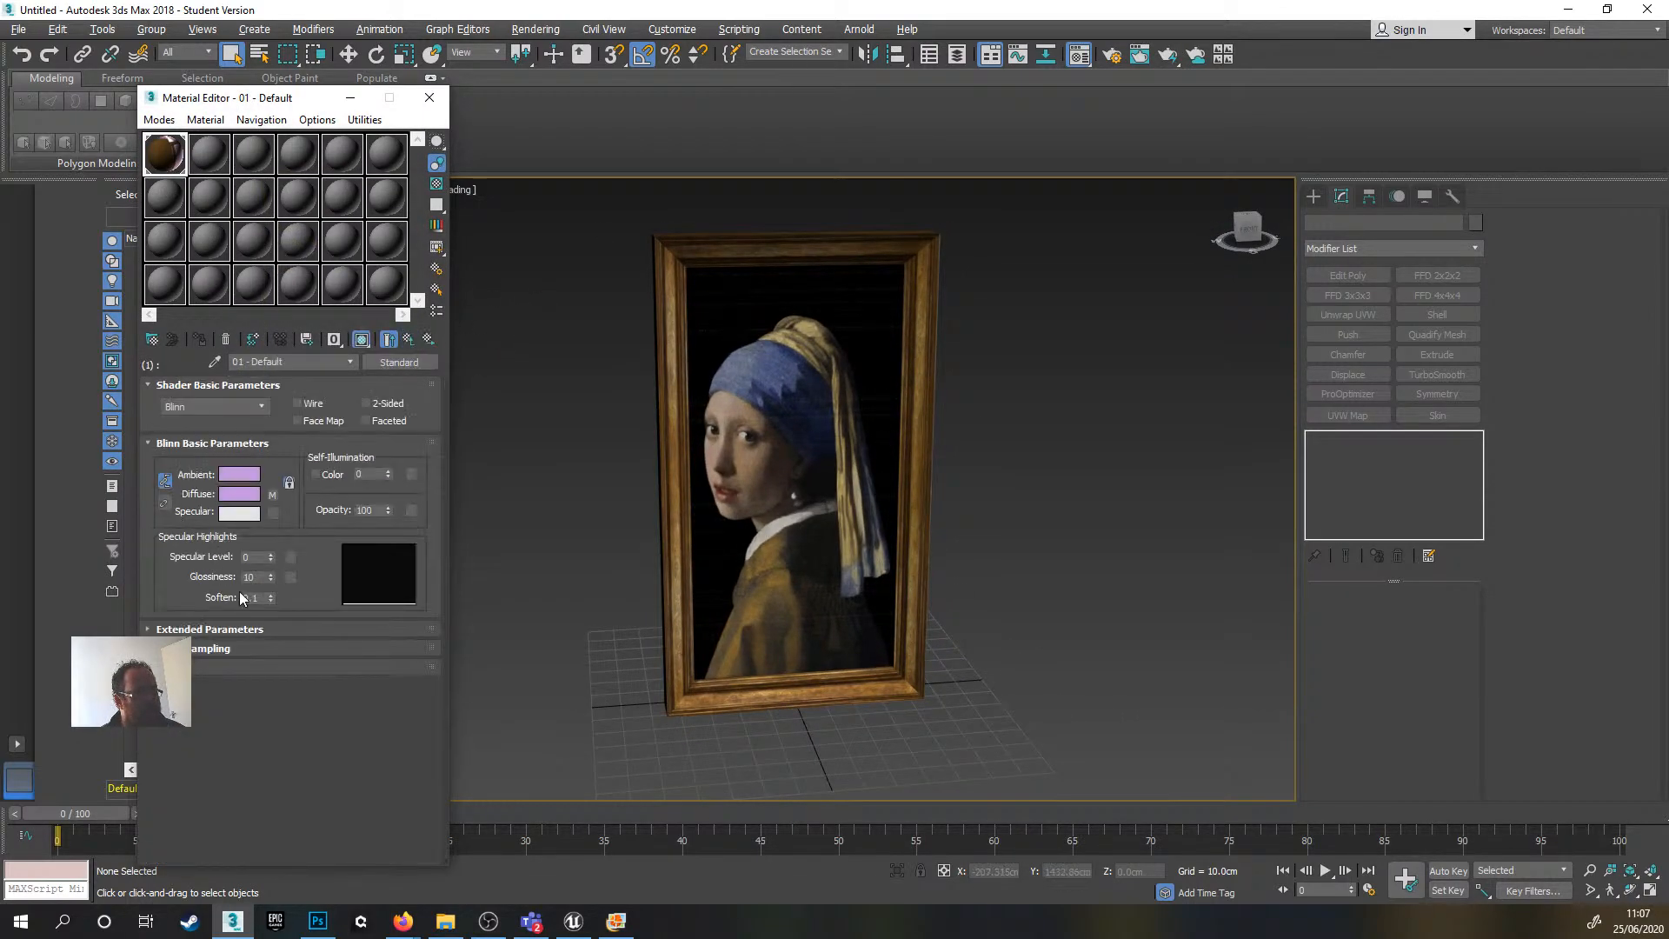
click(399, 361)
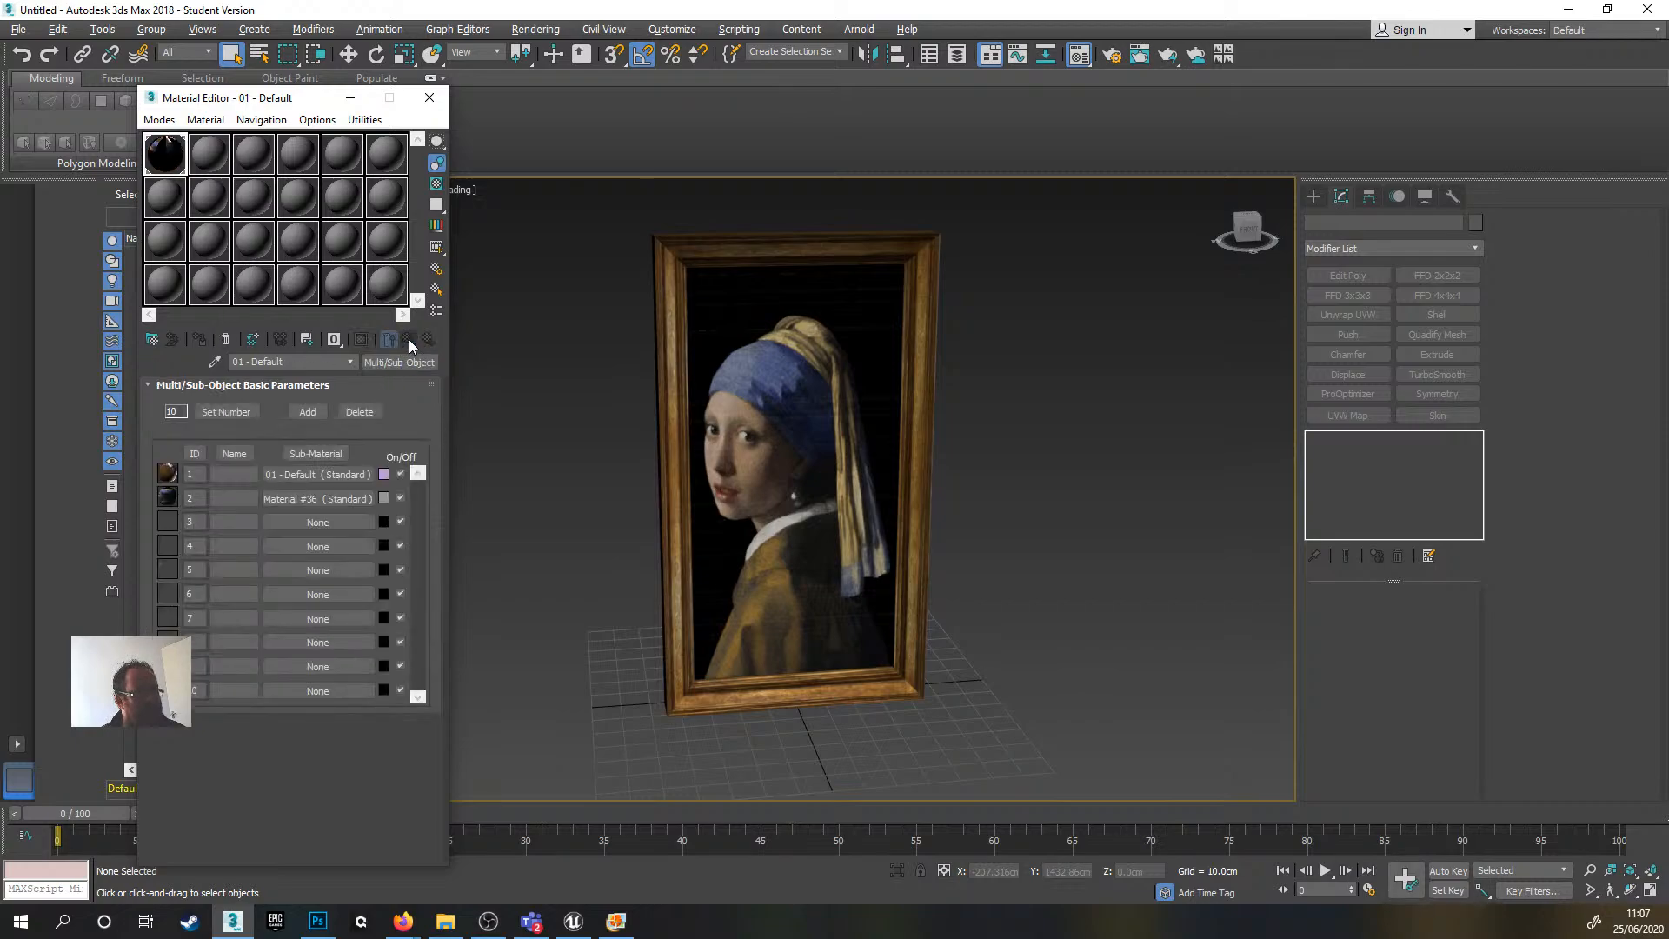
click(315, 475)
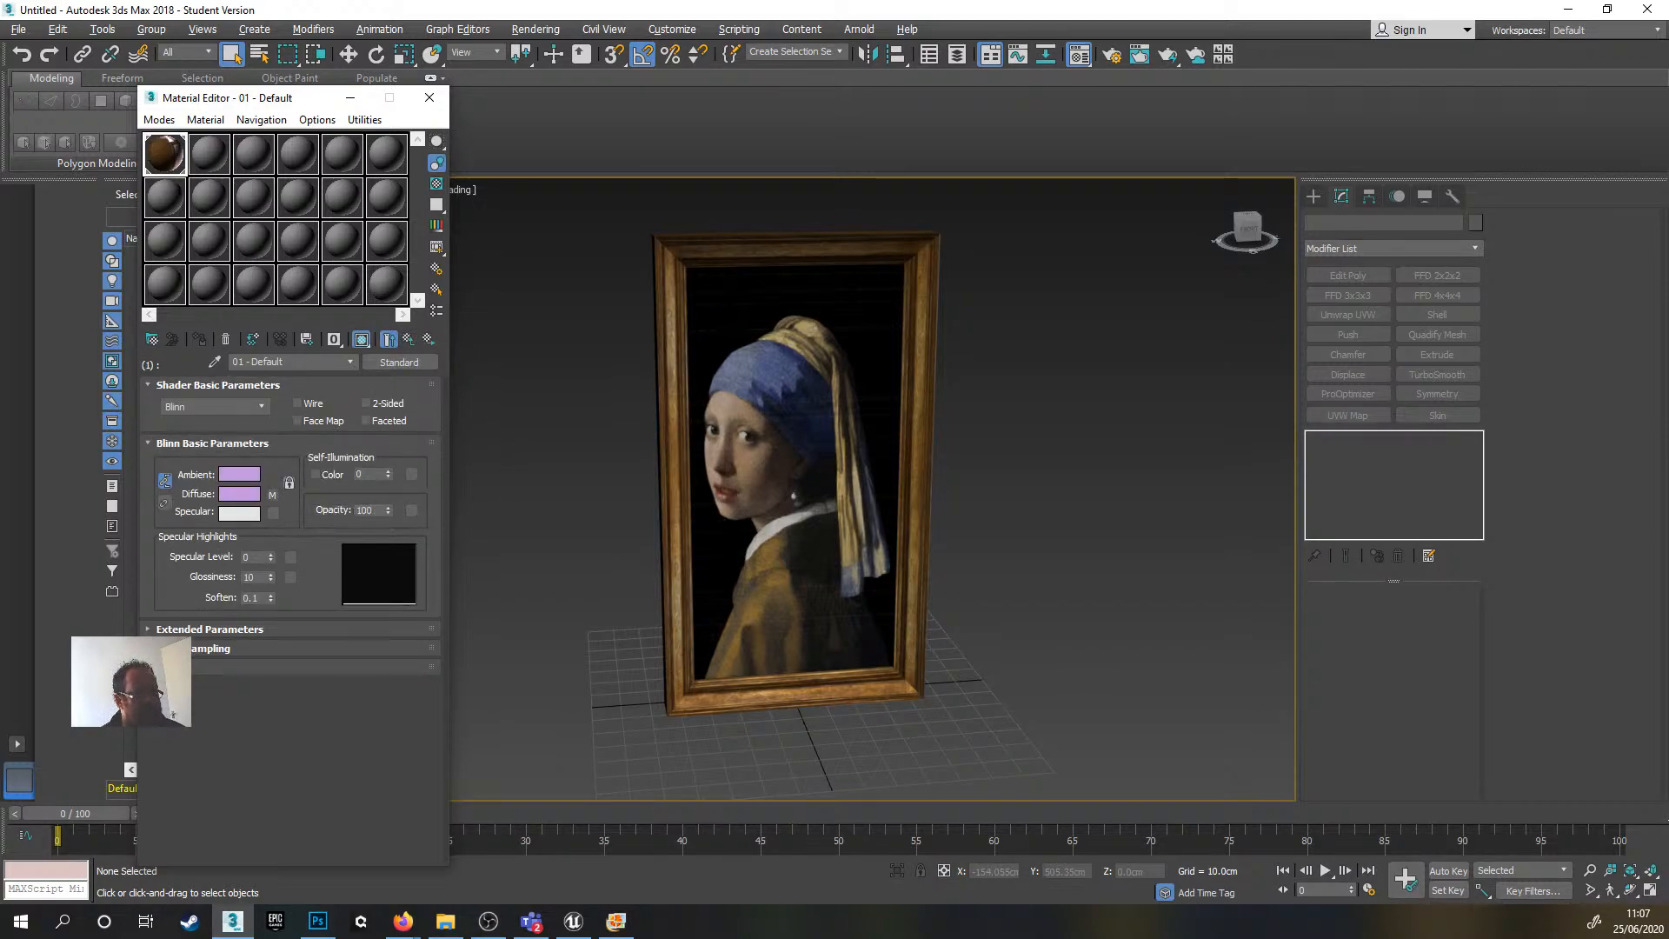
- Load Picture_UVW_N.png from the HPStairs folder as the sub-material's Bump bitmap and close the Material Editor
click(171, 667)
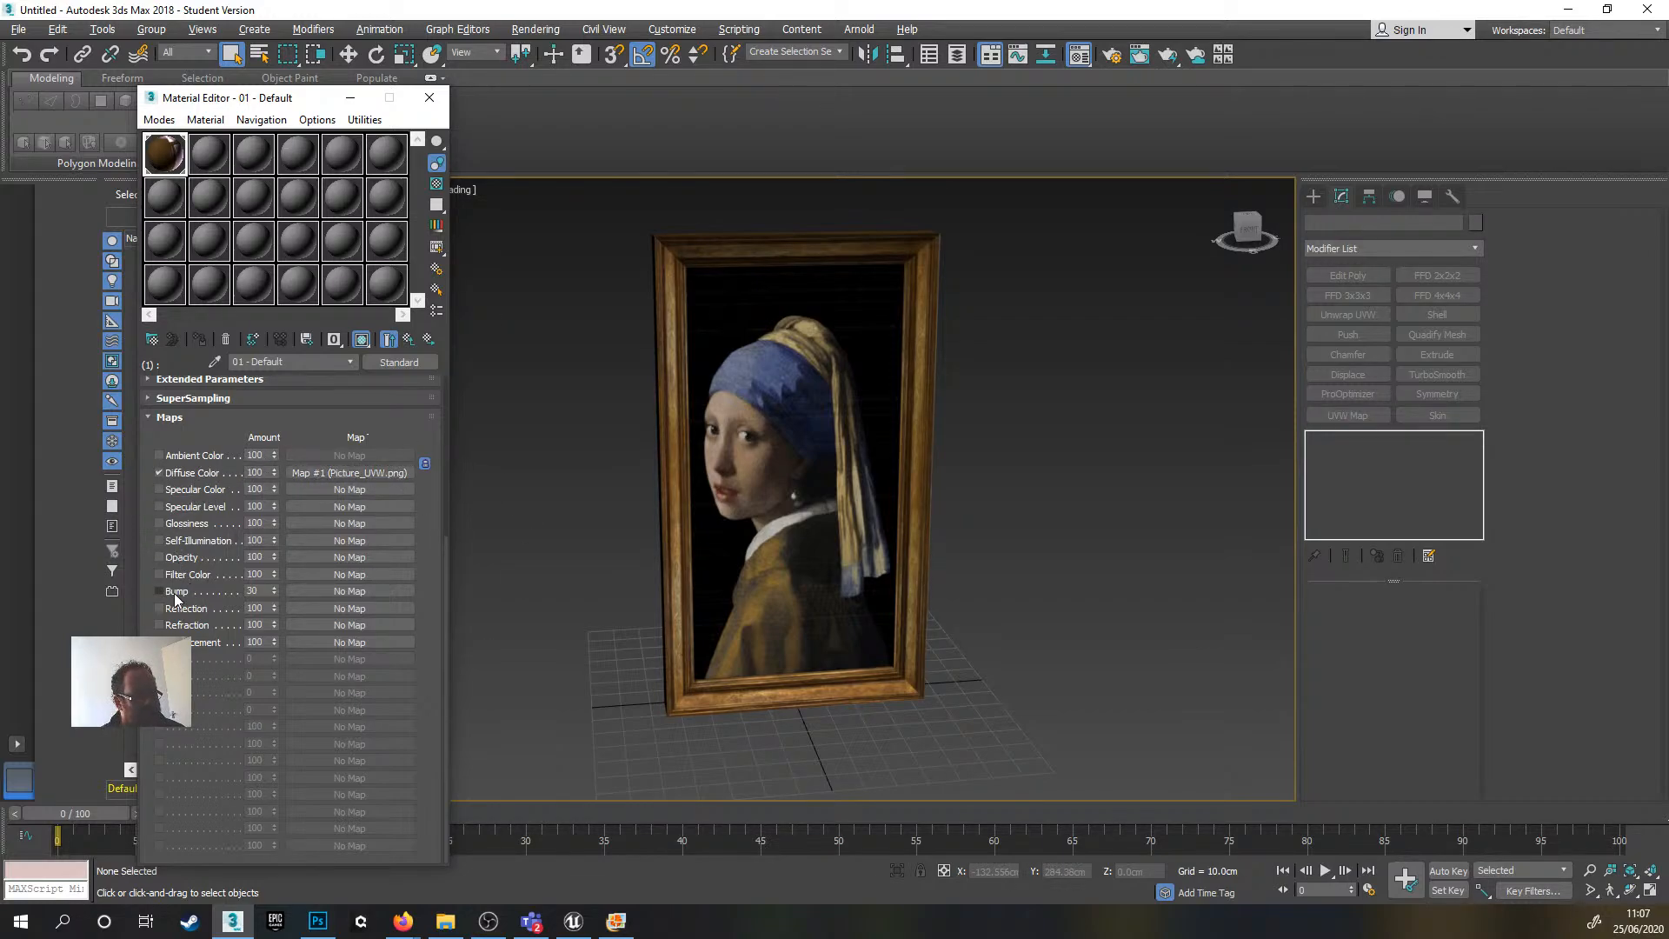
click(336, 591)
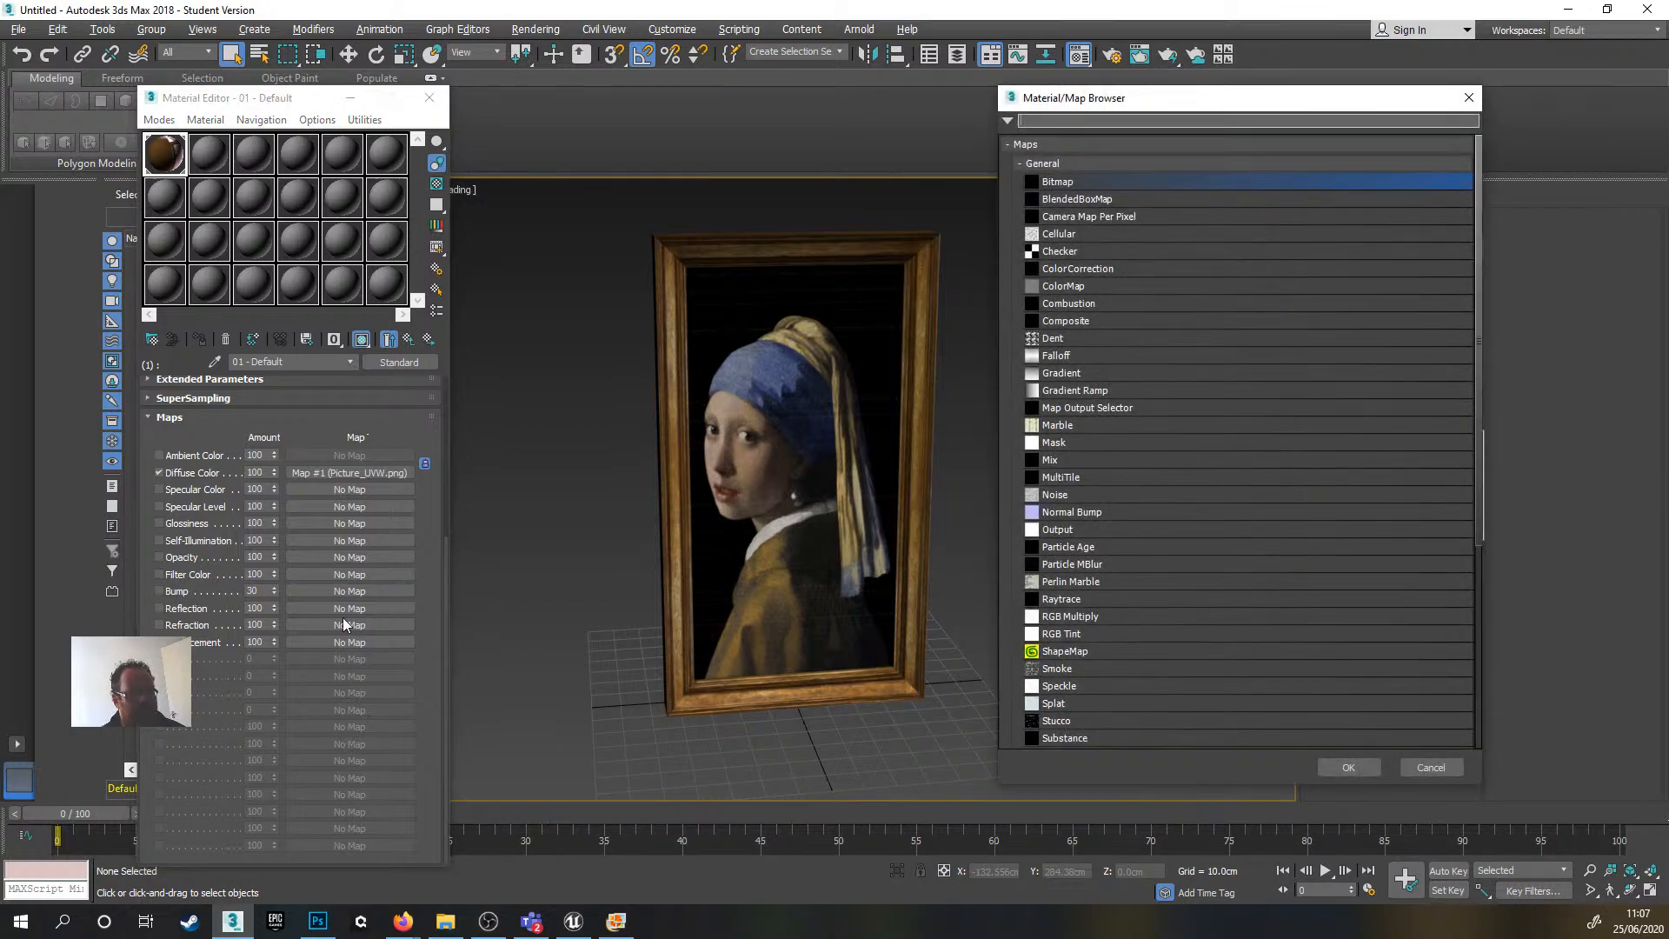
double_click(1052, 182)
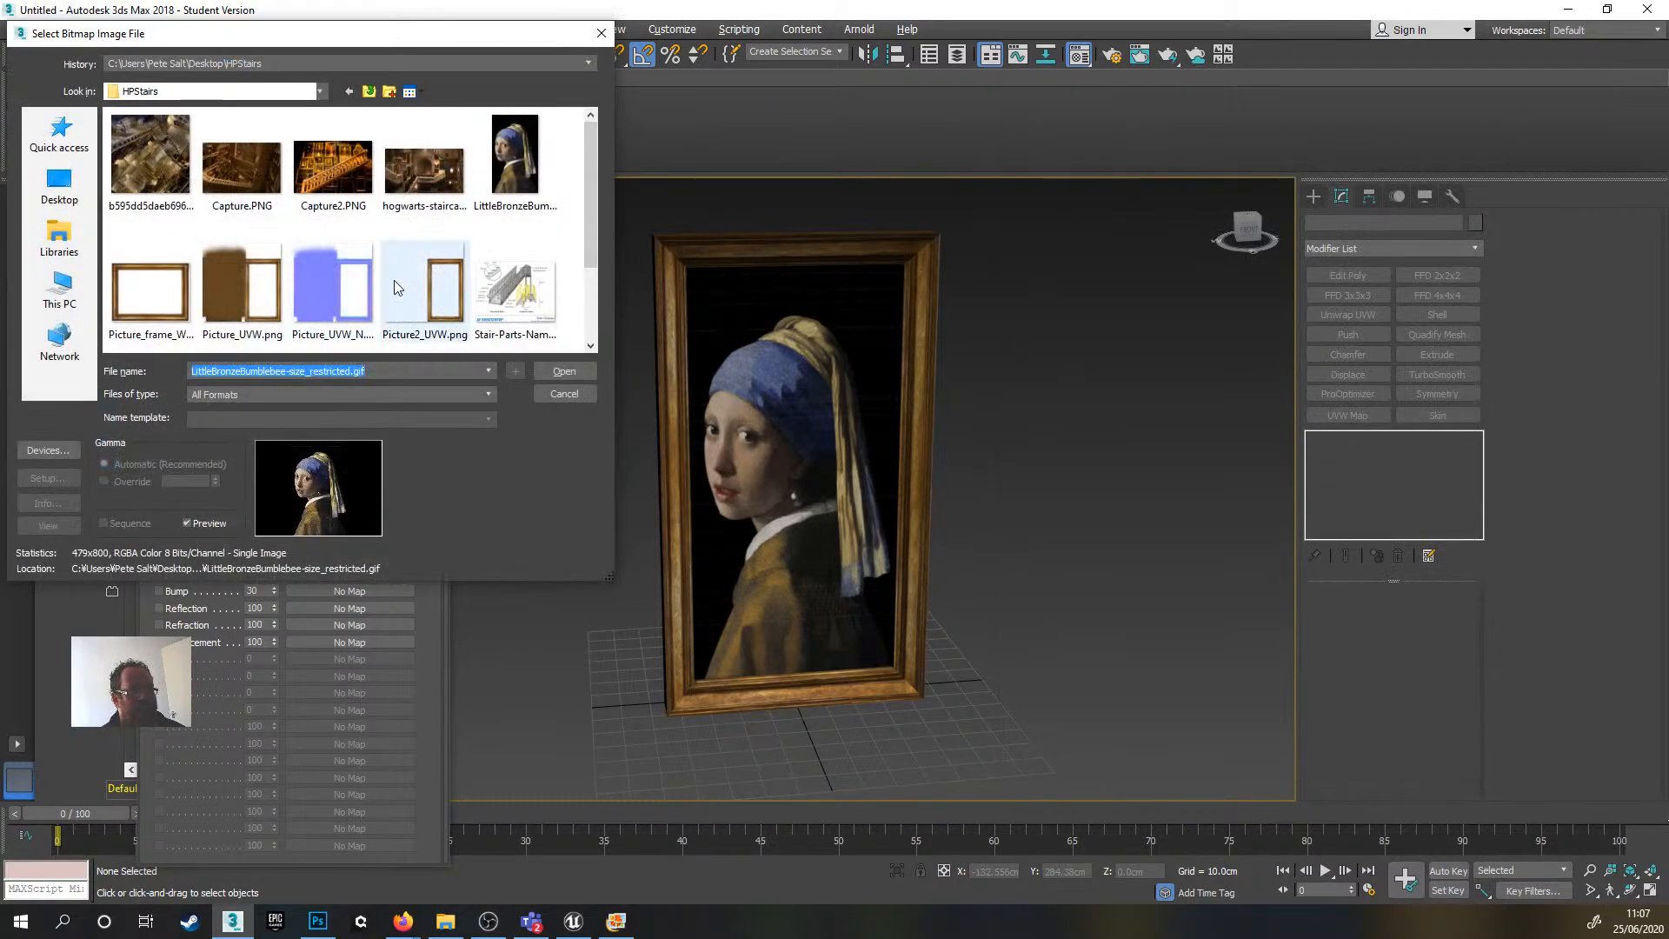
double_click(324, 285)
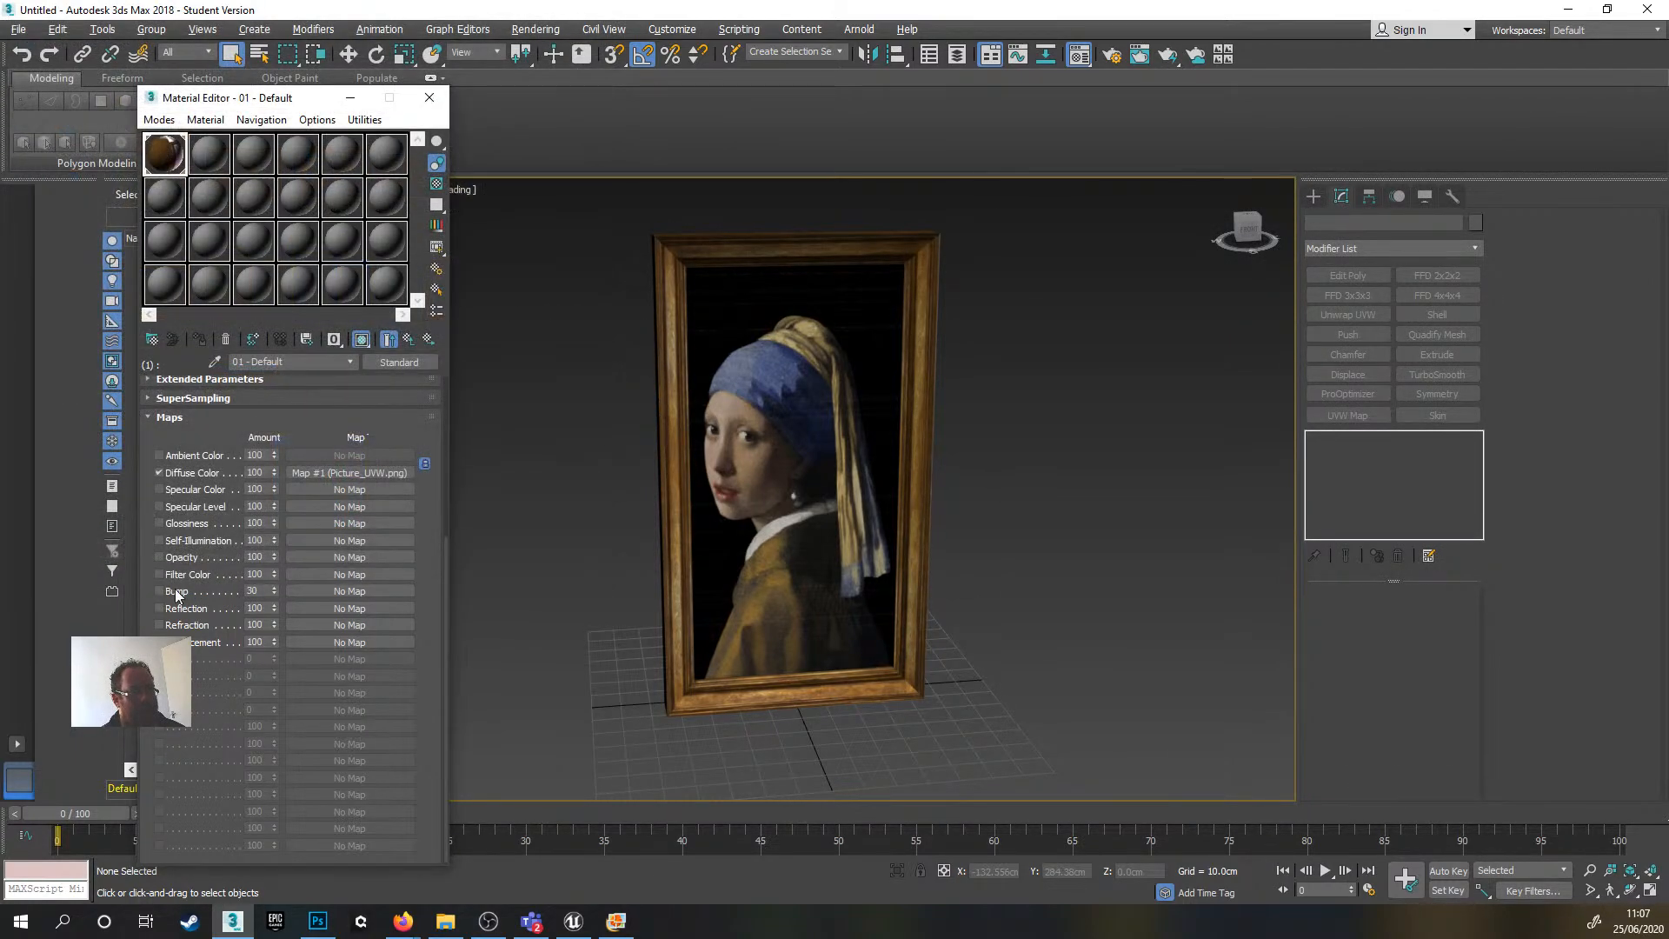
click(408, 340)
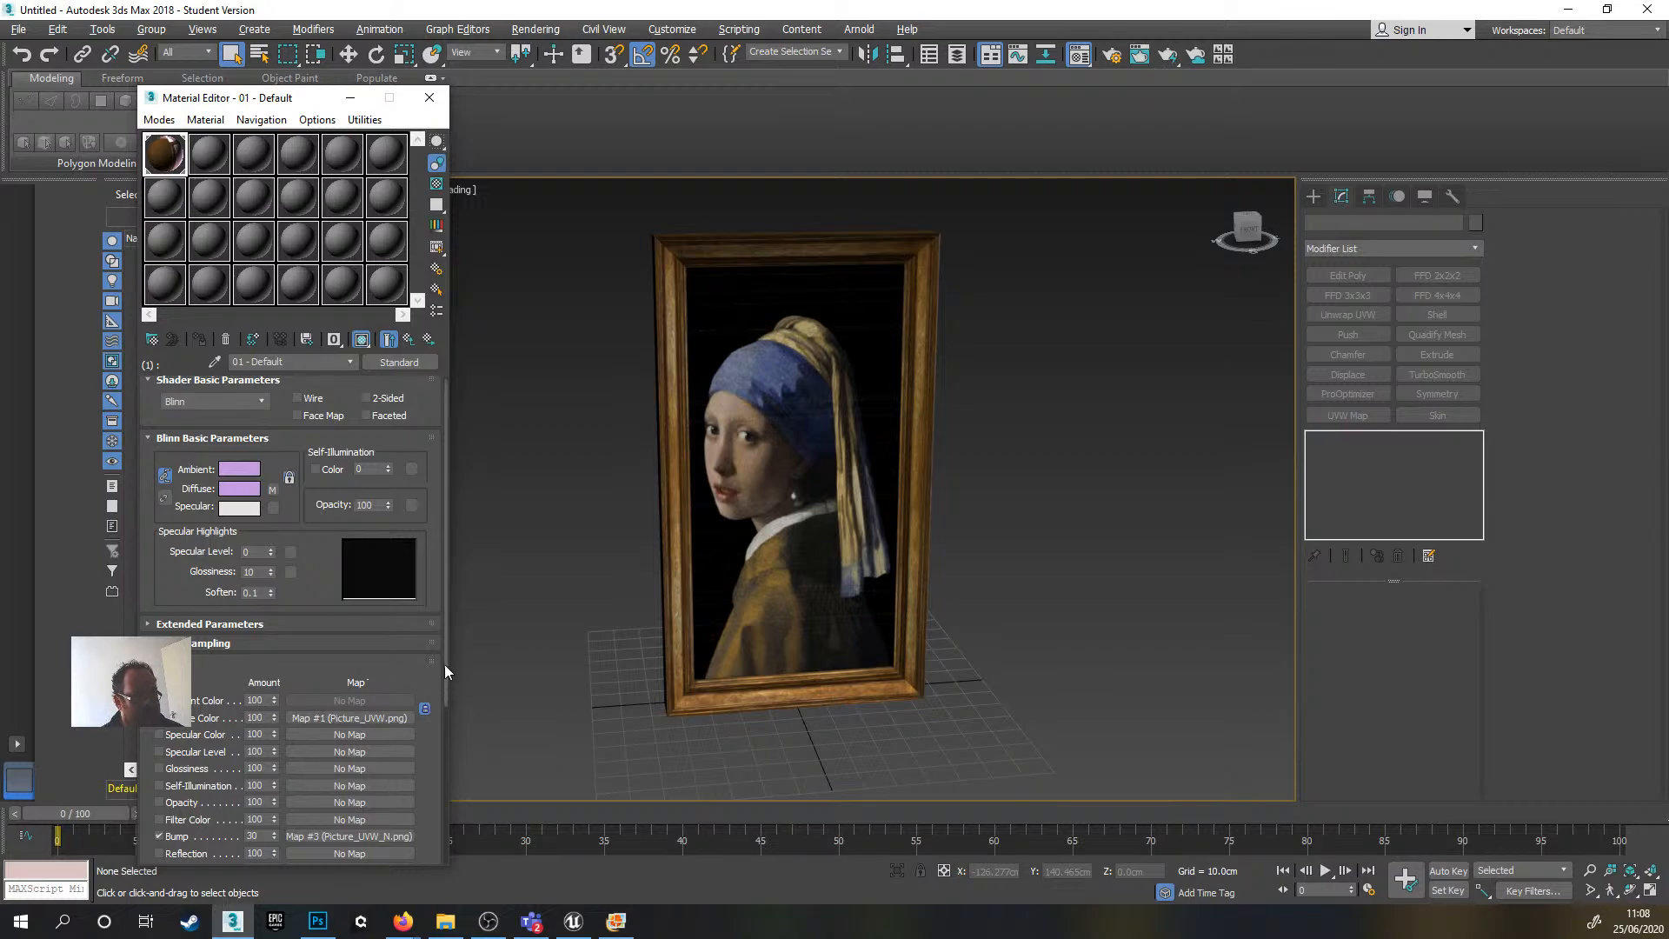
drag(448, 677, 449, 737)
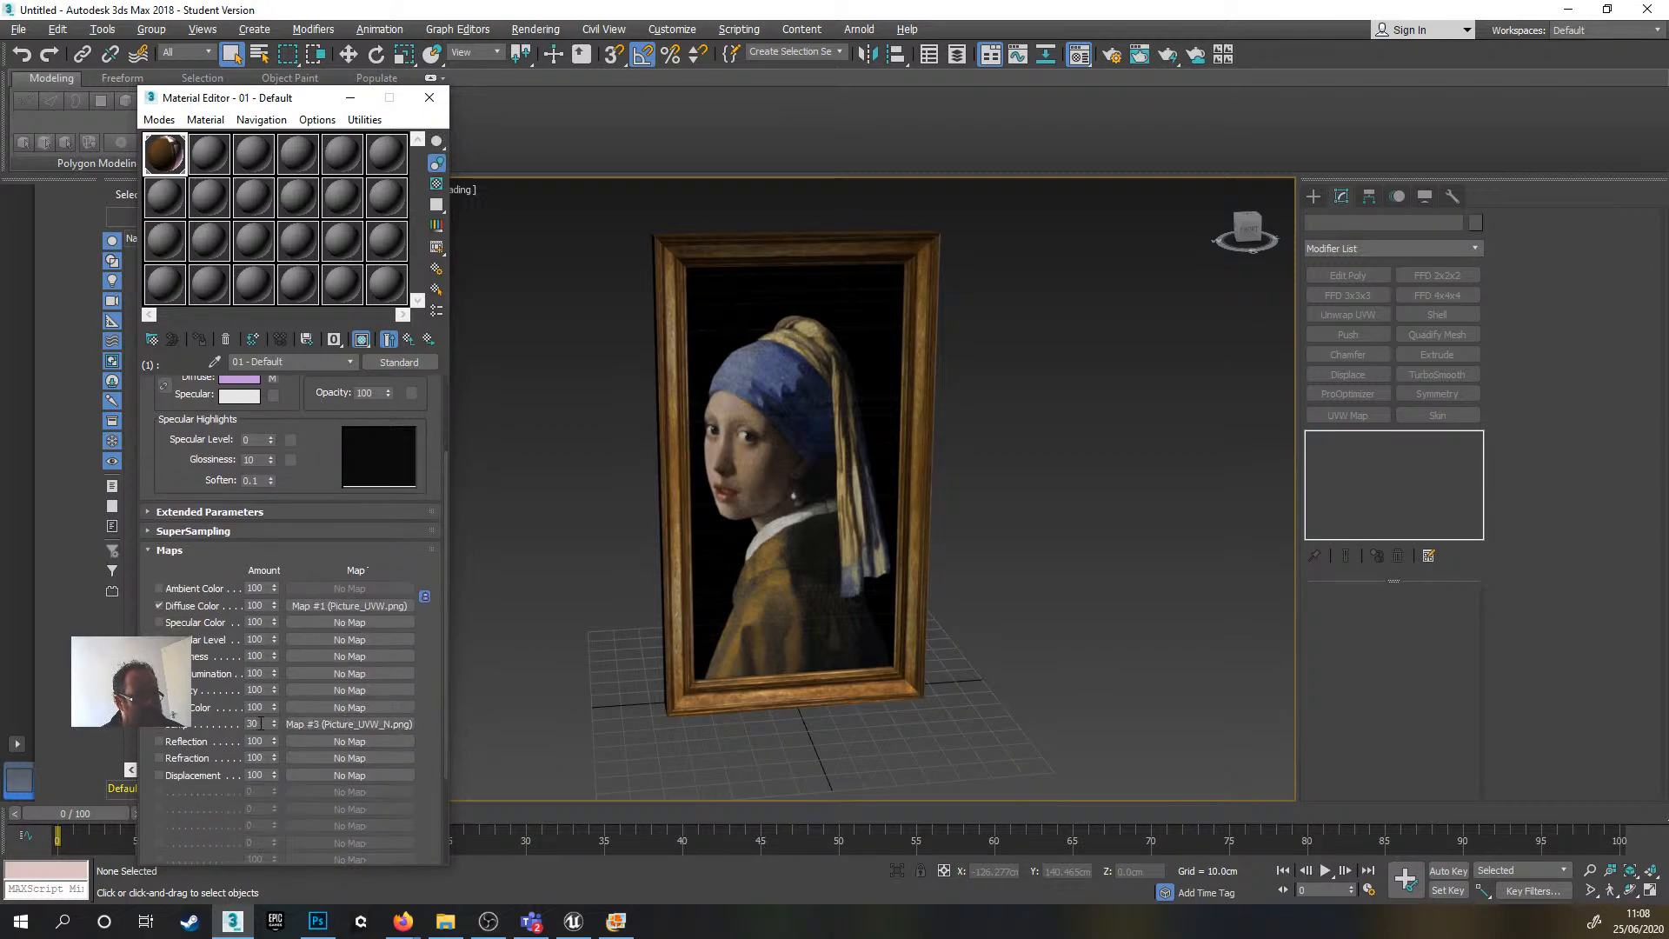
double_click(261, 723)
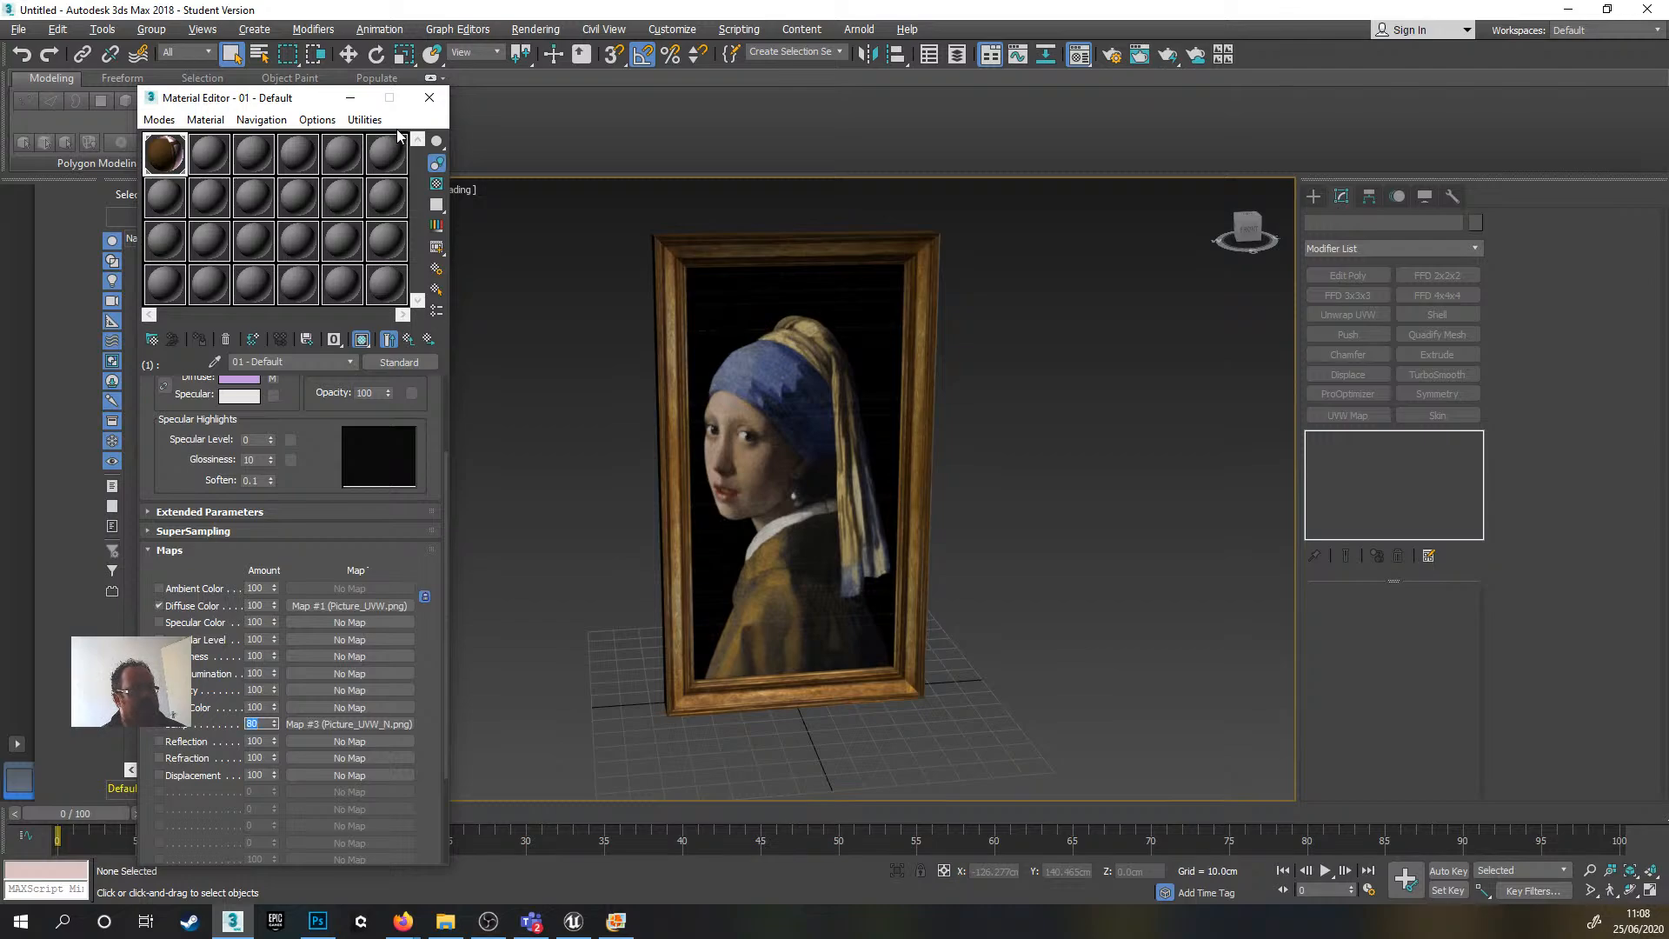
click(429, 98)
- Switch the Perspective viewport's rendering from Standard to High Quality to display the frame's bump relief
scroll(705, 435, up, 5)
scroll(705, 434, down, 10)
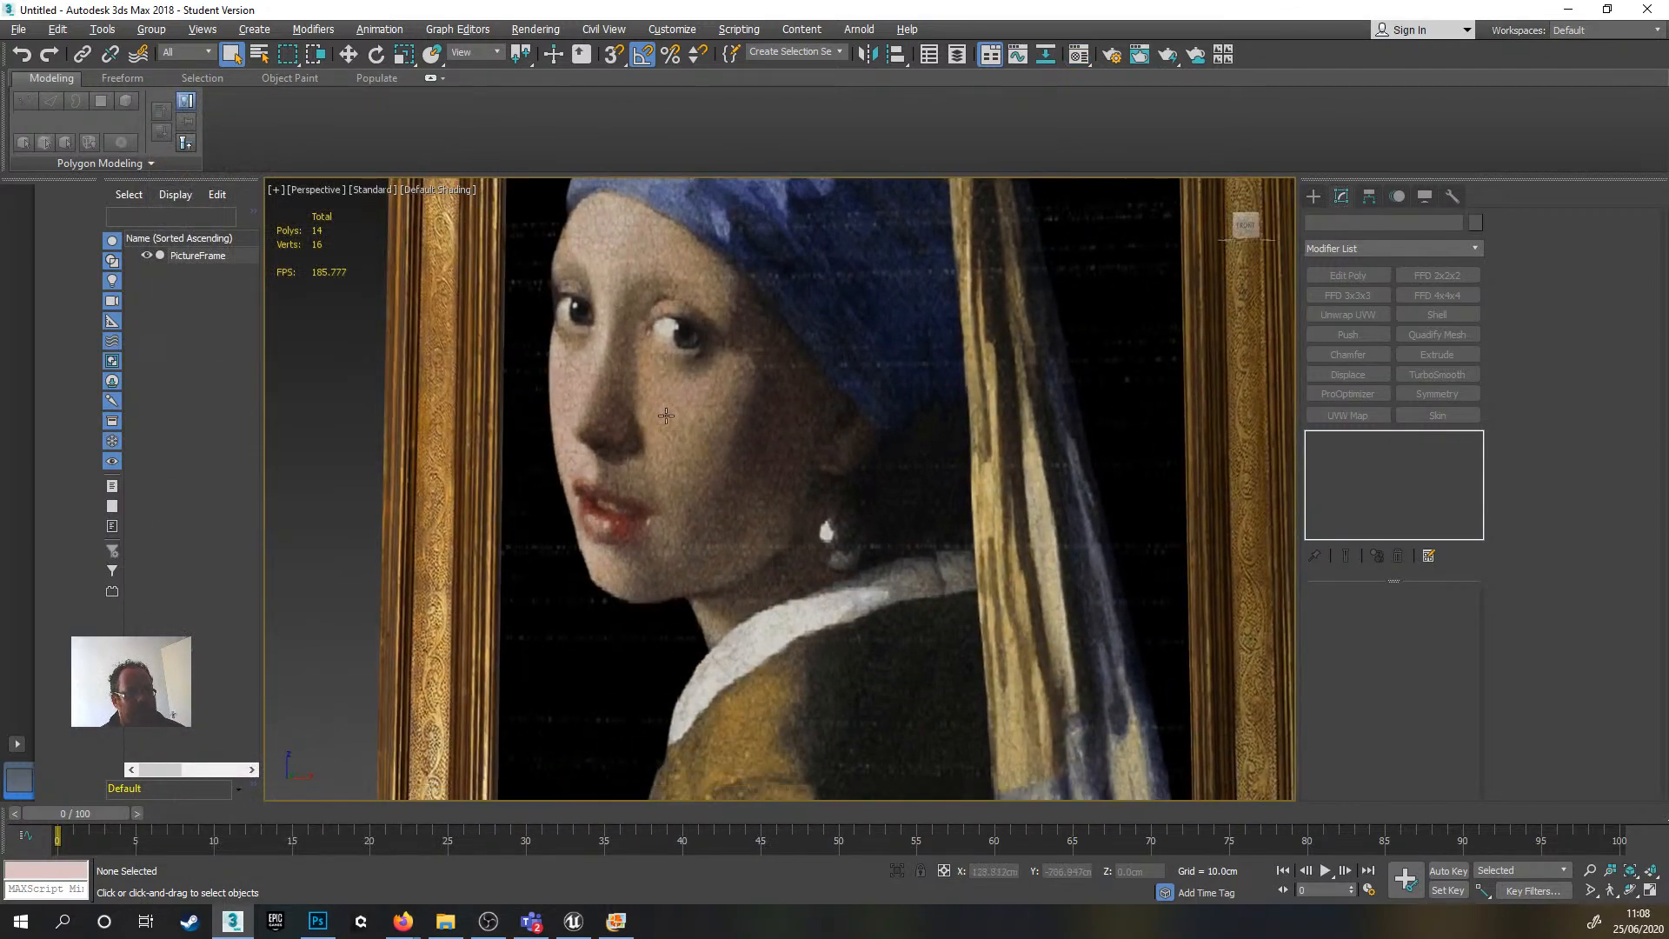
alt+middle_drag(705, 430, 700, 391)
scroll(673, 453, up, 4)
alt+middle_drag(674, 454, 686, 461)
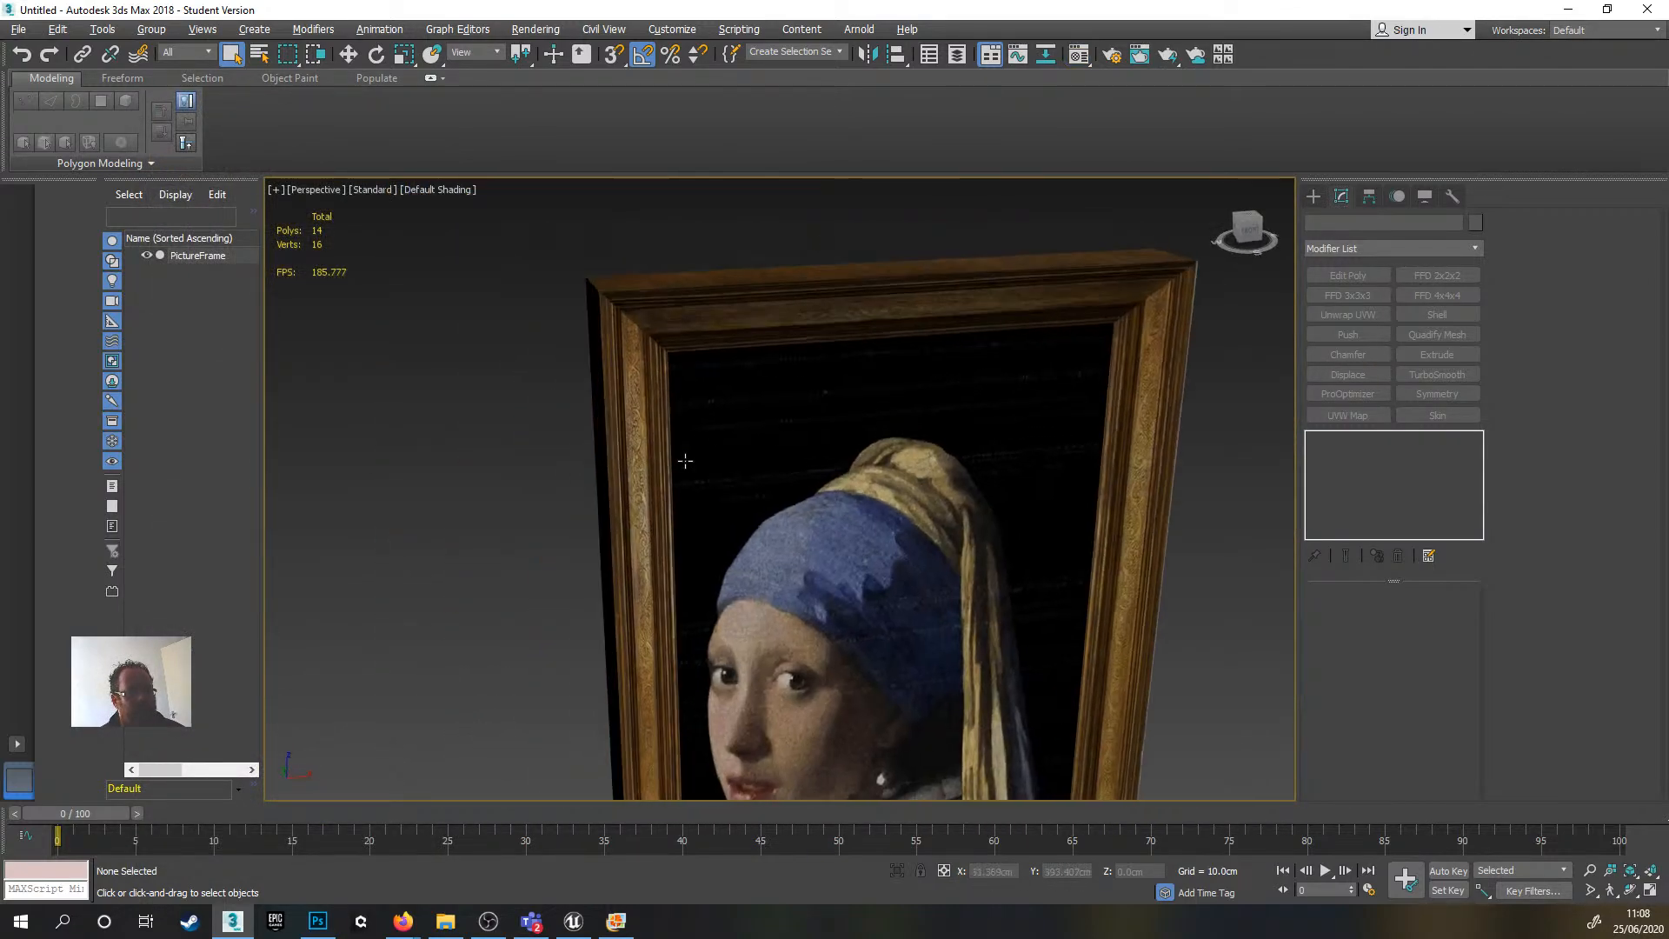
click(372, 201)
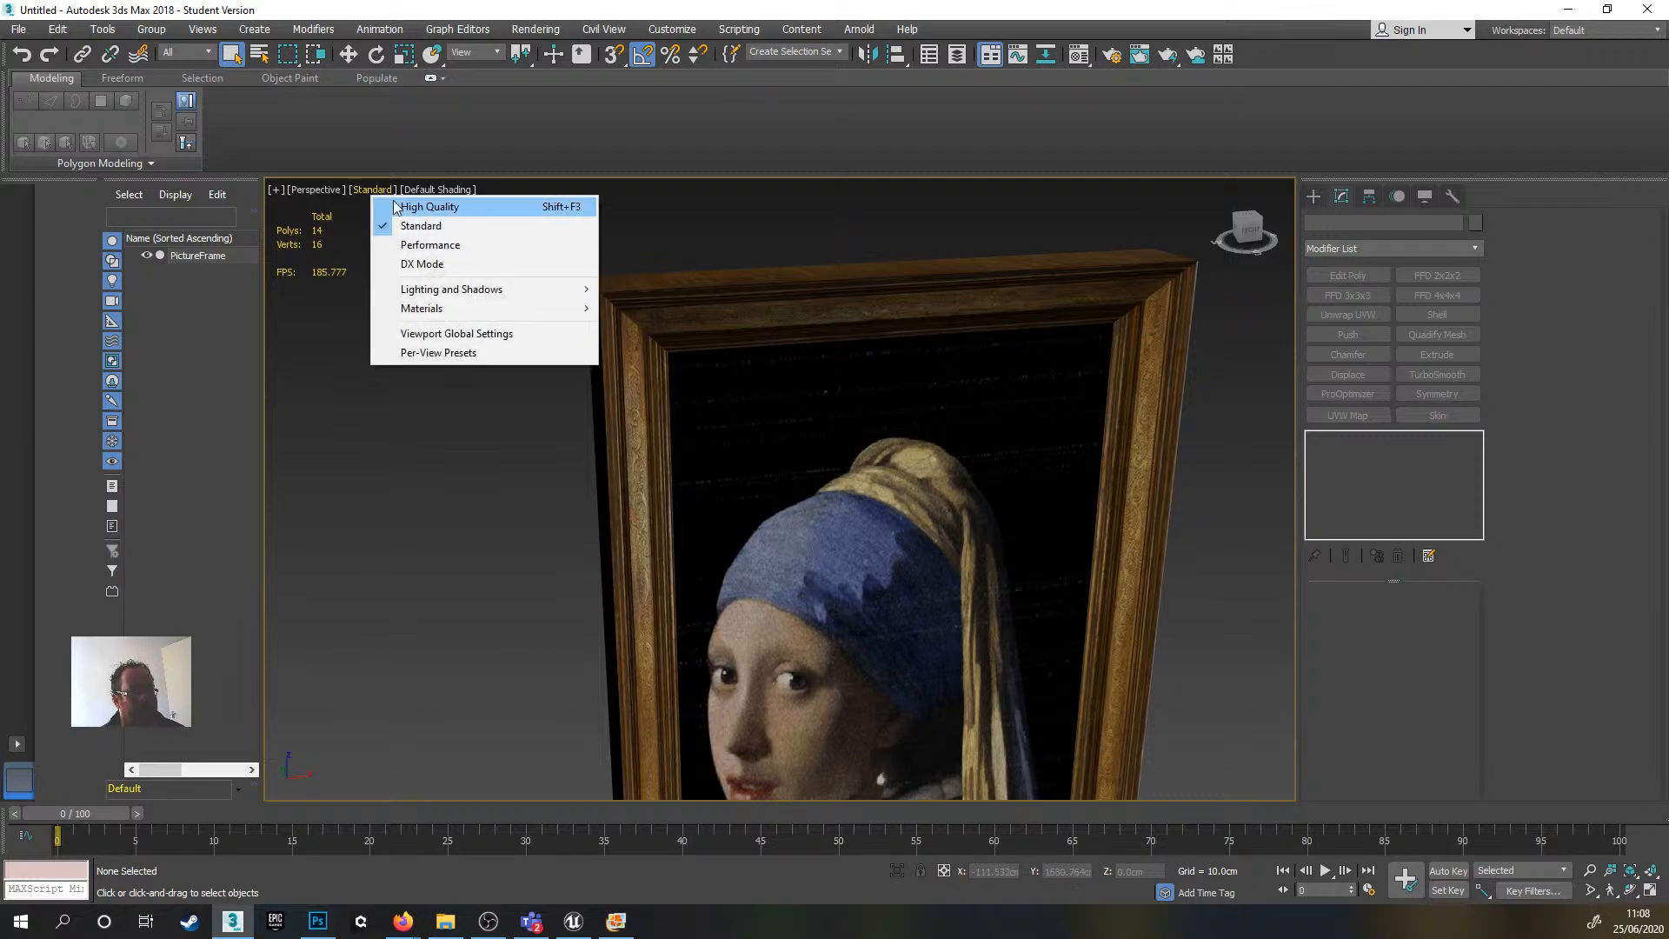
click(425, 208)
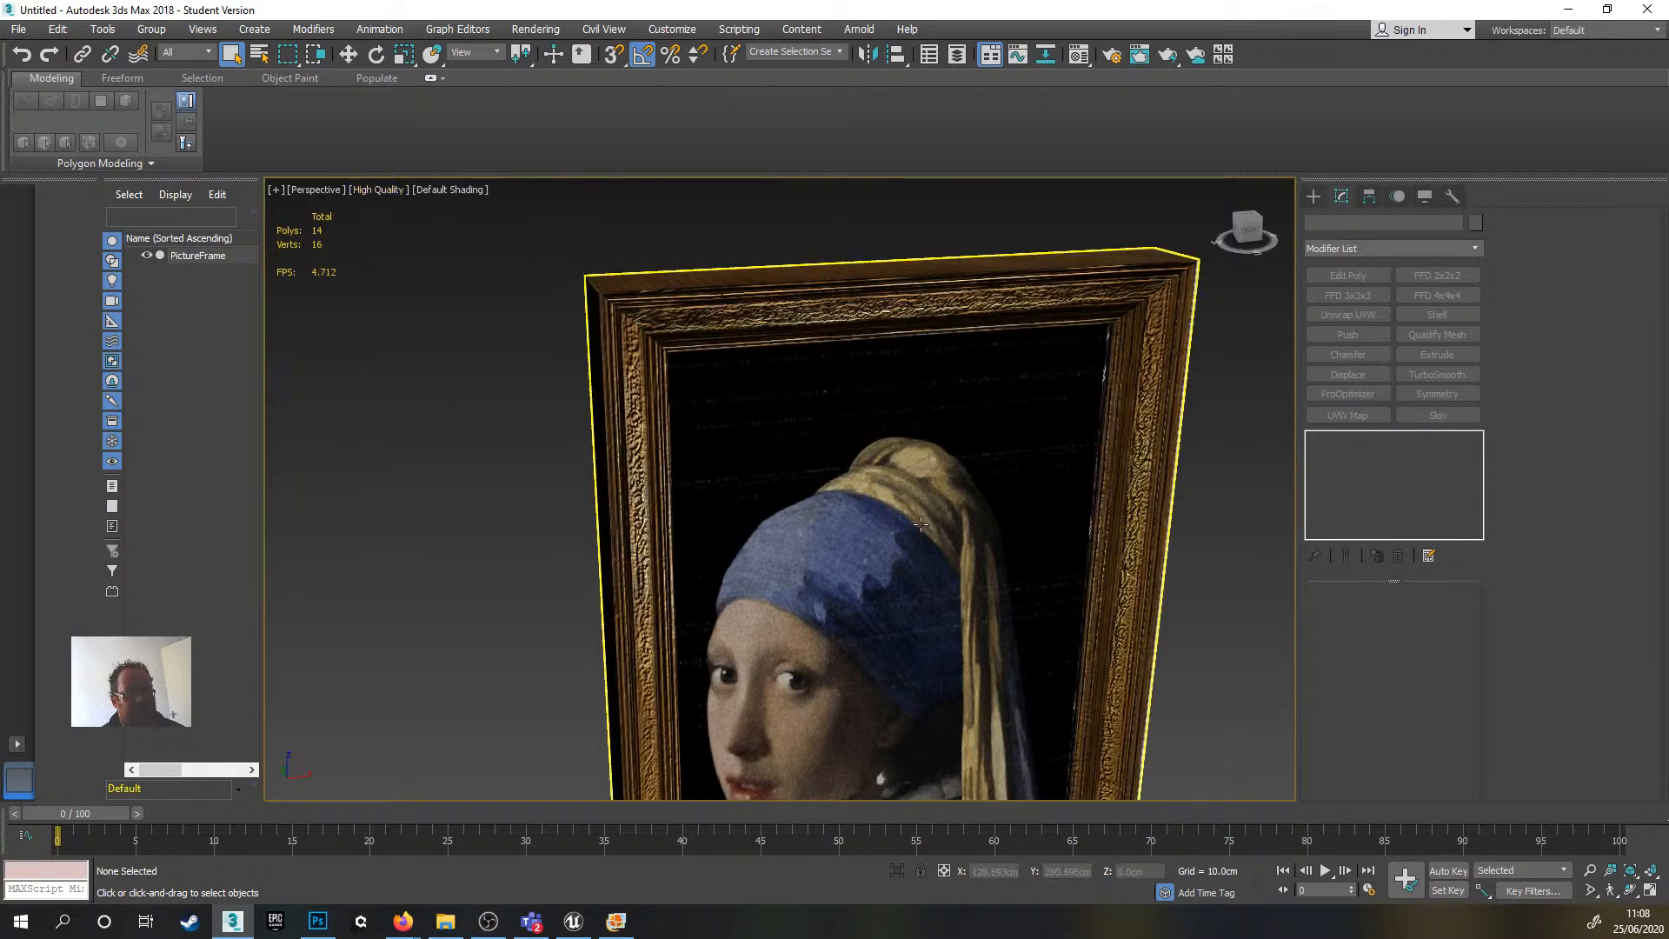
- Examine the bump relief on the frame's carved mouldings and upper corner joint at close range
scroll(921, 520, up, 5)
scroll(922, 517, down, 8)
scroll(906, 564, up, 8)
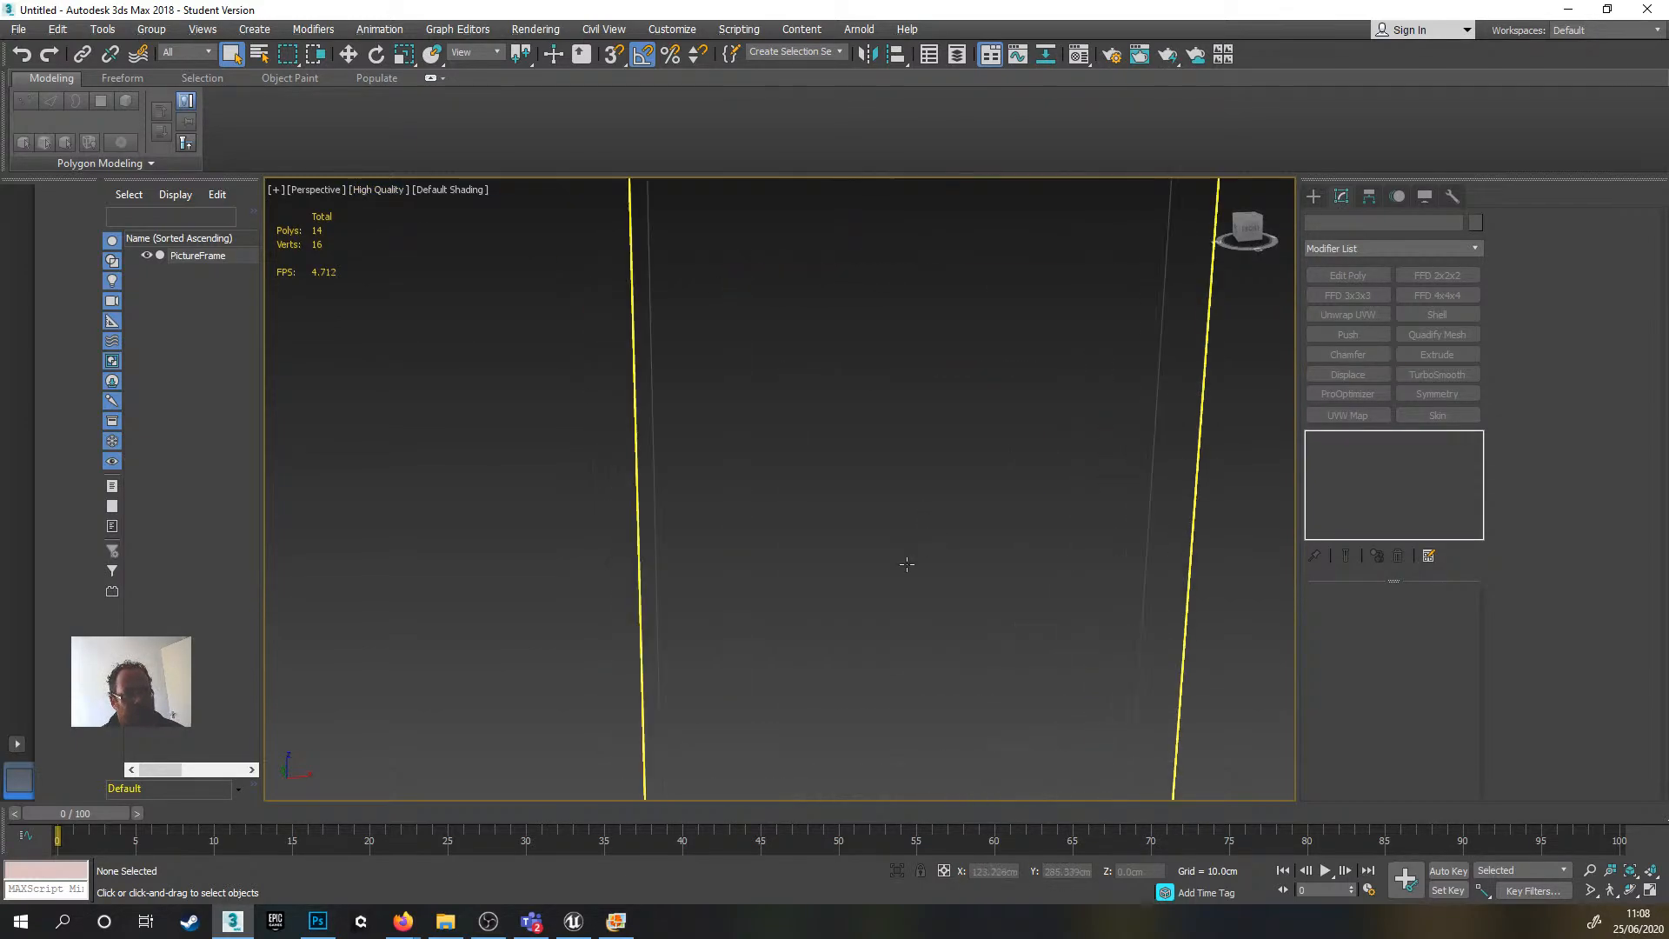
scroll(907, 564, down, 8)
scroll(773, 557, up, 8)
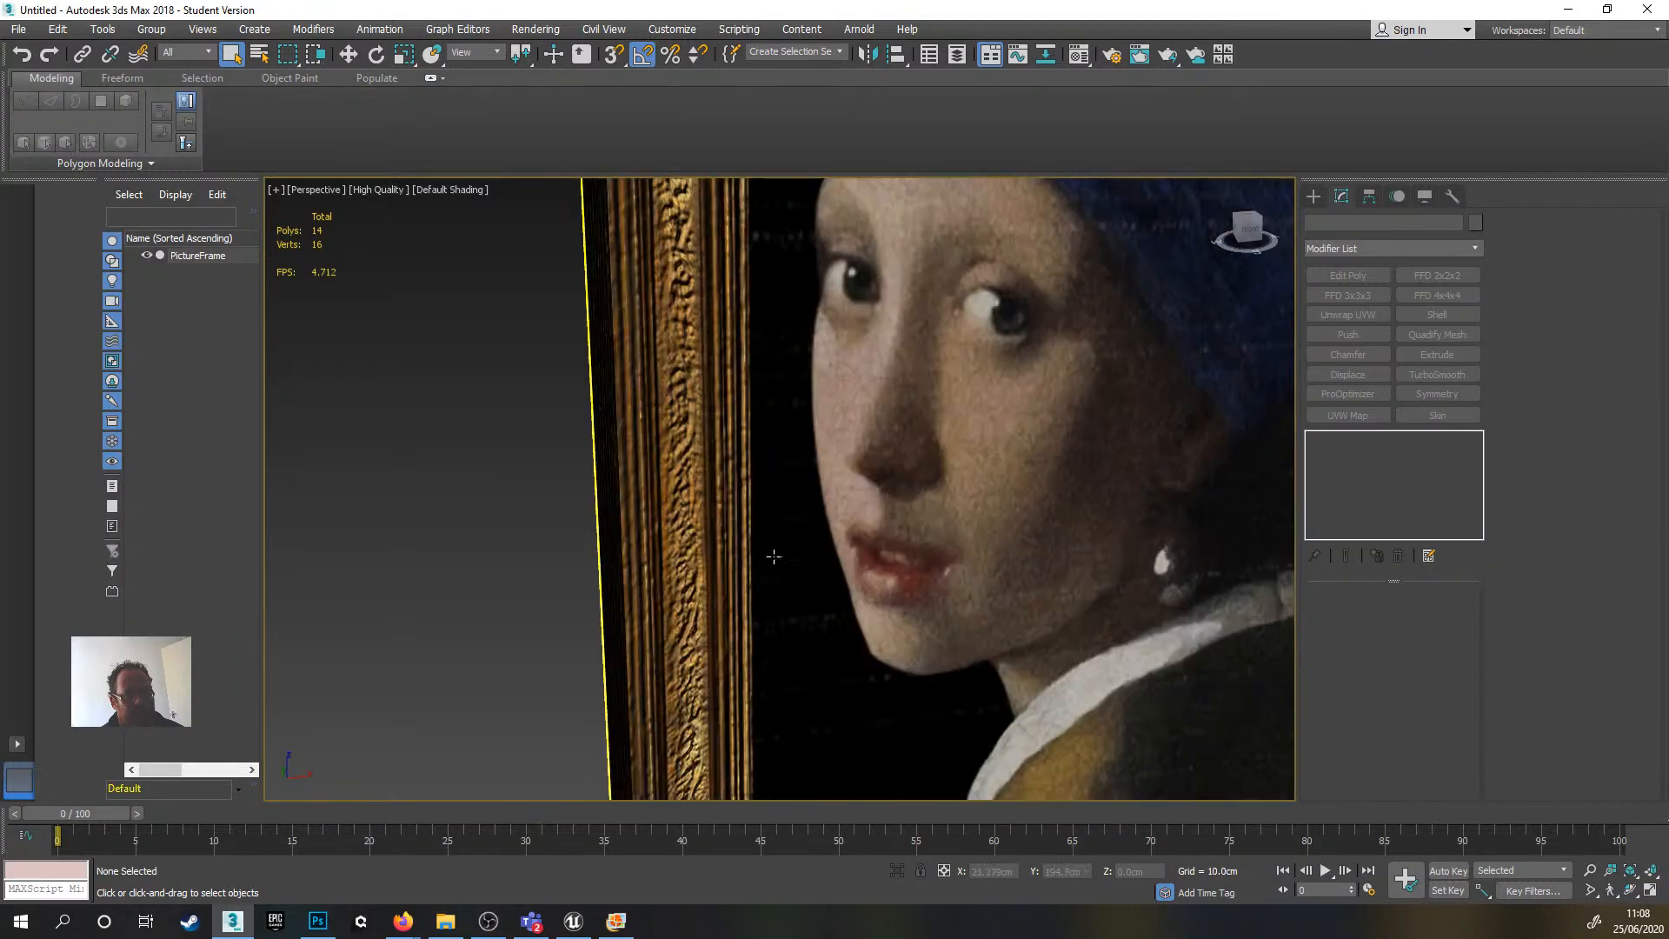
scroll(774, 556, down, 8)
scroll(763, 577, up, 8)
middle_drag(763, 577, 753, 532)
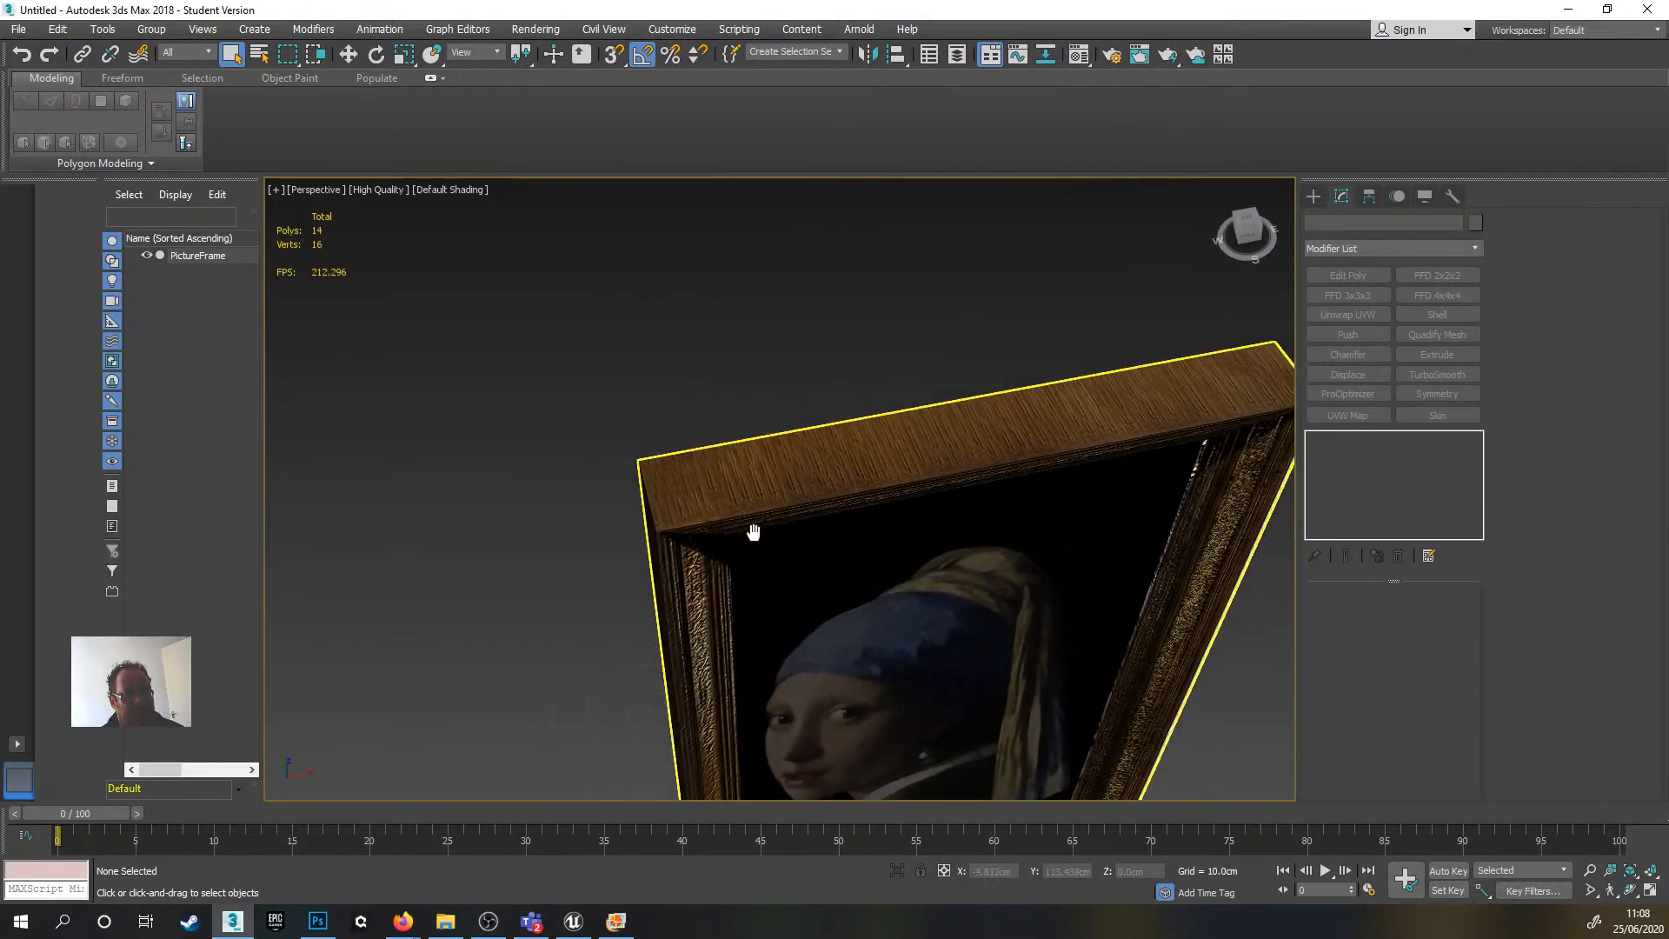
scroll(752, 532, down, 8)
scroll(691, 258, up, 8)
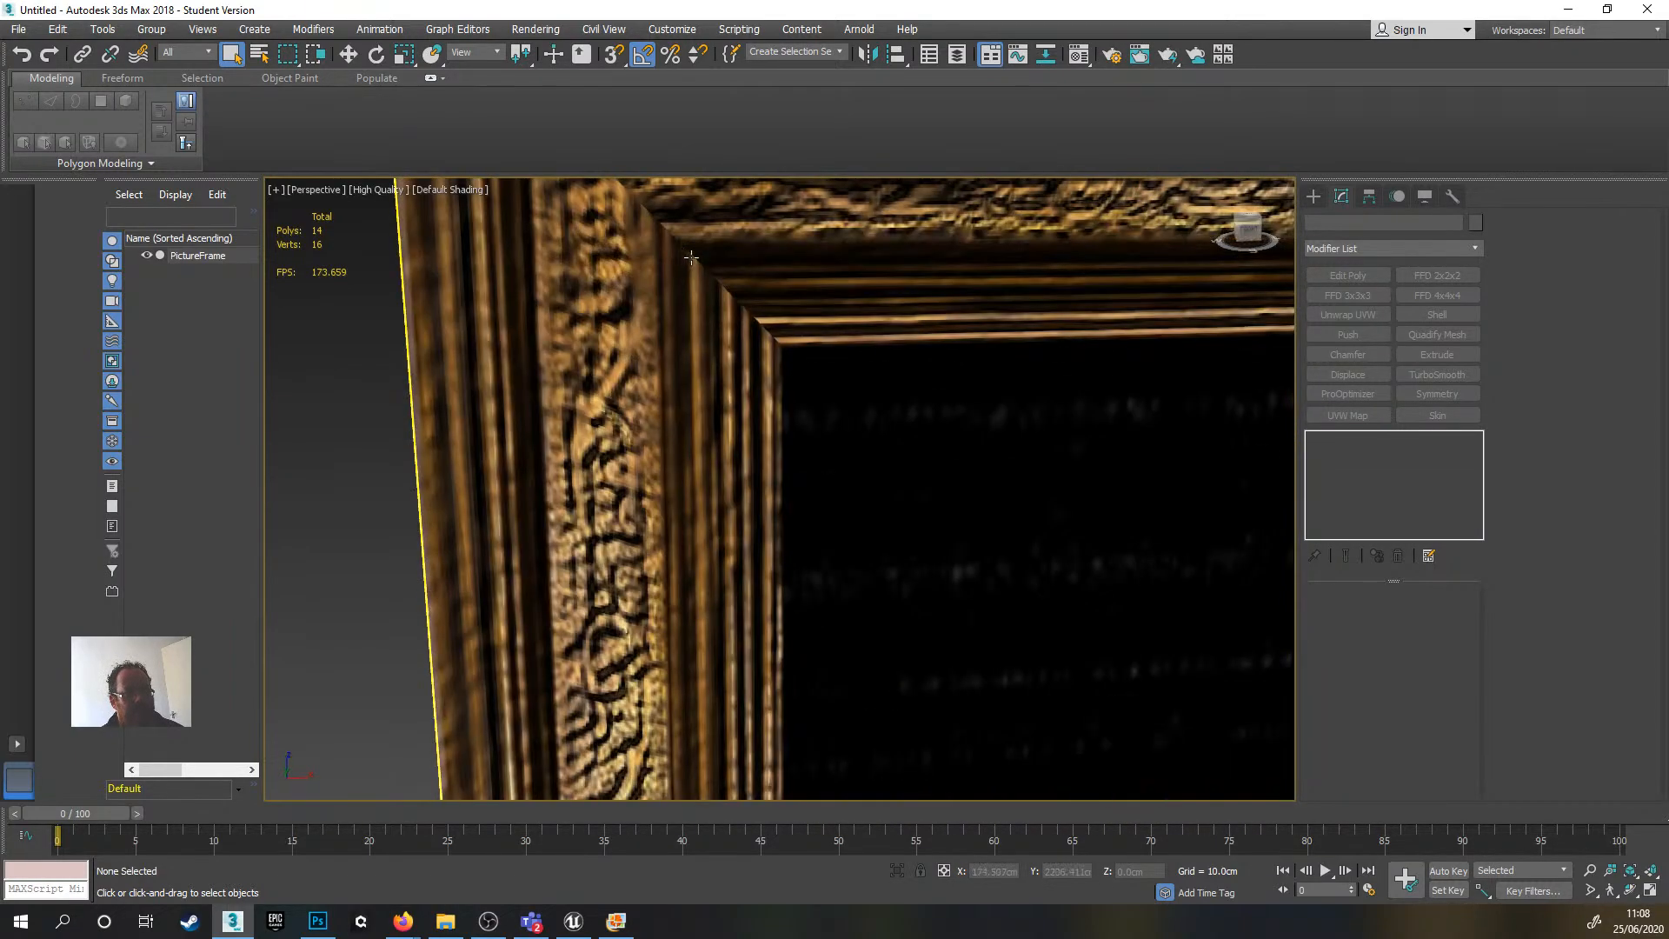
middle_drag(691, 258, 689, 354)
scroll(690, 354, up, 8)
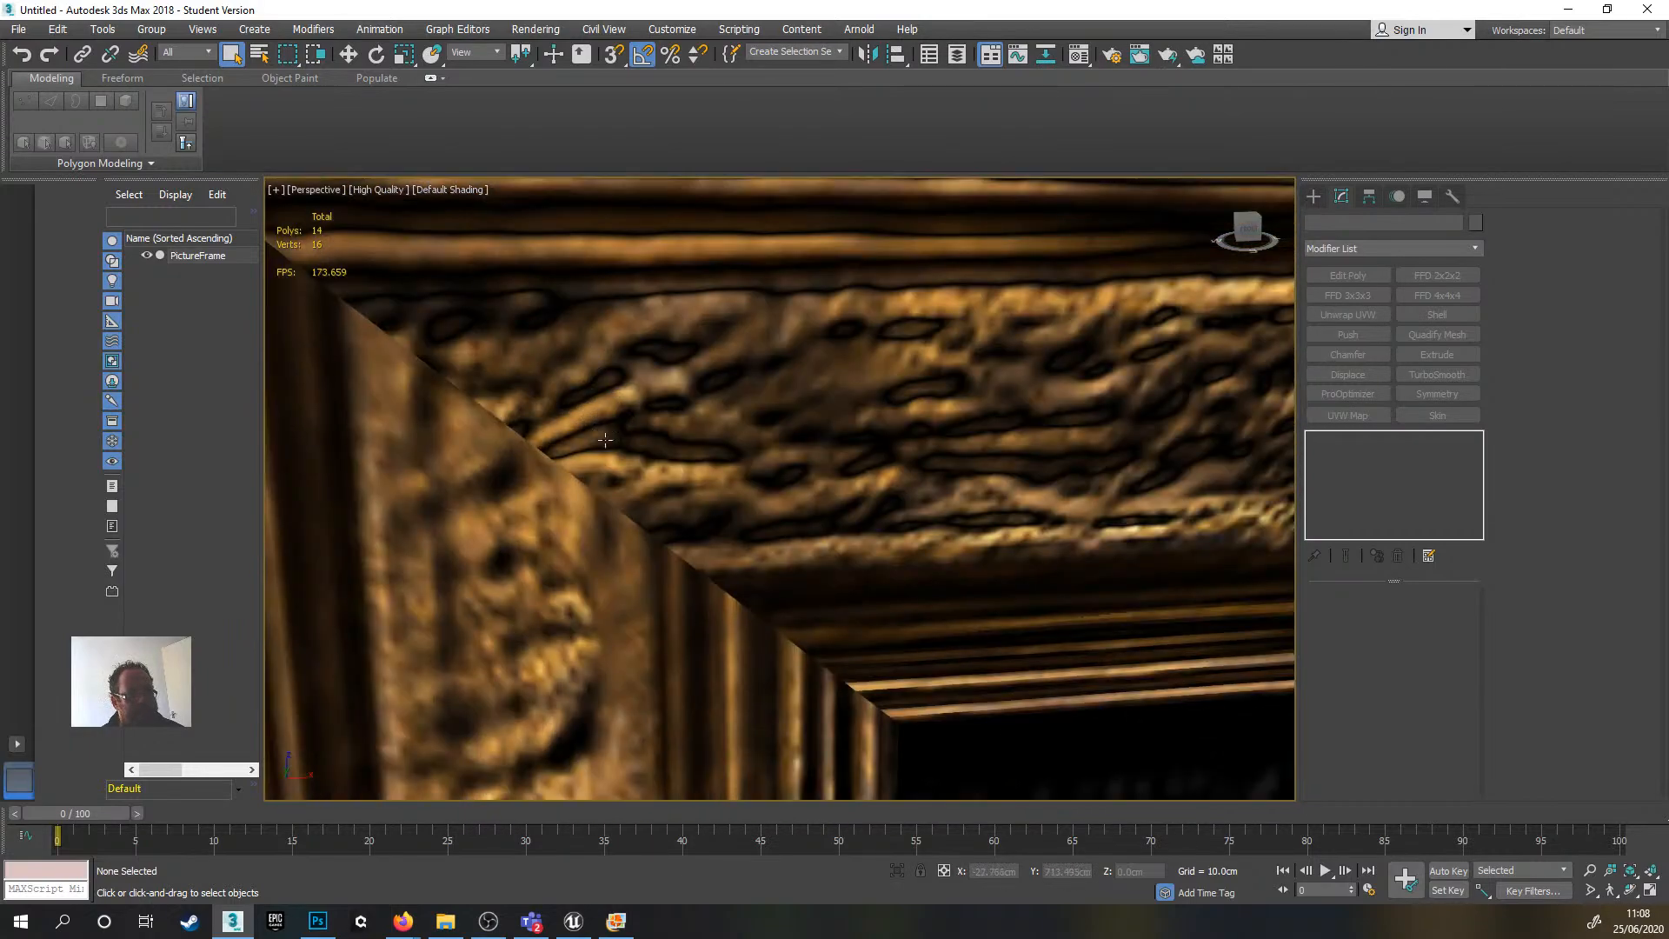
scroll(559, 500, down, 2)
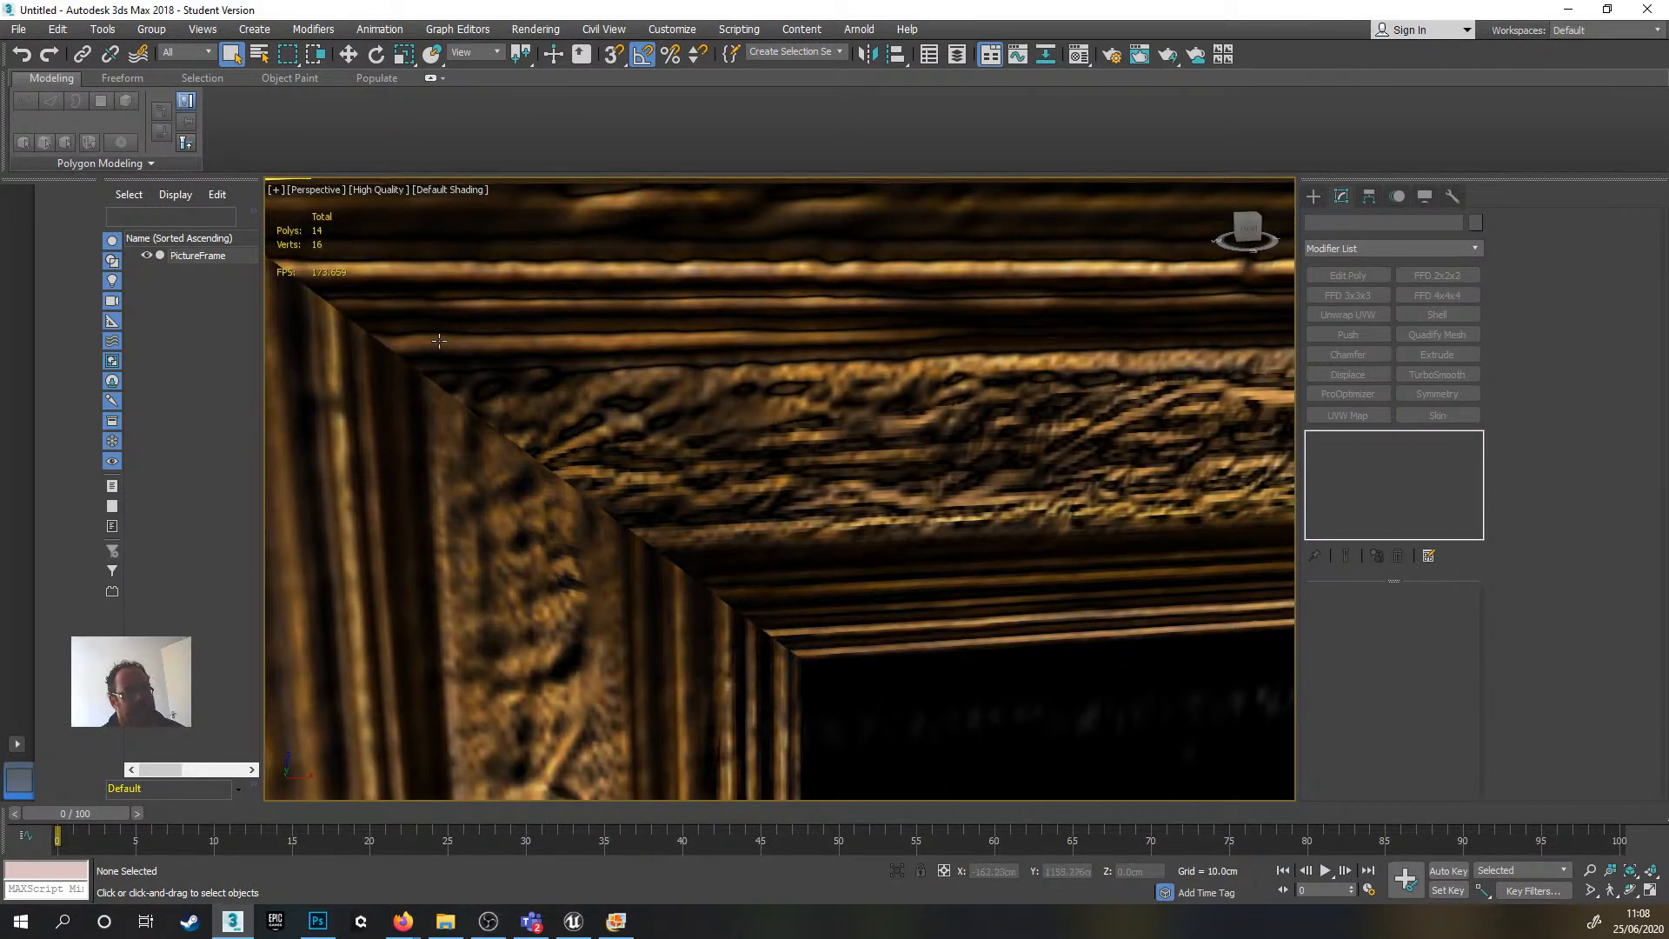
scroll(568, 433, down, 5)
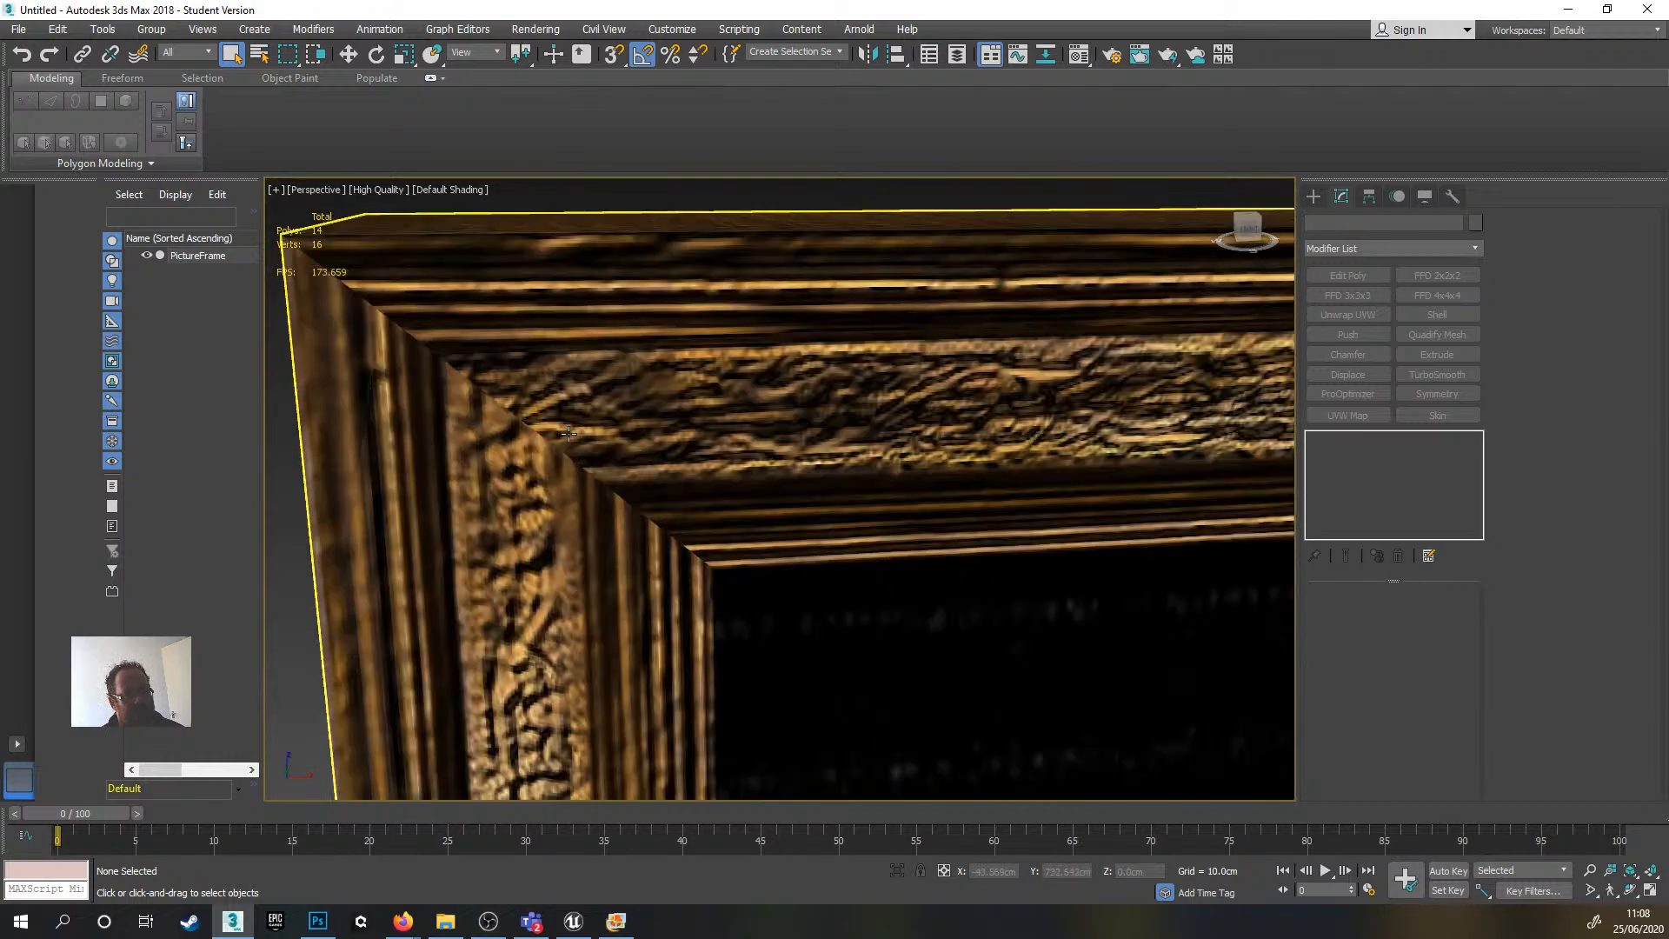
scroll(696, 424, down, 6)
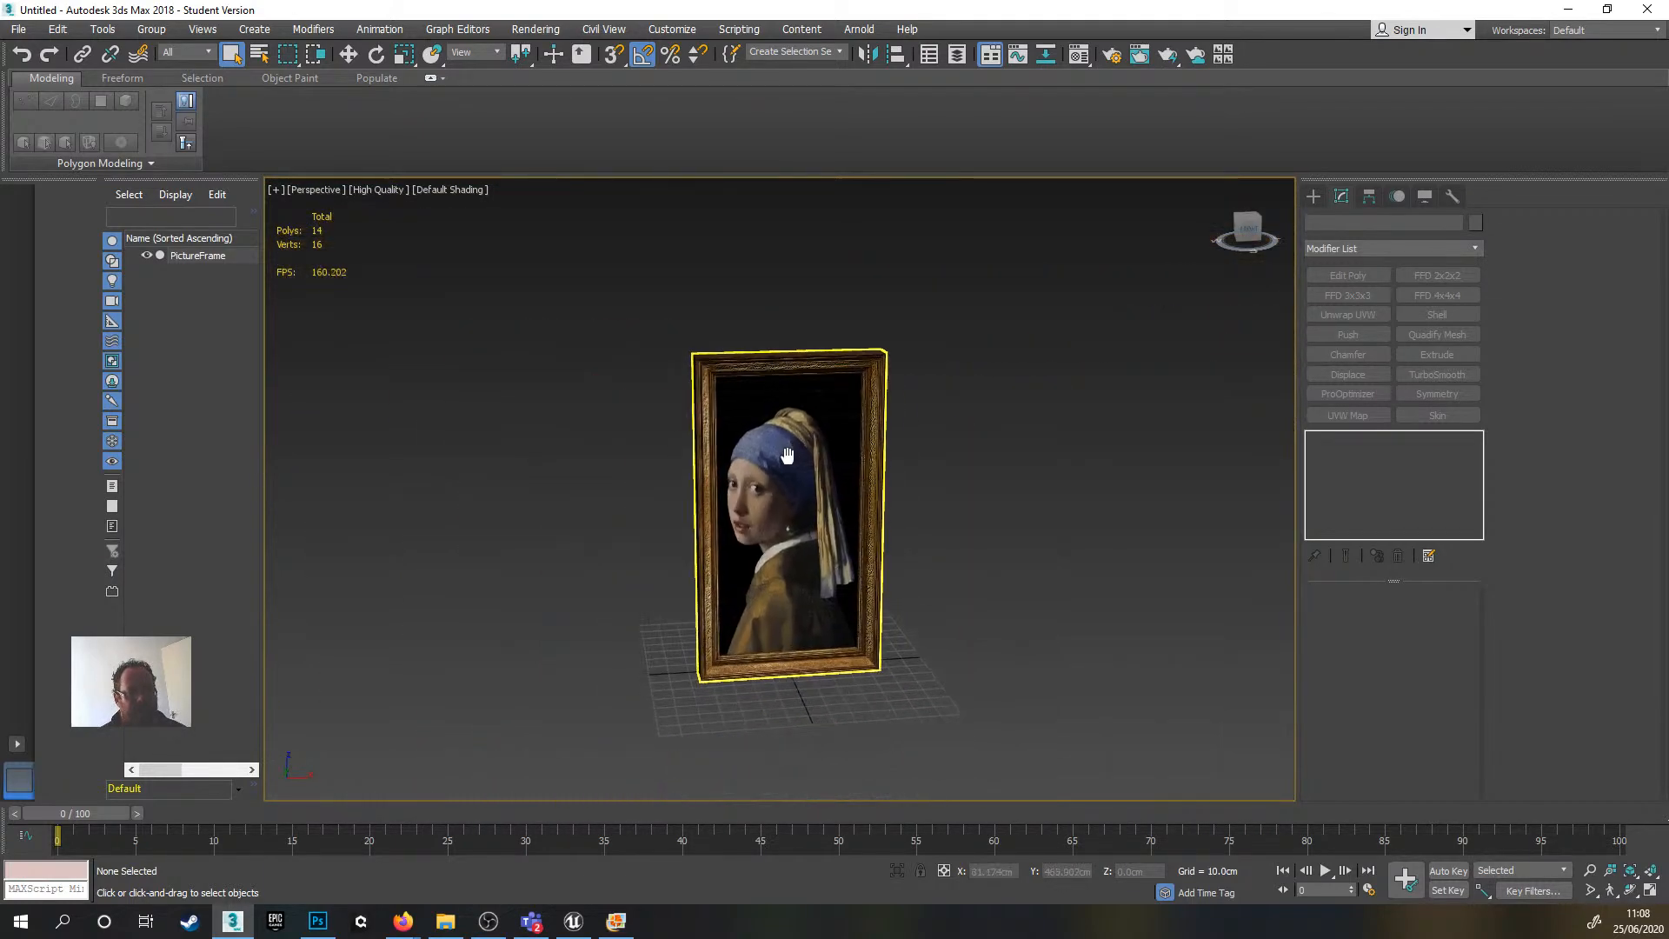
- Inspect the whole textured picture frame from several angles and distances, including its wood-grain top side
alt+middle_drag(739, 448, 766, 454)
scroll(765, 454, up, 3)
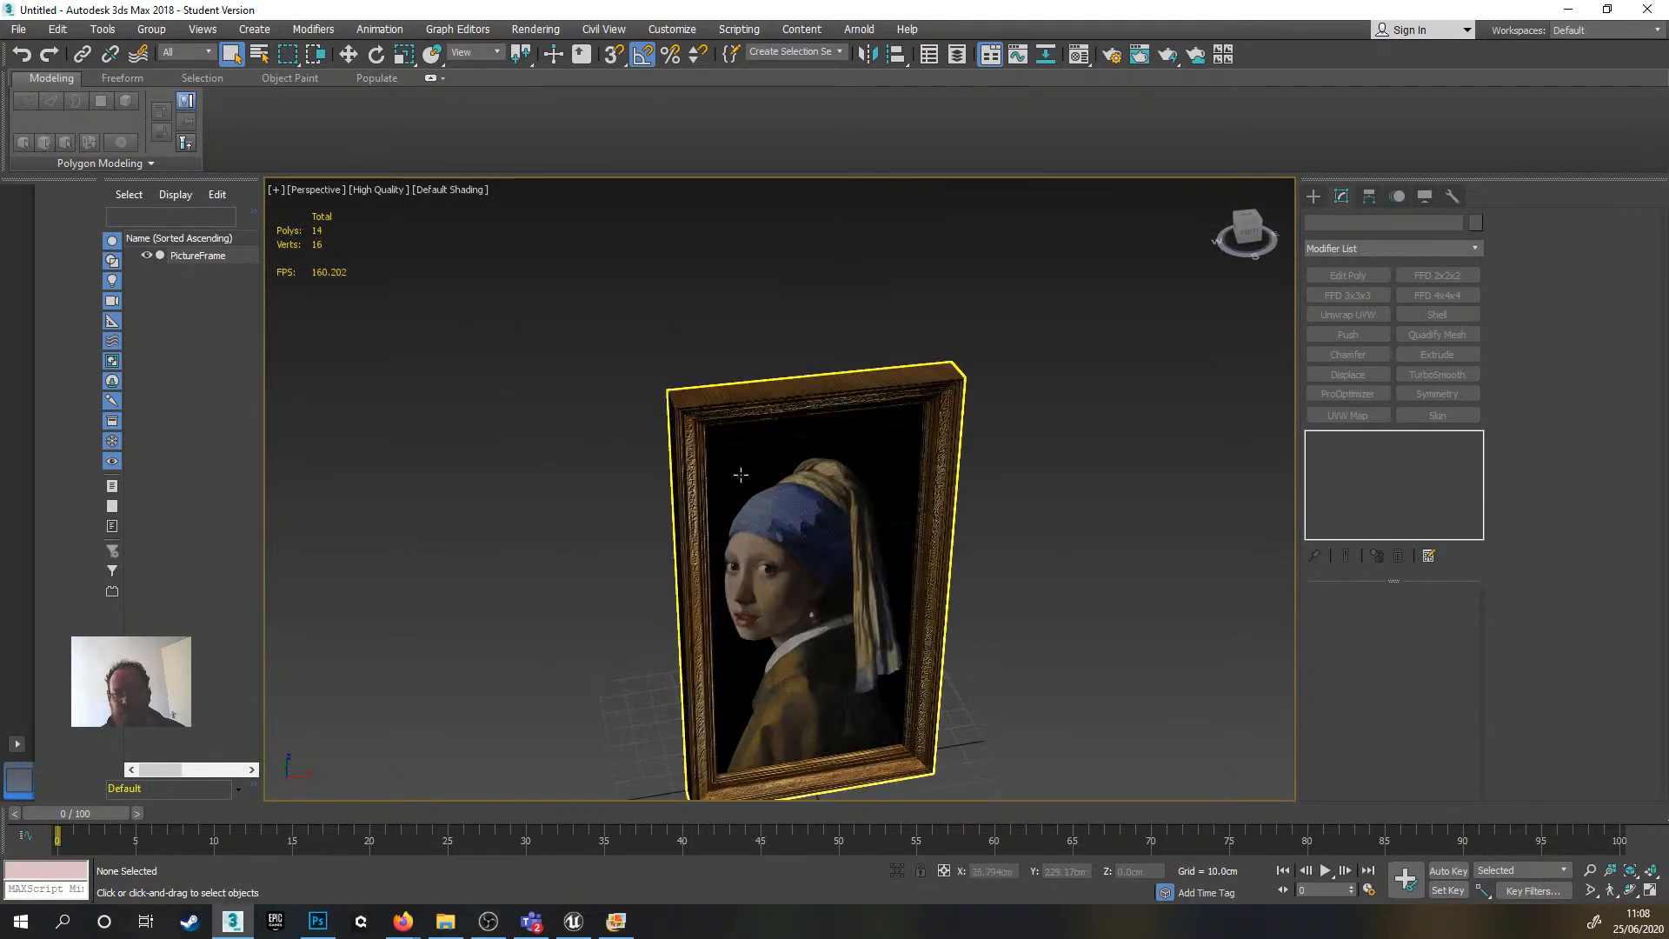
scroll(678, 409, up, 5)
scroll(648, 406, down, 2)
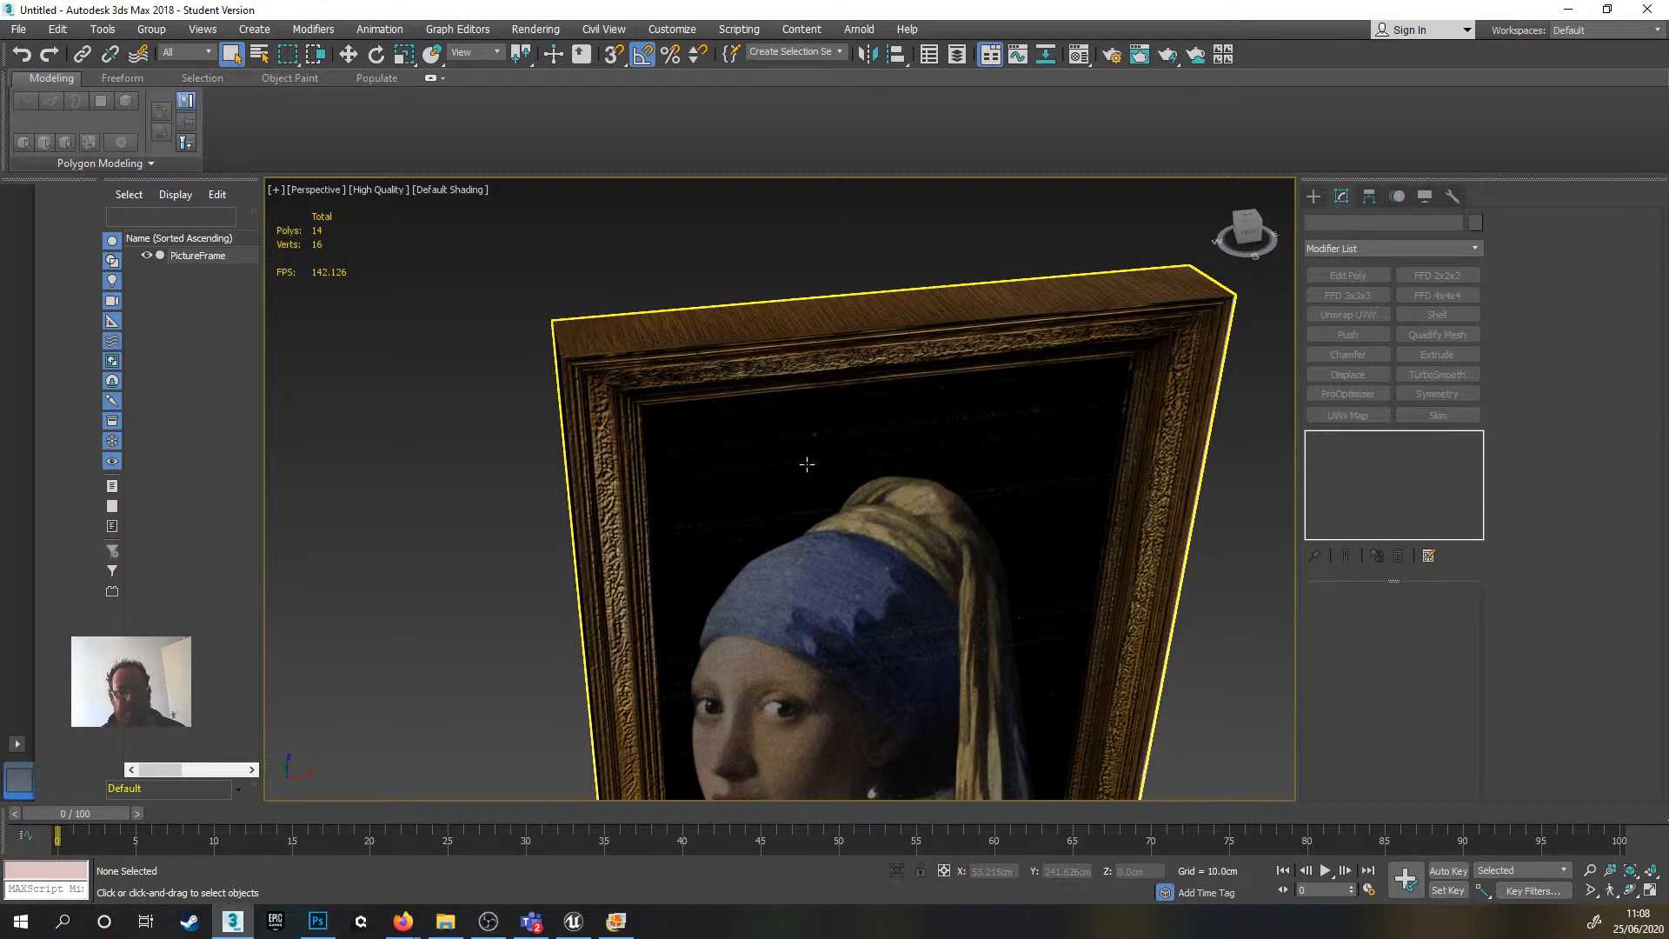
scroll(806, 465, down, 5)
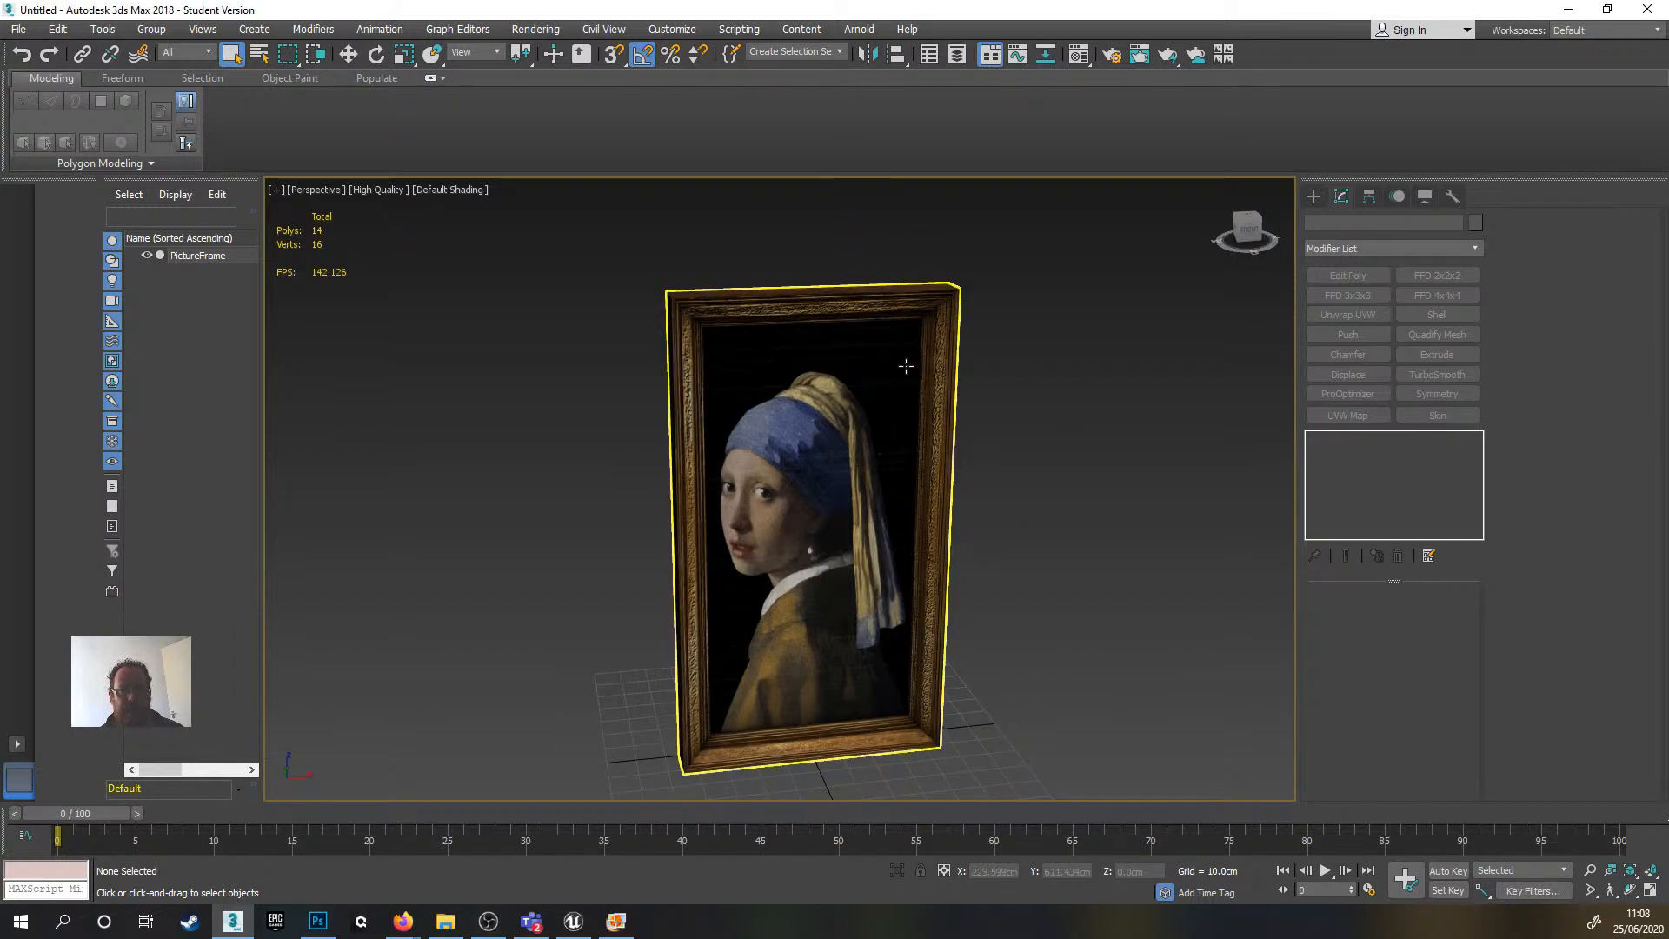
alt+middle_drag(836, 327, 864, 470)
scroll(893, 429, down, 3)
scroll(853, 509, up, 3)
alt+middle_drag(863, 469, 786, 322)
scroll(835, 478, up, 3)
scroll(835, 477, down, 3)
scroll(760, 329, up, 3)
scroll(856, 391, down, 3)
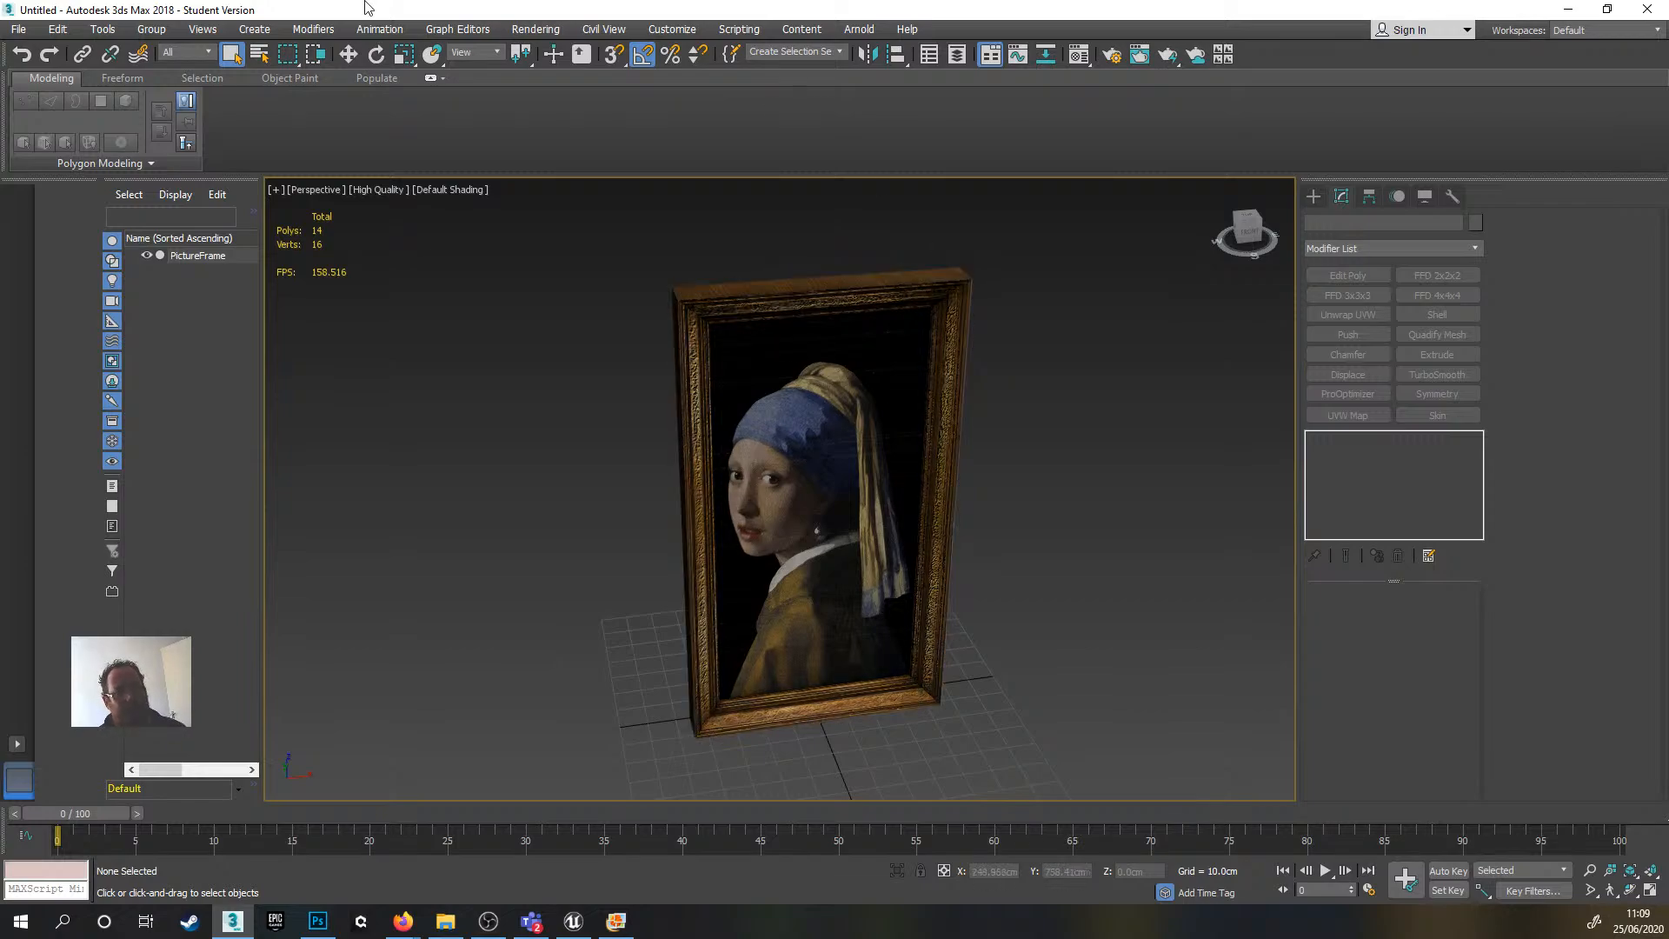
- Start exporting the scene as an FBX file named Portrait in the desktop's HPStairs folder
click(17, 31)
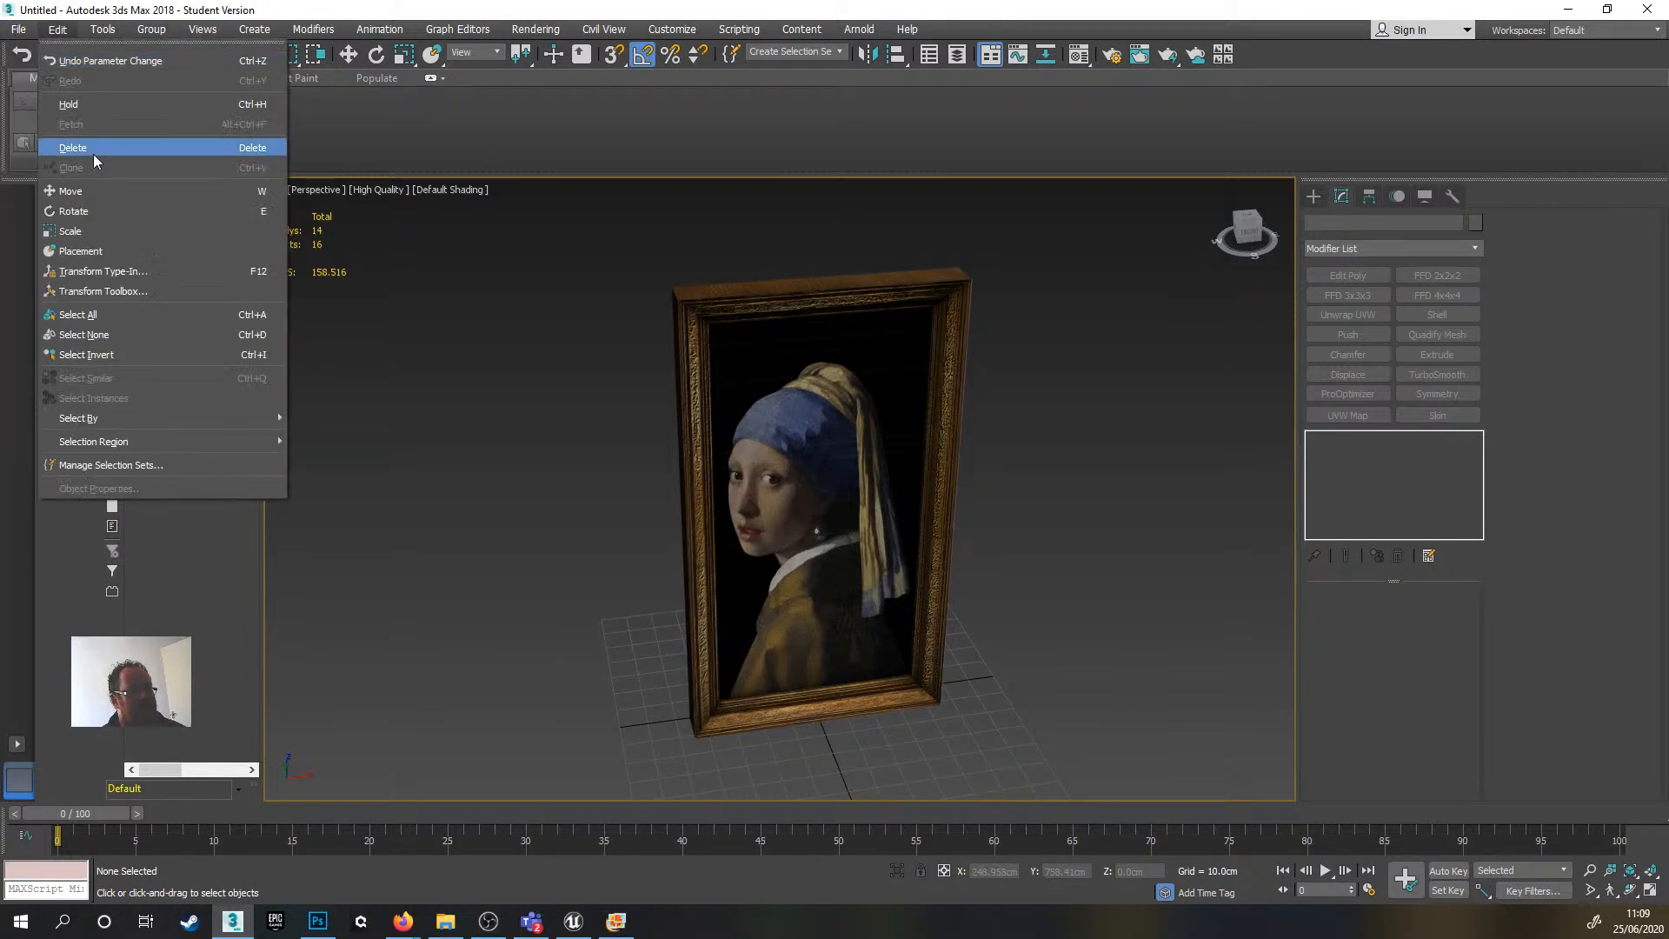
mouse_move(114, 287)
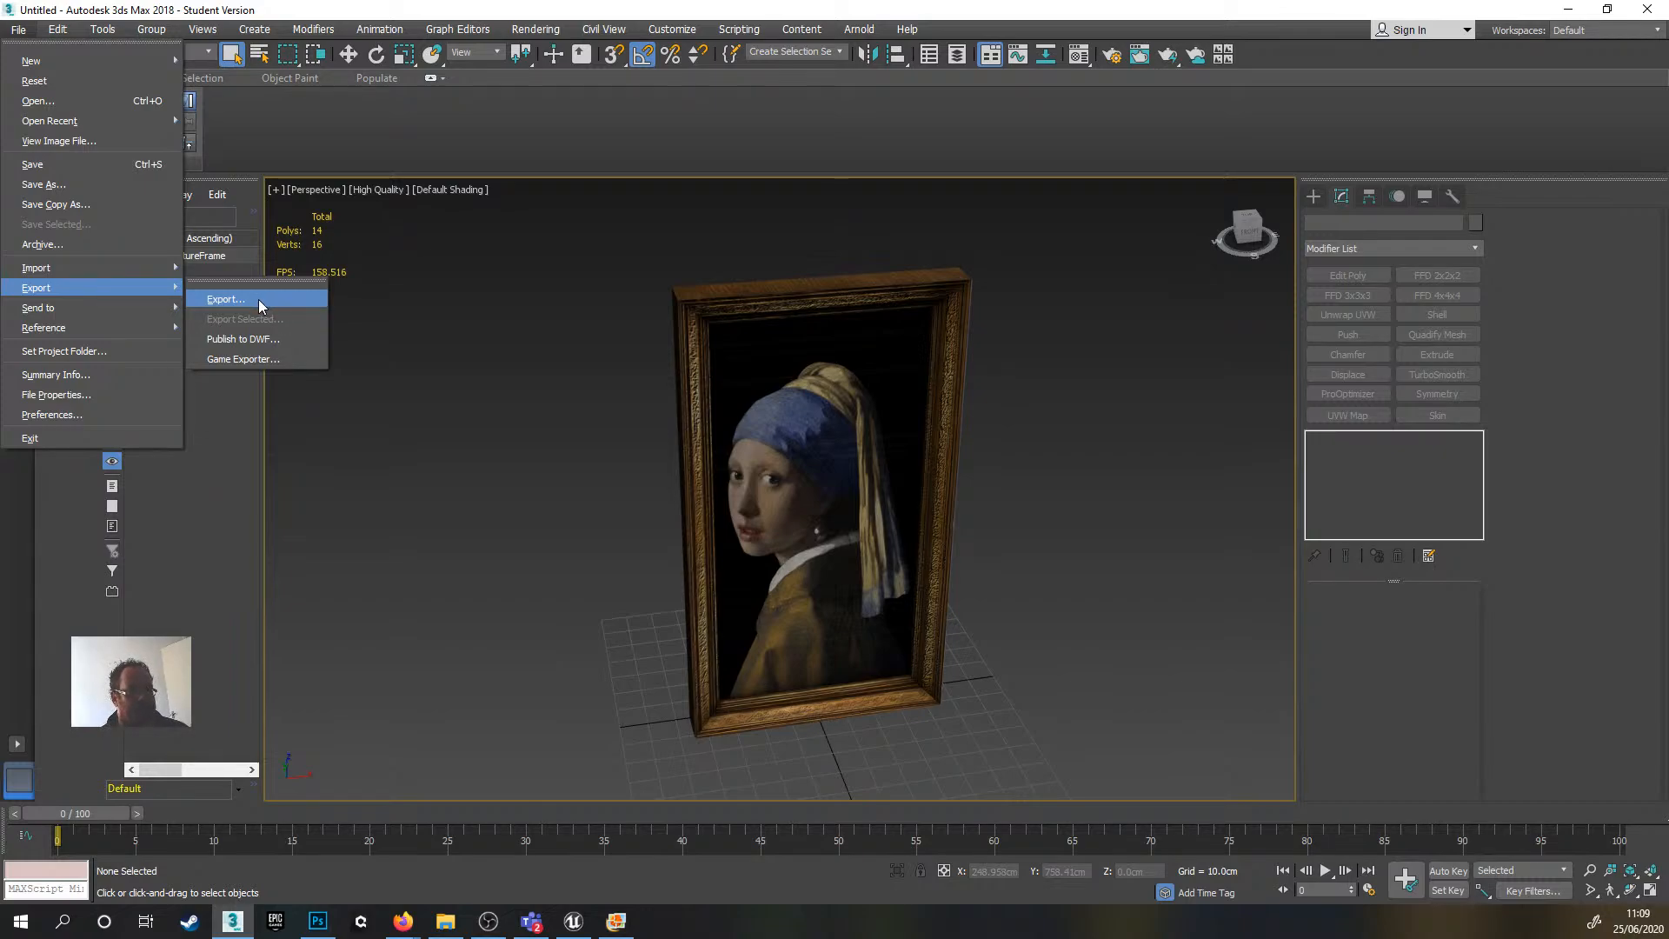
click(256, 303)
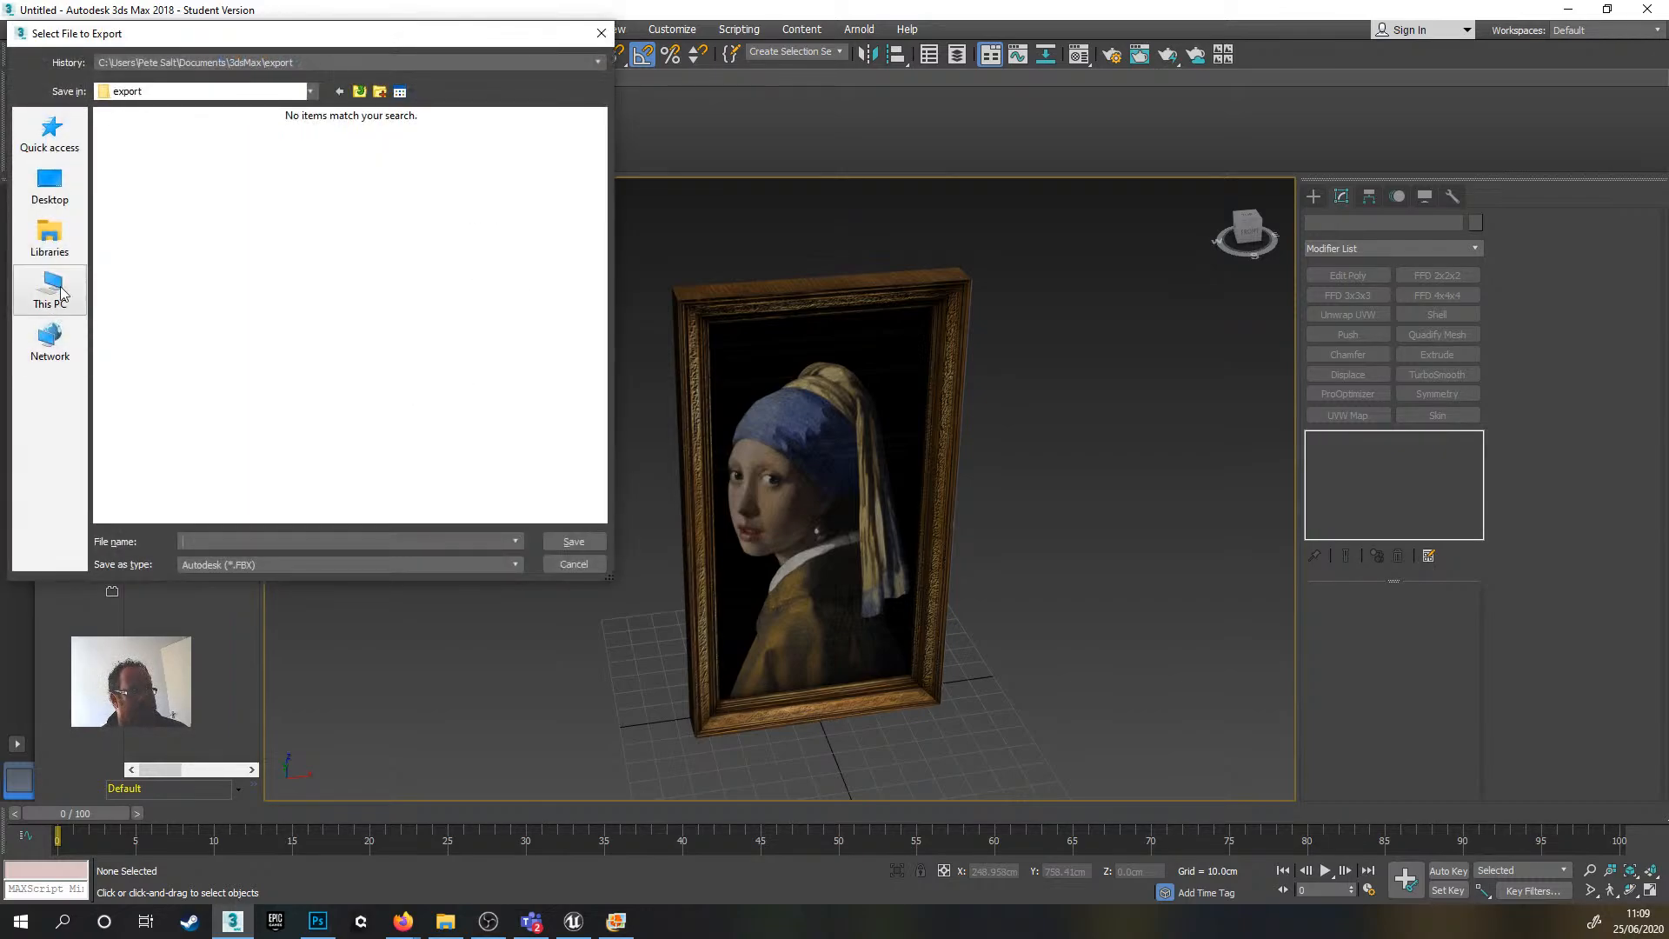
click(49, 186)
double_click(515, 148)
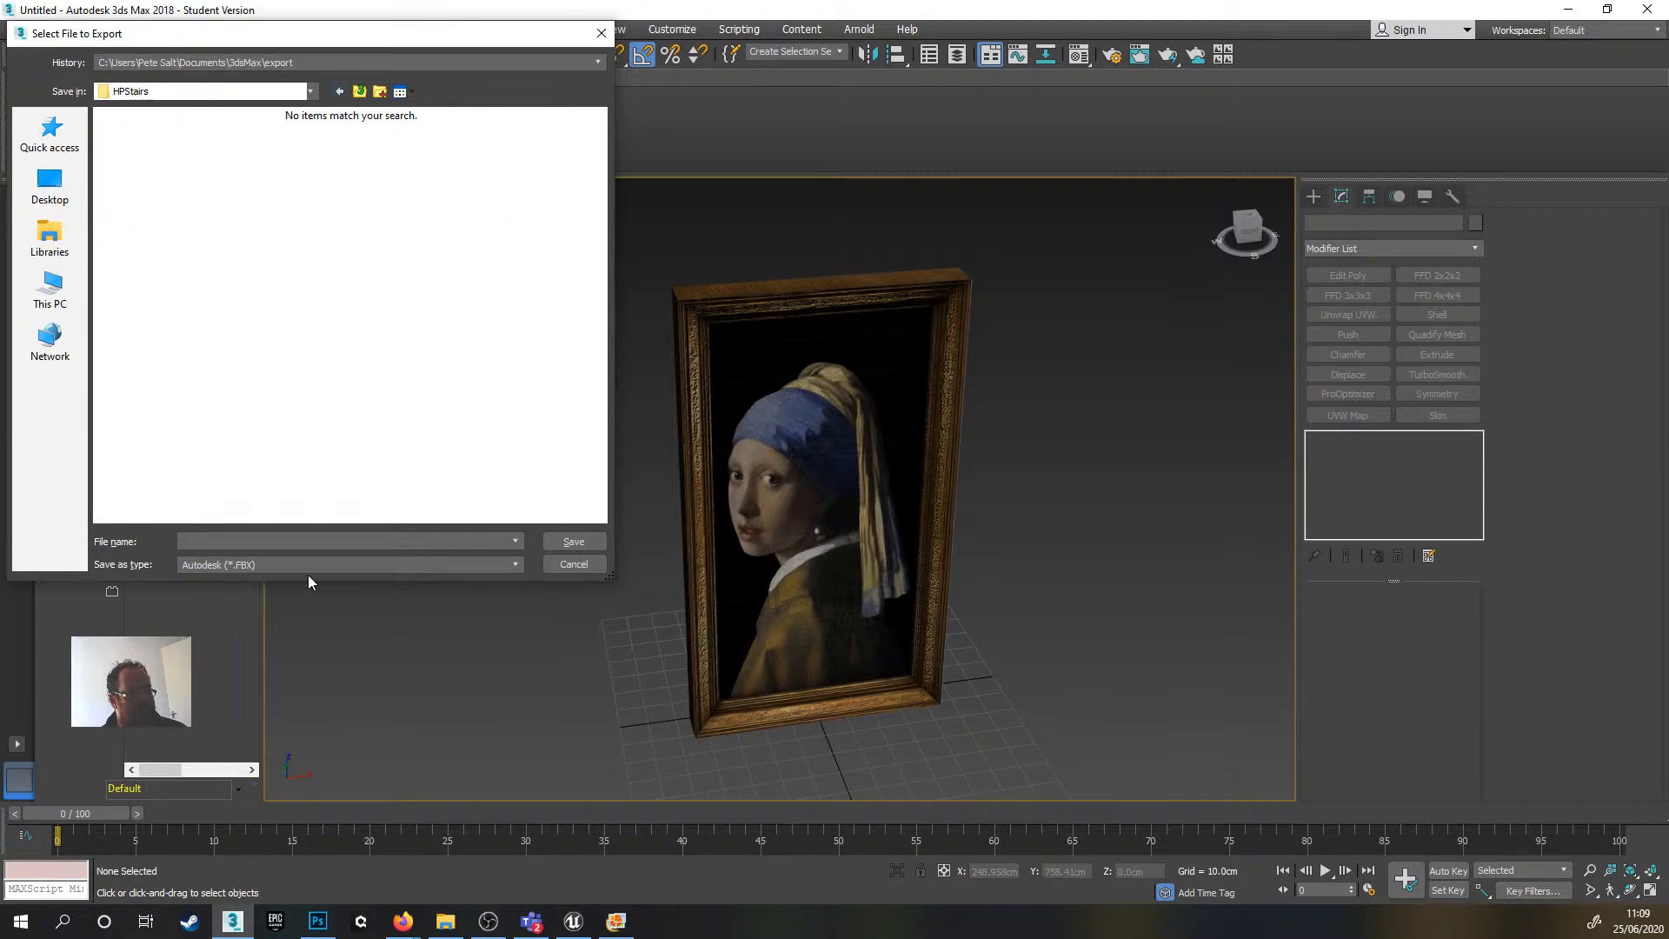
click(258, 535)
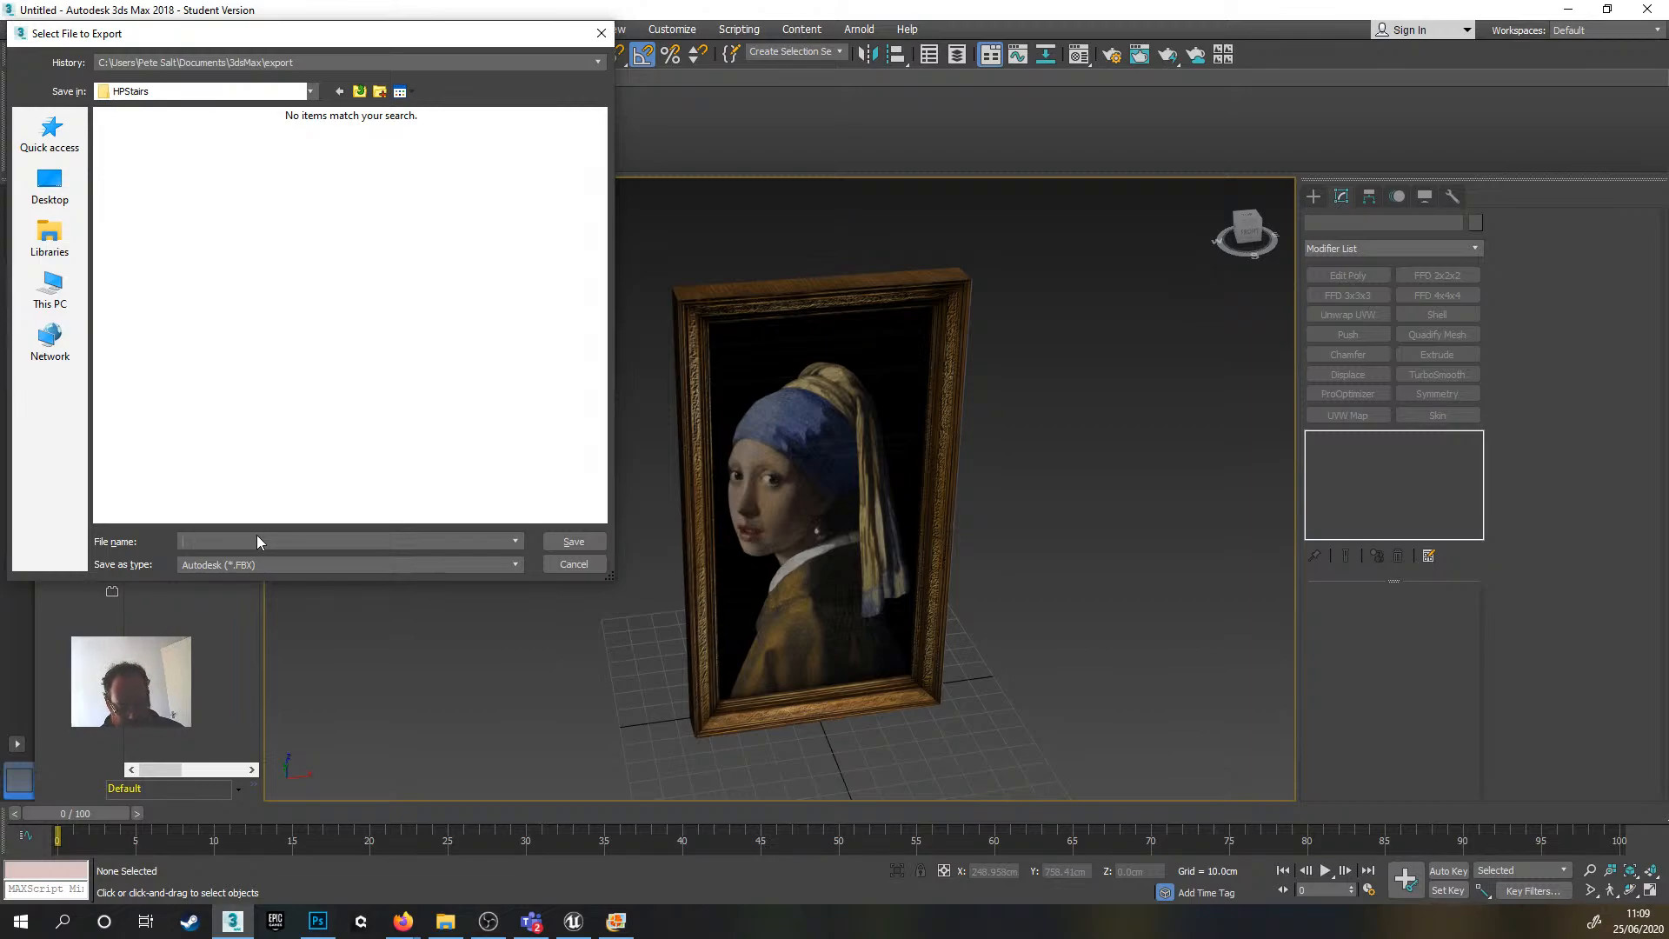
text(Por)
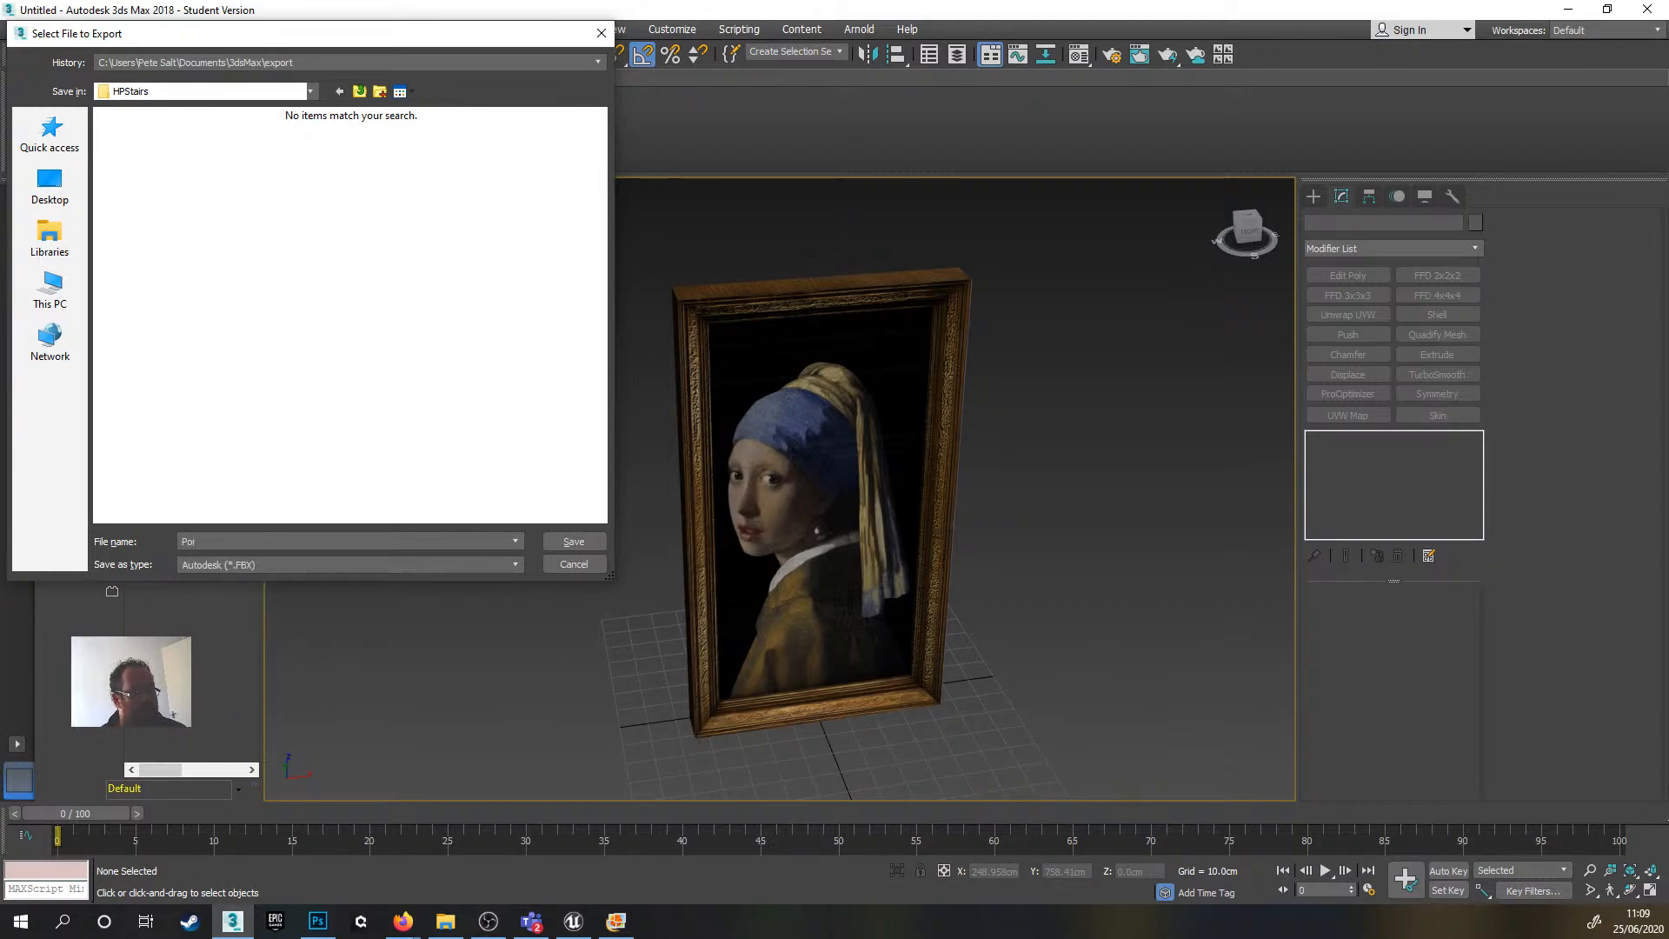
text(trait)
key(Return)
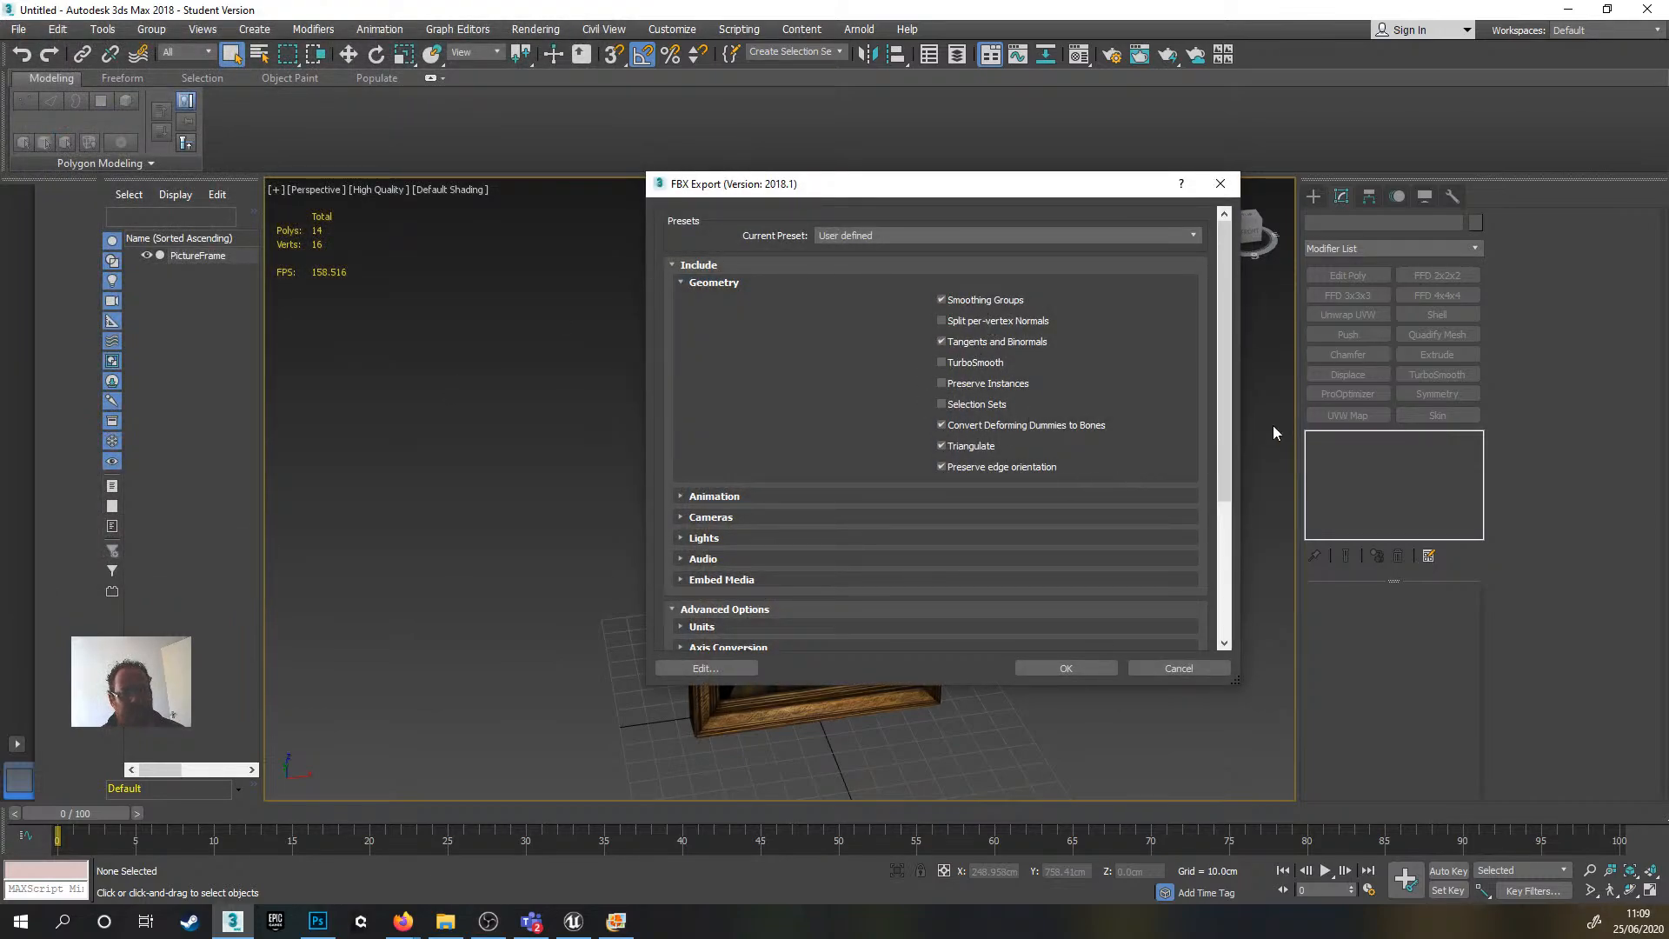
- Set the FBX file format to Binary, version FBX 2014/2015, and export the file
drag(1224, 388, 1234, 549)
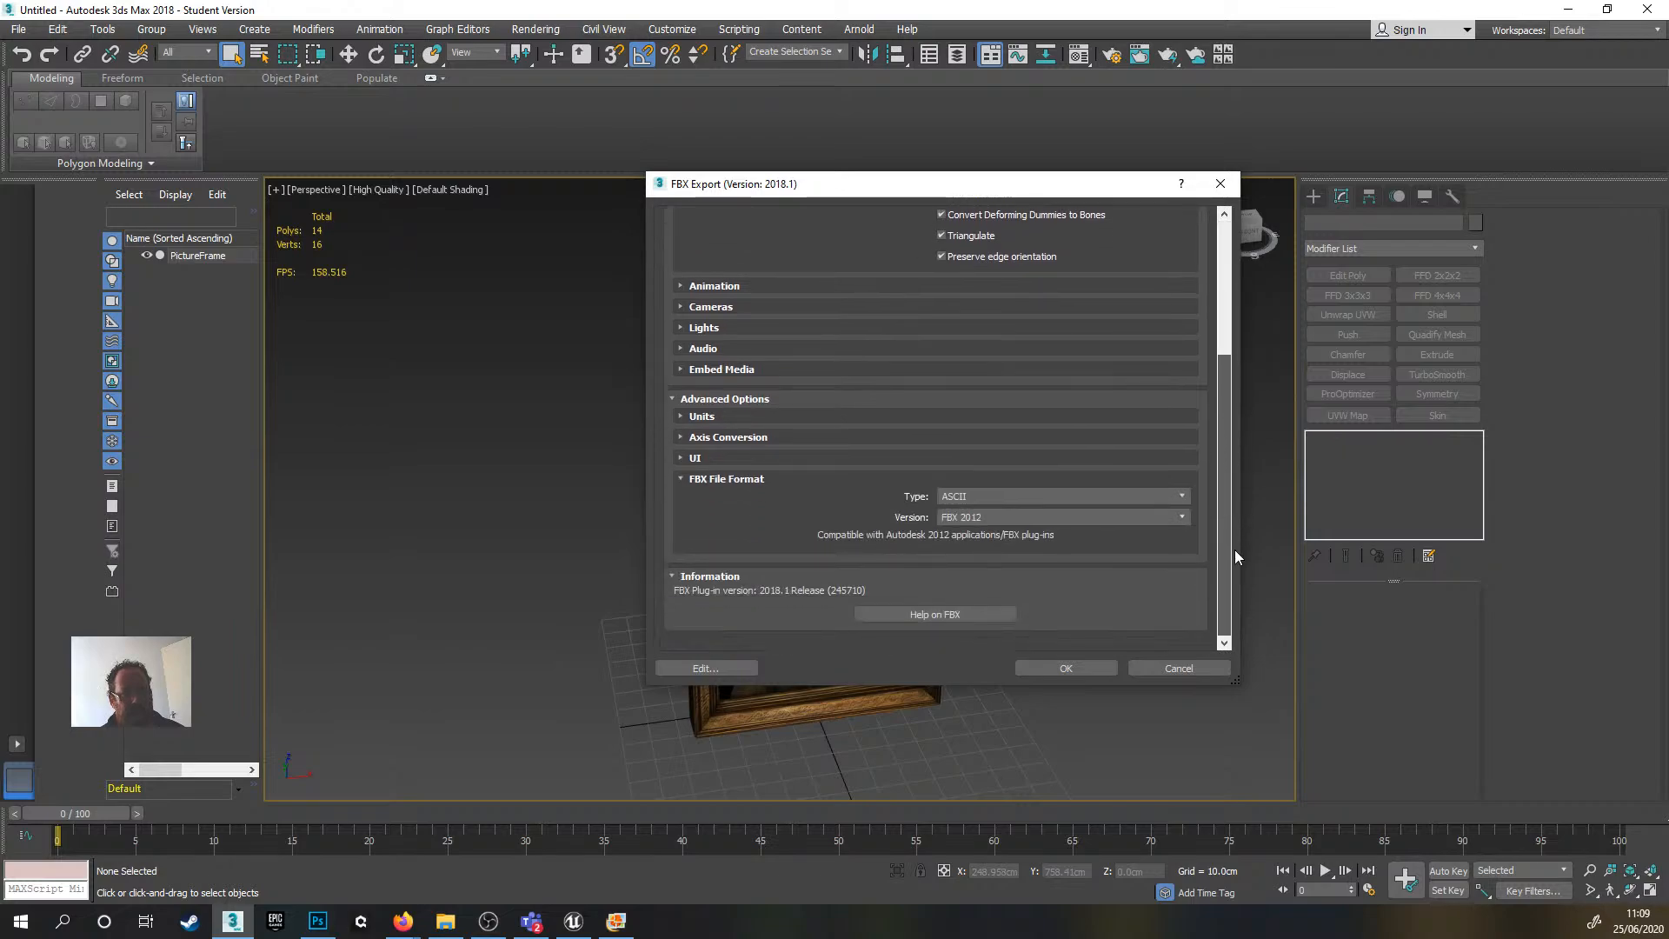
click(1002, 498)
click(975, 522)
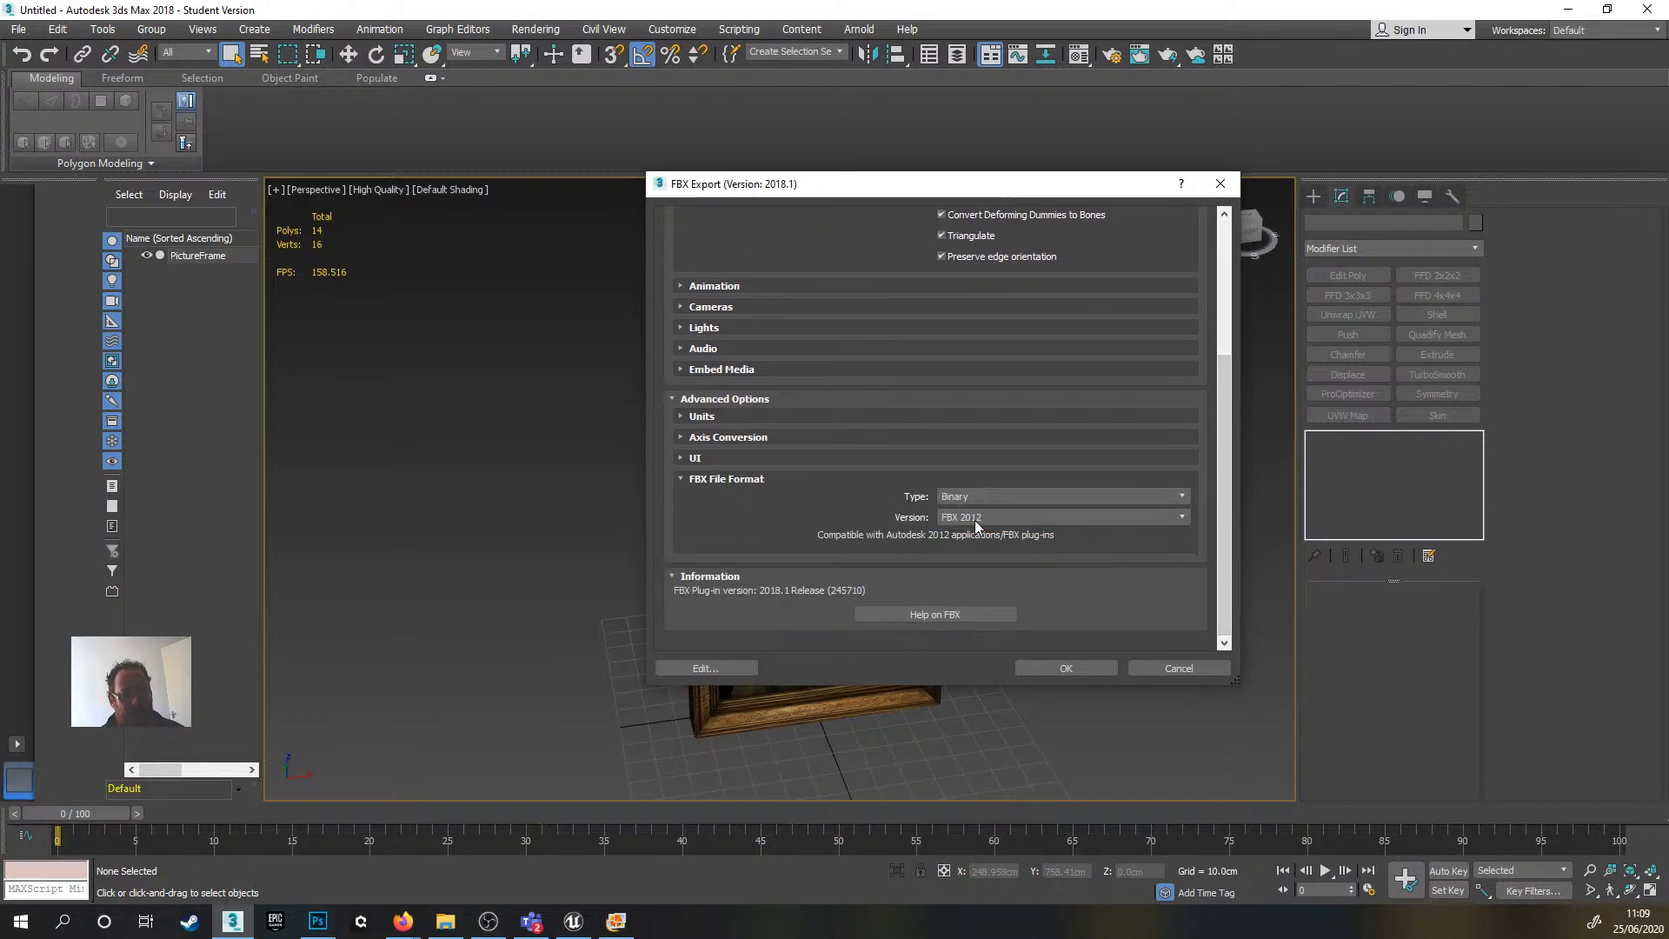
click(976, 518)
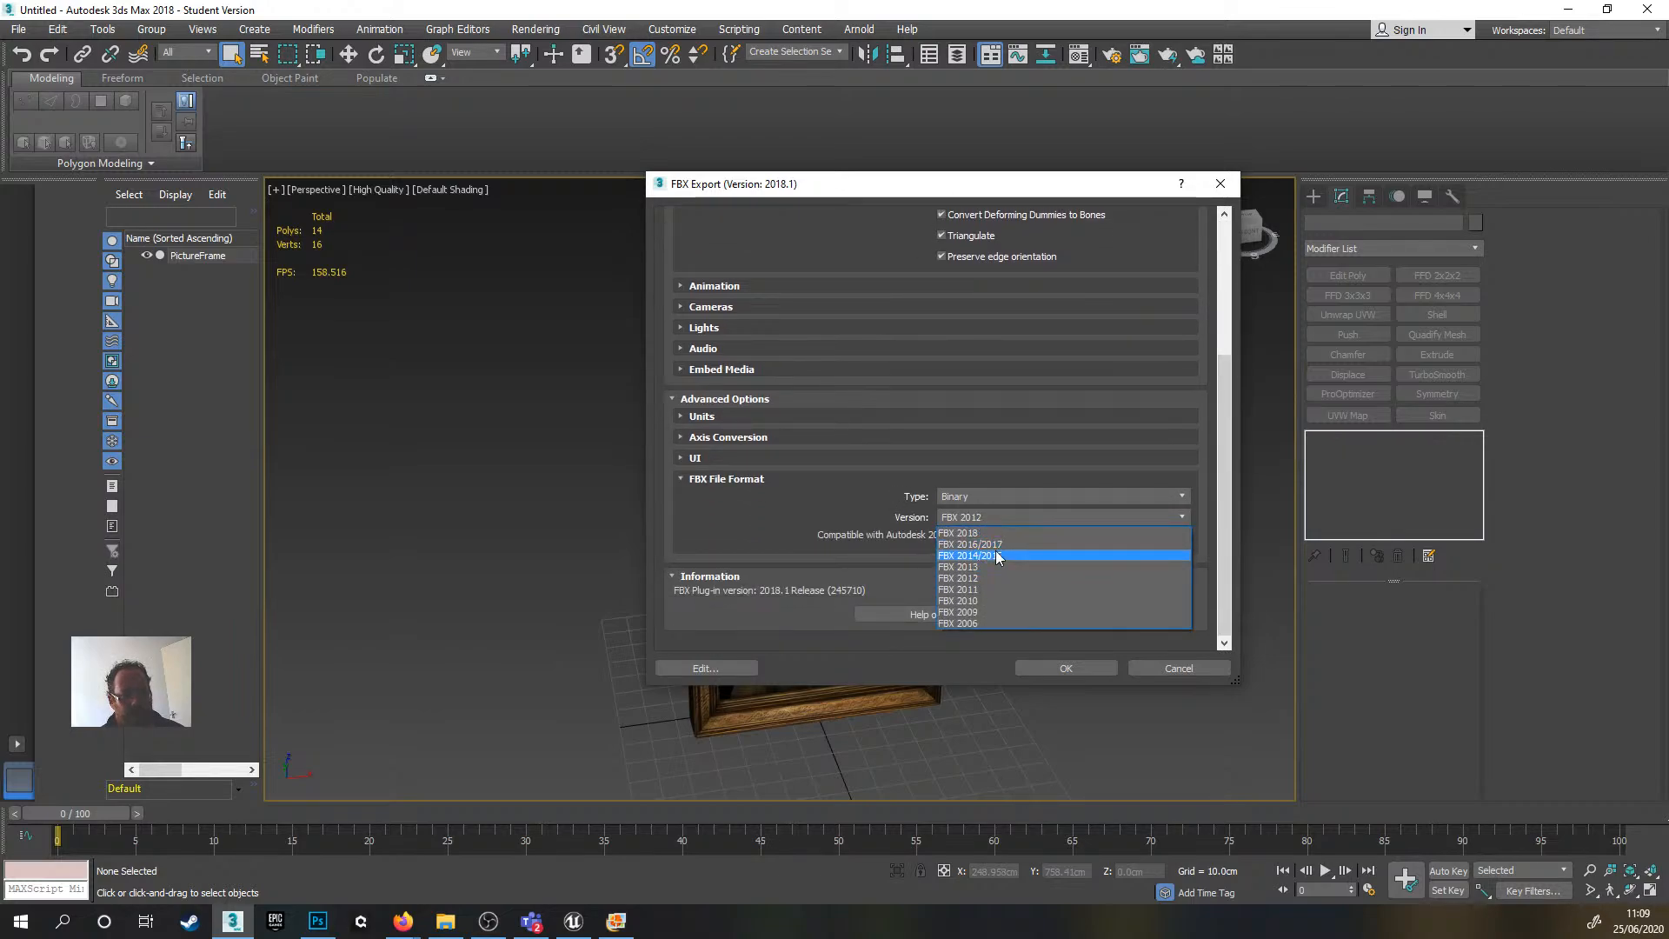
click(999, 554)
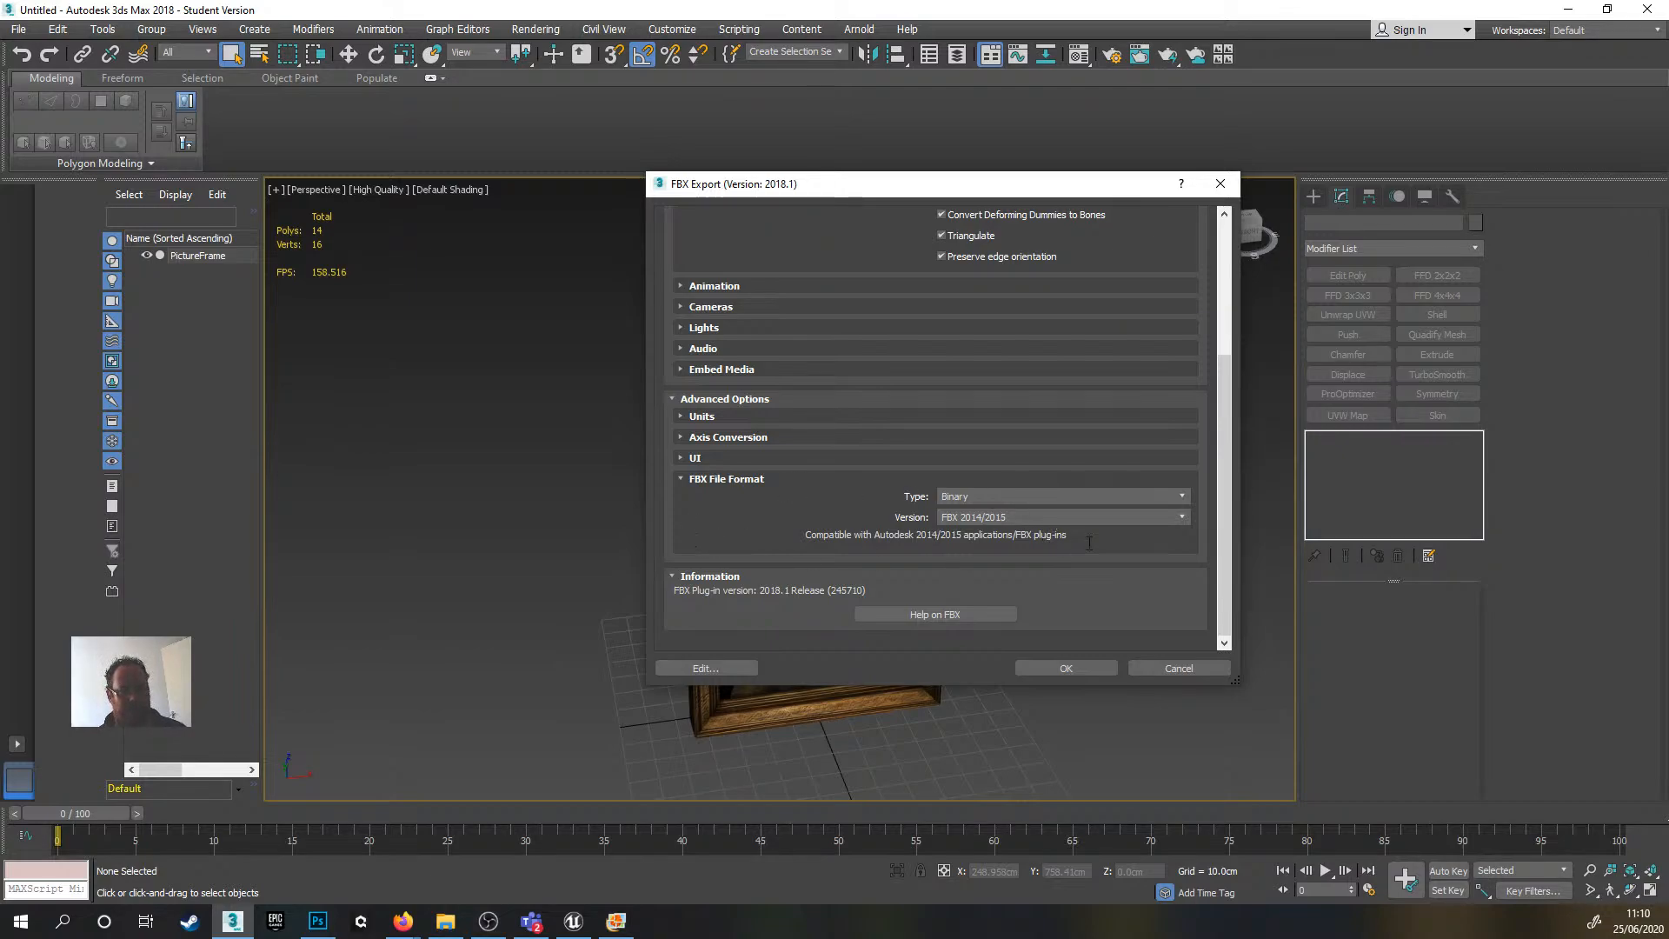
click(1072, 671)
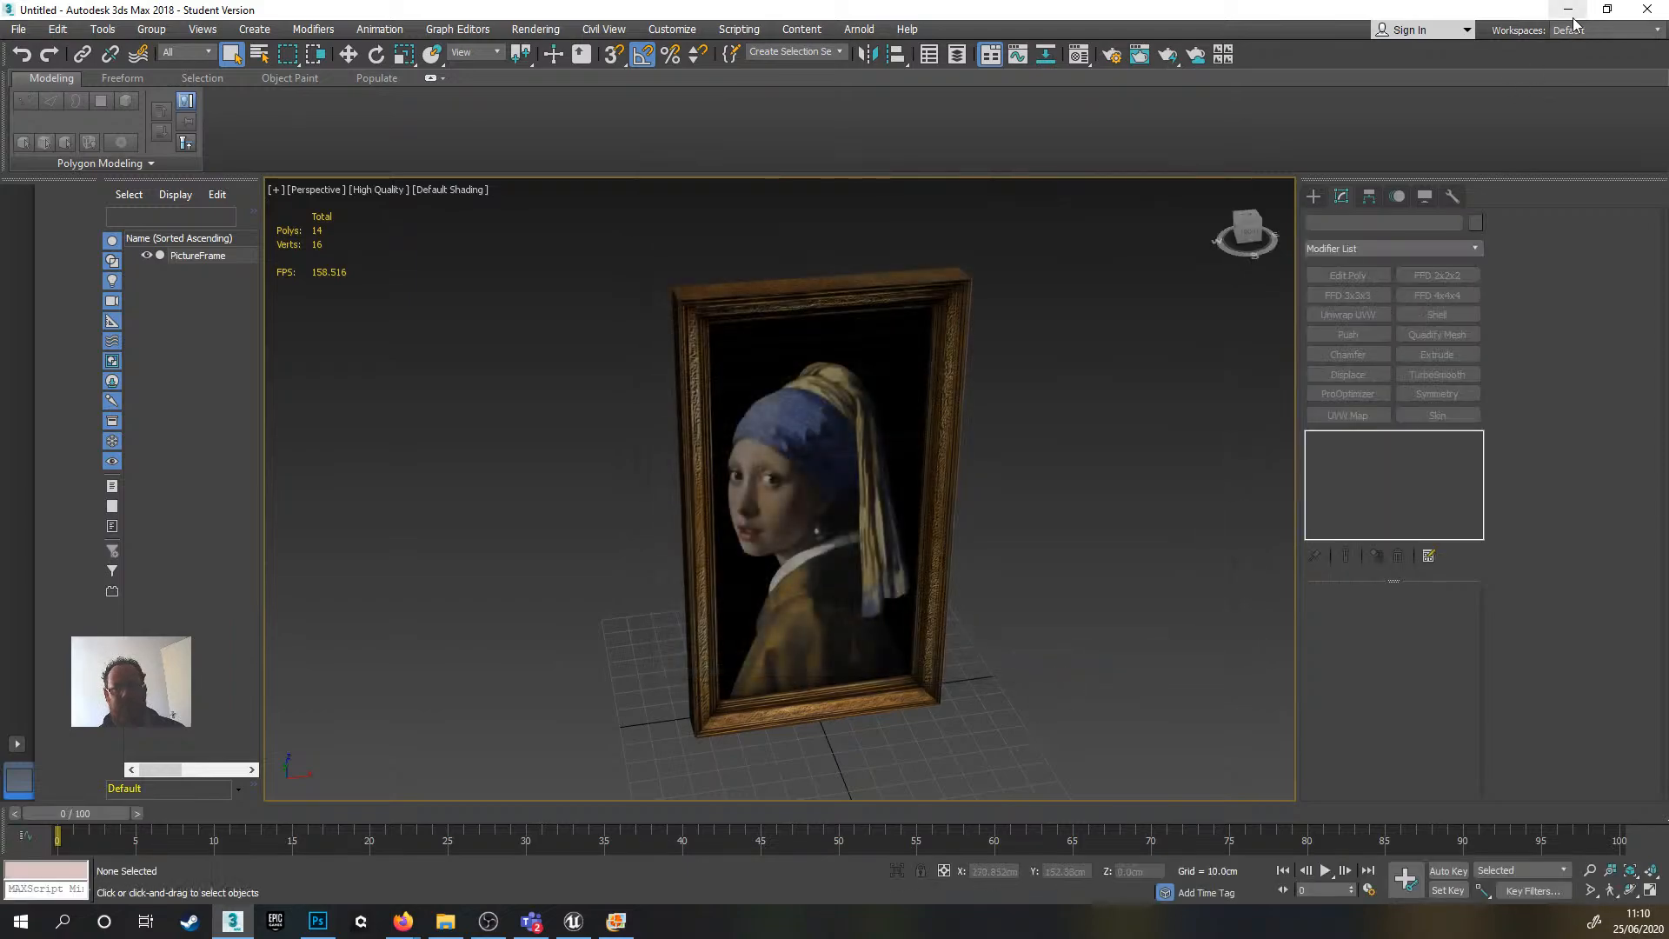
- Switch to the Unreal Project Browser and create a Blueprint Third Person project named HogwartsTests
click(1572, 12)
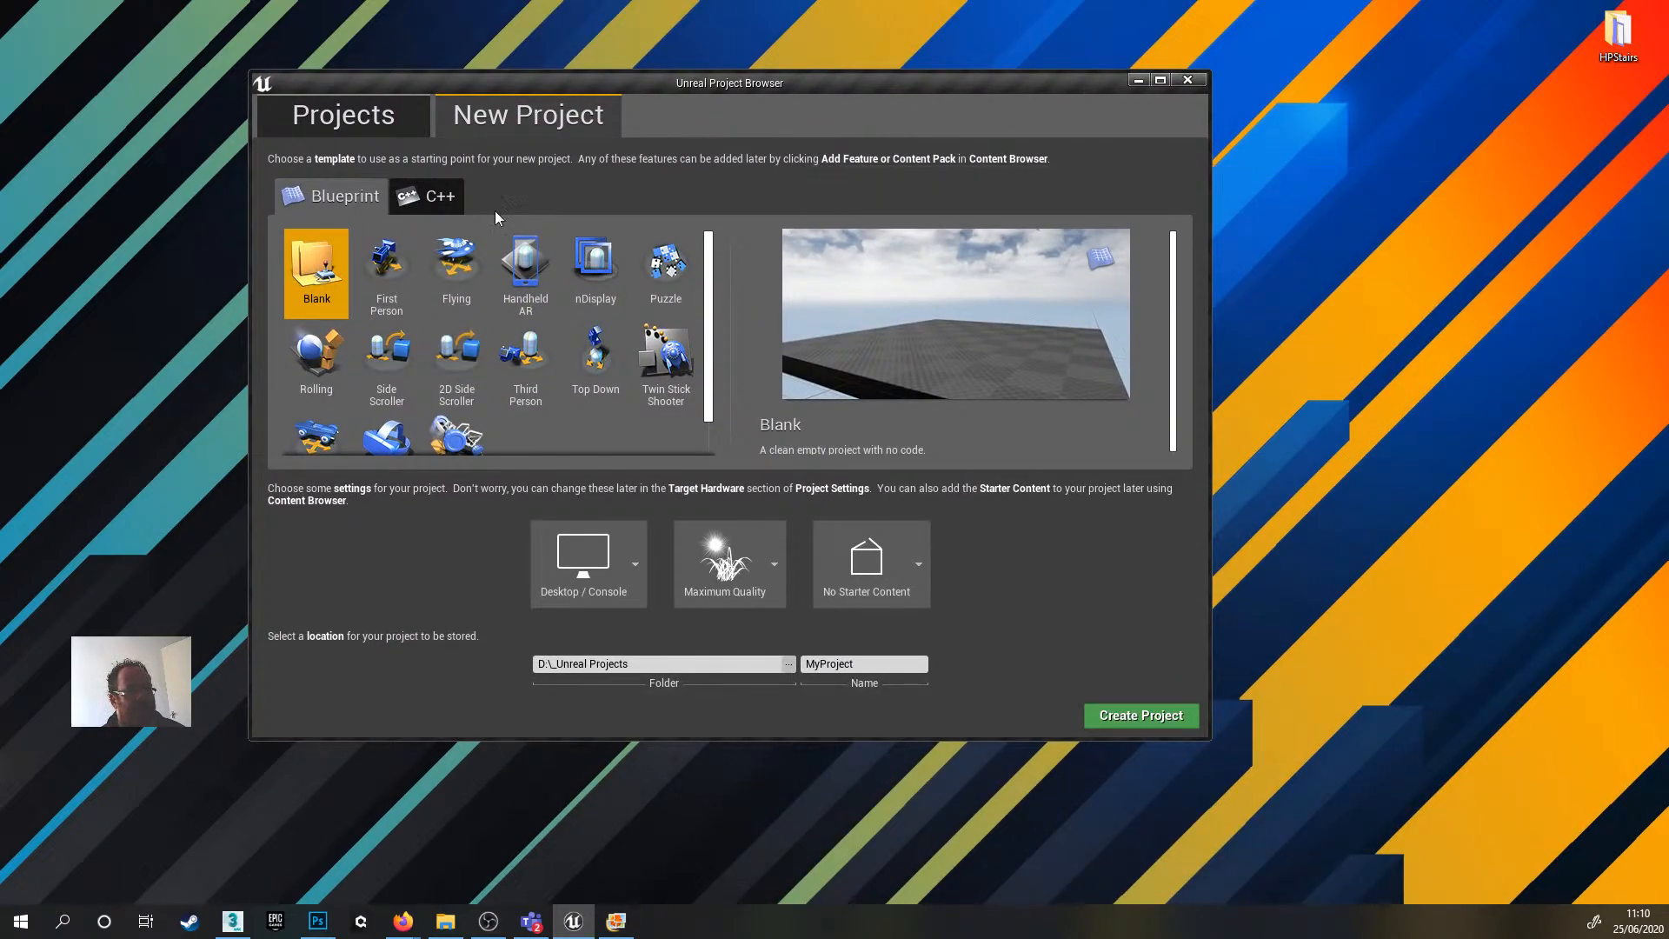
scroll(577, 313, down, 1)
click(503, 330)
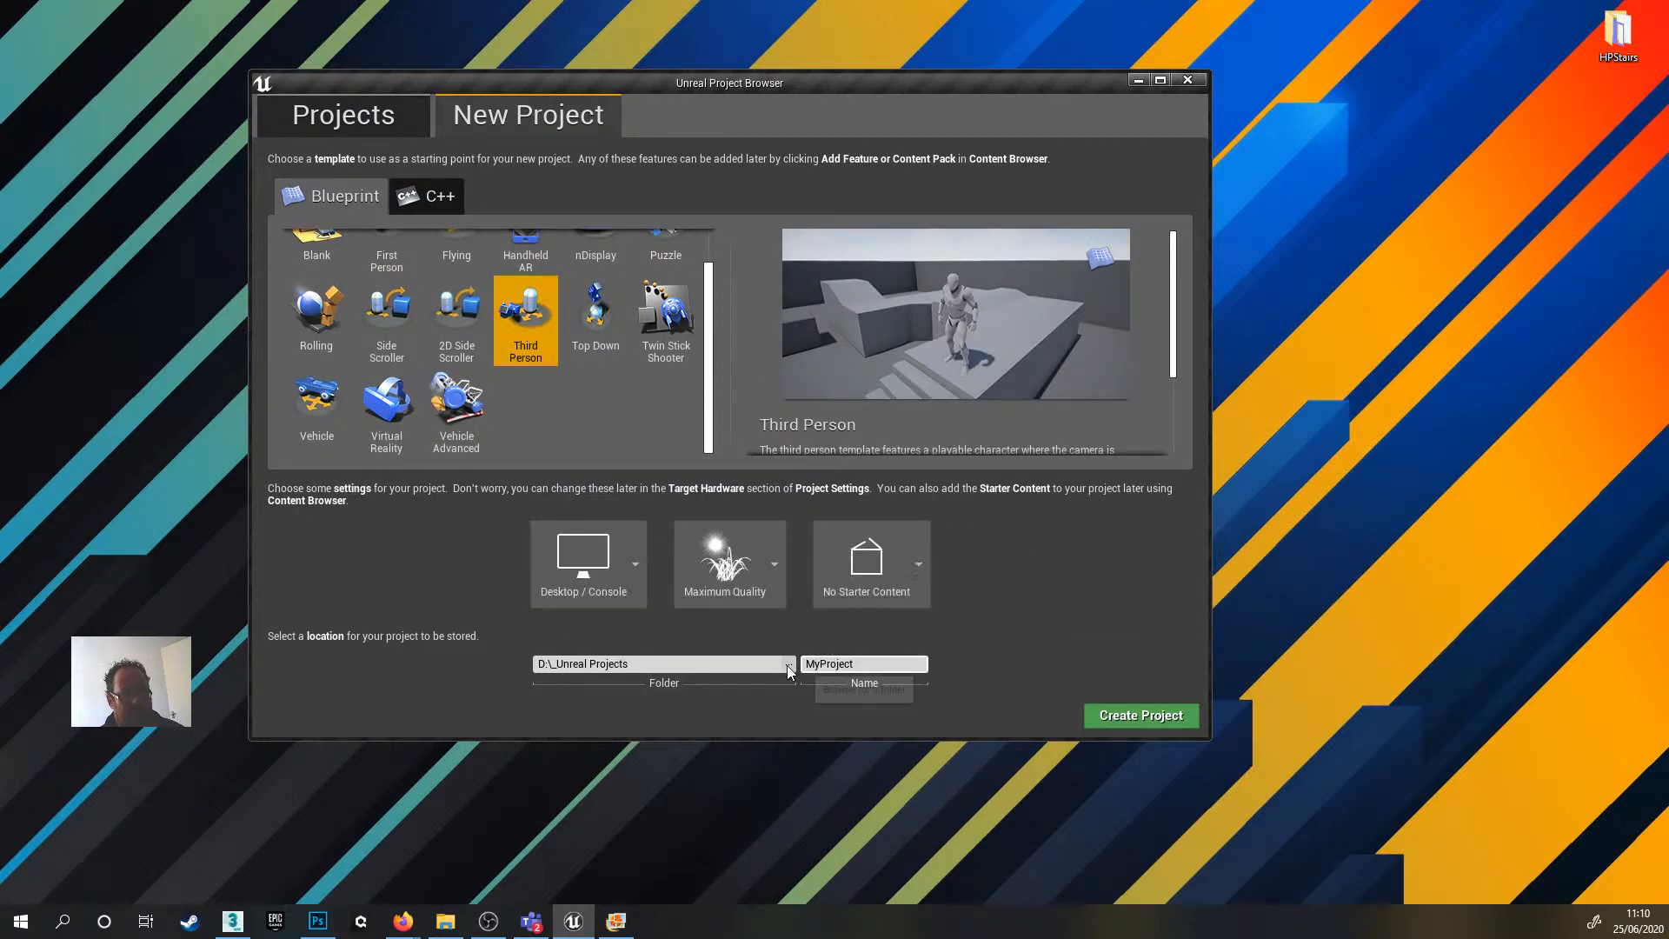
drag(872, 665, 721, 669)
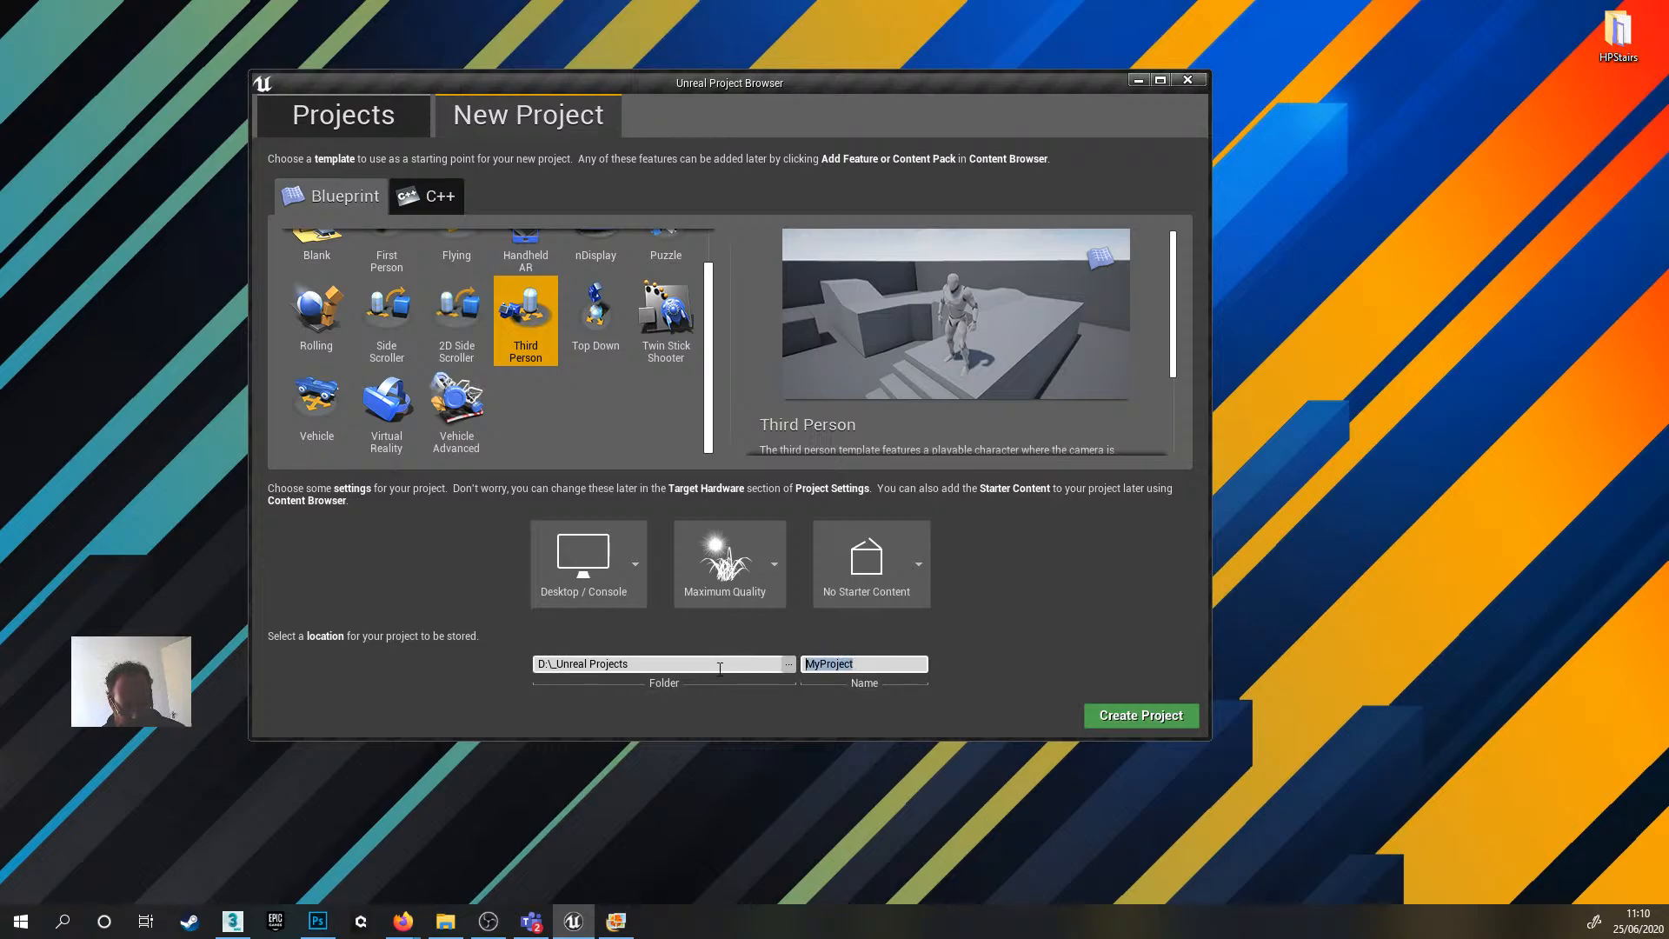
text(HogwartsTests)
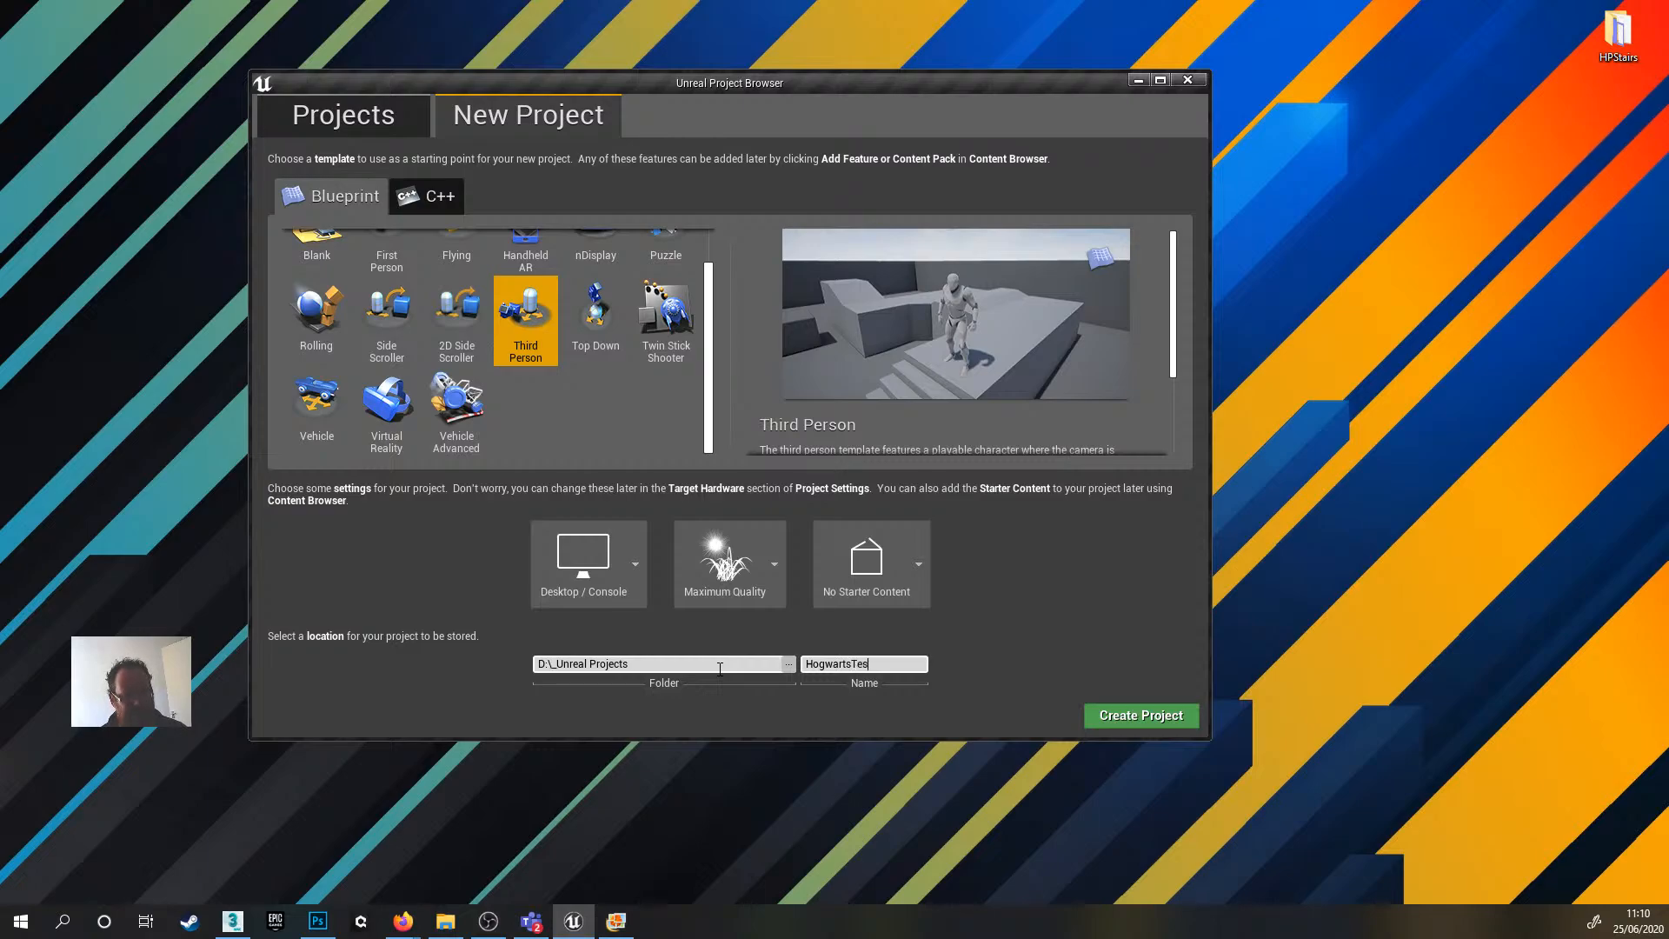
click(1132, 716)
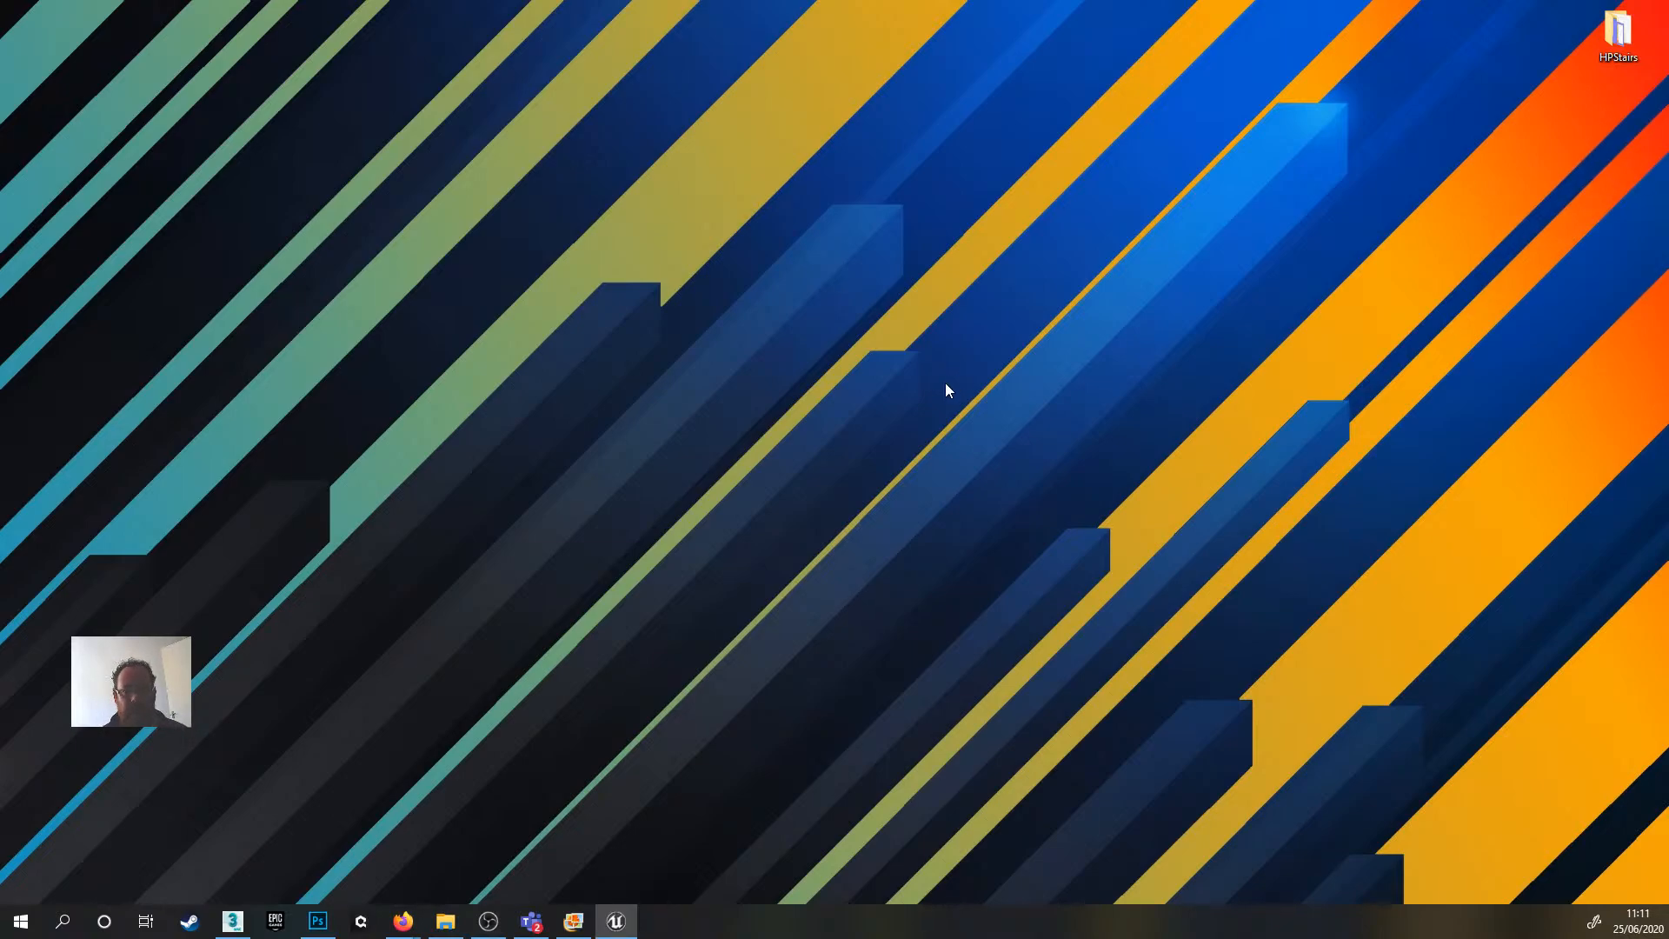
- Maximize the level editor and play-test the Third Person map, running the character across the walkway and floor, and end the play session
drag(1668, 287, 927, 124)
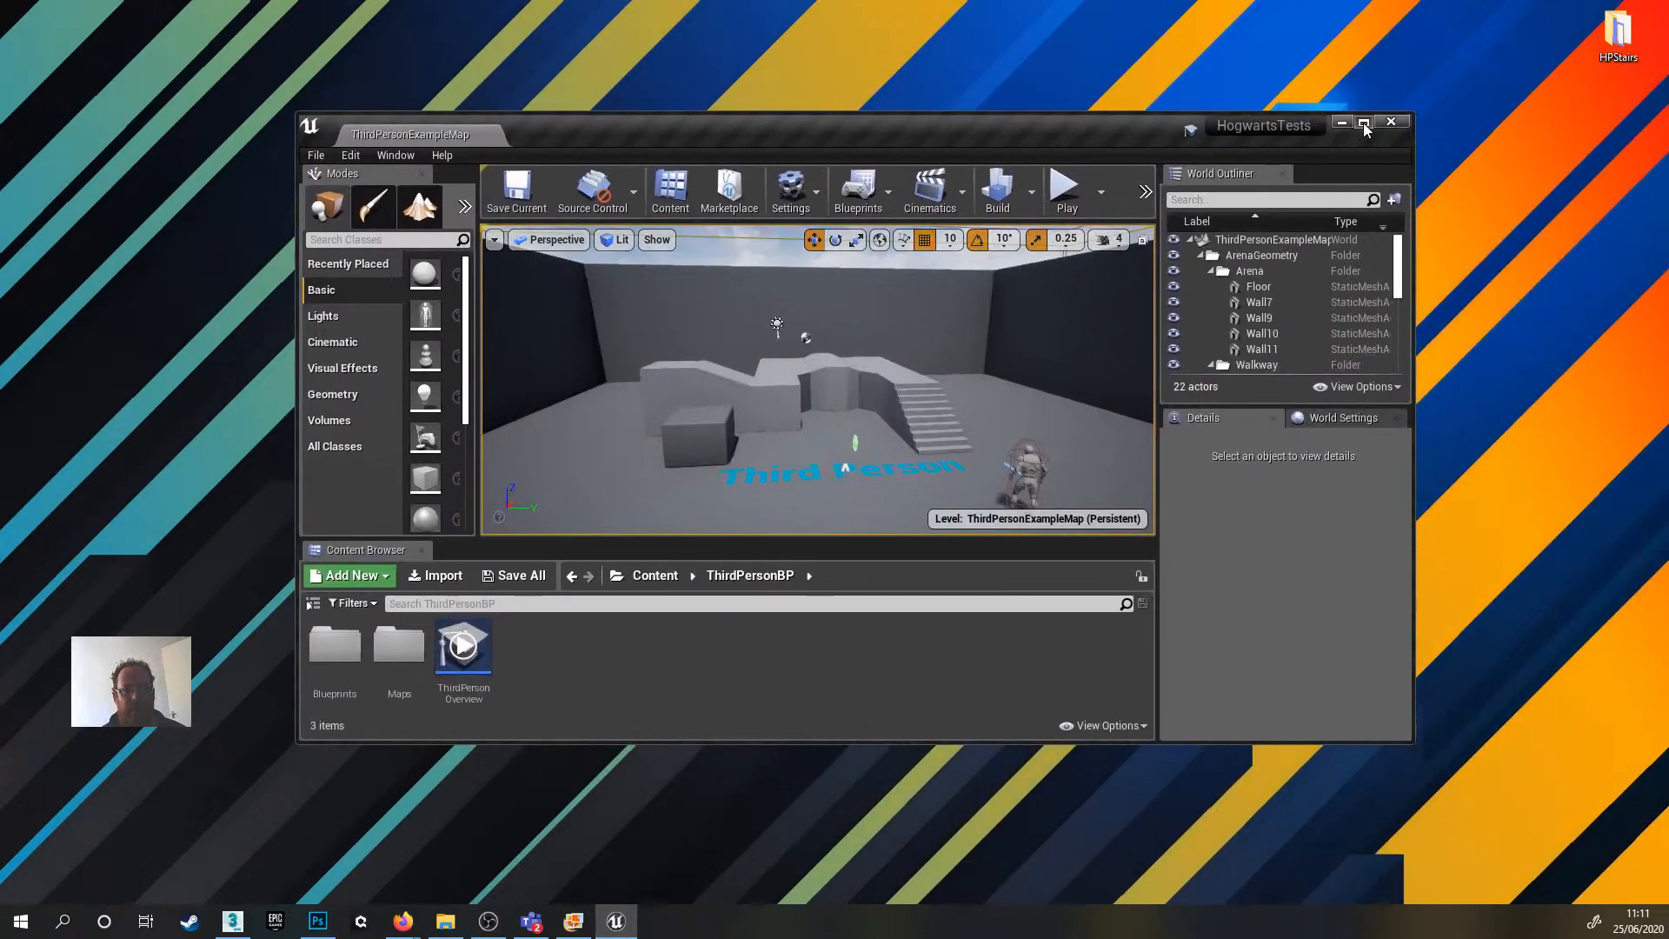
click(1365, 125)
click(854, 65)
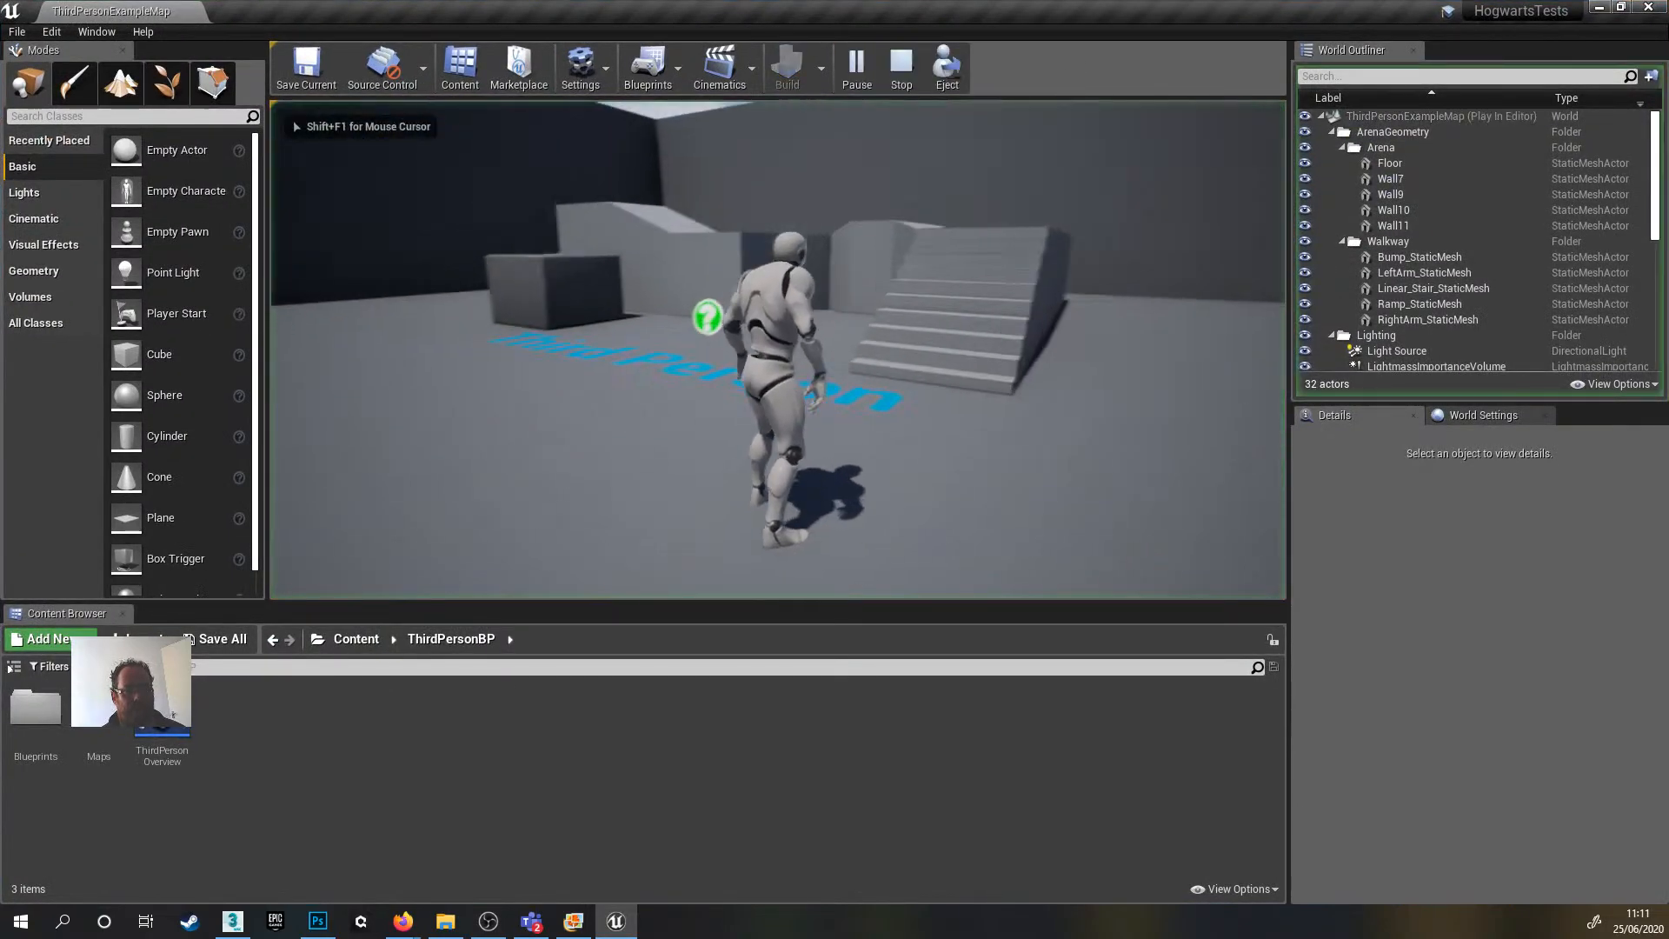
key(w)
key(d)
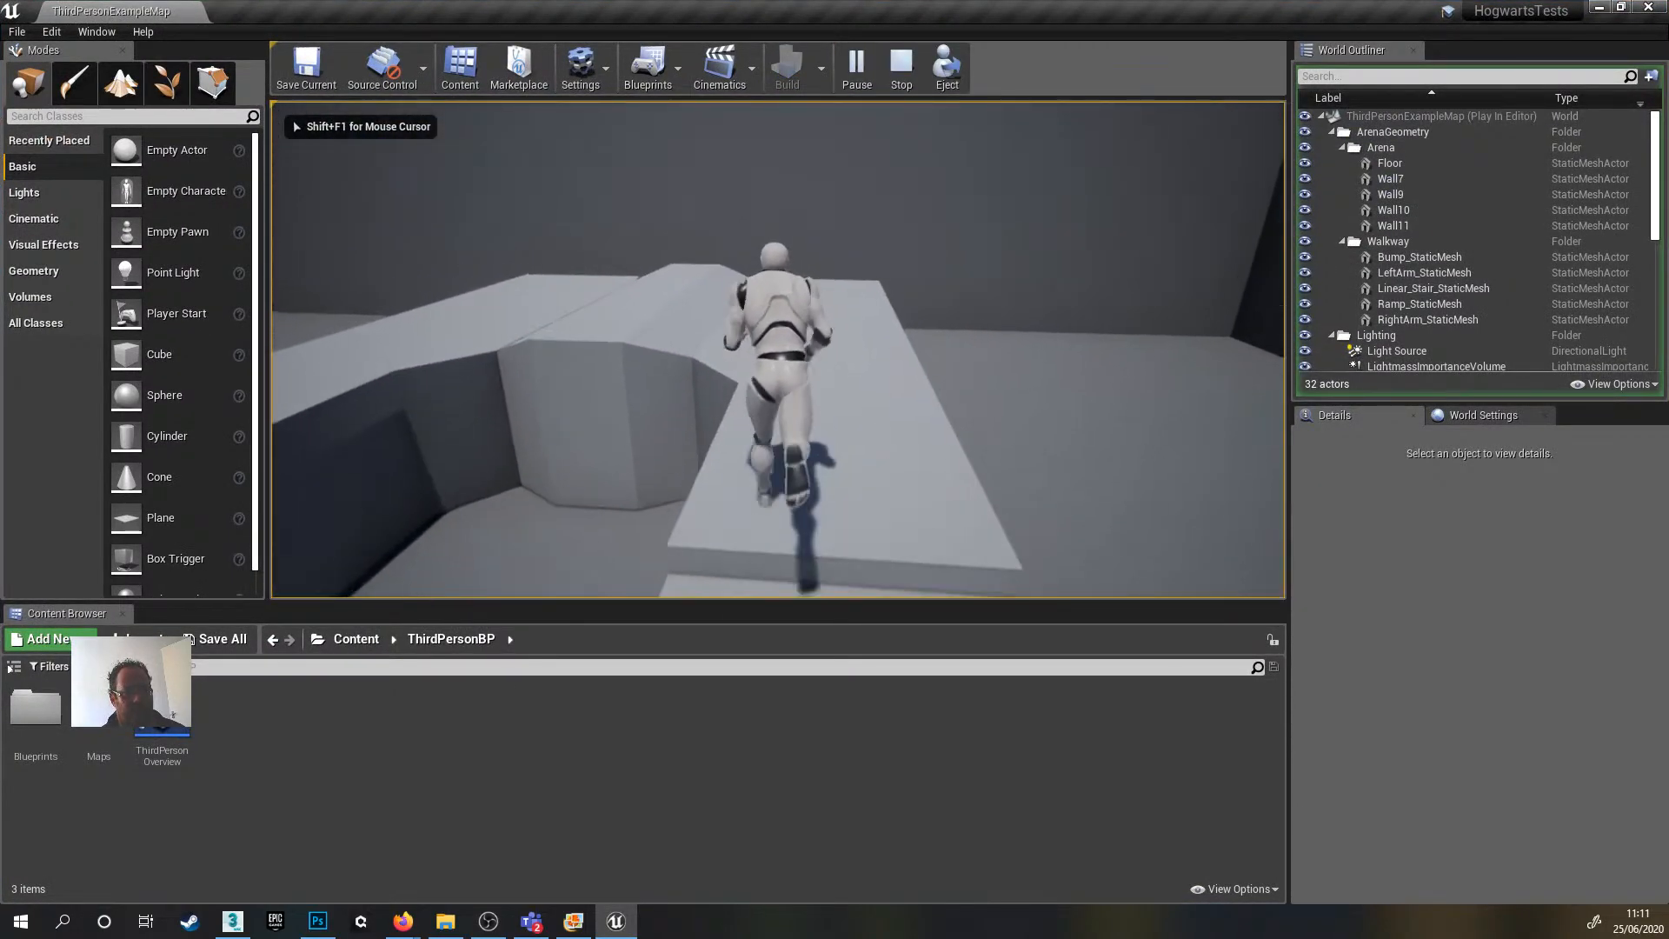
key(w)
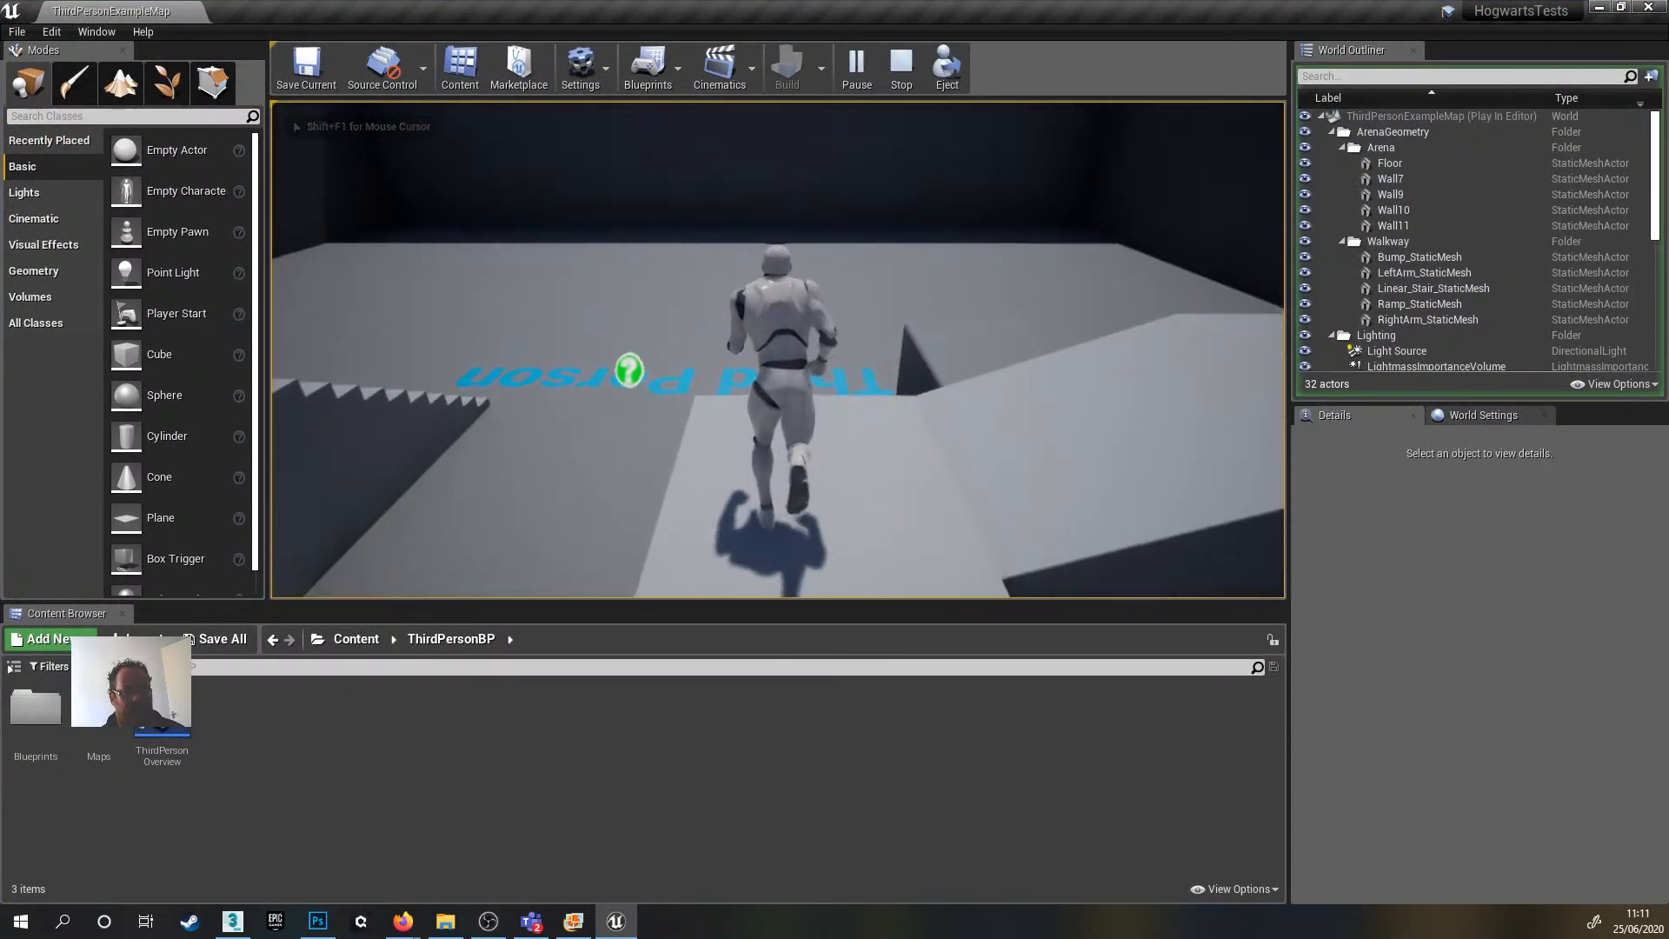
key(space)
key(d)
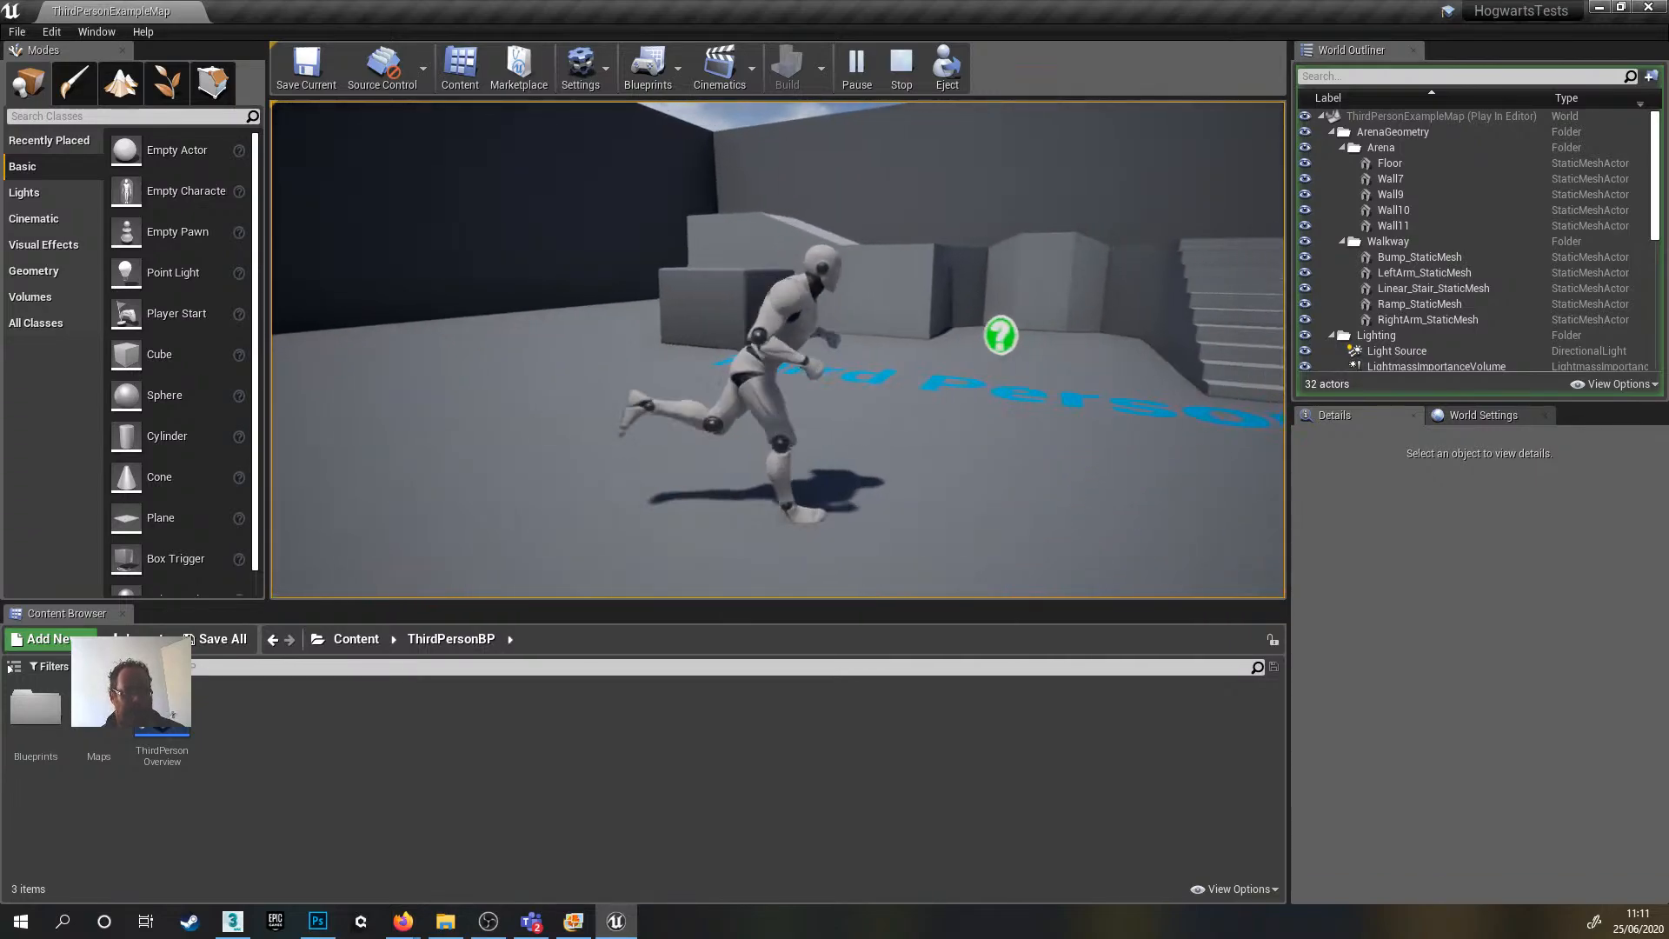
key(s)
key(d)
key(w)
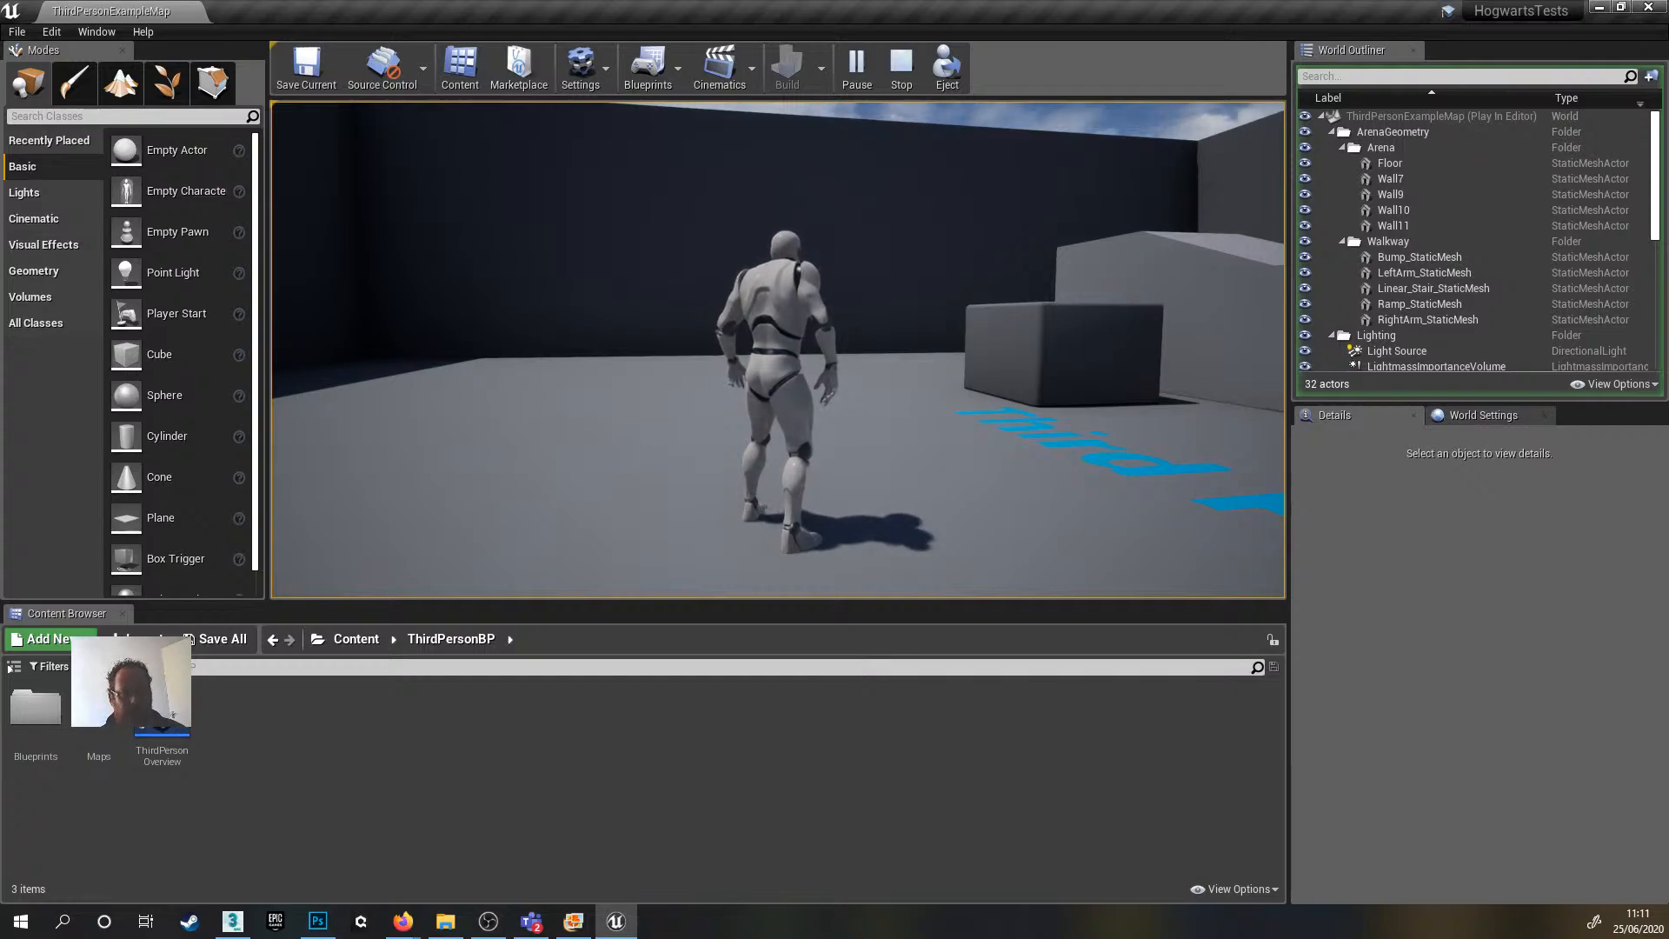
key(s)
key(w)
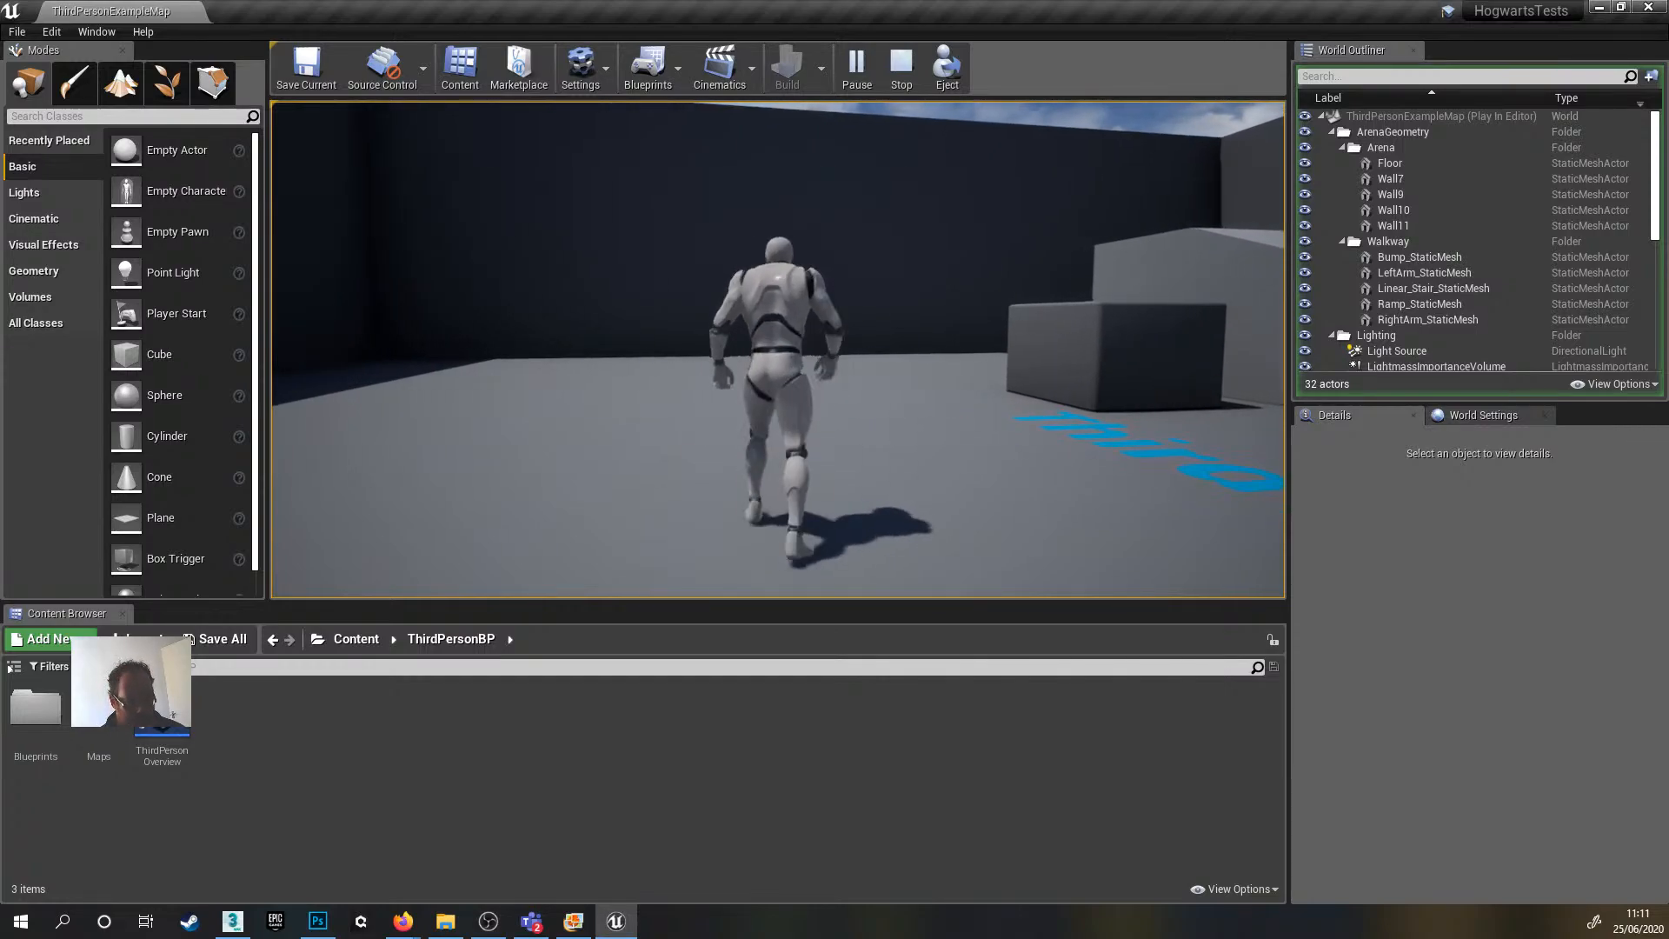
key(Escape)
- Choose Portrait.FBX from the desktop's HPStairs folder for import into the project's root Content folder
right_drag(778, 348, 1017, 391)
key(w)
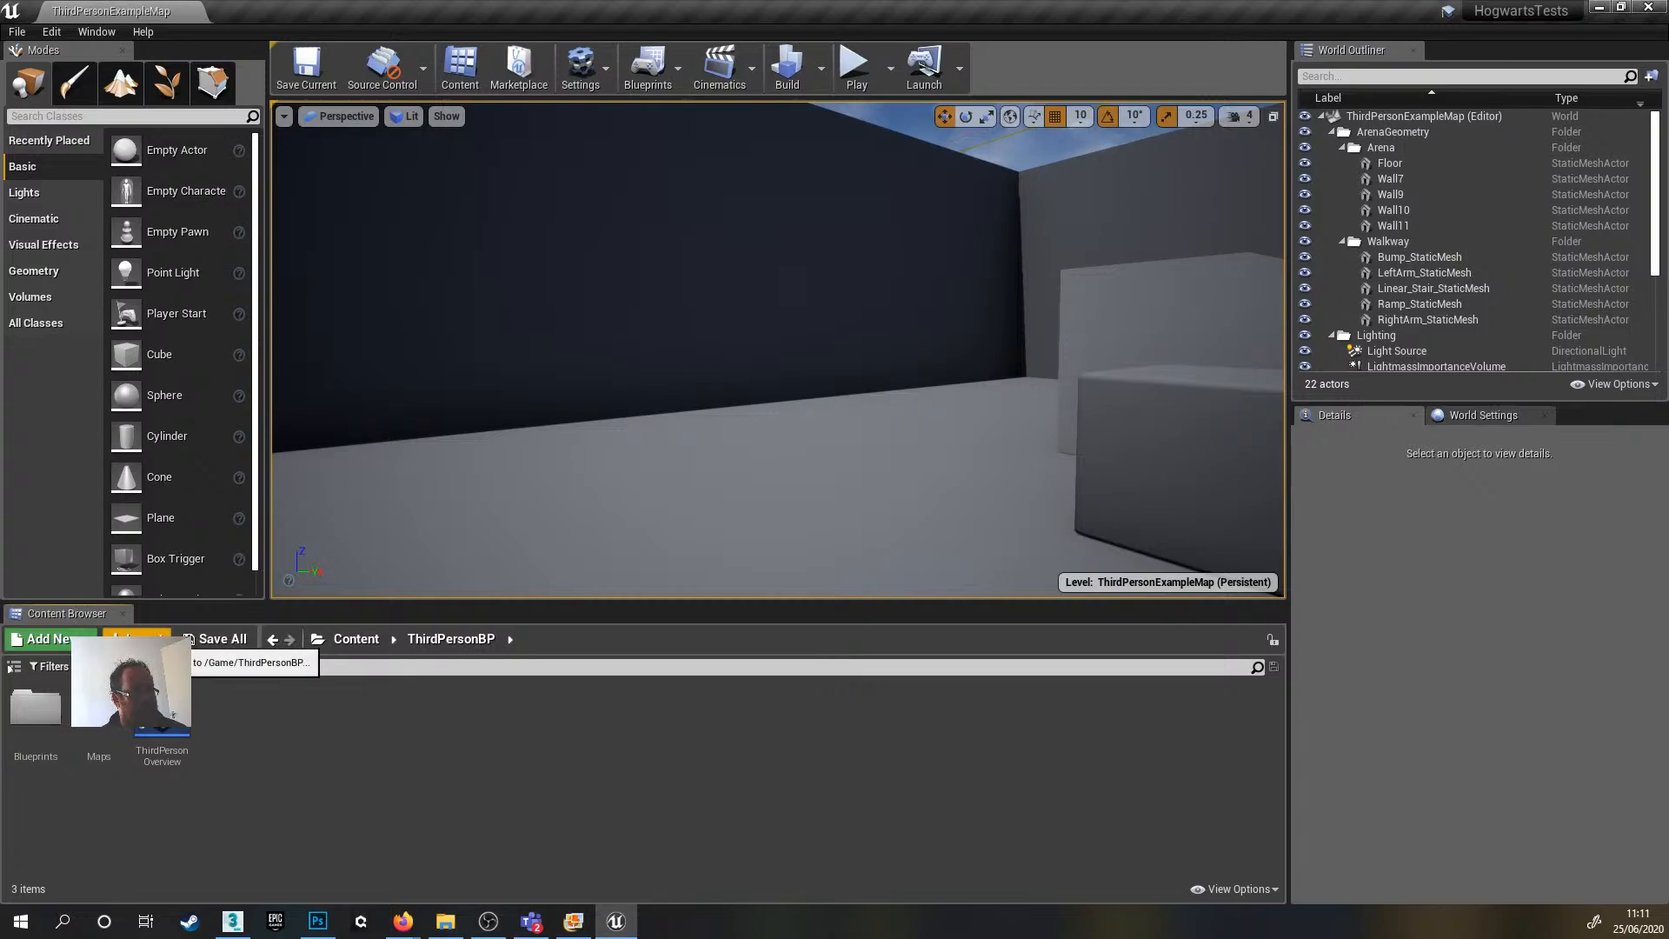
click(357, 639)
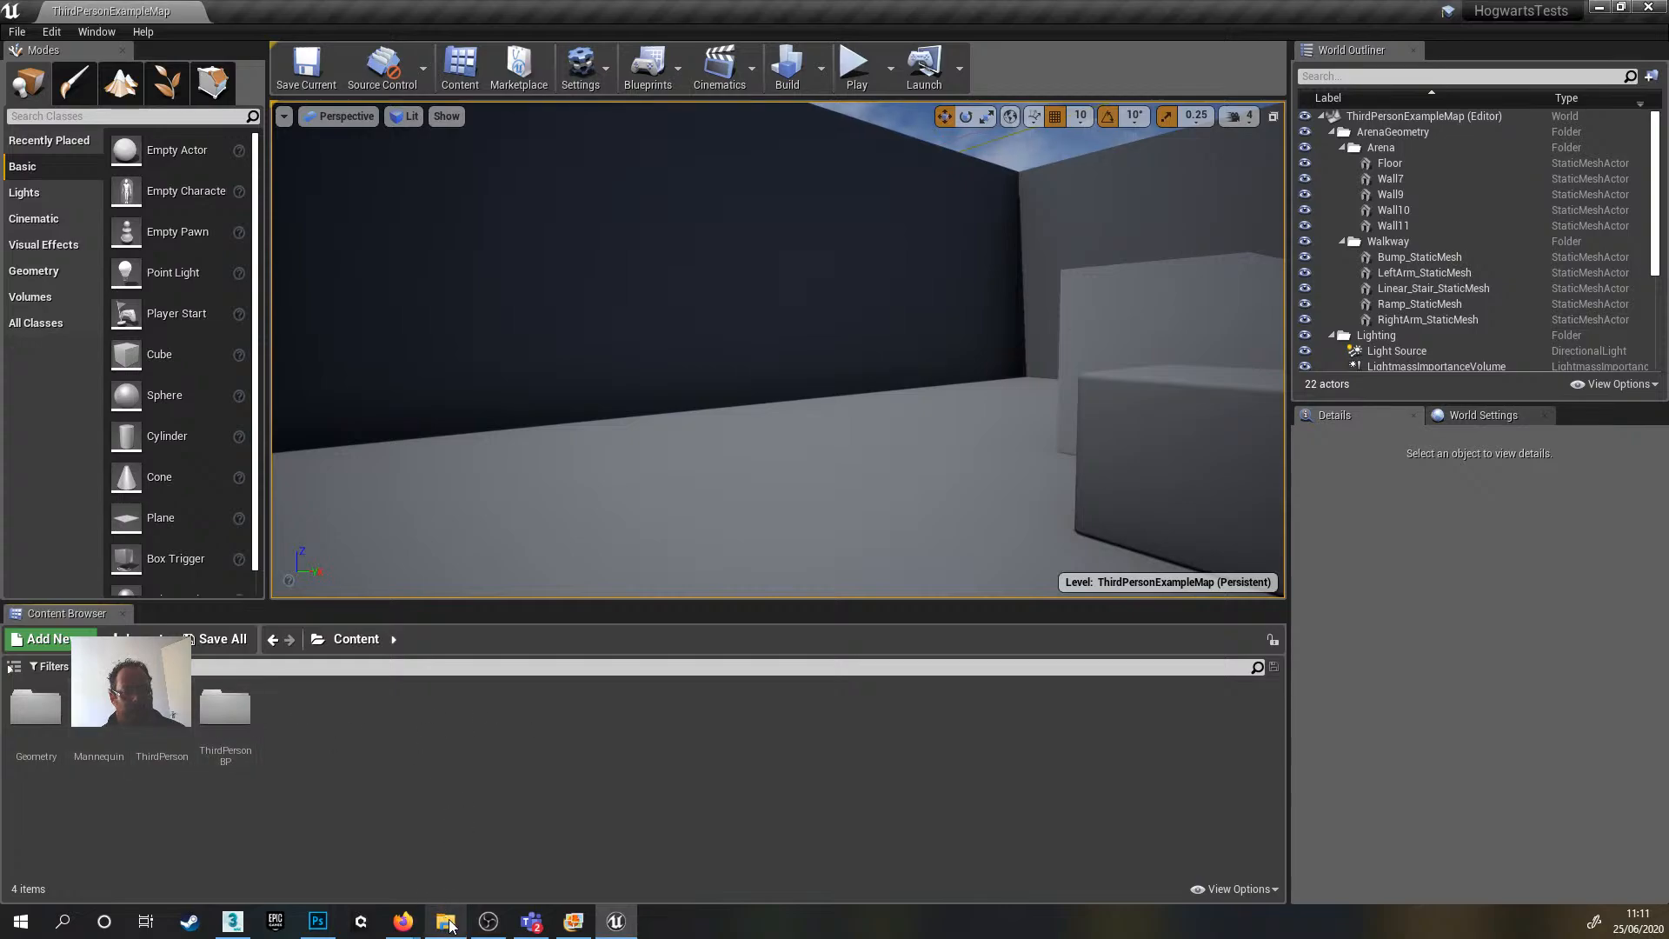
mouse_move(445, 922)
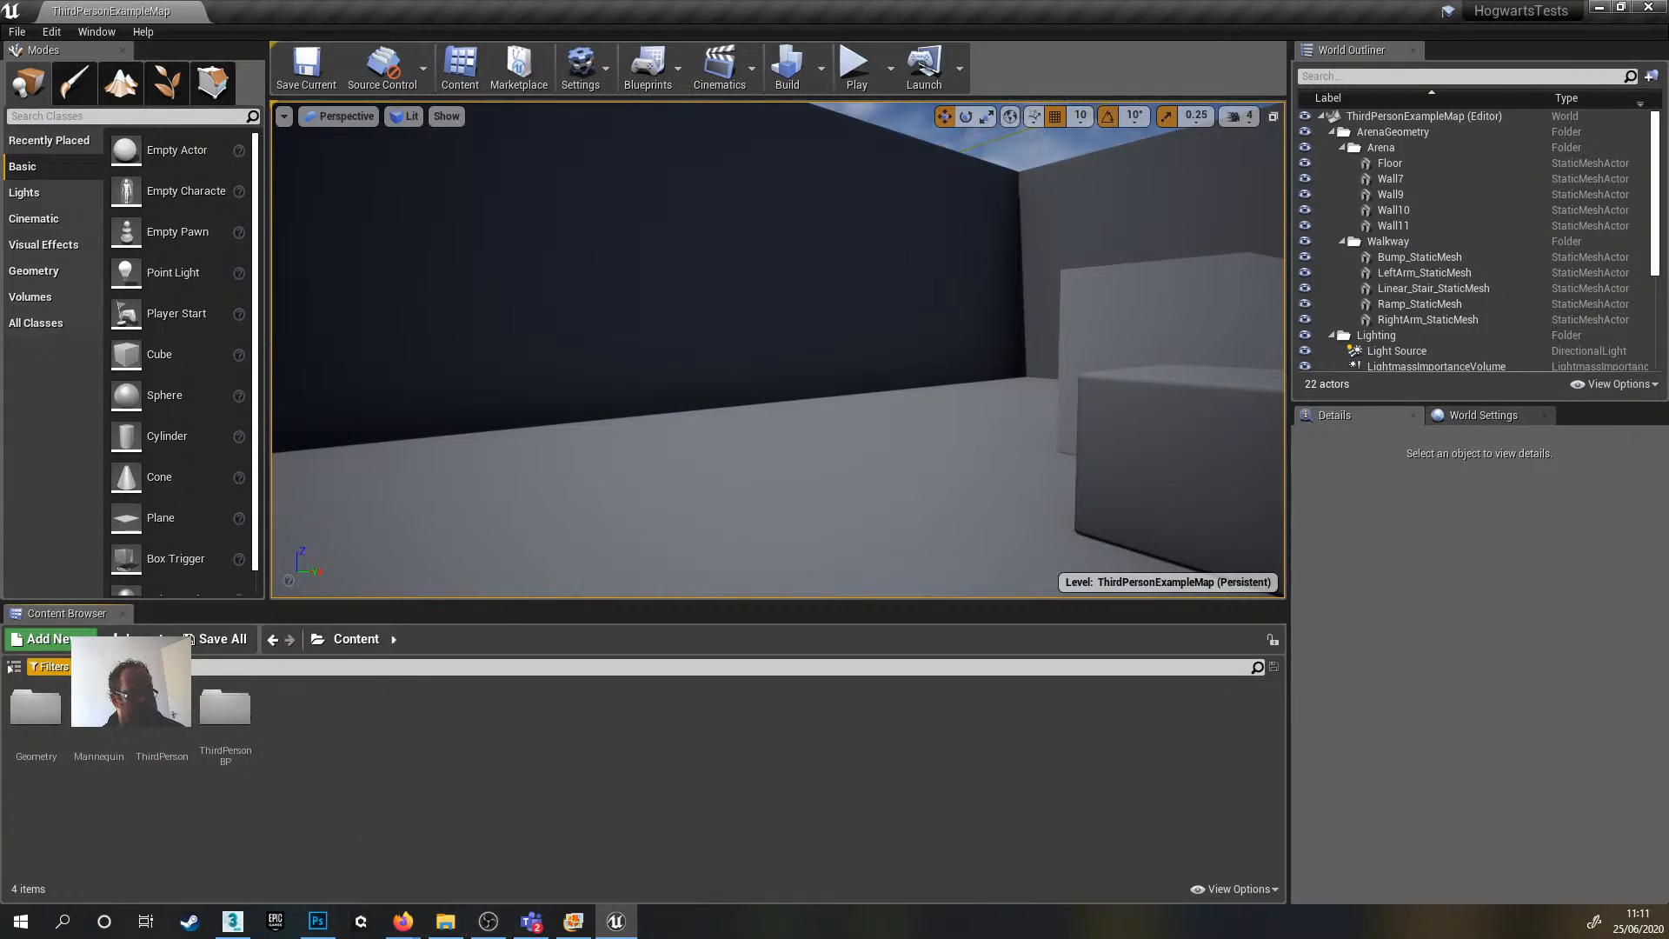
click(136, 639)
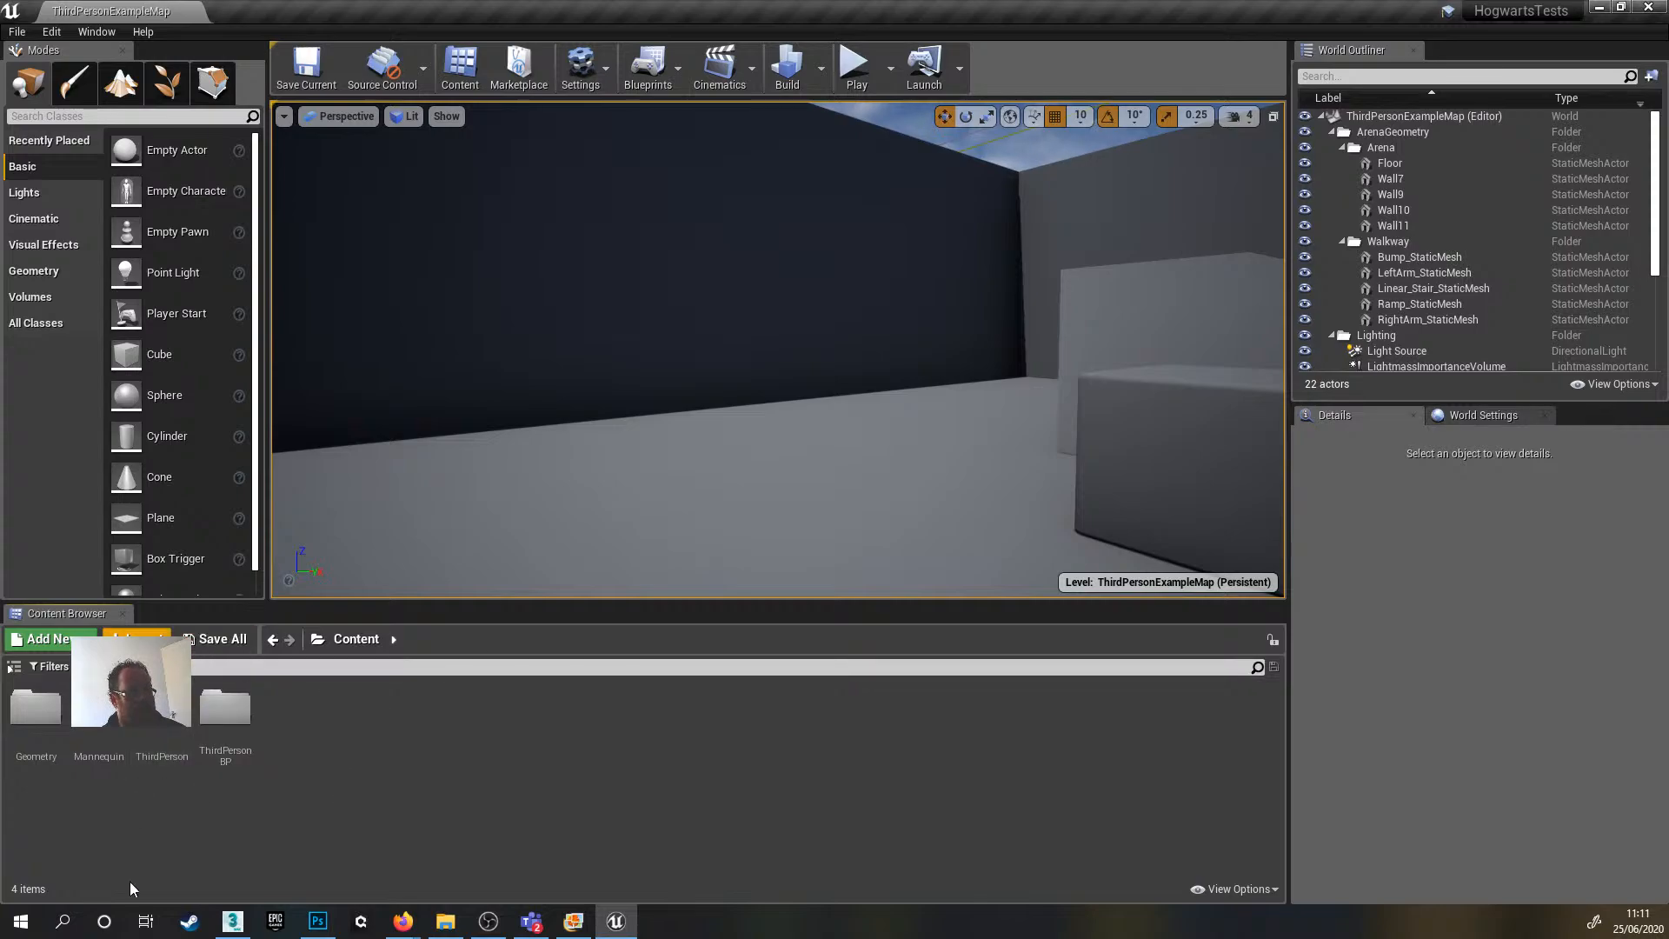
click(61, 144)
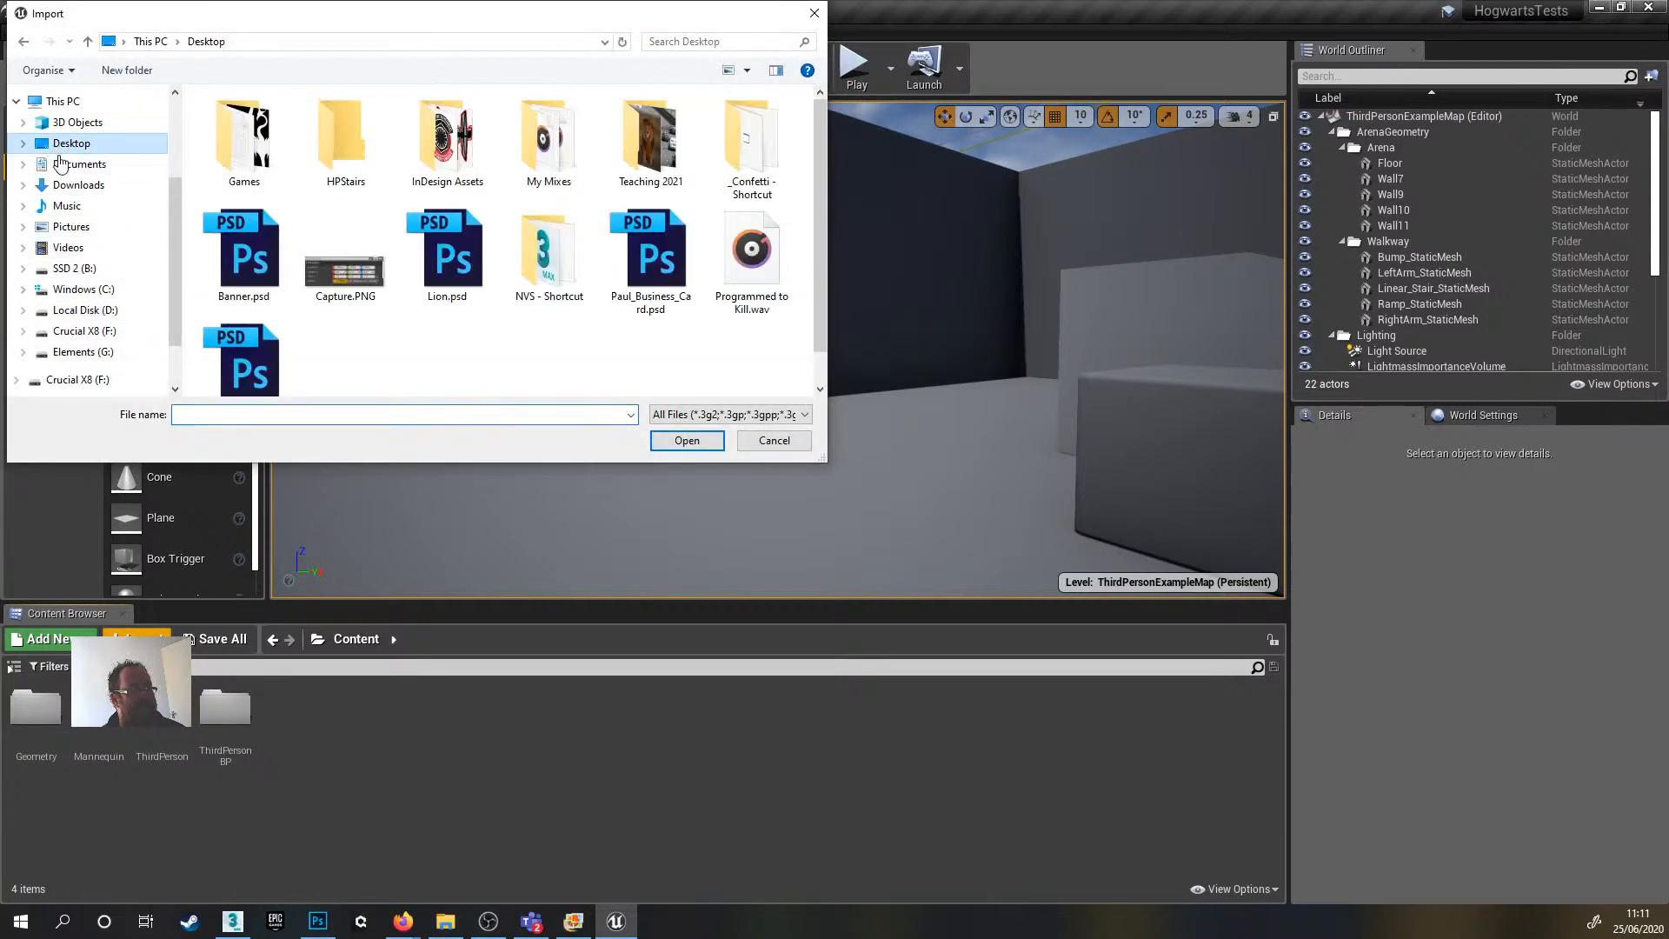
double_click(334, 177)
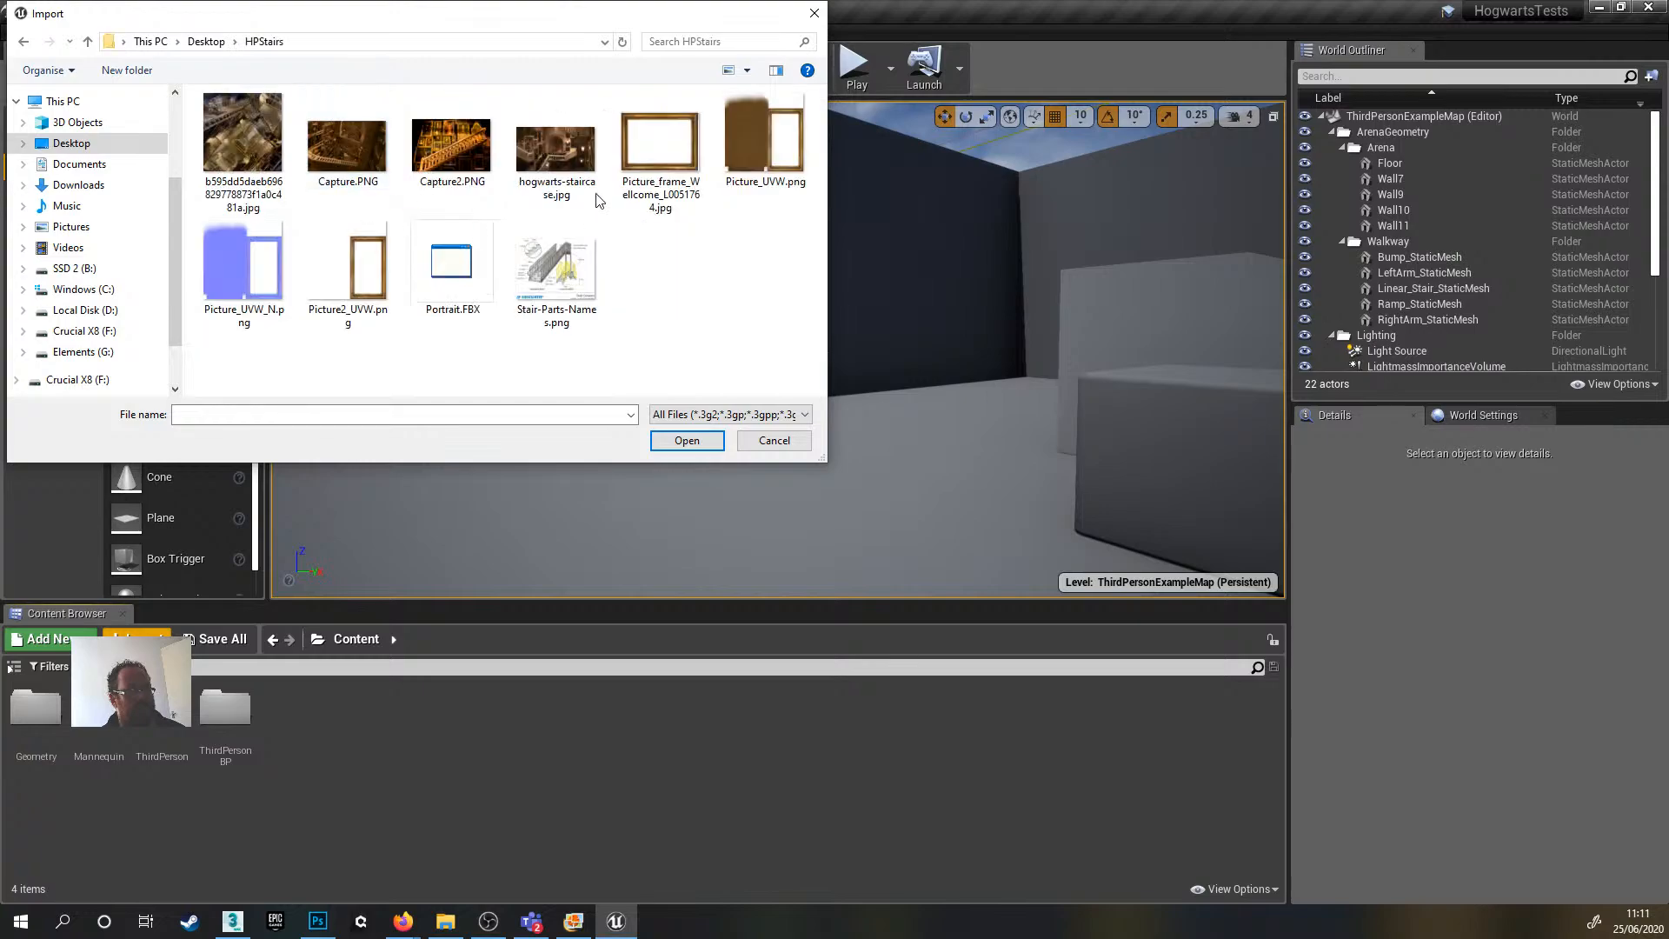
click(453, 279)
click(687, 440)
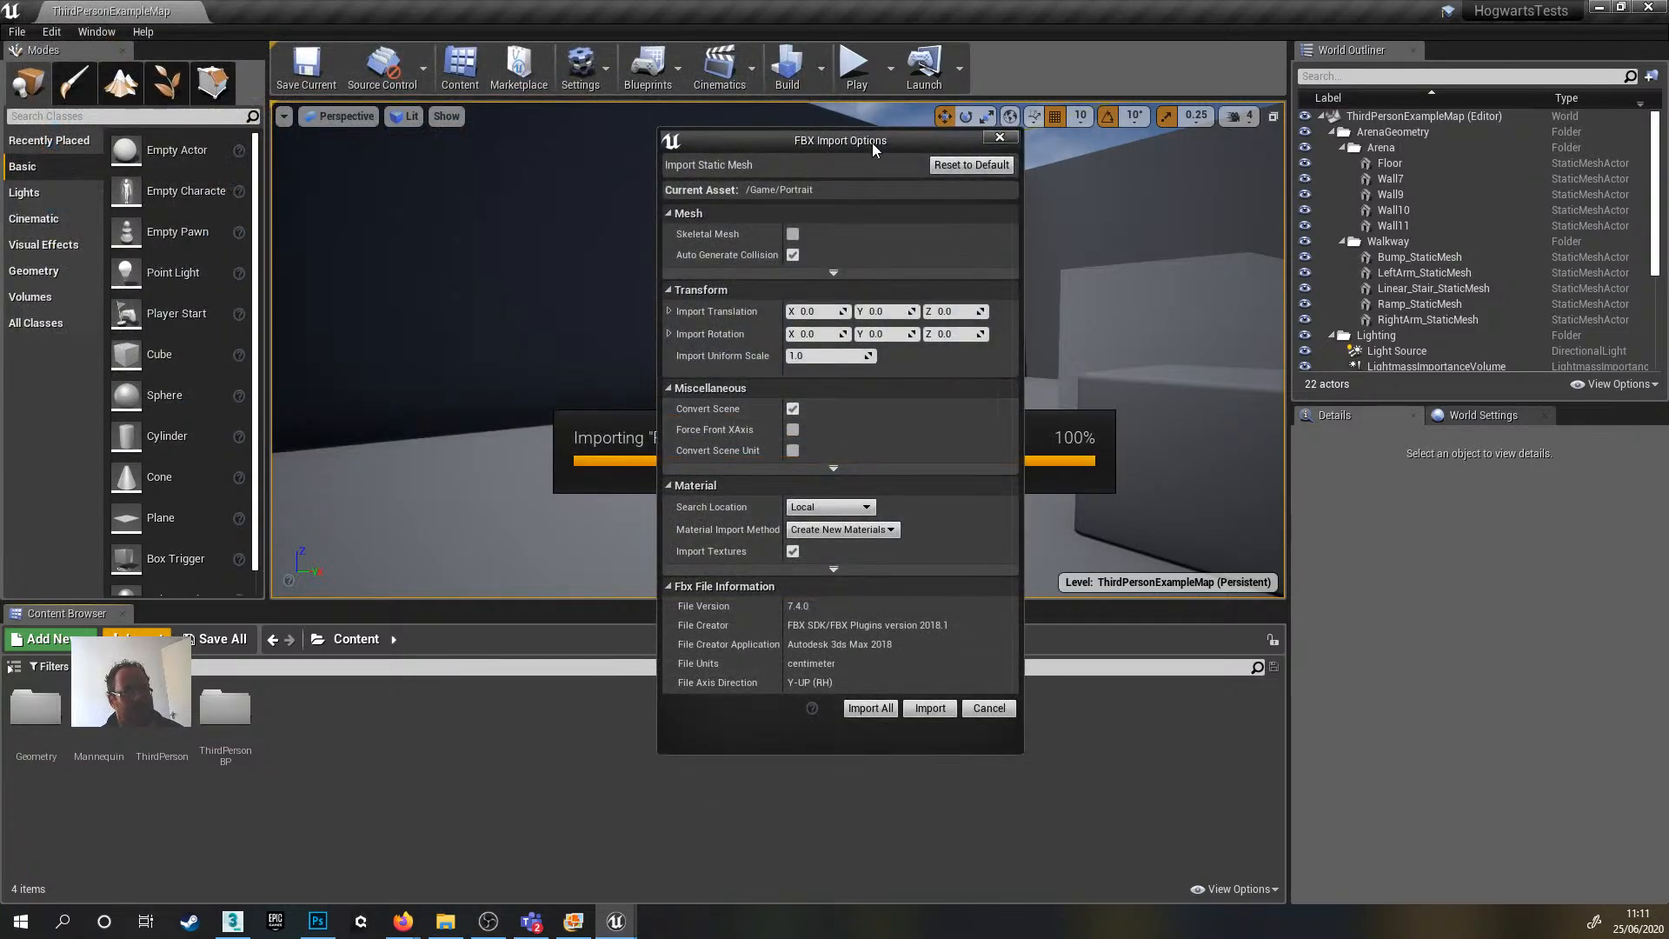
- Import everything from the Portrait FBX with new materials and textures, and select the Portrait static mesh
drag(857, 143, 792, 153)
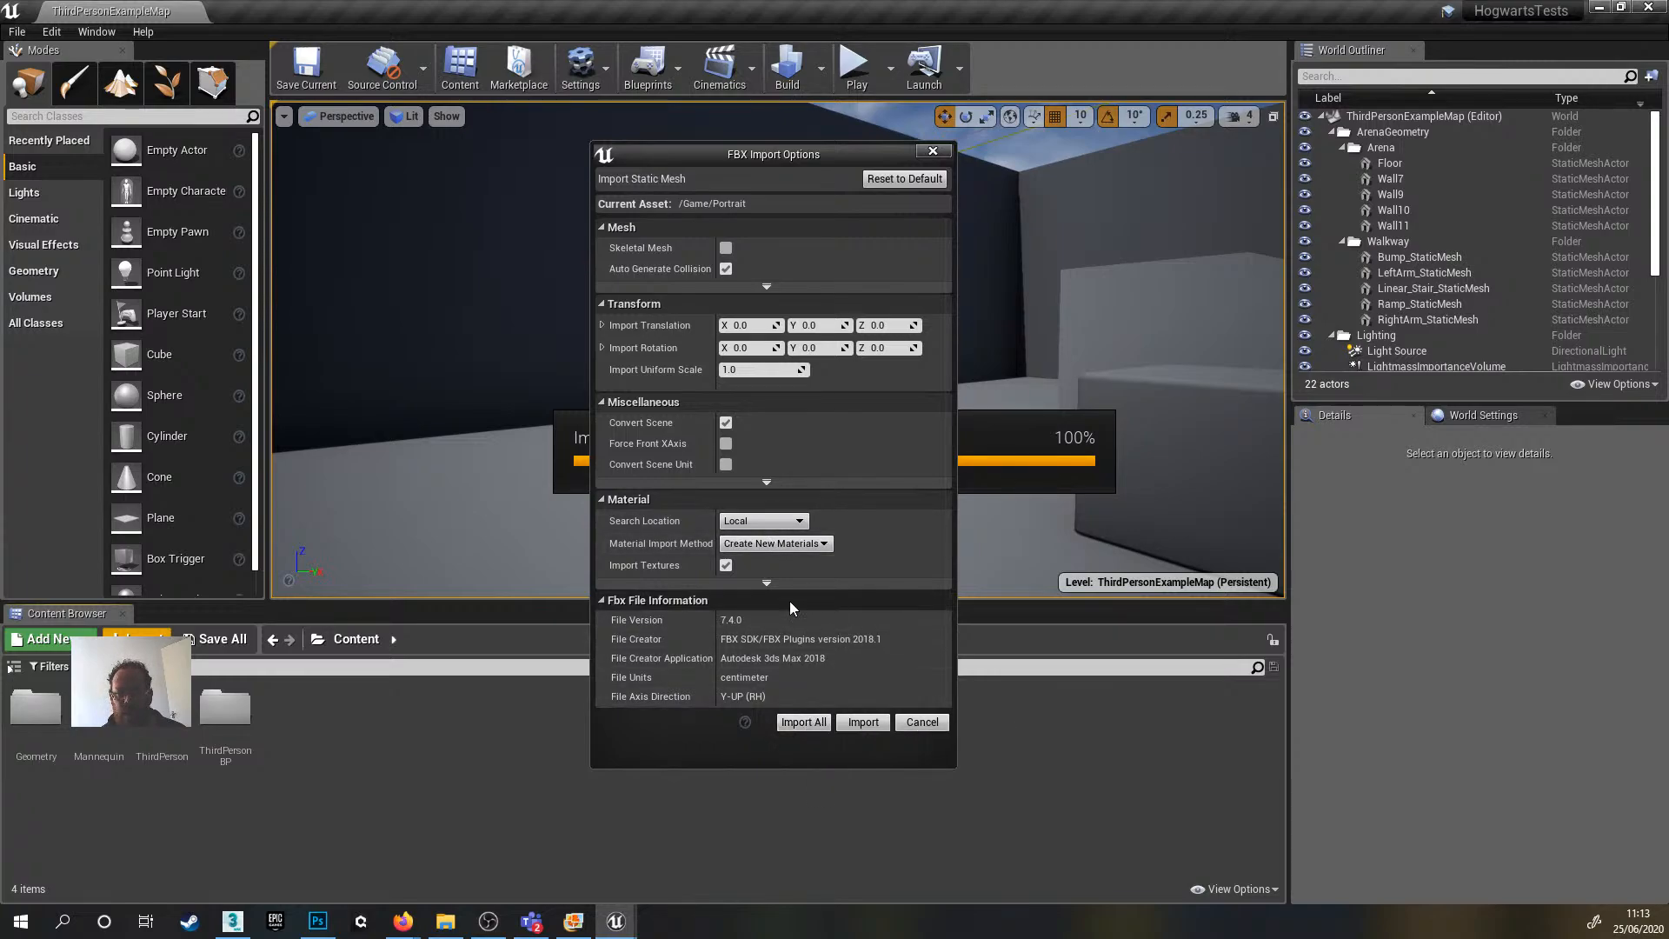
click(804, 722)
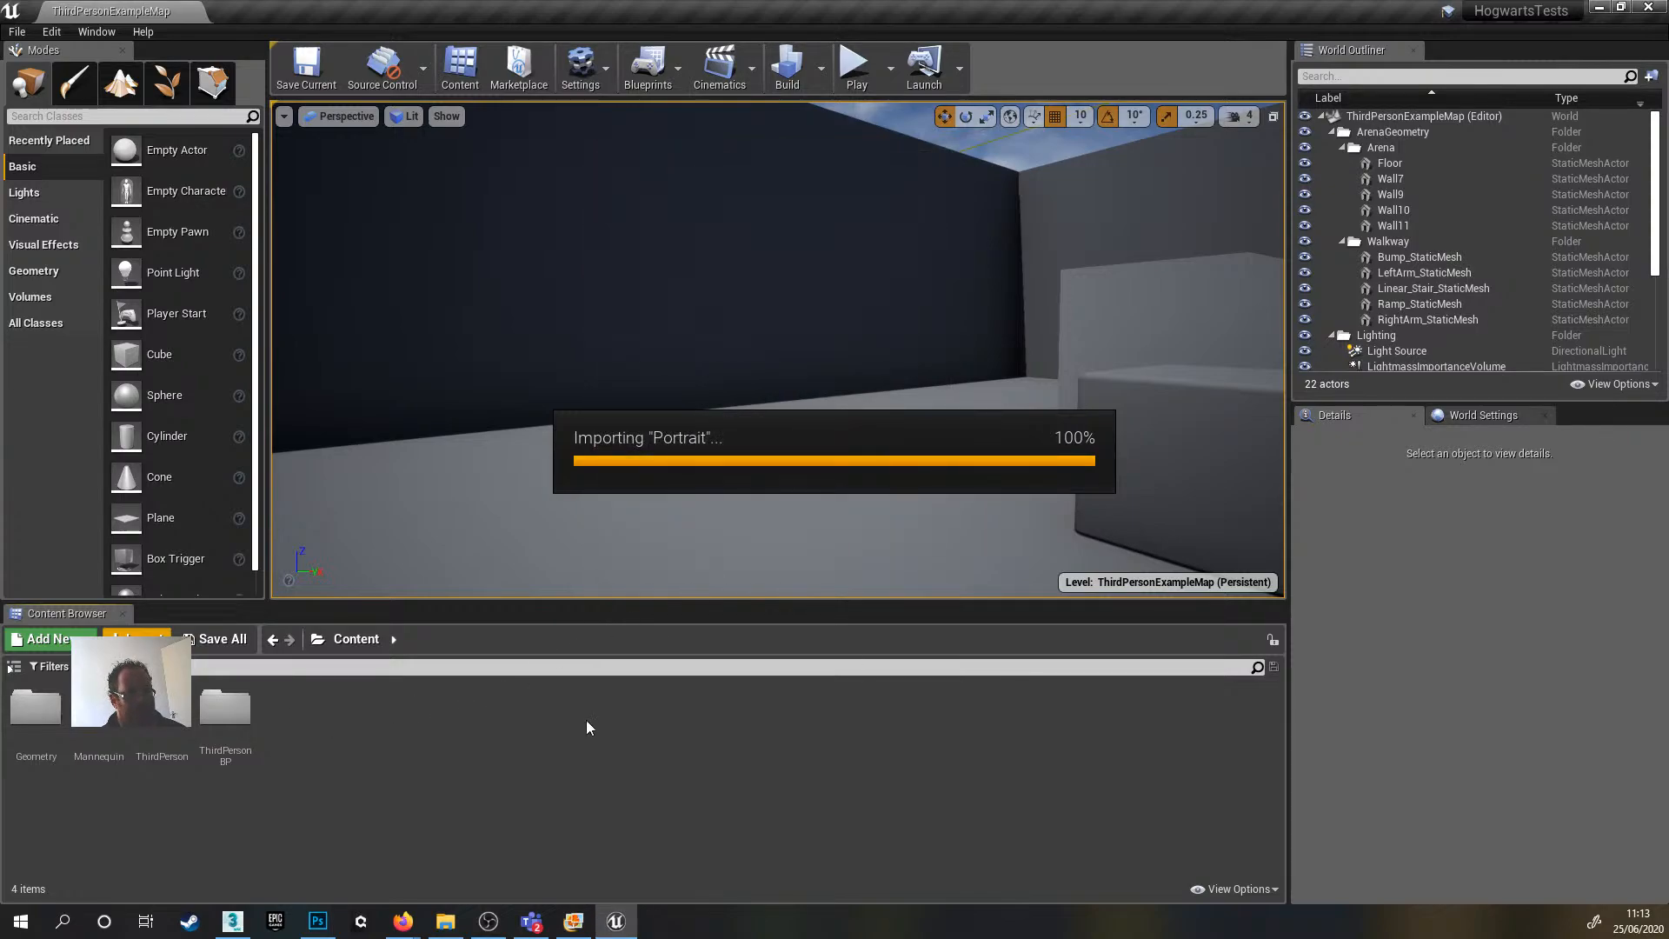
click(732, 729)
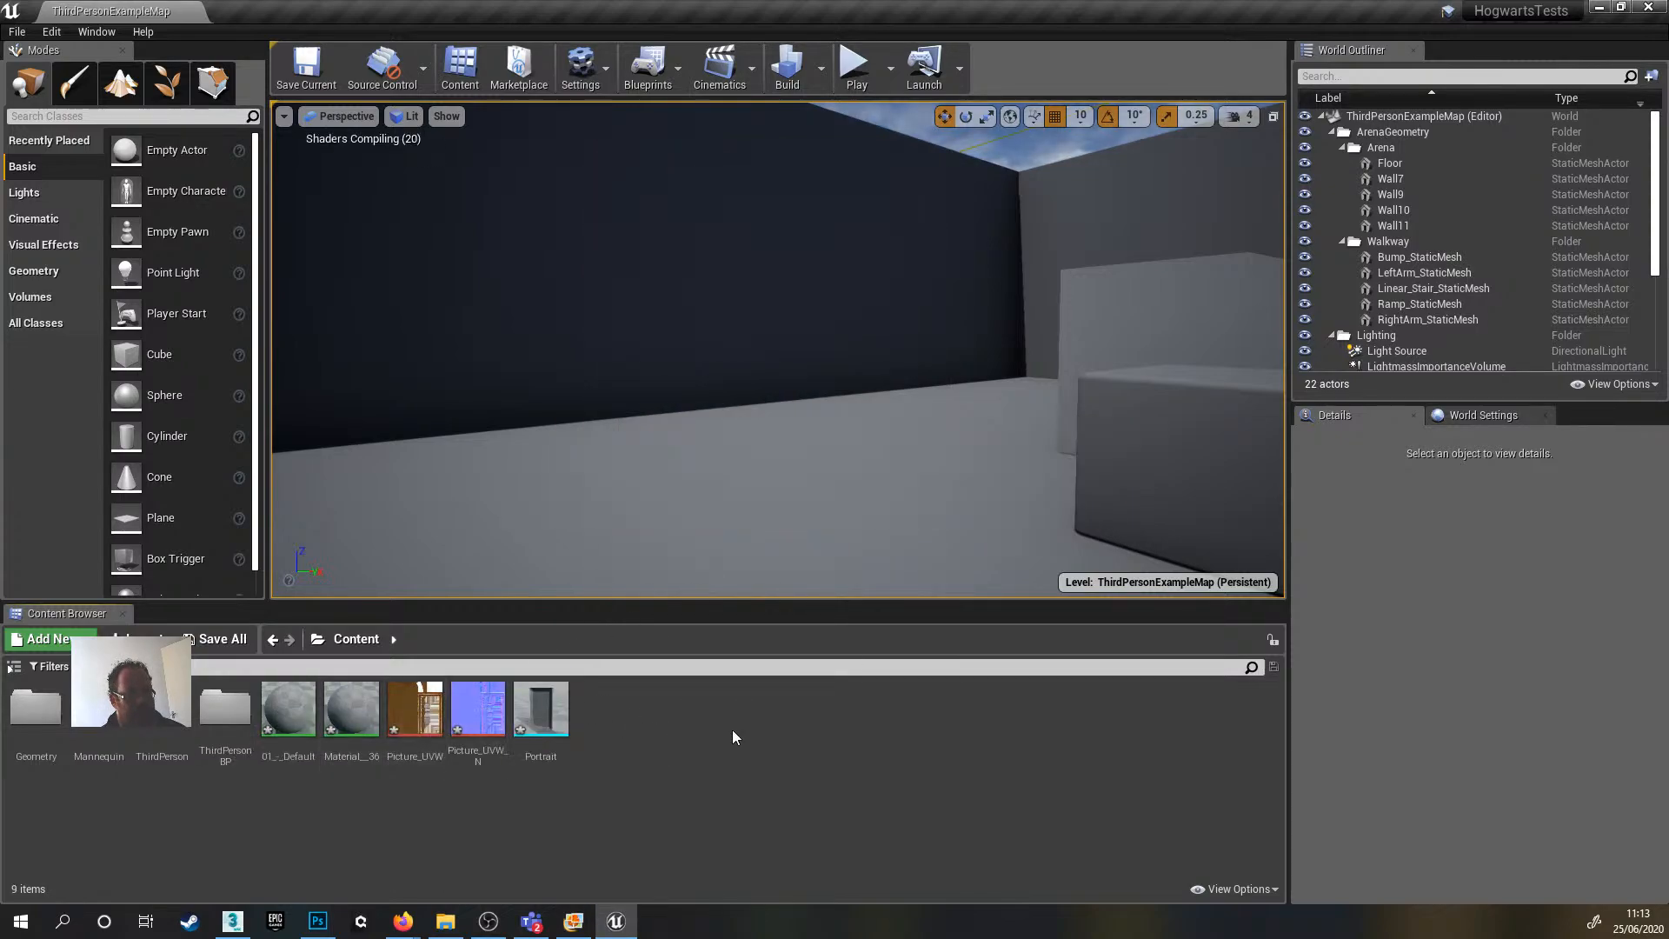
click(544, 717)
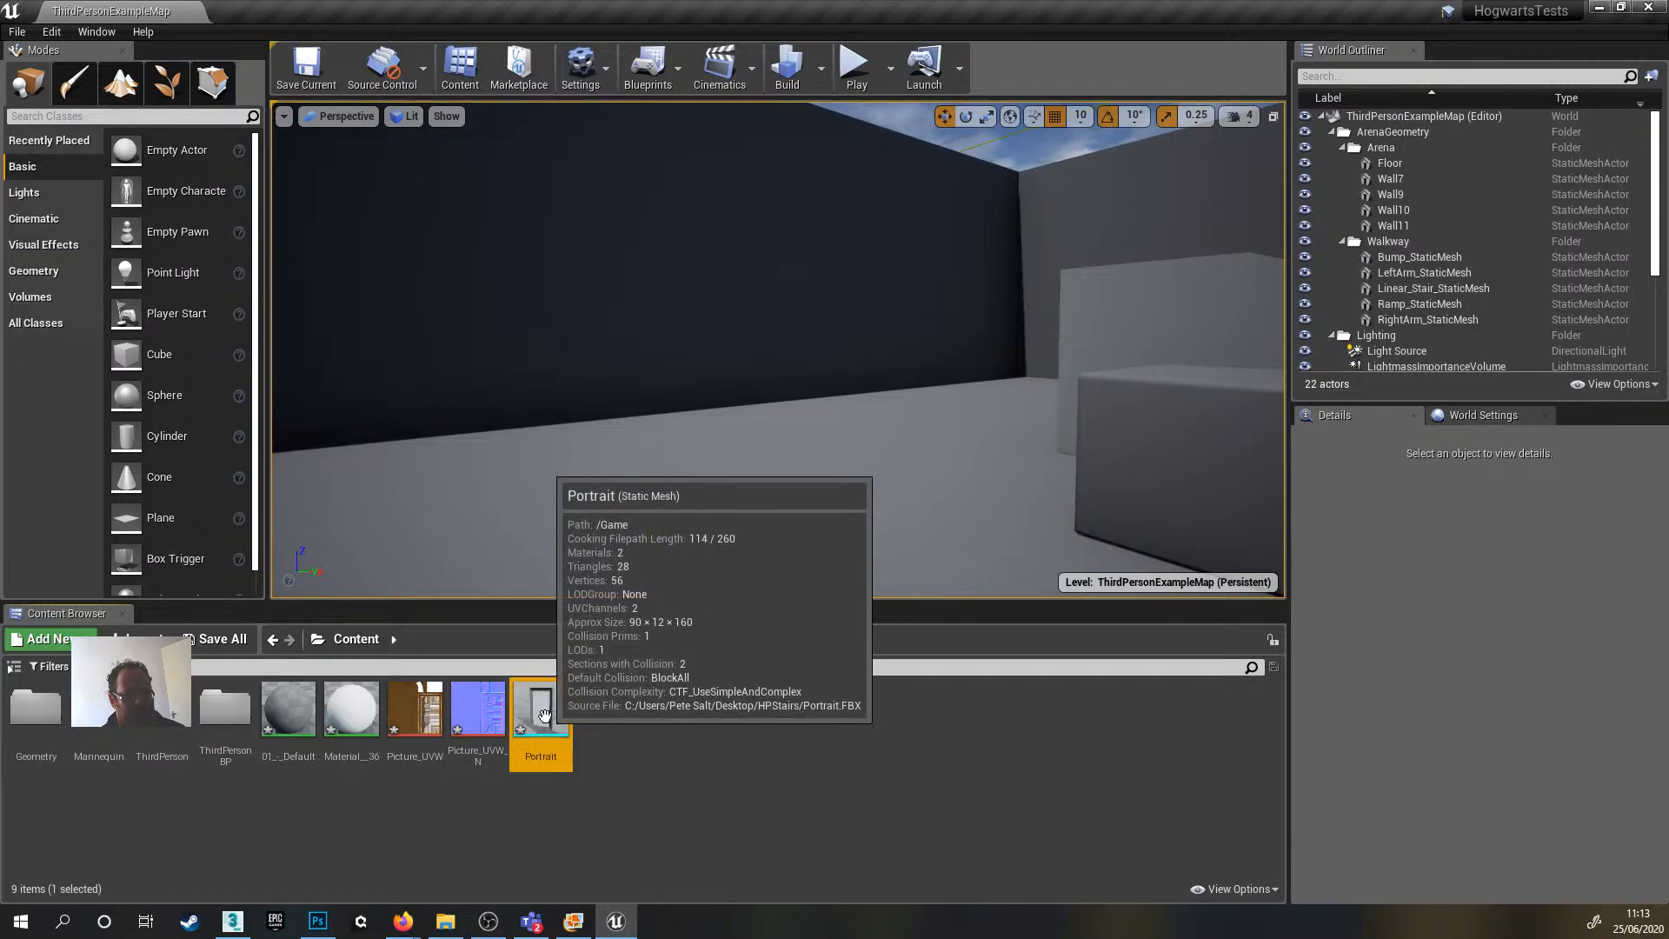
- Check the imported Picture_UVW textures and Portrait mesh, and save all the newly imported materials, textures and static mesh
click(482, 714)
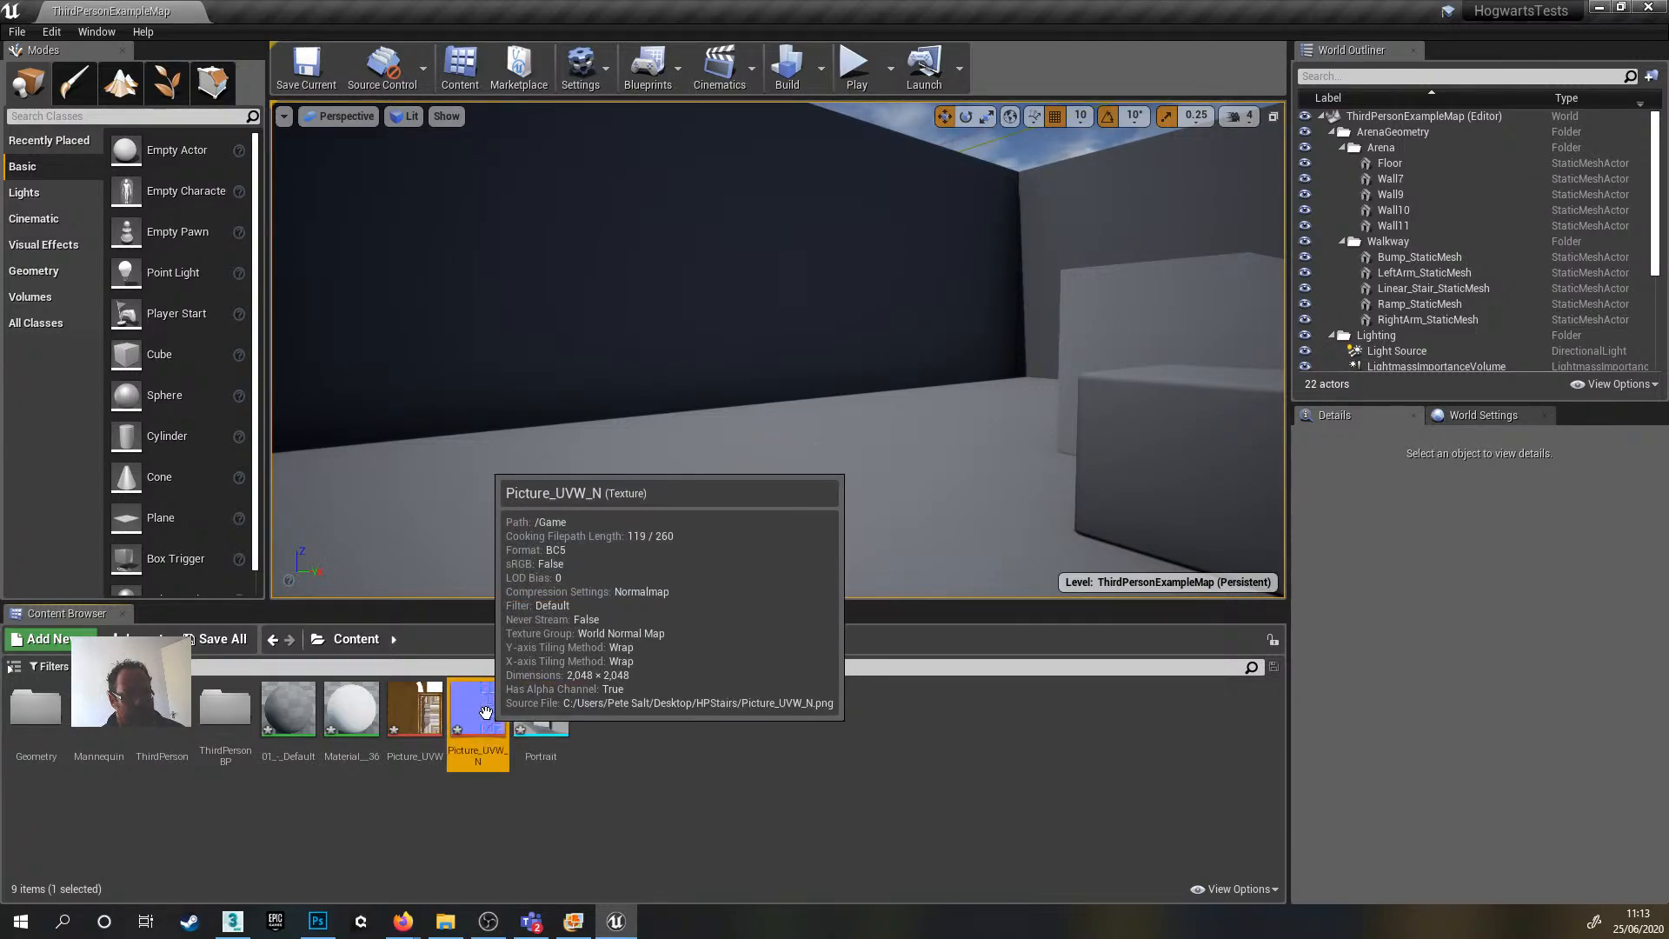
click(418, 724)
mouse_move(421, 725)
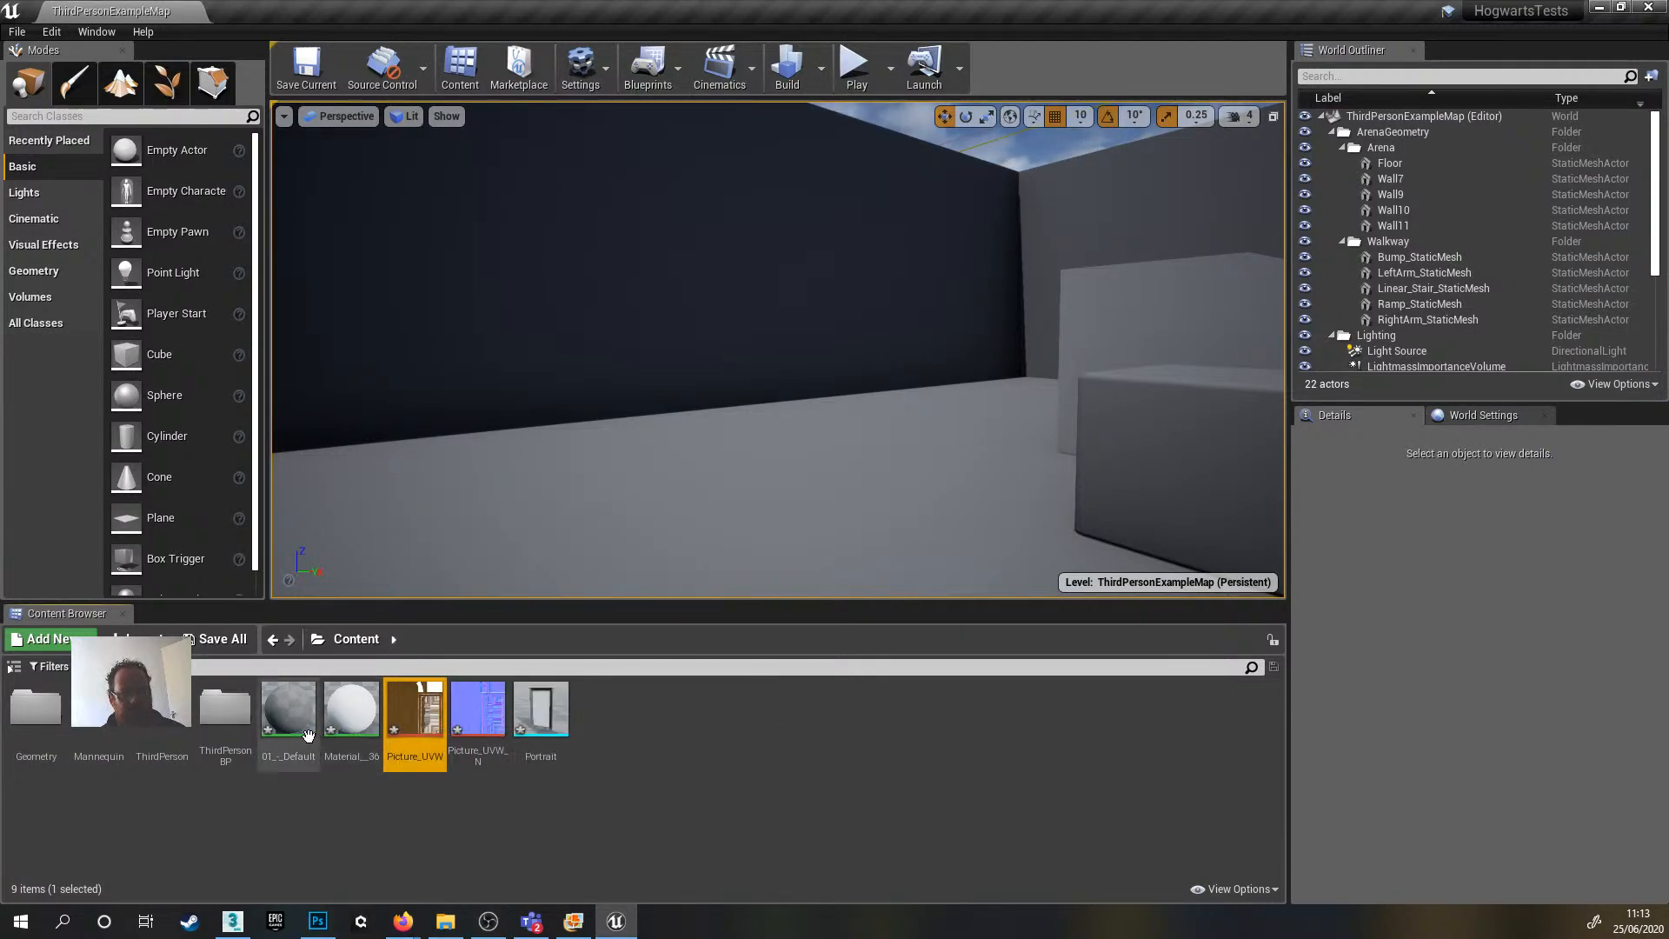
mouse_move(370, 733)
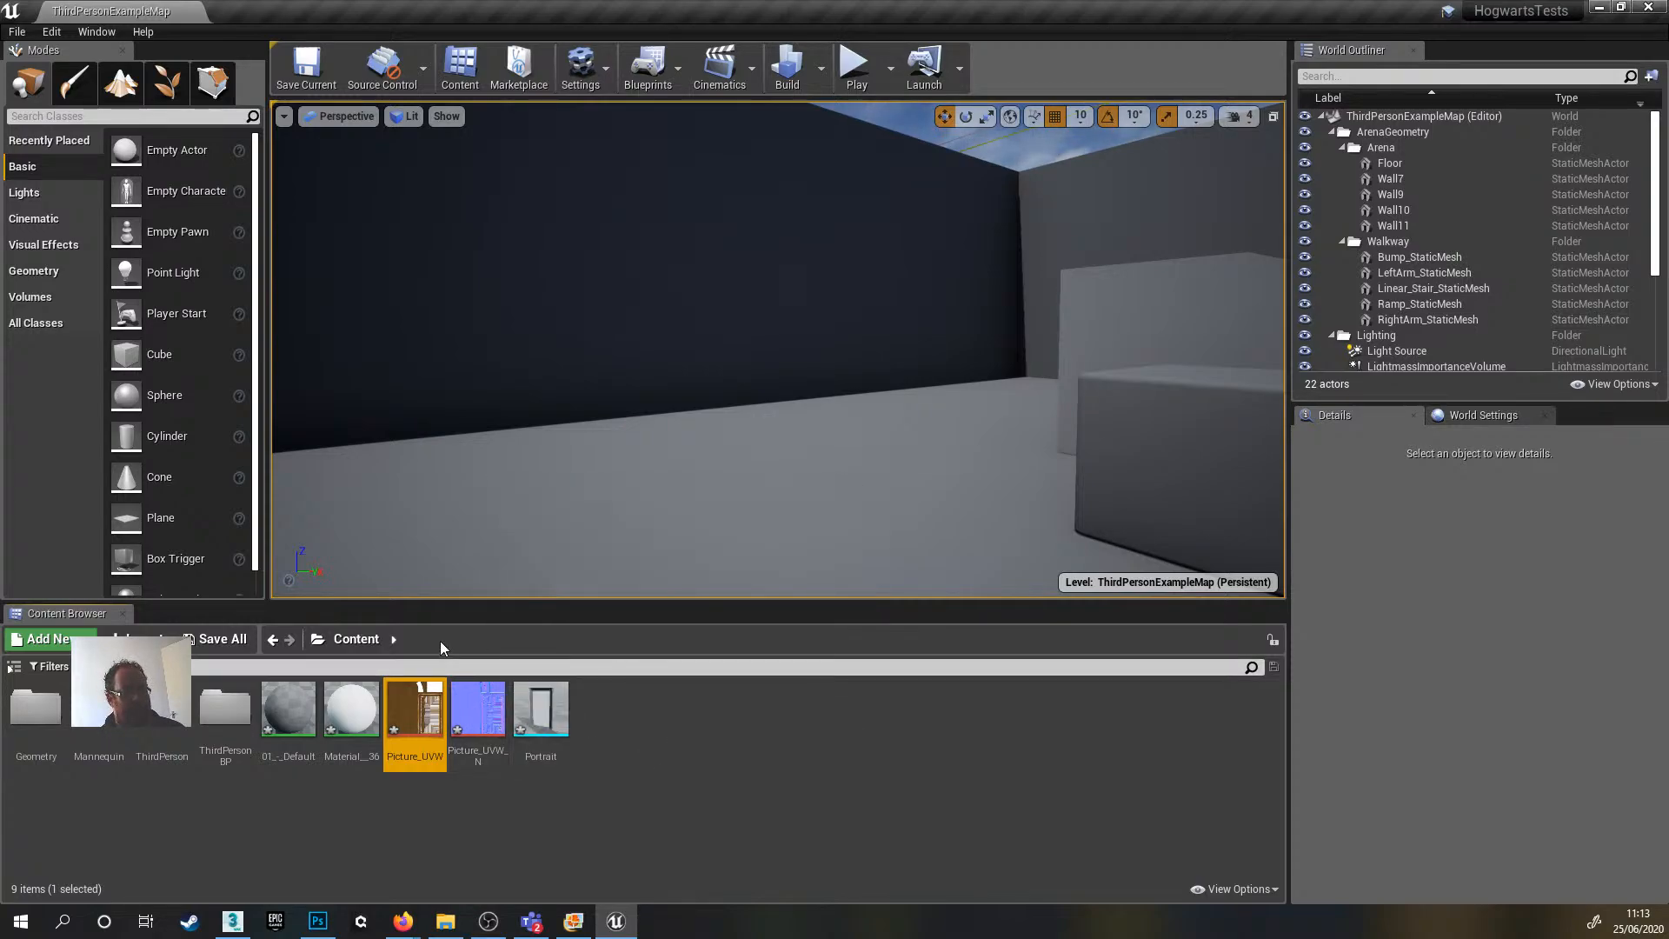
click(651, 737)
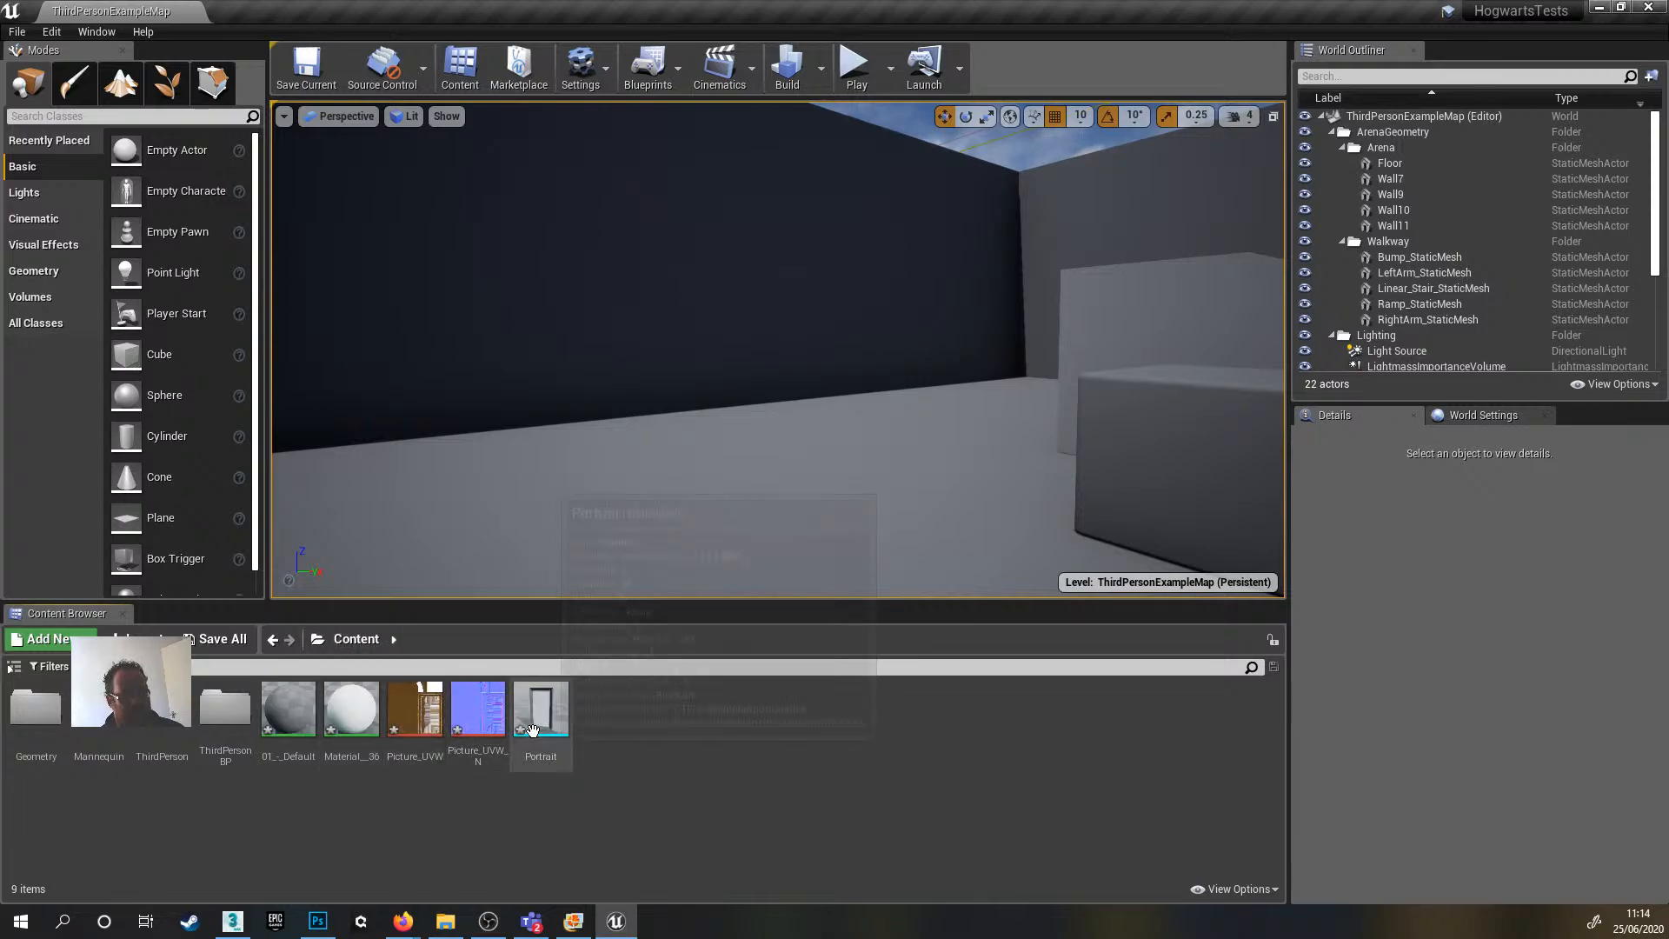
mouse_move(546, 726)
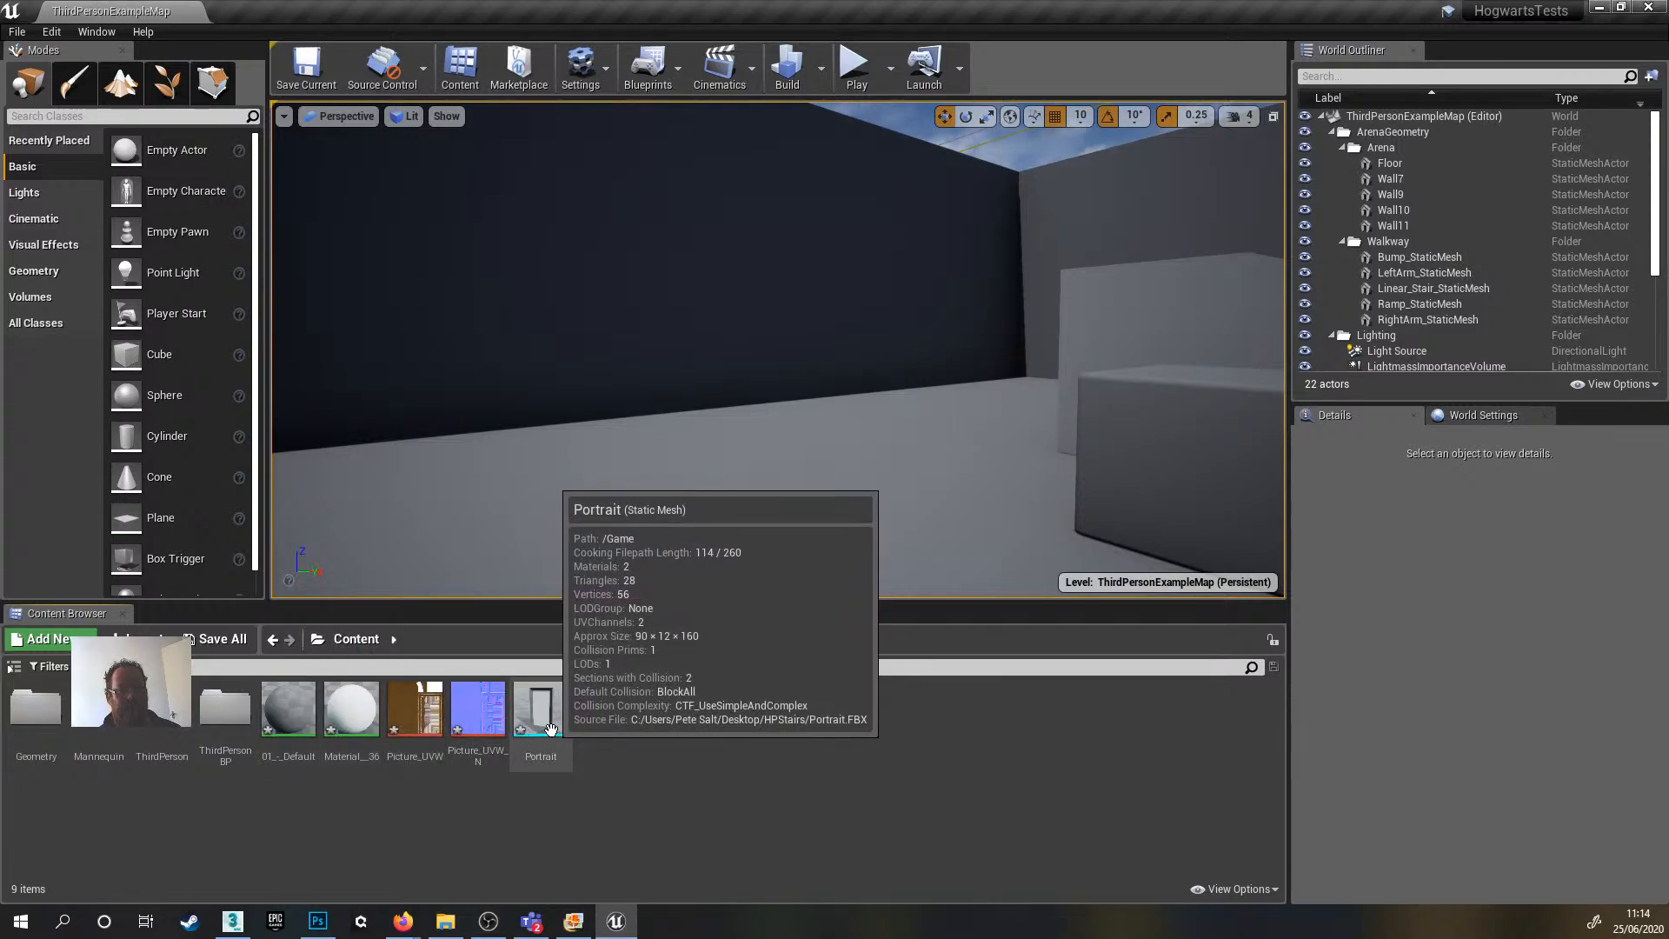
click(217, 639)
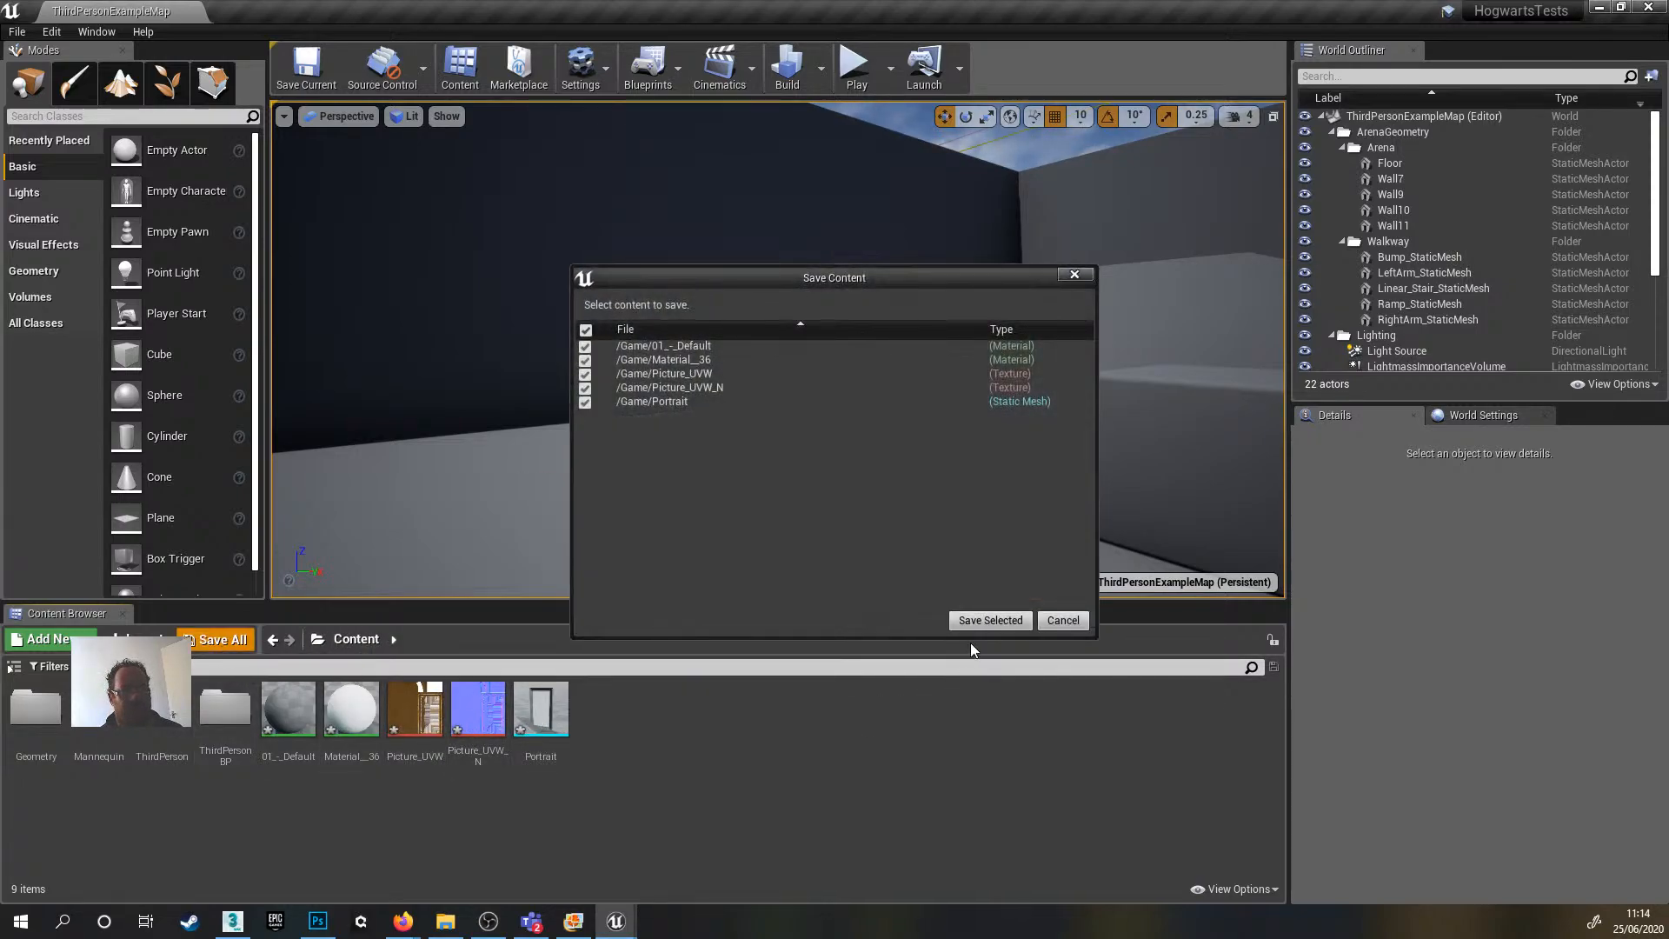
click(988, 623)
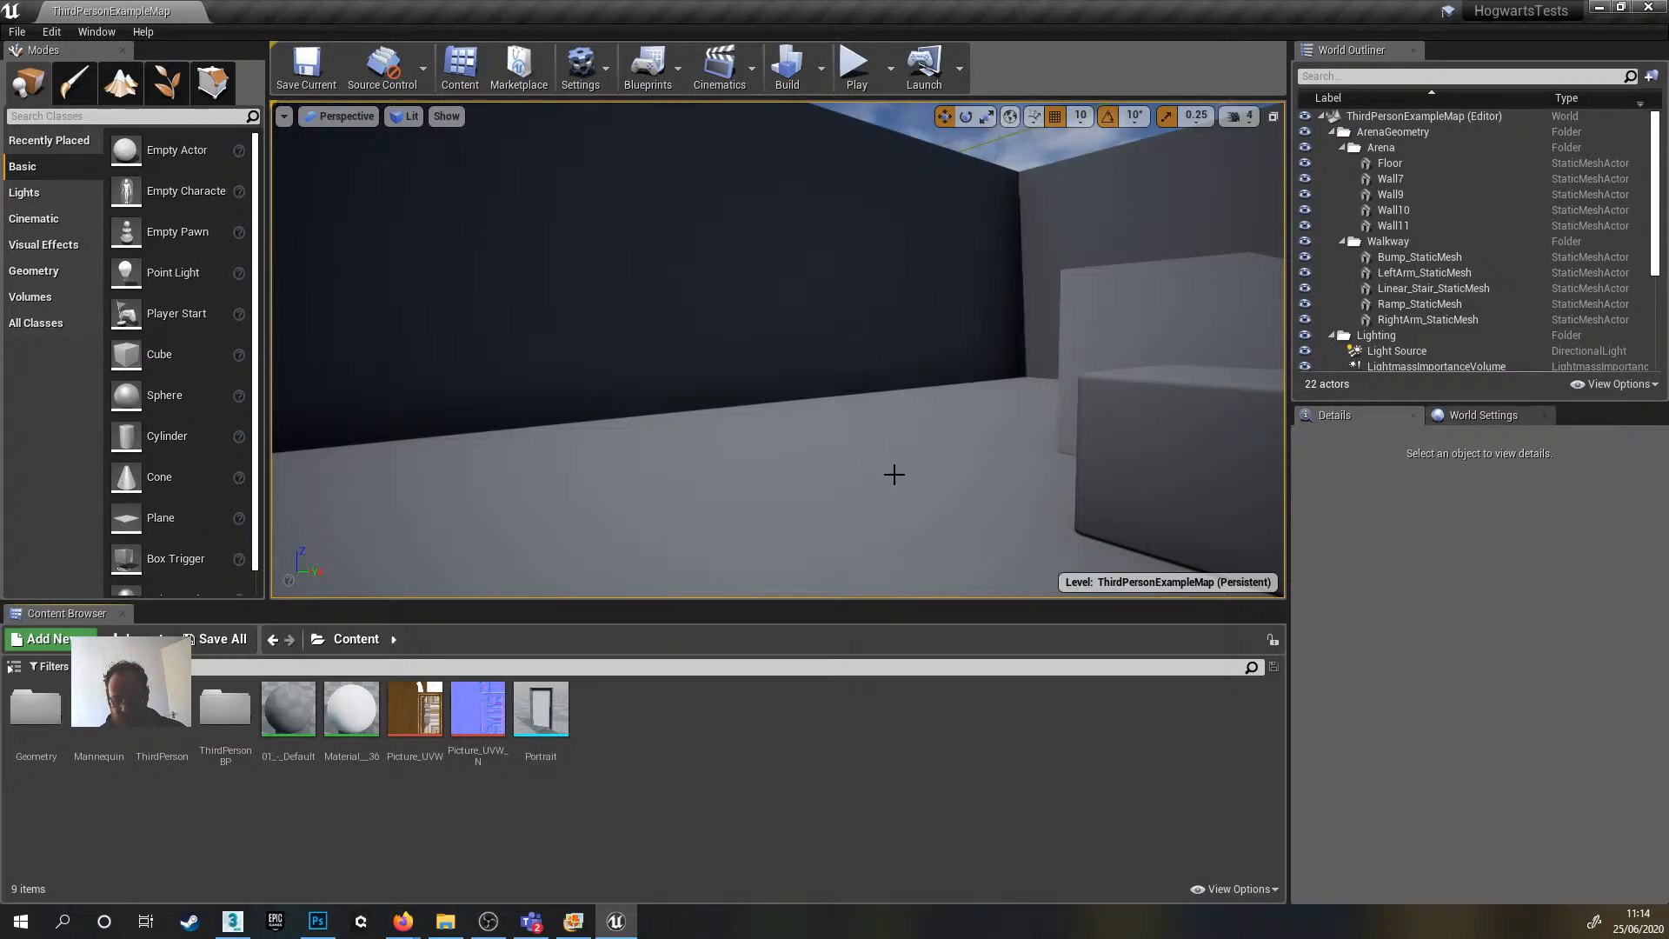
- Open the 01_-_Default material and move its Base Color texture sample to the input side of the material node
mouse_move(895, 475)
right_down()
mouse_move(739, 483)
mouse_move(952, 450)
mouse_move(1004, 478)
mouse_move(900, 474)
right_up()
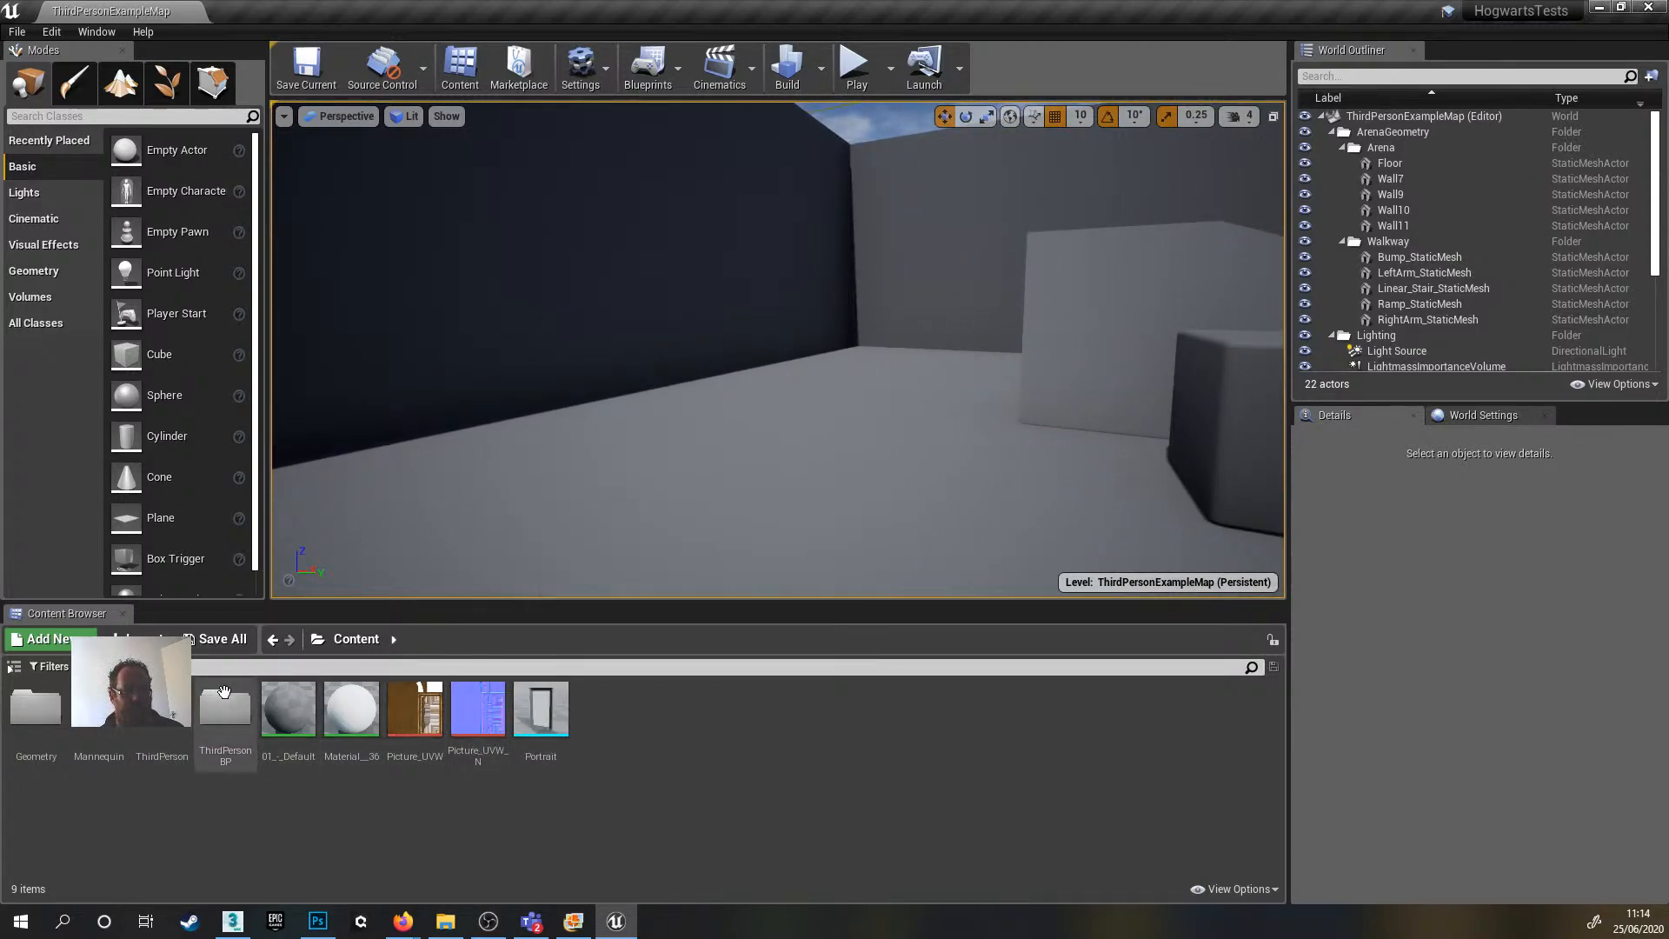
right_drag(678, 462, 617, 461)
right_drag(791, 440, 779, 439)
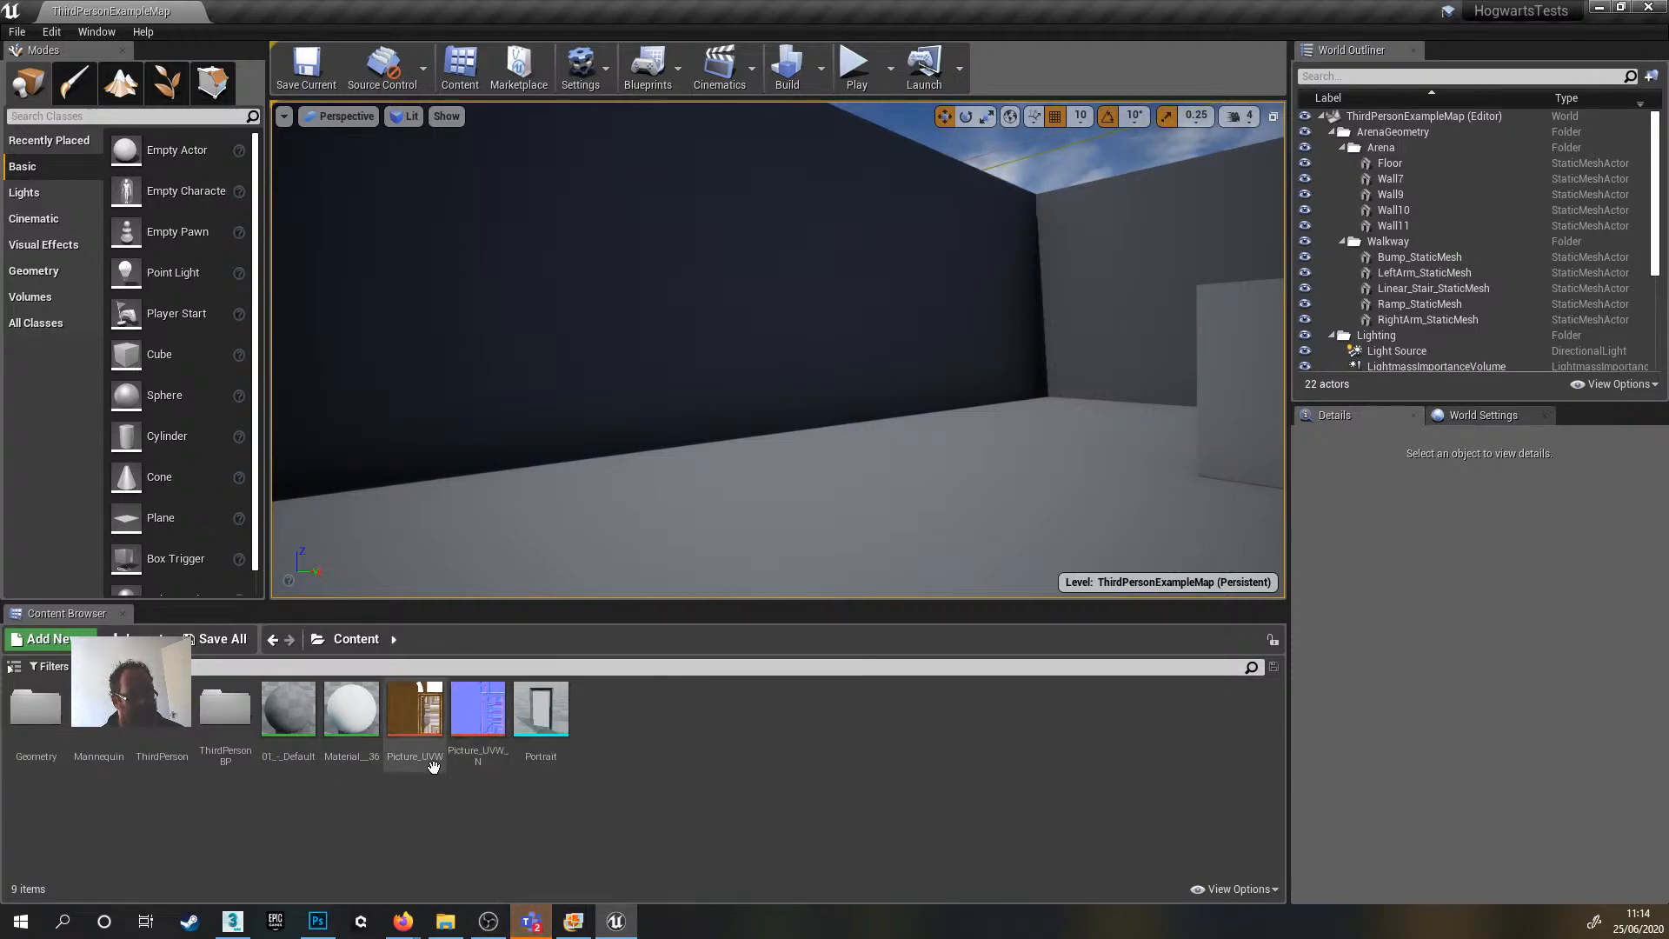
click(278, 717)
double_click(279, 718)
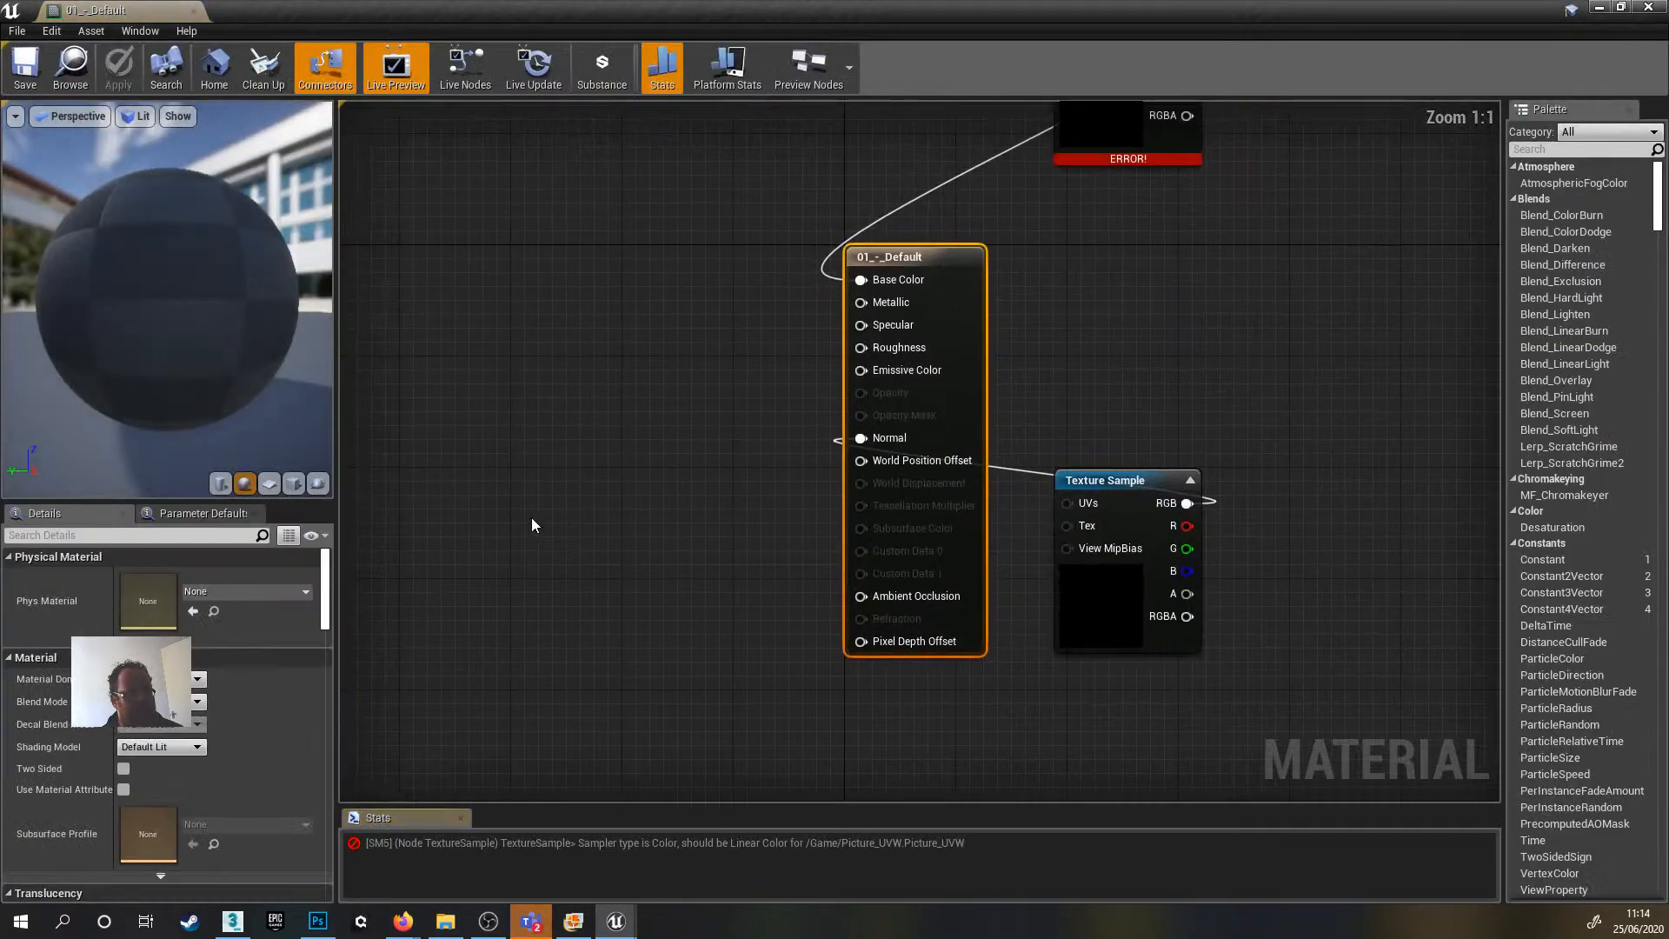
scroll(1090, 264, down, 4)
drag(1090, 264, 740, 439)
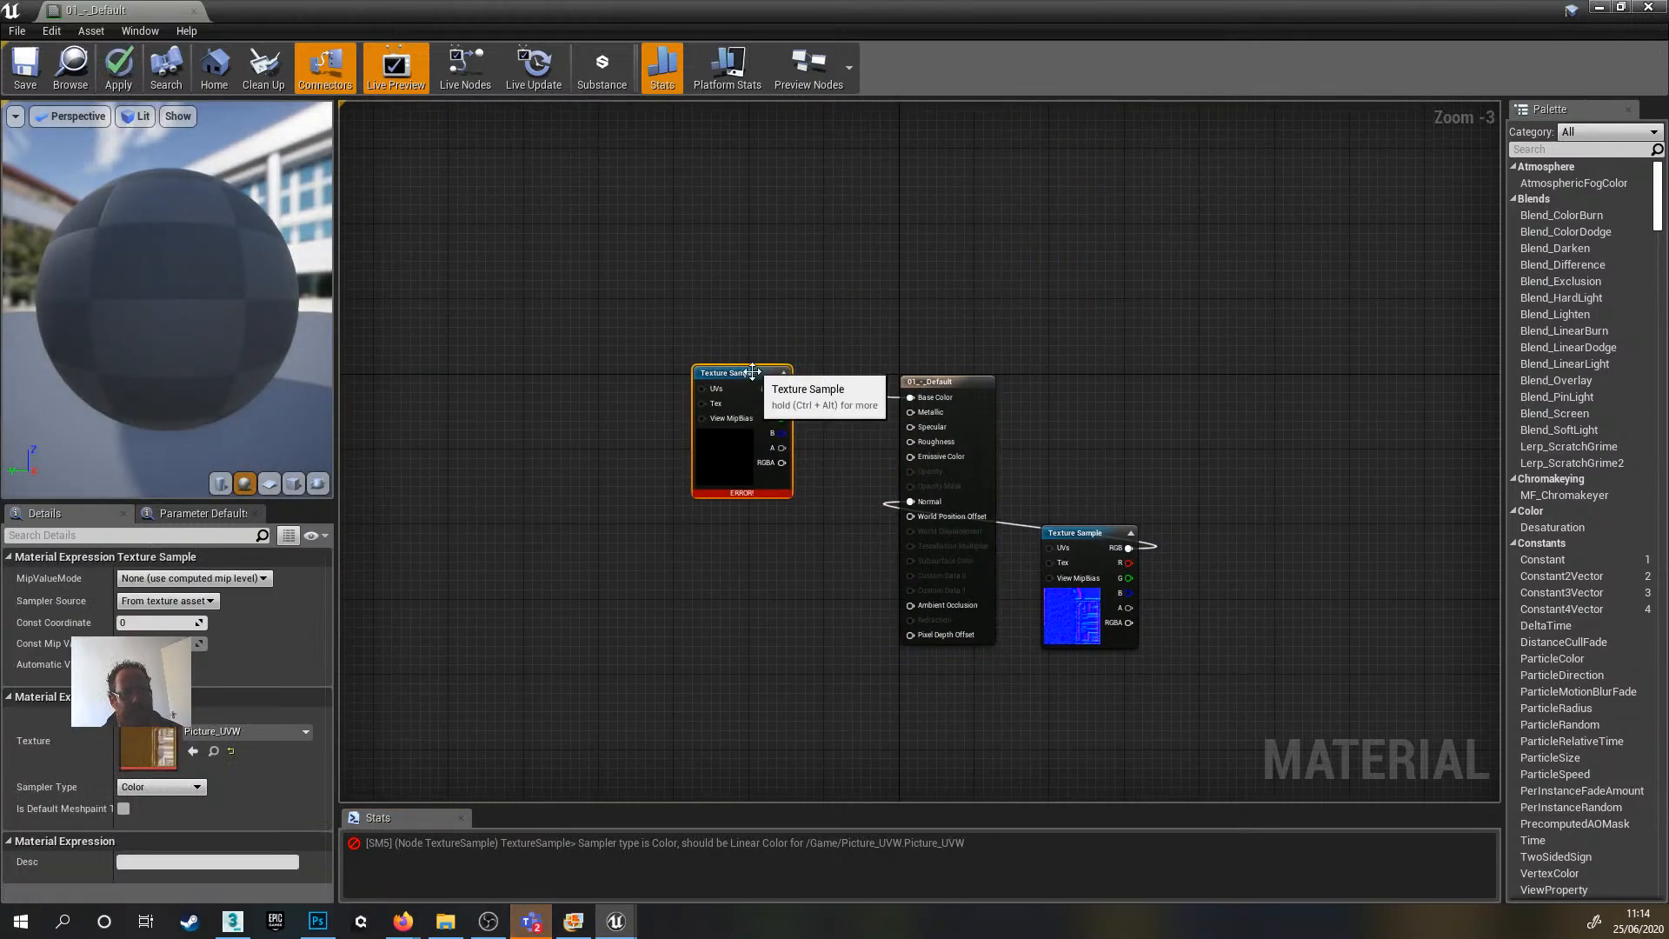
scroll(741, 439, up, 3)
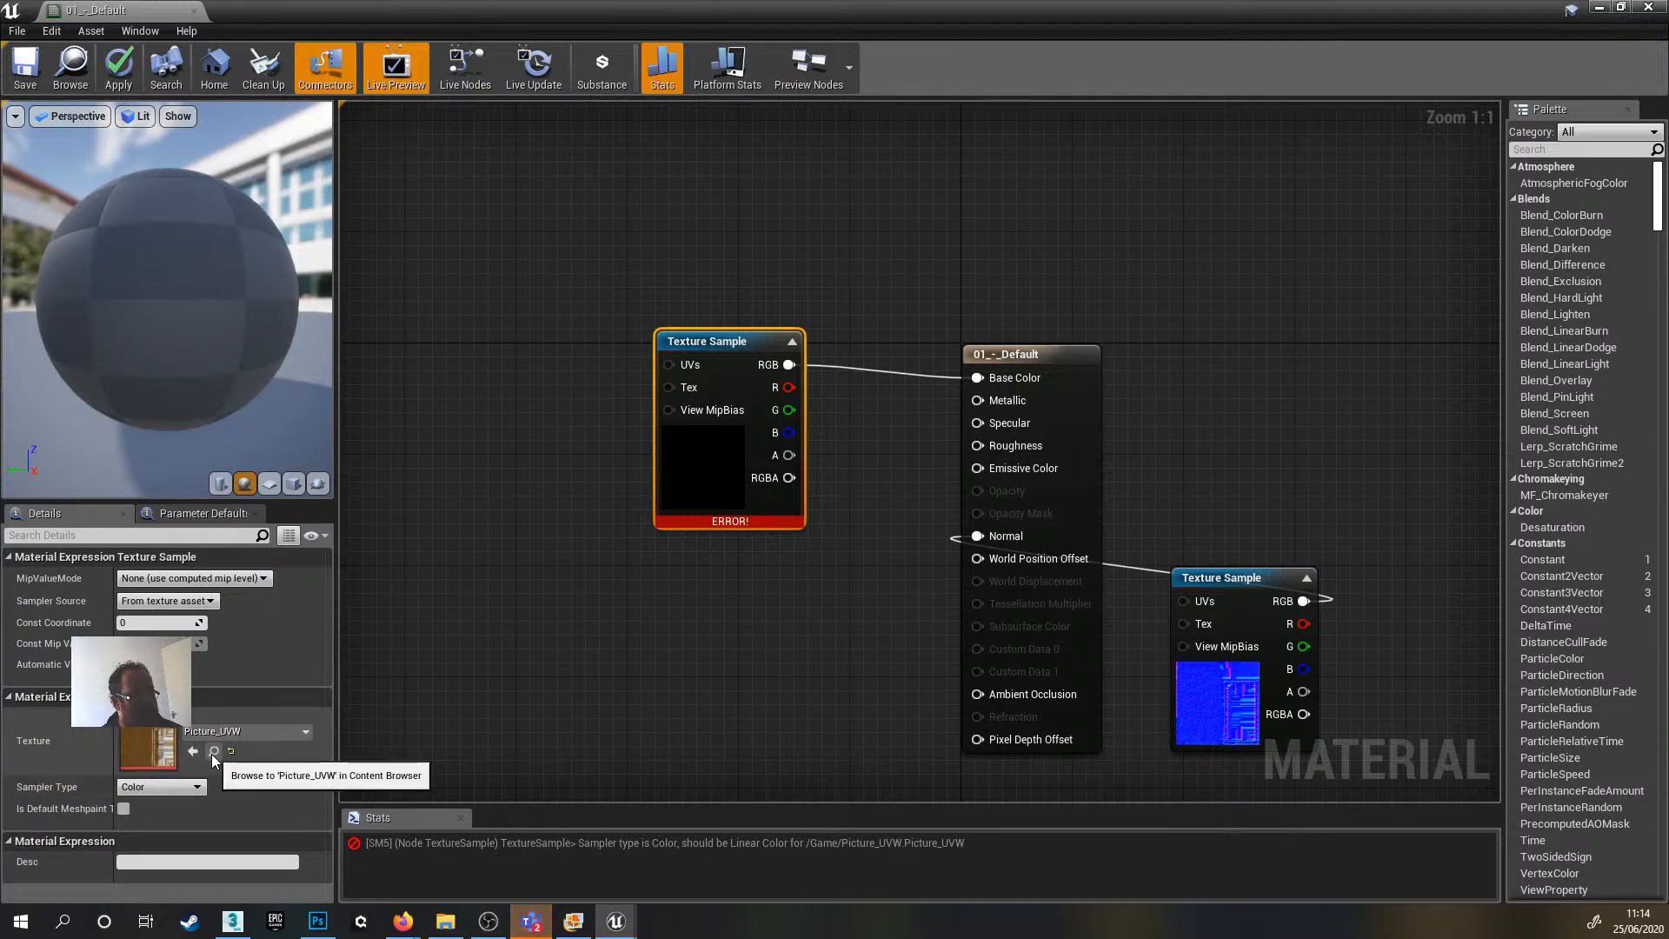
- Dock the material editor beside the level editor and add the Picture_UVW texture to the 01_-_Default graph as a new sample
click(202, 10)
drag(292, 80, 317, 25)
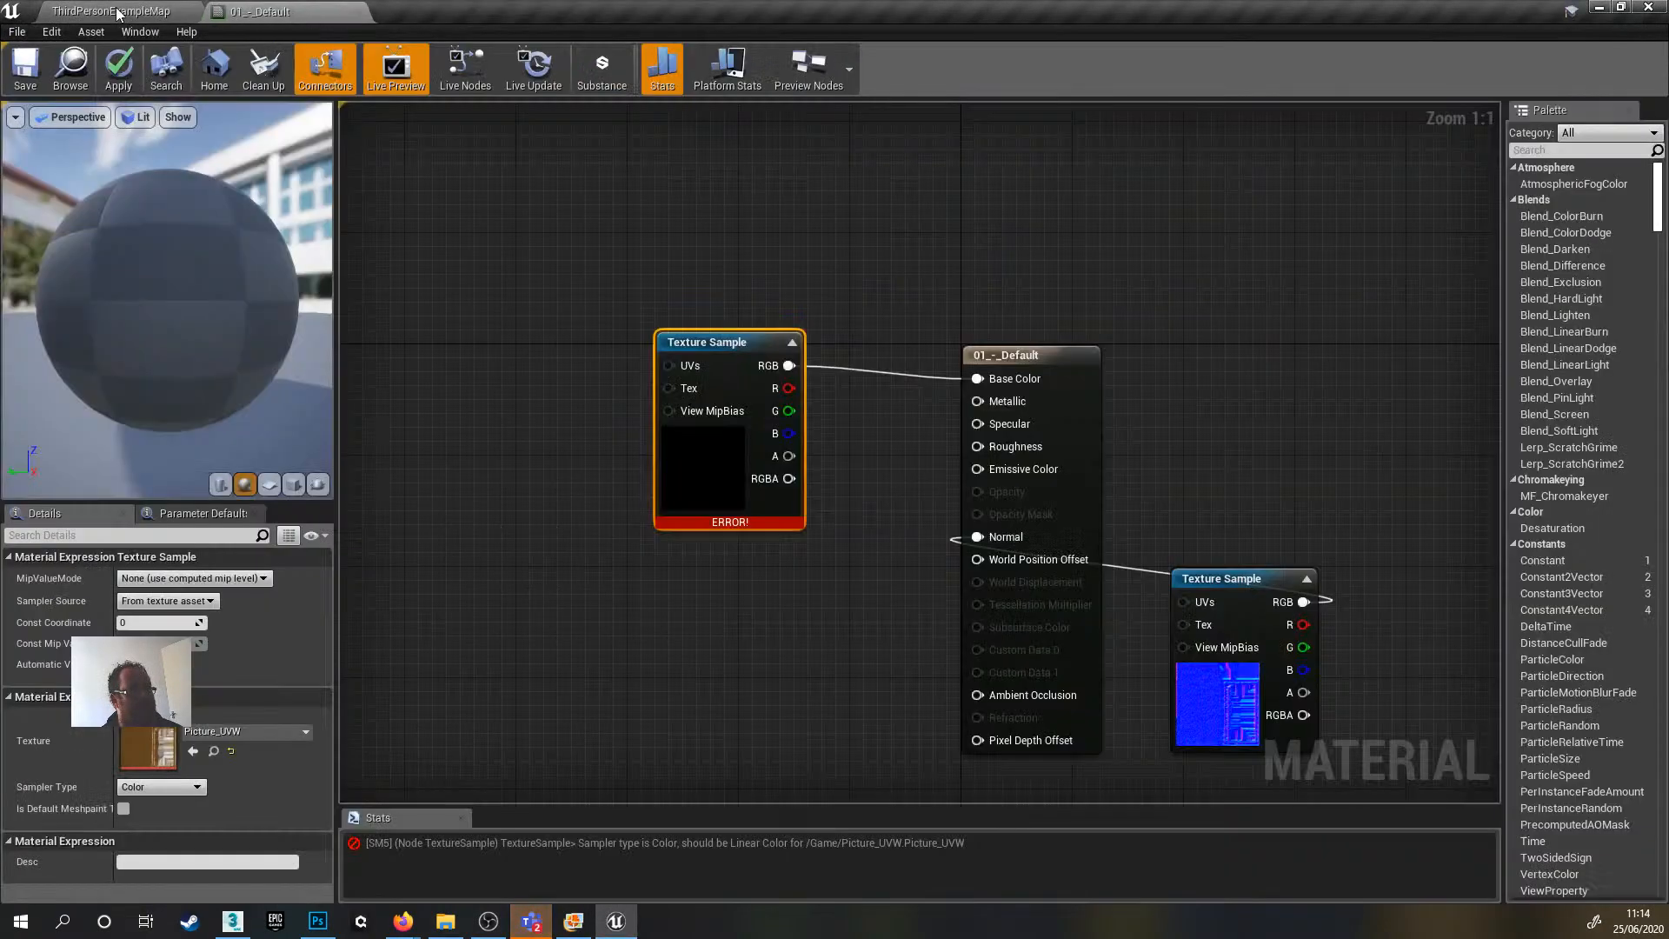
click(111, 10)
ctrl+click(424, 722)
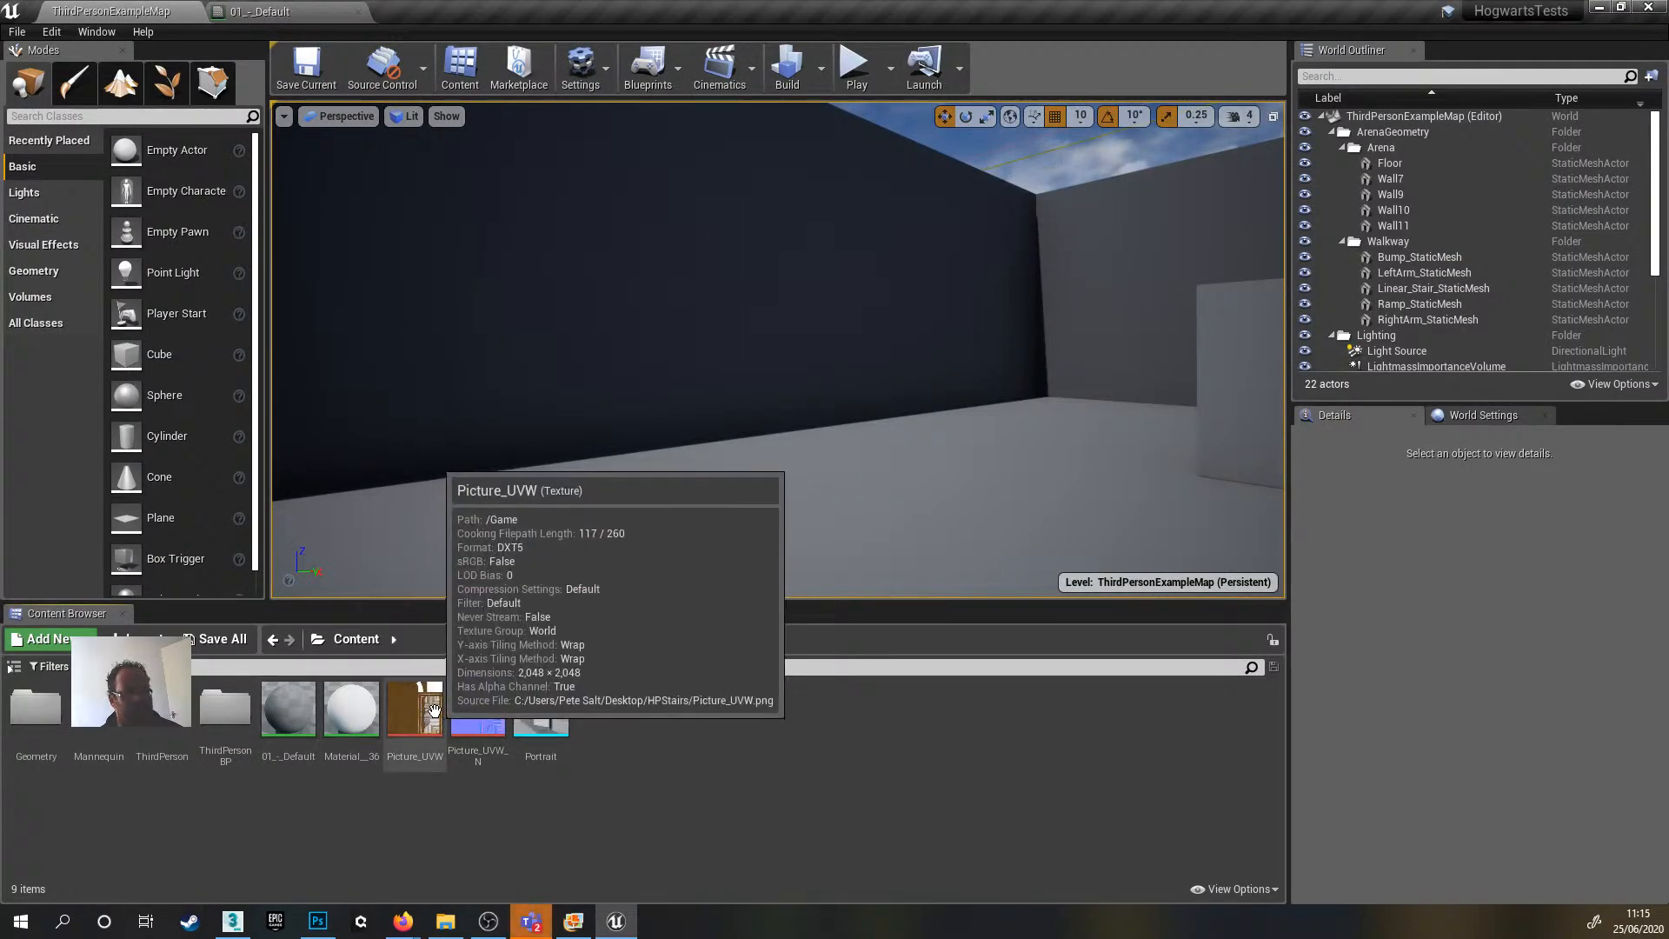
click(419, 709)
drag(419, 709, 492, 513)
- Delete the faulty texture sample and connect the RGB output of the new Picture_UVW sample to Base Color
drag(729, 342, 687, 287)
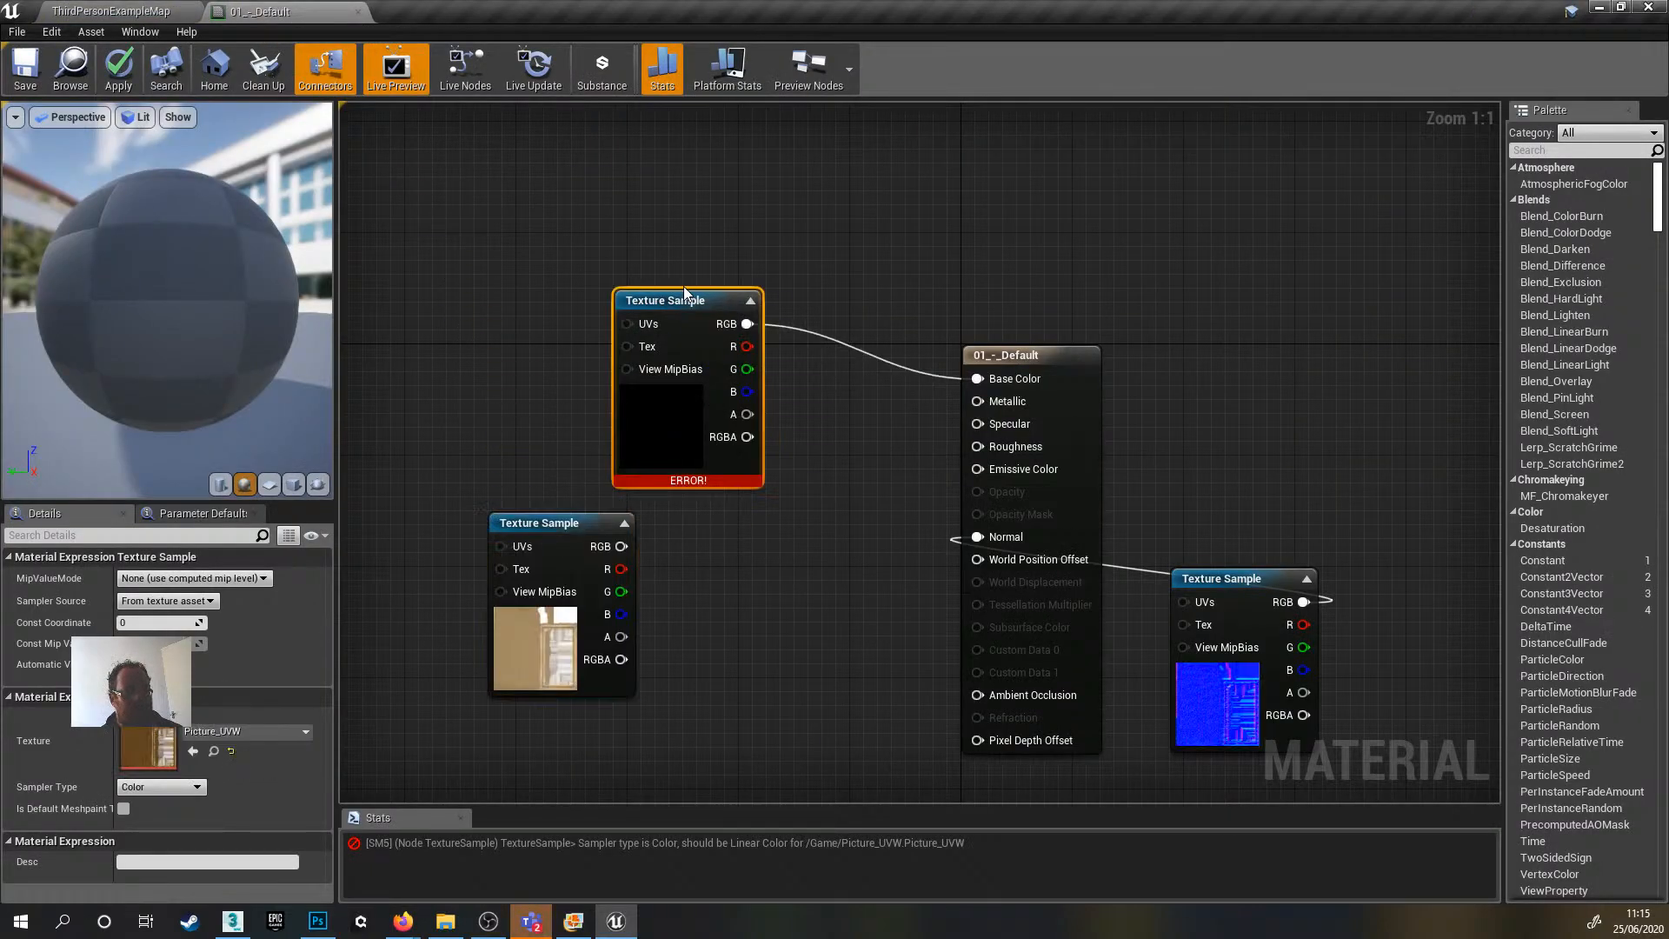
key(Delete)
click(621, 546)
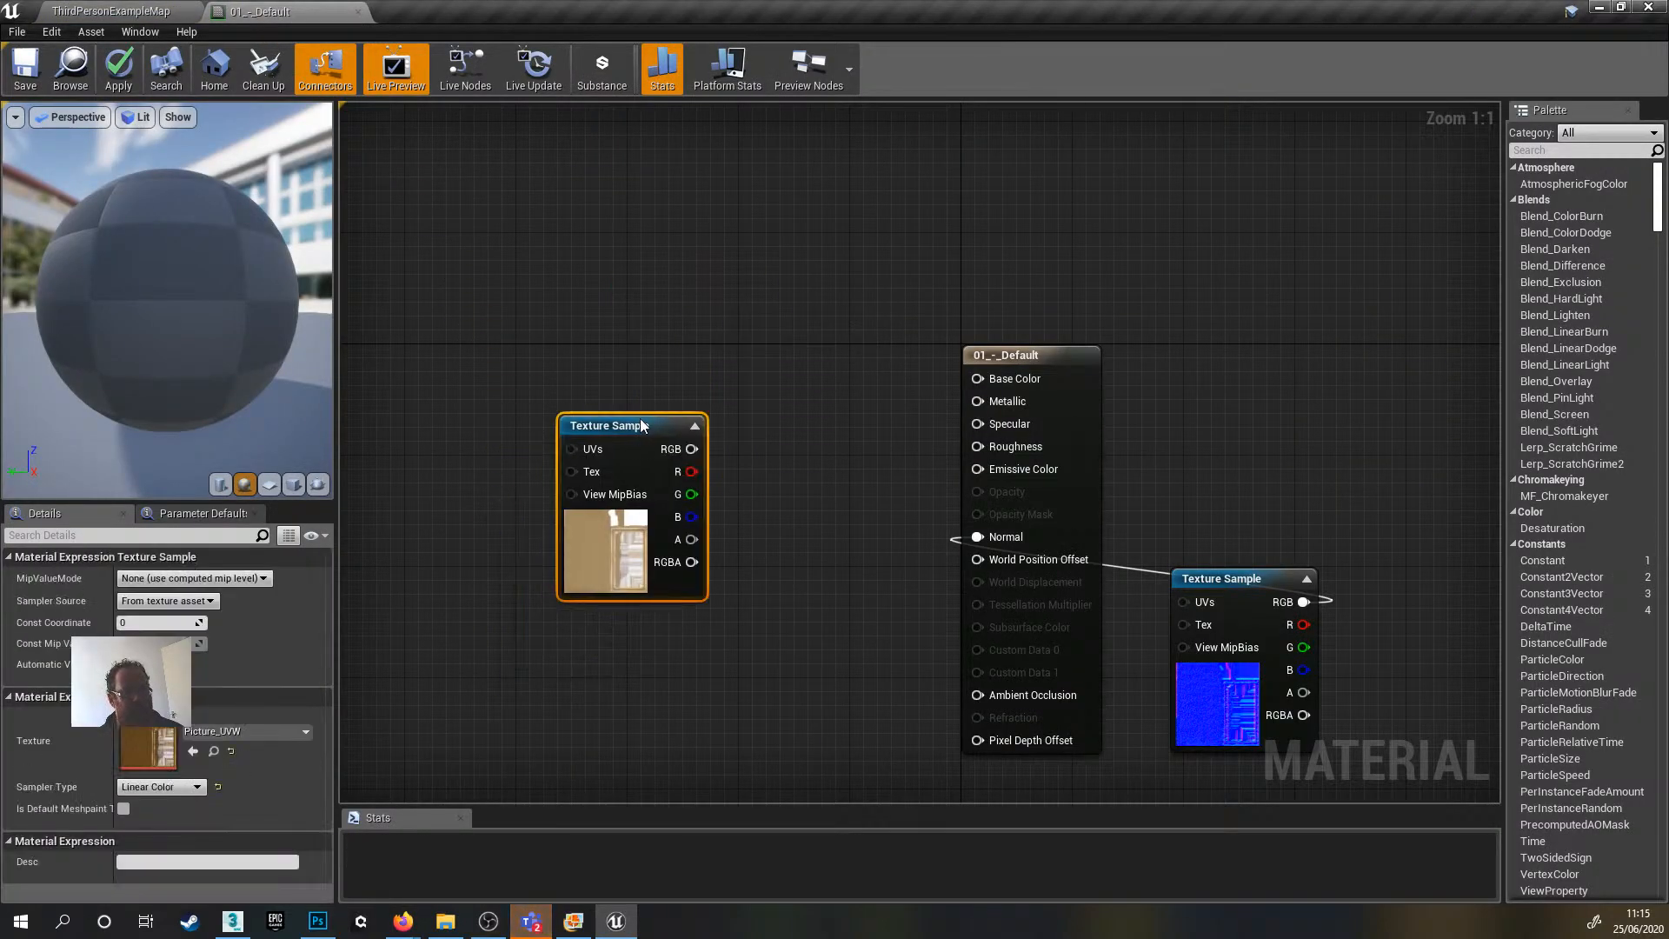
drag(621, 546, 979, 379)
drag(626, 410, 752, 327)
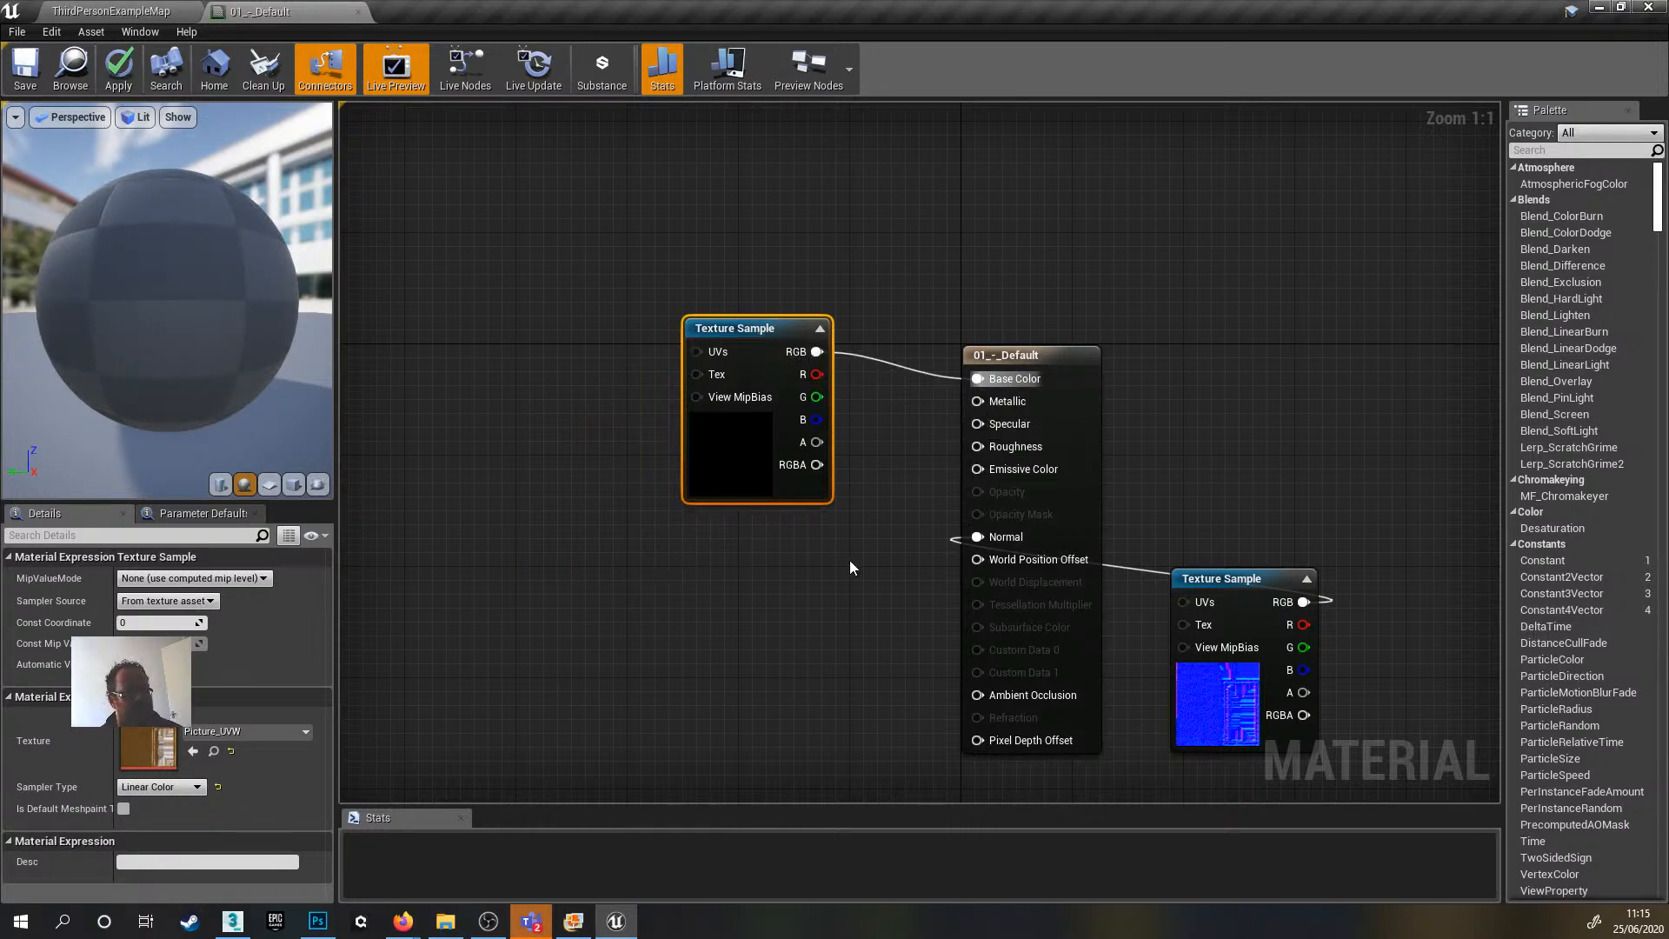
- Move the Picture_UVW_N normal map sample to the material node's input side, then save and close the material
drag(1201, 584, 655, 585)
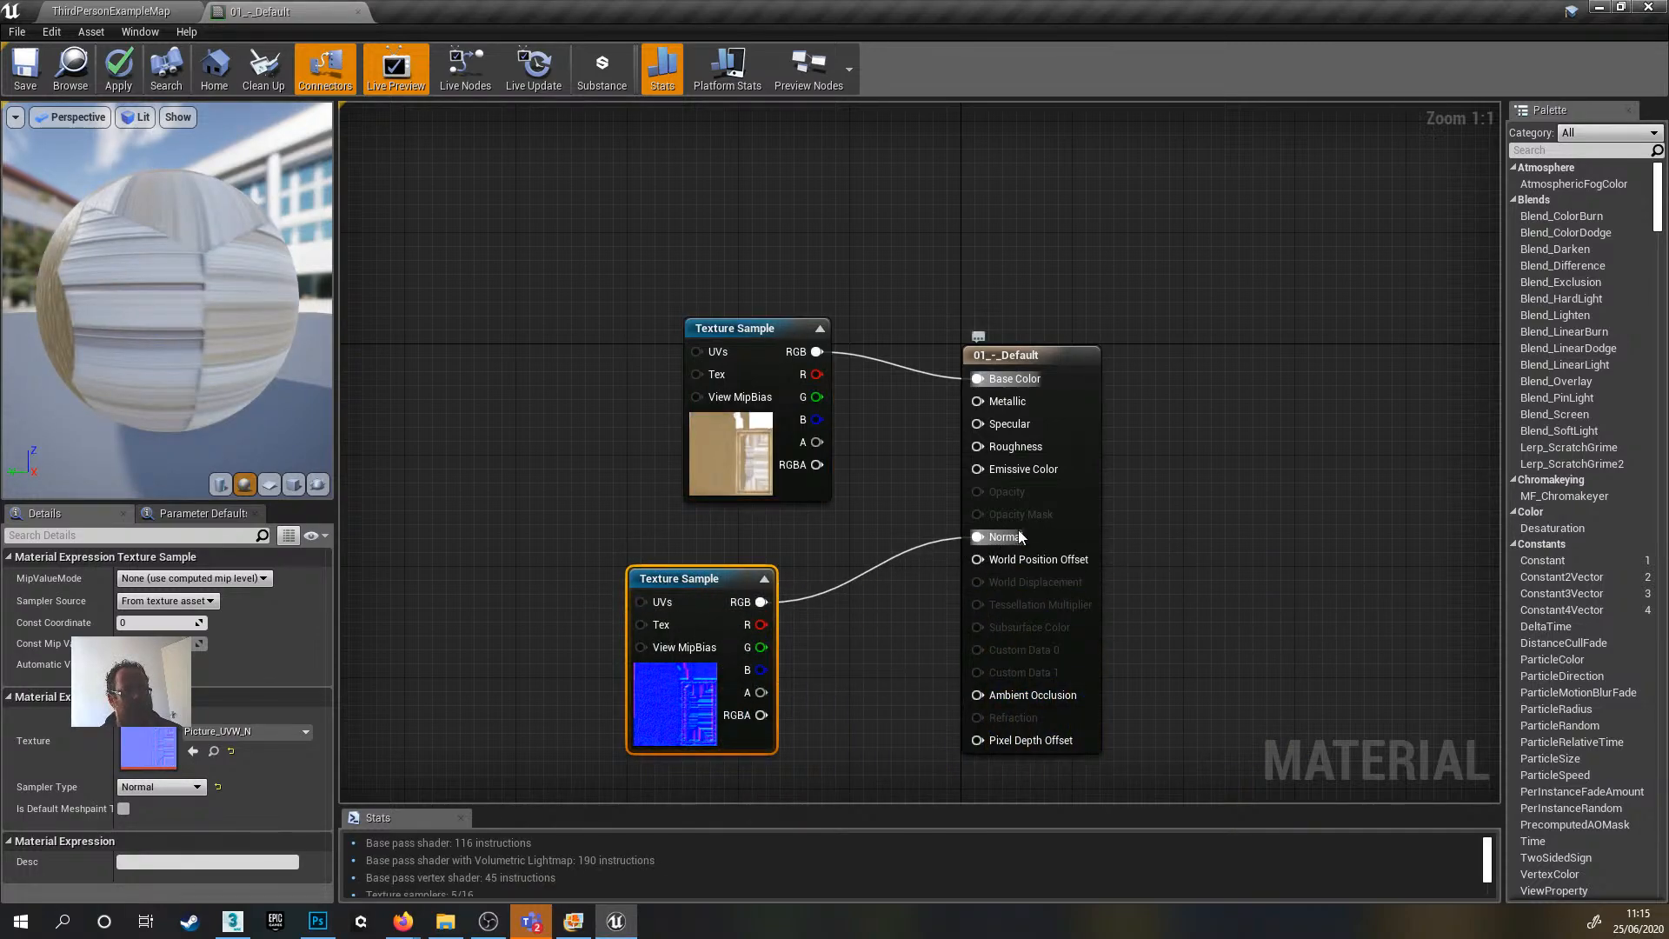
click(12, 73)
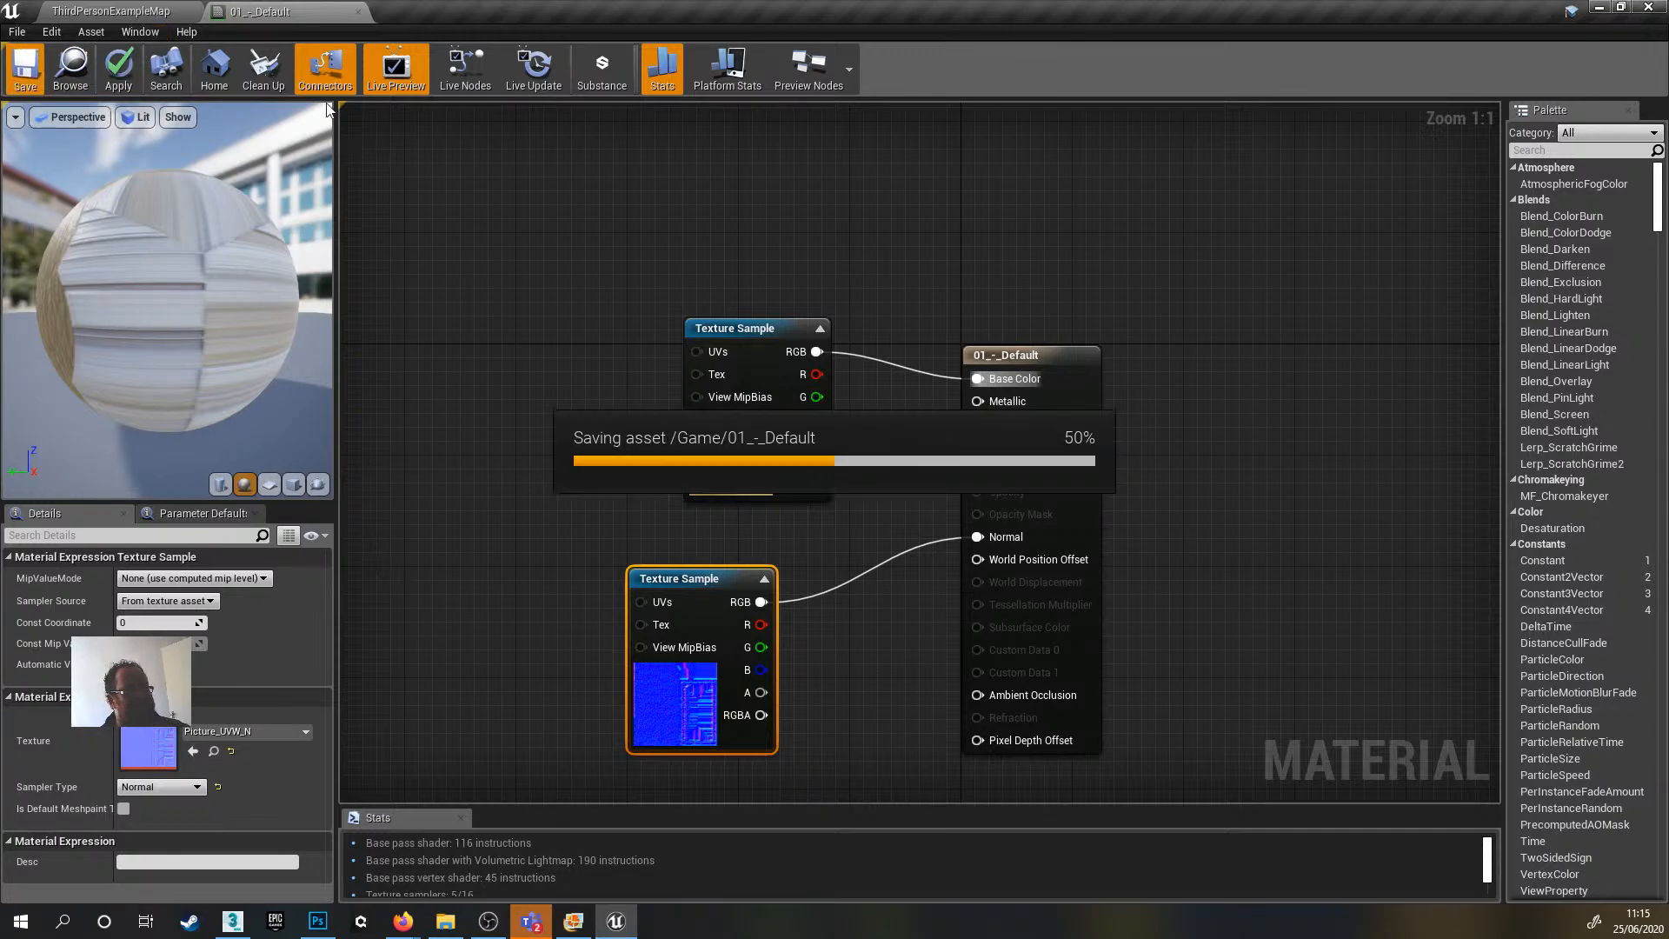
click(359, 12)
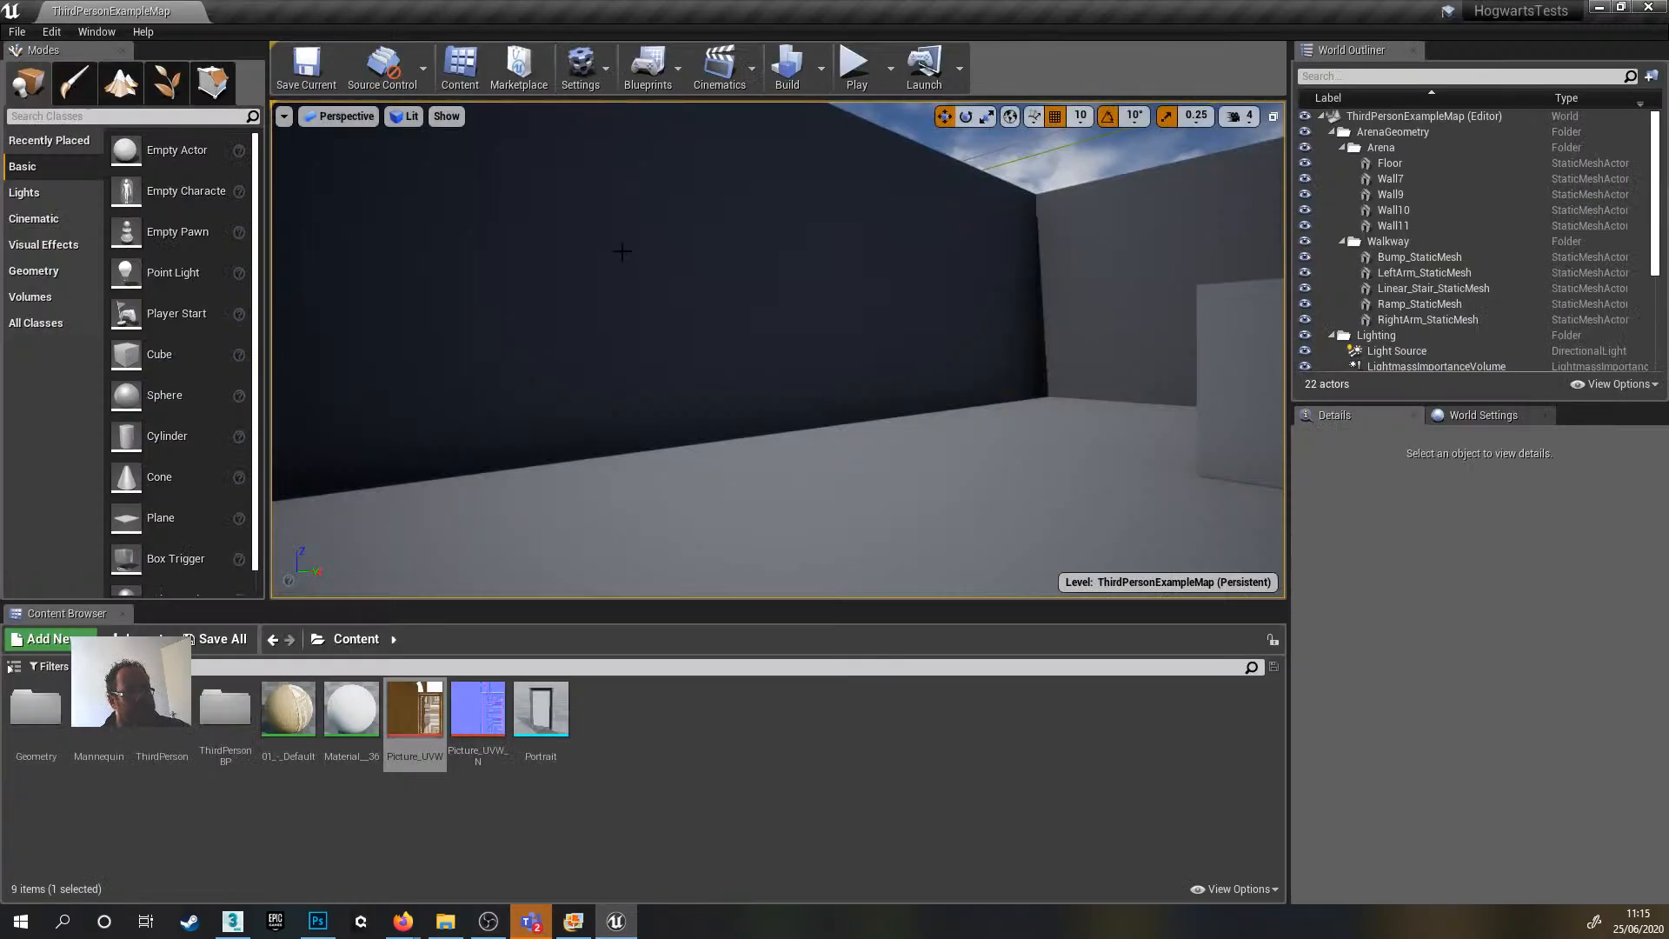
- Open the Portrait static mesh, examine the textured frame from several angles and distances, and close its editor
double_click(543, 734)
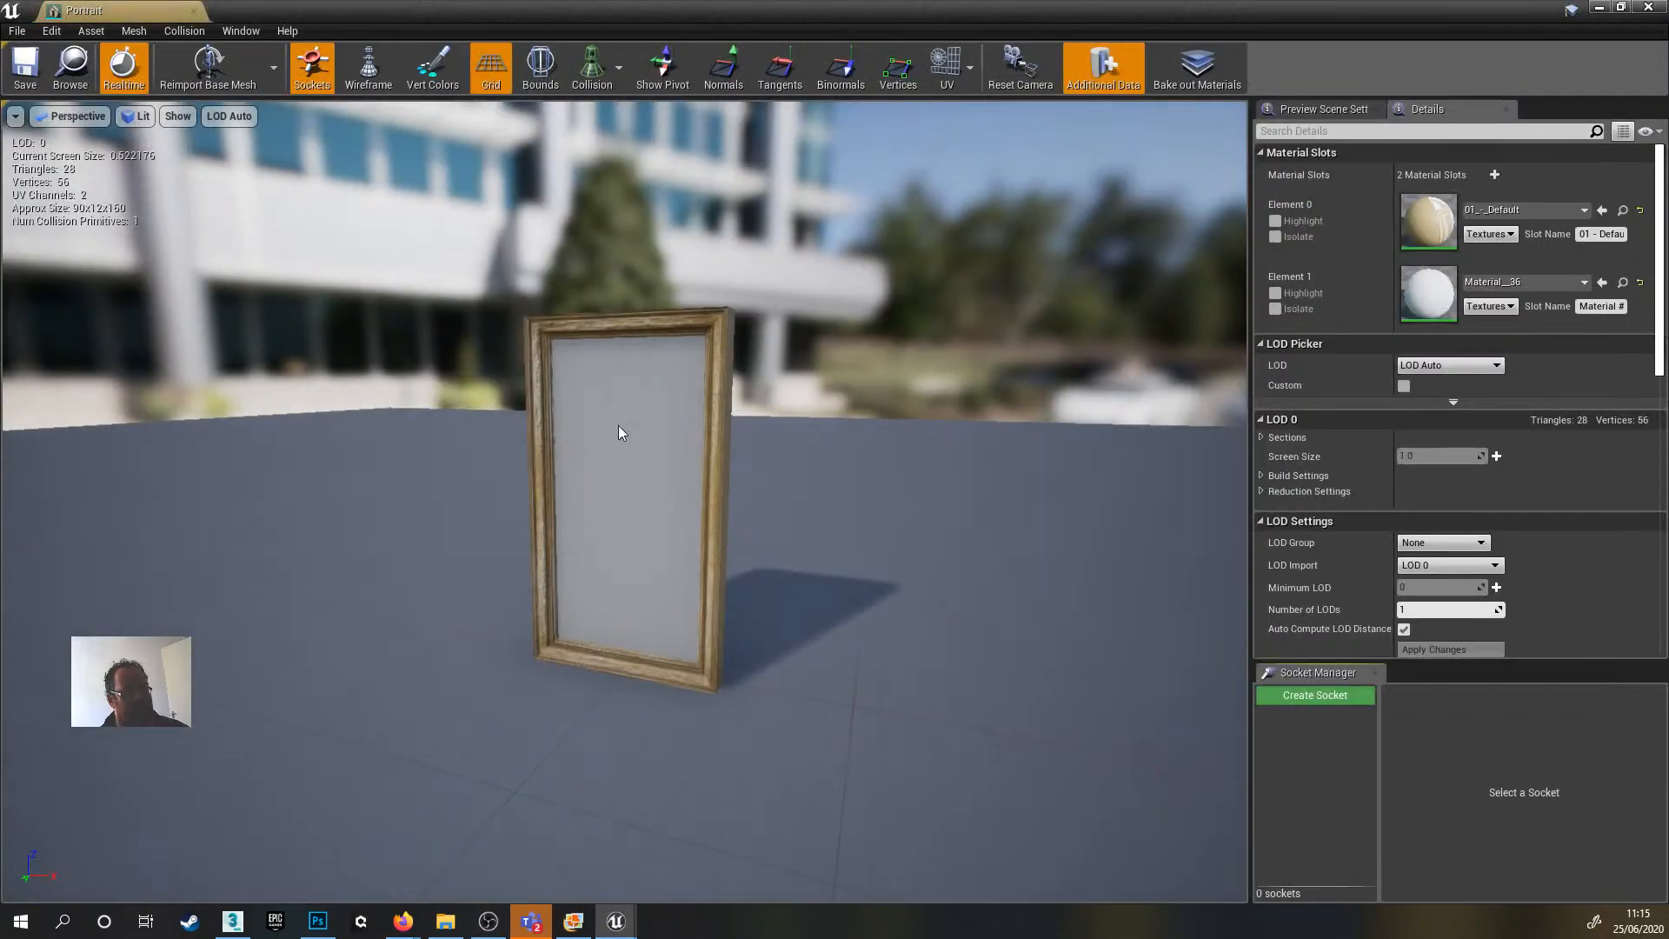
alt+drag(774, 522, 686, 477)
scroll(813, 379, up, 6)
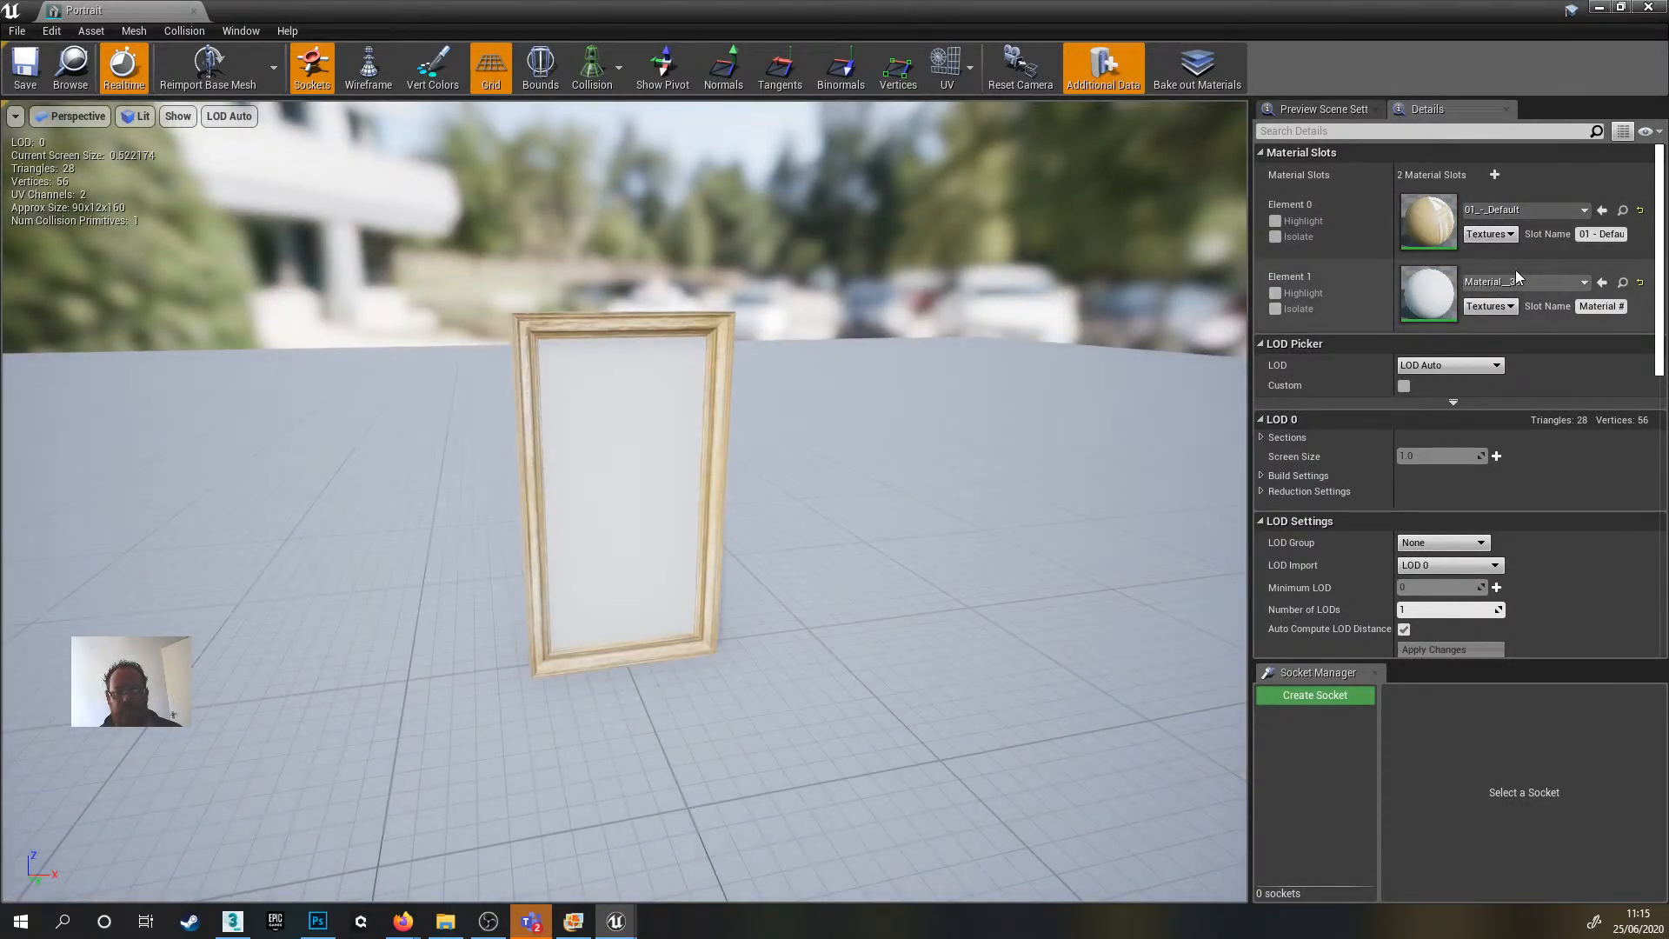
scroll(725, 474, up, 2)
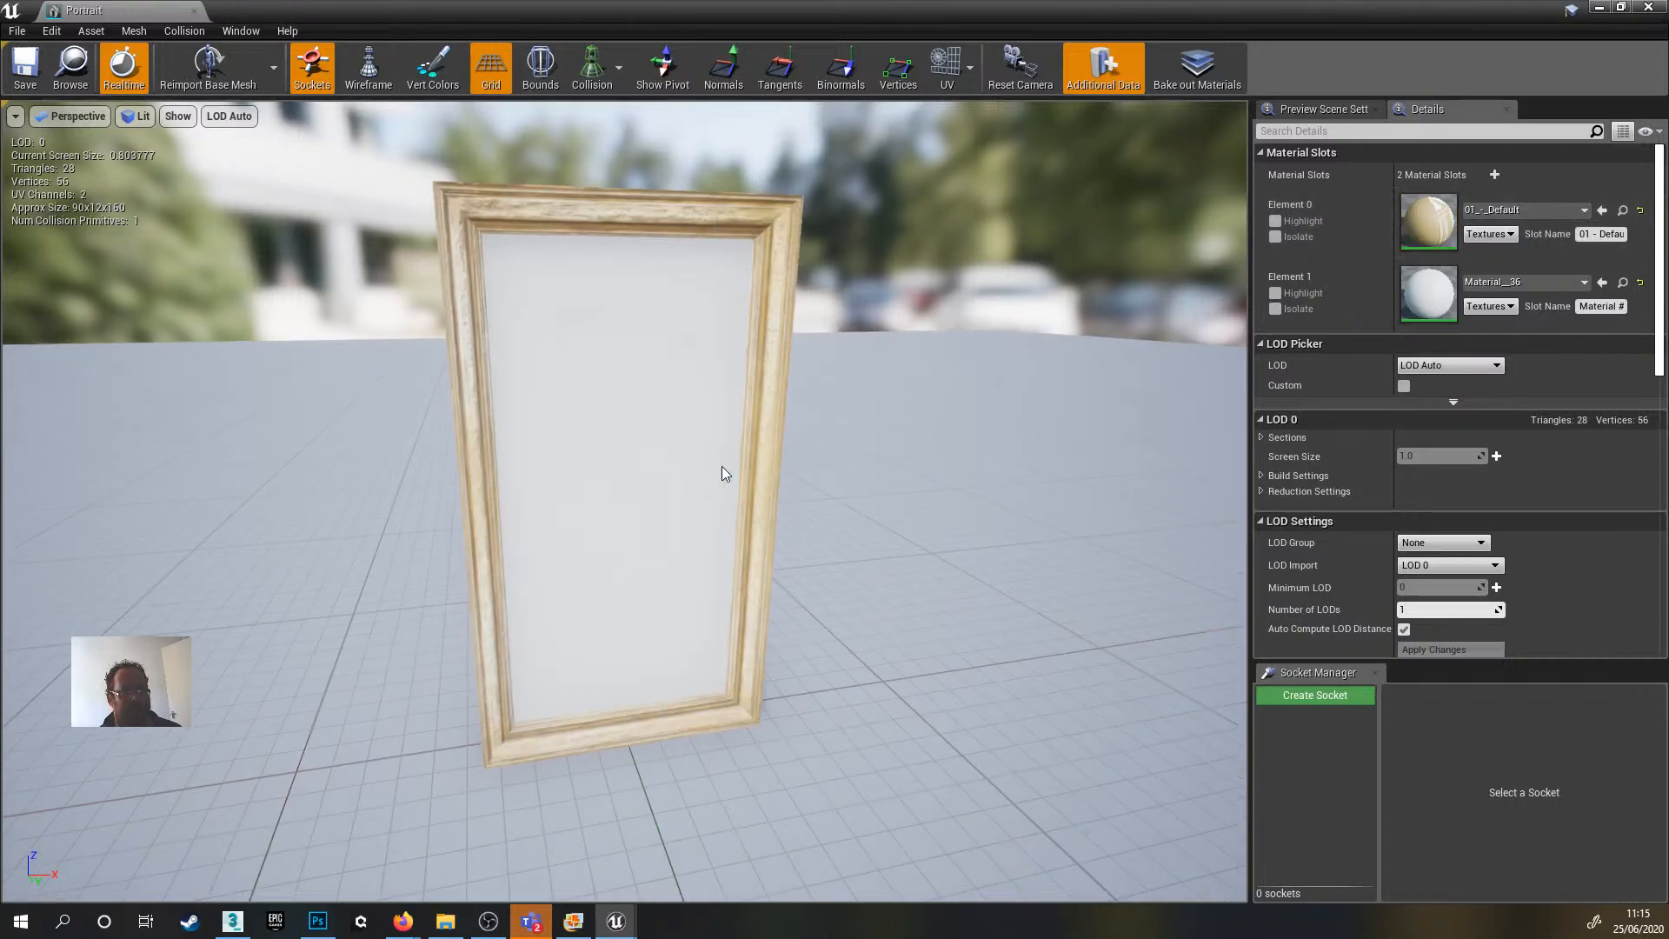
drag(726, 474, 704, 361)
scroll(496, 314, up, 5)
scroll(525, 360, down, 5)
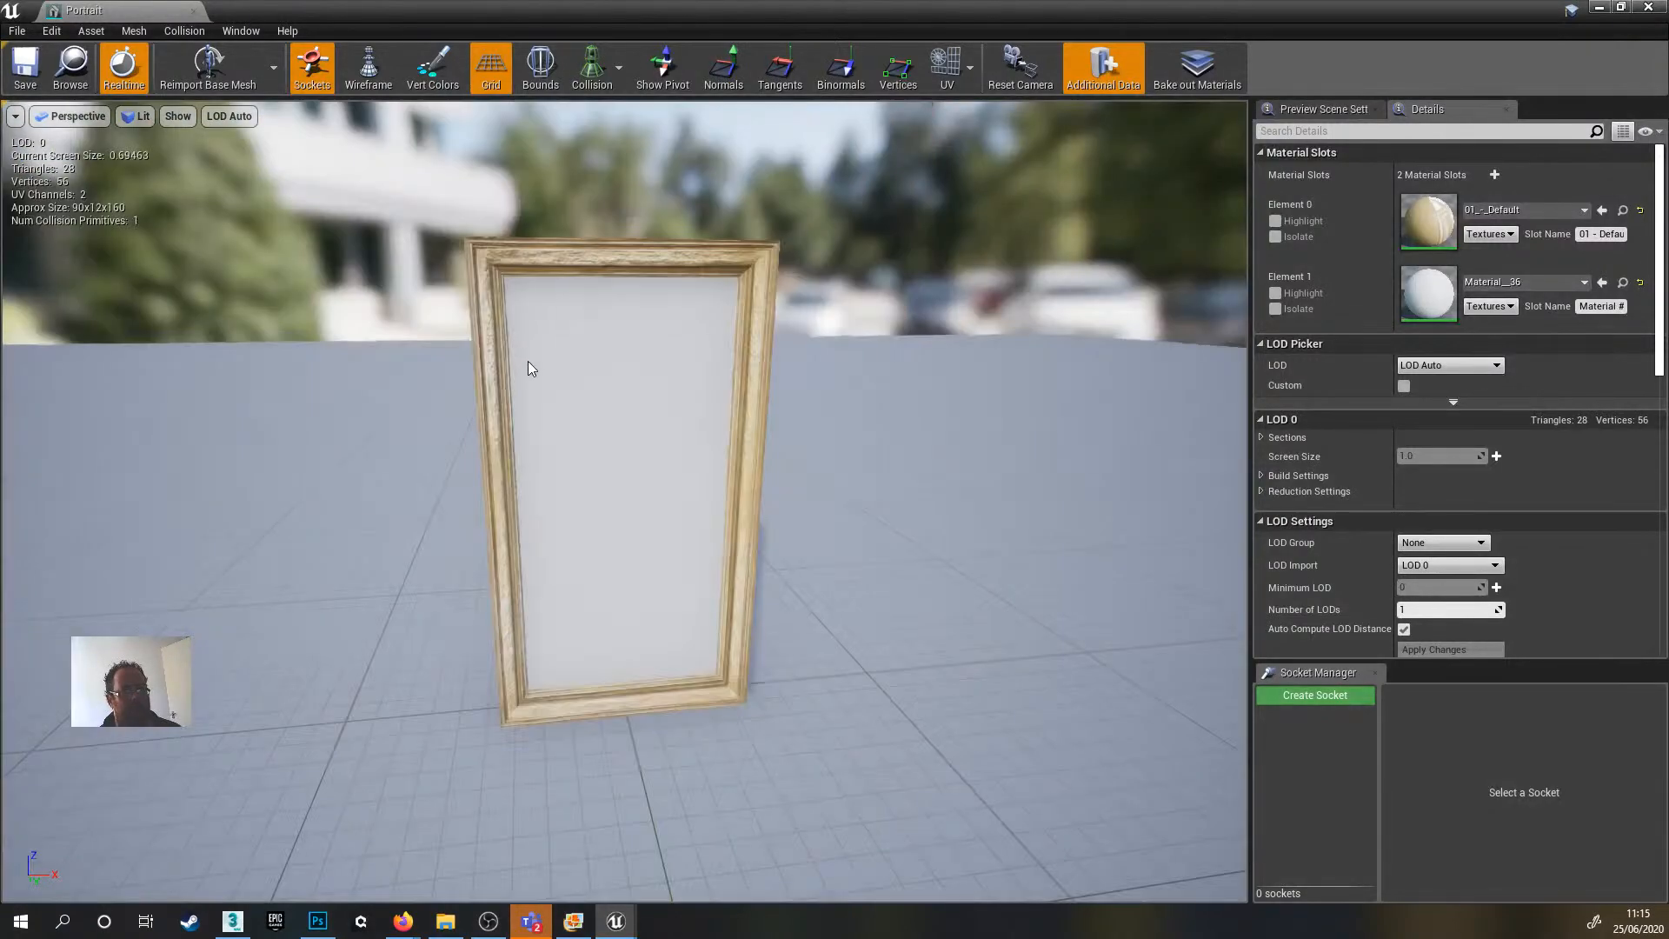
drag(474, 443, 506, 454)
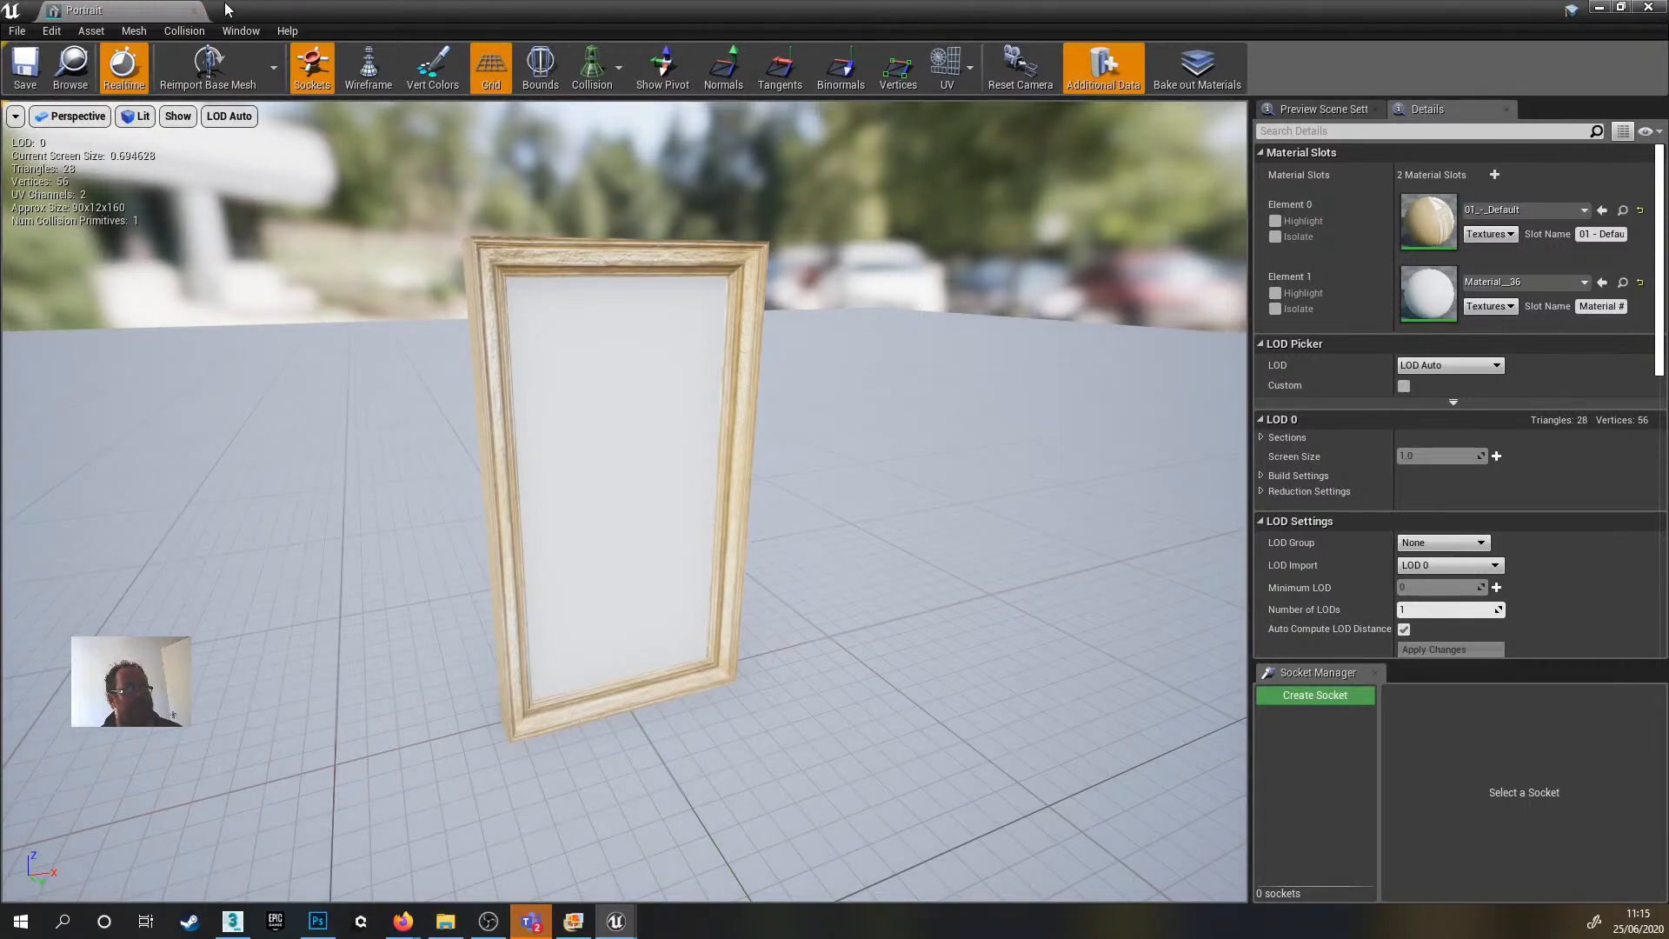
click(193, 12)
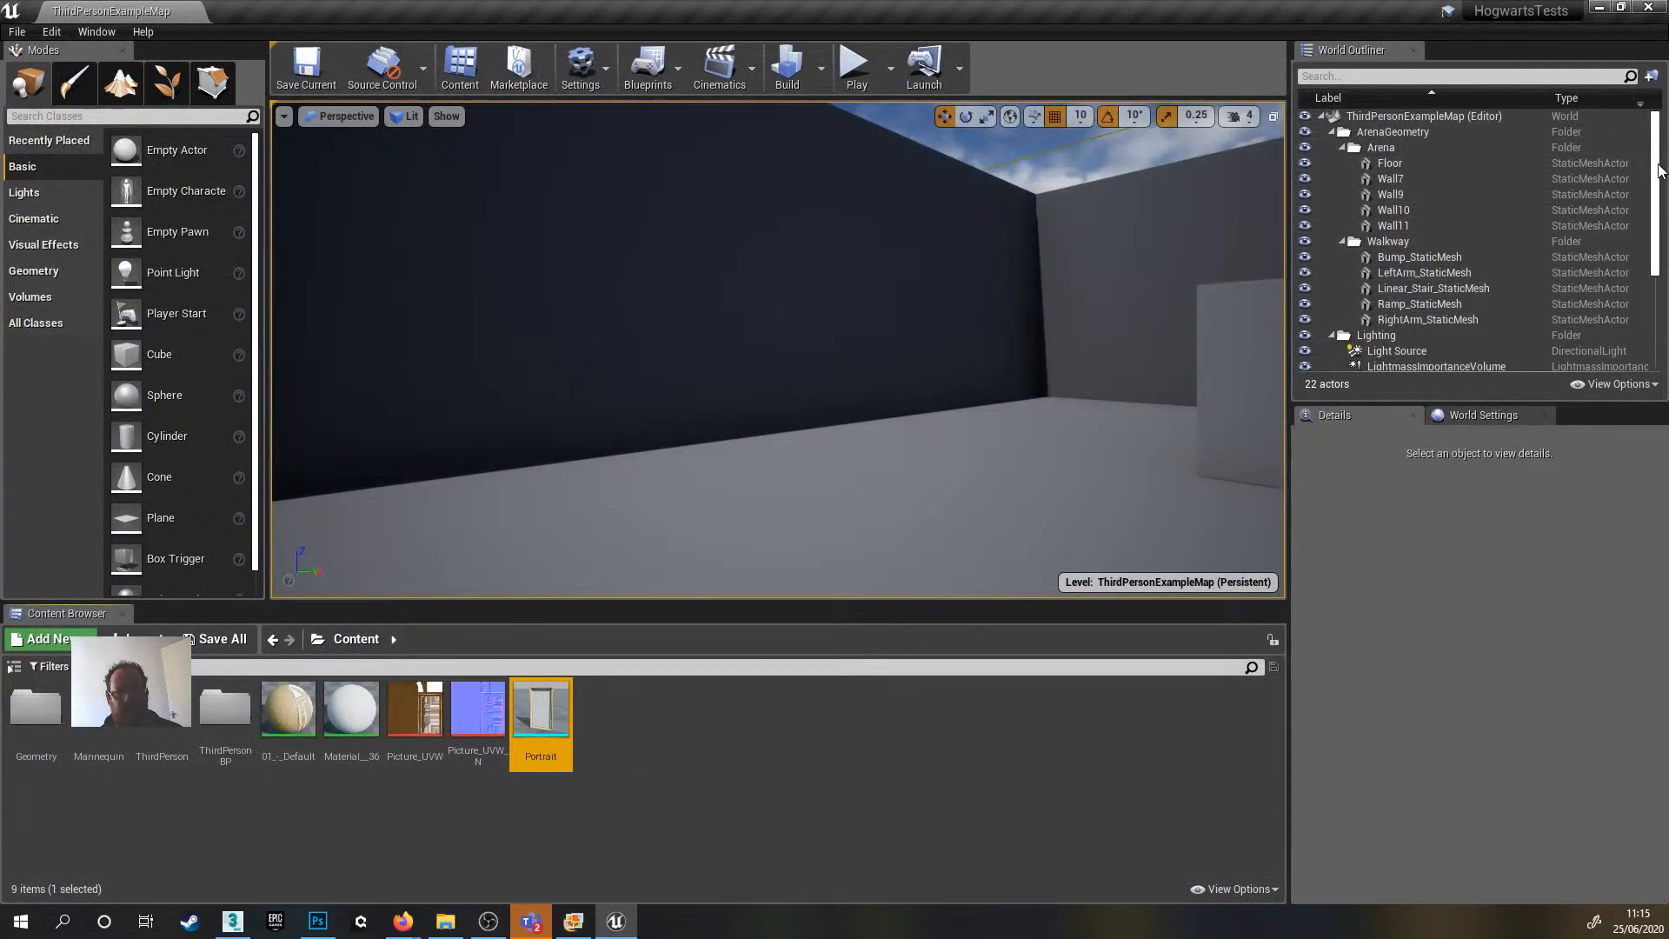
- Set the intensity of the level's Light Source directional light to 2 lux
drag(1662, 172, 1662, 271)
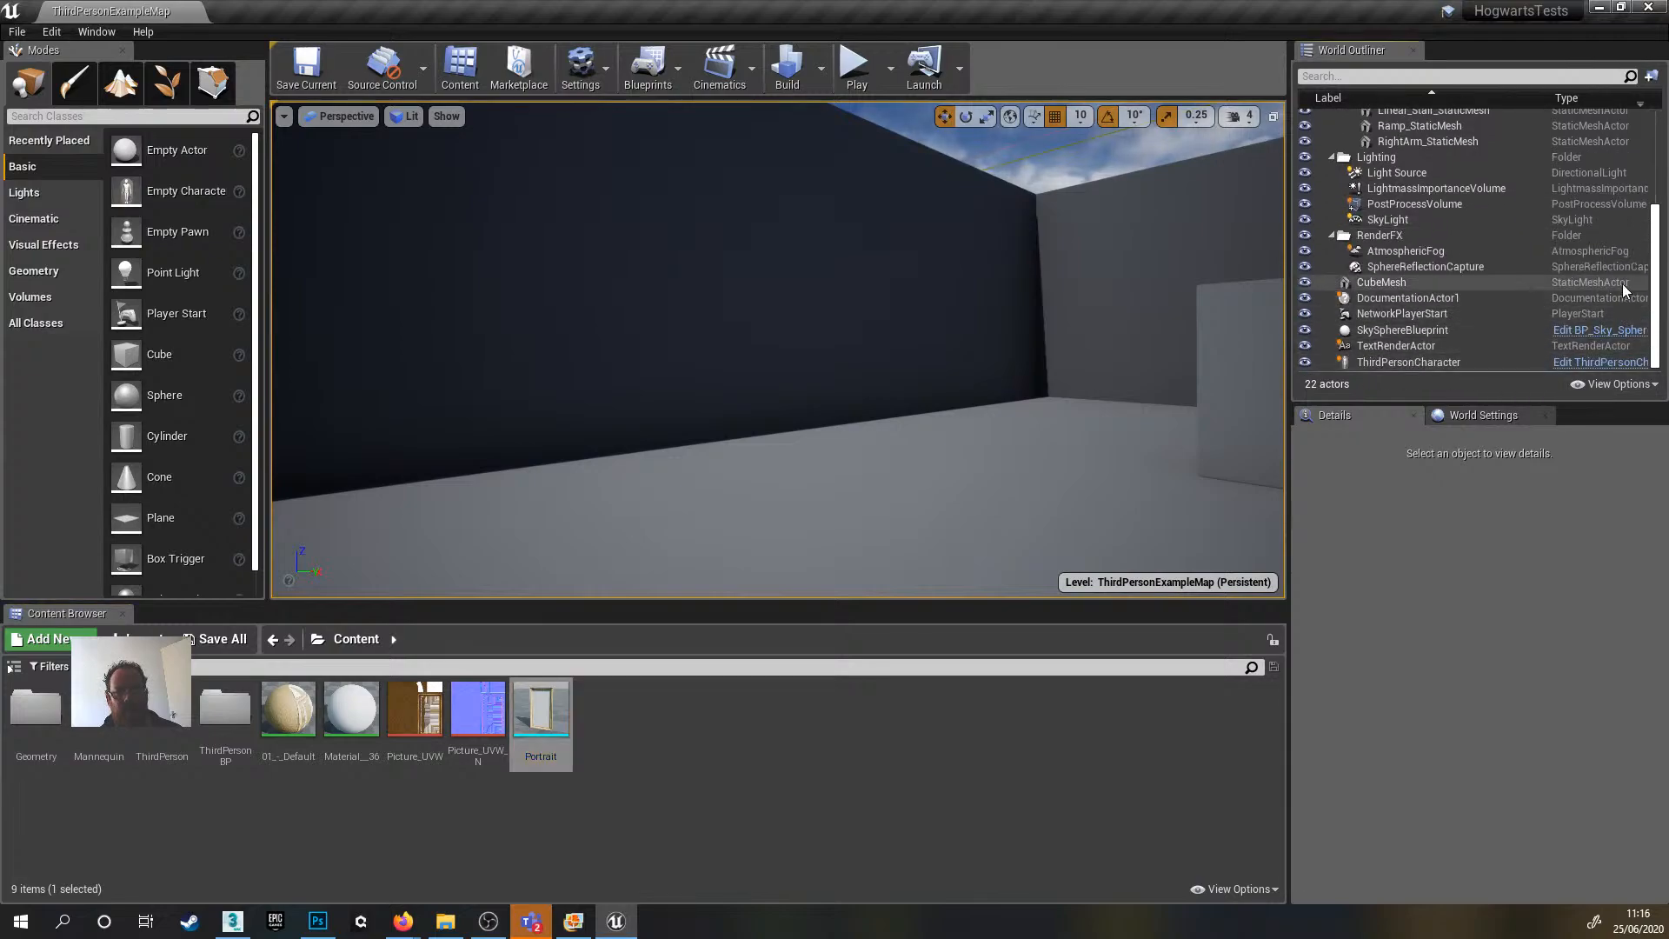
click(1396, 173)
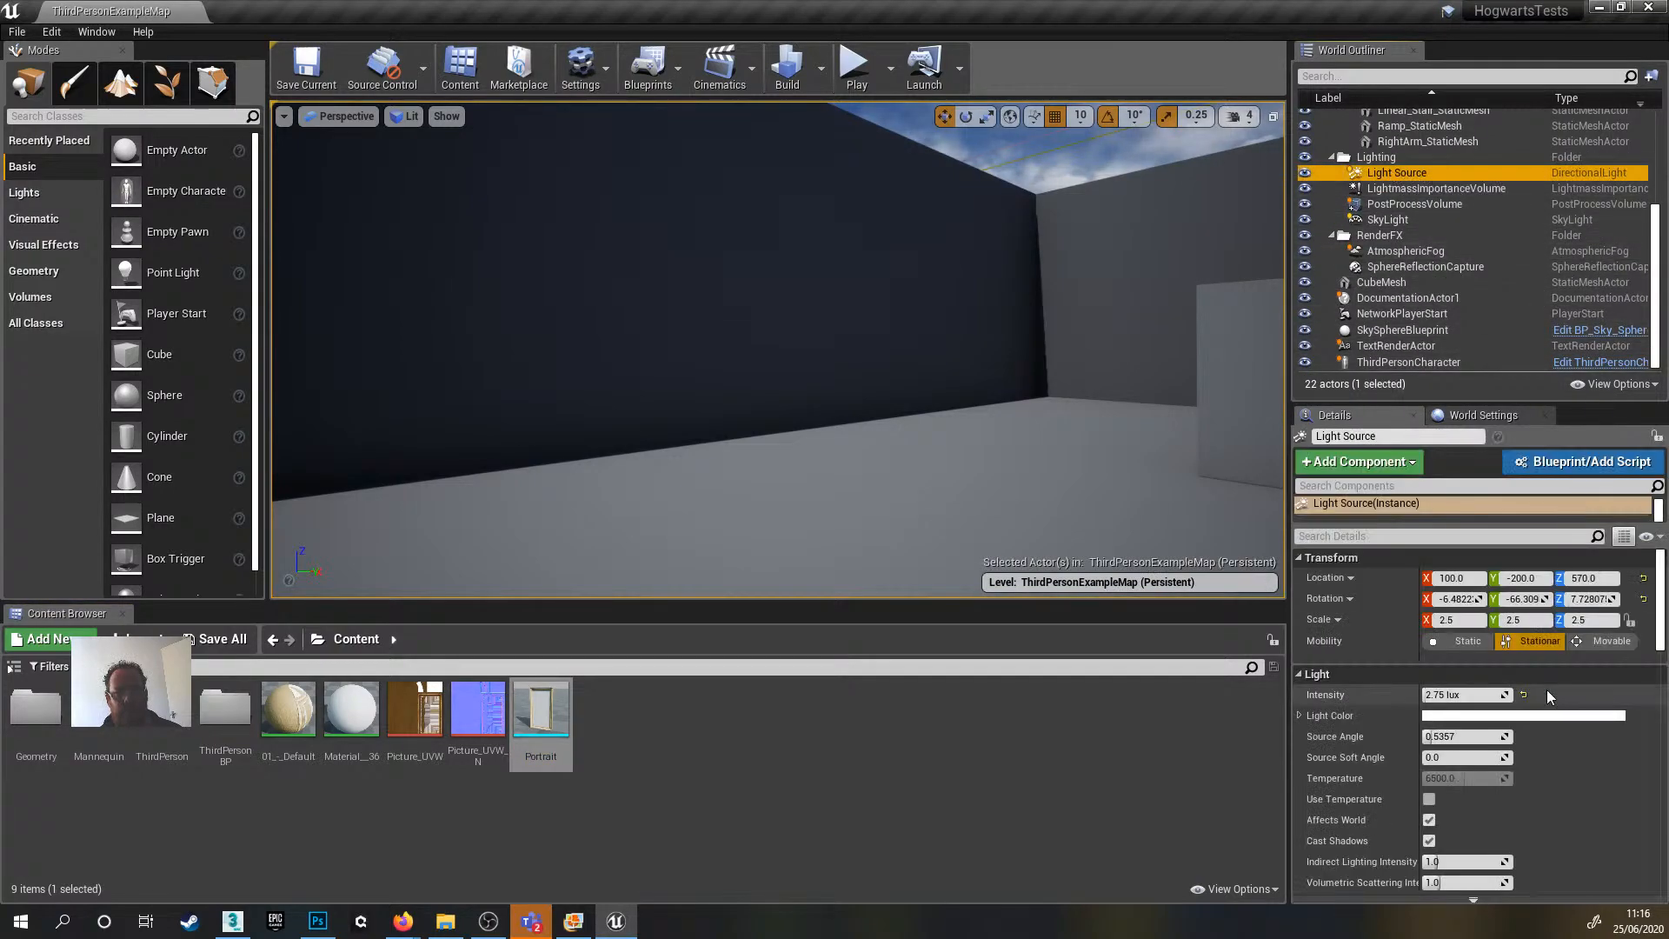
click(1460, 696)
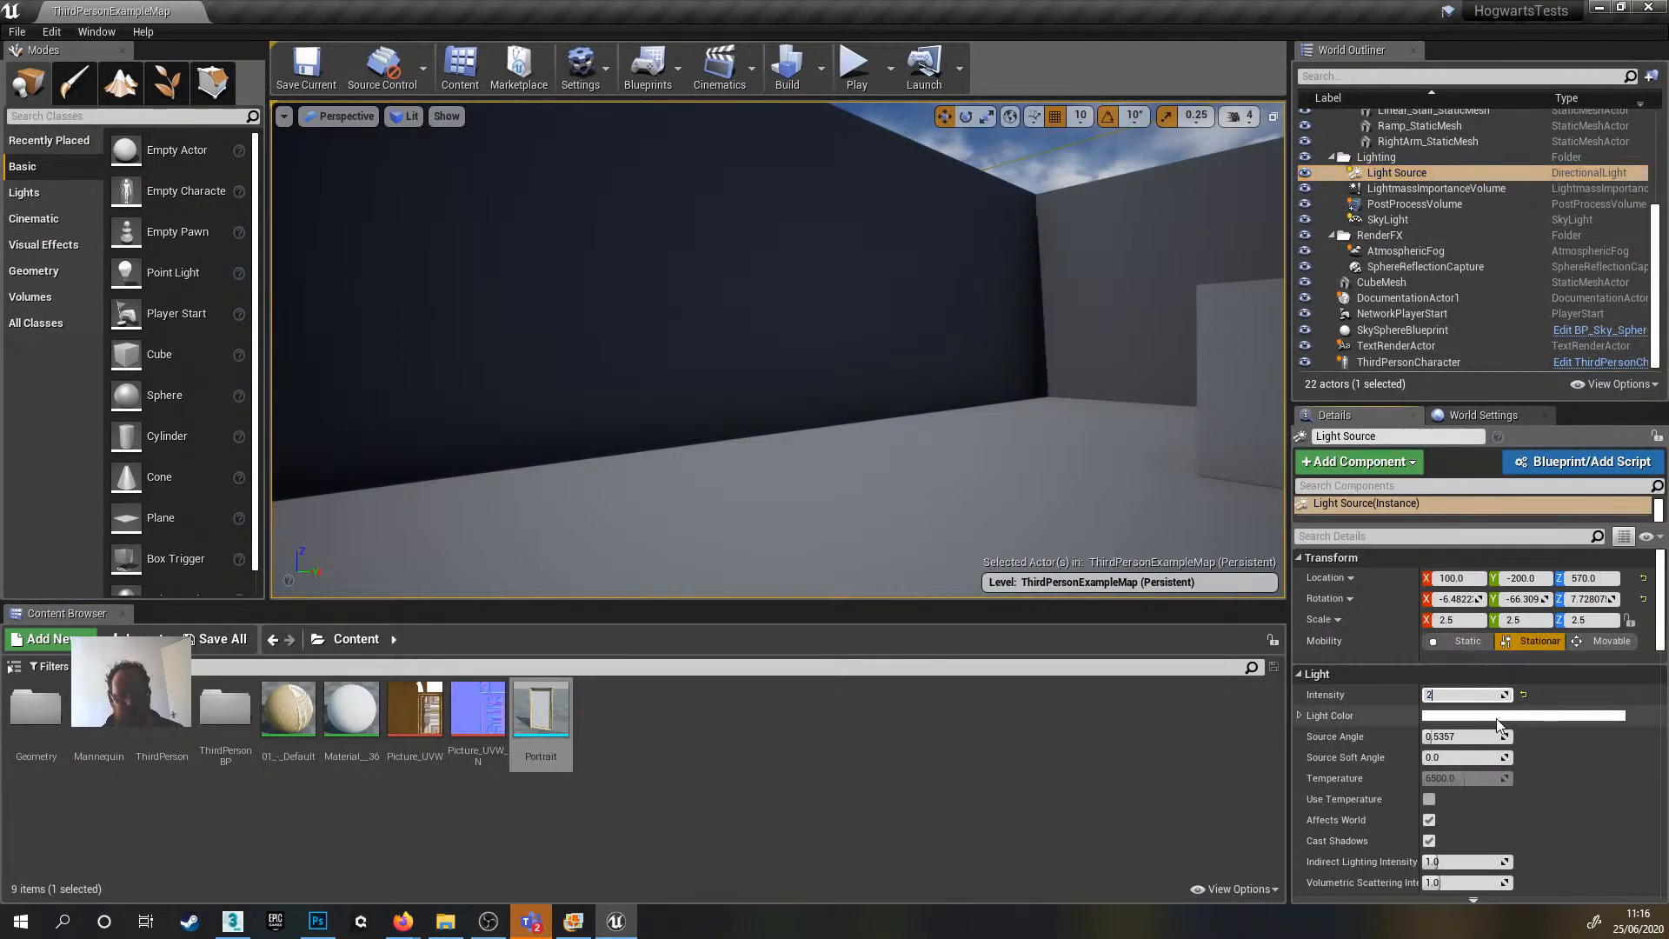
text(2)
key(Return)
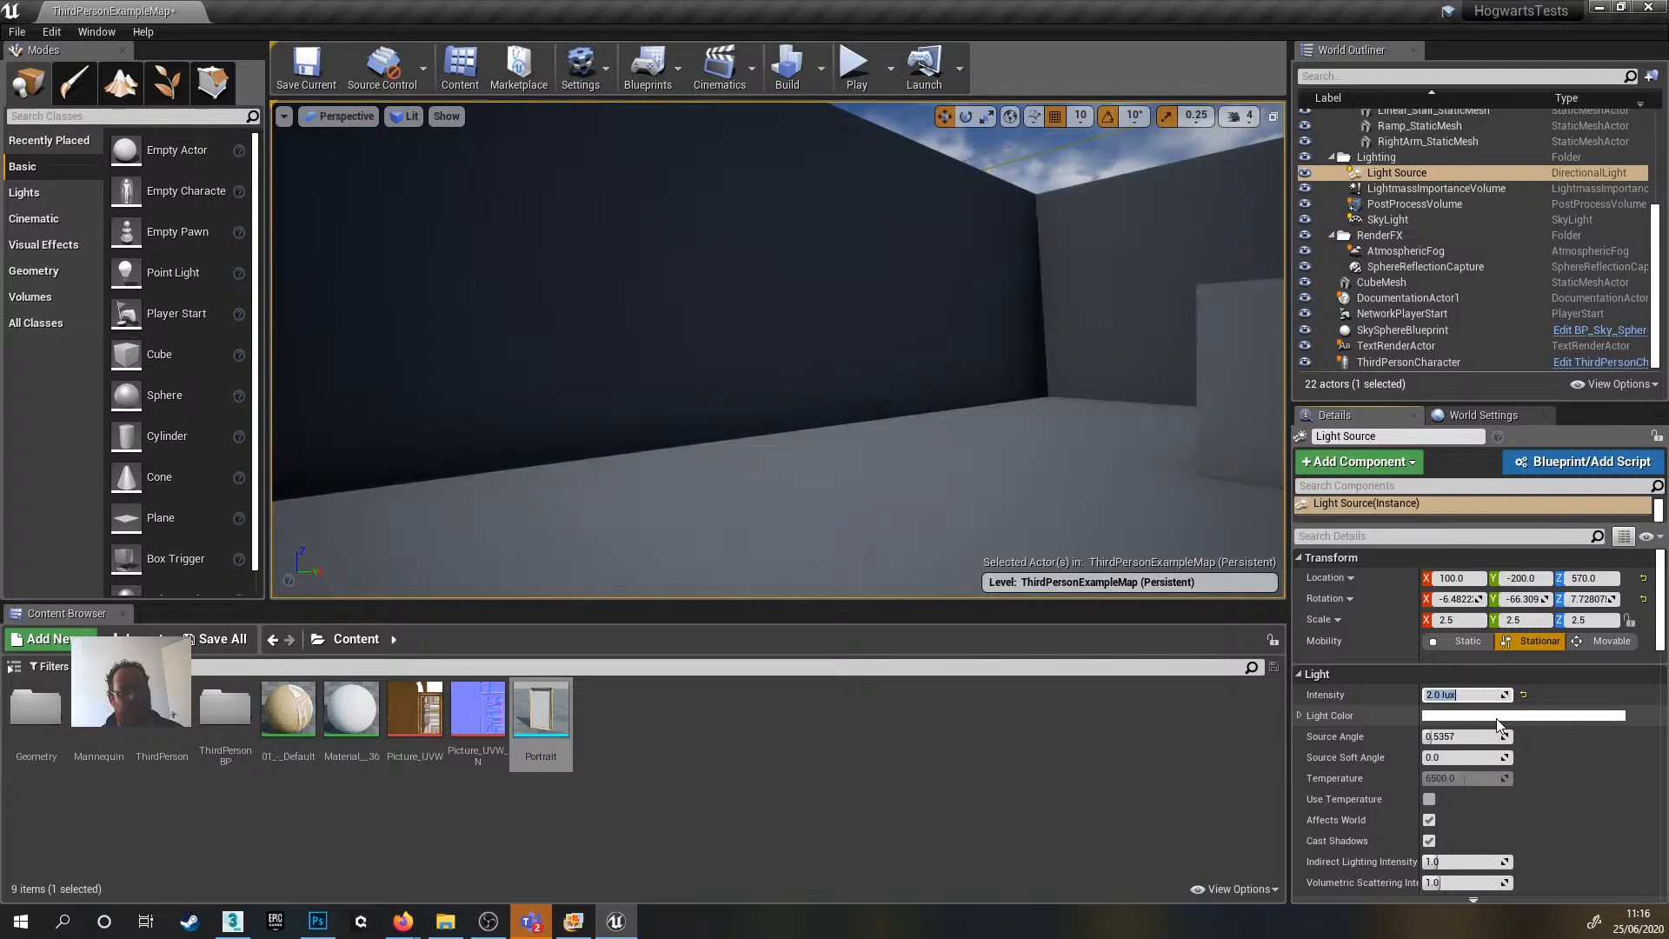
- Set the SkyLight's intensity scale to 0.5
click(1422, 219)
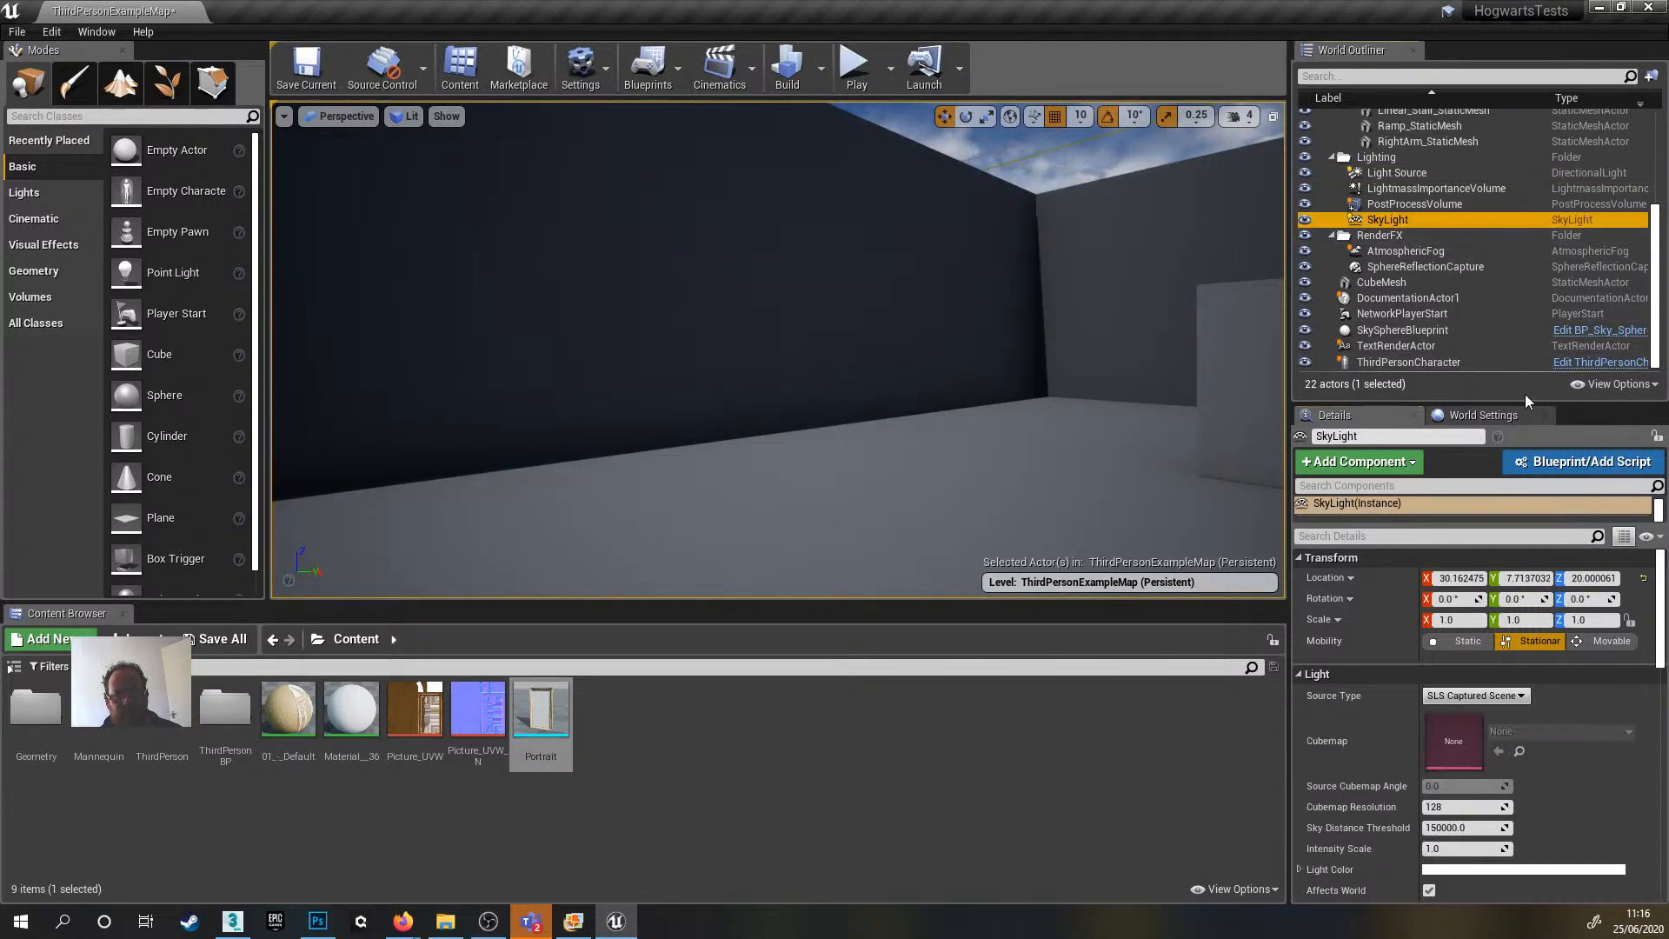
scroll(1584, 809, down, 1)
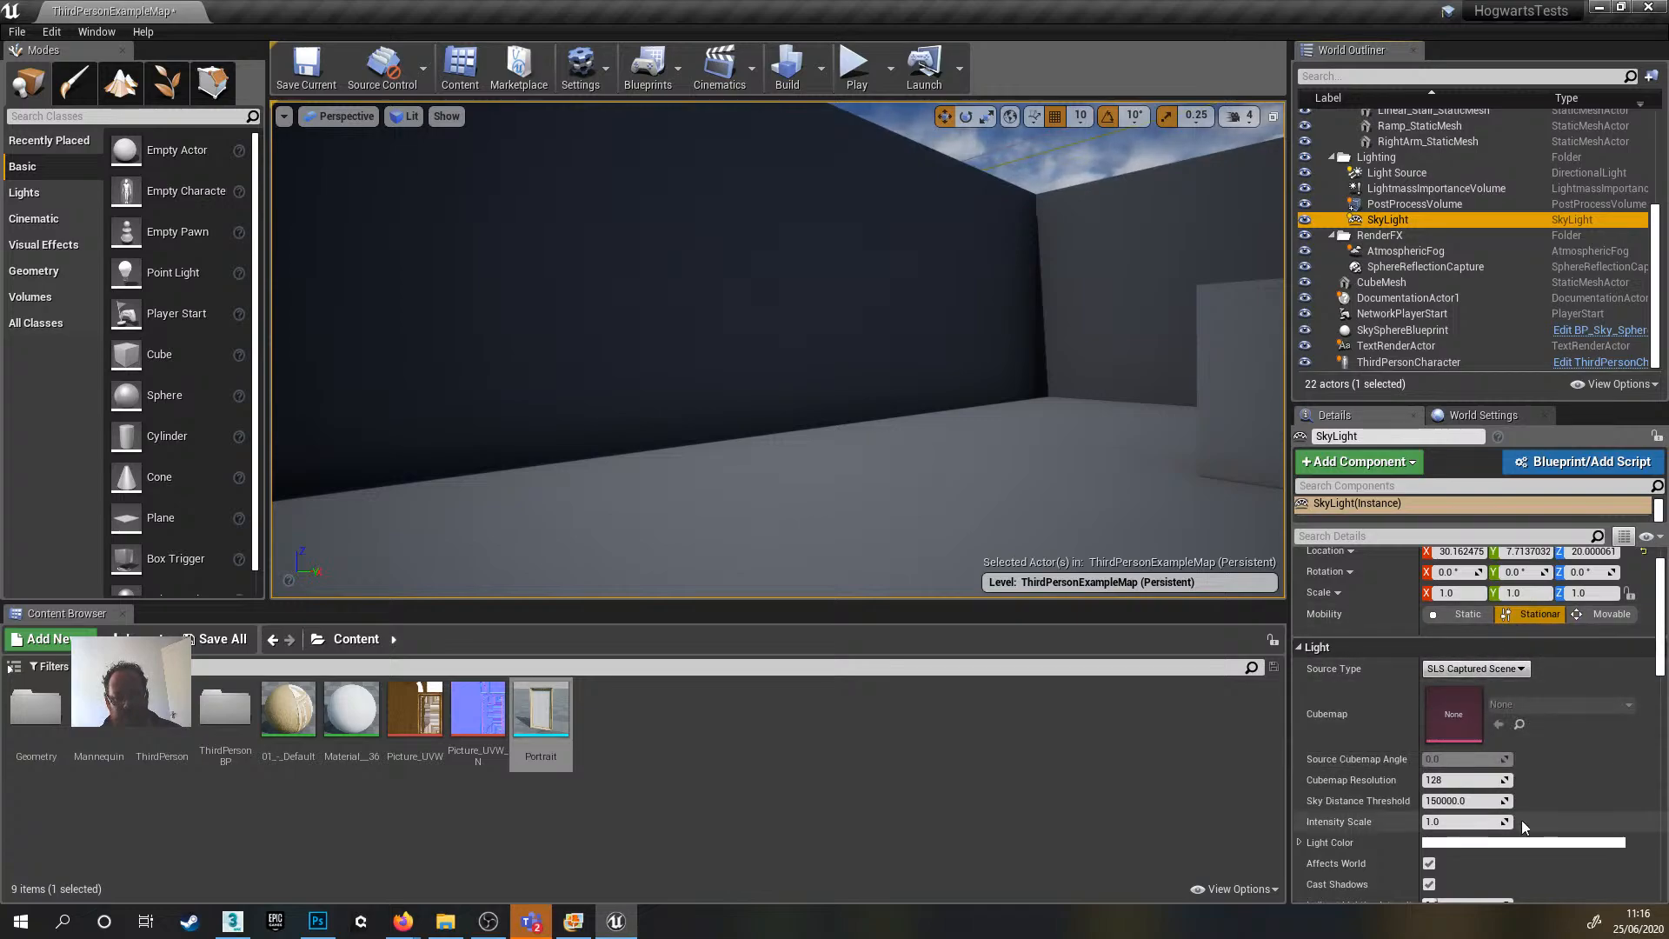
click(1464, 821)
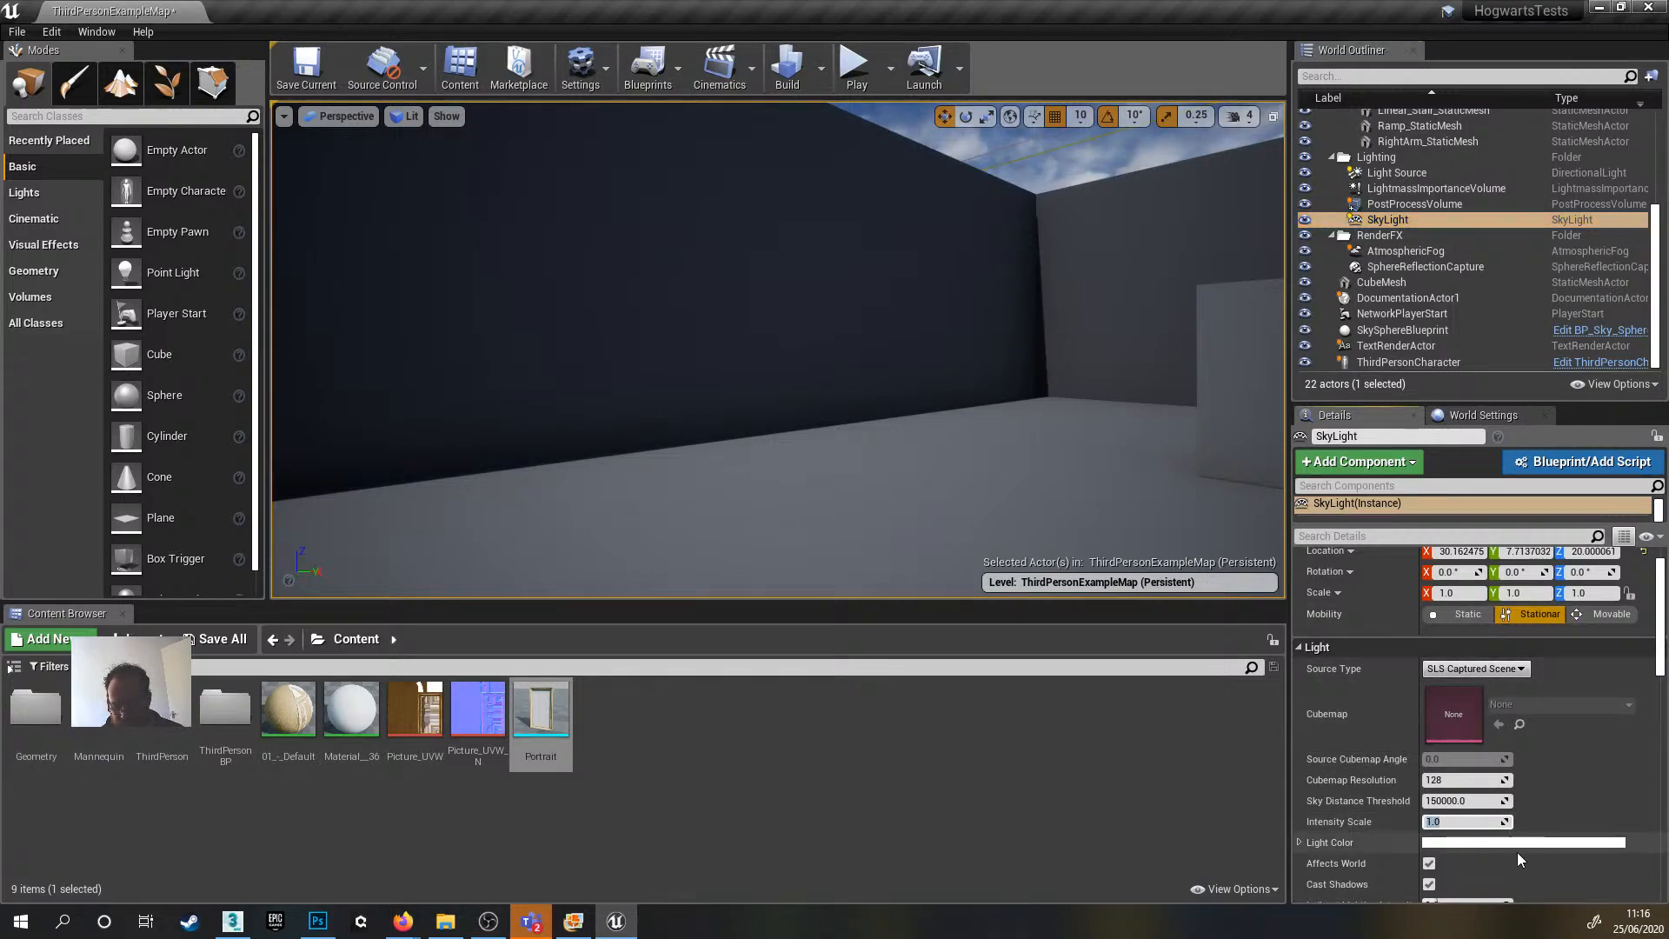
text(0.5)
key(Return)
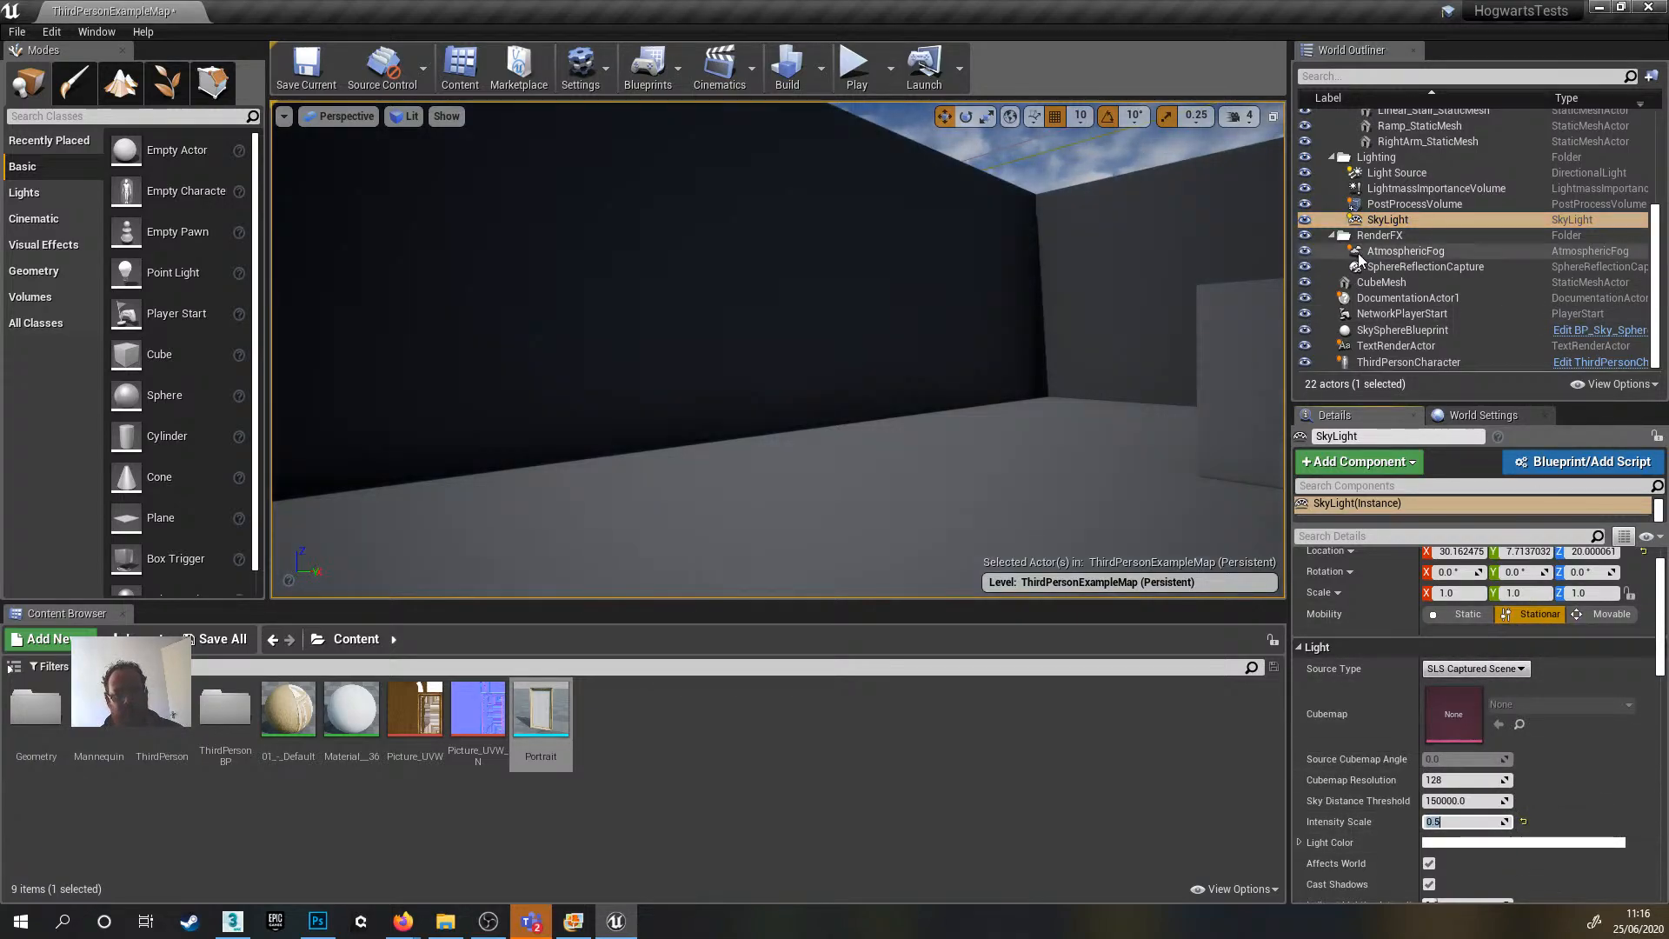
click(701, 747)
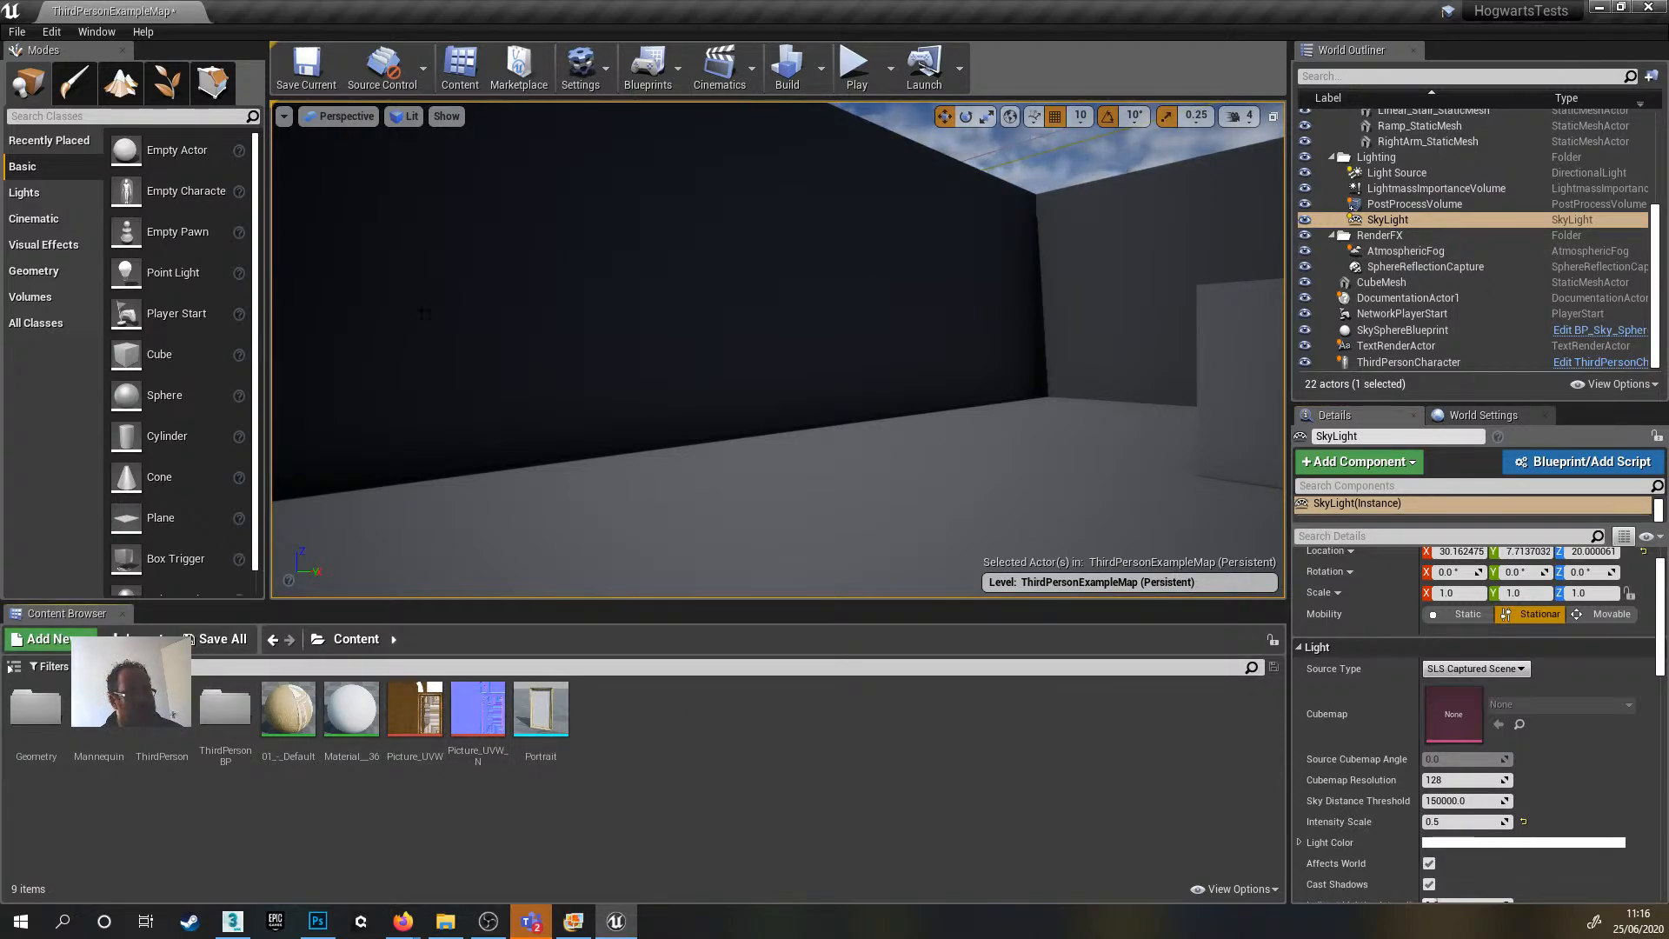
- Enable the Animated Texture with GIF Importer plugin, restart the editor saving ThirdPersonExampleMap, and close the plugin browser
click(17, 32)
click(17, 32)
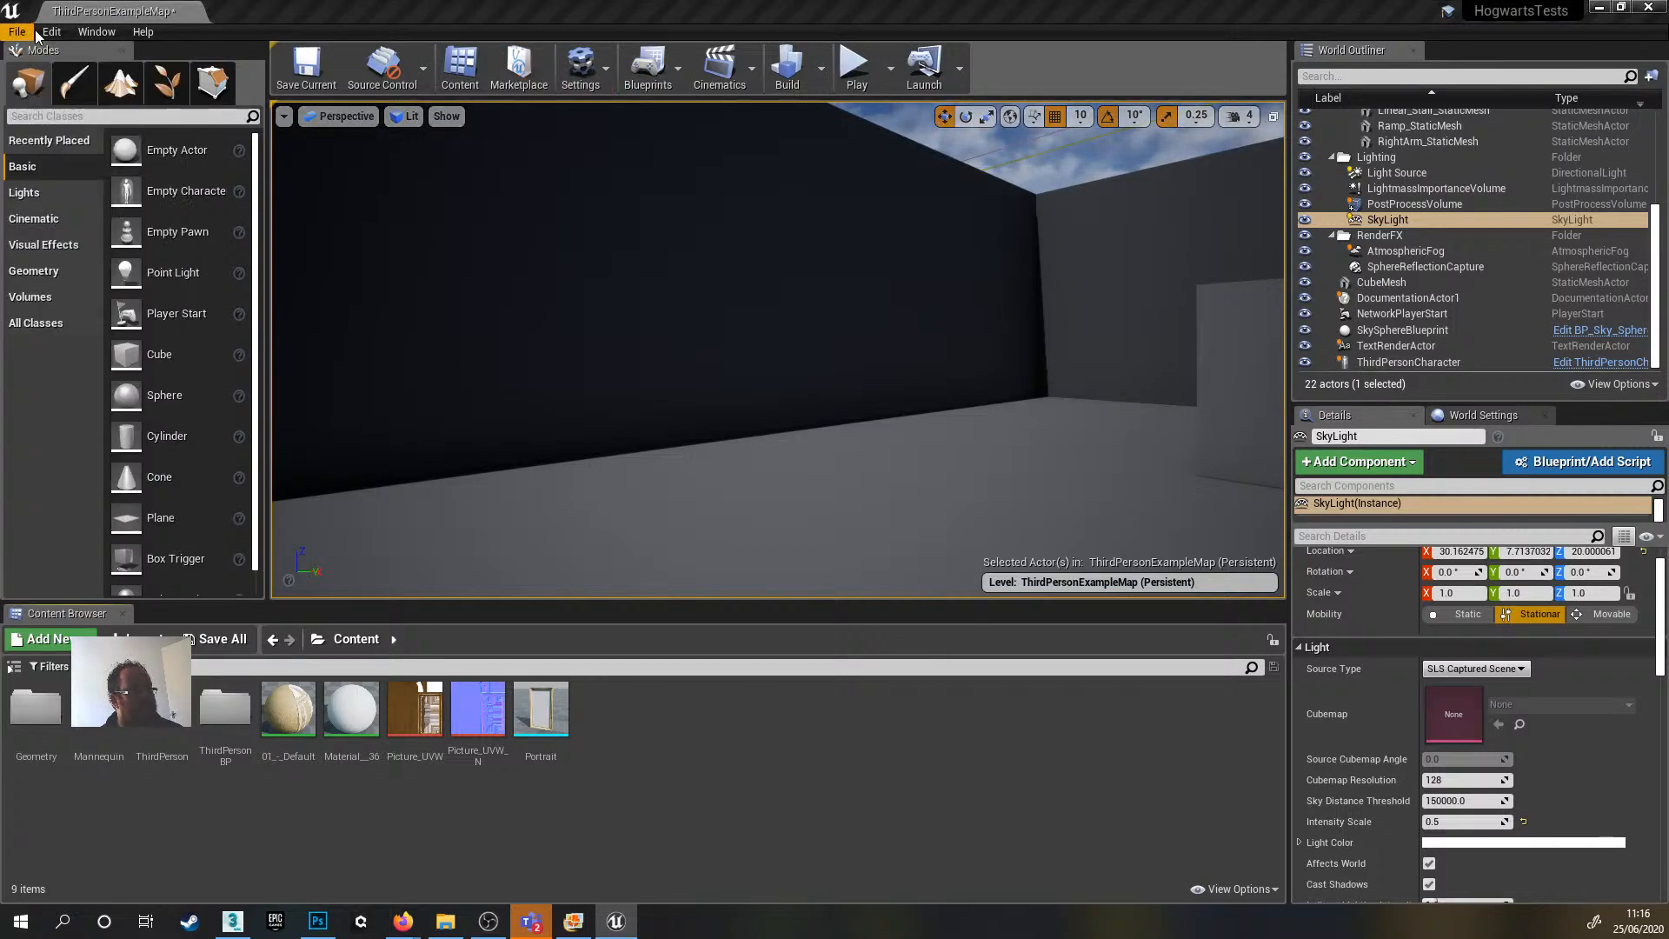
click(50, 32)
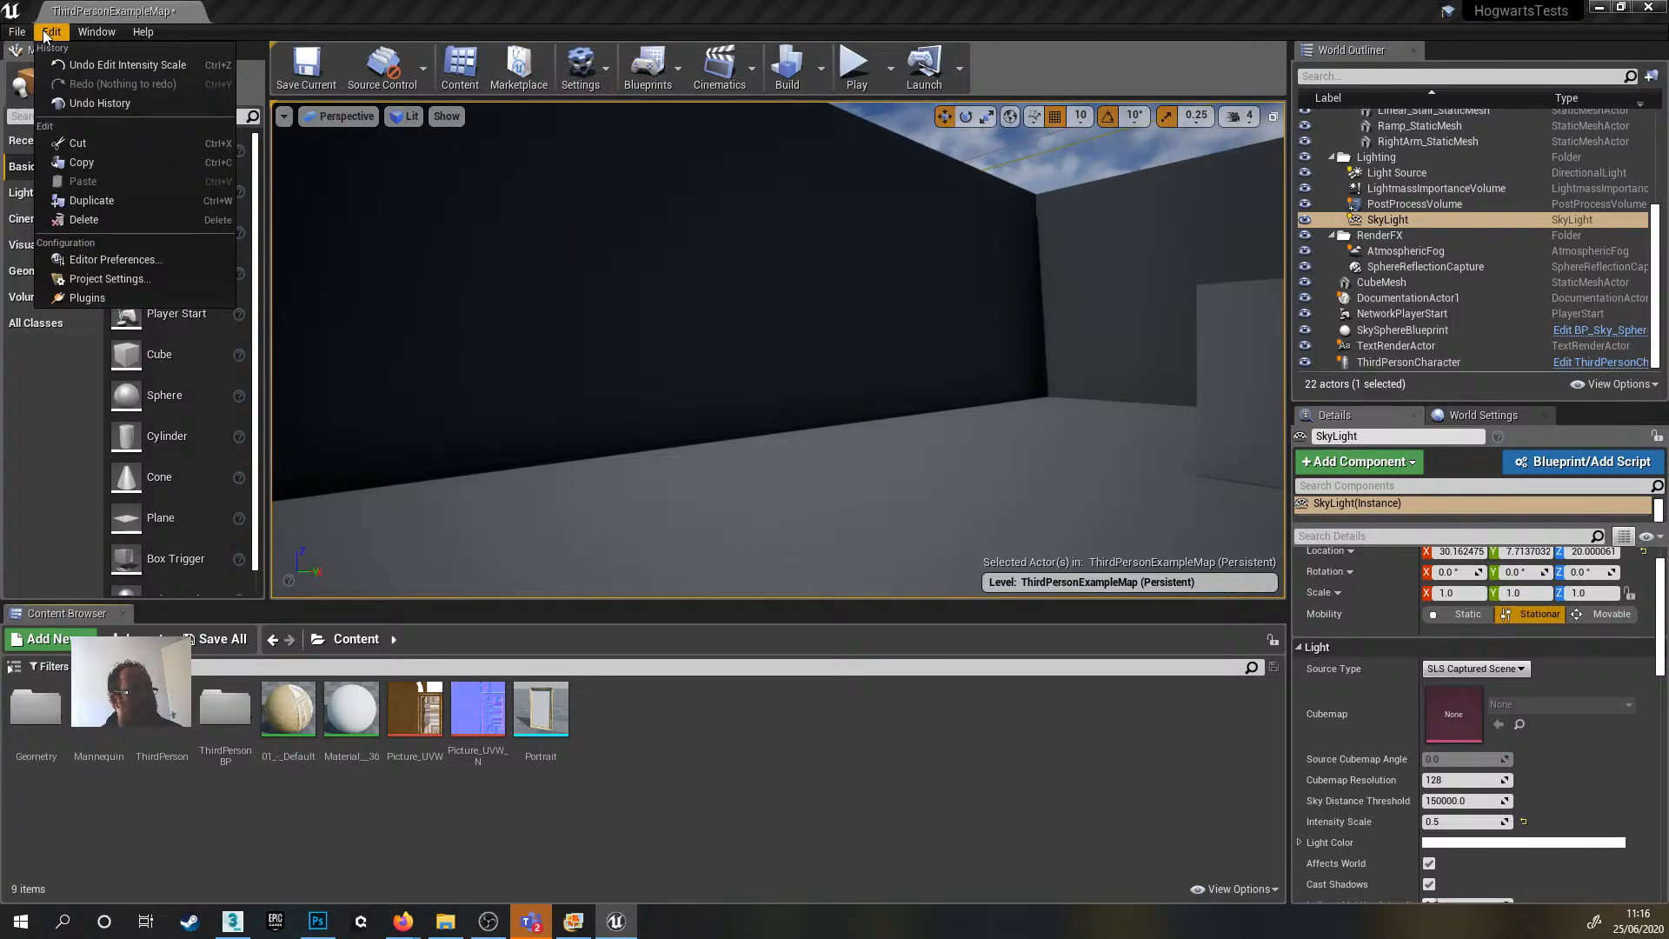
click(89, 299)
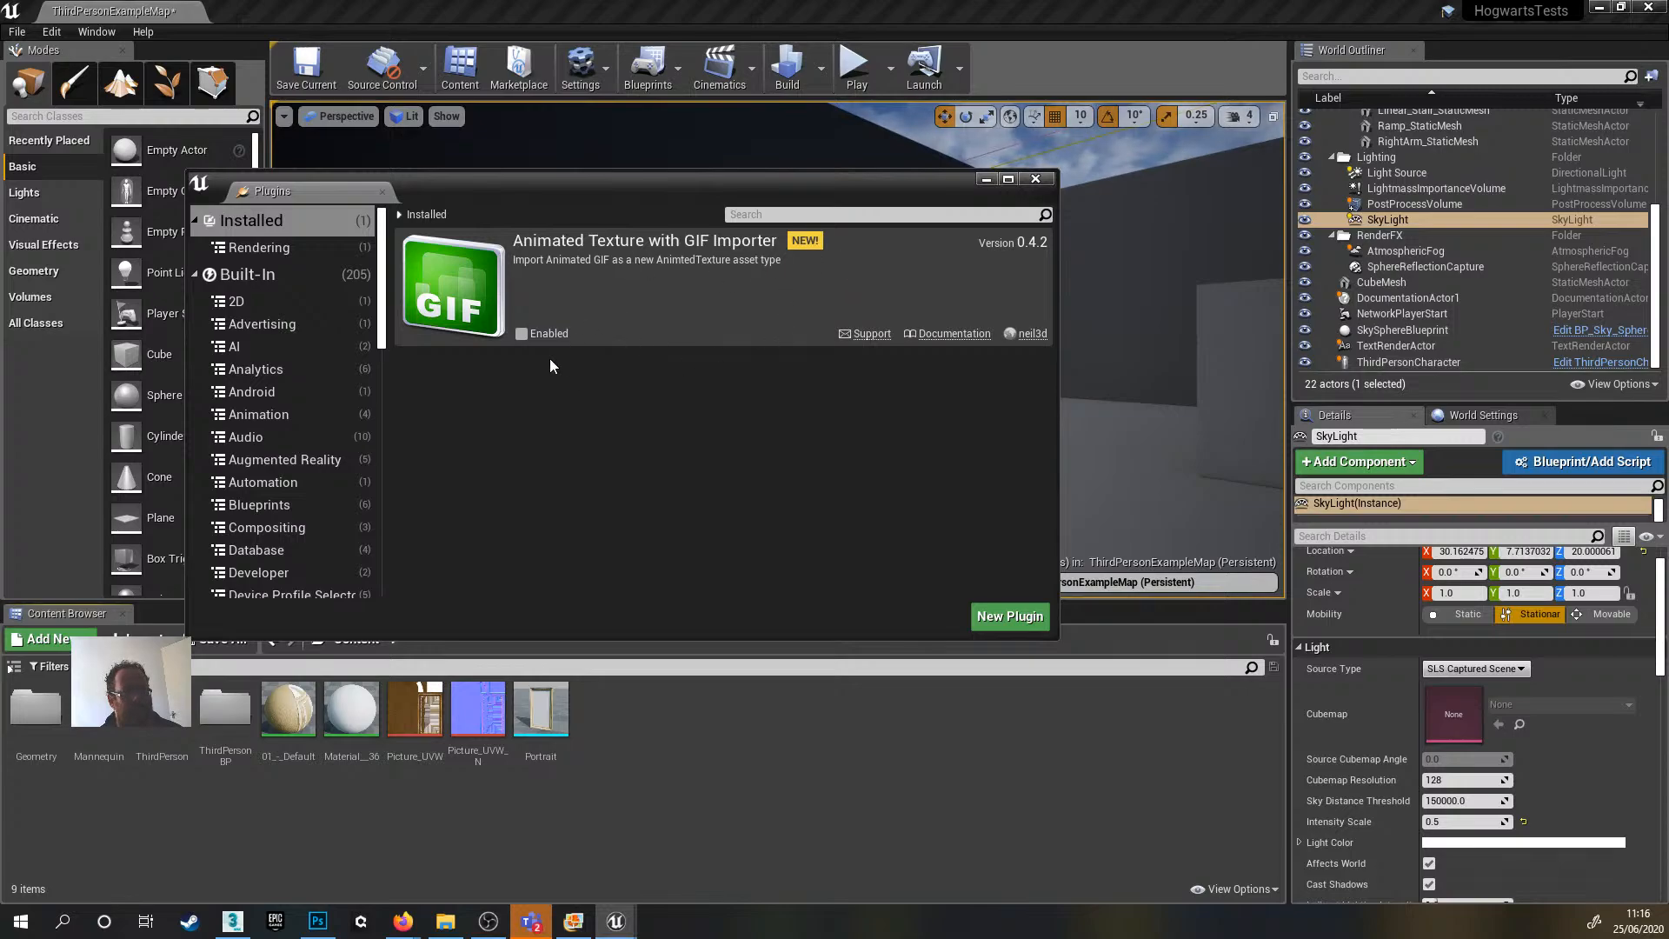
click(525, 334)
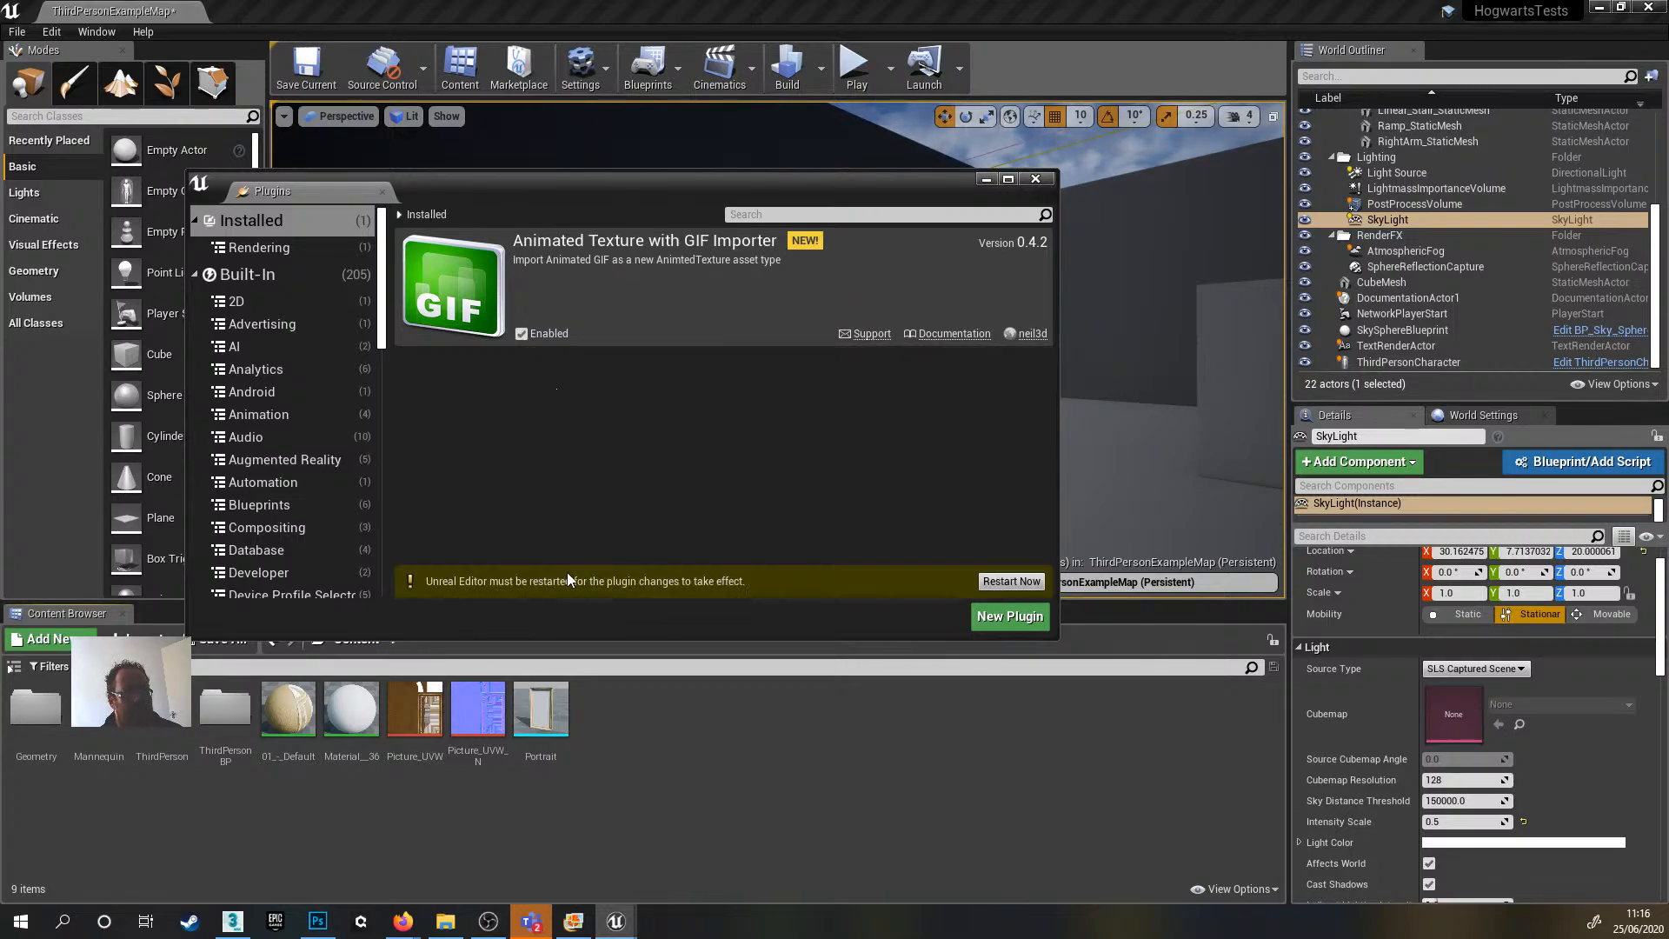
click(1011, 582)
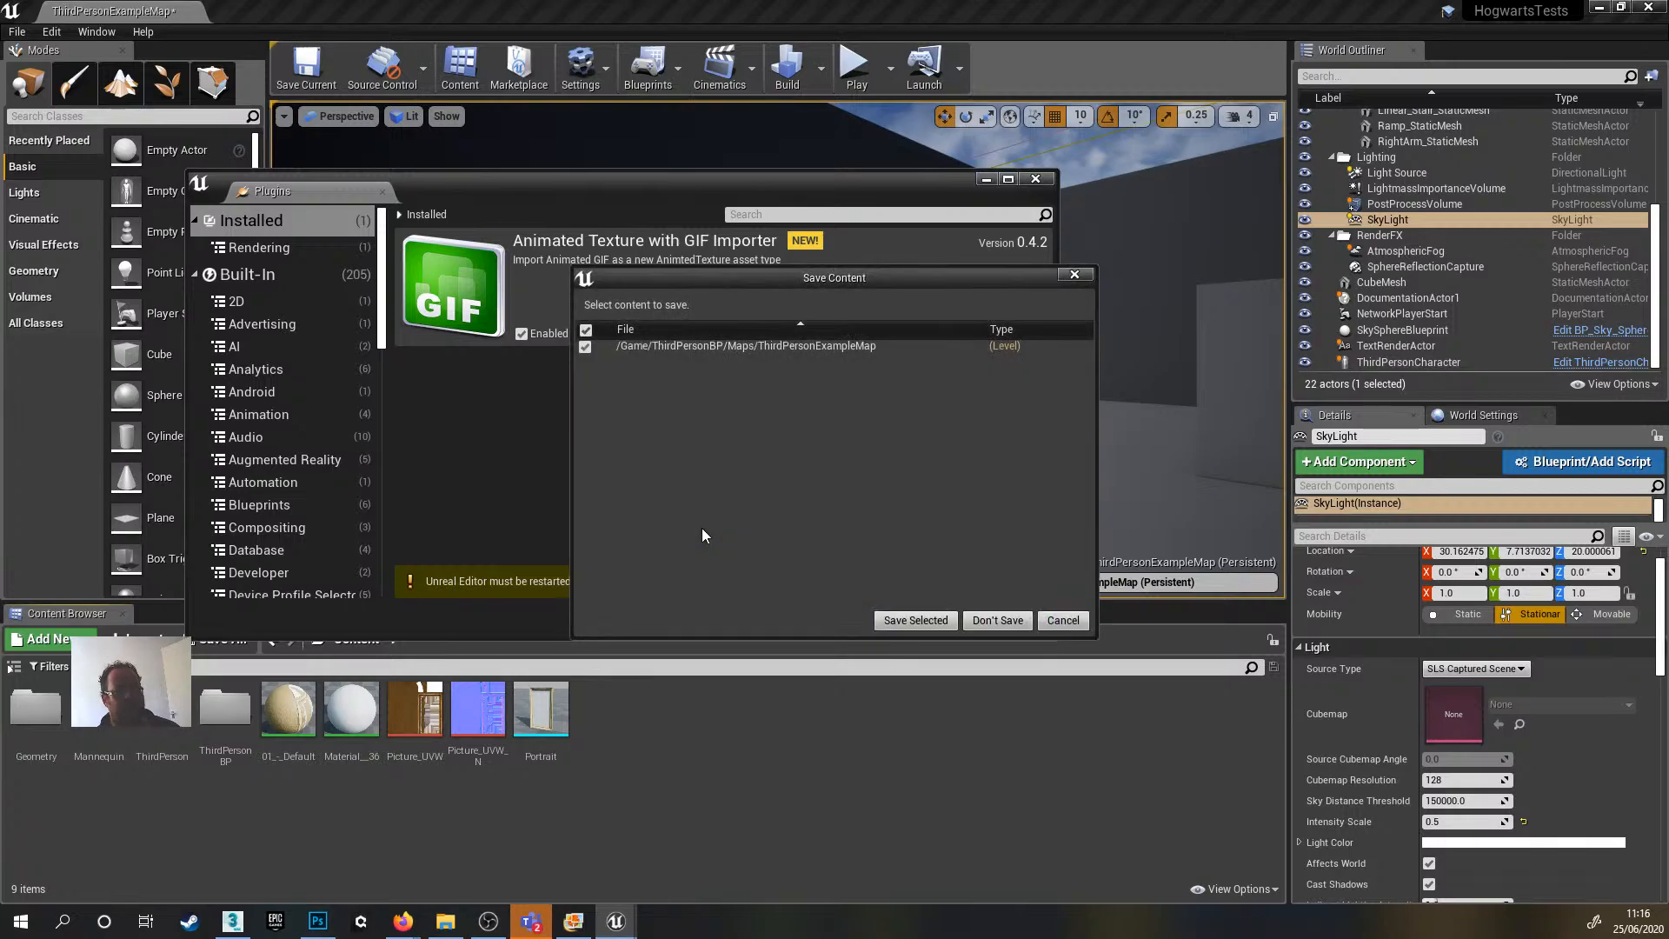
click(913, 619)
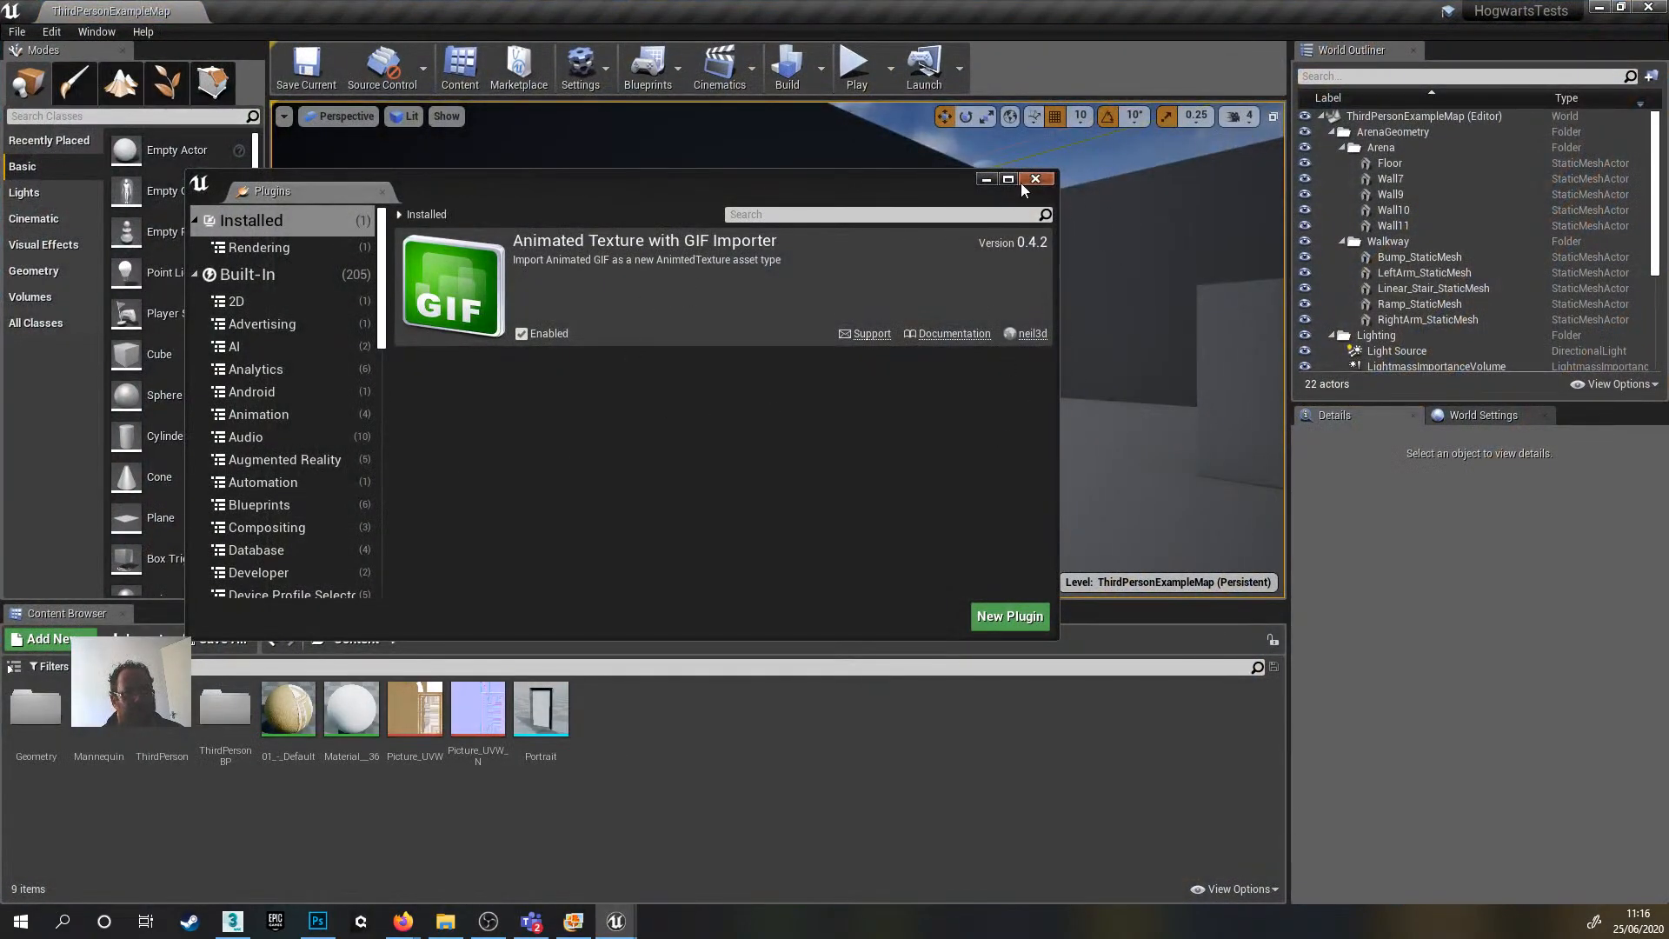
click(1034, 179)
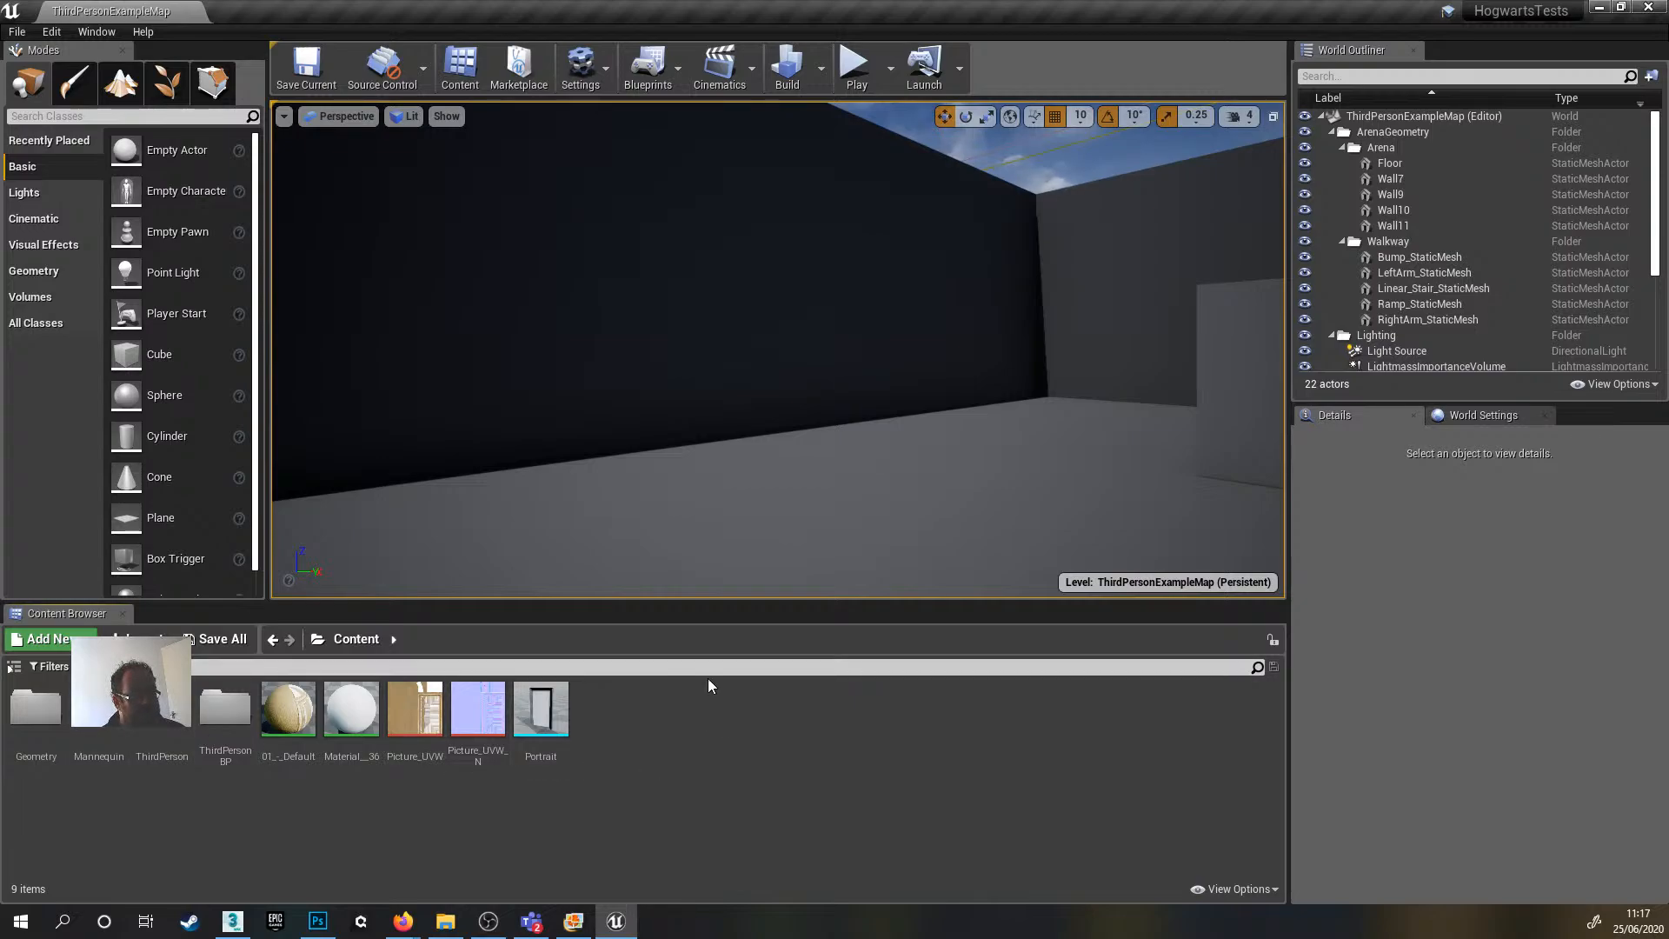
- Import LittleBronzeBumblebee-size_restricted.gif from the HPStairs folder on the Desktop into the Content folder
click(136, 638)
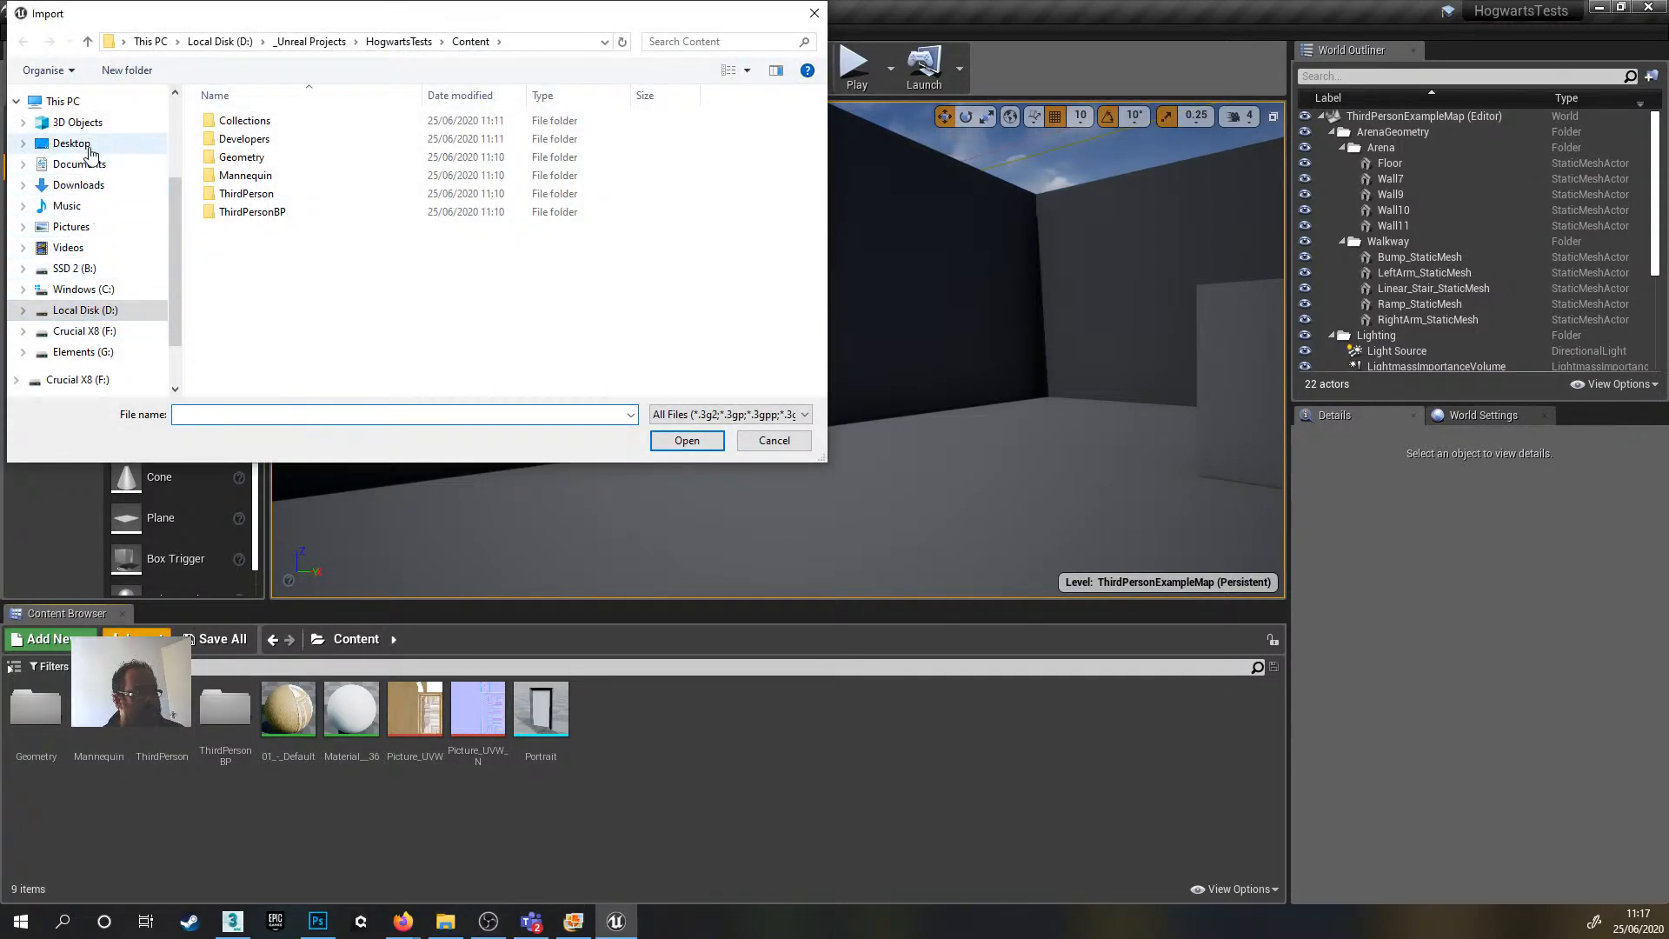
click(71, 143)
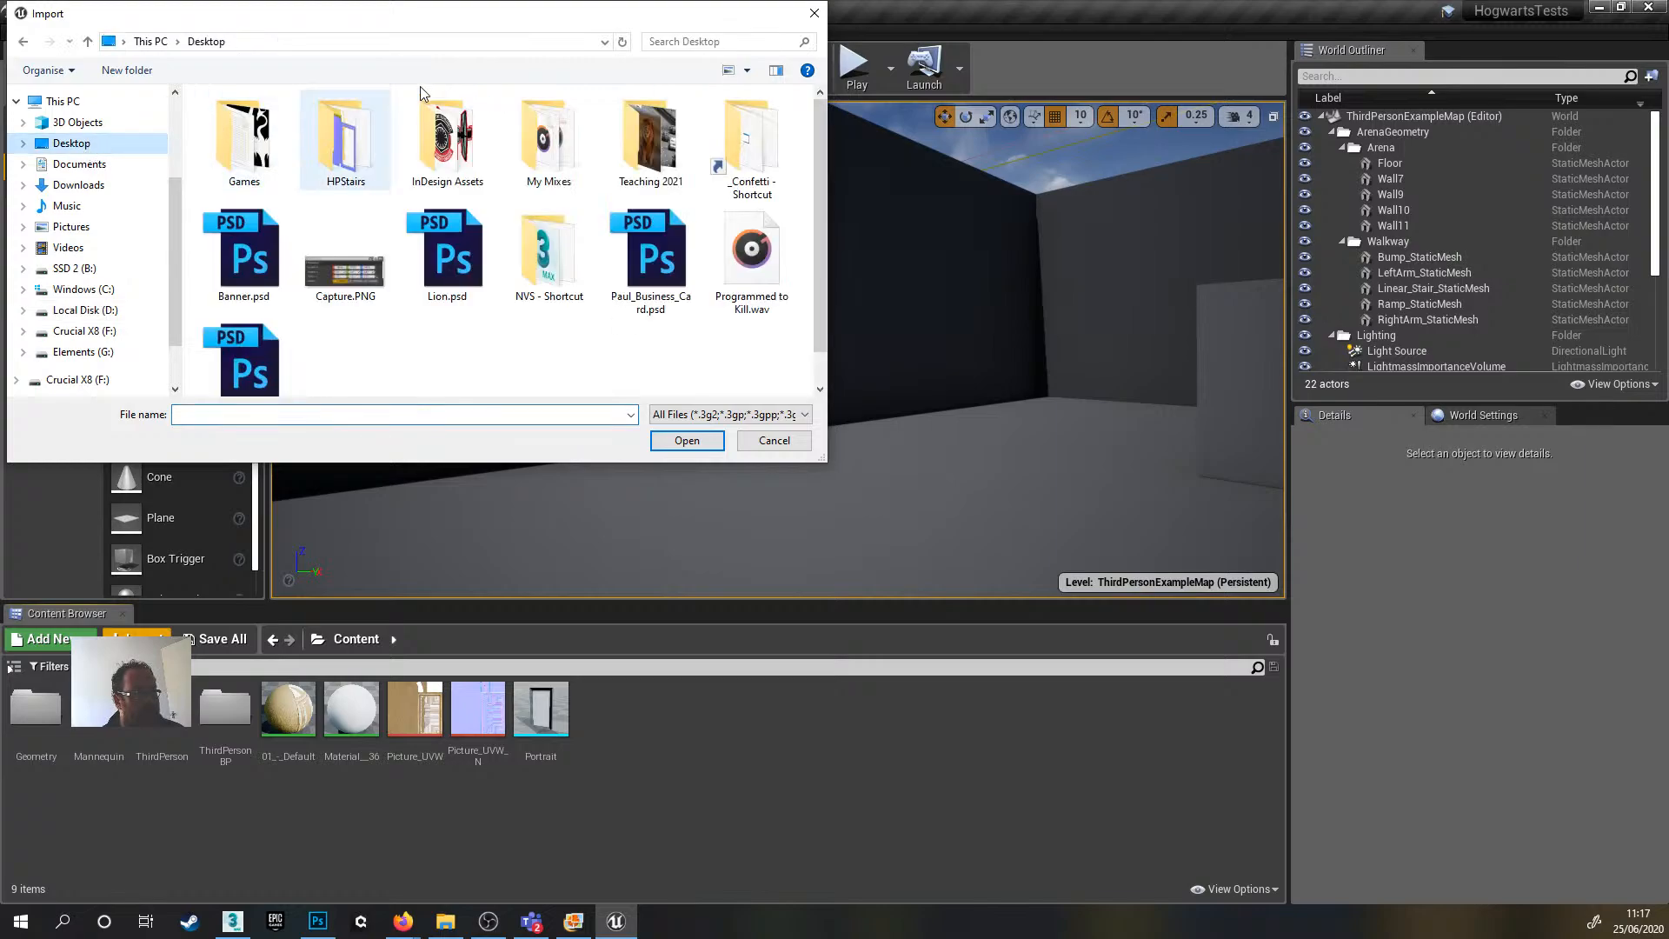
double_click(346, 144)
click(656, 146)
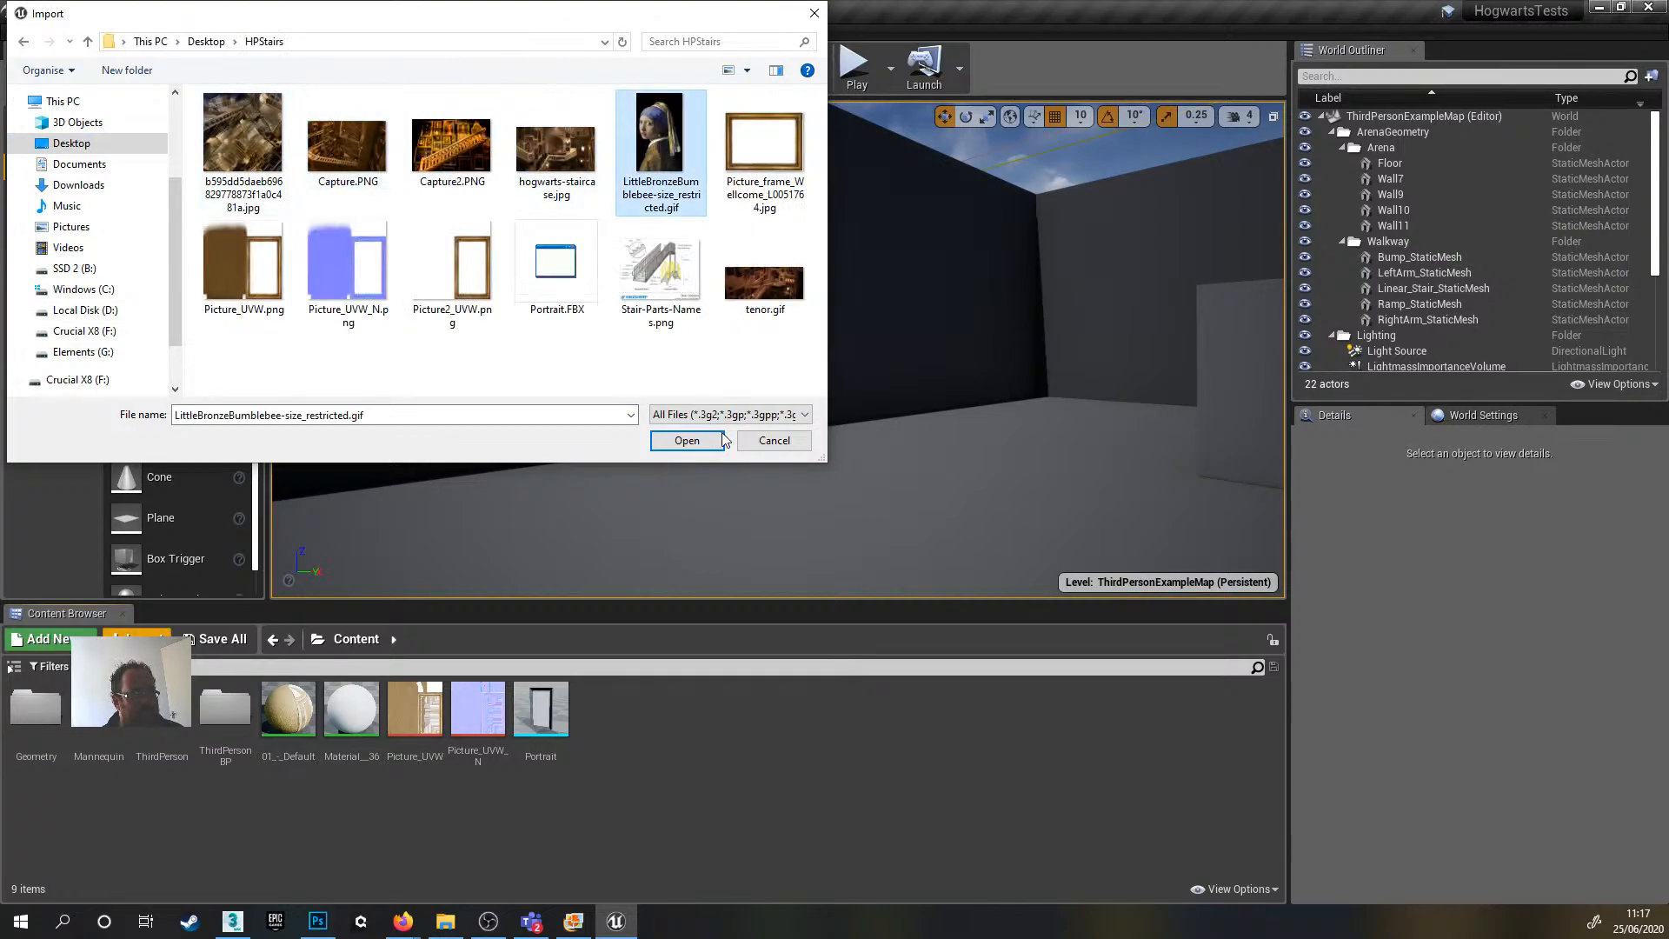
click(686, 440)
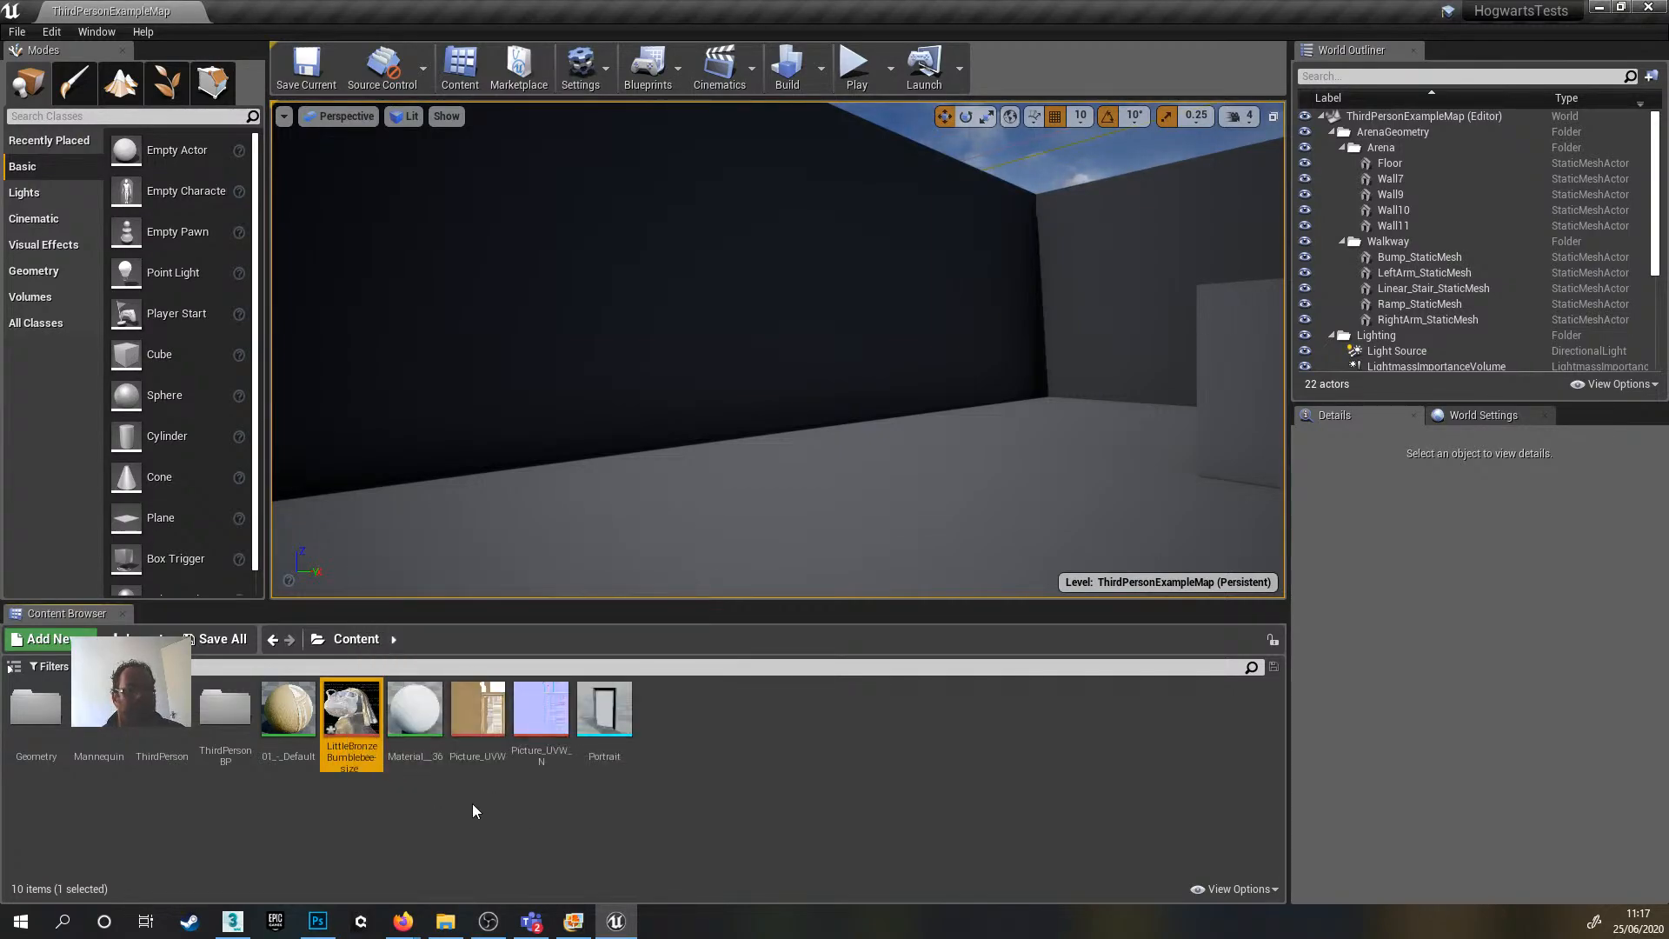
right_drag(435, 513, 445, 520)
mouse_move(700, 458)
right_down()
mouse_move(948, 435)
mouse_move(687, 408)
mouse_move(700, 459)
right_up()
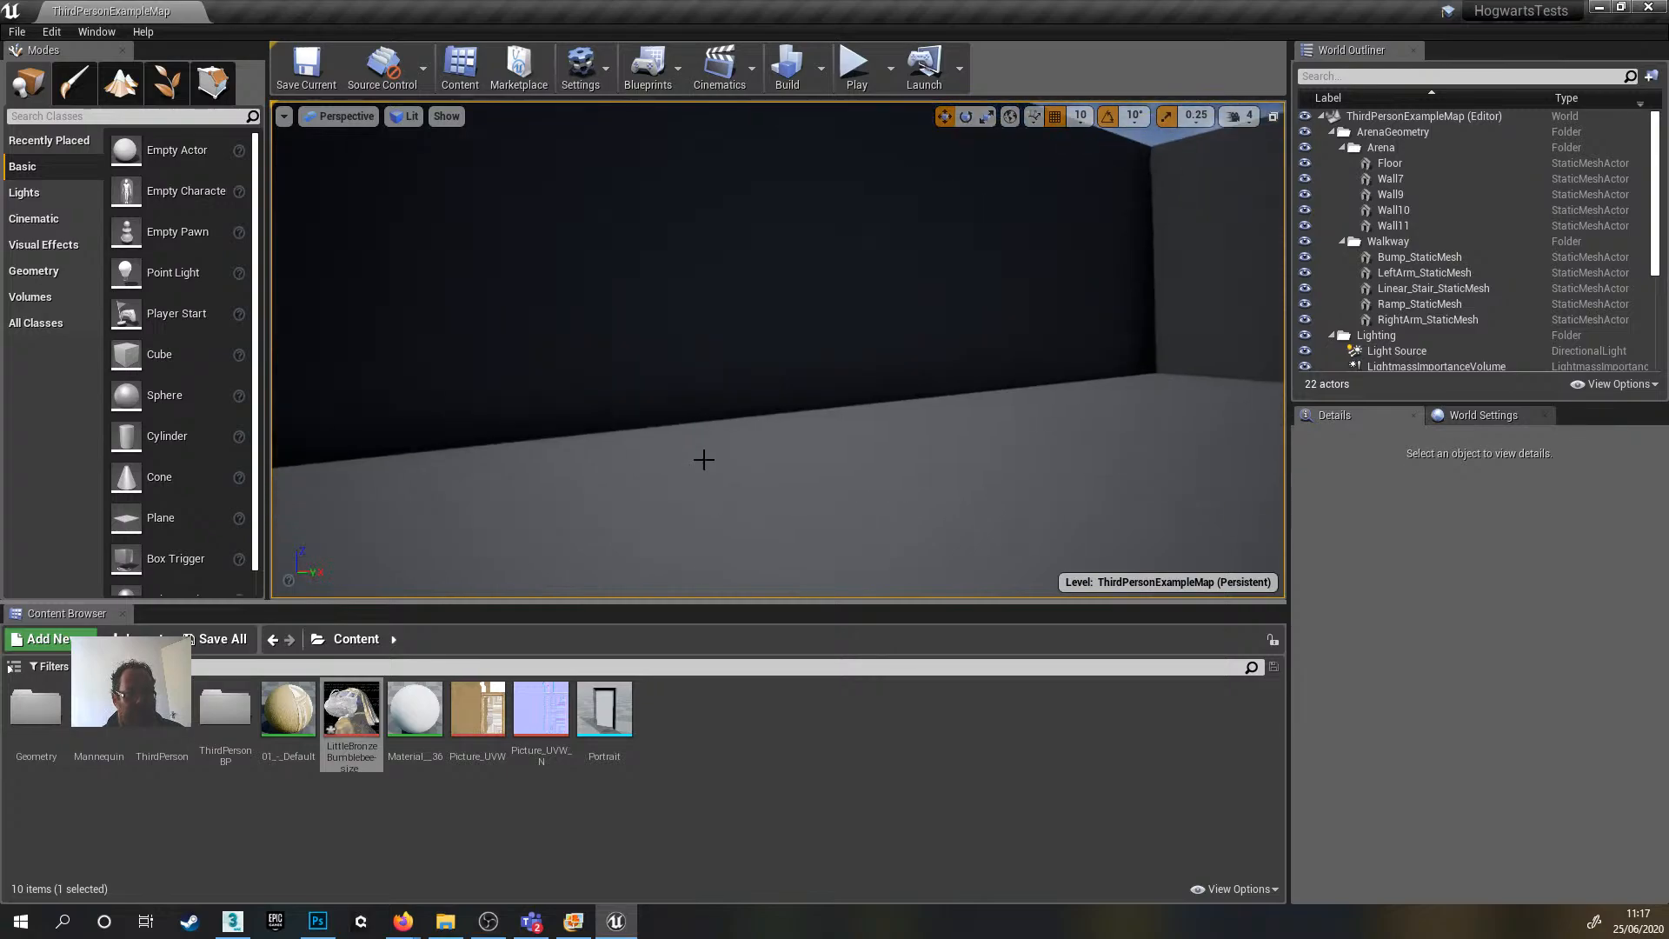
- Try a play rate of 3 on the imported animated texture, set it to 0.8 instead, and save and close the texture
double_click(351, 708)
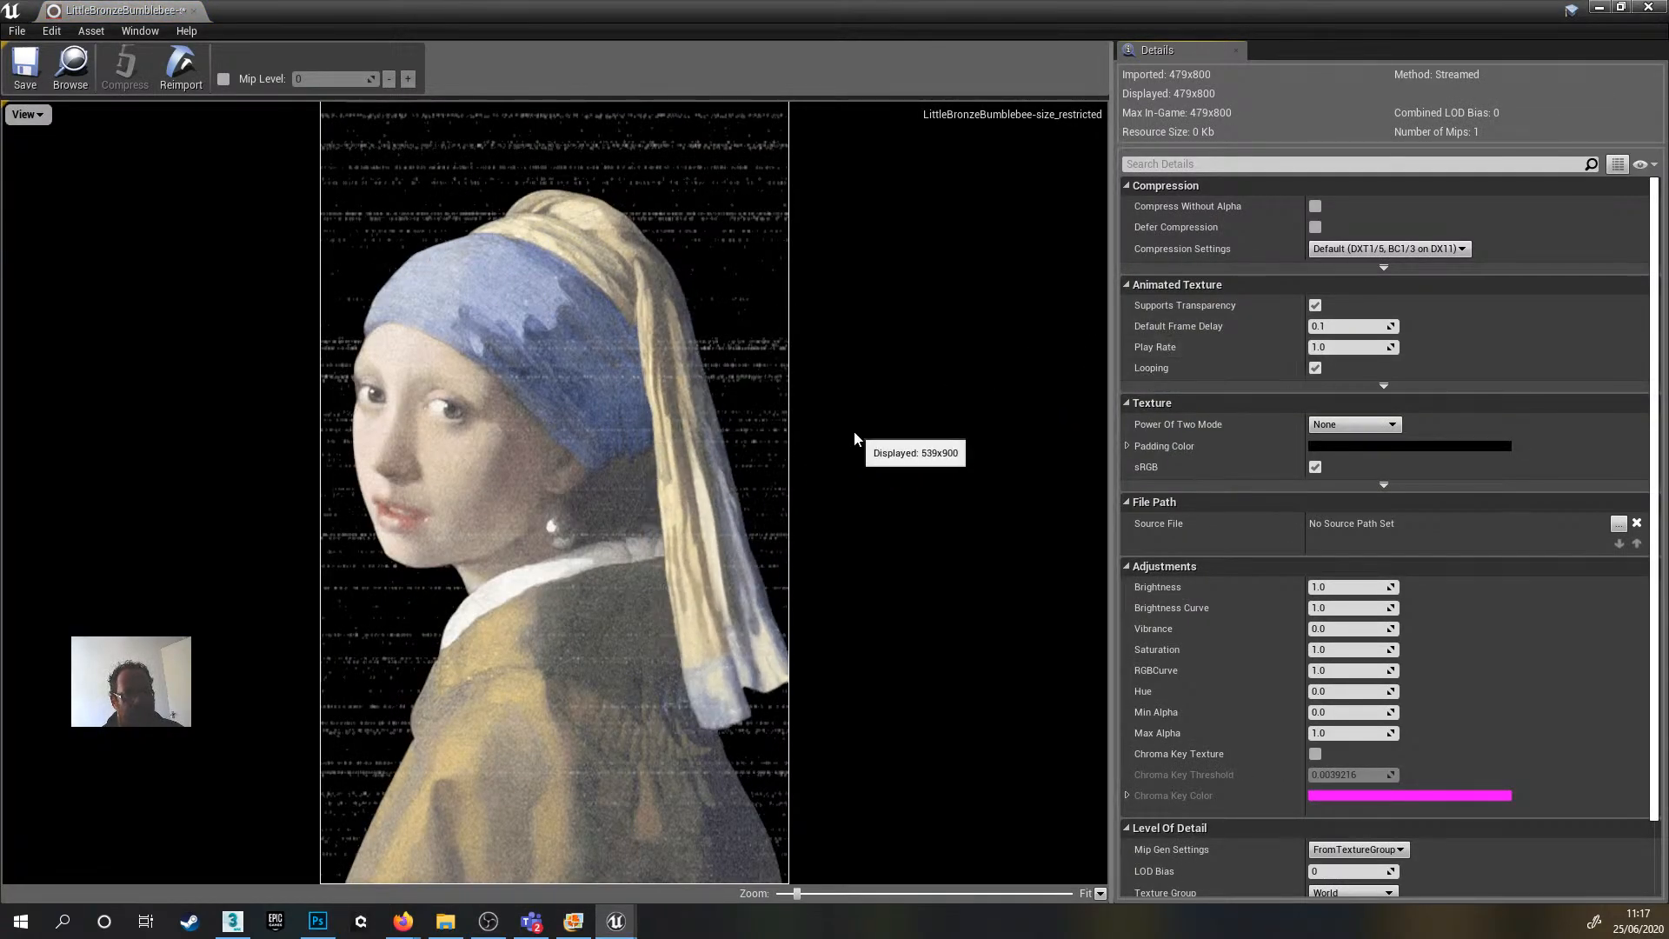
click(1359, 349)
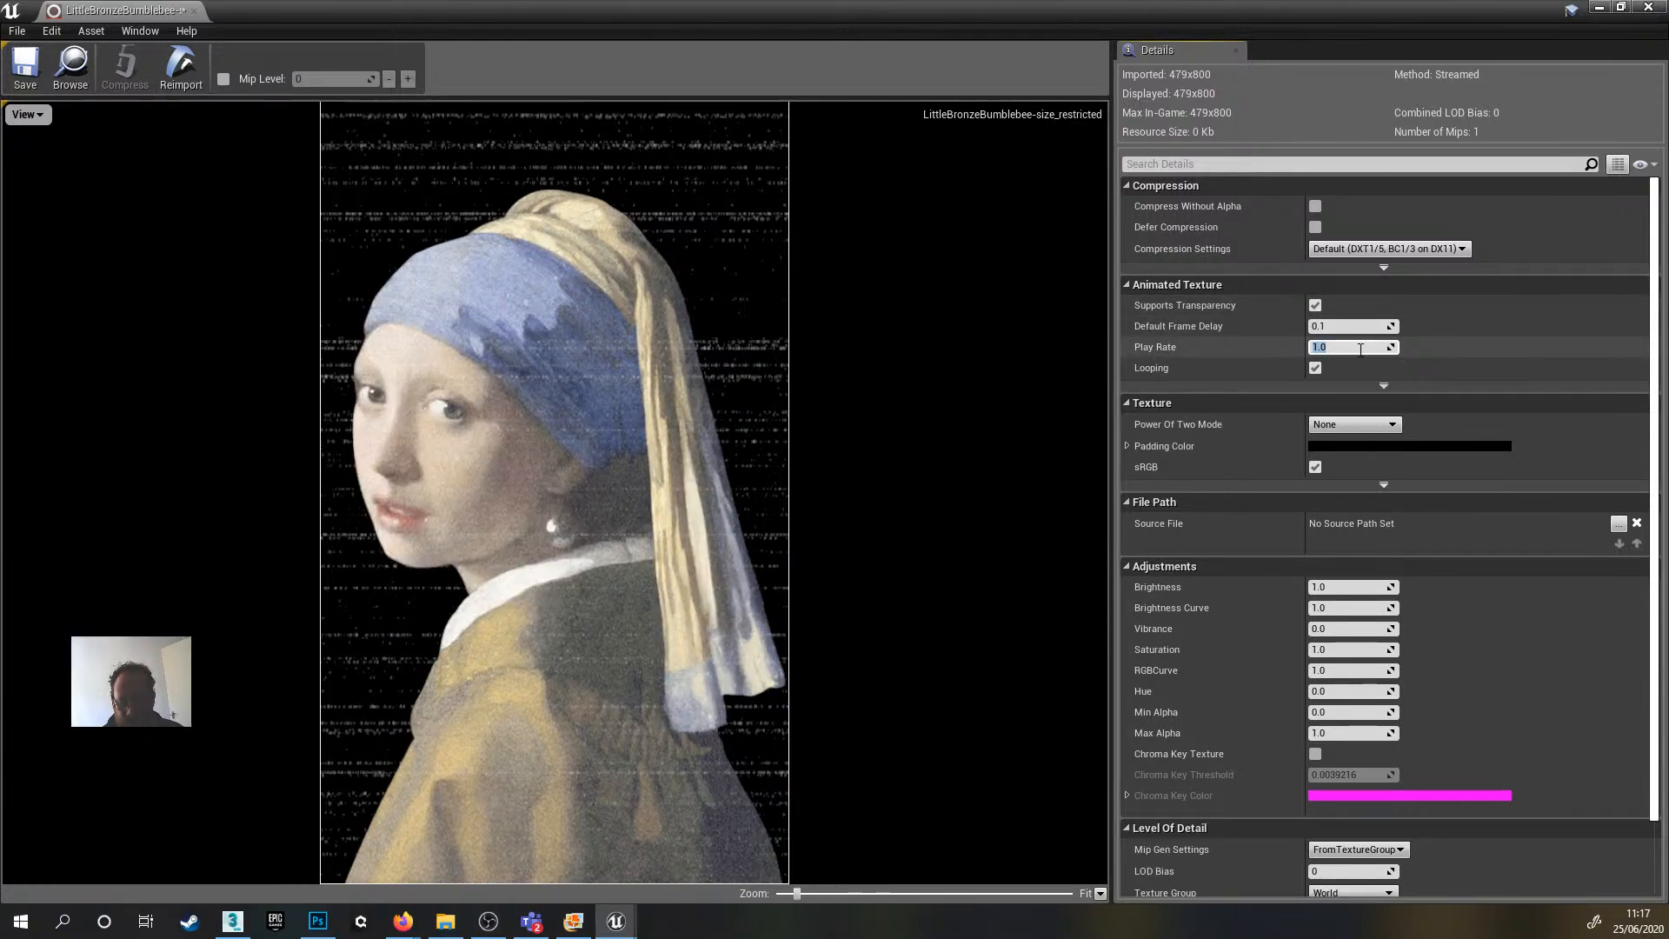
text(3)
key(Return)
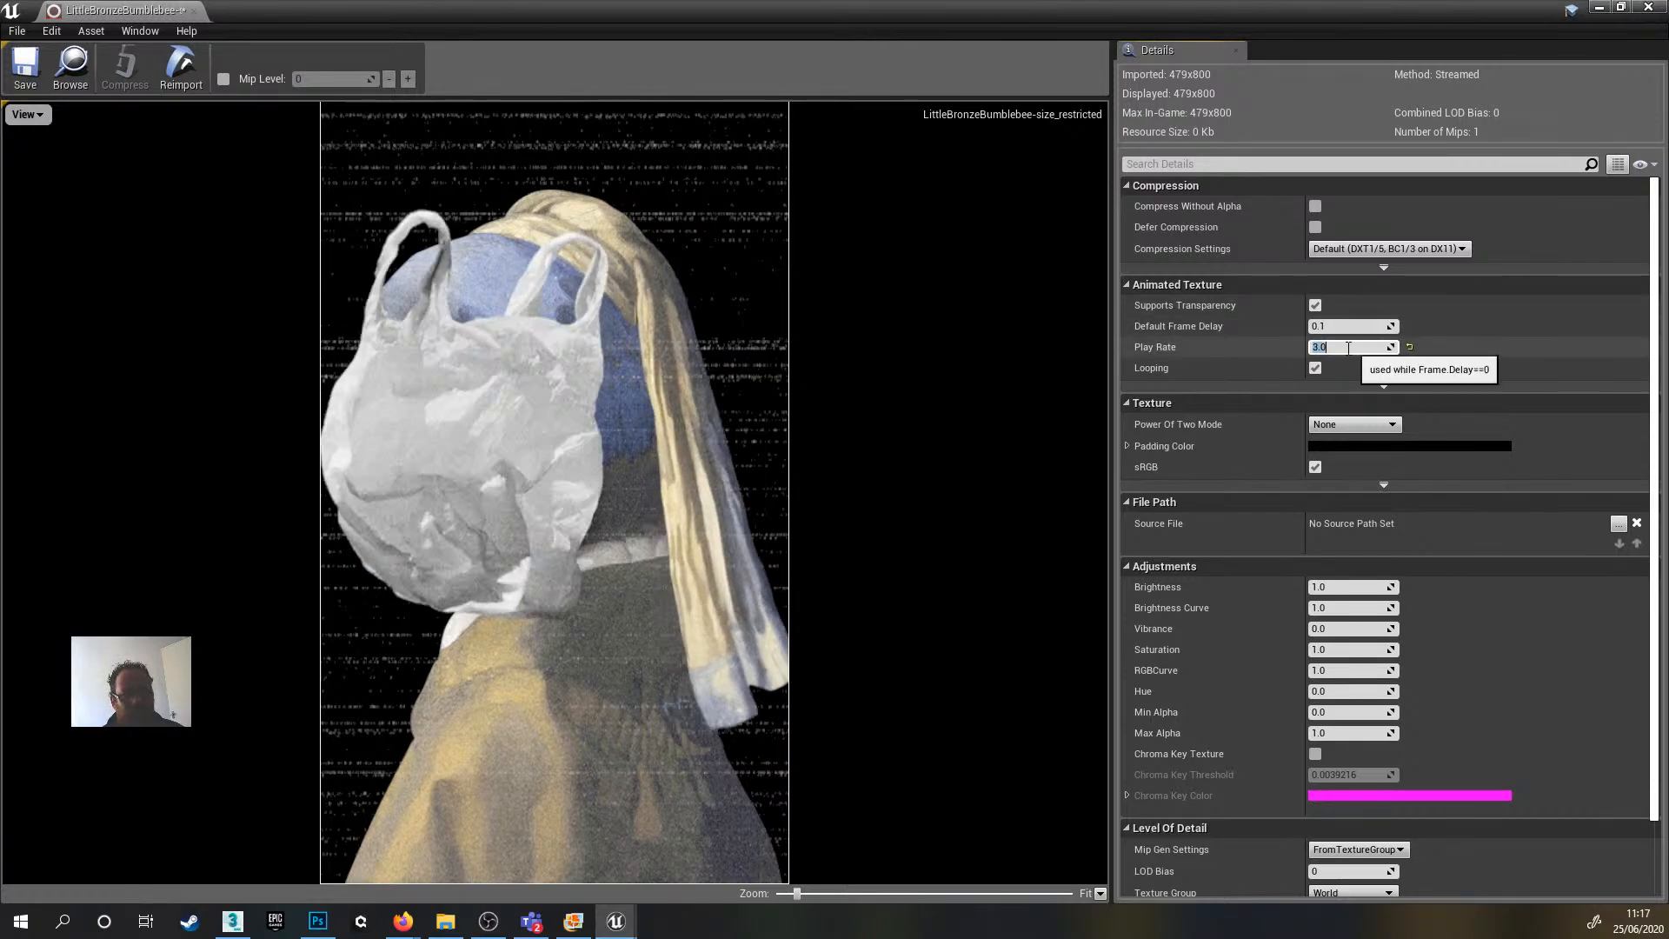
text(0.8)
key(Return)
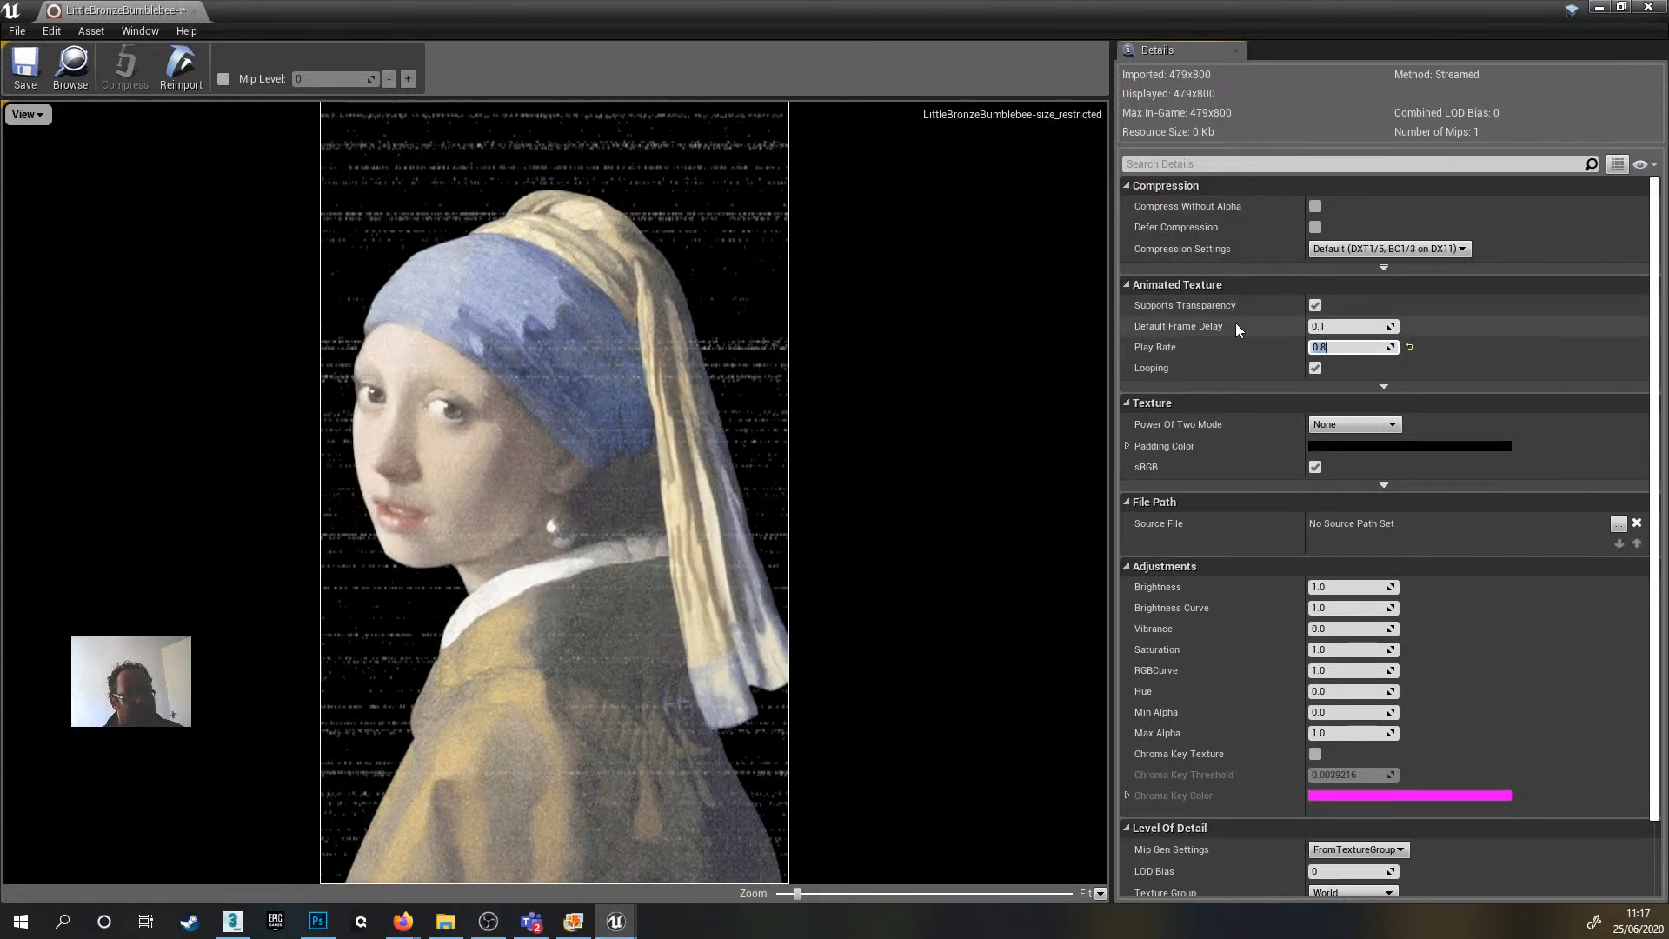
click(29, 73)
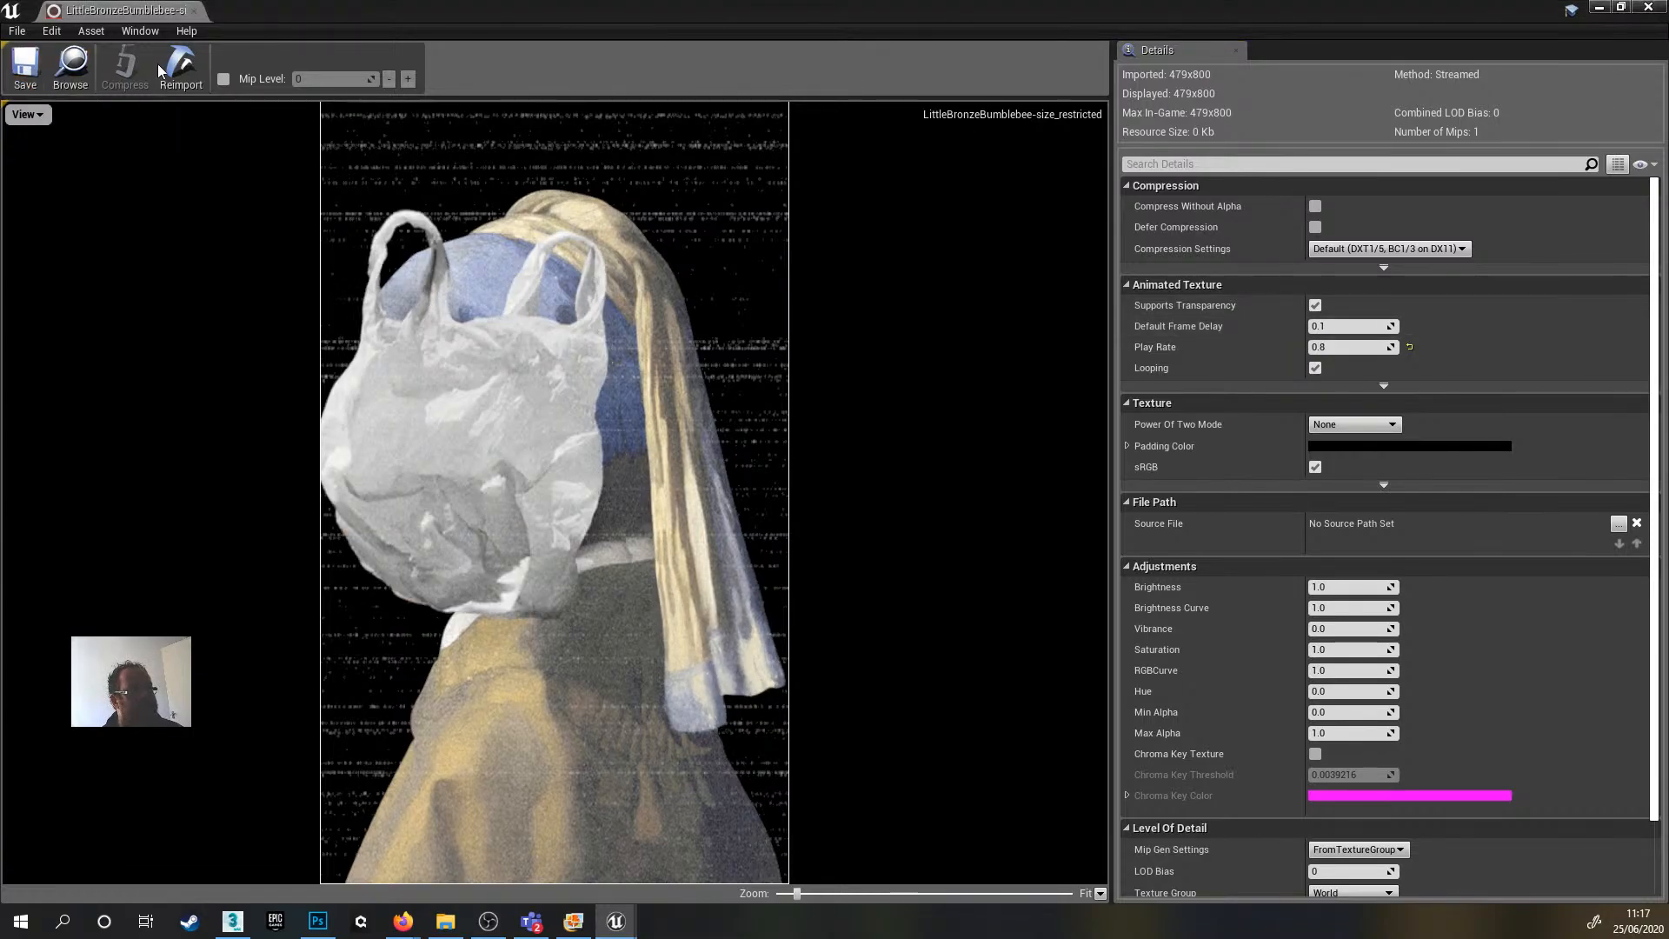
click(193, 12)
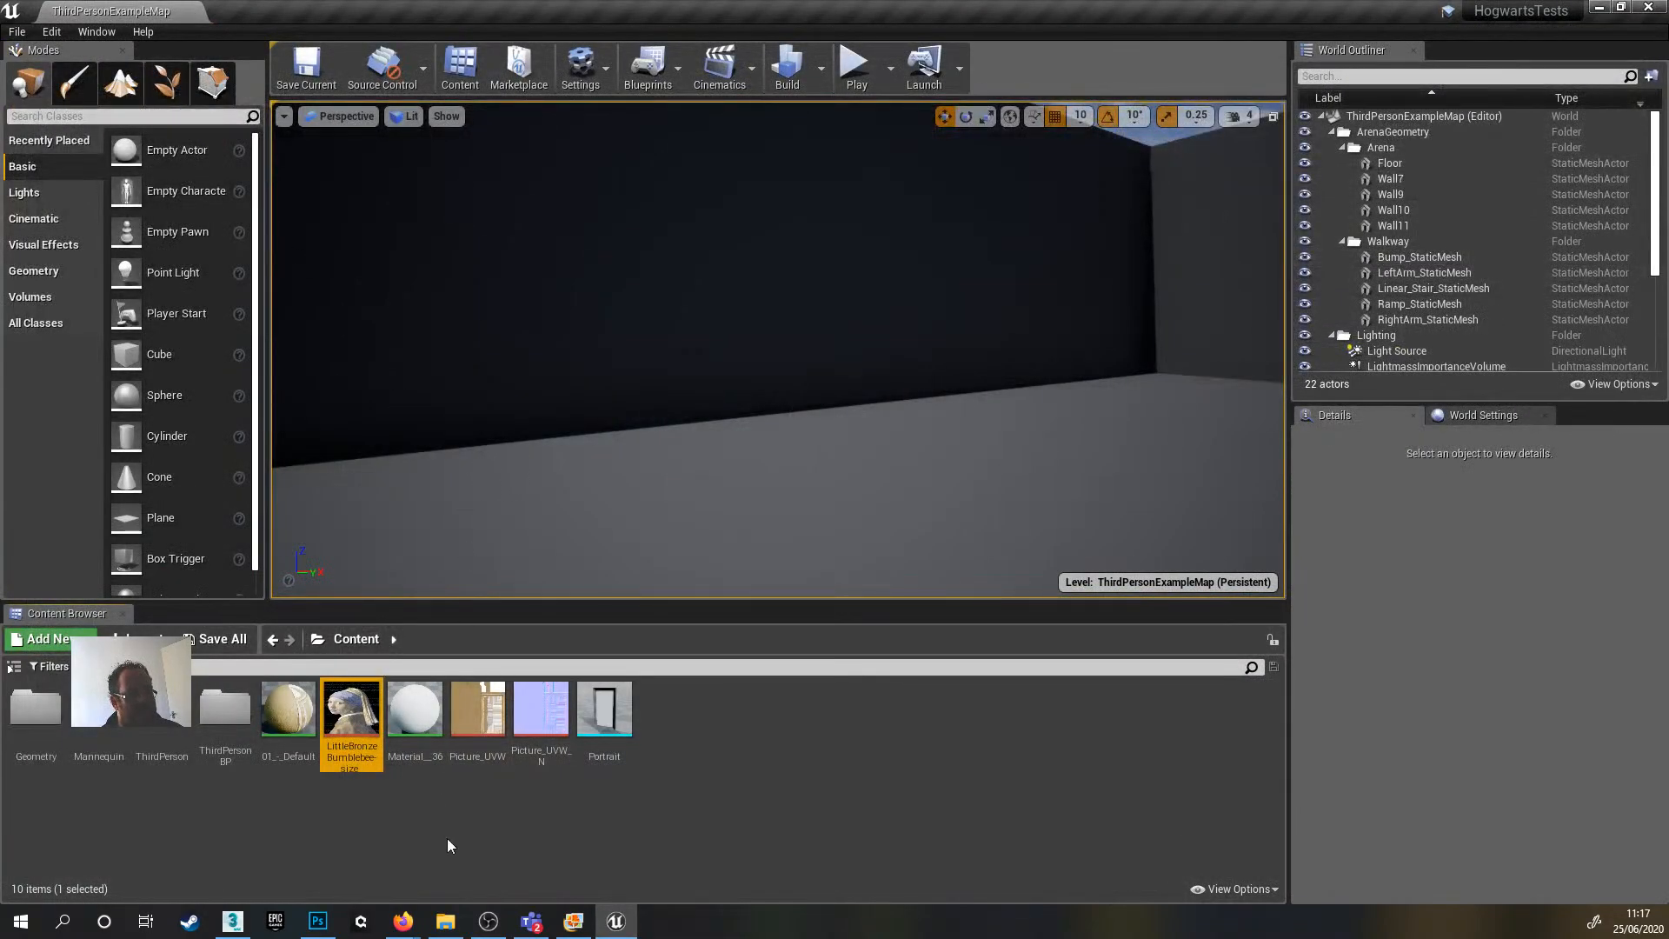
- Force delete the Material__36 asset from the Content folder despite its reference in Portrait
click(410, 714)
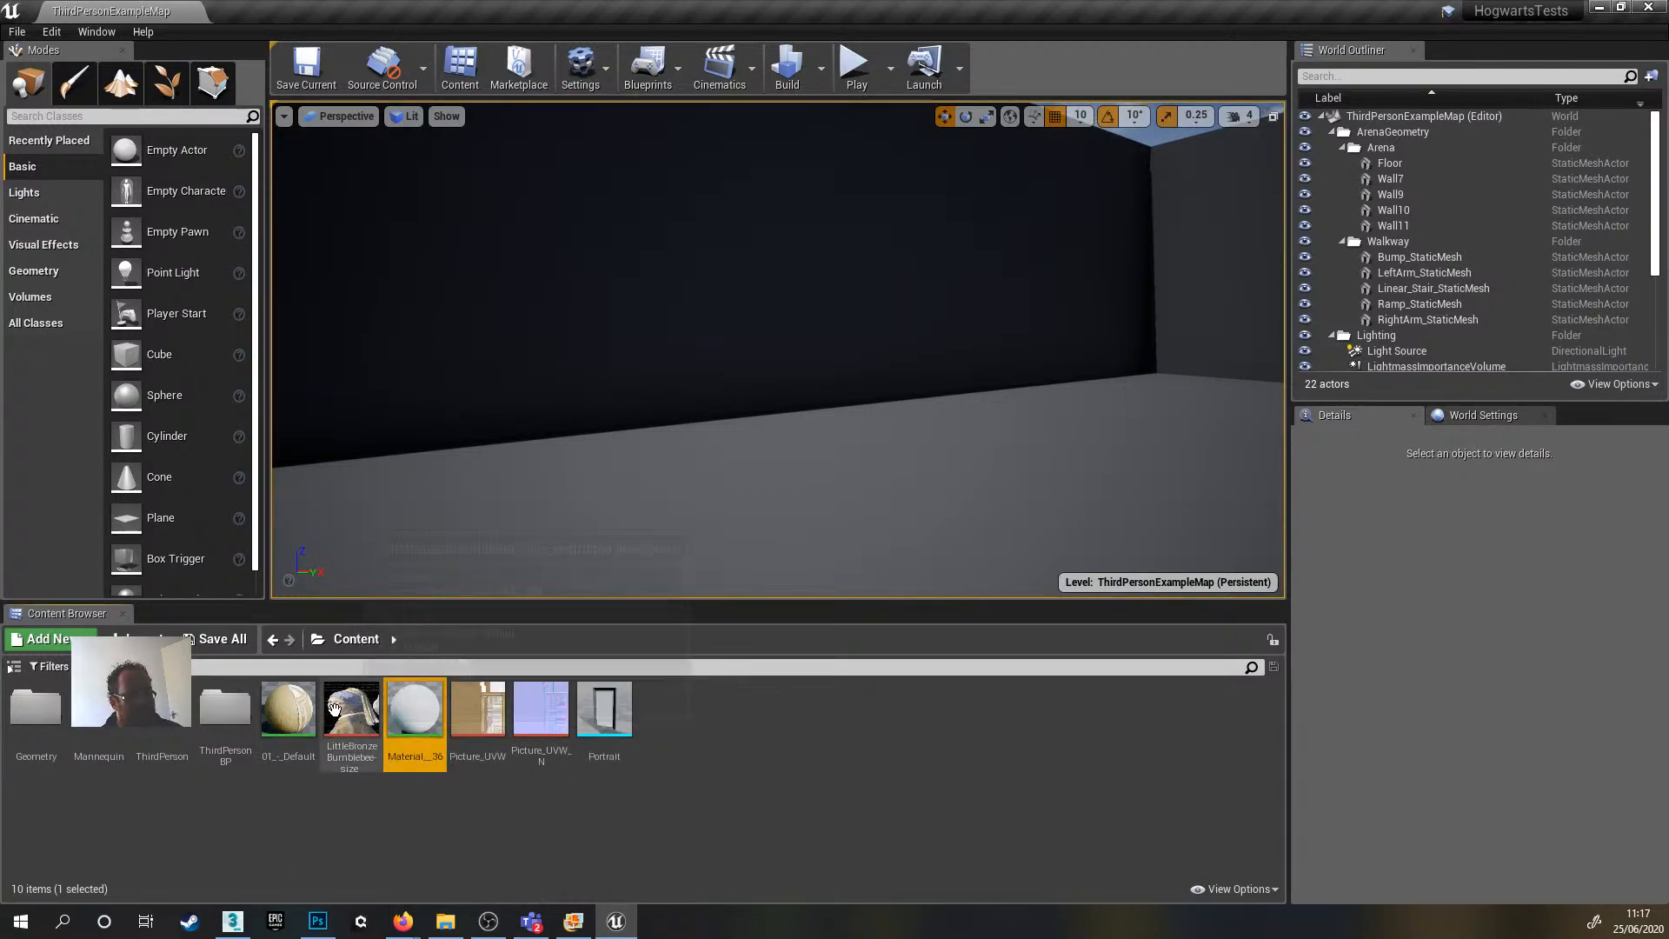
key(Delete)
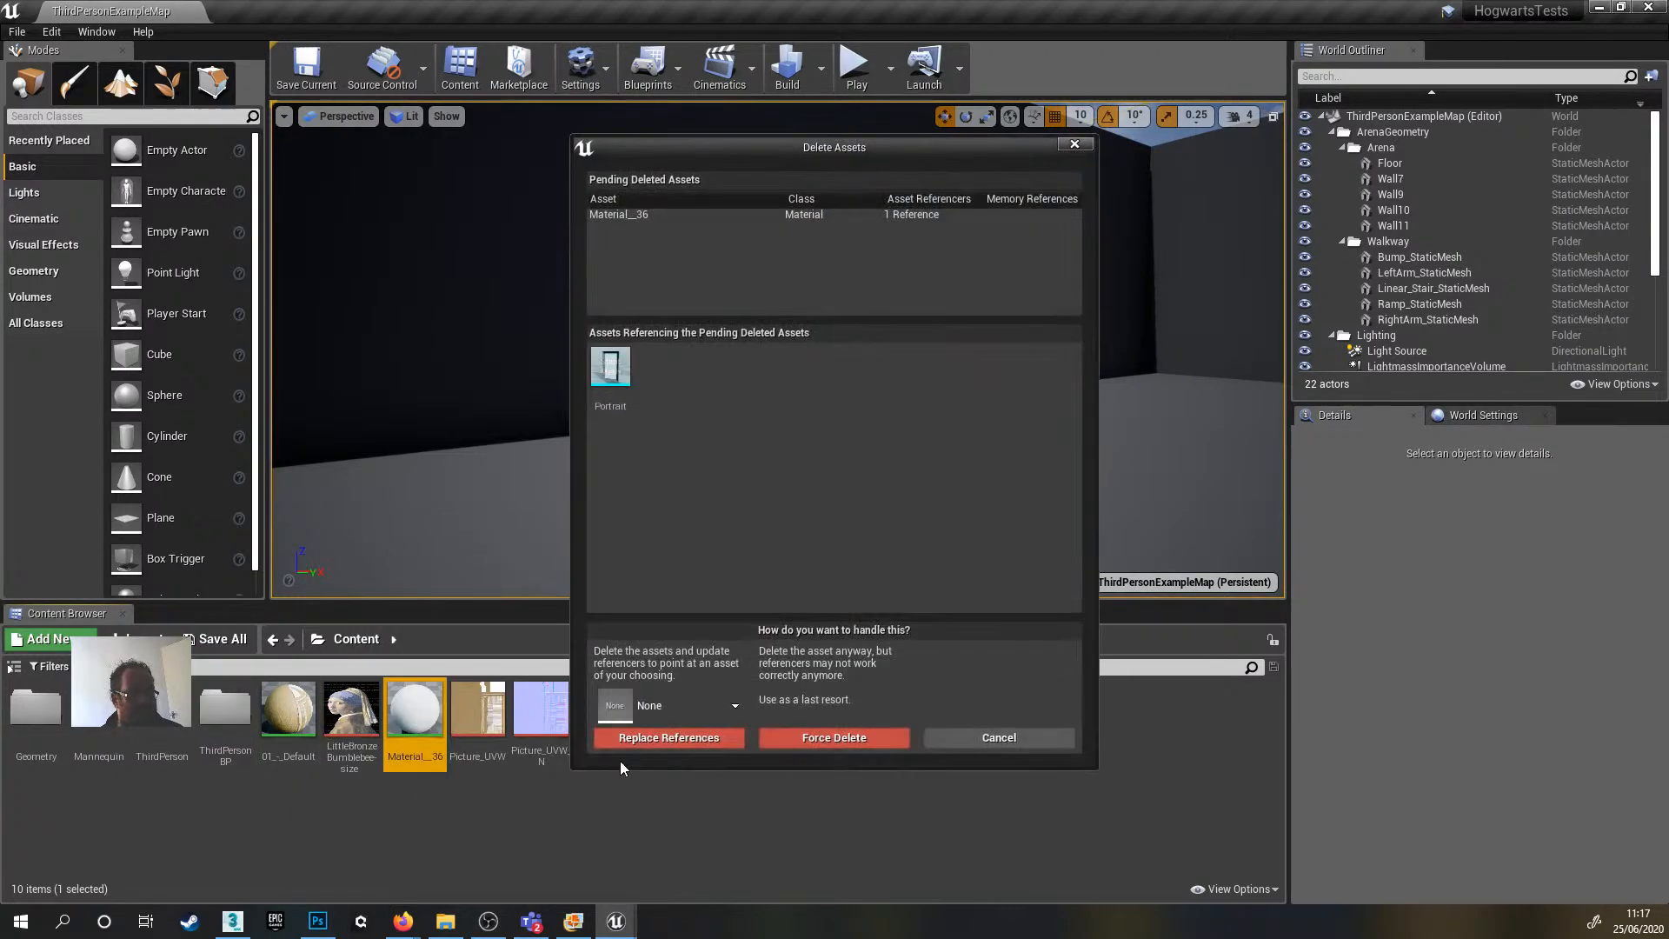
click(826, 737)
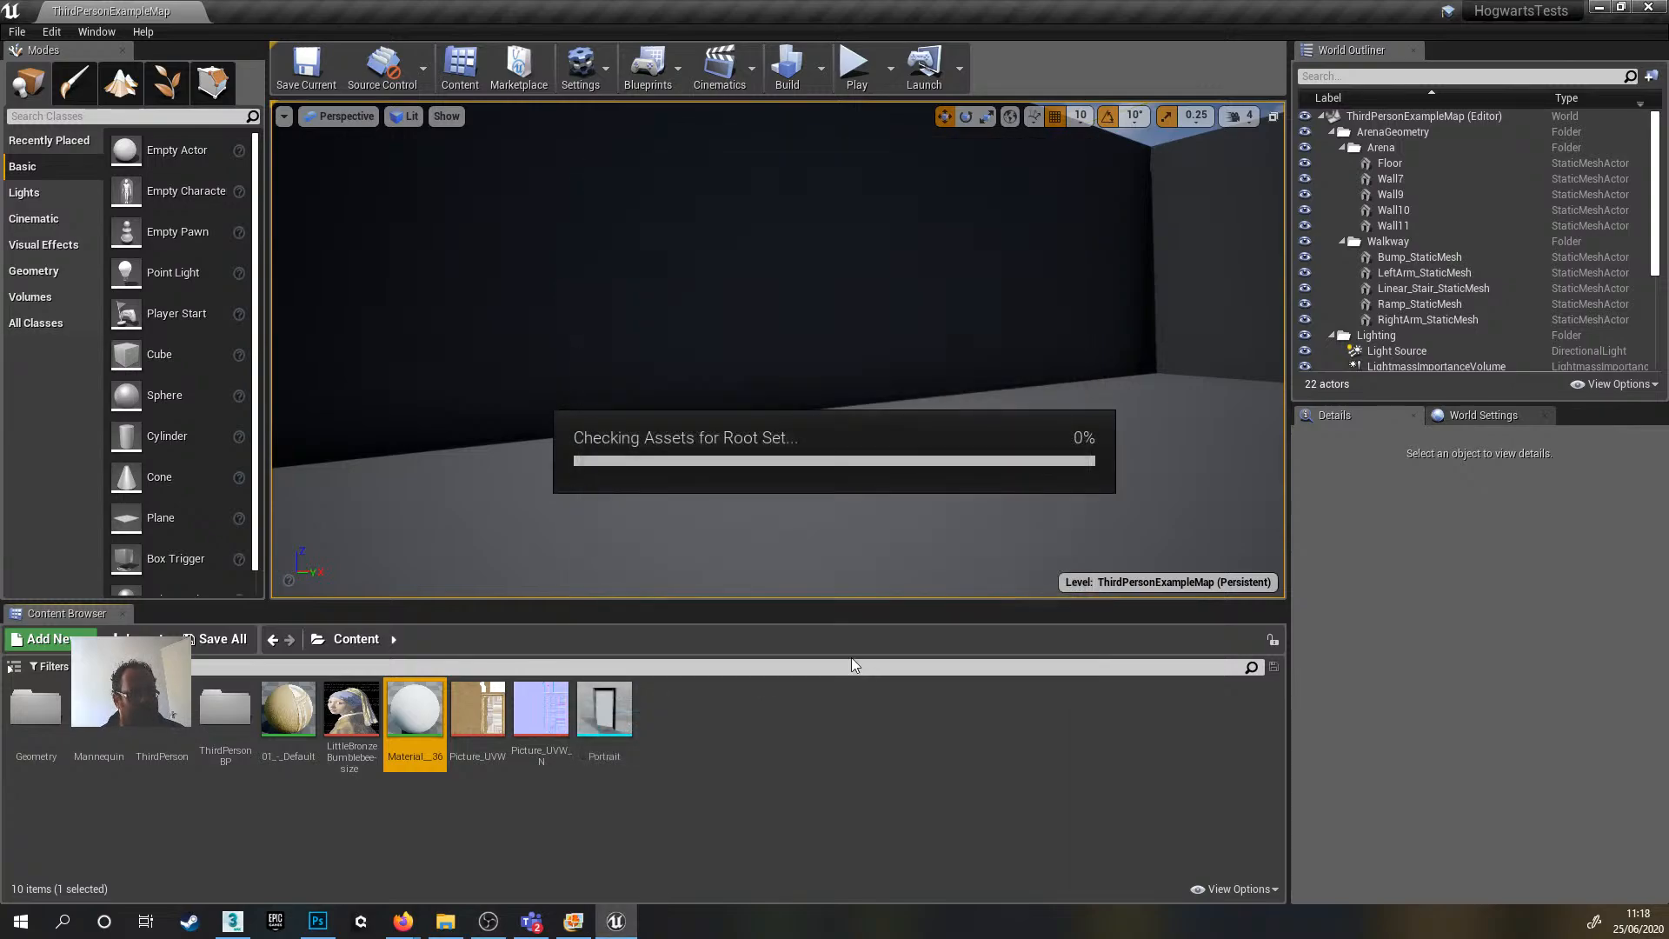
- Create a material from the LittleBronzeBumblebee animated texture and open it for editing
right_click(351, 741)
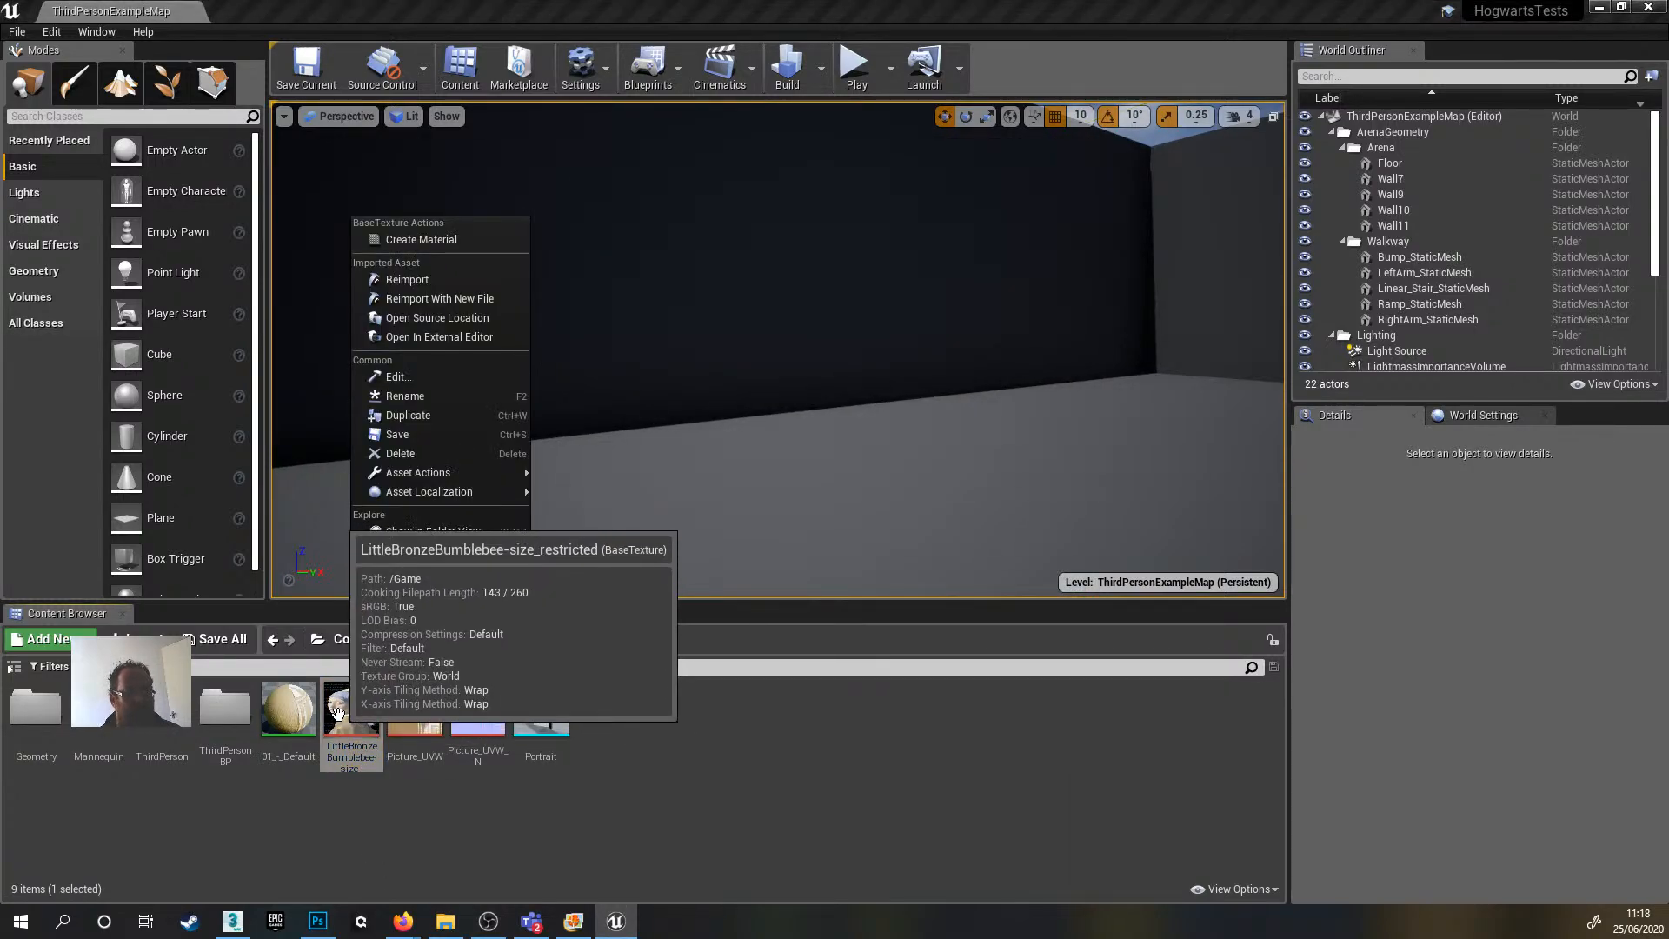
click(451, 241)
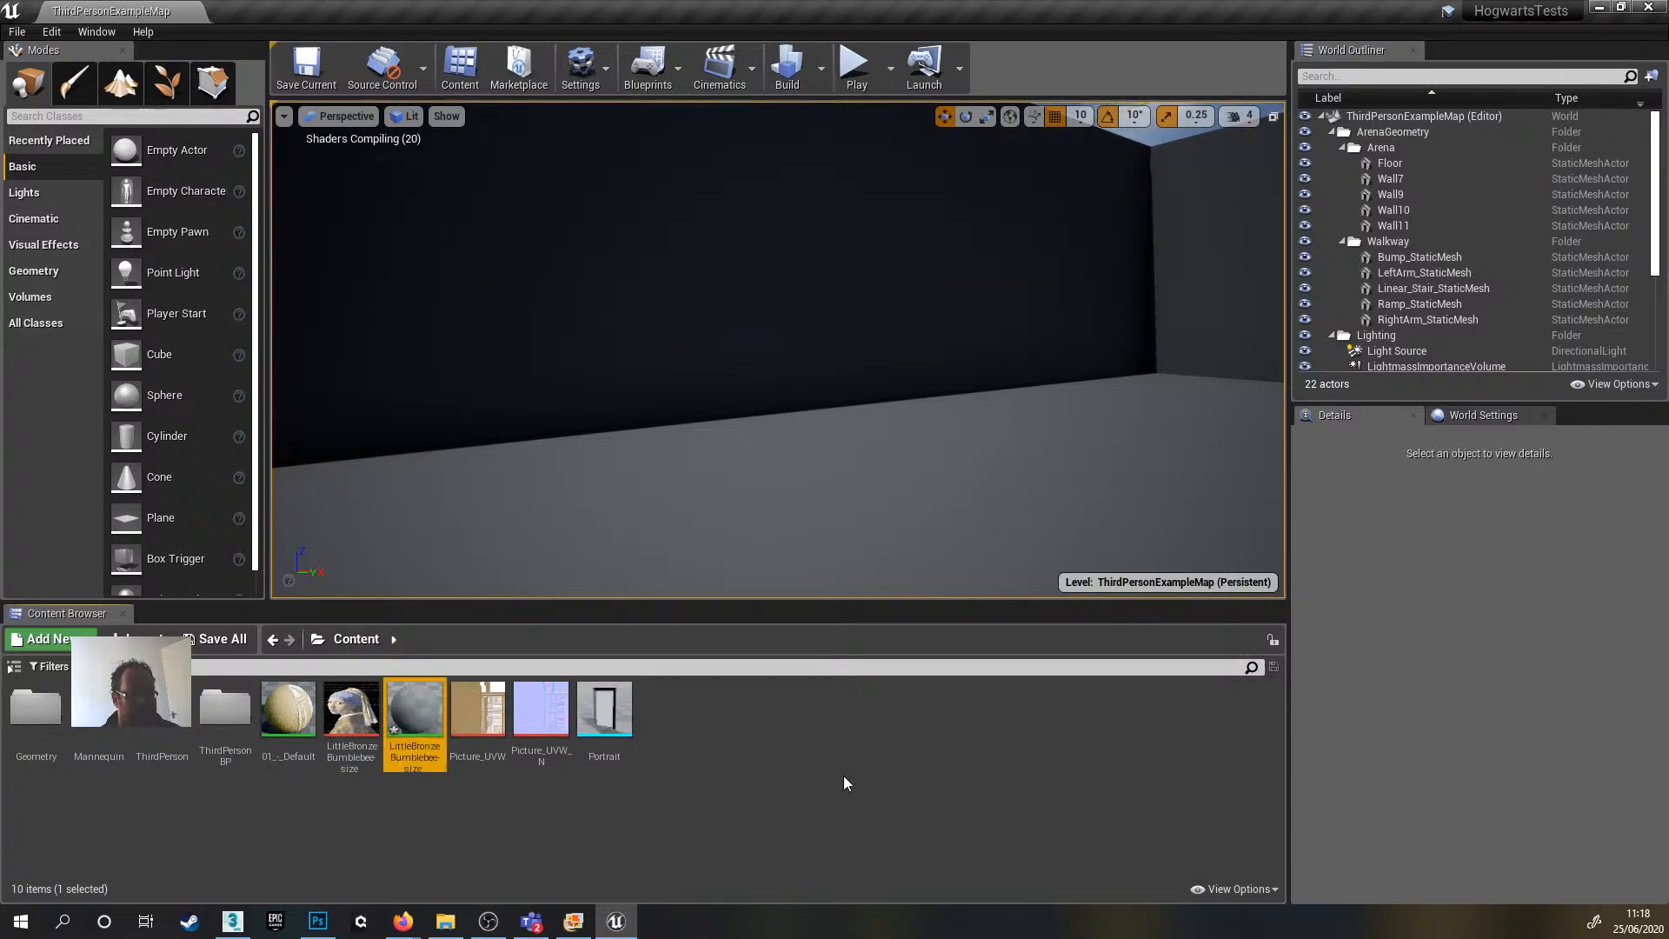
key(Return)
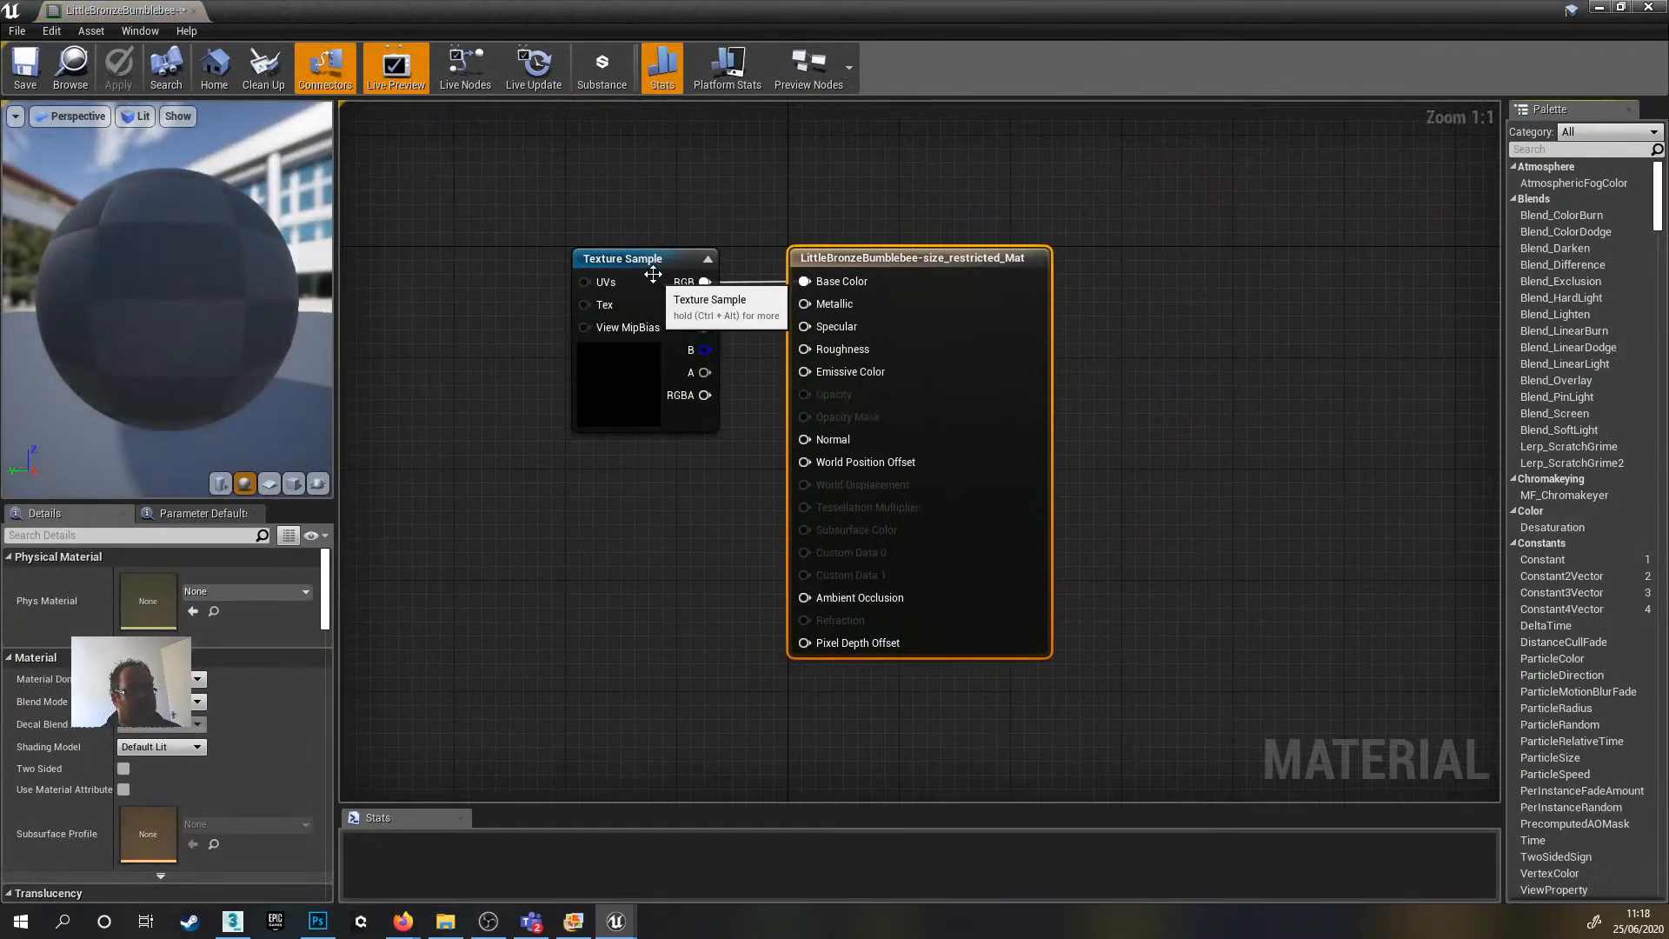
- Connect the Texture Sample's RGB output to Emissive Color as well as Base Color, then save and close the material
drag(653, 275, 620, 247)
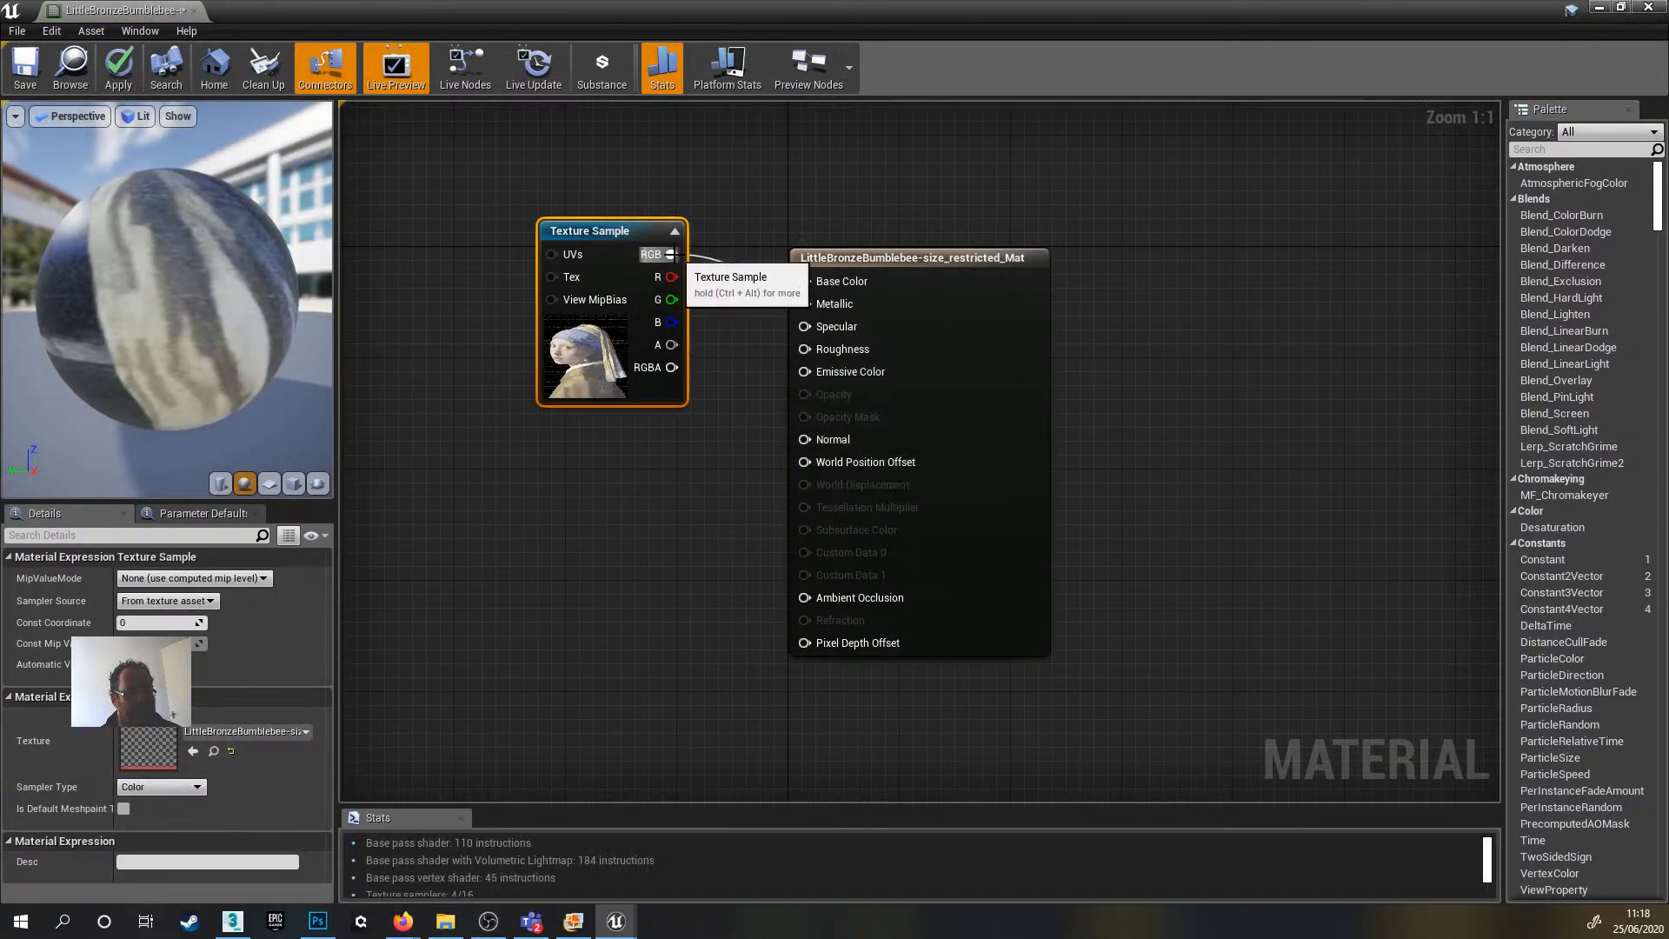
drag(670, 253, 805, 373)
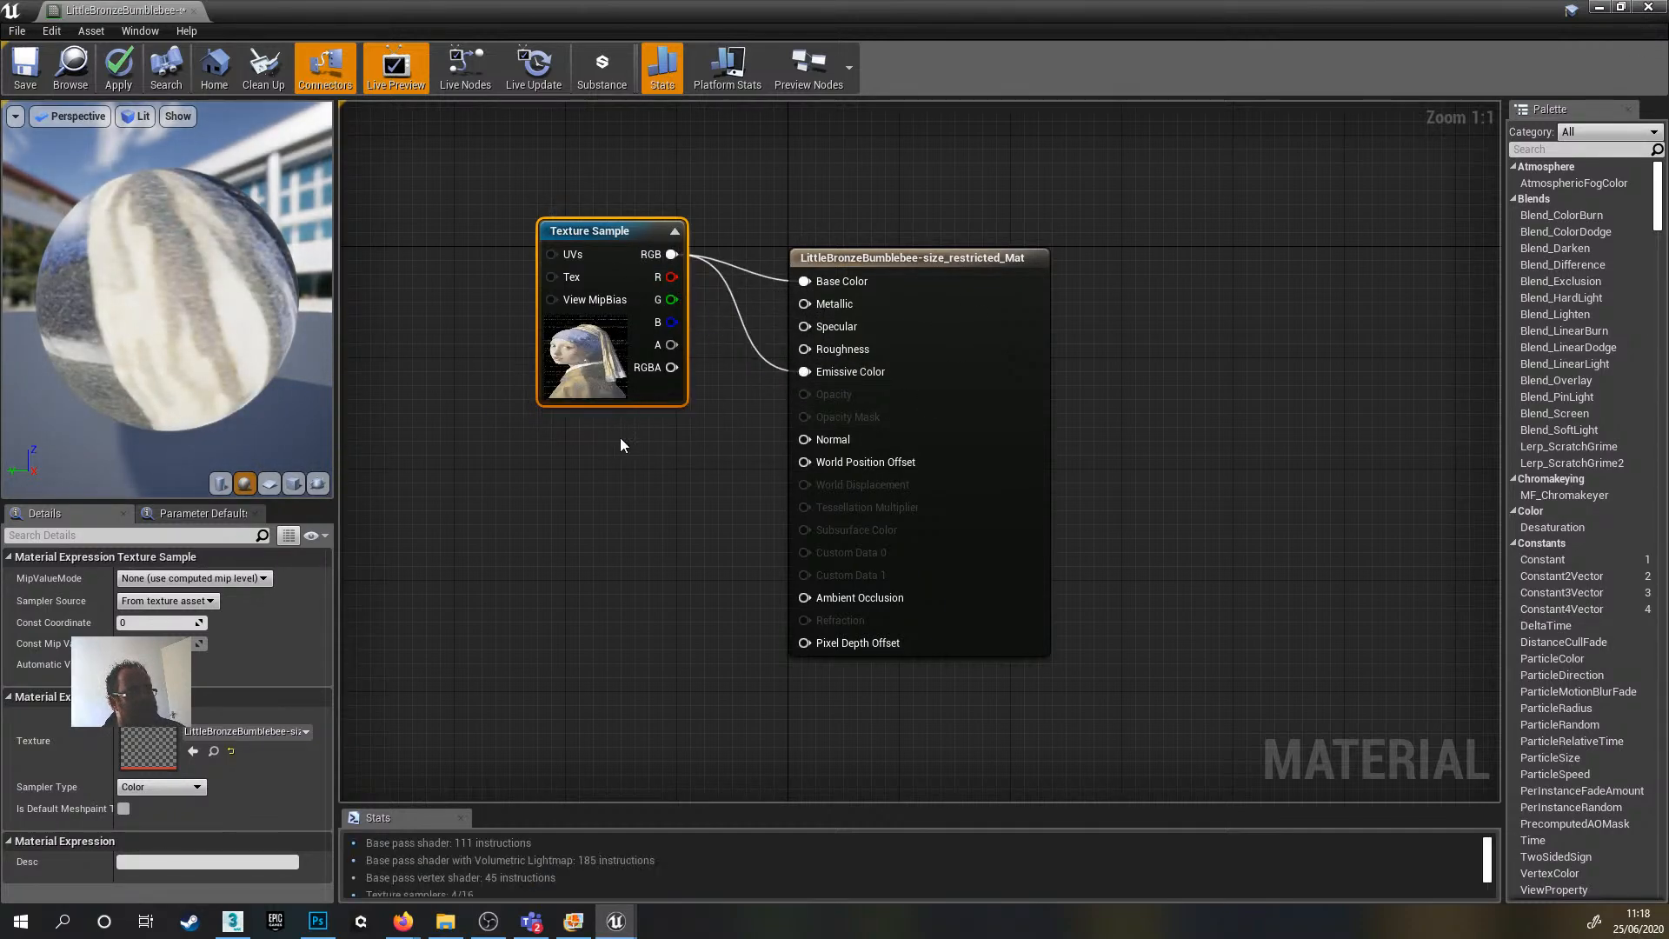
click(25, 67)
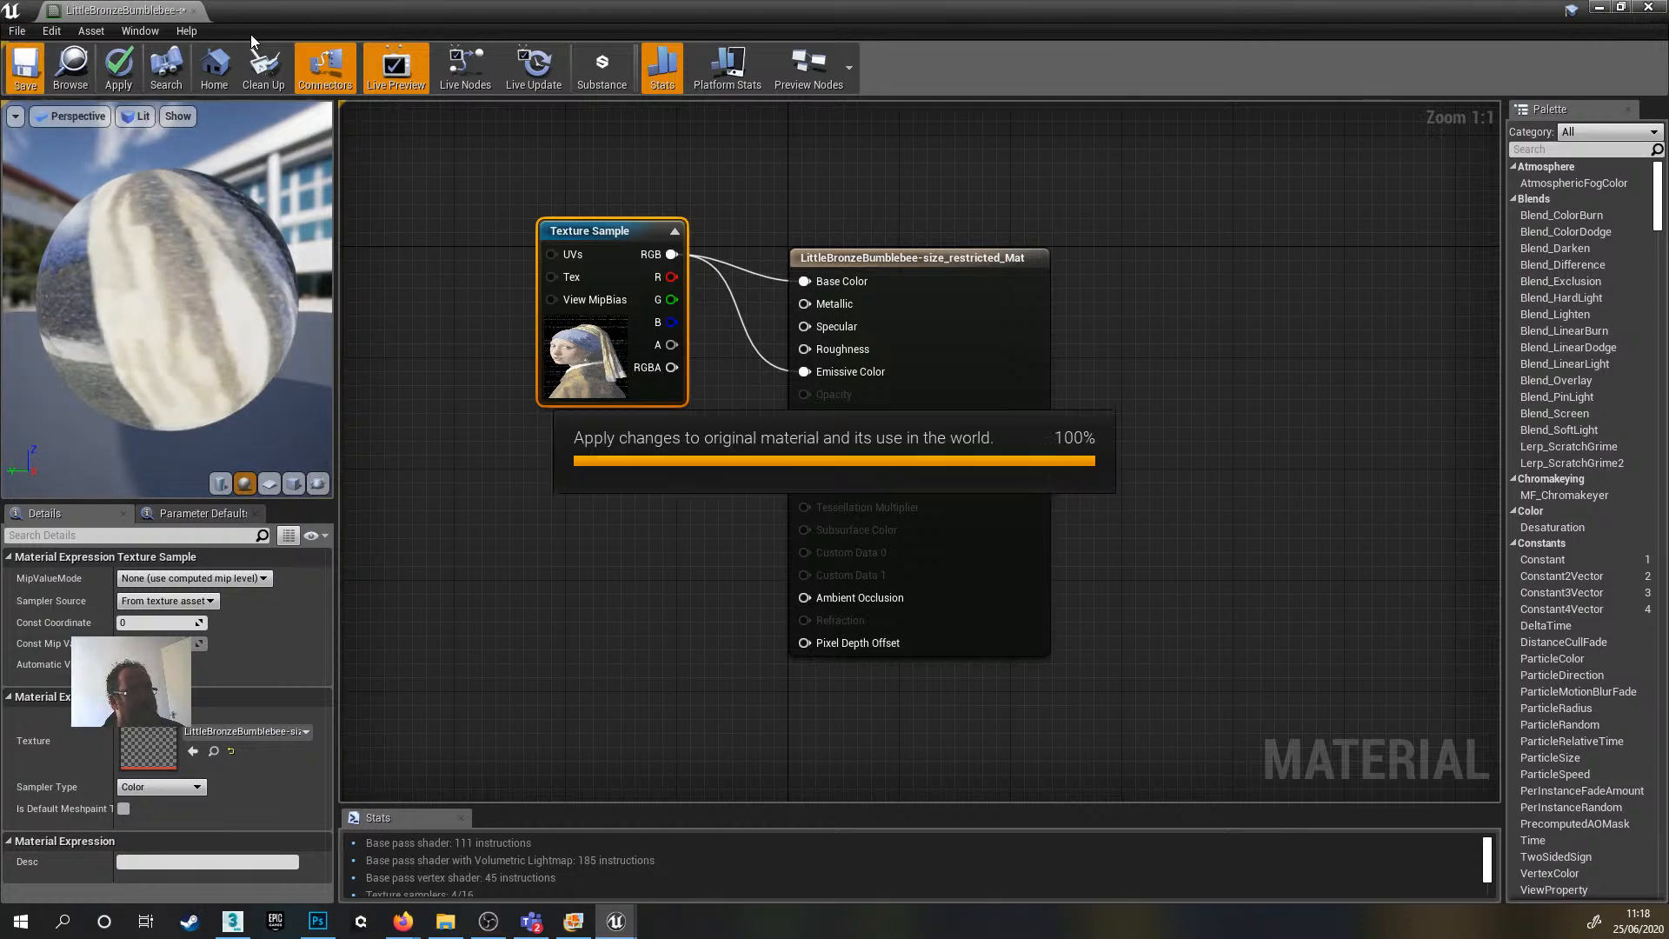
click(194, 9)
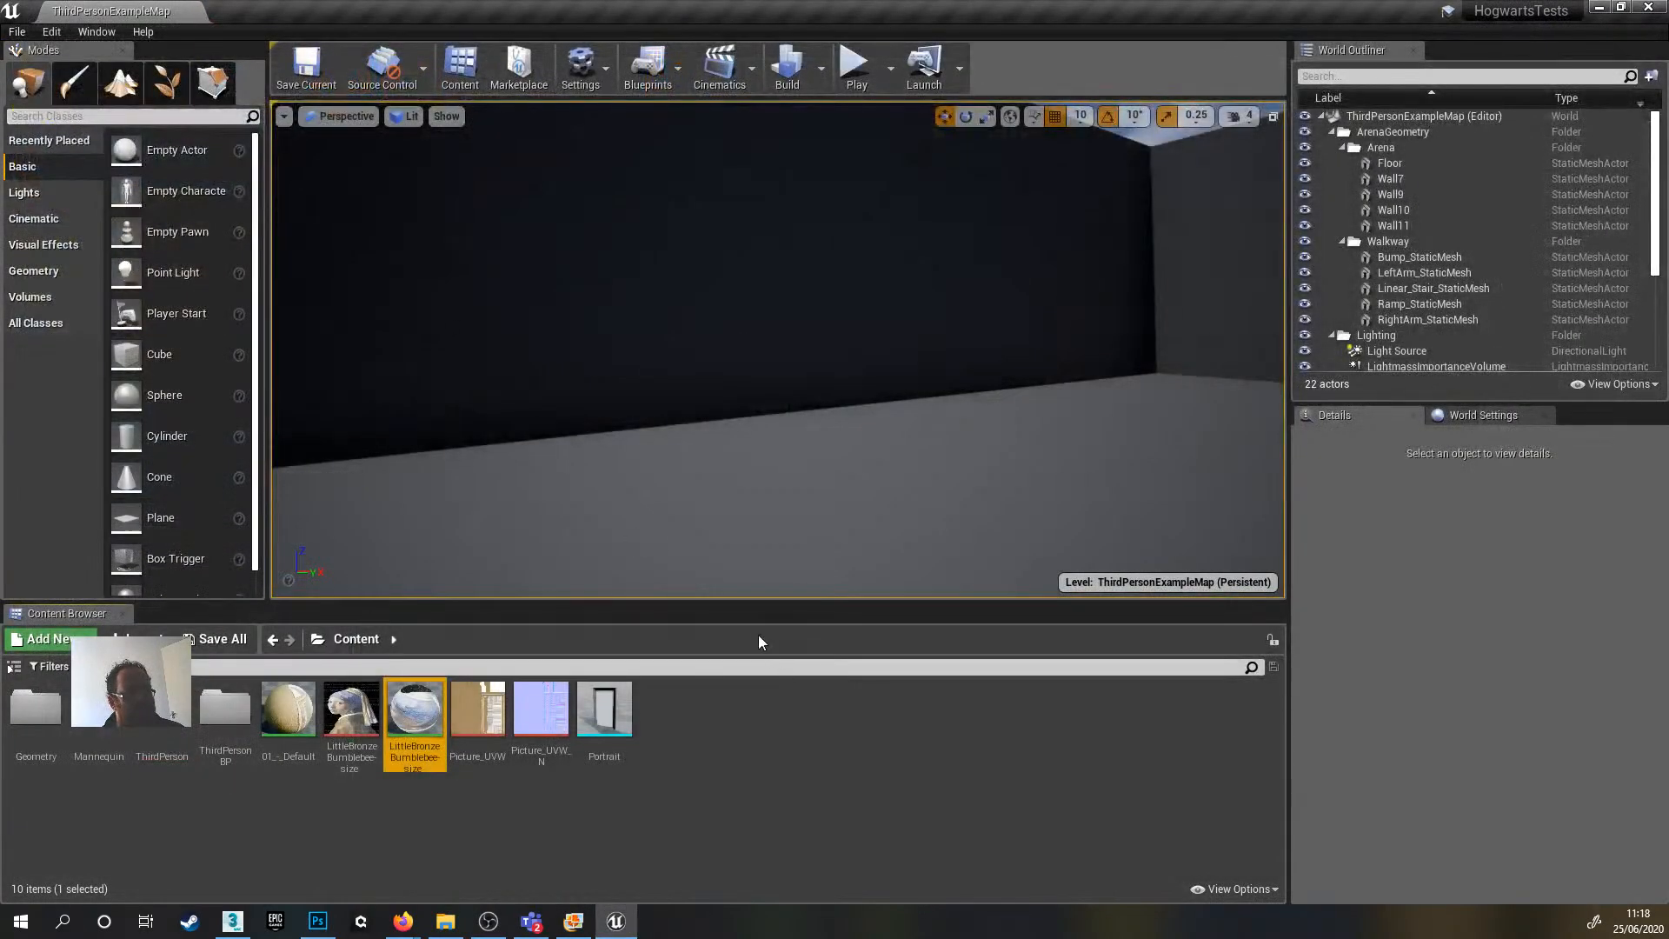
- Assign the new LittleBronzeBumblebee material to Element 1 of the Portrait static mesh and check the animated picture inside the frame
double_click(590, 727)
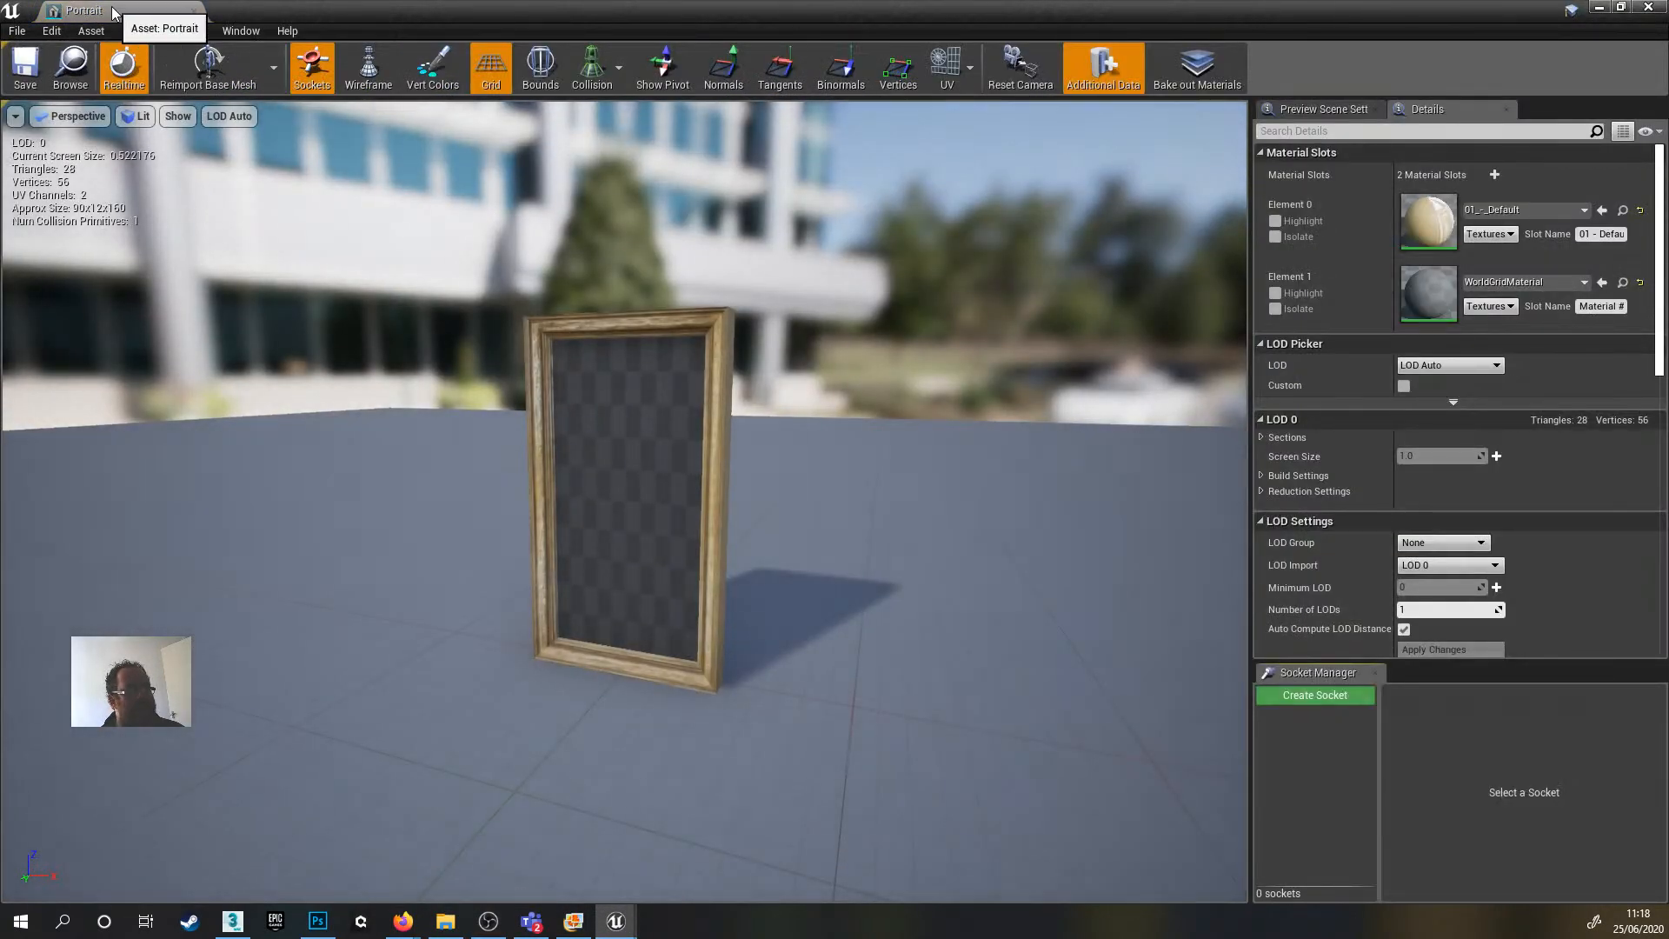
drag(114, 12, 297, 17)
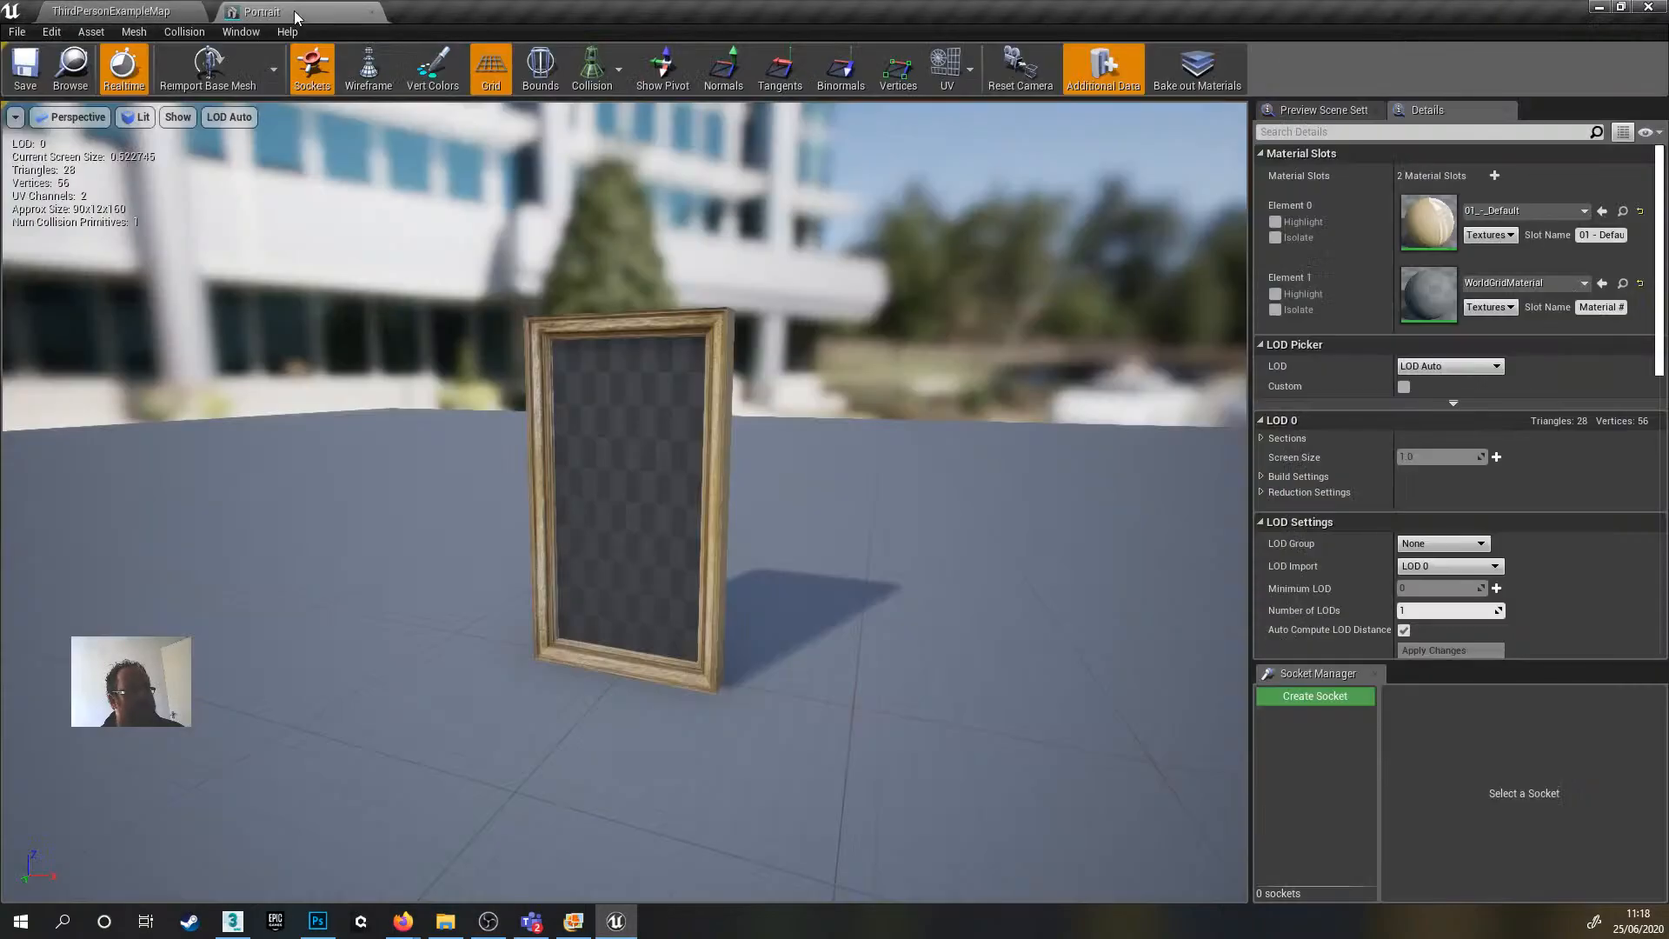
click(93, 12)
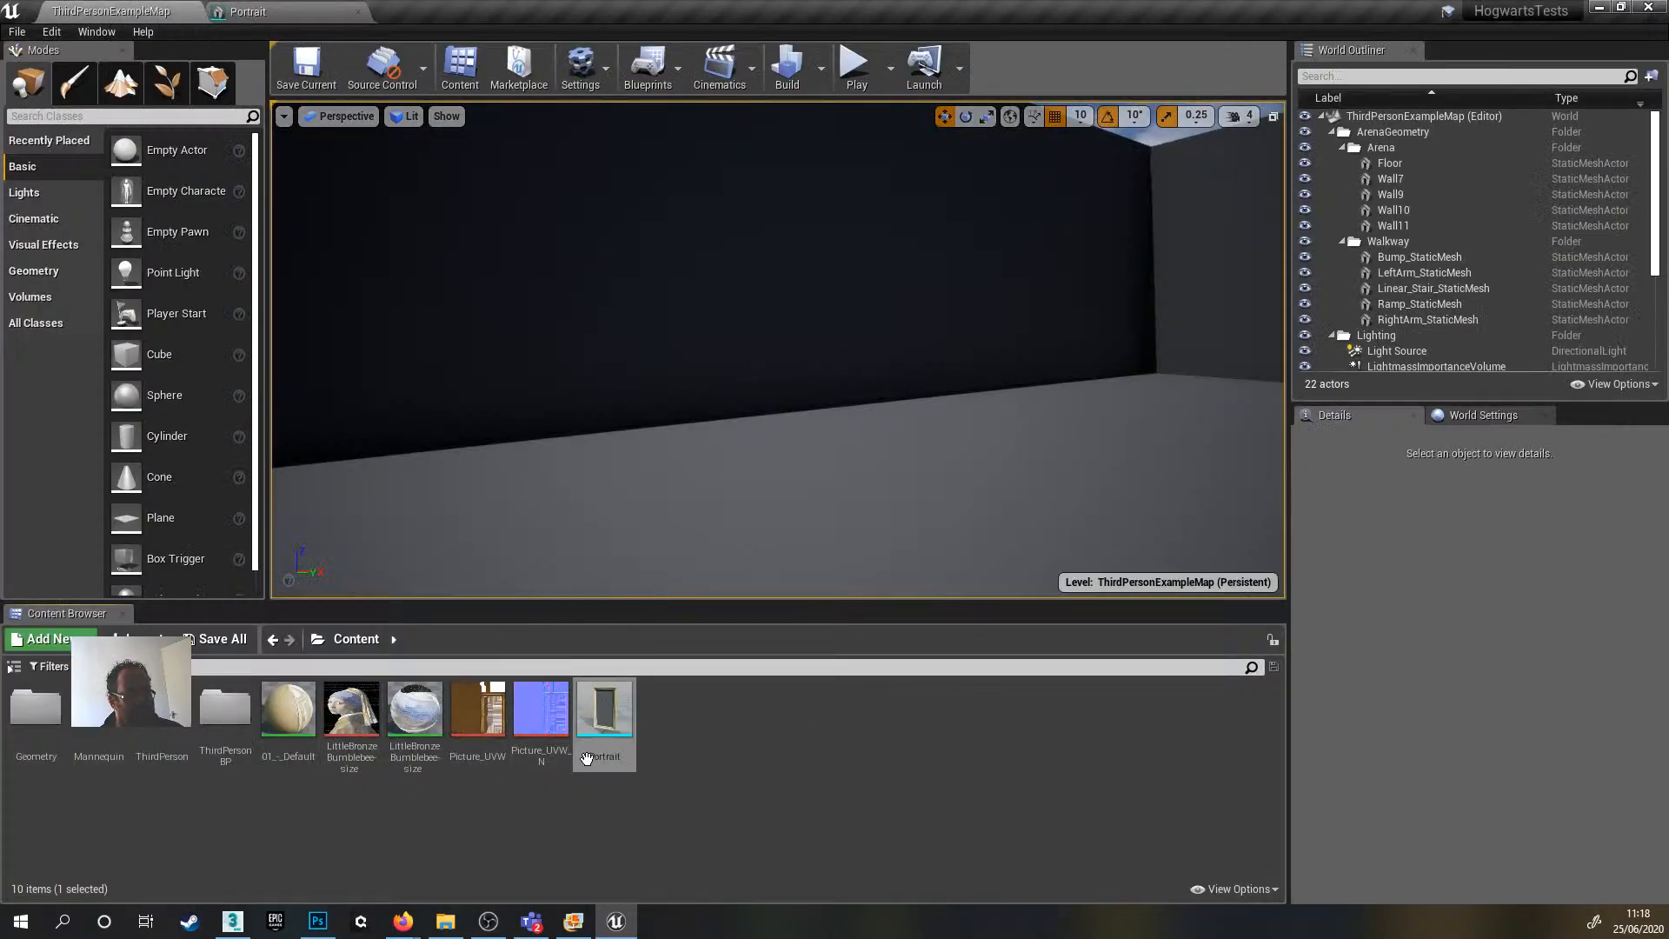
mouse_move(408, 736)
mouse_down()
mouse_move(460, 578)
mouse_move(438, 310)
mouse_move(306, 12)
mouse_move(1349, 595)
mouse_move(1430, 280)
mouse_move(1413, 288)
mouse_move(1432, 290)
mouse_up()
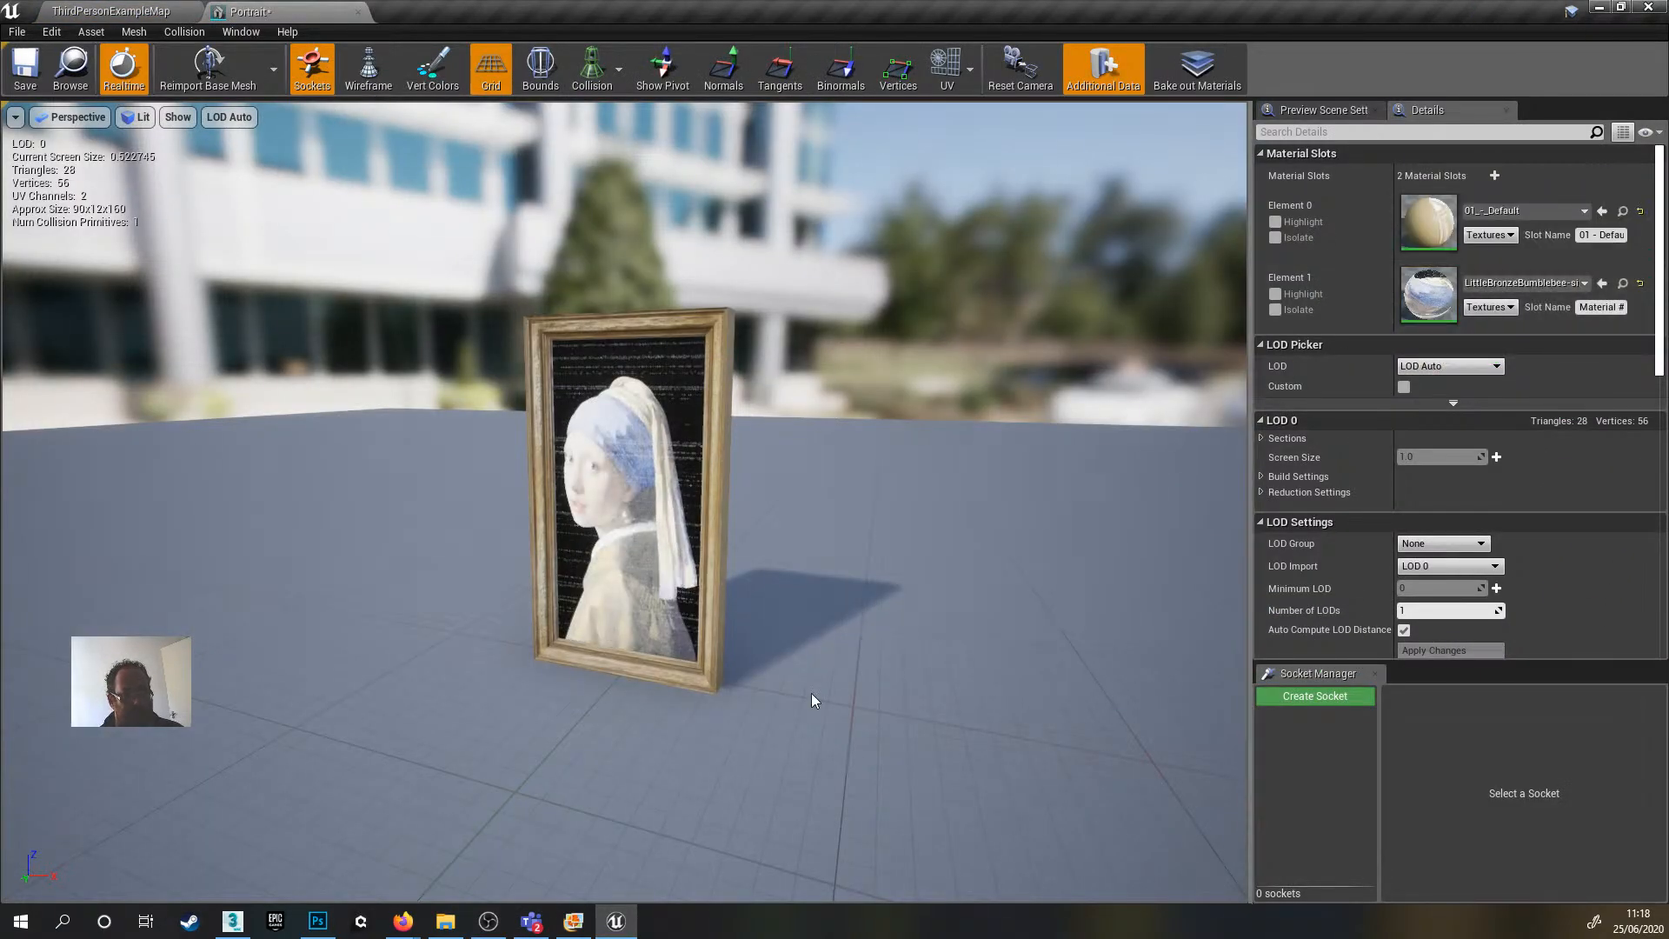
drag(802, 741, 856, 778)
scroll(585, 460, up, 8)
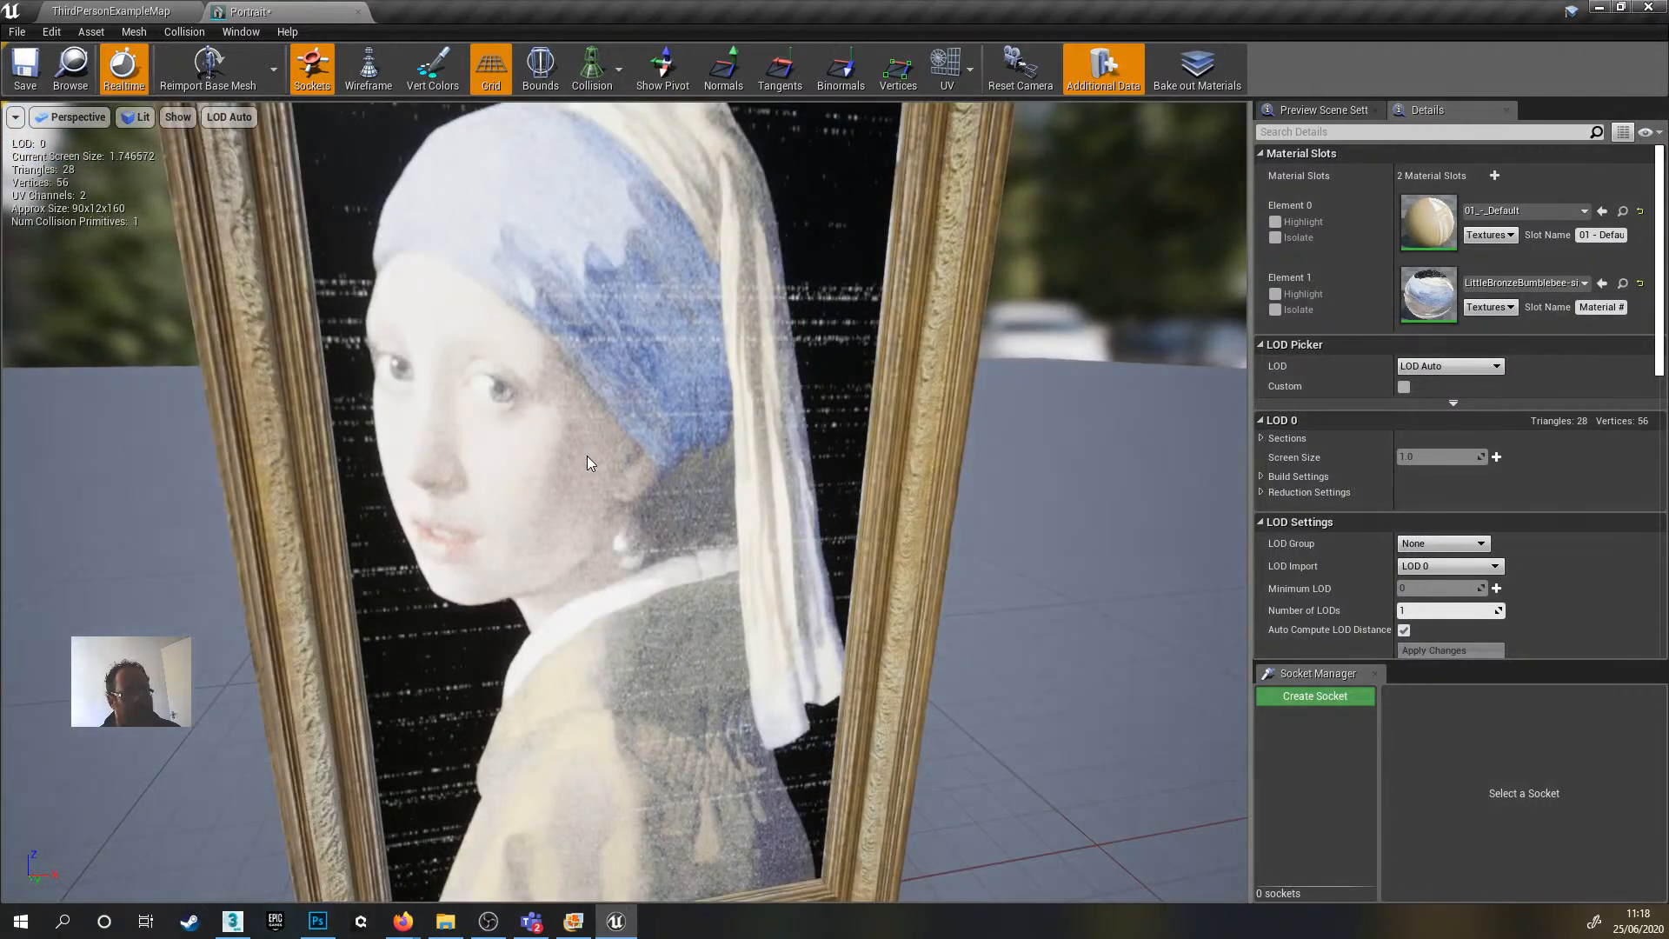
middle_drag(585, 461, 474, 783)
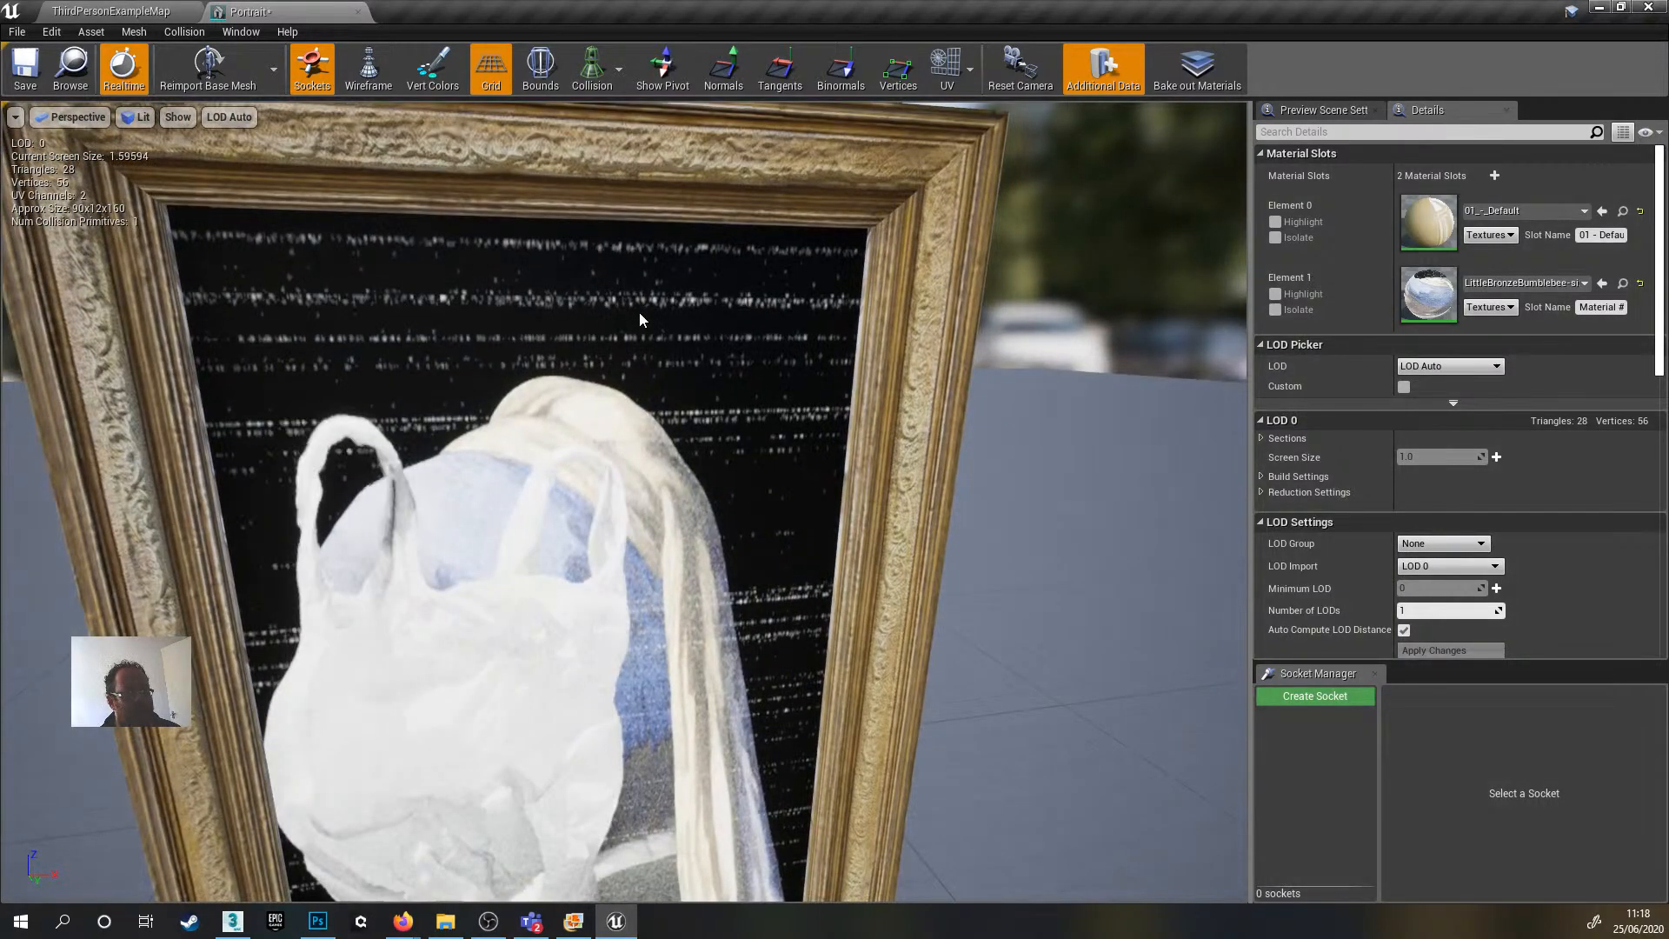
scroll(446, 368, down, 8)
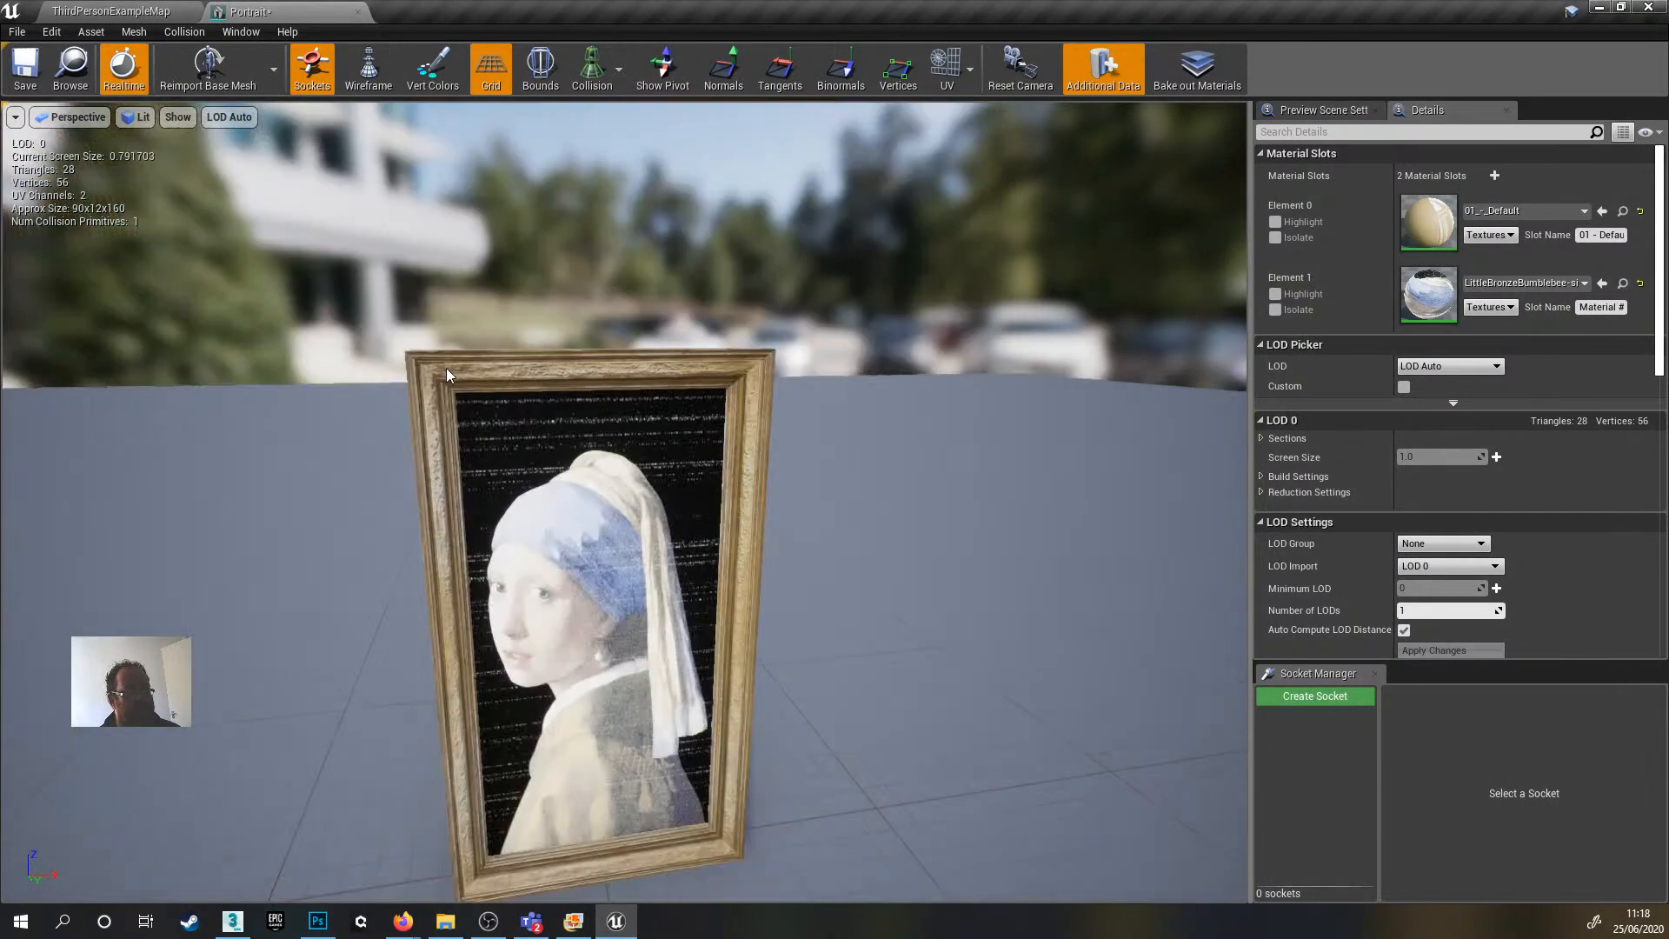
- Open the LittleBronzeBumblebee material assigned to the picture, disconnect its Emissive Color input, and save the material
drag(581, 508, 521, 513)
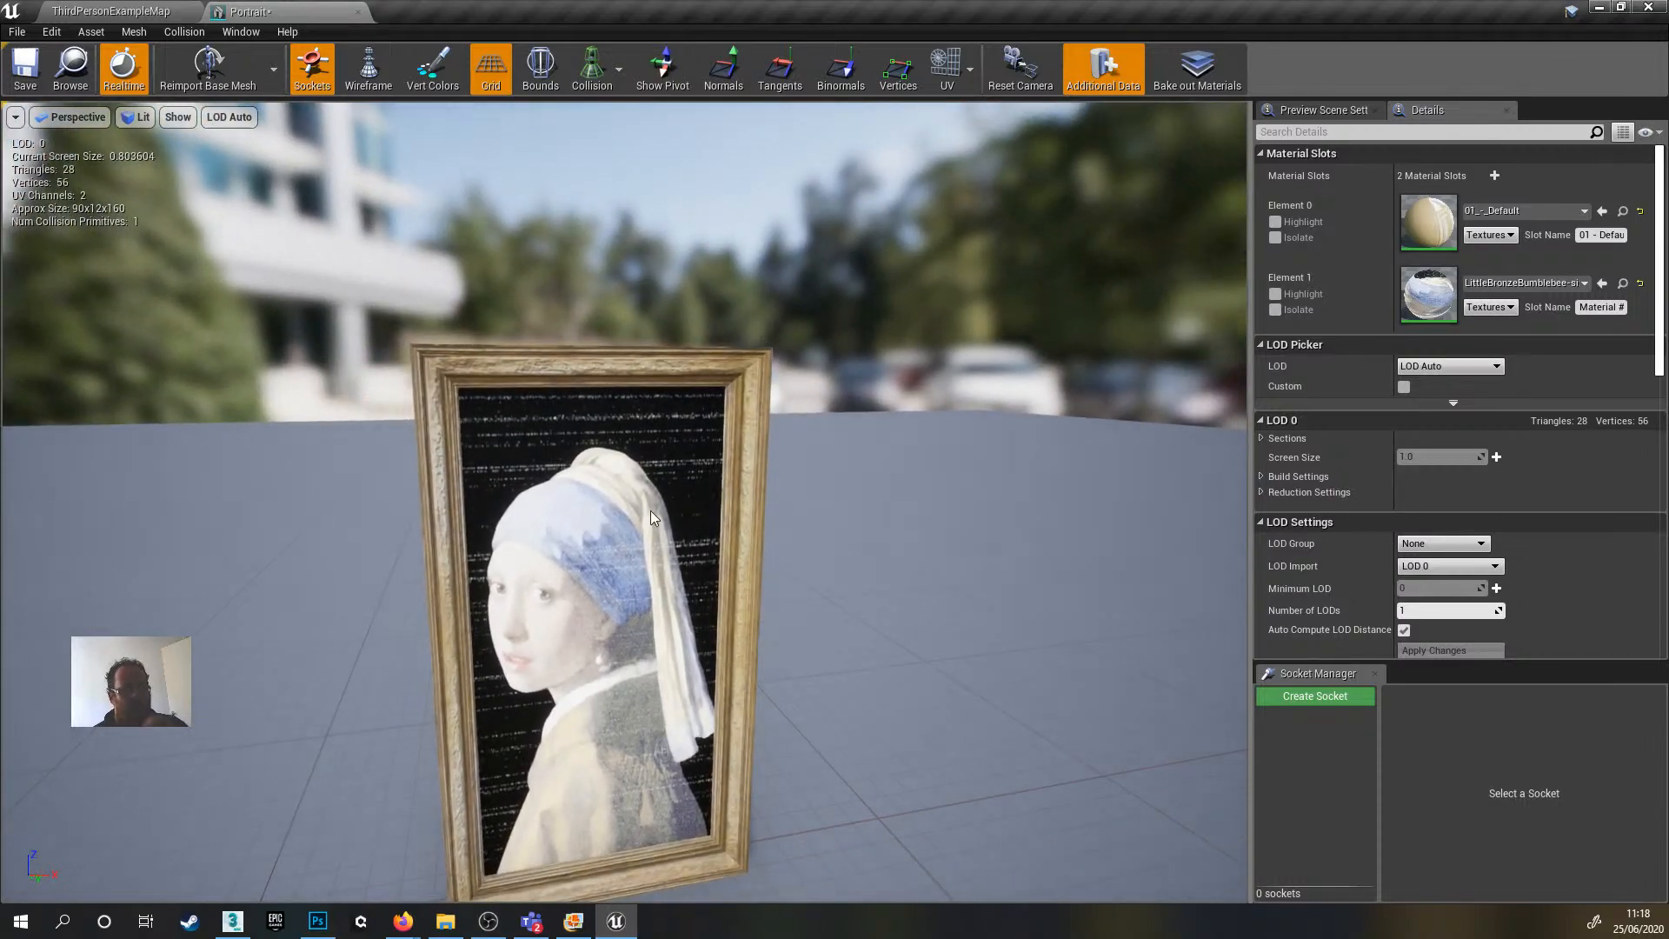
click(1624, 285)
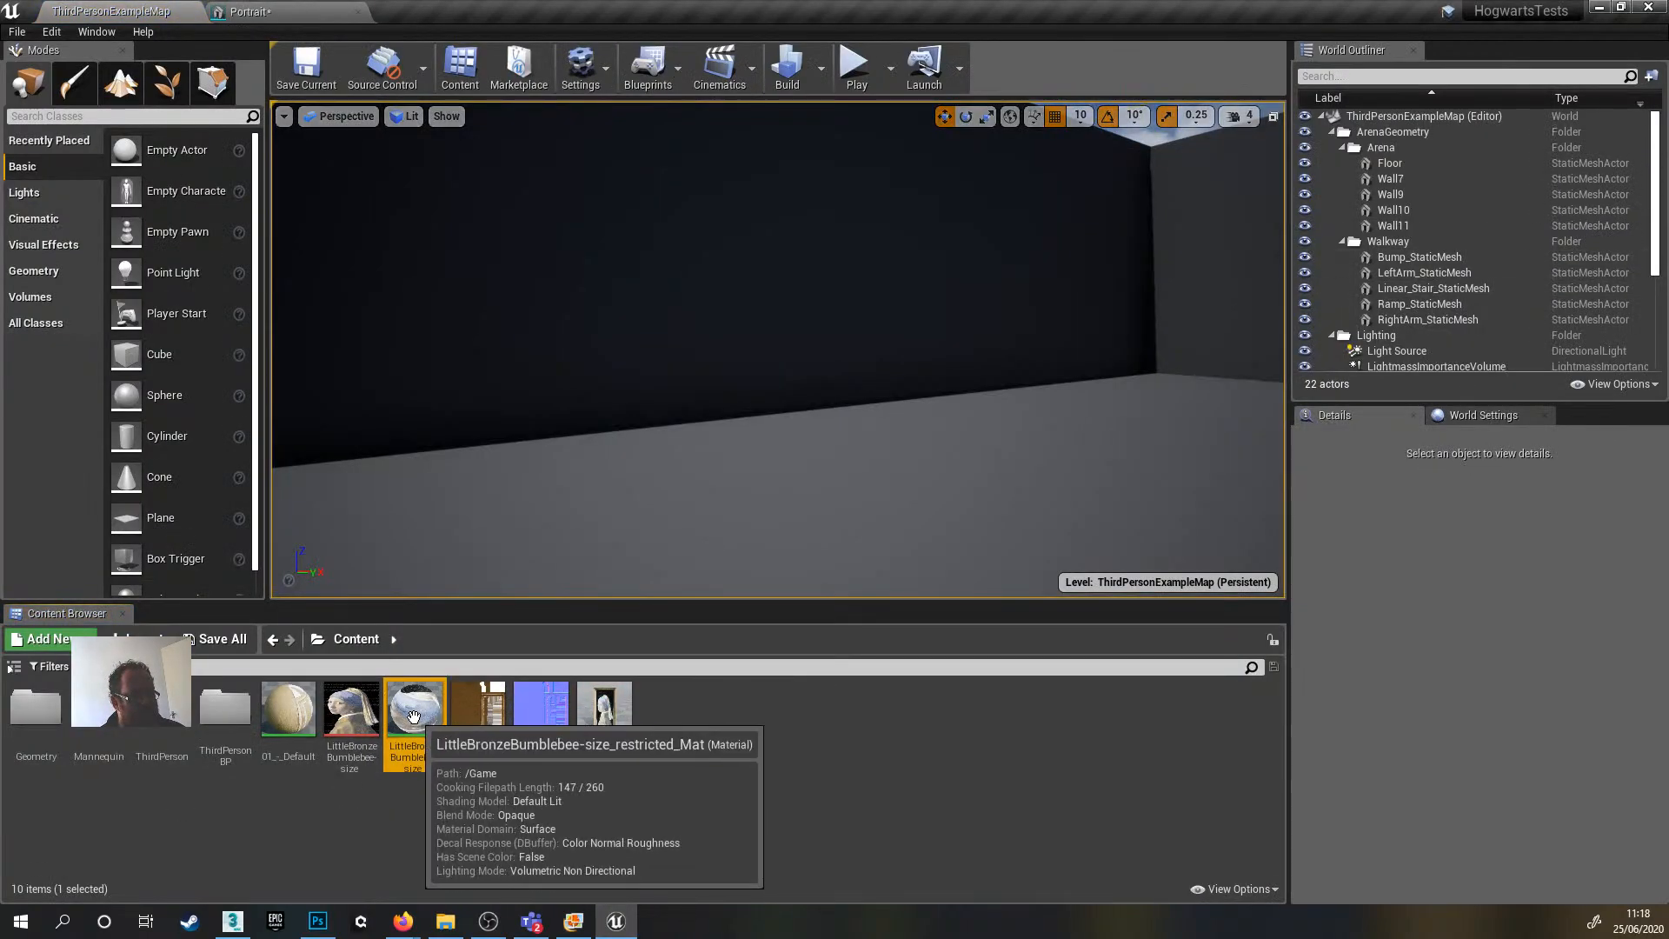
double_click(432, 713)
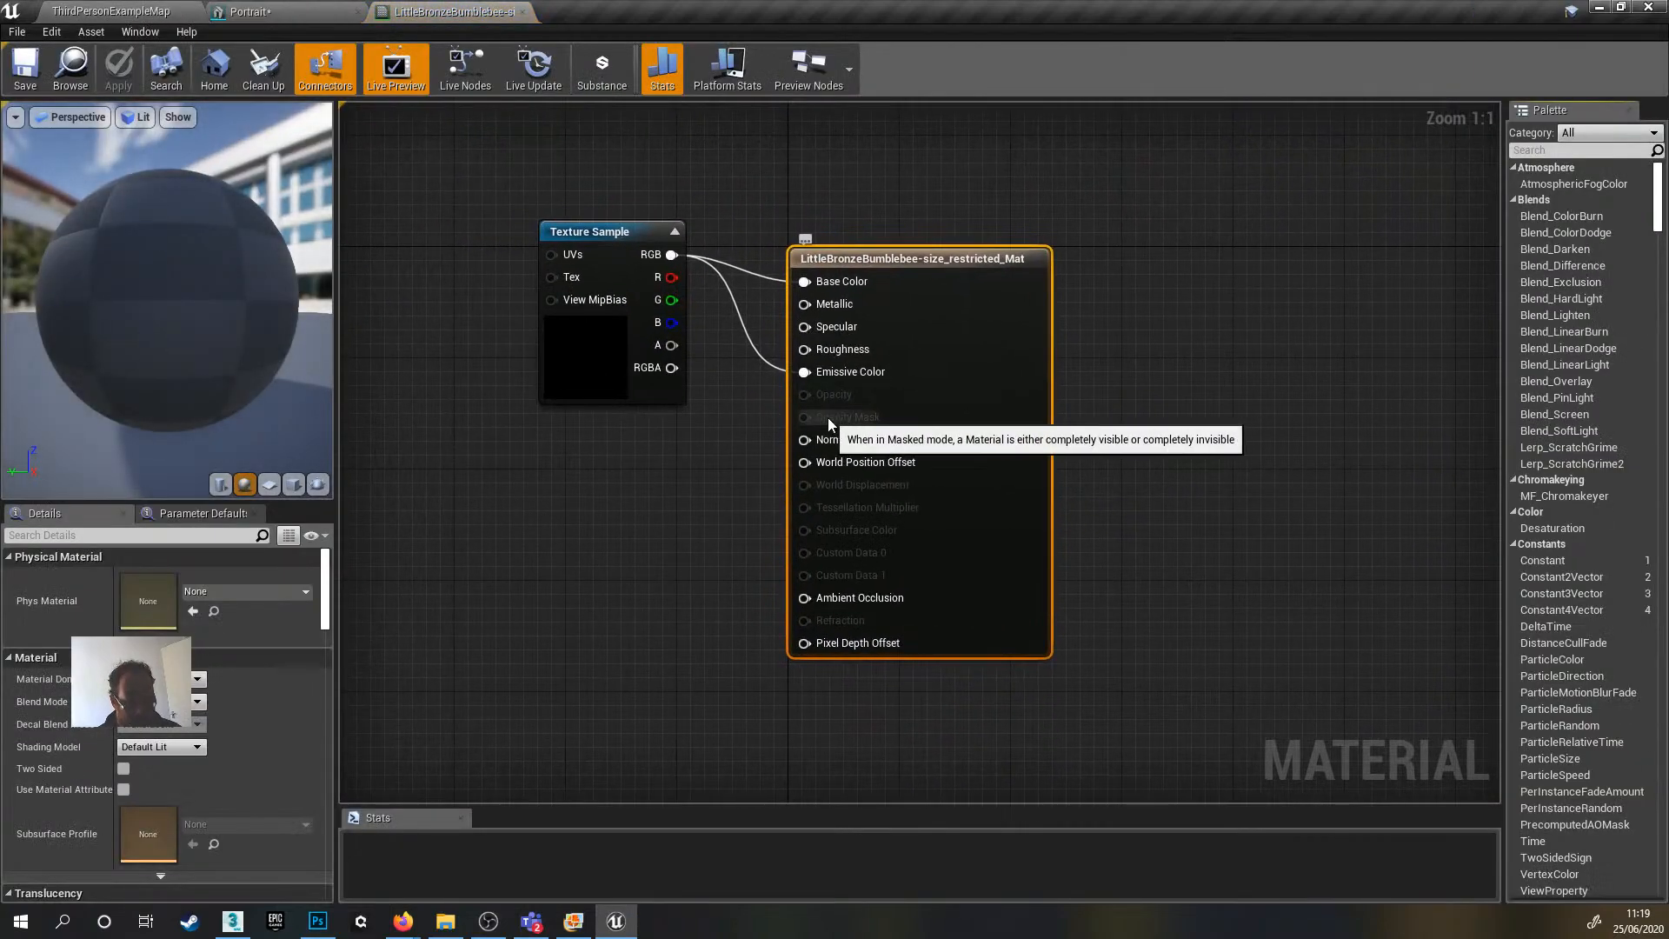
alt+click(804, 372)
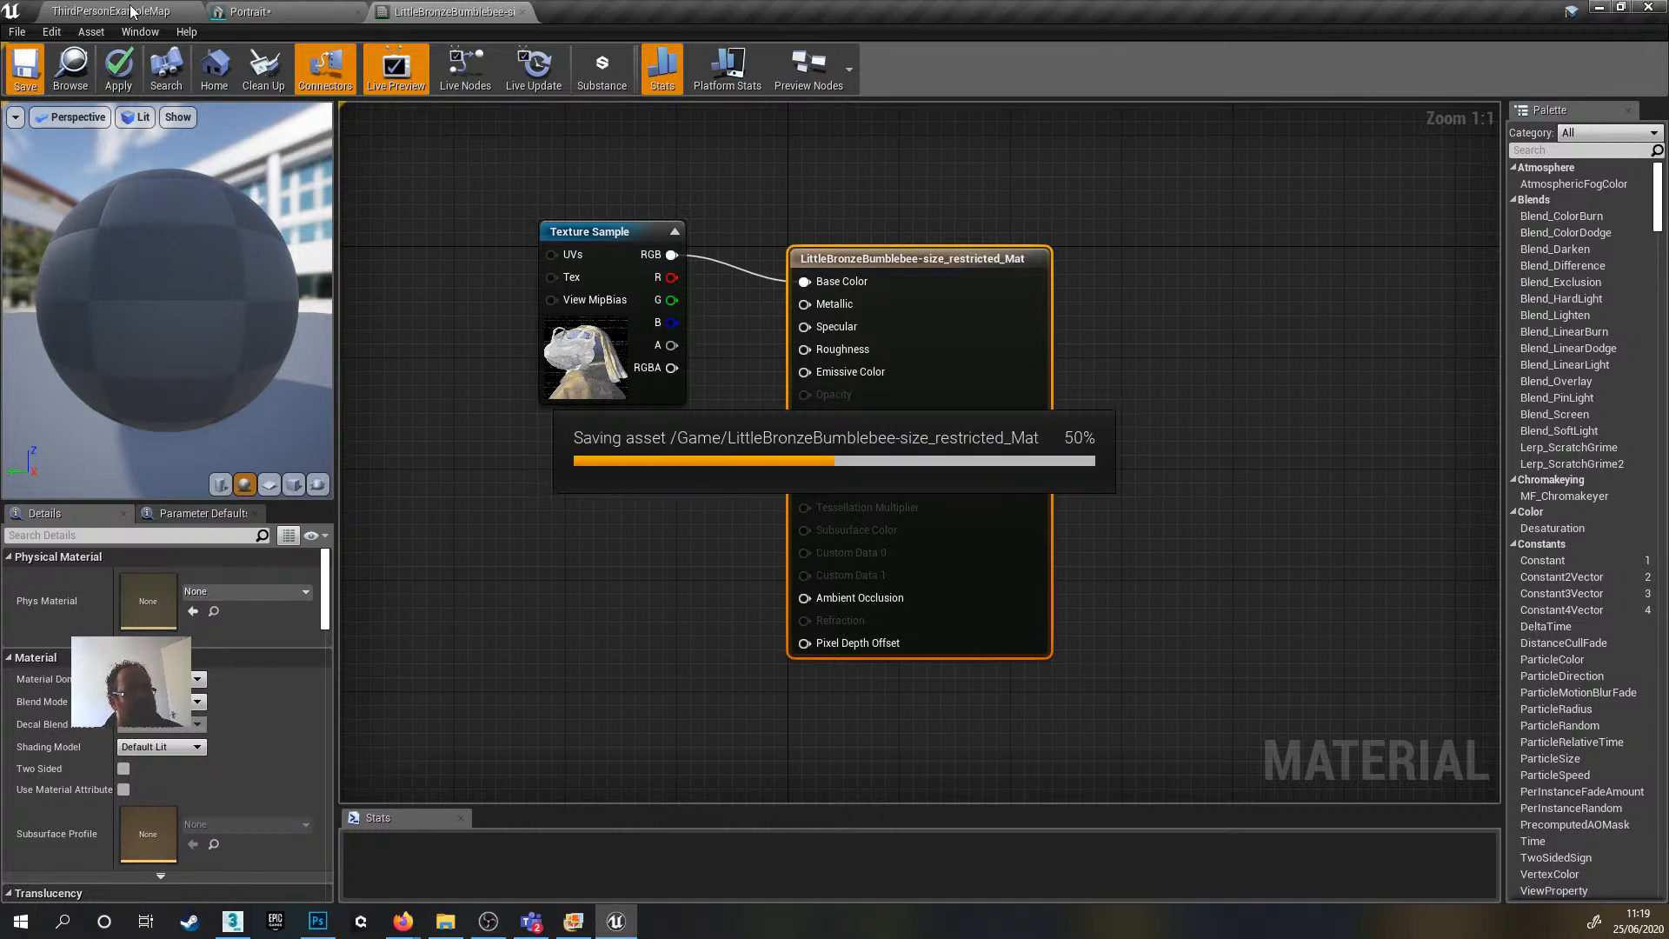
- Check the picture on the Portrait mesh without the emissive link, save the mesh, and close both asset editors
click(297, 9)
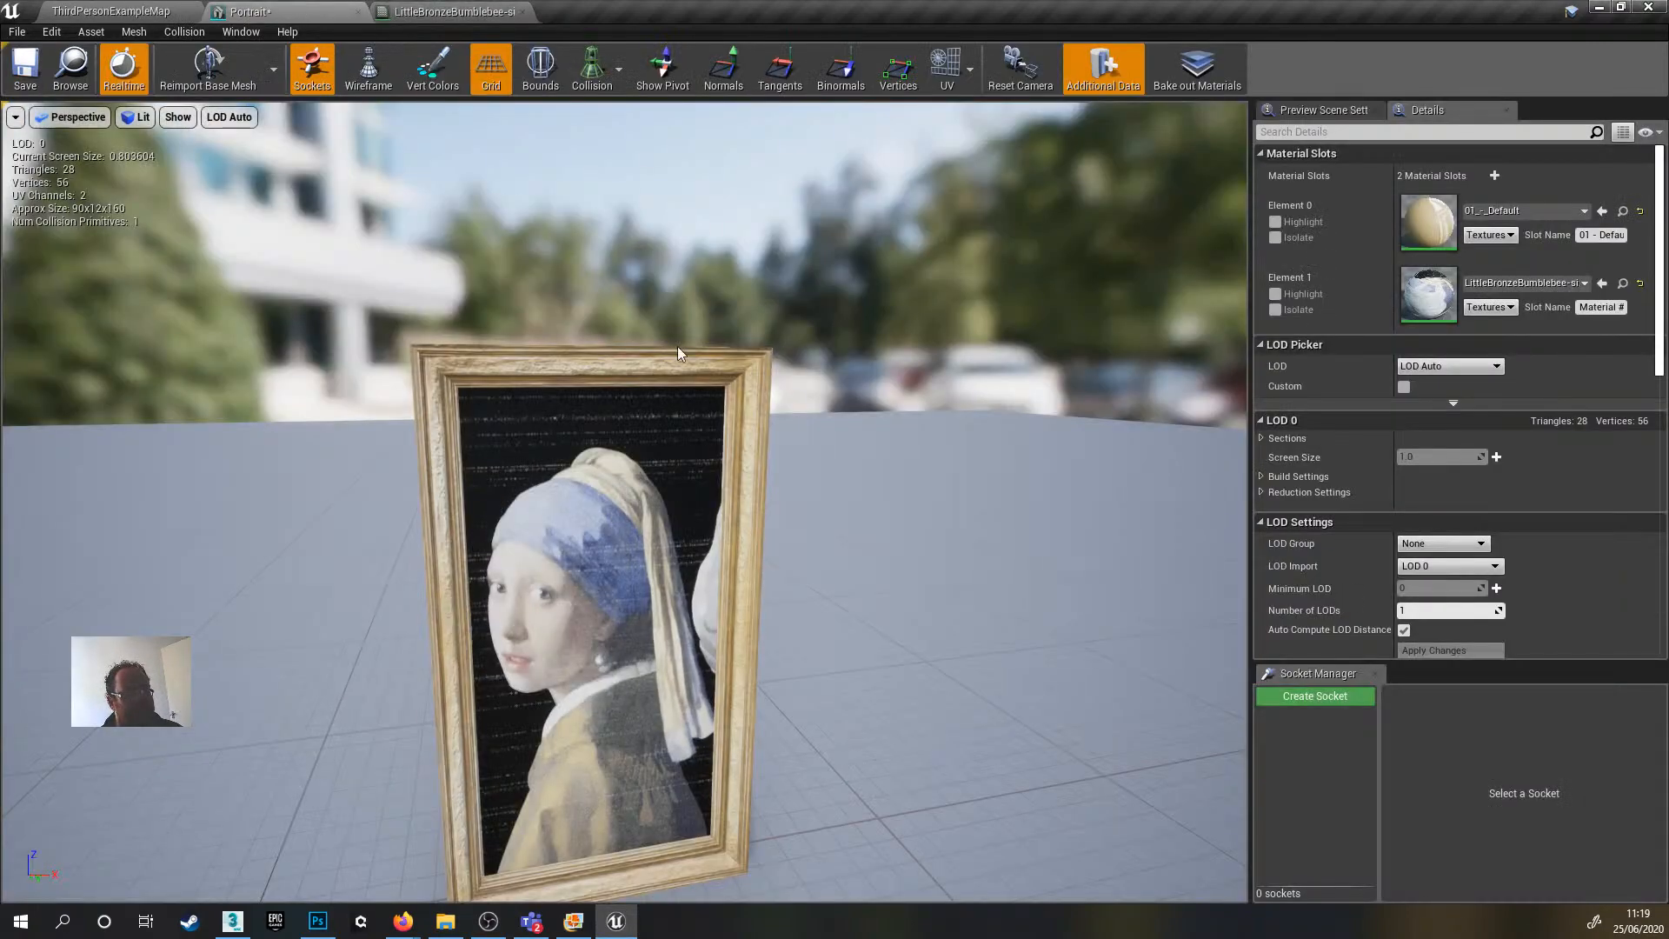
mouse_move(624, 521)
mouse_down()
mouse_move(521, 470)
mouse_move(596, 517)
mouse_up()
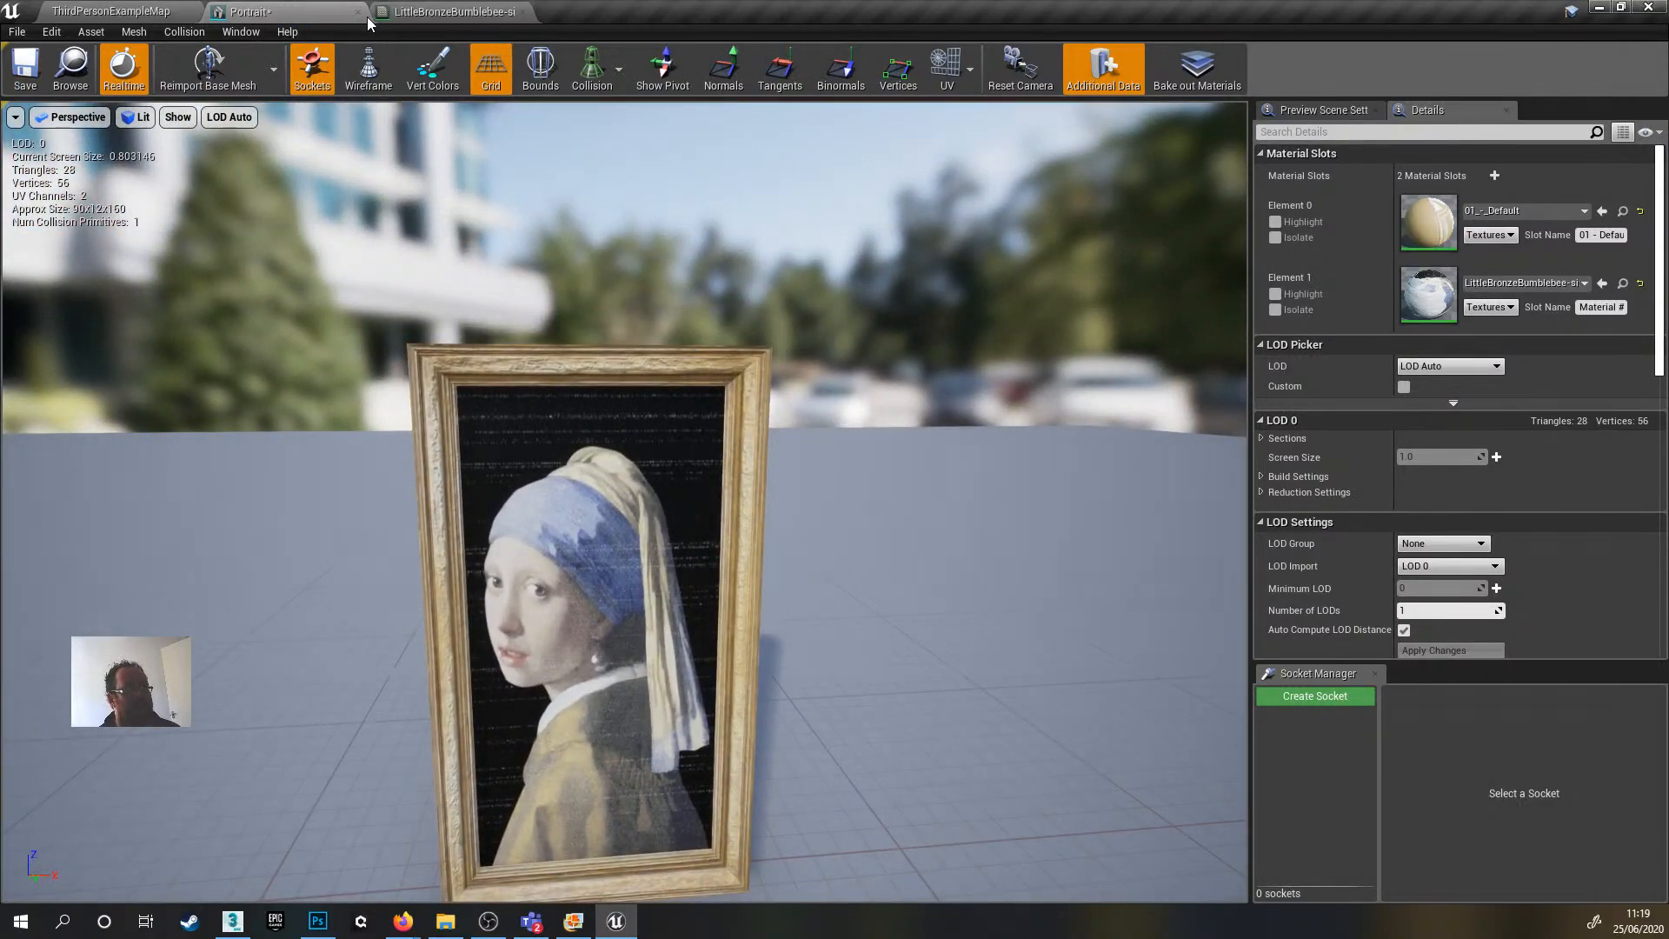
key(ctrl+s)
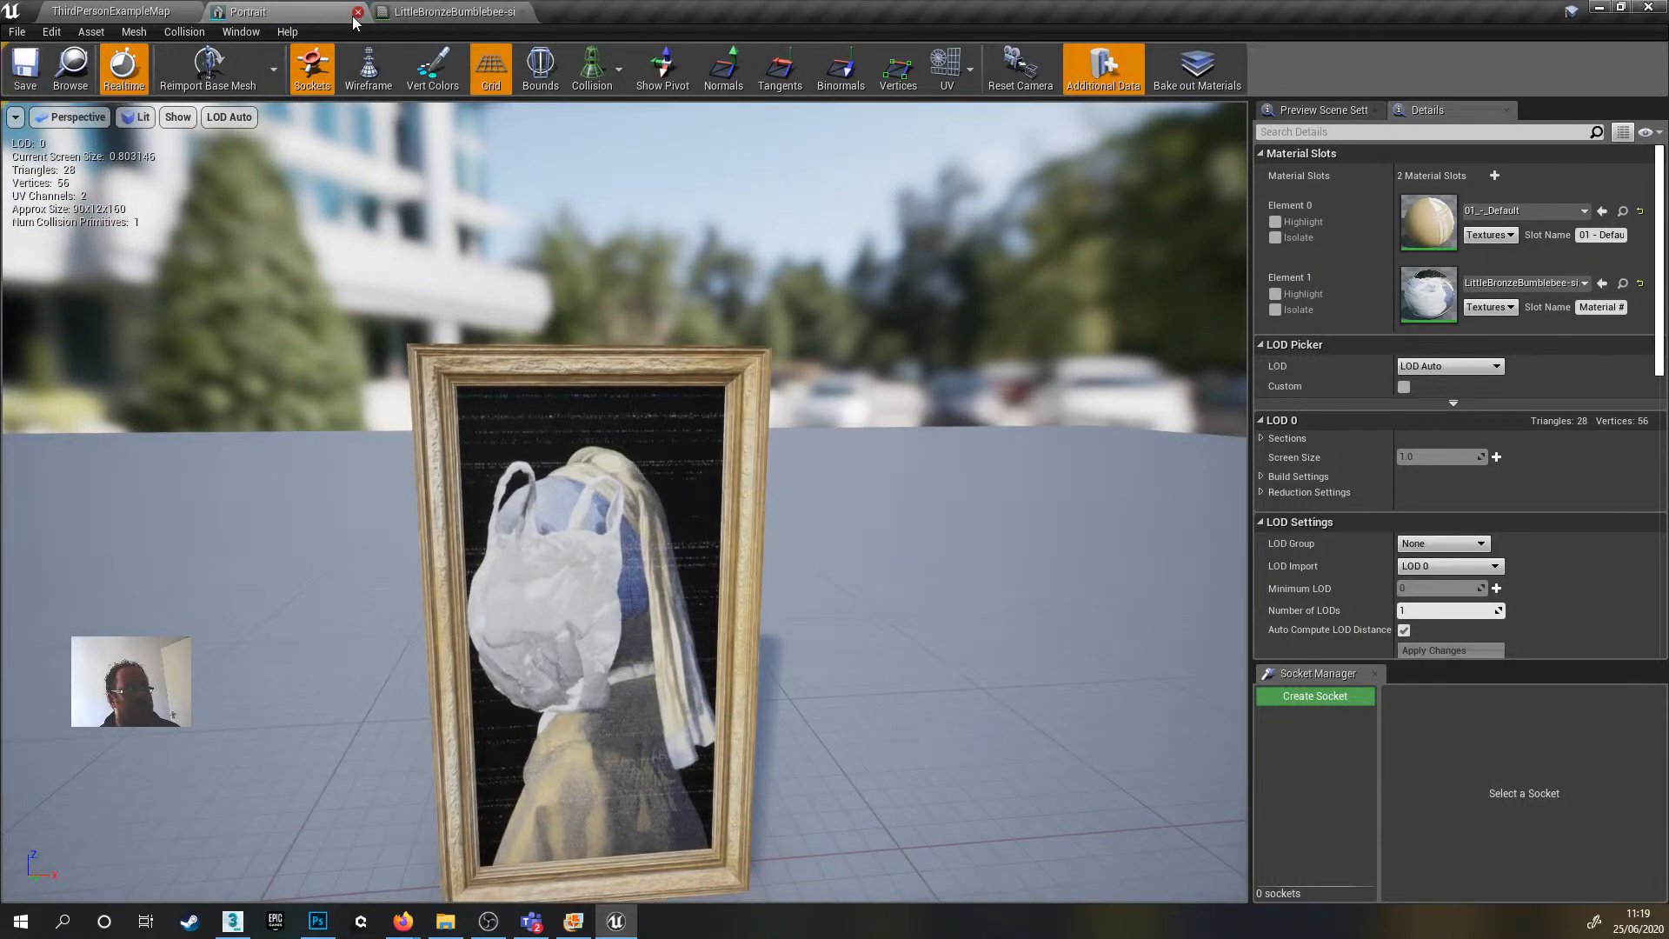
click(357, 13)
click(362, 14)
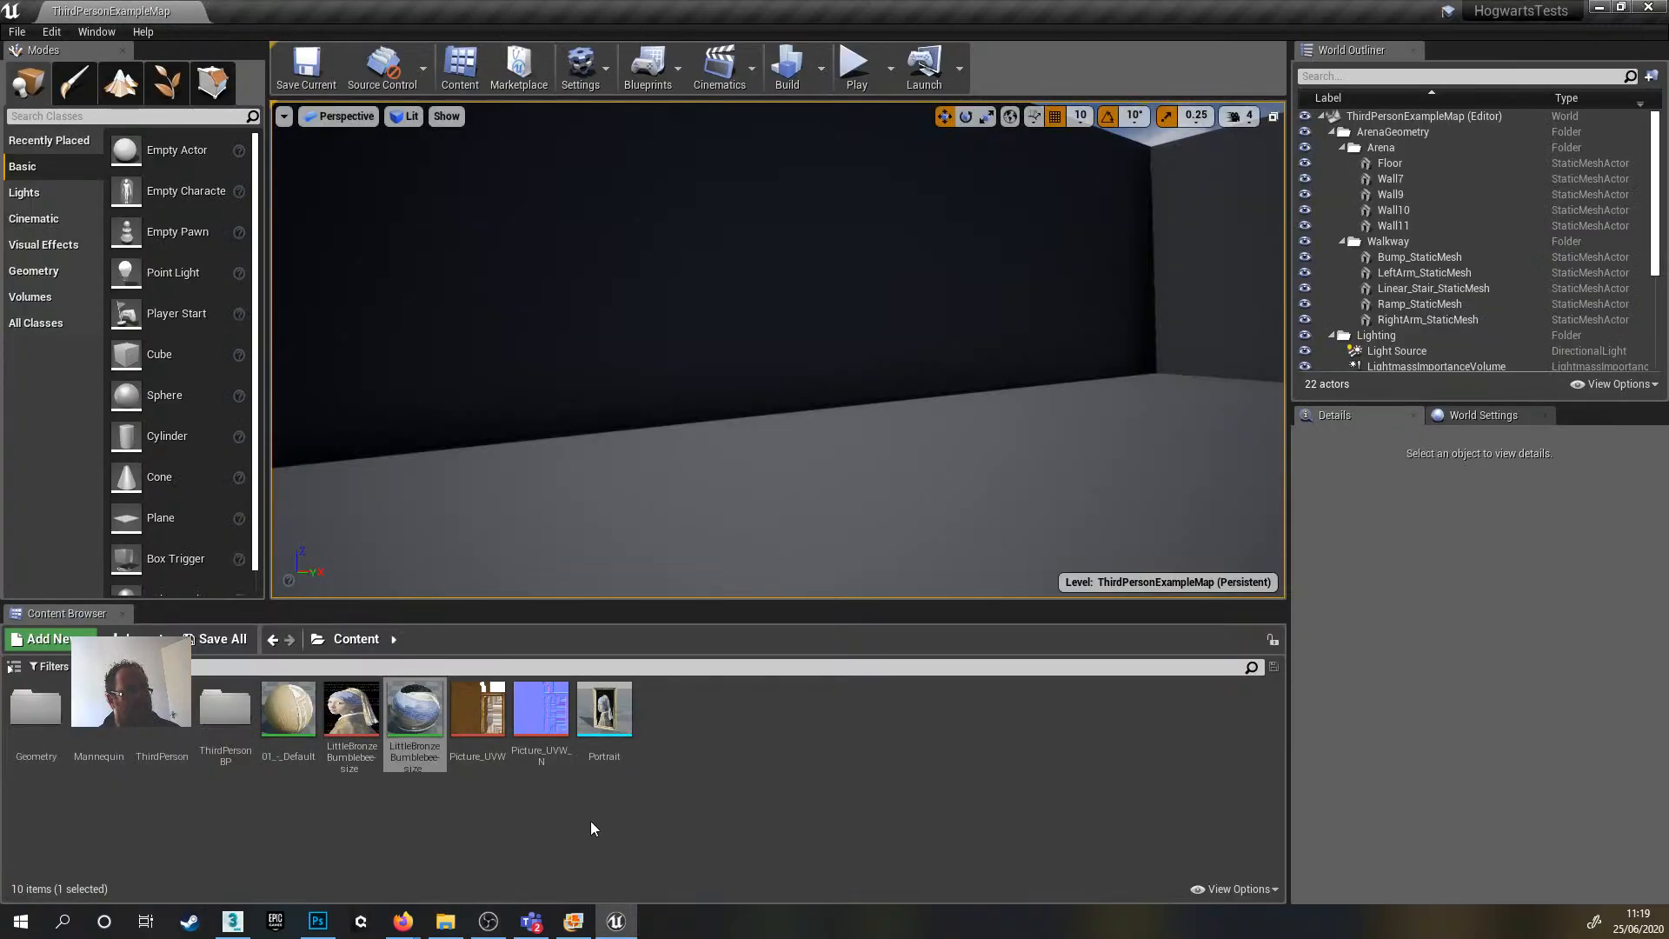
- Place the Portrait mesh on the dark arena wall and play the level, walking the character up to it
drag(604, 721, 700, 346)
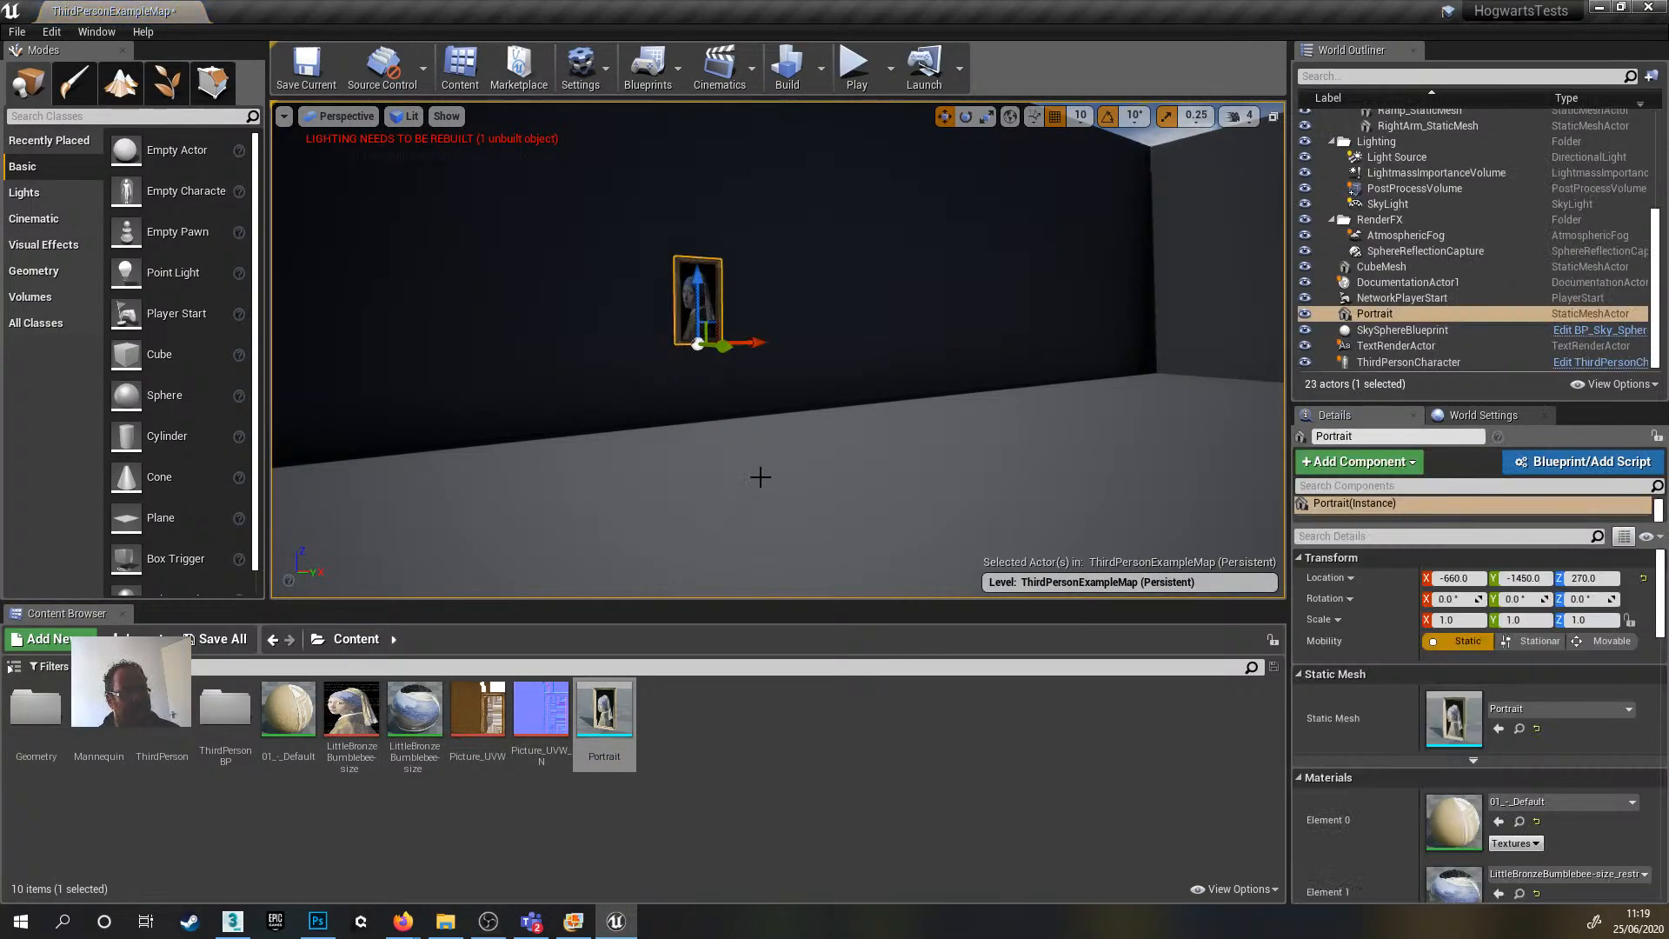
right_drag(760, 477, 783, 443)
click(855, 67)
click(1032, 443)
key(w)
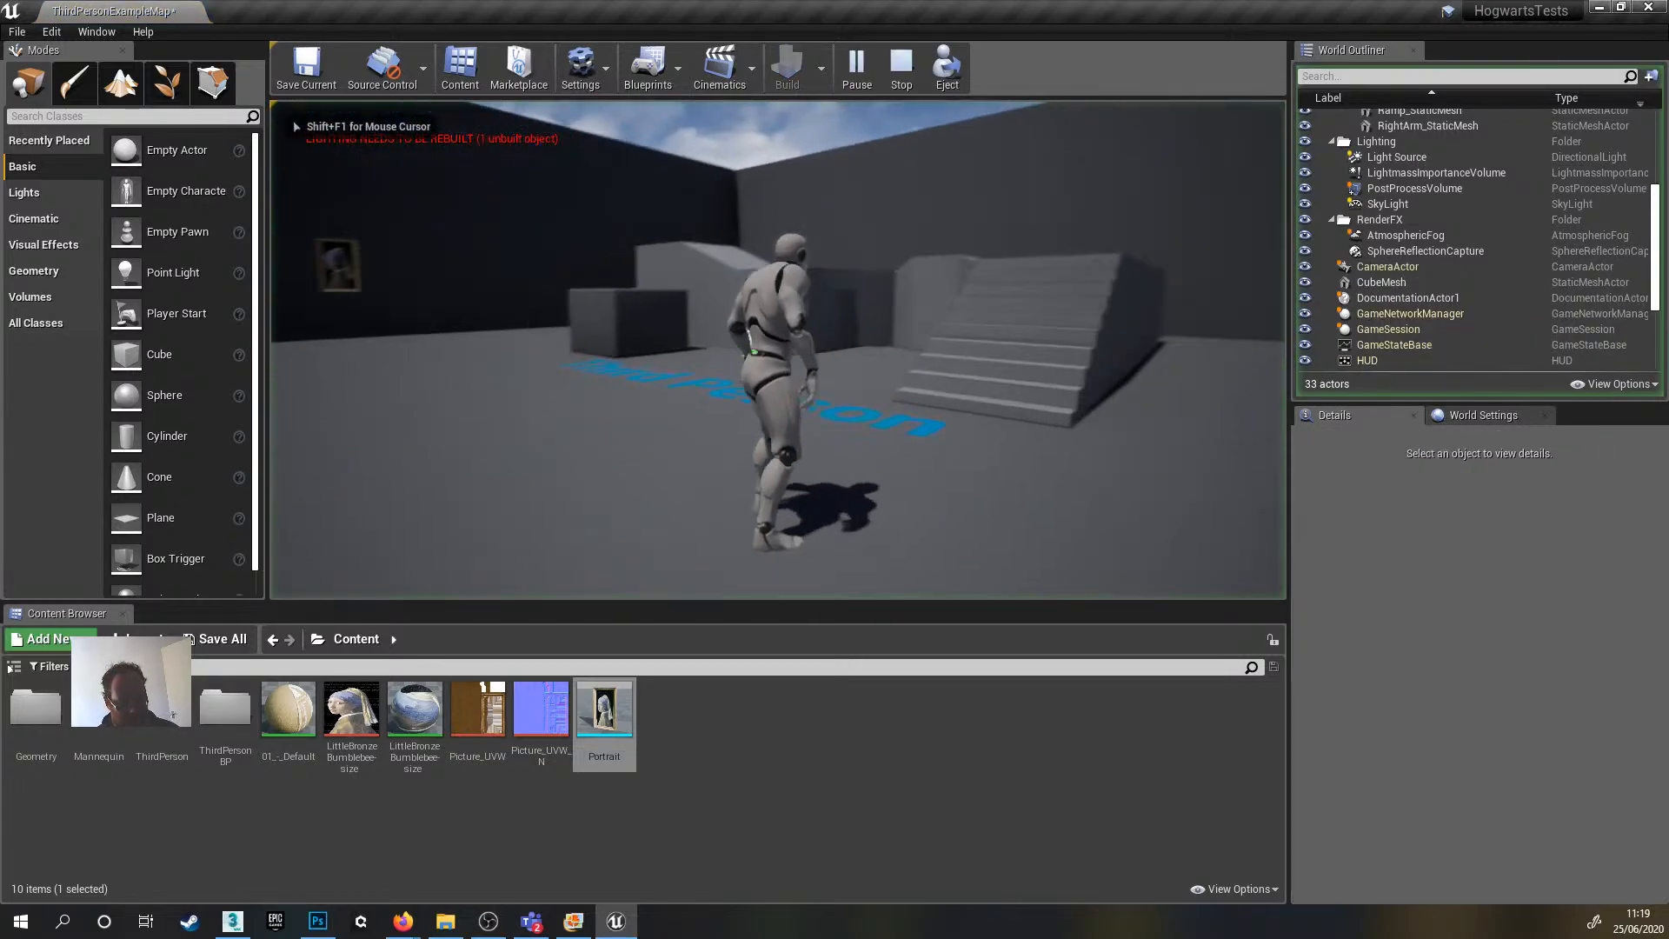
key(a)
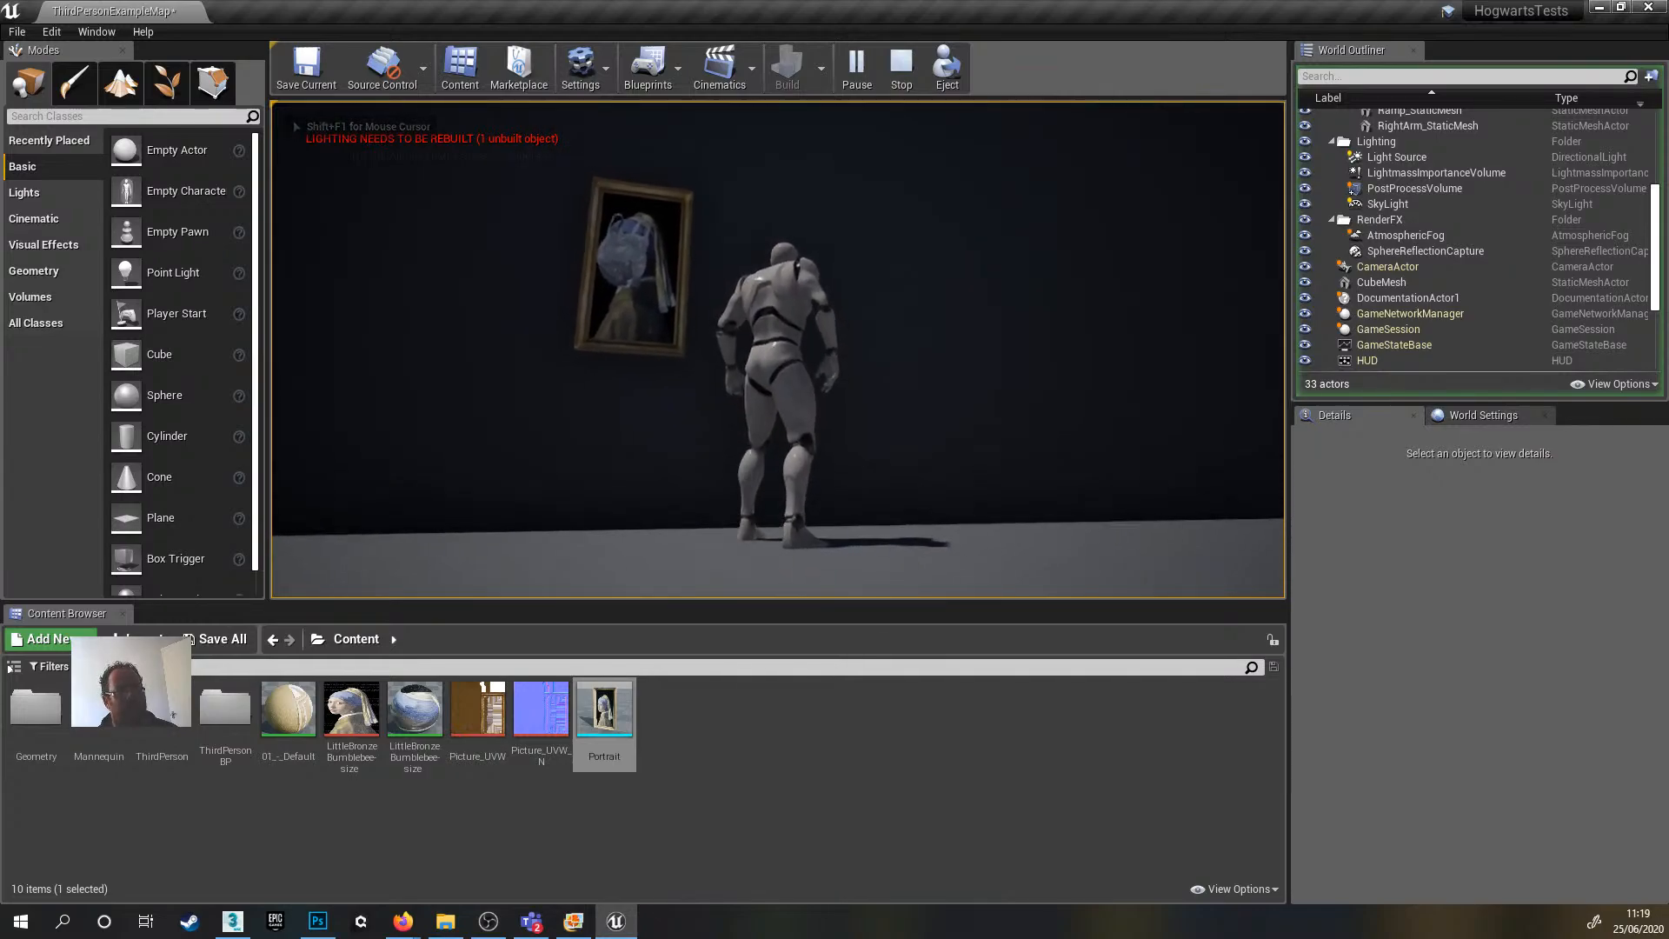
key(w)
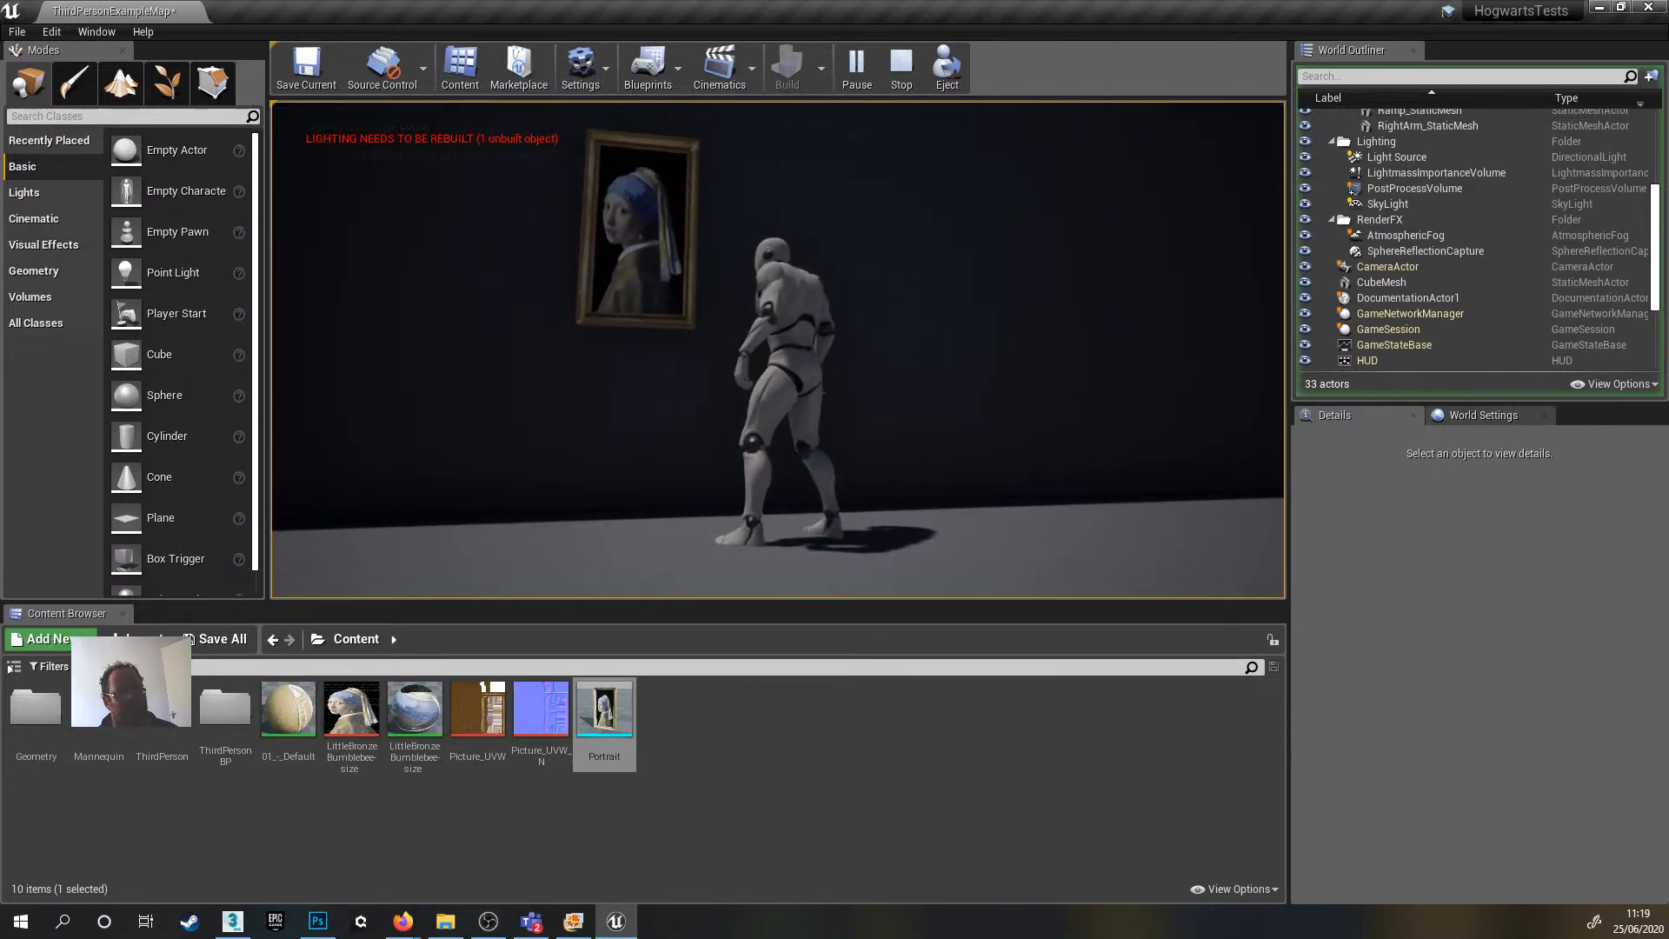
- Examine the animated portrait full screen while walking the character around it, and end the play session and full-screen view
key(F11)
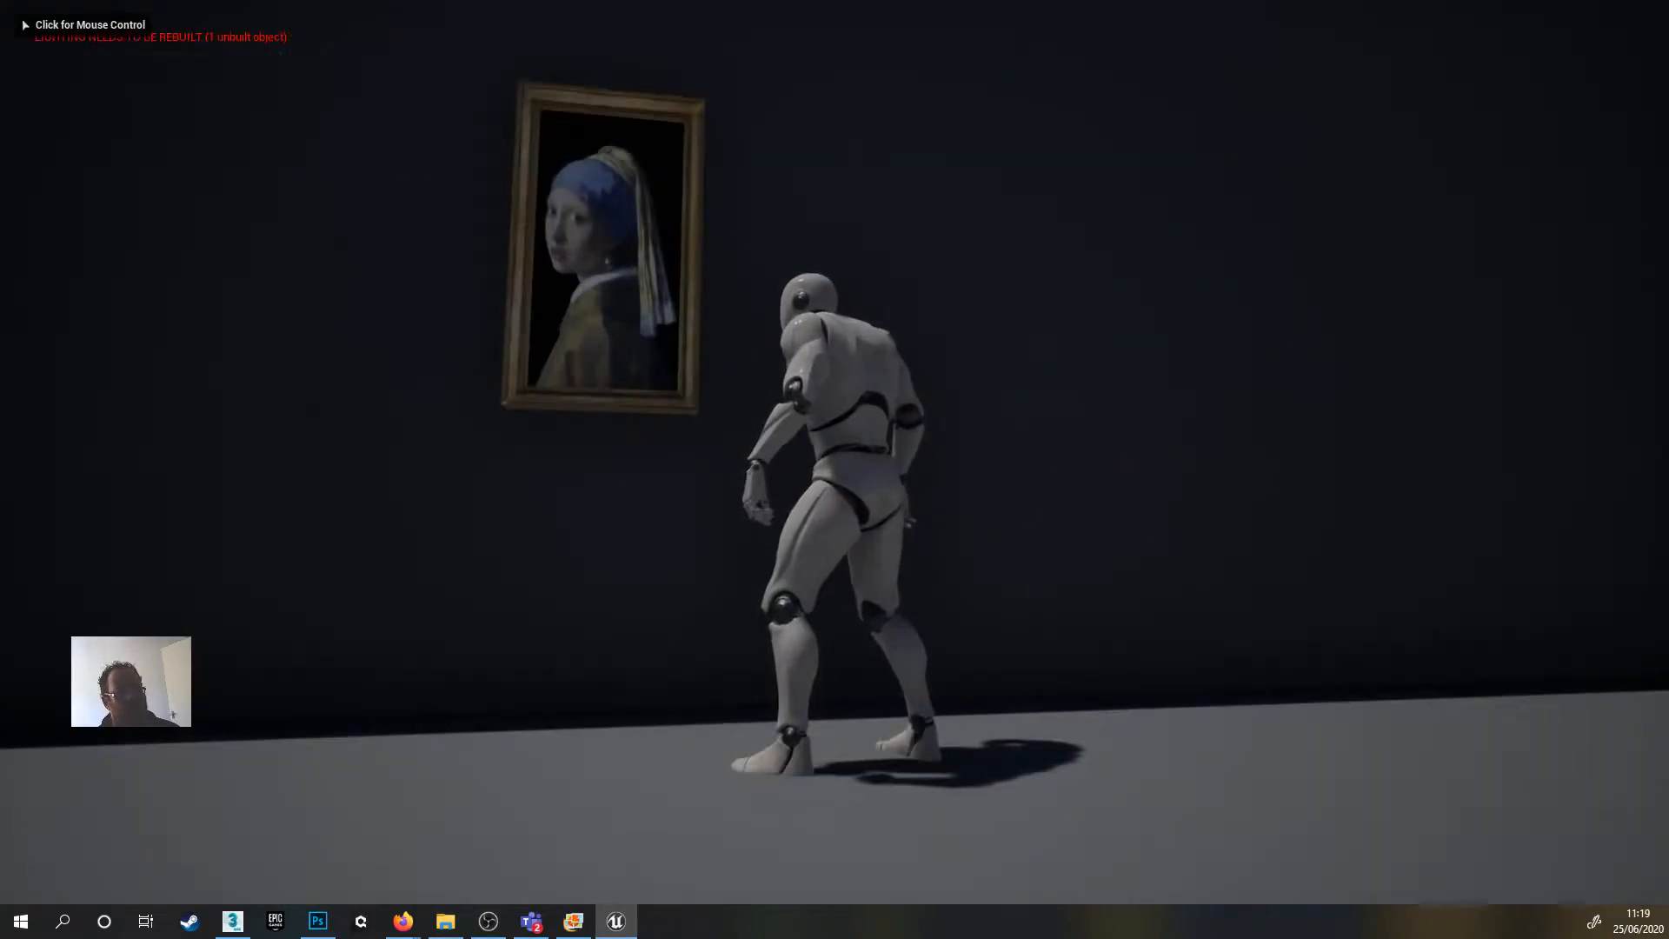
click(835, 452)
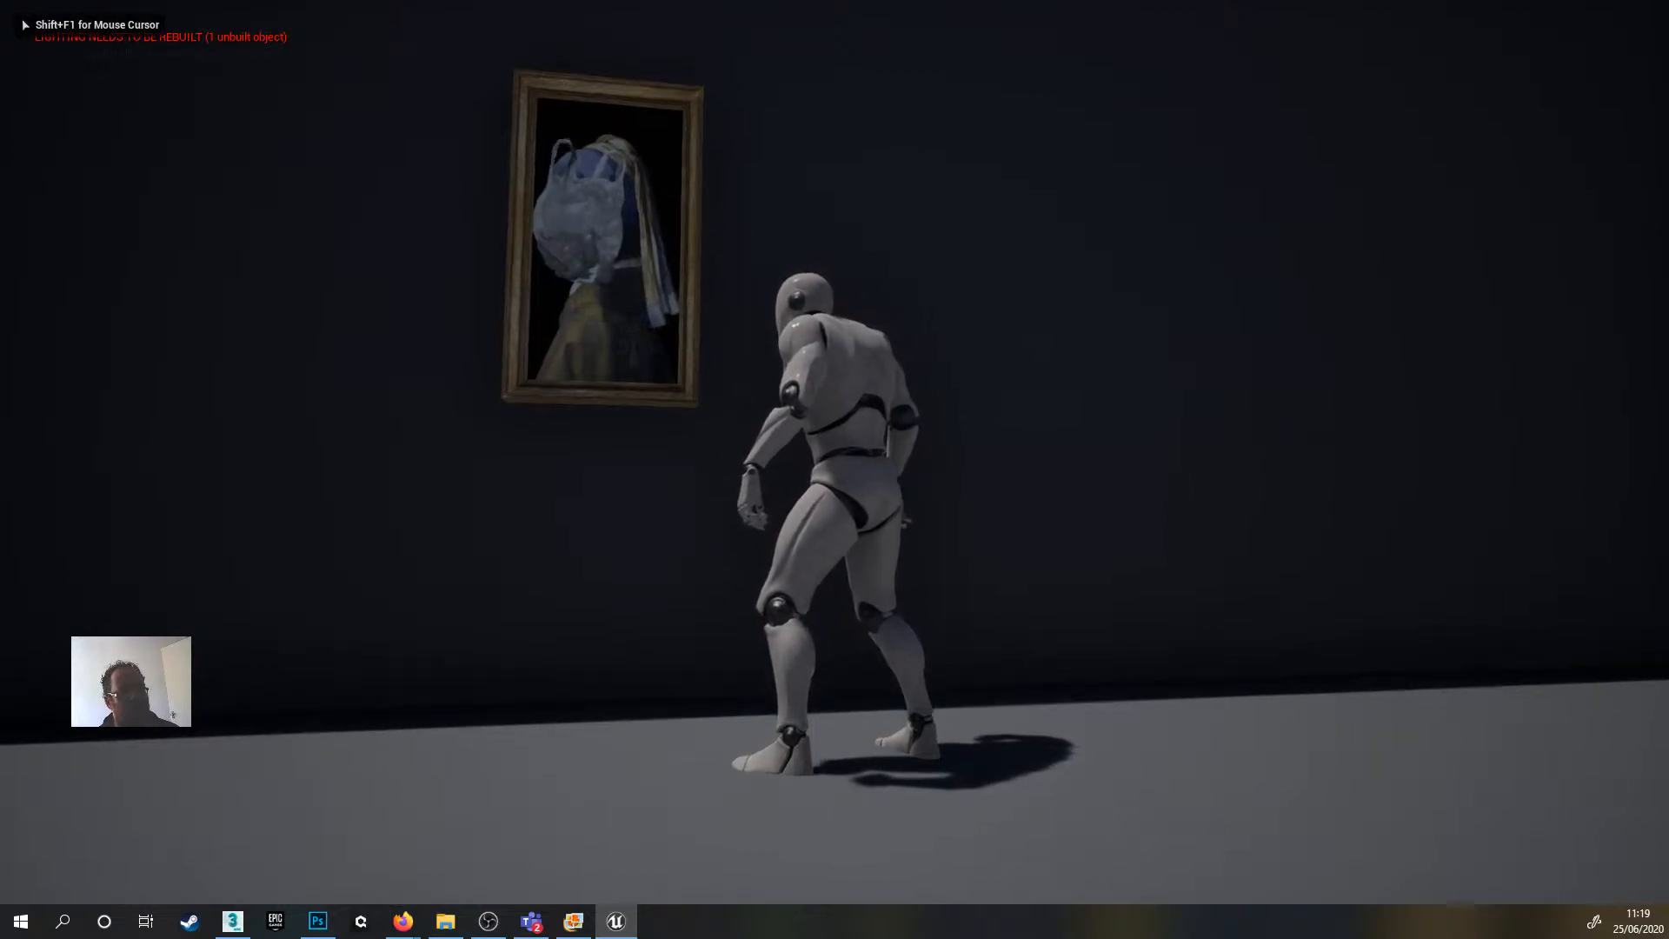
key(a)
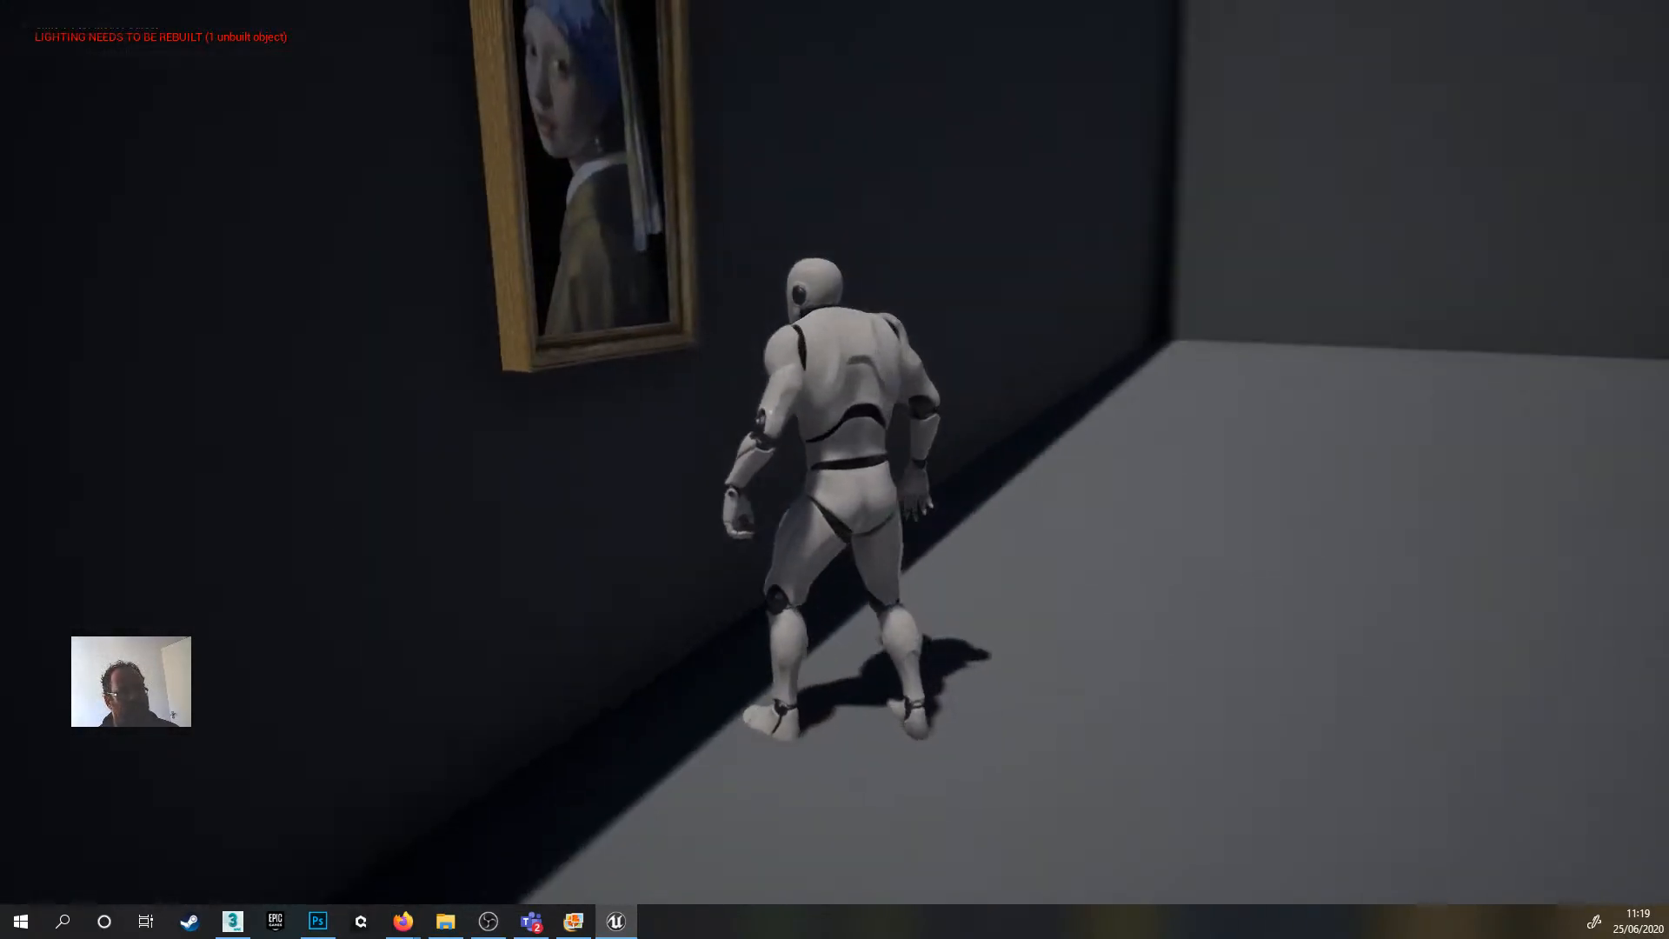
key(d)
key(s)
key(w)
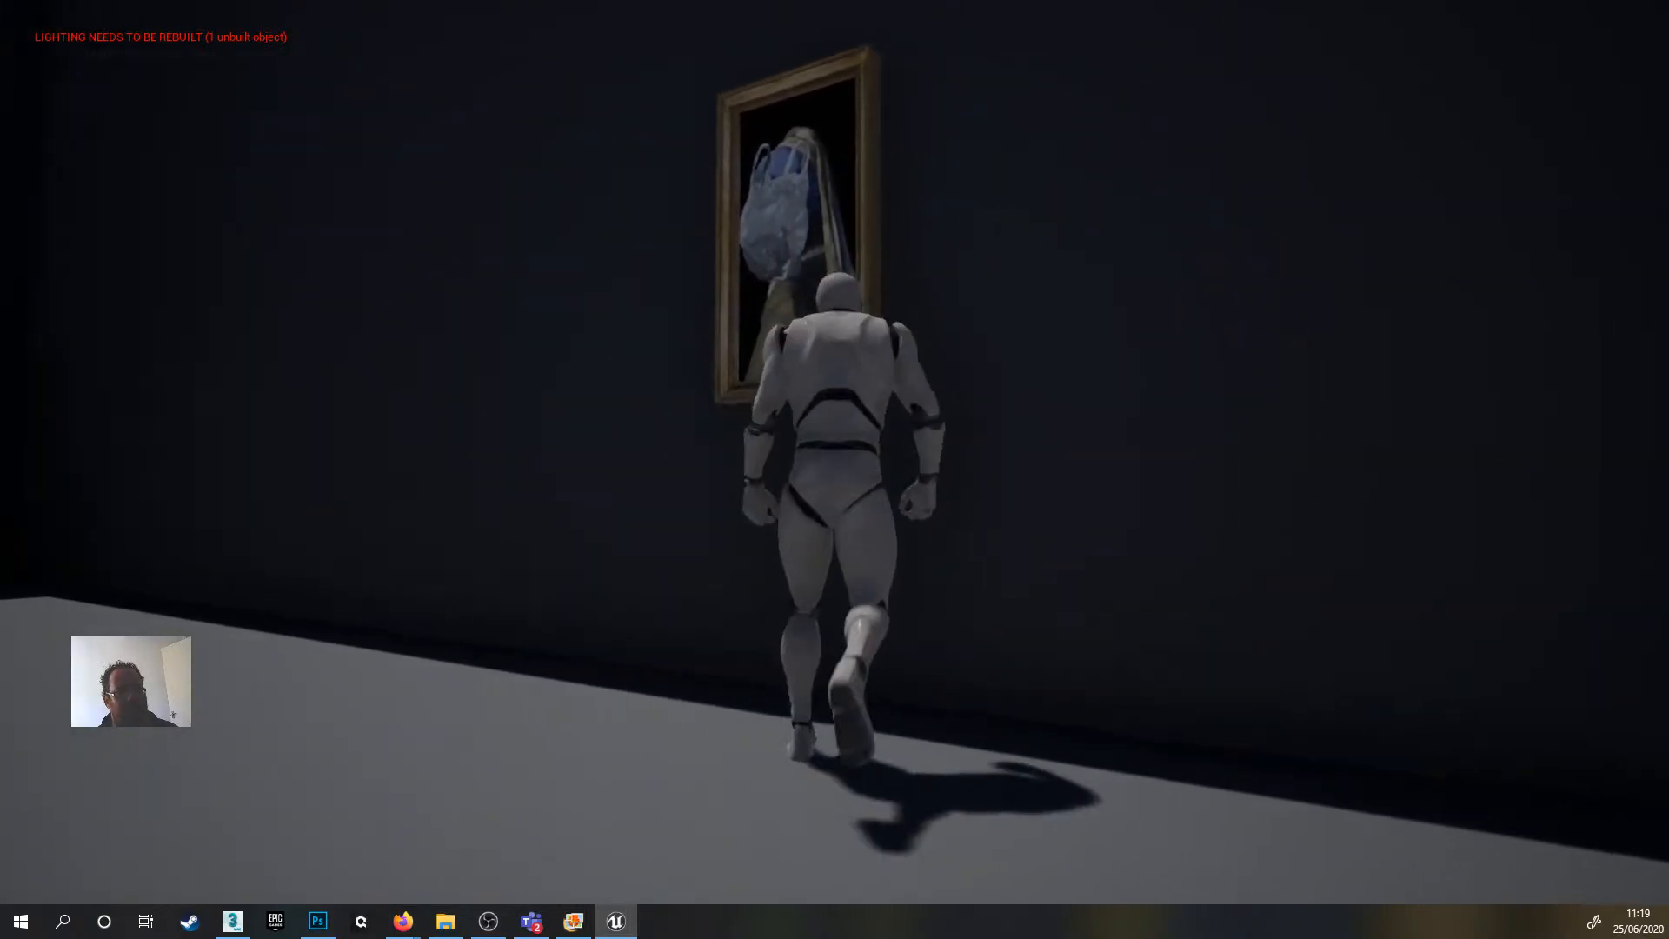
key(a)
key(s)
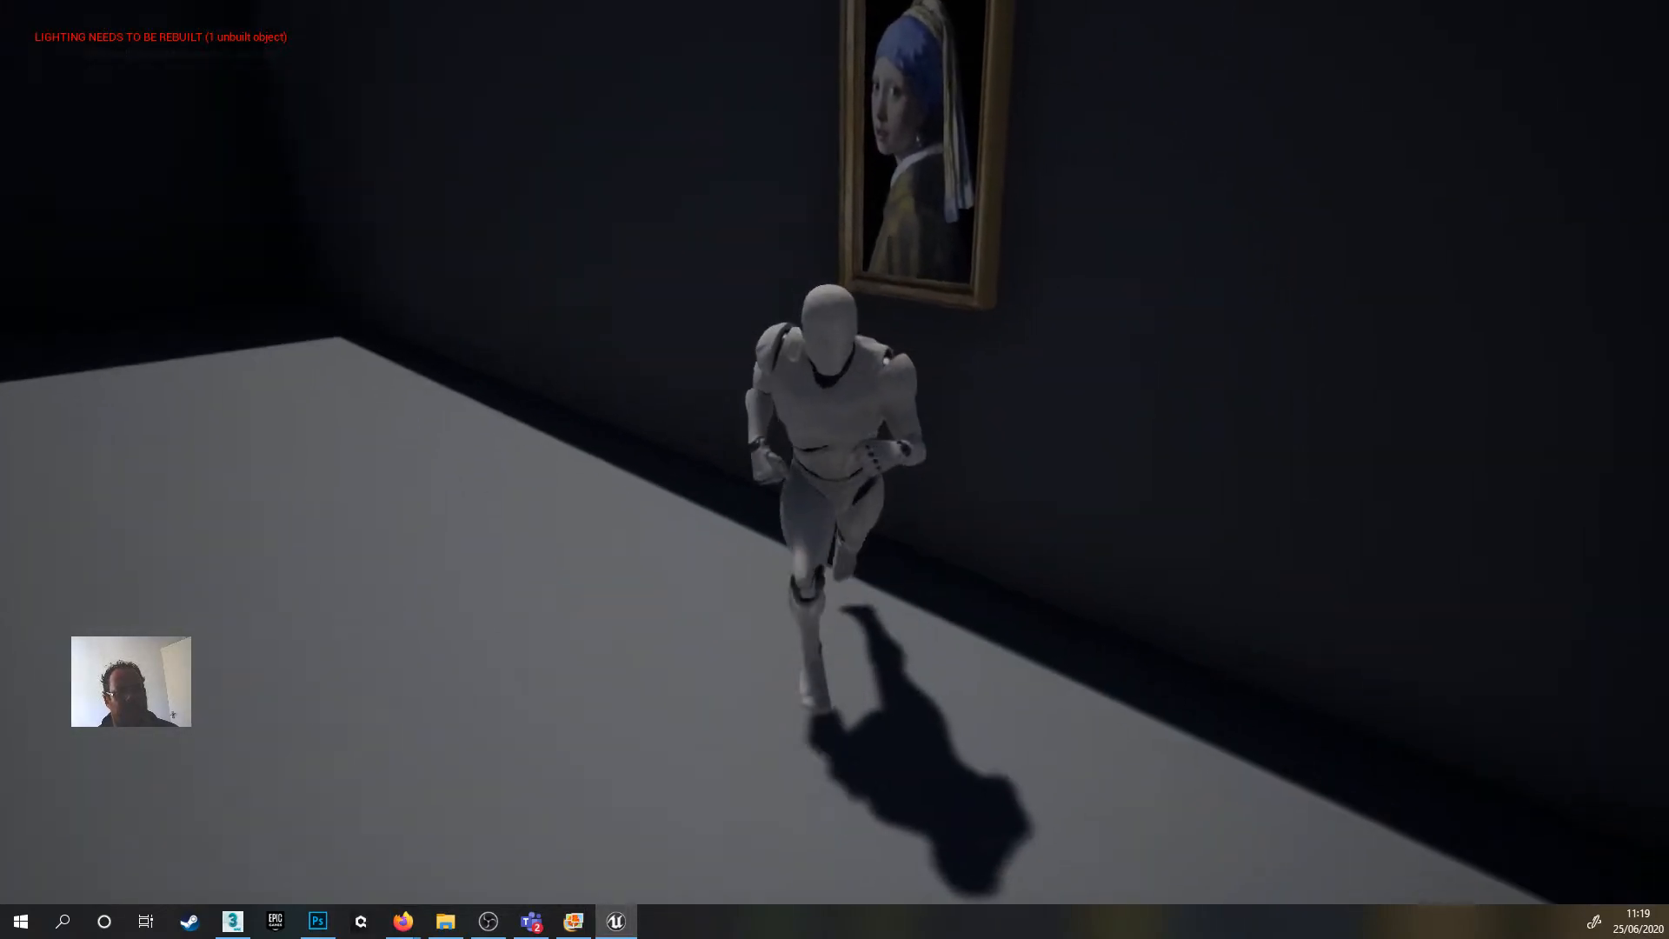
key(a)
key(w)
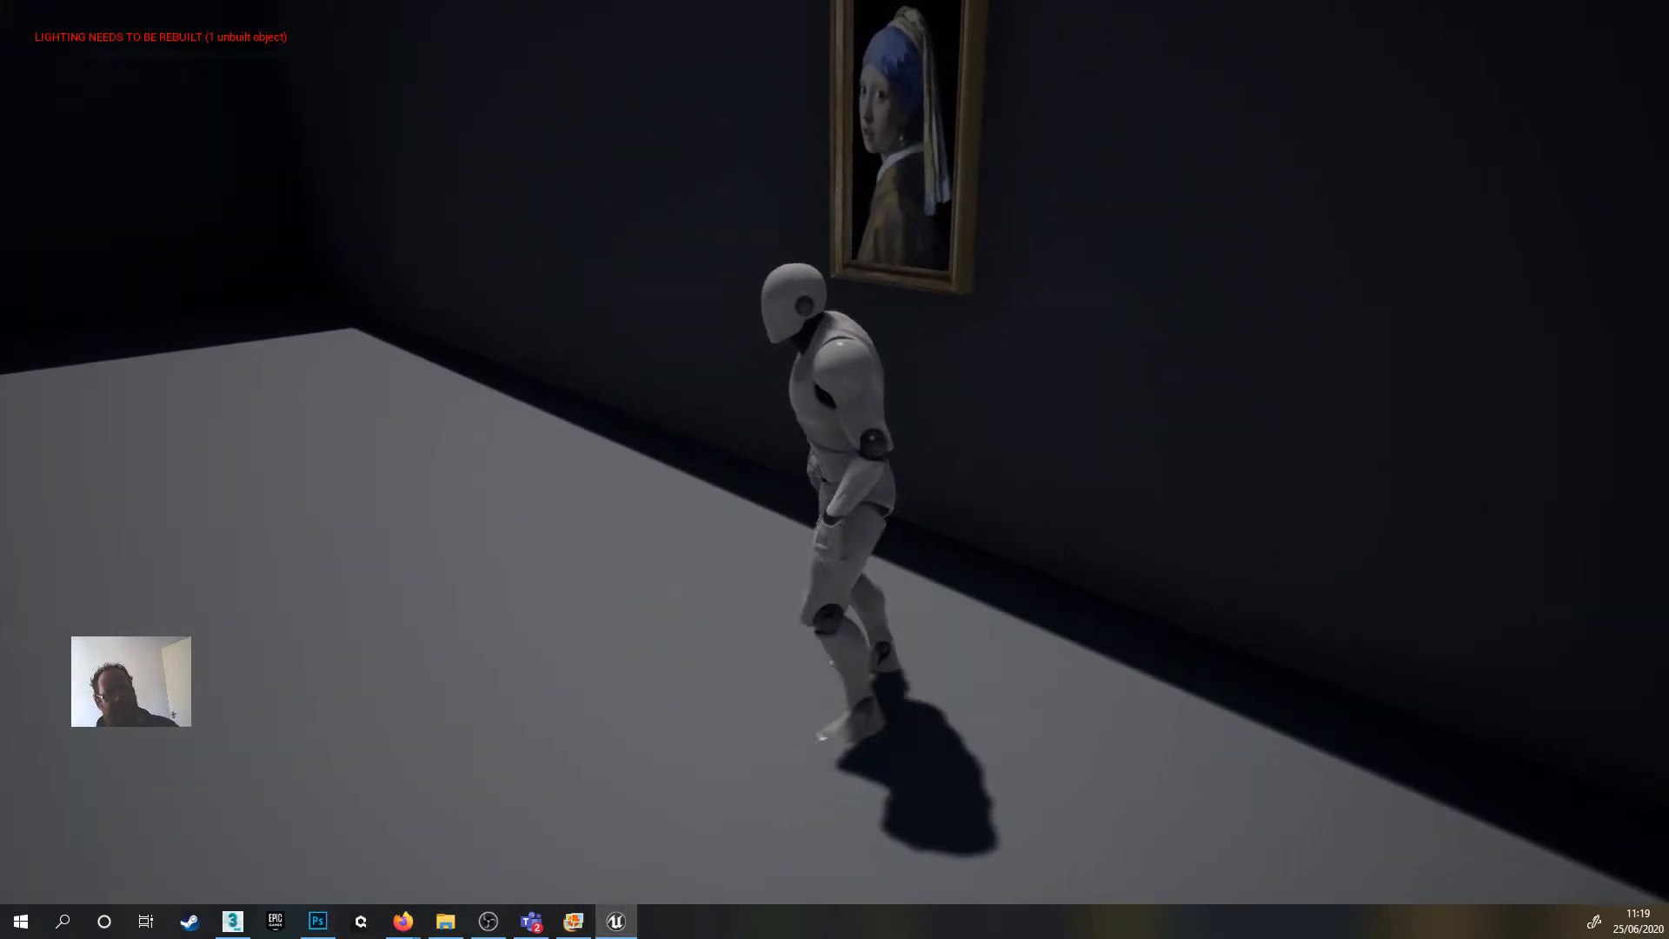
key(Escape)
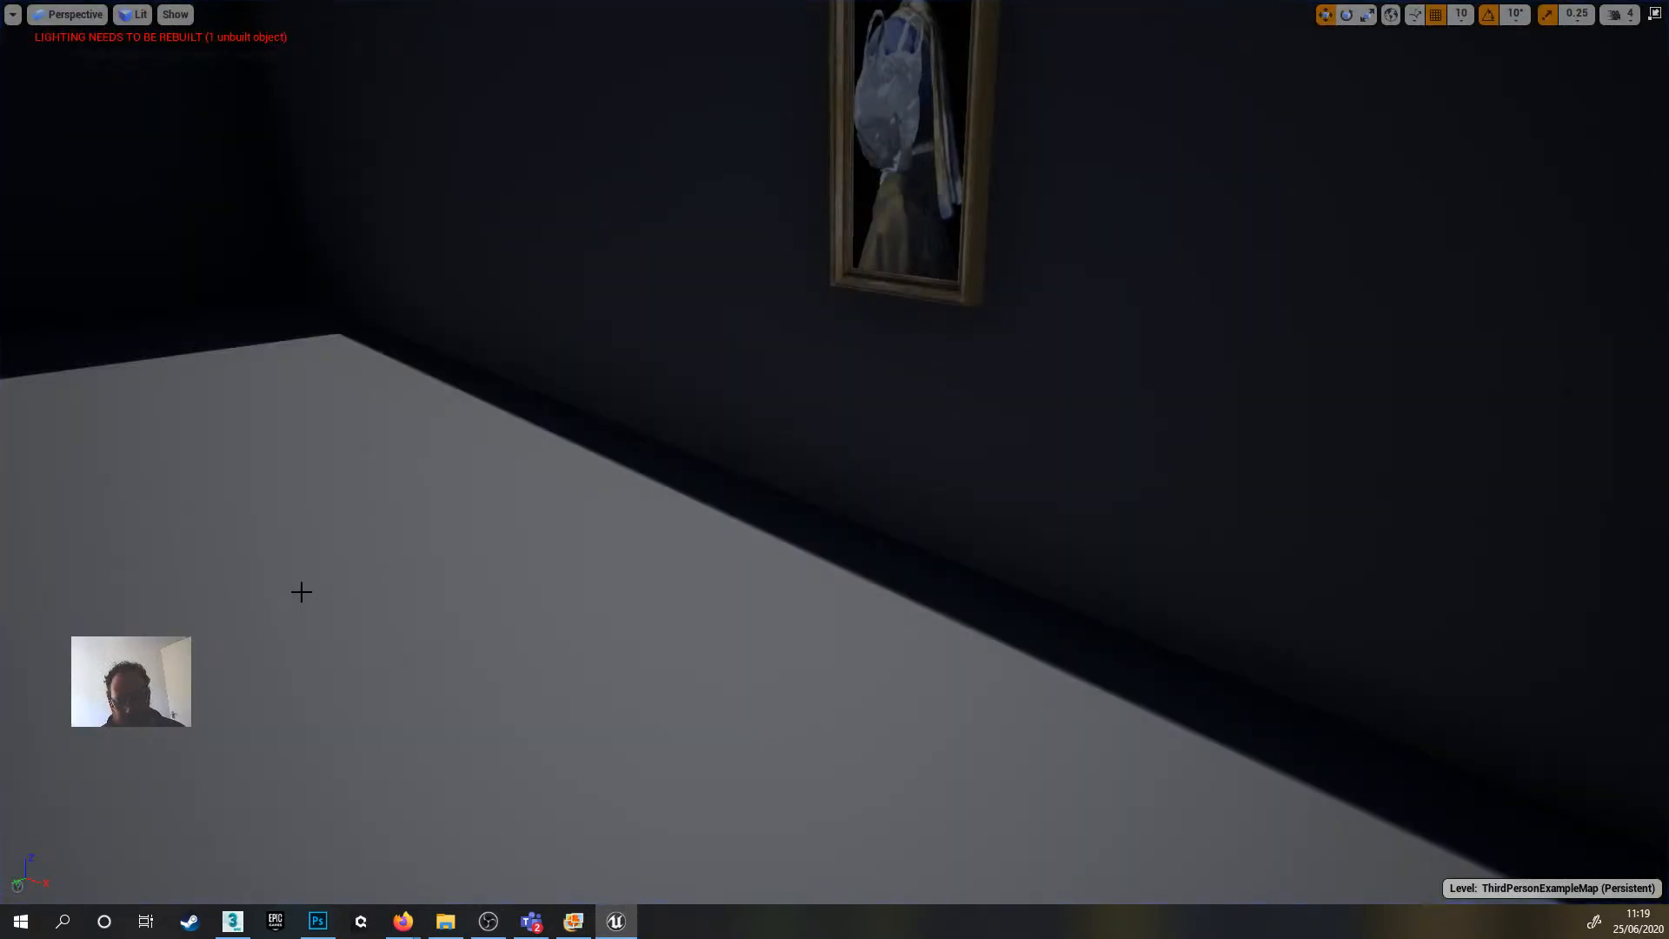
key(F11)
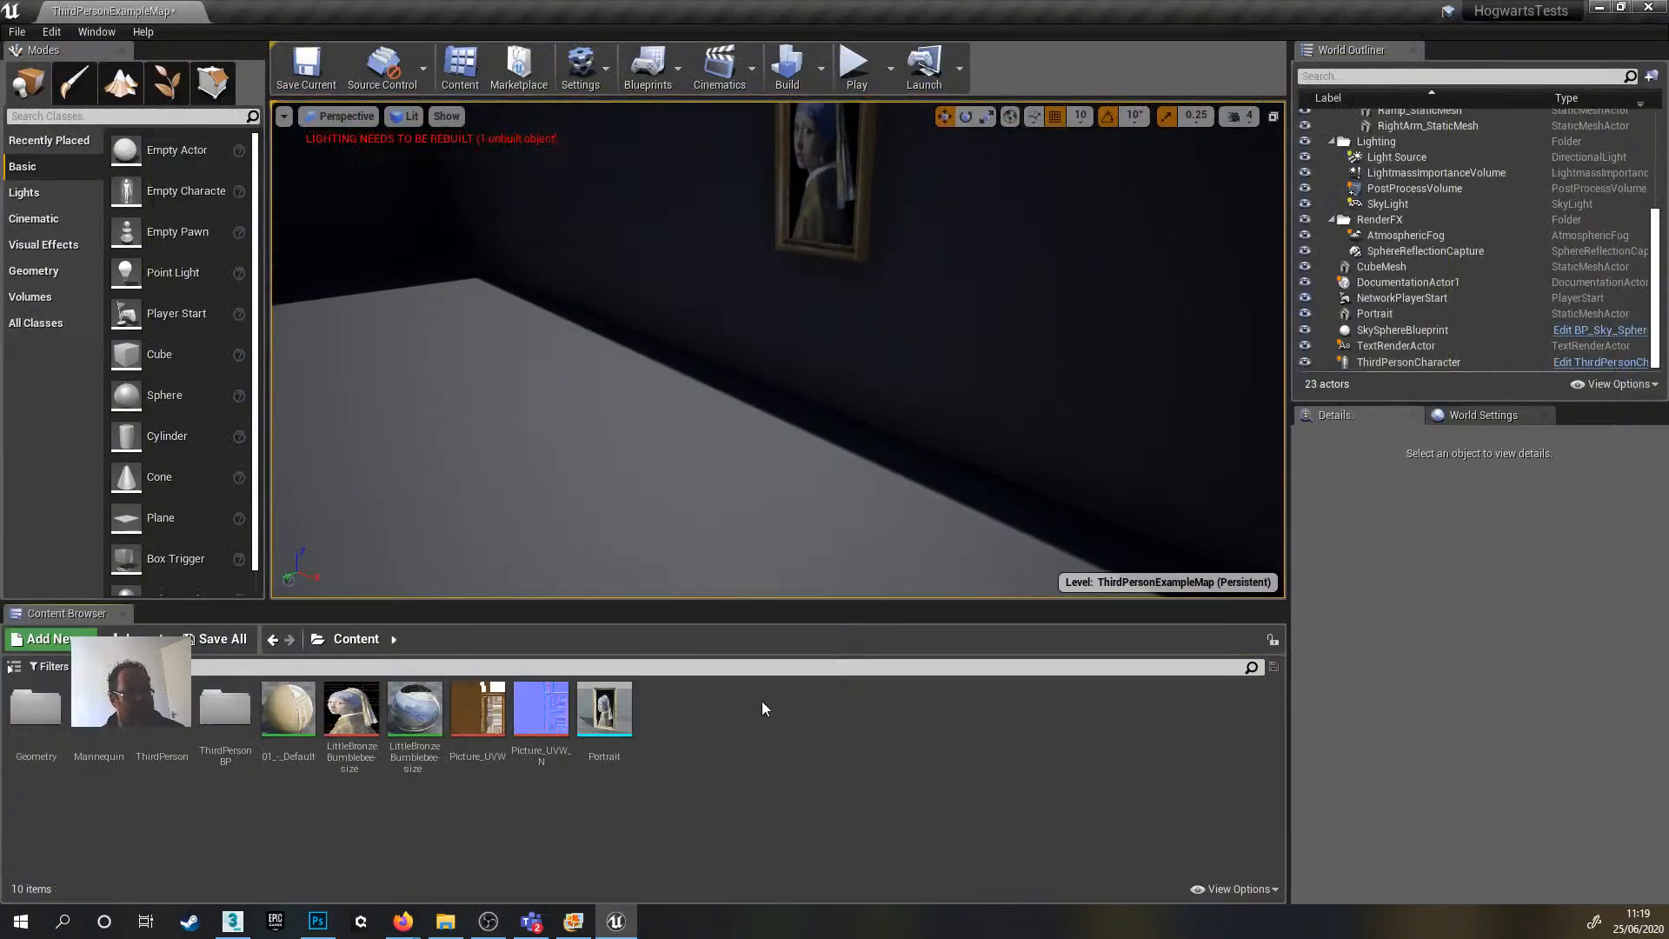
- Duplicate the Portrait mesh asset and open the copy in the mesh editor for a look, returning to the level
click(604, 708)
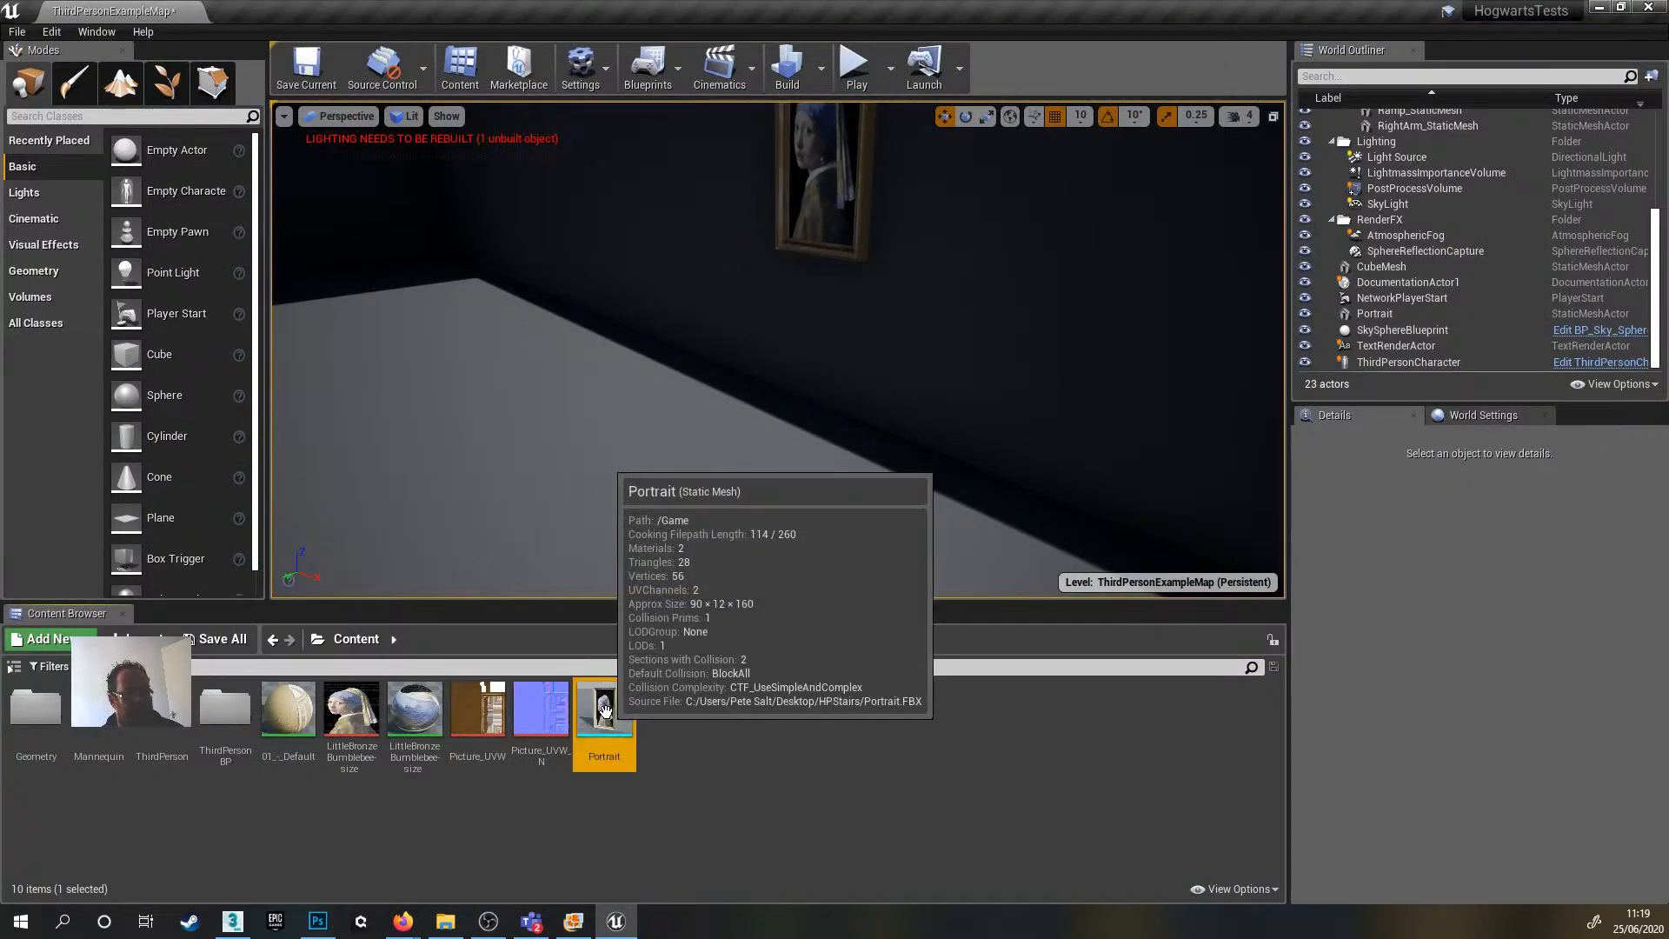
right_click(604, 709)
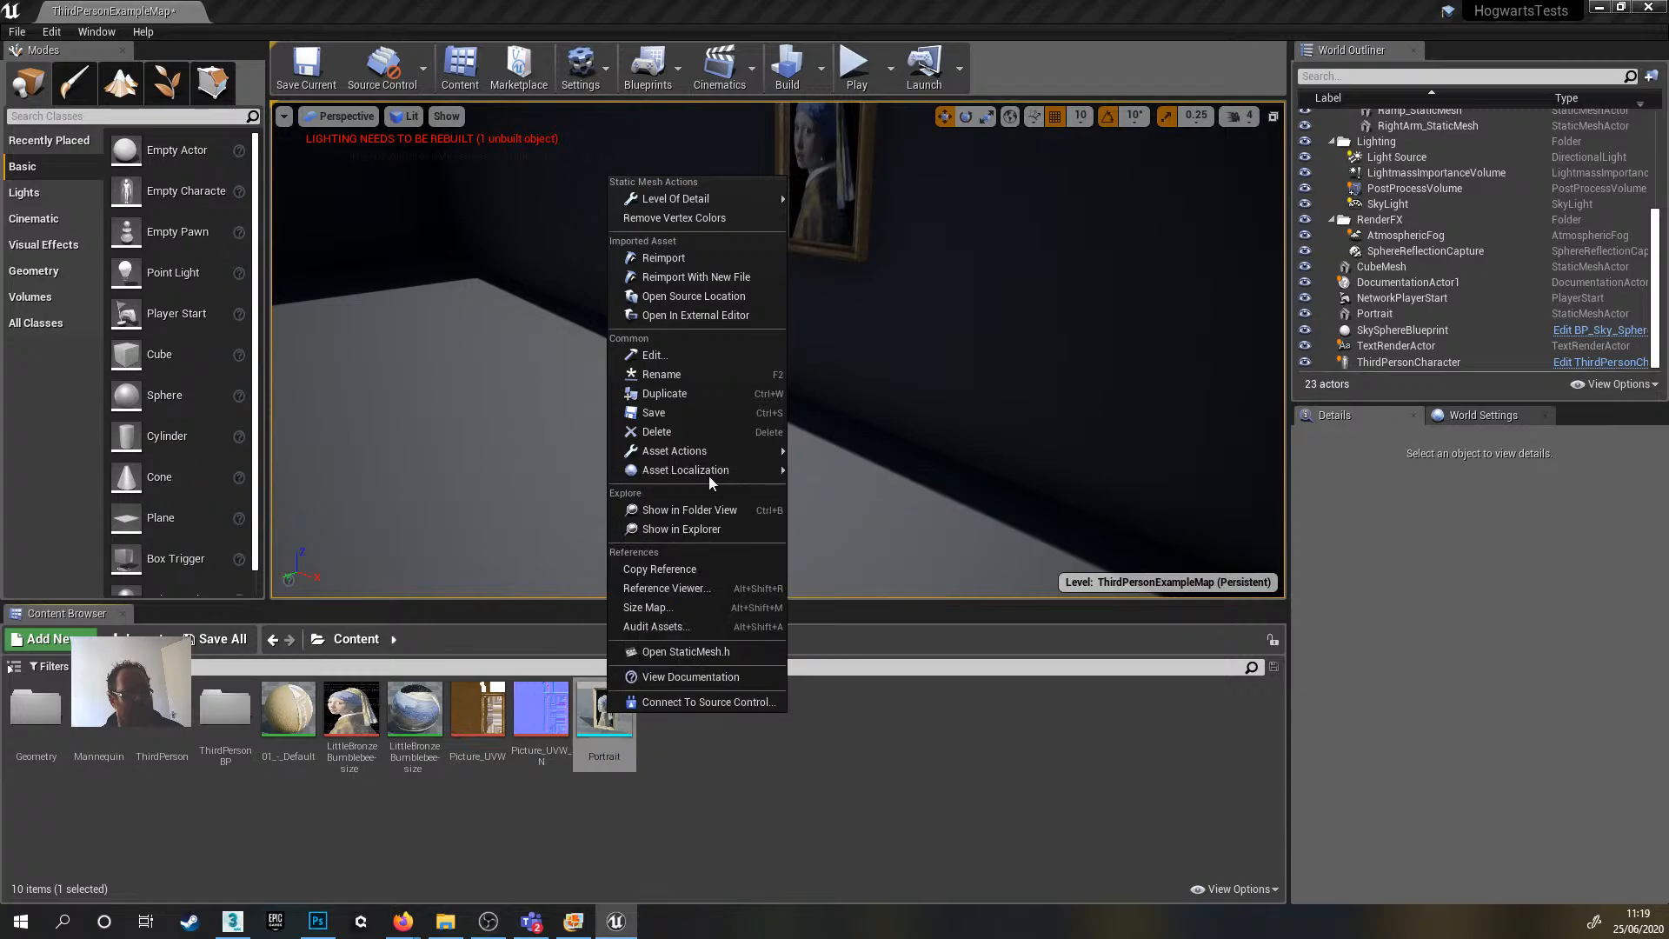
click(681, 391)
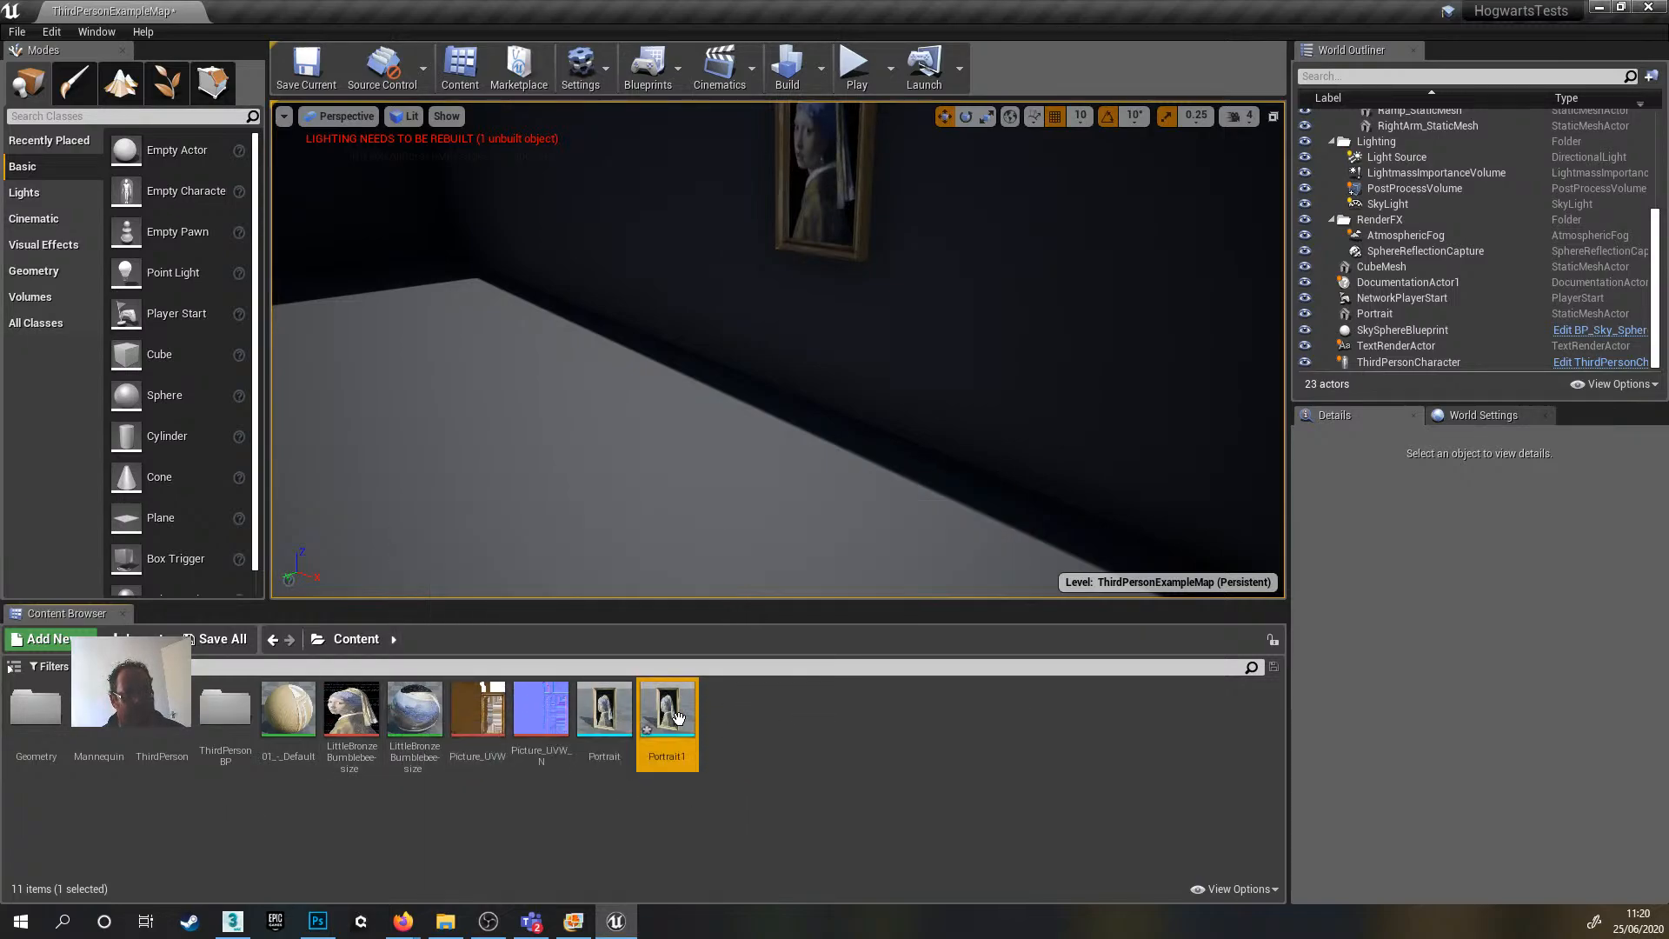
double_click(667, 709)
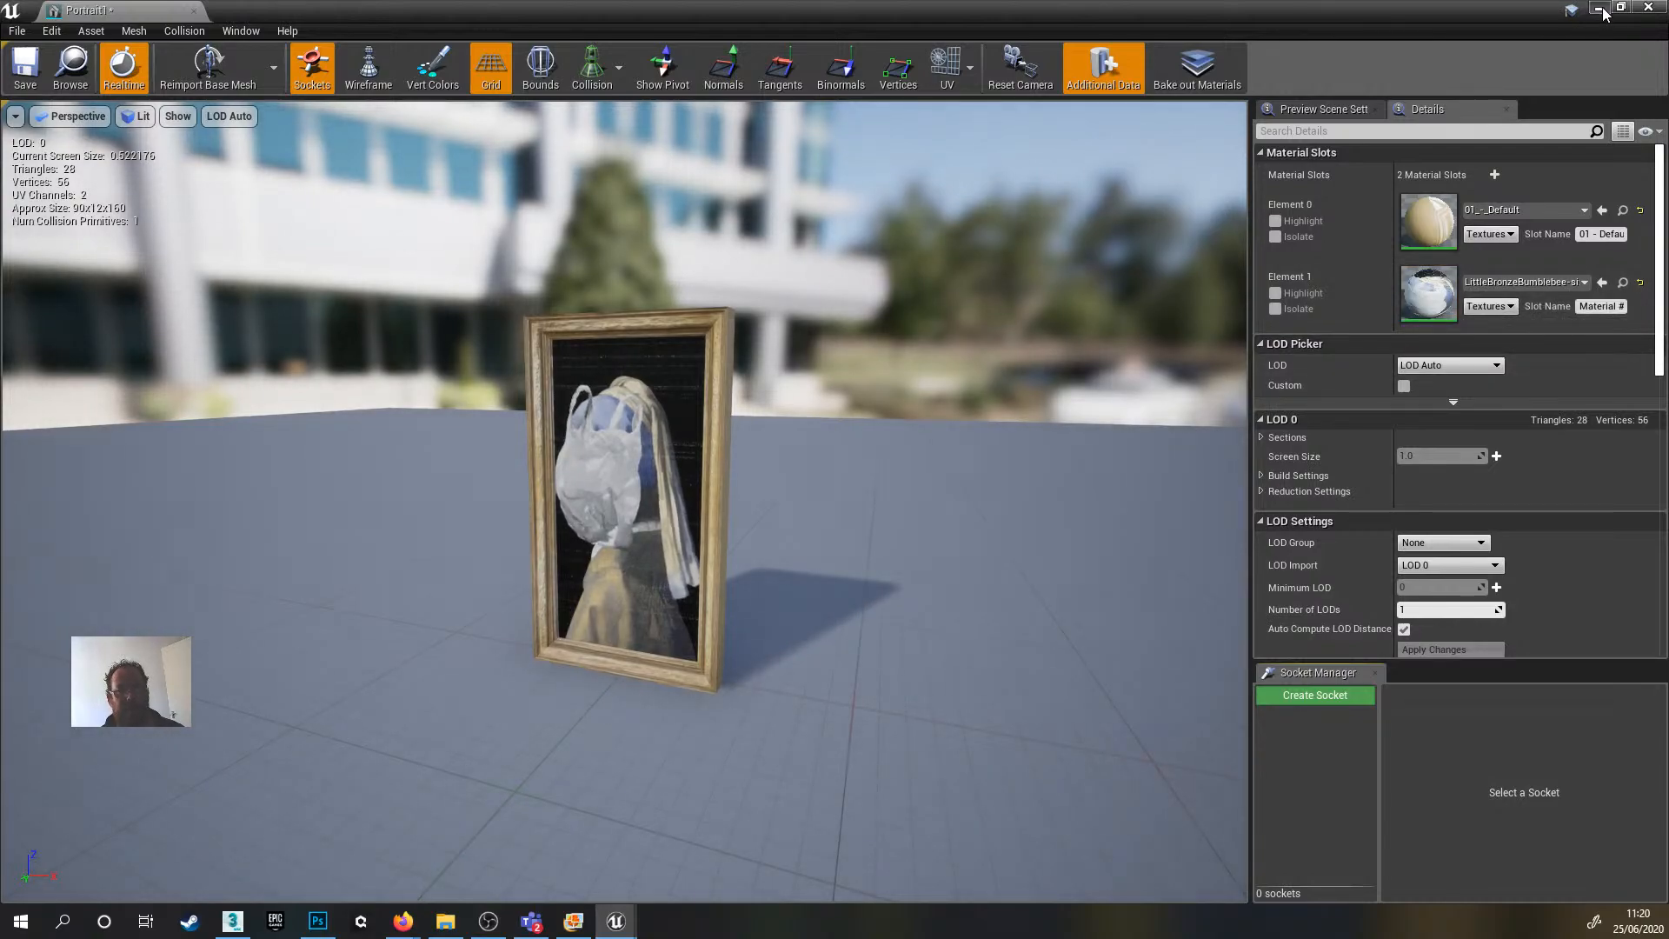
click(1602, 9)
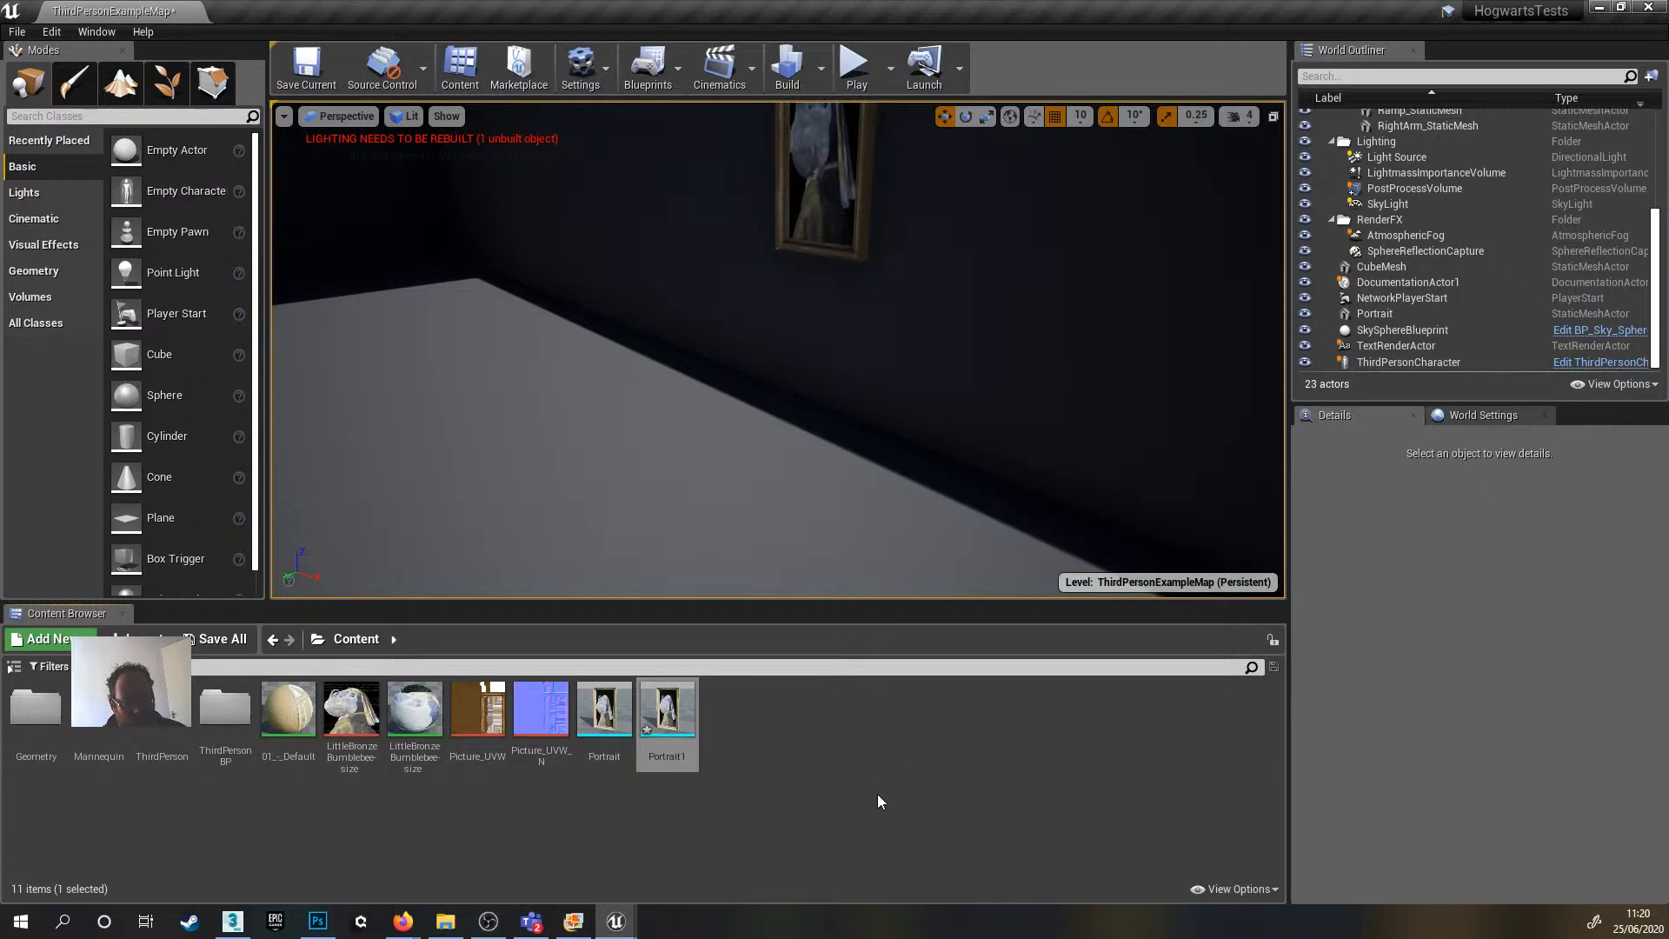
- Place the duplicated portrait on the wall beside the first one and scale it uniformly to about half size
right_drag(778, 350, 957, 270)
key(w)
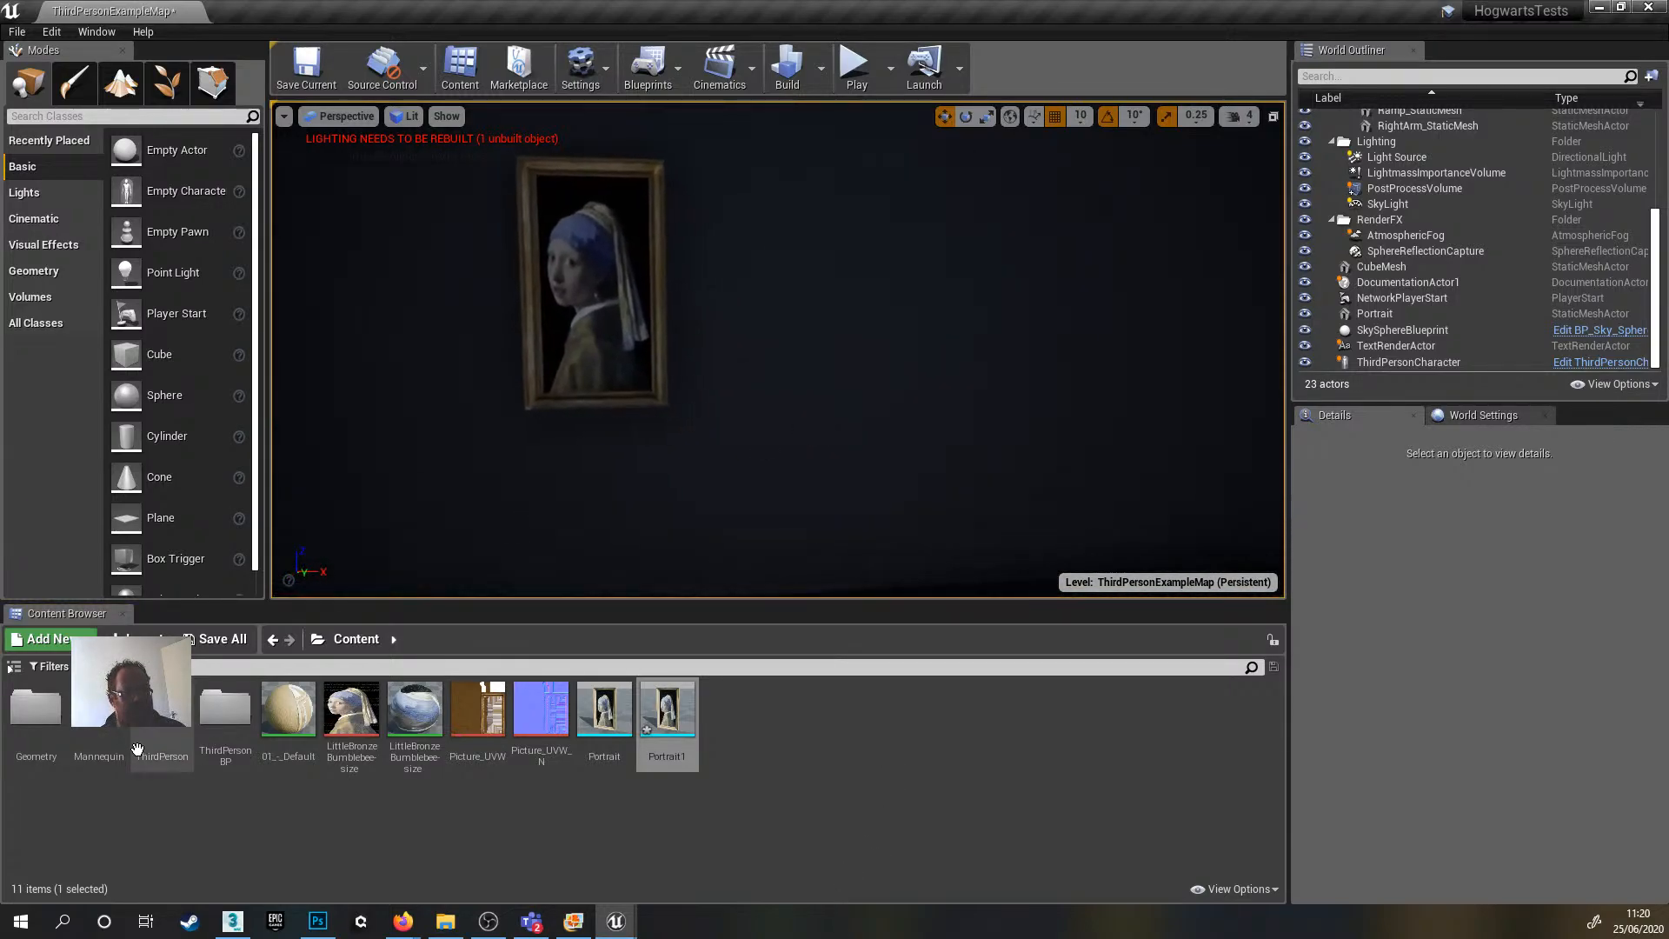
drag(675, 713, 759, 501)
key(e)
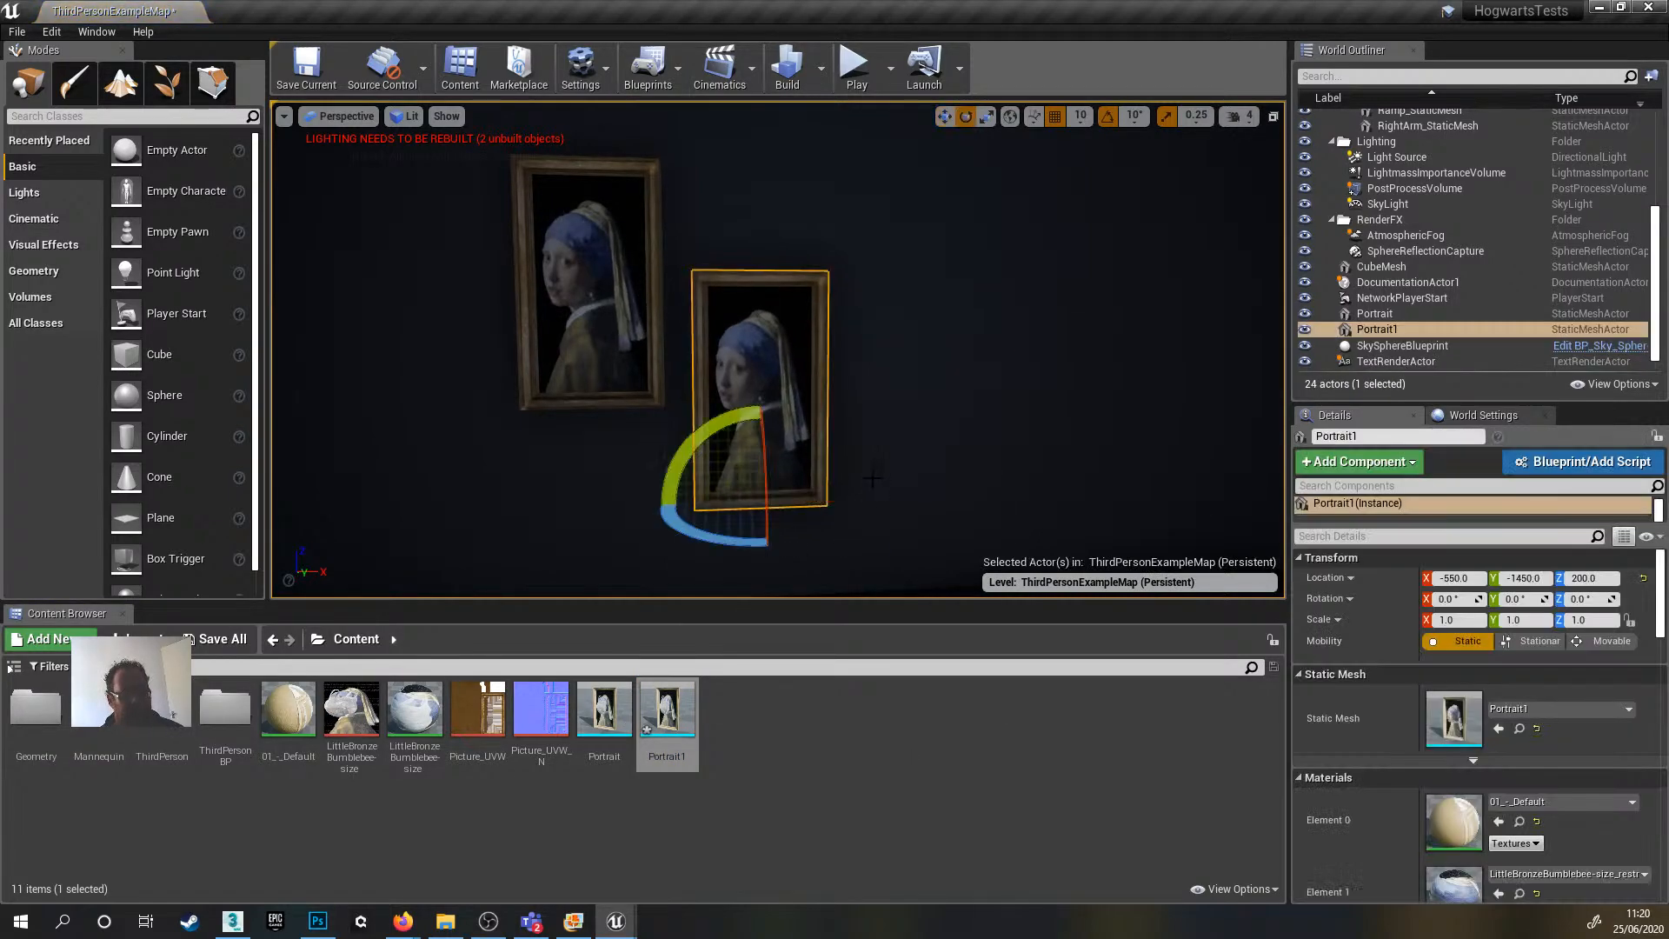
key(r)
drag(762, 497, 803, 478)
key(w)
click(816, 483)
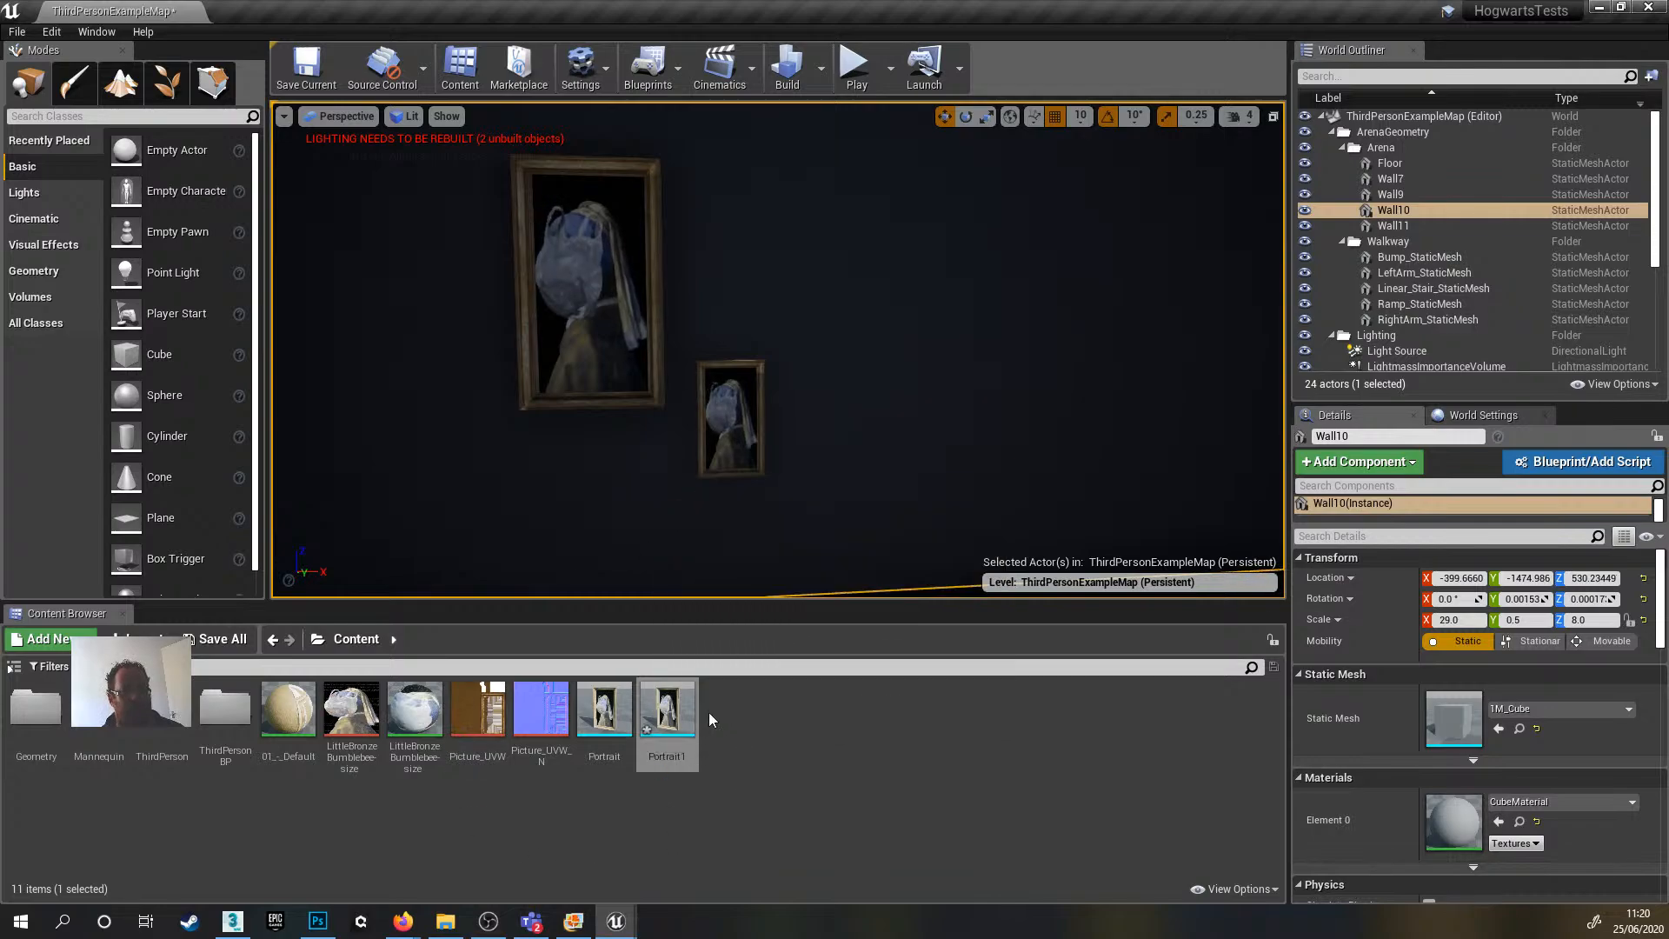
- Add another instance of the original Portrait to the wall beside the small one and rotate it -90° about Y
click(692, 760)
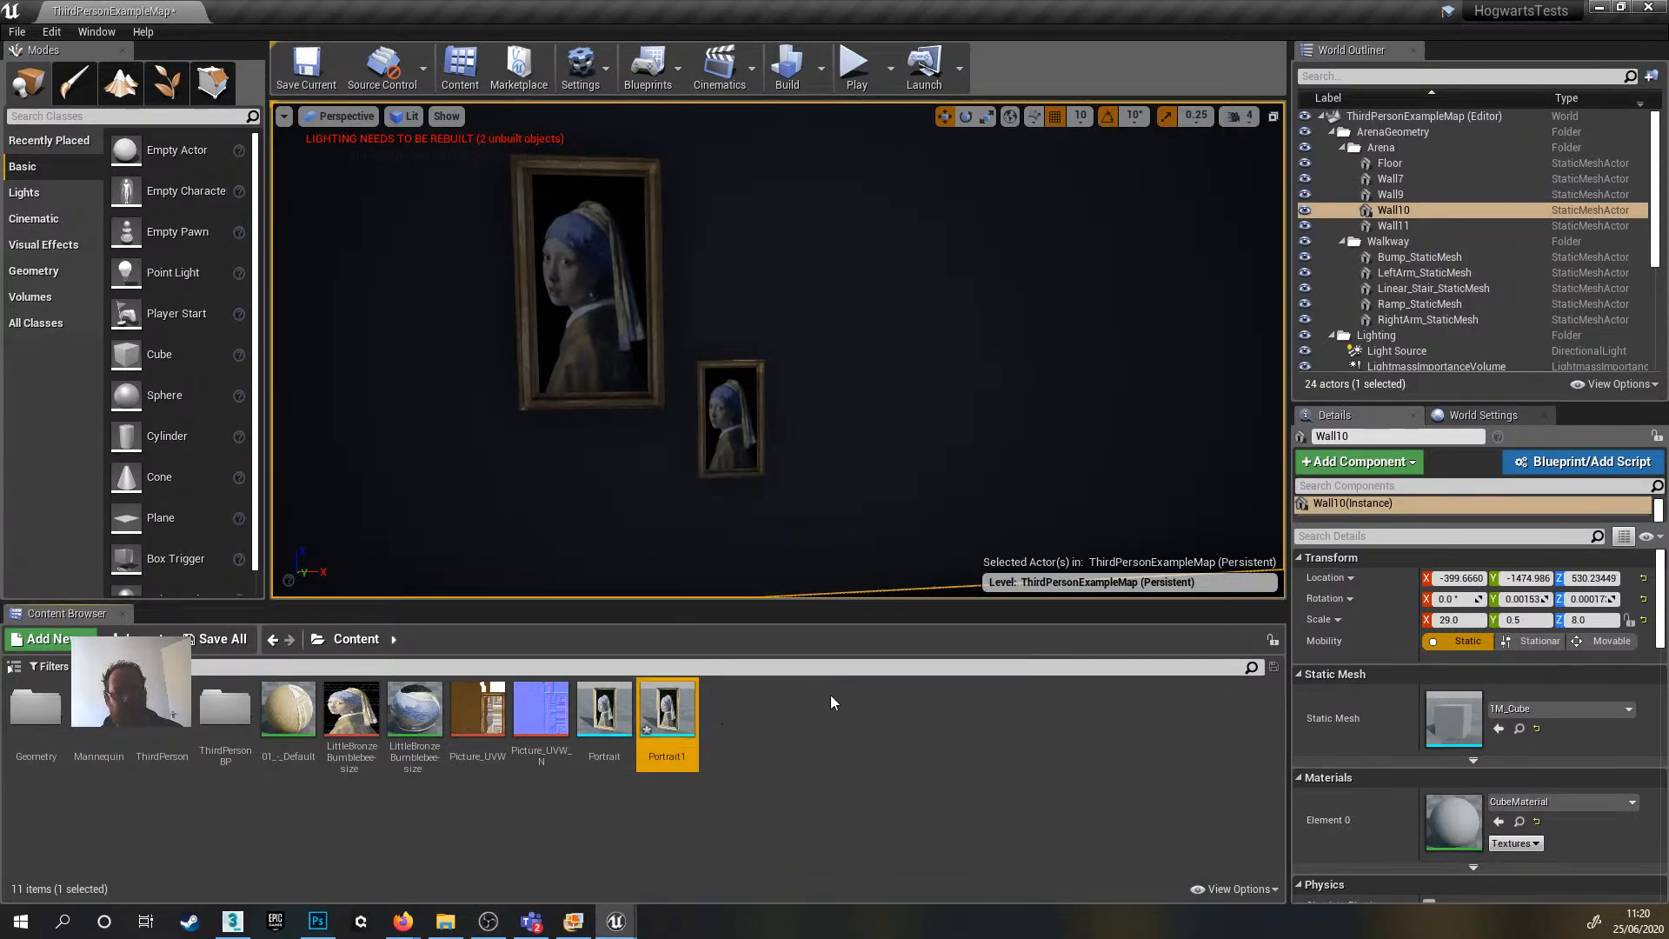
drag(604, 708, 858, 452)
key(e)
click(994, 347)
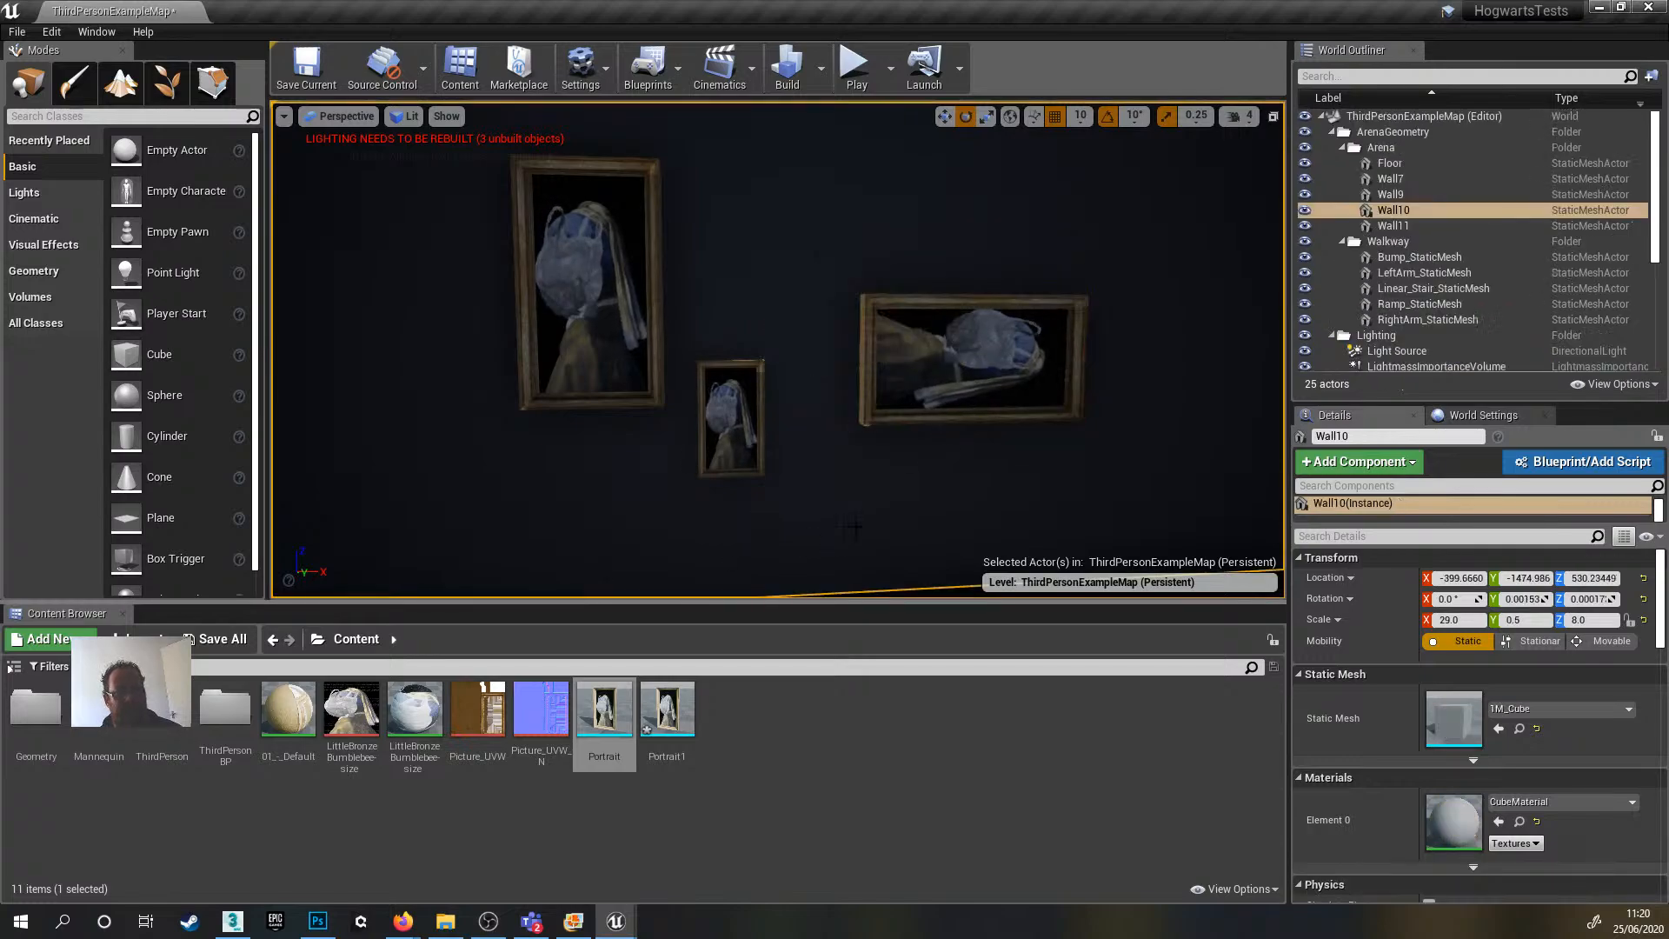
click(993, 347)
key(w)
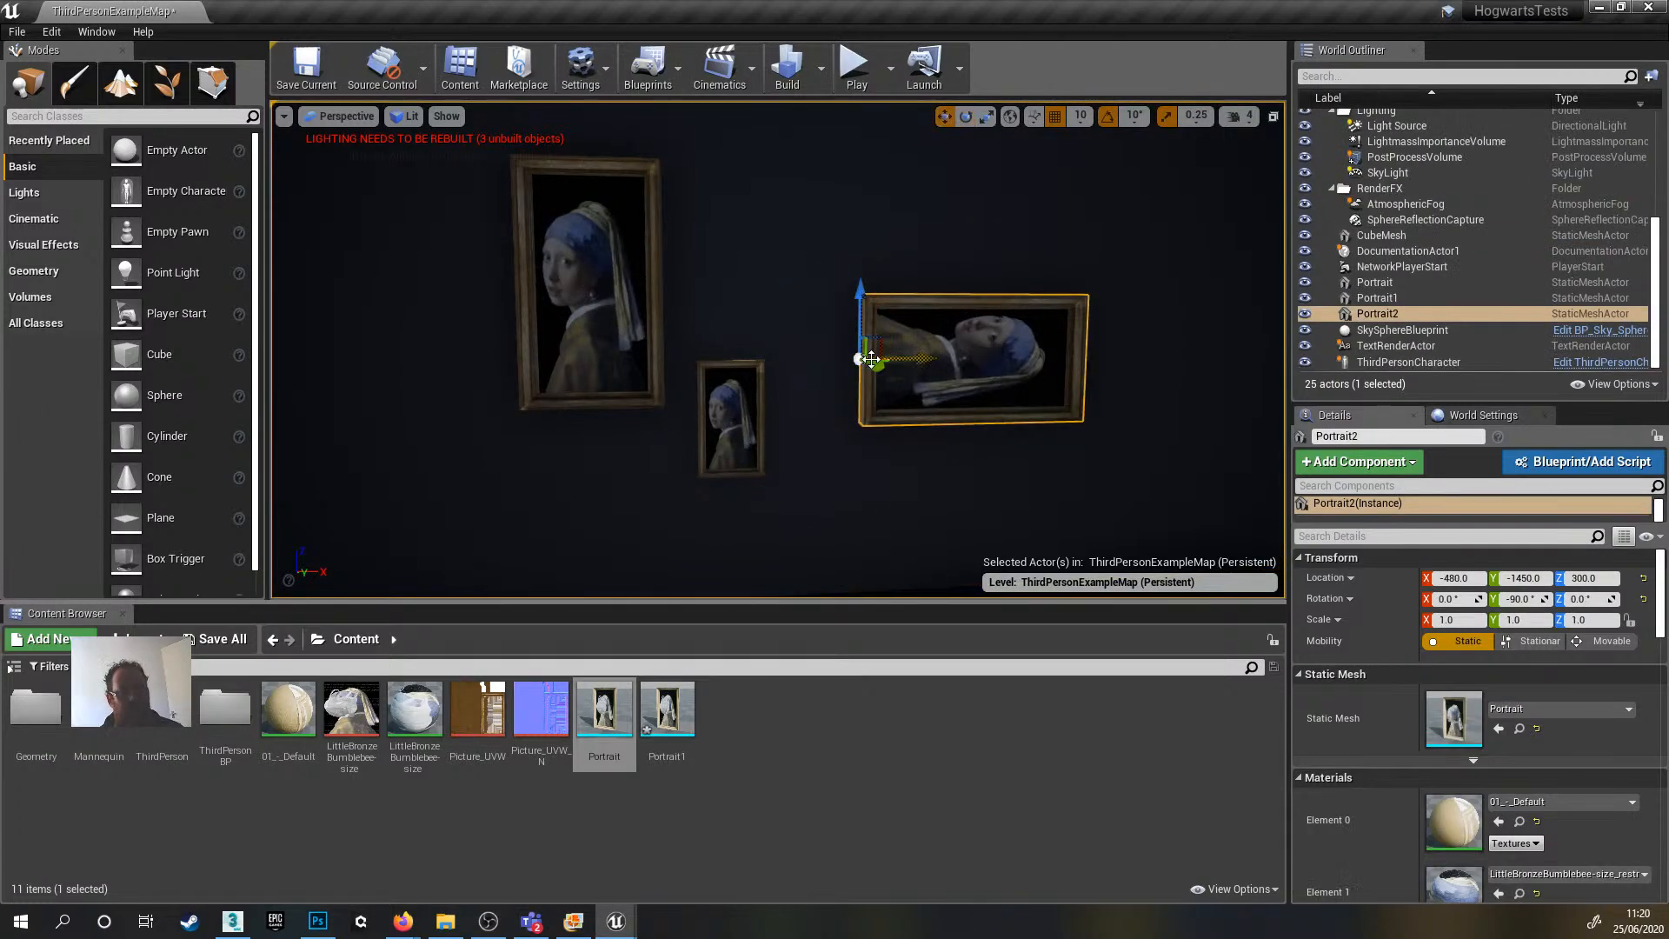
- Move the rotated portrait higher and further along the wall to X -100, Z 590, and deselect it
drag(917, 358, 1106, 353)
scroll(898, 440, down, 5)
drag(1049, 287, 1046, 155)
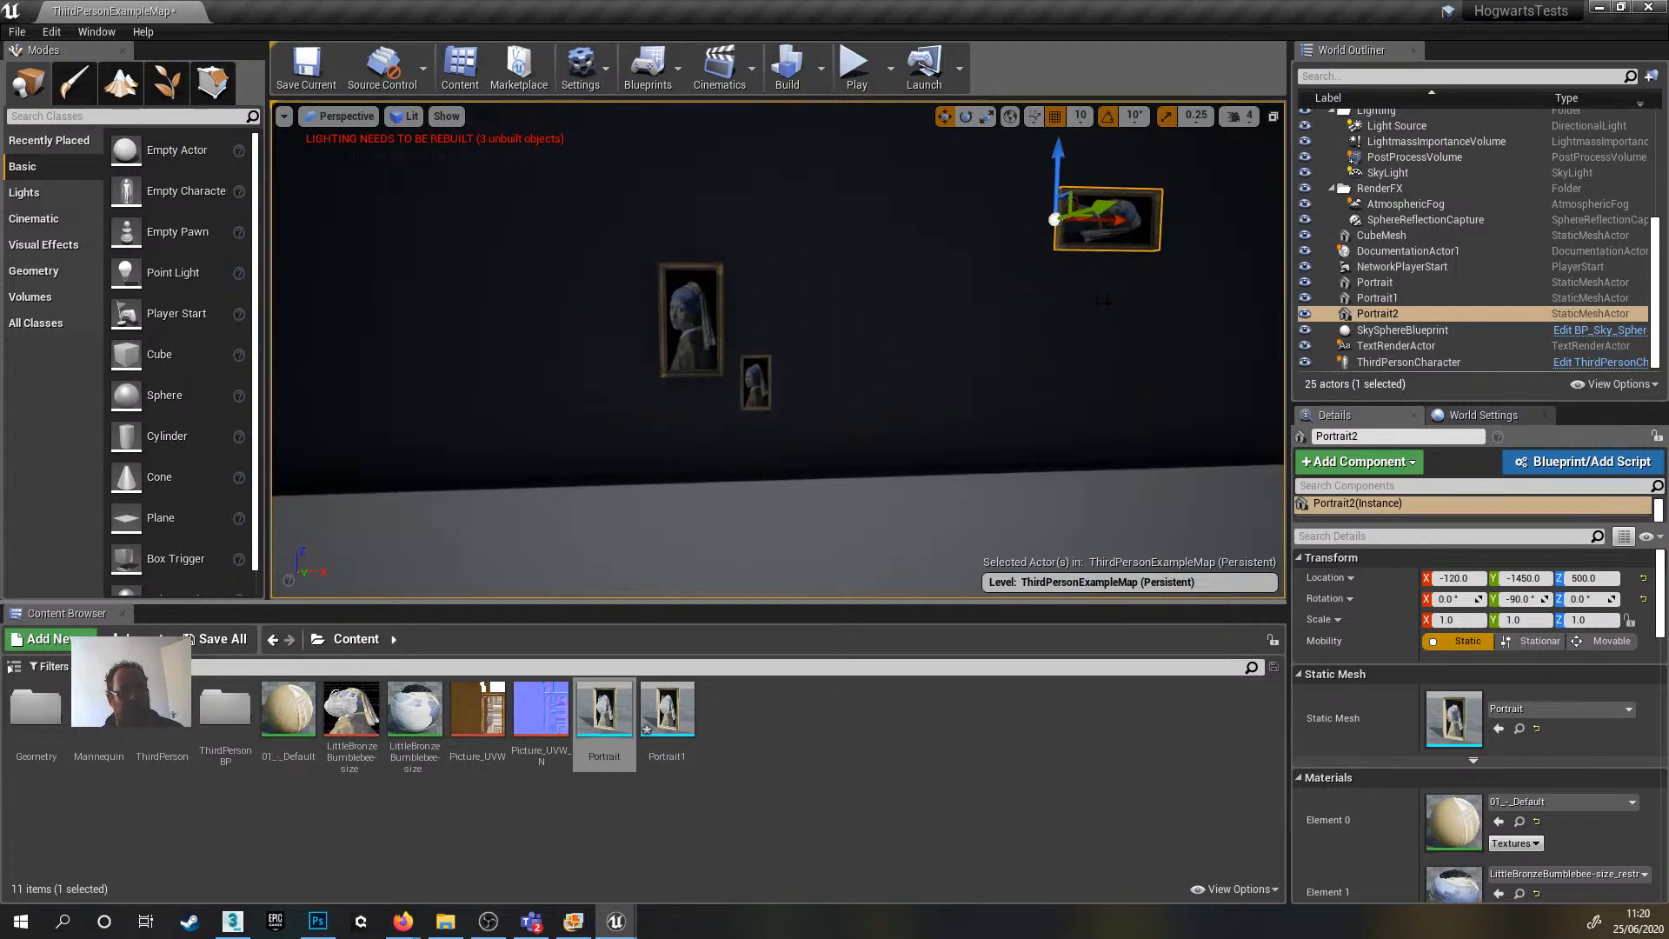
right_drag(982, 278, 996, 258)
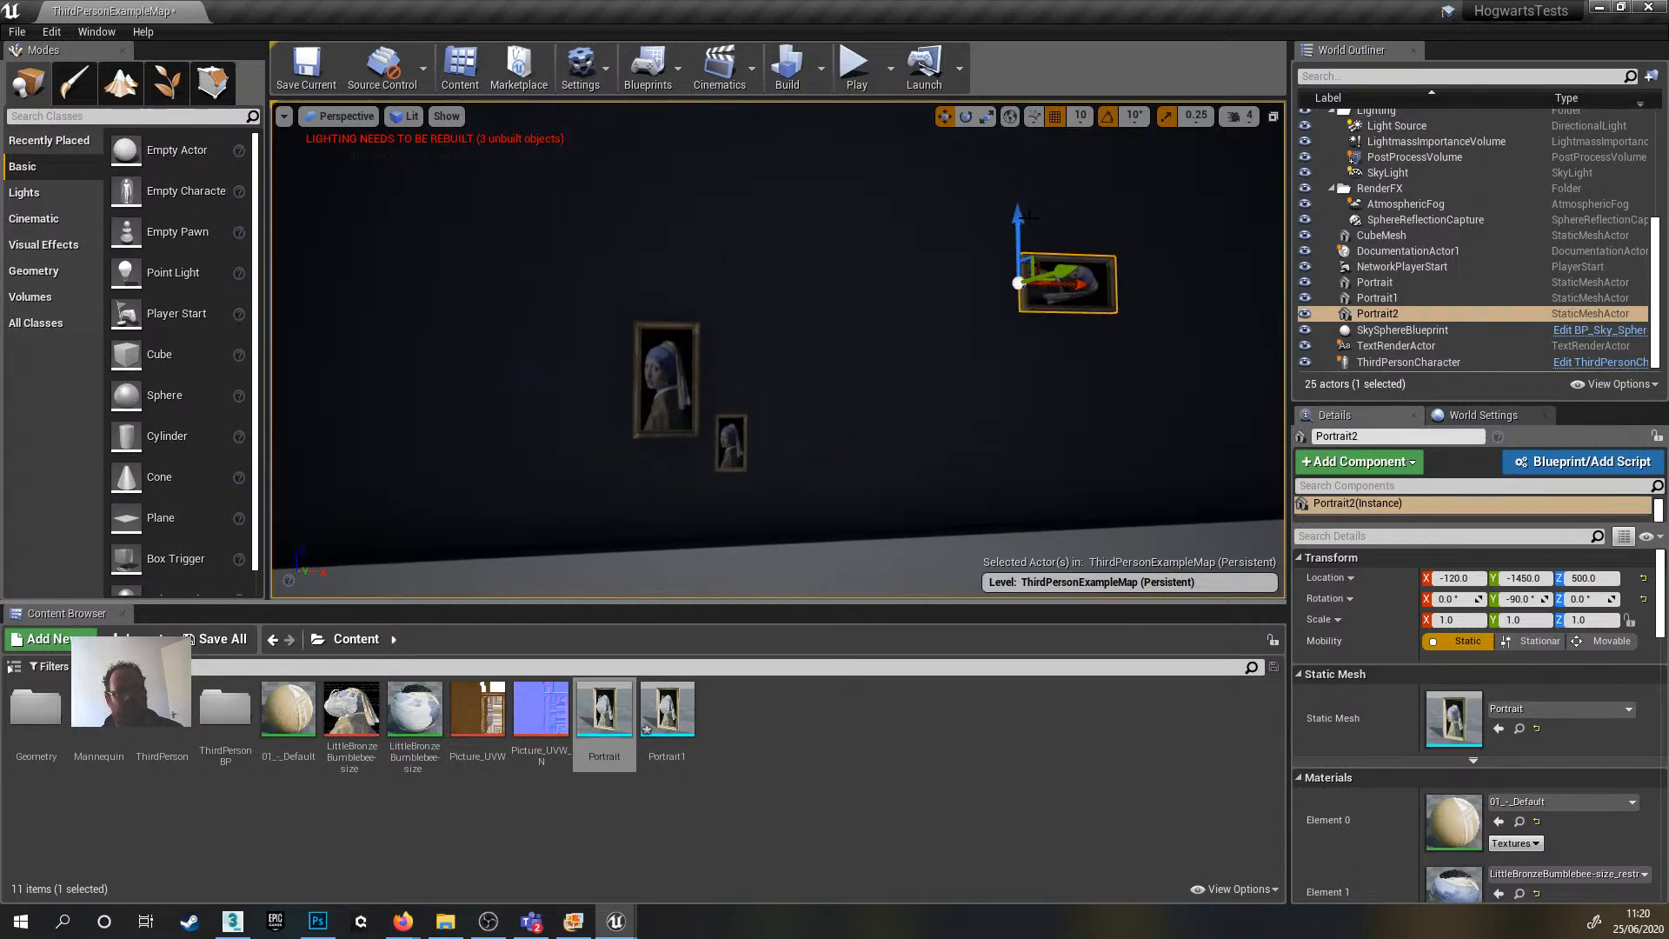
drag(1028, 215, 1028, 165)
drag(1073, 245, 1029, 227)
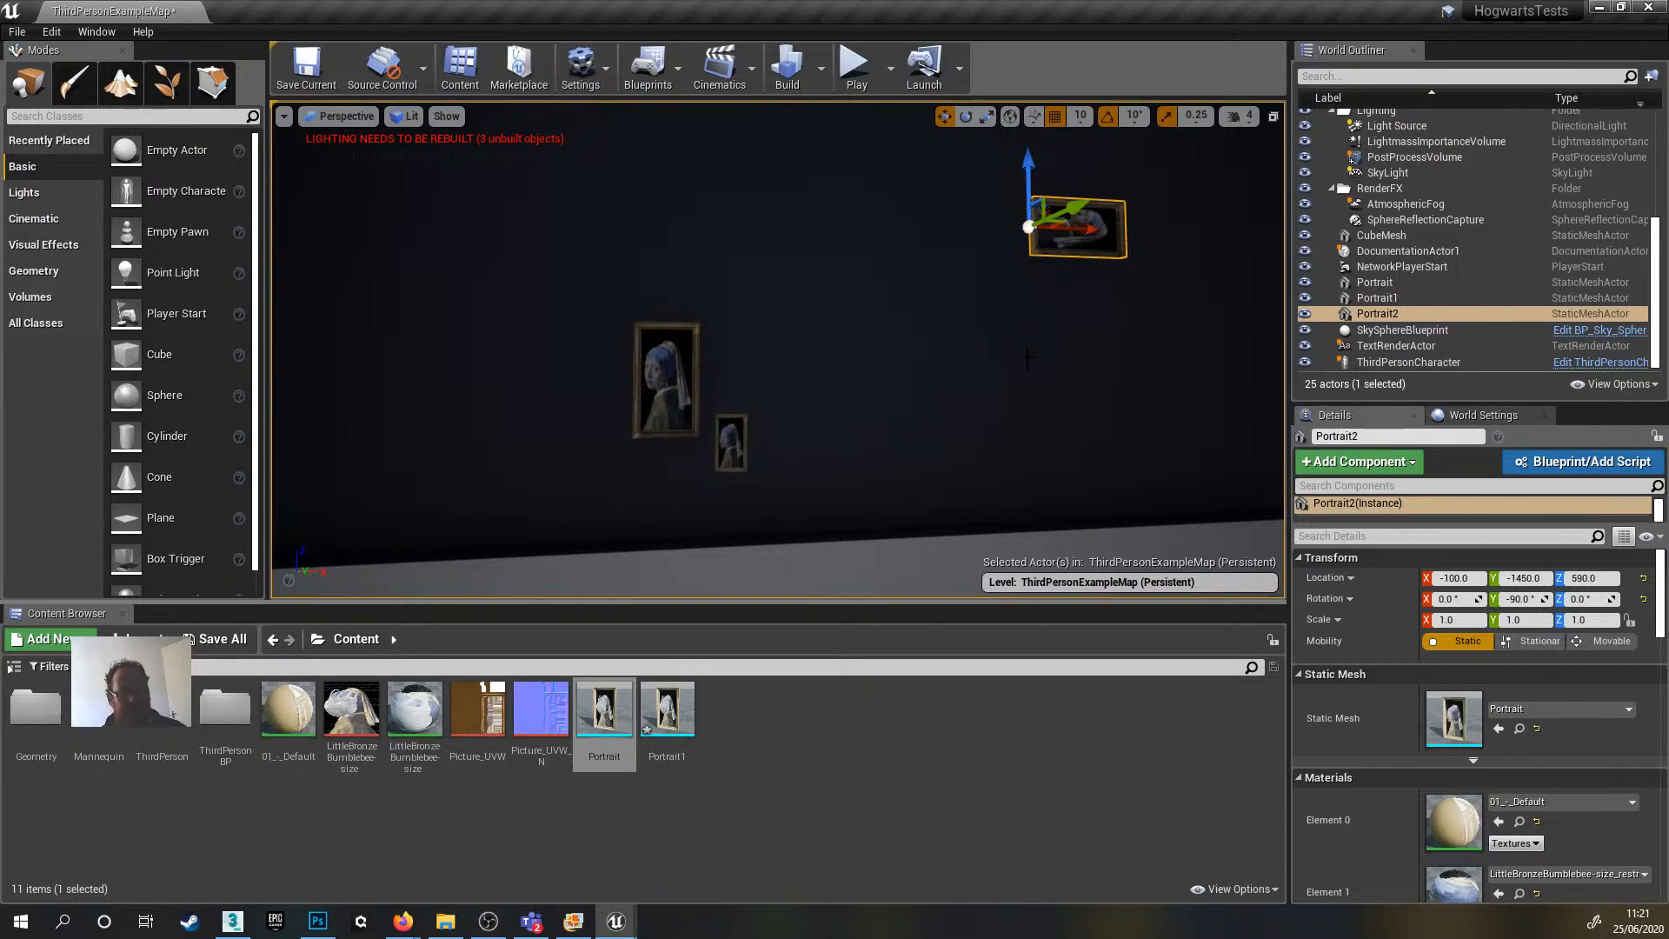
right_drag(954, 389, 824, 350)
click(954, 390)
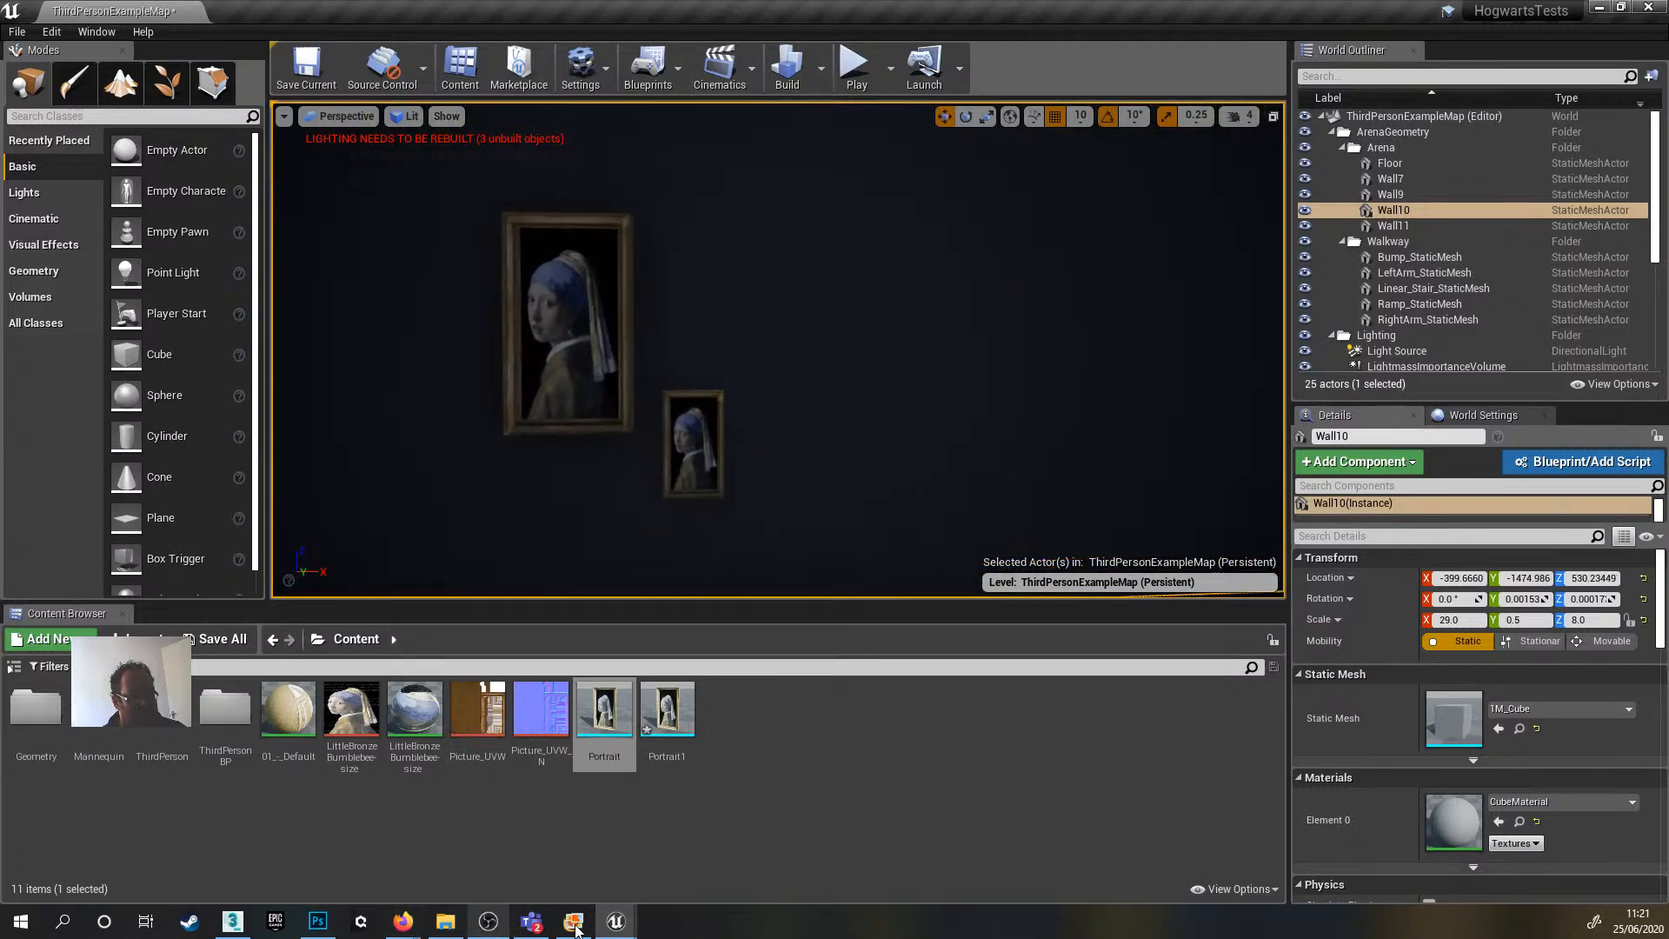
- View the reference photo of the portrait-covered staircase wall in Photo Gallery and return to the Unreal level
click(573, 921)
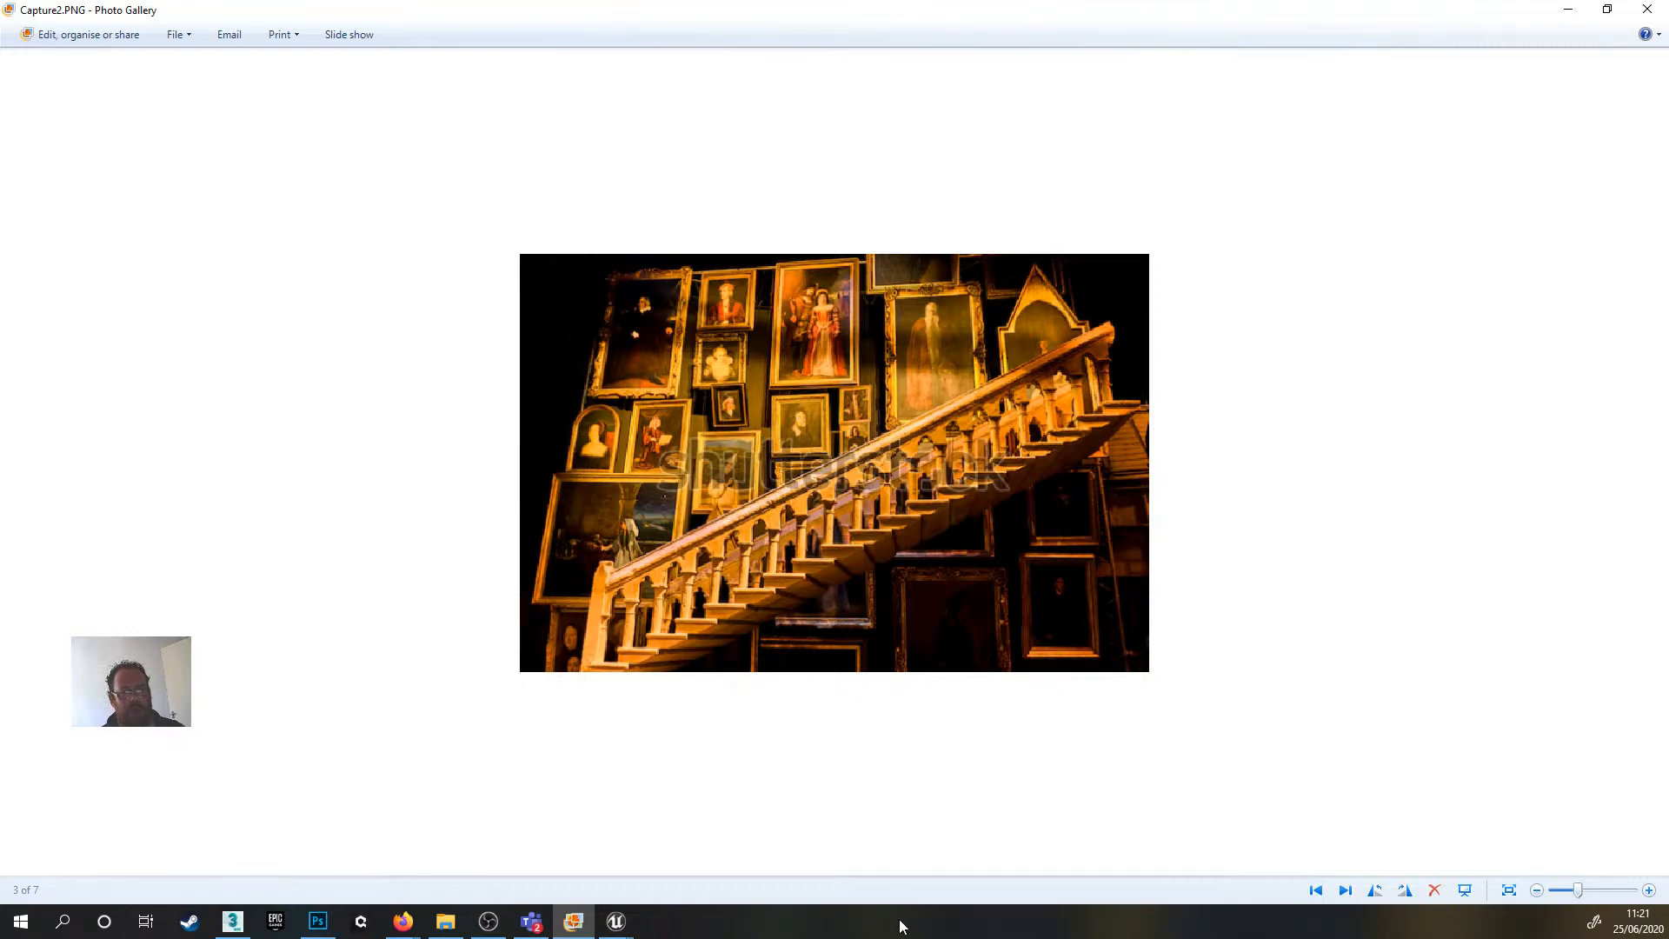
click(1568, 10)
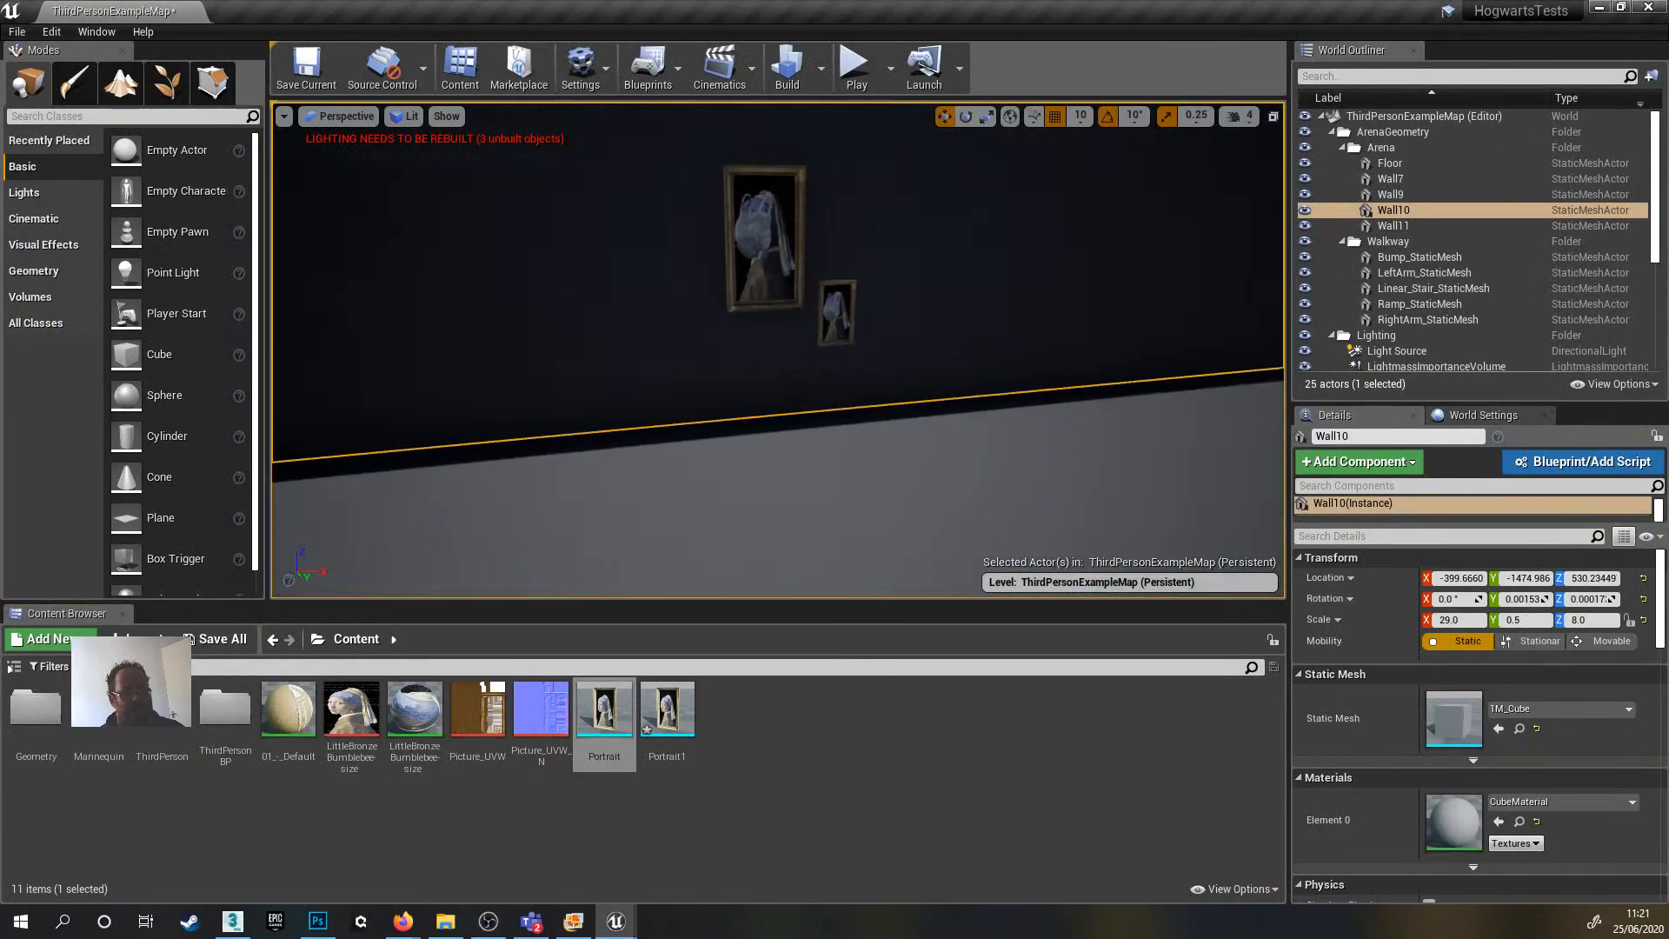
- Set the viewport camera speed to 1 and inspect the large portrait's lower frame corner up close
right_drag(779, 348, 765, 387)
key(w)
key(w)
click(1238, 116)
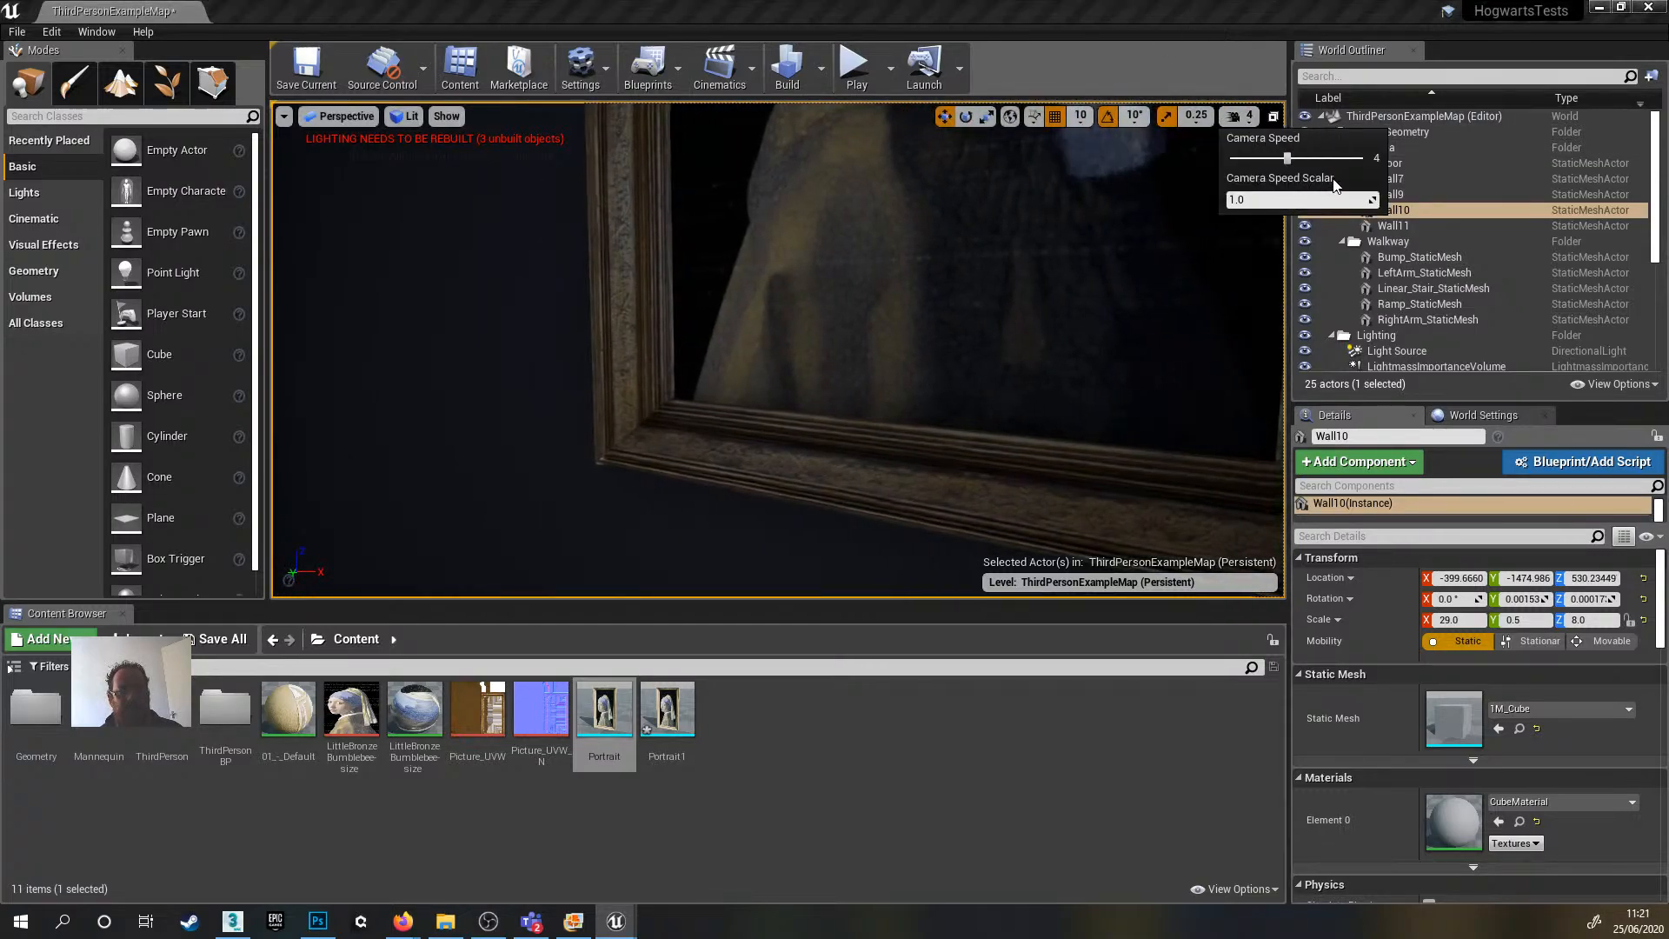
drag(1288, 159, 1233, 162)
right_drag(982, 287, 900, 304)
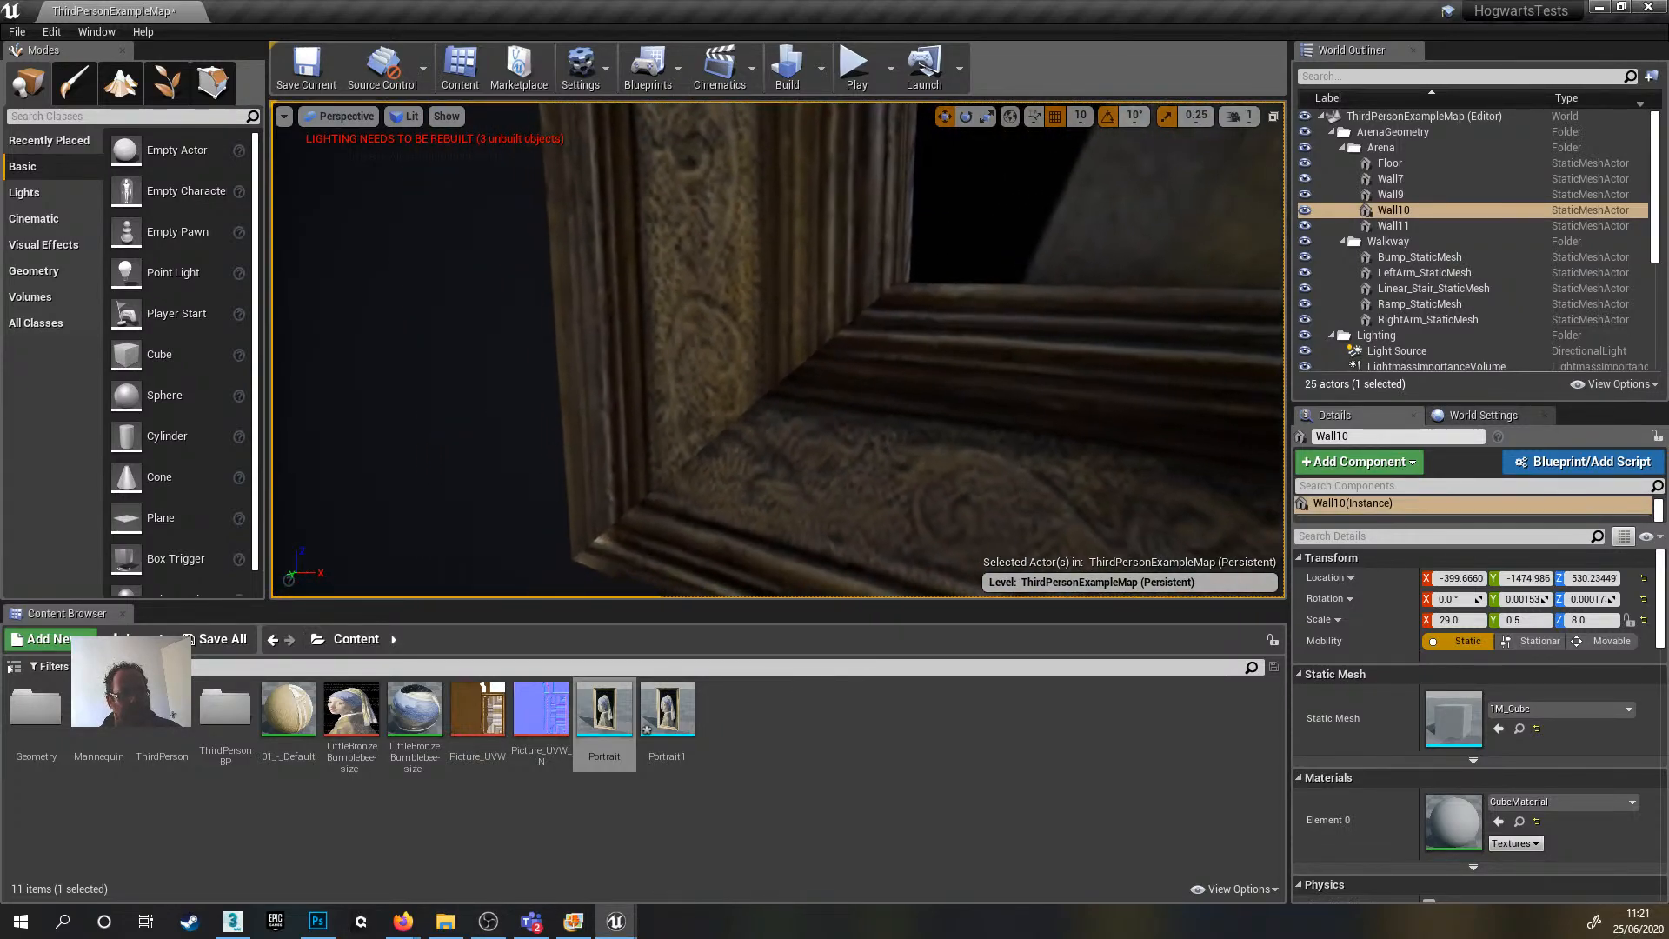
right_drag(778, 288, 807, 289)
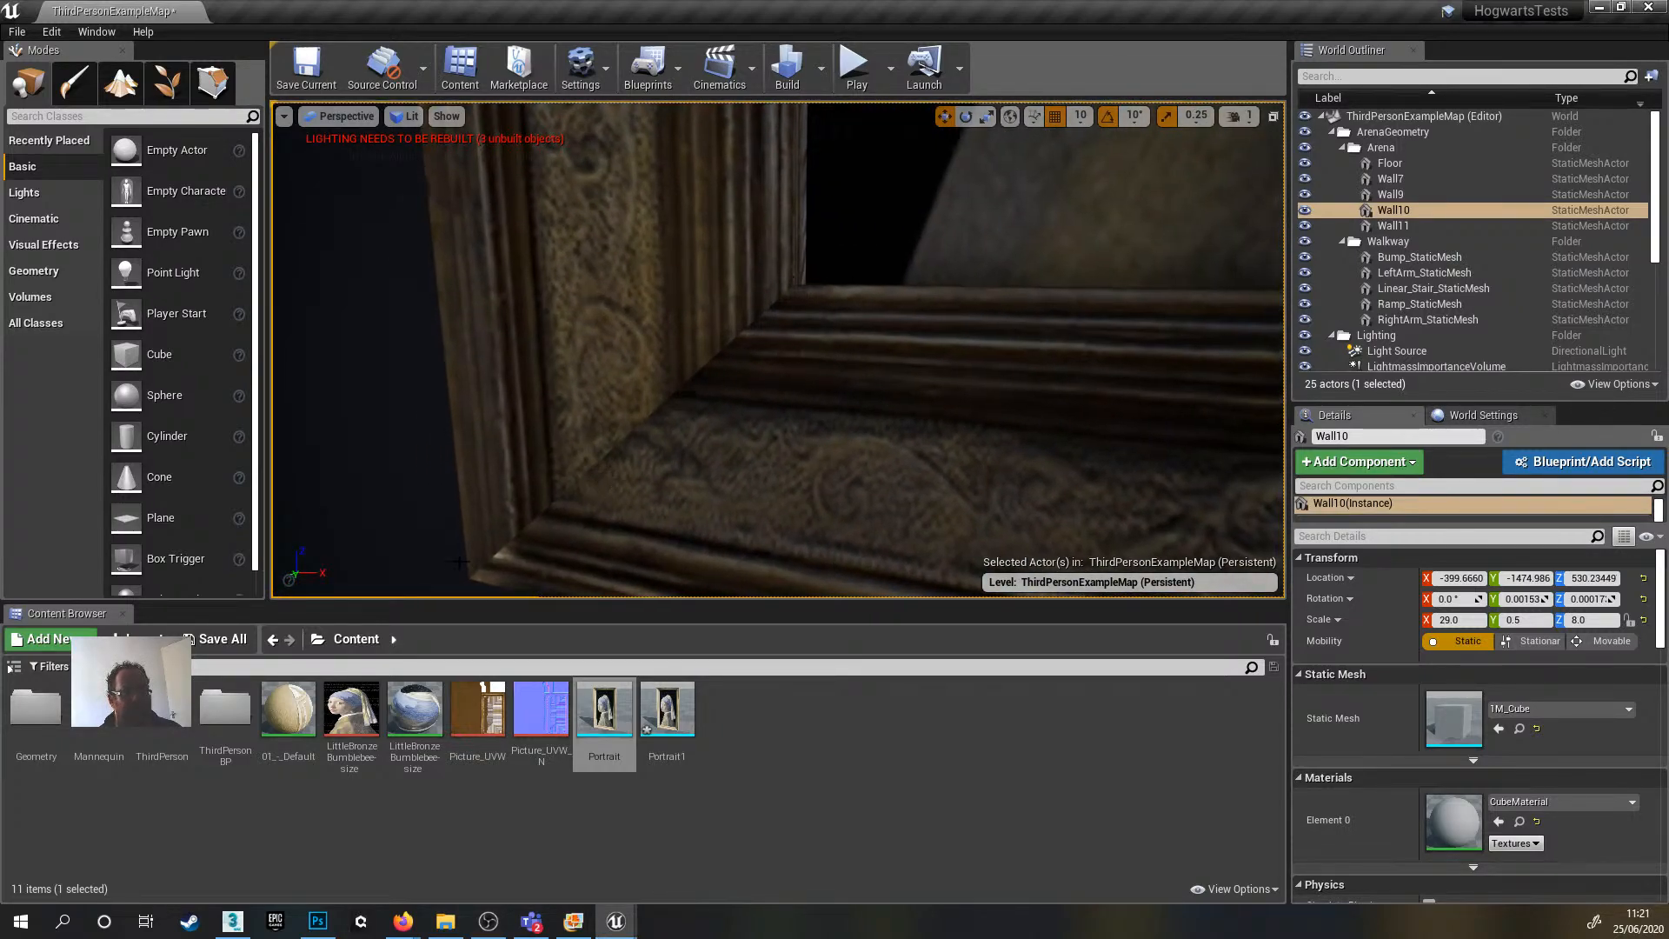
key(f)
right_drag(742, 418, 793, 397)
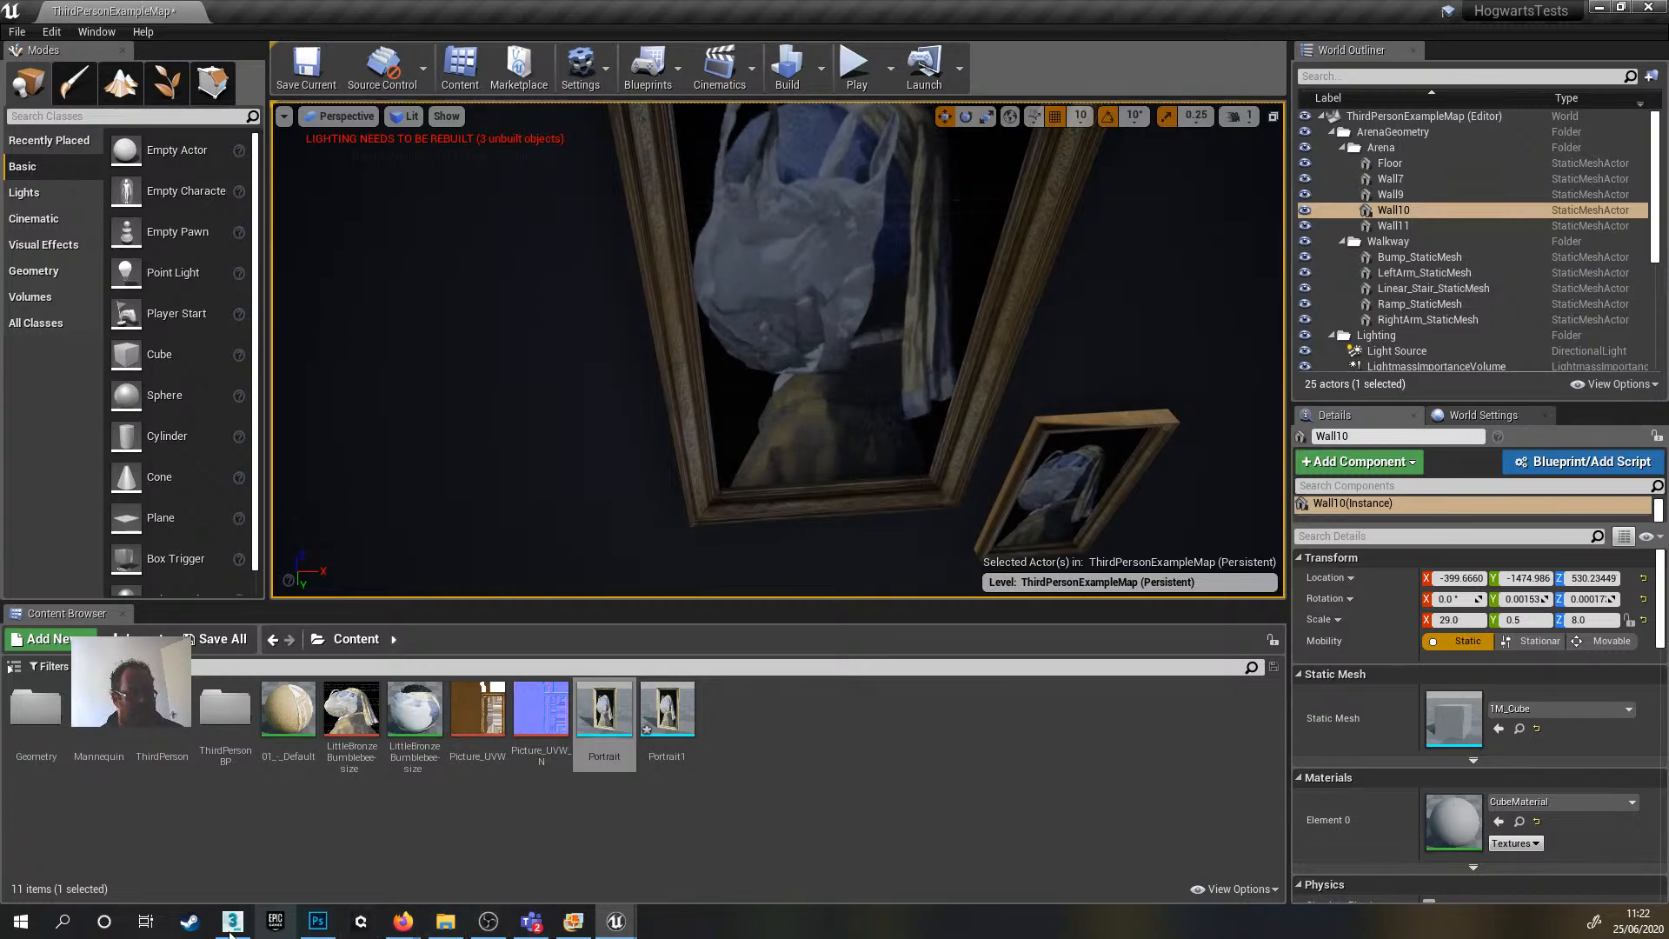
- Switch to 3ds Max and check the material ID of the PictureFrame's inner picture face, leaving it deselected
click(232, 922)
click(876, 379)
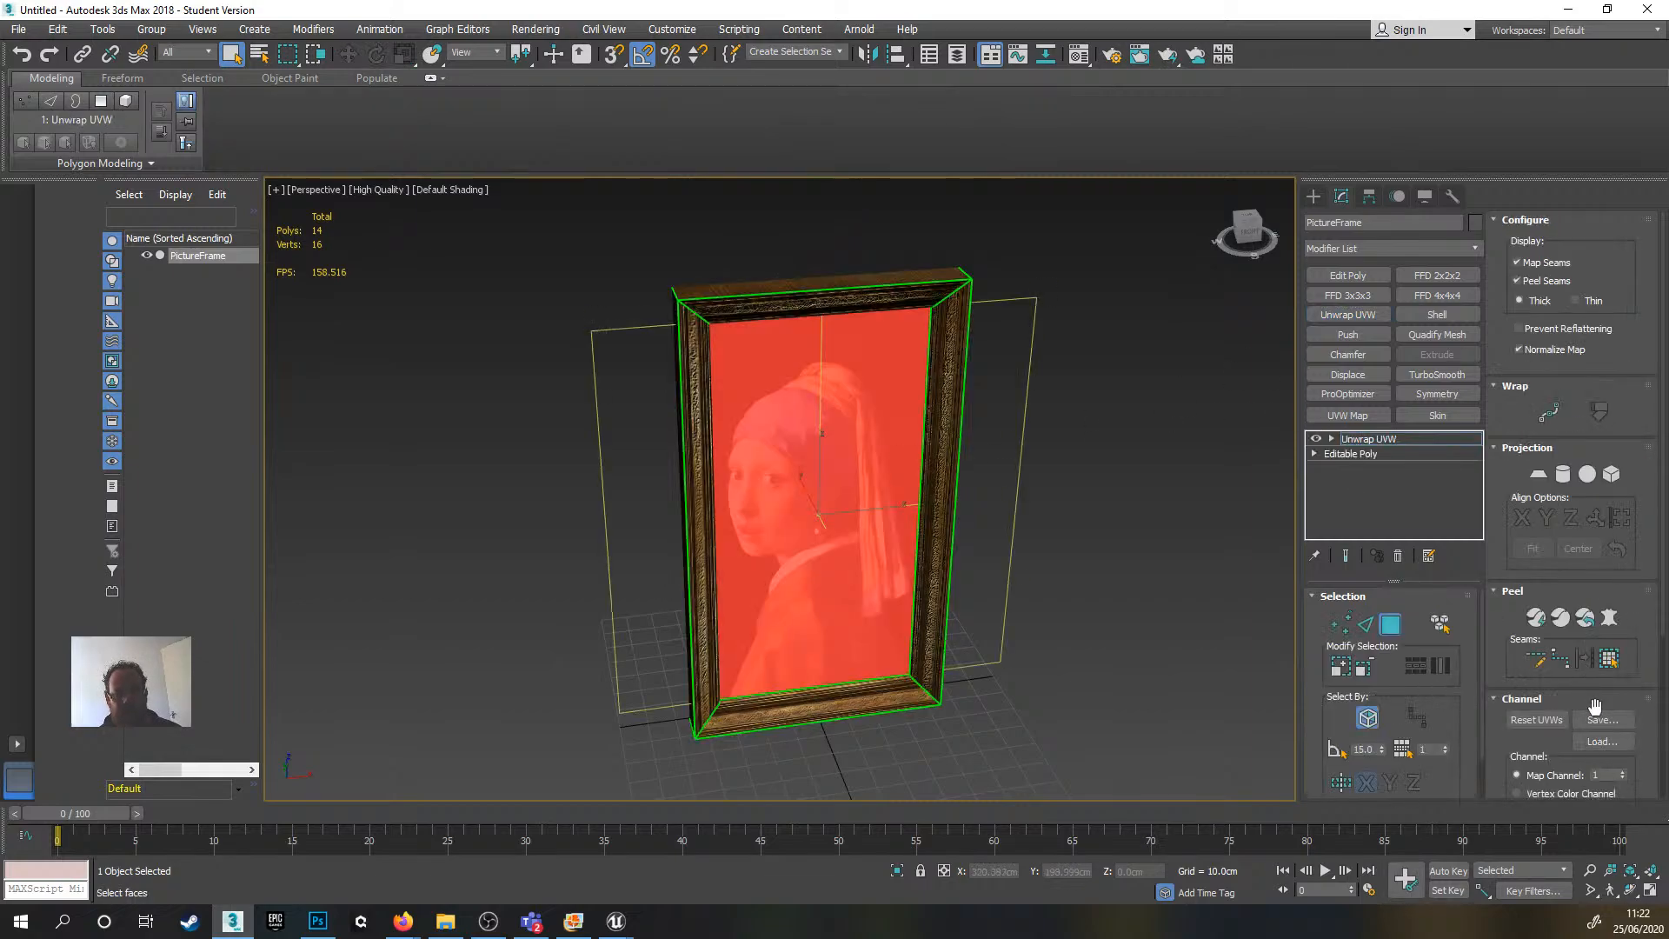
scroll(1589, 672, down, 2)
click(1580, 630)
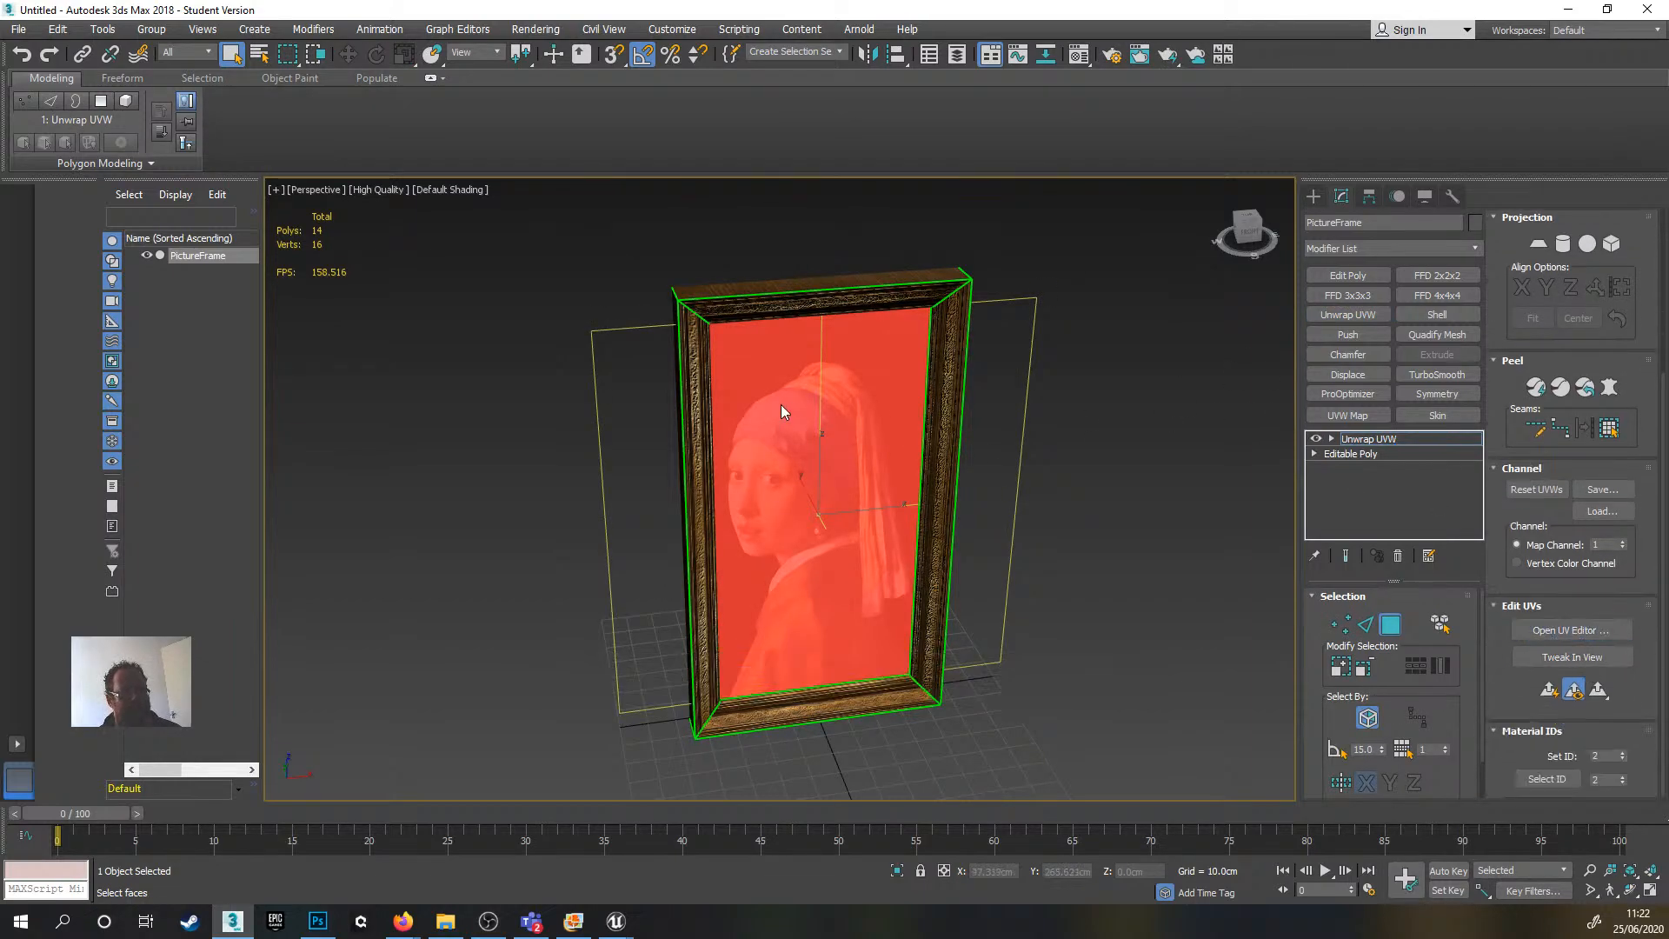
key(ctrl+d)
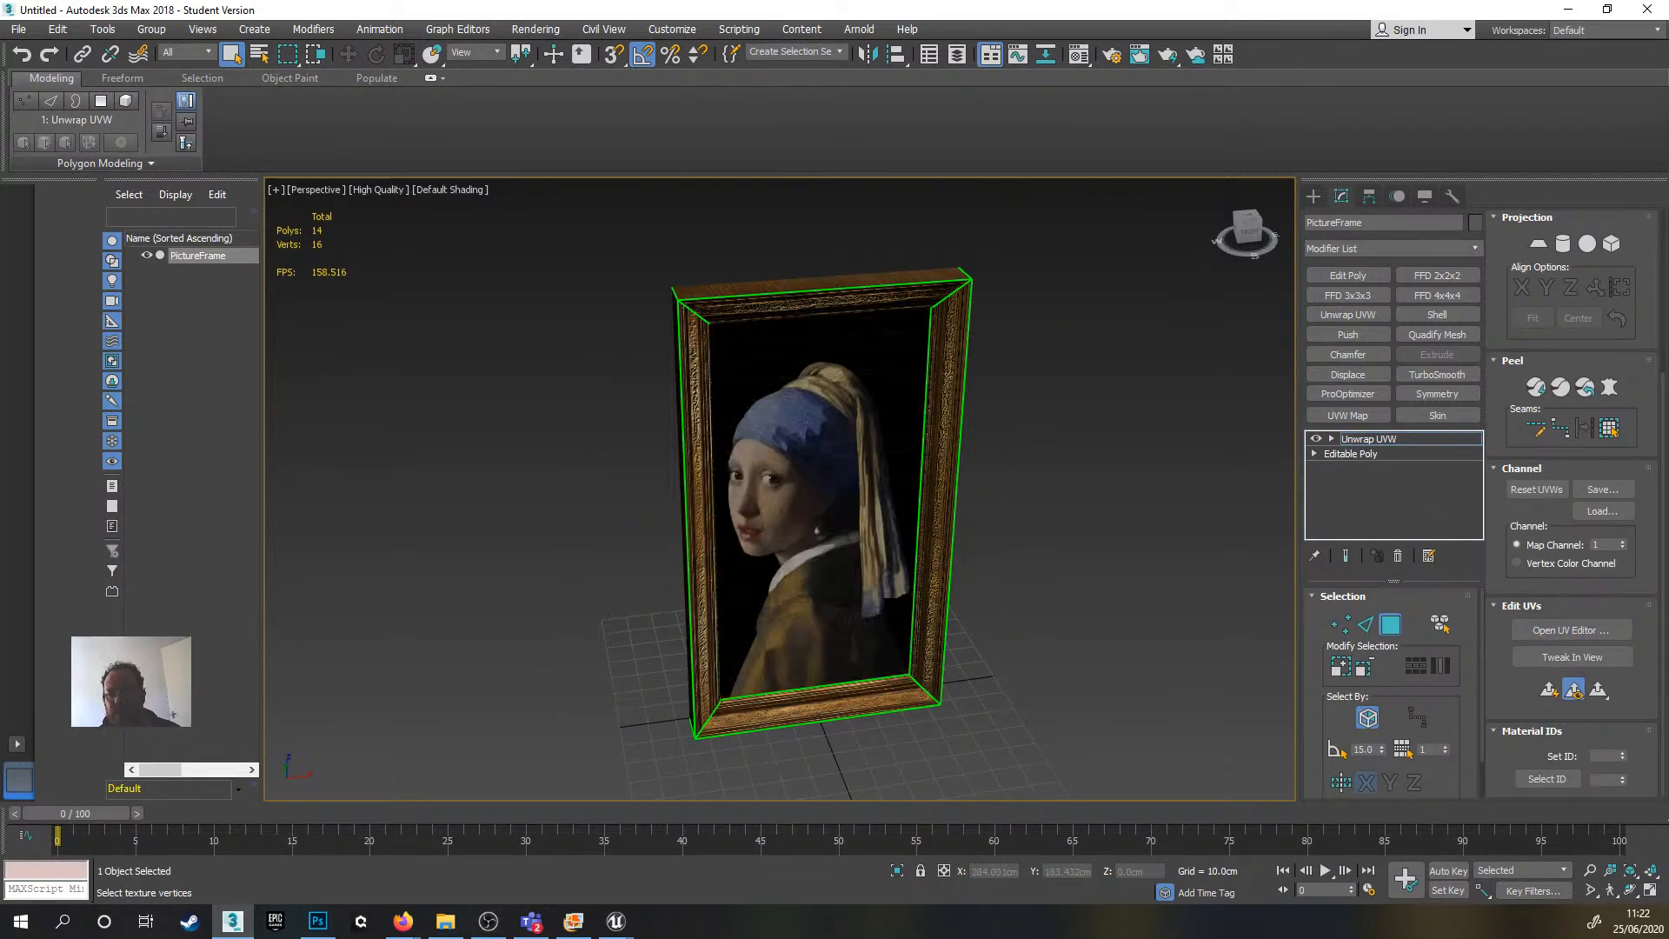
click(819, 513)
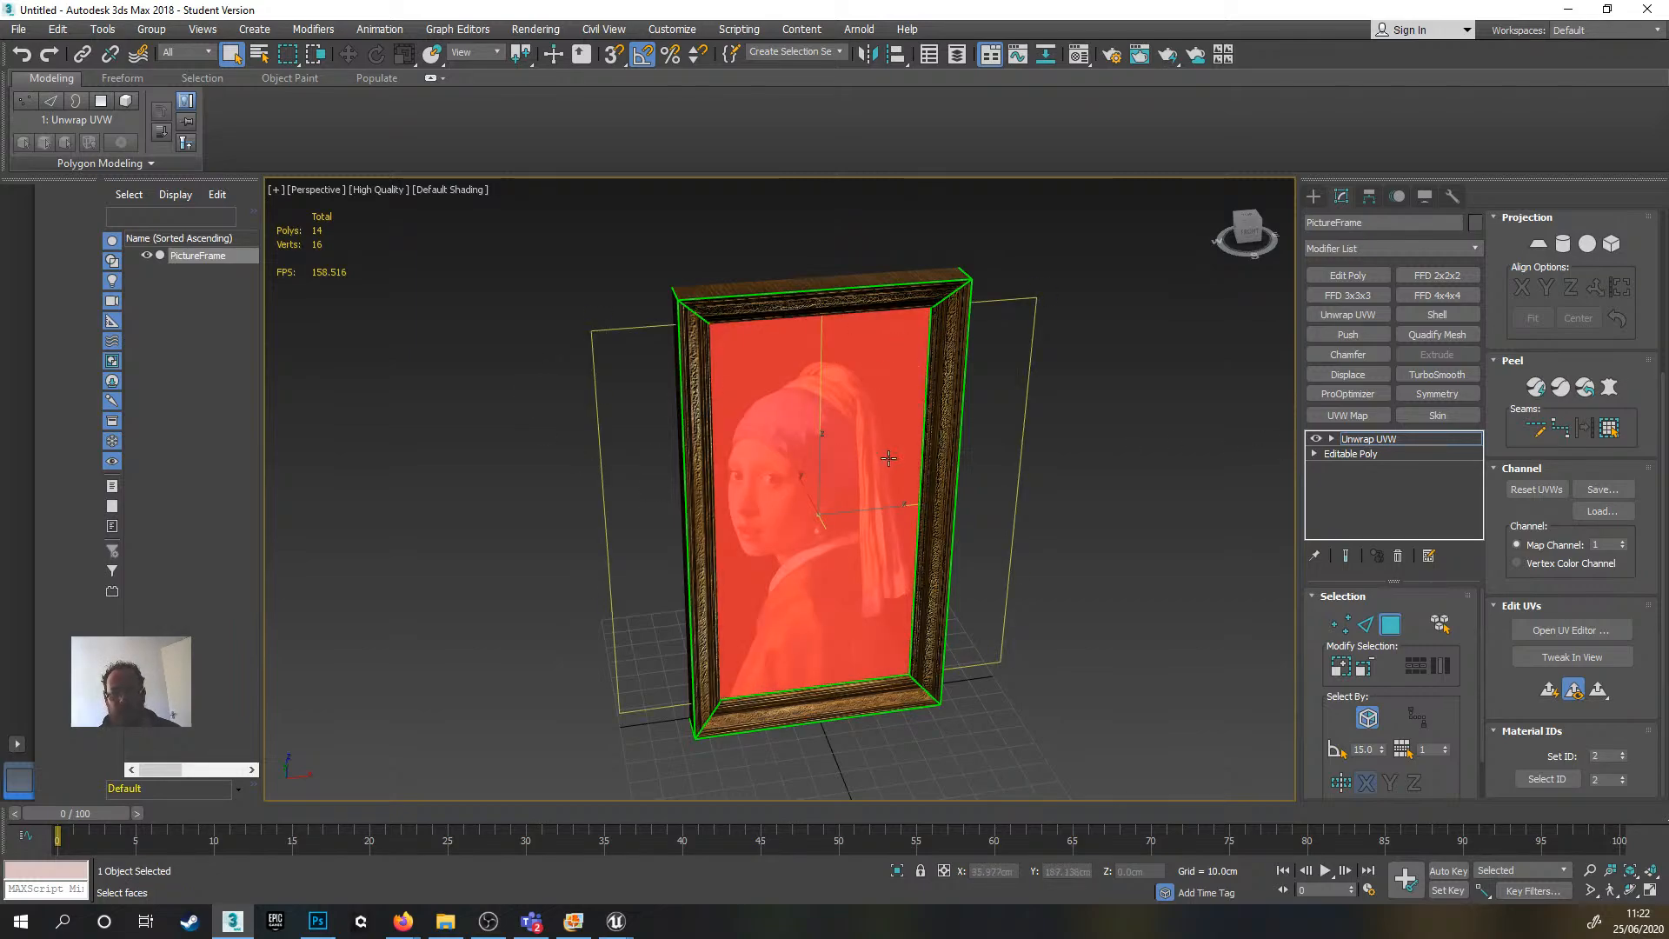
click(979, 410)
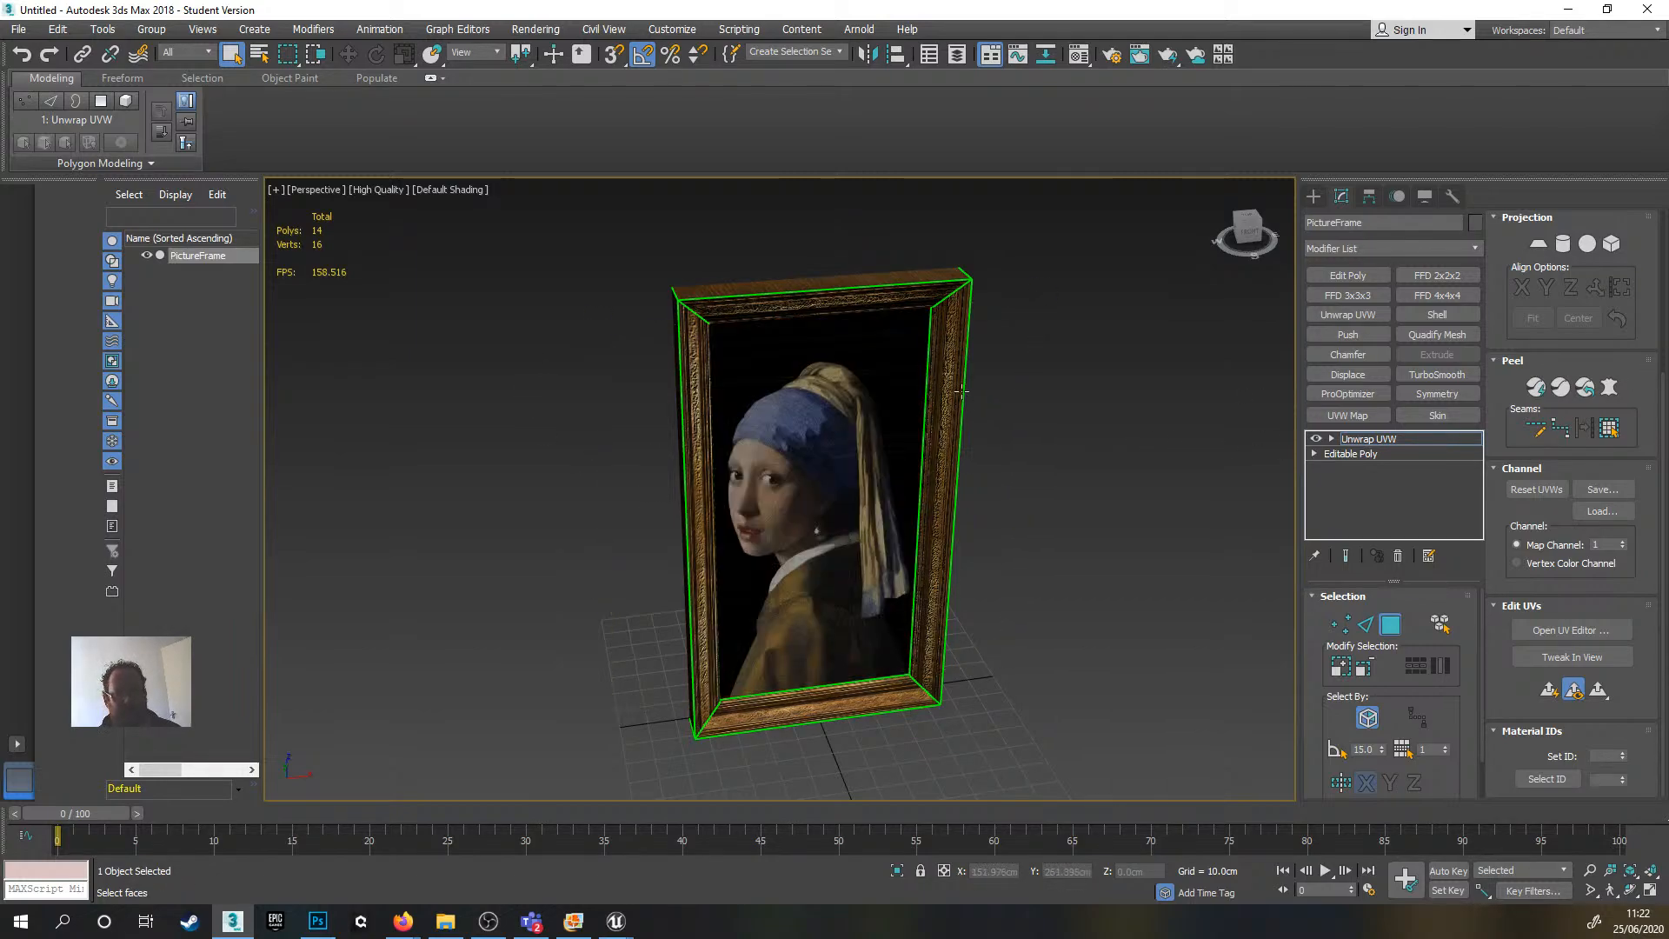
- Select the four front border faces of the PictureFrame together to examine them, and clear the selection
click(951, 389)
ctrl+click(824, 306)
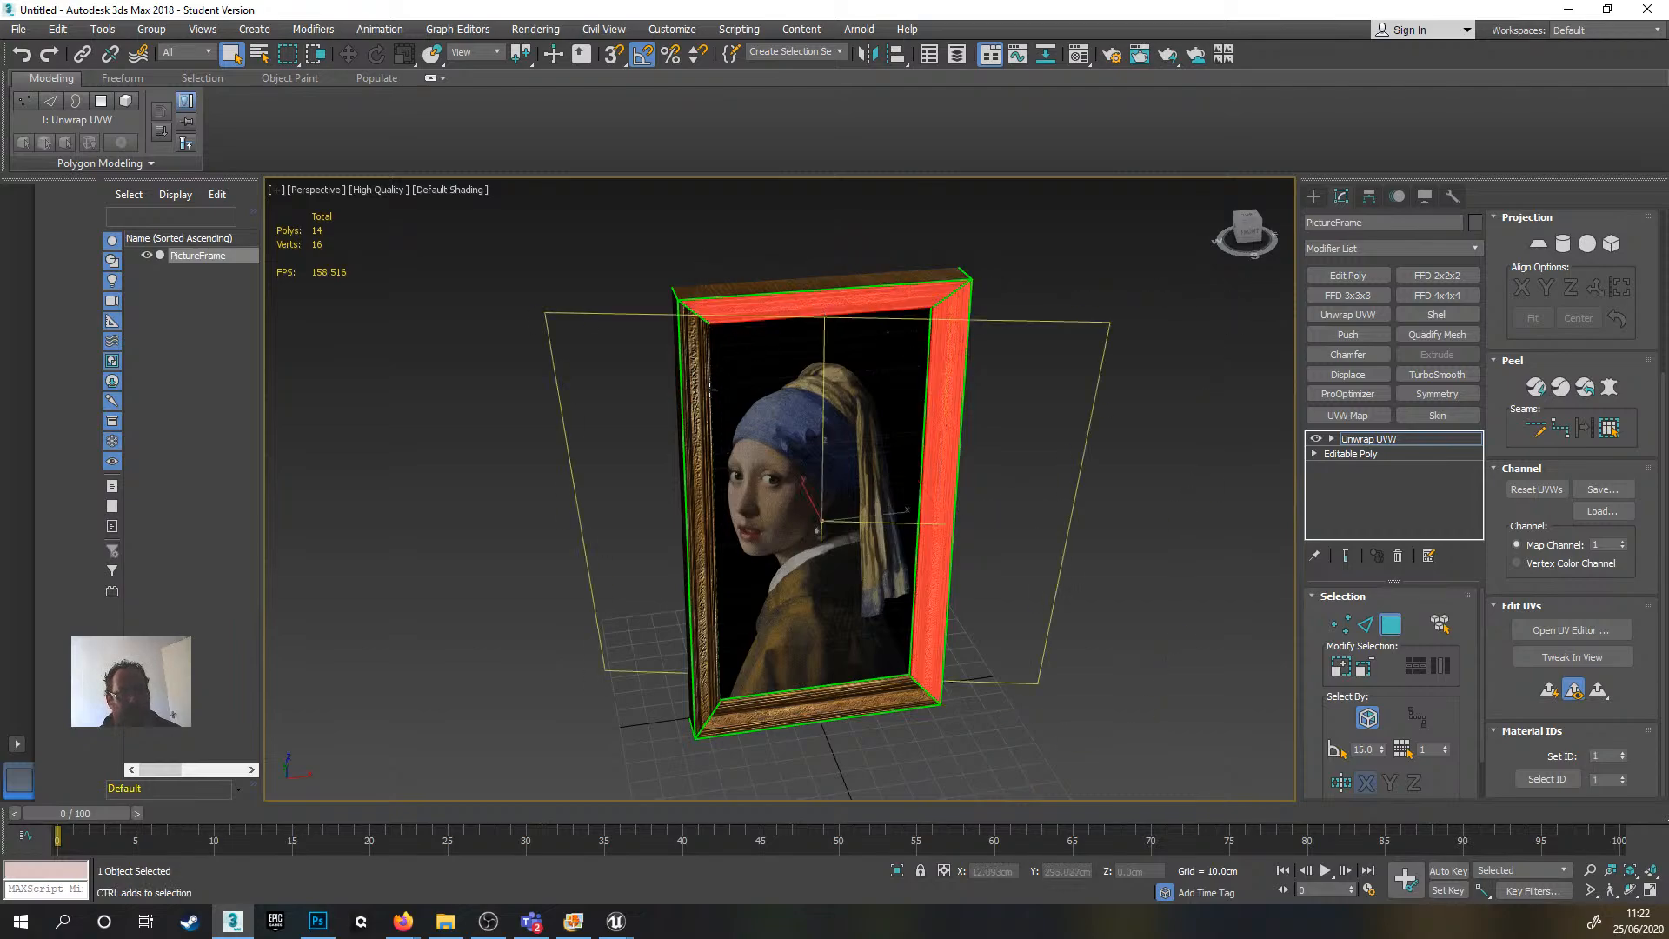
ctrl+click(702, 393)
ctrl+click(816, 704)
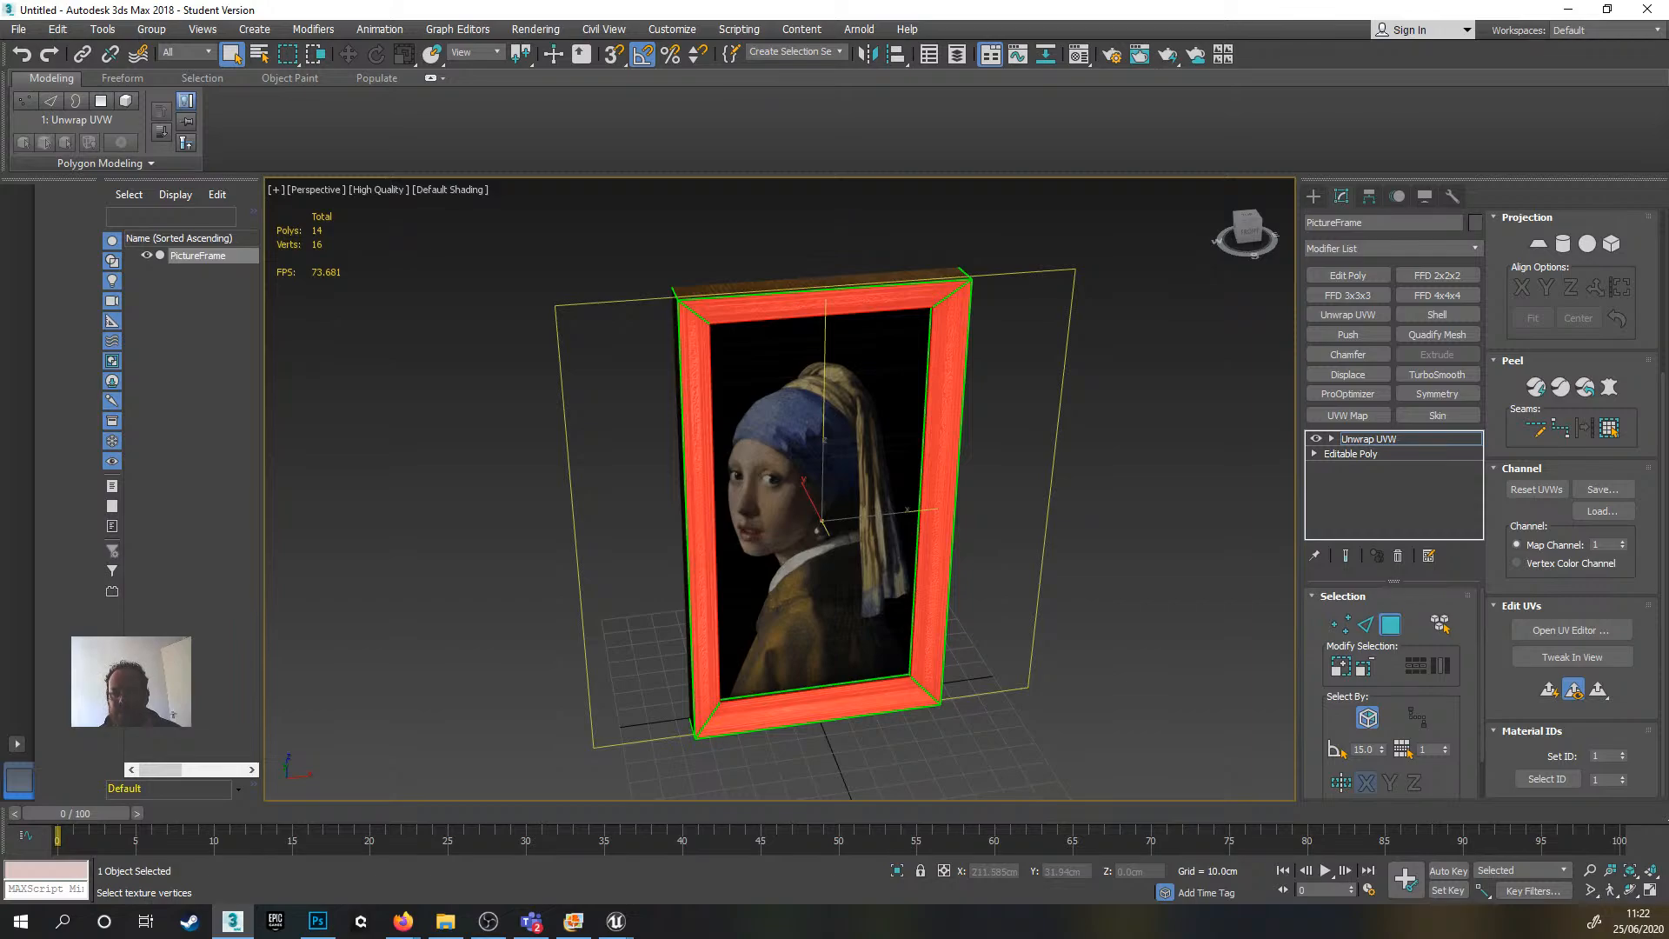
alt+middle_drag(915, 382, 1047, 420)
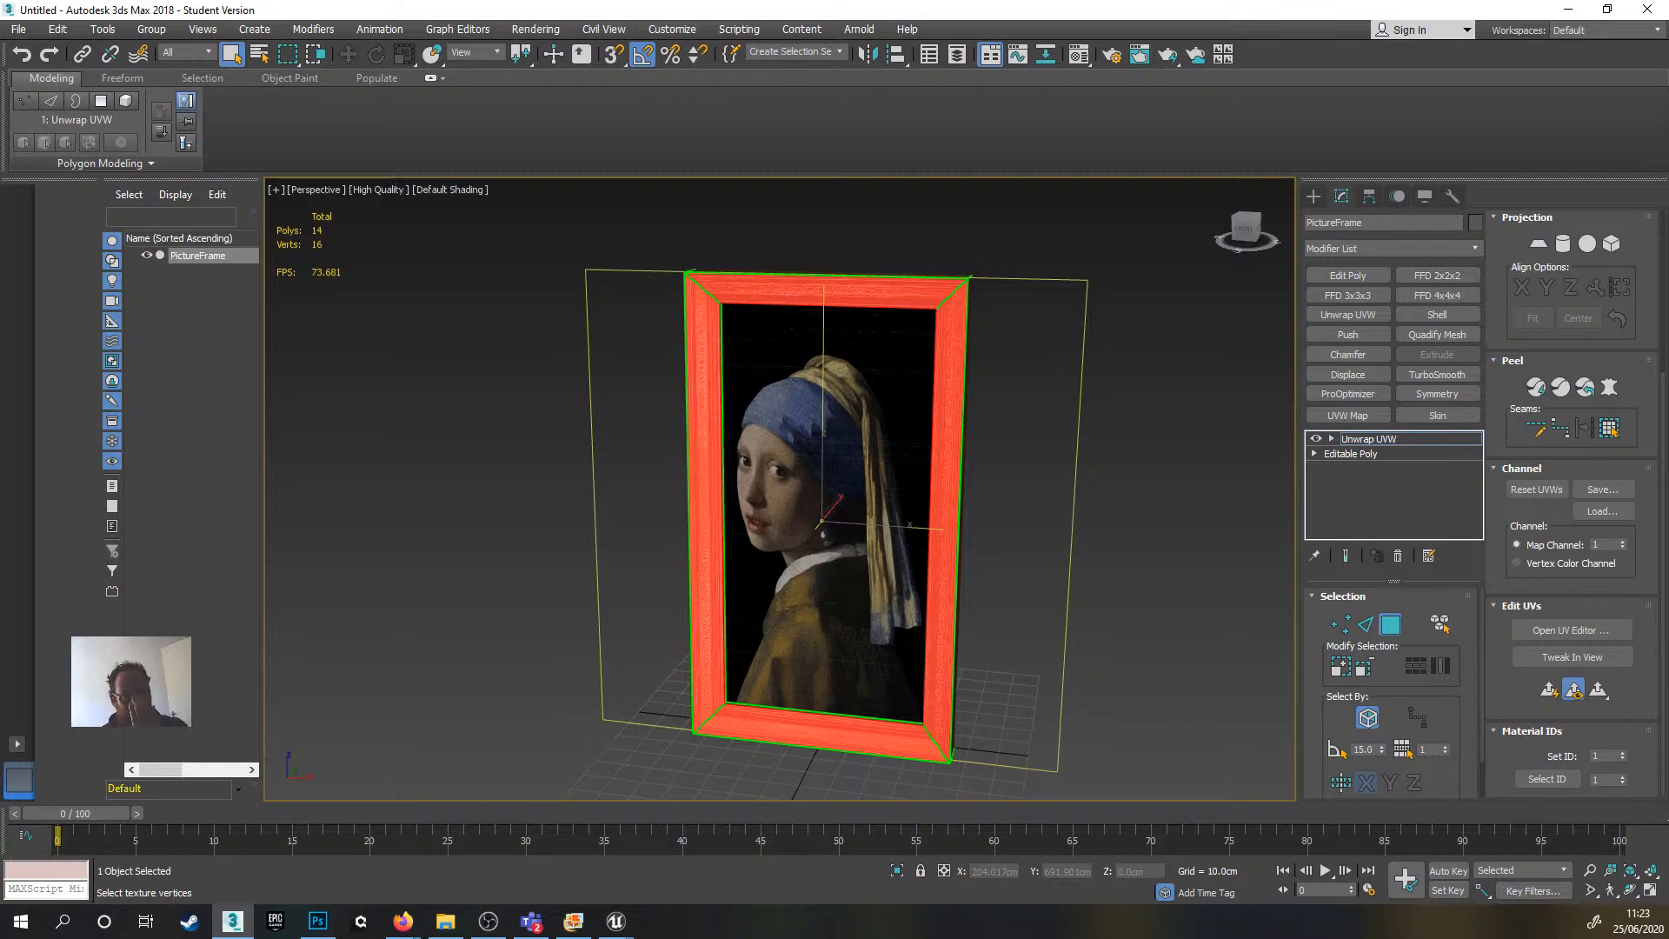
key(ctrl+d)
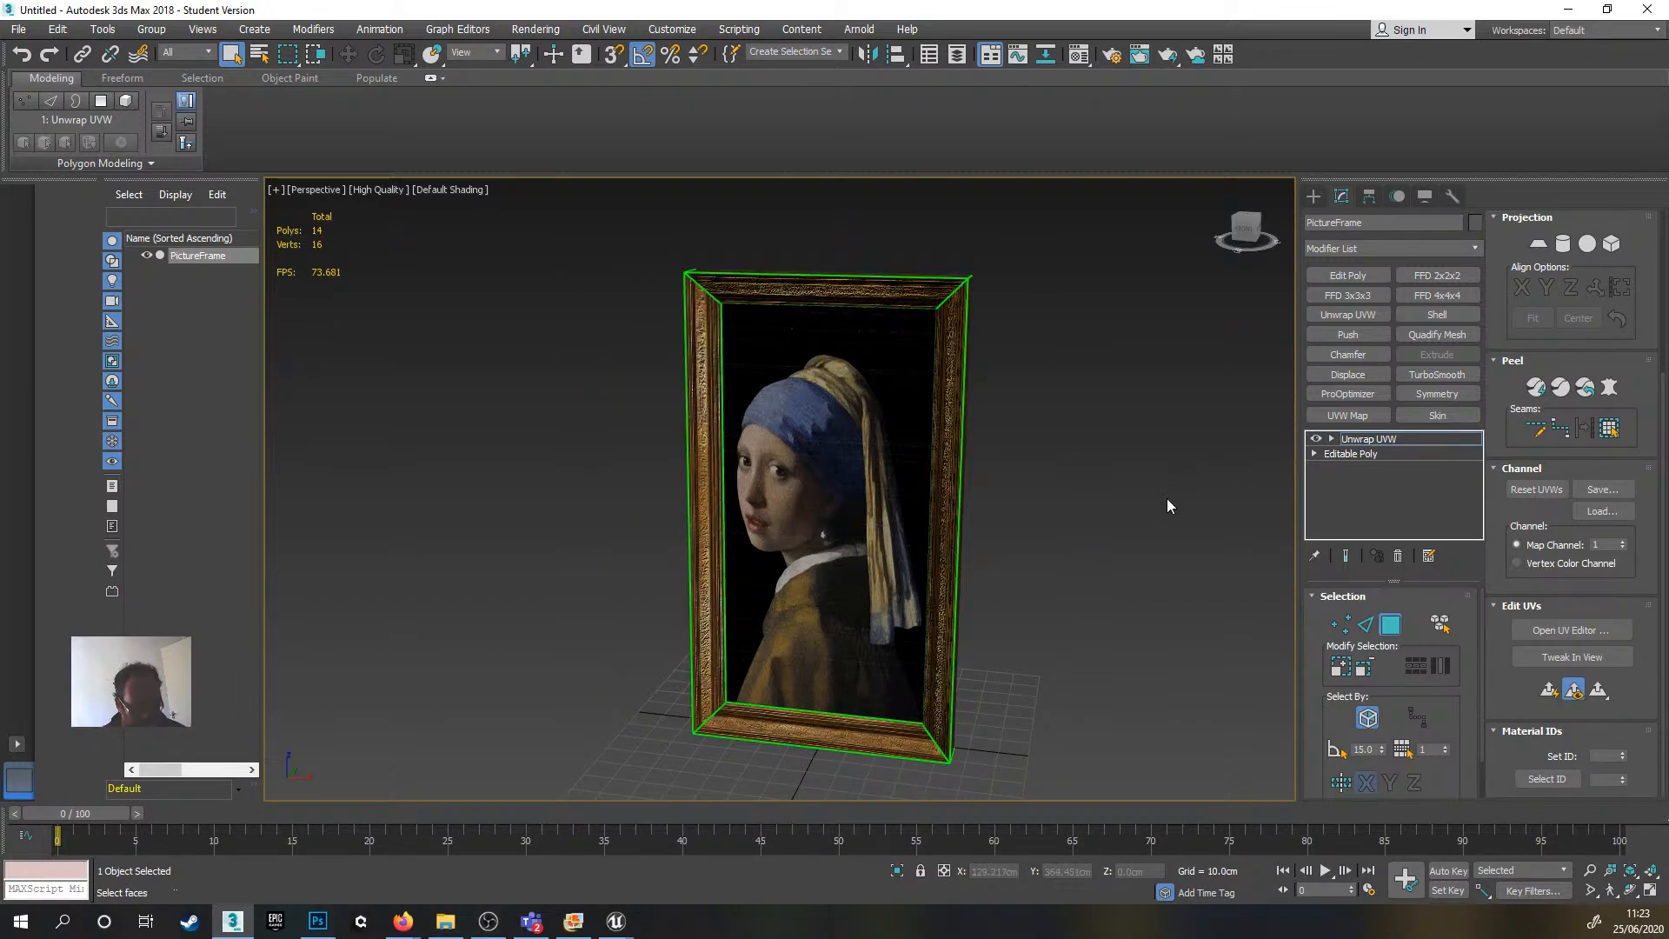
mouse_move(1054, 486)
alt+middle_down()
mouse_move(782, 409)
mouse_move(834, 477)
mouse_move(816, 488)
mouse_move(998, 529)
mouse_move(829, 465)
alt+middle_up()
scroll(722, 363, up, 5)
scroll(997, 530, down, 4)
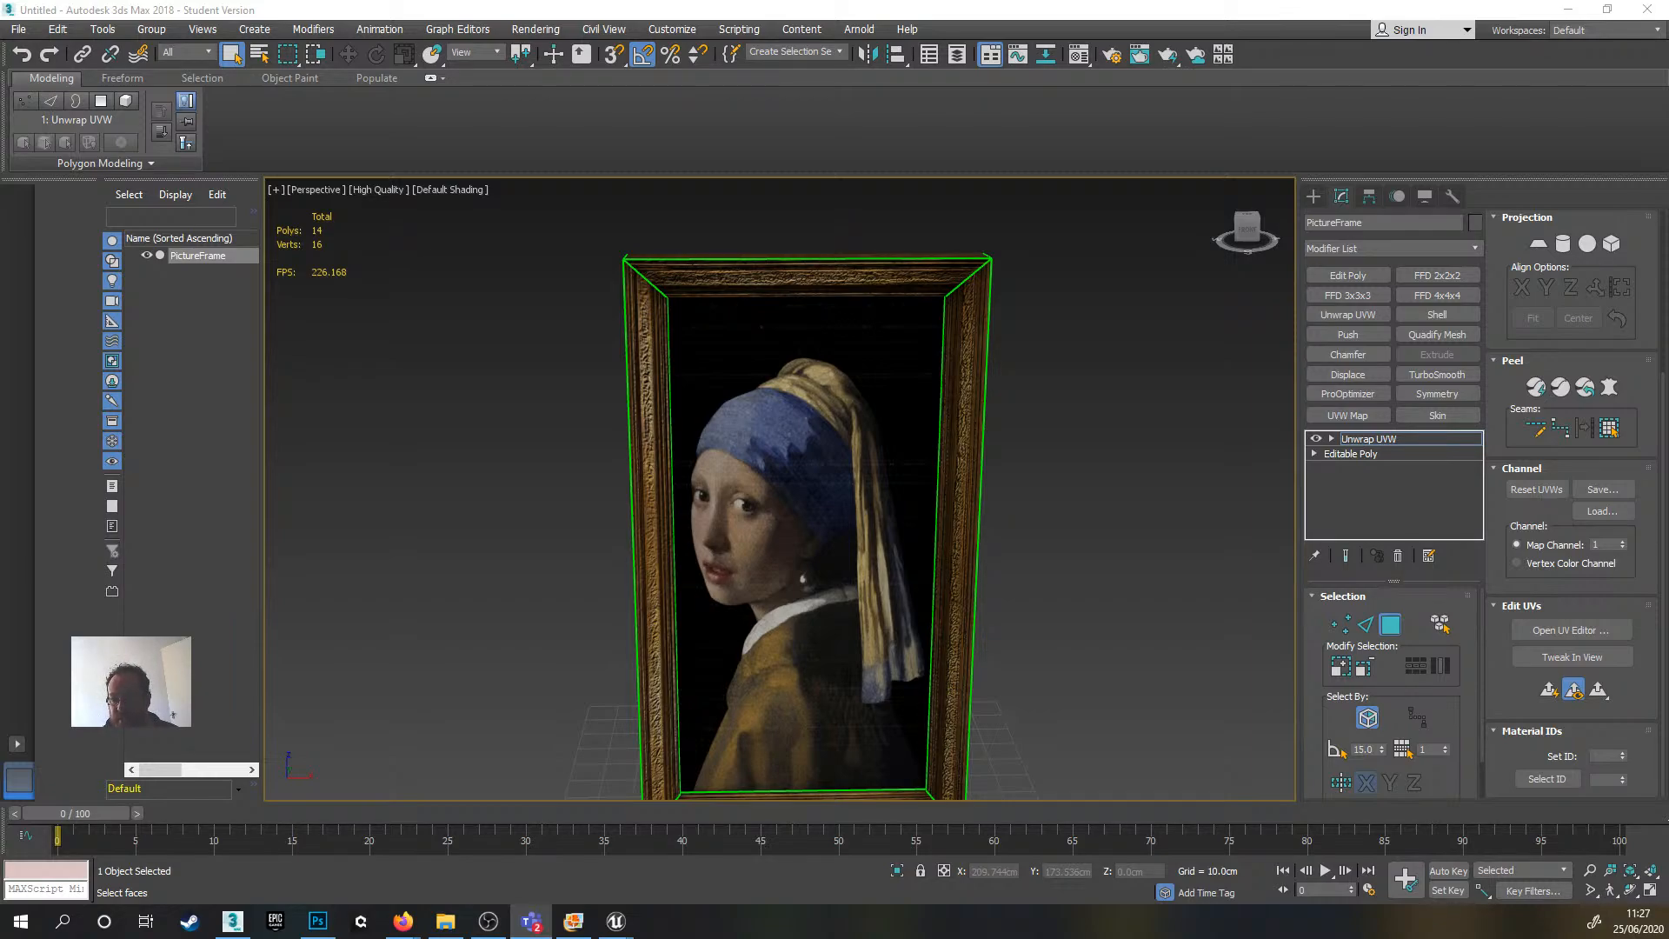
key(alt+Tab)
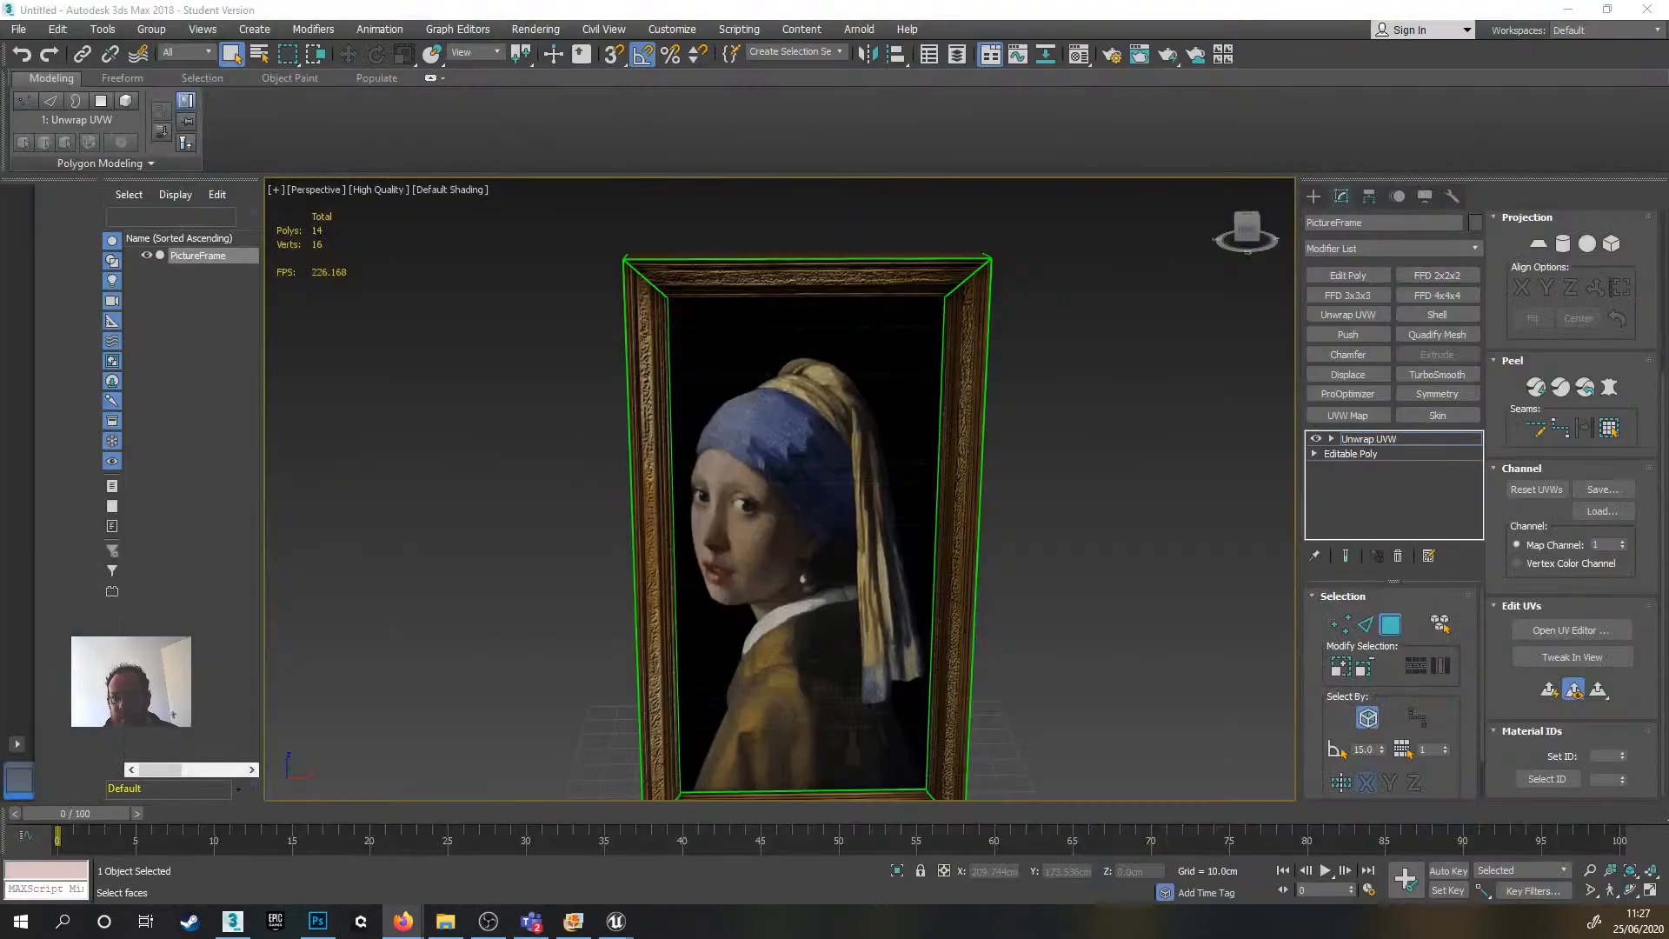